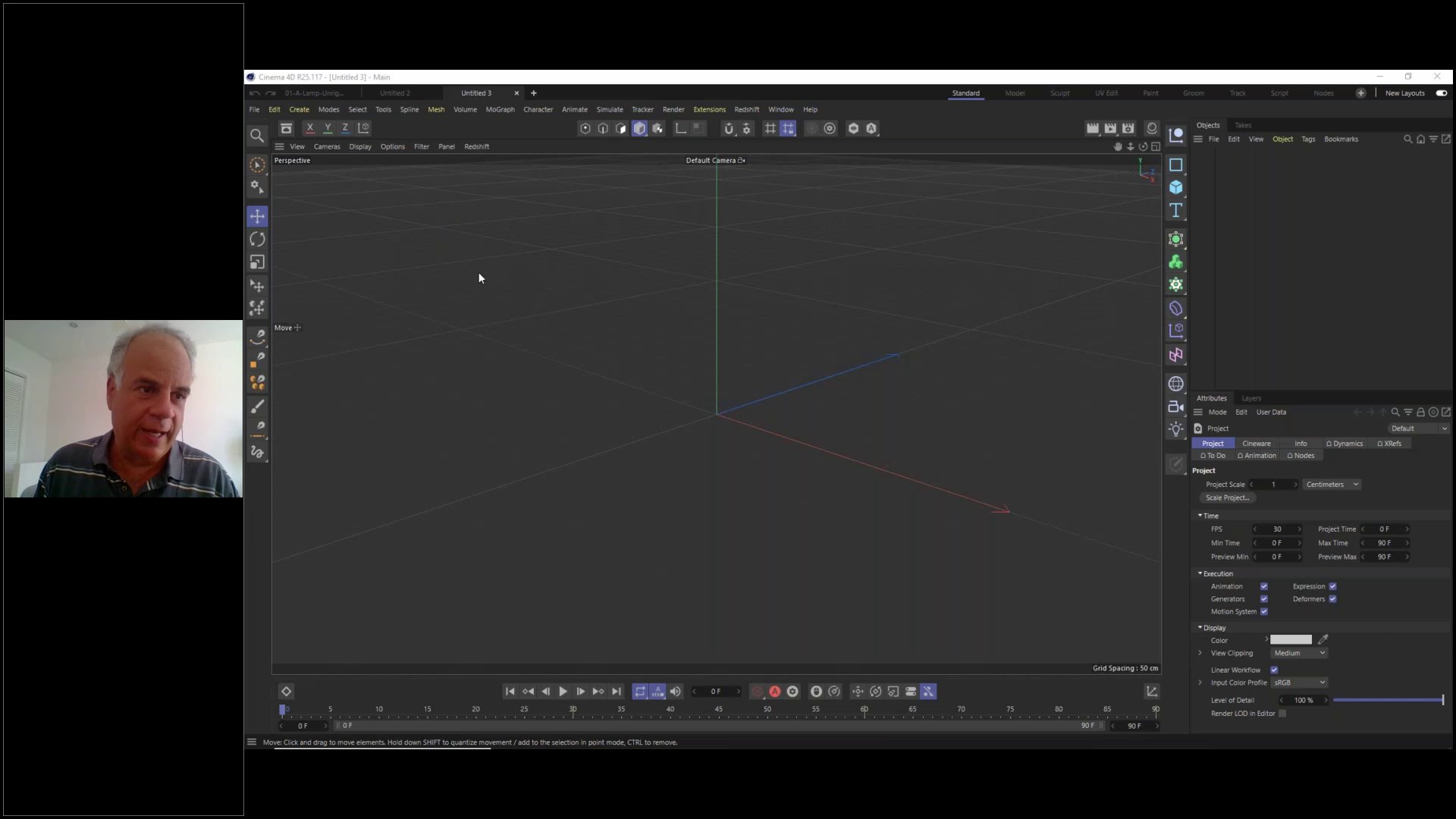
- Switch to a full-size Front view and detach the Character commands as a floating palette beside the Y axis
{"action": "key", "text": "F3"}
{"action": "key", "text": "F4"}
{"action": "middle_click_drag", "start_coordinate": [697, 375], "coordinate": [347, 597], "text": "alt"}
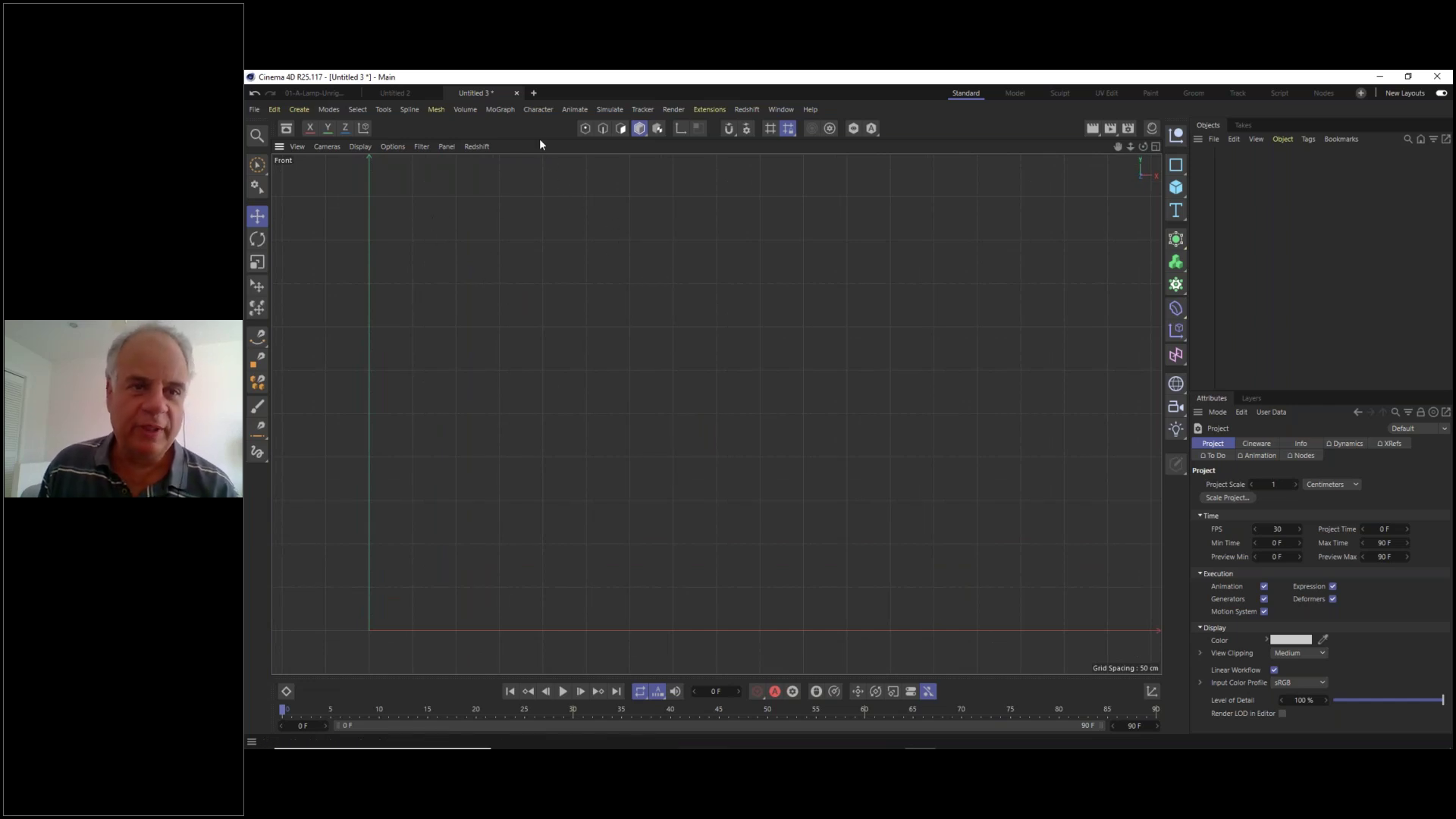
{"action": "left_click", "coordinate": [539, 110]}
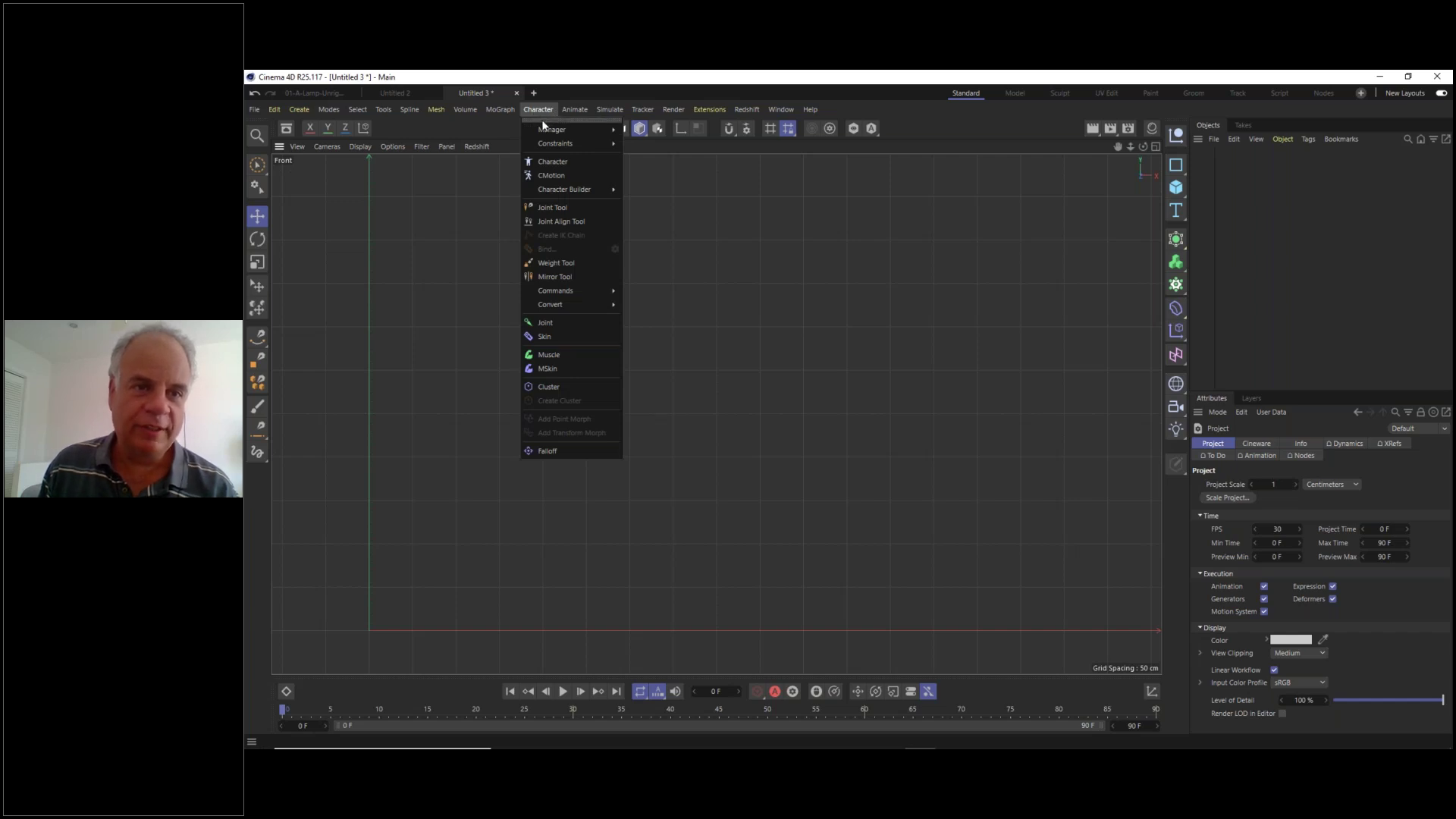
{"action": "left_click", "coordinate": [541, 120]}
{"action": "left_click_drag", "start_coordinate": [541, 120], "coordinate": [331, 211]}
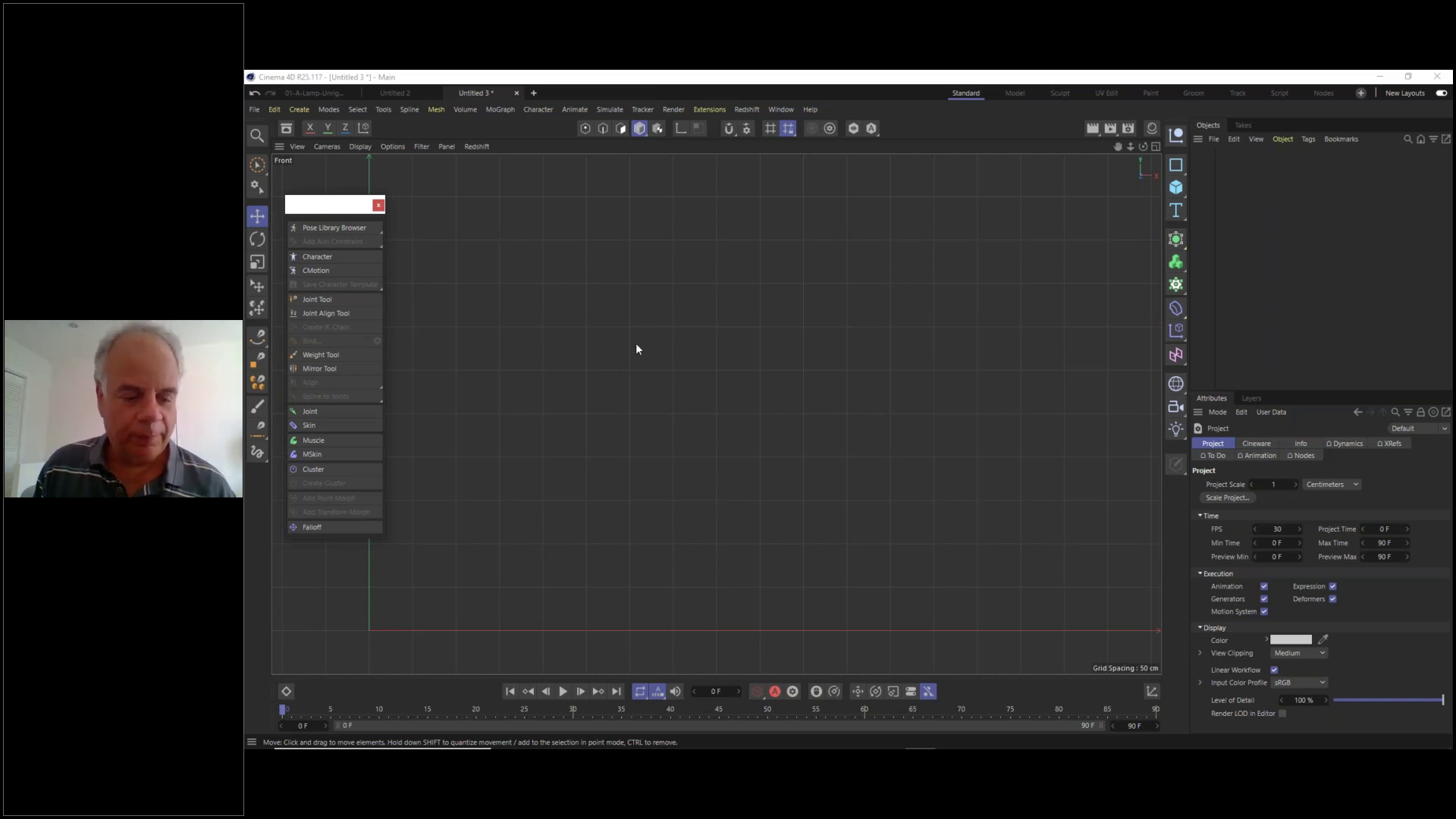
{"action": "middle_click_drag", "start_coordinate": [593, 385], "coordinate": [628, 370], "text": "alt"}
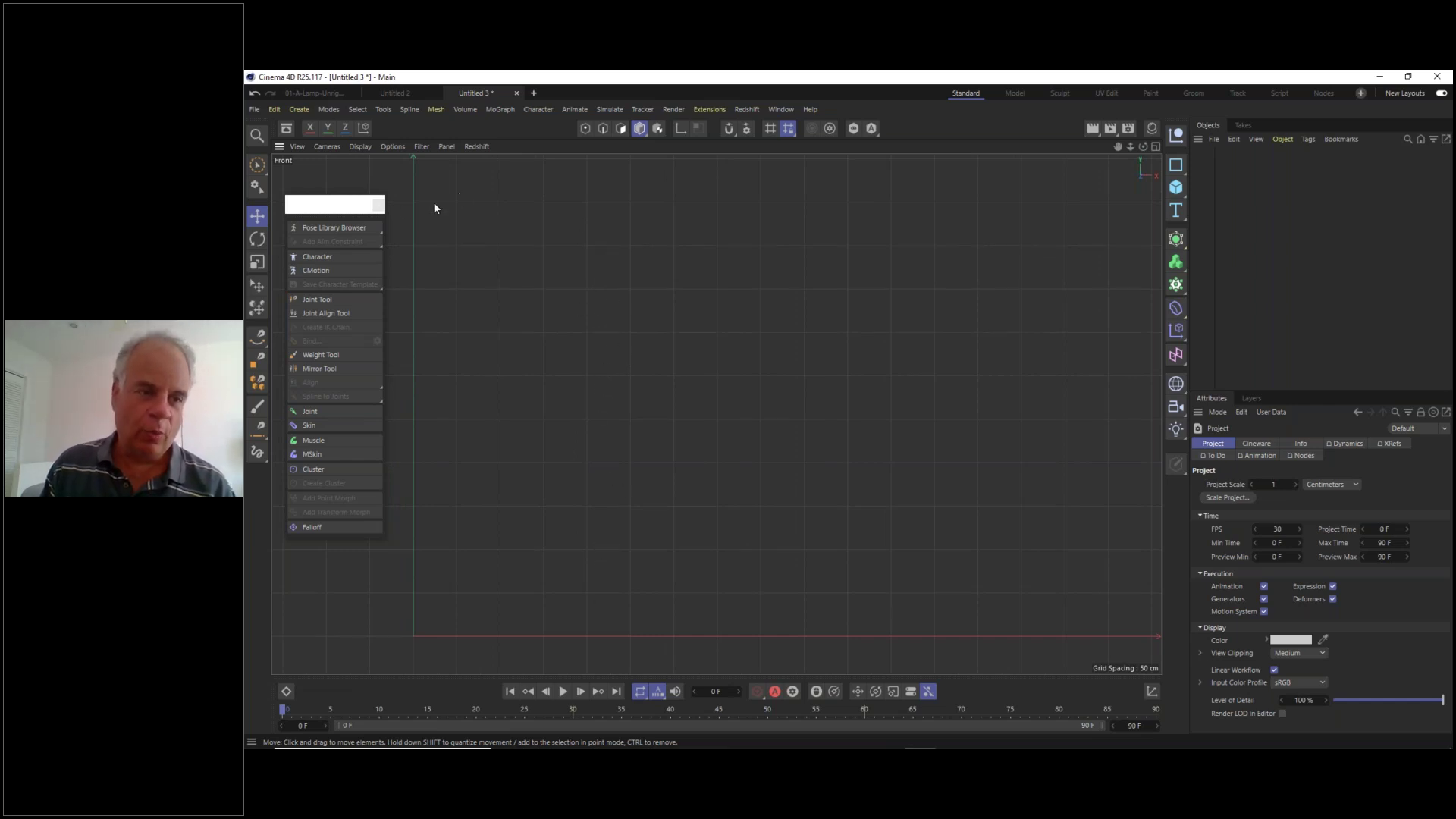
- Place a single joint with a root null in the Front view and inspect both objects' properties
{"action": "left_click", "coordinate": [332, 302]}
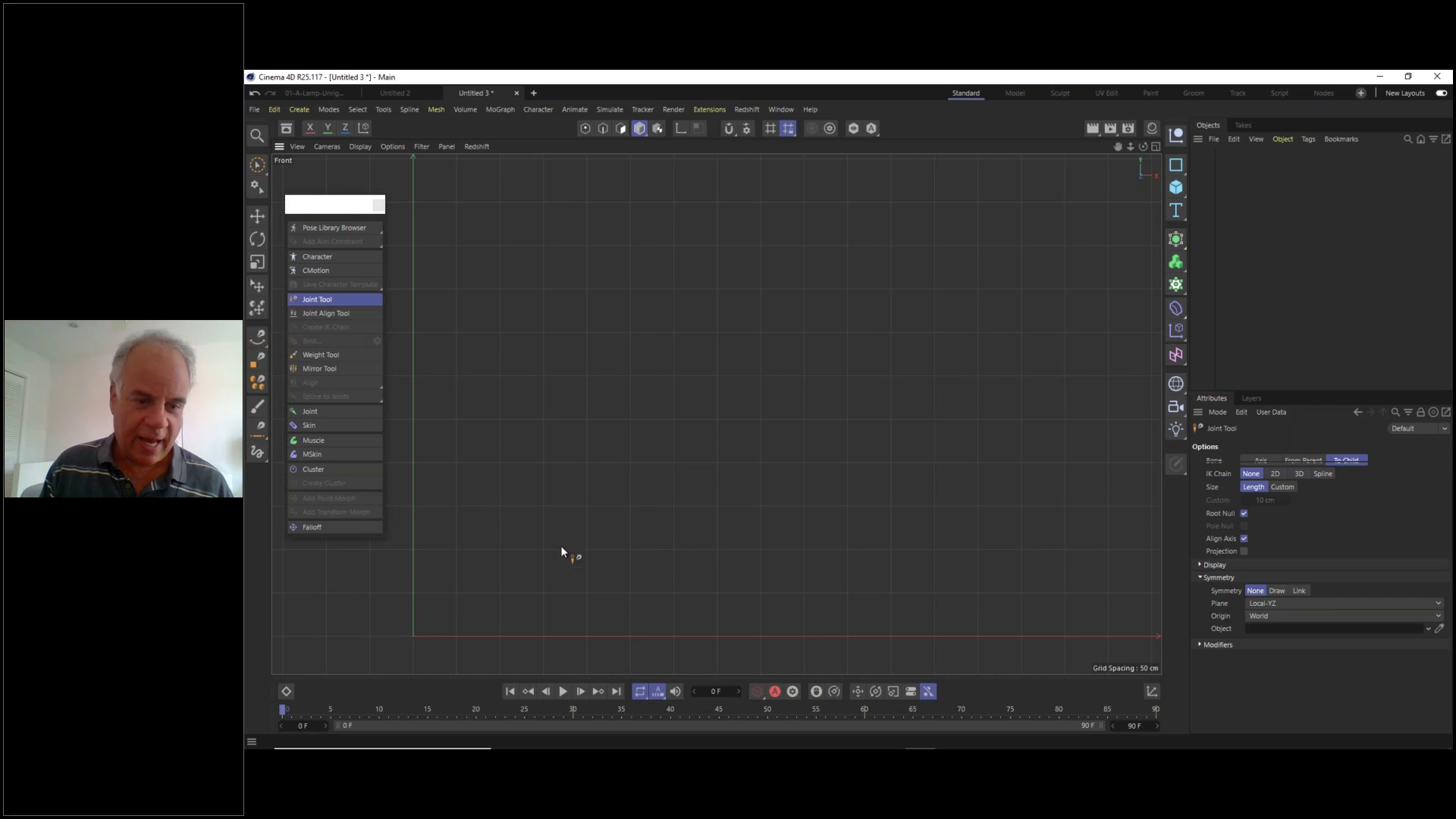
{"action": "left_click", "coordinate": [516, 568], "text": "ctrl"}
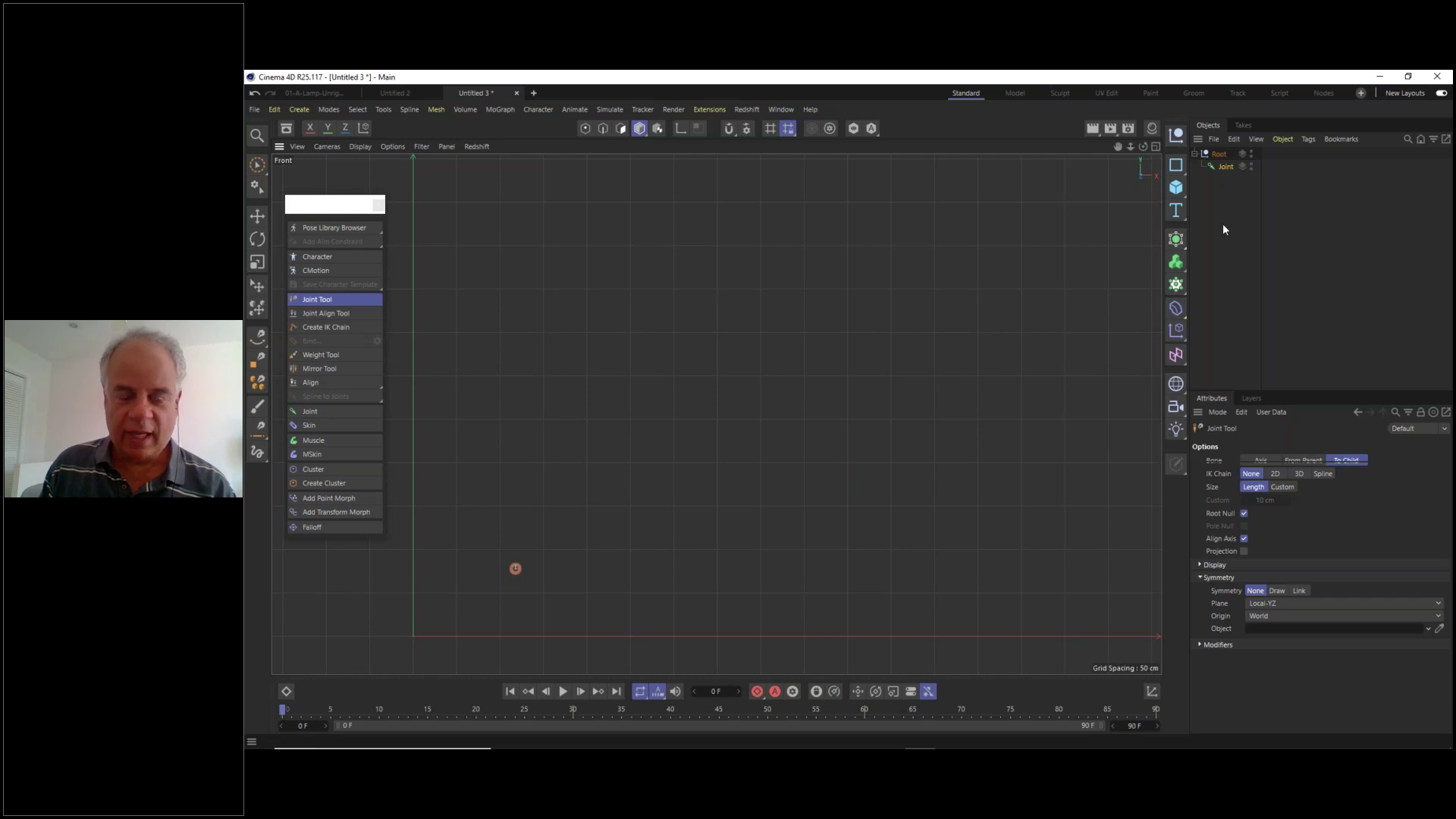
{"action": "left_click", "coordinate": [1221, 154]}
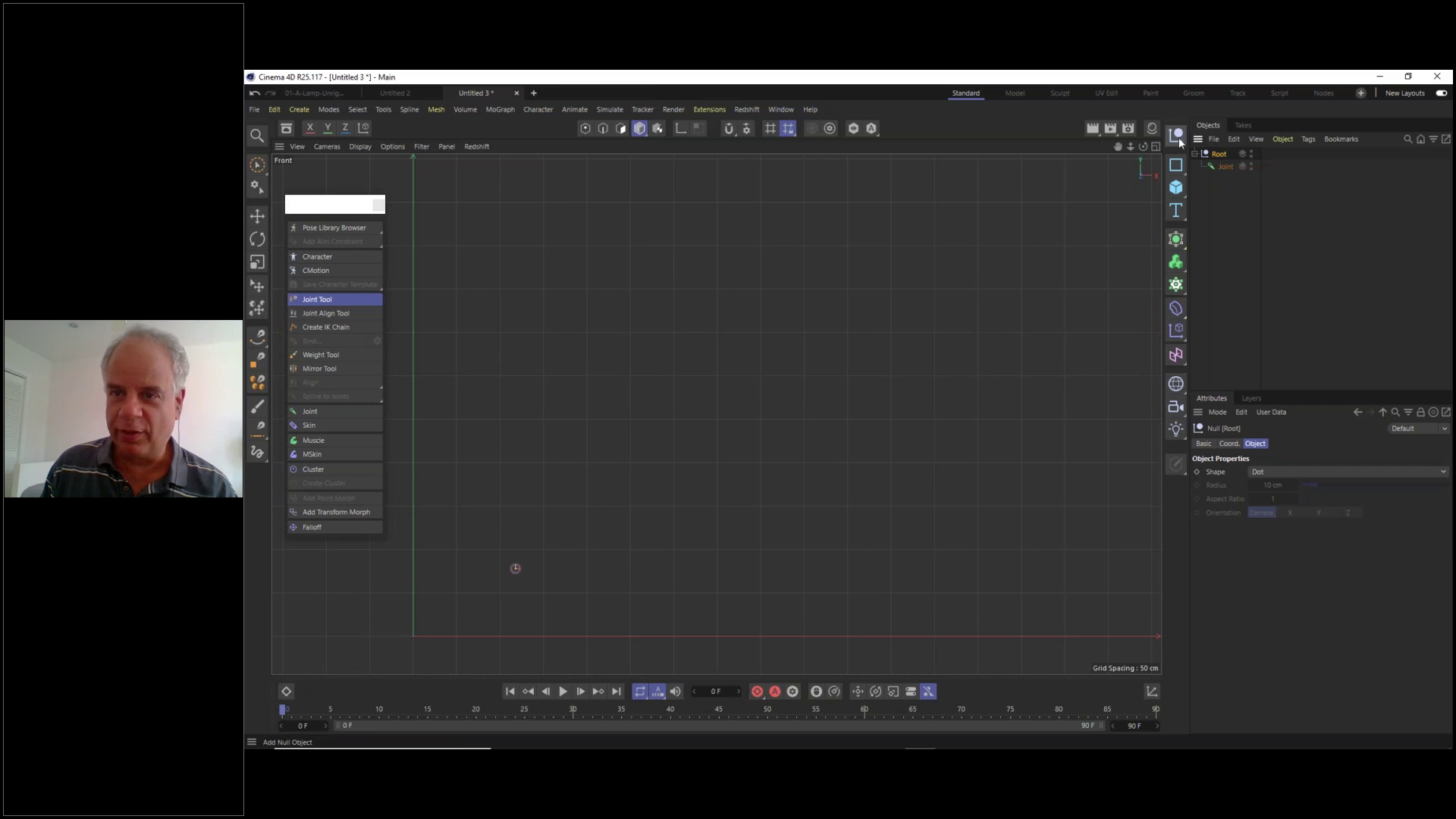
{"action": "left_click", "coordinate": [1226, 167]}
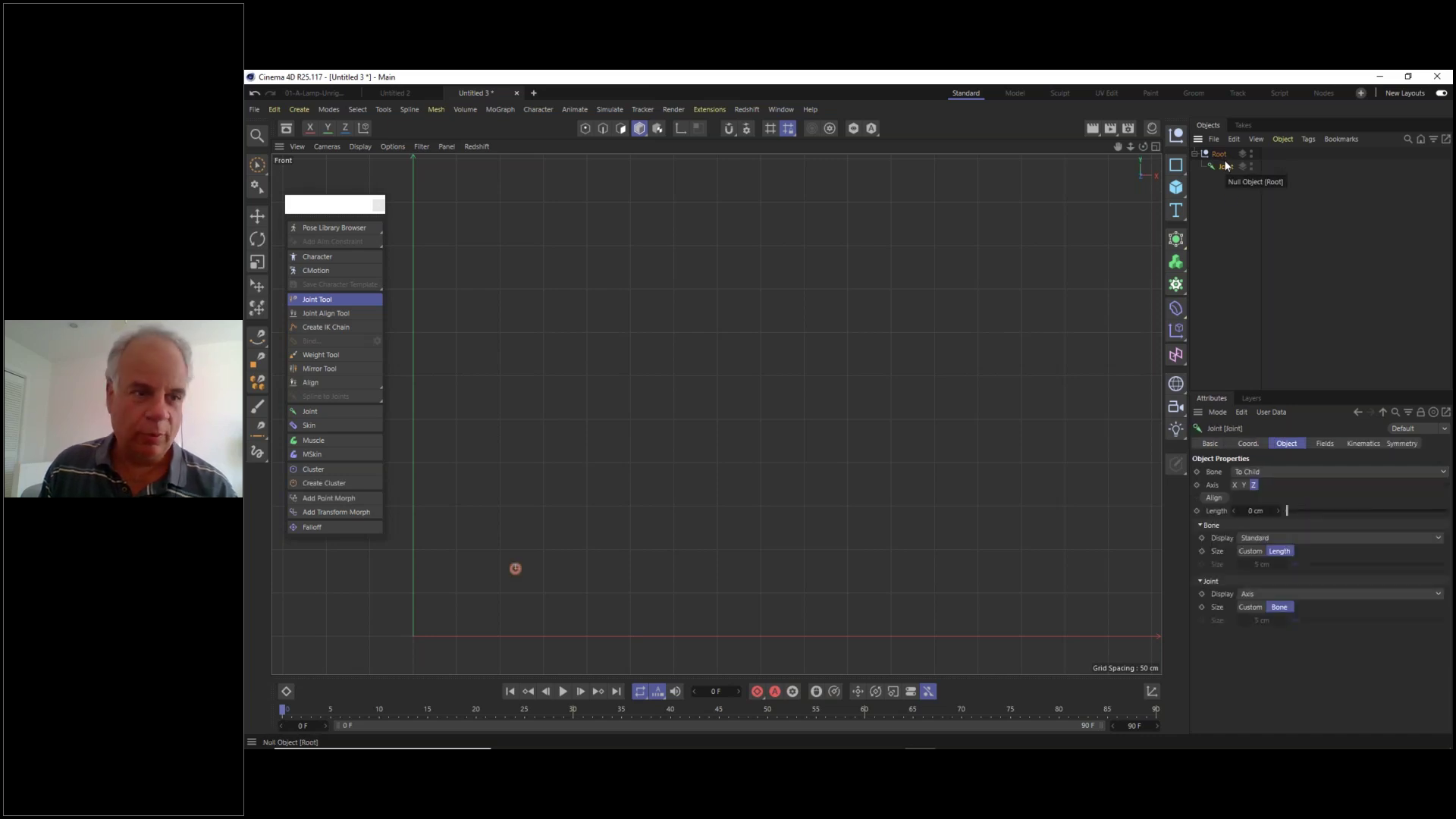
- Try moving the joint up and away from its root null, and undo the move
{"action": "key", "text": "e"}
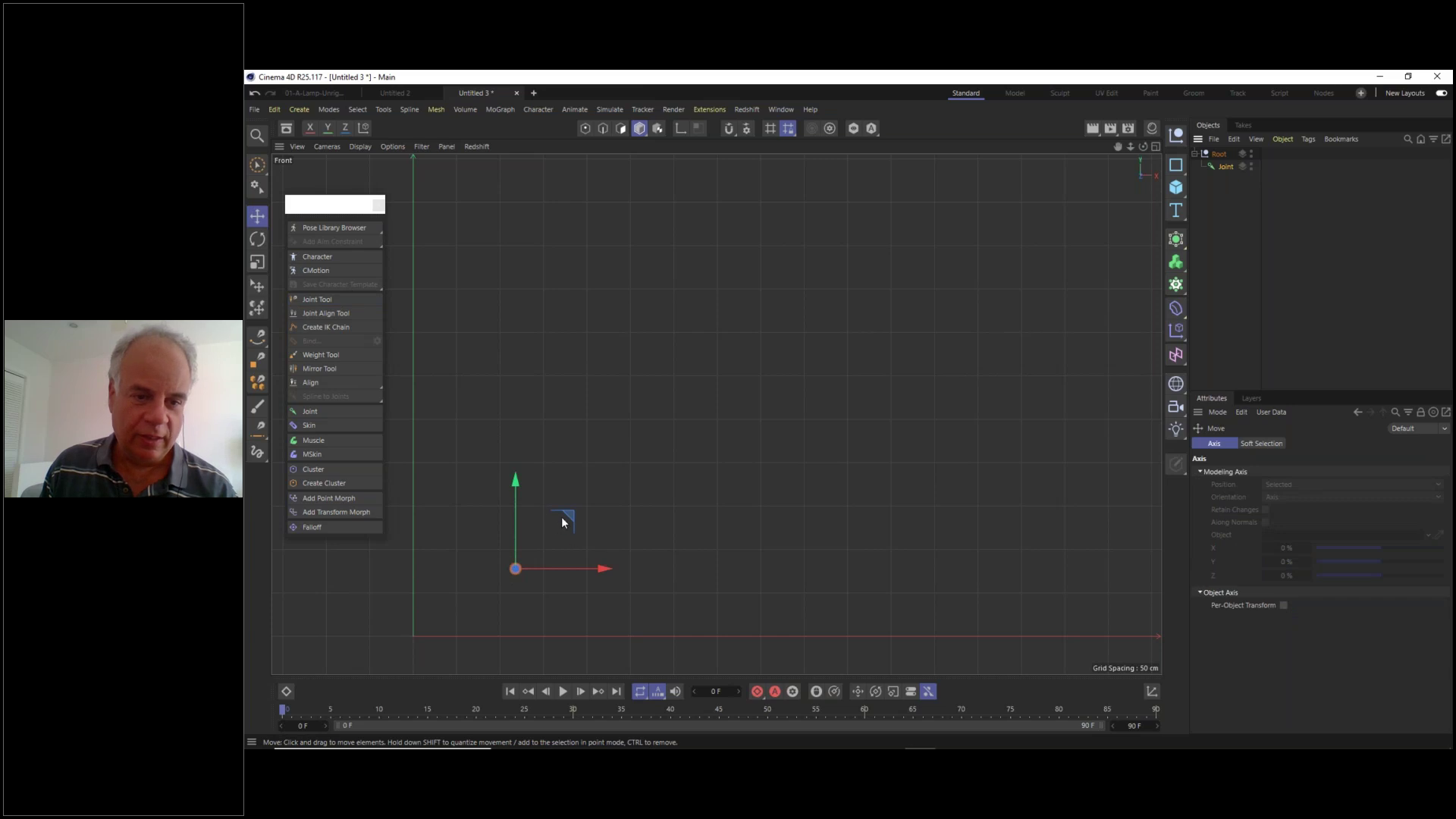
{"action": "left_click_drag", "start_coordinate": [562, 521], "coordinate": [650, 389]}
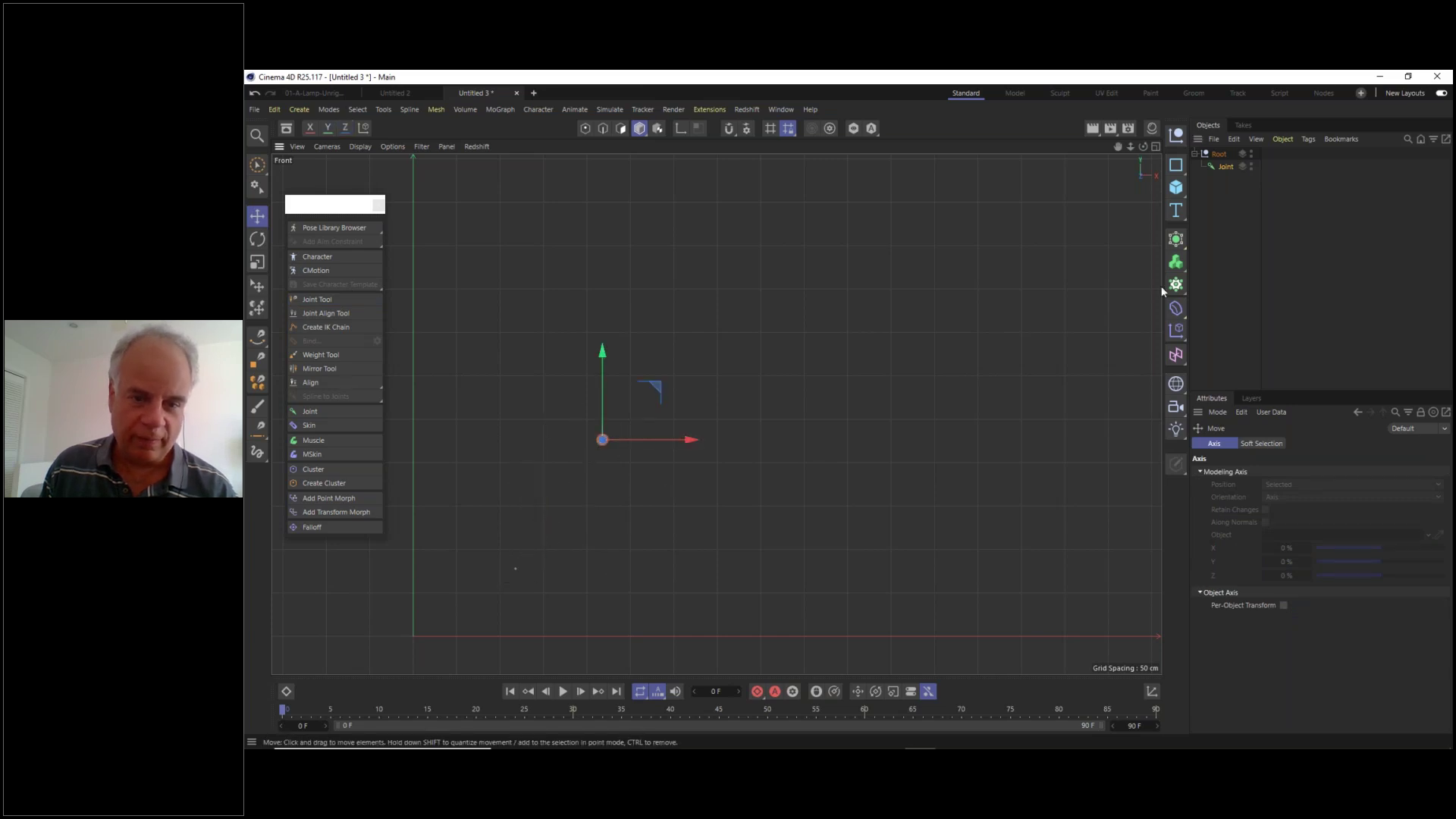
{"action": "left_click", "coordinate": [1217, 152]}
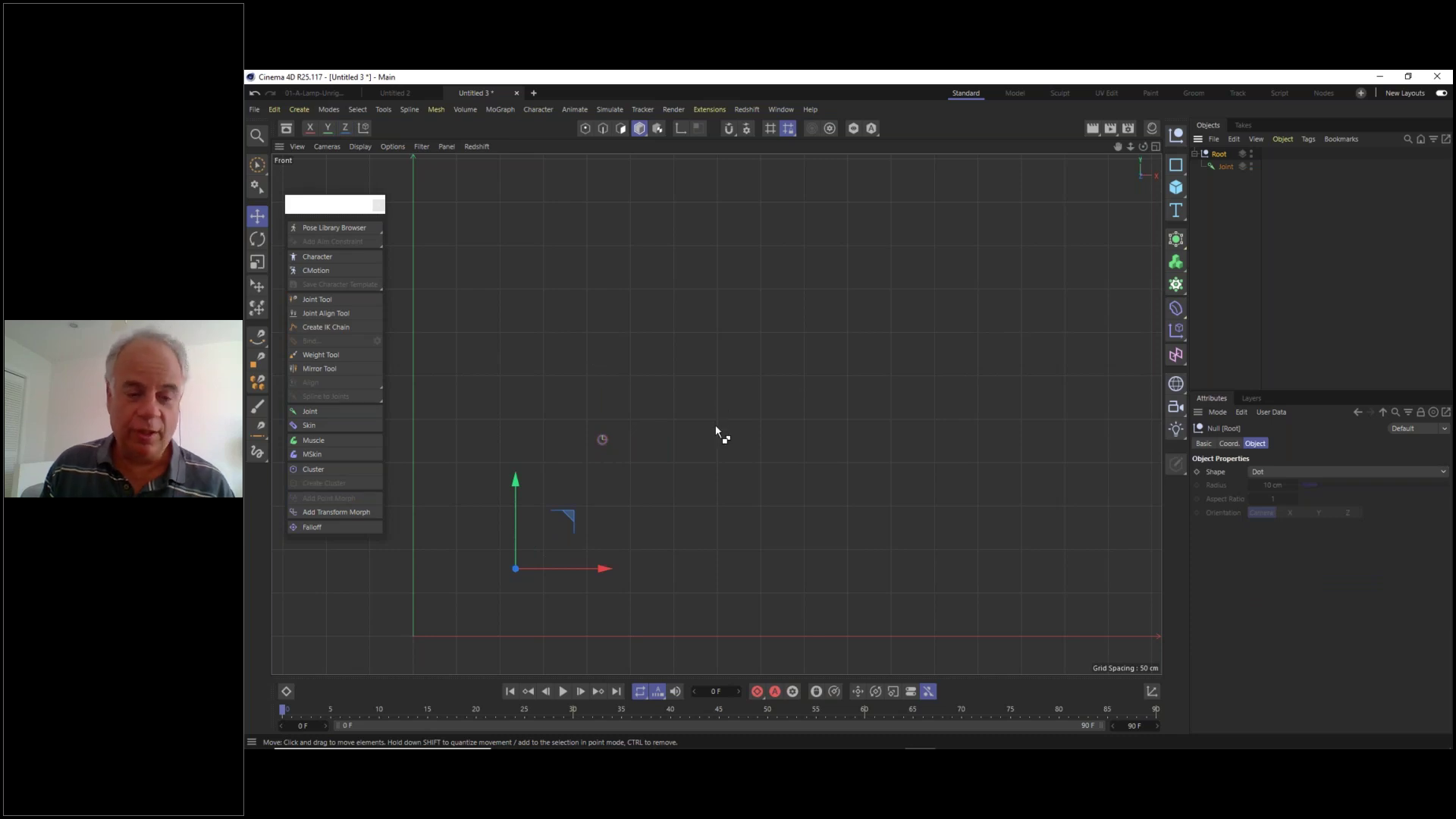
{"action": "key", "text": "ctrl+z"}
{"action": "key", "text": "ctrl+z"}
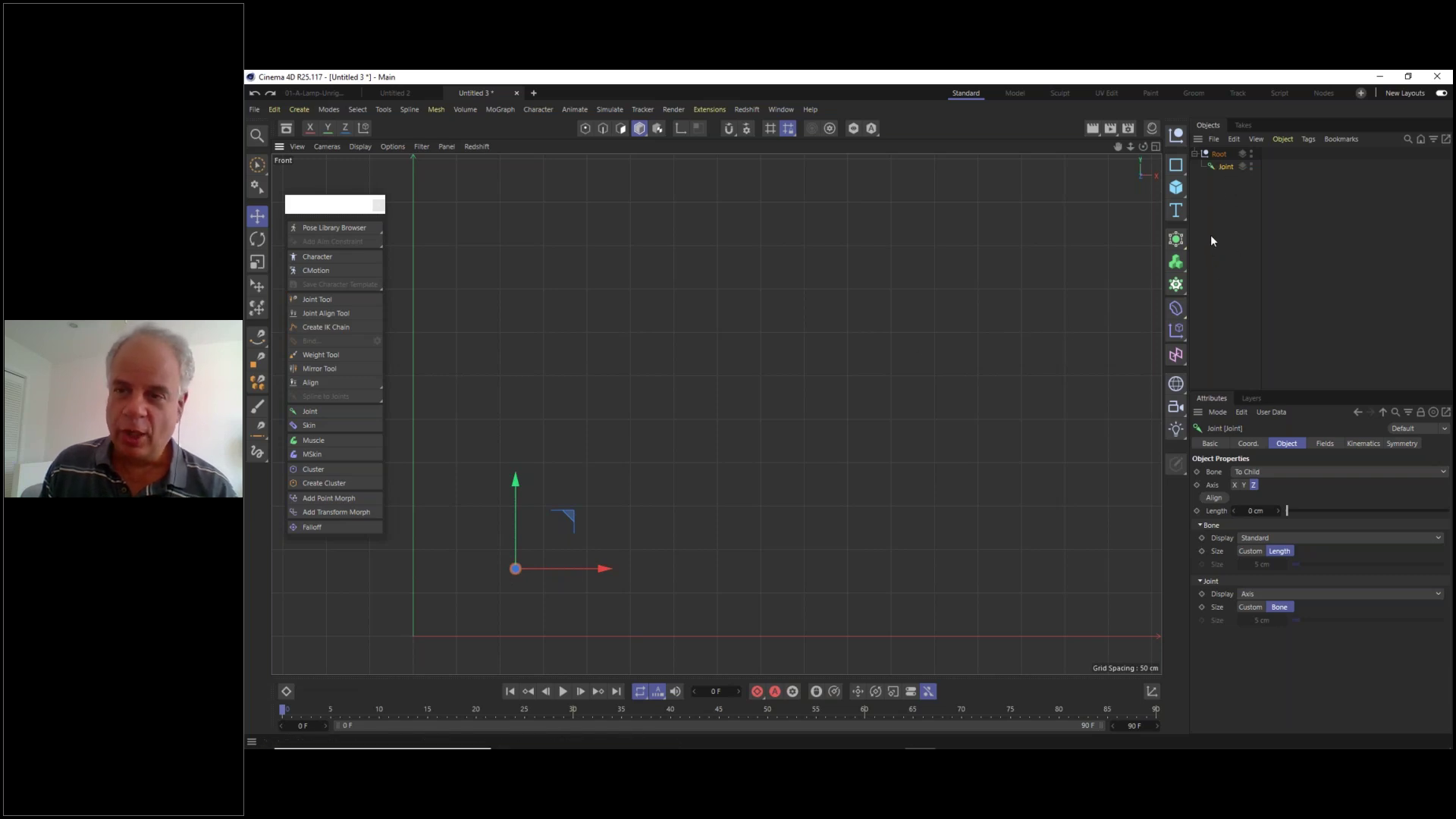
- Delete the root null with its joint, and draw a diagonal two-joint chain with the Root Null option turned off
{"action": "left_click", "coordinate": [1220, 155]}
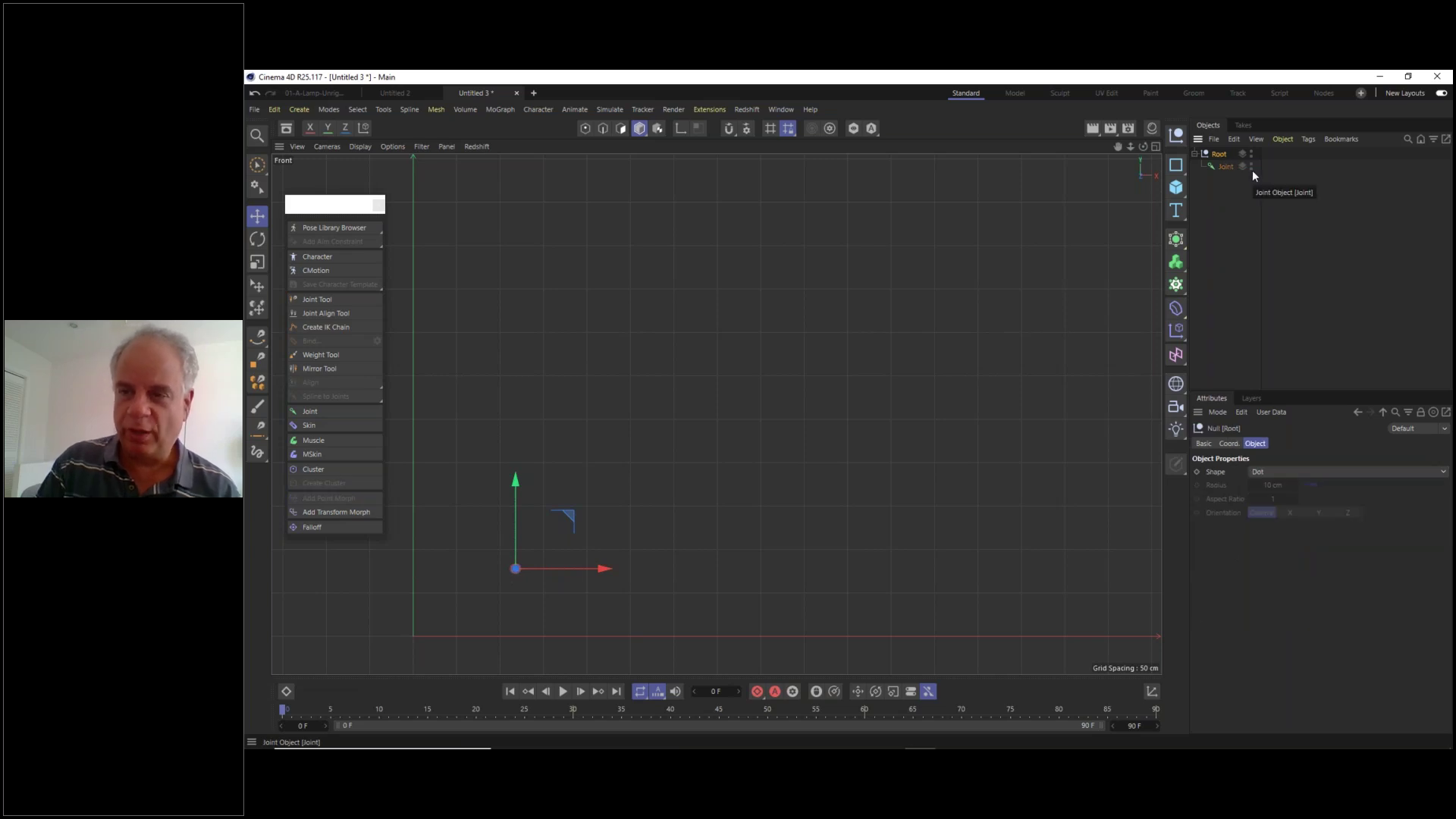
{"action": "key", "text": "Delete"}
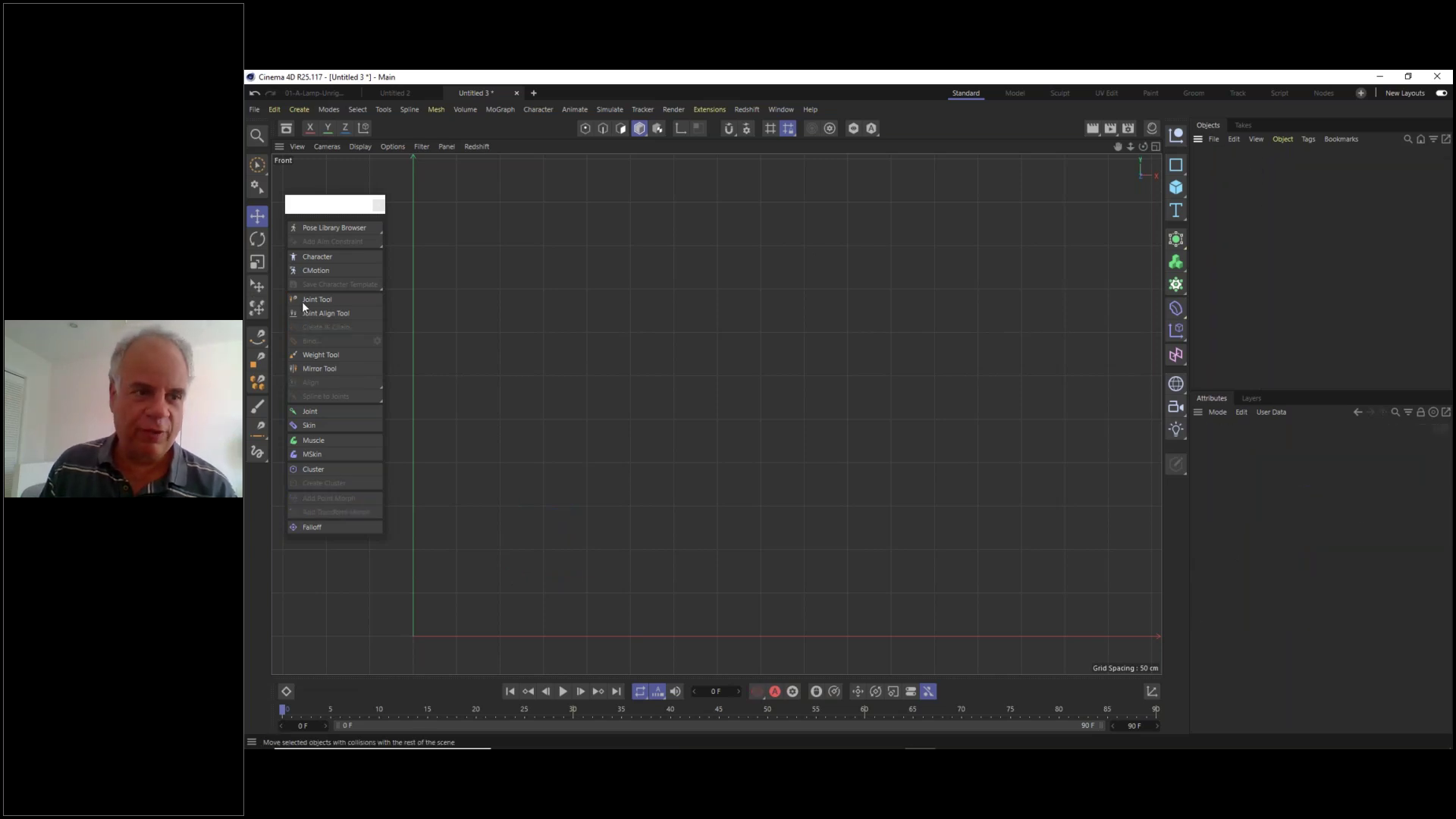
{"action": "left_click", "coordinate": [335, 300]}
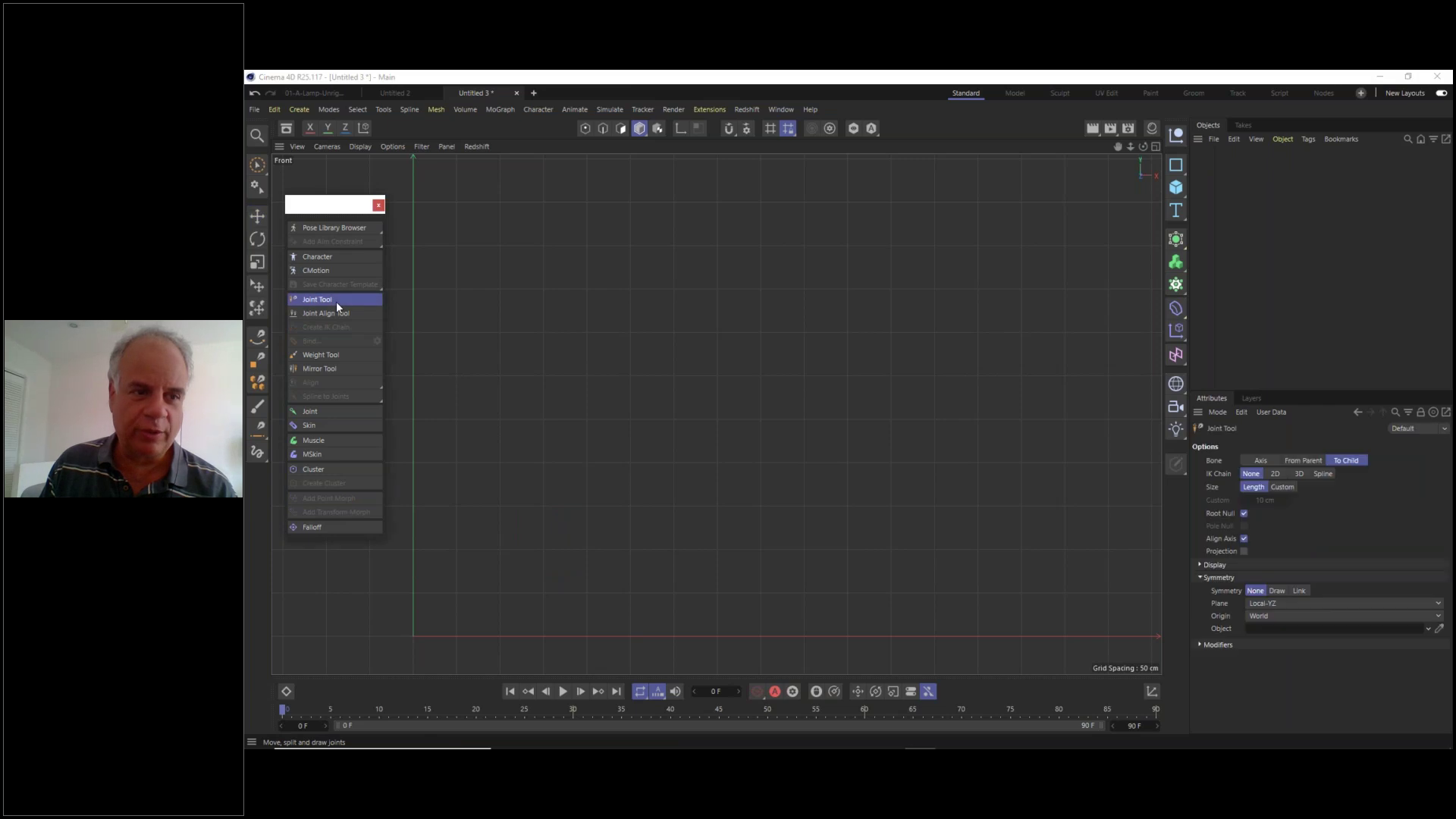
{"action": "left_click", "coordinate": [1243, 514]}
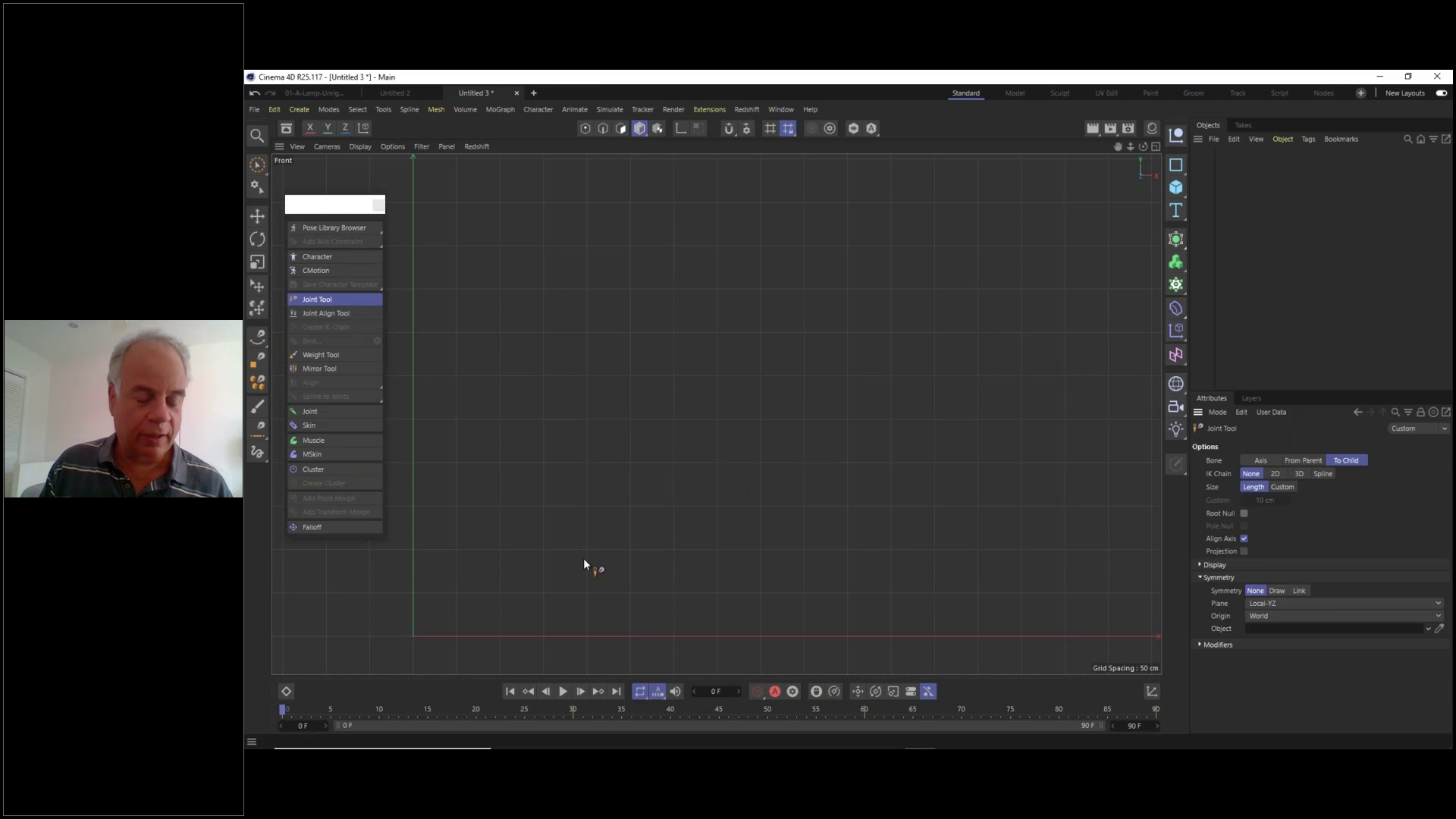
{"action": "left_click", "coordinate": [519, 566], "text": "ctrl"}
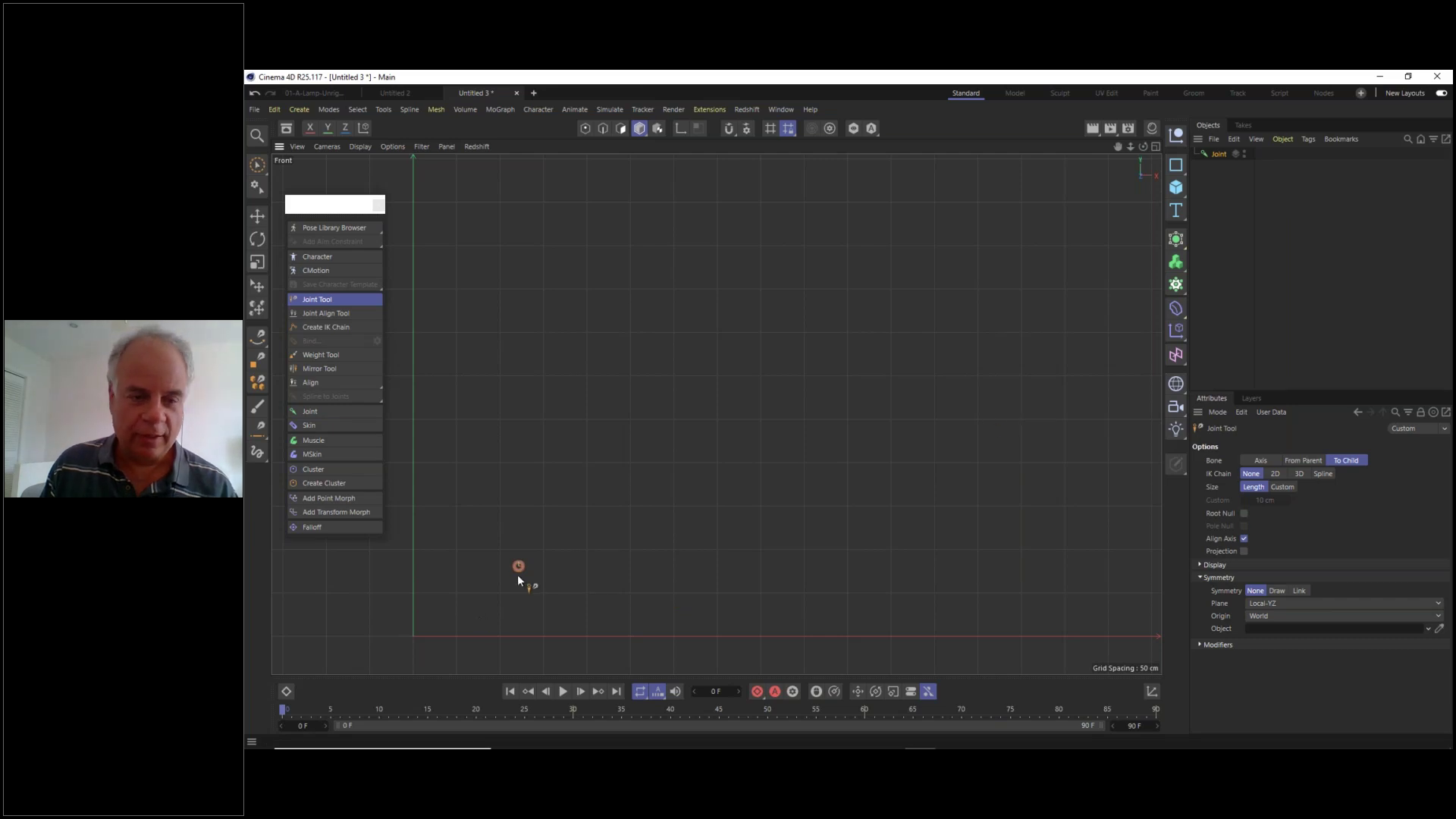
{"action": "left_click", "coordinate": [697, 347], "text": "ctrl"}
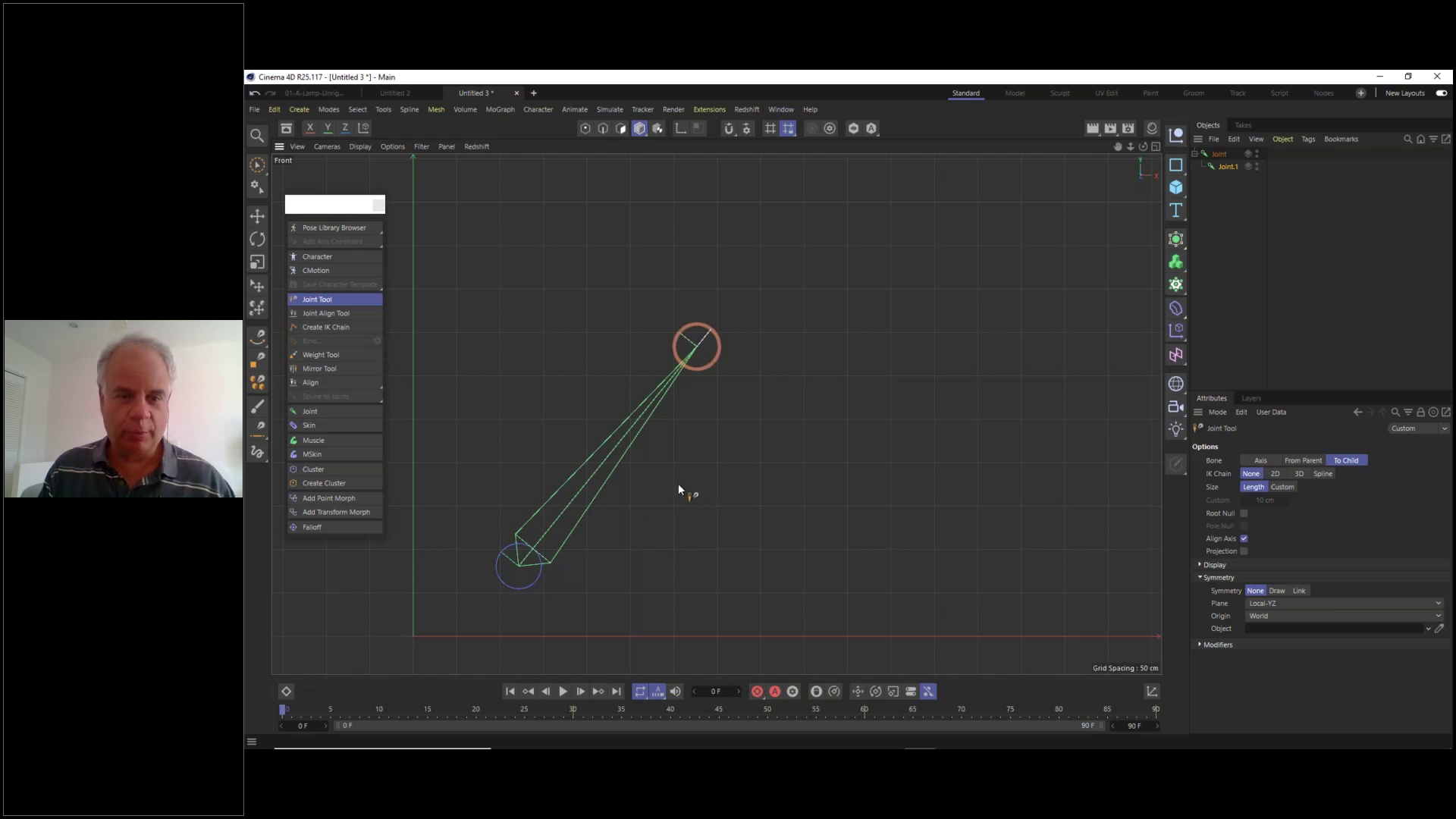
- Examine the bone between the two joints in the Perspective view and in the Front view
{"action": "key", "text": "F1"}
{"action": "left_click_drag", "start_coordinate": [796, 494], "coordinate": [922, 404], "text": "alt"}
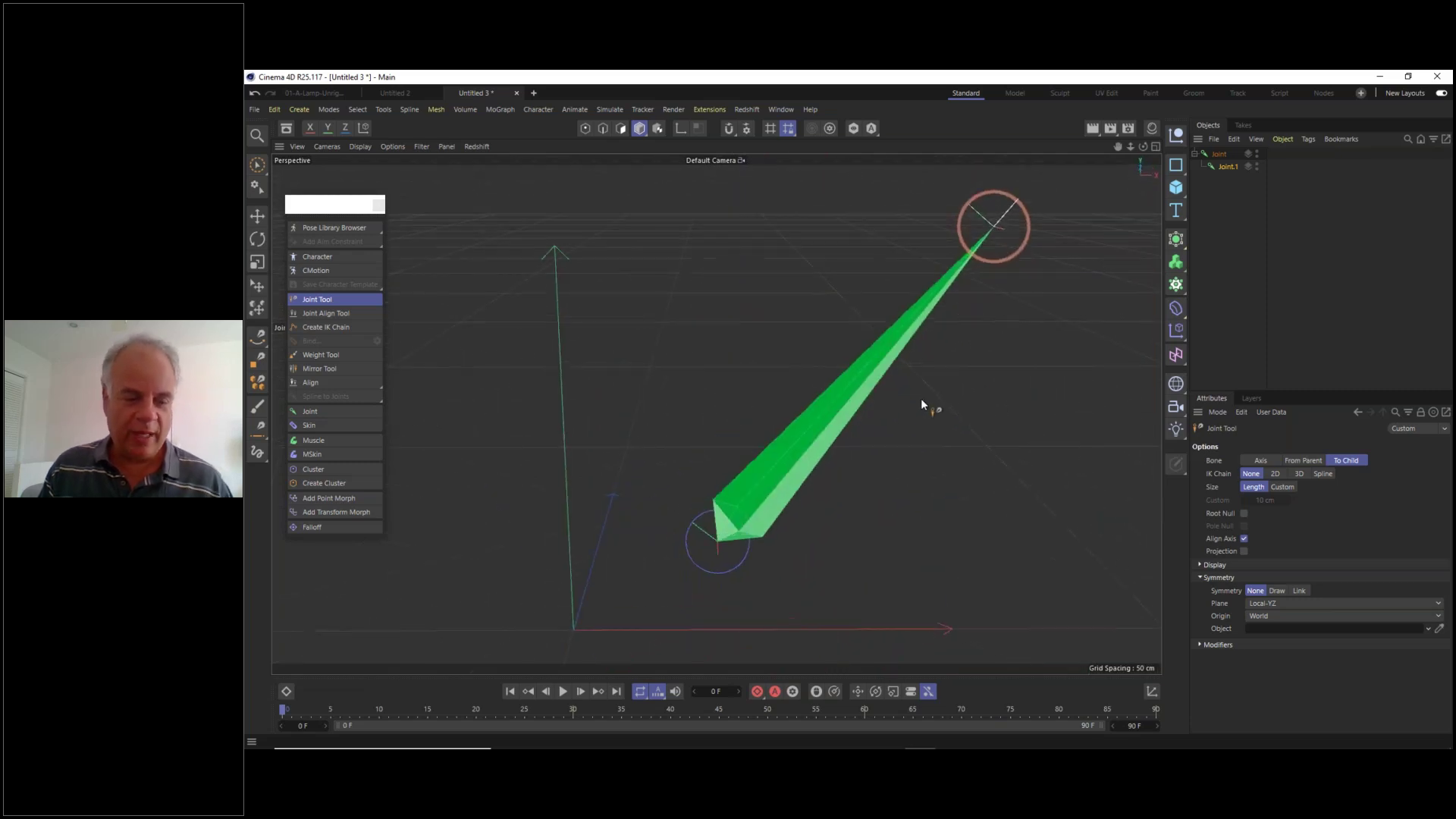
{"action": "key", "text": "F3"}
{"action": "key", "text": "F4"}
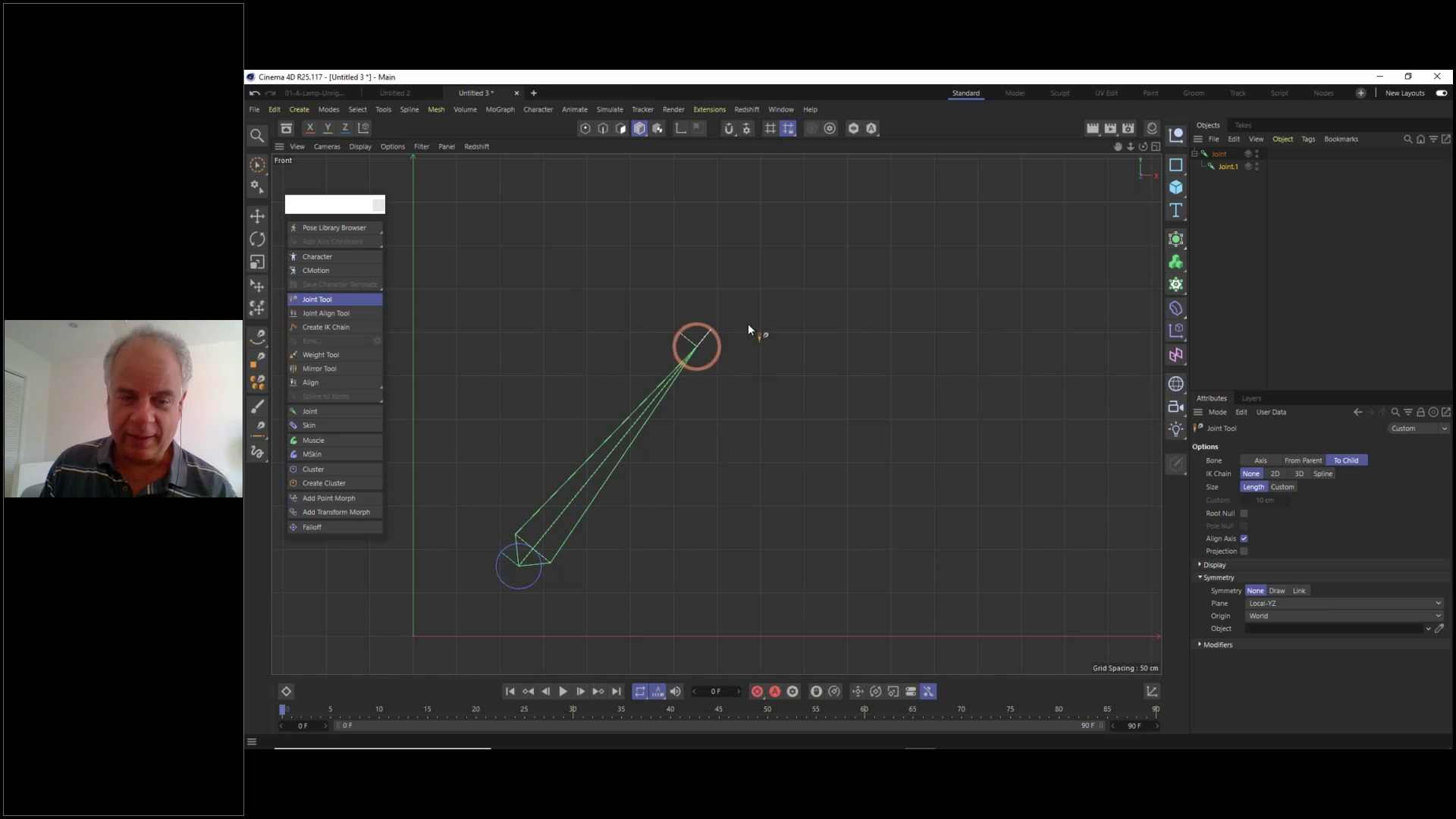
{"action": "scroll", "coordinate": [503, 612], "scroll_direction": "up", "scroll_amount": 2}
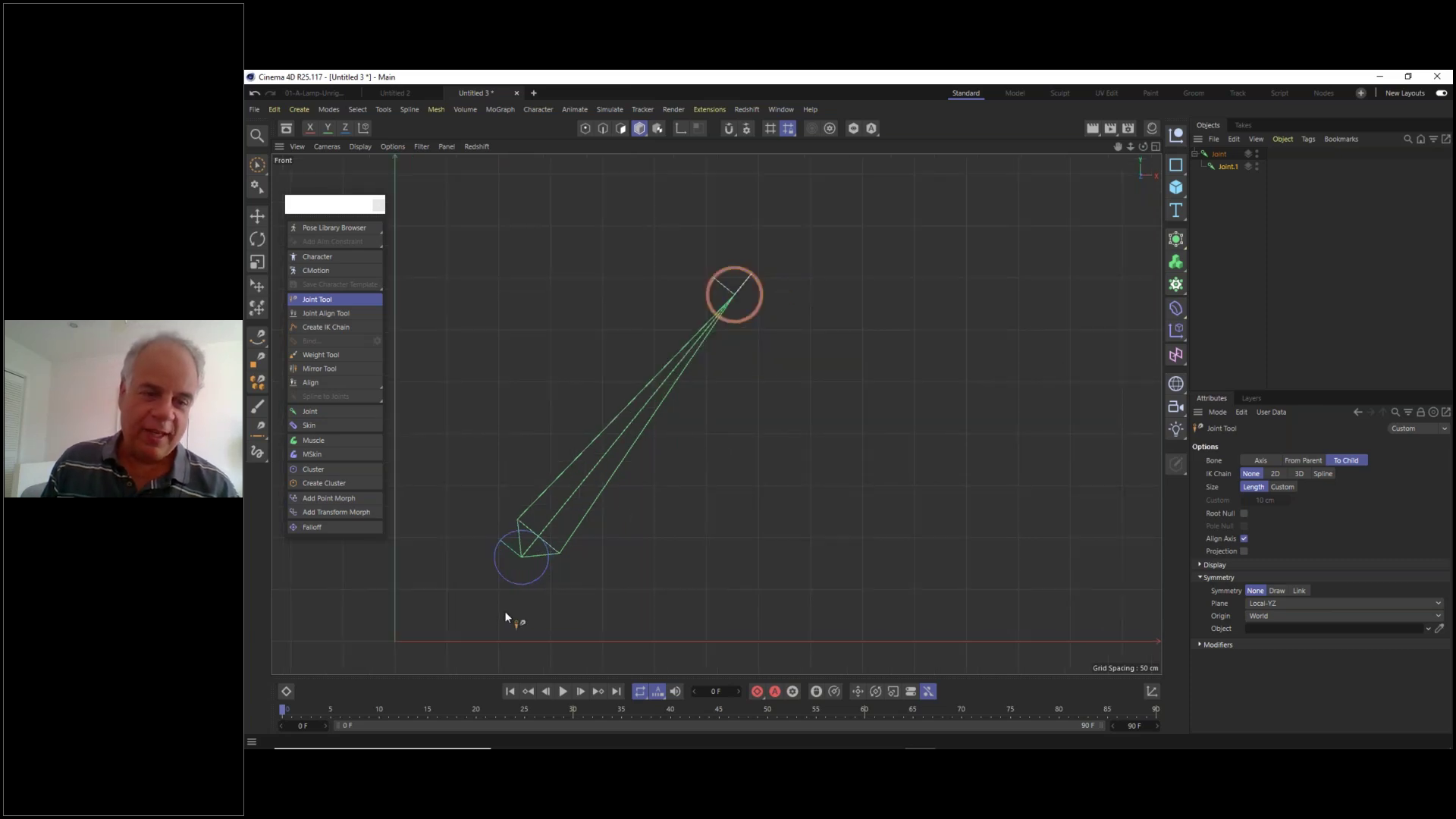
{"action": "scroll", "coordinate": [503, 611], "scroll_direction": "up", "scroll_amount": 3}
{"action": "scroll", "coordinate": [504, 611], "scroll_direction": "down", "scroll_amount": 3}
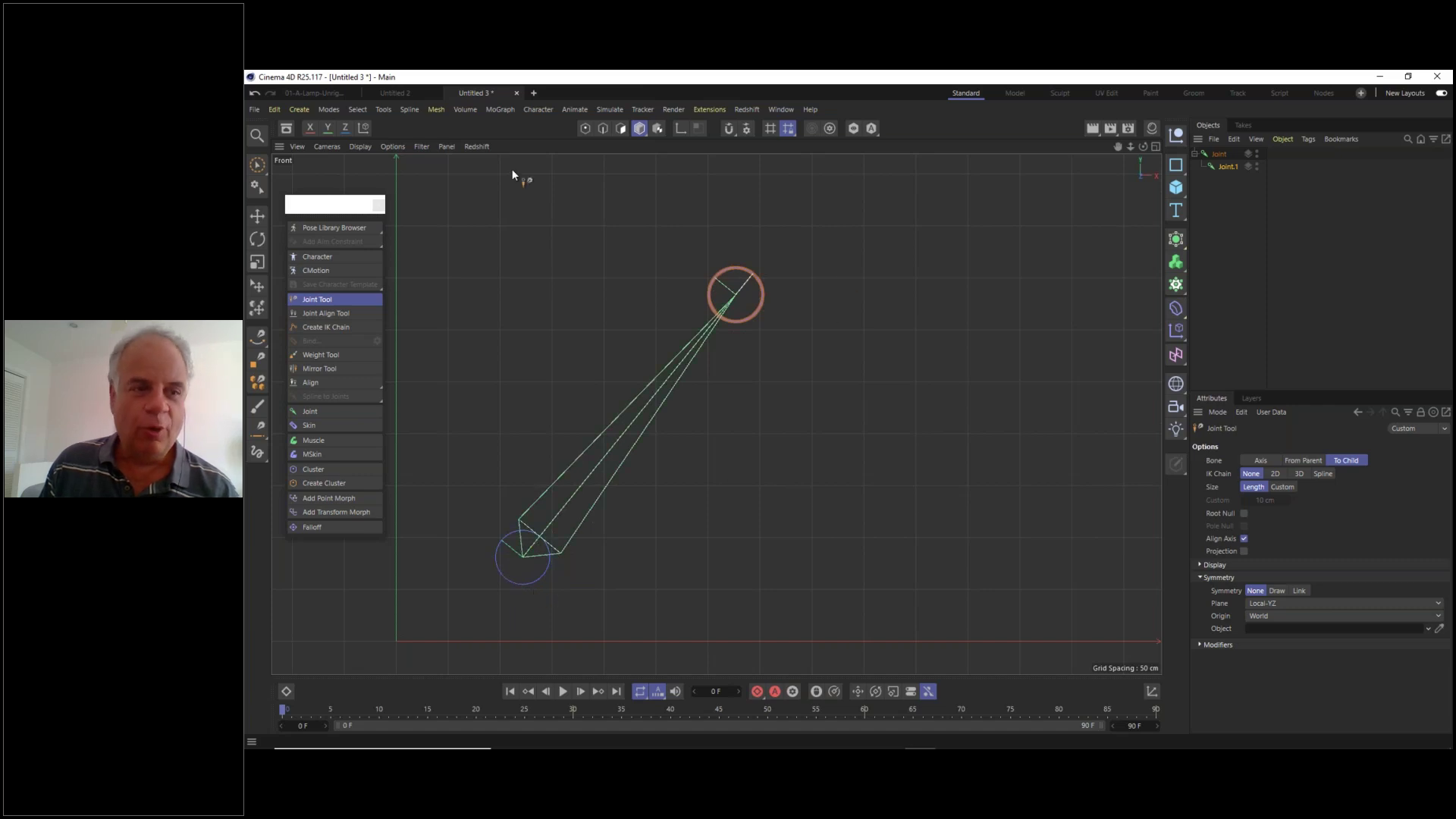
- Try rotating the parent joint at the lower end of the bone, and undo the rotation
{"action": "left_click", "coordinate": [257, 217]}
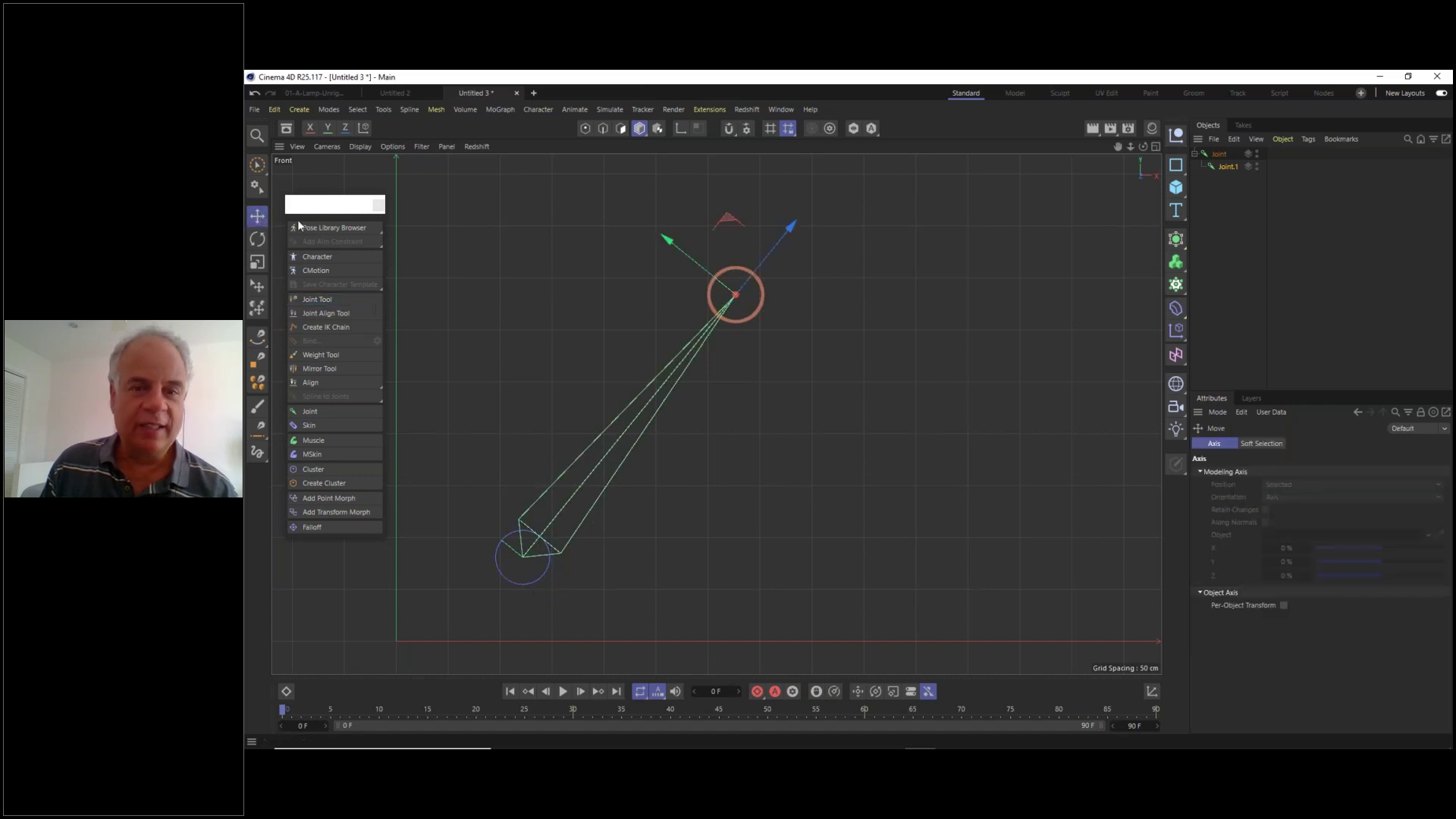
{"action": "left_click", "coordinate": [1219, 154]}
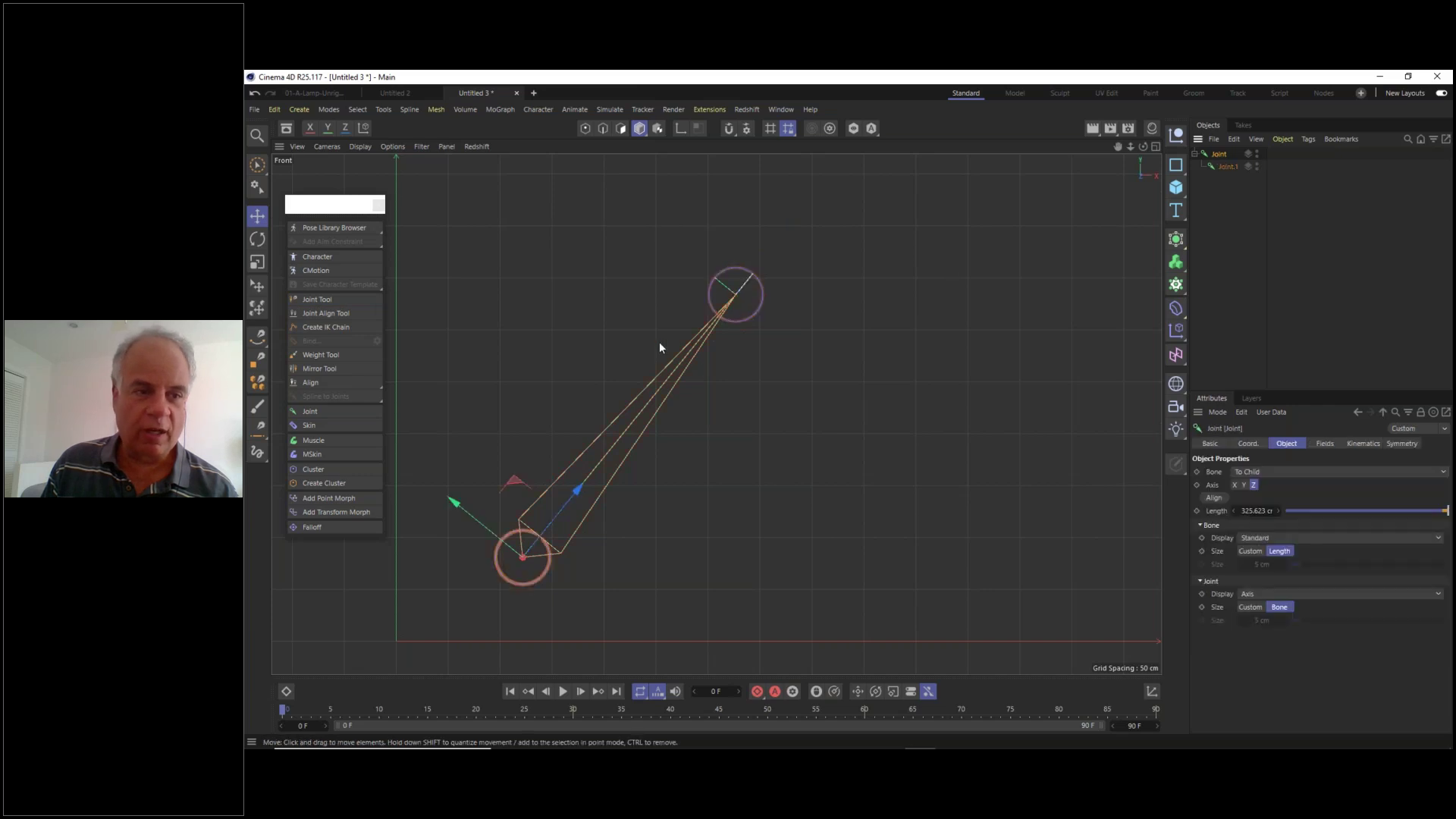
{"action": "left_click", "coordinate": [257, 239]}
{"action": "left_click_drag", "start_coordinate": [576, 544], "coordinate": [717, 580]}
{"action": "key", "text": "ctrl+z"}
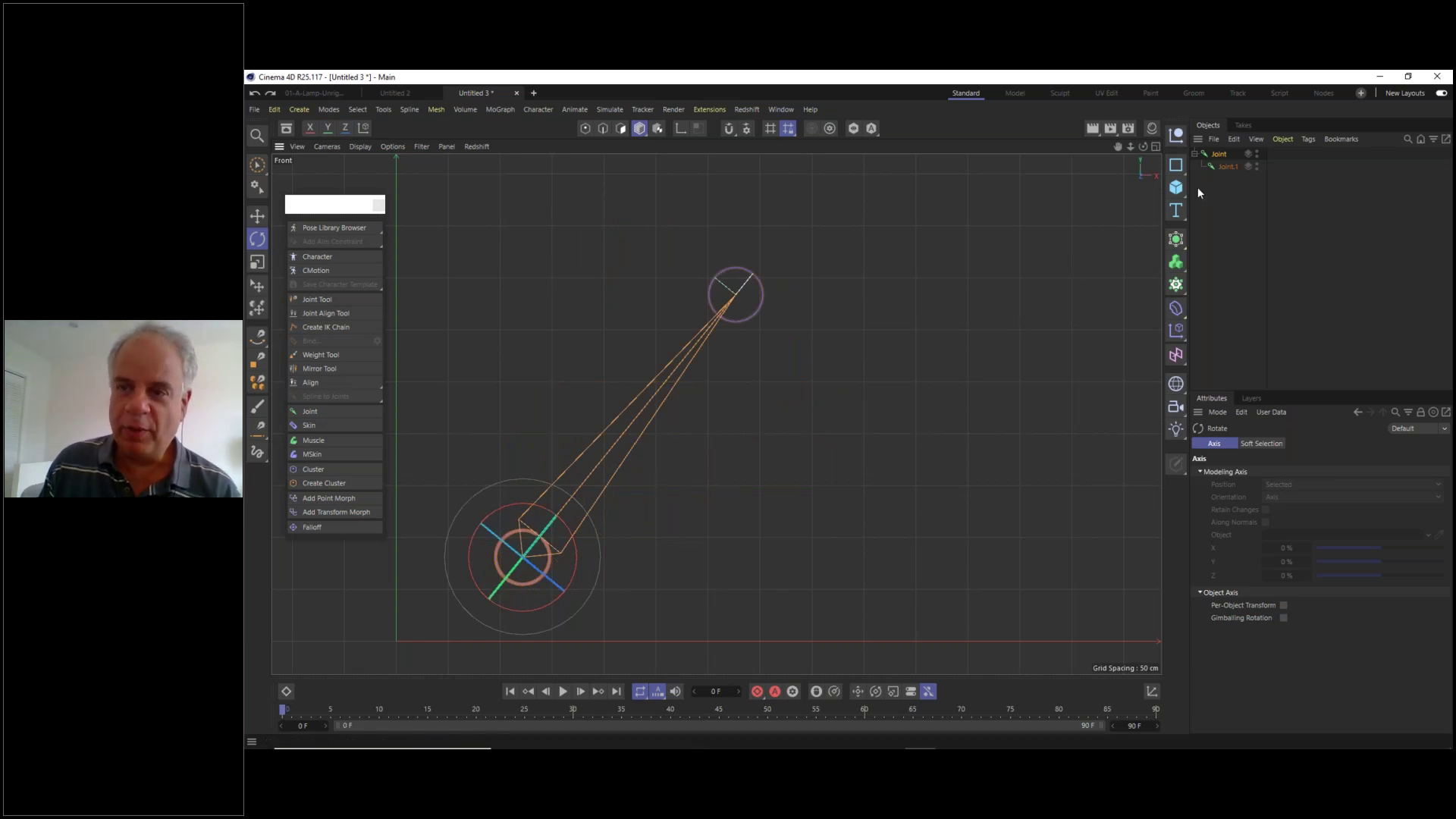
- Take Joint.1 out of the Joint hierarchy and try rotating the lower joint on its own
{"action": "left_click", "coordinate": [1224, 167]}
{"action": "left_click_drag", "start_coordinate": [1224, 167], "coordinate": [1220, 149]}
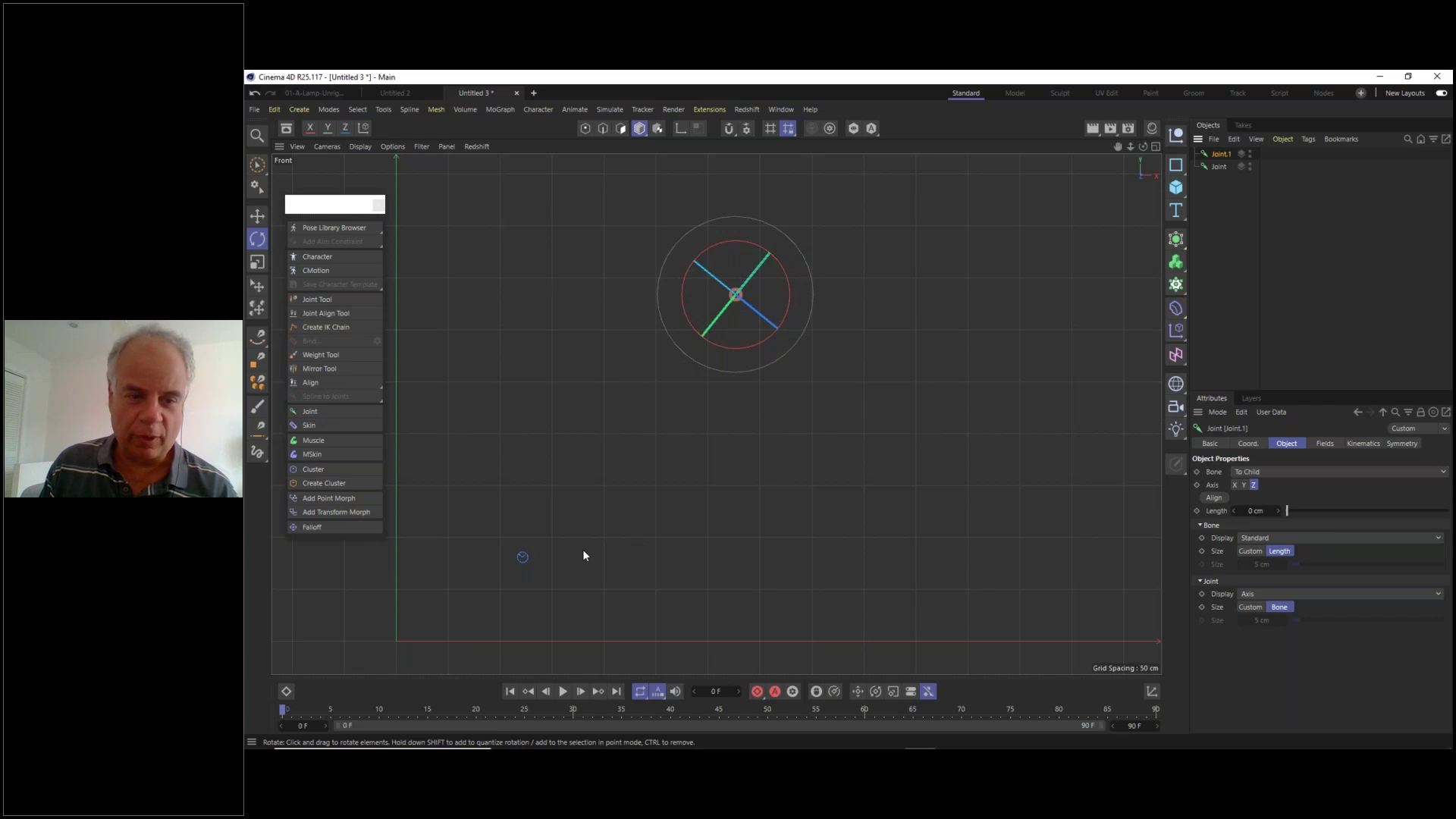
{"action": "left_click", "coordinate": [523, 560]}
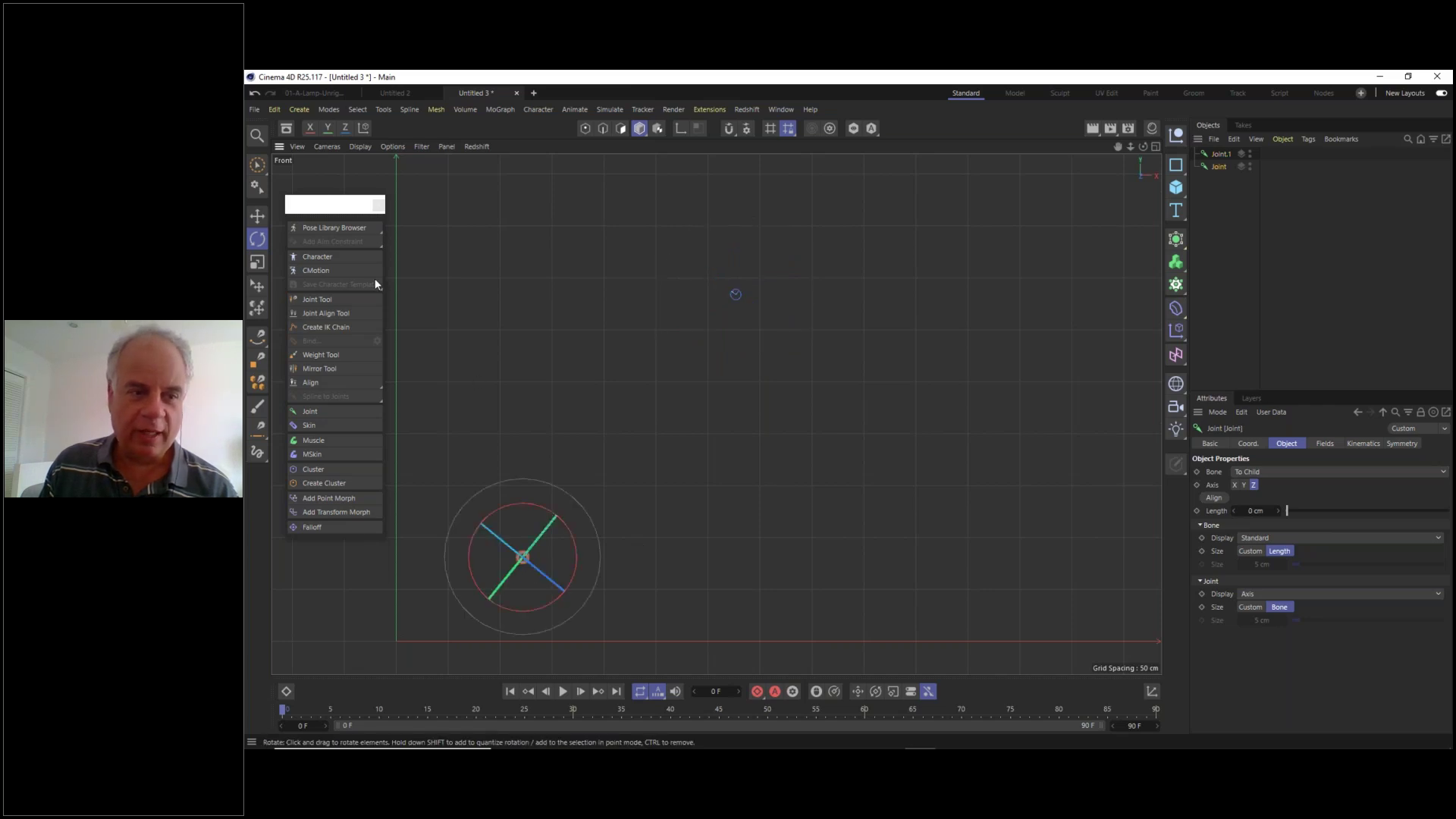
{"action": "left_click_drag", "start_coordinate": [574, 539], "coordinate": [733, 483]}
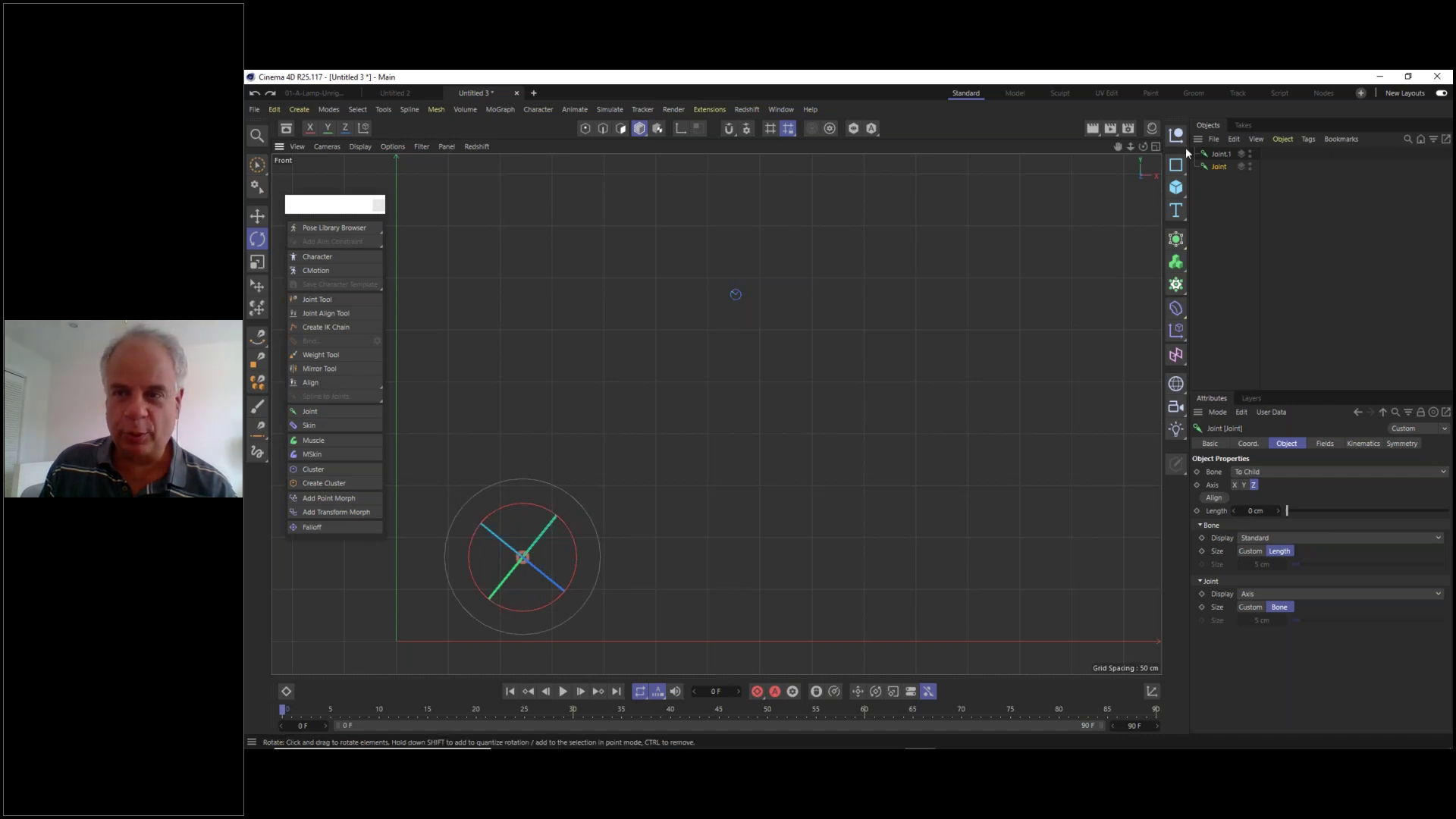
- Try parenting Joint under Joint.1 to reverse the bone, and undo back to the original hierarchy
{"action": "left_click_drag", "start_coordinate": [1219, 166], "coordinate": [1221, 154]}
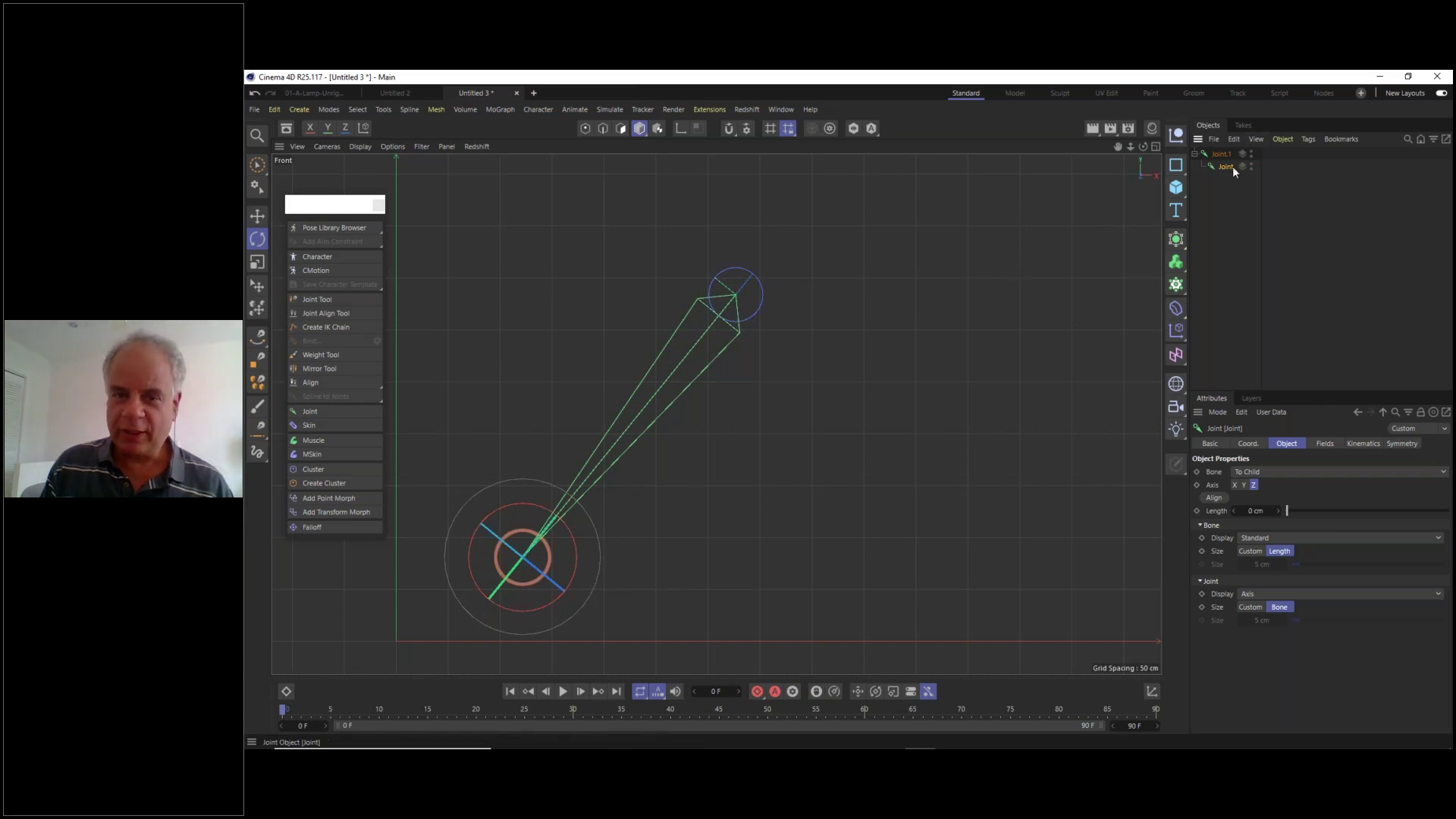
{"action": "key", "text": "ctrl+z"}
{"action": "key", "text": "ctrl+z"}
{"action": "key", "text": "ctrl+z"}
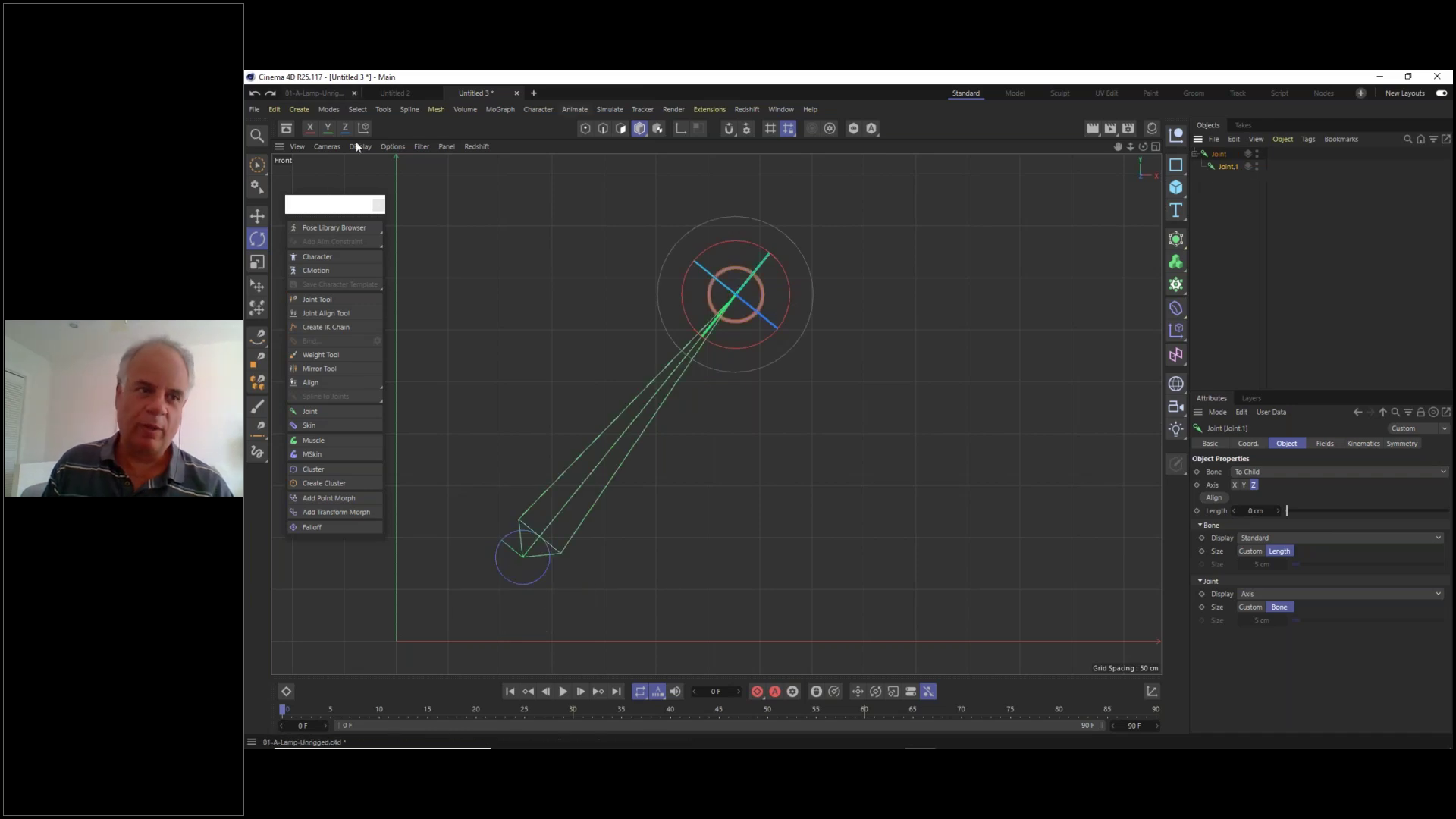
- Deselect the joints and examine the wide base of the bone and its joint axes up close in Perspective view
{"action": "key", "text": "e"}
{"action": "left_click", "coordinate": [742, 375]}
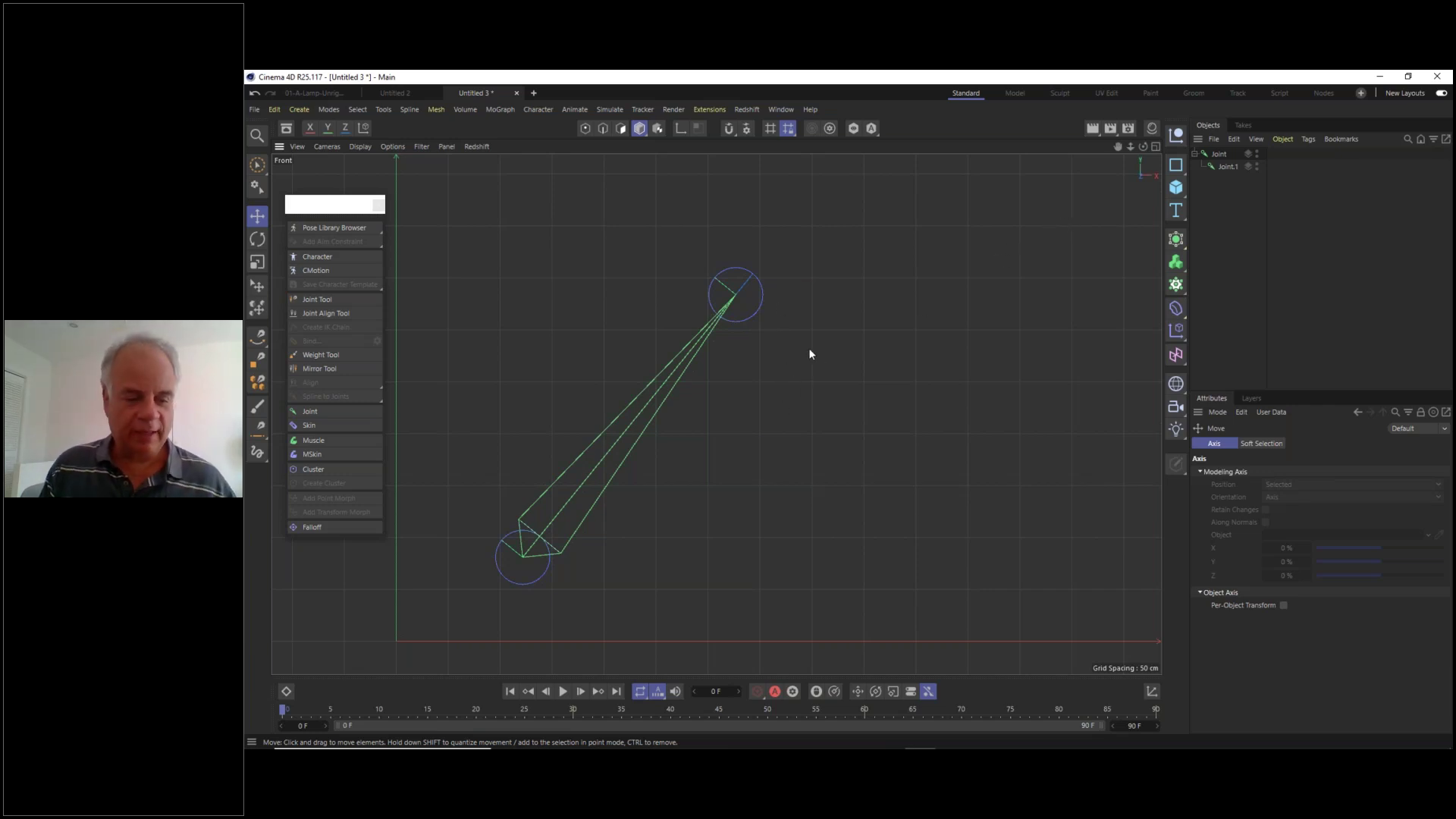
{"action": "key", "text": "F1"}
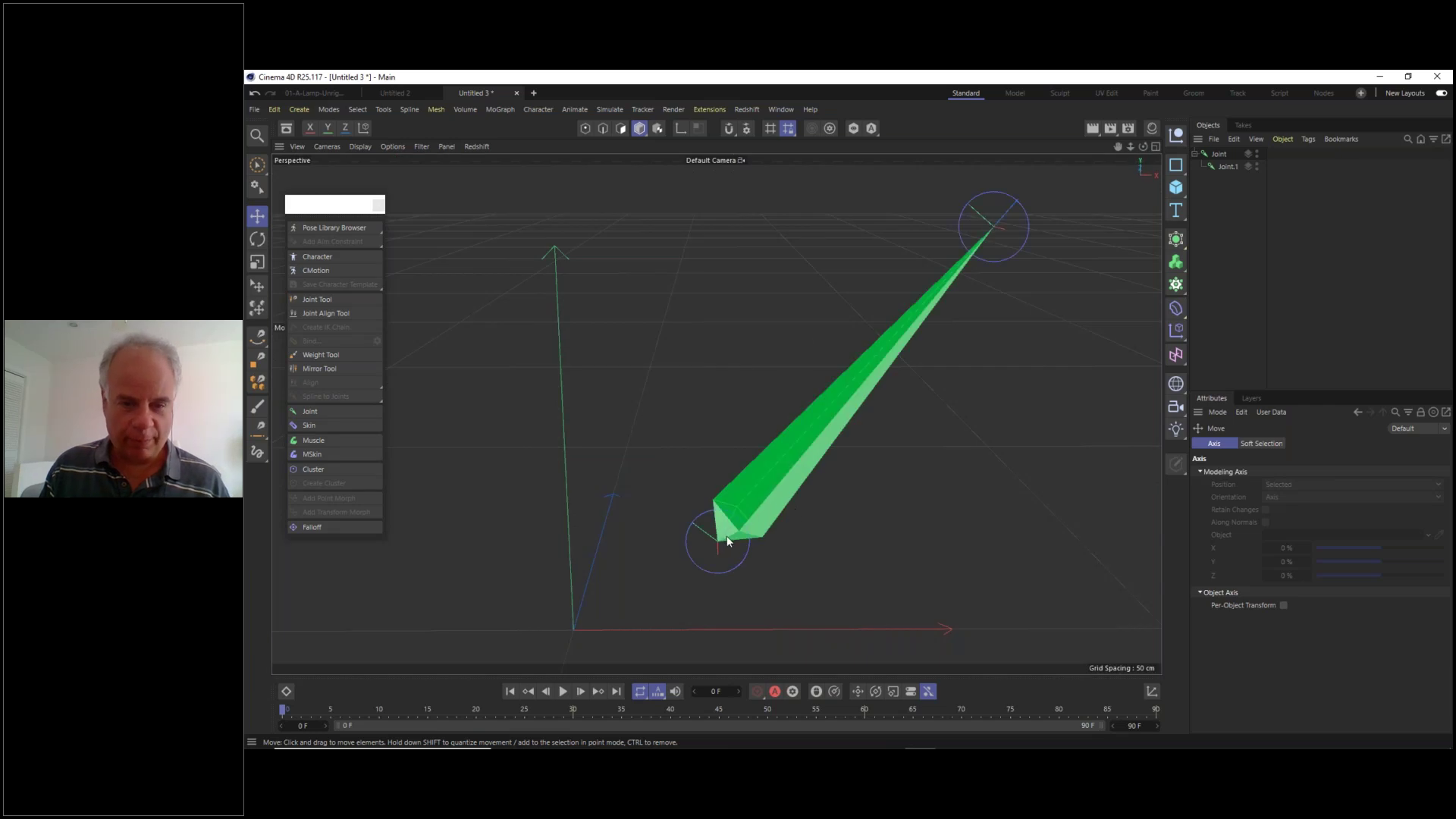
{"action": "left_click_drag", "start_coordinate": [741, 536], "coordinate": [740, 396], "text": "alt"}
{"action": "scroll", "coordinate": [712, 576], "scroll_direction": "up", "scroll_amount": 6}
{"action": "scroll", "coordinate": [708, 473], "scroll_direction": "up", "scroll_amount": 4}
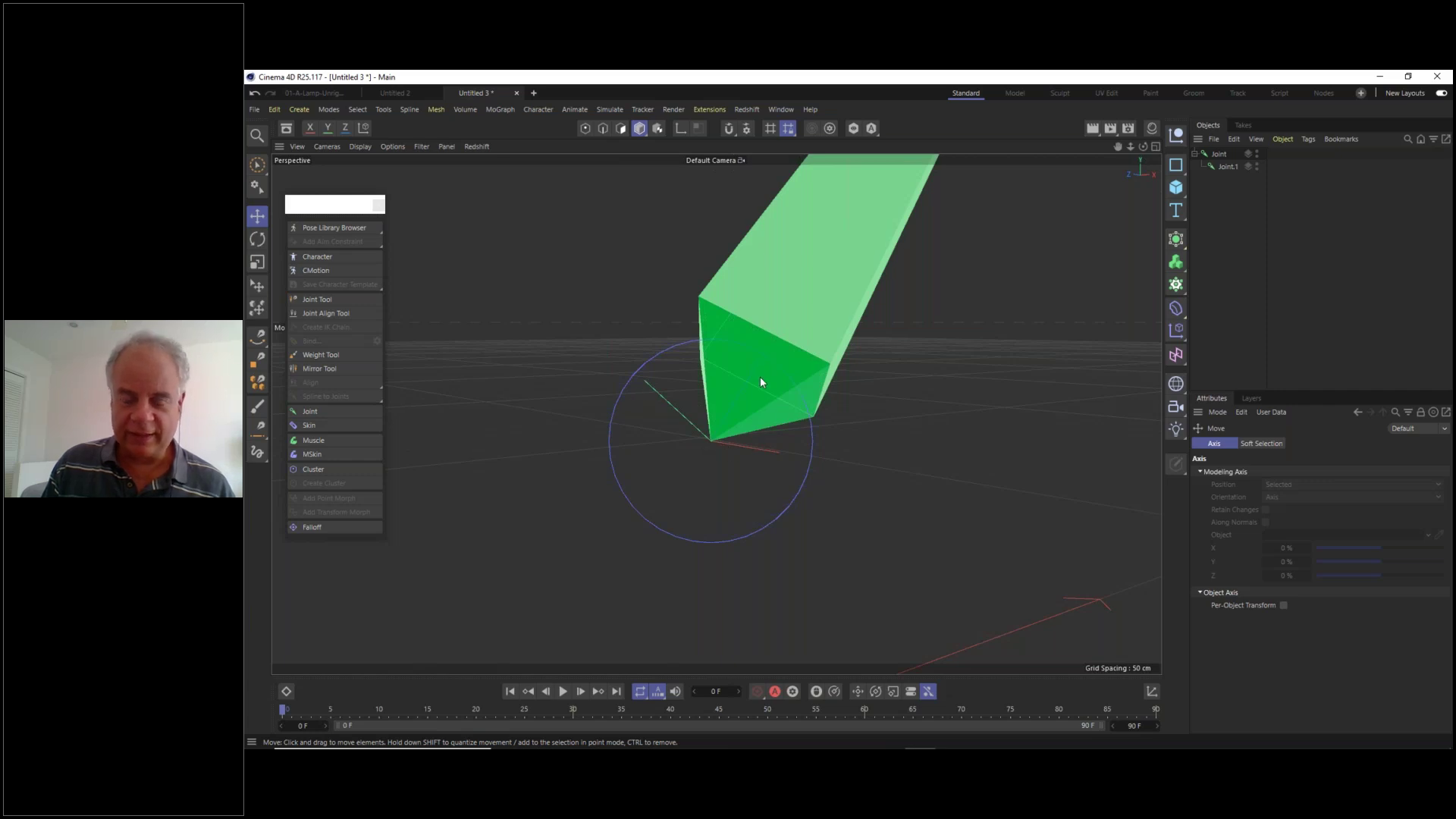
{"action": "left_click_drag", "start_coordinate": [757, 412], "coordinate": [713, 439], "text": "alt"}
{"action": "left_click_drag", "start_coordinate": [713, 456], "coordinate": [740, 430], "text": "alt"}
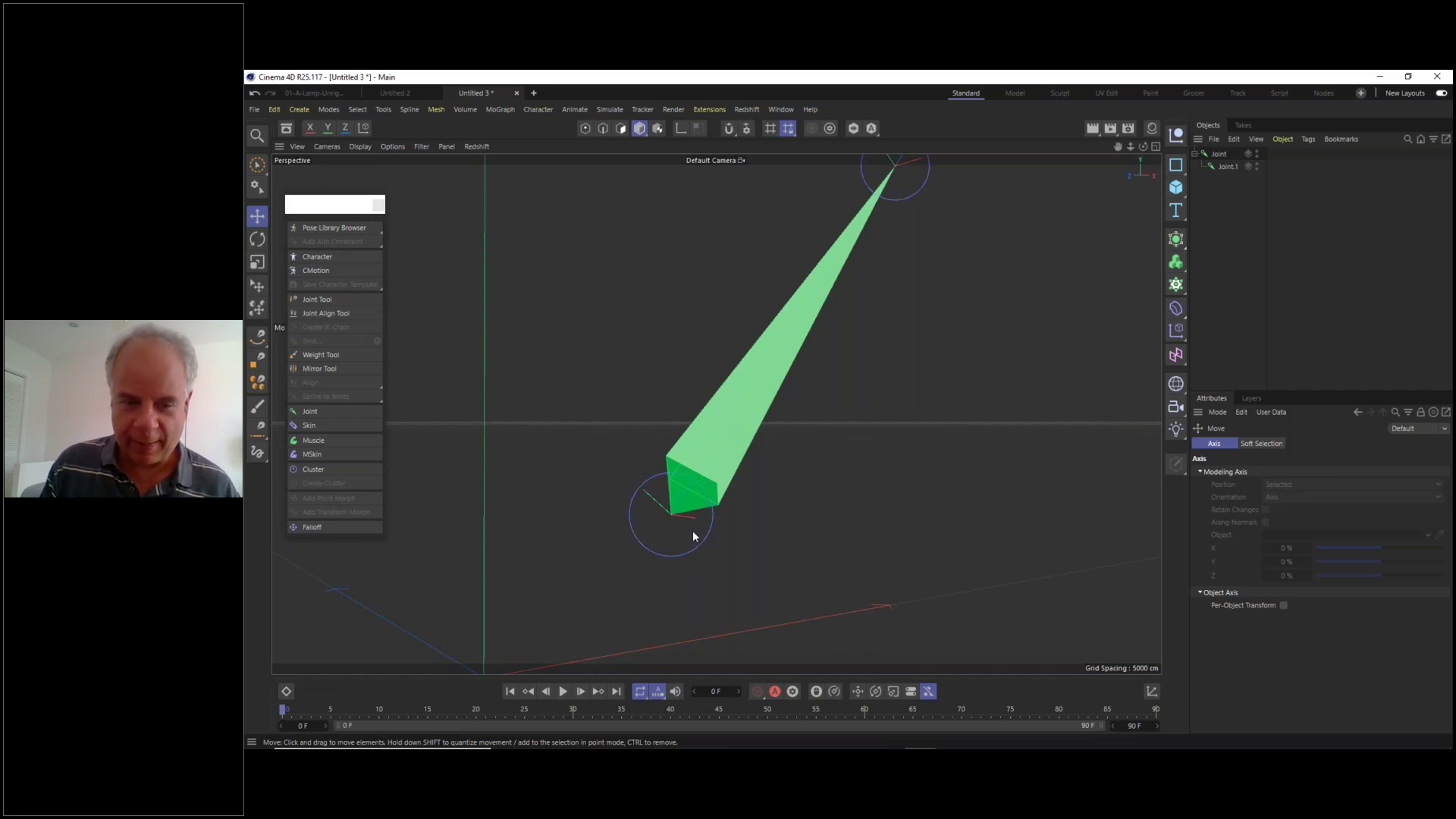
{"action": "mouse_move", "coordinate": [694, 530]}
{"action": "left_mouse_down", "text": "alt"}
{"action": "mouse_move", "coordinate": [721, 507]}
{"action": "mouse_move", "coordinate": [701, 540]}
{"action": "mouse_move", "coordinate": [692, 512]}
{"action": "left_mouse_up", "text": "alt"}
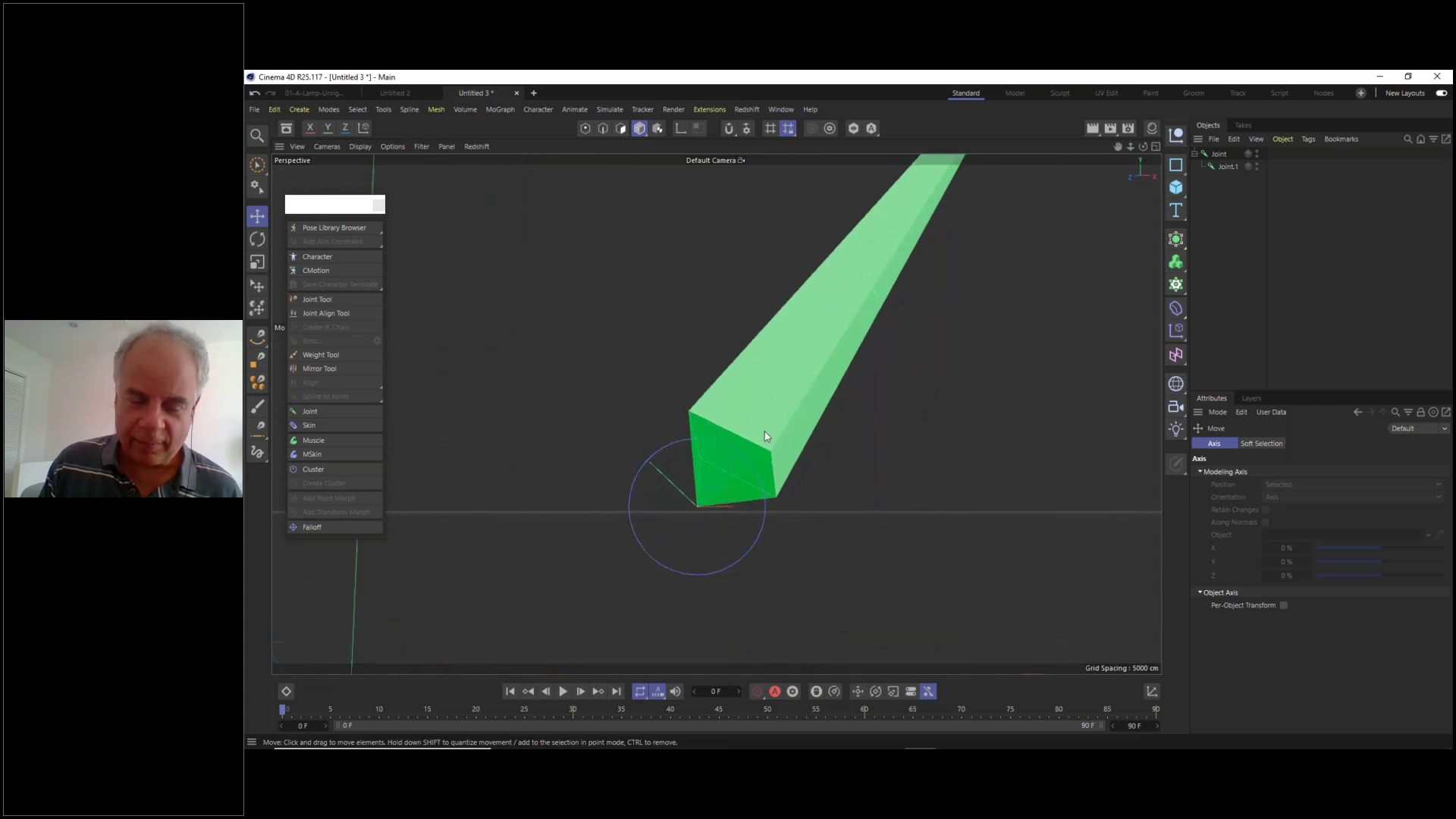
- Examine the whole bone from its wide base to its pointed tip in Perspective view
{"action": "middle_click_drag", "start_coordinate": [773, 443], "coordinate": [644, 542], "text": "alt"}
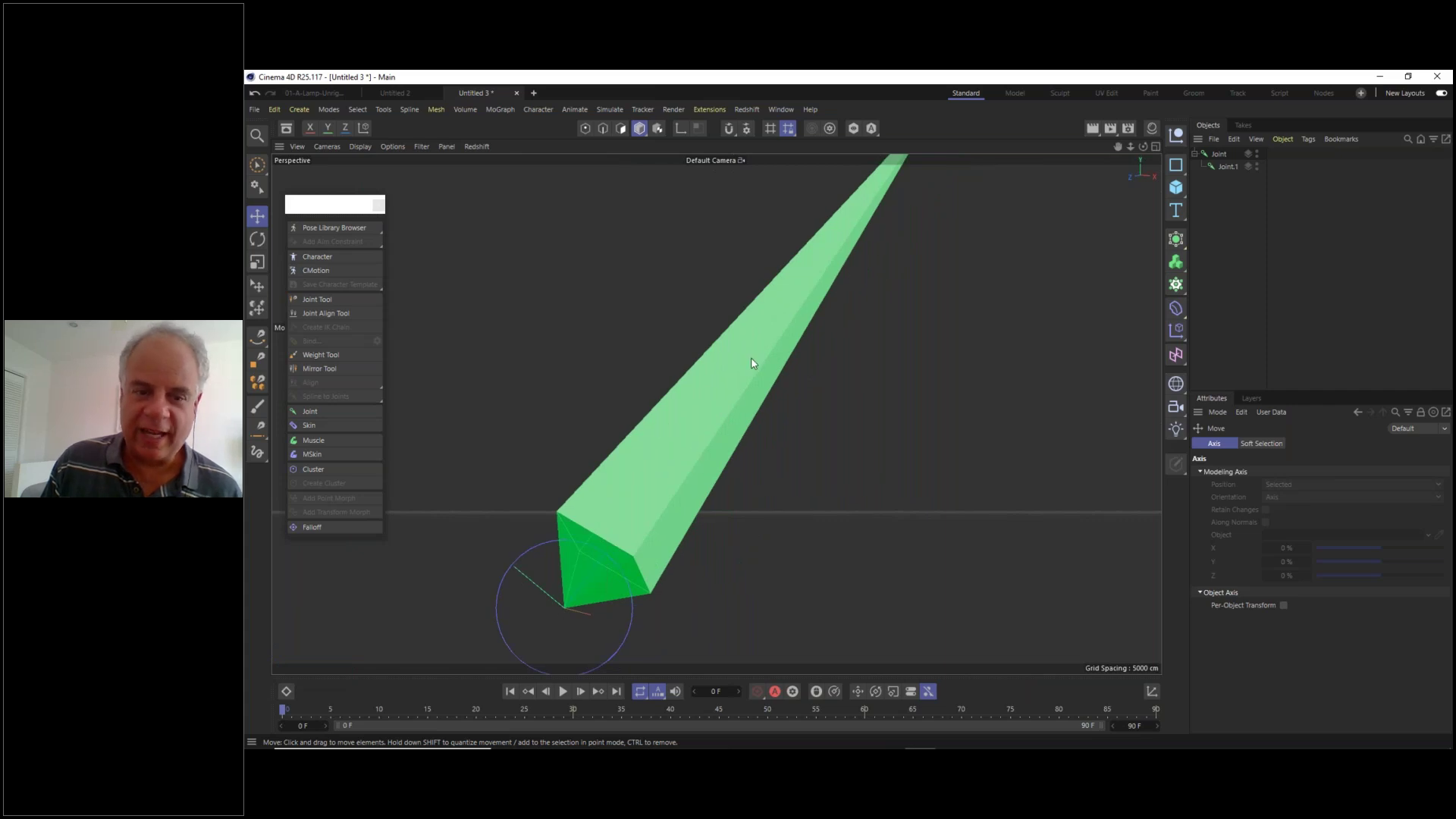
{"action": "scroll", "coordinate": [751, 357], "scroll_direction": "down", "scroll_amount": 4}
{"action": "middle_click_drag", "start_coordinate": [875, 209], "coordinate": [862, 284], "text": "alt"}
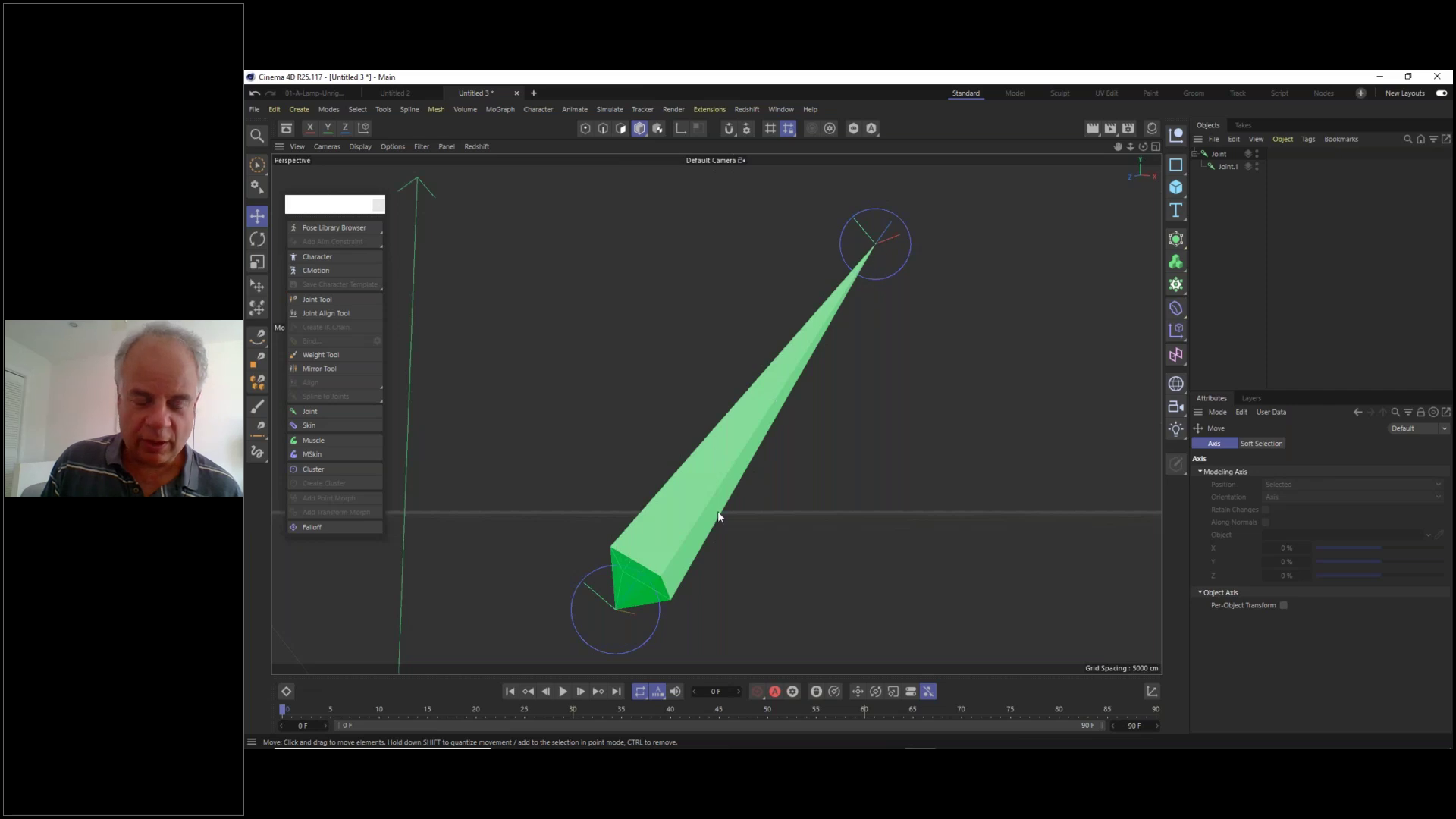
{"action": "middle_click_drag", "start_coordinate": [721, 510], "coordinate": [800, 416], "text": "alt"}
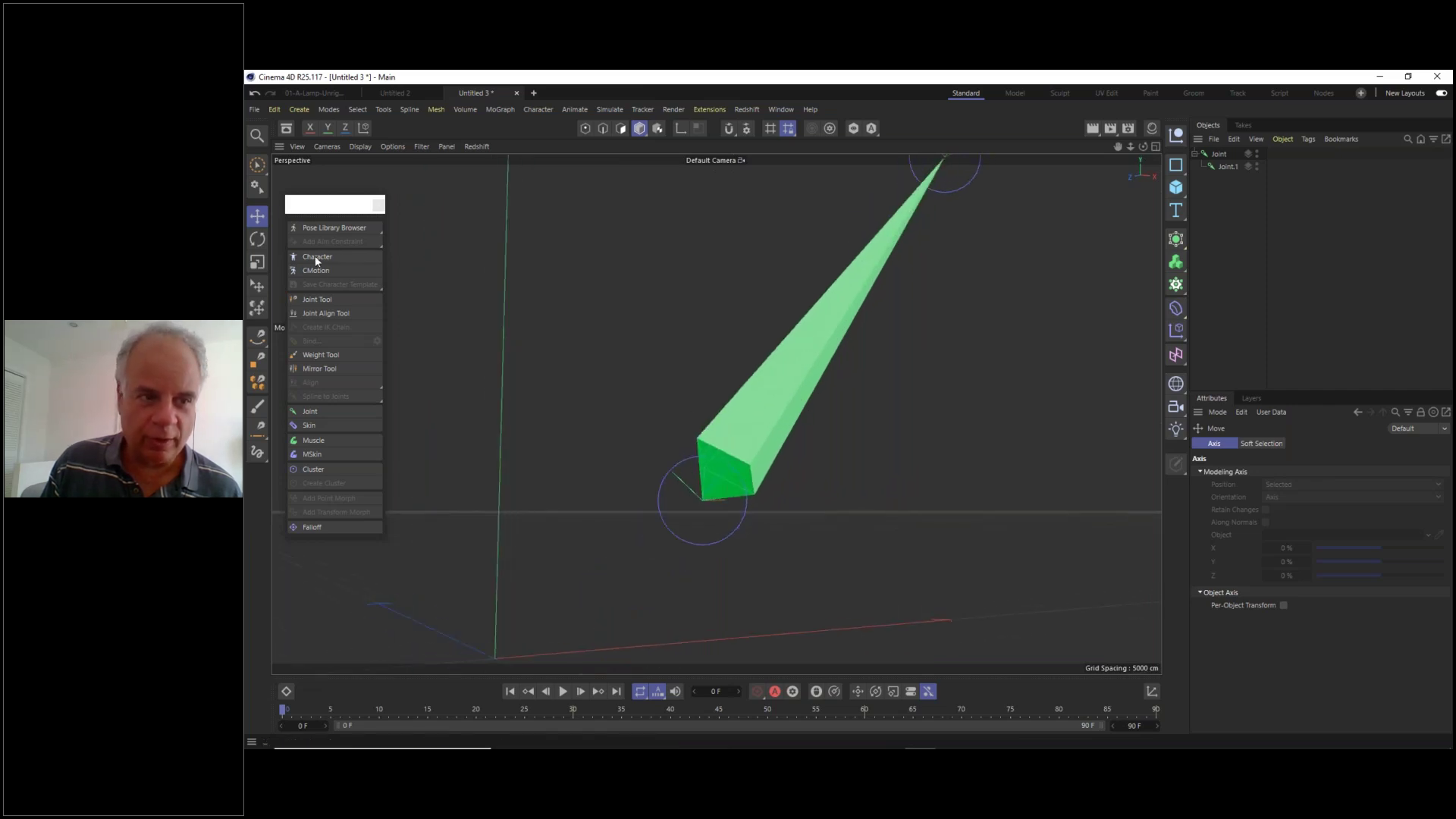
- Select the joint at the wide base with the Rotate tool and examine its rotation rings and the bone from several angles
{"action": "left_click", "coordinate": [259, 240]}
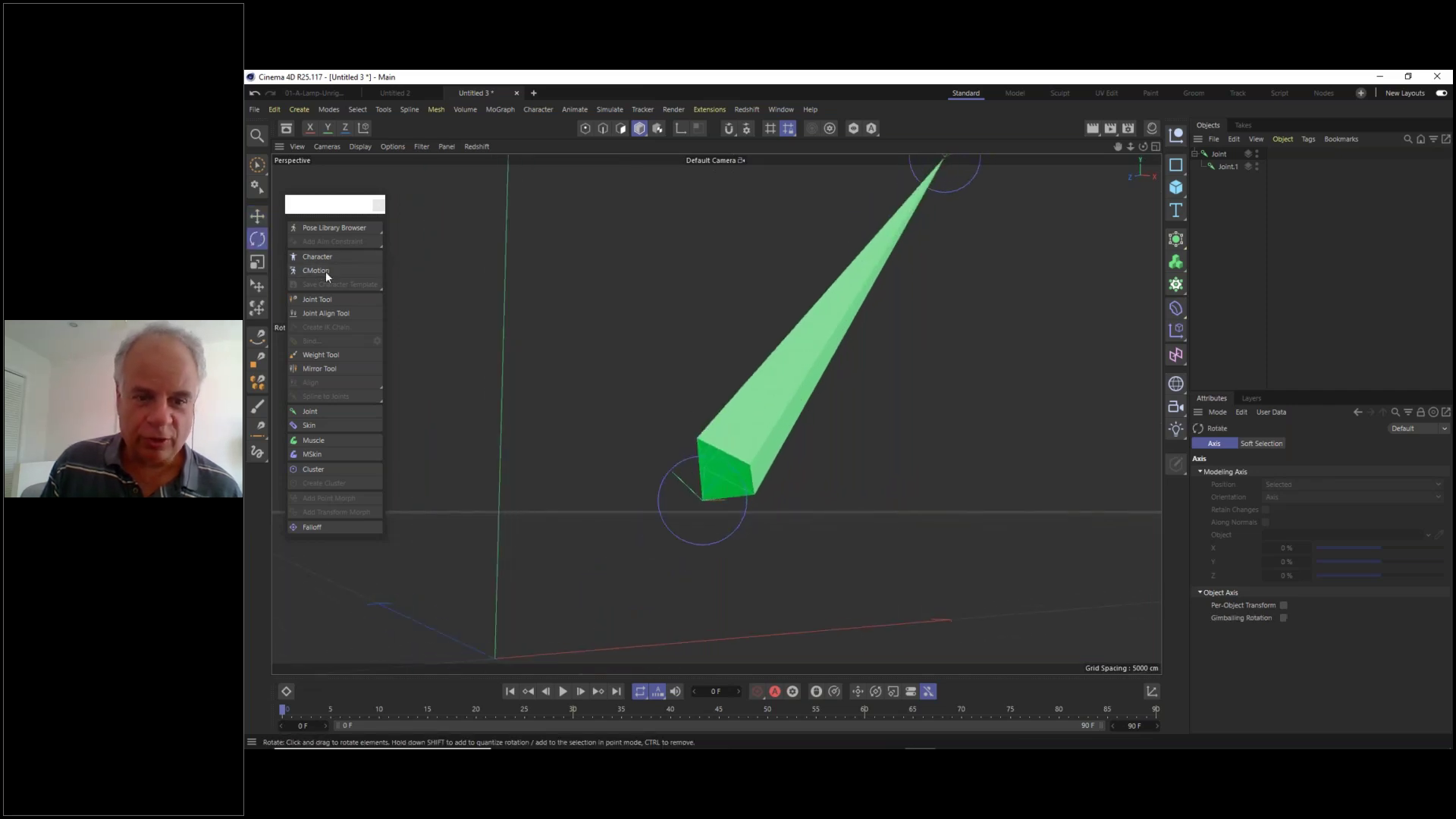
{"action": "left_click", "coordinate": [660, 497]}
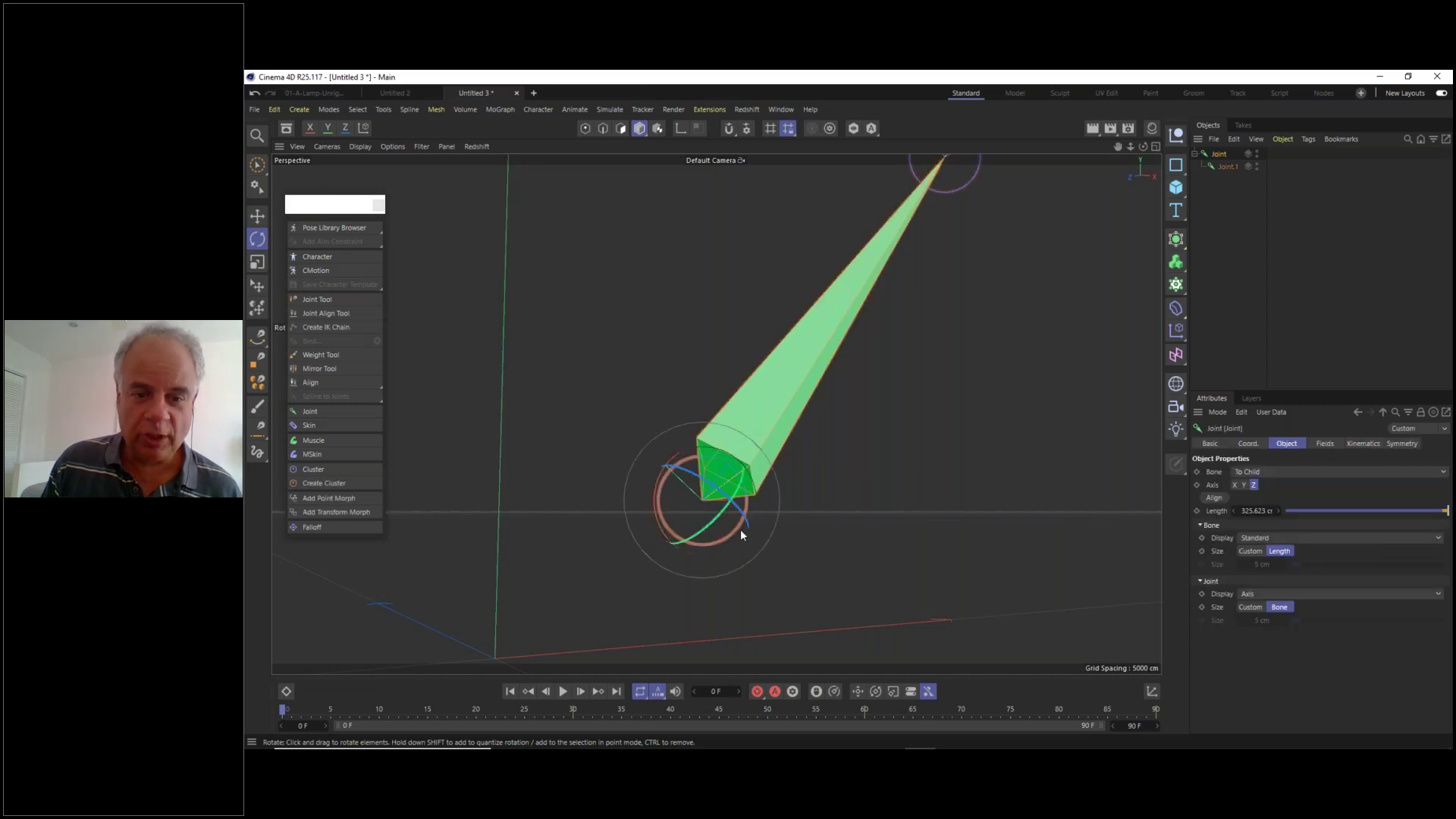
{"action": "scroll", "coordinate": [641, 541], "scroll_direction": "up", "scroll_amount": 3}
{"action": "mouse_move", "coordinate": [643, 544]}
{"action": "left_mouse_down", "text": "alt"}
{"action": "mouse_move", "coordinate": [660, 554]}
{"action": "mouse_move", "coordinate": [628, 497]}
{"action": "mouse_move", "coordinate": [637, 534]}
{"action": "mouse_move", "coordinate": [639, 486]}
{"action": "mouse_move", "coordinate": [663, 475]}
{"action": "mouse_move", "coordinate": [641, 470]}
{"action": "mouse_move", "coordinate": [731, 520]}
{"action": "mouse_move", "coordinate": [780, 499]}
{"action": "mouse_move", "coordinate": [741, 509]}
{"action": "mouse_move", "coordinate": [765, 508]}
{"action": "mouse_move", "coordinate": [623, 449]}
{"action": "mouse_move", "coordinate": [611, 478]}
{"action": "left_mouse_up", "text": "alt"}
{"action": "key", "text": "ctrl+z"}
{"action": "scroll", "coordinate": [662, 518], "scroll_direction": "up", "scroll_amount": 5}
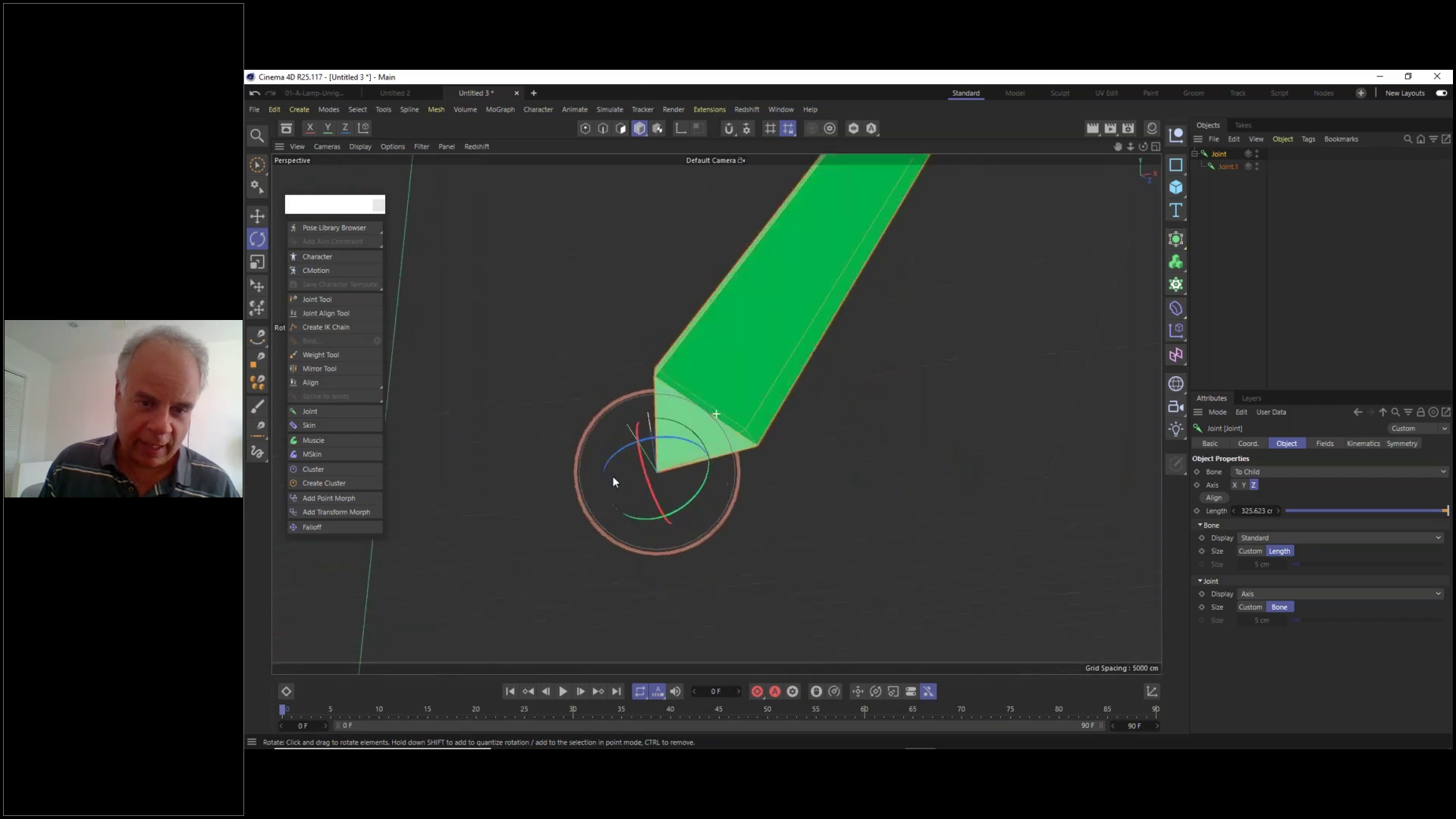
{"action": "left_click", "coordinate": [313, 383]}
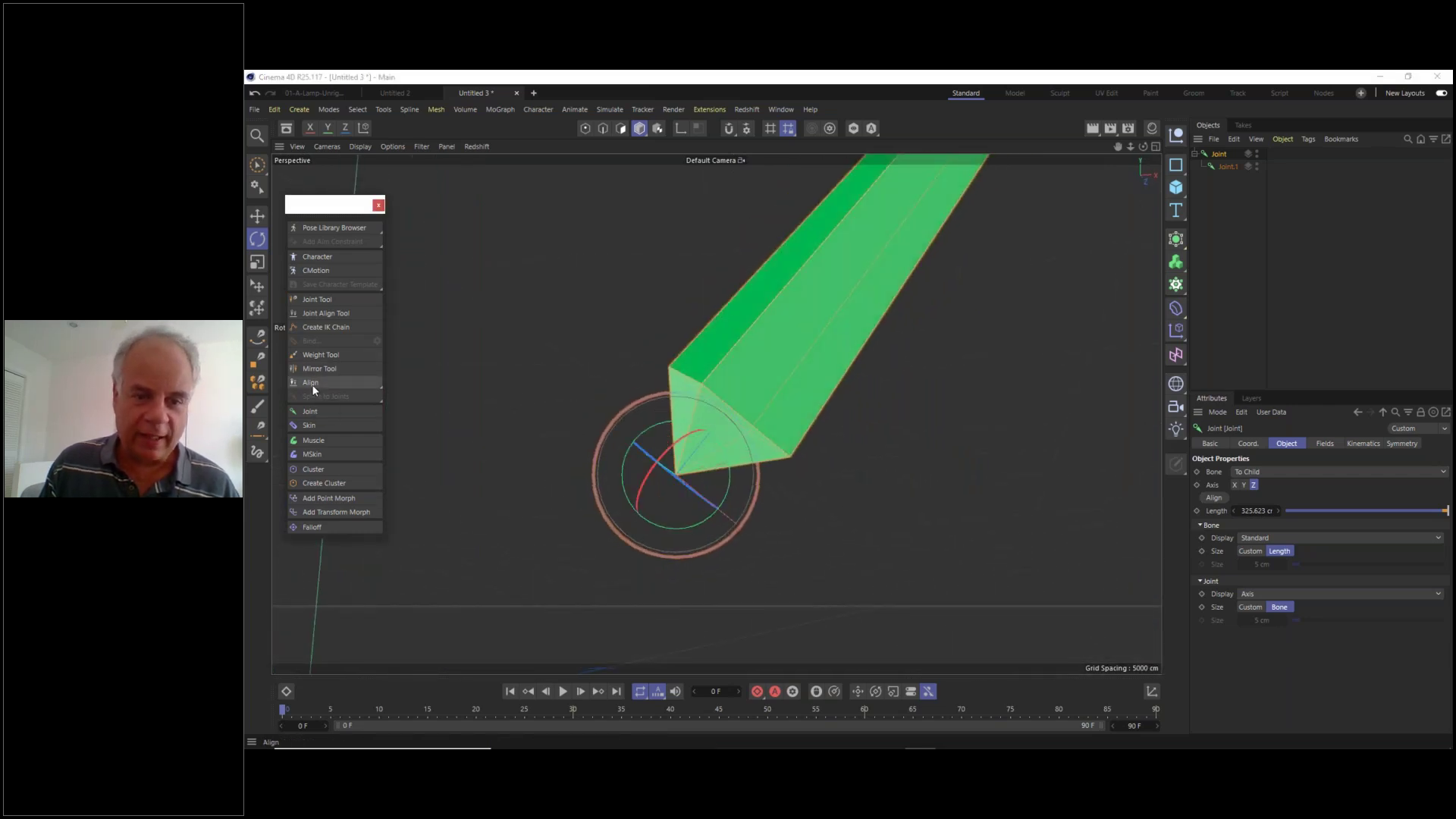
{"action": "left_click_drag", "start_coordinate": [574, 423], "coordinate": [716, 467], "text": "alt"}
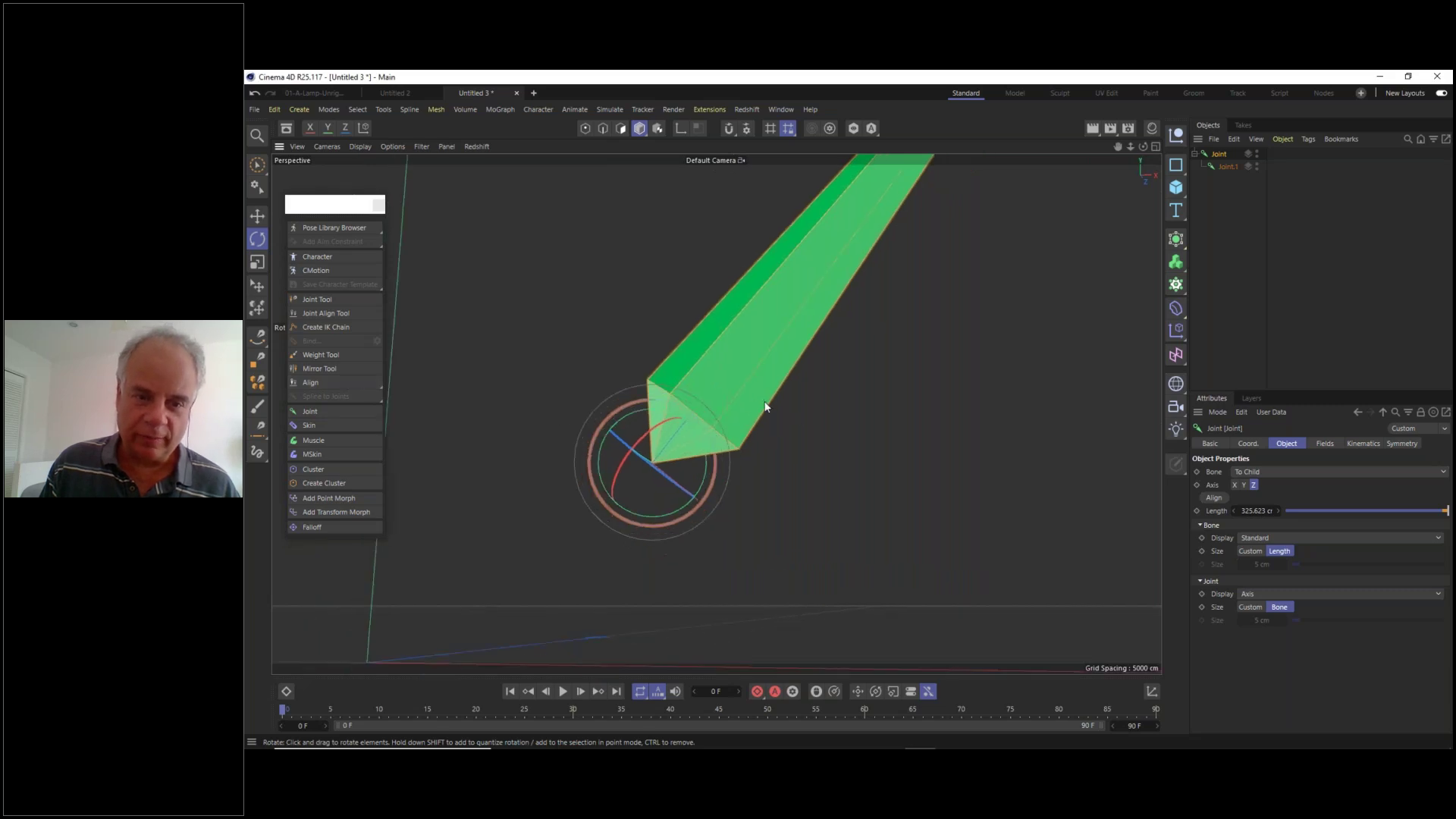
{"action": "left_click_drag", "start_coordinate": [764, 408], "coordinate": [647, 539], "text": "alt"}
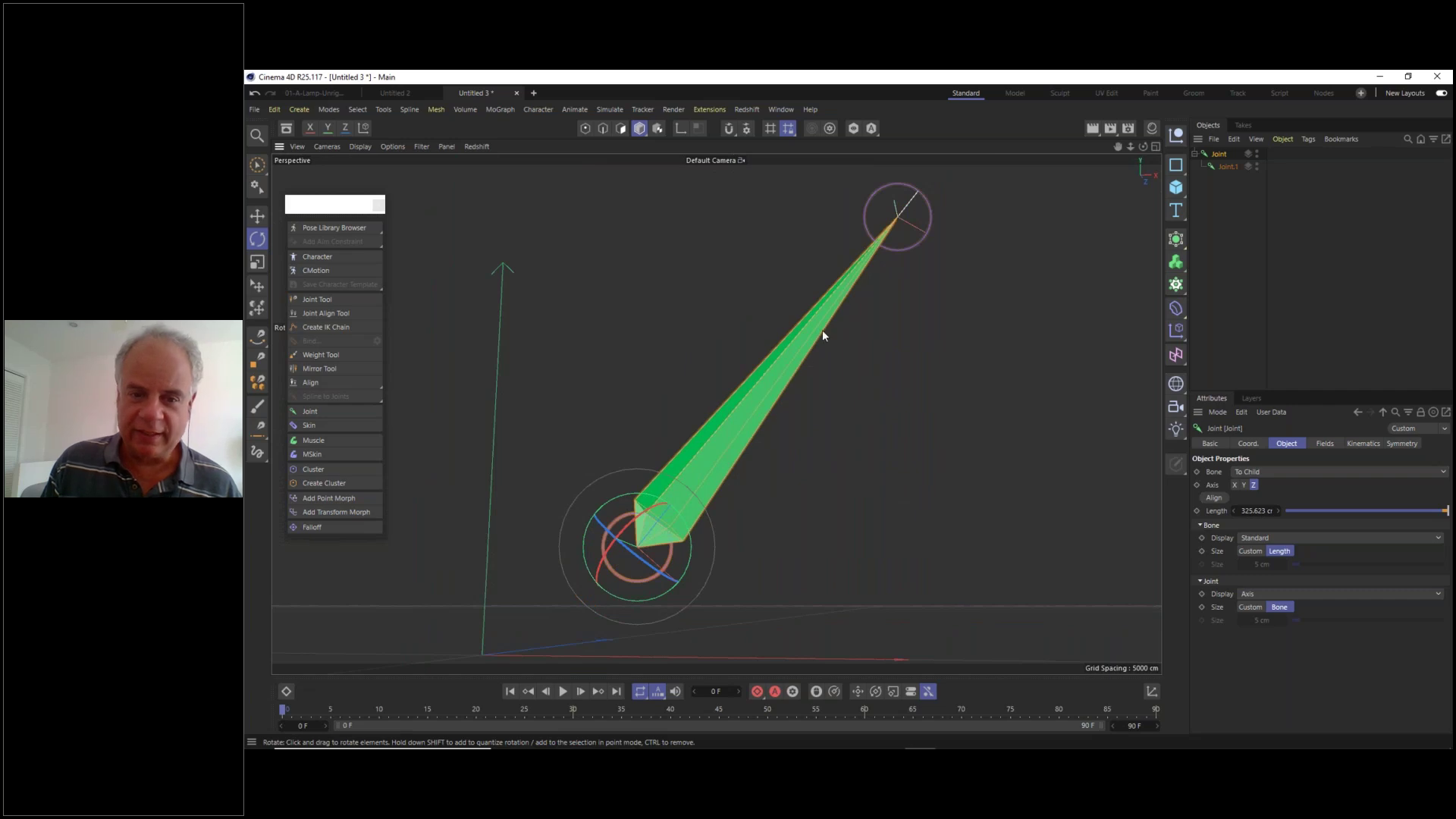
{"action": "left_click_drag", "start_coordinate": [834, 314], "coordinate": [932, 306], "text": "alt"}
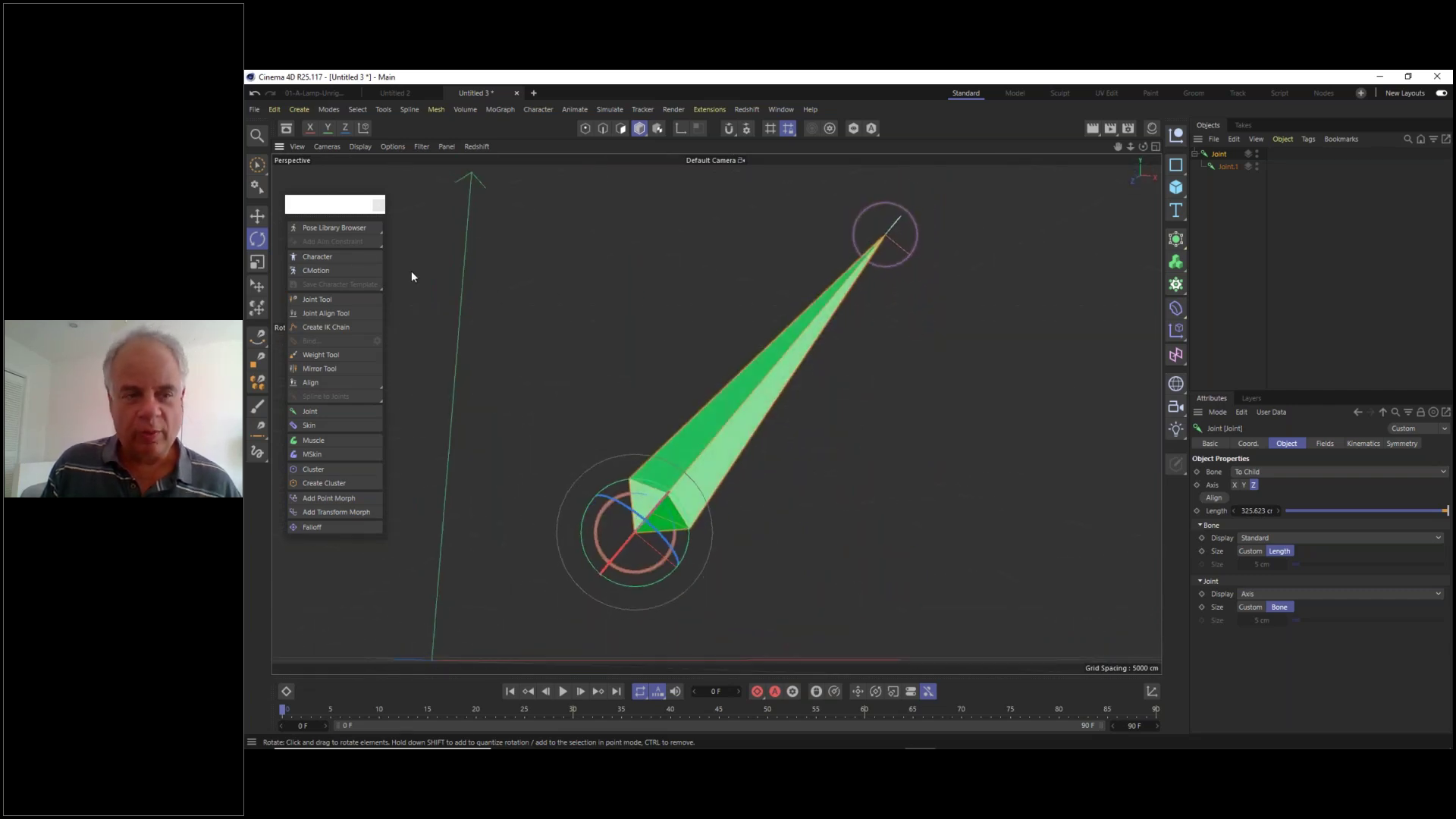
- Deselect the joints, switch to the Front view, and select Joint and Joint.1 in turn to locate the bone
{"action": "left_click", "coordinate": [257, 217]}
{"action": "left_click", "coordinate": [848, 481]}
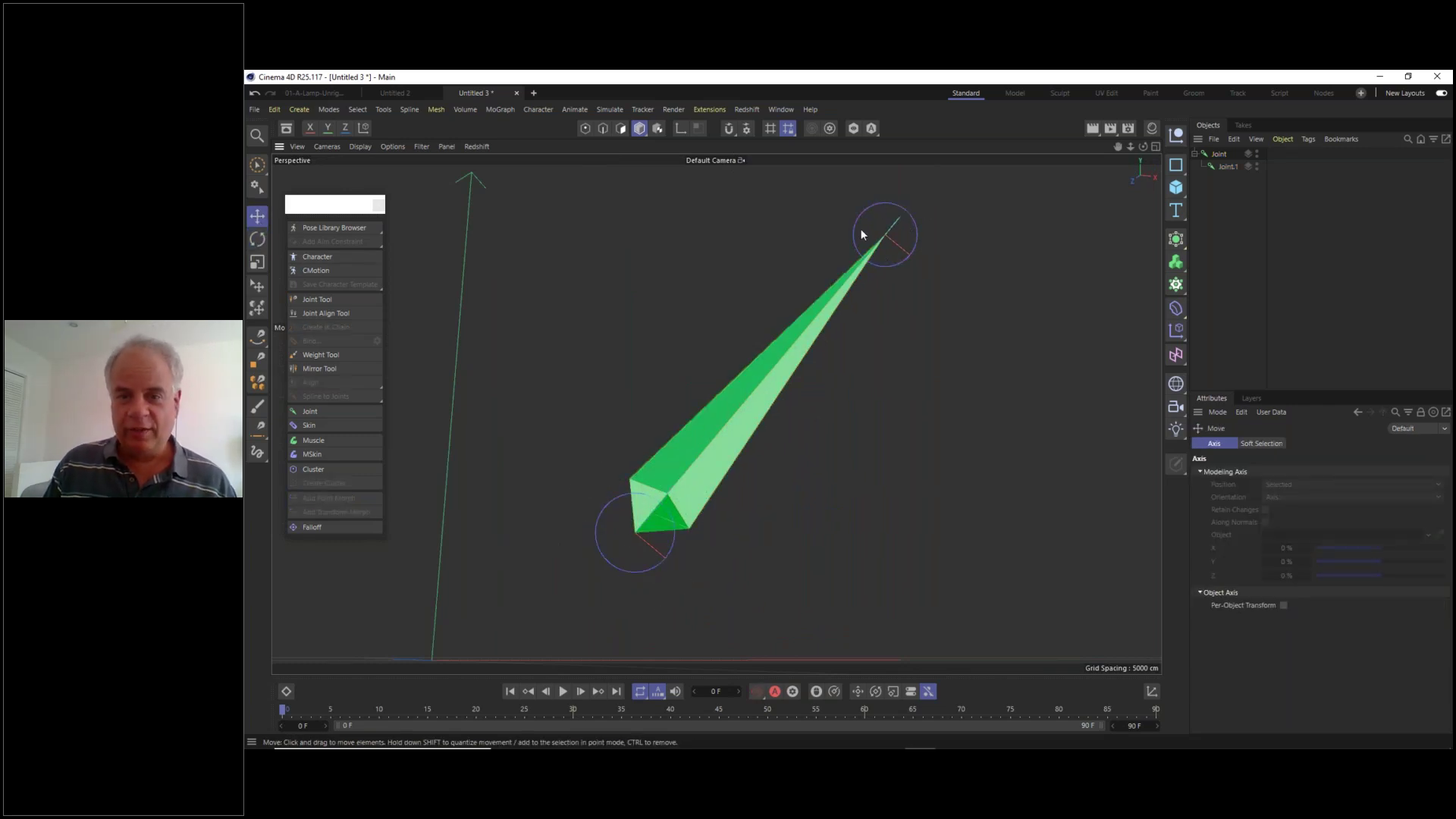
{"action": "left_click_drag", "start_coordinate": [845, 414], "coordinate": [768, 425], "text": "alt"}
{"action": "key", "text": "F2"}
{"action": "key", "text": "F4"}
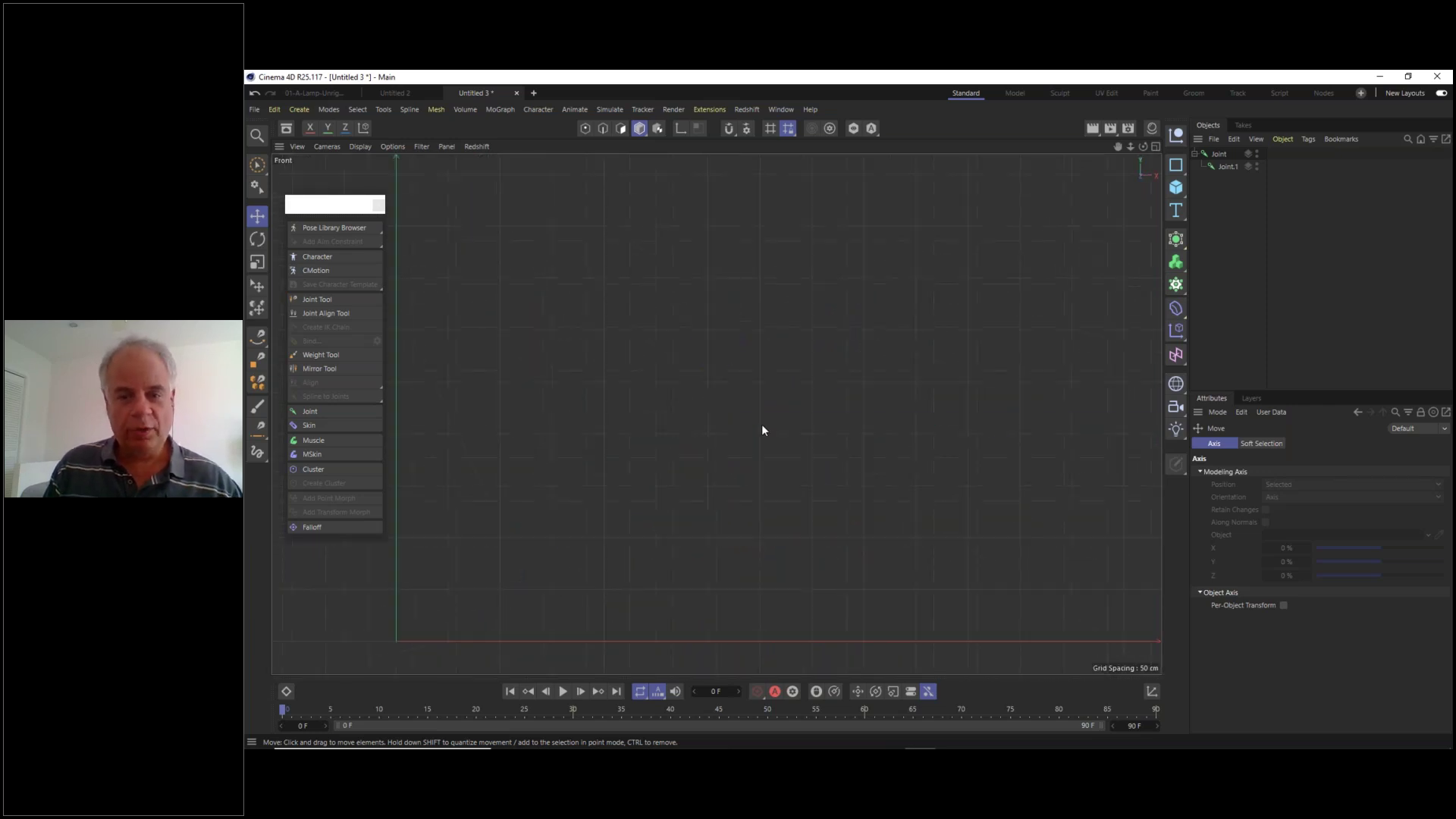
{"action": "left_click", "coordinate": [1222, 154]}
{"action": "left_click", "coordinate": [1233, 164]}
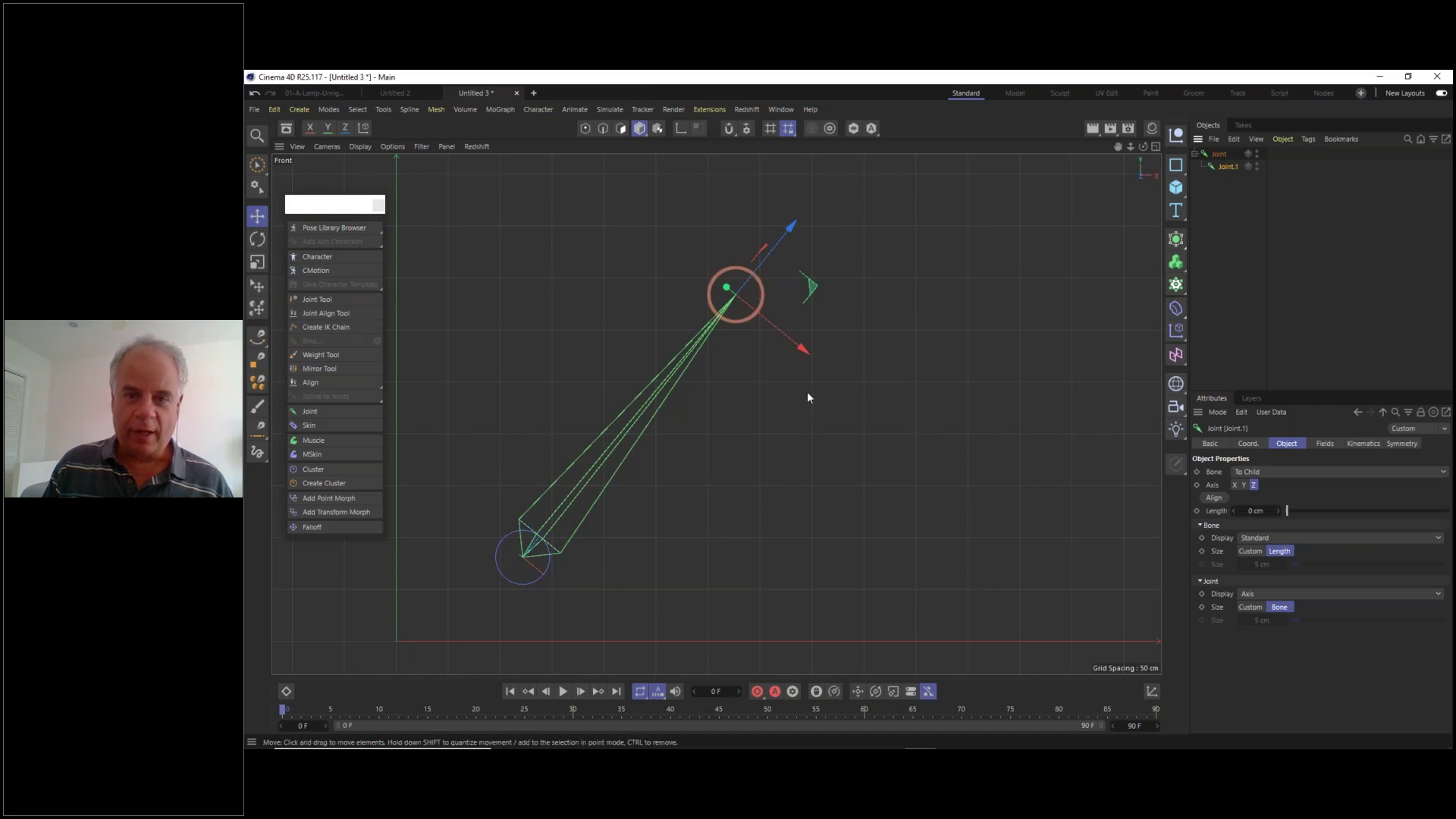
{"action": "scroll", "coordinate": [807, 392], "scroll_direction": "down", "scroll_amount": 4}
{"action": "scroll", "coordinate": [761, 415], "scroll_direction": "up", "scroll_amount": 2}
{"action": "middle_click_drag", "start_coordinate": [663, 479], "coordinate": [736, 462], "text": "alt"}
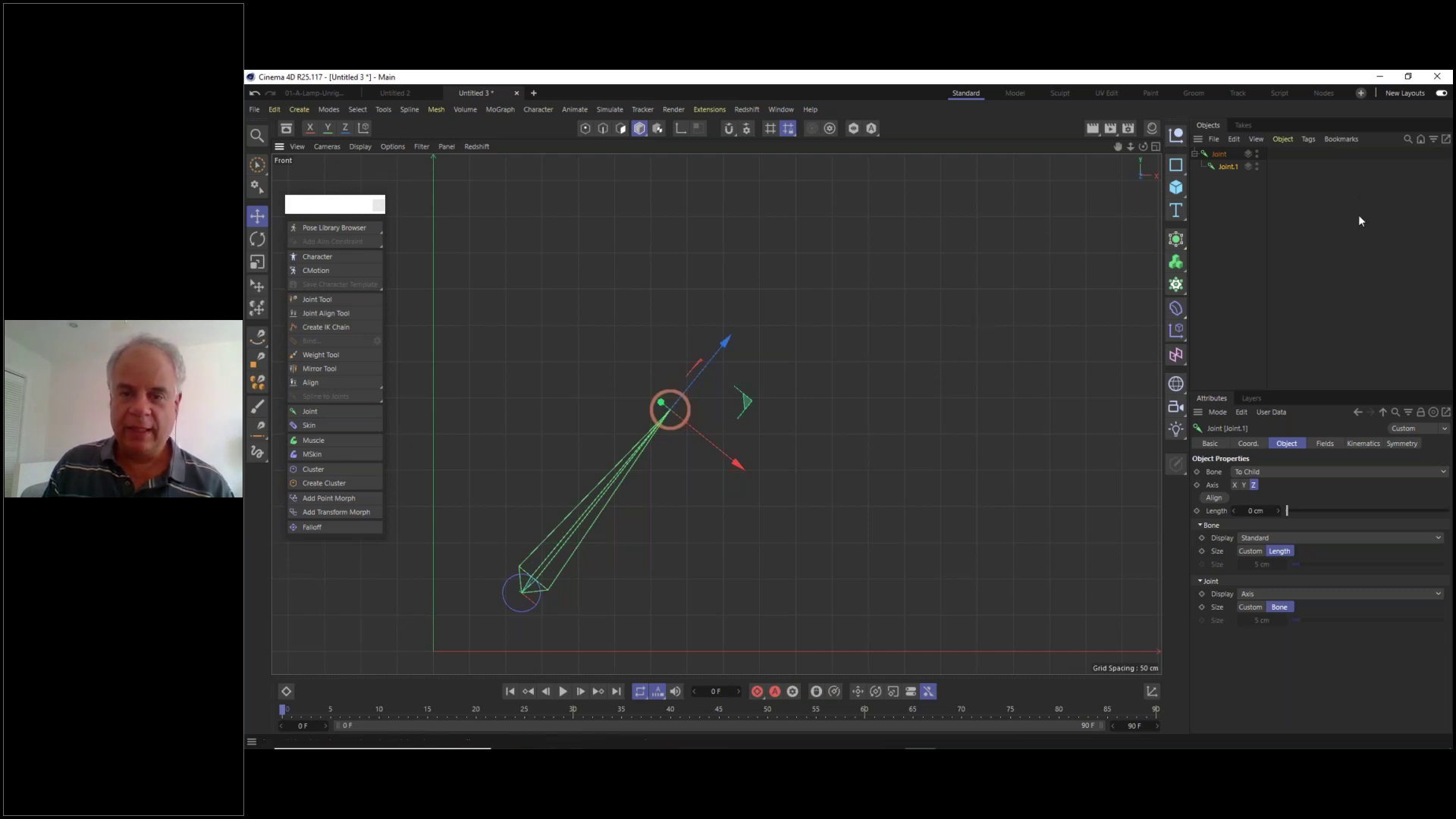
- Try drawing a separate joint with nothing selected and parenting it under Joint.1, and delete it
{"action": "left_click", "coordinate": [1239, 206]}
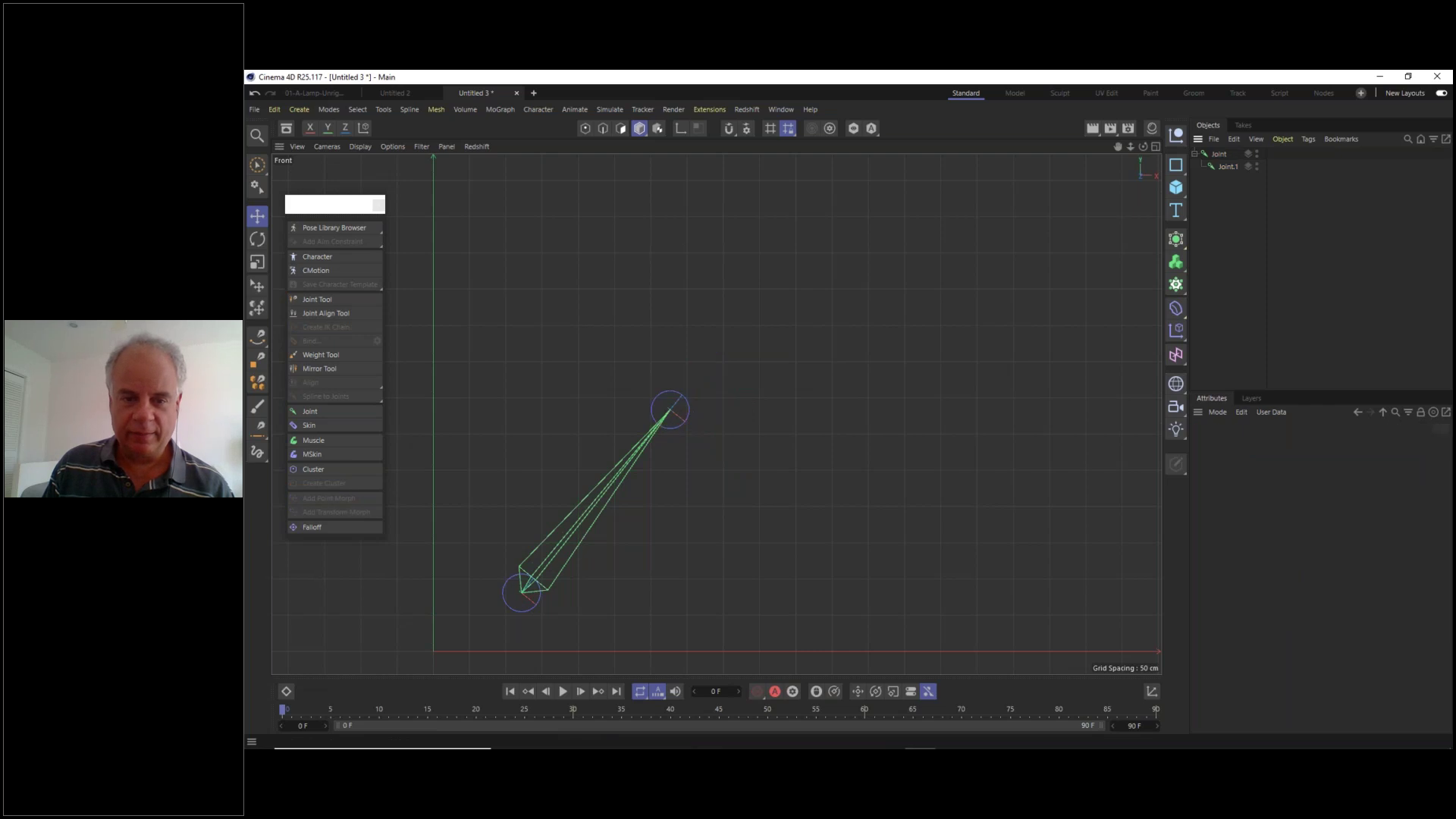
{"action": "left_click", "coordinate": [317, 300]}
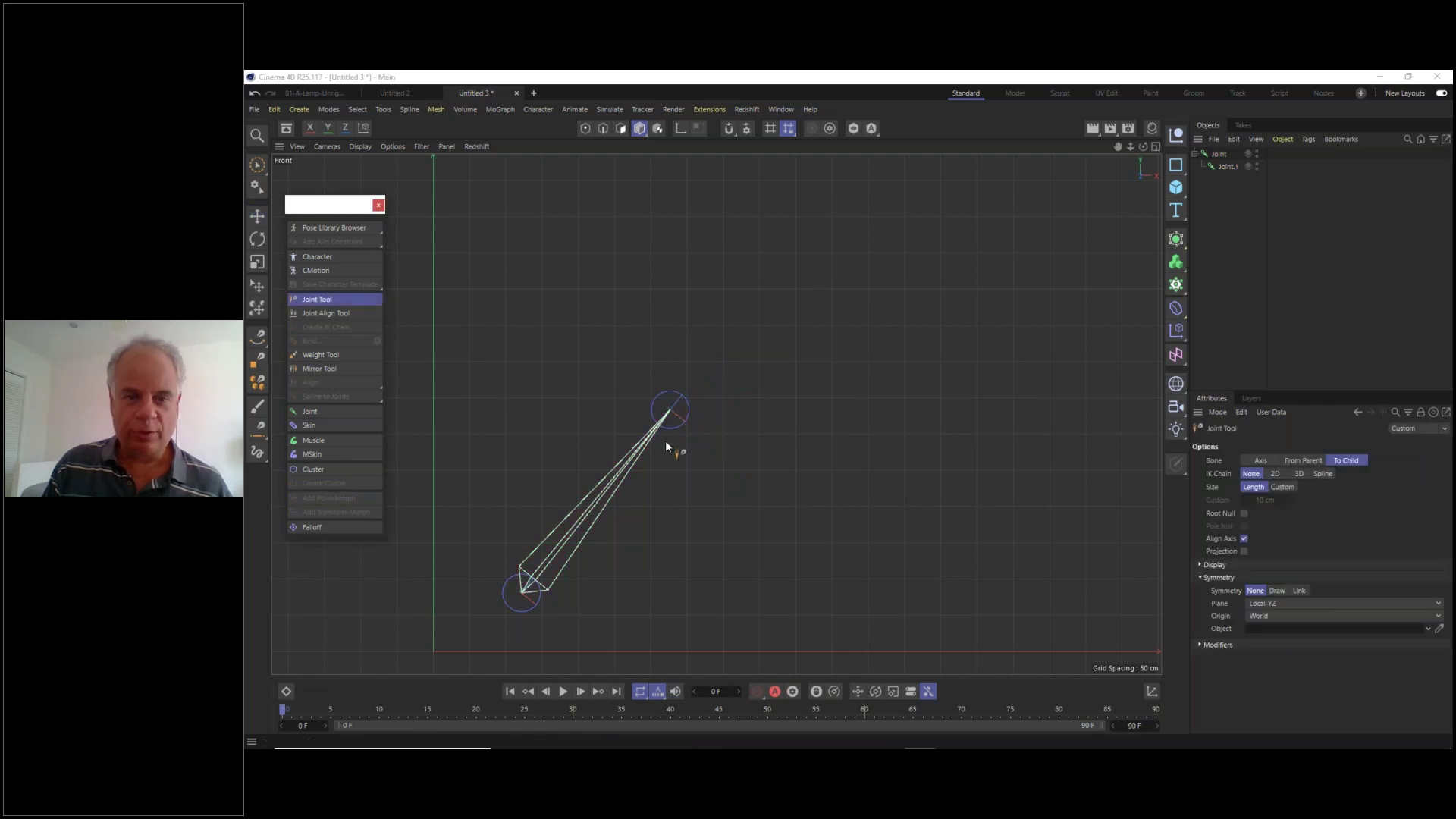
{"action": "left_click", "coordinate": [757, 513], "text": "ctrl"}
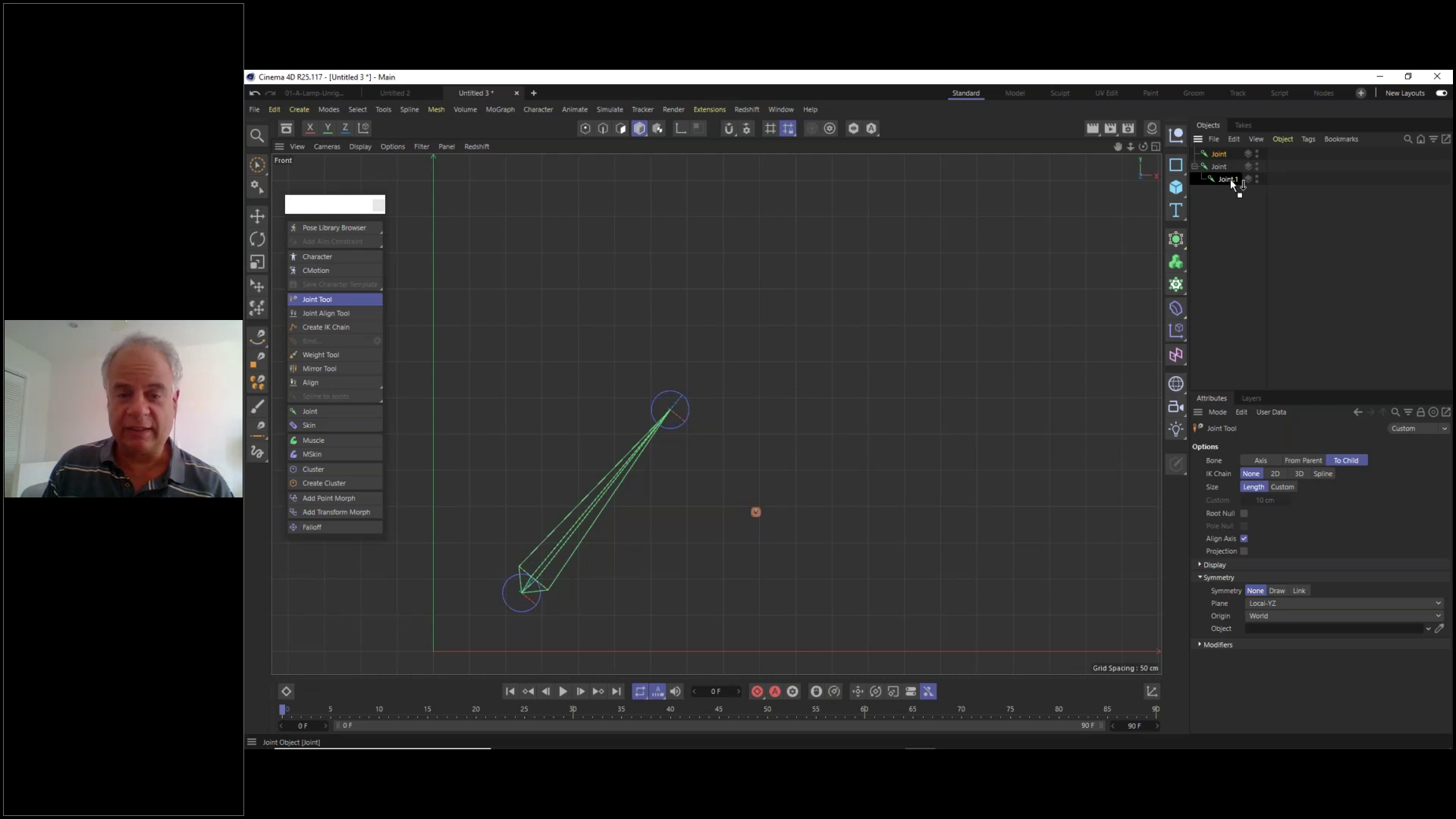
{"action": "left_click_drag", "start_coordinate": [1232, 184], "coordinate": [1231, 182]}
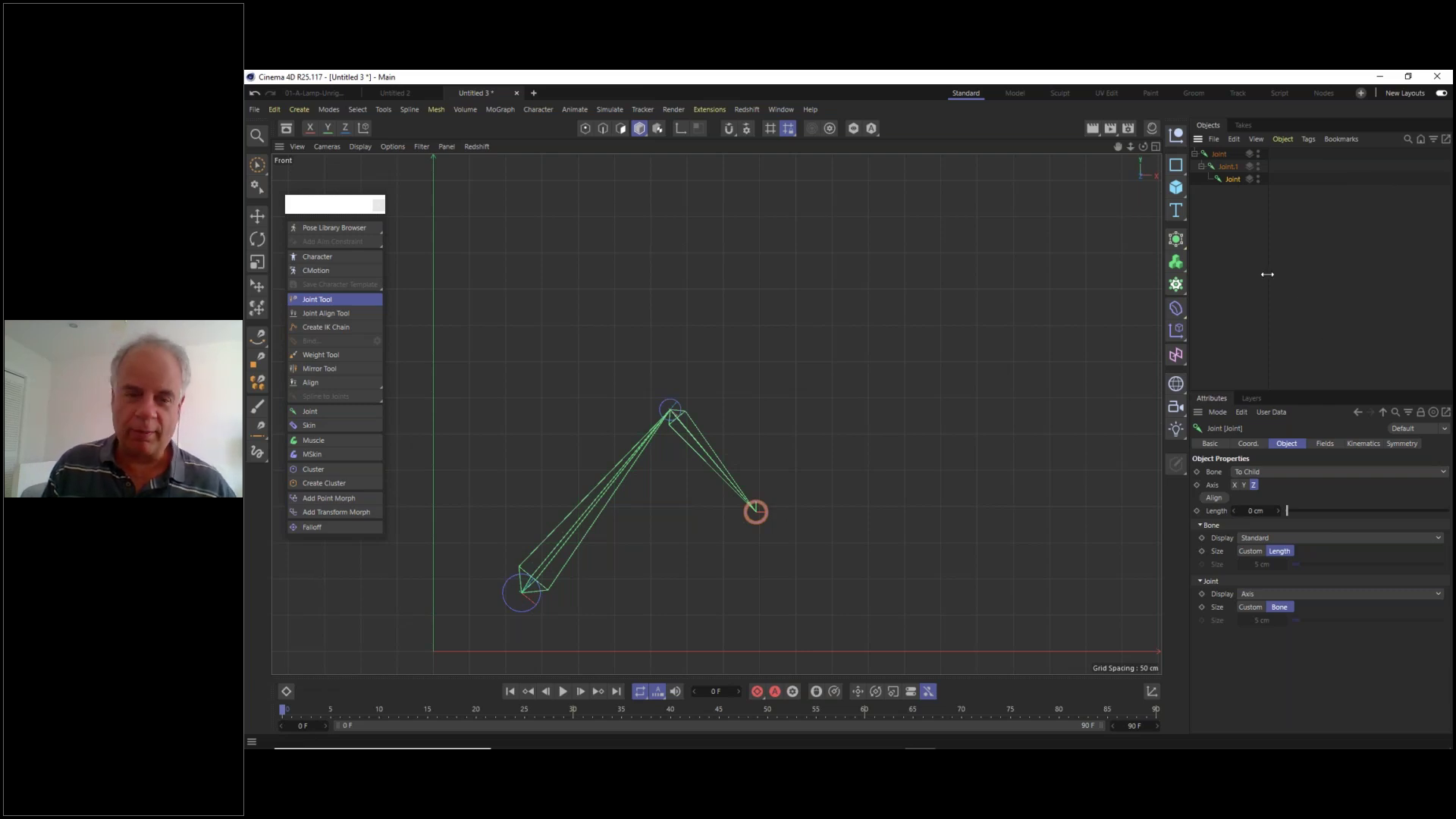
{"action": "key", "text": "Delete"}
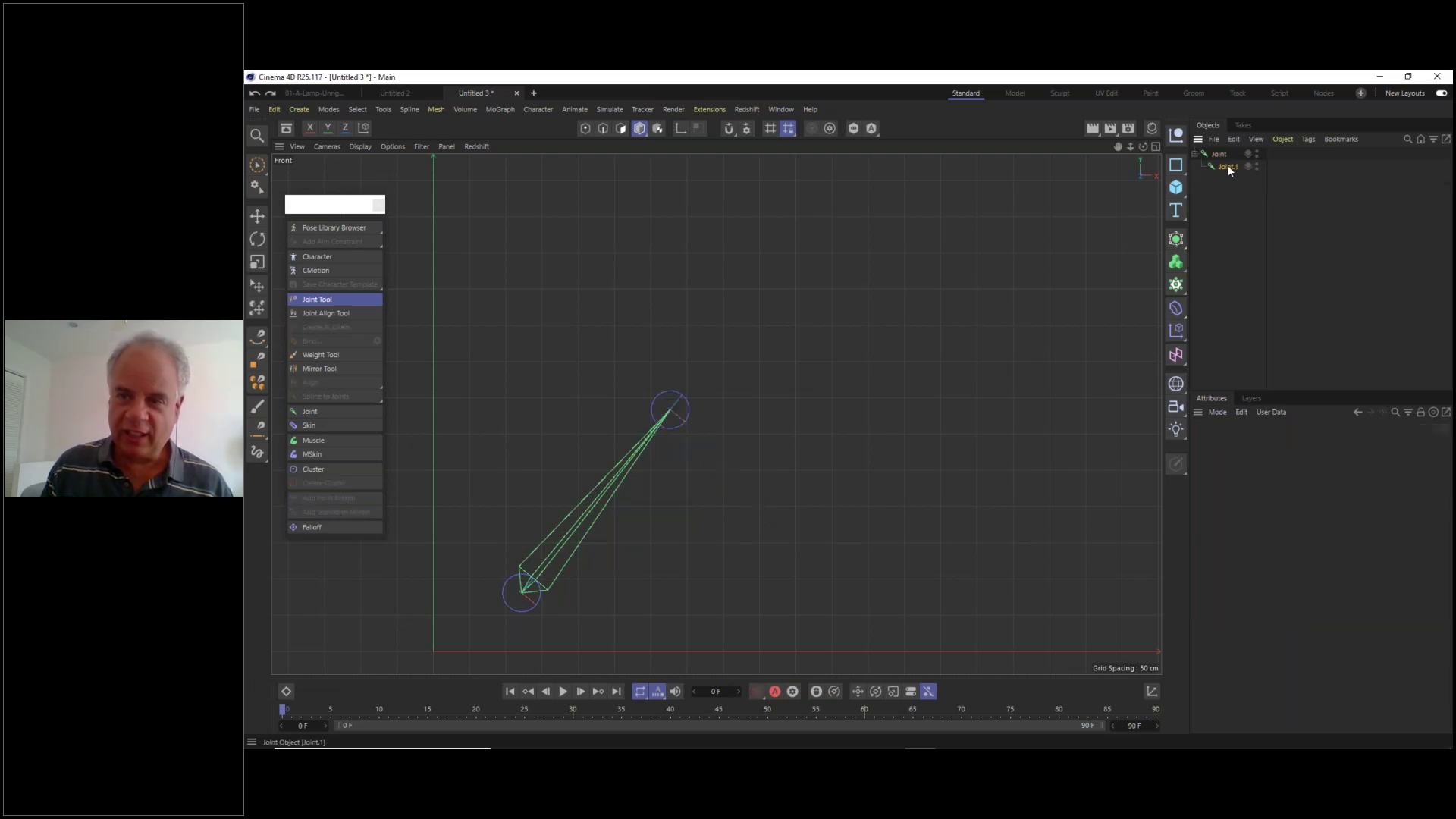
- Extend the chain from Joint.1 with two more joints in a zigzag using the Joint Tool, undoing a stray extra joint
{"action": "left_click", "coordinate": [1229, 168]}
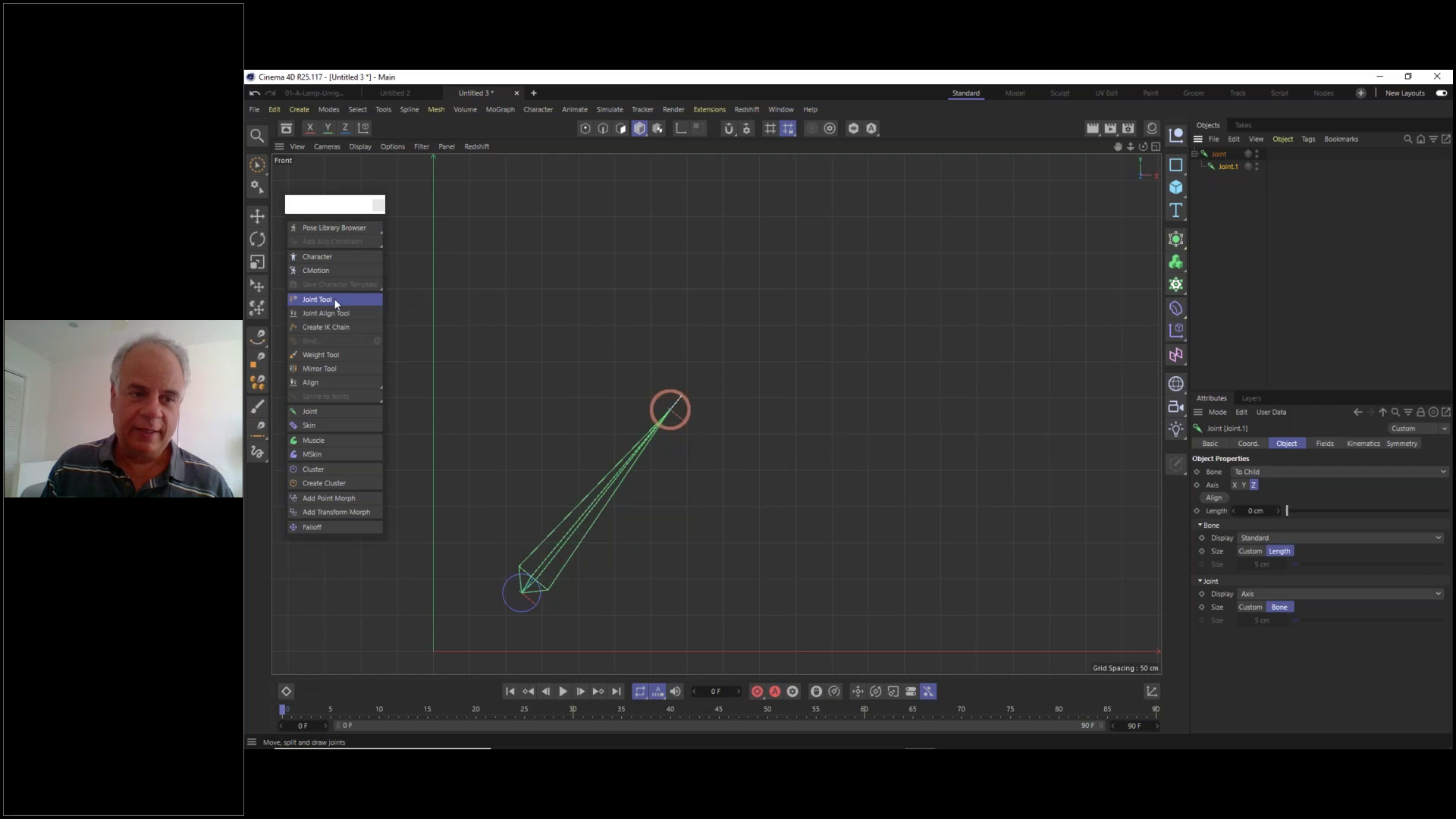
{"action": "left_click", "coordinate": [762, 513], "text": "ctrl"}
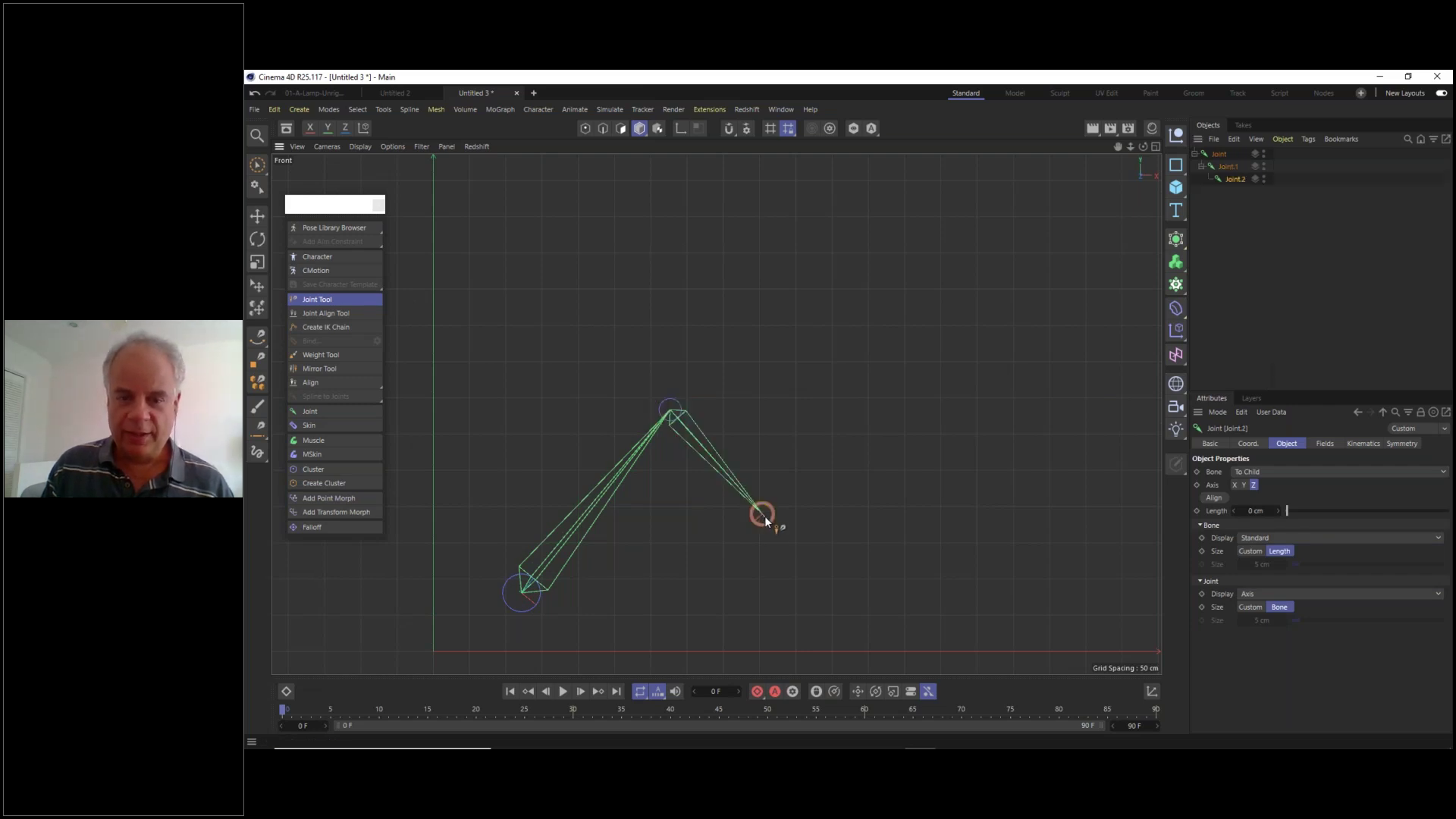
{"action": "left_click", "coordinate": [909, 333], "text": "ctrl"}
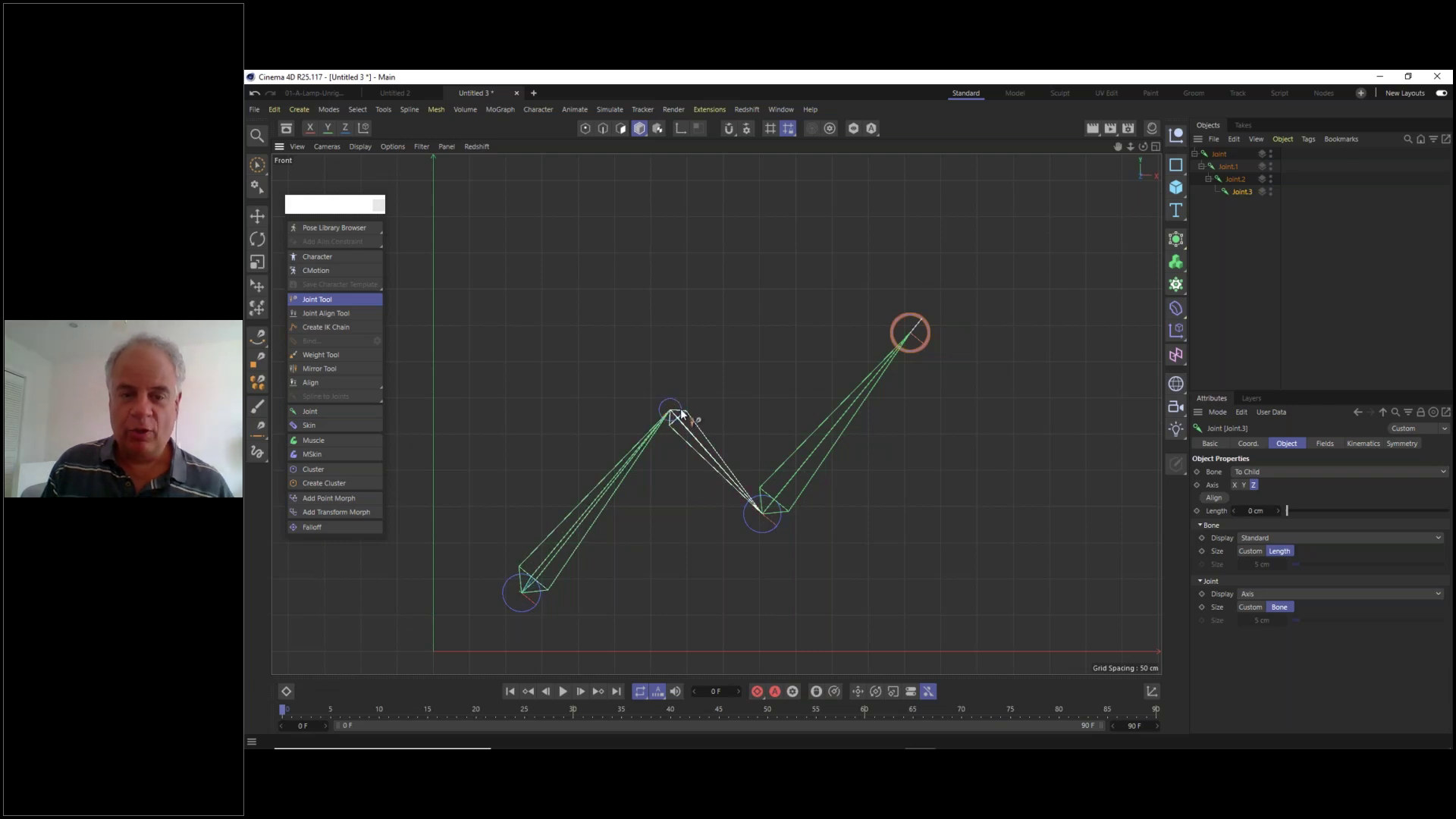
{"action": "left_click", "coordinate": [544, 326], "text": "ctrl"}
{"action": "key", "text": "ctrl+z"}
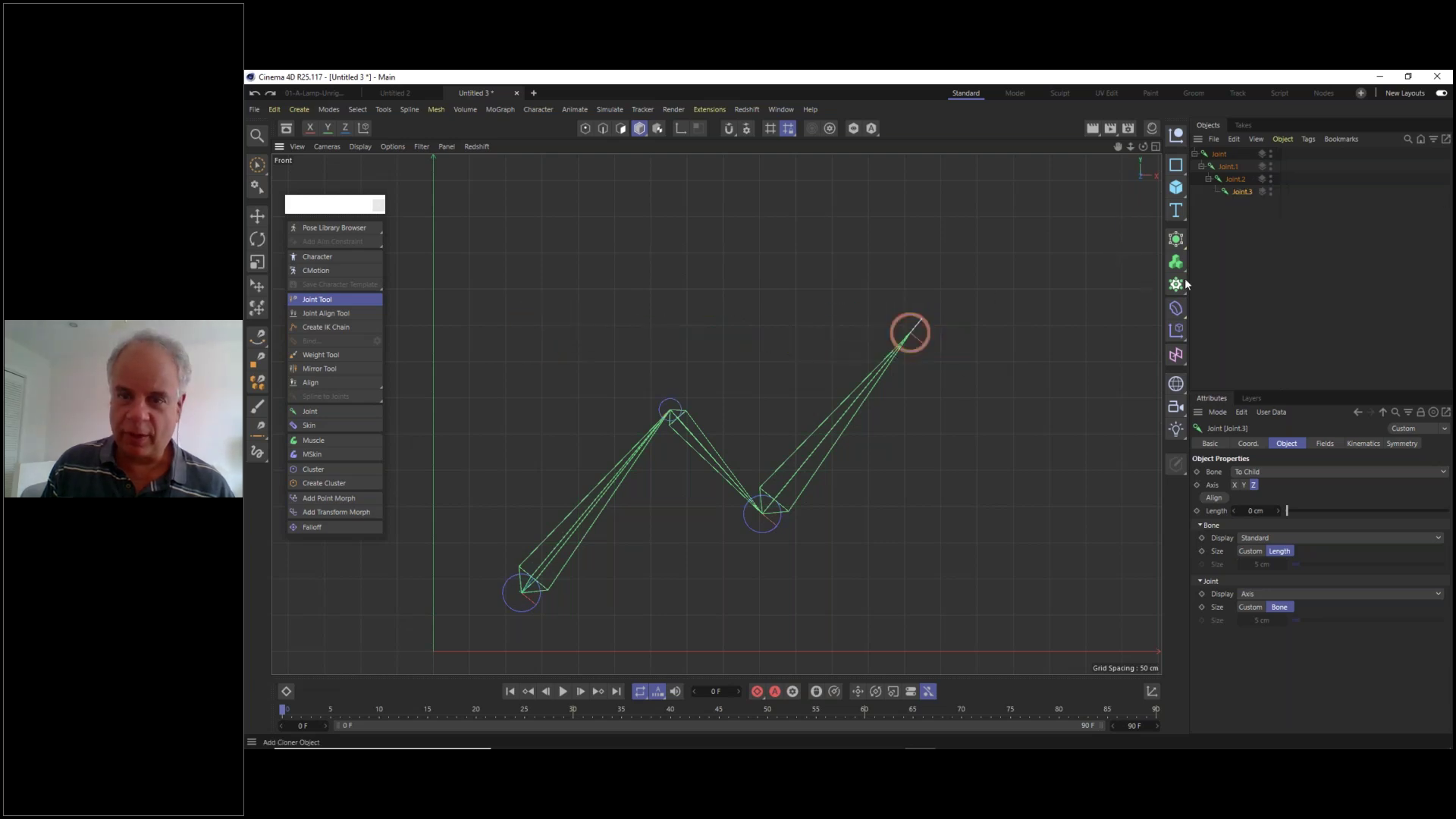
- Branch off Joint.1 with the Joint Tool, adding a two-joint limb toward the upper left and a single joint between the two limbs
{"action": "left_click", "coordinate": [1229, 165]}
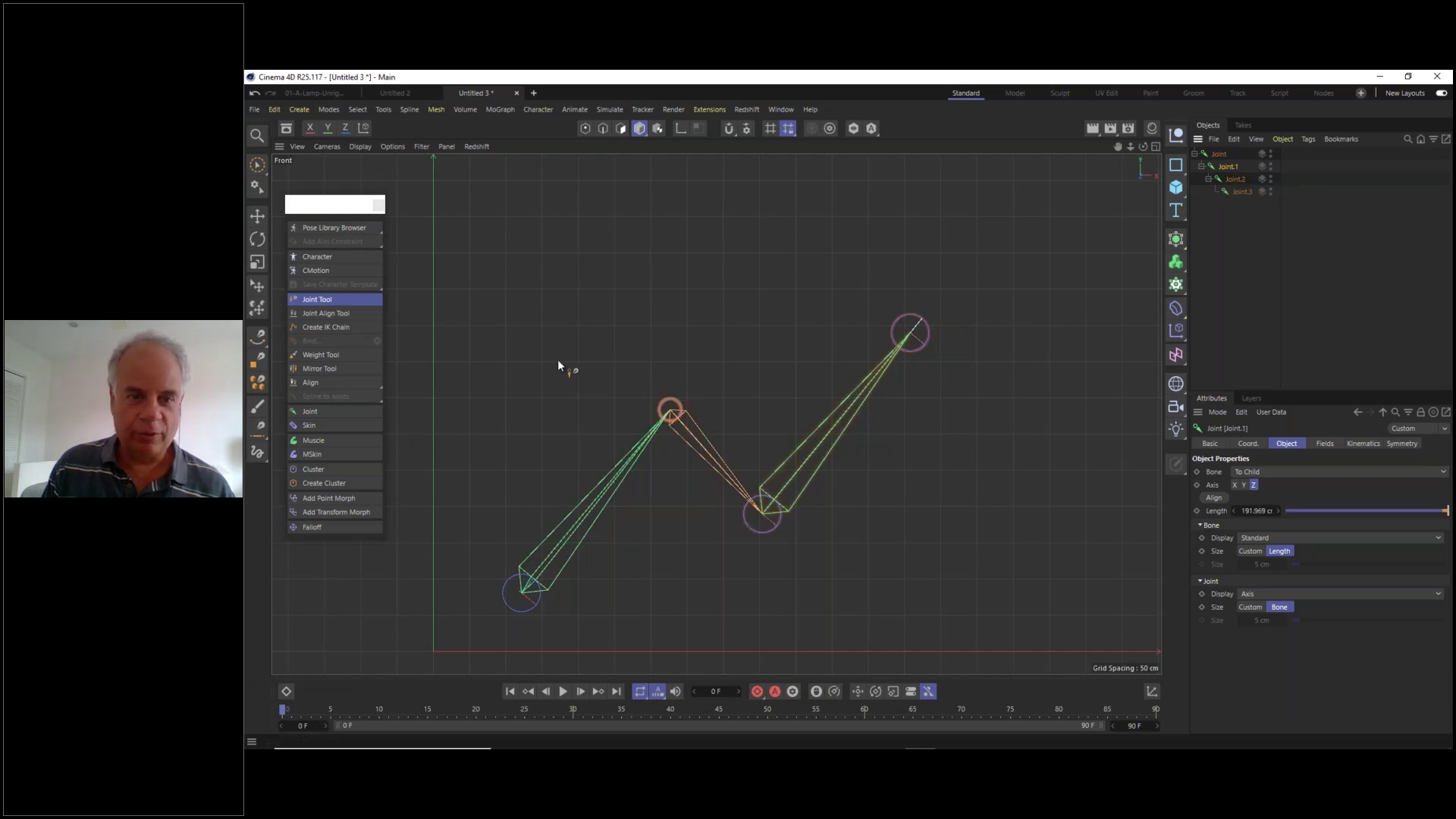
{"action": "left_click", "coordinate": [530, 352], "text": "ctrl"}
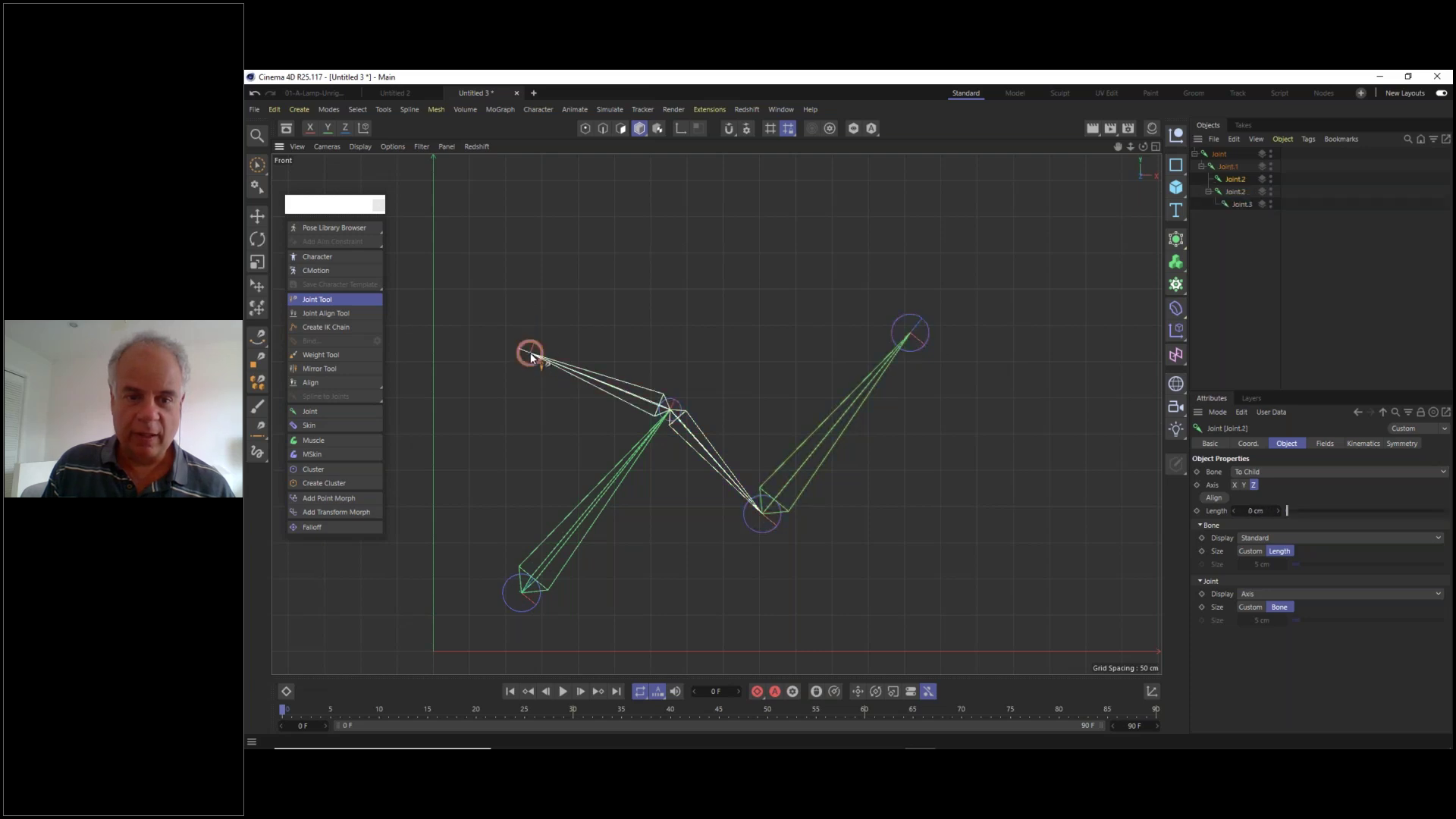
{"action": "left_click", "coordinate": [648, 198], "text": "ctrl"}
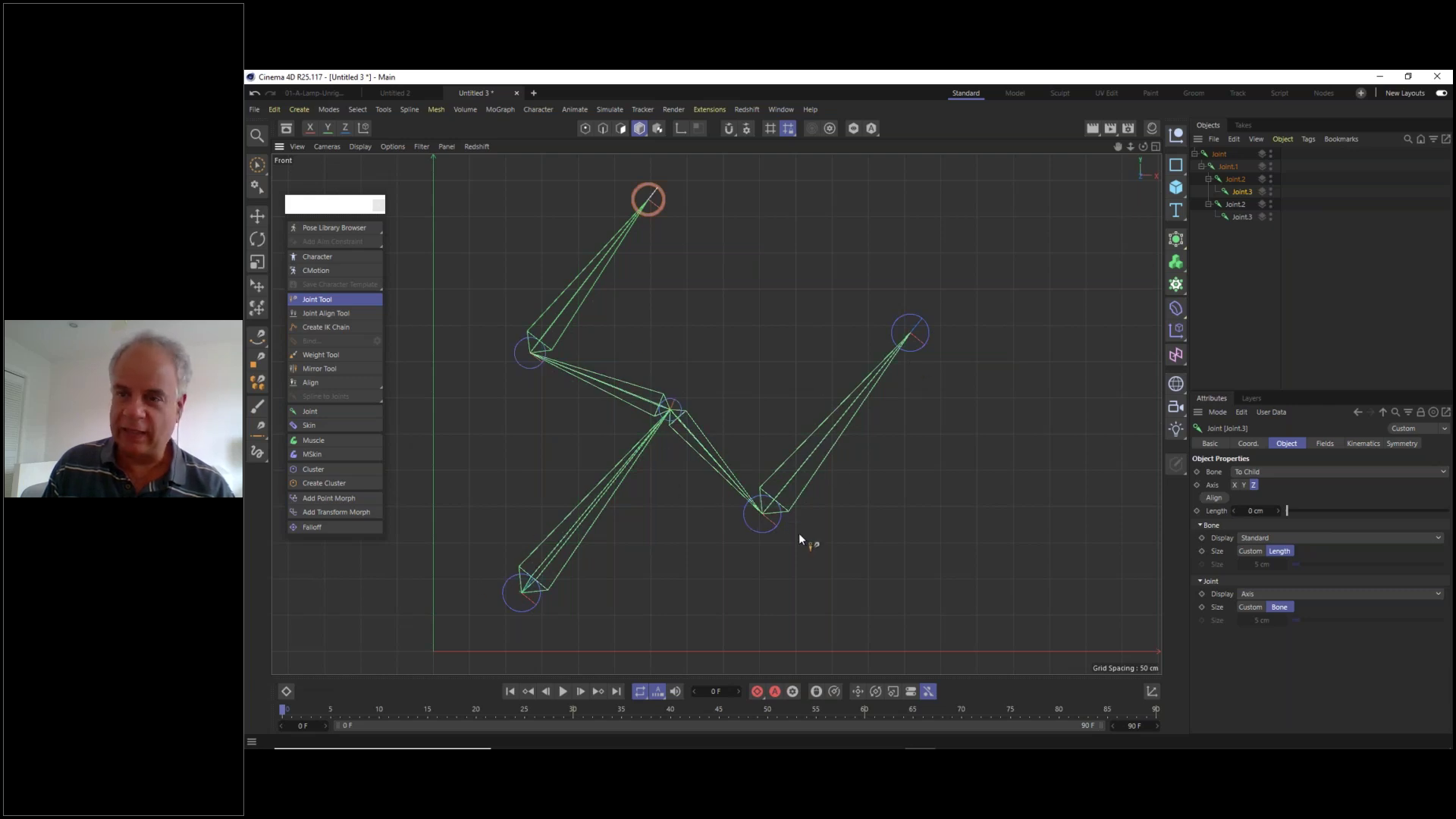
{"action": "left_click", "coordinate": [1230, 167]}
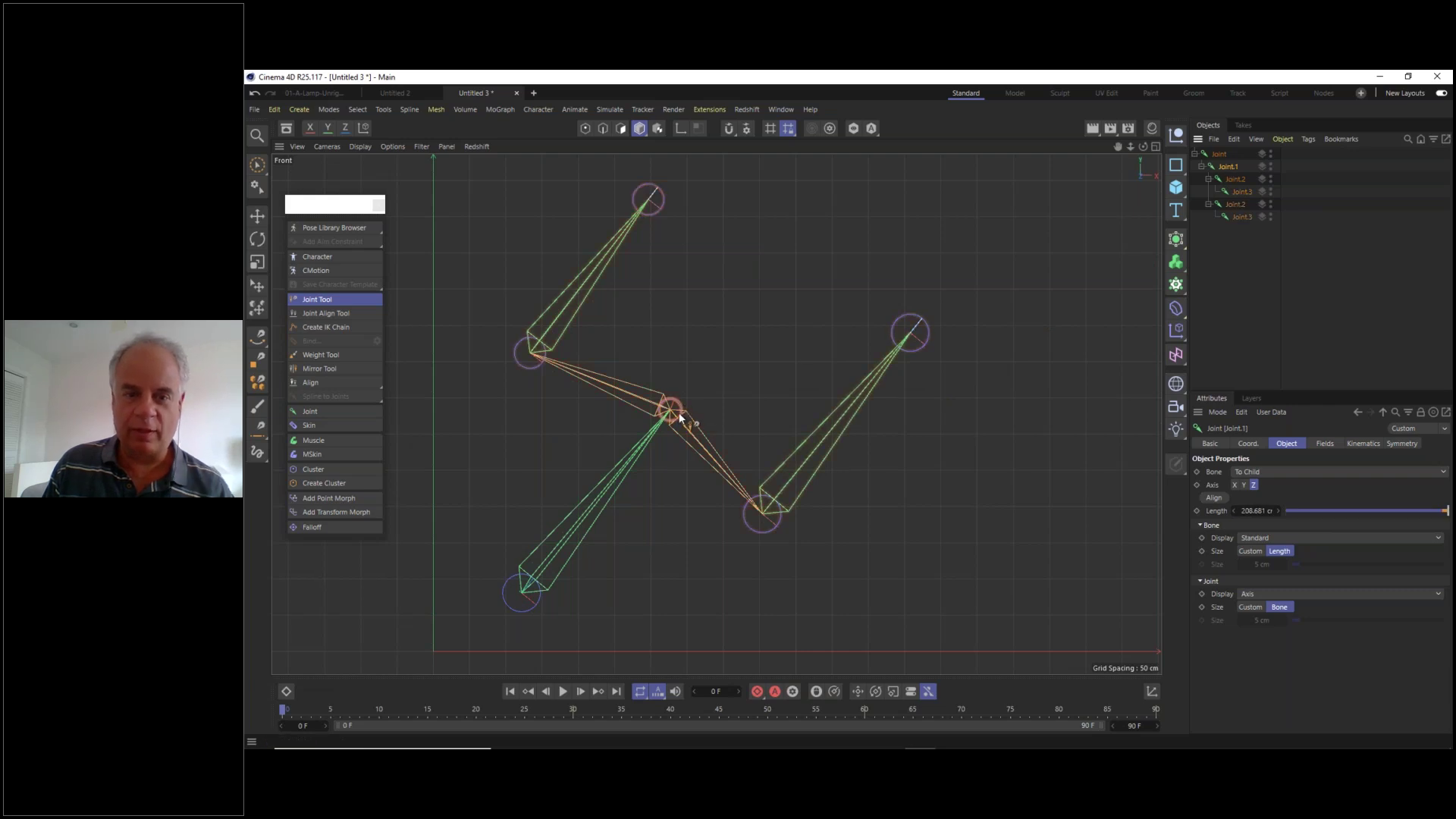
{"action": "left_click", "coordinate": [773, 273], "text": "ctrl"}
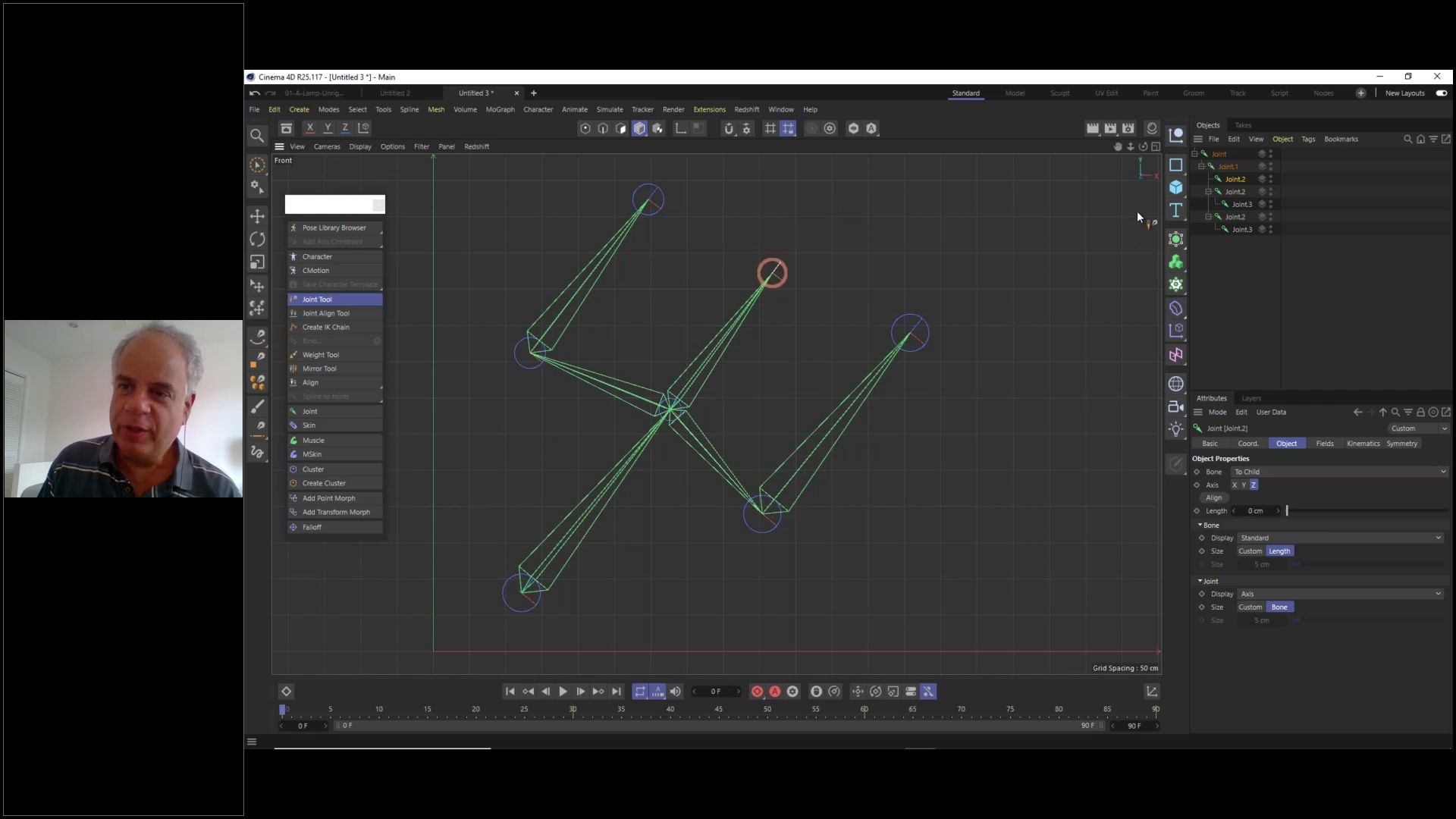
- Try rotating the root Joint to swing the whole branched hierarchy, and undo the rotation
{"action": "left_click", "coordinate": [1217, 154]}
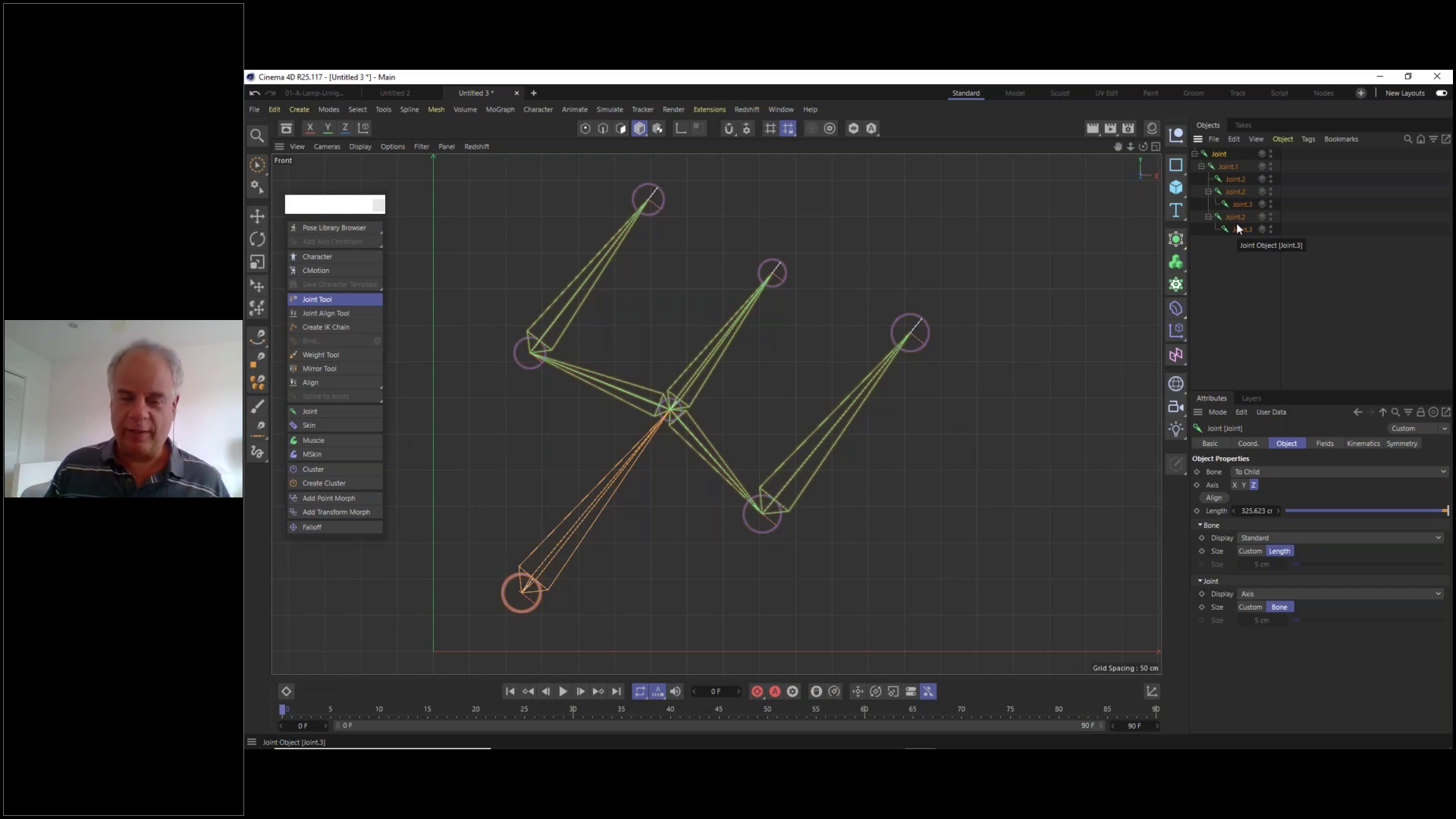
{"action": "left_click", "coordinate": [258, 216]}
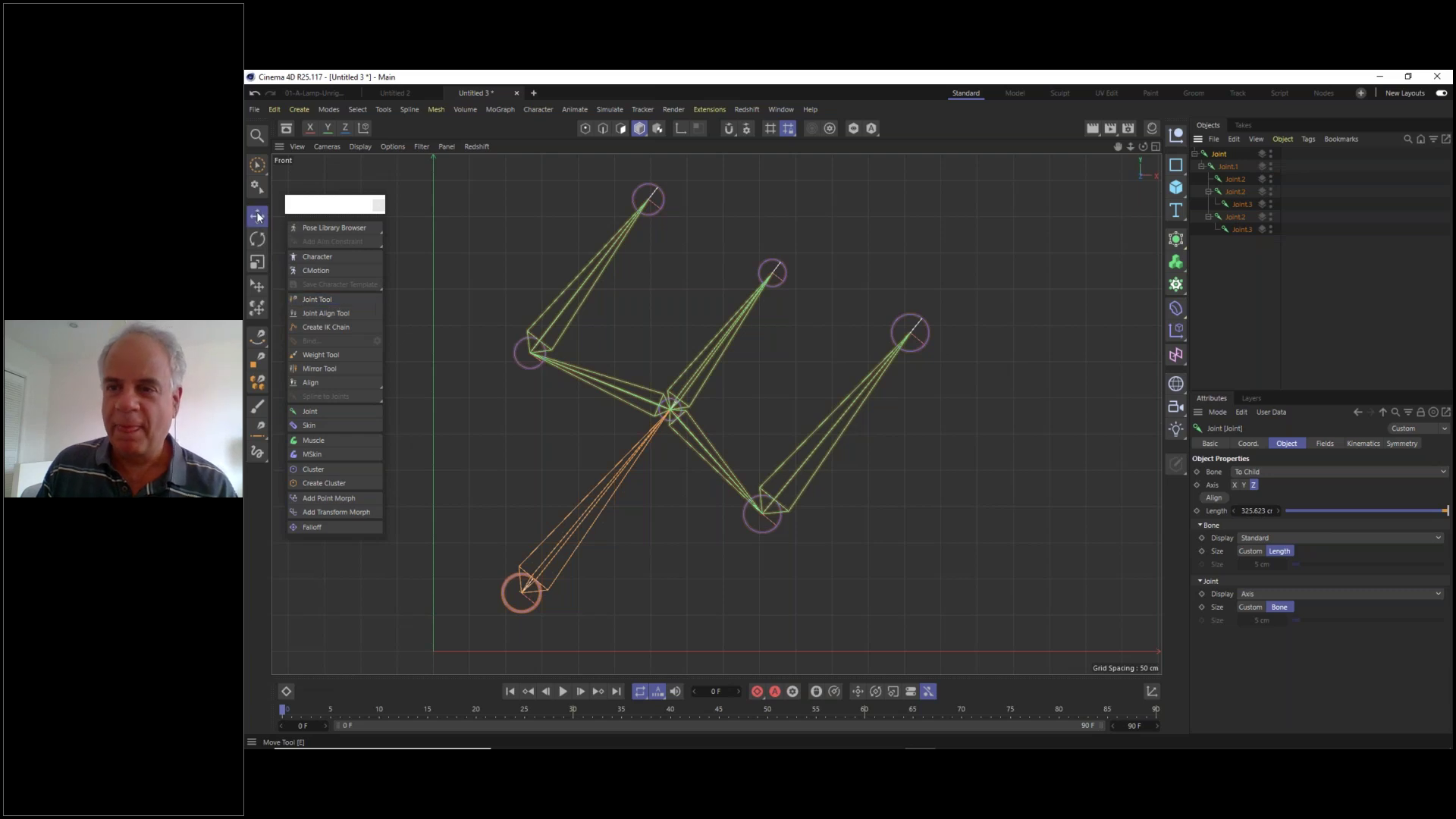
{"action": "left_click", "coordinate": [1261, 263]}
{"action": "left_click", "coordinate": [1217, 155]}
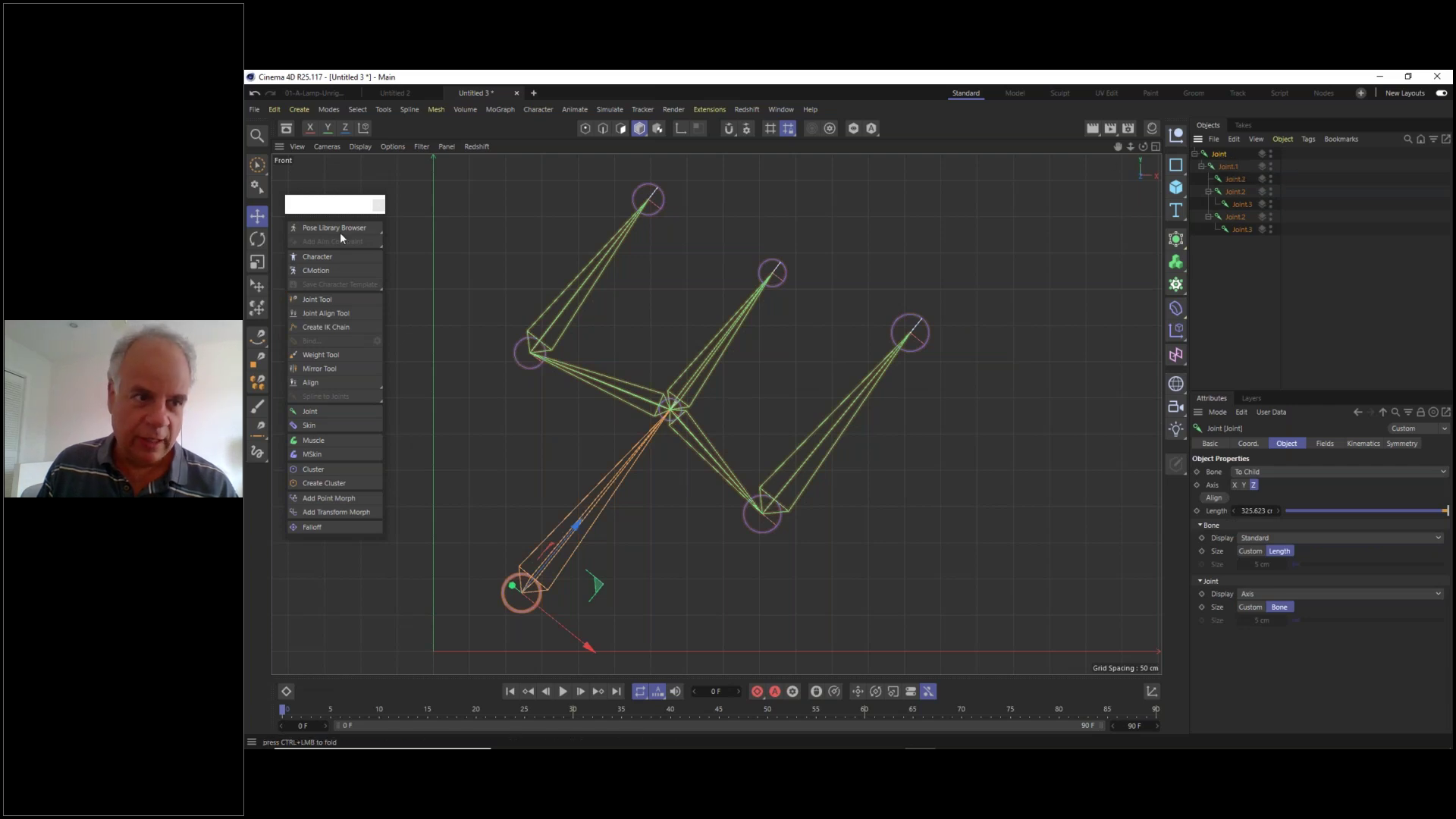
{"action": "left_click", "coordinate": [262, 242]}
{"action": "left_click_drag", "start_coordinate": [572, 586], "coordinate": [602, 575]}
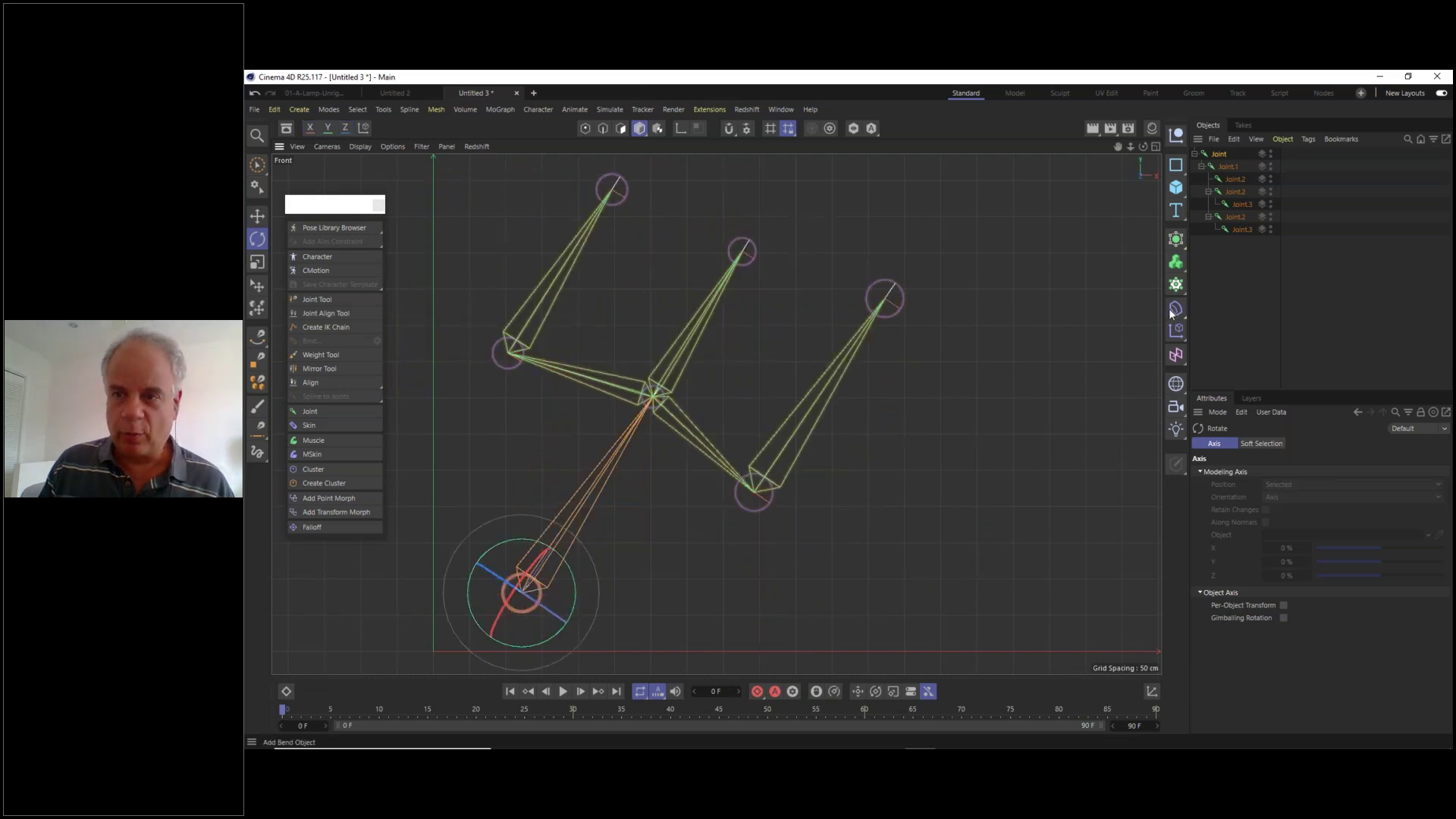
{"action": "key", "text": "ctrl+z"}
- Try rotating Joint.1 with its branches and the left branch's Joint.2 on its own, undoing each rotation
{"action": "left_click", "coordinate": [1221, 167]}
{"action": "left_click_drag", "start_coordinate": [725, 416], "coordinate": [891, 411]}
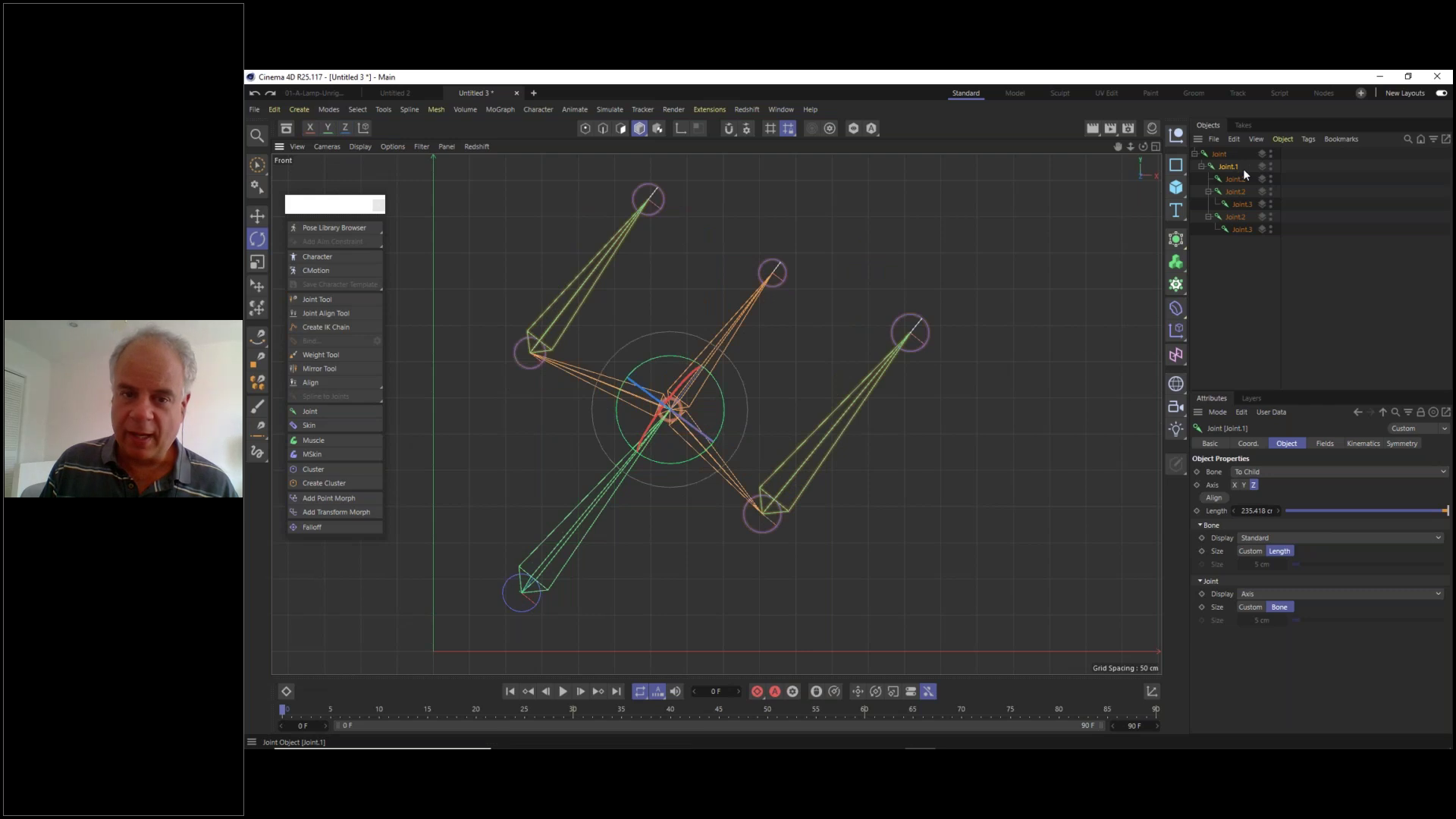
{"action": "left_click", "coordinate": [1233, 194]}
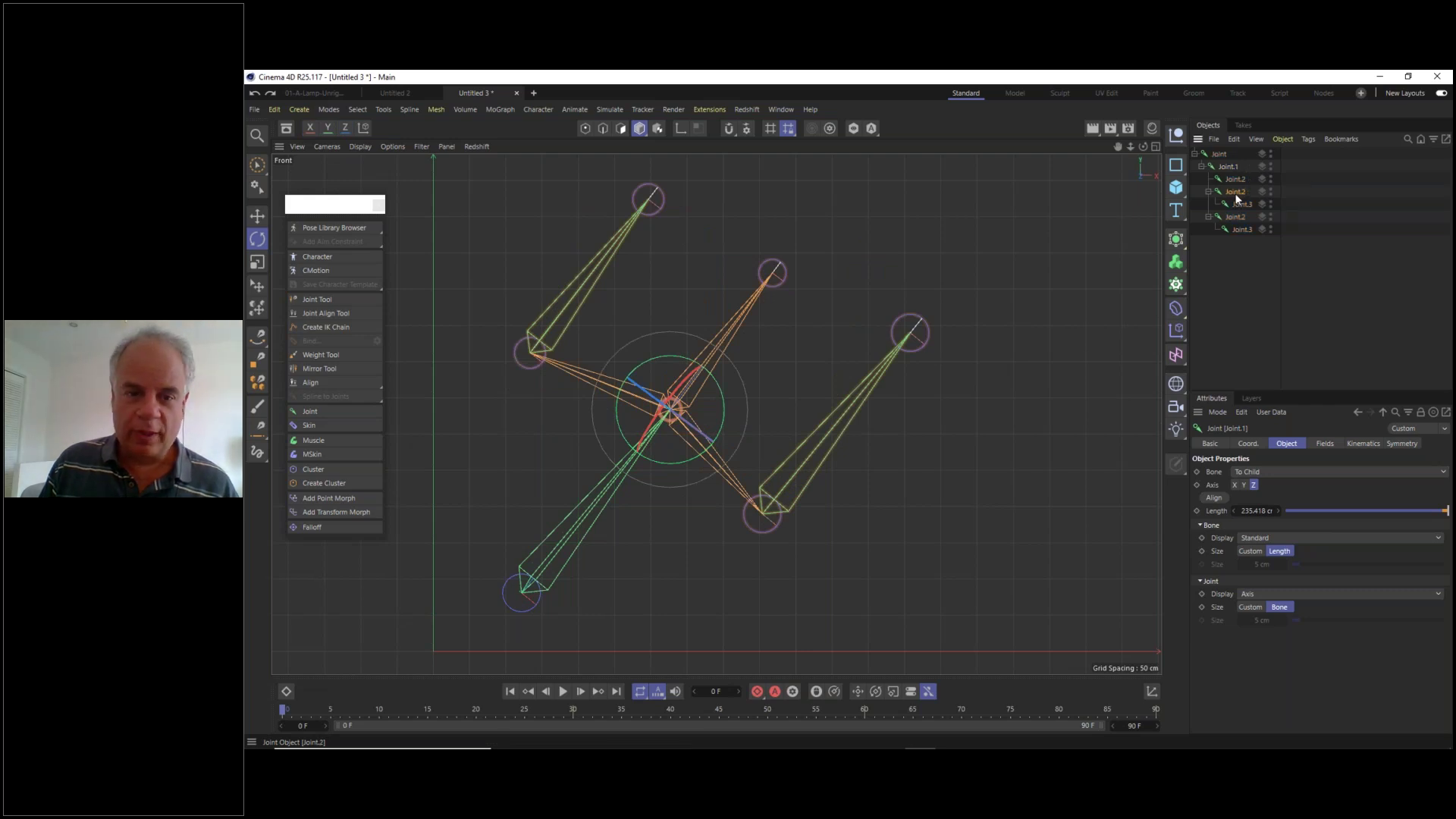
{"action": "left_click_drag", "start_coordinate": [583, 347], "coordinate": [577, 315]}
{"action": "key", "text": "ctrl+z"}
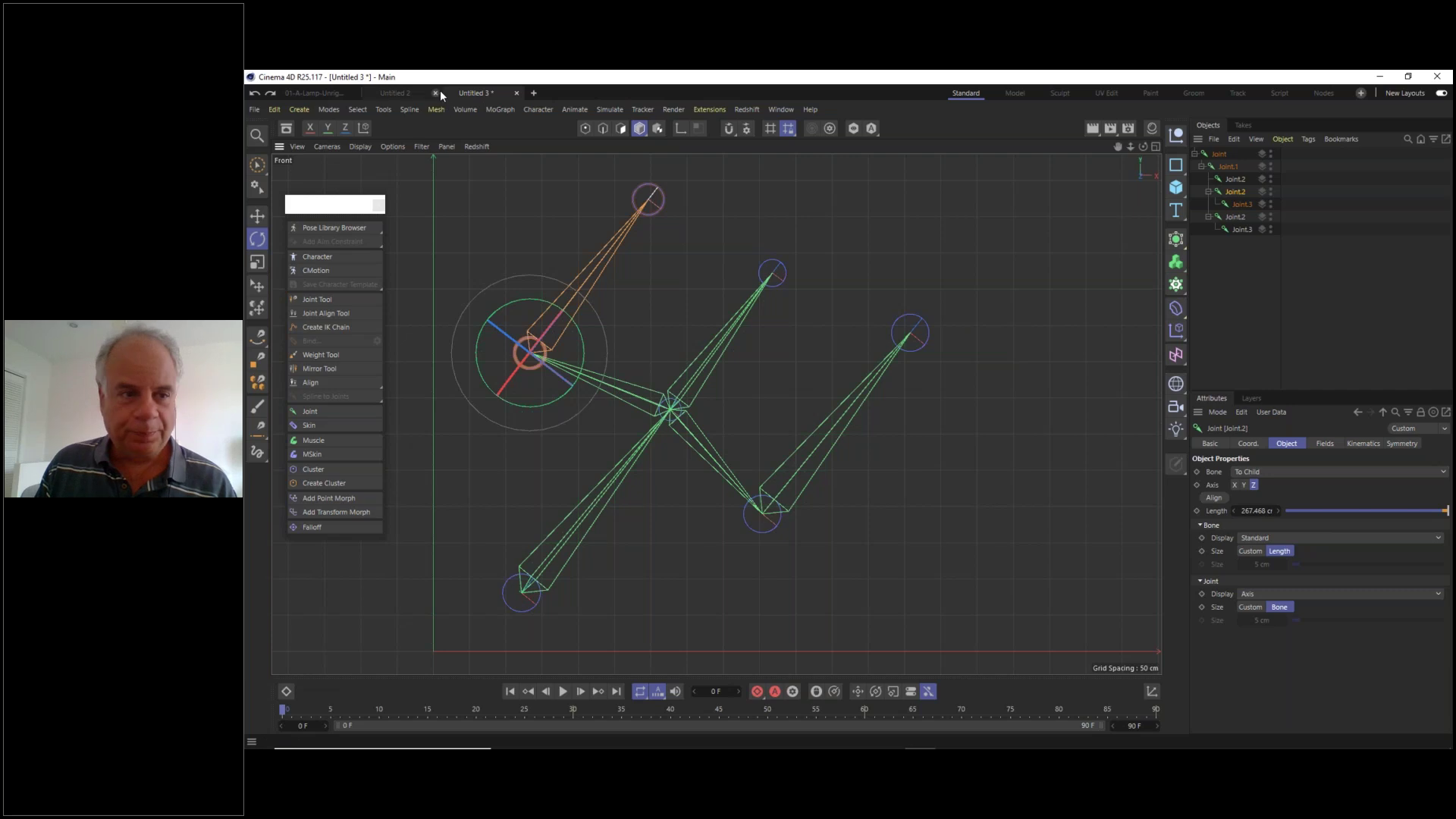
- Delete the root Joint together with its whole branched hierarchy
{"action": "left_click", "coordinate": [257, 216]}
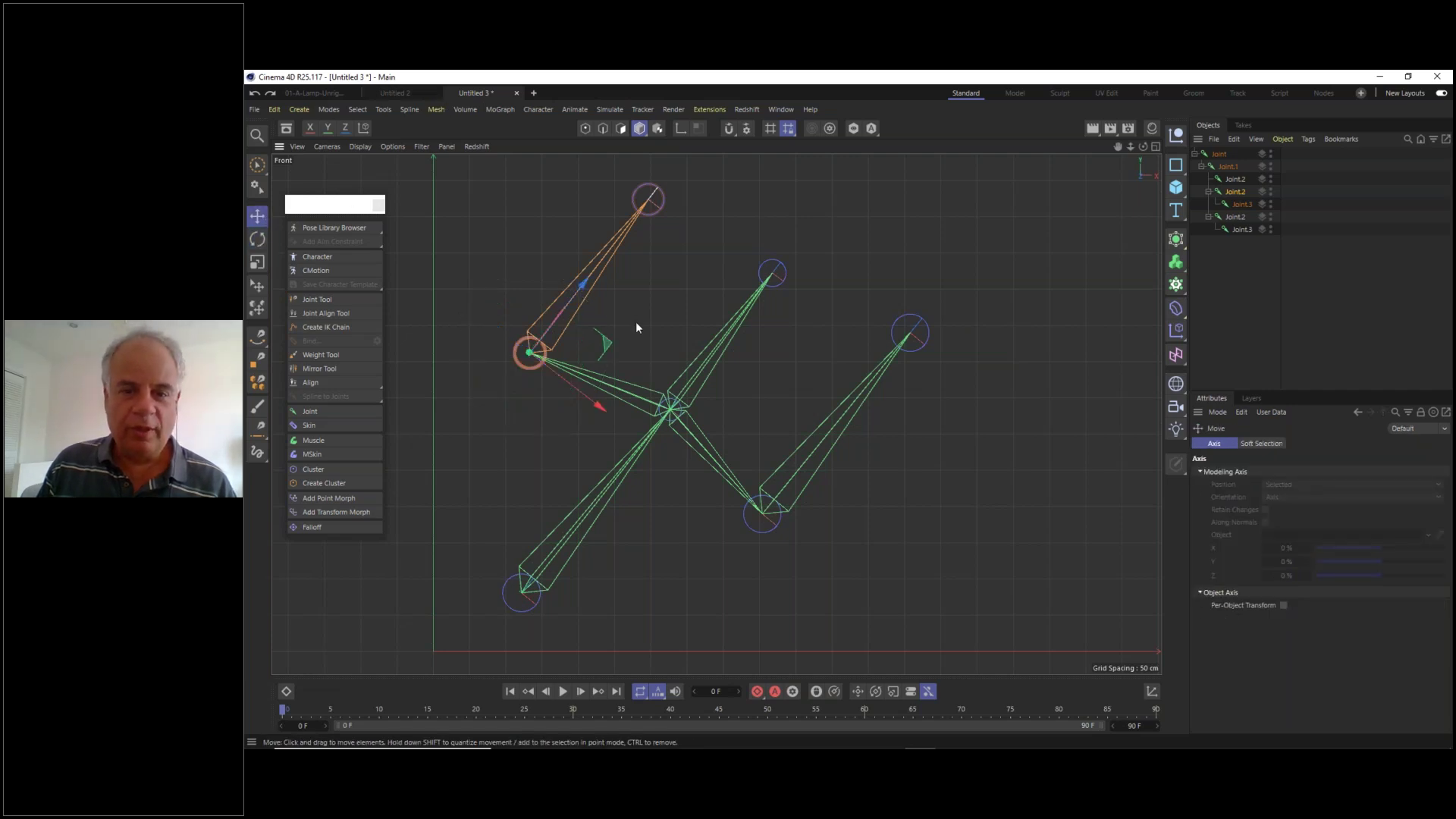
{"action": "scroll", "coordinate": [635, 321], "scroll_direction": "down", "scroll_amount": 5}
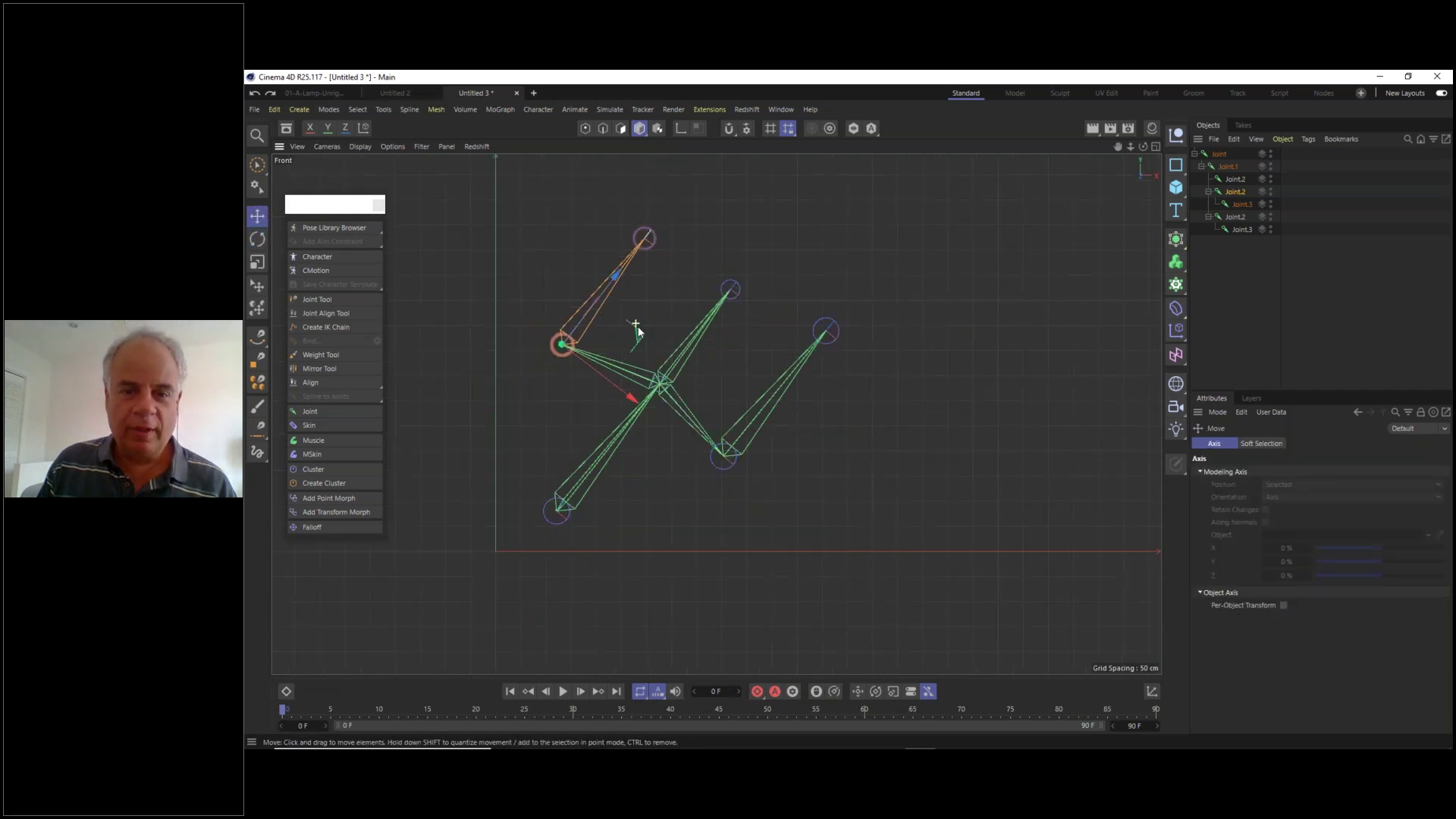
{"action": "left_click", "coordinate": [1218, 153]}
{"action": "key", "text": "Delete"}
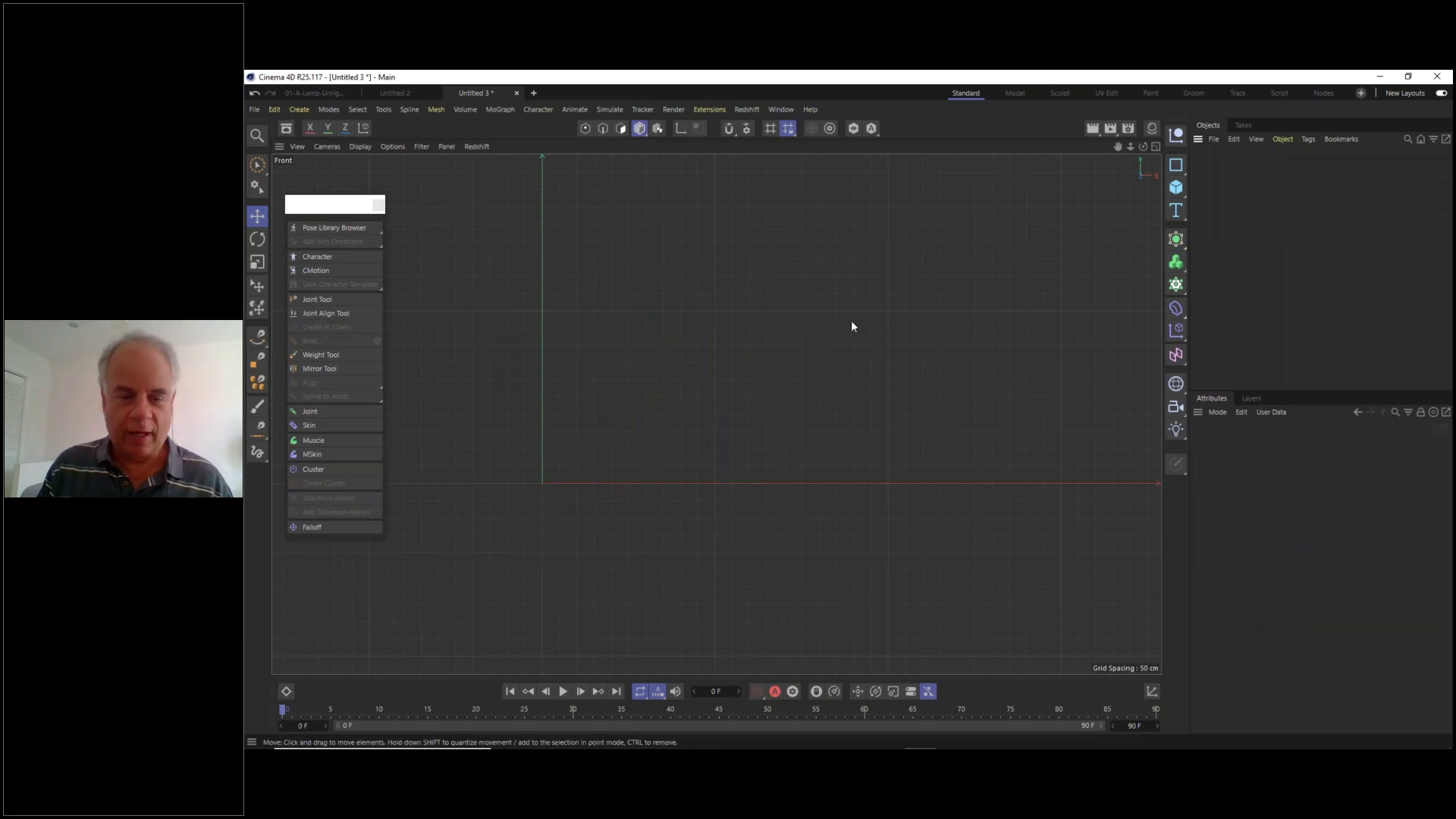
- Activate the Joint Tool and show its Symmetry options
{"action": "middle_click_drag", "start_coordinate": [569, 412], "coordinate": [729, 445]}
{"action": "scroll", "coordinate": [731, 477], "scroll_direction": "up", "scroll_amount": 1}
{"action": "scroll", "coordinate": [720, 419], "scroll_direction": "up", "scroll_amount": 2}
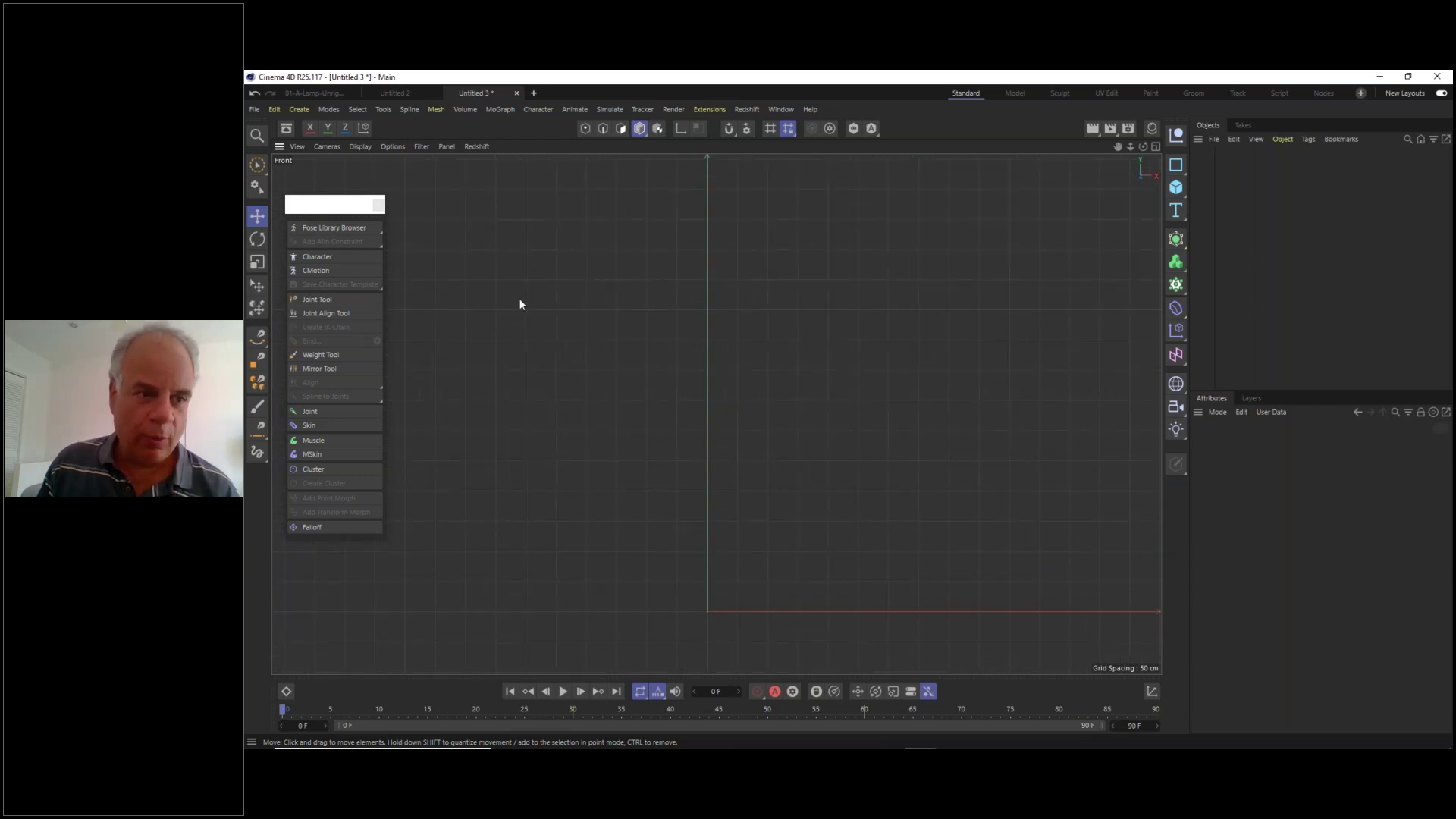
{"action": "left_click", "coordinate": [319, 298]}
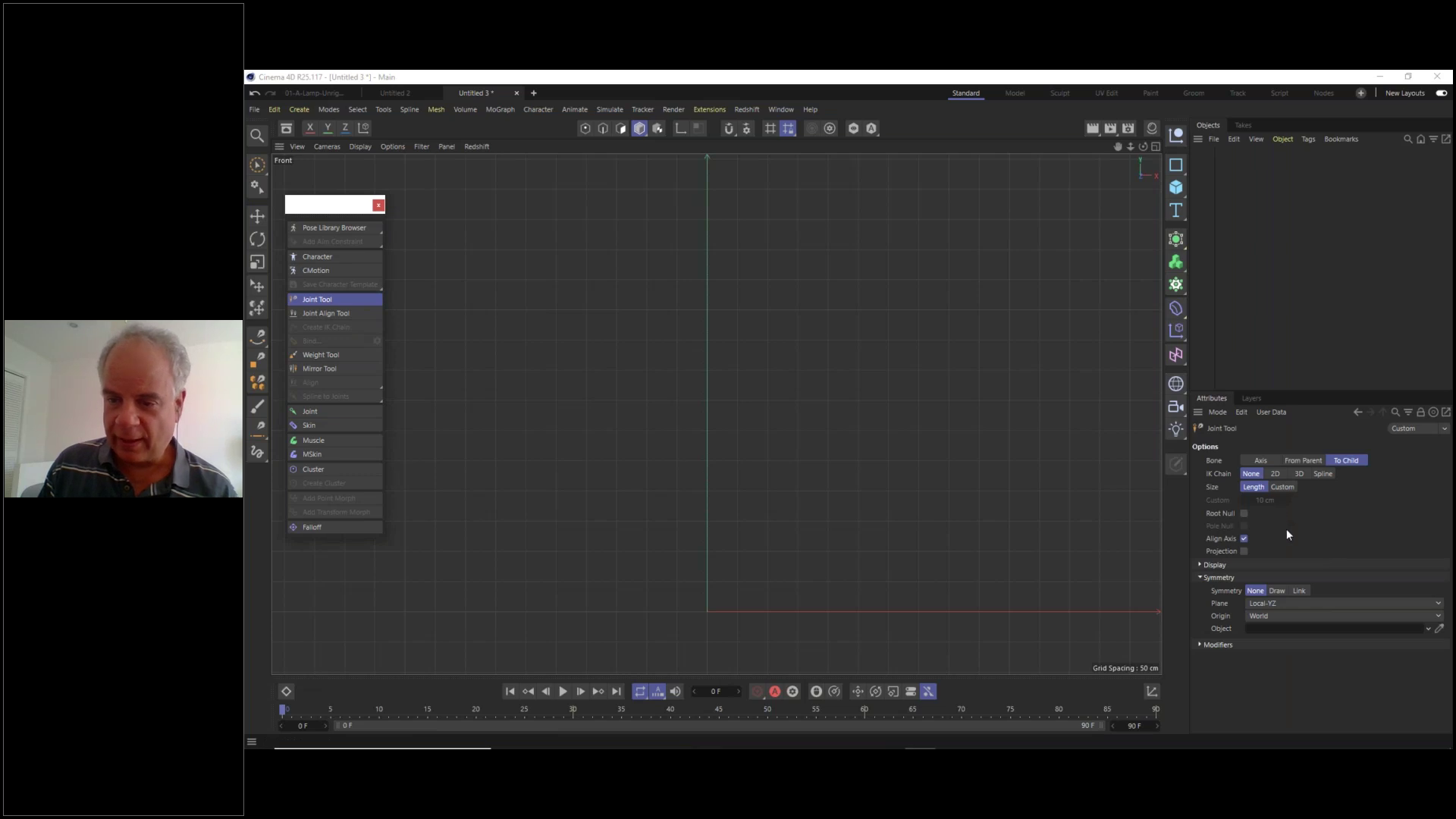
{"action": "left_click", "coordinate": [1200, 576]}
{"action": "left_click", "coordinate": [1201, 576]}
{"action": "left_click", "coordinate": [1201, 577]}
{"action": "left_click", "coordinate": [1201, 577]}
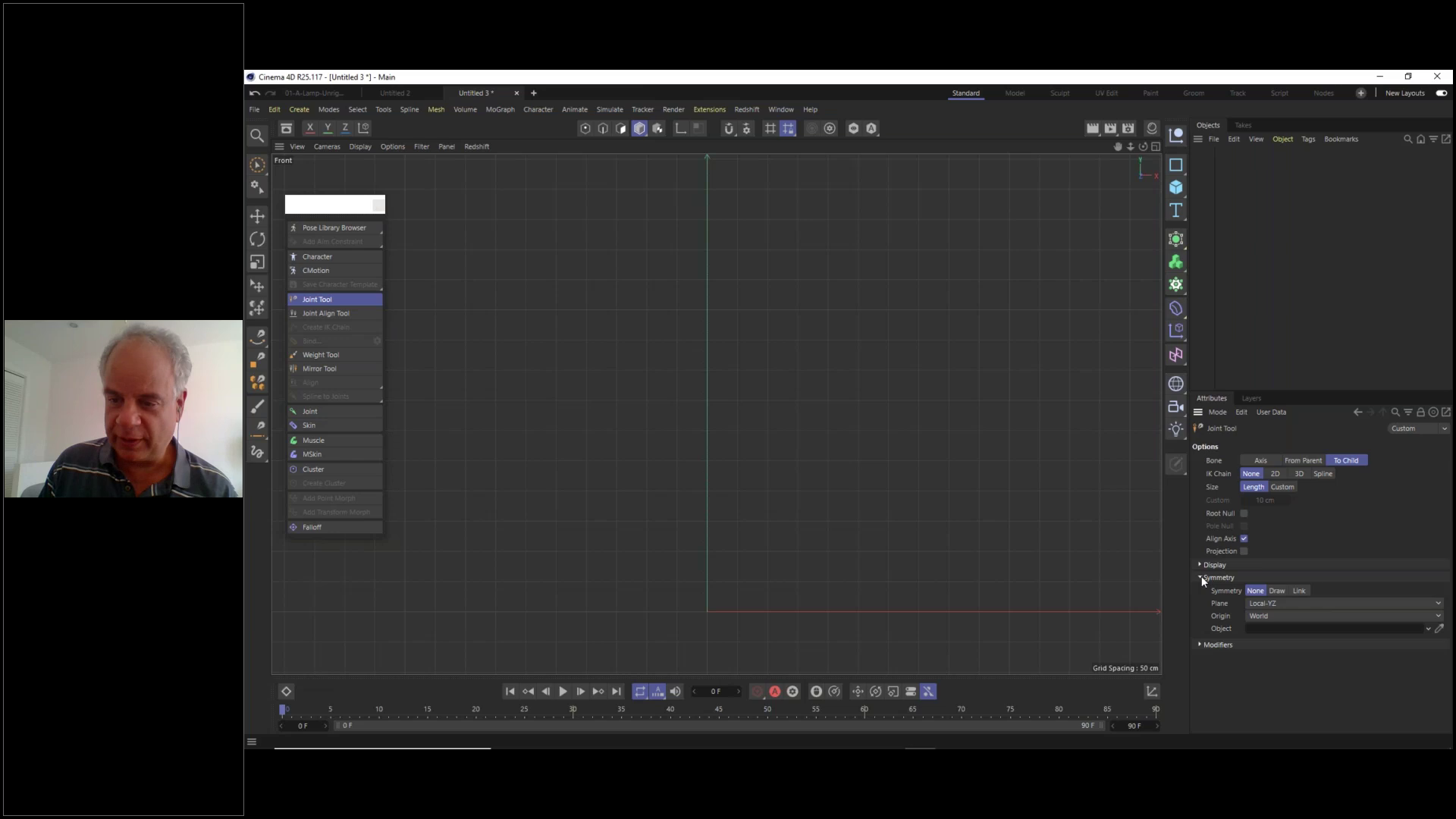
- With Symmetry set to Draw, draw a five-joint leg chain in the front view, mirrored across the vertical world axis
{"action": "left_click", "coordinate": [626, 352], "text": "ctrl"}
{"action": "left_click", "coordinate": [588, 450], "text": "ctrl"}
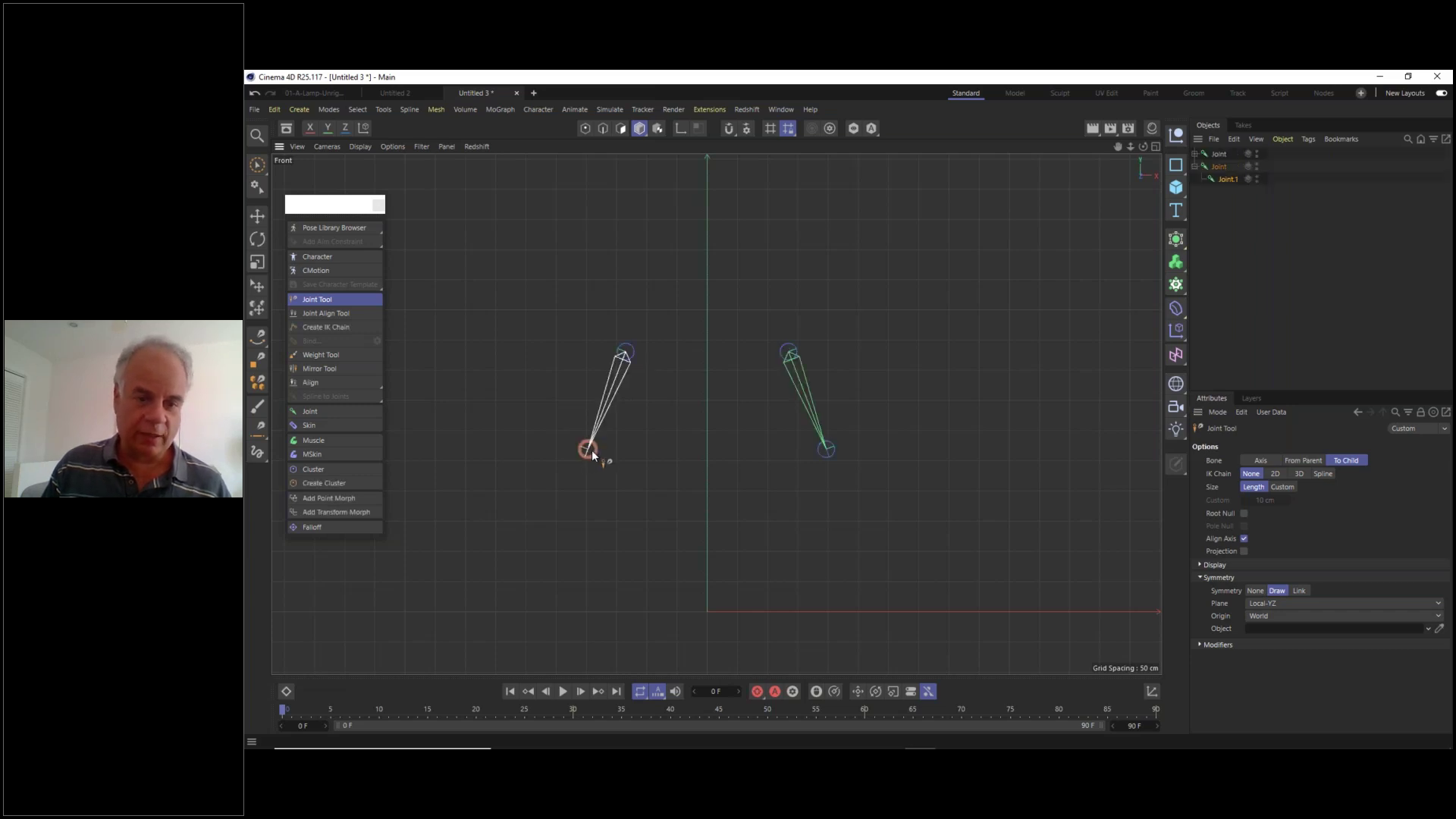
{"action": "left_click", "coordinate": [644, 571], "text": "ctrl"}
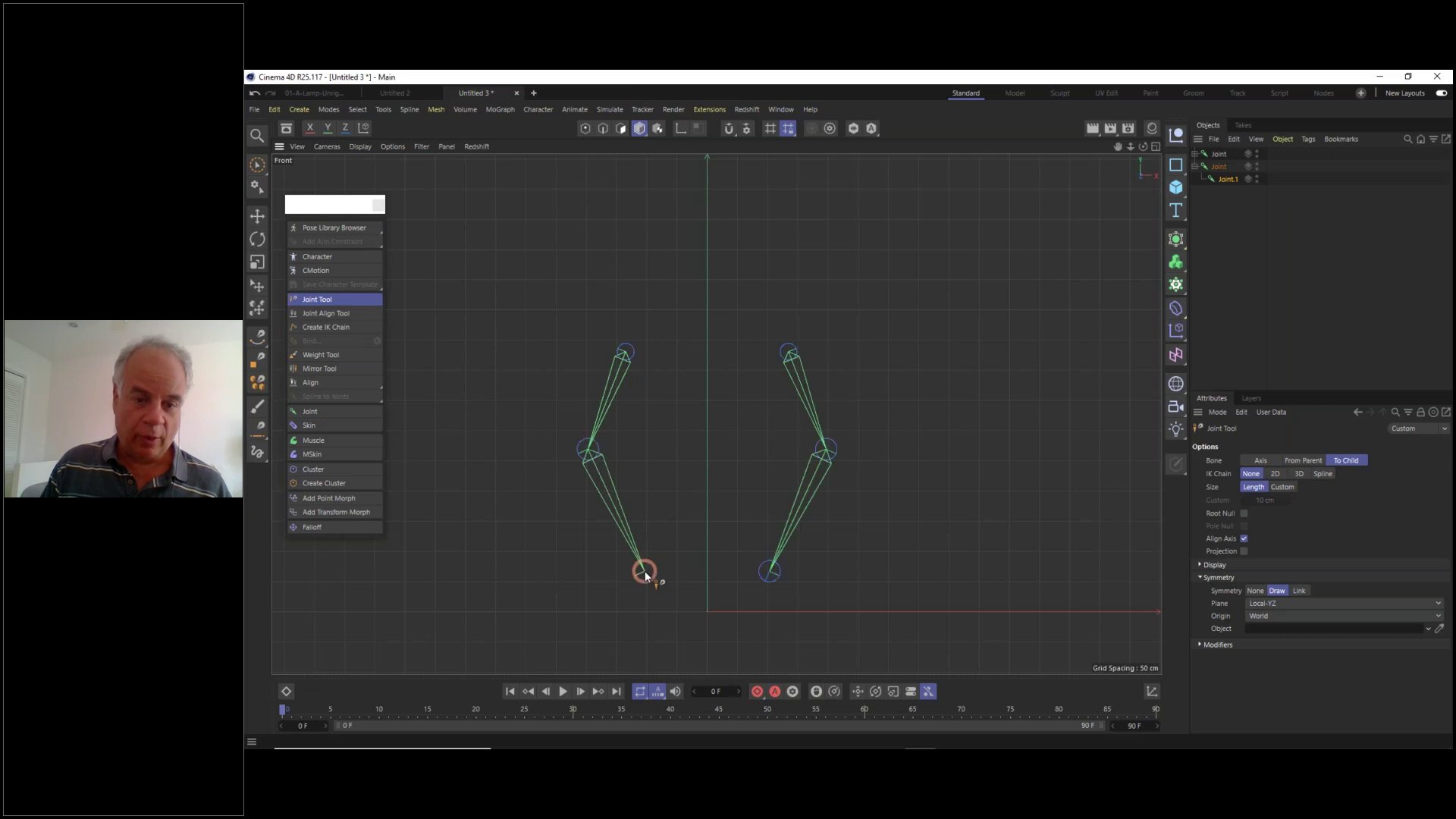
{"action": "left_click", "coordinate": [563, 604], "text": "ctrl"}
{"action": "left_click", "coordinate": [519, 594], "text": "ctrl"}
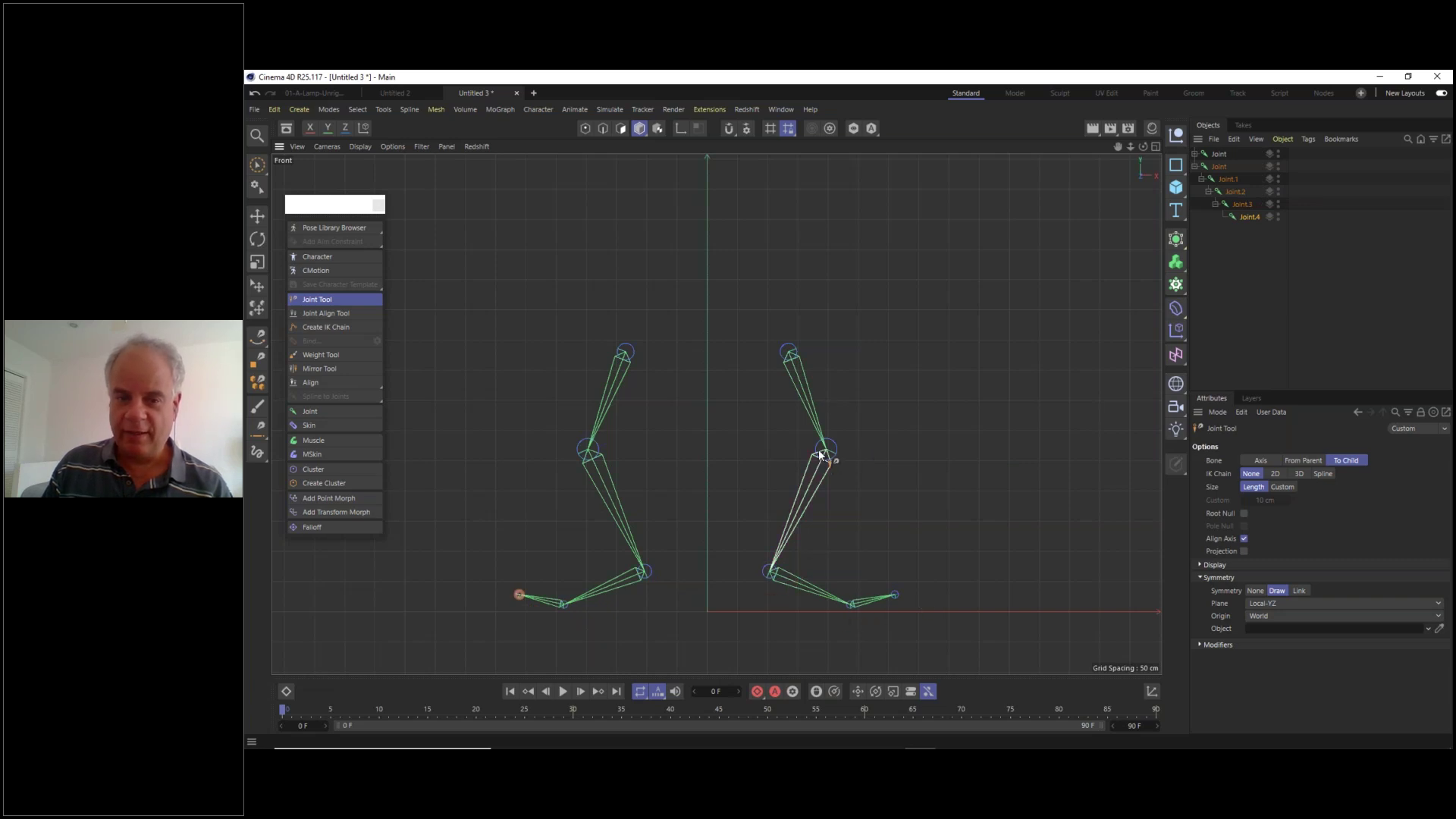
- Delete both mirrored leg chains by removing the two root Joints
{"action": "left_click", "coordinate": [257, 216]}
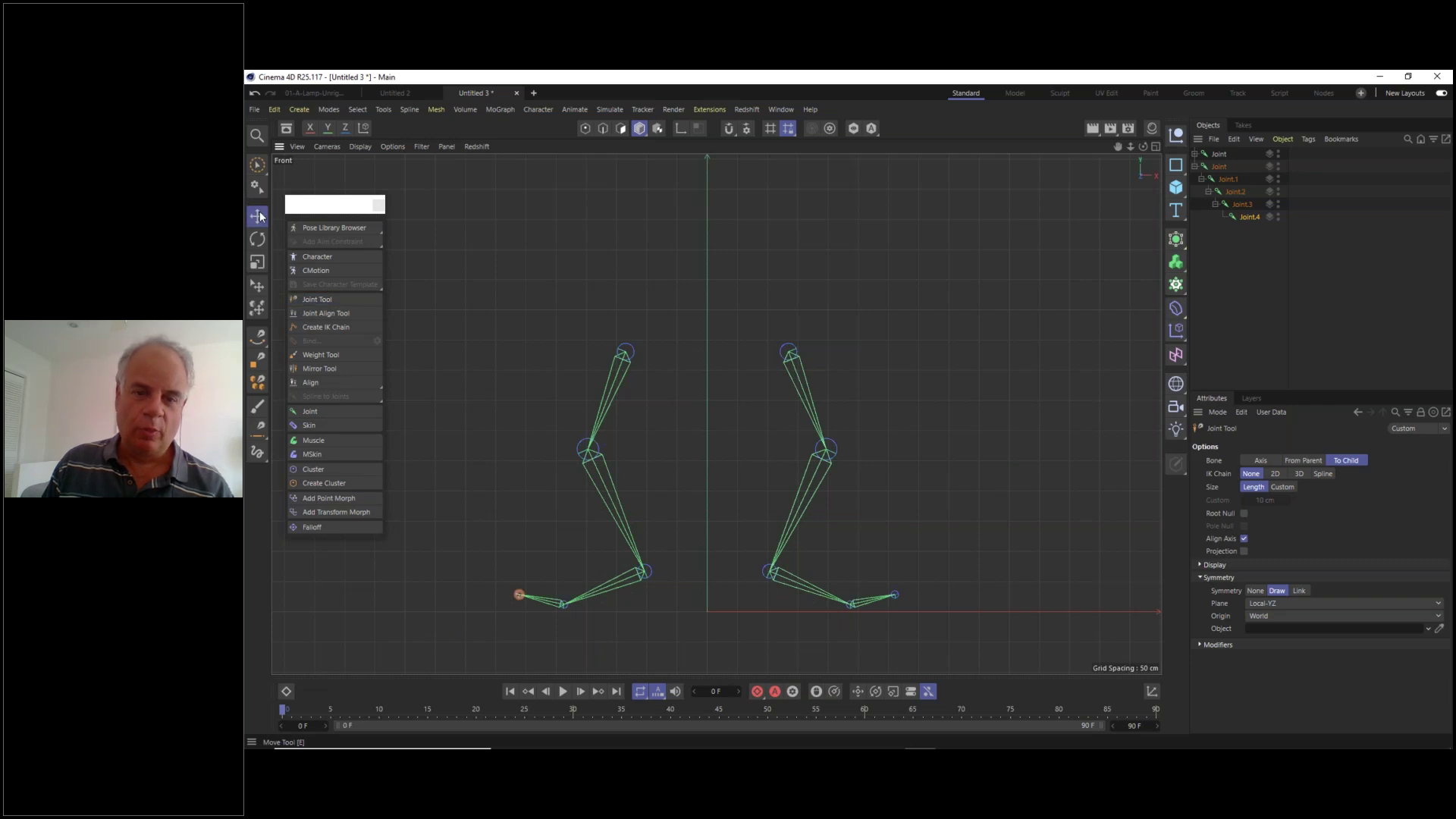
{"action": "left_click", "coordinate": [1218, 163]}
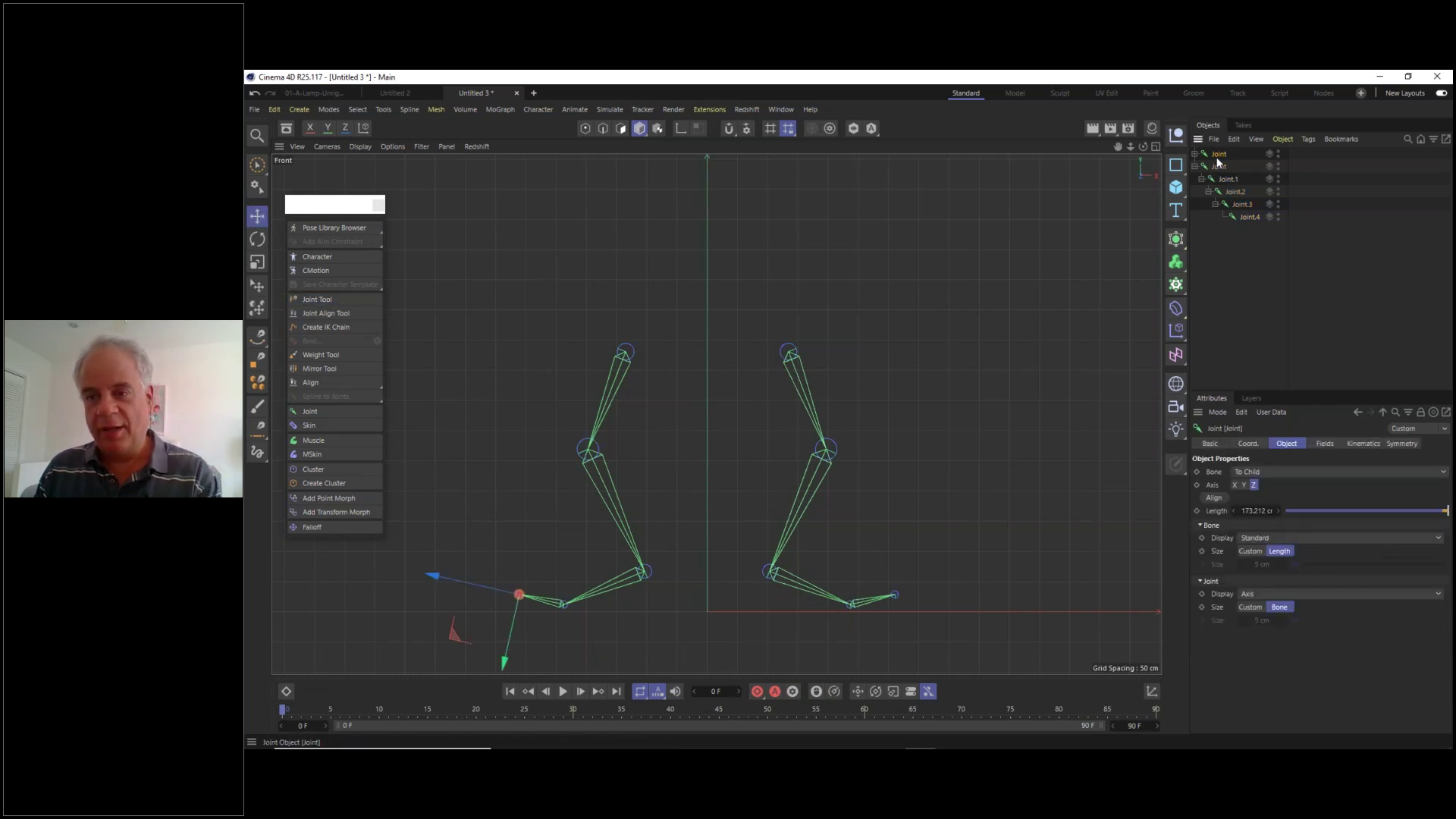
{"action": "key", "text": "Delete"}
{"action": "left_click", "coordinate": [1218, 153]}
{"action": "key", "text": "Delete"}
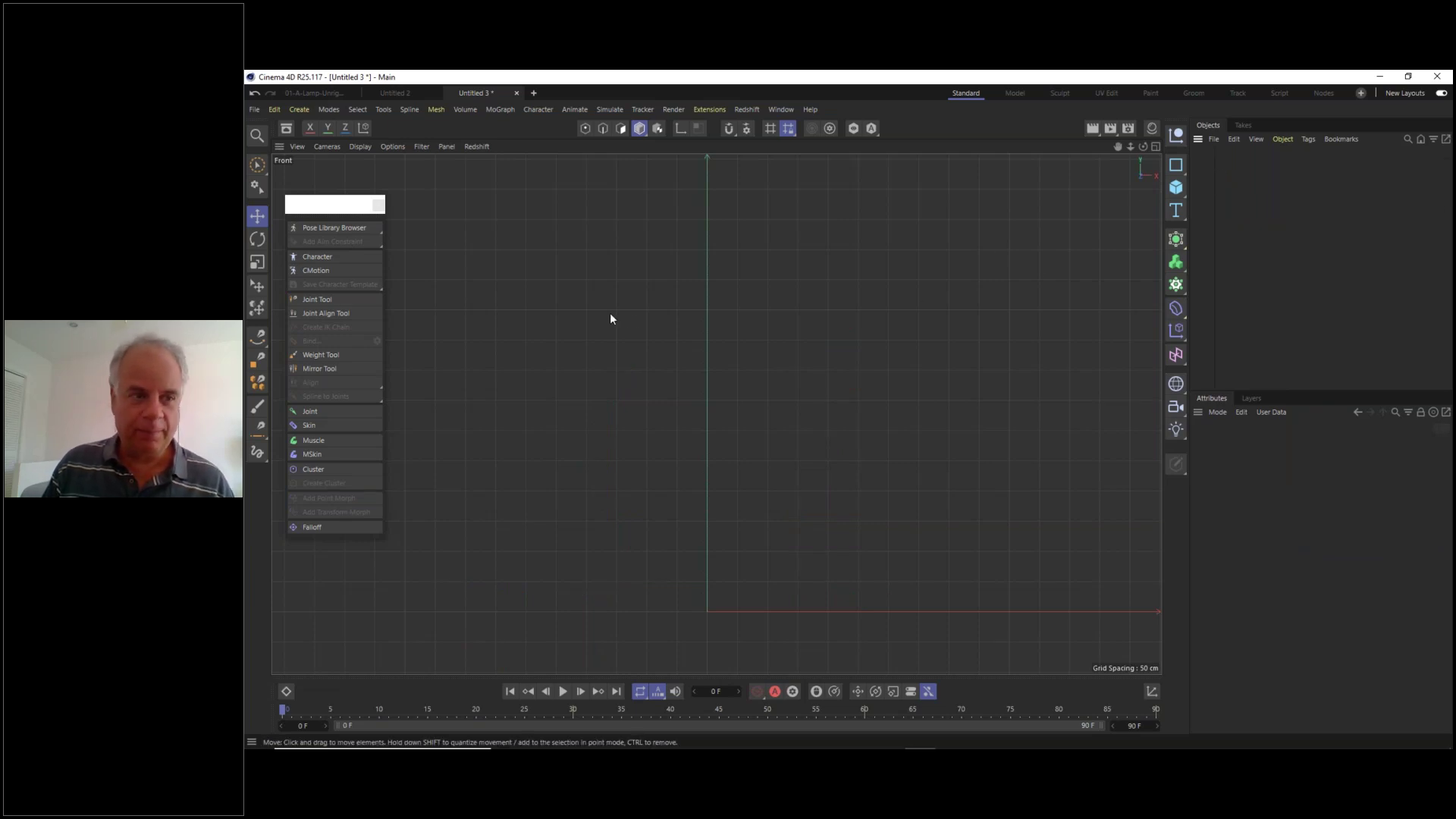
- Add a Rectangle spline, scale it down to about 88 cm square, and move it up and to the right of the origin
{"action": "middle_click_drag", "start_coordinate": [791, 329], "coordinate": [477, 462], "text": "alt"}
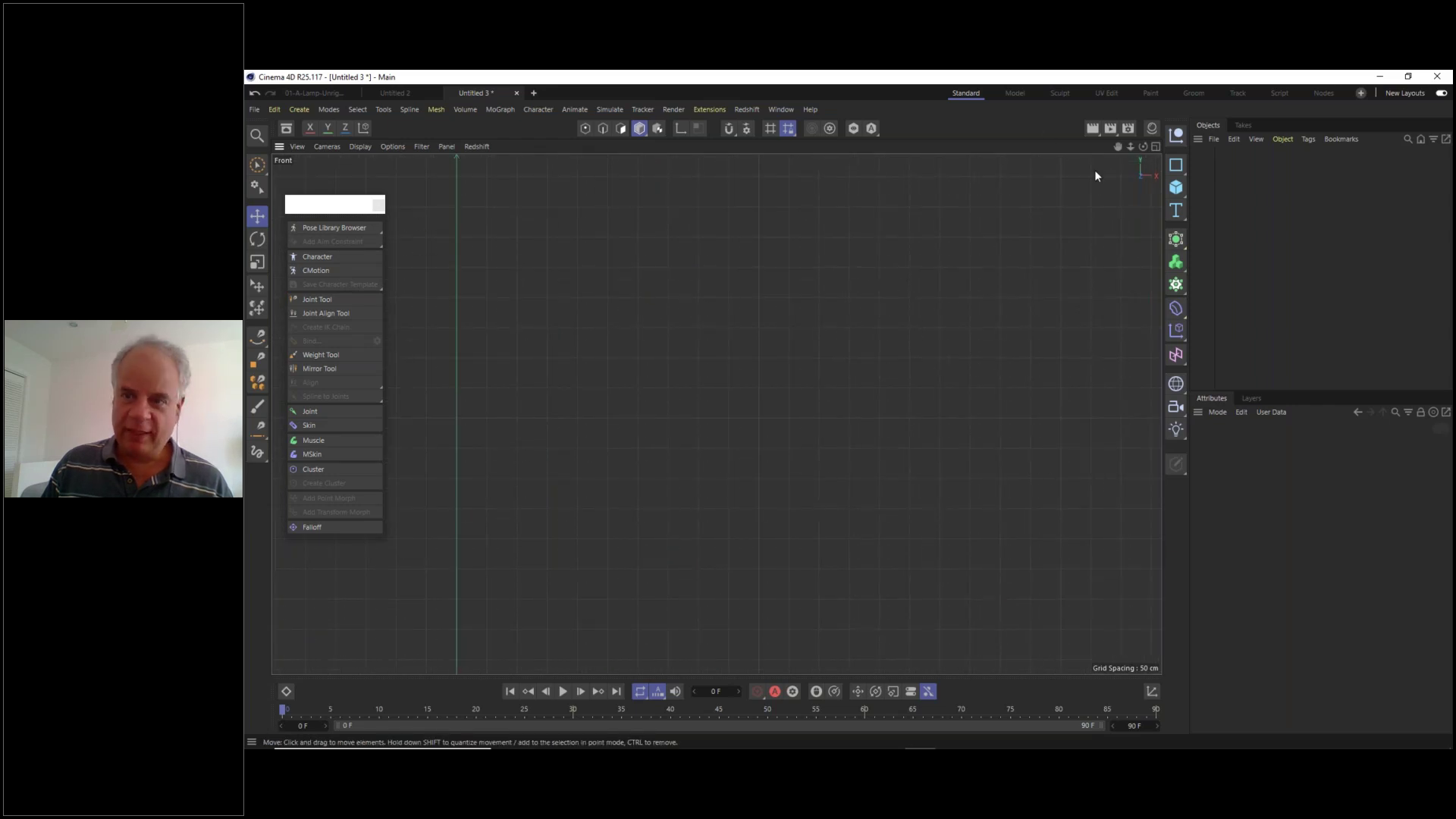
{"action": "left_click", "coordinate": [1180, 163]}
{"action": "scroll", "coordinate": [738, 337], "scroll_direction": "down", "scroll_amount": 4}
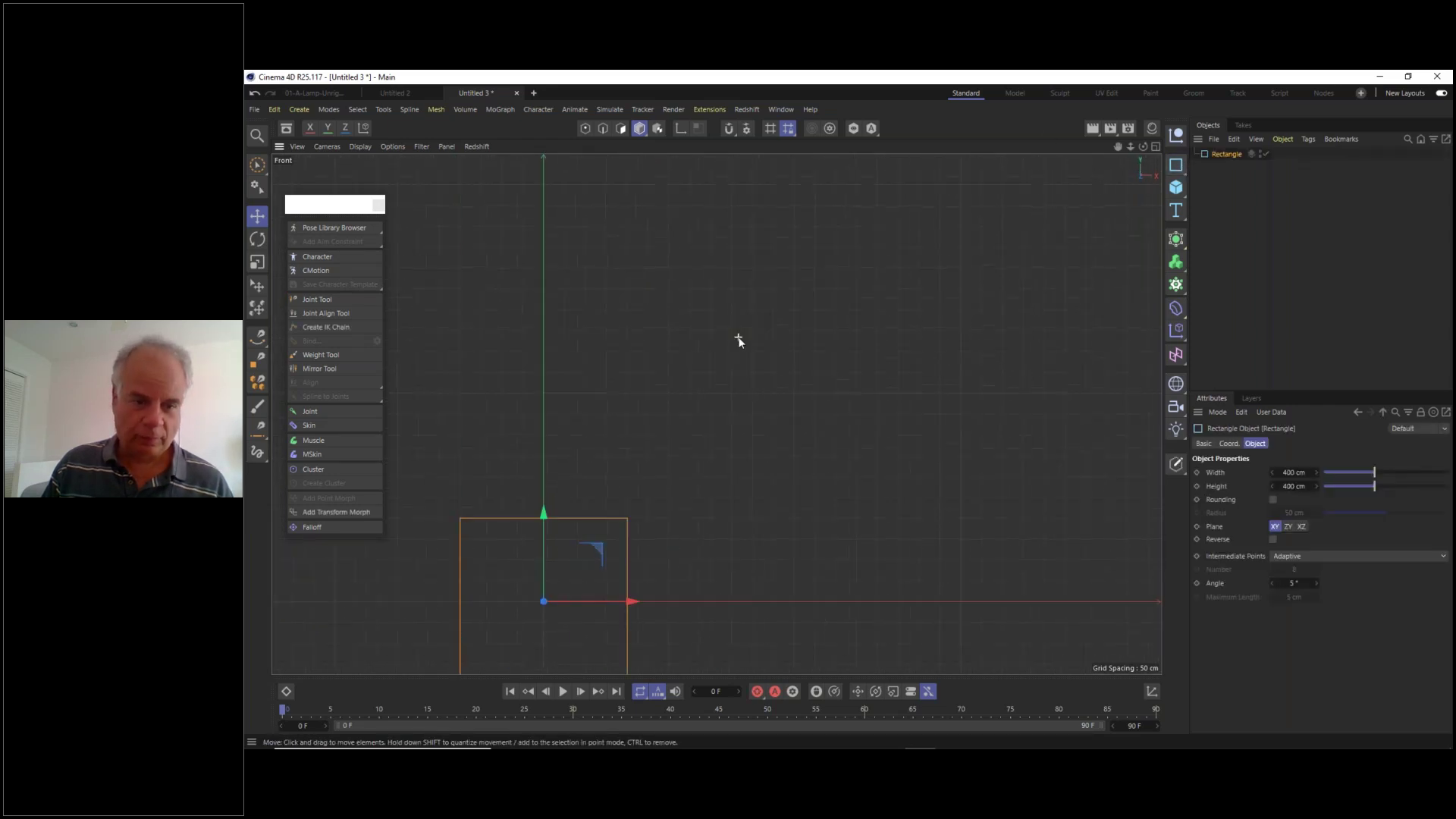
{"action": "left_click", "coordinate": [257, 261]}
{"action": "left_click_drag", "start_coordinate": [752, 603], "coordinate": [254, 550]}
{"action": "left_click", "coordinate": [257, 216]}
{"action": "left_click_drag", "start_coordinate": [634, 486], "coordinate": [984, 240]}
{"action": "middle_click_drag", "start_coordinate": [728, 390], "coordinate": [567, 517], "text": "alt"}
- Activate the Joint Tool, examine the world axes from several angles in the perspective view, and return to the front view
{"action": "left_click", "coordinate": [329, 299]}
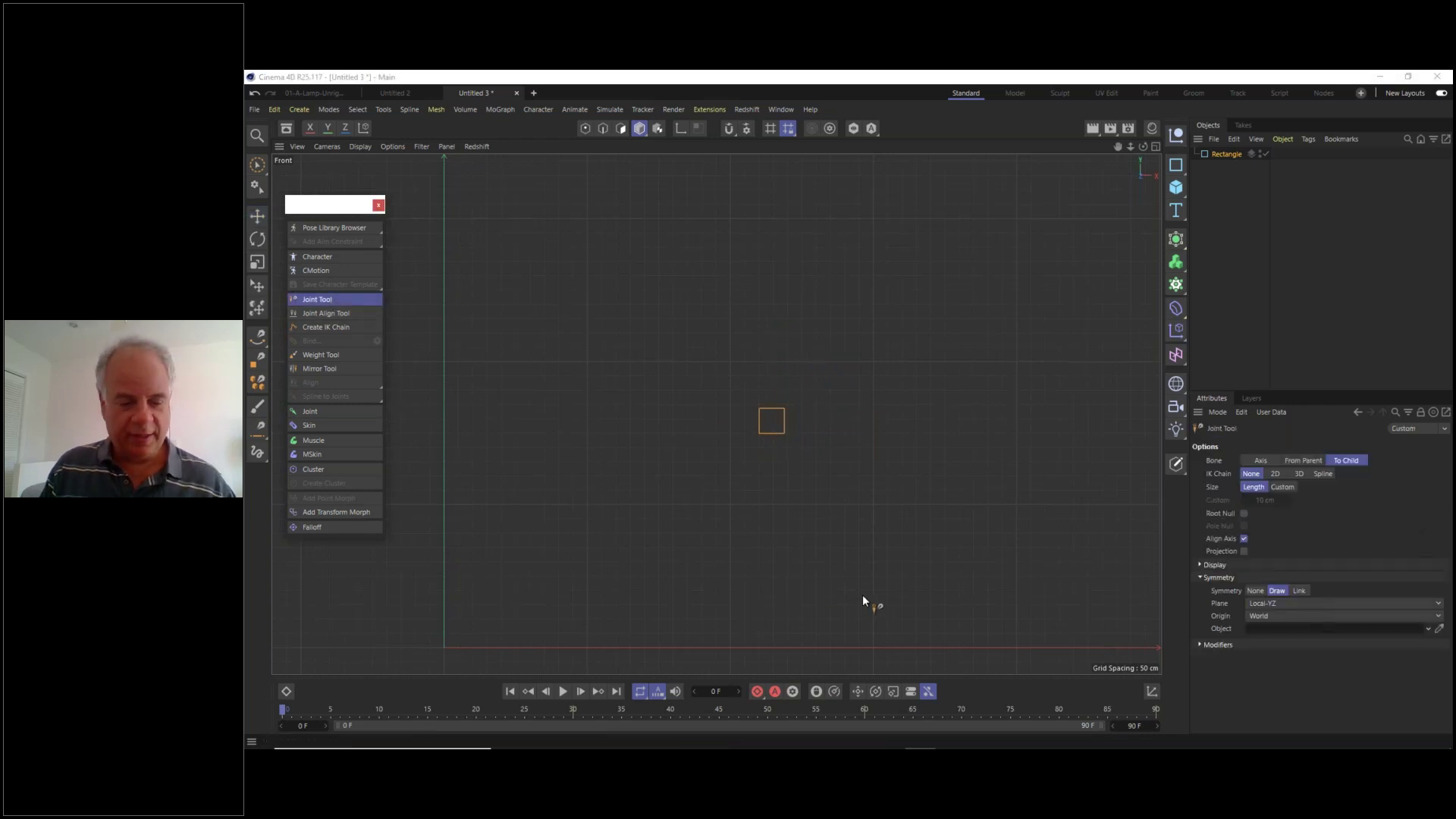
{"action": "key", "text": "F1"}
{"action": "left_click_drag", "start_coordinate": [719, 581], "coordinate": [859, 341], "text": "alt"}
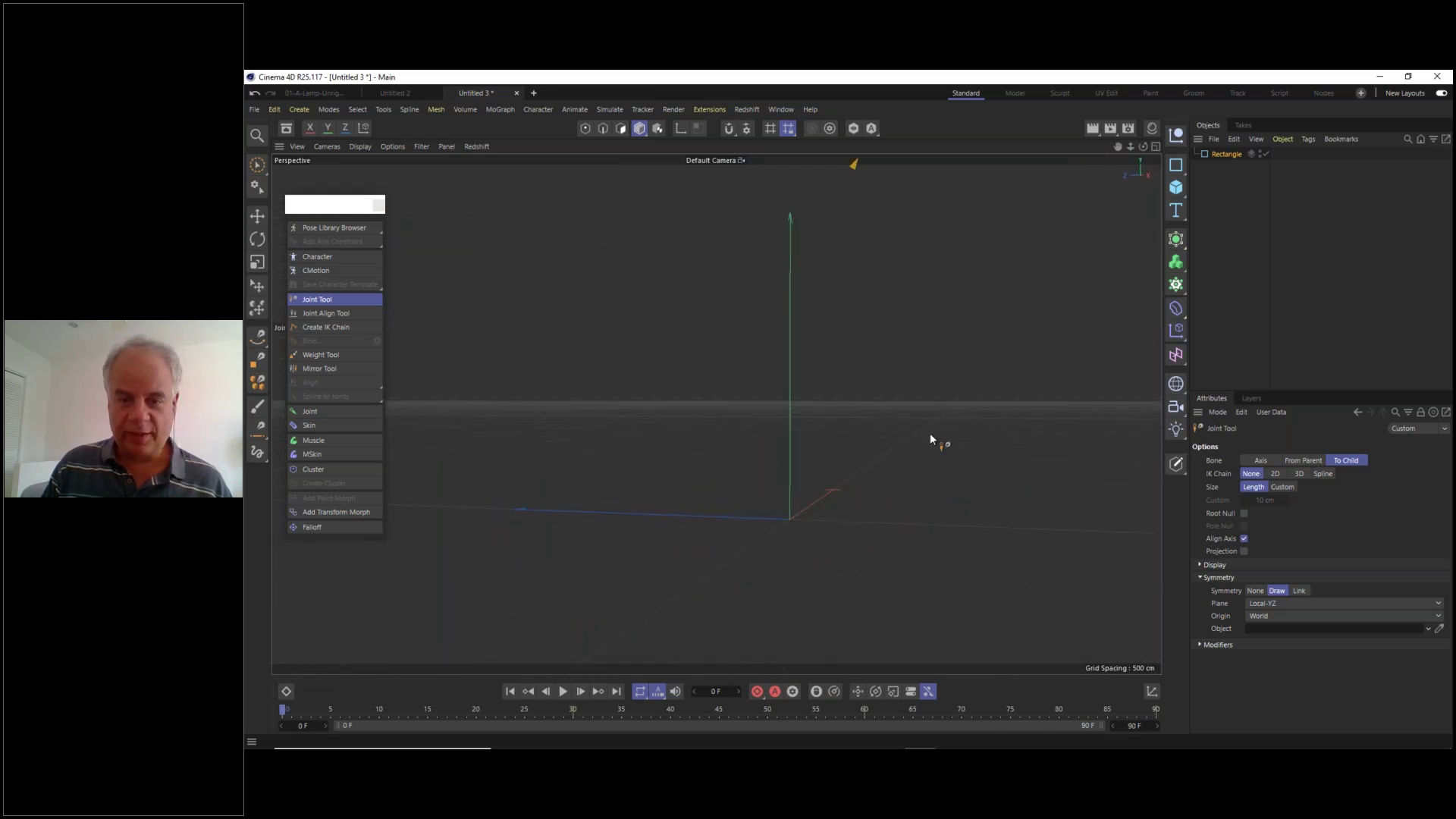
{"action": "left_click_drag", "start_coordinate": [869, 490], "coordinate": [800, 533], "text": "alt"}
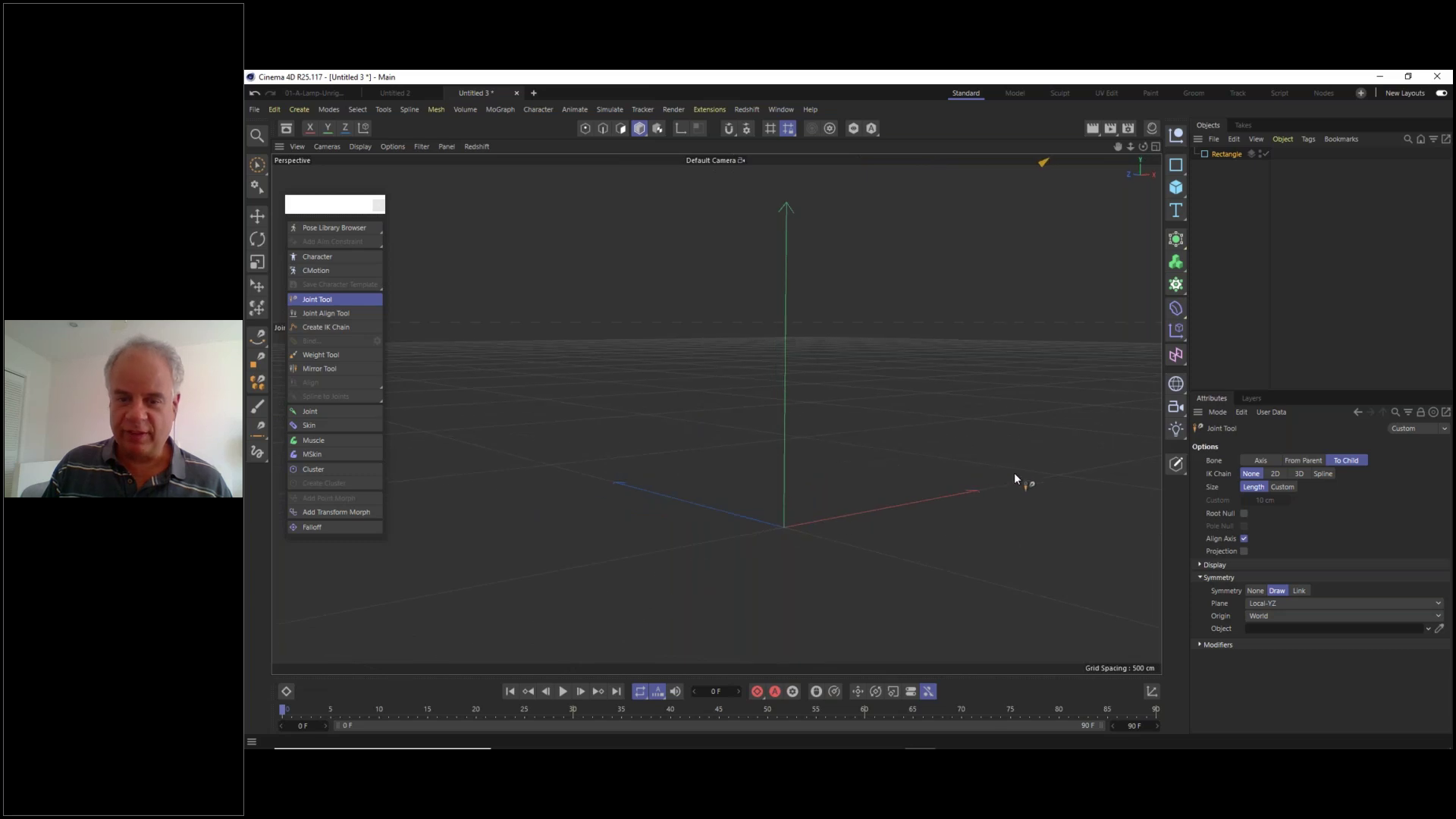
{"action": "left_click_drag", "start_coordinate": [900, 516], "coordinate": [663, 262], "text": "alt"}
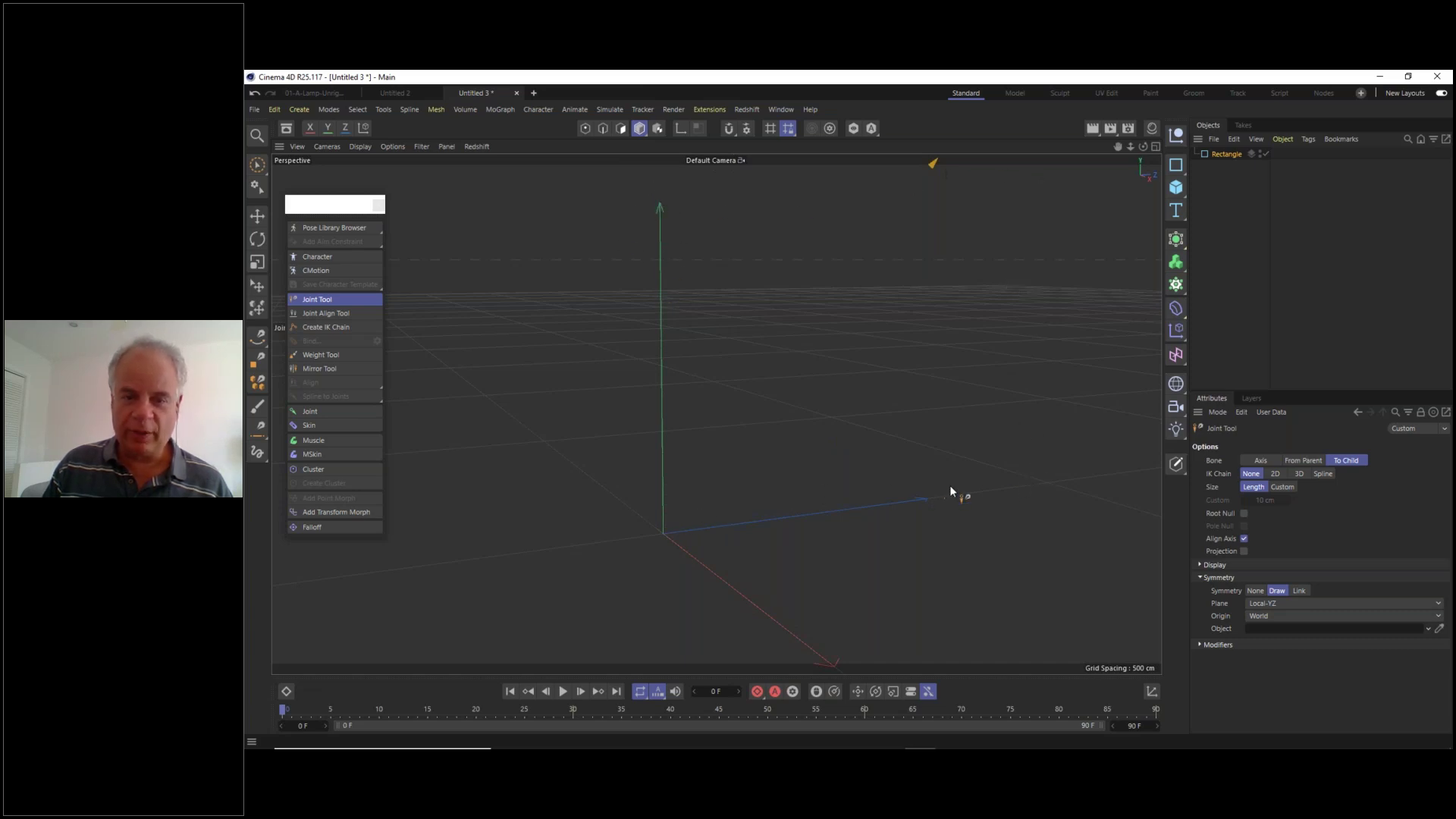
{"action": "left_click_drag", "start_coordinate": [766, 403], "coordinate": [713, 451], "text": "alt"}
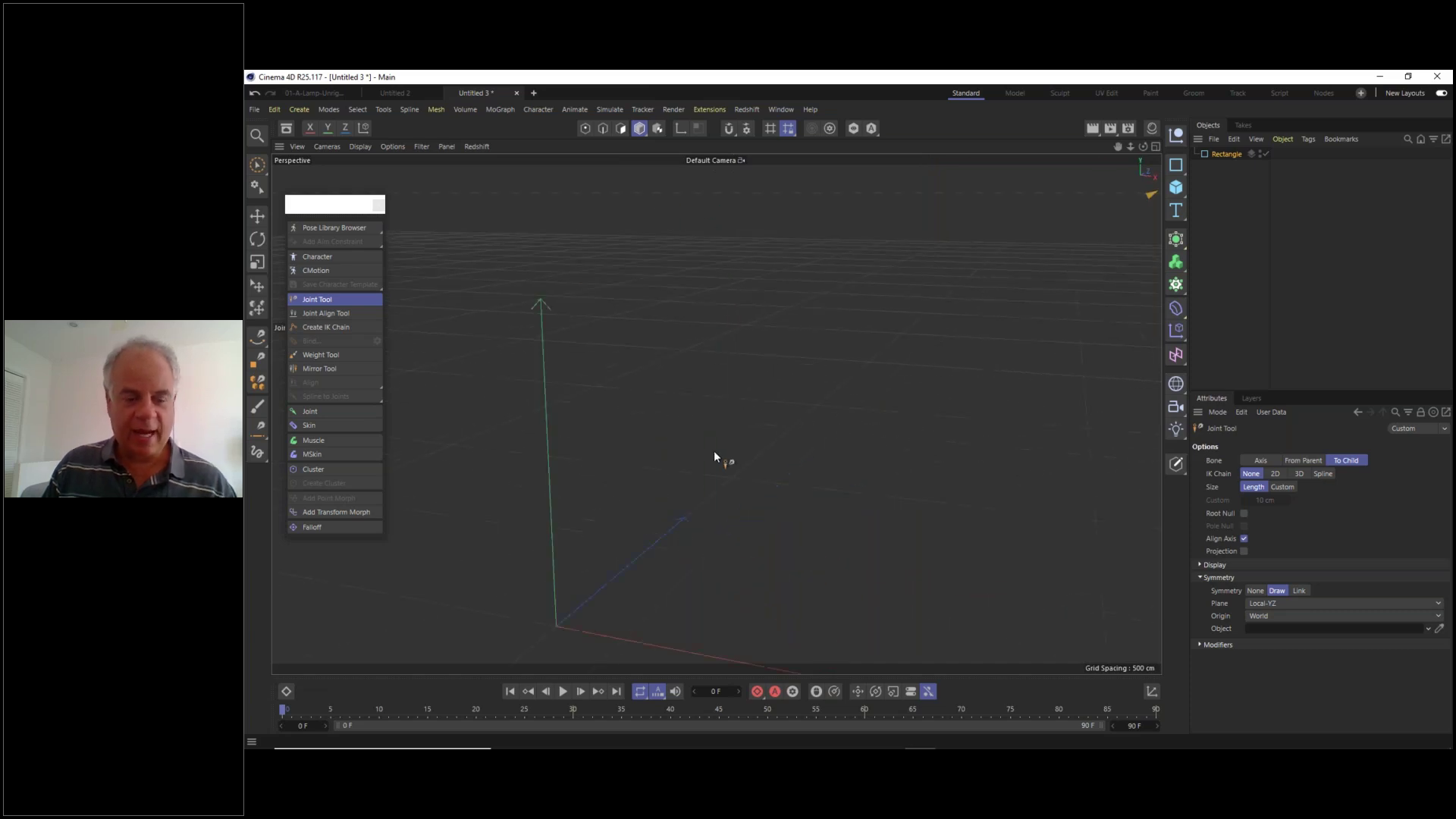
{"action": "key", "text": "F2"}
{"action": "key", "text": "F4"}
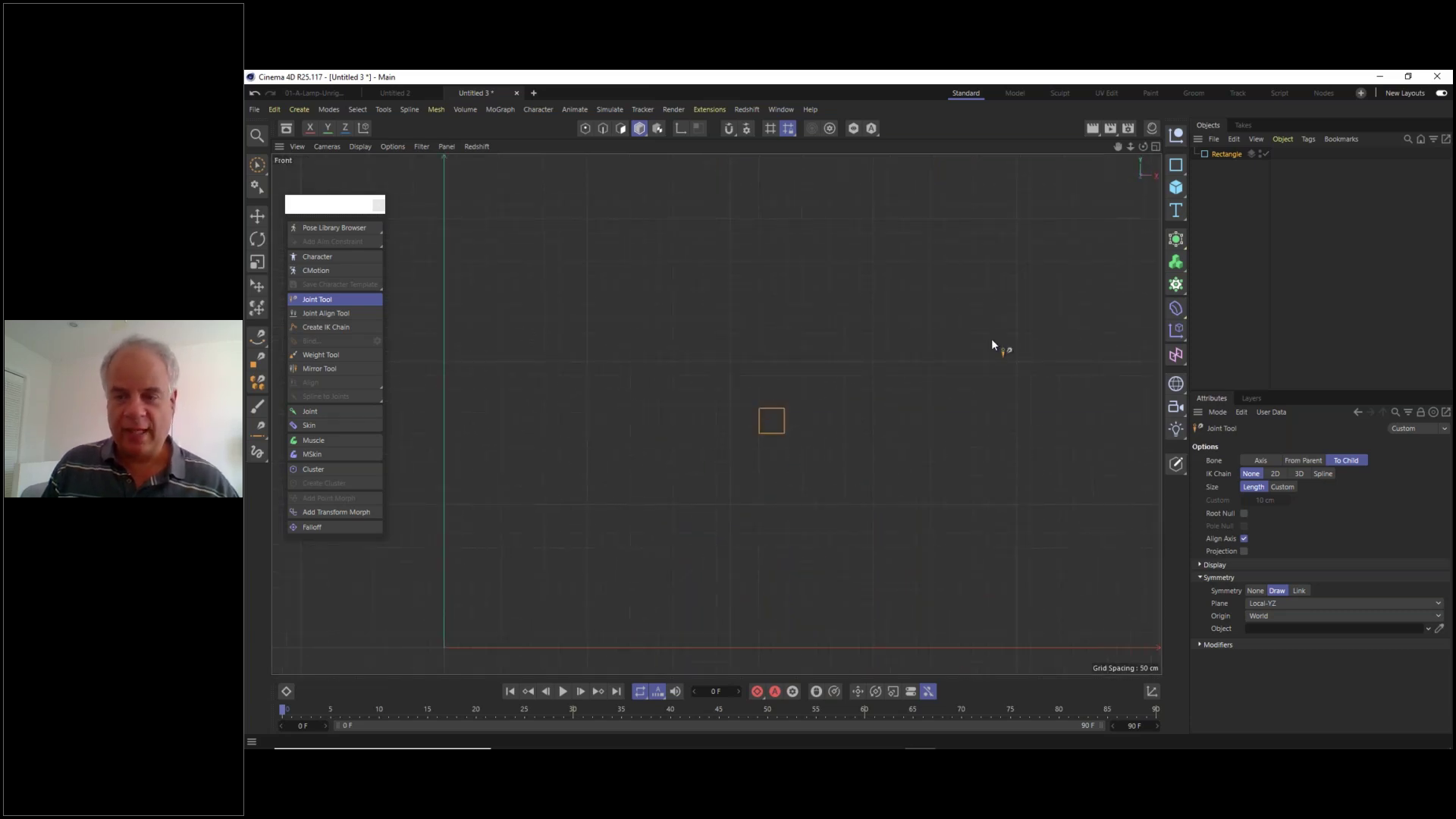
- Set the Joint Tool's symmetry Origin to Object and assign the Rectangle as the reference object
{"action": "left_click", "coordinate": [1276, 617]}
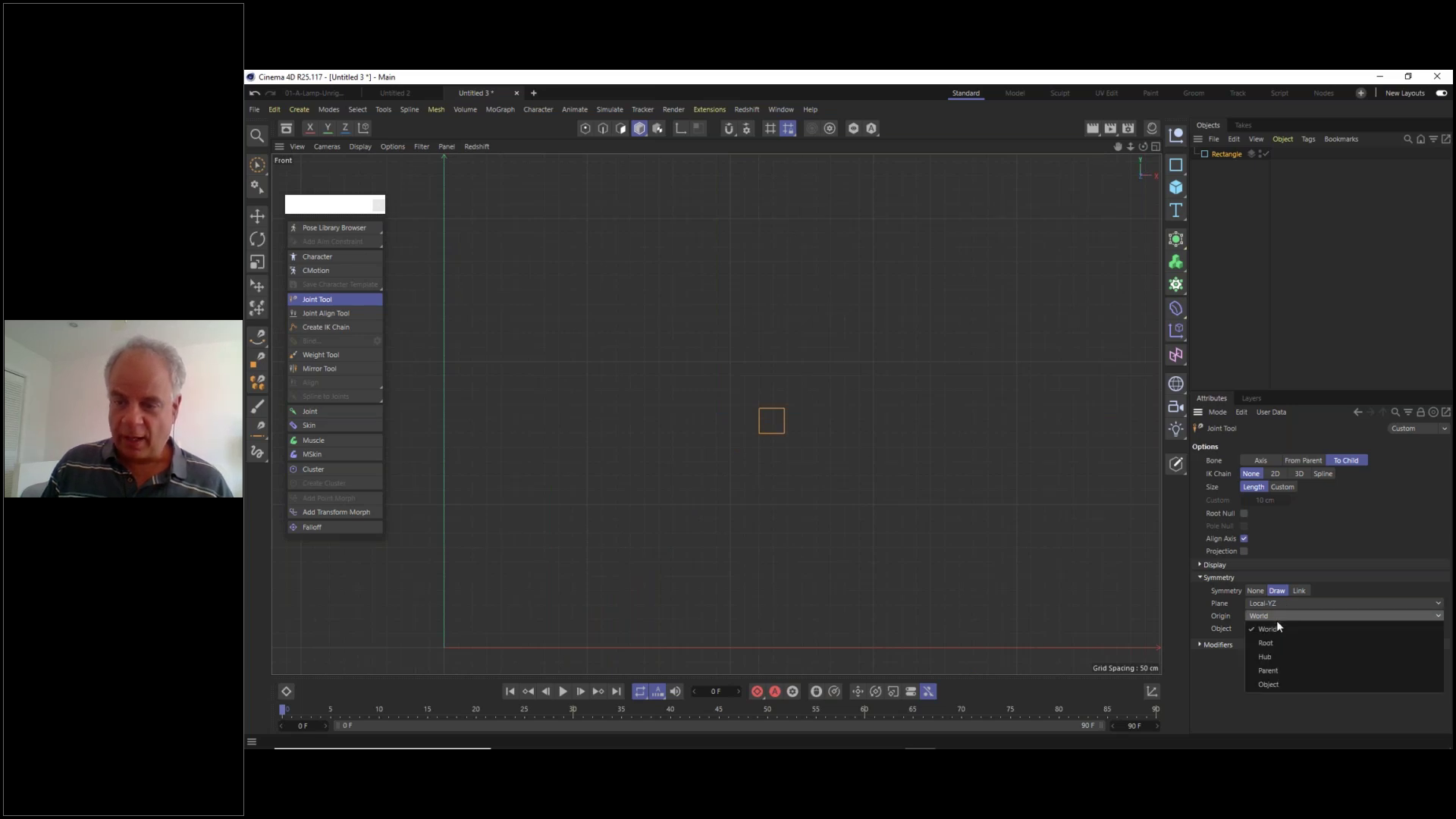
{"action": "left_click", "coordinate": [1280, 685]}
{"action": "left_click_drag", "start_coordinate": [1225, 154], "coordinate": [1274, 628]}
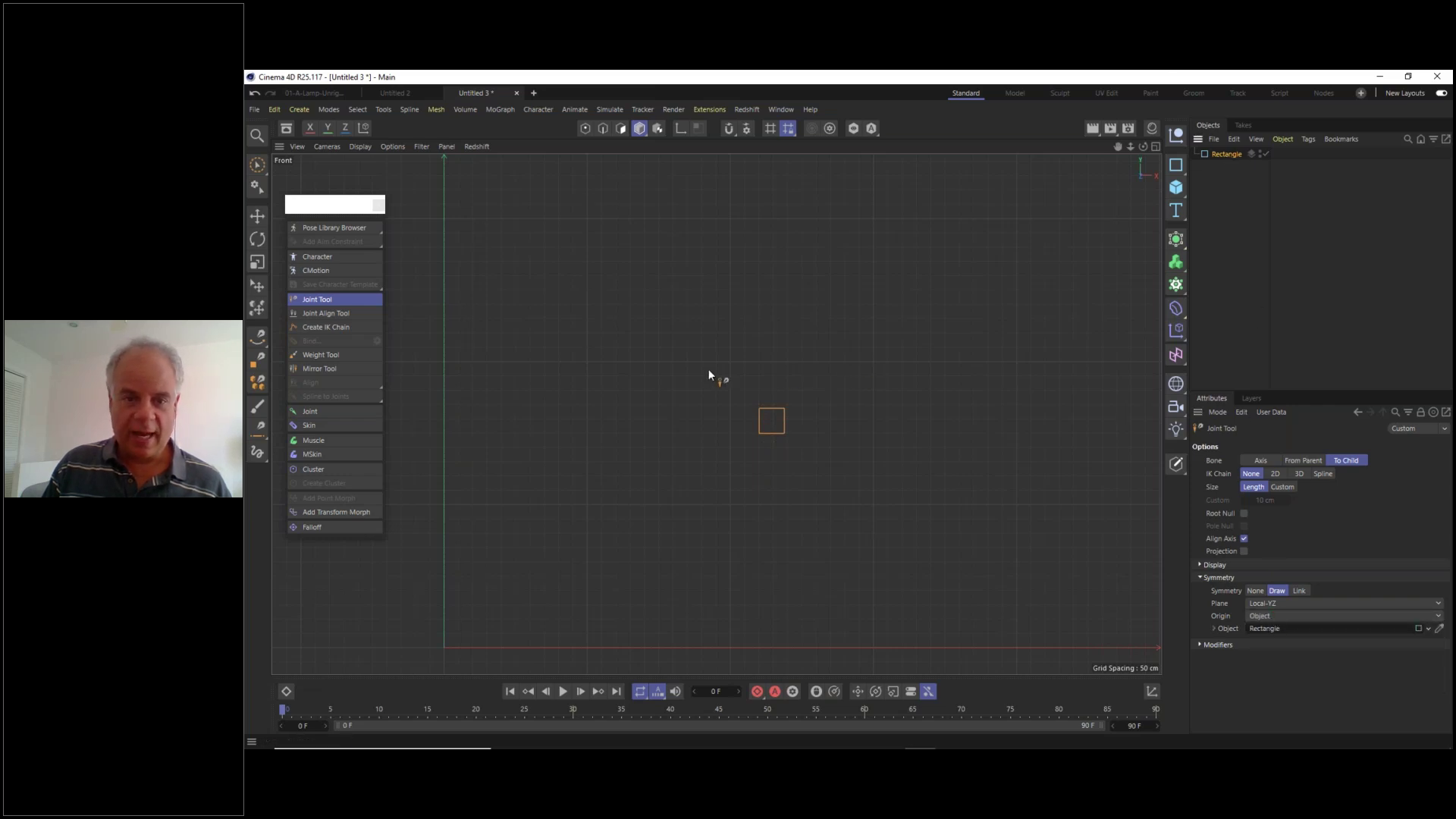
- Try drawing a four-joint chain beside the Rectangle, mirrored across its Local-YZ plane, and undo all the joints
{"action": "left_click", "coordinate": [715, 347], "text": "ctrl"}
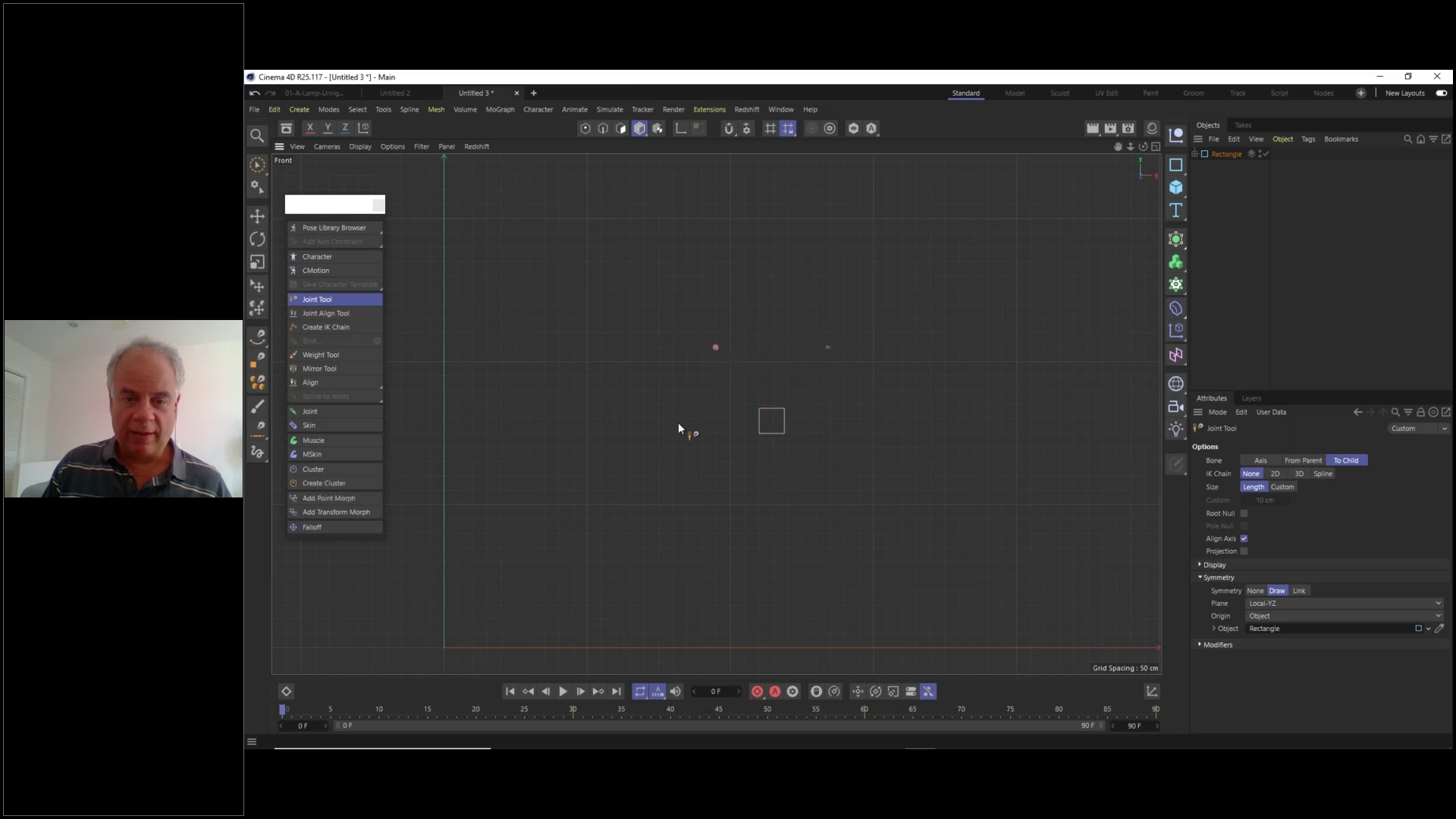
{"action": "left_click", "coordinate": [679, 422], "text": "ctrl"}
{"action": "left_click", "coordinate": [717, 492], "text": "ctrl"}
{"action": "left_click", "coordinate": [663, 527], "text": "ctrl"}
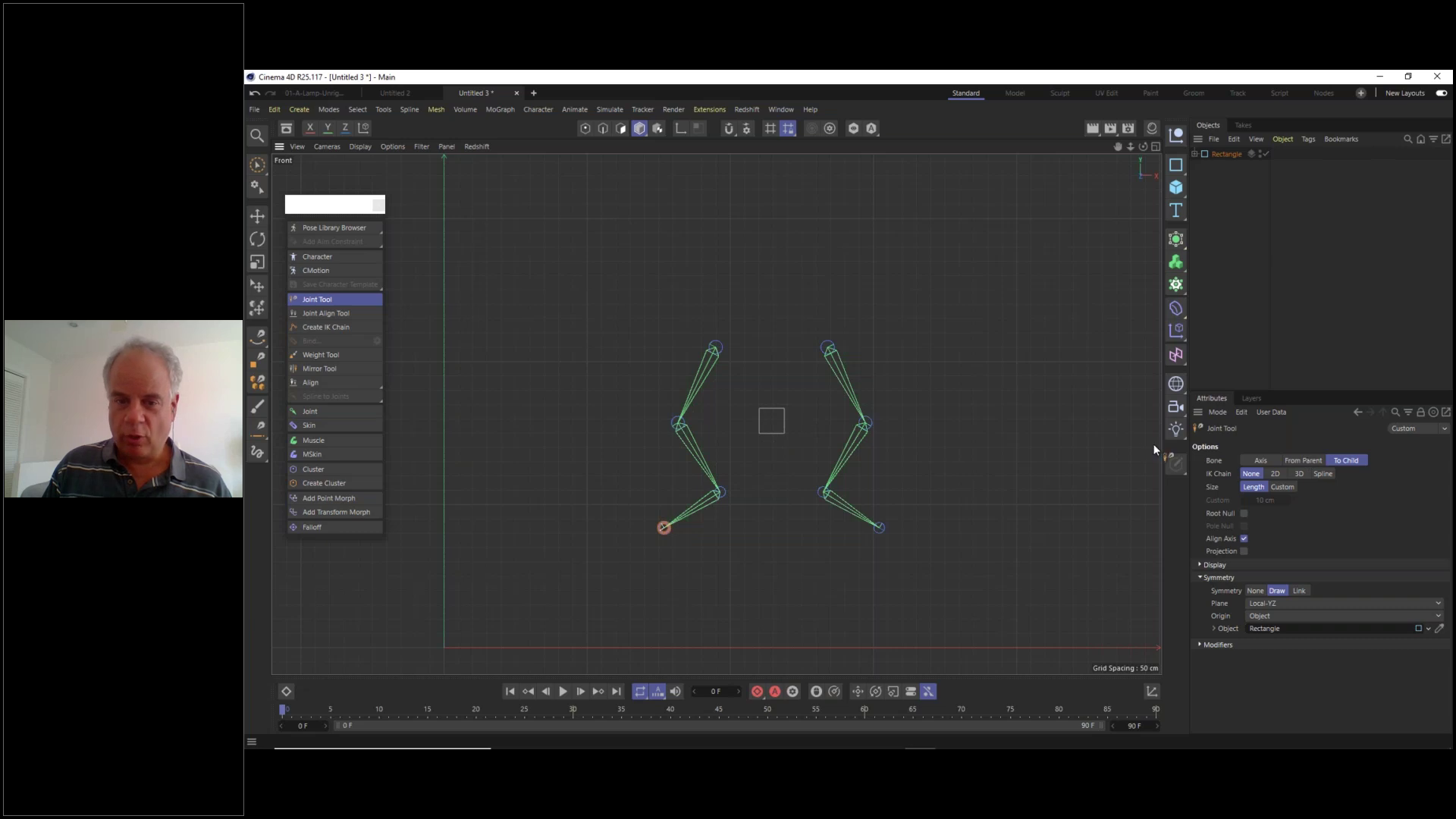
{"action": "key", "text": "ctrl+z"}
{"action": "key", "text": "ctrl+z"}
{"action": "key", "text": "ctrl+z"}
{"action": "key", "text": "ctrl+z"}
- Set the symmetry Plane to Local-XZ and draw a four-joint zigzag chain above the Rectangle, mirrored below it
{"action": "left_click", "coordinate": [1304, 603]}
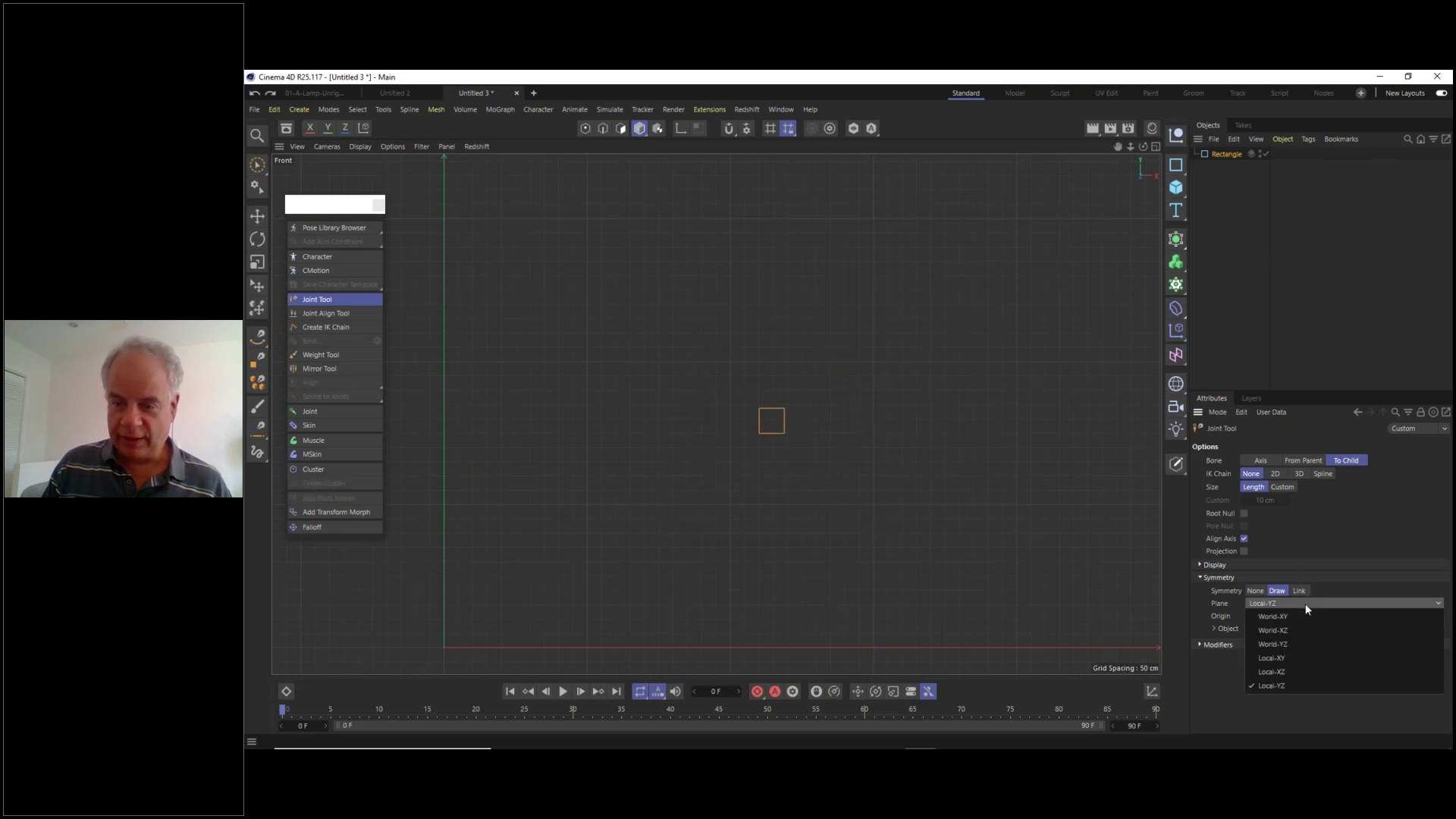
{"action": "left_click", "coordinate": [1301, 671]}
{"action": "left_click", "coordinate": [725, 373], "text": "ctrl"}
{"action": "left_click", "coordinate": [794, 335], "text": "ctrl"}
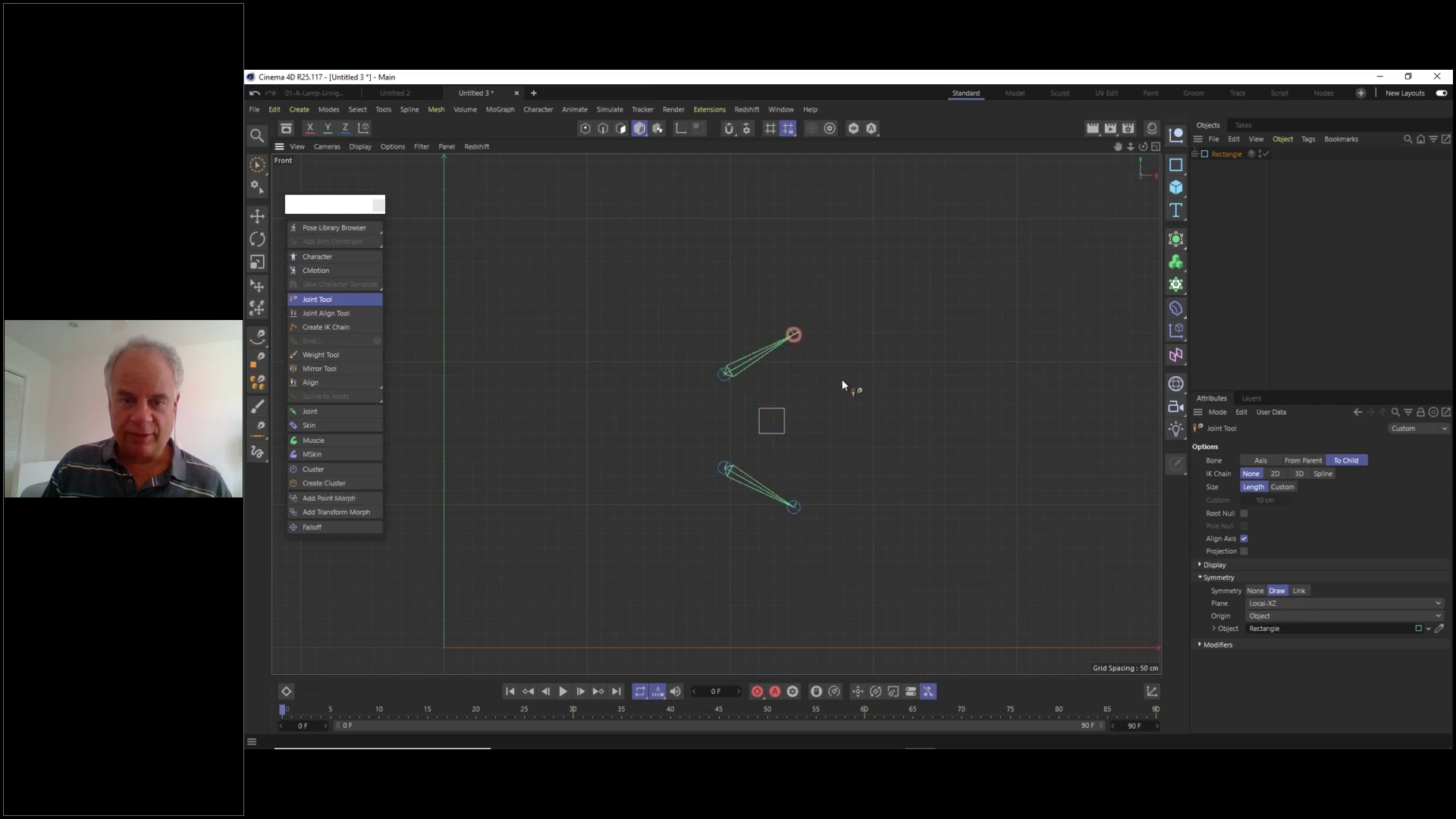
{"action": "left_click", "coordinate": [853, 381], "text": "ctrl"}
{"action": "left_click", "coordinate": [920, 365], "text": "ctrl"}
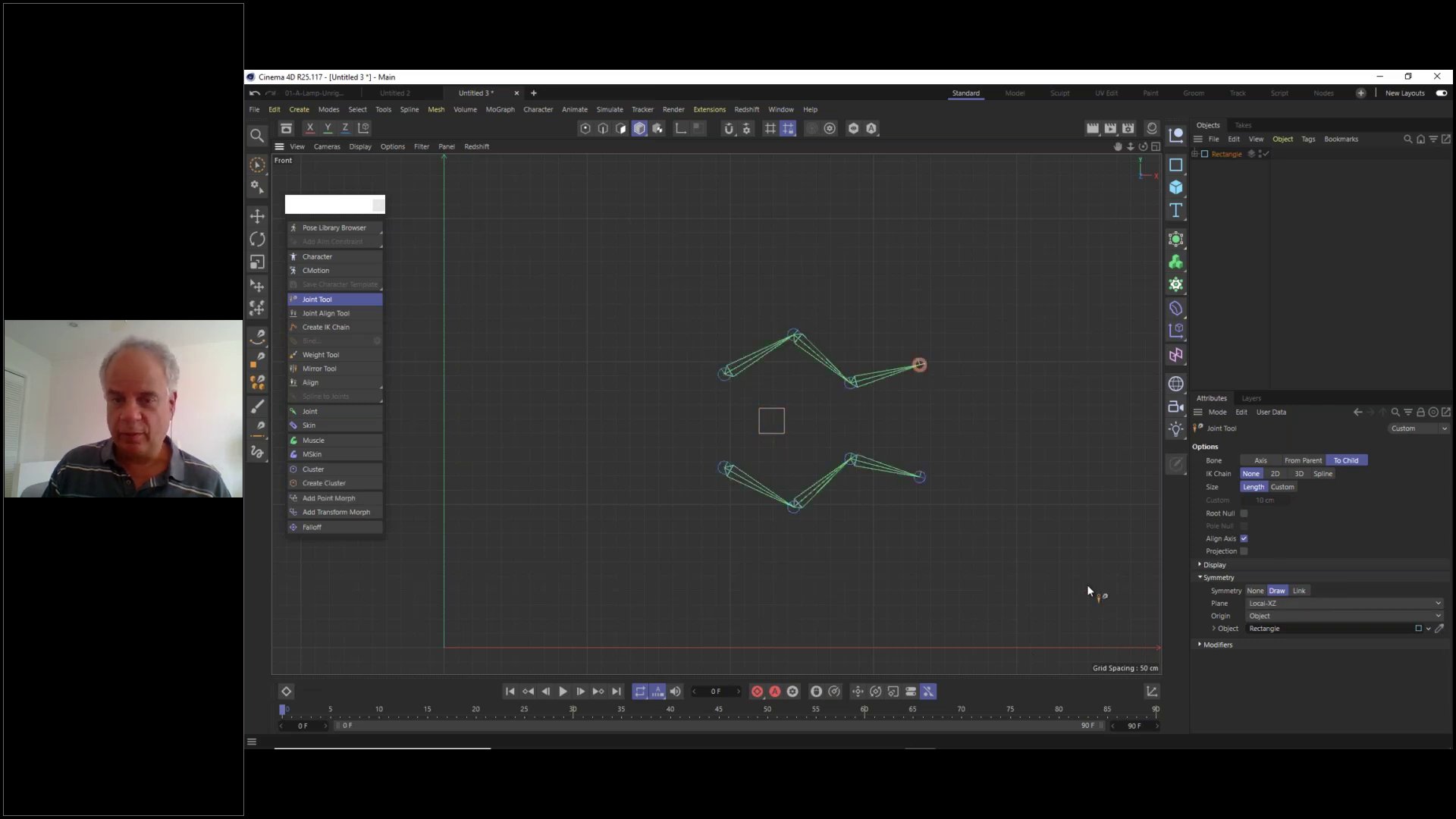
- Undo the mirrored joint chains and the Rectangle until the scene is empty
{"action": "left_click", "coordinate": [257, 216]}
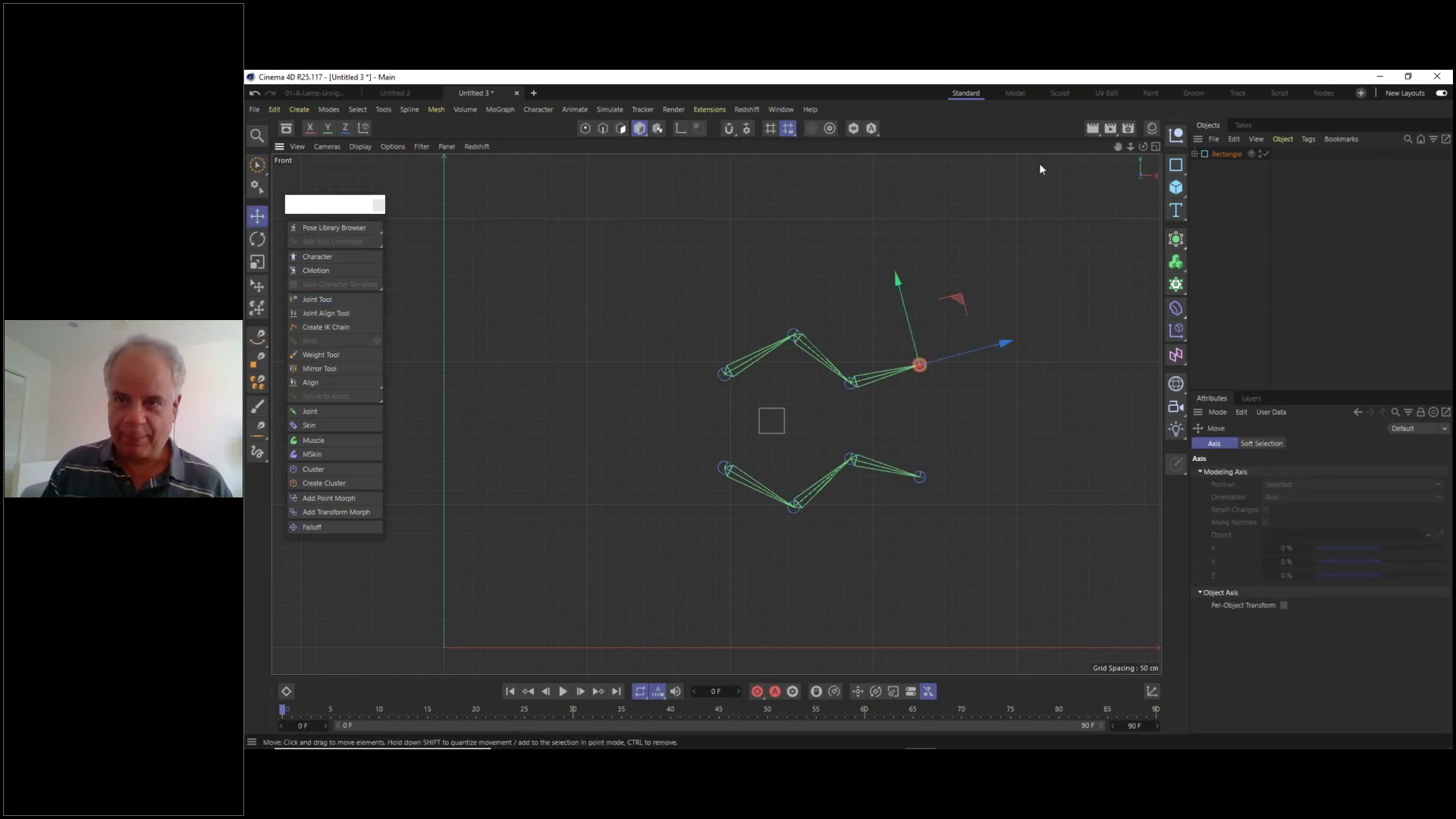
{"action": "left_click", "coordinate": [1212, 154]}
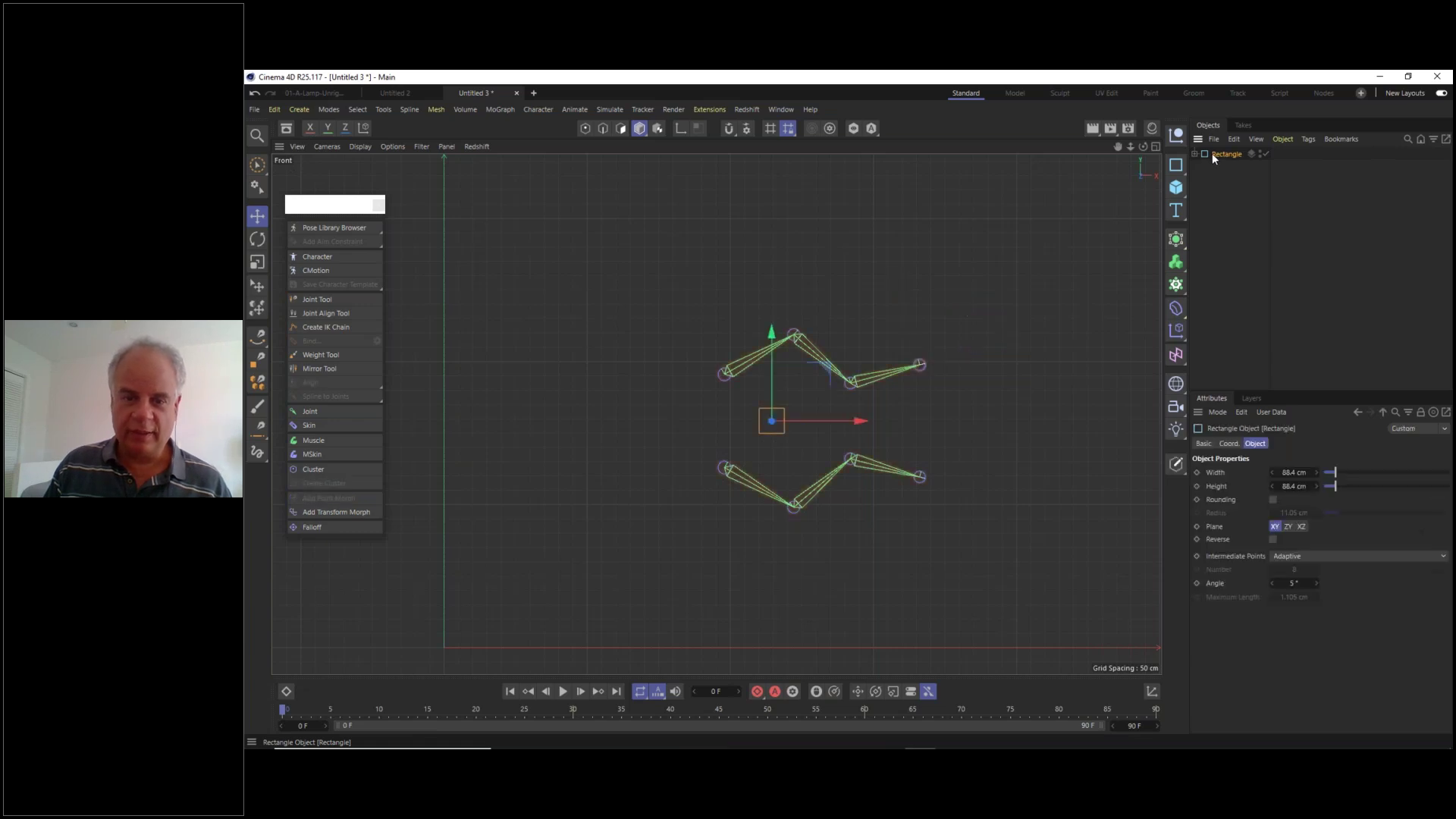
{"action": "key", "text": "ctrl+z"}
{"action": "key", "text": "ctrl+z"}
{"action": "key", "text": "ctrl+z"}
{"action": "key", "text": "ctrl+z"}
{"action": "key", "text": "ctrl+z"}
{"action": "key", "text": "ctrl+z"}
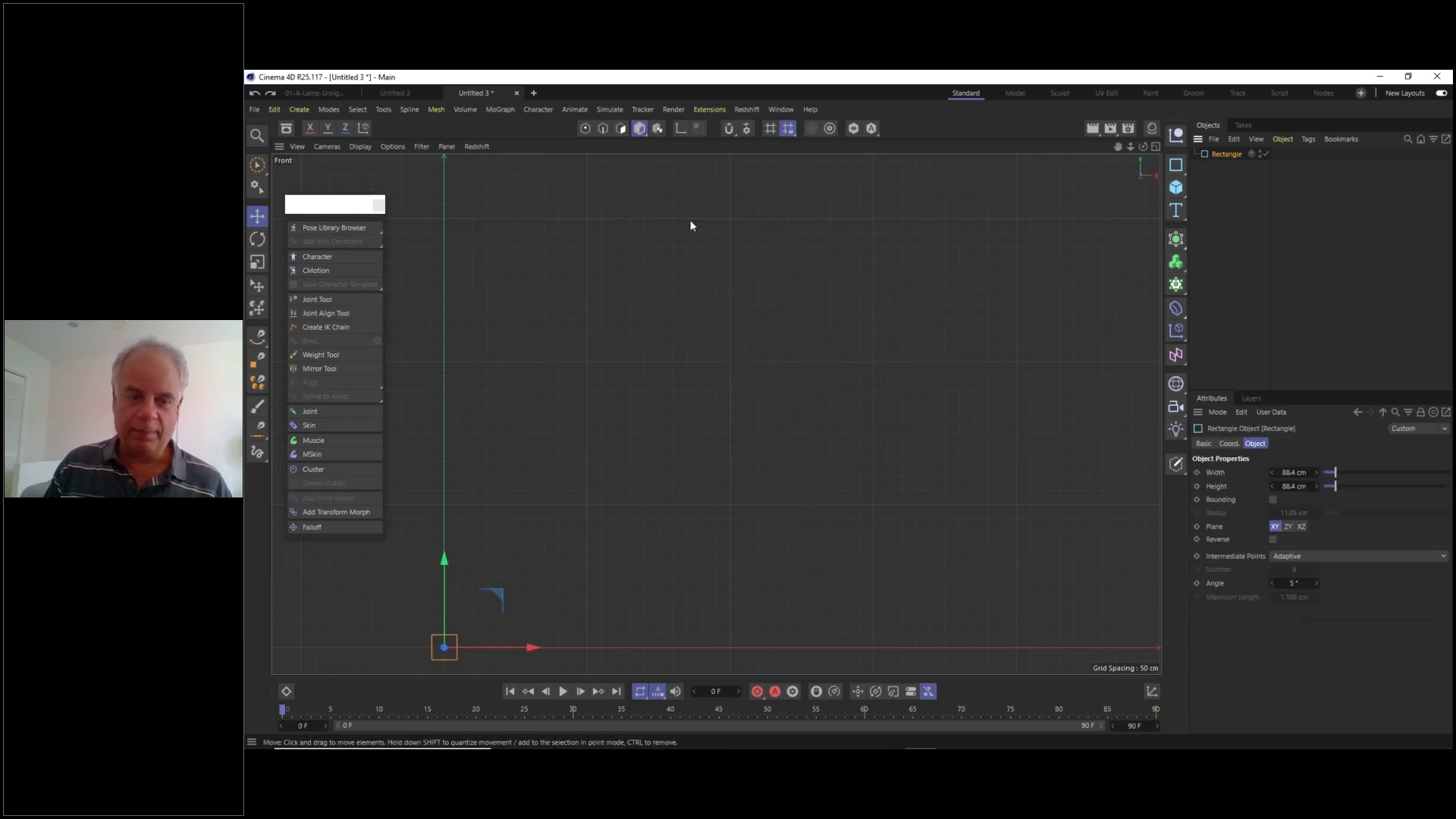
{"action": "key", "text": "ctrl+z"}
{"action": "key", "text": "ctrl+z"}
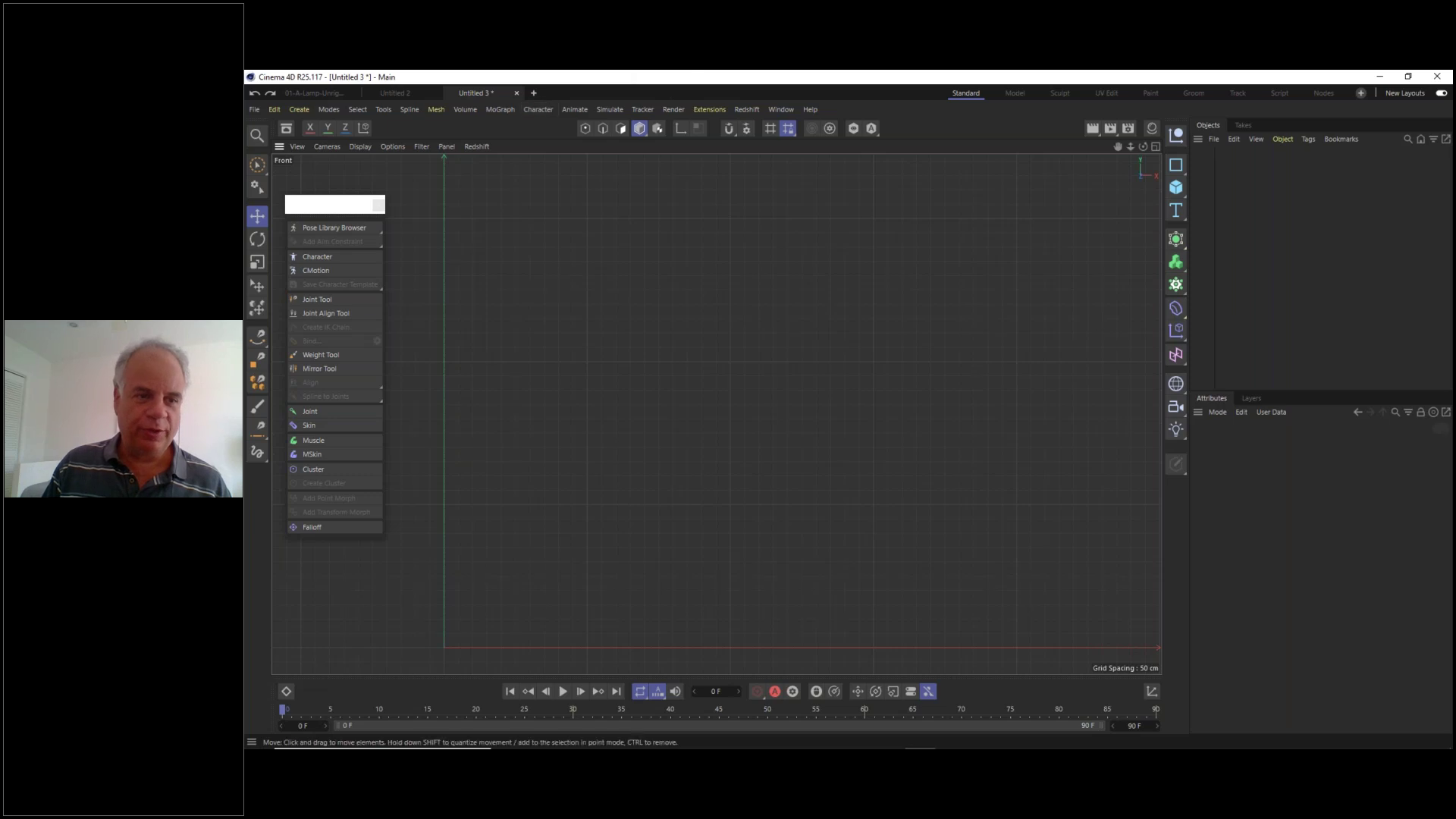
- Draw a four-joint zigzag chain from lower left to upper right in the front view with the Joint Tool
{"action": "left_click", "coordinate": [317, 299]}
{"action": "left_click_drag", "start_coordinate": [543, 541], "coordinate": [675, 303], "text": "ctrl"}
{"action": "left_click", "coordinate": [817, 473], "text": "ctrl"}
{"action": "left_click", "coordinate": [1003, 285], "text": "ctrl"}
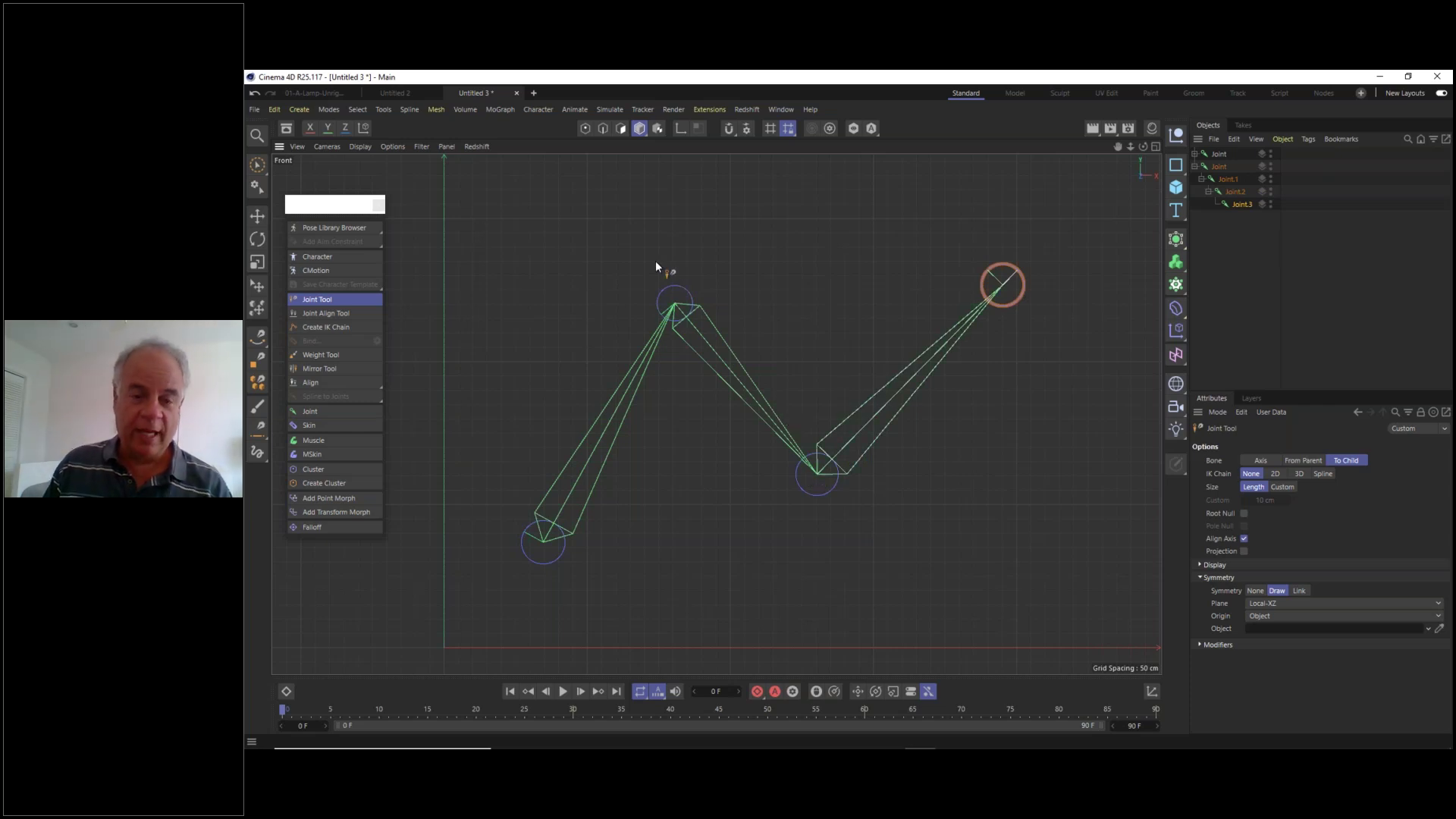
- Reposition the last three joints of the zigzag chain, and extend its end with two more joints leading downward
{"action": "left_click_drag", "start_coordinate": [670, 282], "coordinate": [612, 283]}
{"action": "mouse_move", "coordinate": [819, 474]}
{"action": "left_mouse_down"}
{"action": "mouse_move", "coordinate": [799, 507]}
{"action": "mouse_move", "coordinate": [839, 465]}
{"action": "left_mouse_up"}
{"action": "left_click_drag", "start_coordinate": [986, 298], "coordinate": [900, 263]}
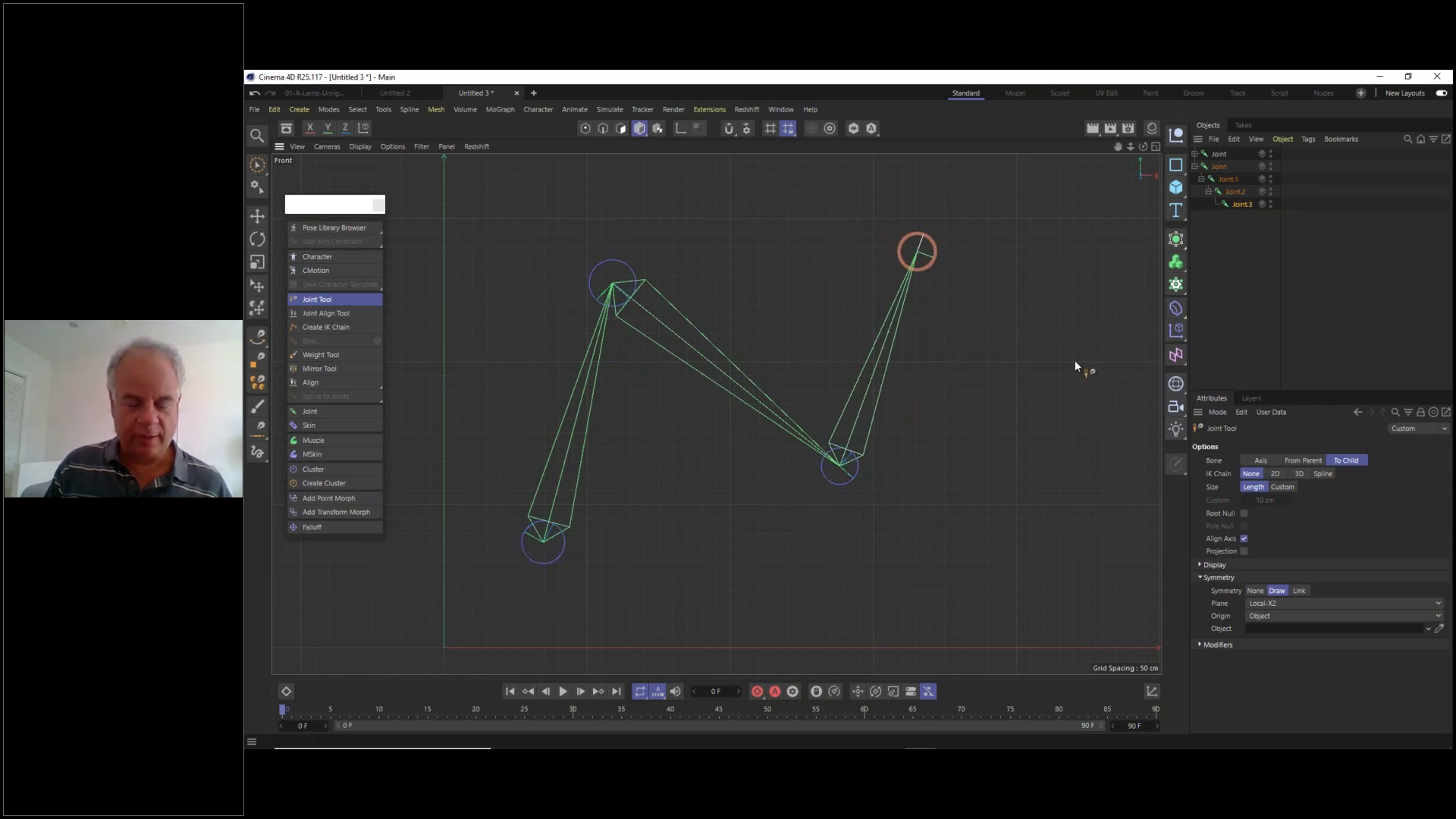
{"action": "left_click", "coordinate": [1068, 388], "text": "ctrl"}
{"action": "left_click", "coordinate": [1056, 559], "text": "ctrl"}
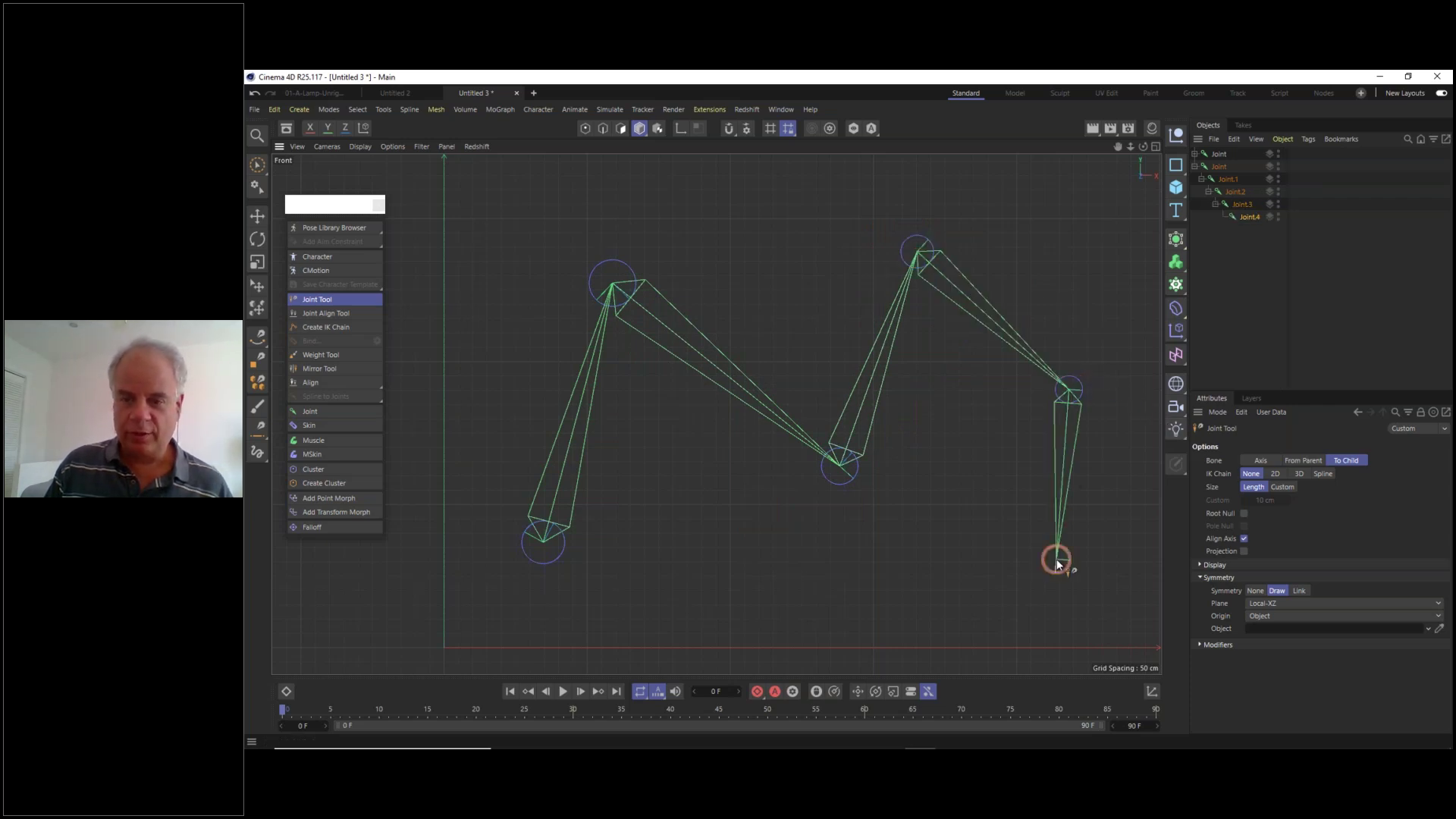
- Delete the joint chains to empty the scene
{"action": "left_click", "coordinate": [257, 216]}
{"action": "left_click", "coordinate": [1216, 154]}
{"action": "key", "text": "Delete"}
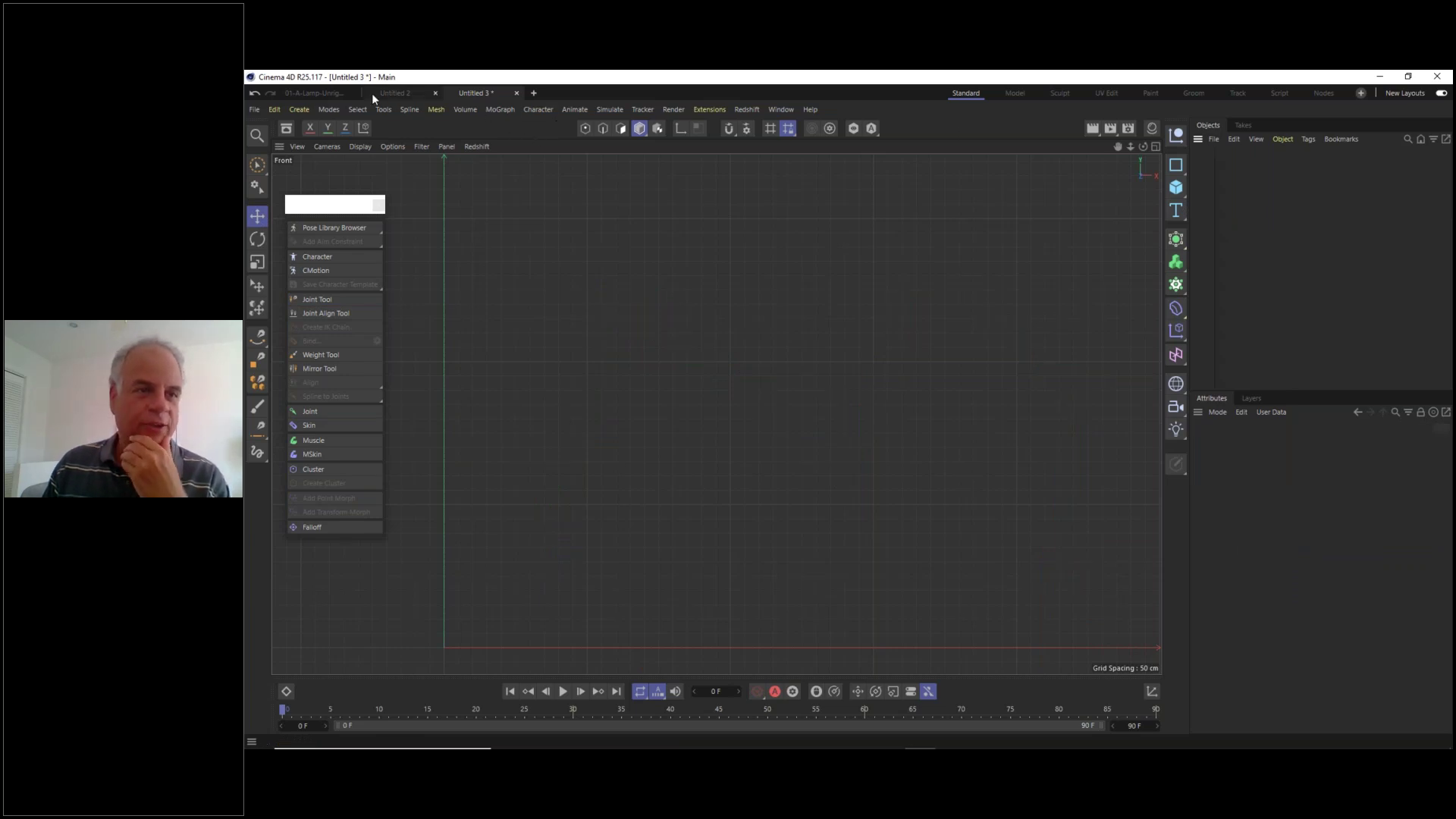
- Switch to the empty Untitled 2 document and show it in the front view
{"action": "left_click", "coordinate": [320, 91]}
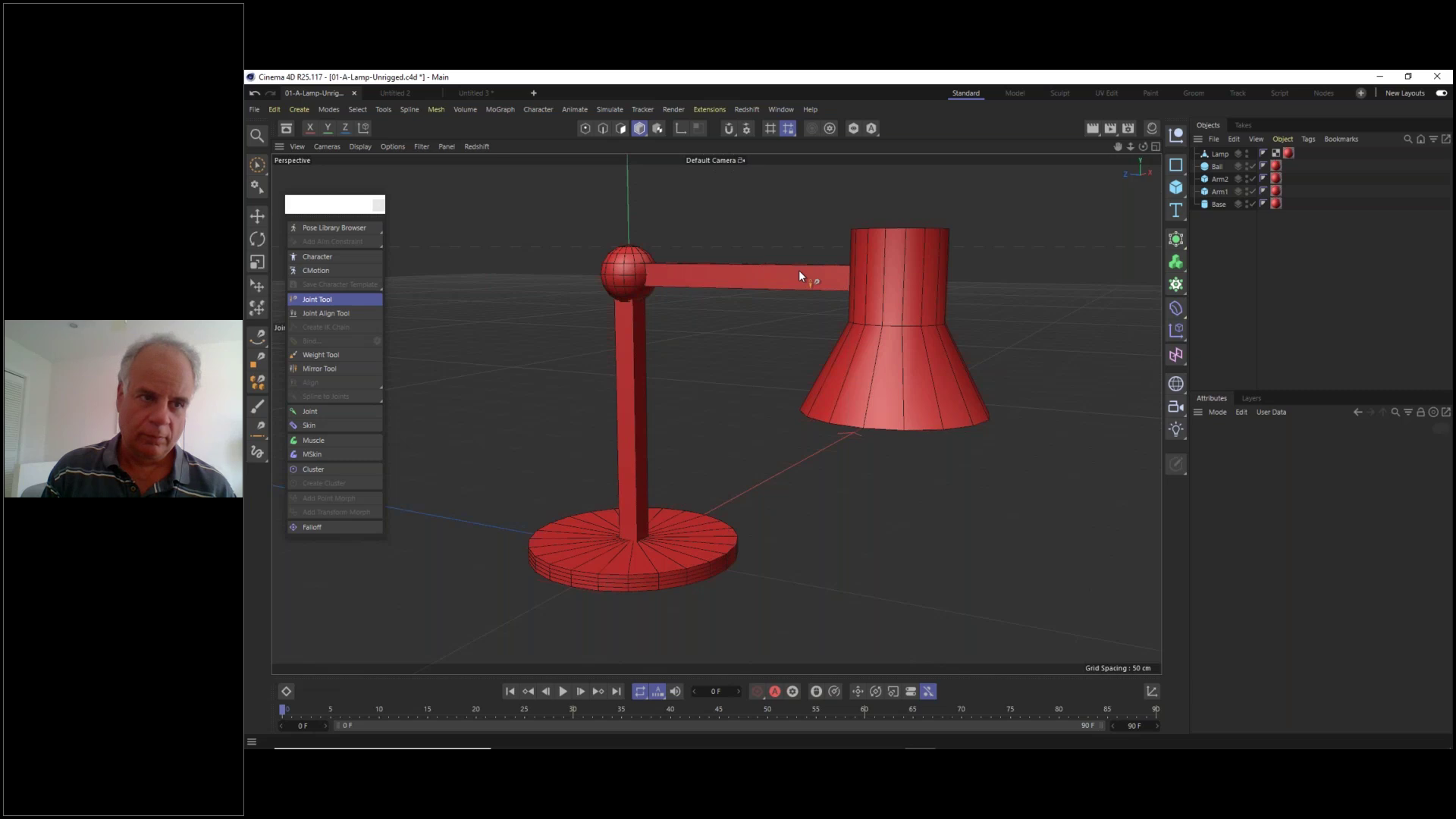
{"action": "left_click", "coordinate": [402, 94]}
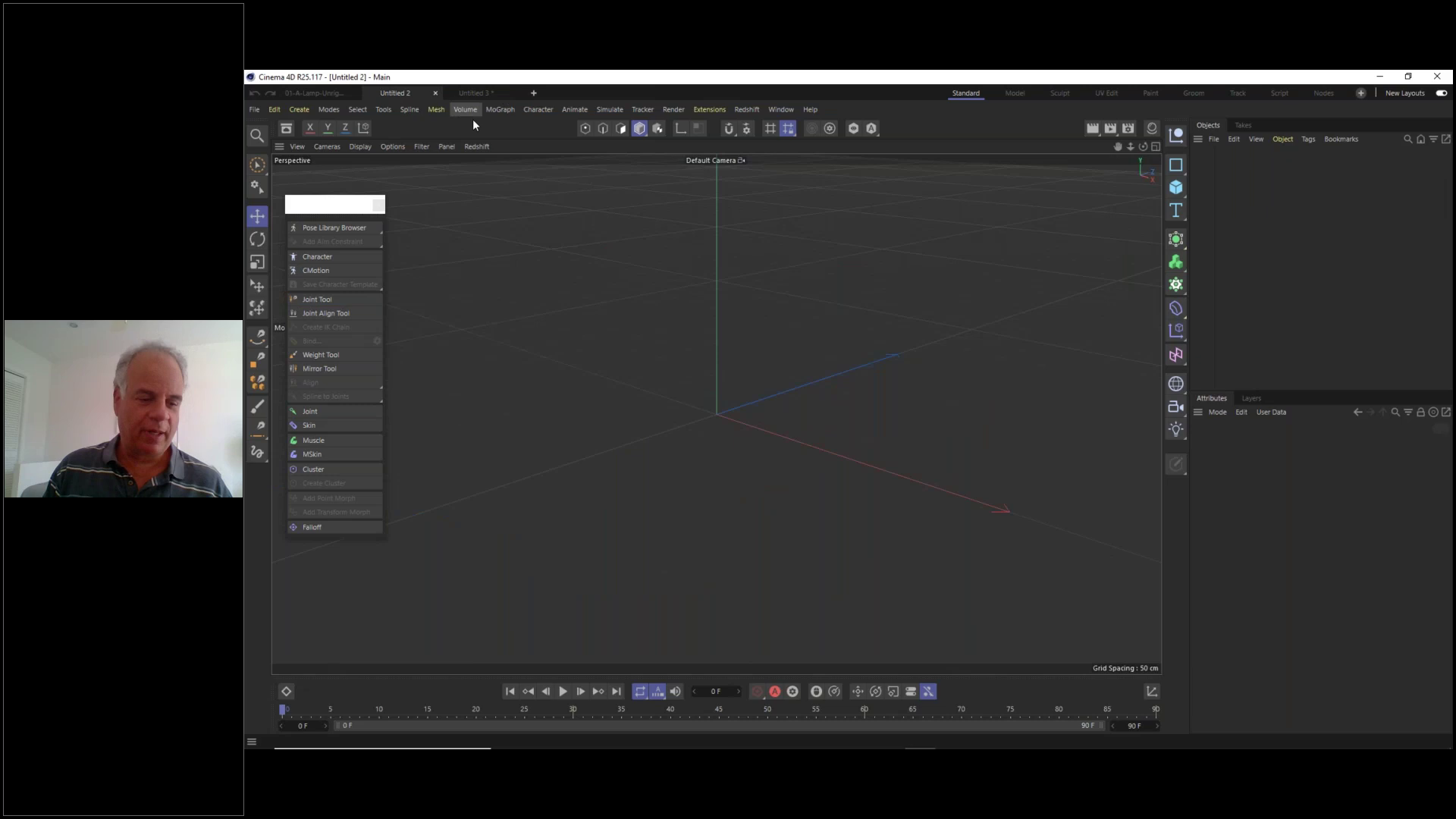
{"action": "key", "text": "F2"}
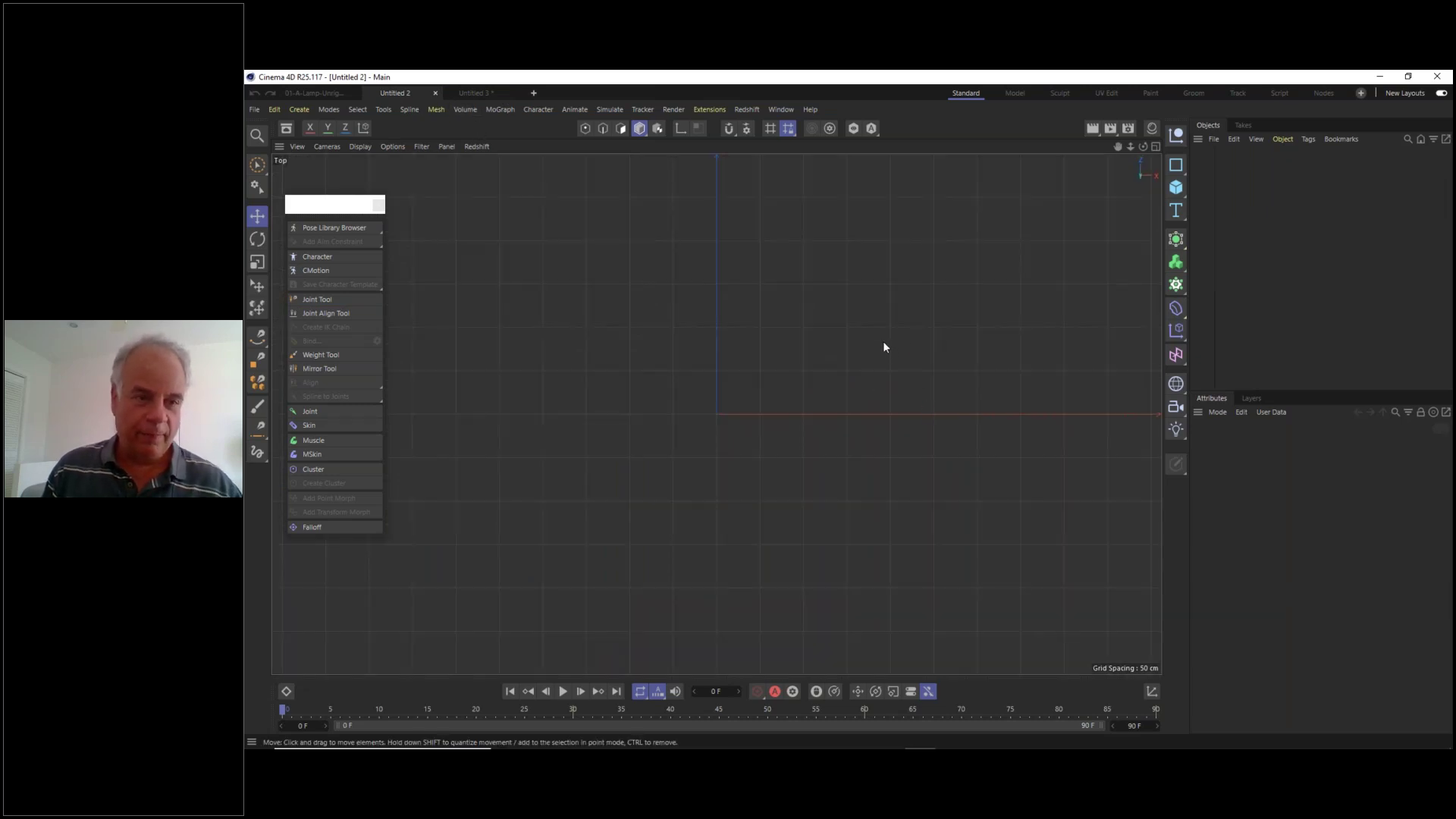
{"action": "key", "text": "F4"}
{"action": "middle_click_drag", "start_coordinate": [862, 353], "coordinate": [749, 546], "text": "alt"}
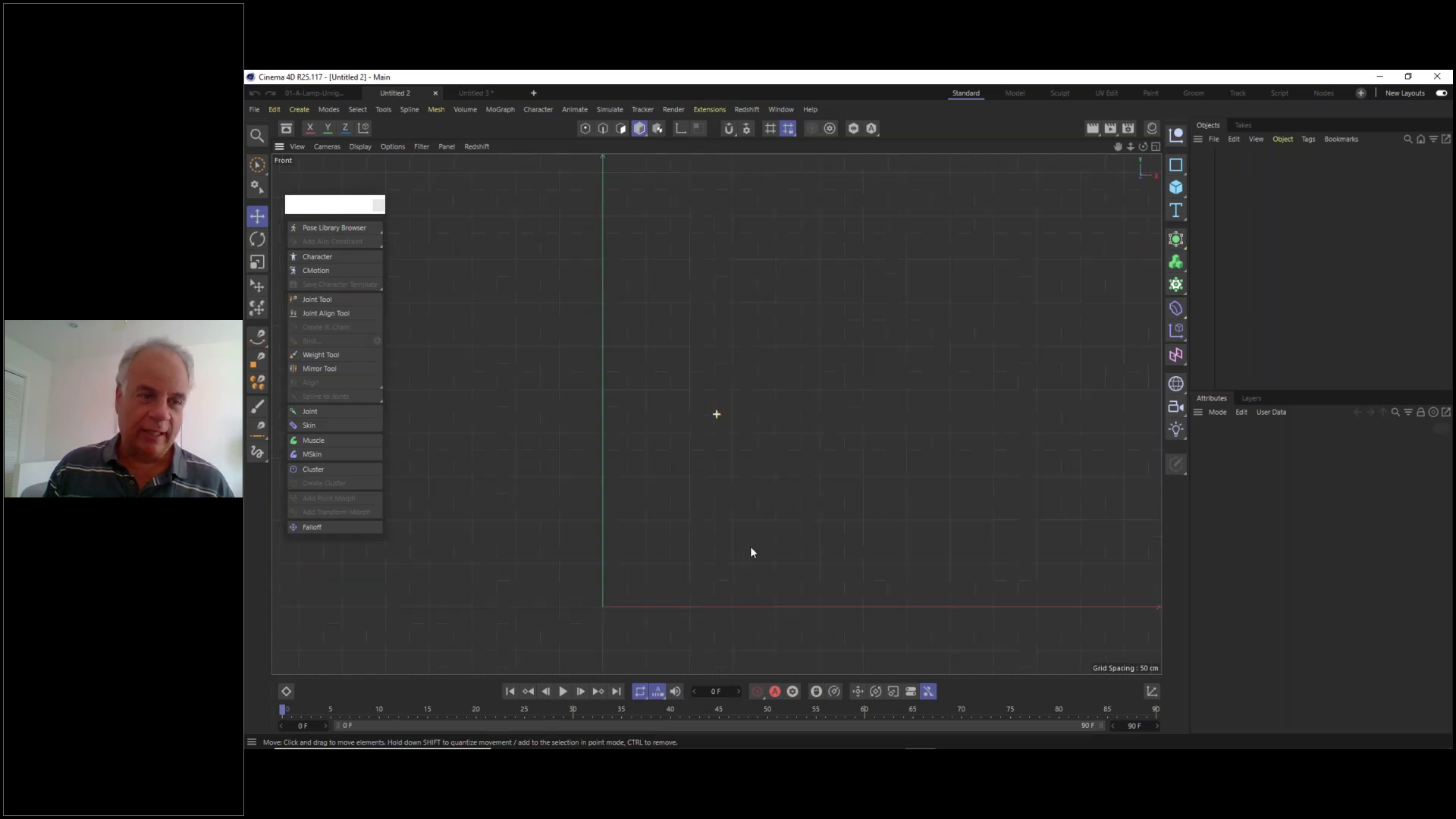
- Activate the Joint Tool and turn off its Root Null option
{"action": "left_click", "coordinate": [318, 300]}
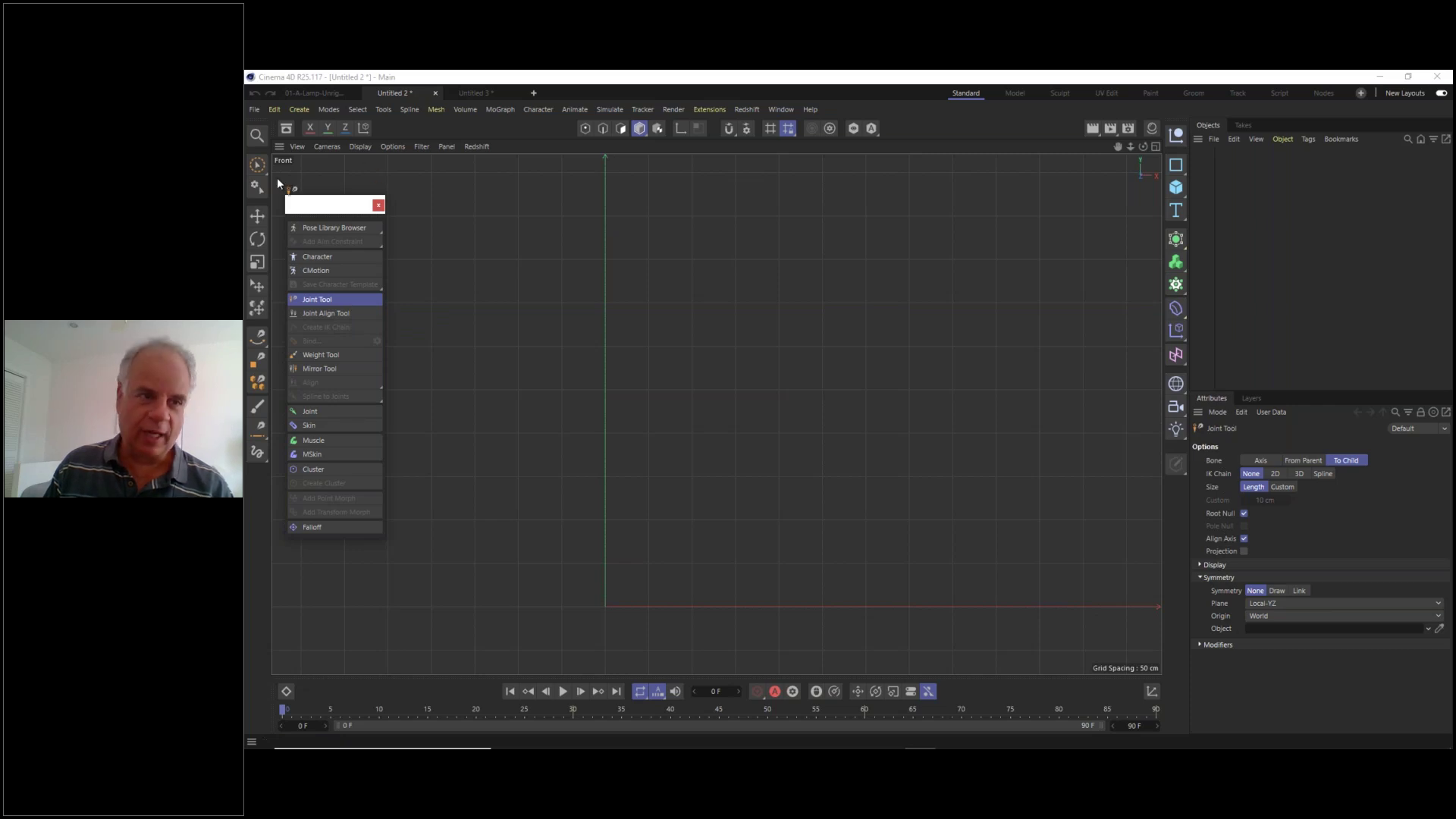
{"action": "left_click", "coordinate": [257, 218]}
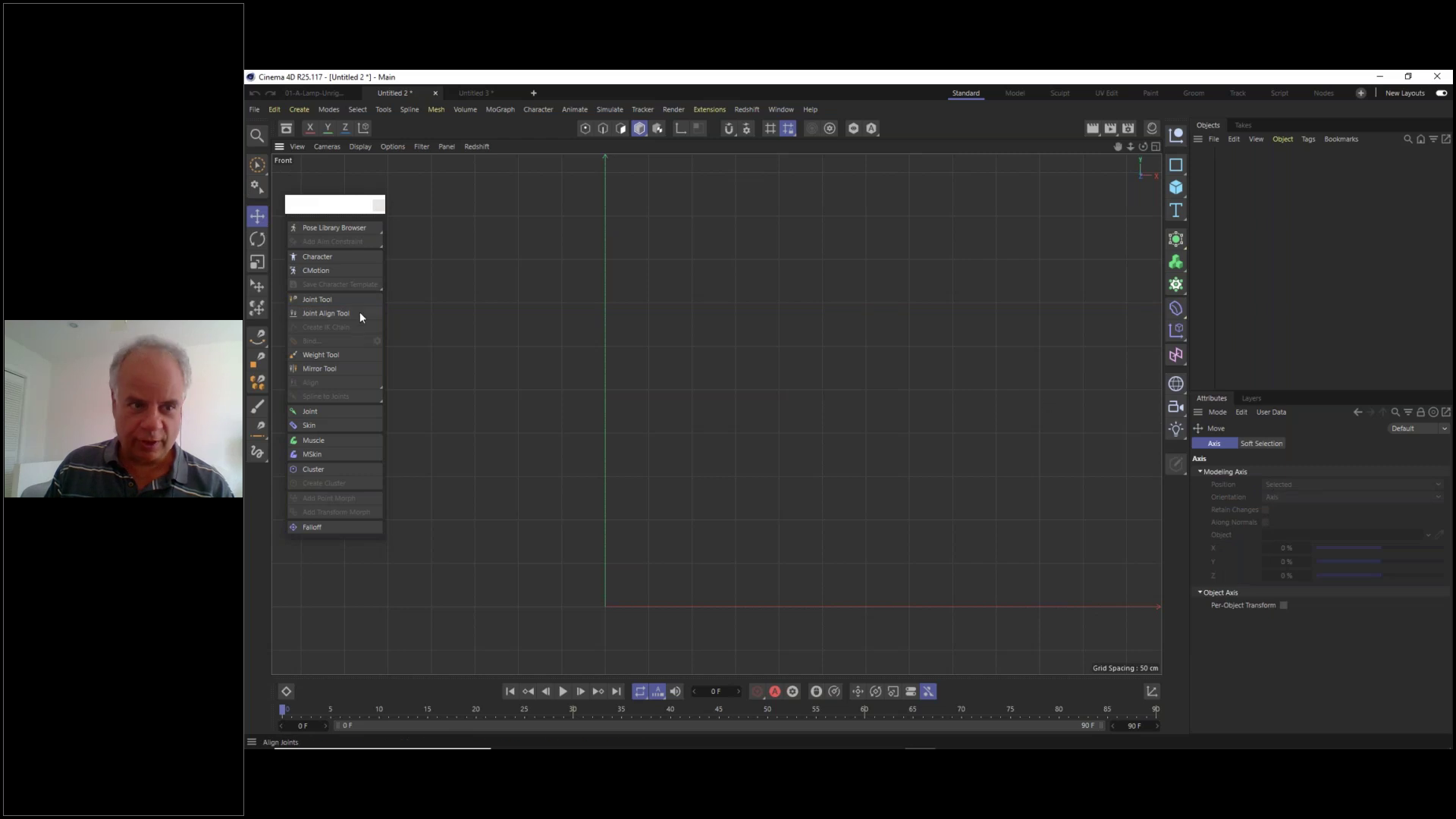
{"action": "left_click", "coordinate": [311, 299]}
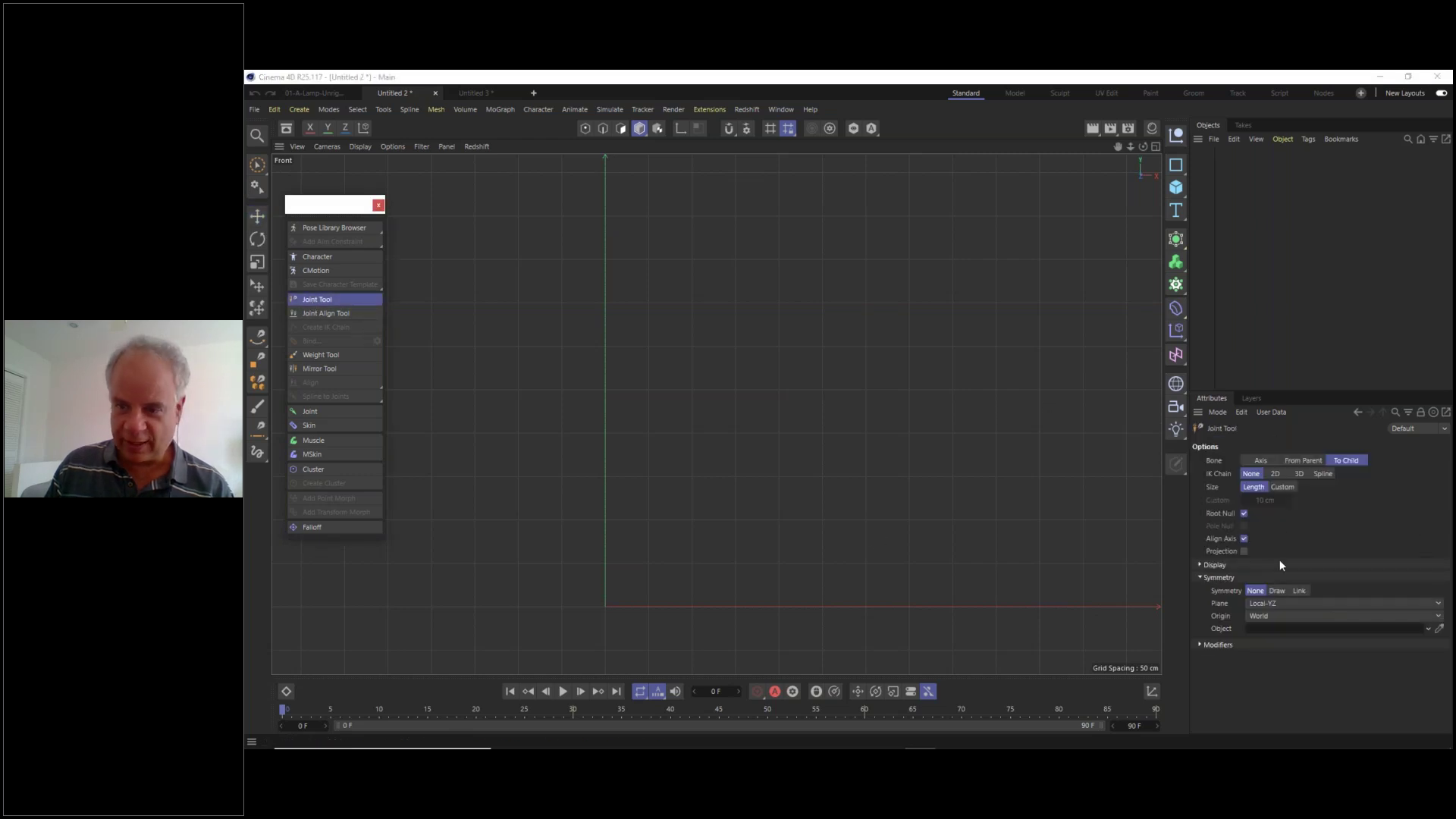
{"action": "left_click", "coordinate": [1244, 514]}
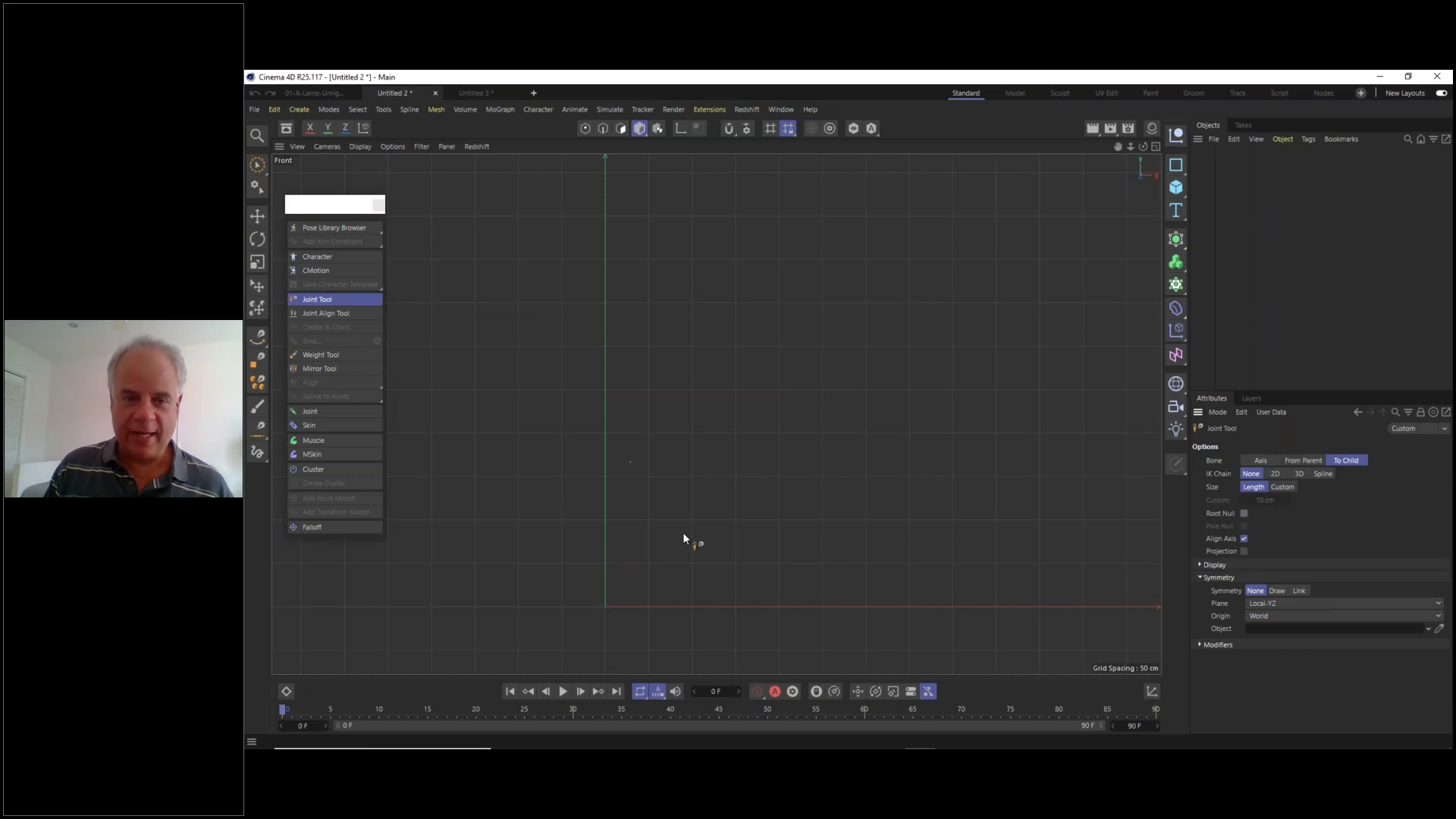
- Draw a three-joint chain shaped like an inverted V in the front view, and delete the whole chain
{"action": "left_click_drag", "start_coordinate": [673, 505], "coordinate": [800, 322], "text": "ctrl"}
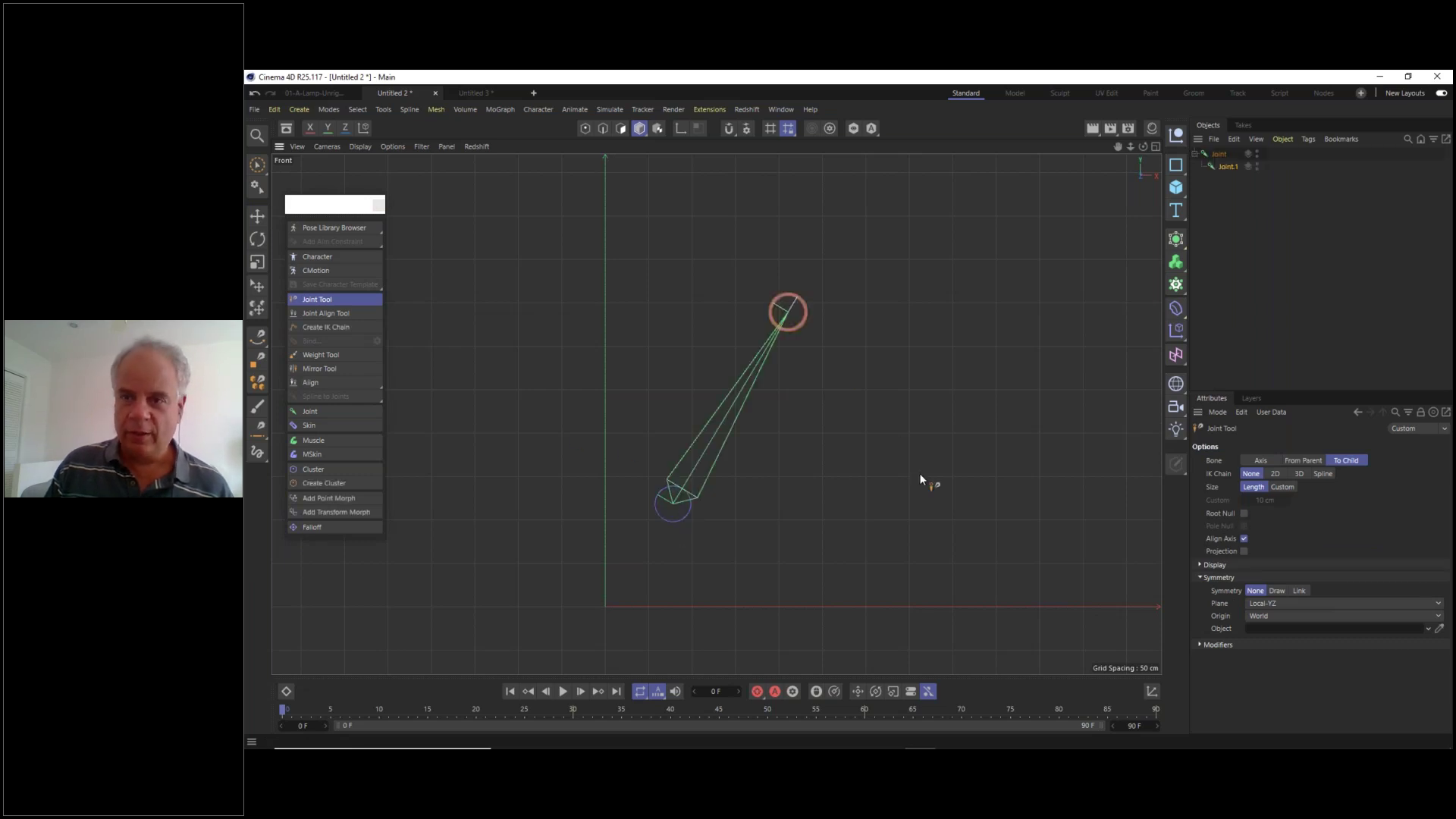
{"action": "left_click", "coordinate": [921, 476], "text": "ctrl"}
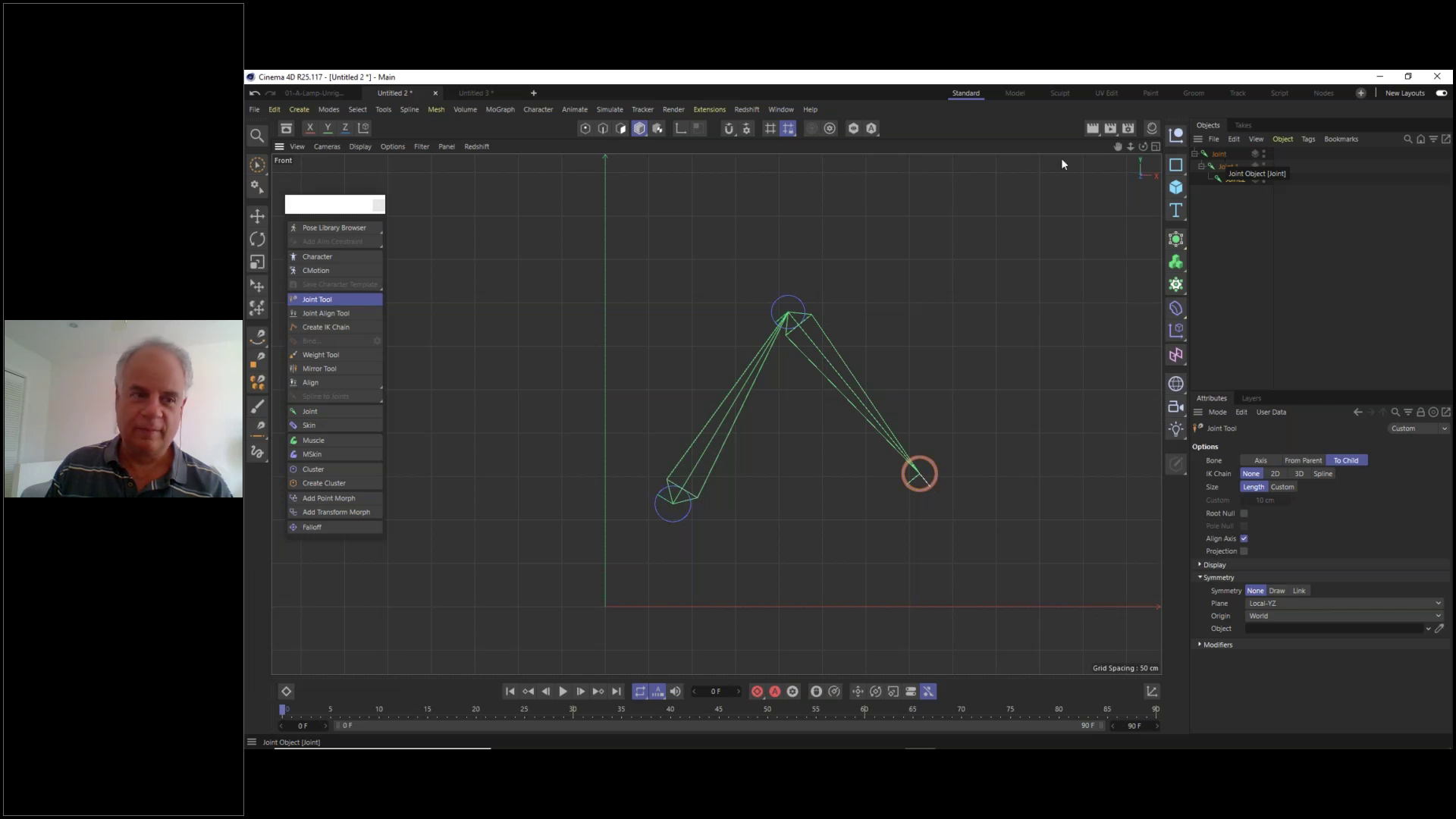
{"action": "left_click", "coordinate": [258, 218]}
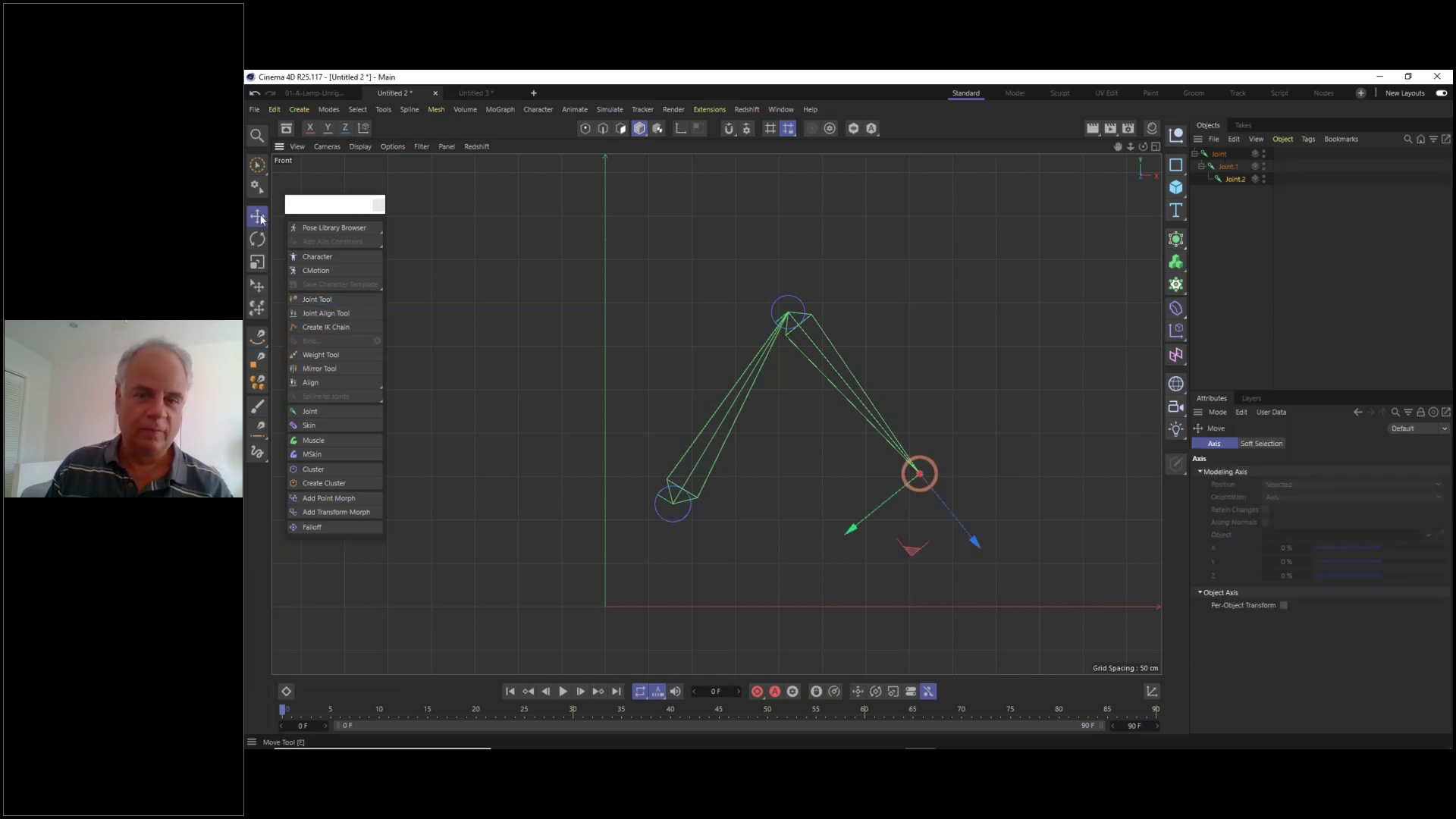
{"action": "left_click", "coordinate": [1218, 153]}
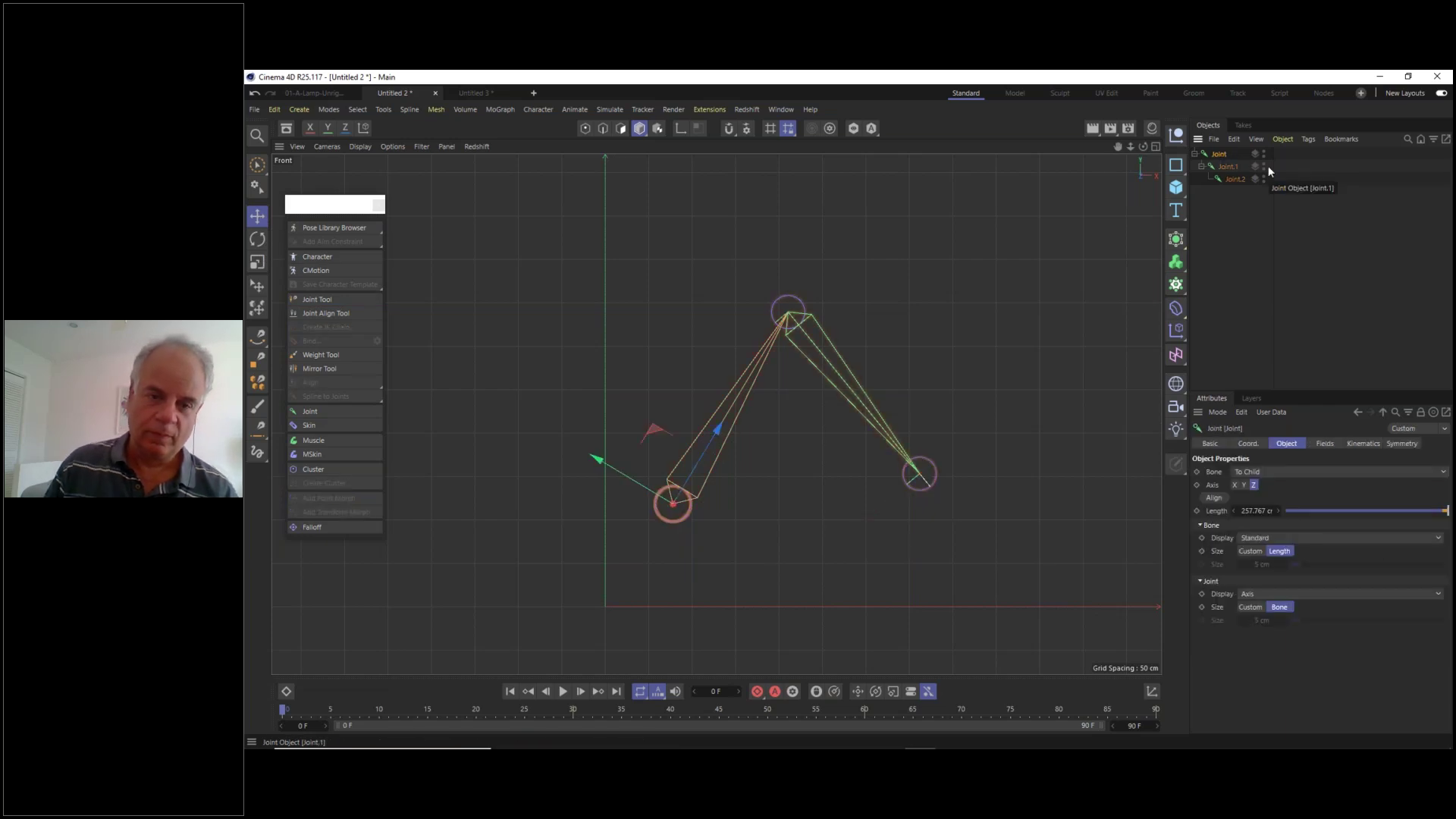
{"action": "key", "text": "Delete"}
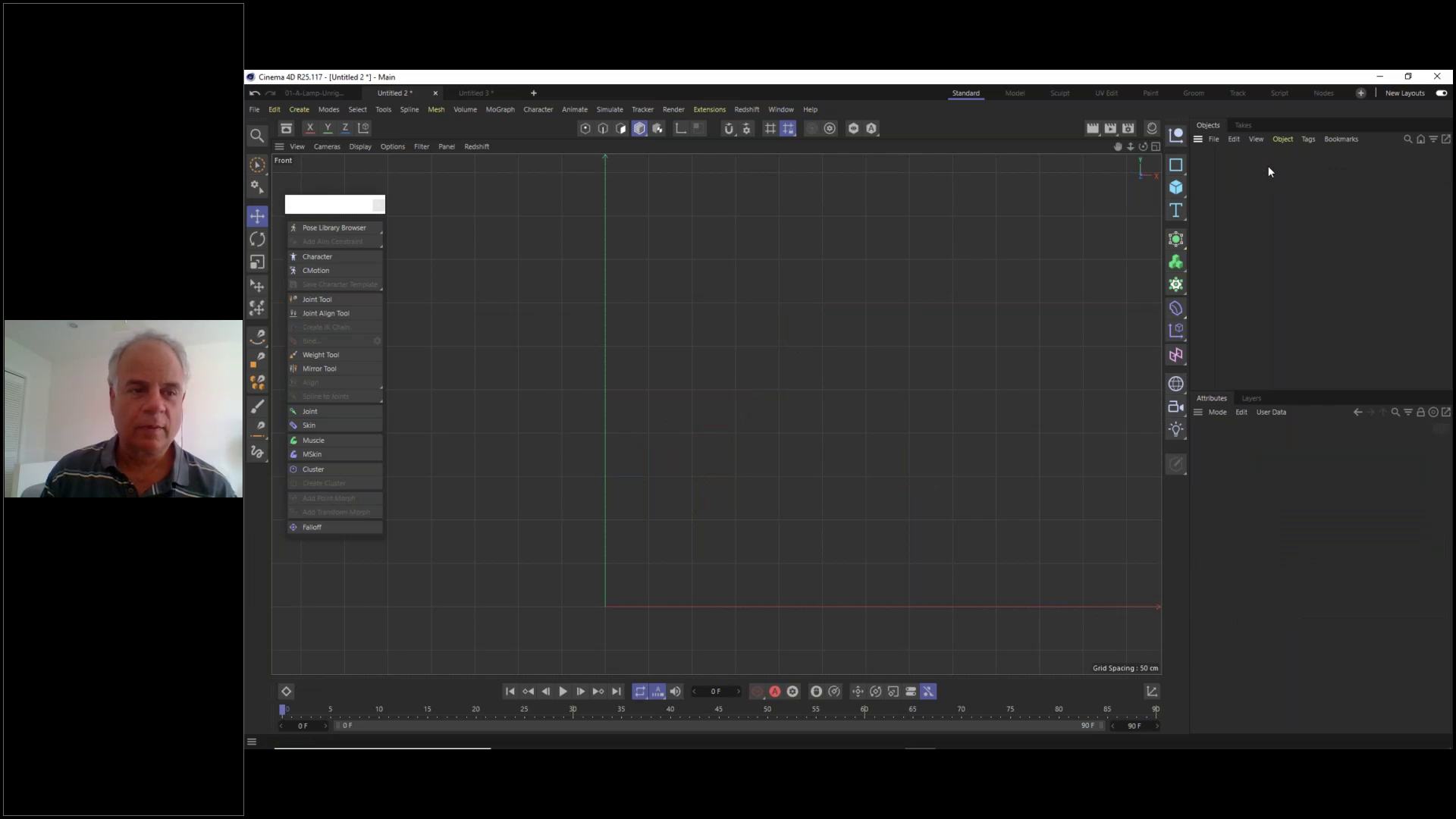
- Draw a four-joint N-shaped zigzag chain in the front view with the Joint Tool
{"action": "left_click", "coordinate": [314, 299]}
{"action": "left_click", "coordinate": [657, 475], "text": "ctrl"}
{"action": "left_click", "coordinate": [731, 279], "text": "ctrl"}
{"action": "left_click", "coordinate": [865, 455], "text": "ctrl"}
{"action": "left_click", "coordinate": [936, 283], "text": "ctrl"}
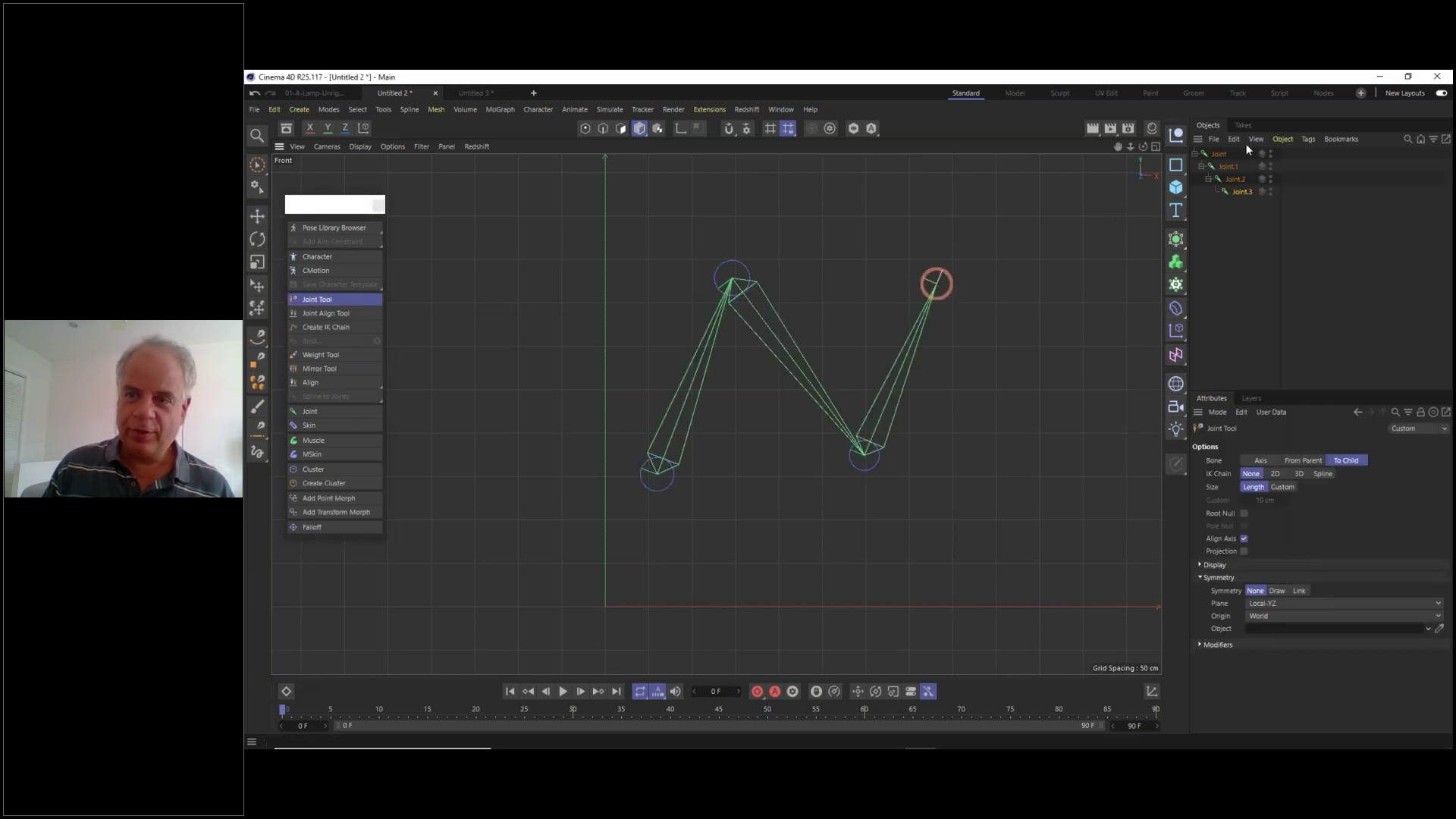
- Step through the zigzag chain's hierarchy from root to end joint and back, examining which bone belongs to each joint
{"action": "left_click", "coordinate": [1218, 154]}
{"action": "key", "text": "Down"}
{"action": "key", "text": "Down"}
{"action": "key", "text": "Down"}
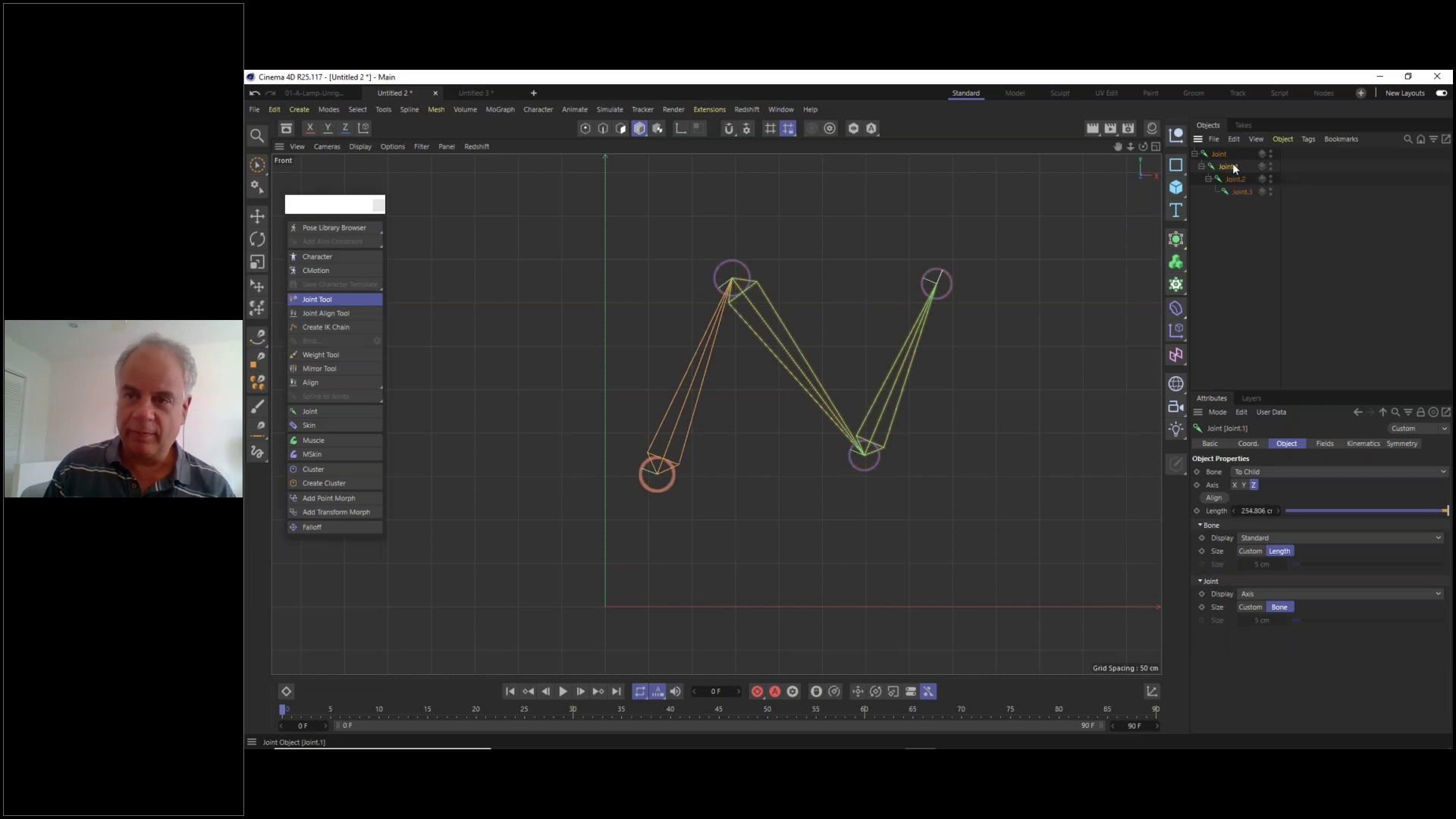
{"action": "key", "text": "Up"}
{"action": "key", "text": "Up"}
{"action": "key", "text": "Up"}
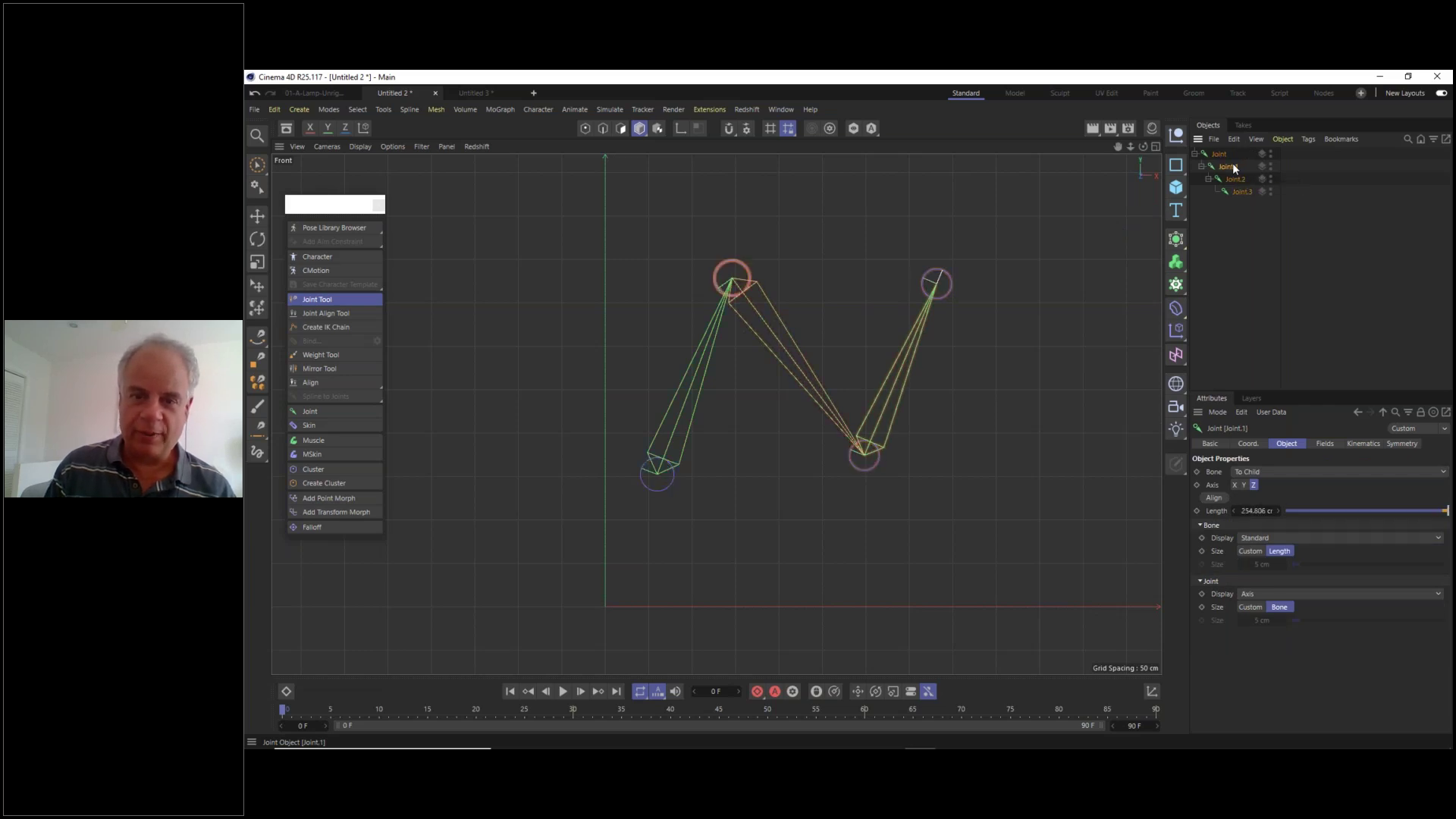
{"action": "key", "text": "Down"}
{"action": "key", "text": "Down"}
{"action": "key", "text": "Down"}
{"action": "key", "text": "Up"}
{"action": "key", "text": "Up"}
{"action": "key", "text": "Up"}
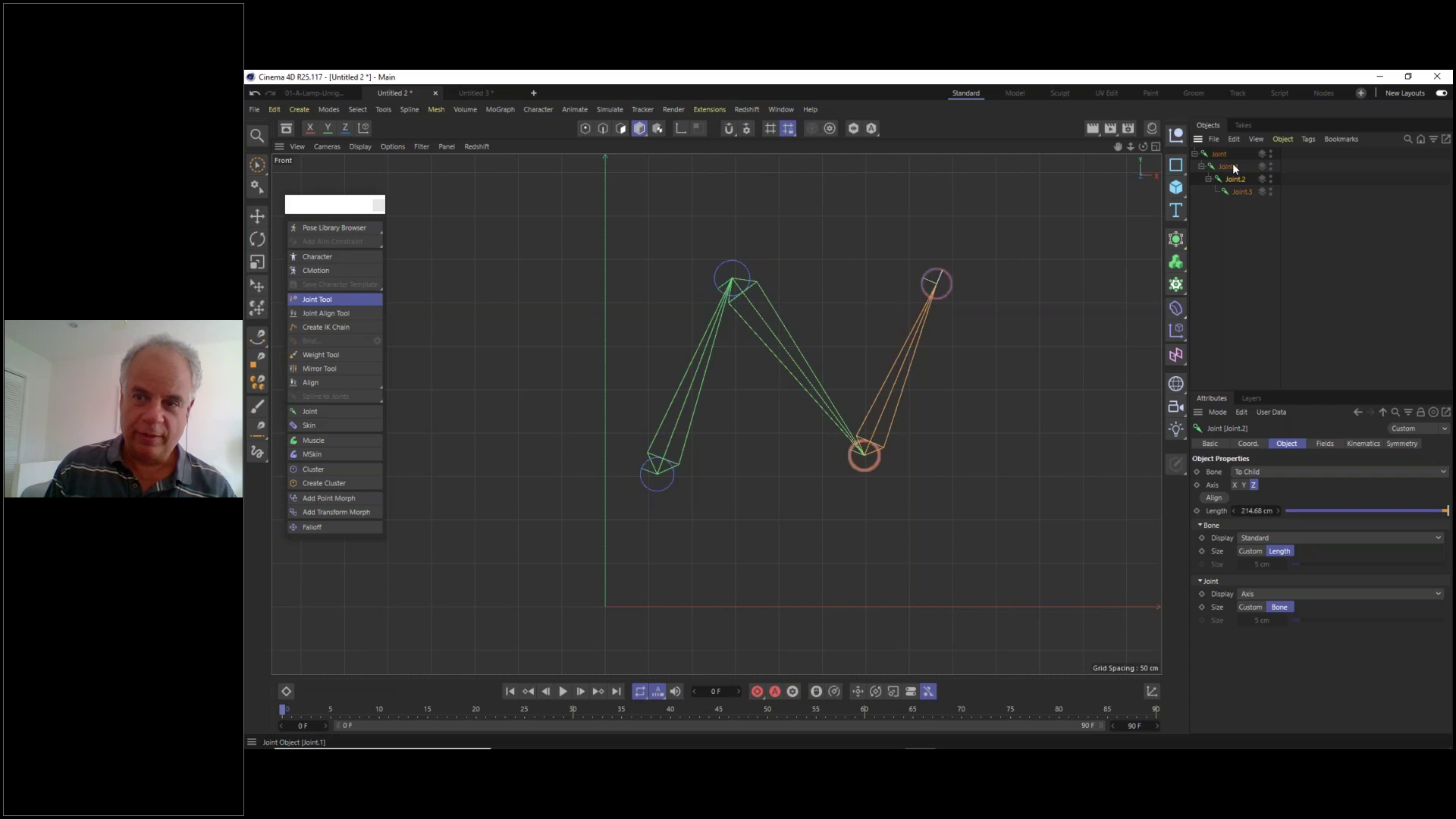
{"action": "key", "text": "Down"}
{"action": "key", "text": "Down"}
{"action": "key", "text": "Down"}
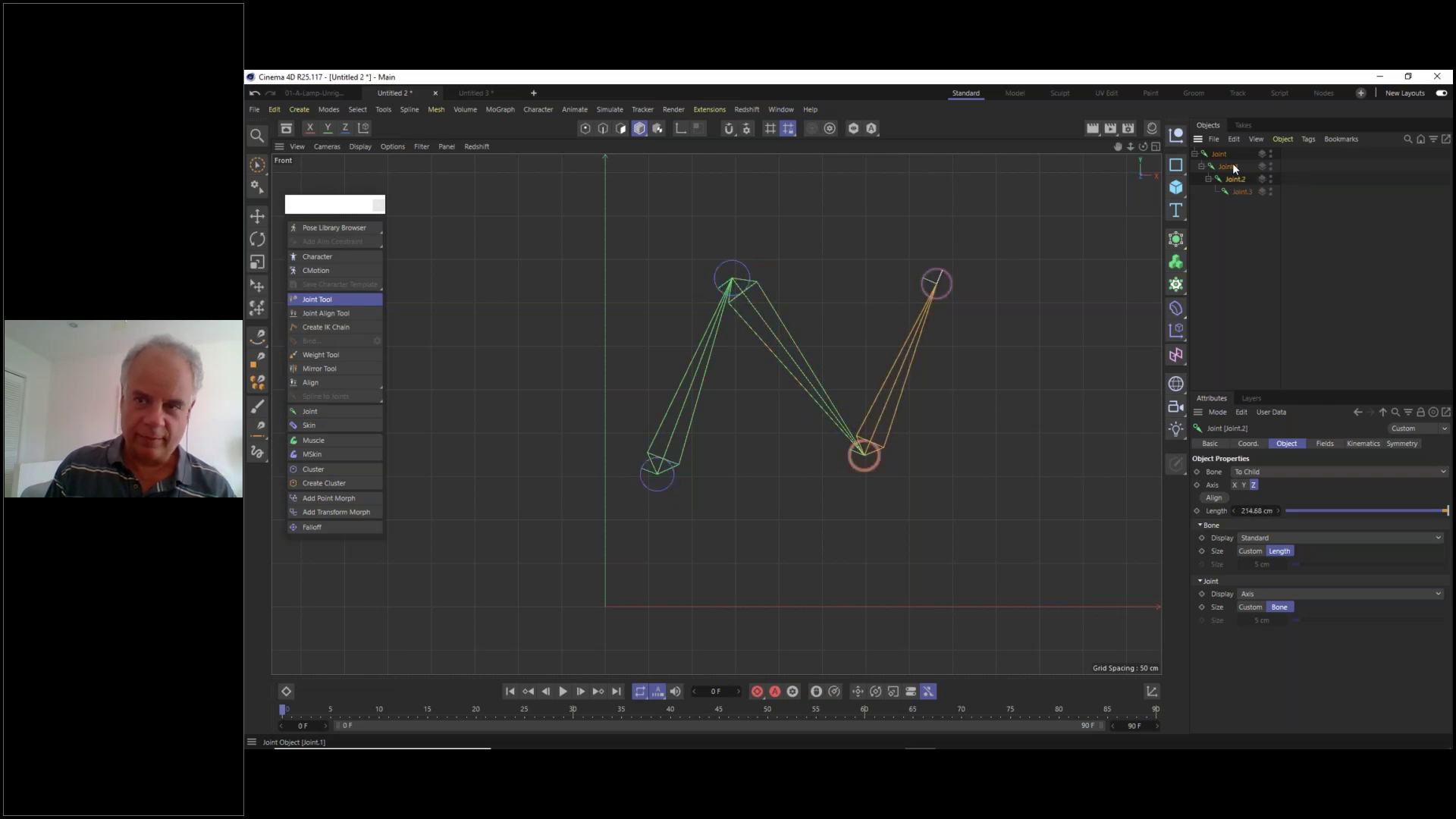
{"action": "key", "text": "Up"}
{"action": "key", "text": "Up"}
{"action": "key", "text": "Up"}
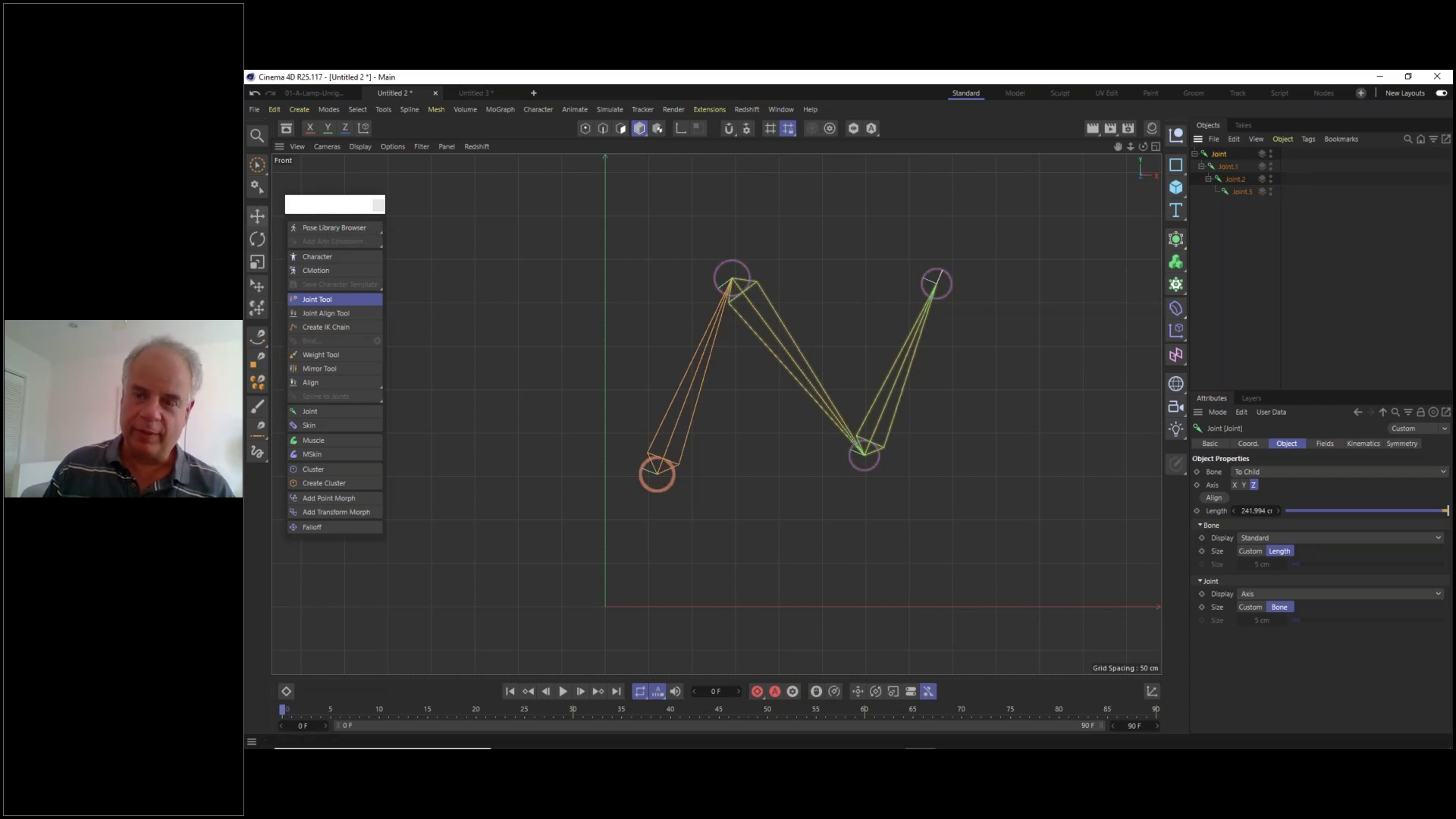
{"action": "key", "text": "Down"}
{"action": "key", "text": "Down"}
{"action": "key", "text": "Down"}
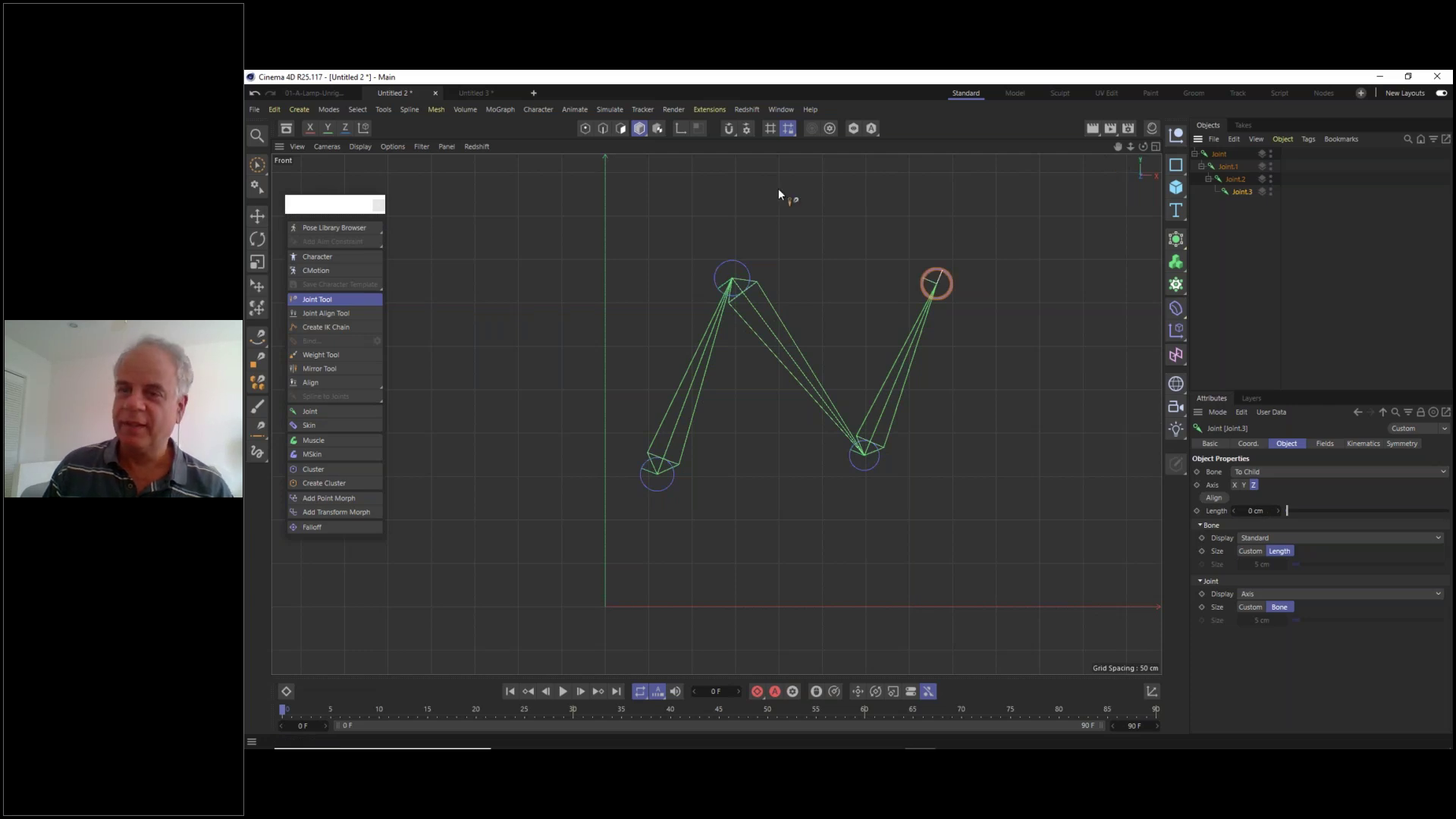
- Delete the zigzag chain by its root joint to empty the scene
{"action": "left_click", "coordinate": [258, 217]}
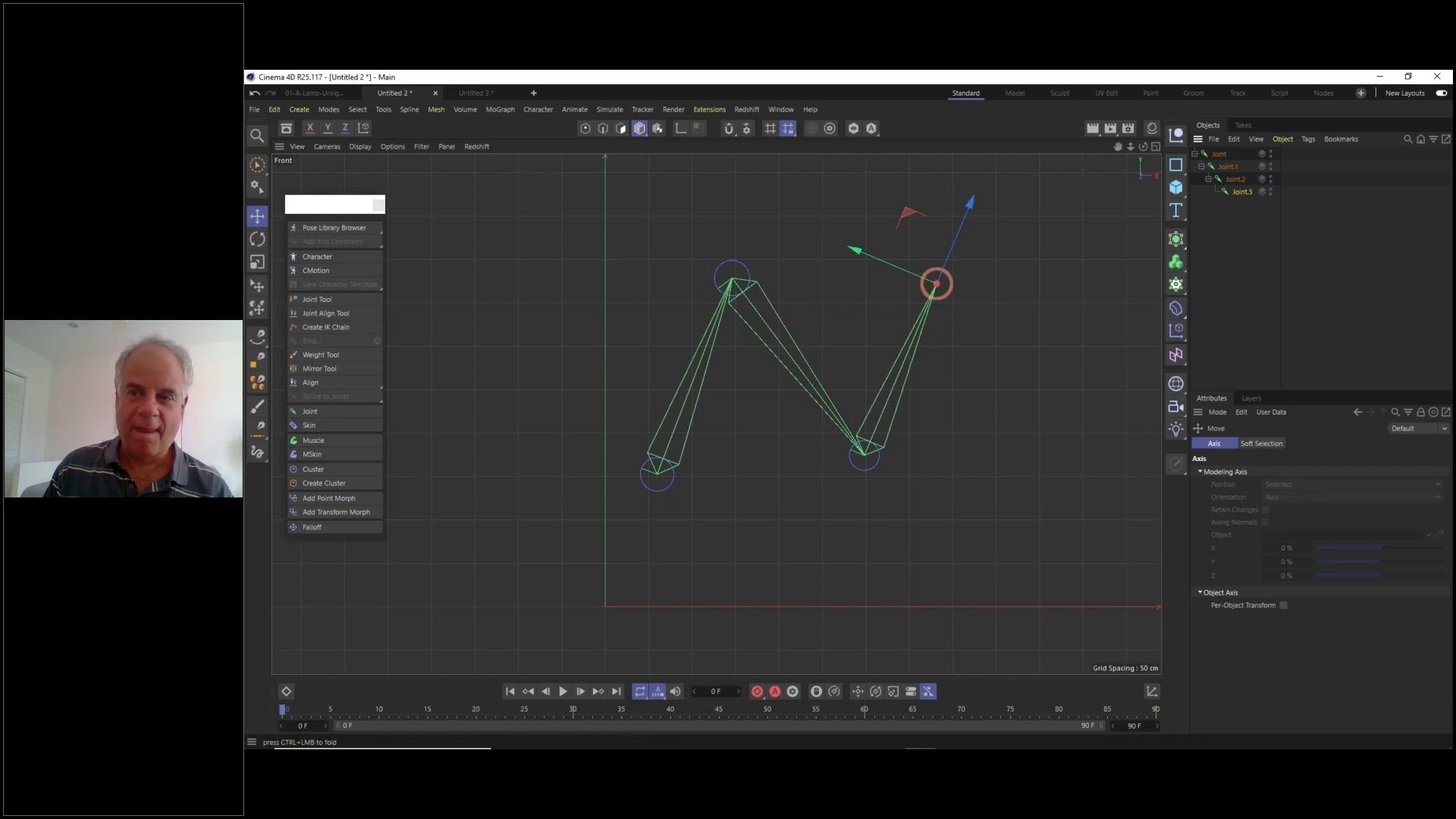
{"action": "left_click", "coordinate": [1221, 155]}
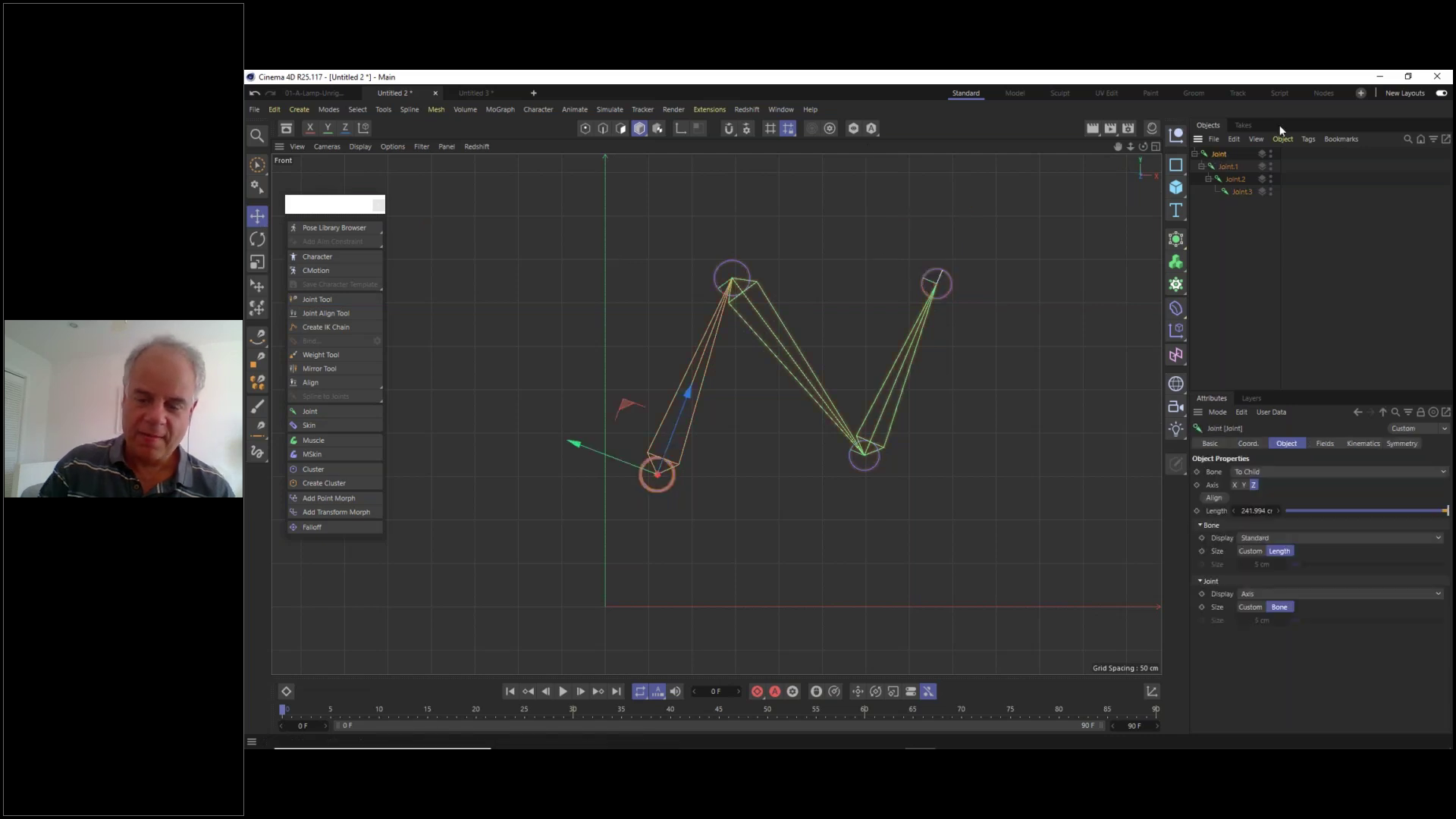
{"action": "key", "text": "Delete"}
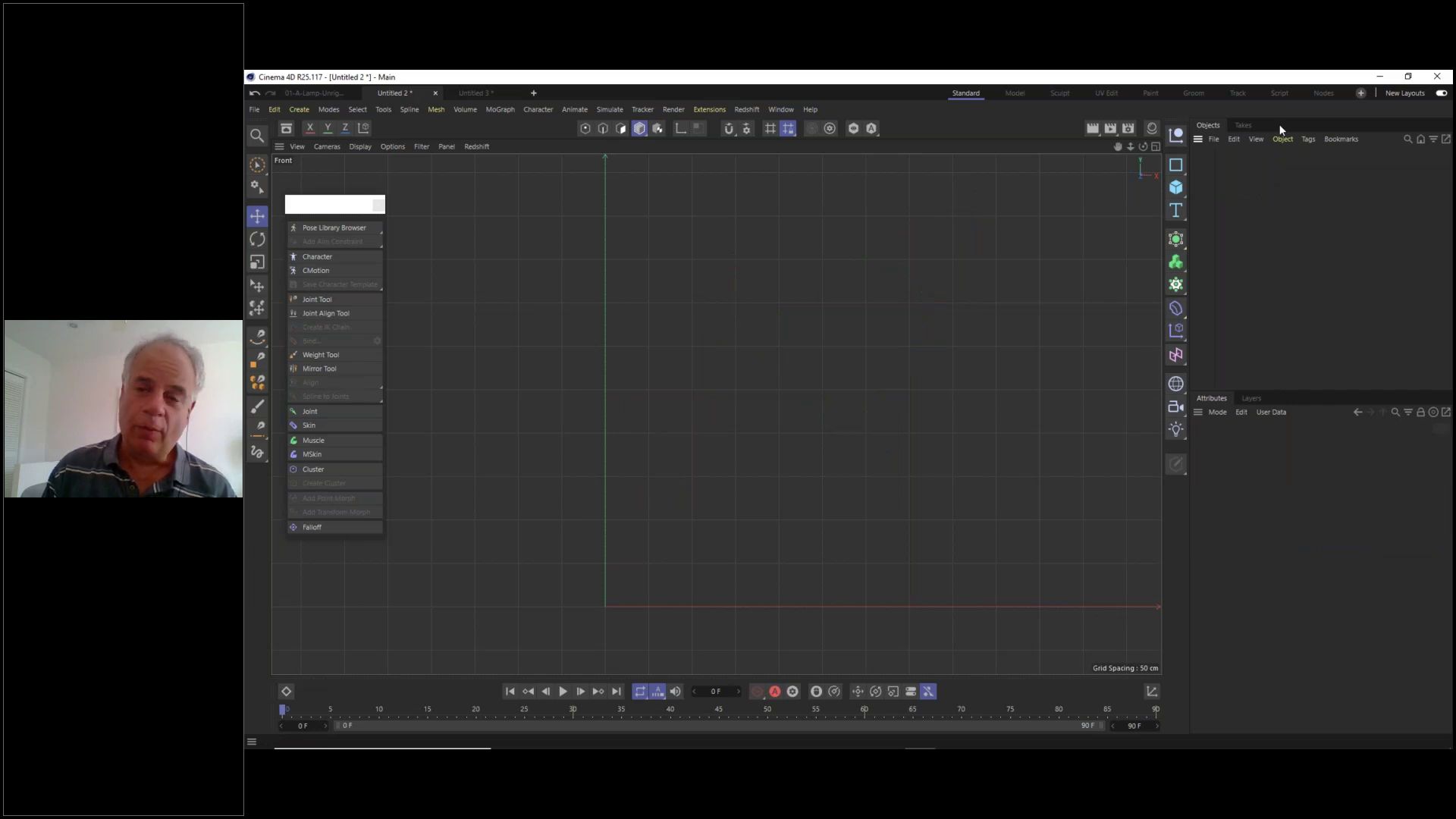
- Set the Joint Tool's symmetry to Draw and draw a mirrored pair of four-joint leg chains on both sides of the vertical axis
{"action": "left_click", "coordinate": [343, 299]}
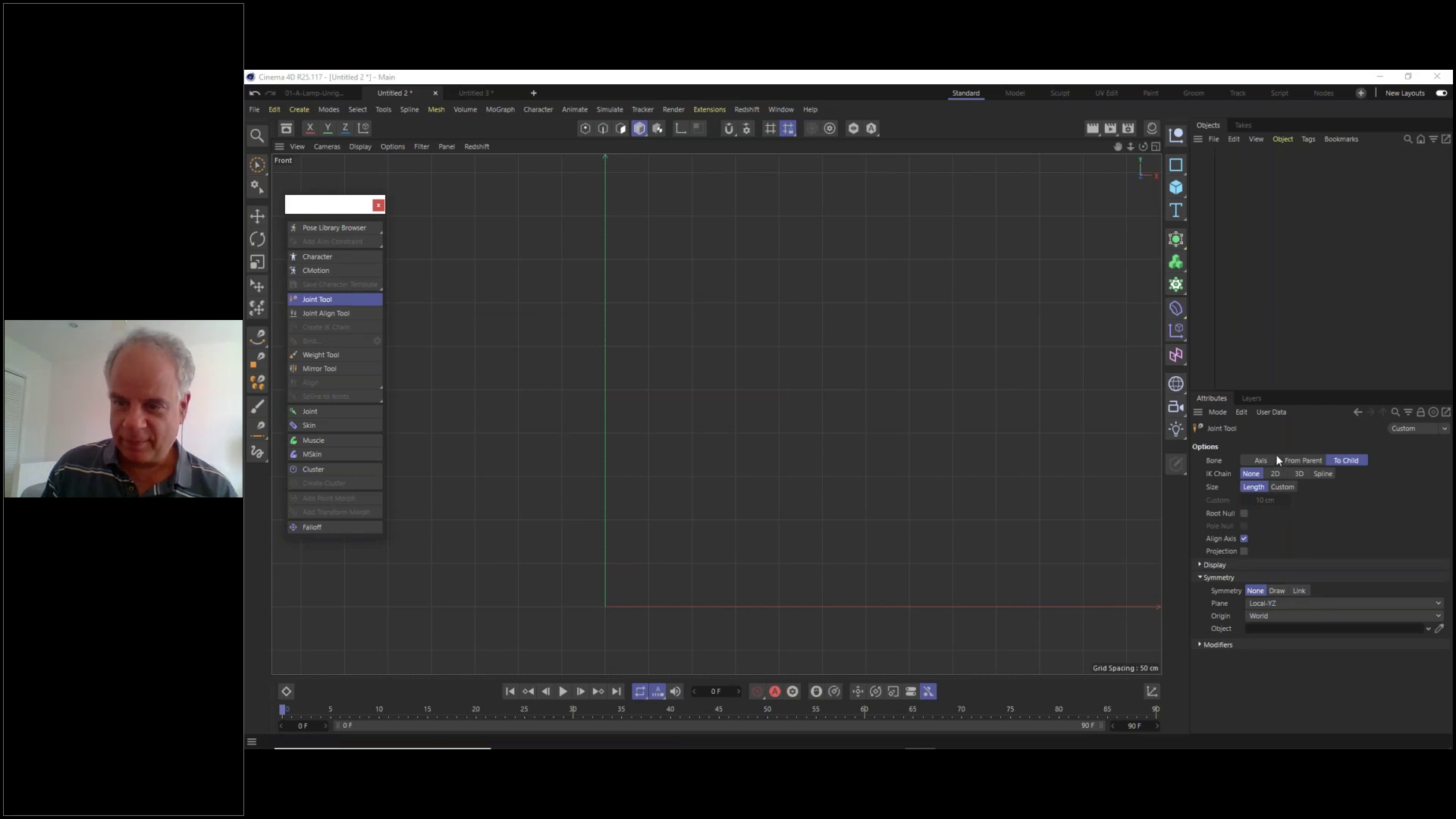
{"action": "left_click", "coordinate": [1278, 590]}
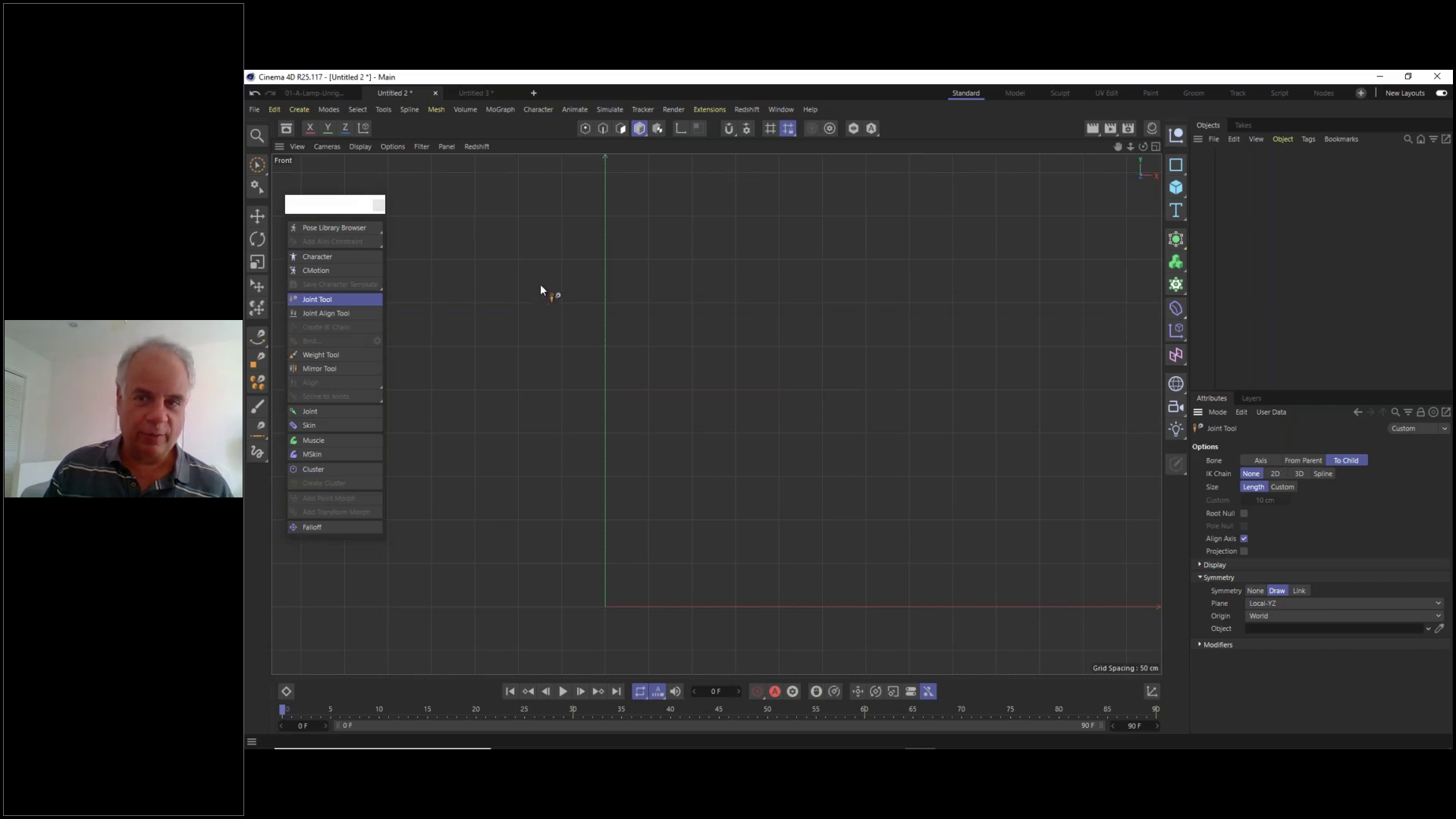
{"action": "left_click", "coordinate": [540, 284], "text": "ctrl"}
{"action": "left_click", "coordinate": [469, 407], "text": "ctrl"}
{"action": "left_click", "coordinate": [545, 539], "text": "ctrl"}
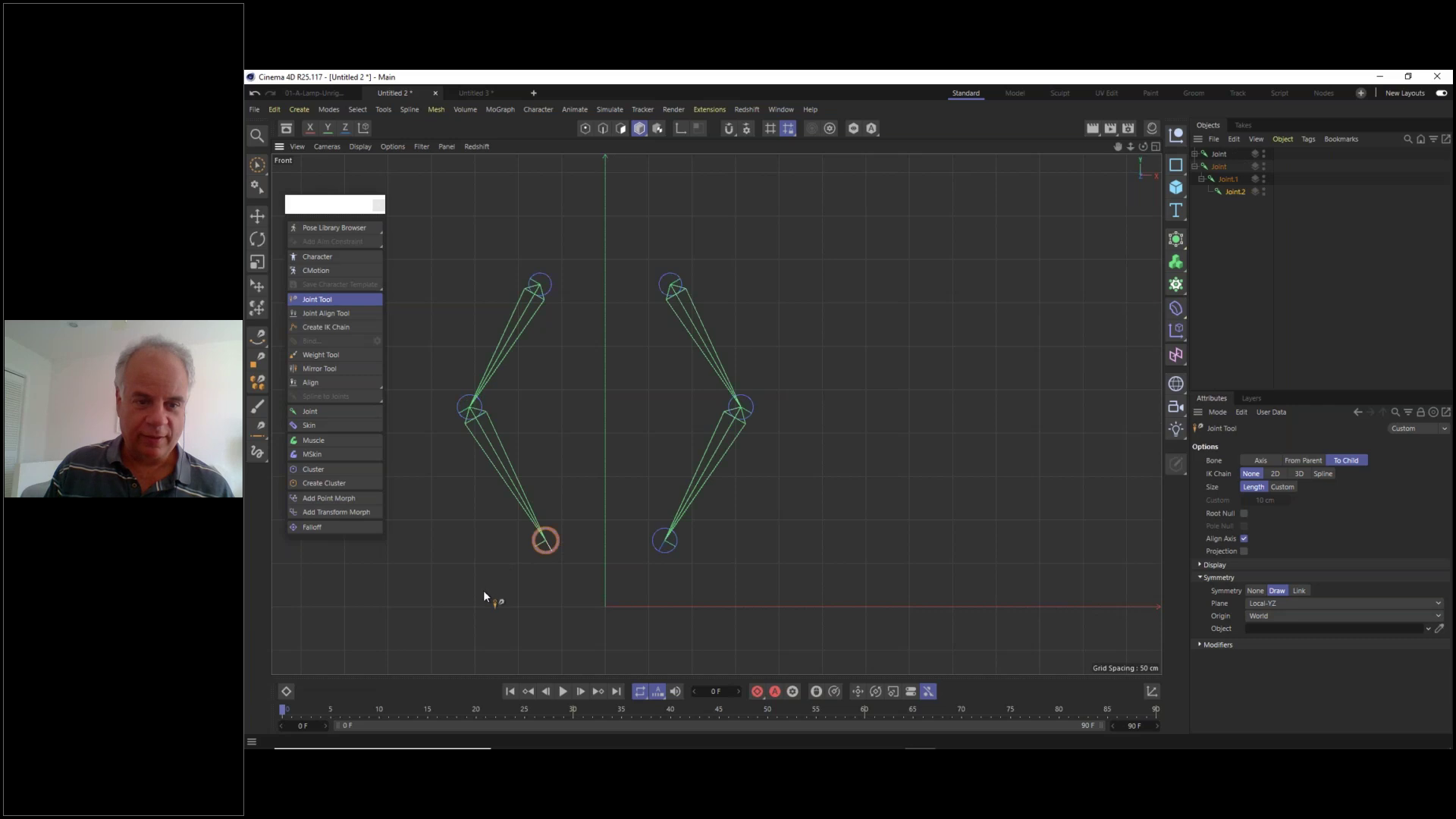
{"action": "left_click", "coordinate": [484, 590], "text": "ctrl"}
- Expand the mirrored leg hierarchy, select each leg's root joint, and examine the joint display options
{"action": "left_click", "coordinate": [1194, 154]}
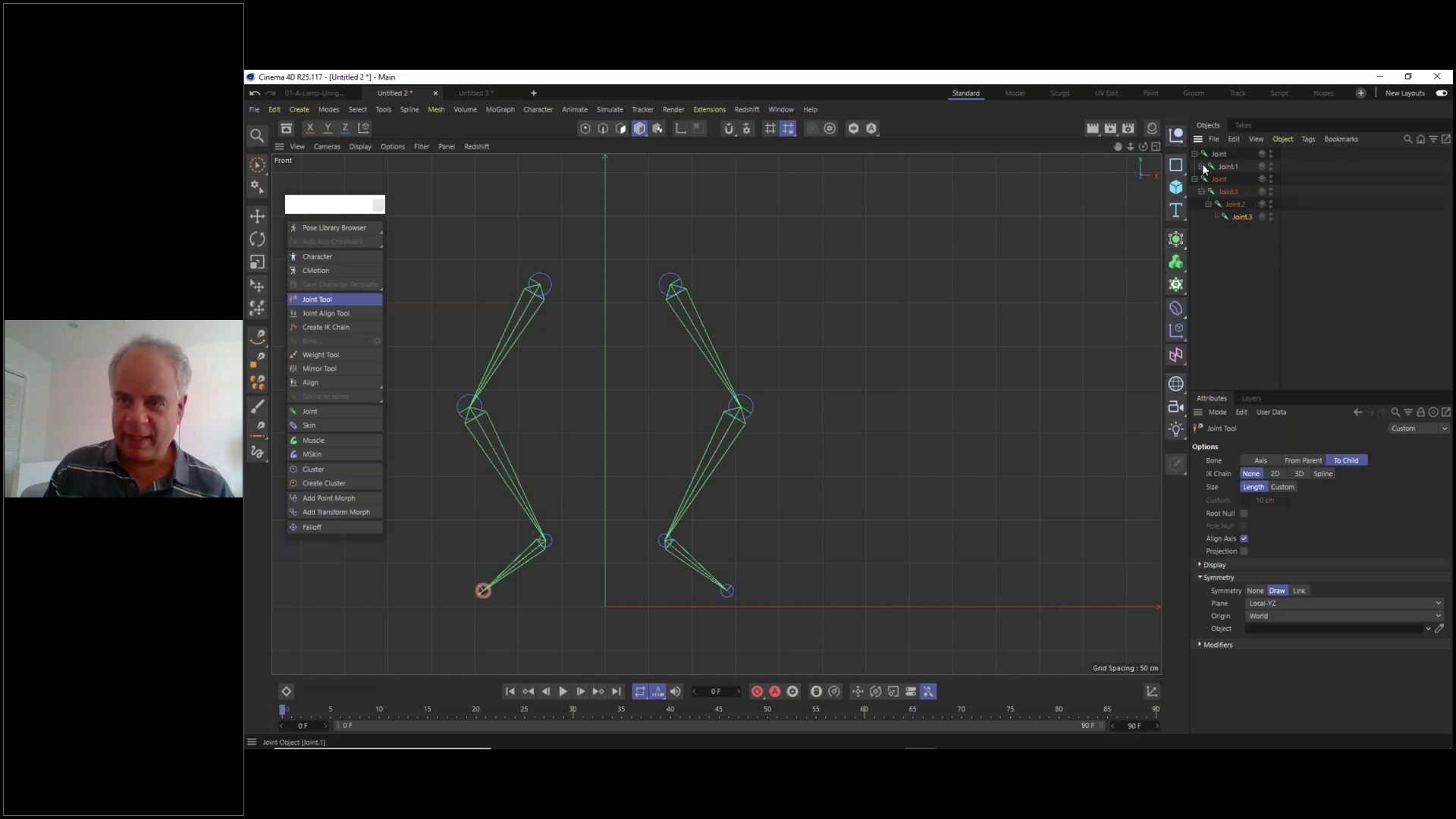
{"action": "left_click", "coordinate": [1208, 179]}
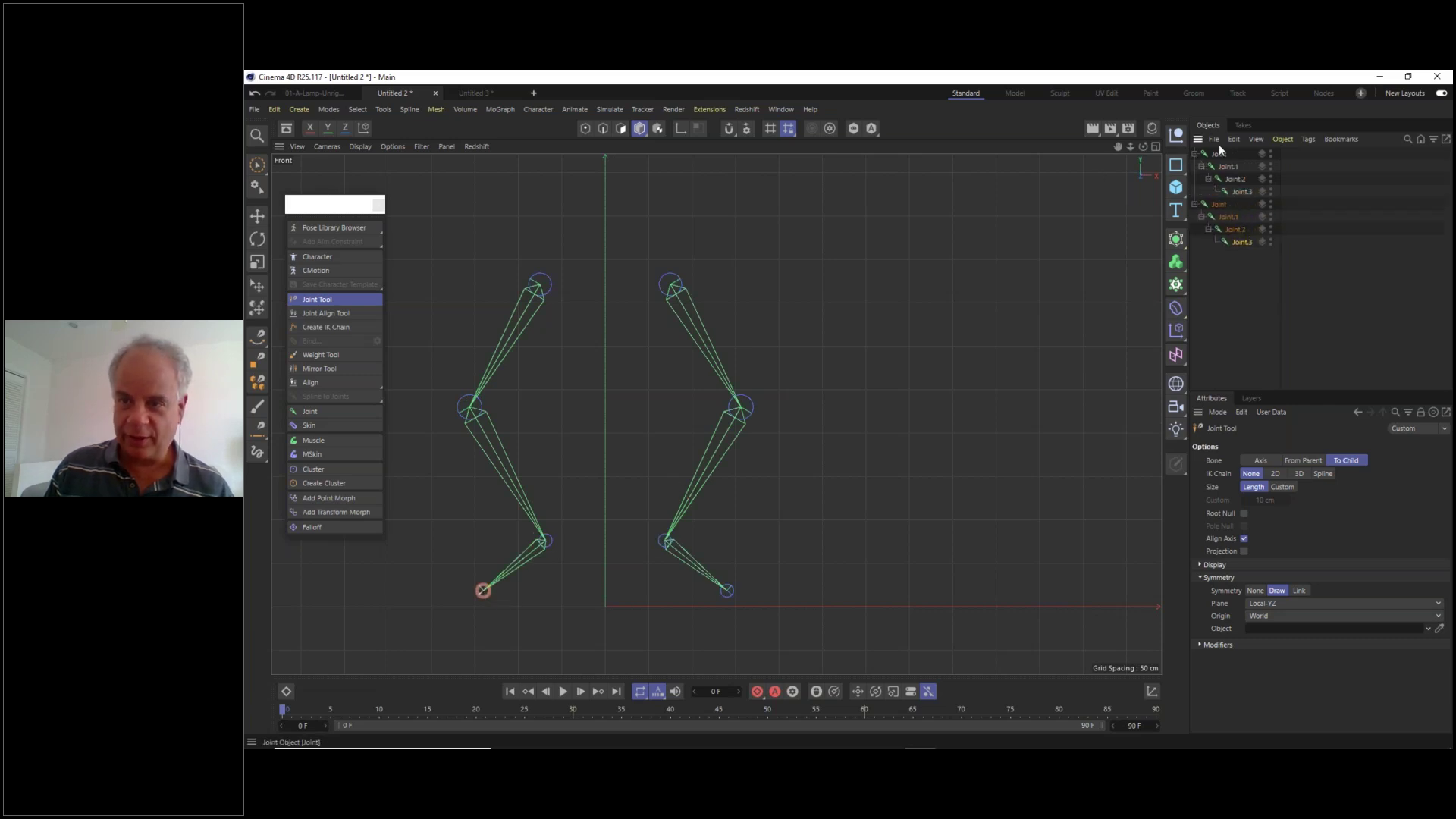
{"action": "left_click", "coordinate": [1219, 154]}
{"action": "left_click", "coordinate": [1221, 203]}
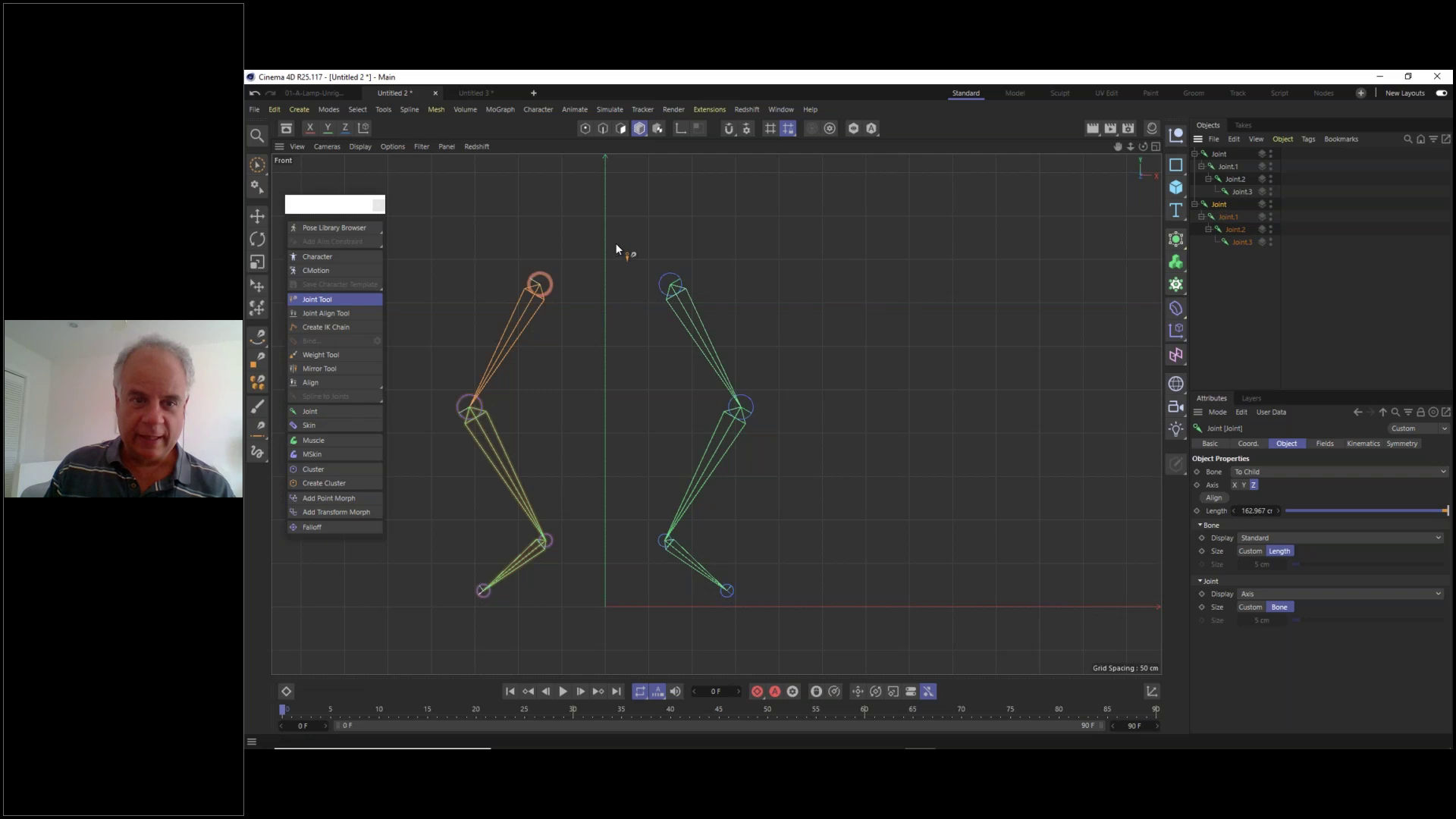
{"action": "scroll", "coordinate": [618, 239], "scroll_direction": "down", "scroll_amount": 3}
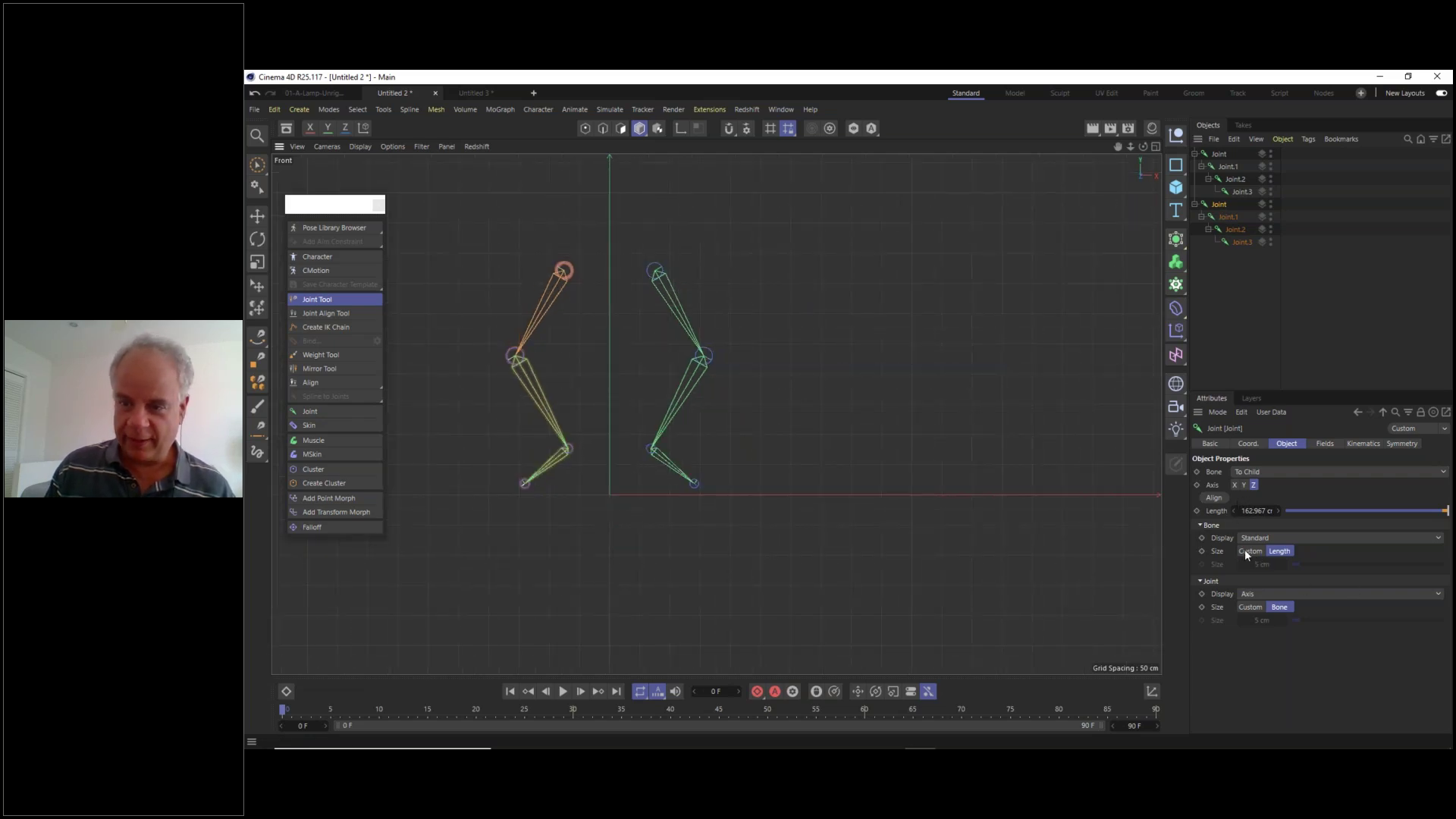
{"action": "left_click", "coordinate": [1261, 594]}
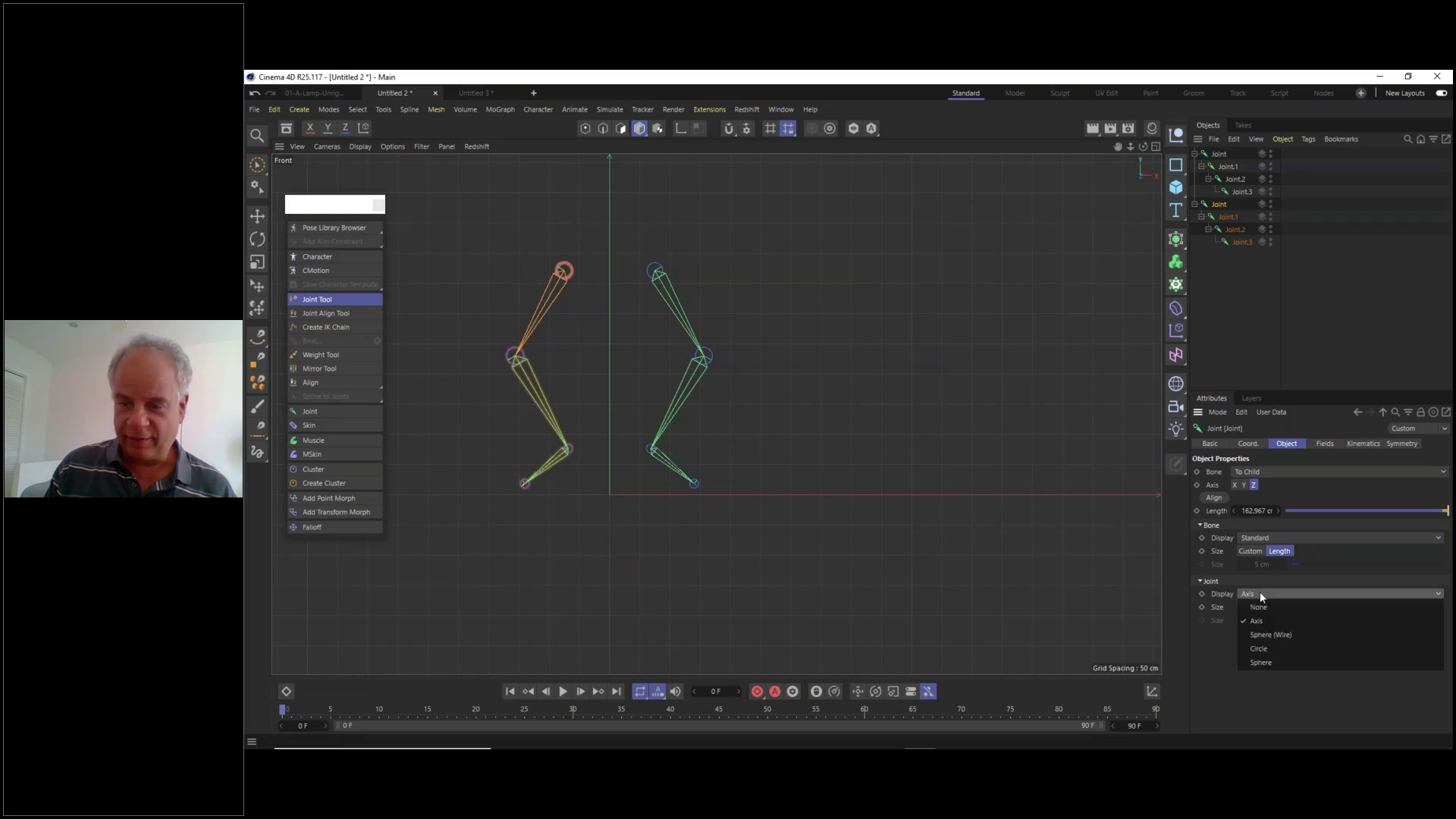
{"action": "left_click", "coordinate": [1248, 530]}
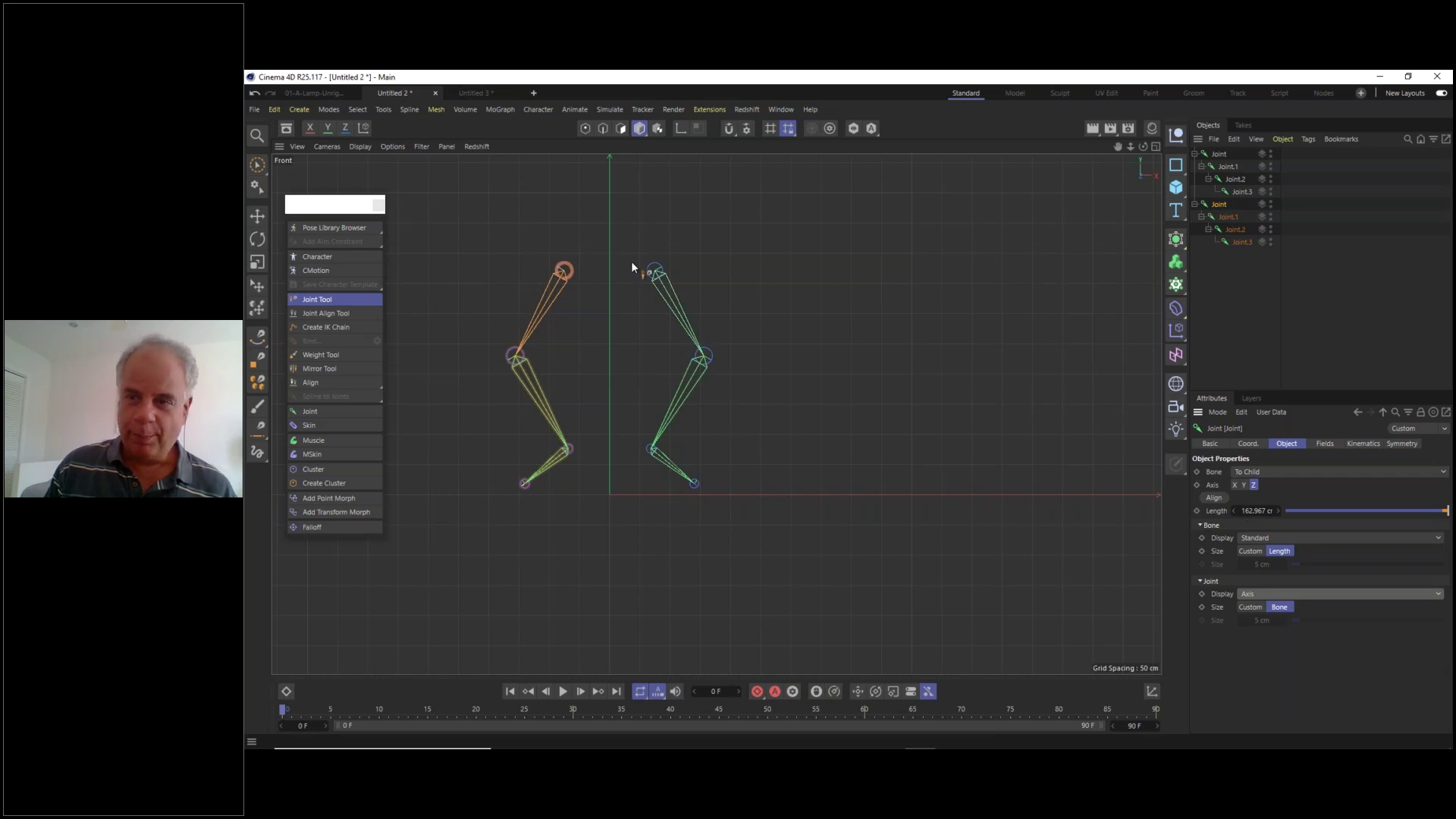
- Set the Joint Tool's symmetry to None and draw a separate two-joint chain upward on the vertical axis between and above the legs
{"action": "left_click", "coordinate": [312, 300]}
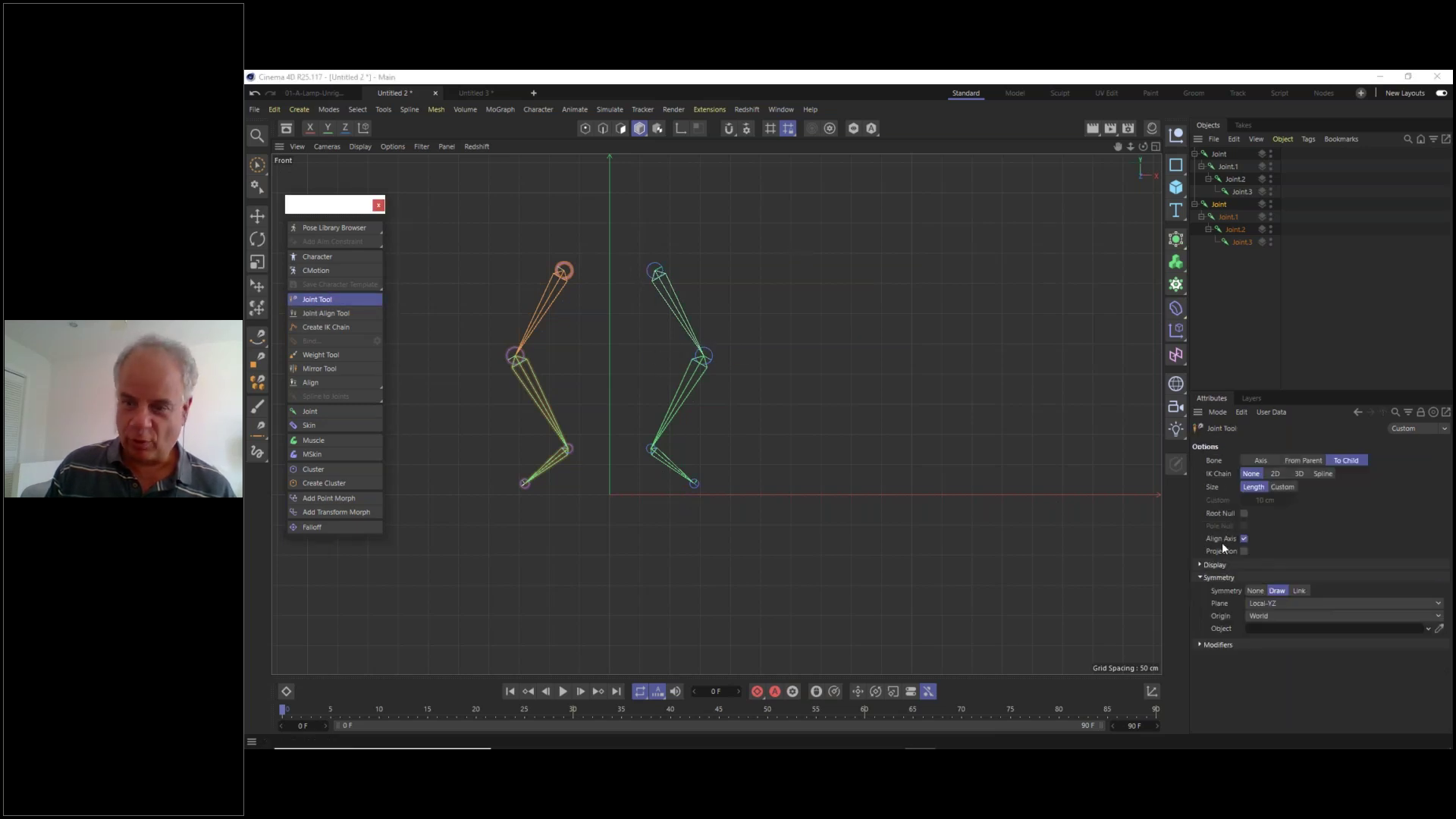
{"action": "left_click", "coordinate": [1257, 591]}
{"action": "middle_click_drag", "start_coordinate": [690, 325], "coordinate": [751, 460], "text": "alt"}
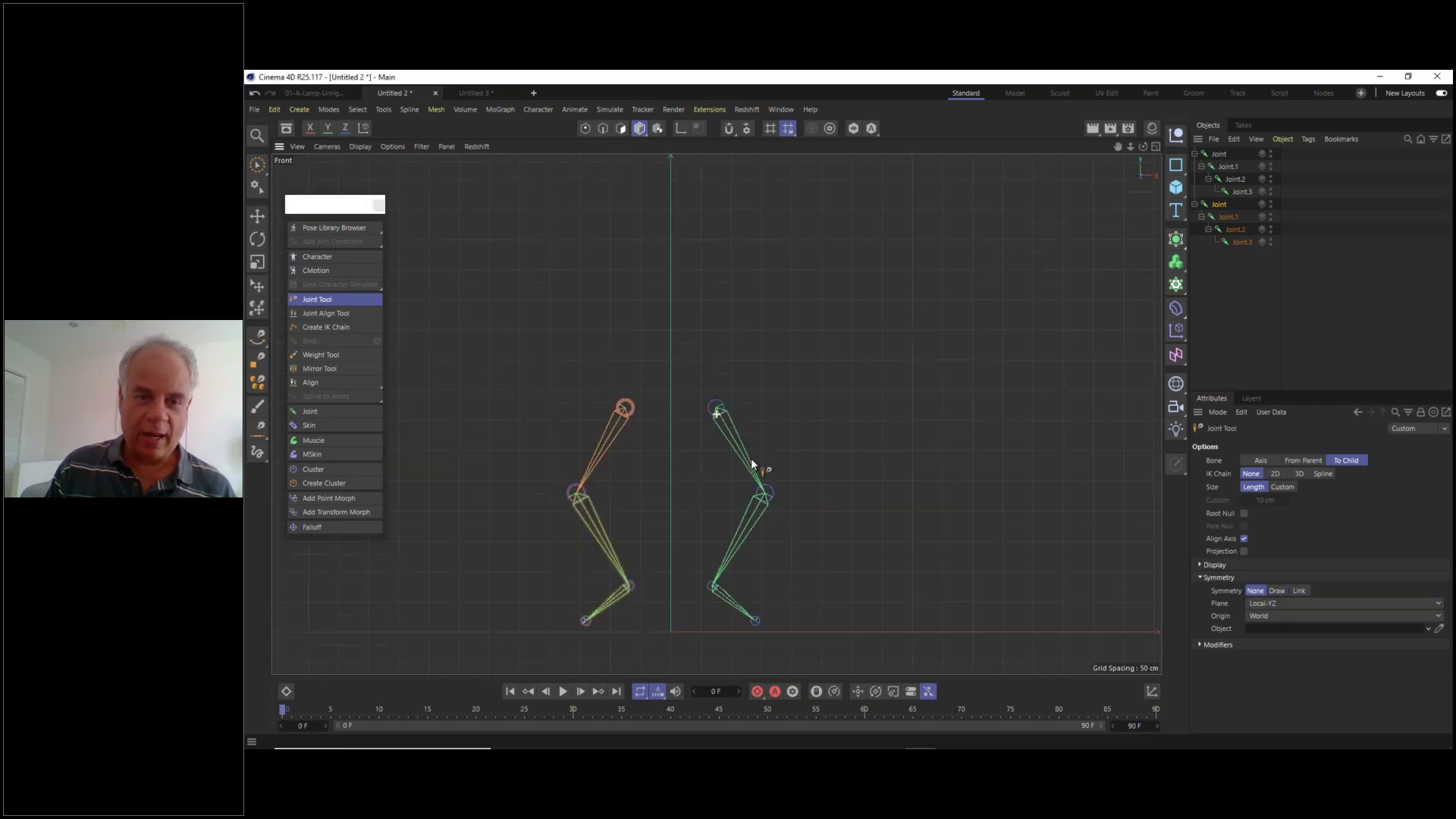
{"action": "left_click", "coordinate": [671, 392], "text": "ctrl"}
{"action": "key", "text": "ctrl+z"}
{"action": "left_click", "coordinate": [1240, 332]}
{"action": "left_click", "coordinate": [671, 389], "text": "ctrl"}
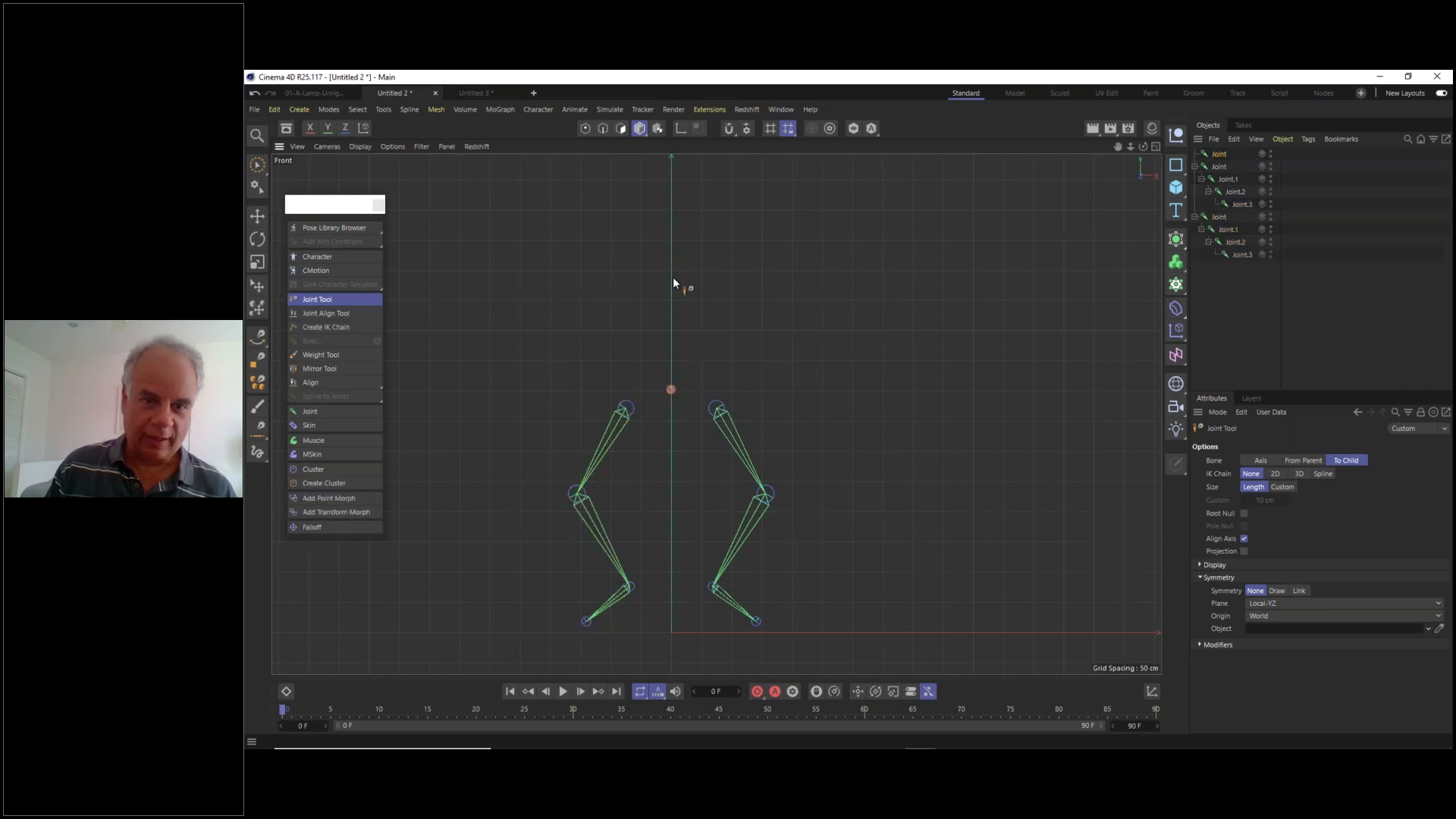
{"action": "left_click", "coordinate": [670, 268], "text": "ctrl"}
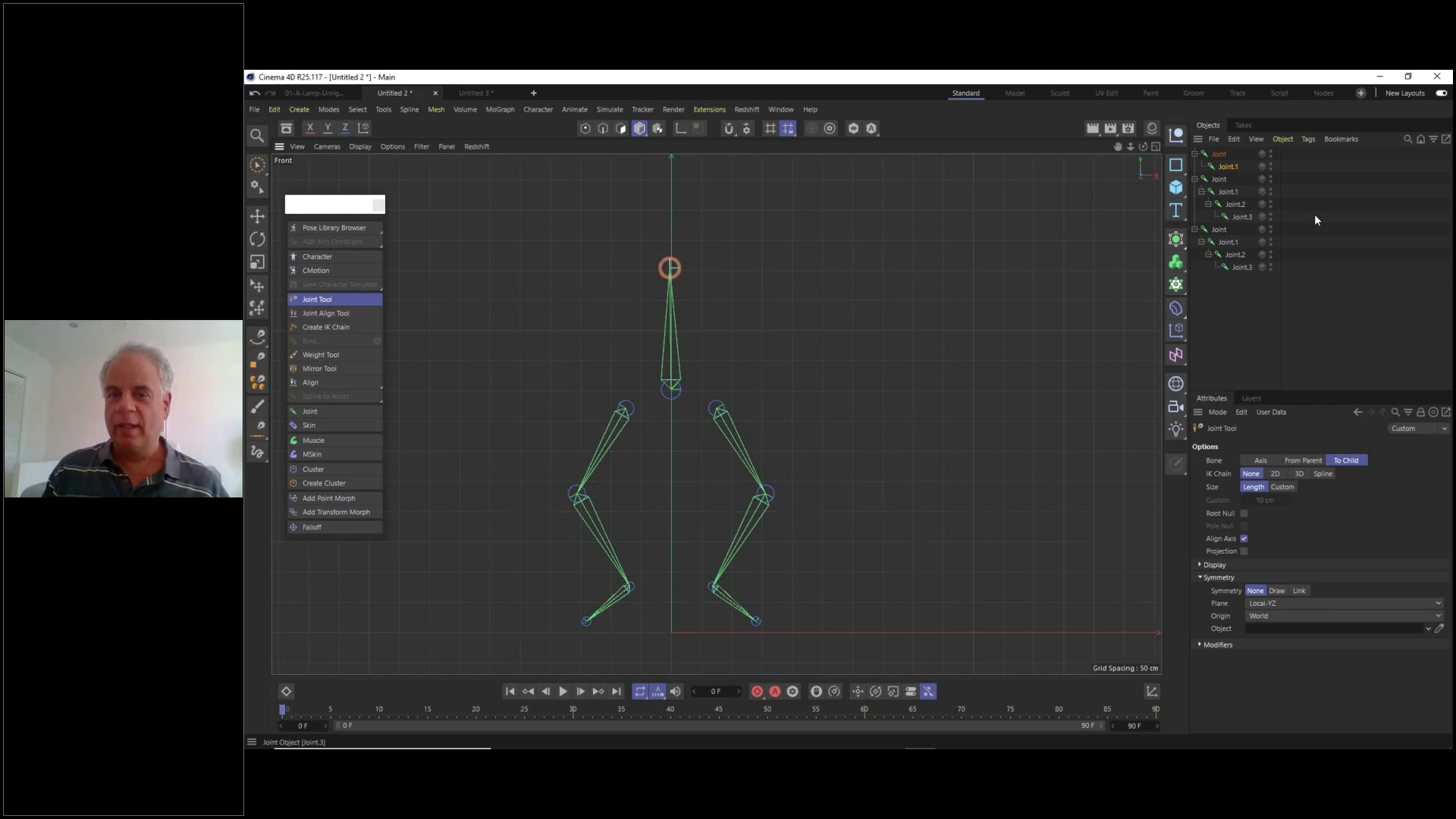
- Parent both leg chains under the root joint of the central chain
{"action": "left_click", "coordinate": [1219, 180]}
{"action": "left_click", "coordinate": [1221, 230], "text": "shift"}
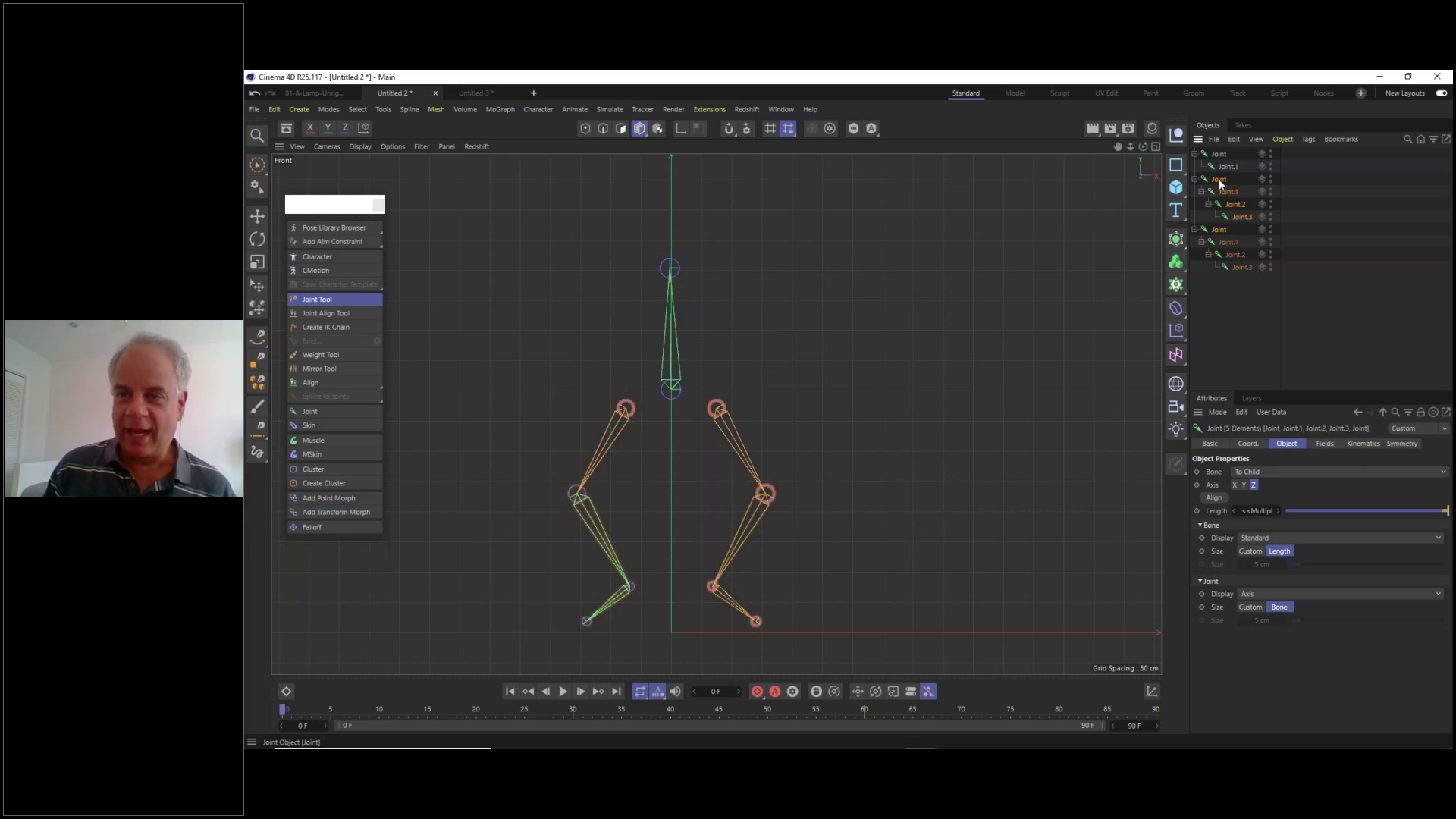
{"action": "left_click_drag", "start_coordinate": [1221, 156], "coordinate": [1222, 158]}
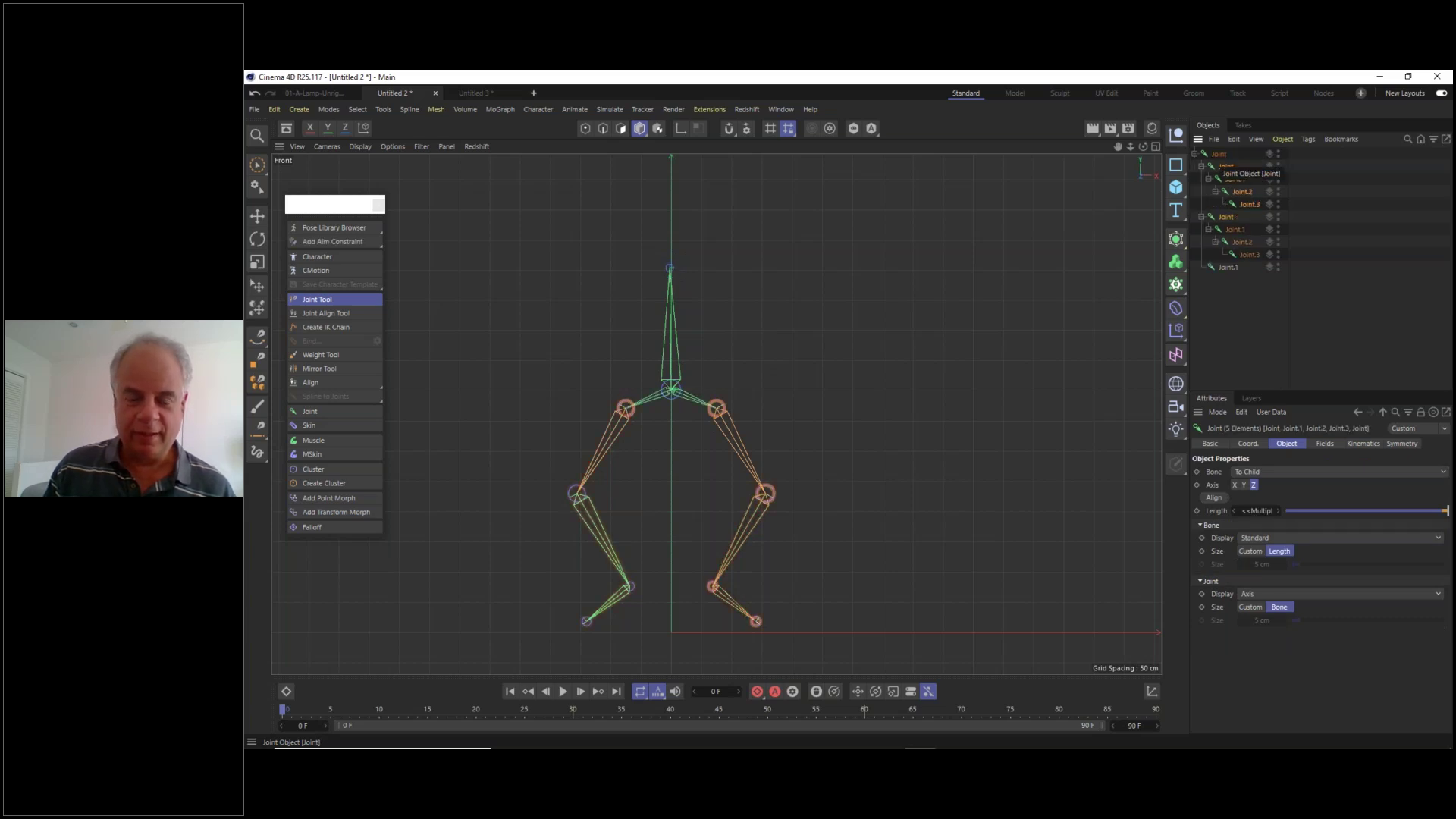
- Move the whole skeleton upward by its central root joint, undo the move, and deselect everything
{"action": "left_click", "coordinate": [1224, 158]}
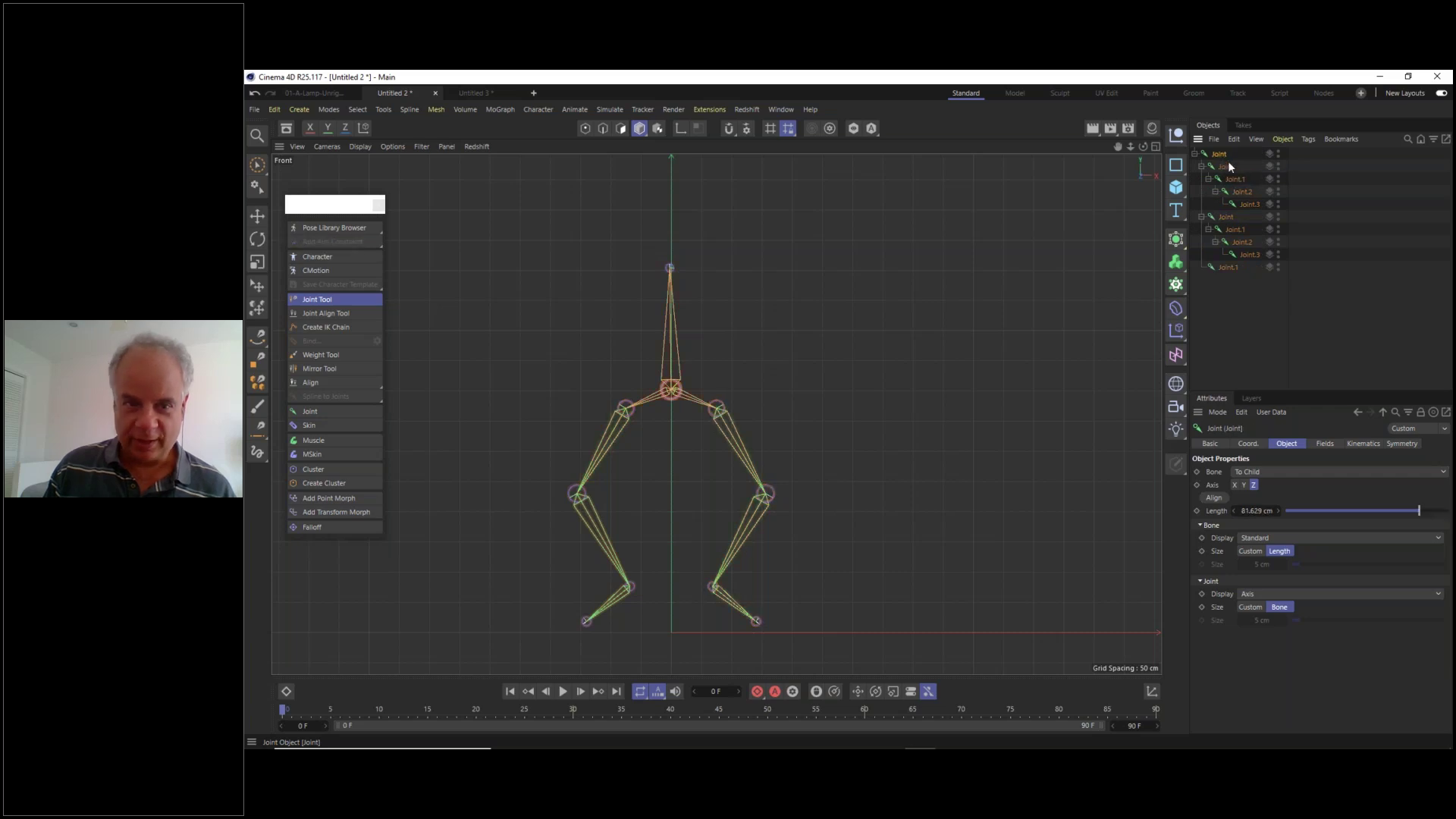
{"action": "left_click", "coordinate": [258, 218]}
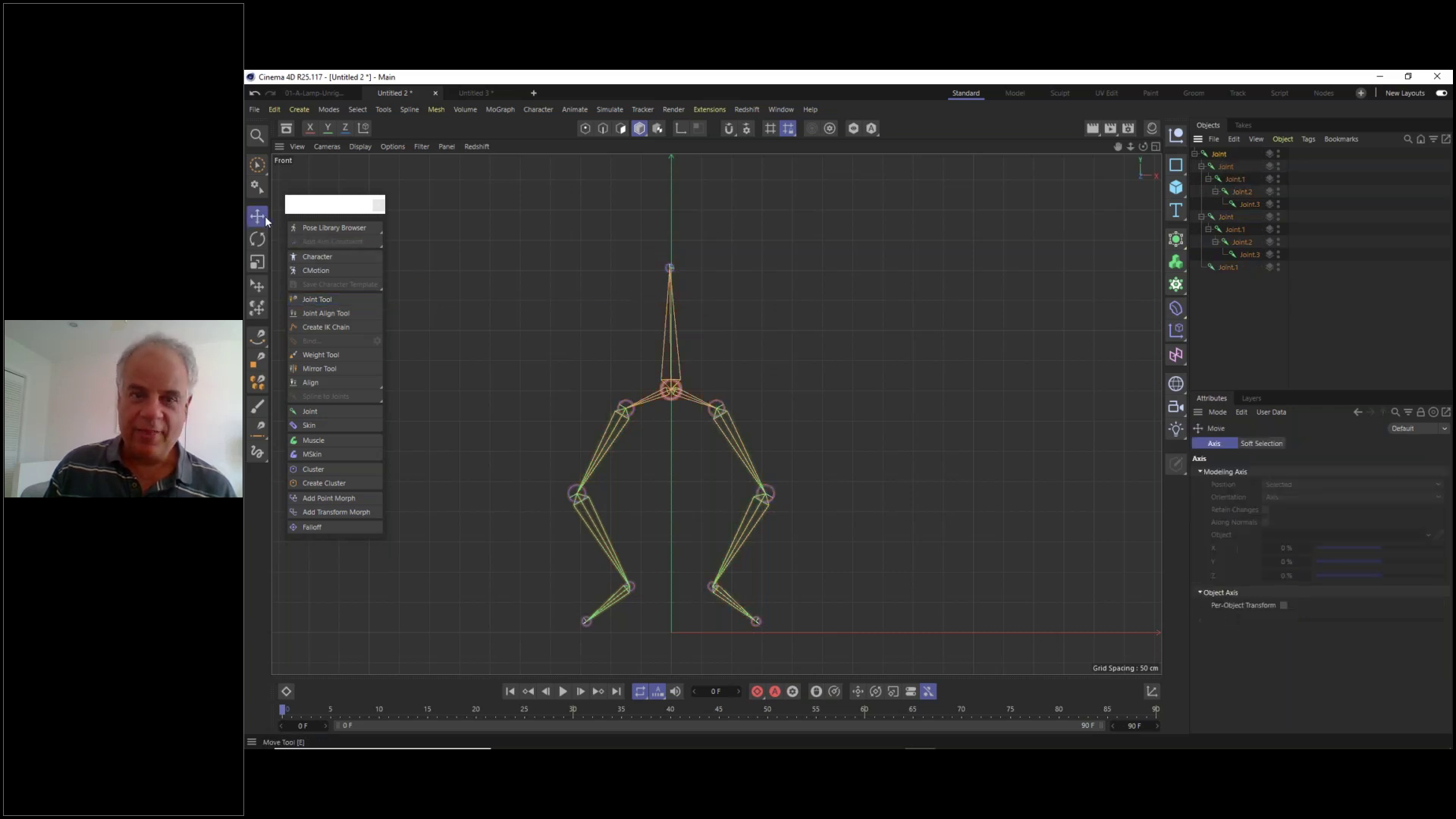
{"action": "left_click_drag", "start_coordinate": [670, 290], "coordinate": [671, 256]}
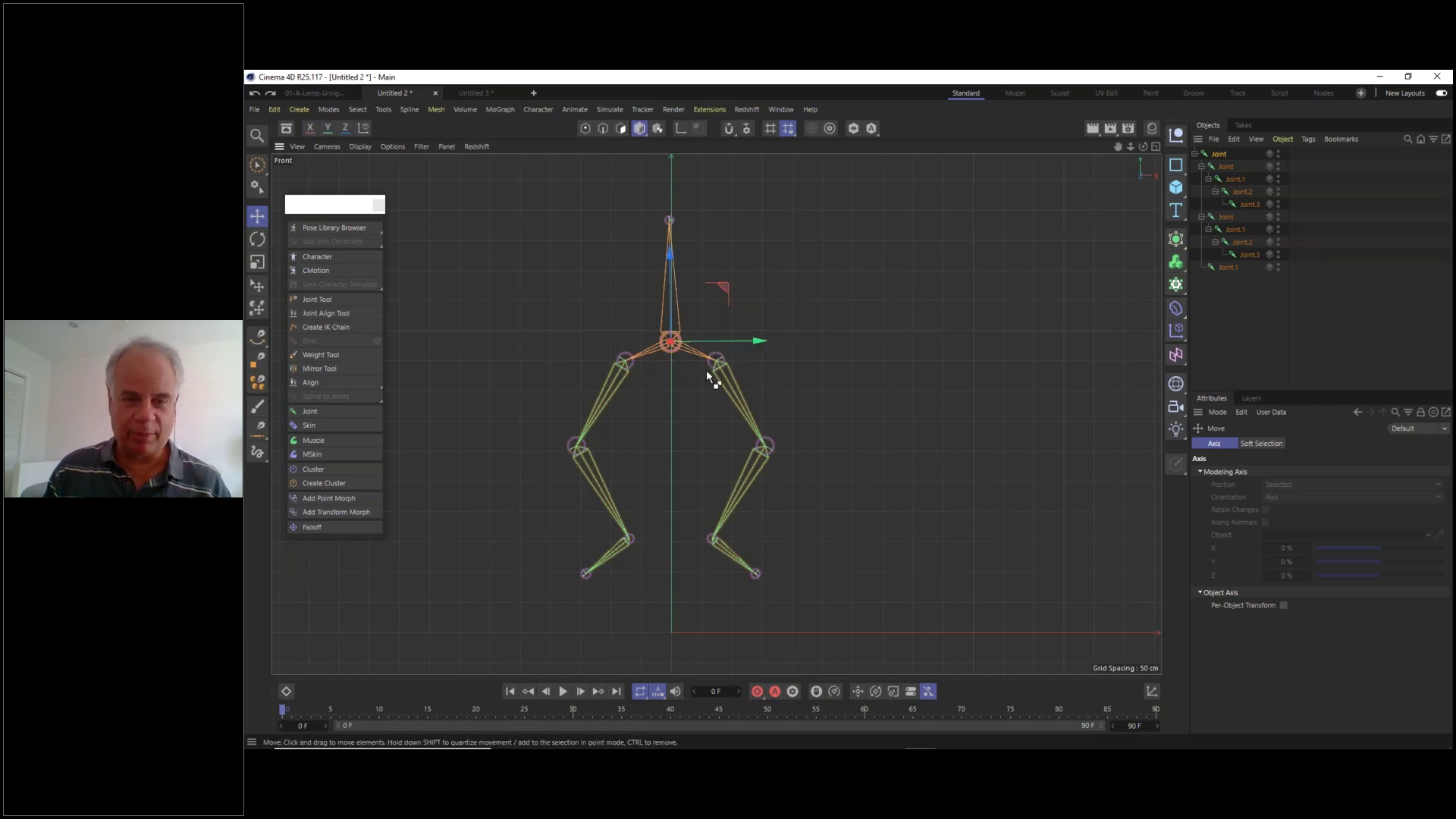
{"action": "key", "text": "ctrl+z"}
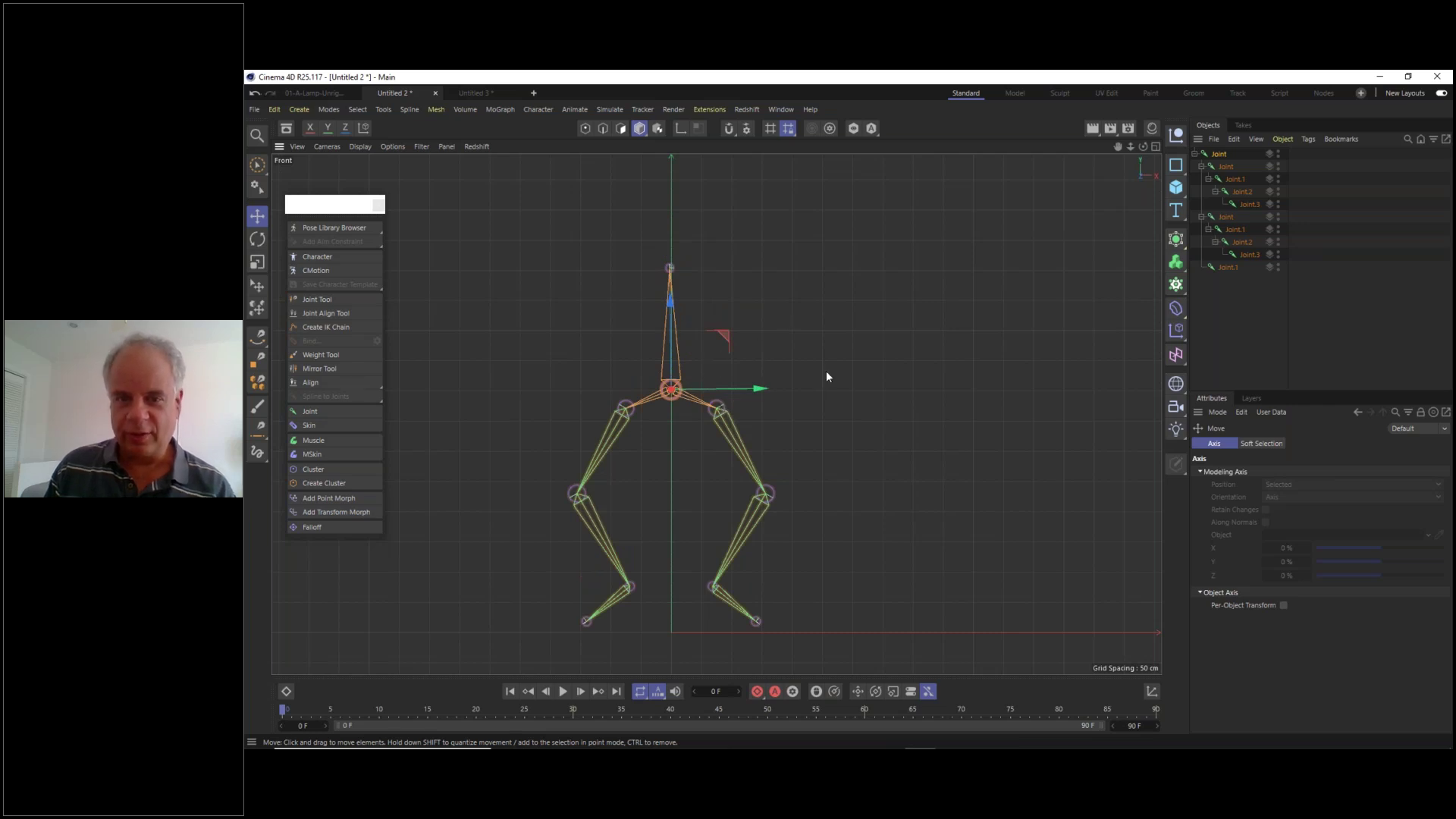
{"action": "left_click", "coordinate": [947, 346]}
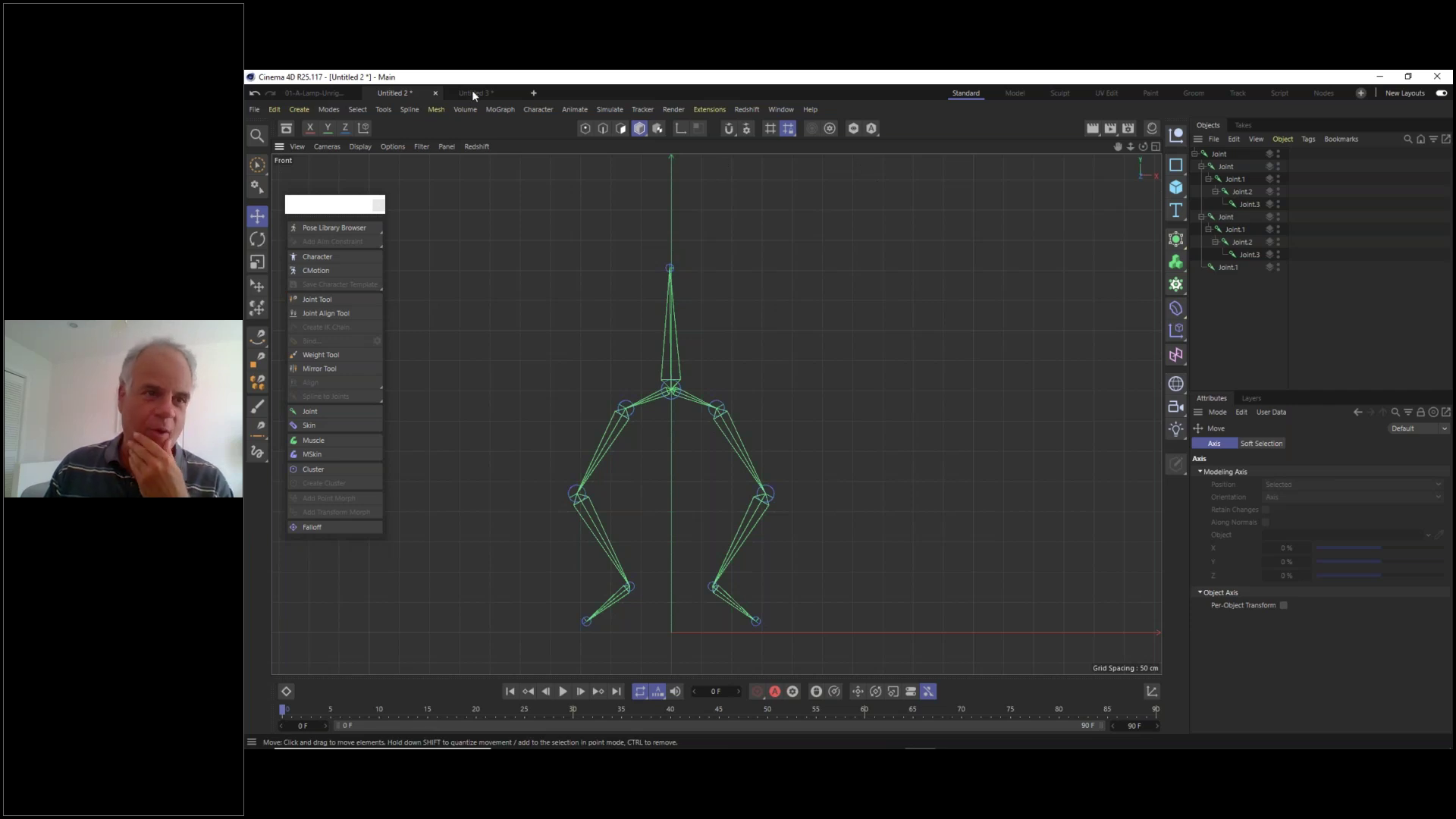
- Switch to the 01-A-Lamp-Unrigged lamp document and frame the whole lamp from slightly above
{"action": "left_click", "coordinate": [338, 93]}
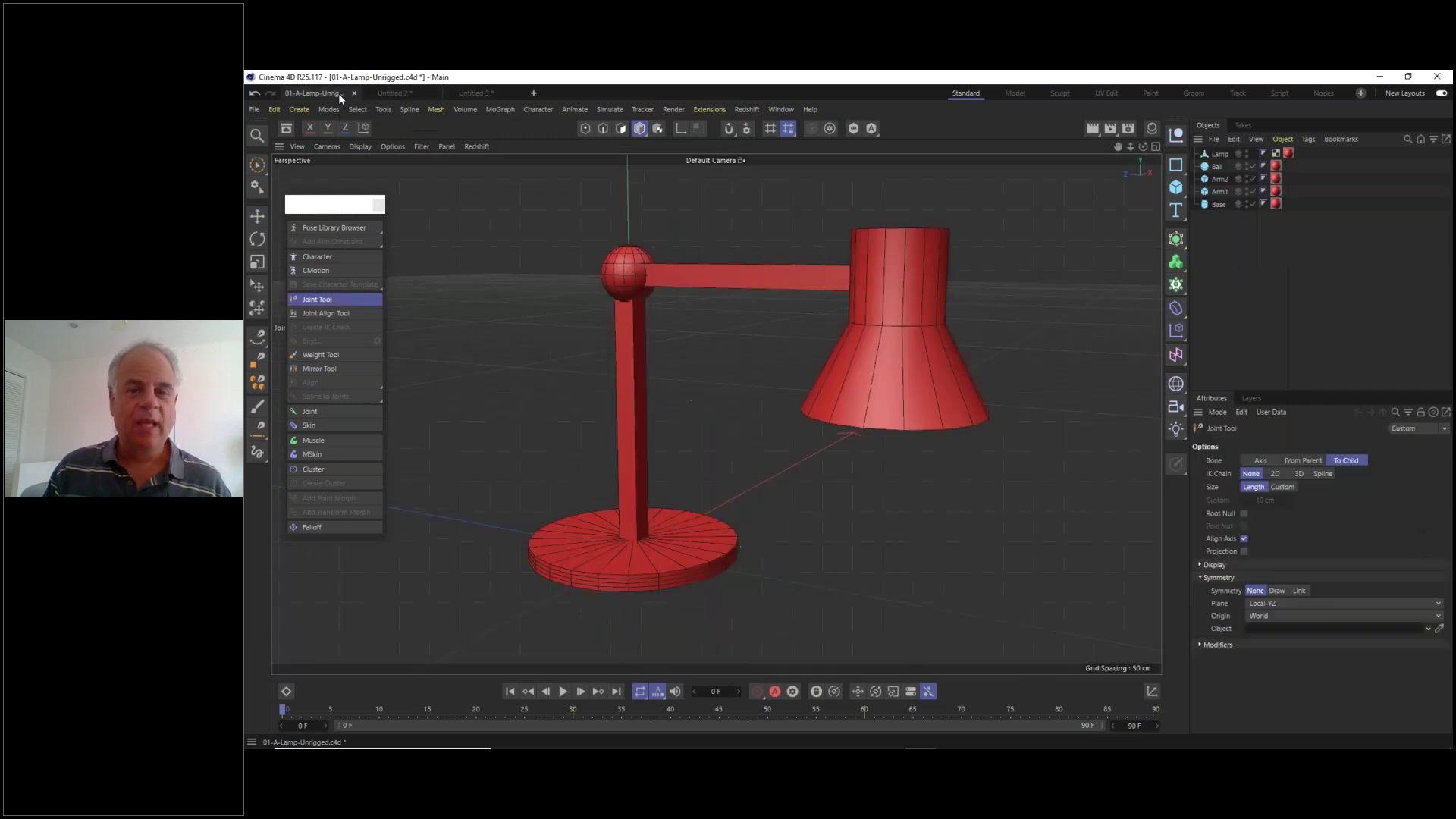
{"action": "mouse_move", "coordinate": [727, 411]}
{"action": "left_mouse_down", "text": "alt"}
{"action": "mouse_move", "coordinate": [847, 426]}
{"action": "mouse_move", "coordinate": [625, 428]}
{"action": "mouse_move", "coordinate": [696, 418]}
{"action": "mouse_move", "coordinate": [720, 375]}
{"action": "mouse_move", "coordinate": [733, 462]}
{"action": "mouse_move", "coordinate": [721, 425]}
{"action": "mouse_move", "coordinate": [734, 403]}
{"action": "mouse_move", "coordinate": [733, 434]}
{"action": "left_mouse_up", "text": "alt"}
{"action": "scroll", "coordinate": [732, 432], "scroll_direction": "down", "scroll_amount": 2}
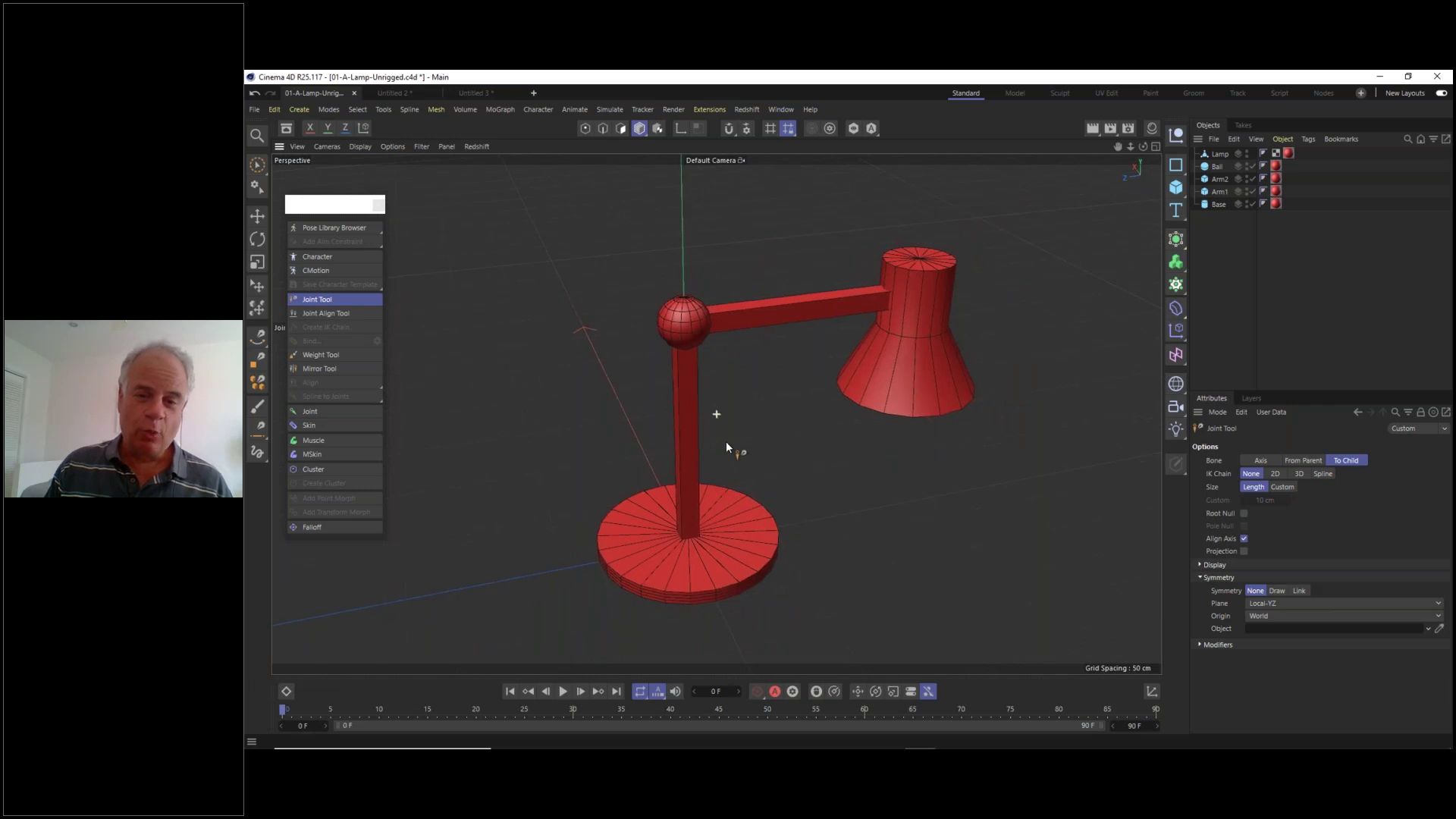
{"action": "middle_click_drag", "start_coordinate": [726, 442], "coordinate": [692, 432], "text": "alt"}
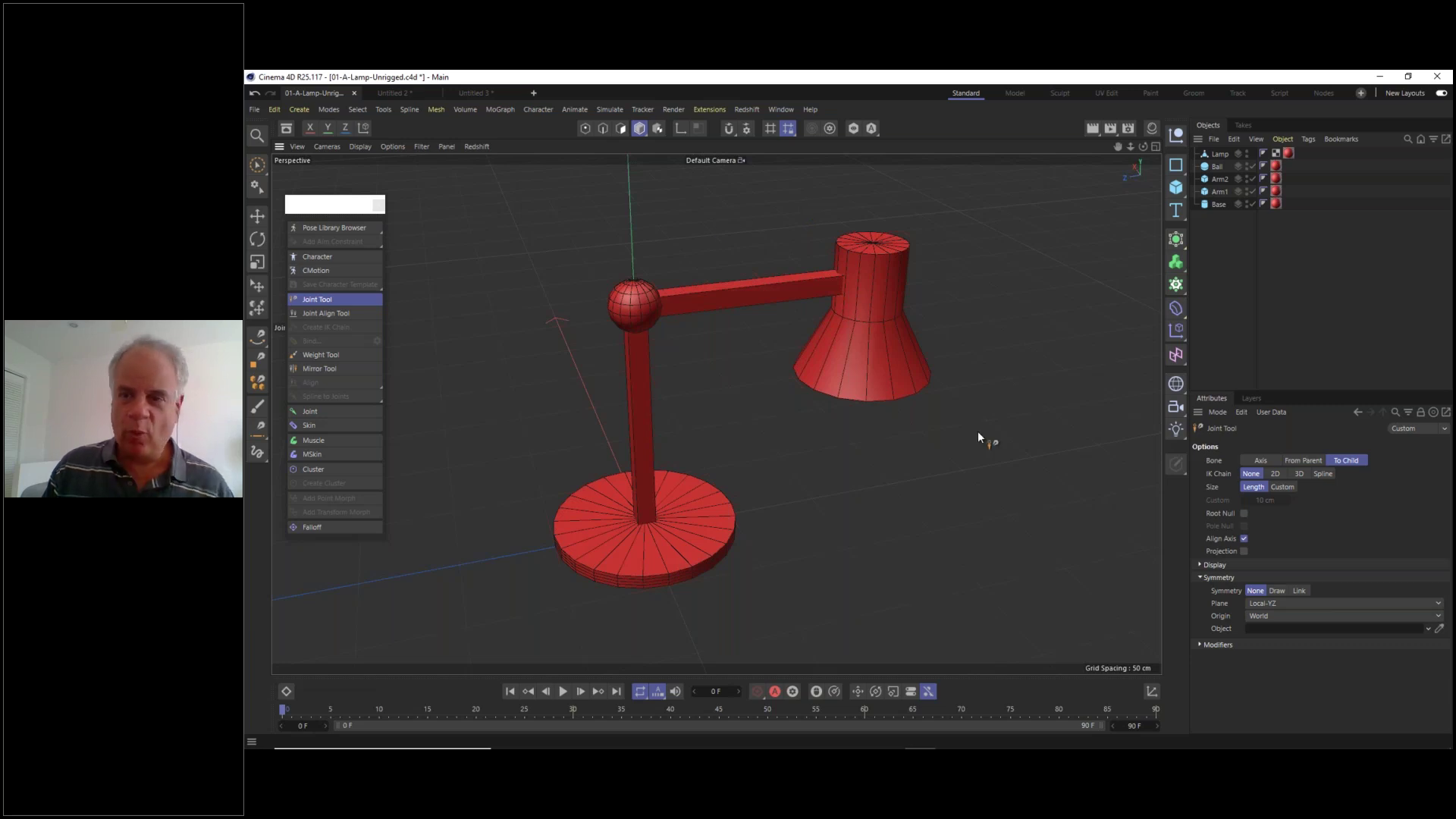
- Select the lamp's Base and examine its axis location and its cylinder radius, height and segment settings
{"action": "left_click", "coordinate": [1217, 205]}
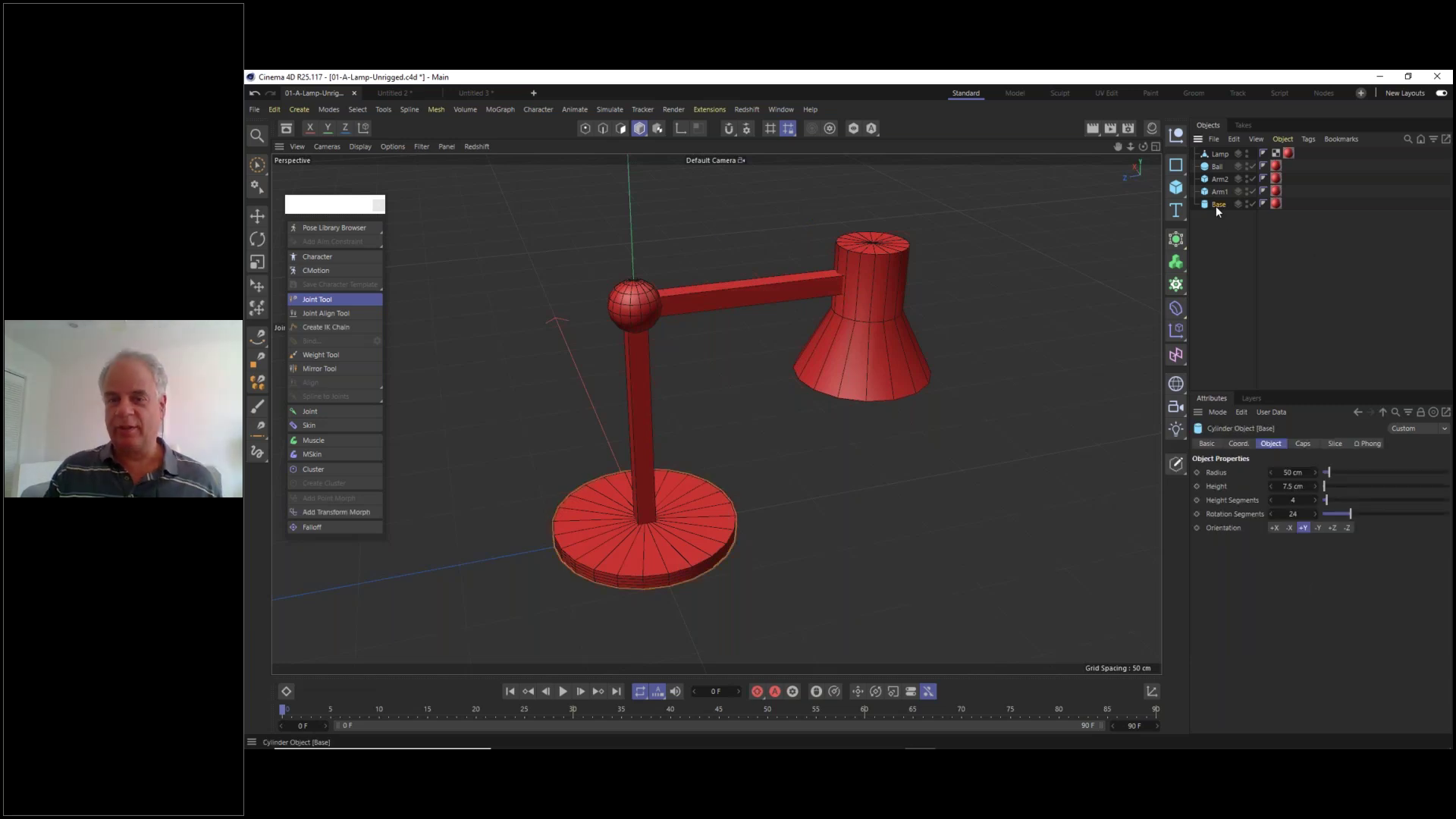
{"action": "left_click", "coordinate": [257, 216]}
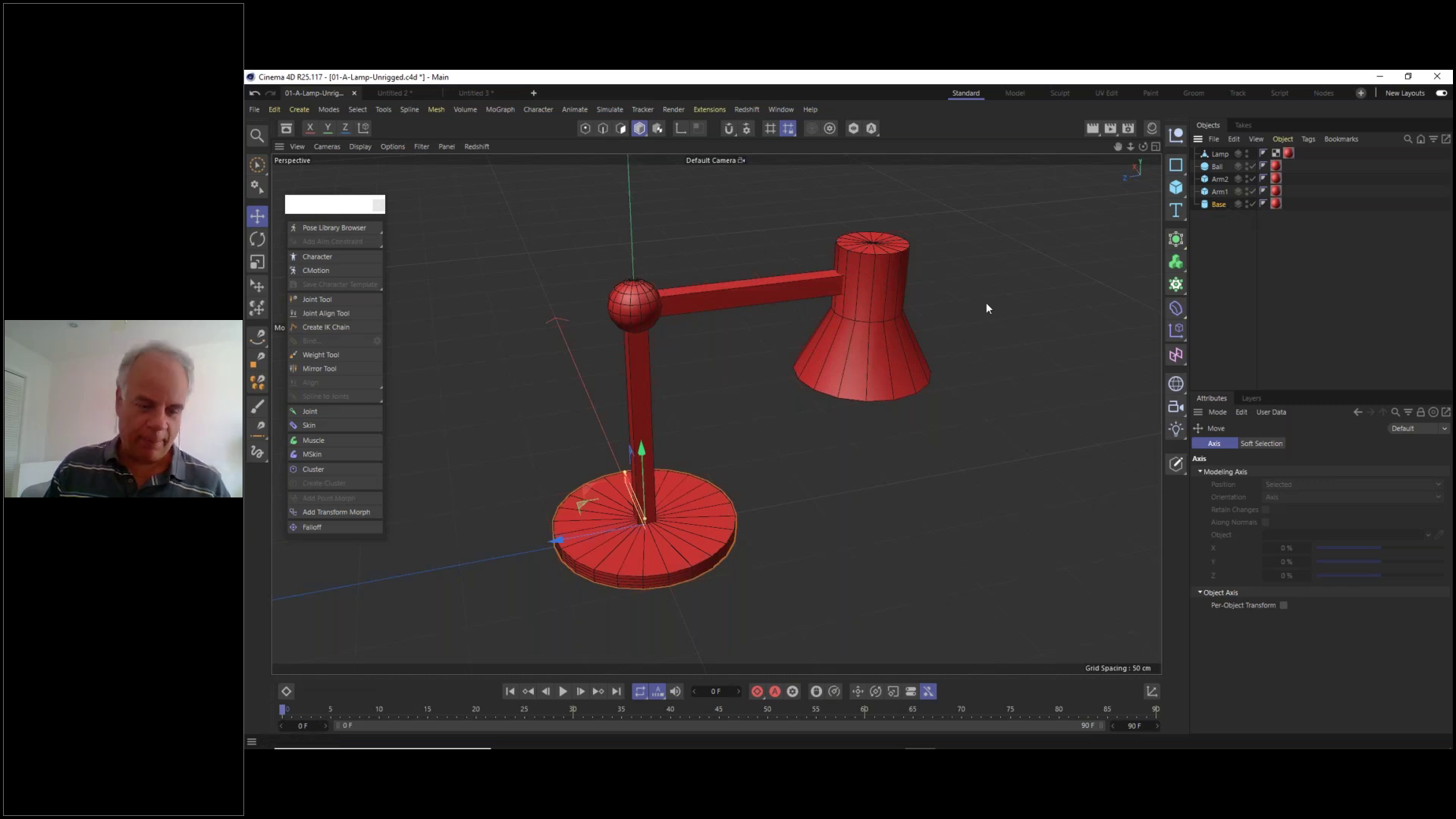
{"action": "left_click_drag", "start_coordinate": [704, 514], "coordinate": [729, 499], "text": "alt"}
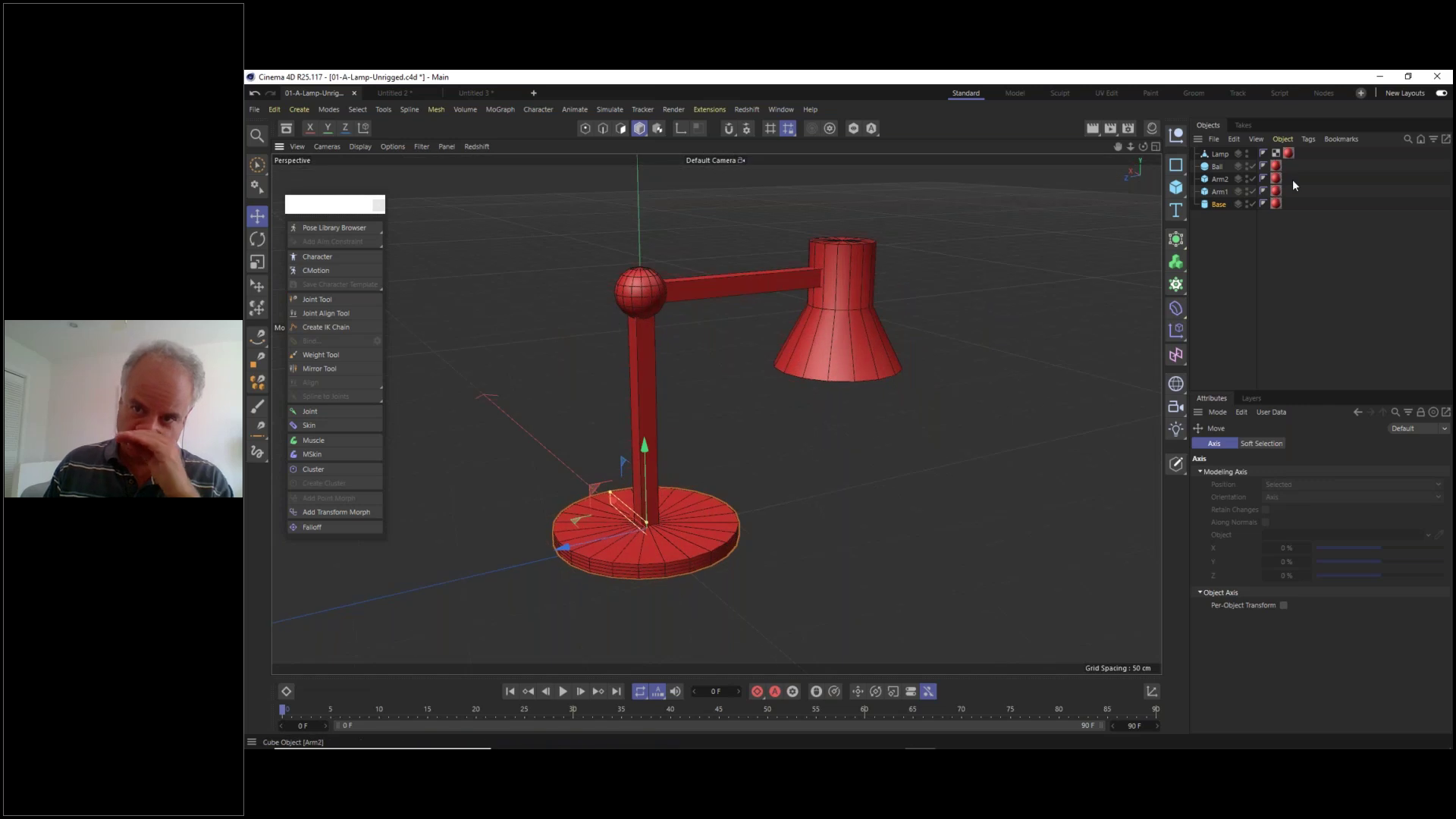
{"action": "left_click", "coordinate": [1223, 203]}
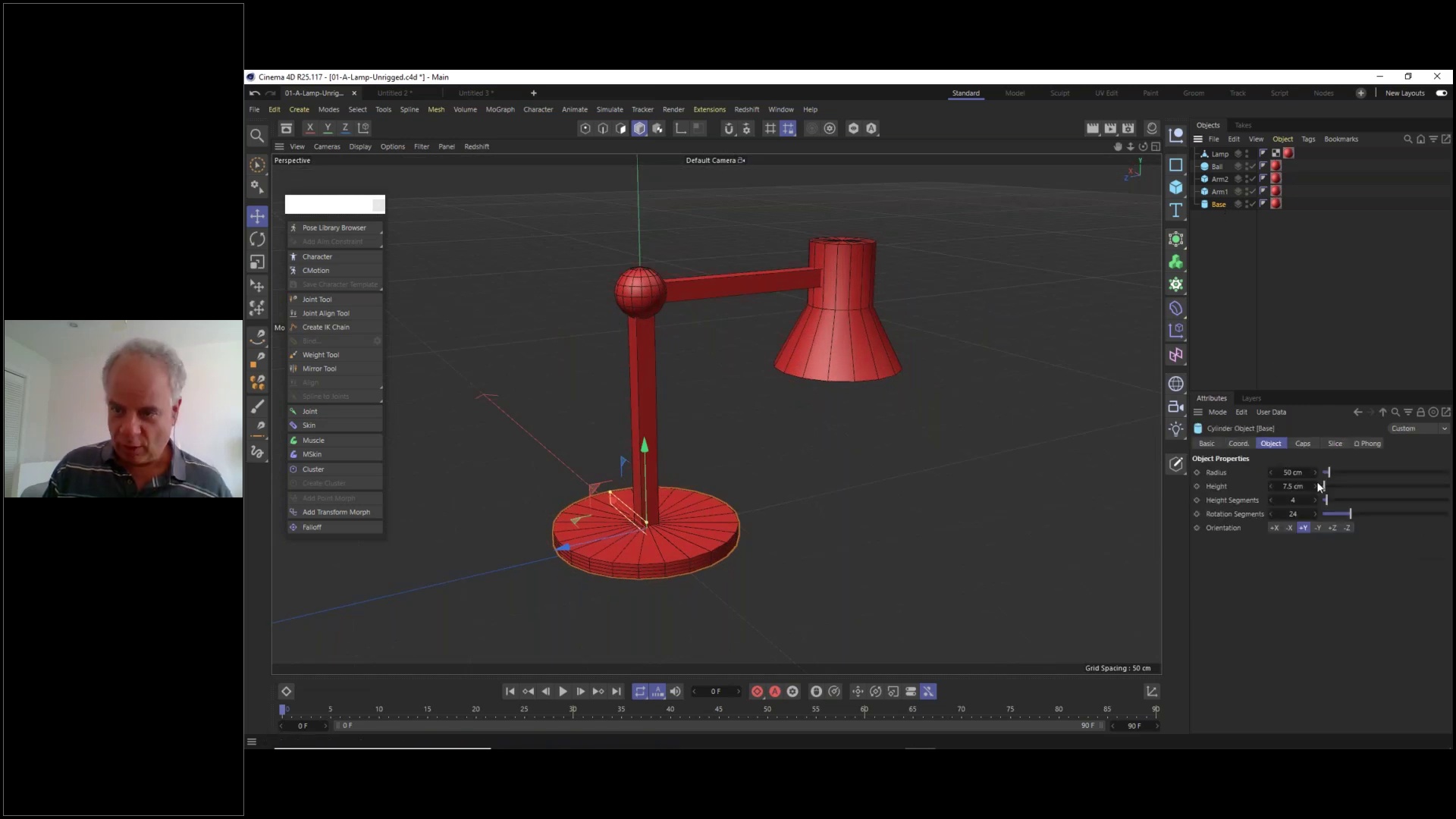
{"action": "left_click_drag", "start_coordinate": [1335, 470], "coordinate": [1339, 480]}
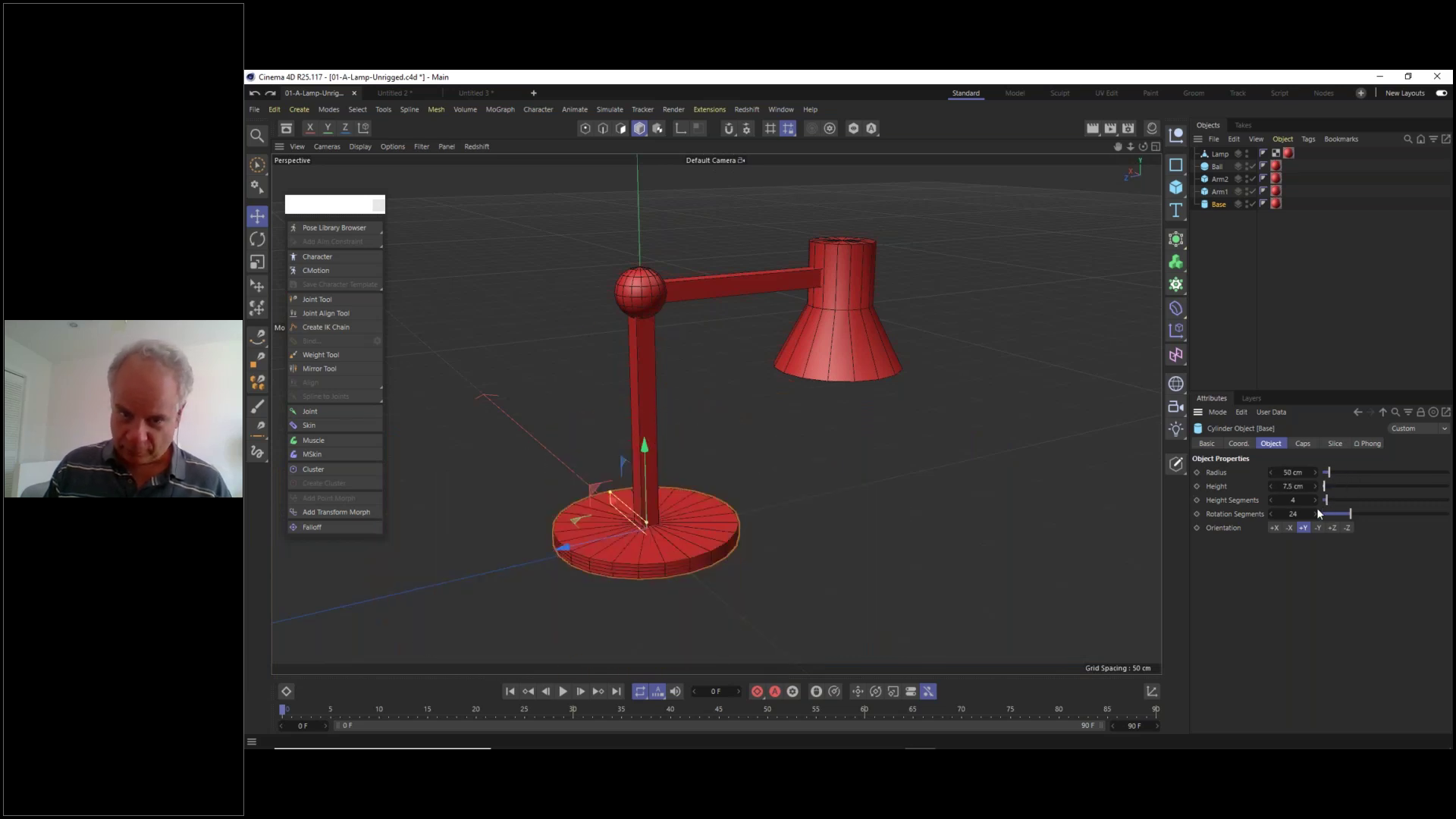
{"action": "mouse_move", "coordinate": [1352, 516]}
{"action": "left_mouse_down"}
{"action": "mouse_move", "coordinate": [1387, 508]}
{"action": "mouse_move", "coordinate": [1351, 513]}
{"action": "left_mouse_up"}
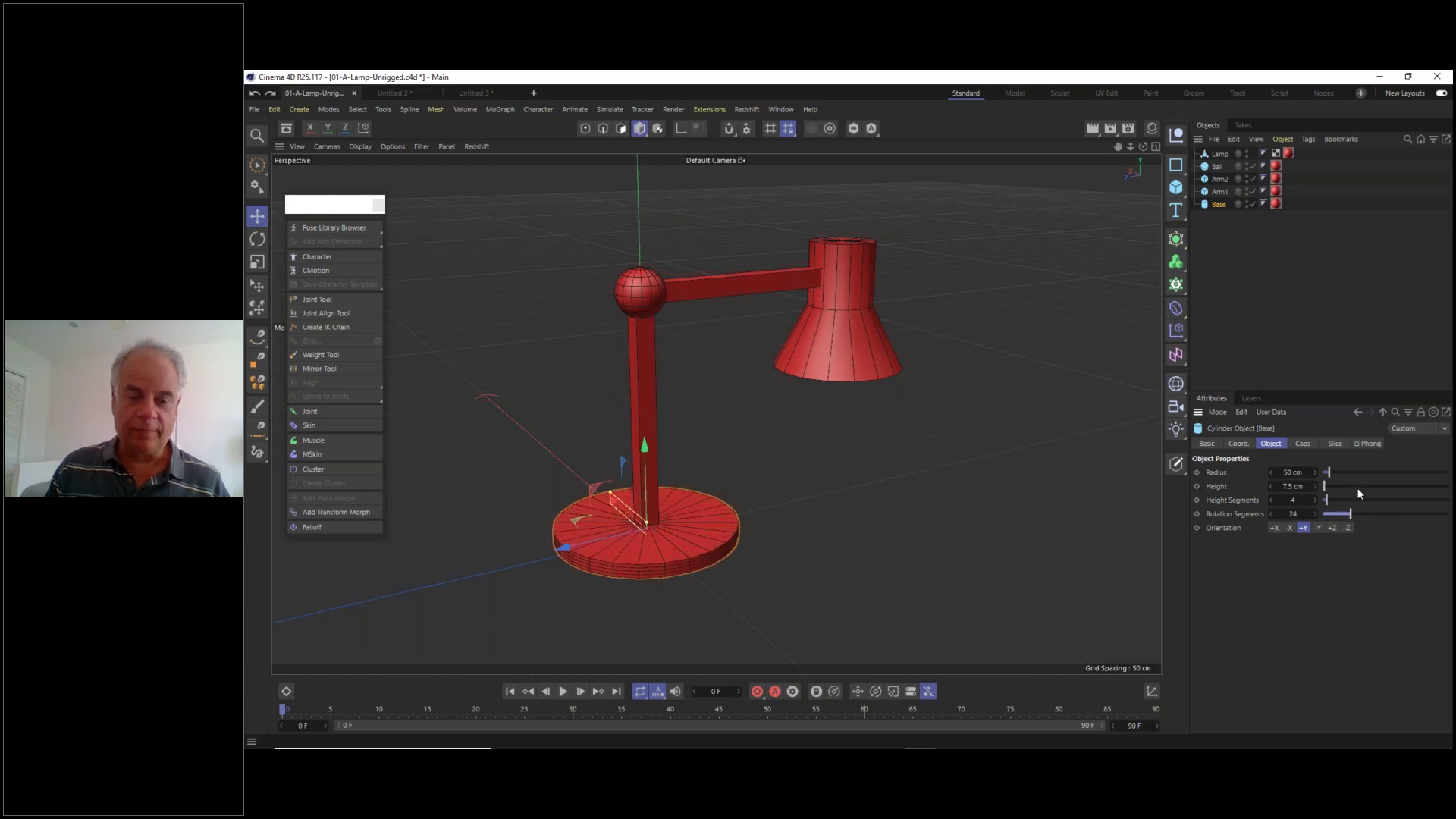
- Examine the Arm1, Ball, Arm2 and Lamp objects one by one for their object types and axis positions, and clear the selection
{"action": "left_click", "coordinate": [1218, 192]}
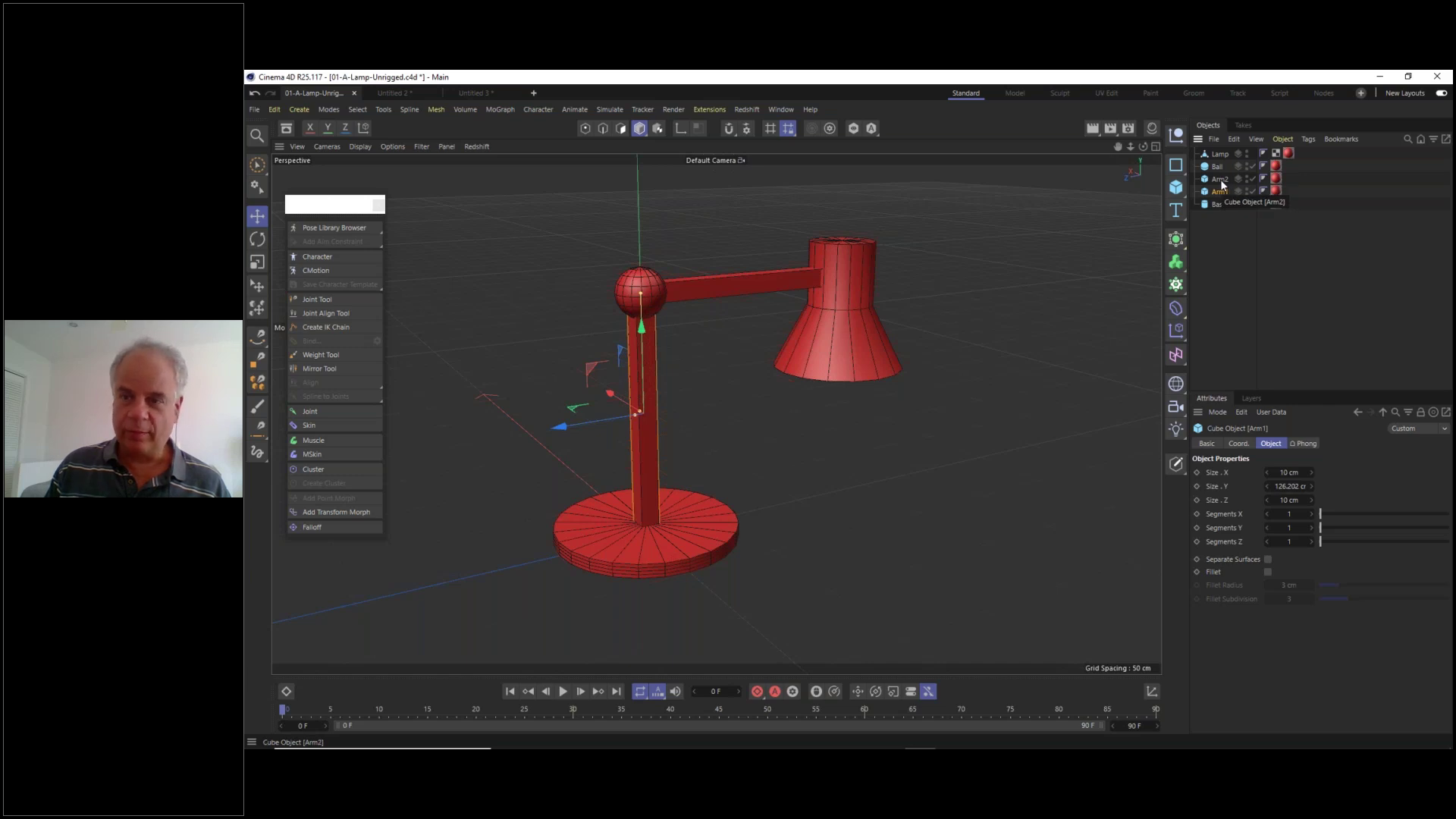
{"action": "left_click", "coordinate": [1217, 168]}
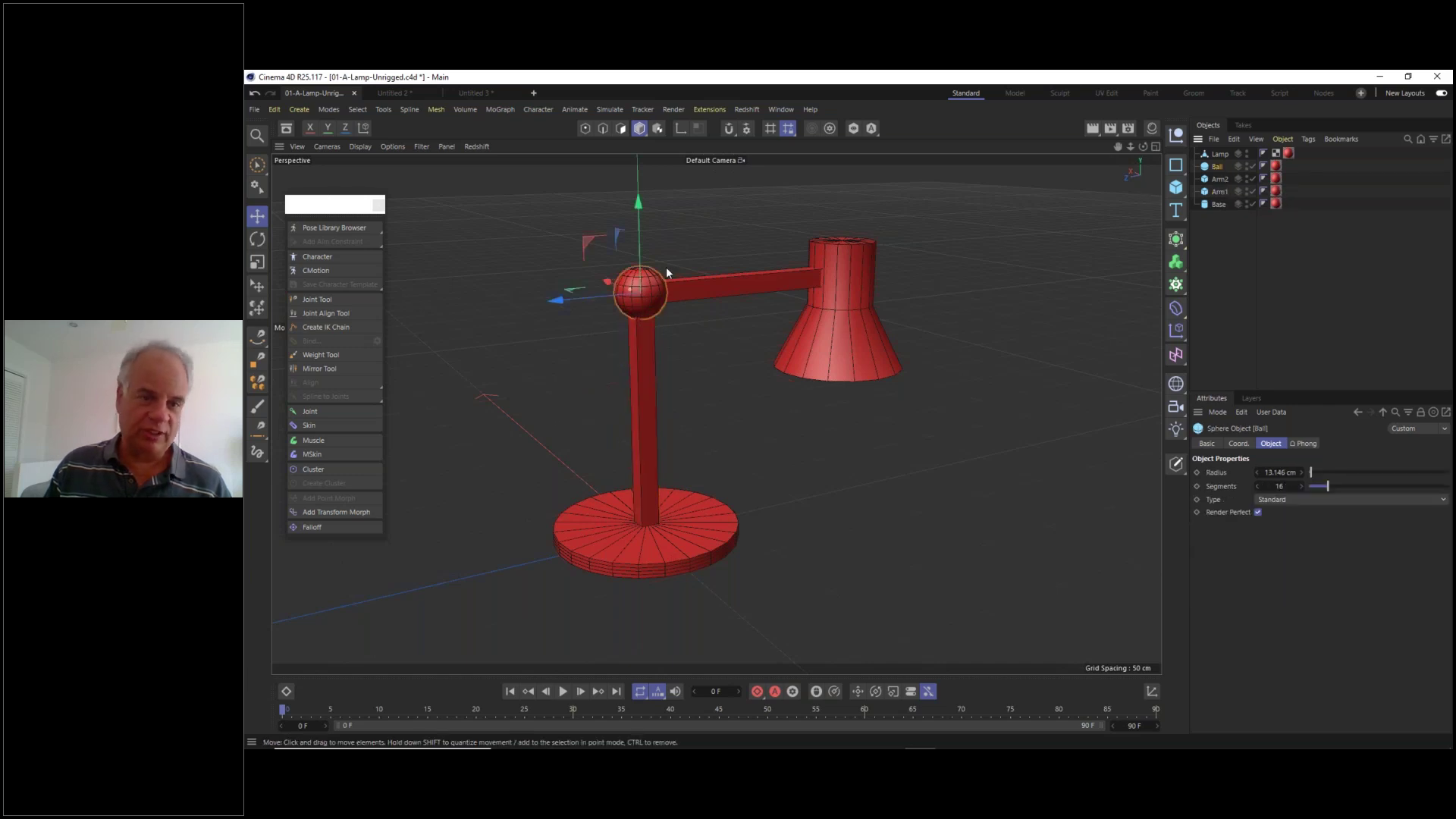
{"action": "left_click", "coordinate": [1217, 180]}
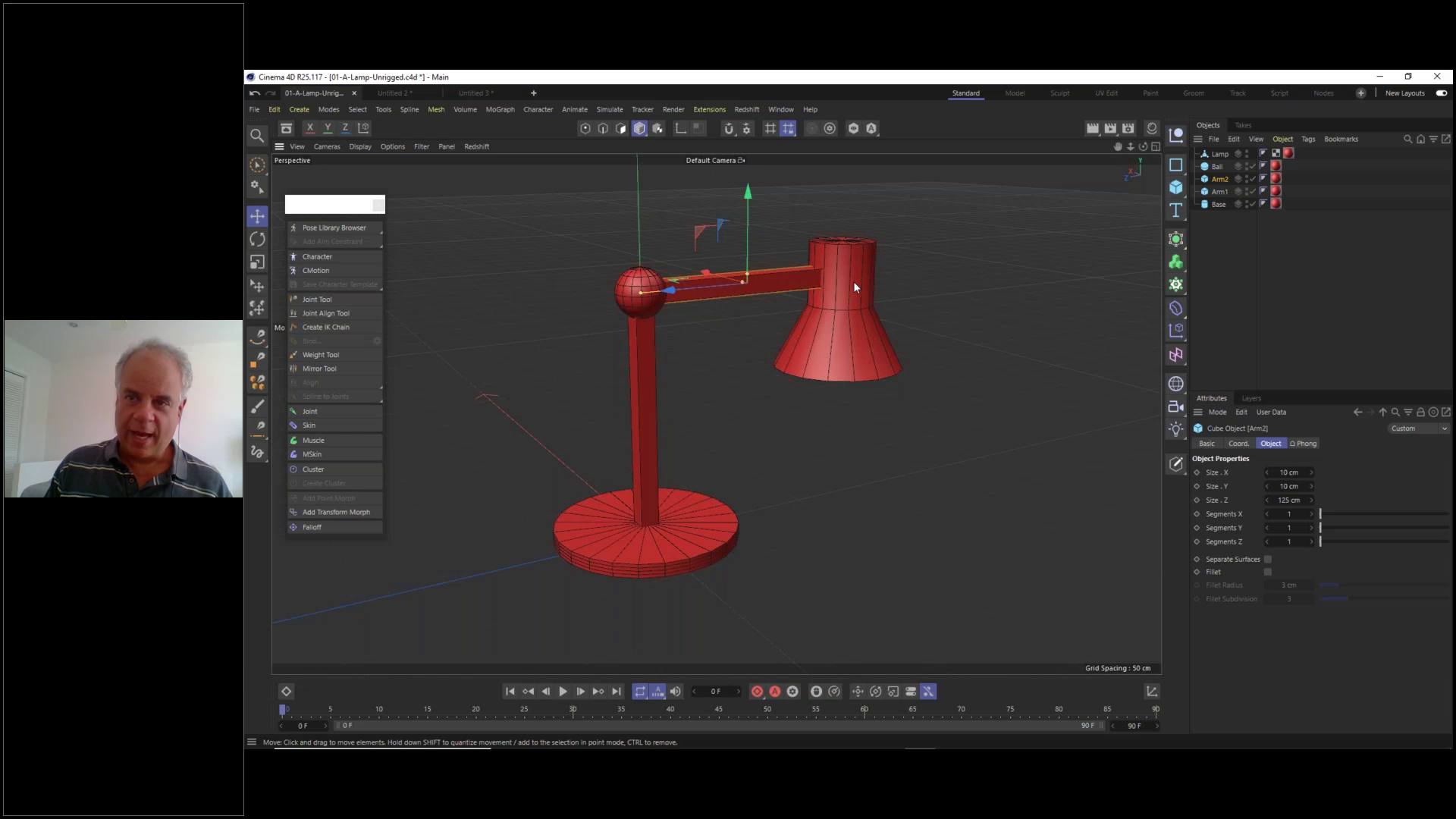
{"action": "left_click_drag", "start_coordinate": [854, 283], "coordinate": [856, 301], "text": "alt"}
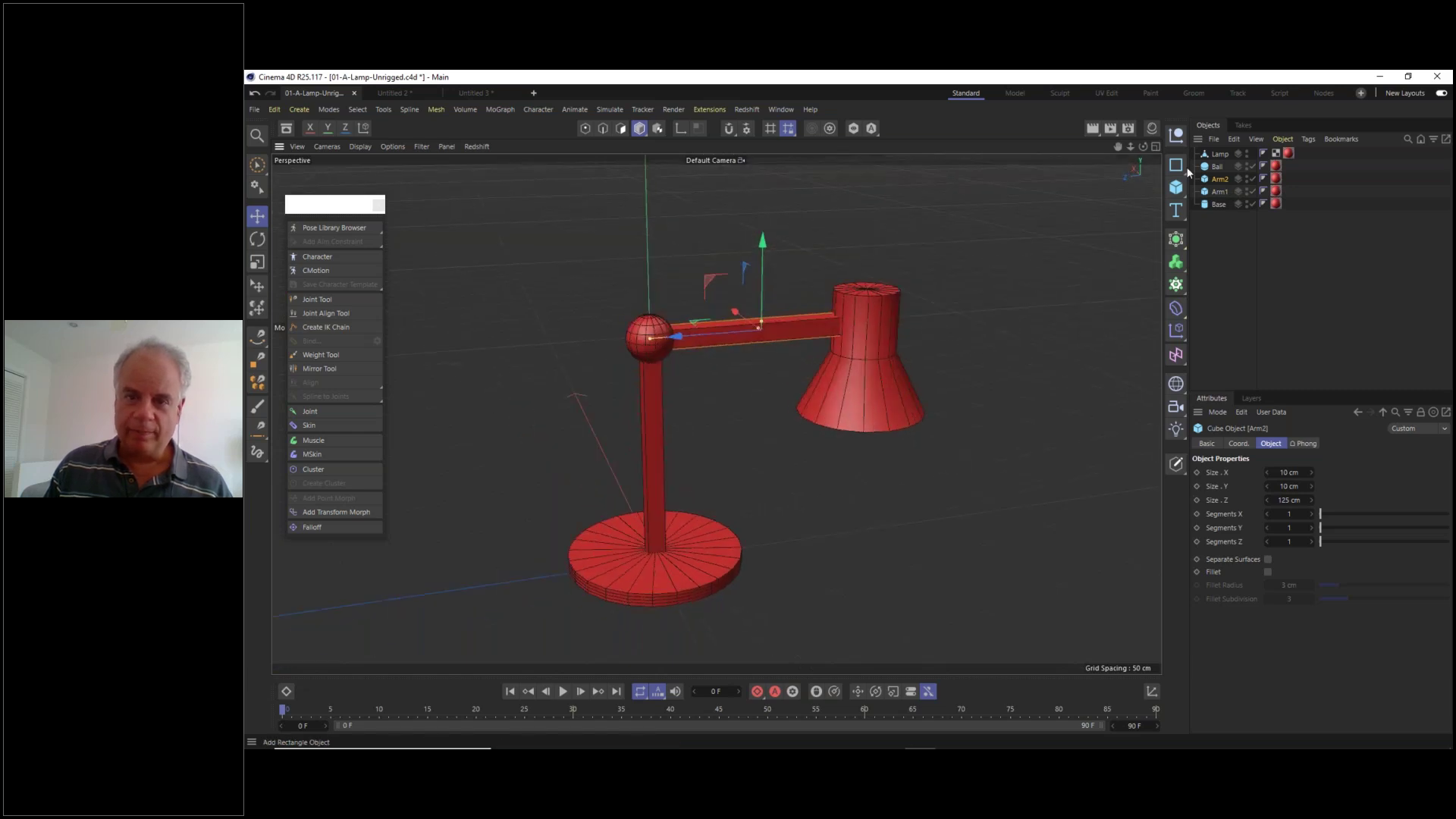
{"action": "left_click", "coordinate": [1223, 152]}
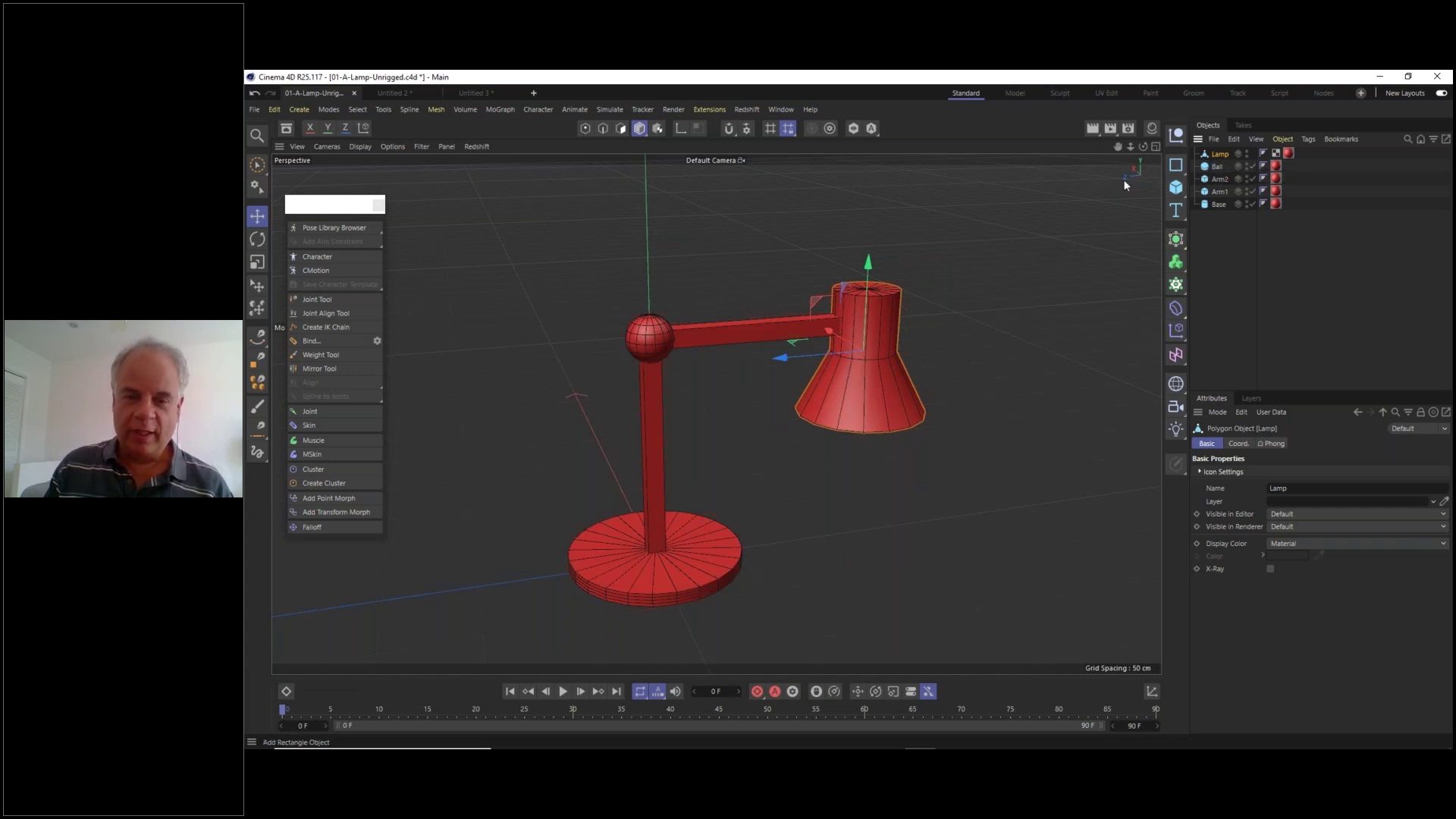
{"action": "left_click", "coordinate": [820, 505]}
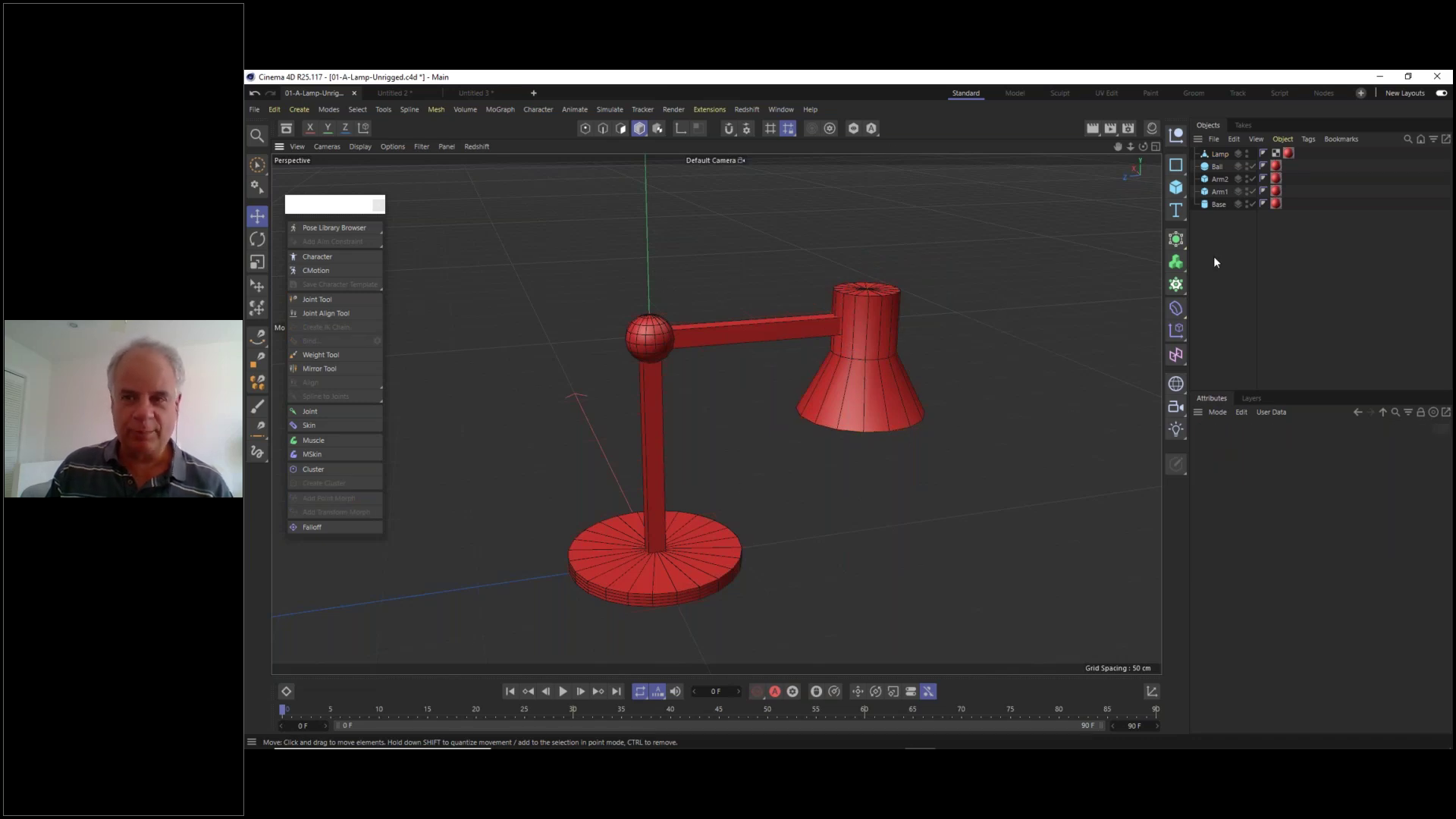
- Try moving a single point at the Lamp shade's neck in Points mode, and undo the move
{"action": "left_click", "coordinate": [1219, 153]}
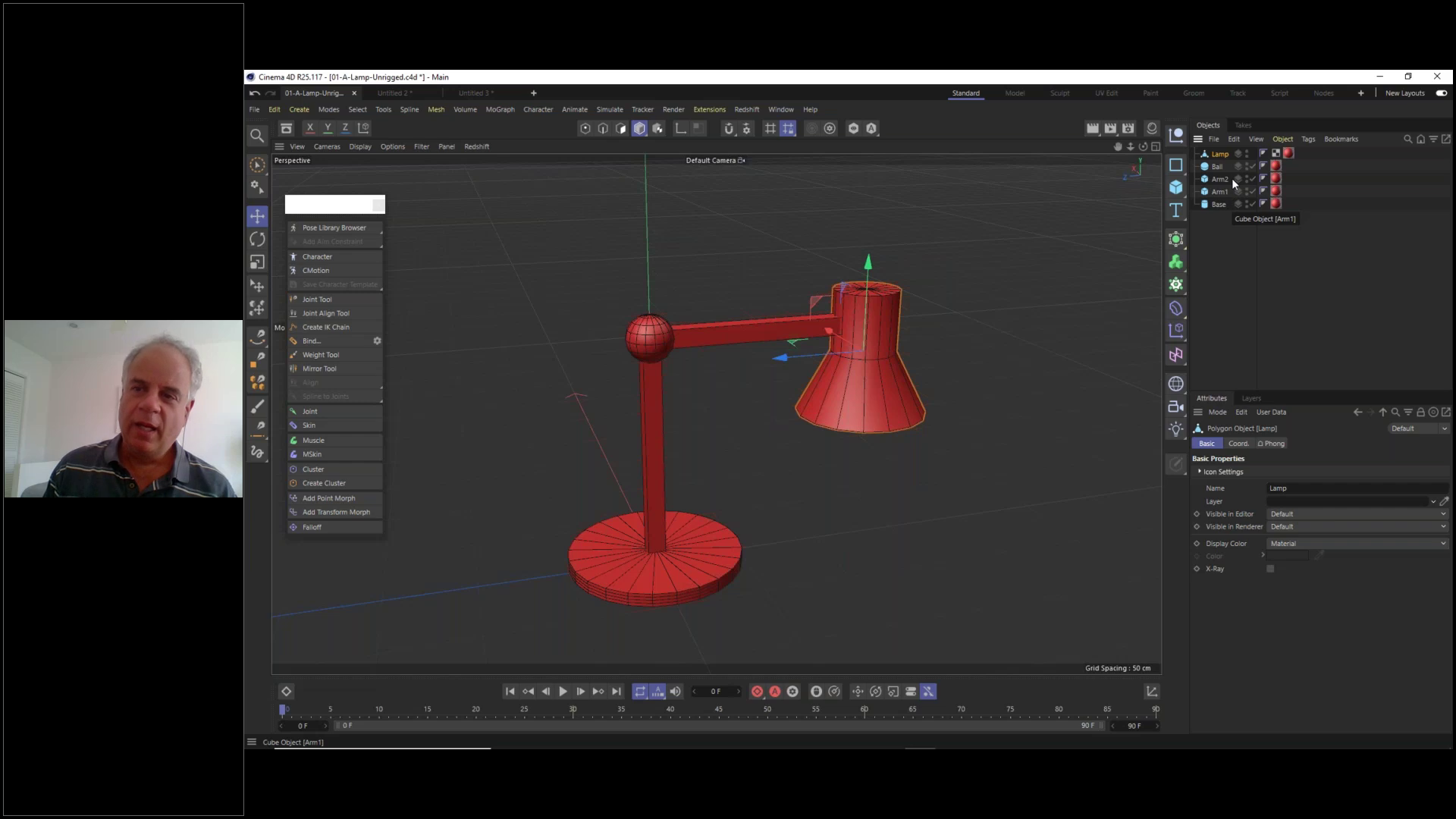
{"action": "left_click", "coordinate": [585, 129]}
{"action": "scroll", "coordinate": [861, 367], "scroll_direction": "up", "scroll_amount": 3}
{"action": "left_click", "coordinate": [908, 346]}
{"action": "left_click_drag", "start_coordinate": [840, 350], "coordinate": [878, 353]}
{"action": "key", "text": "ctrl+z"}
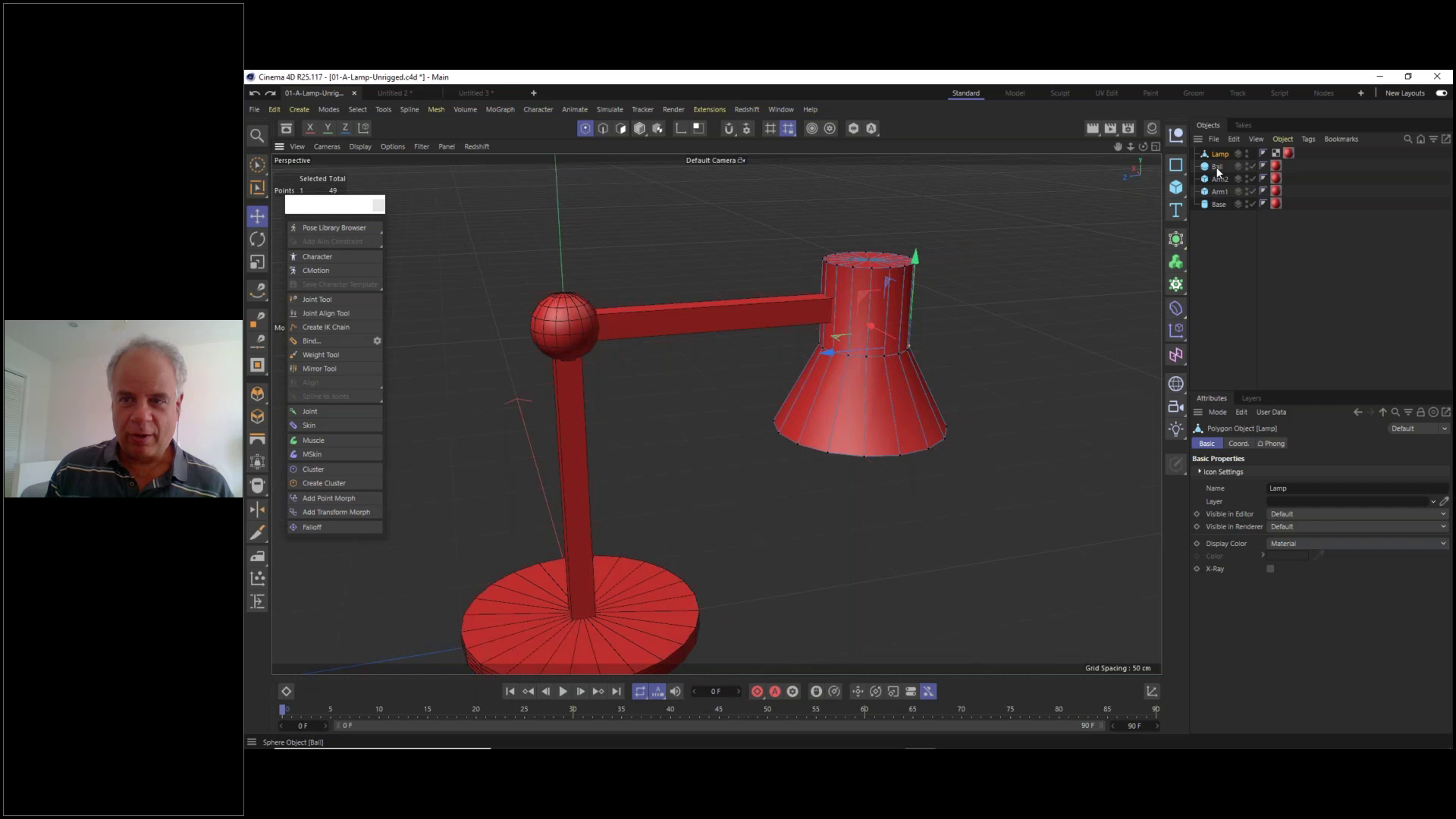
- Compare the Ball primitive with the editable Lamp in Points mode, and return to Model mode with the Lamp selected
{"action": "left_click", "coordinate": [549, 329]}
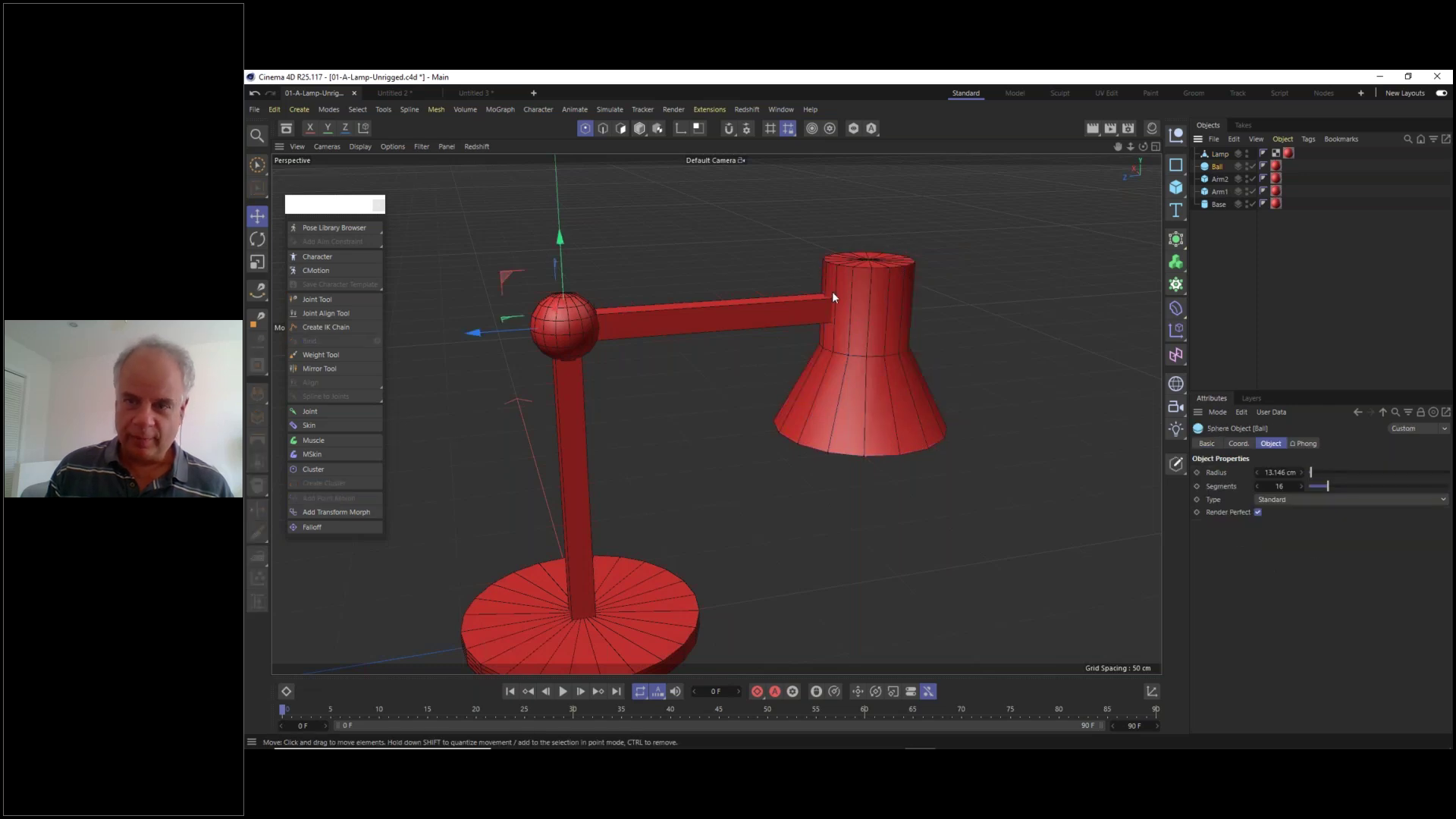
{"action": "left_click", "coordinate": [1216, 154]}
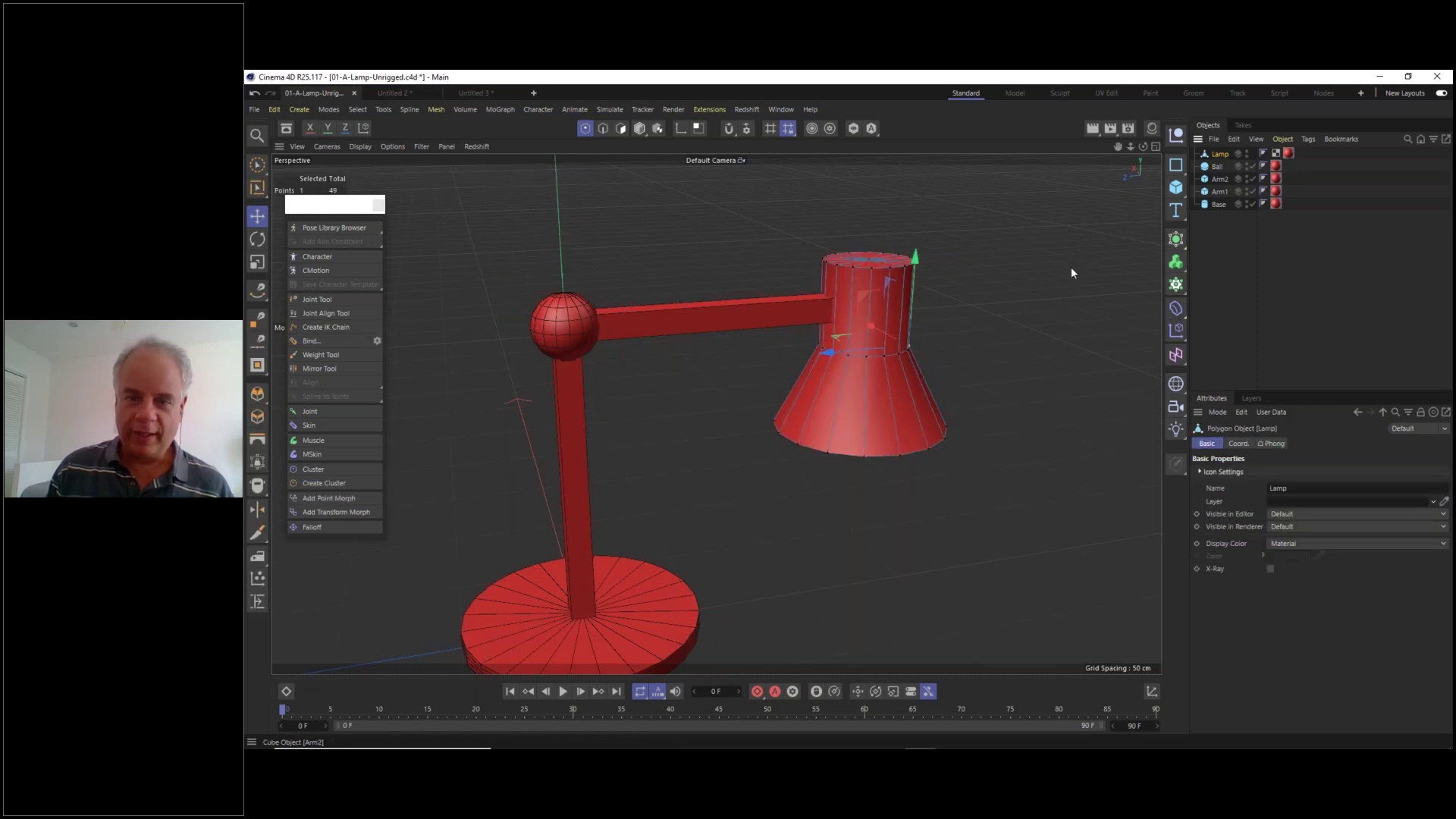
{"action": "left_click_drag", "start_coordinate": [877, 371], "coordinate": [889, 370], "text": "alt"}
{"action": "scroll", "coordinate": [890, 370], "scroll_direction": "up", "scroll_amount": 2}
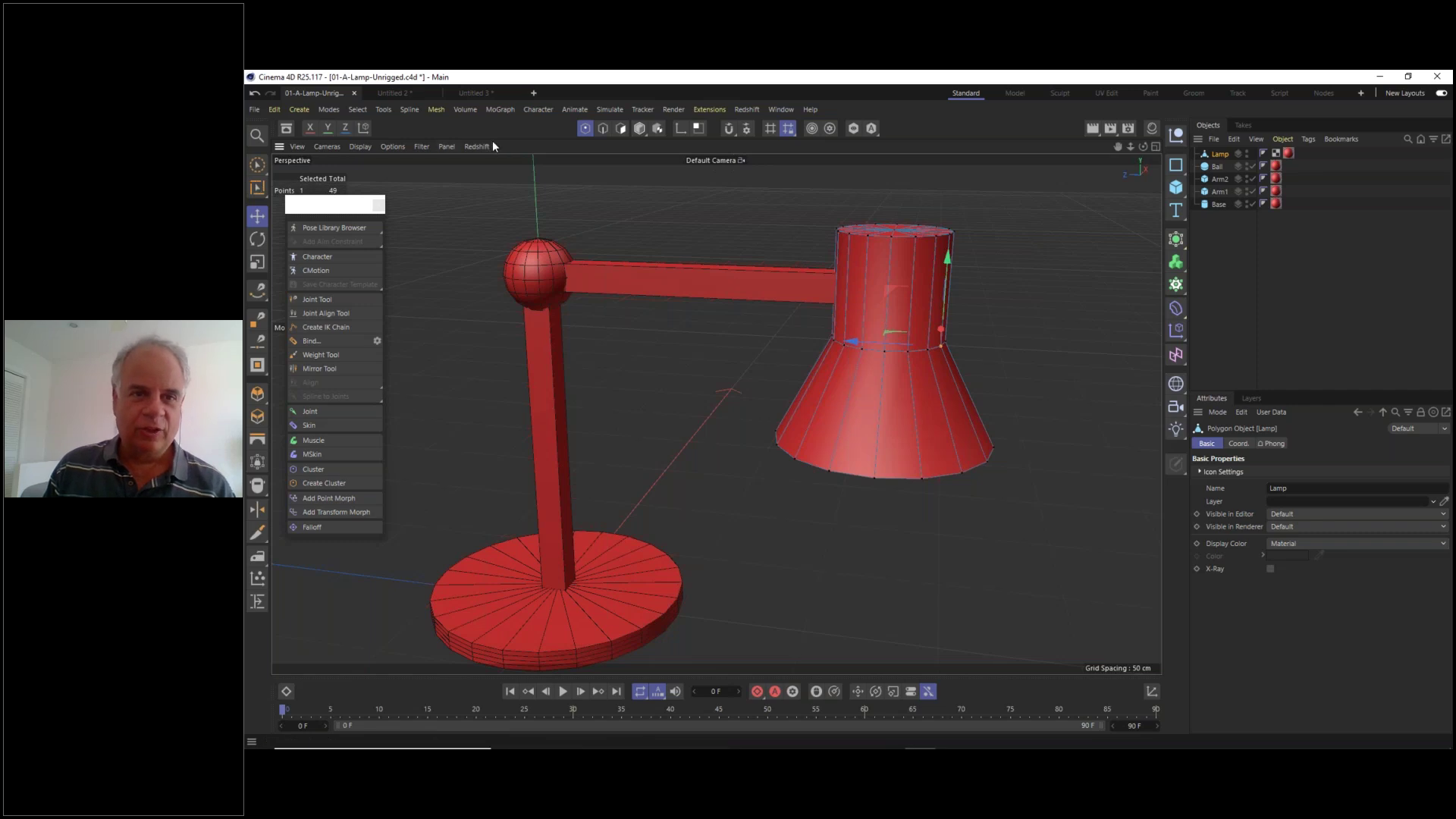
{"action": "left_click", "coordinate": [258, 216]}
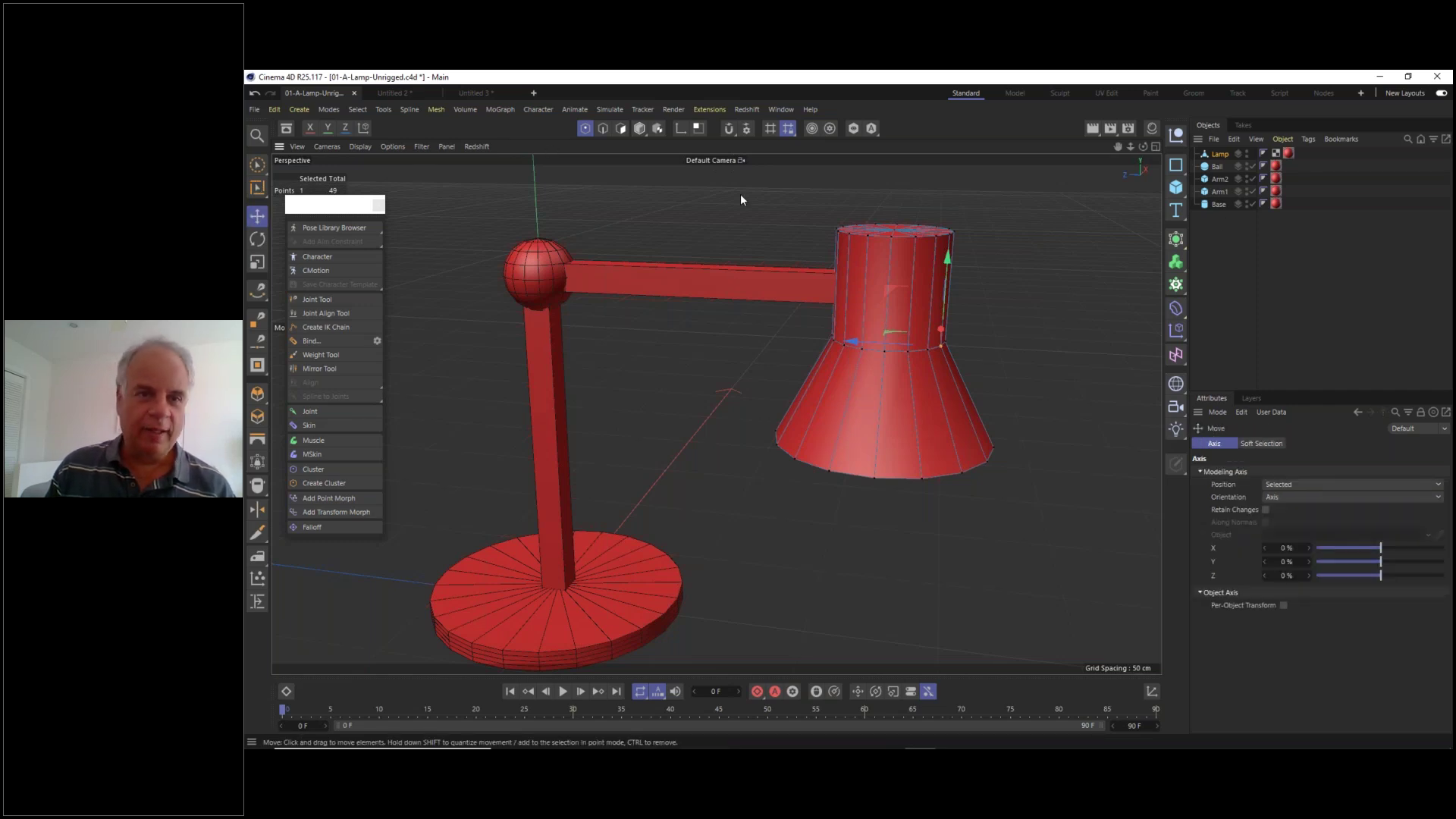
{"action": "left_click", "coordinate": [639, 128]}
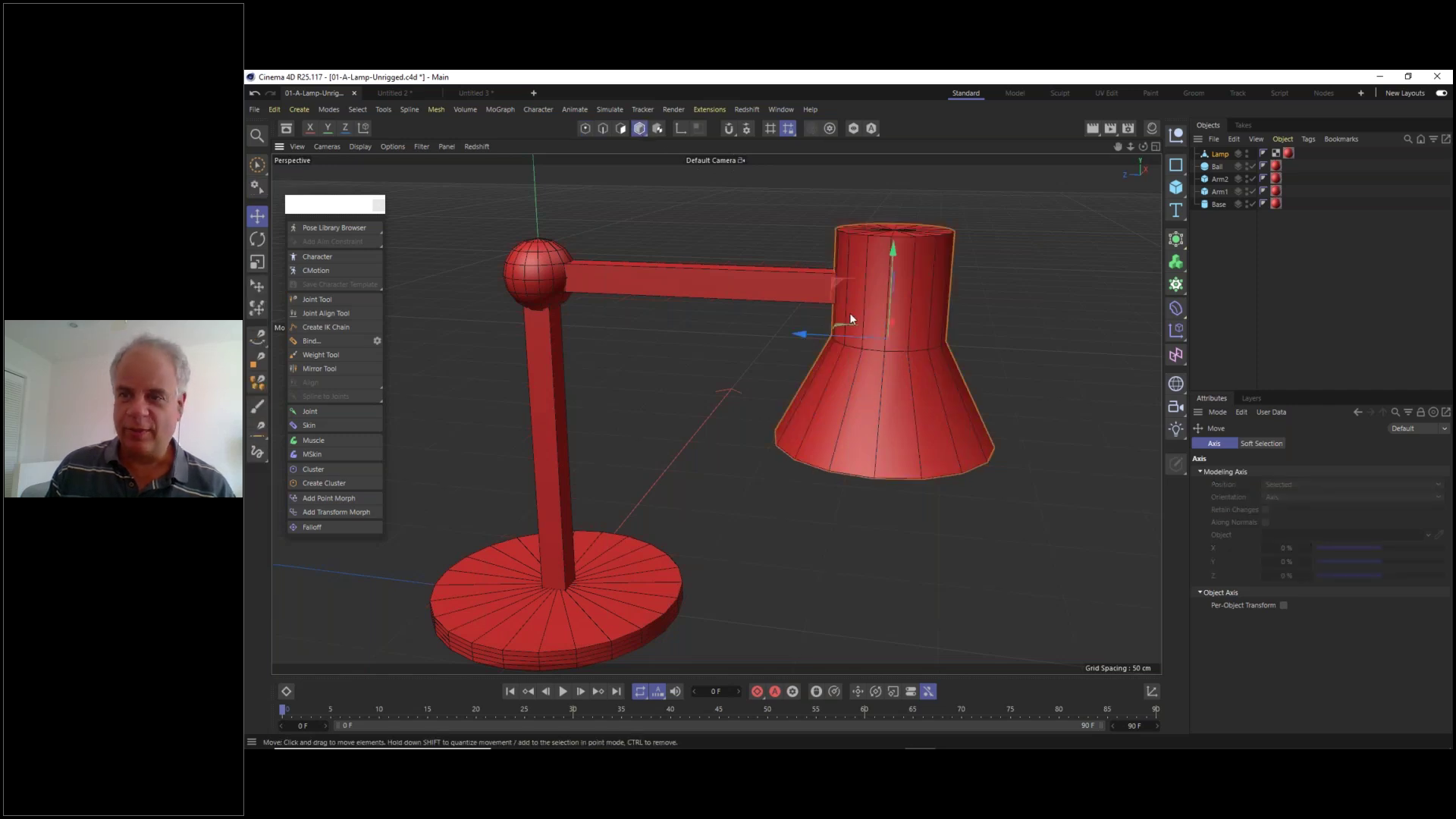
- Show the whole lamp in the Right view and activate the Joint Tool
{"action": "scroll", "coordinate": [859, 323], "scroll_direction": "down", "scroll_amount": 4}
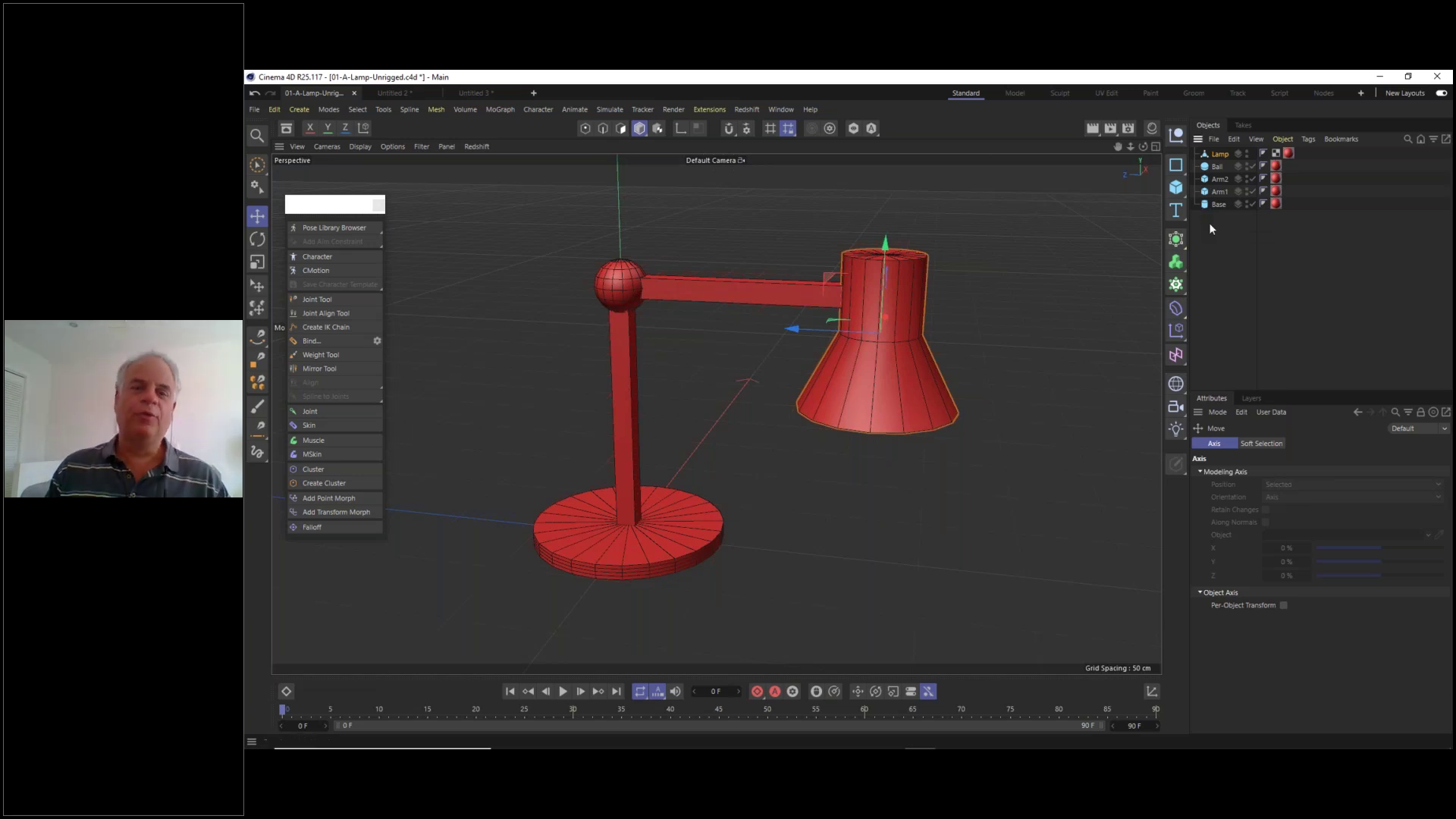
{"action": "key", "text": "F2"}
{"action": "key", "text": "F3"}
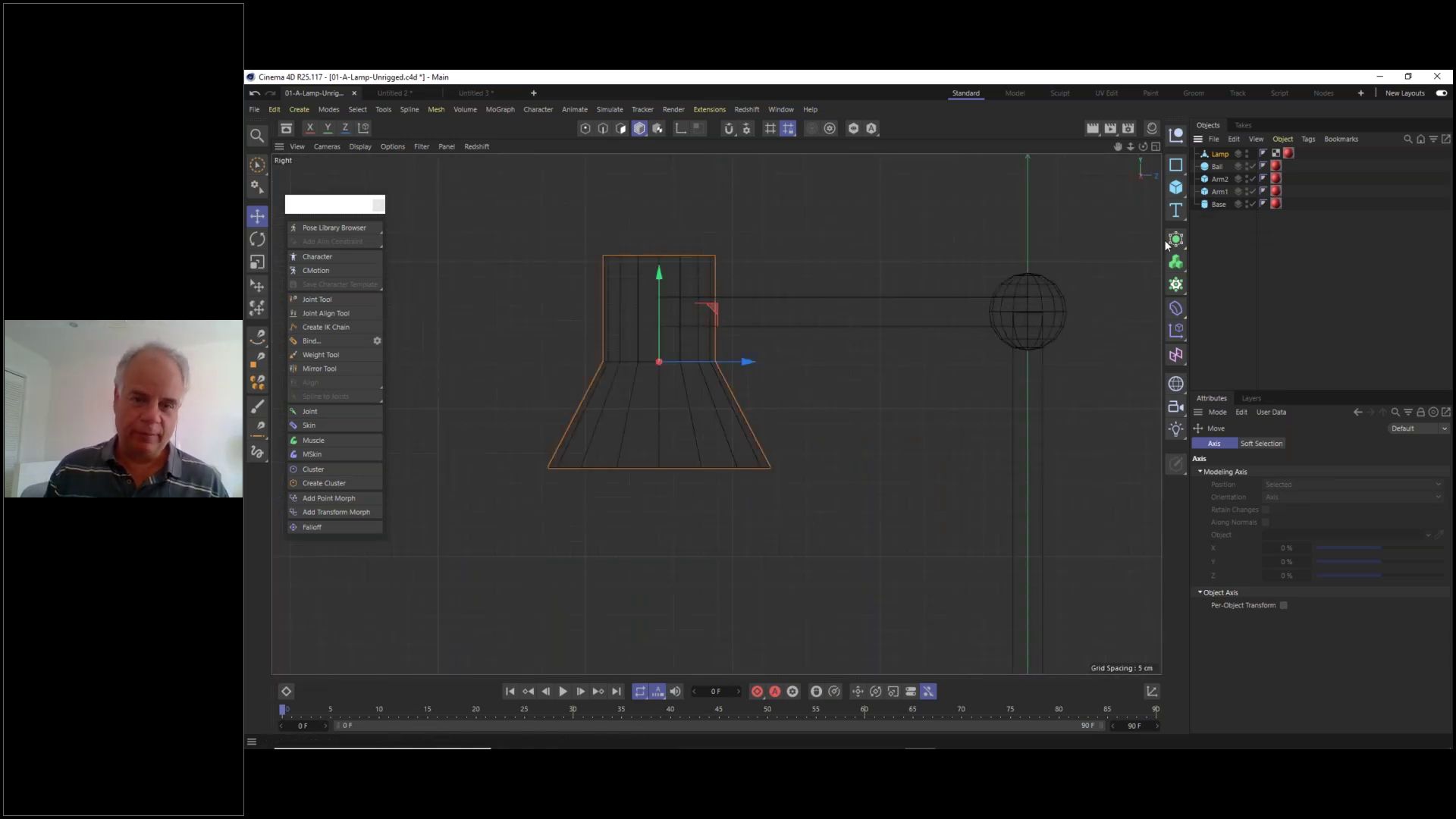
{"action": "mouse_move", "coordinate": [869, 405]}
{"action": "middle_mouse_down", "text": "alt"}
{"action": "mouse_move", "coordinate": [793, 309]}
{"action": "mouse_move", "coordinate": [760, 332]}
{"action": "middle_mouse_up", "text": "alt"}
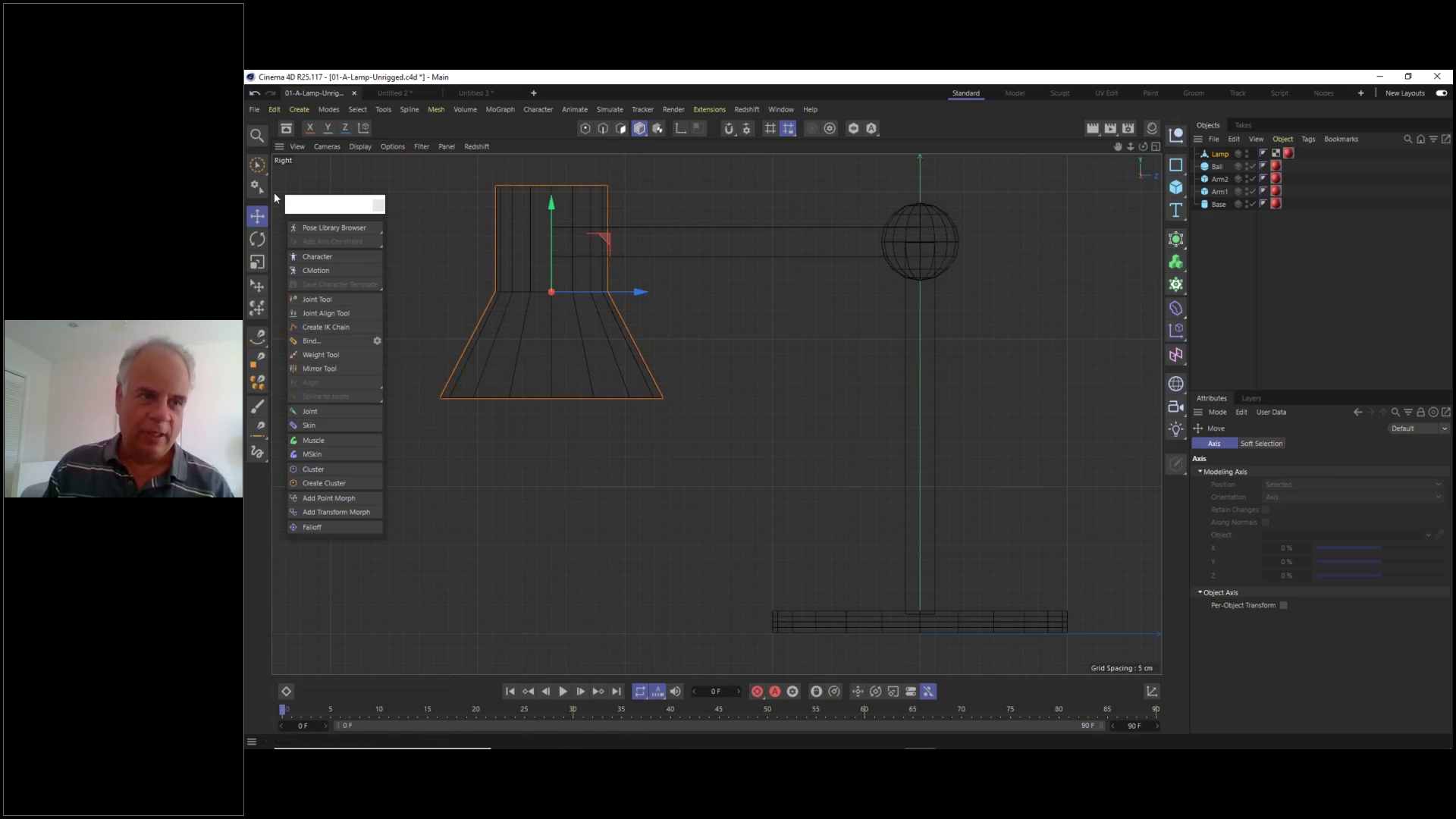
{"action": "left_click", "coordinate": [336, 300]}
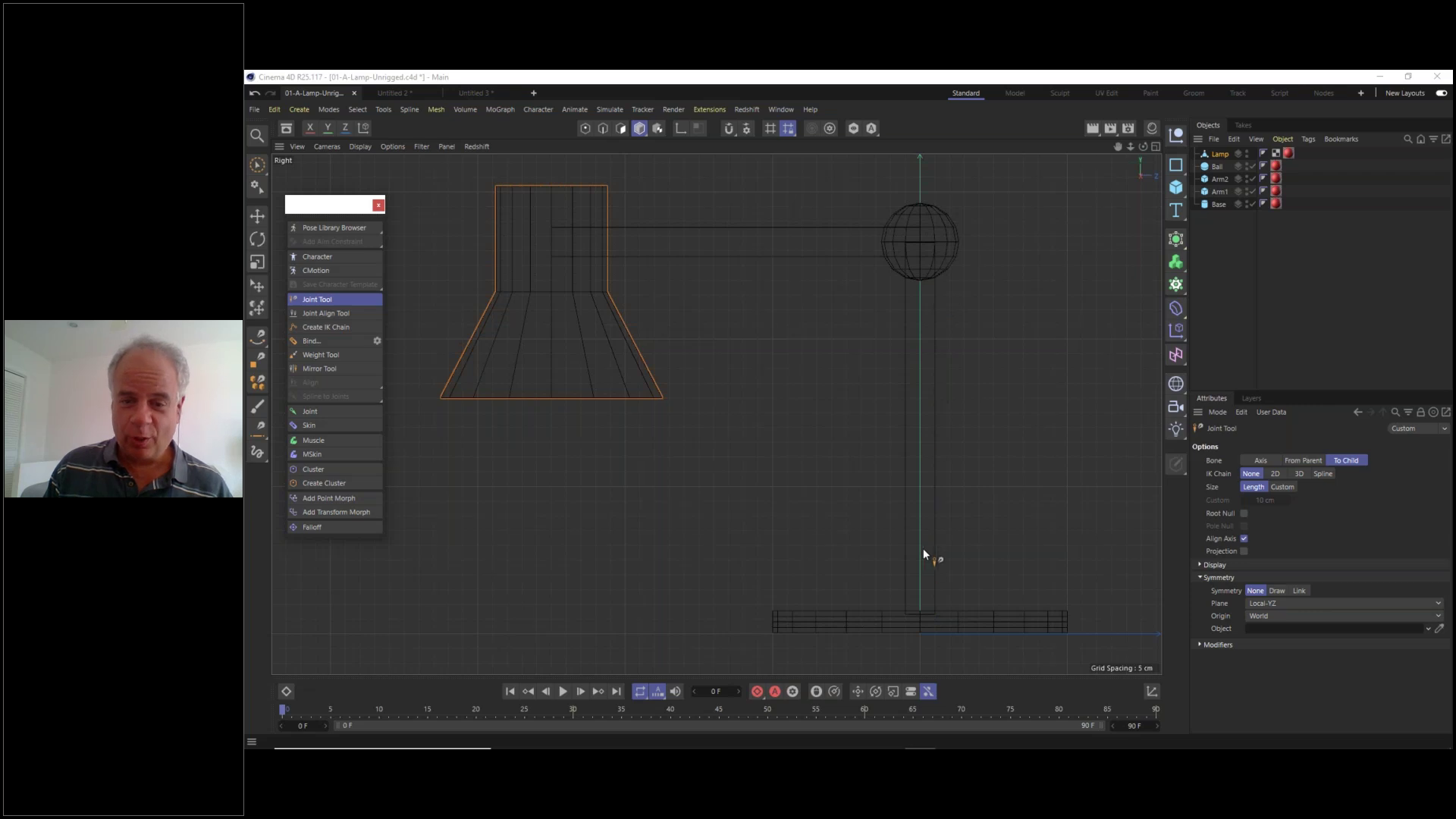
- Try placing a joint while the Lamp is selected, delete it, and undo a second attempt beside the lower arm
{"action": "left_click", "coordinate": [920, 611], "text": "ctrl"}
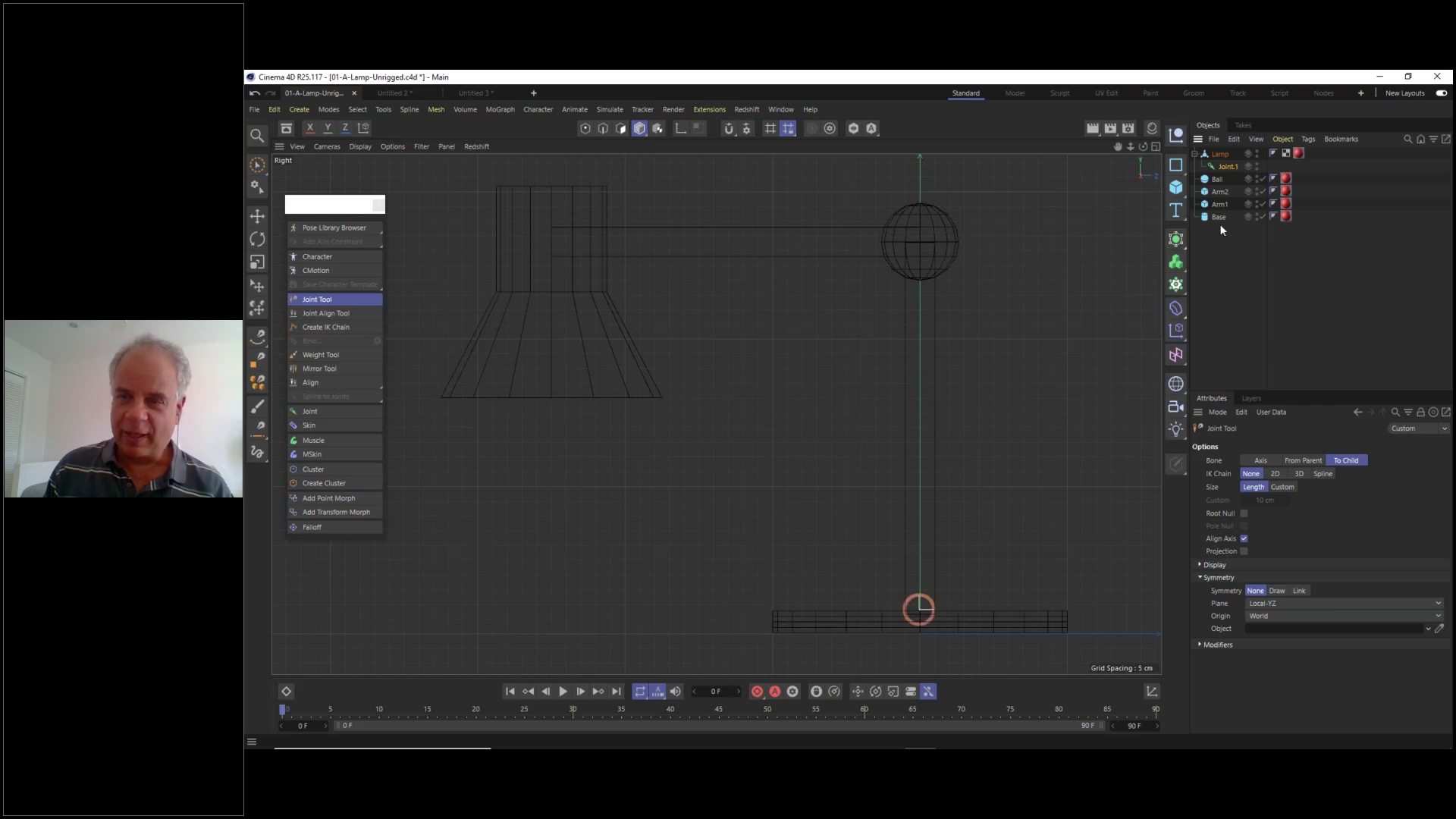
{"action": "key", "text": "Delete"}
{"action": "left_click", "coordinate": [1219, 154]}
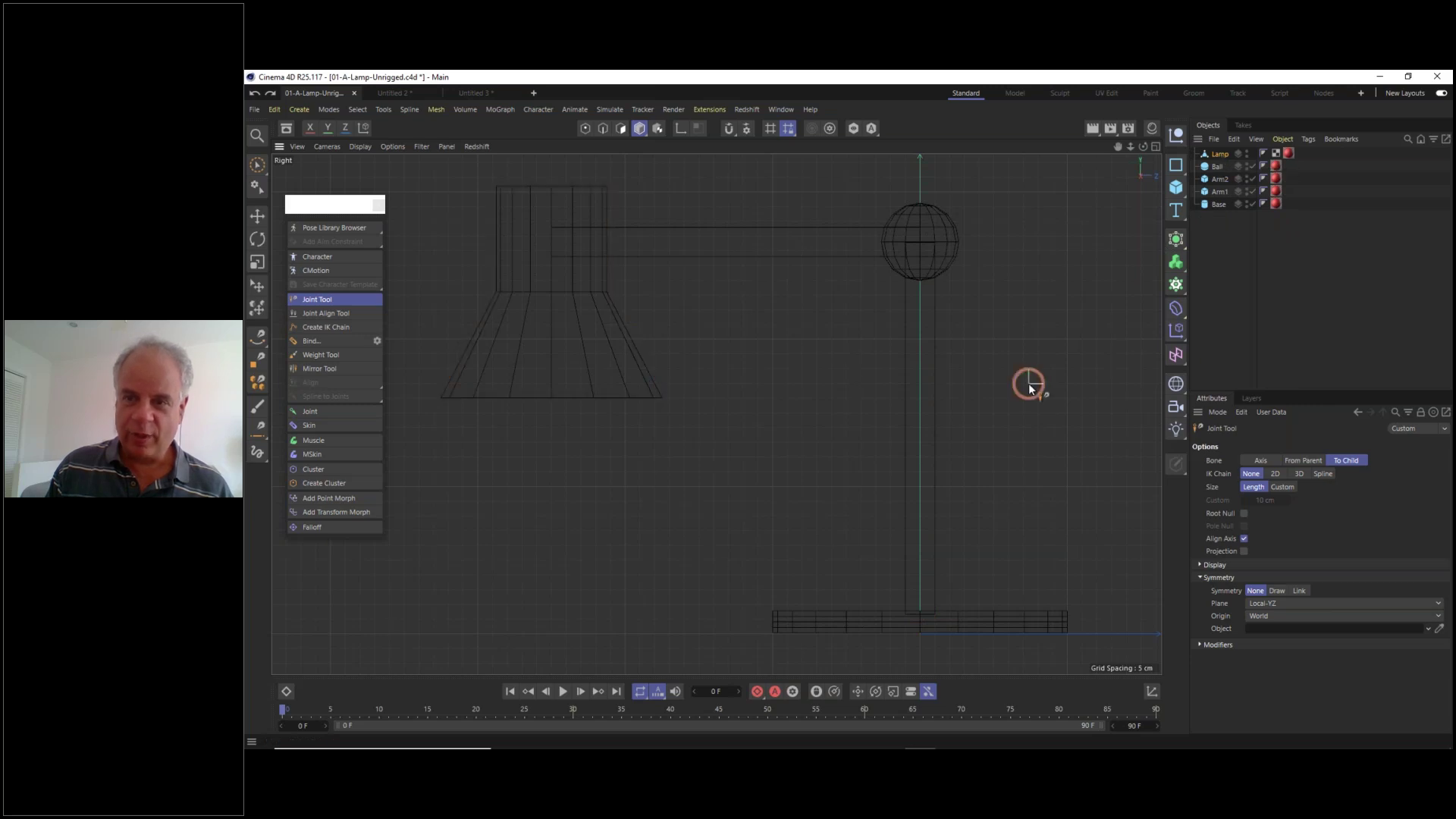
{"action": "left_click", "coordinate": [1028, 384], "text": "ctrl"}
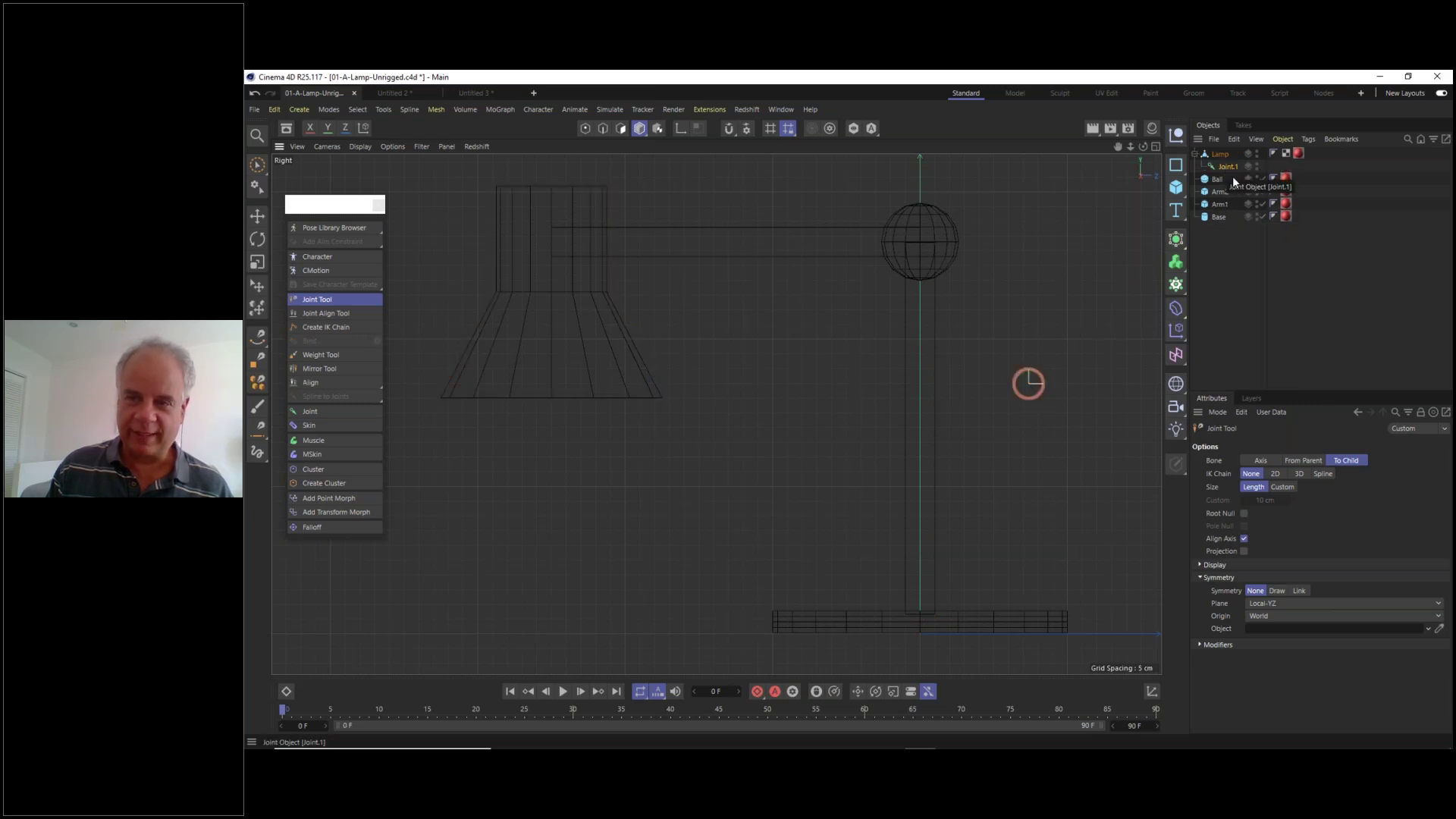
{"action": "key", "text": "ctrl+z"}
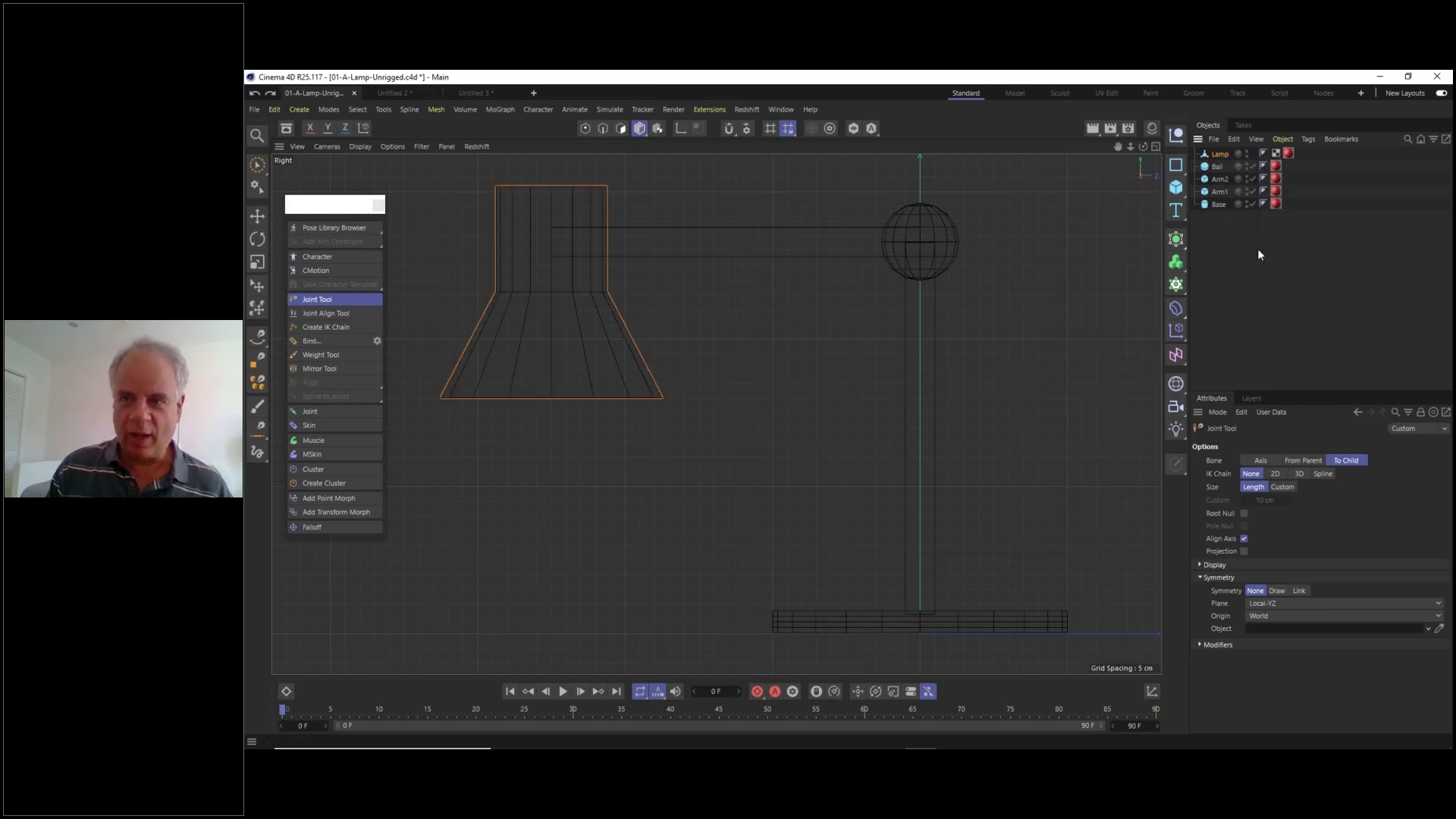
- With no object selected, draw a chain of three joints at the base, the ball's centre and the lamp shade's neck
{"action": "left_click", "coordinate": [1369, 292]}
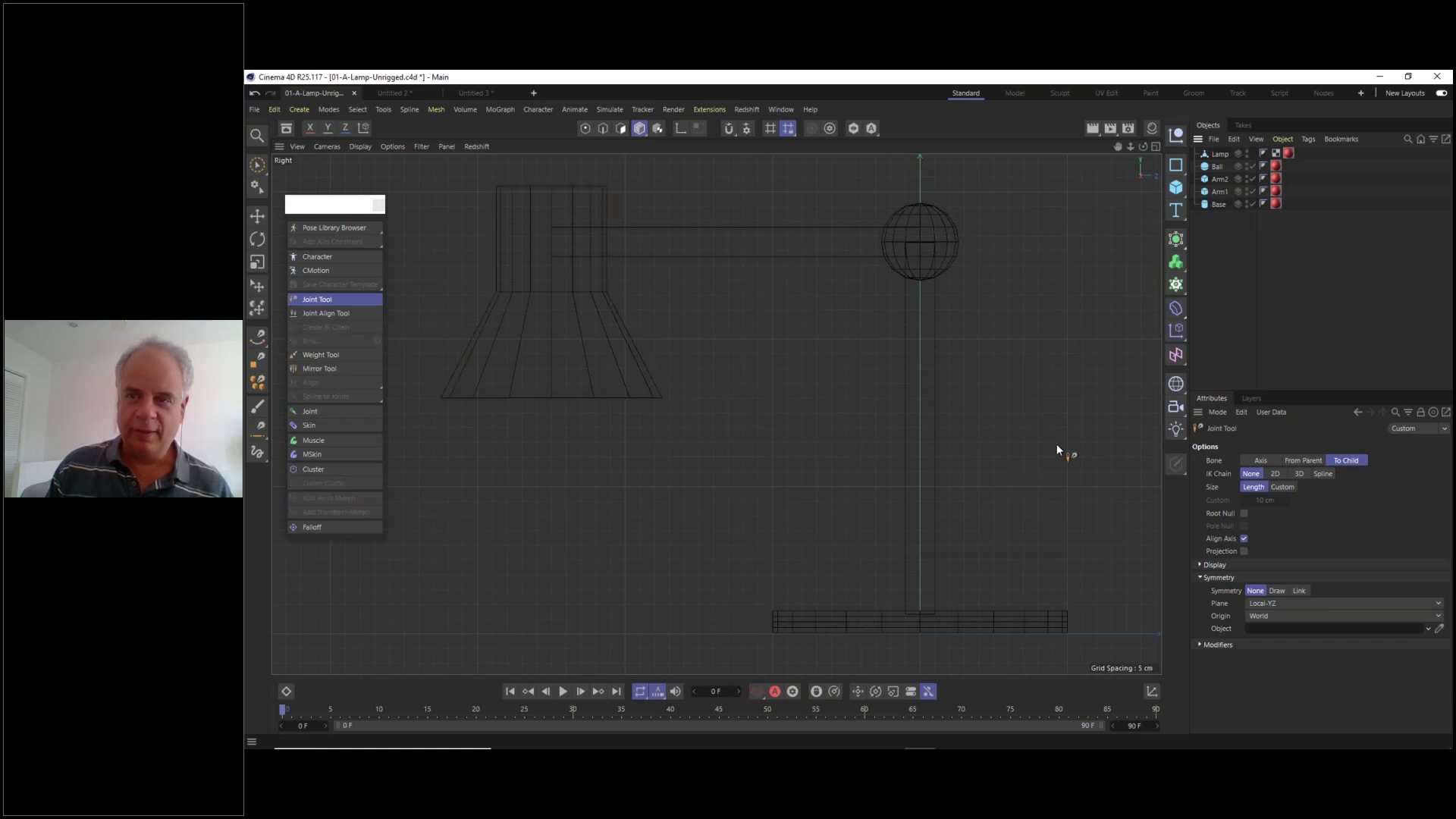
{"action": "left_click", "coordinate": [919, 609], "text": "ctrl"}
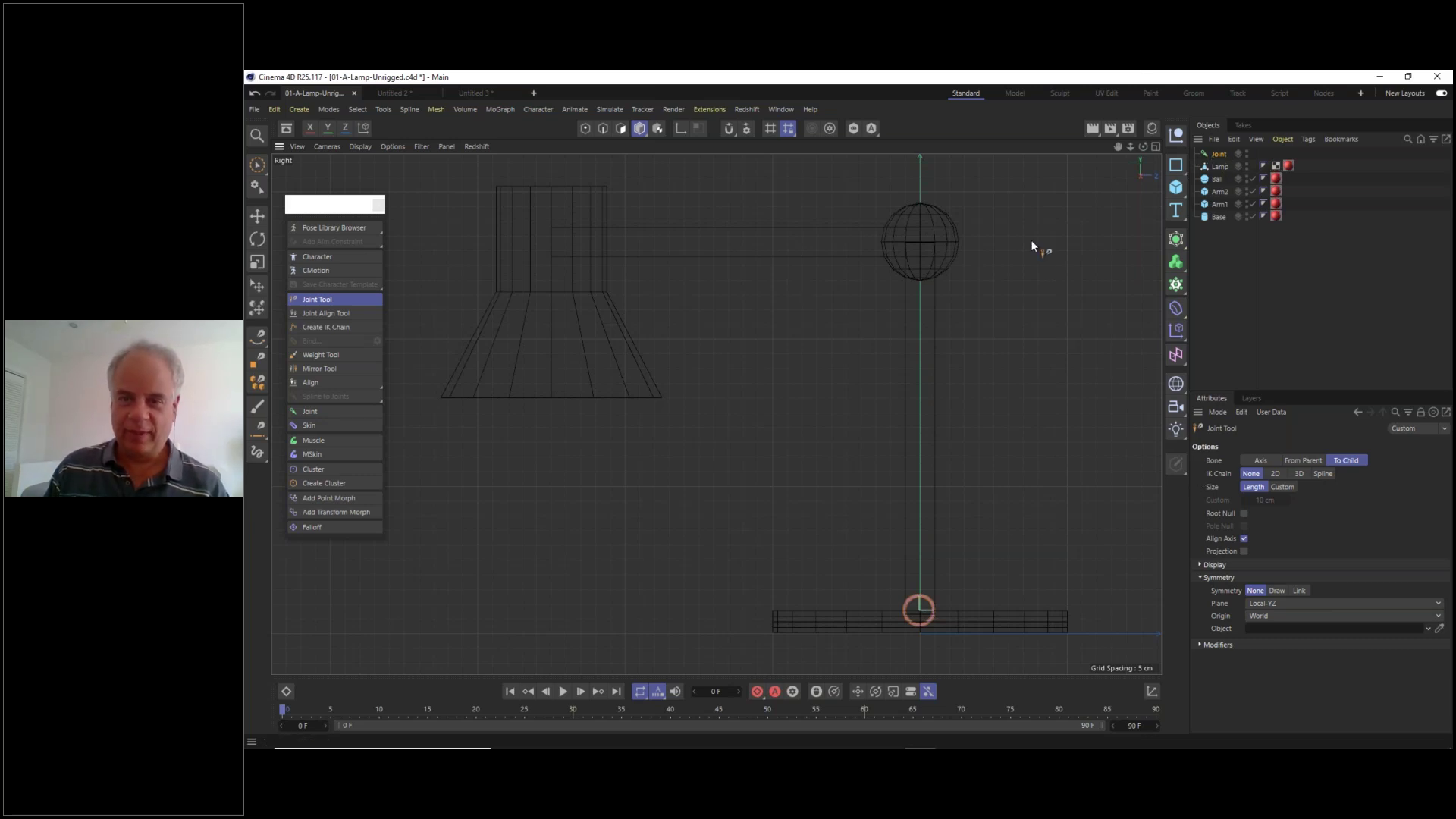
{"action": "left_click", "coordinate": [920, 246], "text": "ctrl"}
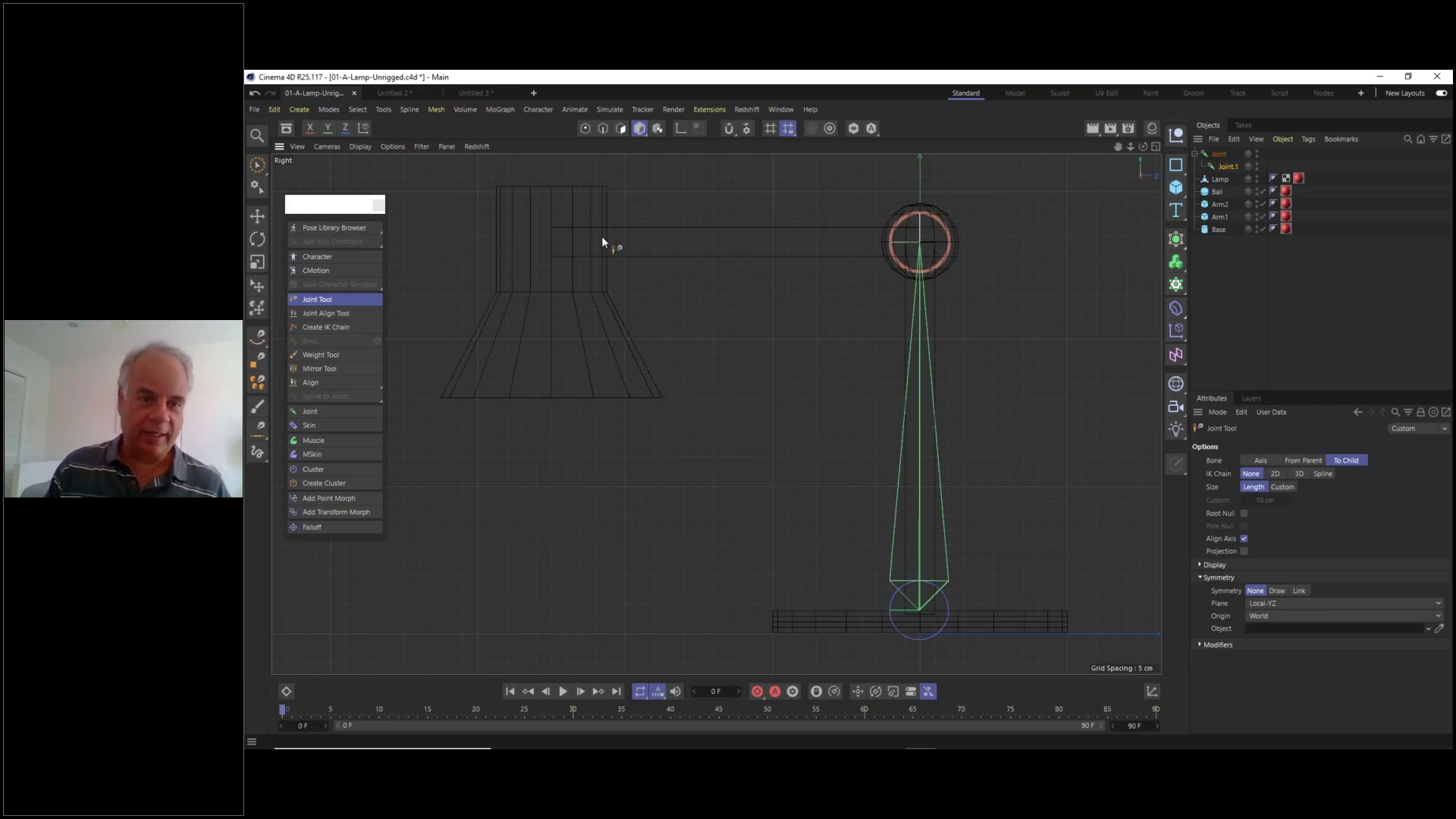
{"action": "left_click", "coordinate": [550, 239], "text": "ctrl"}
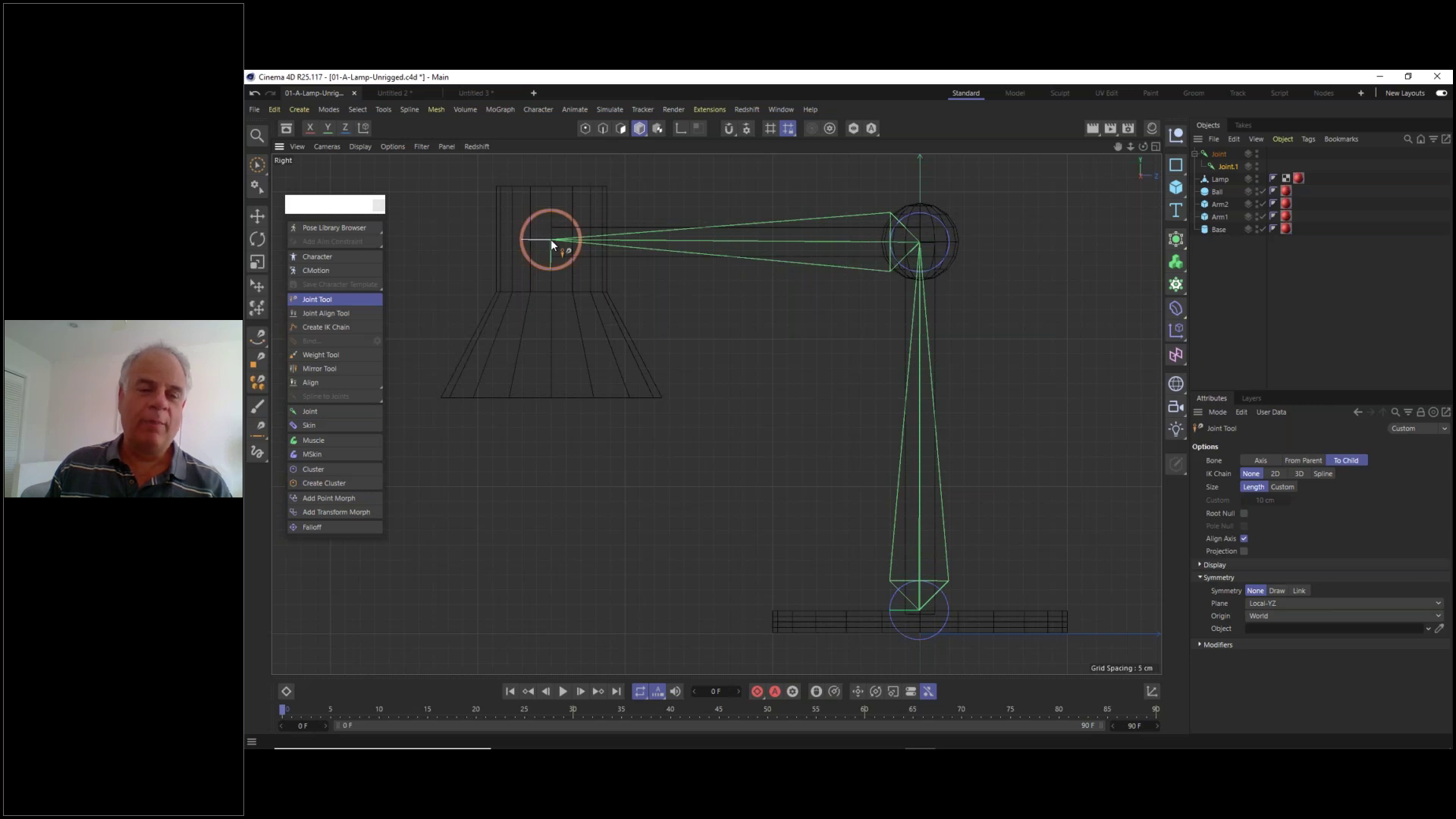
{"action": "mouse_move", "coordinate": [550, 239]}
{"action": "left_mouse_down"}
{"action": "mouse_move", "coordinate": [580, 186]}
{"action": "mouse_move", "coordinate": [530, 234]}
{"action": "mouse_move", "coordinate": [572, 282]}
{"action": "mouse_move", "coordinate": [553, 238]}
{"action": "mouse_move", "coordinate": [575, 256]}
{"action": "mouse_move", "coordinate": [570, 238]}
{"action": "mouse_move", "coordinate": [552, 241]}
{"action": "left_mouse_up"}
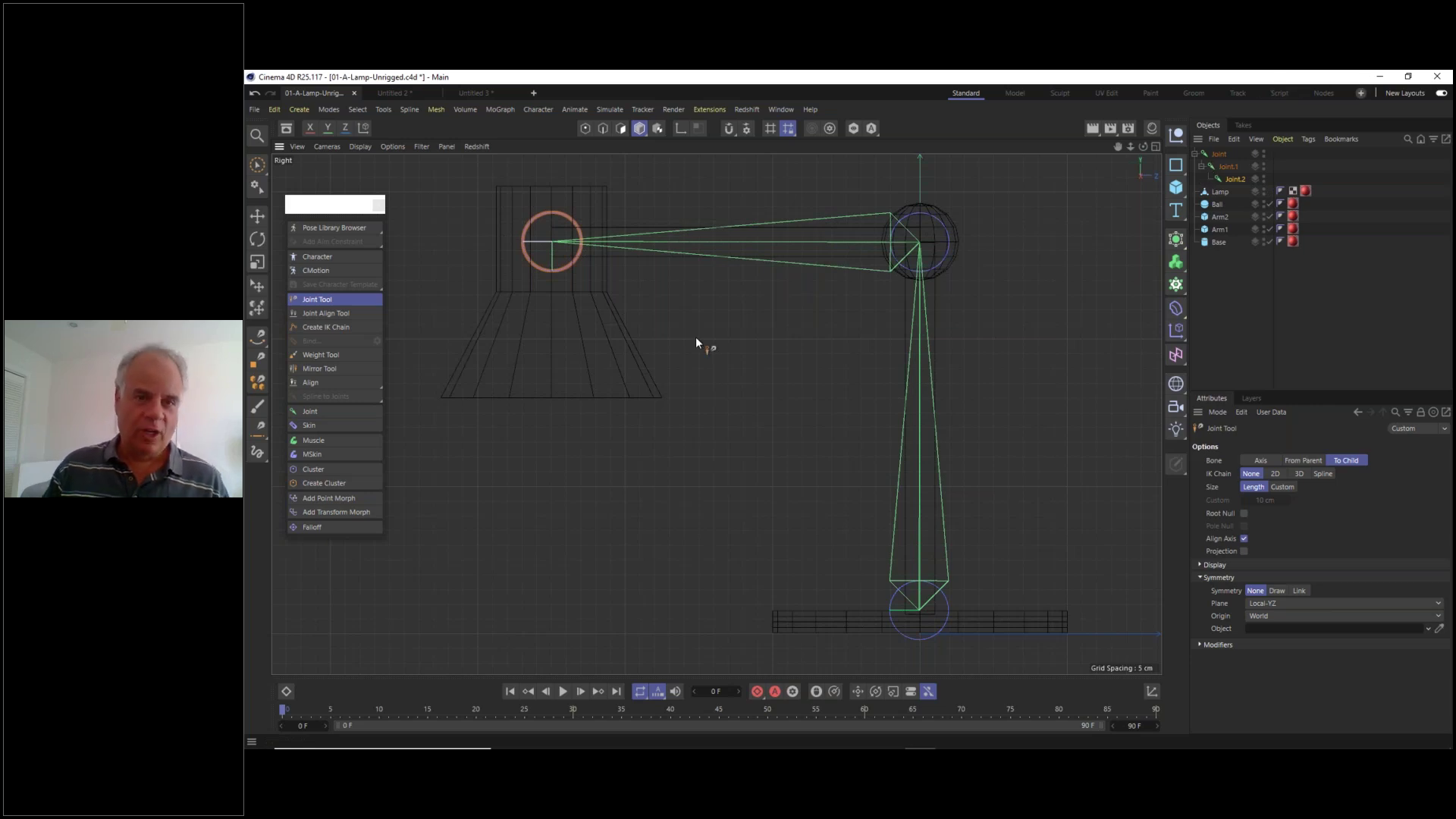
- Add a fourth joint outside the lamp shade, level with the neck joint and on the side away from the ball
{"action": "middle_click_drag", "start_coordinate": [712, 337], "coordinate": [913, 361], "text": "alt"}
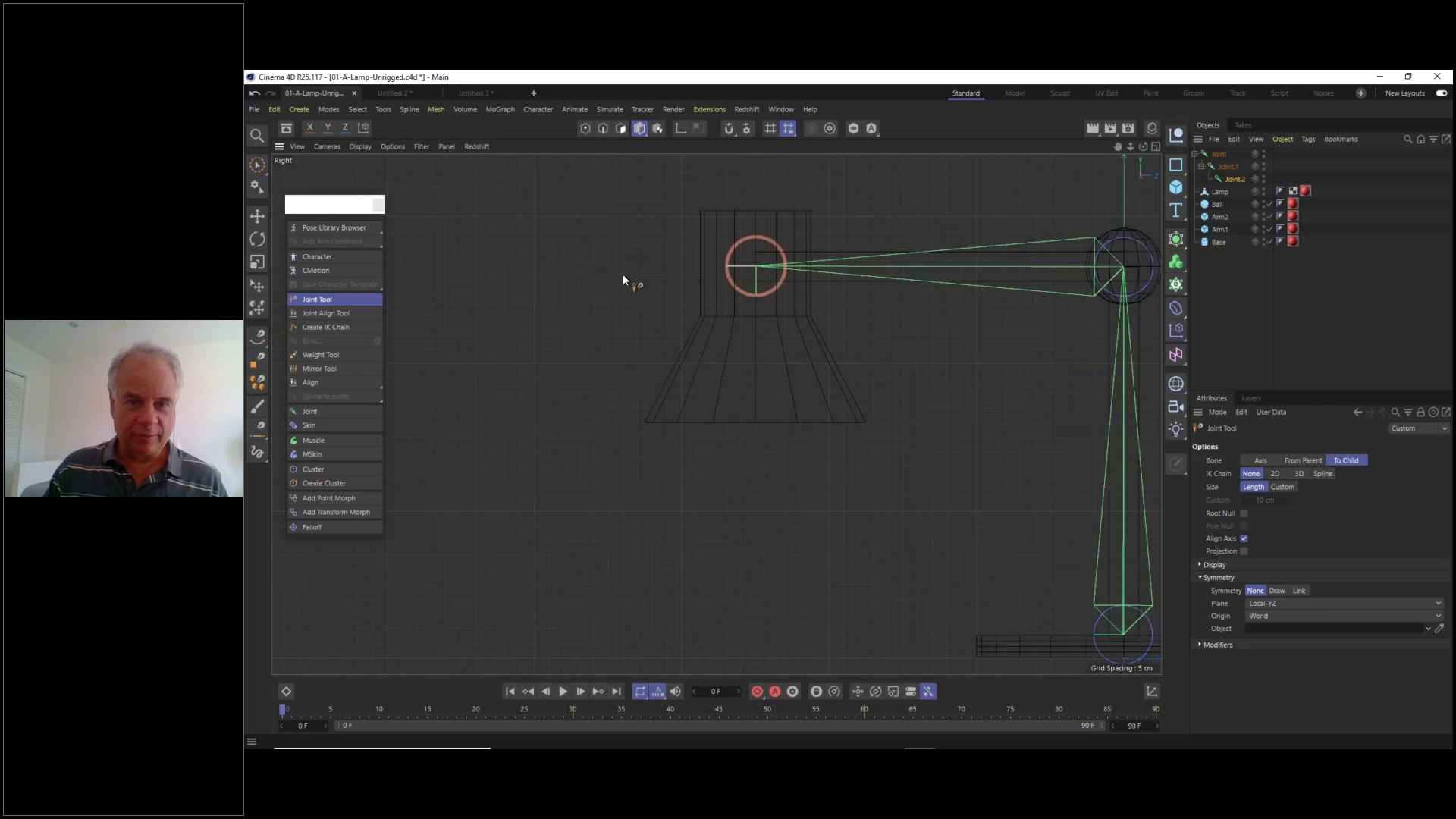
{"action": "left_click_drag", "start_coordinate": [624, 279], "coordinate": [621, 271], "text": "ctrl"}
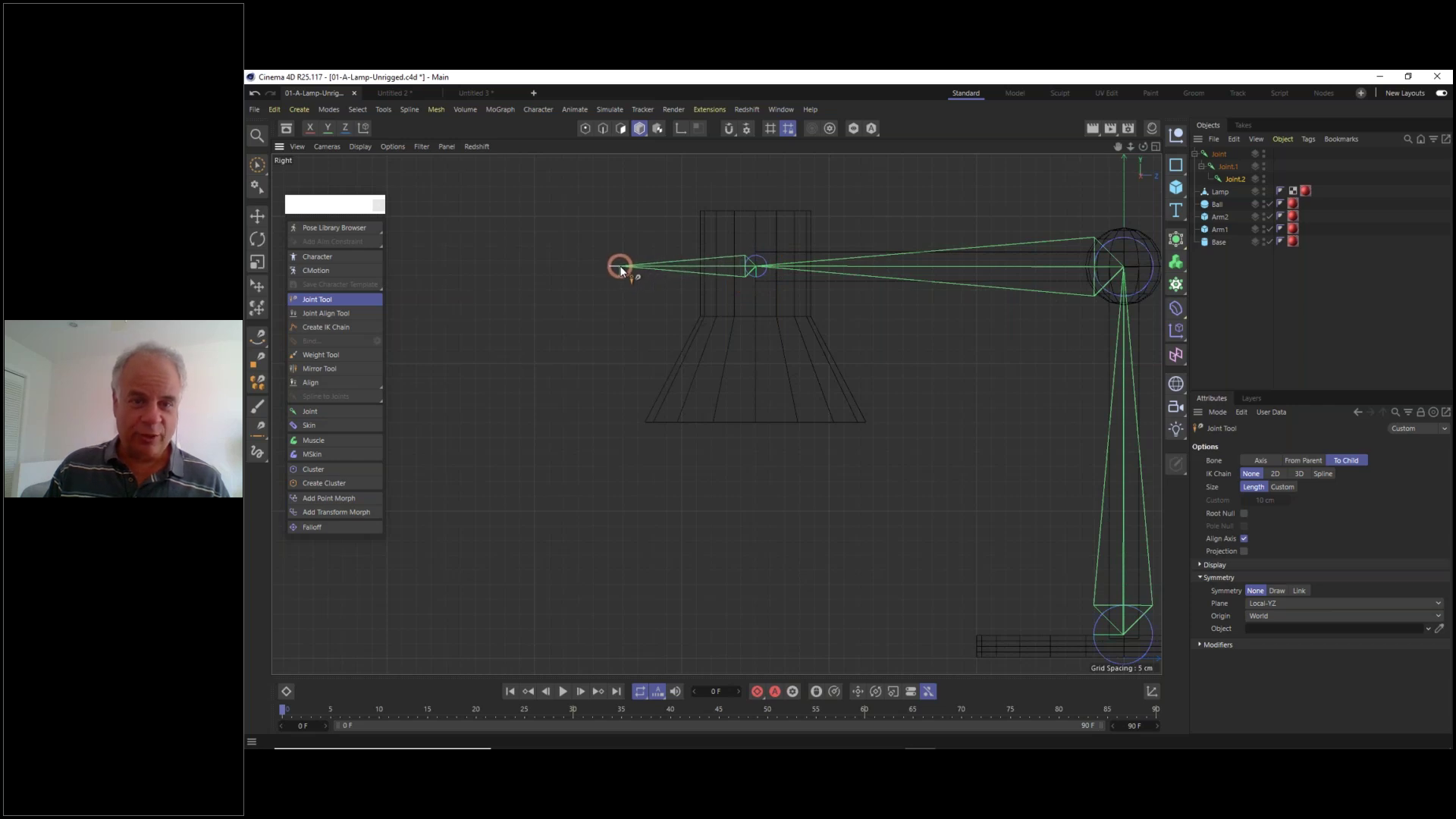
{"action": "left_click_drag", "start_coordinate": [621, 270], "coordinate": [620, 269], "text": "ctrl"}
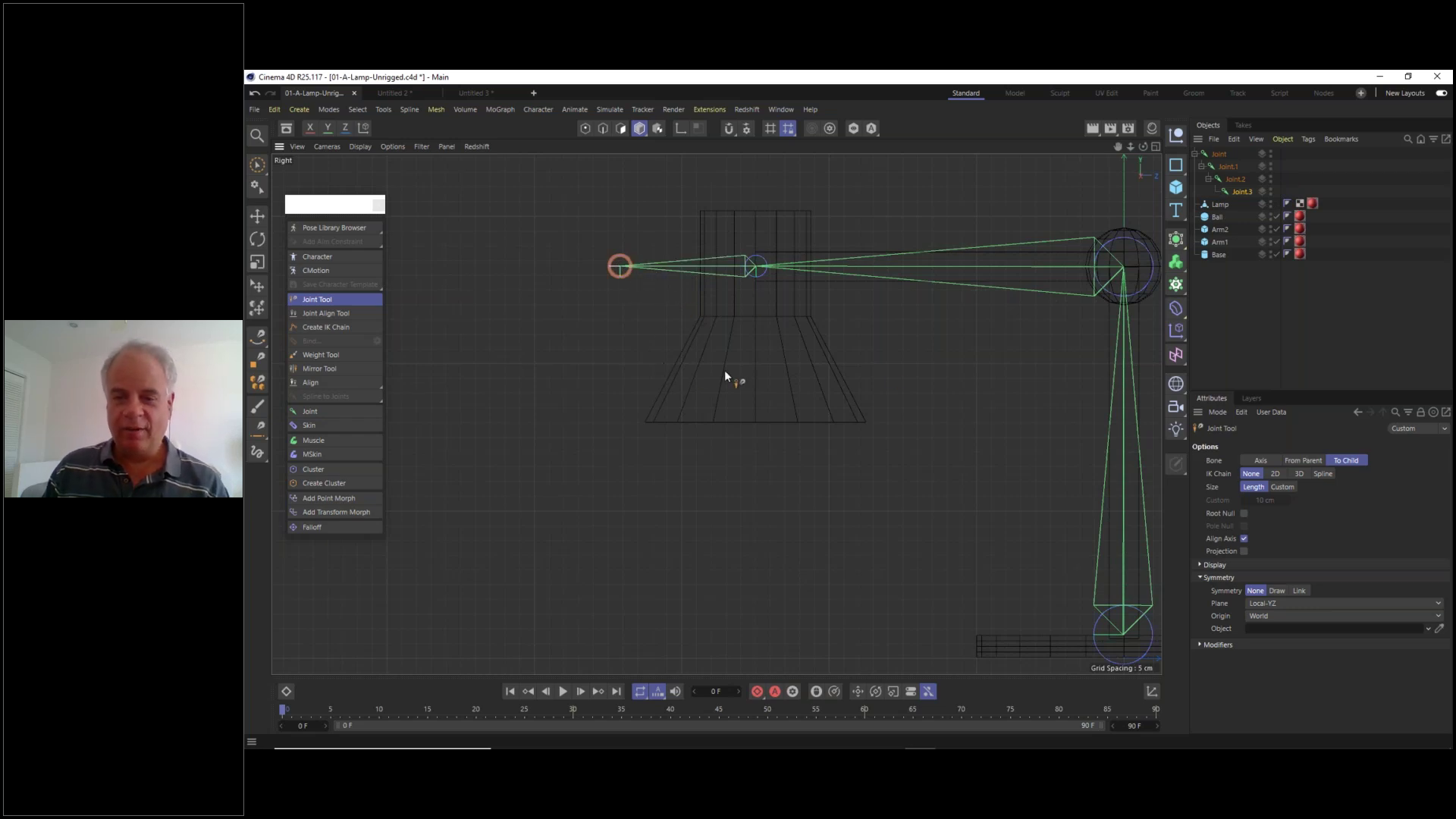
- Rename the root joint at the lamp's base as Arm-Lower
{"action": "middle_click_drag", "start_coordinate": [1030, 399], "coordinate": [908, 380], "text": "alt"}
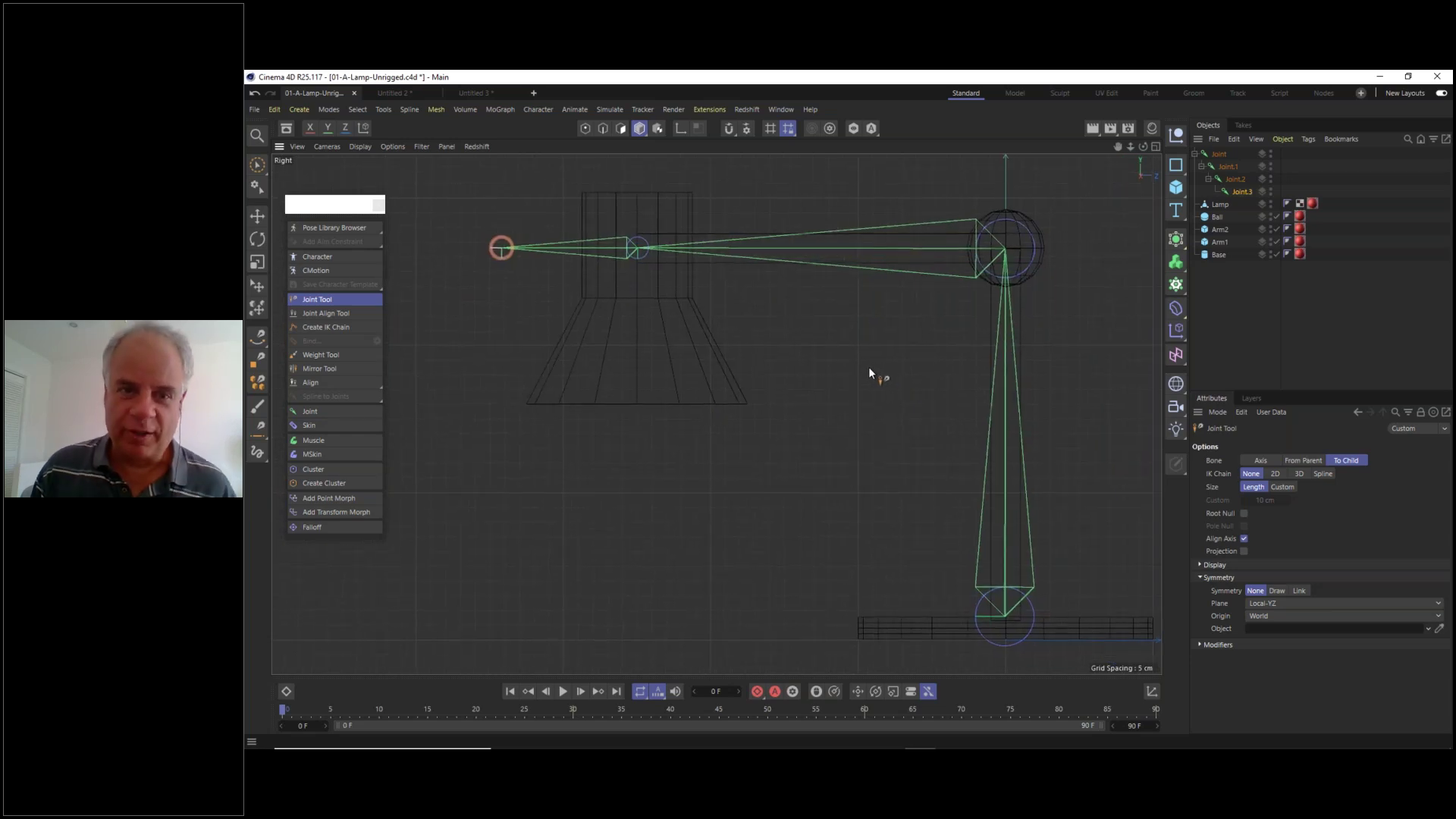
{"action": "left_click", "coordinate": [1220, 155]}
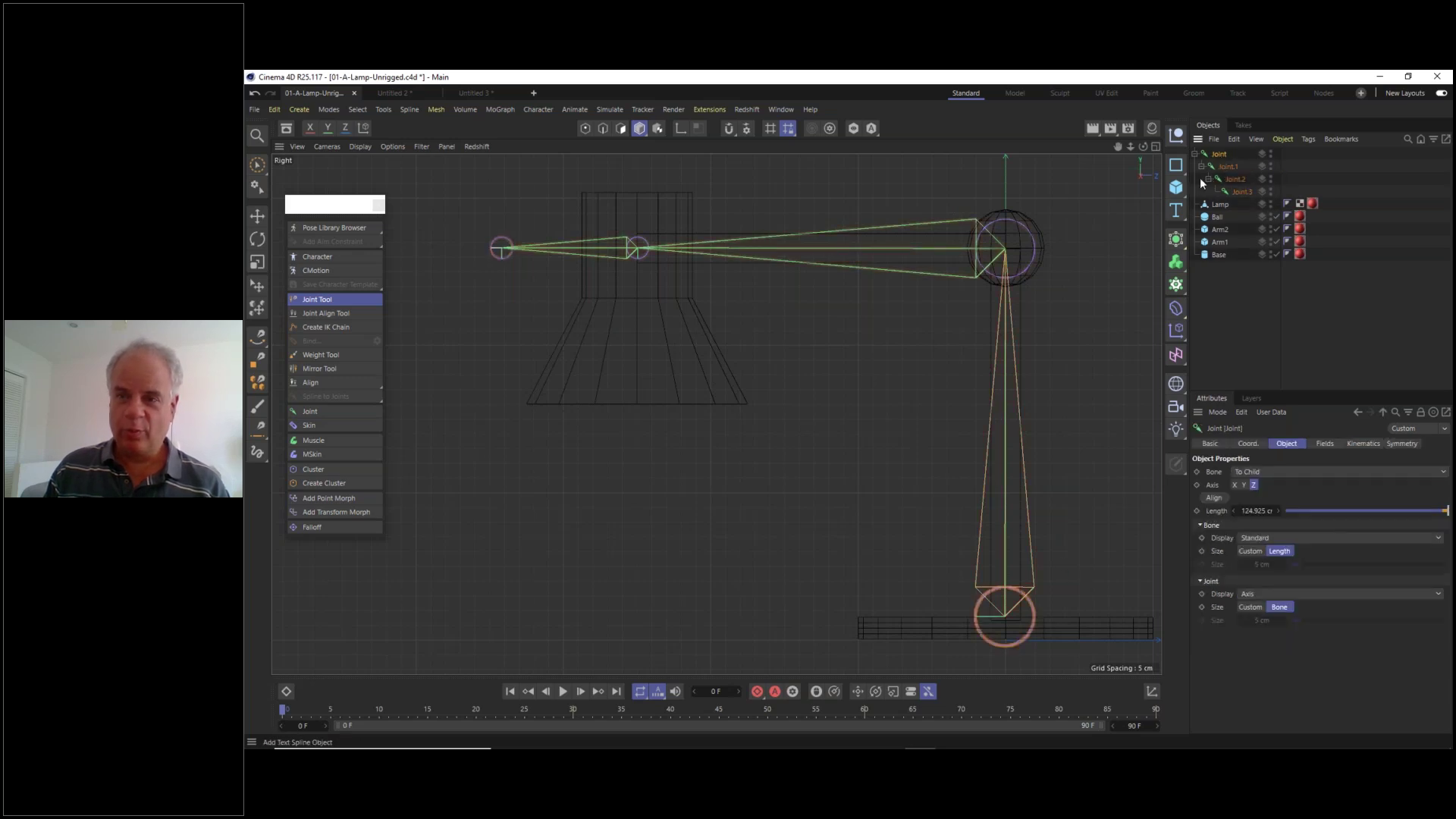
{"action": "double_click", "coordinate": [1221, 154]}
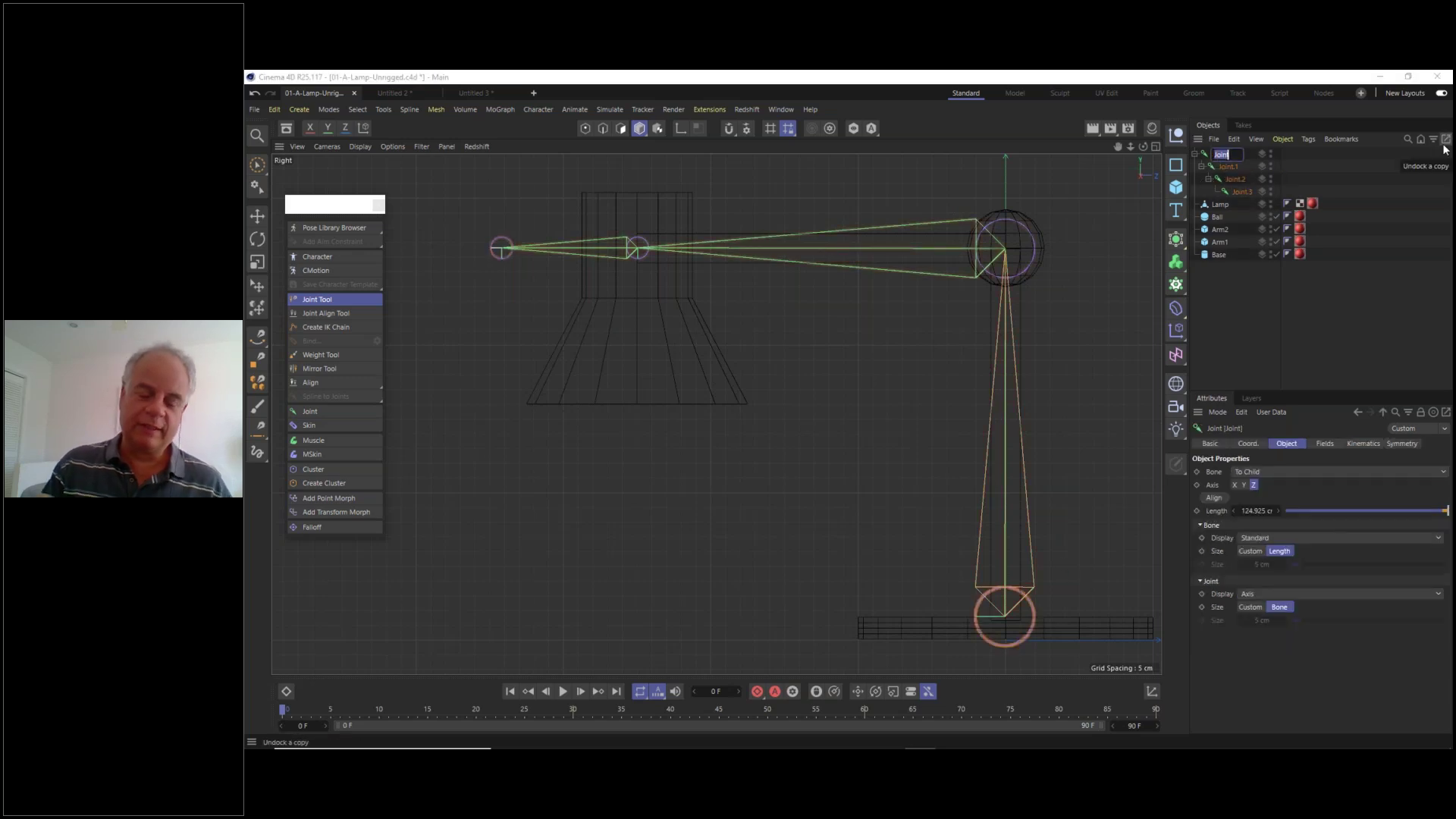
{"action": "type", "text": "A"}
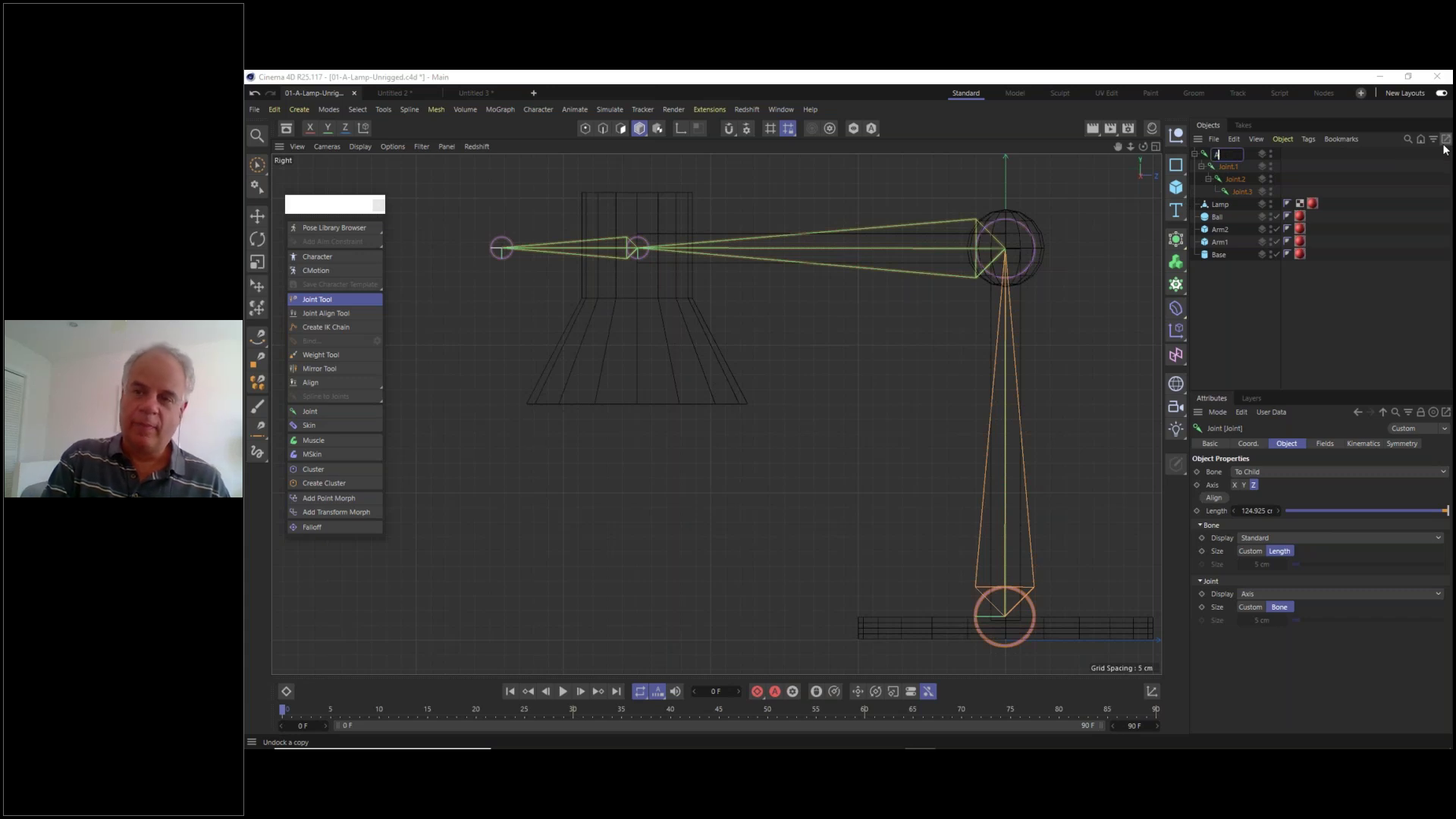
{"action": "type", "text": "rm"}
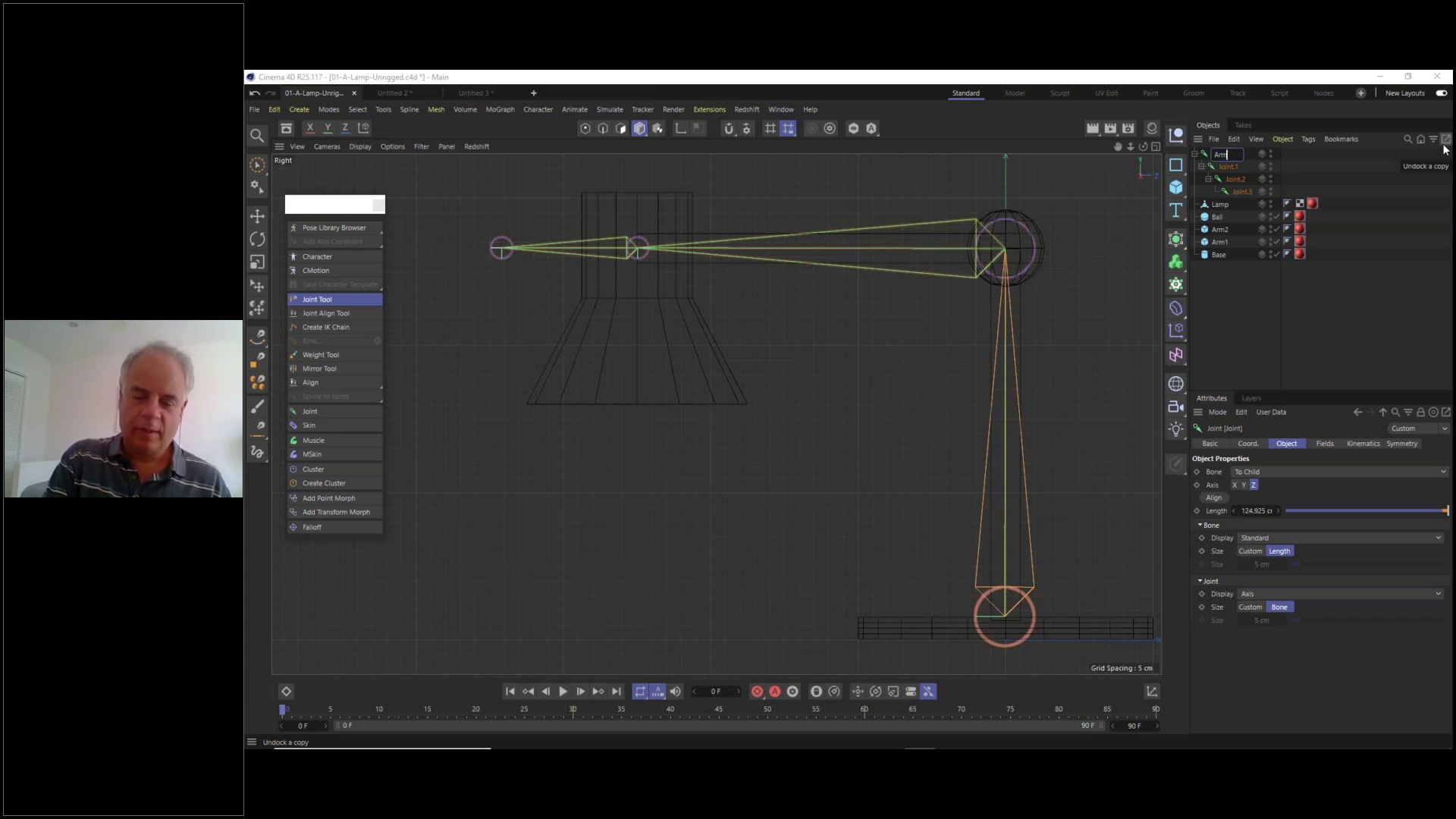
{"action": "type", "text": "-Lowe"}
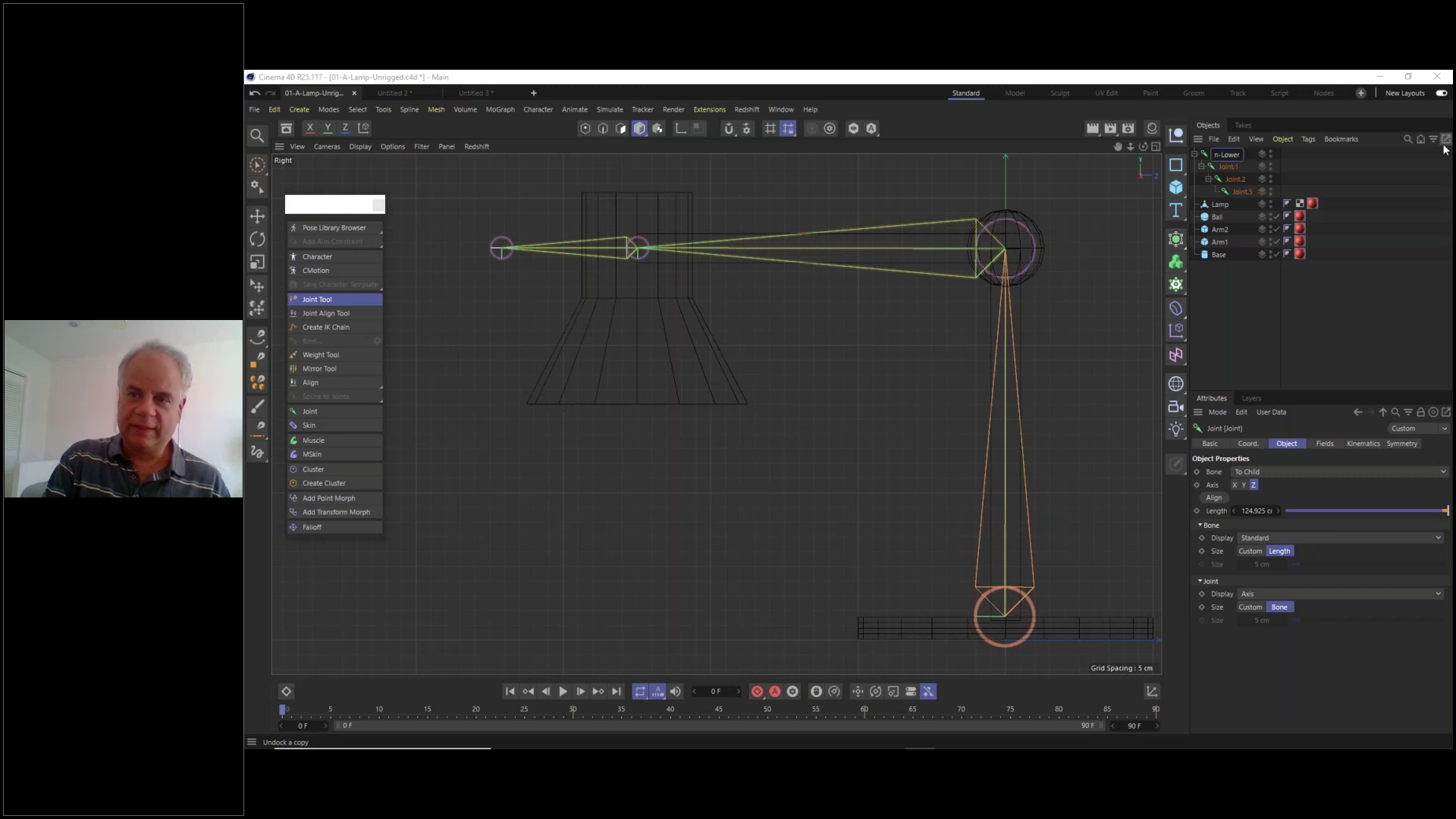
{"action": "type", "text": "r"}
{"action": "key", "text": "Return"}
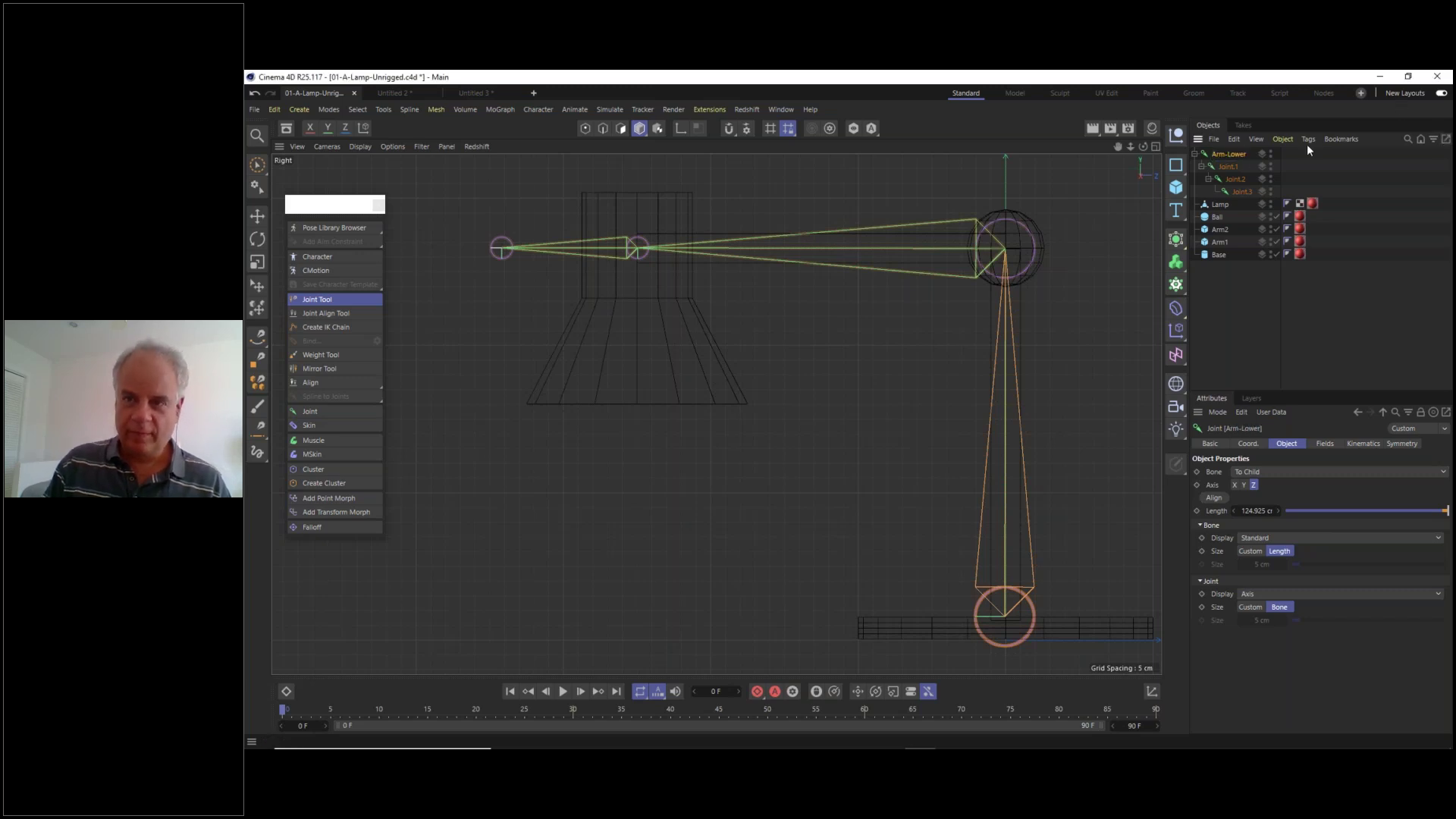
- Rename the second joint, at the ball, as Arm-Upper
{"action": "left_click", "coordinate": [1230, 166]}
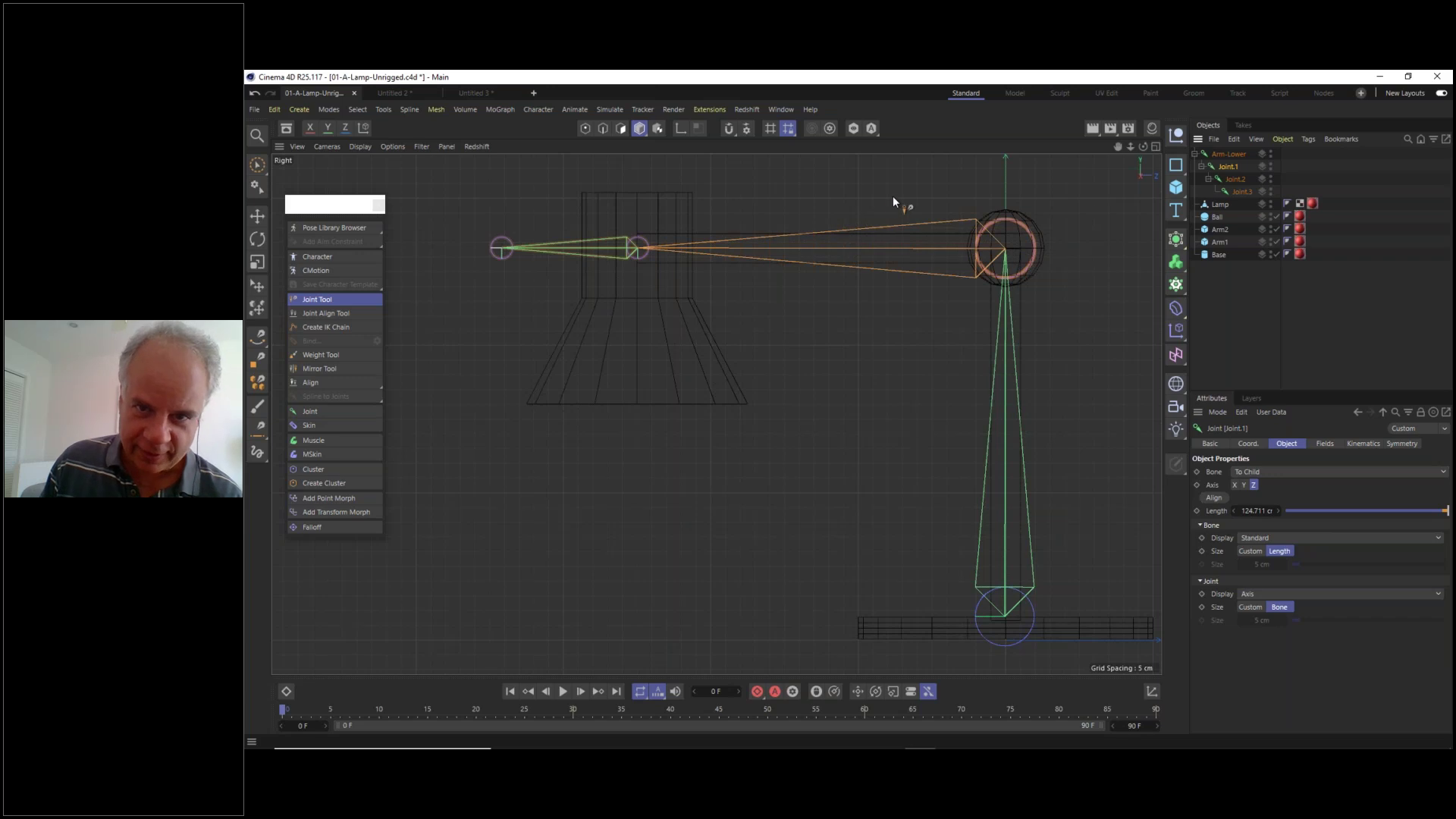
{"action": "double_click", "coordinate": [1230, 167]}
{"action": "type", "text": "Arm"}
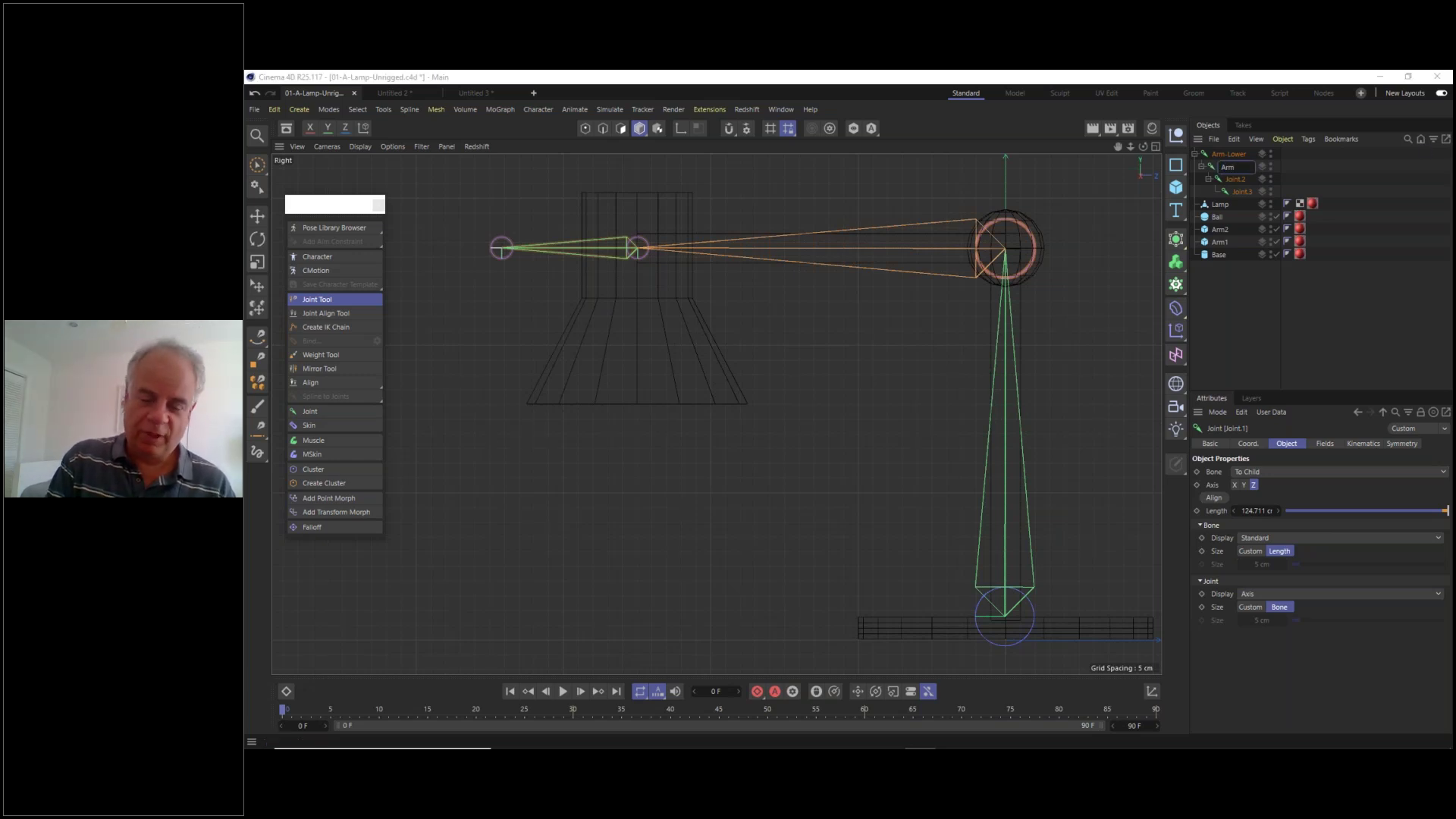
{"action": "type", "text": "-Uppe"}
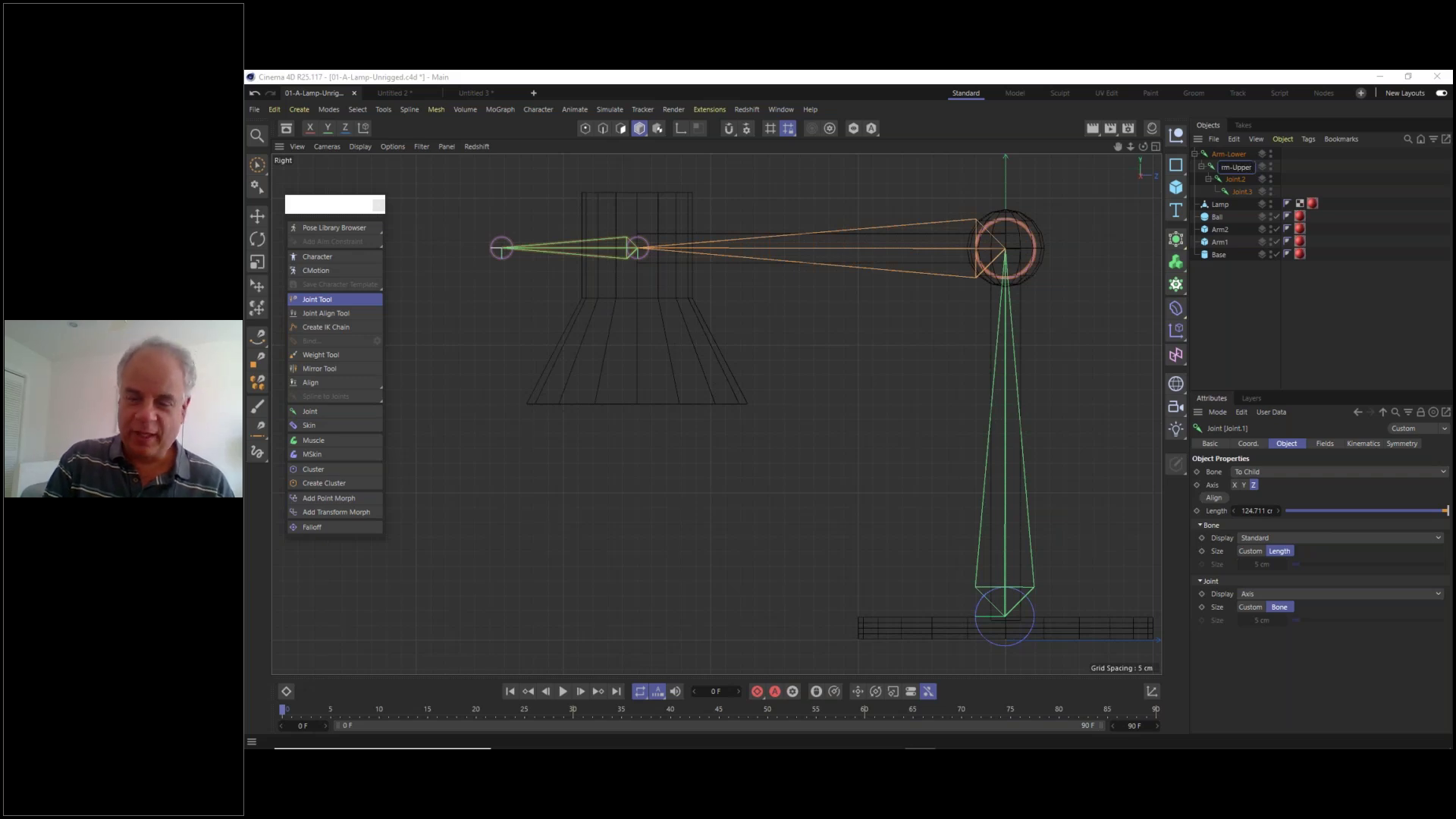
{"action": "type", "text": "r"}
{"action": "key", "text": "Return"}
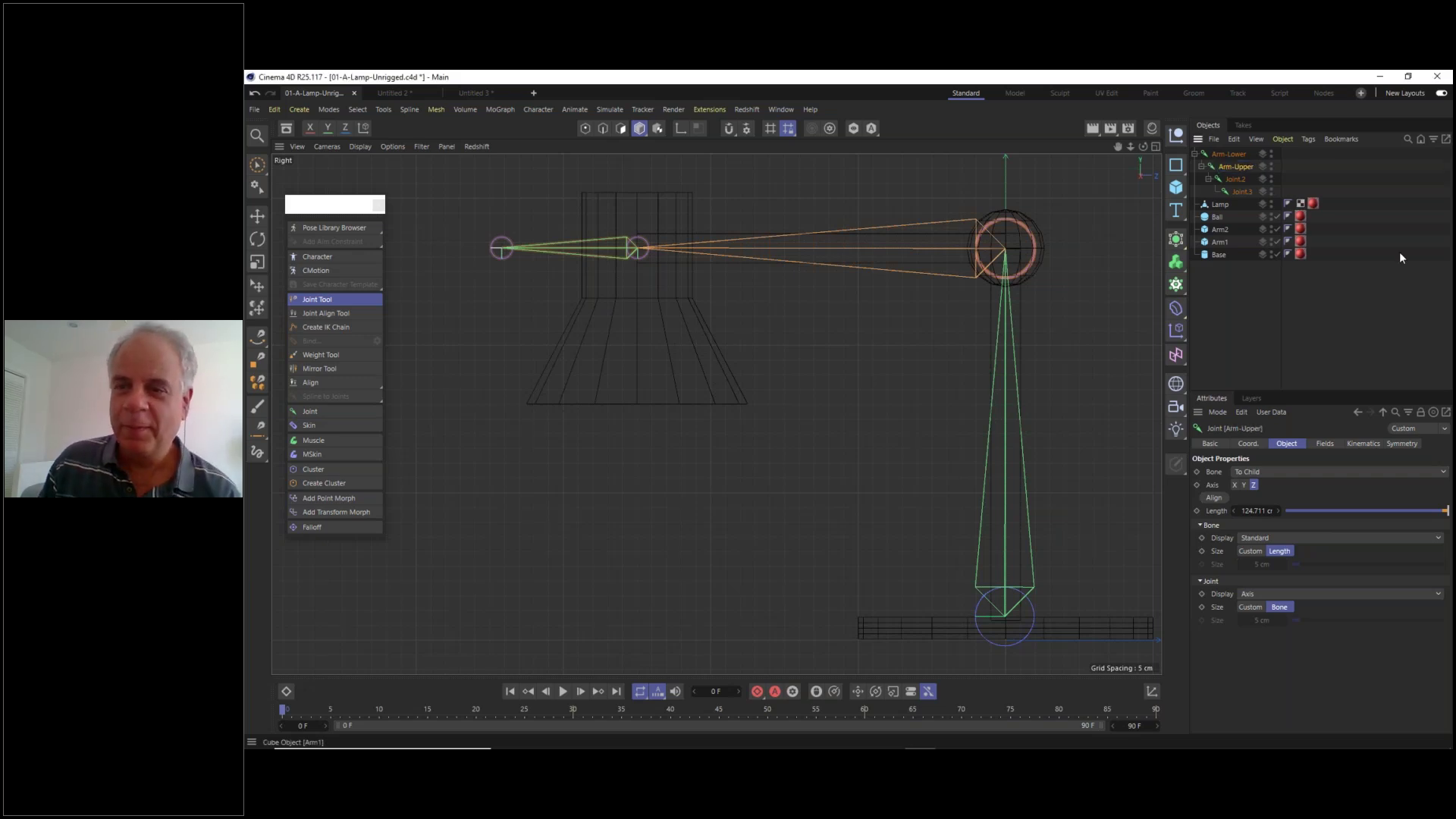
- Rename the third joint, in the shade's neck, as Lamp
{"action": "left_click", "coordinate": [1237, 179]}
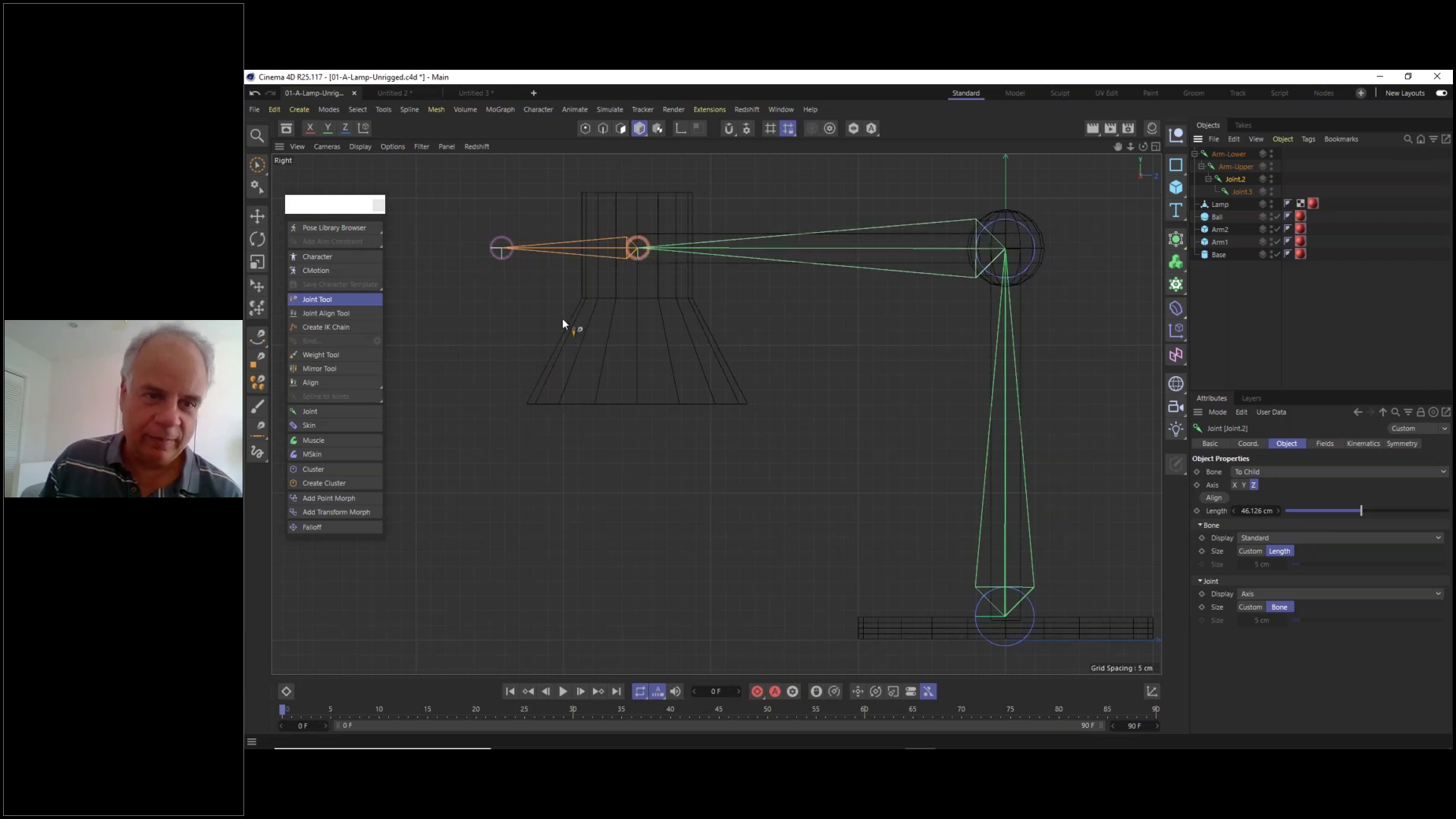
{"action": "double_click", "coordinate": [1236, 180]}
{"action": "type", "text": "Lamp"}
{"action": "key", "text": "Return"}
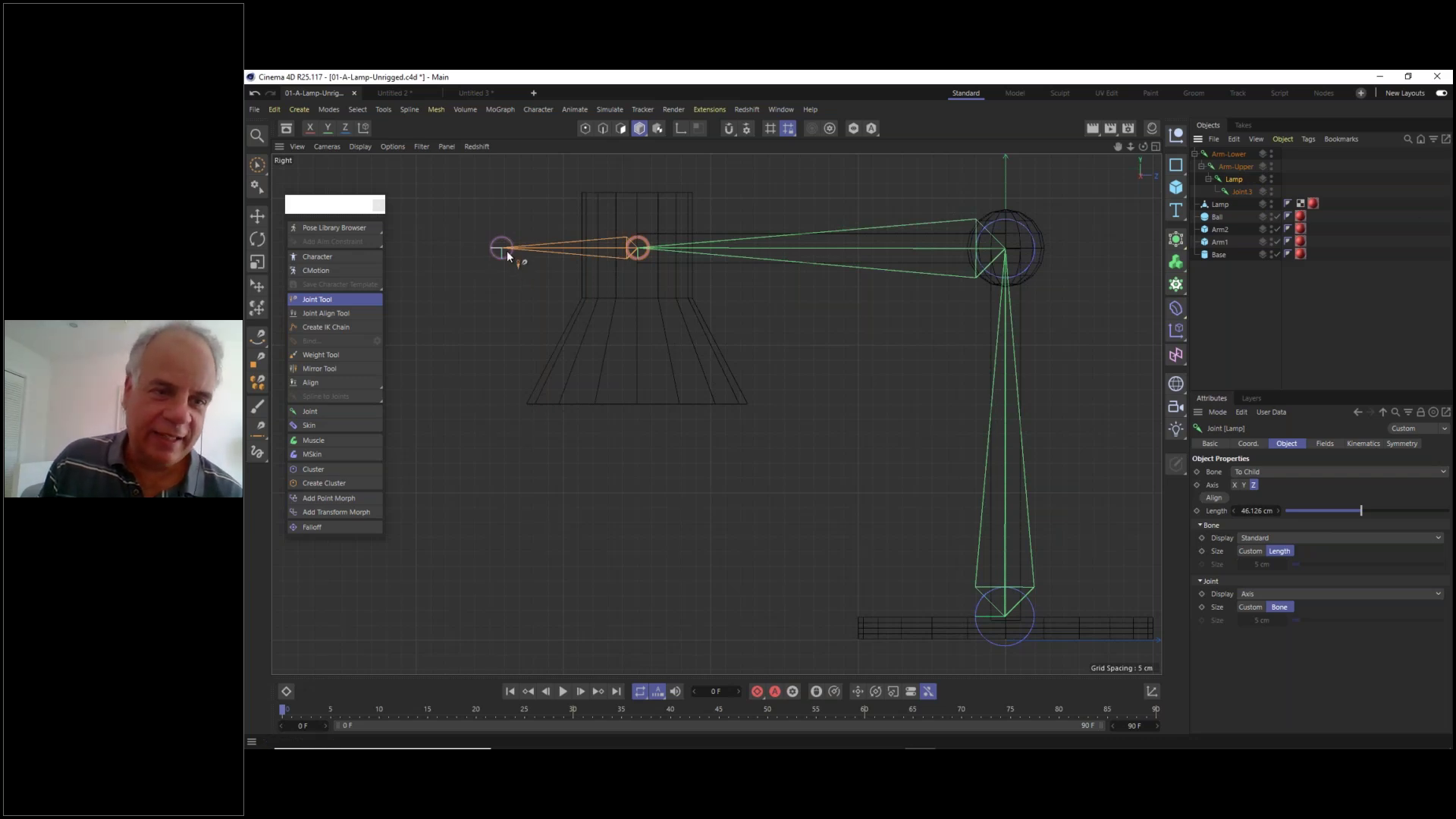
- Rename the end joint outside the shade as Lamp-Tip
{"action": "left_click", "coordinate": [1244, 193]}
{"action": "double_click", "coordinate": [1244, 193]}
{"action": "type", "text": "Lamp-Tip"}
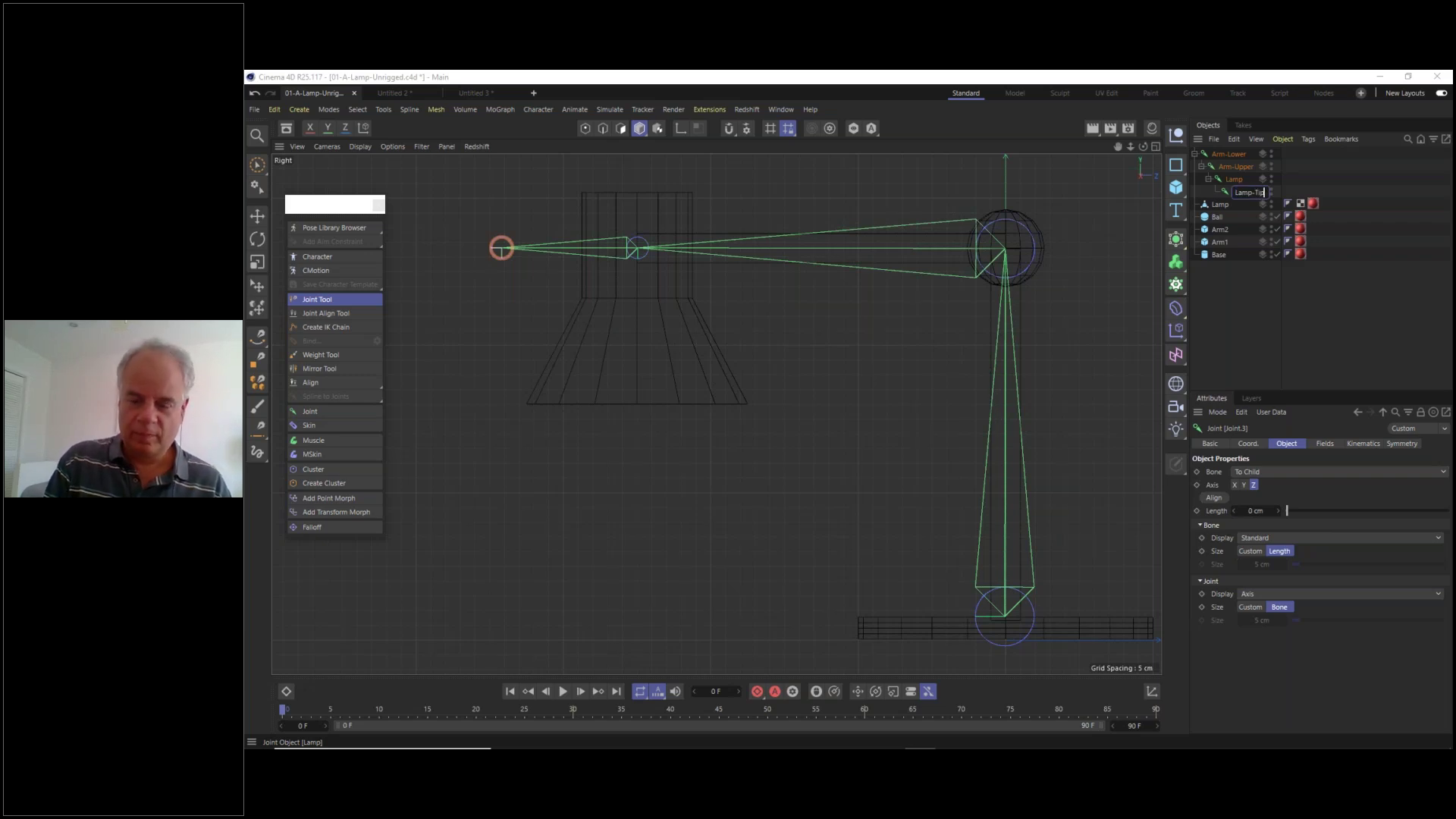
{"action": "key", "text": "Return"}
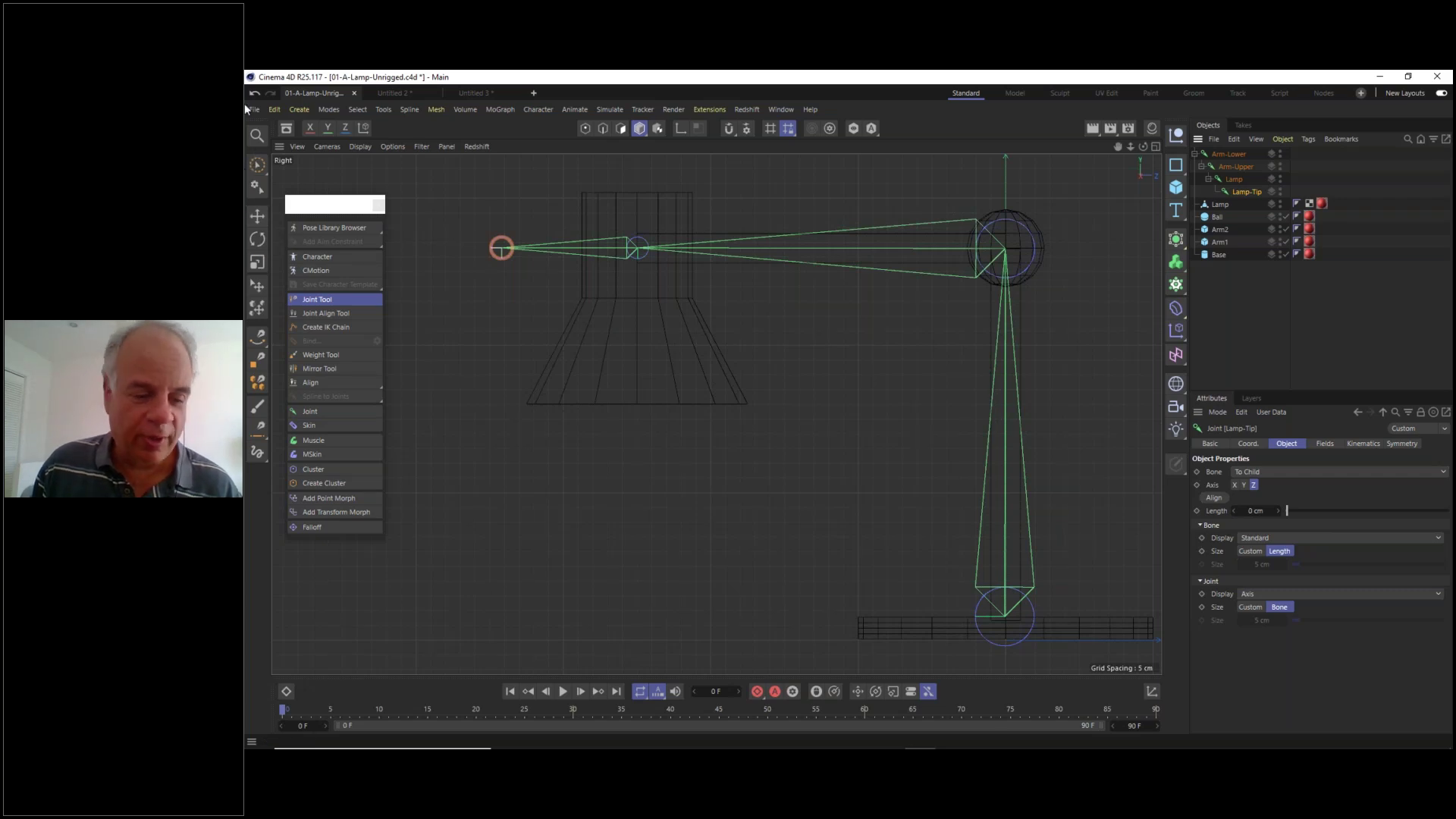
- Examine the joint chain in the Perspective view from several angles for its alignment with the arms, ball and shade
{"action": "key", "text": "F1"}
{"action": "left_click_drag", "start_coordinate": [705, 353], "coordinate": [813, 444], "text": "alt"}
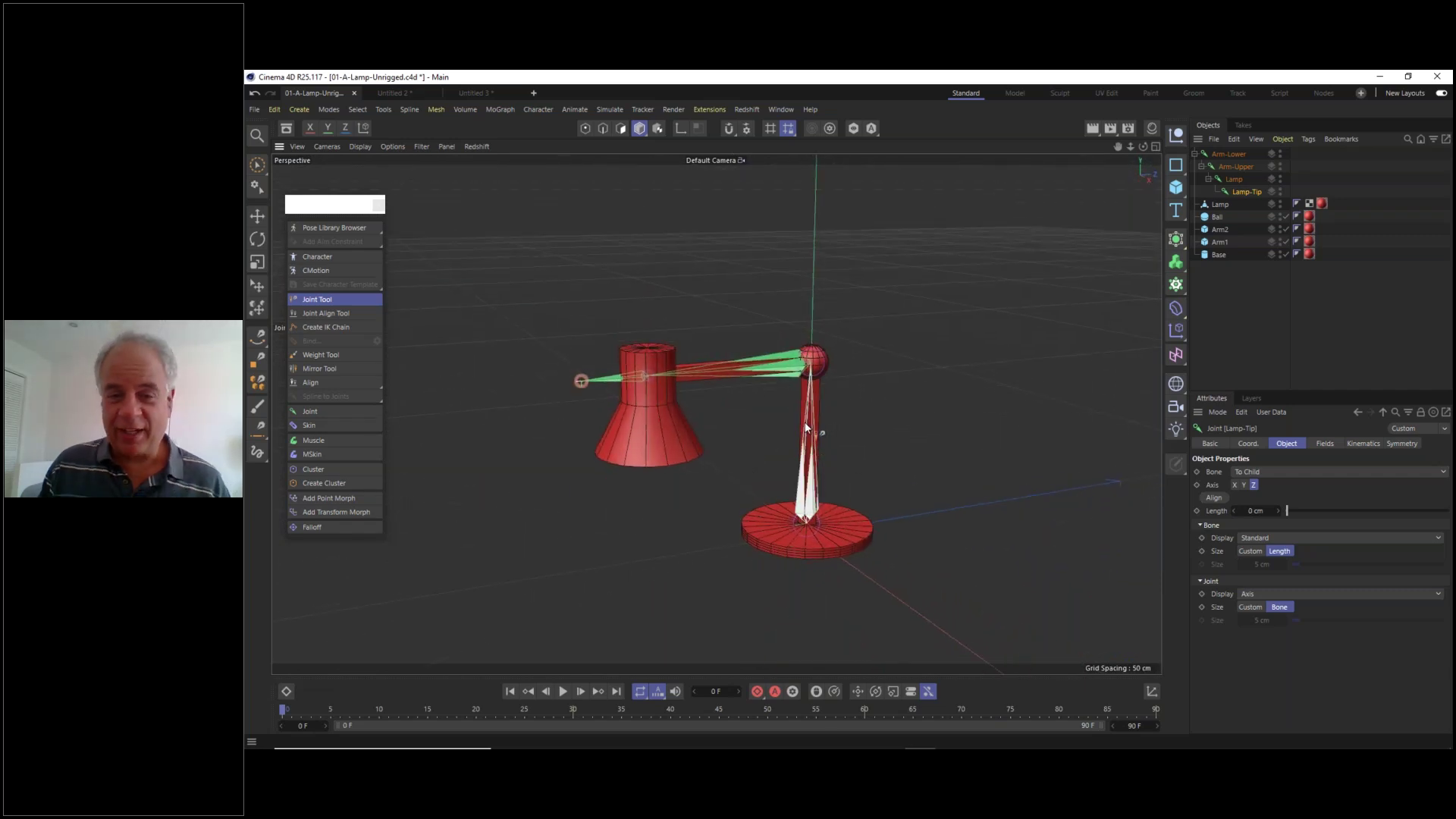
{"action": "scroll", "coordinate": [806, 419], "scroll_direction": "up", "scroll_amount": 5}
{"action": "left_click_drag", "start_coordinate": [807, 423], "coordinate": [1101, 538], "text": "alt"}
{"action": "scroll", "coordinate": [932, 510], "scroll_direction": "up", "scroll_amount": 8}
{"action": "scroll", "coordinate": [930, 517], "scroll_direction": "down", "scroll_amount": 10}
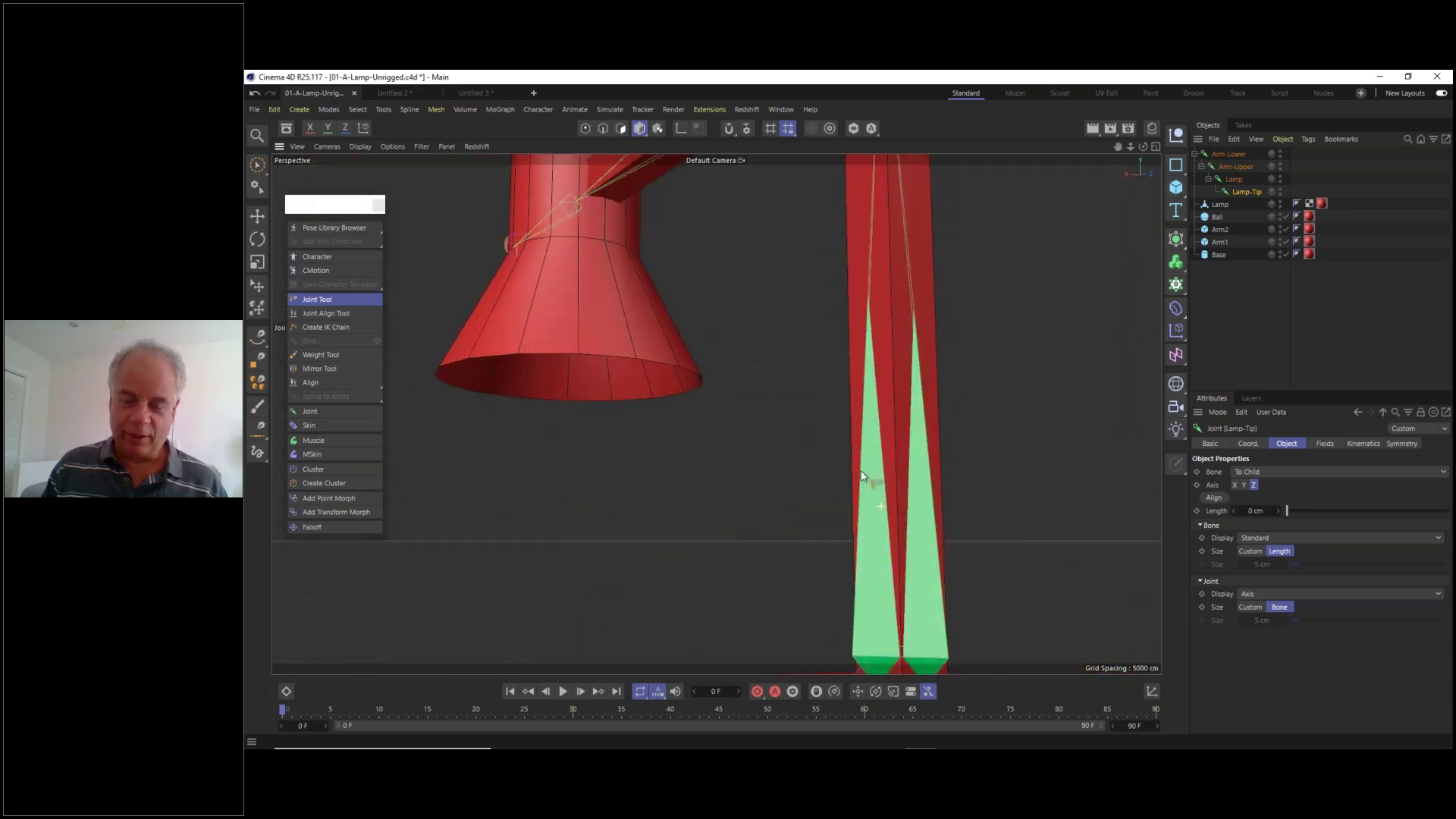
{"action": "middle_click_drag", "start_coordinate": [860, 434], "coordinate": [767, 472], "text": "alt"}
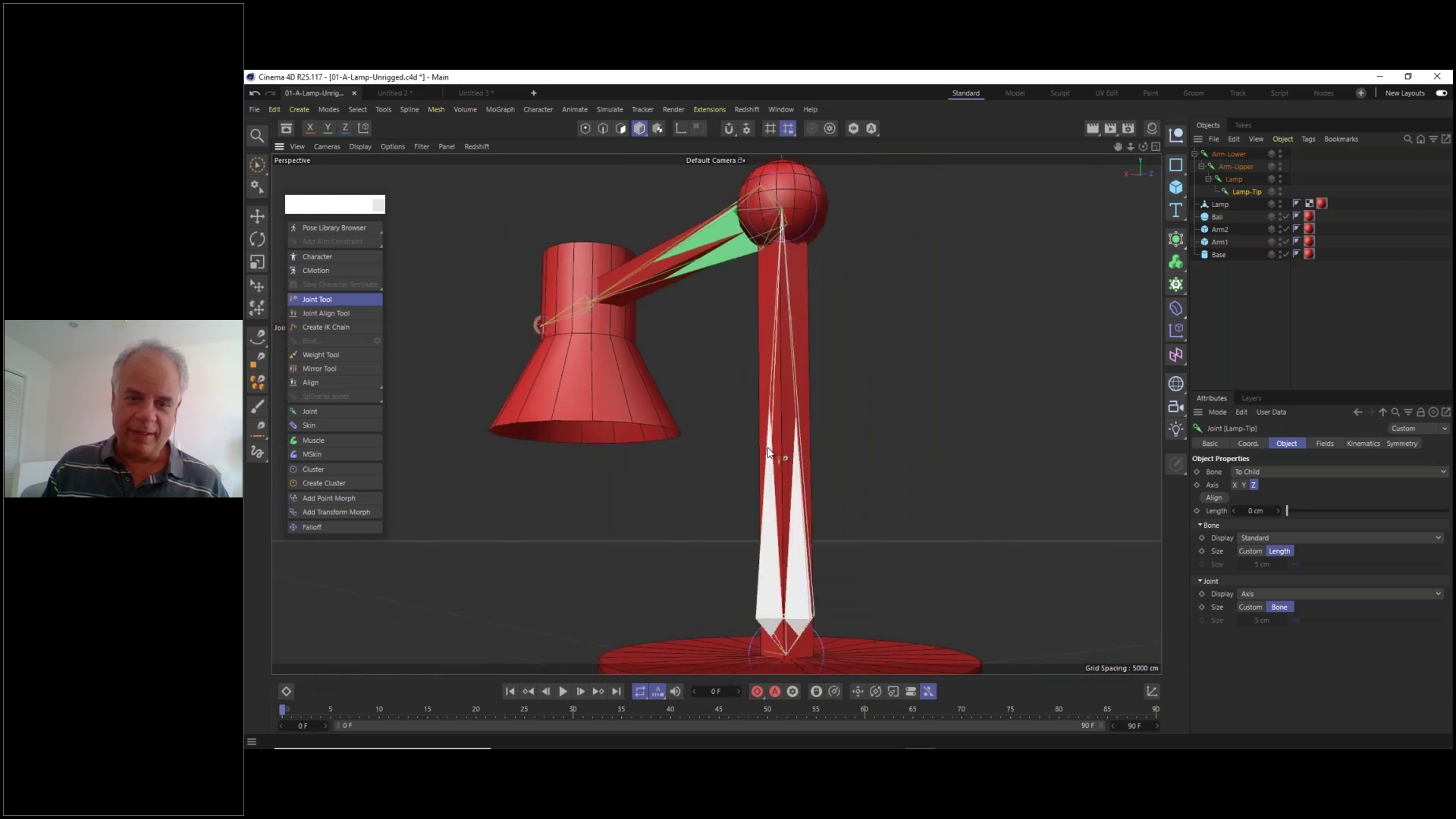
{"action": "scroll", "coordinate": [769, 453], "scroll_direction": "down", "scroll_amount": 3}
{"action": "left_click_drag", "start_coordinate": [785, 455], "coordinate": [1073, 391], "text": "alt"}
{"action": "scroll", "coordinate": [785, 482], "scroll_direction": "down", "scroll_amount": 3}
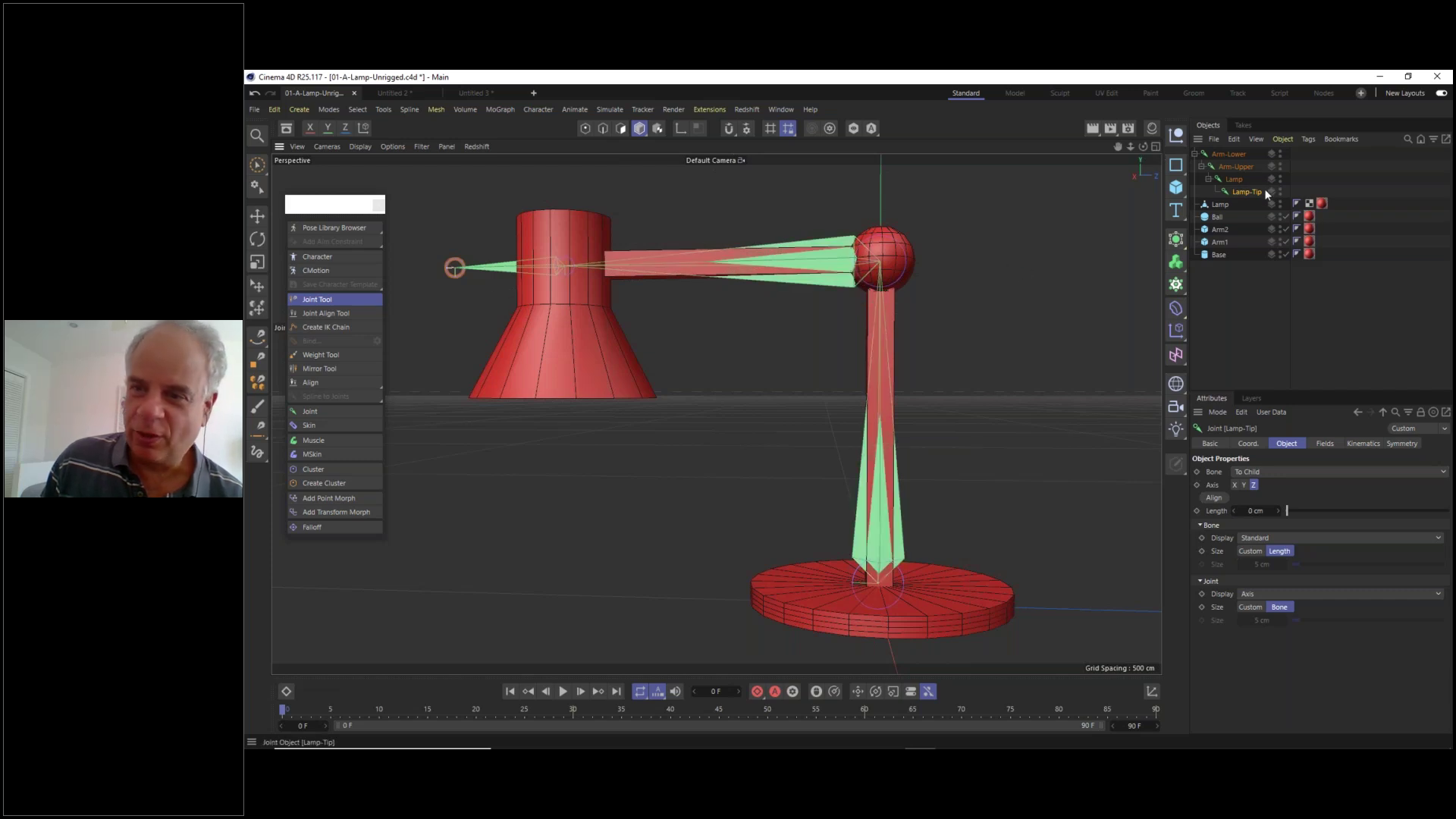
- Set the bone size of all four joints from Arm-Lower to Lamp-Tip to Custom and check the fit in the Right view
{"action": "left_click", "coordinate": [1228, 154]}
{"action": "left_click", "coordinate": [1244, 193], "text": "shift"}
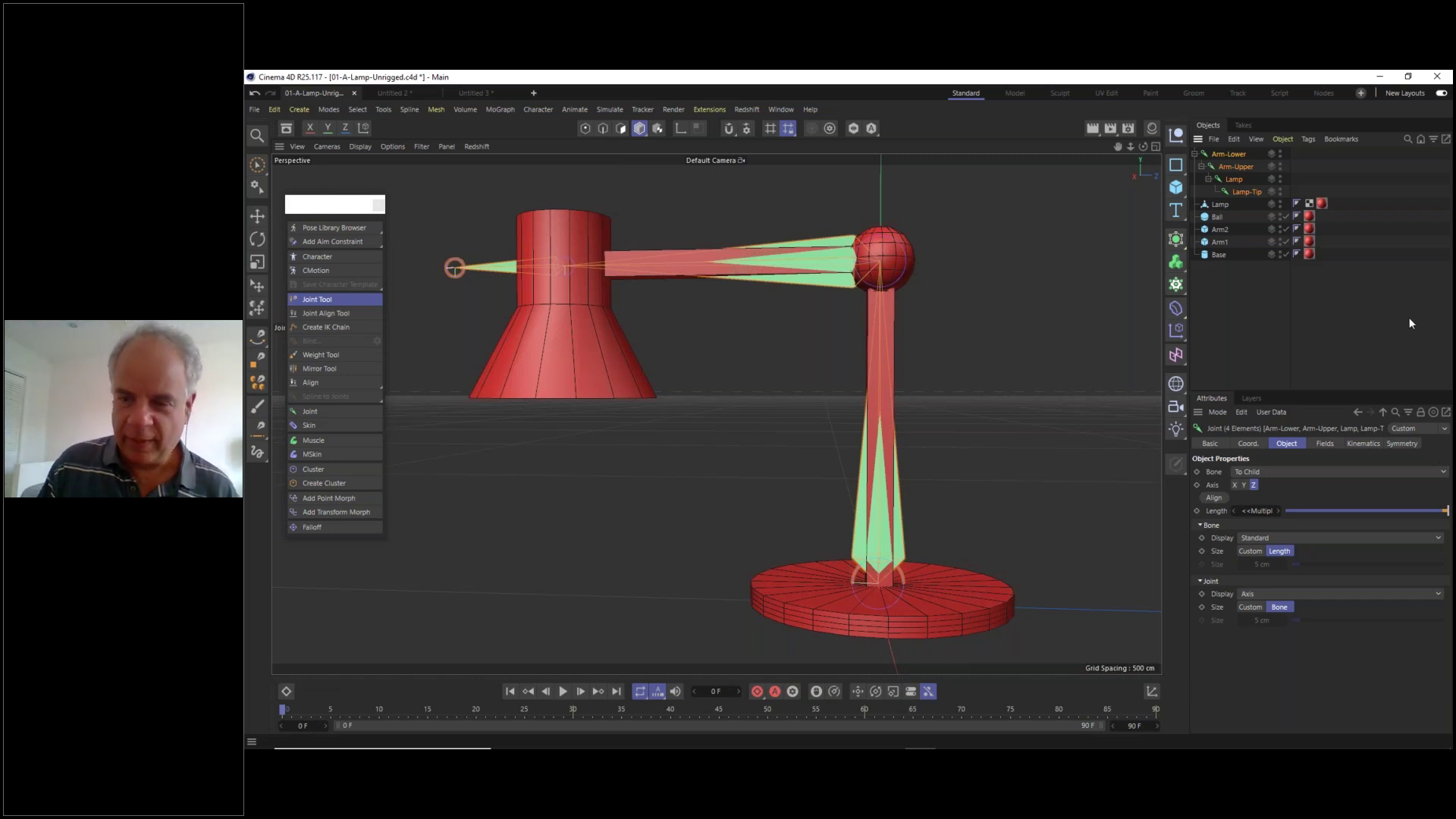
{"action": "left_click", "coordinate": [1250, 551]}
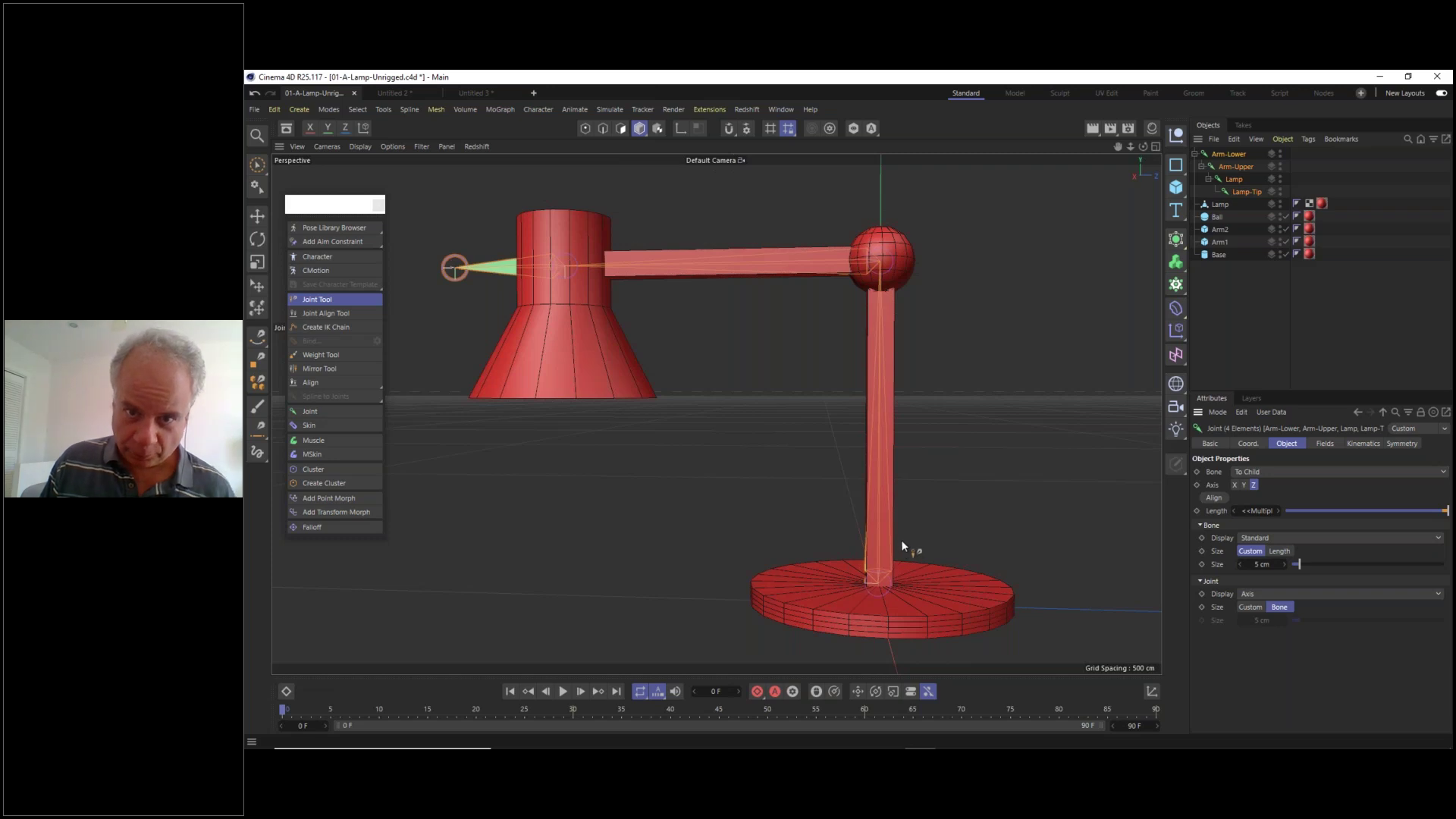
{"action": "key", "text": "F2"}
{"action": "key", "text": "F3"}
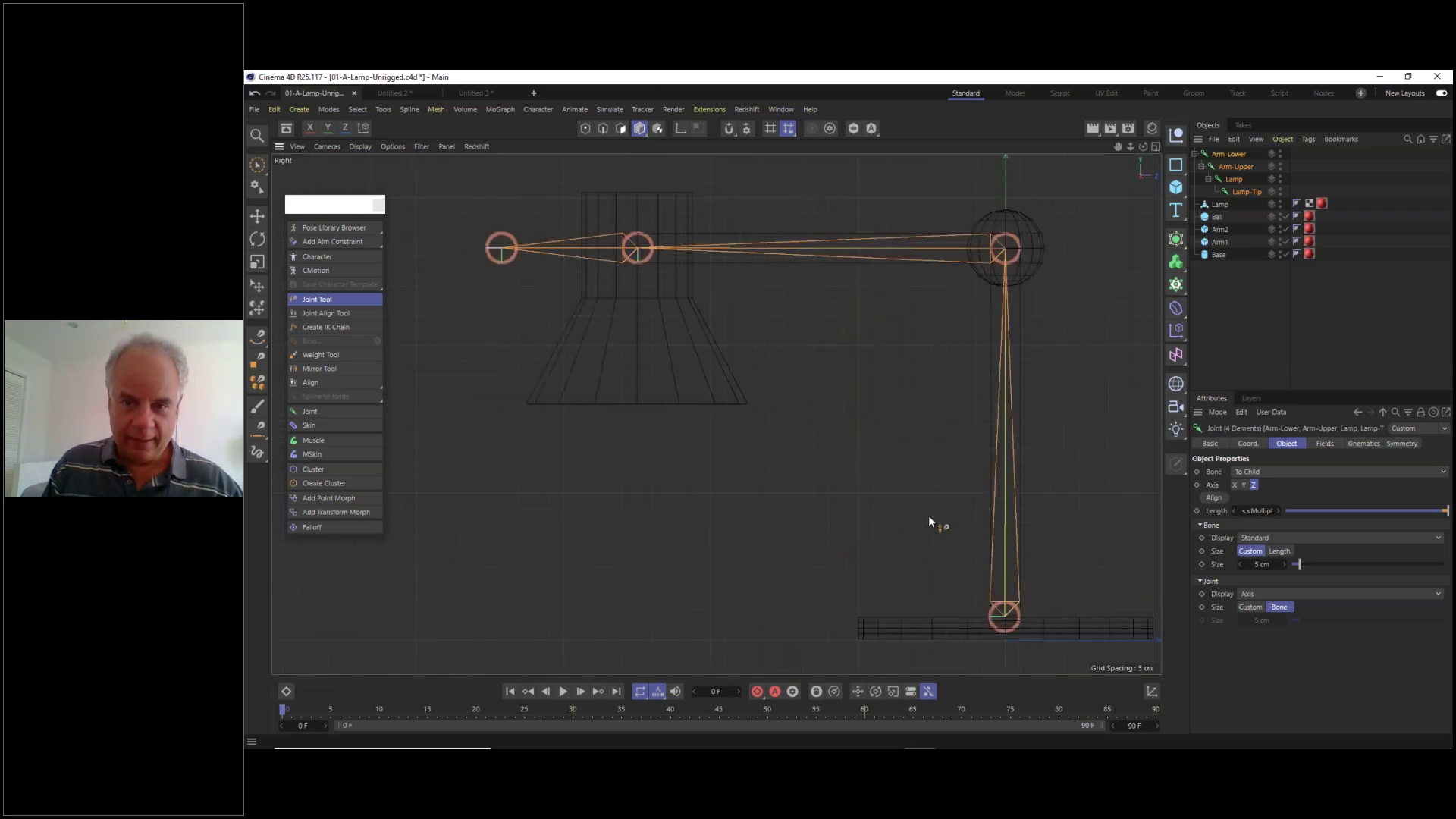
{"action": "scroll", "coordinate": [1011, 609], "scroll_direction": "up", "scroll_amount": 5}
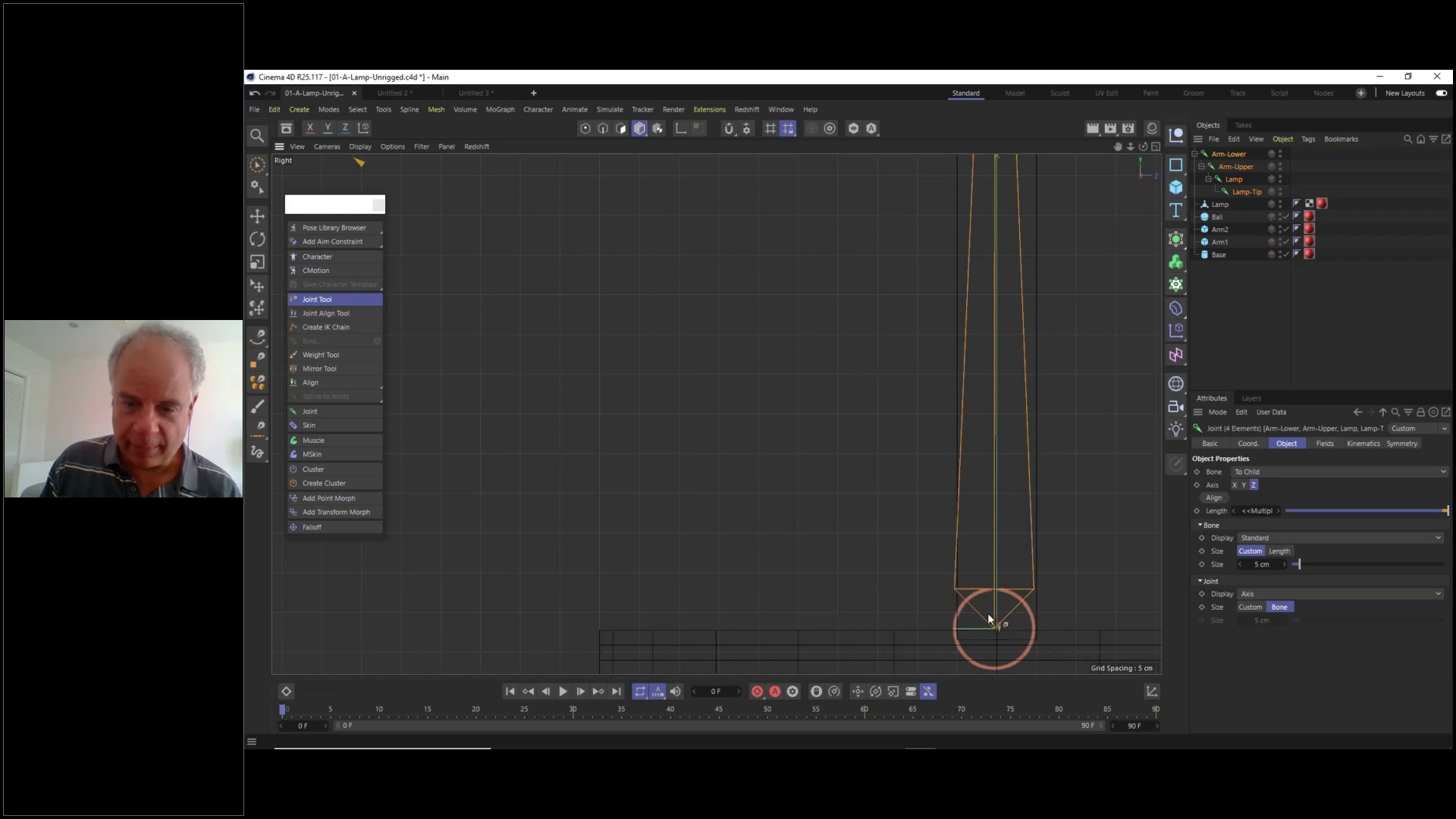
{"action": "scroll", "coordinate": [1030, 578], "scroll_direction": "down", "scroll_amount": 10}
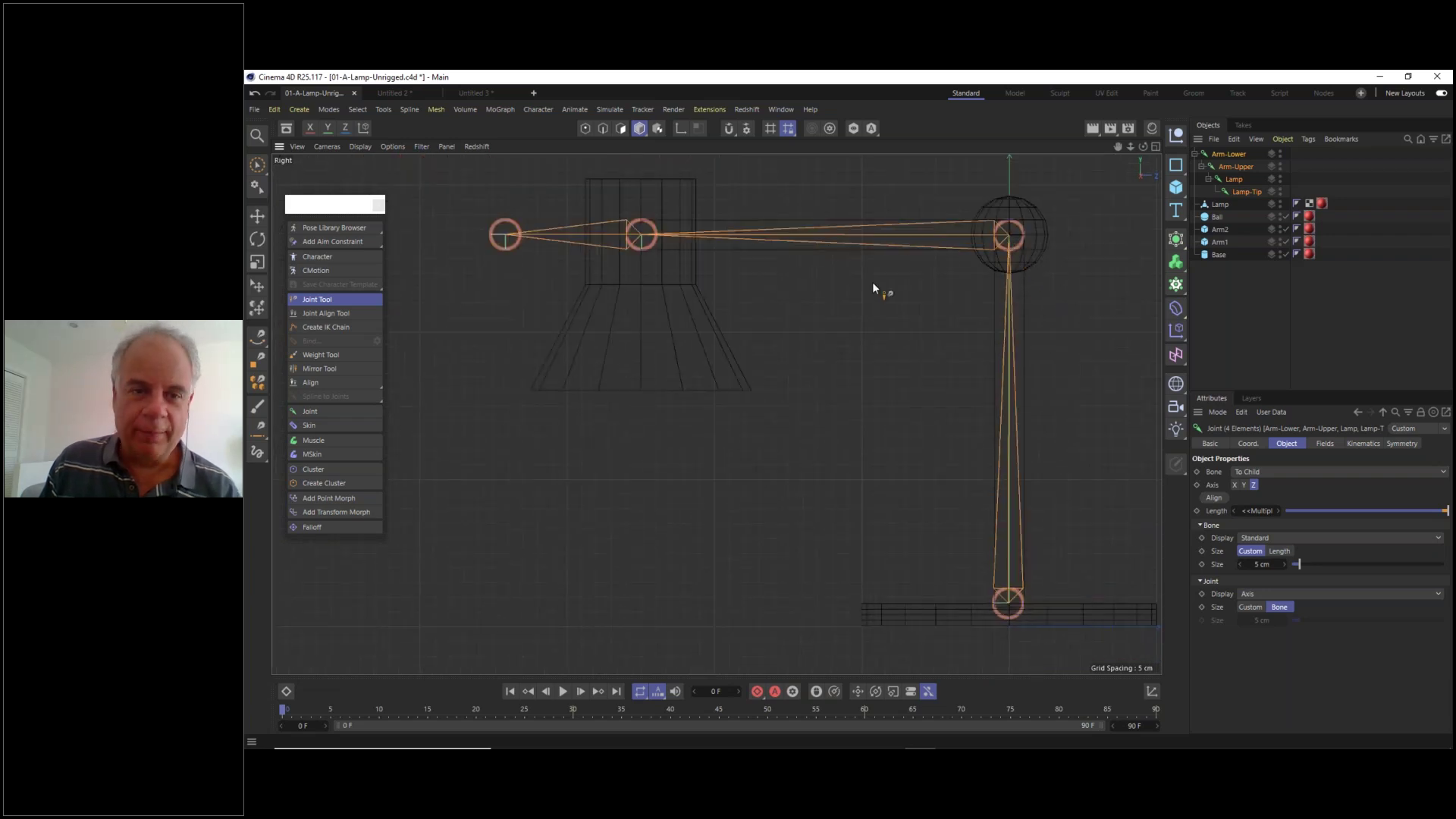
- Try the Line bone display on all four joints and return the display to Standard
{"action": "left_click", "coordinate": [1261, 536]}
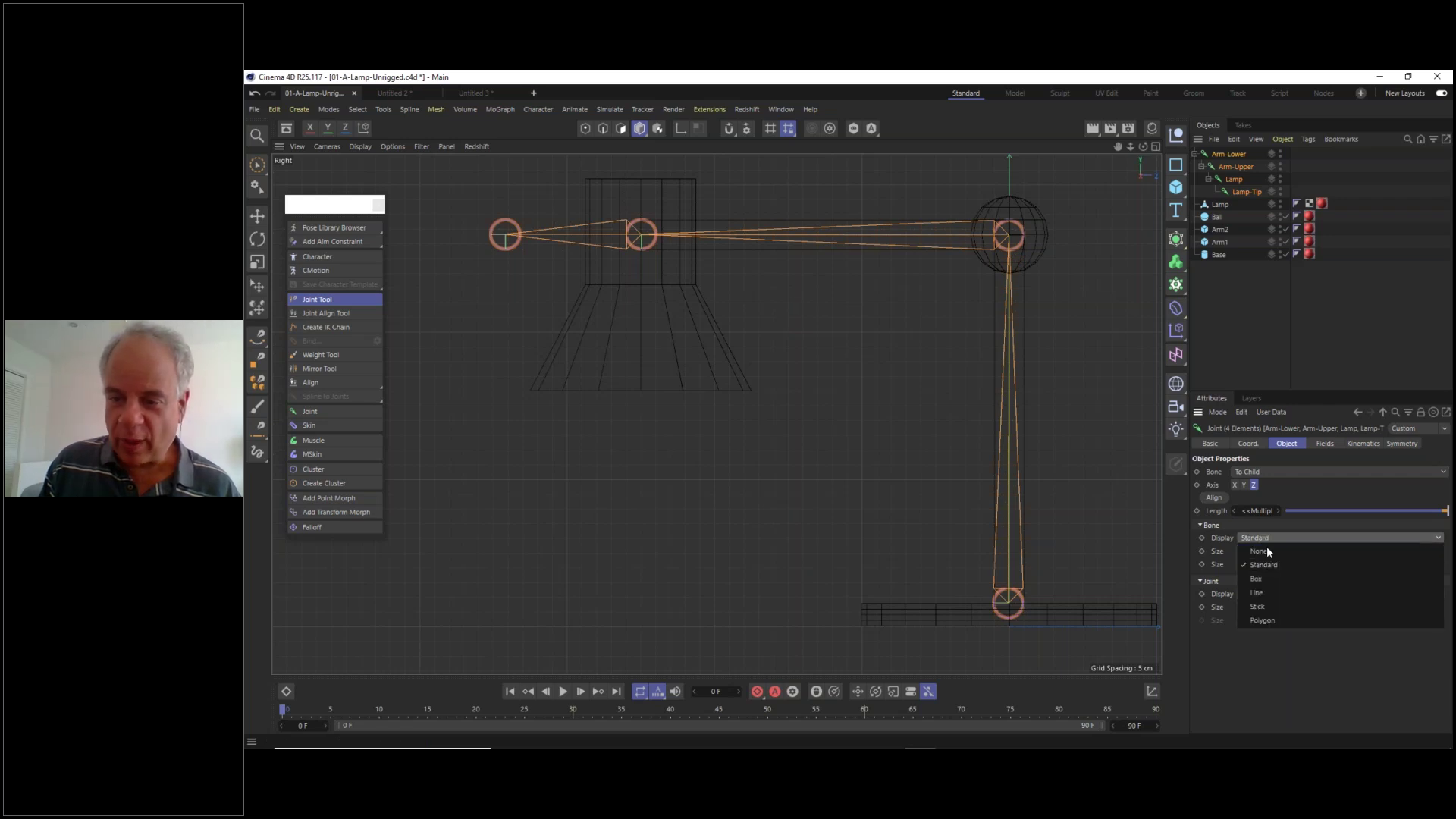
{"action": "left_click", "coordinate": [1274, 595]}
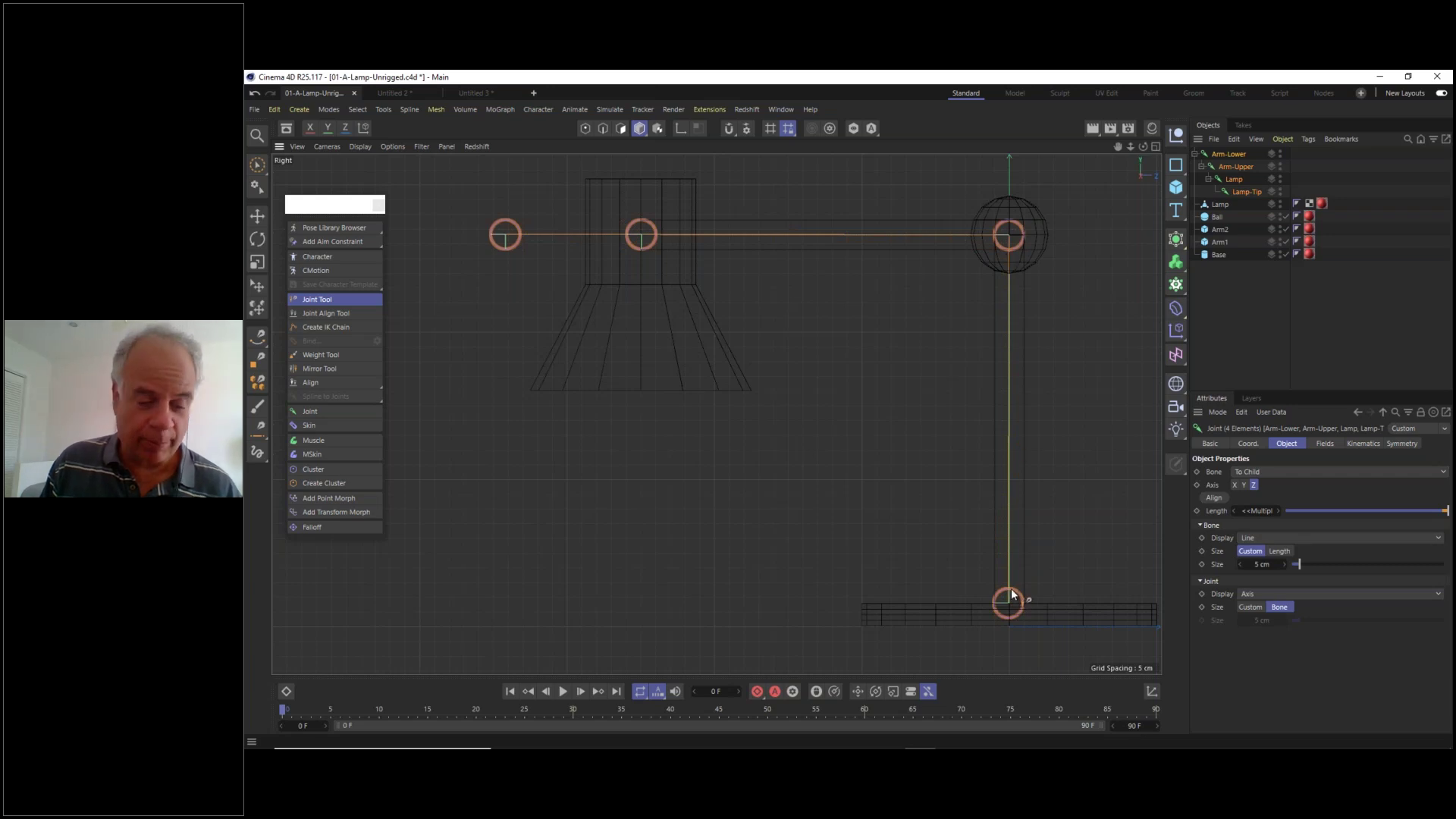
{"action": "key", "text": "F1"}
{"action": "left_click_drag", "start_coordinate": [849, 345], "coordinate": [914, 367], "text": "alt"}
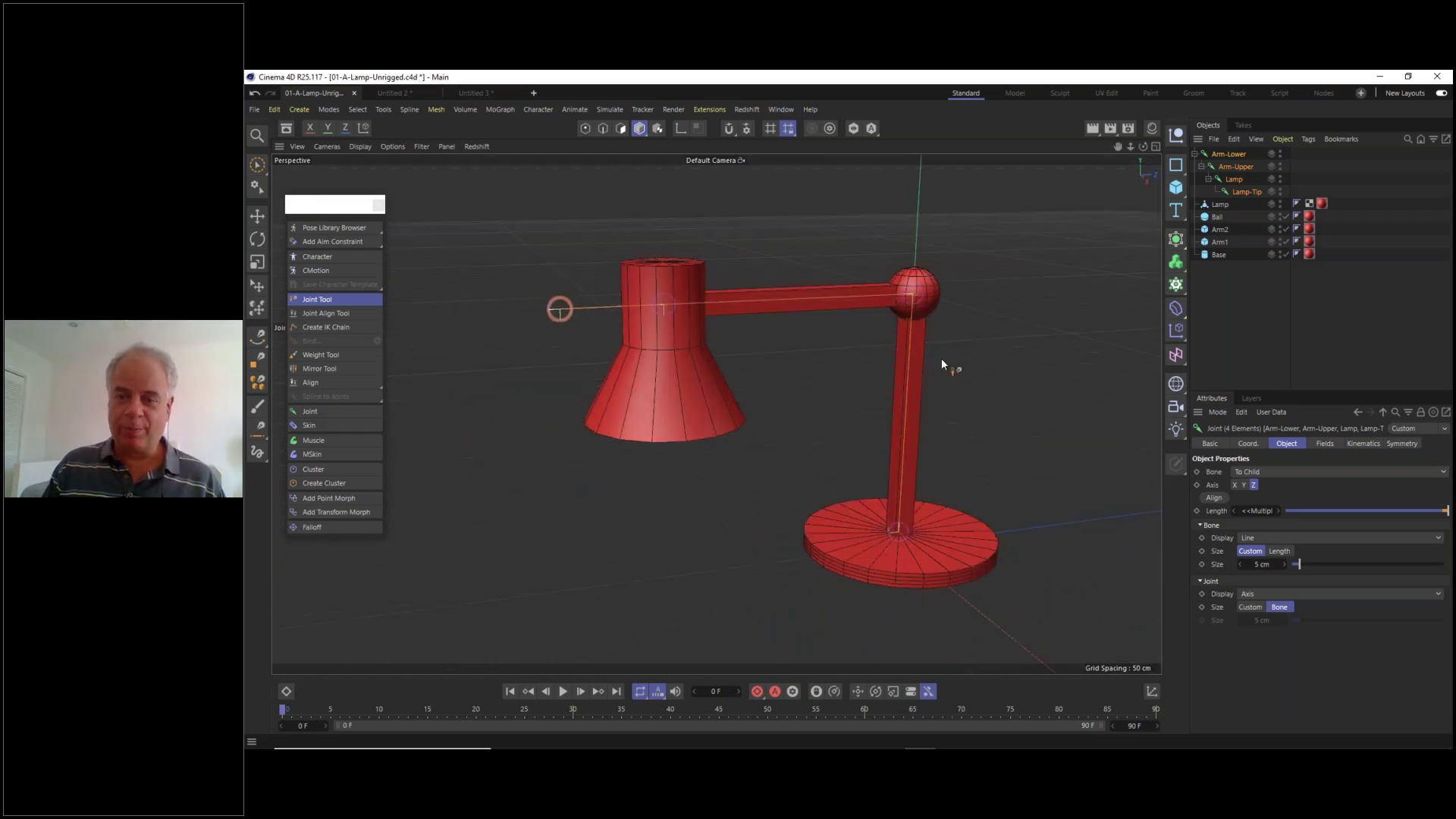
{"action": "left_click", "coordinate": [1278, 537]}
{"action": "left_click", "coordinate": [1285, 565]}
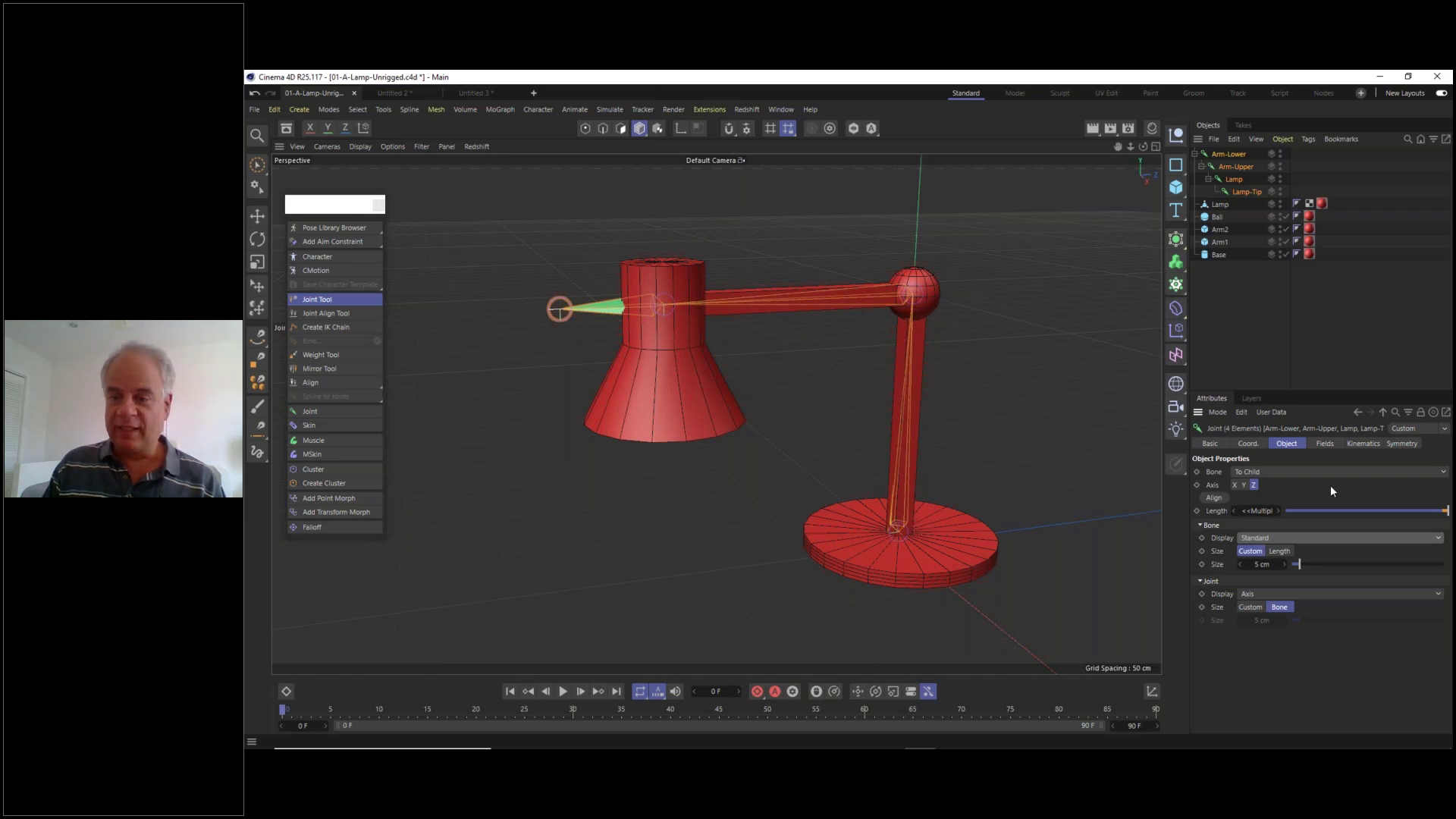
{"action": "left_click", "coordinate": [1305, 536]}
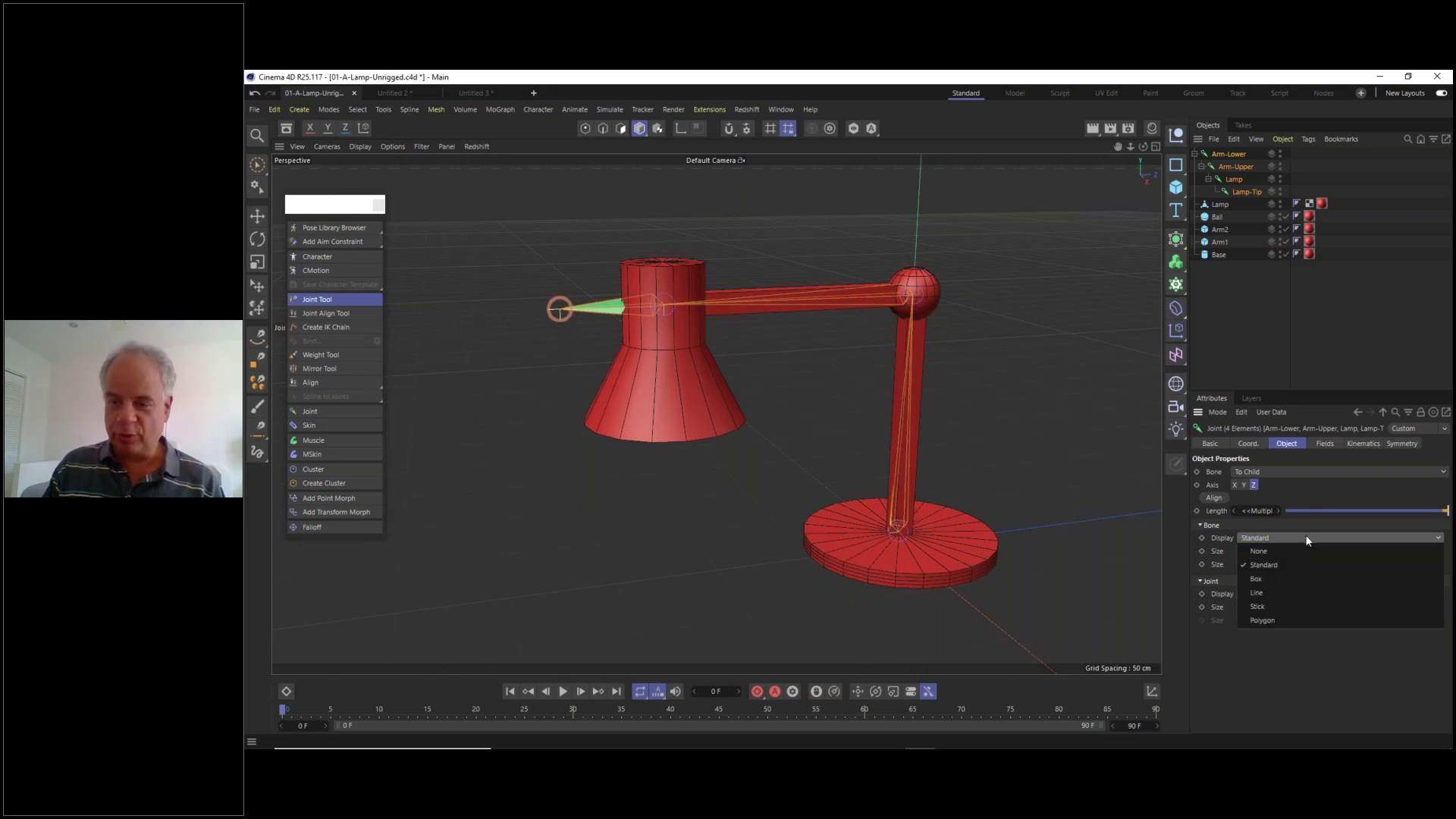
{"action": "left_click", "coordinate": [1310, 589]}
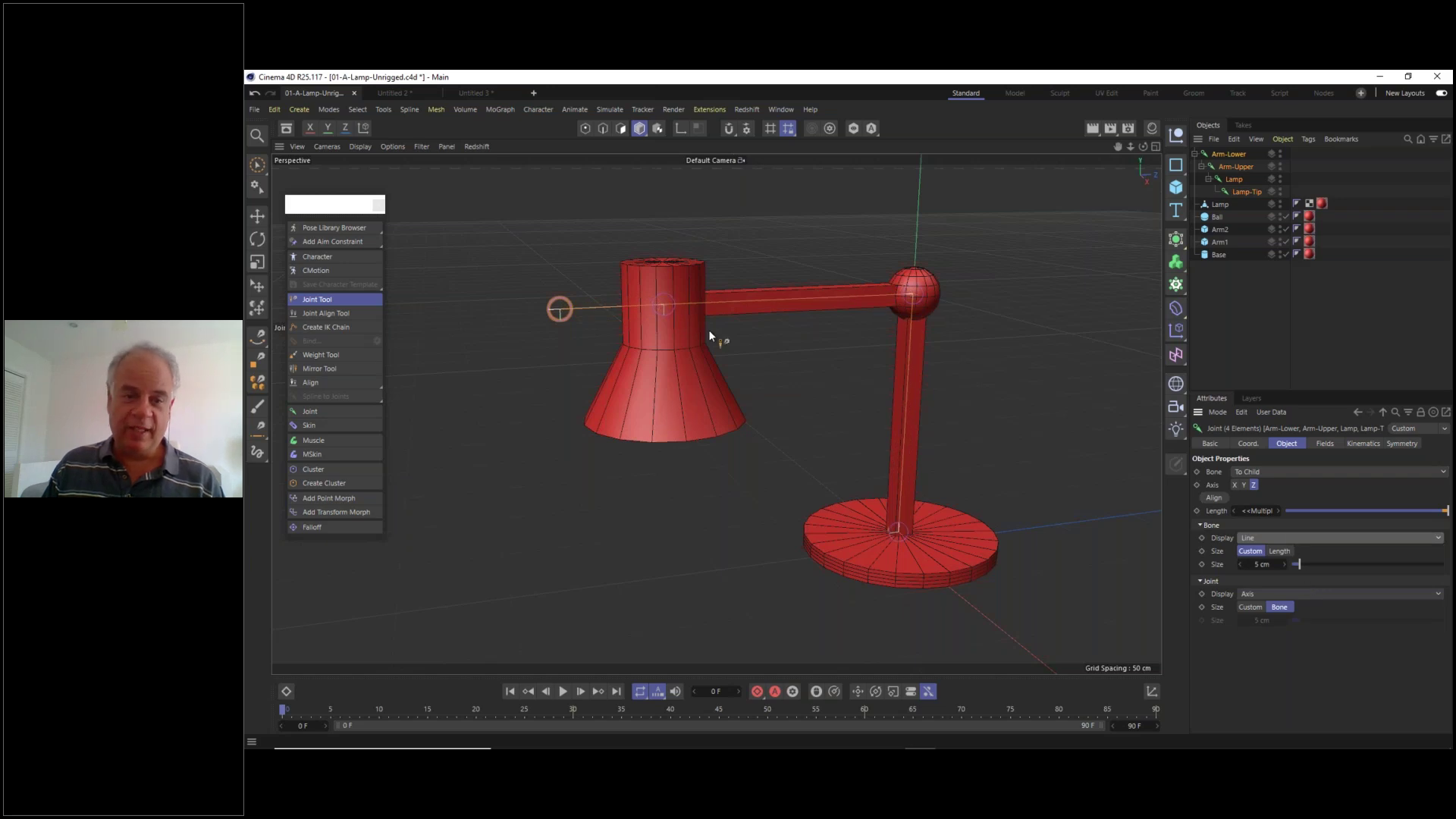
{"action": "left_click", "coordinate": [1287, 536]}
{"action": "left_click", "coordinate": [1294, 564]}
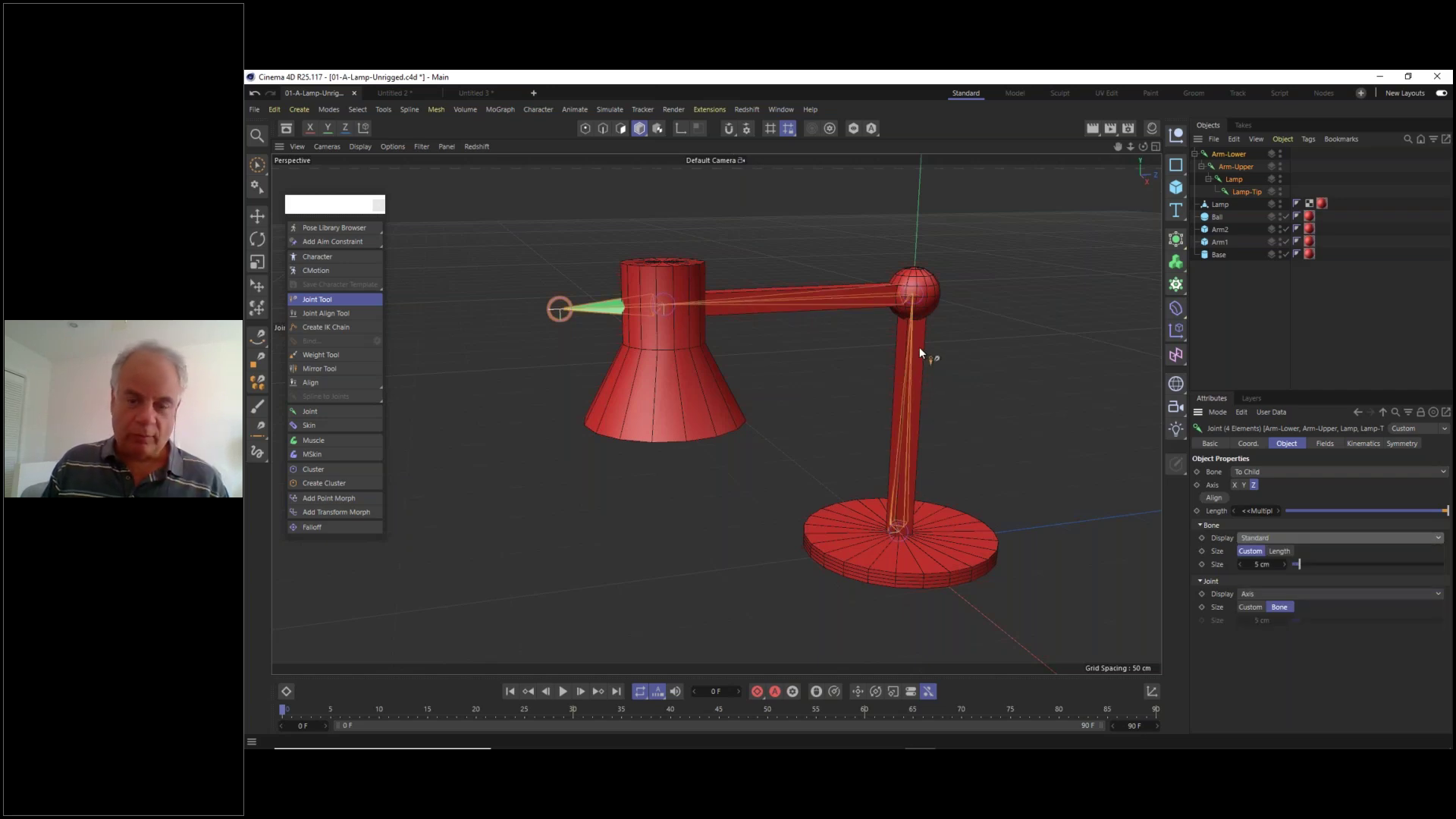
- Test-rotate the Arm-Lower joint at the lamp's base
{"action": "mouse_move", "coordinate": [902, 368]}
{"action": "left_mouse_down", "text": "alt"}
{"action": "mouse_move", "coordinate": [817, 336]}
{"action": "mouse_move", "coordinate": [895, 346]}
{"action": "left_mouse_up", "text": "alt"}
{"action": "left_click", "coordinate": [1230, 154]}
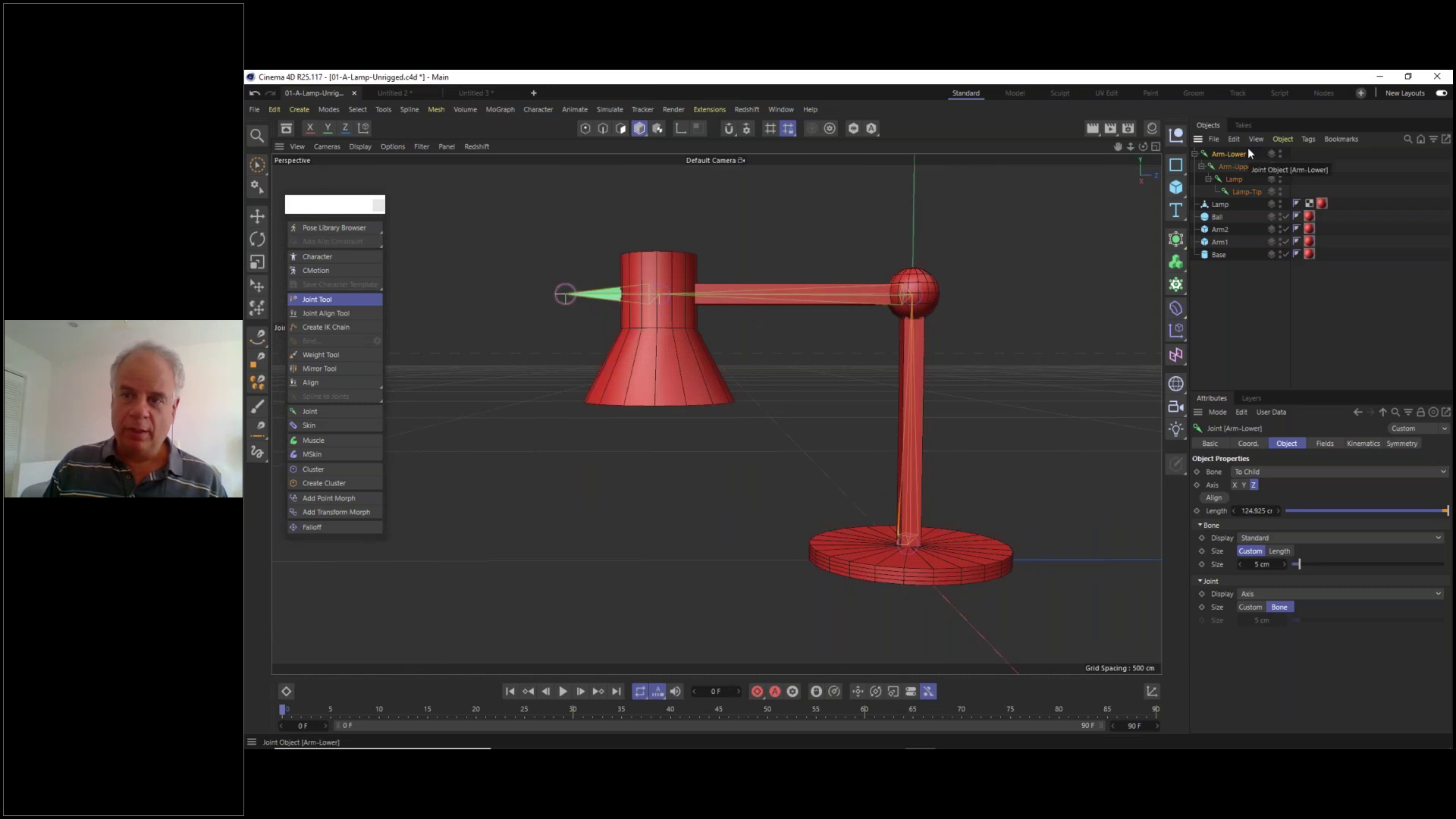
{"action": "left_click", "coordinate": [258, 240]}
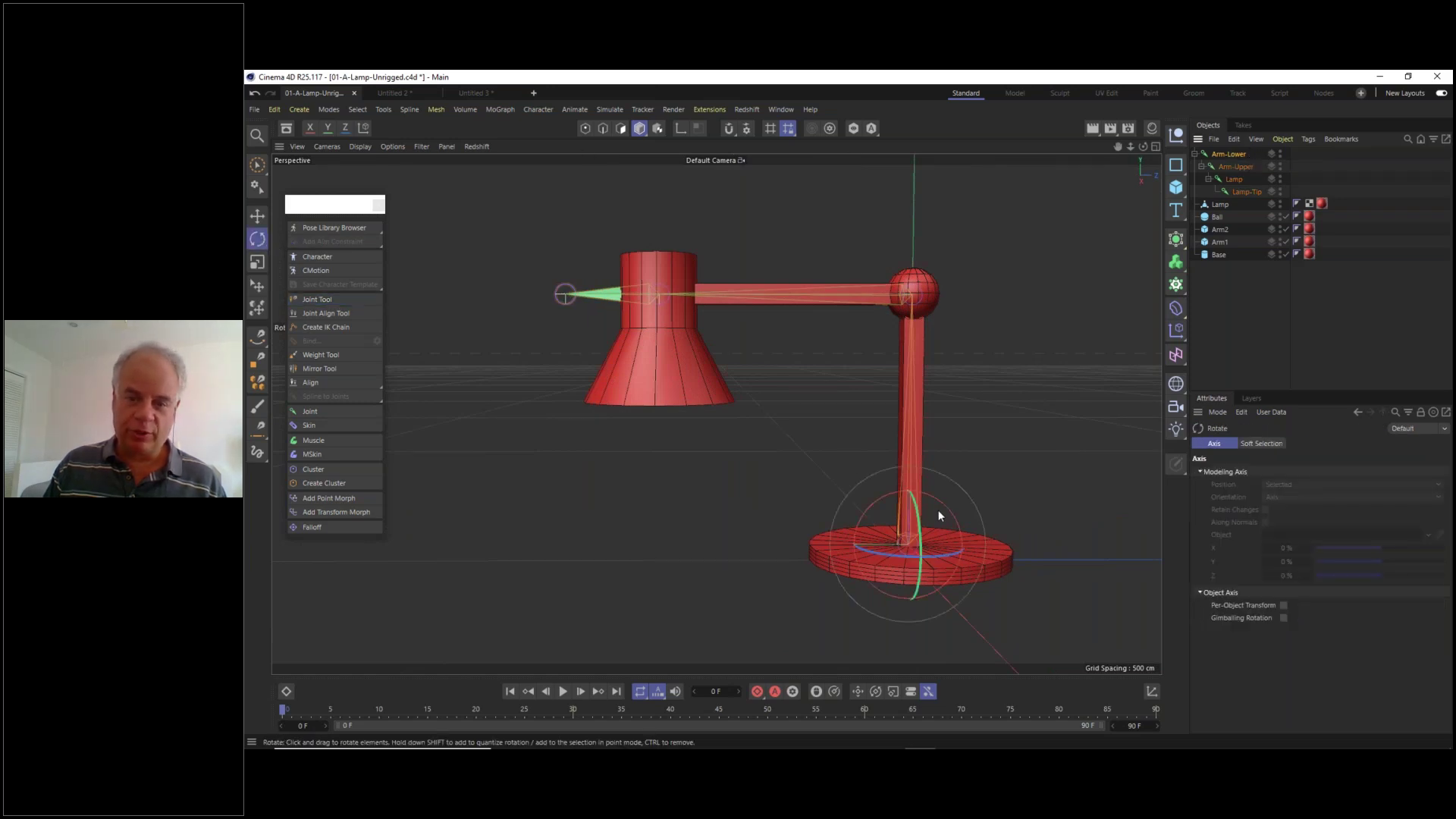
{"action": "left_click_drag", "start_coordinate": [954, 513], "coordinate": [985, 476]}
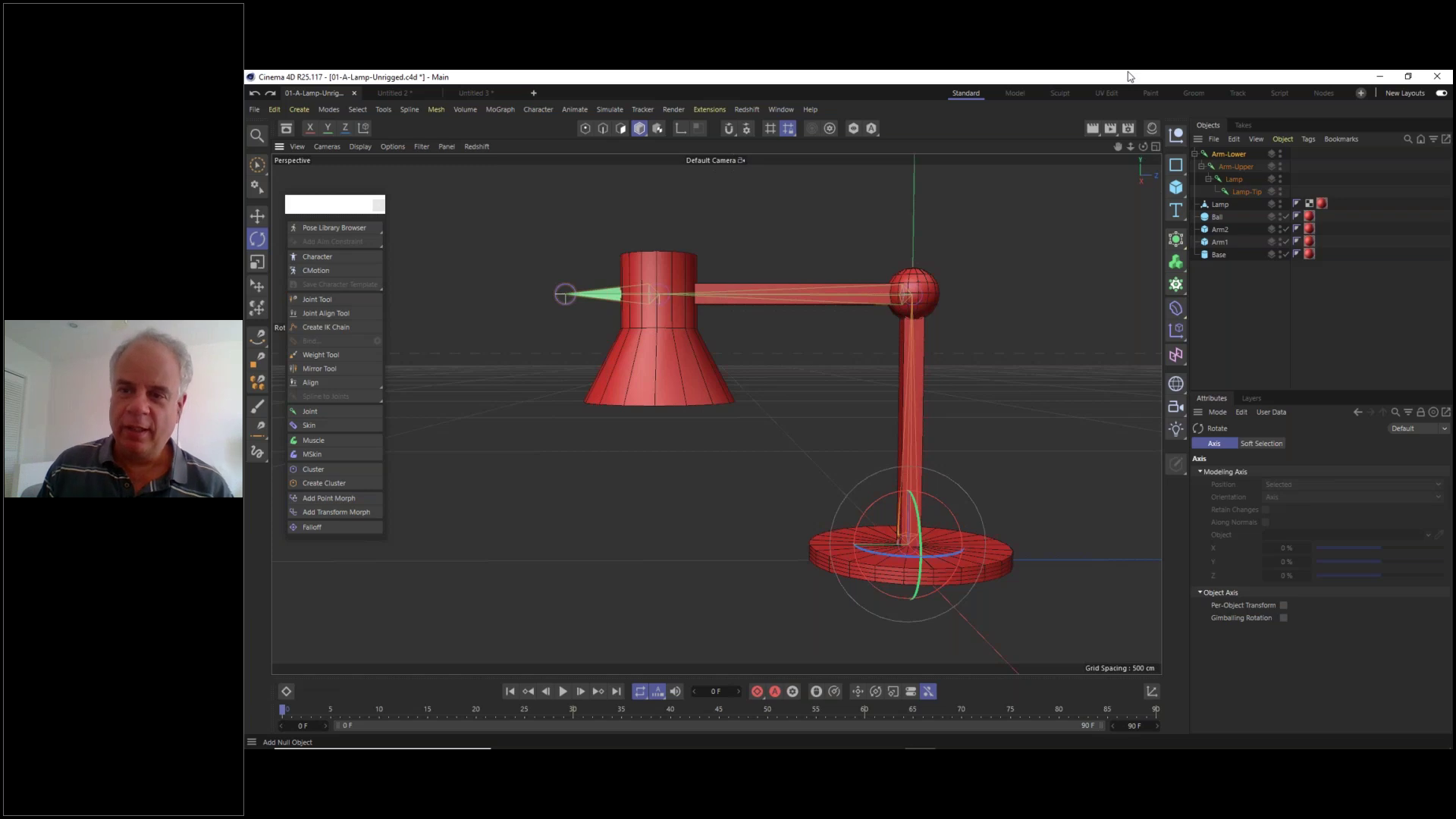
- Make the Arm1 object a child of the Arm-Lower joint and test the joint's rotation
{"action": "left_click", "coordinate": [1219, 241]}
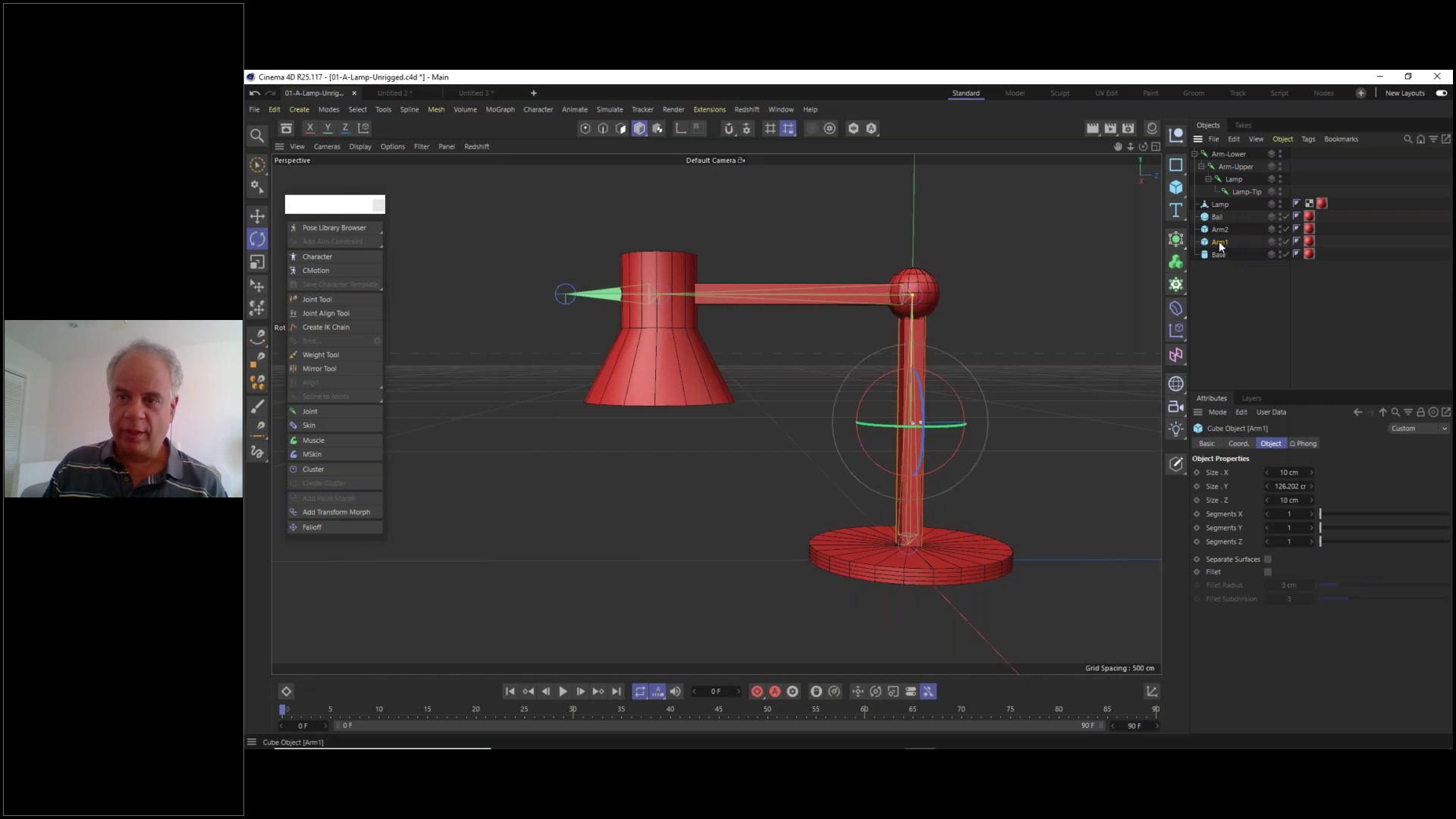
{"action": "left_click_drag", "start_coordinate": [1218, 241], "coordinate": [1237, 160]}
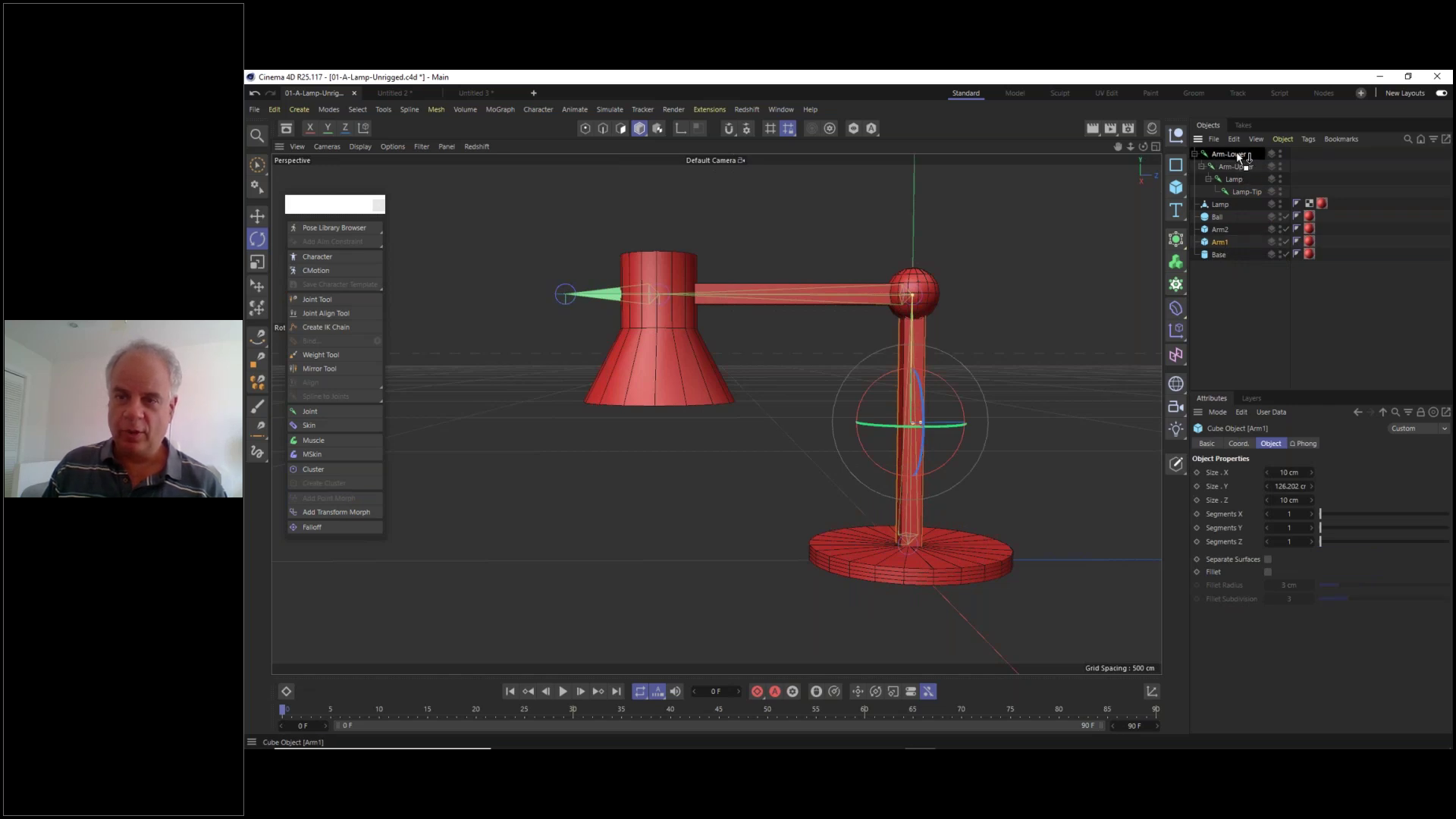
{"action": "left_click_drag", "start_coordinate": [1239, 156], "coordinate": [1239, 158]}
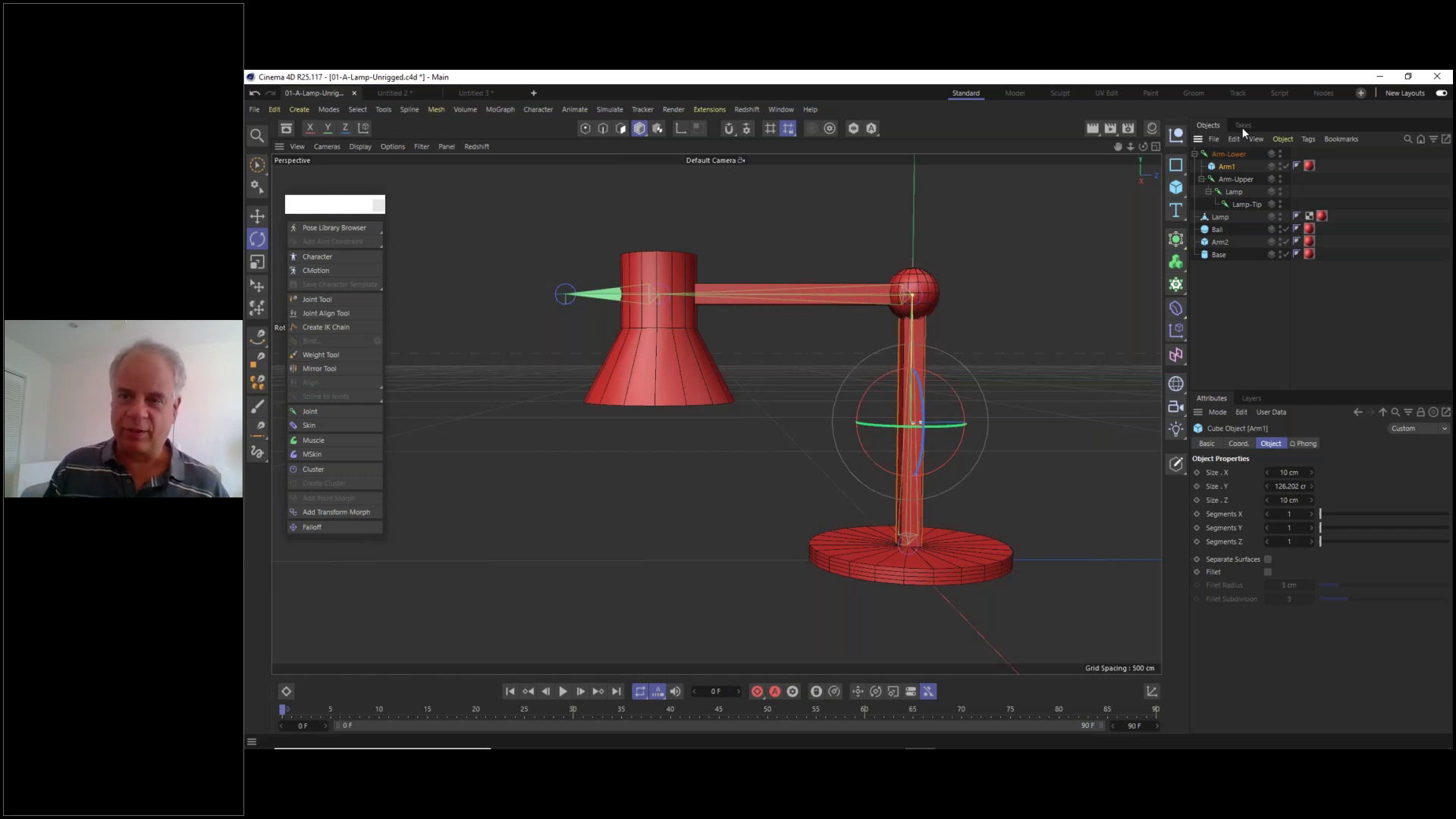
{"action": "left_click", "coordinate": [1228, 154]}
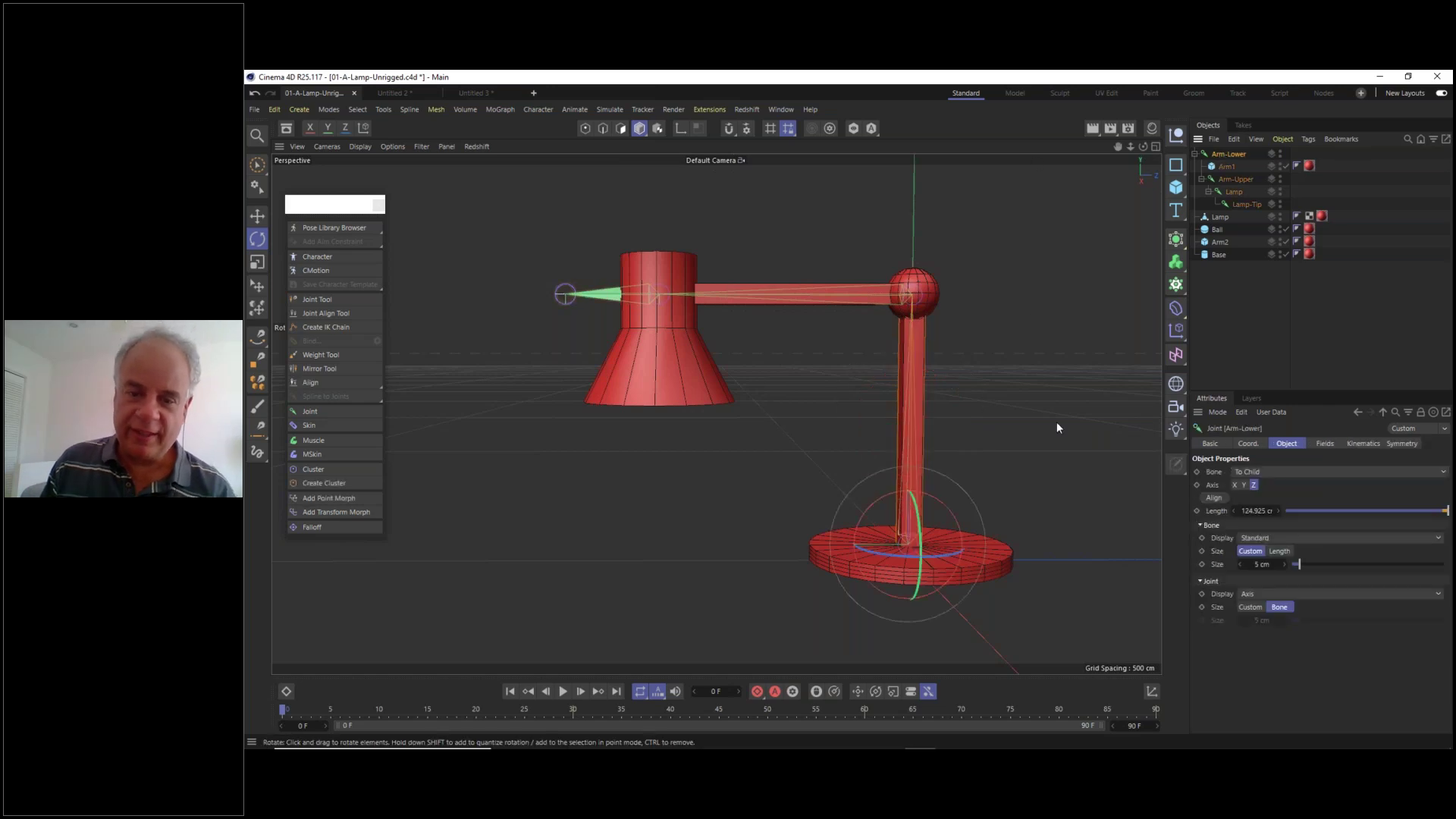
{"action": "left_click_drag", "start_coordinate": [954, 514], "coordinate": [1003, 475]}
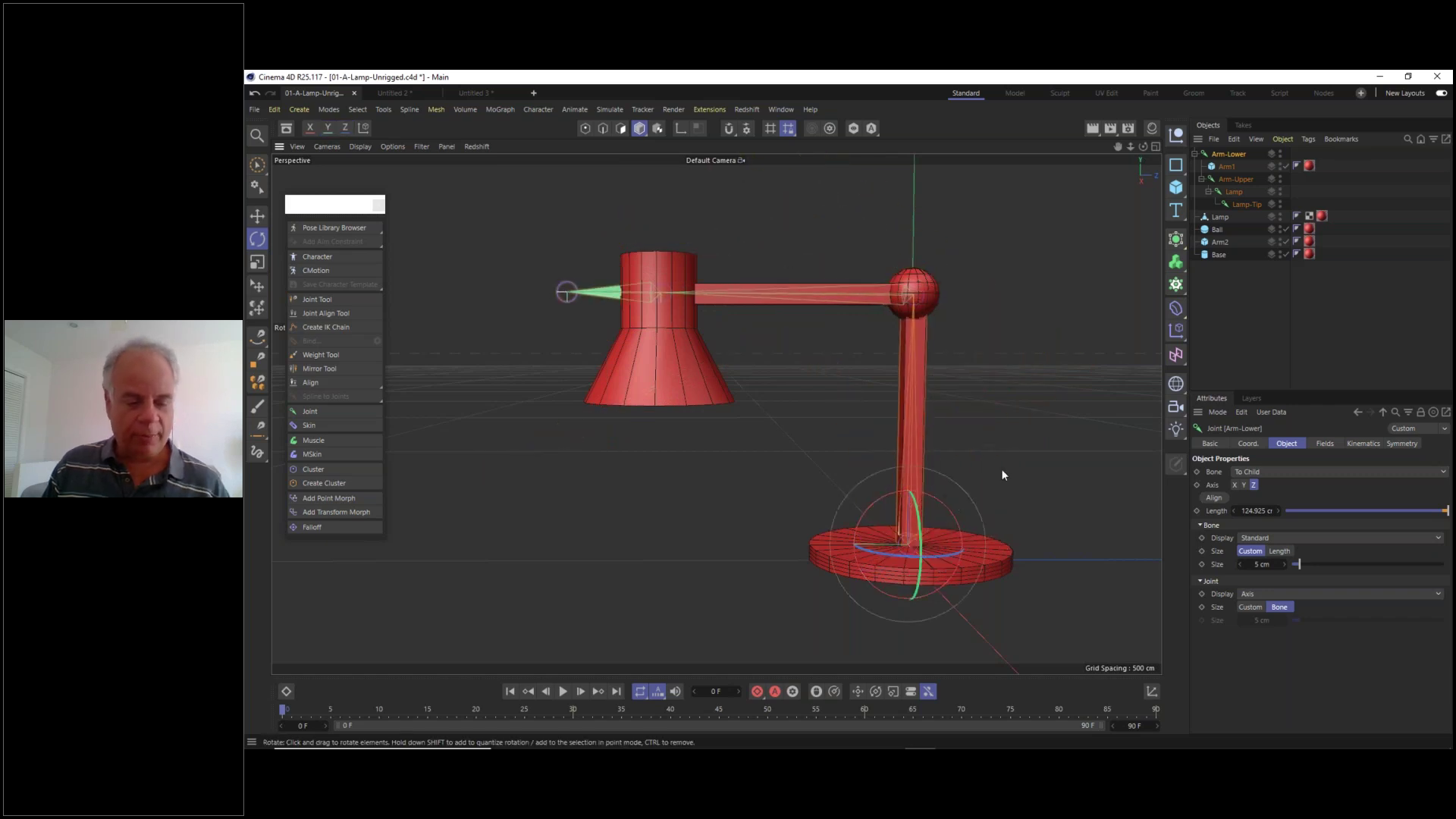
- Make the Ball object a child of the Arm-Lower joint, test-rotate the joint and undo the rotation
{"action": "left_click_drag", "start_coordinate": [1217, 230], "coordinate": [1230, 155]}
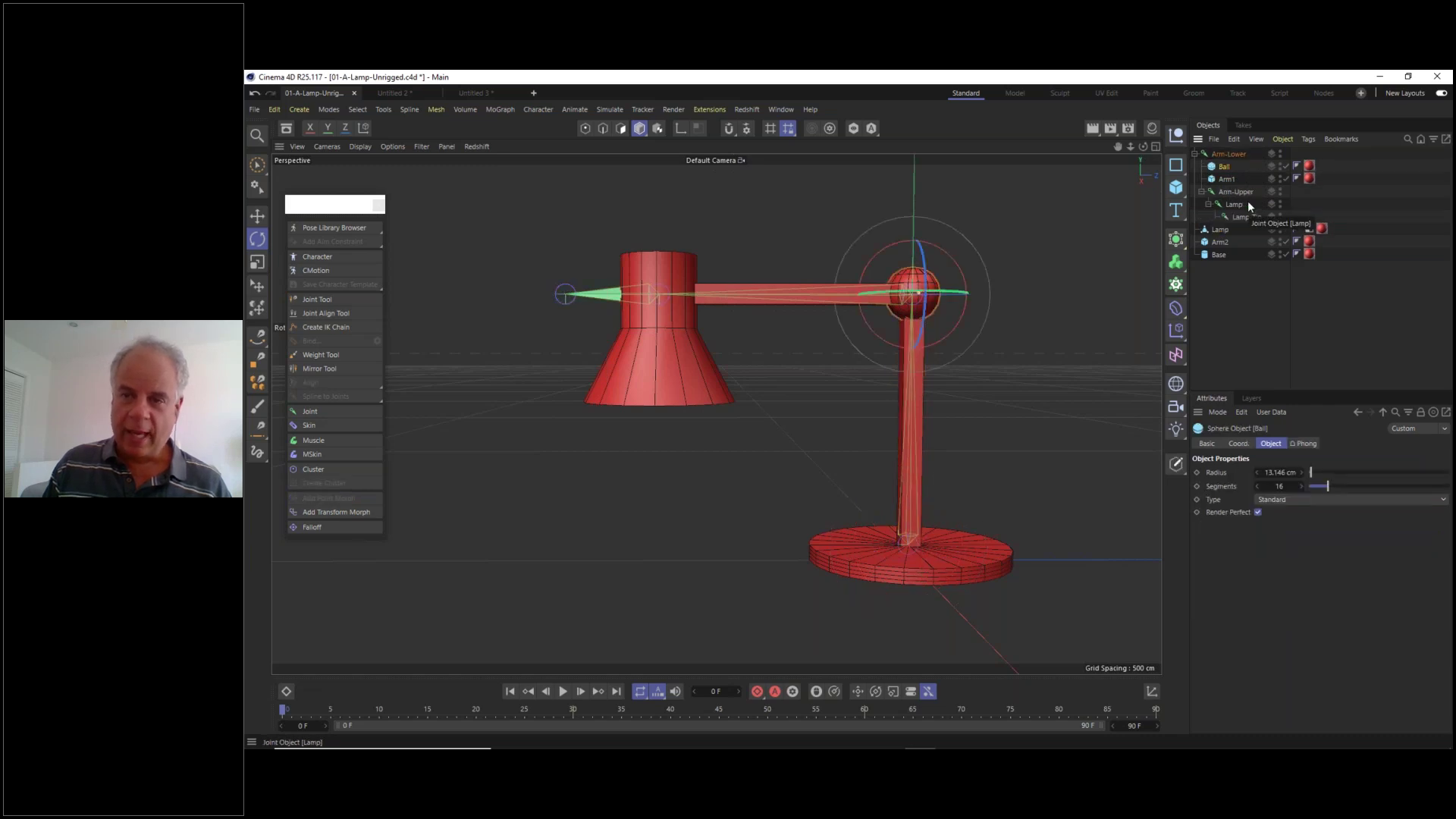
{"action": "left_click", "coordinate": [1220, 154]}
{"action": "left_click_drag", "start_coordinate": [959, 521], "coordinate": [1004, 534]}
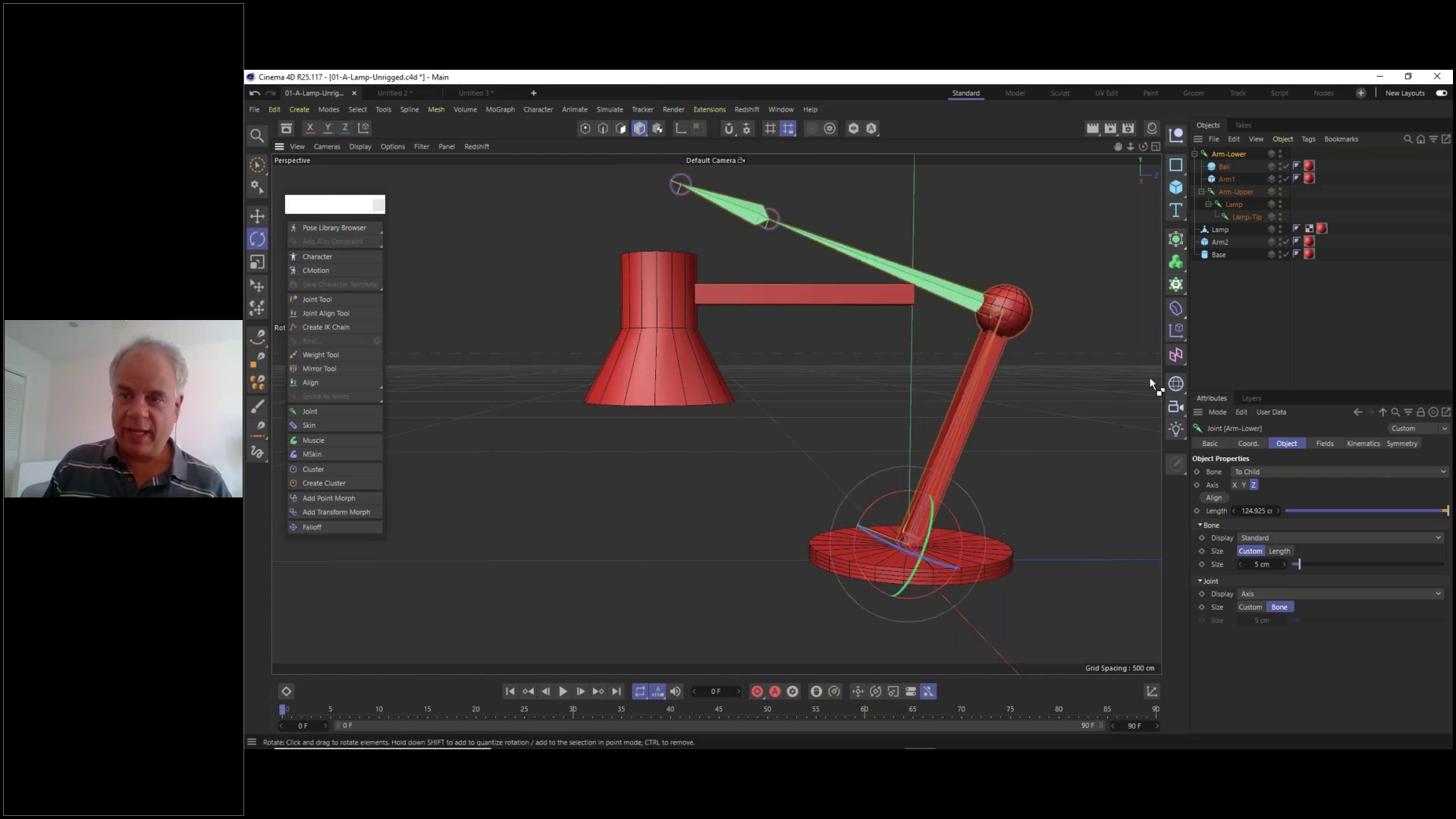
{"action": "key", "text": "ctrl+z"}
- Try Arm2 as a child of the Arm-Lower joint, test-rotate that joint and undo the rotation
{"action": "left_click", "coordinate": [1226, 241]}
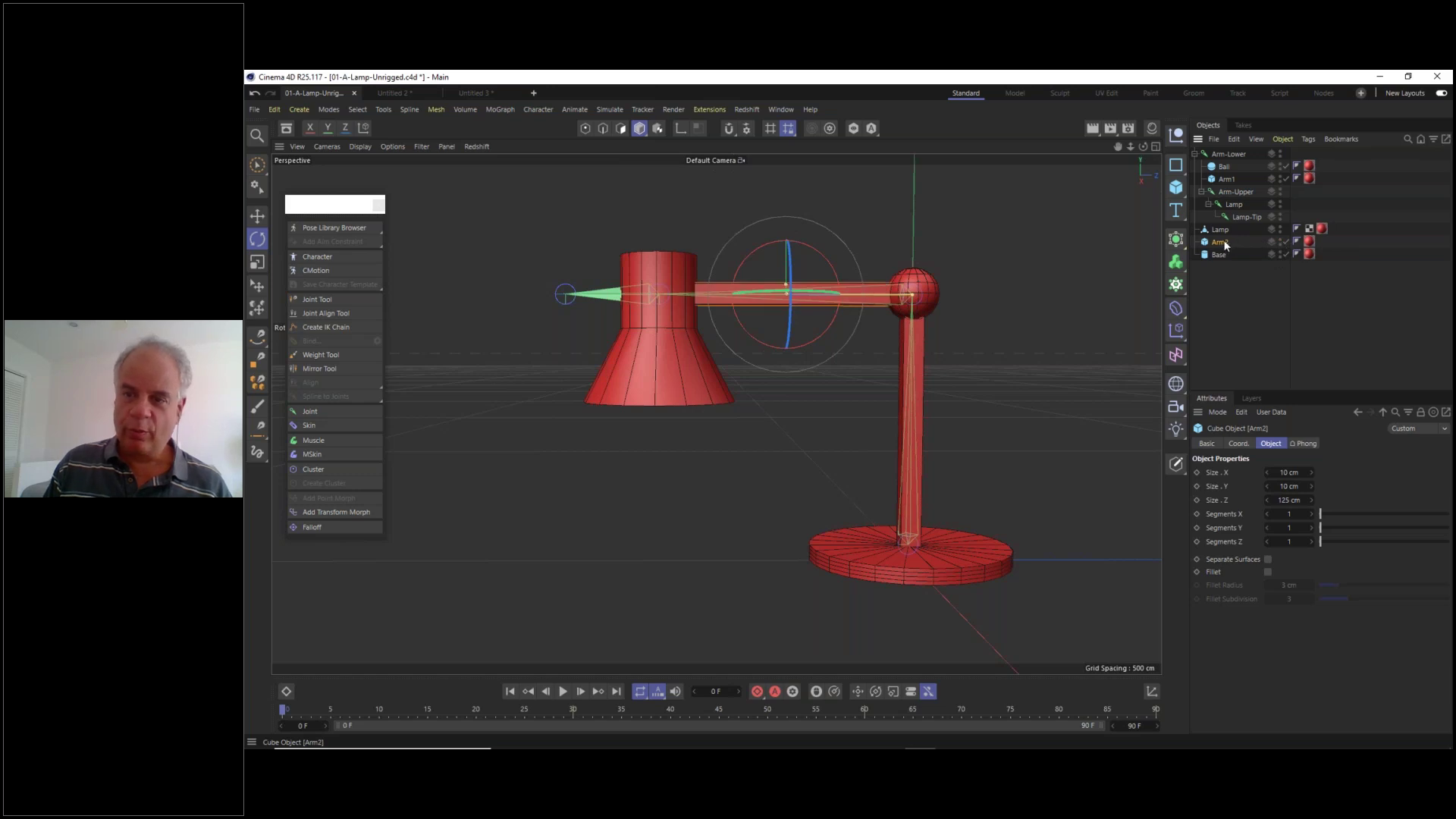
{"action": "left_click_drag", "start_coordinate": [1236, 159], "coordinate": [1236, 158]}
{"action": "left_click", "coordinate": [1231, 154]}
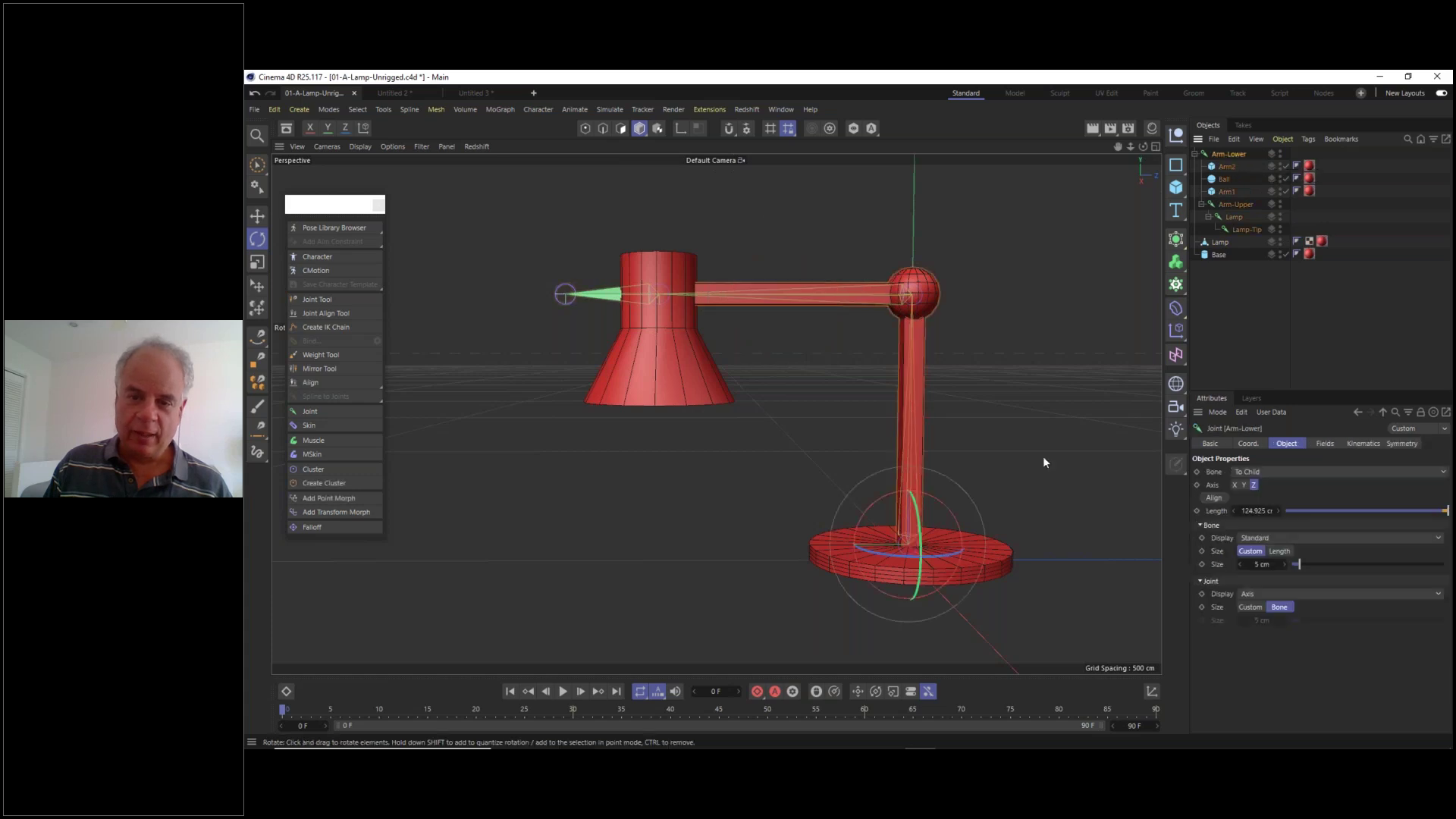
{"action": "left_click_drag", "start_coordinate": [954, 516], "coordinate": [997, 519]}
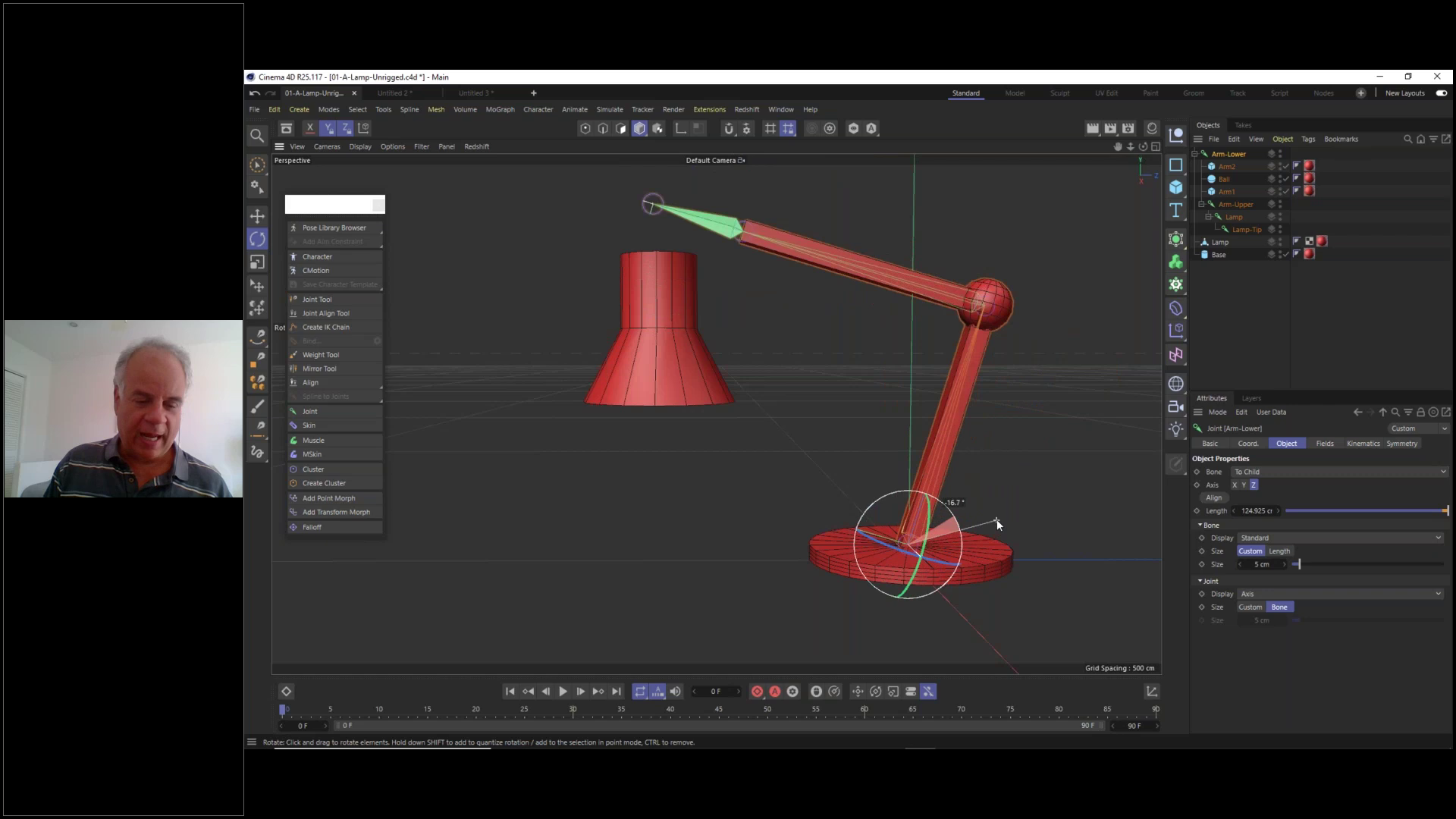
{"action": "key", "text": "ctrl+z"}
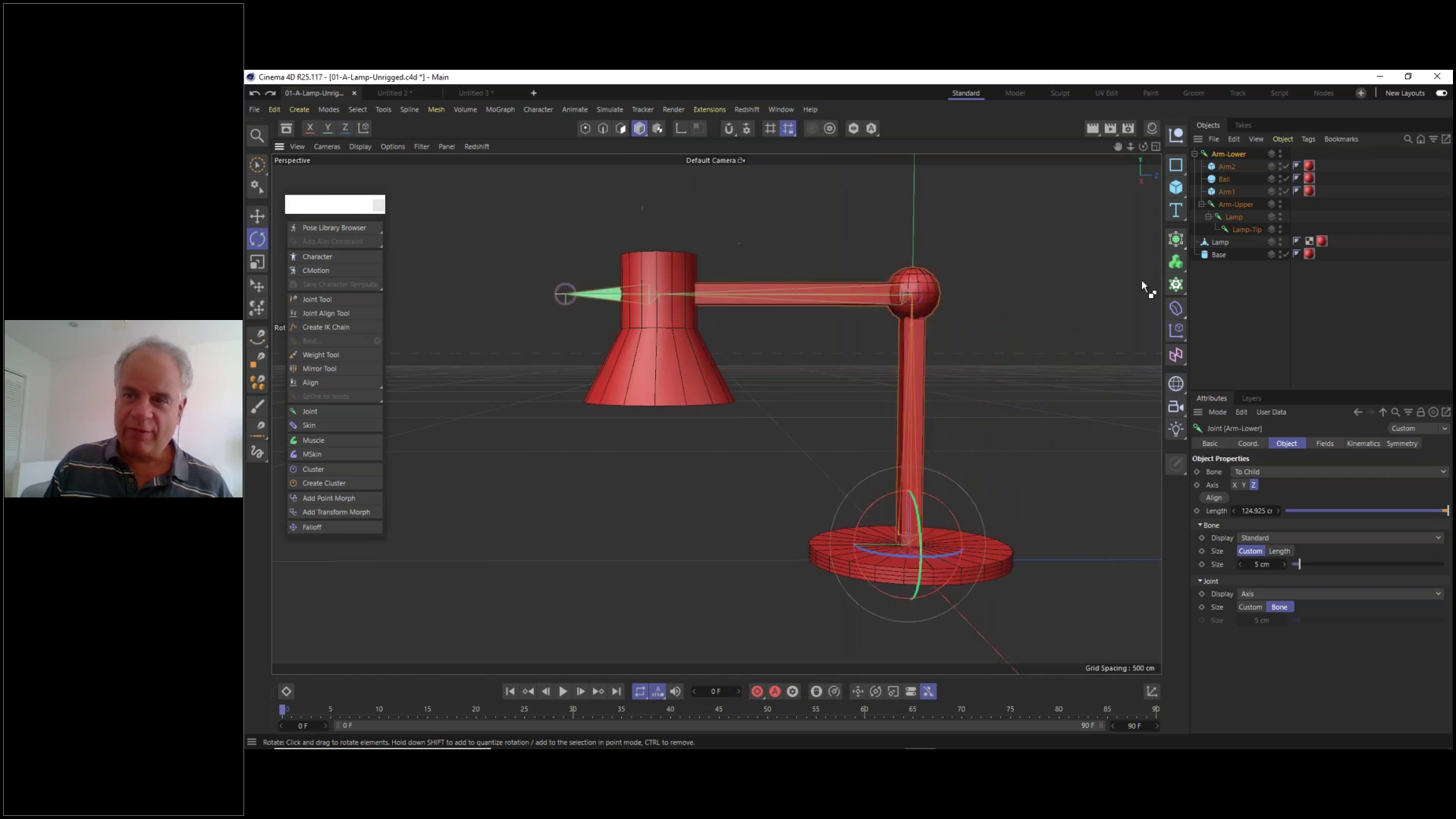
- Test-rotate the Arm-Upper joint at the ball and undo the rotation
{"action": "left_click", "coordinate": [1239, 203]}
{"action": "left_click_drag", "start_coordinate": [965, 267], "coordinate": [994, 300]}
{"action": "key", "text": "ctrl+z"}
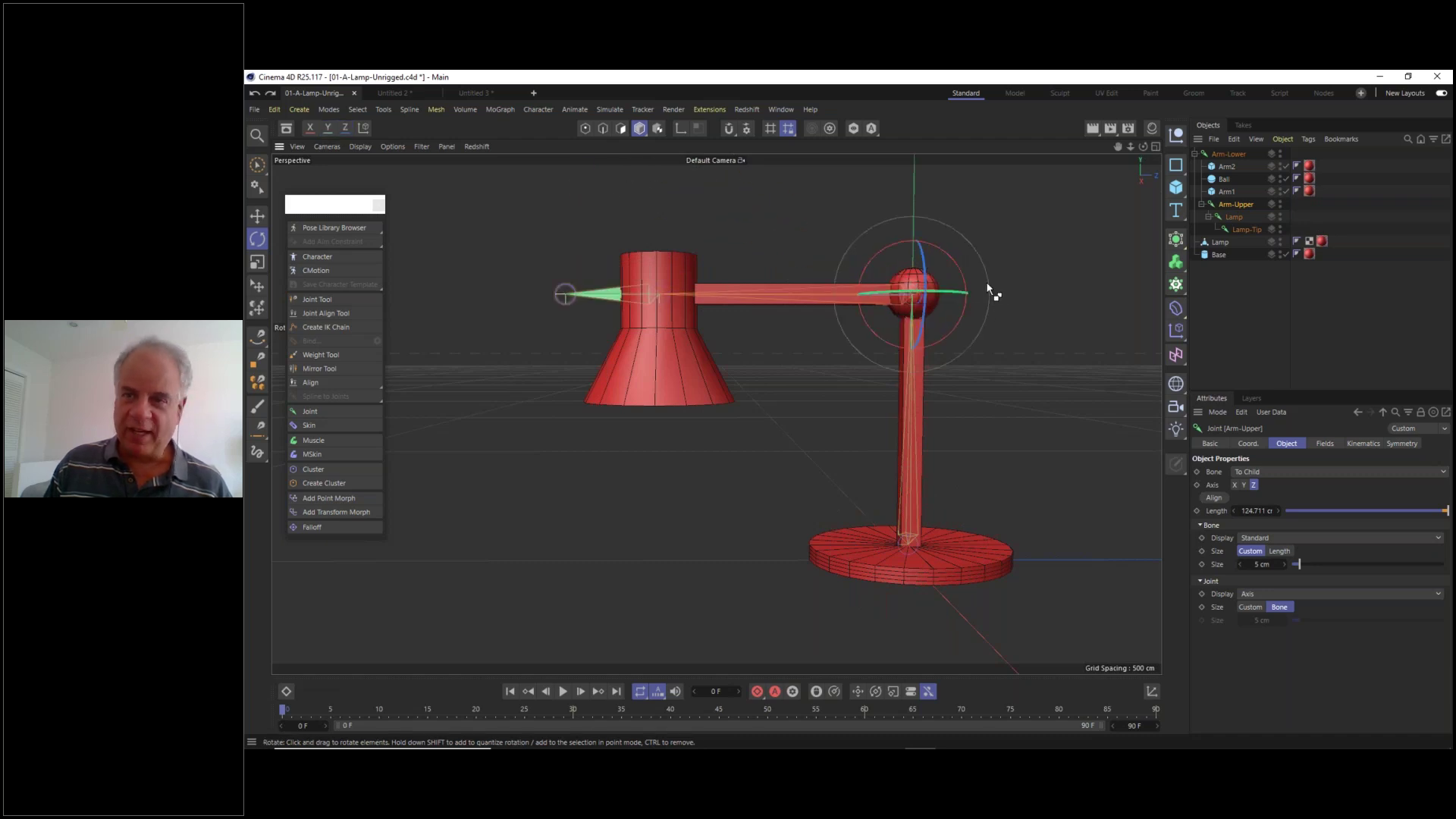
- Move Arm2 under the Arm-Upper joint, test-rotate Arm-Lower and Arm-Upper, and undo both rotations
{"action": "left_click", "coordinate": [1230, 166]}
{"action": "left_click_drag", "start_coordinate": [1229, 169], "coordinate": [1240, 204]}
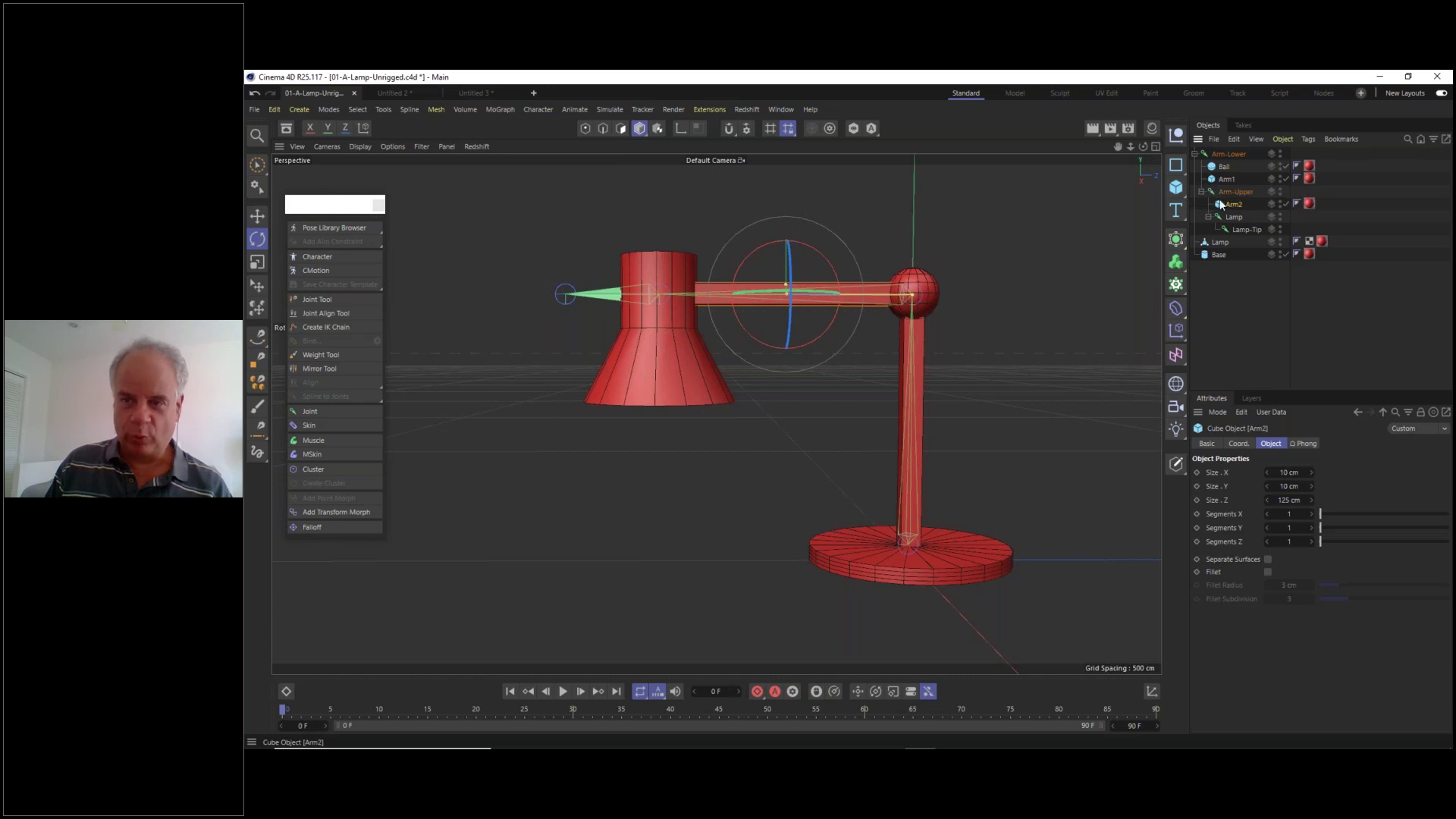
{"action": "left_click", "coordinate": [1229, 154]}
{"action": "left_click_drag", "start_coordinate": [953, 511], "coordinate": [966, 526]}
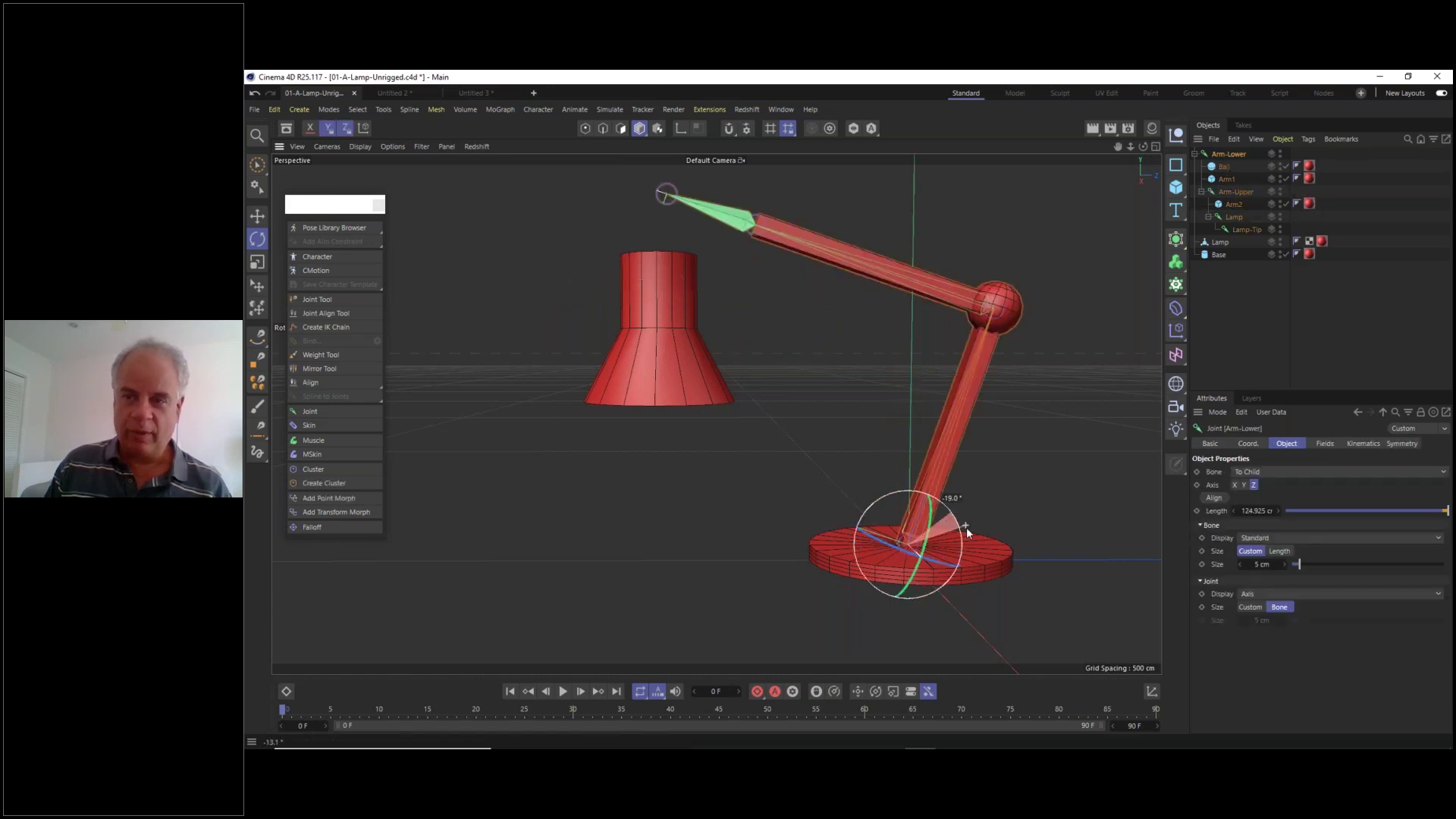
{"action": "left_click", "coordinate": [1241, 190]}
{"action": "left_click_drag", "start_coordinate": [1054, 292], "coordinate": [1084, 327]}
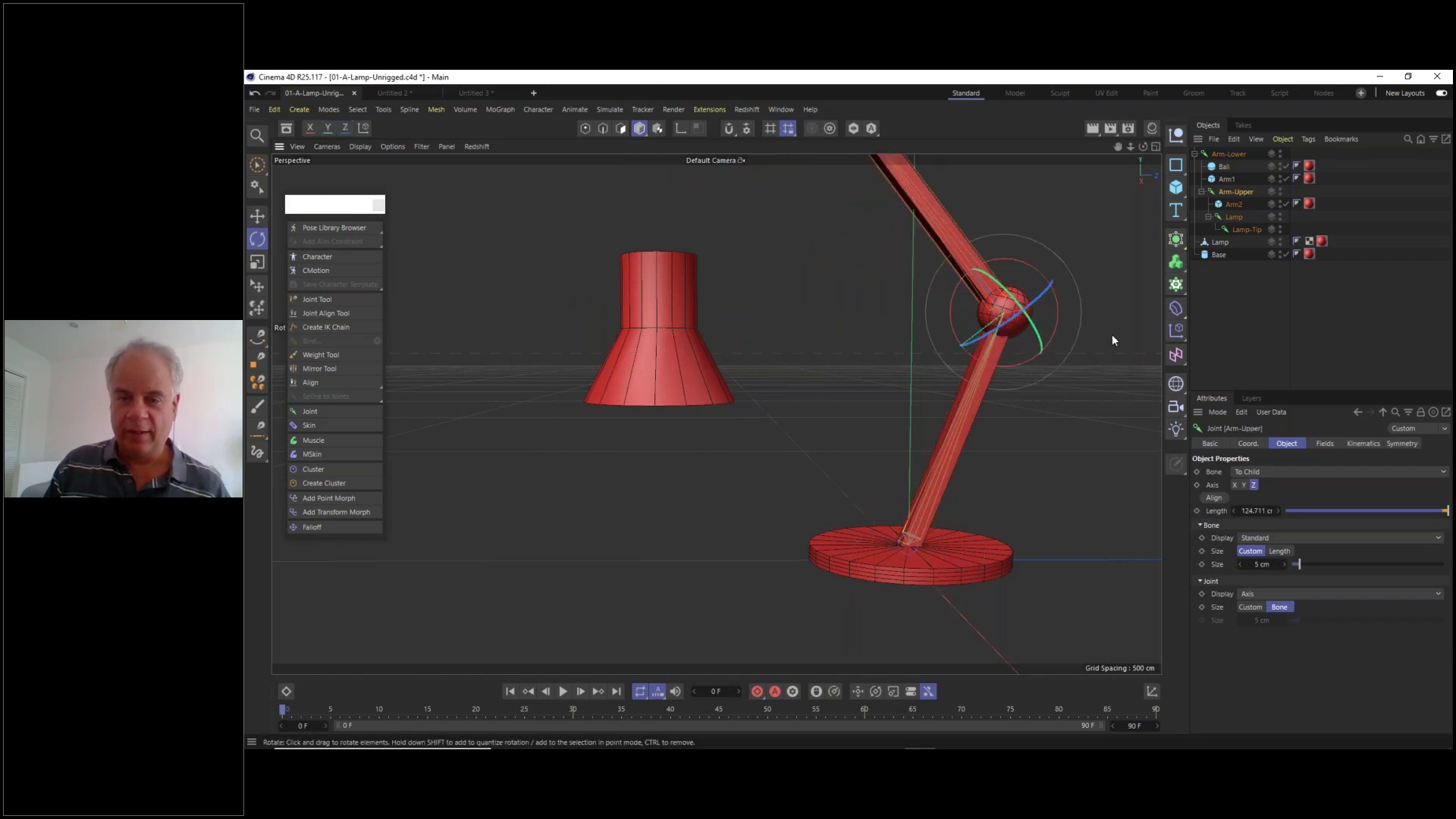
{"action": "key", "text": "ctrl+z"}
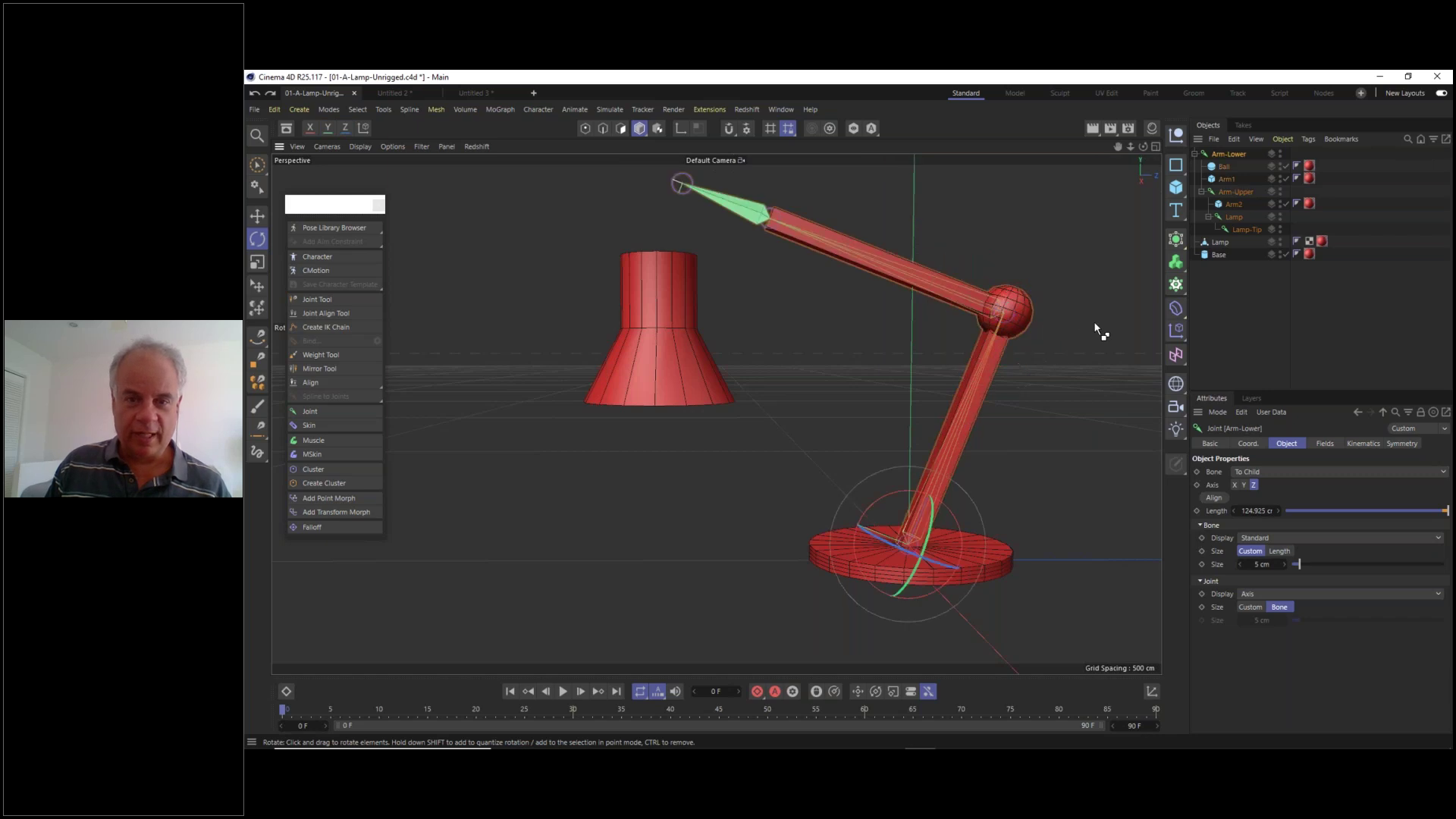
{"action": "key", "text": "ctrl+z"}
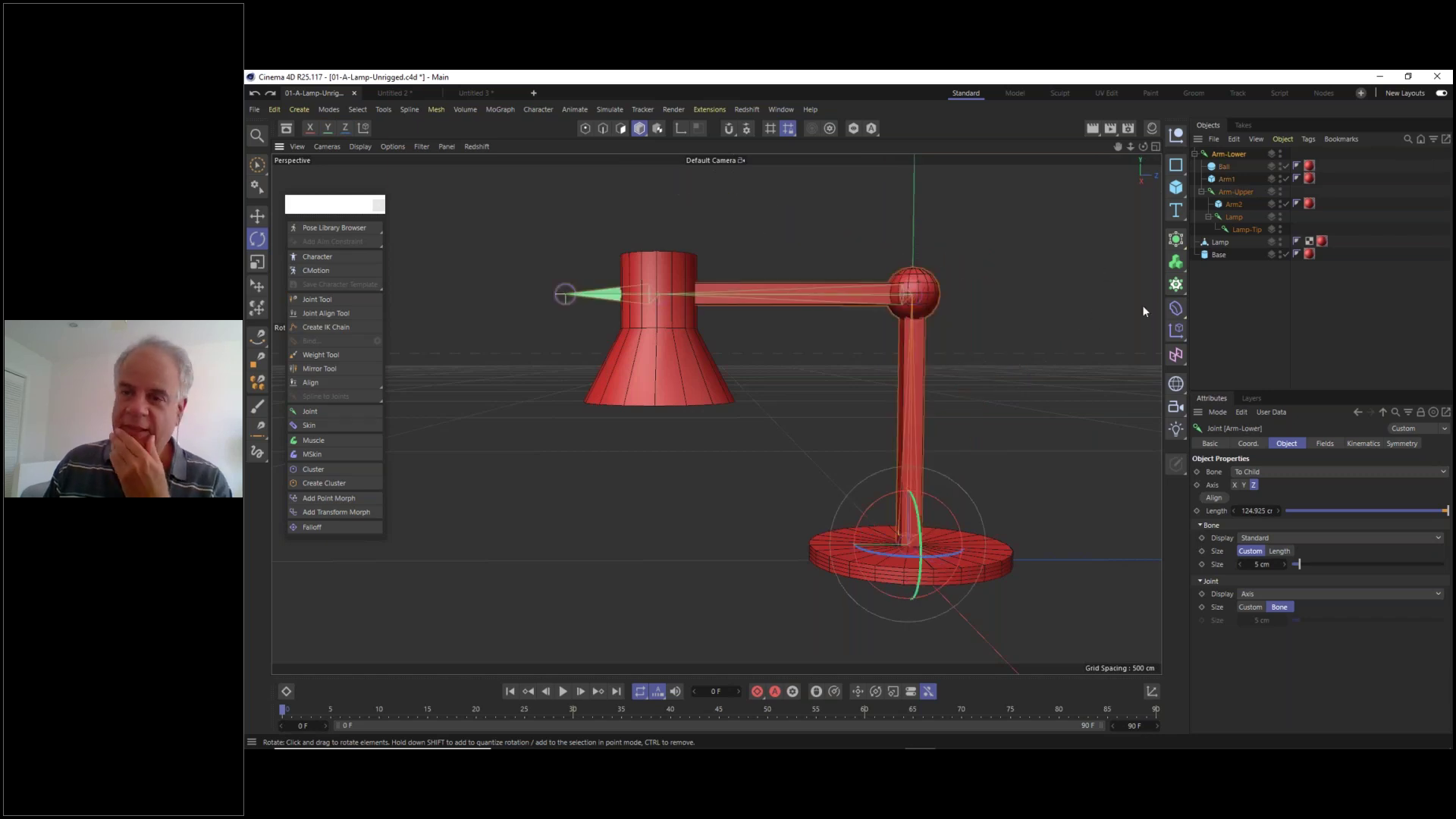
- Make the Lamp mesh a child of the Lamp joint and select that joint
{"action": "left_click", "coordinate": [1219, 244]}
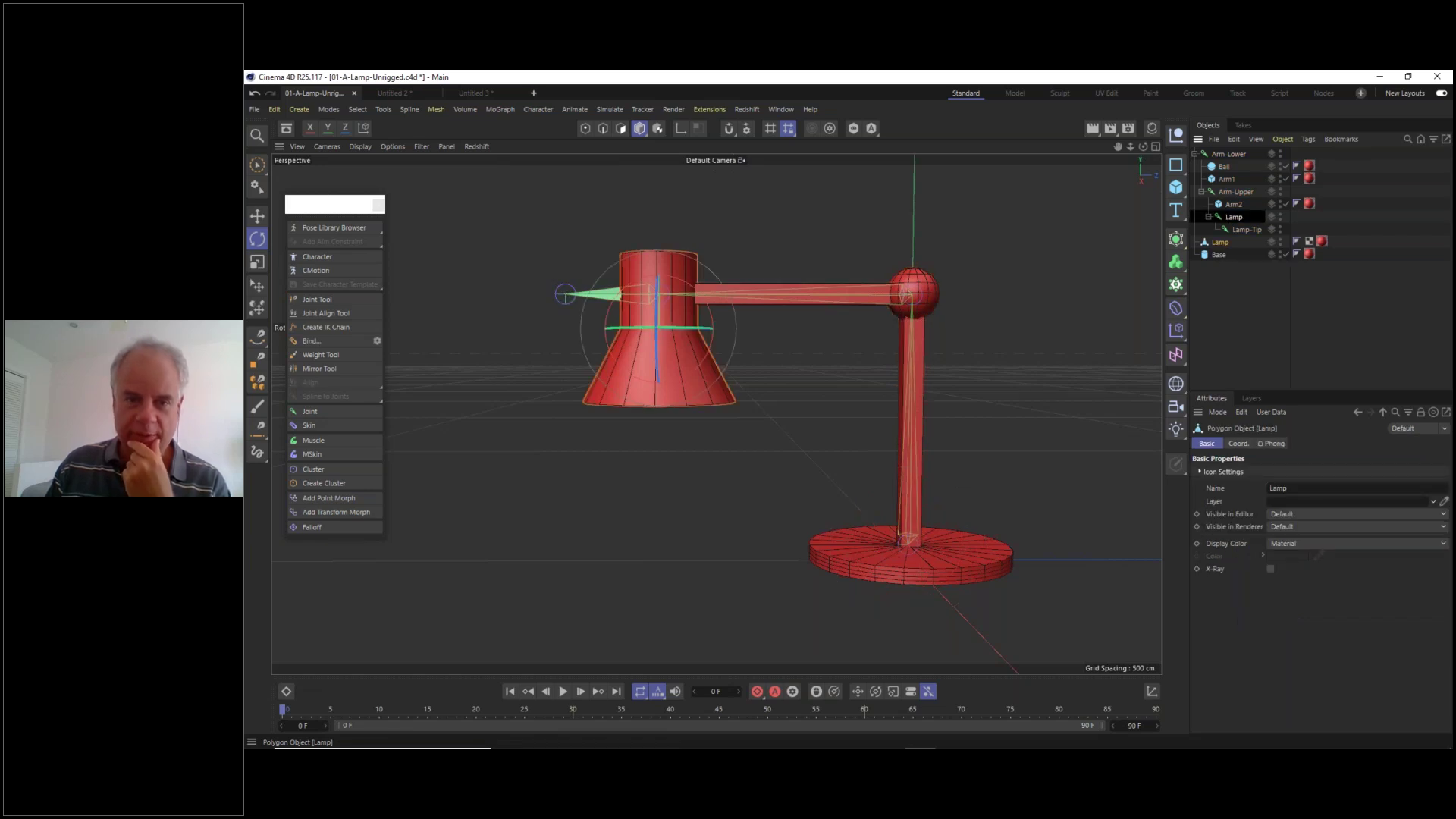
{"action": "left_click_drag", "start_coordinate": [1219, 242], "coordinate": [1233, 218]}
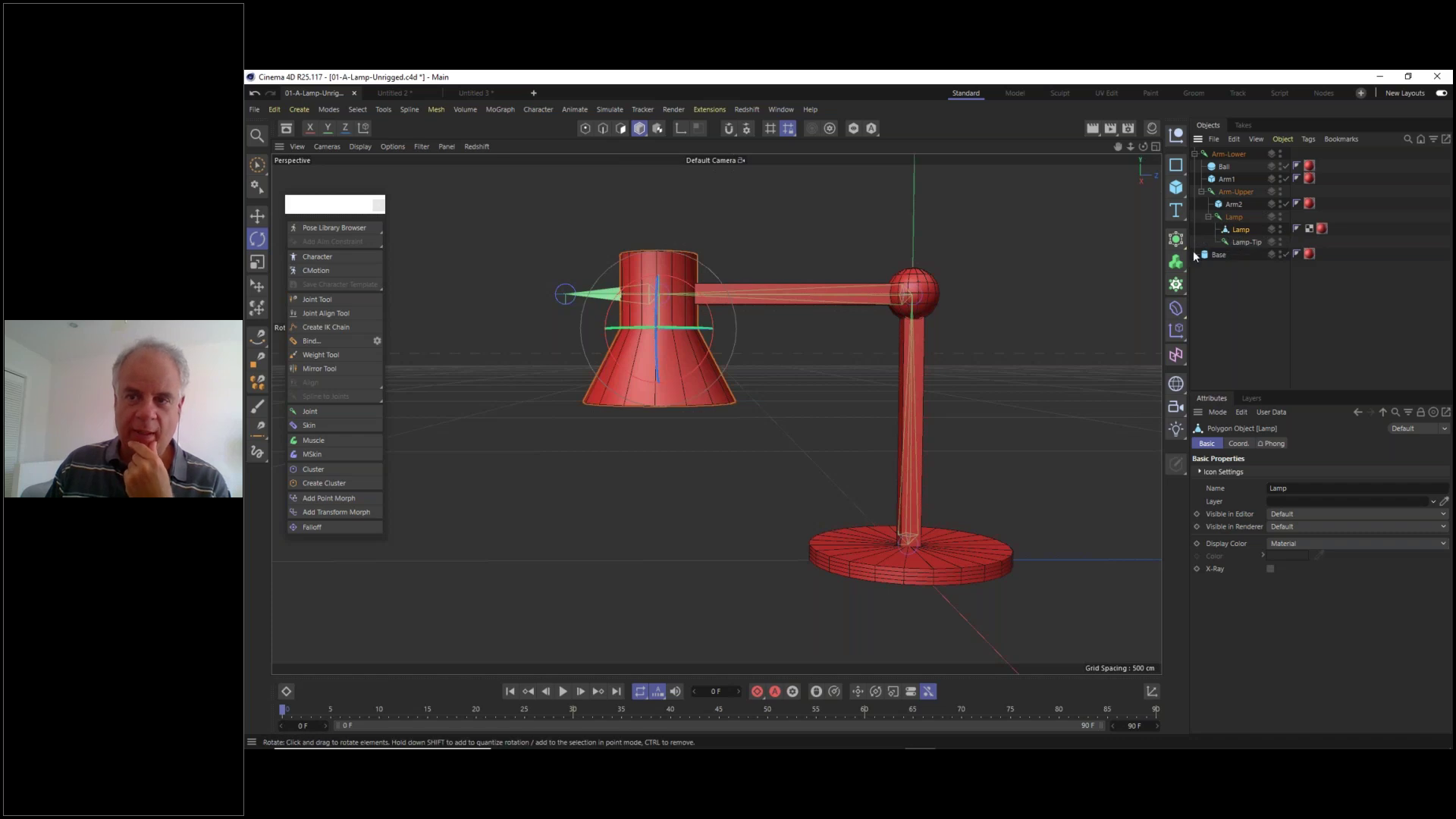
{"action": "left_click", "coordinate": [1233, 219]}
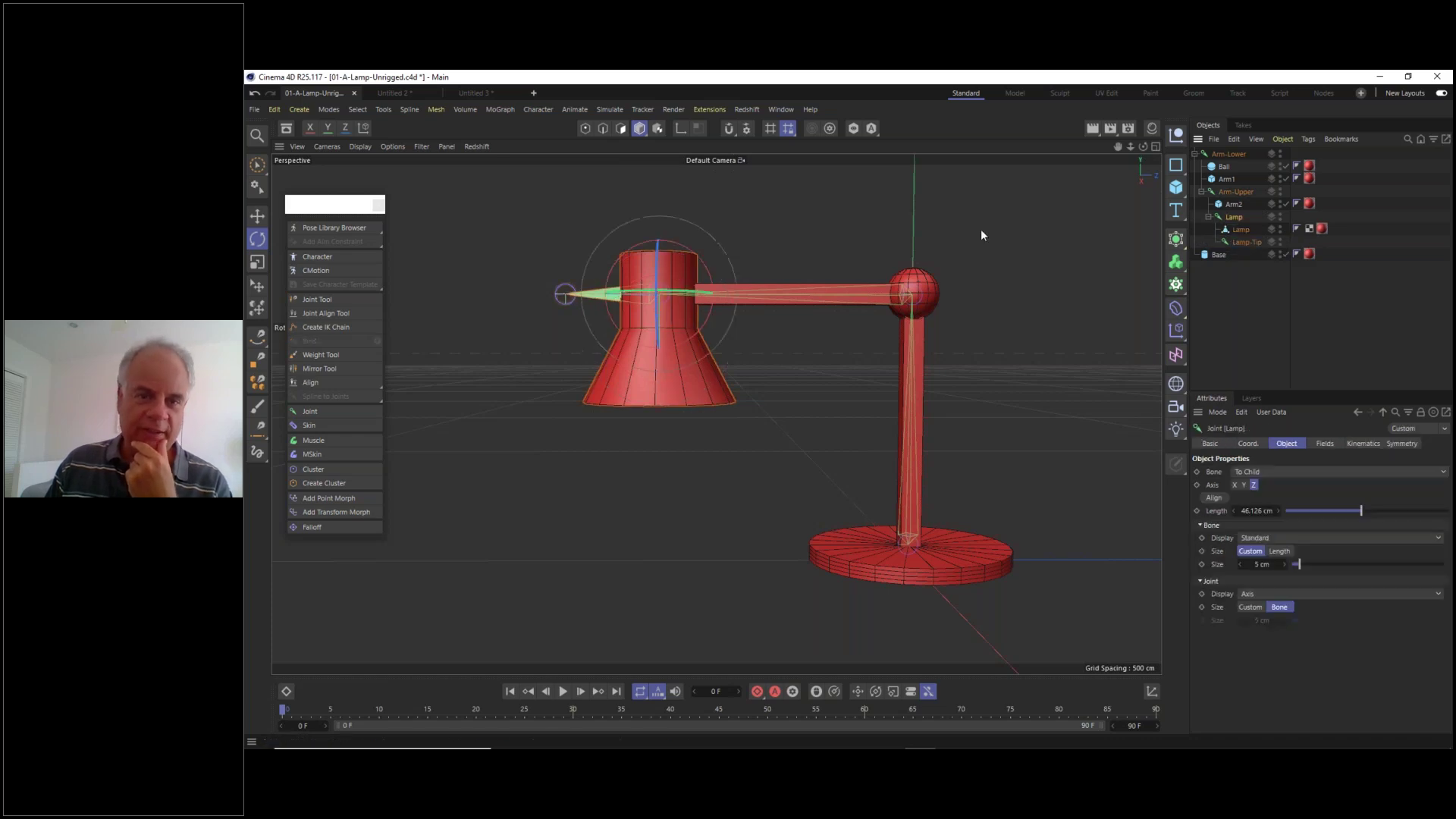
- Test-rotate the Lamp joint in two directions and undo the rotation
{"action": "left_click_drag", "start_coordinate": [712, 273], "coordinate": [740, 295]}
{"action": "left_click_drag", "start_coordinate": [651, 317], "coordinate": [662, 279]}
{"action": "left_click_drag", "start_coordinate": [689, 334], "coordinate": [760, 295], "text": "alt"}
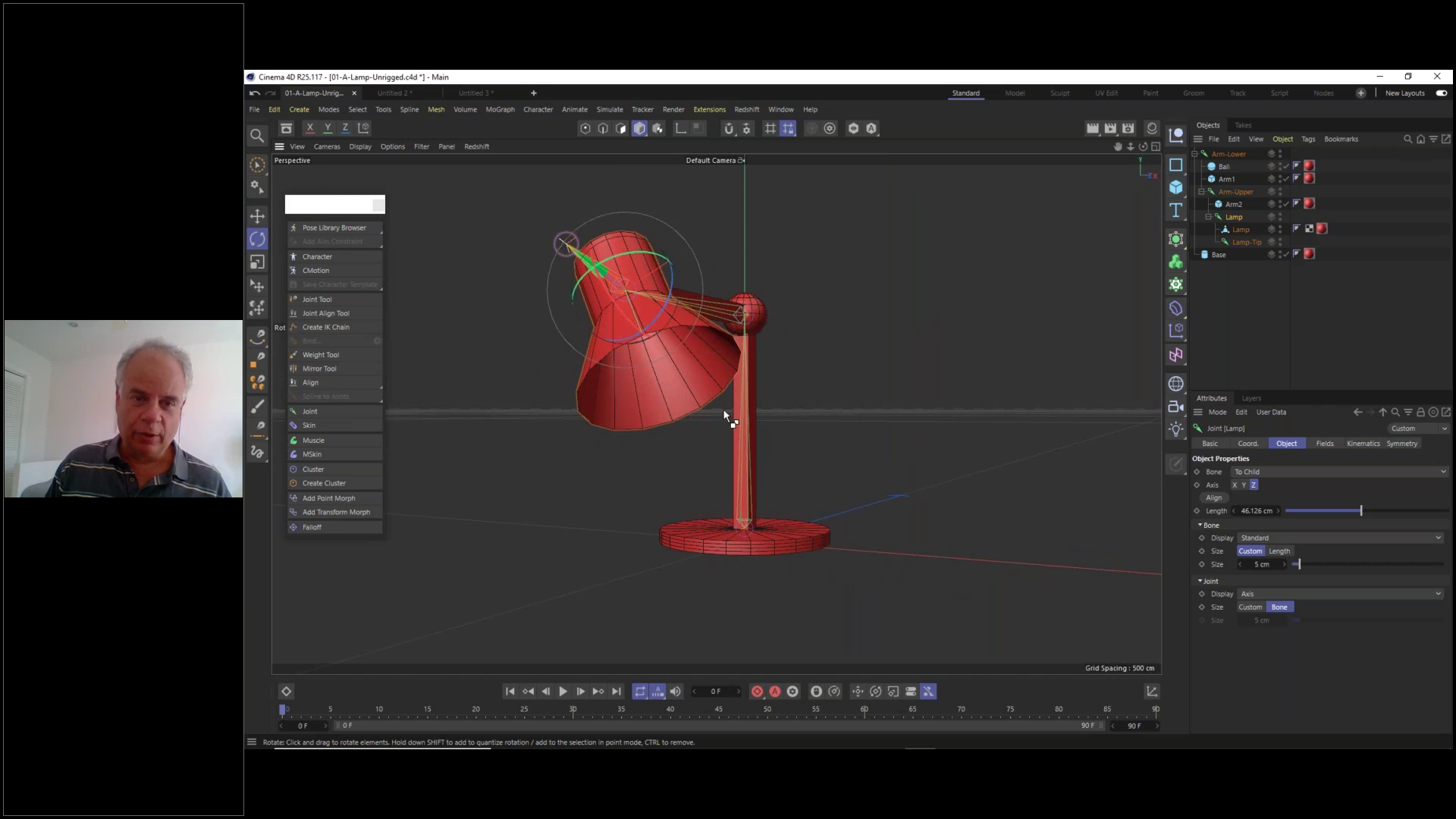
{"action": "key", "text": "ctrl+z"}
{"action": "left_click_drag", "start_coordinate": [688, 353], "coordinate": [569, 389], "text": "alt"}
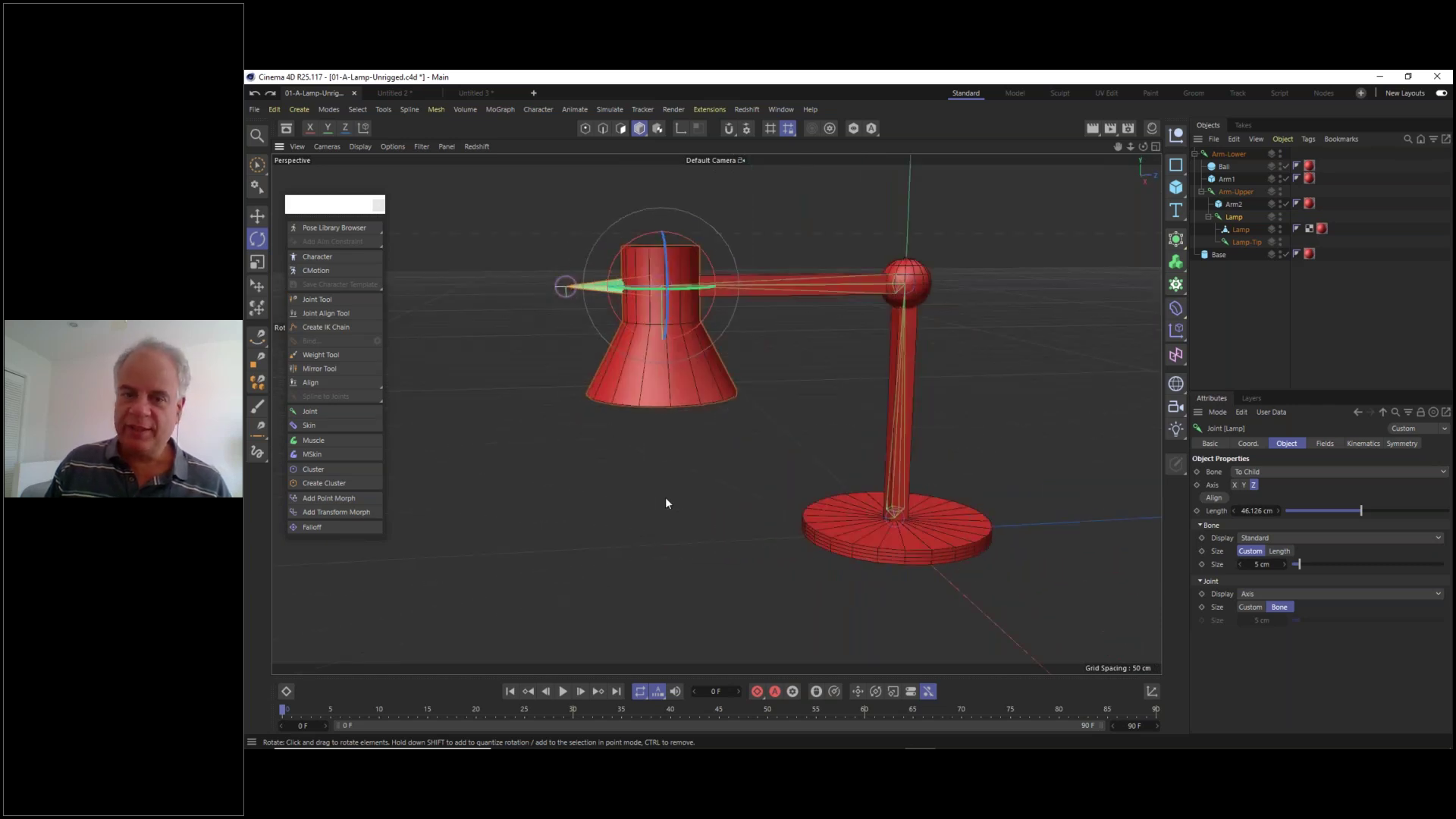
{"action": "scroll", "coordinate": [666, 499], "scroll_direction": "down", "scroll_amount": 2}
{"action": "middle_click_drag", "start_coordinate": [682, 481], "coordinate": [621, 473], "text": "alt"}
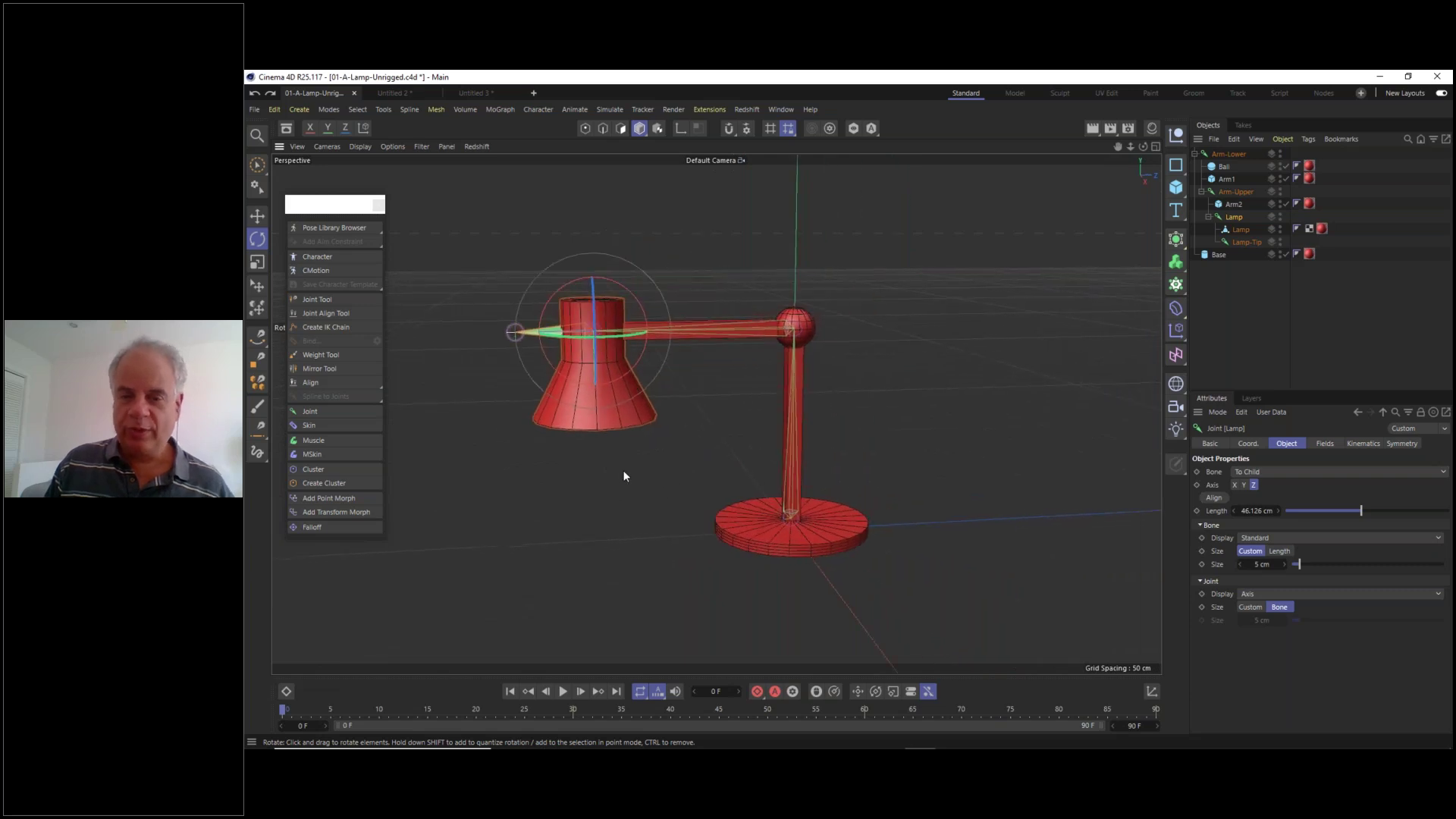
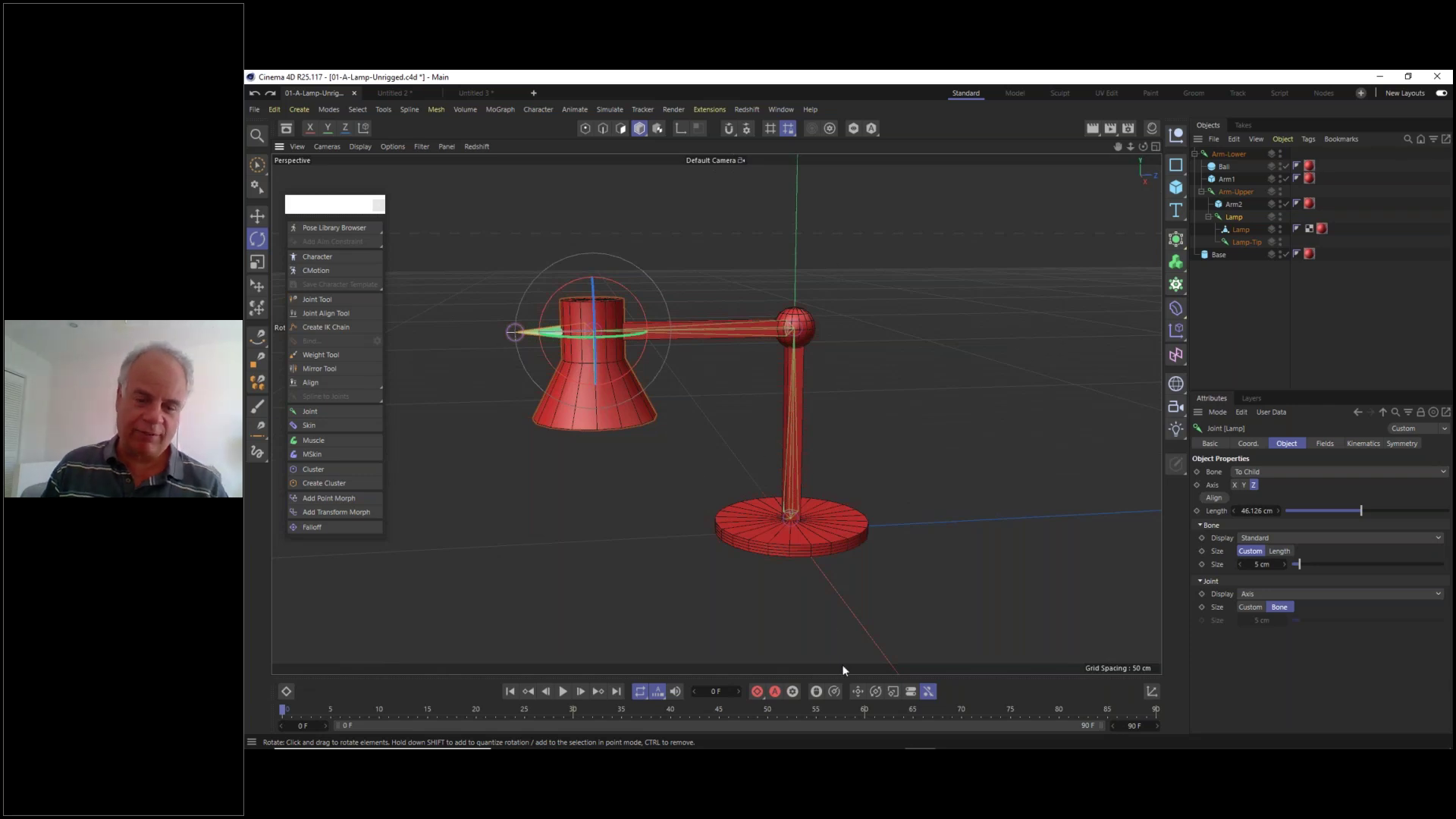
- Keyframe the Arm-Lower joint at frame 0 and, tilted backward away from the lamp head, at frame 10
{"action": "left_click", "coordinate": [1227, 153]}
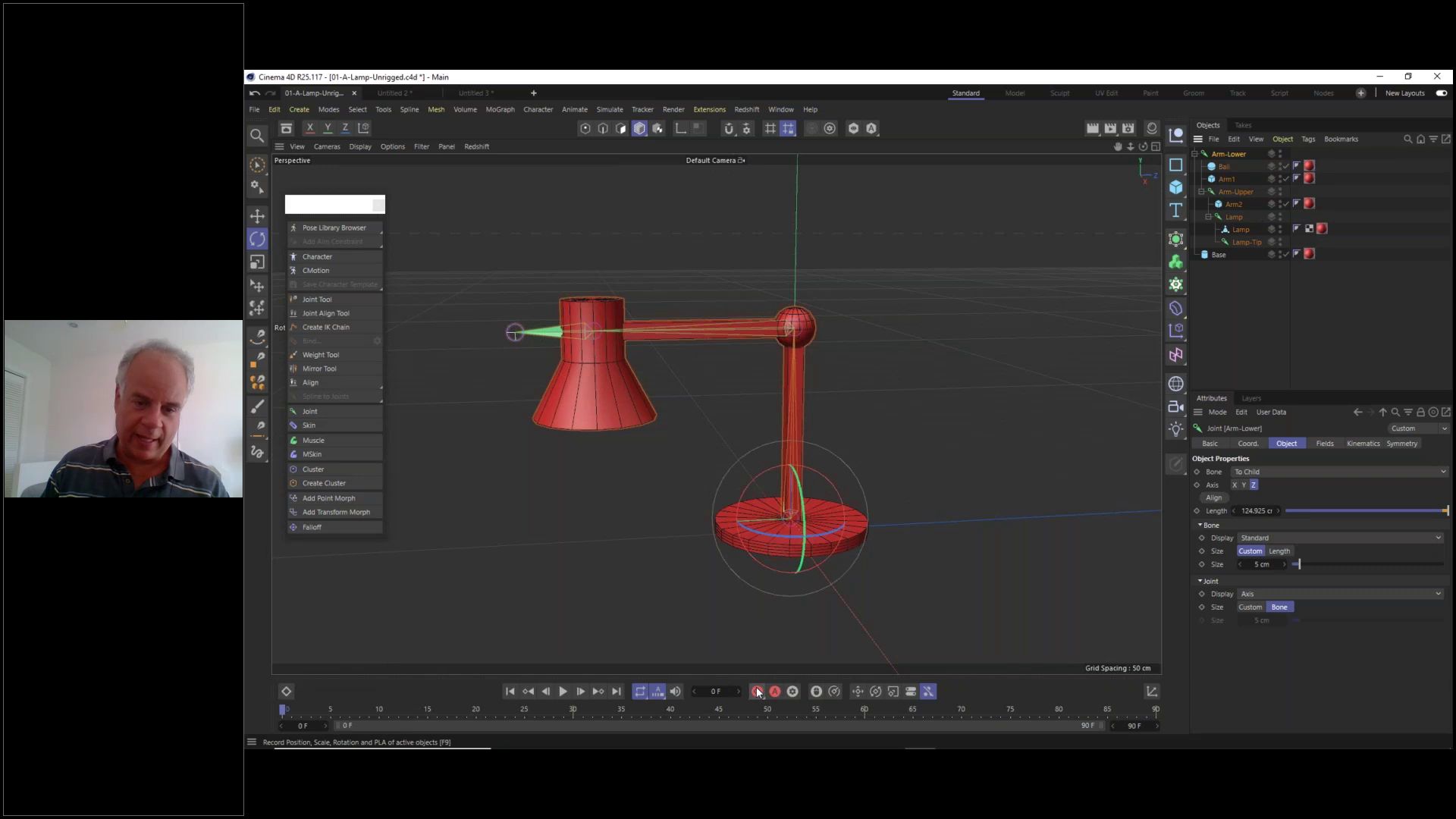
{"action": "left_click_drag", "start_coordinate": [375, 707], "coordinate": [379, 714]}
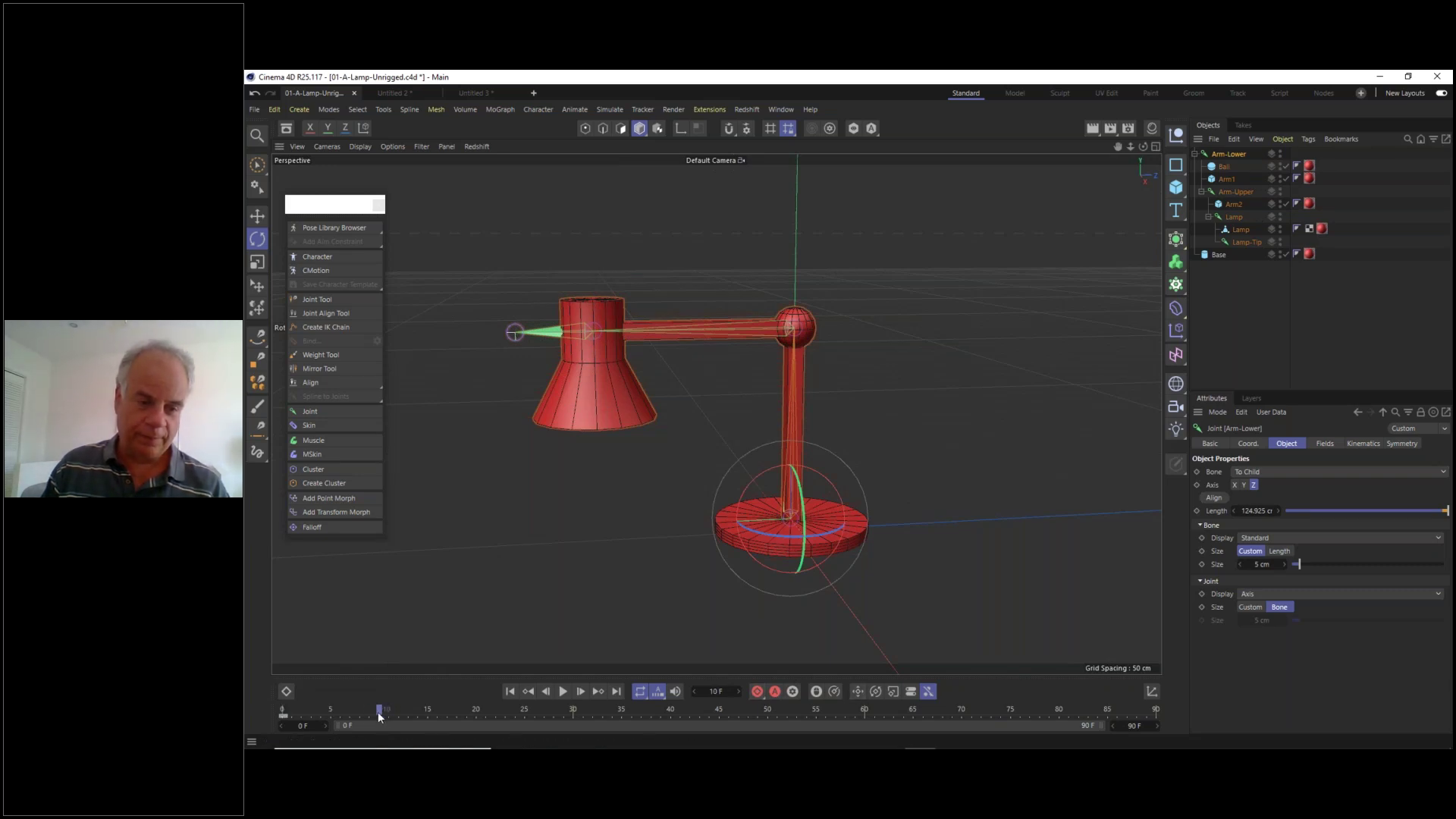
{"action": "left_click_drag", "start_coordinate": [822, 478], "coordinate": [838, 484]}
{"action": "left_click", "coordinate": [758, 691]}
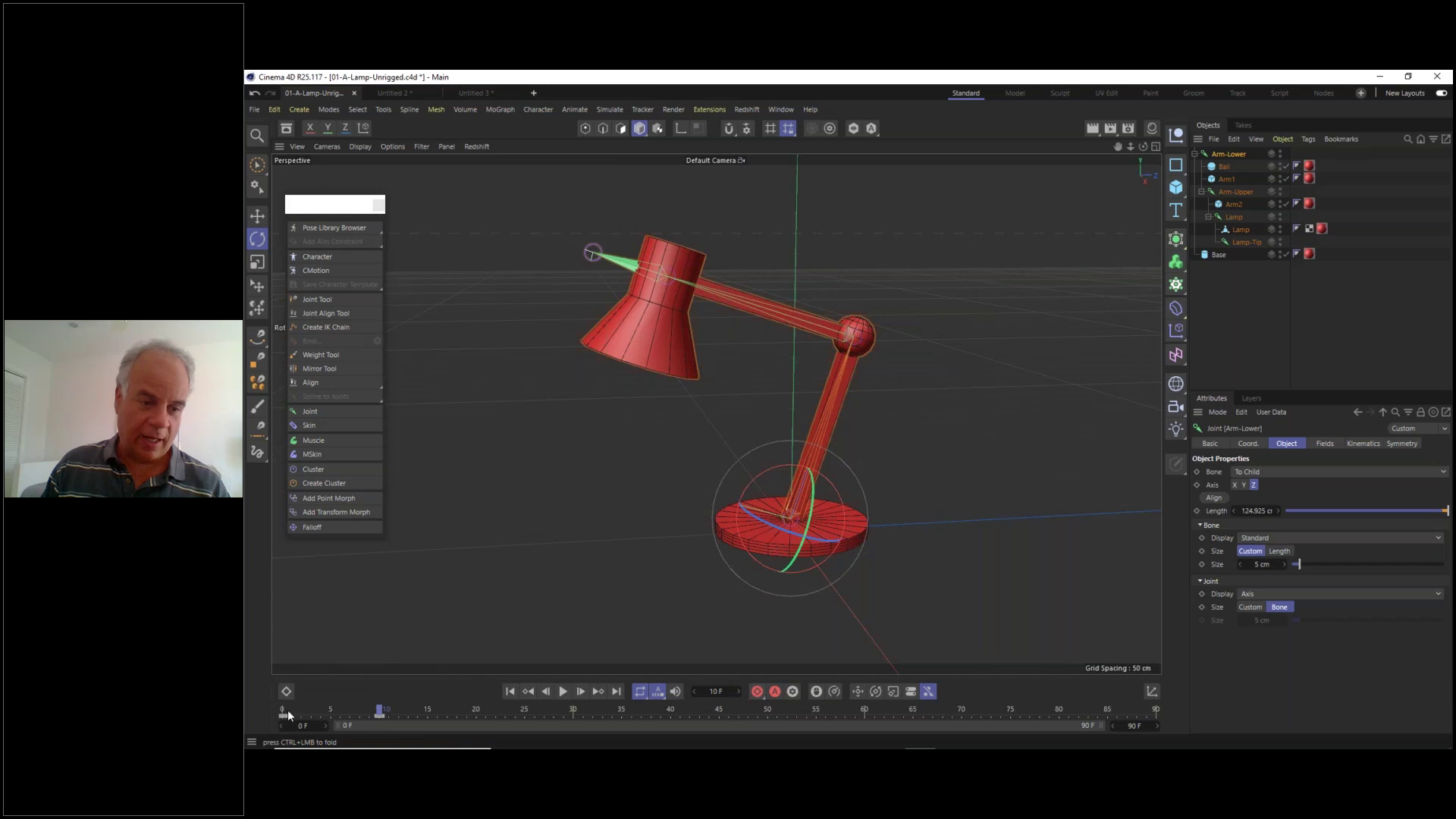
- Keyframe the Arm-Upper joint at frame 5 and, rotated so the lamp head rises, at frame 15
{"action": "left_click", "coordinate": [330, 710]}
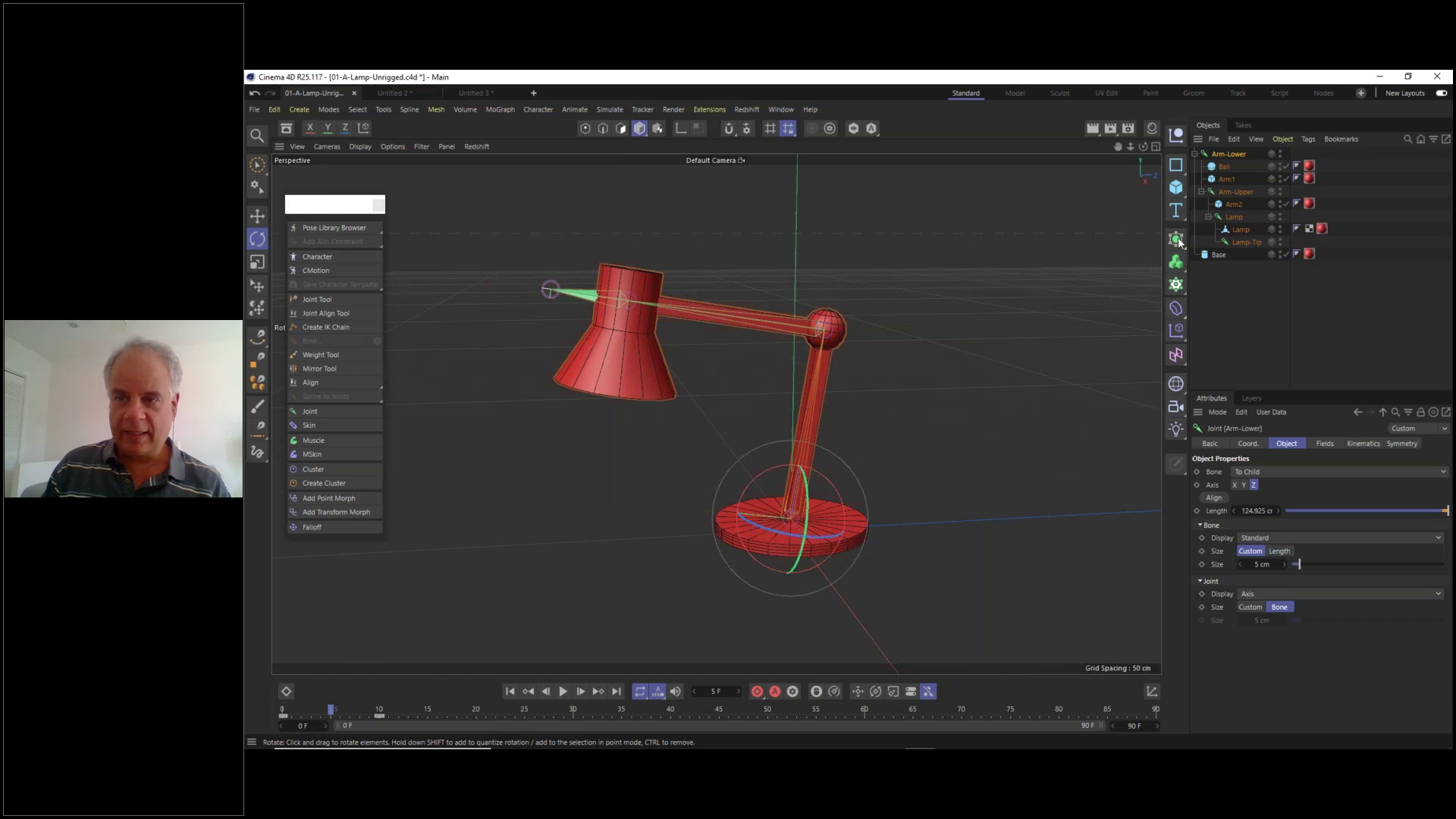
{"action": "left_click", "coordinate": [1235, 192]}
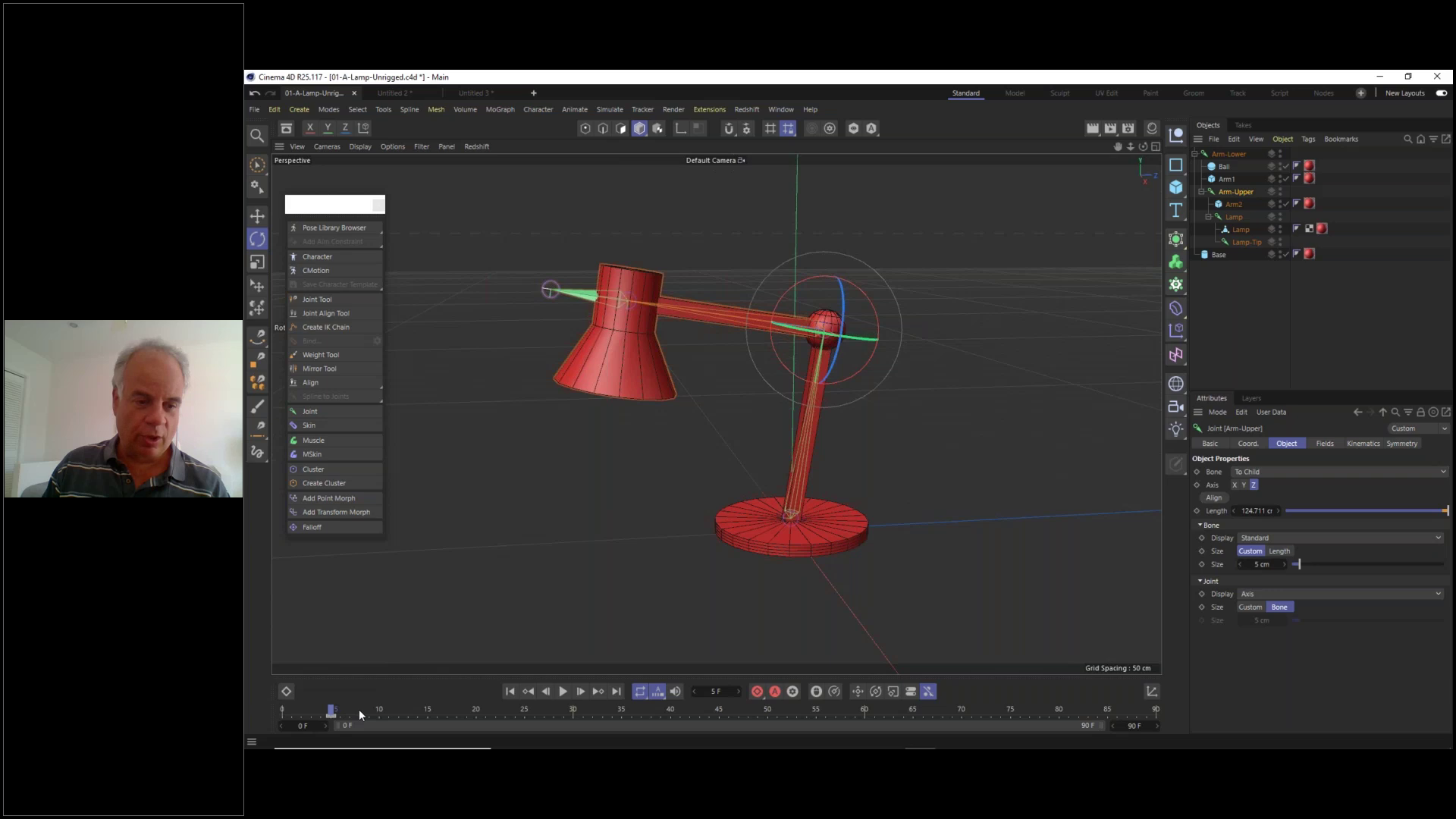
{"action": "left_click_drag", "start_coordinate": [360, 714], "coordinate": [426, 720]}
{"action": "left_click_drag", "start_coordinate": [897, 312], "coordinate": [910, 328]}
{"action": "left_click", "coordinate": [756, 694]}
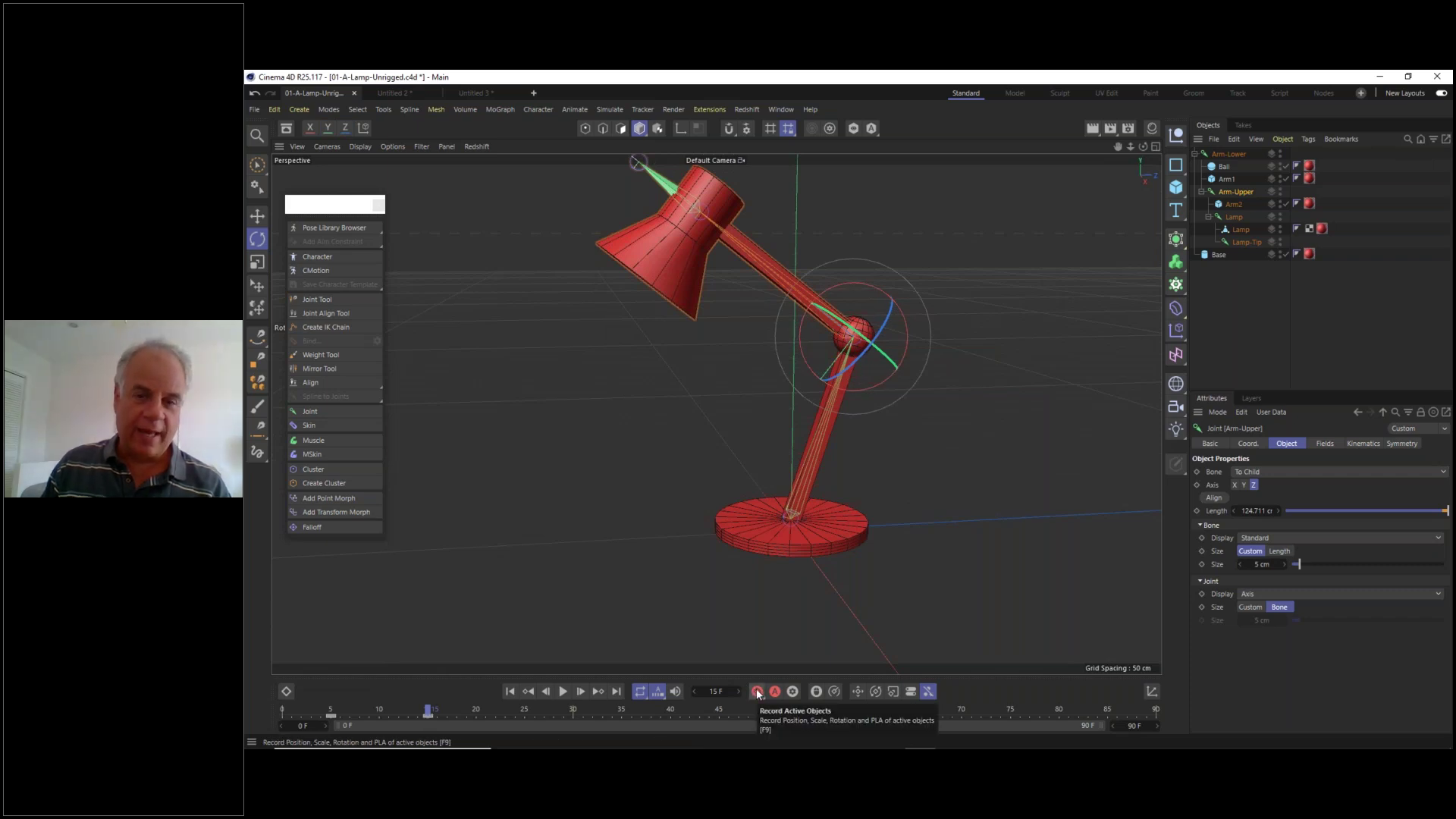
- Keyframe the Lamp joint at frame 10 and, with the shade swung upward, at frame 20, and return to frame 0
{"action": "left_click", "coordinate": [1232, 217]}
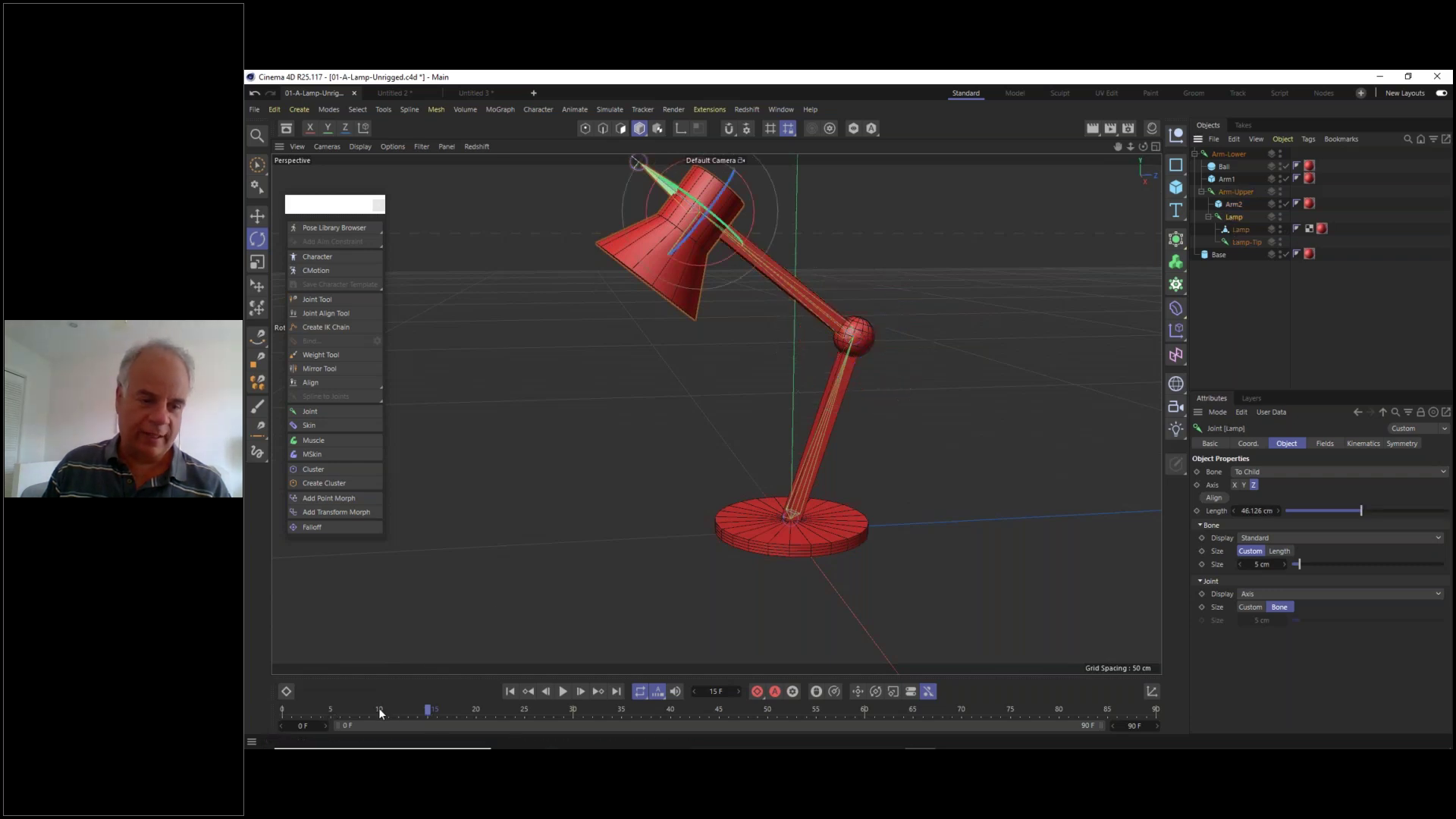
{"action": "left_click", "coordinate": [379, 708]}
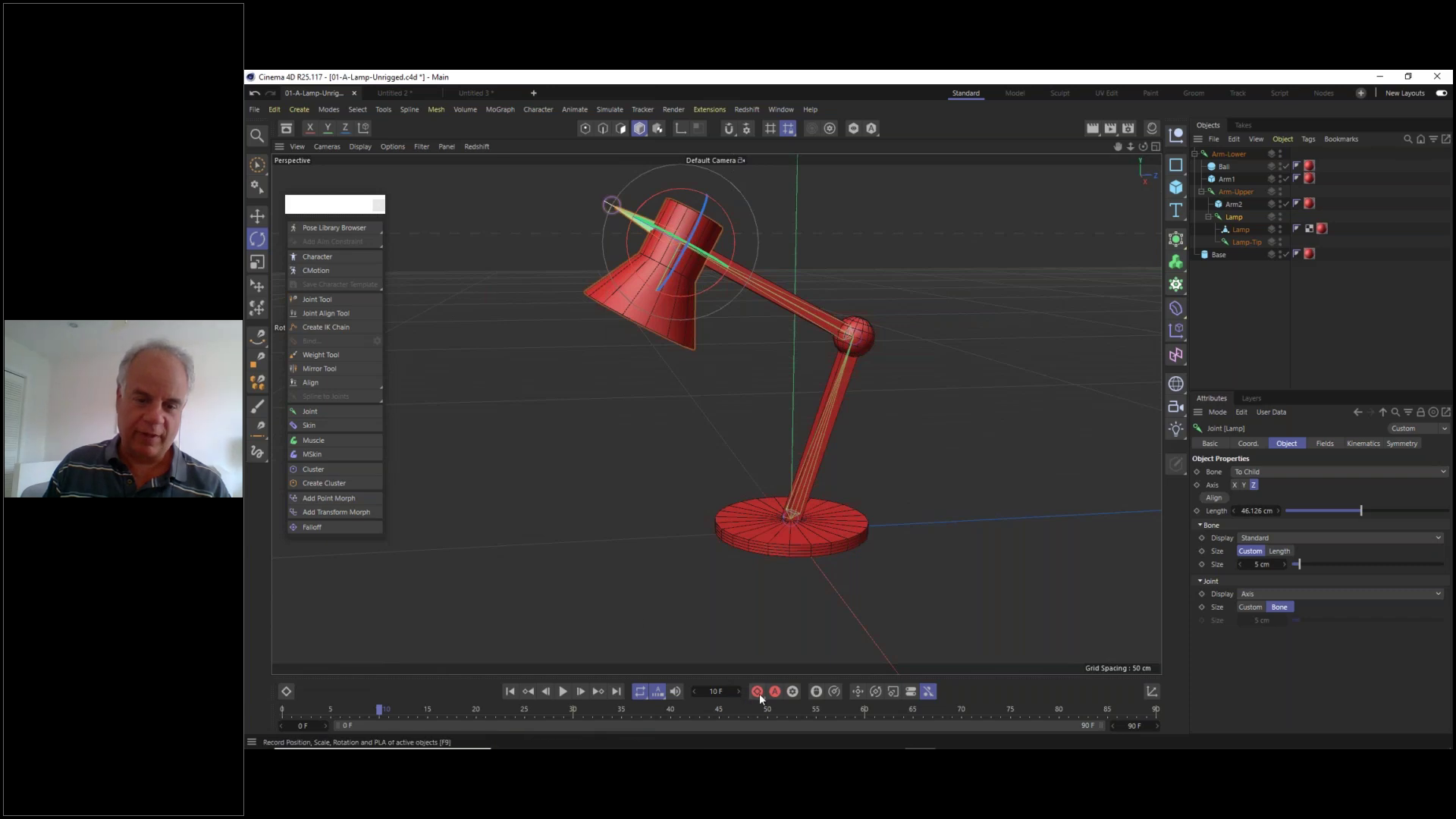
{"action": "left_click", "coordinate": [469, 717]}
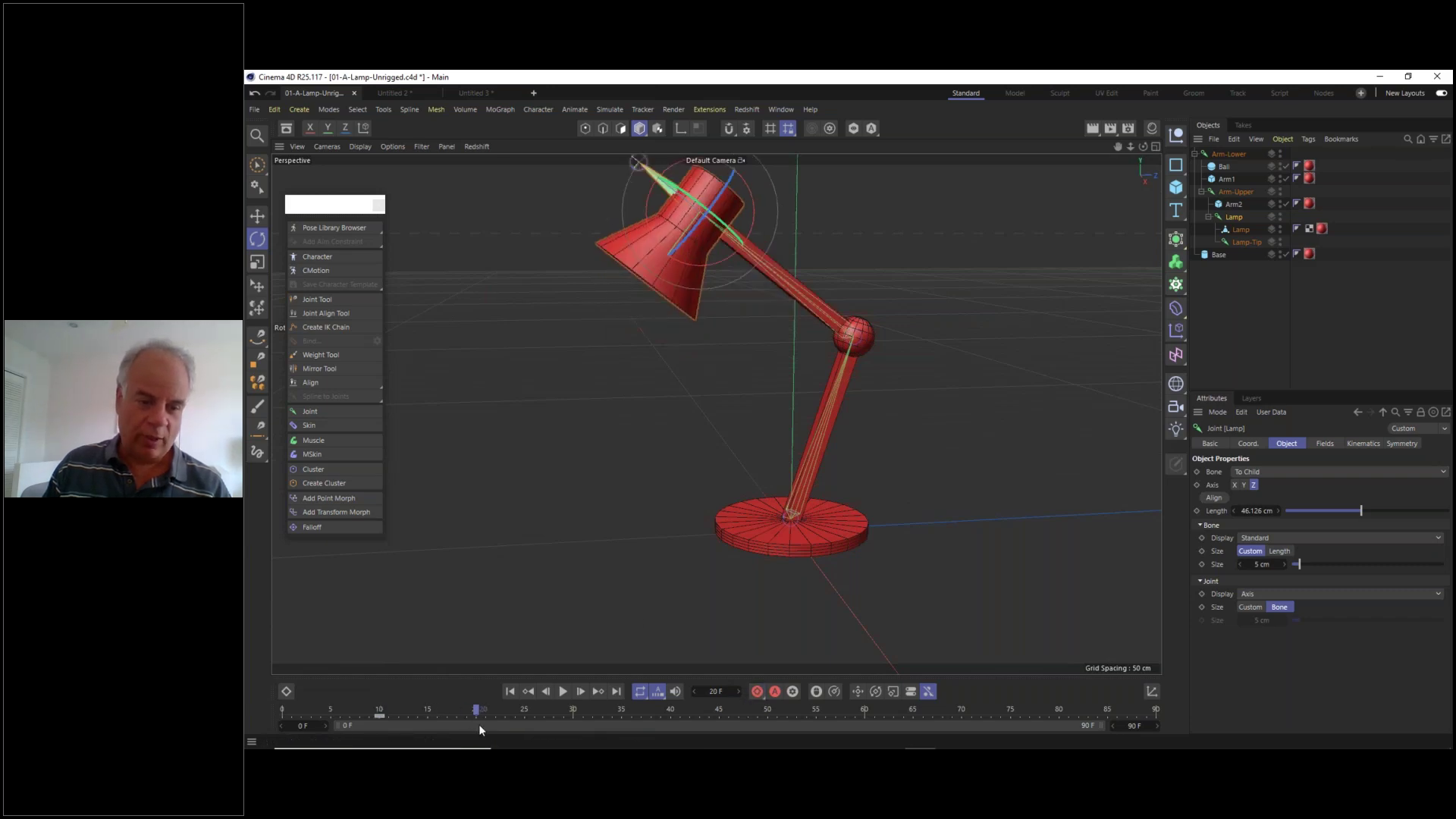
{"action": "left_click_drag", "start_coordinate": [632, 174], "coordinate": [744, 214]}
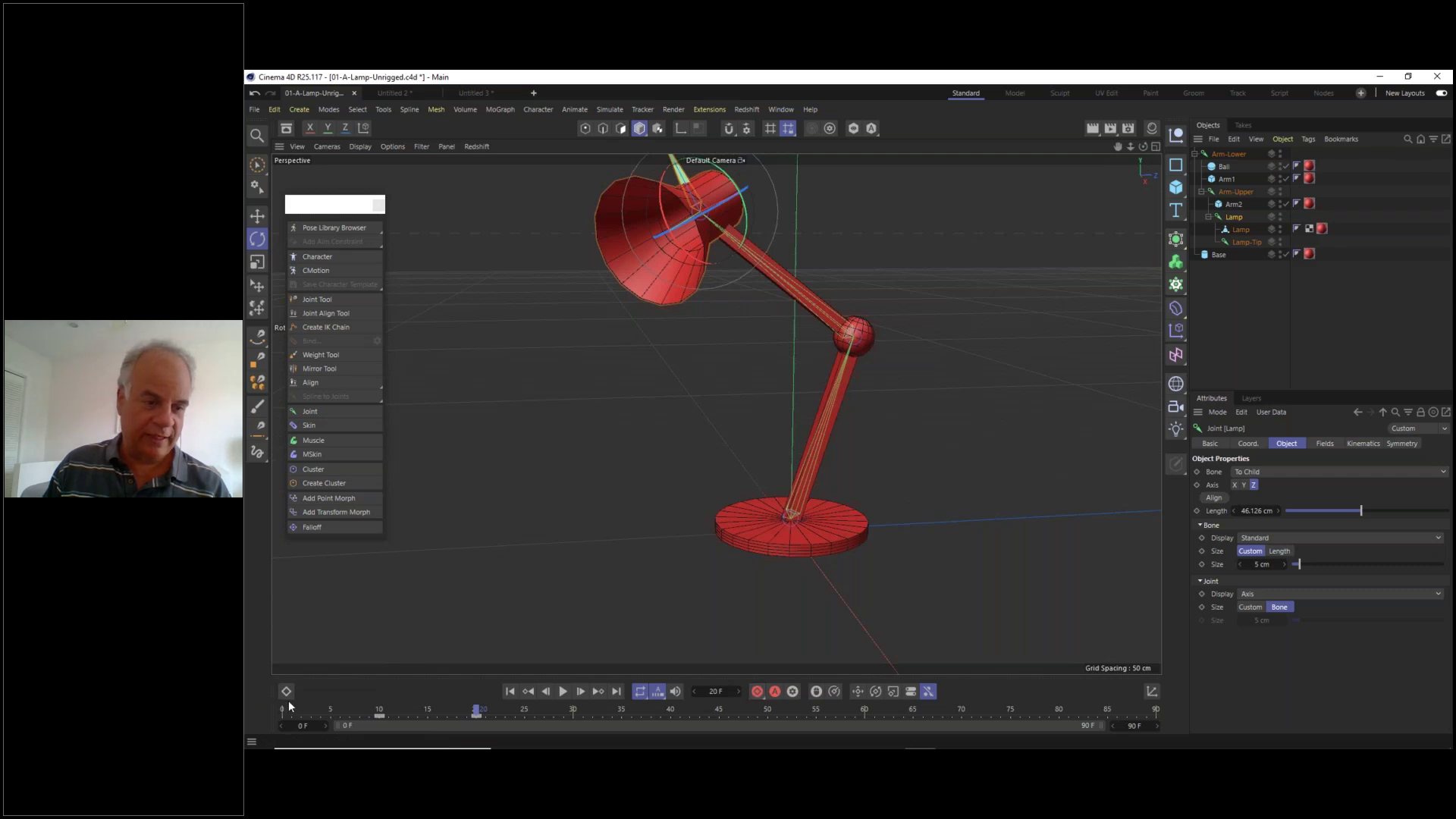
{"action": "mouse_move", "coordinate": [290, 705]}
{"action": "left_mouse_down"}
{"action": "mouse_move", "coordinate": [511, 715]}
{"action": "mouse_move", "coordinate": [299, 716]}
{"action": "mouse_move", "coordinate": [507, 727]}
{"action": "mouse_move", "coordinate": [331, 727]}
{"action": "mouse_move", "coordinate": [448, 743]}
{"action": "mouse_move", "coordinate": [319, 729]}
{"action": "mouse_move", "coordinate": [402, 726]}
{"action": "mouse_move", "coordinate": [283, 727]}
{"action": "left_mouse_up"}
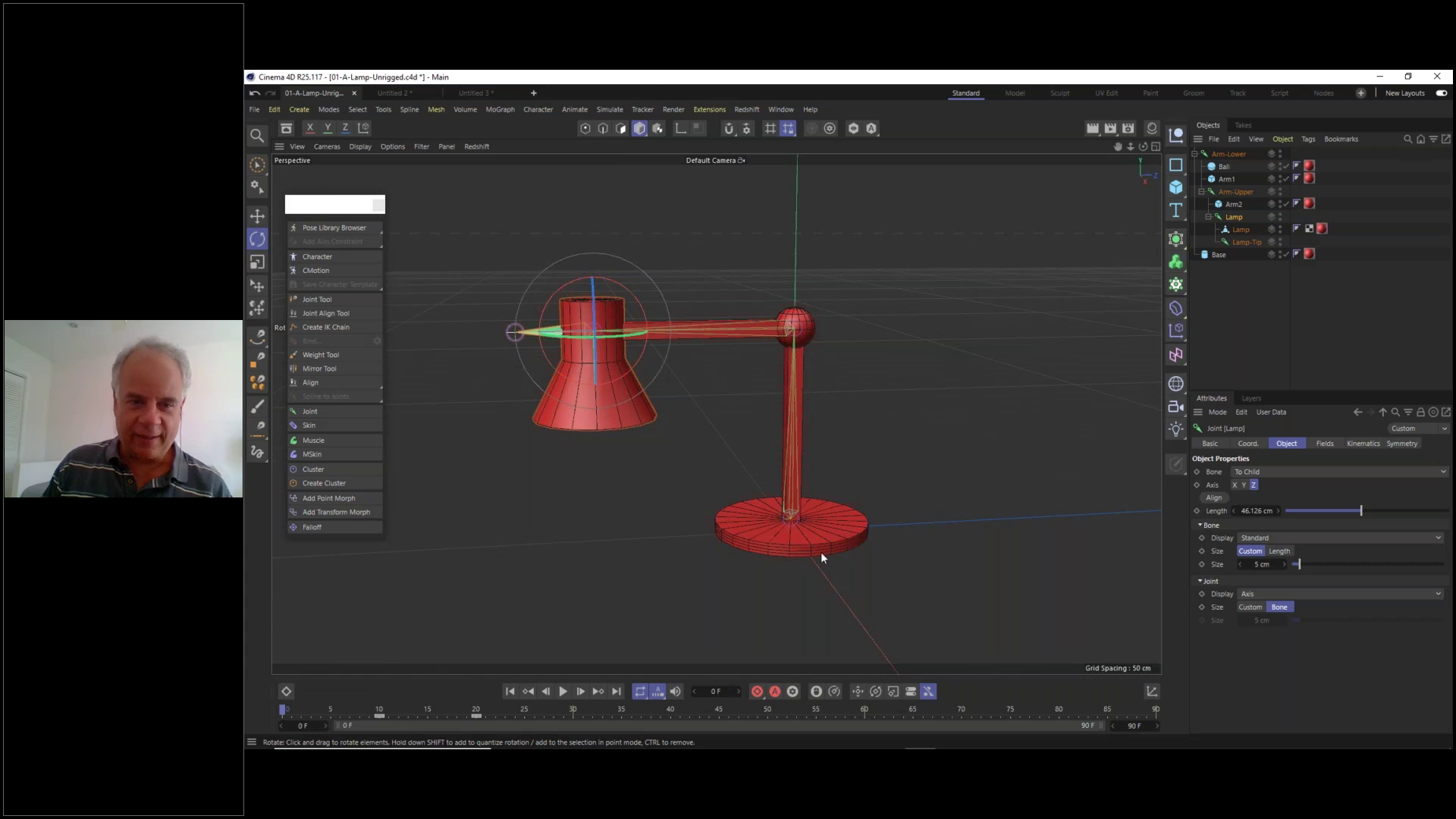
- Test-rotate the Base cylinder independently of the arm and undo the rotation
{"action": "scroll", "coordinate": [833, 534], "scroll_direction": "up", "scroll_amount": 5}
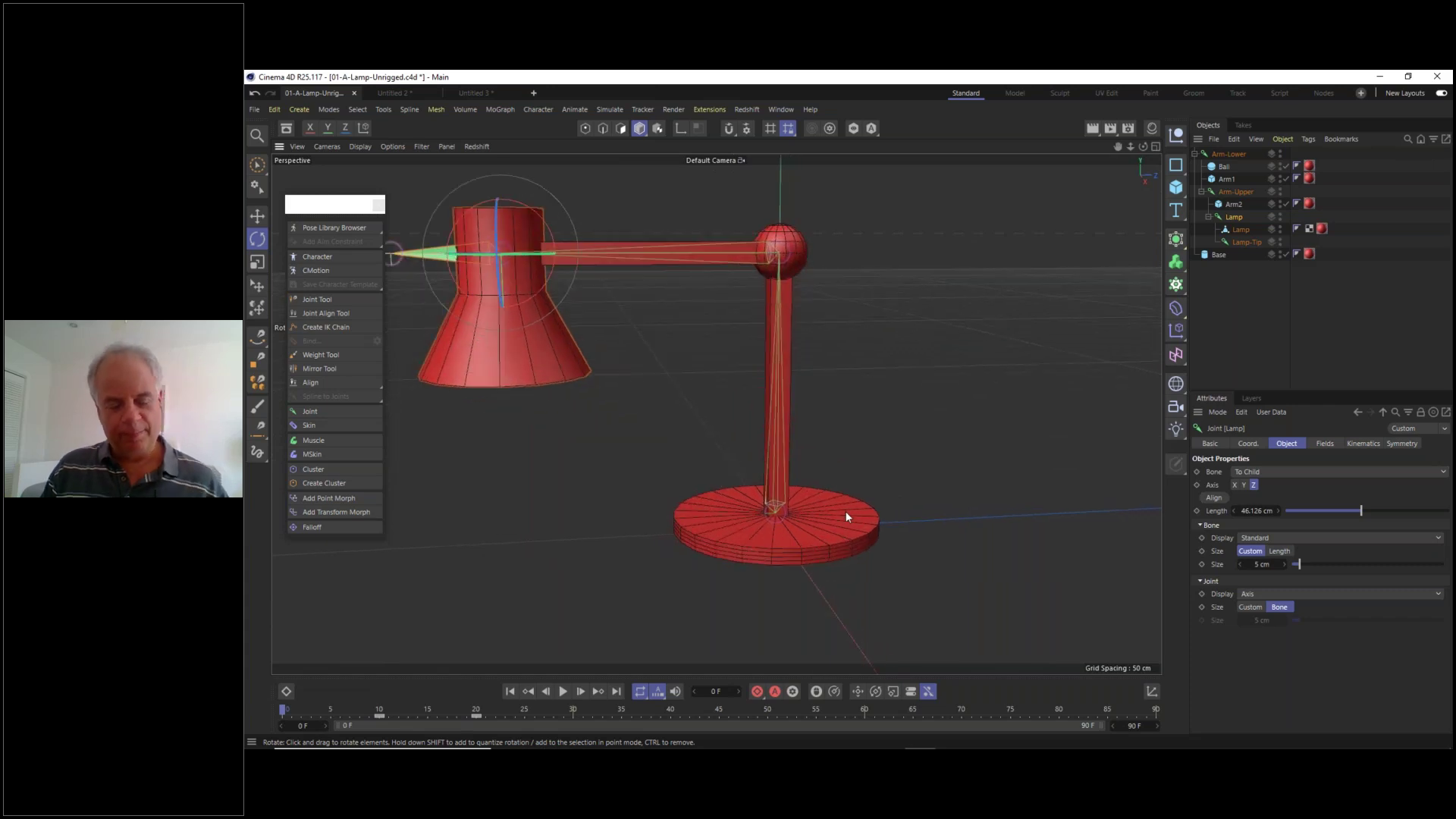
{"action": "left_click_drag", "start_coordinate": [830, 542], "coordinate": [819, 390], "text": "alt"}
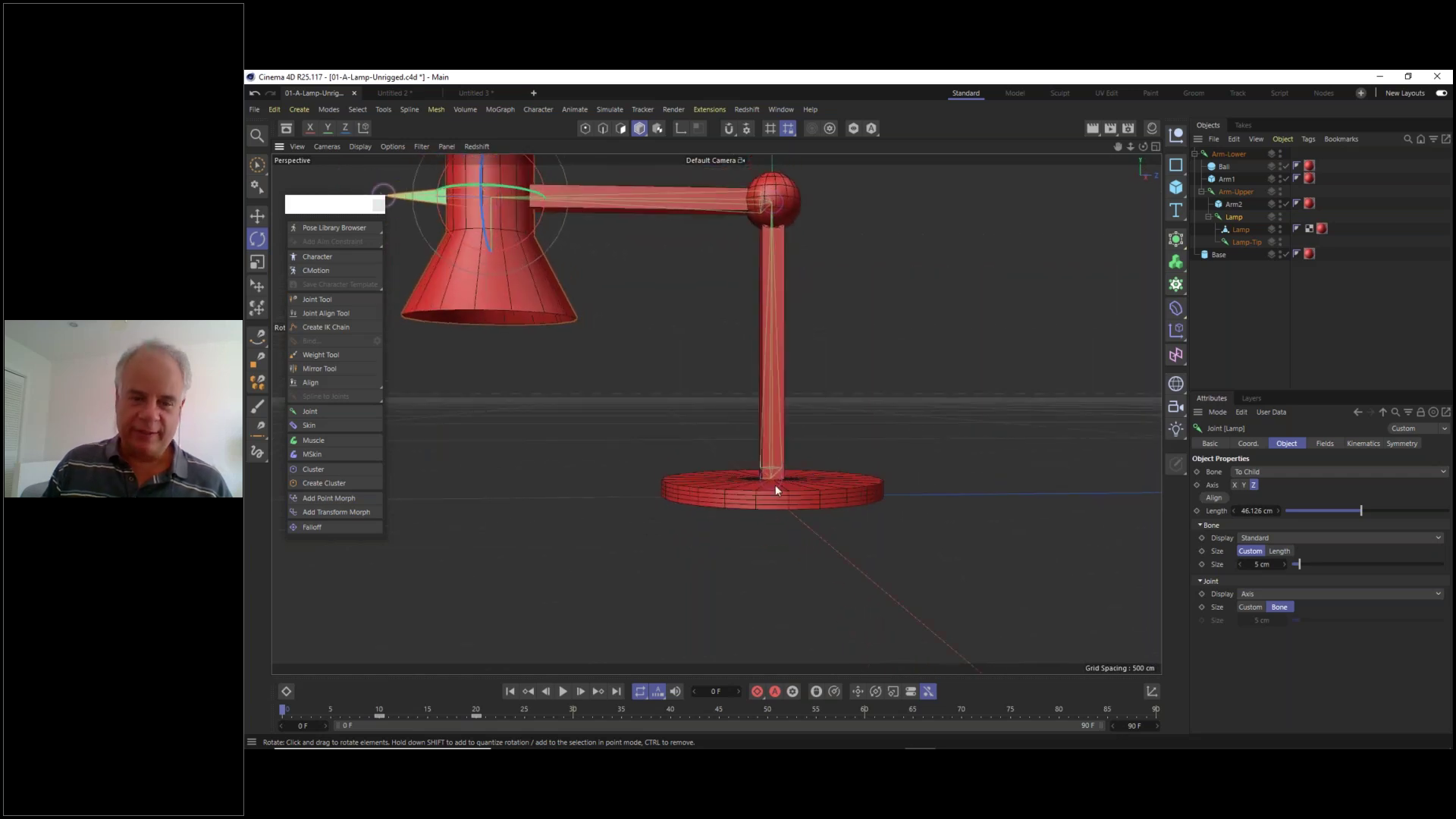
{"action": "left_click_drag", "start_coordinate": [775, 490], "coordinate": [697, 478], "text": "alt"}
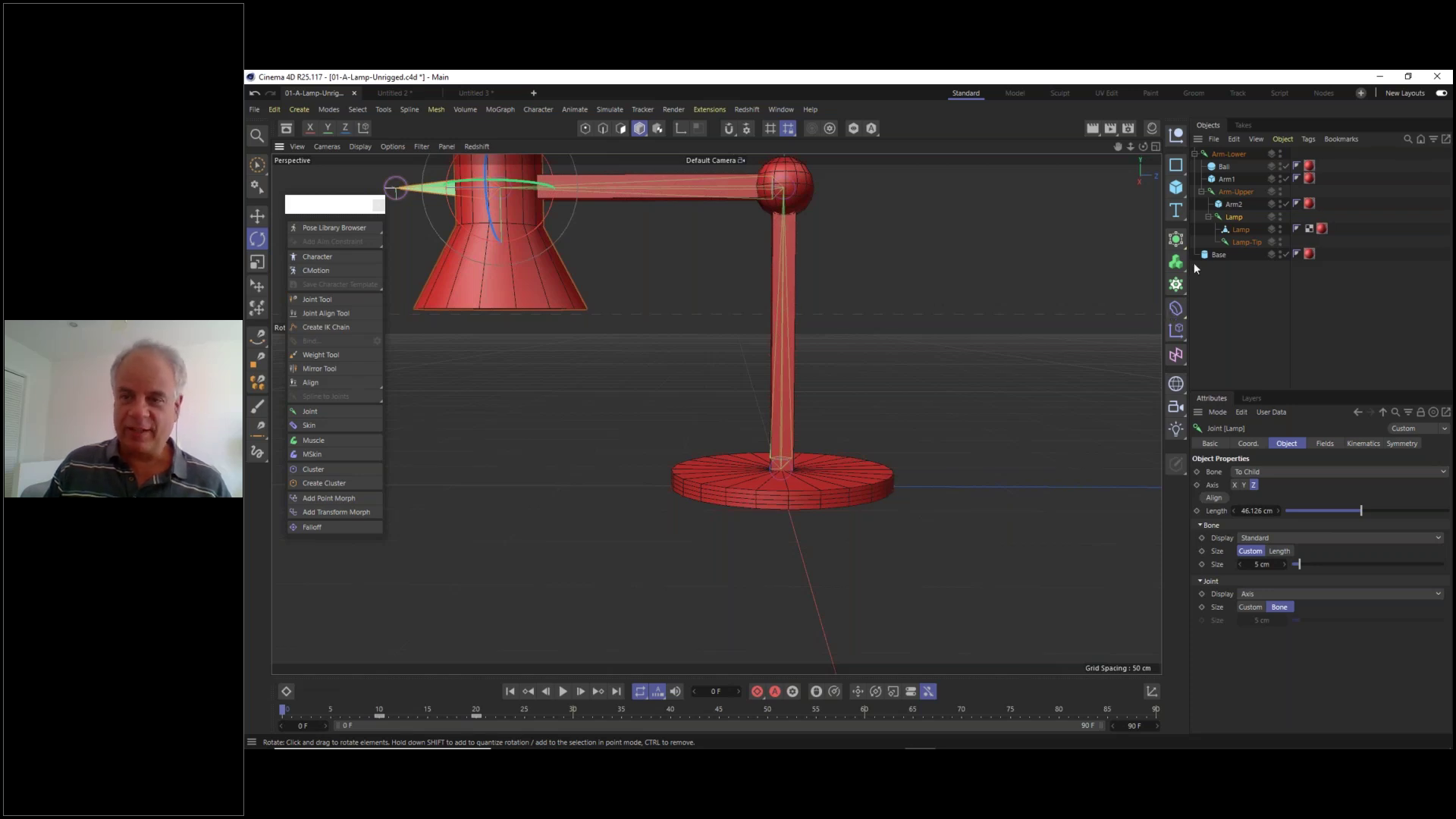
{"action": "left_click", "coordinate": [1220, 254]}
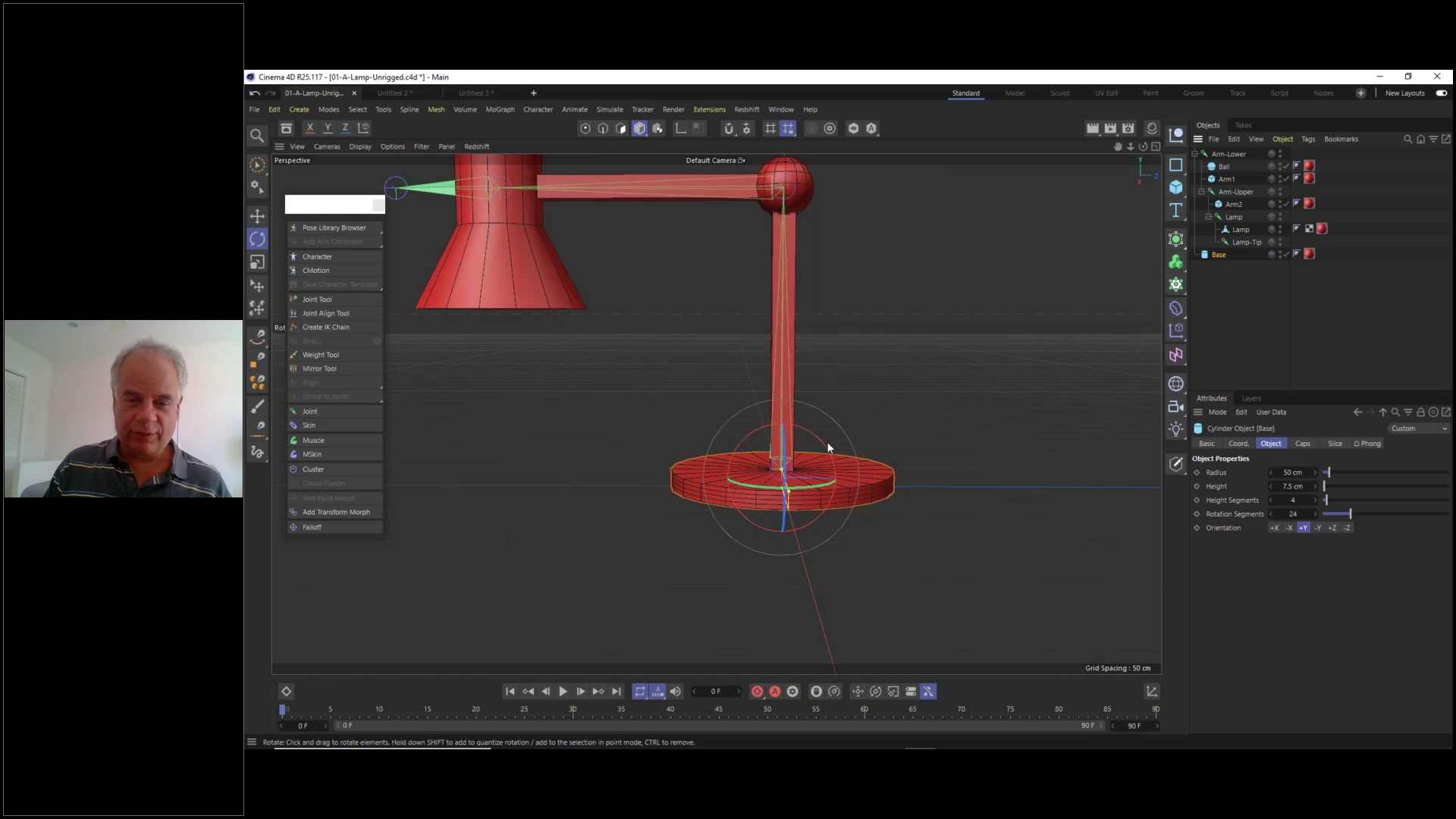
{"action": "left_click_drag", "start_coordinate": [828, 449], "coordinate": [864, 414]}
{"action": "left_click_drag", "start_coordinate": [885, 503], "coordinate": [895, 495], "text": "alt"}
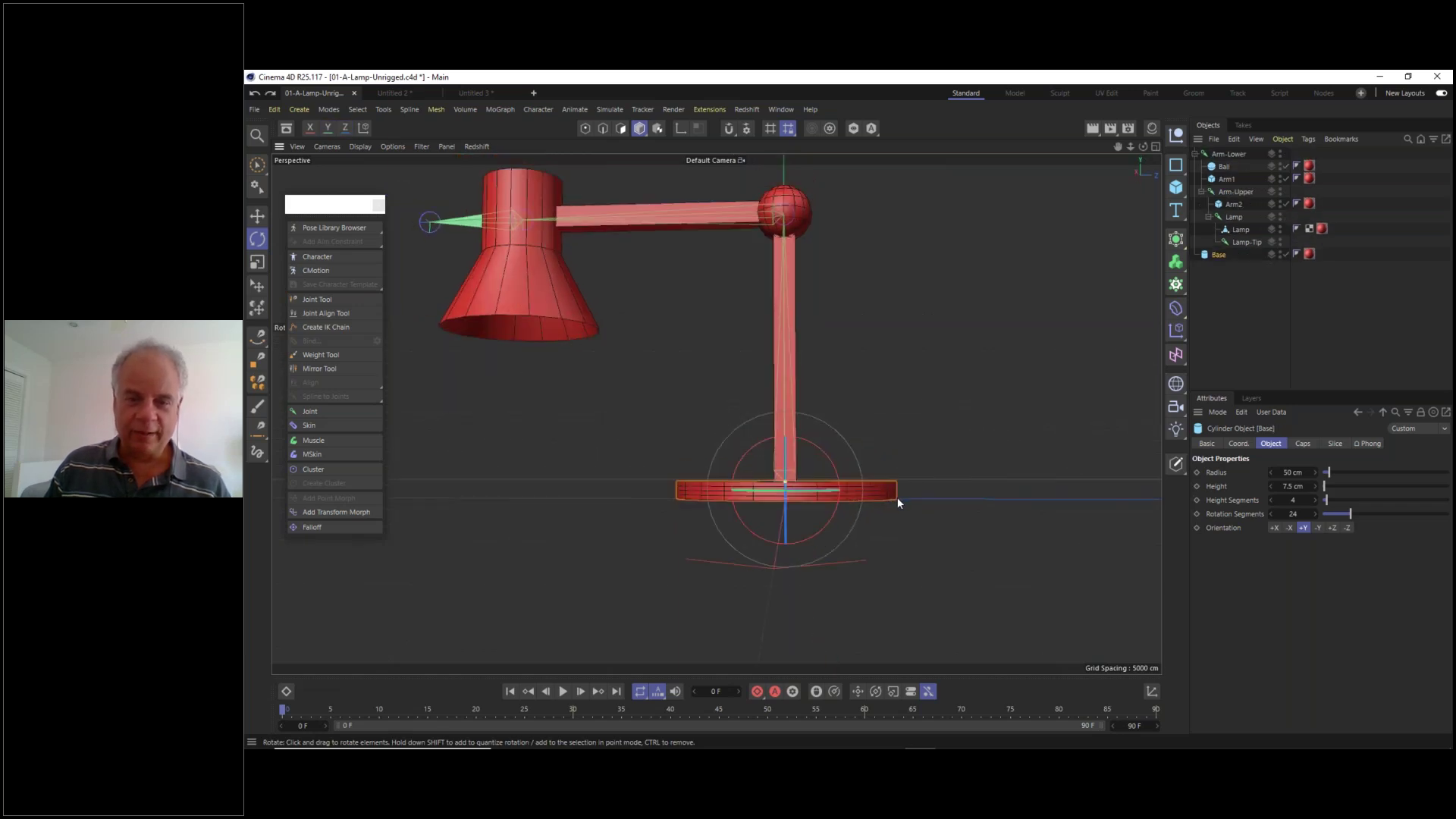
{"action": "left_click_drag", "start_coordinate": [753, 503], "coordinate": [746, 578], "text": "alt"}
{"action": "left_click_drag", "start_coordinate": [813, 446], "coordinate": [811, 317], "text": "alt"}
{"action": "middle_click_drag", "start_coordinate": [813, 332], "coordinate": [784, 408], "text": "alt"}
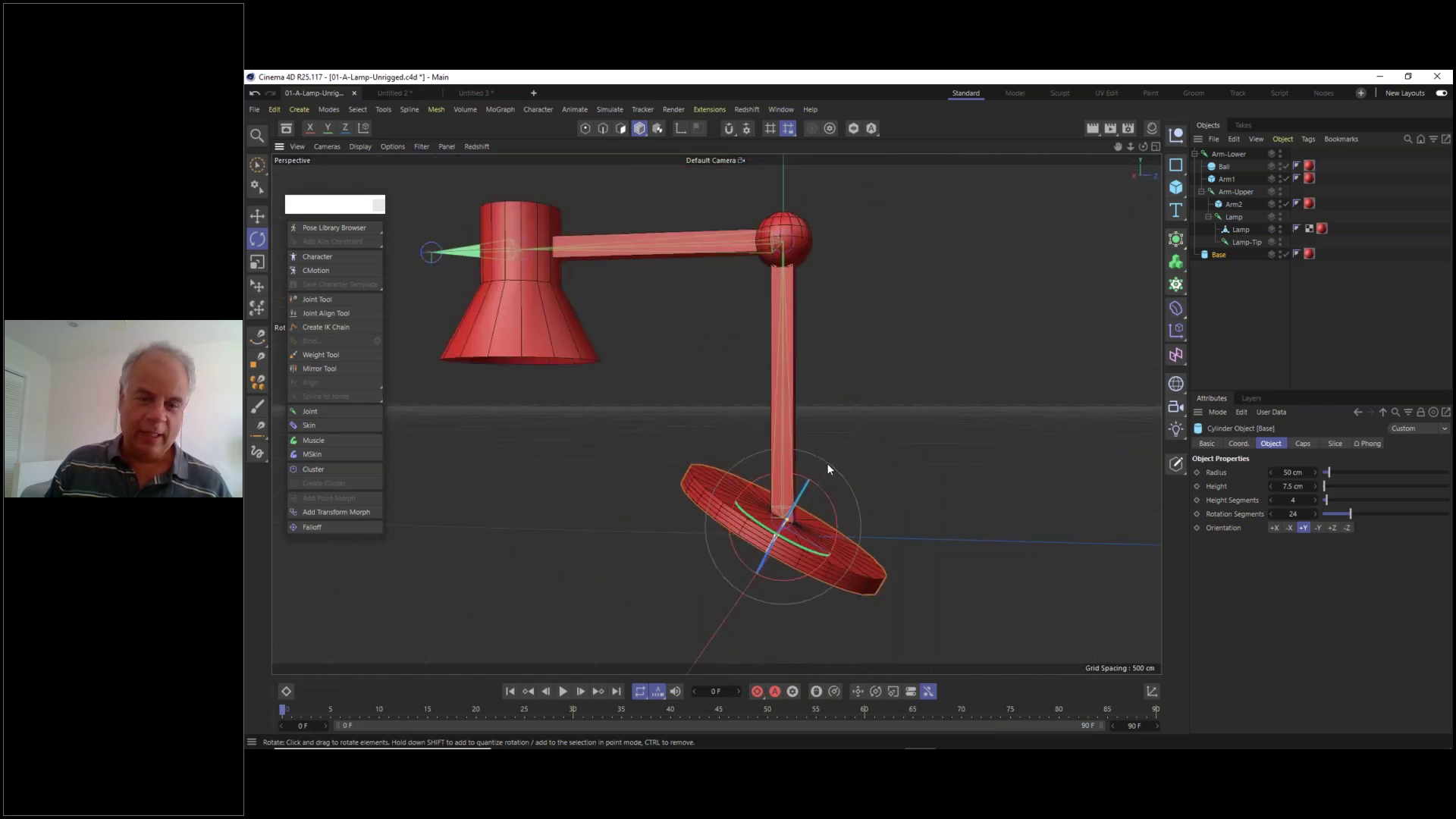
{"action": "key", "text": "ctrl+z"}
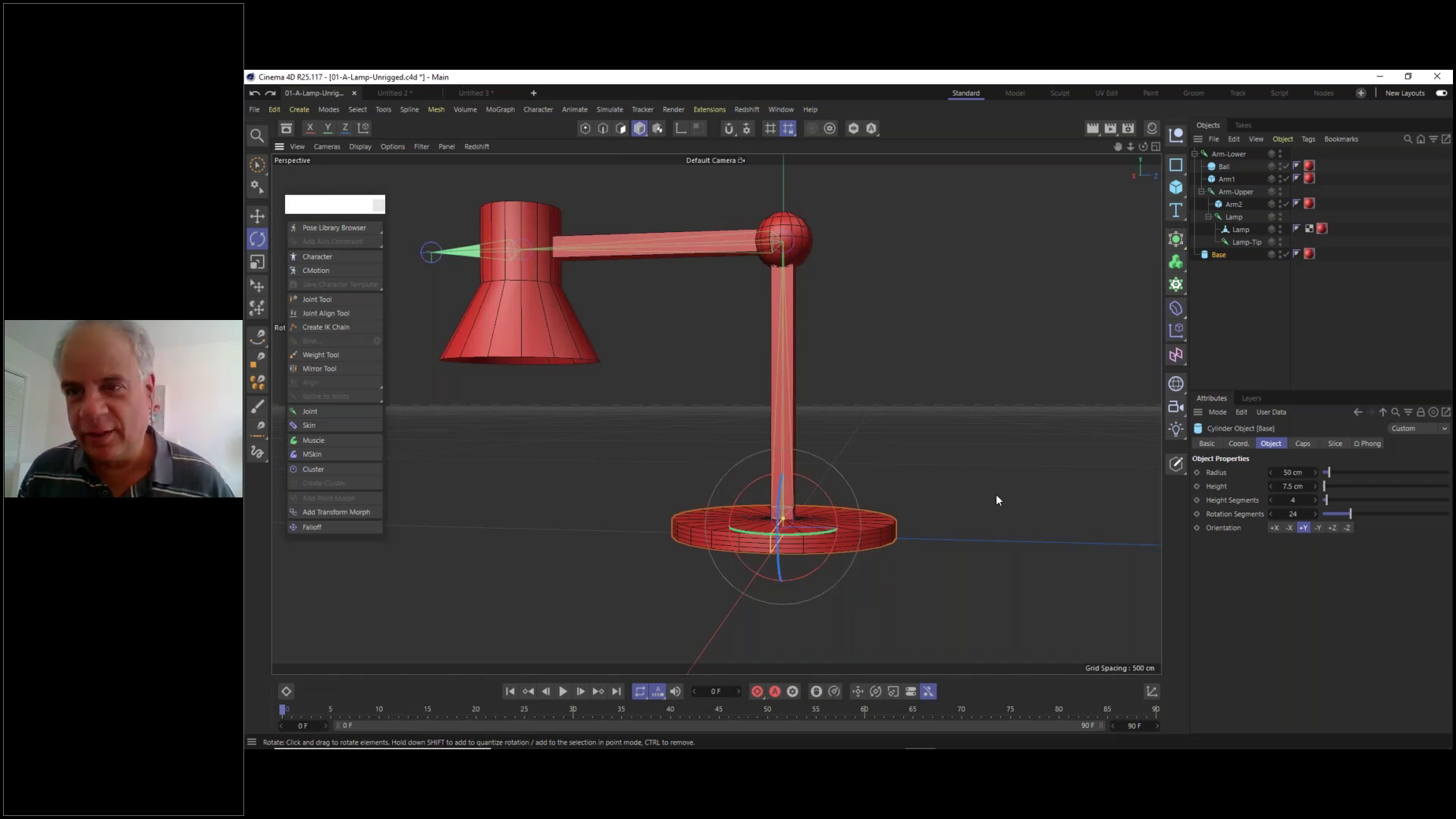
- Test-move the Arm-Lower joint with its whole hierarchy away from the base and undo the move
{"action": "left_click", "coordinate": [1213, 254]}
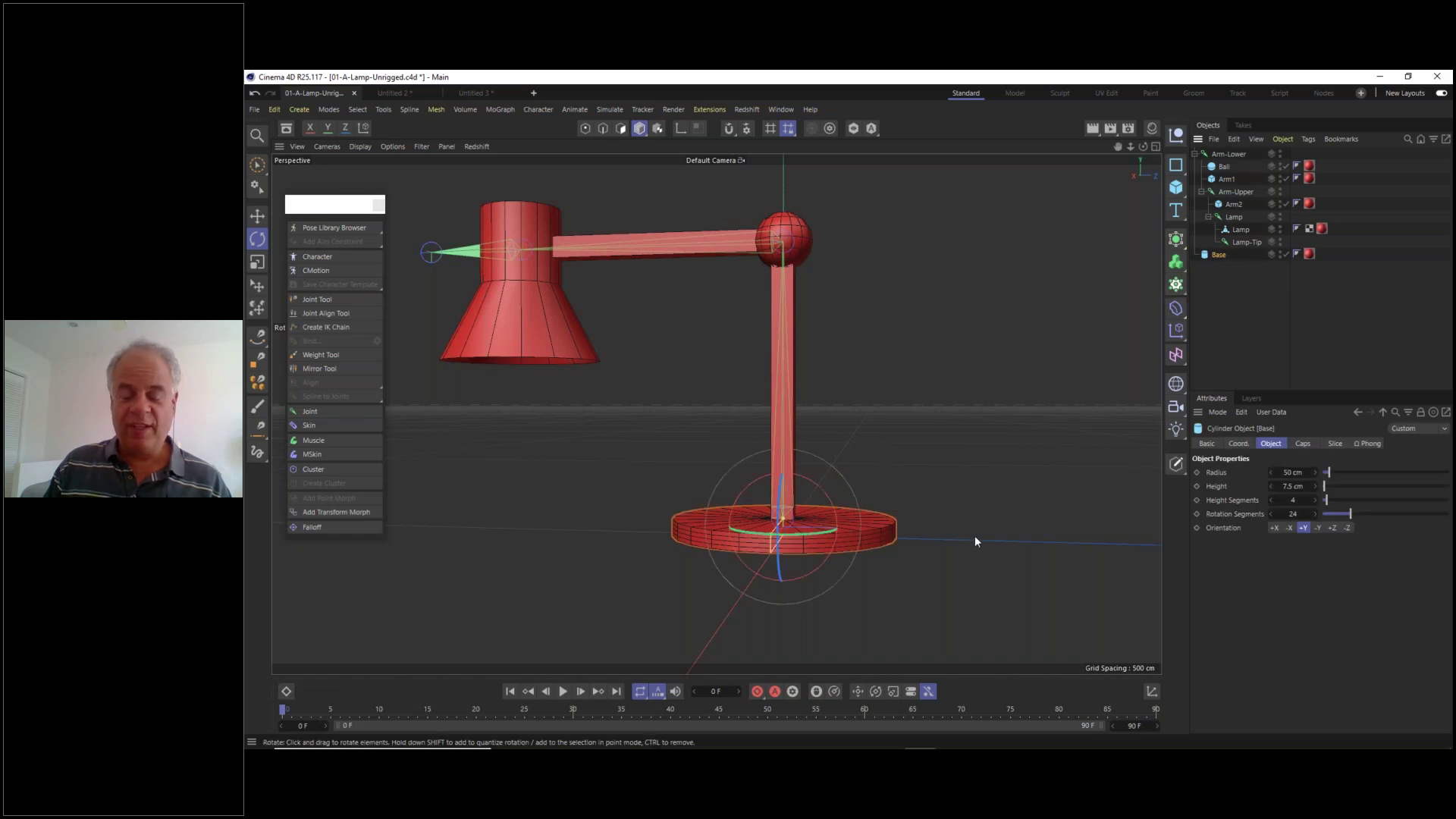
{"action": "left_click", "coordinate": [948, 540]}
{"action": "left_click", "coordinate": [845, 533]}
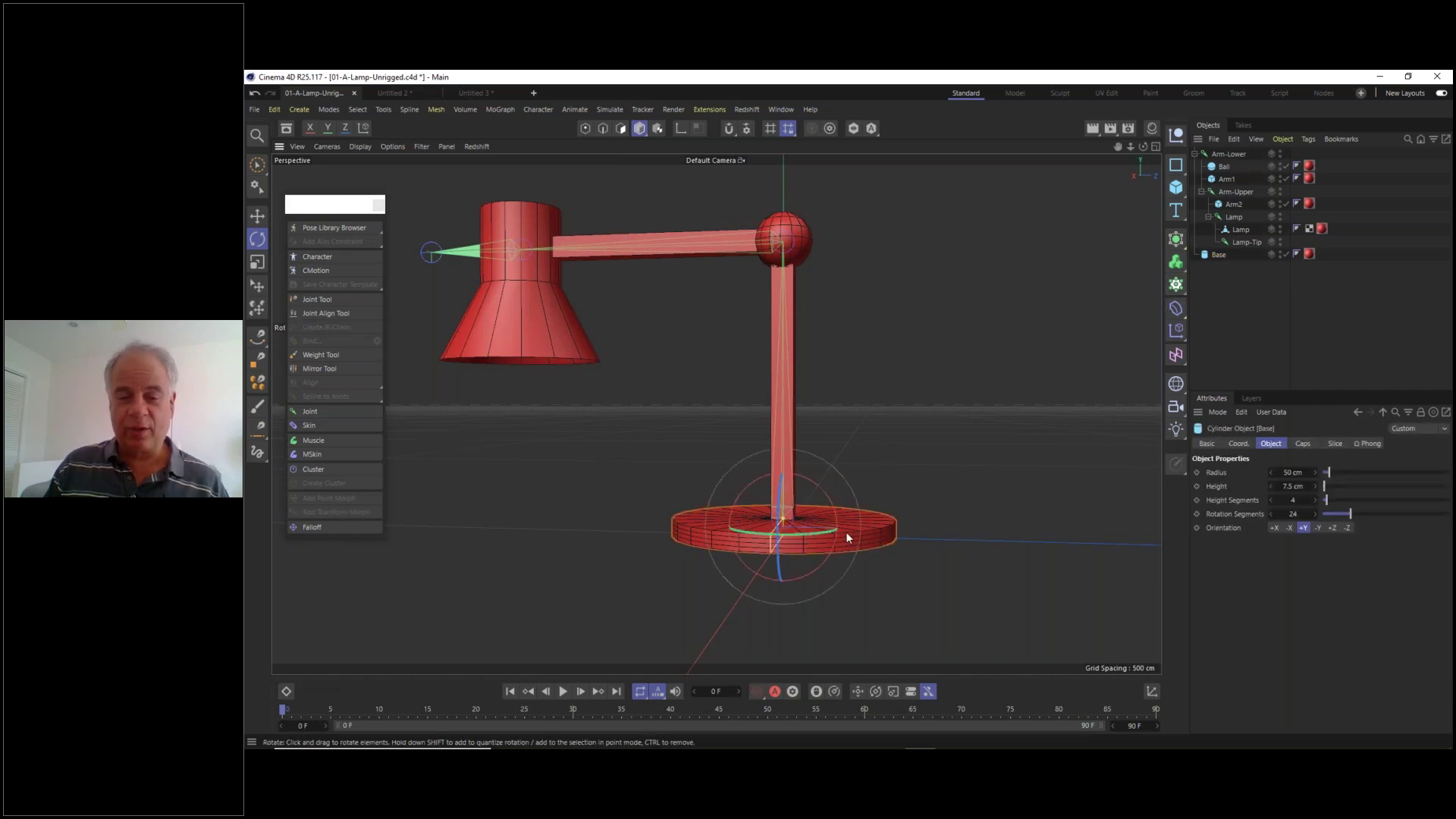
{"action": "mouse_move", "coordinate": [888, 512]}
{"action": "left_mouse_down", "text": "alt"}
{"action": "mouse_move", "coordinate": [848, 540]}
{"action": "mouse_move", "coordinate": [870, 521]}
{"action": "left_mouse_up", "text": "alt"}
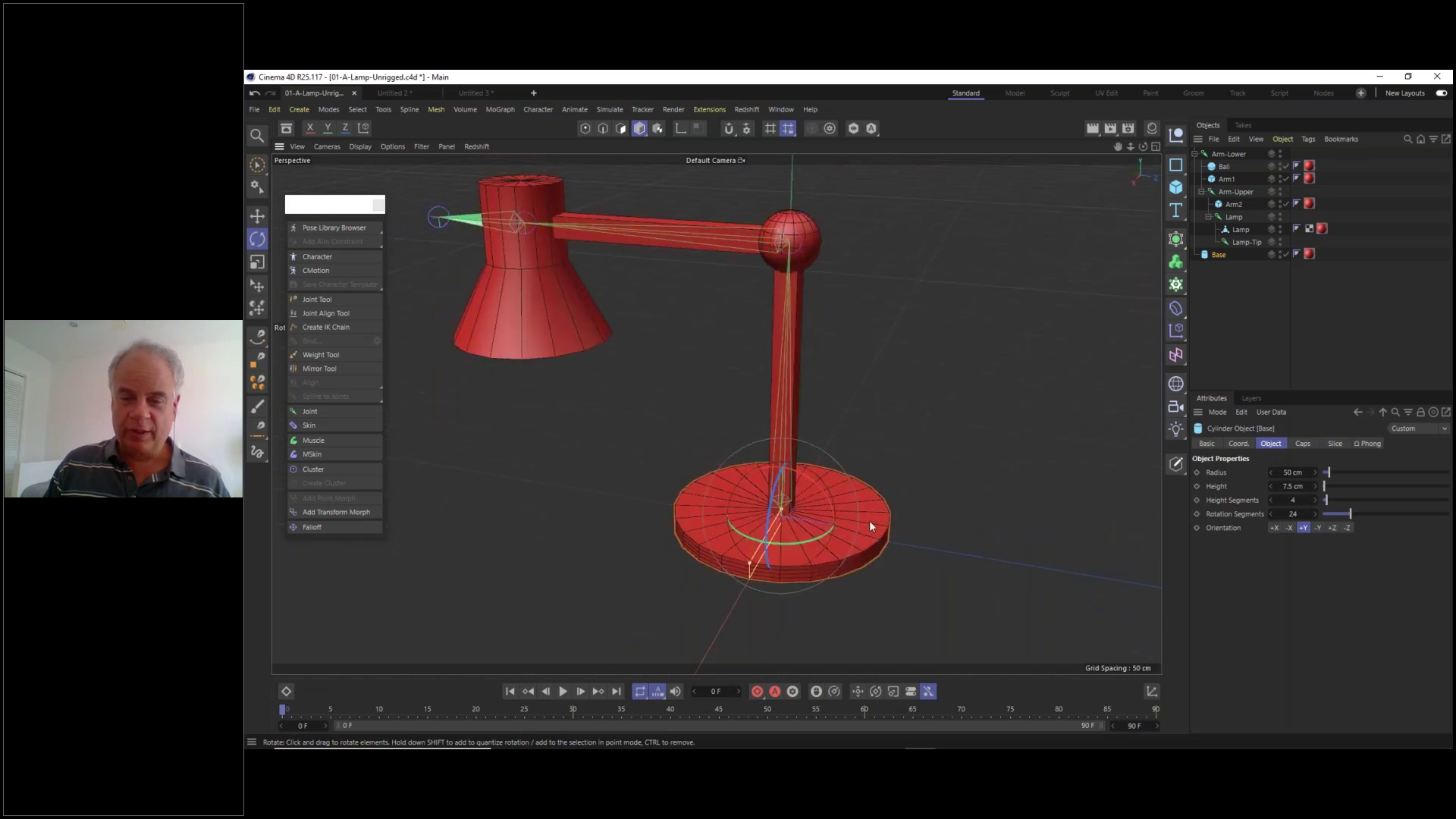
{"action": "left_click", "coordinate": [1233, 152]}
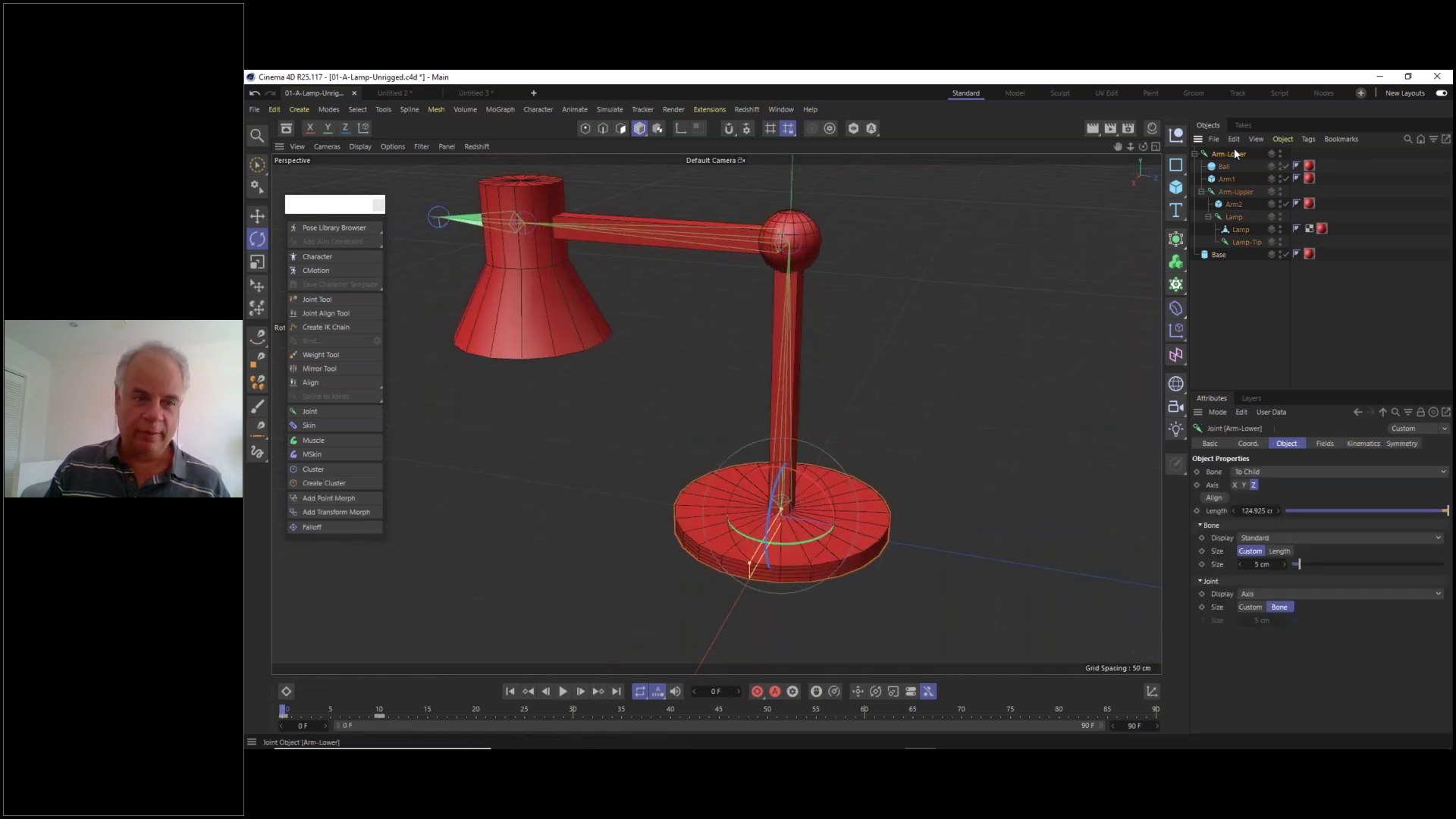
{"action": "left_click", "coordinate": [258, 220]}
{"action": "left_click_drag", "start_coordinate": [707, 434], "coordinate": [389, 364]}
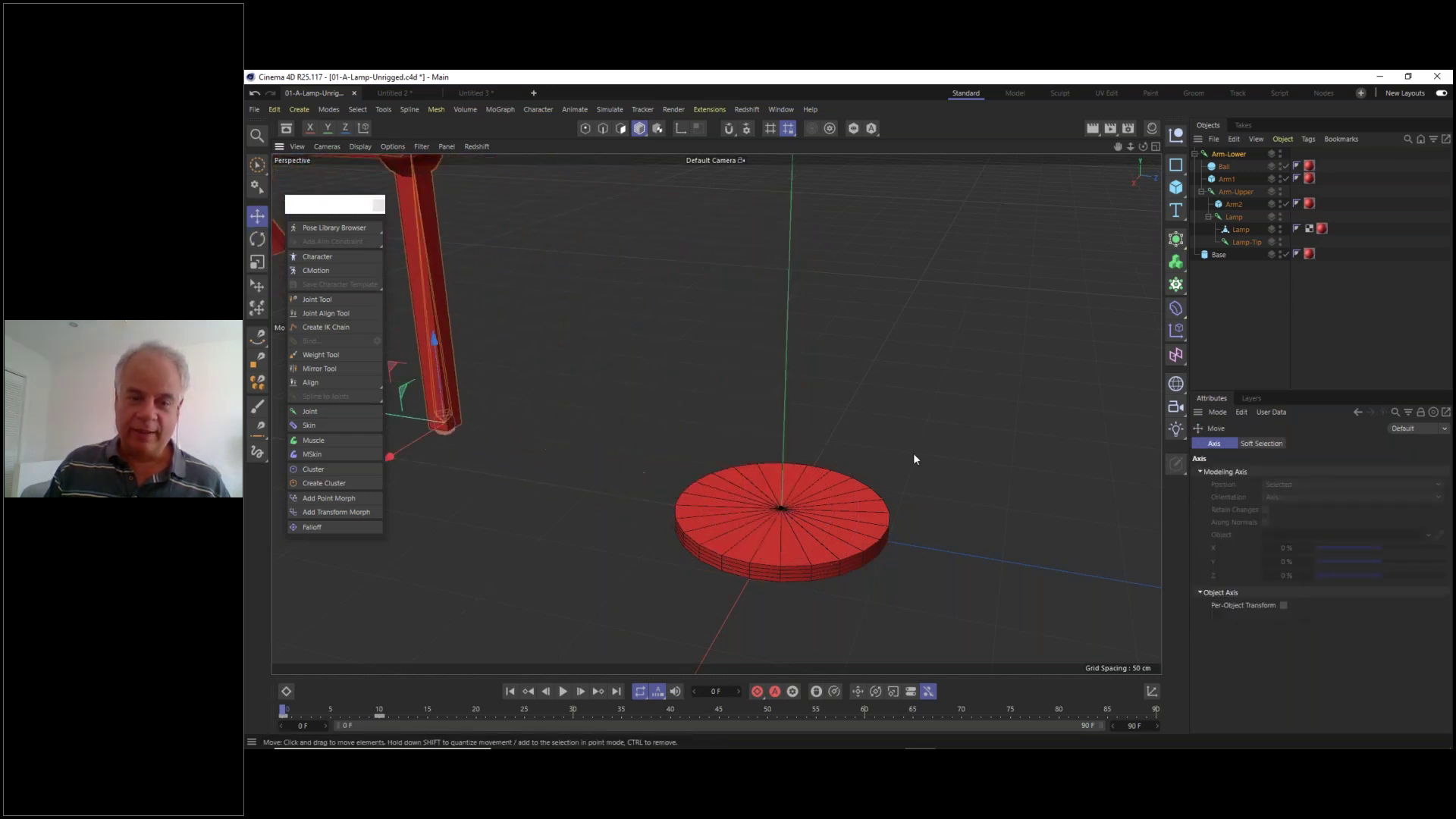
{"action": "key", "text": "ctrl+z"}
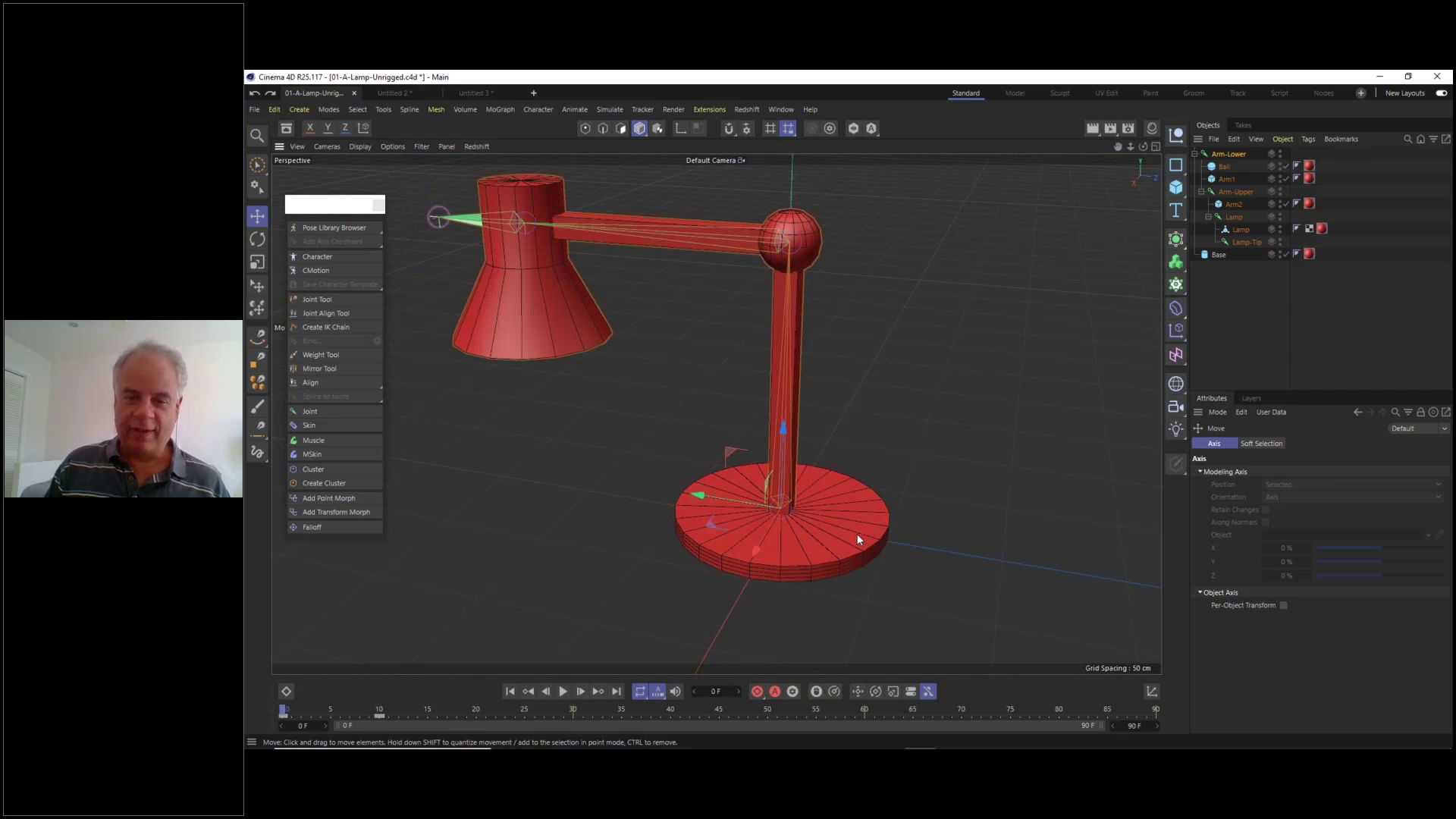
- Test-move the Base cylinder away from the arm and undo the move
{"action": "left_click", "coordinate": [859, 535]}
{"action": "left_click_drag", "start_coordinate": [837, 477], "coordinate": [530, 418]}
{"action": "key", "text": "ctrl+z"}
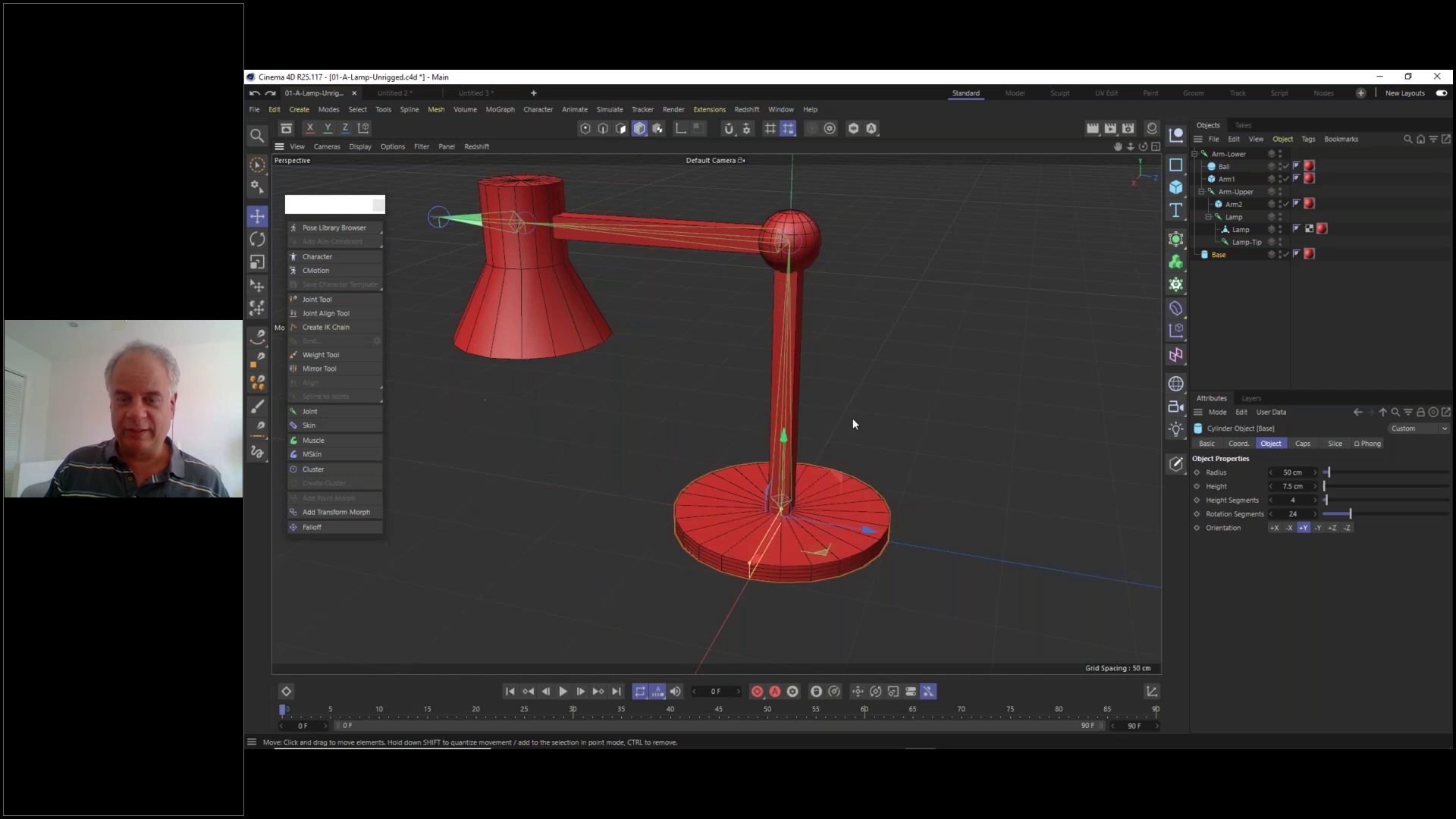
- In the Right view, draw a two-joint chain along the base's bottom, starting at its back lower corner and pointing inward
{"action": "left_click_drag", "start_coordinate": [820, 497], "coordinate": [835, 474], "text": "alt"}
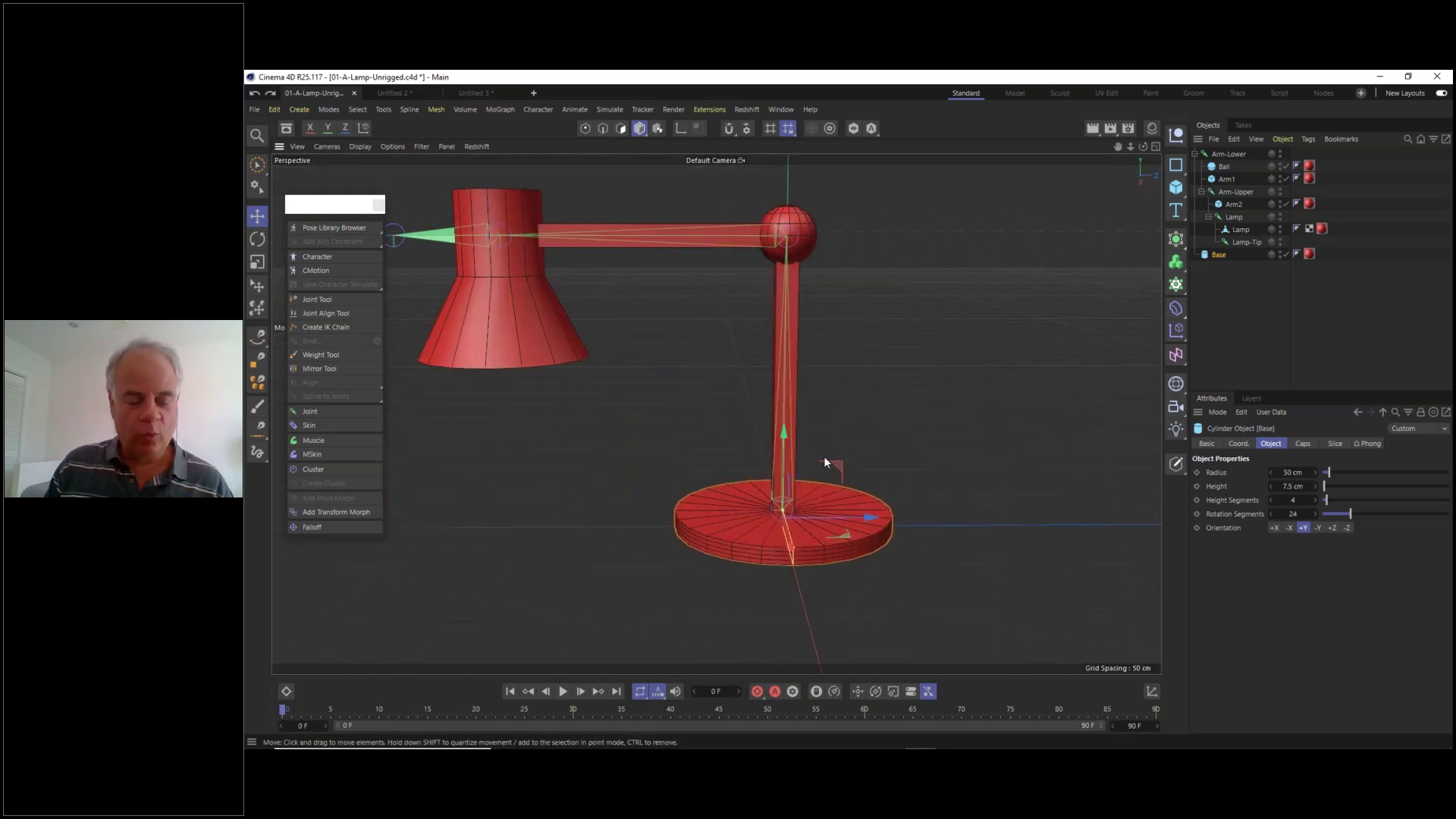
{"action": "key", "text": "F3"}
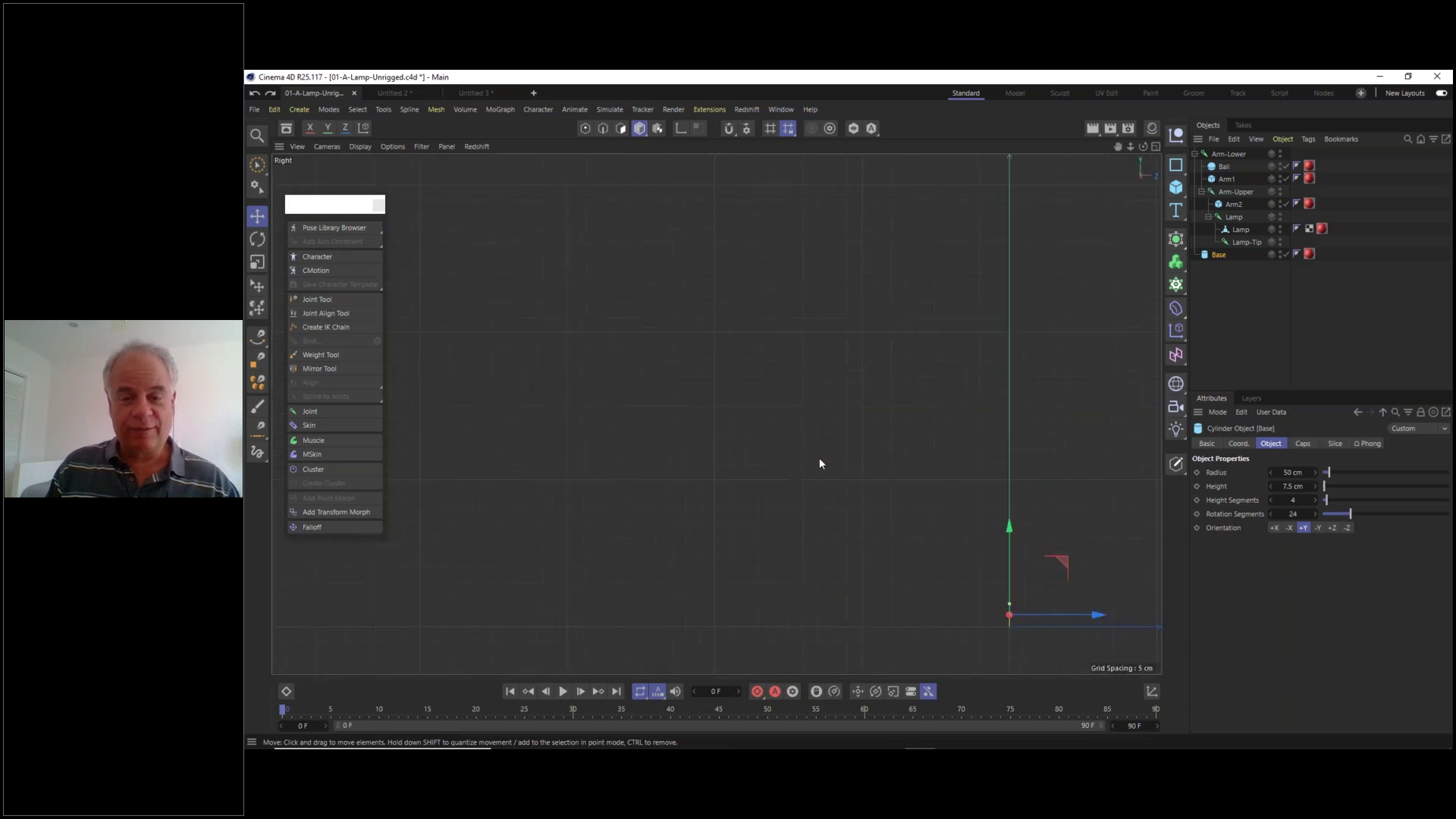
{"action": "middle_click_drag", "start_coordinate": [789, 425], "coordinate": [699, 377], "text": "alt"}
{"action": "scroll", "coordinate": [770, 529], "scroll_direction": "up", "scroll_amount": 5}
{"action": "scroll", "coordinate": [813, 420], "scroll_direction": "up", "scroll_amount": 1}
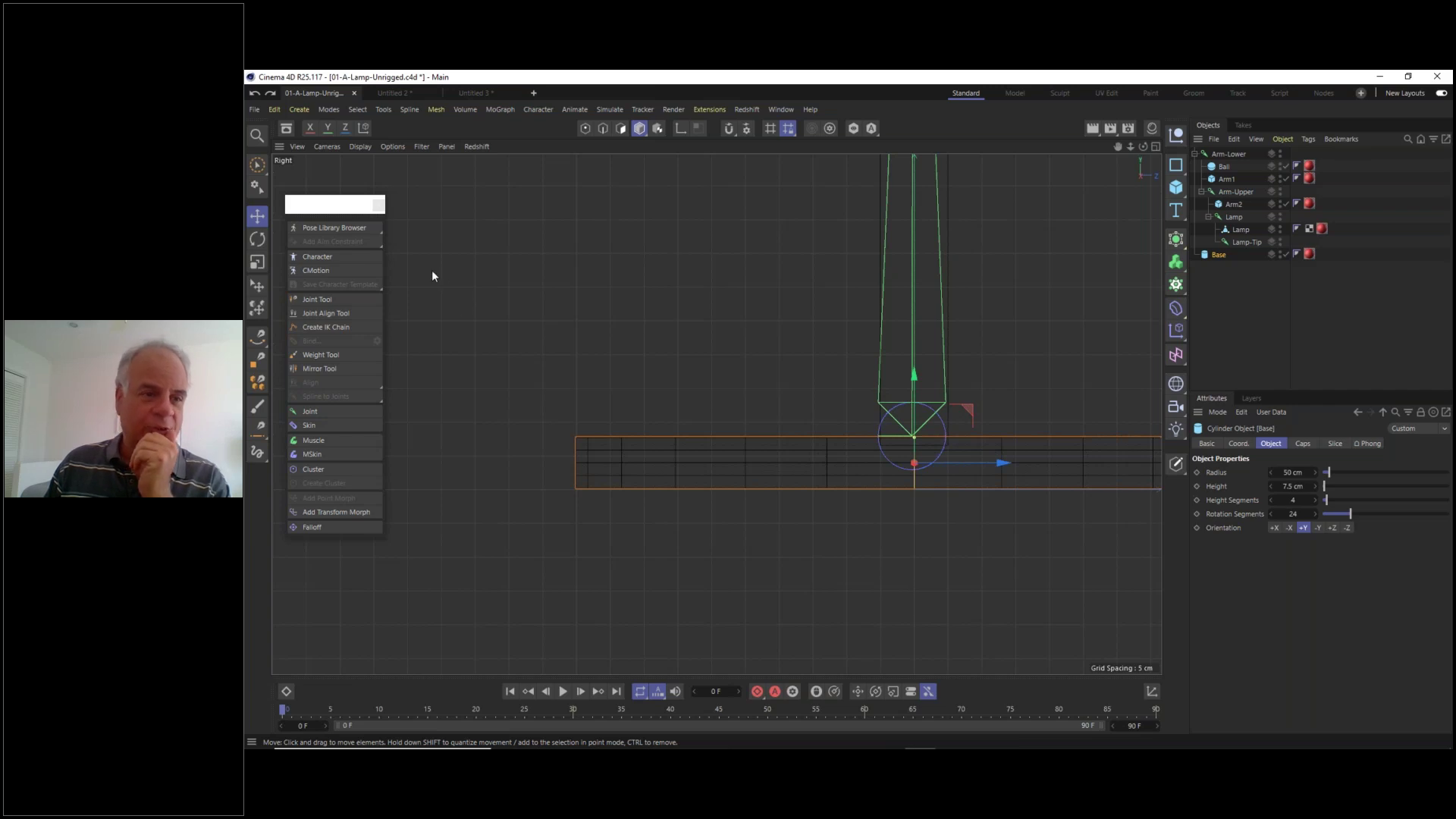
{"action": "left_click", "coordinate": [321, 300]}
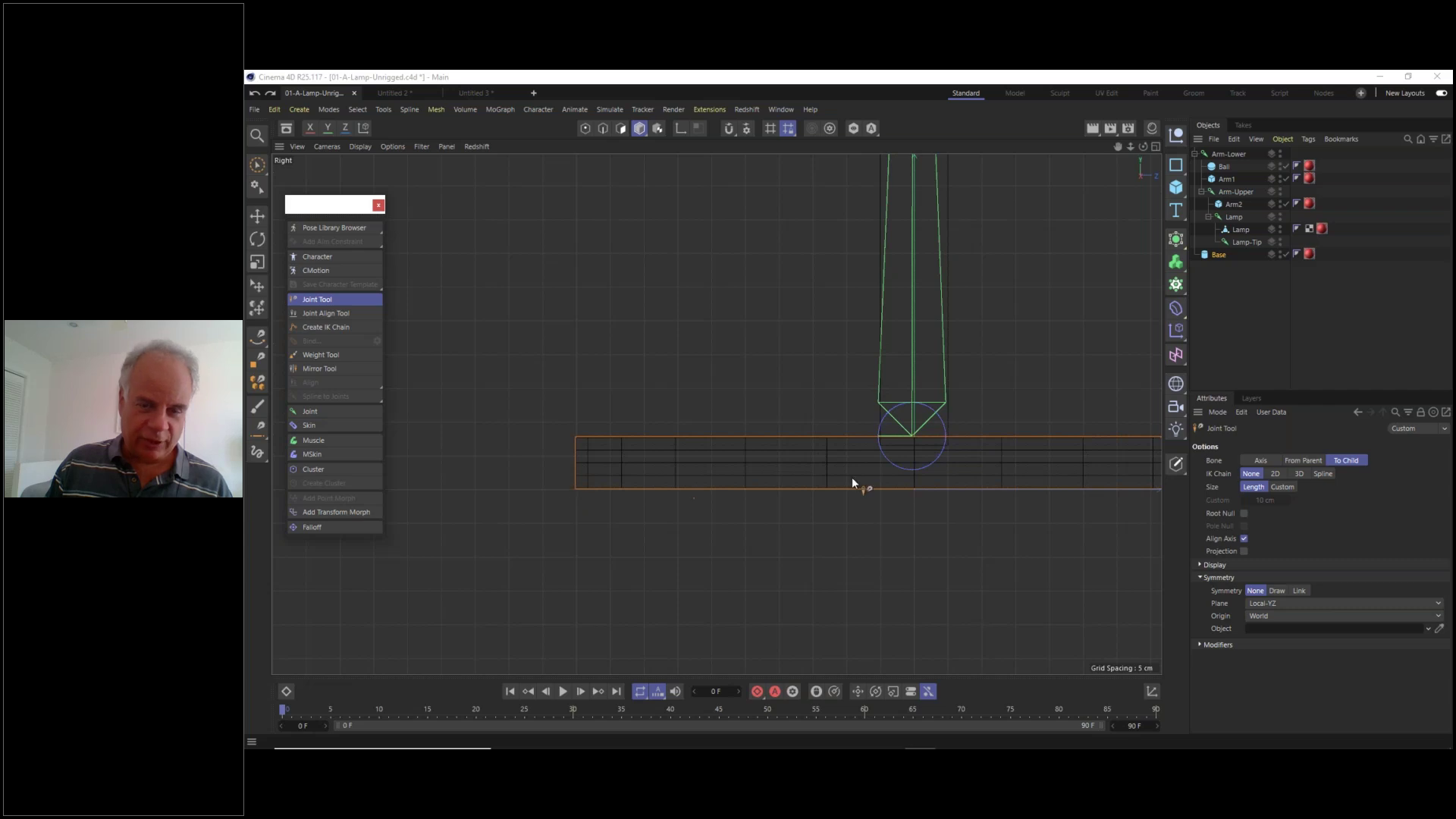
{"action": "mouse_move", "coordinate": [890, 459]}
{"action": "middle_mouse_down", "text": "alt"}
{"action": "mouse_move", "coordinate": [656, 569]}
{"action": "mouse_move", "coordinate": [925, 678]}
{"action": "mouse_move", "coordinate": [901, 685]}
{"action": "mouse_move", "coordinate": [818, 593]}
{"action": "middle_mouse_up", "text": "alt"}
{"action": "scroll", "coordinate": [817, 593], "scroll_direction": "down", "scroll_amount": 5}
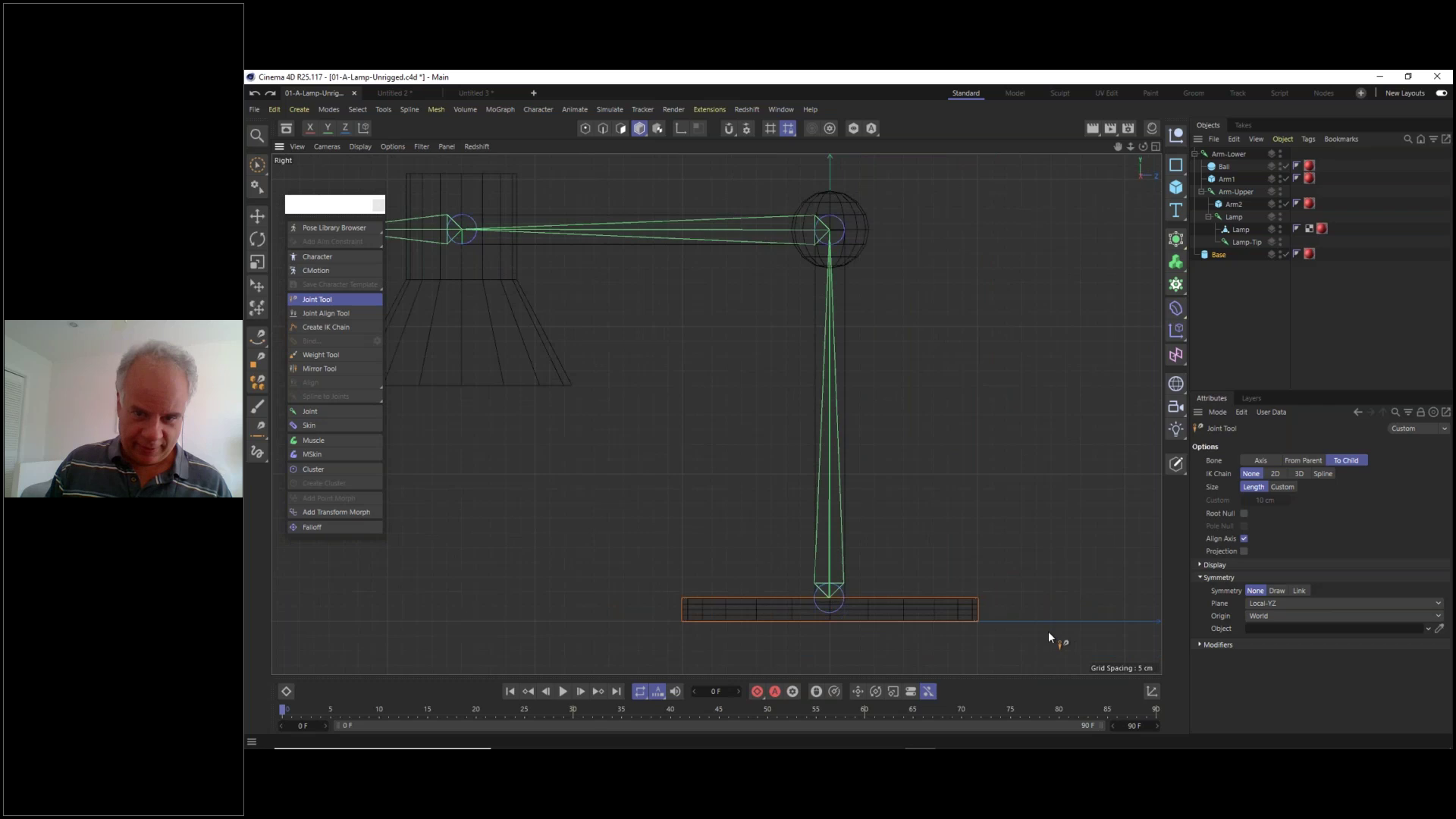
{"action": "scroll", "coordinate": [868, 479], "scroll_direction": "up", "scroll_amount": 5}
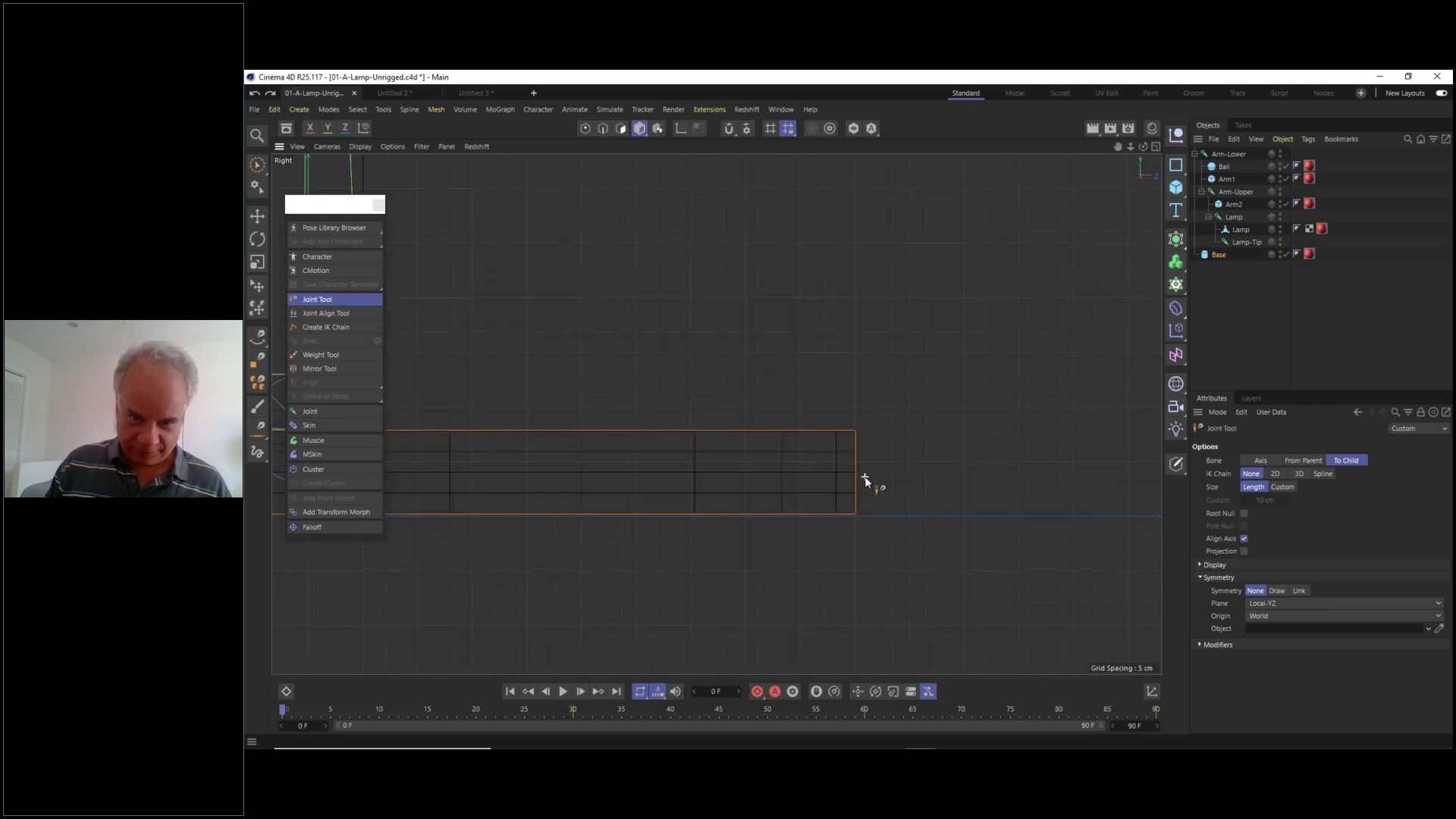
{"action": "middle_click_drag", "start_coordinate": [867, 480], "coordinate": [1089, 529], "text": "alt"}
{"action": "left_click", "coordinate": [1090, 532], "text": "ctrl"}
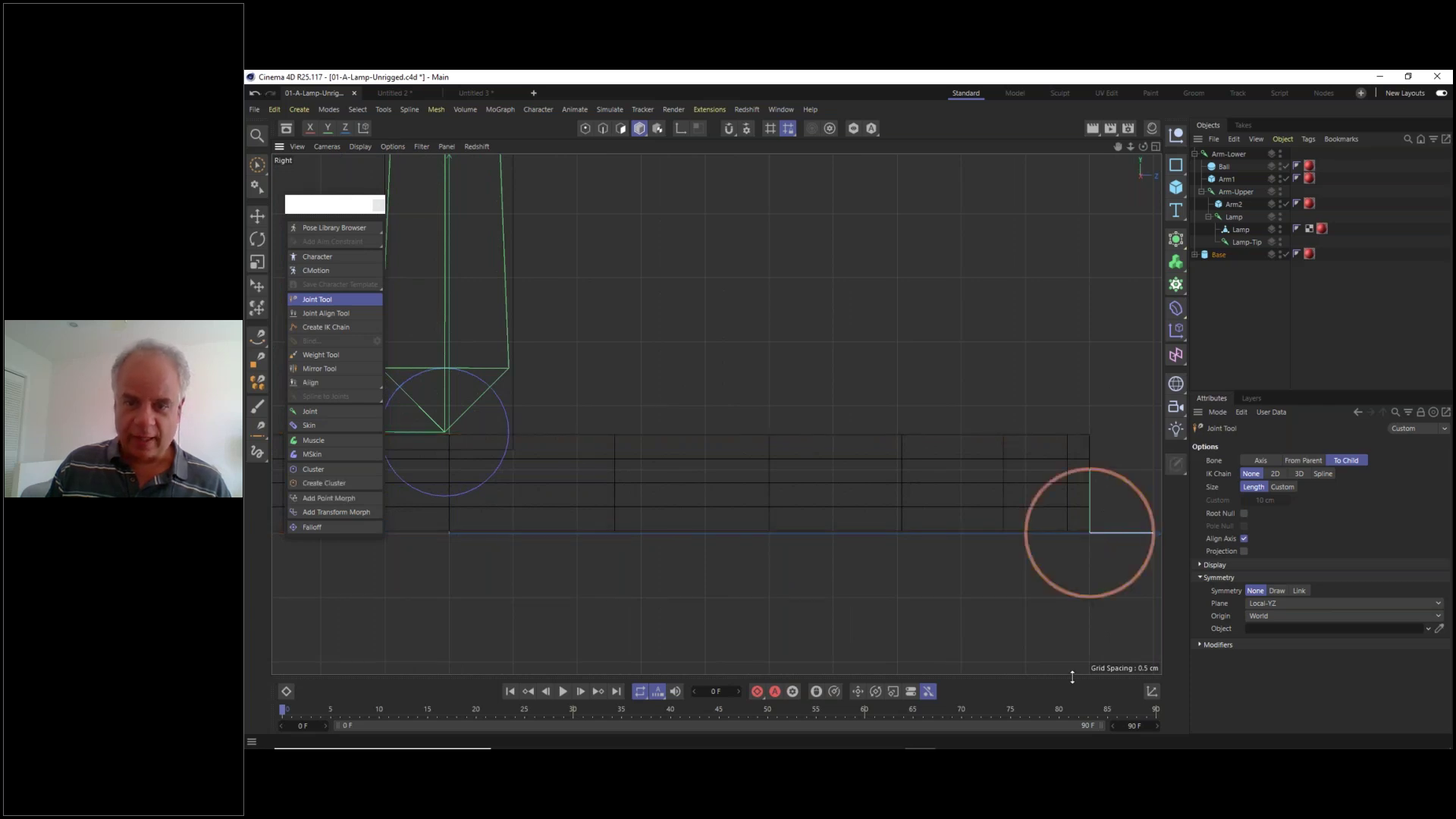
{"action": "left_click", "coordinate": [901, 533], "text": "ctrl"}
{"action": "scroll", "coordinate": [724, 567], "scroll_direction": "down", "scroll_amount": 10}
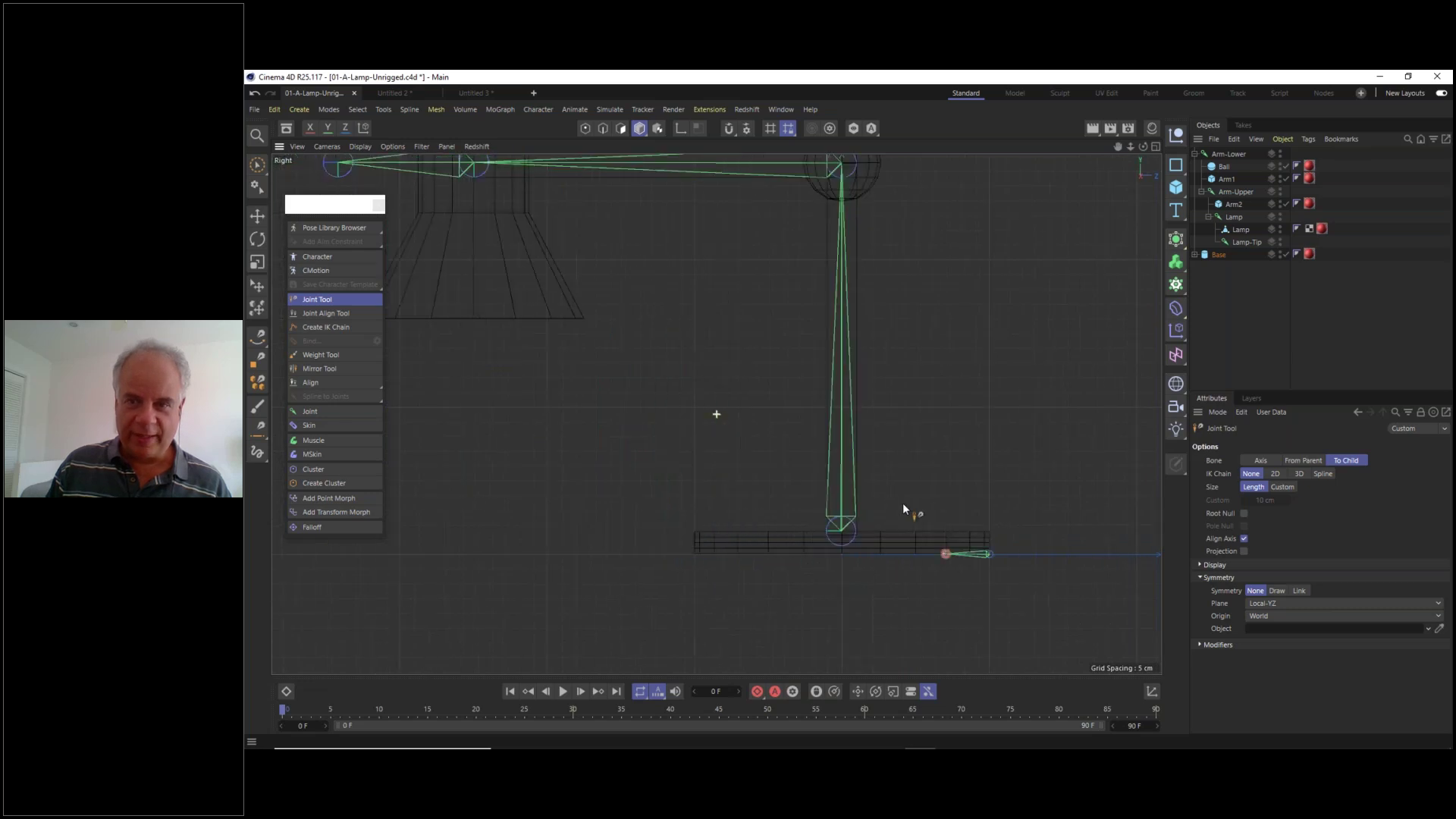
{"action": "middle_click_drag", "start_coordinate": [903, 503], "coordinate": [898, 531]}
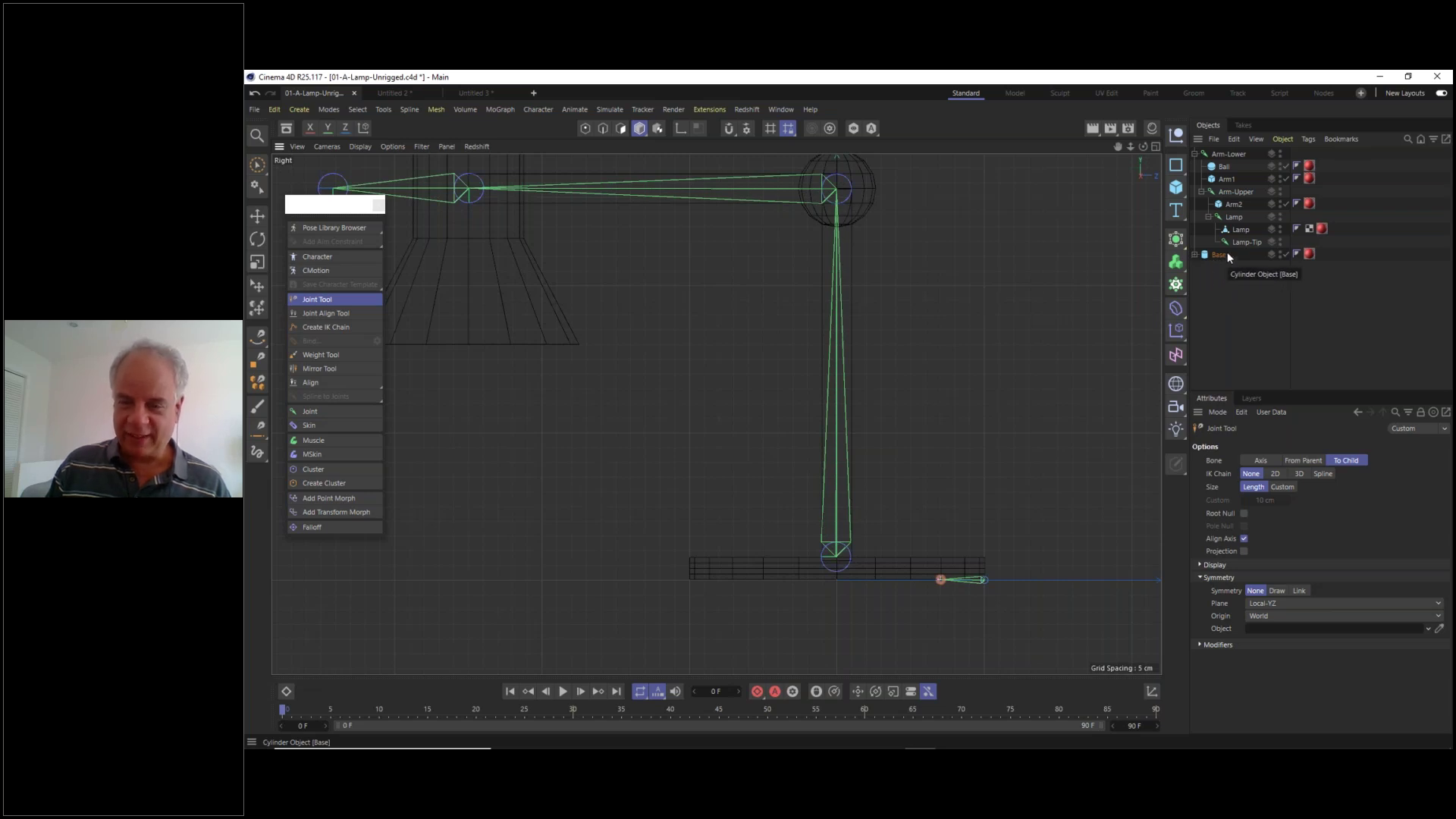
- Move the new joint chain out of the Base cylinder to the top level of the object hierarchy
{"action": "left_click", "coordinate": [1194, 254]}
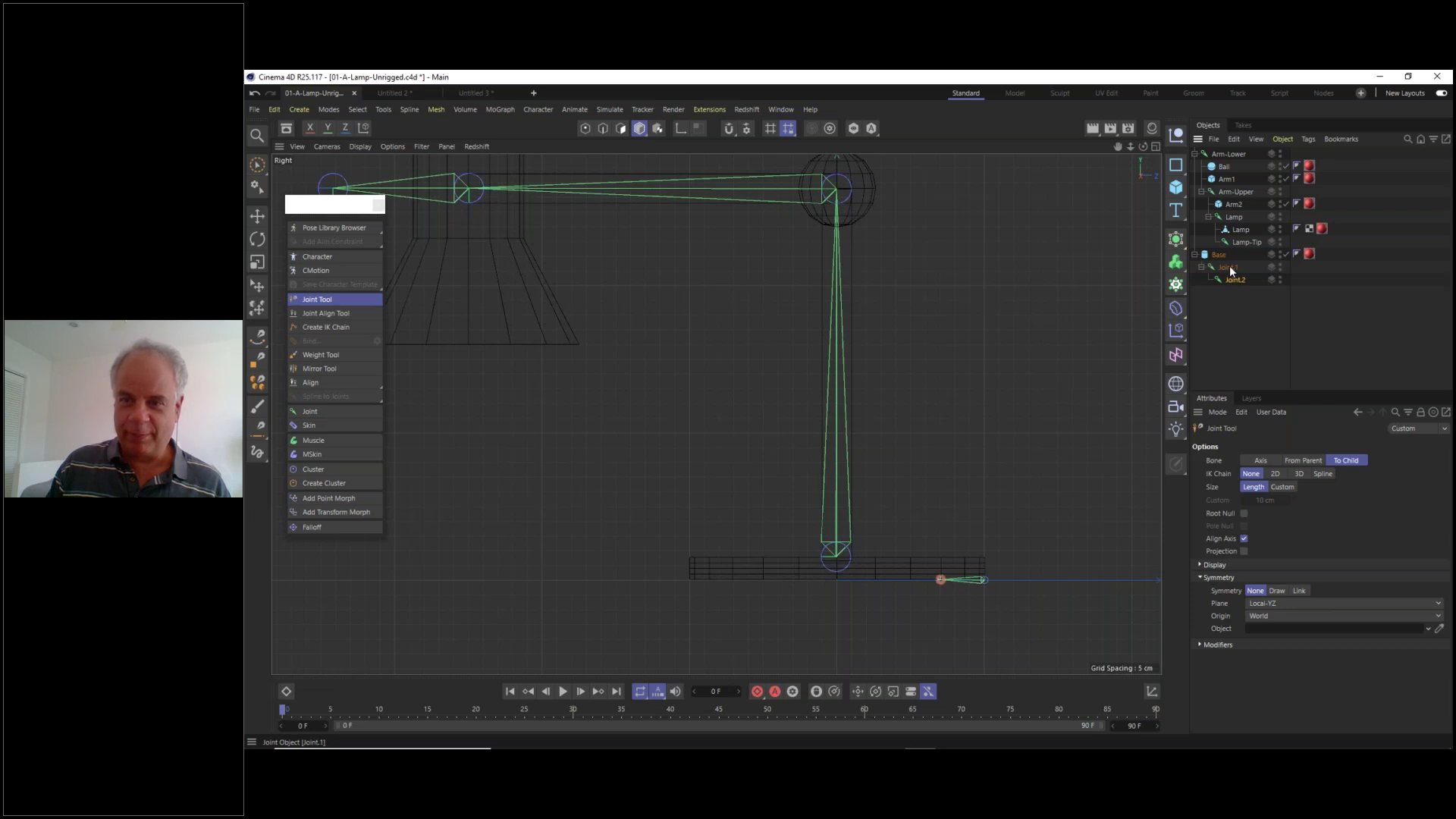
{"action": "left_click", "coordinate": [1230, 267]}
{"action": "left_click_drag", "start_coordinate": [1227, 264], "coordinate": [1259, 152]}
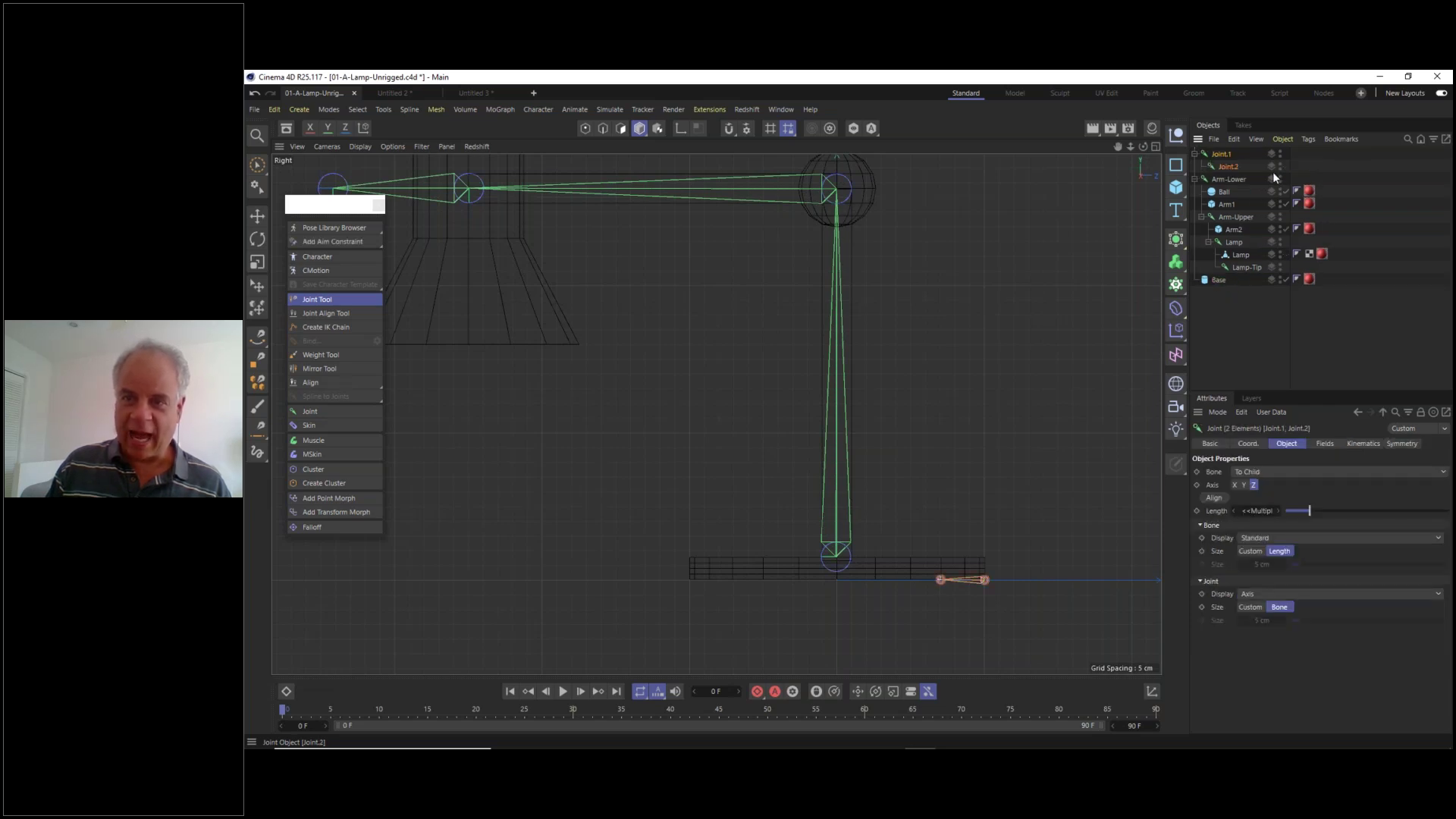
- Rename the new parent joint Tilt-Back and its child joint Tilt-Back-Tip
{"action": "double_click", "coordinate": [1225, 153]}
{"action": "type", "text": "Til"}
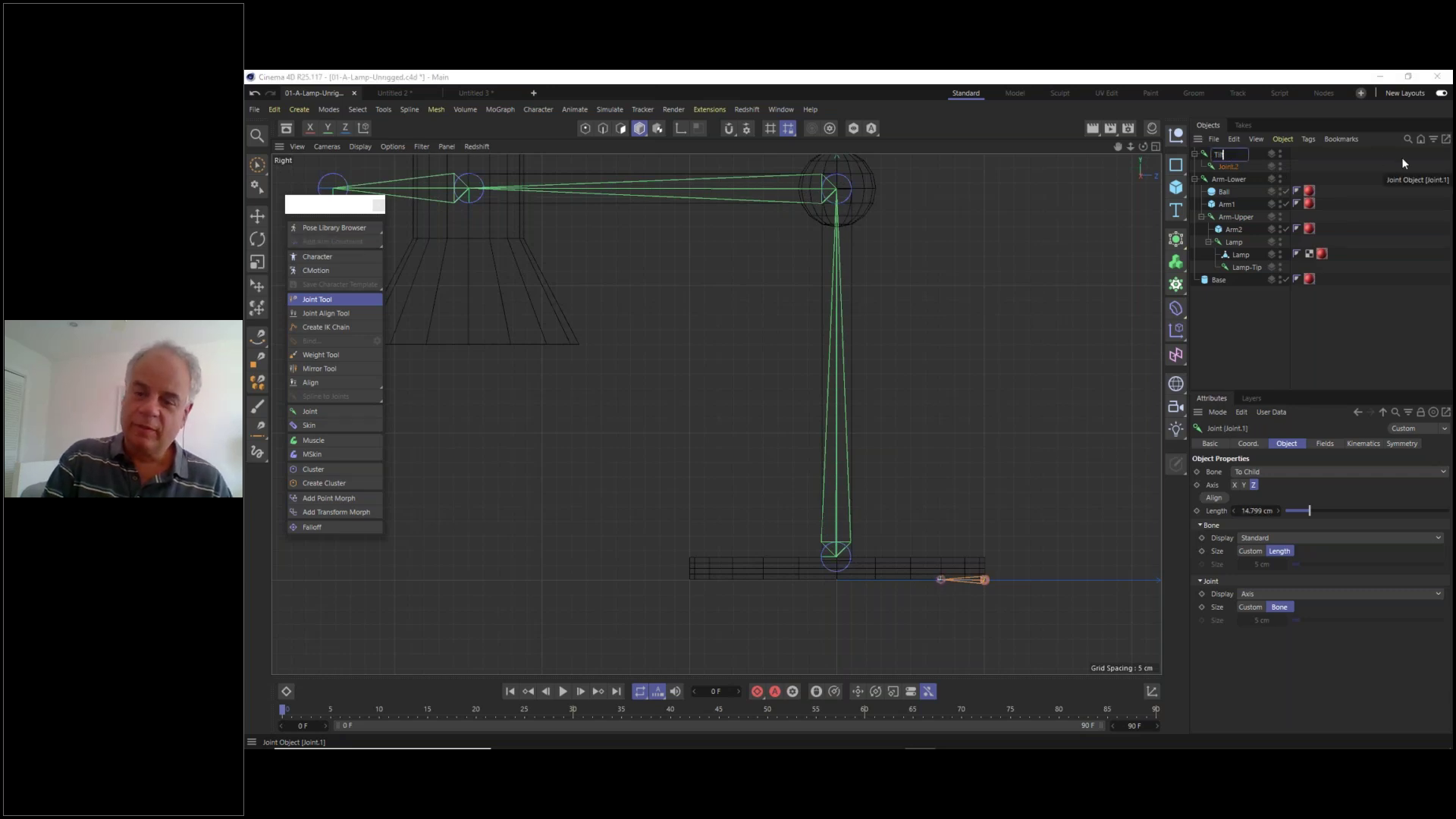
{"action": "type", "text": "t-Back"}
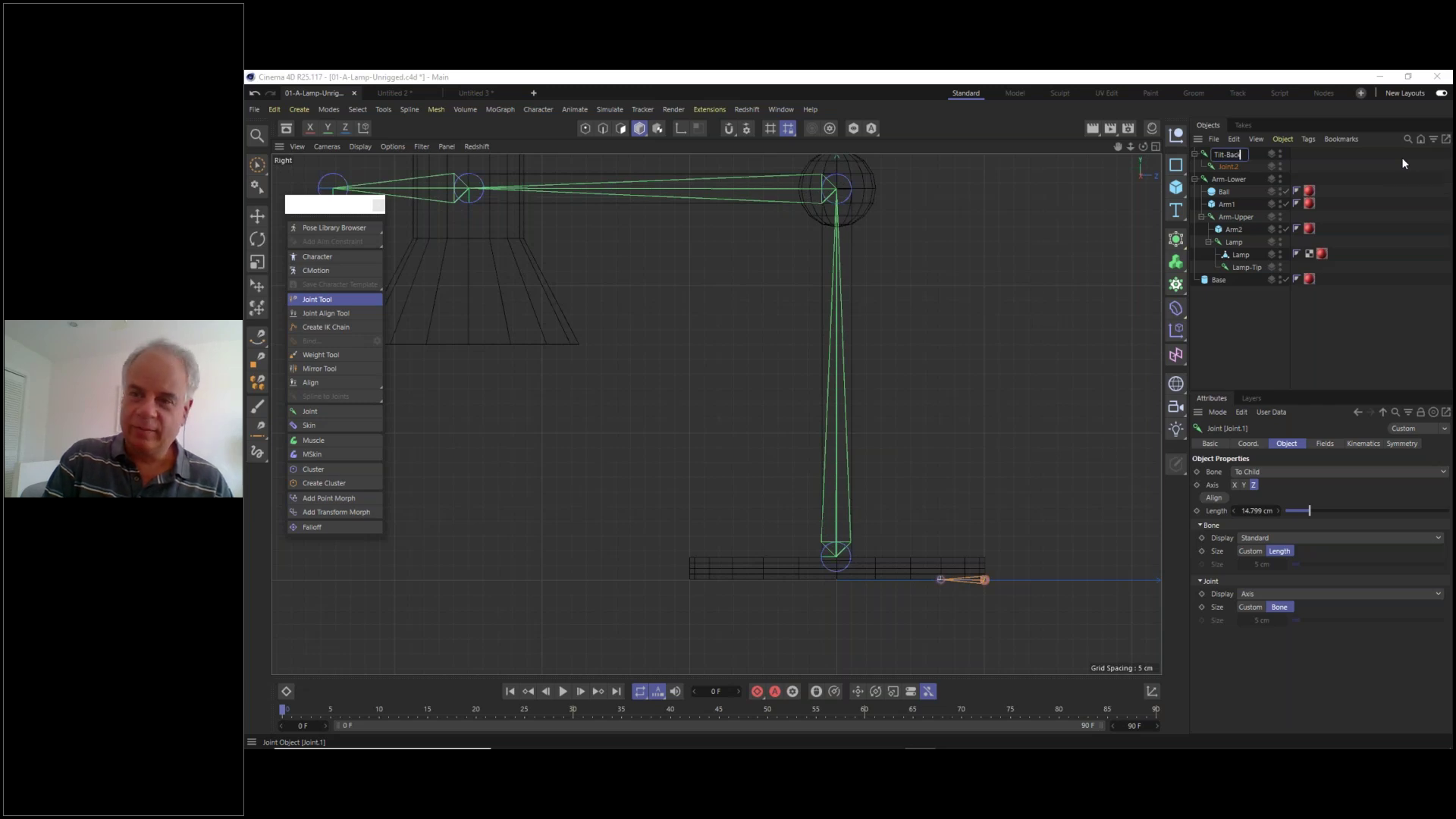
{"action": "key", "text": "Return"}
{"action": "left_click", "coordinate": [1233, 167]}
{"action": "double_click", "coordinate": [1235, 168]}
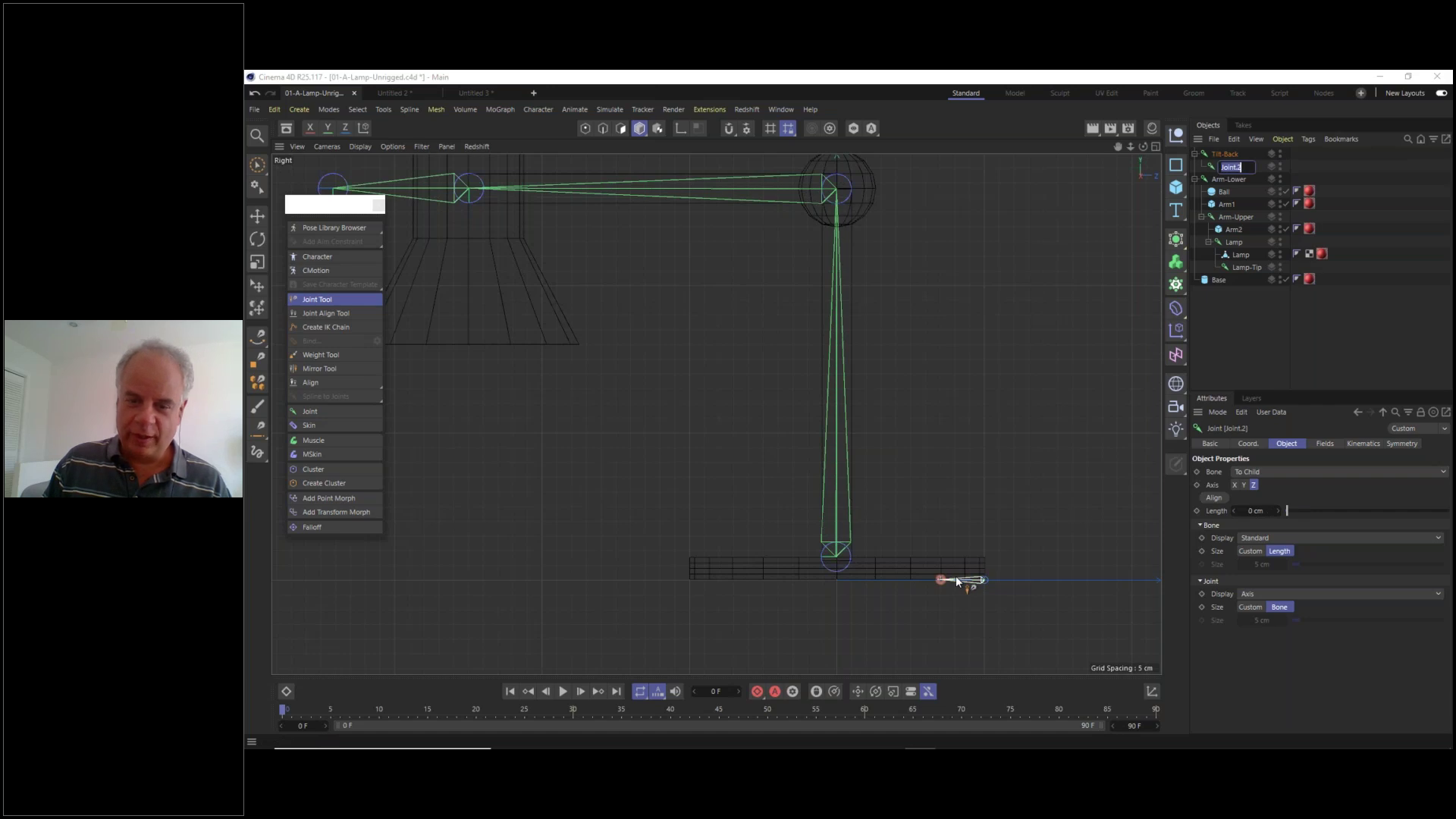
{"action": "type", "text": "Til"}
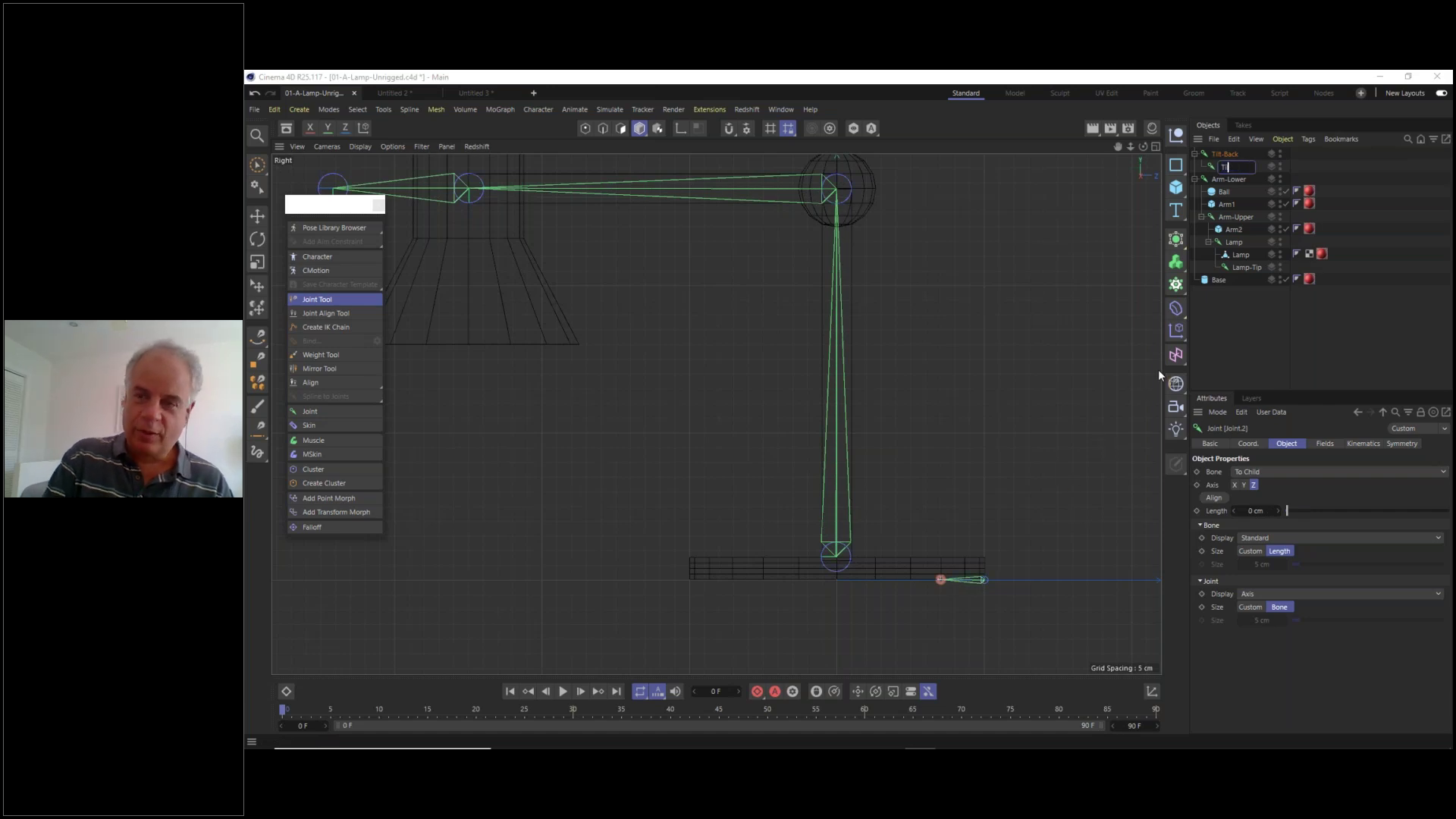
{"action": "type", "text": "t-Ba"}
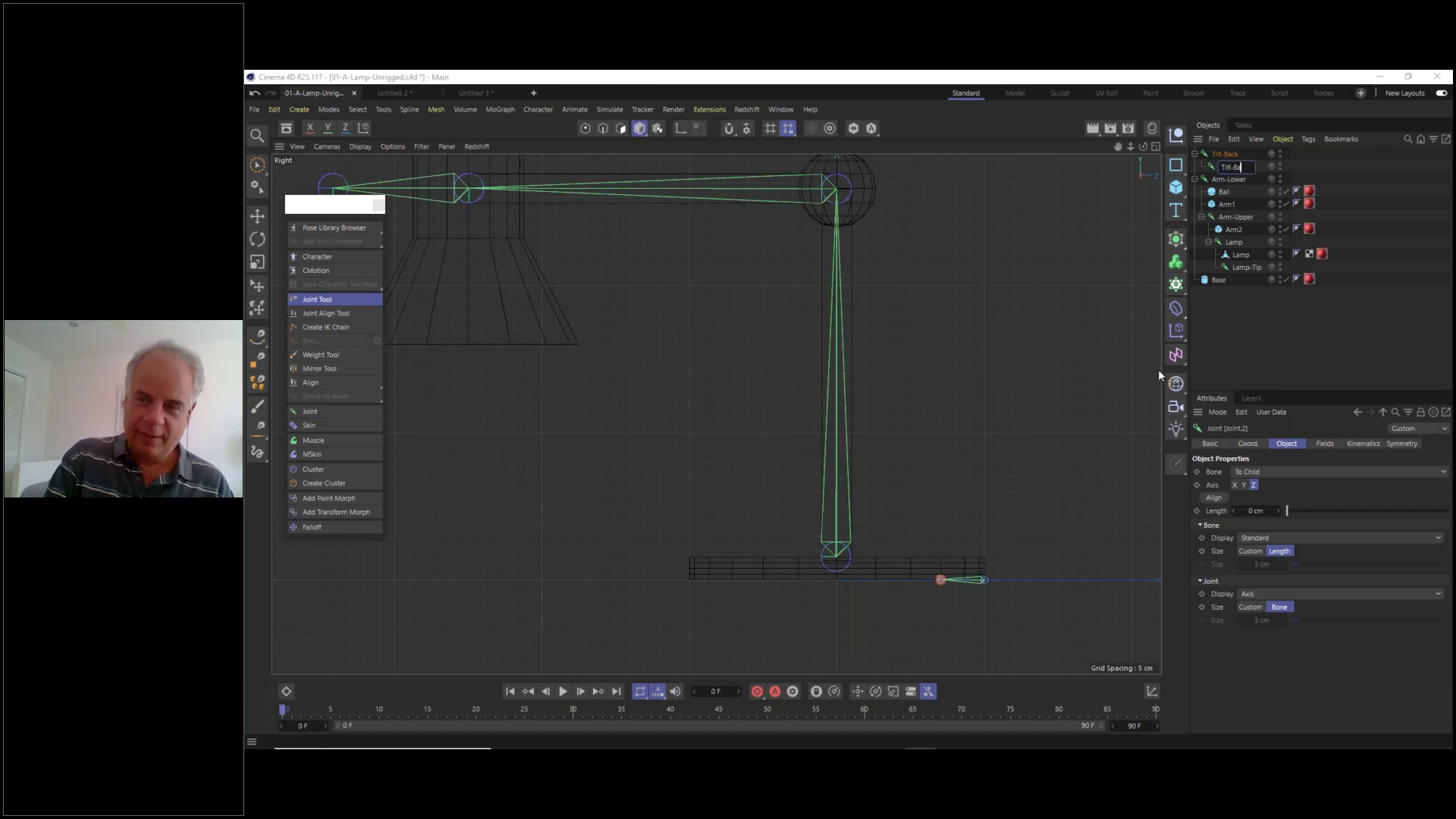
{"action": "type", "text": "ck-Tip"}
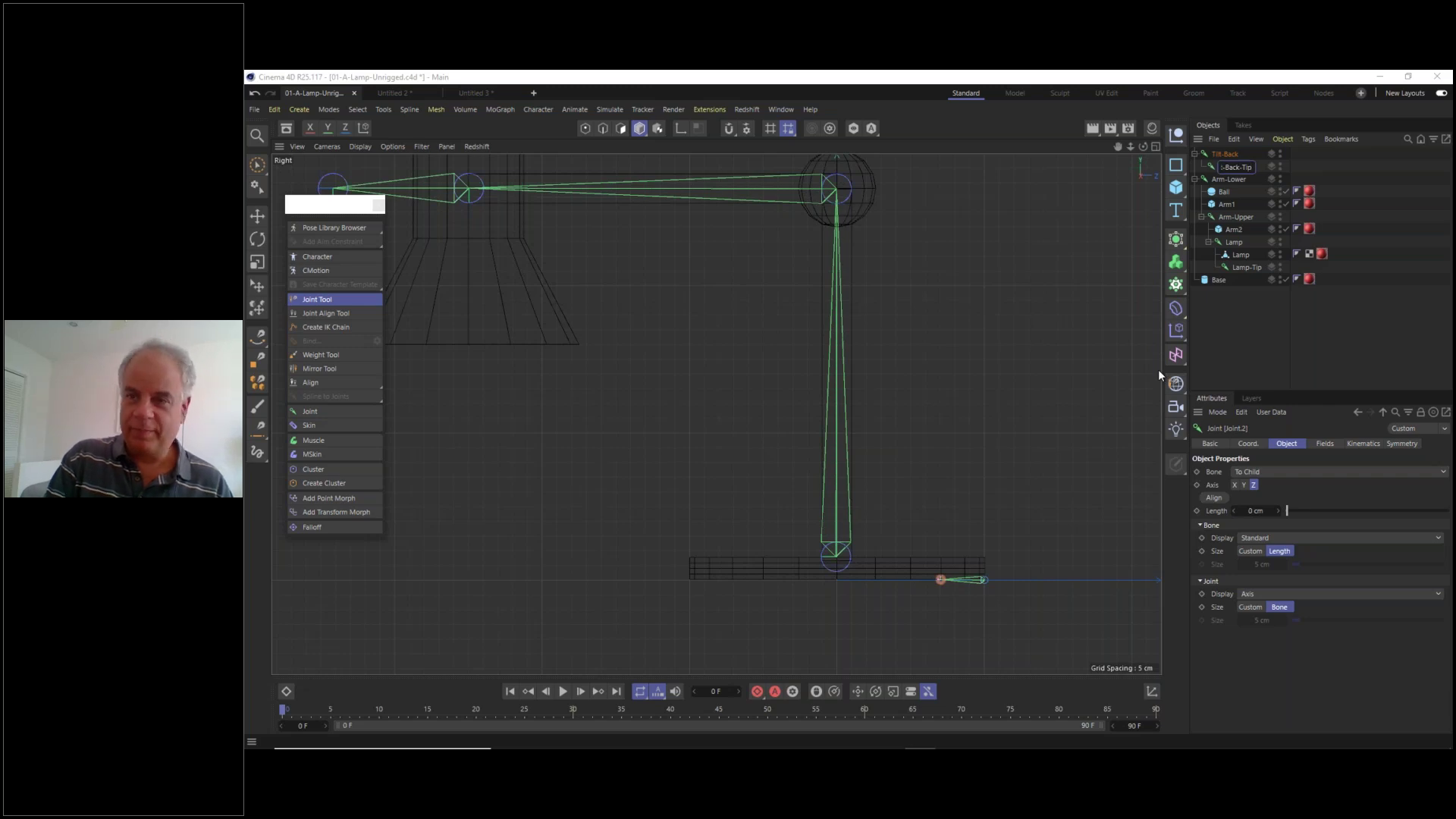
{"action": "key", "text": "Return"}
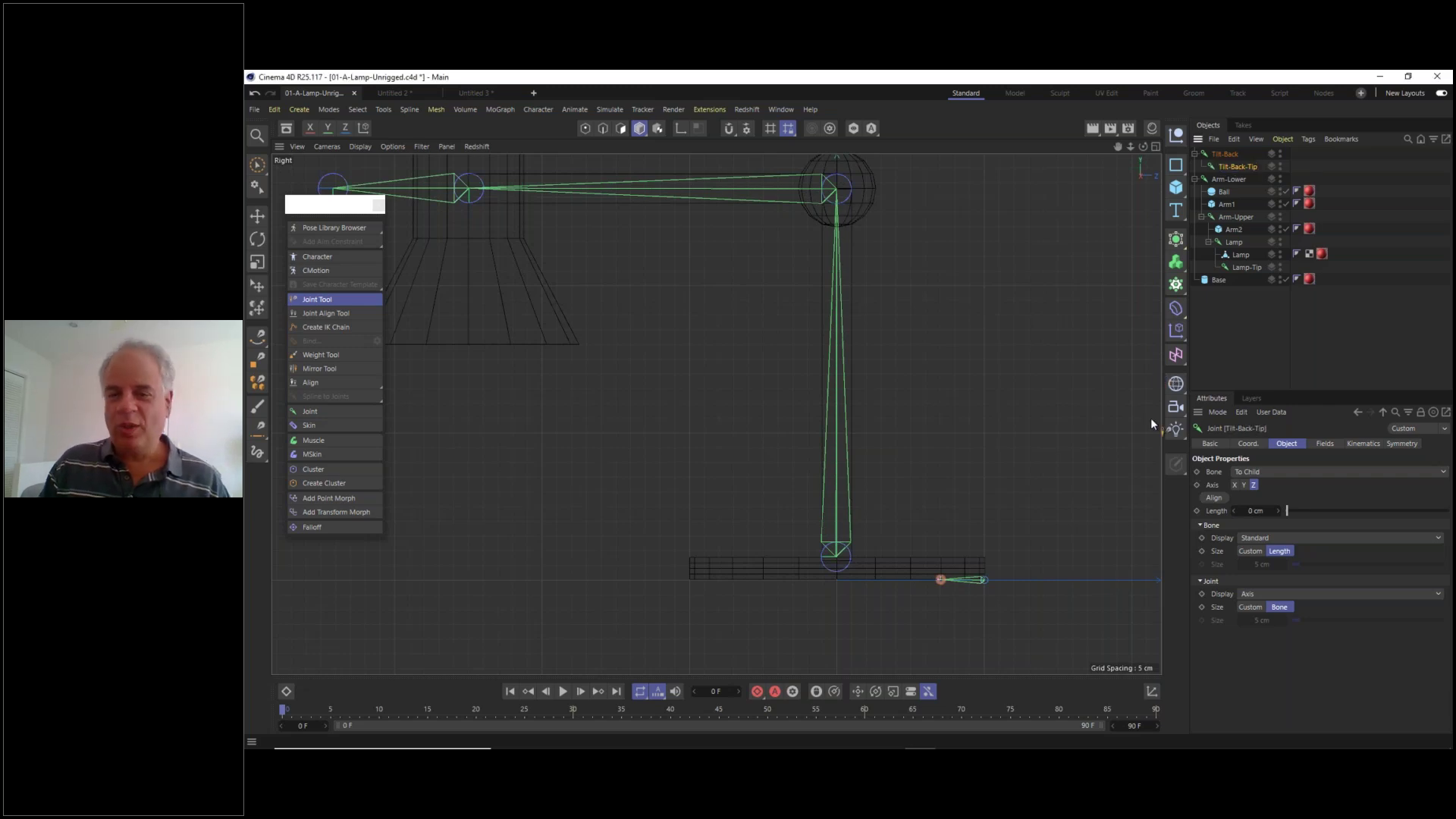
- Make the Base cylinder a child of the Tilt-Back joint
{"action": "scroll", "coordinate": [1001, 598], "scroll_direction": "up", "scroll_amount": 5}
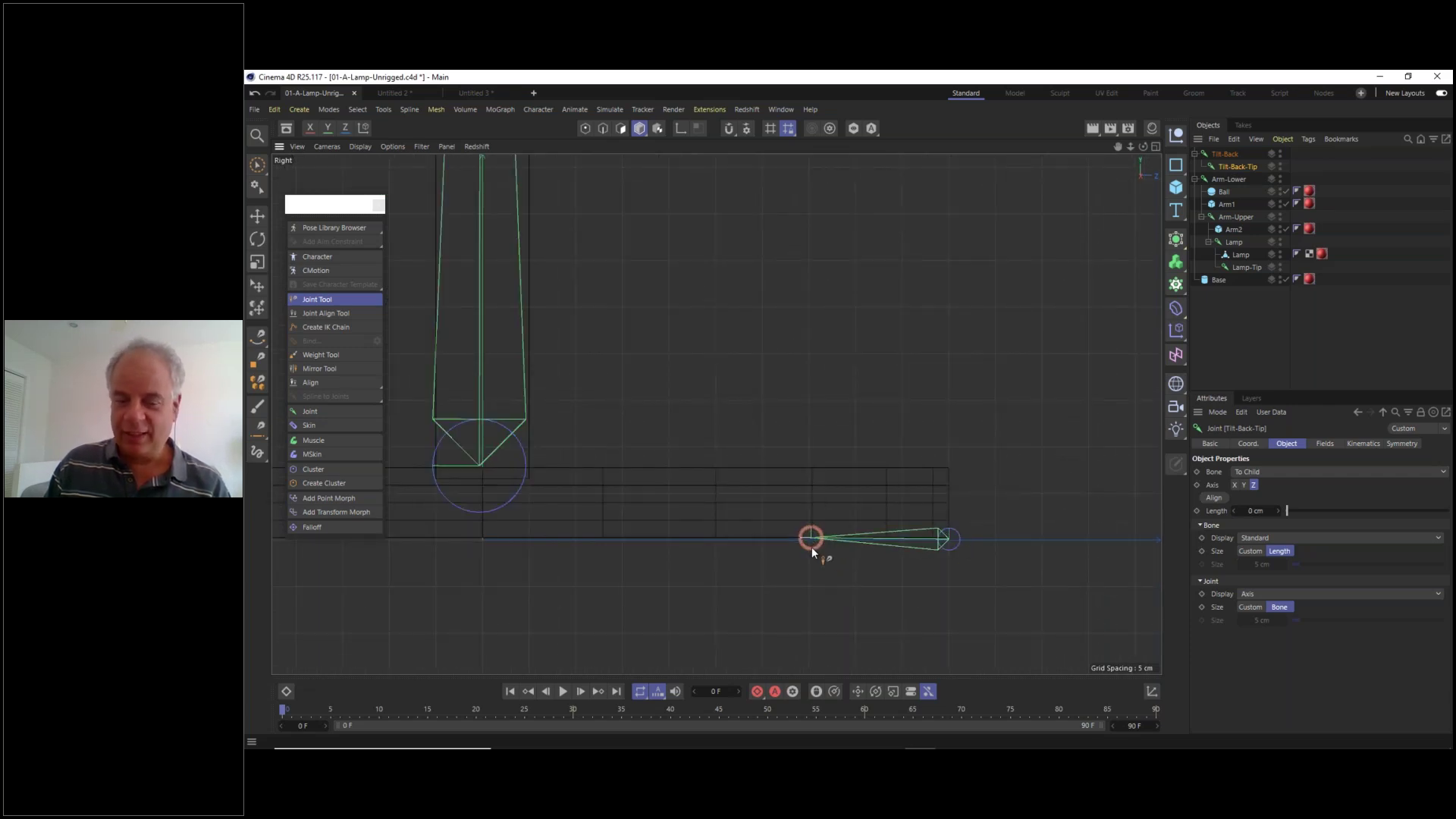
{"action": "scroll", "coordinate": [846, 512], "scroll_direction": "down", "scroll_amount": 4}
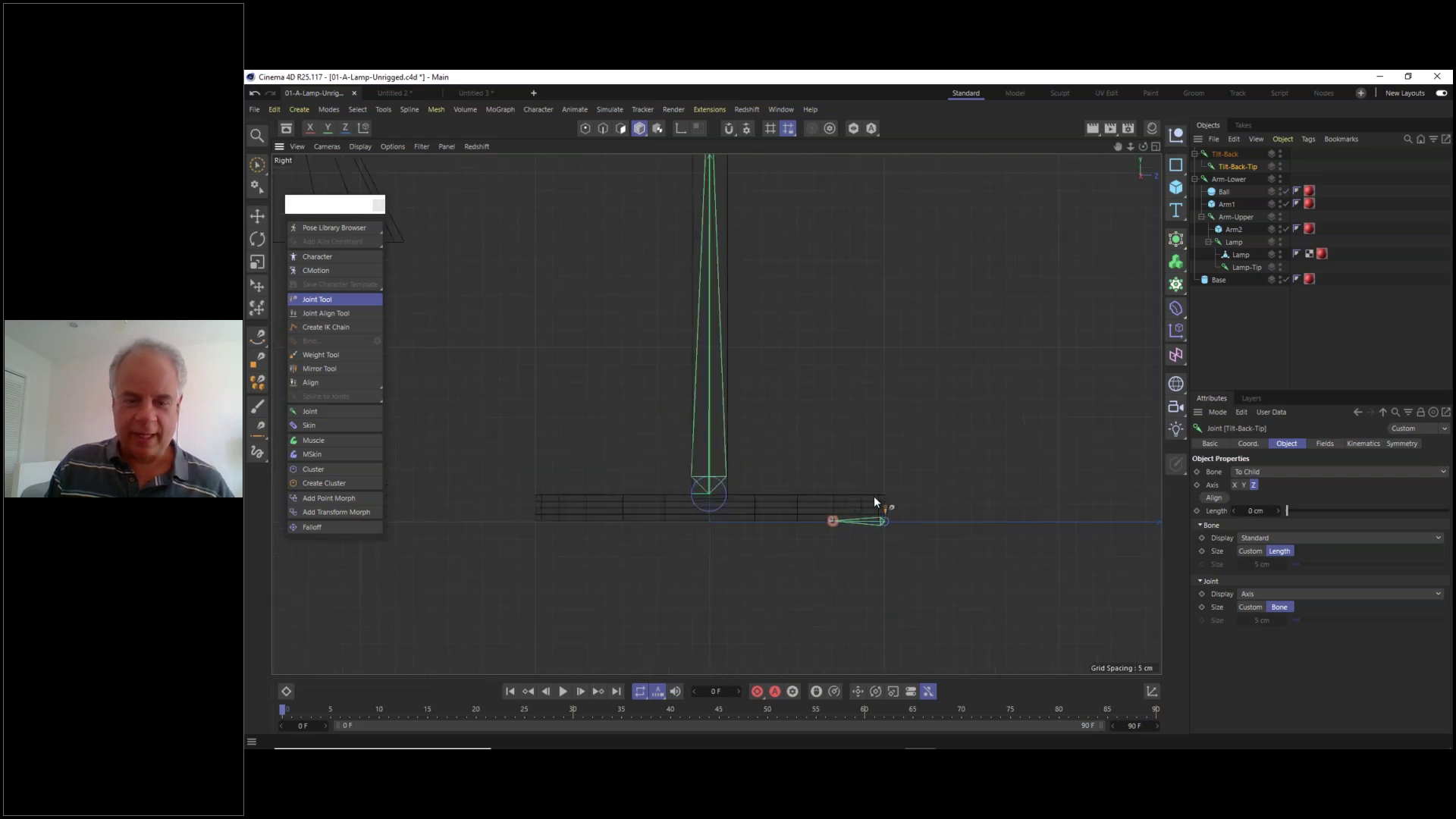
{"action": "middle_click_drag", "start_coordinate": [821, 447], "coordinate": [872, 503], "text": "alt"}
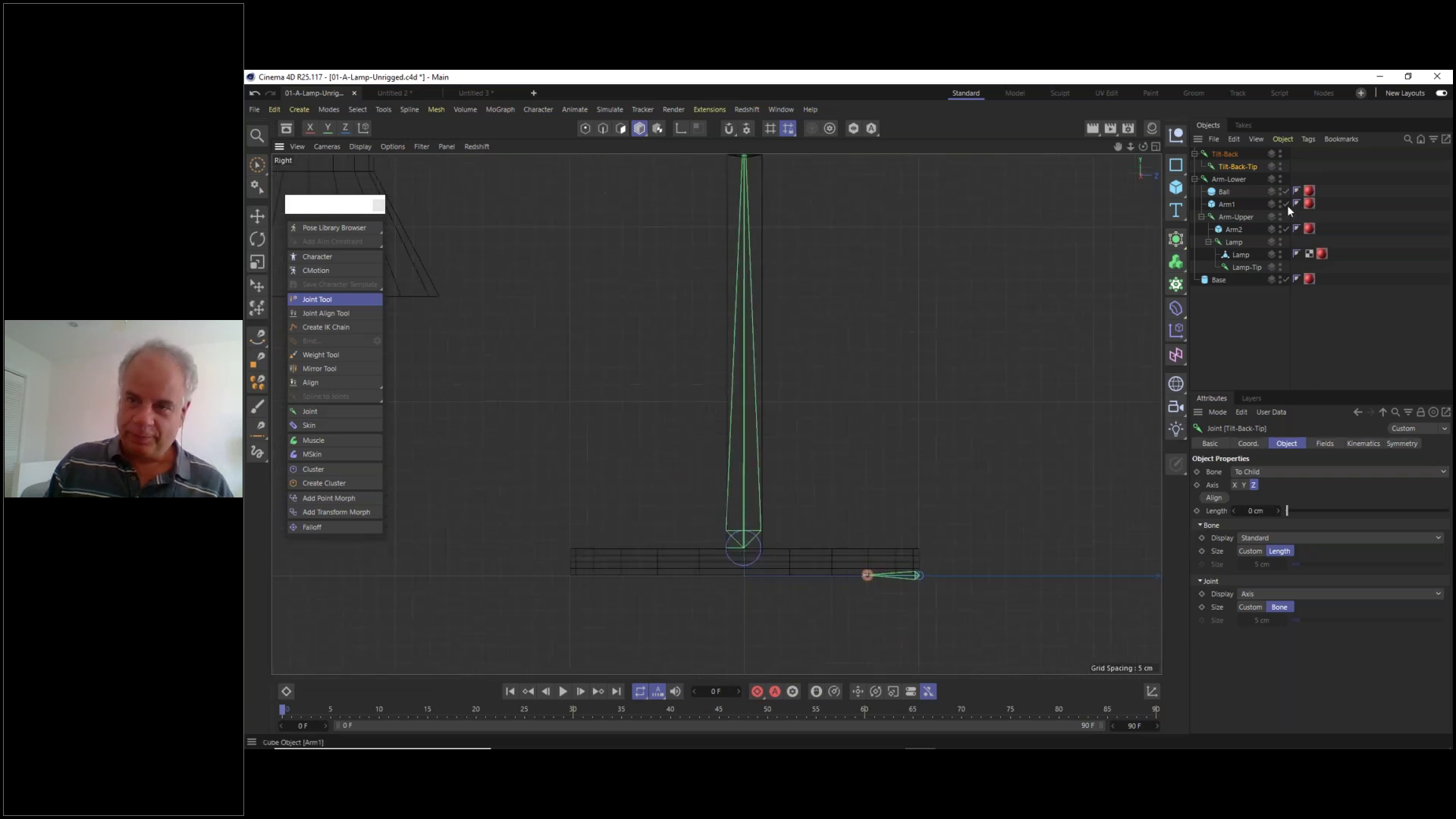
{"action": "left_click", "coordinate": [1236, 155]}
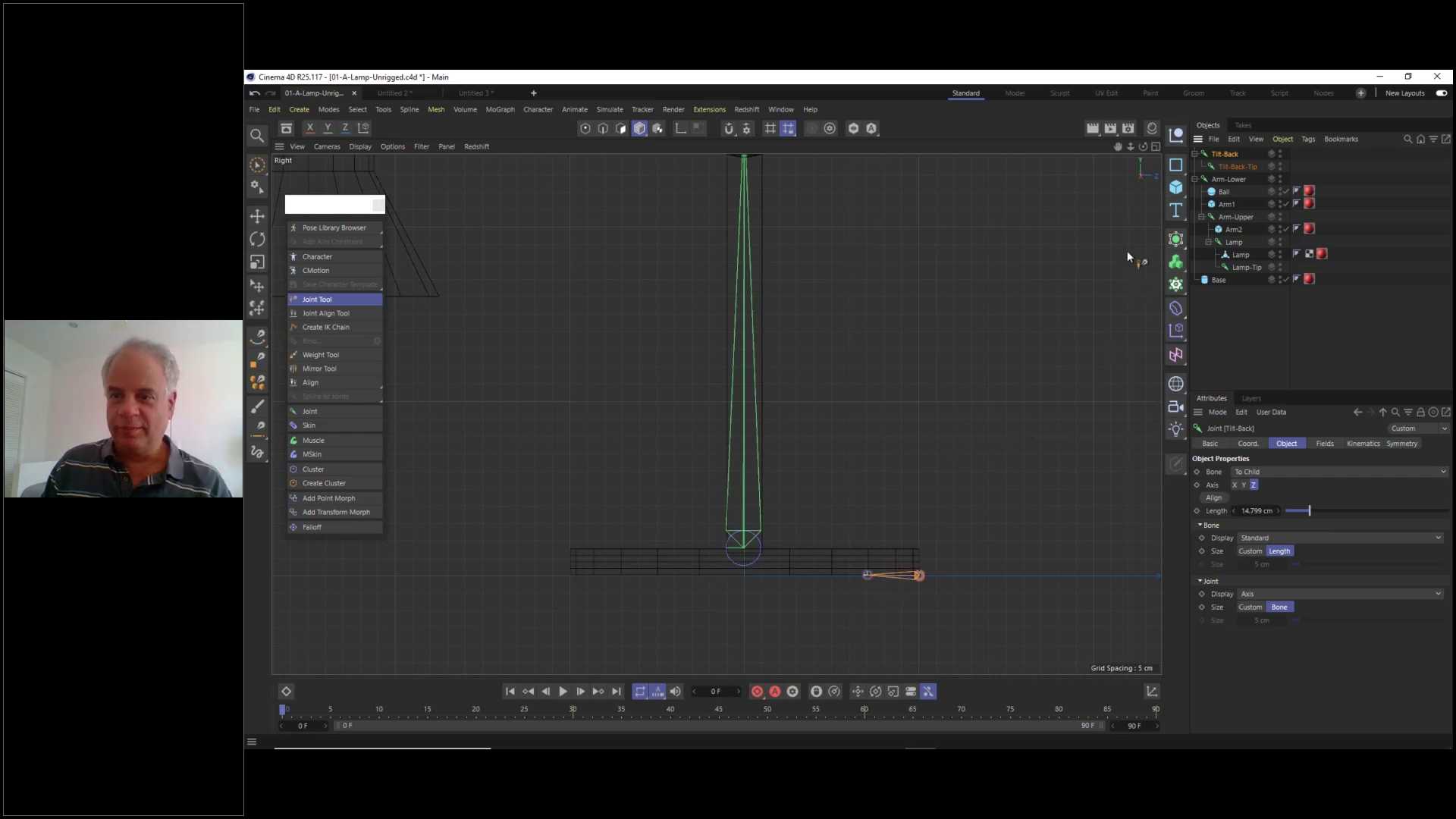
{"action": "left_click", "coordinate": [1218, 281]}
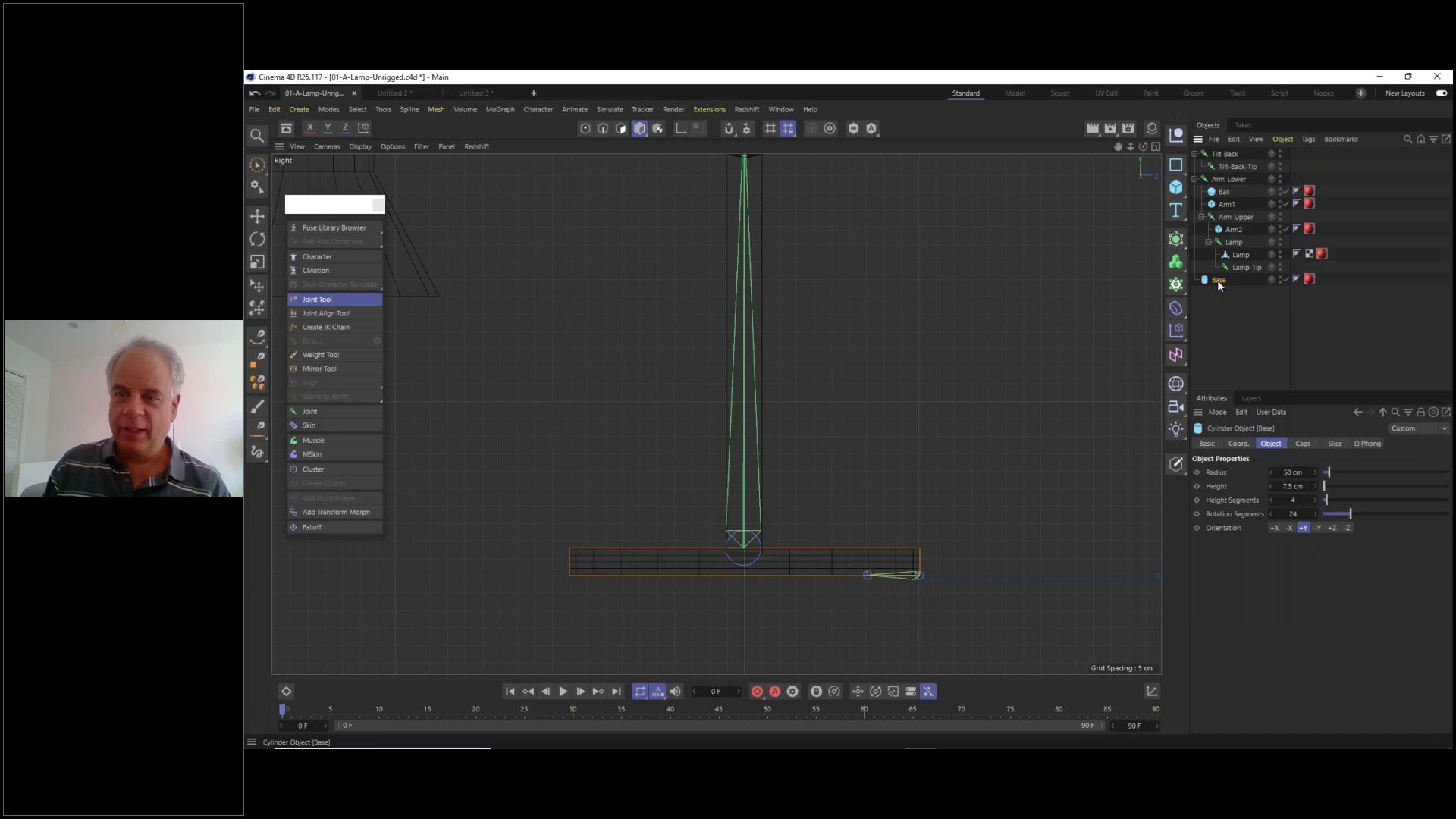
{"action": "left_click_drag", "start_coordinate": [1217, 279], "coordinate": [1234, 158]}
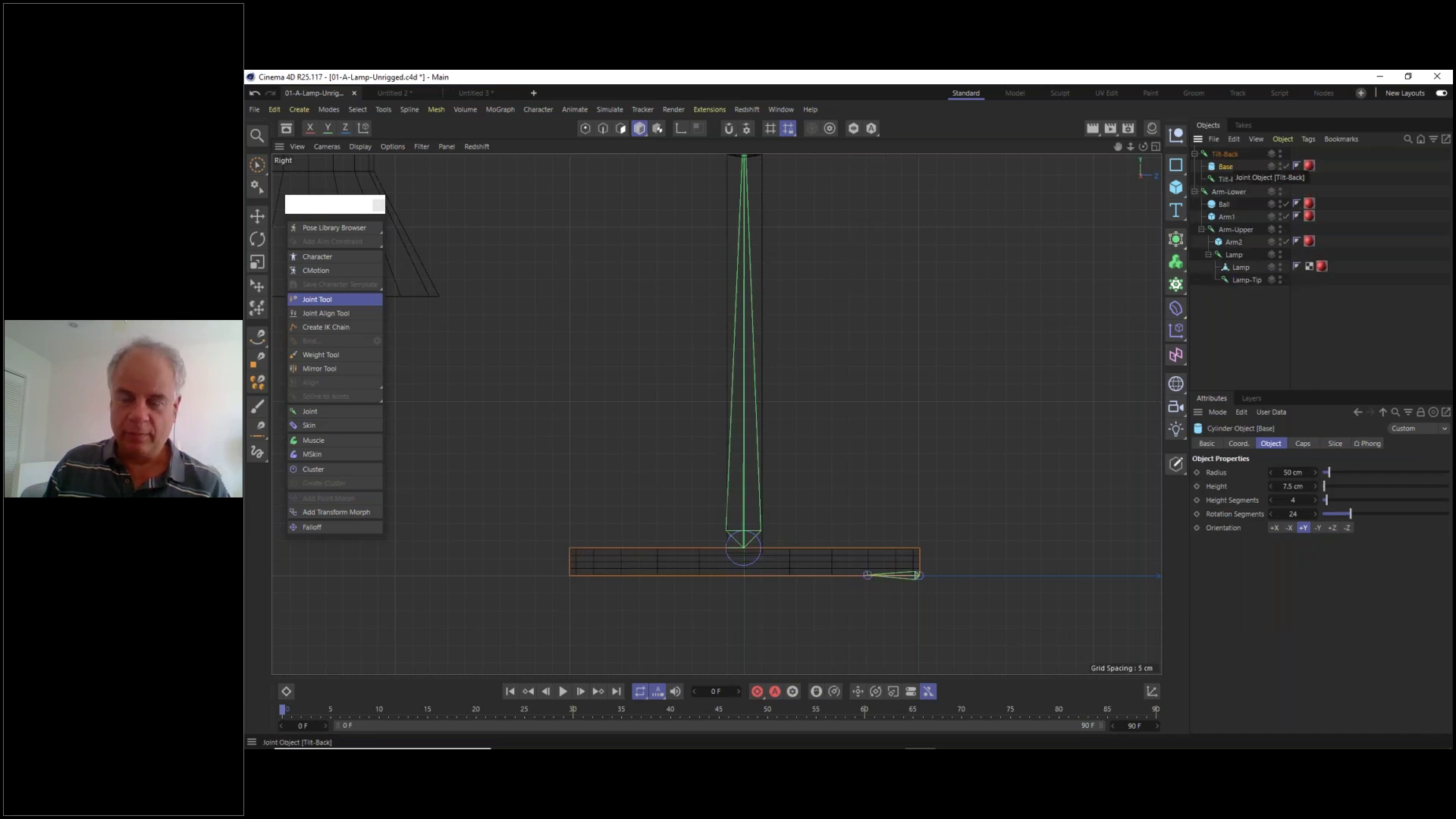
- Test-rotate the Tilt-Back joint with the Base cylinder attached and undo the rotation
{"action": "left_click", "coordinate": [1234, 156]}
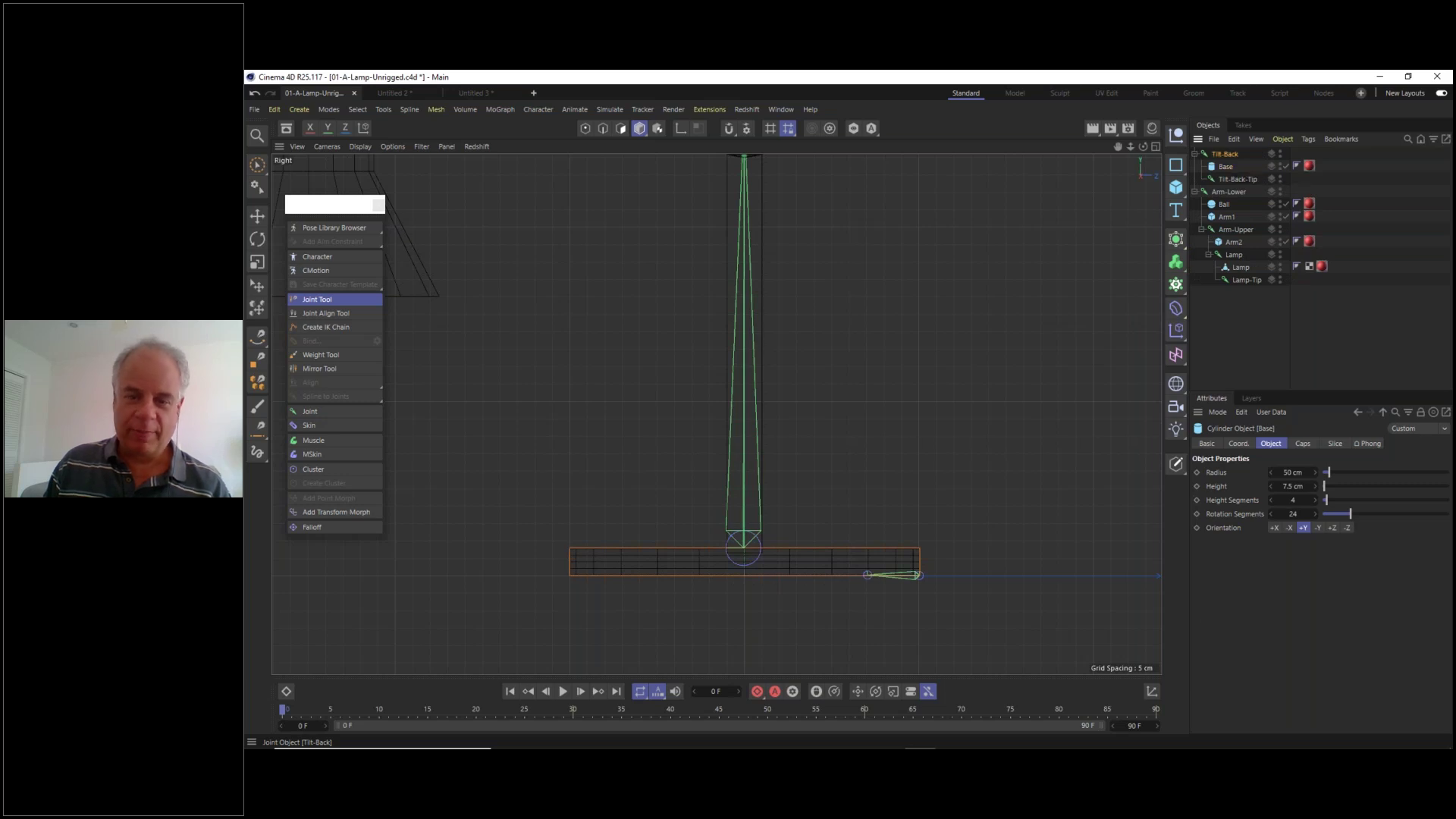
{"action": "left_click", "coordinate": [259, 242]}
{"action": "left_click_drag", "start_coordinate": [961, 539], "coordinate": [986, 556]}
{"action": "key", "text": "ctrl+z"}
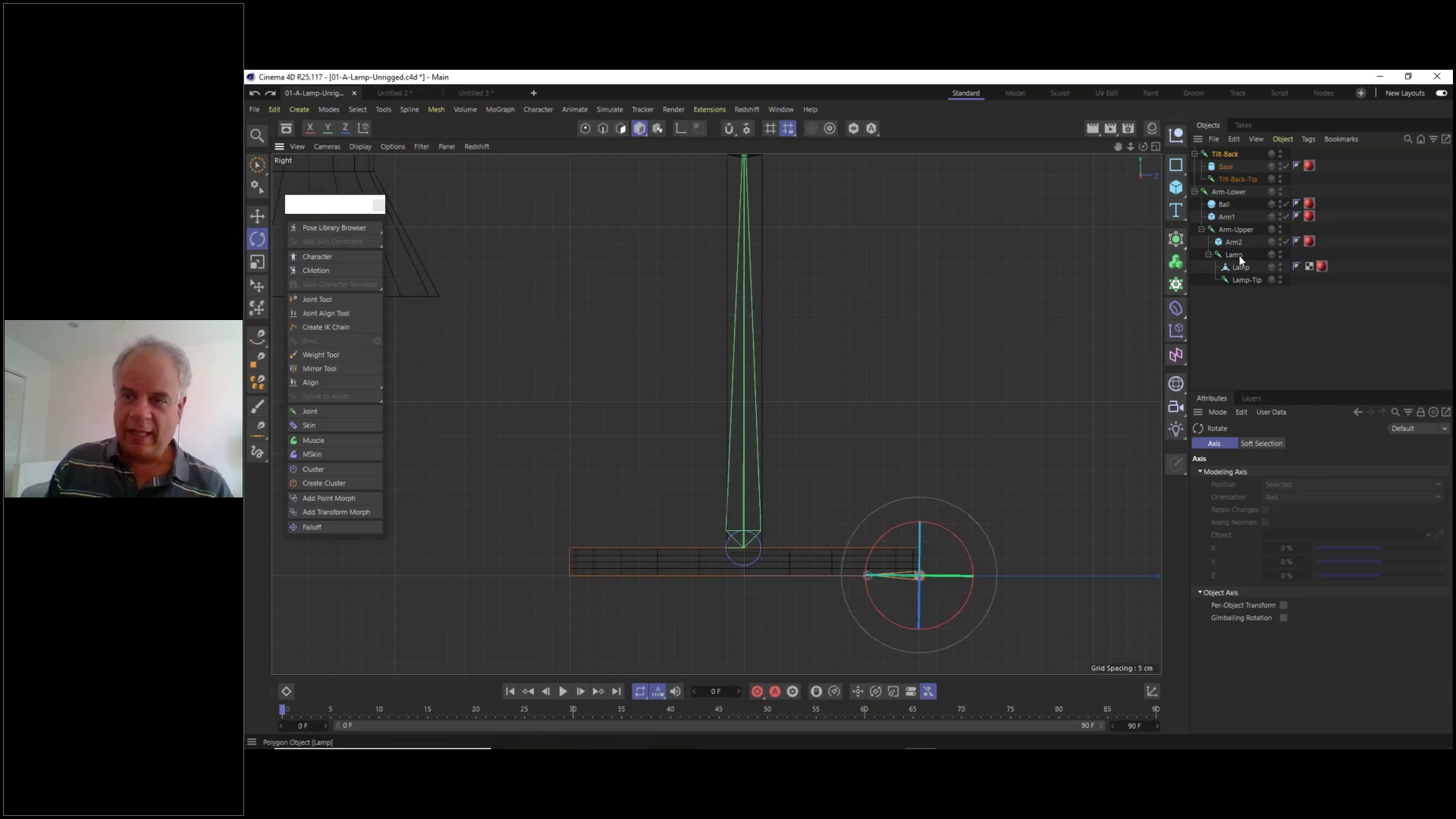
- Nest the Arm-Lower joint and its hierarchy under Tilt-Back, directly below the Base cylinder
{"action": "left_click", "coordinate": [1226, 192]}
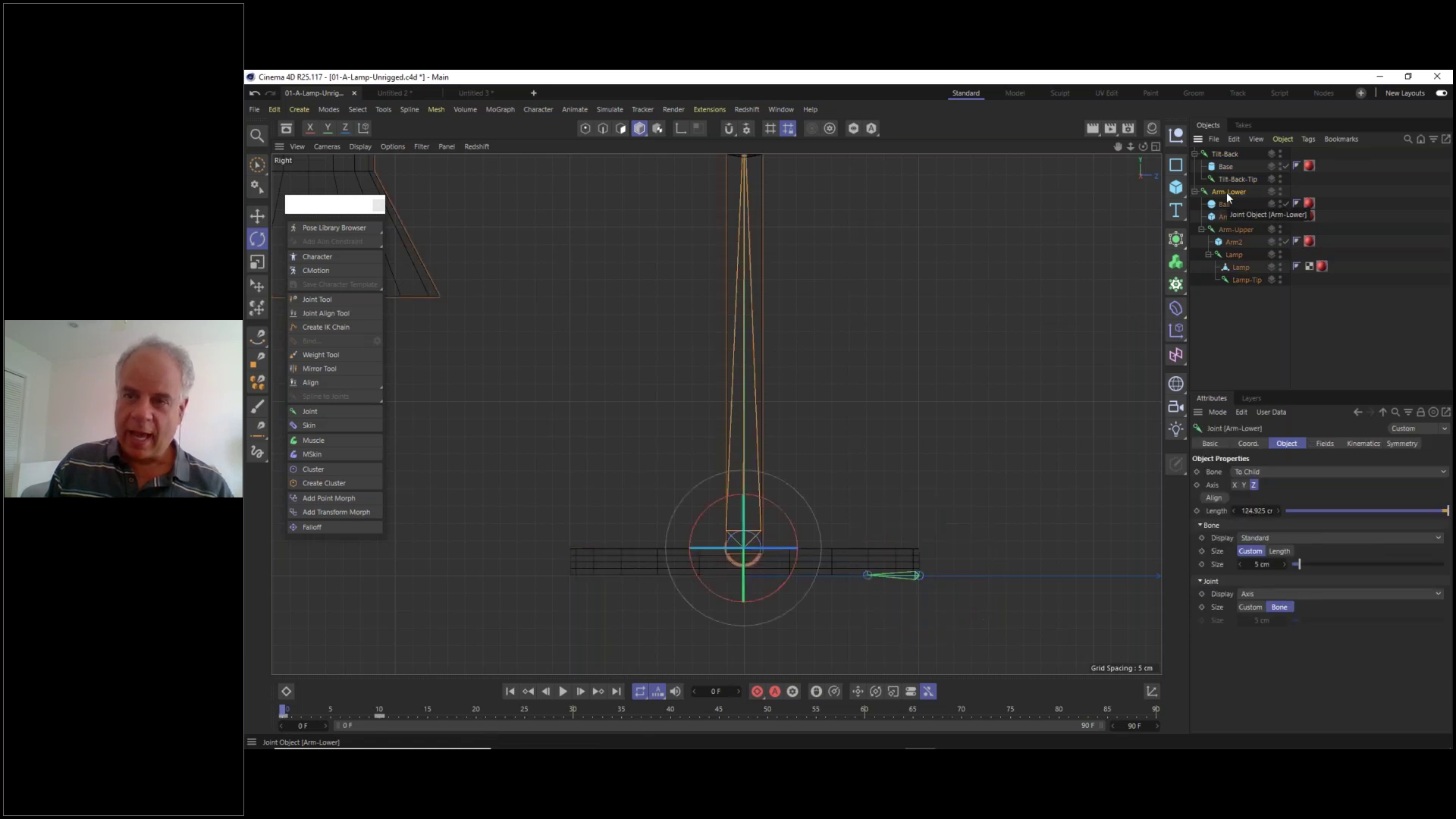
{"action": "left_click_drag", "start_coordinate": [1226, 192], "coordinate": [1230, 181]}
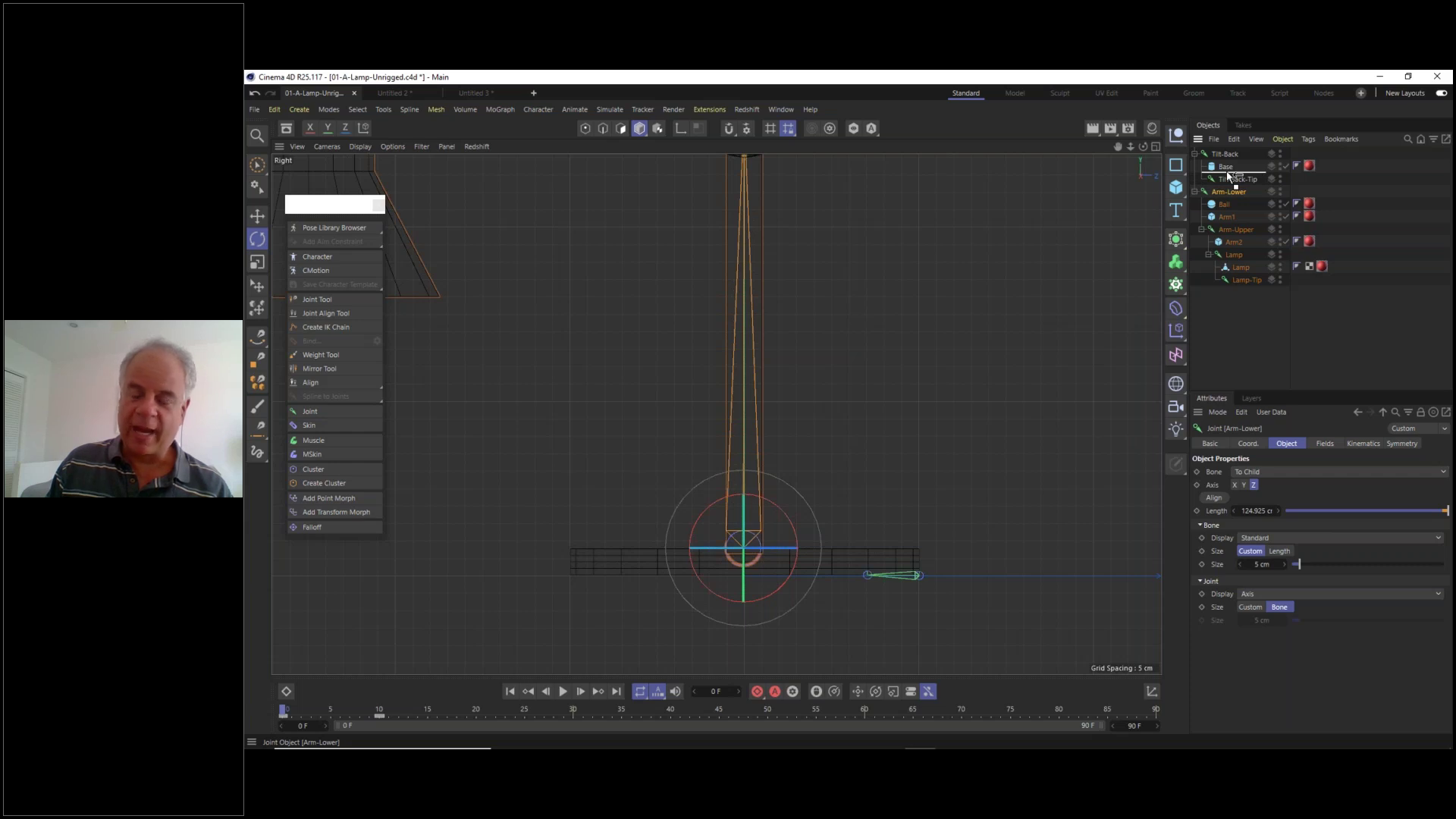
{"action": "left_click_drag", "start_coordinate": [1226, 171], "coordinate": [1226, 171]}
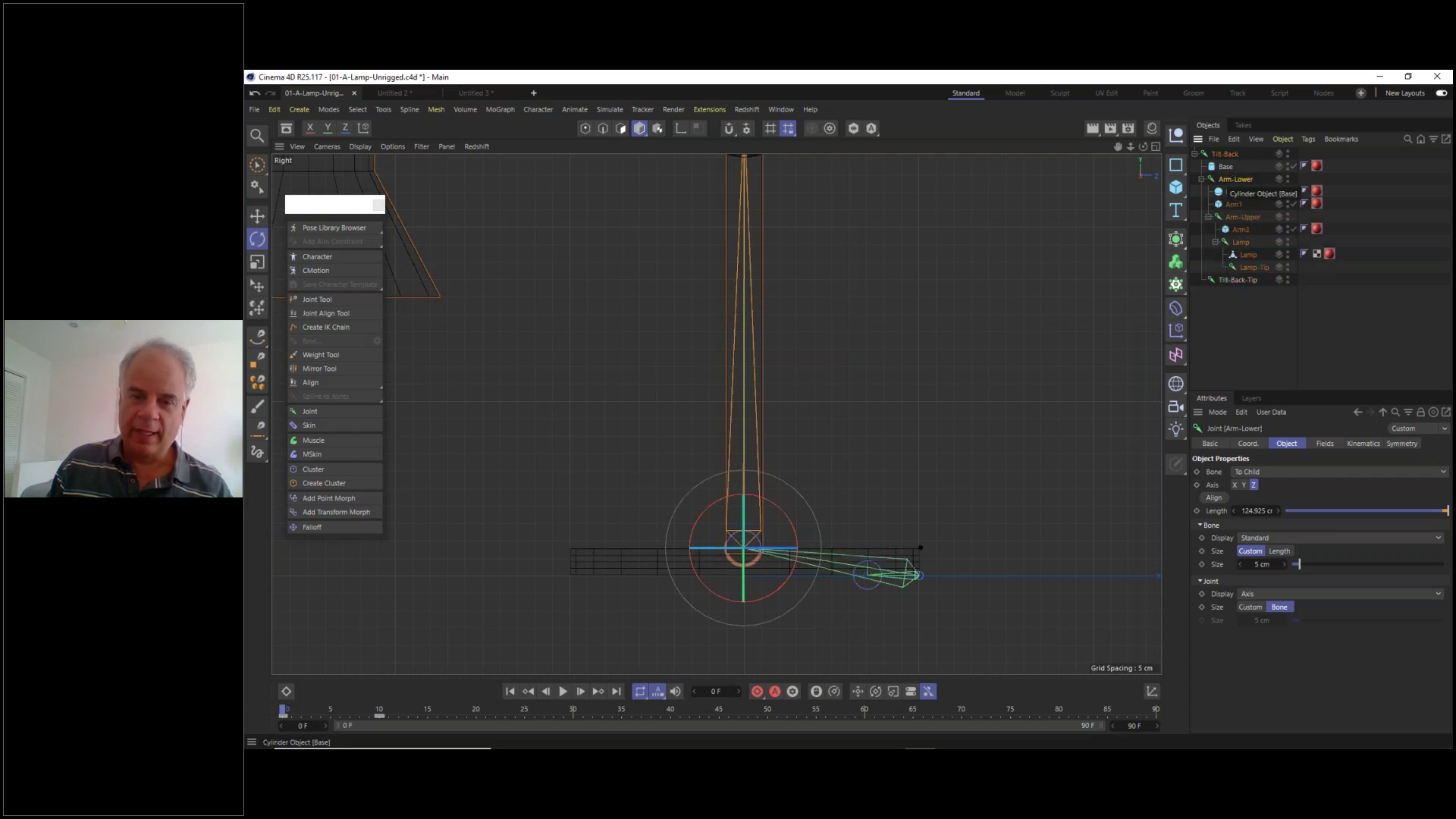
- Test-rotate the Tilt-Back joint with the whole lamp and undo back to before Arm-Lower was nested
{"action": "left_click", "coordinate": [1228, 154]}
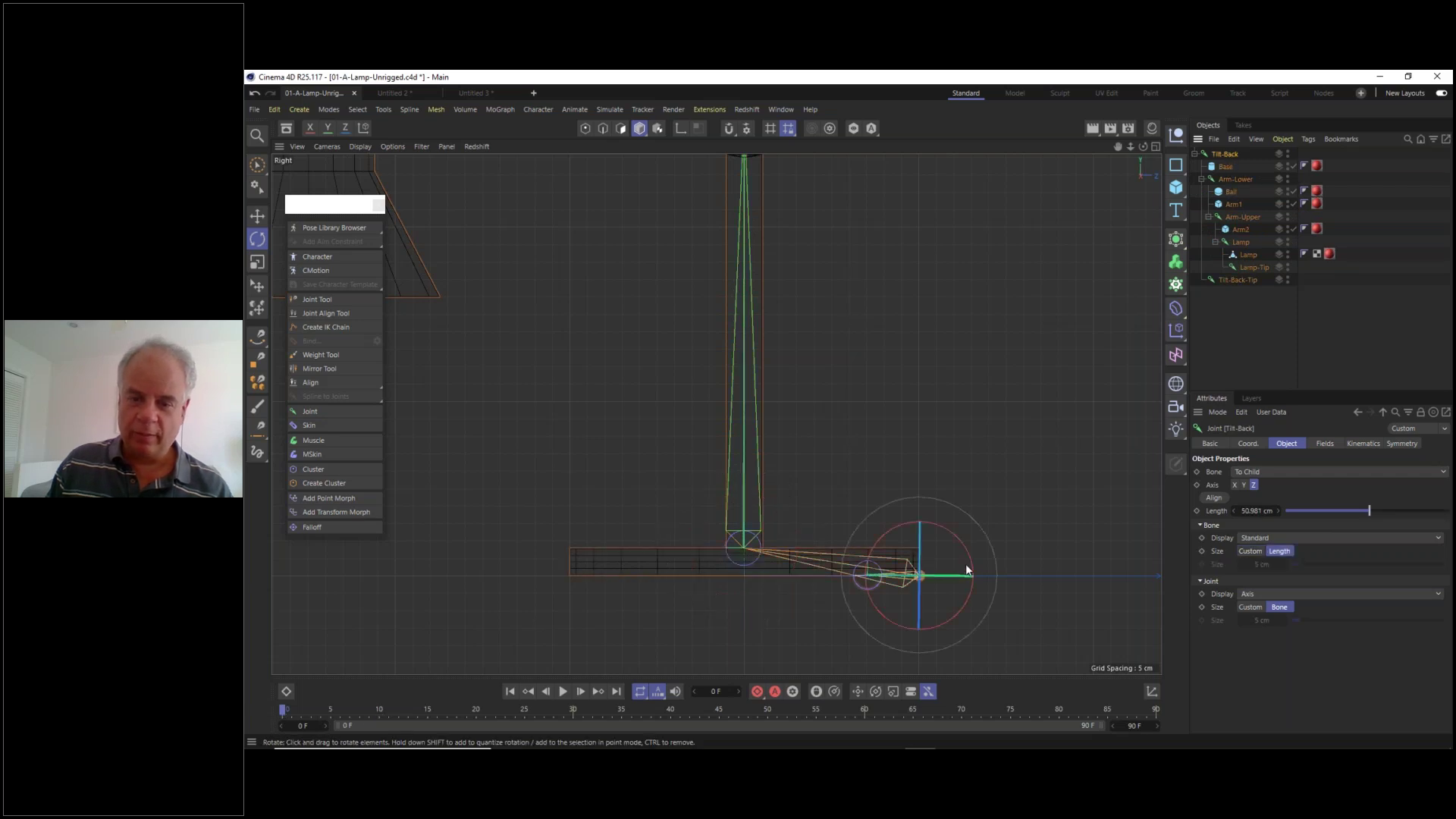
{"action": "mouse_move", "coordinate": [973, 561]}
{"action": "left_mouse_down"}
{"action": "mouse_move", "coordinate": [976, 578]}
{"action": "mouse_move", "coordinate": [980, 562]}
{"action": "mouse_move", "coordinate": [993, 568]}
{"action": "mouse_move", "coordinate": [988, 550]}
{"action": "left_mouse_up"}
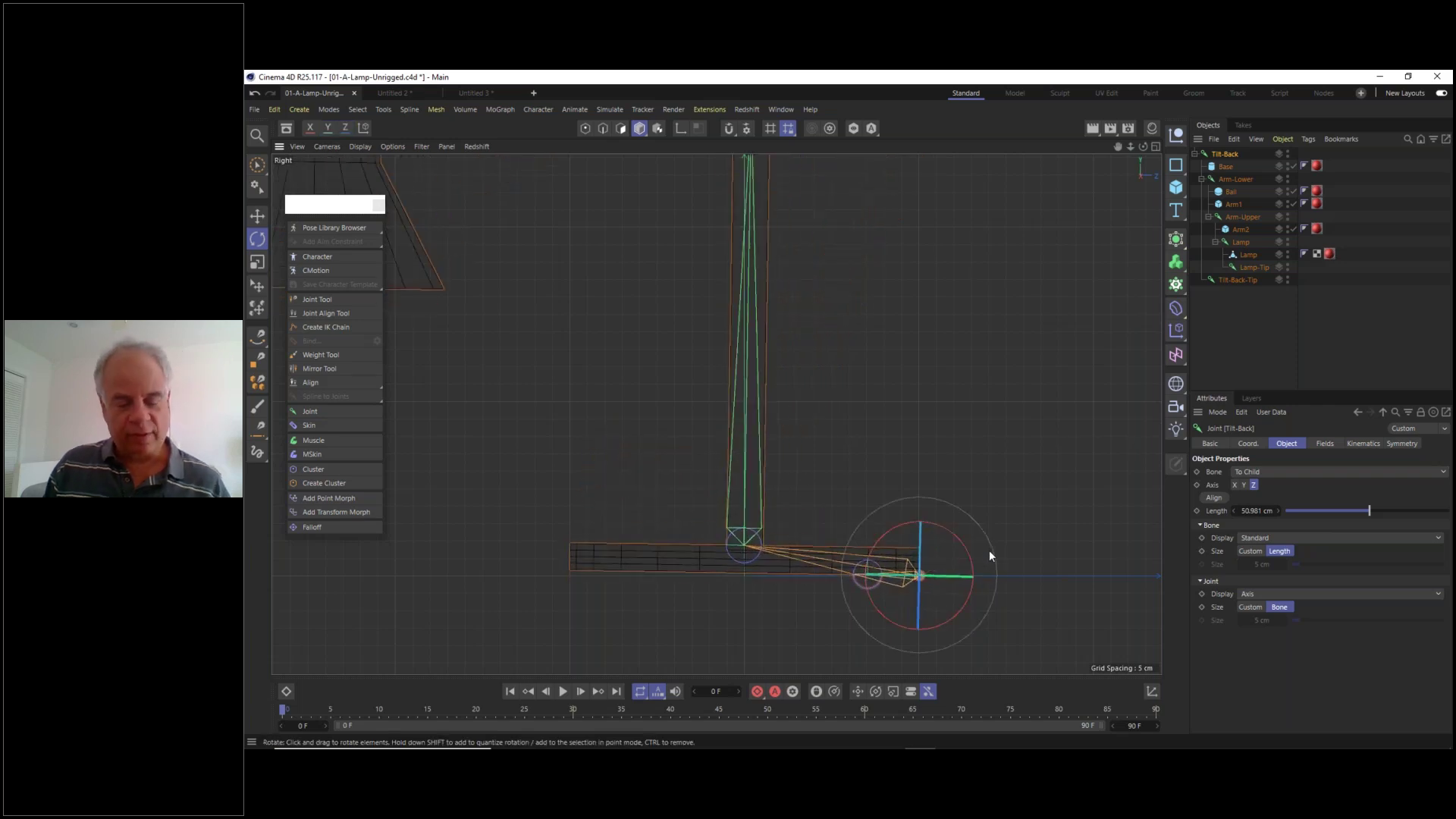
{"action": "key", "text": "ctrl+z"}
{"action": "key", "text": "ctrl+z"}
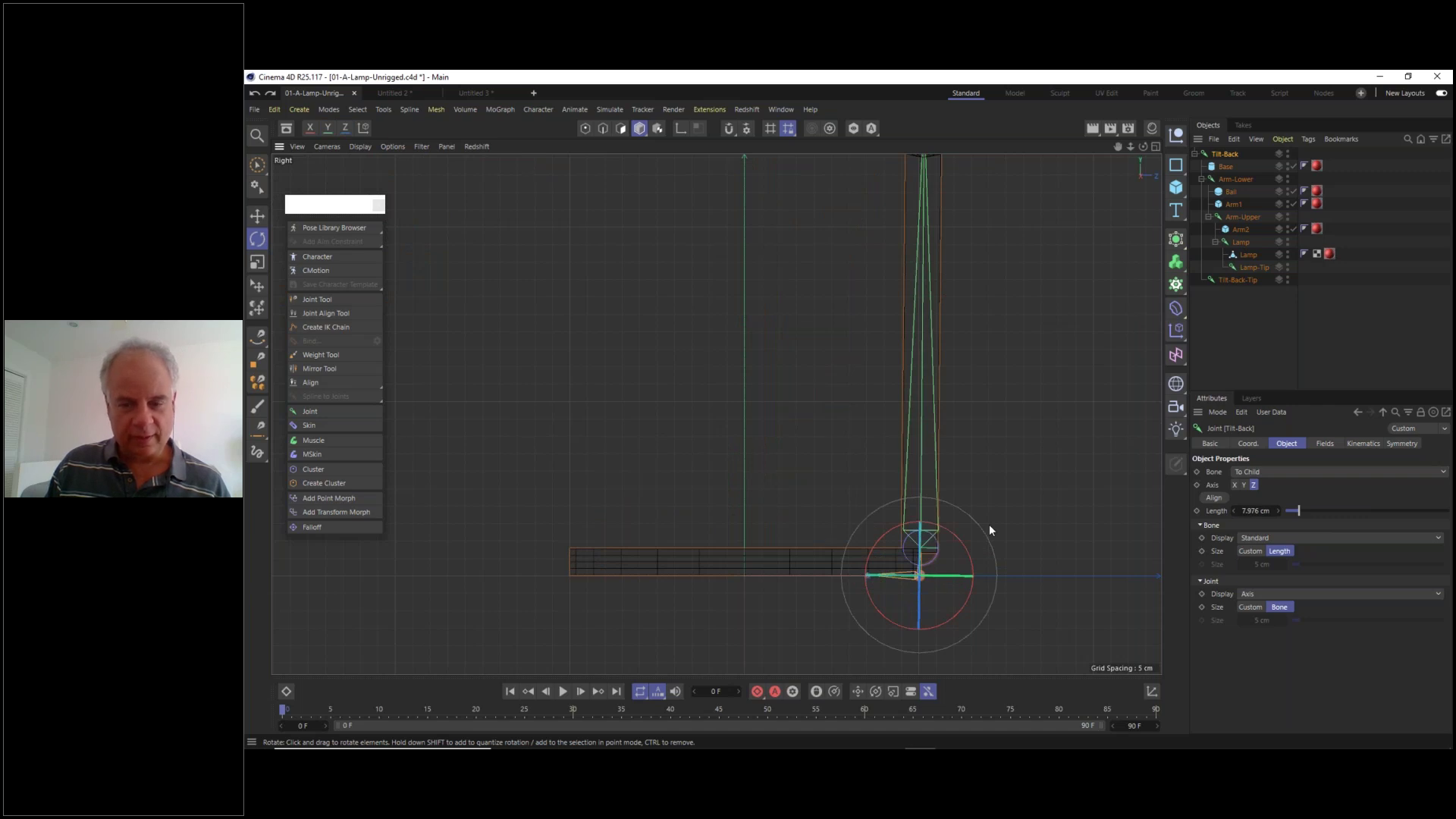
{"action": "key", "text": "ctrl+z"}
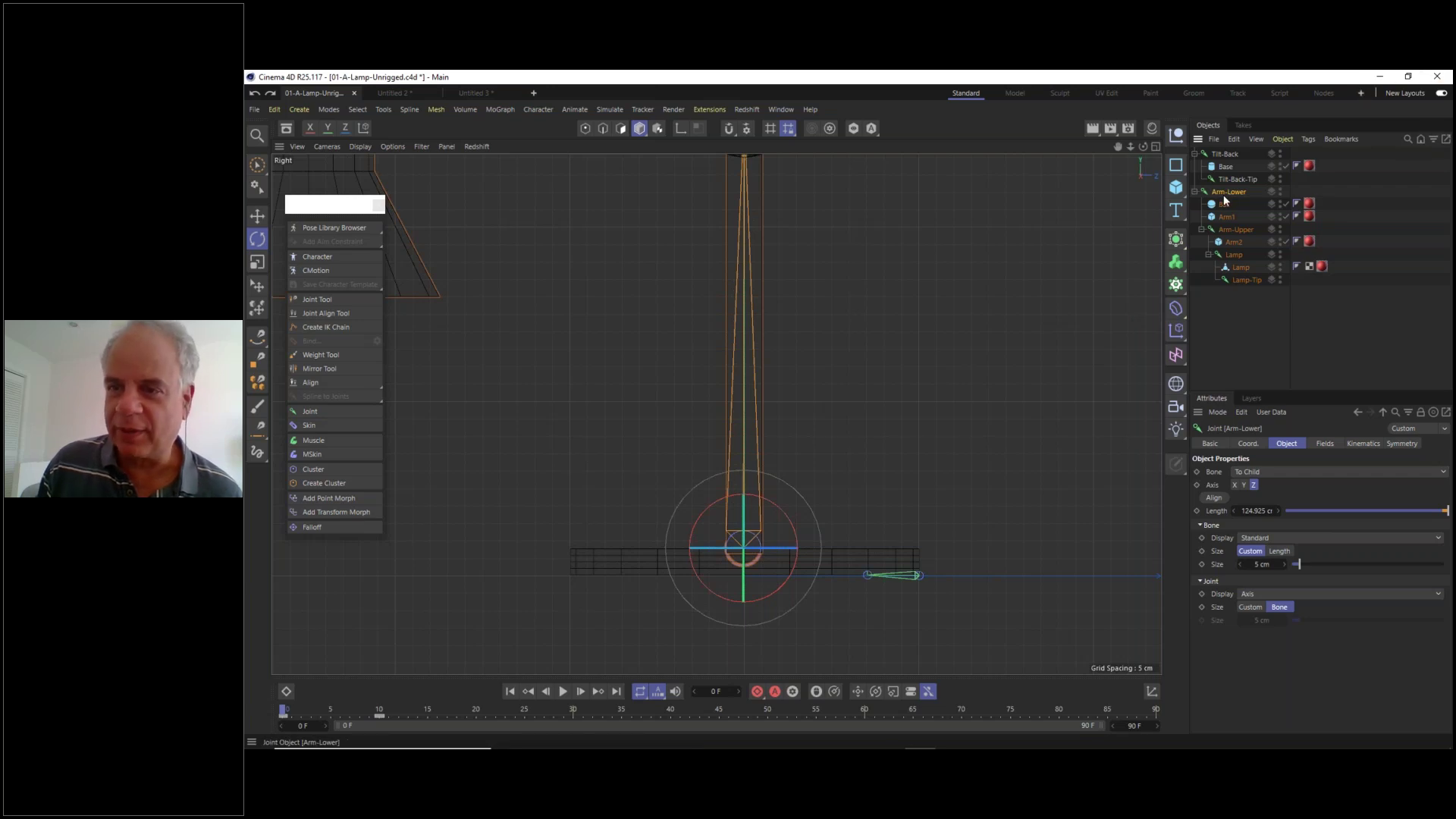
- Nest the Arm-Lower hierarchy under Tilt-Back again, between the Base cylinder and Tilt-Back-Tip
{"action": "left_click_drag", "start_coordinate": [1234, 179], "coordinate": [1236, 282]}
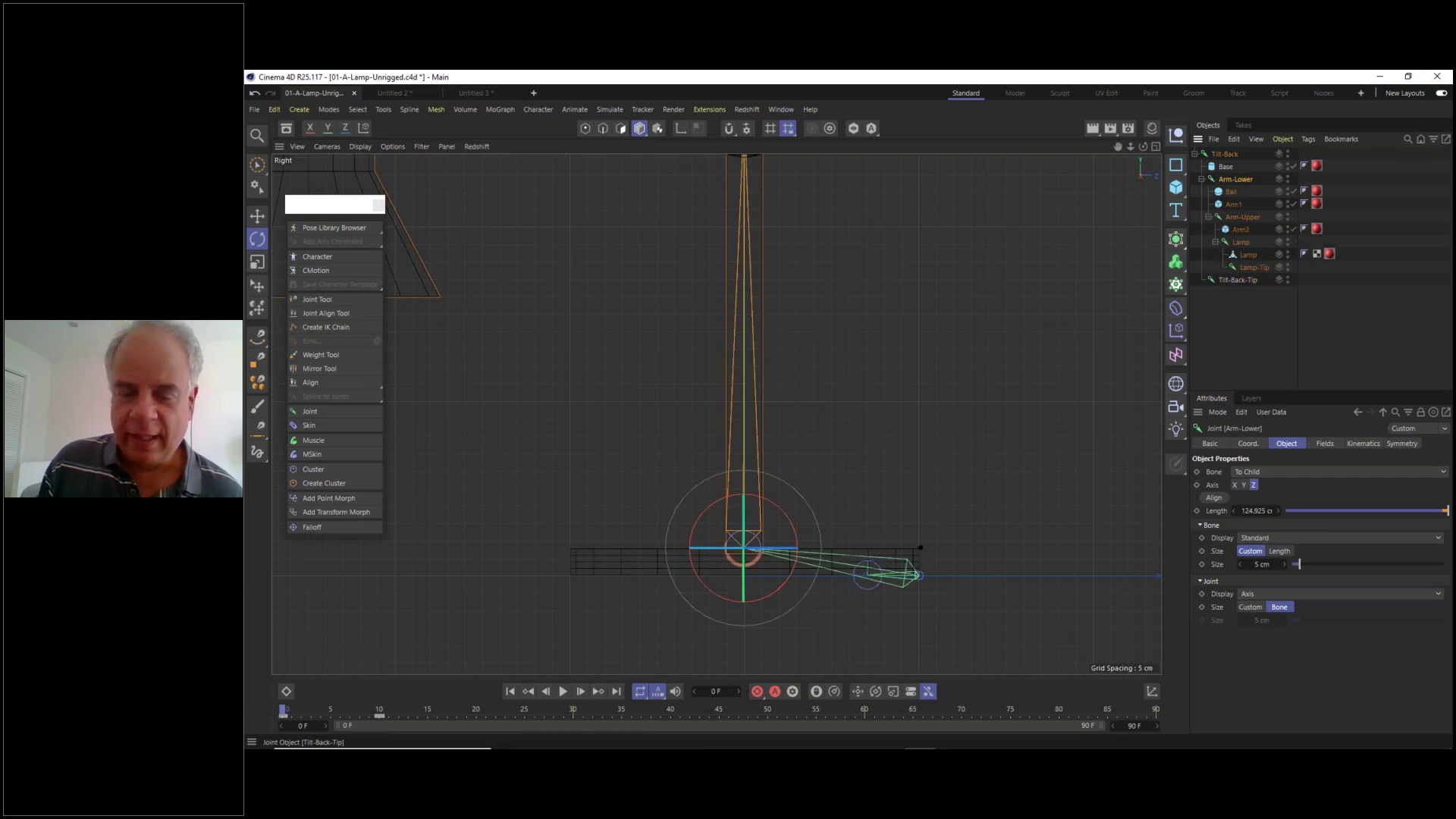
{"action": "scroll", "coordinate": [853, 622], "scroll_direction": "up", "scroll_amount": 3}
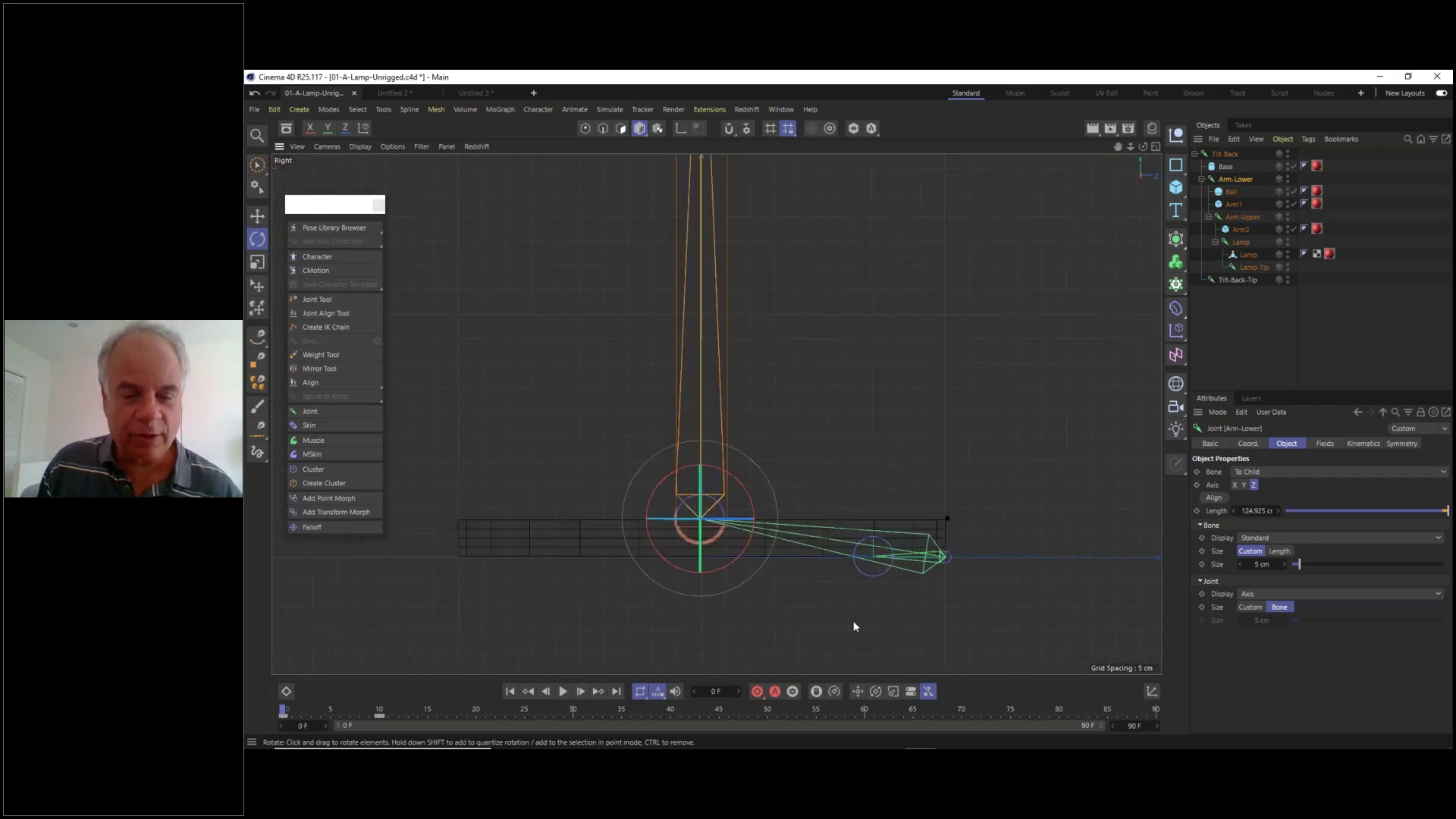
- Examine the Arm-Lower and Tilt-Back joints at the lamp base in the perspective view
{"action": "key", "text": "F1"}
{"action": "scroll", "coordinate": [881, 526], "scroll_direction": "up", "scroll_amount": 6}
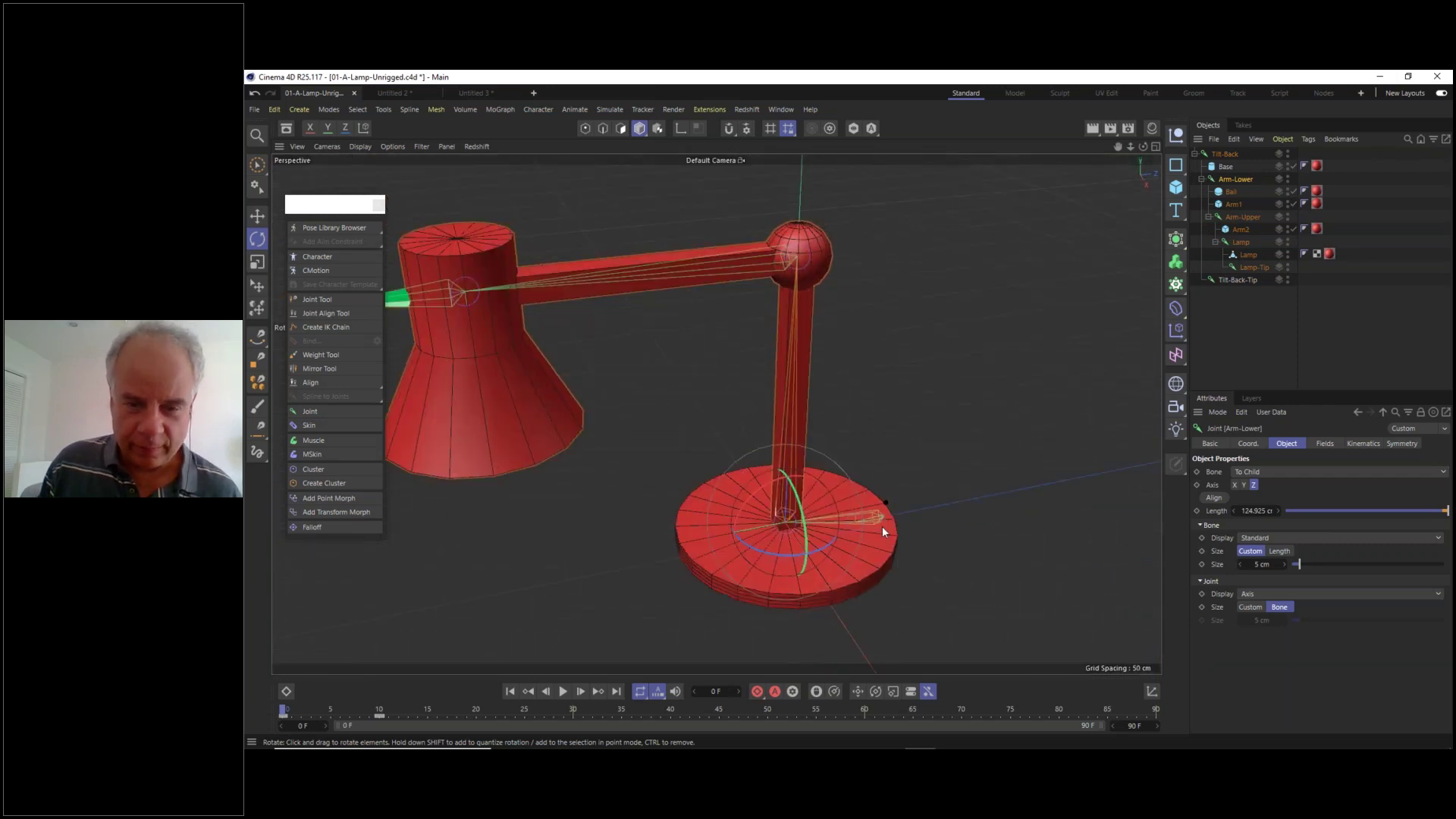
{"action": "scroll", "coordinate": [881, 526], "scroll_direction": "up", "scroll_amount": 3}
{"action": "left_click_drag", "start_coordinate": [831, 530], "coordinate": [772, 473], "text": "alt"}
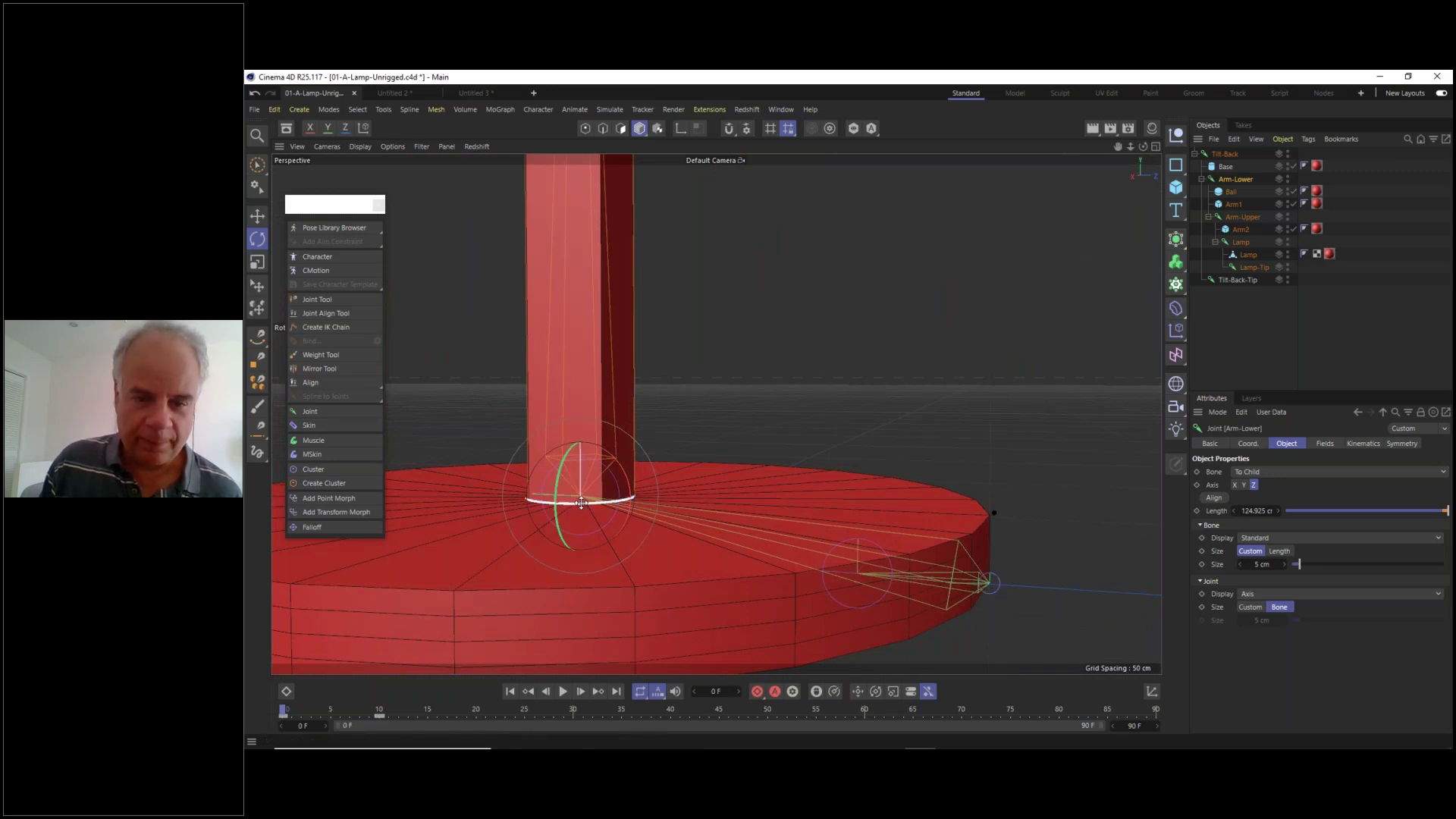
{"action": "scroll", "coordinate": [909, 500], "scroll_direction": "down", "scroll_amount": 3}
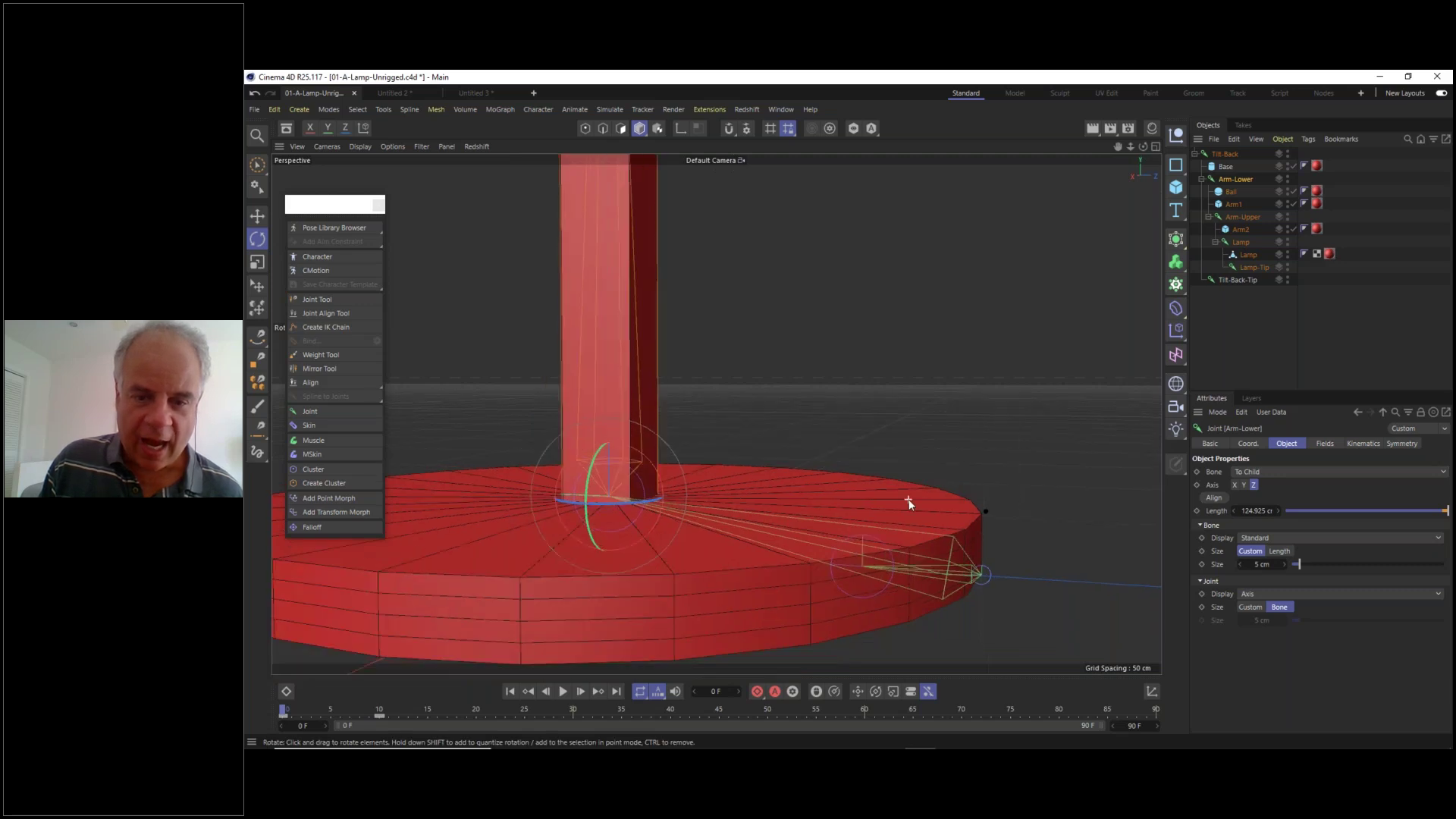
{"action": "left_click_drag", "start_coordinate": [845, 532], "coordinate": [870, 548], "text": "alt"}
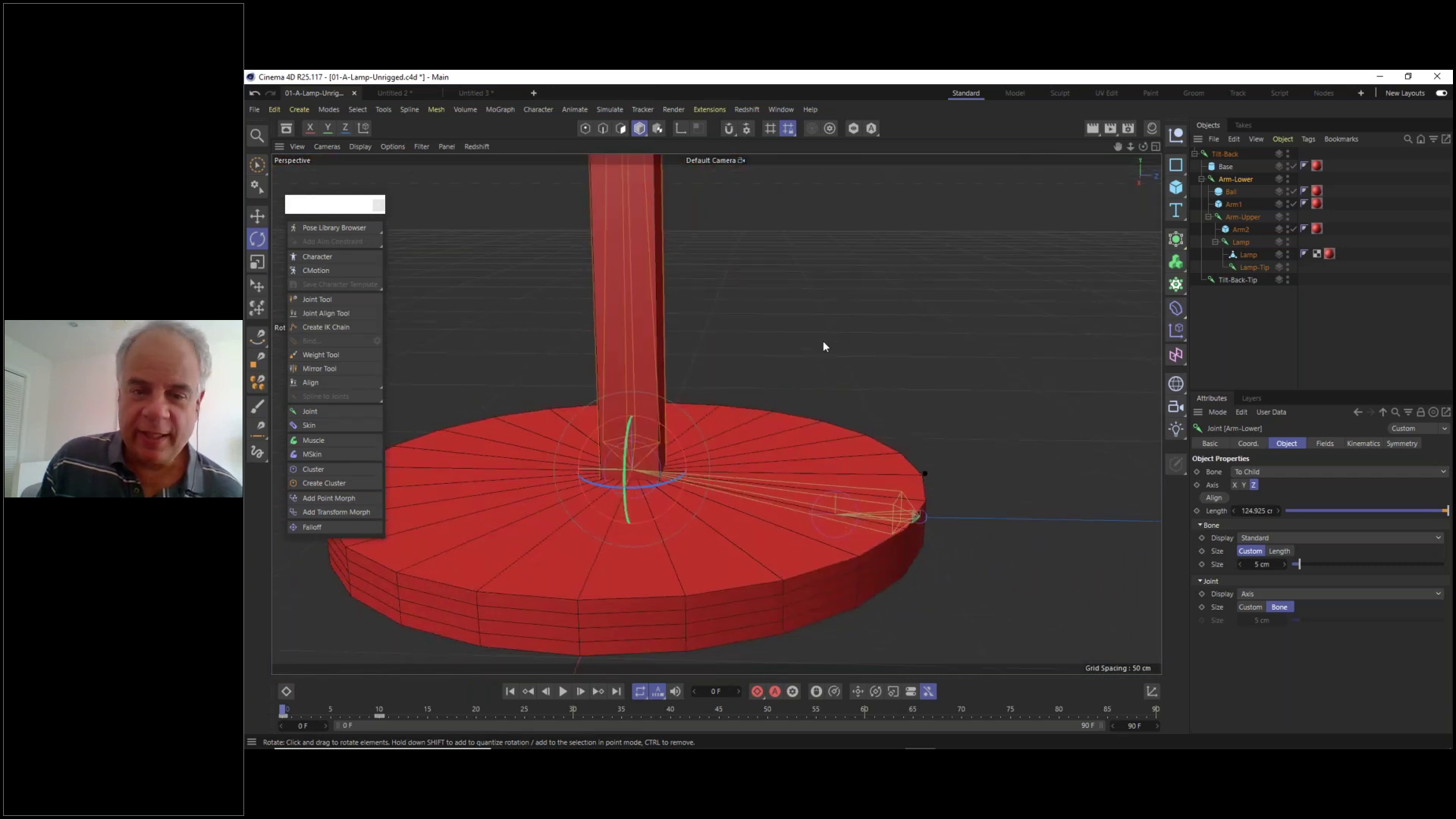
{"action": "left_click_drag", "start_coordinate": [781, 493], "coordinate": [880, 384], "text": "alt"}
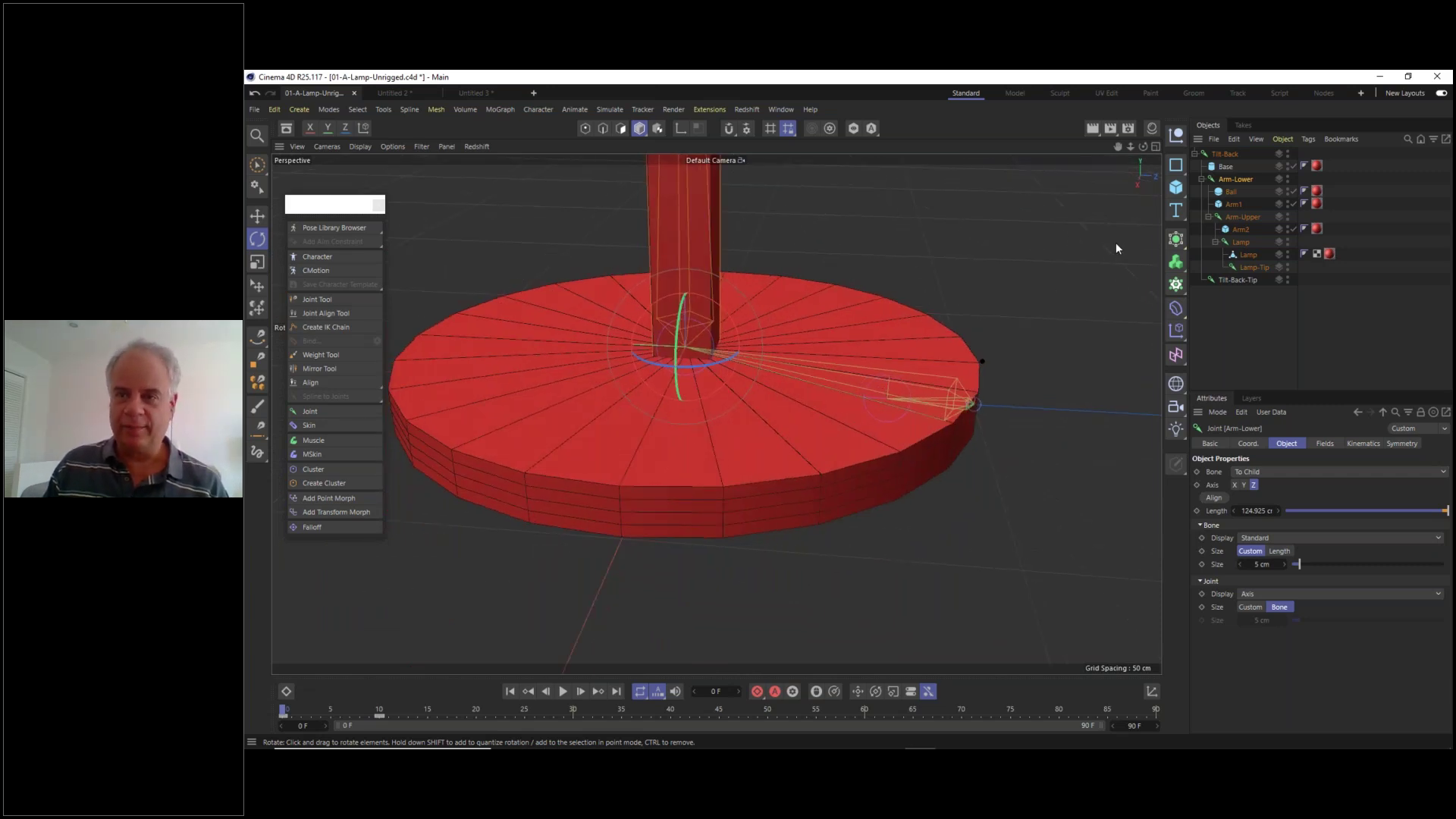
- Add a null object and nest it under the Arm-Lower joint
{"action": "left_click", "coordinate": [1177, 135]}
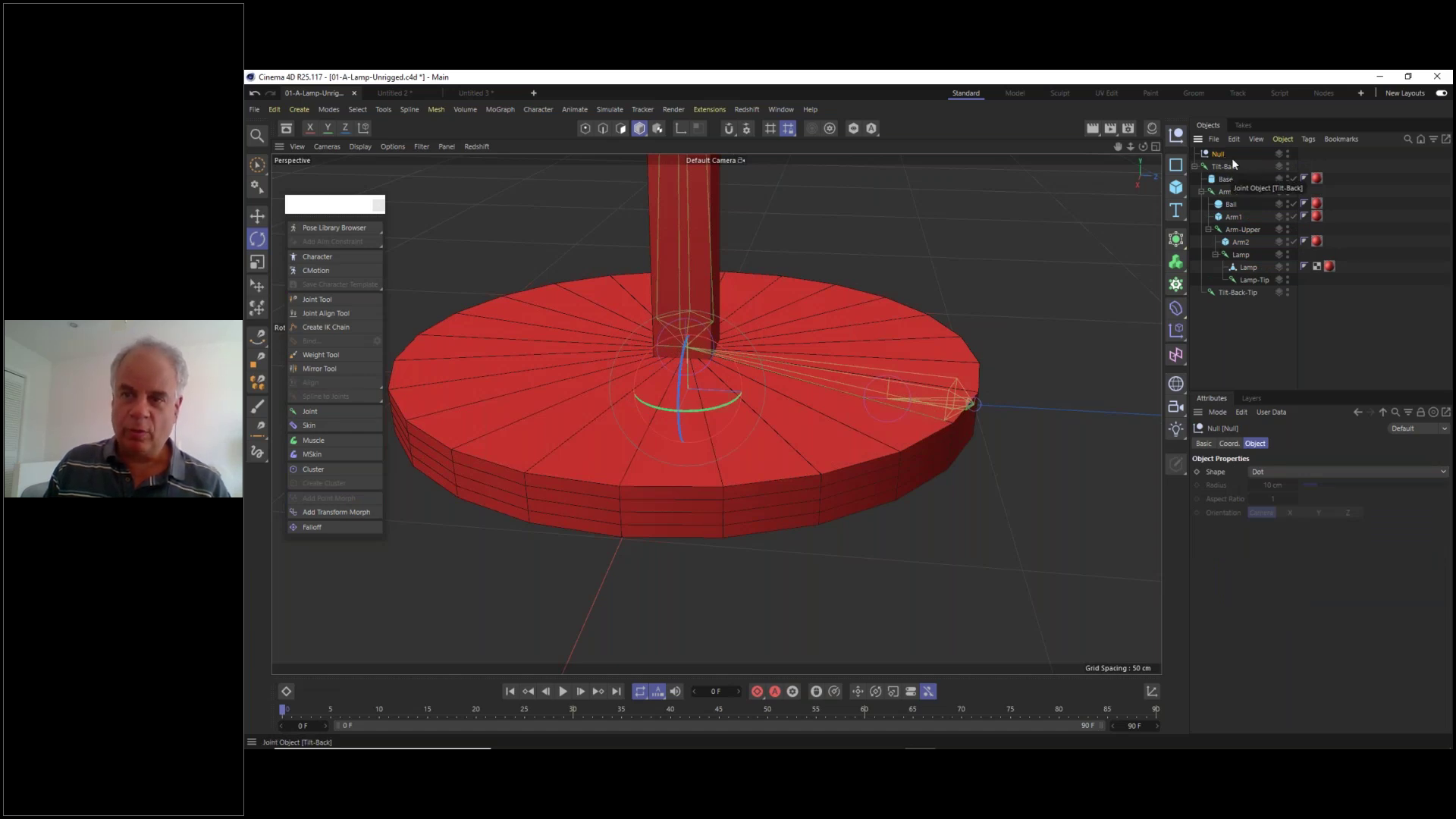
{"action": "left_click_drag", "start_coordinate": [1217, 153], "coordinate": [1241, 194]}
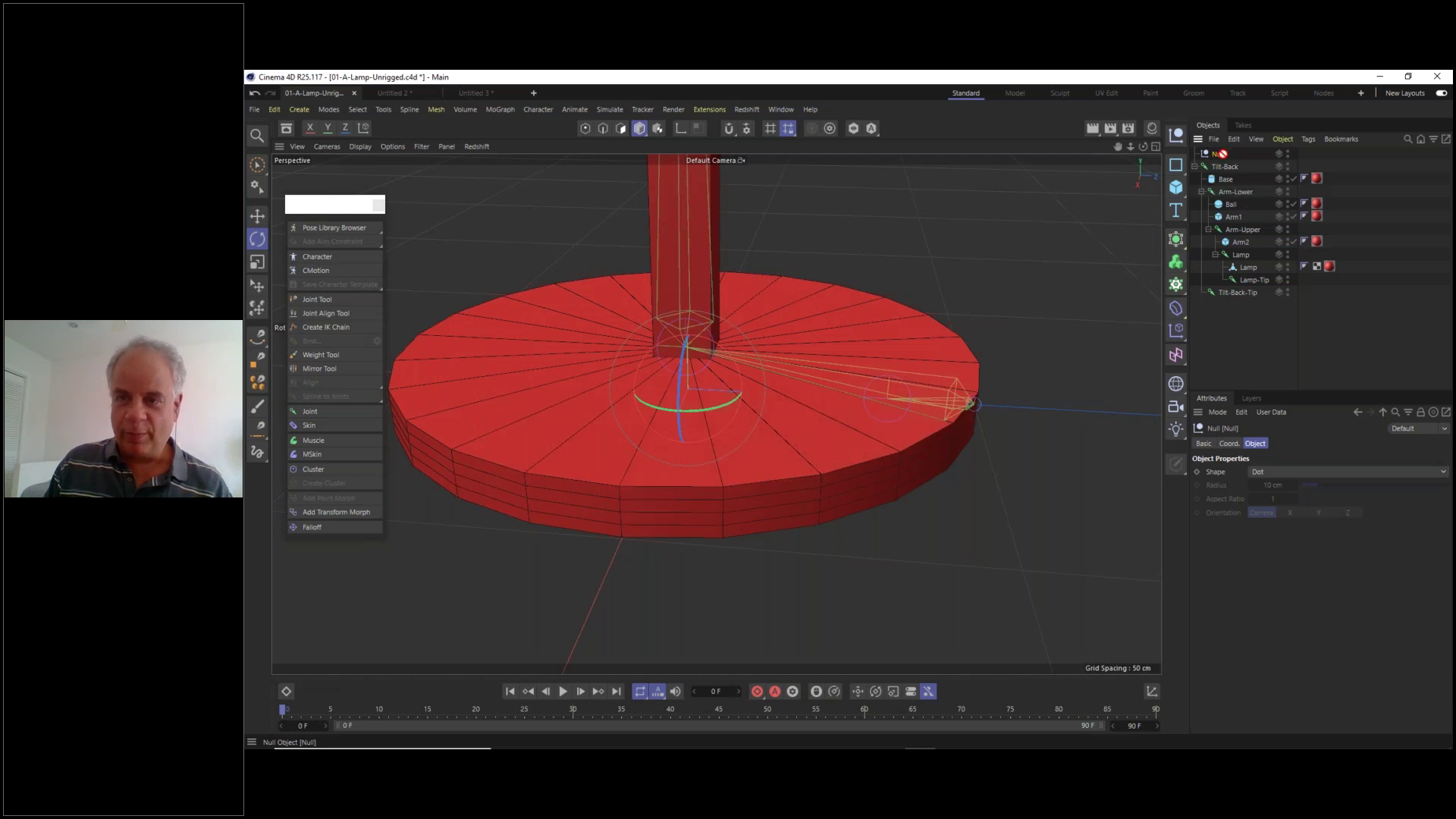
{"action": "left_click_drag", "start_coordinate": [1240, 194], "coordinate": [1240, 194]}
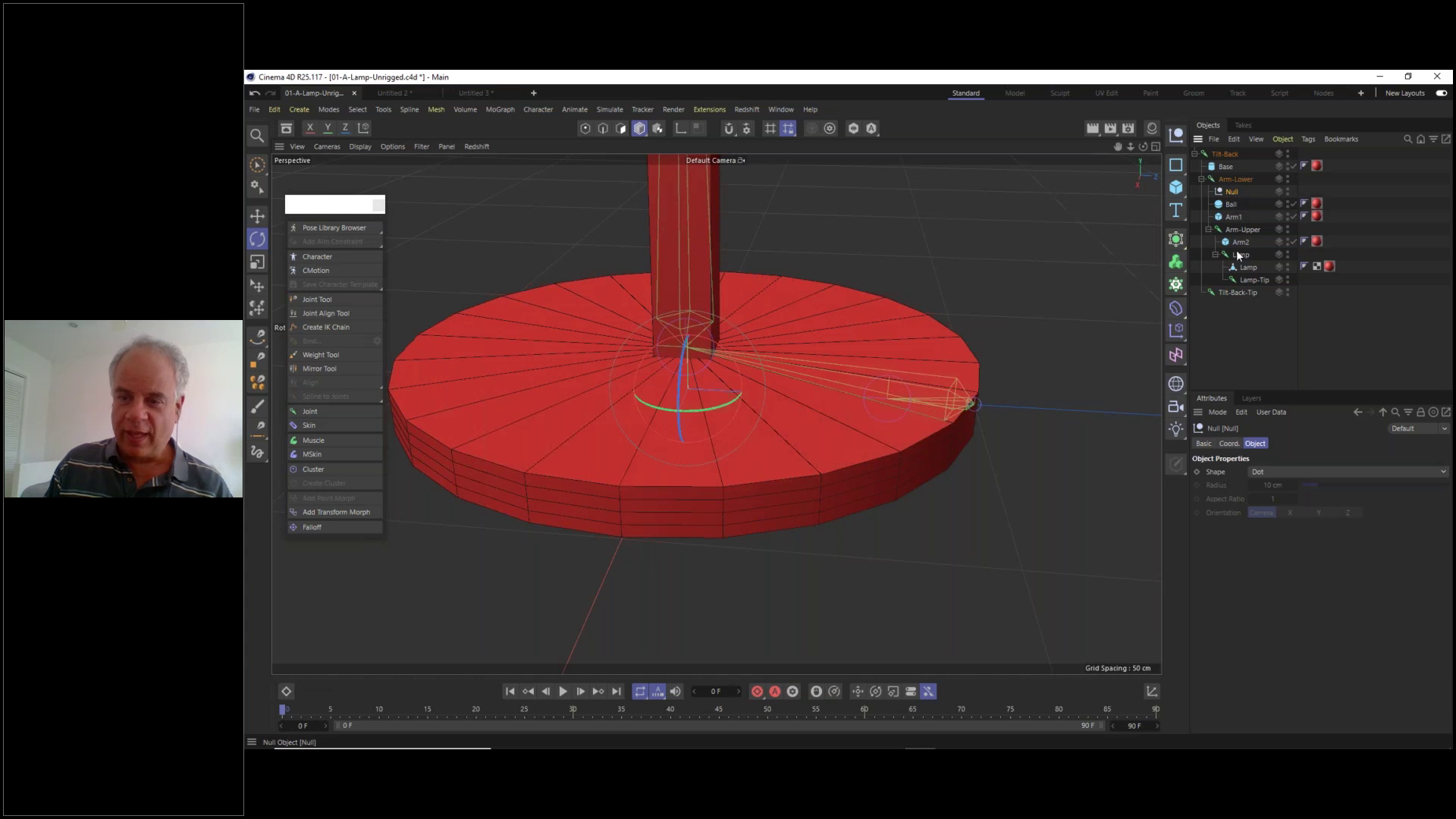
- Set the null's position and rotation values to 0 so it aligns with the Arm-Lower joint
{"action": "left_click", "coordinate": [1229, 443]}
{"action": "double_click", "coordinate": [1248, 471]}
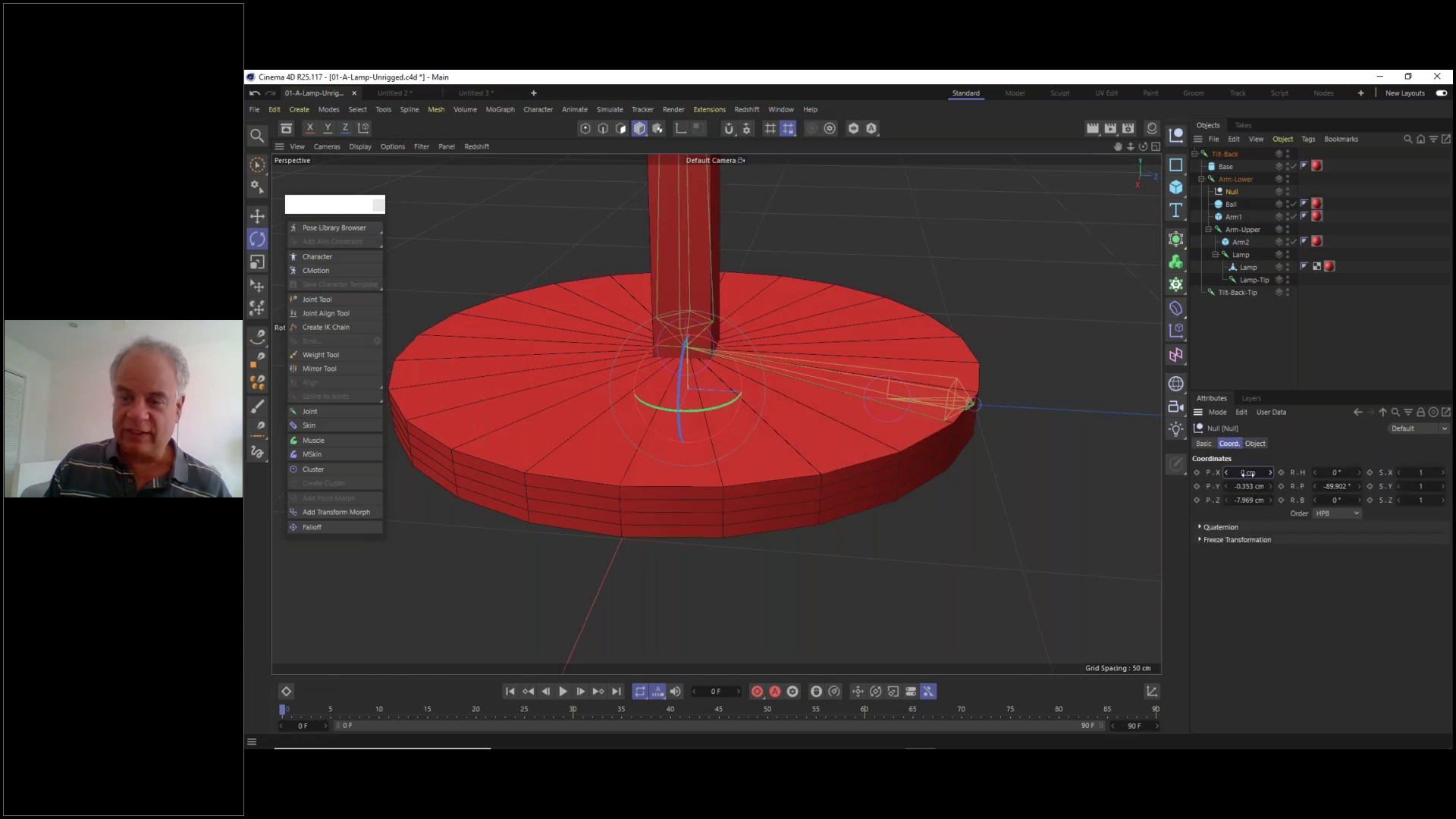
{"action": "key", "text": "Tab"}
{"action": "type", "text": "0"}
{"action": "key", "text": "Tab"}
{"action": "type", "text": "0"}
{"action": "key", "text": "Tab"}
{"action": "key", "text": "Tab"}
{"action": "type", "text": "0"}
{"action": "key", "text": "Tab"}
{"action": "type", "text": "0"}
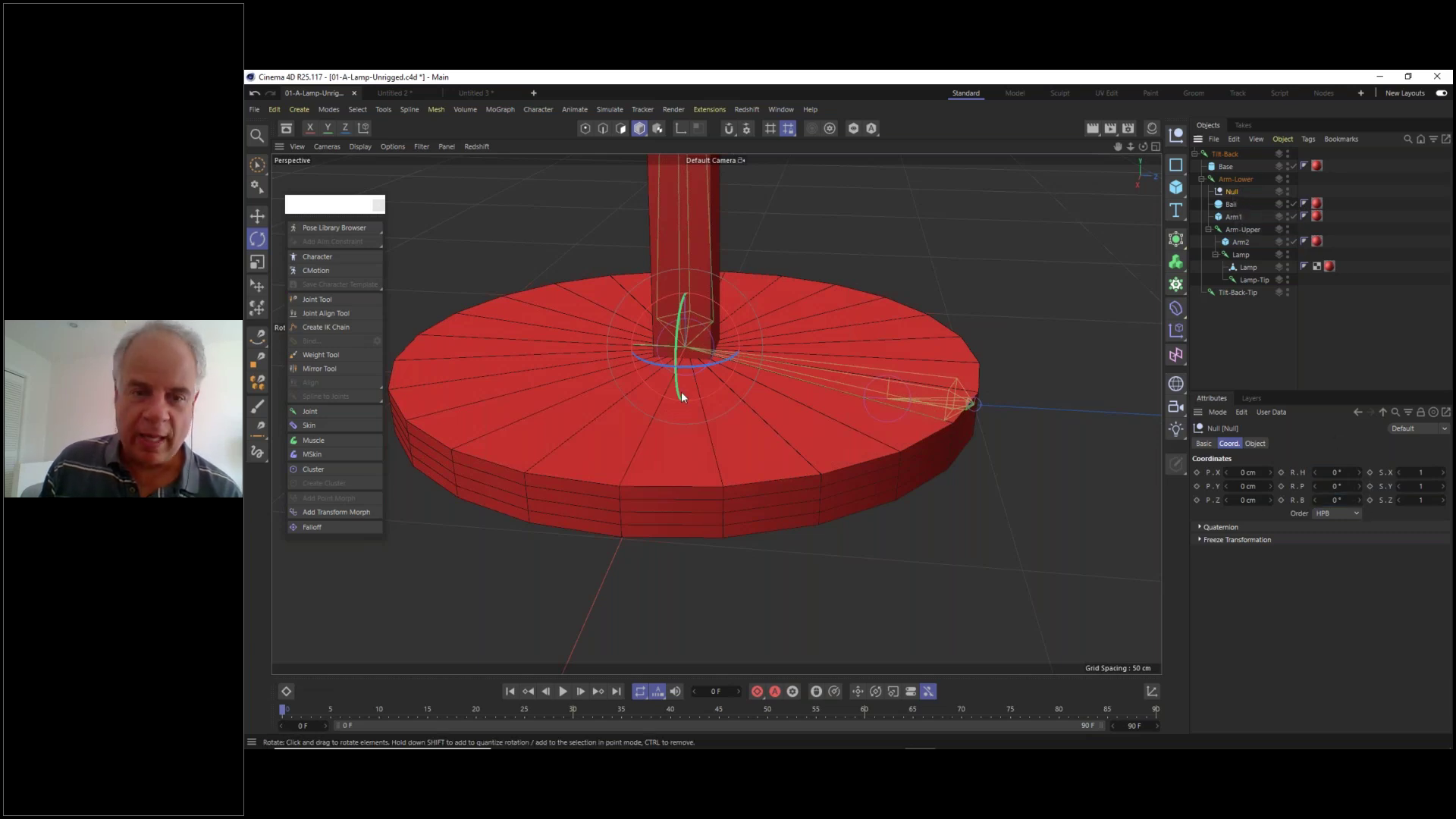
- Move the aligned null under Tilt-Back, directly below the Base cylinder, and nest the Arm-Lower hierarchy inside it
{"action": "mouse_move", "coordinate": [720, 342]}
{"action": "left_mouse_down", "text": "alt"}
{"action": "mouse_move", "coordinate": [716, 288]}
{"action": "mouse_move", "coordinate": [735, 318]}
{"action": "mouse_move", "coordinate": [721, 341]}
{"action": "left_mouse_up", "text": "alt"}
{"action": "scroll", "coordinate": [699, 341], "scroll_direction": "up", "scroll_amount": 8}
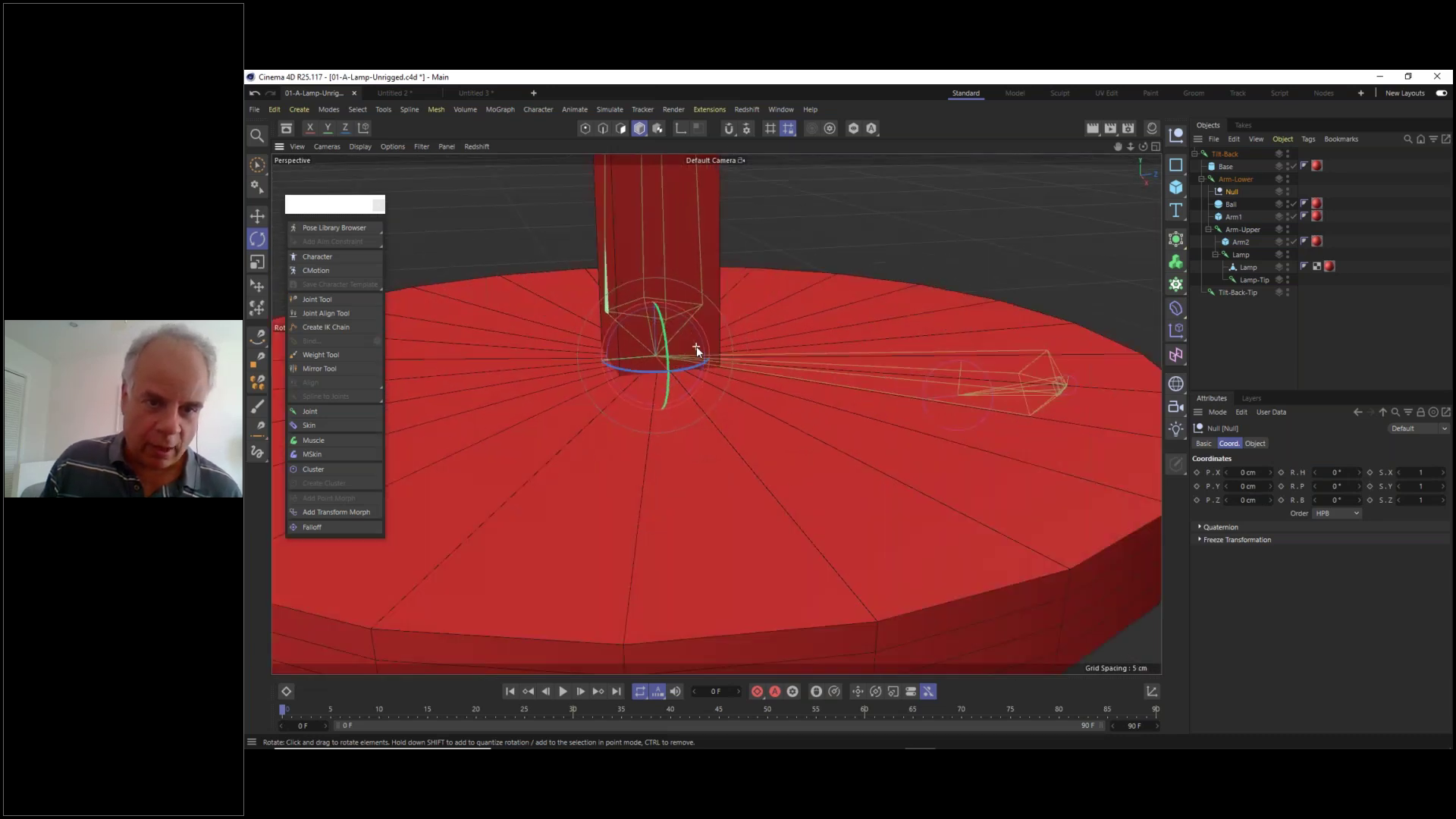
{"action": "left_click_drag", "start_coordinate": [572, 366], "coordinate": [543, 366], "text": "alt"}
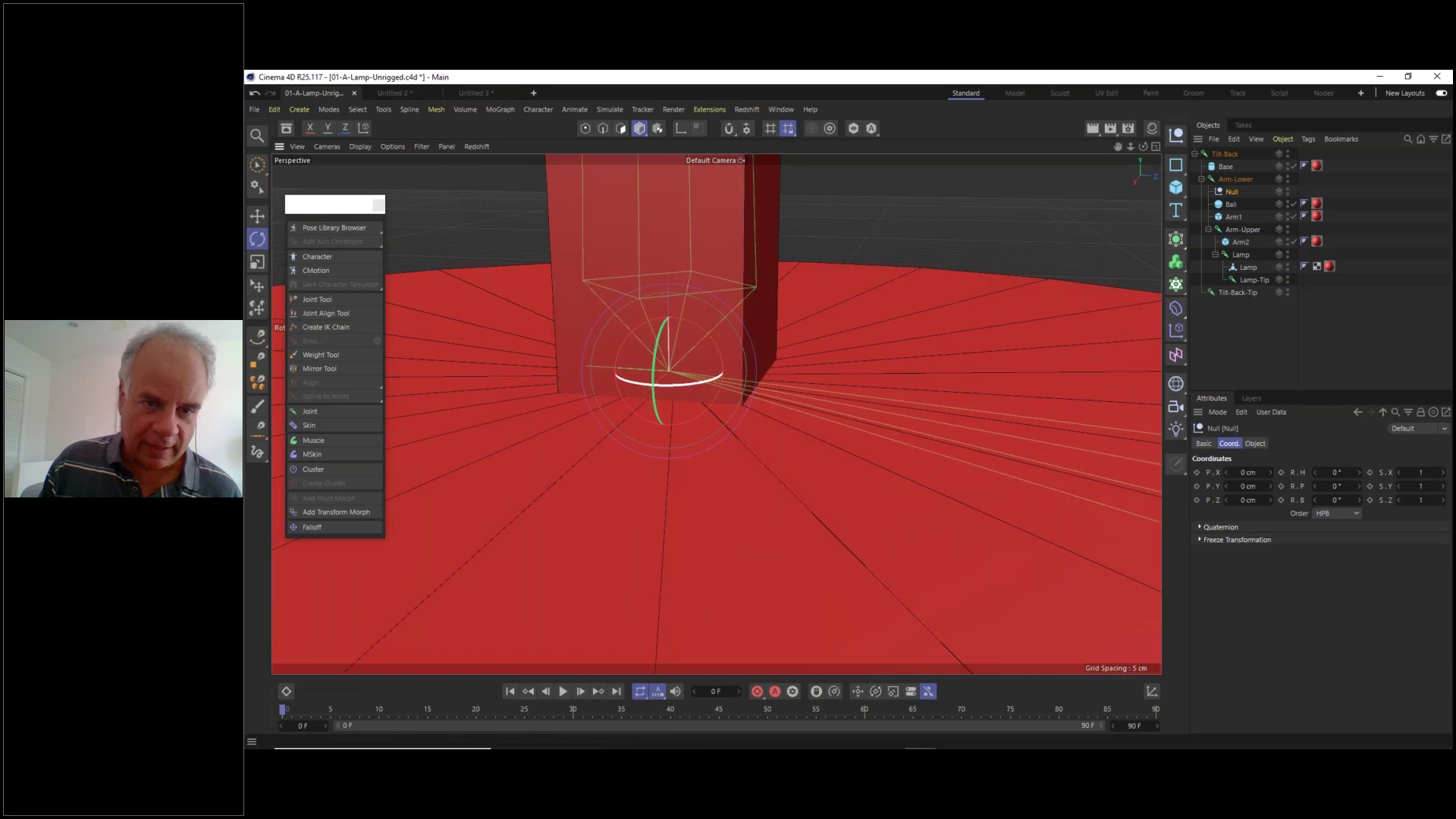
{"action": "scroll", "coordinate": [675, 371], "scroll_direction": "up", "scroll_amount": 5}
{"action": "left_click_drag", "start_coordinate": [676, 374], "coordinate": [695, 351], "text": "alt"}
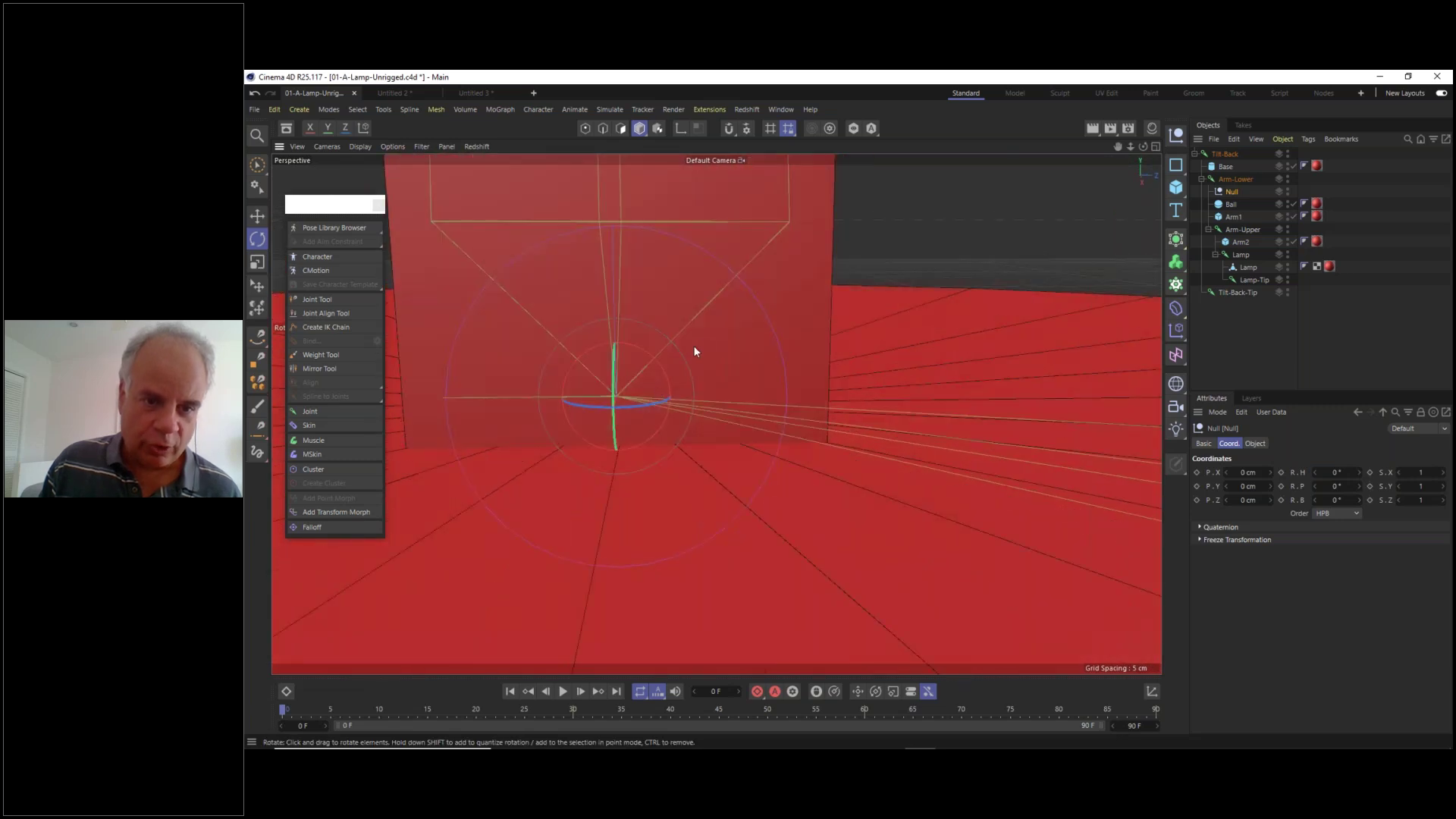
{"action": "scroll", "coordinate": [678, 371], "scroll_direction": "down", "scroll_amount": 10}
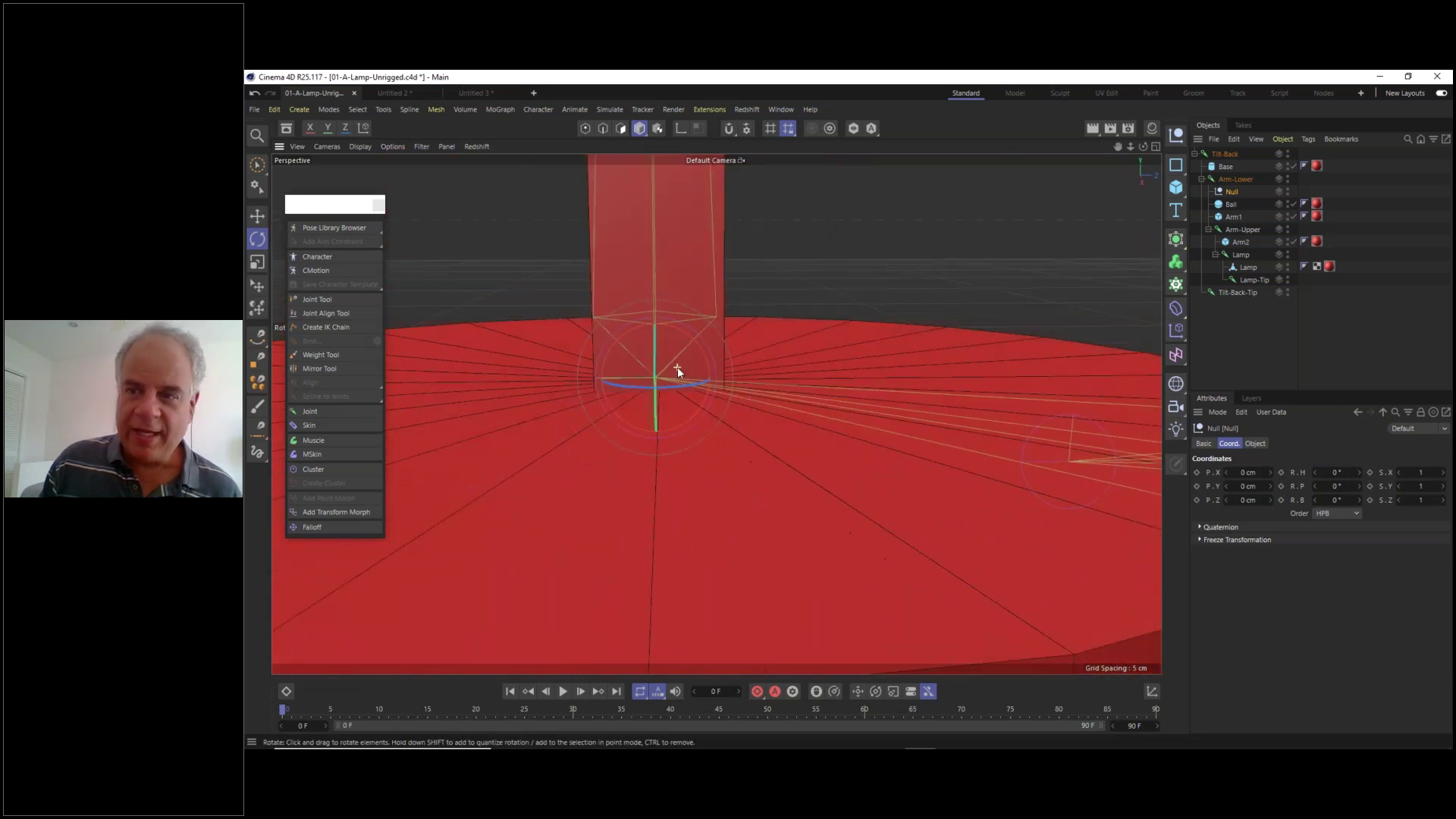
{"action": "left_click_drag", "start_coordinate": [1233, 192], "coordinate": [1230, 174]}
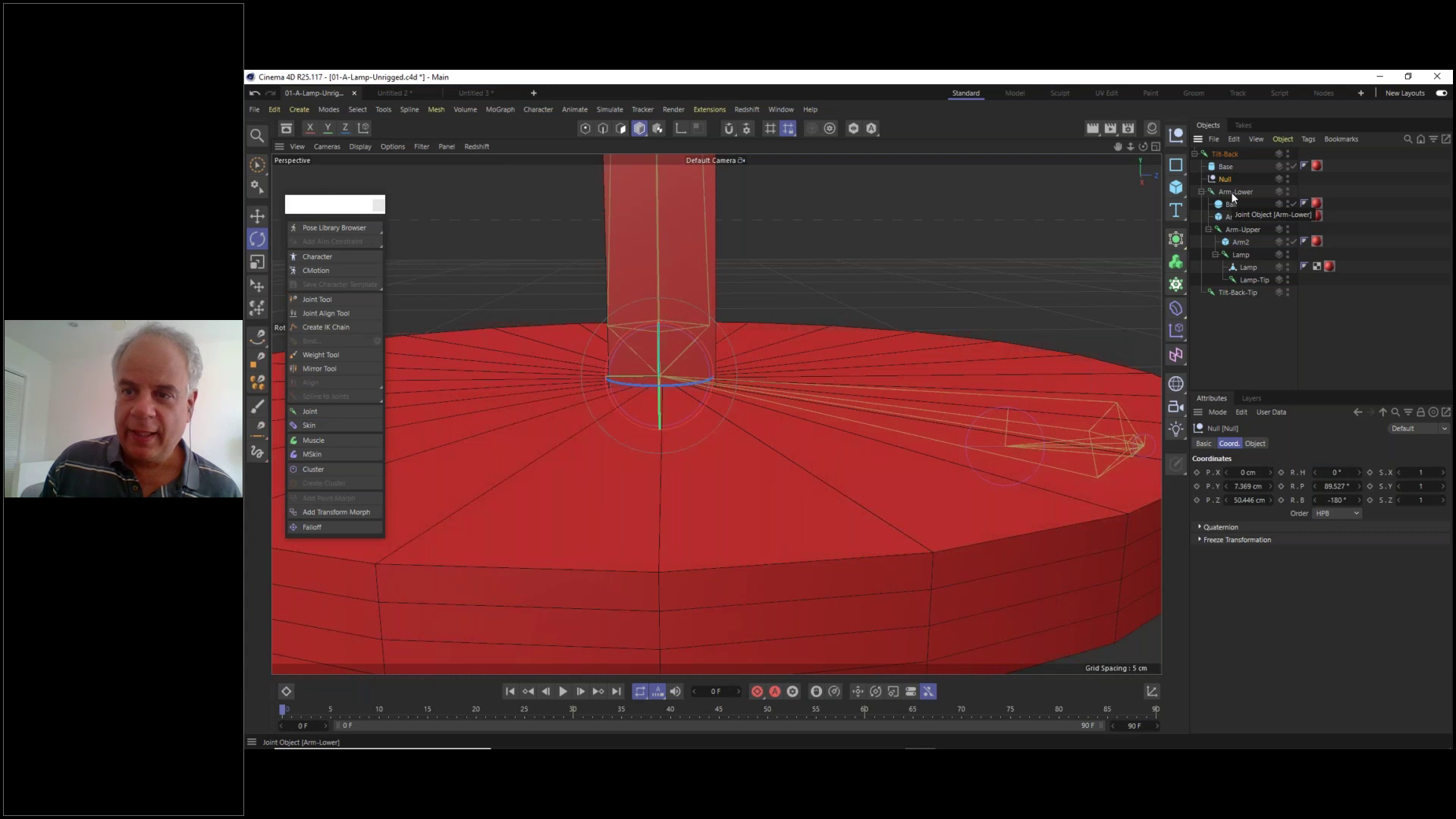
{"action": "left_click_drag", "start_coordinate": [1224, 179], "coordinate": [1230, 180]}
- Test-rotate the Tilt-Back joint and undo back to before the null was added and Arm-Lower was nested under Tilt-Back
{"action": "scroll", "coordinate": [790, 408], "scroll_direction": "down", "scroll_amount": 8}
{"action": "left_click_drag", "start_coordinate": [922, 409], "coordinate": [794, 435], "text": "alt"}
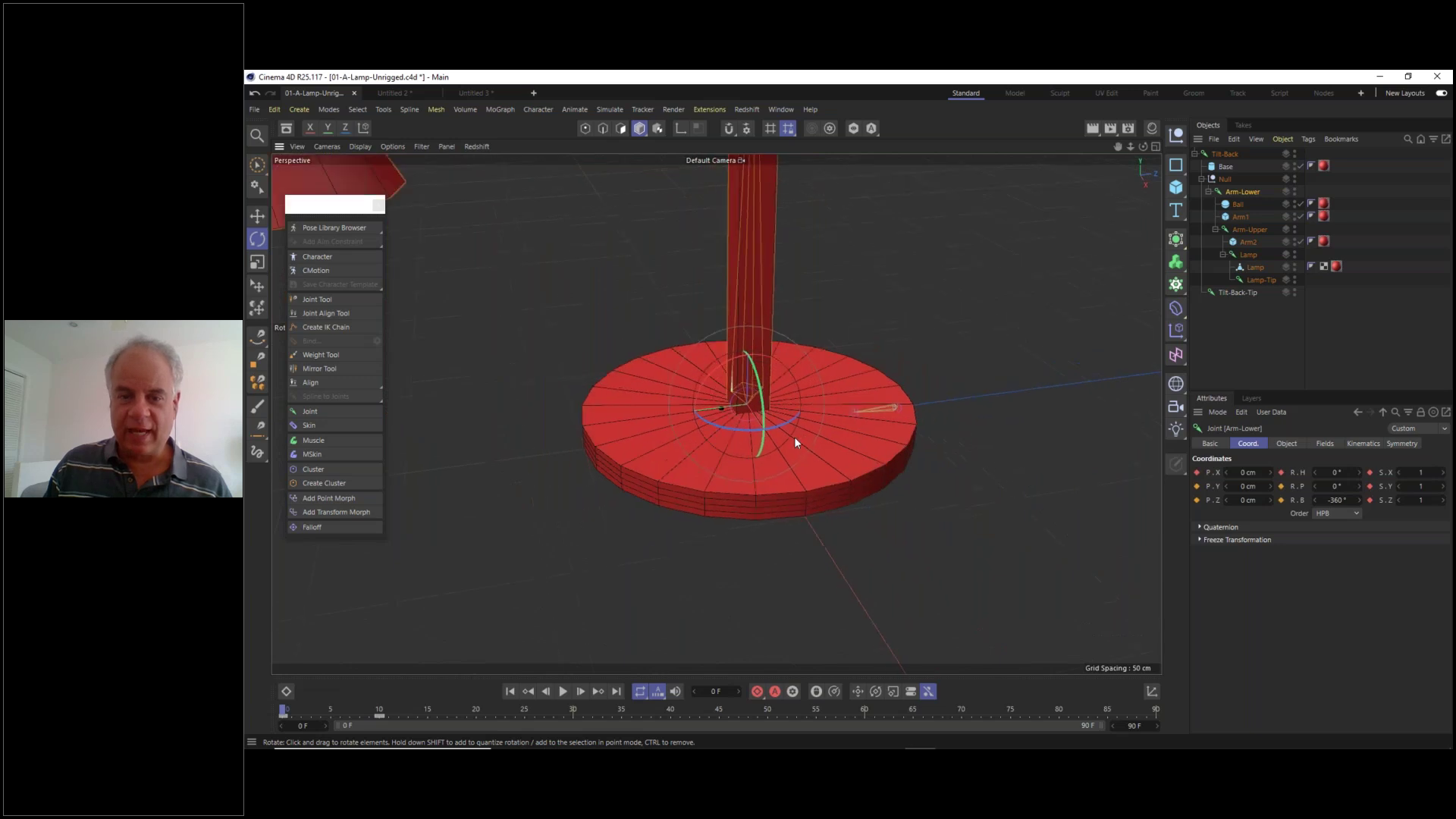
{"action": "scroll", "coordinate": [794, 435], "scroll_direction": "down", "scroll_amount": 2}
{"action": "left_click", "coordinate": [1235, 152]}
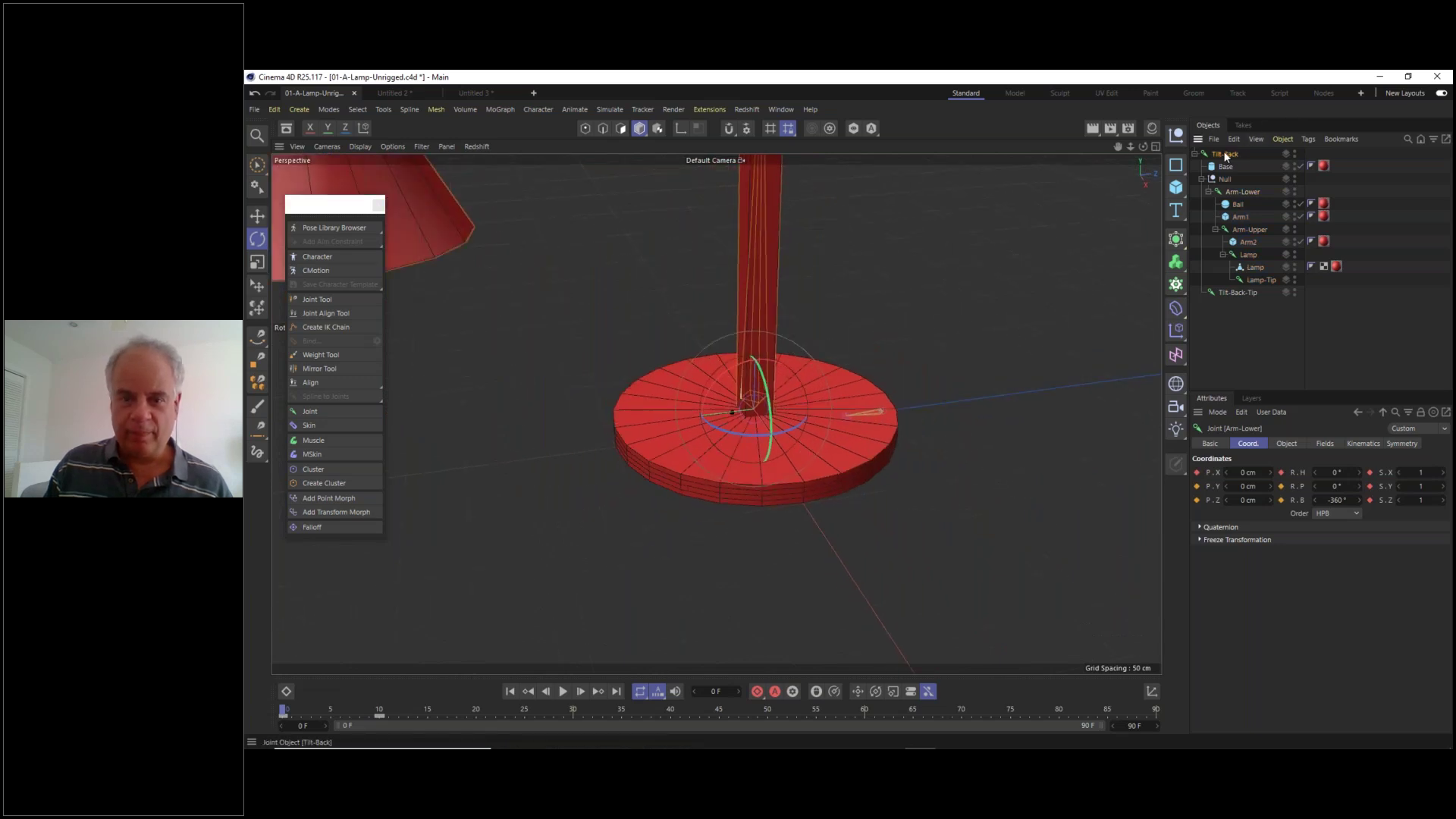
{"action": "left_click_drag", "start_coordinate": [880, 367], "coordinate": [908, 358]}
{"action": "key", "text": "ctrl+z"}
{"action": "key", "text": "ctrl+z"}
{"action": "key", "text": "ctrl+z"}
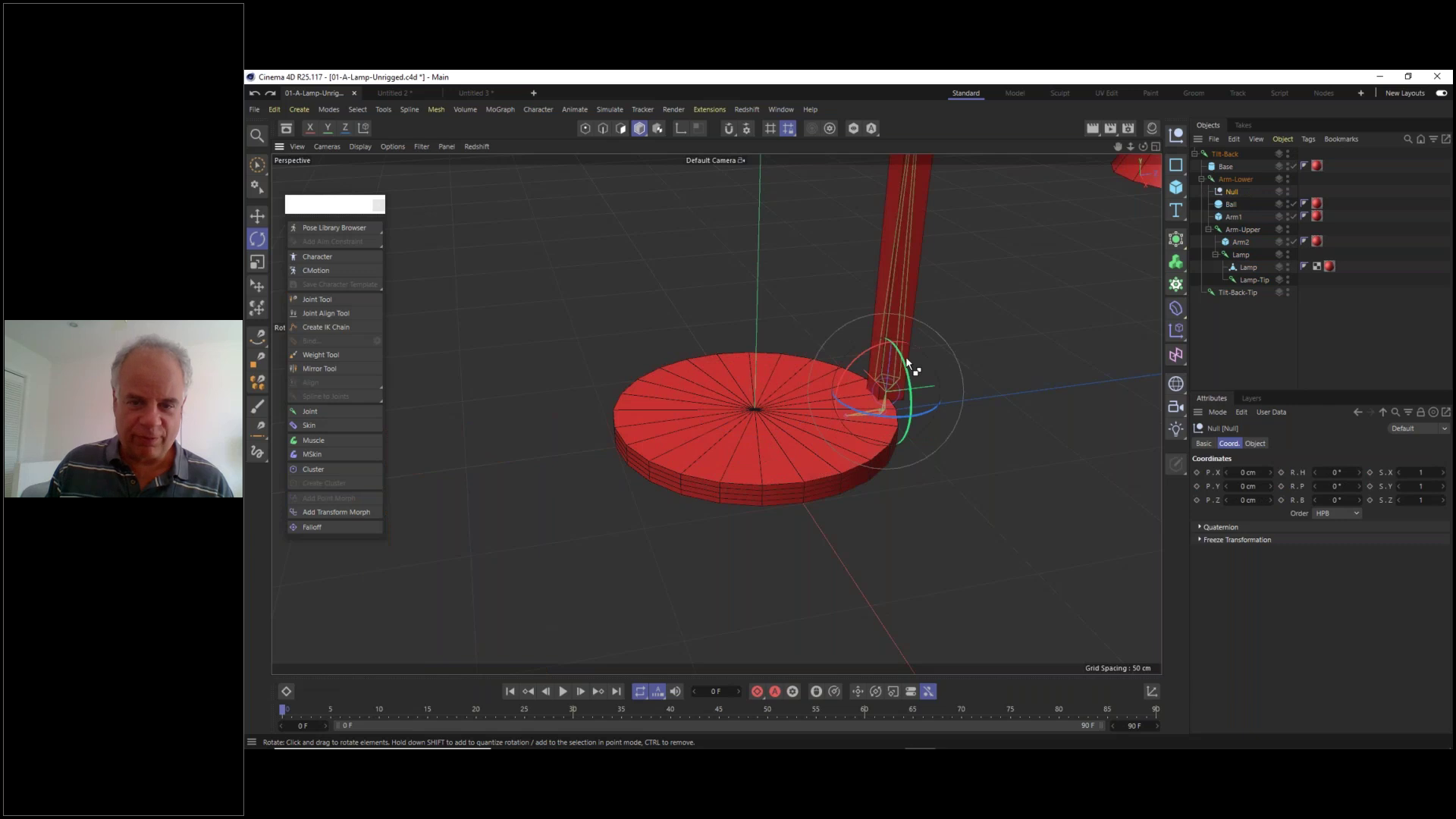
{"action": "key", "text": "ctrl+z"}
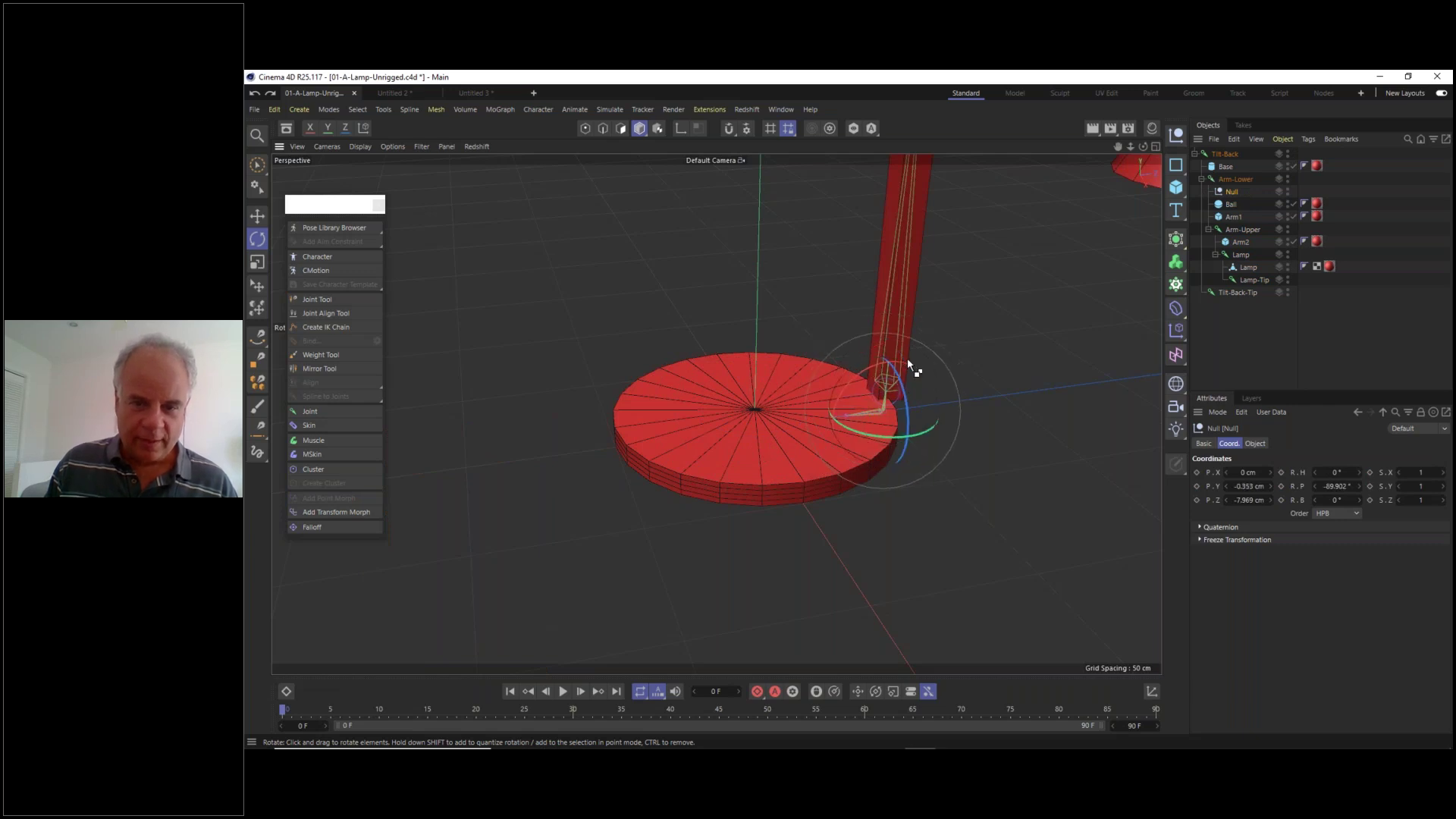
{"action": "key", "text": "ctrl+z"}
{"action": "key", "text": "ctrl+z"}
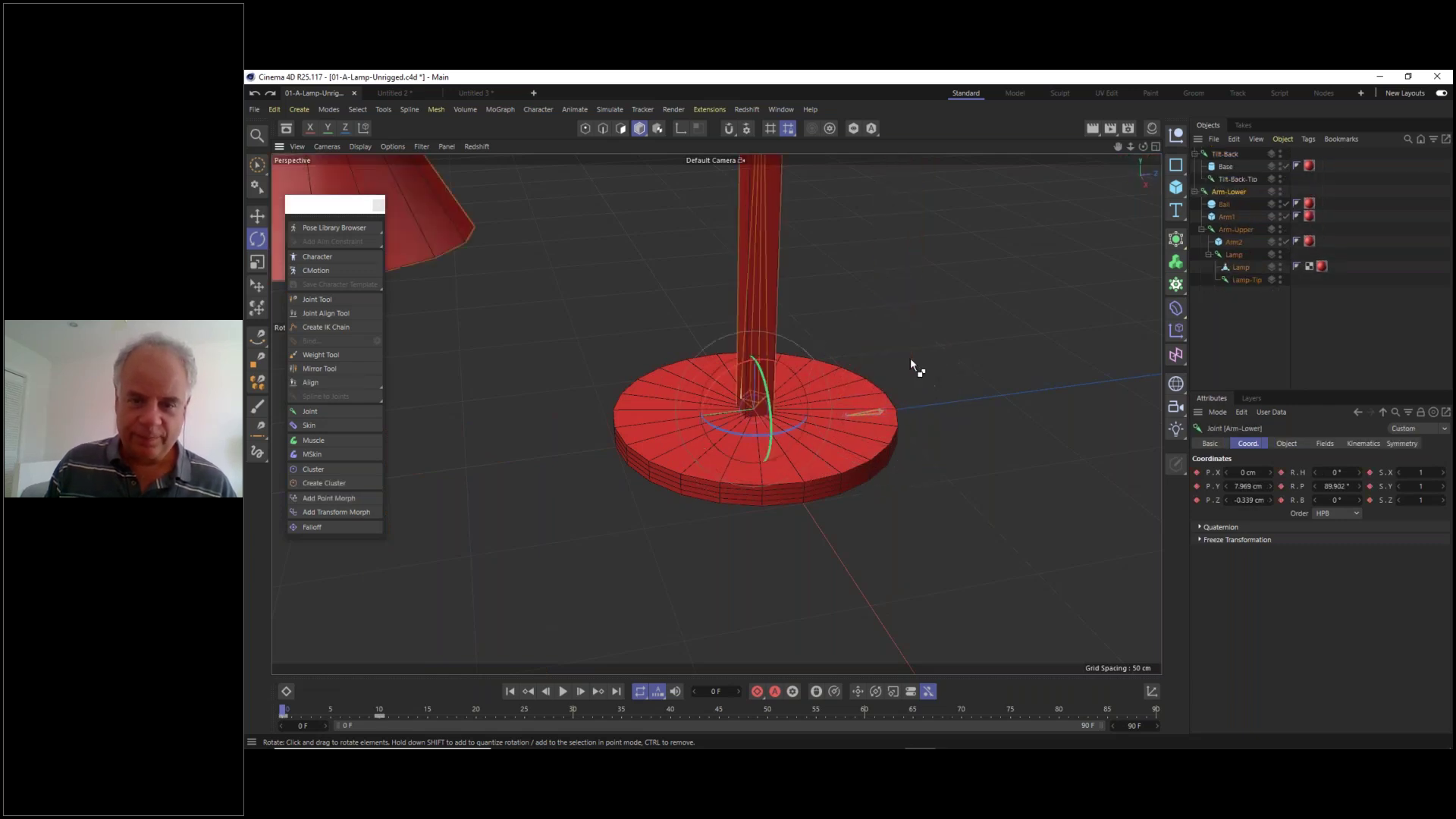
- Add a new null object and nest it under the separate Arm-Lower joint
{"action": "left_click_drag", "start_coordinate": [839, 379], "coordinate": [819, 345], "text": "alt"}
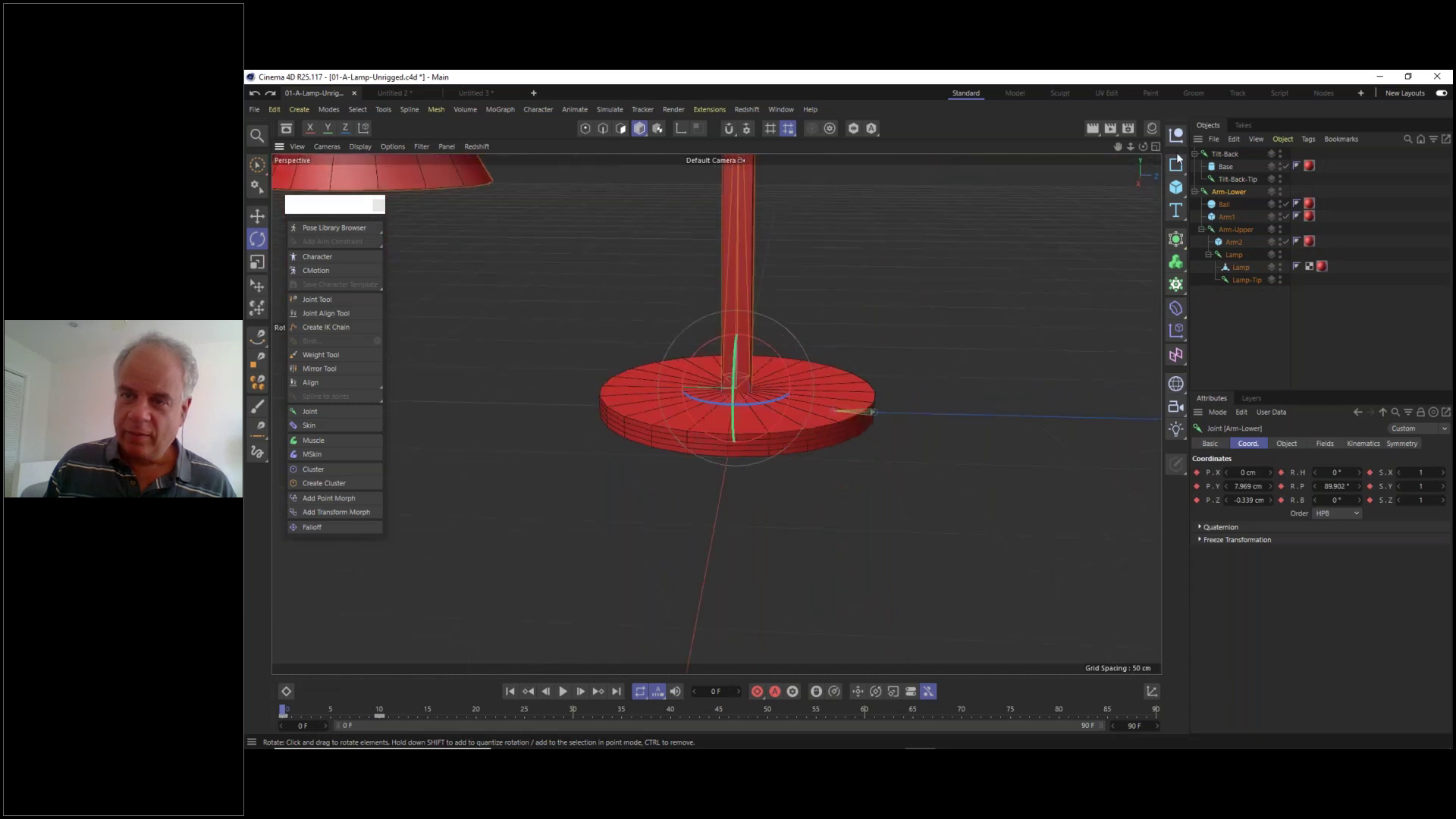
{"action": "scroll", "coordinate": [762, 348], "scroll_direction": "up", "scroll_amount": 4}
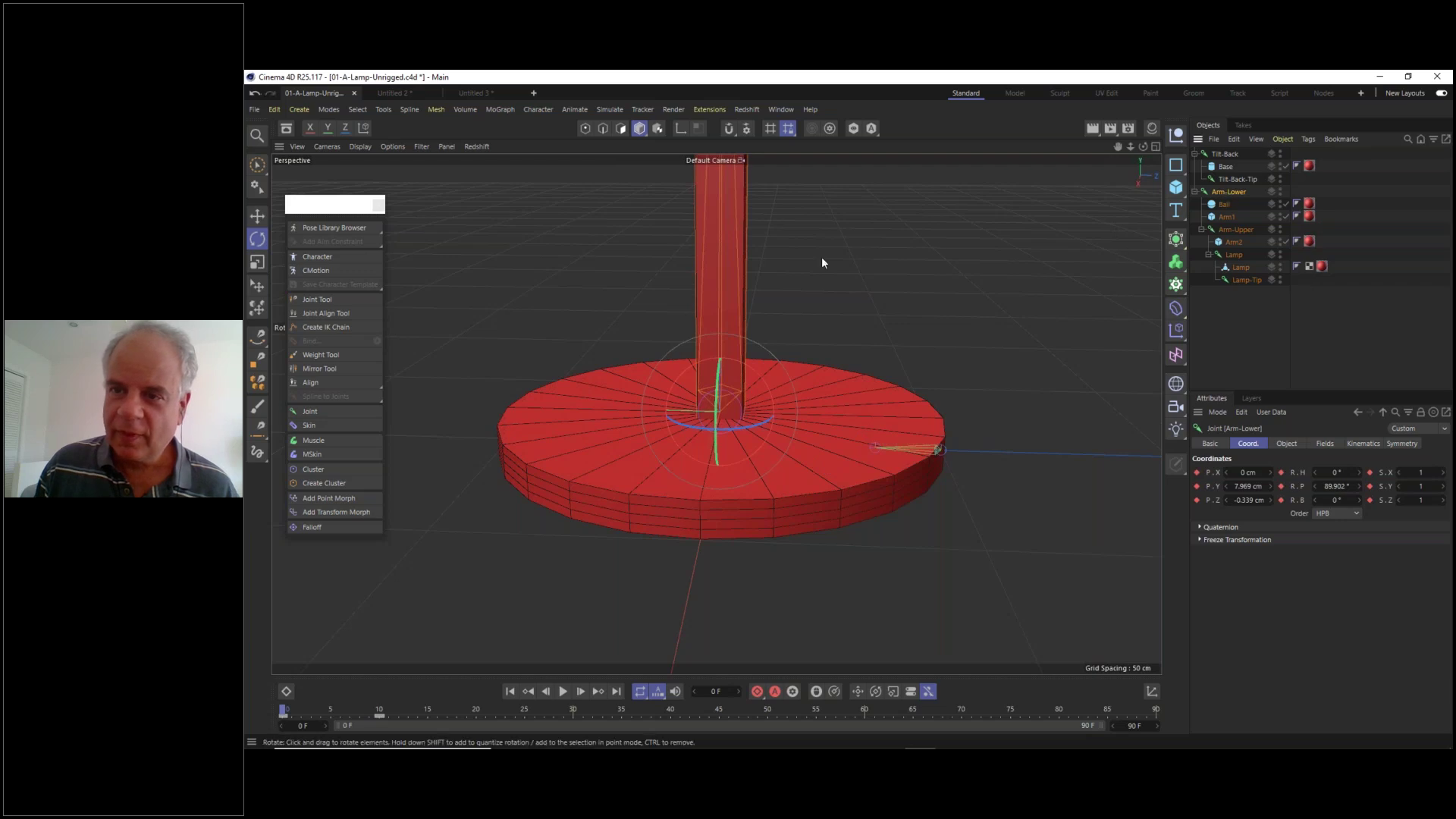
{"action": "left_click", "coordinate": [1175, 134]}
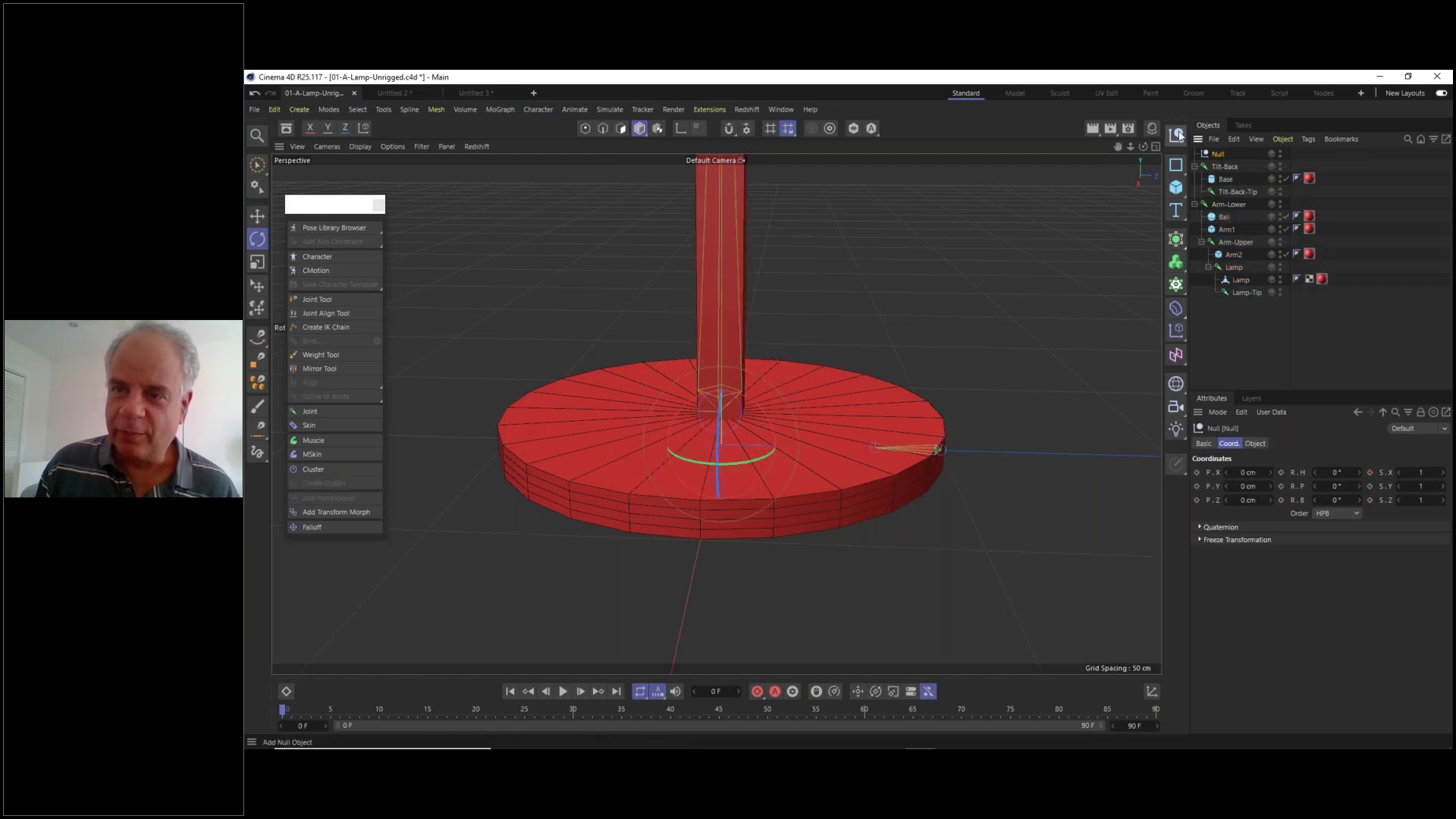
{"action": "left_click_drag", "start_coordinate": [1221, 202], "coordinate": [1221, 202]}
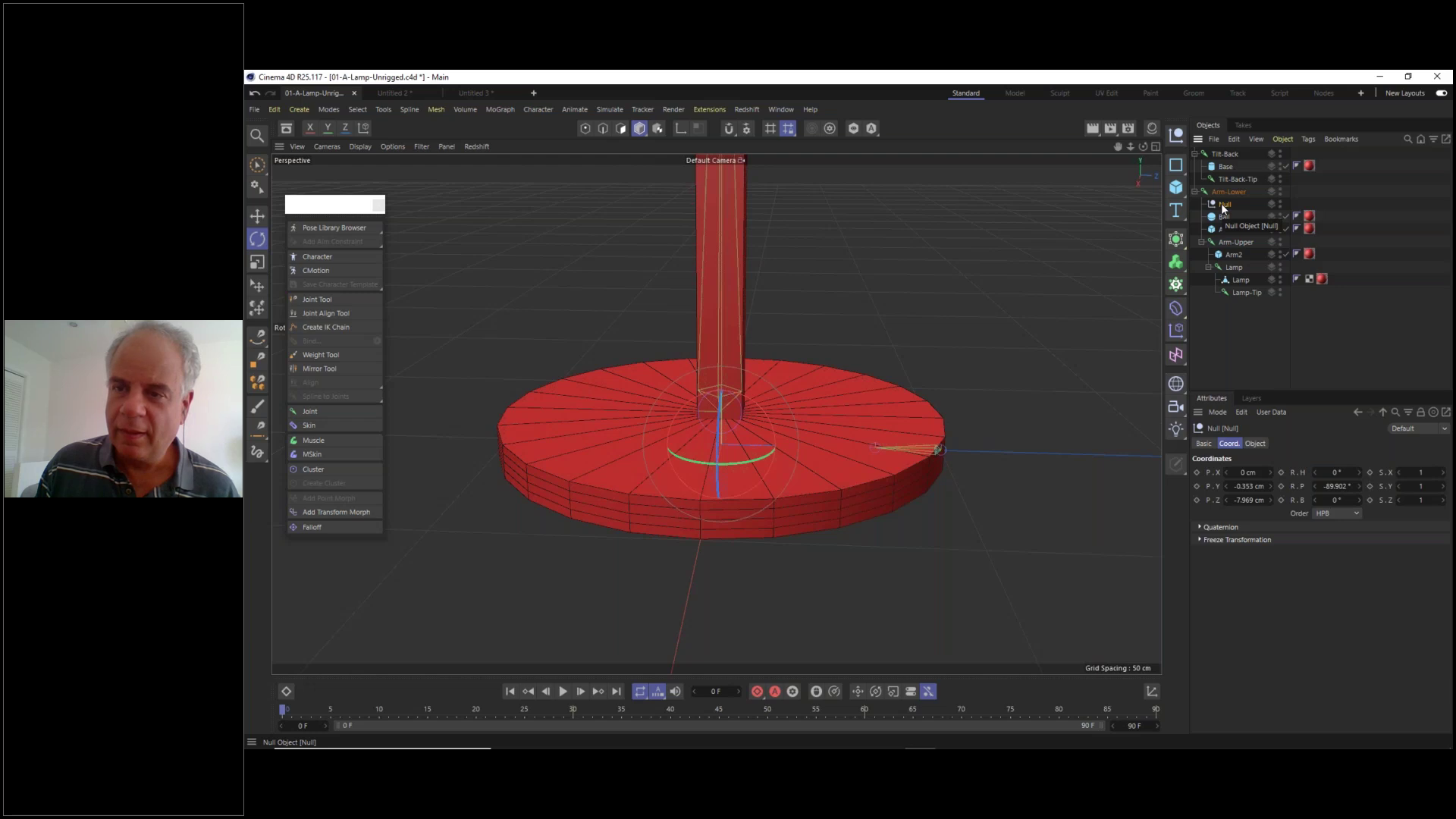
- Zero the null's Y and Z position and pitch, and move it under Tilt-Back below Base with Arm-Lower nested inside
{"action": "double_click", "coordinate": [1248, 472]}
{"action": "key", "text": "Tab"}
{"action": "type", "text": "0"}
{"action": "key", "text": "Tab"}
{"action": "type", "text": "0"}
{"action": "key", "text": "Tab"}
{"action": "key", "text": "Tab"}
{"action": "type", "text": "0"}
{"action": "key", "text": "Return"}
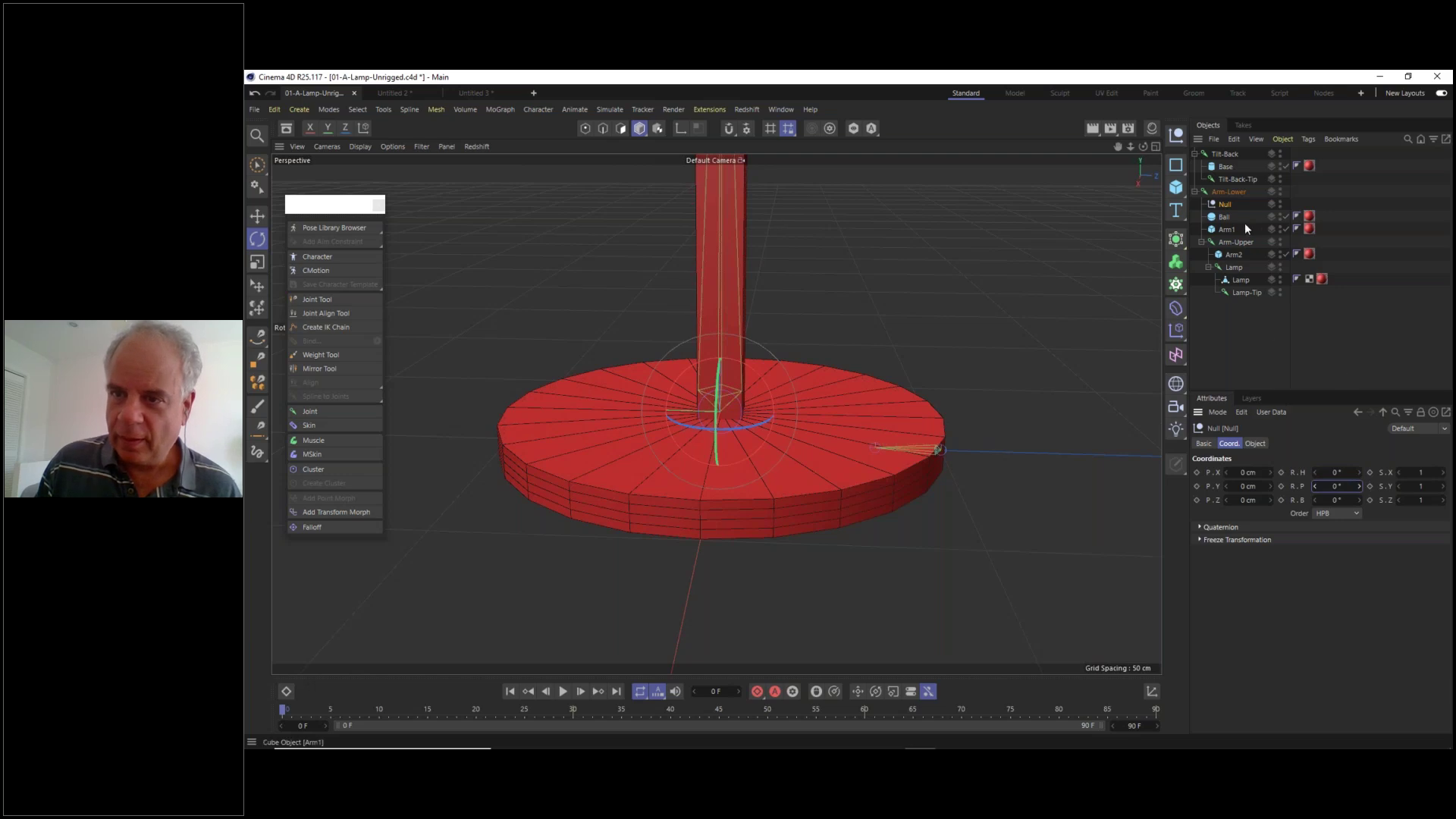
{"action": "left_click_drag", "start_coordinate": [1224, 206], "coordinate": [1225, 179]}
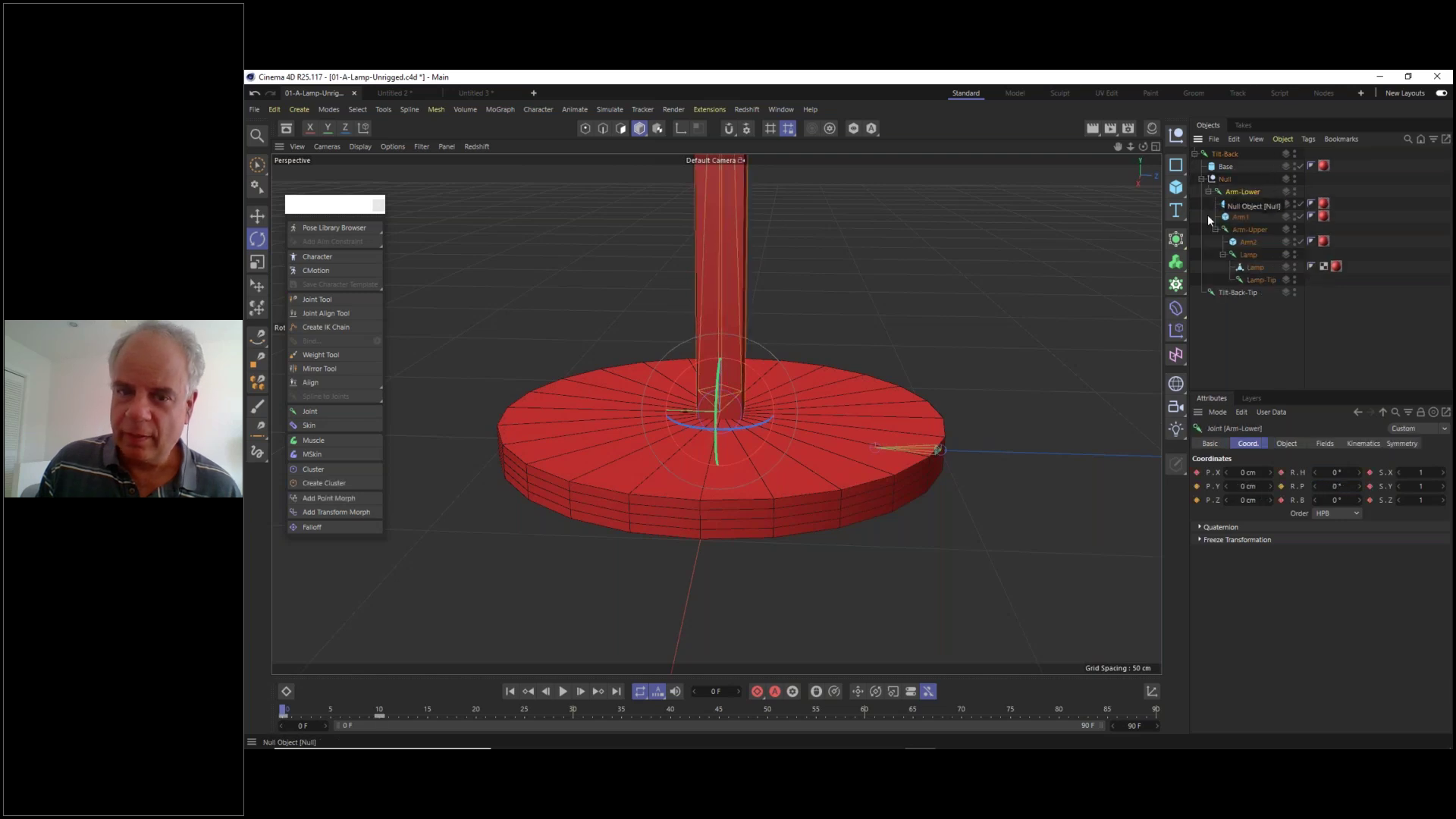
- Test-rotate the Tilt-Back joint with the whole lamp and undo back to before Arm-Lower was nested in the null
{"action": "left_click", "coordinate": [1222, 154]}
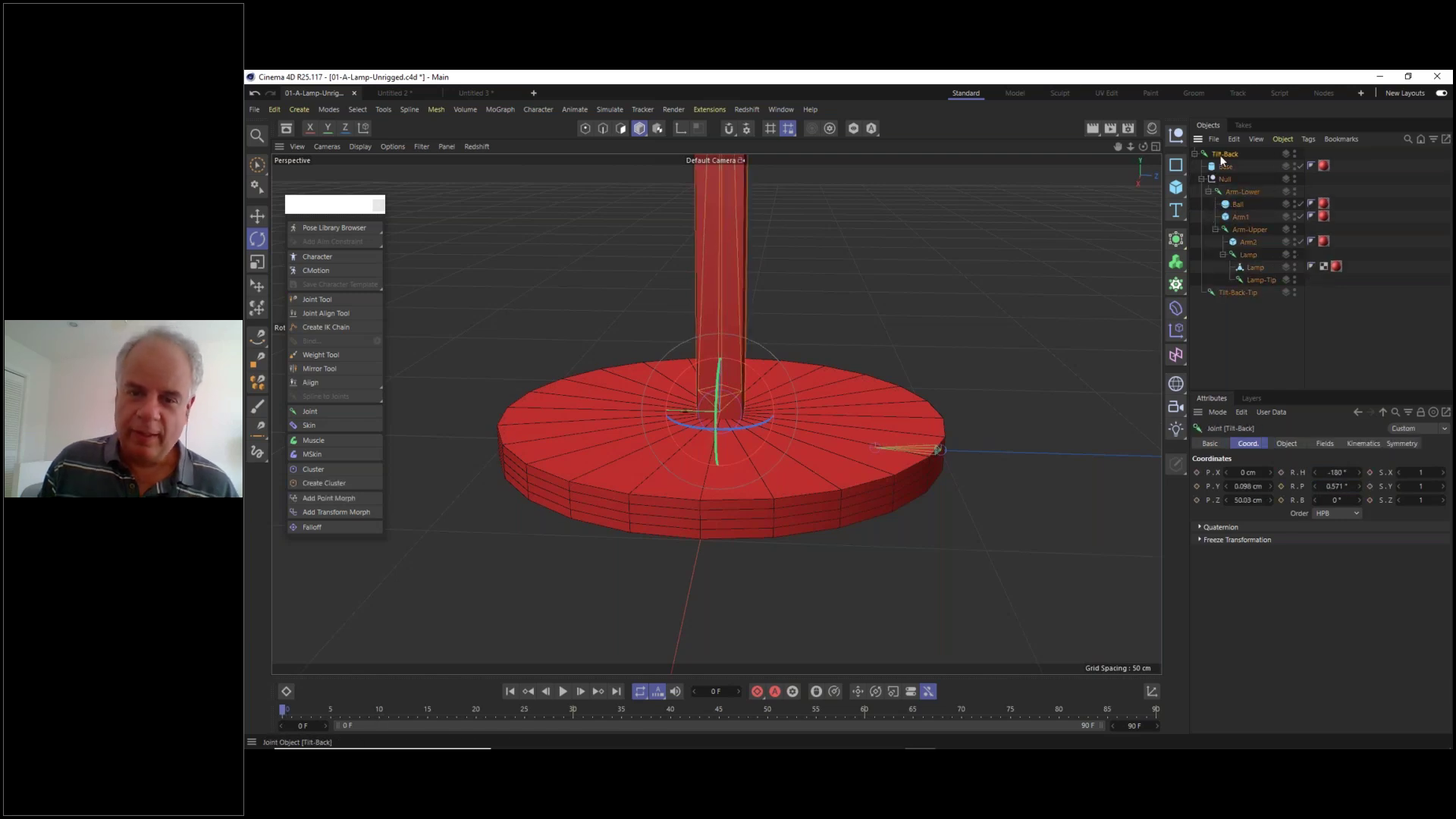
{"action": "left_click_drag", "start_coordinate": [977, 411], "coordinate": [990, 425]}
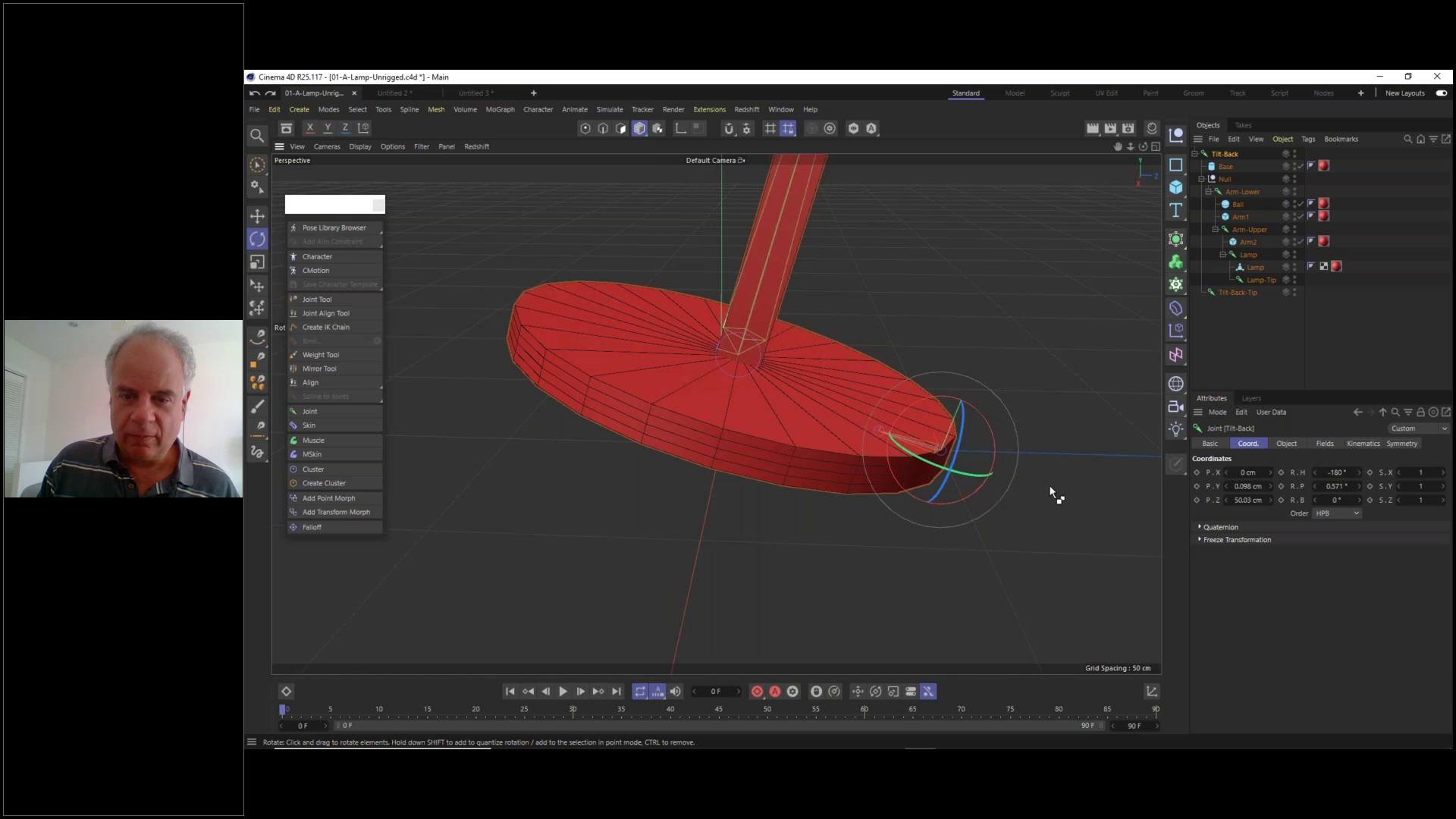
{"action": "key", "text": "ctrl+z"}
{"action": "key", "text": "ctrl+z"}
{"action": "key", "text": "ctrl+z"}
{"action": "key", "text": "ctrl+z"}
{"action": "key", "text": "ctrl+z"}
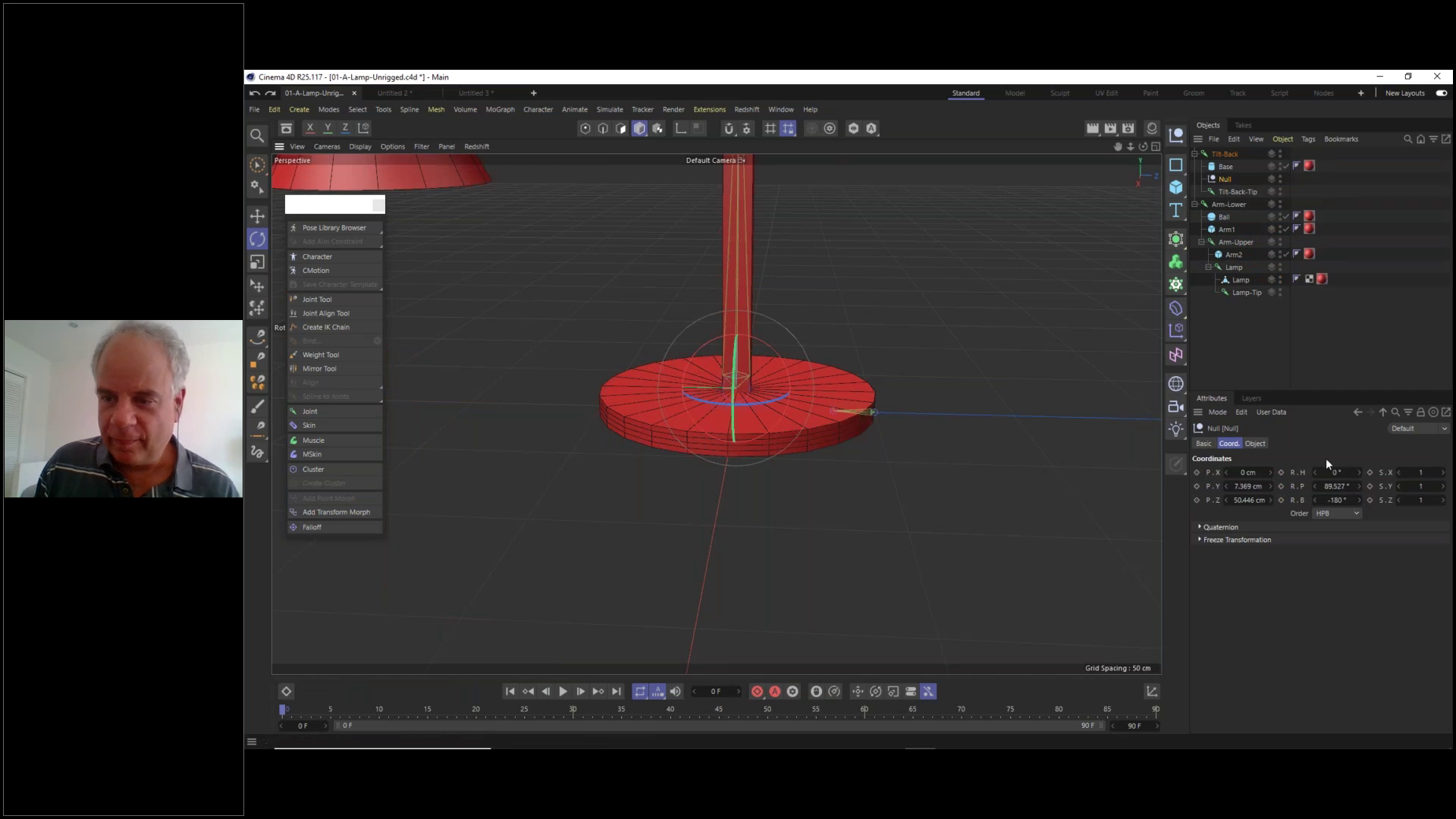
- Set the pitch rotation (R.P) of the null under Tilt-Back to 0°
{"action": "left_click", "coordinate": [1336, 486]}
{"action": "type", "text": "0"}
{"action": "key", "text": "Return"}
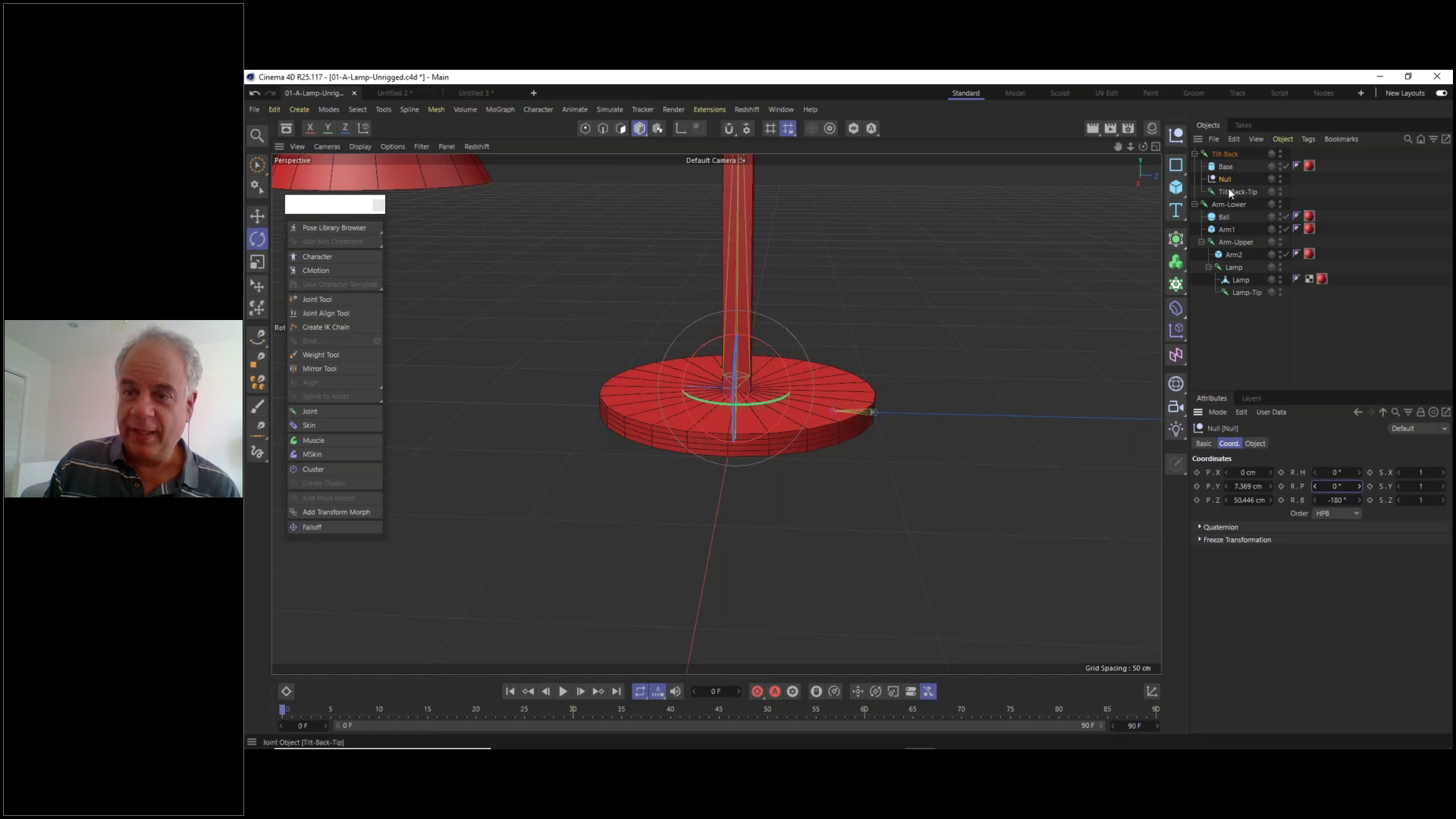
- Nest the Arm-Lower joint and its whole hierarchy inside the null under Tilt-Back
{"action": "left_click_drag", "start_coordinate": [1229, 203], "coordinate": [1227, 185]}
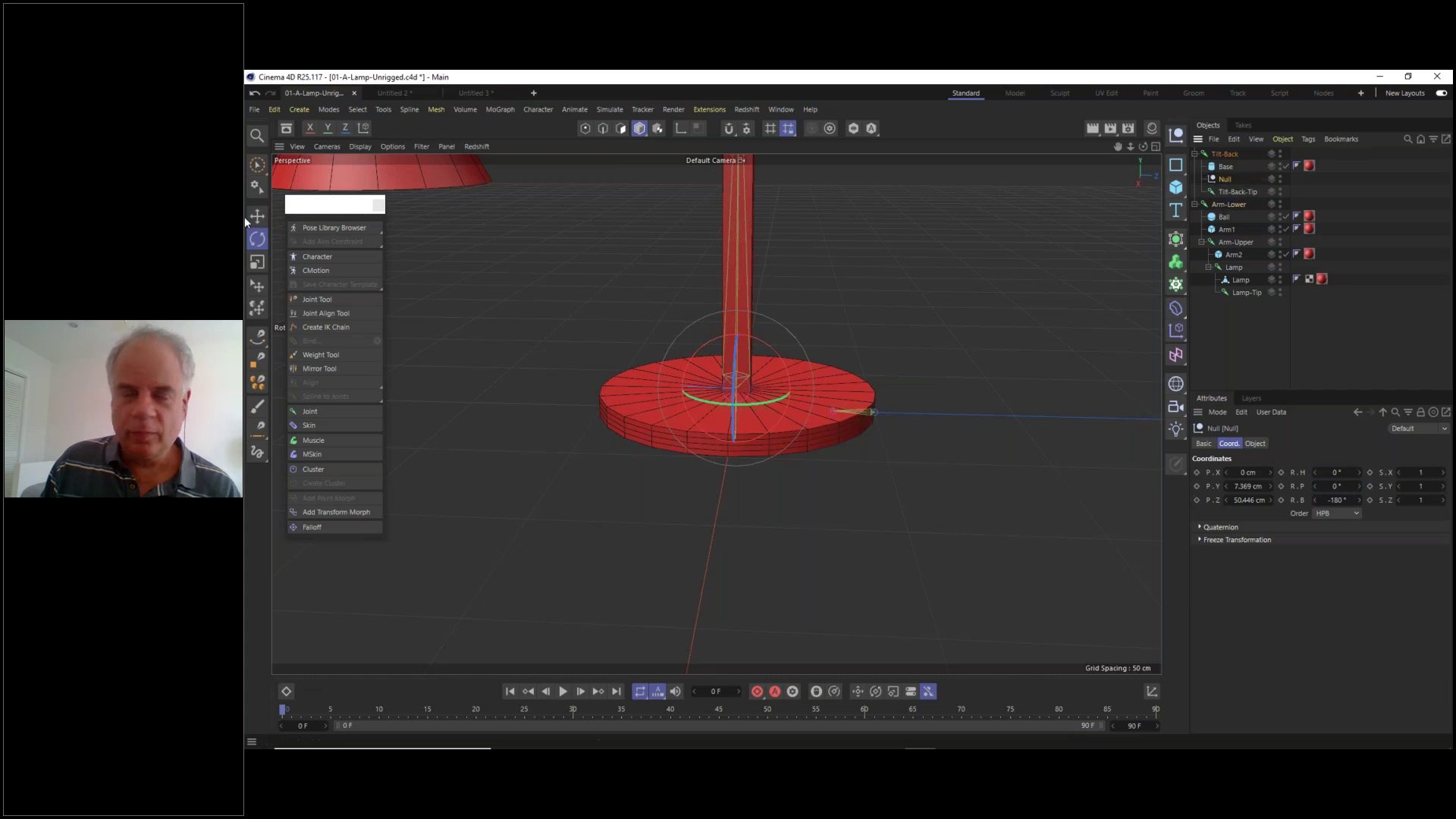
{"action": "left_click", "coordinate": [277, 109]}
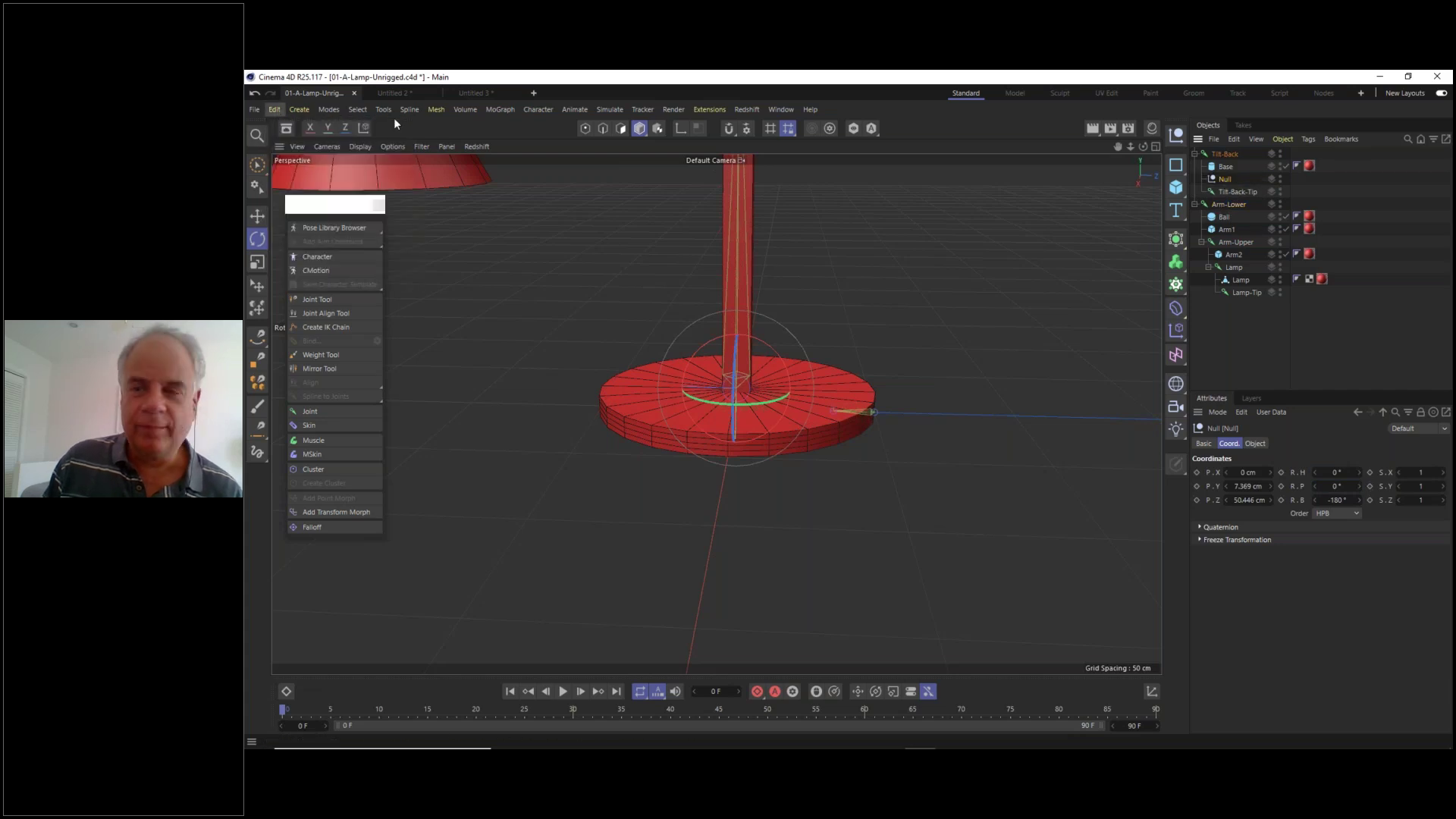
{"action": "left_click", "coordinate": [1247, 186]}
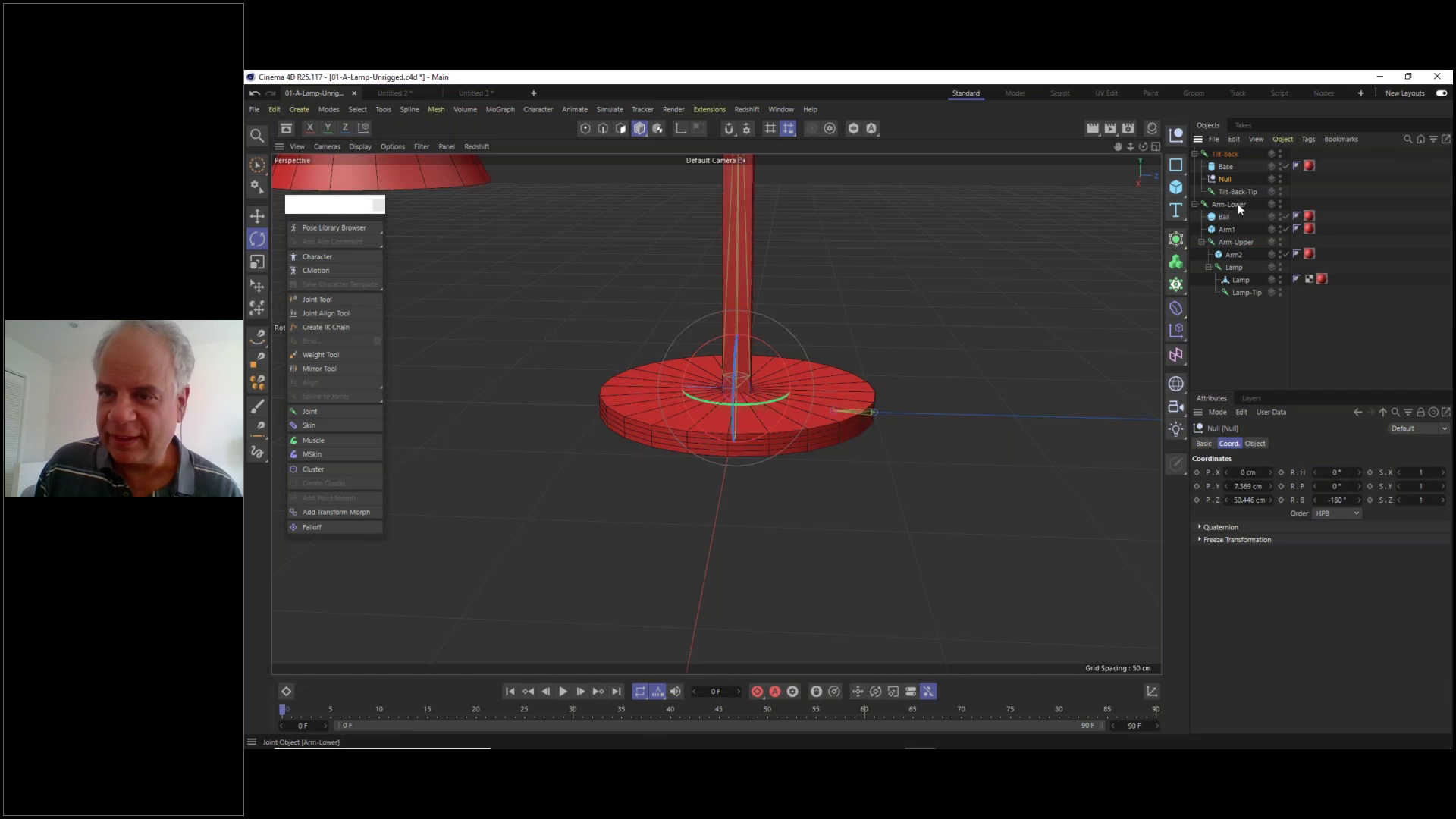
{"action": "left_click", "coordinate": [1237, 204]}
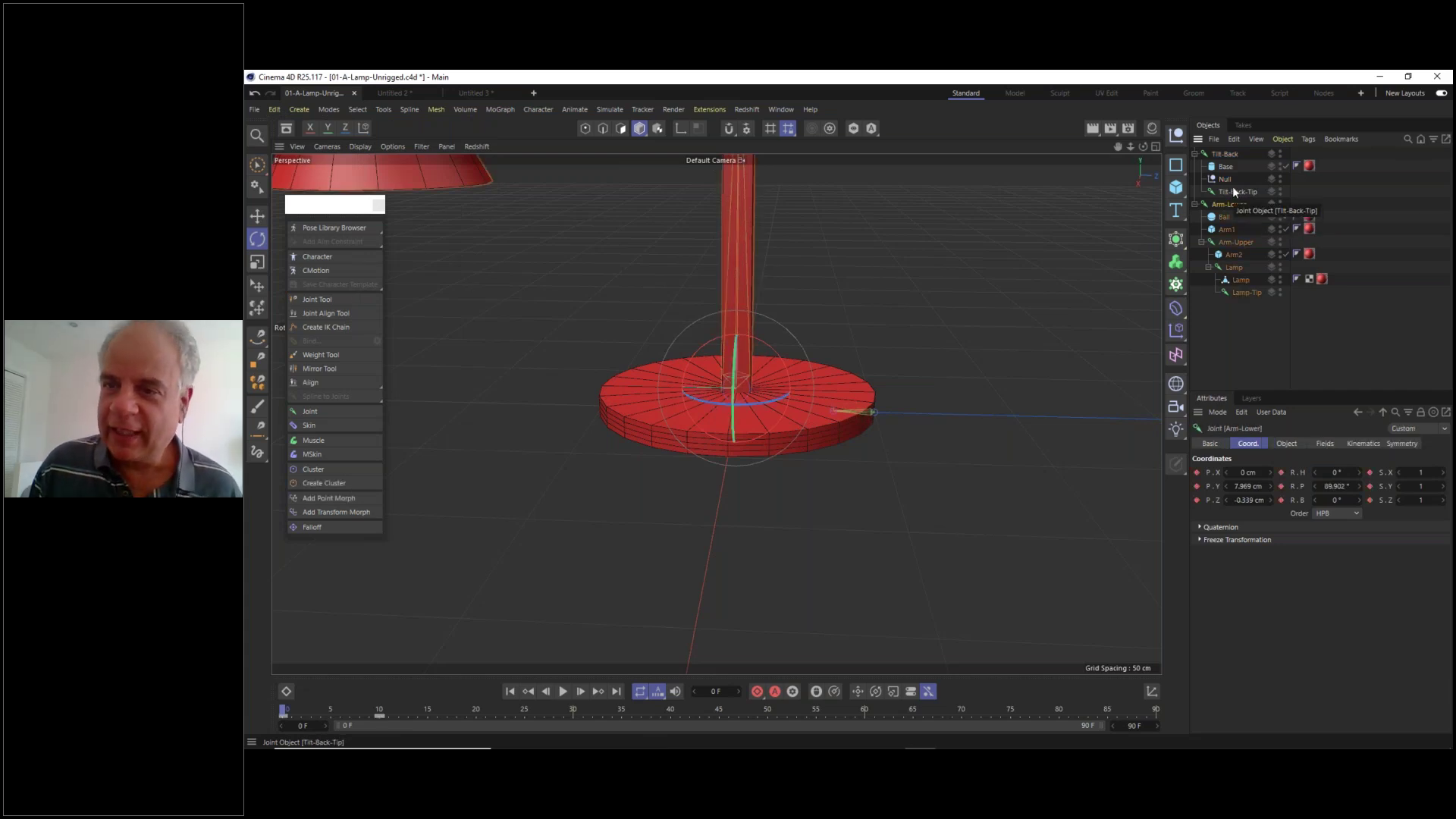
{"action": "left_click", "coordinate": [1226, 178]}
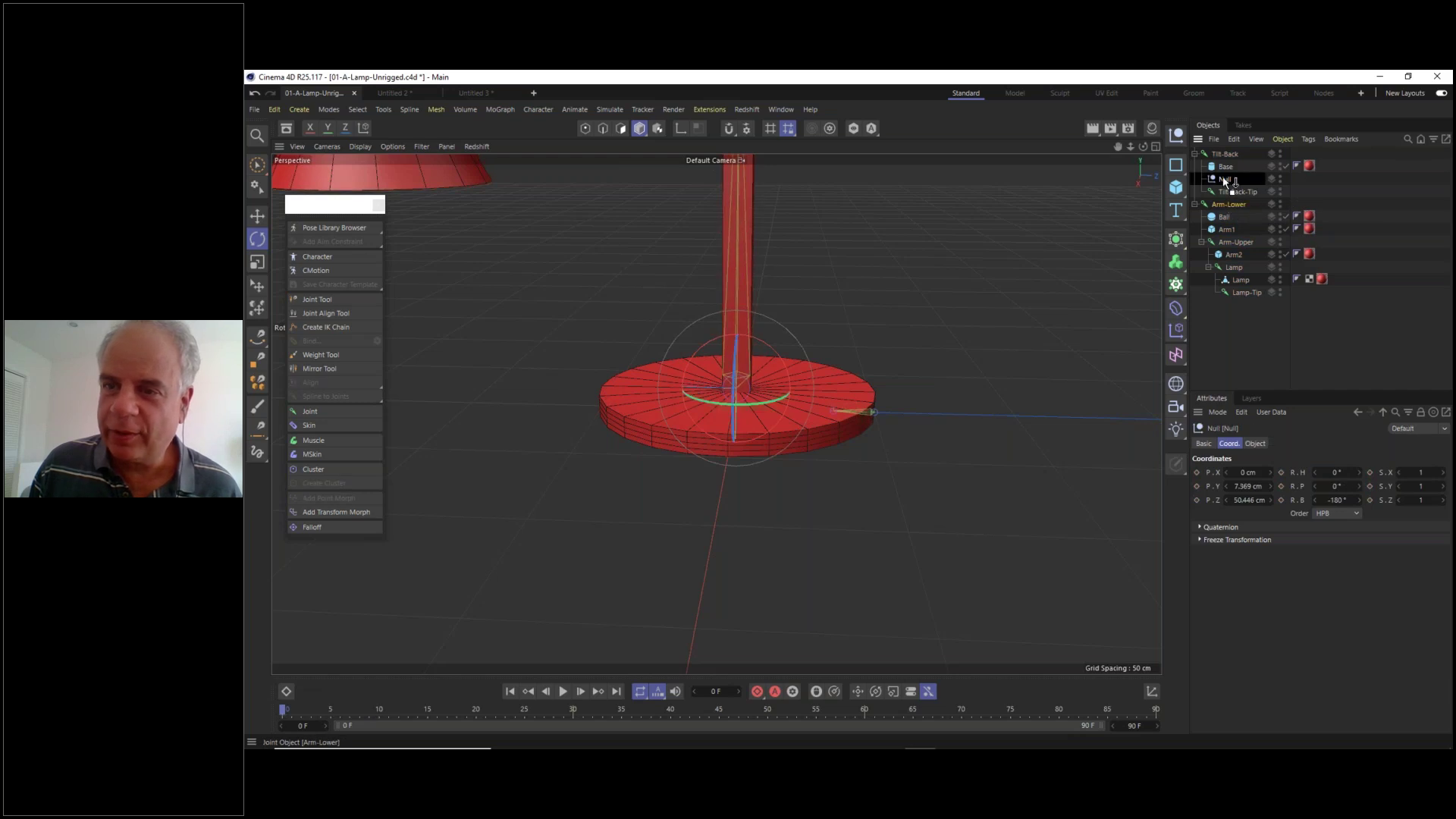
{"action": "left_click_drag", "start_coordinate": [1228, 204], "coordinate": [1224, 178]}
- Test-rotate the Tilt-Back joint with the whole lamp and set its pitch rotation (R.P) to 0°
{"action": "left_click", "coordinate": [1229, 153]}
{"action": "left_click_drag", "start_coordinate": [908, 368], "coordinate": [925, 411]}
{"action": "double_click", "coordinate": [1337, 486]}
{"action": "type", "text": "0"}
{"action": "key", "text": "Return"}
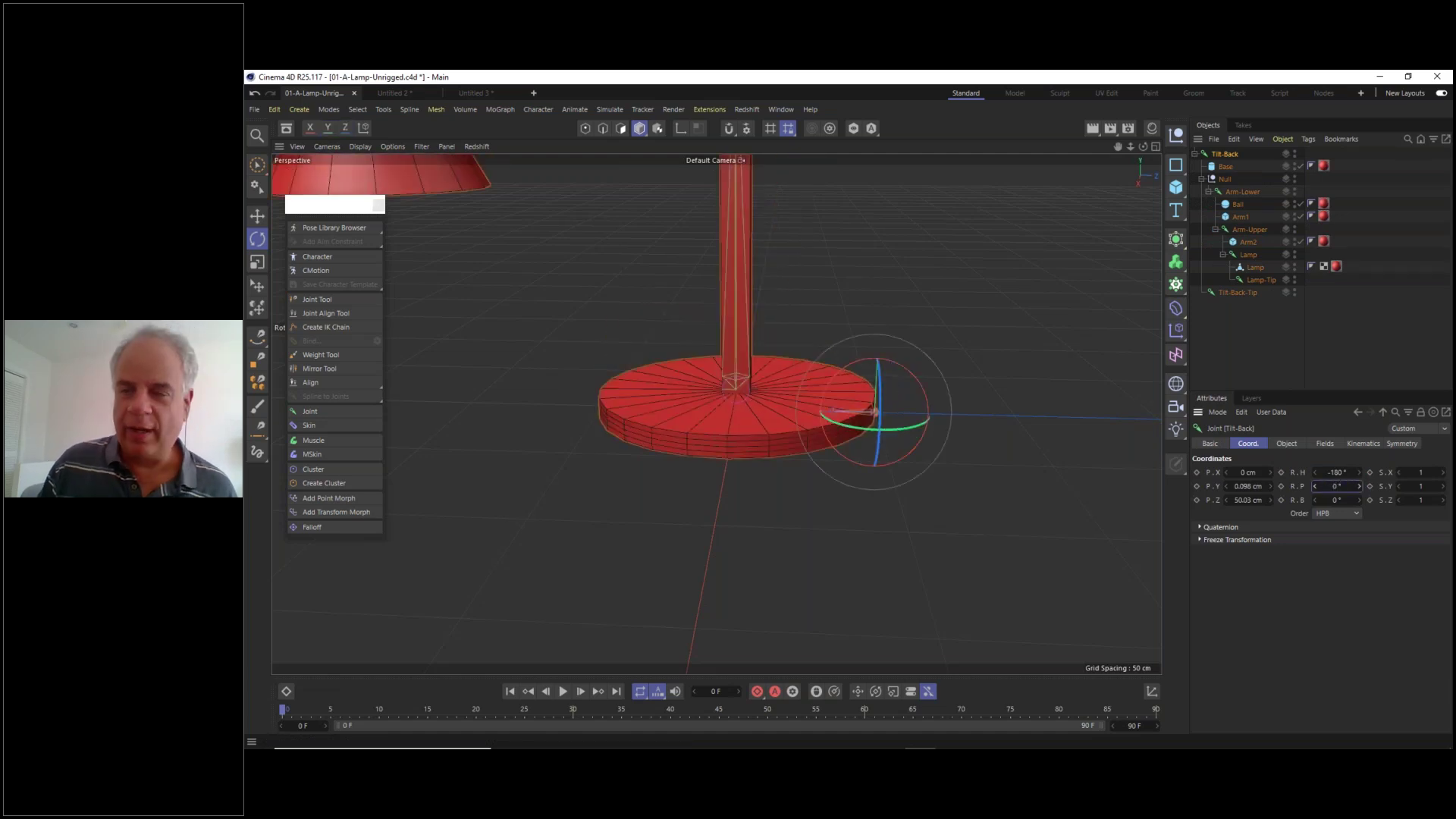
{"action": "left_click_drag", "start_coordinate": [805, 348], "coordinate": [853, 432], "text": "alt"}
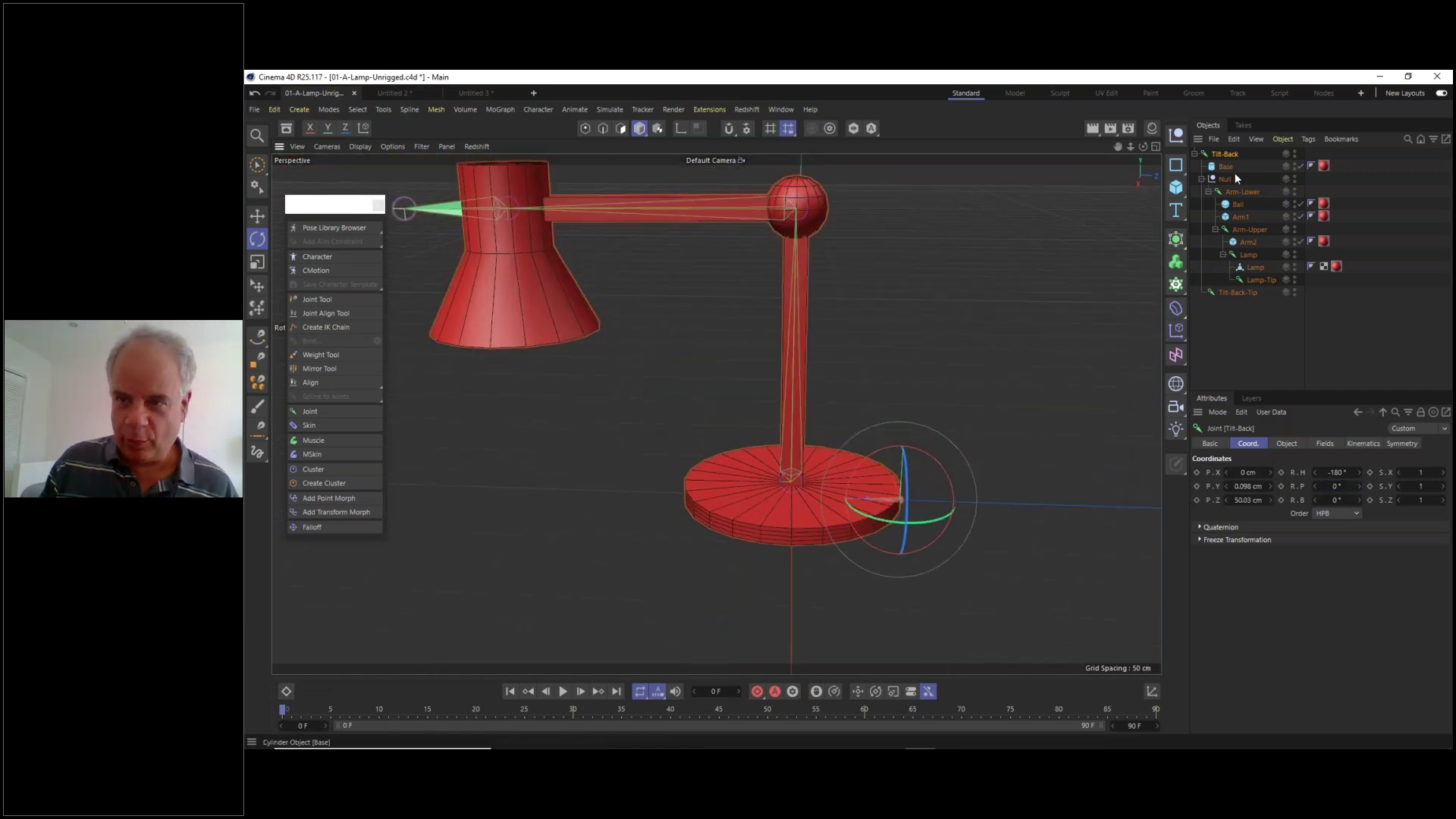
- Examine how the null, the Tilt-Back joint and the base line up in the perspective and Right views
{"action": "left_click", "coordinate": [1226, 180]}
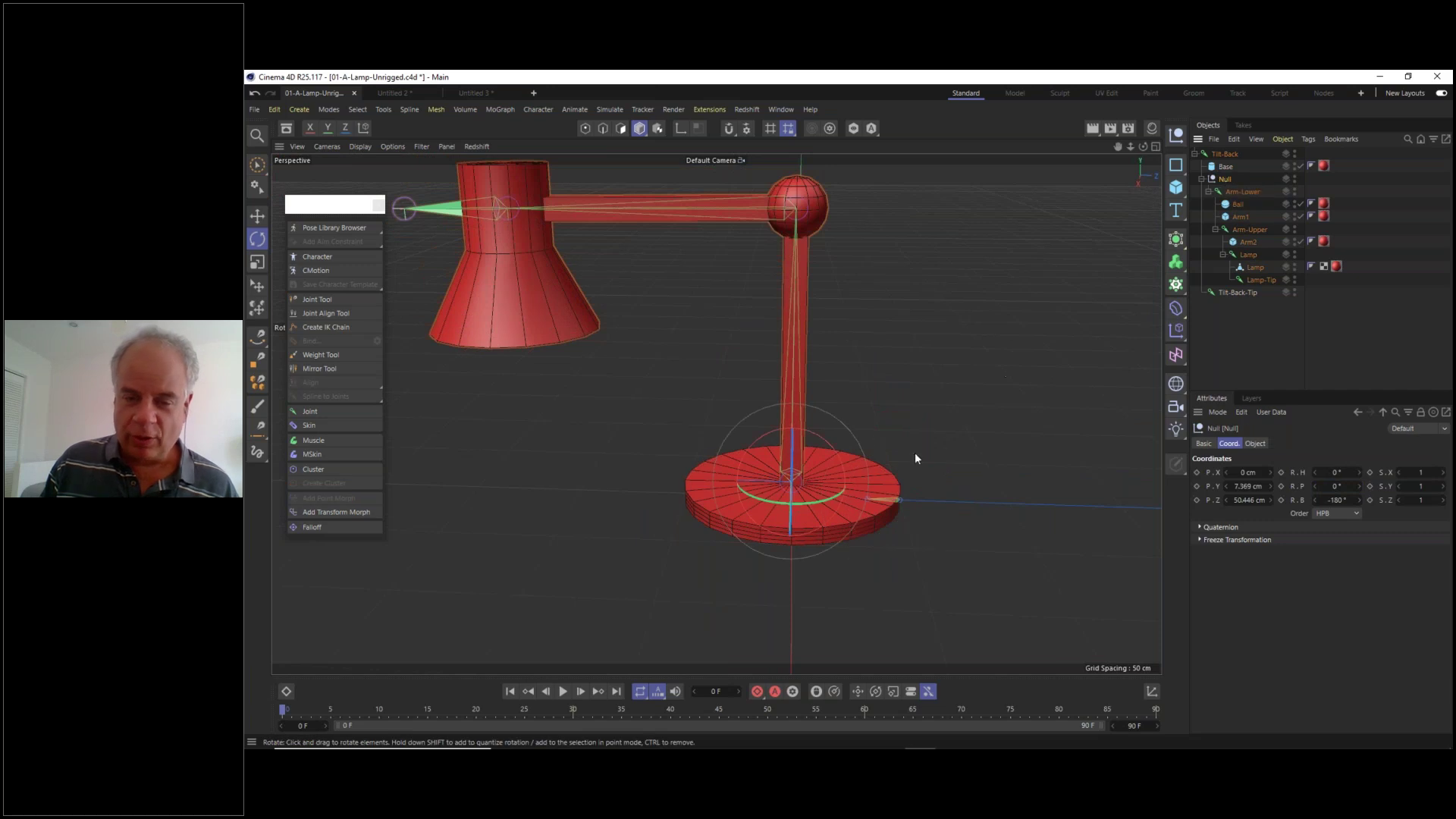
{"action": "left_click_drag", "start_coordinate": [856, 505], "coordinate": [812, 489], "text": "alt"}
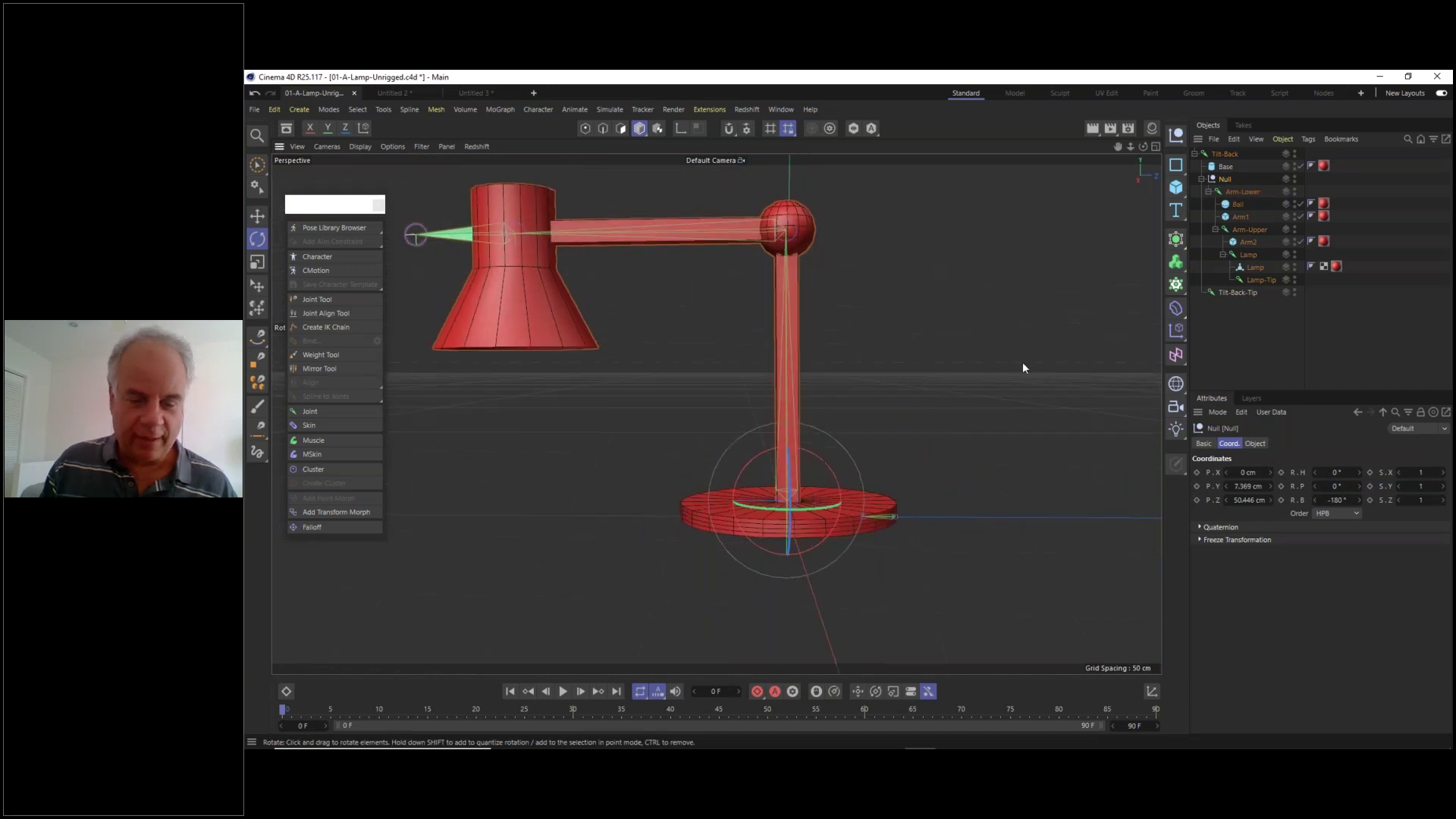
{"action": "left_click", "coordinate": [1001, 366]}
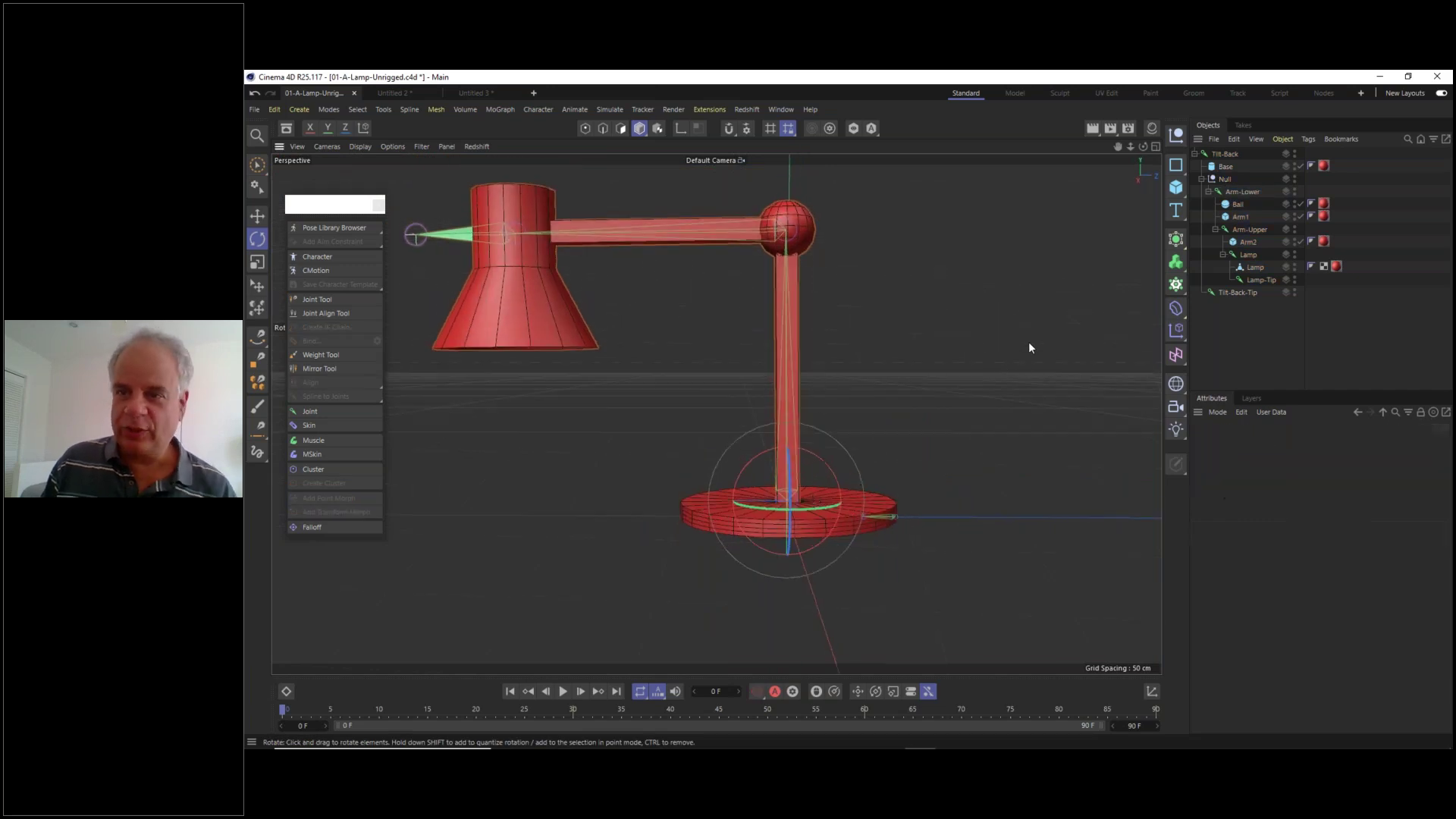
{"action": "left_click", "coordinate": [1225, 180]}
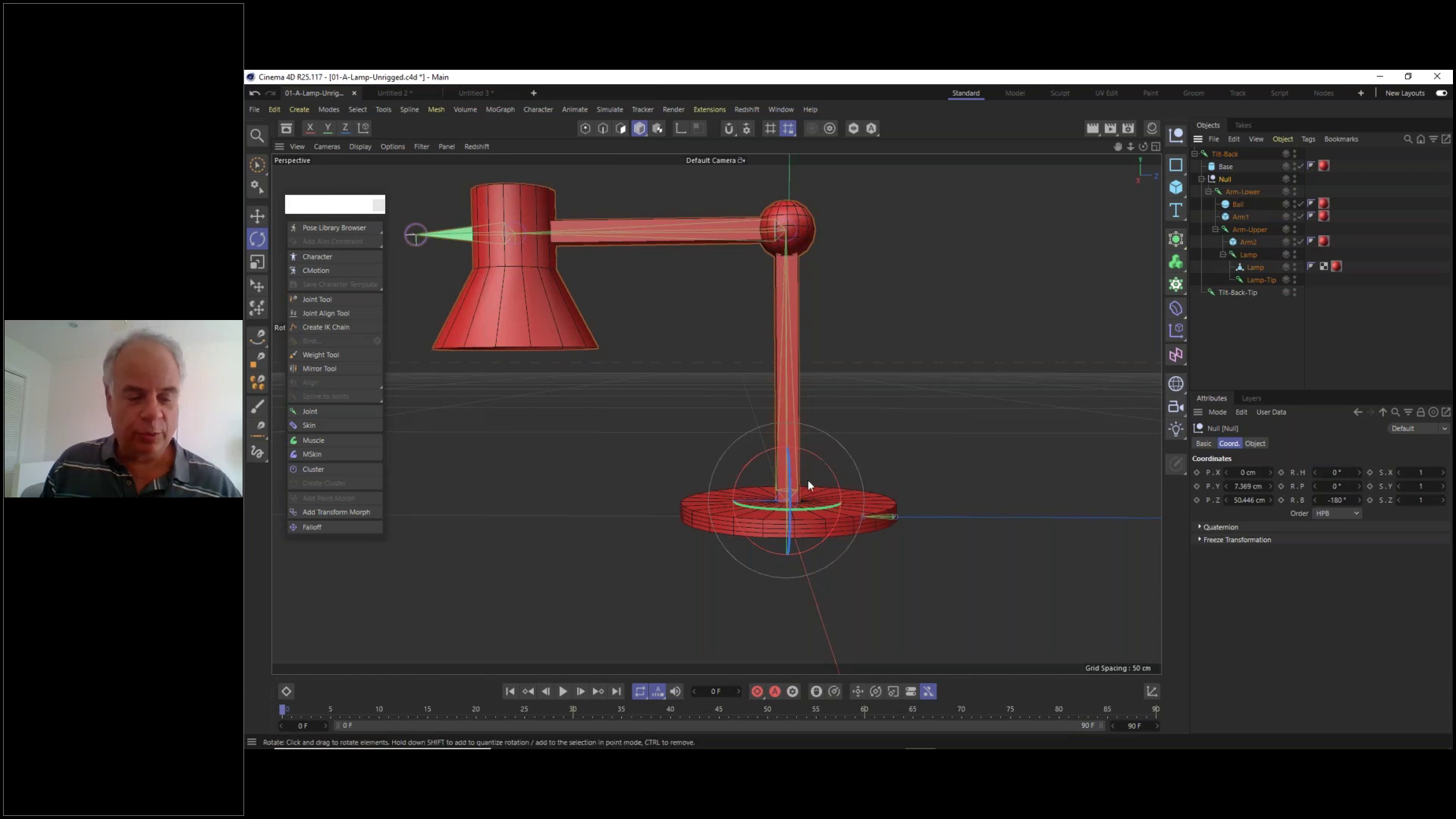
{"action": "key", "text": "F3"}
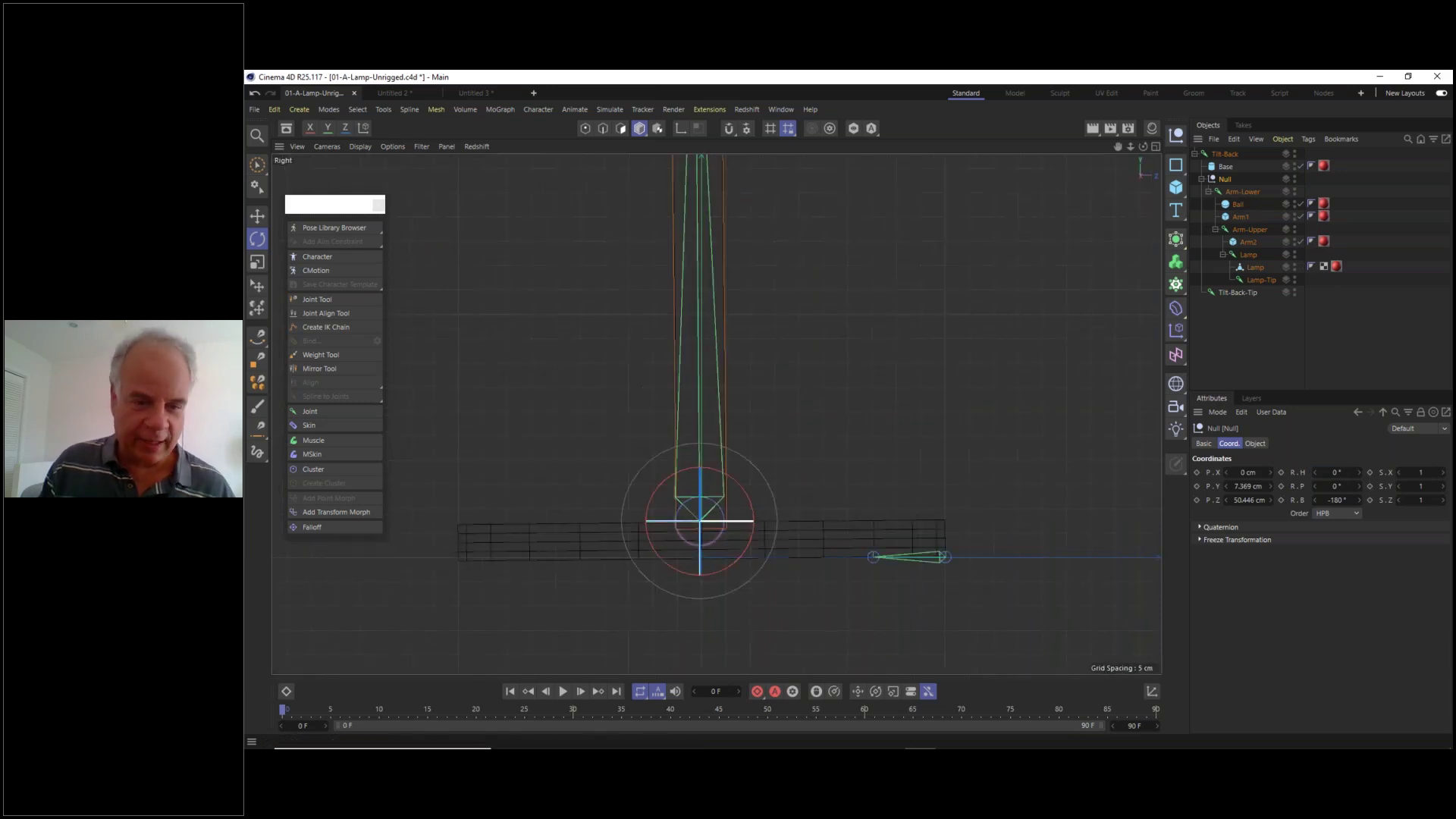
{"action": "middle_click_drag", "start_coordinate": [485, 556], "coordinate": [586, 446]}
{"action": "left_click_drag", "start_coordinate": [599, 449], "coordinate": [638, 460], "text": "alt"}
{"action": "middle_click_drag", "start_coordinate": [638, 461], "coordinate": [641, 462], "text": "alt"}
{"action": "left_click", "coordinate": [1224, 154]}
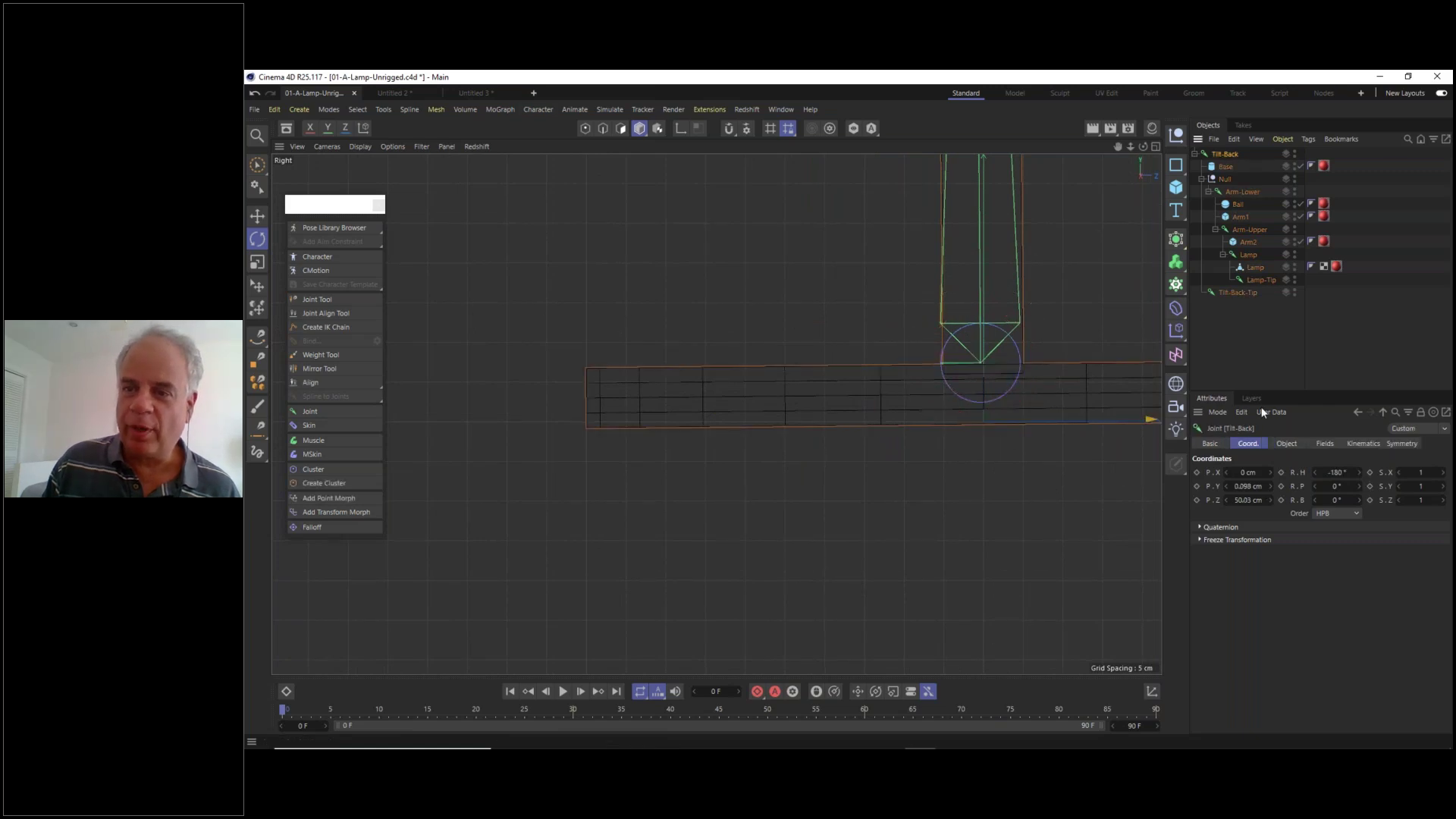
{"action": "left_click", "coordinate": [1294, 593]}
{"action": "left_click", "coordinate": [1298, 346]}
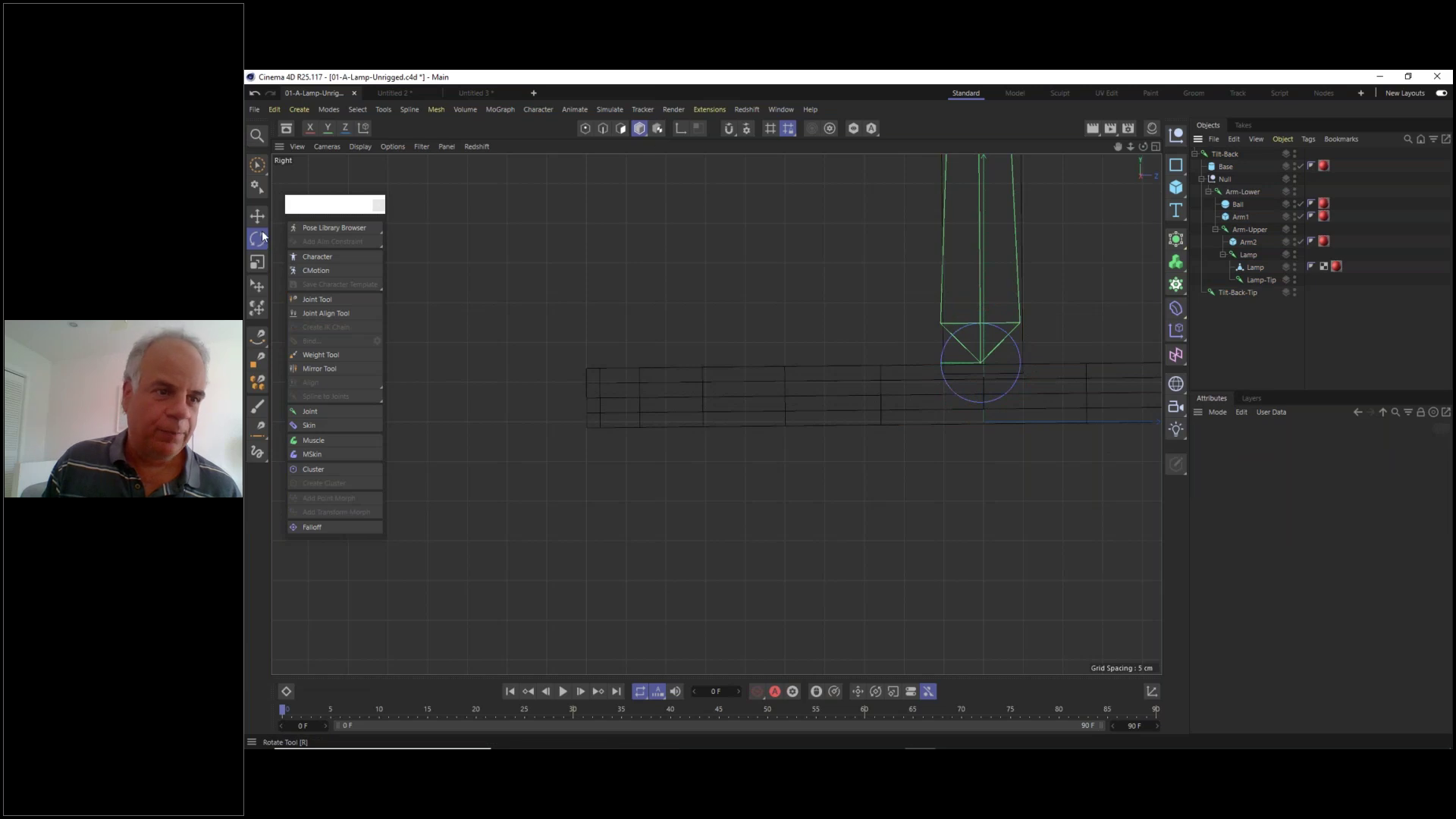
- Set the pitch rotation (R.P) of the Tilt-Back joint to 0.25°
{"action": "left_click", "coordinate": [324, 298]}
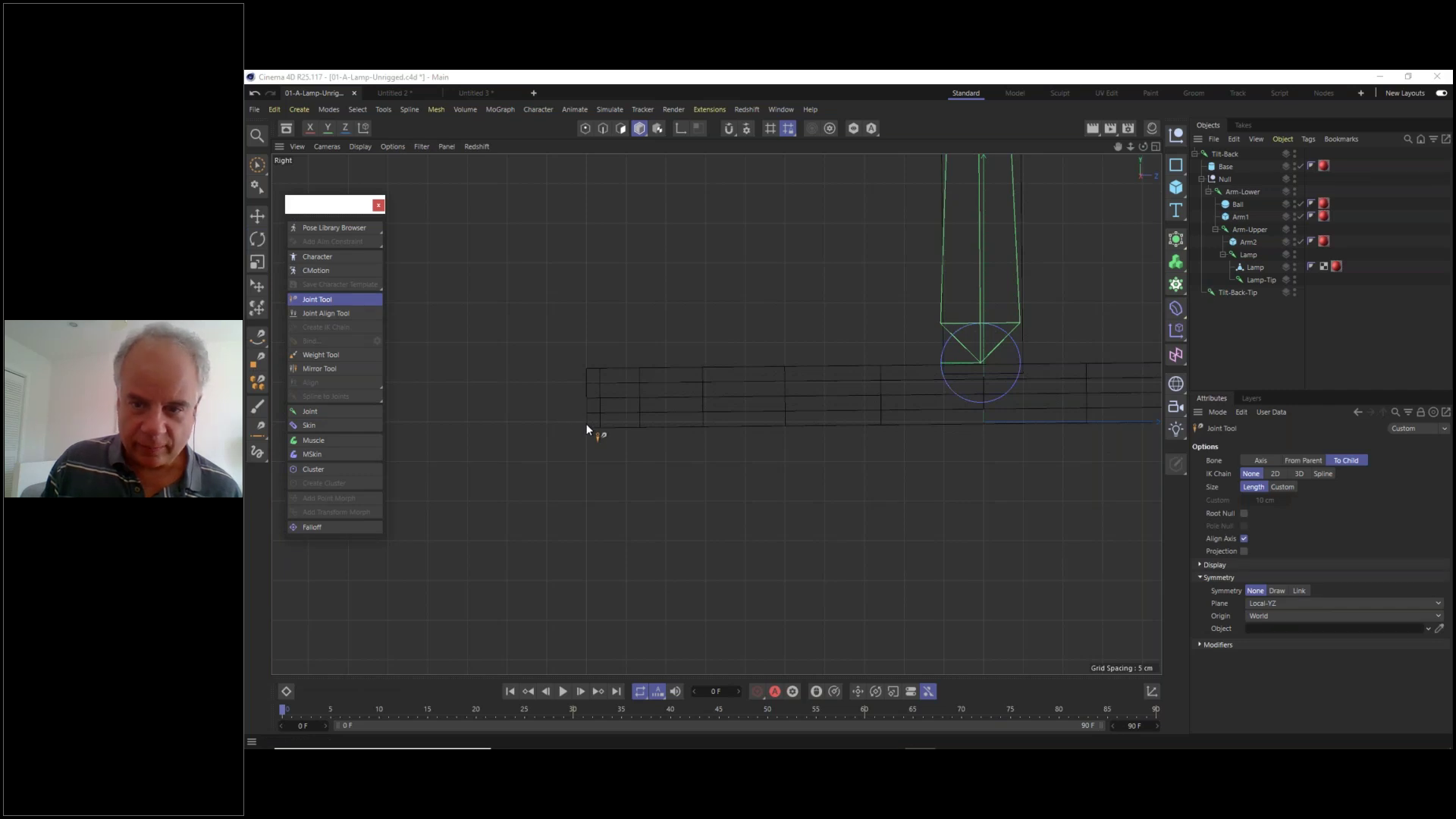
{"action": "middle_click_drag", "start_coordinate": [892, 421], "coordinate": [884, 349], "text": "alt"}
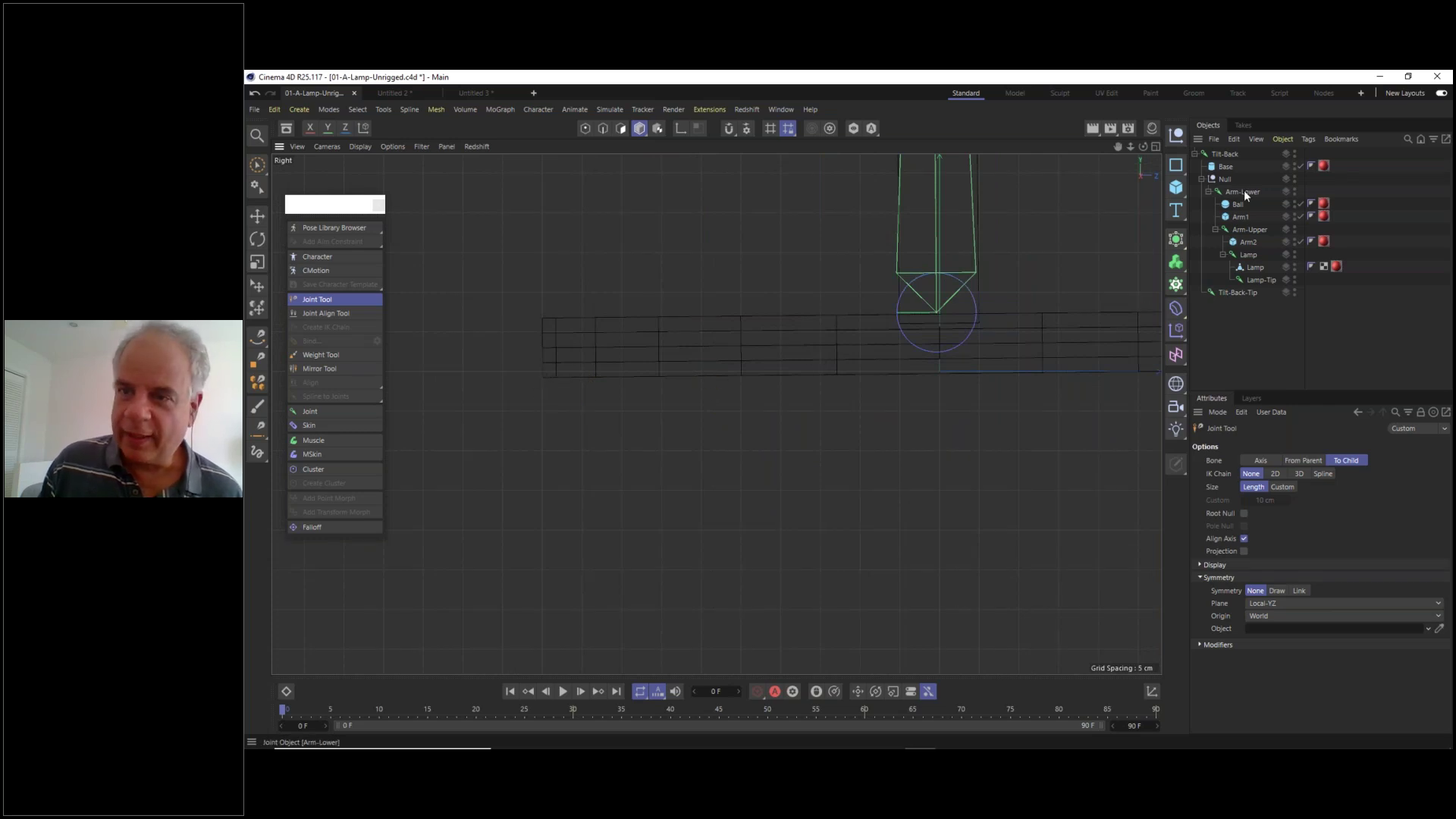
{"action": "left_click", "coordinate": [1224, 154]}
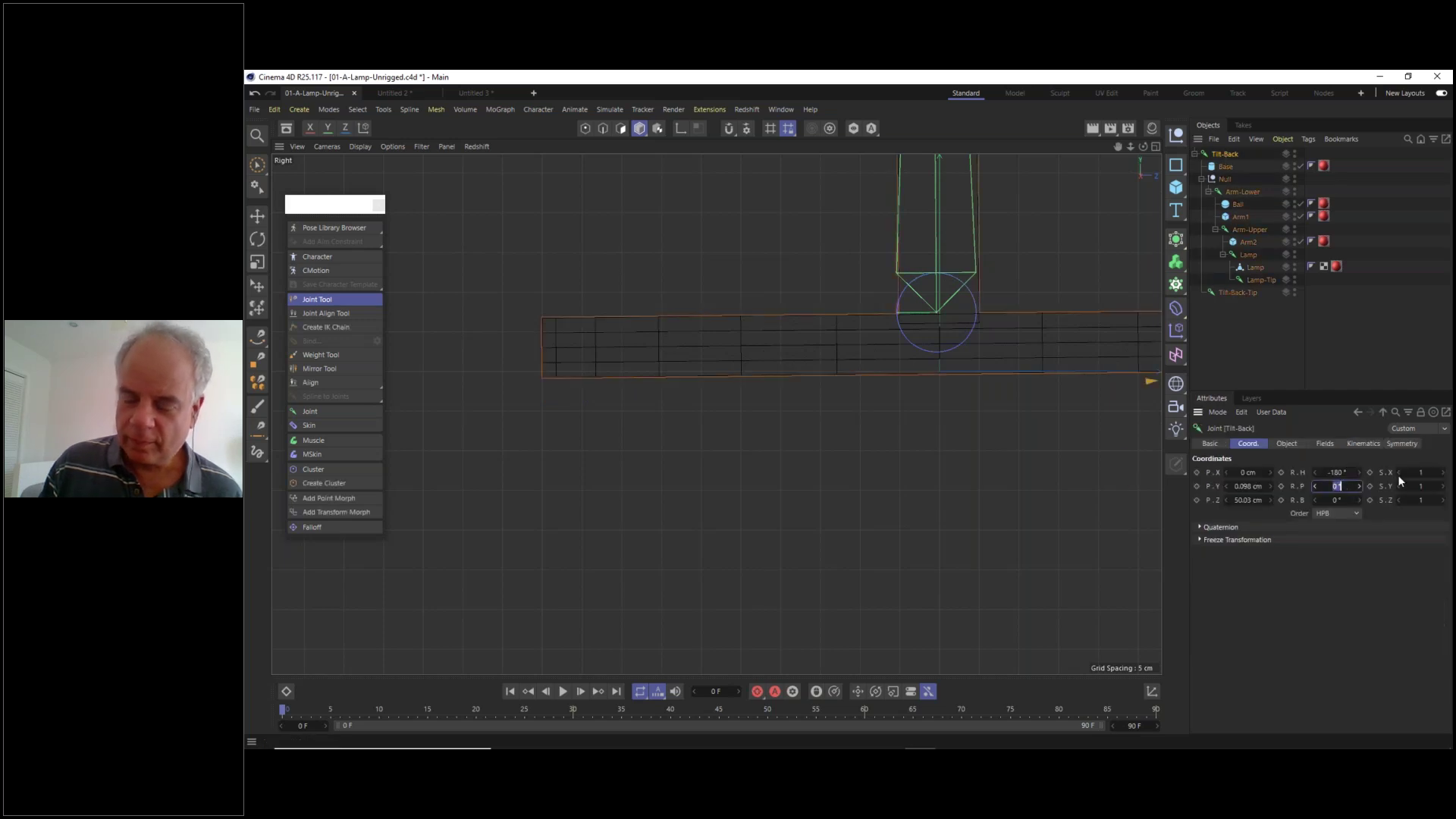
{"action": "type", "text": "1"}
{"action": "key", "text": "Return"}
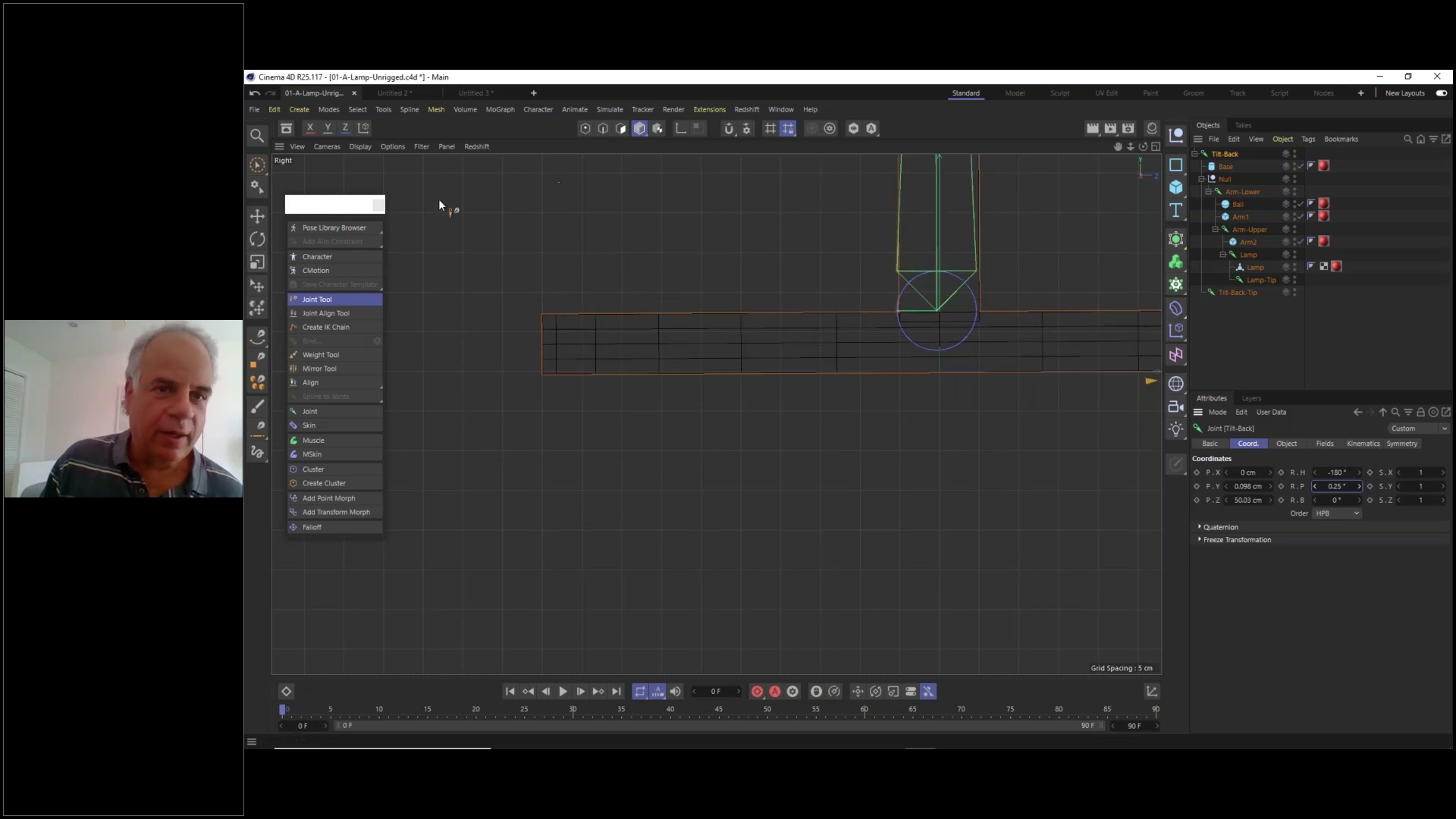
- Try to add a joint with the Joint Tool at the base's lower edge opposite Tilt-Back, and undo it
{"action": "left_click", "coordinate": [312, 300]}
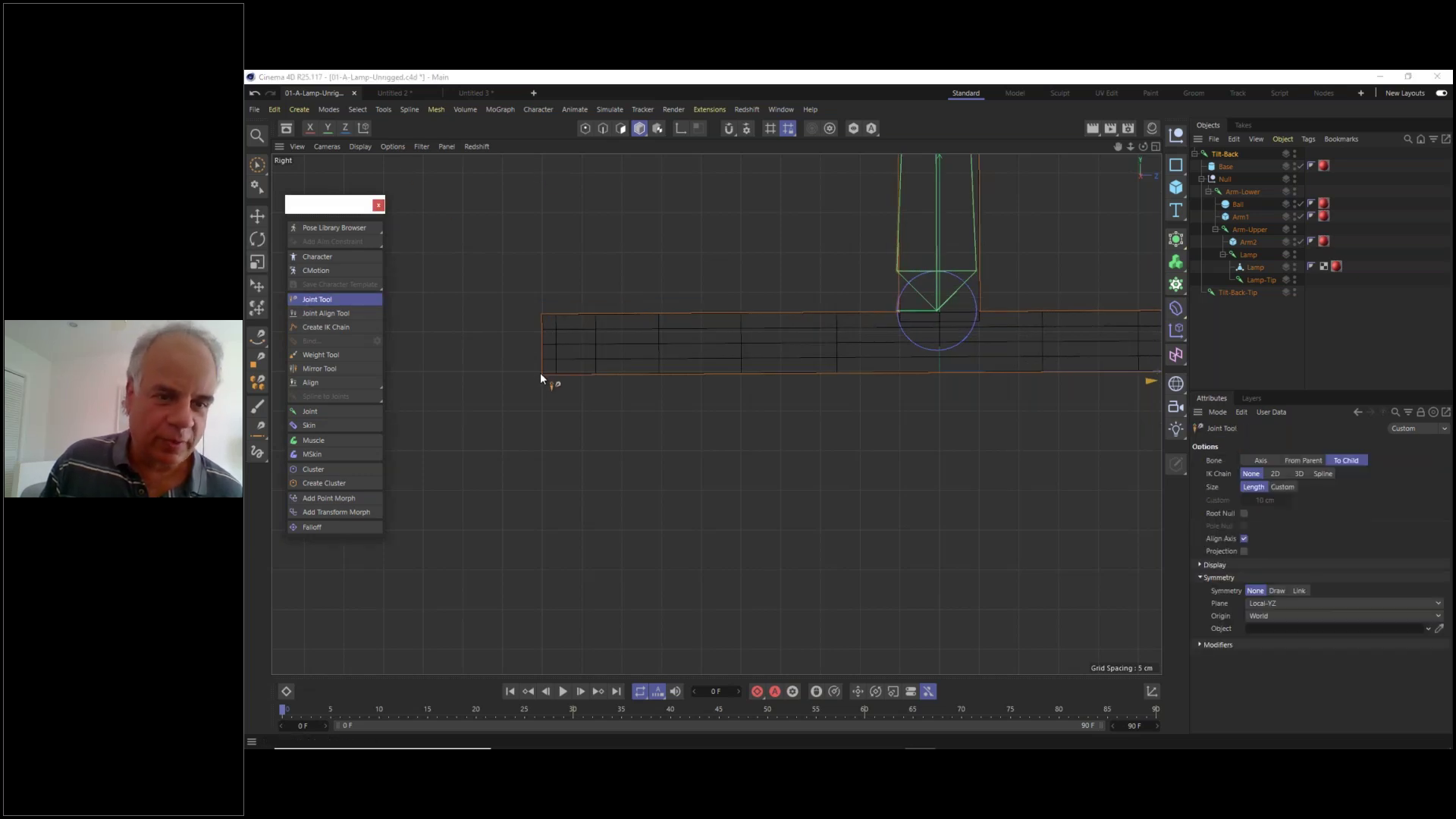
{"action": "left_click", "coordinate": [540, 371], "text": "ctrl"}
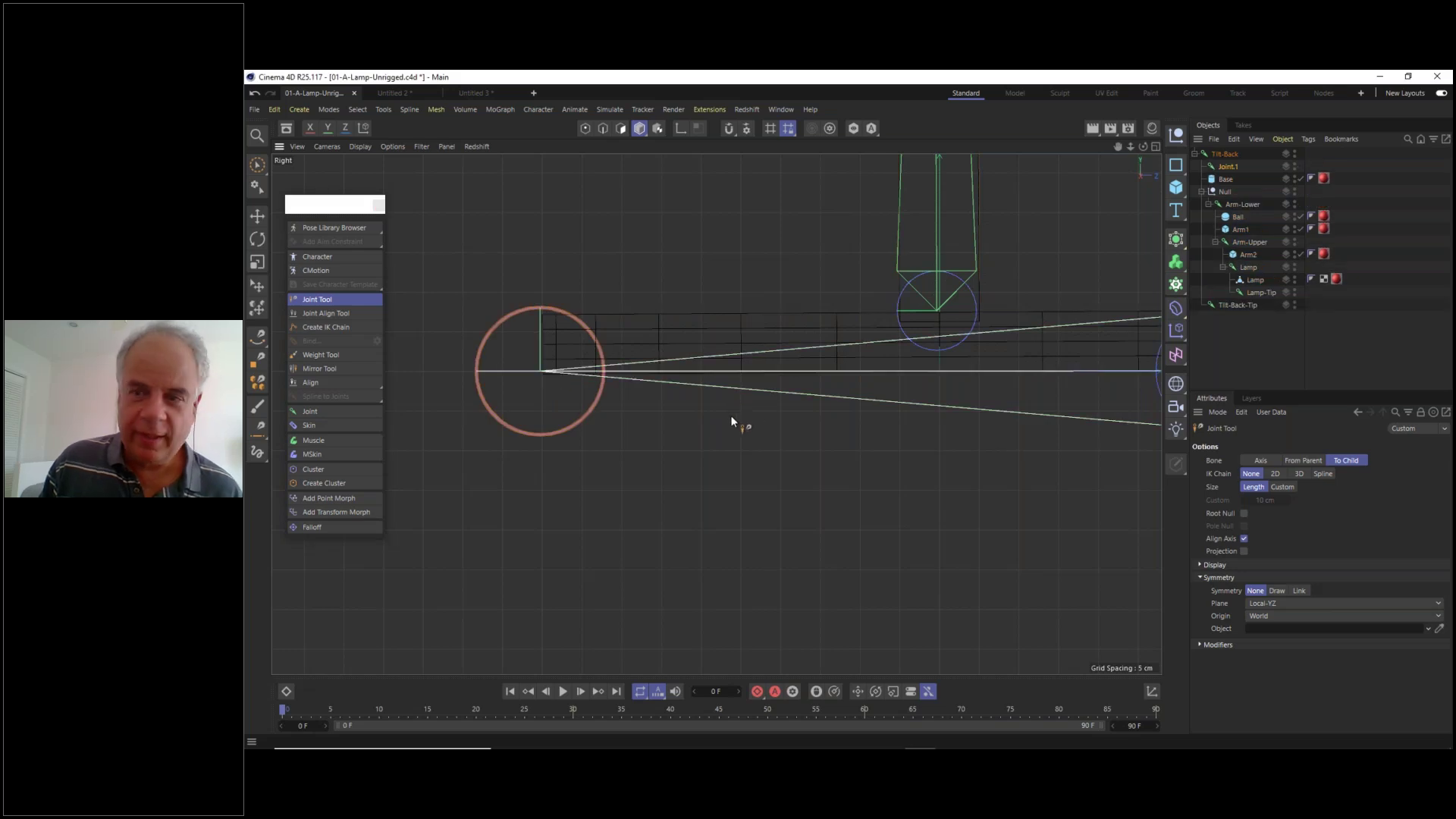
{"action": "key", "text": "ctrl+z"}
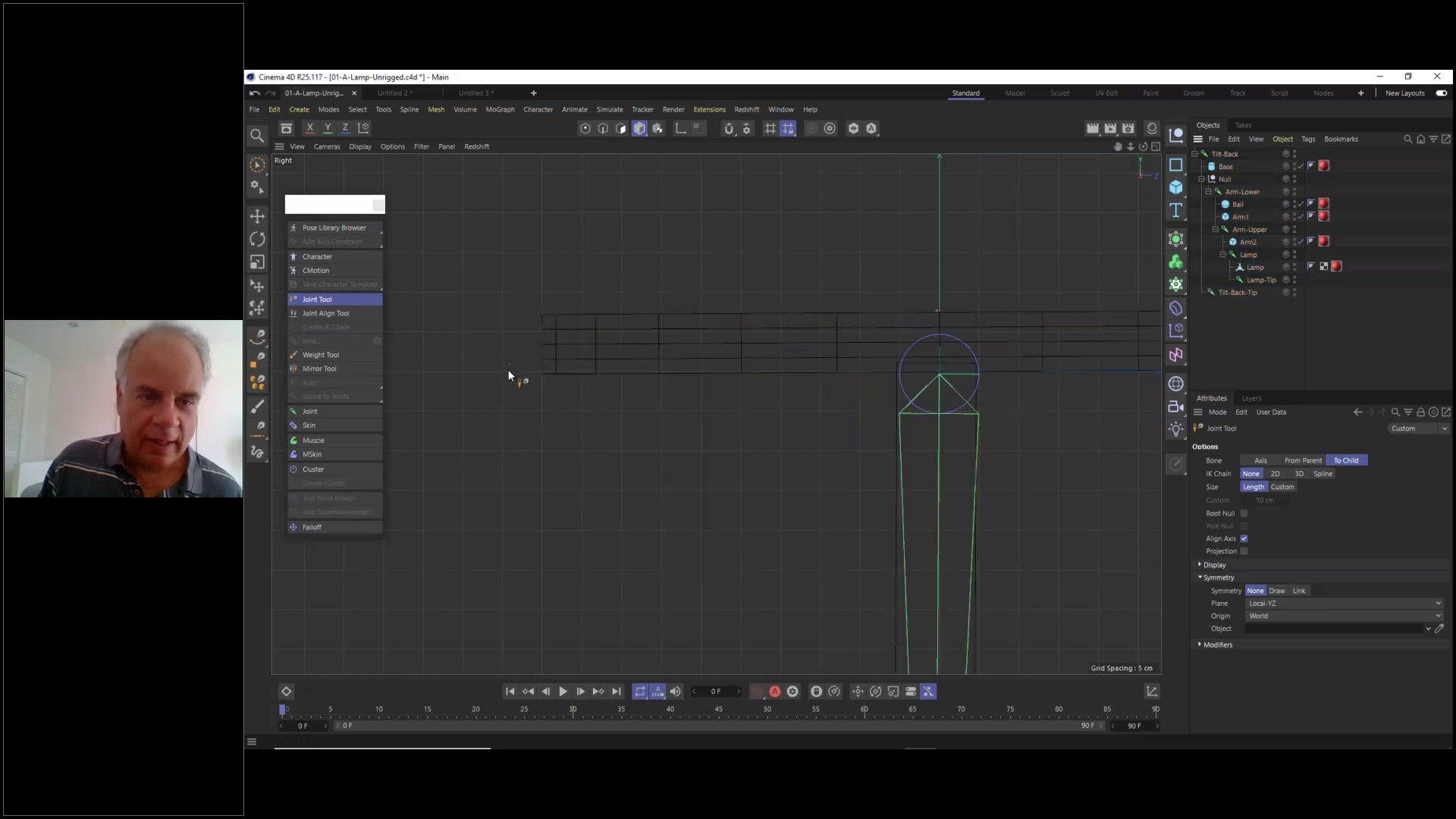
{"action": "scroll", "coordinate": [565, 354], "scroll_direction": "down", "scroll_amount": 8}
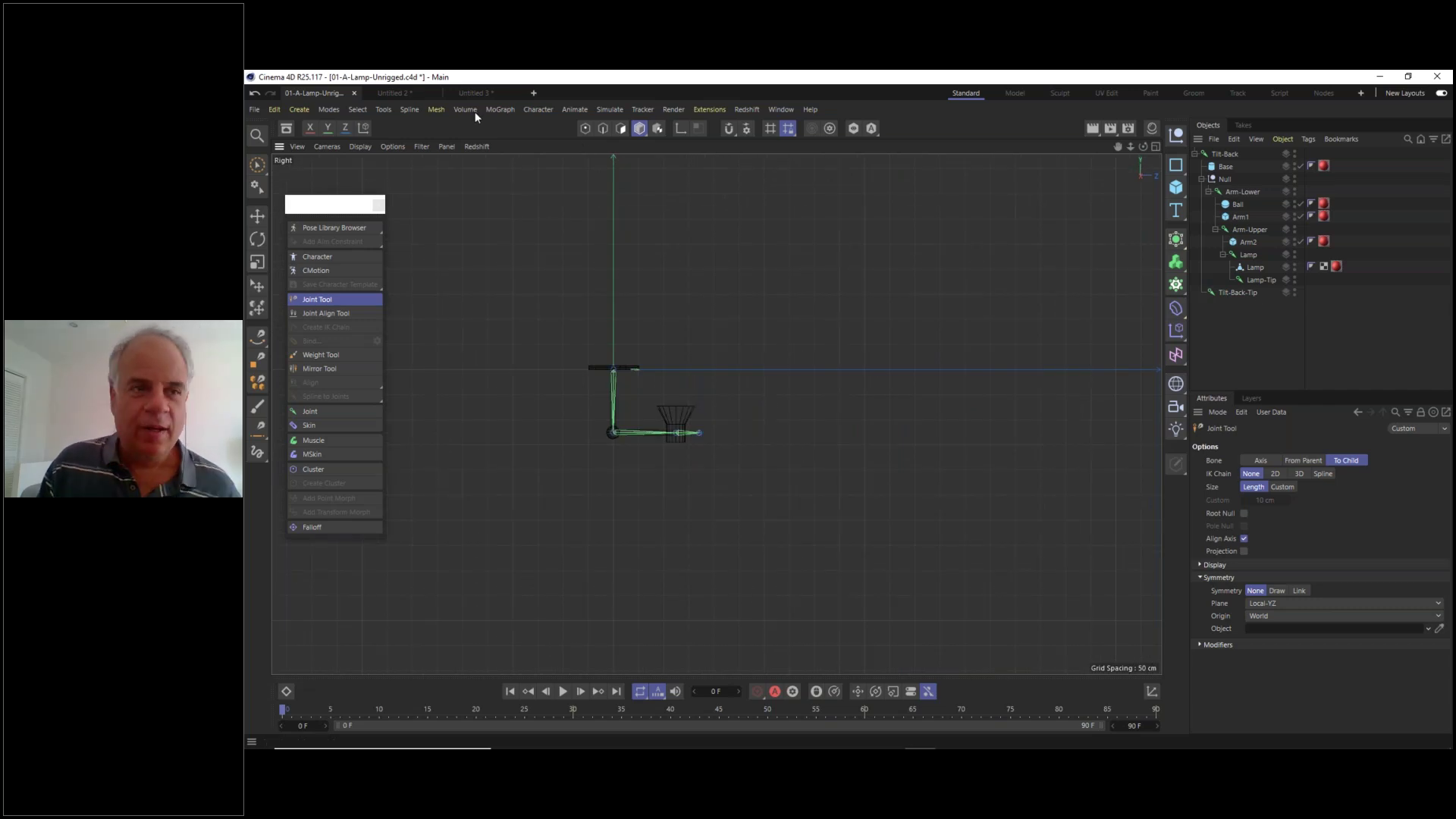
- Open the project 01-A-Lamp-Unrigged-FK.c4d
{"action": "left_click", "coordinate": [253, 110]}
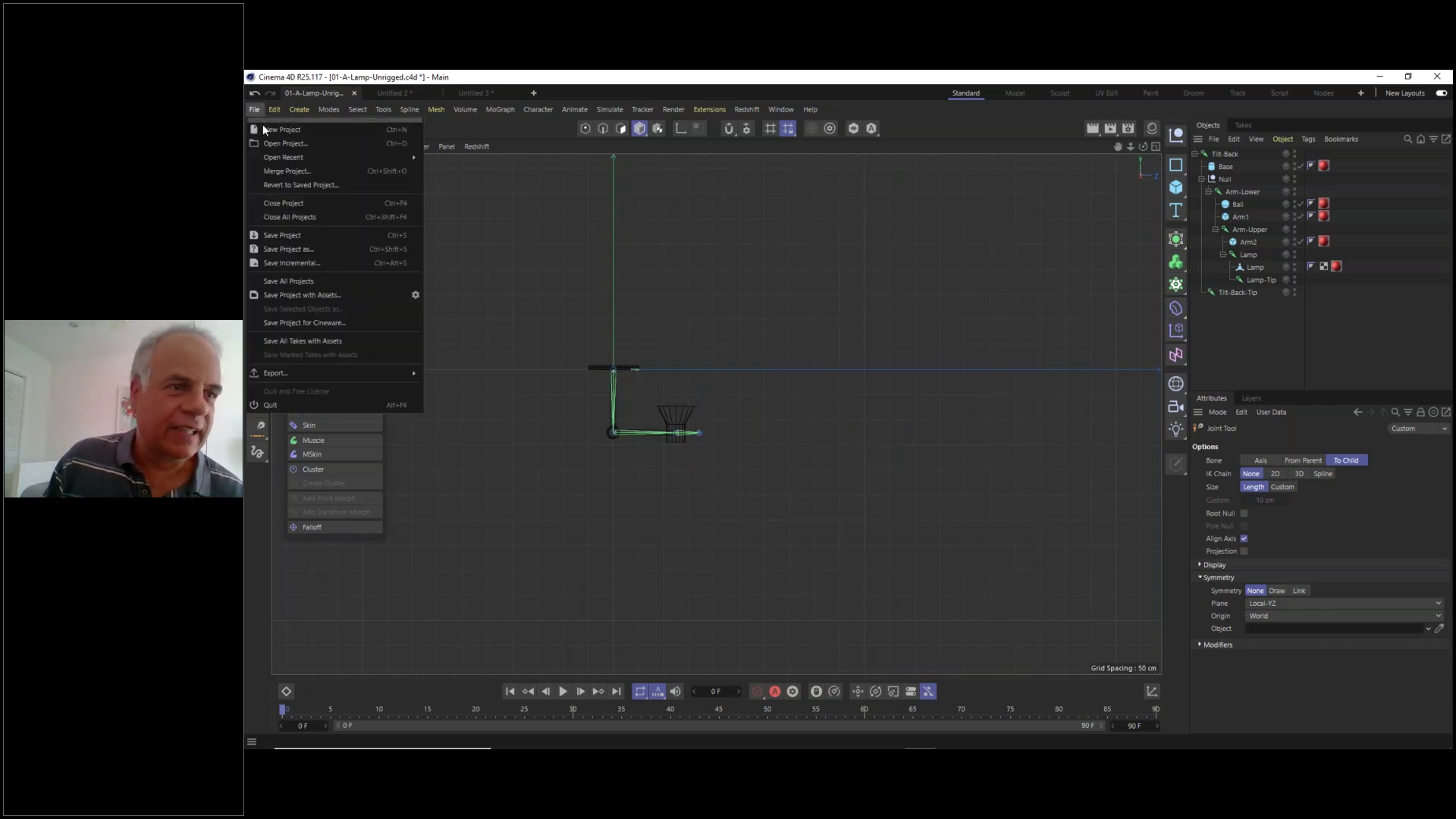
{"action": "left_click", "coordinate": [285, 143]}
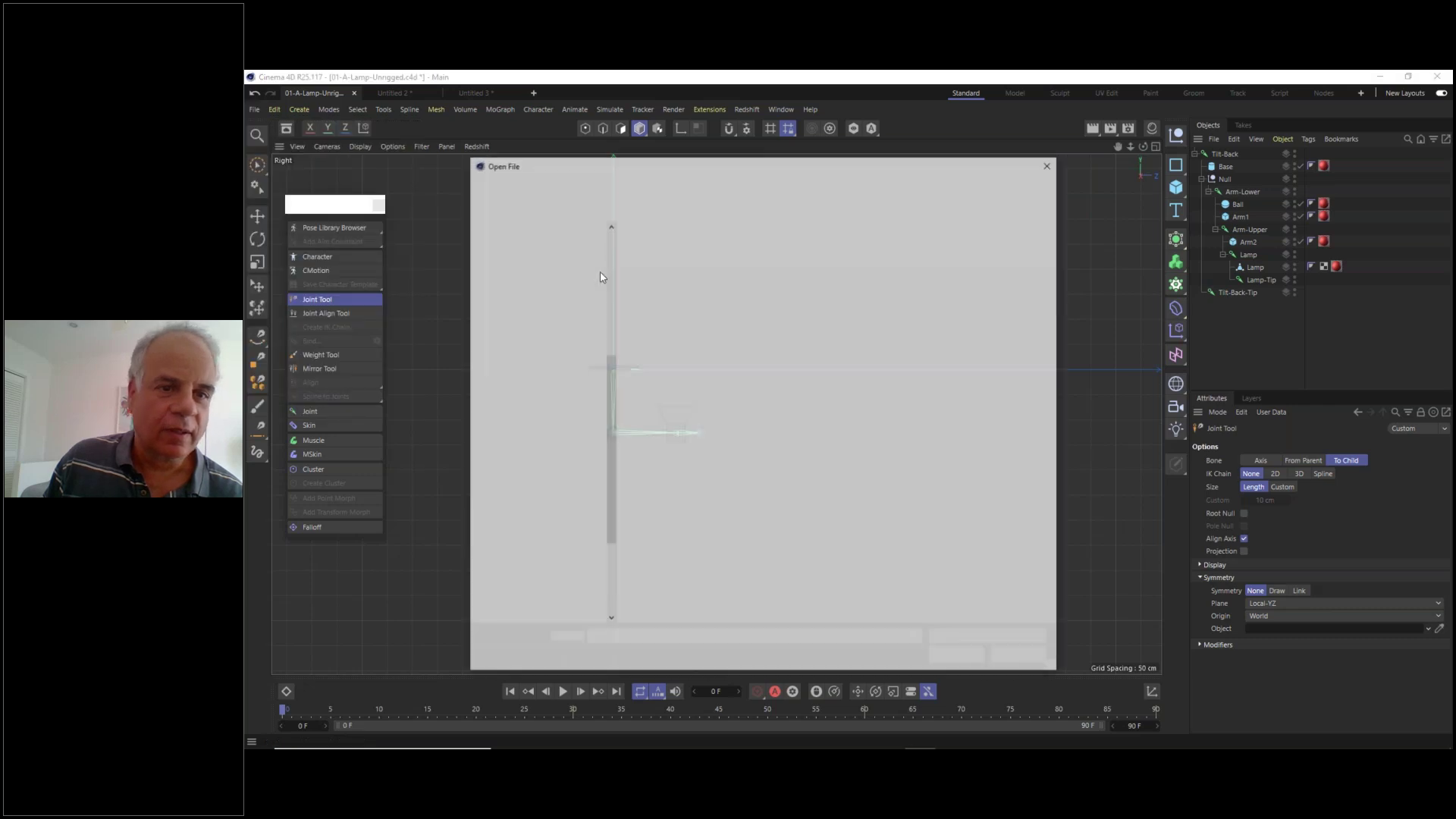
{"action": "double_click", "coordinate": [690, 259]}
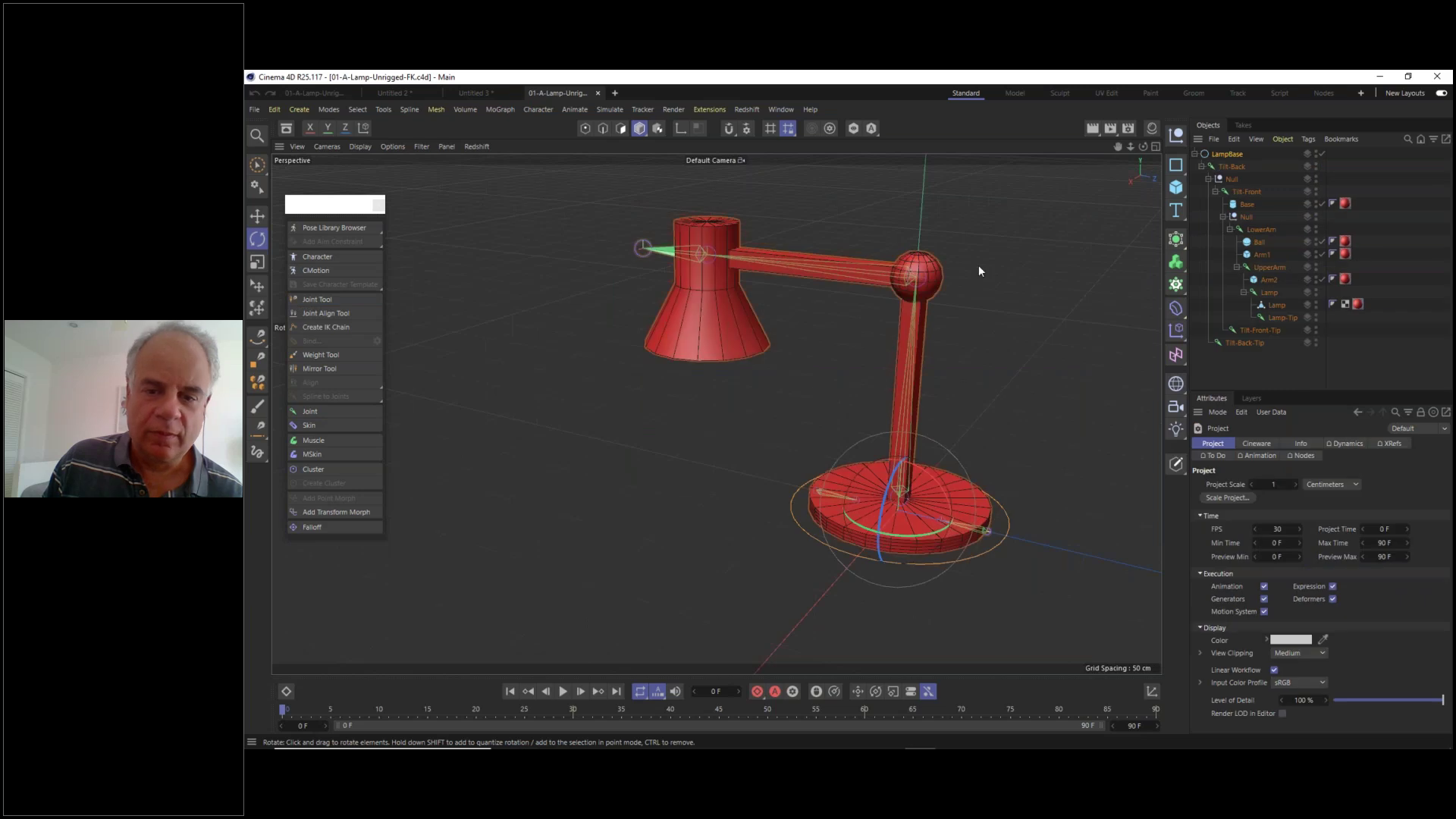
- Test-rotate the Tilt-Back joint under LampBase and undo the rotation
{"action": "left_click_drag", "start_coordinate": [840, 426], "coordinate": [925, 407], "text": "alt"}
{"action": "scroll", "coordinate": [925, 404], "scroll_direction": "up", "scroll_amount": 2}
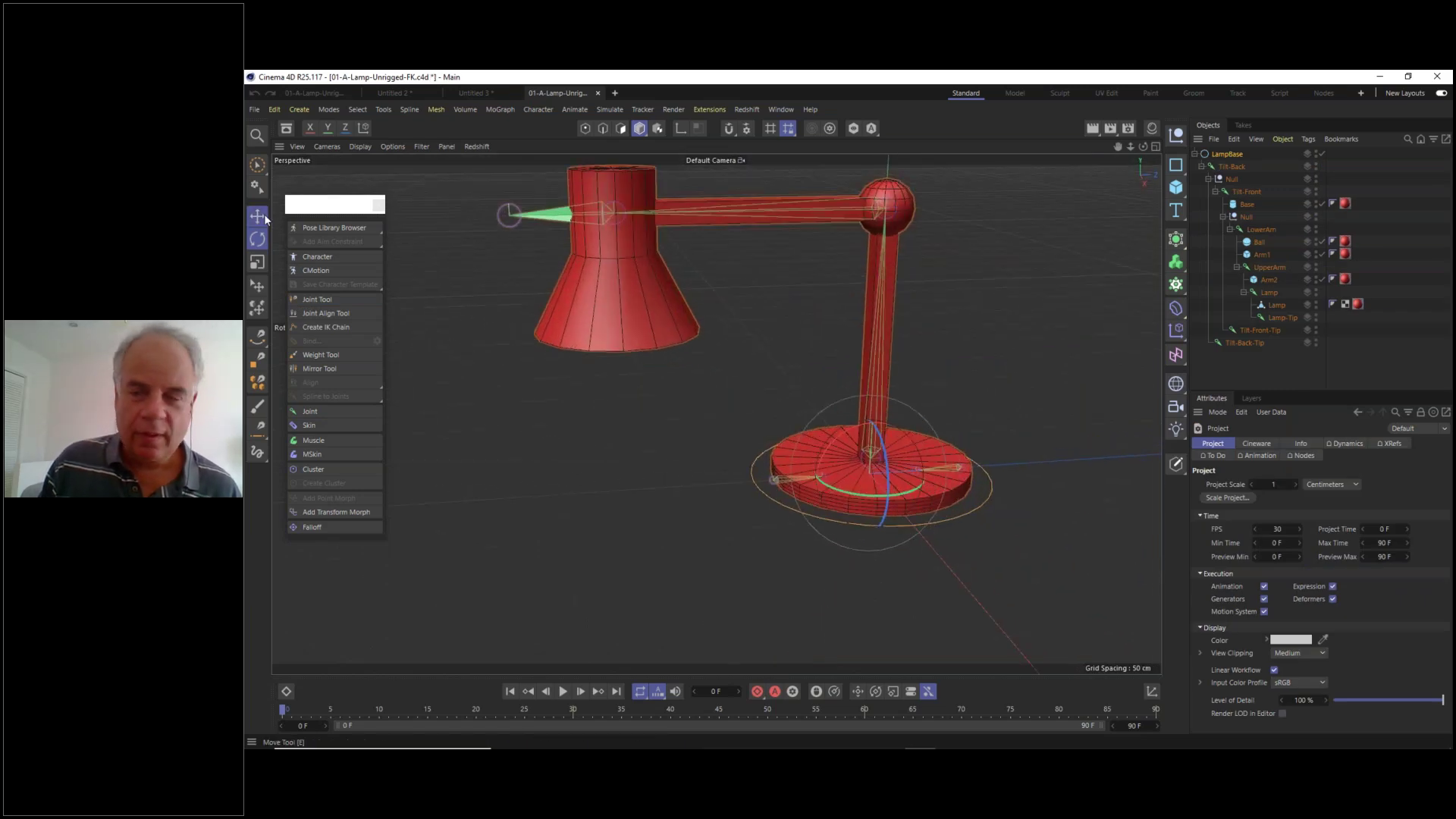
{"action": "left_click", "coordinate": [259, 216]}
{"action": "left_click", "coordinate": [1236, 168]}
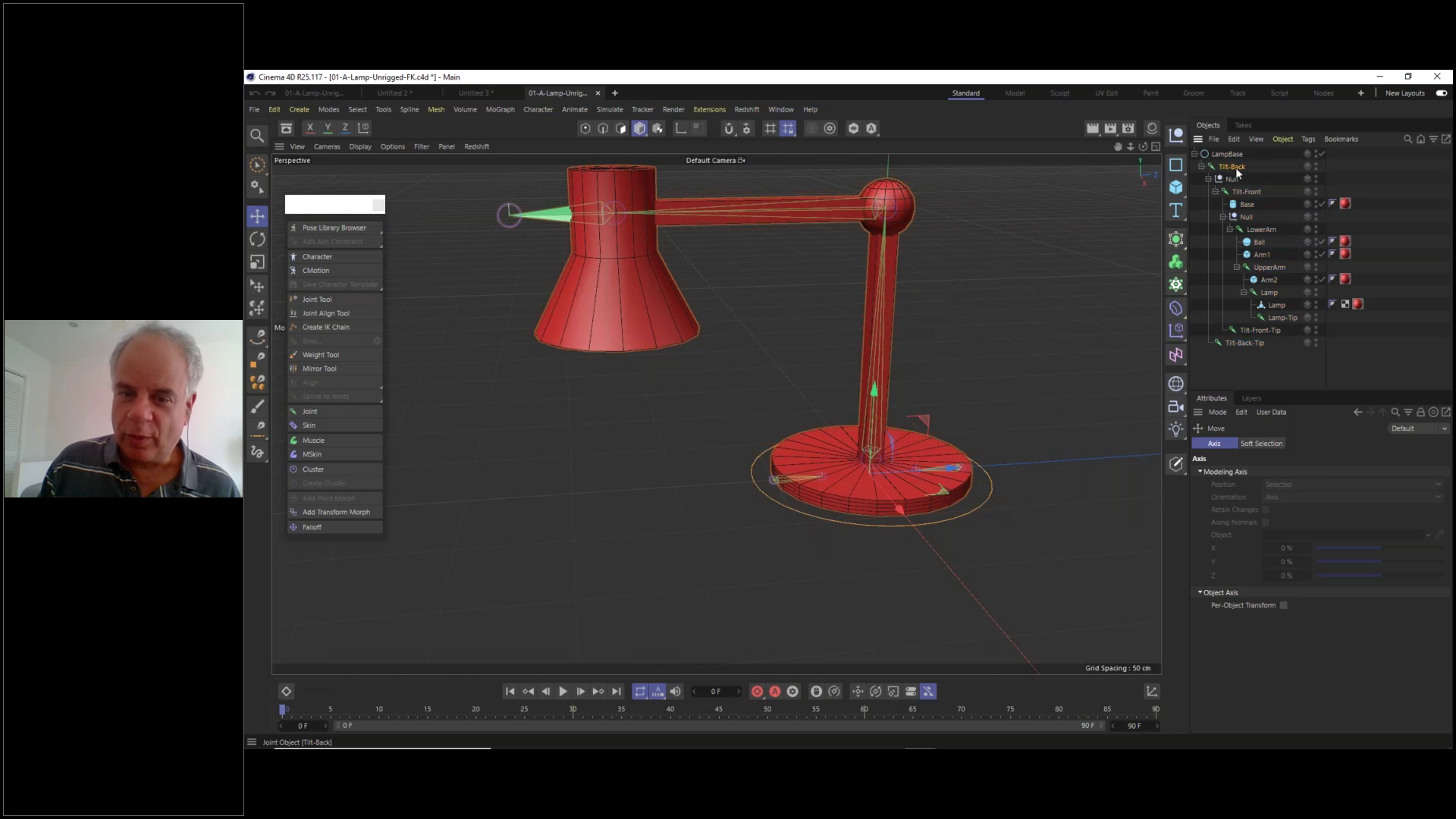
{"action": "left_click", "coordinate": [257, 239]}
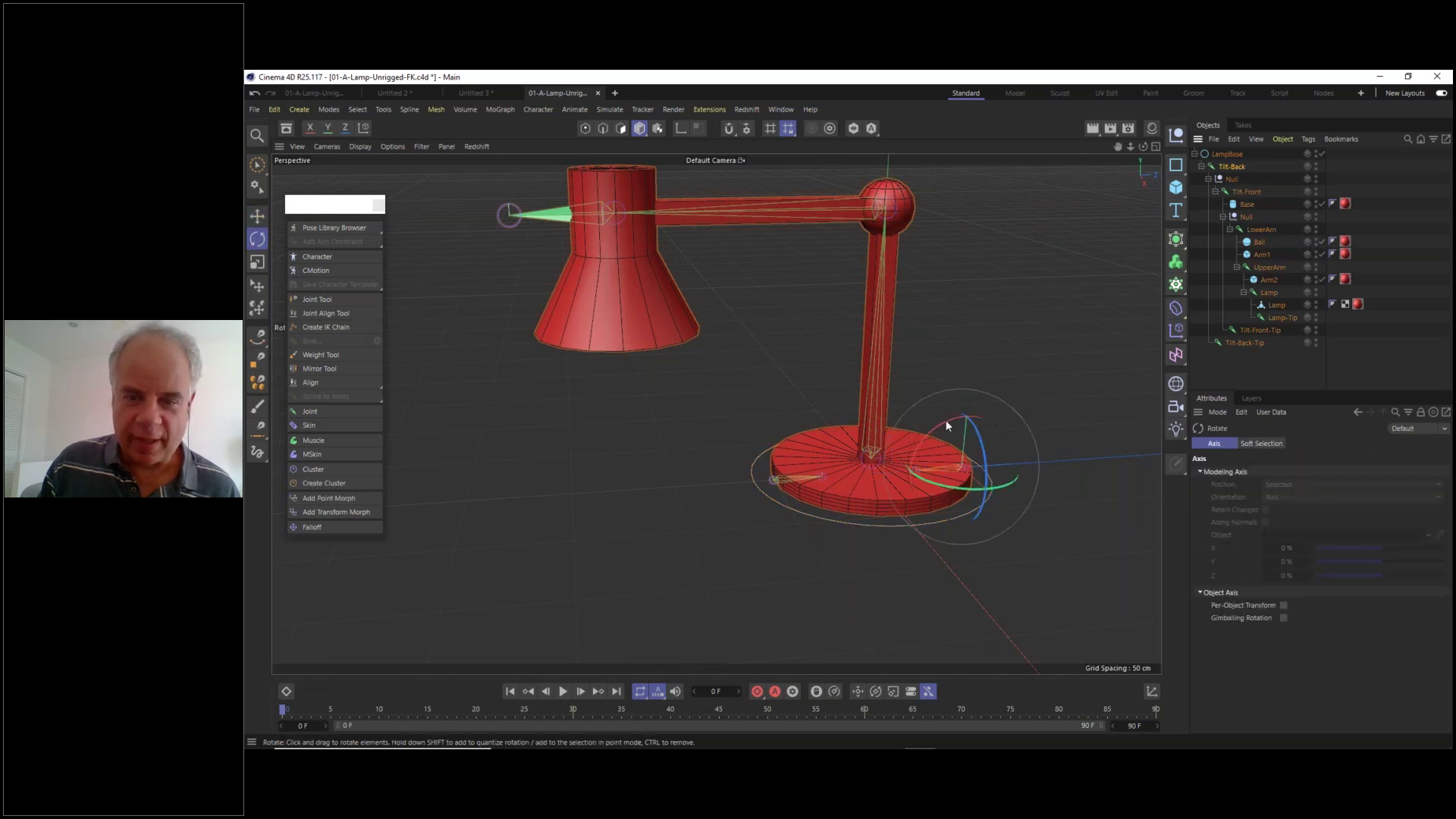
{"action": "left_click_drag", "start_coordinate": [946, 421], "coordinate": [966, 425]}
{"action": "key", "text": "ctrl+z"}
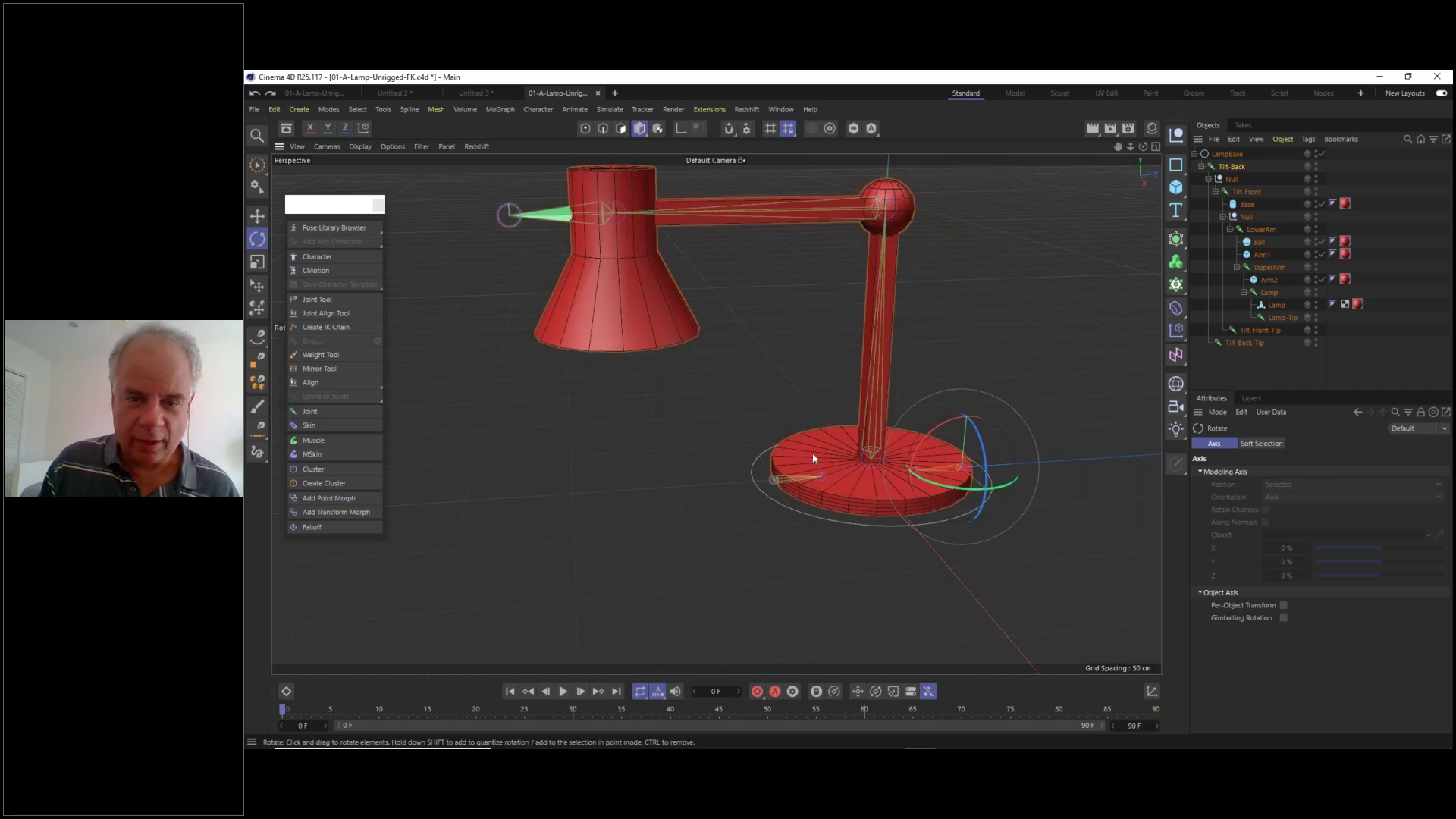
- Select the Tilt-Front joint nested in the null under Tilt-Back
{"action": "left_click", "coordinate": [1245, 190]}
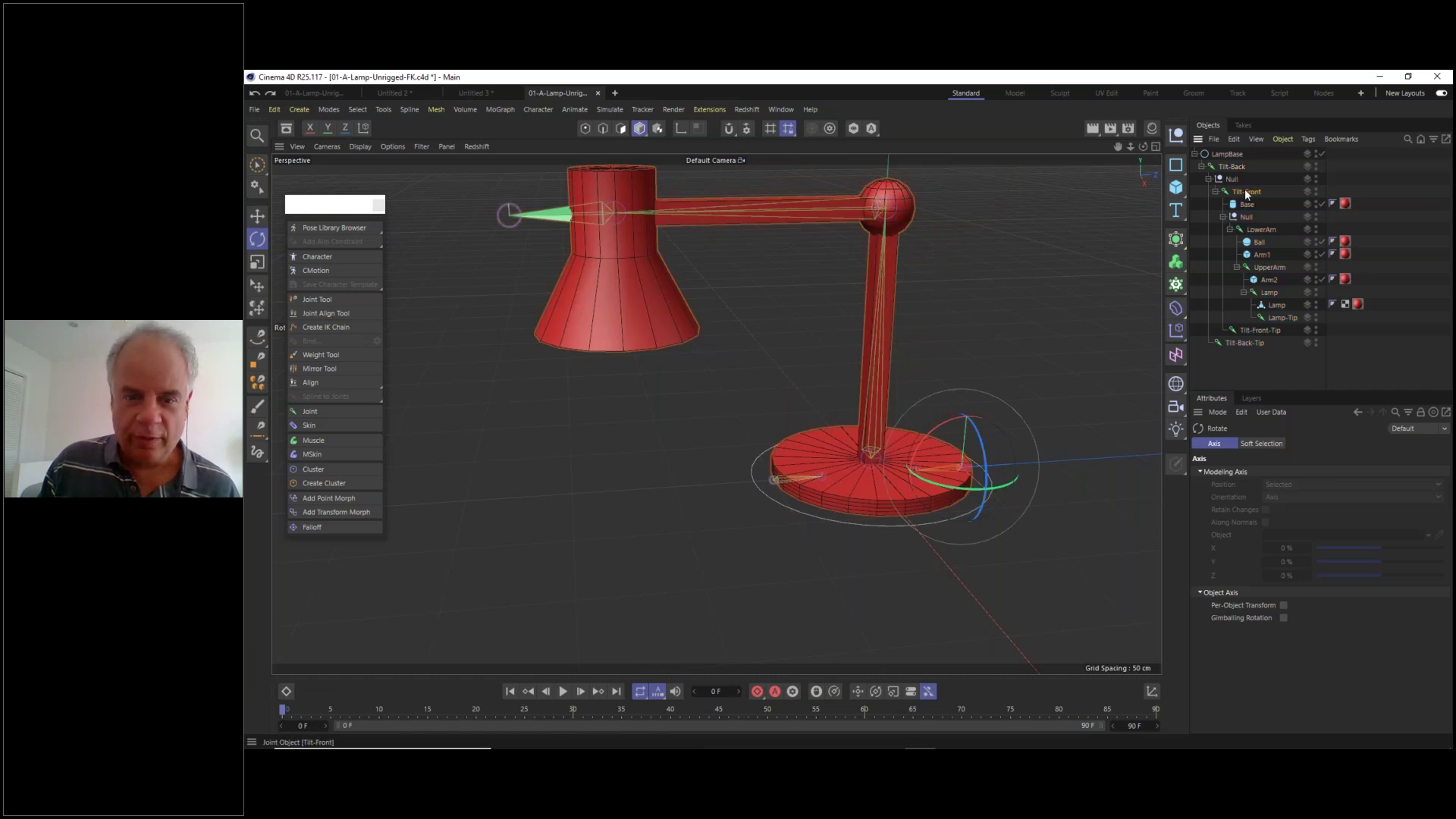
- Test tilting the lamp about the Tilt-Front joint, undo the rotation and check the pivot of the Null holding the arms
{"action": "left_click_drag", "start_coordinate": [749, 440], "coordinate": [735, 449]}
{"action": "key", "text": "ctrl+z"}
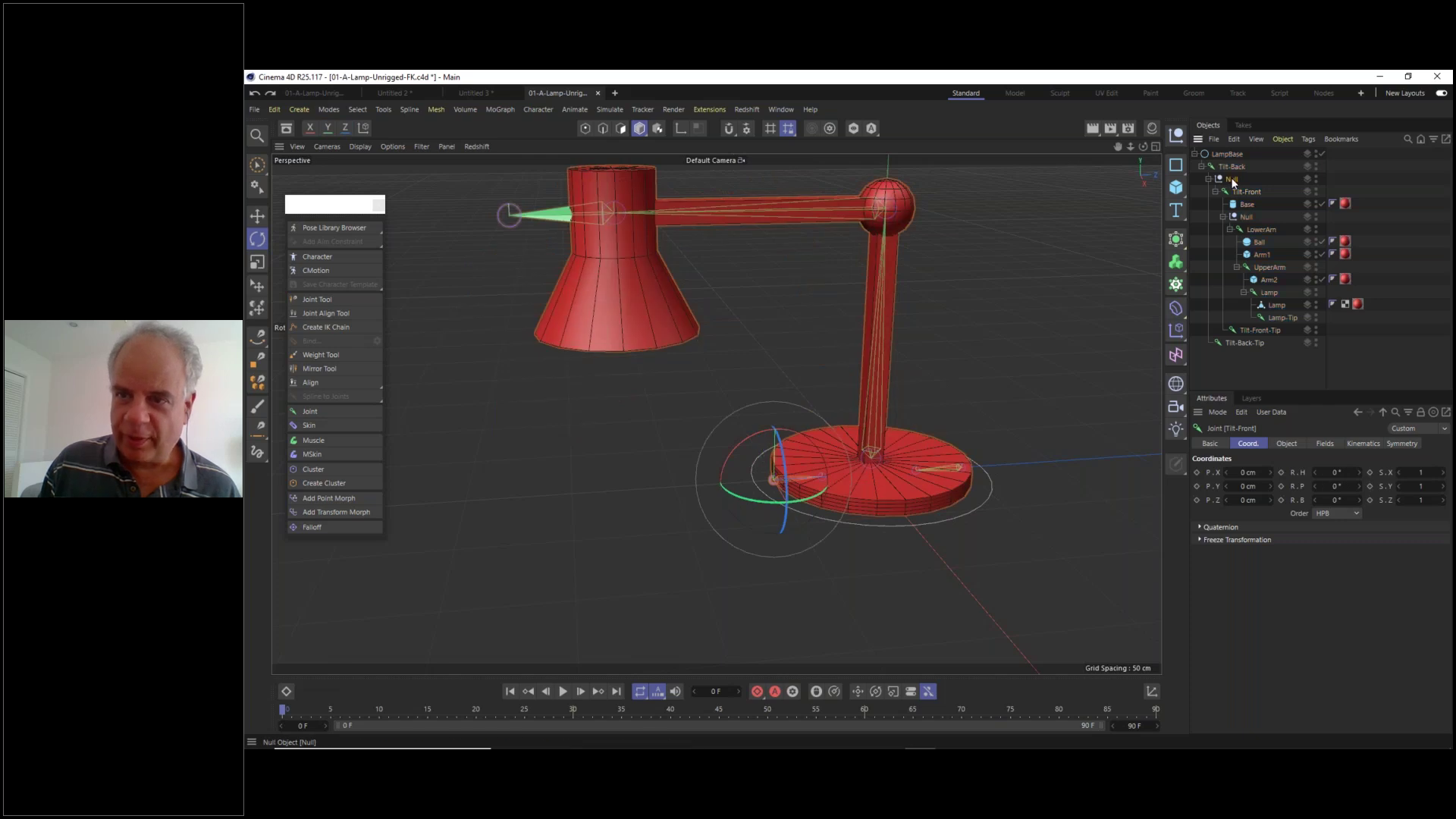
{"action": "left_click", "coordinate": [1245, 217]}
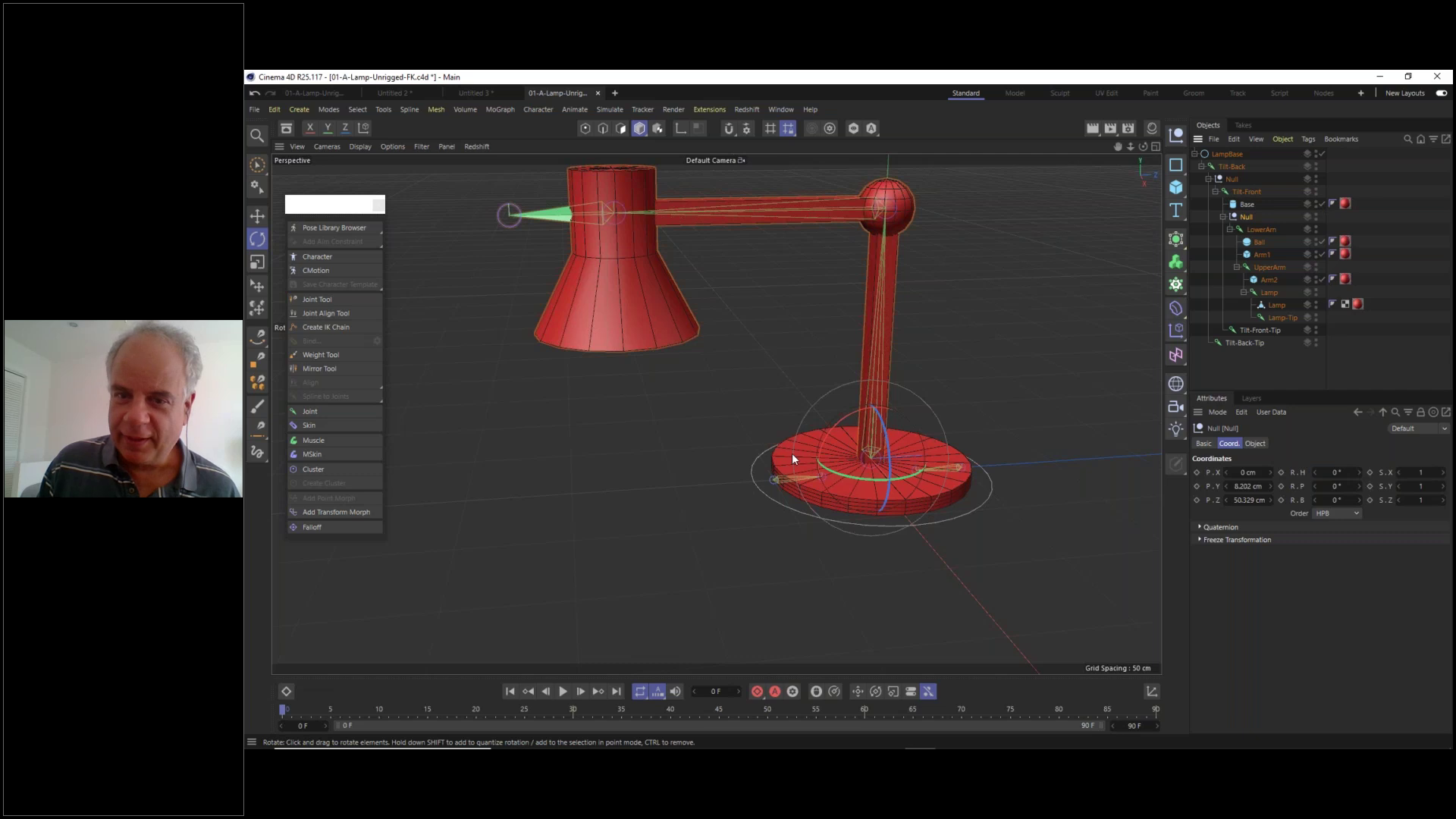
{"action": "left_click_drag", "start_coordinate": [885, 457], "coordinate": [869, 489], "text": "alt"}
{"action": "left_click", "coordinate": [1004, 383]}
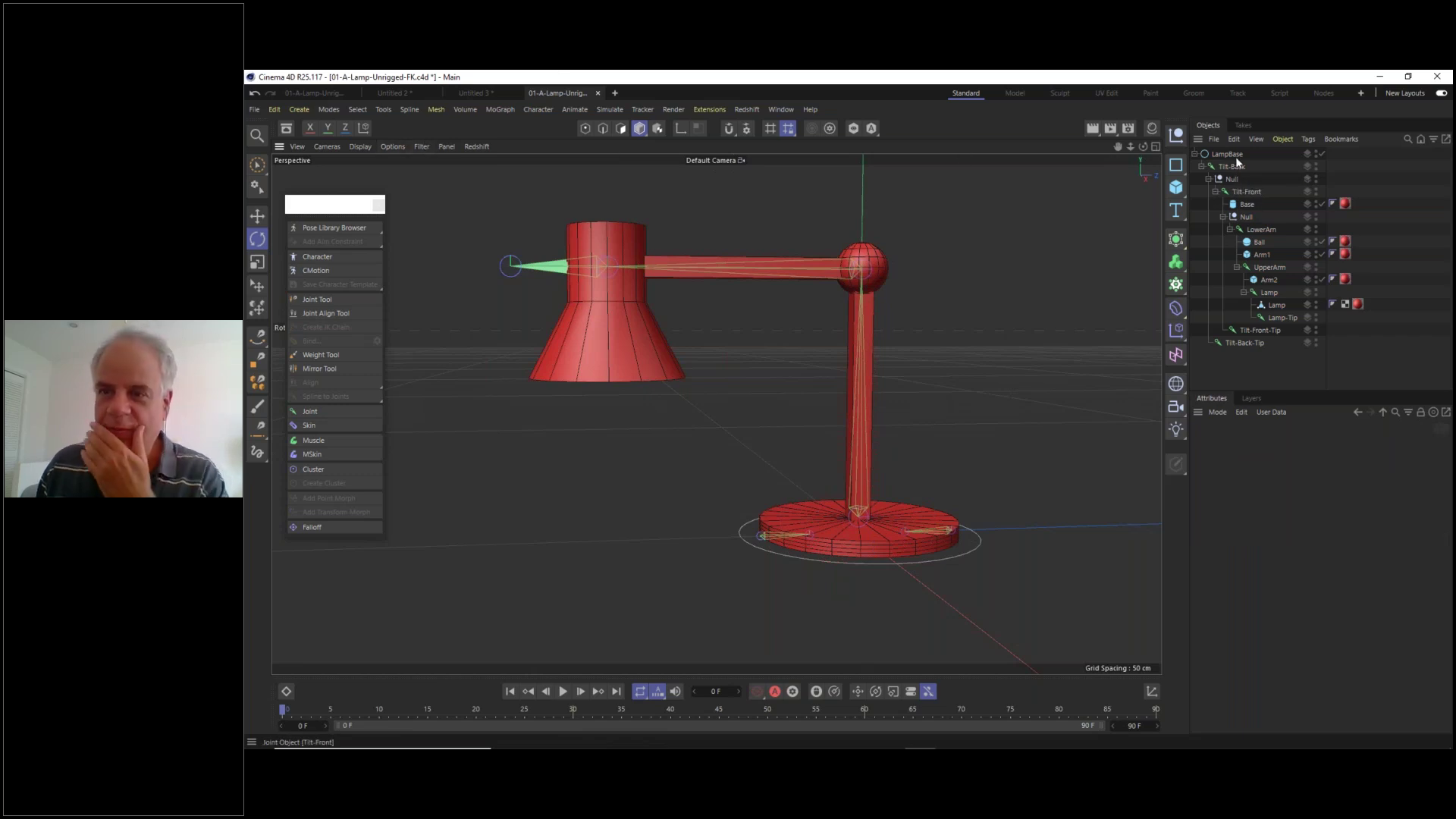
- Move the Tilt-Back hierarchy out of the LampBase circle and delete LampBase
{"action": "left_click_drag", "start_coordinate": [1232, 167], "coordinate": [1223, 149]}
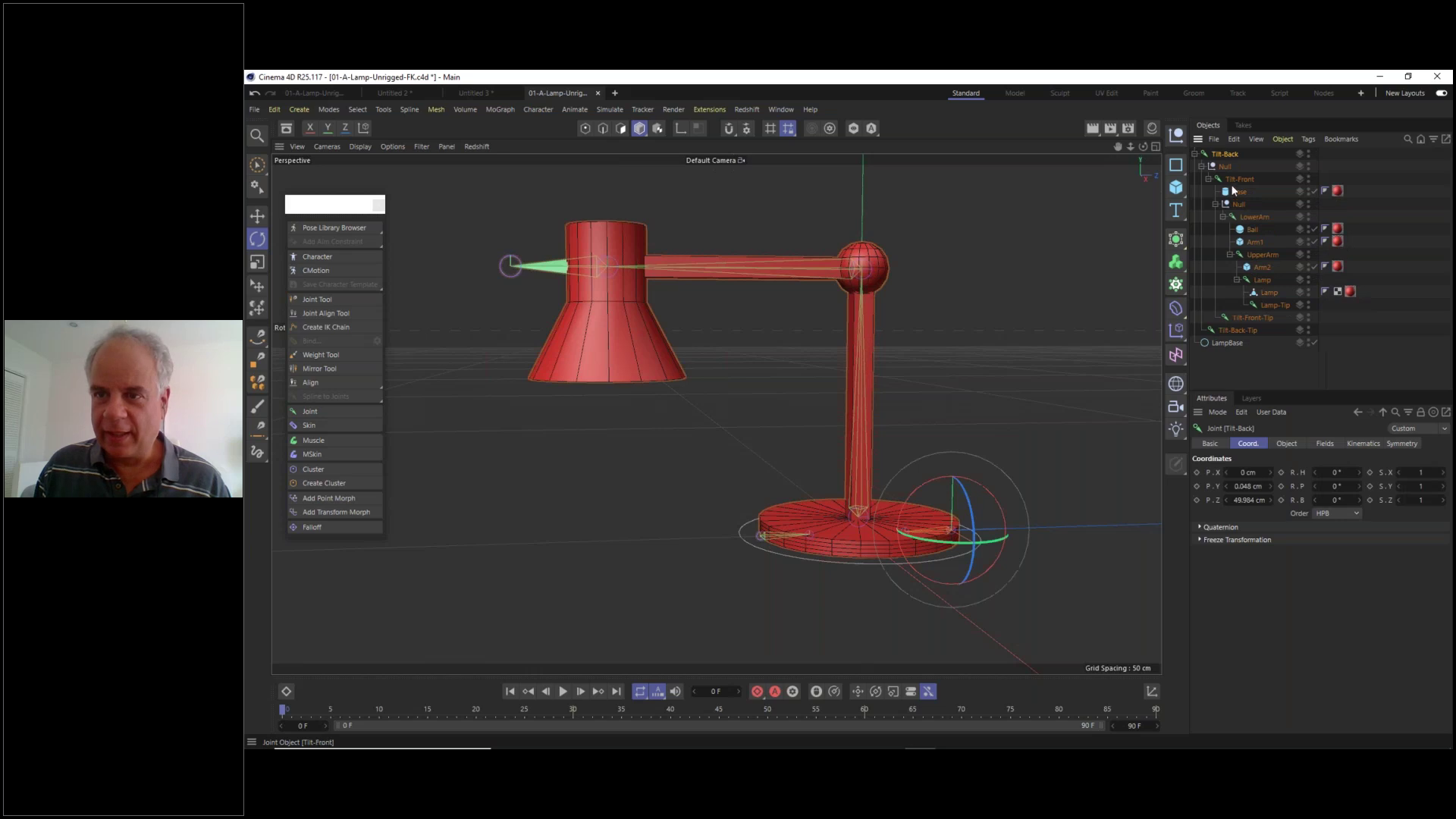
{"action": "left_click", "coordinate": [1218, 343]}
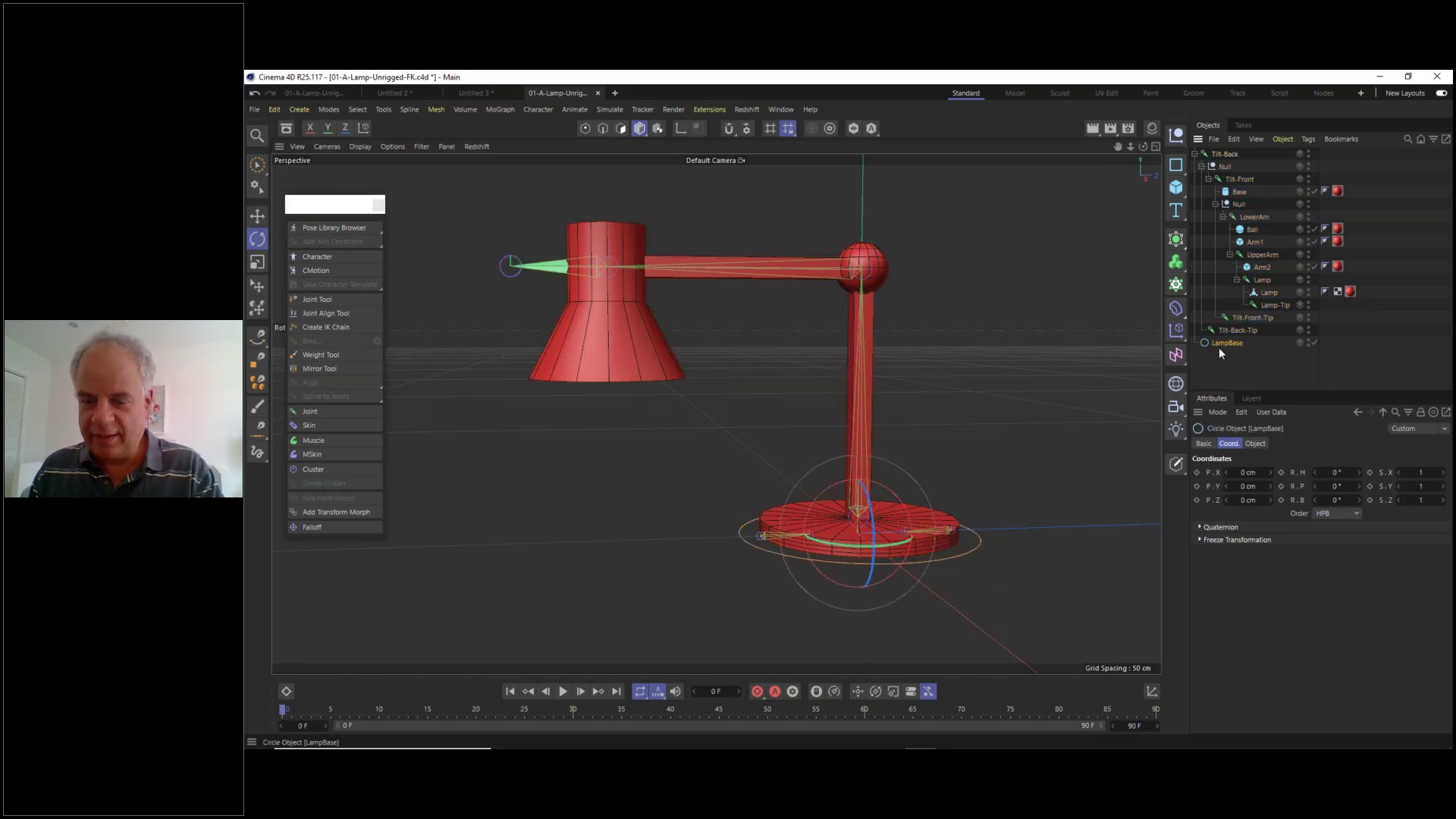
{"action": "key", "text": "Delete"}
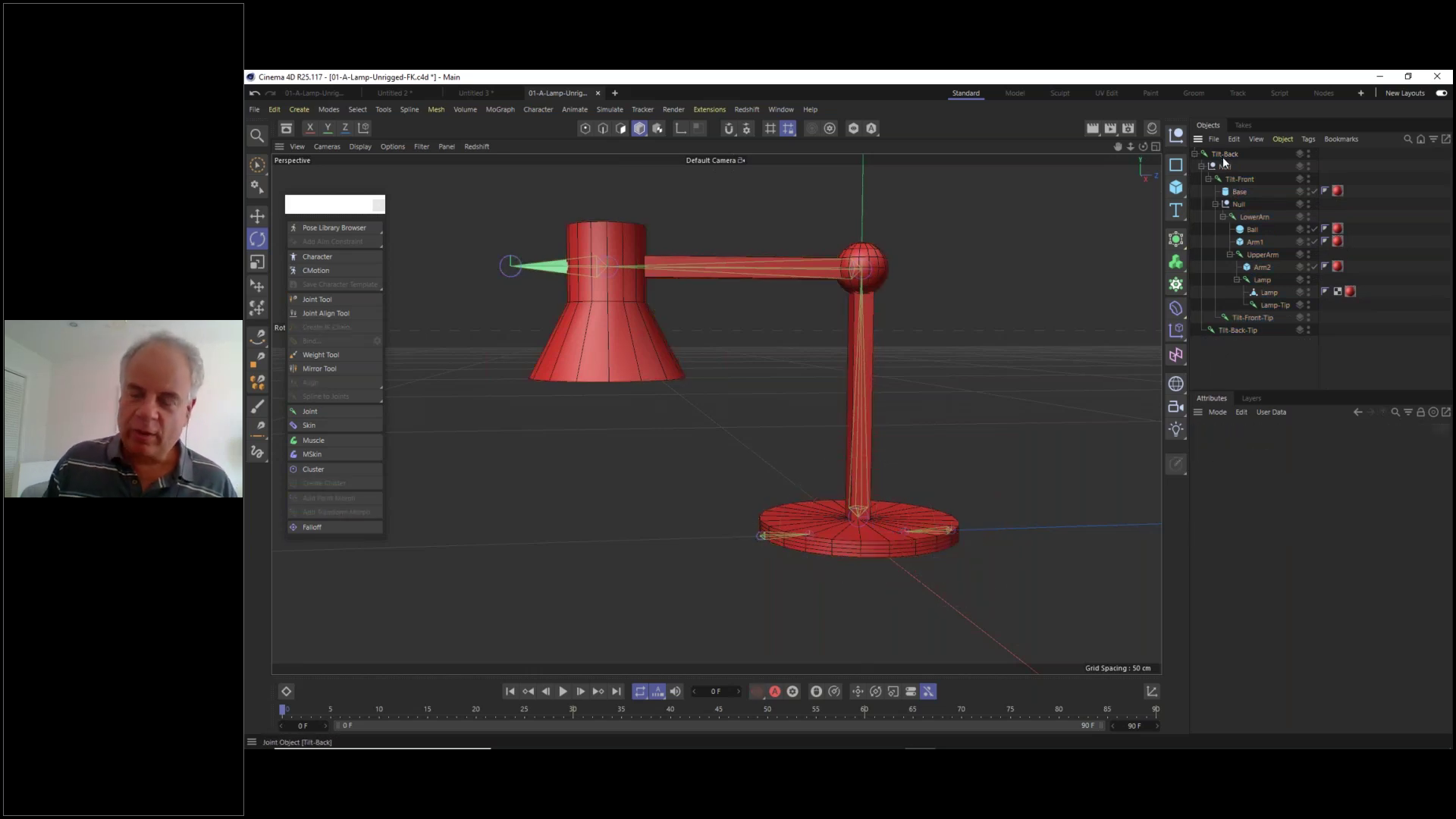
- Inspect the pivot positions of Tilt-Back, the Null directly beneath it and Tilt-Front
{"action": "left_click", "coordinate": [1223, 155]}
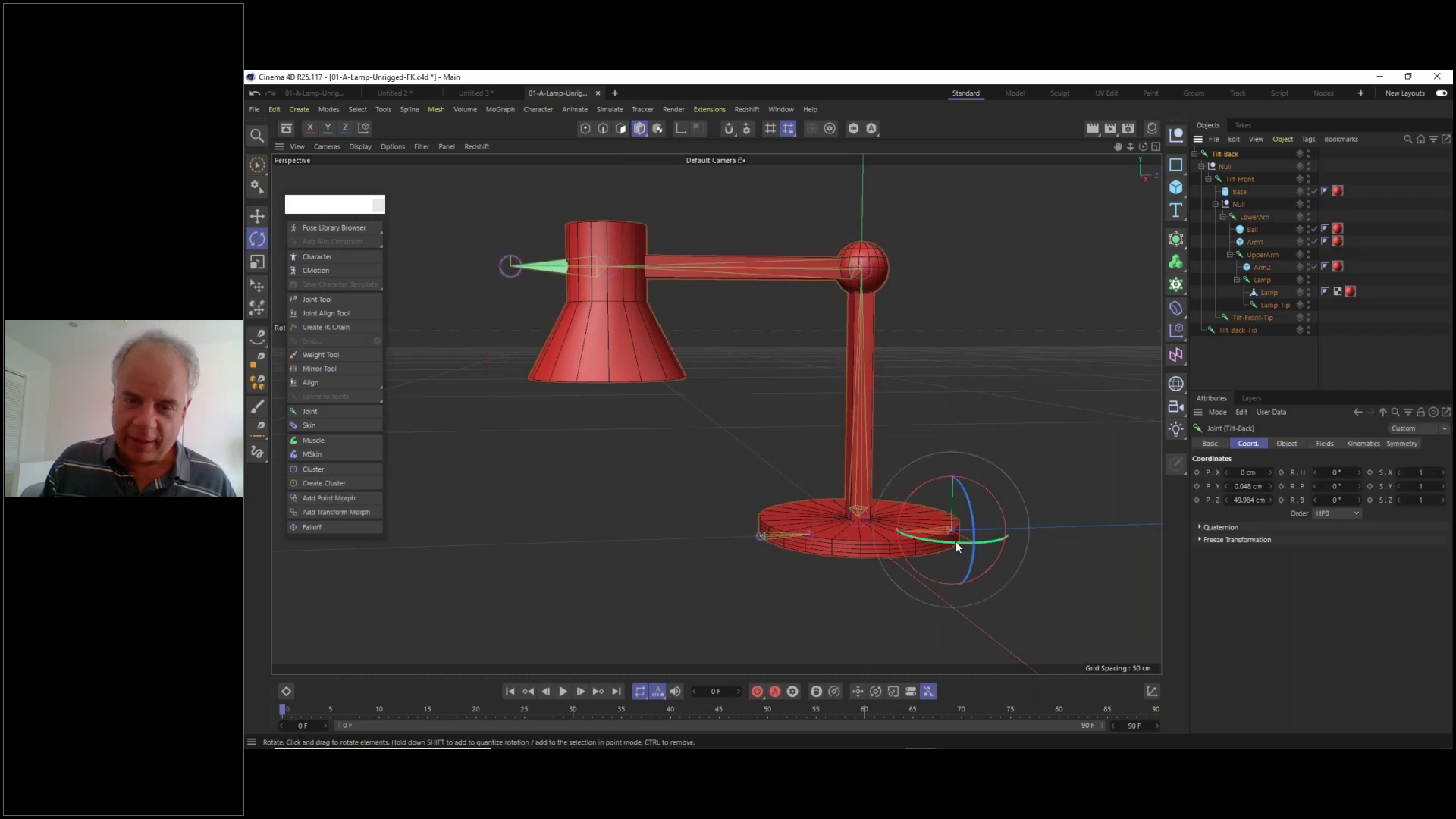
{"action": "left_click", "coordinate": [1227, 167]}
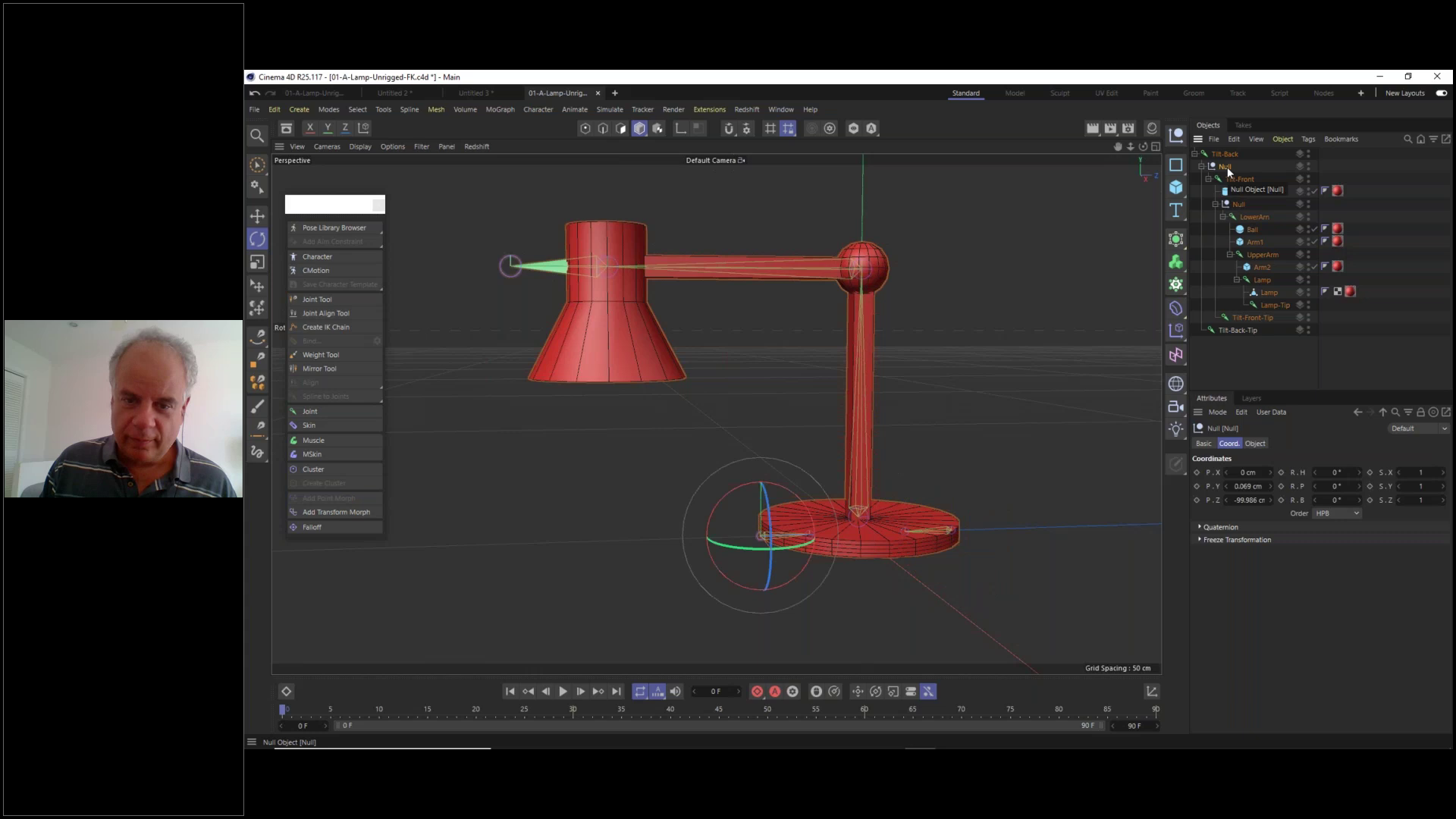
{"action": "left_click", "coordinate": [1233, 181]}
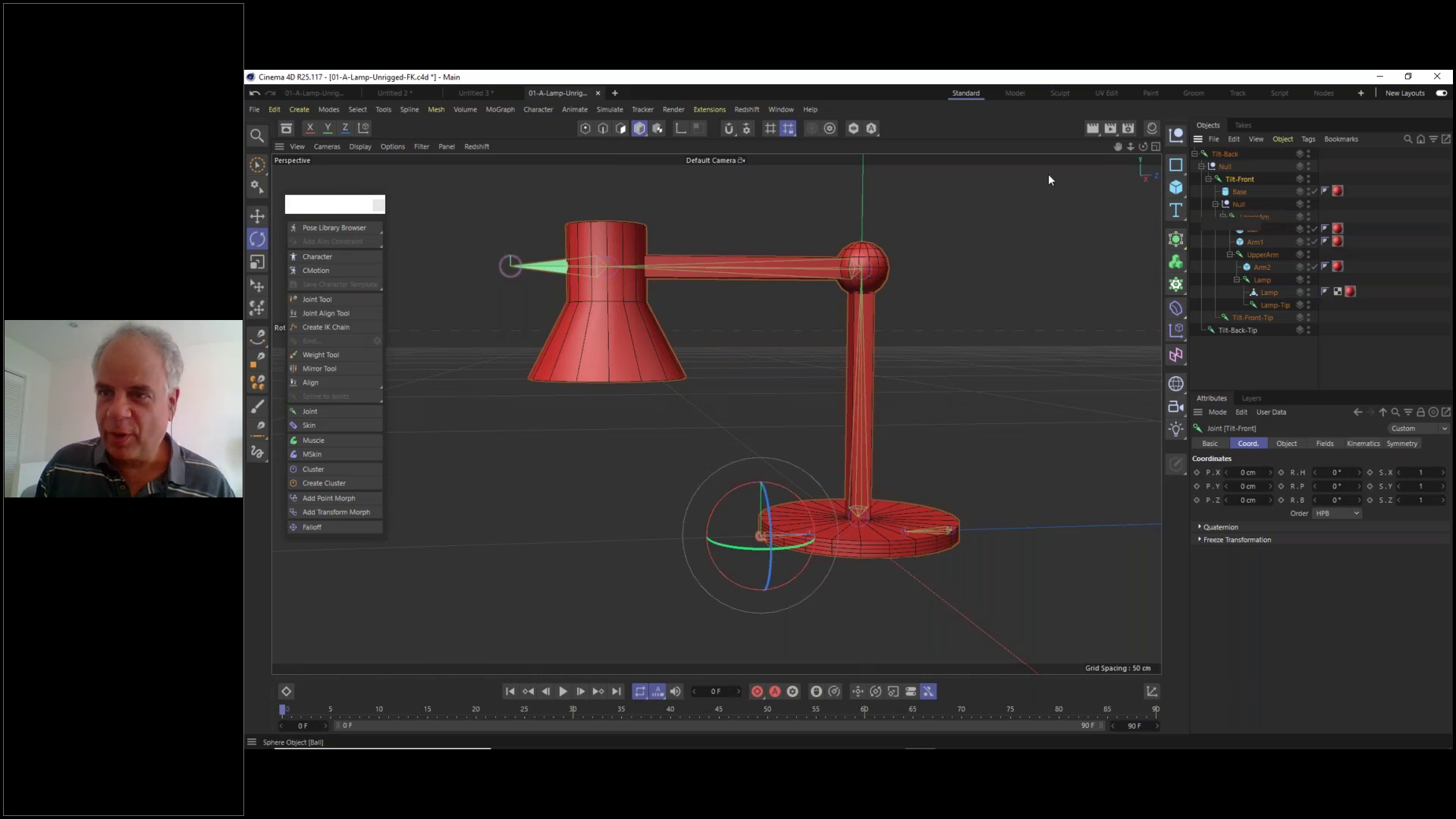
- Switch to the 01-A-Lamp-Unrigged.c4d document and undo its changes back to before Arm-Lower was parented under the Null
{"action": "left_click", "coordinate": [464, 93]}
{"action": "left_click", "coordinate": [410, 93]}
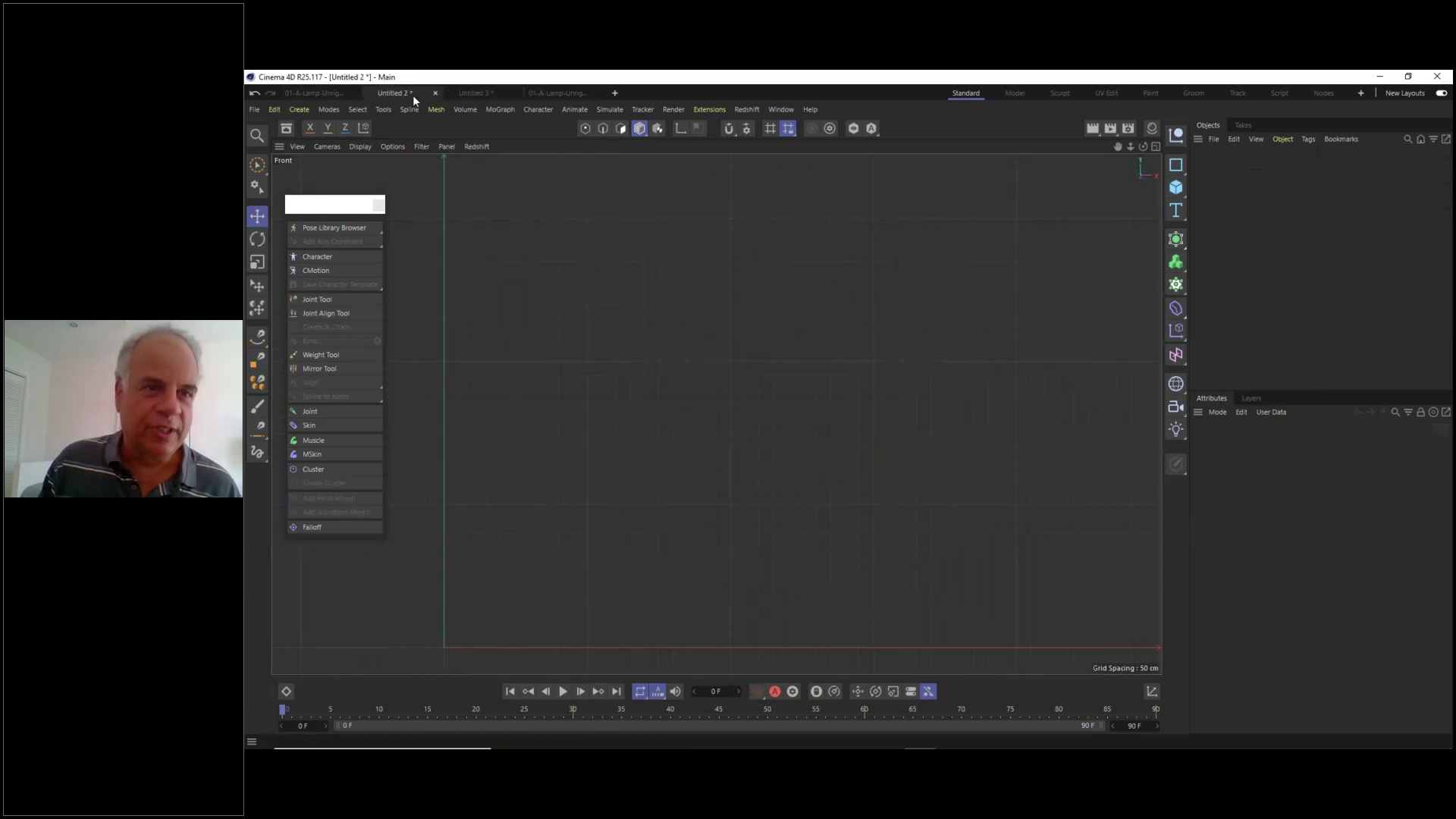
{"action": "left_click", "coordinate": [321, 92]}
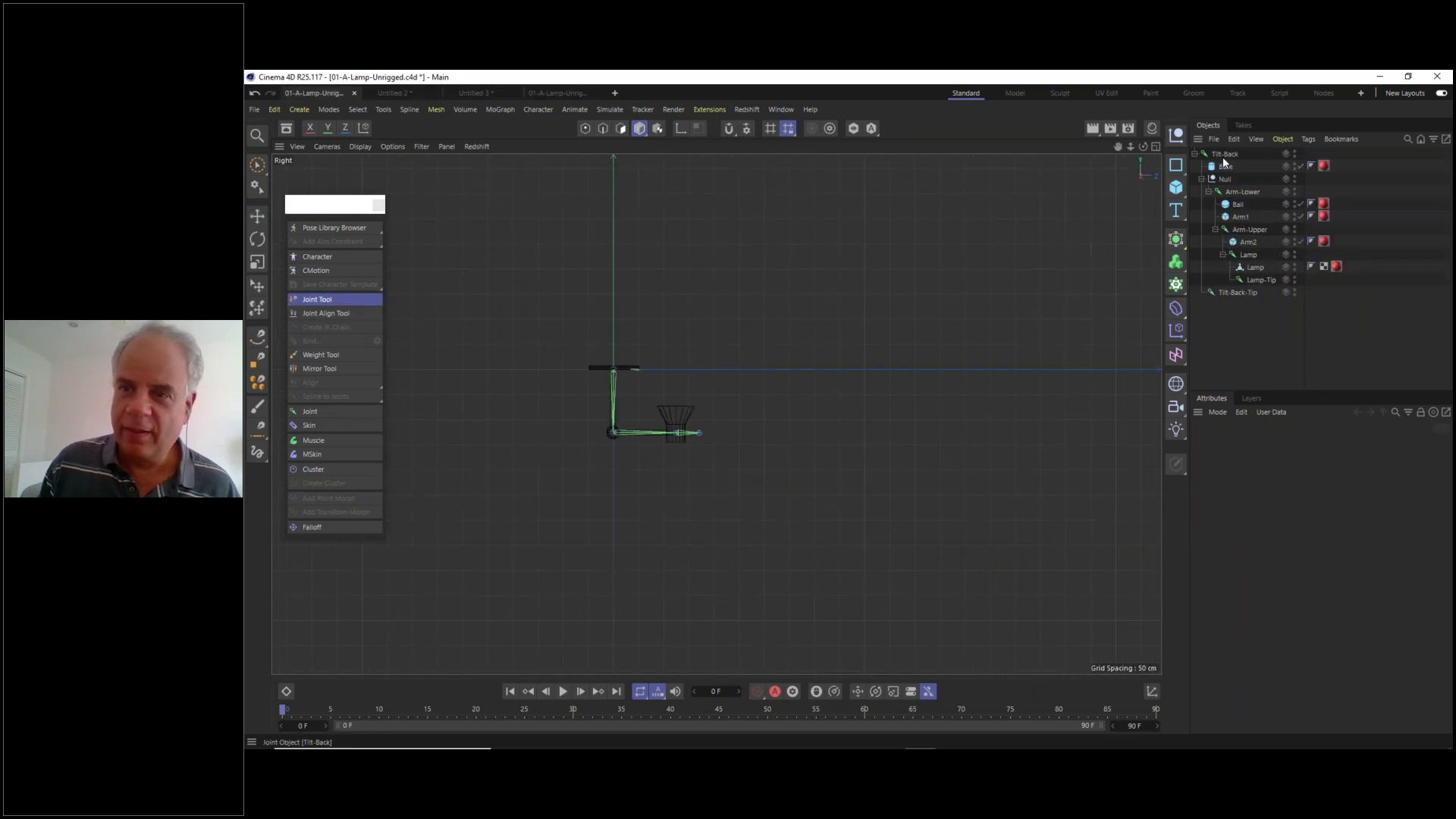
{"action": "left_click", "coordinate": [1225, 179]}
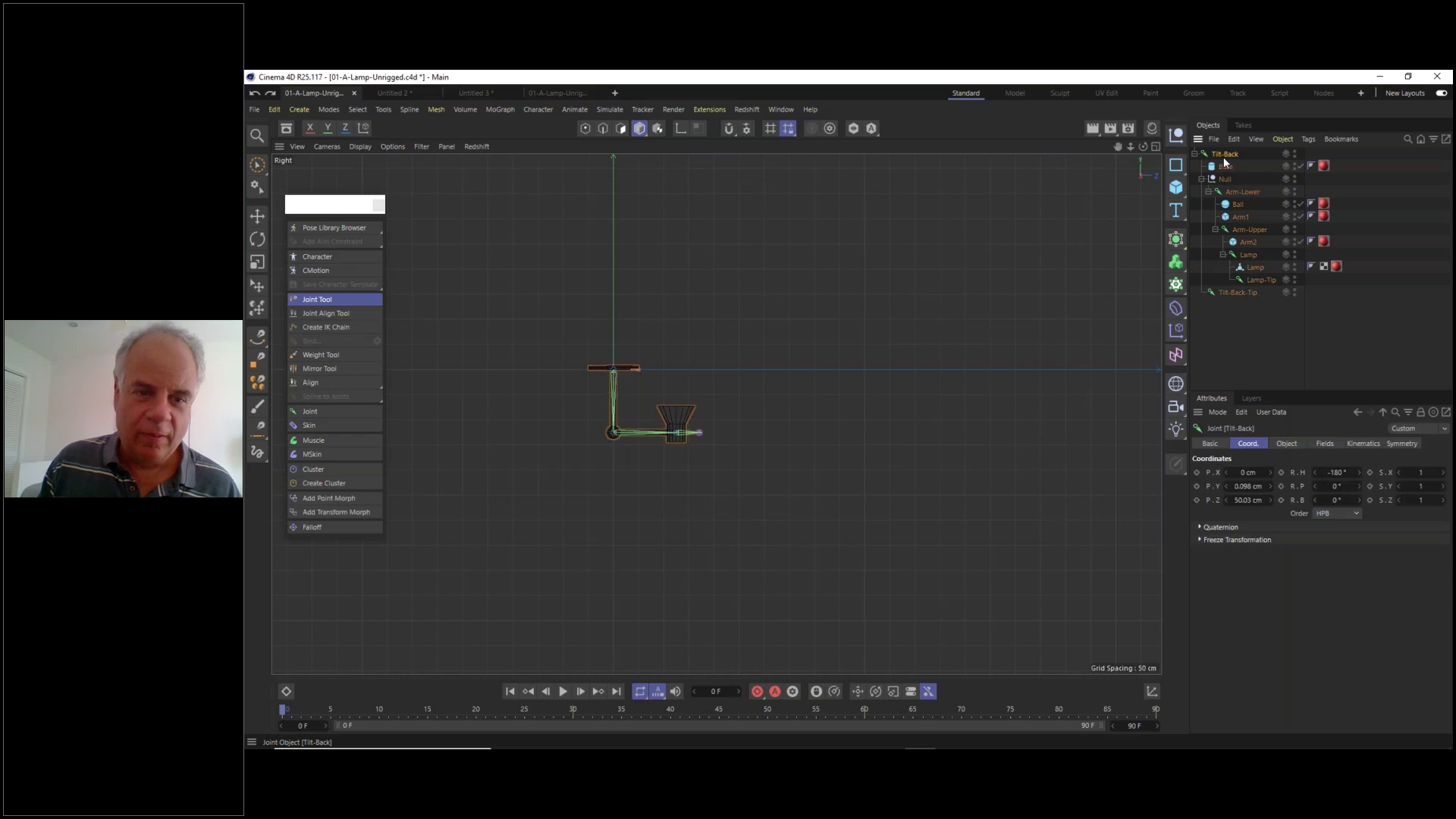
{"action": "key", "text": "ctrl+z"}
{"action": "key", "text": "ctrl+z"}
{"action": "key", "text": "ctrl+z"}
{"action": "key", "text": "ctrl+z"}
{"action": "key", "text": "ctrl+z"}
{"action": "key", "text": "ctrl+z"}
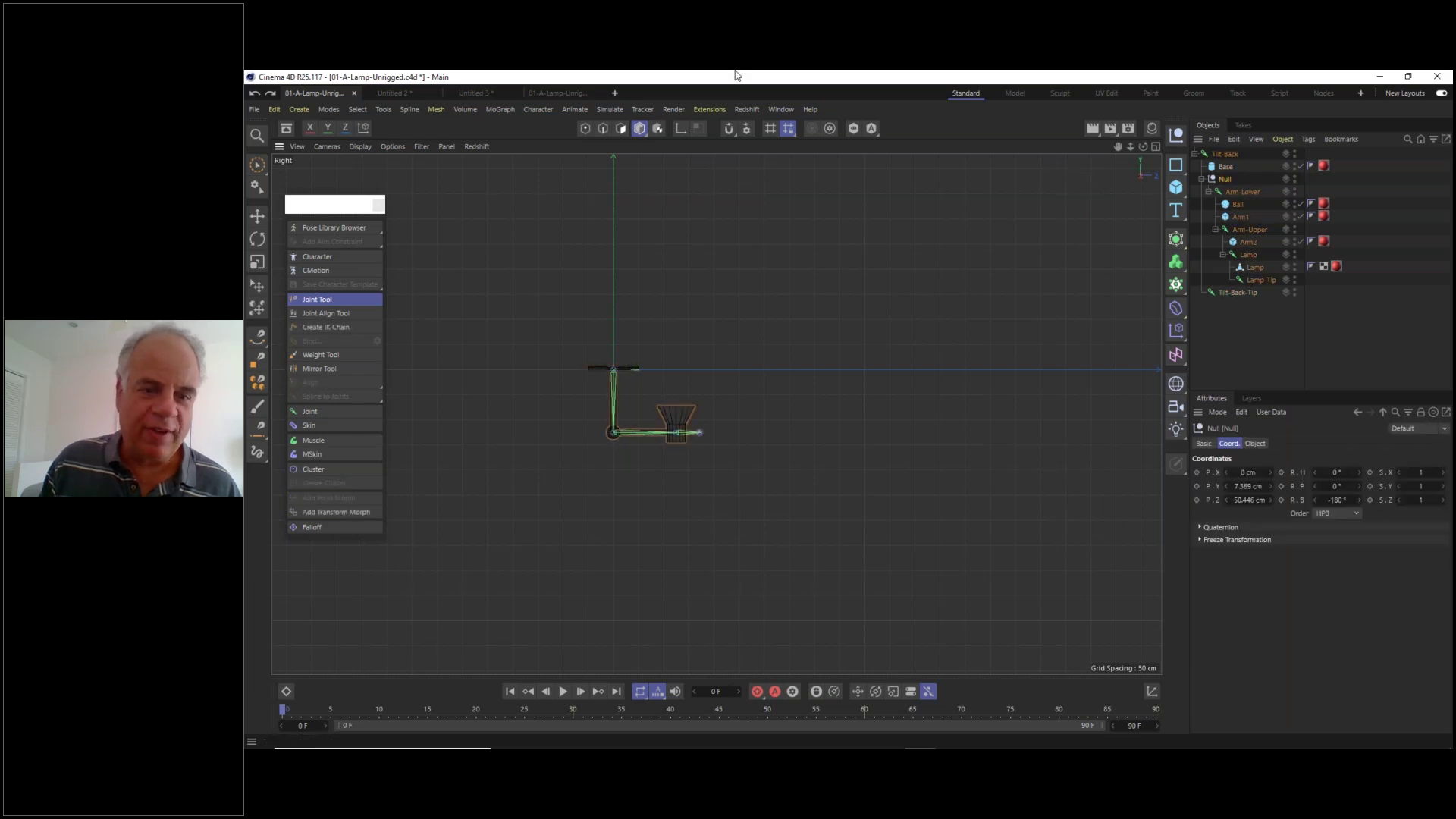
{"action": "key", "text": "ctrl+z"}
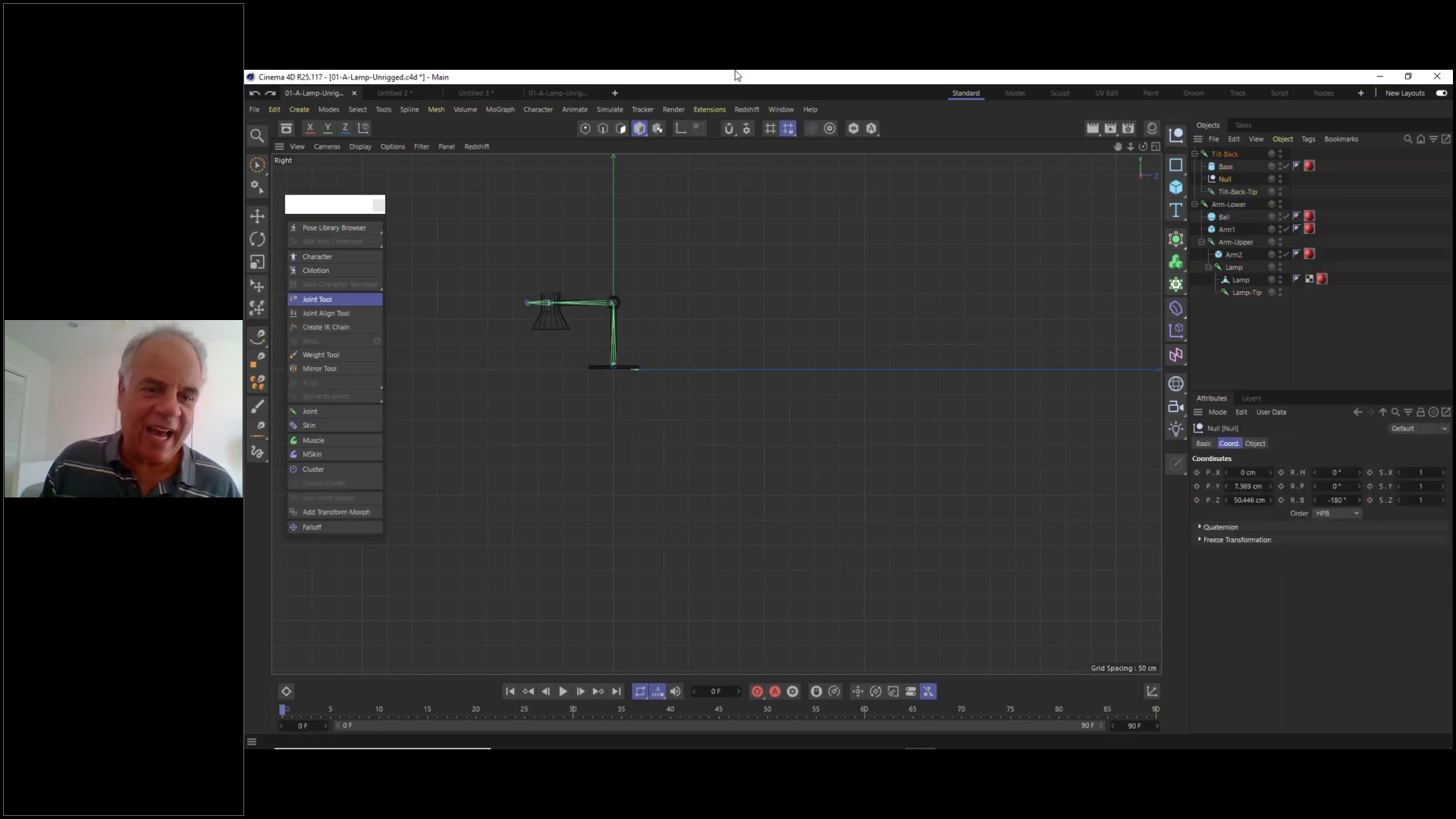
- Show the Dope Sheet timeline, select all the lamp's objects and joints, and enlarge the timeline area
{"action": "left_click", "coordinate": [785, 109]}
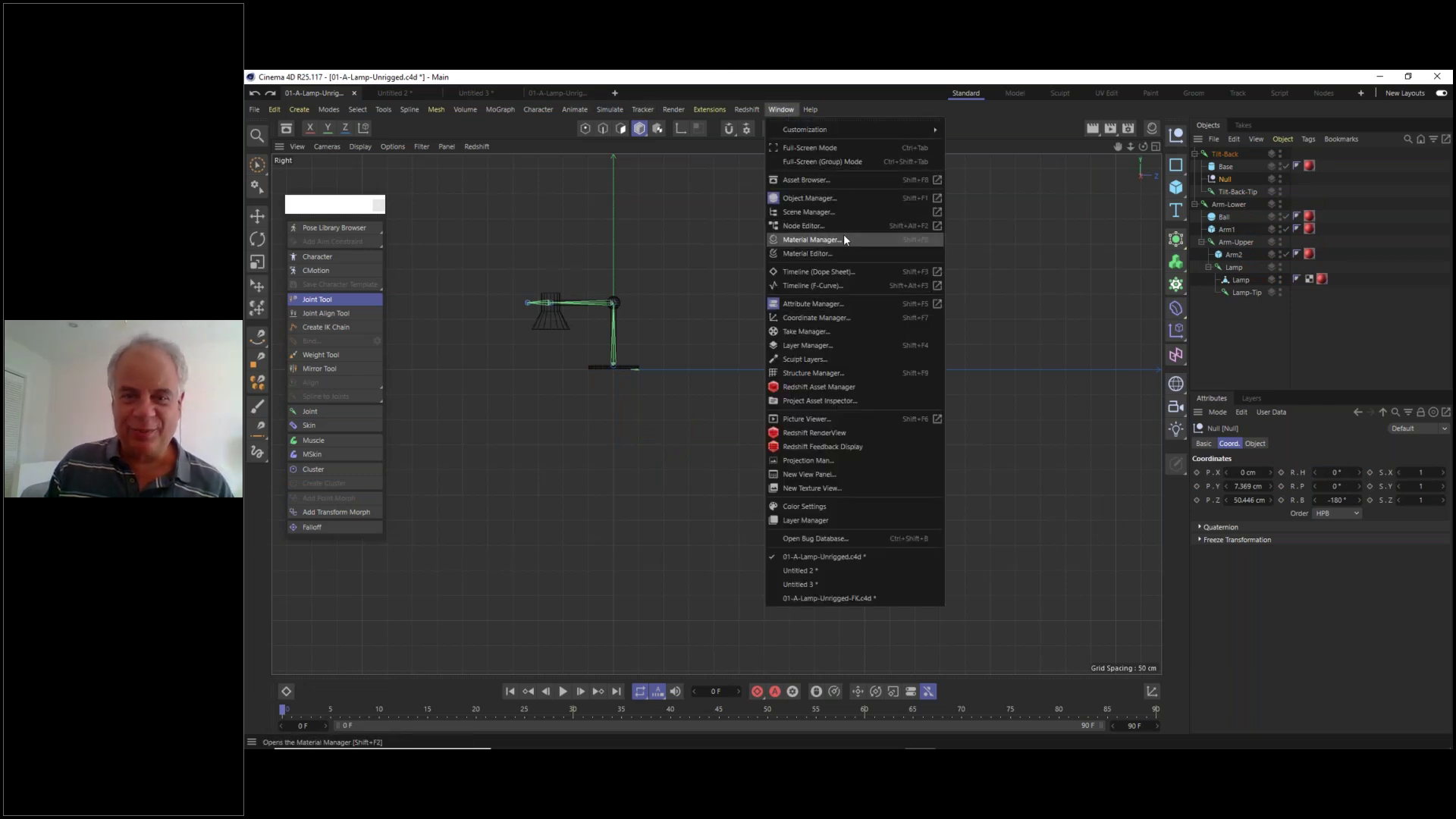
{"action": "left_click", "coordinate": [844, 272]}
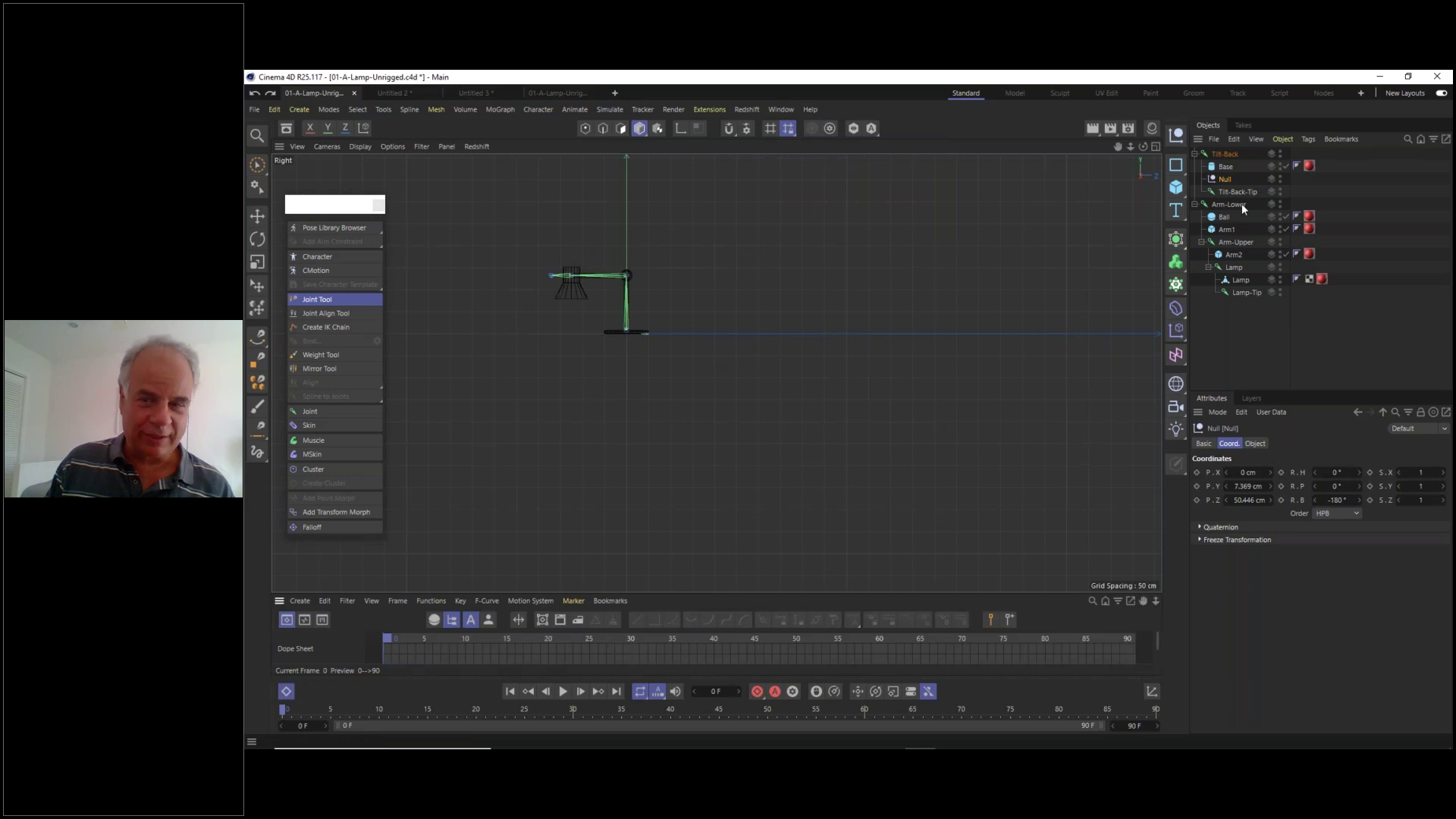
{"action": "left_click", "coordinate": [1225, 154]}
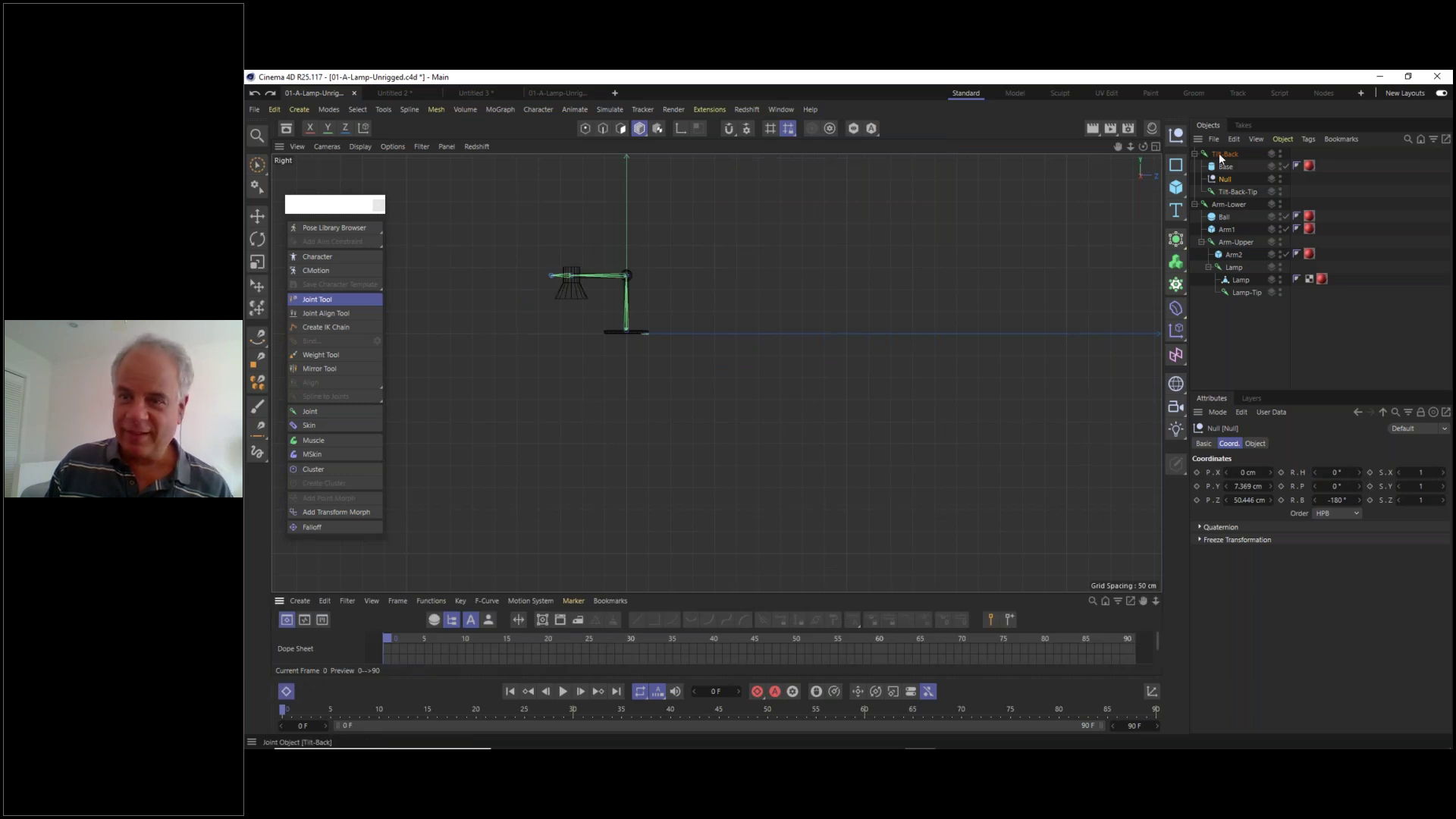
{"action": "left_click", "coordinate": [1240, 285], "text": "shift"}
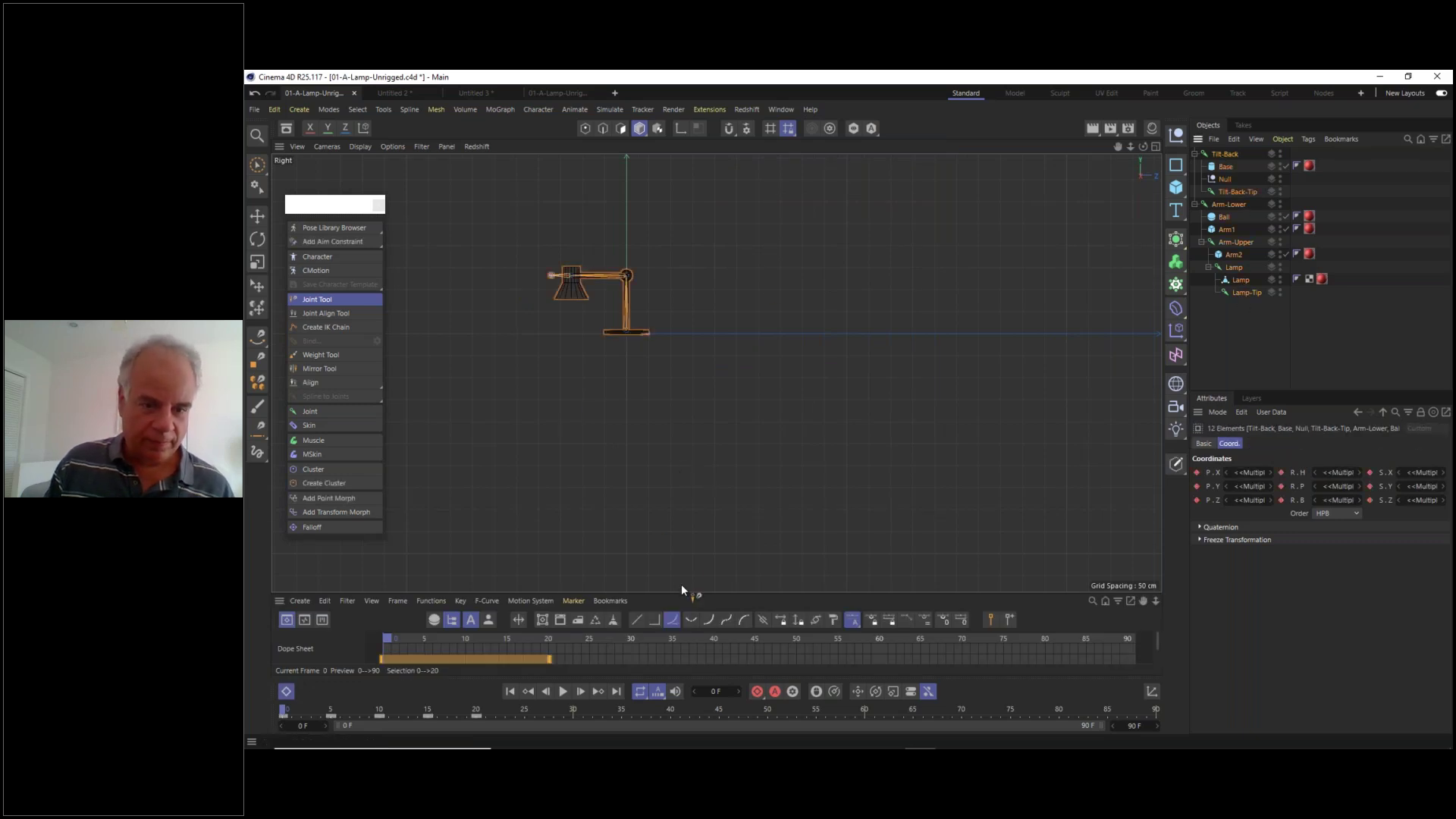
{"action": "left_click_drag", "start_coordinate": [683, 593], "coordinate": [683, 414]}
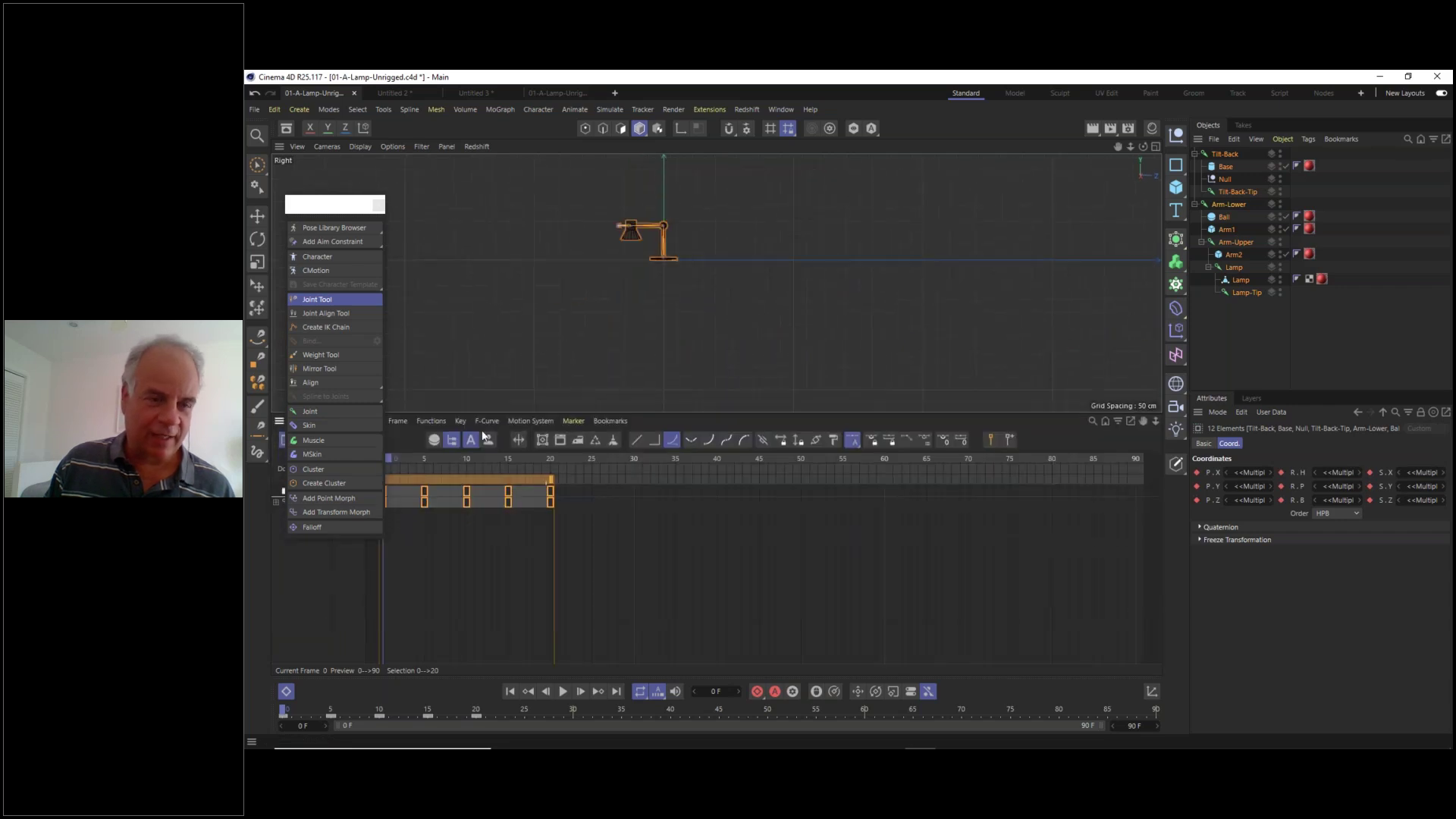
- Move the floating character tools palette off the track names and delete all of the lamp's keyframes from frame 0 to 20
{"action": "left_click_drag", "start_coordinate": [322, 206], "coordinate": [463, 626]}
{"action": "left_click_drag", "start_coordinate": [596, 545], "coordinate": [369, 478]}
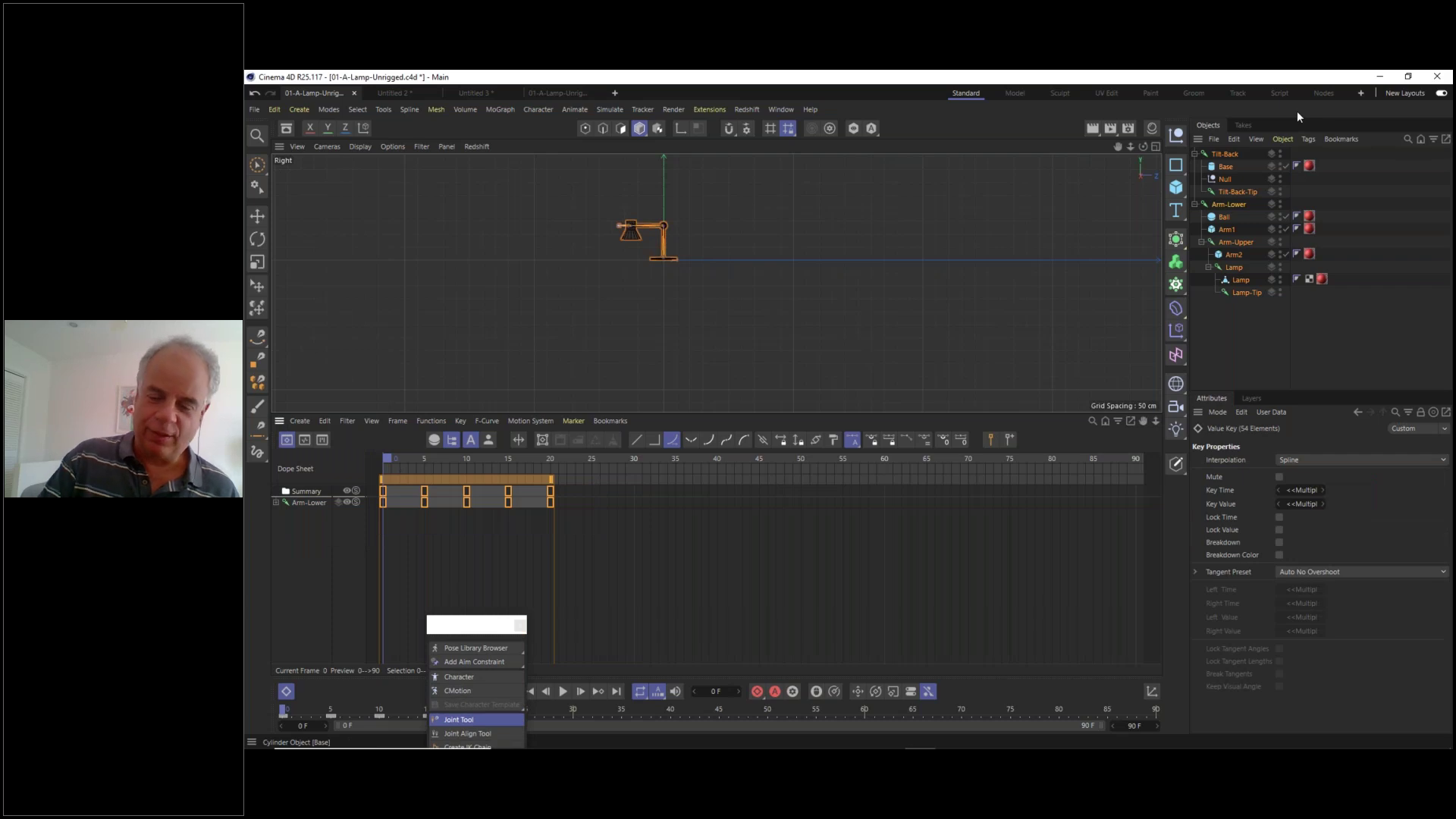
{"action": "key", "text": "Delete"}
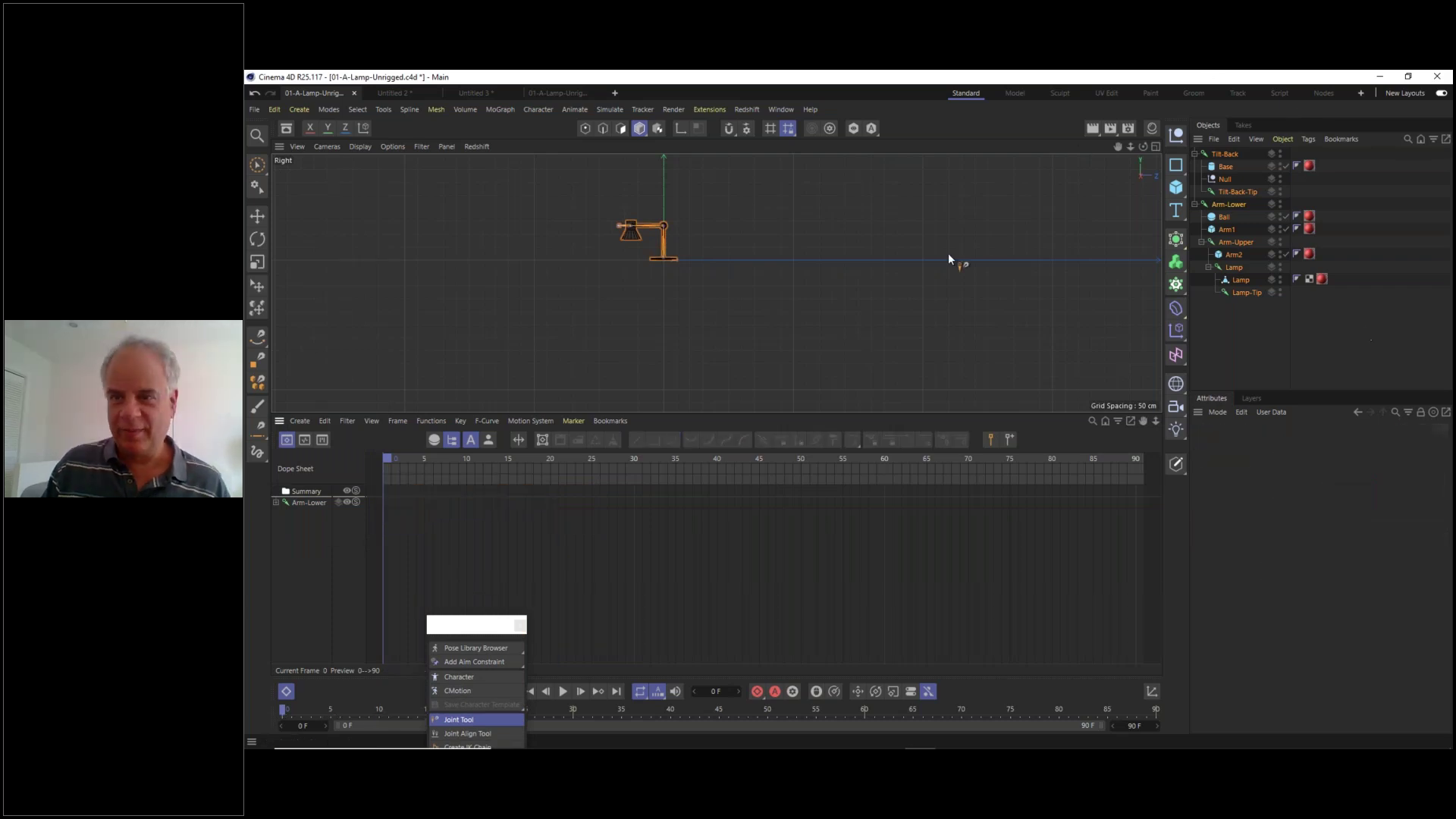
- Close the Dope Sheet timeline to restore the full-height viewport
{"action": "scroll", "coordinate": [657, 253], "scroll_direction": "up", "scroll_amount": 5}
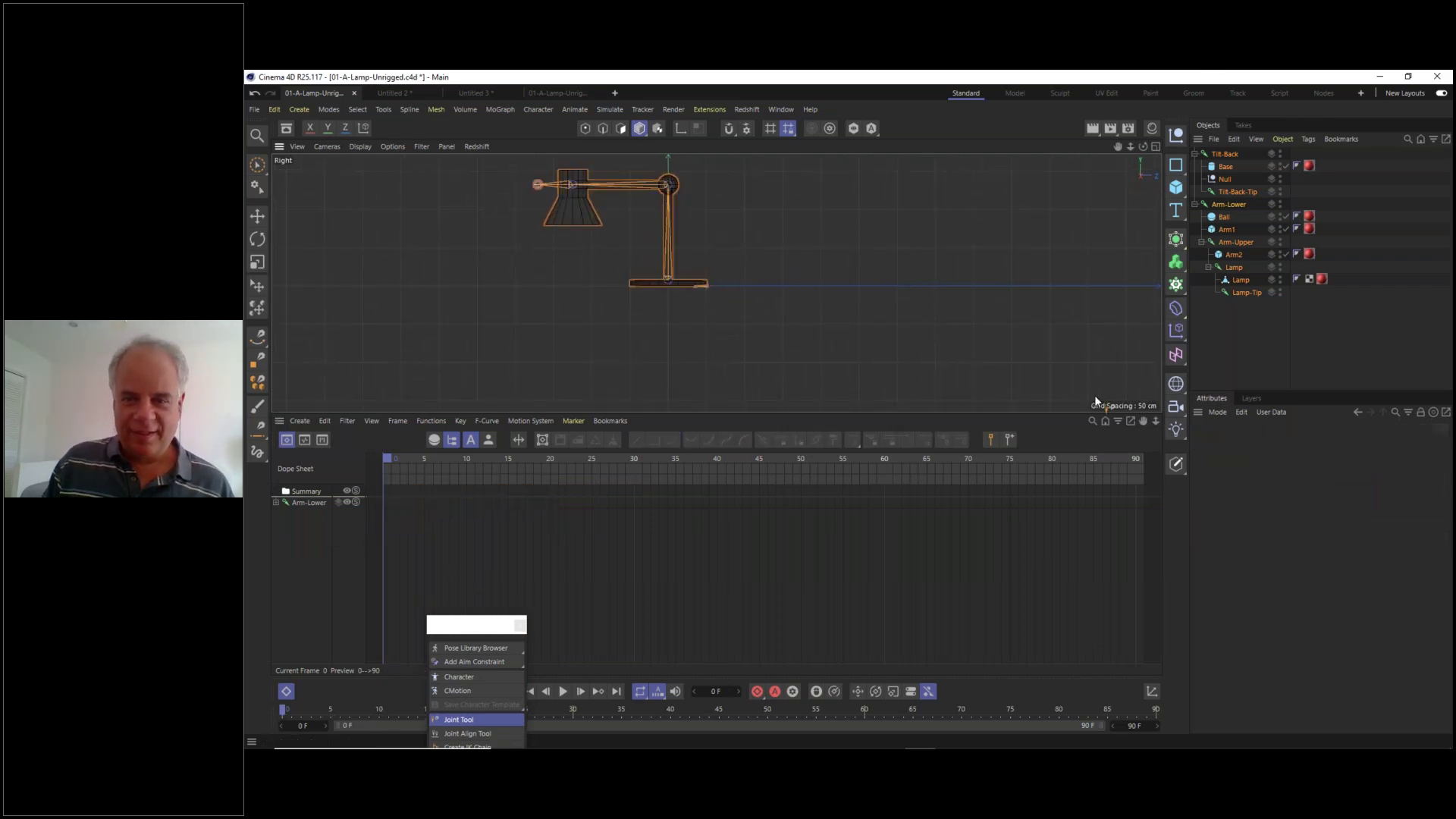
{"action": "left_click", "coordinate": [780, 110]}
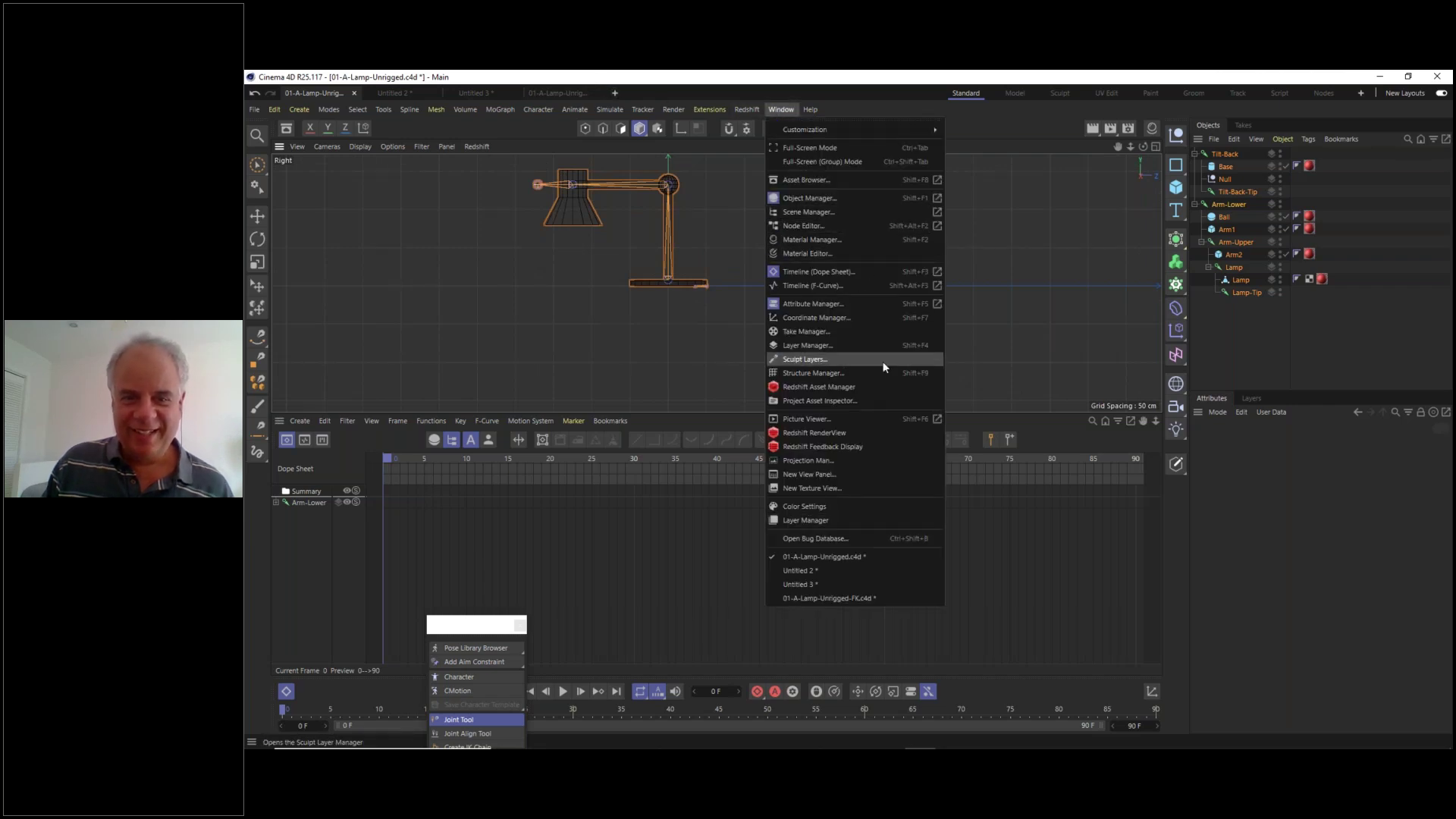
{"action": "left_click", "coordinate": [868, 273]}
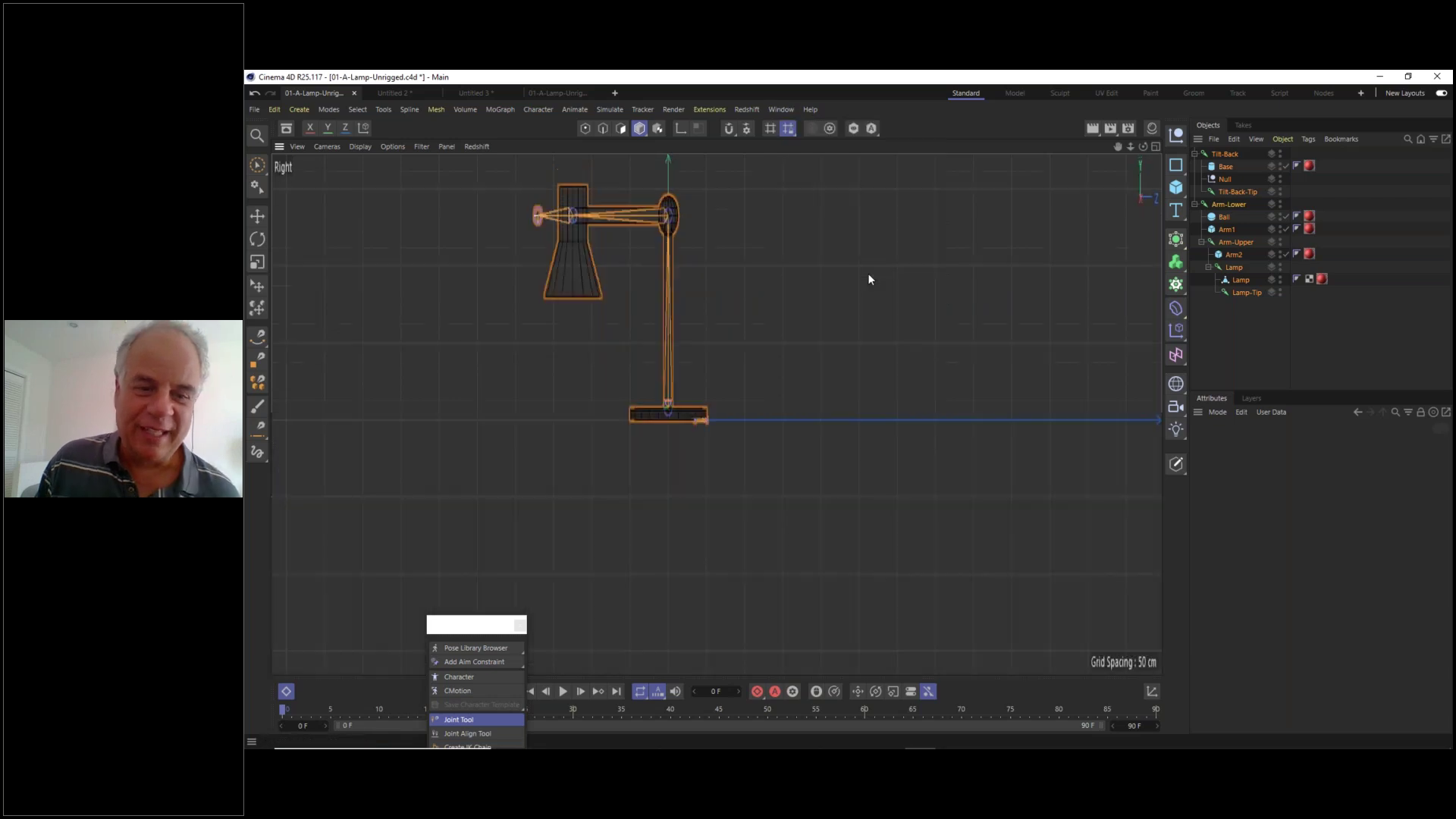
- Parent the Arm-Lower joint chain under the Null inside Tilt-Back, comparing it with direct parenting under Tilt-Back
{"action": "scroll", "coordinate": [835, 520], "scroll_direction": "up", "scroll_amount": 5}
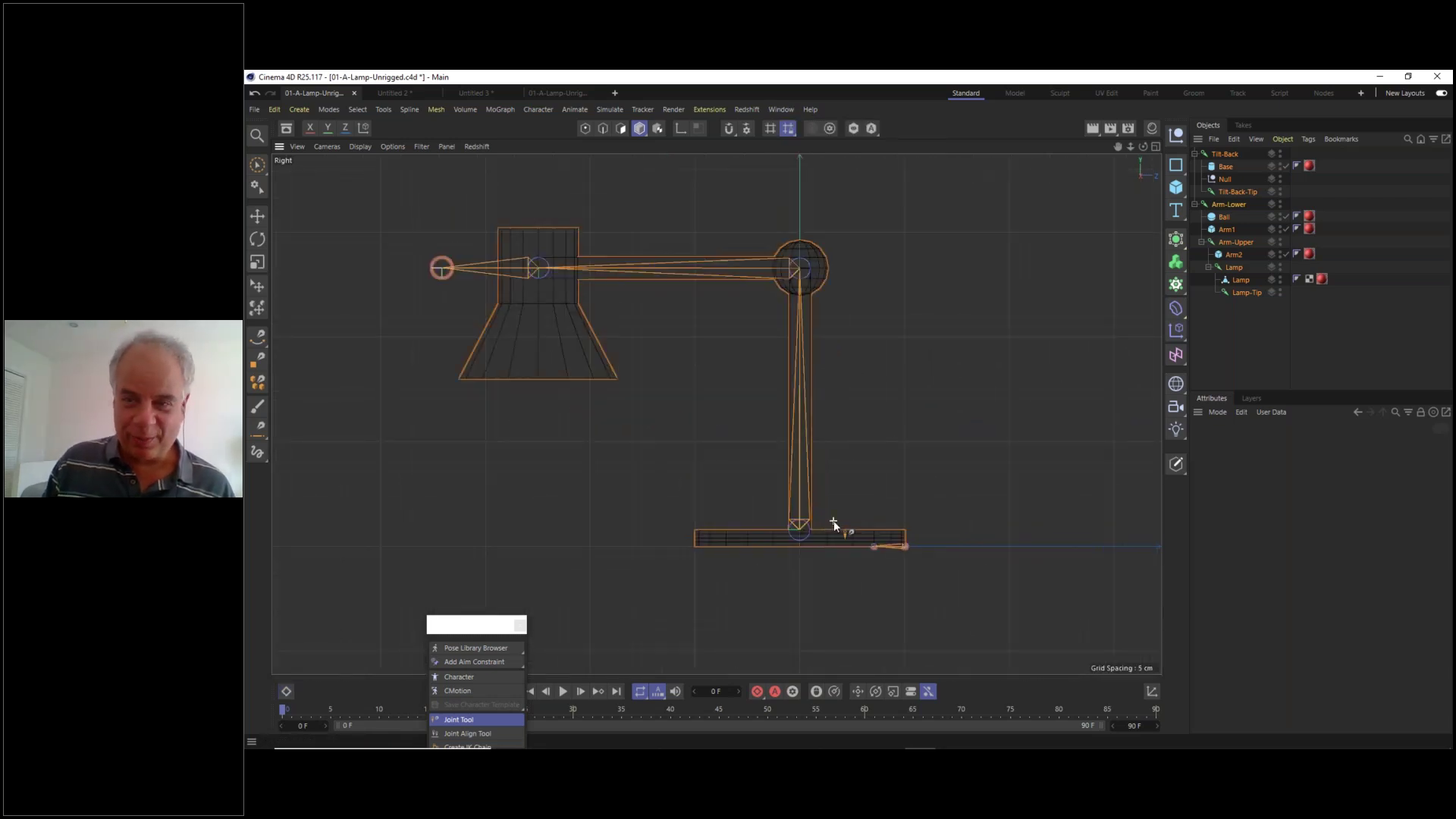
{"action": "left_click", "coordinate": [1232, 206]}
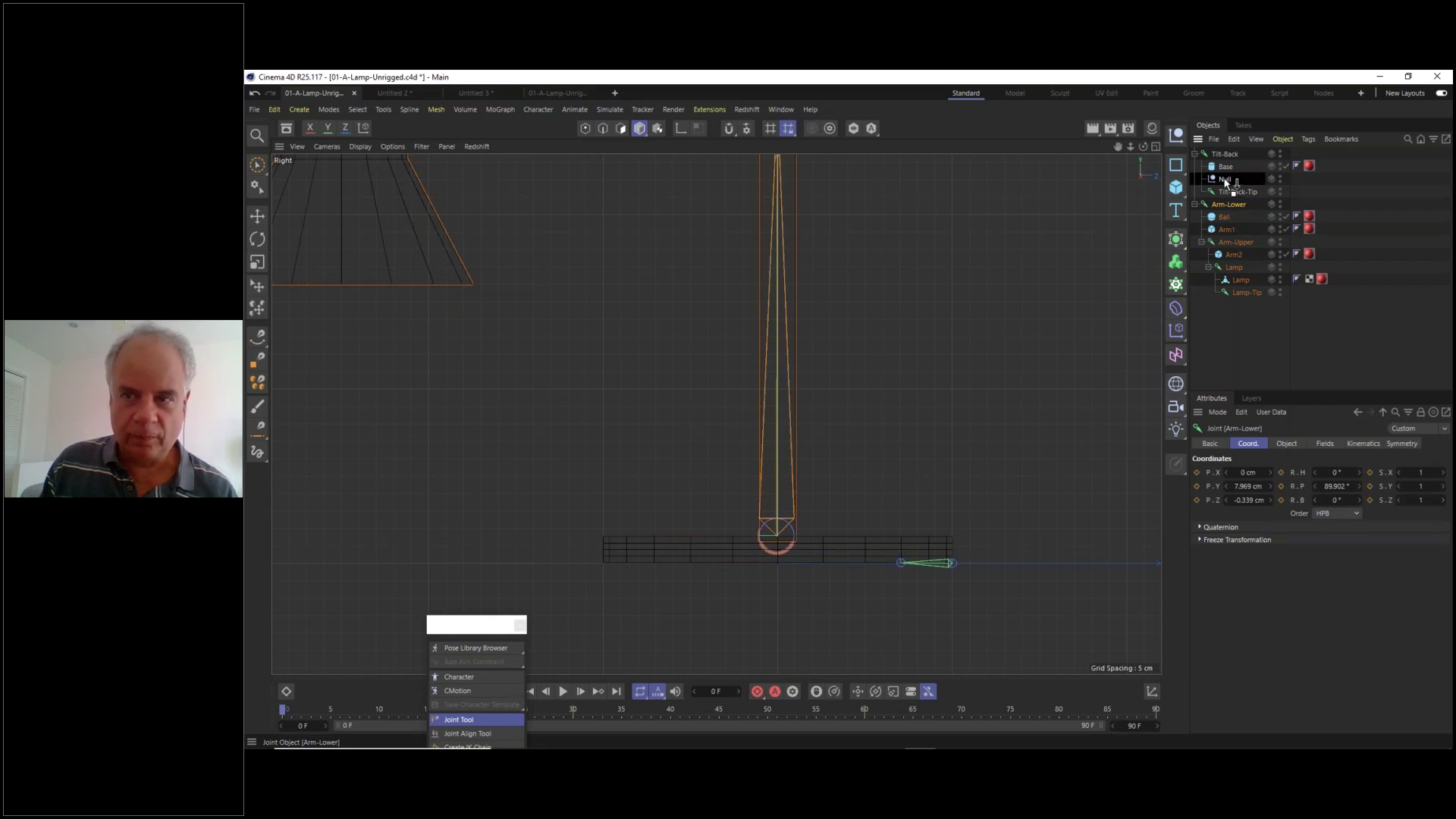
{"action": "left_click_drag", "start_coordinate": [1226, 180], "coordinate": [1225, 182]}
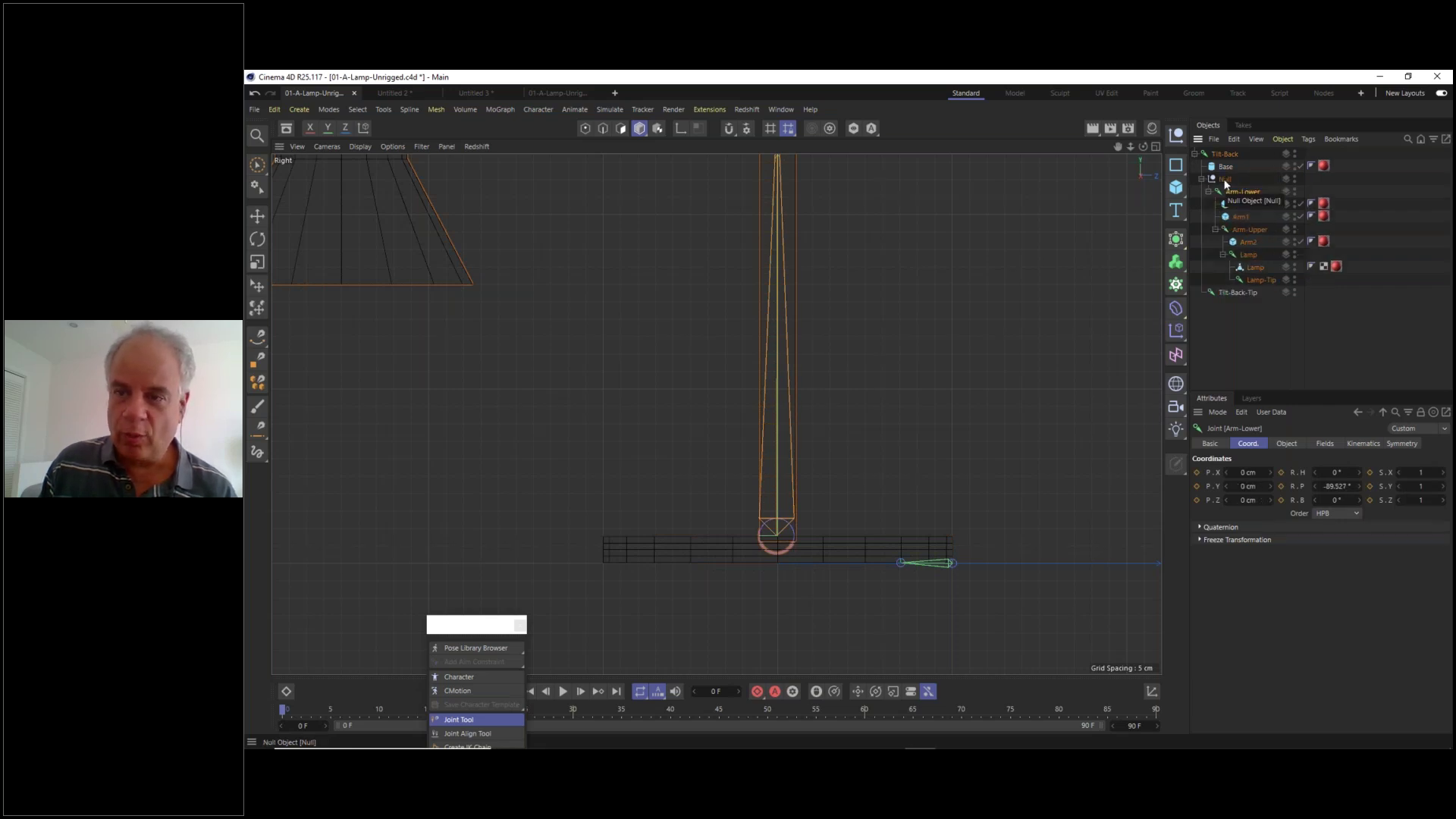
{"action": "mouse_move", "coordinate": [1226, 181]}
{"action": "left_mouse_down"}
{"action": "mouse_move", "coordinate": [1239, 185]}
{"action": "mouse_move", "coordinate": [1230, 171]}
{"action": "left_mouse_up"}
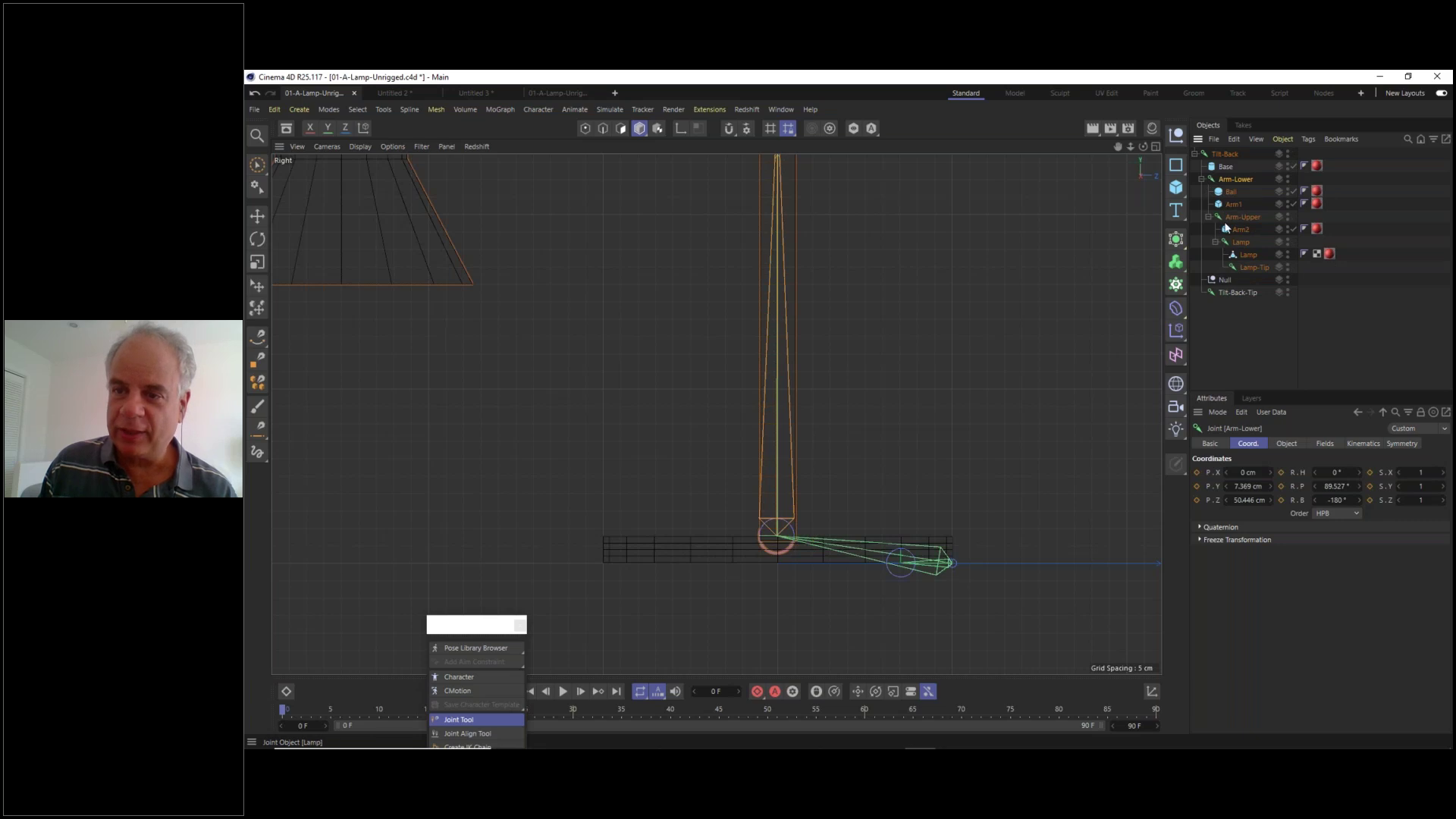
{"action": "left_click_drag", "start_coordinate": [1235, 180], "coordinate": [1222, 281]}
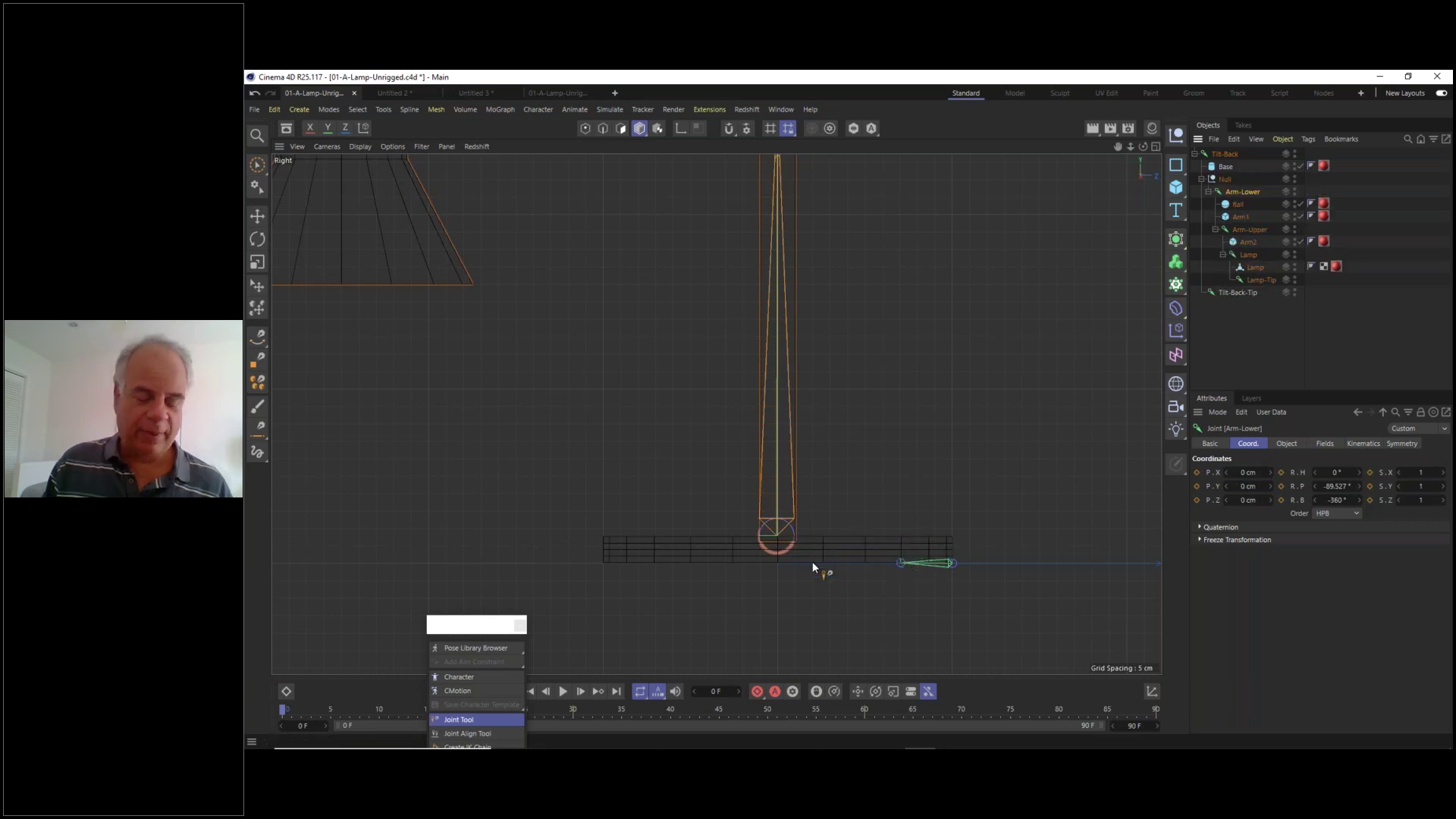
- Test tilting the whole lamp by rotating the Tilt-Back joint, and undo the rotation
{"action": "middle_click_drag", "start_coordinate": [829, 559], "coordinate": [830, 502], "text": "alt"}
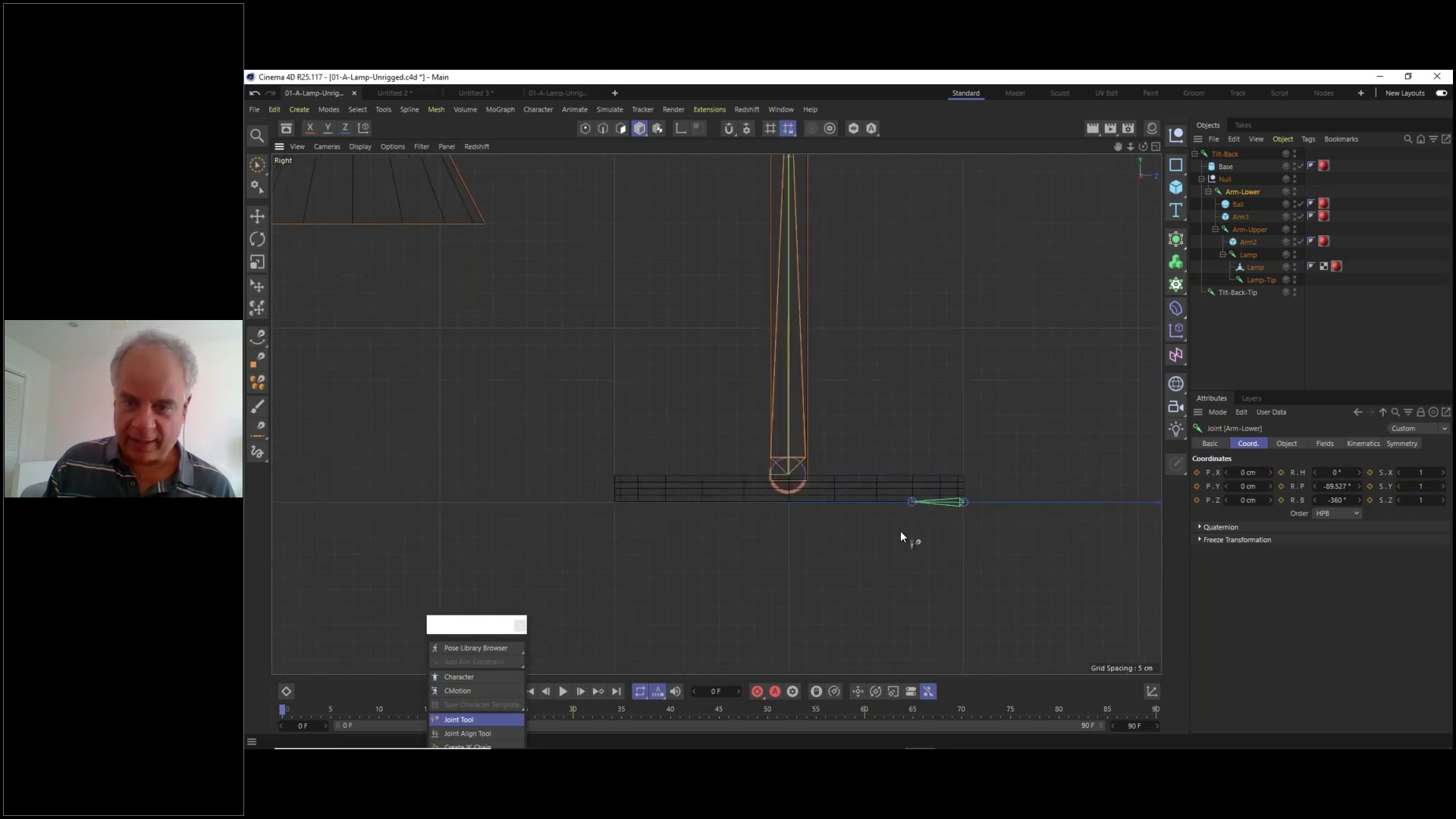
{"action": "scroll", "coordinate": [900, 530], "scroll_direction": "up", "scroll_amount": 3}
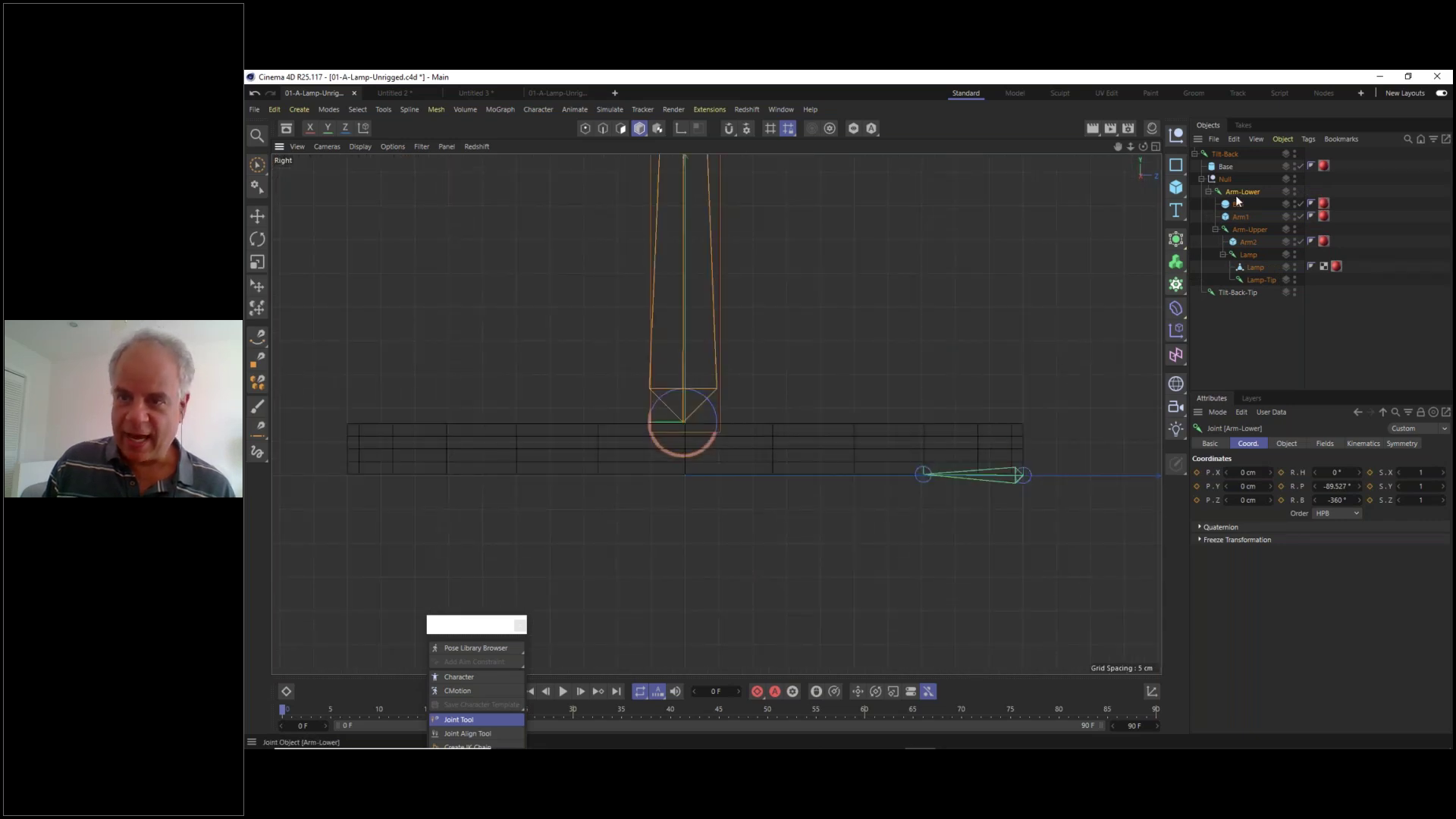
{"action": "left_click", "coordinate": [258, 240]}
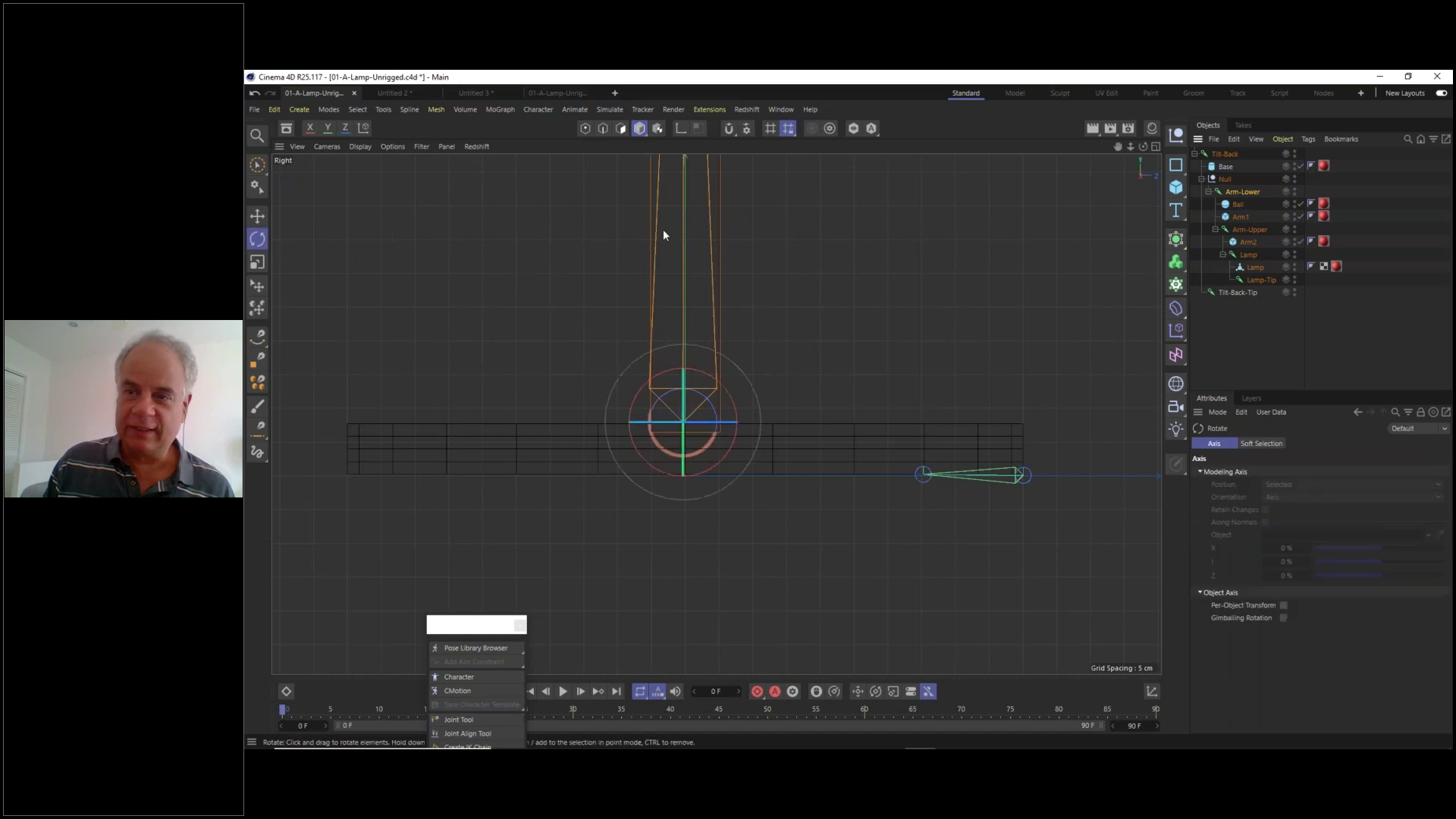
{"action": "left_click", "coordinate": [1227, 155]}
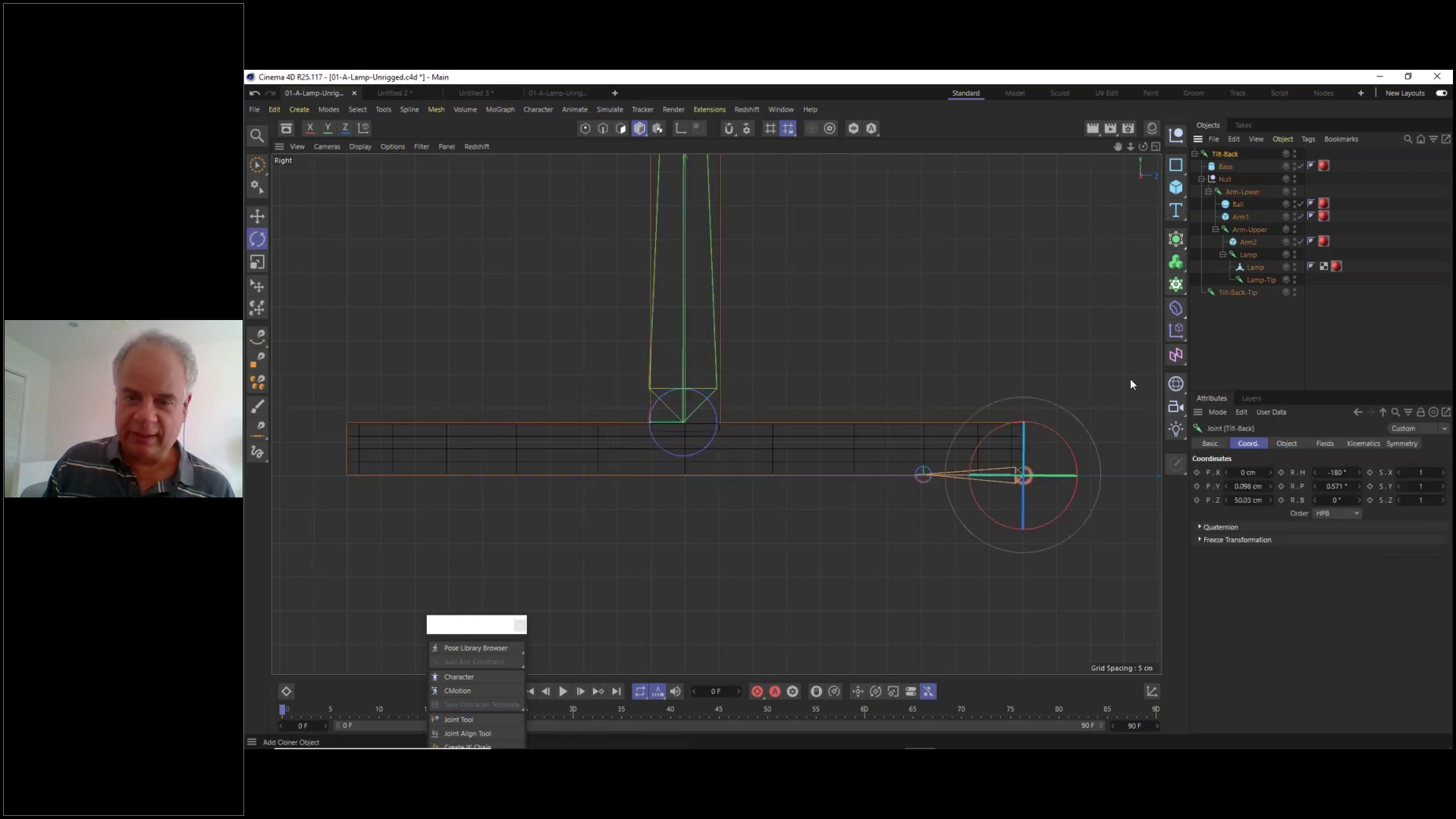
{"action": "left_click_drag", "start_coordinate": [1073, 460], "coordinate": [1093, 480]}
{"action": "key", "text": "ctrl+z"}
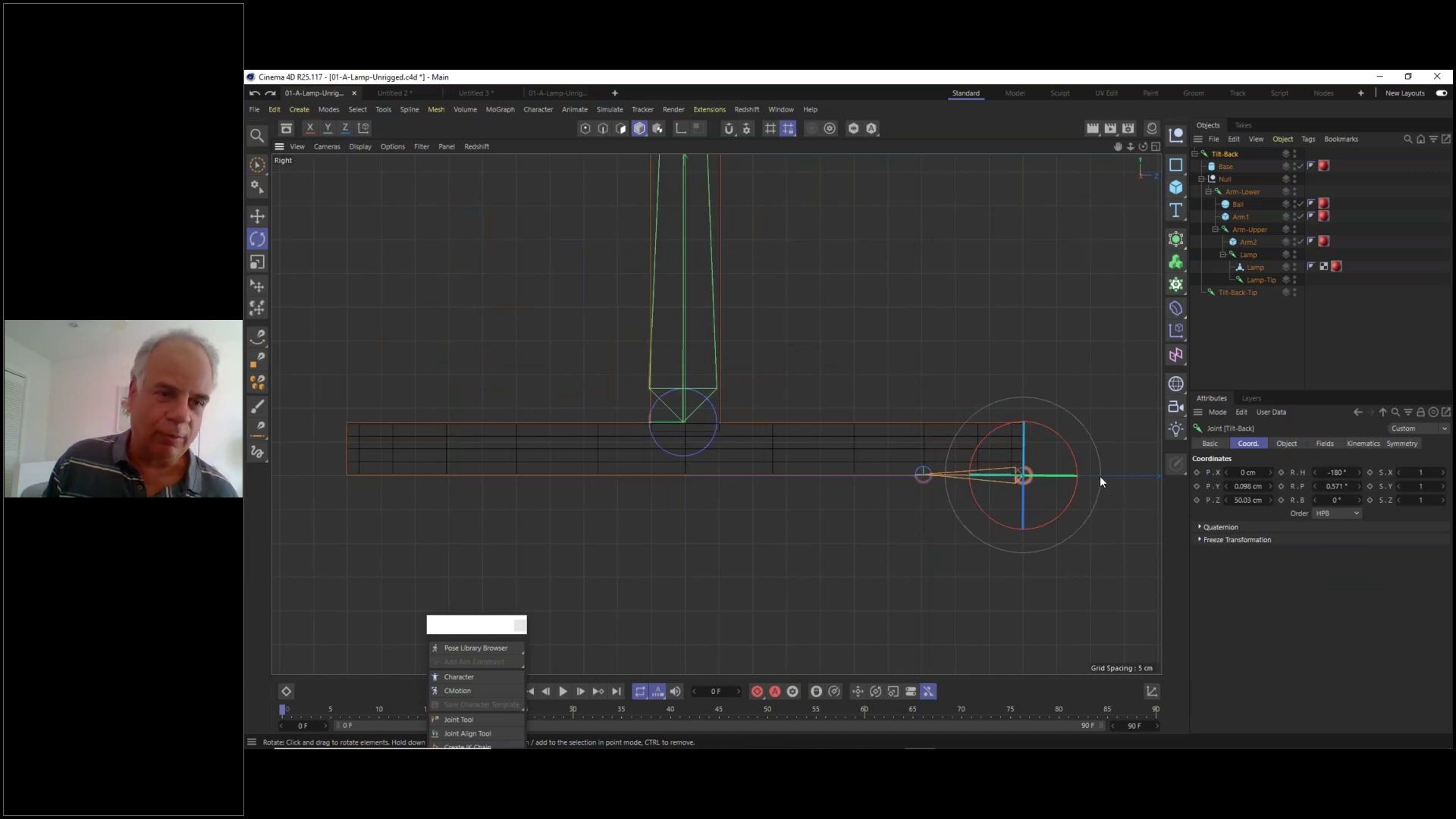
{"action": "middle_click_drag", "start_coordinate": [504, 377], "coordinate": [579, 378]}
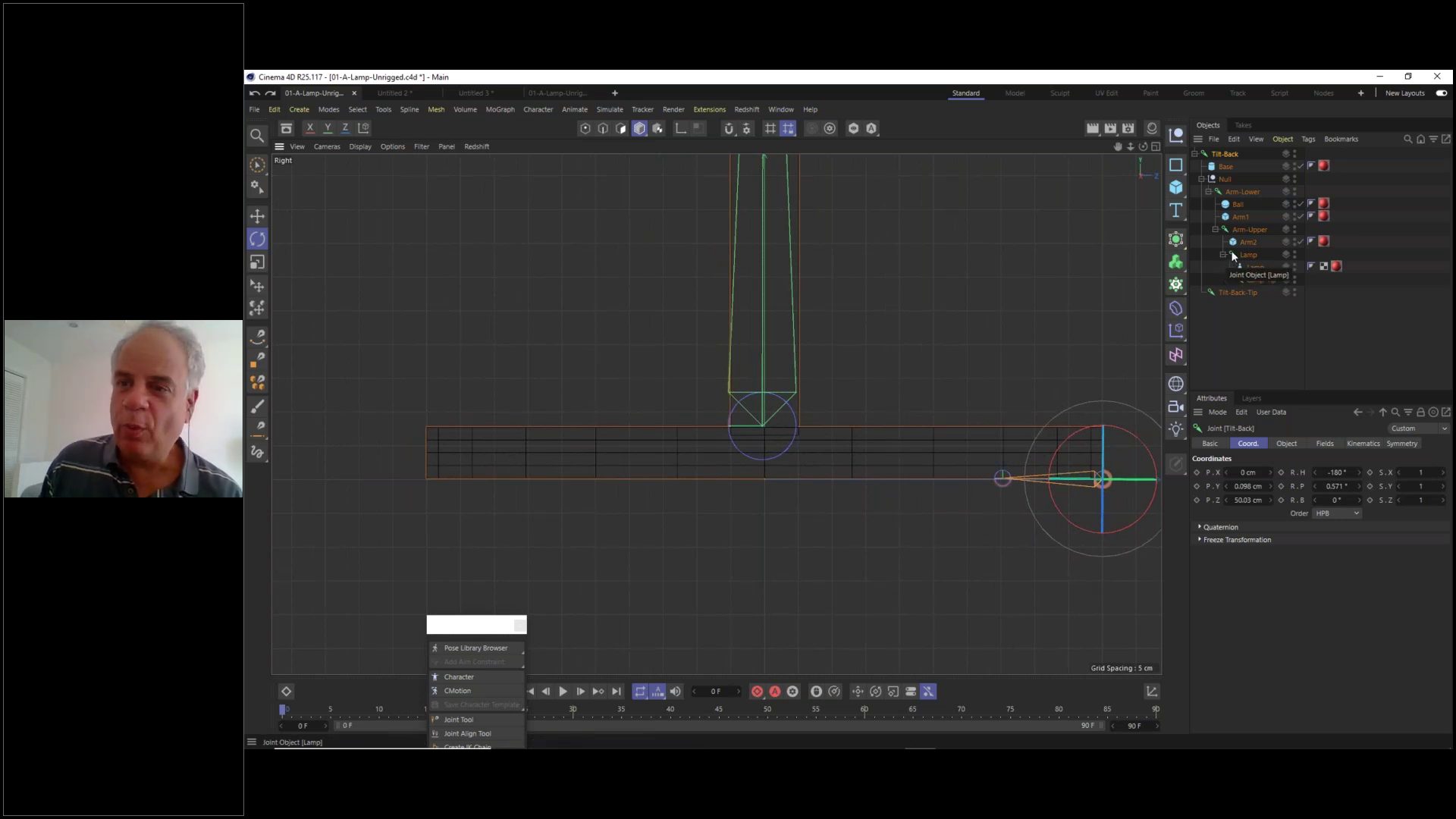
- Draw a joint chain about 15 cm long along the base's underside, starting at the front edge opposite Tilt-Back and pointing inward
{"action": "left_click", "coordinate": [1262, 341]}
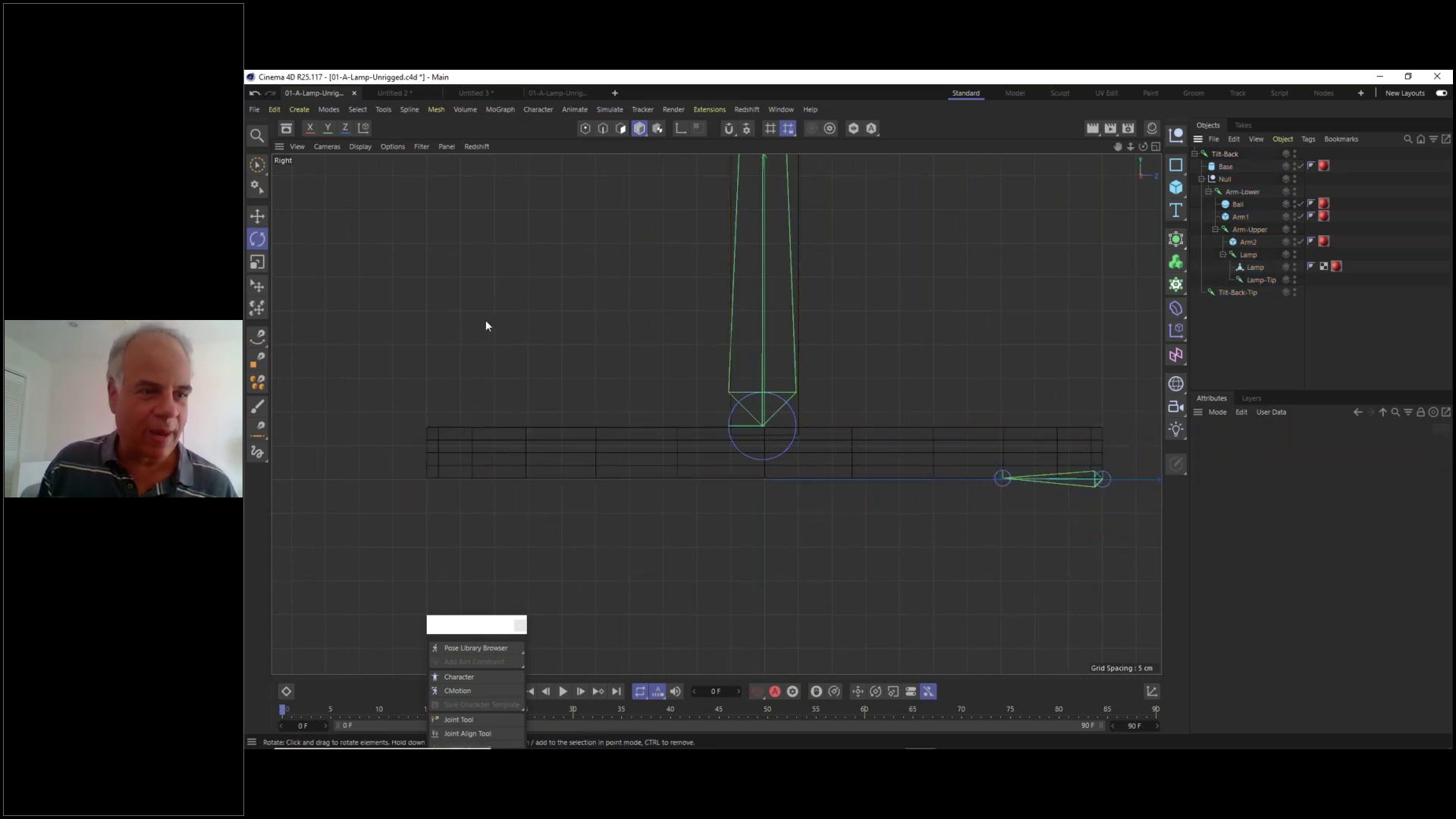
{"action": "left_click_drag", "start_coordinate": [486, 630], "coordinate": [342, 258]}
{"action": "left_click", "coordinate": [313, 348]}
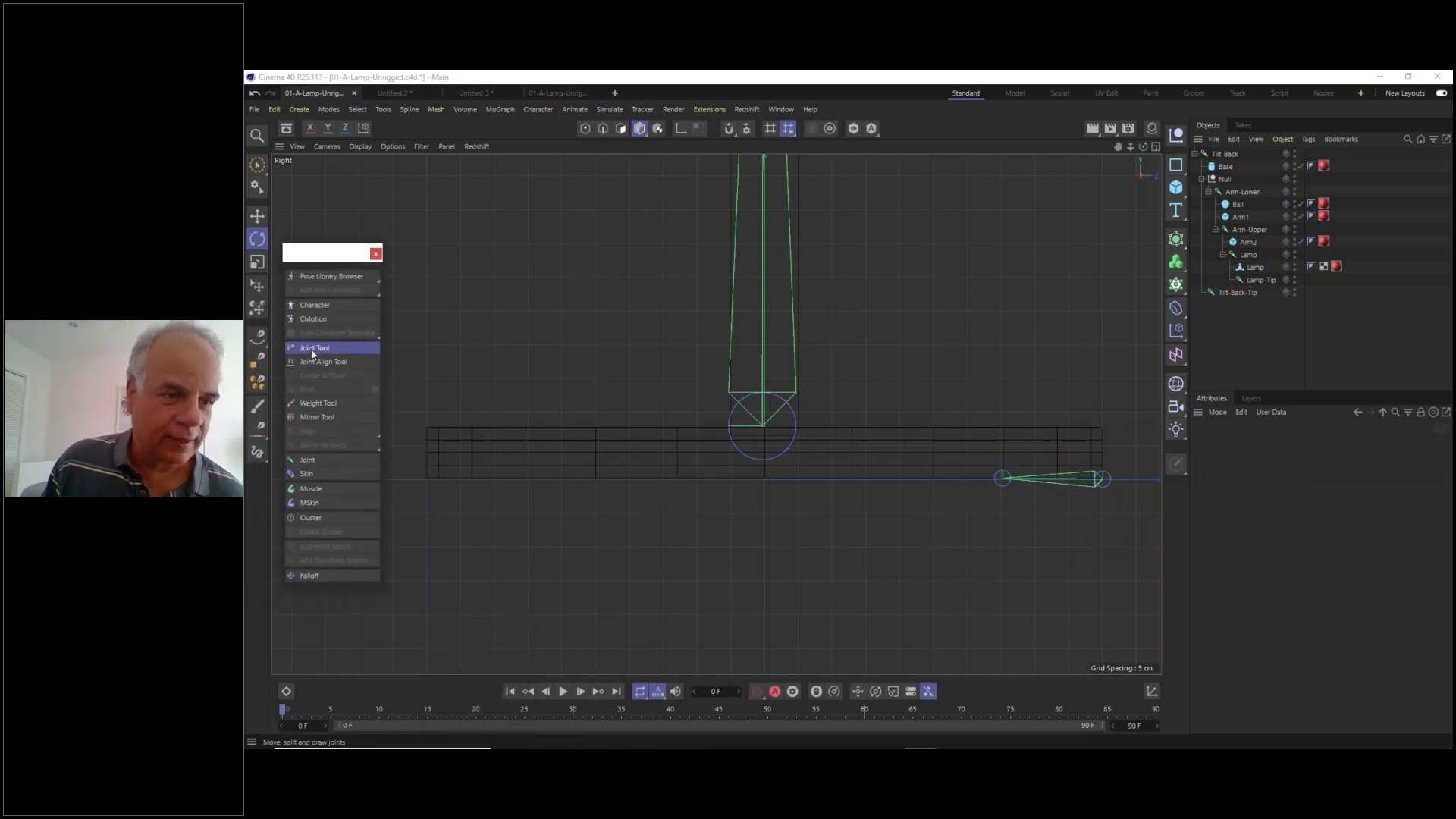
{"action": "left_click", "coordinate": [426, 477], "text": "ctrl"}
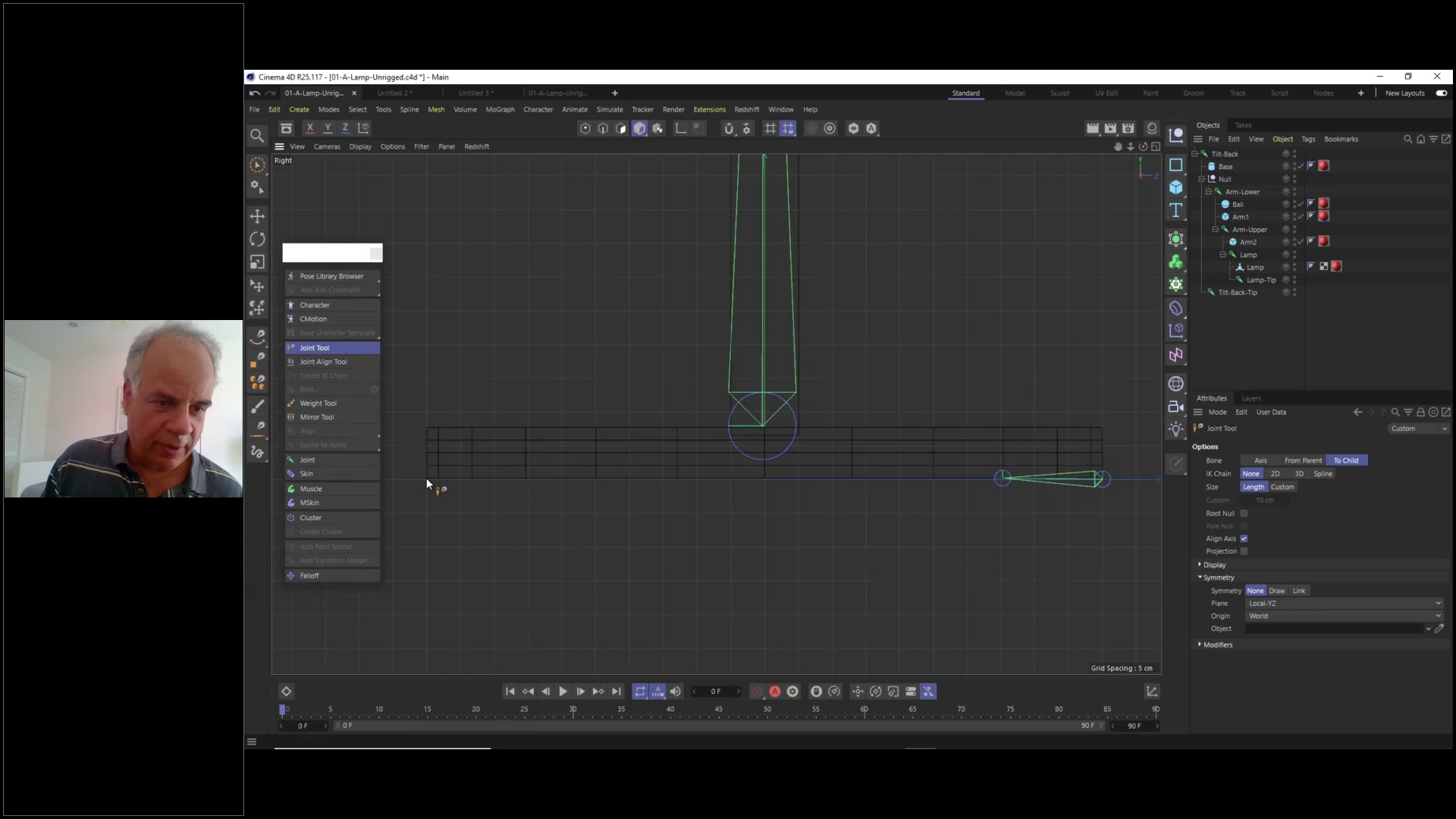
{"action": "left_click", "coordinate": [593, 478], "text": "ctrl"}
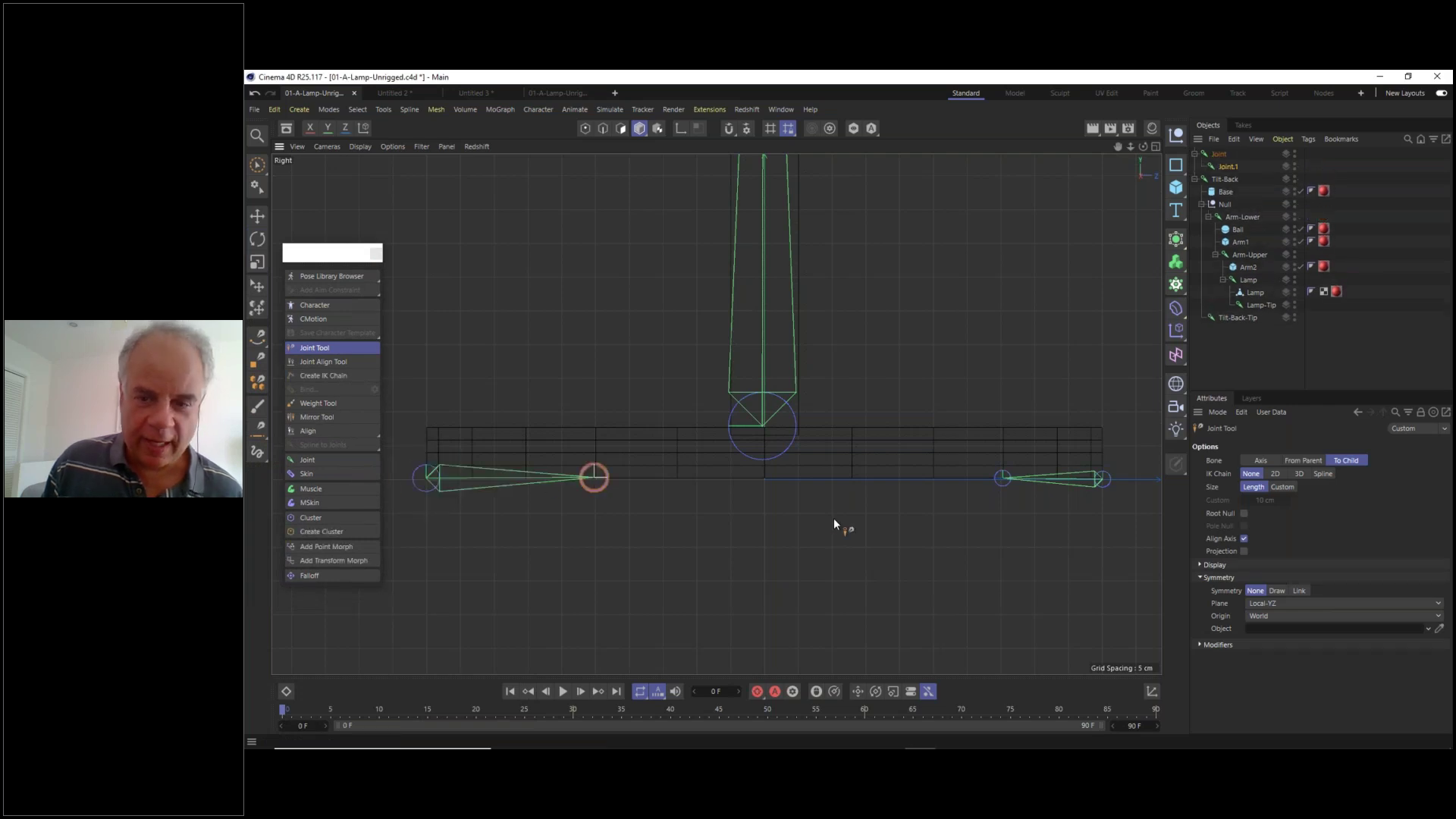
{"action": "key", "text": "ctrl+z"}
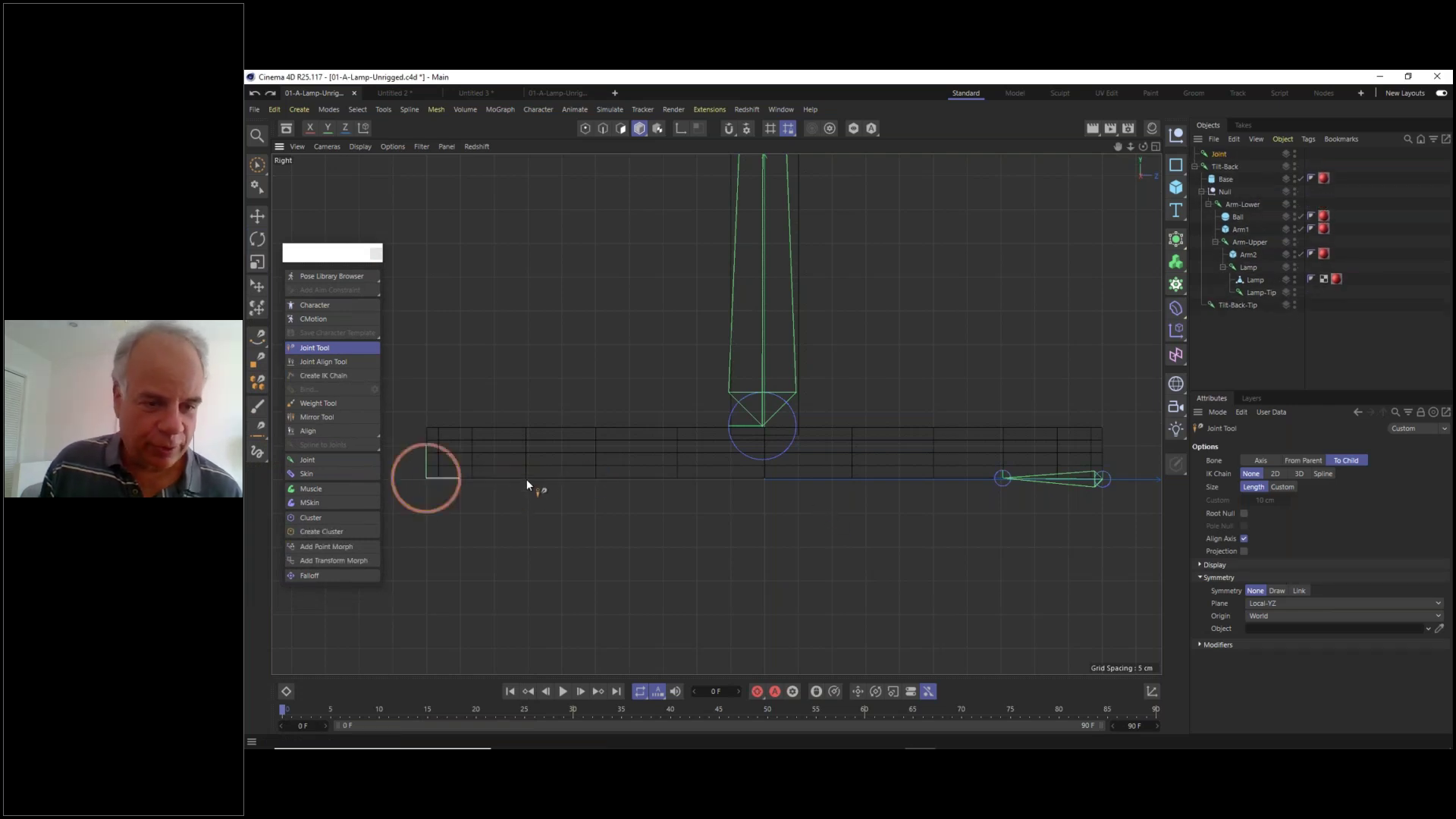
{"action": "left_click", "coordinate": [526, 479], "text": "ctrl"}
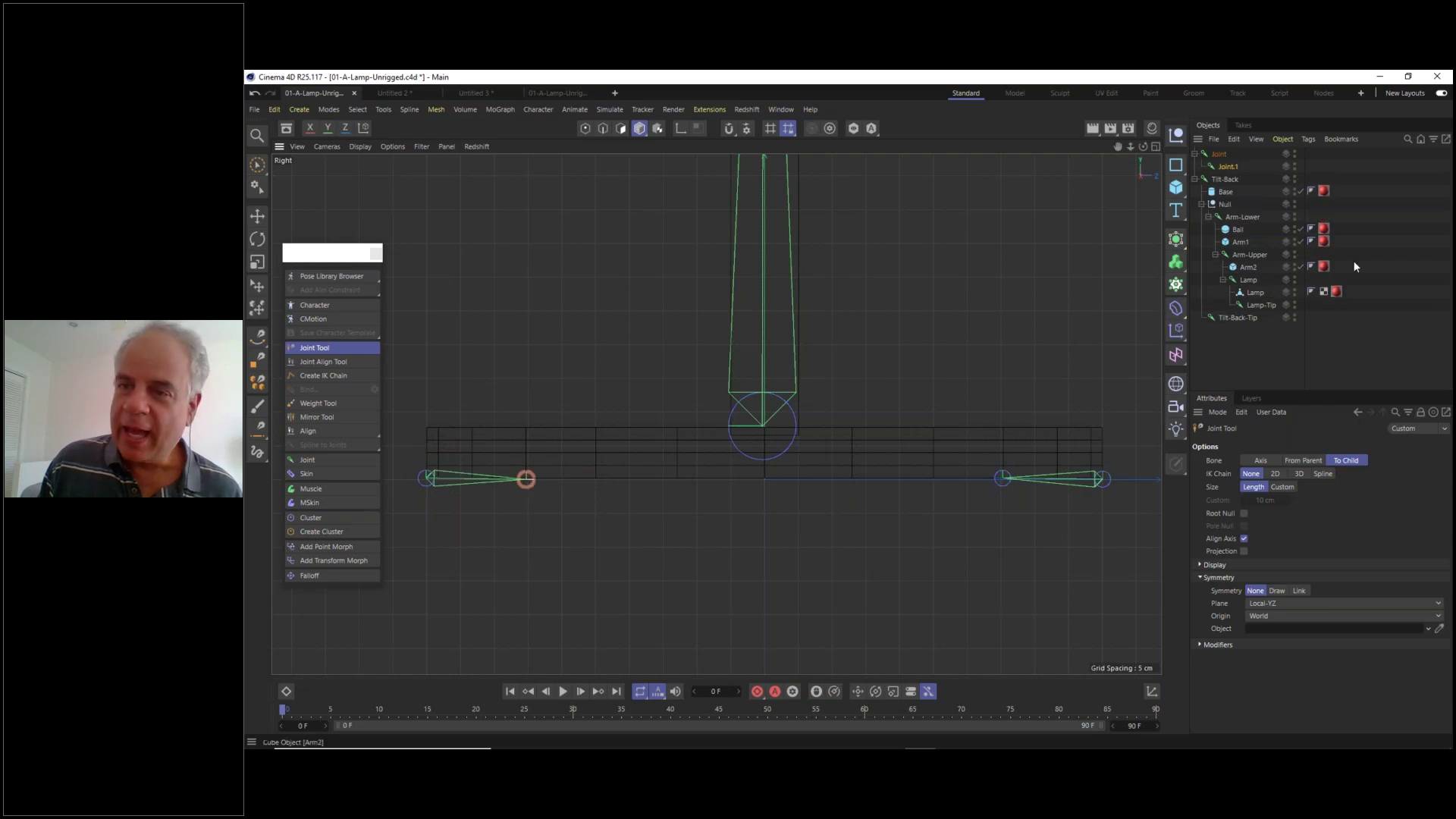
- Rename the new root joint Tilt-Front and its child joint Tilt-Front-Tip
{"action": "double_click", "coordinate": [1224, 153]}
{"action": "type", "text": "Tilt-F"}
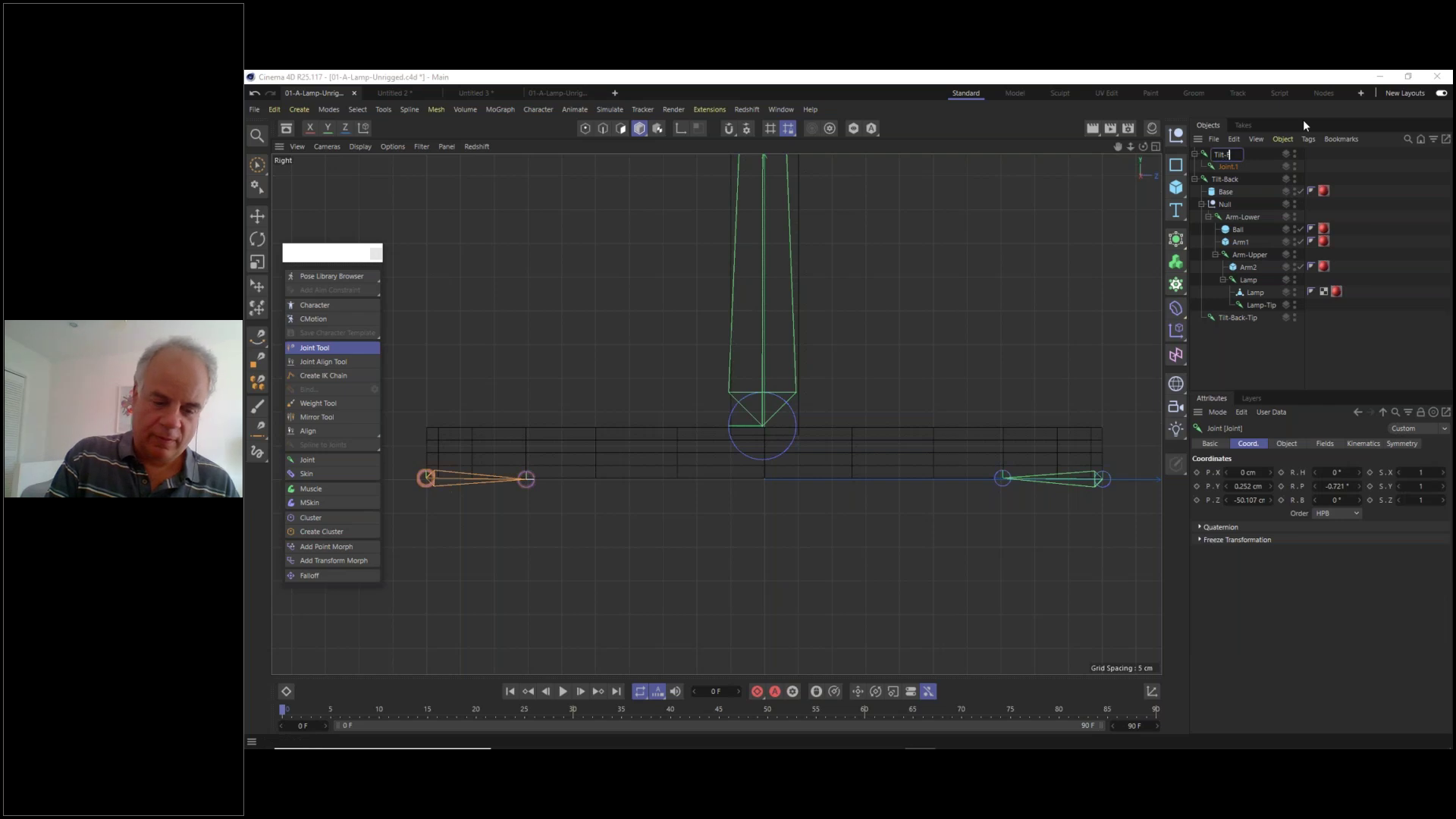
{"action": "type", "text": "ront"}
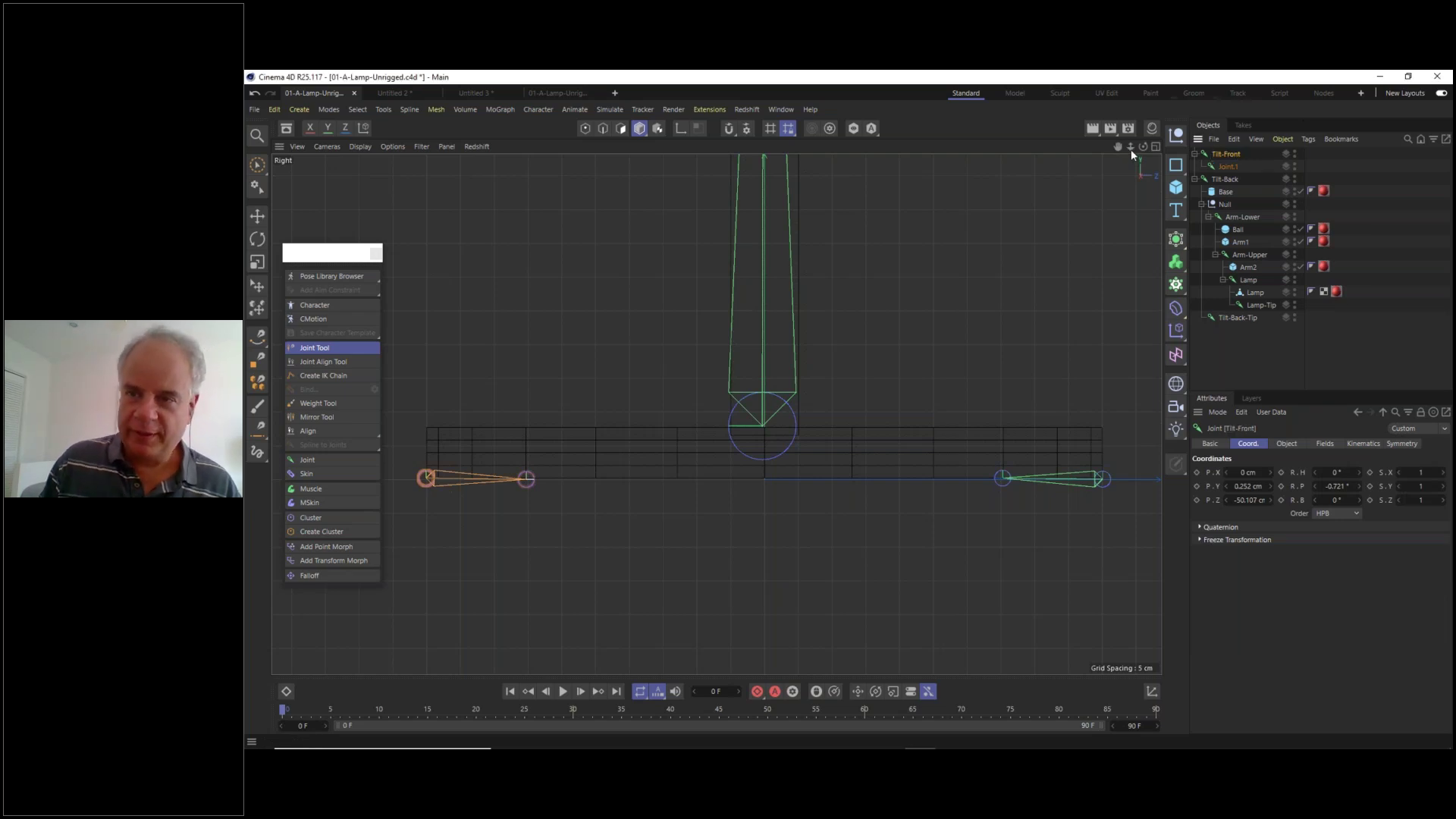
{"action": "double_click", "coordinate": [1230, 166]}
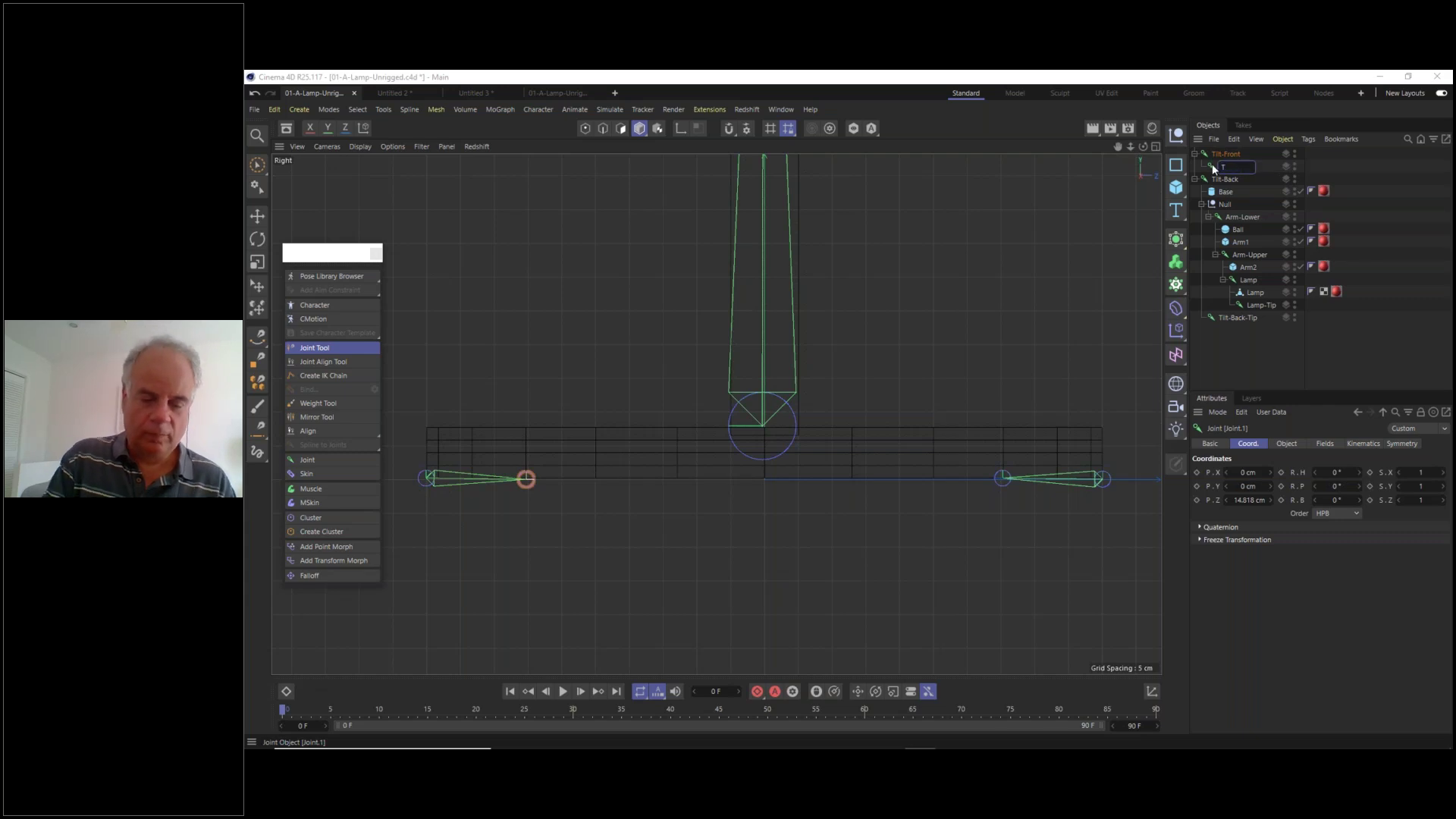
{"action": "type", "text": "Tilt-Front-"}
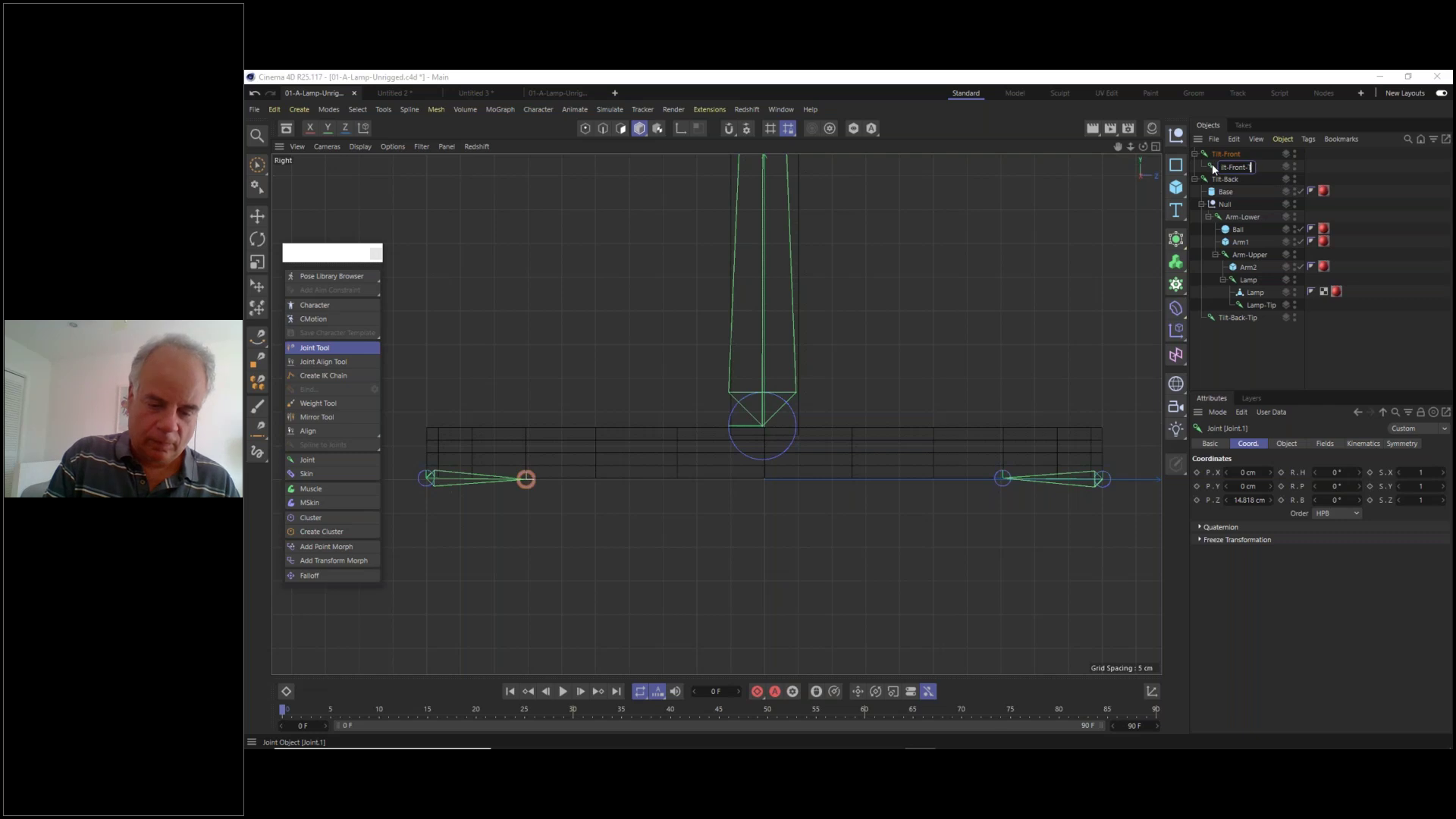
{"action": "type", "text": "Tip"}
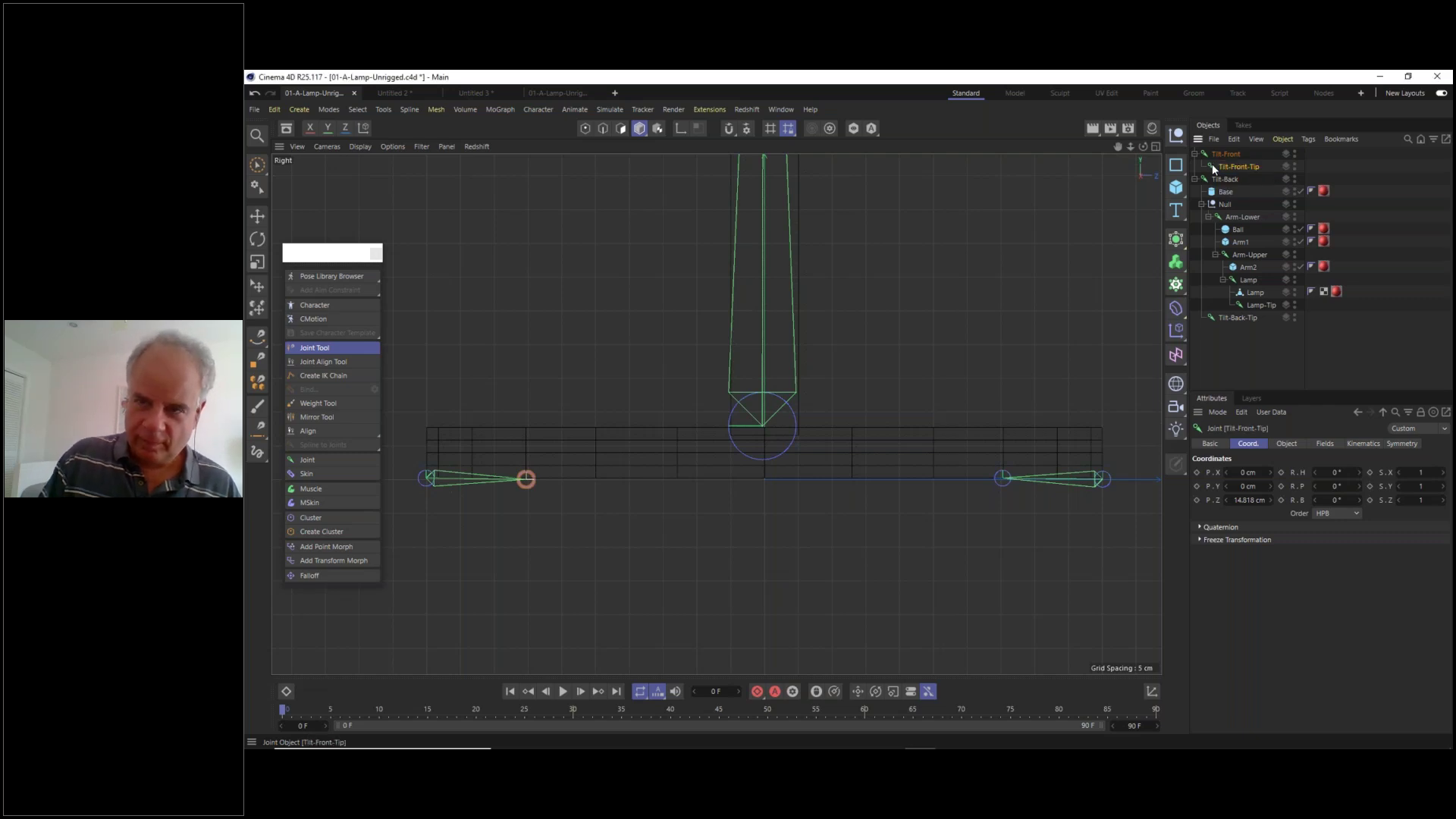
{"action": "key", "text": "Return"}
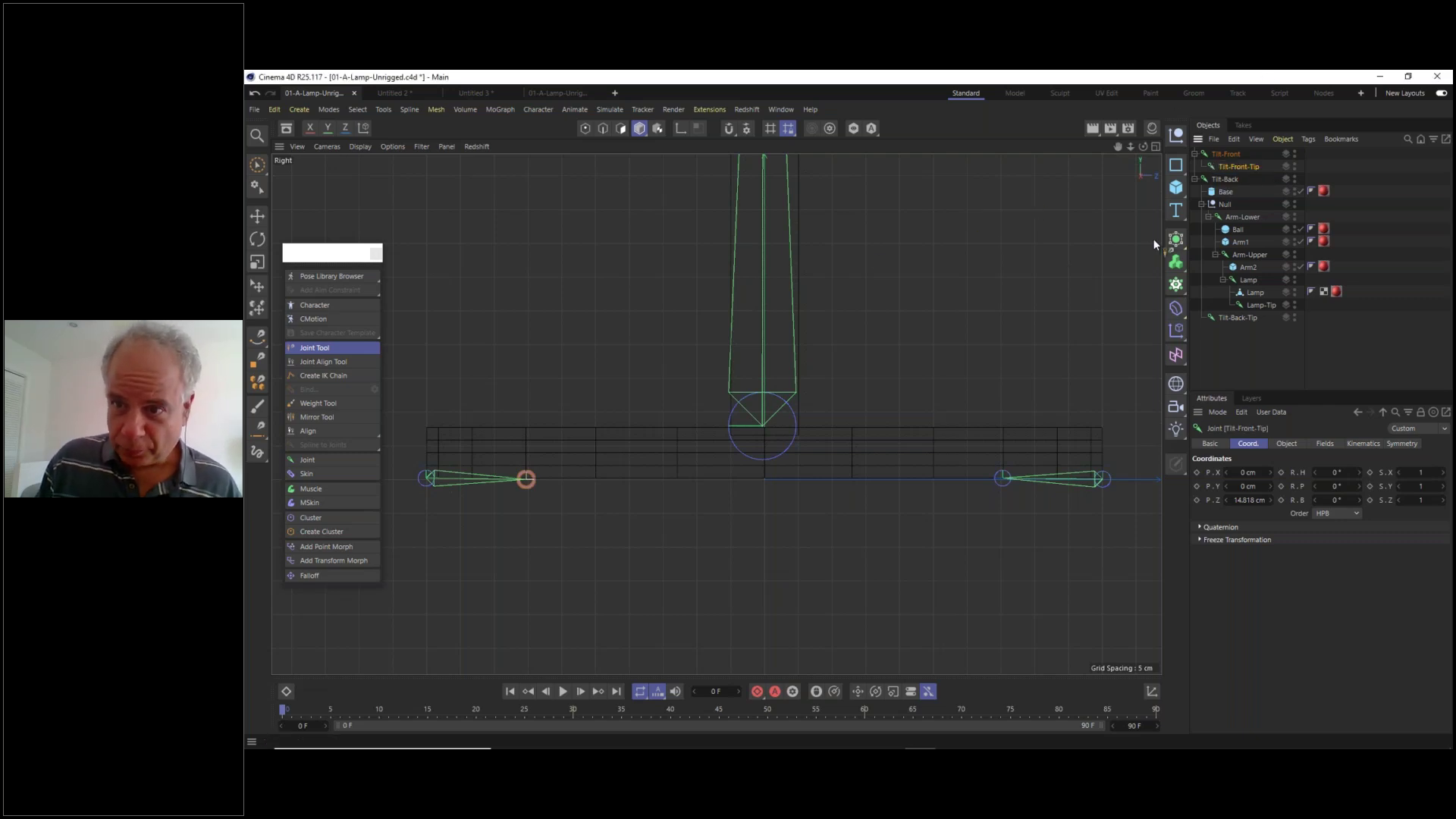
- Parent the Tilt-Front joint chain under Tilt-Back, between Base and the arm chain's Null
{"action": "left_click", "coordinate": [1233, 156]}
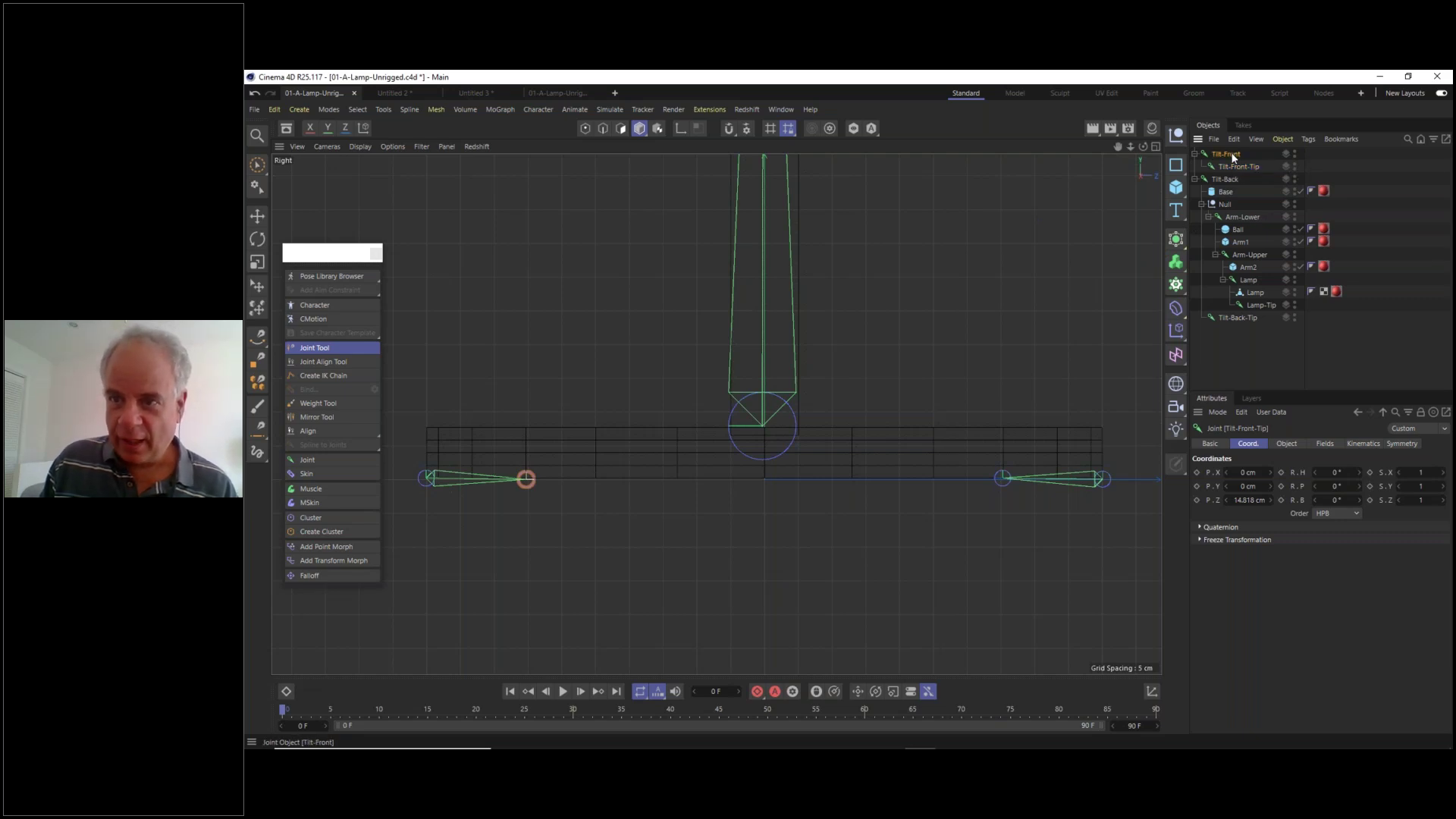
{"action": "left_click_drag", "start_coordinate": [1230, 153], "coordinate": [1233, 168]}
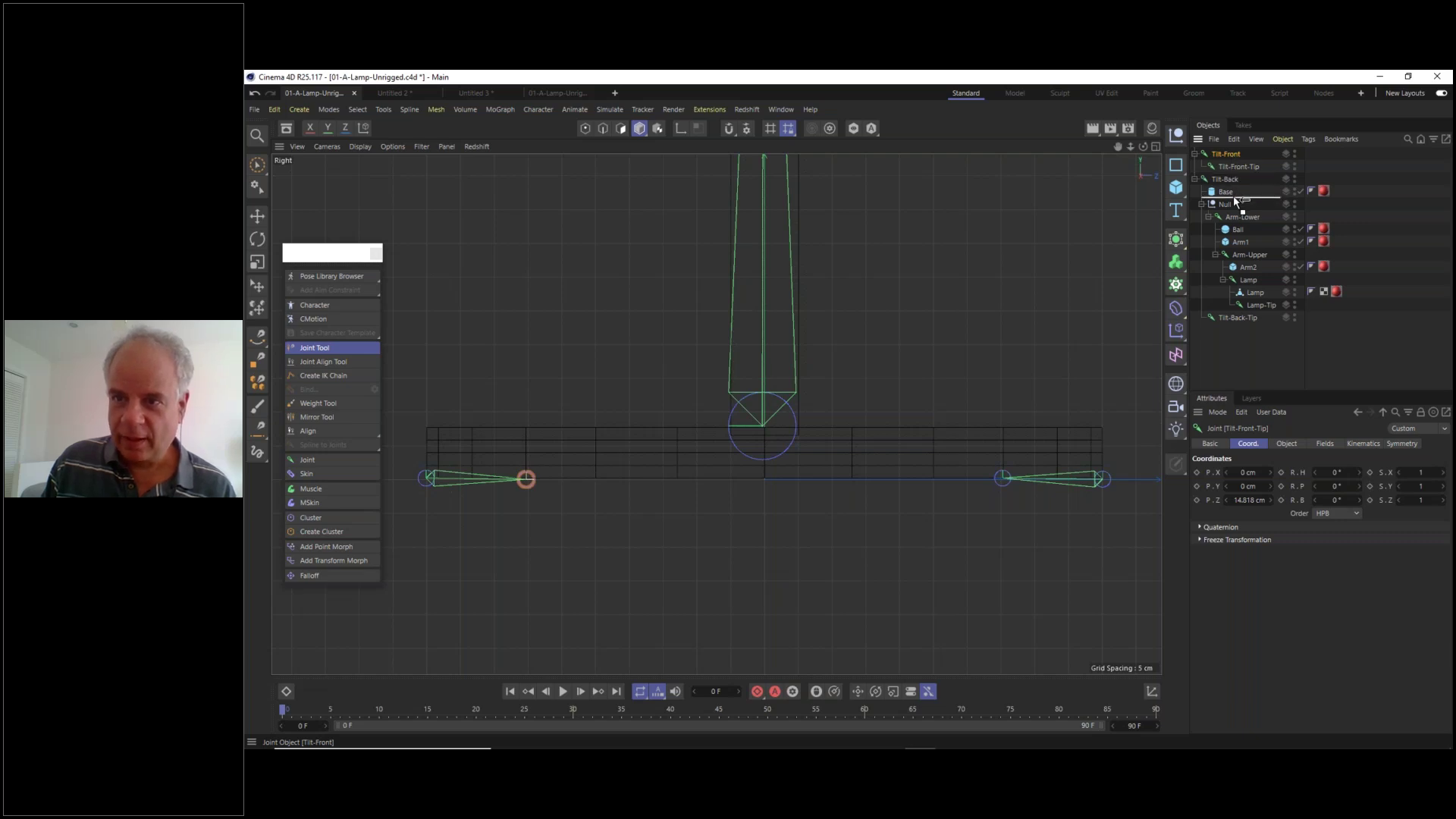
{"action": "left_click_drag", "start_coordinate": [1233, 196], "coordinate": [1233, 197]}
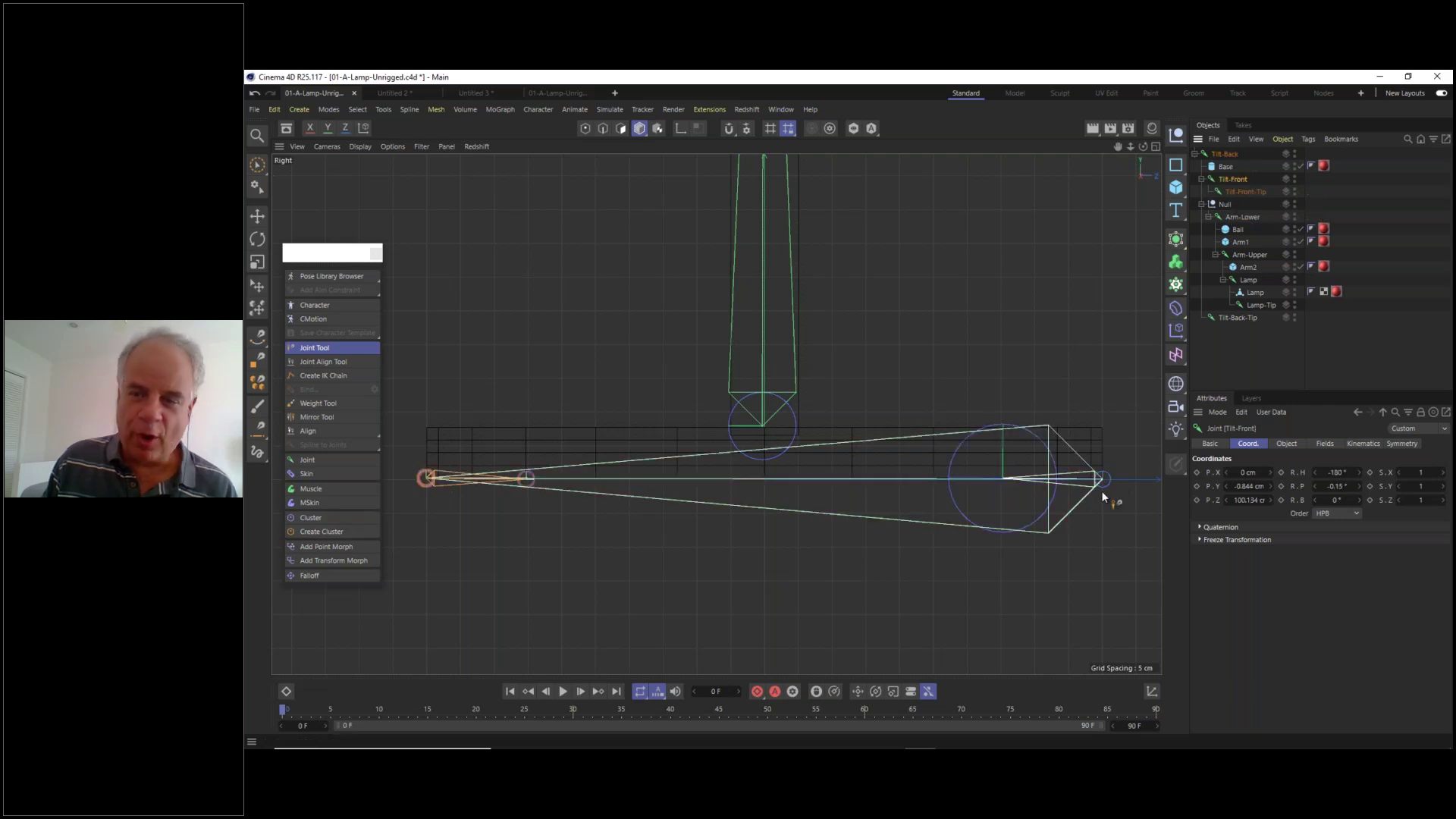
- Create a new null and place it as a child of the Tilt-Front joint
{"action": "left_click", "coordinate": [1232, 152]}
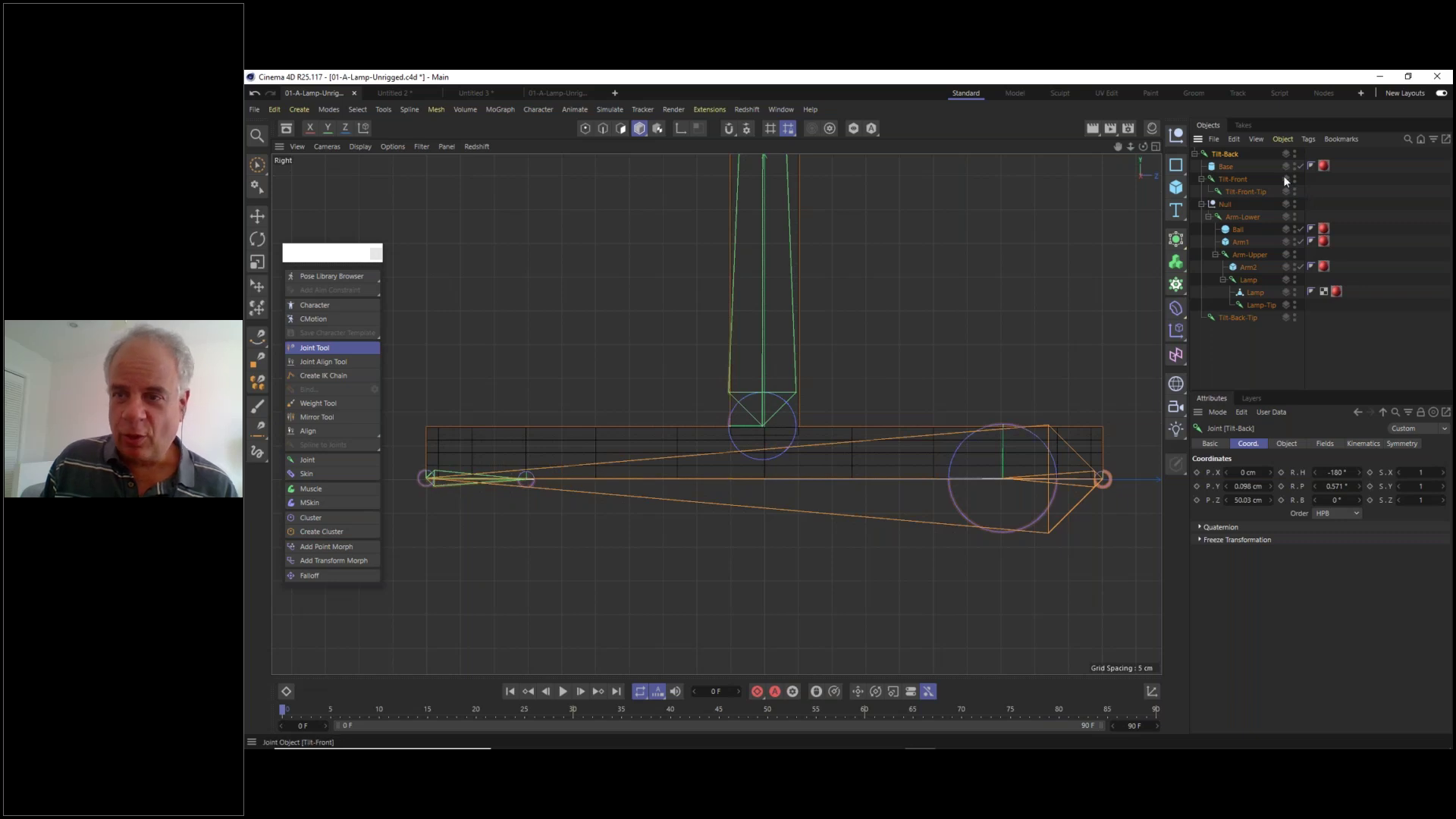
{"action": "left_click", "coordinate": [1239, 180]}
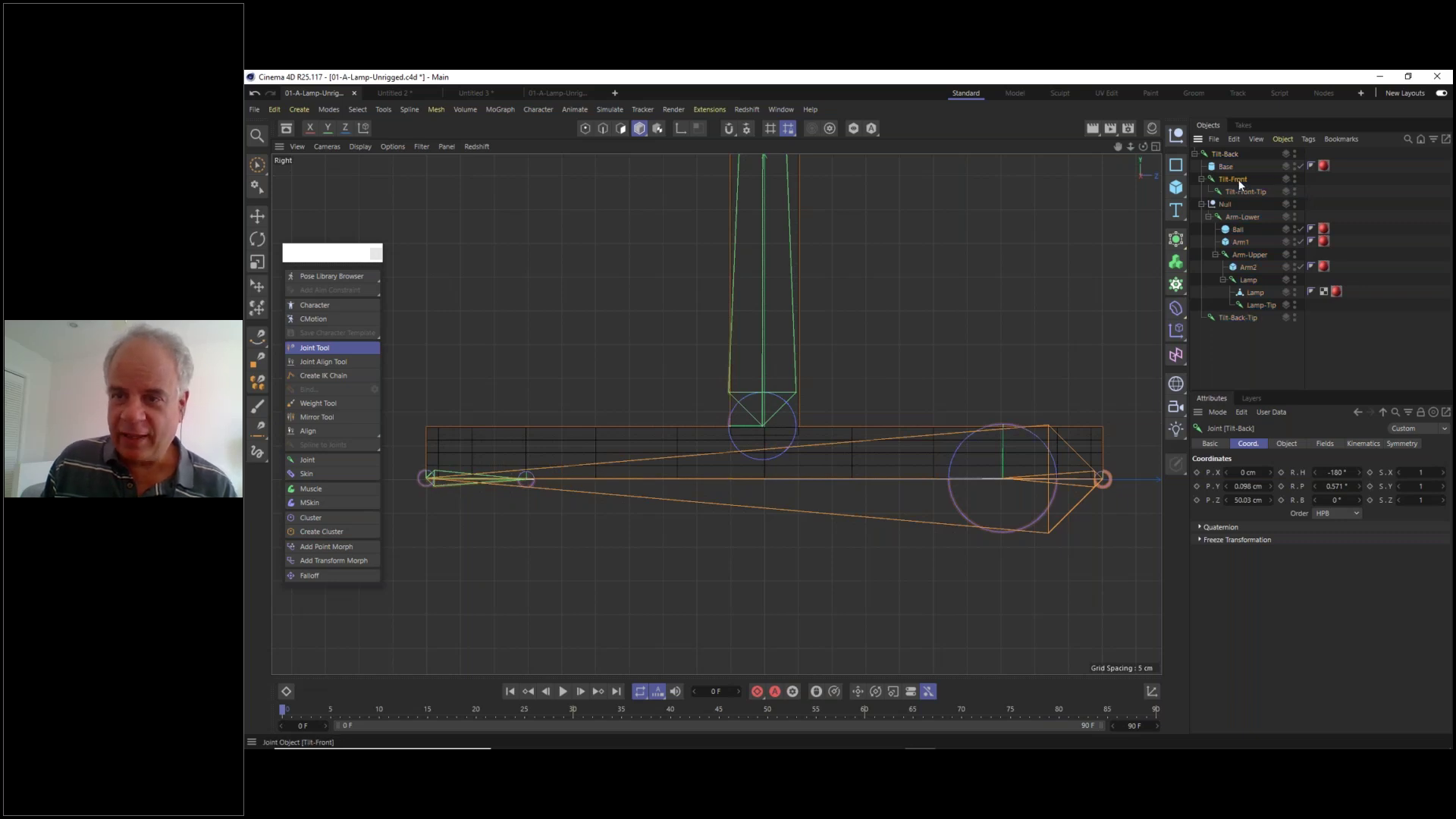
{"action": "left_click", "coordinate": [1176, 135]}
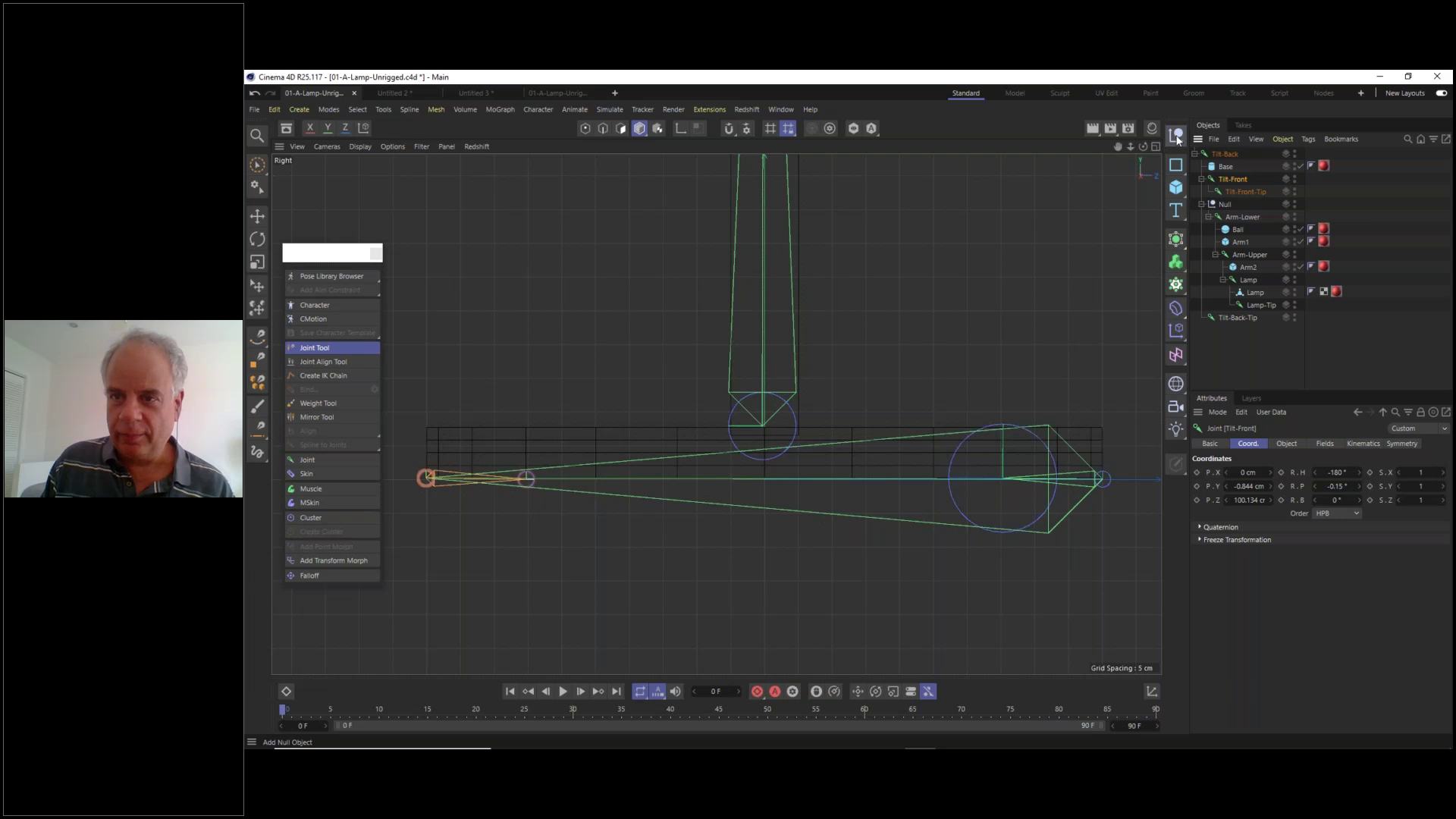
{"action": "left_click_drag", "start_coordinate": [1225, 154], "coordinate": [1234, 193]}
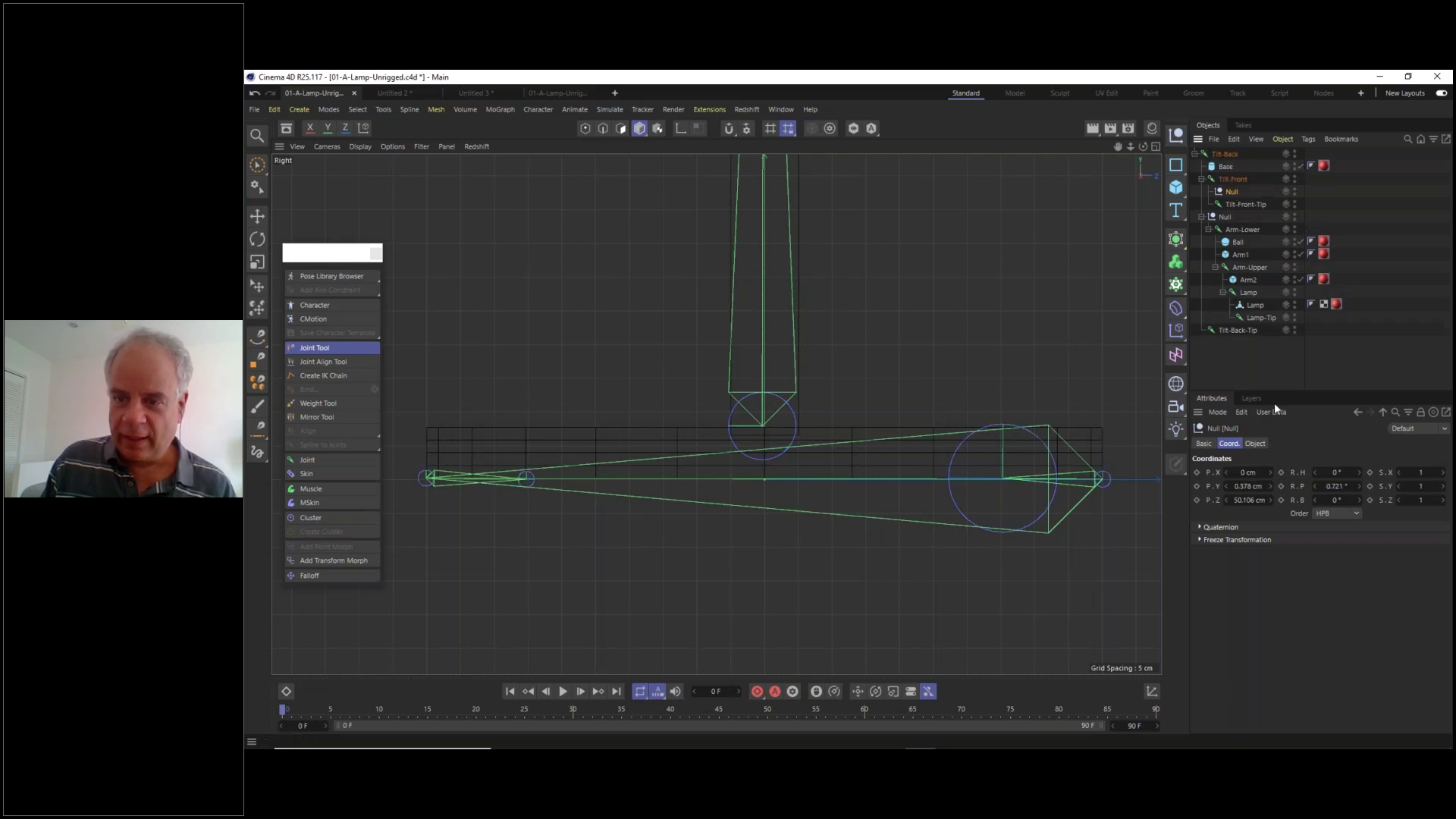
- Set the new null's position to 0 cm on all axes and its heading and pitch rotation to 0°
{"action": "left_click", "coordinate": [1246, 474]}
{"action": "key", "text": "Tab"}
{"action": "type", "text": "0"}
{"action": "key", "text": "Tab"}
{"action": "type", "text": "0"}
{"action": "key", "text": "Tab"}
{"action": "type", "text": "0"}
{"action": "key", "text": "Tab"}
{"action": "type", "text": "0"}
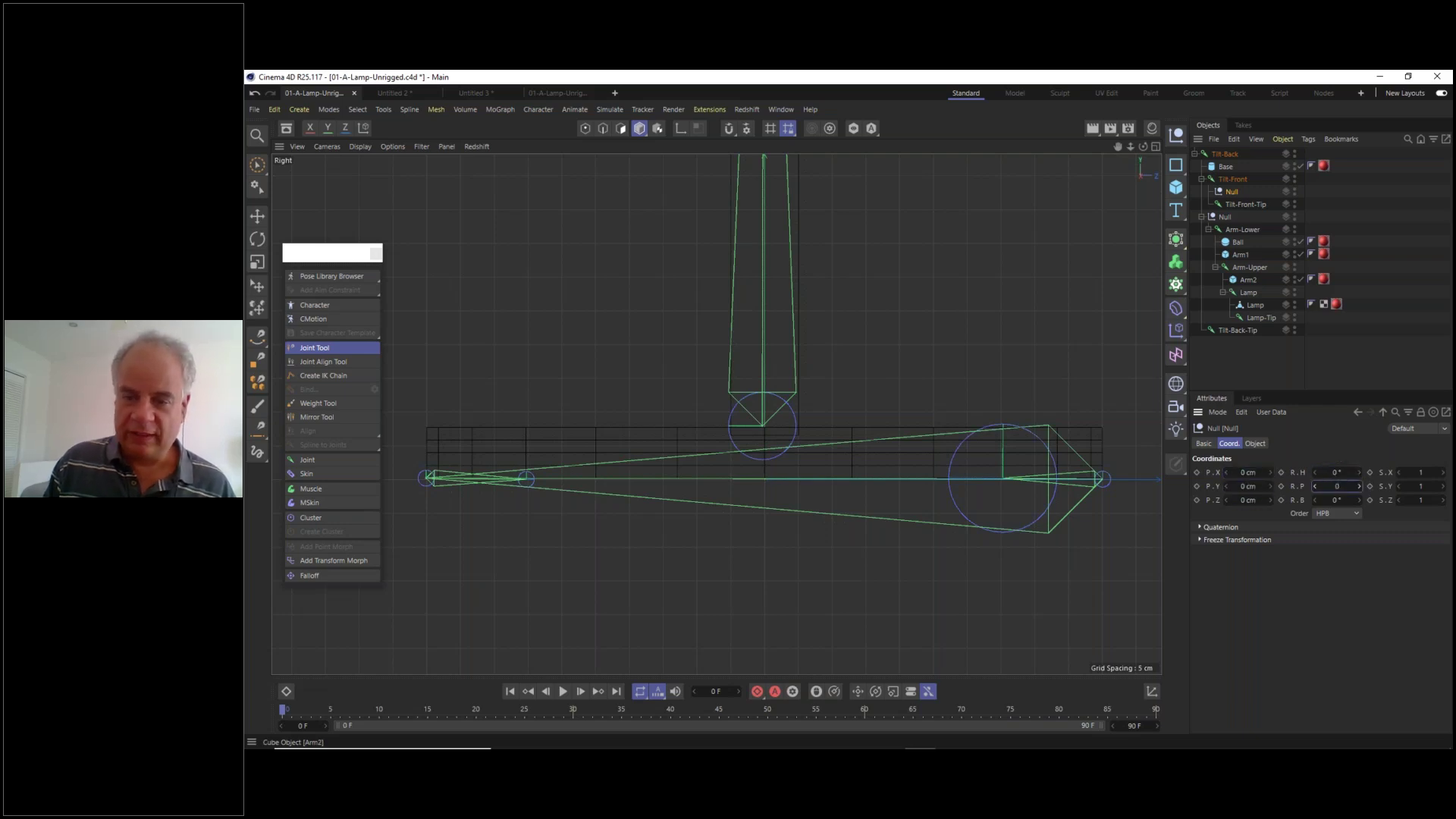
{"action": "key", "text": "Return"}
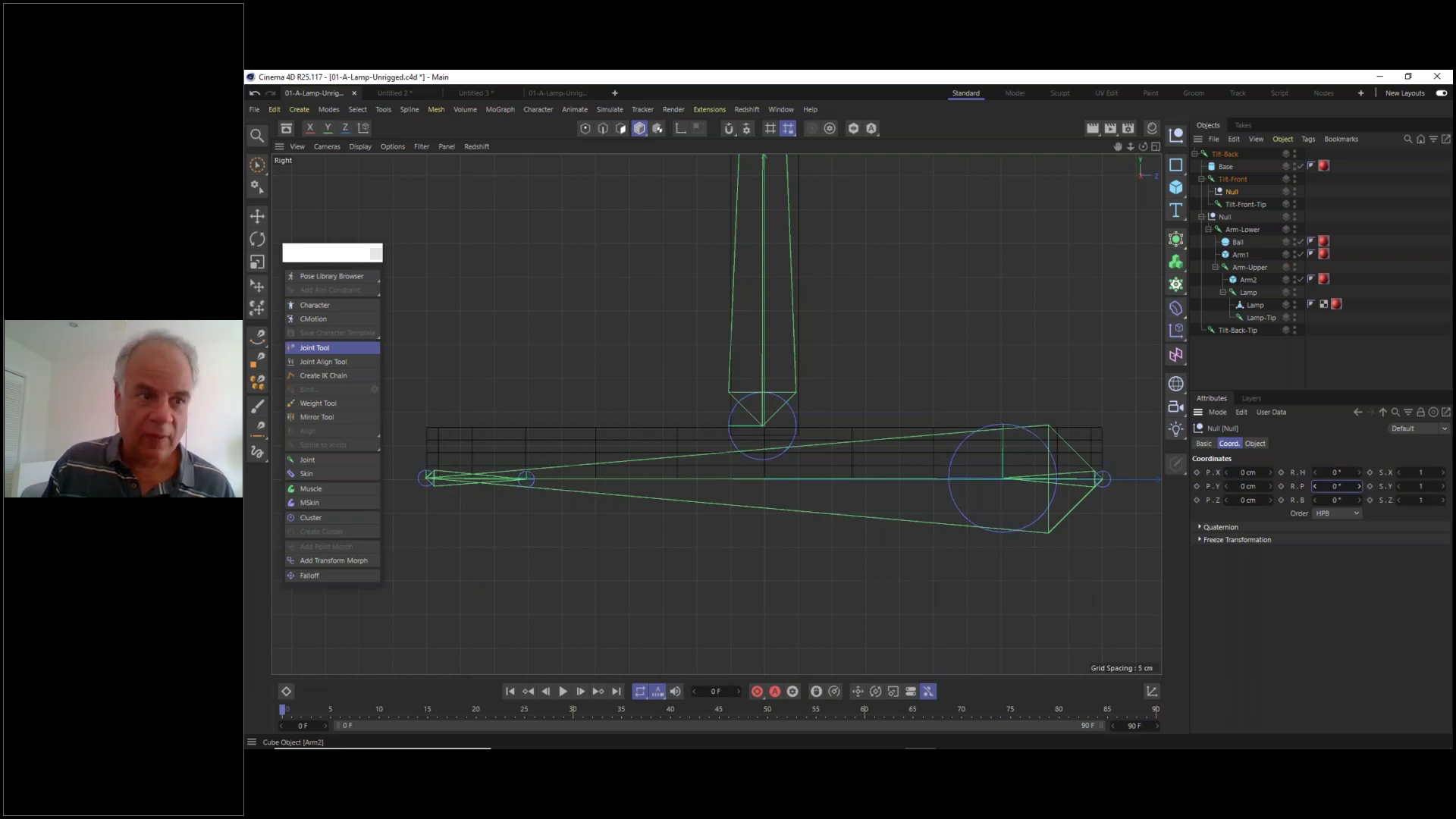
- Move the aligned null out of Tilt-Front to directly under Tilt-Back, and parent the Tilt-Front joint under that null
{"action": "key", "text": "e"}
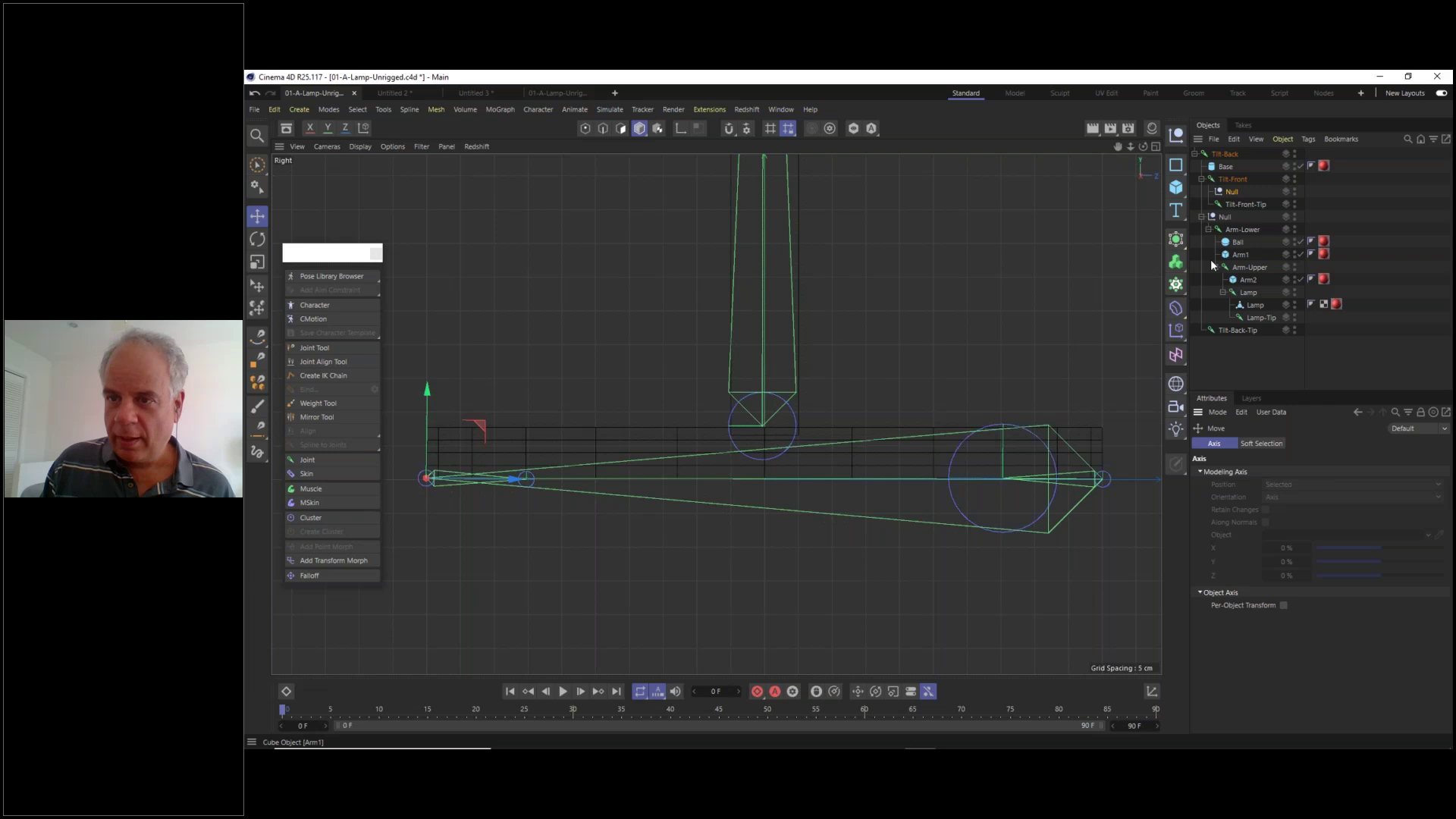
{"action": "left_click_drag", "start_coordinate": [1231, 192], "coordinate": [1224, 176]}
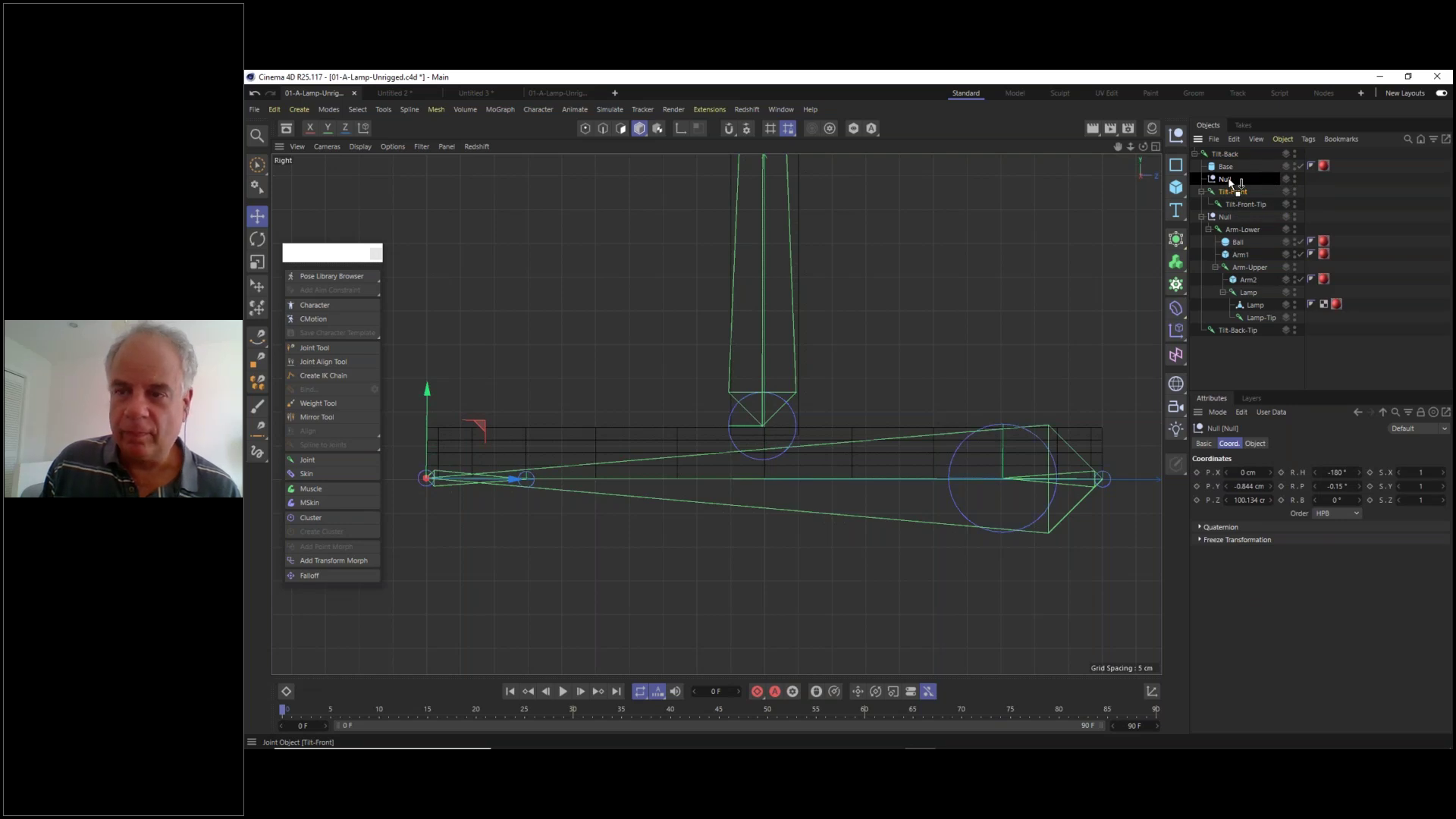
{"action": "left_click_drag", "start_coordinate": [1227, 176], "coordinate": [1227, 178]}
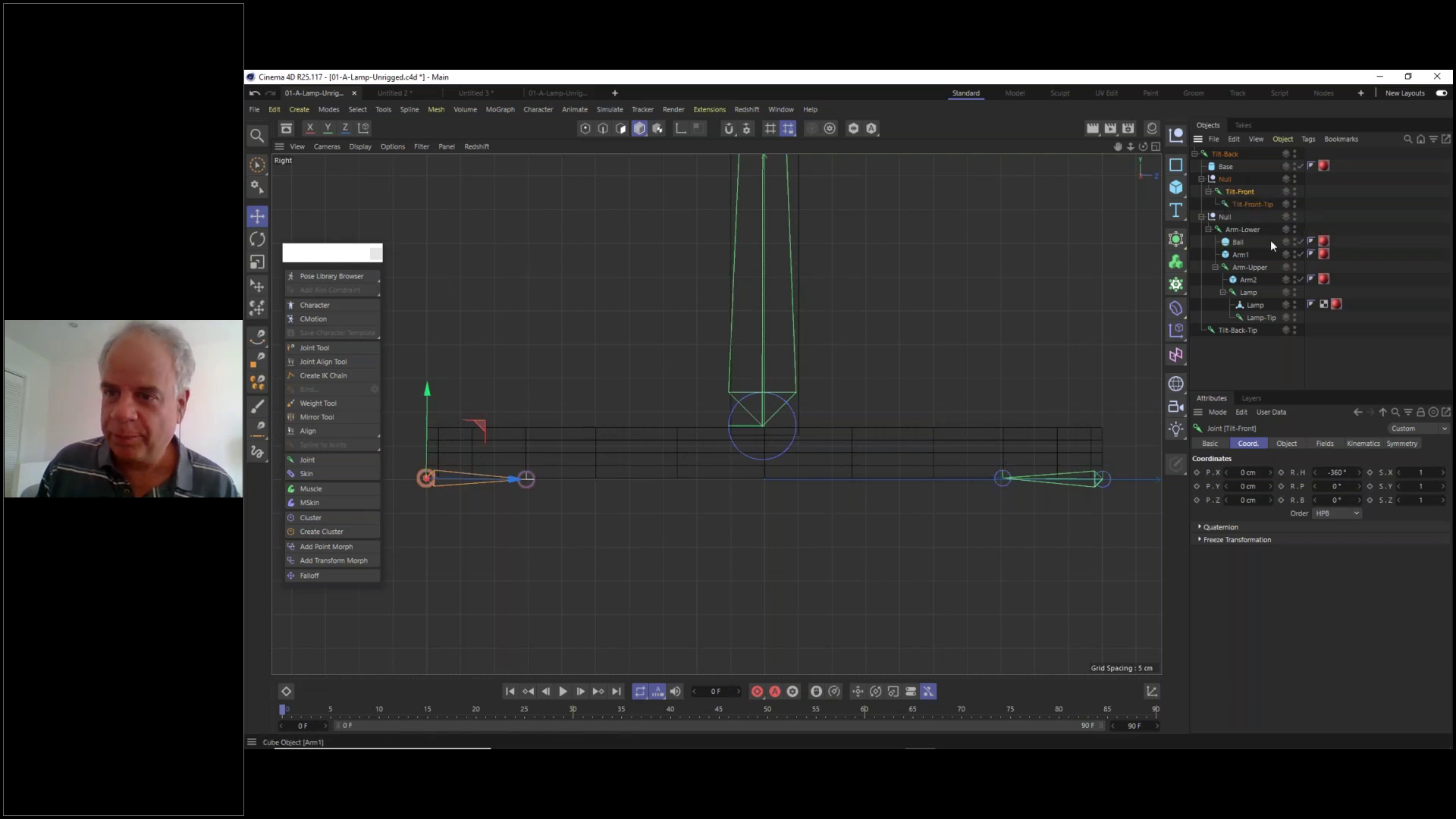
- Parent the Null holding the Arm-Lower chain under the Tilt-Front joint
{"action": "left_click", "coordinate": [1226, 217]}
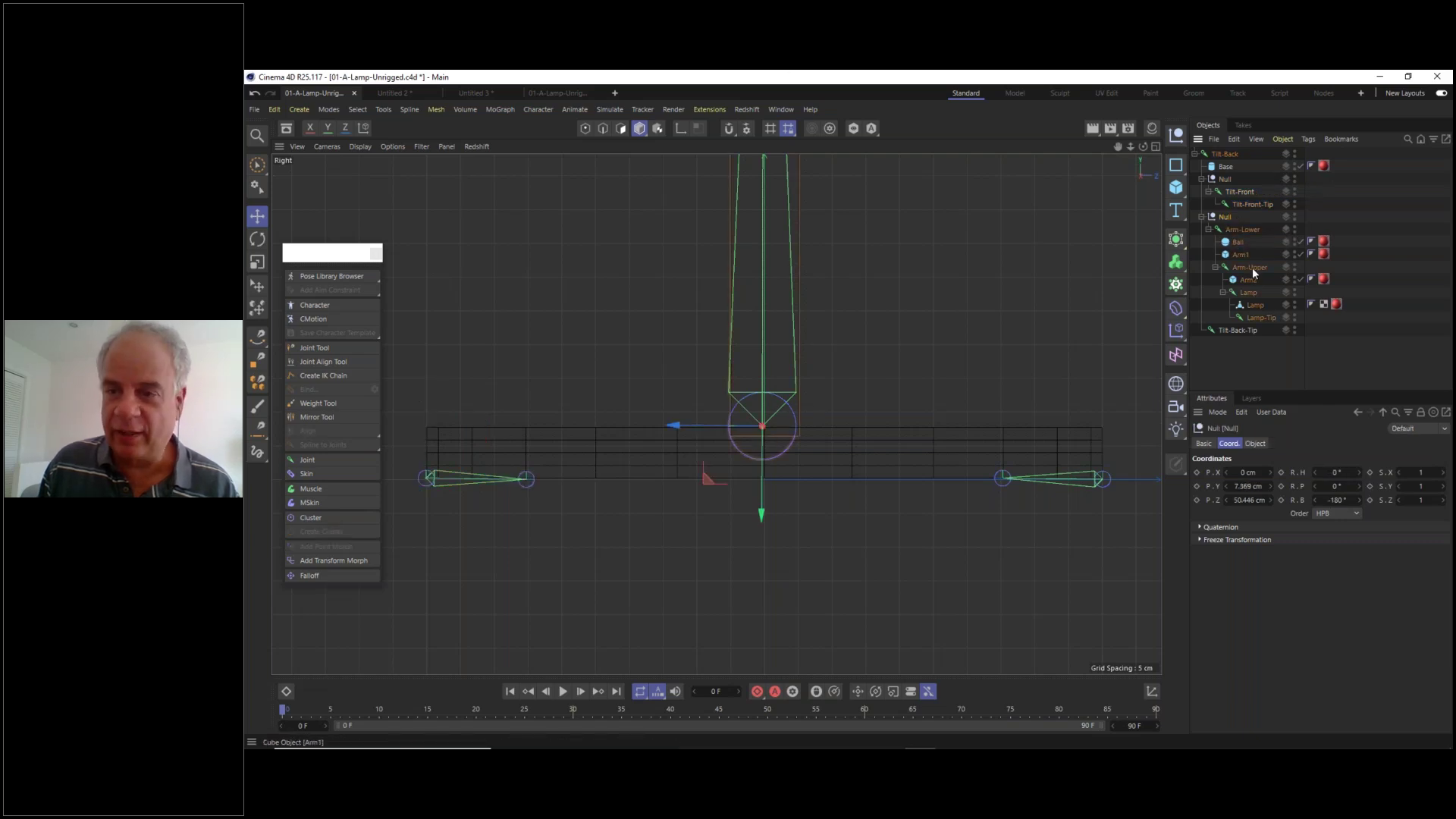
{"action": "left_click_drag", "start_coordinate": [1222, 216], "coordinate": [1247, 194]}
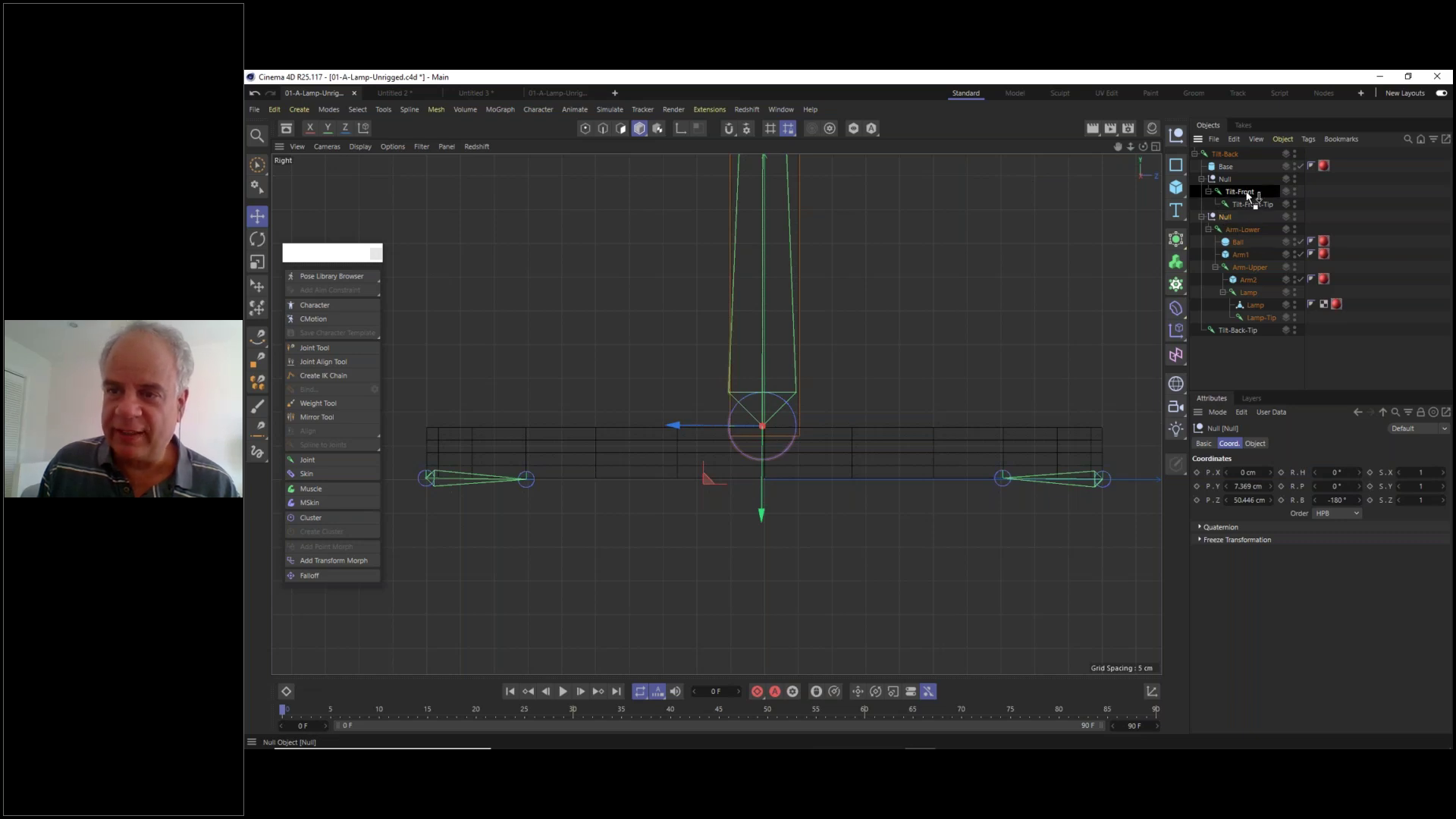
{"action": "left_click_drag", "start_coordinate": [1249, 196], "coordinate": [1249, 196]}
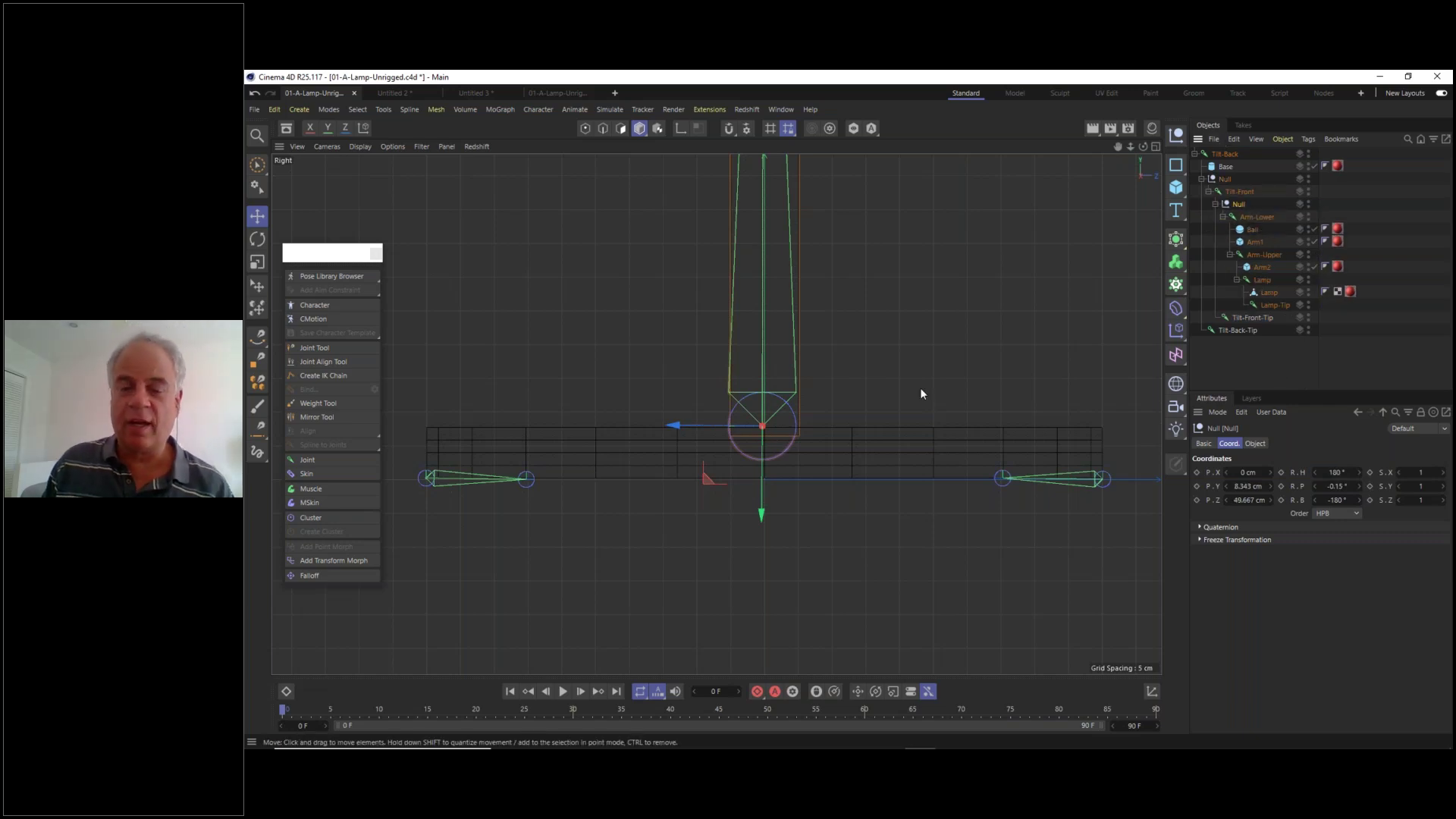
- Test tilting the lamp backward in the perspective view by rotating the Tilt-Back joint, and undo the rotation
{"action": "key", "text": "F1"}
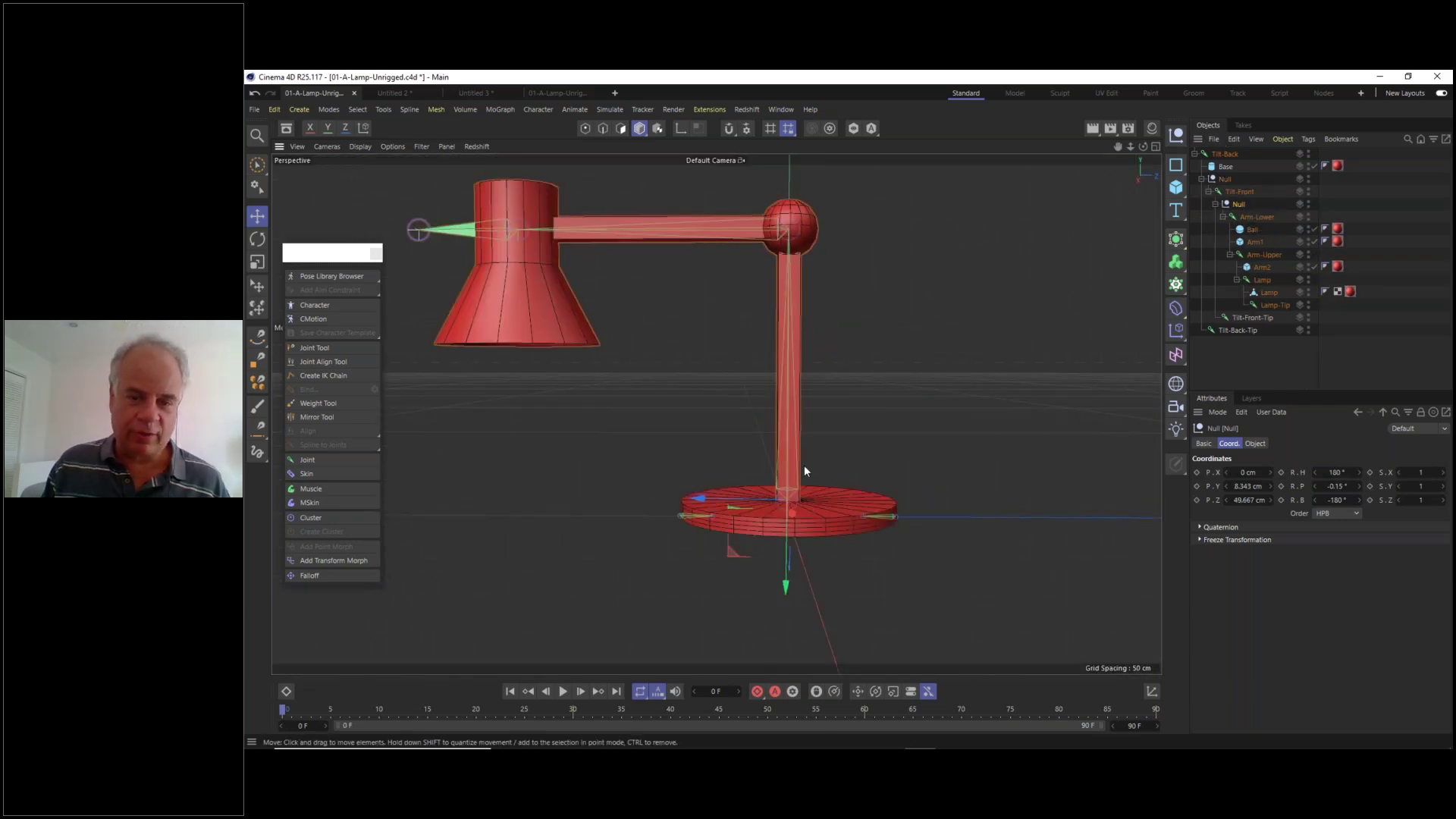
{"action": "left_click_drag", "start_coordinate": [785, 430], "coordinate": [919, 433], "text": "alt"}
{"action": "left_click", "coordinate": [254, 222]}
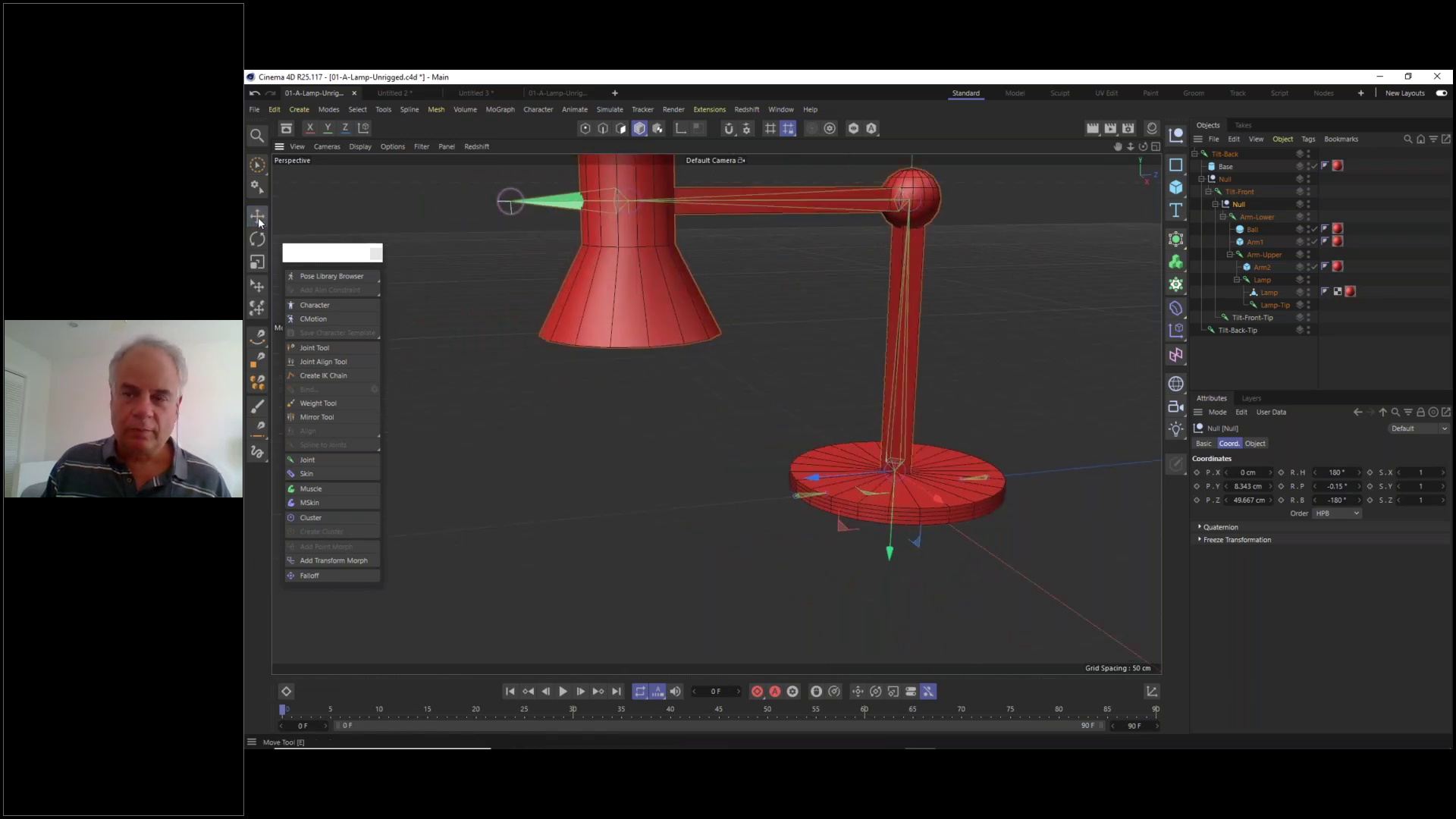
{"action": "left_click", "coordinate": [984, 477]}
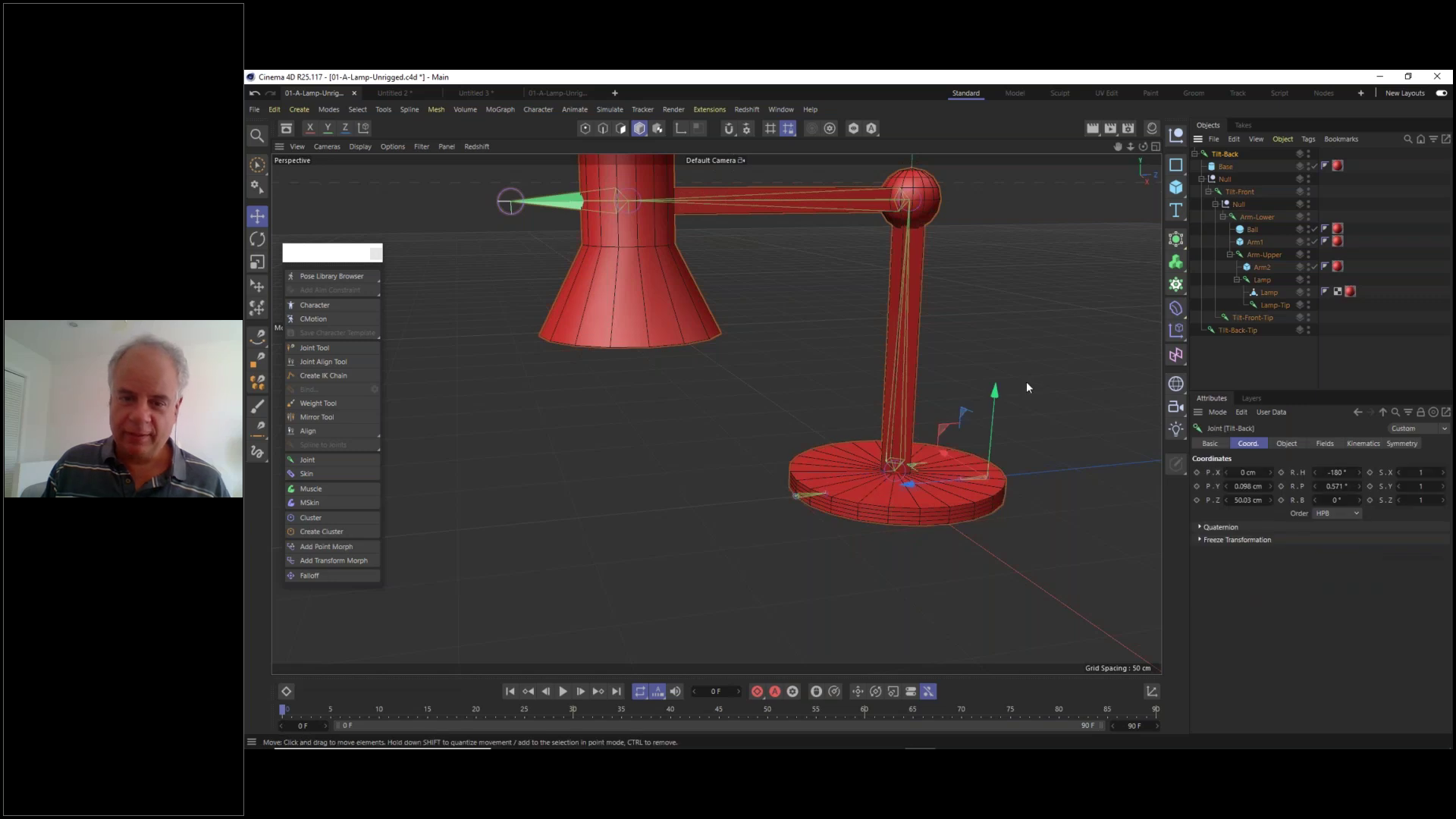
{"action": "left_click", "coordinate": [257, 239]}
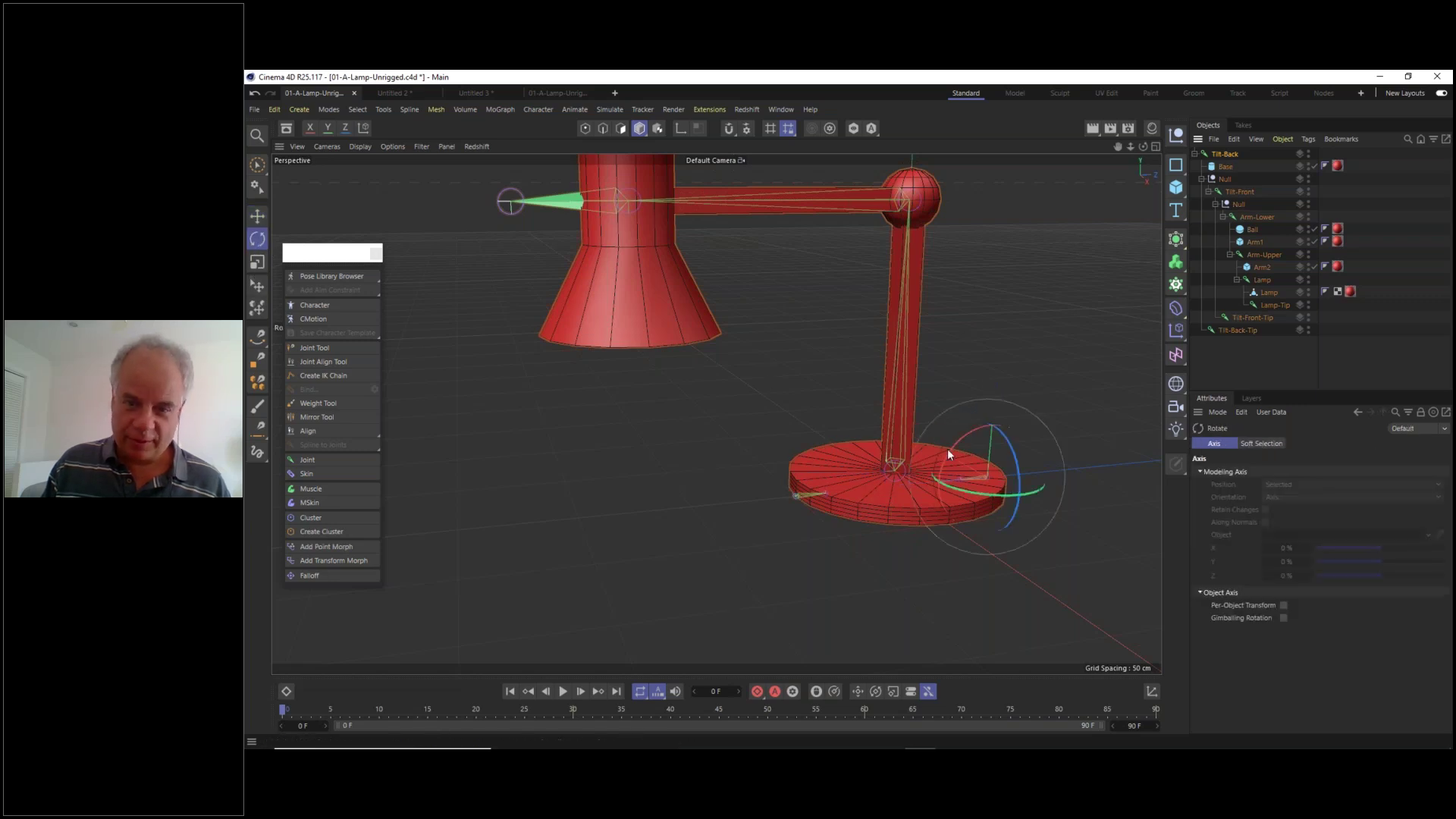
{"action": "left_click_drag", "start_coordinate": [953, 449], "coordinate": [1091, 455]}
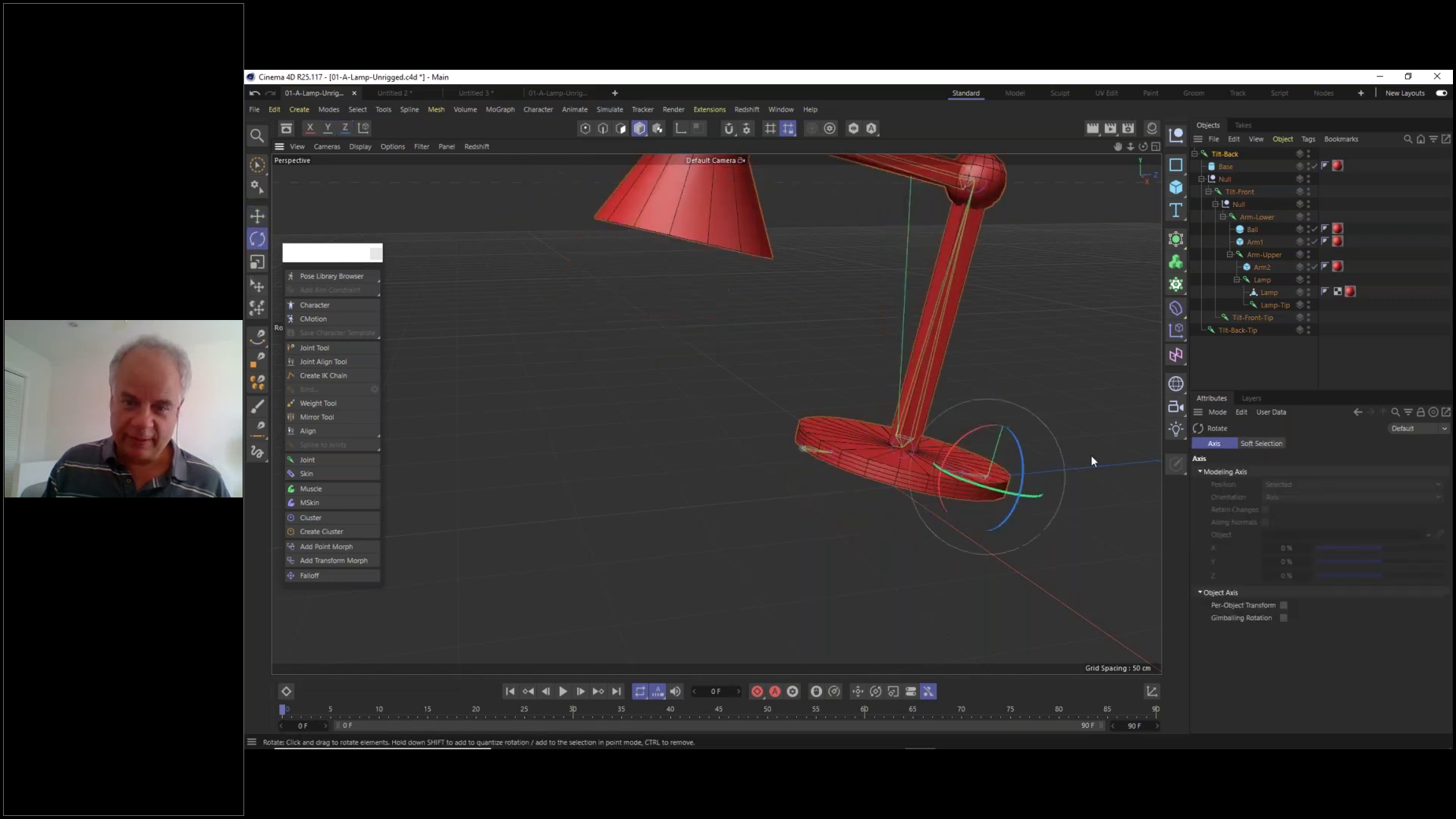
{"action": "key", "text": "ctrl+z"}
- Test tilting the lamp forward by rotating the Tilt-Front joint, and undo the rotation
{"action": "left_click", "coordinate": [1240, 192]}
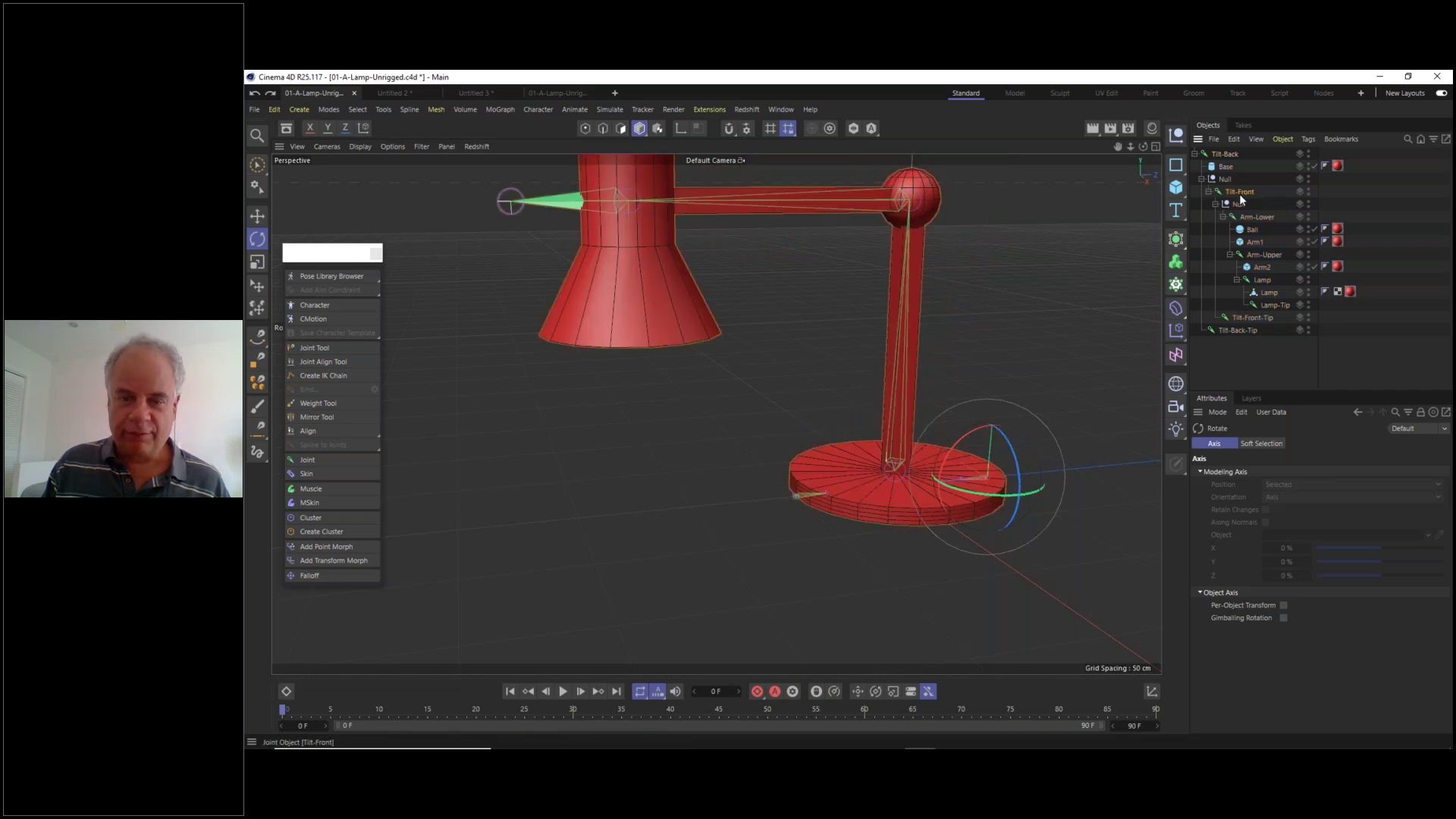
{"action": "left_click_drag", "start_coordinate": [777, 444], "coordinate": [766, 457]}
{"action": "key", "text": "ctrl+z"}
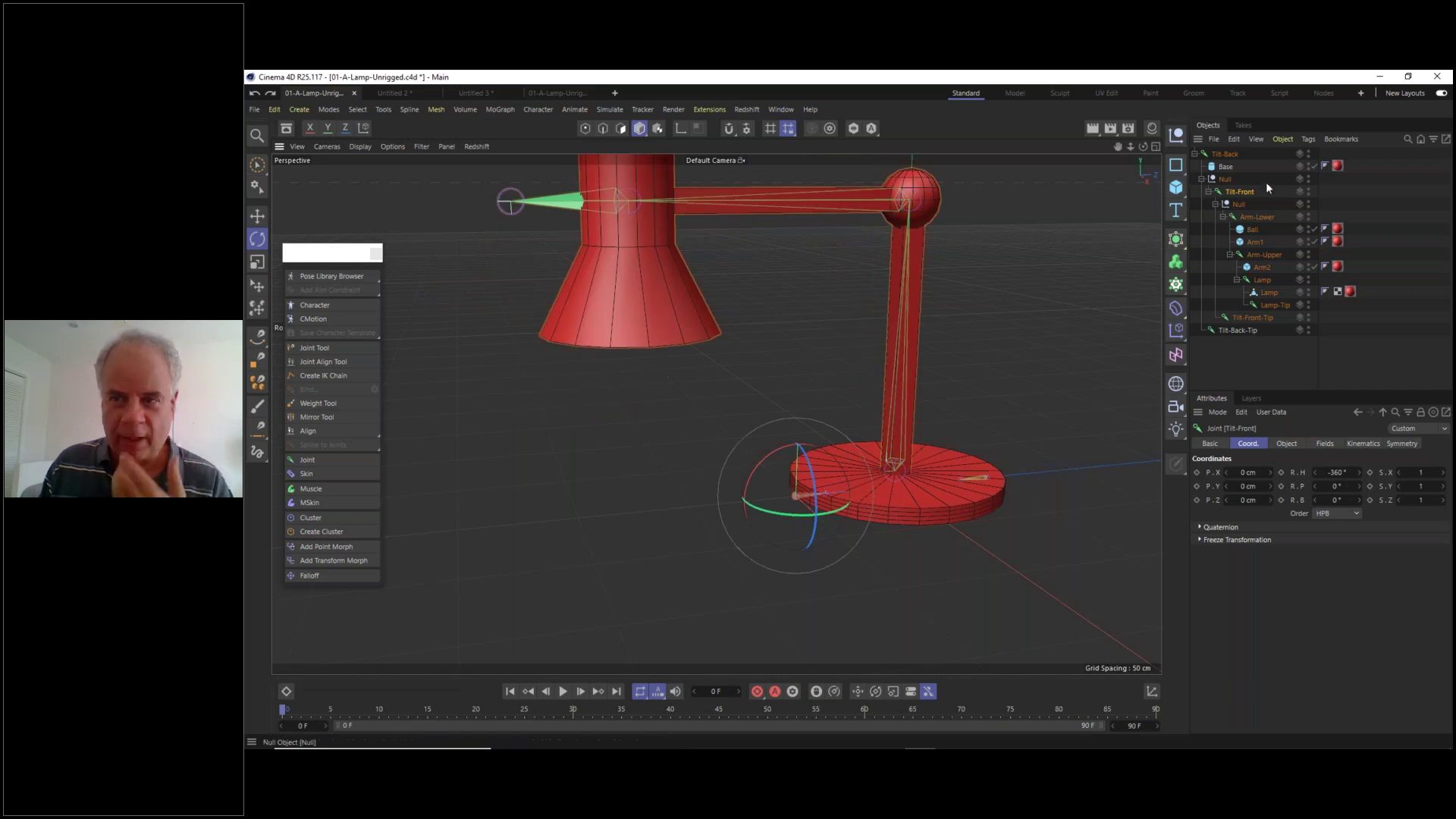
- Parent the Base cylinder under the Tilt-Front joint
{"action": "left_click", "coordinate": [1228, 169]}
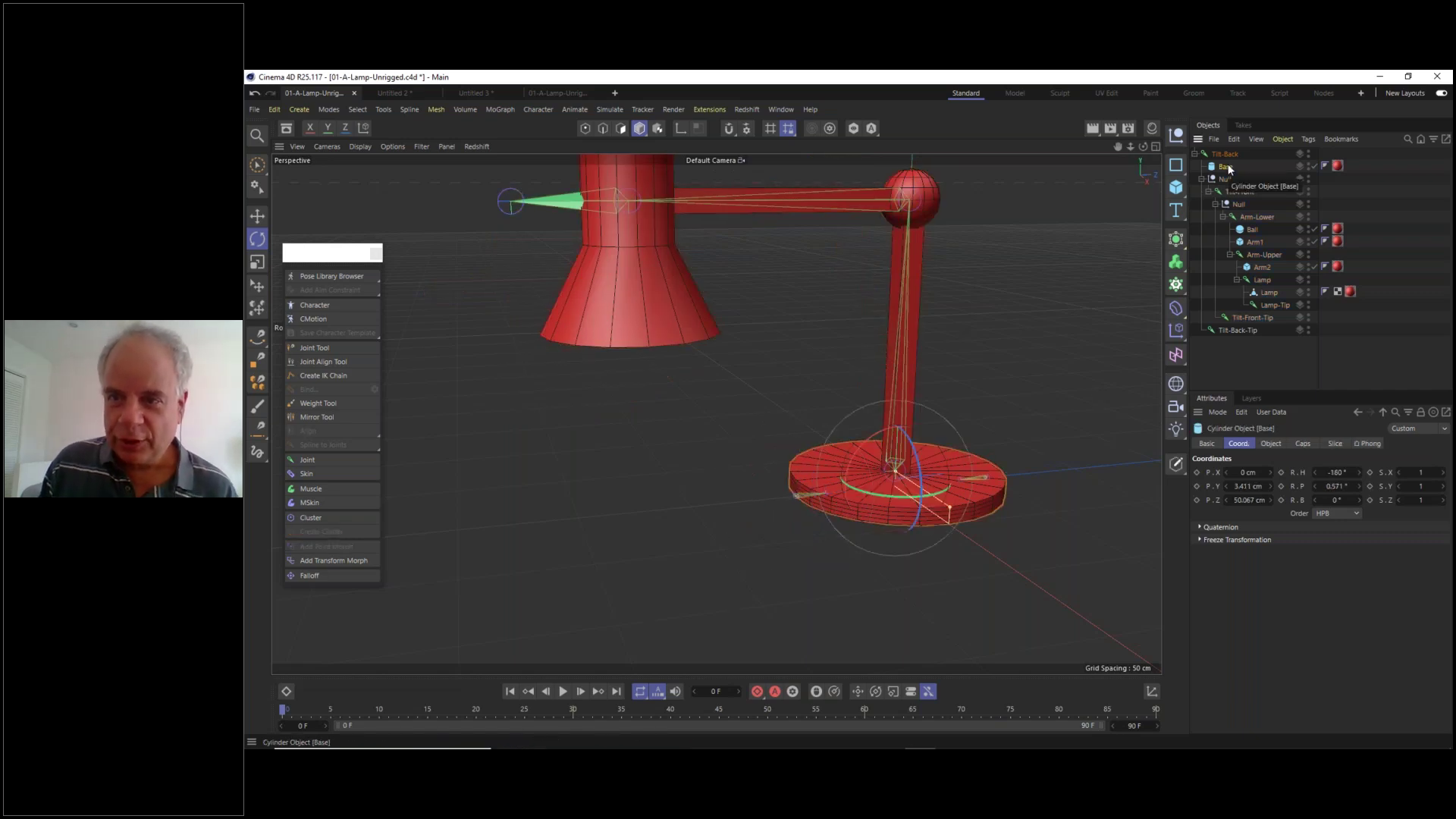
{"action": "left_click_drag", "start_coordinate": [1230, 168], "coordinate": [1245, 196]}
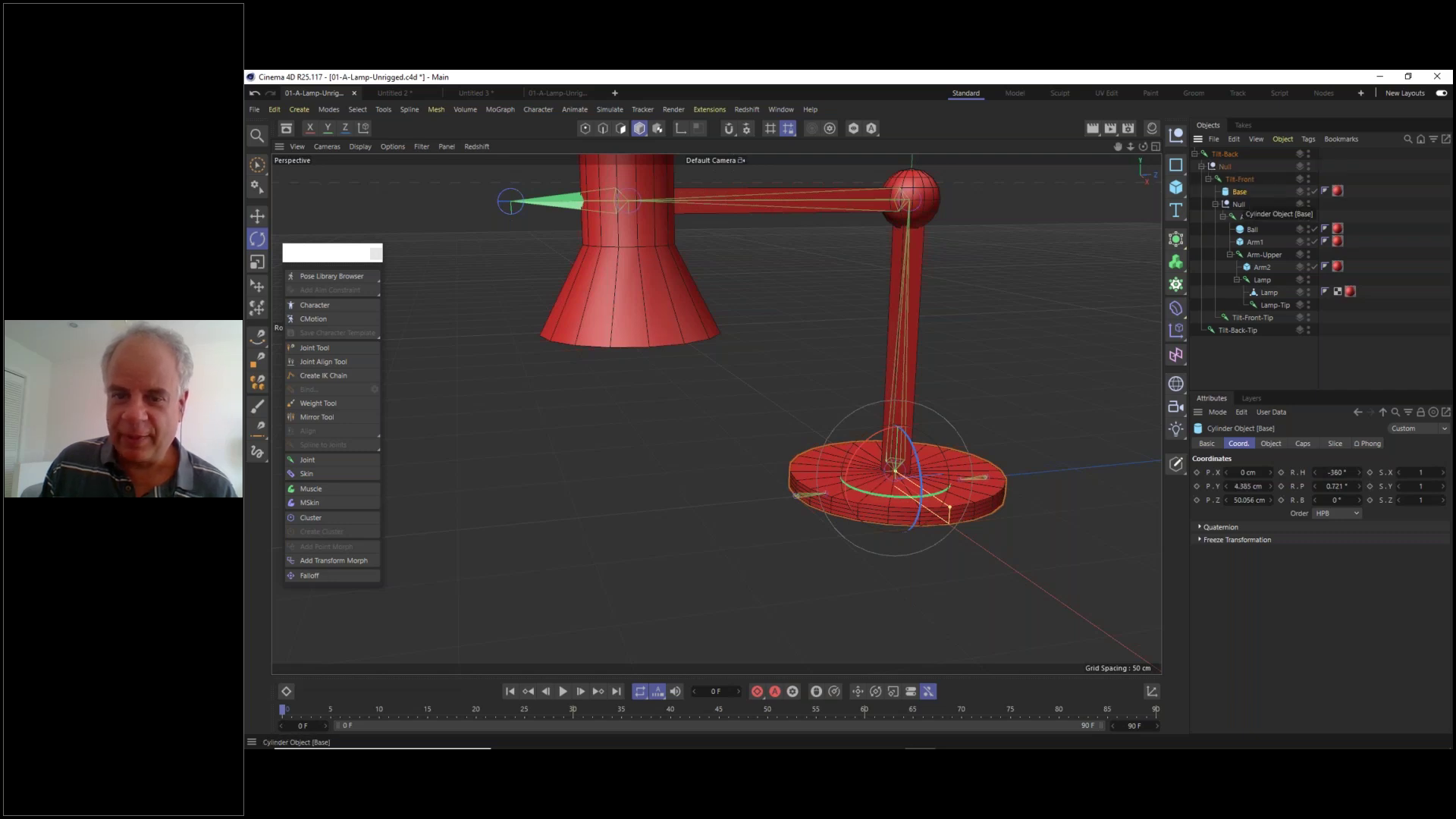
- Test tilting the lamp with its base by rotating the Tilt-Back joint and the Tilt-Front joint, undoing each rotation
{"action": "left_click", "coordinate": [1226, 153]}
{"action": "left_click_drag", "start_coordinate": [976, 437], "coordinate": [1002, 402]}
{"action": "key", "text": "ctrl+z"}
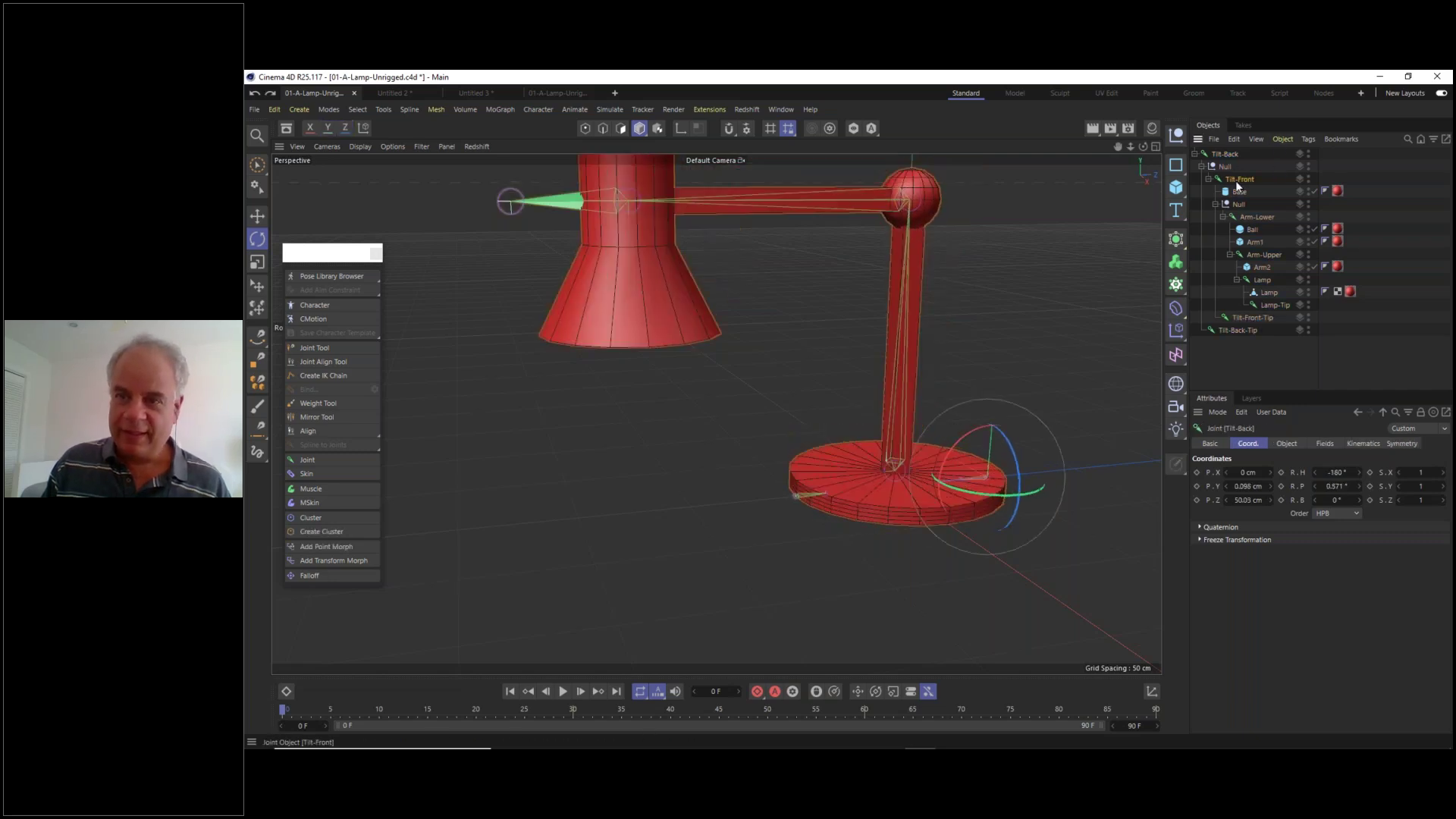
{"action": "left_click", "coordinate": [1238, 180]}
{"action": "left_click_drag", "start_coordinate": [778, 451], "coordinate": [772, 459]}
{"action": "key", "text": "ctrl+z"}
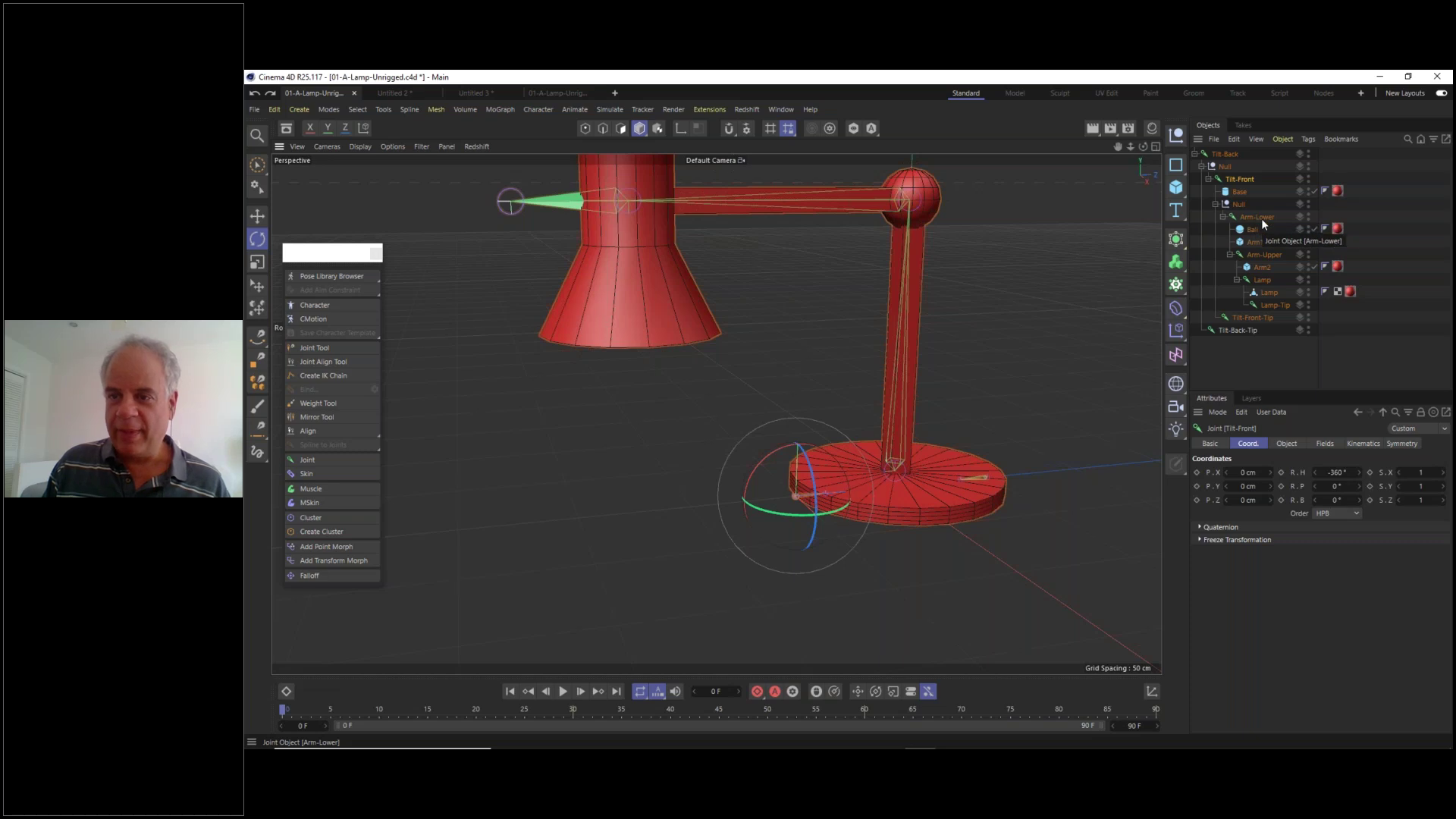
- Test rotating the arm assembly on its own with the Arm-Lower joint, and undo the rotation
{"action": "left_click", "coordinate": [1260, 217]}
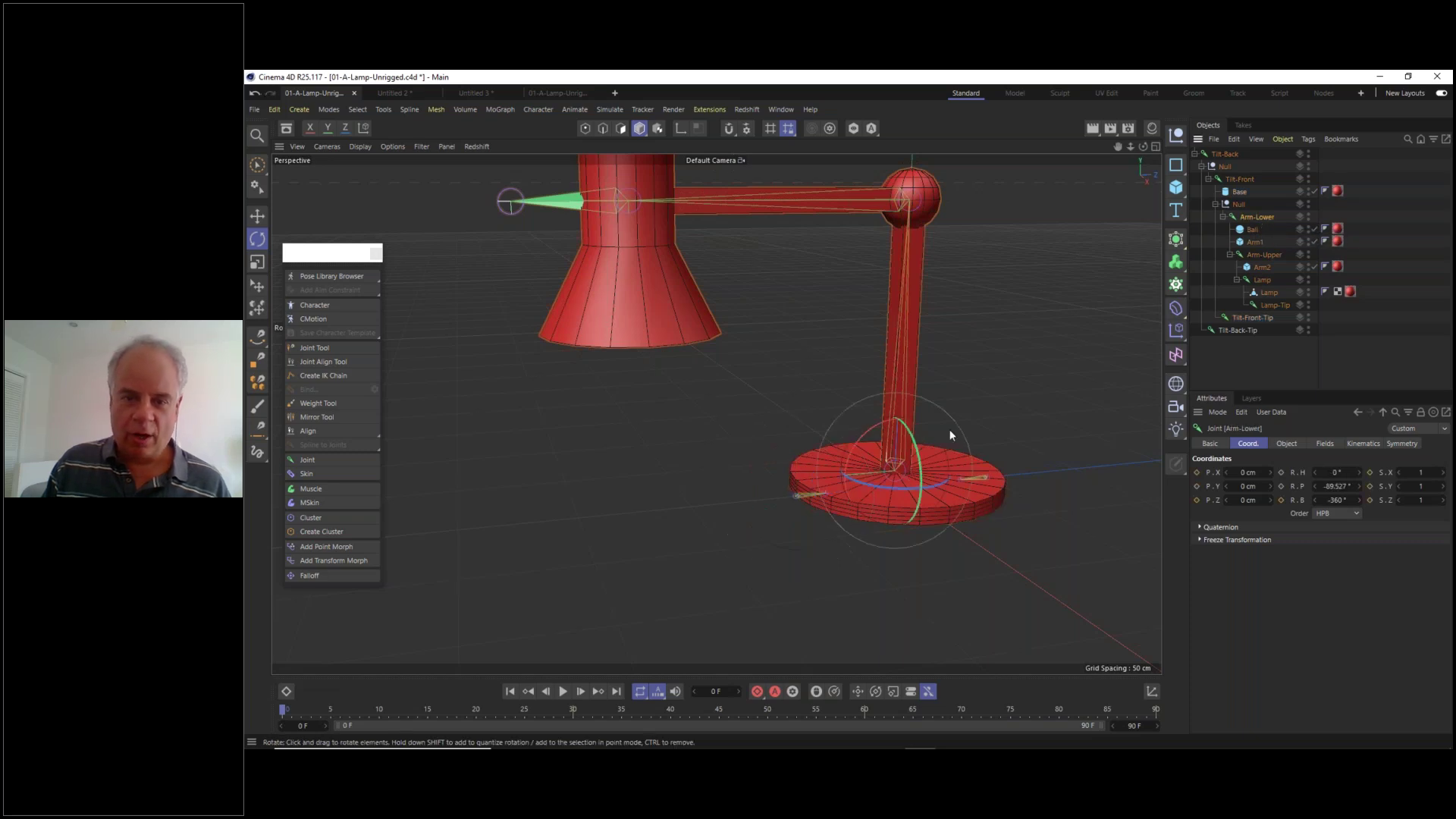
{"action": "left_click_drag", "start_coordinate": [859, 442], "coordinate": [870, 428]}
{"action": "key", "text": "ctrl+z"}
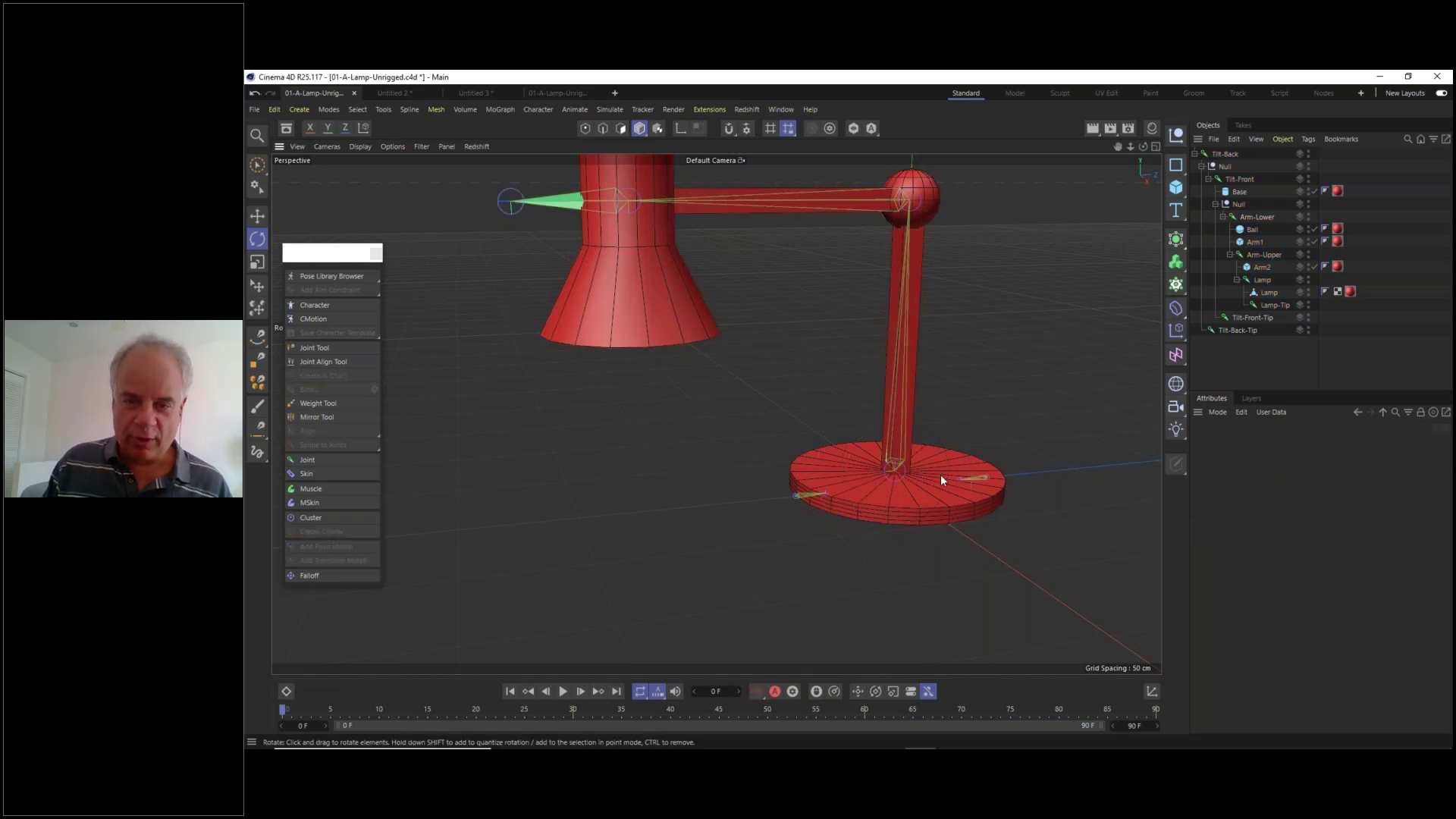
- Try moving and rotating the whole lamp by its Tilt-Back root joint
{"action": "left_click_drag", "start_coordinate": [928, 481], "coordinate": [926, 386], "text": "alt"}
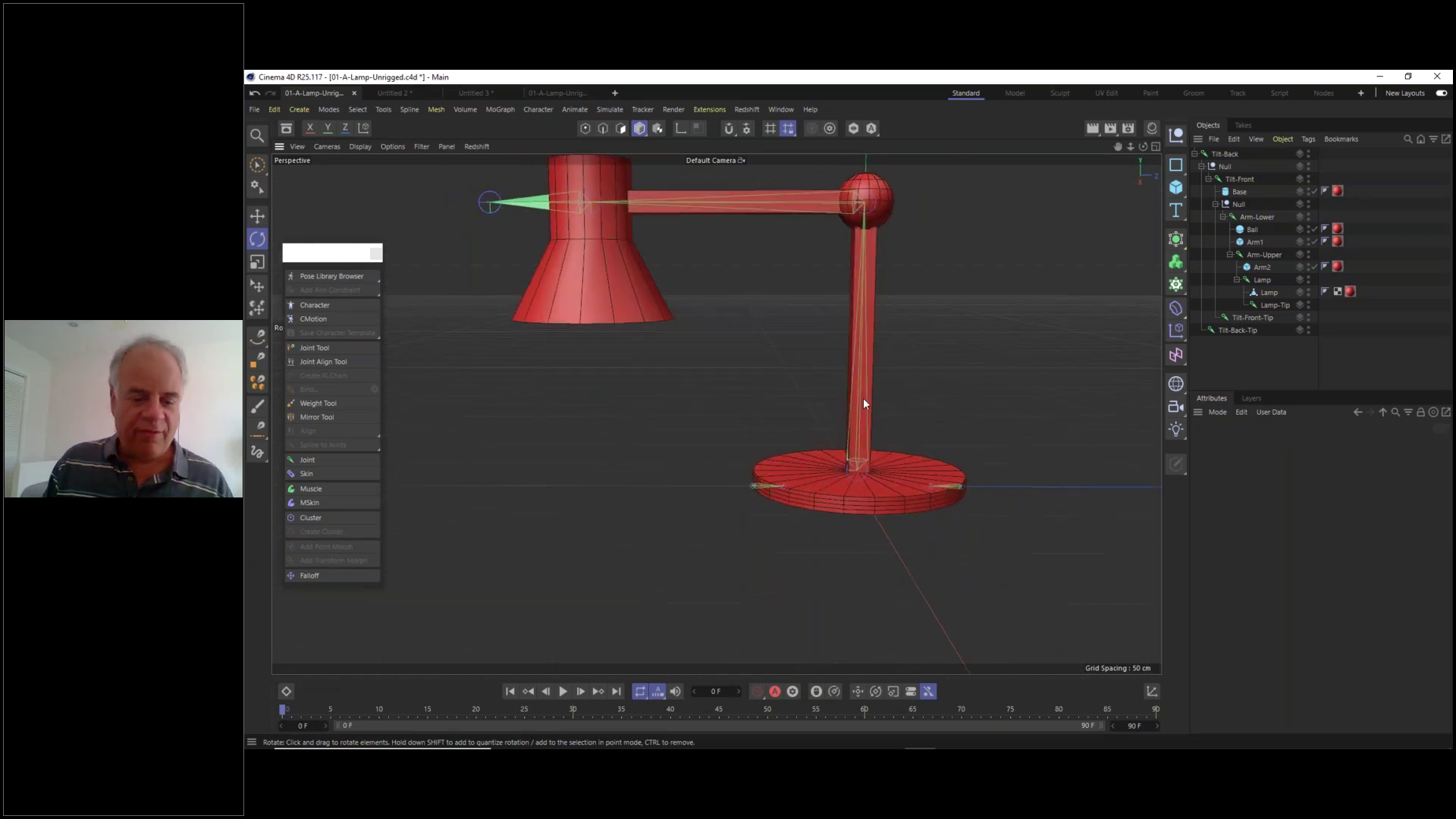
{"action": "left_click_drag", "start_coordinate": [829, 416], "coordinate": [981, 404], "text": "alt"}
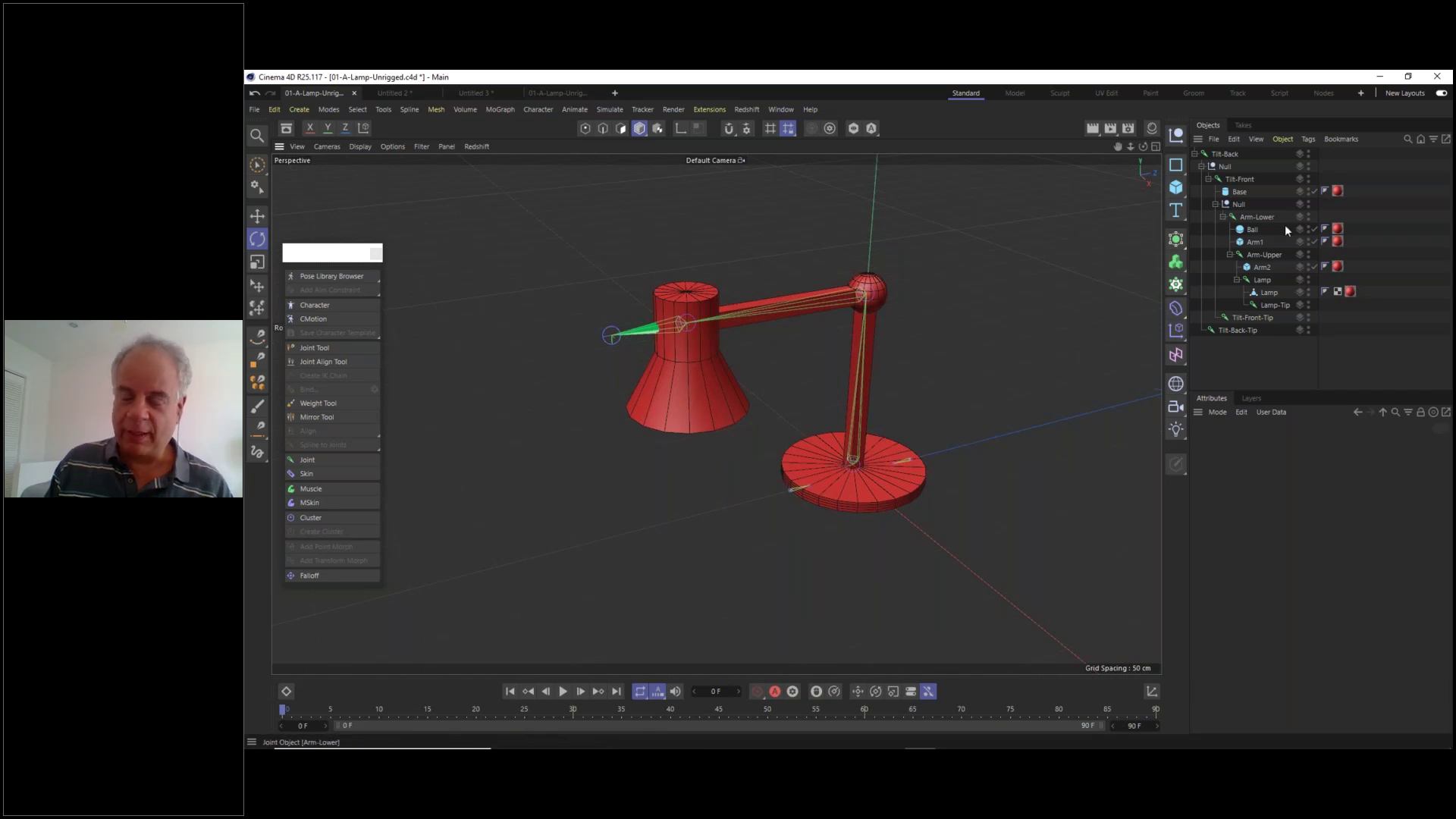
{"action": "left_click", "coordinate": [1225, 154]}
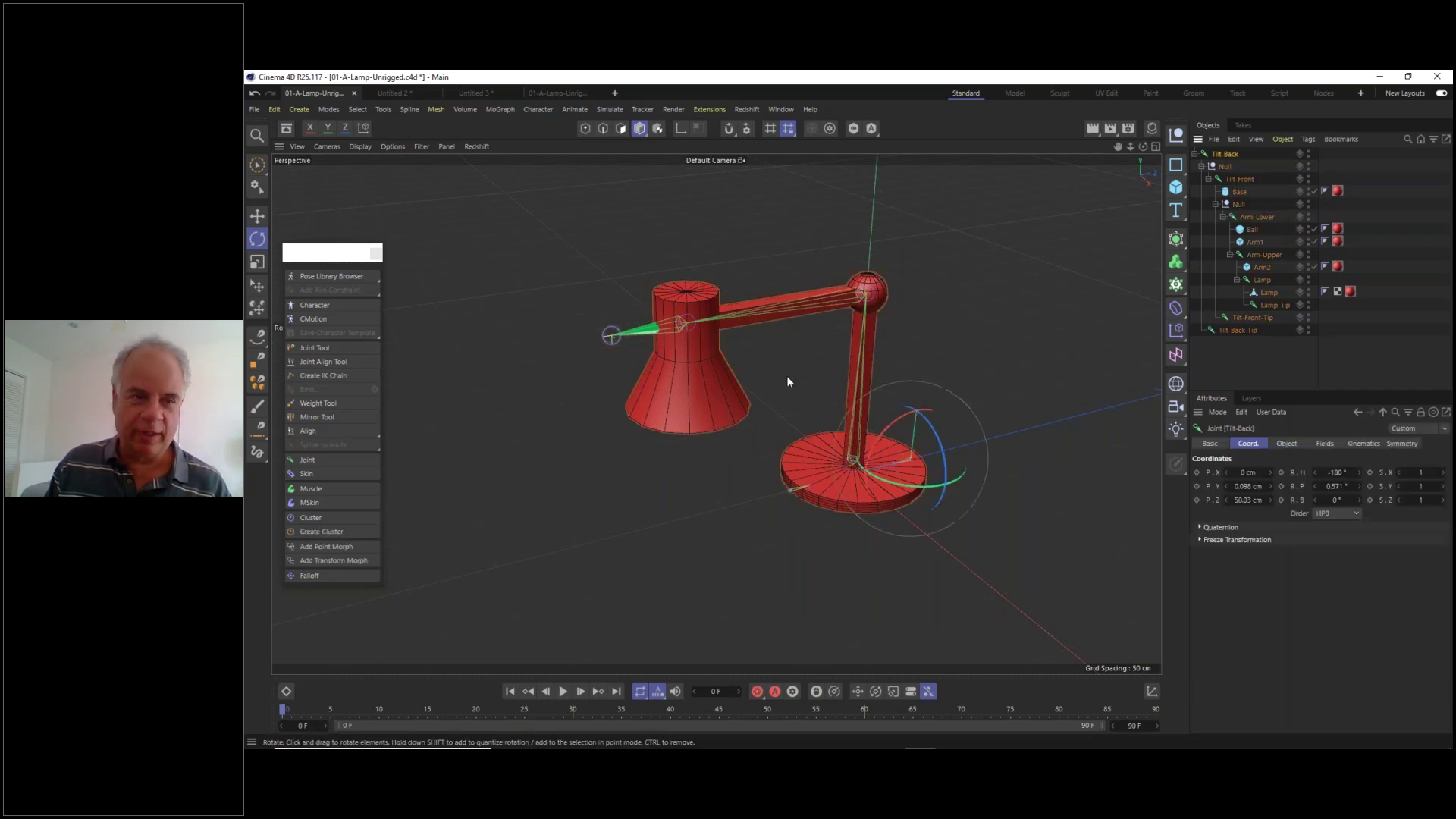
{"action": "left_click", "coordinate": [259, 218]}
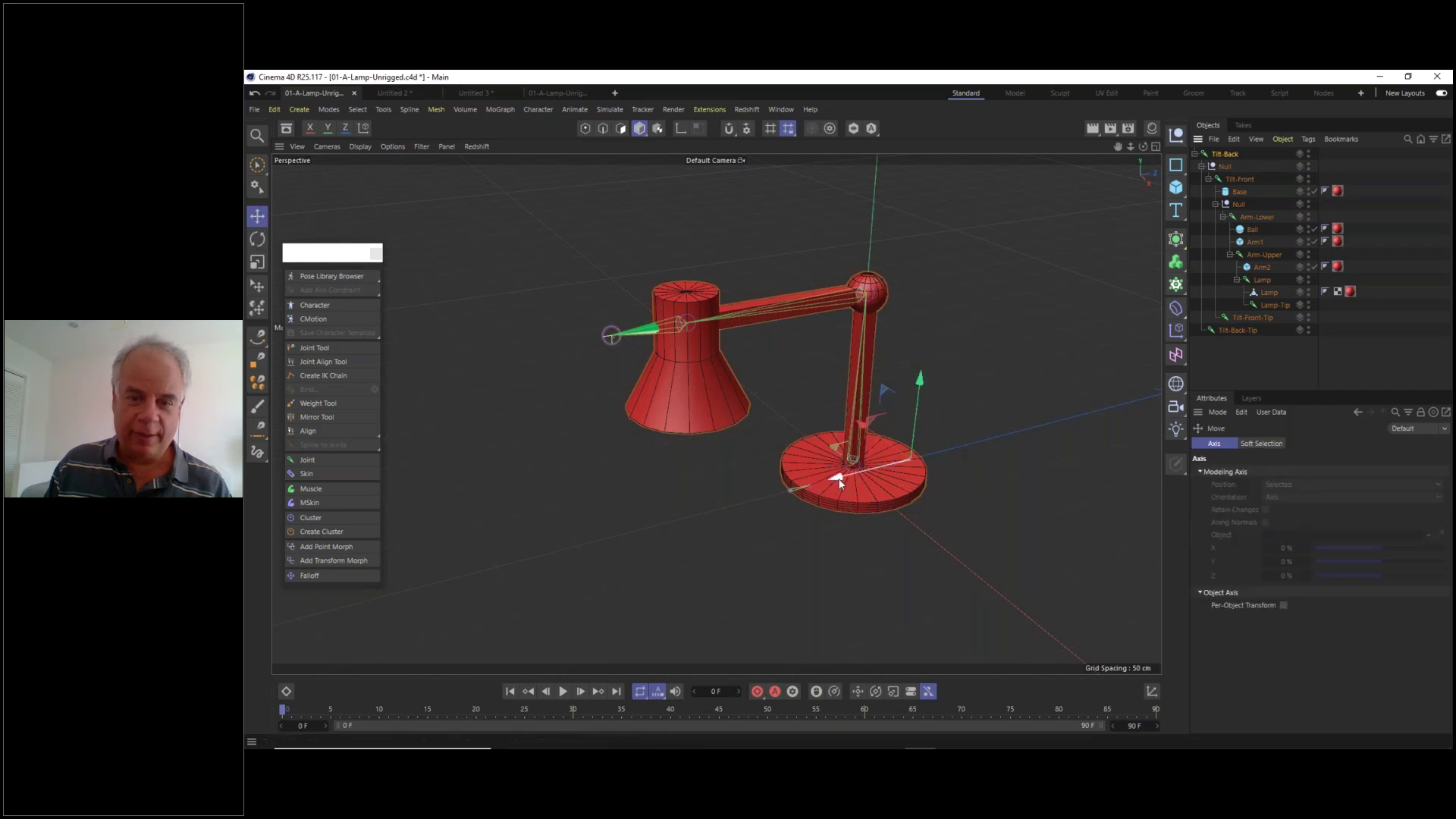
{"action": "mouse_move", "coordinate": [839, 480]}
{"action": "left_mouse_down"}
{"action": "mouse_move", "coordinate": [794, 493]}
{"action": "mouse_move", "coordinate": [822, 478]}
{"action": "left_mouse_up"}
{"action": "key", "text": "r"}
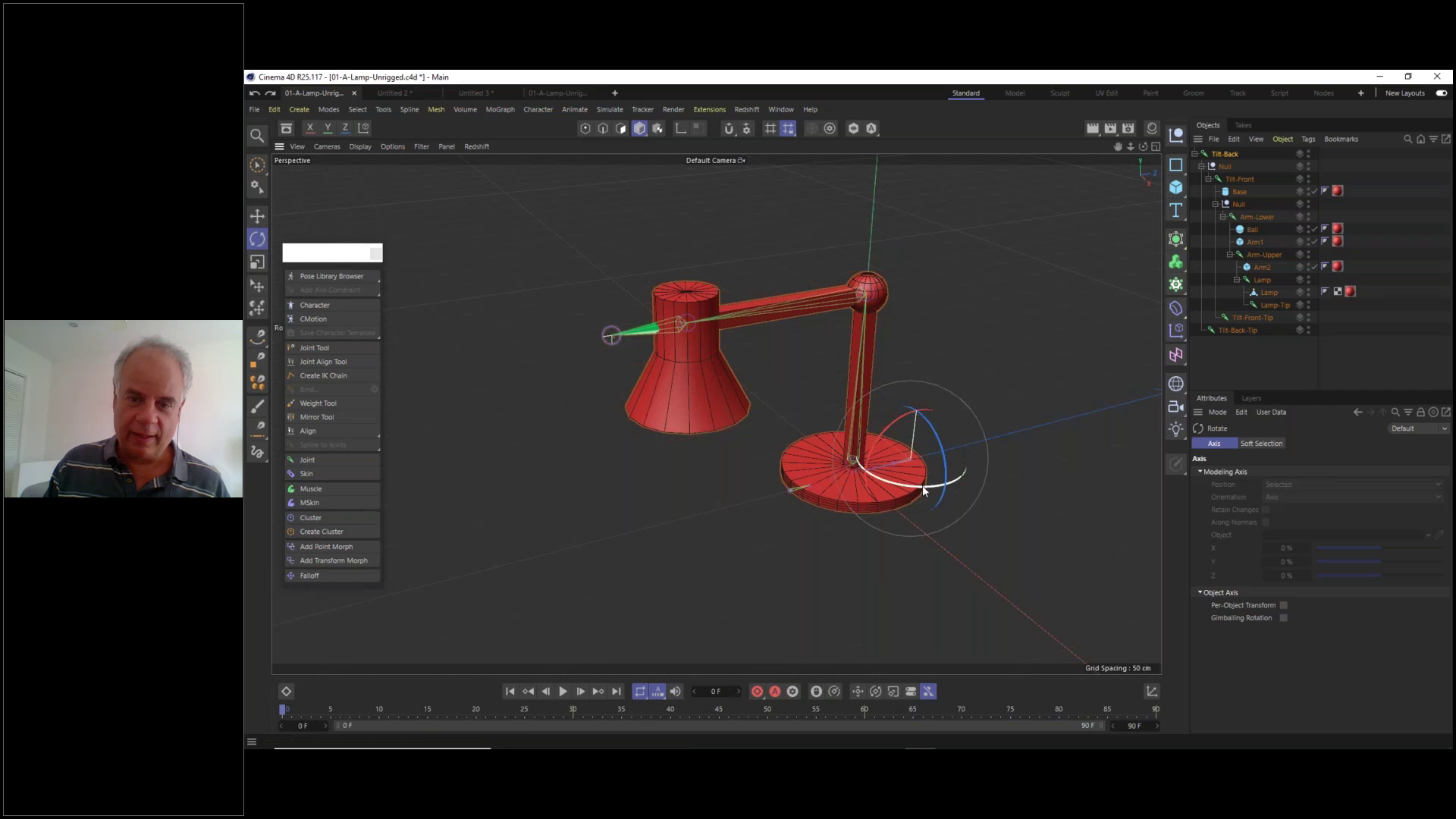
{"action": "left_click_drag", "start_coordinate": [922, 489], "coordinate": [1092, 336]}
{"action": "left_click", "coordinate": [1024, 329]}
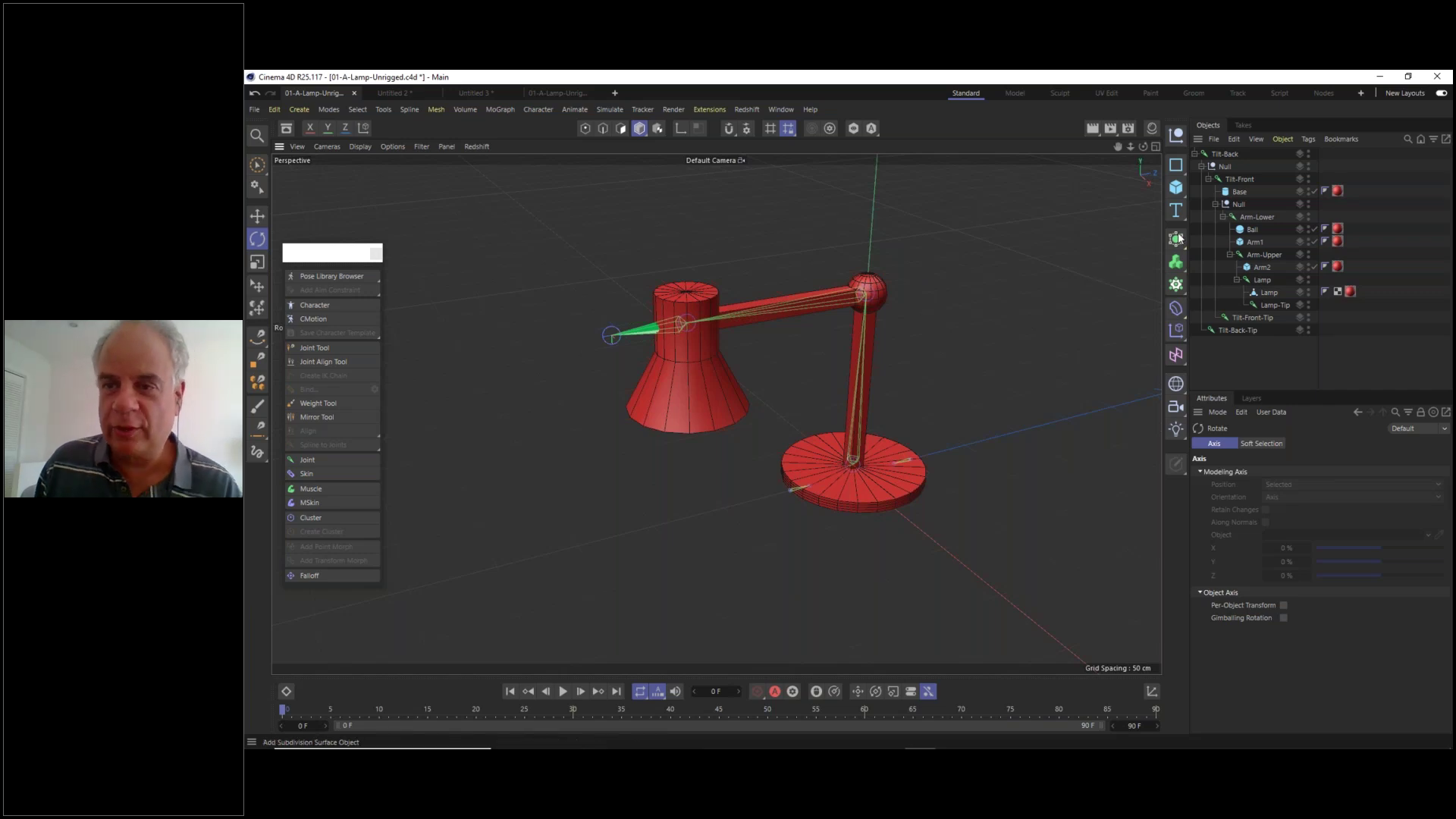
- Add a circle spline in the XZ plane and scale it down around the lamp base to a radius of about 63.8 cm
{"action": "left_click", "coordinate": [1177, 169]}
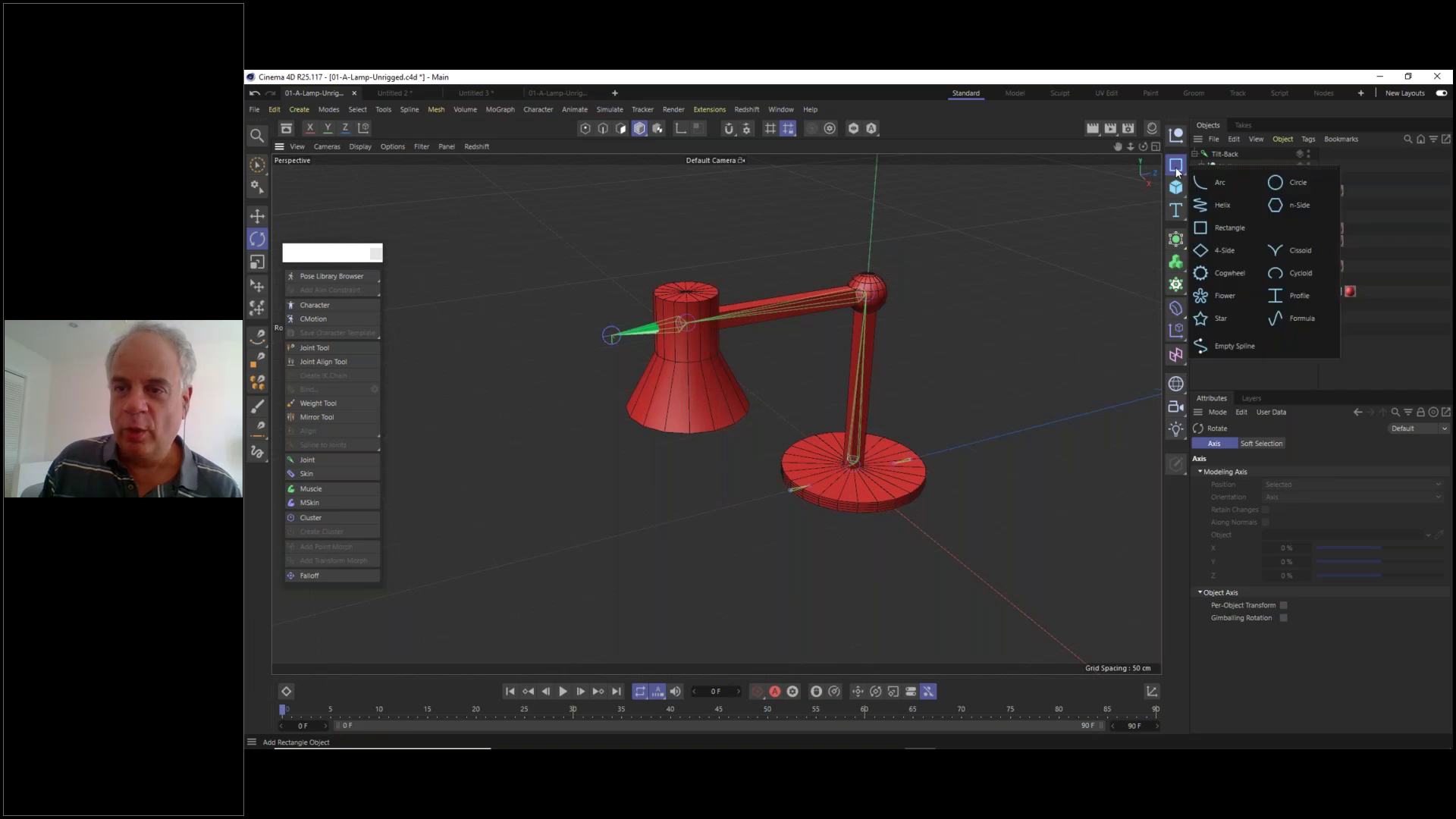
{"action": "left_click", "coordinate": [1318, 182]}
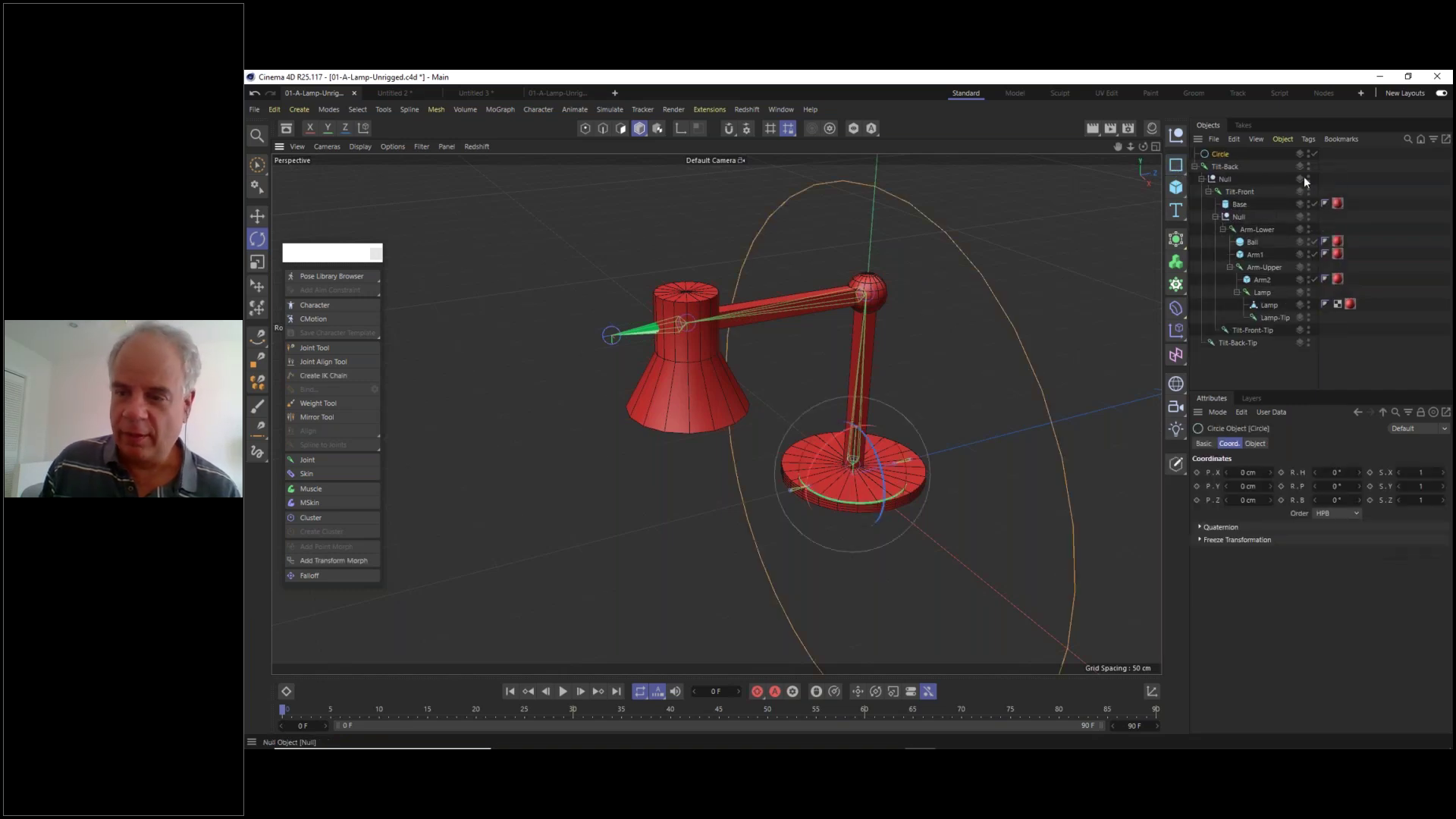
{"action": "left_click", "coordinate": [1255, 443]}
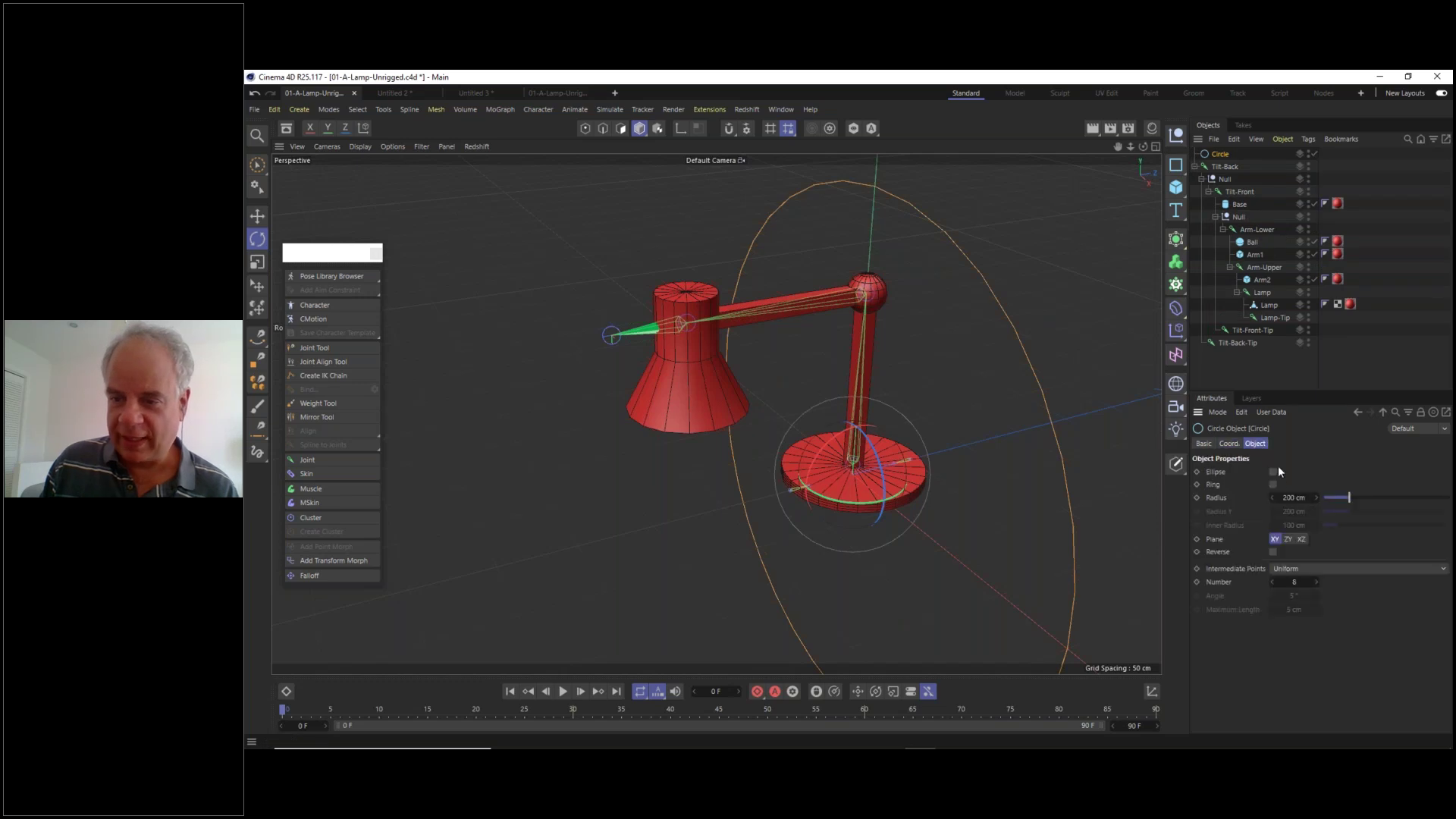
{"action": "left_click", "coordinate": [1301, 539]}
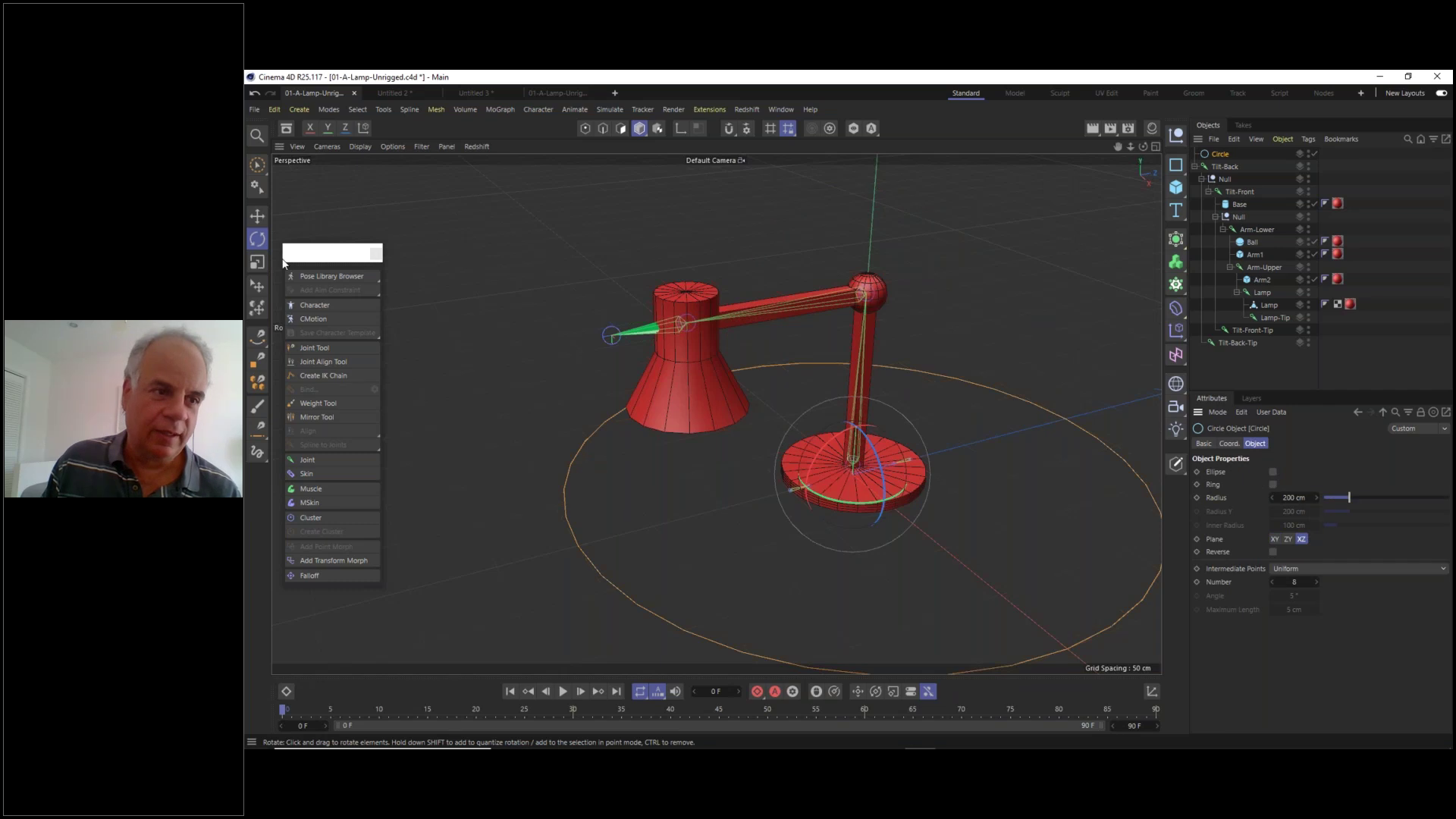
{"action": "left_click", "coordinate": [258, 263]}
{"action": "left_click_drag", "start_coordinate": [1039, 580], "coordinate": [501, 474]}
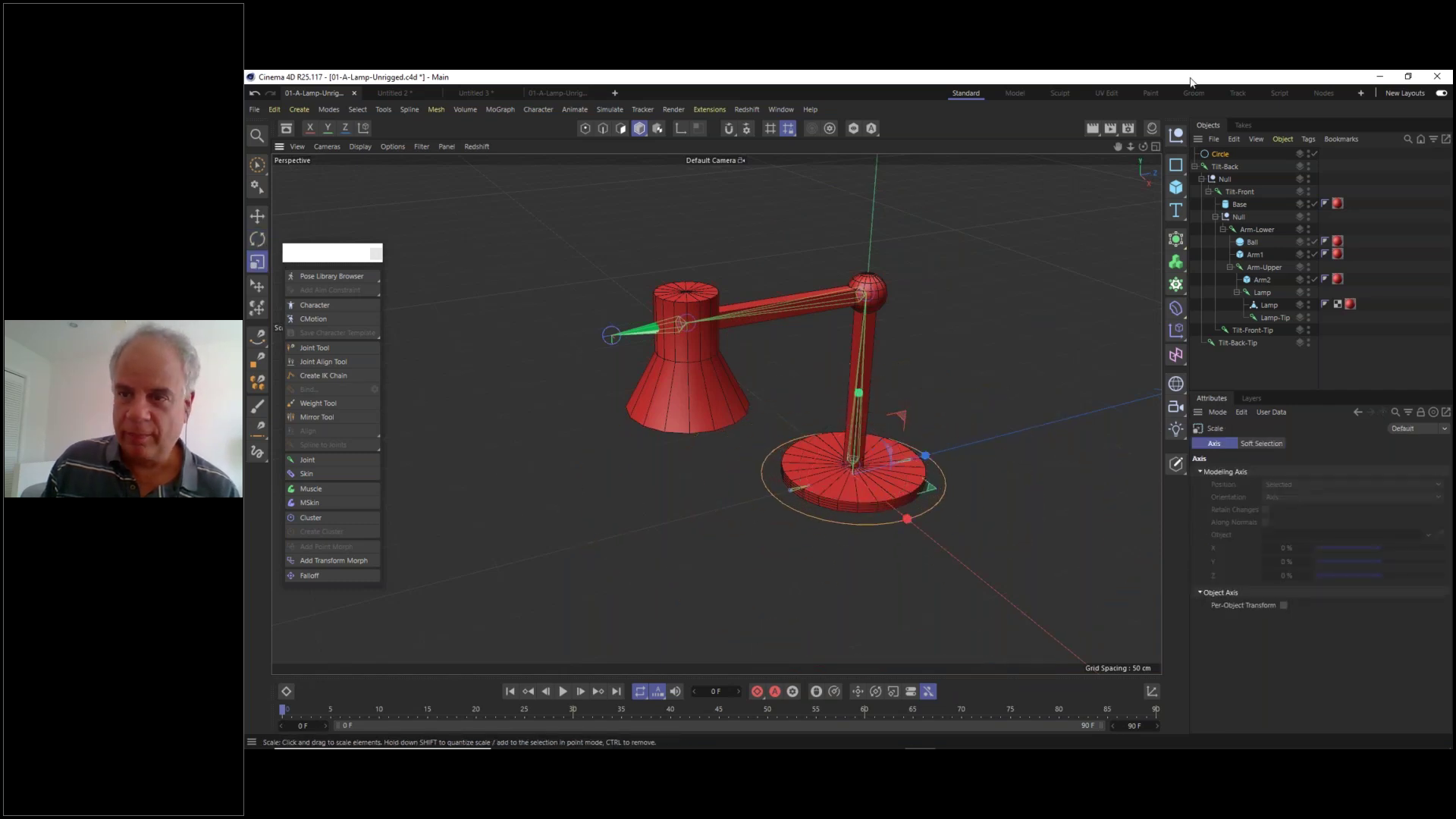
- Parent the Tilt-Back hierarchy under the circle spline and rename the circle Lamp
{"action": "left_click_drag", "start_coordinate": [1227, 168], "coordinate": [1222, 157]}
{"action": "double_click", "coordinate": [1219, 154]}
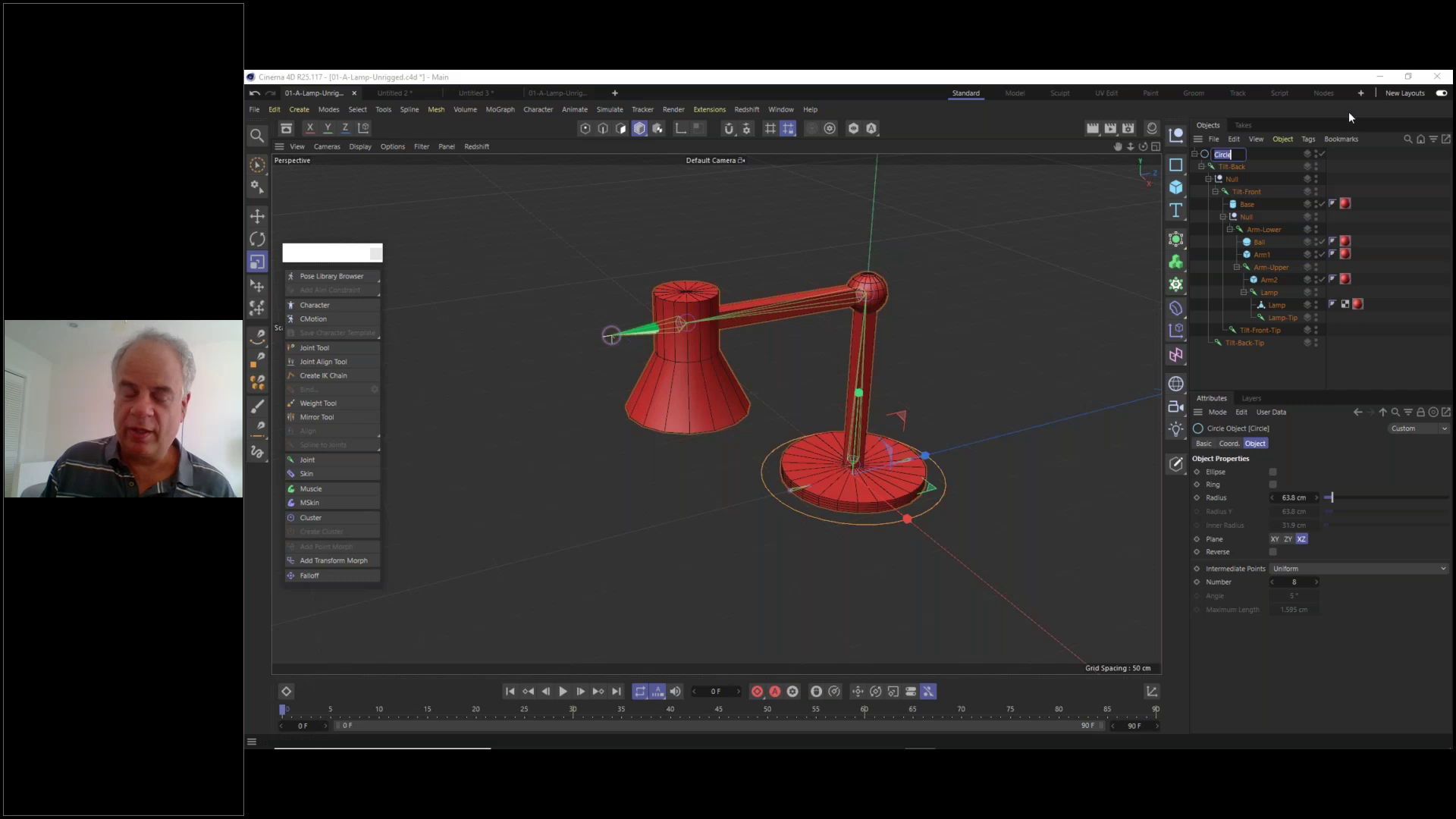
{"action": "type", "text": "Lamp"}
{"action": "key", "text": "Return"}
- Test moving the whole lamp with the Lamp circle as its controller, and undo the move
{"action": "left_click", "coordinate": [257, 216]}
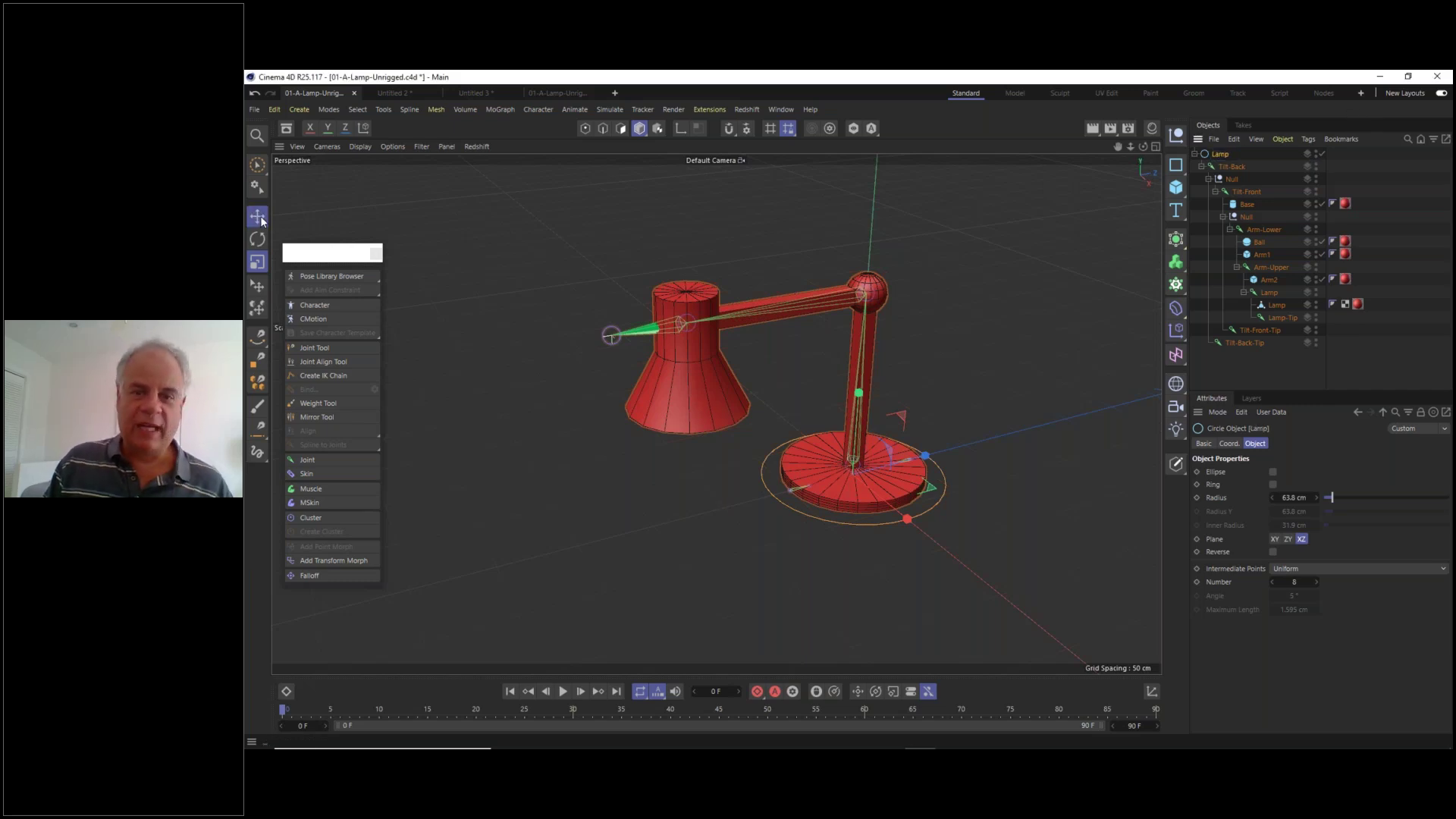
{"action": "left_click", "coordinate": [993, 364]}
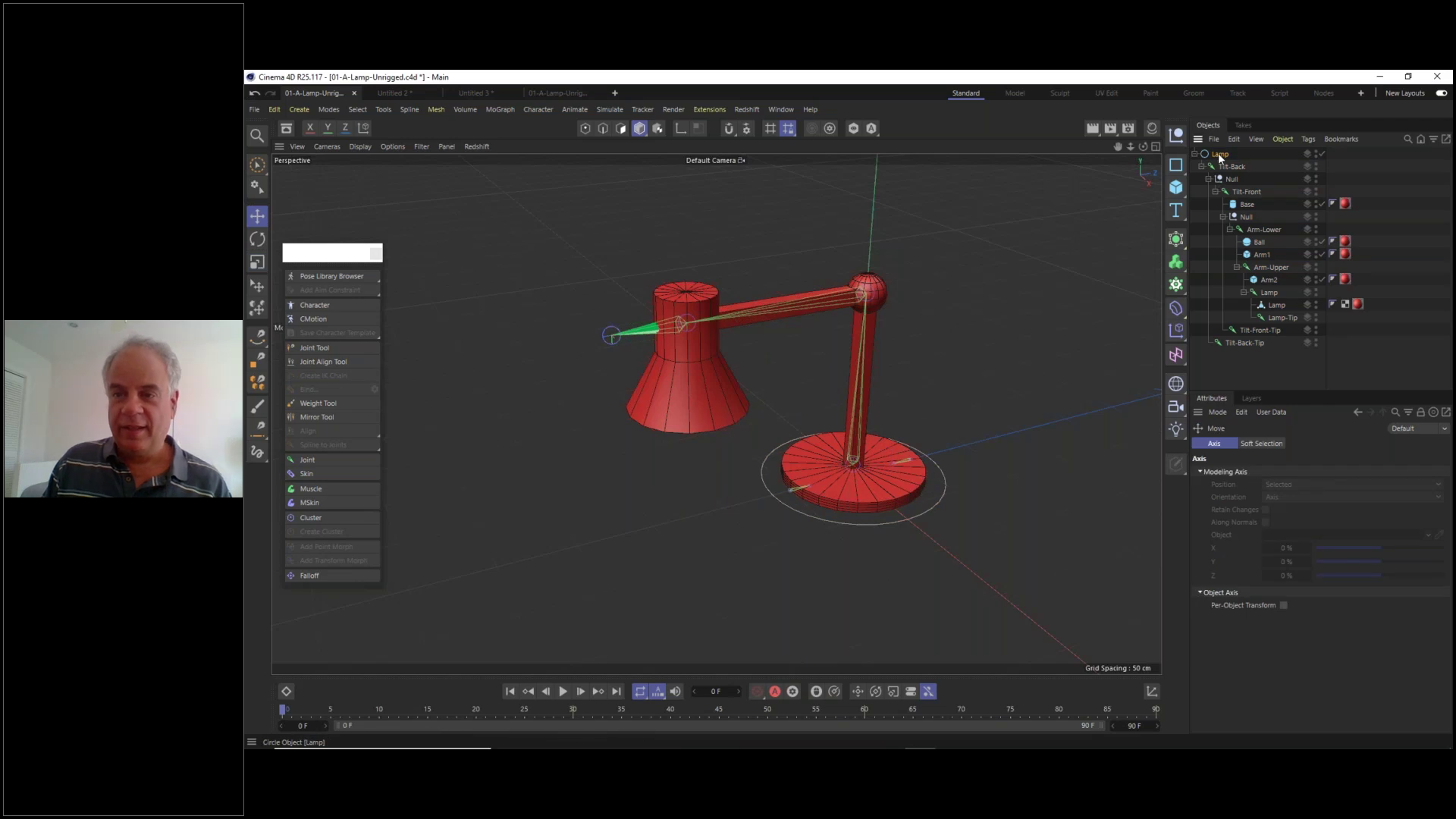
{"action": "left_click", "coordinate": [1218, 153]}
{"action": "left_click_drag", "start_coordinate": [858, 440], "coordinate": [804, 384], "text": "alt"}
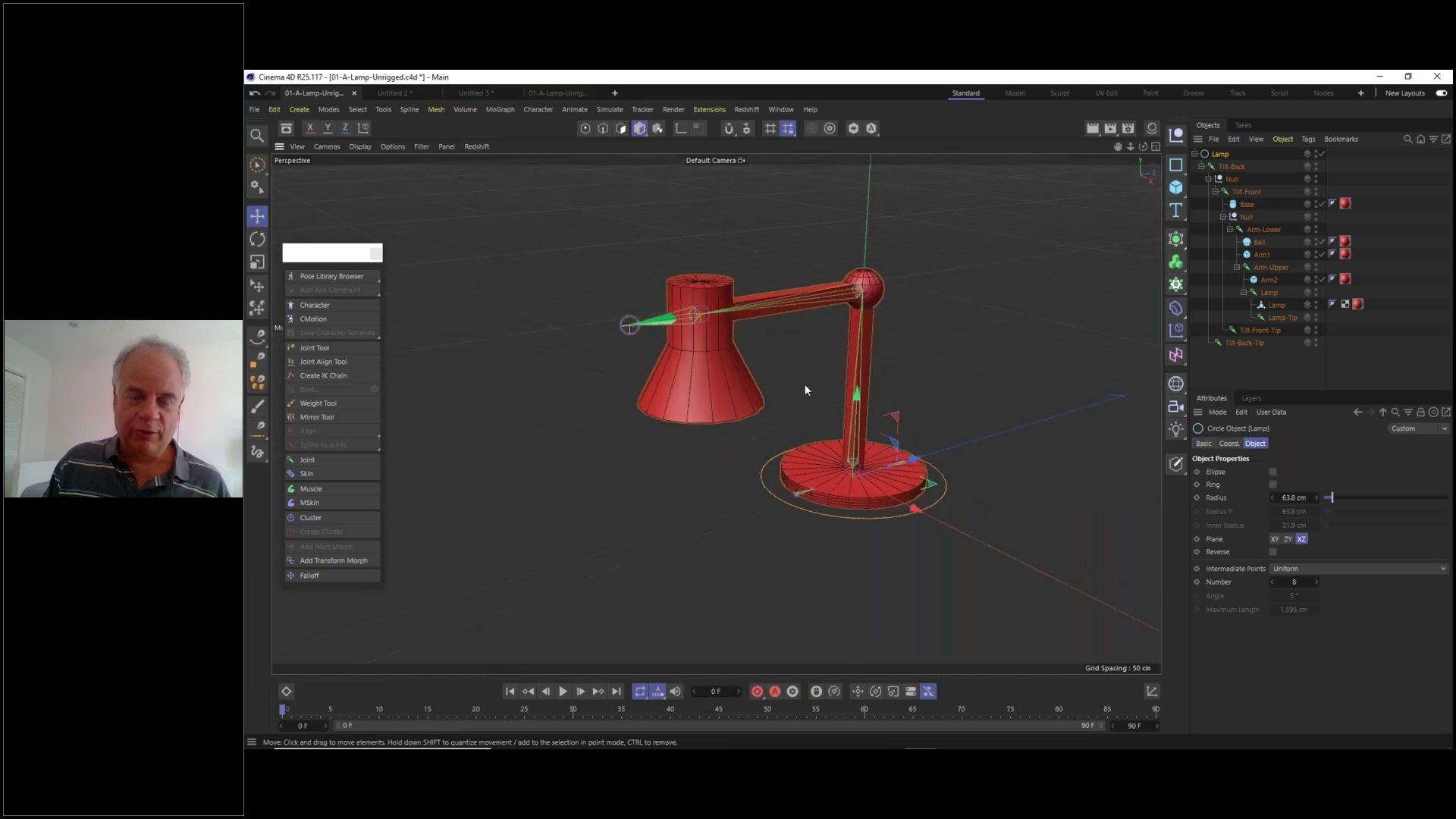
{"action": "left_click", "coordinate": [934, 349]}
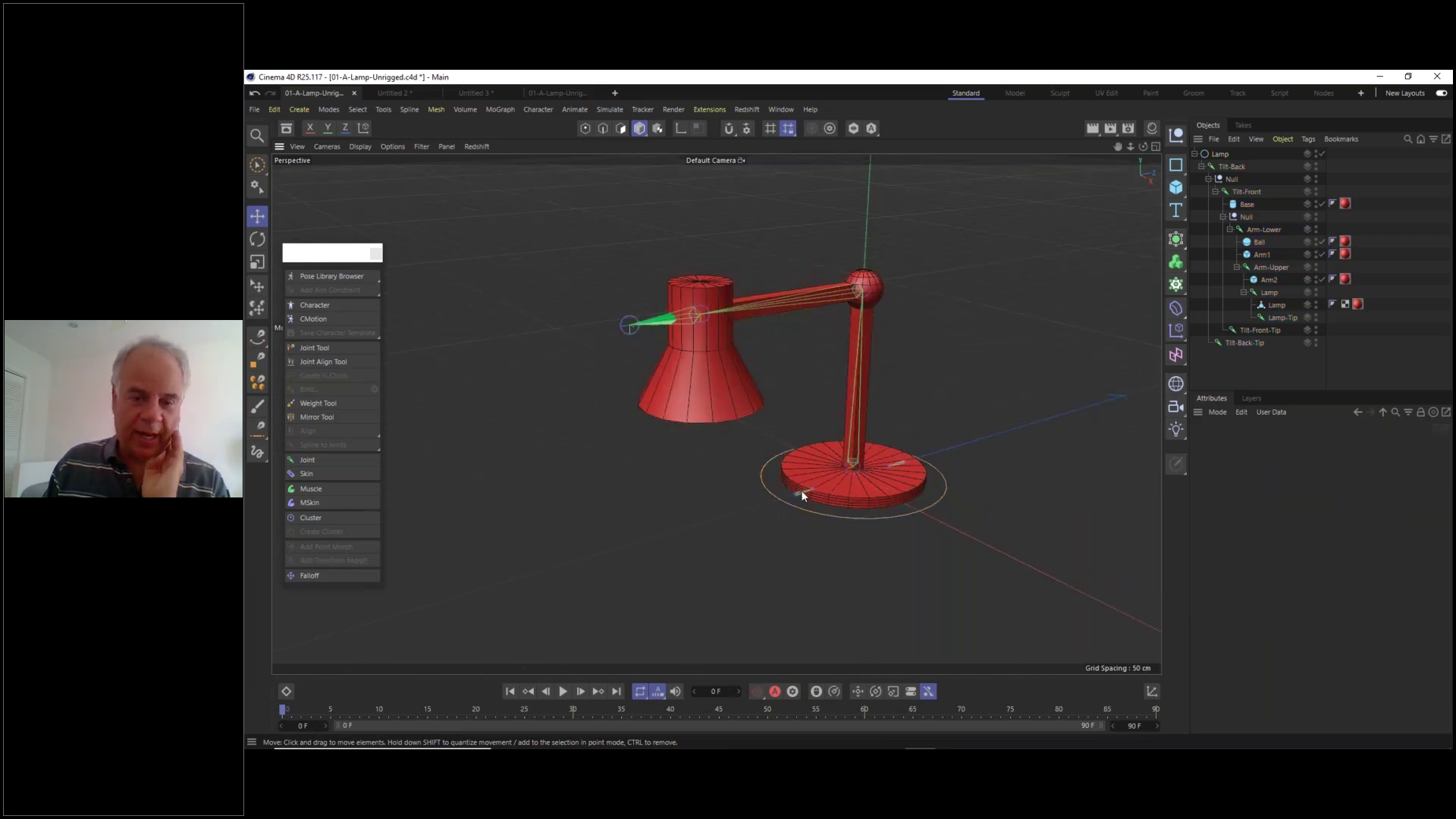
{"action": "left_click", "coordinate": [943, 494]}
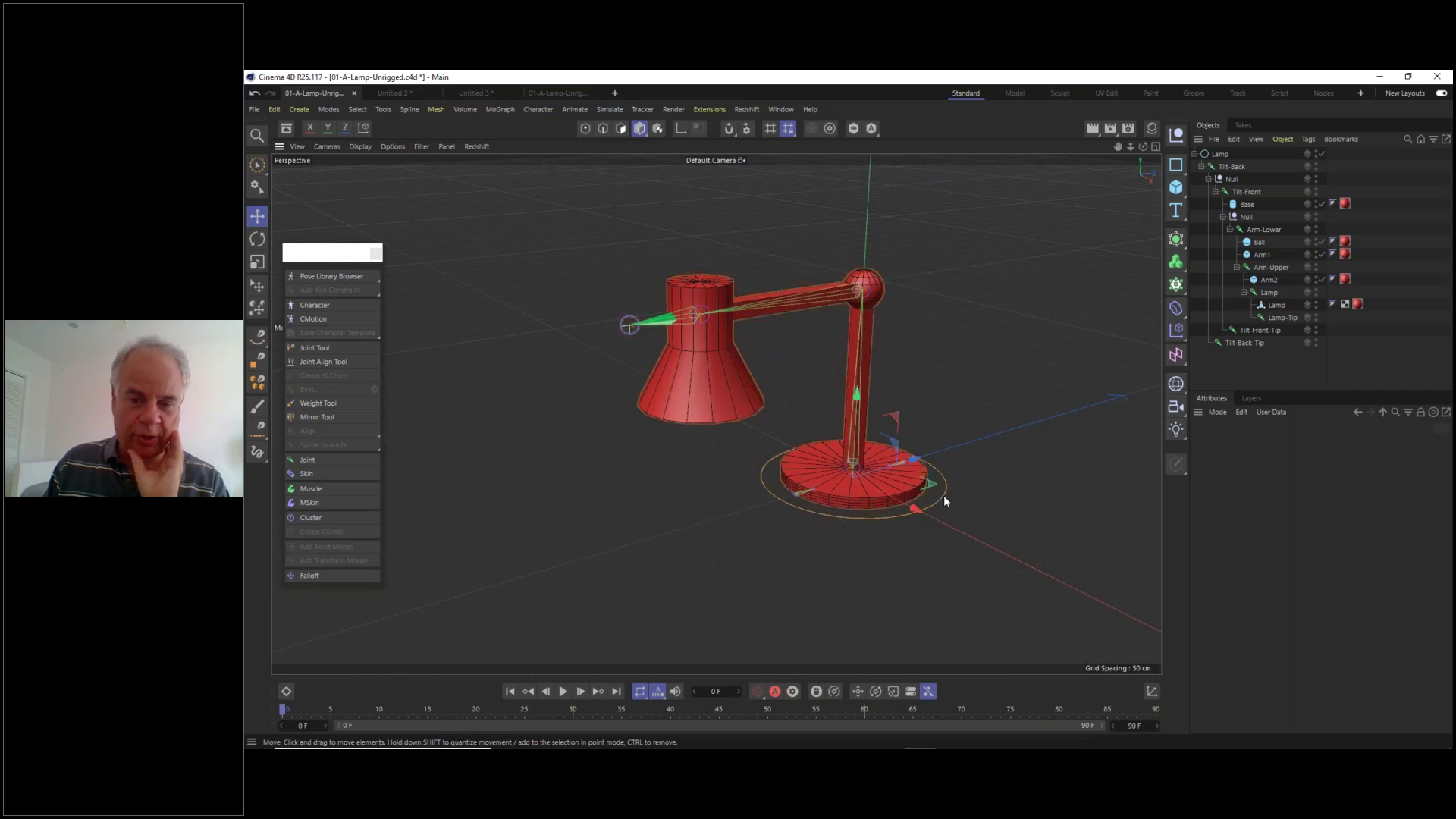
{"action": "left_click_drag", "start_coordinate": [900, 411], "coordinate": [1145, 311]}
{"action": "key", "text": "ctrl+z"}
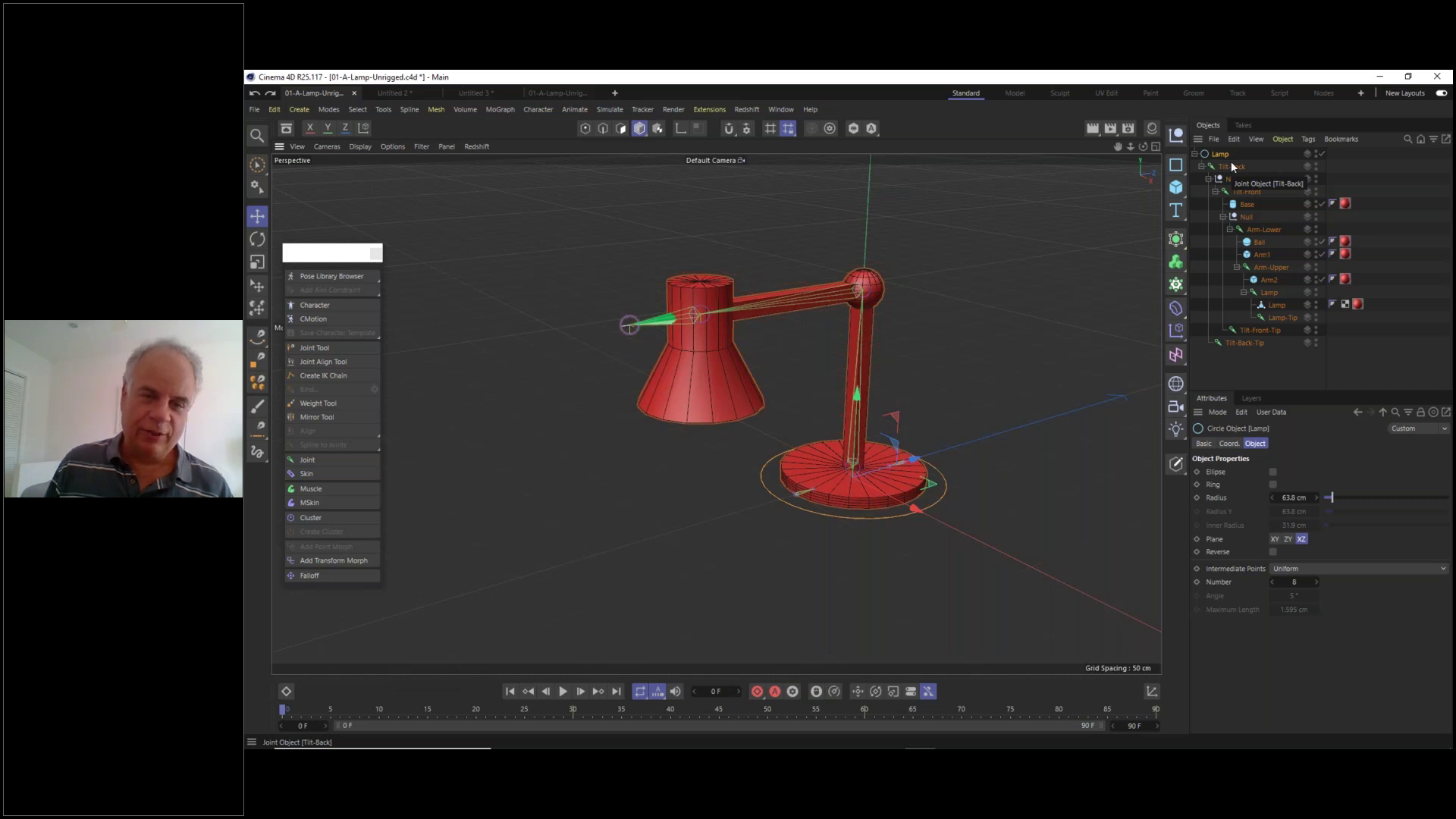
- Create a new empty project and switch to the front view
{"action": "left_click", "coordinate": [256, 111]}
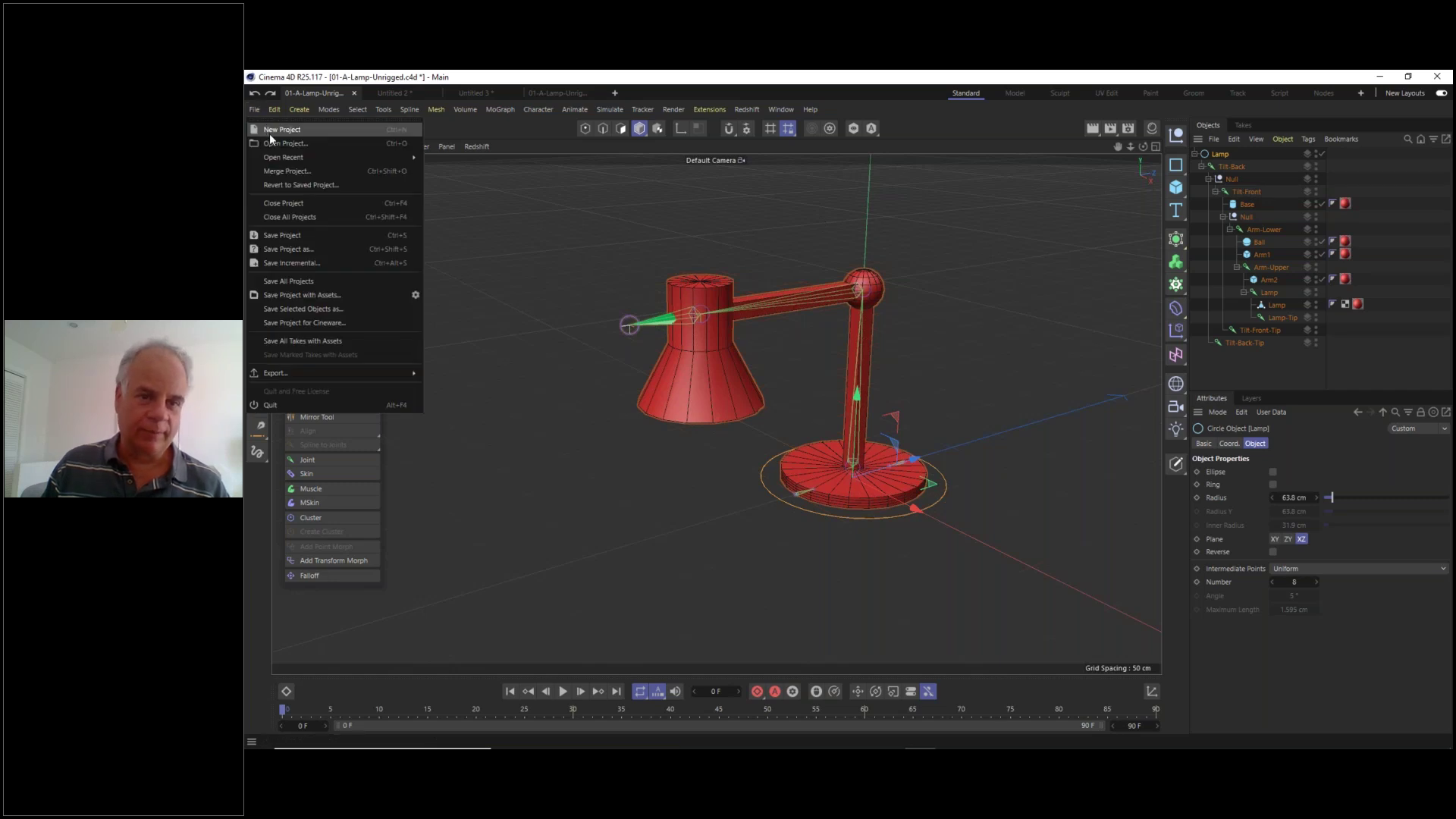
{"action": "left_click", "coordinate": [270, 134]}
{"action": "key", "text": "F2"}
{"action": "key", "text": "F4"}
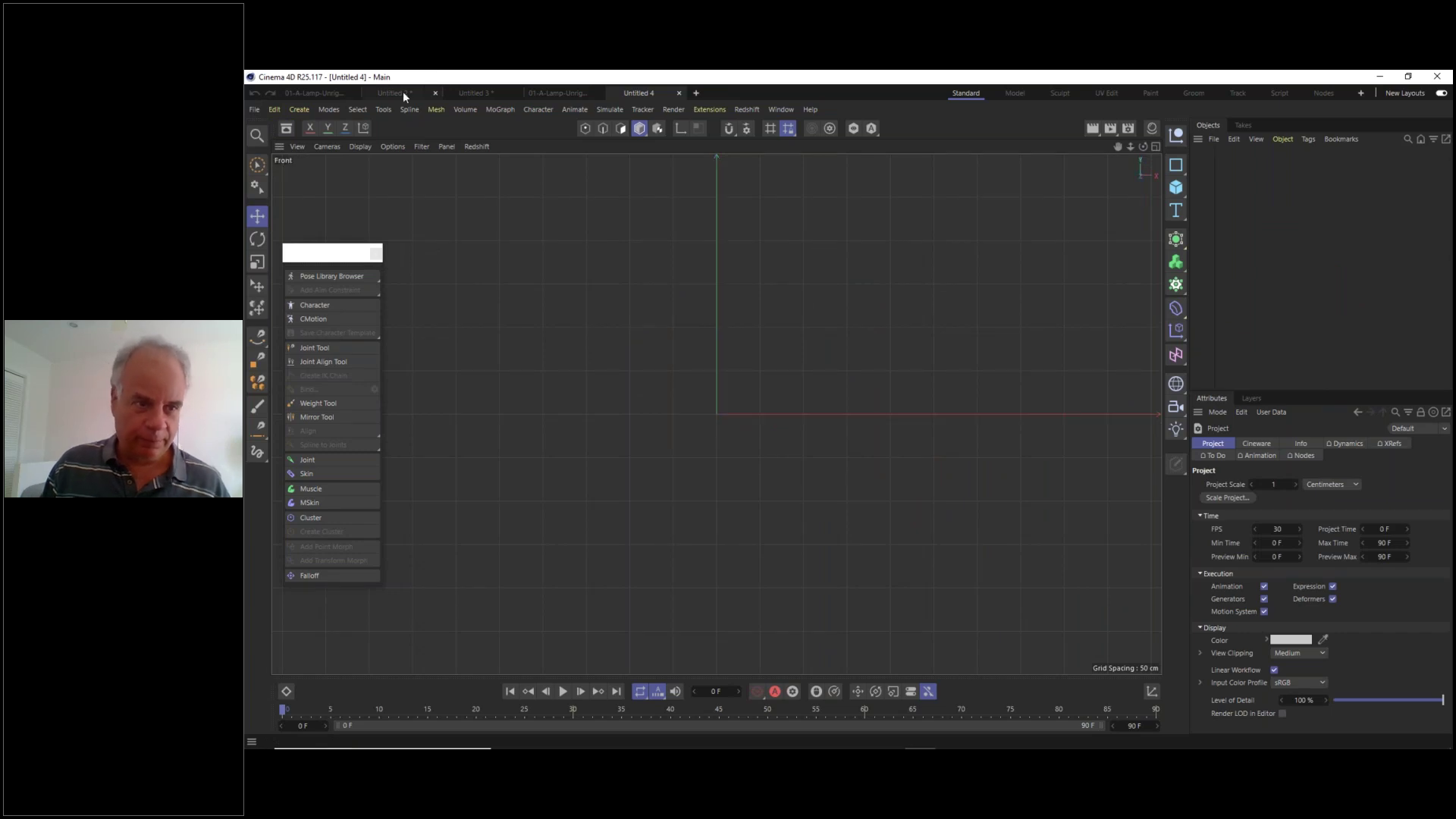
- With Root Null disabled, draw a bent chain of three joints with the Joint Tool in the area above the origin
{"action": "left_click", "coordinate": [333, 347]}
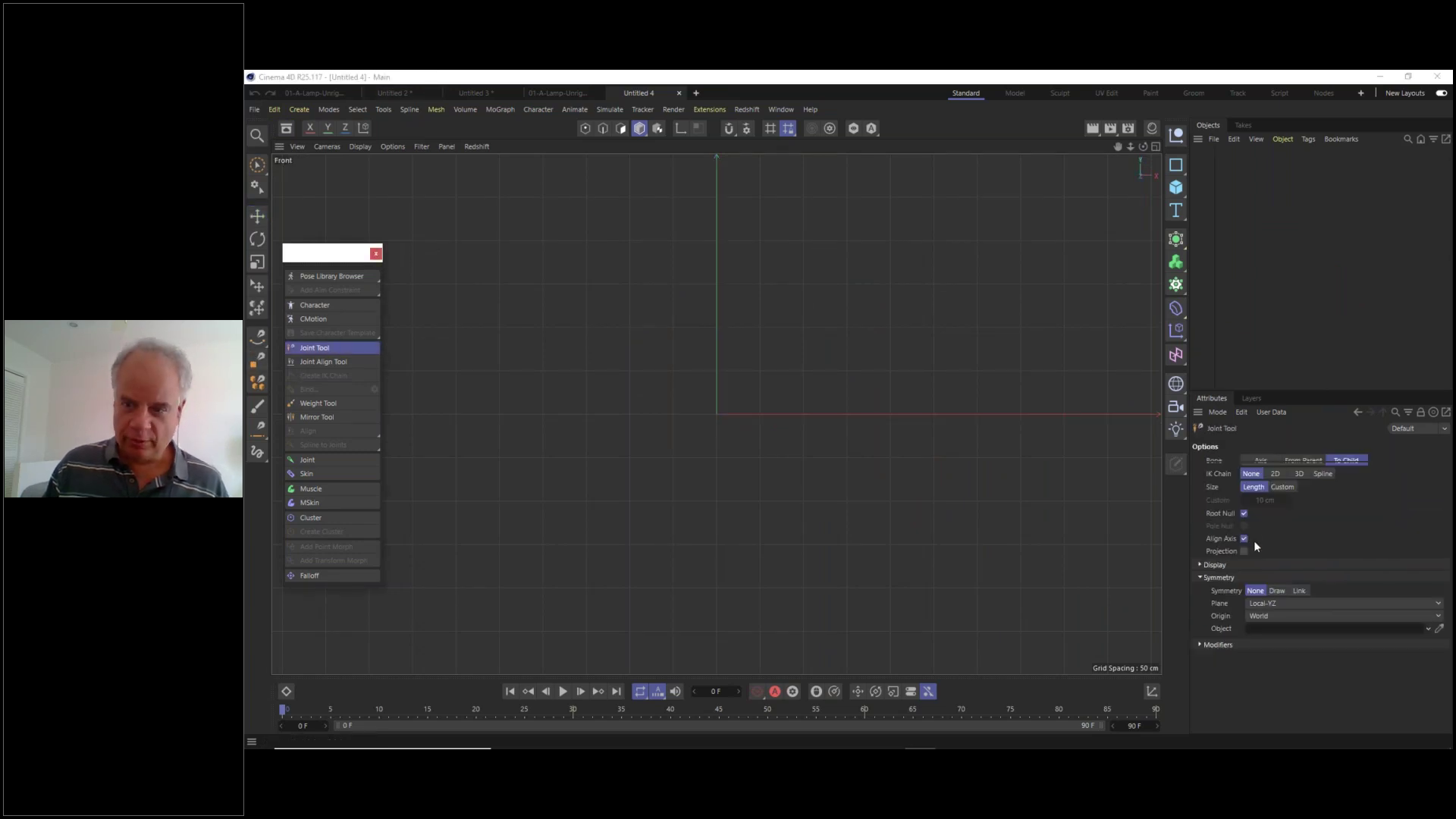
{"action": "middle_click_drag", "start_coordinate": [819, 279], "coordinate": [499, 495], "text": "alt"}
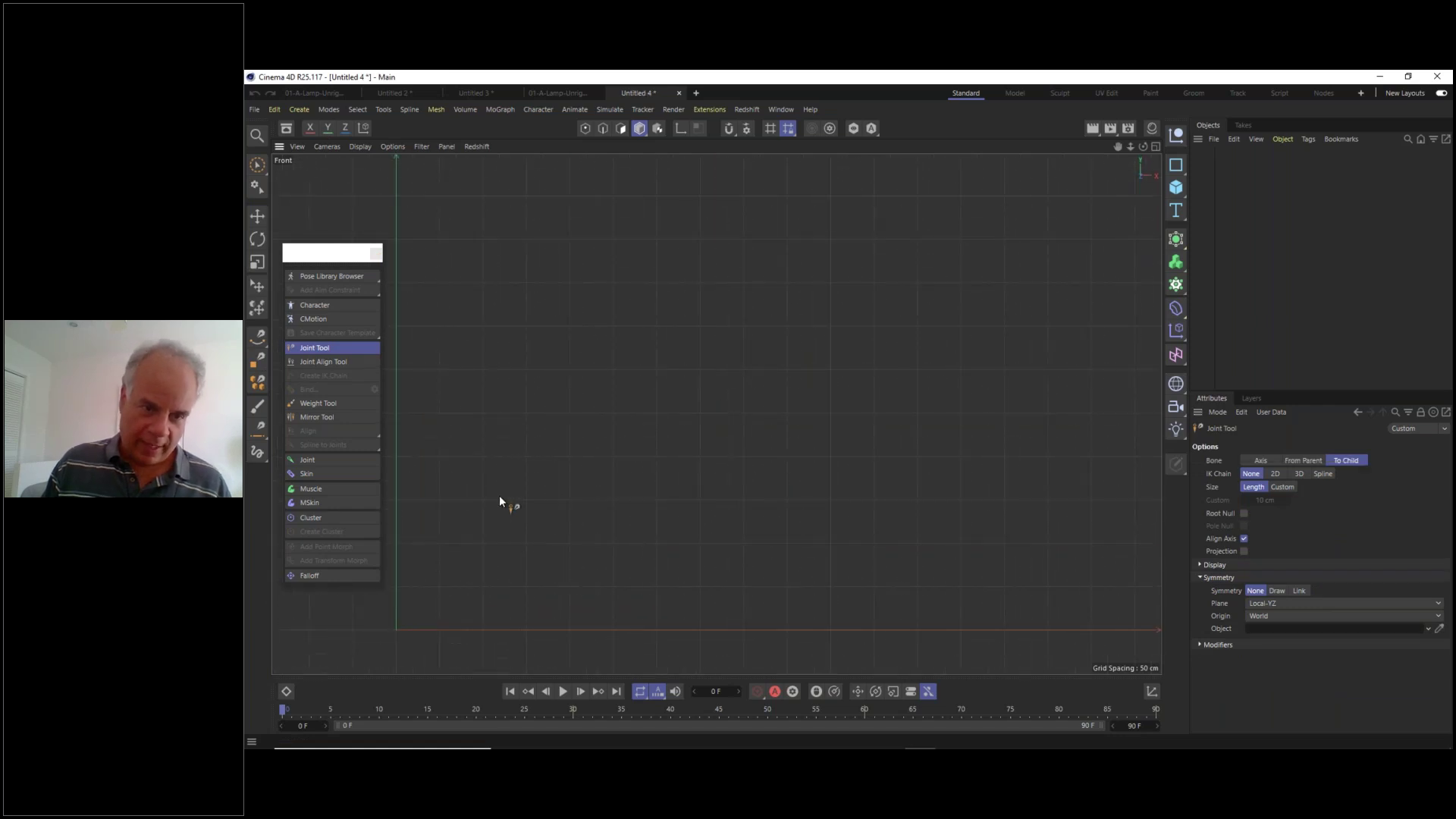
{"action": "left_click", "coordinate": [490, 561], "text": "ctrl"}
{"action": "left_click", "coordinate": [574, 318], "text": "ctrl"}
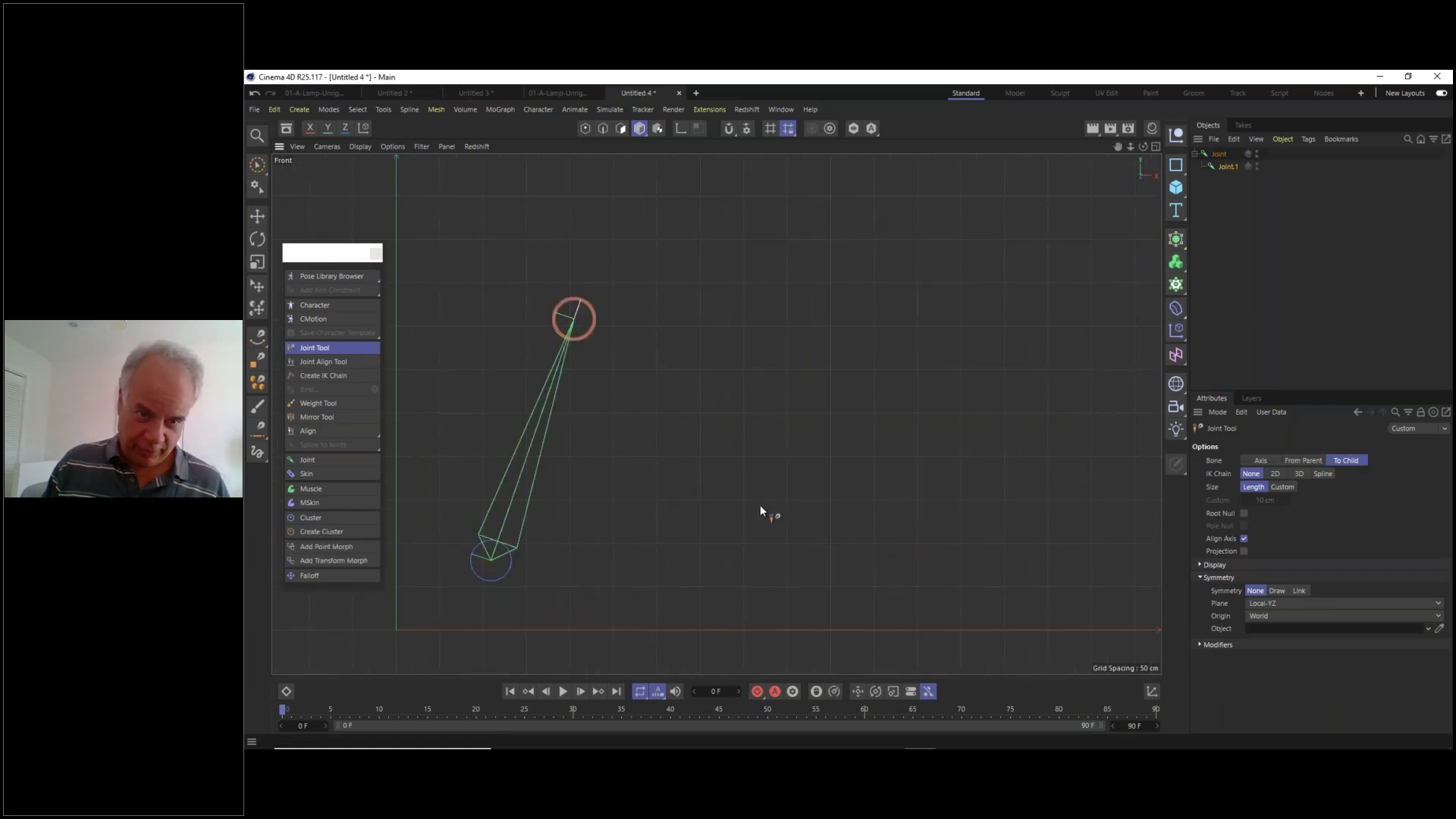
{"action": "left_click", "coordinate": [772, 486], "text": "ctrl"}
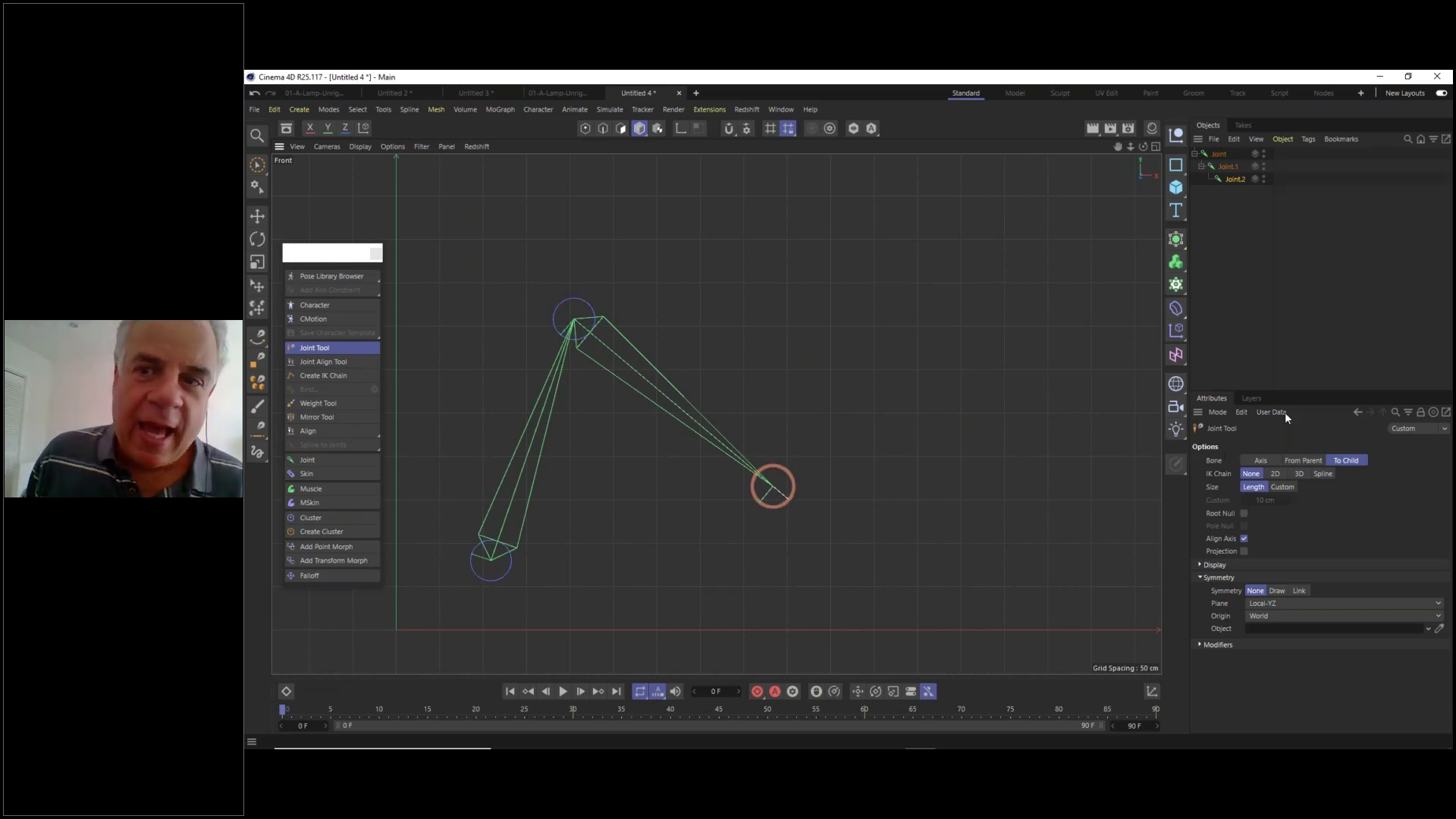
- Add a rectangle spline, scale it to about 49.5 cm square, and move it above the end joint of the chain
{"action": "left_click", "coordinate": [1175, 167]}
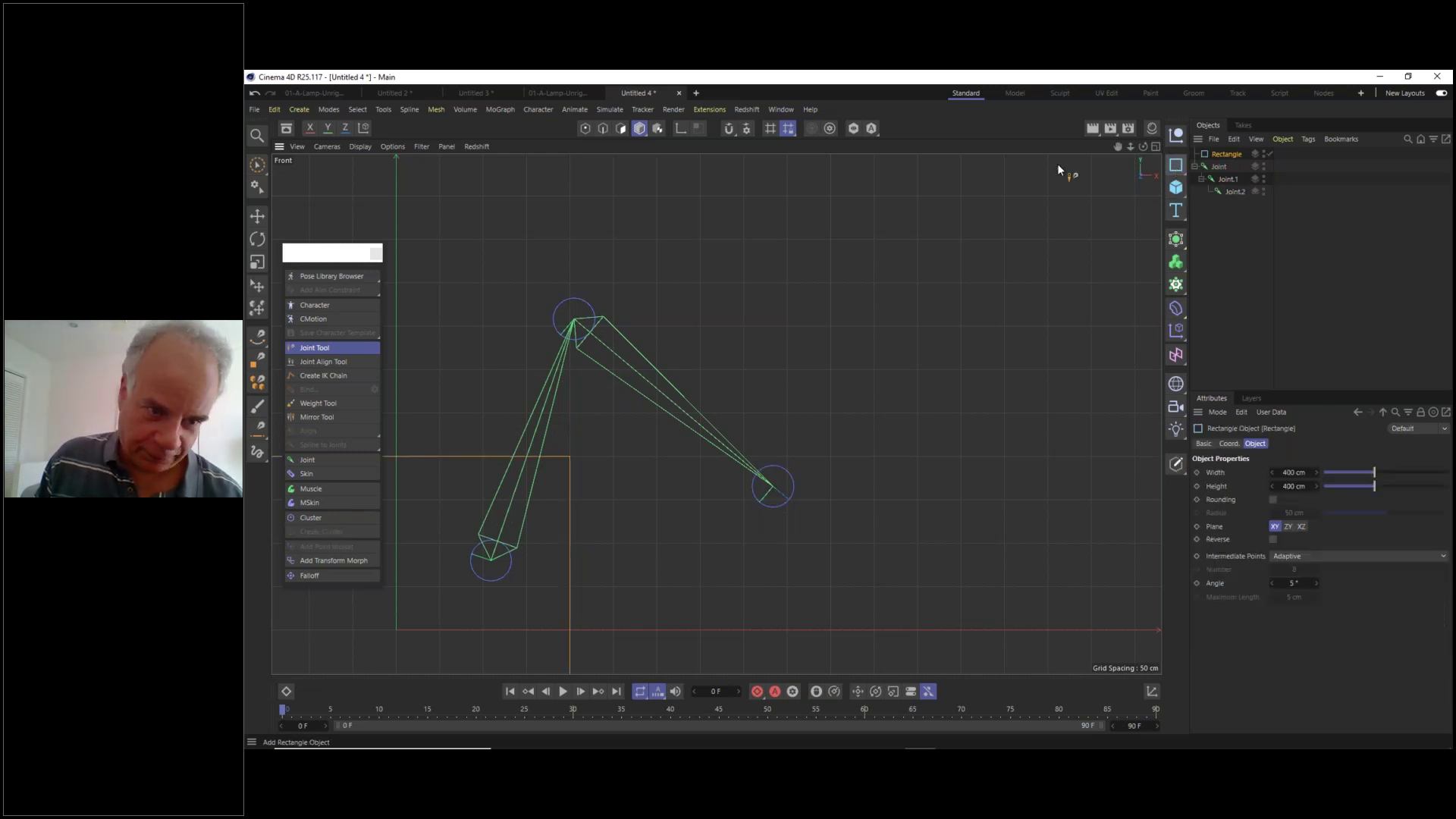
{"action": "left_click", "coordinate": [257, 262]}
{"action": "left_click_drag", "start_coordinate": [535, 470], "coordinate": [326, 672]}
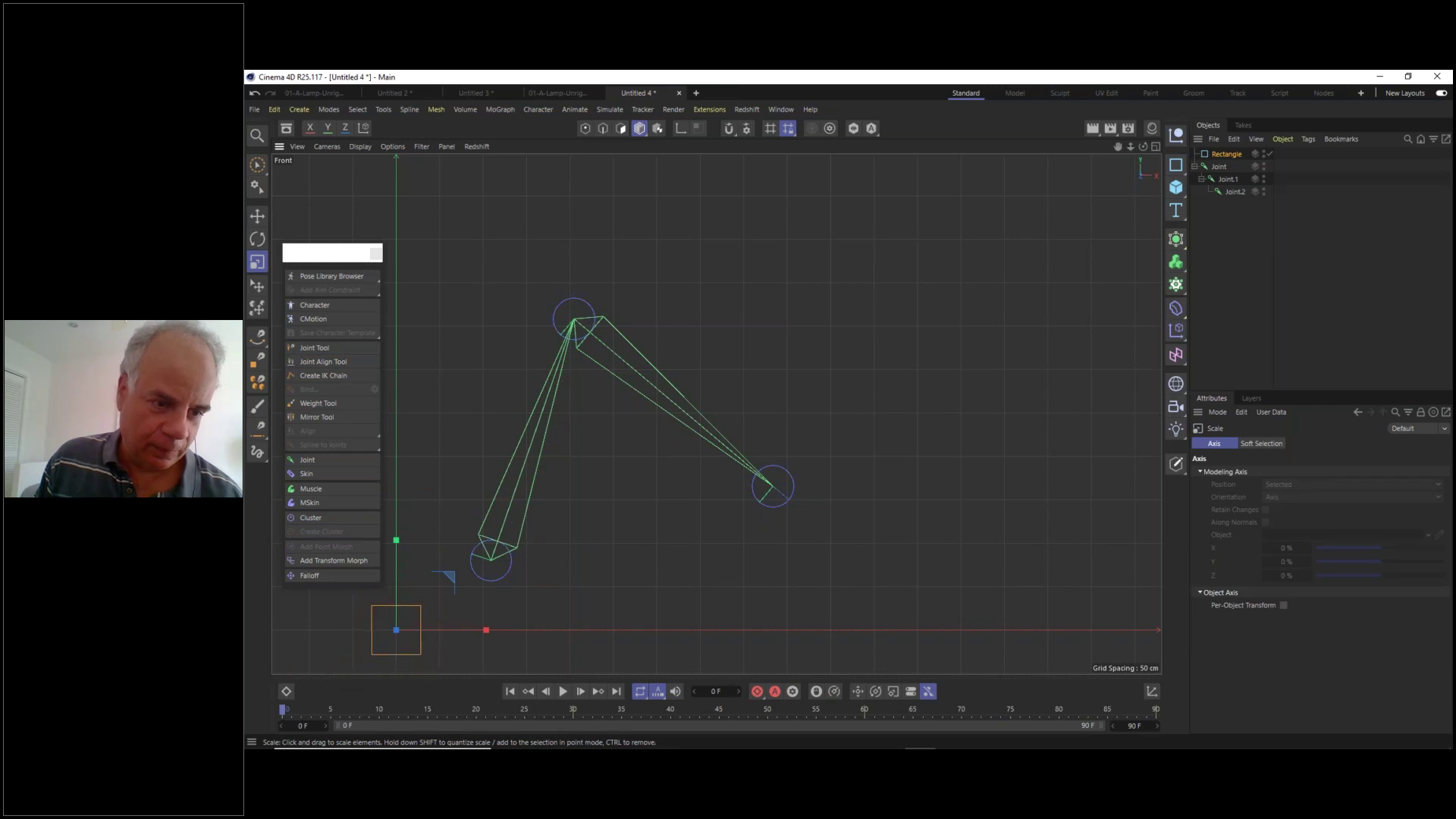
{"action": "left_click_drag", "start_coordinate": [494, 458], "coordinate": [476, 513]}
{"action": "key", "text": "e"}
{"action": "left_click_drag", "start_coordinate": [451, 580], "coordinate": [864, 226]}
- Compare selecting the chain's end joint directly with selecting the rectangle spline in the front view
{"action": "left_click", "coordinate": [1048, 339]}
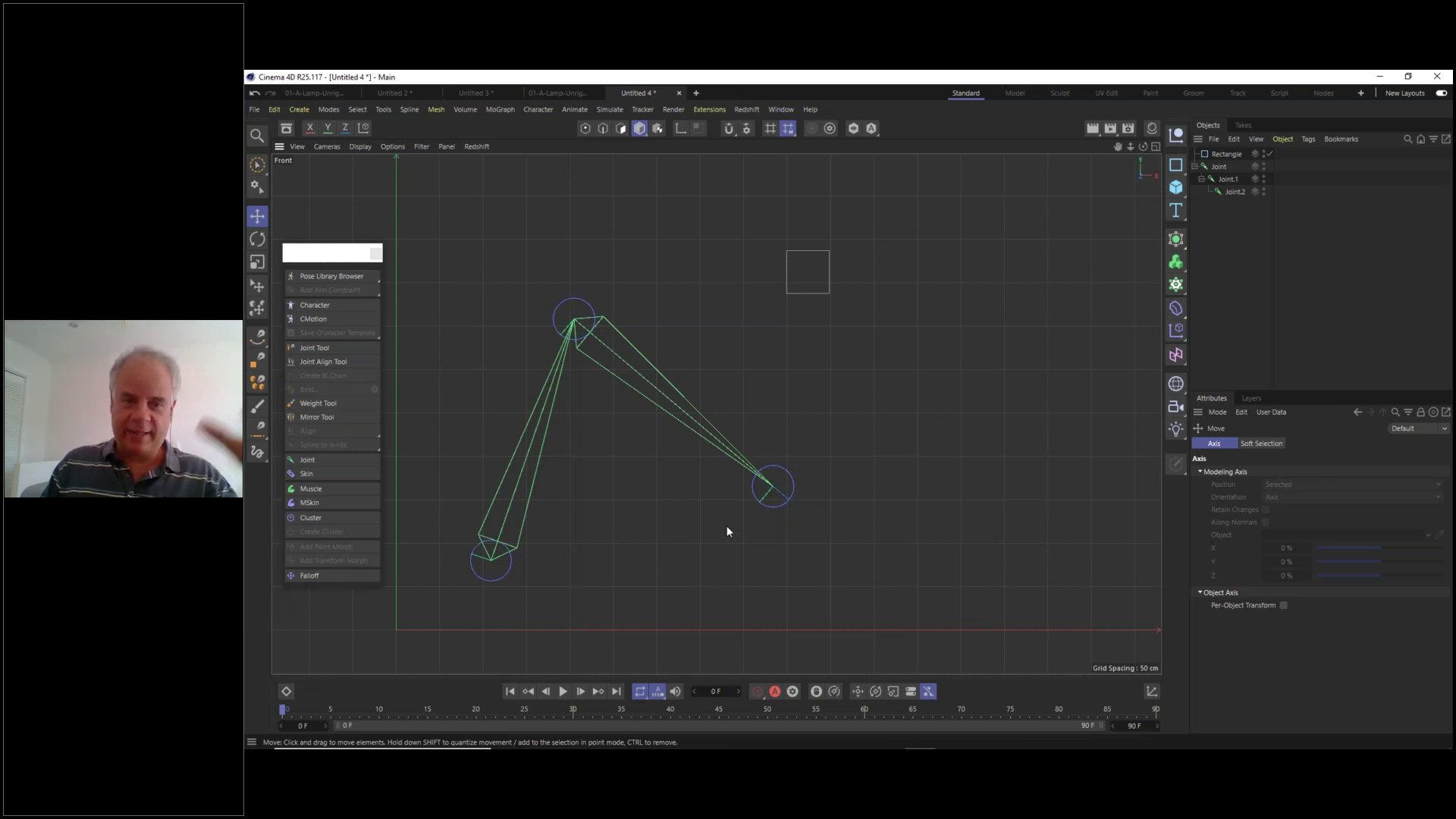
{"action": "left_click", "coordinate": [793, 493]}
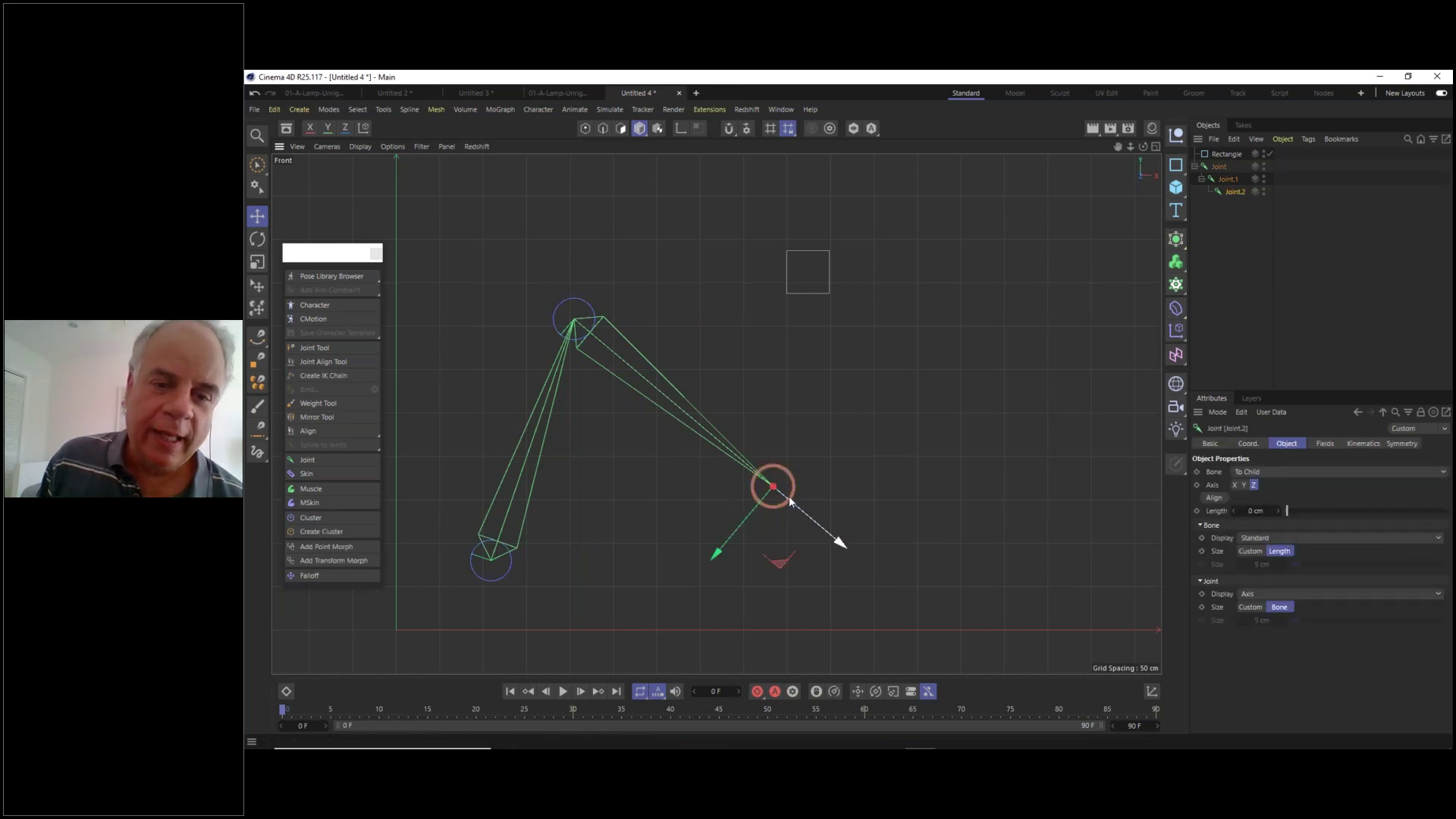
{"action": "left_click", "coordinate": [785, 276]}
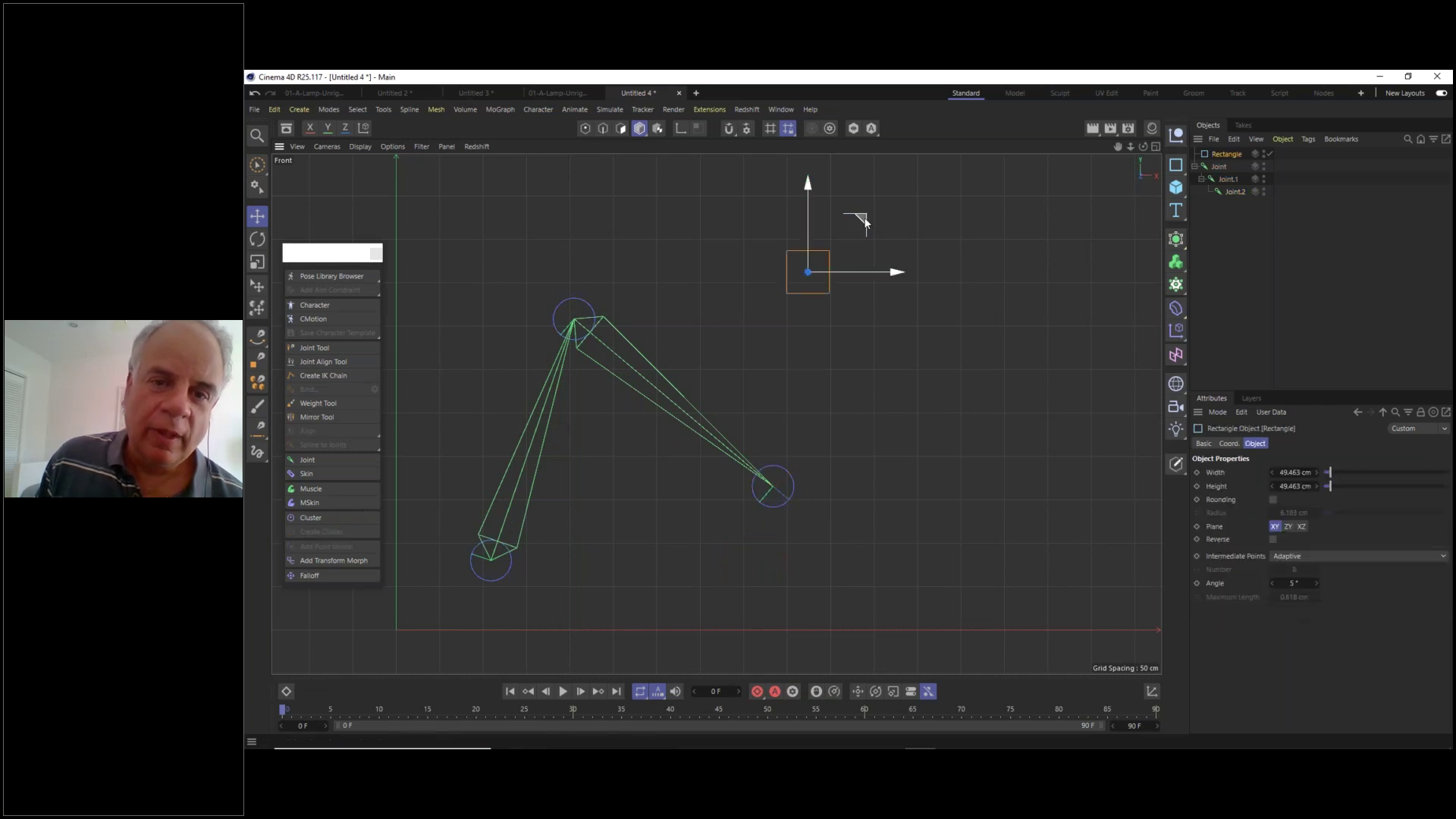
- Move the rectangle spline slightly down and closer to the chain, directly above its end joint, and deselect it
{"action": "left_click_drag", "start_coordinate": [844, 221], "coordinate": [823, 228]}
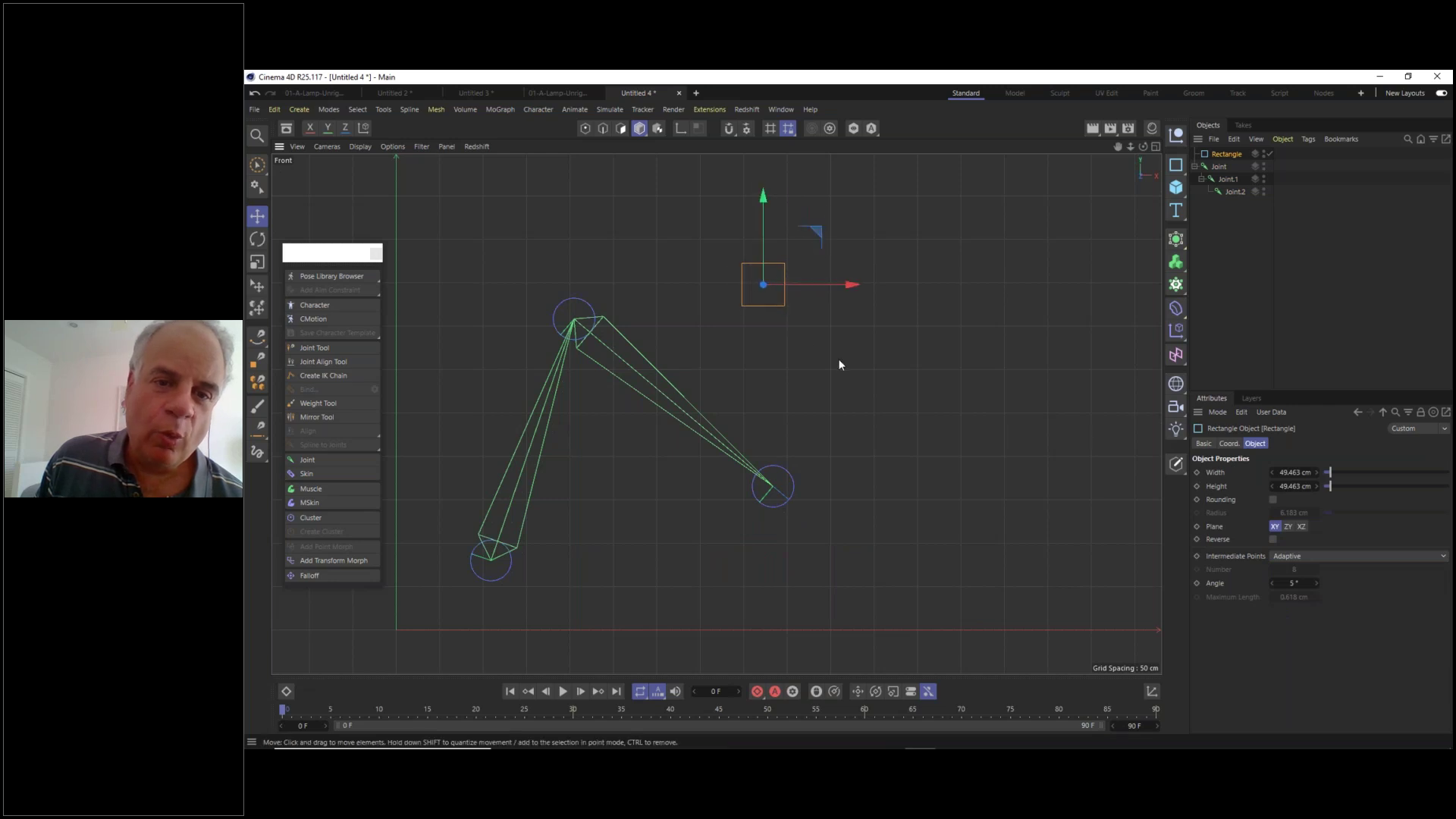
{"action": "left_click", "coordinate": [780, 329]}
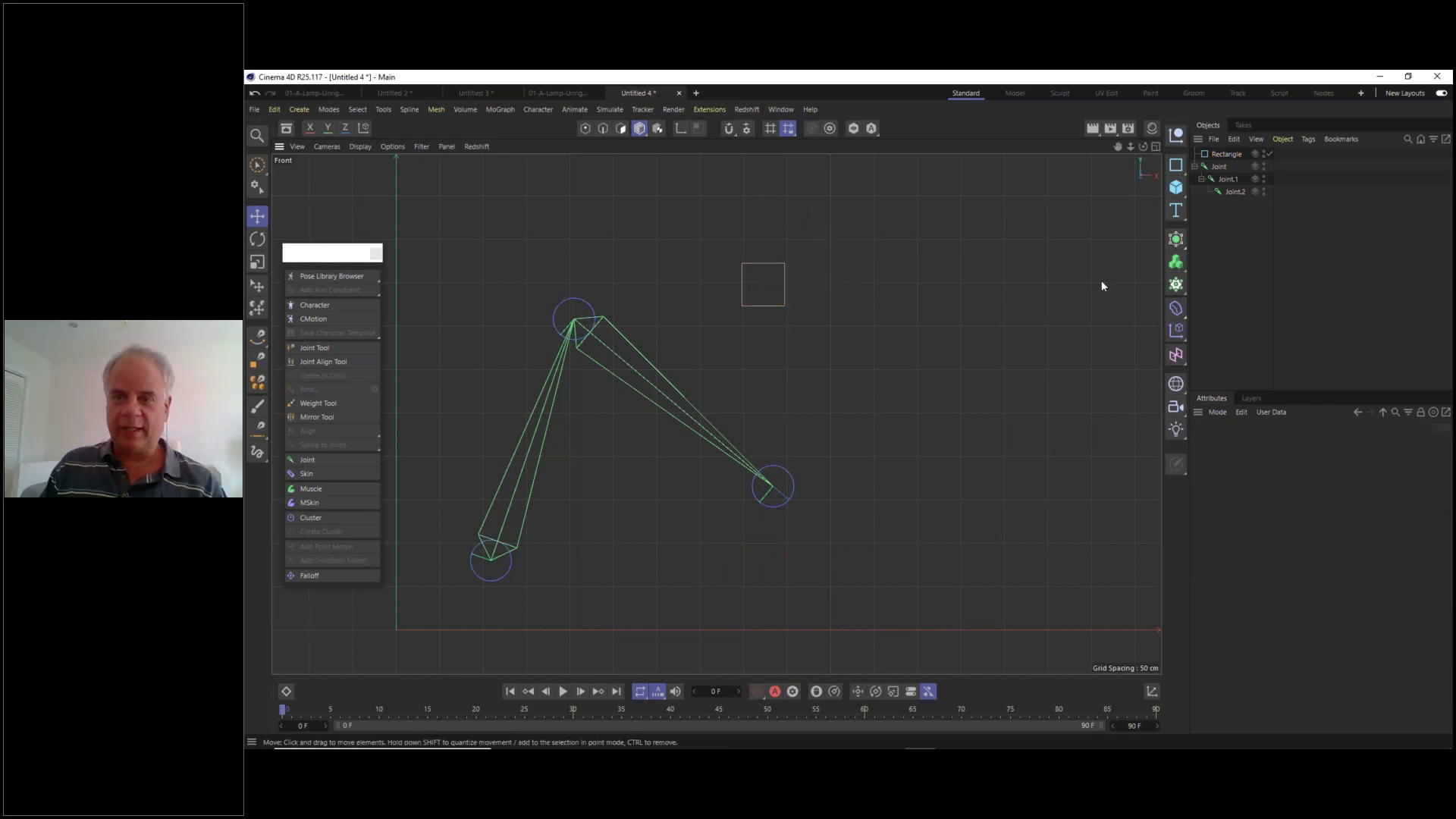
- Rotate the root joint until its bone is nearly vertical, then rotate the middle joint about 30° to raise the end joint toward the rectangle
{"action": "left_click", "coordinate": [1223, 165]}
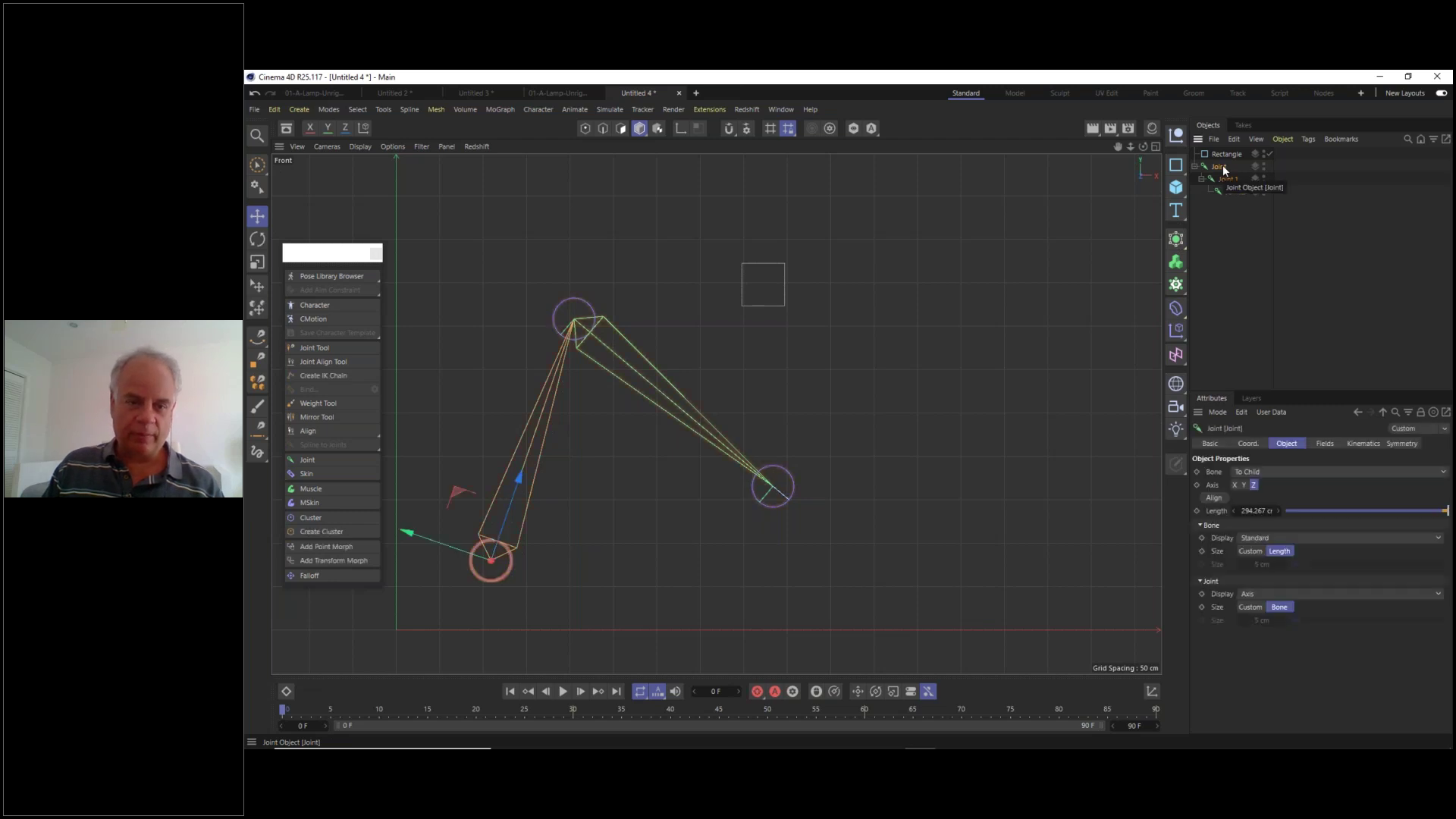
{"action": "left_click", "coordinate": [258, 239]}
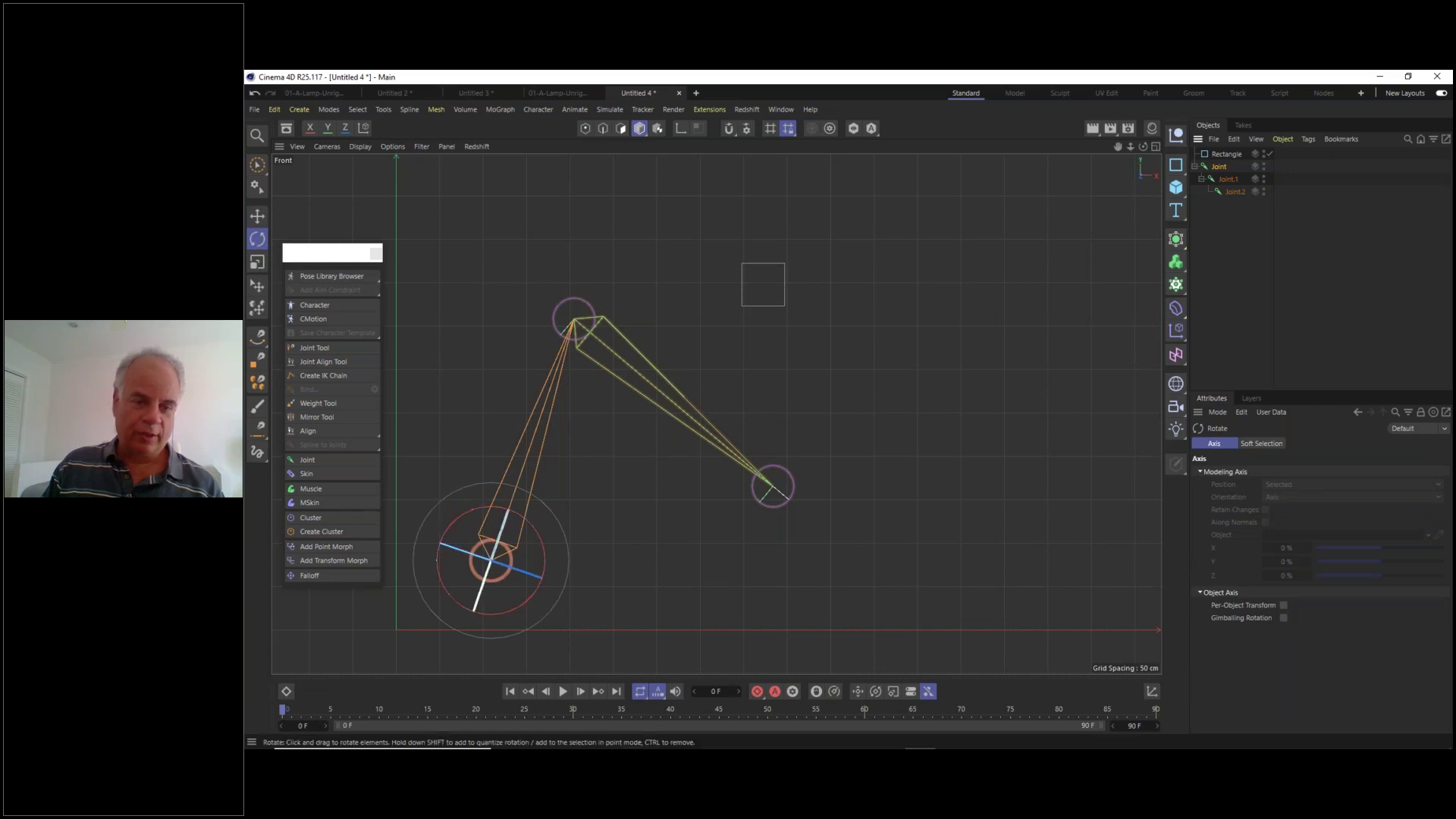
{"action": "left_click_drag", "start_coordinate": [538, 532], "coordinate": [529, 526]}
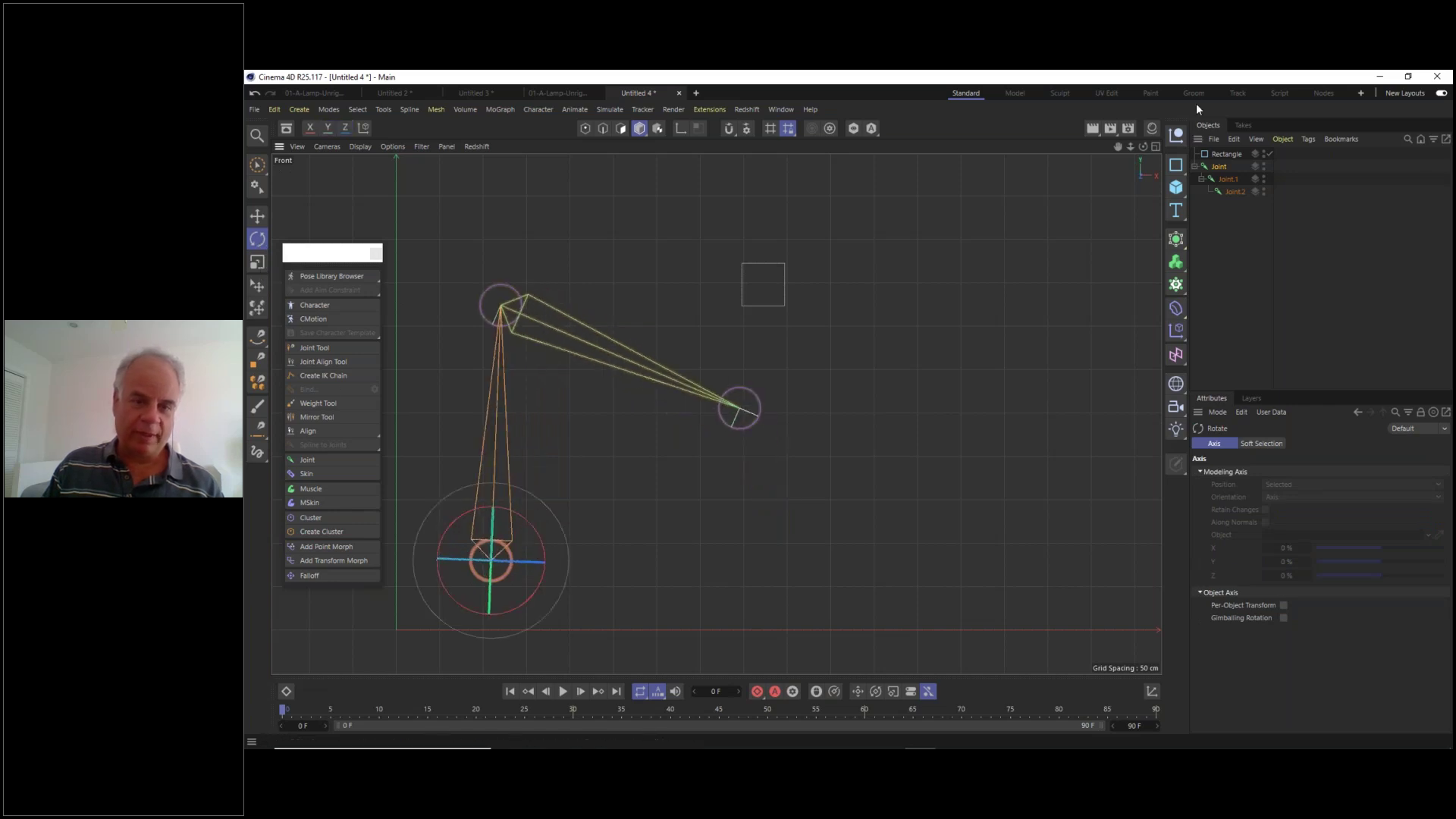
{"action": "left_click", "coordinate": [1227, 179]}
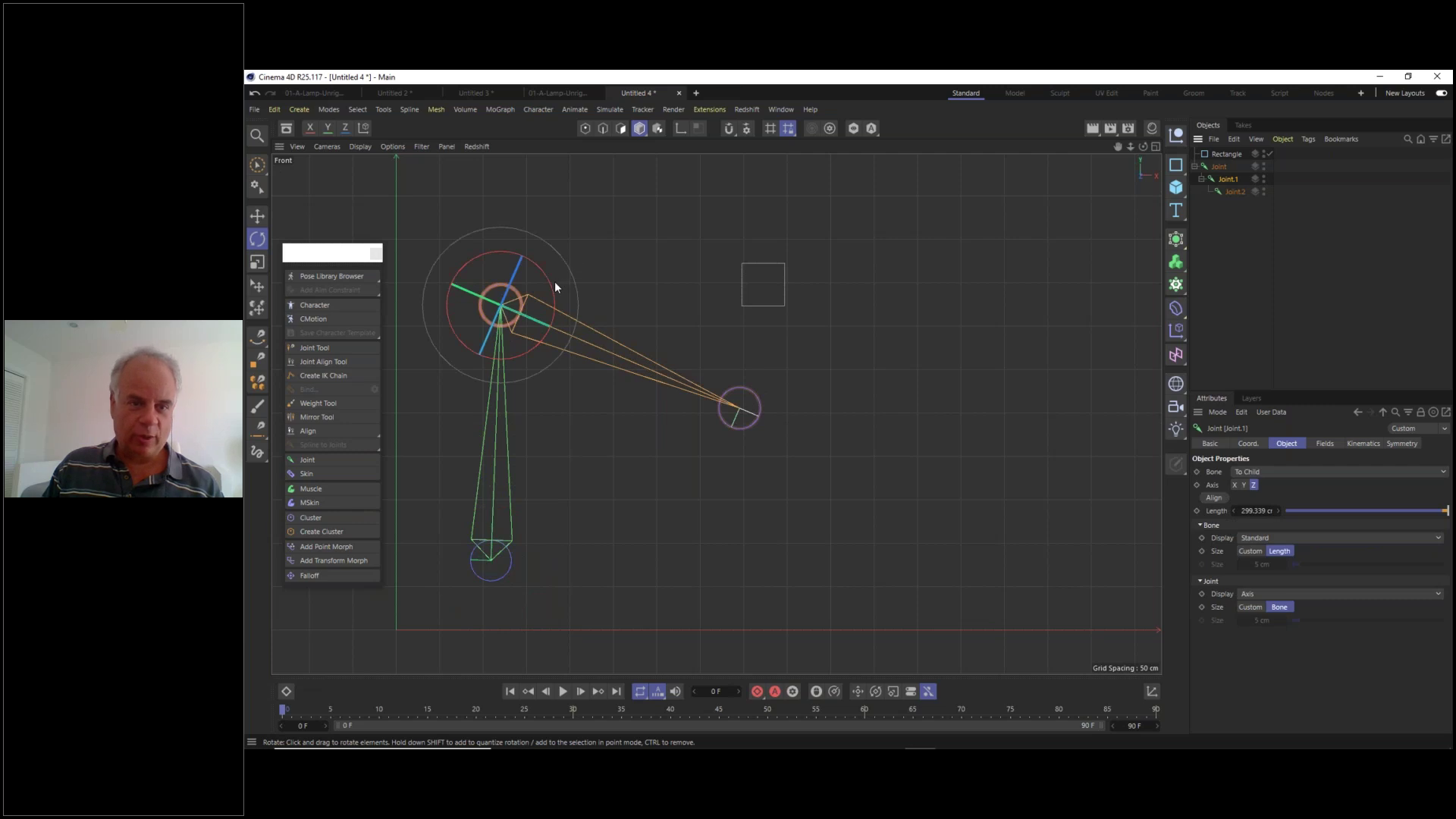
{"action": "left_click_drag", "start_coordinate": [552, 285], "coordinate": [552, 243]}
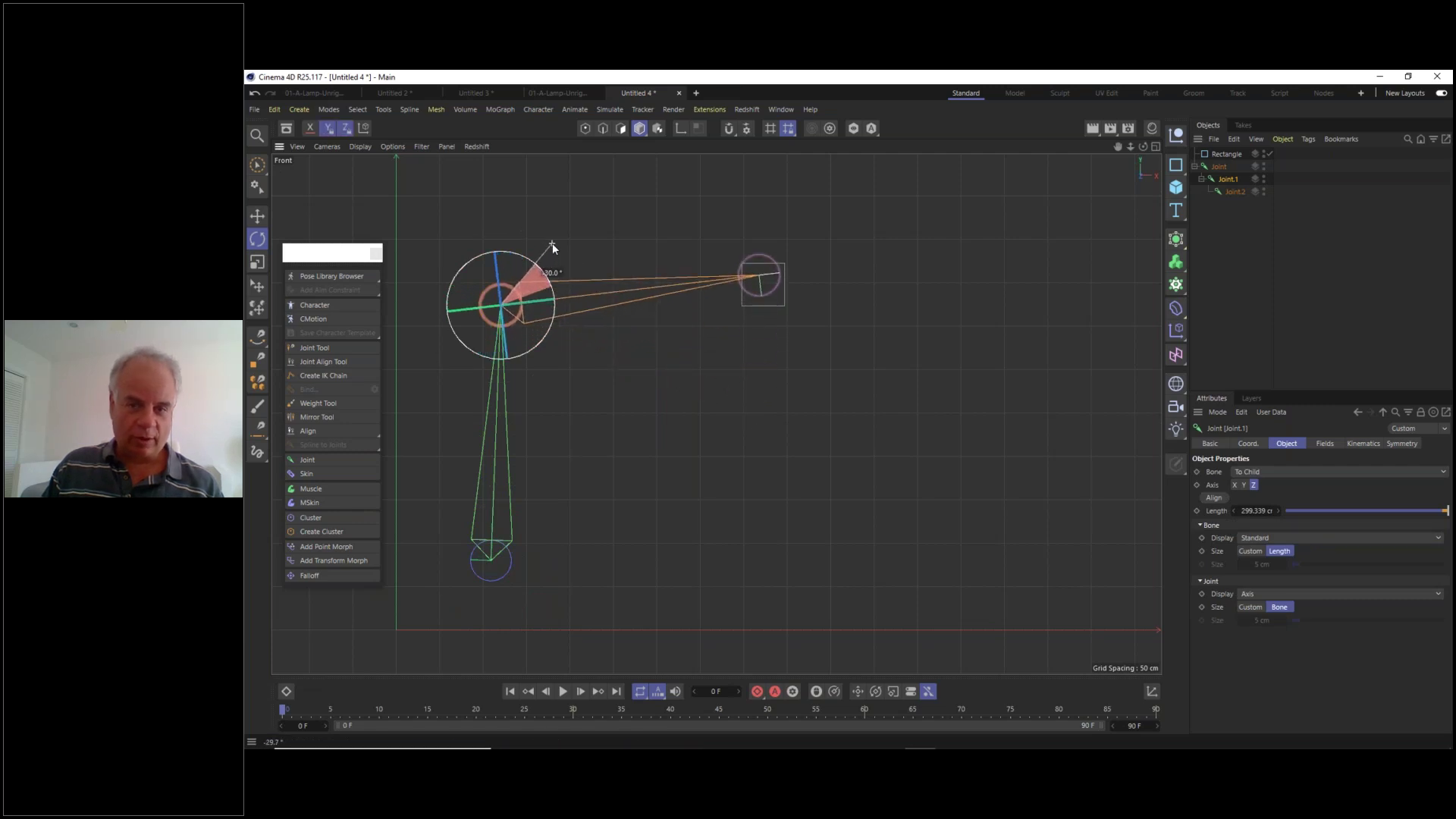
- Try to align the end joint with the rectangle by alternately fine-tuning the rotations of the root and middle joints
{"action": "left_click", "coordinate": [1218, 165]}
{"action": "left_click_drag", "start_coordinate": [550, 543], "coordinate": [540, 540]}
{"action": "left_click", "coordinate": [518, 265]}
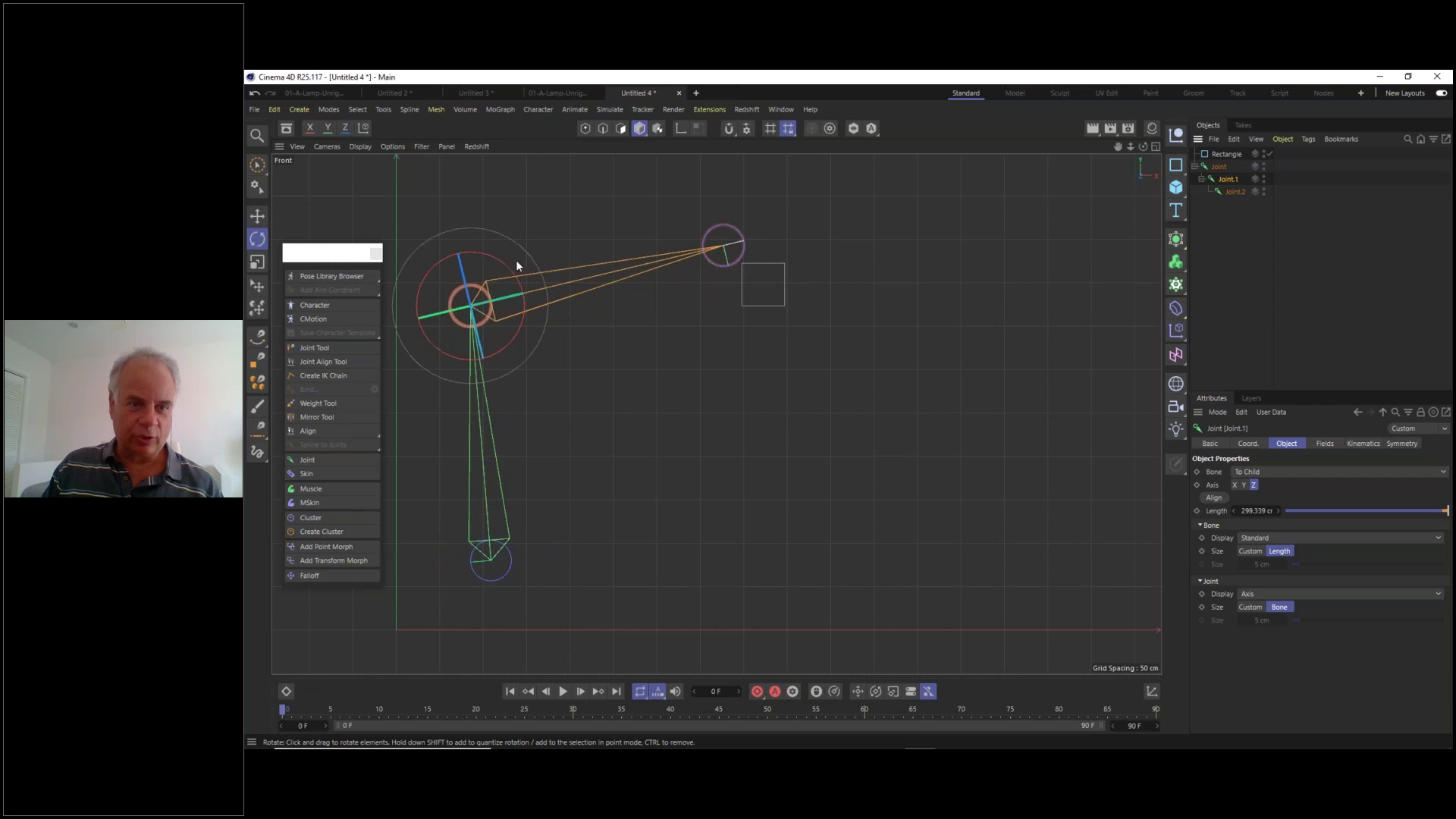
{"action": "left_click_drag", "start_coordinate": [510, 269], "coordinate": [507, 286]}
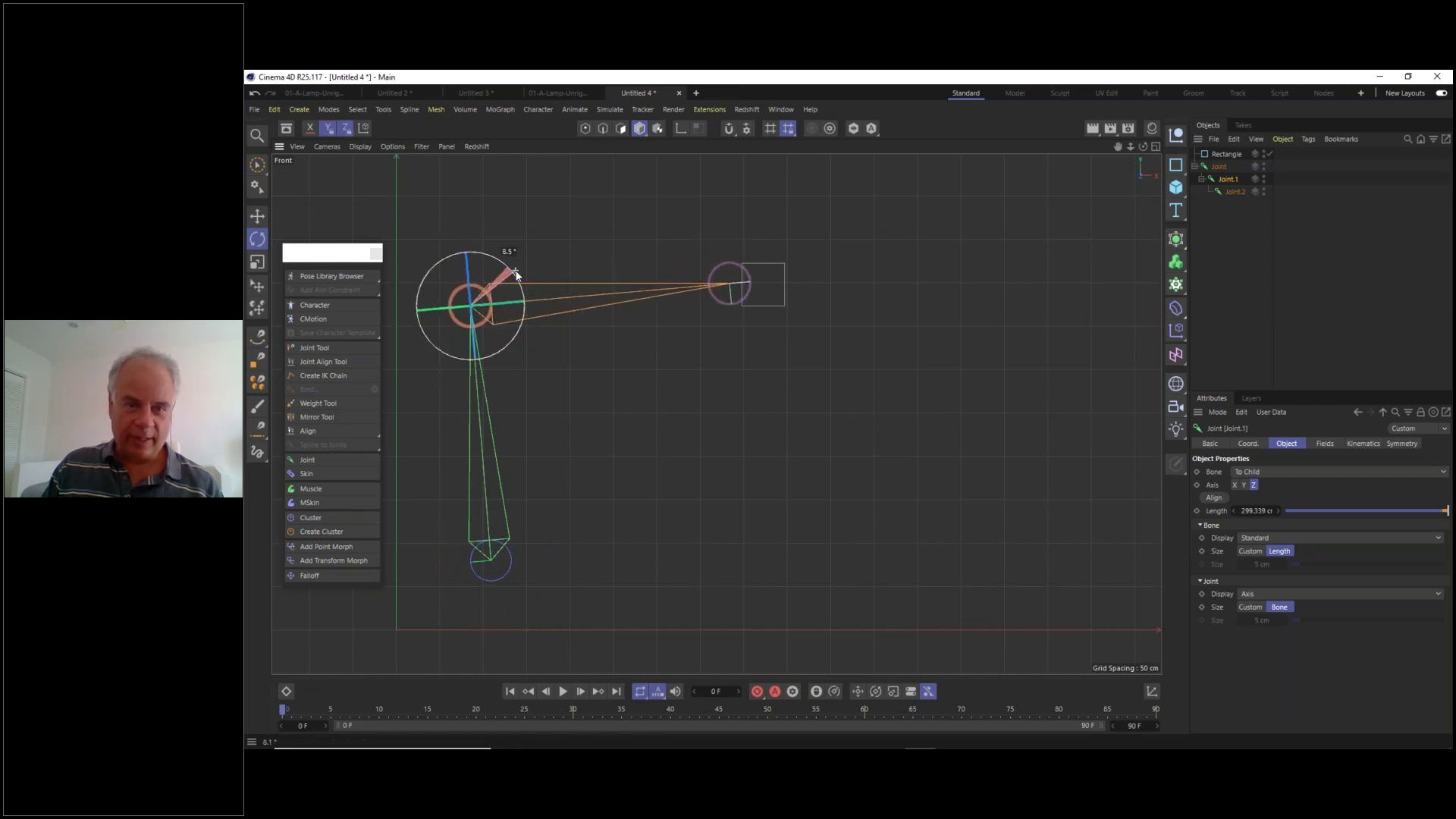
{"action": "left_click", "coordinate": [1221, 166]}
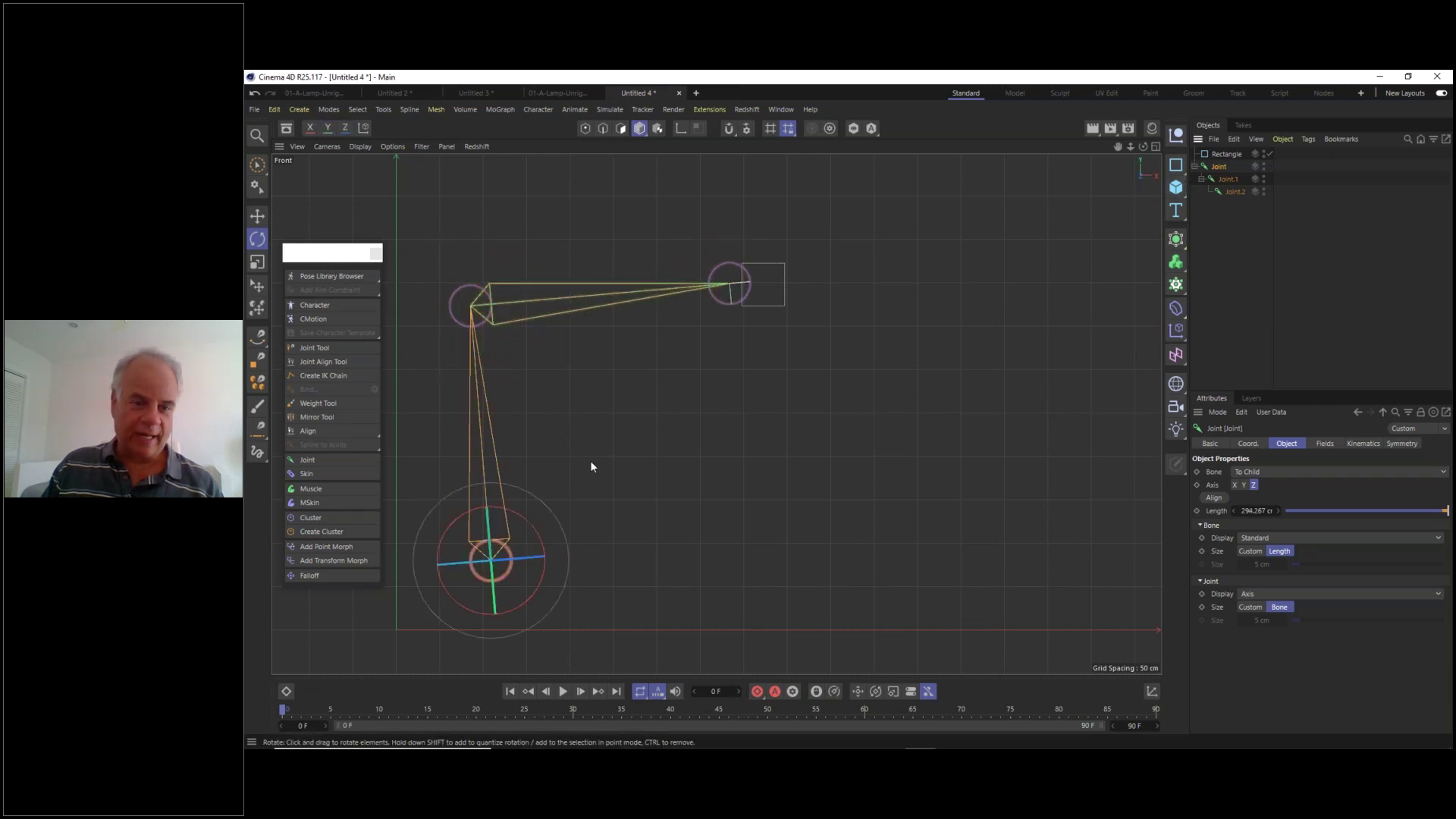
{"action": "left_click_drag", "start_coordinate": [525, 518], "coordinate": [534, 516]}
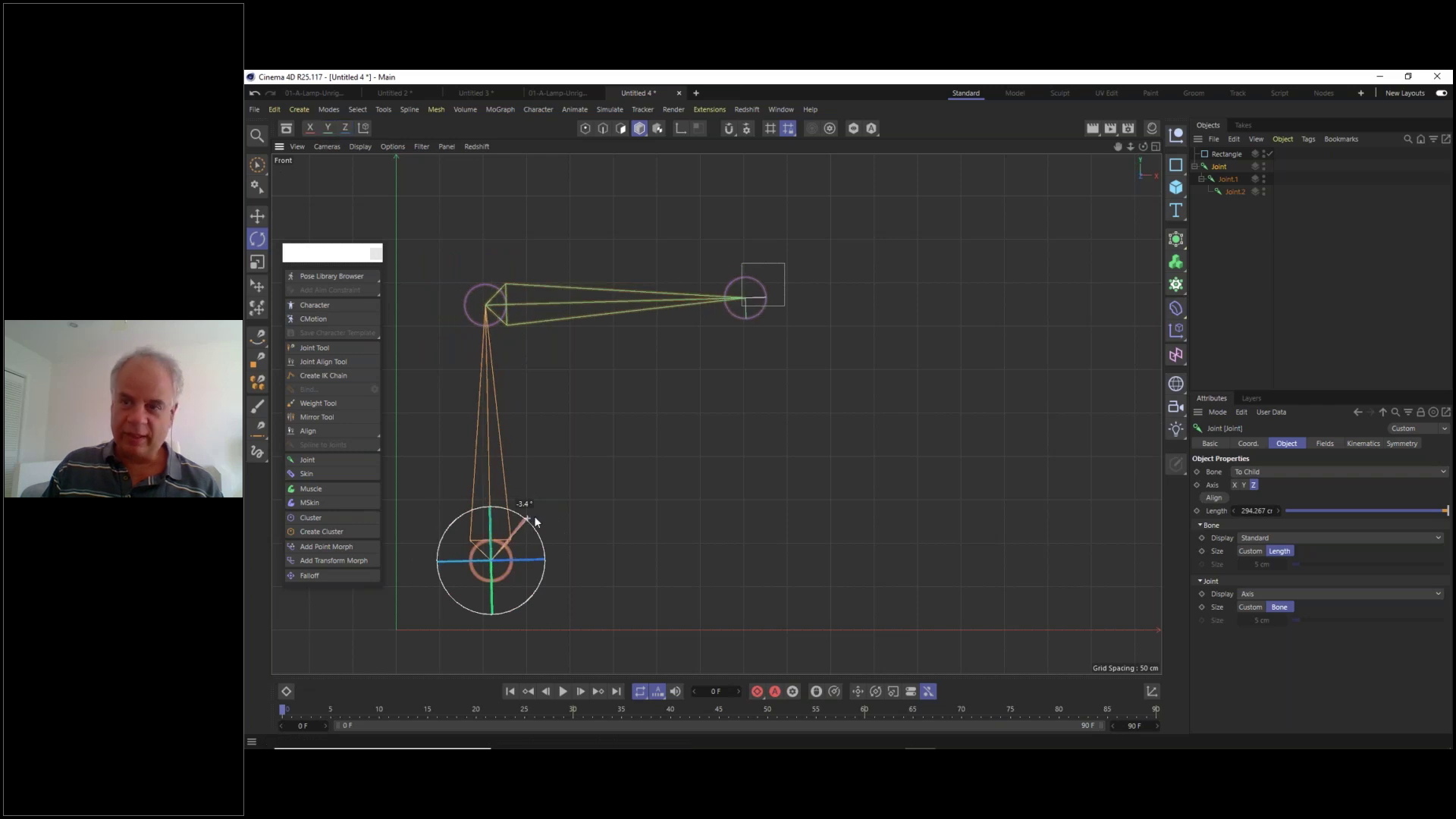
{"action": "left_click", "coordinate": [1228, 179]}
{"action": "left_click_drag", "start_coordinate": [532, 276], "coordinate": [533, 276]}
{"action": "left_click", "coordinate": [1221, 167]}
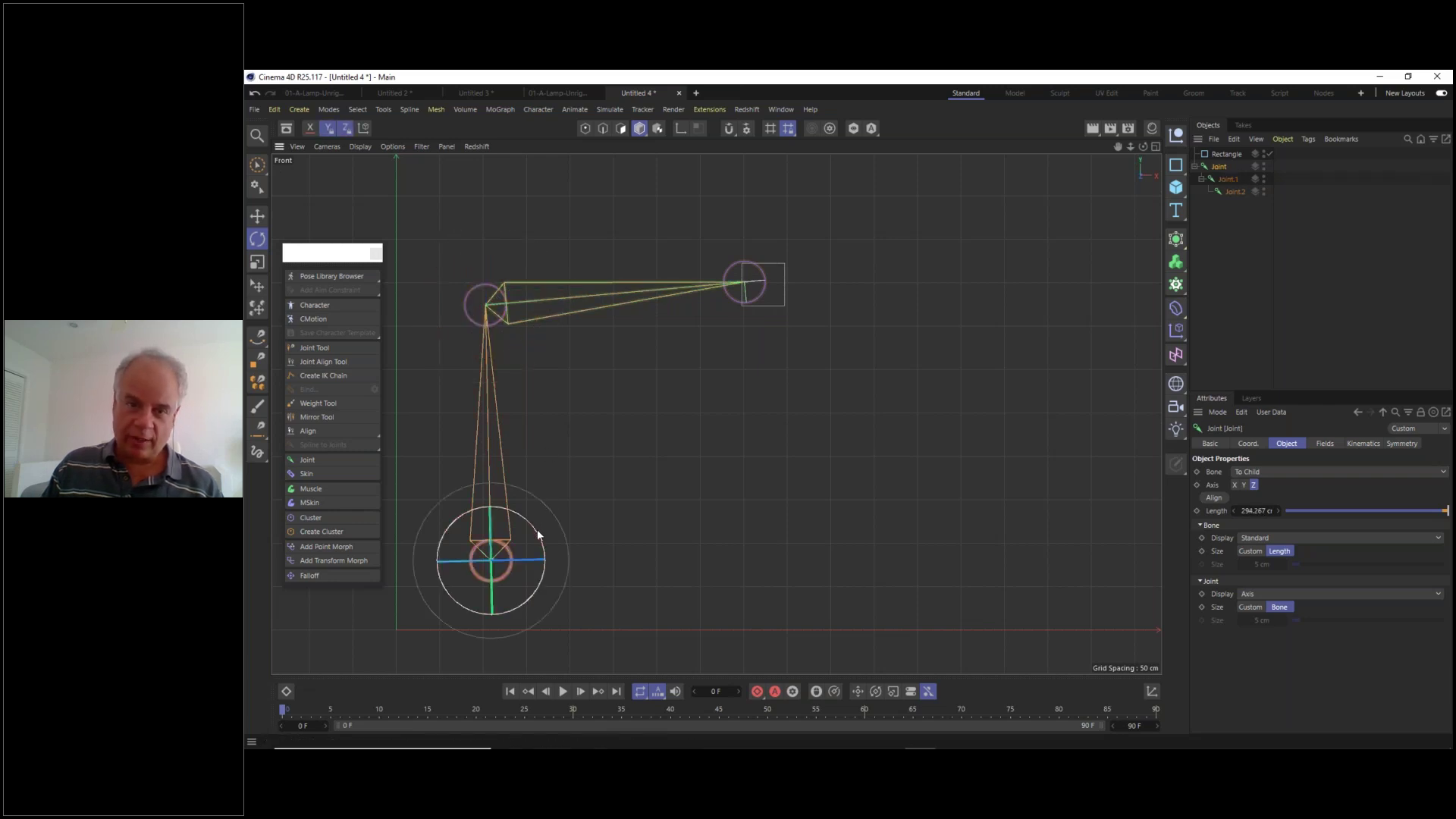
{"action": "left_click_drag", "start_coordinate": [537, 530], "coordinate": [536, 530]}
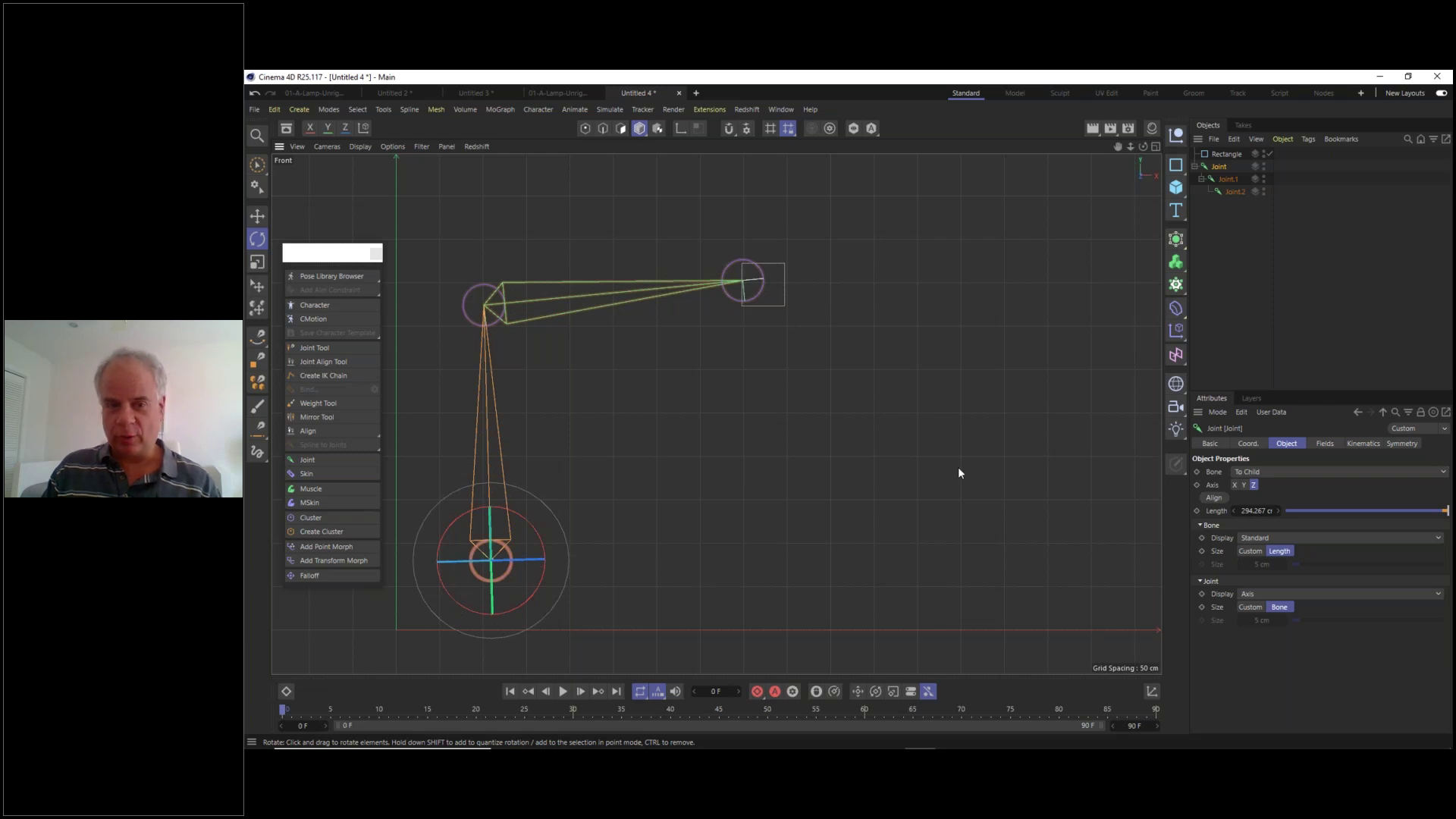
{"action": "left_click", "coordinate": [935, 419]}
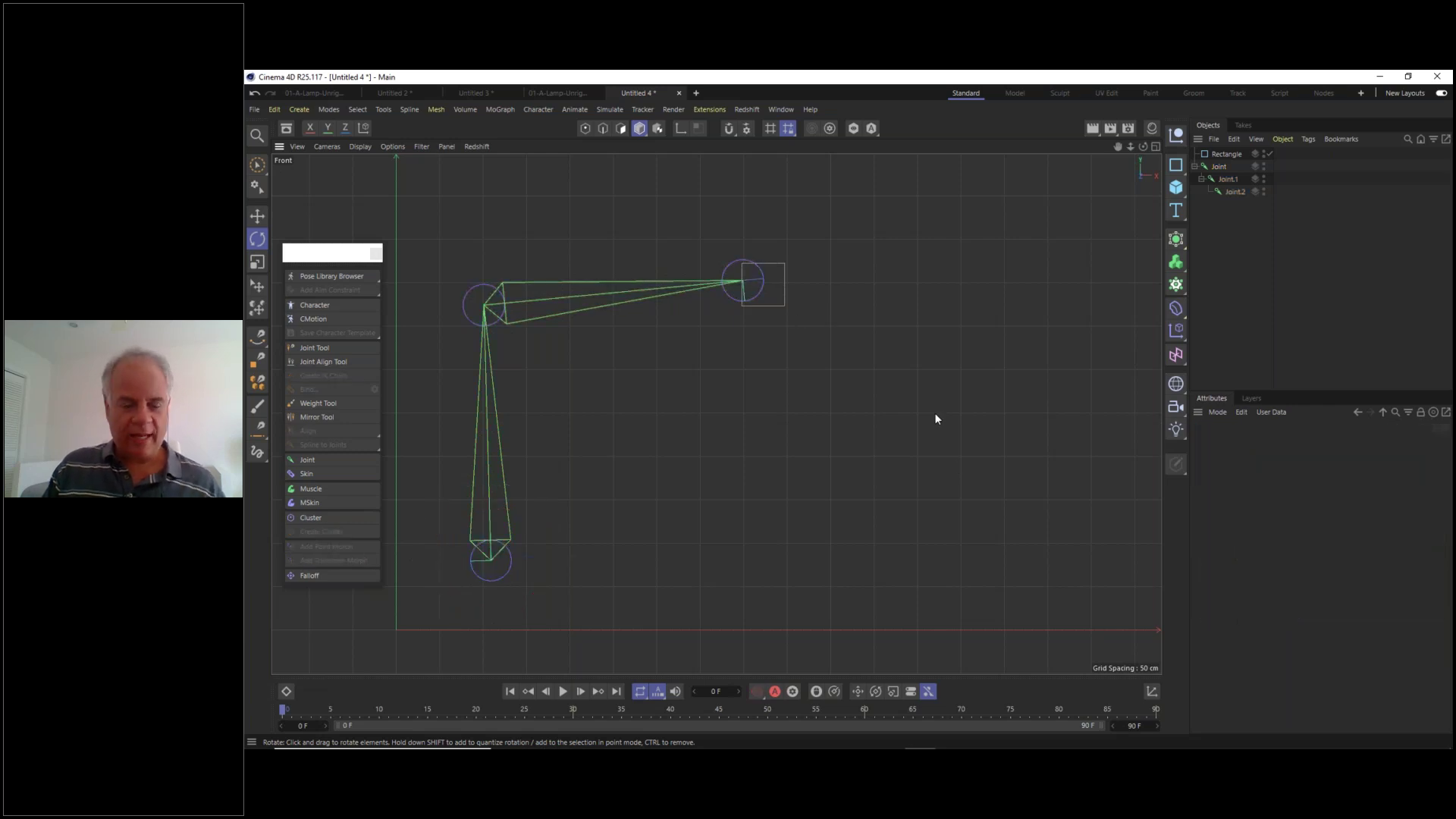
- Undo all the root and middle joint rotations back to the original bent pose
{"action": "key", "text": "ctrl+z"}
{"action": "key", "text": "ctrl+z"}
{"action": "key", "text": "ctrl+z"}
{"action": "key", "text": "ctrl+z"}
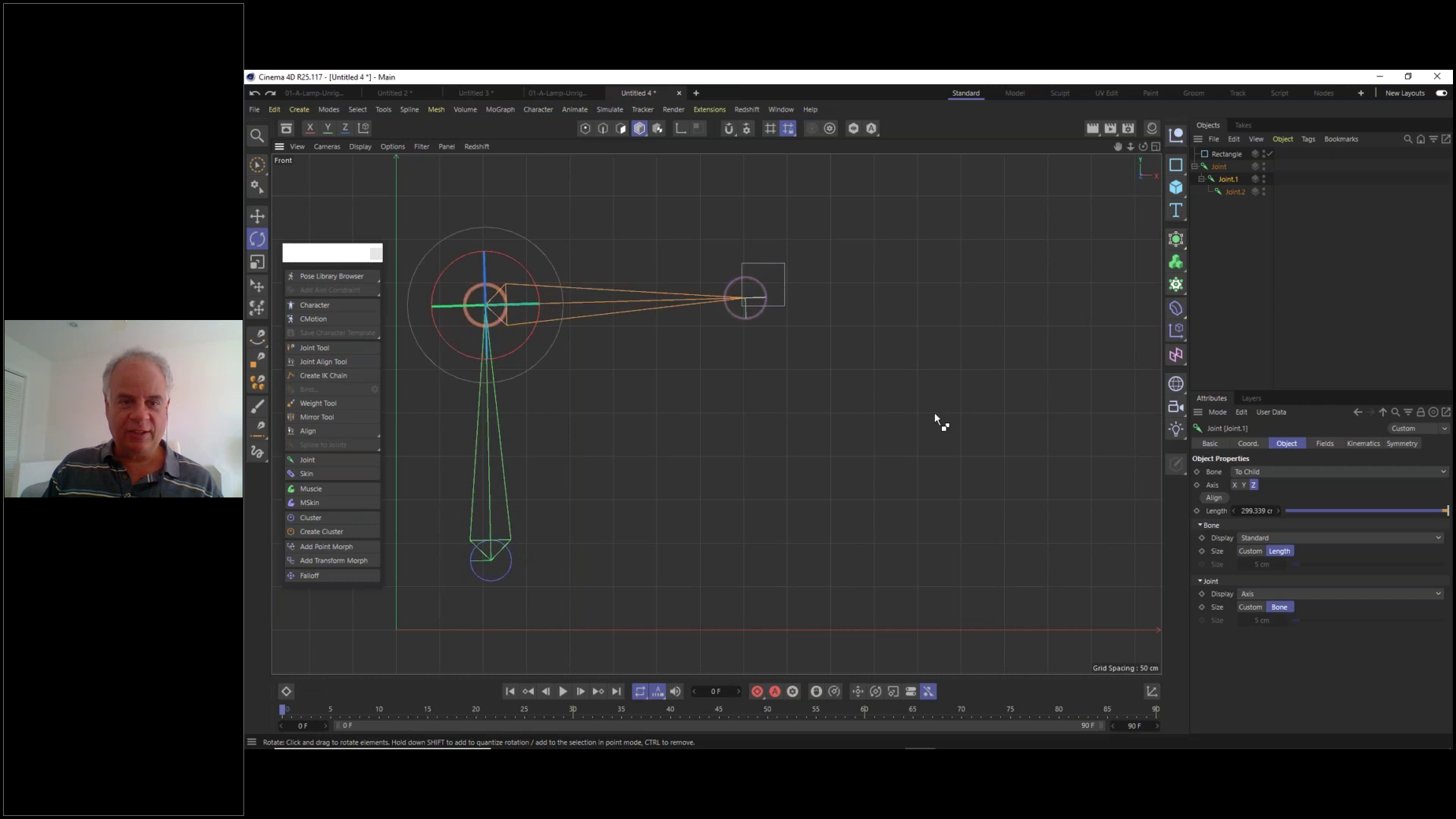
{"action": "key", "text": "ctrl+z"}
{"action": "key", "text": "ctrl+z"}
{"action": "key", "text": "ctrl+z"}
{"action": "key", "text": "ctrl+z"}
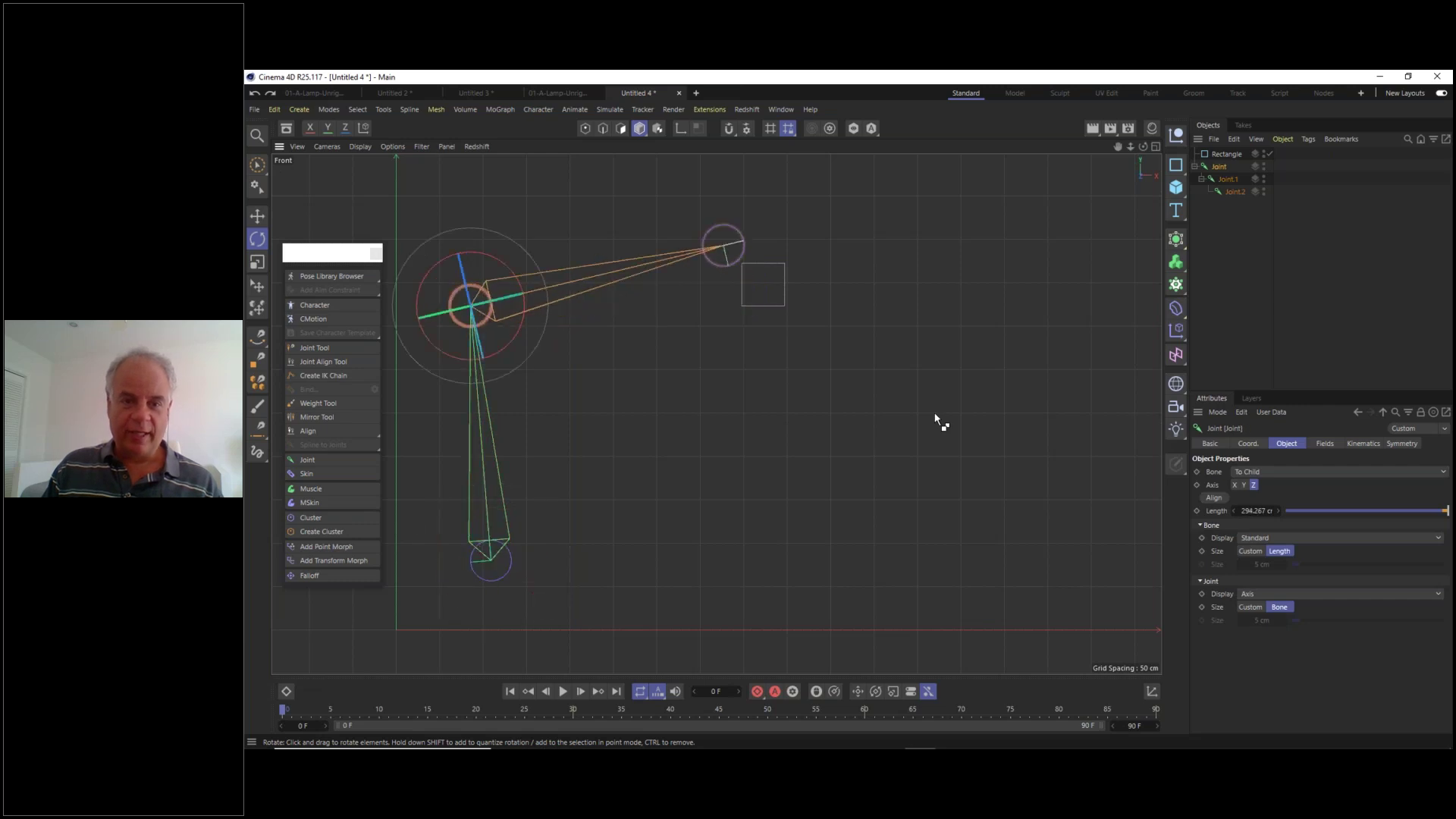
{"action": "key", "text": "ctrl+z"}
{"action": "key", "text": "ctrl+z"}
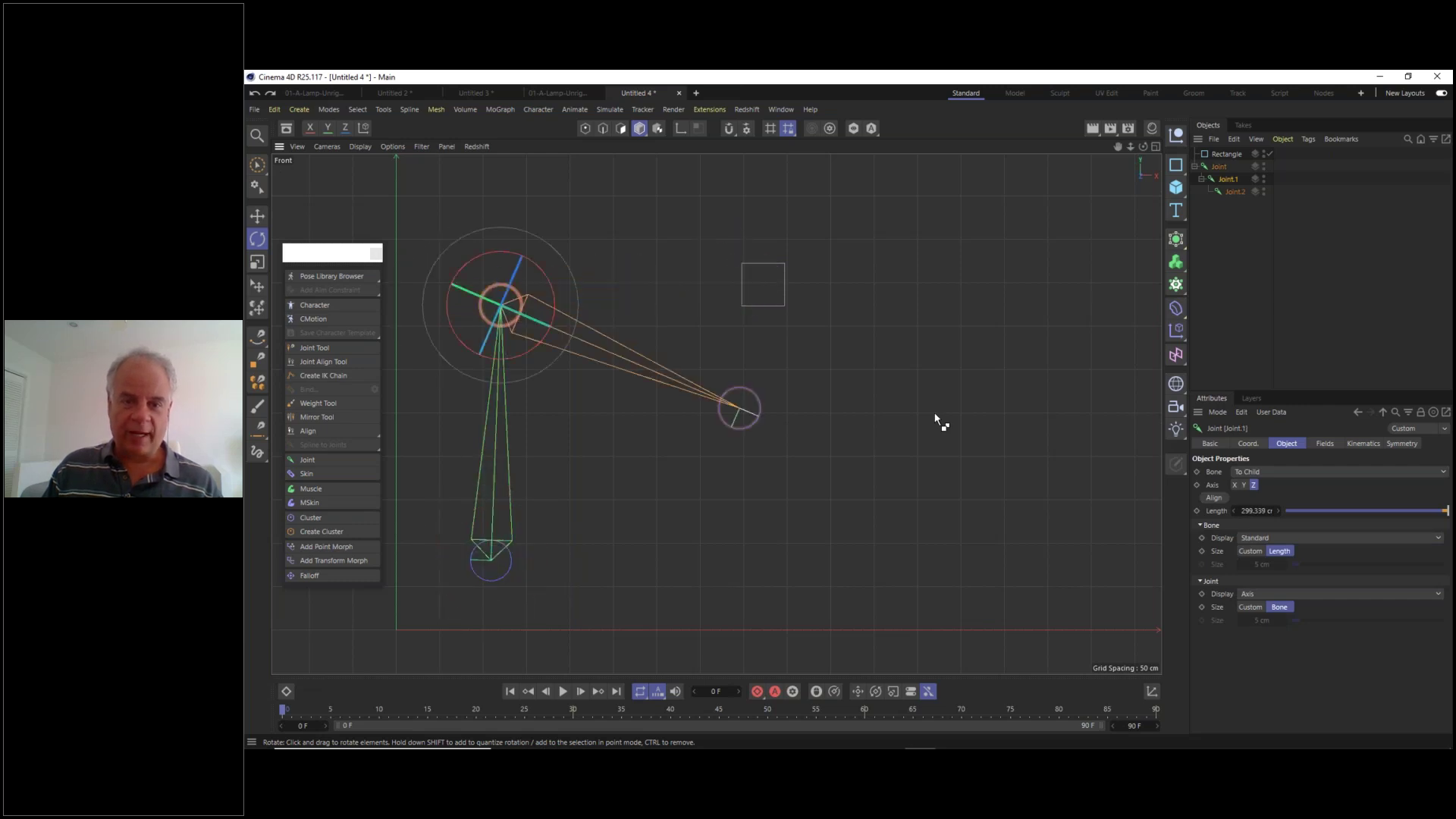
{"action": "key", "text": "ctrl+z"}
{"action": "key", "text": "ctrl+z"}
{"action": "key", "text": "ctrl+z"}
{"action": "key", "text": "ctrl+z"}
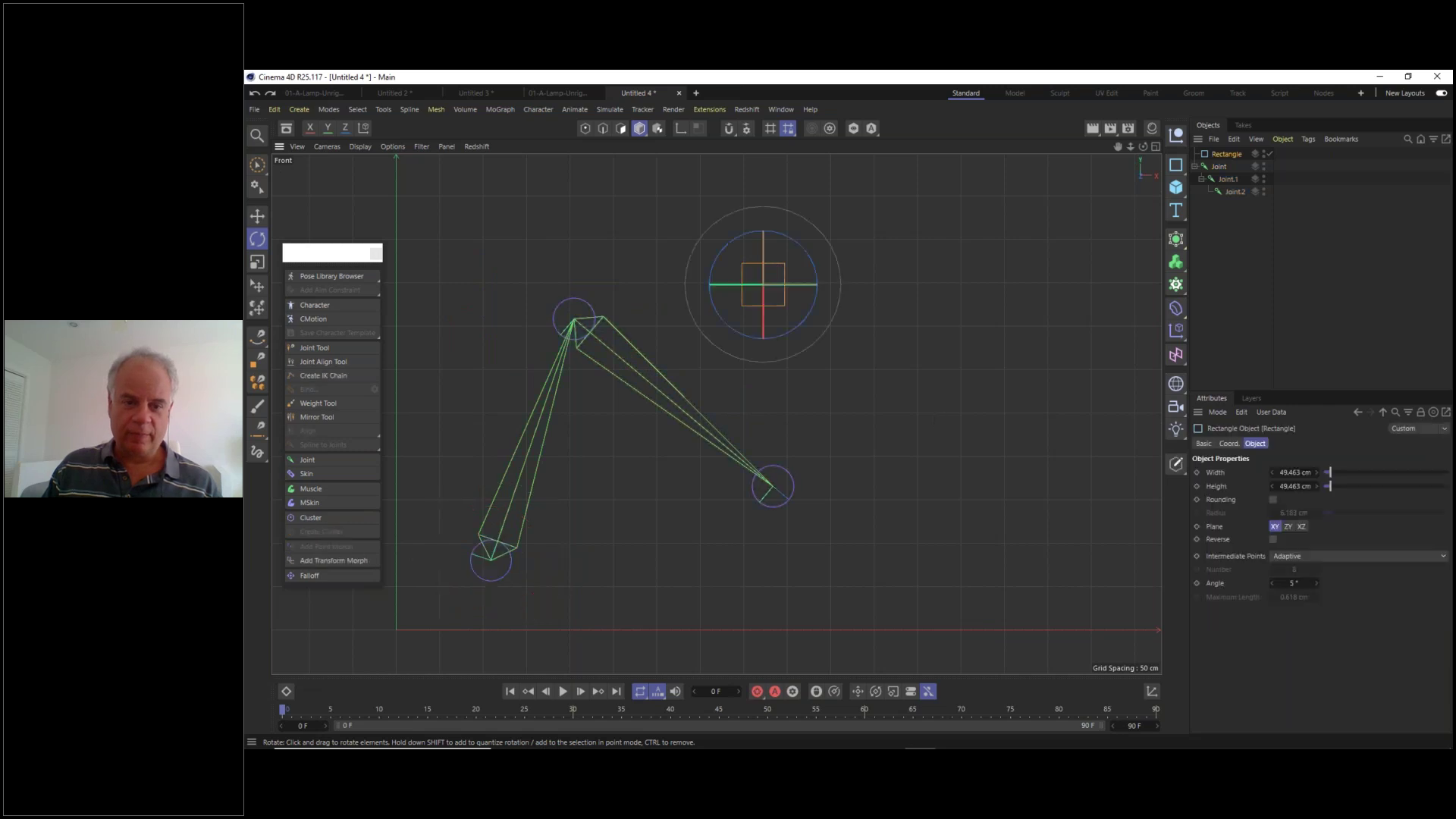
{"action": "key", "text": "ctrl+z"}
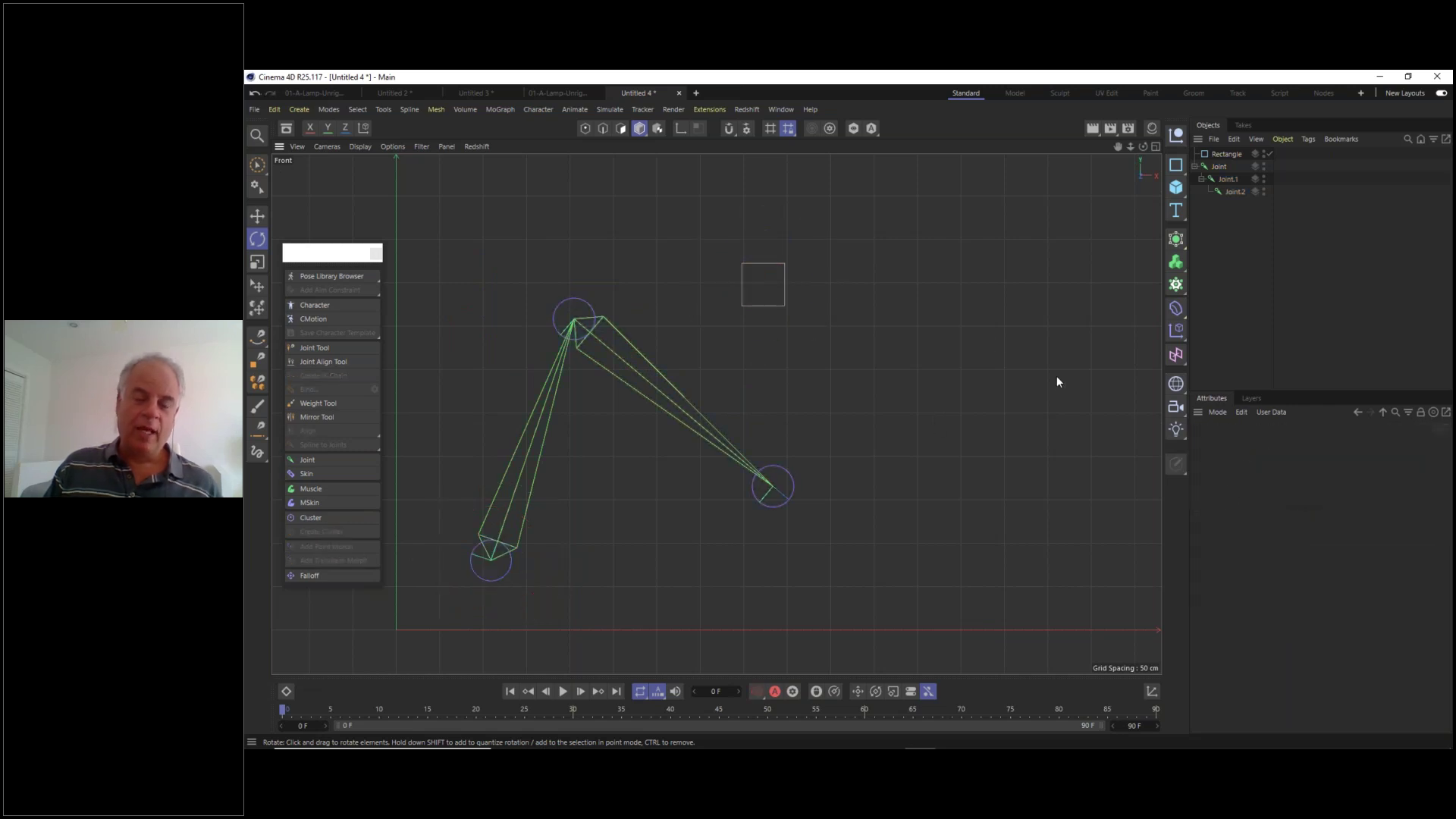
- Add an IK tag to the root joint and set Joint.2 as the tag's end
{"action": "key", "text": "e"}
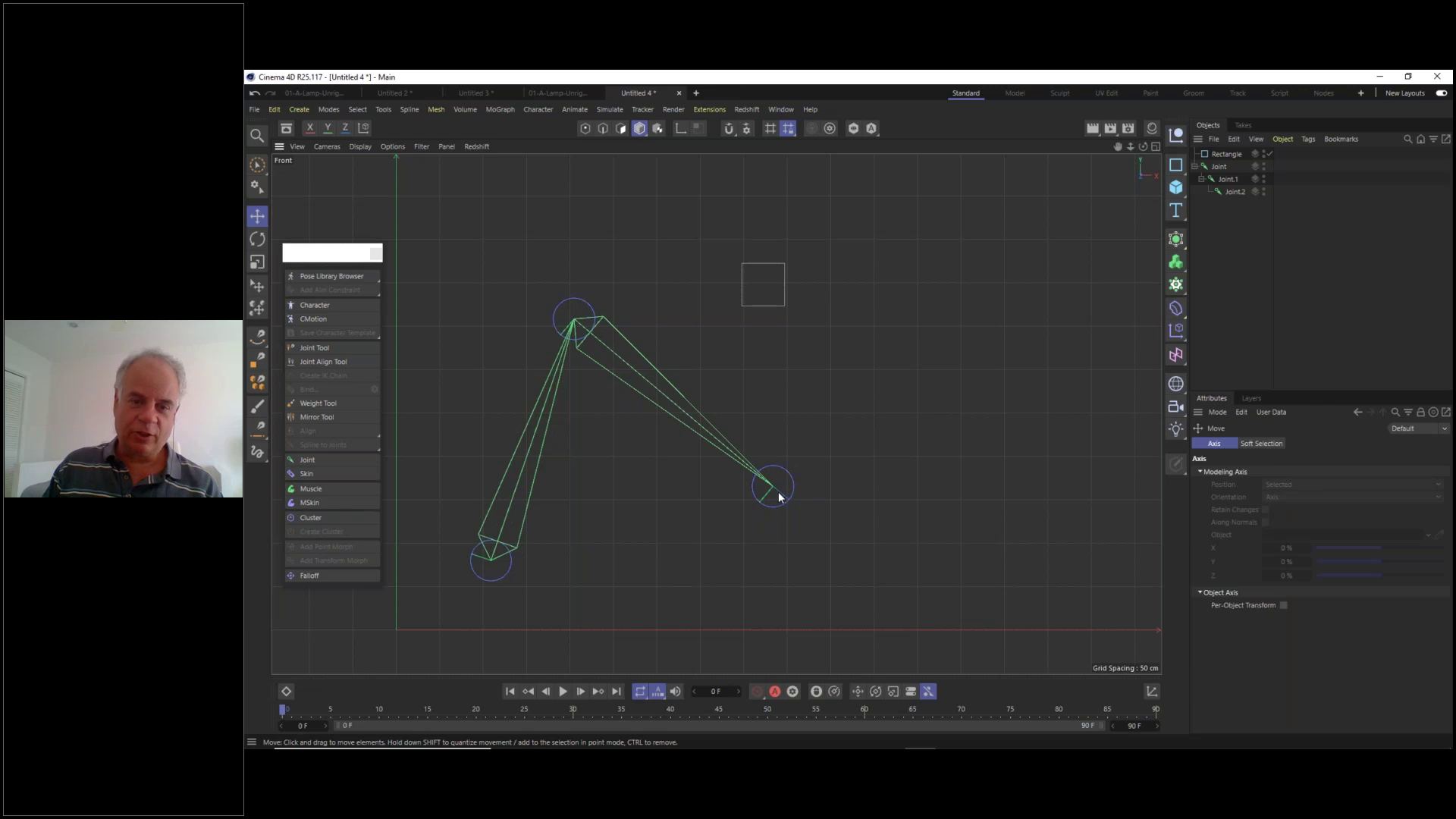
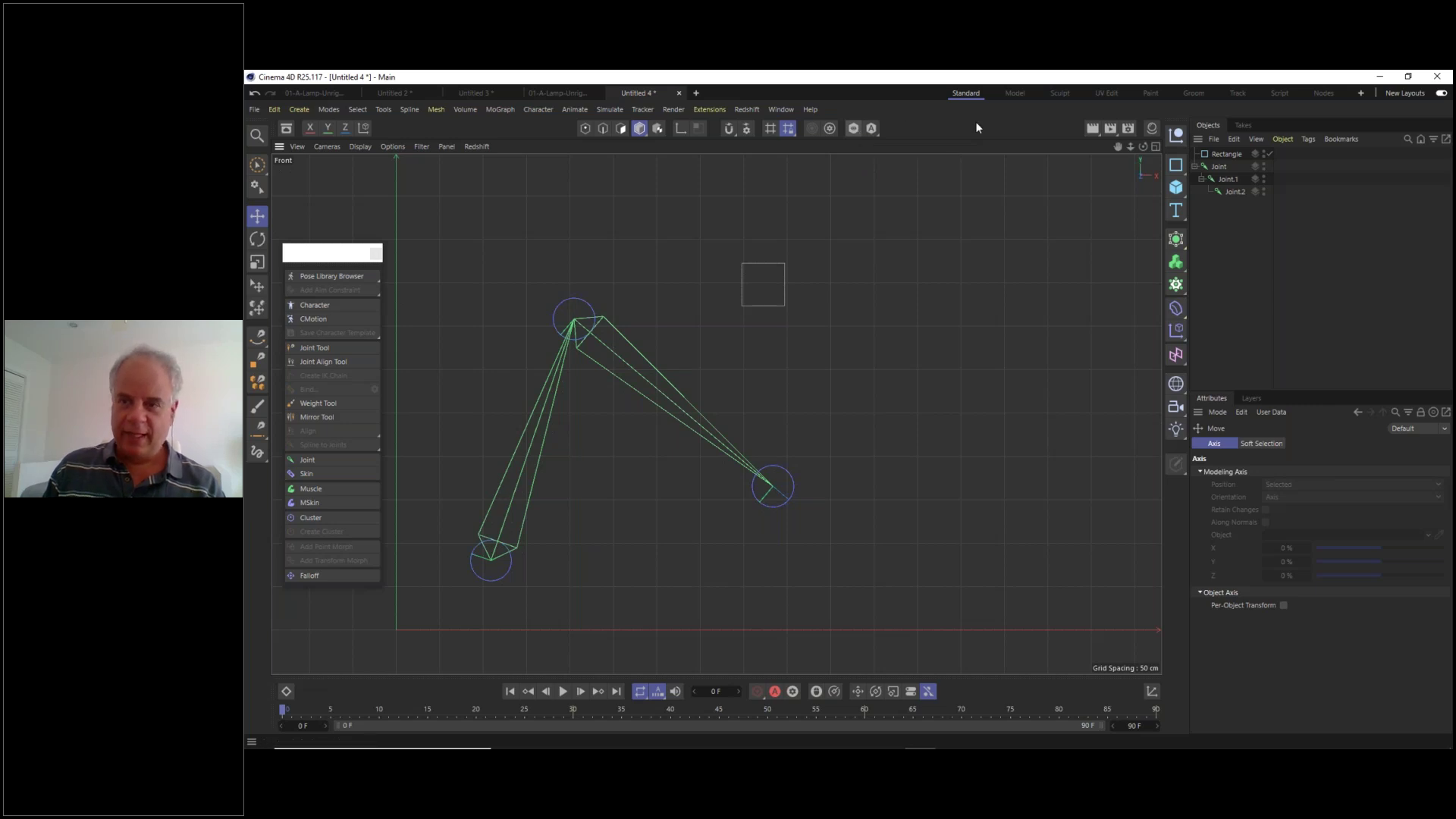
{"action": "left_click", "coordinate": [1221, 165]}
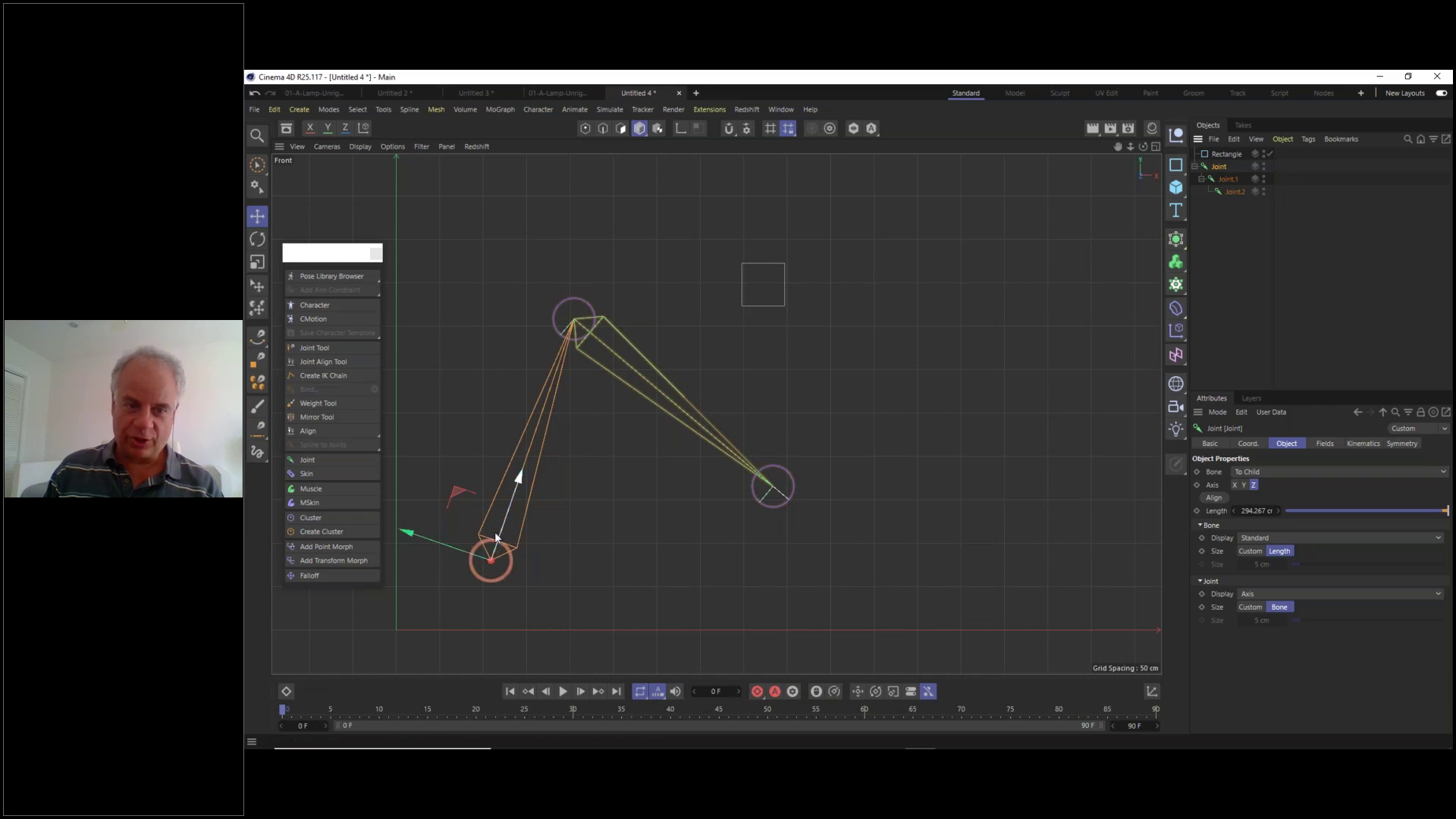
{"action": "right_click", "coordinate": [1222, 161]}
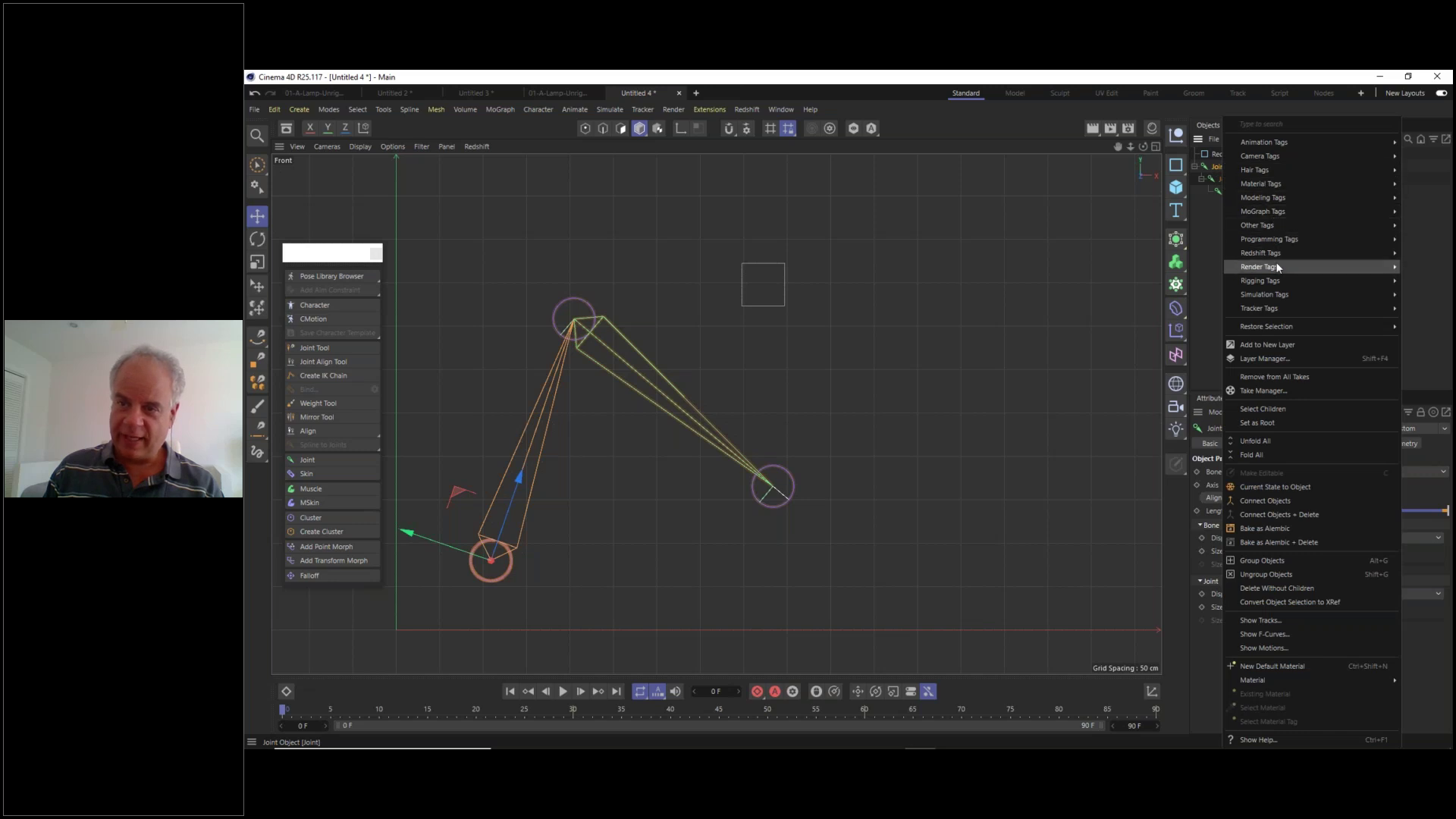
{"action": "mouse_move", "coordinate": [1281, 285]}
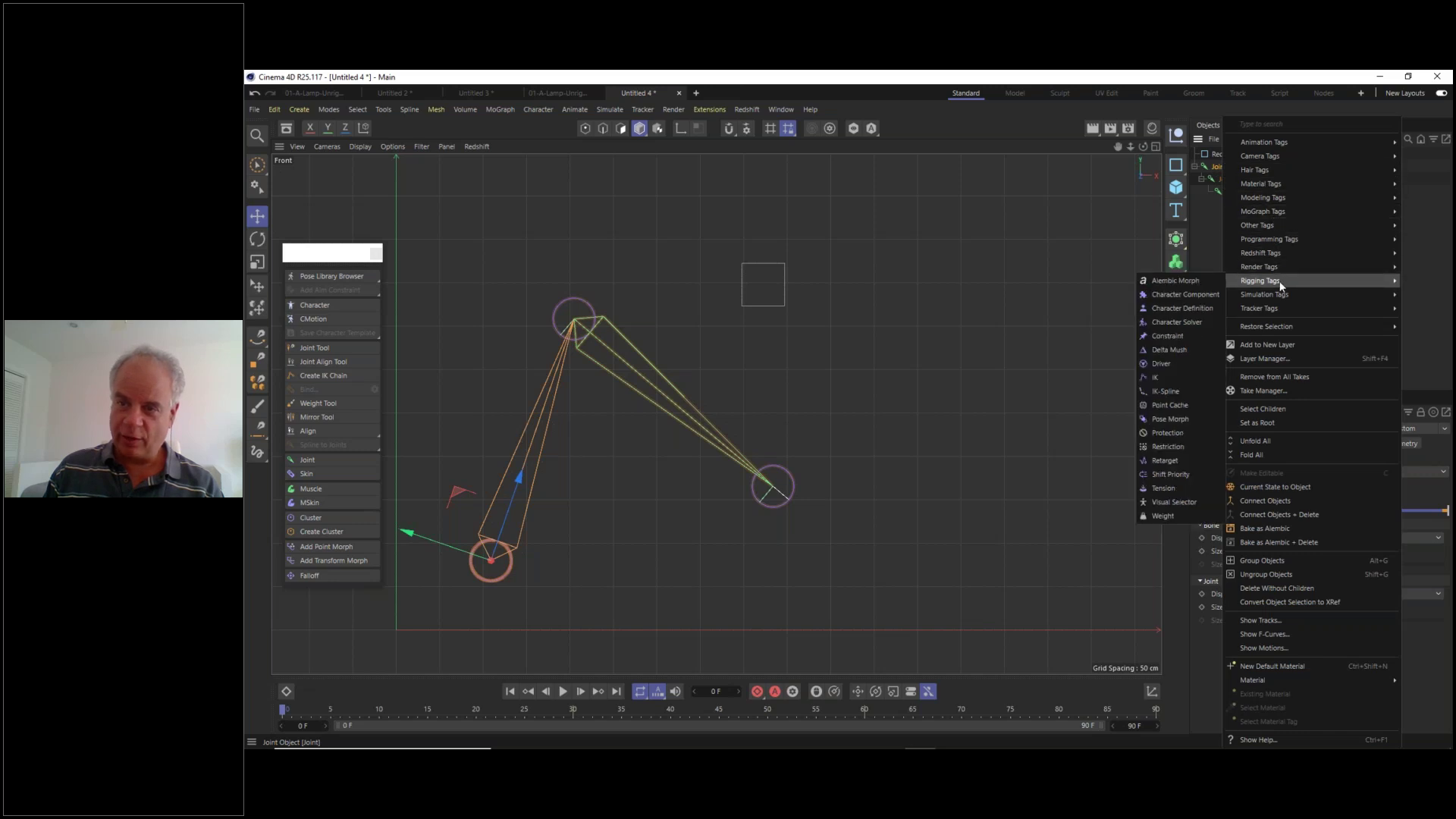
{"action": "left_click", "coordinate": [1194, 379]}
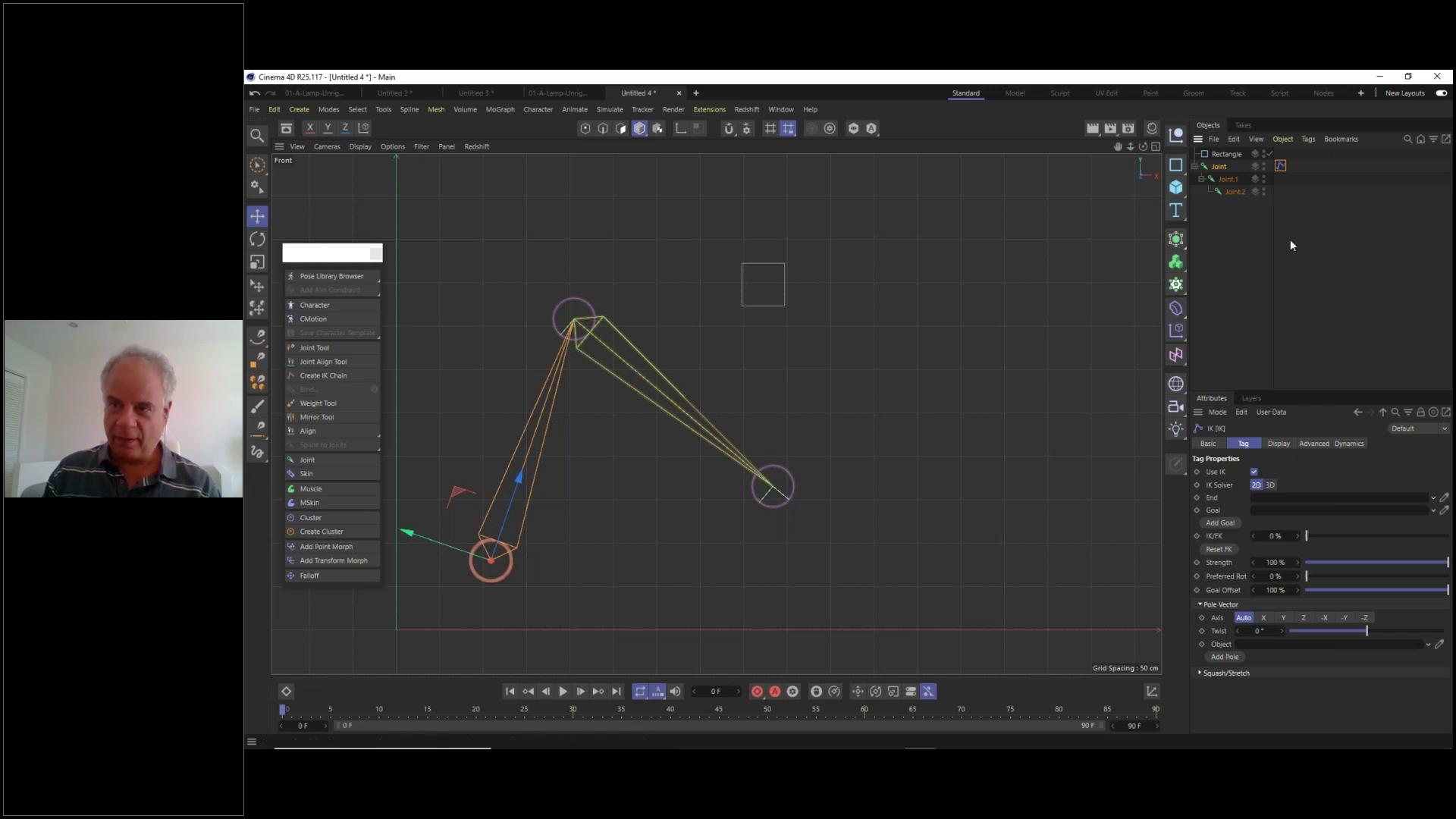
{"action": "left_click", "coordinate": [1235, 190]}
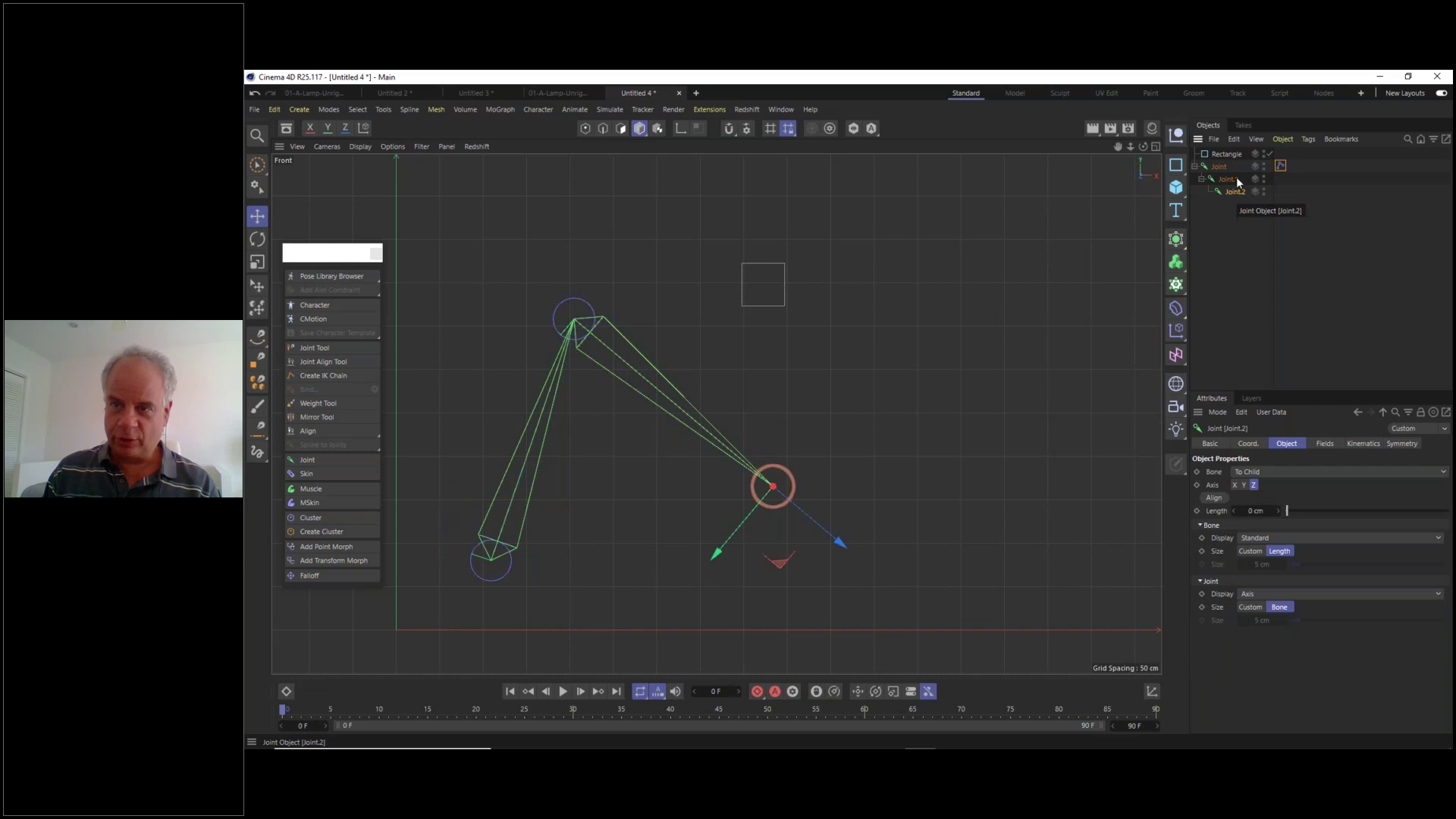
{"action": "left_click", "coordinate": [1280, 166]}
{"action": "left_click_drag", "start_coordinate": [1236, 196], "coordinate": [1261, 502]}
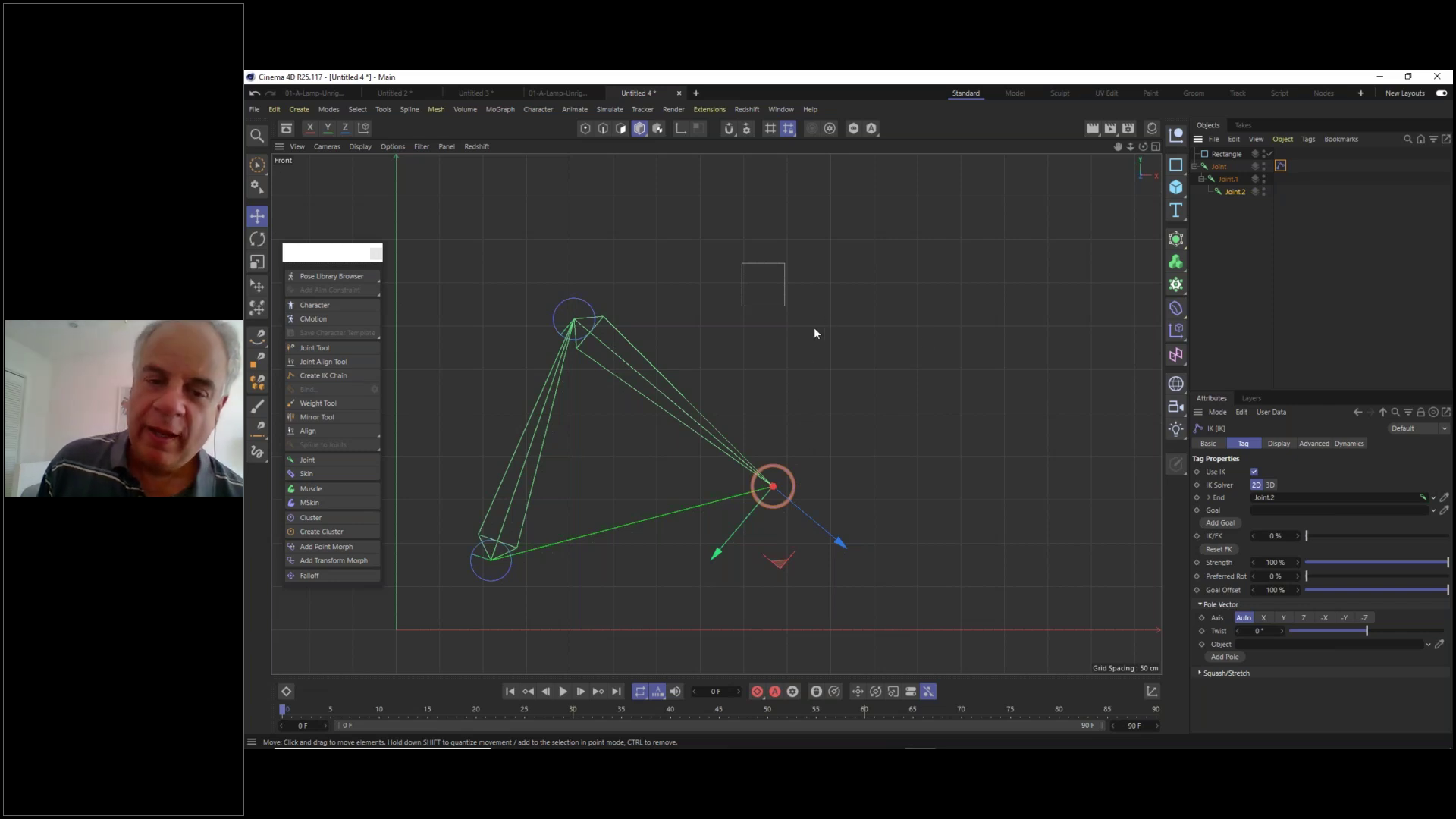
- Add a null, place it up and to the right of the end joint, and assign it as the IK tag's goal
{"action": "left_click", "coordinate": [1175, 135]}
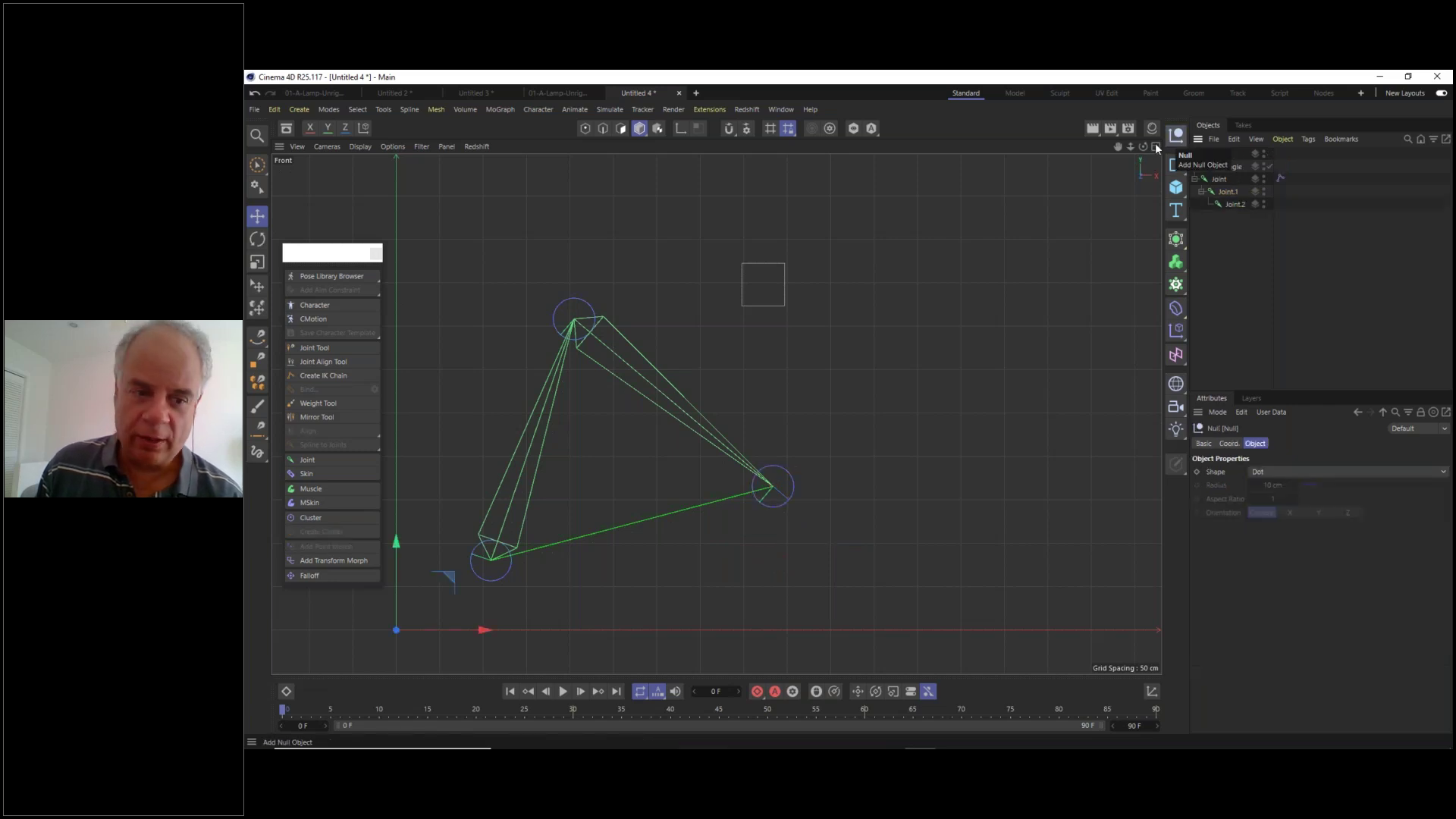
{"action": "left_click_drag", "start_coordinate": [454, 562], "coordinate": [901, 335]}
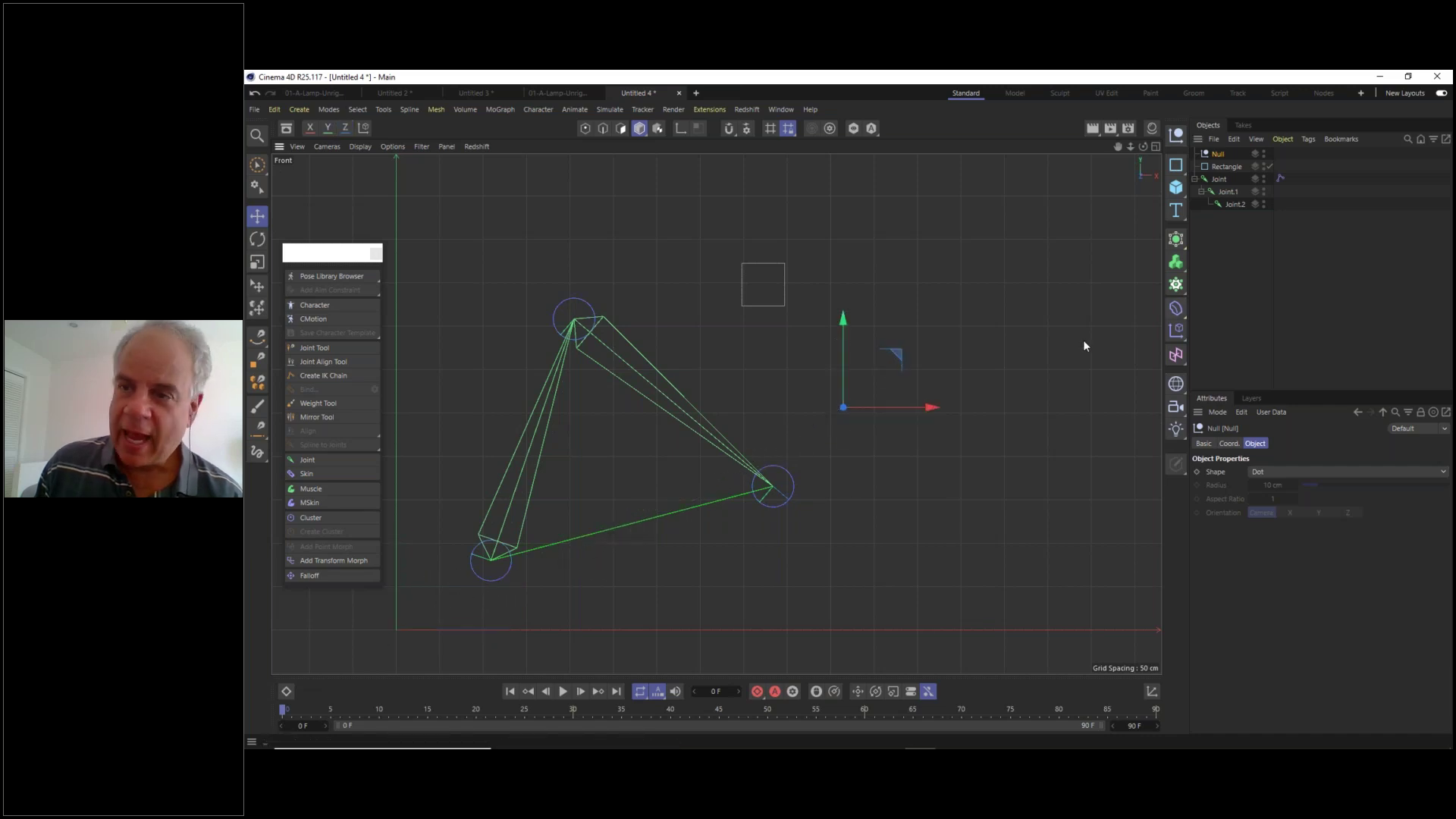
{"action": "left_click", "coordinate": [1280, 180]}
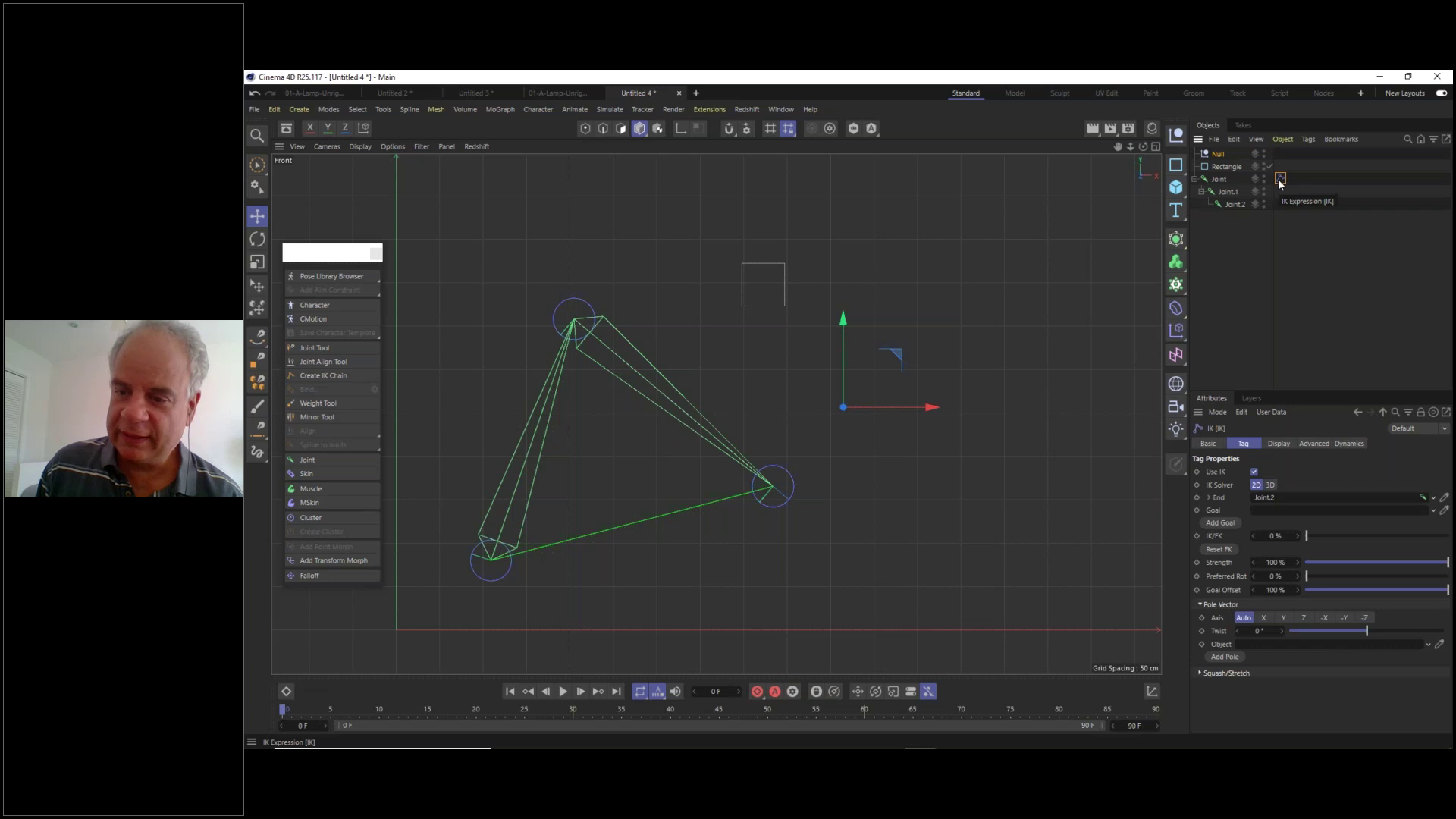
{"action": "left_click_drag", "start_coordinate": [1222, 154], "coordinate": [1284, 512]}
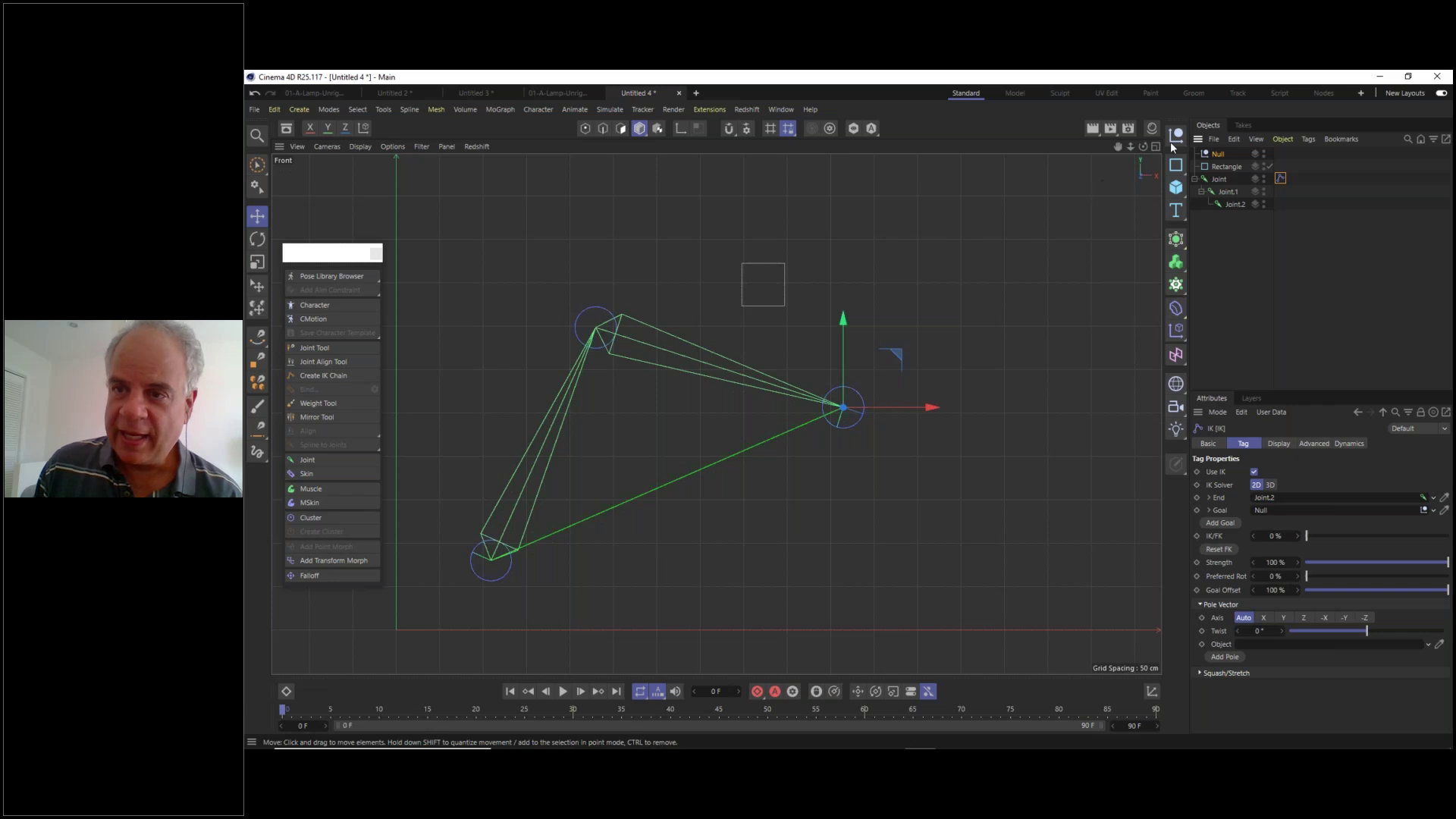
- Test the IK chain by moving the goal null to the rectangle's left edge and back out to the lower right
{"action": "left_click", "coordinate": [1217, 154]}
{"action": "left_click_drag", "start_coordinate": [899, 354], "coordinate": [798, 233]}
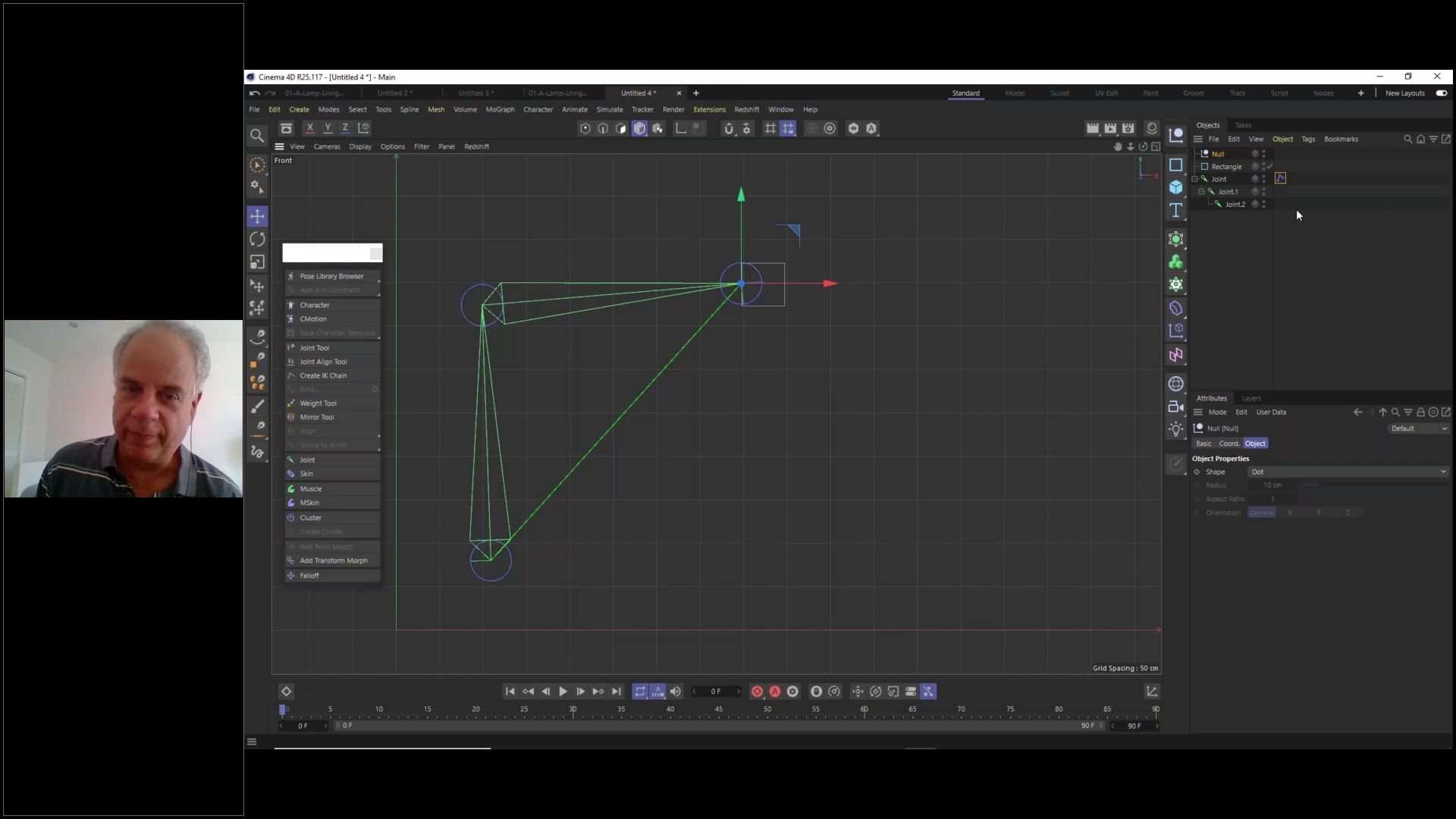
{"action": "left_click_drag", "start_coordinate": [795, 229], "coordinate": [871, 320]}
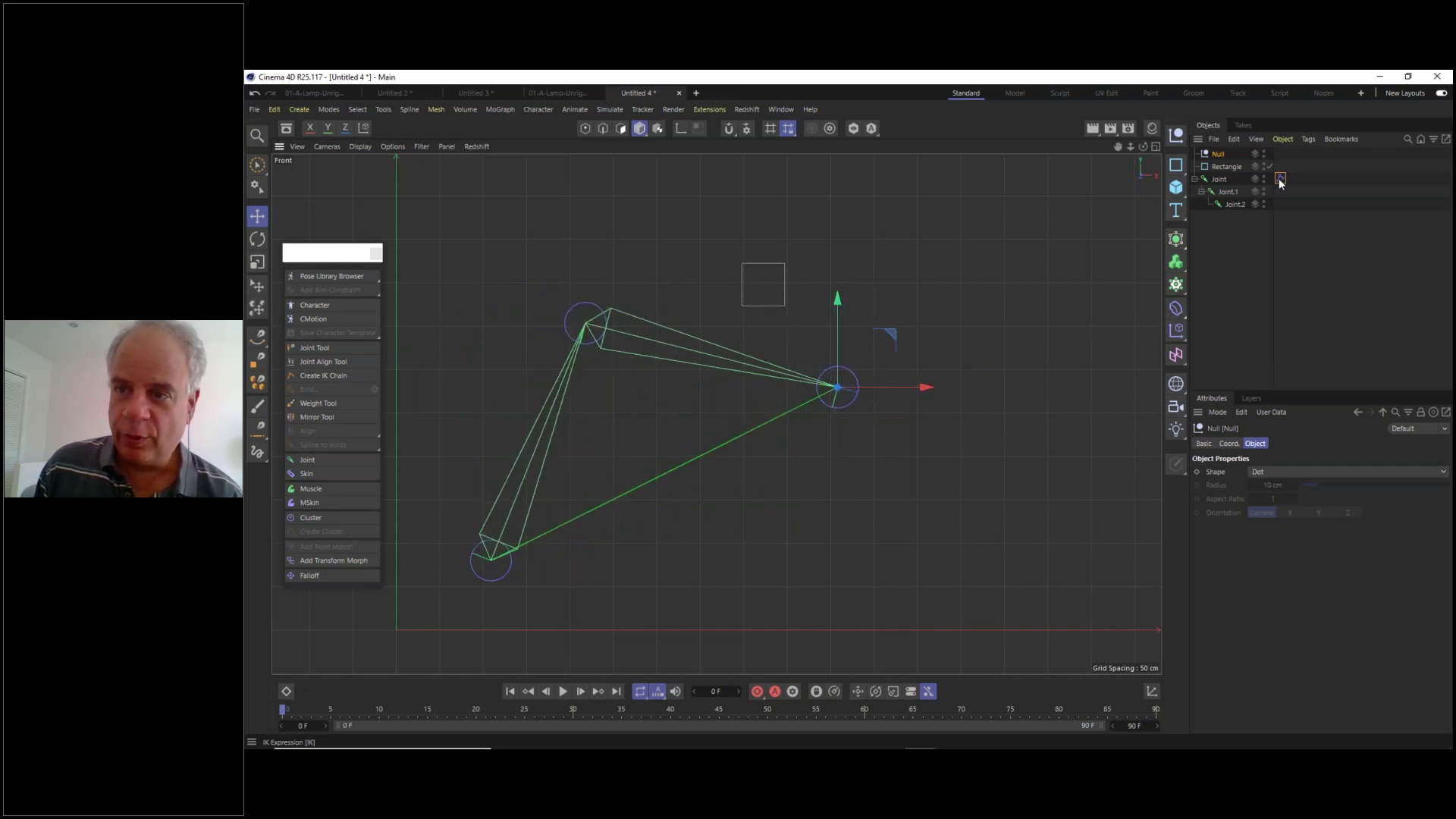
- Transfer the IK tag from the root joint to the rectangle spline, then select the root joint and the end joint in turn
{"action": "left_click_drag", "start_coordinate": [1279, 179], "coordinate": [1280, 166]}
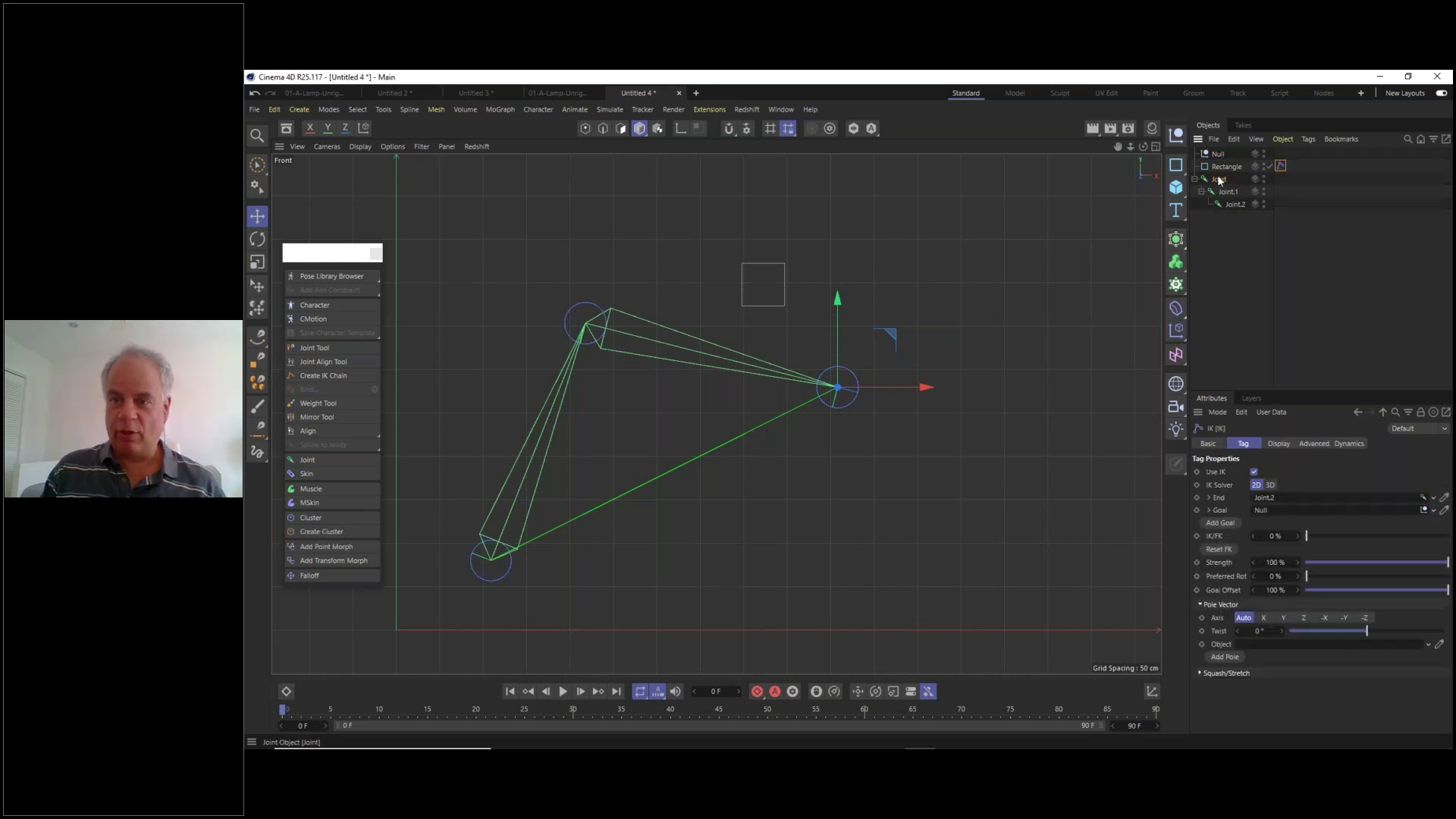
{"action": "left_click", "coordinate": [1218, 178]}
{"action": "left_click", "coordinate": [1233, 206]}
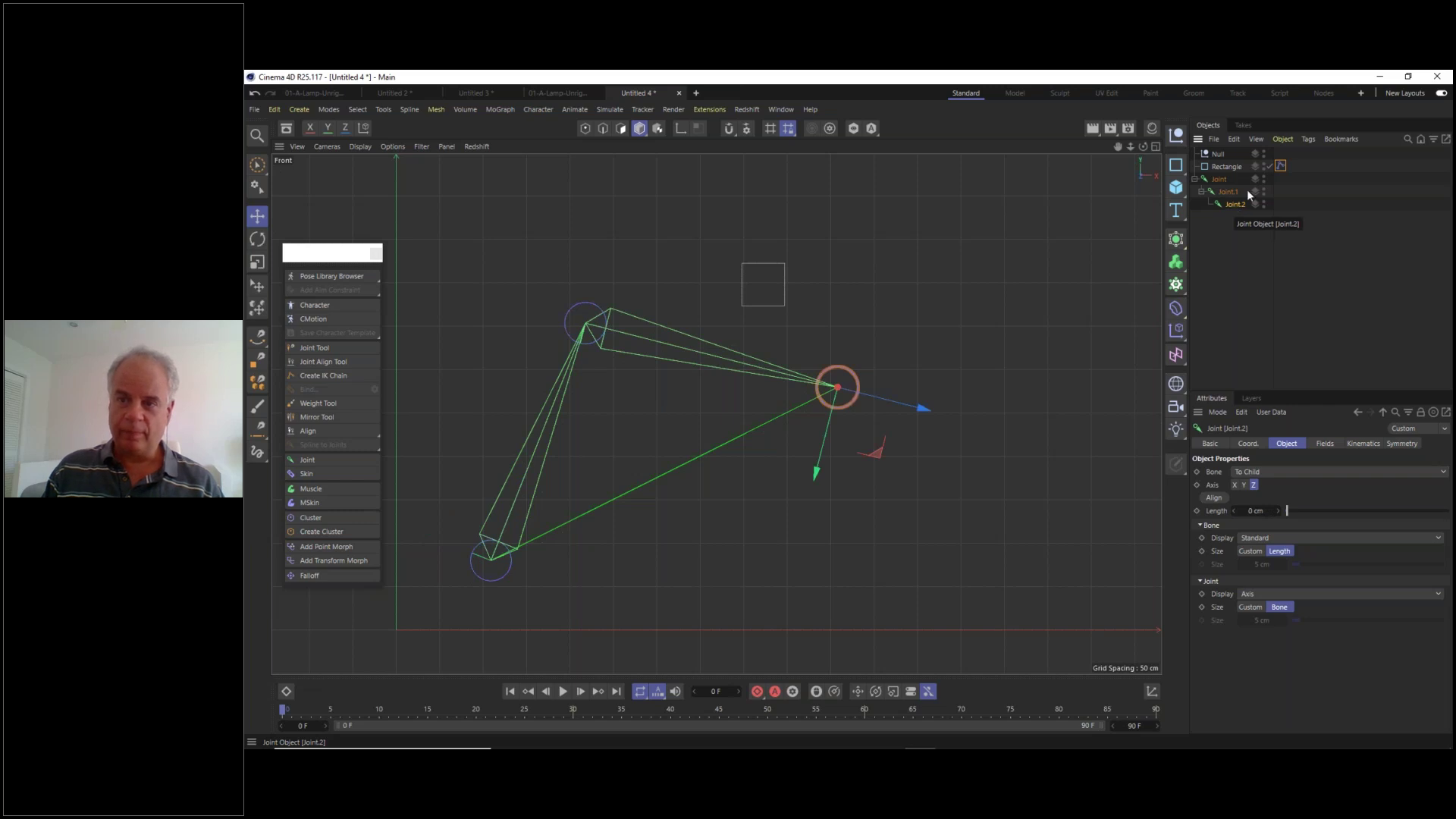
- Move the IK tag from the rectangle spline back to the root joint
{"action": "left_click_drag", "start_coordinate": [1280, 166], "coordinate": [1280, 178]}
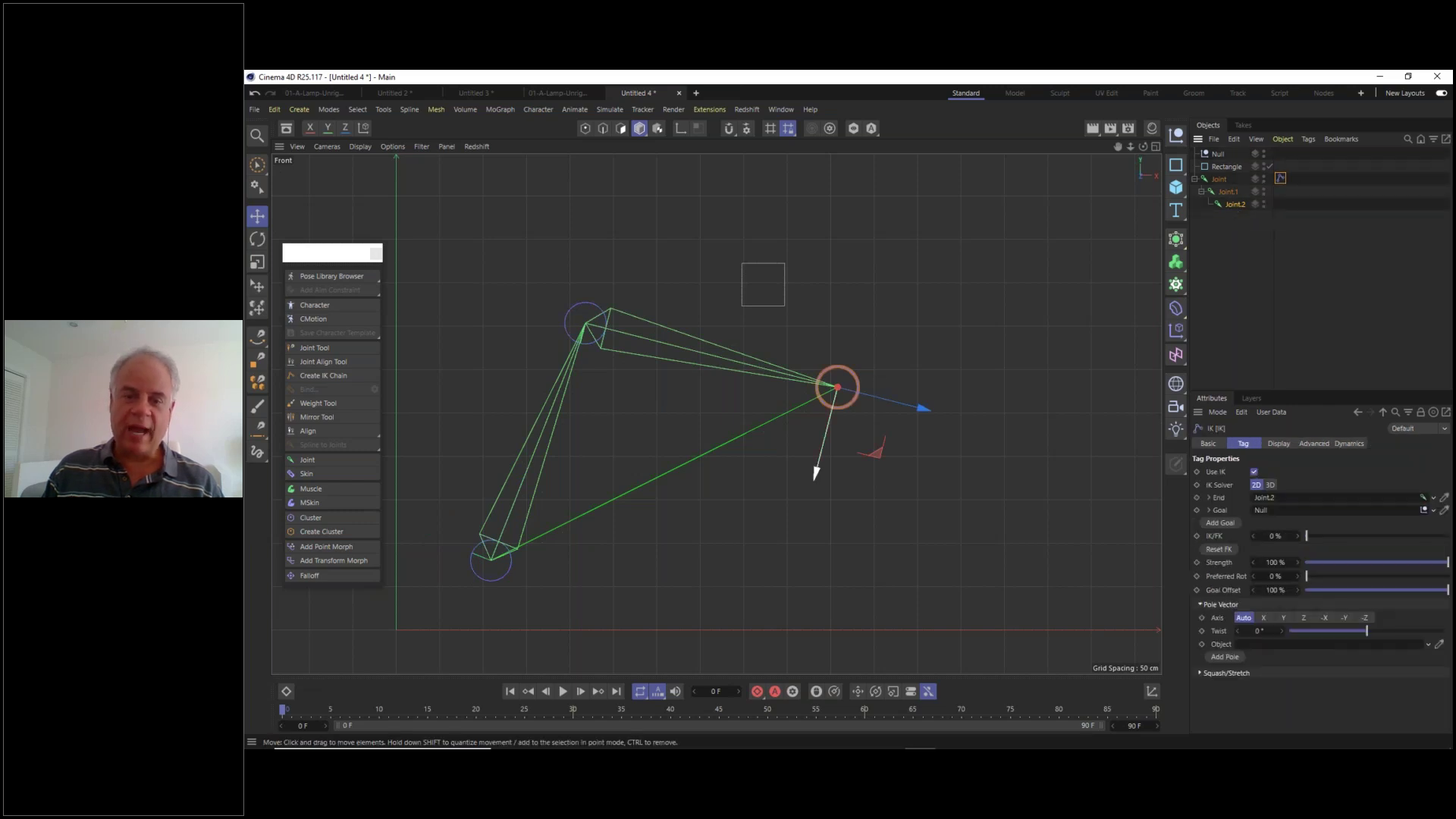
- Extend the chain with a new joint to the lower right of Joint.2 and set Joint.3 as the IK tag's end
{"action": "left_click", "coordinate": [1236, 204]}
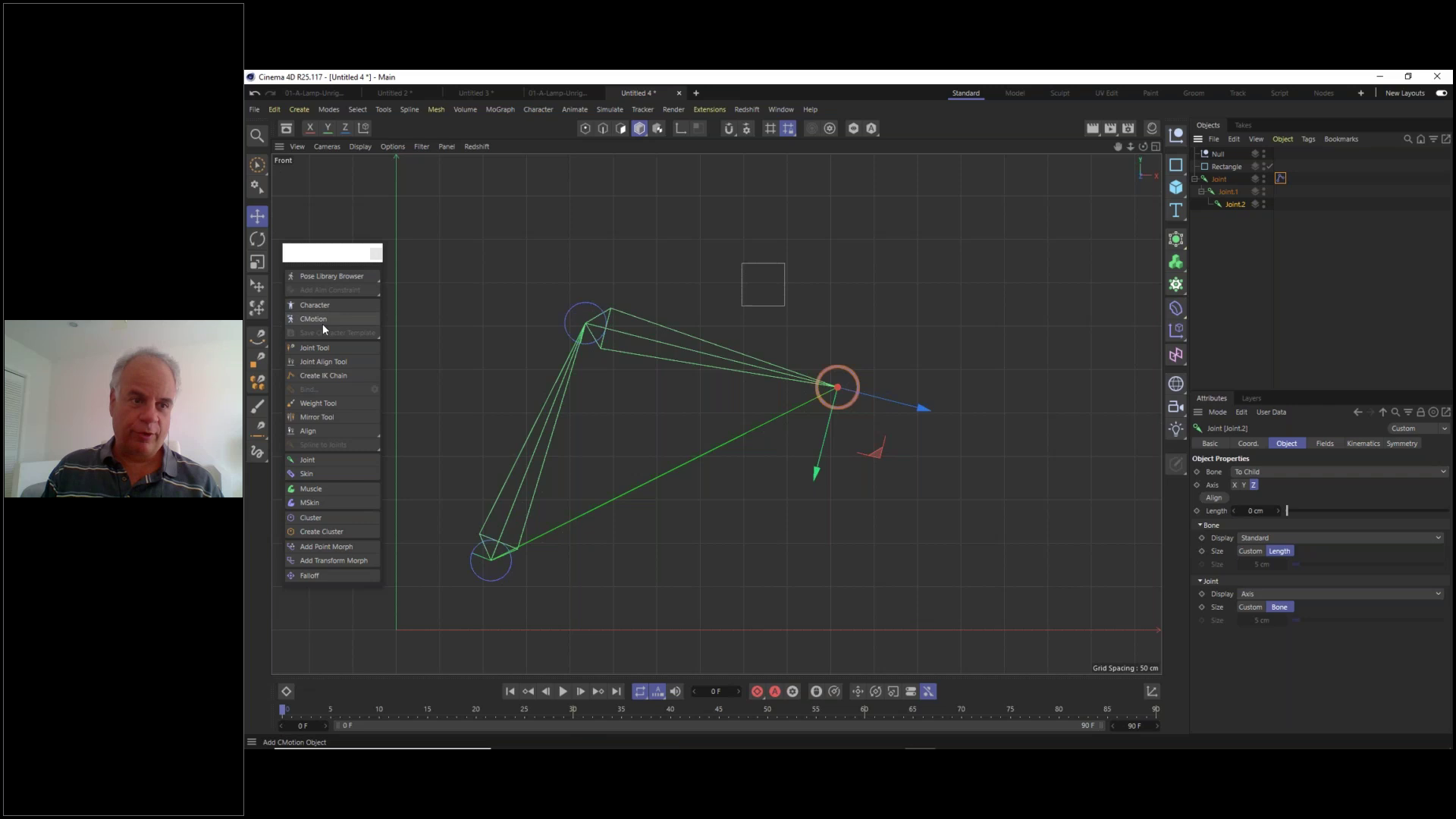
{"action": "left_click", "coordinate": [324, 347]}
{"action": "left_click", "coordinate": [962, 544], "text": "ctrl"}
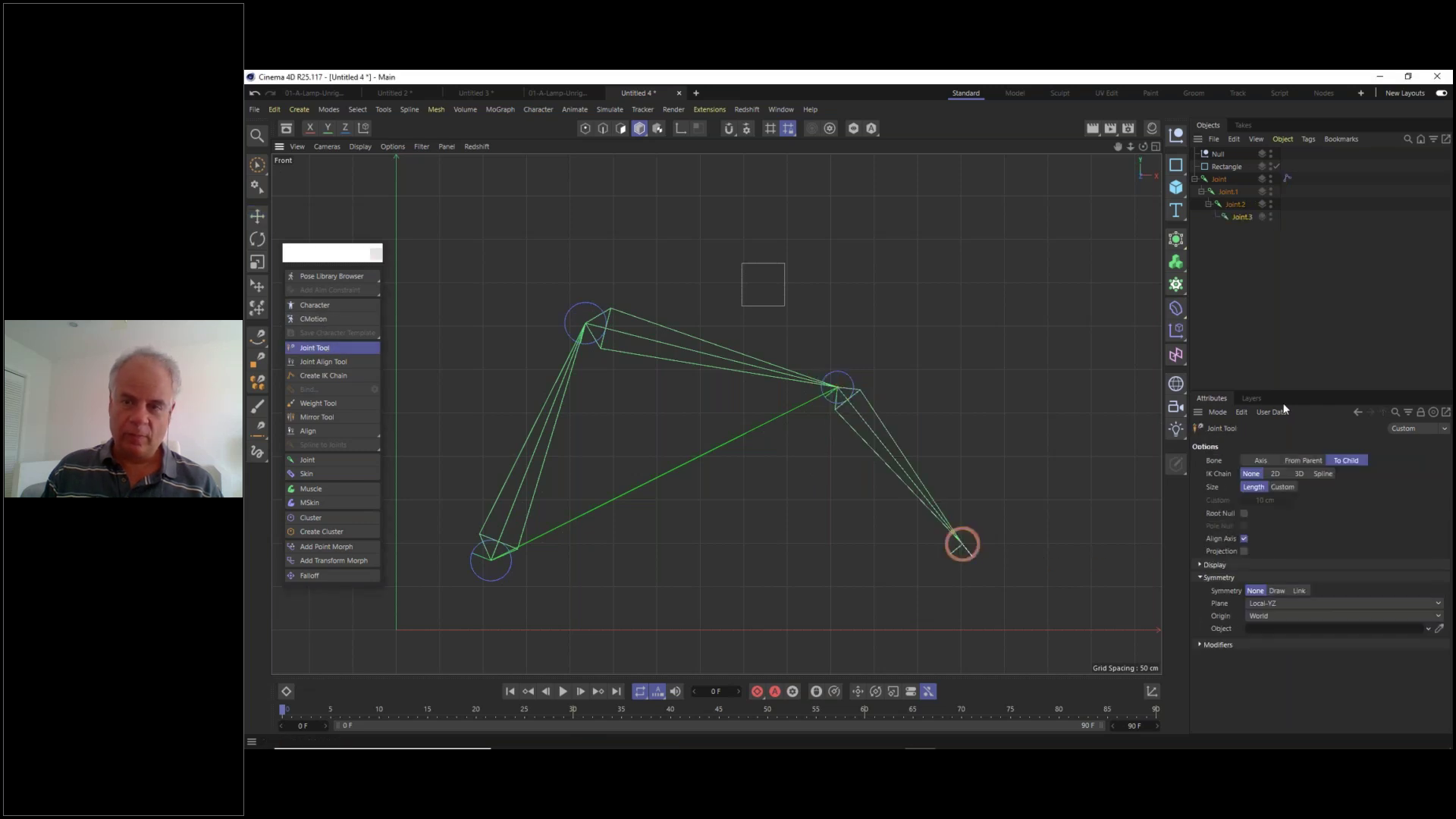
{"action": "left_click", "coordinate": [1286, 179]}
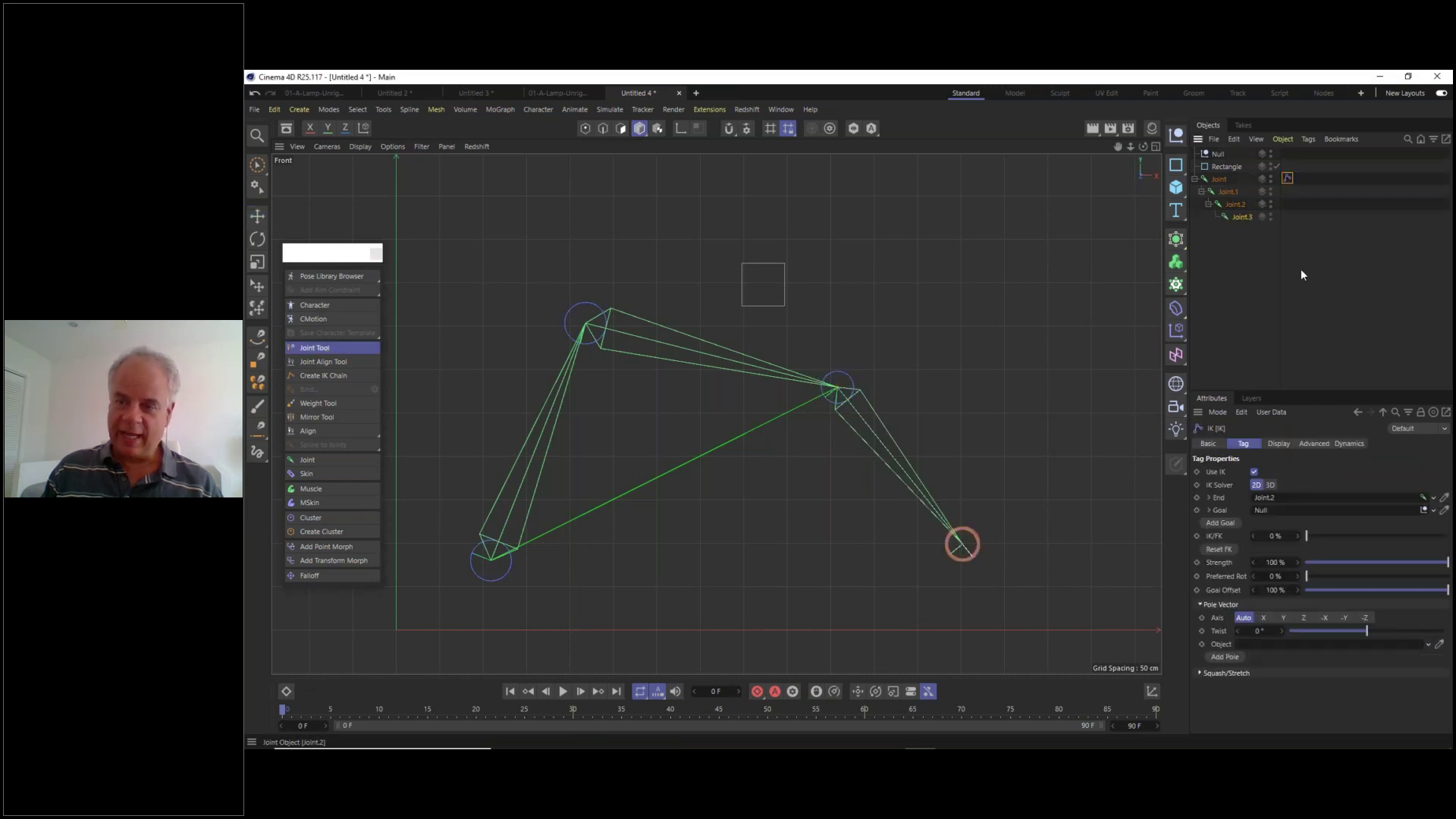
{"action": "left_click_drag", "start_coordinate": [1239, 216], "coordinate": [1279, 501]}
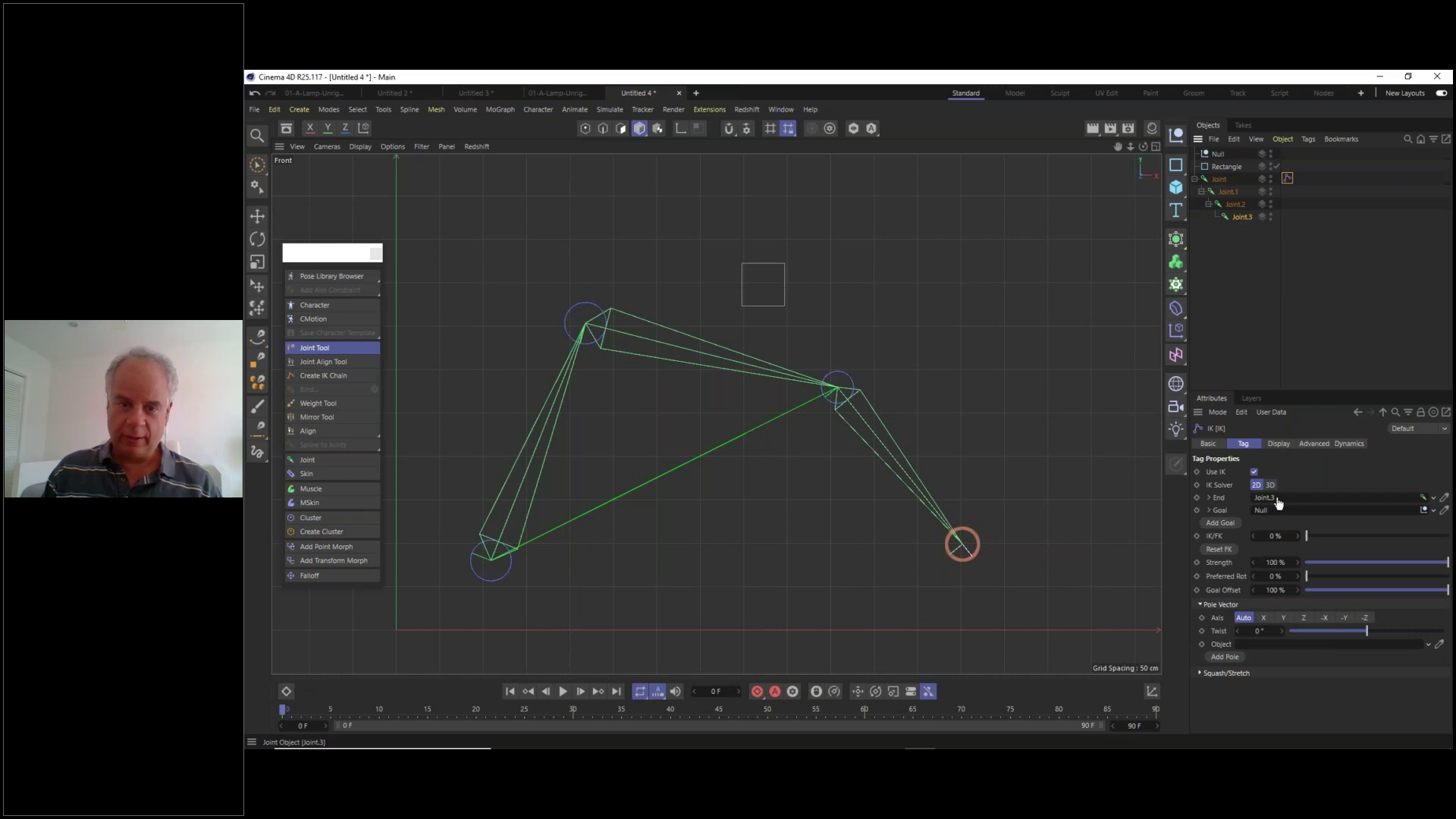
- Test the extended chain by moving the goal null to the lower right, and undo back to the chain ending at Joint.2
{"action": "left_click", "coordinate": [1219, 154]}
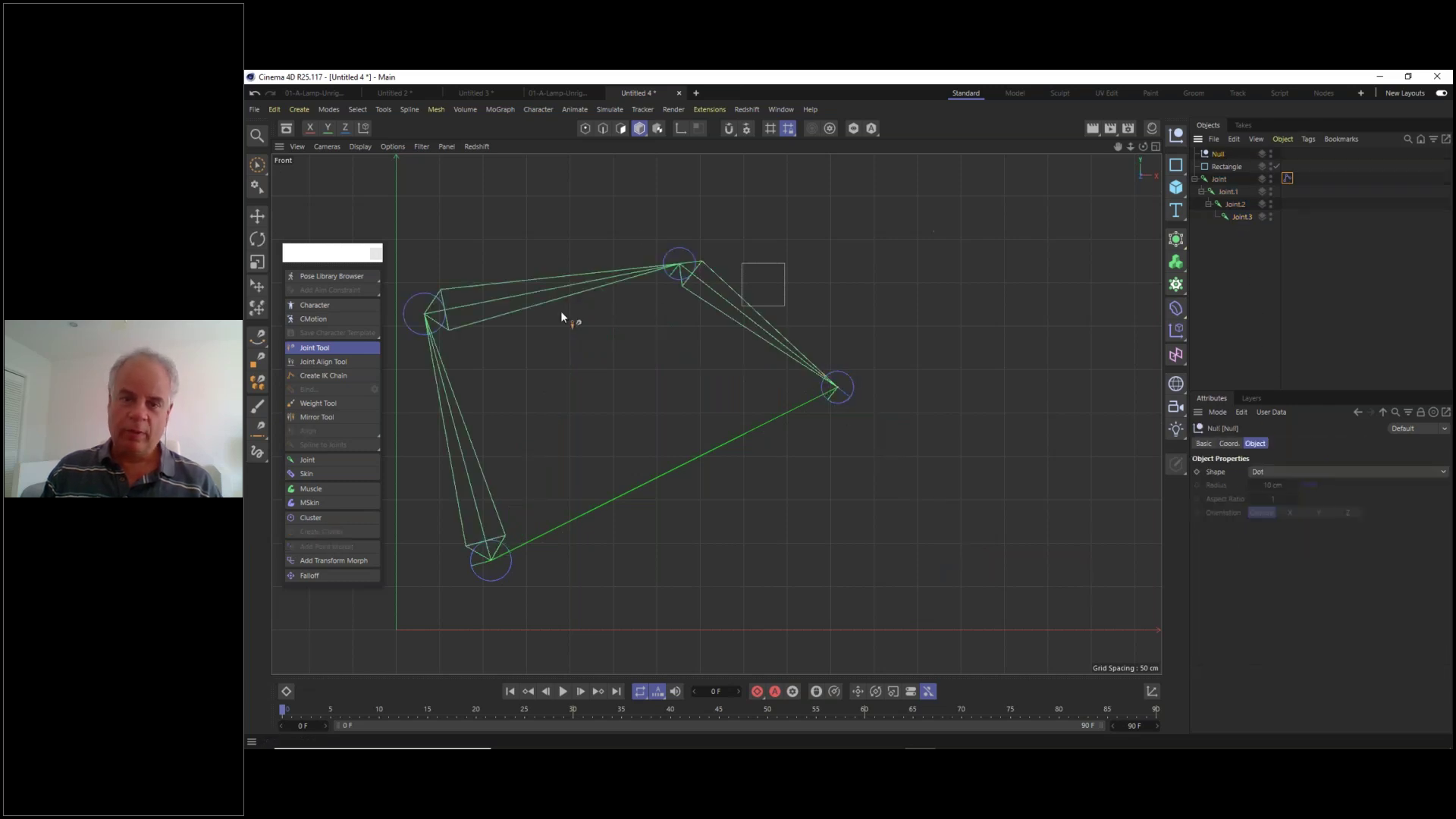
{"action": "key", "text": "e"}
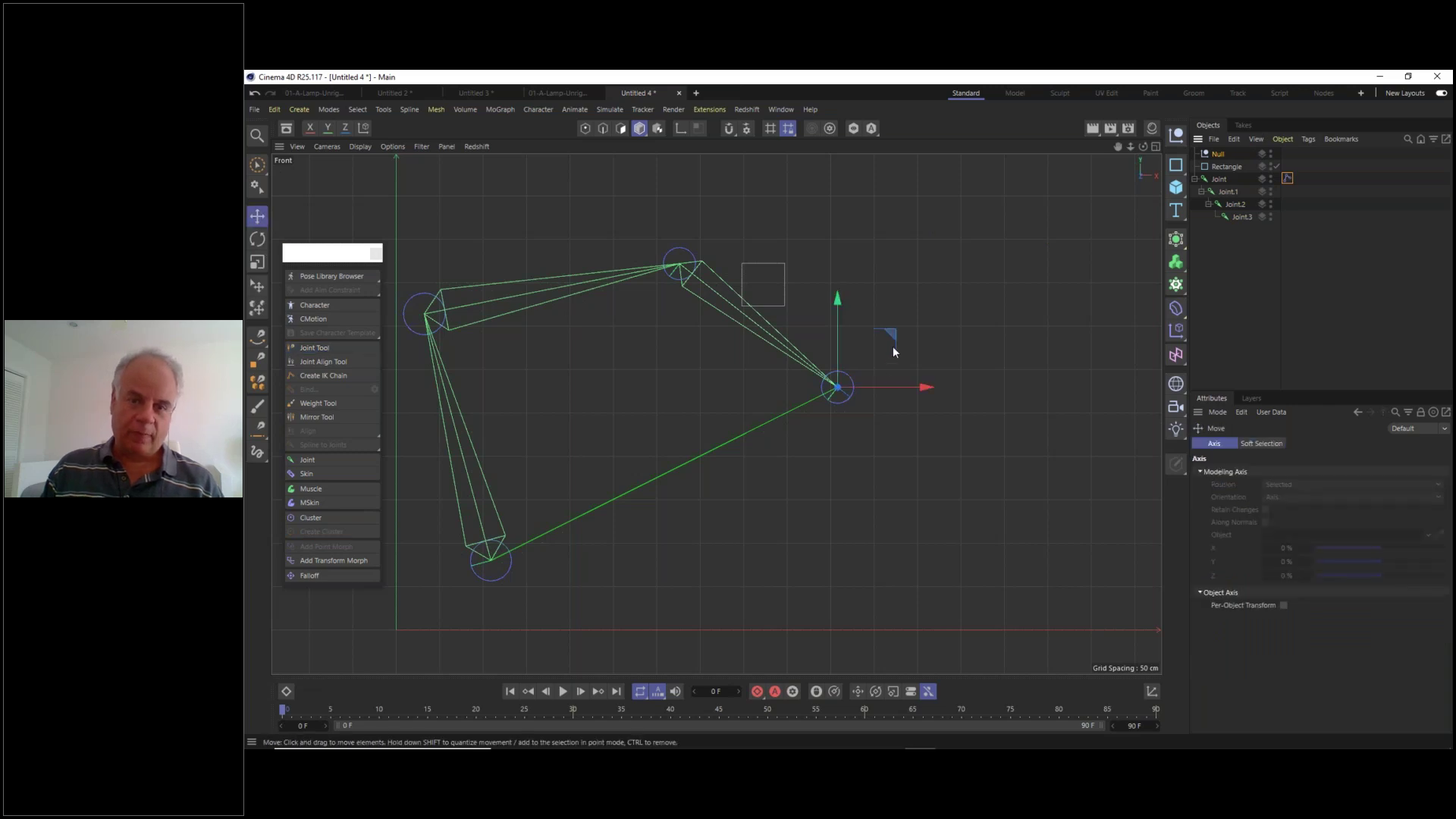
{"action": "left_click_drag", "start_coordinate": [893, 352], "coordinate": [992, 497]}
{"action": "key", "text": "ctrl+z"}
{"action": "key", "text": "ctrl+z"}
{"action": "key", "text": "ctrl+z"}
{"action": "key", "text": "ctrl+z"}
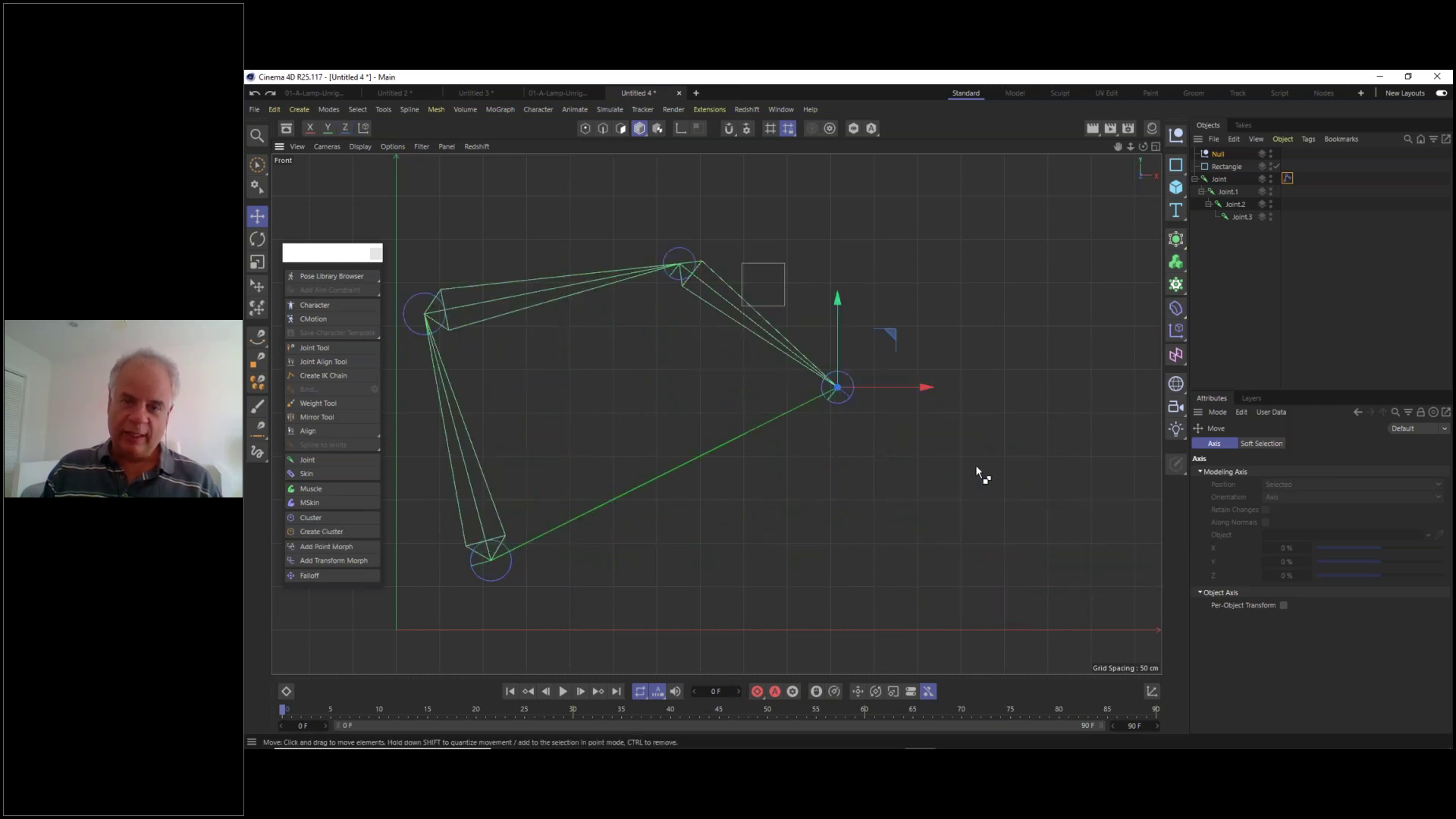
{"action": "key", "text": "ctrl+z"}
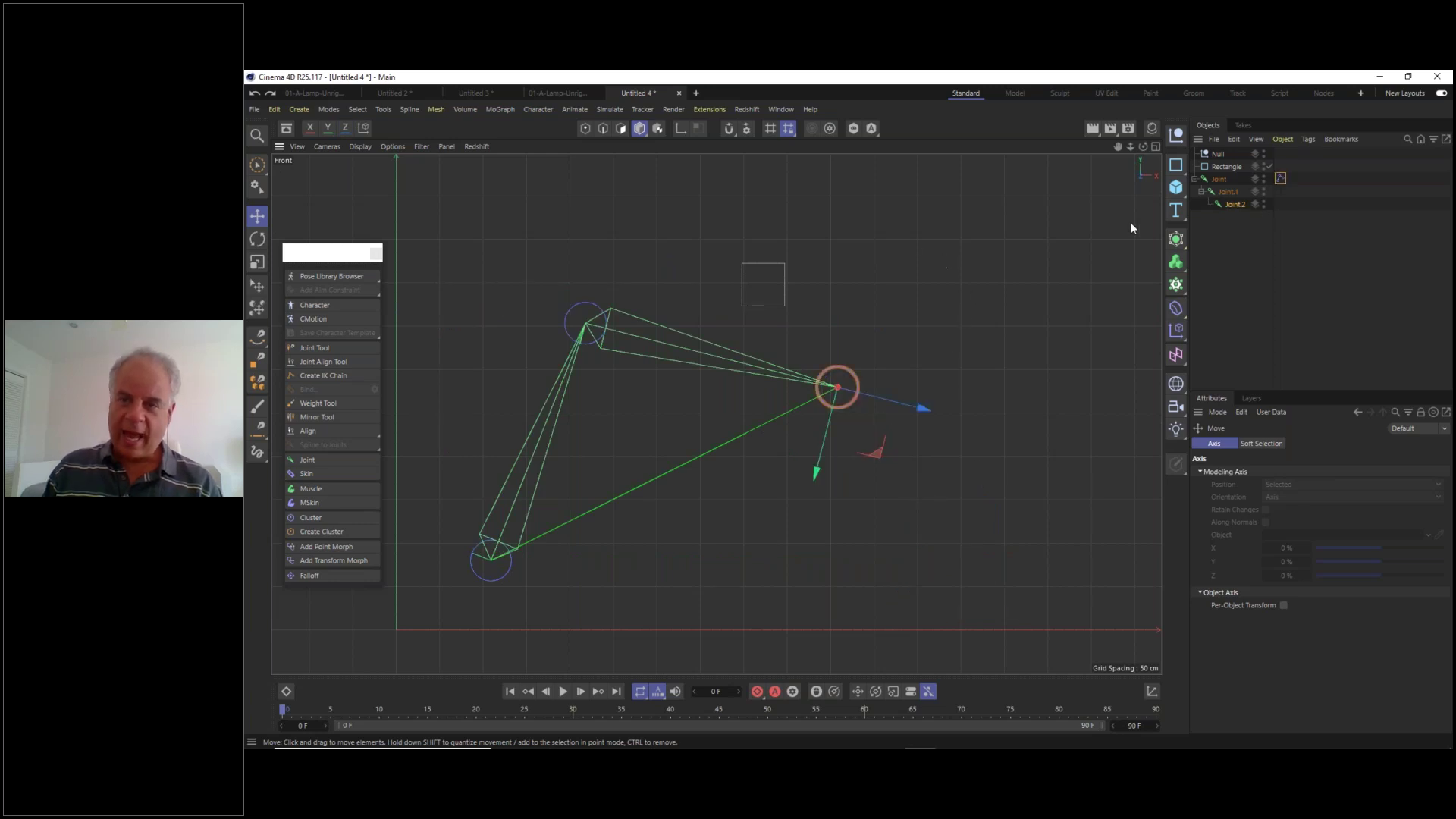
- Add two short child joints above Joint.2 with the Joint tool, the second slightly up and to the right of the first
{"action": "left_click", "coordinate": [1235, 203]}
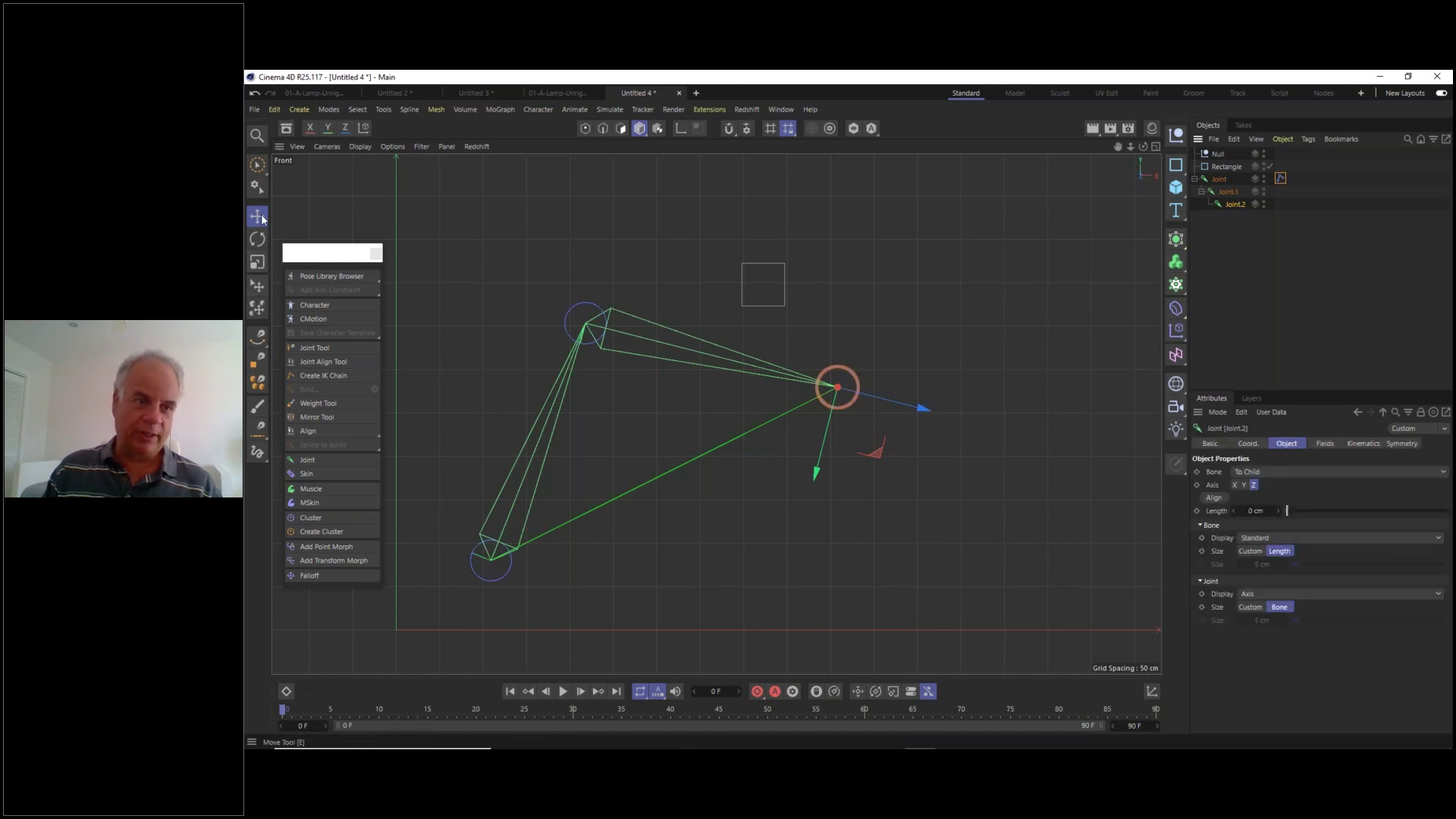
{"action": "left_click", "coordinate": [329, 347]}
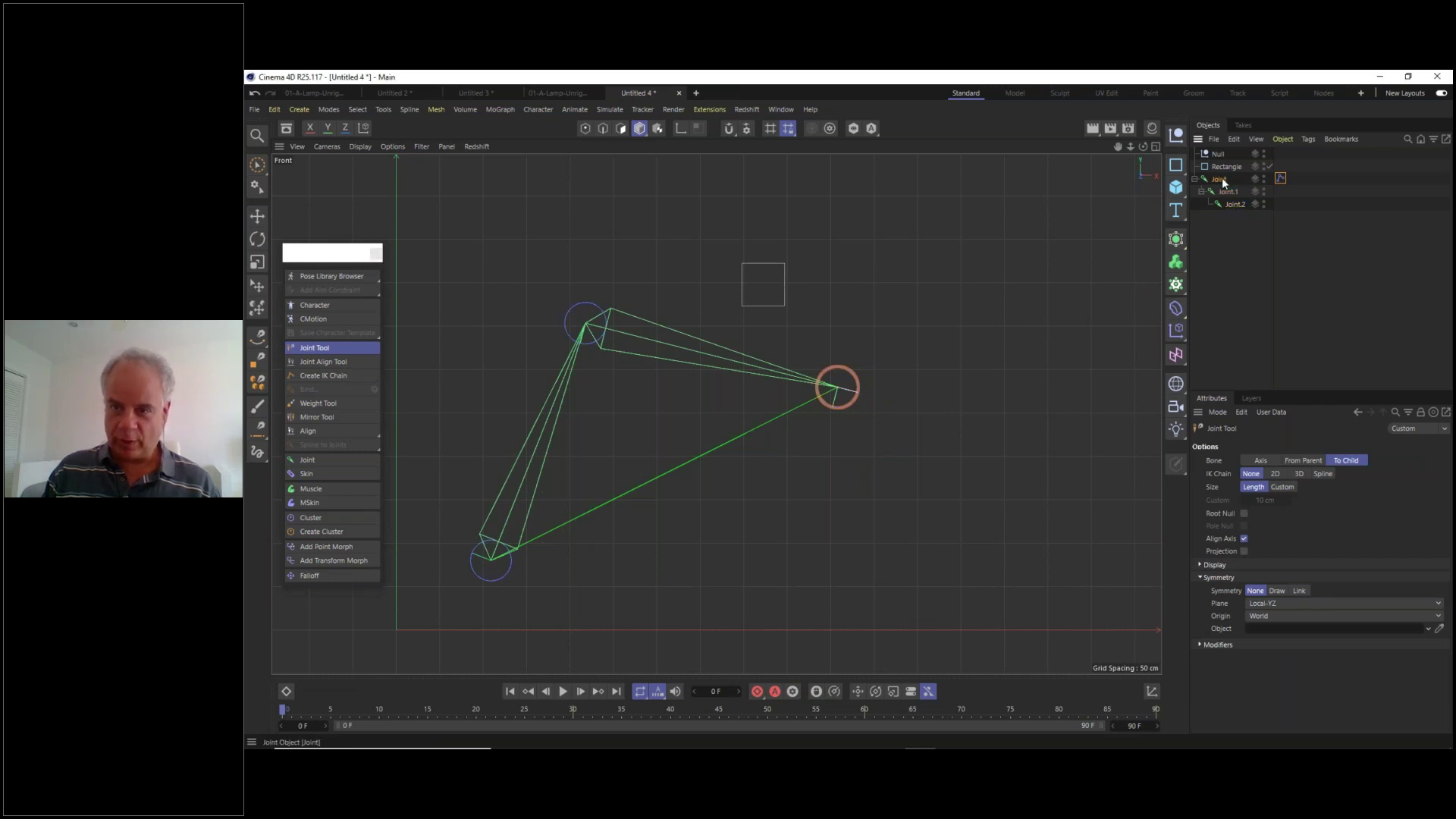
{"action": "left_click", "coordinate": [1235, 203]}
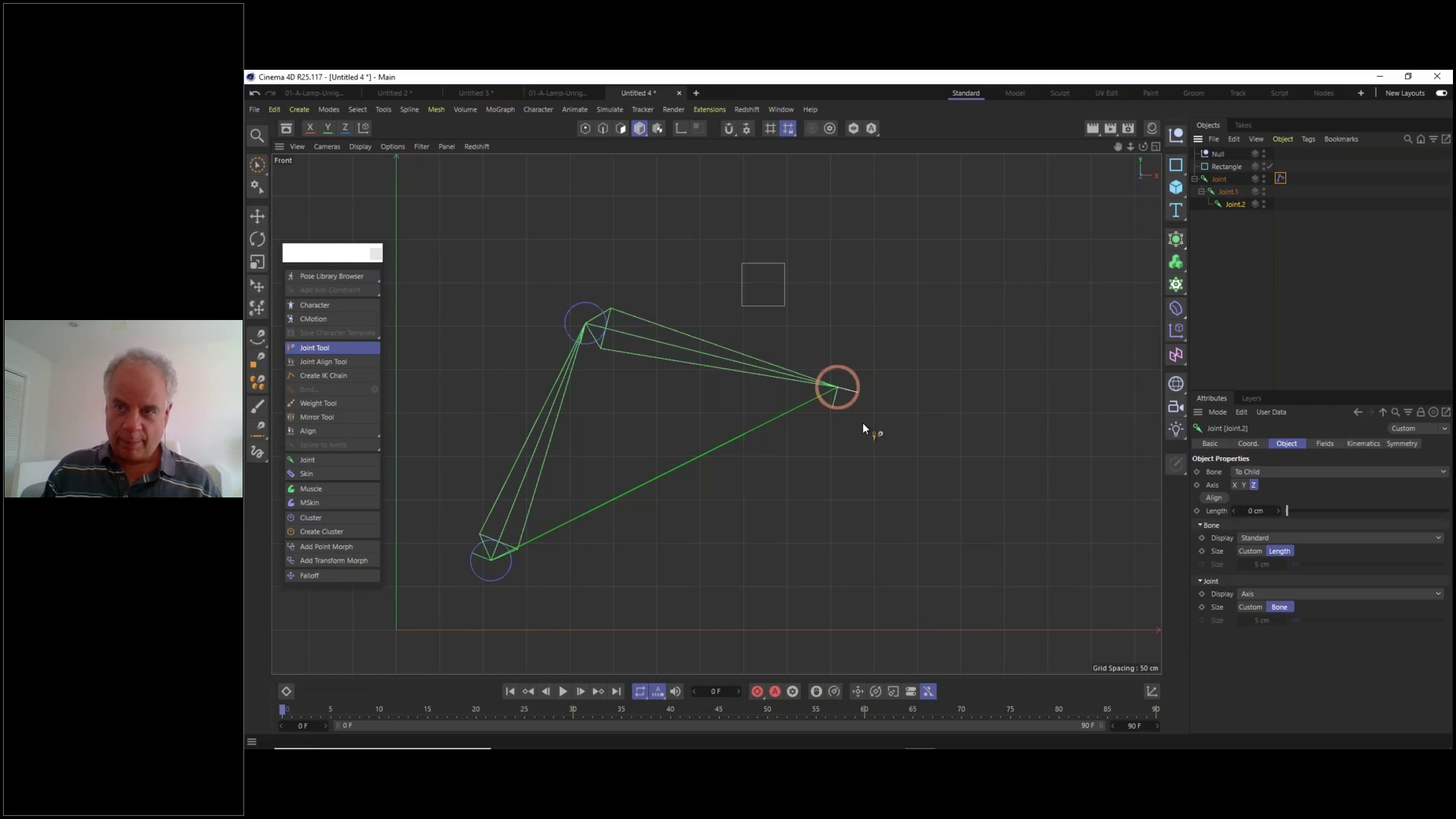
{"action": "left_click", "coordinate": [831, 343], "text": "ctrl"}
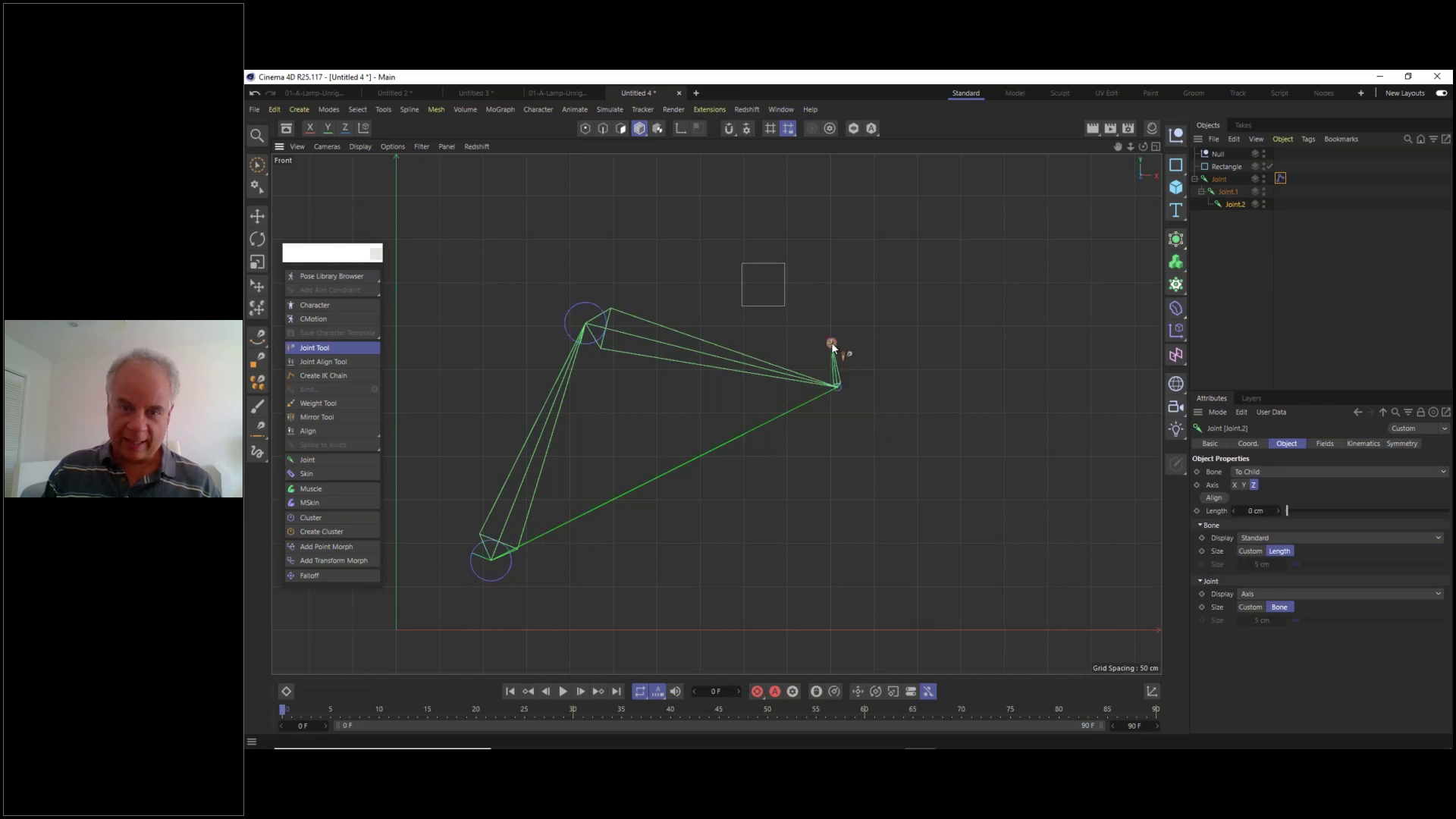
{"action": "left_click", "coordinate": [849, 306], "text": "ctrl"}
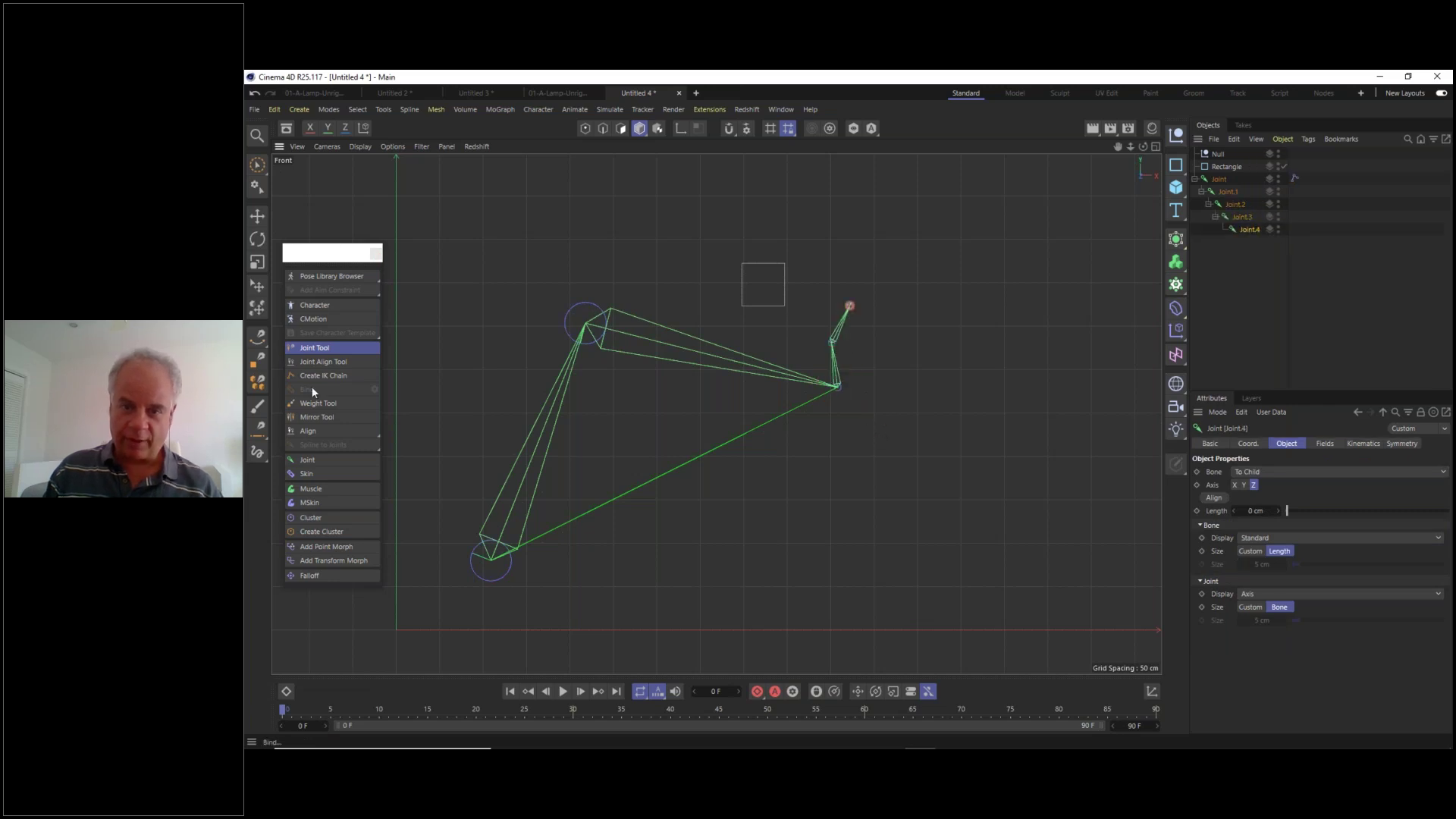
- Test the IK chain with the extra joints by moving the goal null up and to the left
{"action": "left_click", "coordinate": [258, 222]}
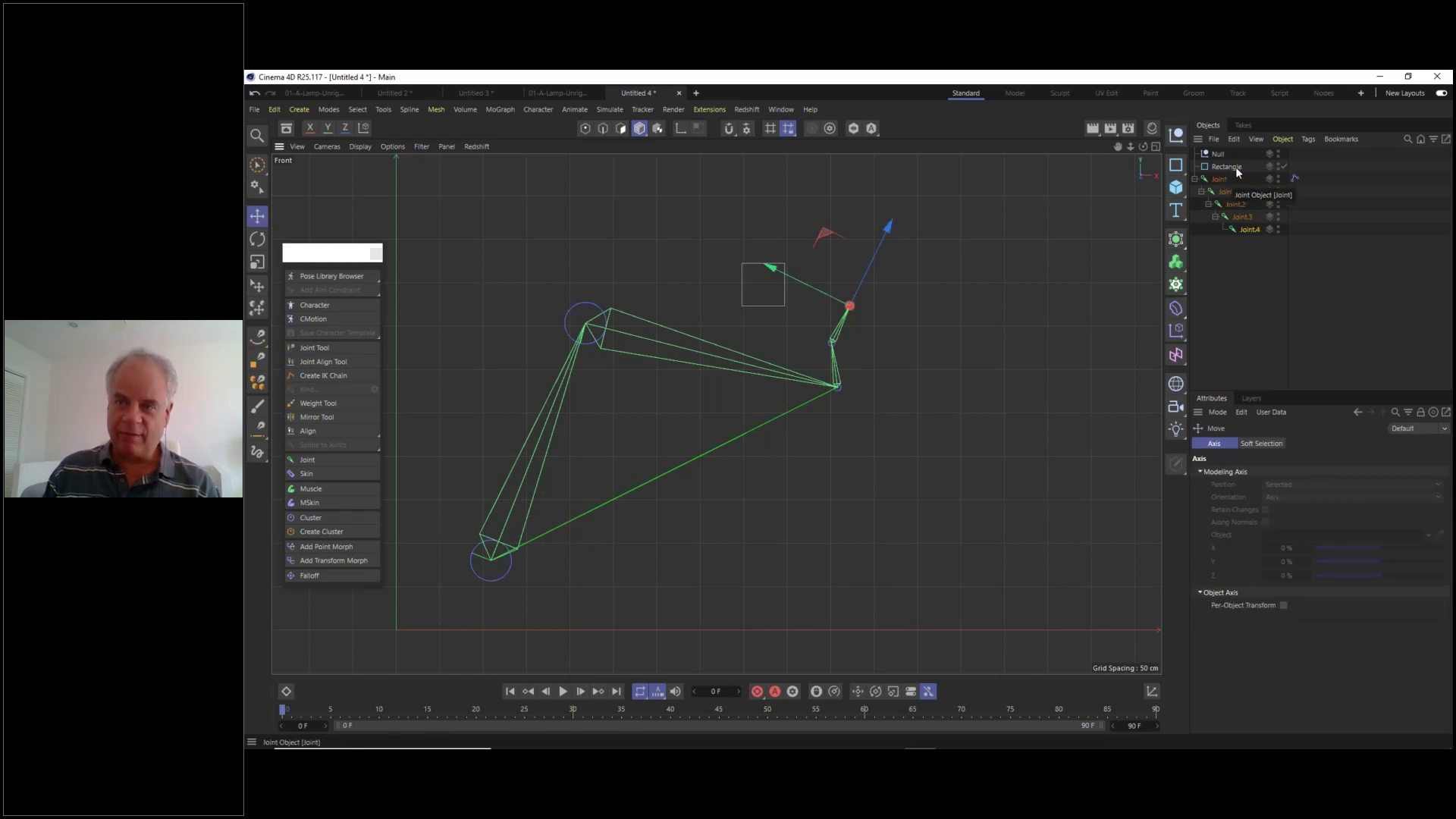
{"action": "left_click", "coordinate": [1218, 153]}
{"action": "left_click_drag", "start_coordinate": [896, 342], "coordinate": [758, 279]}
- Rotate Joint.2 slightly clockwise and Joint.3 further clockwise, posing the short joints separately from the IK chain
{"action": "left_click", "coordinate": [1242, 217]}
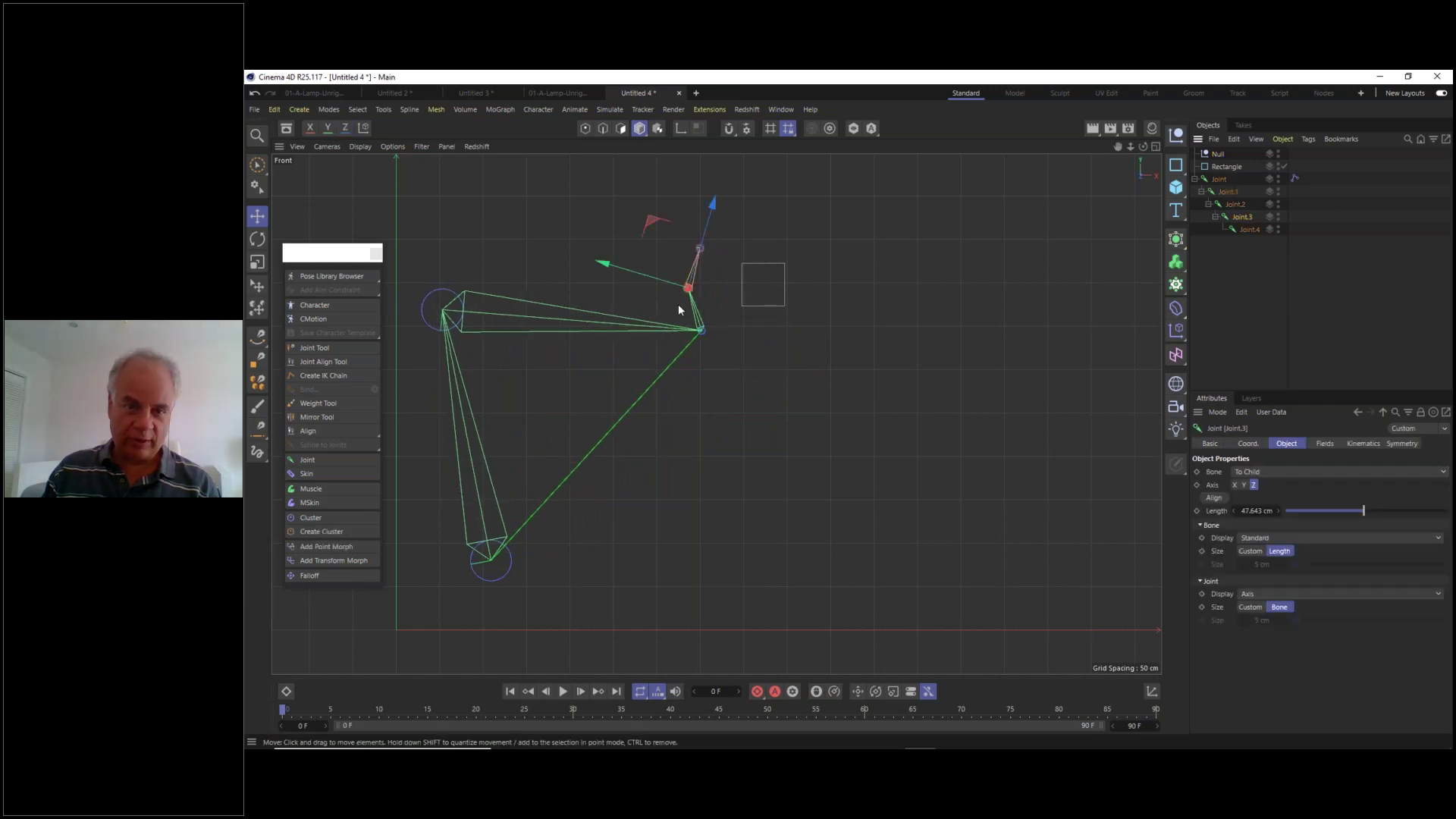
{"action": "left_click", "coordinate": [1234, 204]}
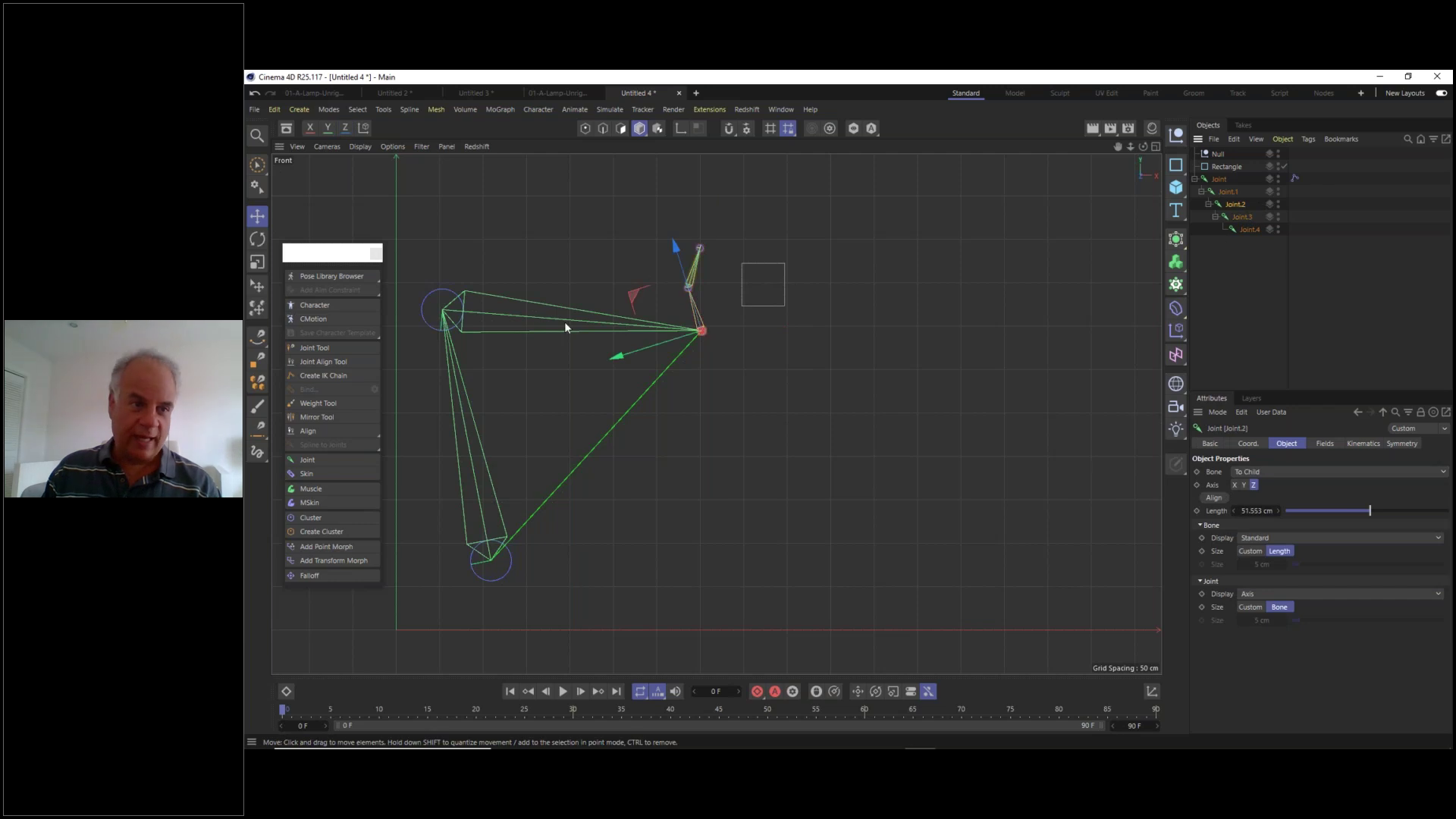
{"action": "key", "text": "r"}
{"action": "left_click_drag", "start_coordinate": [755, 337], "coordinate": [758, 352]}
{"action": "left_click", "coordinate": [1241, 218]}
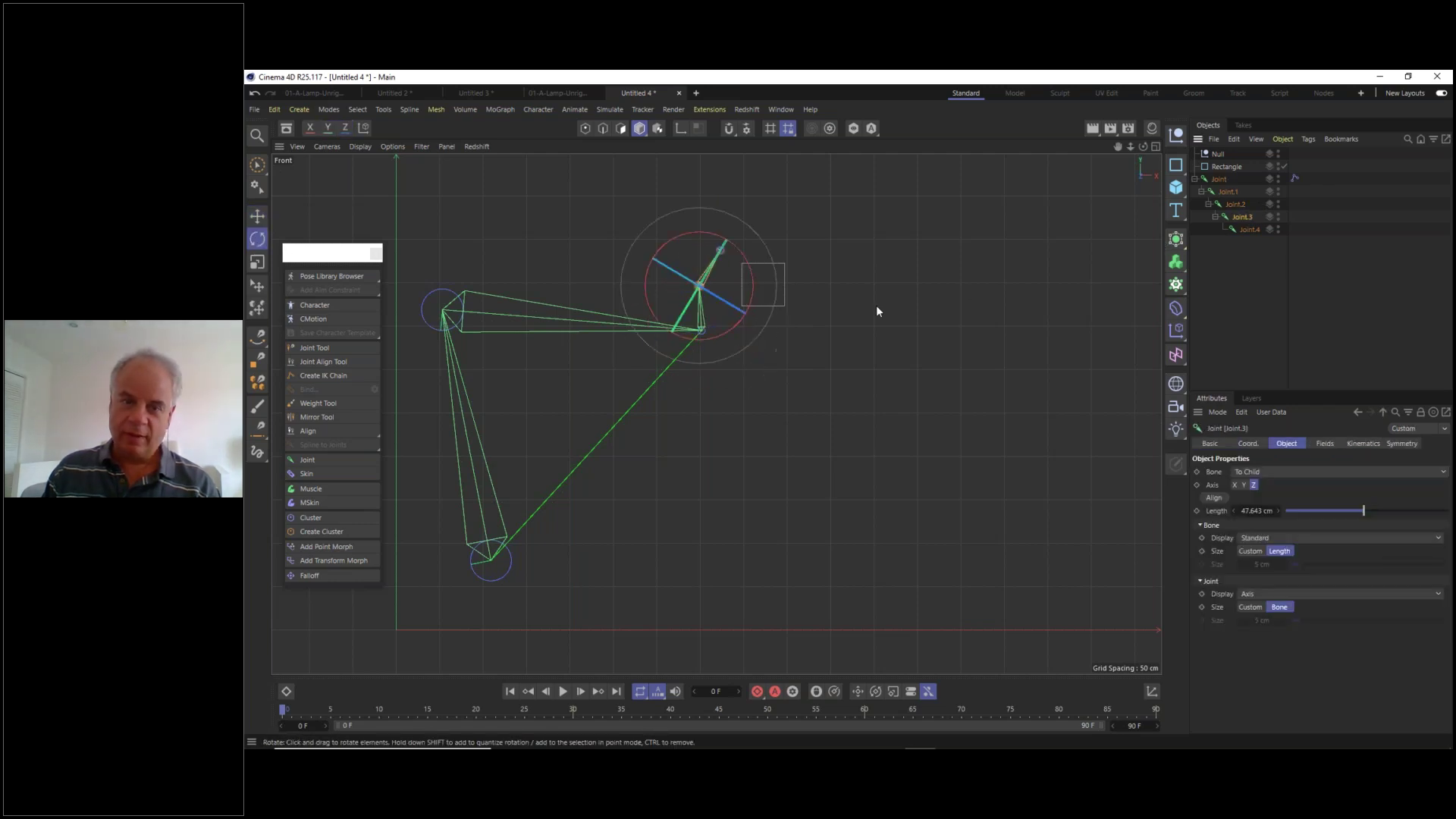
{"action": "left_click_drag", "start_coordinate": [755, 289], "coordinate": [758, 321]}
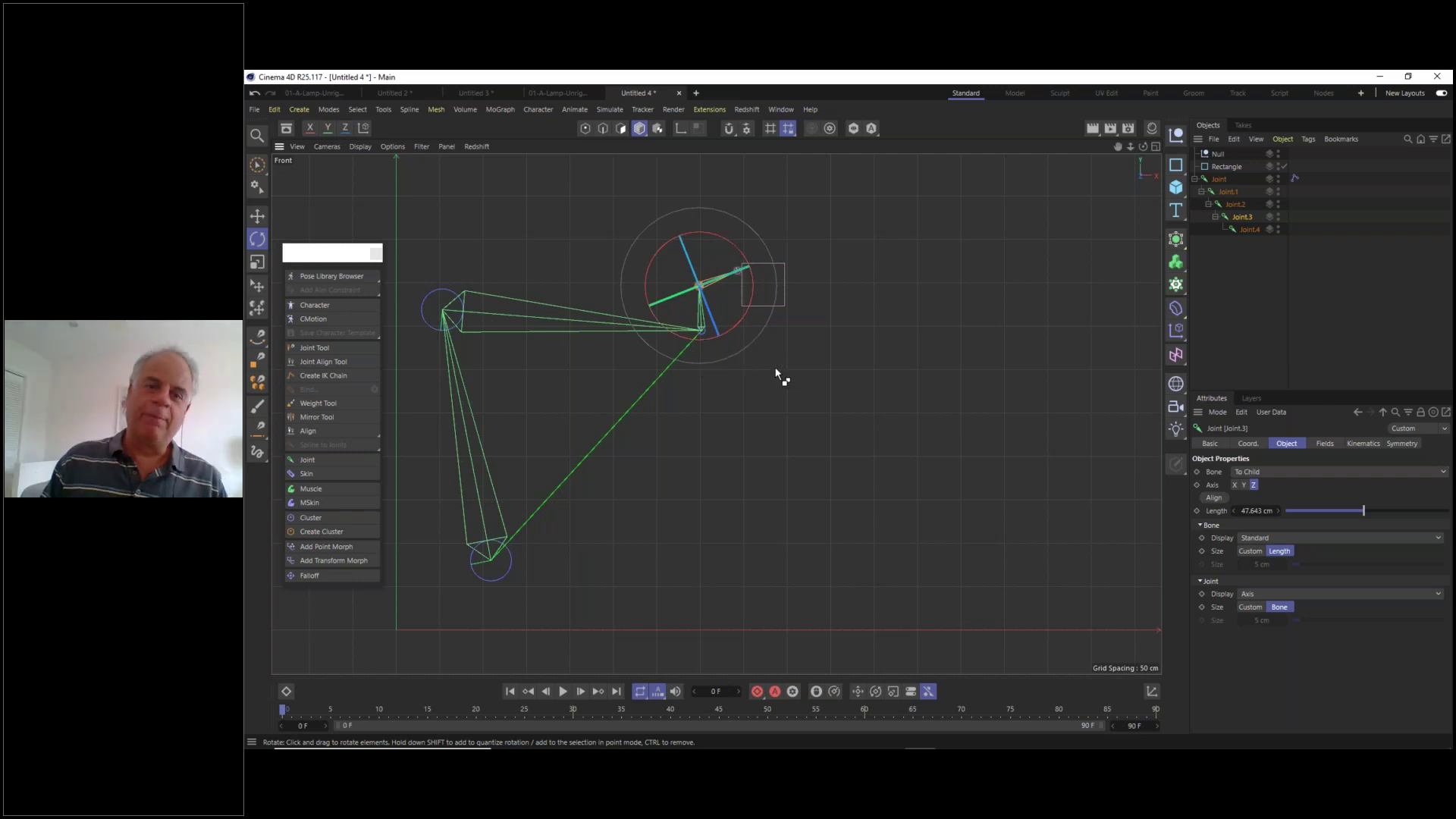
- Undo the short joints' rotations and the goal null's last move
{"action": "key", "text": "ctrl+z"}
{"action": "key", "text": "ctrl+z"}
{"action": "key", "text": "ctrl+z"}
{"action": "key", "text": "ctrl+z"}
{"action": "key", "text": "ctrl+z"}
{"action": "key", "text": "ctrl+z"}
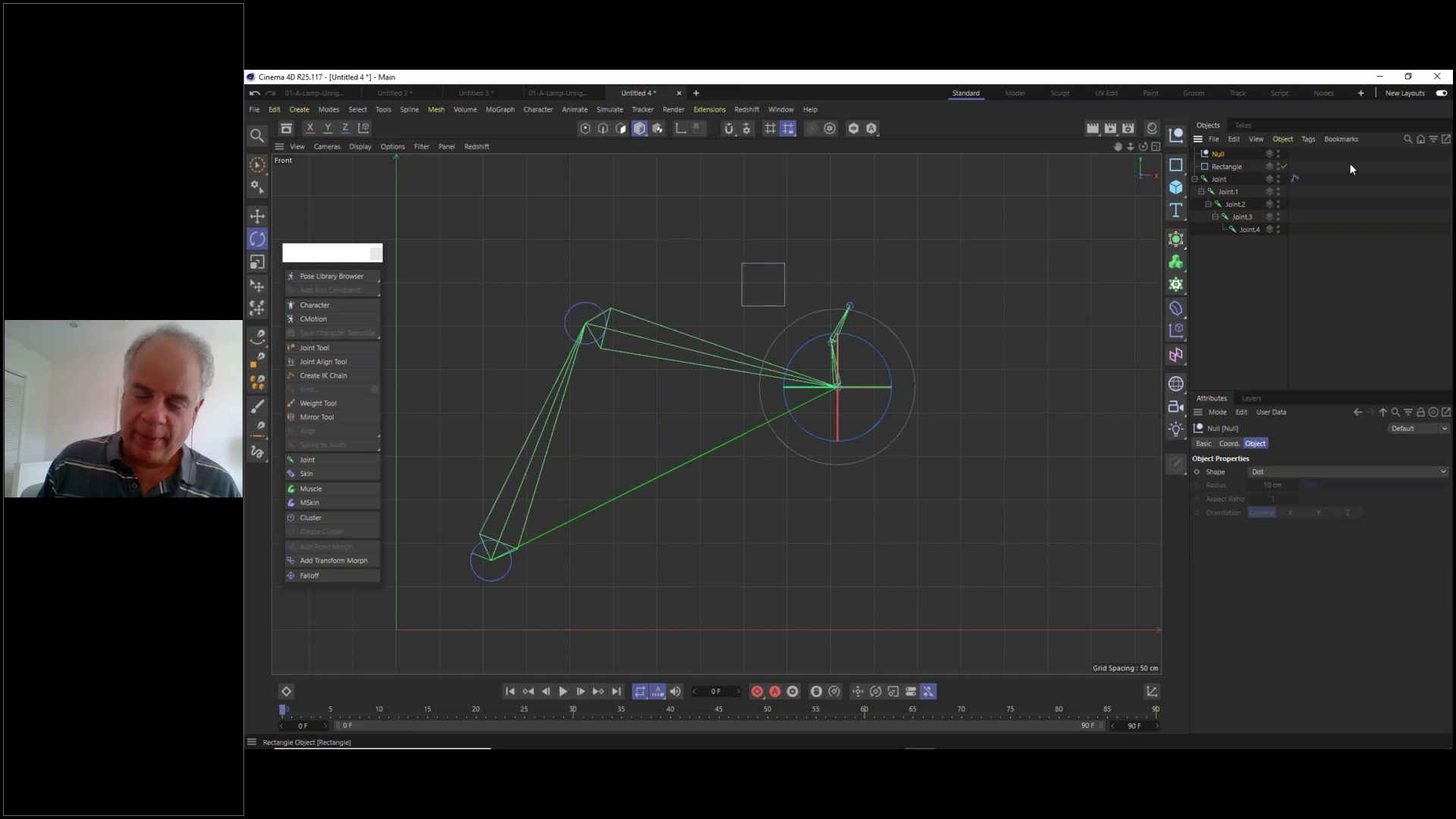
- Delete the goal null and the two extra joints, Joint.3 and Joint.4
{"action": "key", "text": "Delete"}
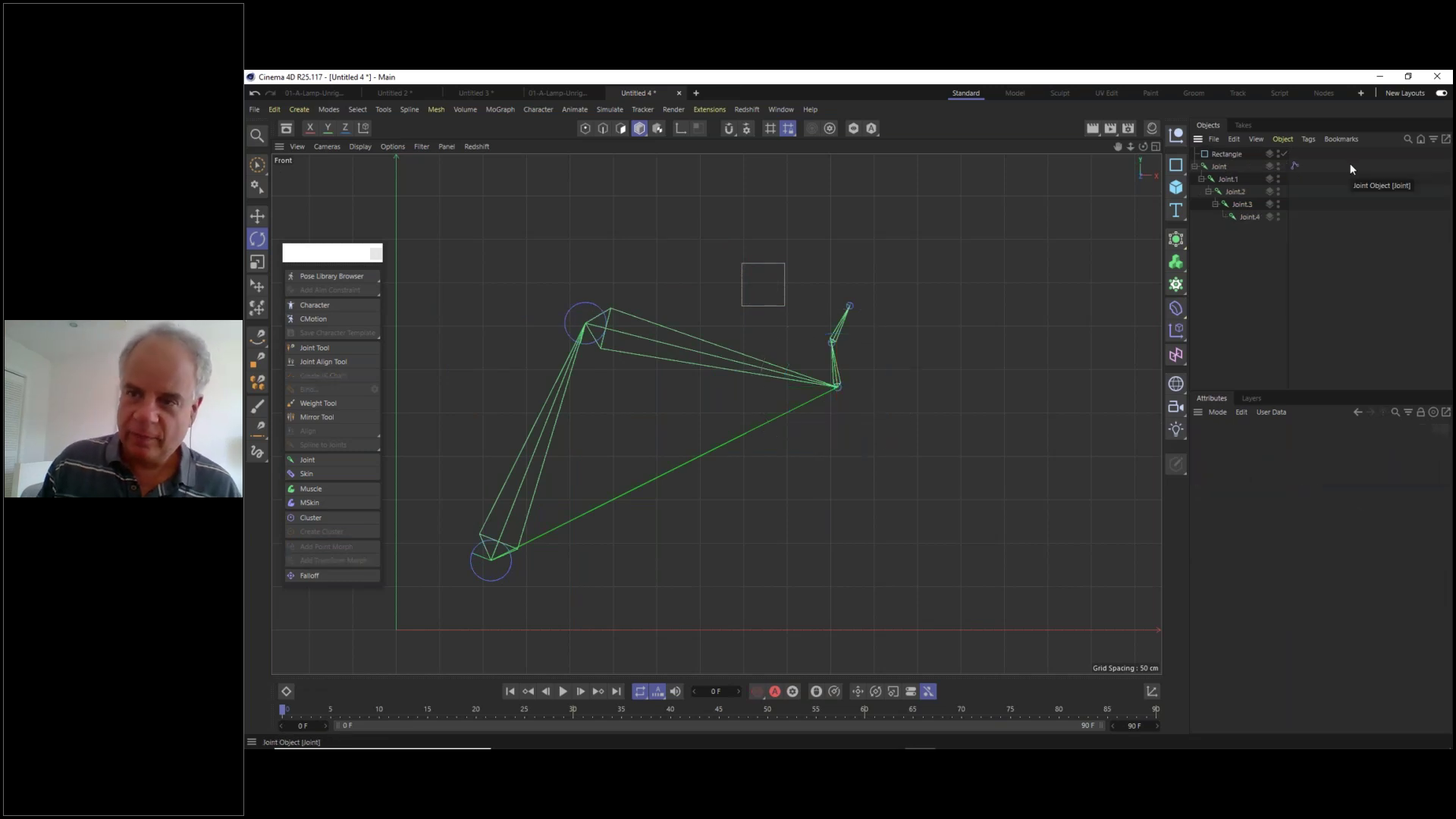
{"action": "left_click", "coordinate": [1245, 216], "text": "shift"}
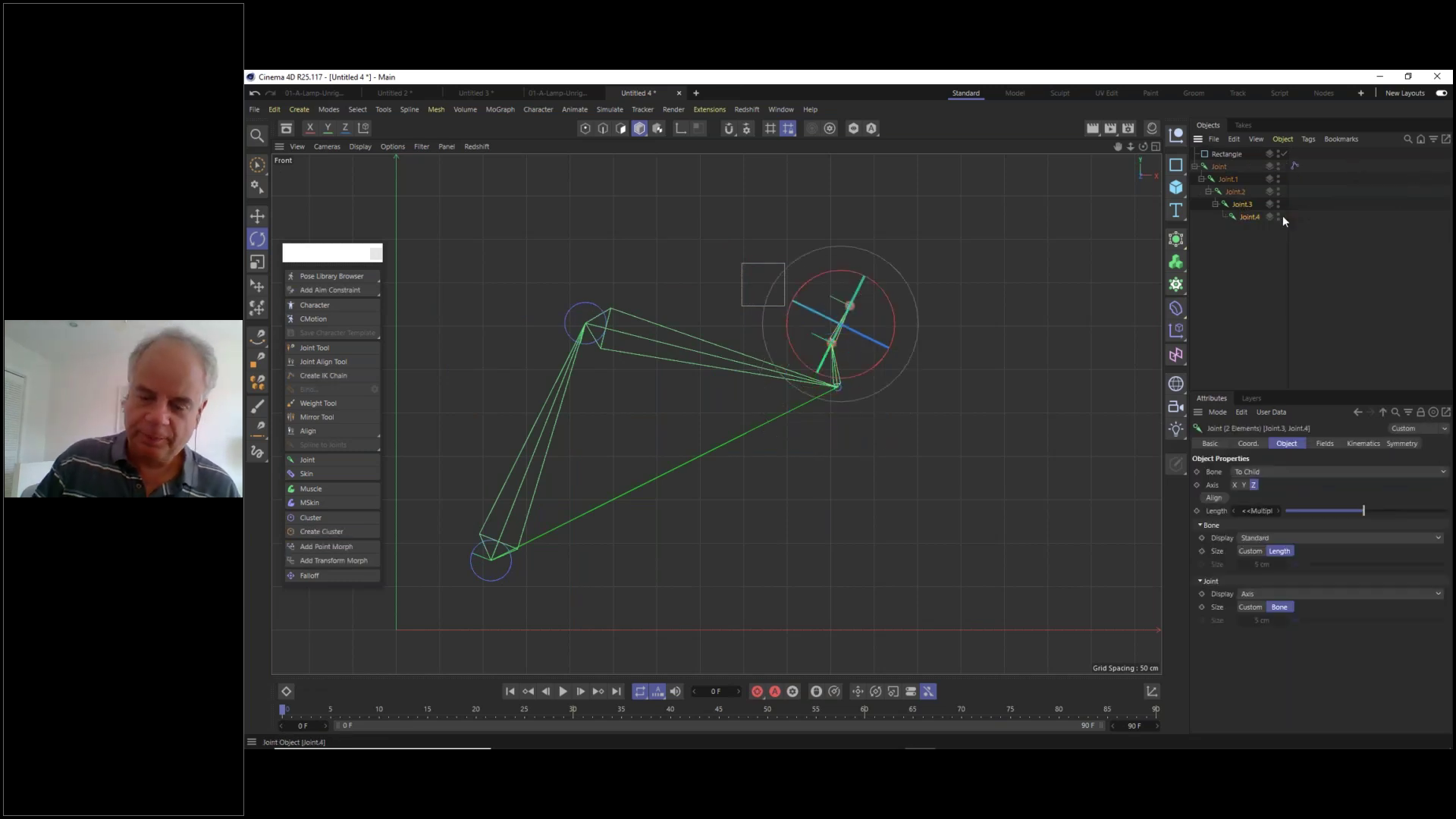
{"action": "key", "text": "Delete"}
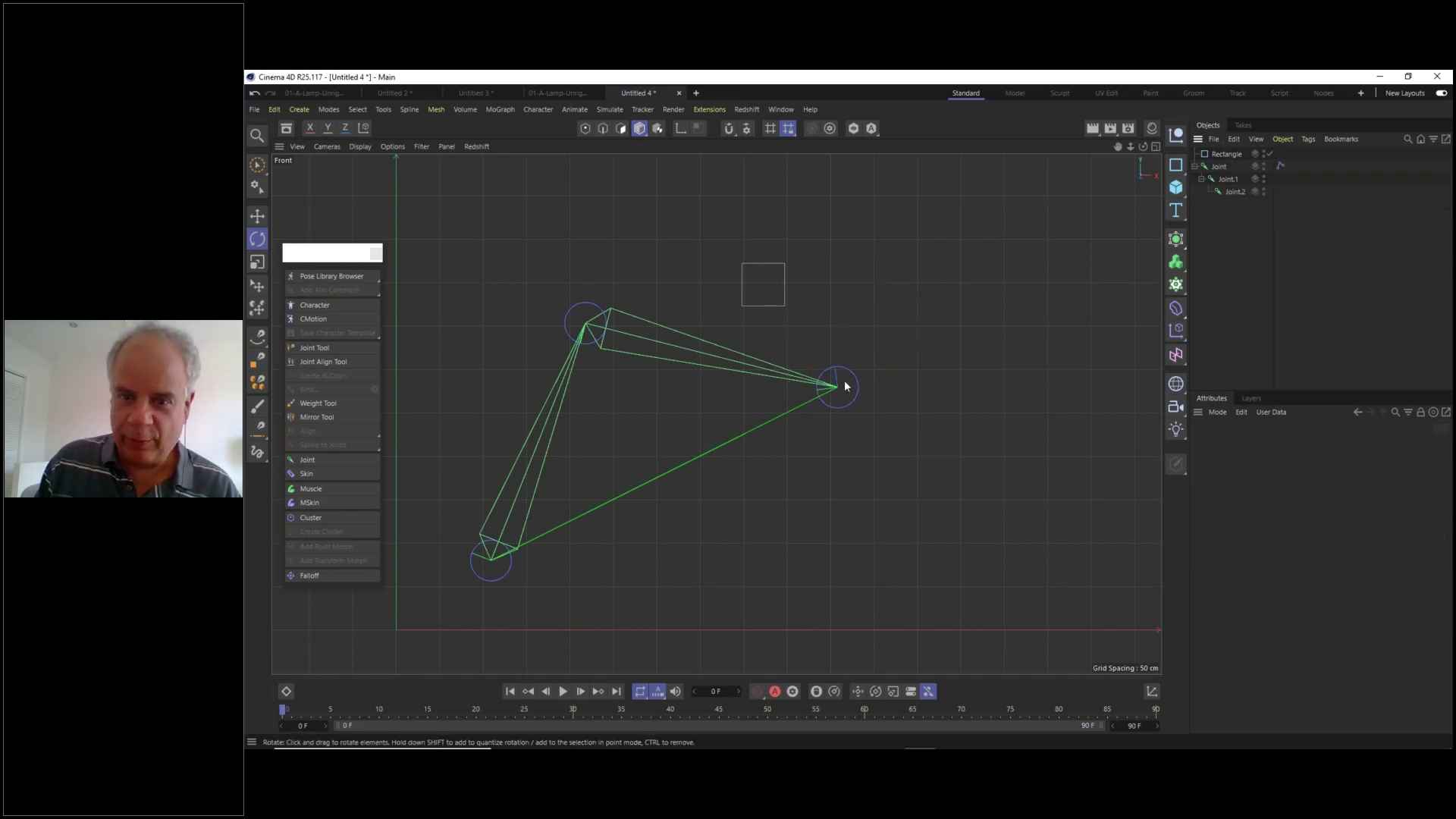
- Generate a new goal object from the root joint's IK tag
{"action": "left_click", "coordinate": [1280, 165]}
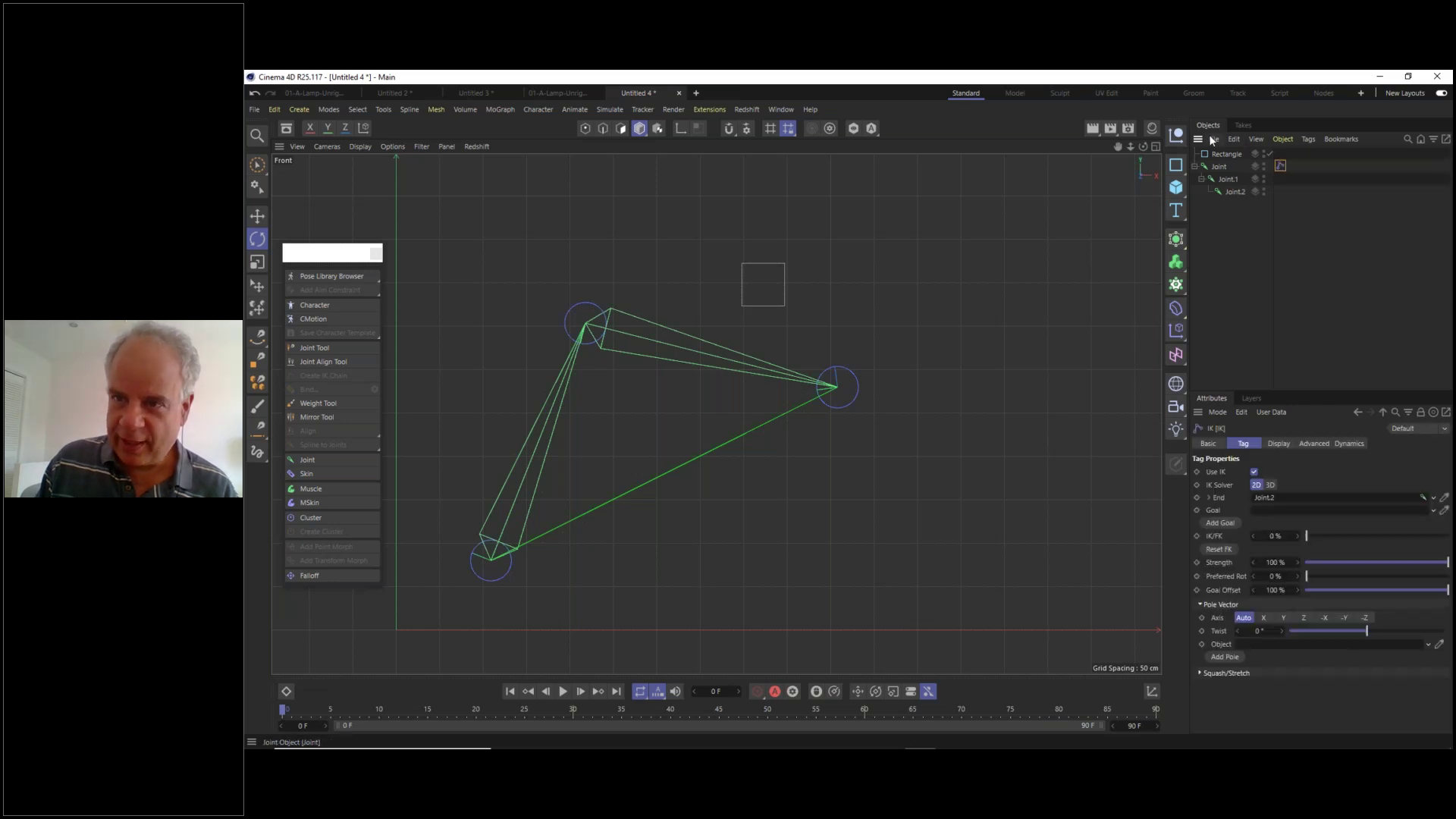
{"action": "left_click", "coordinate": [1226, 523]}
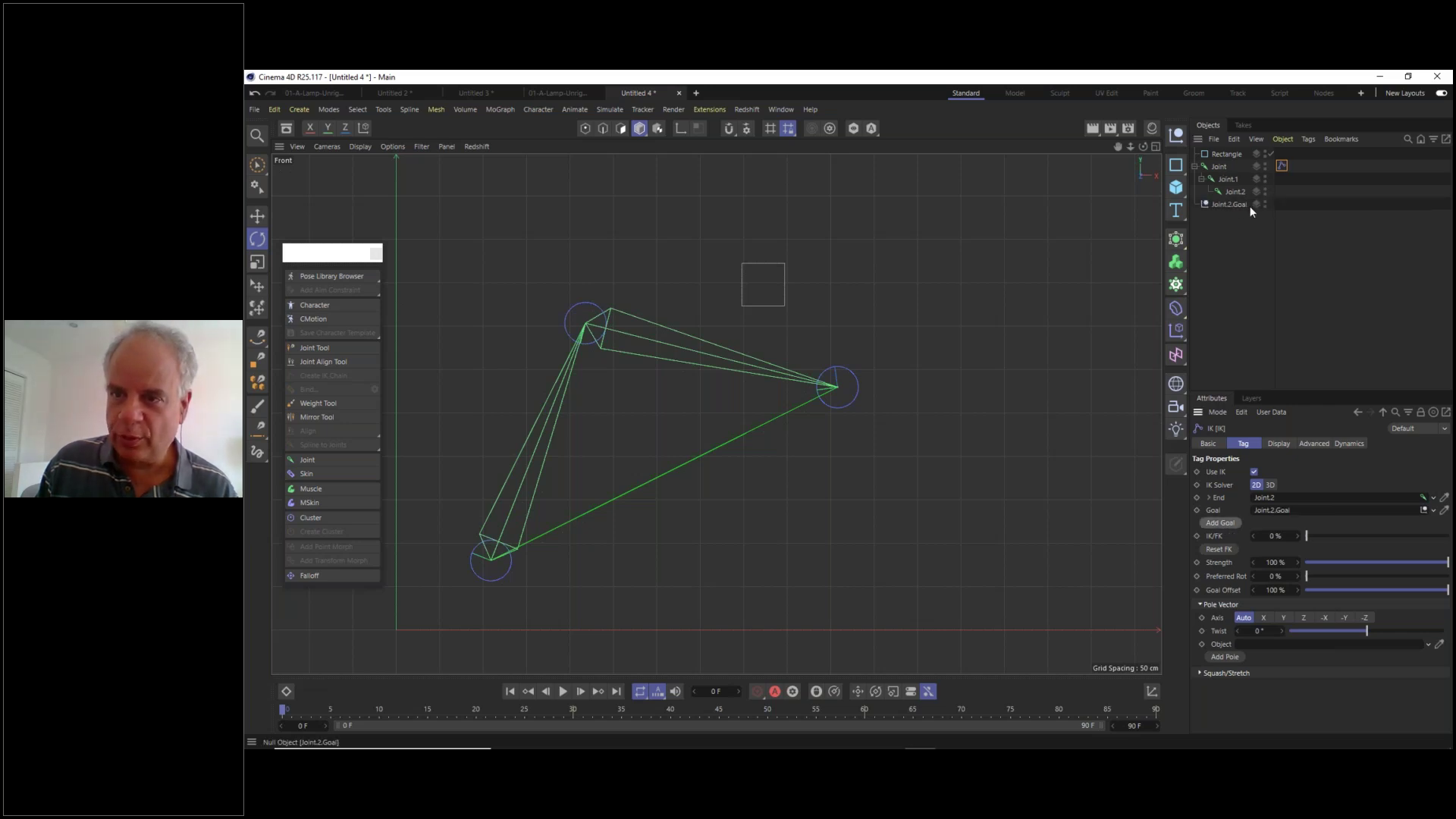
- Try moving the new goal null up and to the left in the front view, and undo the move
{"action": "left_click", "coordinate": [1221, 204]}
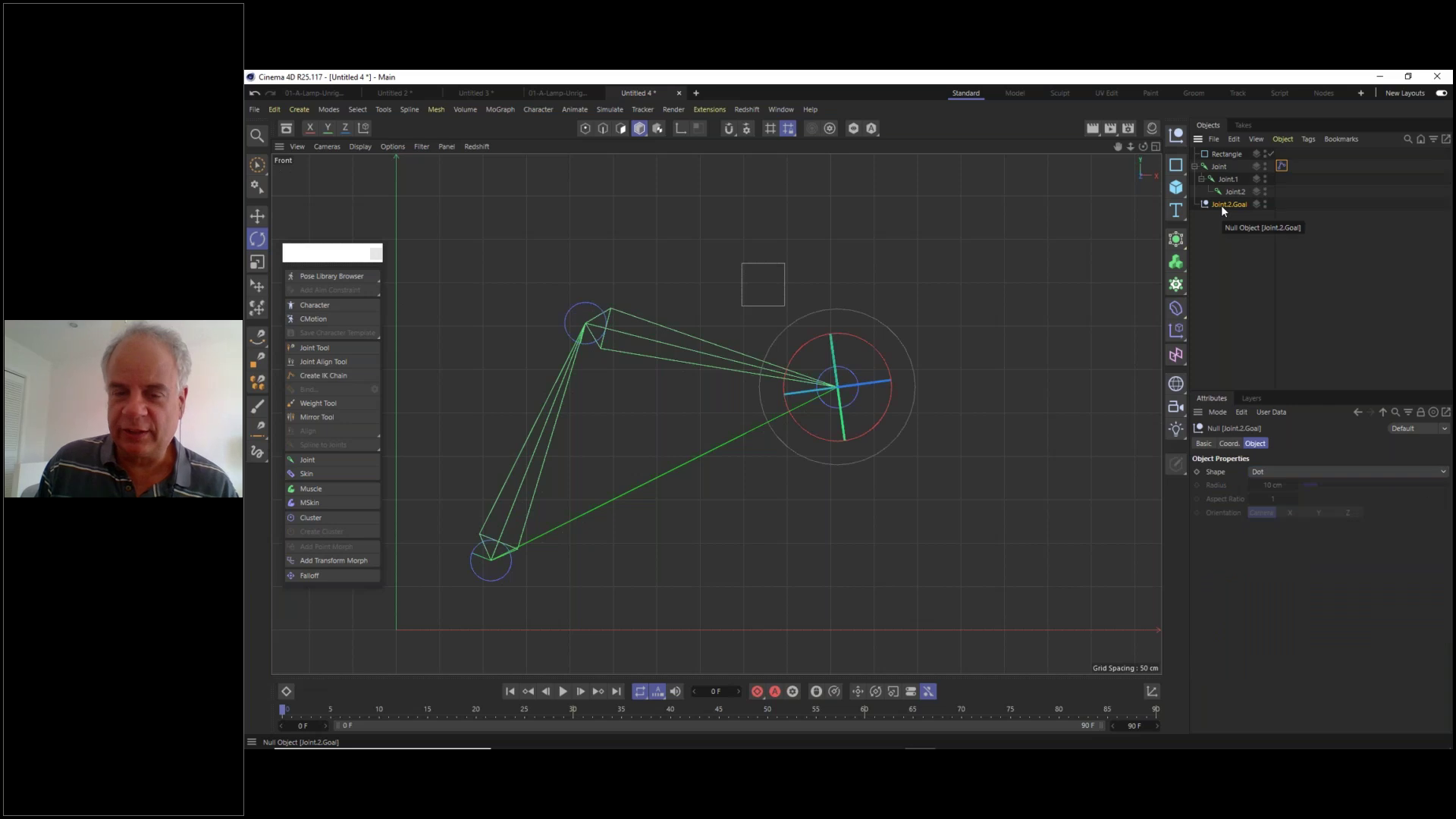
{"action": "key", "text": "e"}
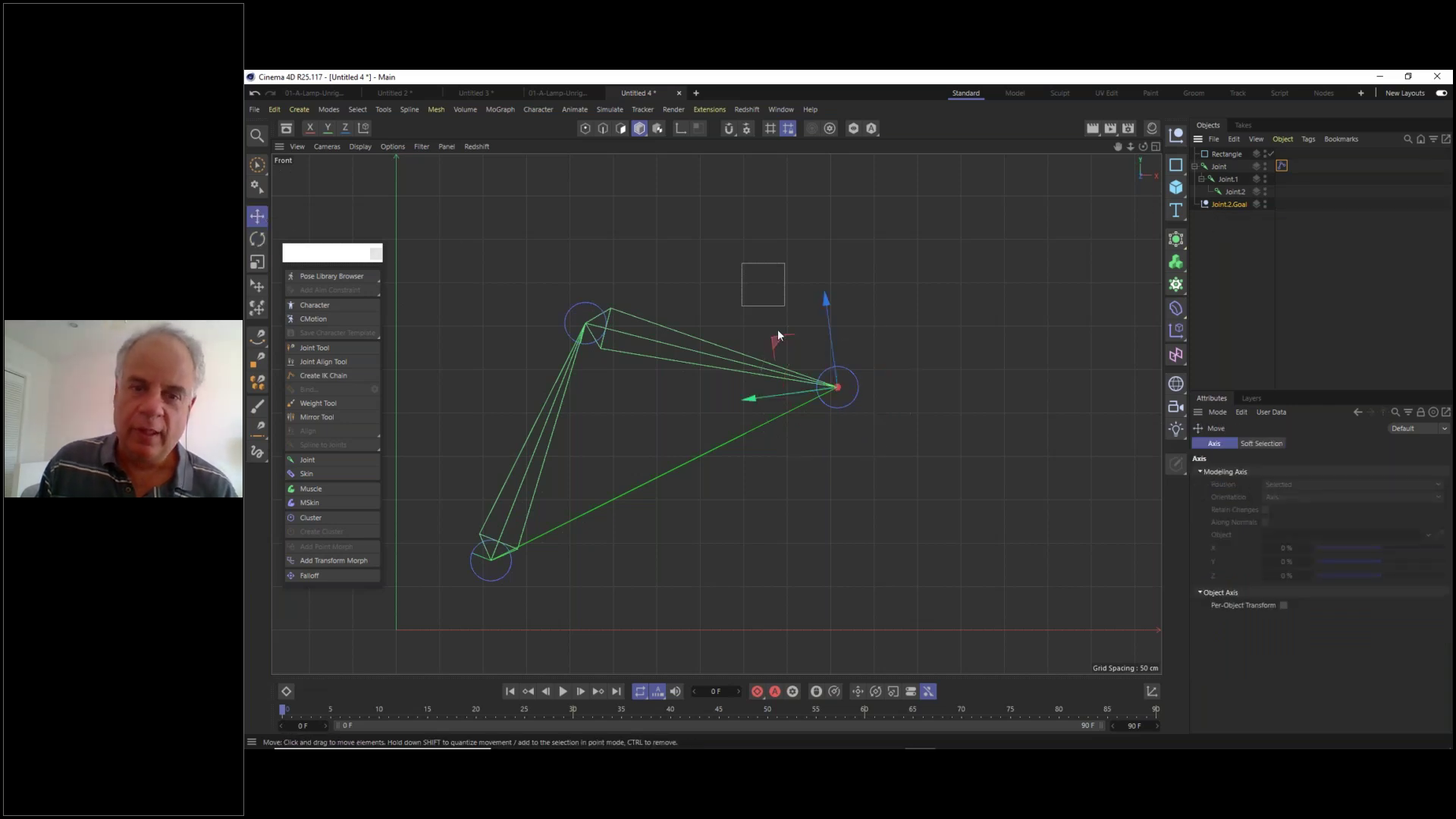
{"action": "left_click_drag", "start_coordinate": [782, 346], "coordinate": [720, 326]}
{"action": "key", "text": "ctrl+z"}
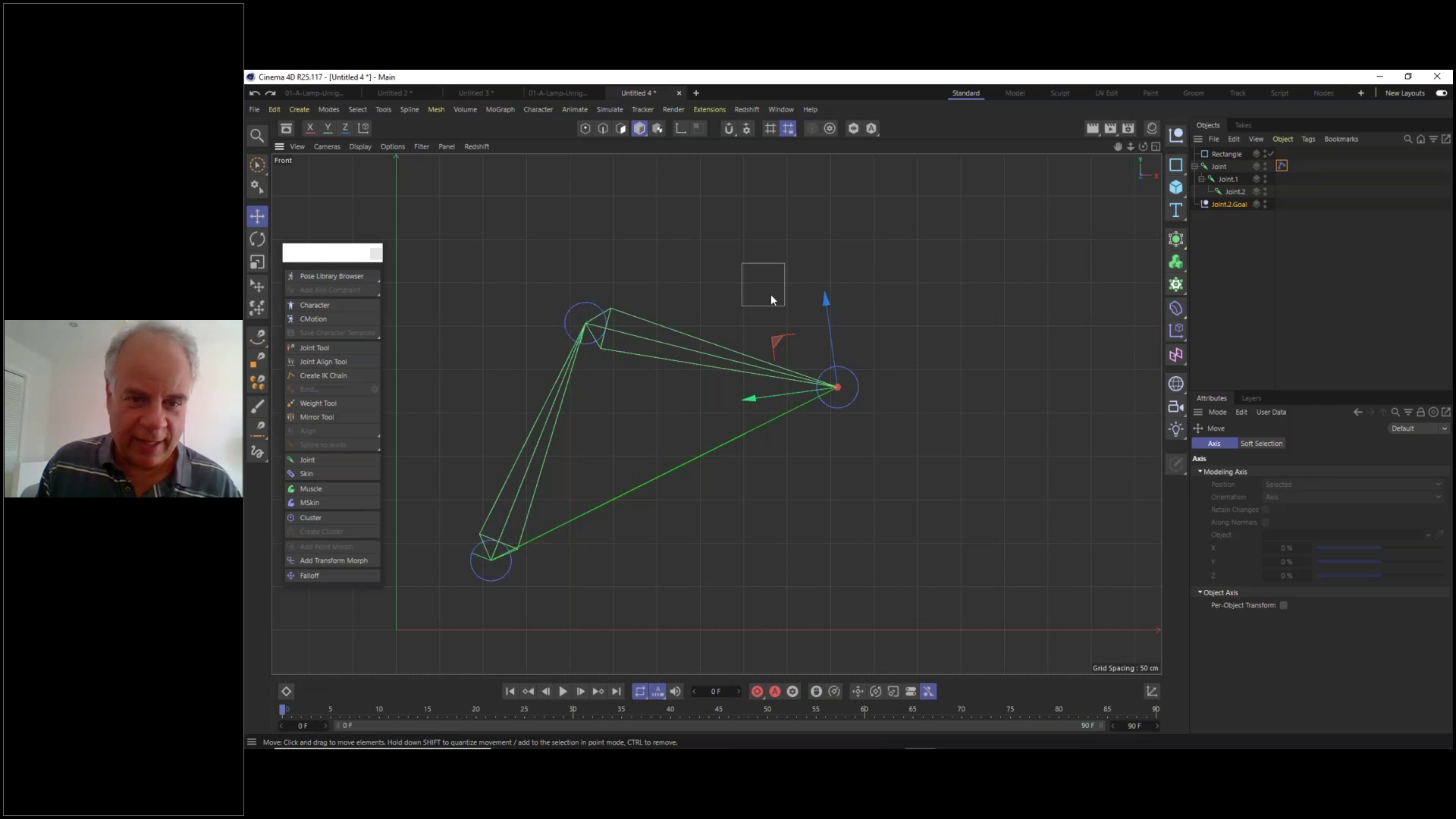
- Test the goal null with a large leftward move in the perspective view, undo it, and shift the null slightly left instead
{"action": "key", "text": "F1"}
{"action": "middle_click_drag", "start_coordinate": [846, 278], "coordinate": [844, 489], "text": "alt"}
{"action": "scroll", "coordinate": [845, 489], "scroll_direction": "down", "scroll_amount": 5}
{"action": "left_click_drag", "start_coordinate": [845, 489], "coordinate": [910, 462], "text": "alt"}
{"action": "left_click_drag", "start_coordinate": [972, 340], "coordinate": [773, 347]}
{"action": "key", "text": "ctrl+z"}
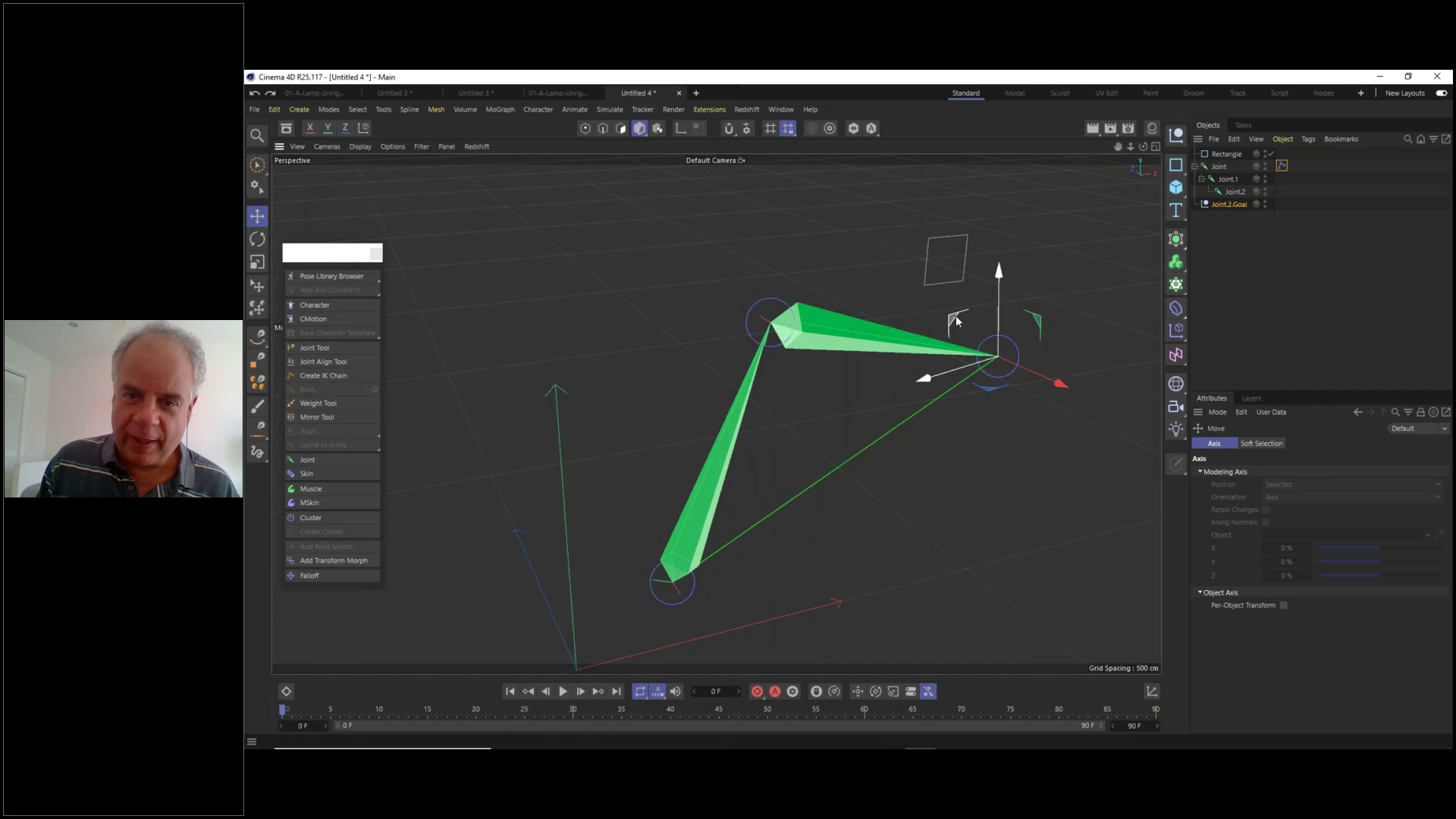
{"action": "left_click_drag", "start_coordinate": [954, 317], "coordinate": [909, 318]}
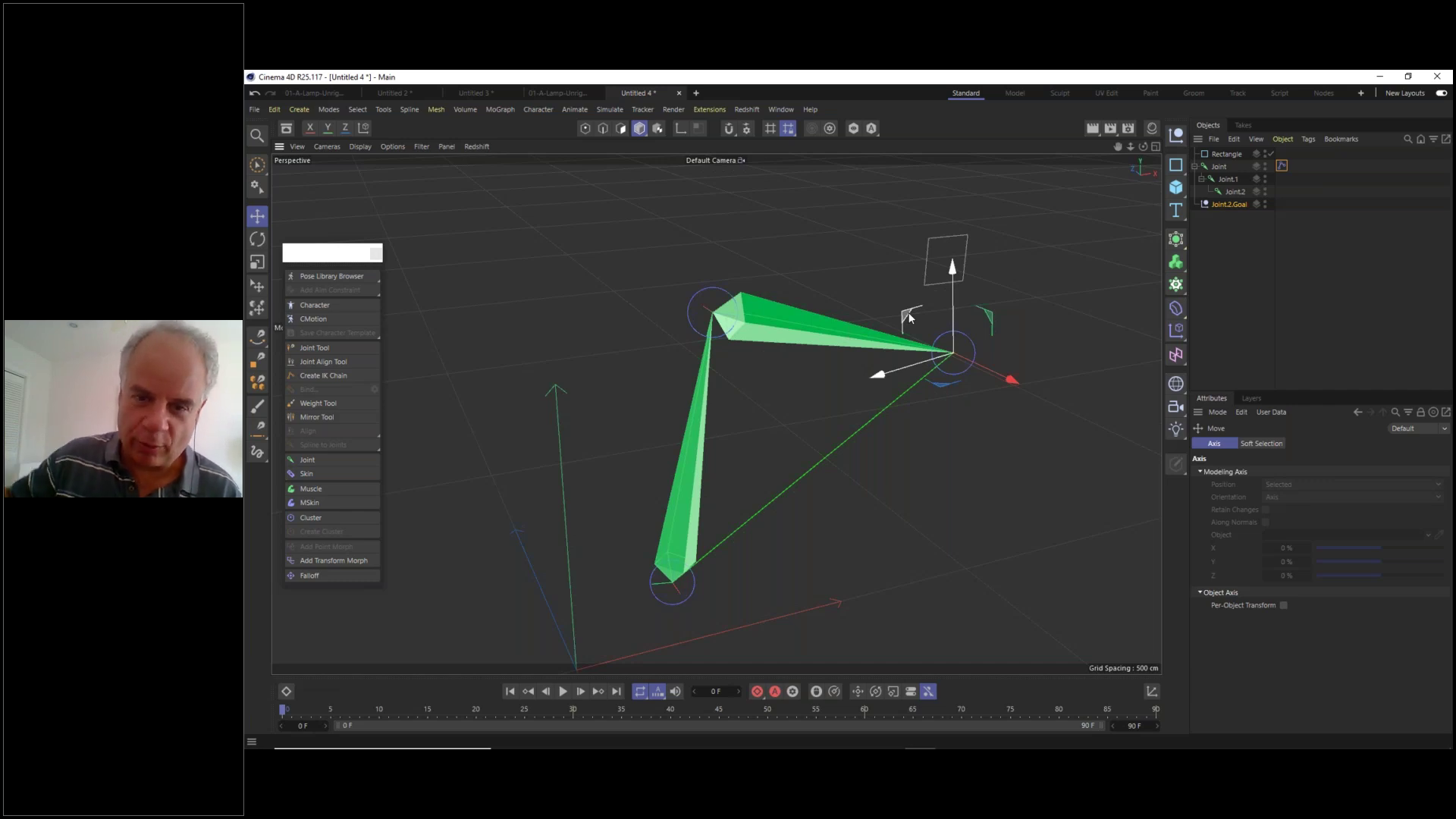
- Add a pole to the root joint's IK tag and move the pole null to the right, just above the second bone
{"action": "left_click_drag", "start_coordinate": [701, 411], "coordinate": [783, 370], "text": "alt"}
{"action": "middle_click_drag", "start_coordinate": [786, 367], "coordinate": [792, 334], "text": "alt"}
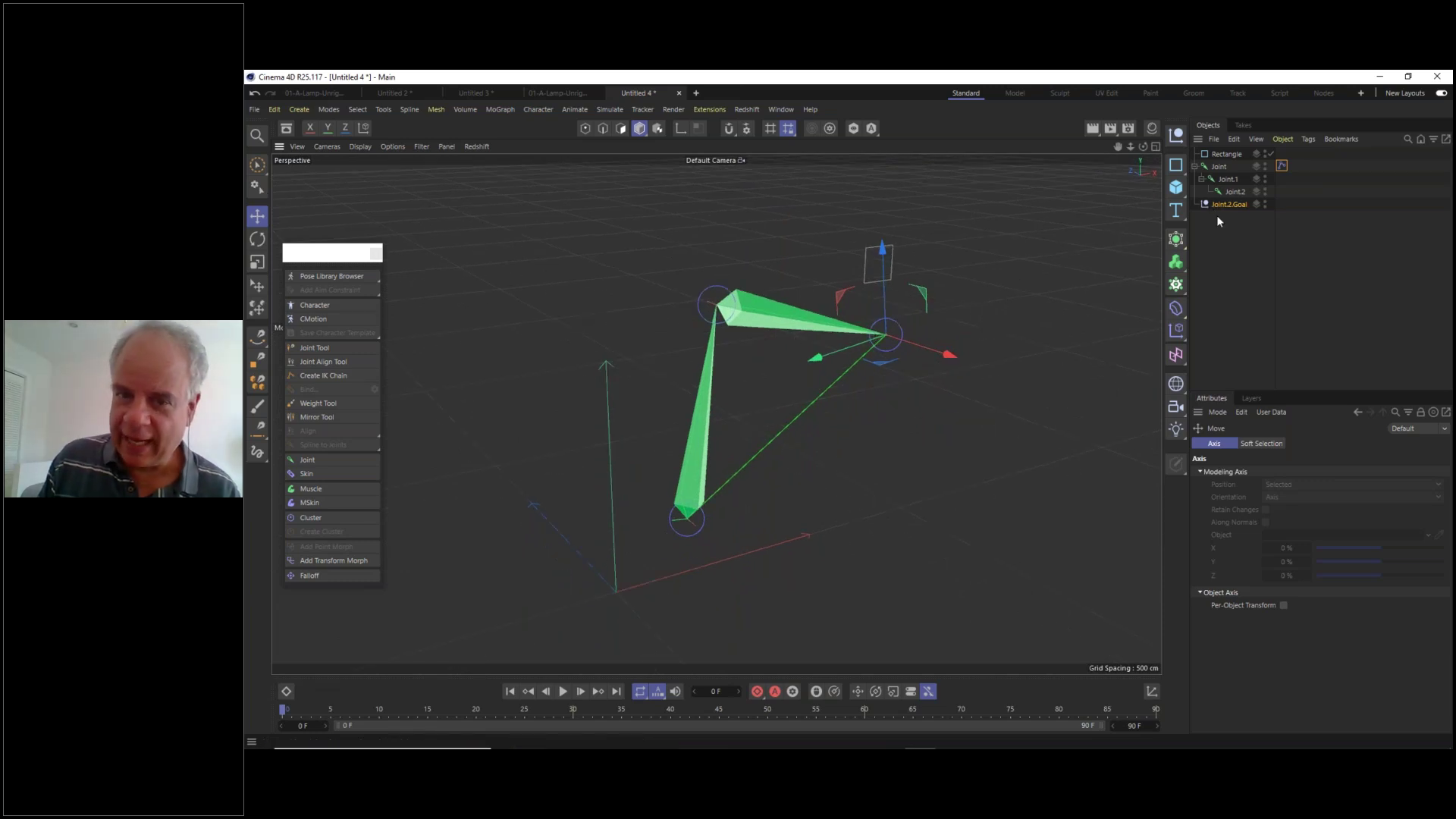
{"action": "left_click", "coordinate": [1283, 166]}
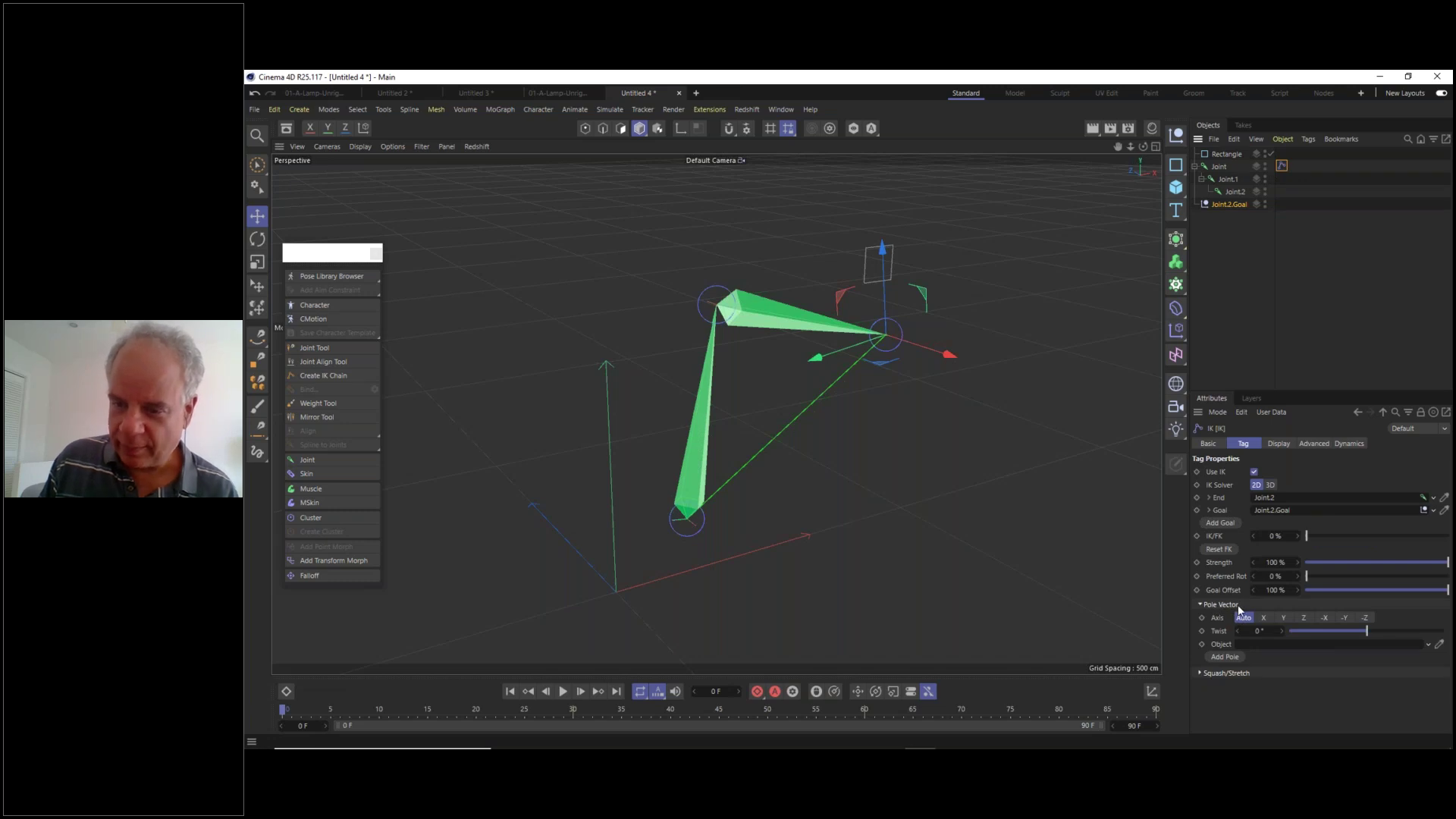
{"action": "left_click", "coordinate": [1233, 657]}
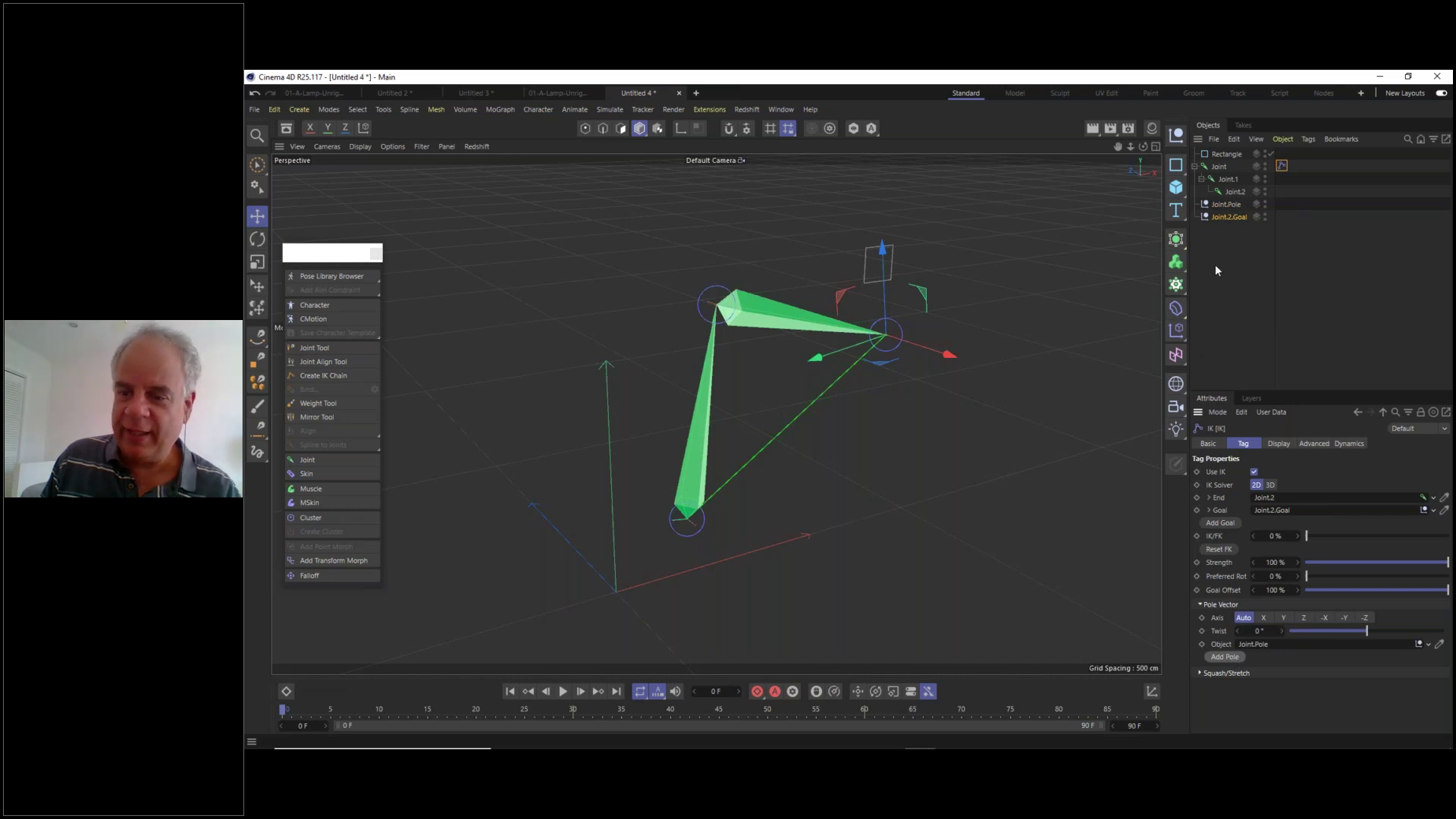
{"action": "left_click", "coordinate": [1227, 204]}
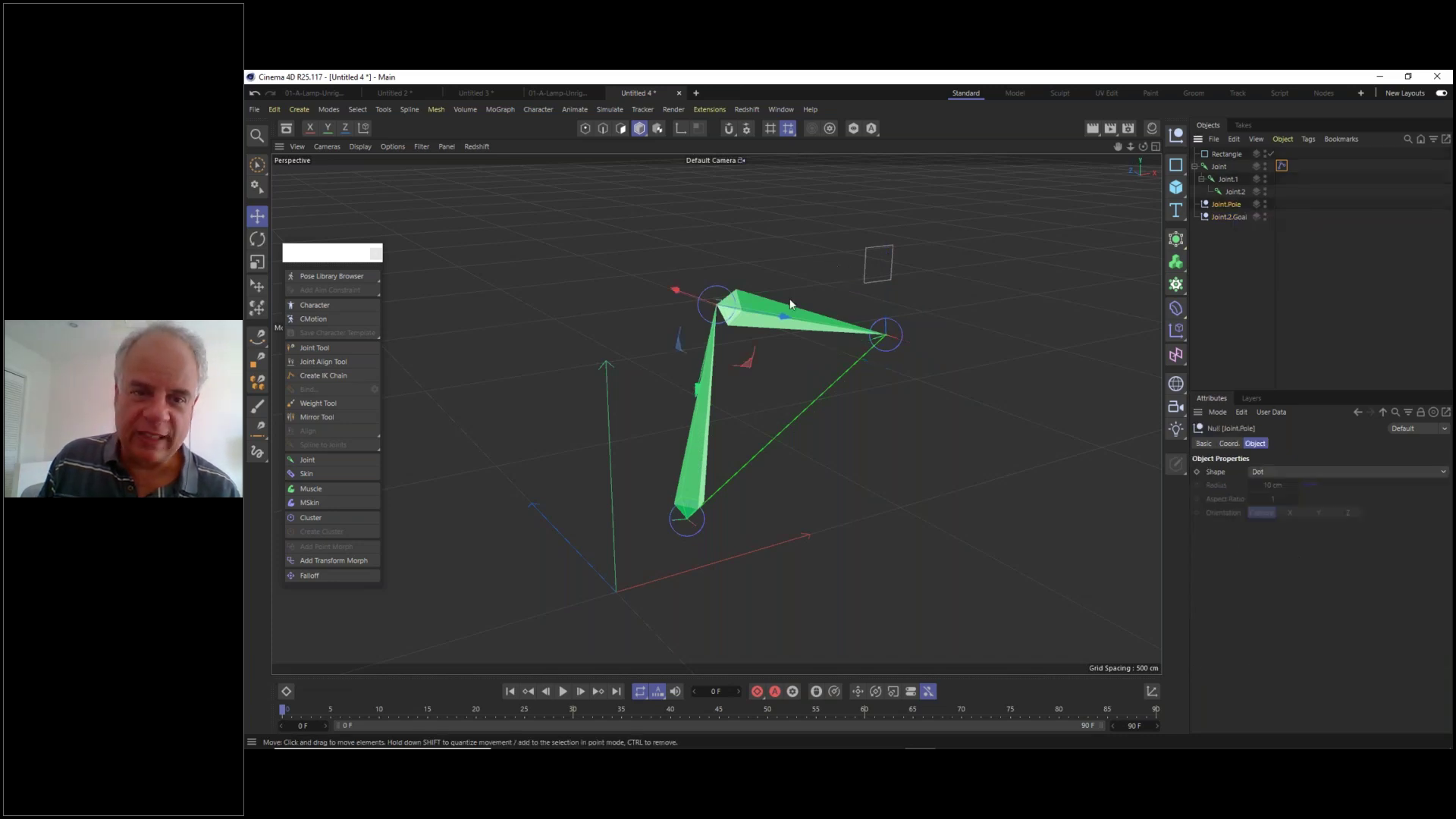
{"action": "left_click_drag", "start_coordinate": [717, 302], "coordinate": [867, 287]}
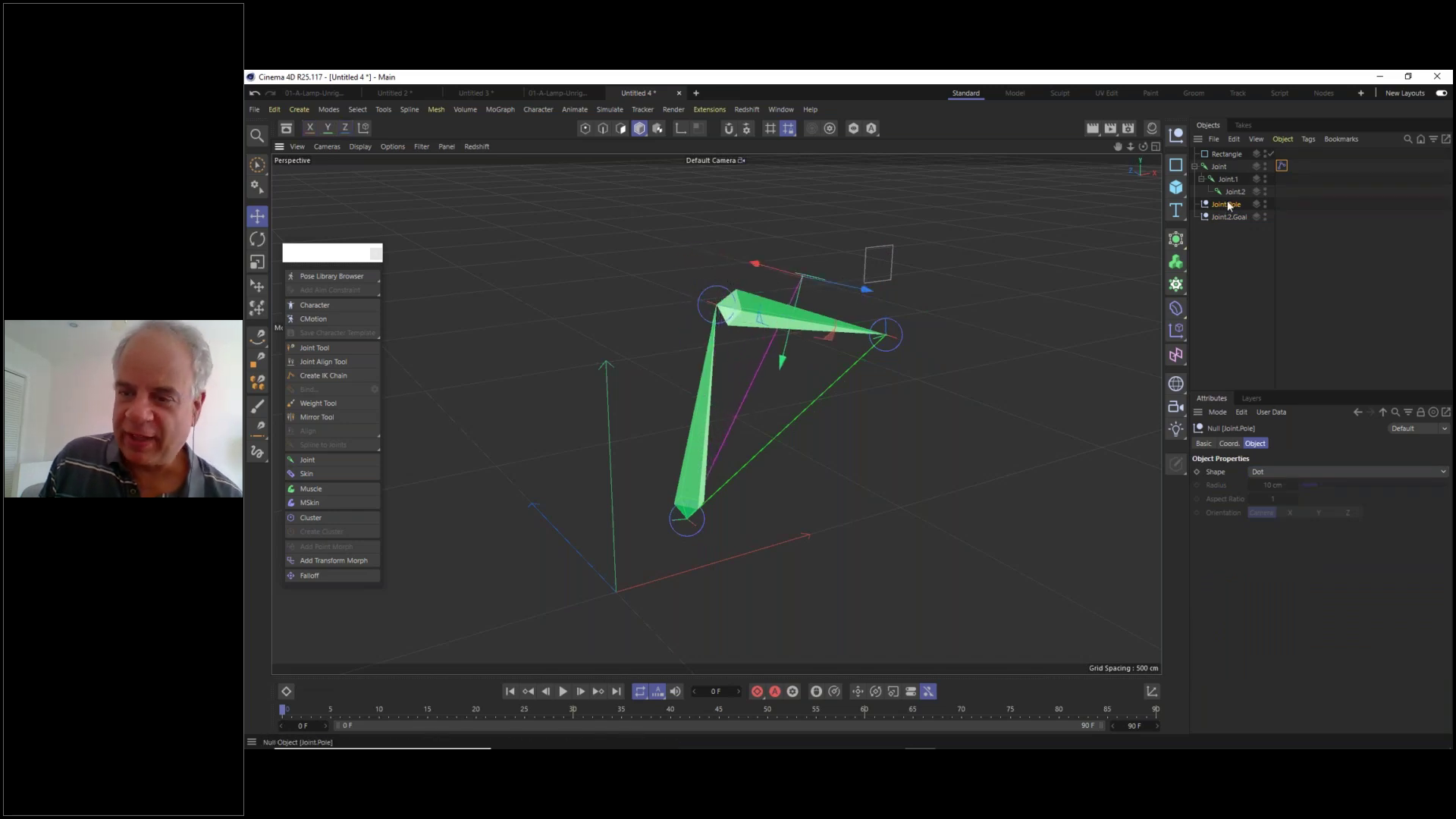
- Set the display shape of the Joint.Pole null to Triangle
{"action": "left_click", "coordinate": [1274, 470]}
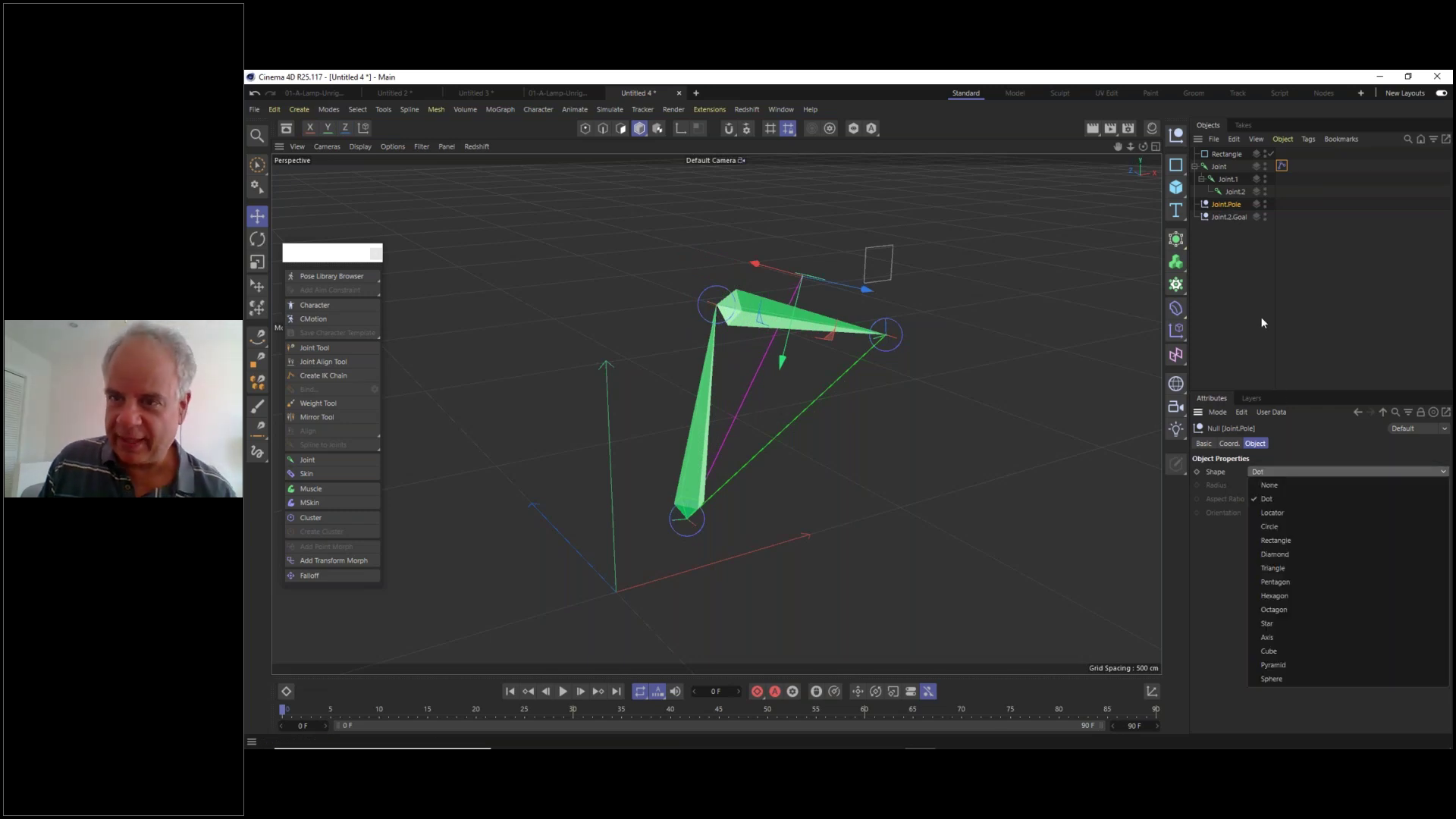
{"action": "left_click", "coordinate": [1221, 226]}
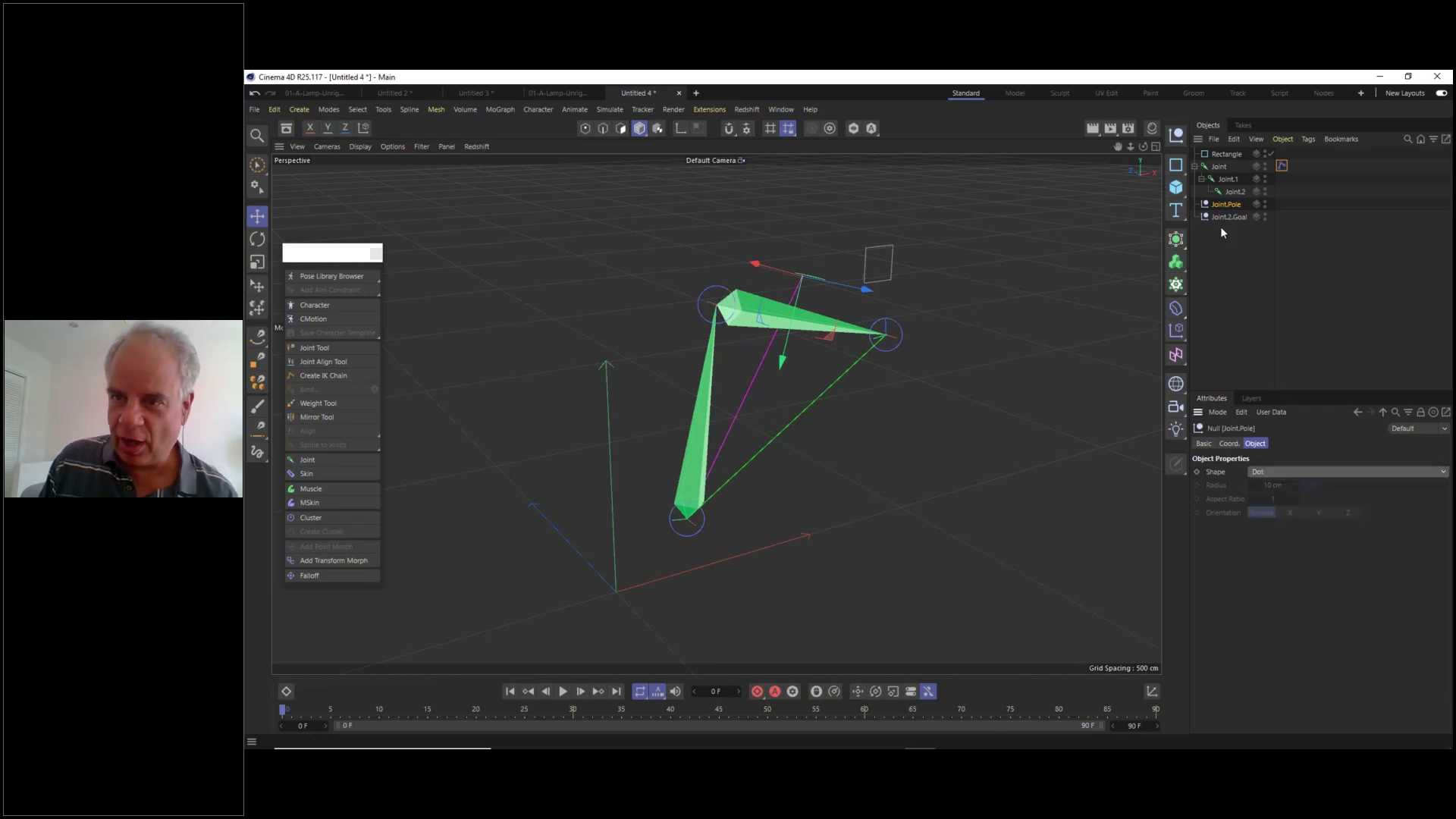
{"action": "left_click", "coordinate": [1294, 475]}
{"action": "left_click", "coordinate": [1277, 568]}
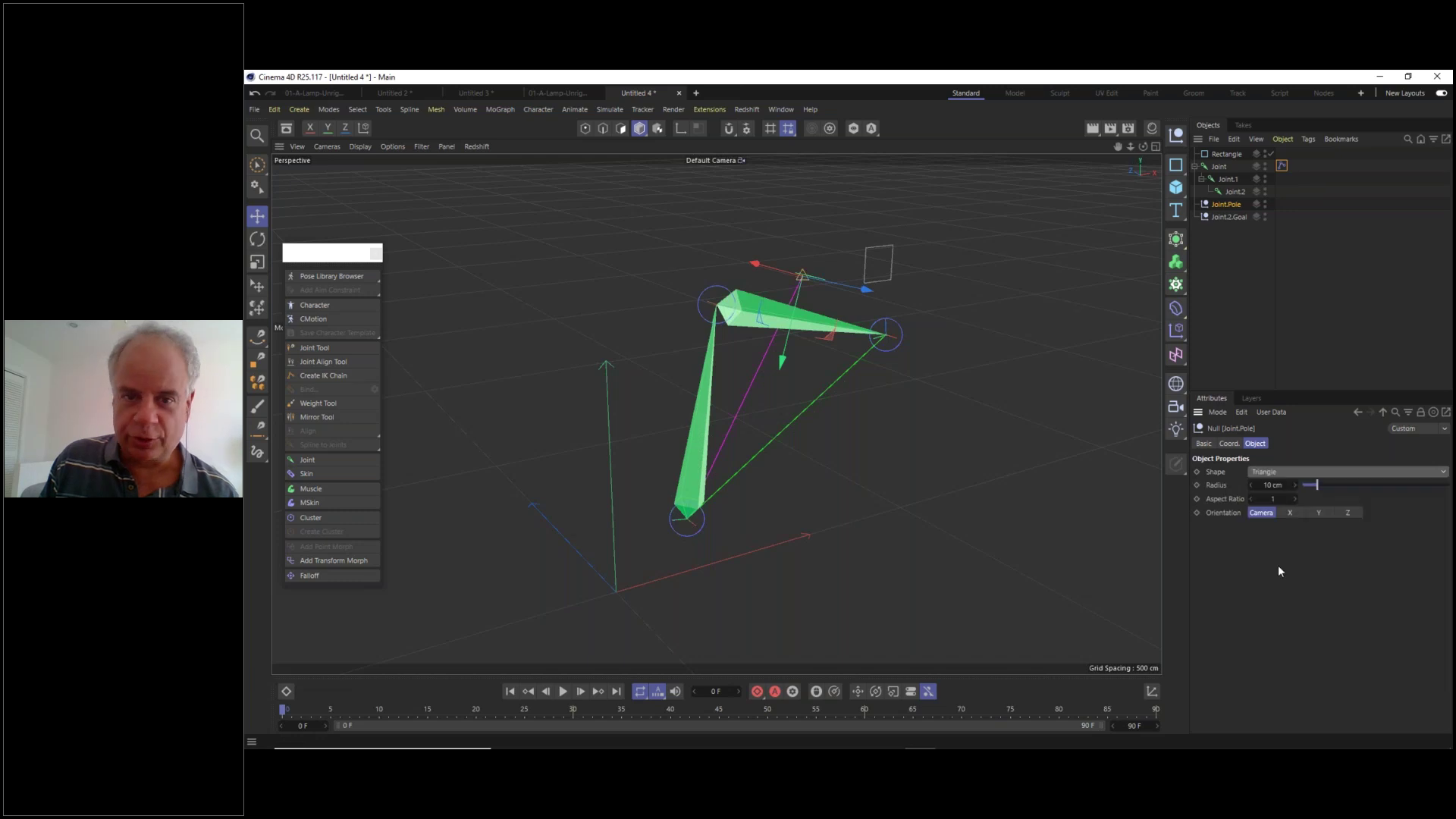
{"action": "scroll", "coordinate": [788, 279], "scroll_direction": "up", "scroll_amount": 4}
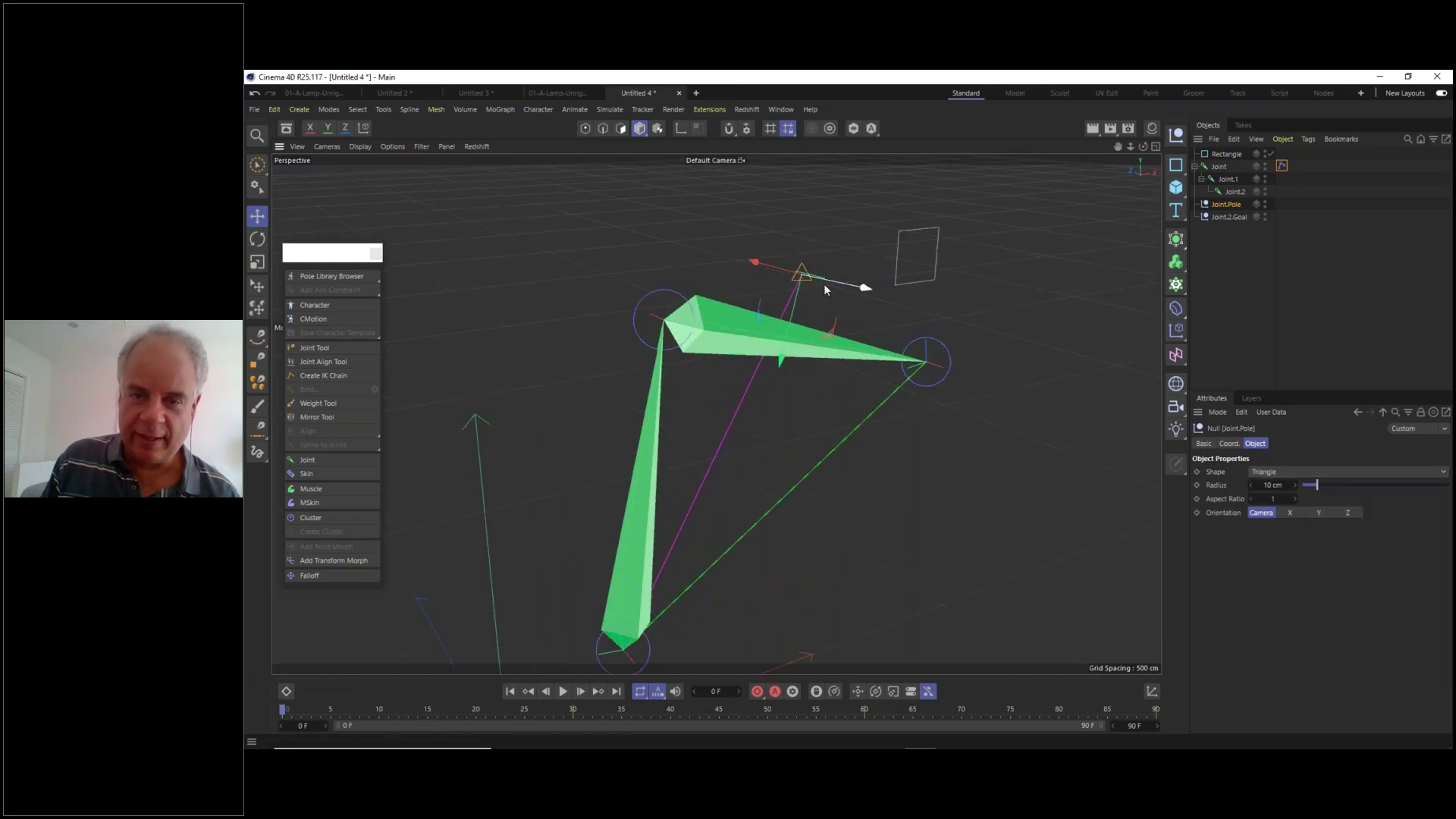
- Set the Joint.2.Goal null's display shape to Rectangle and enlarge its radius to 23 cm
{"action": "left_click", "coordinate": [1234, 217]}
{"action": "left_click", "coordinate": [1292, 473]}
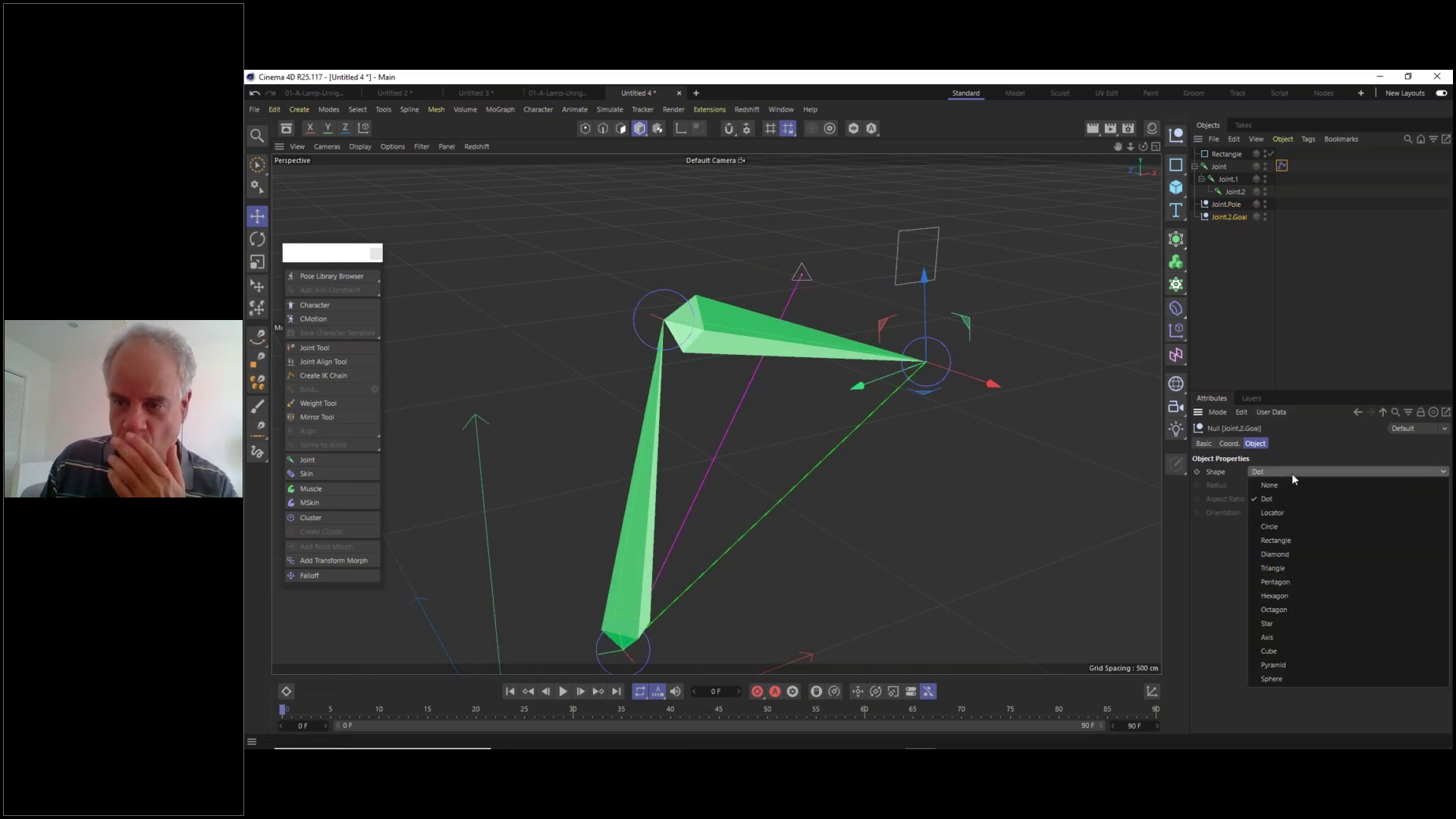
{"action": "left_click", "coordinate": [1330, 537]}
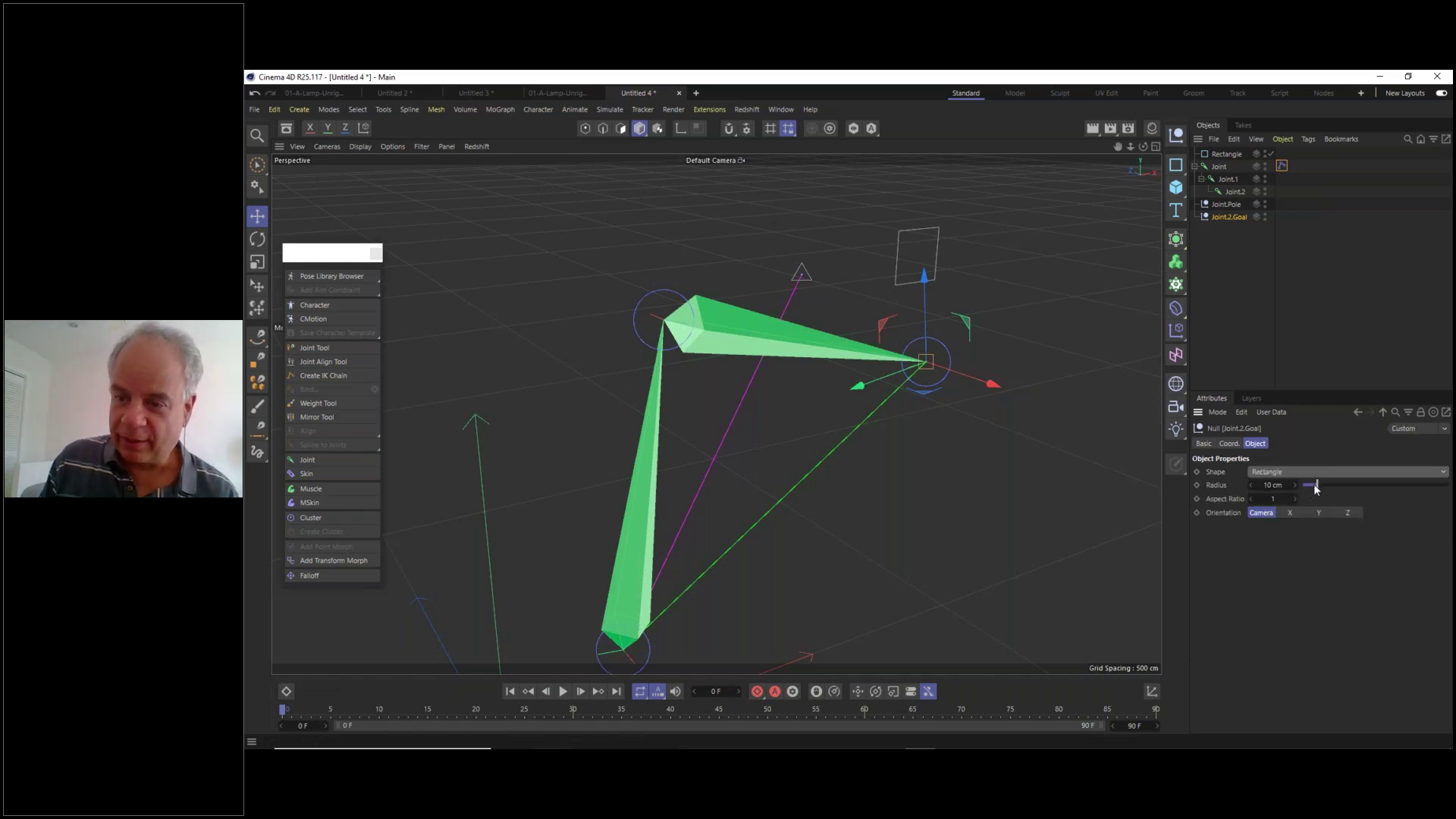
{"action": "left_click_drag", "start_coordinate": [1320, 490], "coordinate": [1337, 489]}
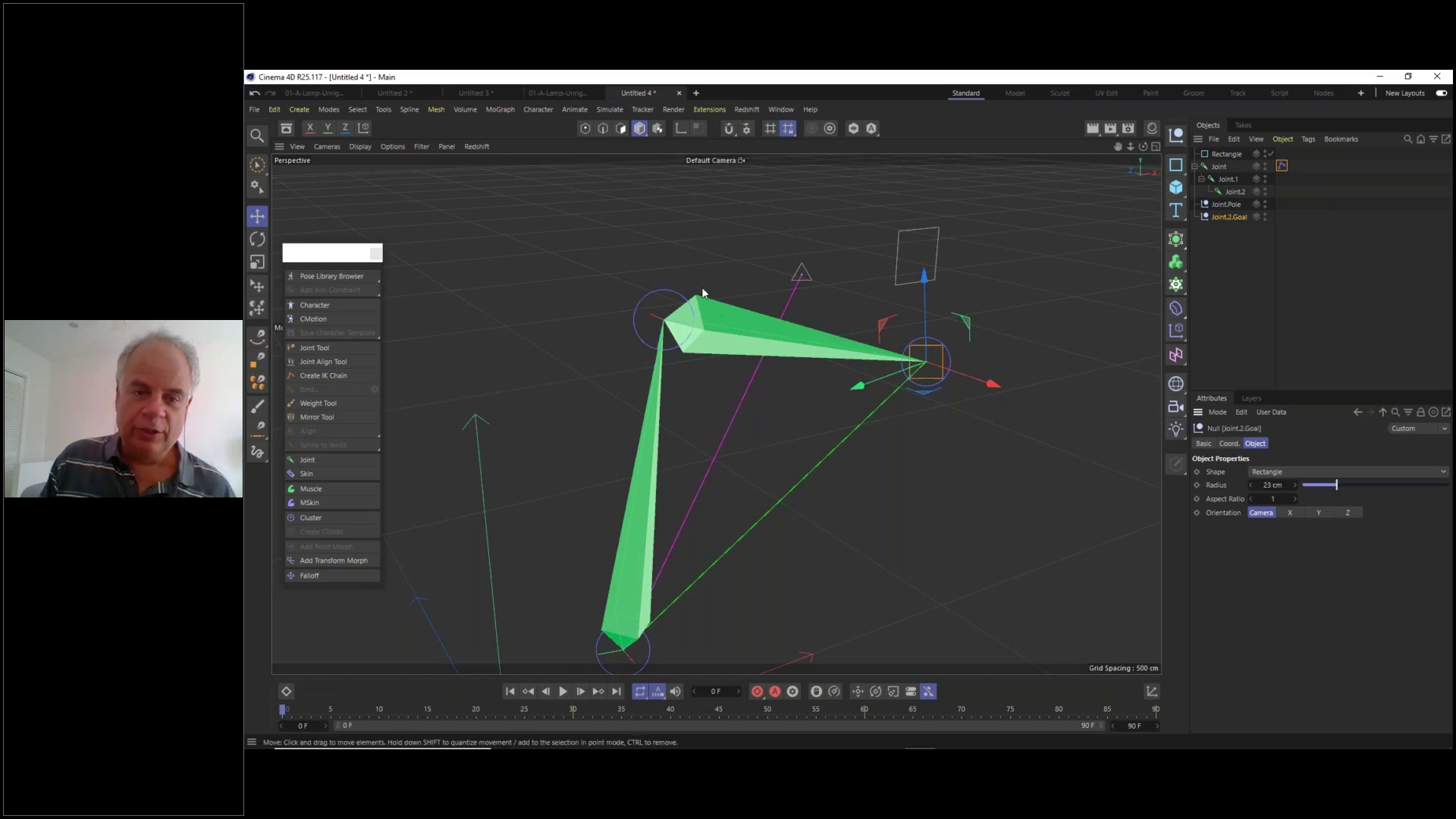
- Select the triangular pole null in the perspective view, test how moving it affects the chain, and undo the move
{"action": "mouse_move", "coordinate": [722, 278]}
{"action": "left_mouse_down", "text": "alt"}
{"action": "mouse_move", "coordinate": [780, 329]}
{"action": "mouse_move", "coordinate": [734, 299]}
{"action": "left_mouse_up", "text": "alt"}
{"action": "left_click", "coordinate": [259, 221]}
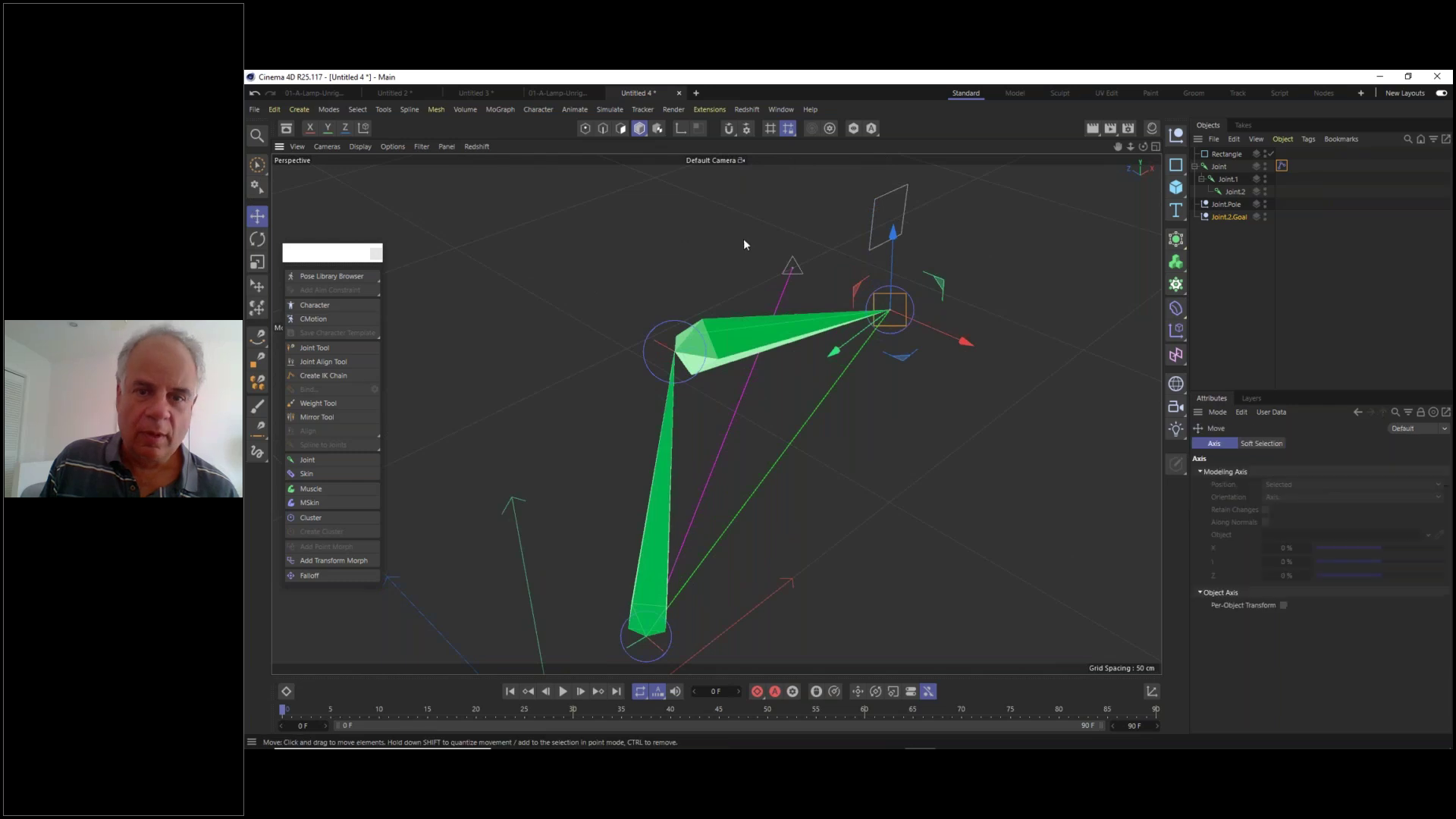
{"action": "left_click", "coordinate": [786, 277]}
{"action": "left_click", "coordinate": [796, 271]}
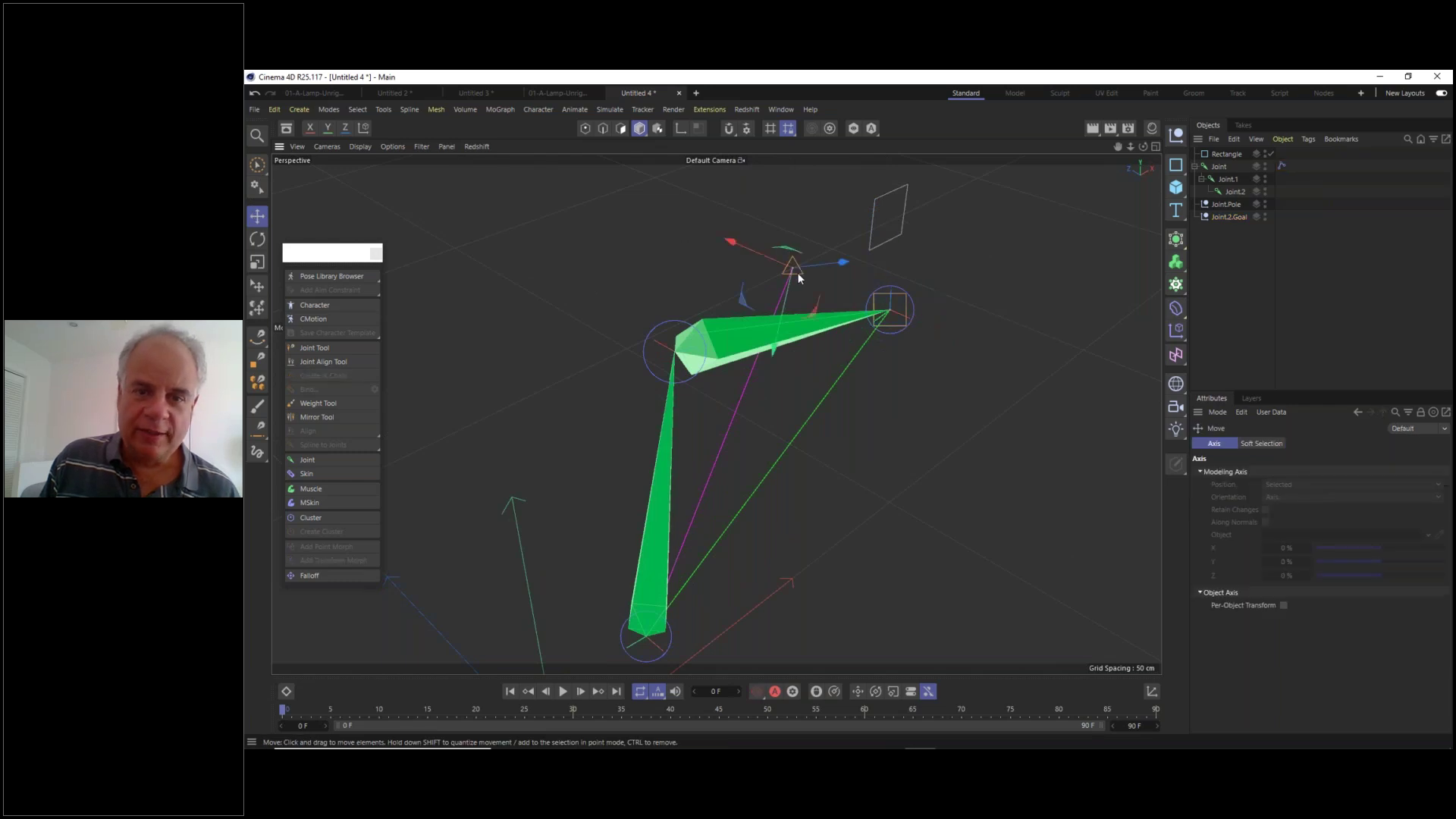
{"action": "left_click_drag", "start_coordinate": [808, 296], "coordinate": [837, 320], "text": "alt"}
{"action": "key", "text": "ctrl+z"}
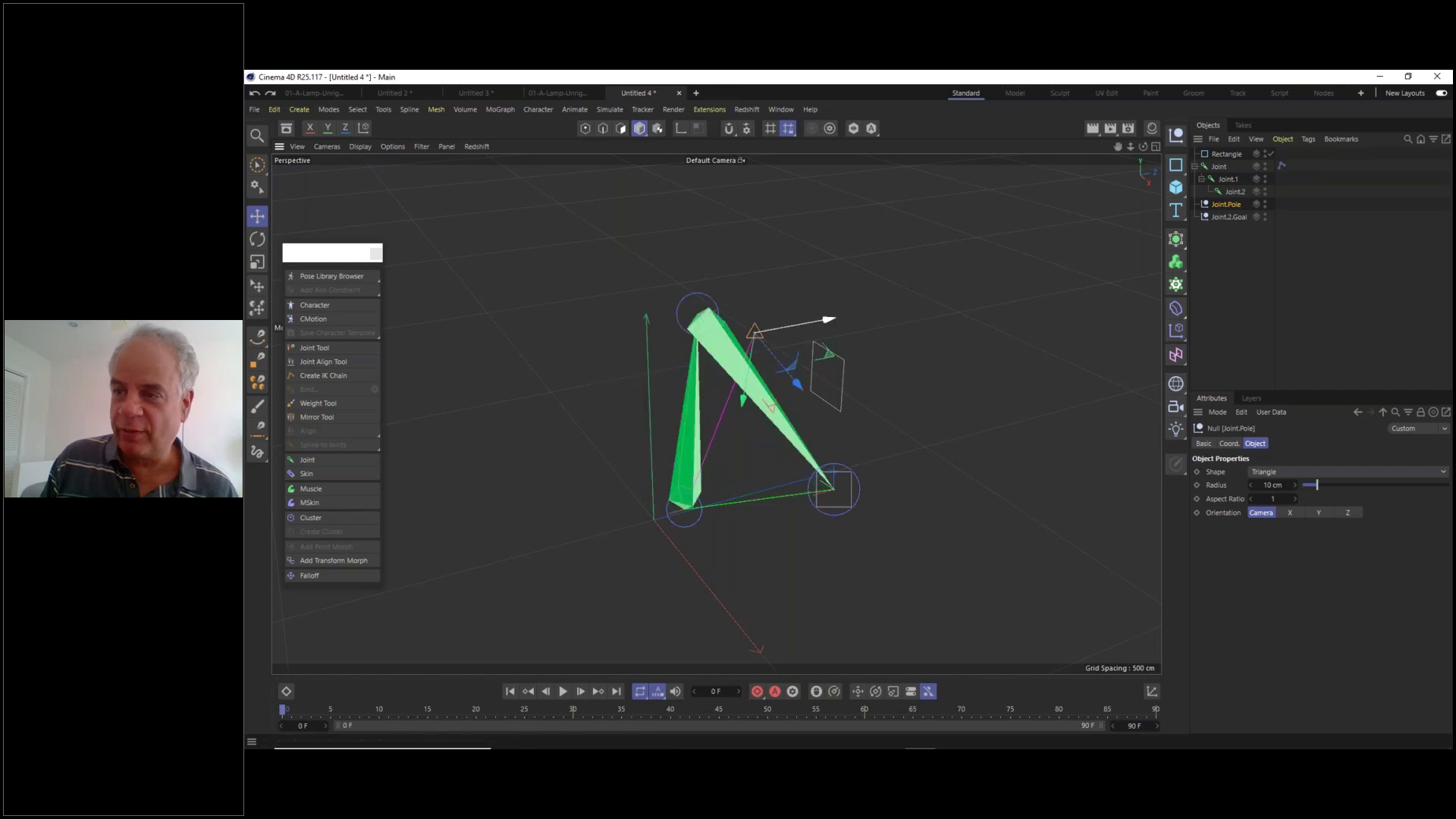
{"action": "left_click_drag", "start_coordinate": [707, 347], "coordinate": [852, 349], "text": "alt"}
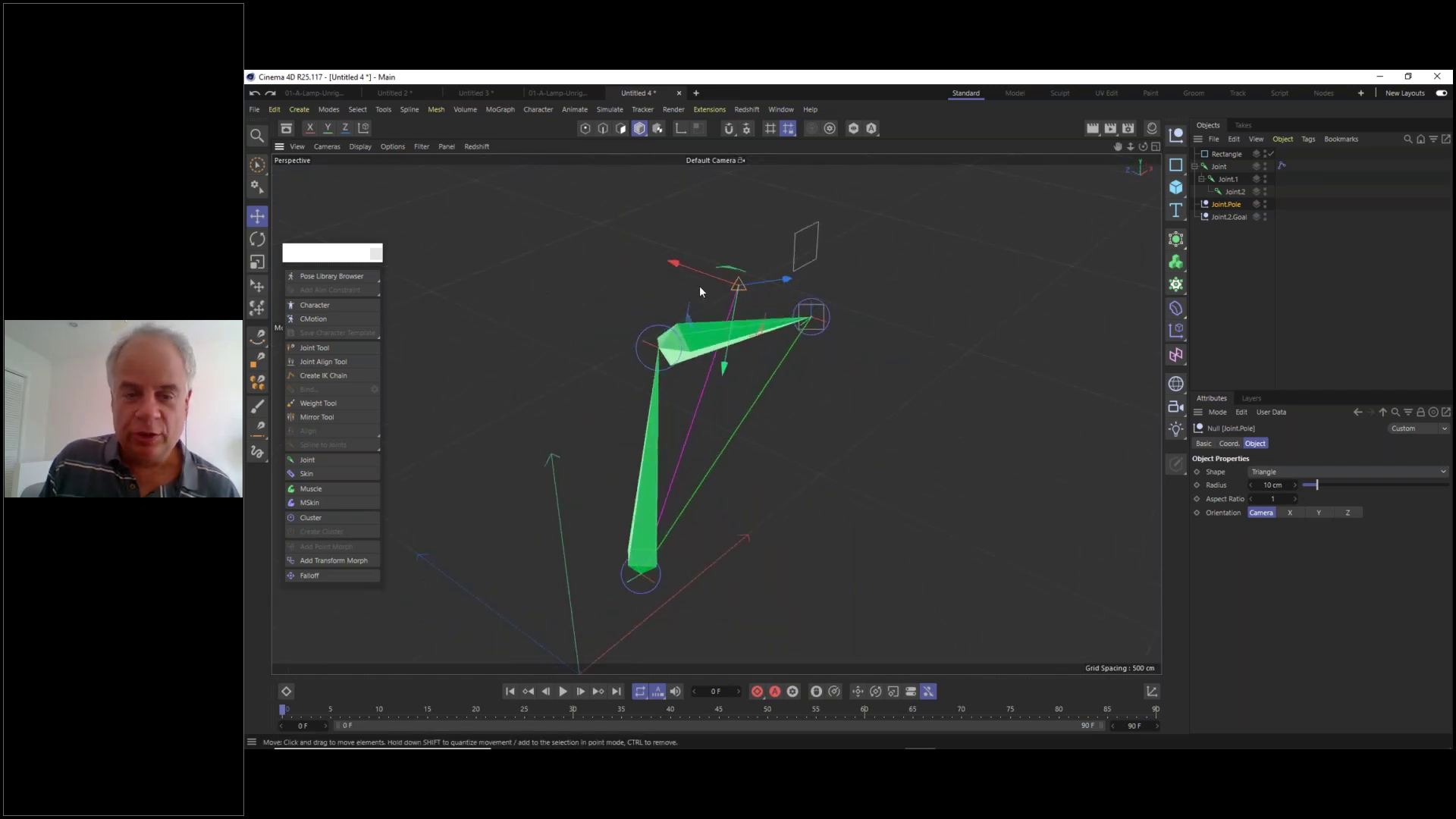
{"action": "scroll", "coordinate": [697, 285], "scroll_direction": "down", "scroll_amount": 2}
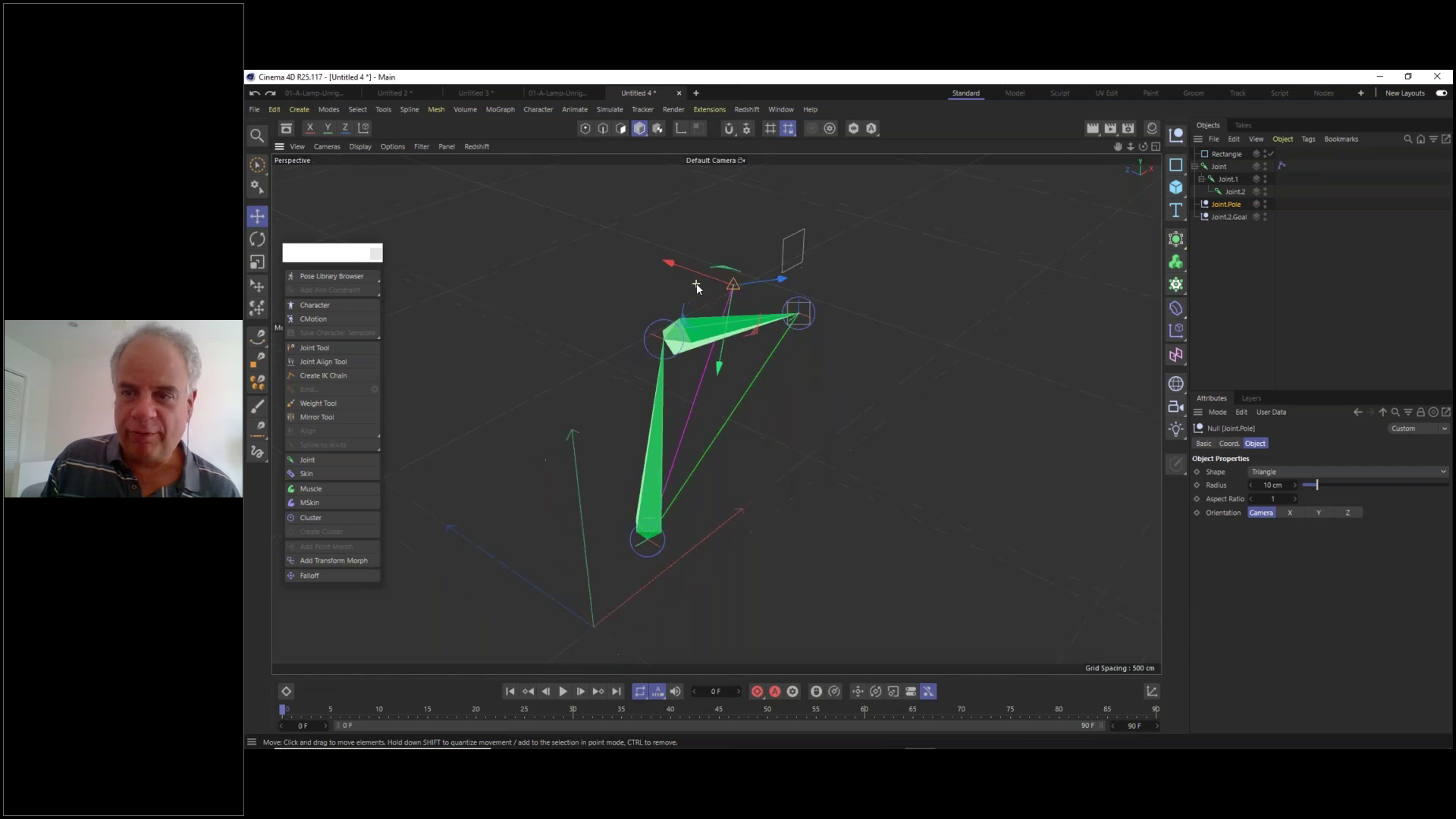
- Select the Joint.2.Goal null and examine the joint chain from other viewing angles
{"action": "left_click", "coordinate": [1222, 215]}
{"action": "left_click_drag", "start_coordinate": [795, 312], "coordinate": [660, 292], "text": "alt"}
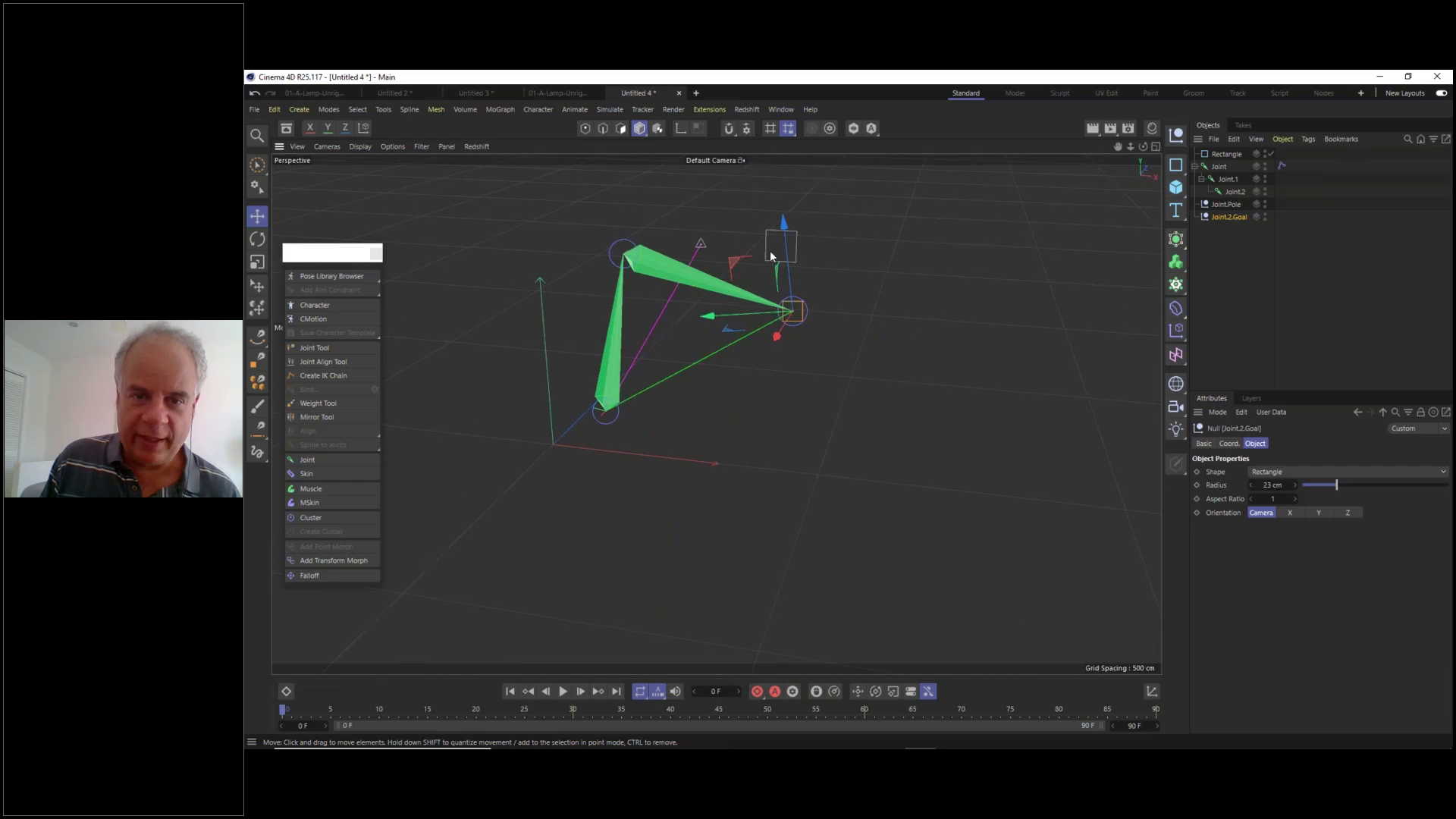
{"action": "left_click_drag", "start_coordinate": [727, 261], "coordinate": [772, 307]}
{"action": "scroll", "coordinate": [748, 309], "scroll_direction": "up", "scroll_amount": 4}
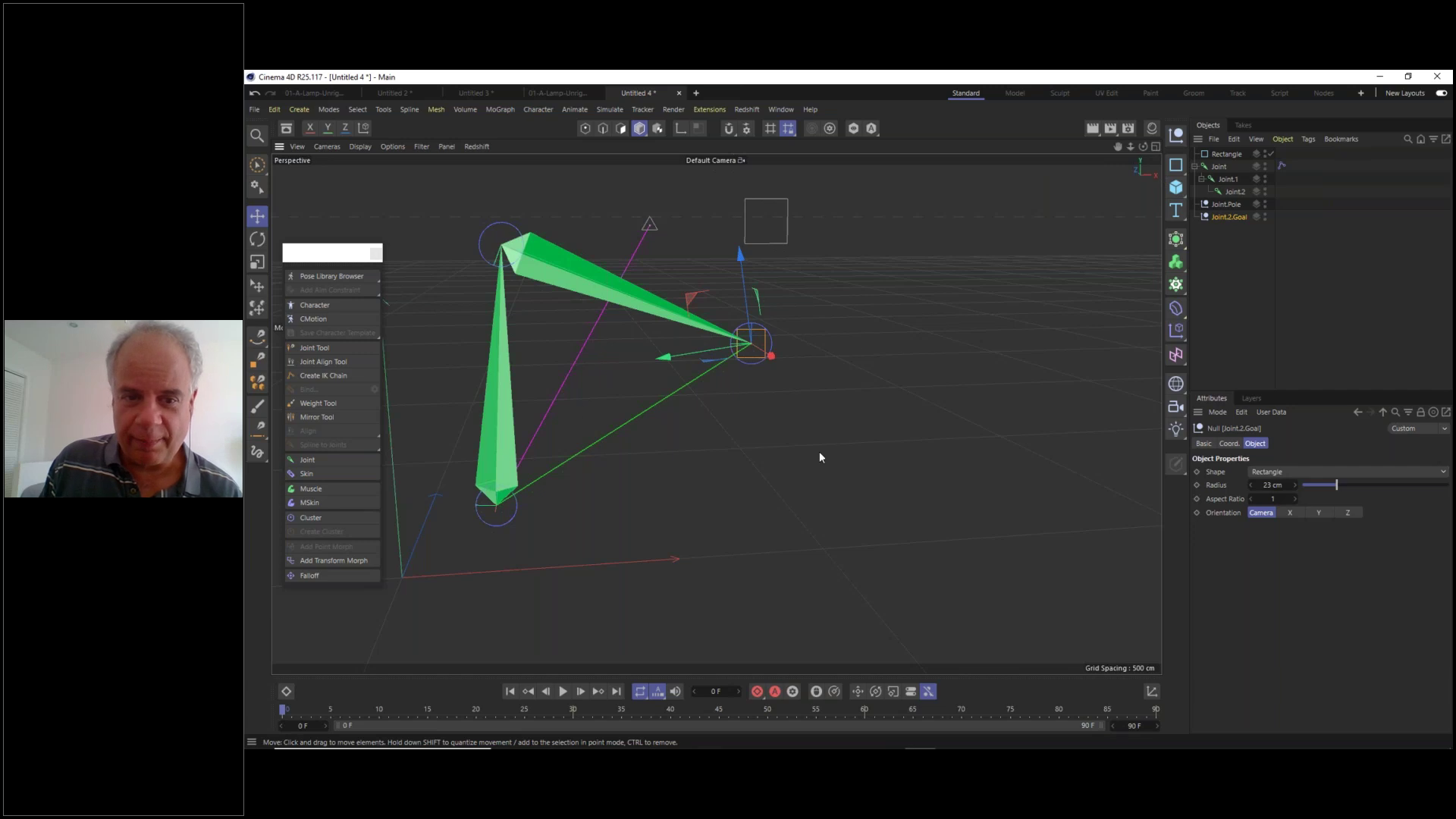
- Add a cylinder and shape it into a disc about 232 cm in radius and 28 cm high with 24 rotation segments
{"action": "left_click", "coordinate": [1177, 188]}
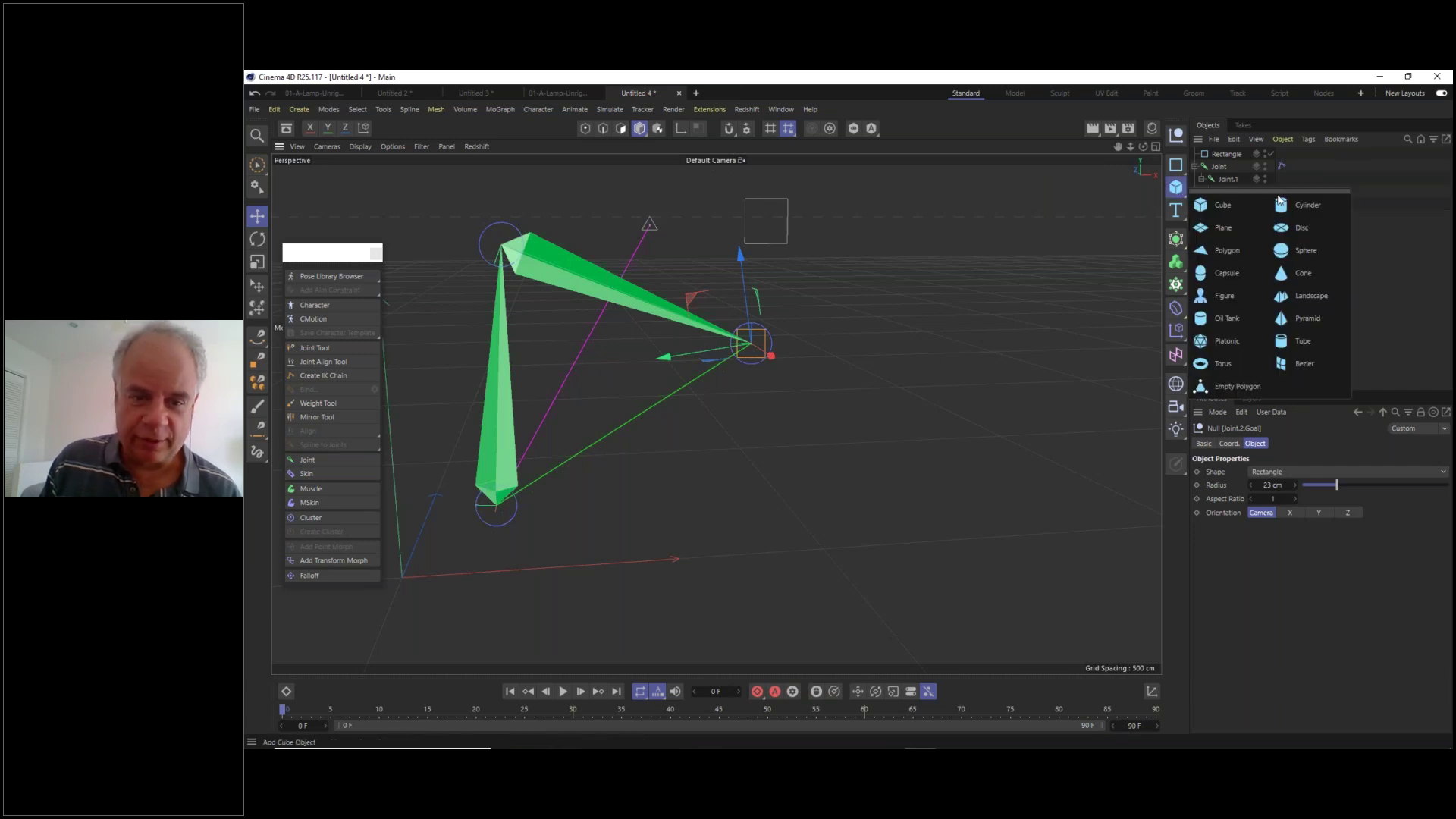
{"action": "left_click", "coordinate": [1295, 205]}
{"action": "scroll", "coordinate": [575, 500], "scroll_direction": "down", "scroll_amount": 3}
{"action": "left_click_drag", "start_coordinate": [473, 494], "coordinate": [626, 501]}
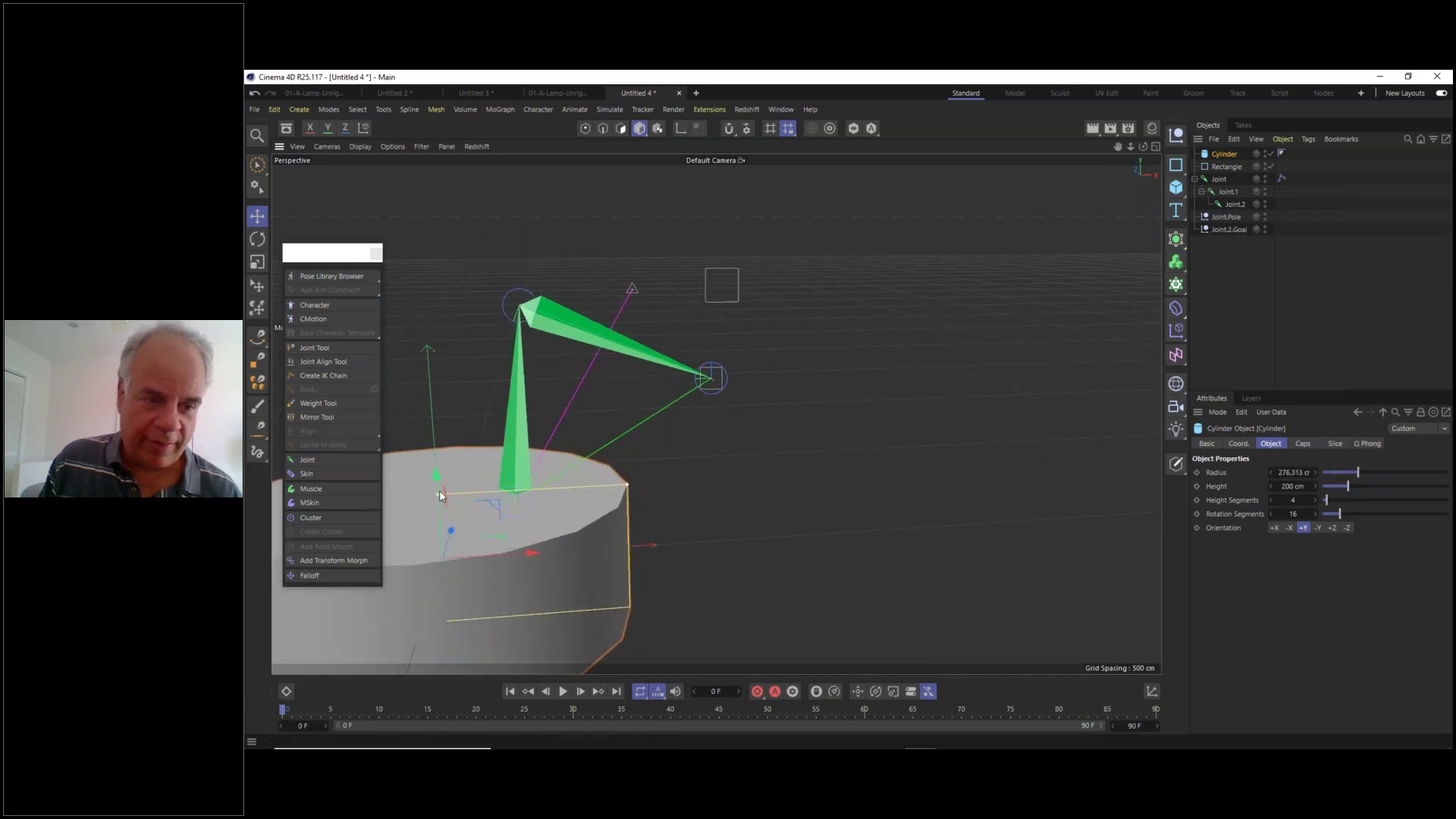
{"action": "left_click_drag", "start_coordinate": [439, 497], "coordinate": [449, 551]}
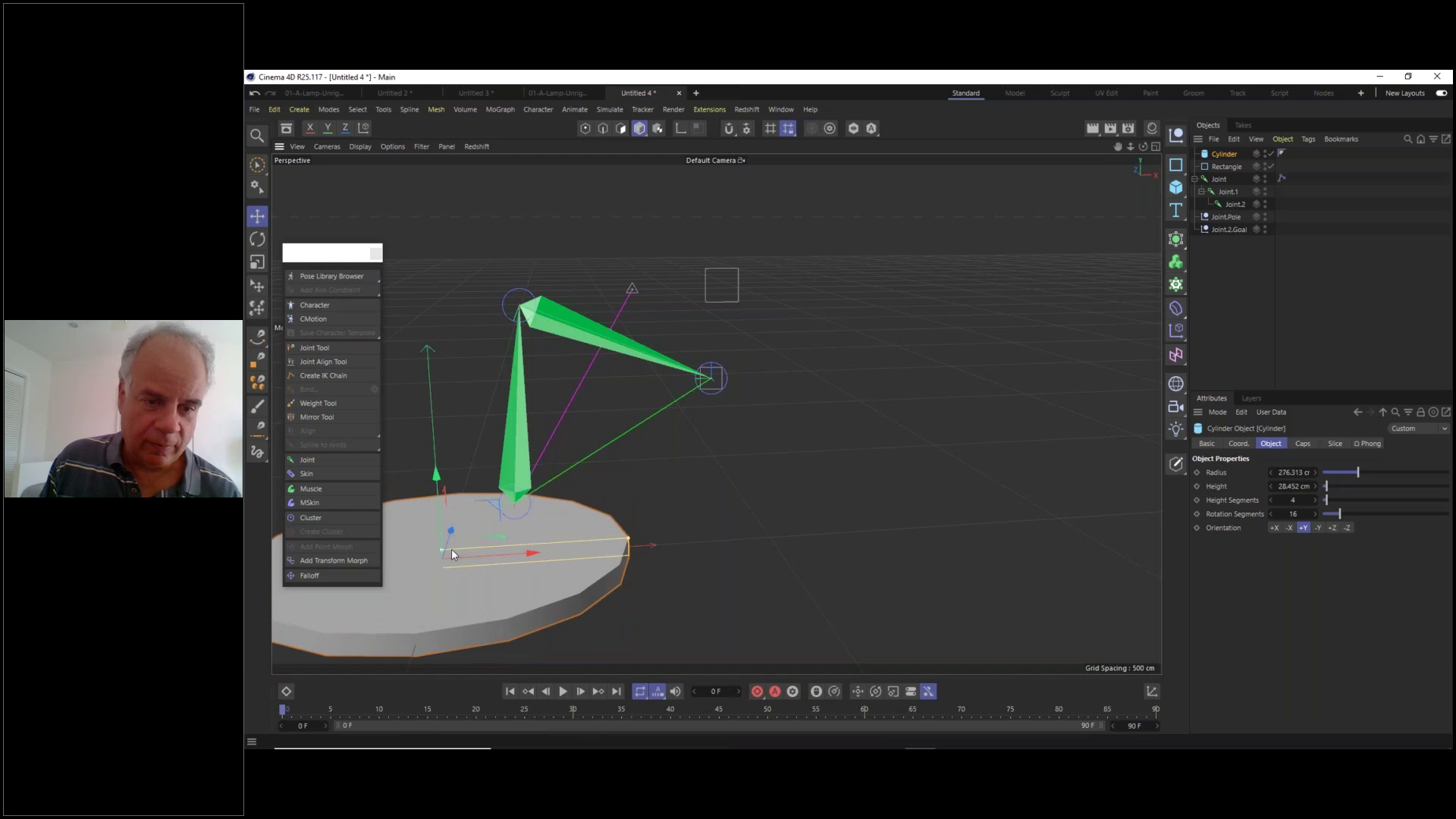
{"action": "left_click_drag", "start_coordinate": [628, 539], "coordinate": [599, 543]}
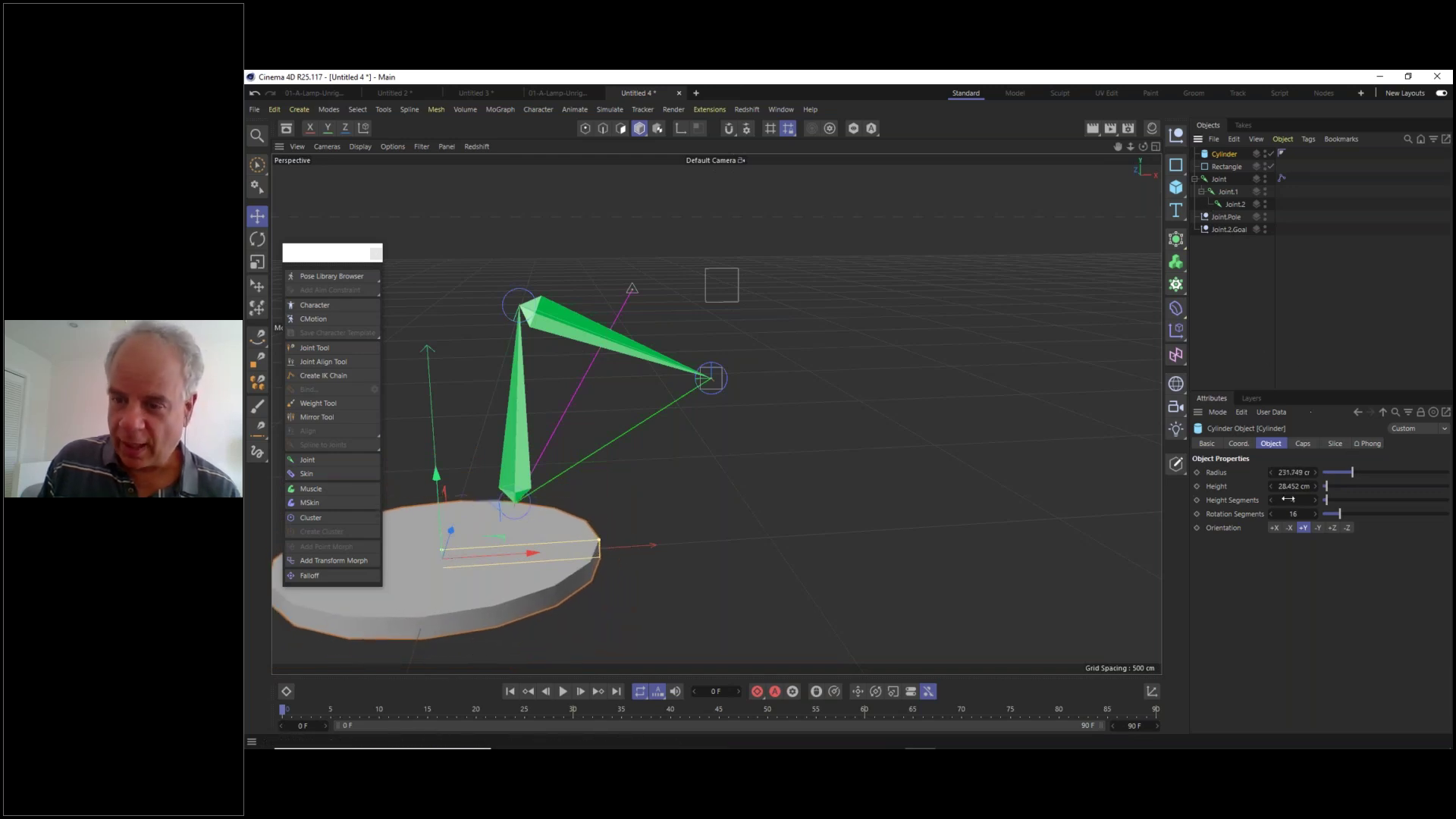
{"action": "left_click_drag", "start_coordinate": [1340, 516], "coordinate": [1352, 517]}
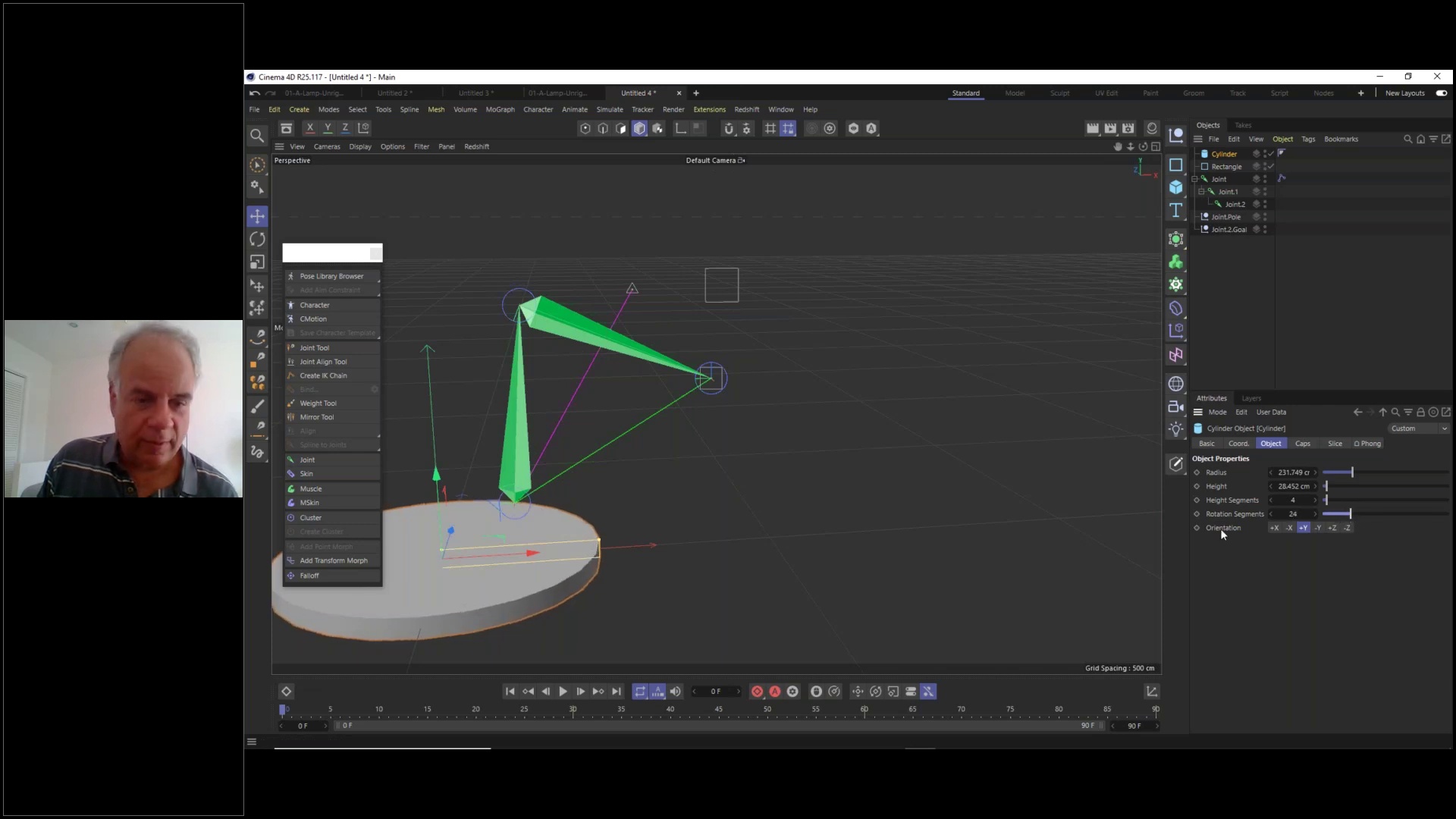
{"action": "middle_click_drag", "start_coordinate": [476, 486], "coordinate": [662, 419], "text": "alt"}
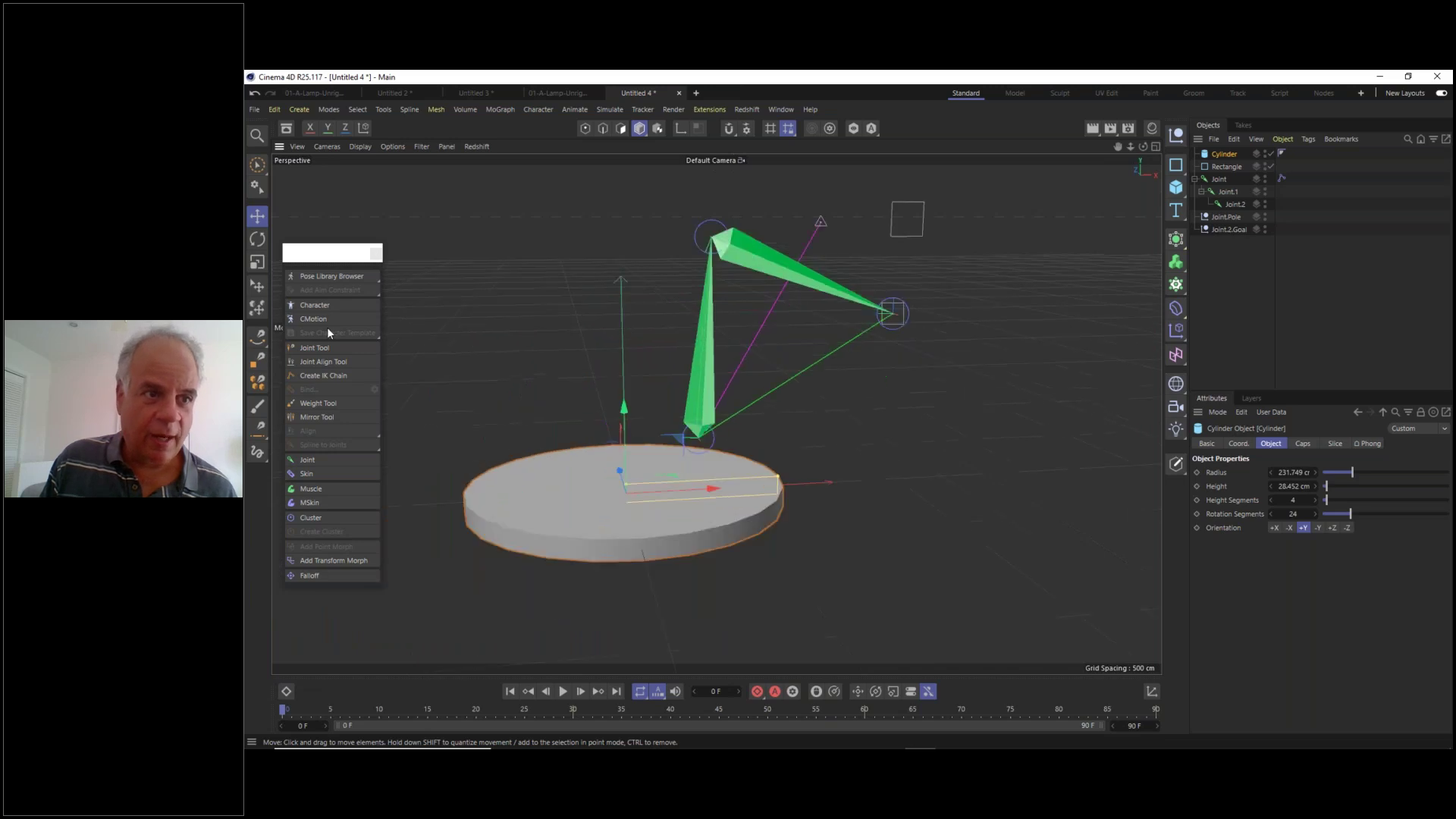
- Search the asset library's materials for "wood" and apply Spruce Planks Dark - Texture to the cylinder
{"action": "left_click", "coordinate": [287, 129]}
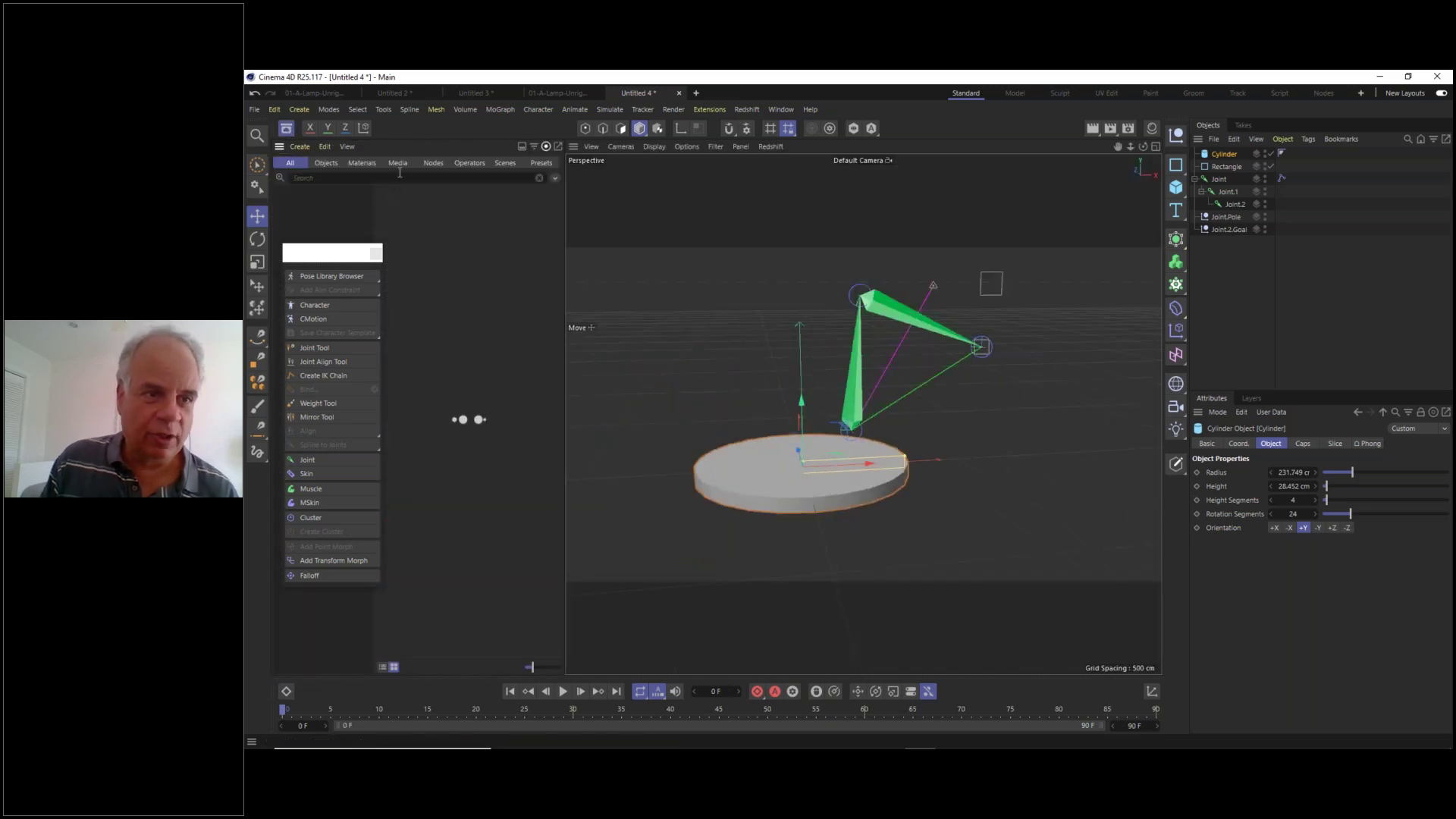
{"action": "type", "text": "wood"}
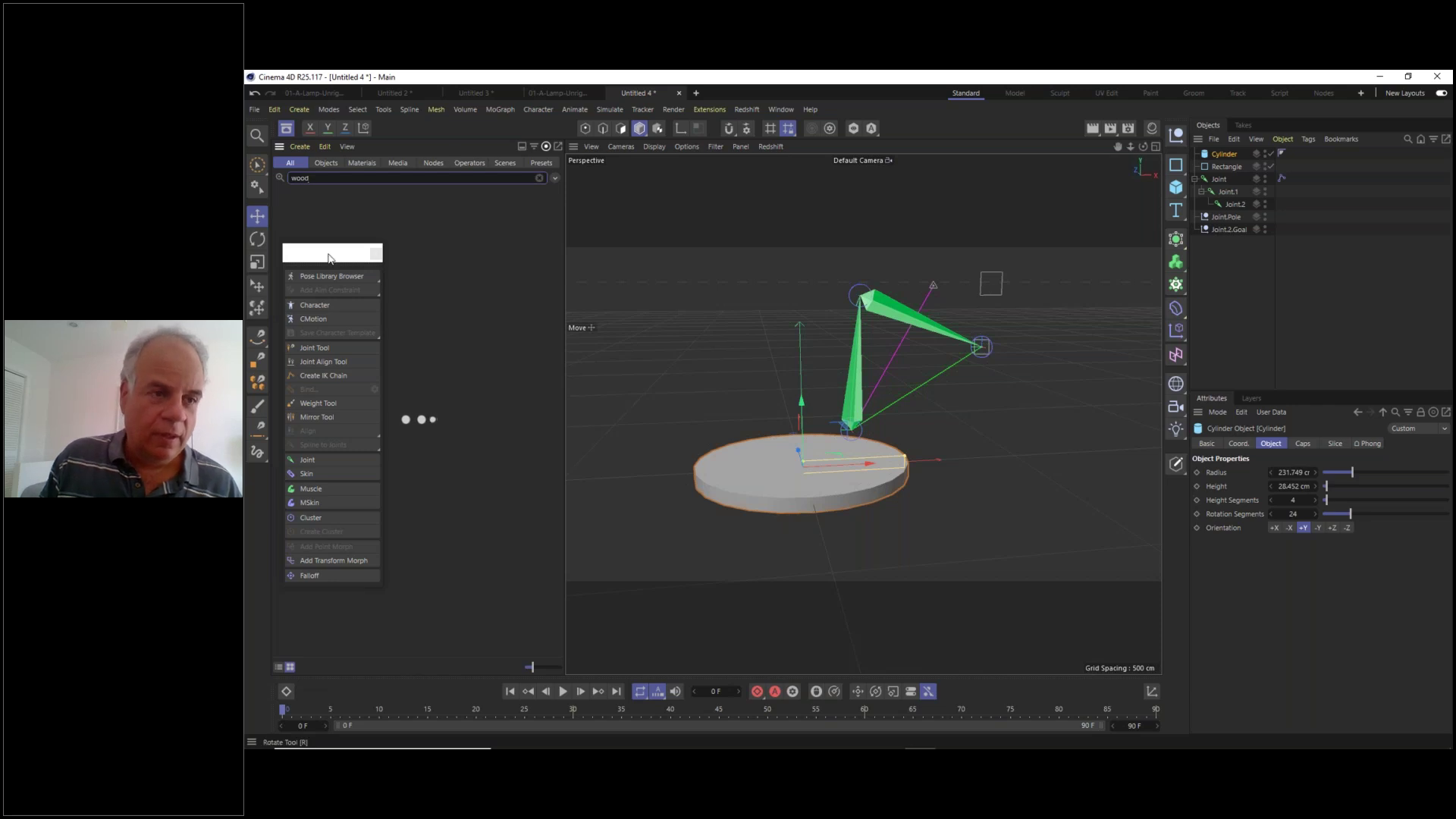
{"action": "left_click_drag", "start_coordinate": [331, 255], "coordinate": [325, 494]}
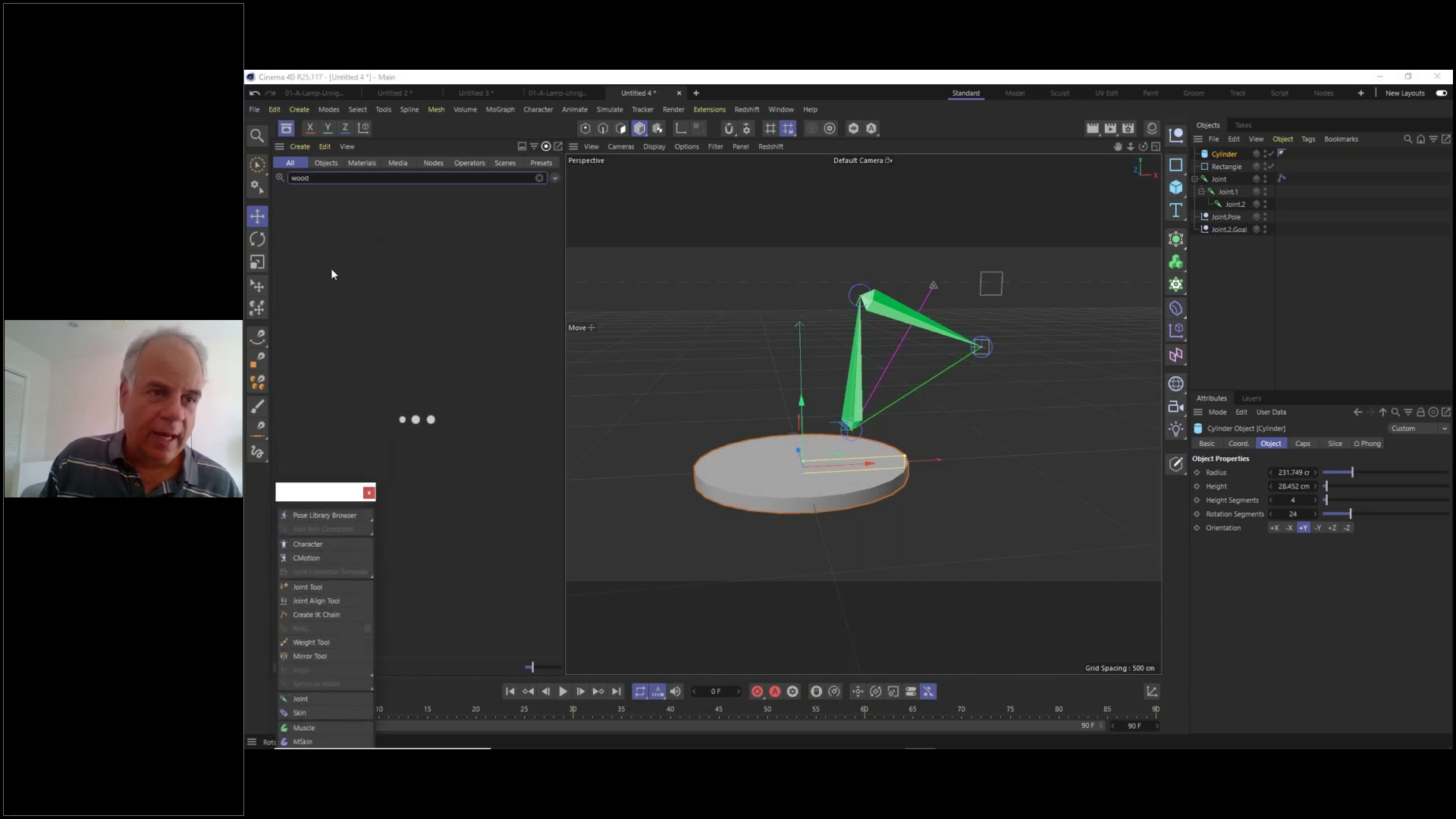
{"action": "left_click", "coordinate": [369, 161]}
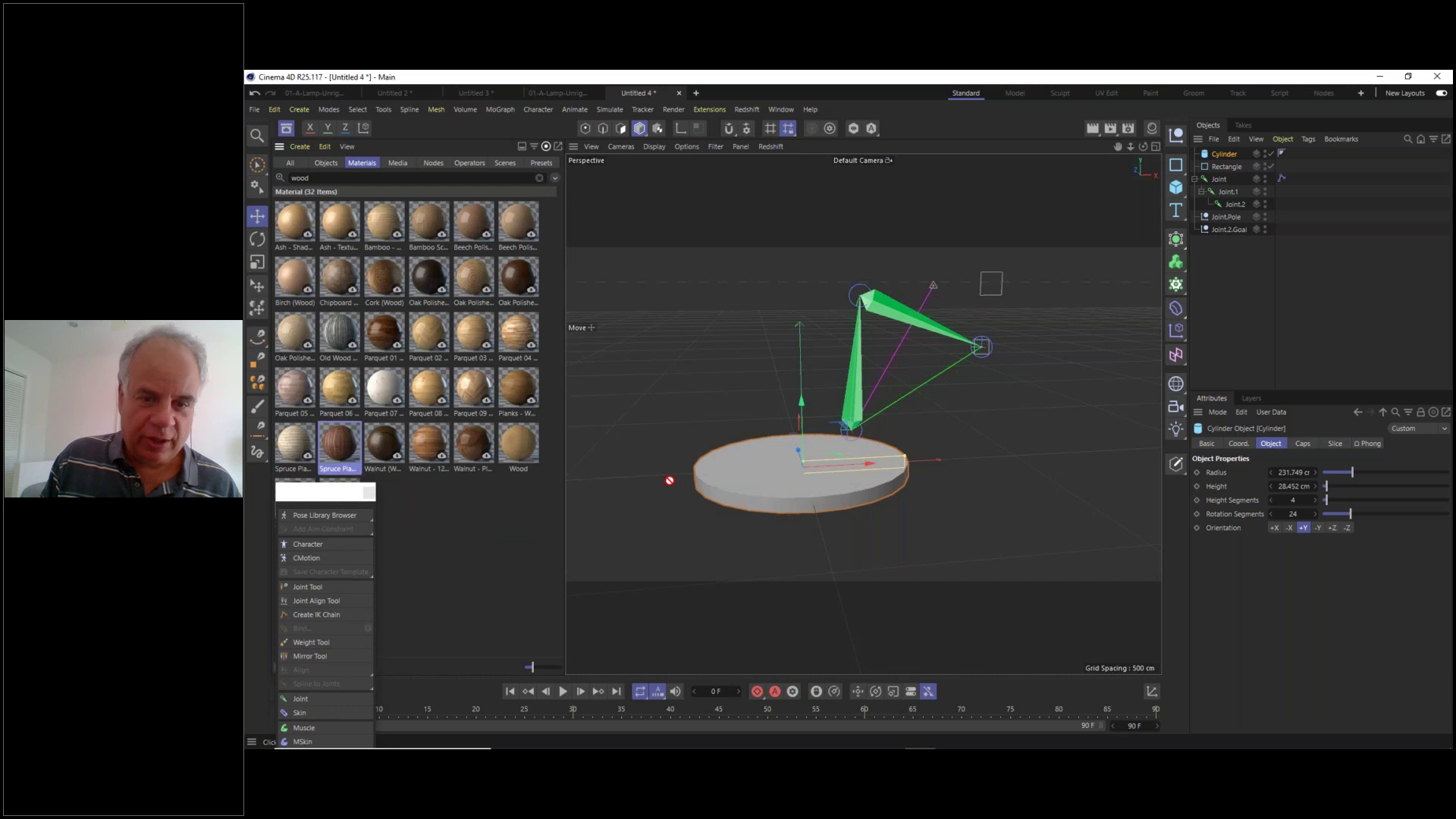
{"action": "left_click_drag", "start_coordinate": [745, 481], "coordinate": [742, 485]}
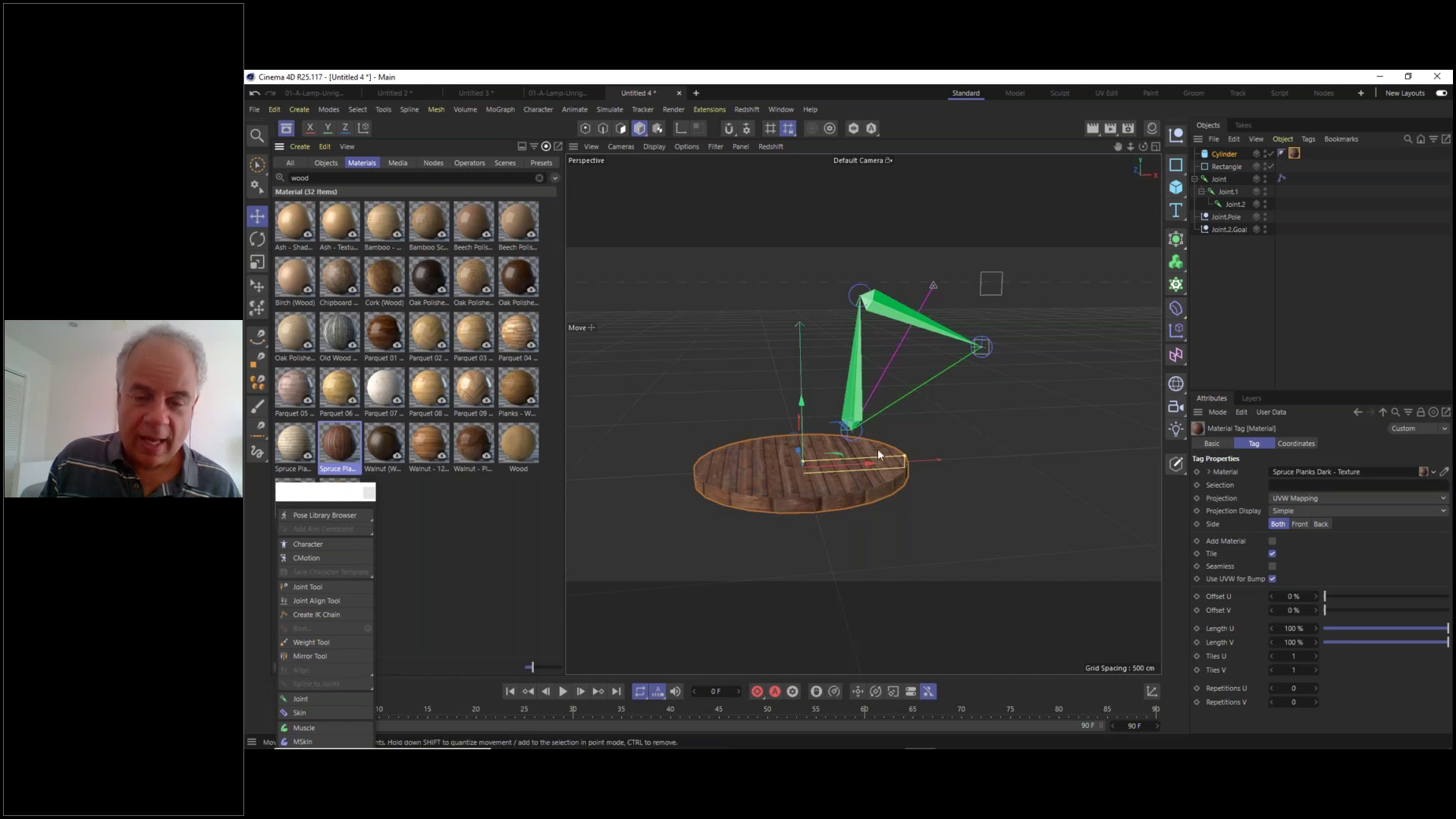
- Set the wooden cylinder's orientation to -Z so its round face stands upright
{"action": "left_click", "coordinate": [1248, 151]}
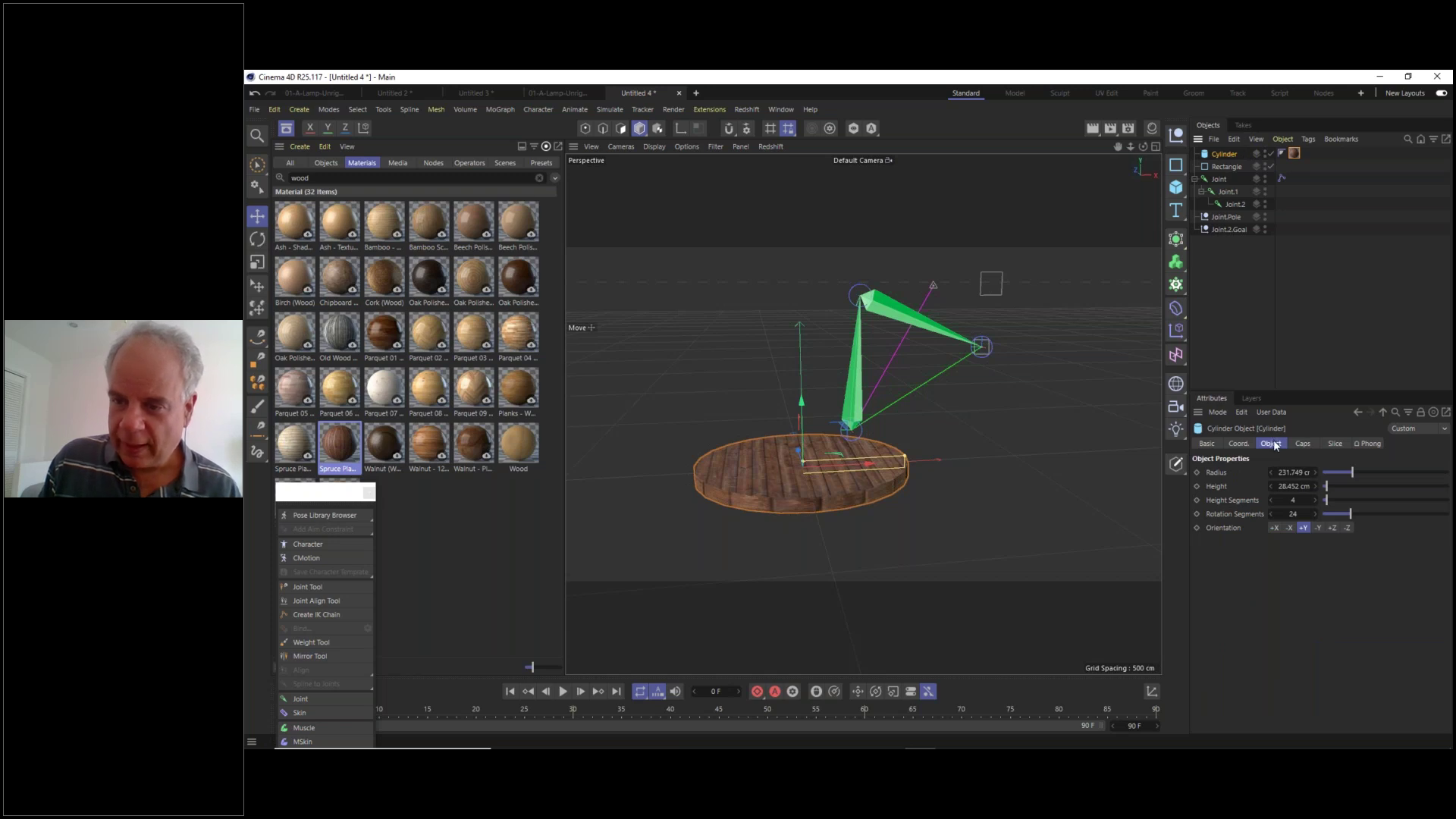
{"action": "left_click", "coordinate": [1348, 528]}
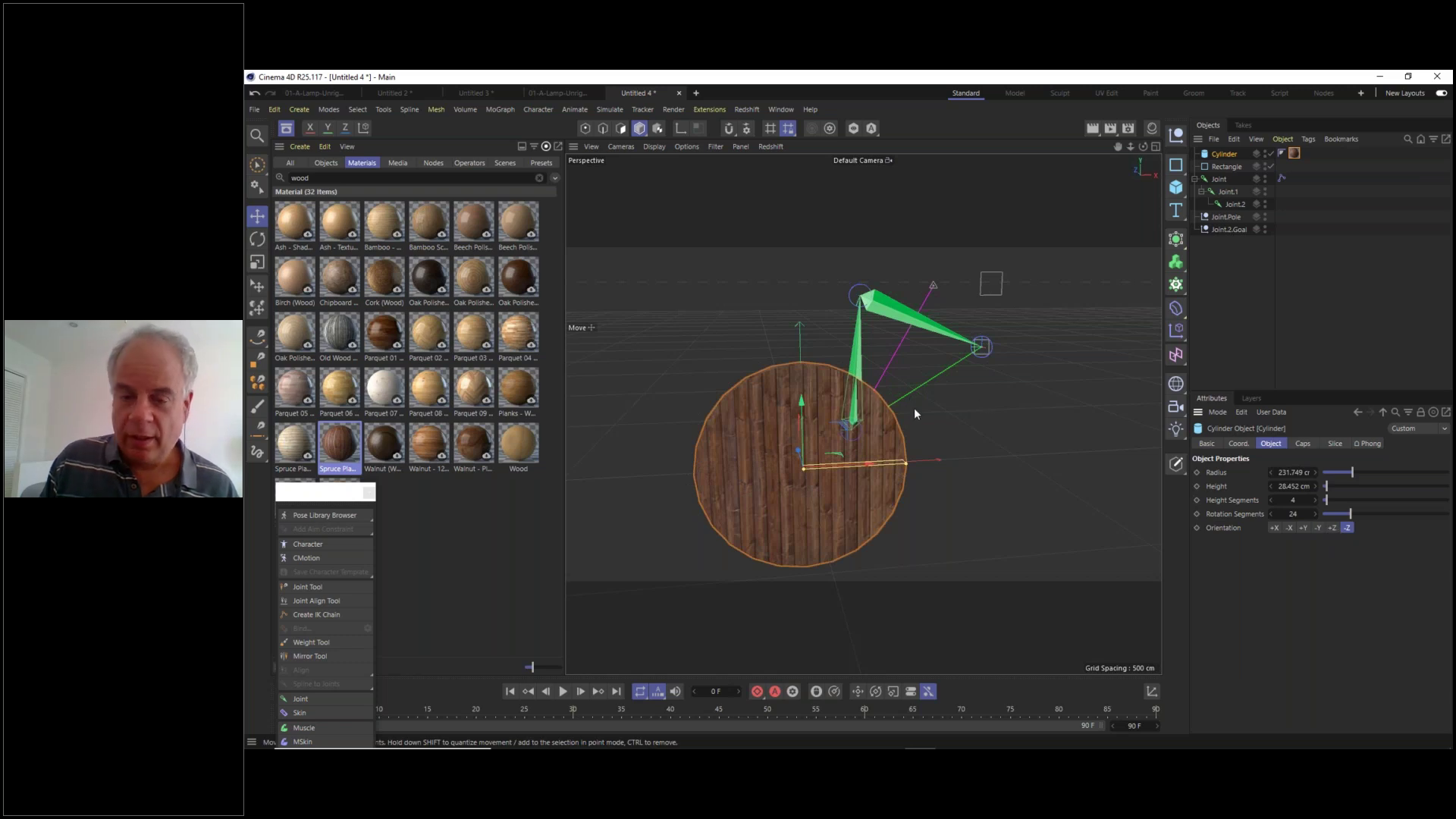
{"action": "scroll", "coordinate": [913, 407], "scroll_direction": "up", "scroll_amount": 2}
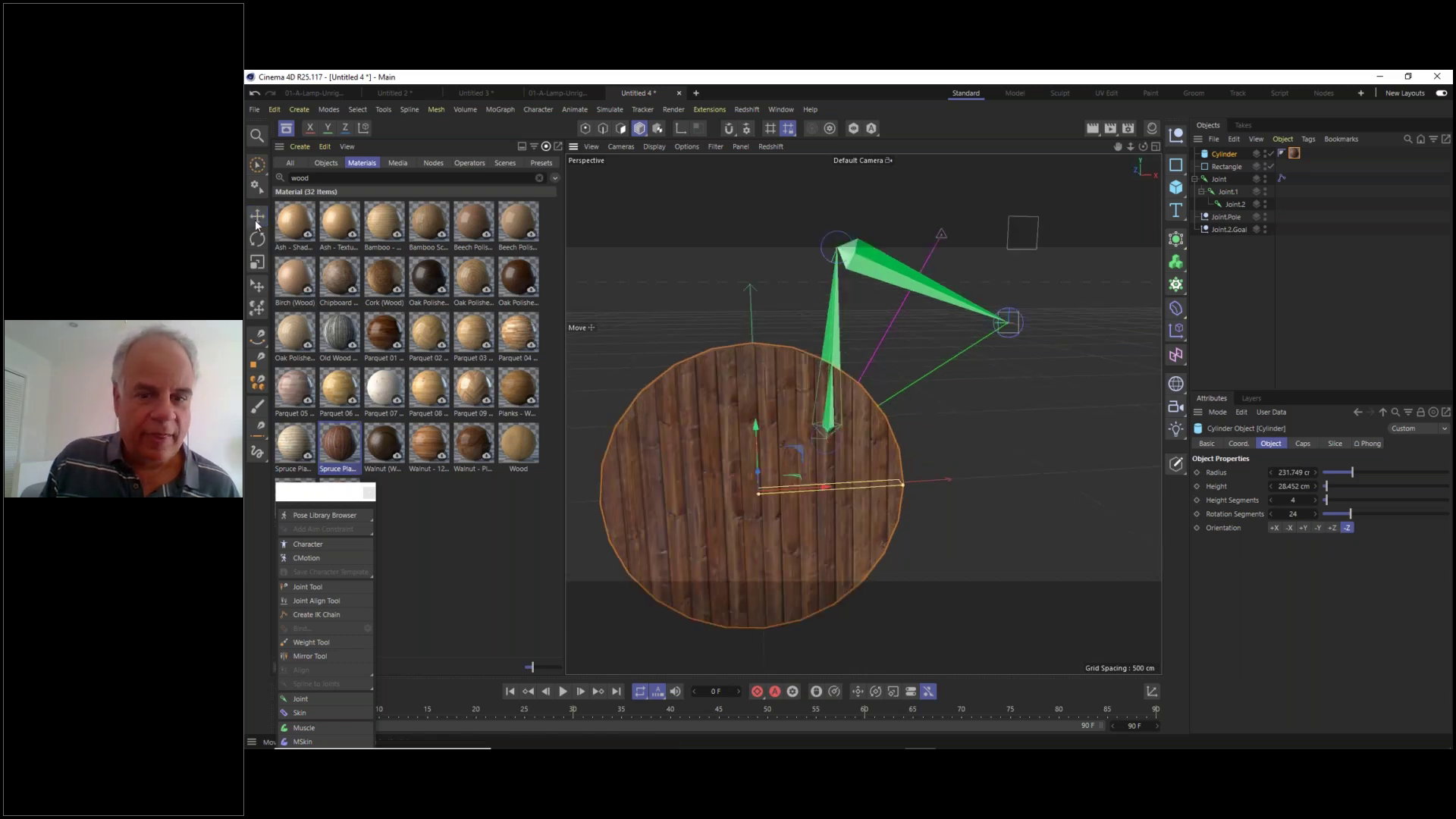
- Move the wooden disc along X and up beside the chain's end joint, and reduce its radius to 182 cm
{"action": "left_click_drag", "start_coordinate": [821, 487], "coordinate": [1101, 478]}
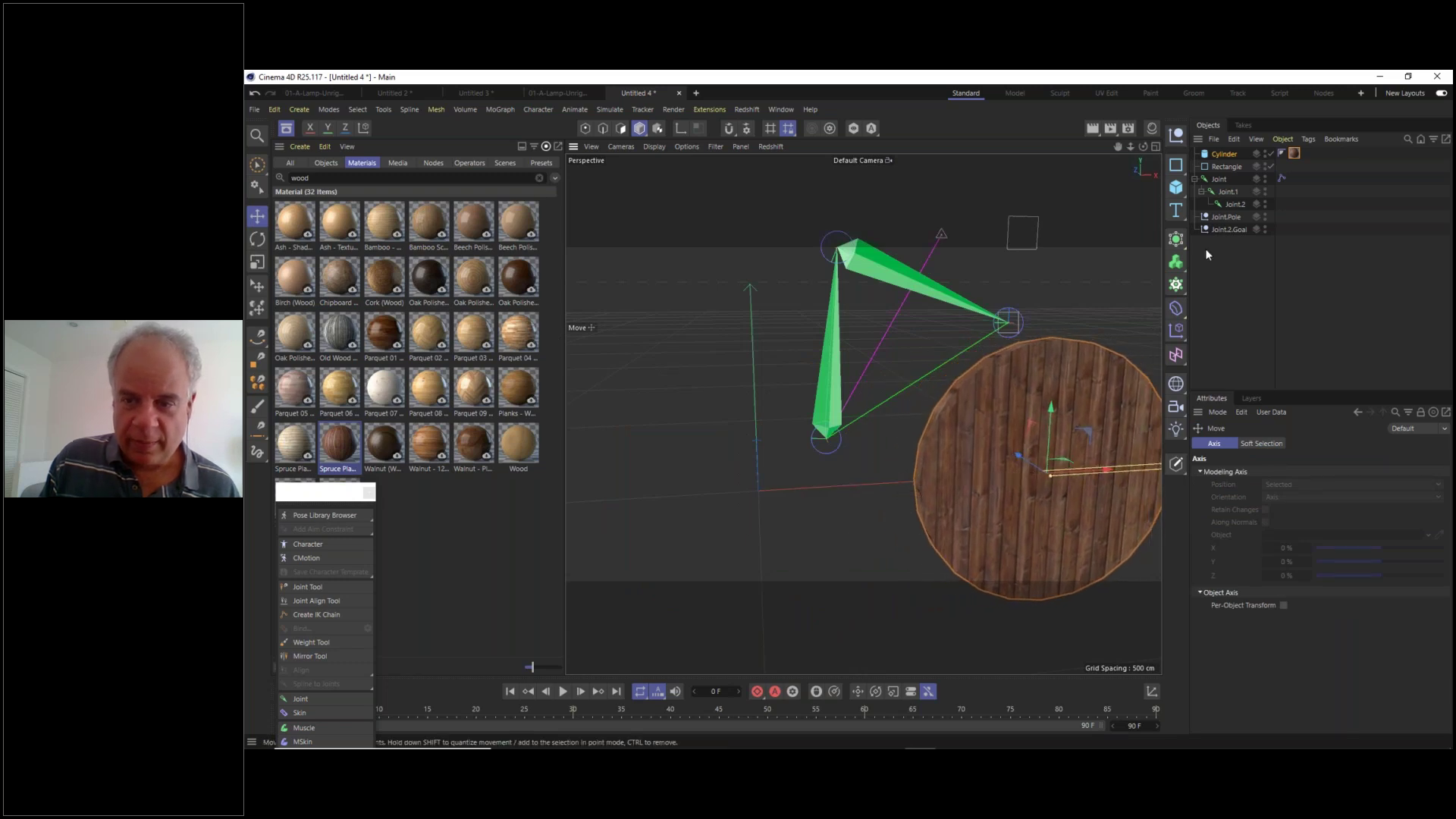
{"action": "left_click_drag", "start_coordinate": [1352, 473], "coordinate": [1346, 473]}
{"action": "left_click_drag", "start_coordinate": [1053, 409], "coordinate": [1039, 290]}
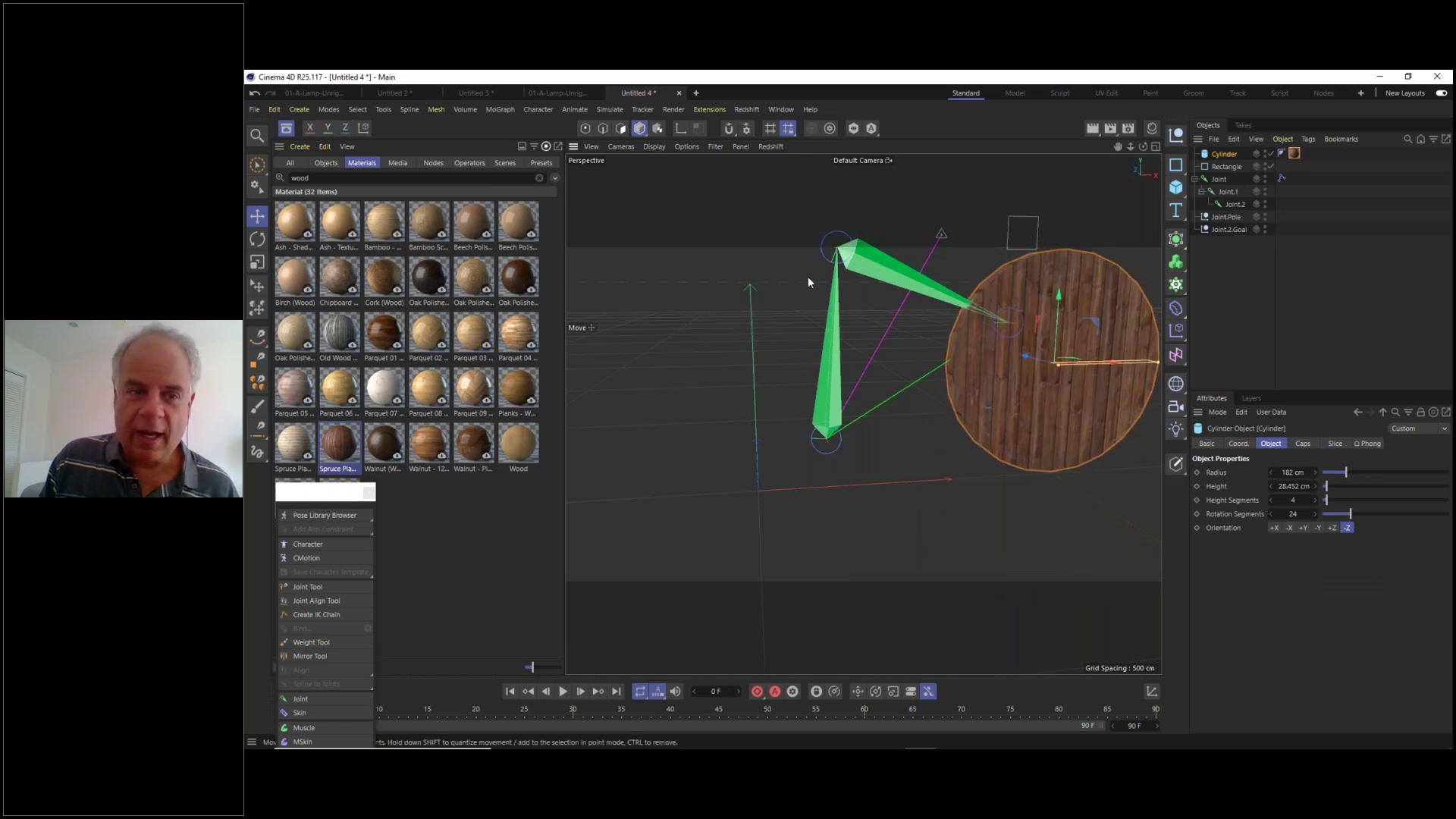
- Add a cube, make it a child of the cylinder, and set its X and Y positions to 0 cm
{"action": "left_click", "coordinate": [1176, 188]}
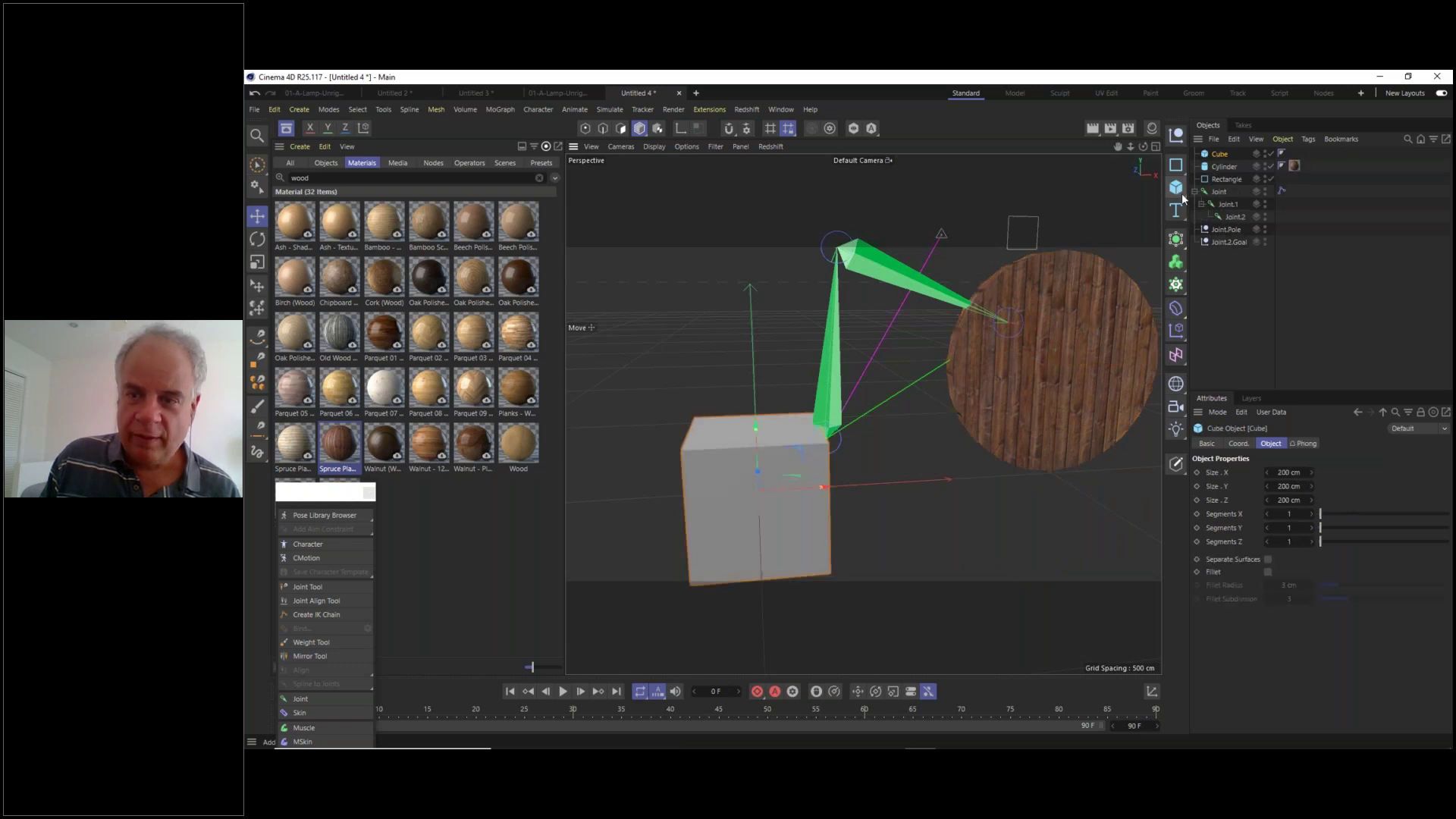
{"action": "left_click_drag", "start_coordinate": [1219, 154], "coordinate": [1225, 167]}
{"action": "left_click", "coordinate": [1238, 444]}
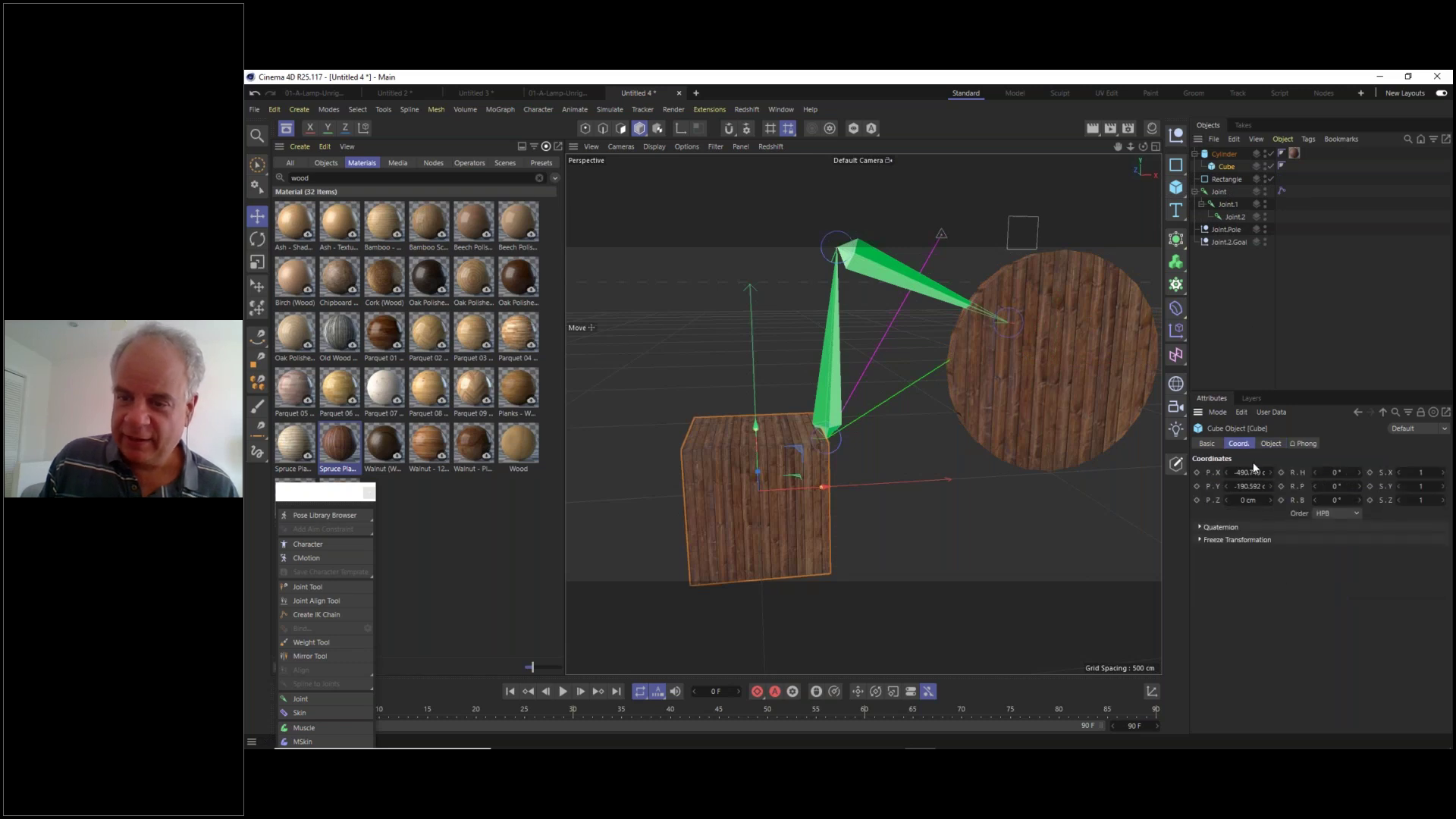
{"action": "double_click", "coordinate": [1249, 472]}
{"action": "type", "text": "0"}
{"action": "key", "text": "Tab"}
{"action": "type", "text": "0"}
{"action": "key", "text": "Tab"}
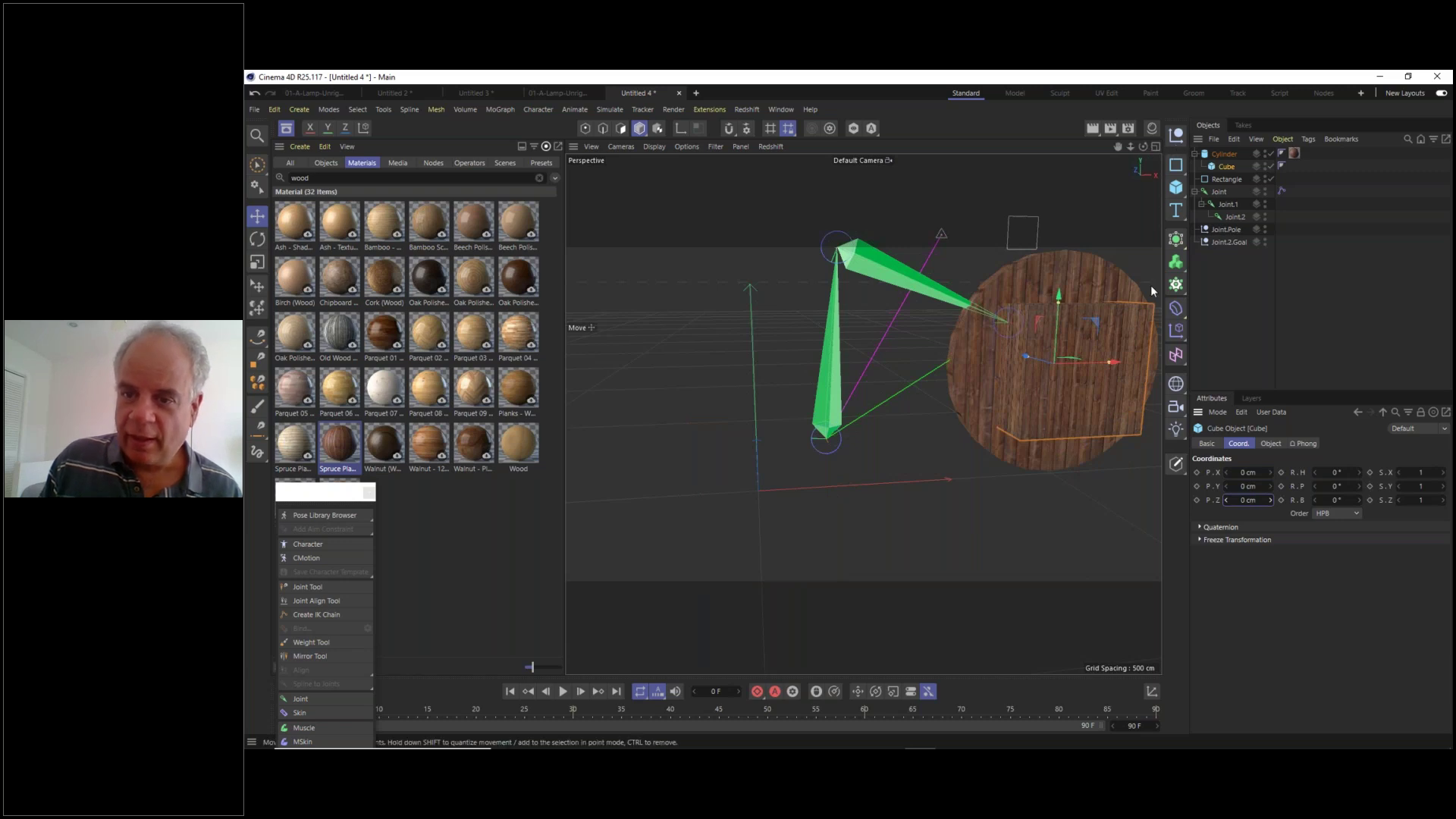
- Create a yellow material with hue 55°, saturation 99% and value 80%, and apply it to the cube
{"action": "left_click", "coordinate": [1151, 128]}
{"action": "left_click", "coordinate": [985, 164]}
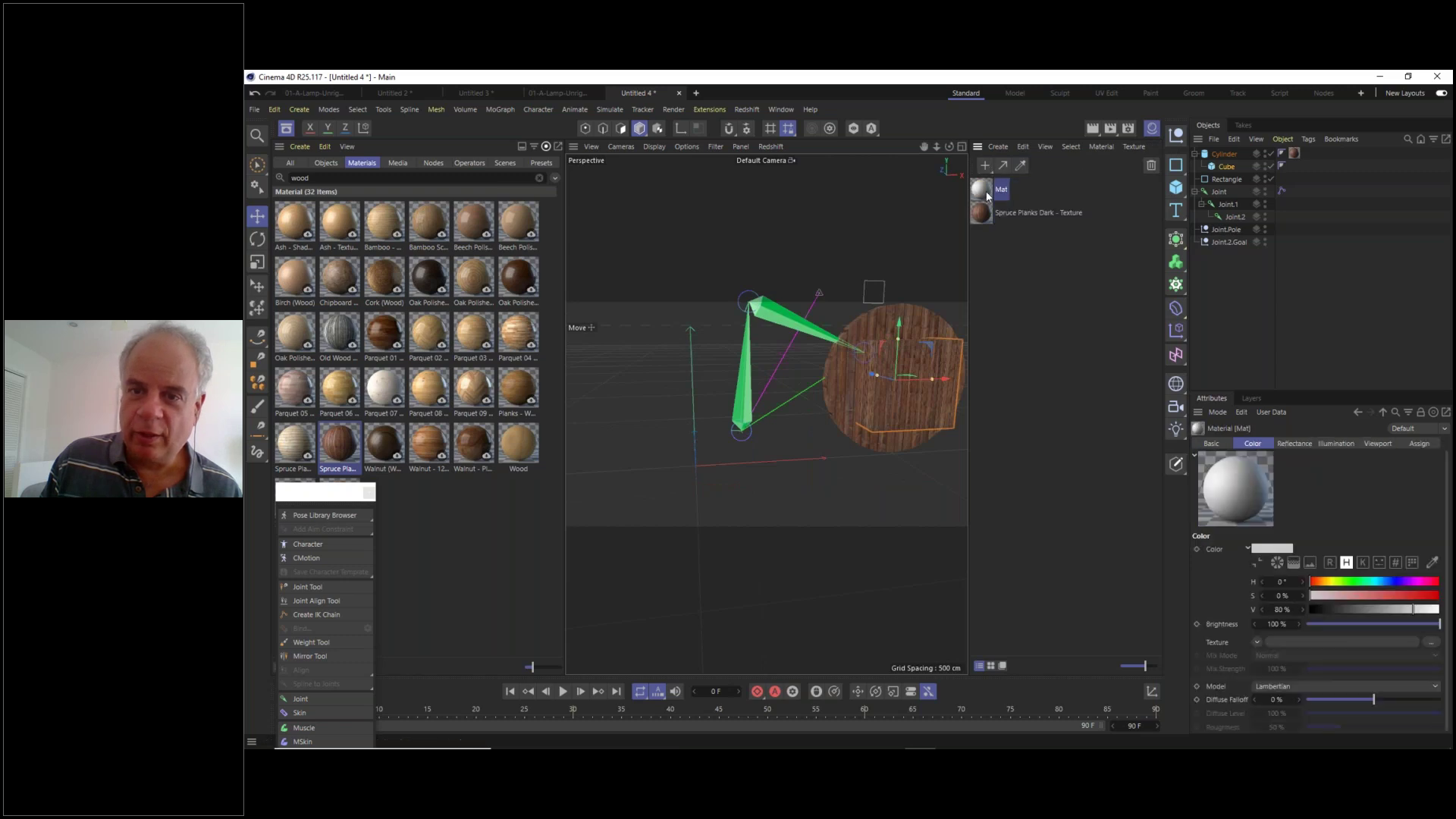
{"action": "double_click", "coordinate": [981, 190]}
{"action": "left_click", "coordinate": [1220, 260]}
{"action": "left_click", "coordinate": [1386, 275]}
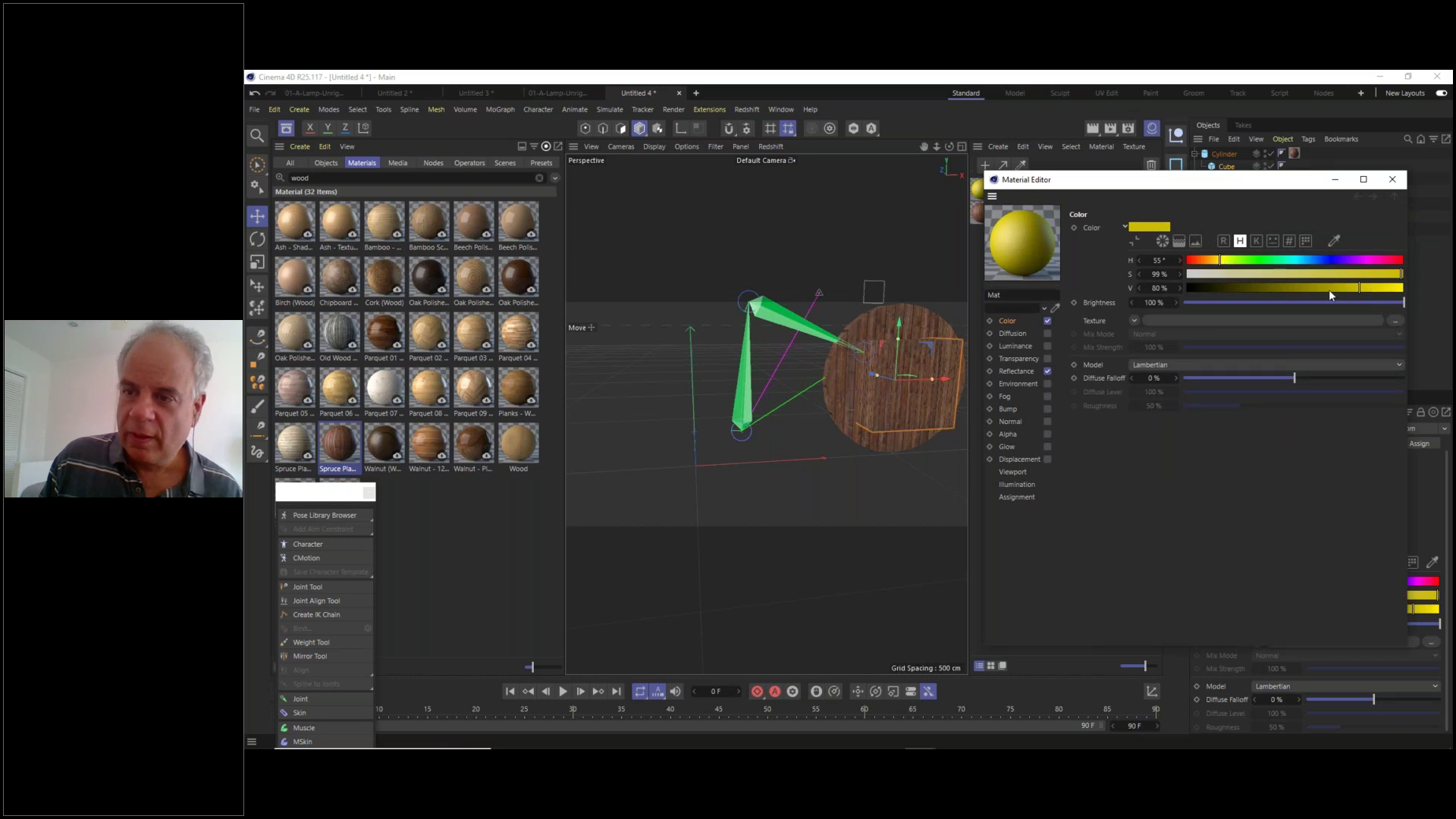
{"action": "left_click", "coordinate": [1392, 179]}
{"action": "left_click_drag", "start_coordinate": [989, 194], "coordinate": [1228, 168]}
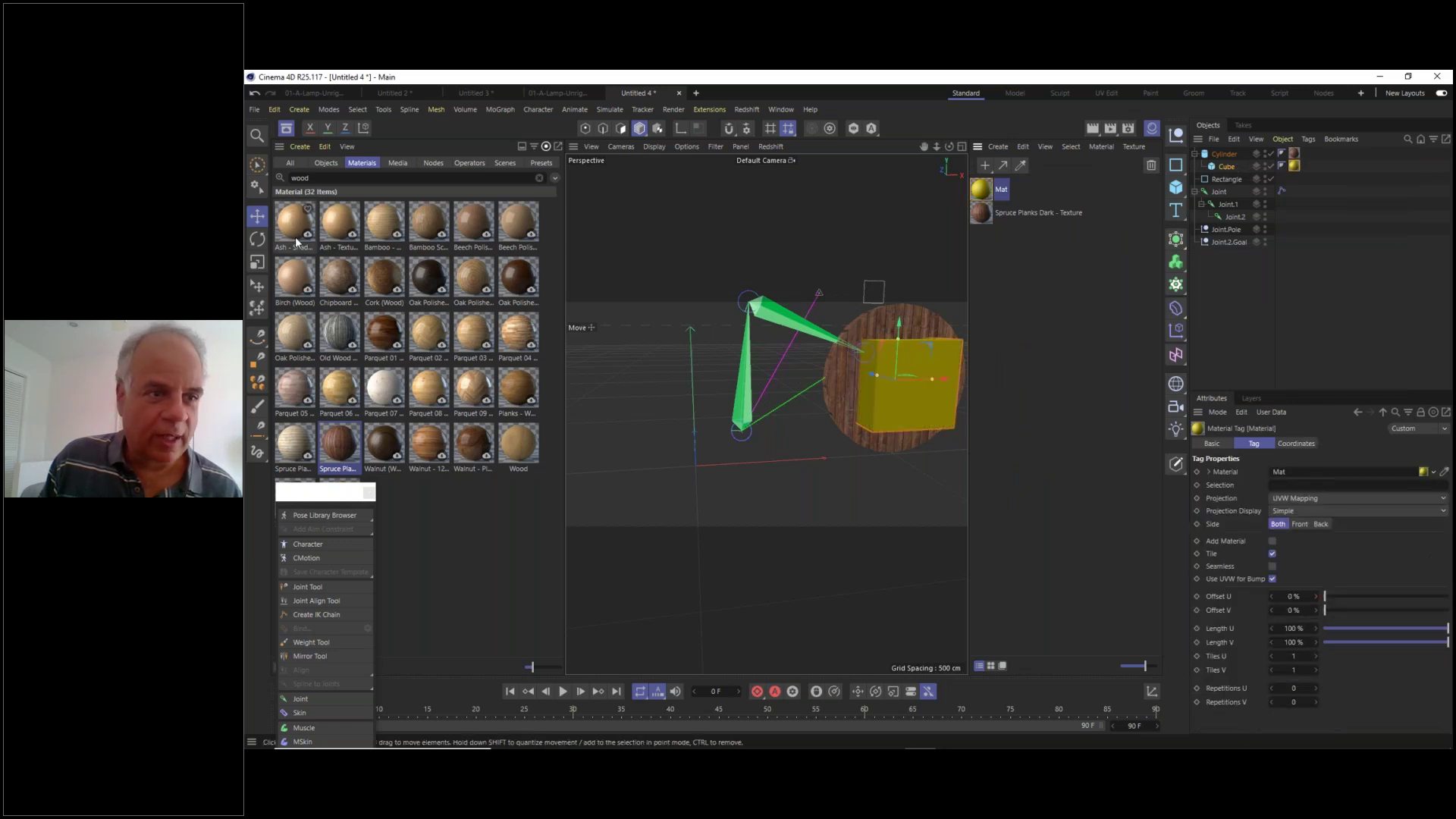
- Scale the cube down to a small block and move it to the wooden disc's outer edge, at about X -150.7 cm
{"action": "left_click", "coordinate": [257, 263]}
{"action": "left_click_drag", "start_coordinate": [939, 415], "coordinate": [603, 619]}
{"action": "scroll", "coordinate": [910, 385], "scroll_direction": "up", "scroll_amount": 4}
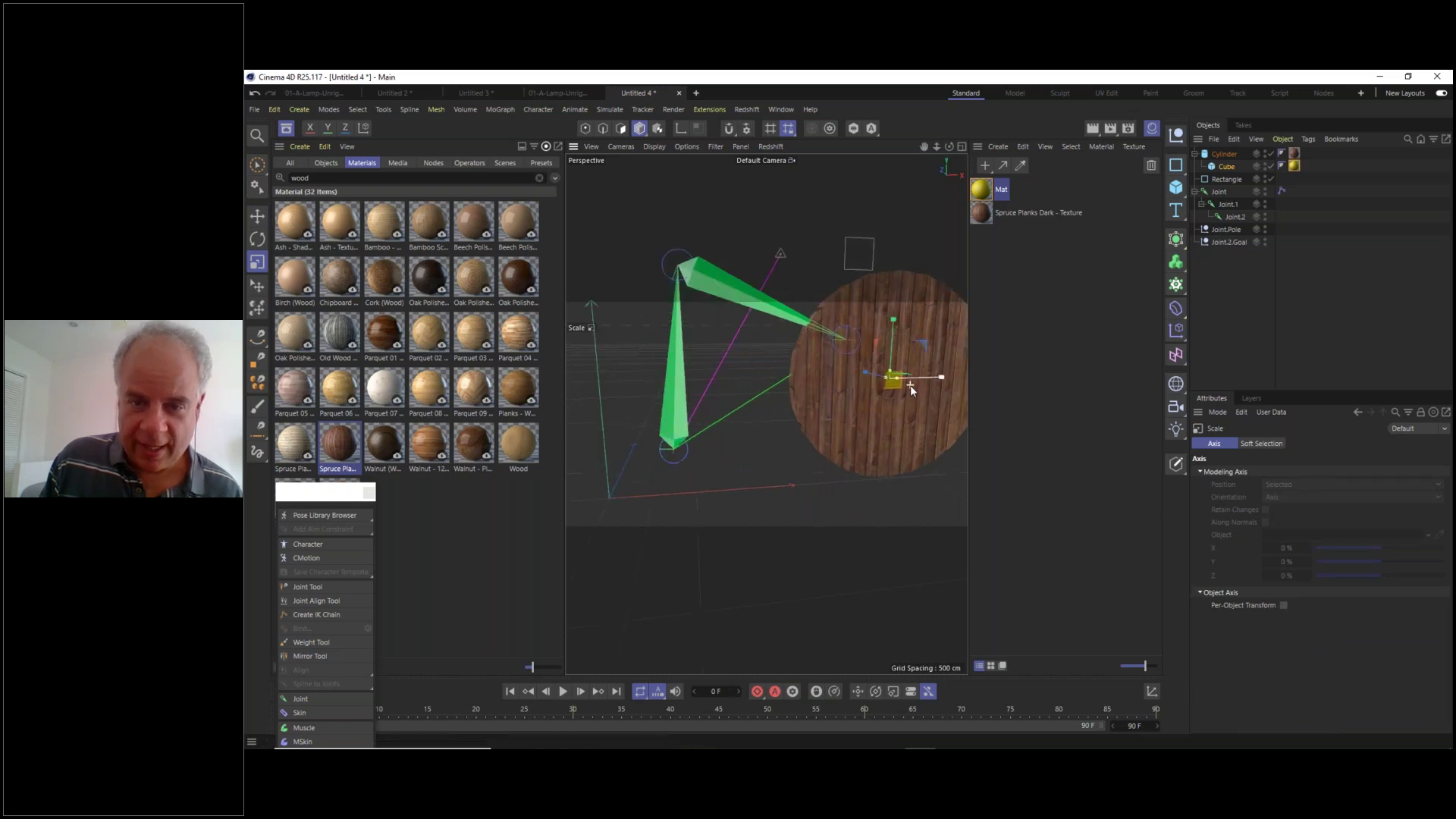
{"action": "scroll", "coordinate": [911, 389], "scroll_direction": "up", "scroll_amount": 2}
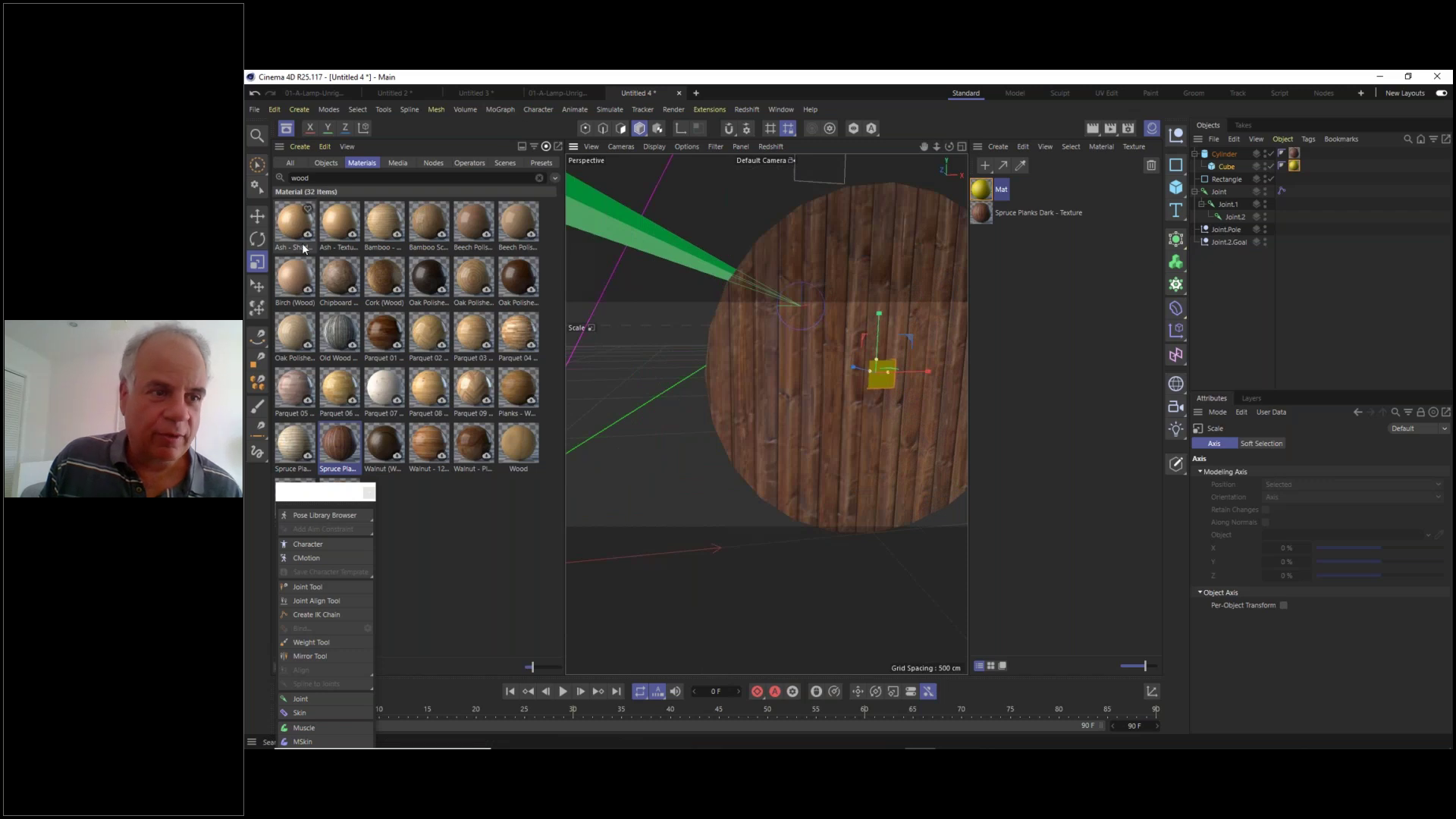
{"action": "left_click", "coordinate": [257, 221]}
{"action": "left_click_drag", "start_coordinate": [896, 400], "coordinate": [994, 413], "text": "alt"}
{"action": "left_click_drag", "start_coordinate": [835, 367], "coordinate": [743, 369]}
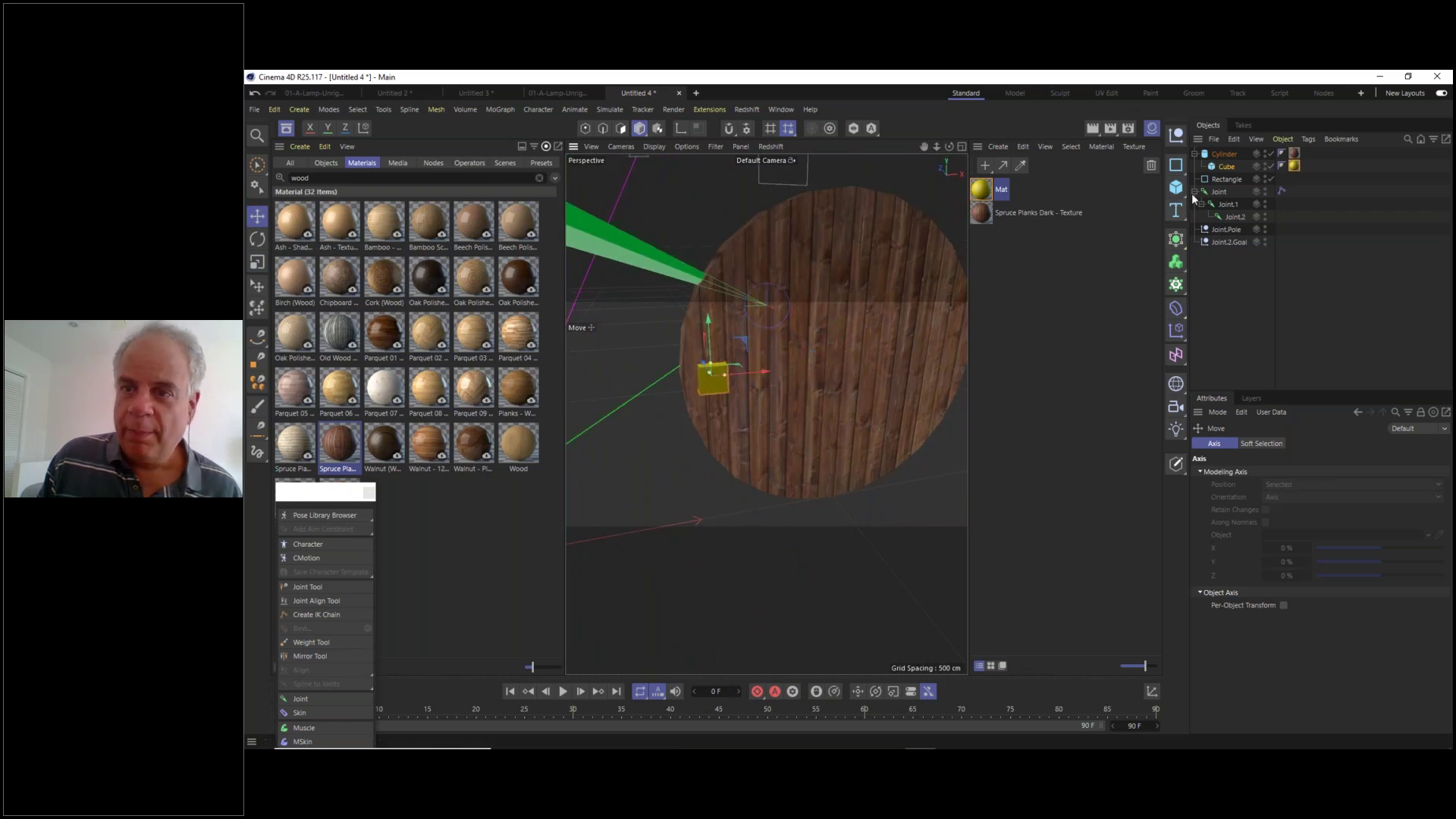
{"action": "left_click", "coordinate": [1177, 137], "text": "alt"}
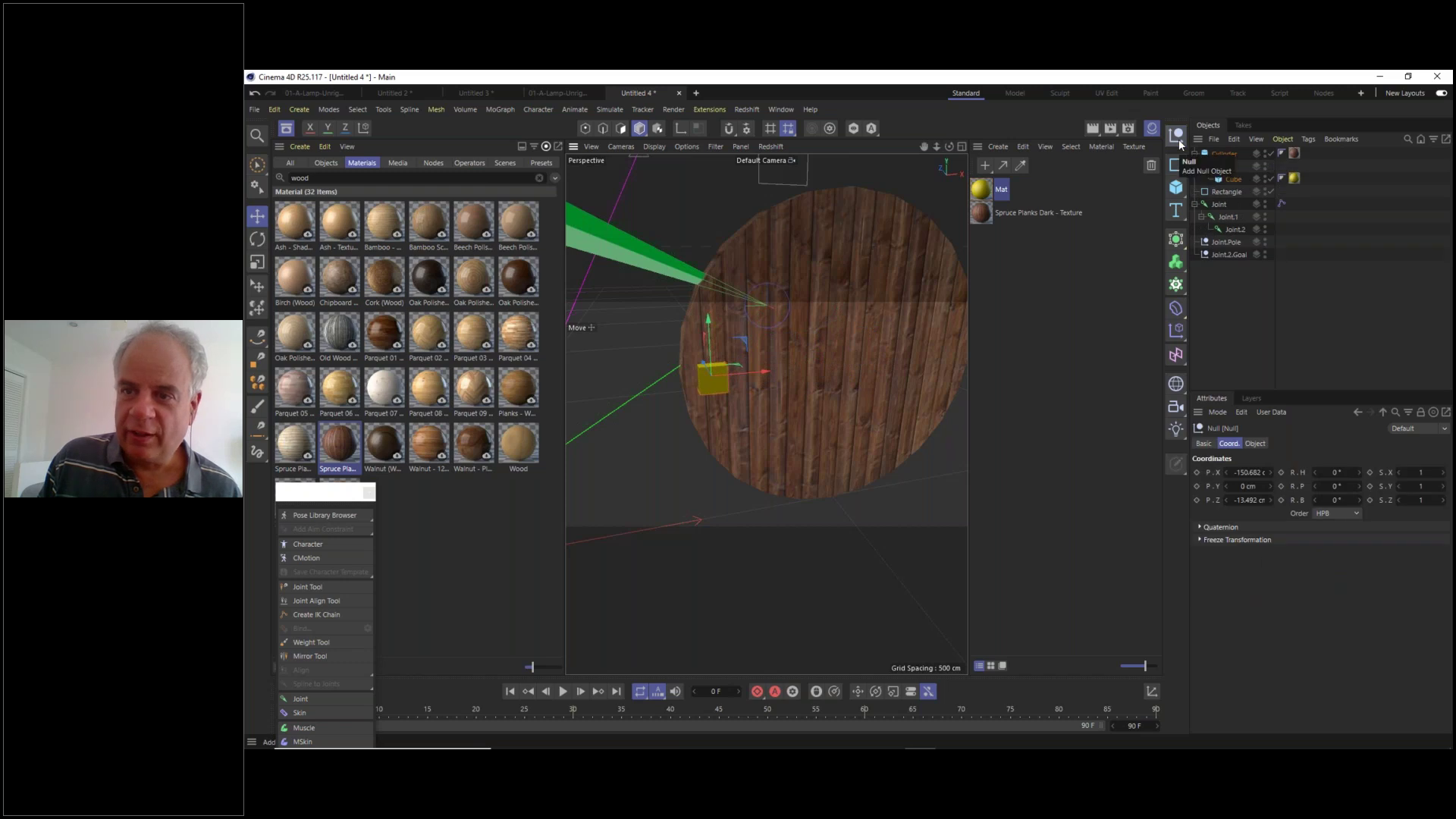
{"action": "mouse_move", "coordinate": [1231, 180]}
{"action": "left_mouse_down"}
{"action": "mouse_move", "coordinate": [1210, 163]}
{"action": "mouse_move", "coordinate": [1227, 167]}
{"action": "left_mouse_up"}
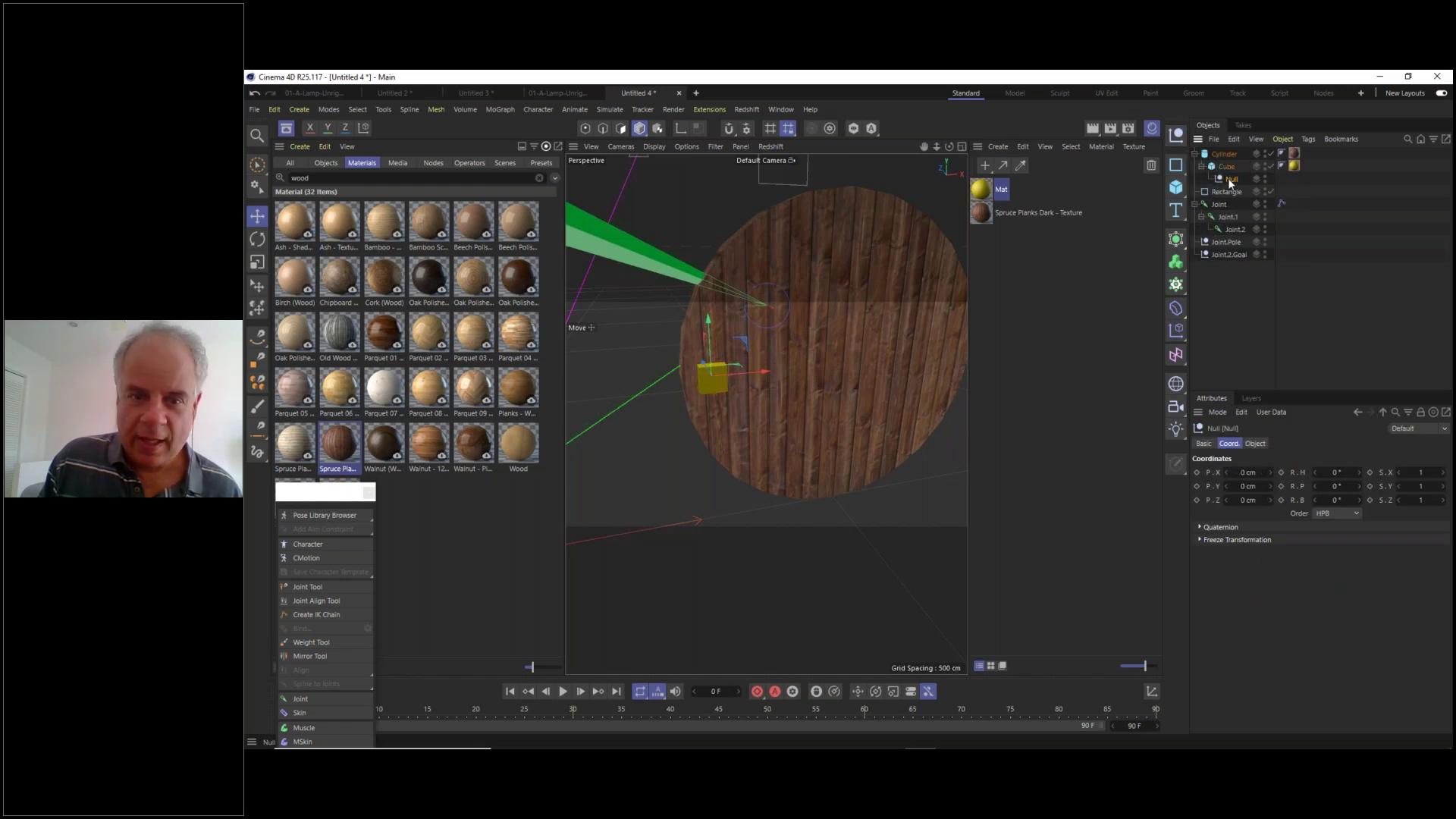
{"action": "left_click_drag", "start_coordinate": [713, 368], "coordinate": [904, 412], "text": "alt"}
{"action": "scroll", "coordinate": [684, 400], "scroll_direction": "down", "scroll_amount": 5}
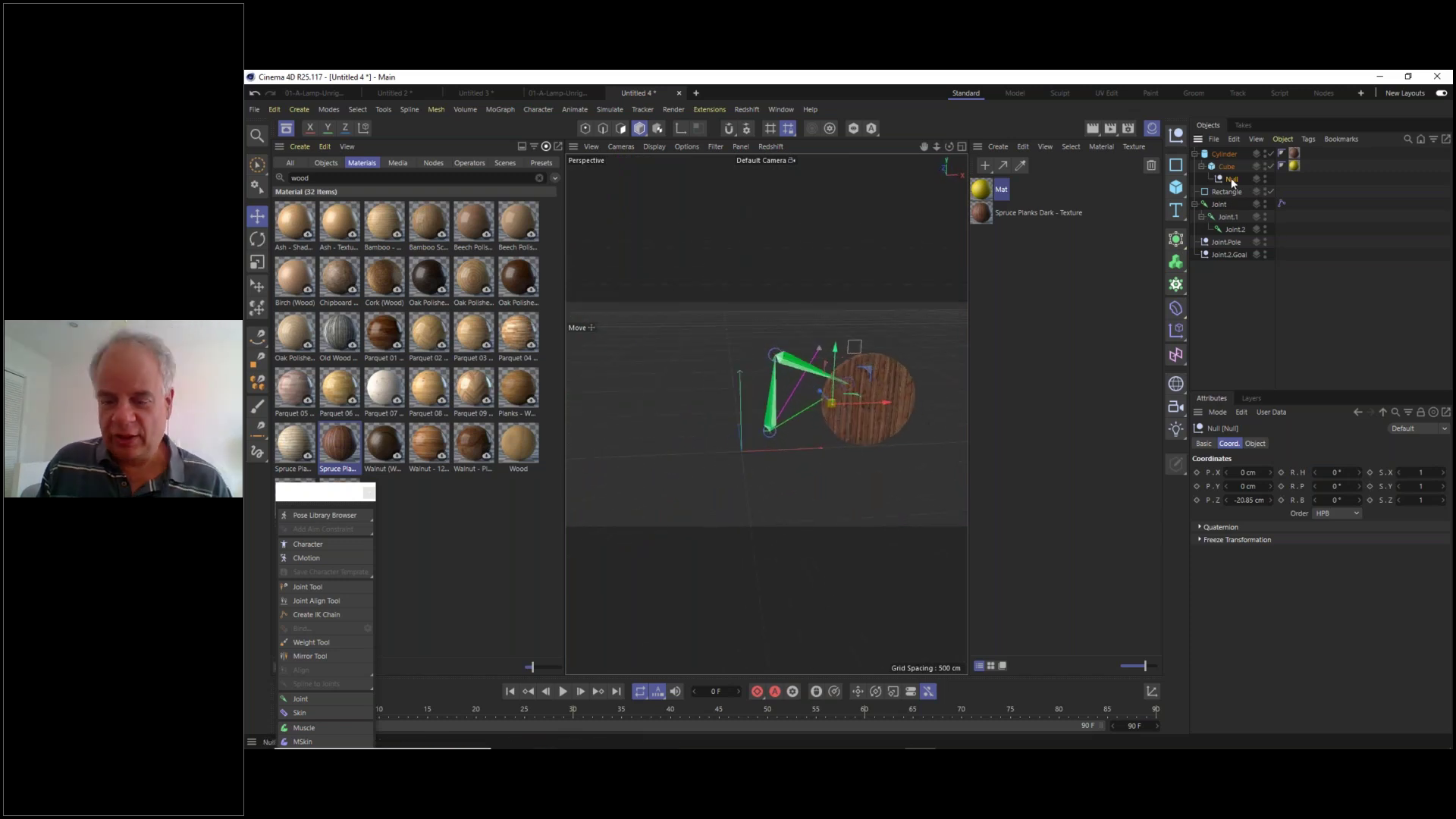
{"action": "key", "text": "Delete"}
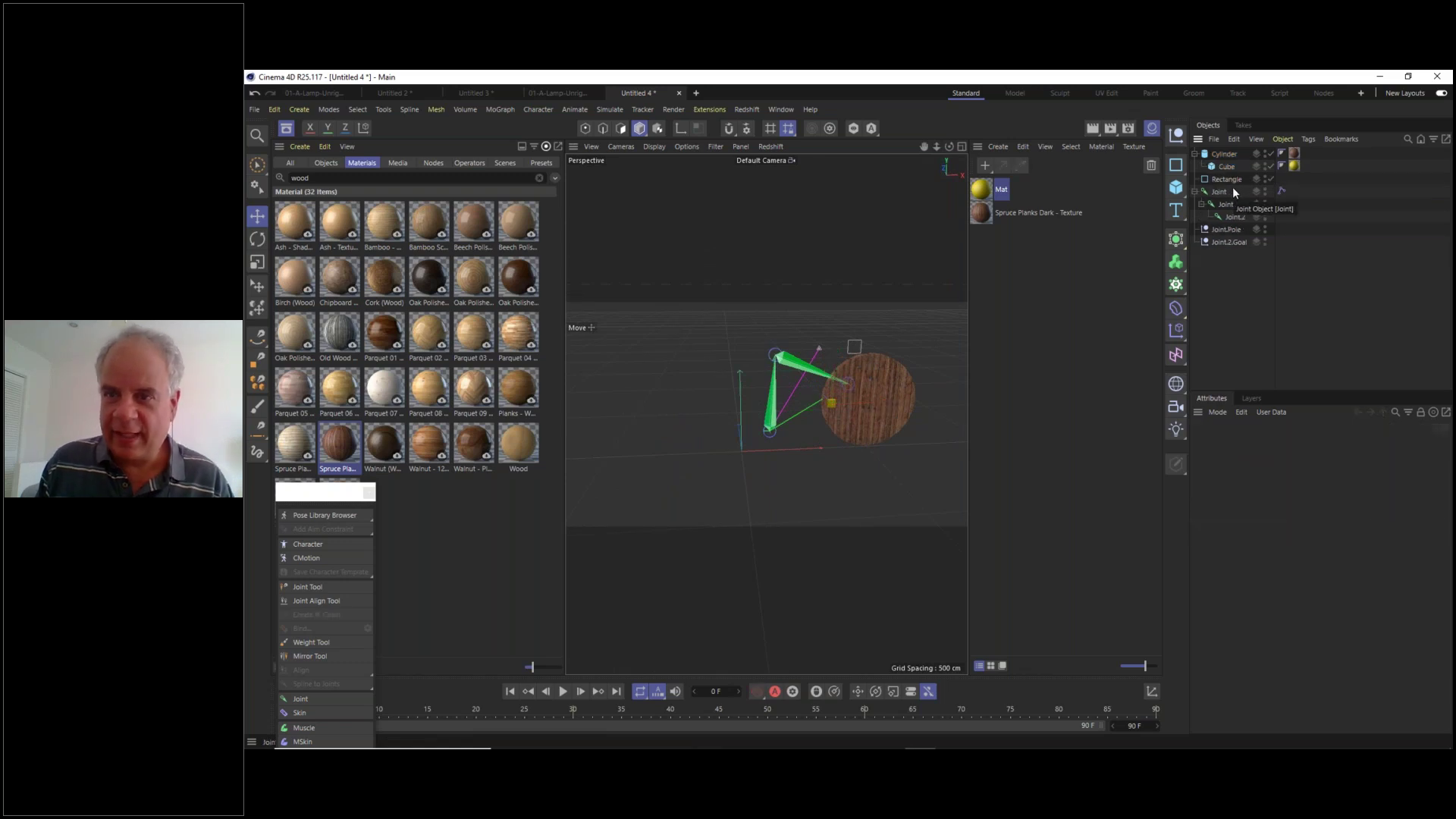
- Make Joint.2.Goal a child of the cube and set its X, Y and Z positions to 0 cm
{"action": "left_click", "coordinate": [1225, 179]}
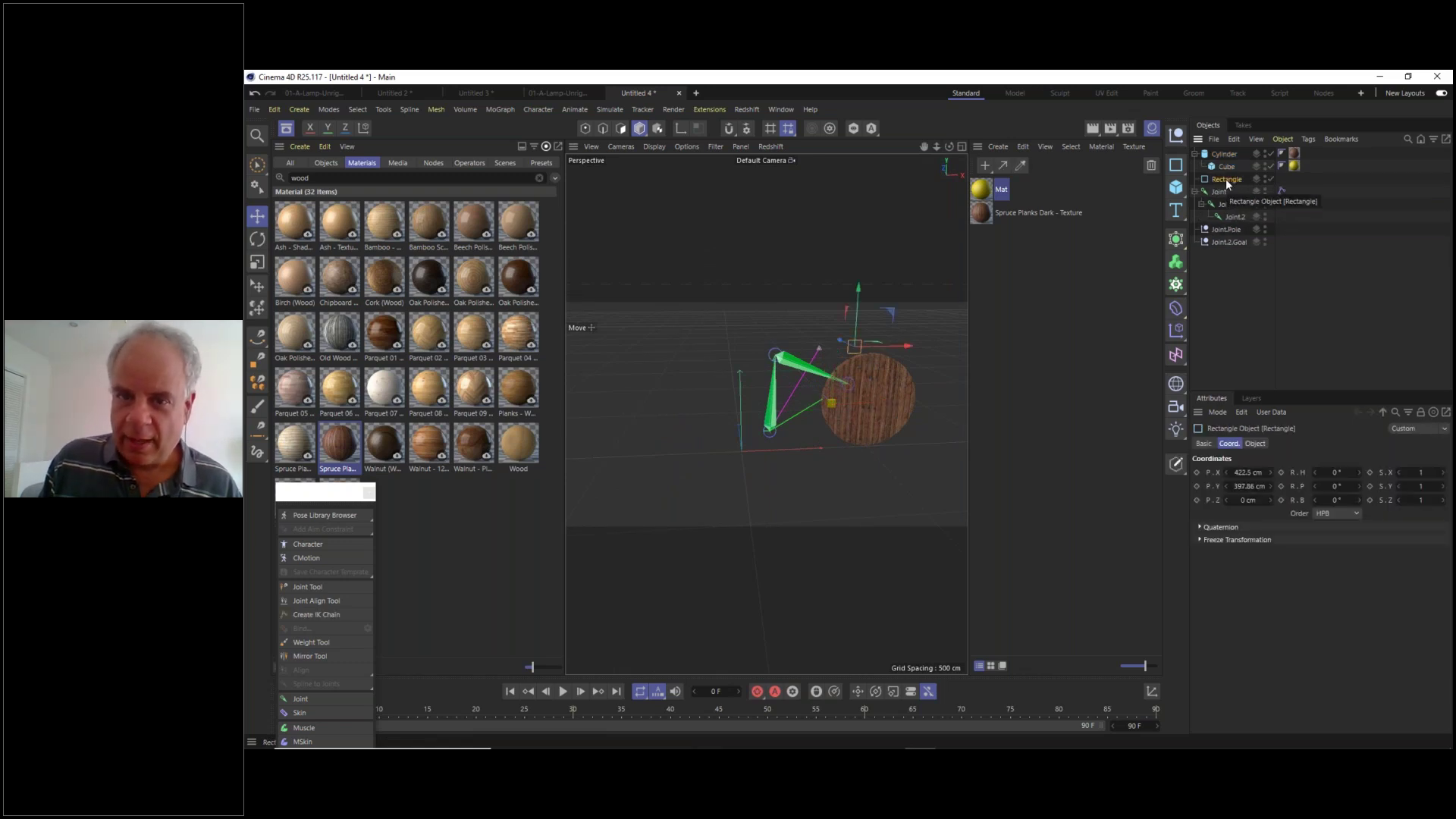
{"action": "left_click", "coordinate": [1230, 242]}
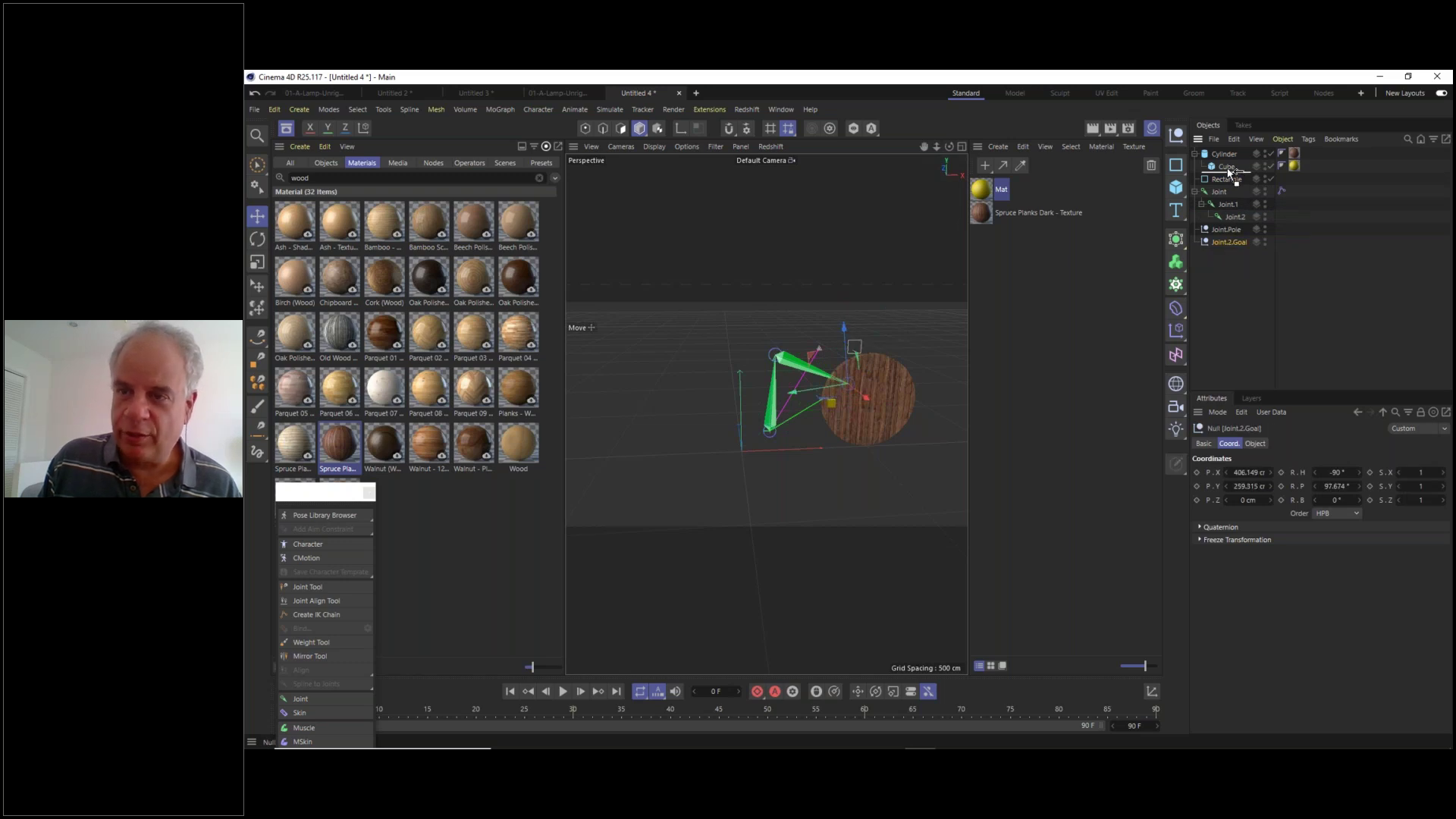
{"action": "left_click_drag", "start_coordinate": [1230, 172], "coordinate": [1231, 168]}
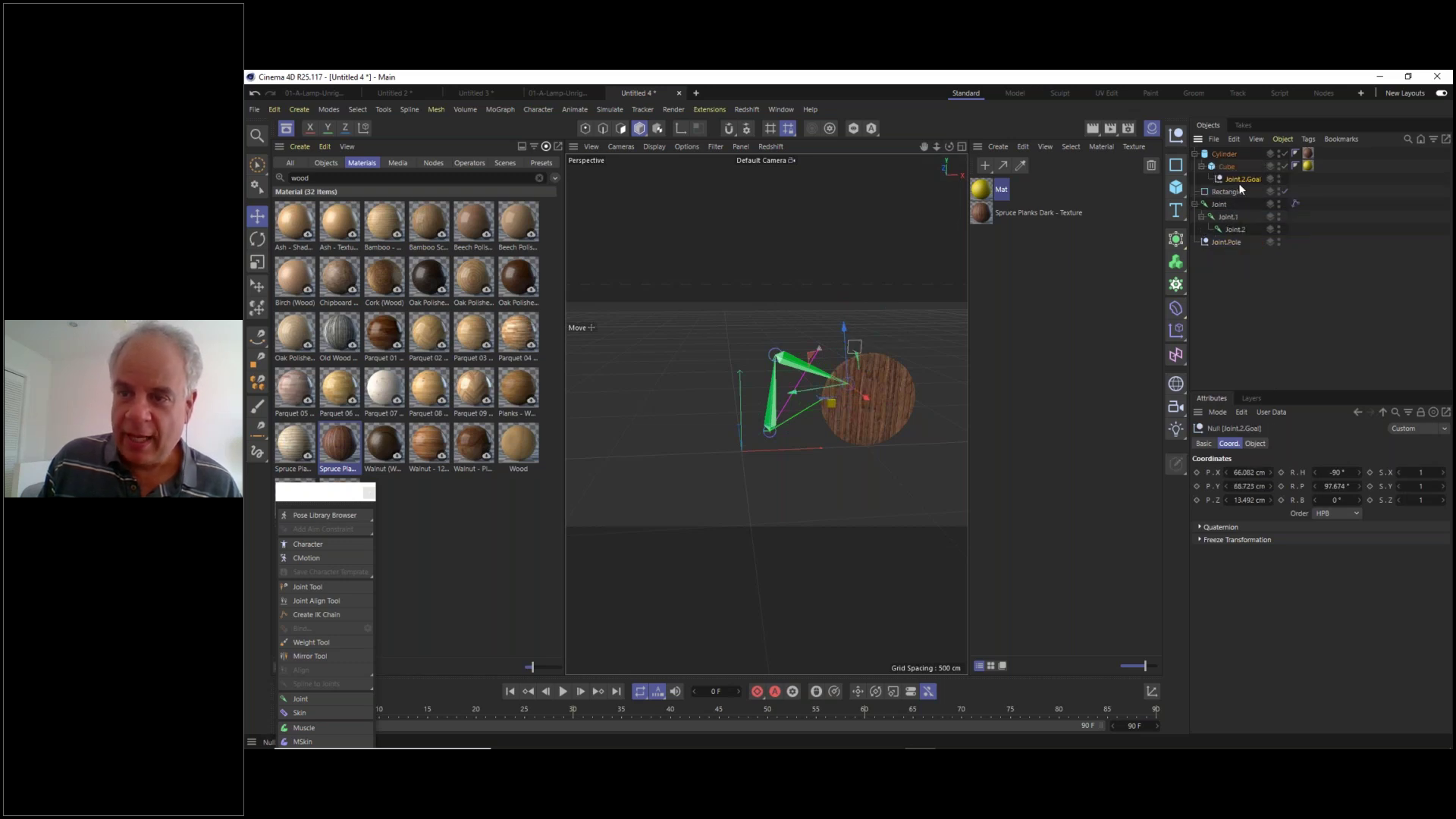
{"action": "left_click", "coordinate": [1244, 472]}
{"action": "type", "text": "0"}
{"action": "key", "text": "Tab"}
{"action": "type", "text": "0"}
{"action": "key", "text": "Tab"}
{"action": "type", "text": "0"}
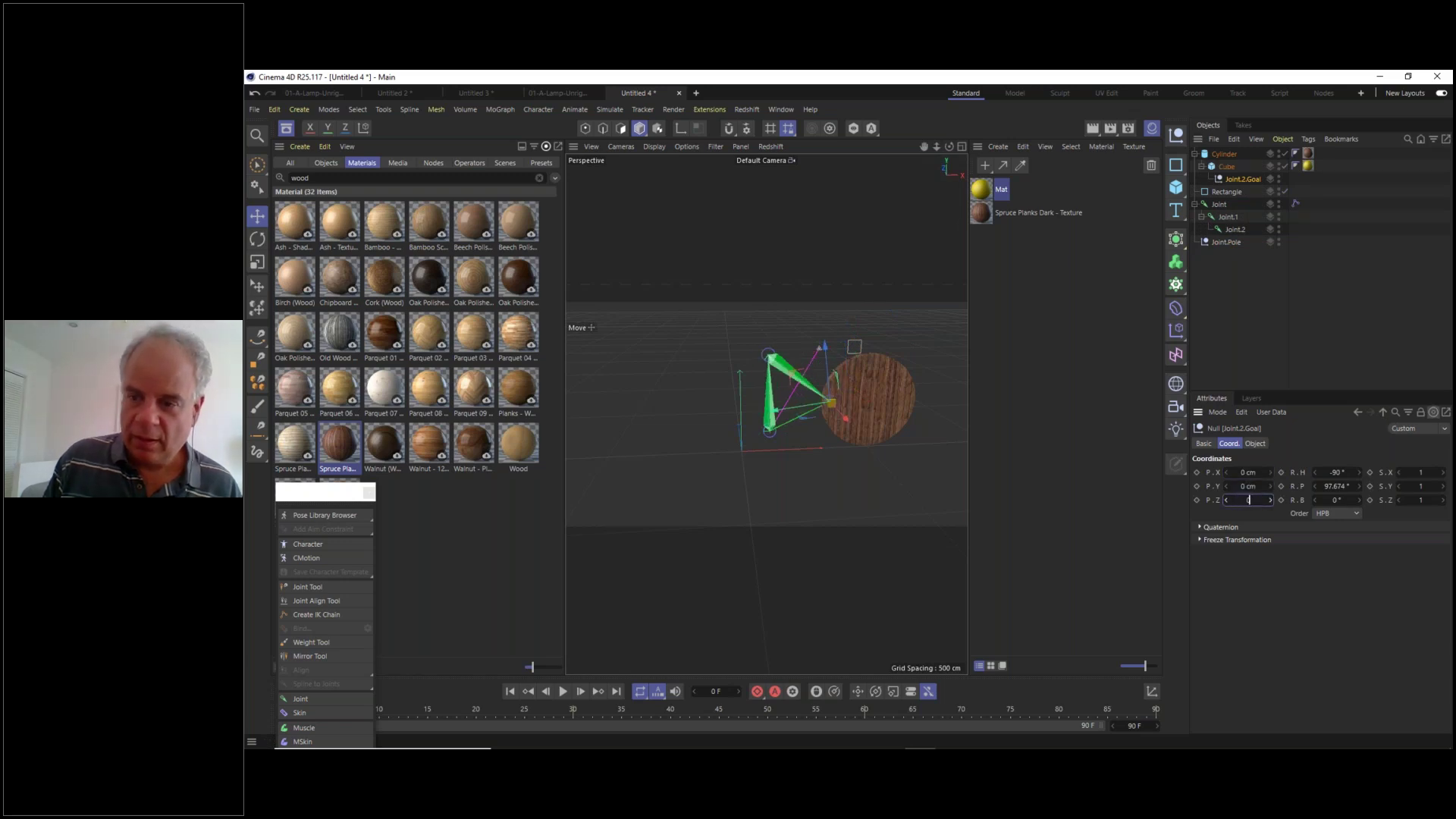
{"action": "key", "text": "Return"}
- Set Joint.2.Goal's heading and pitch rotation to 0°
{"action": "left_click", "coordinate": [1346, 475]}
{"action": "type", "text": "0"}
{"action": "key", "text": "Tab"}
{"action": "type", "text": "0"}
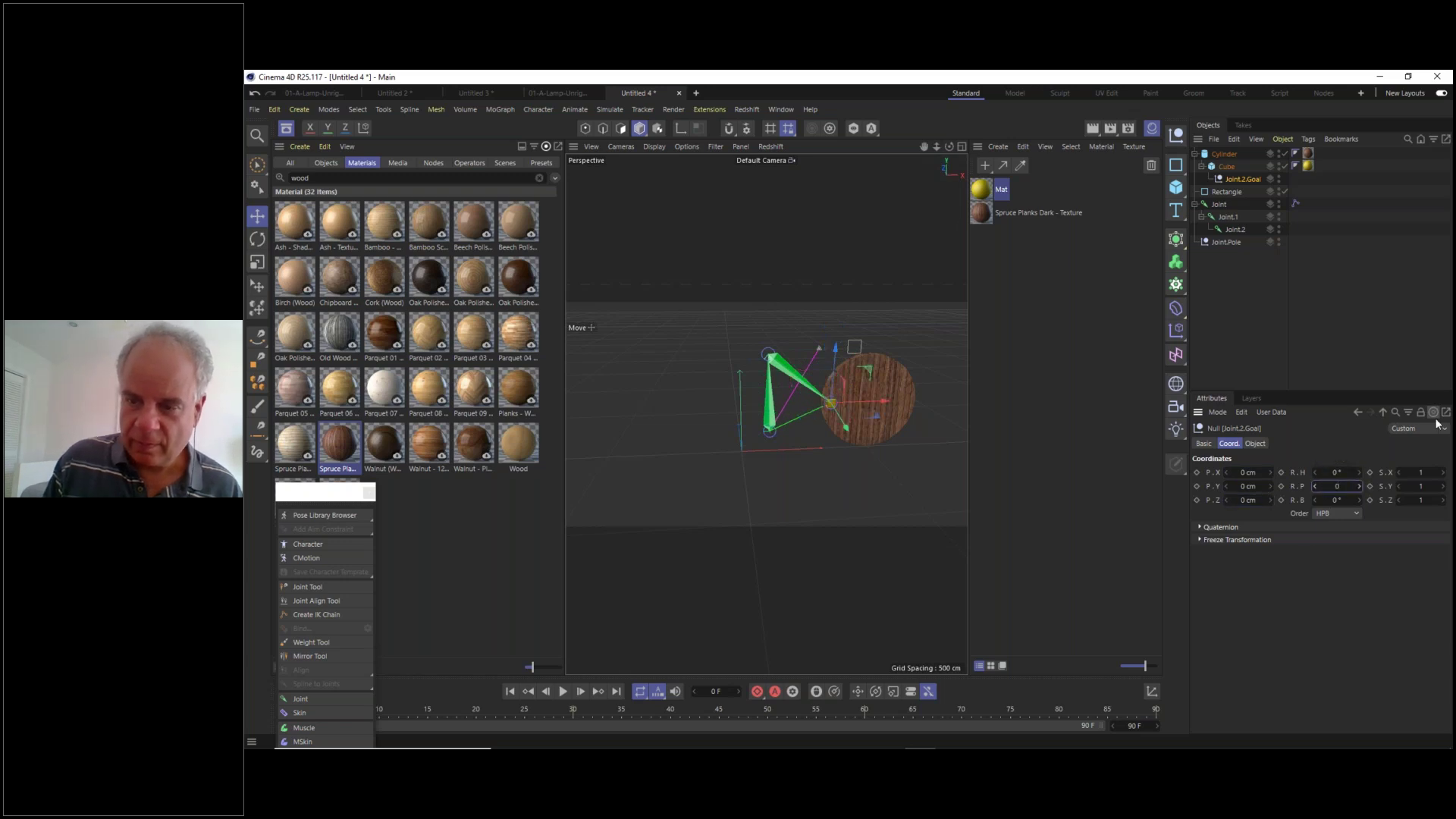
{"action": "key", "text": "Return"}
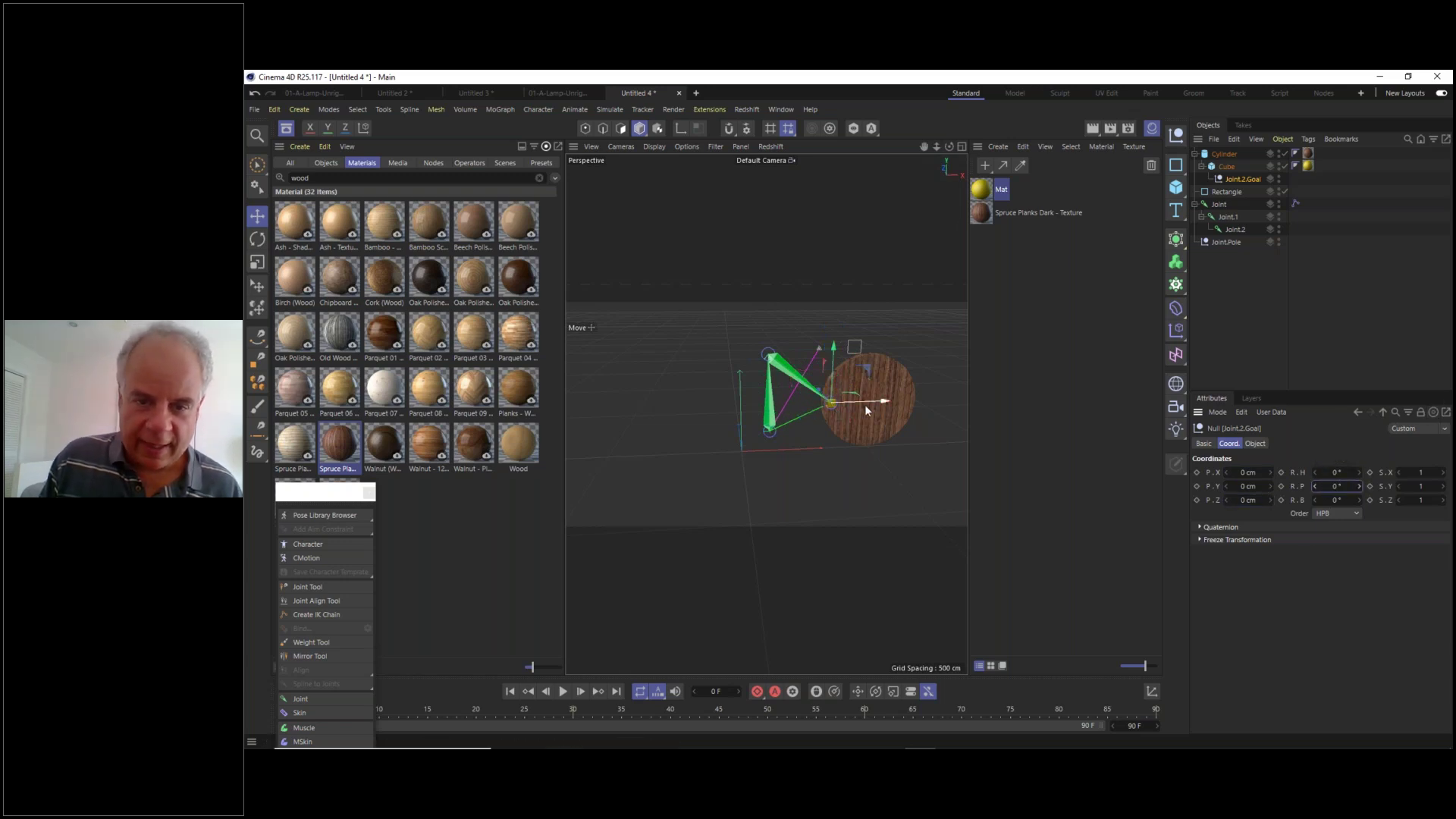
- Set the project's end frame to 150
{"action": "scroll", "coordinate": [864, 403], "scroll_direction": "up", "scroll_amount": 5}
{"action": "mouse_move", "coordinate": [834, 388]}
{"action": "left_mouse_down", "text": "alt"}
{"action": "mouse_move", "coordinate": [907, 399]}
{"action": "mouse_move", "coordinate": [847, 398]}
{"action": "left_mouse_up", "text": "alt"}
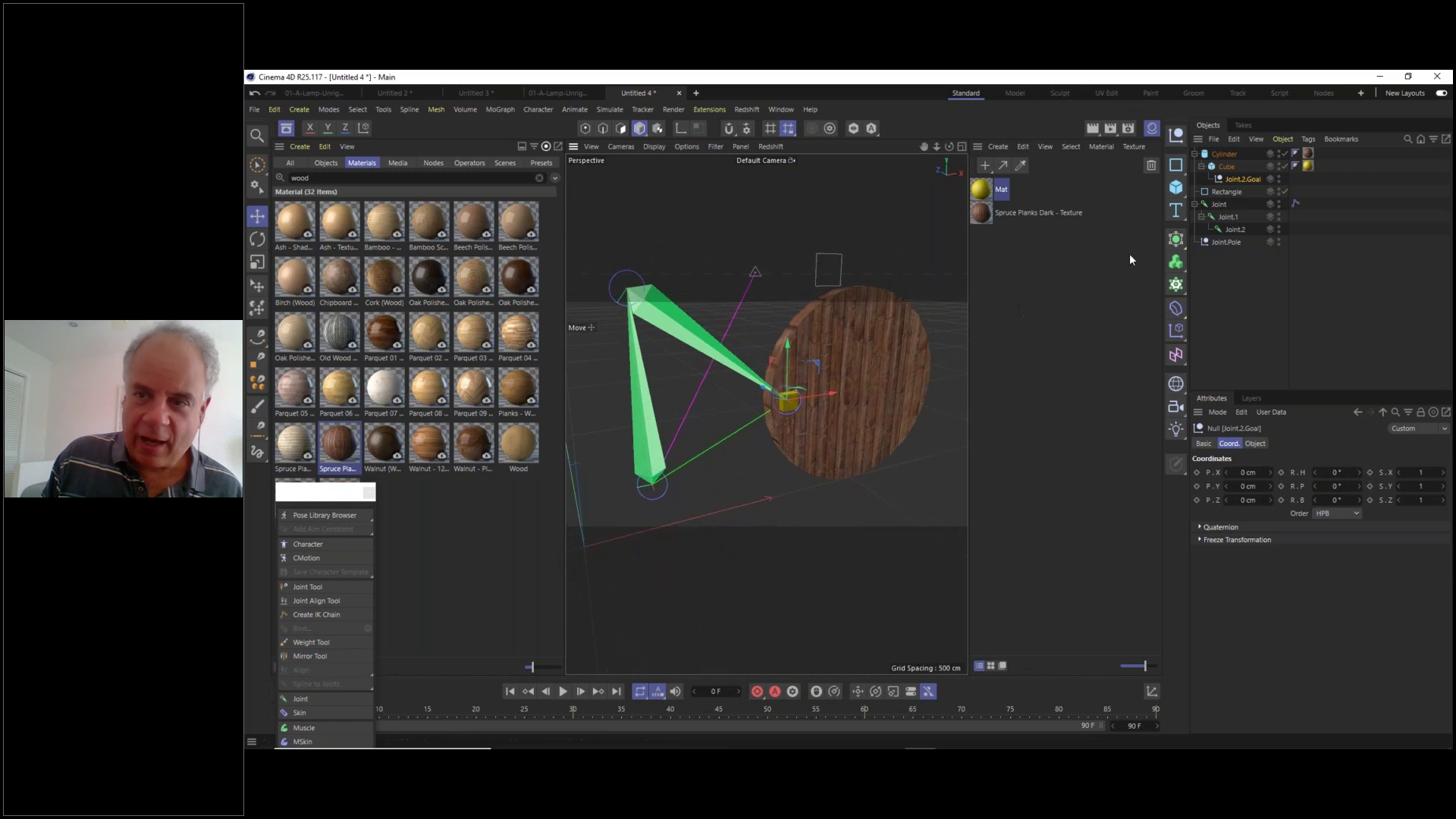
{"action": "double_click", "coordinate": [1133, 726]}
{"action": "type", "text": "150"}
{"action": "key", "text": "Return"}
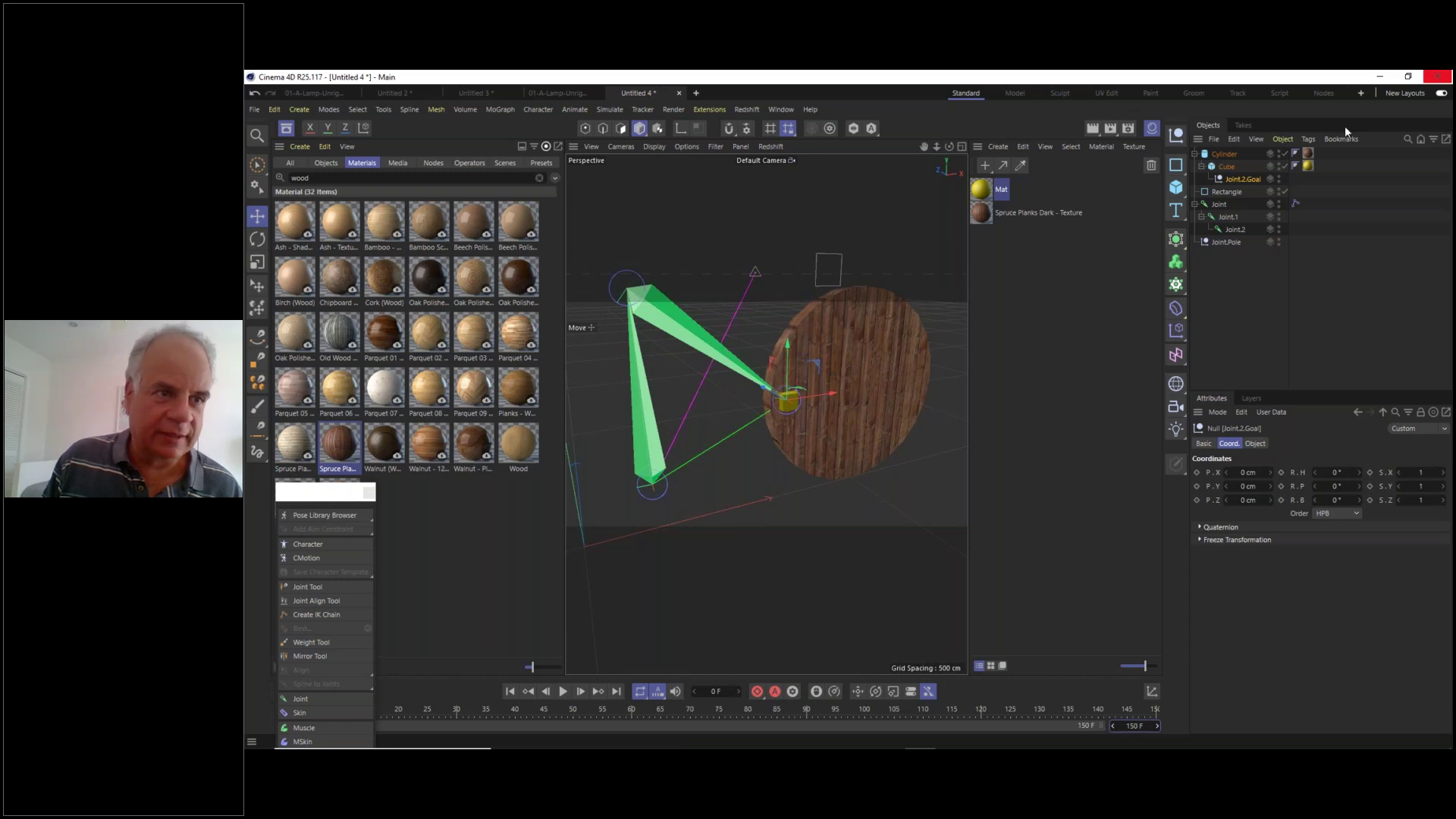
- Hide the asset browser and material manager, and move the floating character palette clear of the timeline
{"action": "left_click", "coordinate": [287, 129]}
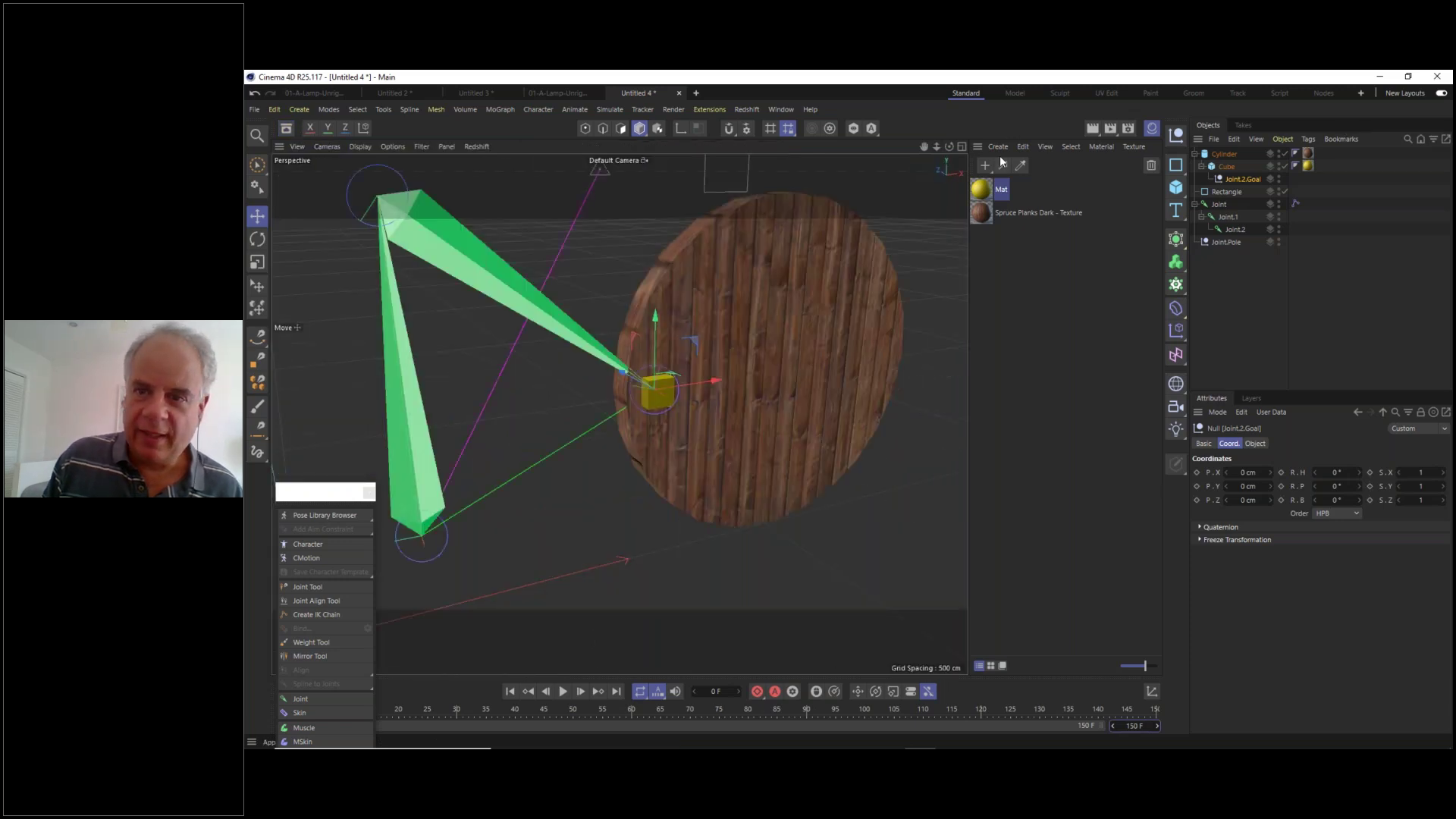
{"action": "left_click", "coordinate": [1152, 130]}
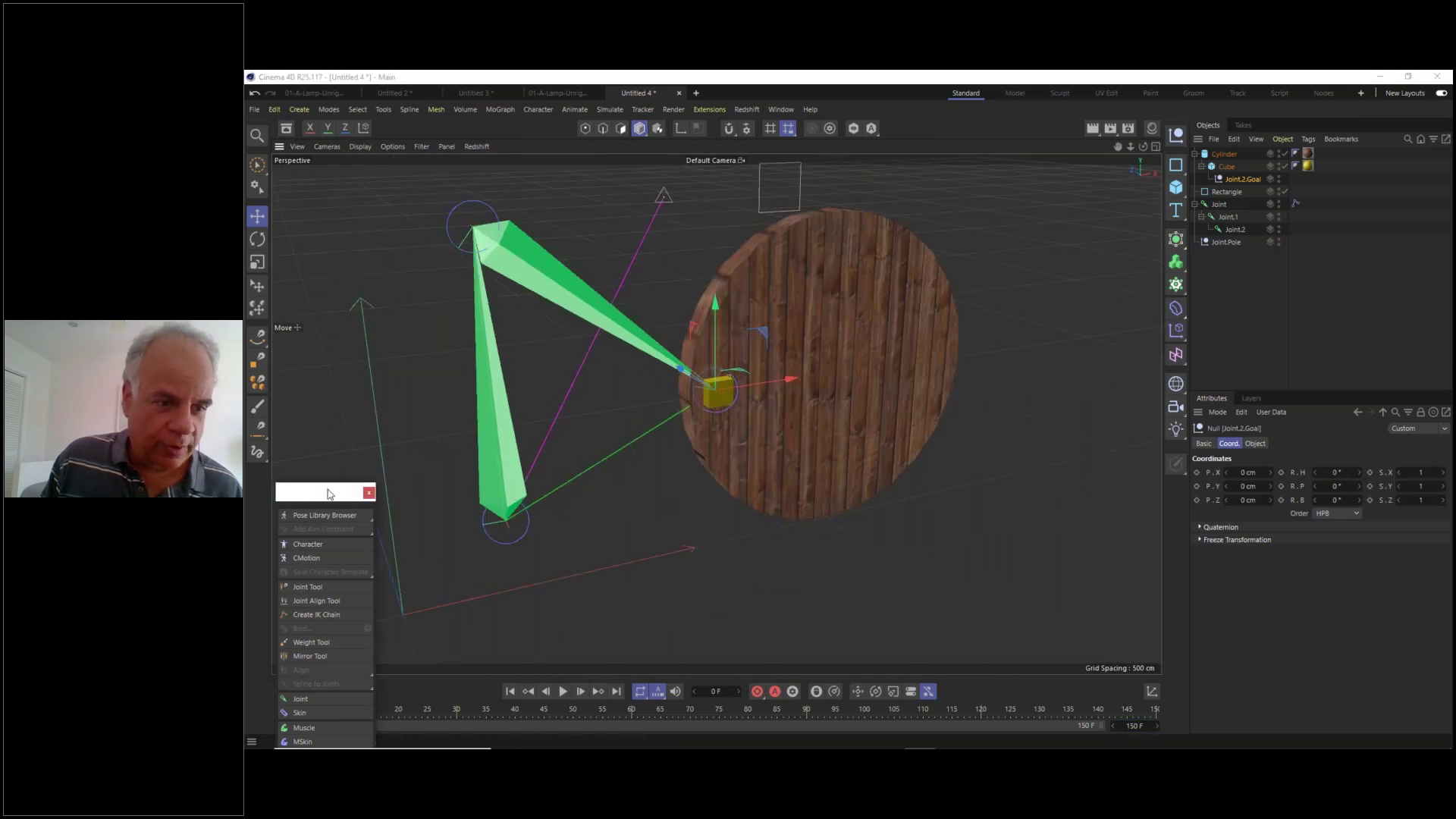
{"action": "left_click_drag", "start_coordinate": [326, 494], "coordinate": [313, 216]}
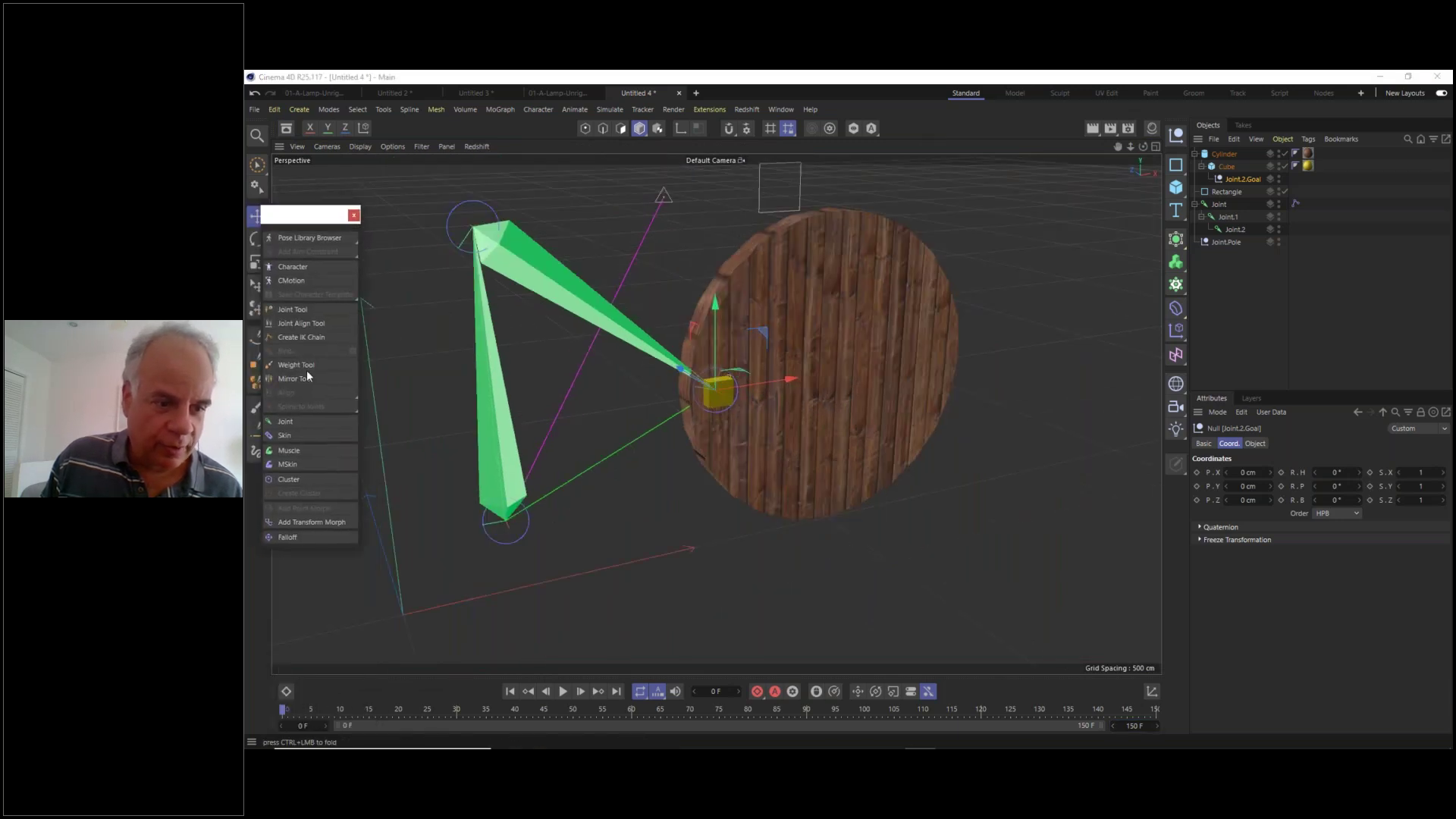
- Record a keyframe for the cylinder at frame 0 and move the playhead to frame 150
{"action": "left_click", "coordinate": [1226, 154]}
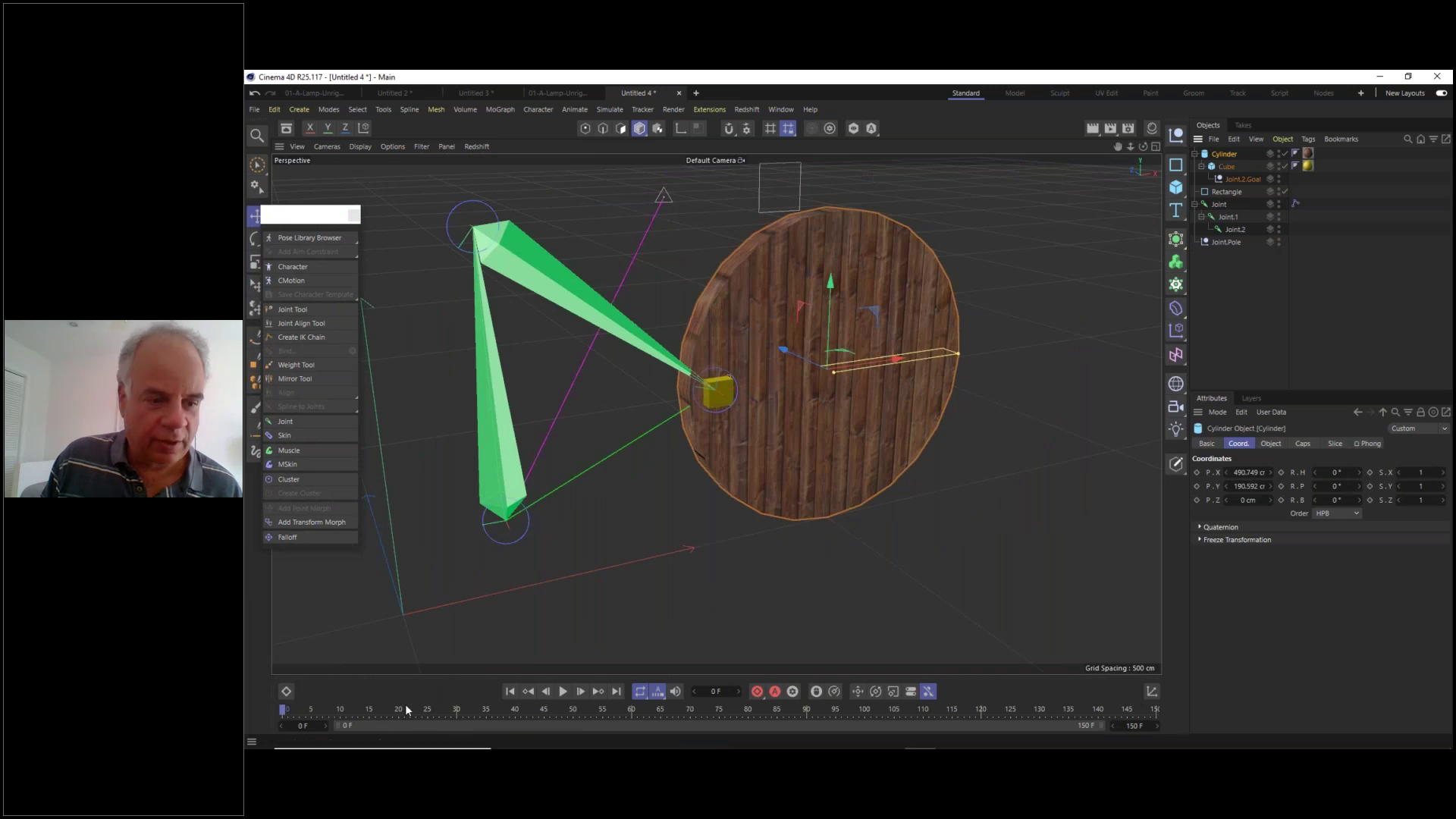
{"action": "left_click", "coordinate": [756, 692]}
{"action": "left_click", "coordinate": [1154, 710]}
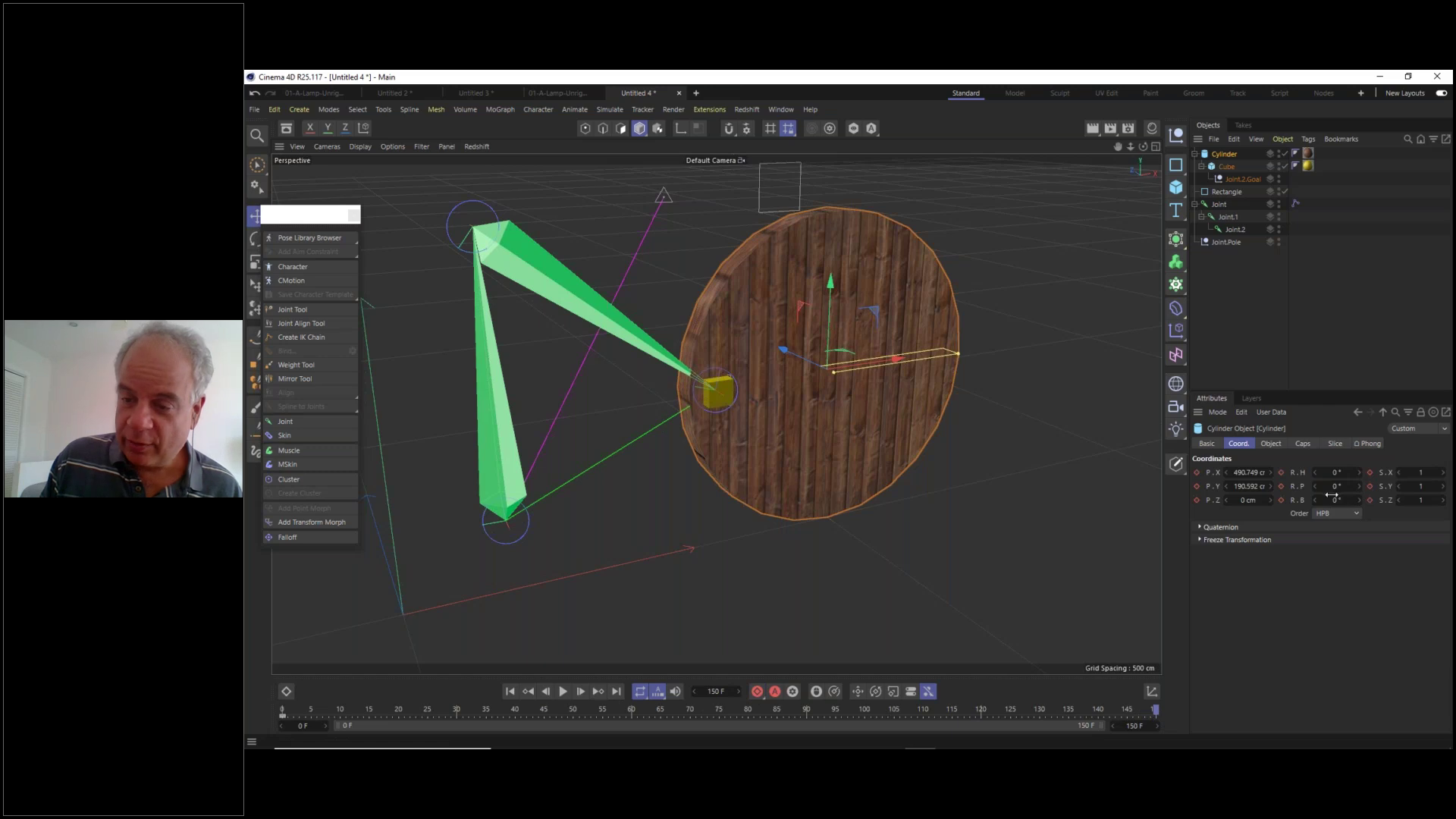
{"action": "mouse_move", "coordinate": [1333, 473]}
{"action": "left_mouse_down"}
{"action": "mouse_move", "coordinate": [1359, 465]}
{"action": "mouse_move", "coordinate": [1358, 485]}
{"action": "mouse_move", "coordinate": [1359, 464]}
{"action": "mouse_move", "coordinate": [1358, 499]}
{"action": "mouse_move", "coordinate": [1358, 484]}
{"action": "left_mouse_up"}
{"action": "key", "text": "ctrl+z"}
{"action": "key", "text": "ctrl+z"}
{"action": "key", "text": "ctrl+z"}
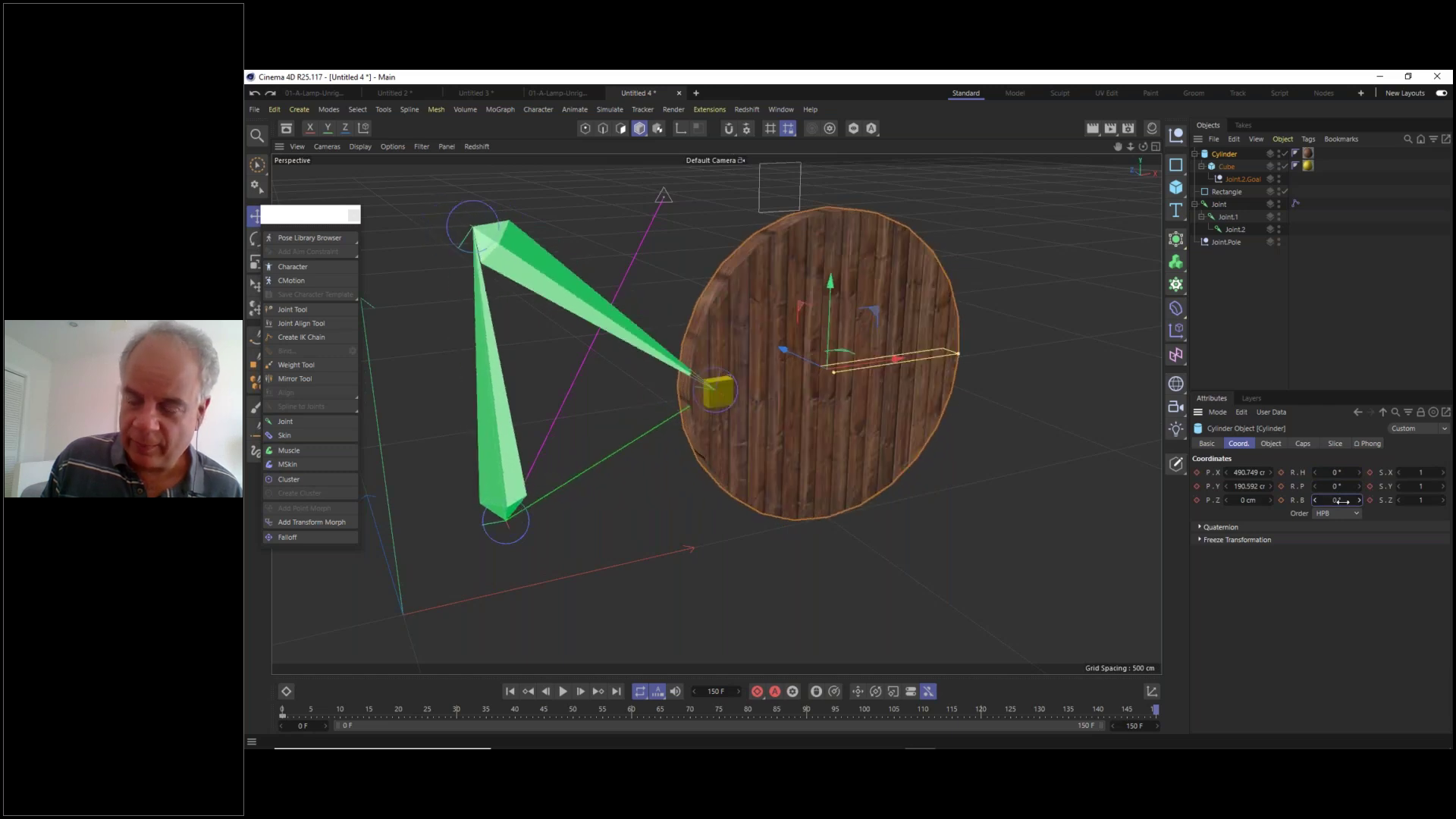
- Set the cylinder's bank rotation to 3*360 degrees and record a keyframe at frame 150
{"action": "double_click", "coordinate": [1340, 500]}
{"action": "type", "text": "3"}
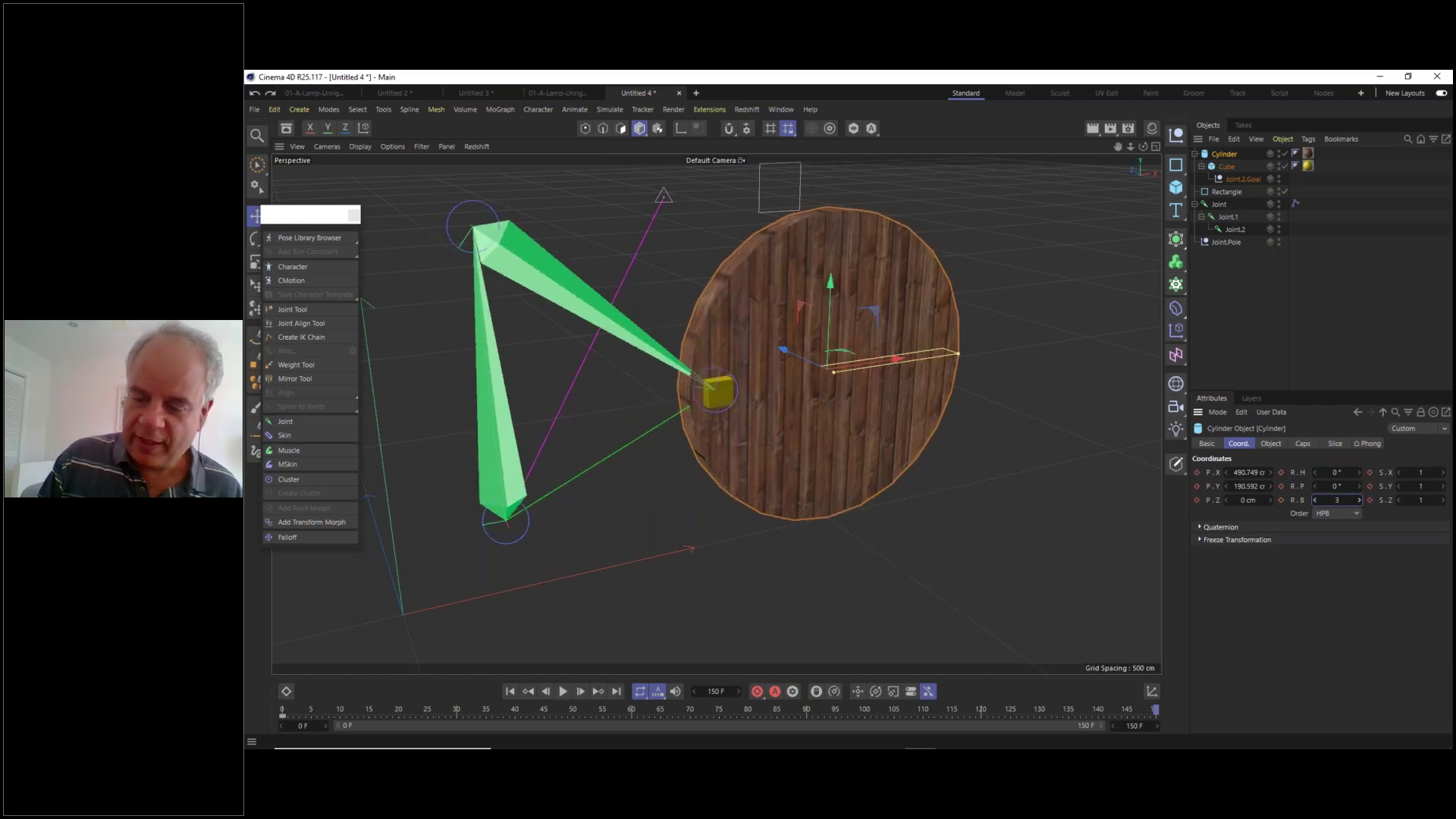
{"action": "type", "text": "*360"}
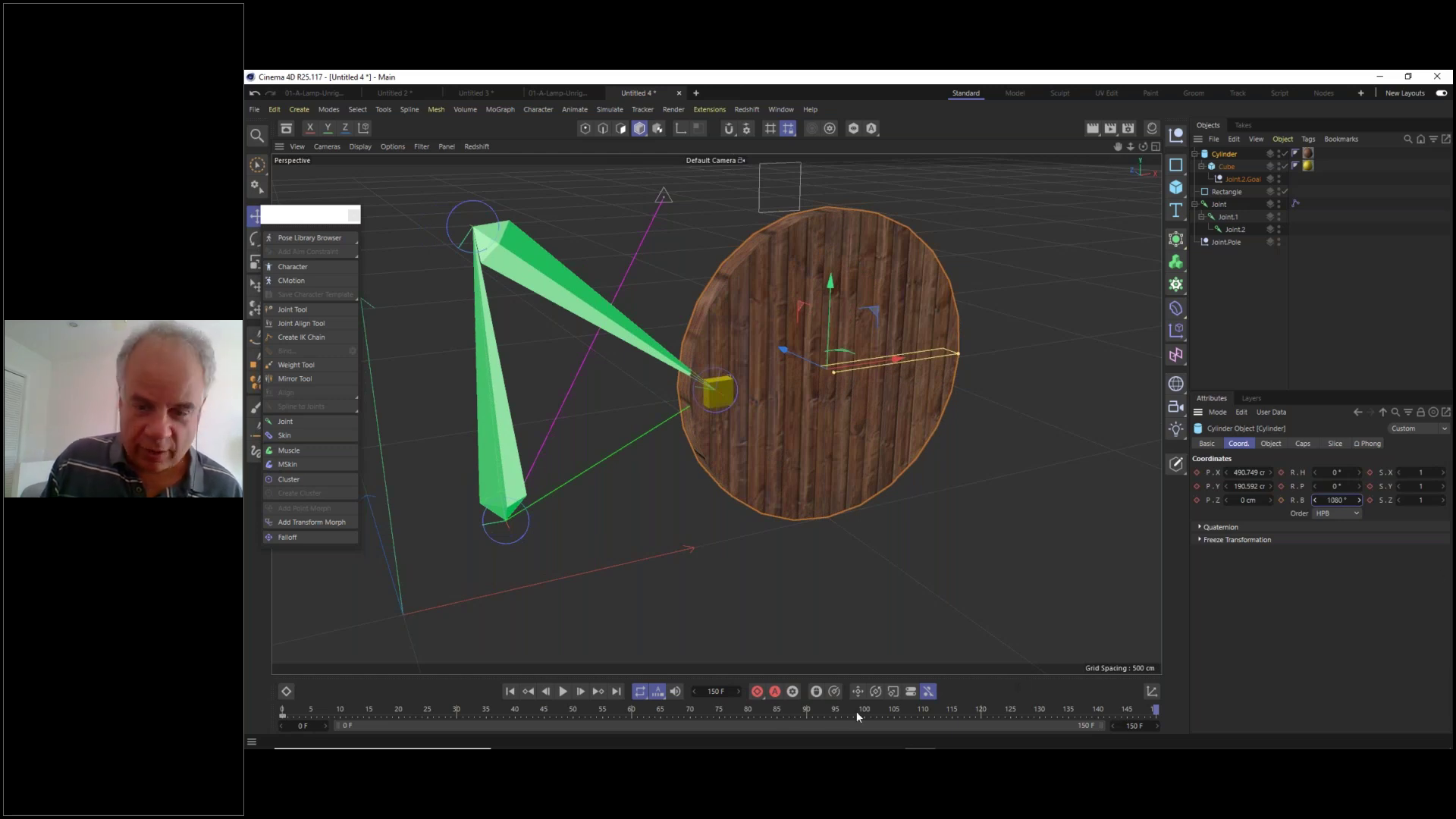
{"action": "left_click", "coordinate": [758, 691]}
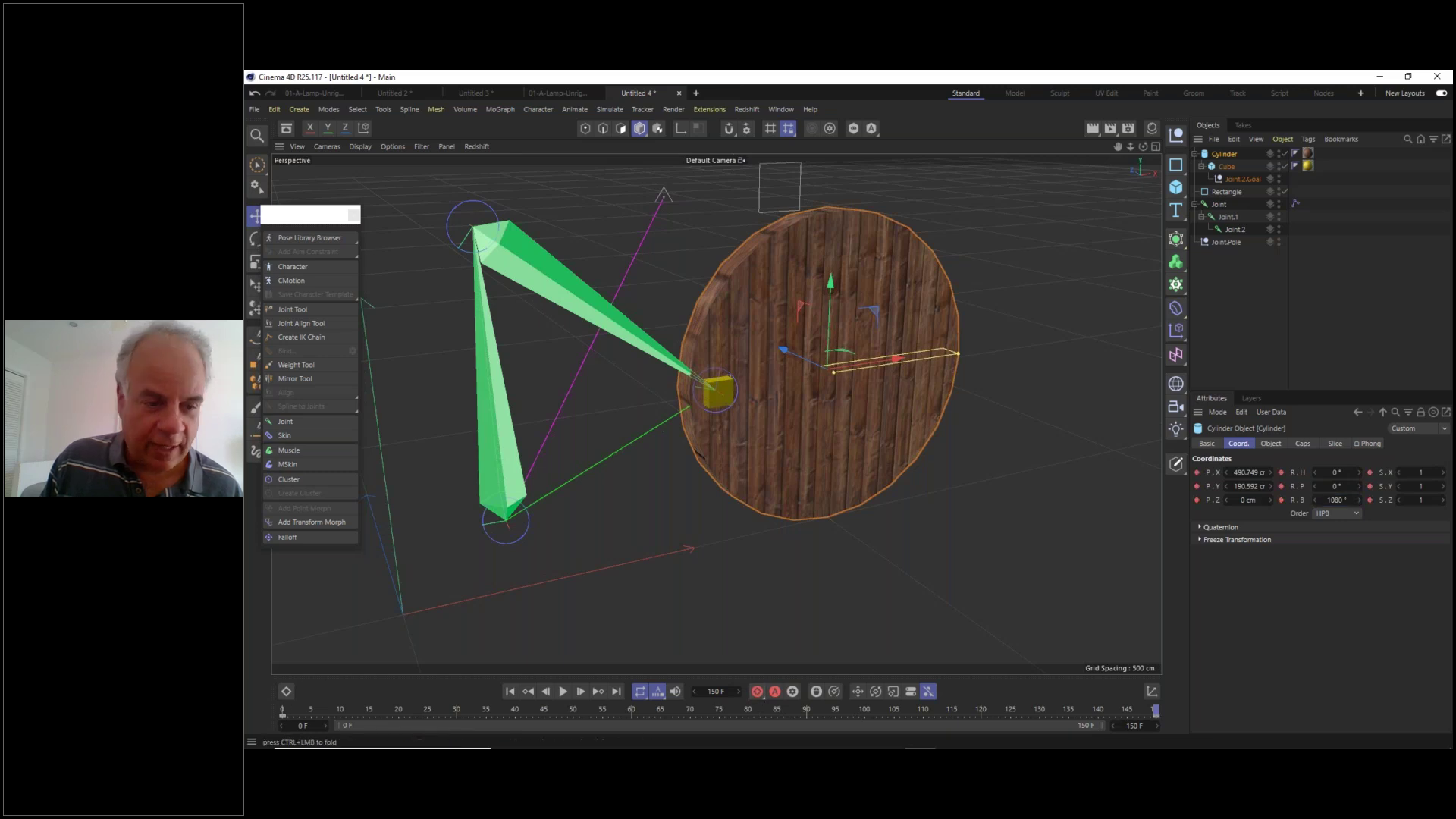
- Play the animation from the start and examine the joint chain following the rotating disc from the side
{"action": "left_click", "coordinate": [288, 709]}
{"action": "left_click", "coordinate": [561, 692]}
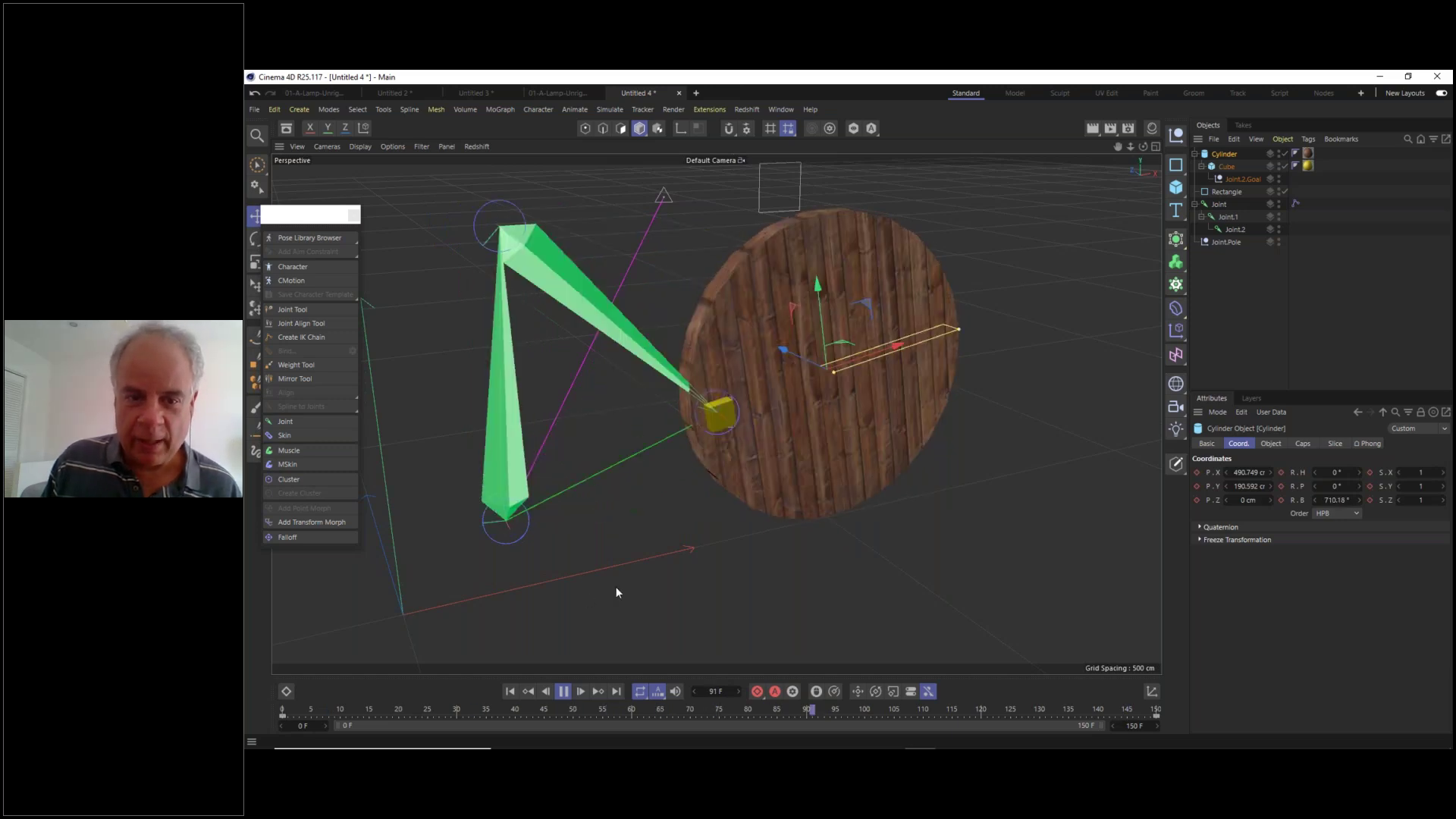
{"action": "left_click_drag", "start_coordinate": [655, 417], "coordinate": [790, 390], "text": "alt"}
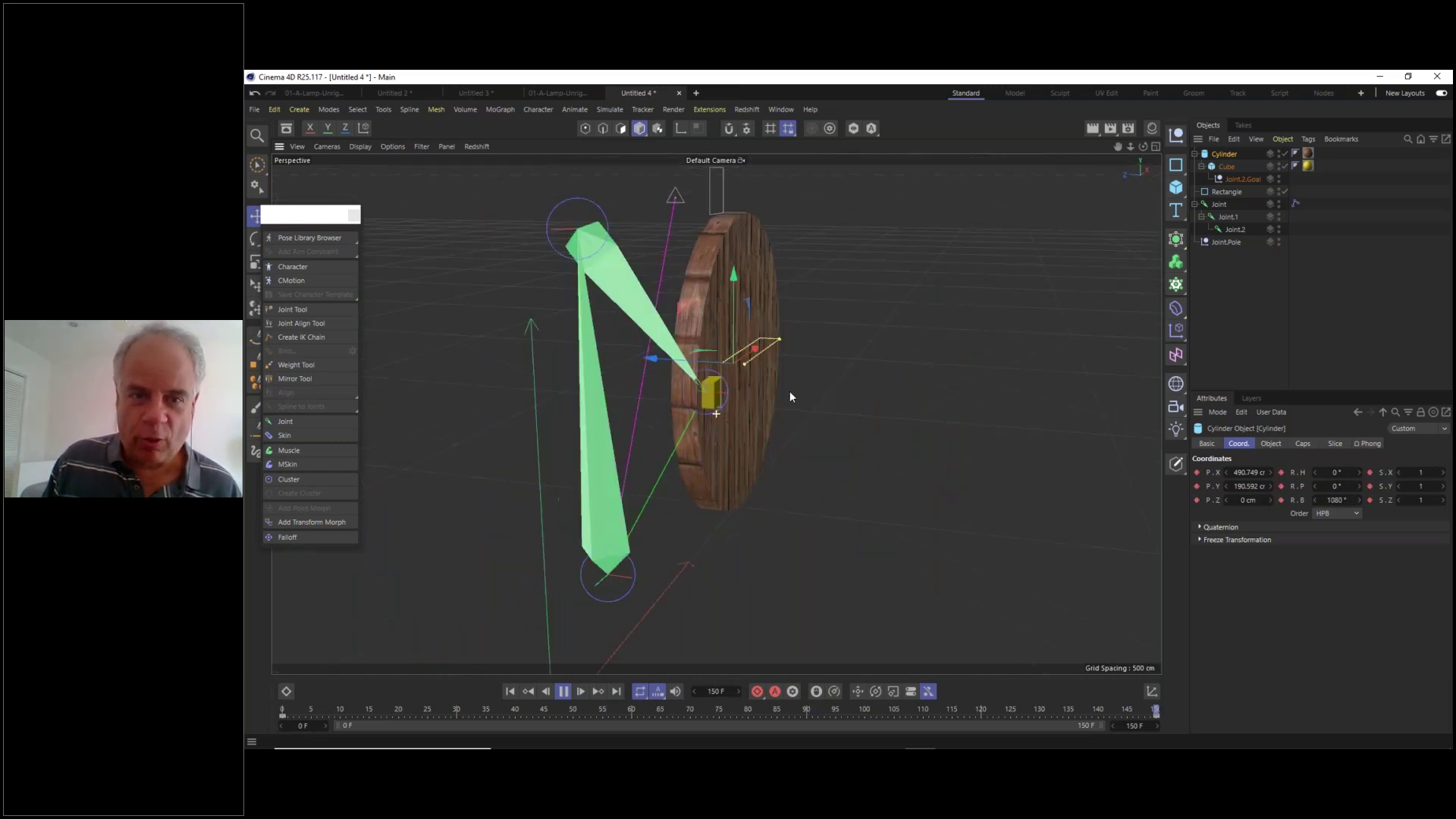
- Move Joint.Pole sideways to about Z -140.6 cm during playback, and stop the animation
{"action": "left_click", "coordinate": [698, 192]}
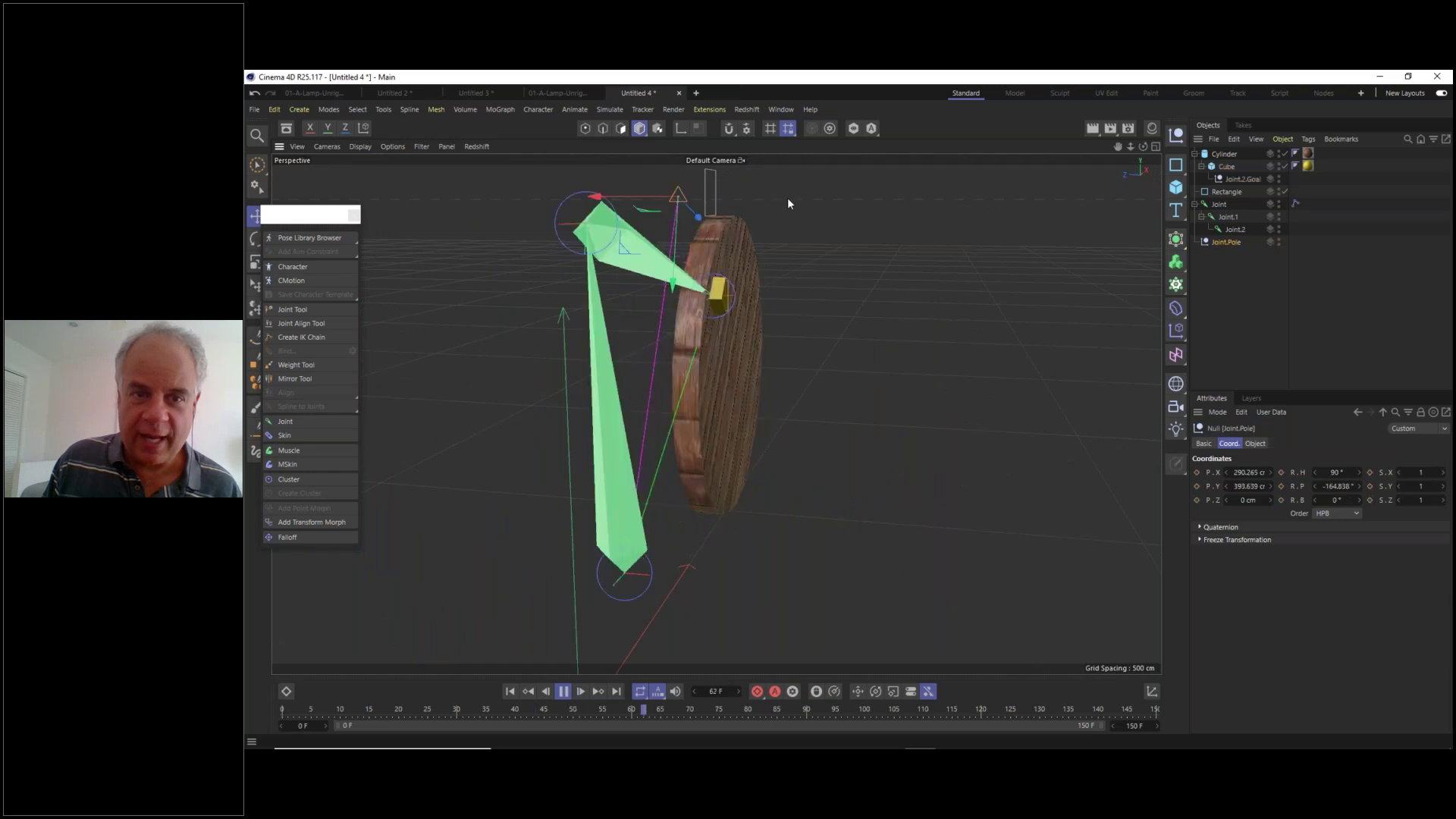
{"action": "left_click_drag", "start_coordinate": [752, 329], "coordinate": [770, 335], "text": "alt"}
{"action": "left_click_drag", "start_coordinate": [668, 221], "coordinate": [805, 264]}
{"action": "left_click_drag", "start_coordinate": [665, 346], "coordinate": [415, 352], "text": "alt"}
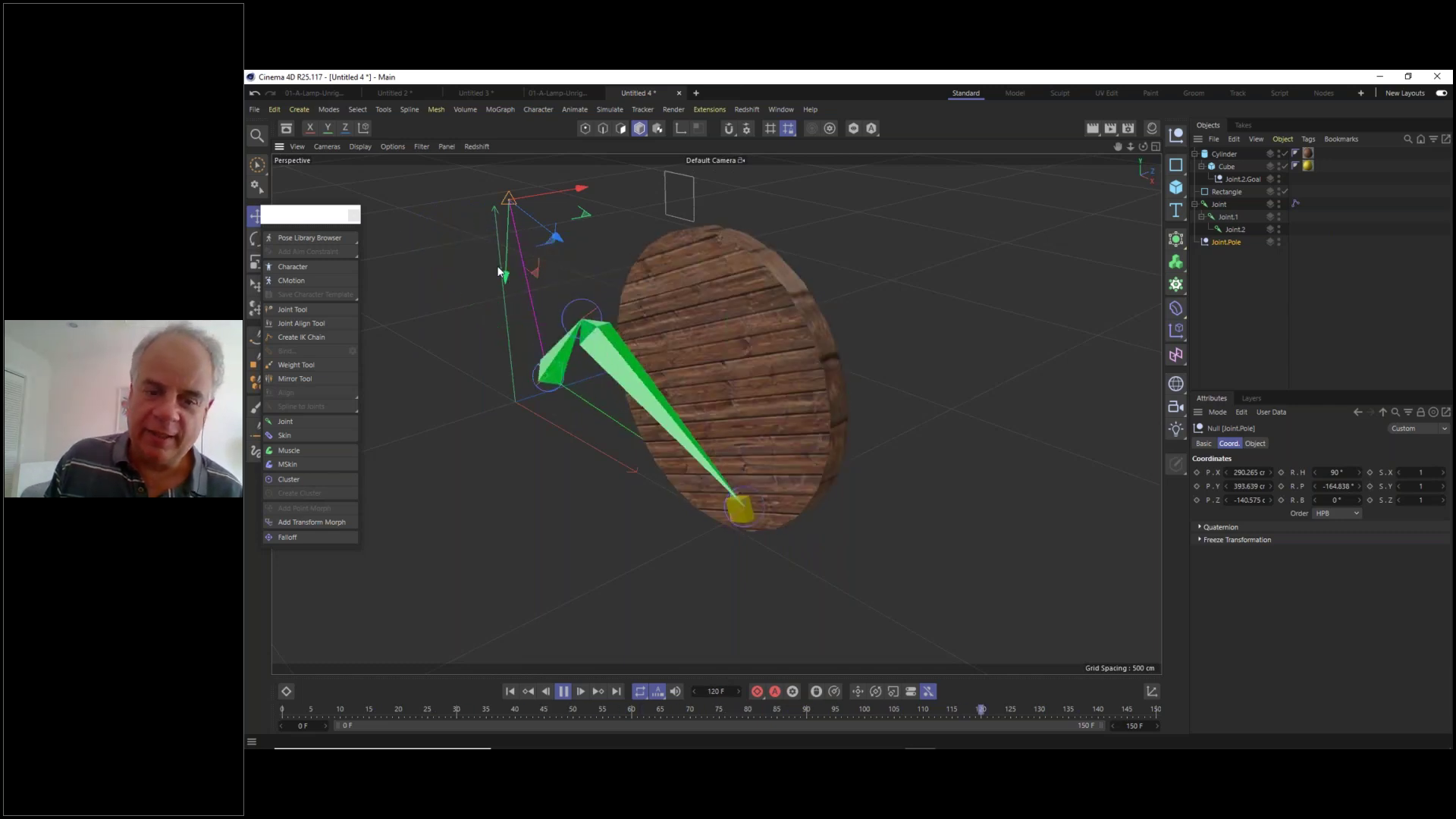
{"action": "left_click", "coordinate": [564, 691]}
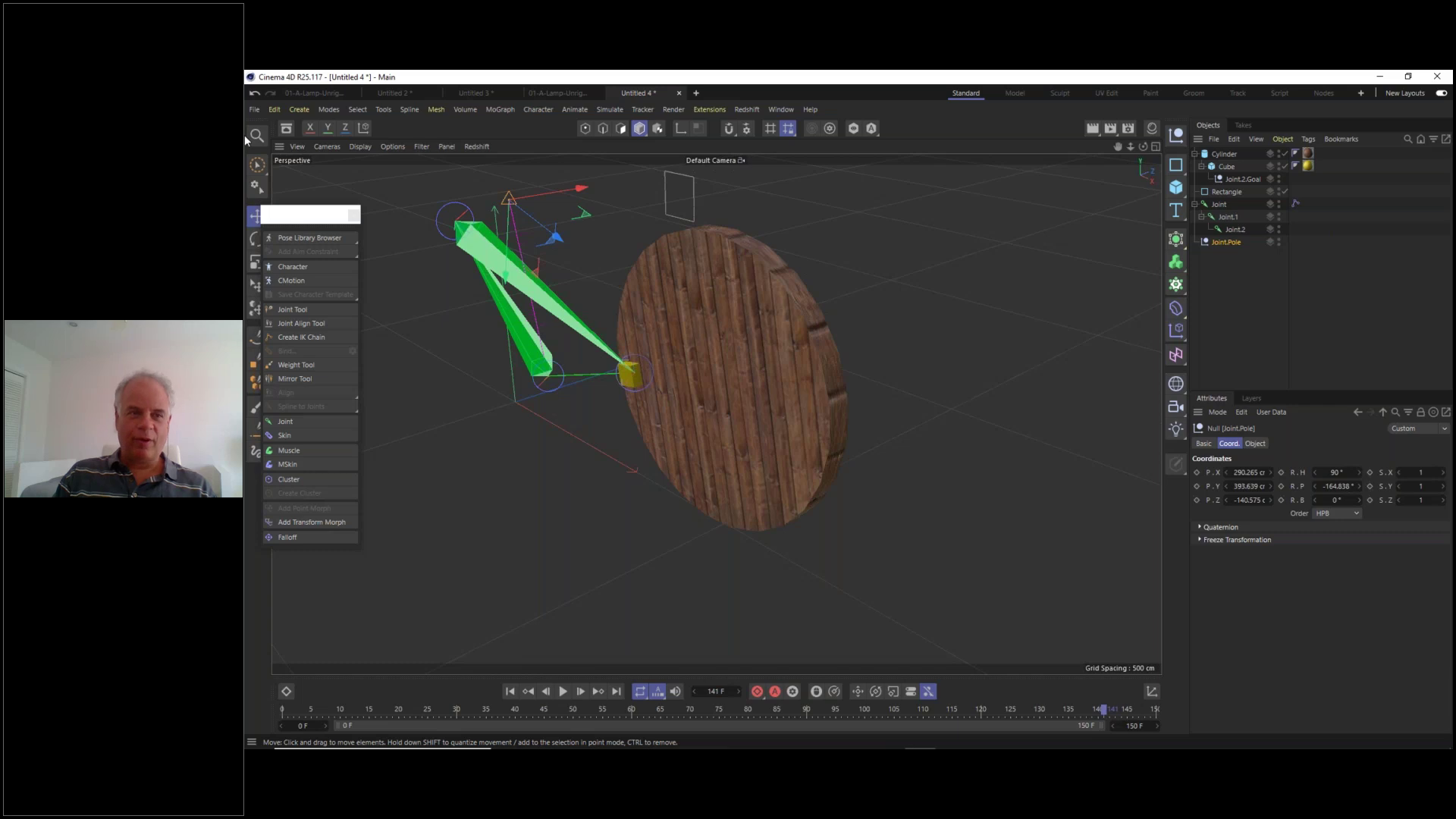
{"action": "left_click", "coordinate": [254, 110]}
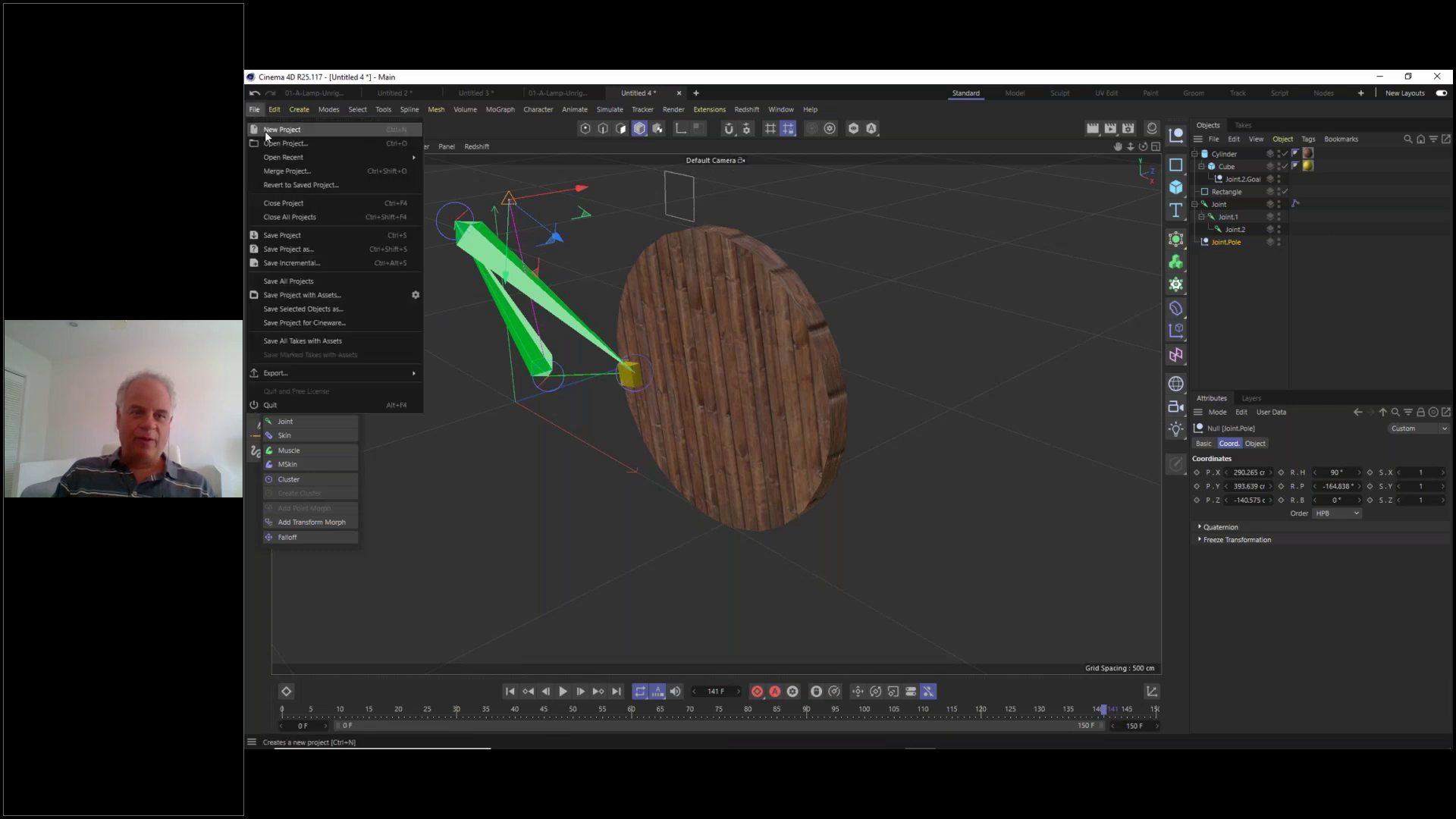
{"action": "left_click", "coordinate": [509, 76]}
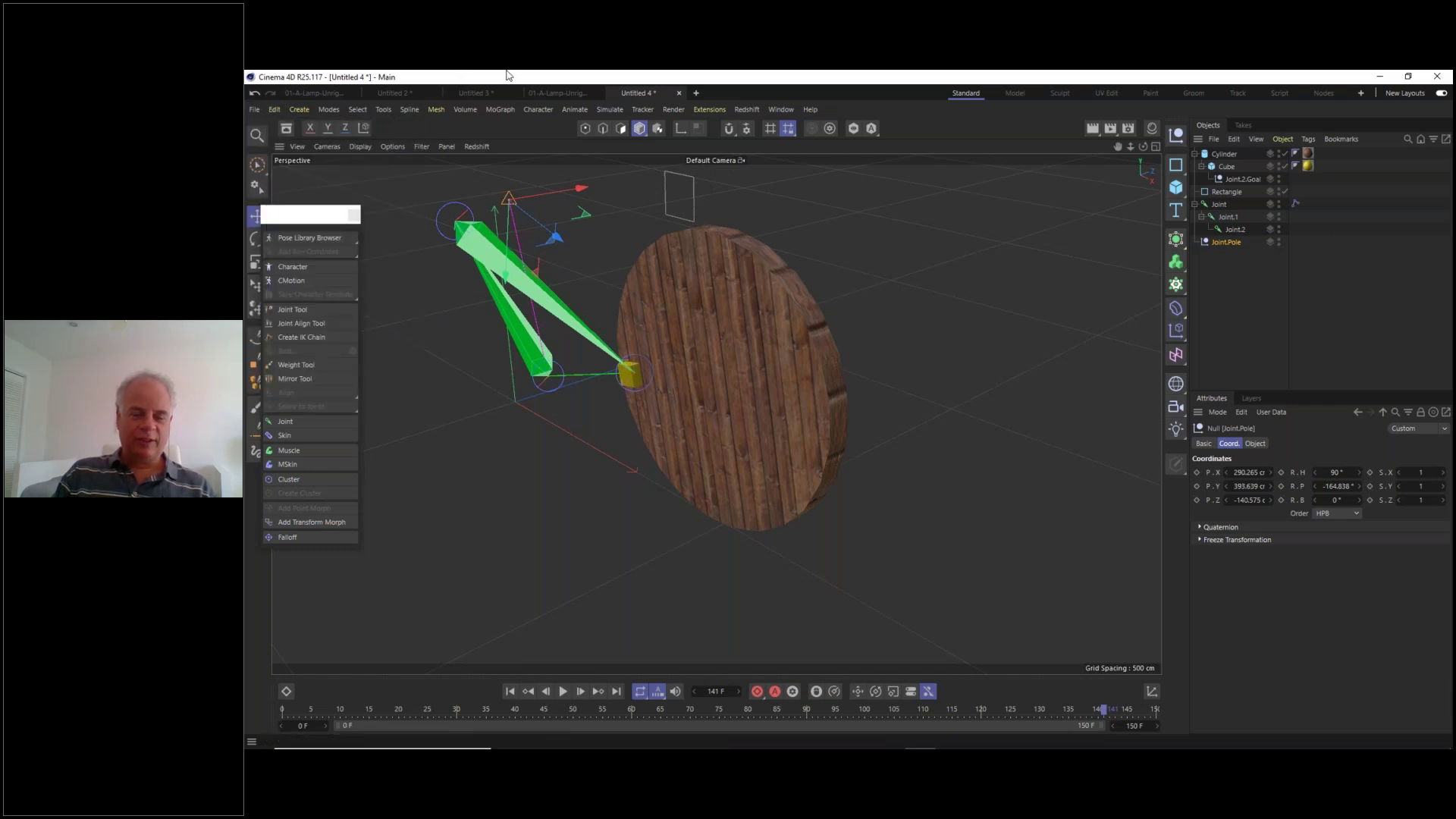
- Cycle through the top, perspective and right views, ending in the front view of the chain and disc
{"action": "key", "text": "F2"}
{"action": "key", "text": "F1"}
{"action": "key", "text": "F2"}
{"action": "key", "text": "F3"}
{"action": "key", "text": "F4"}
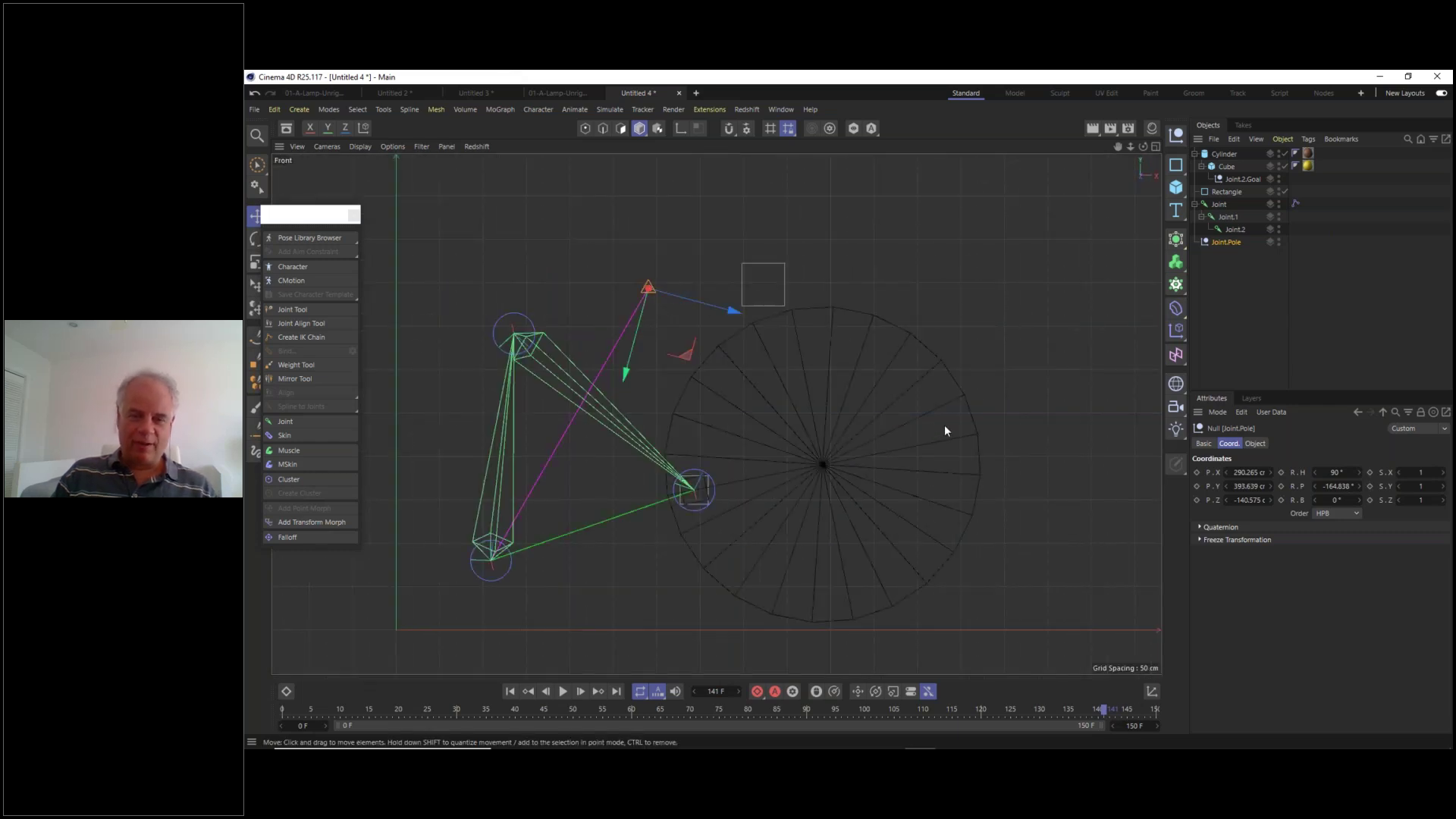
- Draw a new three-joint chain bent like an arm in the empty area beside the disc in the front view
{"action": "middle_click_drag", "start_coordinate": [865, 449], "coordinate": [424, 500]}
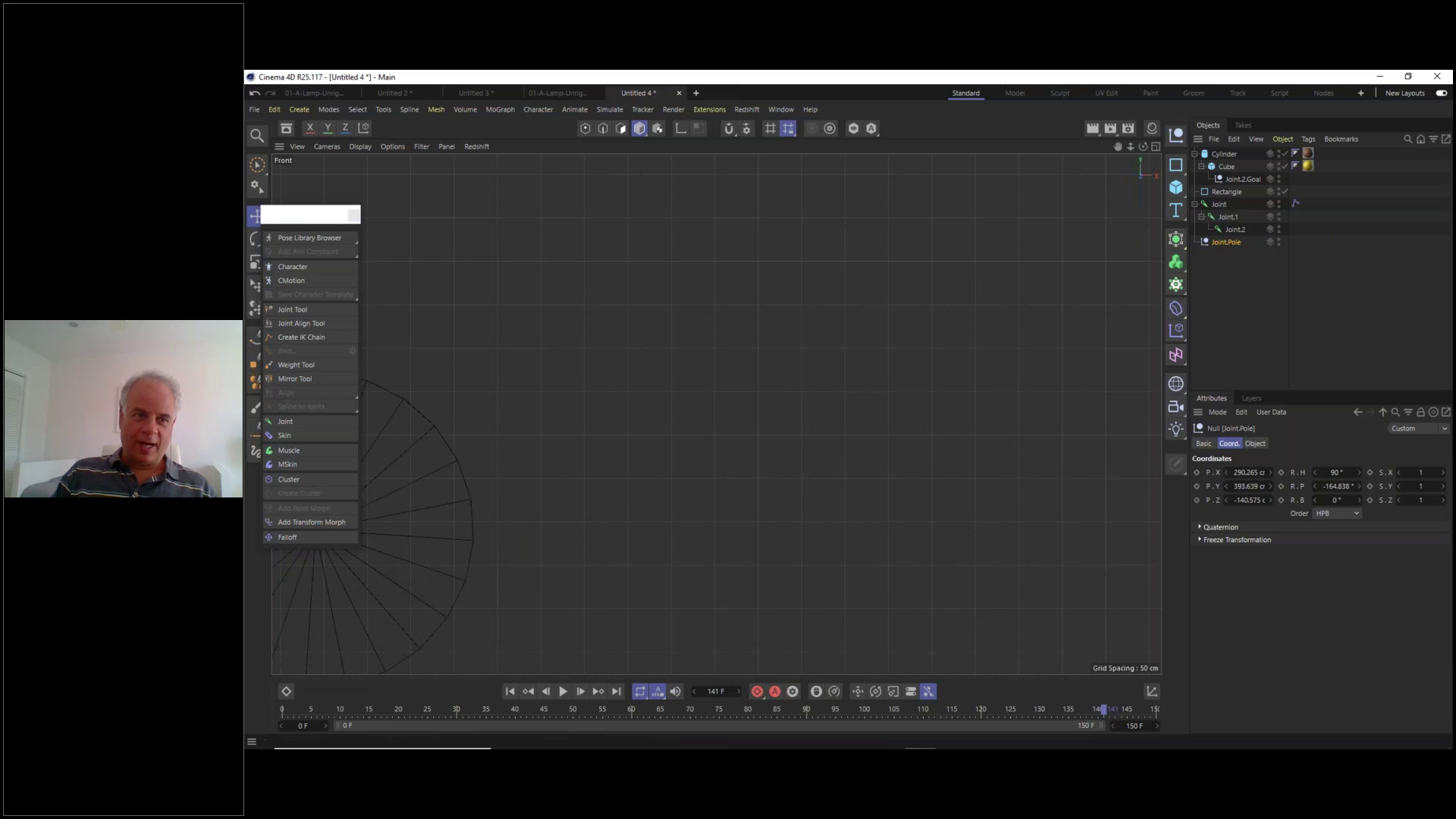
{"action": "left_click", "coordinate": [1255, 286]}
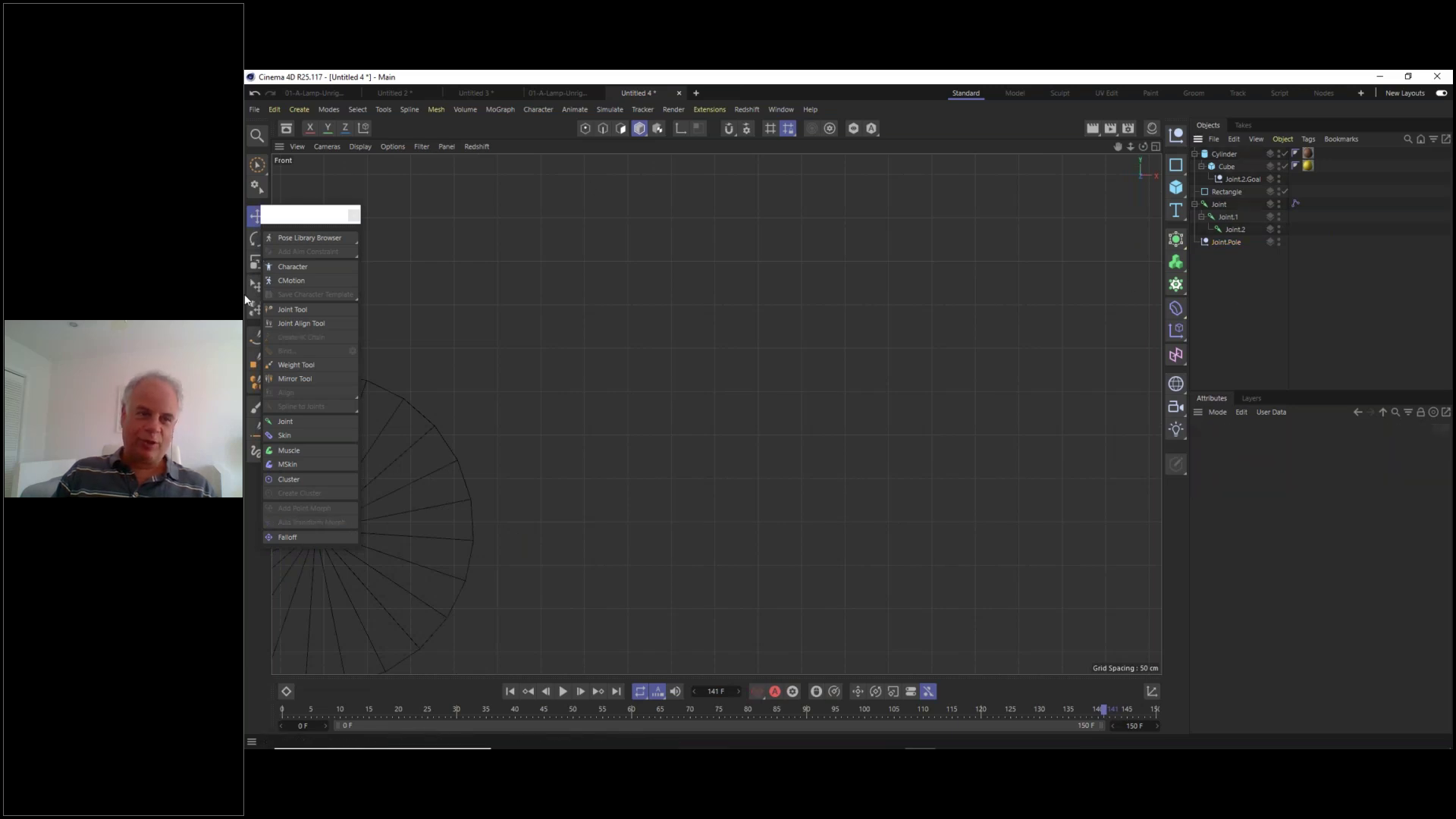
{"action": "left_click", "coordinate": [296, 310]}
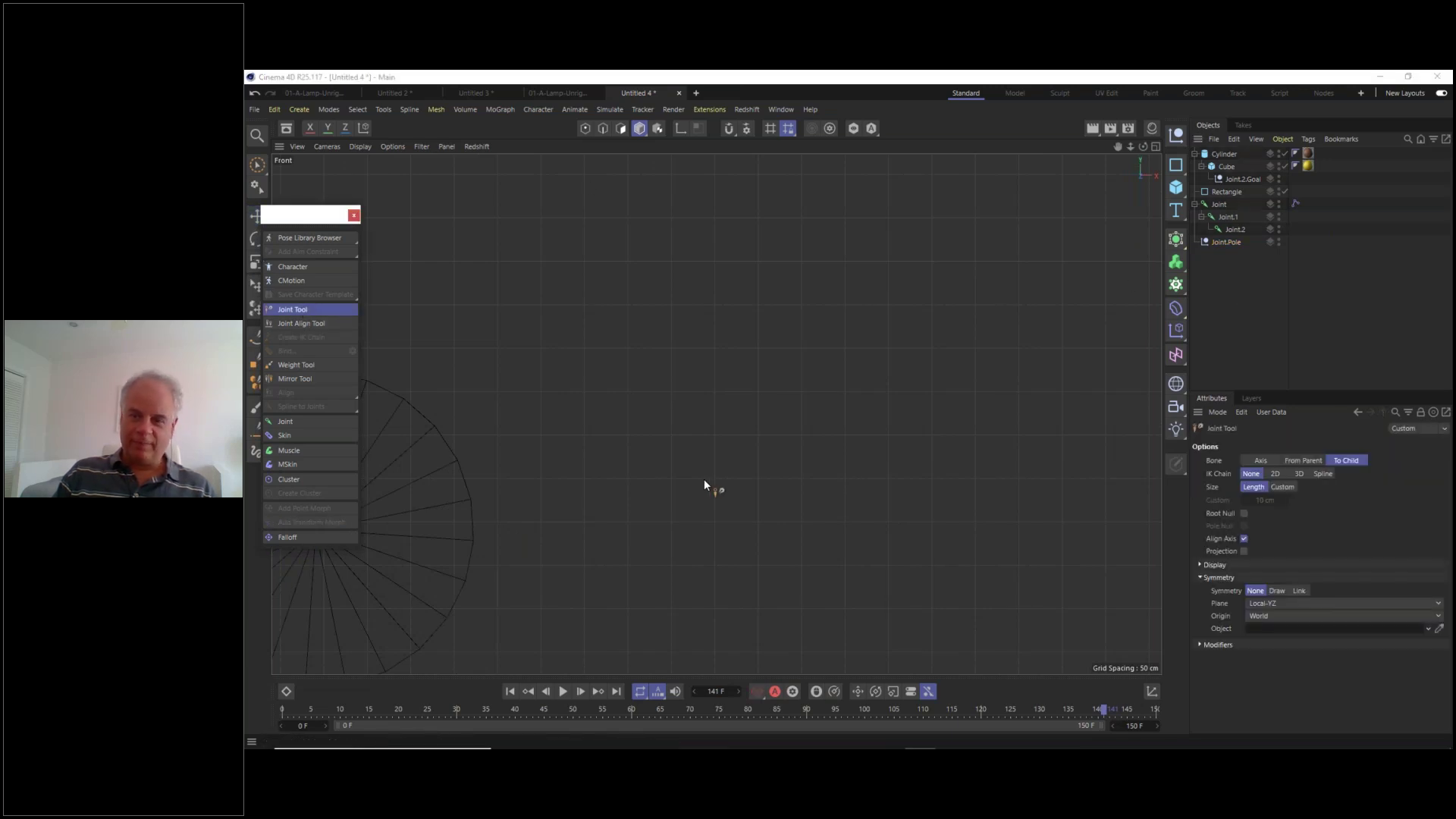
{"action": "left_click", "coordinate": [613, 529], "text": "ctrl"}
{"action": "left_click", "coordinate": [665, 282], "text": "ctrl"}
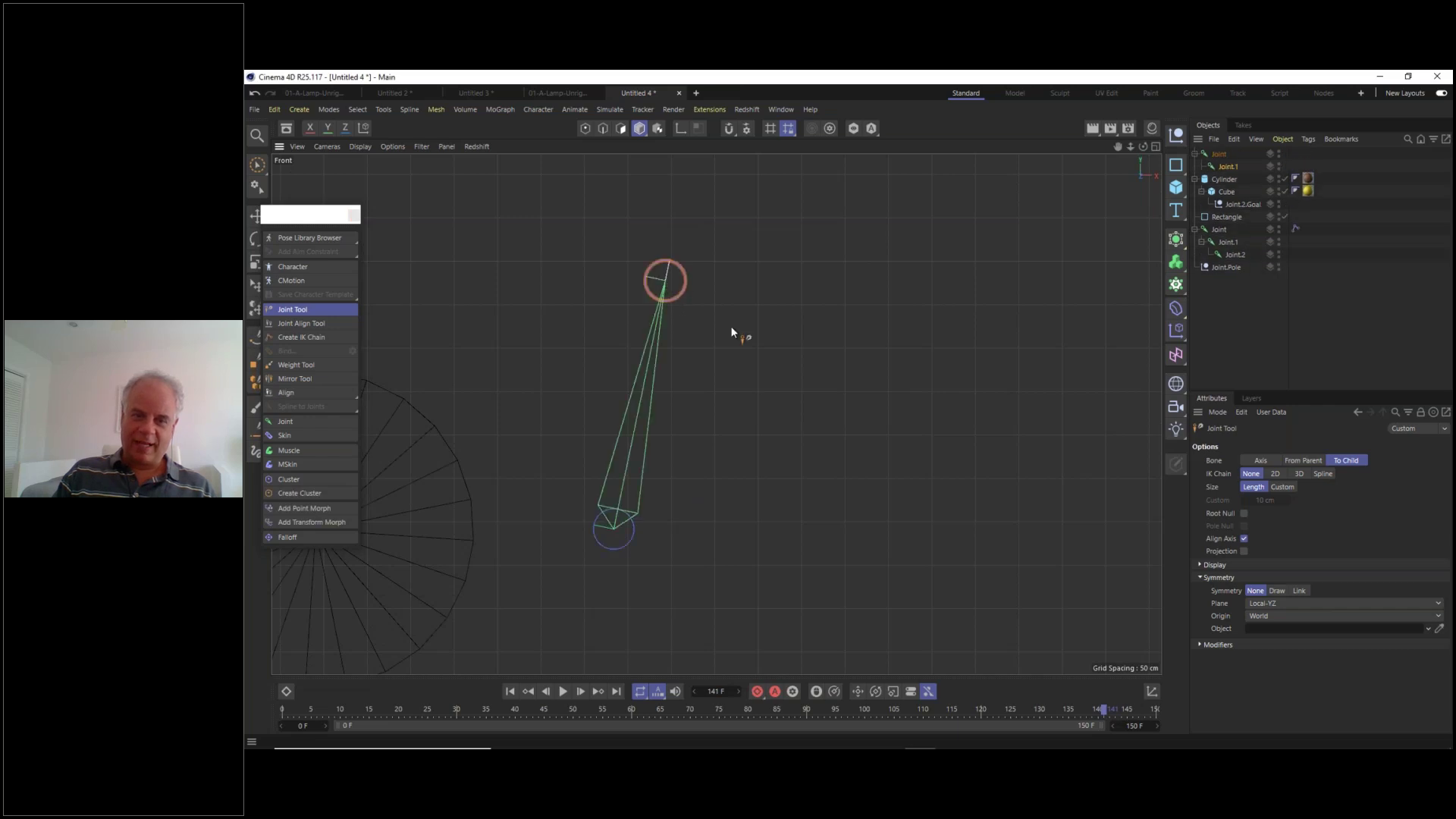
{"action": "left_click", "coordinate": [896, 404], "text": "ctrl"}
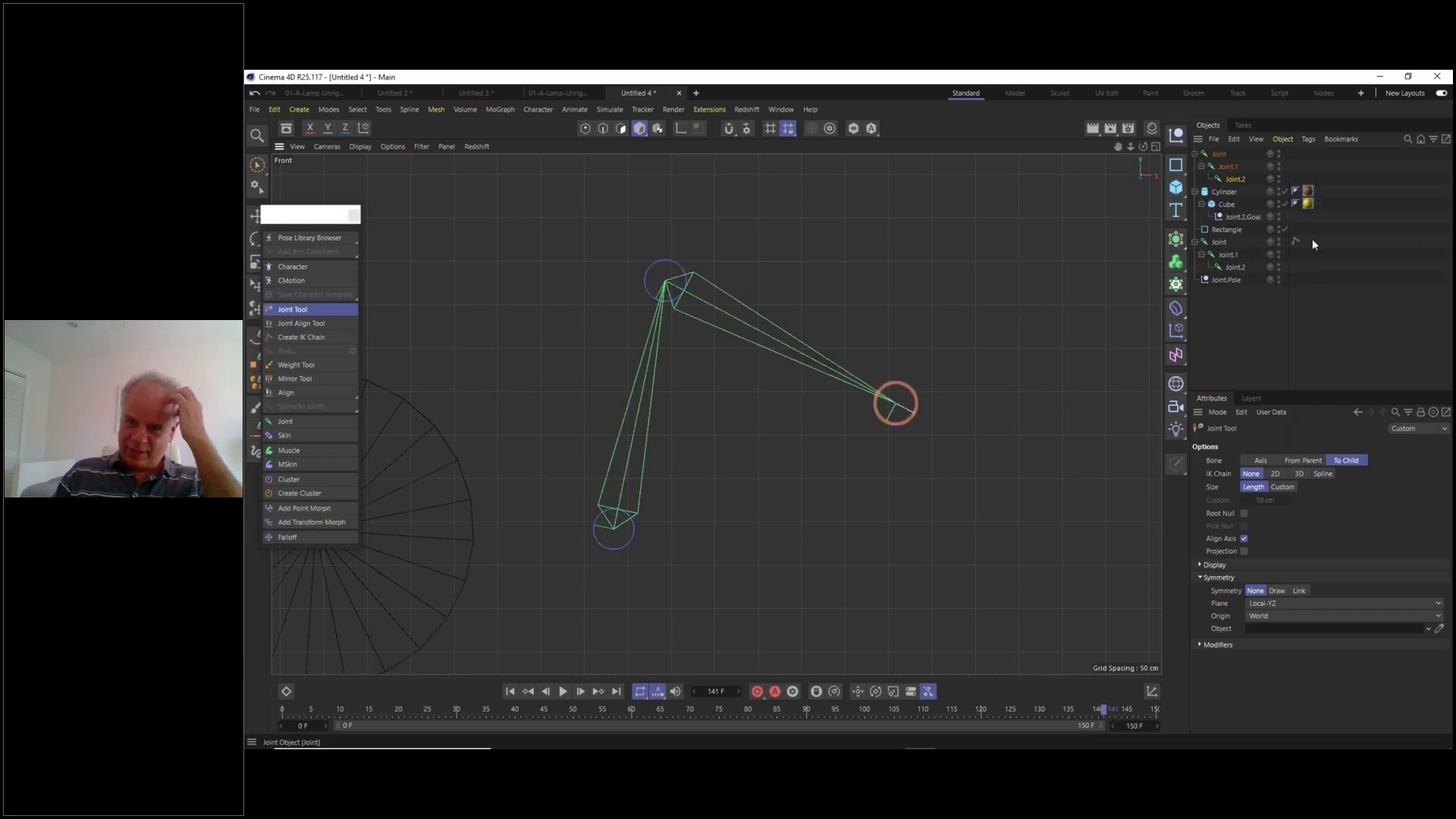
- Add an IK tag to the new chain's root joint, with its Joint.2 as the end, and add a goal
{"action": "right_click", "coordinate": [1219, 151]}
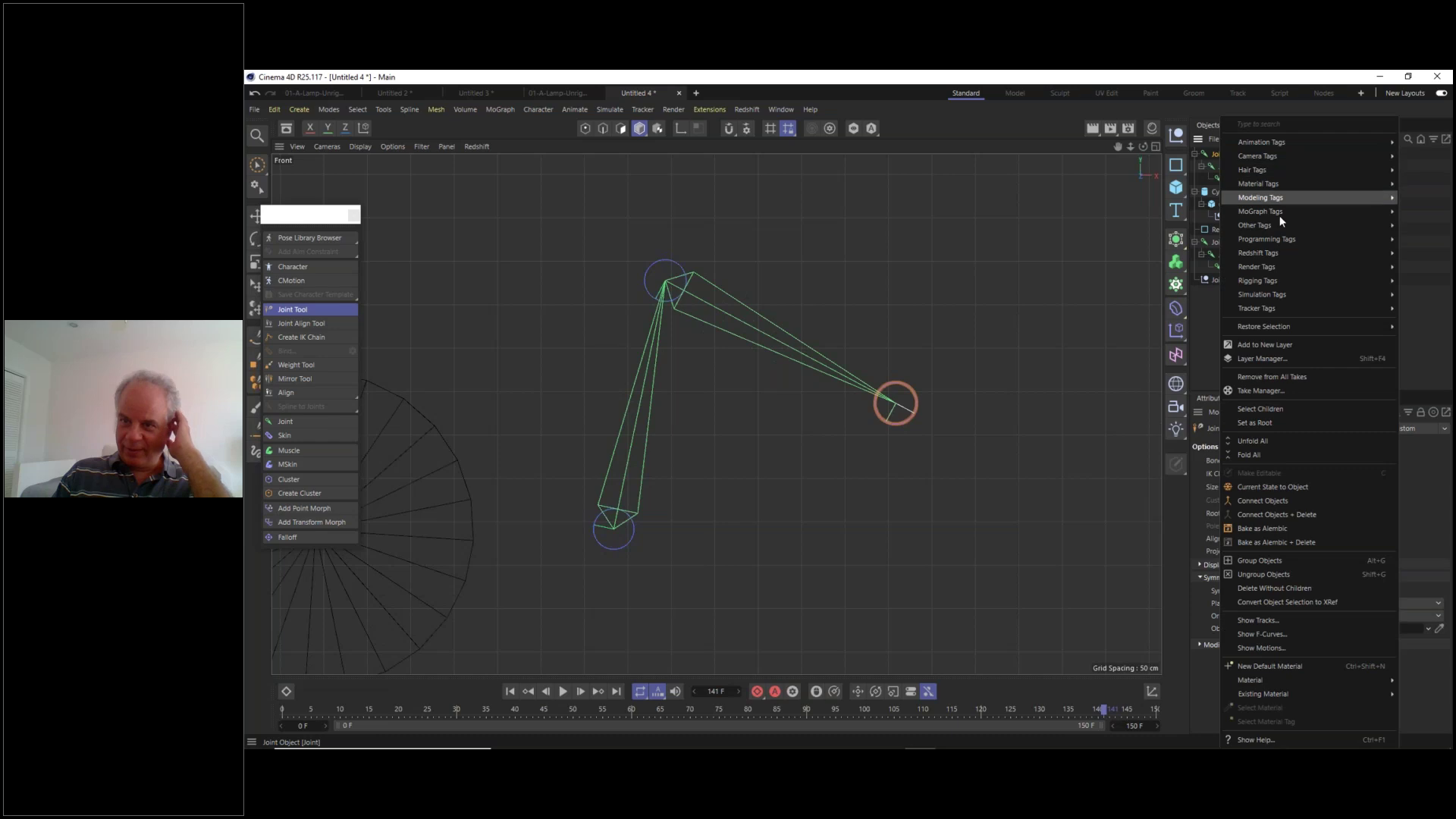
{"action": "mouse_move", "coordinate": [1266, 284]}
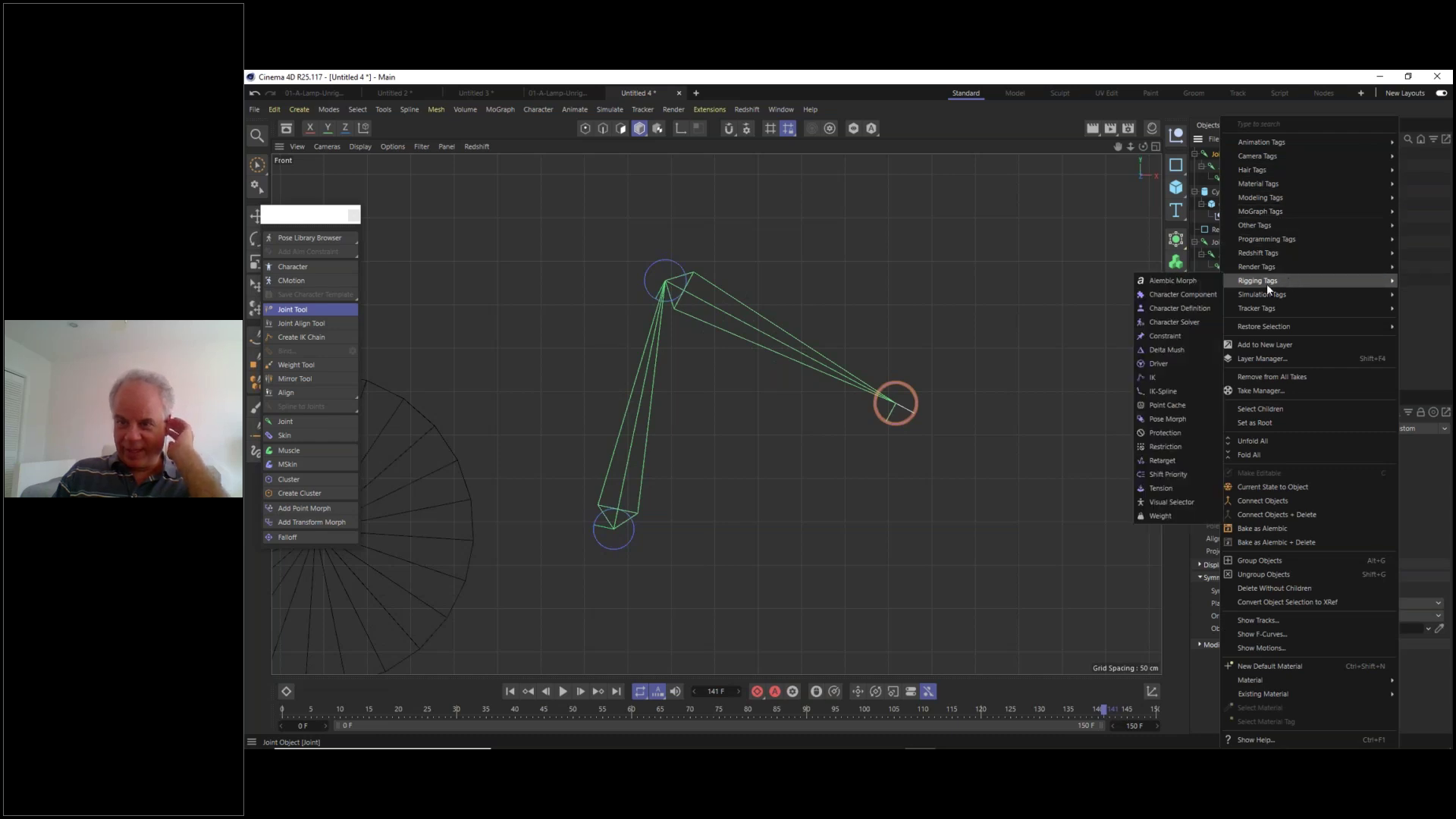
{"action": "left_click", "coordinate": [1204, 378]}
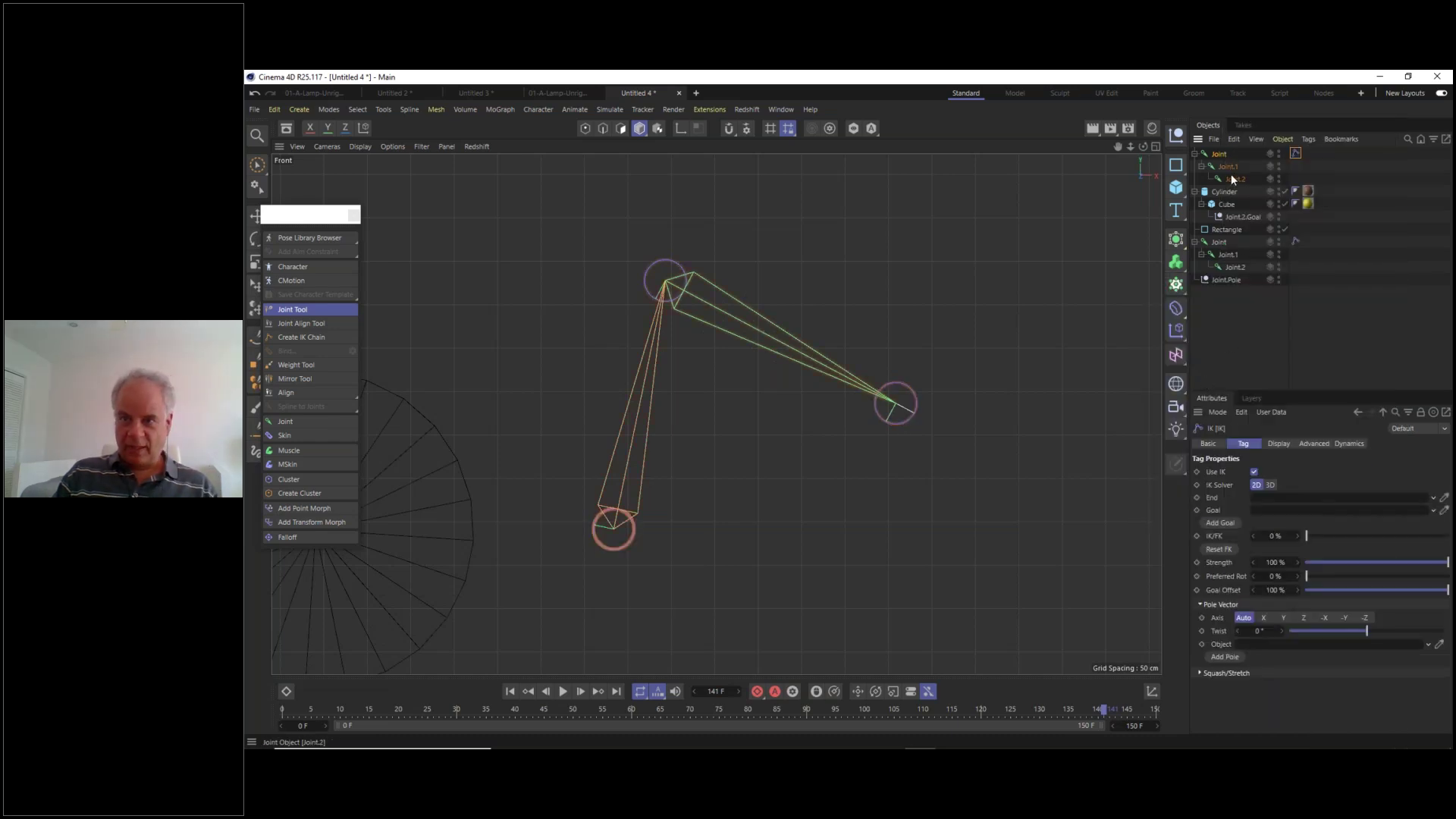
{"action": "left_click_drag", "start_coordinate": [1233, 180], "coordinate": [1280, 501]}
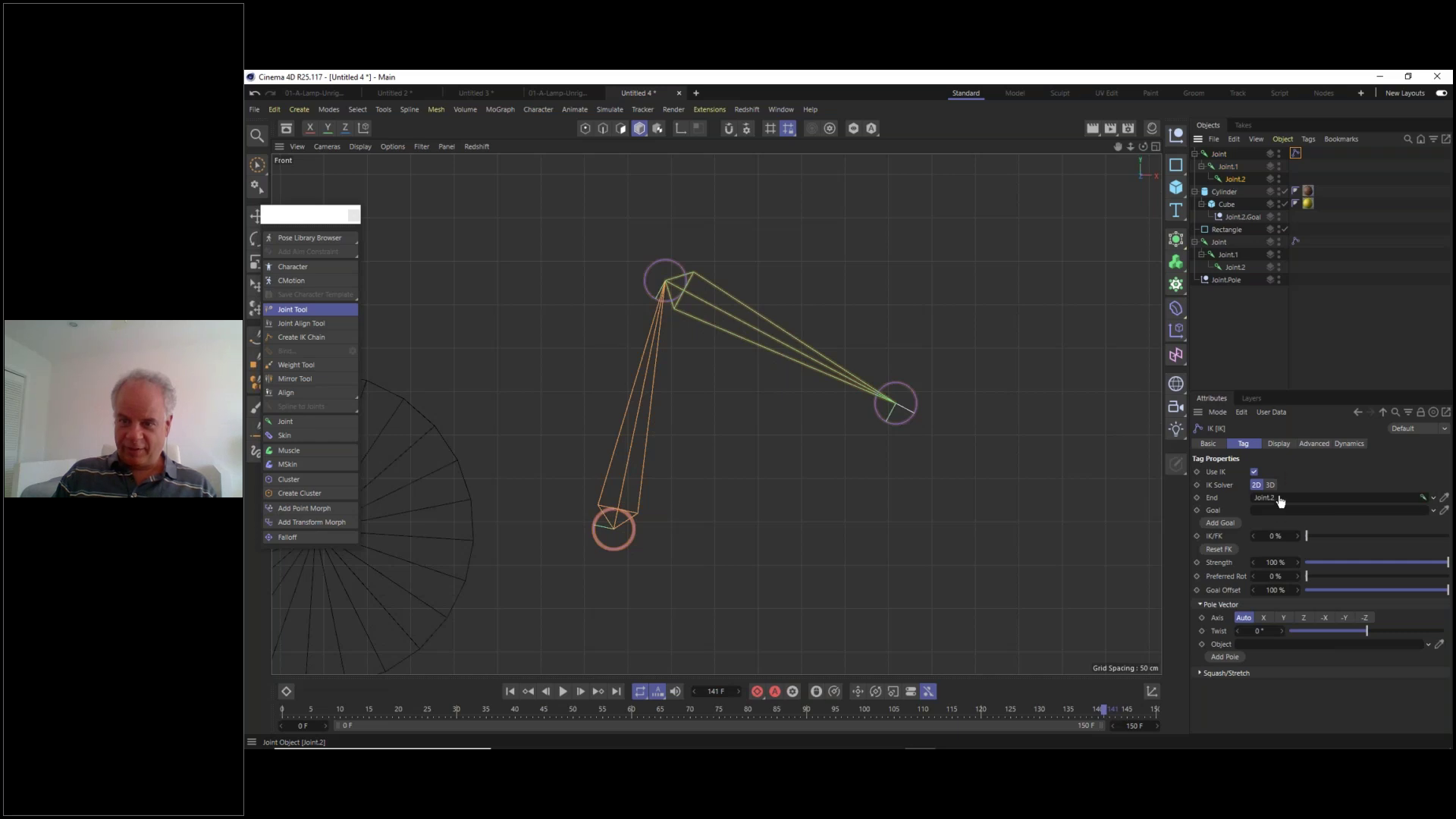
{"action": "left_click", "coordinate": [1220, 523]}
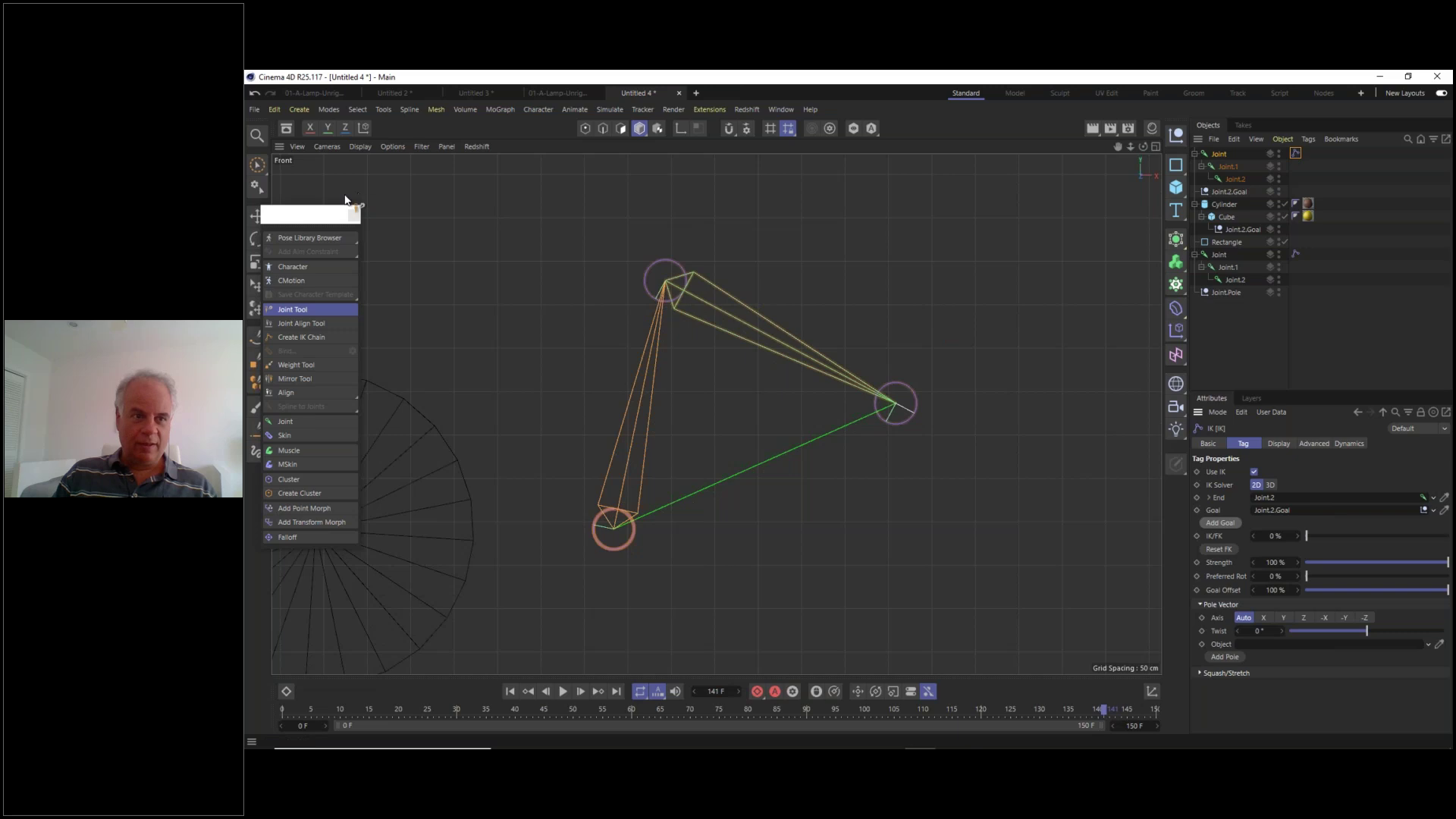
- Move the new chain's Joint.2.Goal slightly to test how the joints bend
{"action": "left_click", "coordinate": [255, 218]}
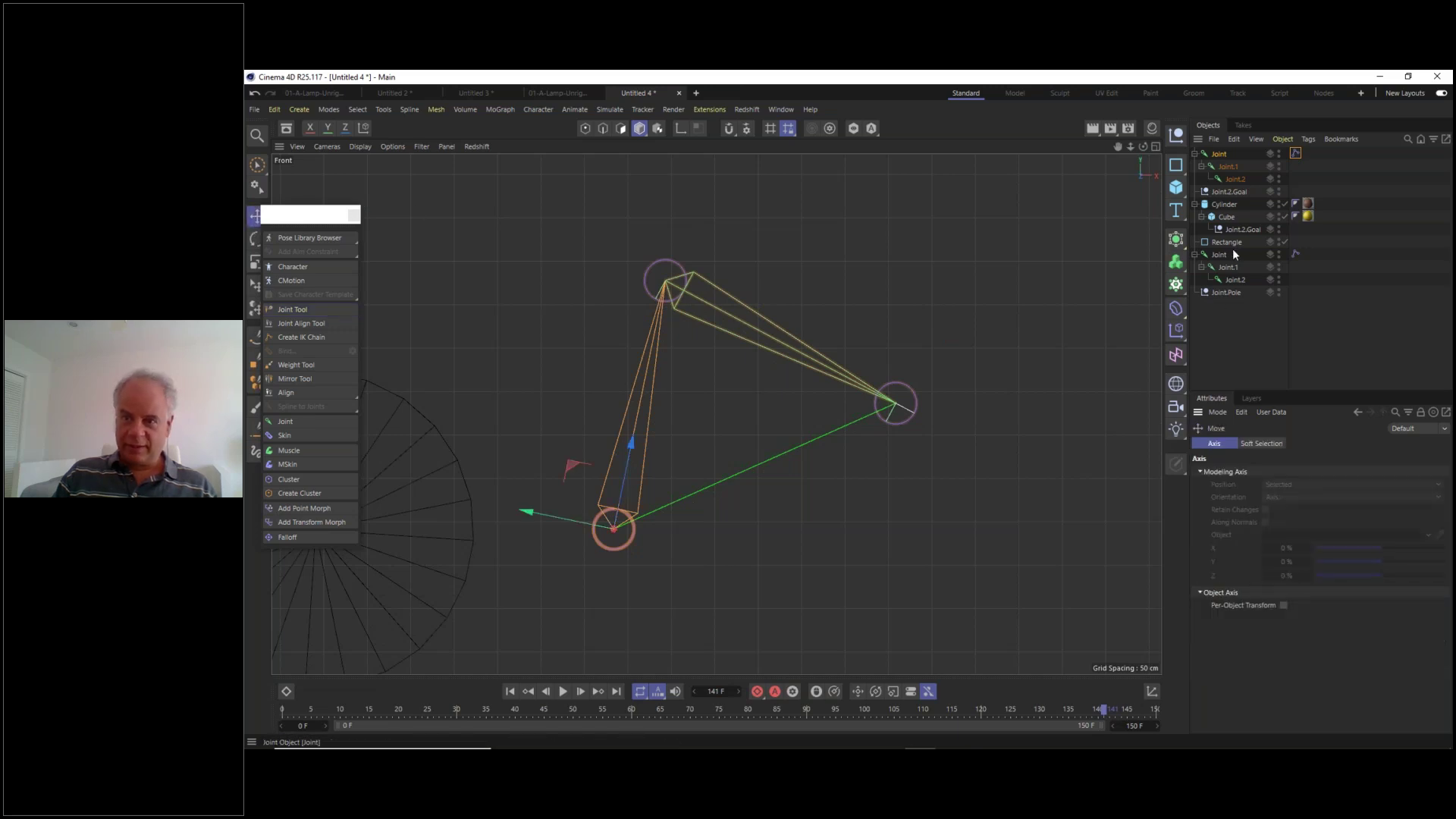
{"action": "left_click", "coordinate": [1228, 190]}
{"action": "mouse_move", "coordinate": [924, 473]}
{"action": "left_mouse_down"}
{"action": "mouse_move", "coordinate": [934, 412]}
{"action": "mouse_move", "coordinate": [854, 348]}
{"action": "mouse_move", "coordinate": [915, 452]}
{"action": "left_mouse_up"}
- Extend the new chain from Joint.2 with two more joints, forming a second bend
{"action": "left_click", "coordinate": [1220, 178]}
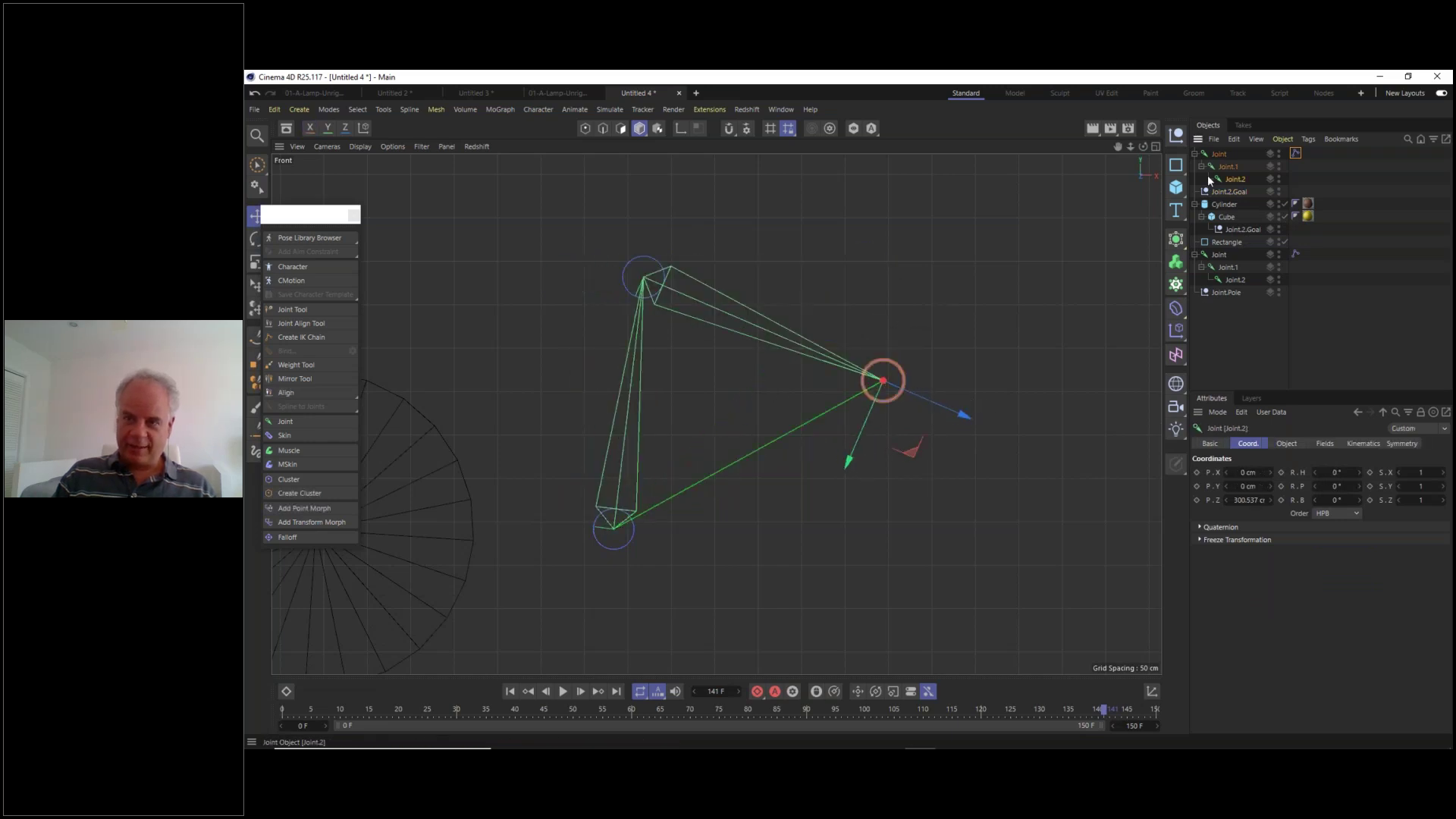
{"action": "left_click_drag", "start_coordinate": [292, 232], "coordinate": [359, 228]}
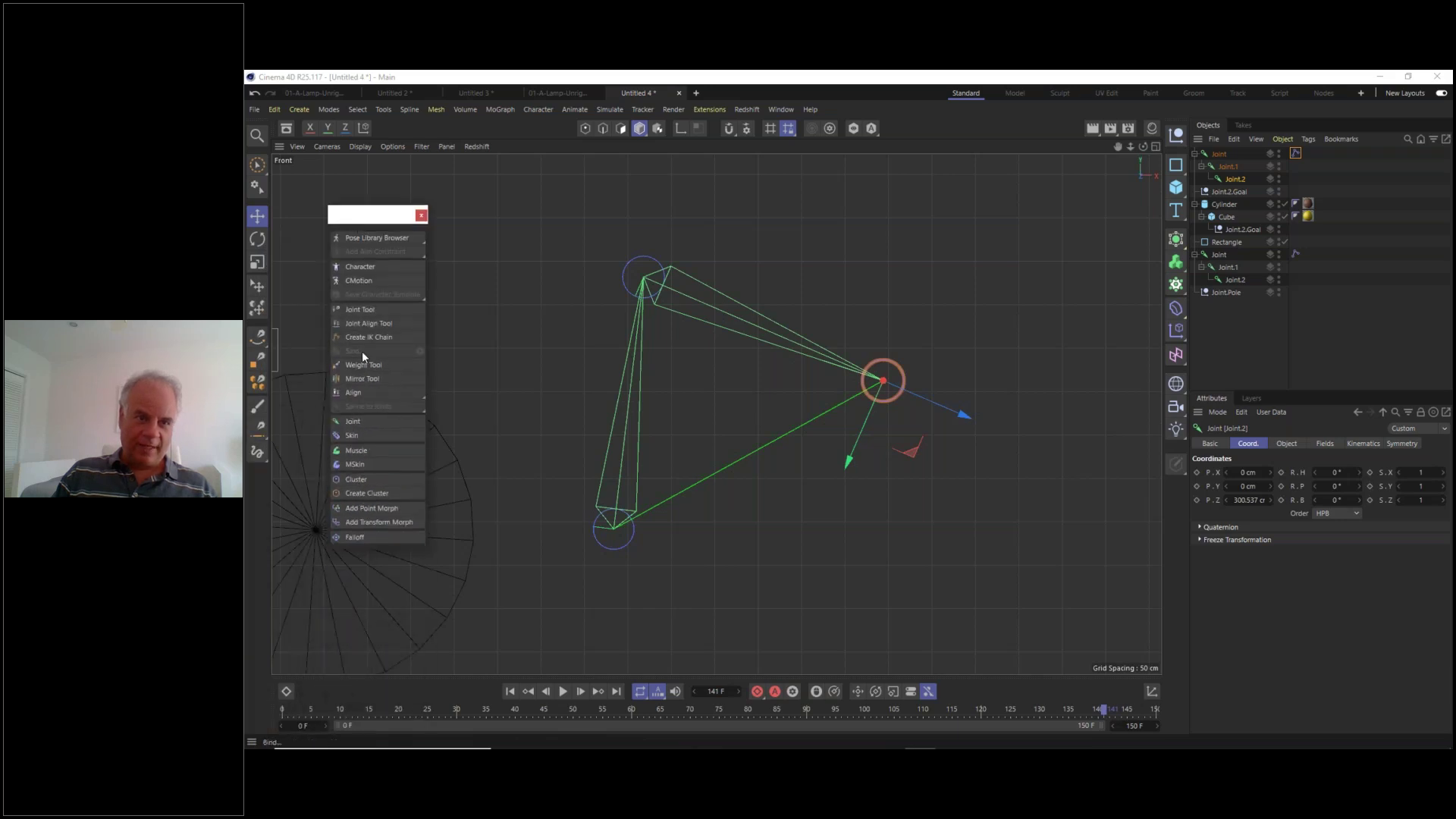
{"action": "left_click", "coordinate": [369, 309]}
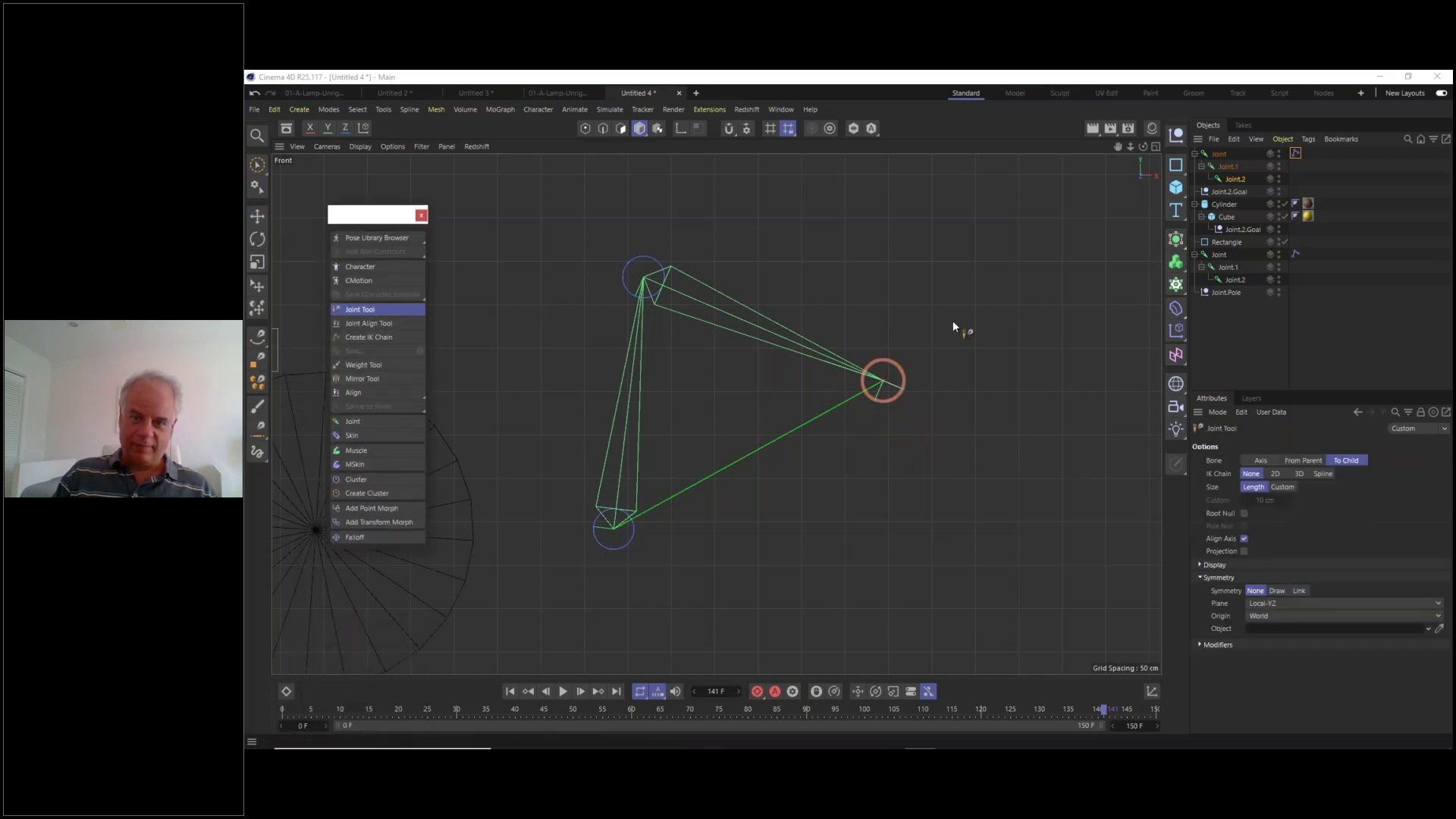
{"action": "left_click", "coordinate": [948, 241], "text": "ctrl"}
{"action": "left_click", "coordinate": [1089, 377], "text": "ctrl"}
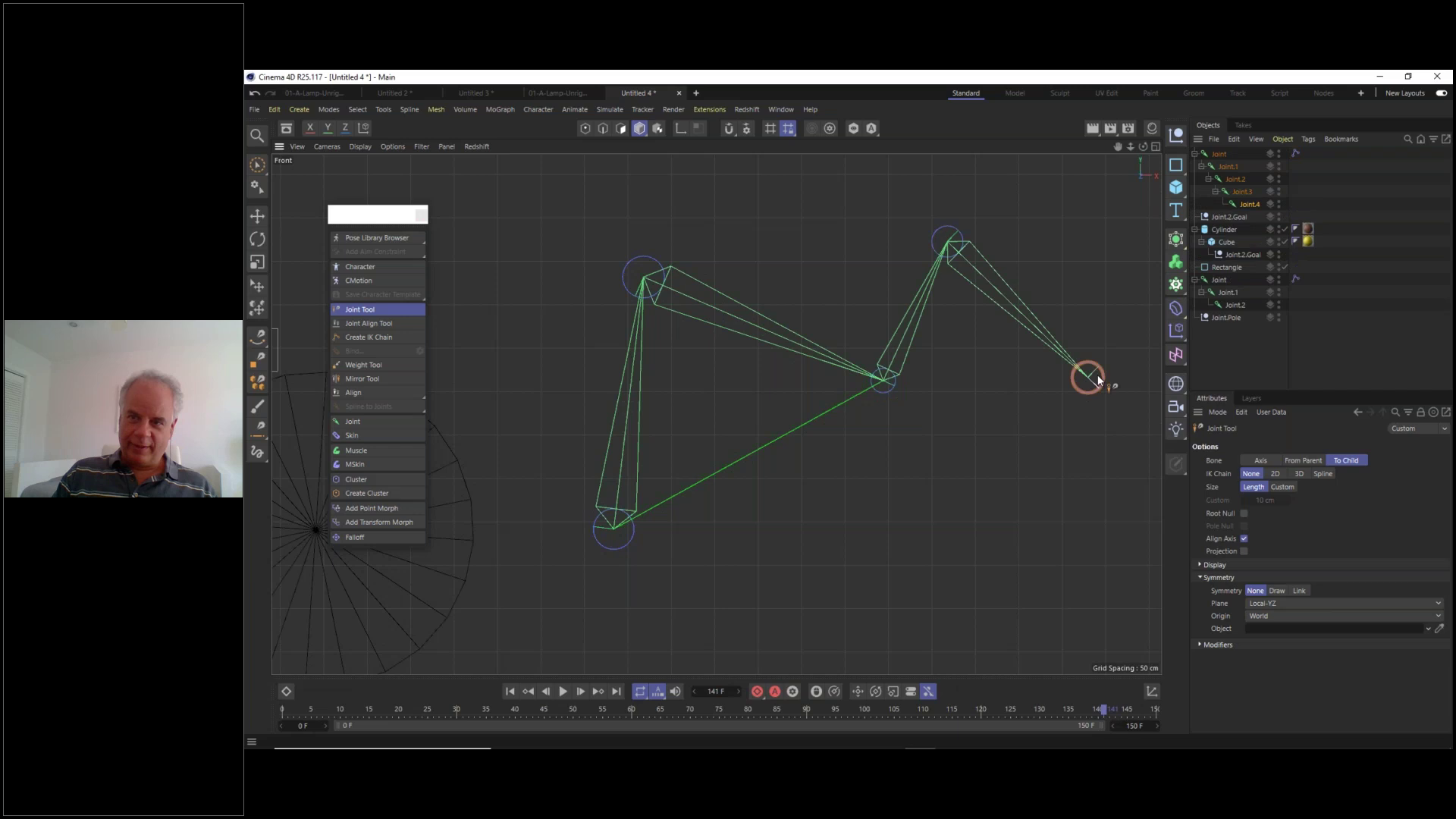
- Add an IK tag to the extended chain's Joint.2, with Joint.4 as the end, and add a goal
{"action": "left_click", "coordinate": [1233, 179]}
{"action": "right_click", "coordinate": [1232, 180]}
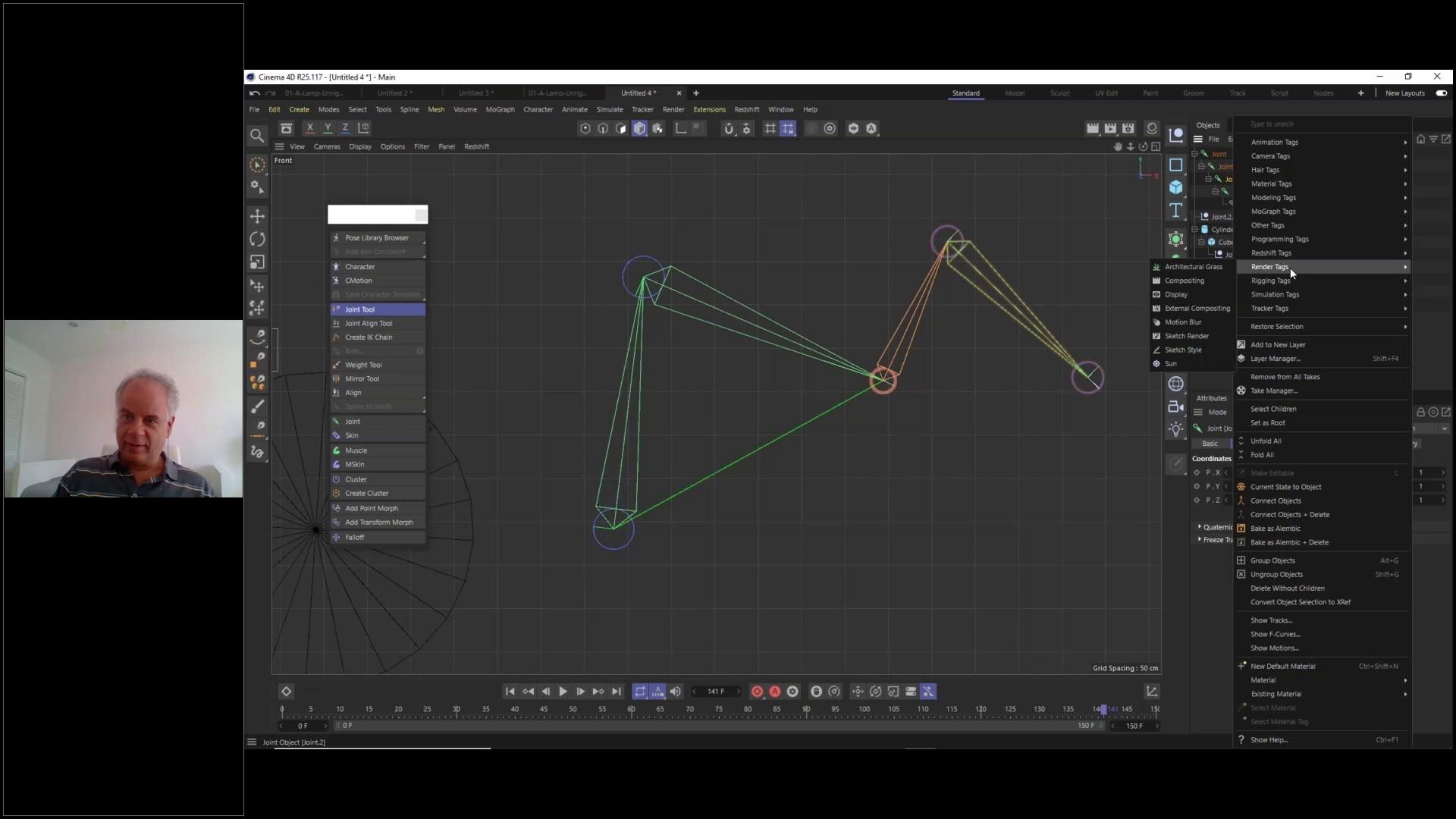
{"action": "mouse_move", "coordinate": [1290, 282]}
{"action": "left_click", "coordinate": [1194, 380]}
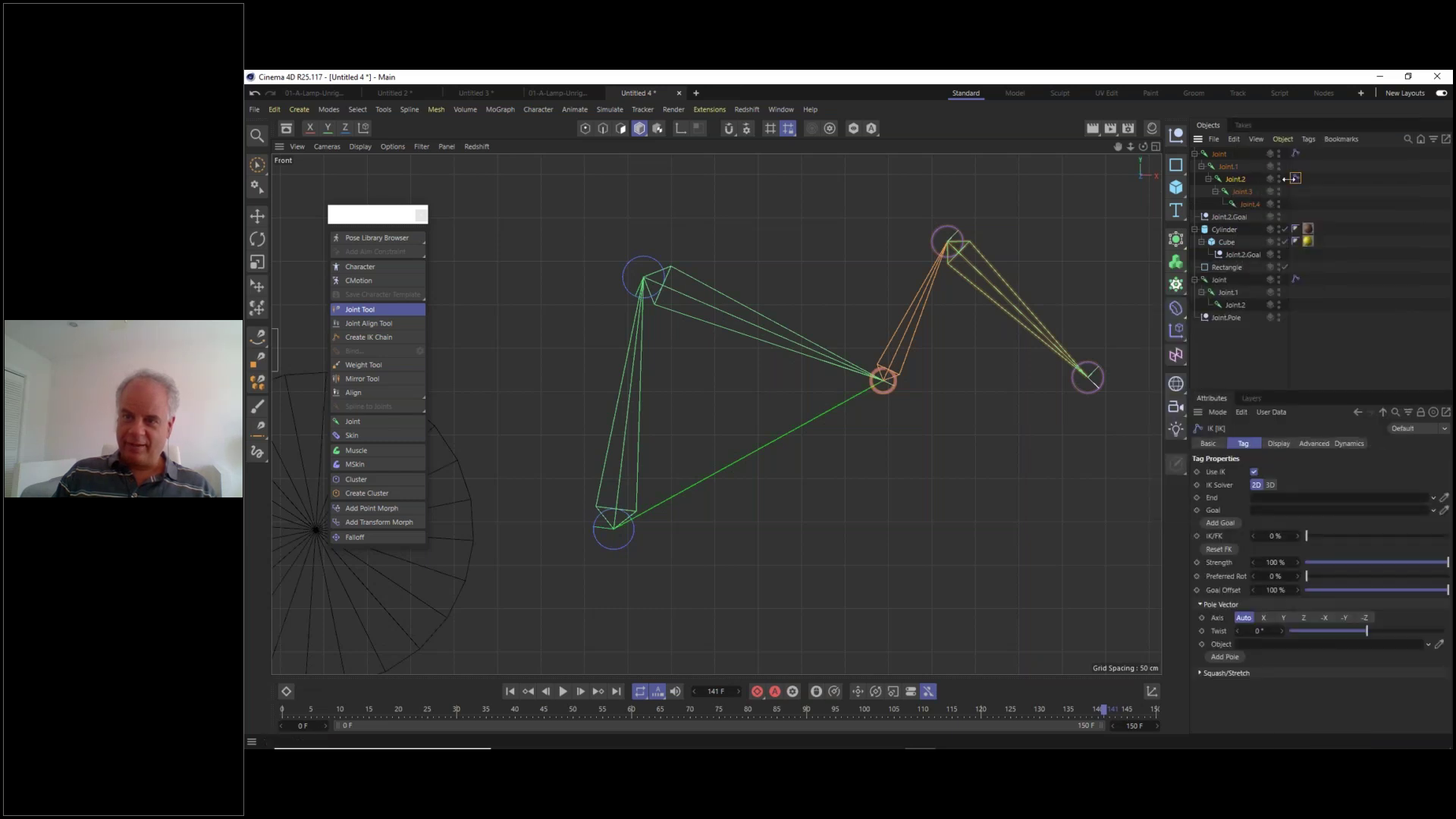
{"action": "left_click_drag", "start_coordinate": [1256, 202], "coordinate": [1274, 499]}
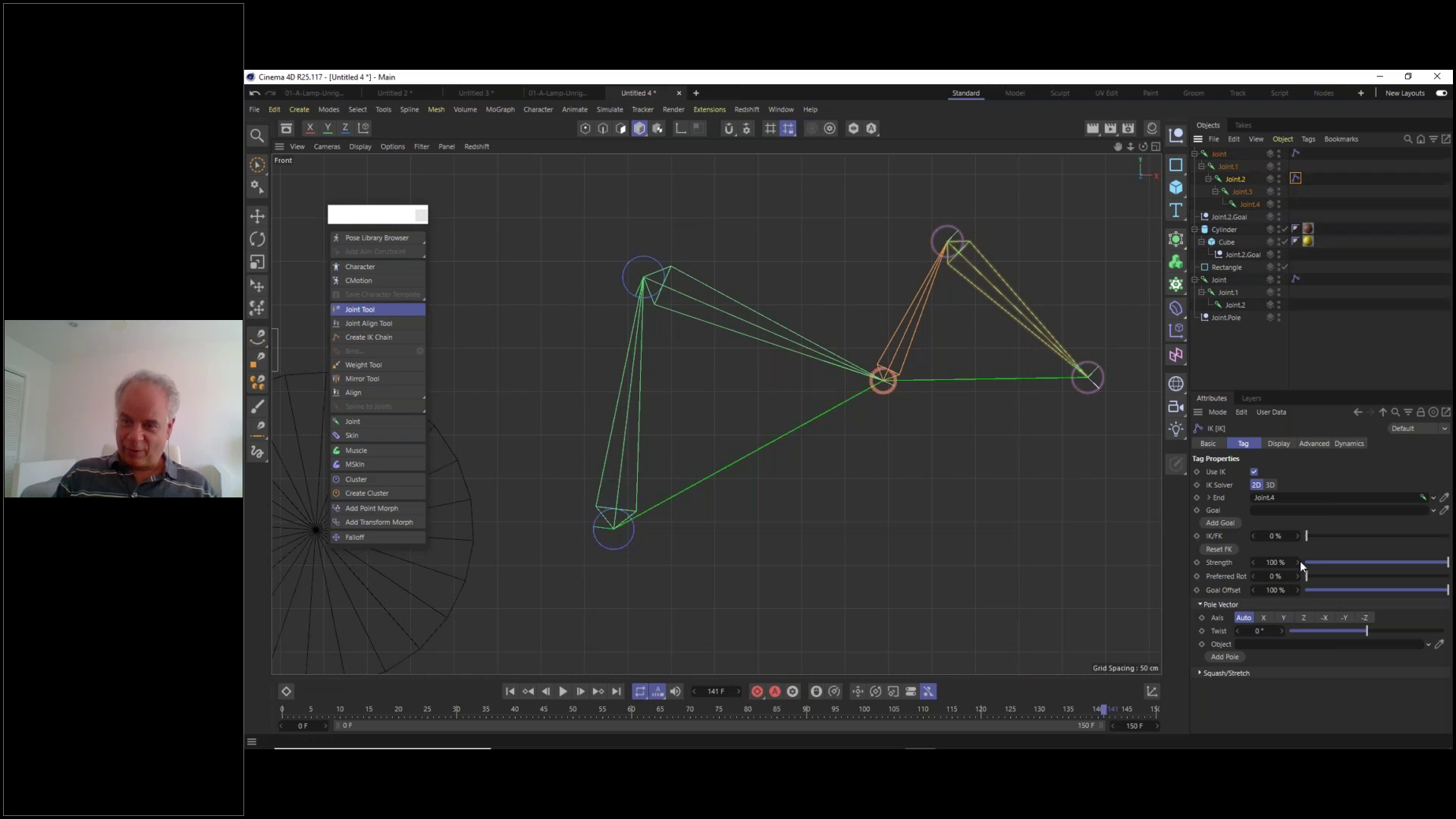
{"action": "left_click", "coordinate": [1219, 522]}
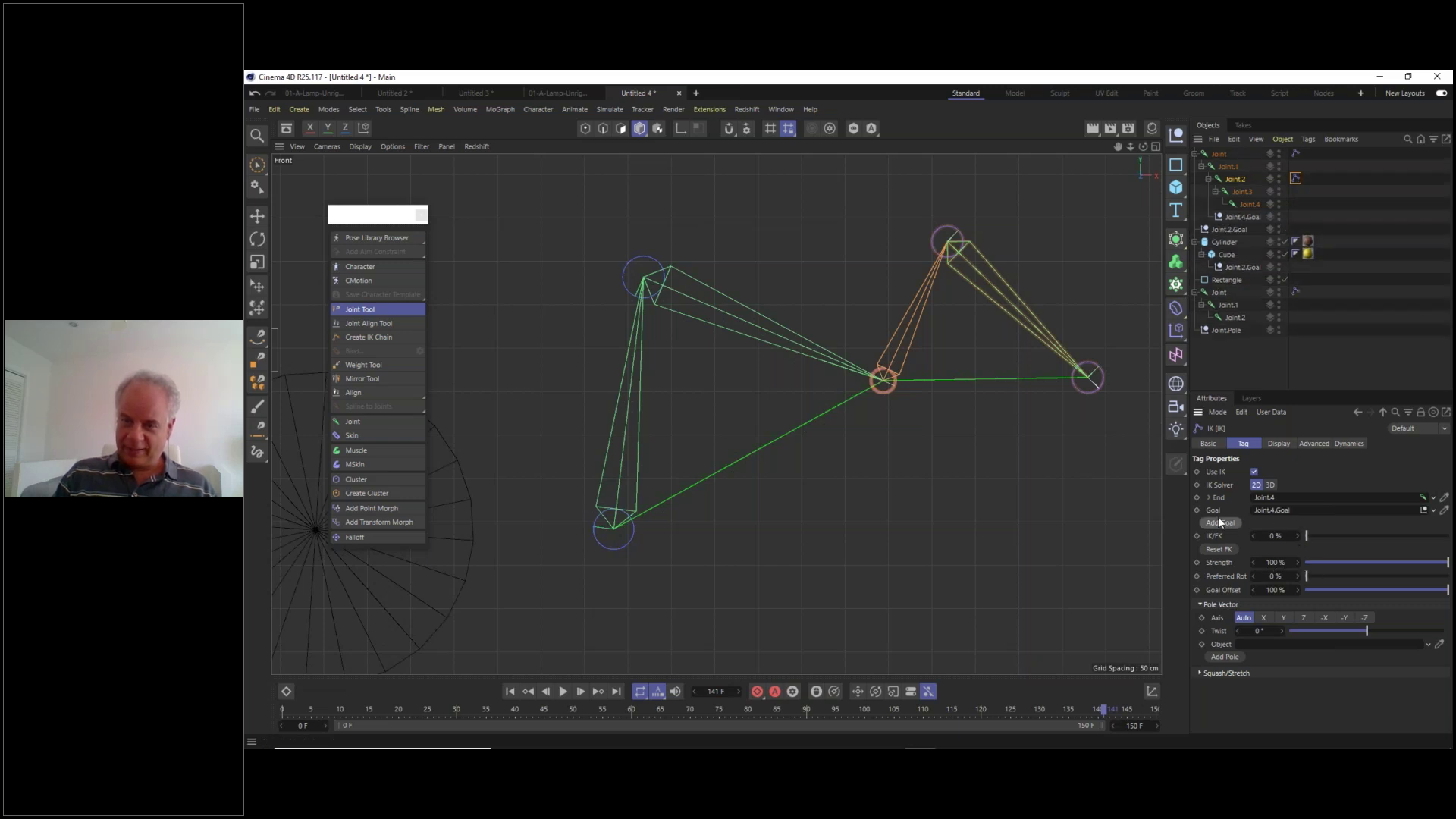
- Take Joint.4.Goal out of the joint hierarchy and place it and Joint.2.Goal above the new chain in the object list
{"action": "left_click", "coordinate": [1244, 217]}
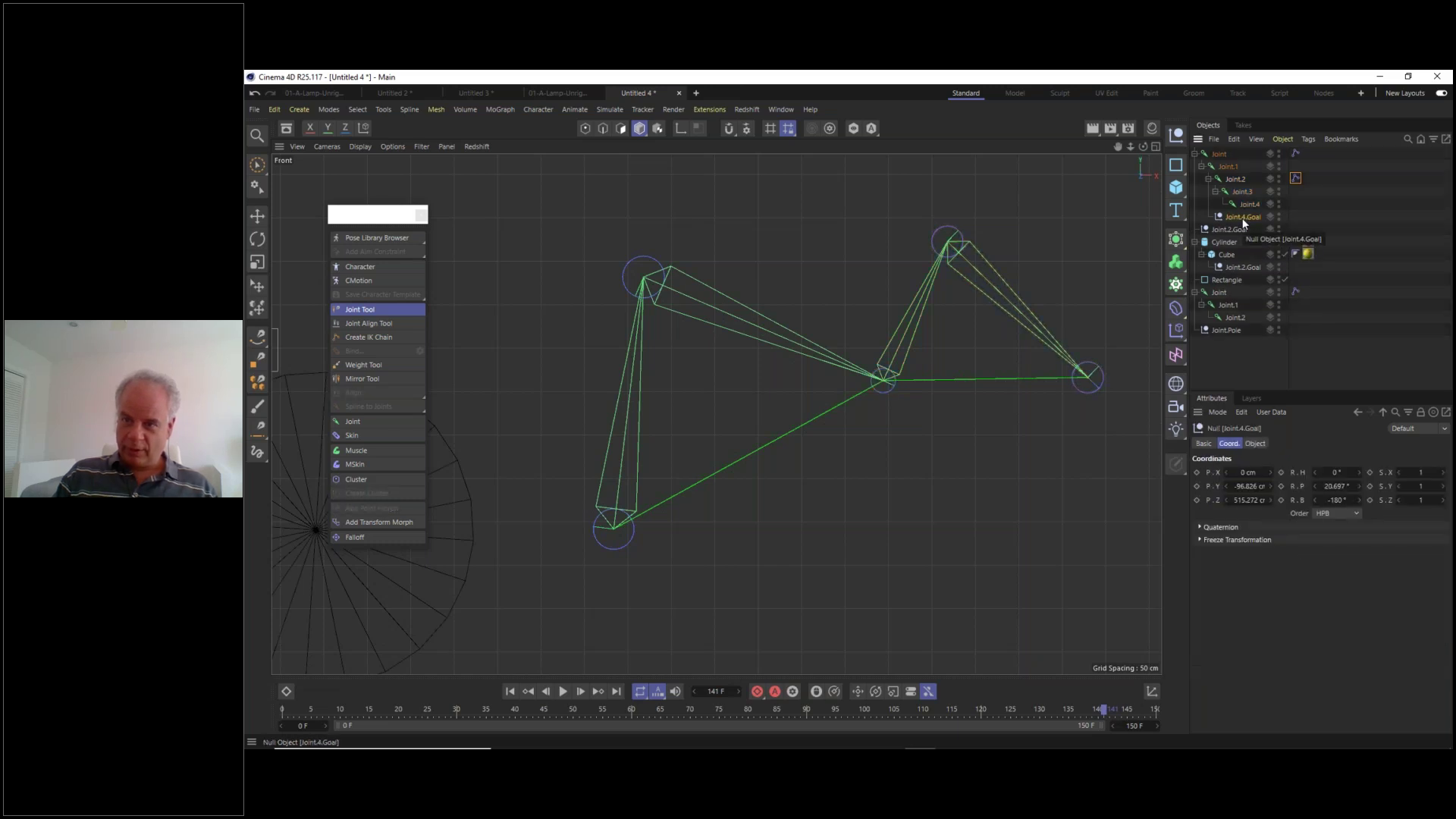
{"action": "left_click_drag", "start_coordinate": [1239, 218], "coordinate": [1231, 150]}
{"action": "left_click", "coordinate": [1235, 227], "text": "ctrl"}
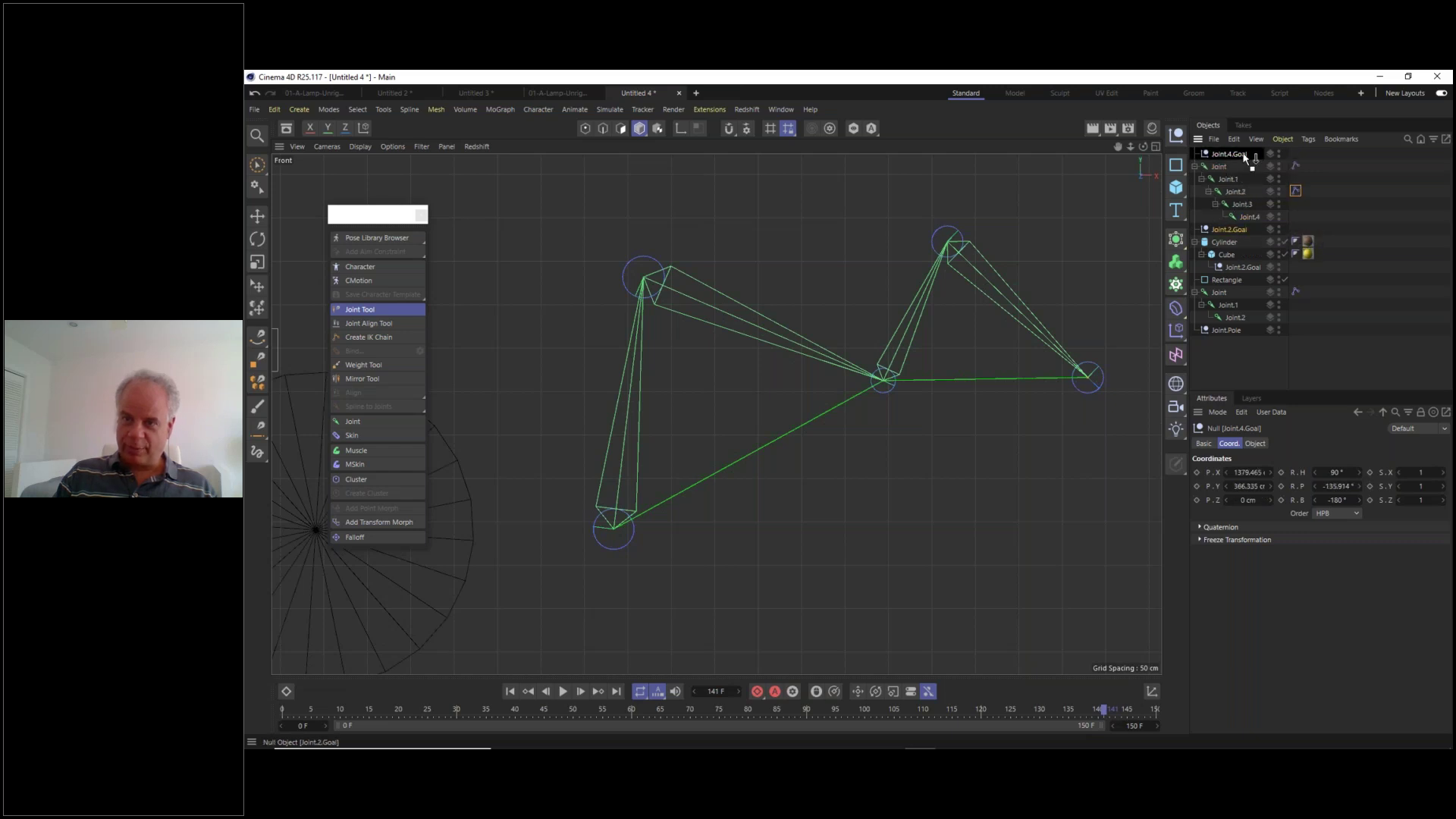
{"action": "left_click_drag", "start_coordinate": [1232, 229], "coordinate": [1239, 147]}
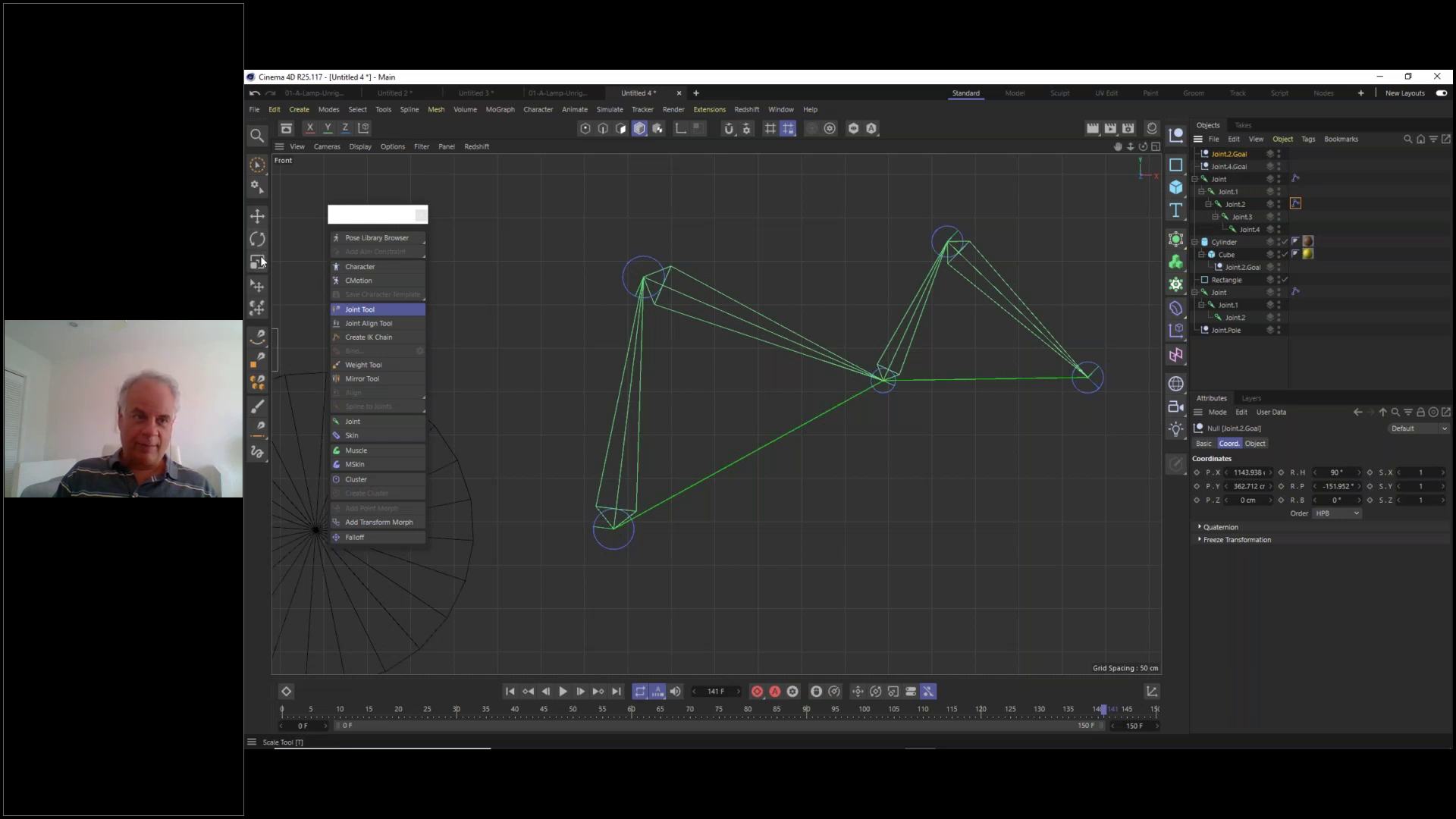
- Move the new chain's Joint.2.Goal around in the front view to test both IK sections
{"action": "left_click", "coordinate": [260, 219]}
{"action": "mouse_move", "coordinate": [873, 434]}
{"action": "left_mouse_down"}
{"action": "mouse_move", "coordinate": [860, 408]}
{"action": "mouse_move", "coordinate": [837, 467]}
{"action": "mouse_move", "coordinate": [804, 471]}
{"action": "mouse_move", "coordinate": [940, 387]}
{"action": "mouse_move", "coordinate": [924, 458]}
{"action": "mouse_move", "coordinate": [791, 389]}
{"action": "mouse_move", "coordinate": [902, 466]}
{"action": "mouse_move", "coordinate": [876, 347]}
{"action": "mouse_move", "coordinate": [913, 444]}
{"action": "mouse_move", "coordinate": [797, 364]}
{"action": "mouse_move", "coordinate": [939, 408]}
{"action": "mouse_move", "coordinate": [828, 433]}
{"action": "mouse_move", "coordinate": [865, 446]}
{"action": "left_mouse_up"}
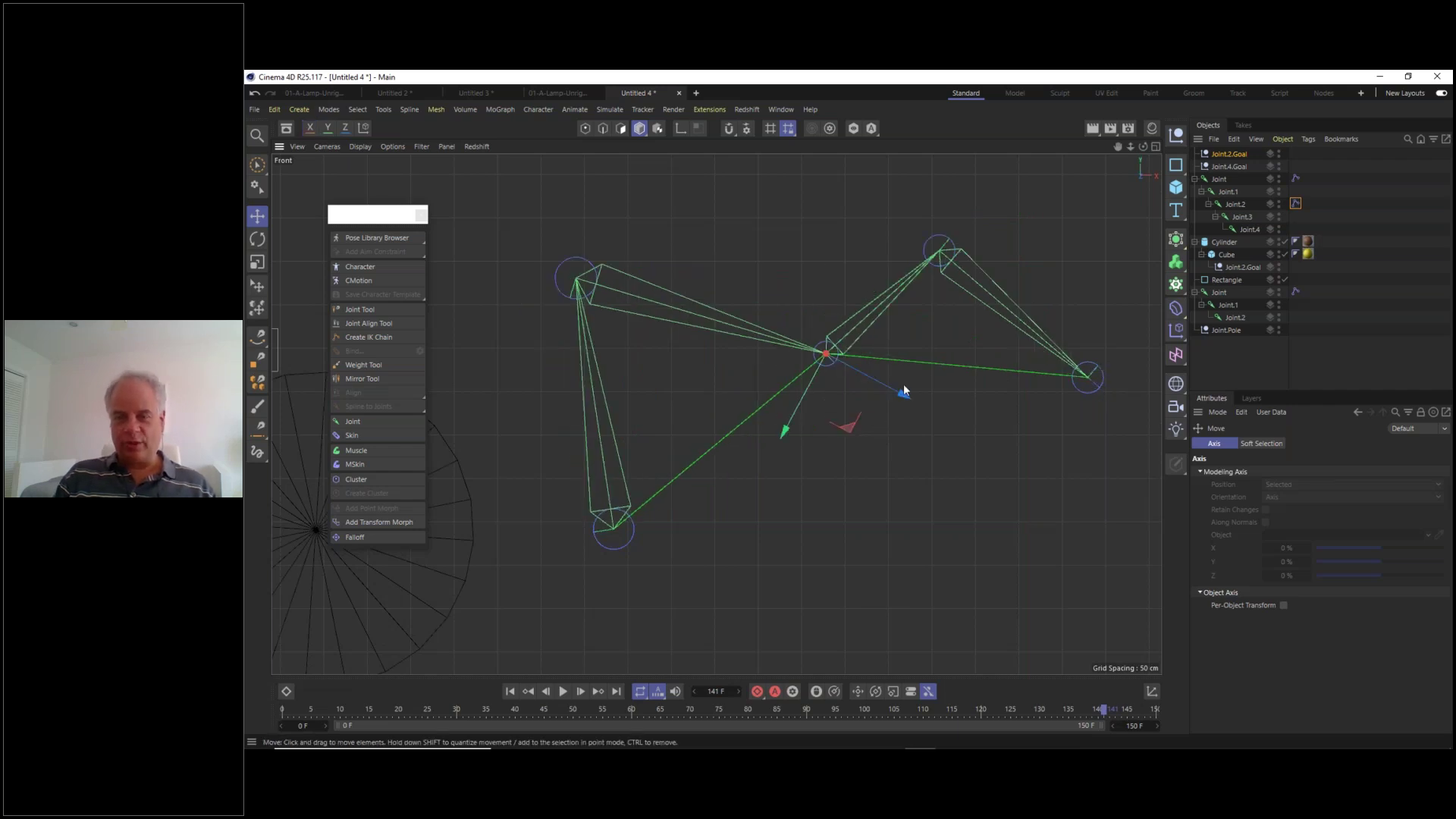
{"action": "left_click_drag", "start_coordinate": [852, 430], "coordinate": [928, 407]}
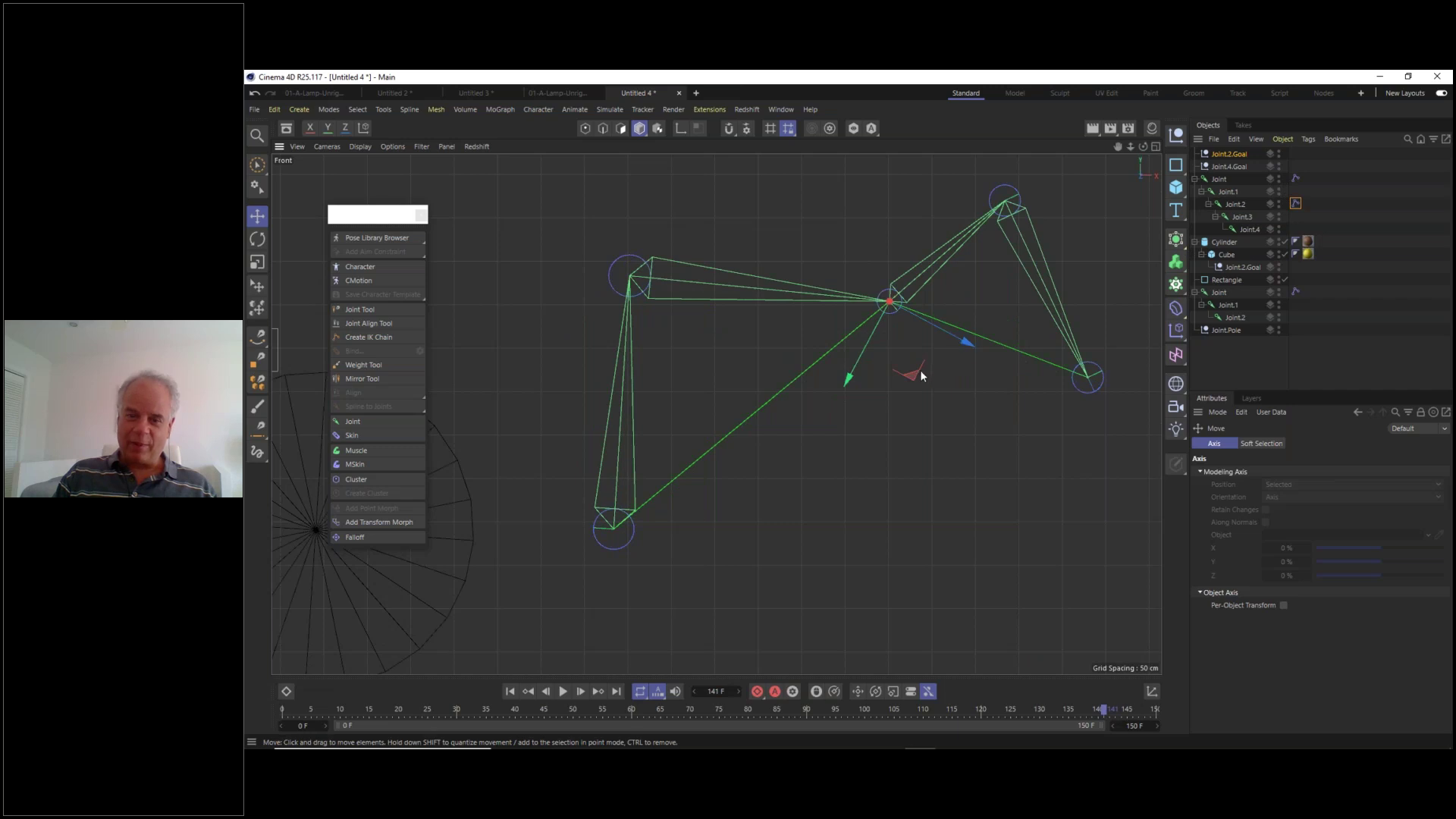
{"action": "left_click_drag", "start_coordinate": [921, 370], "coordinate": [963, 502]}
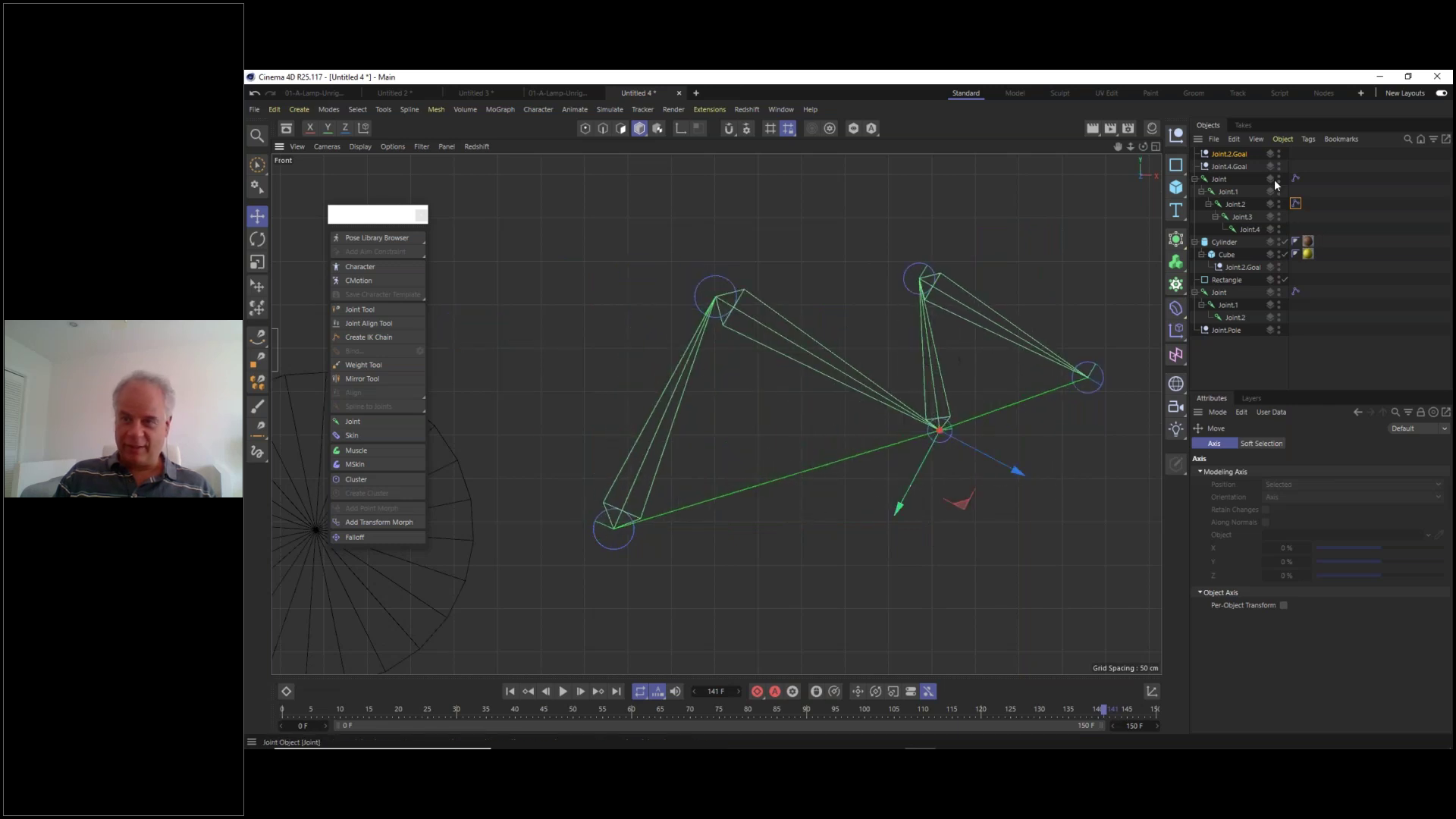
- Move Joint.4.Goal to test the second IK section, and undo the move
{"action": "left_click", "coordinate": [1237, 167]}
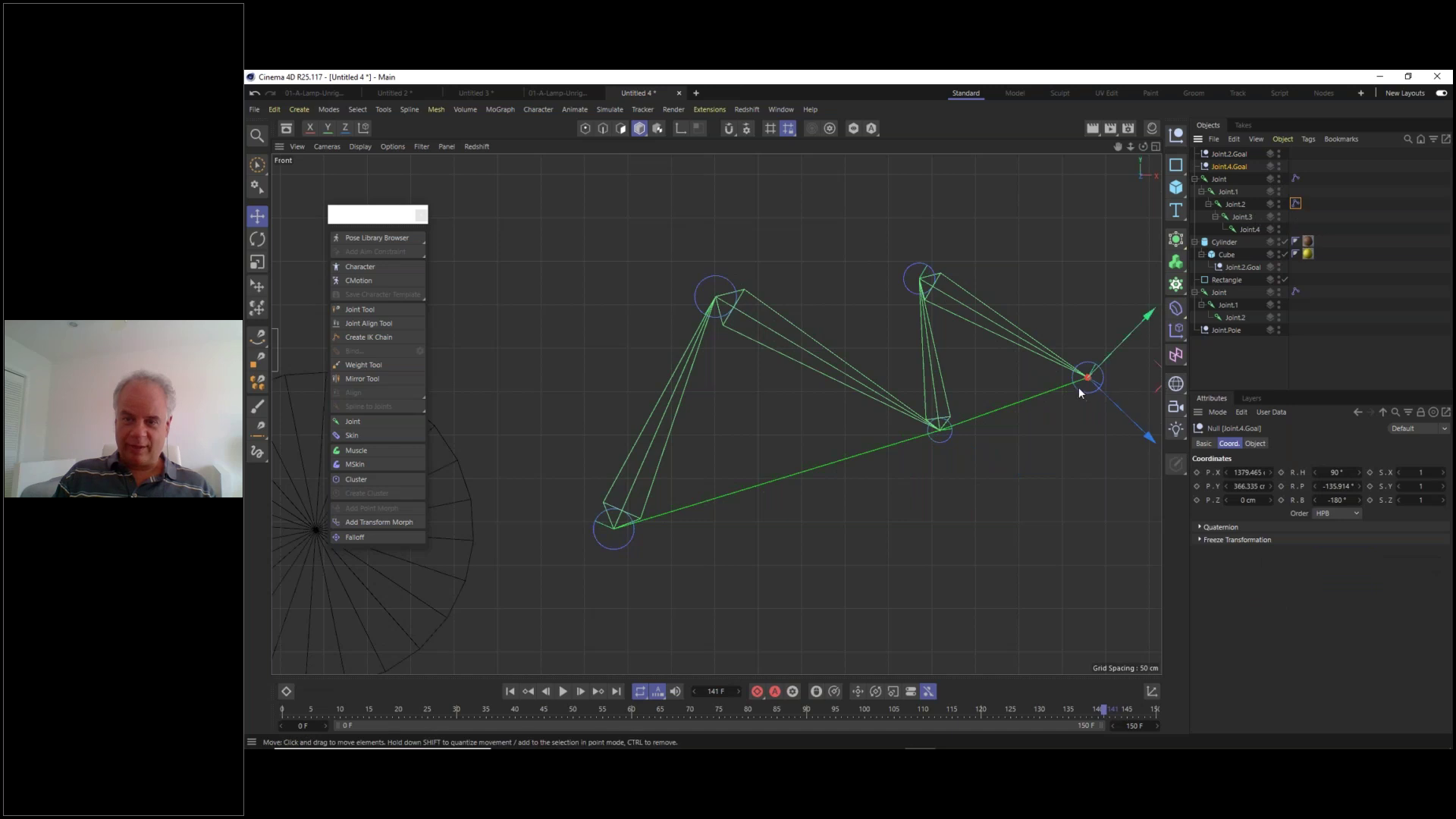
{"action": "middle_click_drag", "start_coordinate": [1061, 389], "coordinate": [976, 391], "text": "alt"}
{"action": "left_click_drag", "start_coordinate": [1111, 379], "coordinate": [1126, 352]}
{"action": "key", "text": "ctrl+z"}
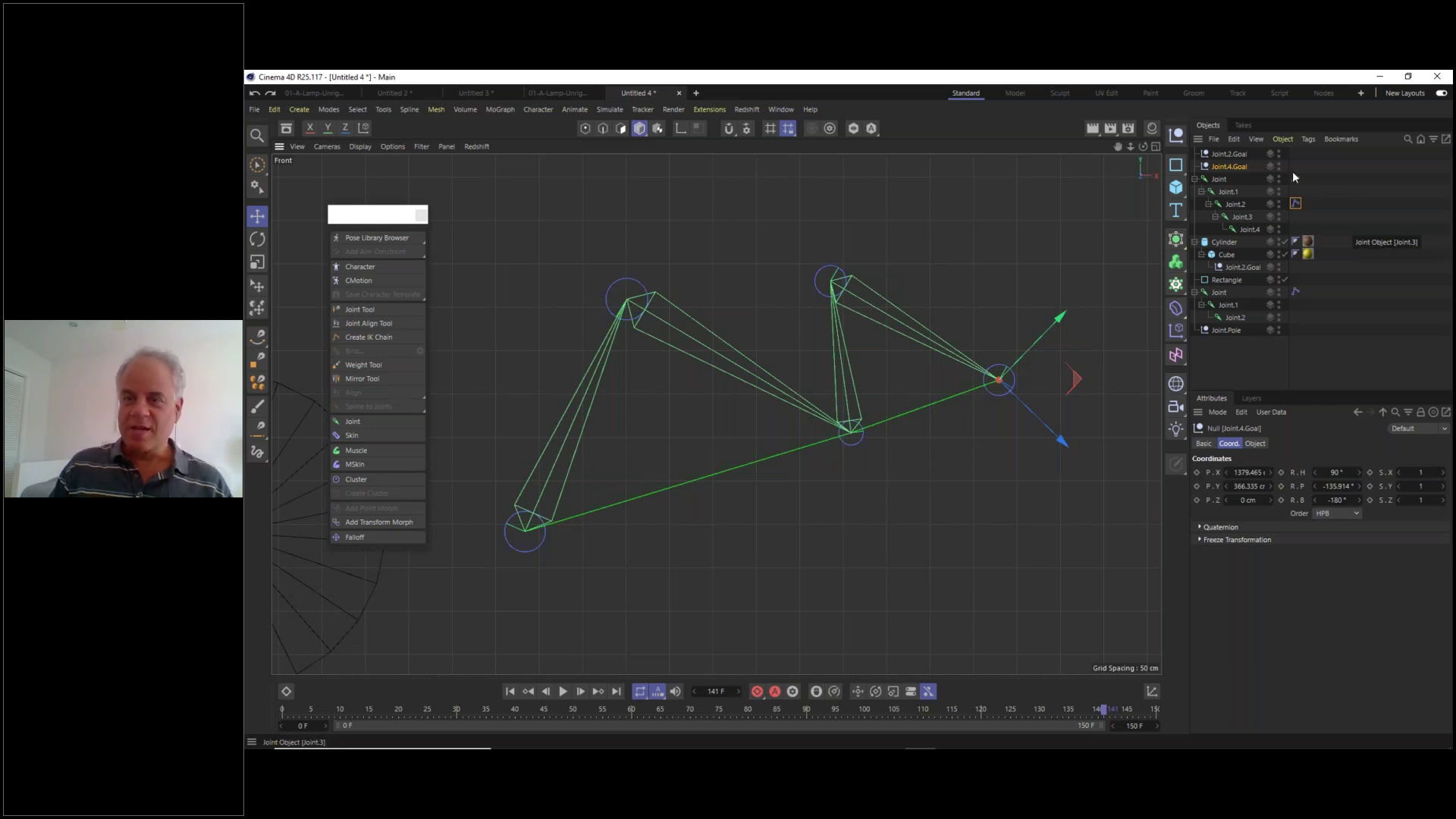
- Delete the five-joint test chain together with its Joint.2.Goal and Joint.4.Goal
{"action": "left_click", "coordinate": [1229, 154]}
{"action": "left_click", "coordinate": [1250, 229], "text": "shift"}
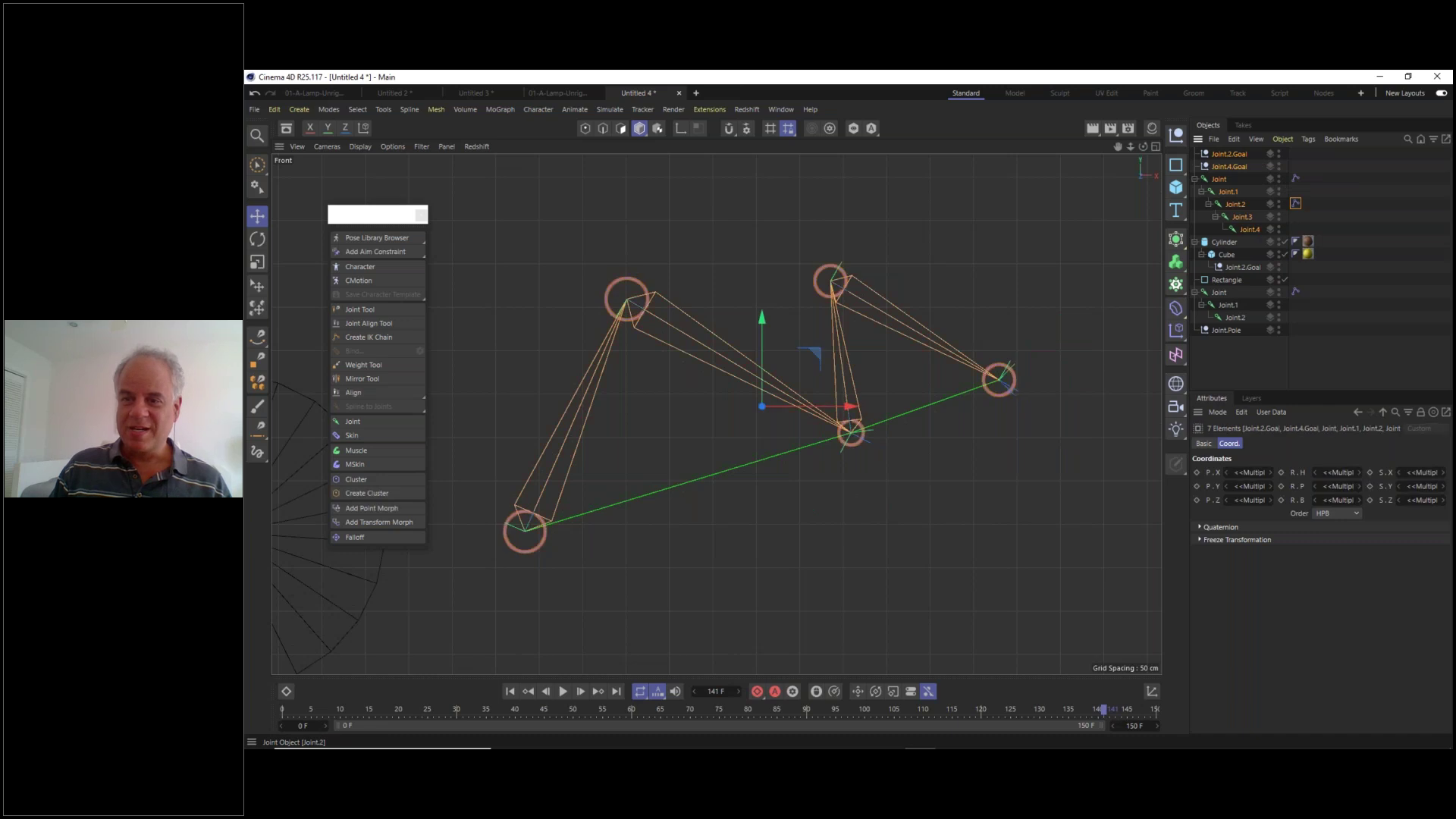
{"action": "key", "text": "Delete"}
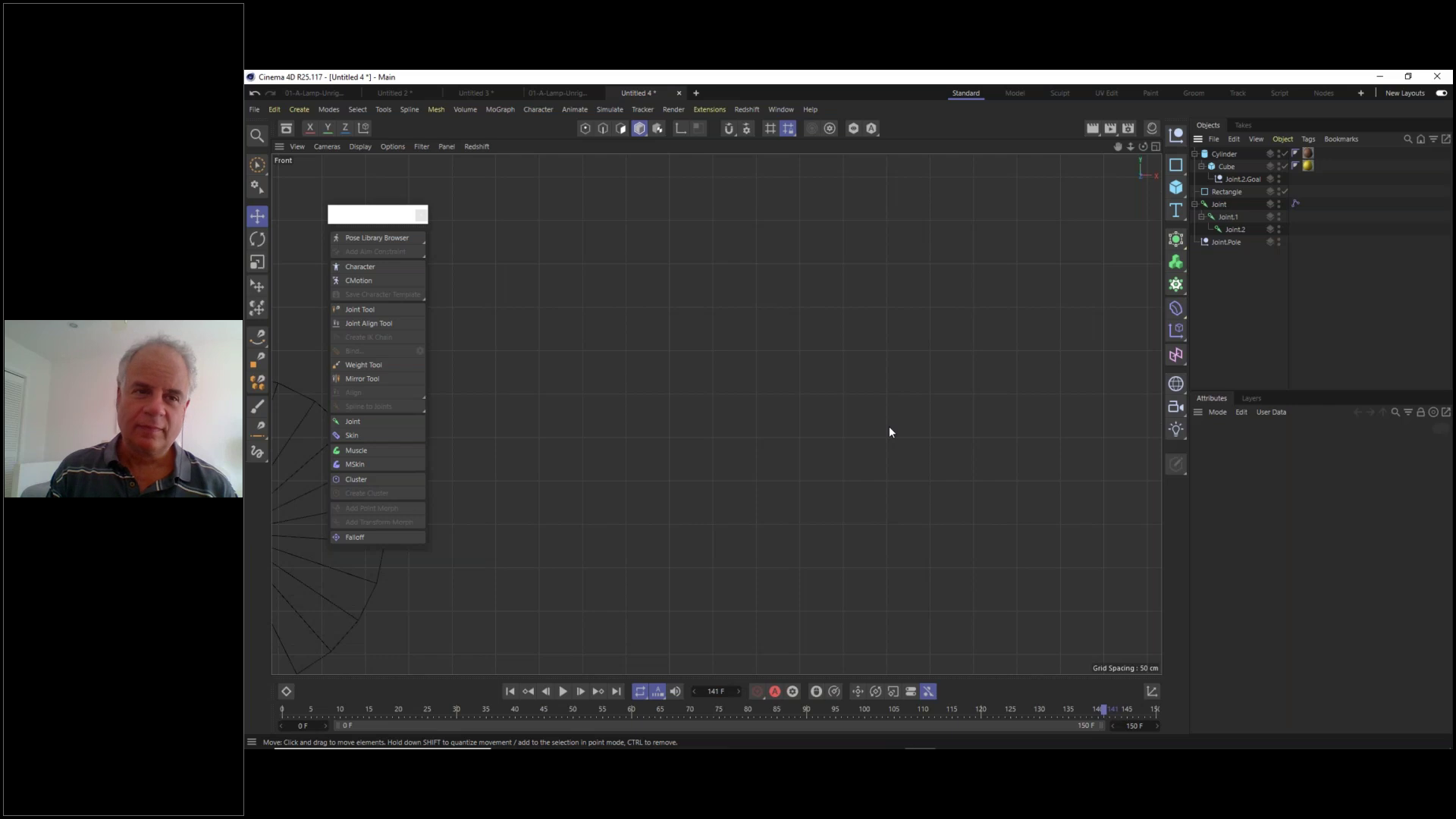
- Look through the open lamp and untitled documents, and return to Untitled 4
{"action": "left_click", "coordinate": [543, 92]}
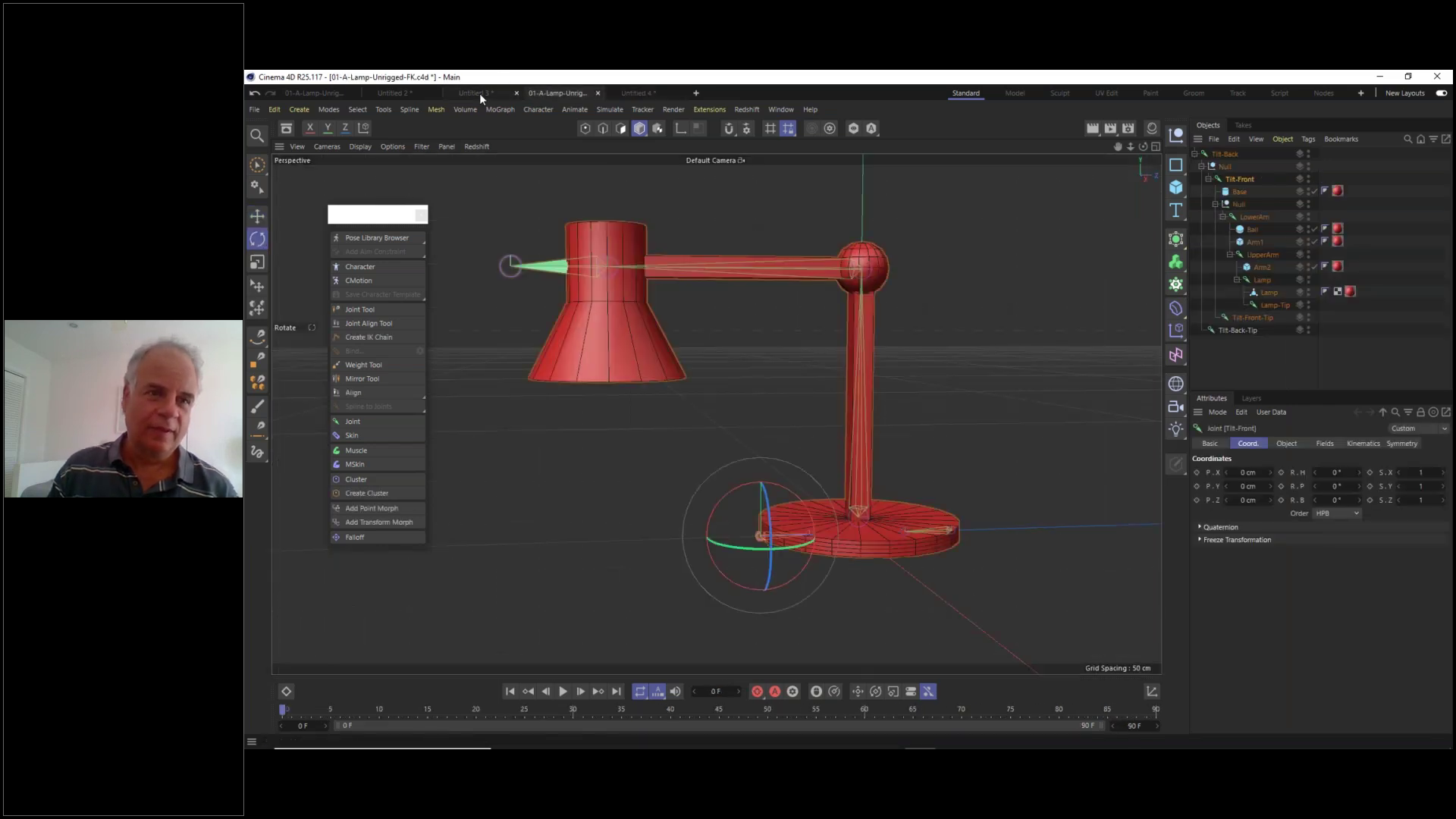
{"action": "left_click", "coordinate": [406, 94]}
{"action": "left_click", "coordinate": [328, 96]}
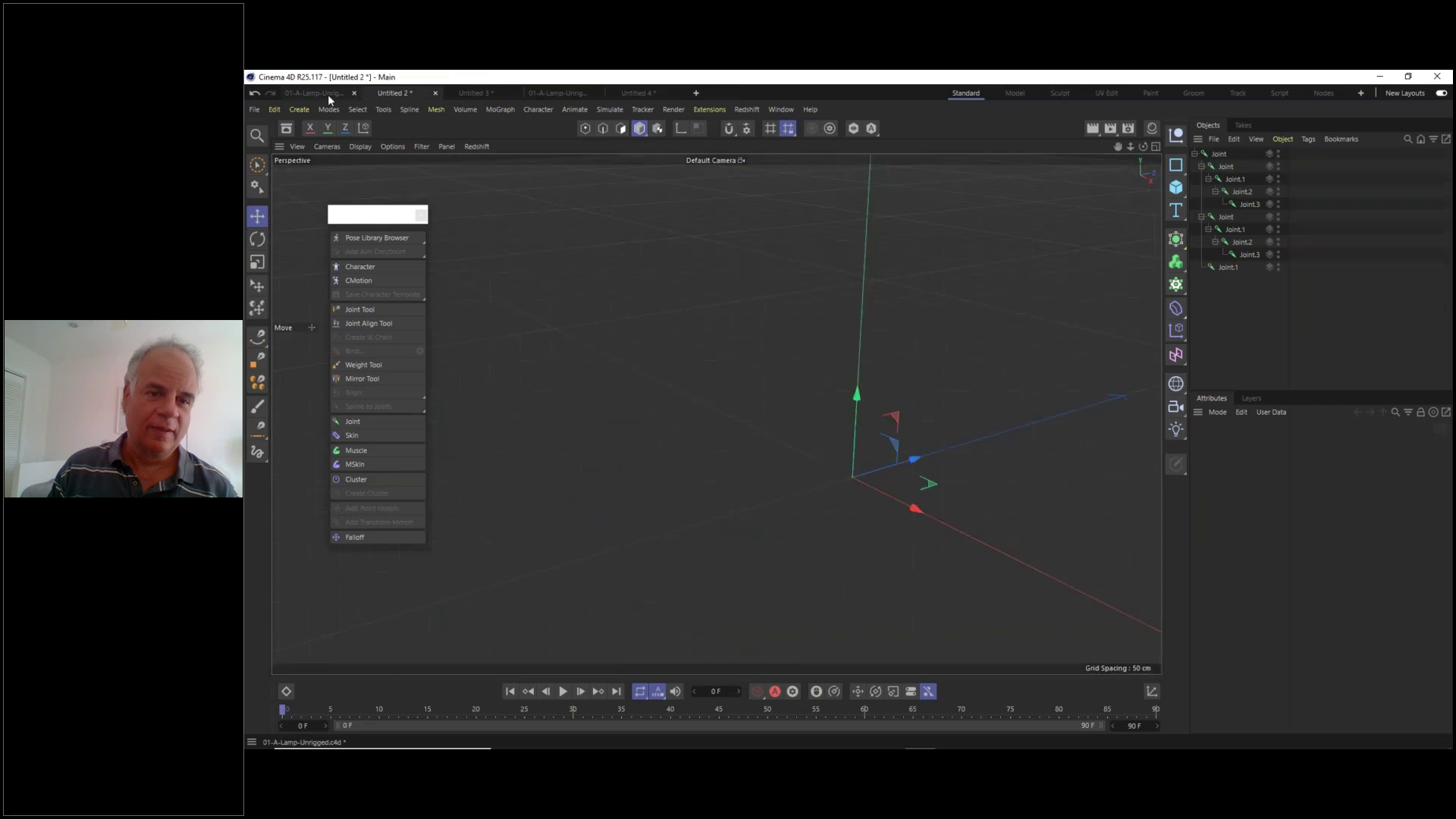
{"action": "left_click", "coordinate": [394, 91]}
{"action": "left_click", "coordinate": [471, 93]}
{"action": "left_click", "coordinate": [558, 91]}
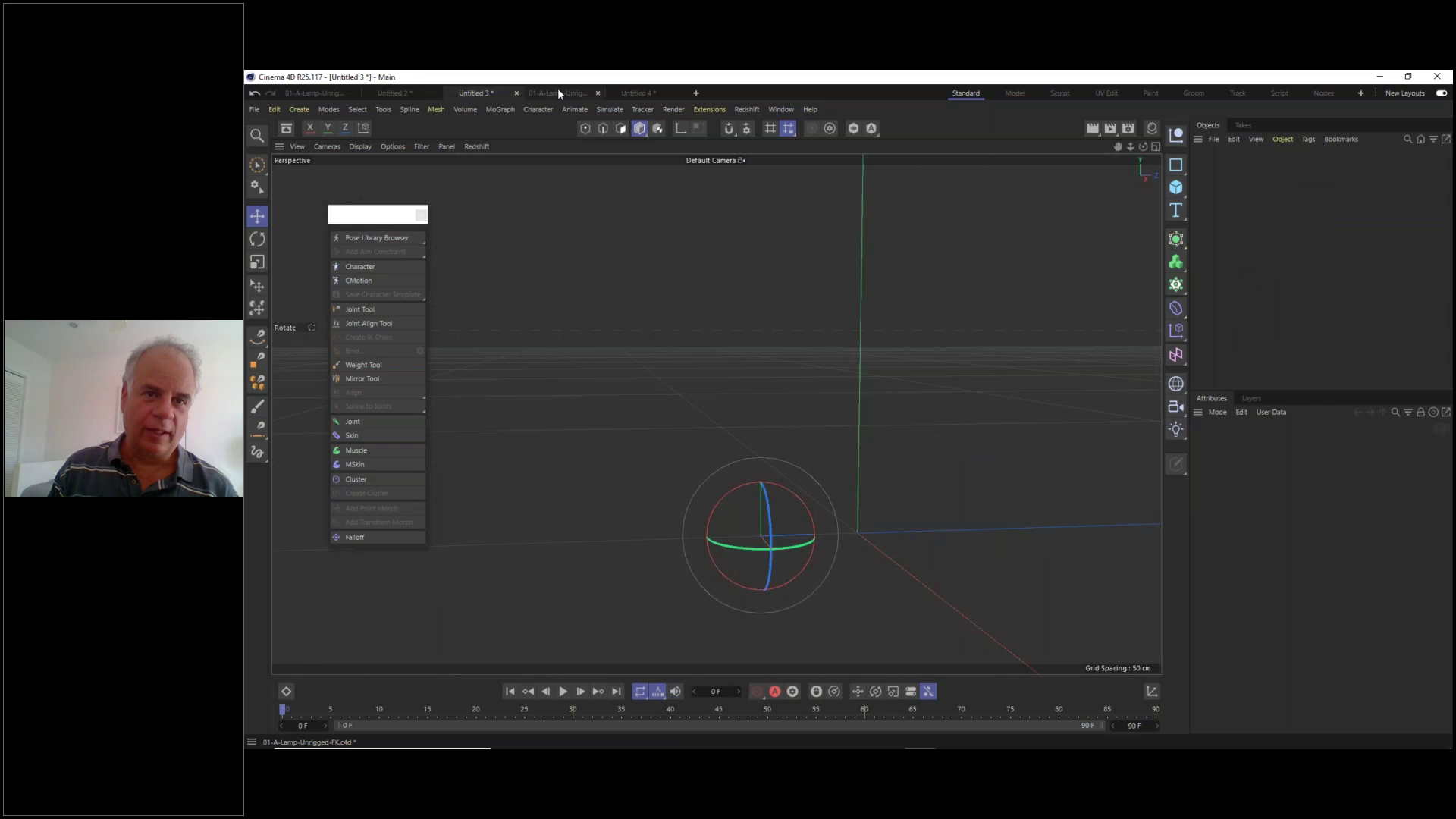
{"action": "left_click", "coordinate": [639, 92]}
- Play the animation in the perspective view to examine the joint chain following the disc, and stop playback
{"action": "middle_click_drag", "start_coordinate": [598, 484], "coordinate": [1137, 376], "text": "alt"}
{"action": "middle_click_drag", "start_coordinate": [995, 425], "coordinate": [1045, 385], "text": "alt"}
{"action": "key", "text": "F1"}
{"action": "left_click_drag", "start_coordinate": [889, 458], "coordinate": [821, 465], "text": "alt"}
{"action": "middle_click_drag", "start_coordinate": [821, 464], "coordinate": [1020, 429], "text": "alt"}
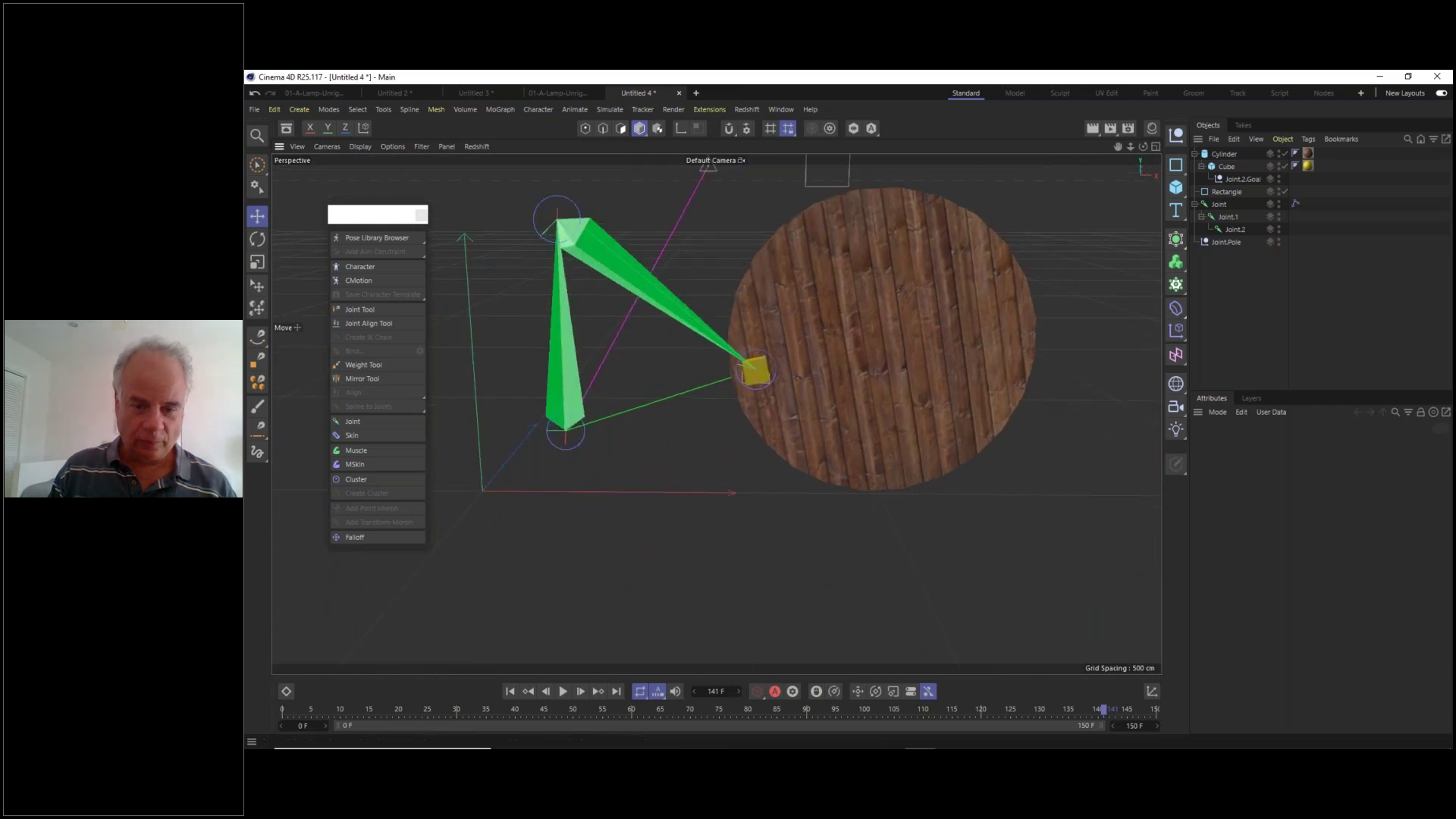
{"action": "left_click", "coordinate": [564, 691]}
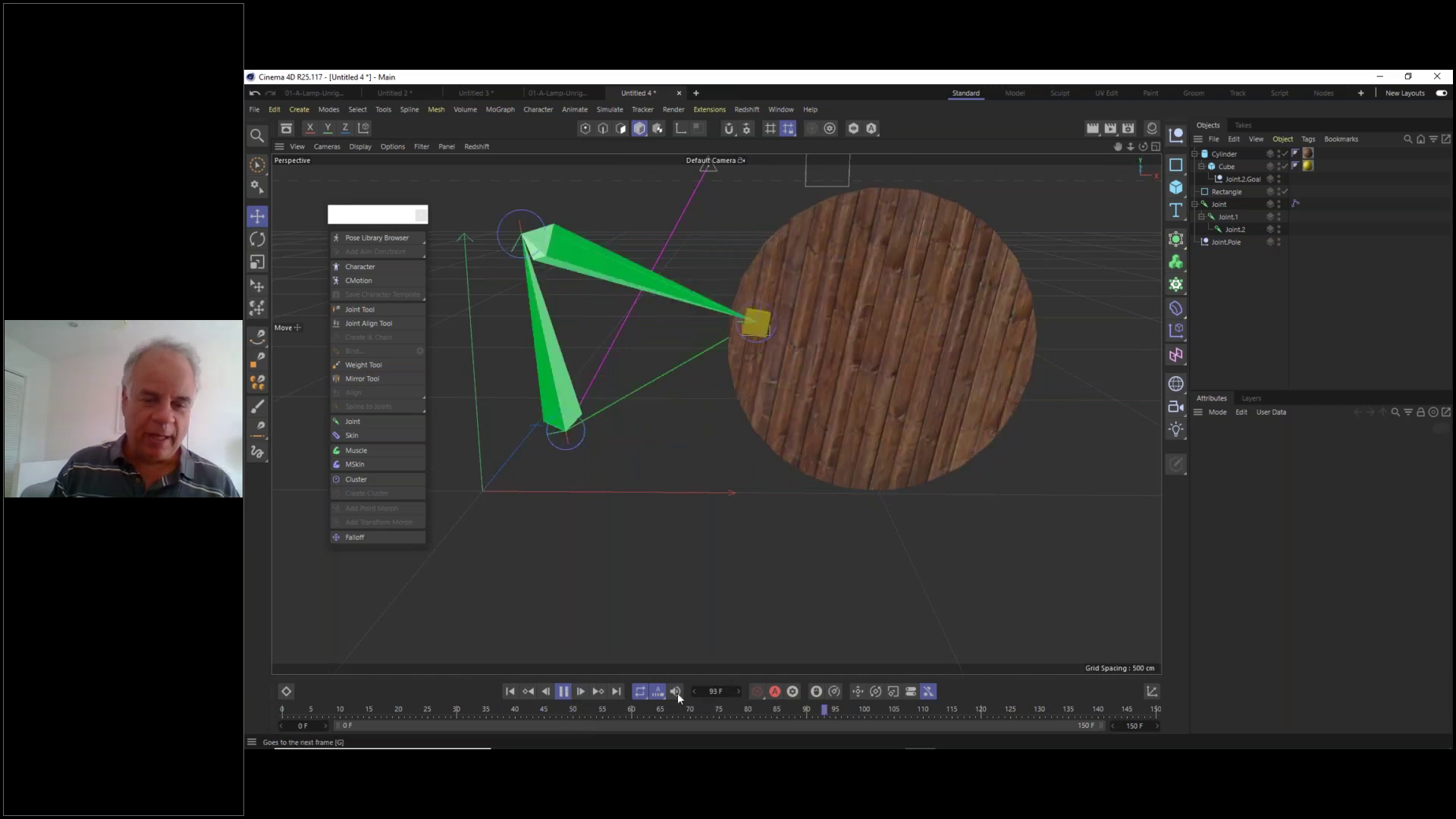
{"action": "left_click", "coordinate": [564, 691]}
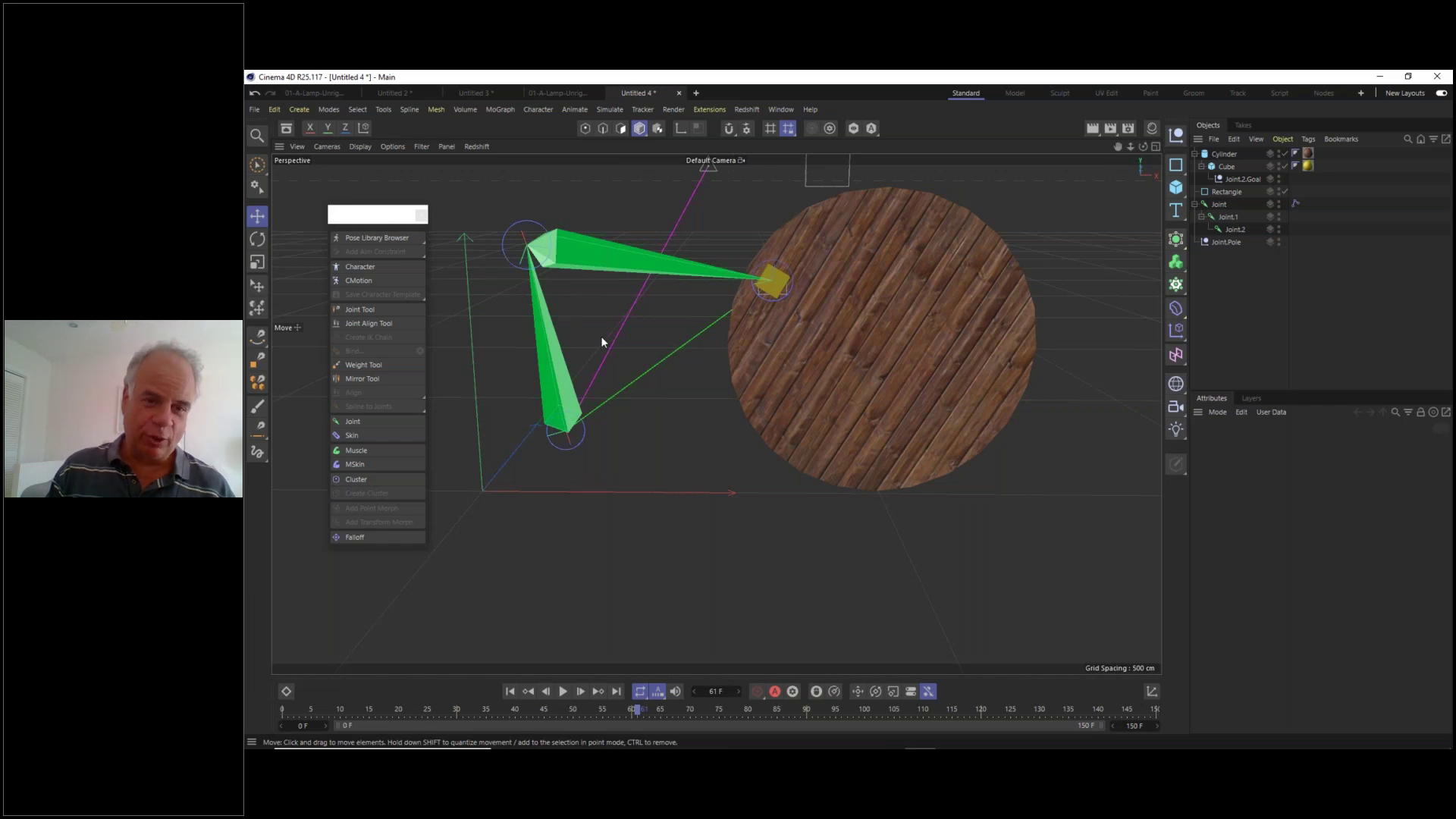
- Move the Joint.2.Goal null along its Z axis from the center of the yellow cube to about -15.7 cm
{"action": "mouse_move", "coordinate": [750, 285]}
{"action": "left_mouse_down", "text": "alt"}
{"action": "mouse_move", "coordinate": [622, 320]}
{"action": "mouse_move", "coordinate": [656, 334]}
{"action": "mouse_move", "coordinate": [656, 400]}
{"action": "mouse_move", "coordinate": [666, 370]}
{"action": "mouse_move", "coordinate": [748, 299]}
{"action": "left_mouse_up", "text": "alt"}
{"action": "scroll", "coordinate": [749, 303], "scroll_direction": "up", "scroll_amount": 3}
{"action": "scroll", "coordinate": [777, 303], "scroll_direction": "up", "scroll_amount": 3}
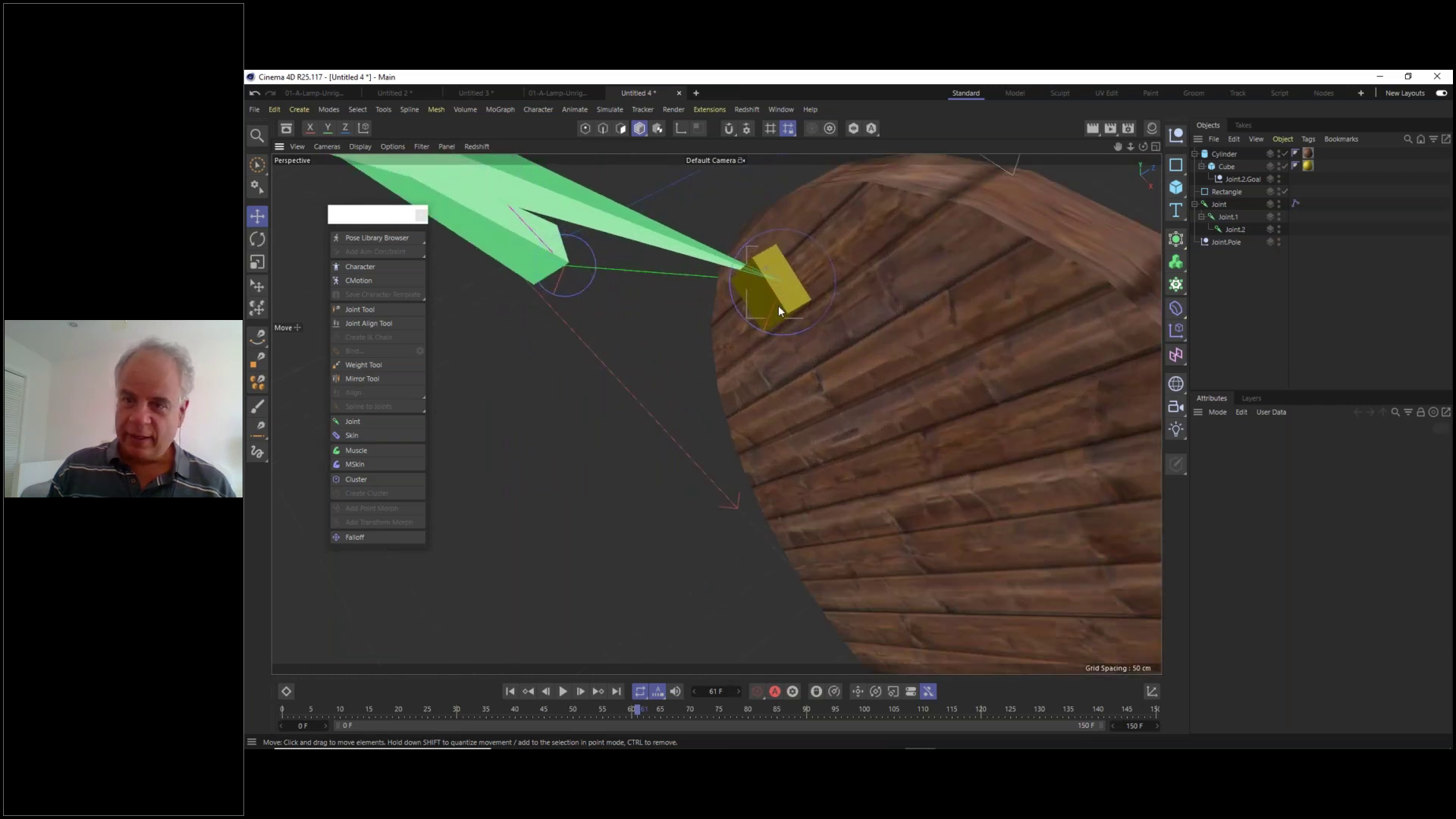
{"action": "left_click", "coordinate": [1236, 180]}
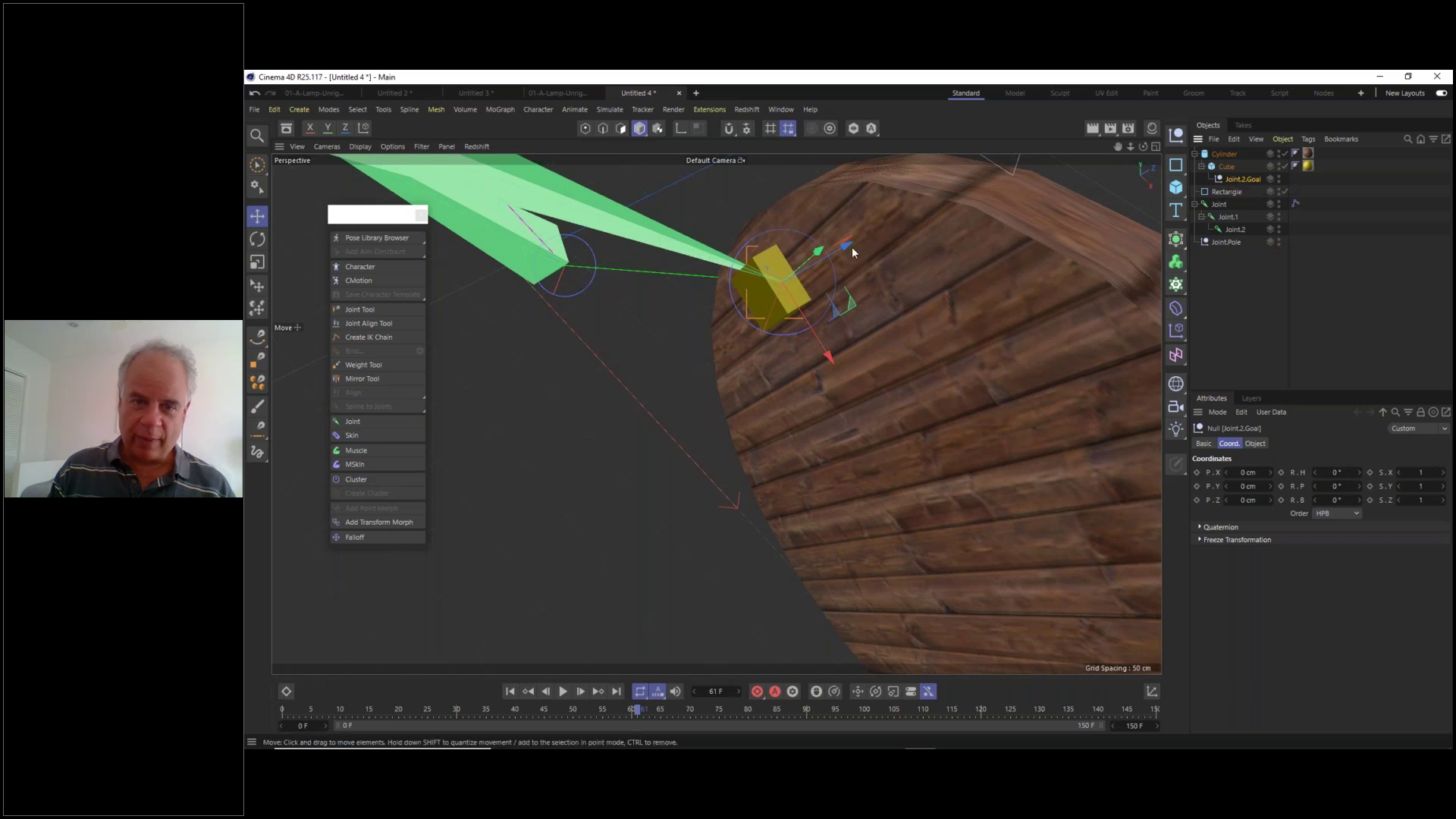
{"action": "left_click_drag", "start_coordinate": [816, 261], "coordinate": [767, 360], "text": "alt"}
{"action": "scroll", "coordinate": [775, 344], "scroll_direction": "up", "scroll_amount": 6}
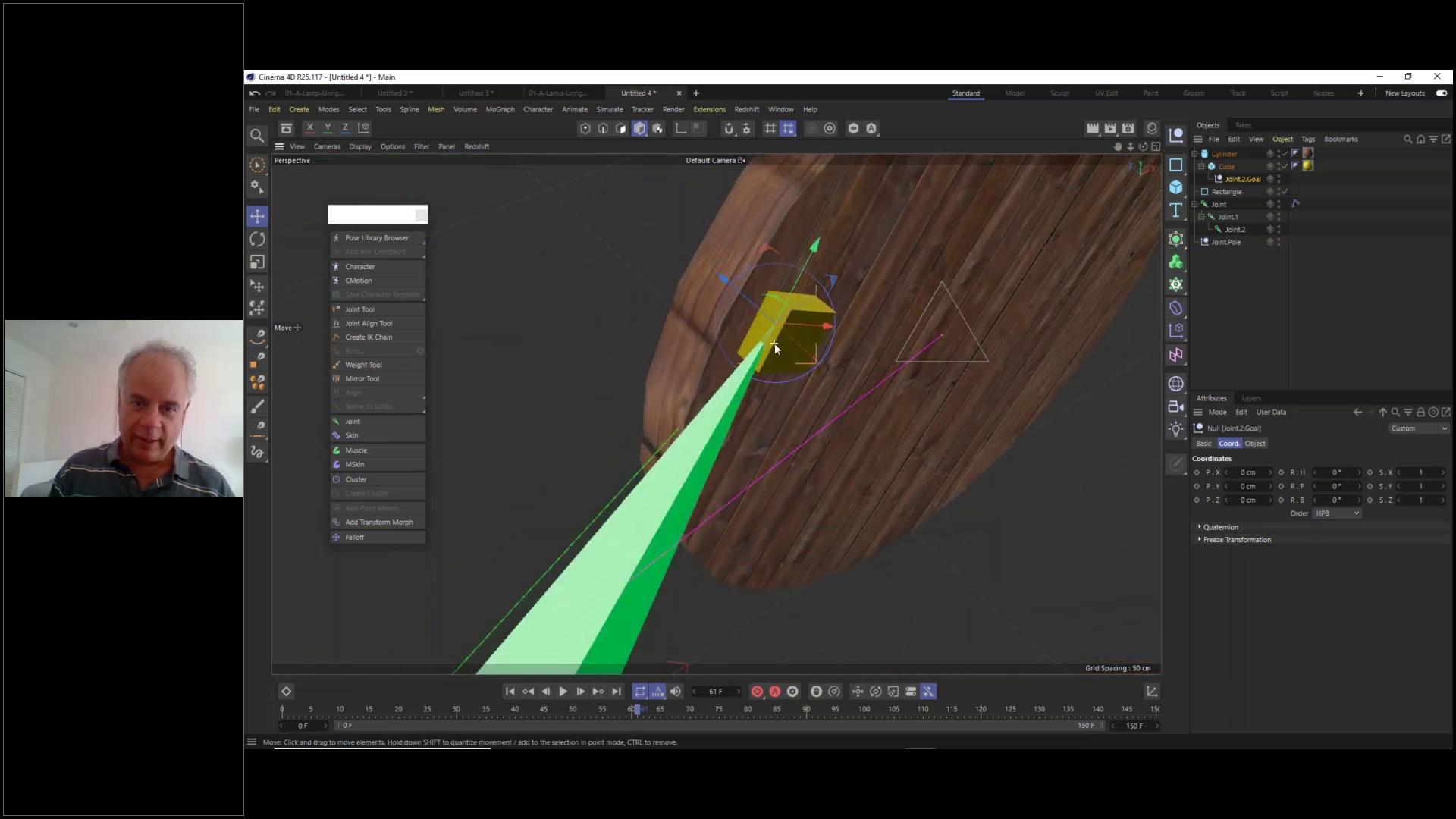
{"action": "left_click_drag", "start_coordinate": [771, 335], "coordinate": [725, 325], "text": "alt"}
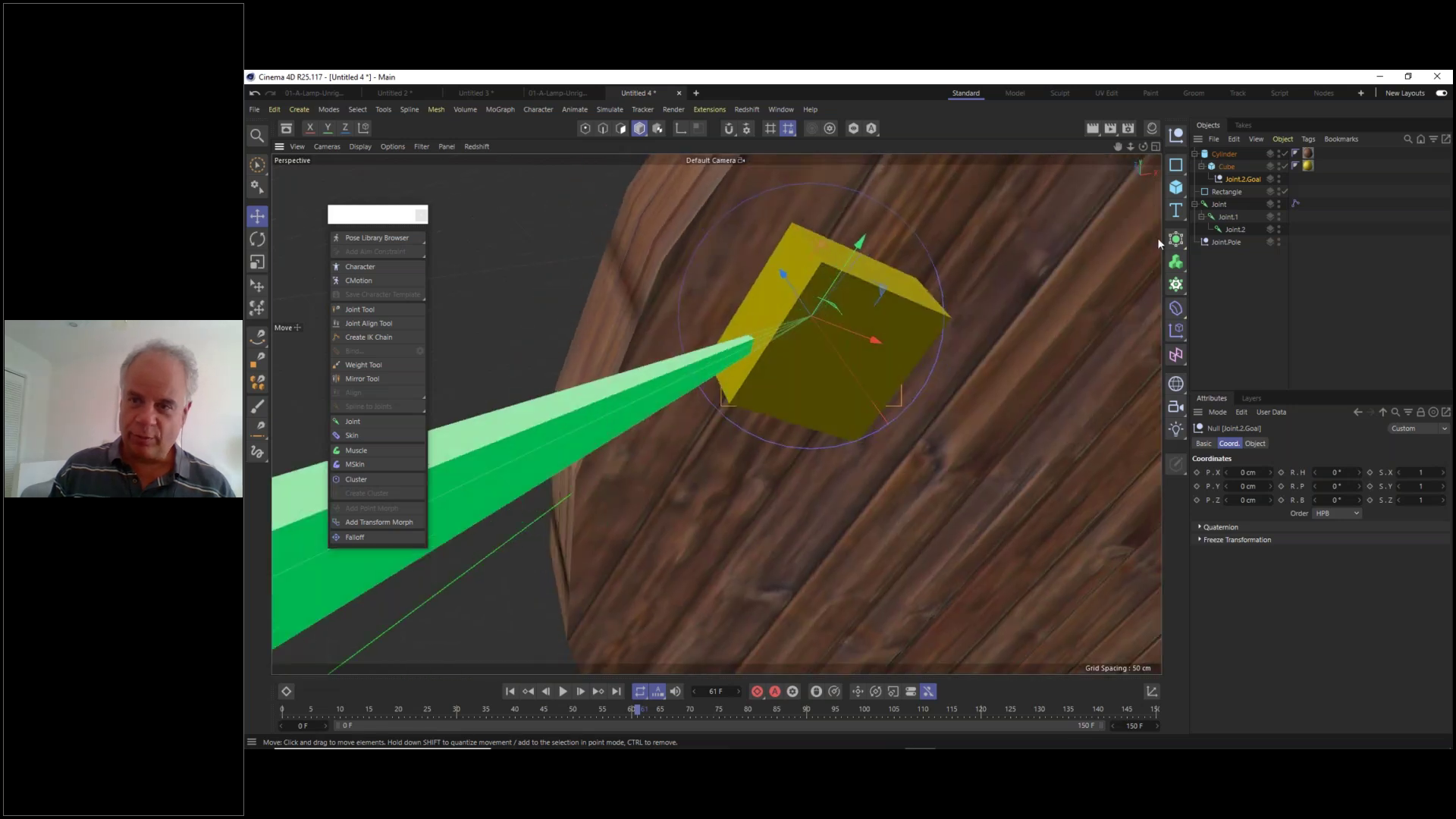
{"action": "left_click", "coordinate": [1228, 167]}
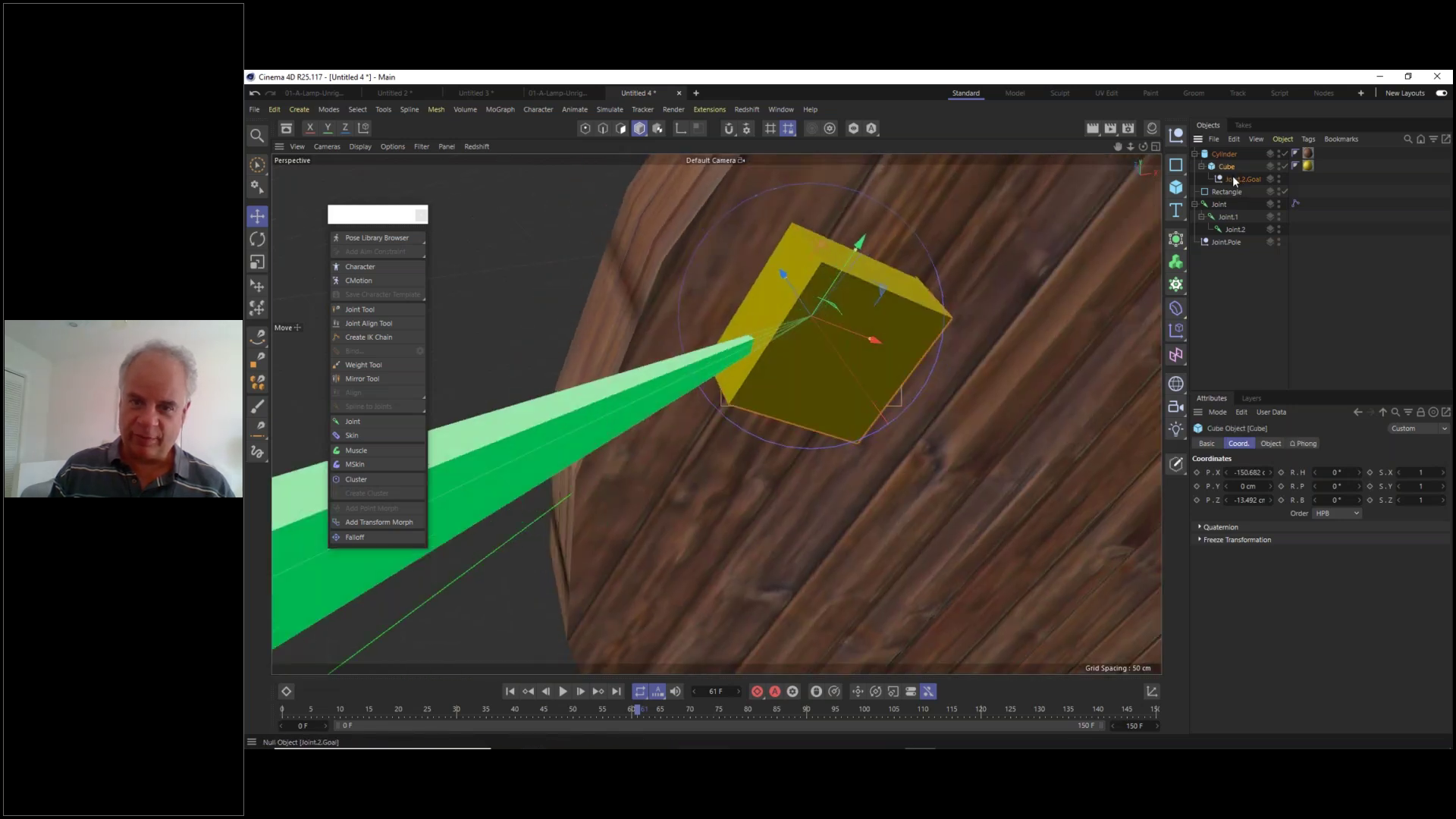
{"action": "left_click", "coordinate": [1232, 179]}
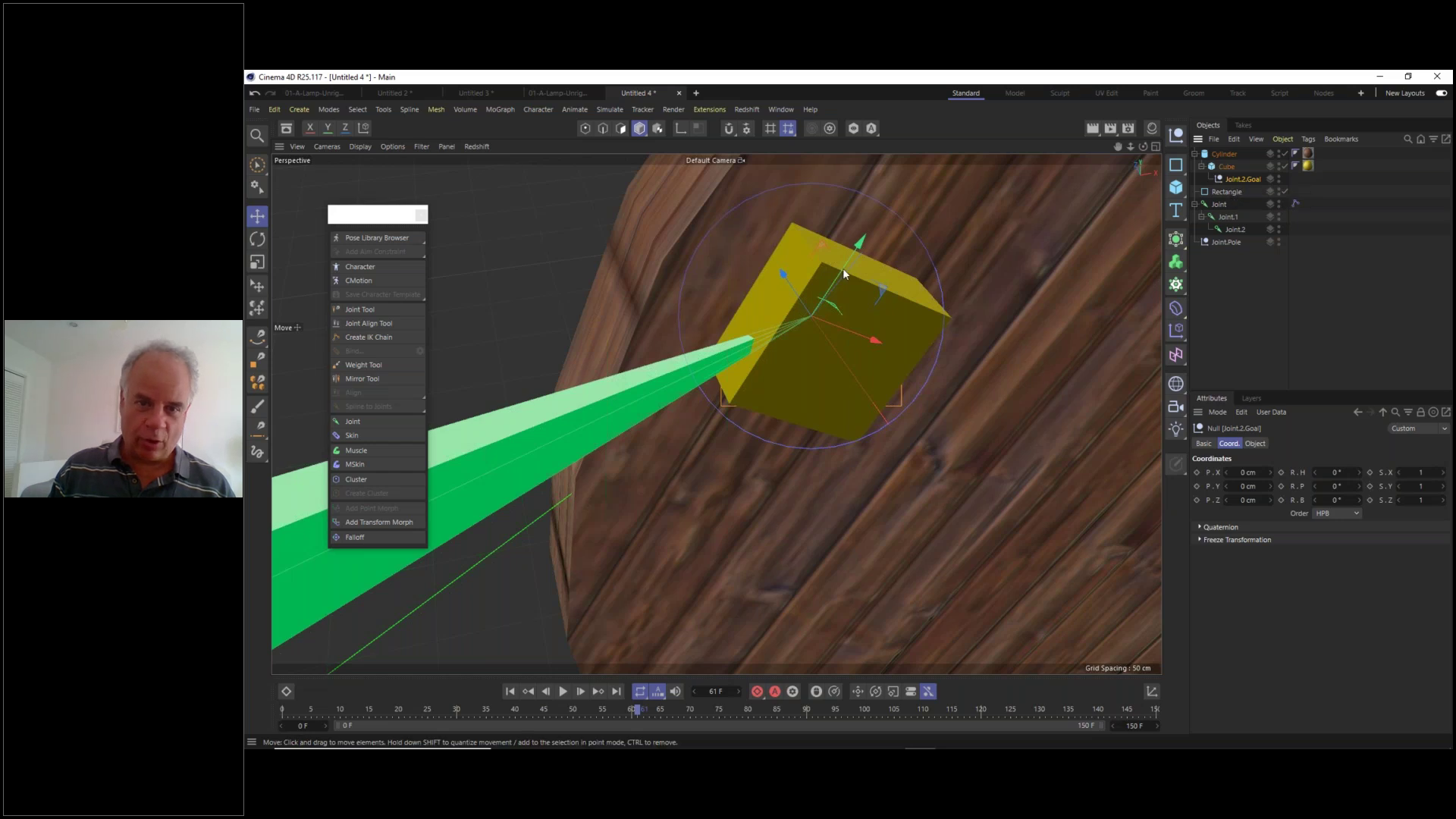
{"action": "left_click_drag", "start_coordinate": [783, 276], "coordinate": [814, 326]}
- Play the animation and examine from several angles how the joint chain follows the offset goal, and stop playback
{"action": "scroll", "coordinate": [852, 337], "scroll_direction": "down", "scroll_amount": 10}
{"action": "left_click_drag", "start_coordinate": [907, 426], "coordinate": [796, 326], "text": "alt"}
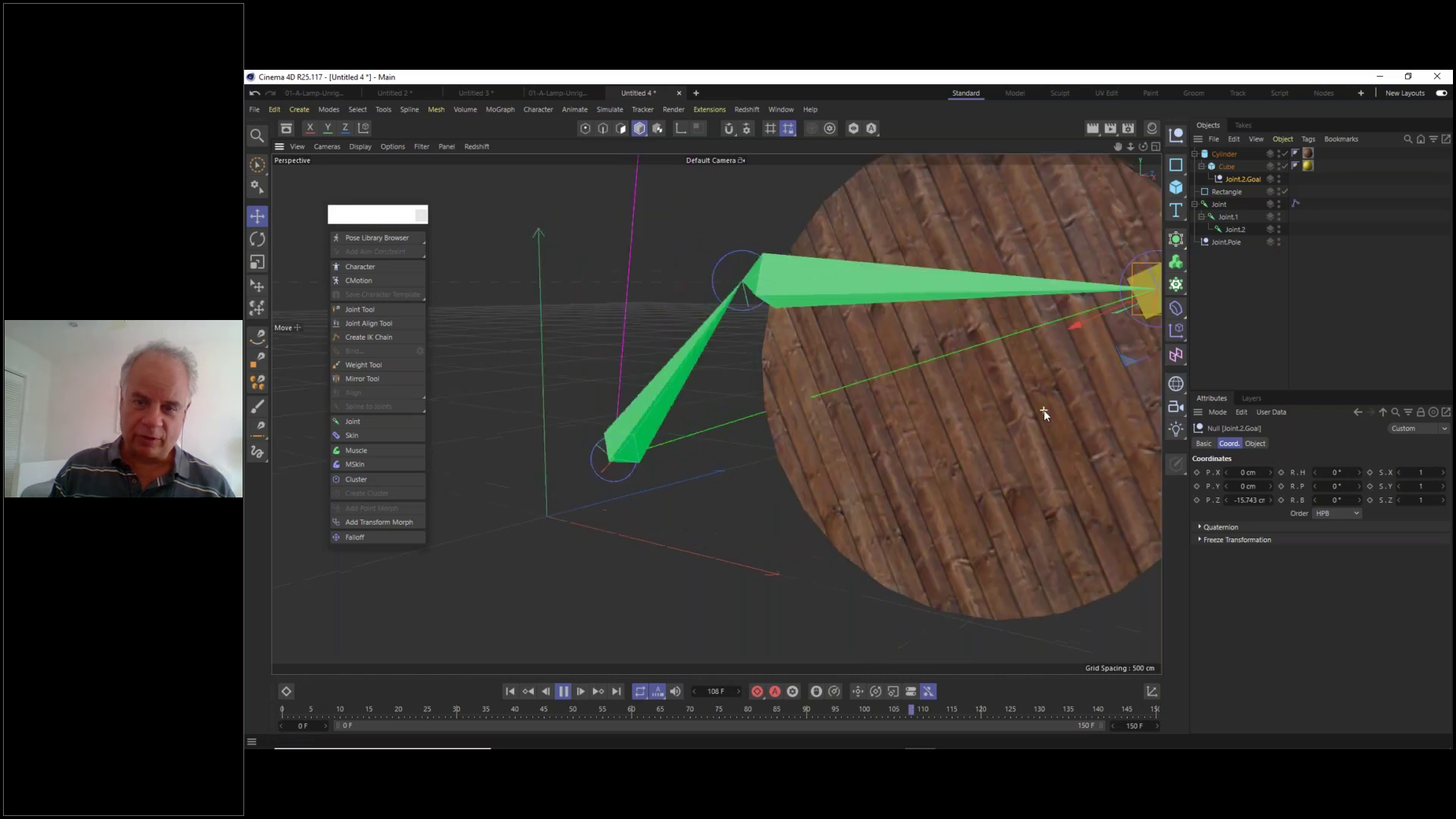
{"action": "left_click_drag", "start_coordinate": [1049, 434], "coordinate": [953, 445], "text": "alt"}
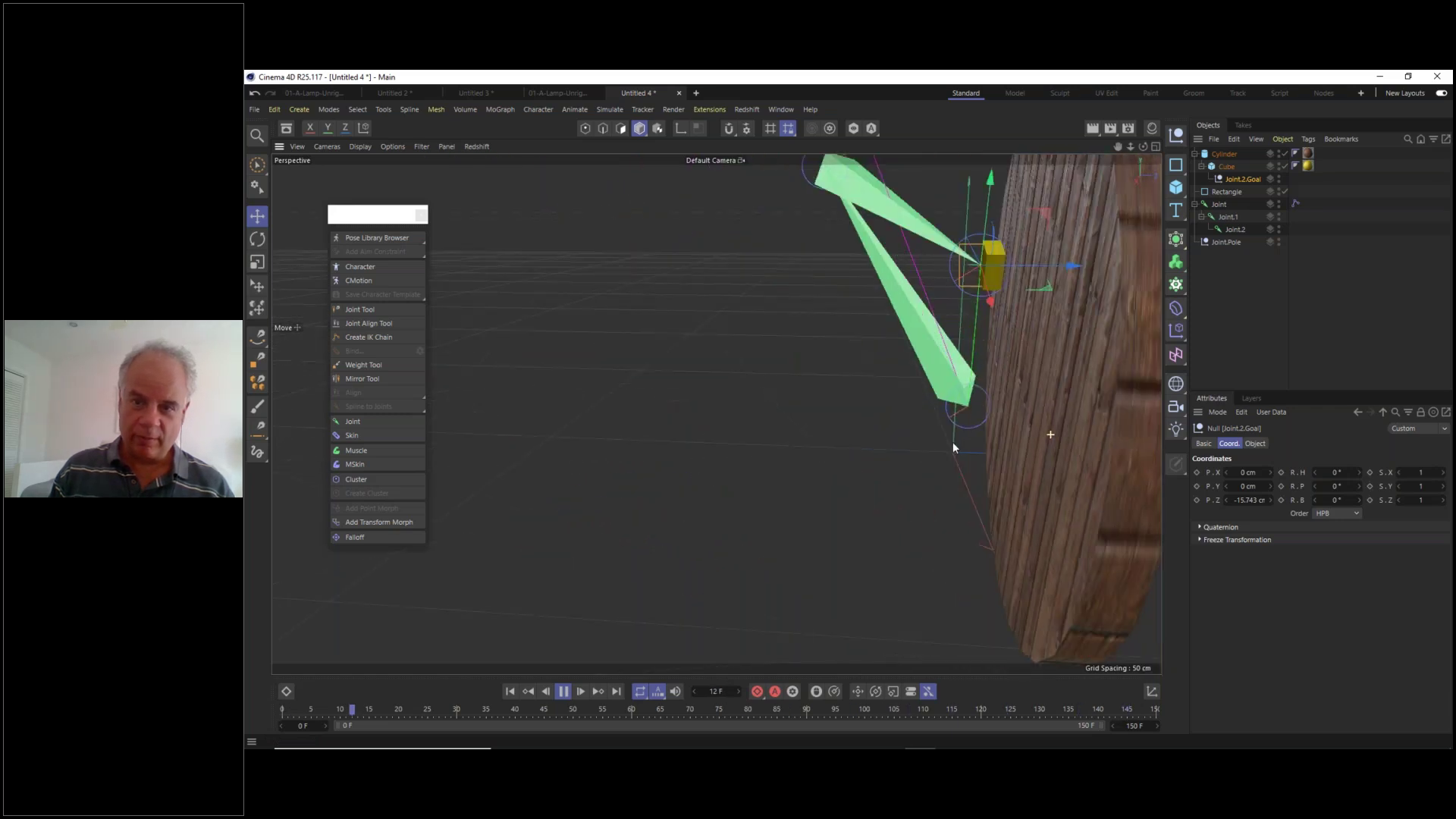
{"action": "left_click_drag", "start_coordinate": [924, 452], "coordinate": [1035, 447], "text": "alt"}
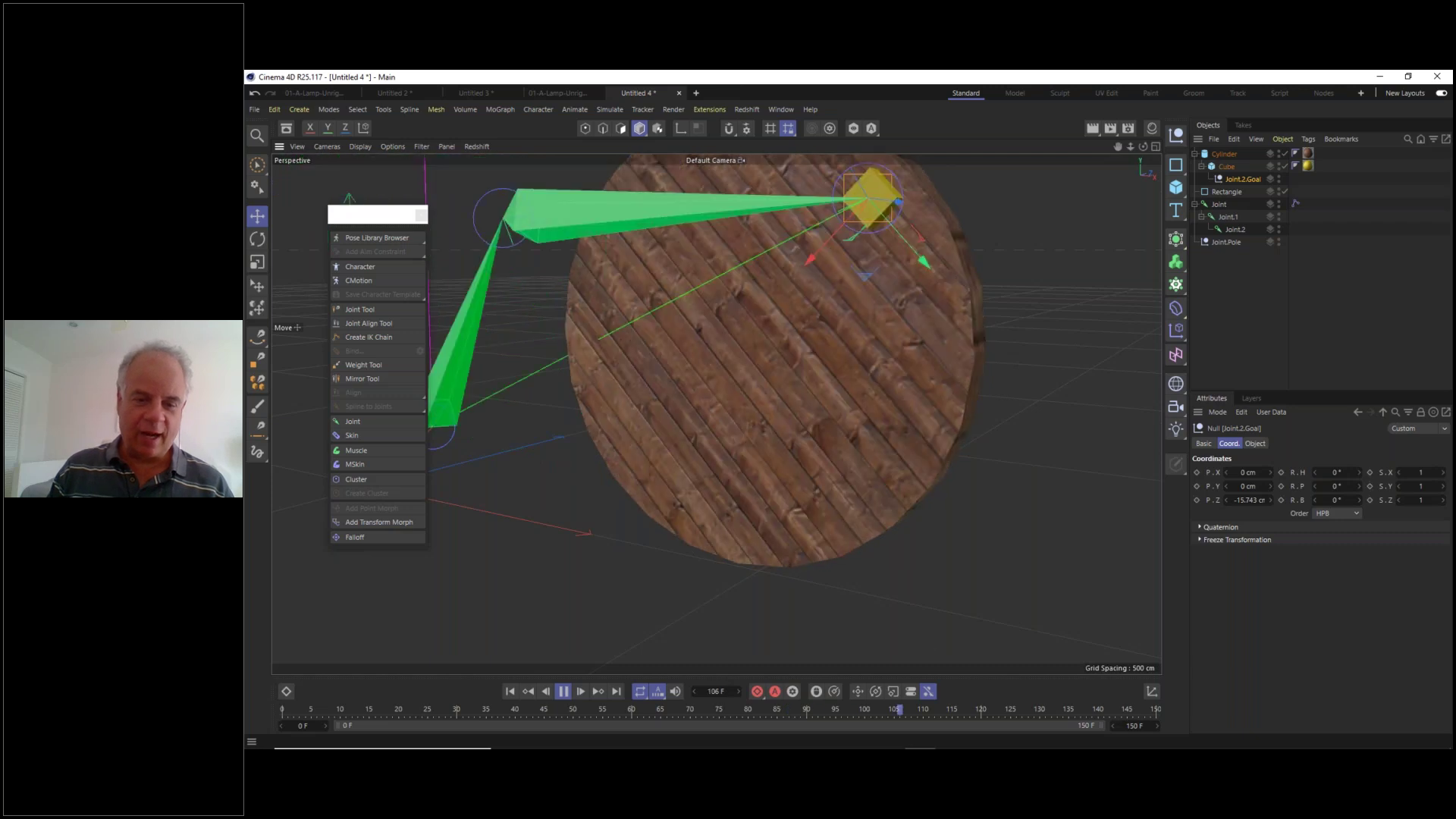
{"action": "left_click", "coordinate": [563, 691]}
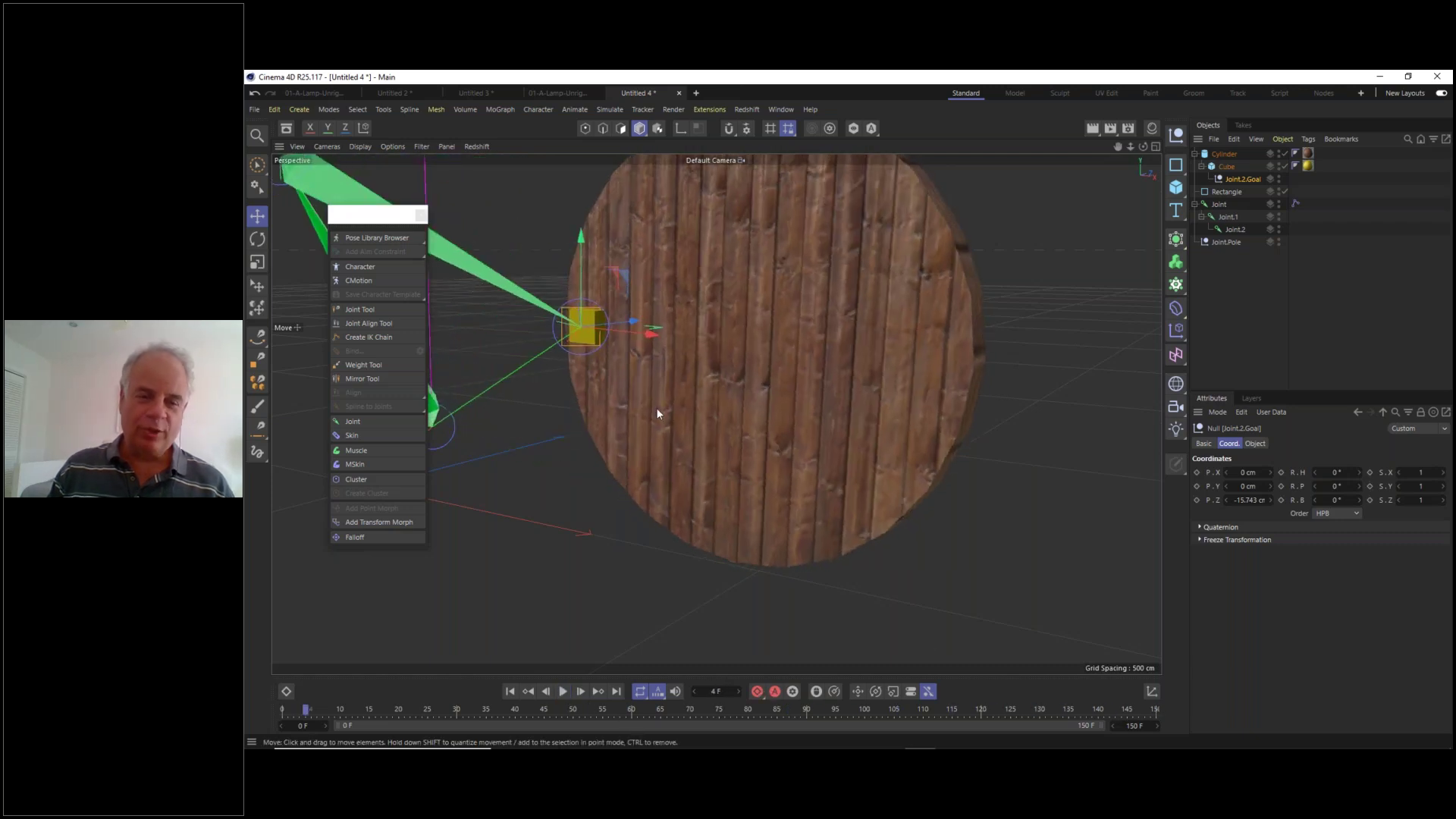
- Scrub the timeline between frame 0 and frame 16 to examine the goal's motion on the disc, and return to frame 0
{"action": "left_click", "coordinate": [283, 709]}
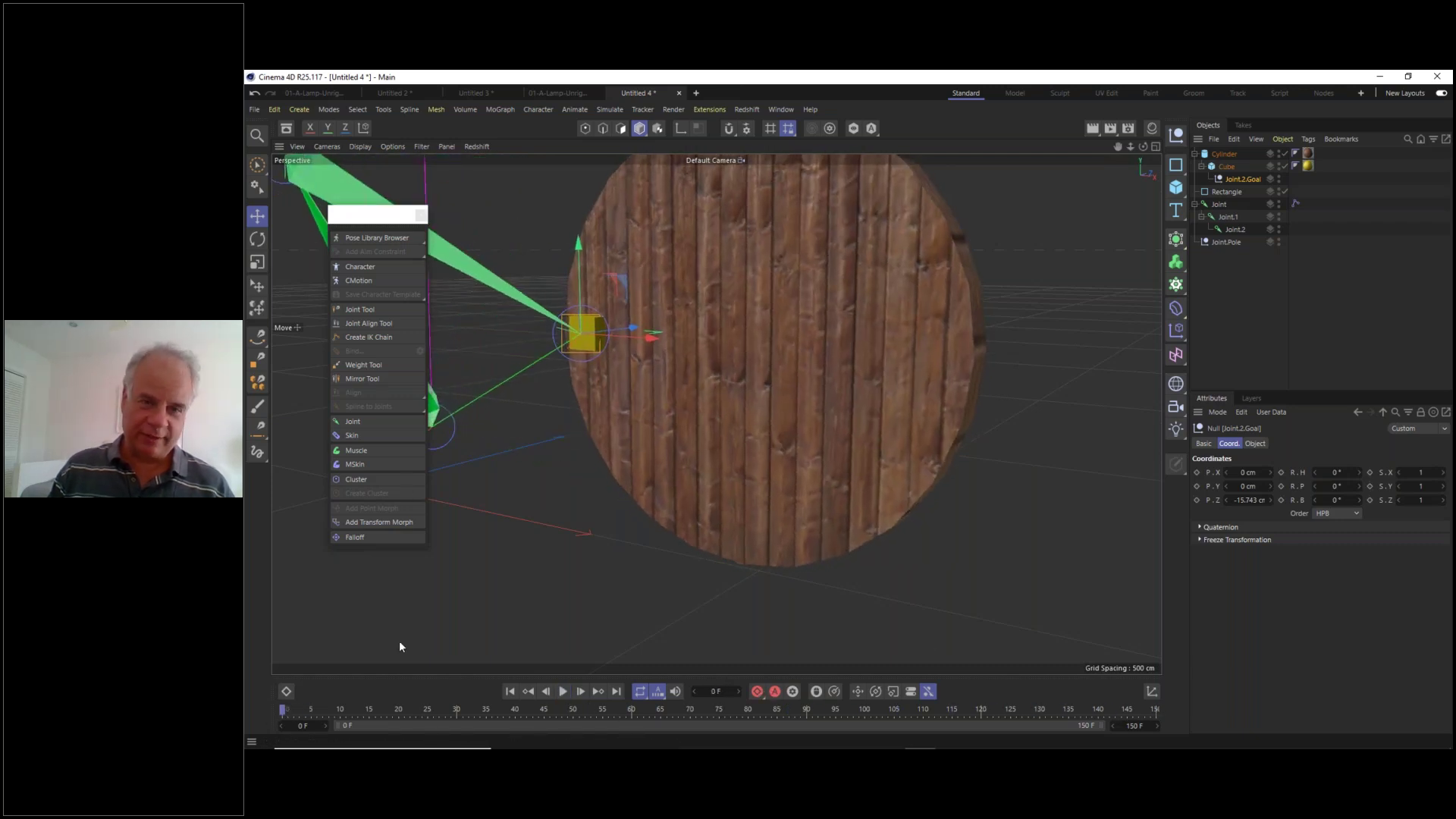
{"action": "scroll", "coordinate": [593, 347], "scroll_direction": "up", "scroll_amount": 2}
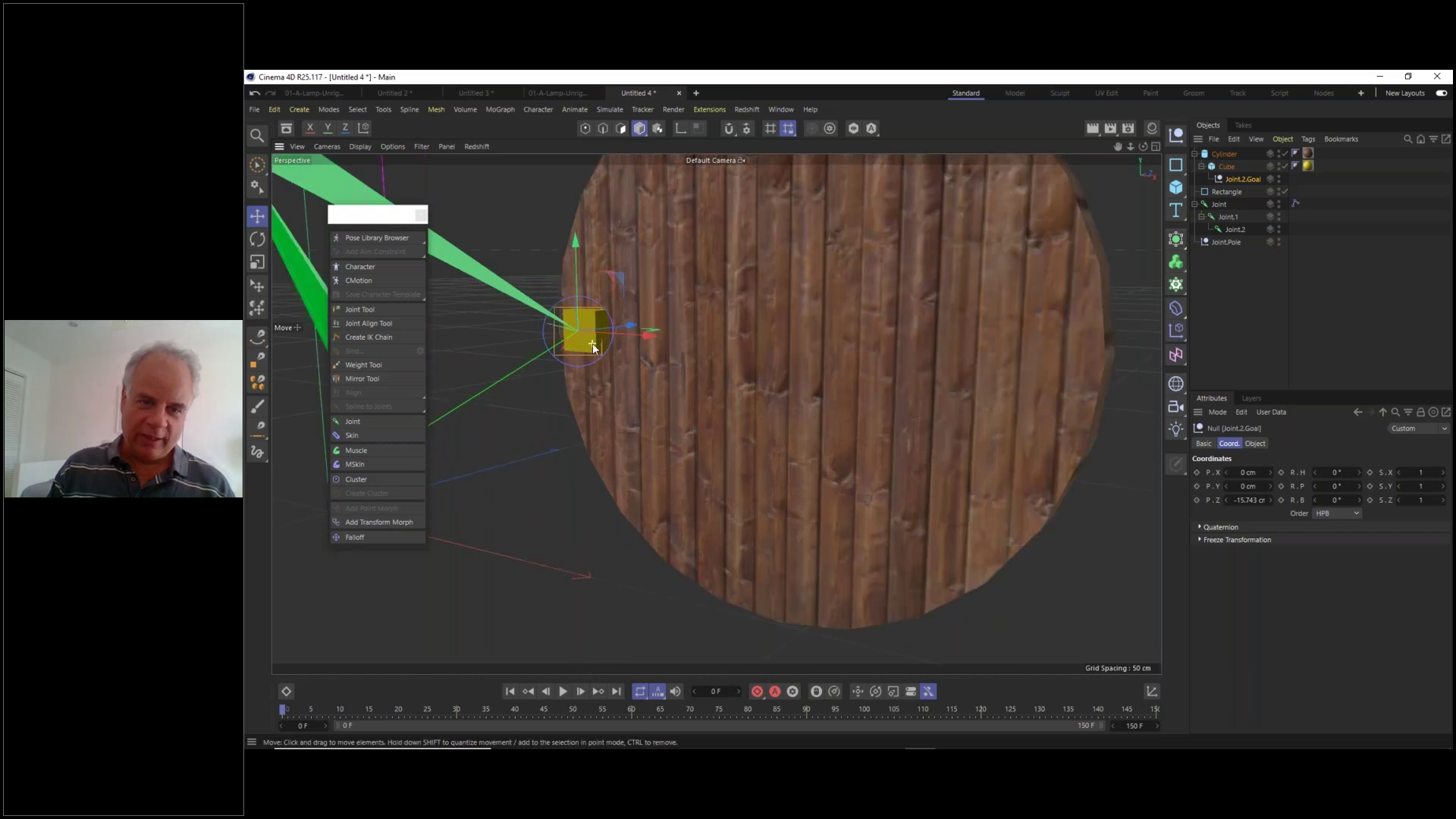
{"action": "scroll", "coordinate": [593, 348], "scroll_direction": "down", "scroll_amount": 3}
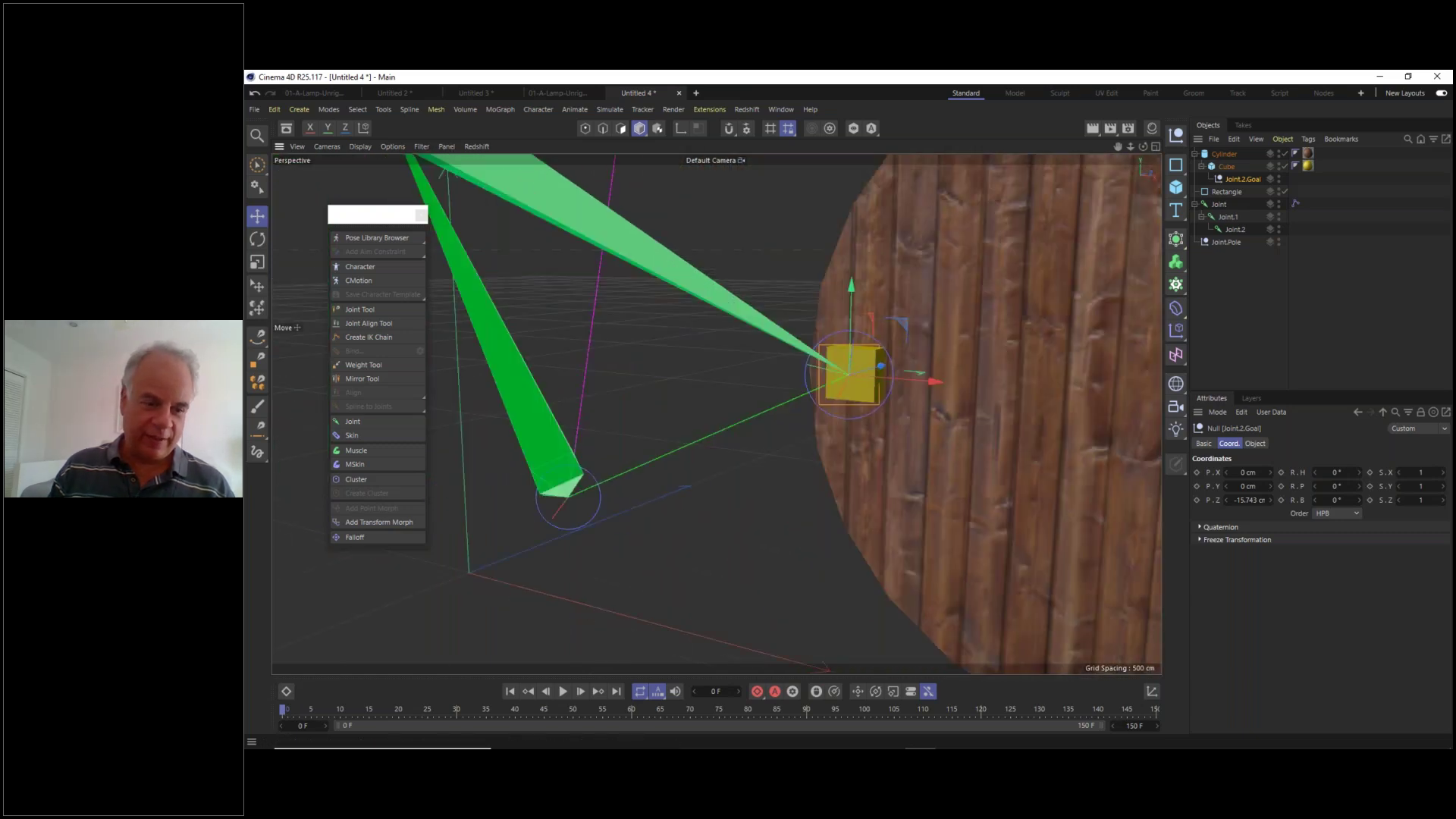
{"action": "left_click", "coordinate": [298, 713]}
{"action": "left_click_drag", "start_coordinate": [299, 713], "coordinate": [374, 689]}
{"action": "middle_click_drag", "start_coordinate": [669, 518], "coordinate": [538, 563], "text": "alt"}
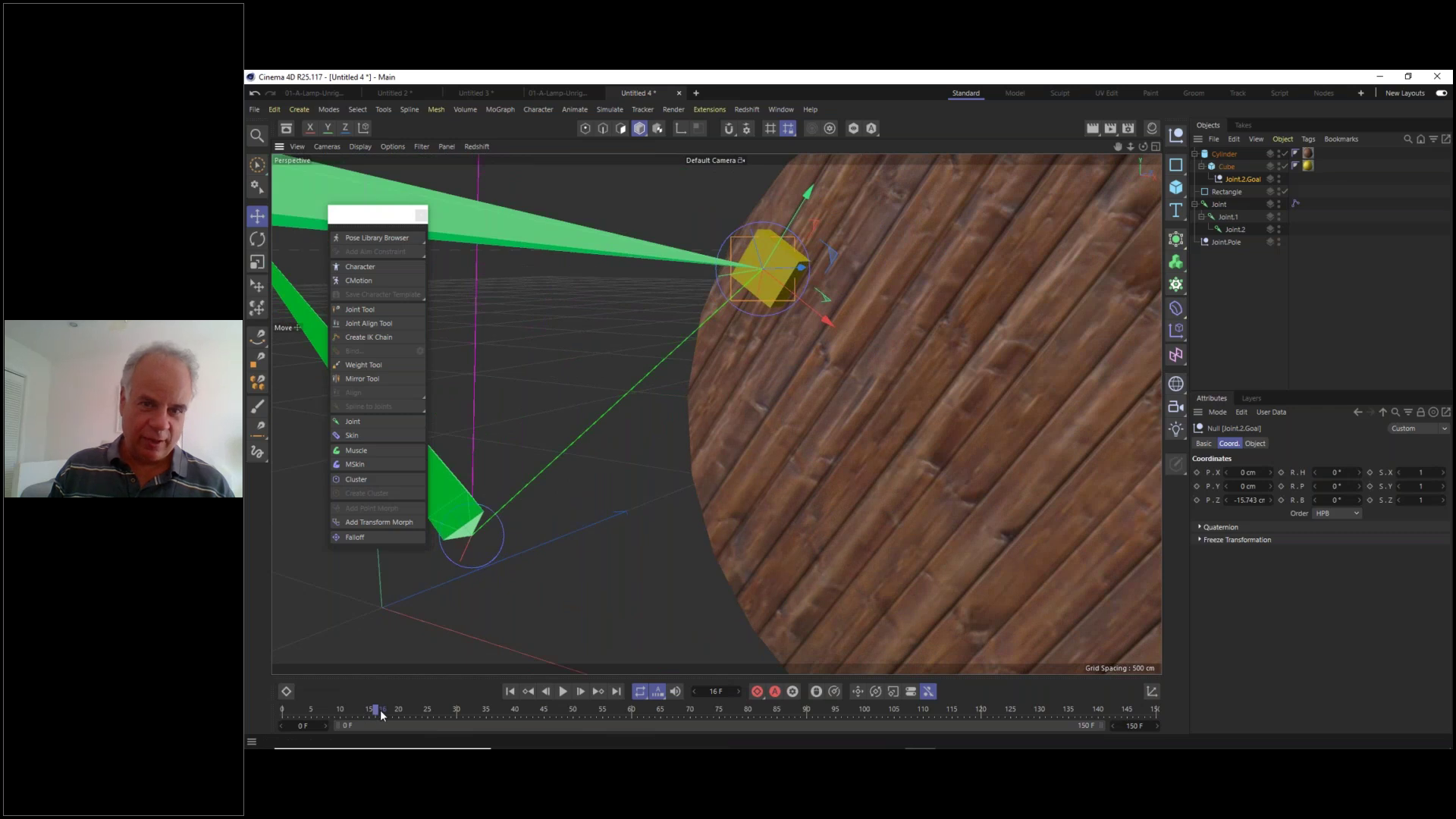
{"action": "left_click_drag", "start_coordinate": [381, 711], "coordinate": [279, 698]}
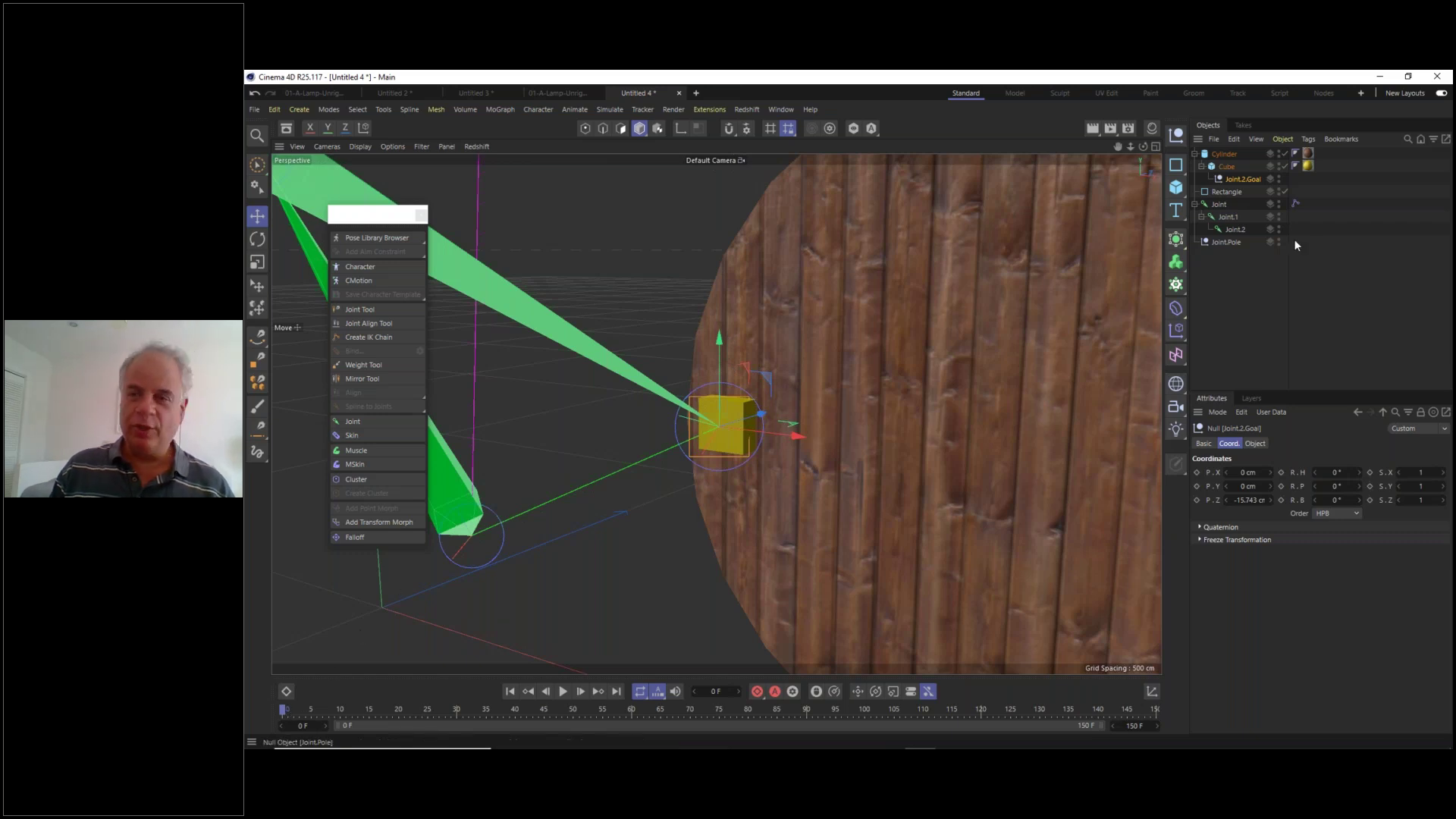
{"action": "right_click", "coordinate": [1220, 160]}
{"action": "mouse_move", "coordinate": [1298, 279]}
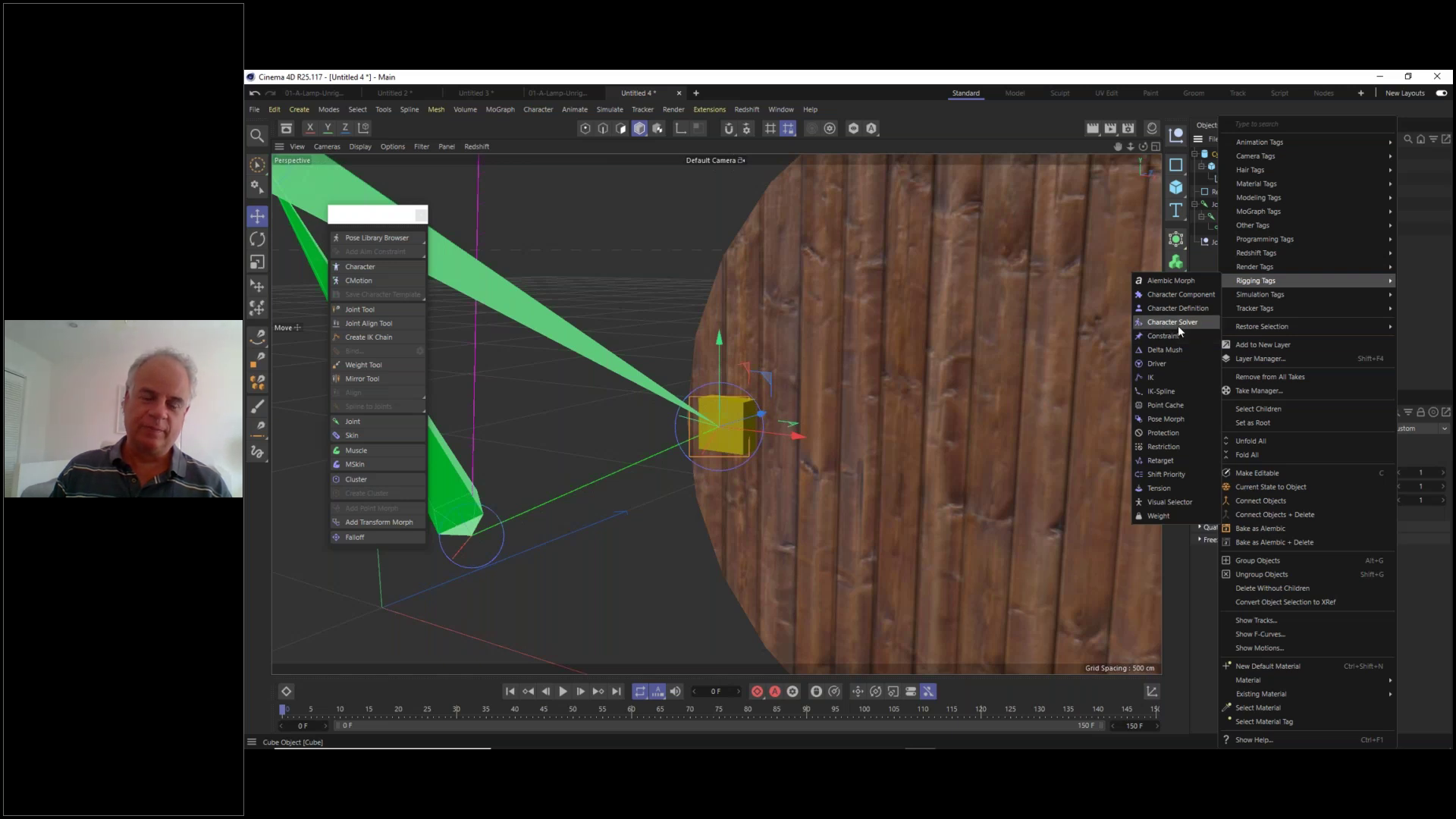
{"action": "left_click", "coordinate": [783, 235]}
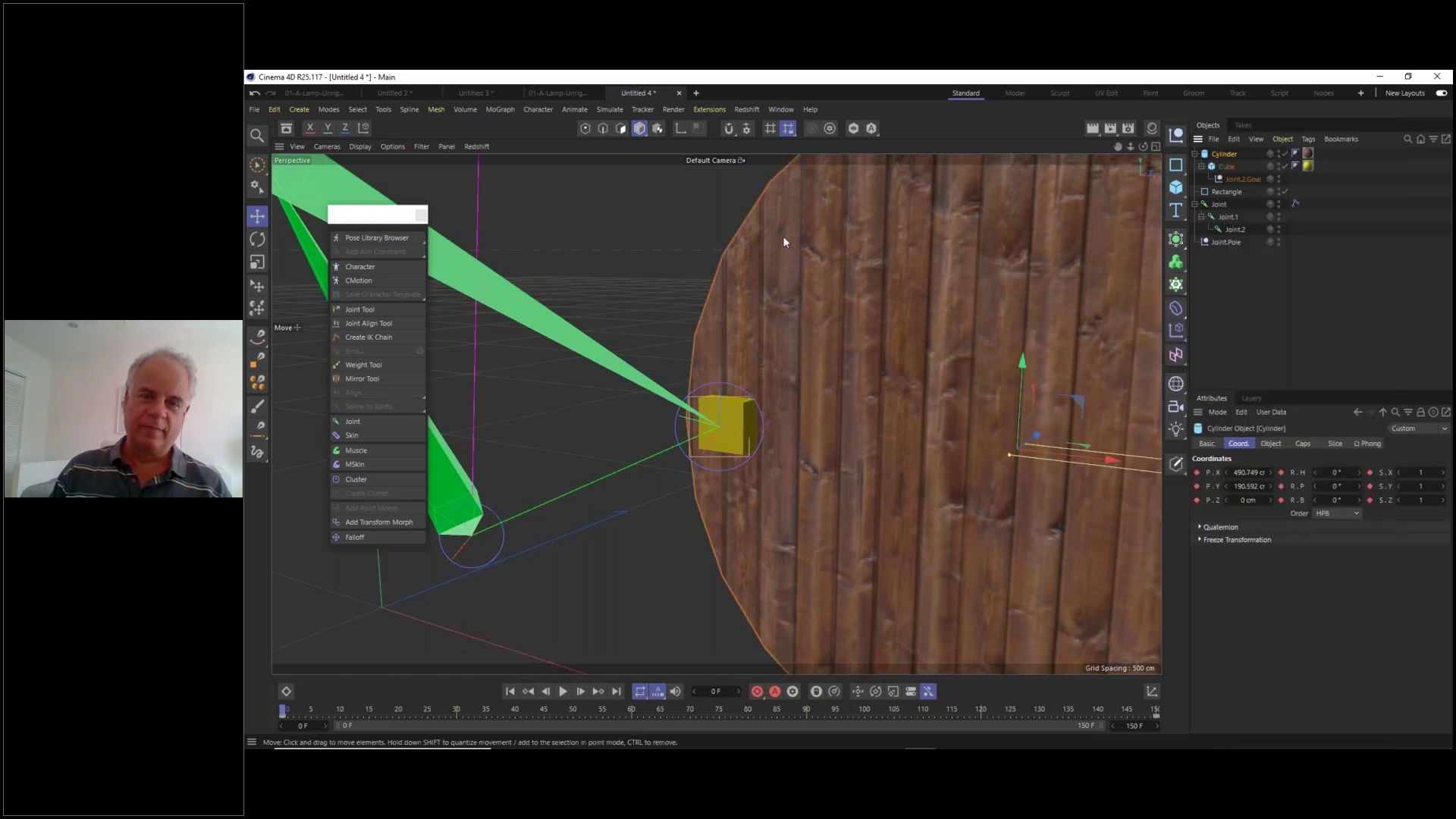
{"action": "scroll", "coordinate": [784, 240], "scroll_direction": "down", "scroll_amount": 5}
{"action": "left_click_drag", "start_coordinate": [935, 289], "coordinate": [750, 178], "text": "alt"}
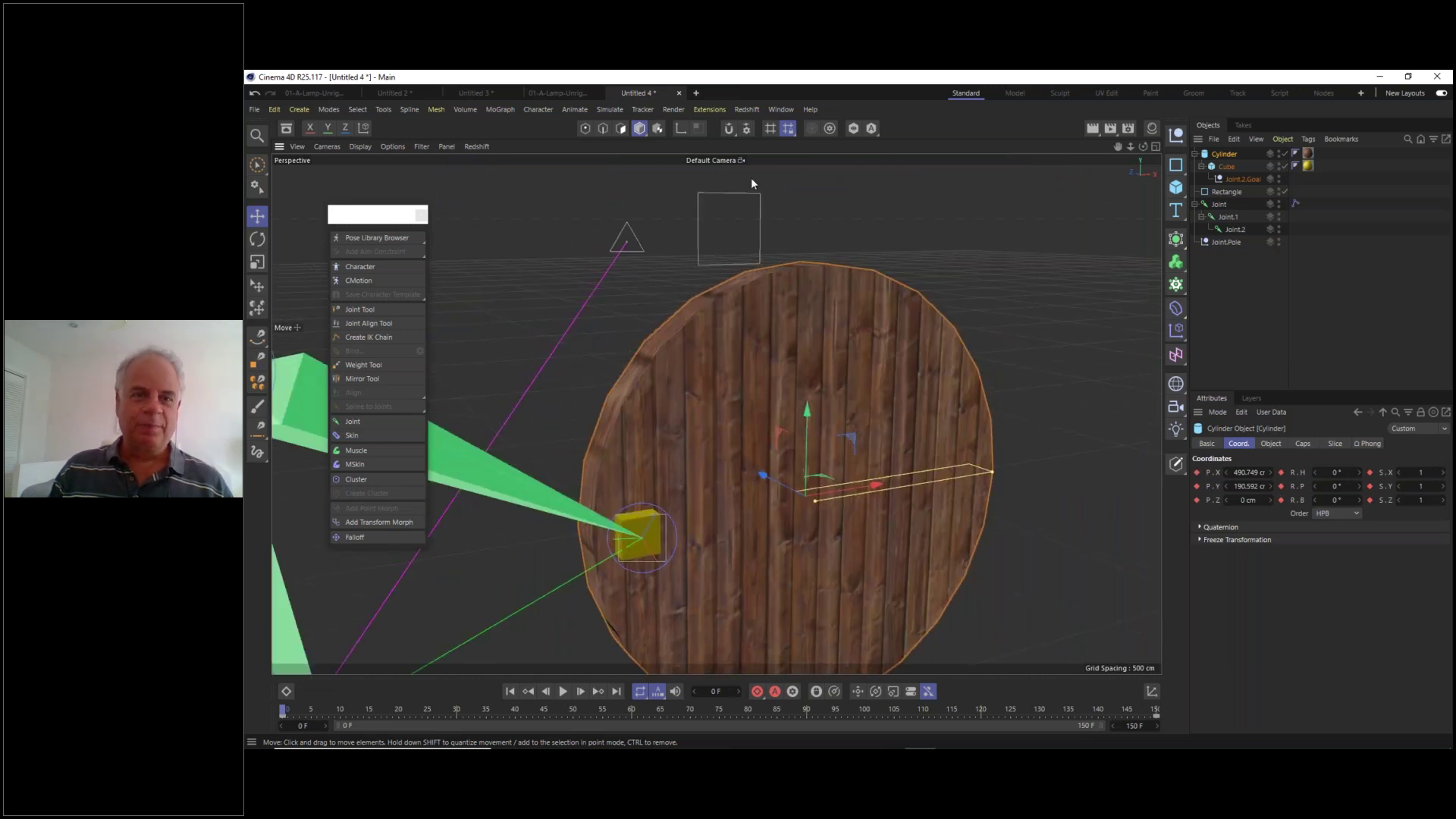
- Switch to the 01-A-Lamp-Unrigged-FK.c4d document and deselect everything in the lamp scene
{"action": "left_click", "coordinate": [572, 94]}
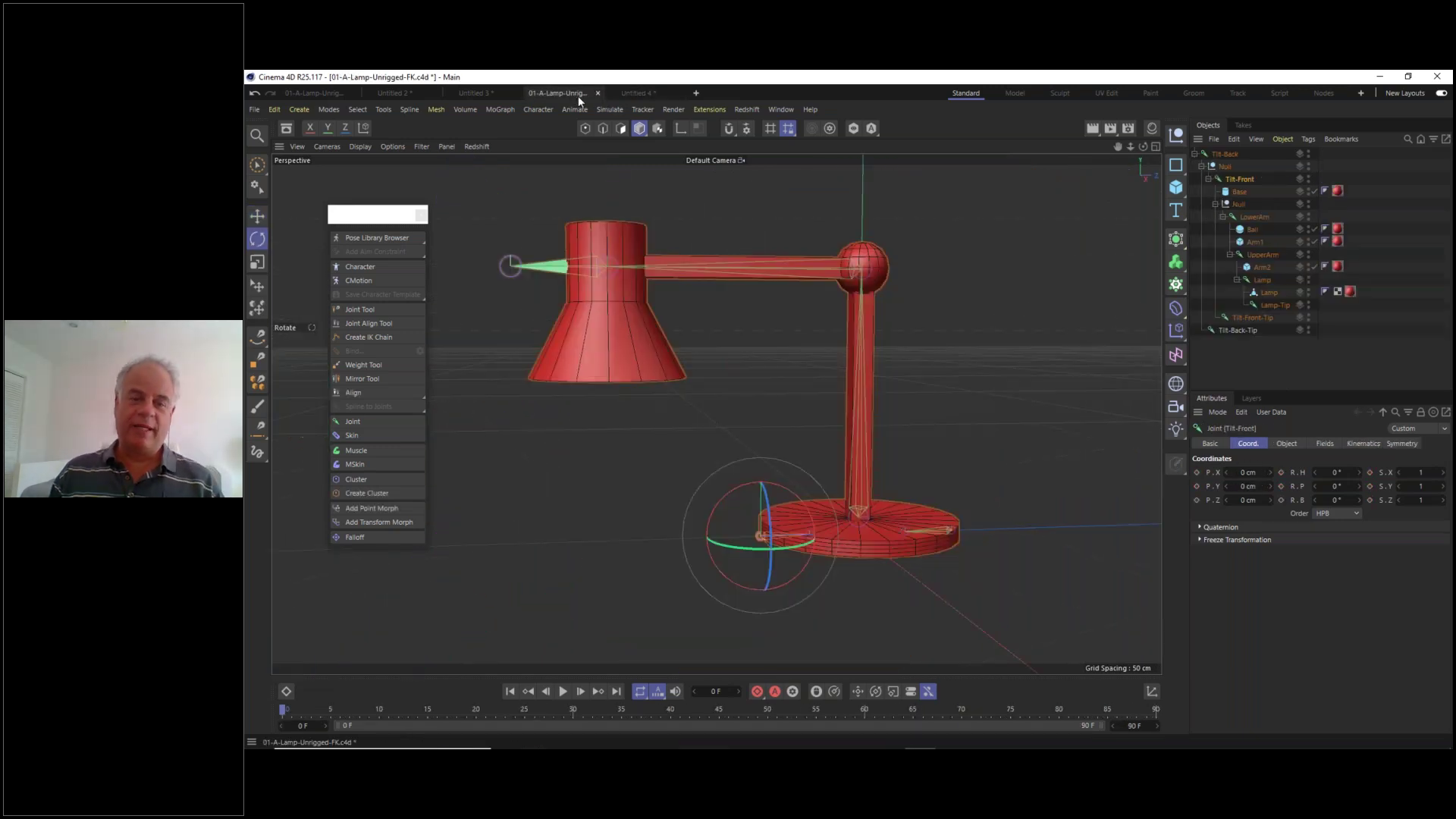
{"action": "scroll", "coordinate": [662, 430], "scroll_direction": "down", "scroll_amount": 2}
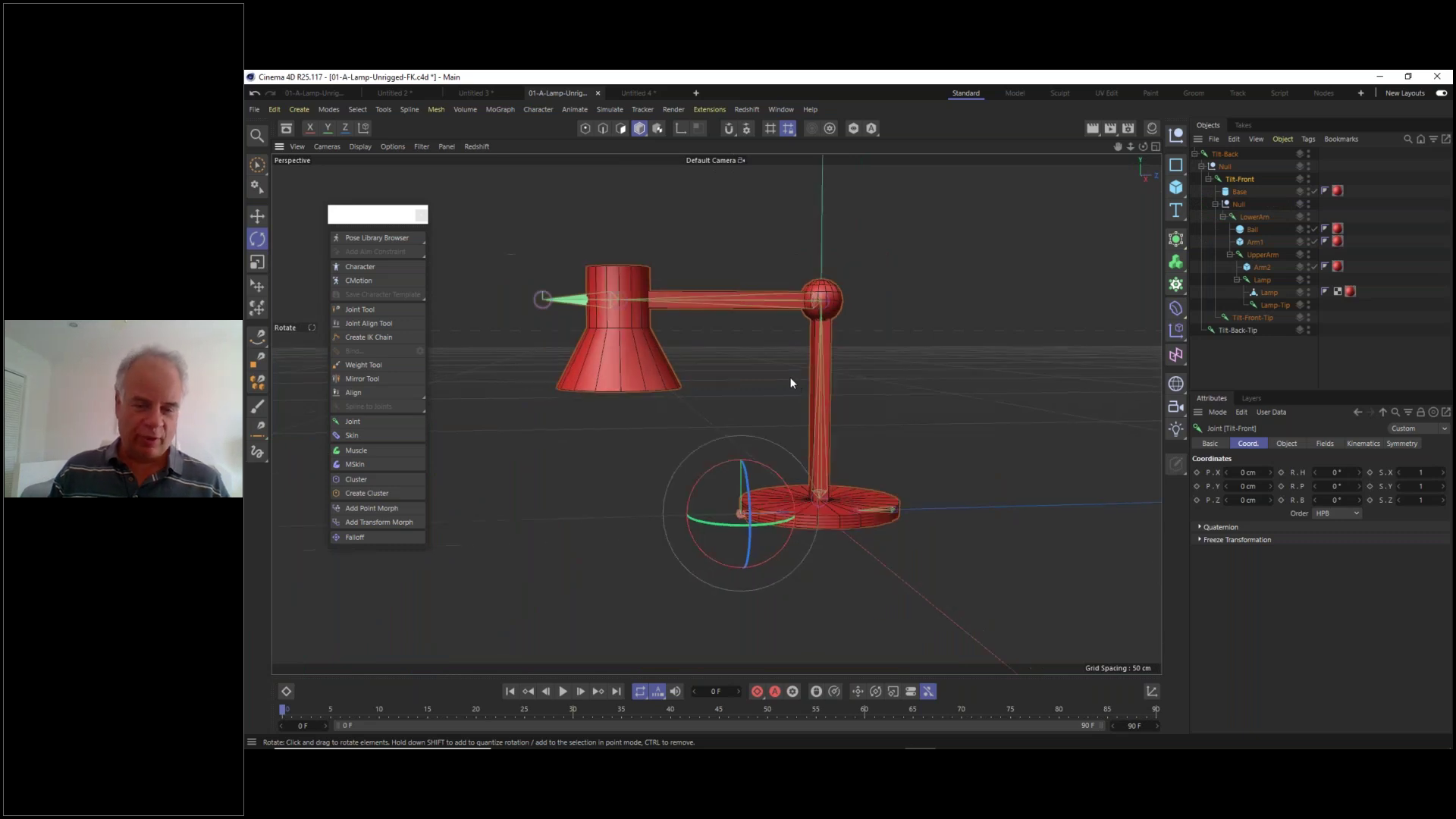
{"action": "left_click_drag", "start_coordinate": [822, 398], "coordinate": [973, 360], "text": "alt"}
{"action": "left_click", "coordinate": [973, 360]}
{"action": "scroll", "coordinate": [819, 366], "scroll_direction": "up", "scroll_amount": 2}
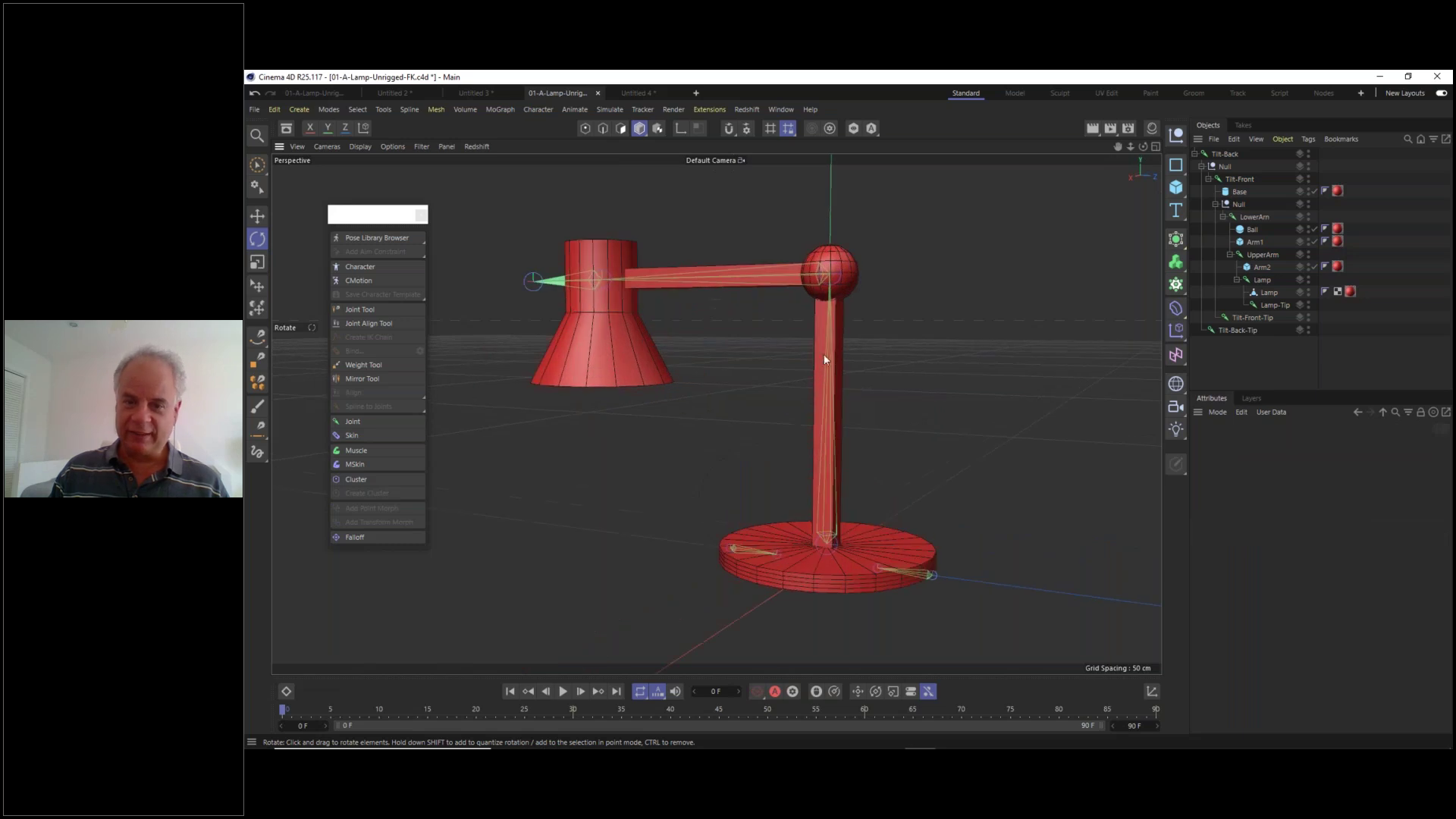
{"action": "mouse_move", "coordinate": [849, 339]}
{"action": "left_mouse_down", "text": "alt"}
{"action": "mouse_move", "coordinate": [909, 393]}
{"action": "mouse_move", "coordinate": [894, 409]}
{"action": "mouse_move", "coordinate": [882, 408]}
{"action": "mouse_move", "coordinate": [887, 355]}
{"action": "mouse_move", "coordinate": [856, 336]}
{"action": "left_mouse_up", "text": "alt"}
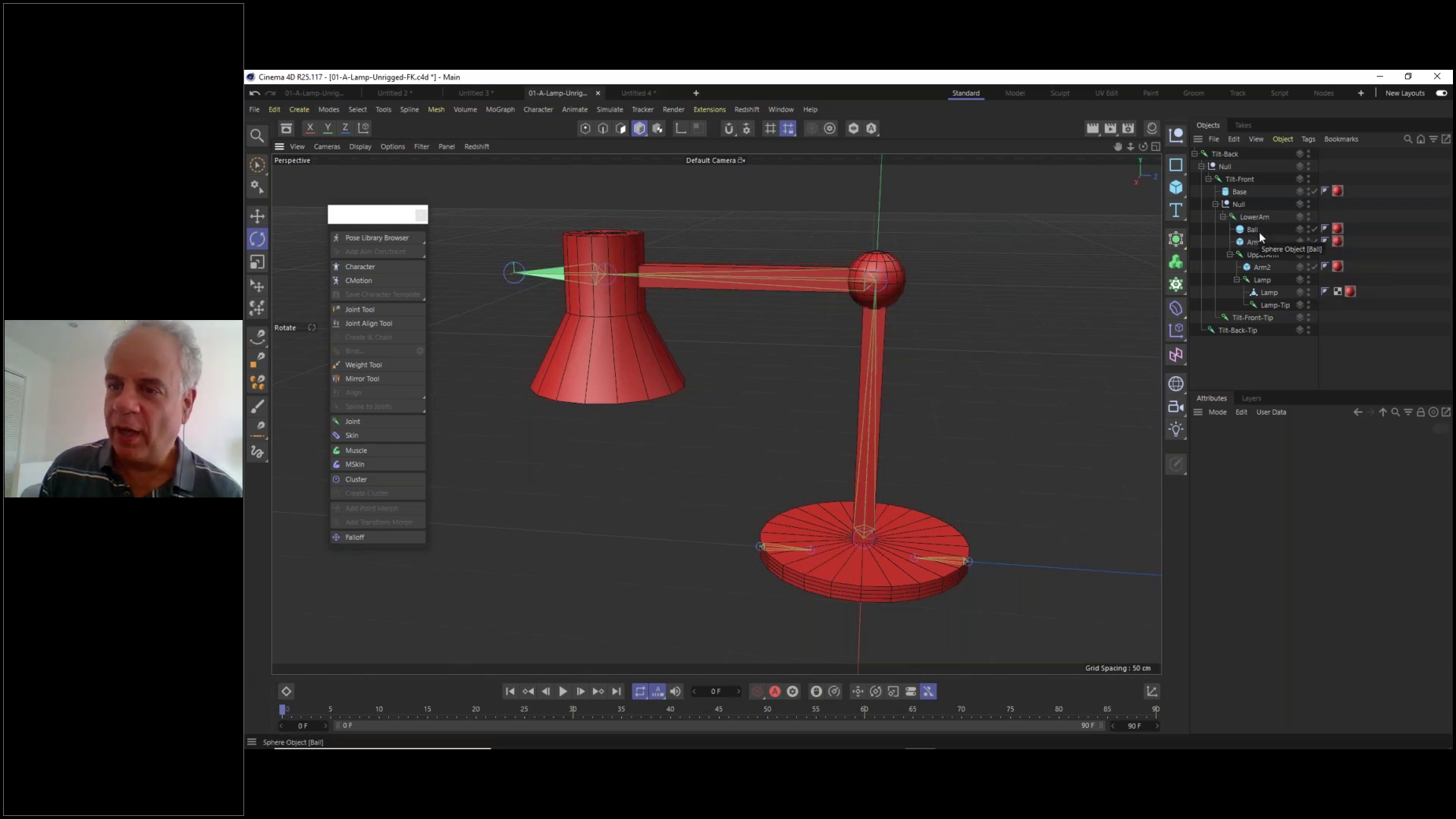
- Add an IK rigging tag to the lamp's LowerArm joint
{"action": "left_click", "coordinate": [871, 534]}
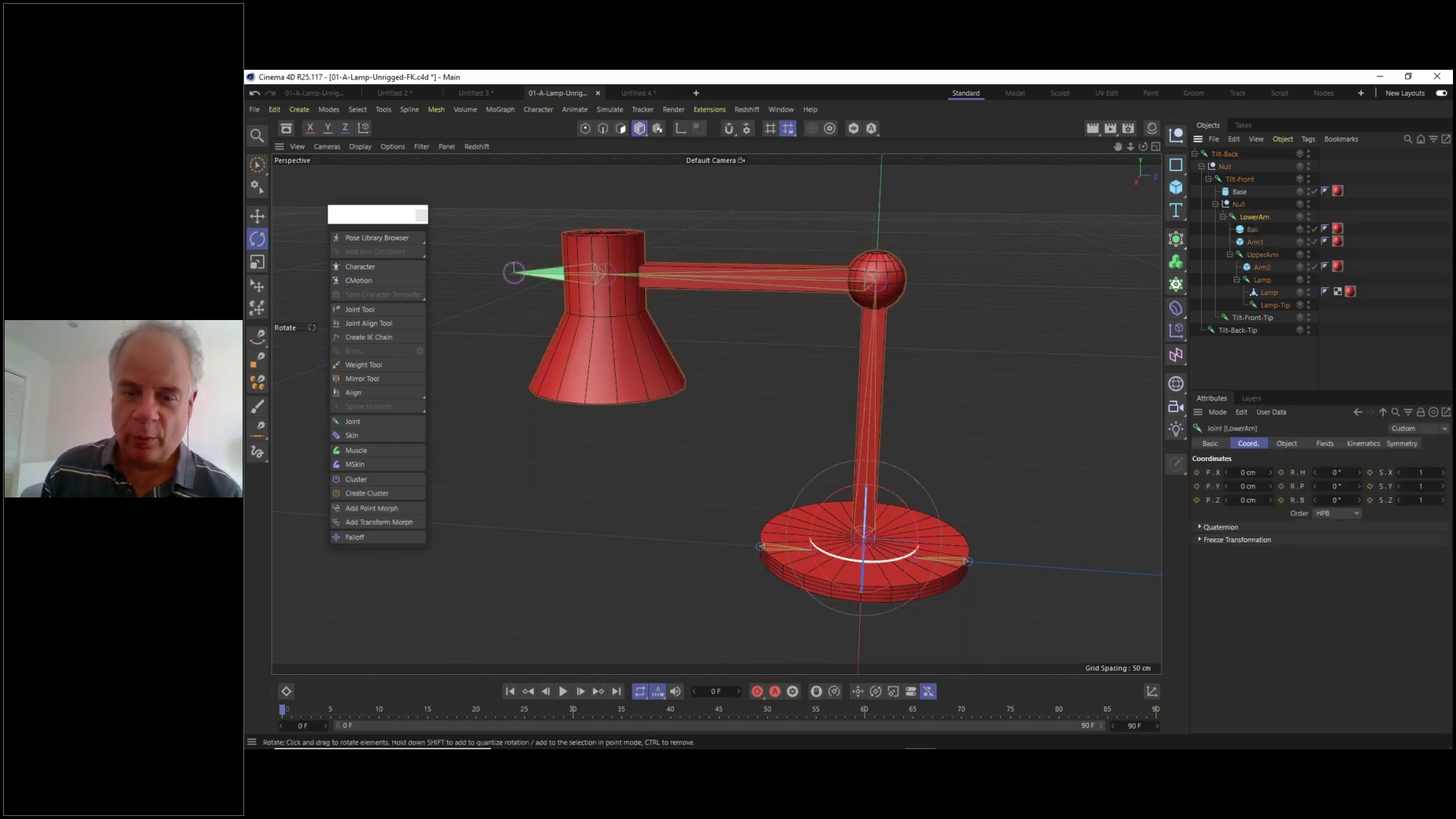
{"action": "right_click", "coordinate": [1253, 215]}
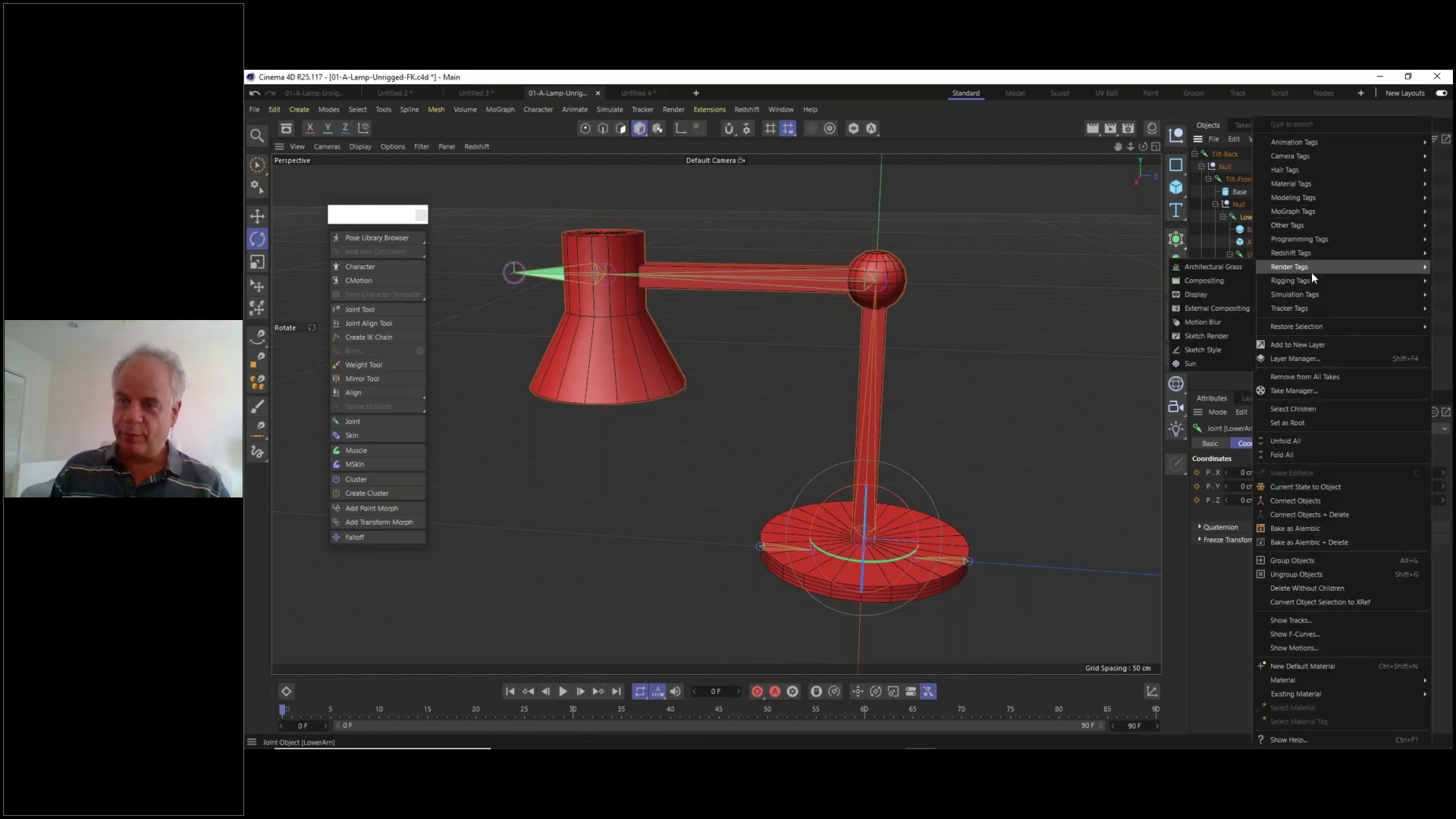
{"action": "mouse_move", "coordinate": [1314, 281]}
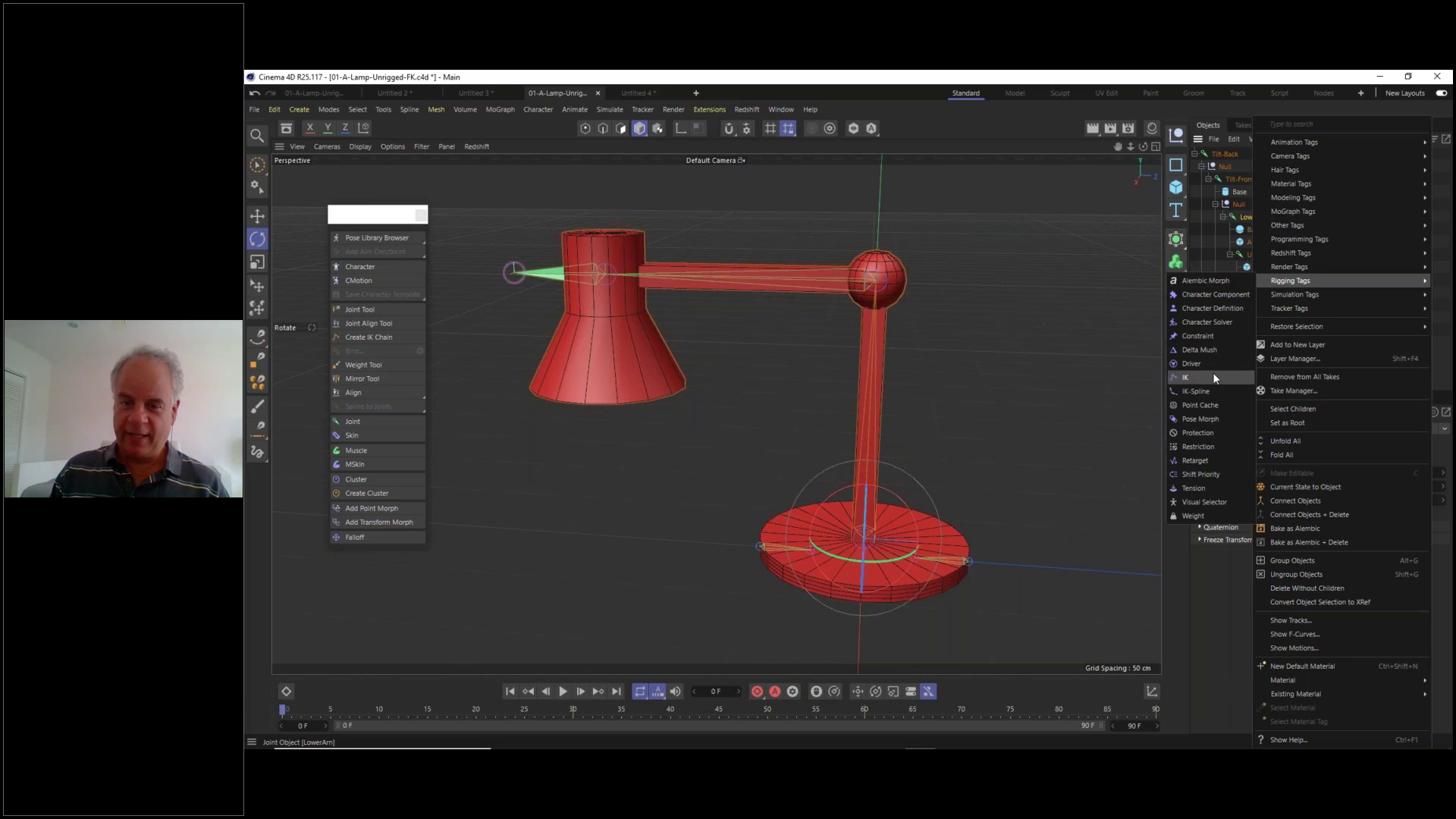
{"action": "key", "text": "Escape"}
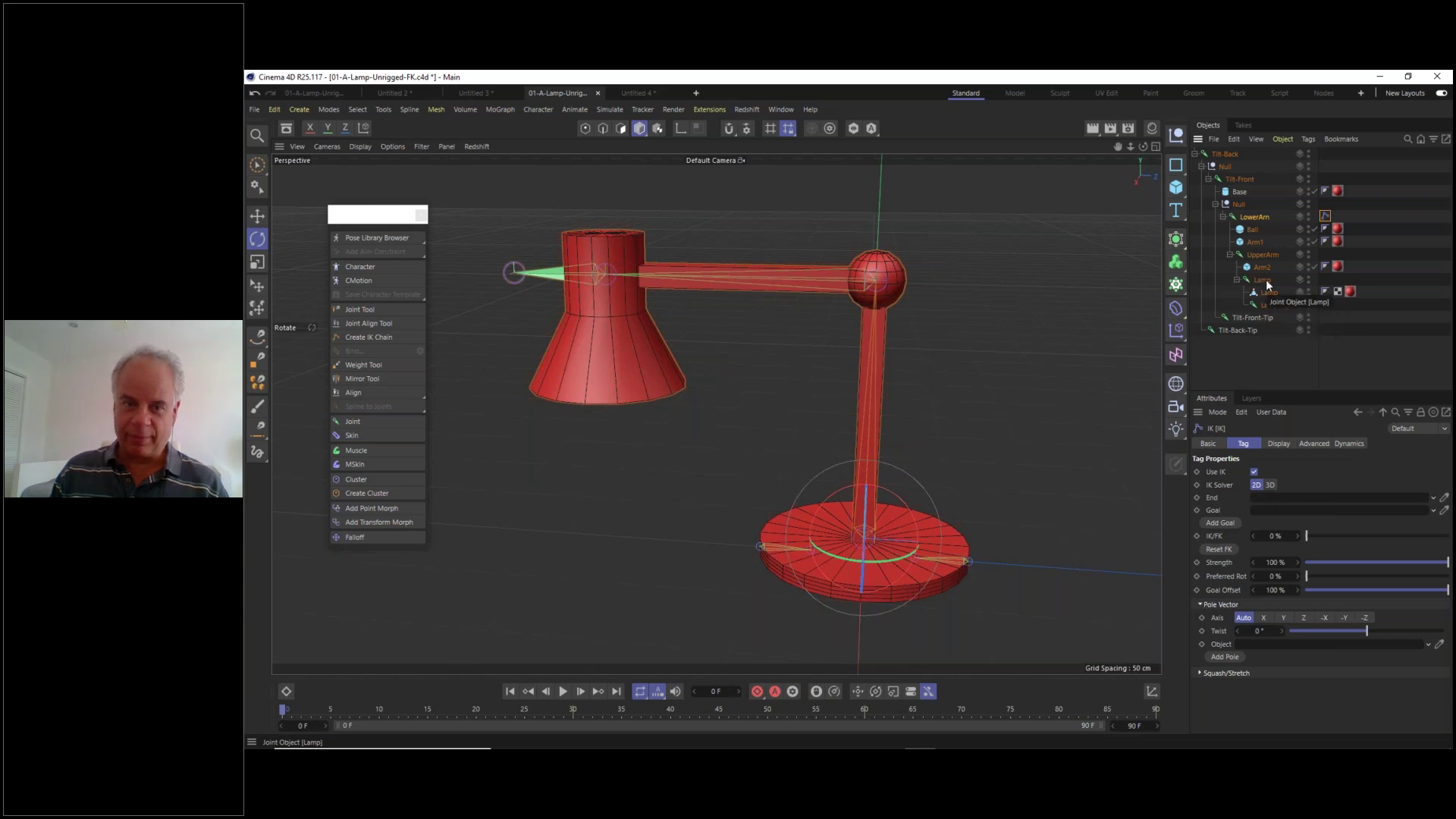
- Set the Lamp joint as the IK tag's End and add a goal to the chain
{"action": "left_click_drag", "start_coordinate": [1267, 285], "coordinate": [1296, 499]}
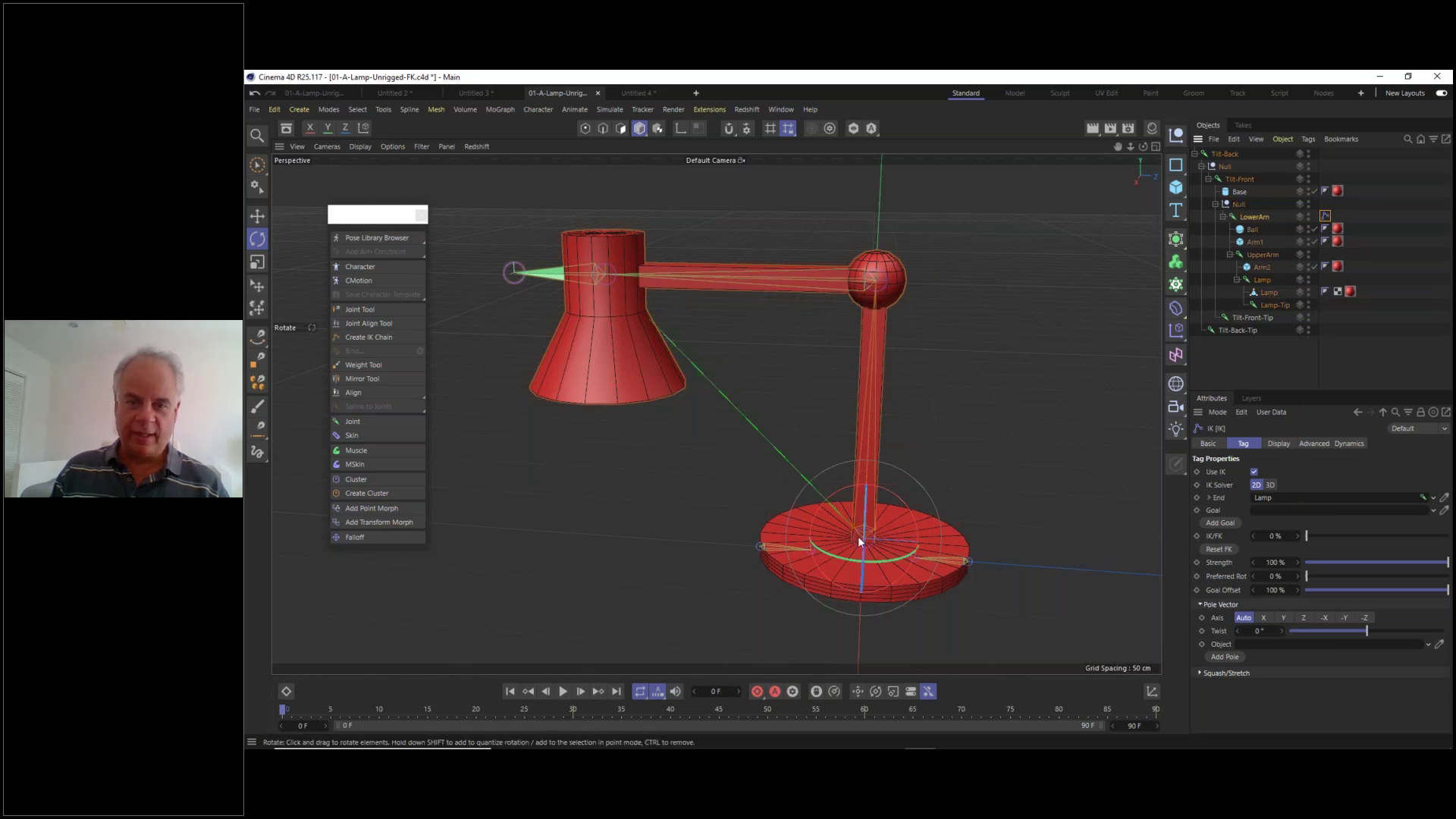
{"action": "left_click_drag", "start_coordinate": [644, 291], "coordinate": [686, 293], "text": "alt"}
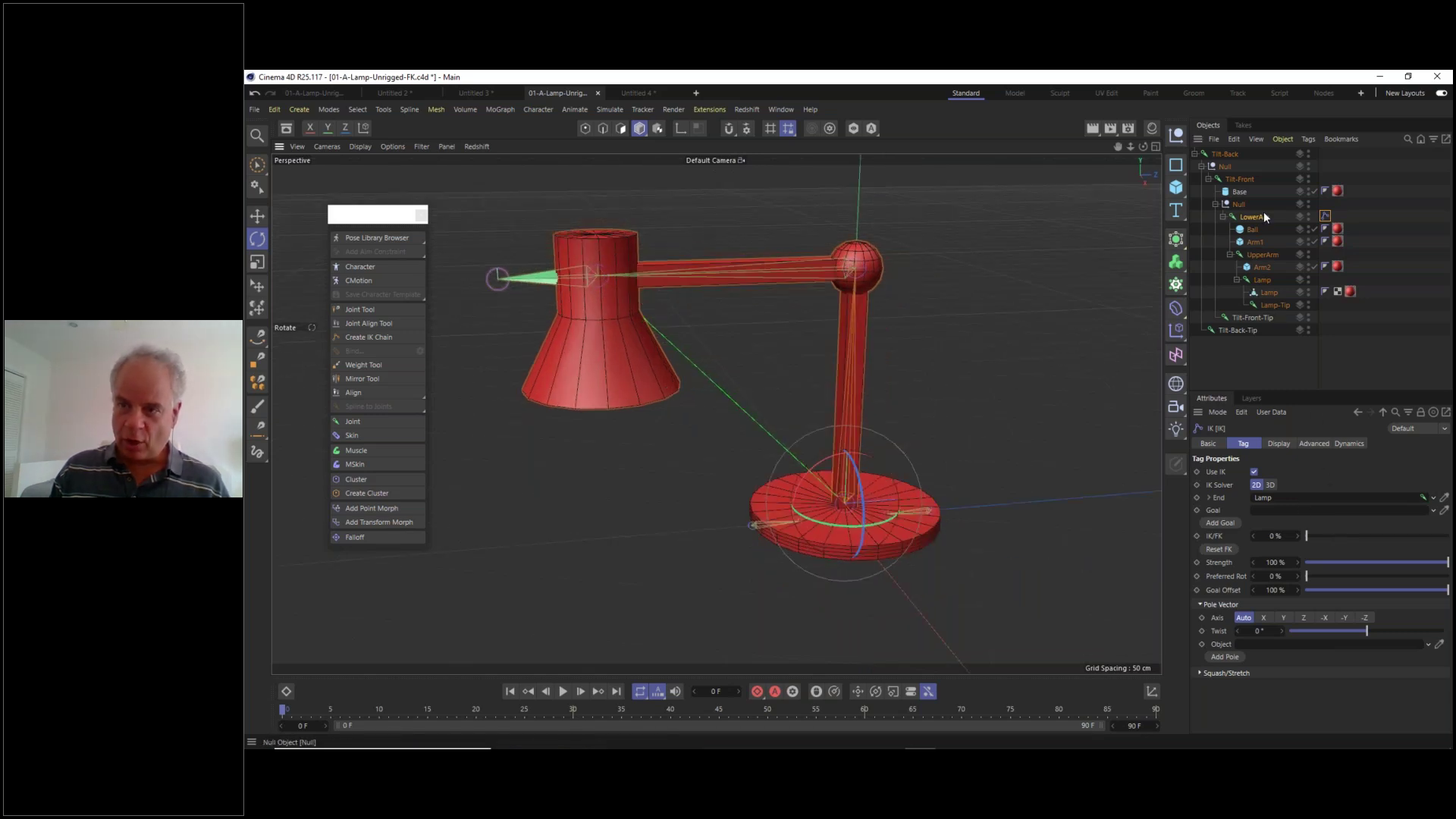
{"action": "left_click", "coordinate": [1227, 520]}
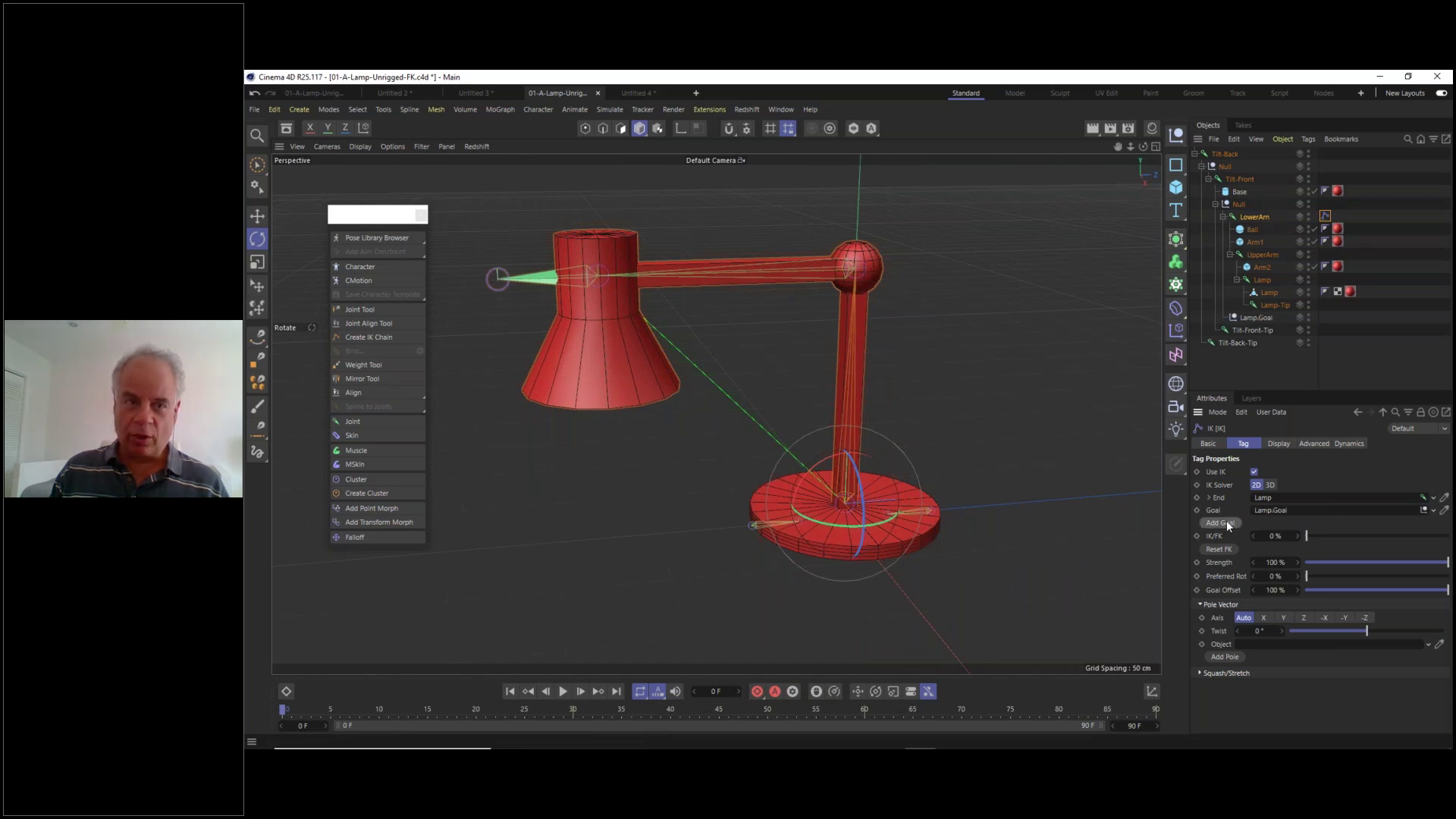
- Change the Lamp.Goal null's display shape to Cube and set its radius to 27 cm
{"action": "left_click", "coordinate": [257, 218]}
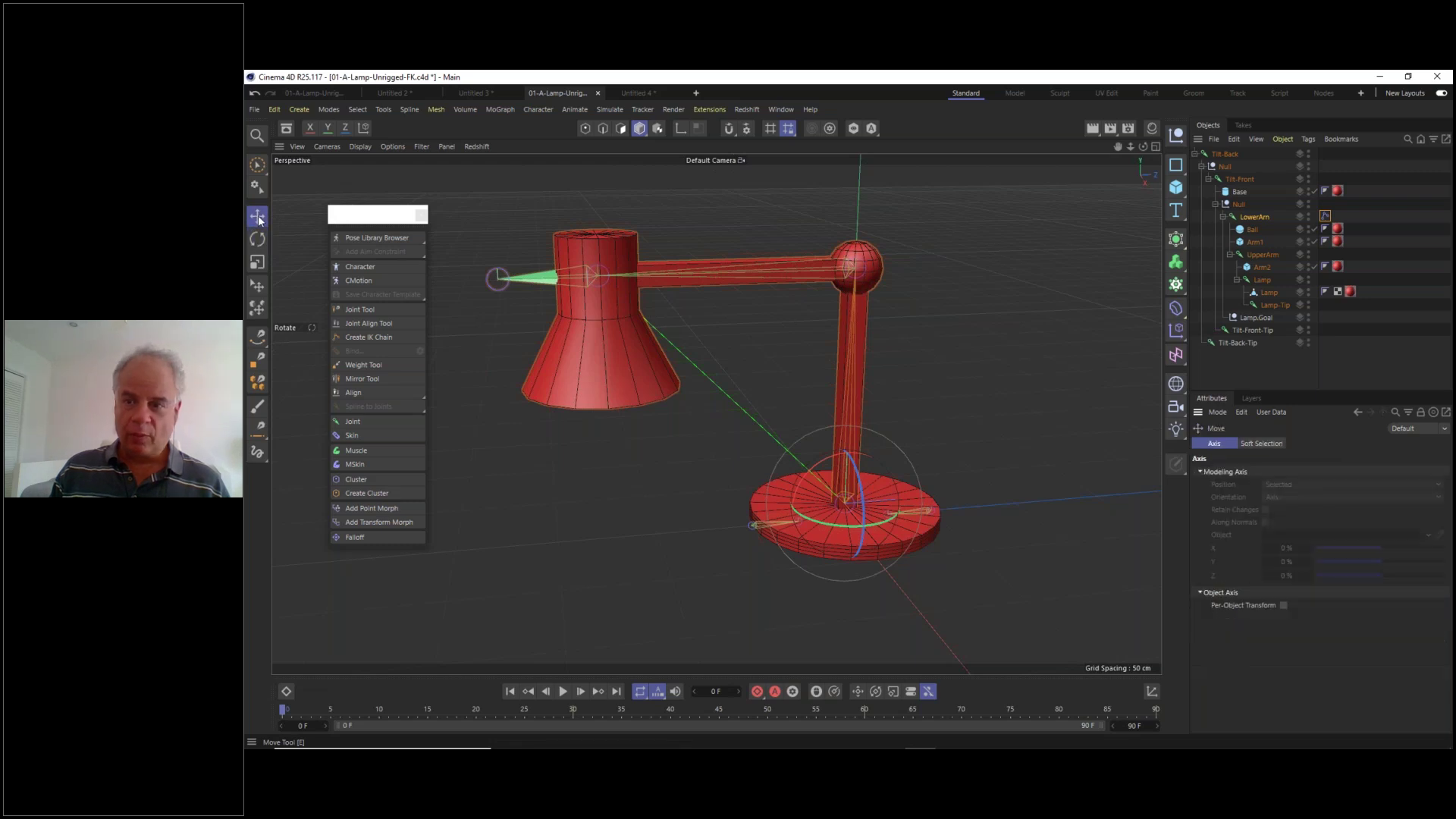
{"action": "left_click", "coordinate": [1266, 319]}
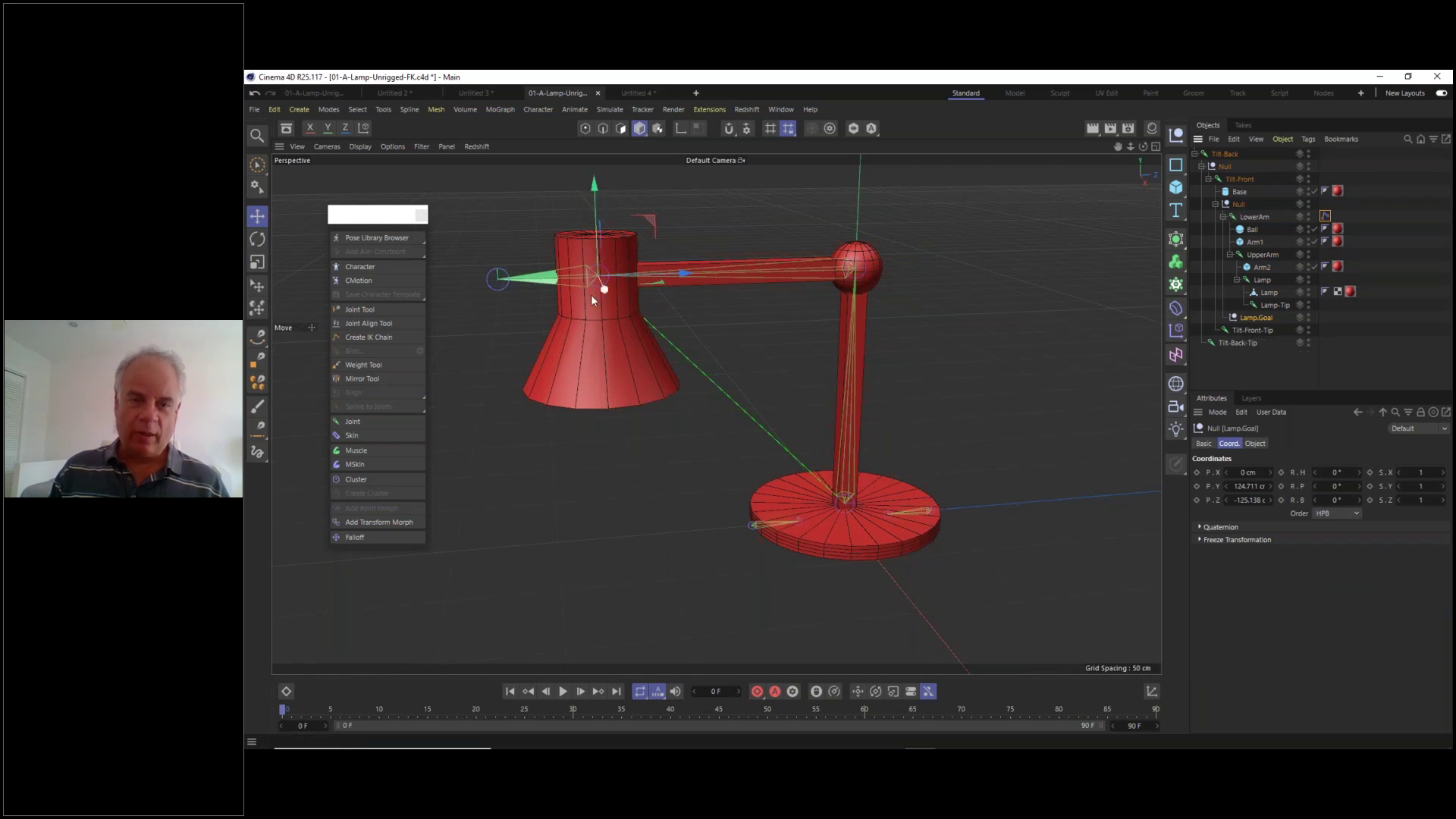
{"action": "mouse_move", "coordinate": [586, 304]}
{"action": "left_mouse_down", "text": "alt"}
{"action": "mouse_move", "coordinate": [539, 302]}
{"action": "mouse_move", "coordinate": [567, 302]}
{"action": "left_mouse_up", "text": "alt"}
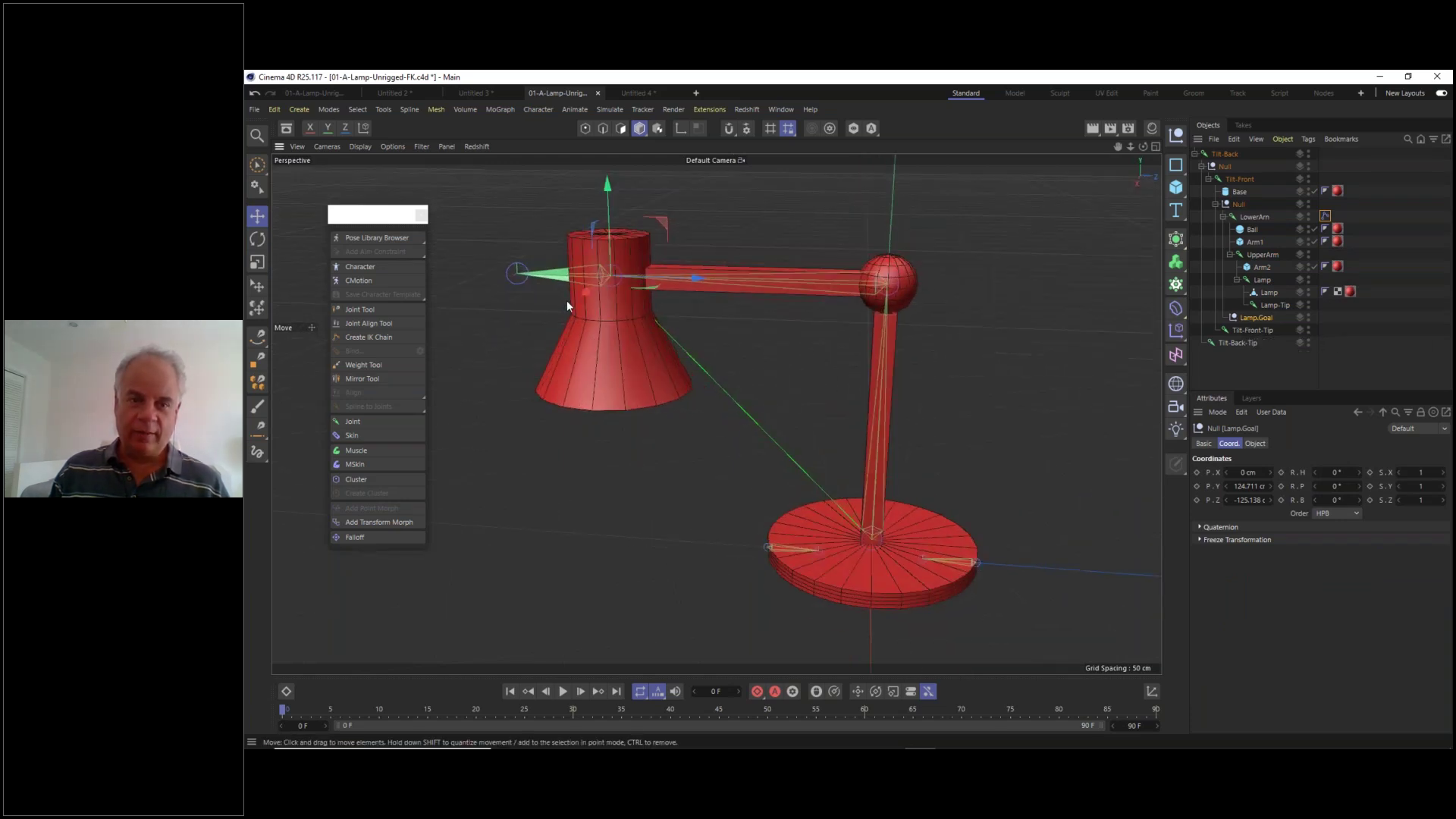
{"action": "left_click", "coordinate": [984, 239]}
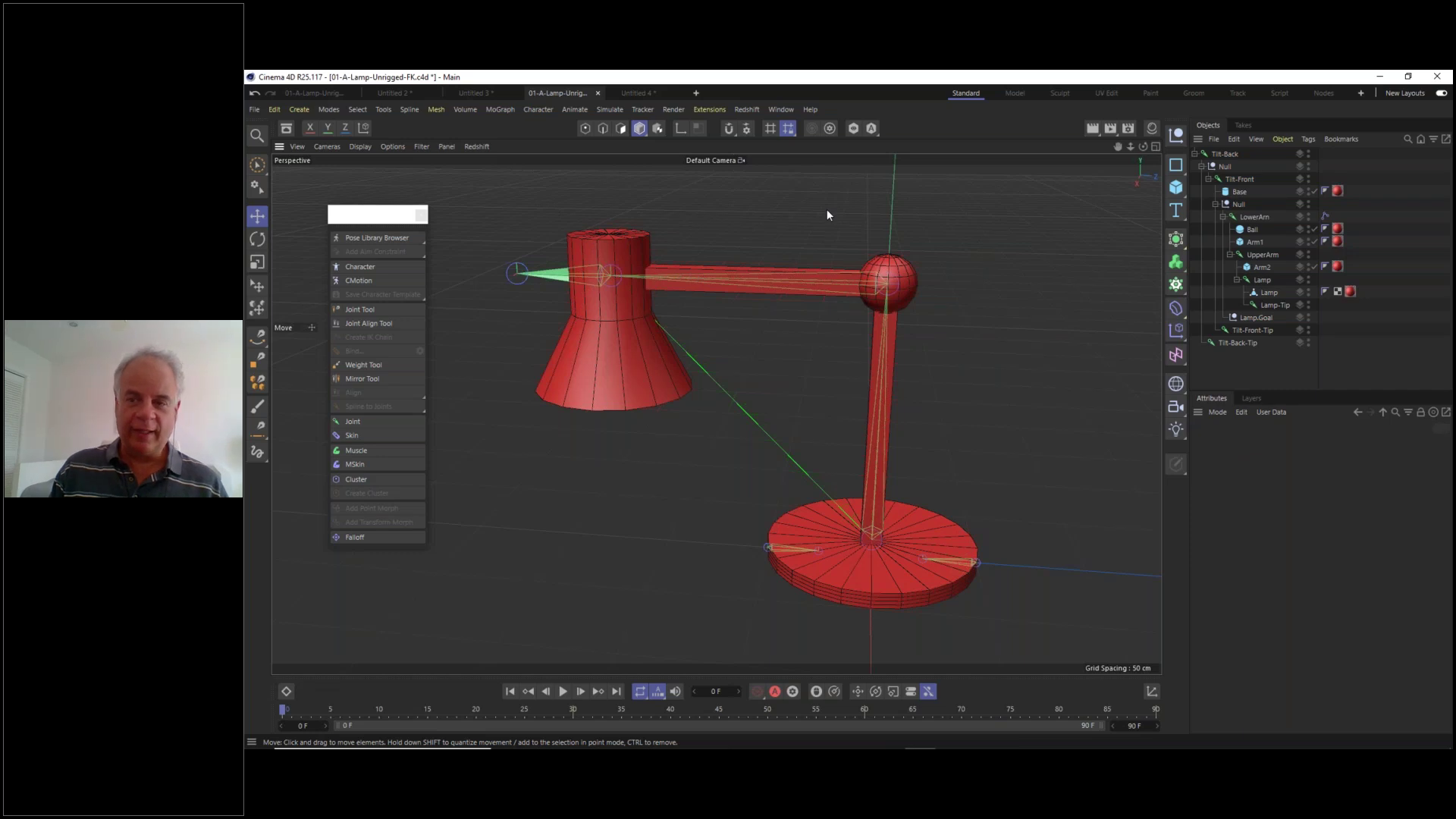
{"action": "left_click", "coordinate": [1244, 315]}
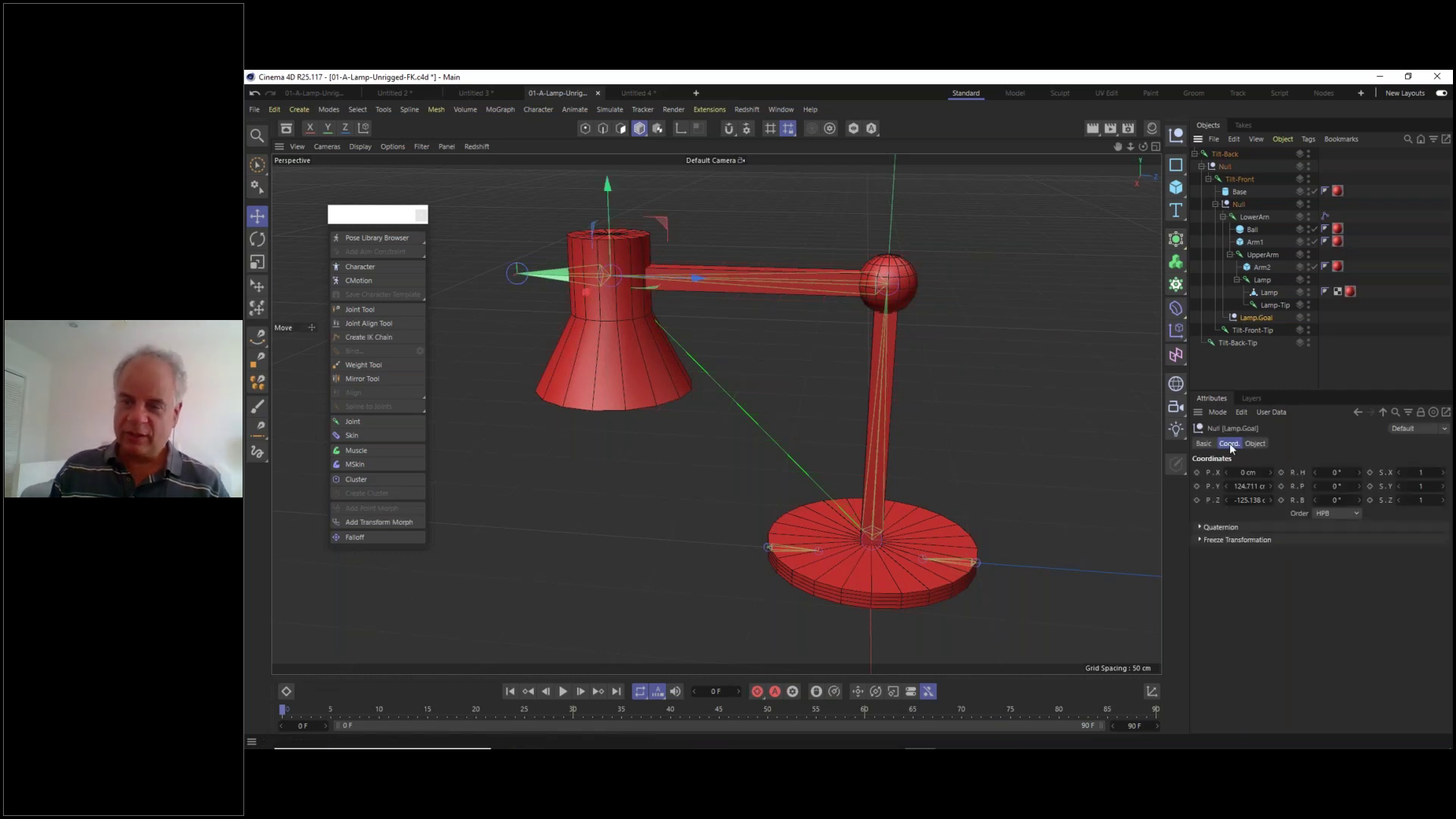
{"action": "left_click", "coordinate": [1255, 443]}
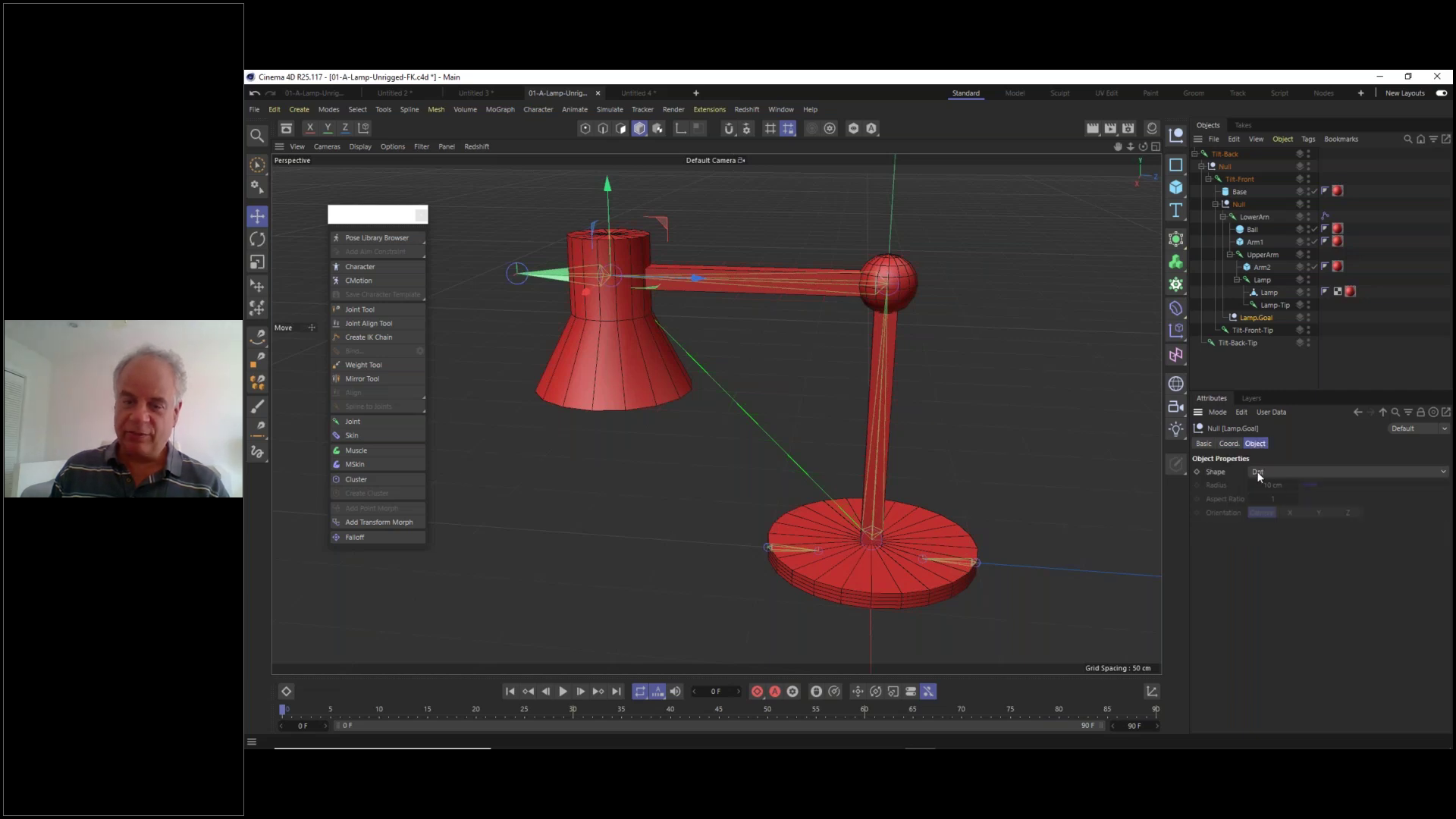
{"action": "left_click", "coordinate": [1285, 472]}
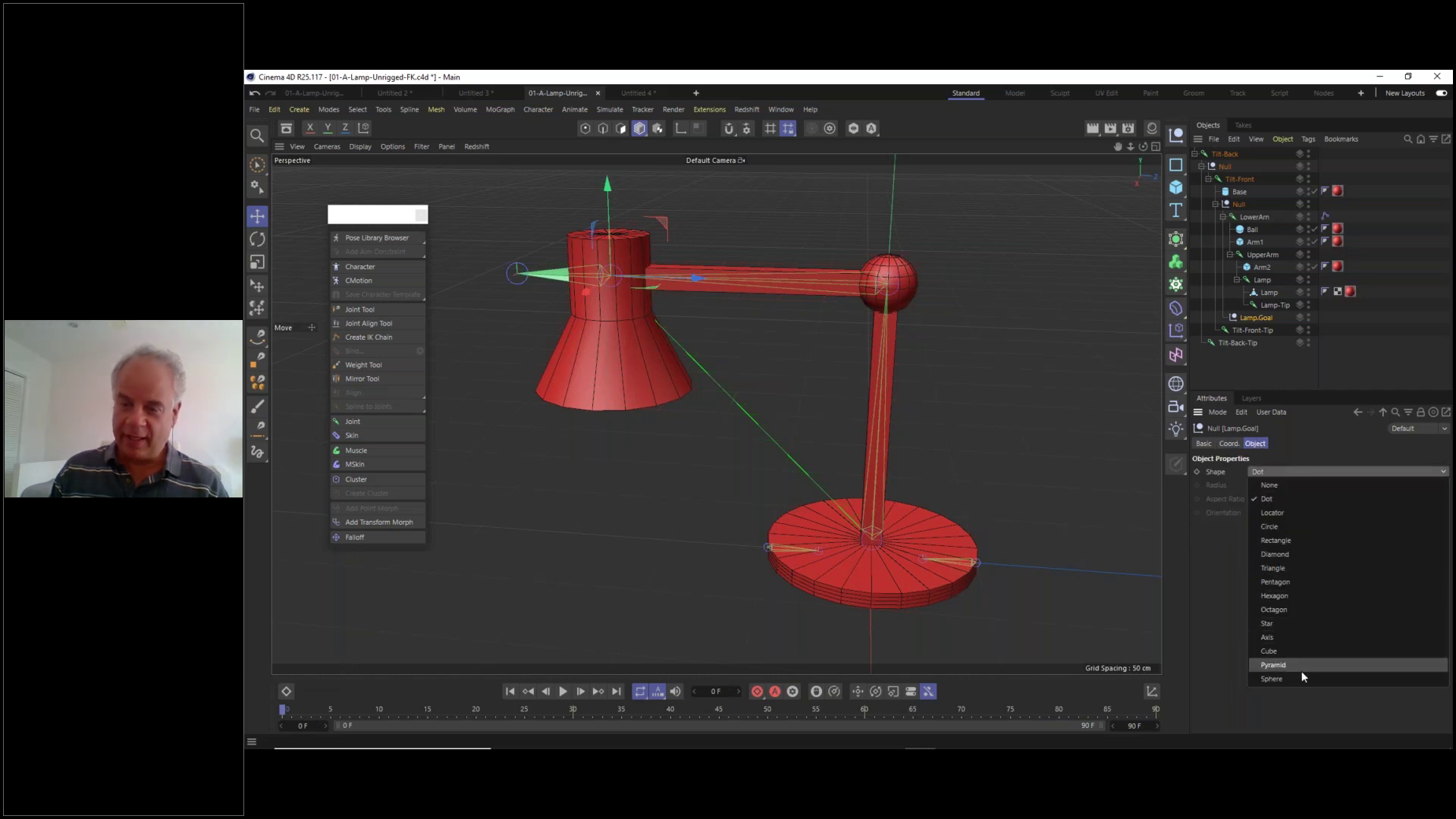
{"action": "left_click", "coordinate": [1303, 651]}
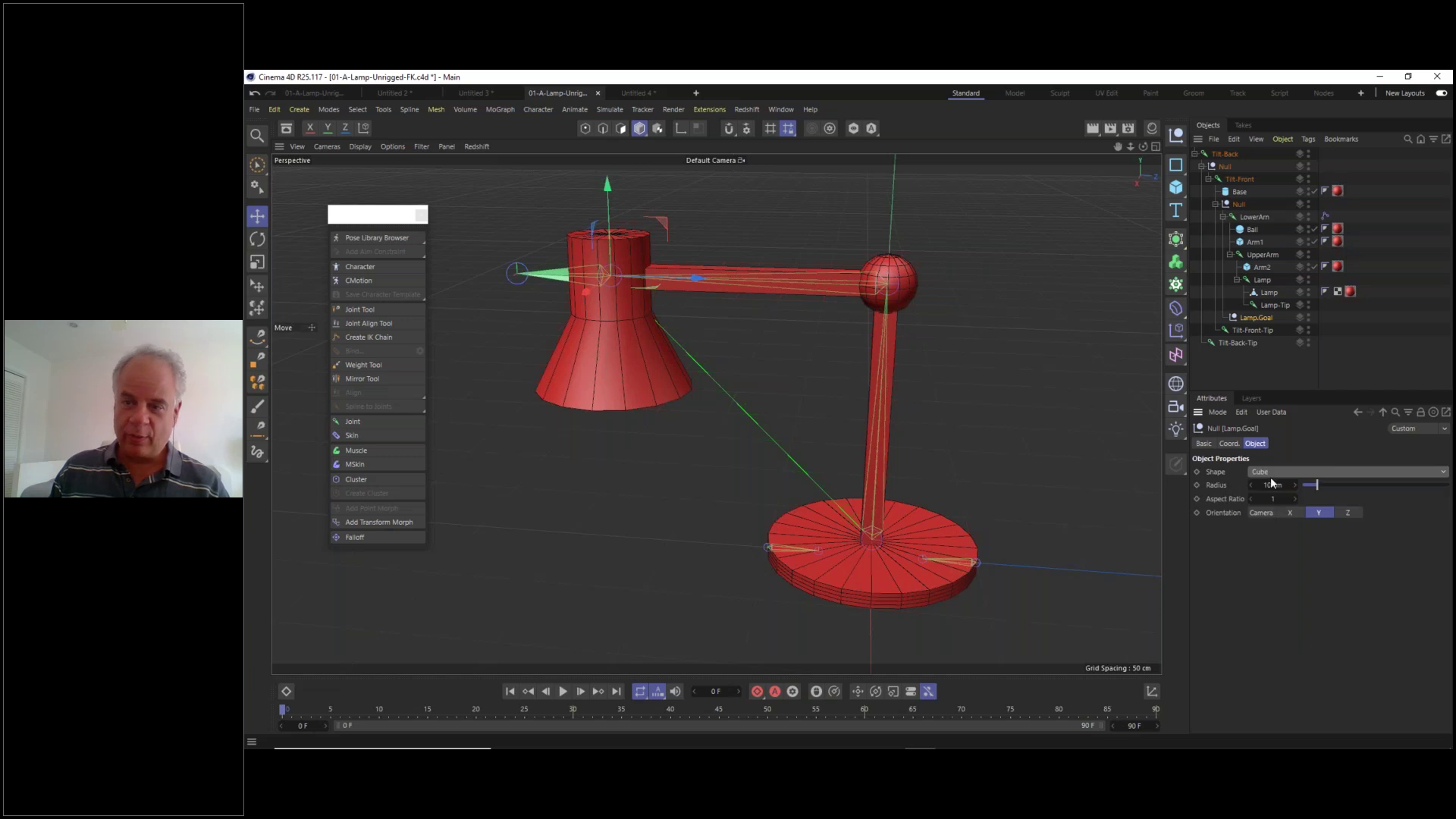
{"action": "left_click_drag", "start_coordinate": [1317, 485], "coordinate": [1342, 485]}
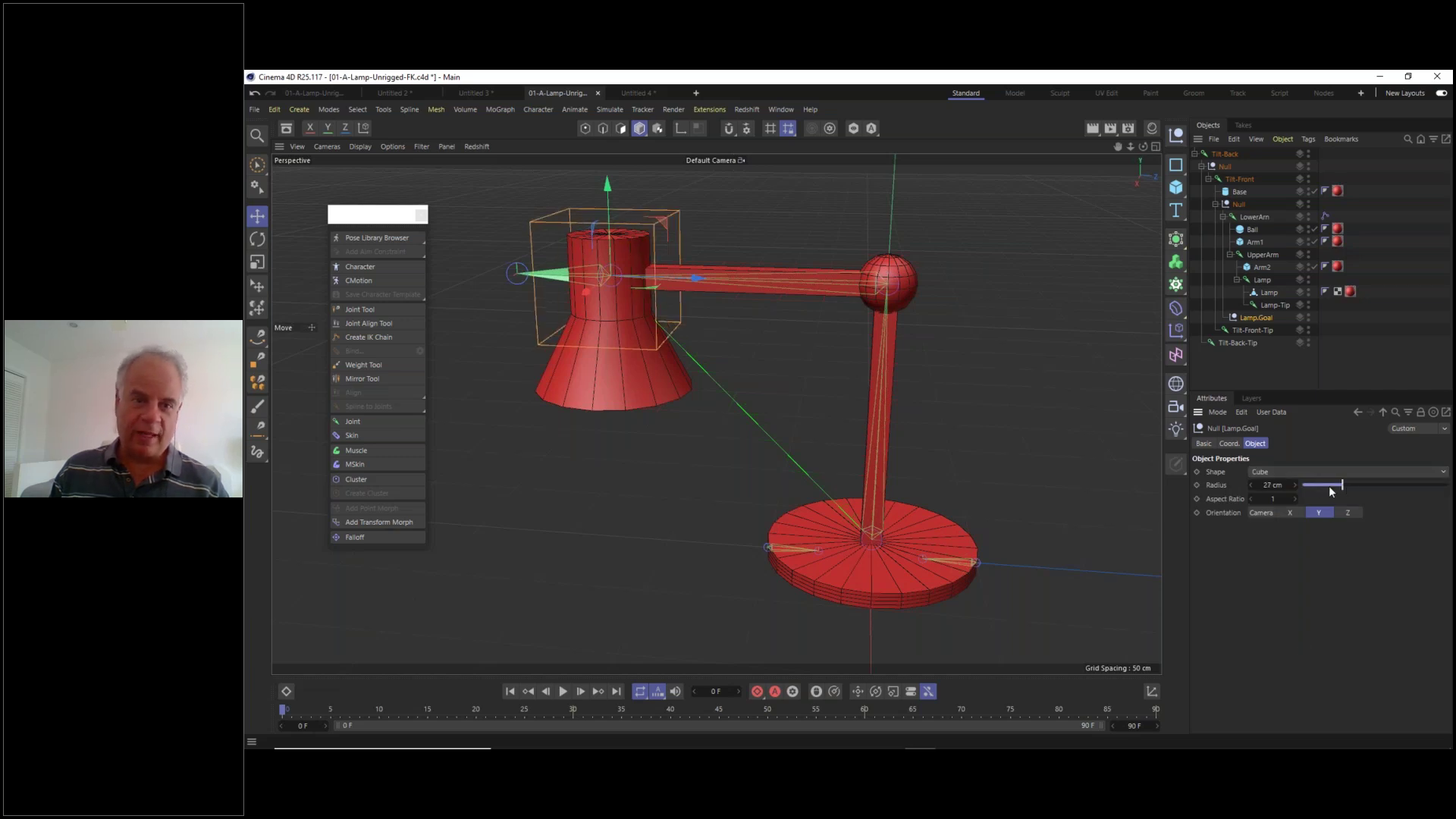
- Try deselecting the Lamp.Goal controller and selecting it again by its cube outline around the lamp head
{"action": "left_click_drag", "start_coordinate": [637, 303], "coordinate": [668, 296], "text": "alt"}
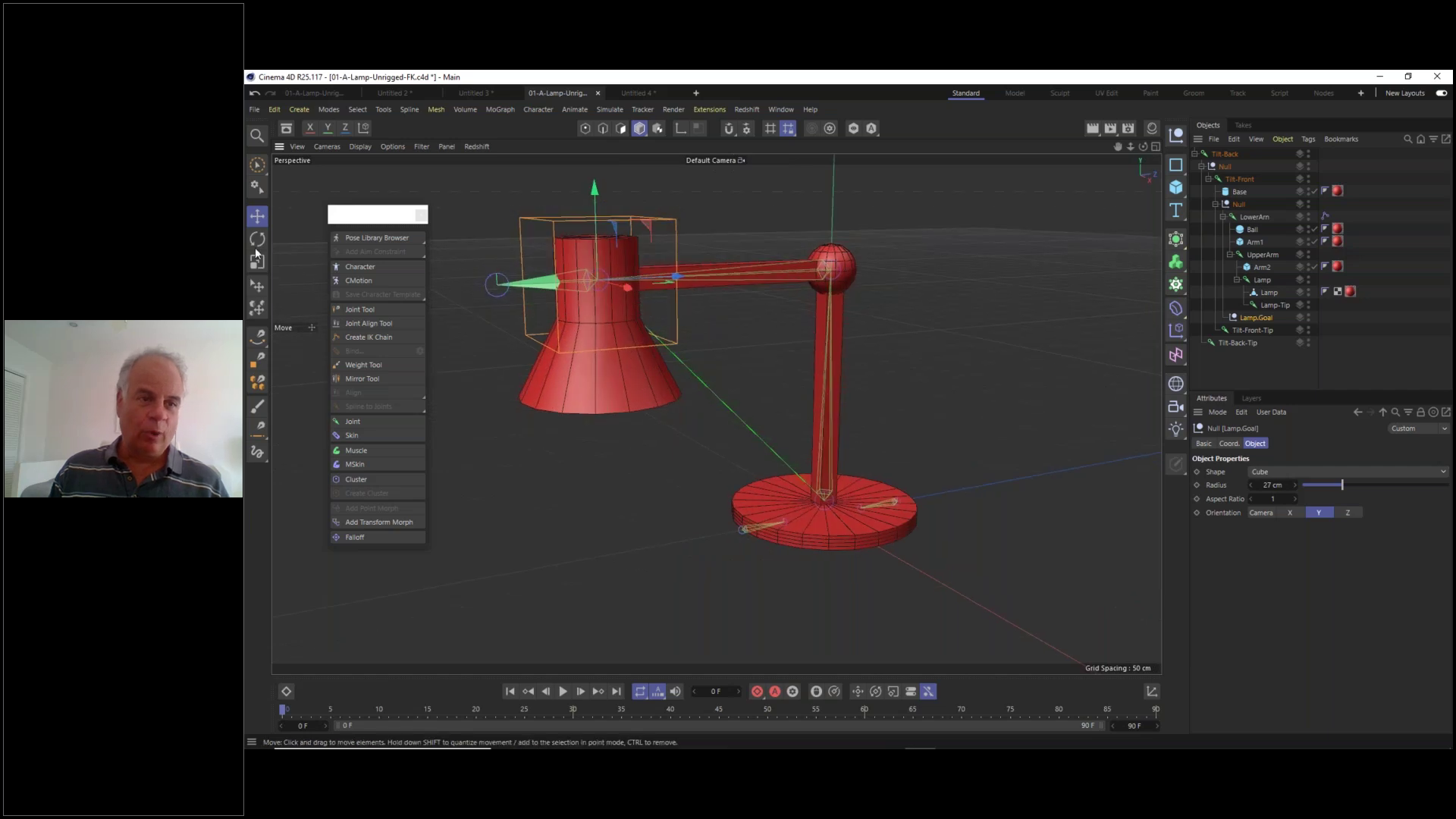
{"action": "left_click", "coordinate": [257, 216]}
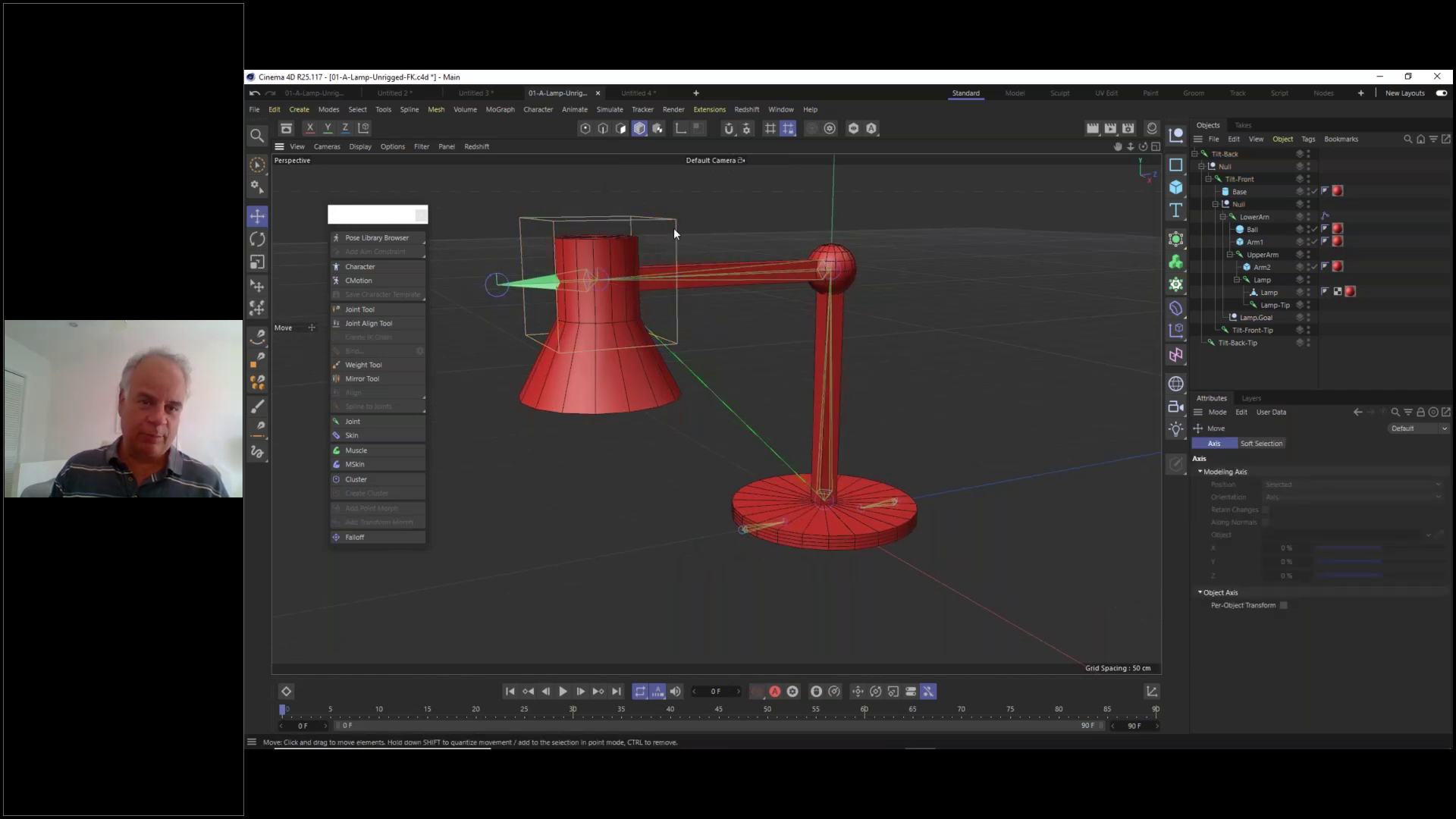
{"action": "left_click", "coordinate": [584, 259]}
{"action": "left_click_drag", "start_coordinate": [580, 279], "coordinate": [556, 350], "text": "alt"}
{"action": "left_click", "coordinate": [608, 476]}
{"action": "left_click", "coordinate": [675, 303]}
{"action": "left_click_drag", "start_coordinate": [687, 227], "coordinate": [557, 281]}
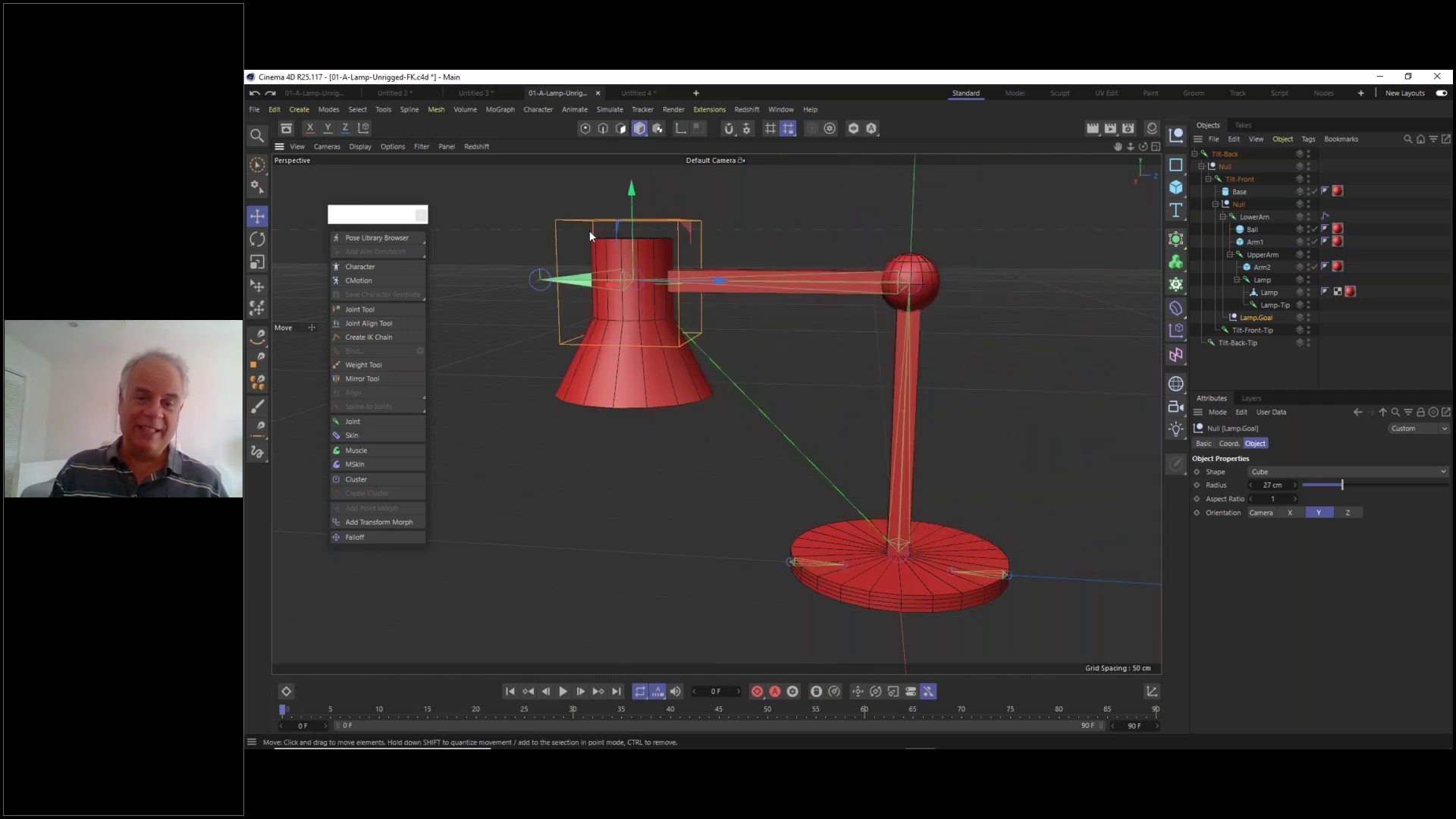
{"action": "left_click_drag", "start_coordinate": [637, 318], "coordinate": [671, 325], "text": "alt"}
{"action": "middle_click_drag", "start_coordinate": [670, 325], "coordinate": [720, 351], "text": "alt"}
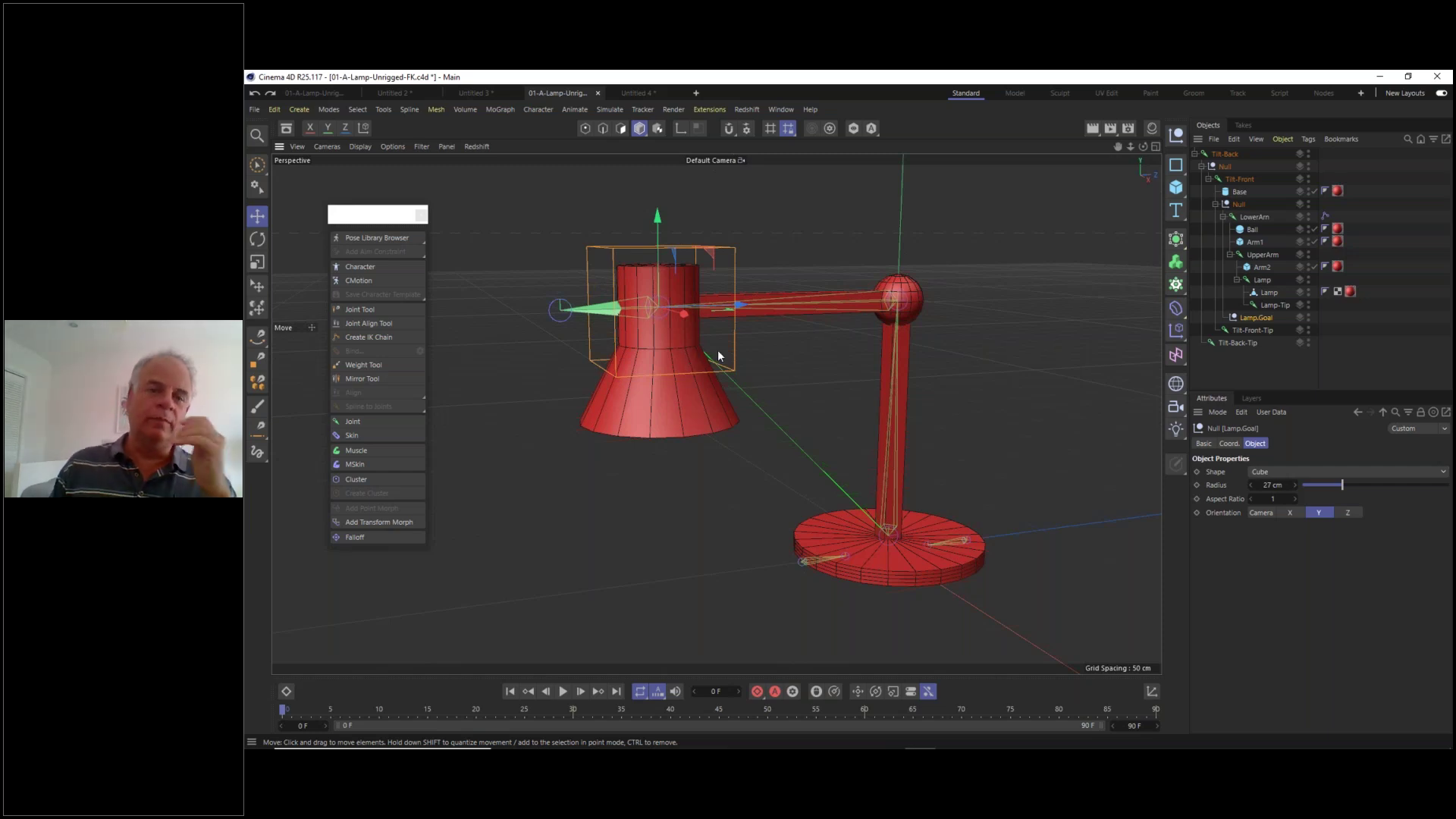
{"action": "middle_click_drag", "start_coordinate": [682, 355], "coordinate": [711, 381], "text": "alt"}
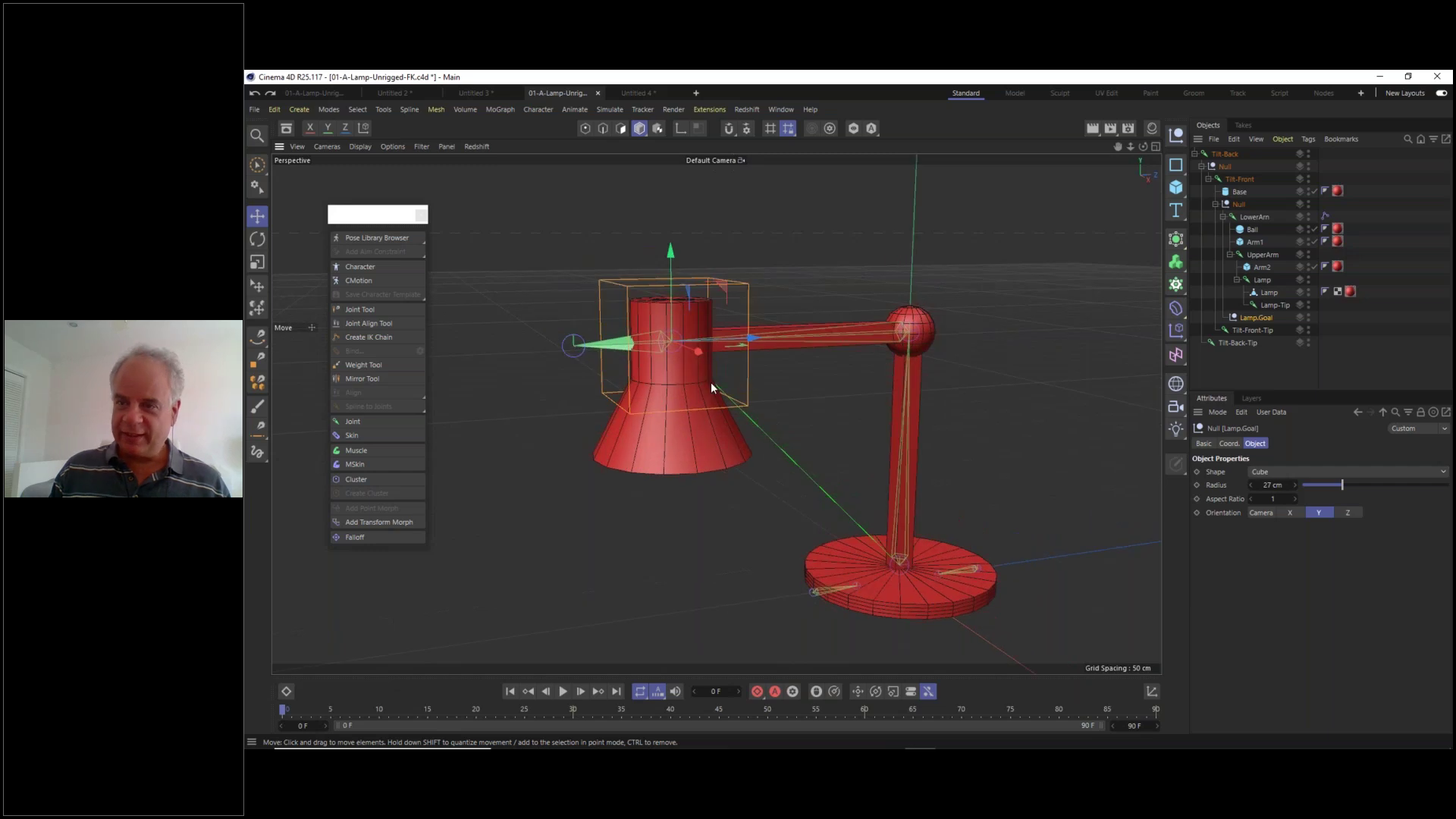
- Add a pole vector to the LowerArm IK tag and move the LowerArm.Pole null above the arms, between the lamp head and elbow ball
{"action": "left_click", "coordinate": [1325, 216]}
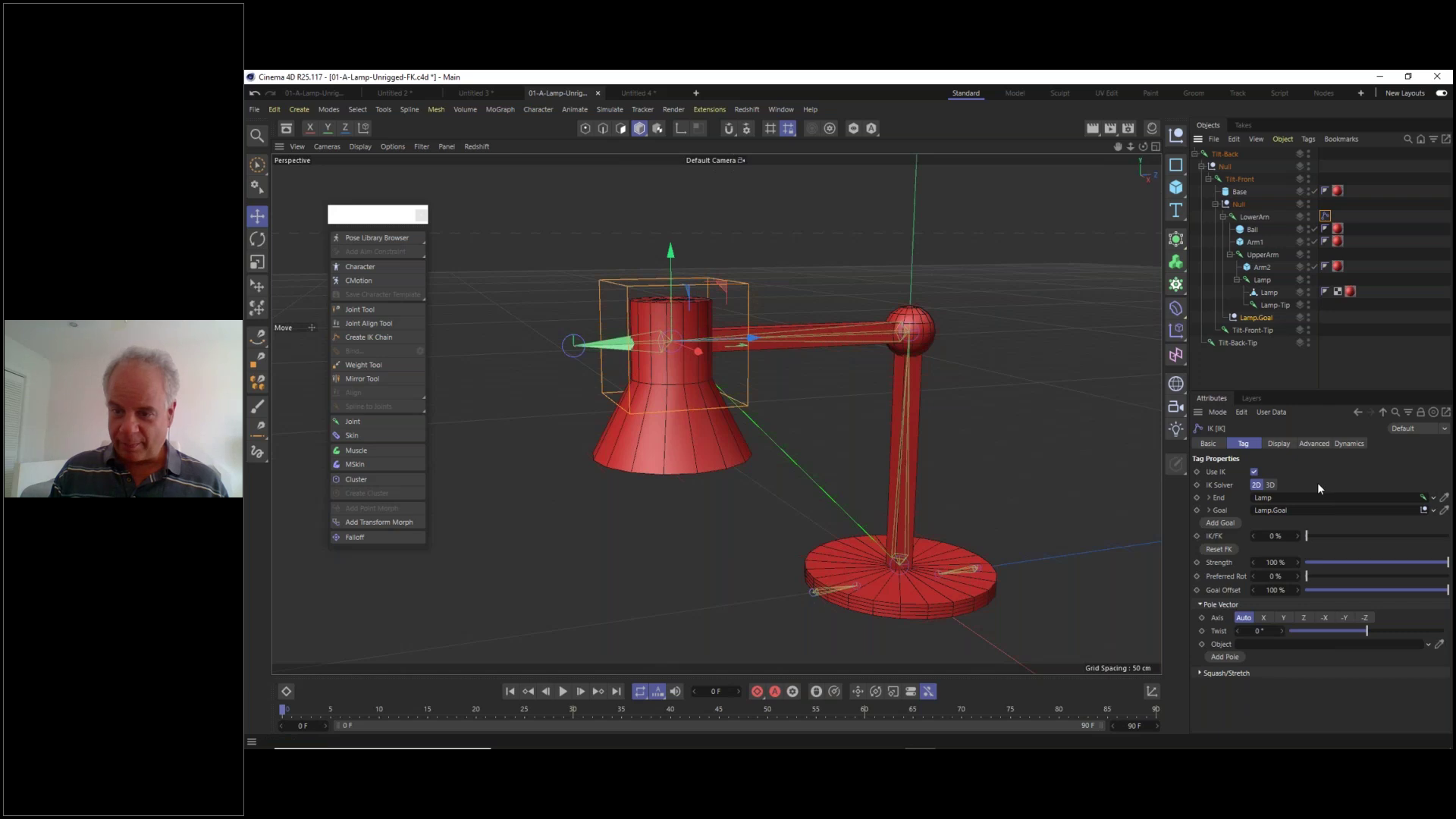
{"action": "left_click", "coordinate": [1226, 656]}
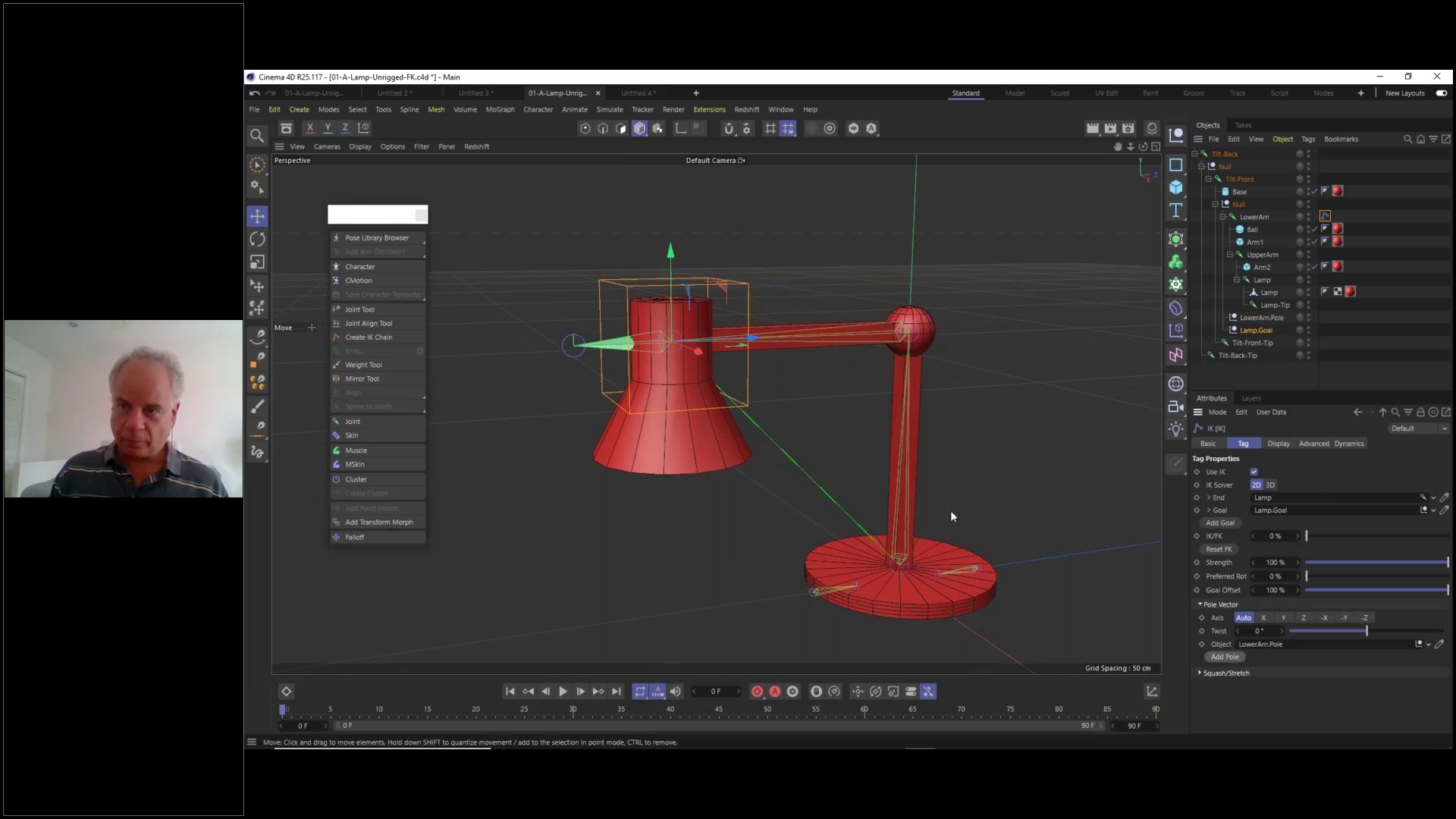
{"action": "left_click", "coordinate": [1252, 317]}
{"action": "left_click_drag", "start_coordinate": [911, 241], "coordinate": [915, 191]}
{"action": "left_click_drag", "start_coordinate": [983, 279], "coordinate": [890, 295]}
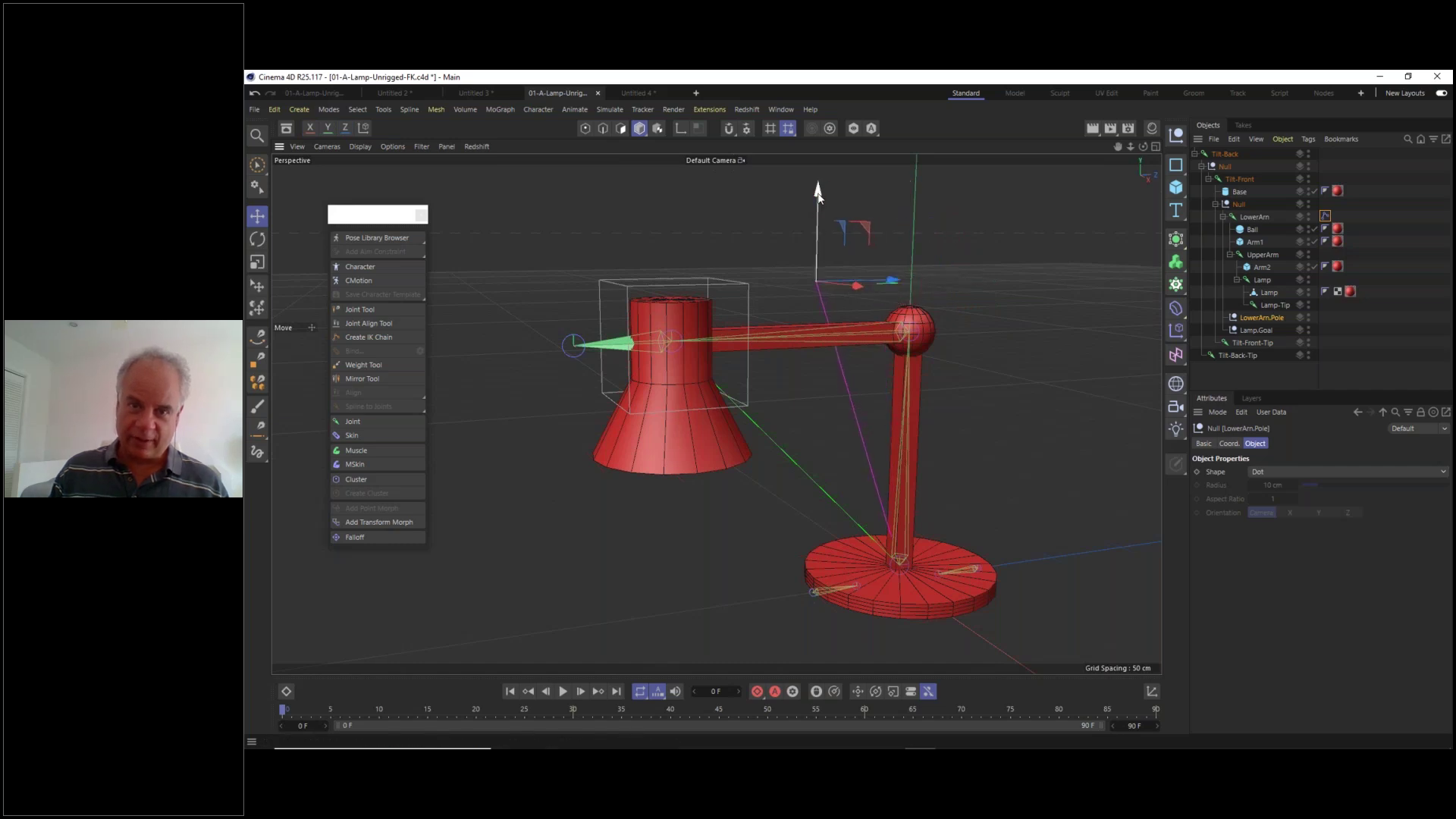
- Change the LowerArm.Pole null's display shape to Triangle
{"action": "left_click", "coordinate": [1307, 471]}
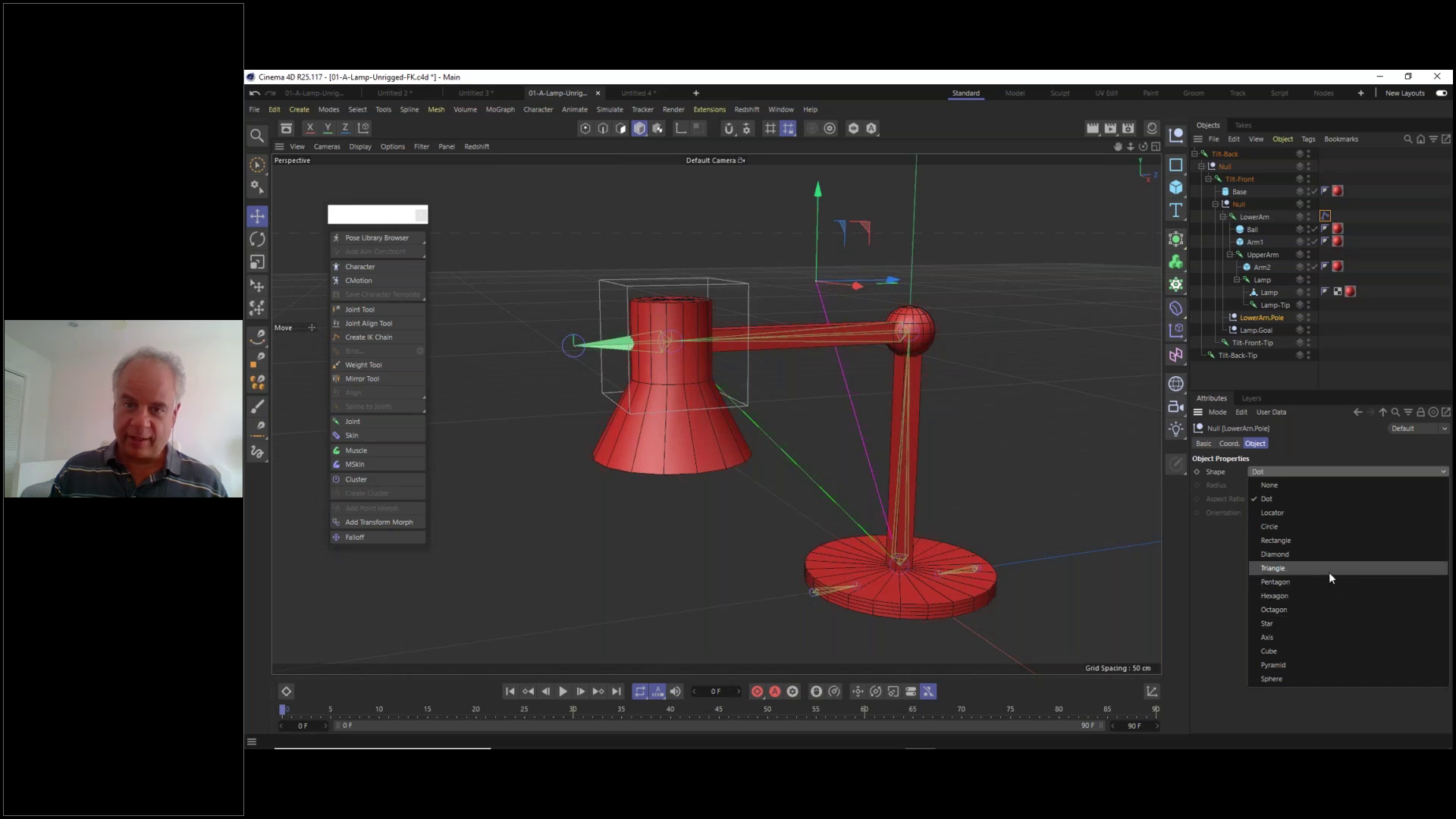
{"action": "left_click", "coordinate": [1328, 569]}
{"action": "left_click_drag", "start_coordinate": [831, 307], "coordinate": [846, 462], "text": "alt"}
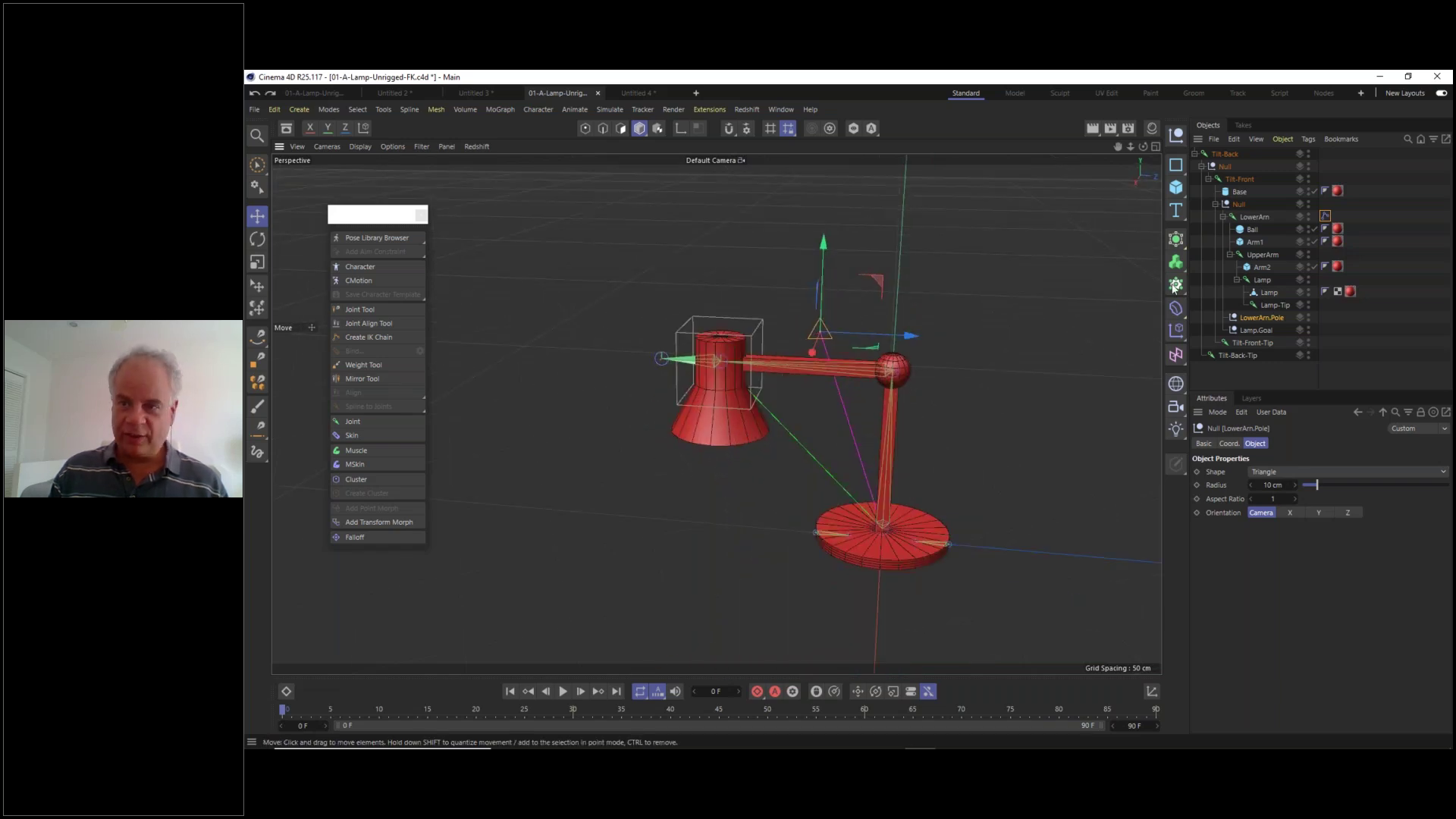
{"action": "left_click", "coordinate": [1230, 156]}
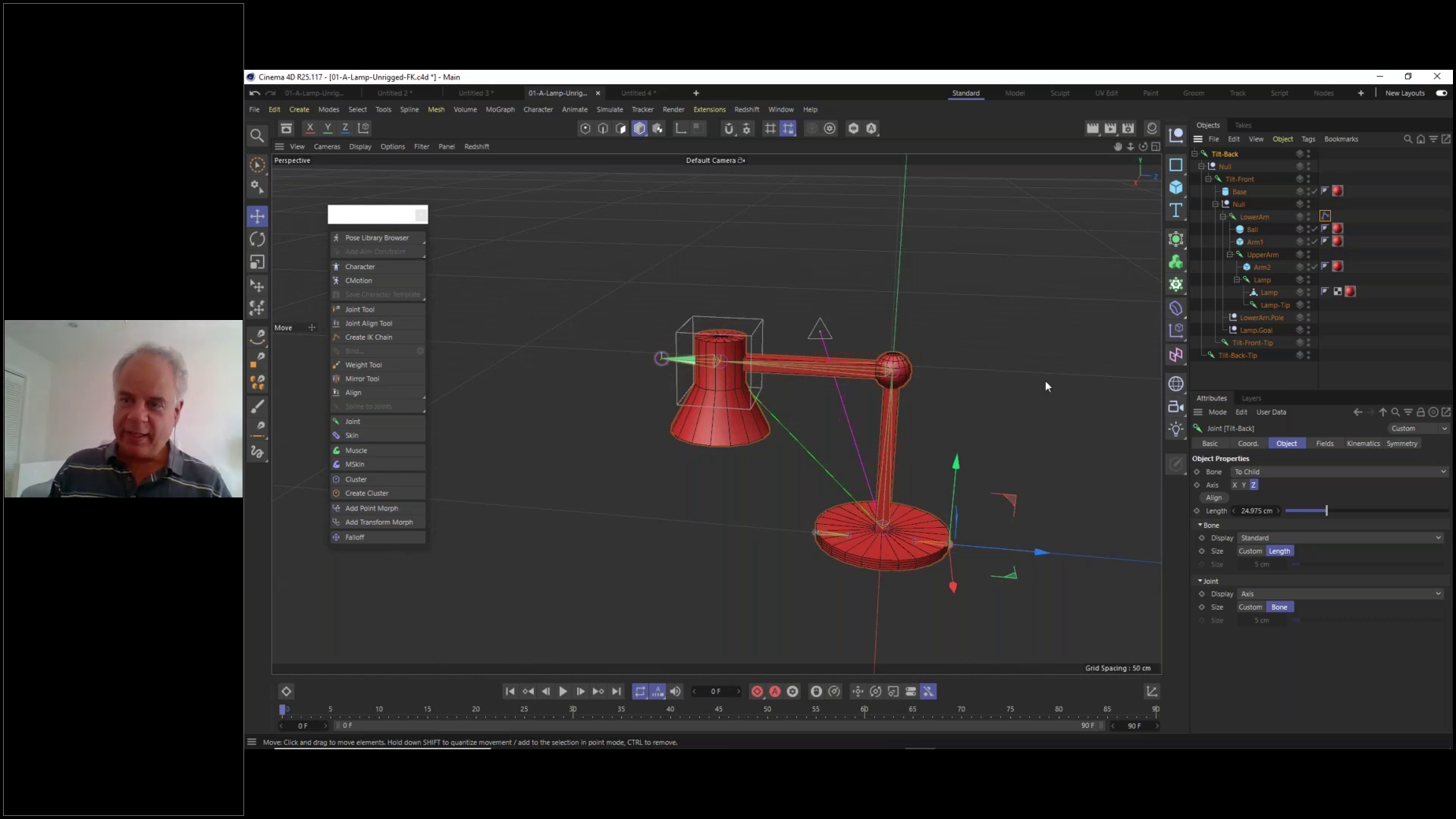
{"action": "left_click", "coordinate": [1255, 331]}
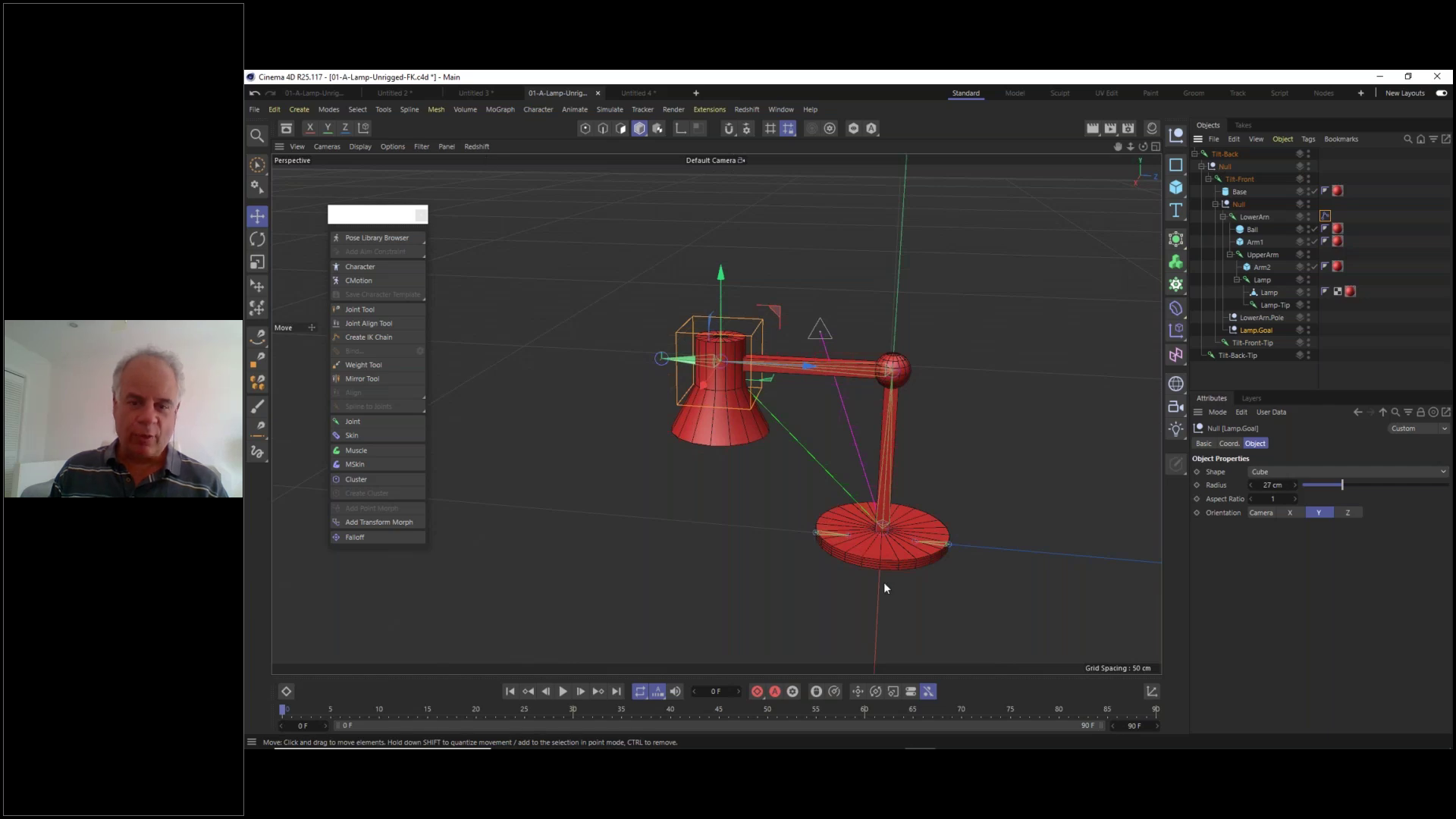
- Look through the other open documents and switch to 01-A-Lamp-Unrigged.c4d
{"action": "left_click", "coordinate": [636, 91]}
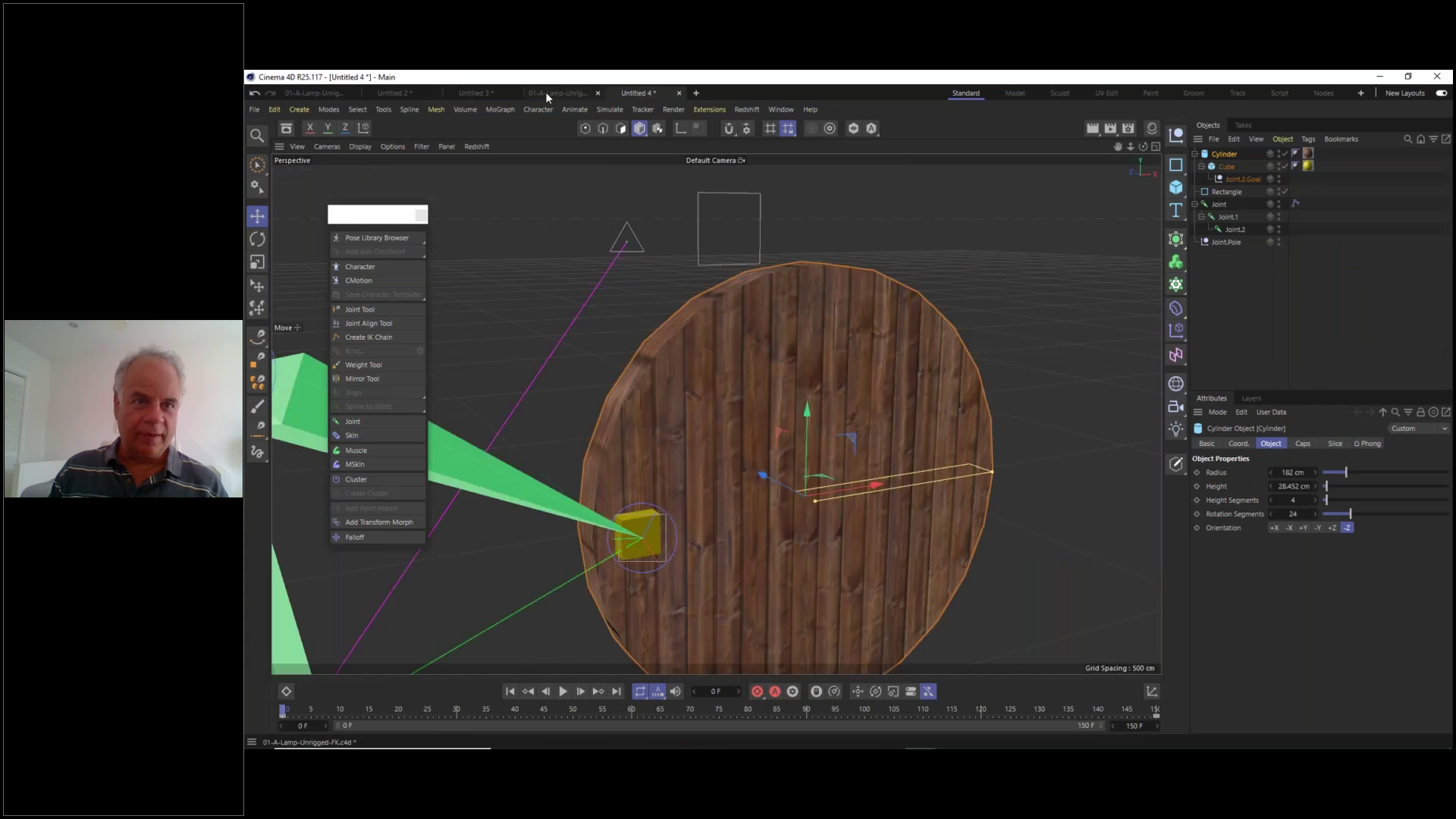
{"action": "left_click", "coordinate": [474, 92]}
{"action": "left_click", "coordinate": [399, 91]}
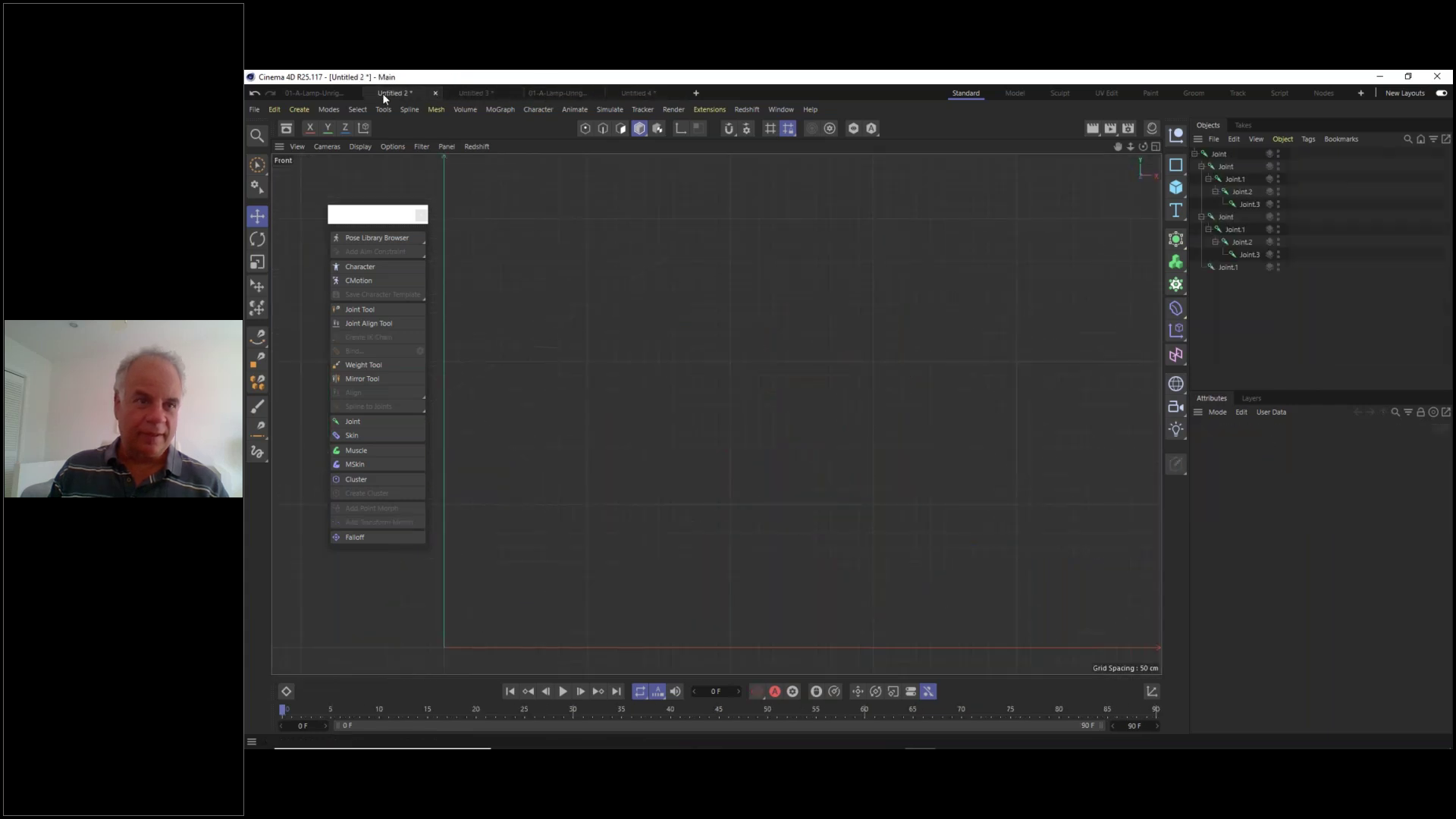
{"action": "left_click", "coordinate": [315, 93]}
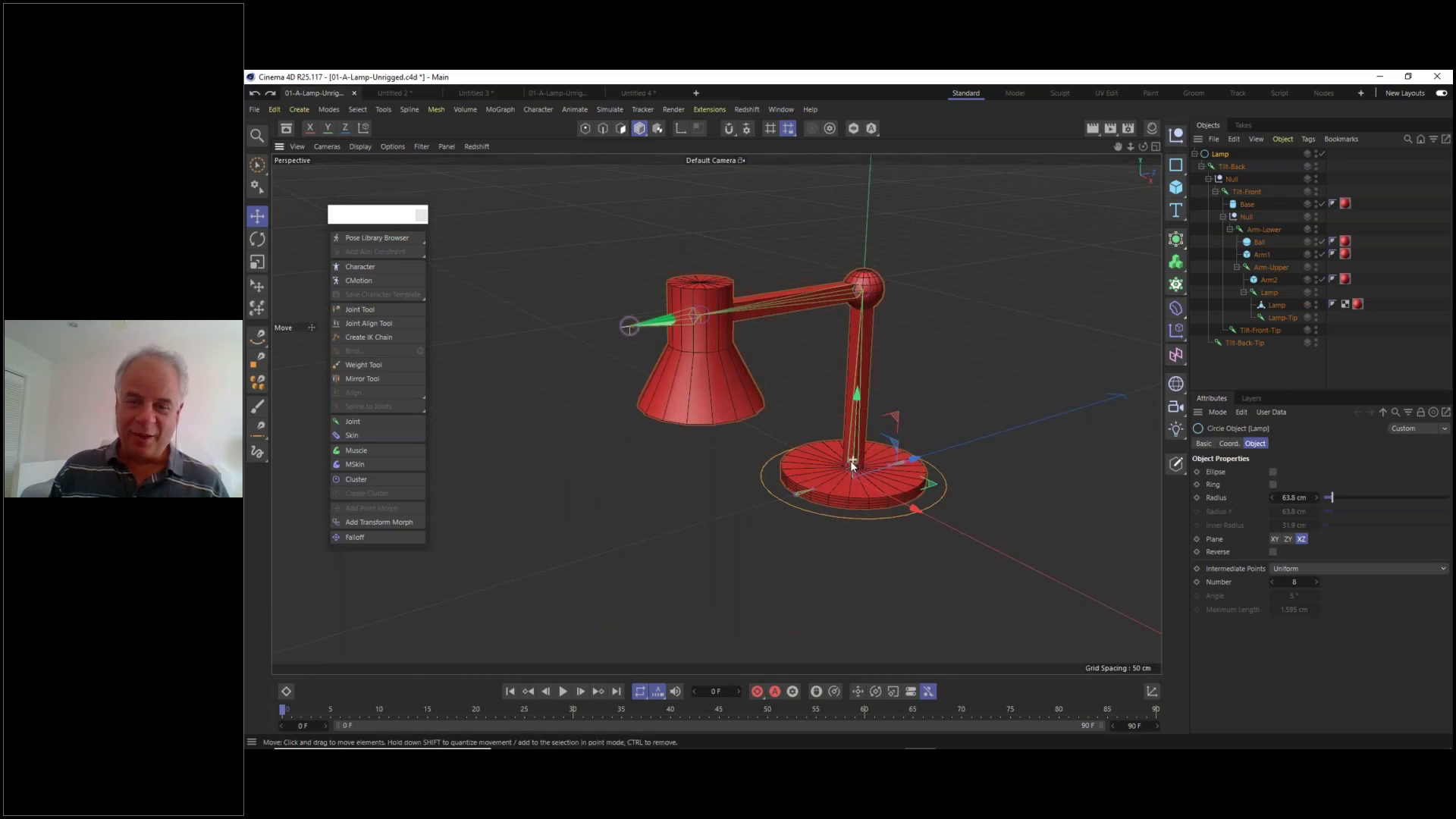
- Add an IK rigging tag to the Arm-Lower joint, with the Lamp joint as its End and a new goal
{"action": "left_click_drag", "start_coordinate": [853, 462], "coordinate": [852, 411], "text": "alt"}
{"action": "scroll", "coordinate": [851, 411], "scroll_direction": "up", "scroll_amount": 3}
{"action": "middle_click_drag", "start_coordinate": [867, 373], "coordinate": [873, 418], "text": "alt"}
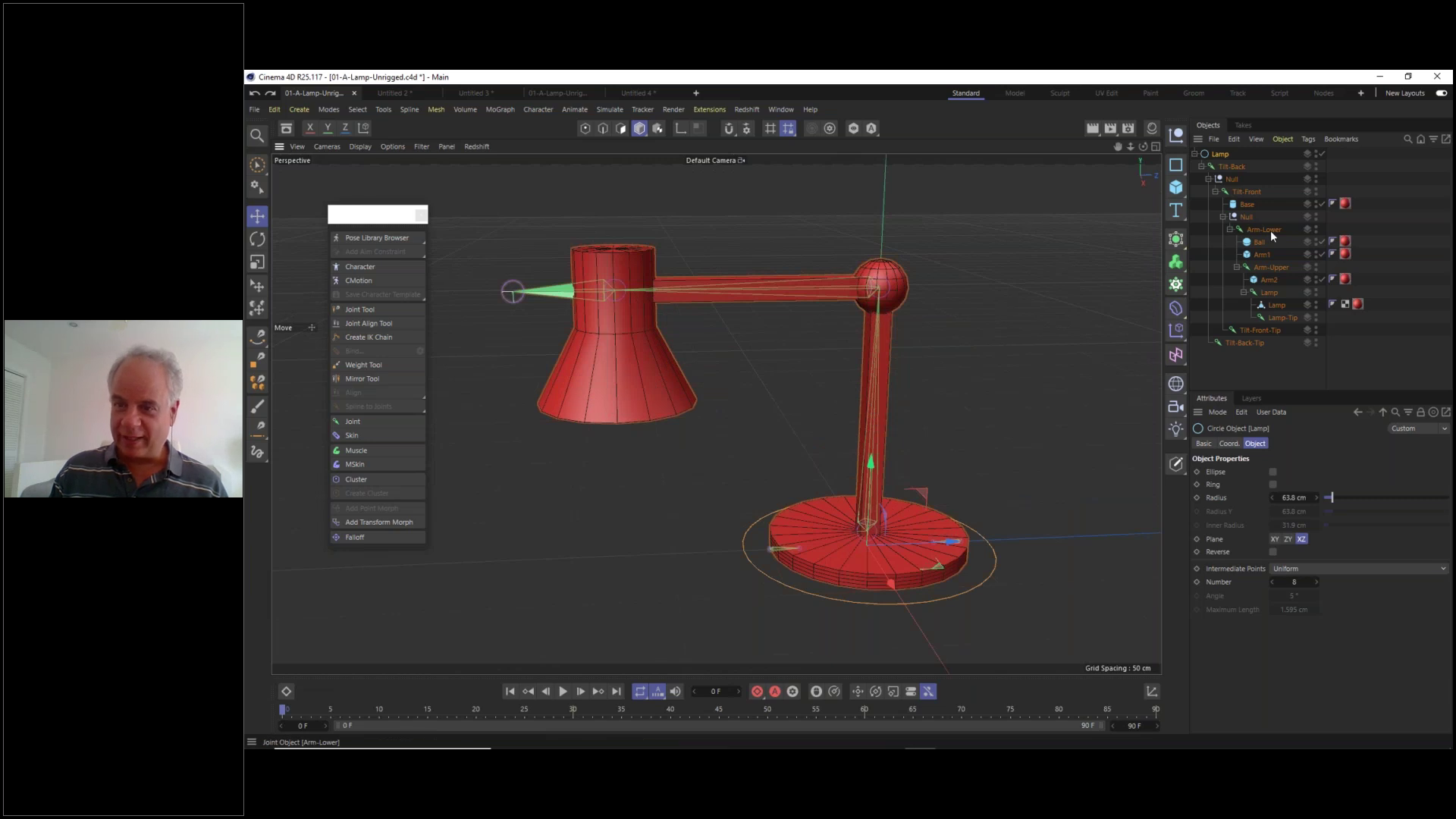
{"action": "left_click", "coordinate": [1263, 229]}
{"action": "right_click", "coordinate": [1262, 229]}
{"action": "mouse_move", "coordinate": [1337, 270]}
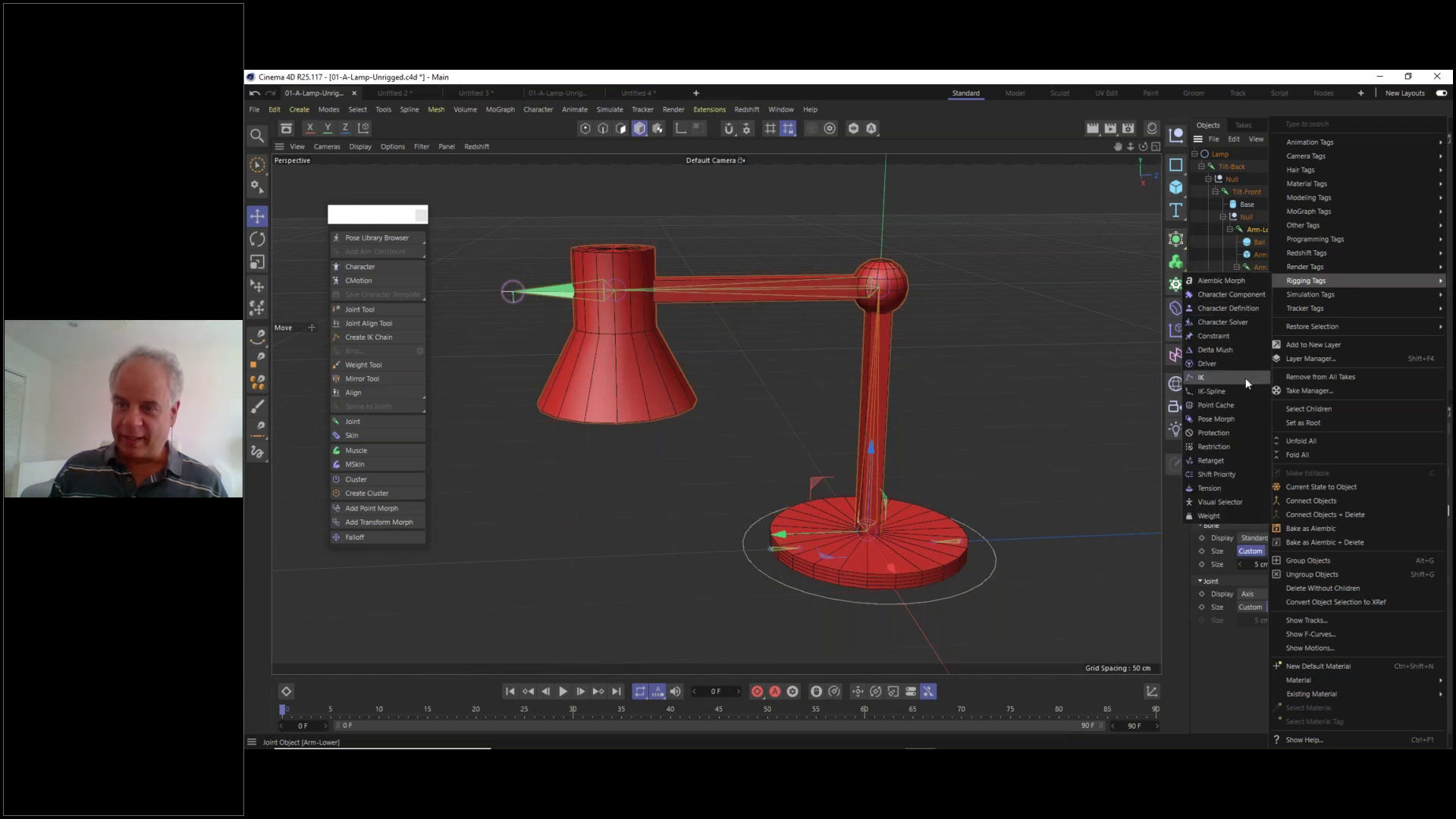
{"action": "left_click", "coordinate": [1245, 378]}
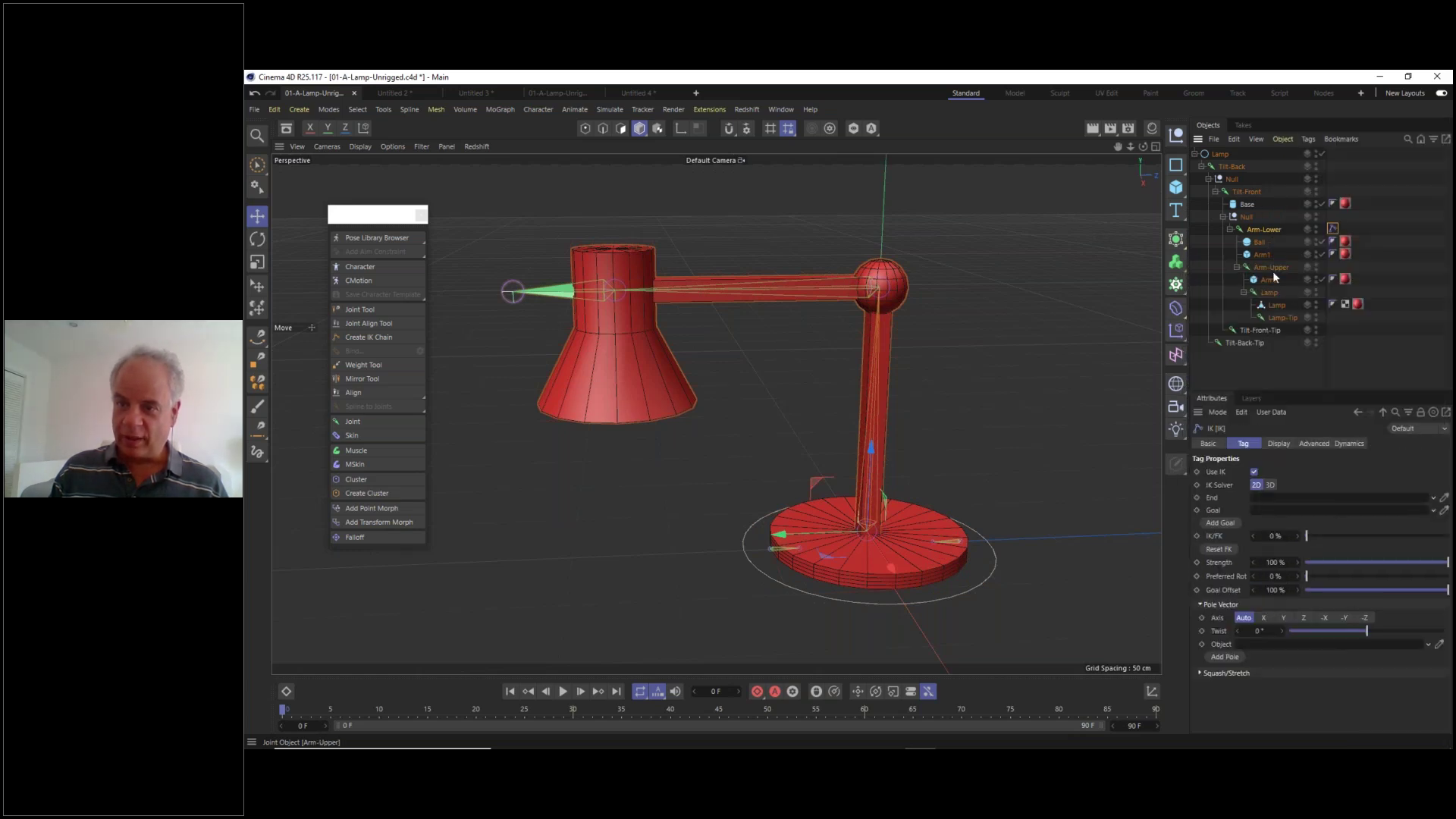
{"action": "left_click_drag", "start_coordinate": [1271, 297], "coordinate": [1283, 511]}
{"action": "left_click", "coordinate": [1217, 522]}
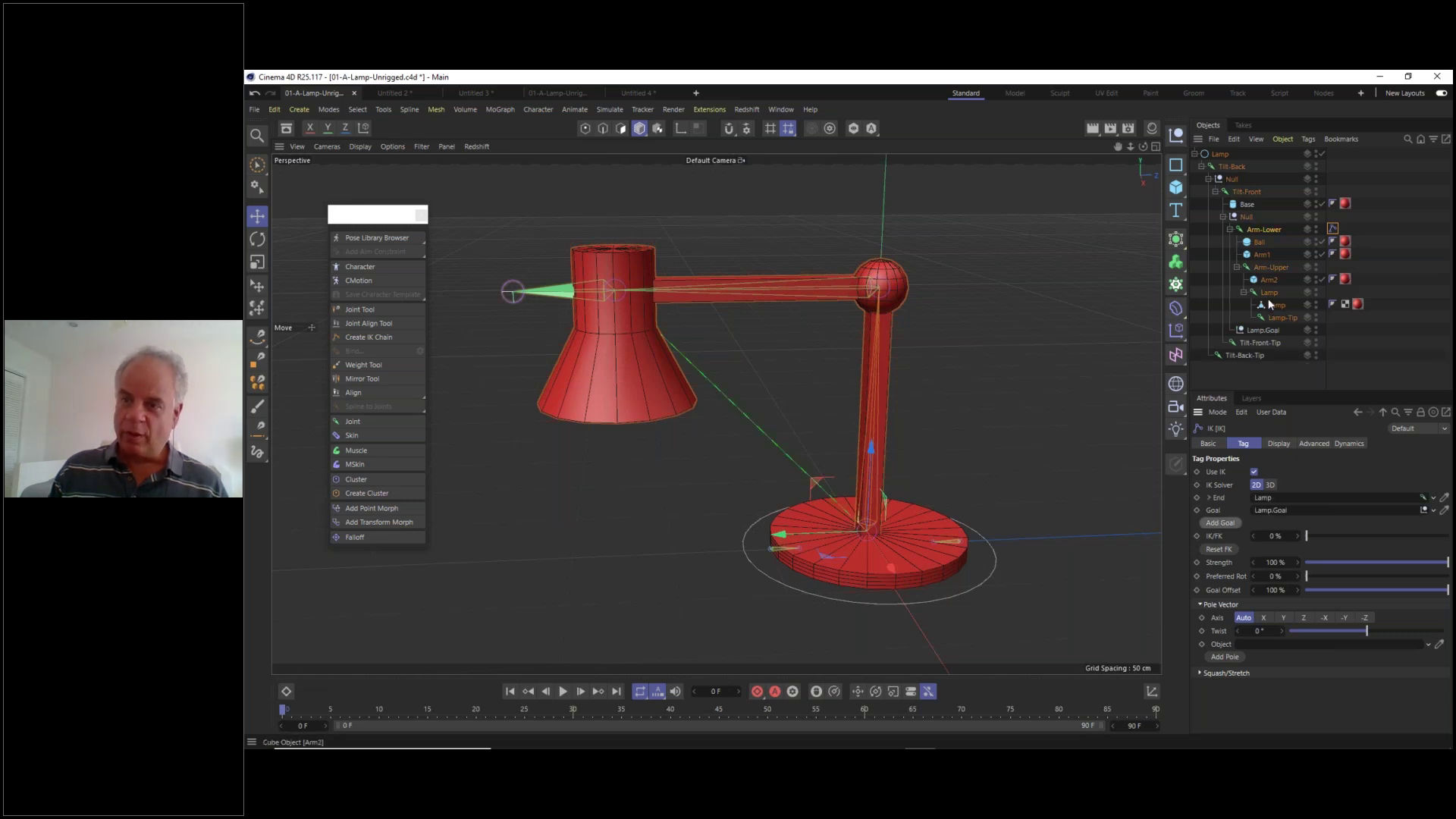
- Display this lamp's Lamp.Goal null as a Cube with a 28 cm radius
{"action": "left_click", "coordinate": [1264, 331]}
{"action": "left_click", "coordinate": [1292, 470]}
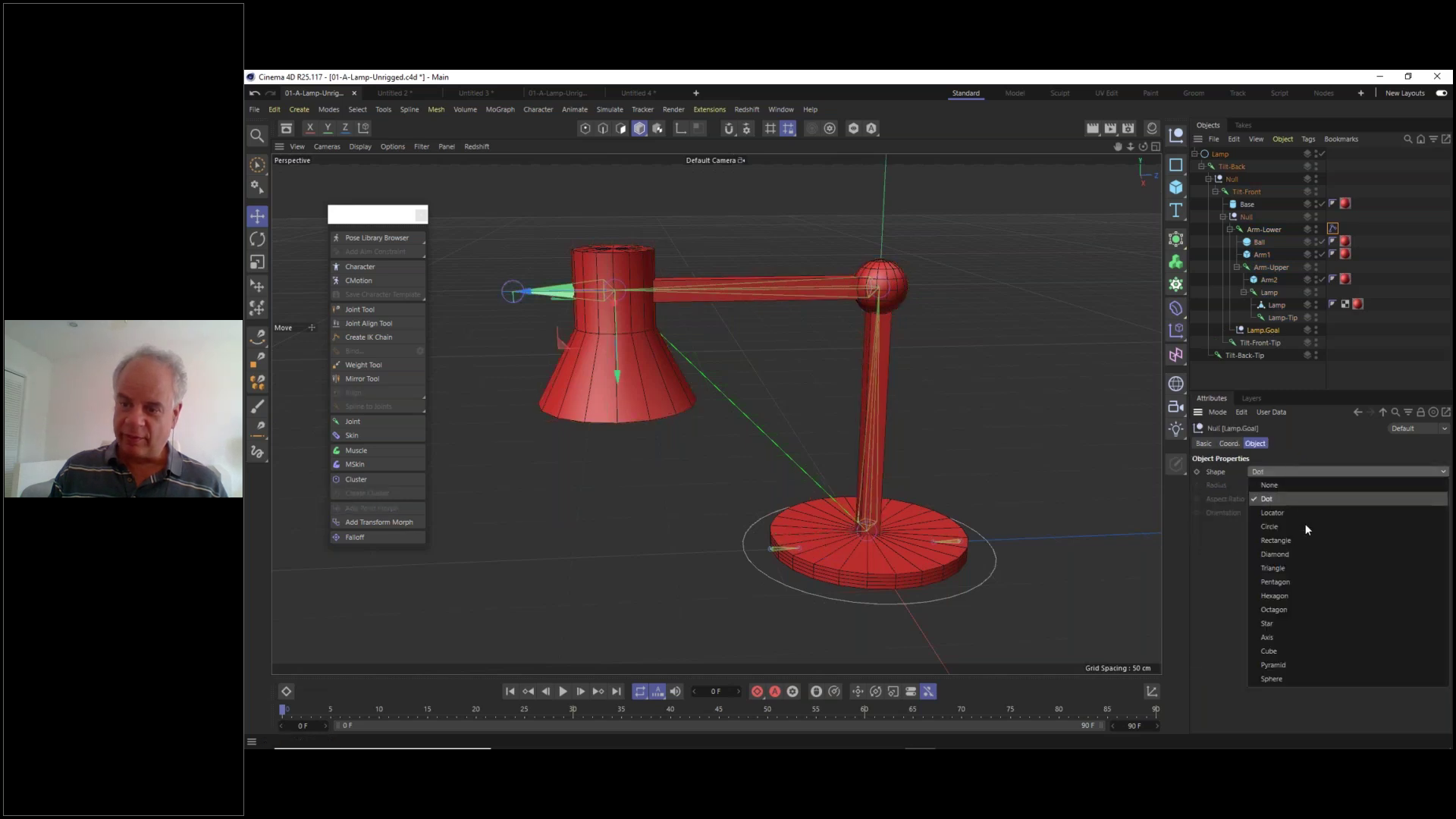
{"action": "left_click", "coordinate": [1318, 653]}
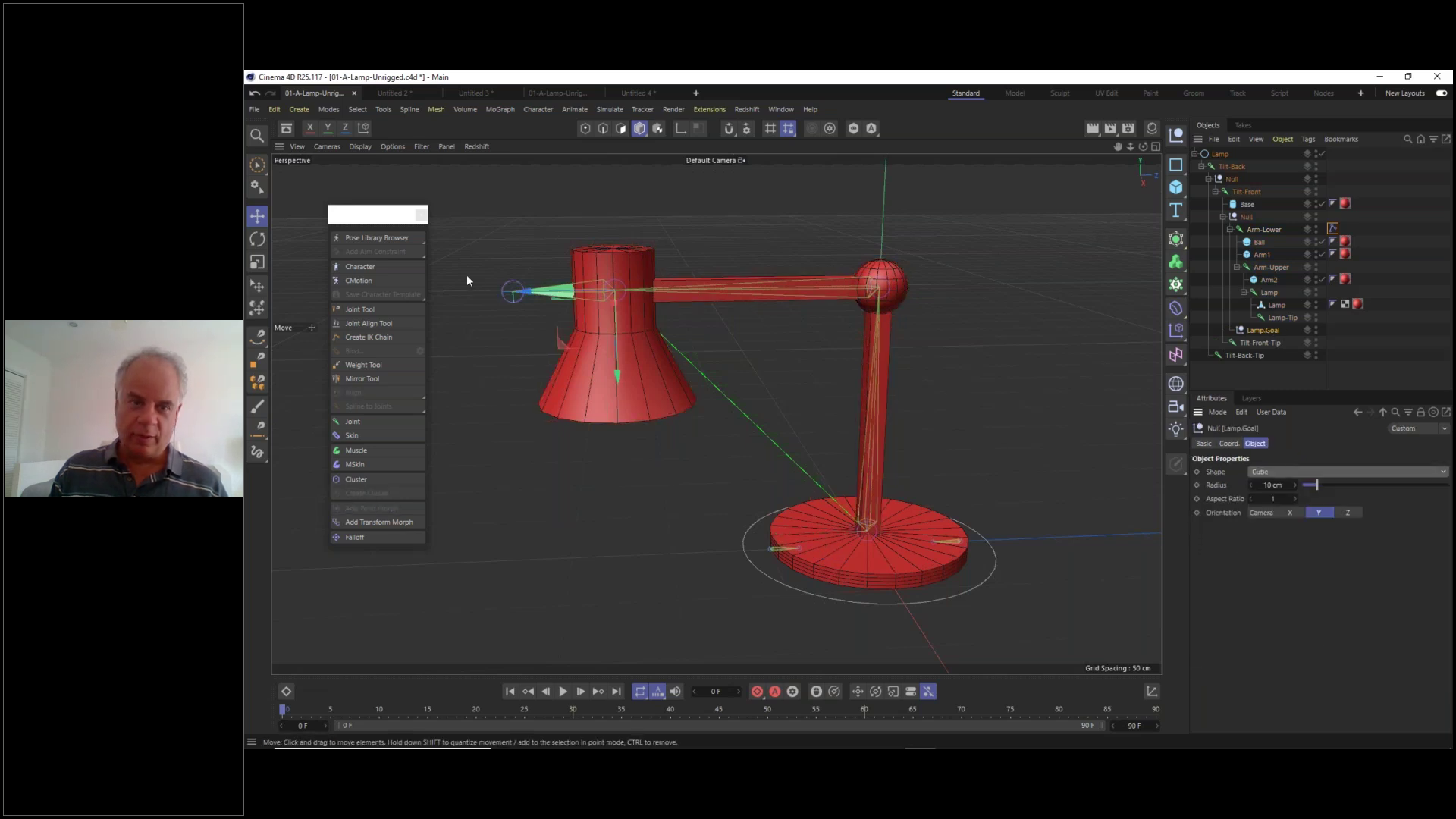
{"action": "left_click_drag", "start_coordinate": [1318, 485], "coordinate": [1343, 486]}
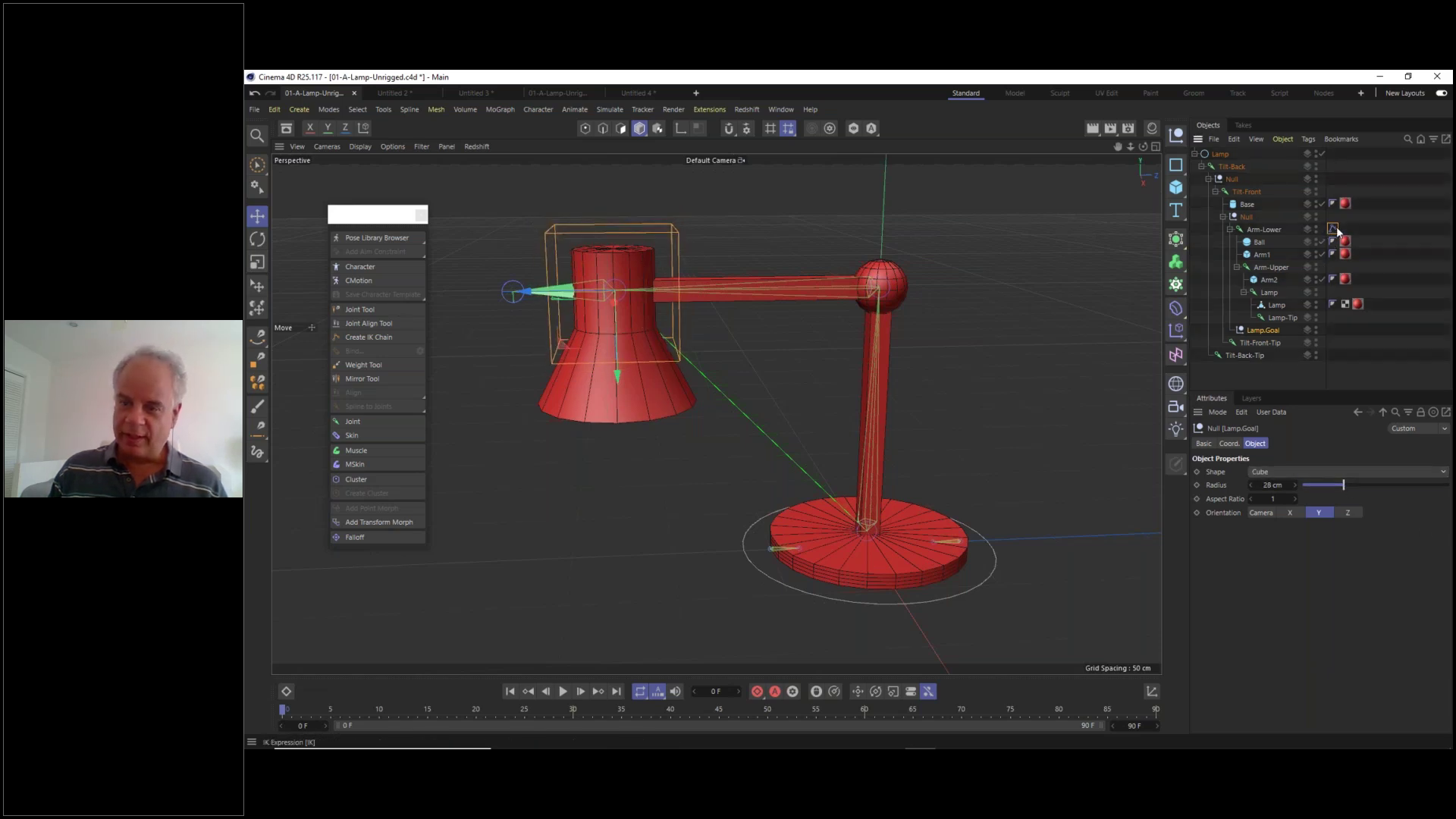
- Add a pole vector to the Arm-Lower IK tag and move the Arm-Lower.Pole null upward and toward the lamp head
{"action": "left_click", "coordinate": [1333, 229]}
{"action": "left_click", "coordinate": [1222, 655]}
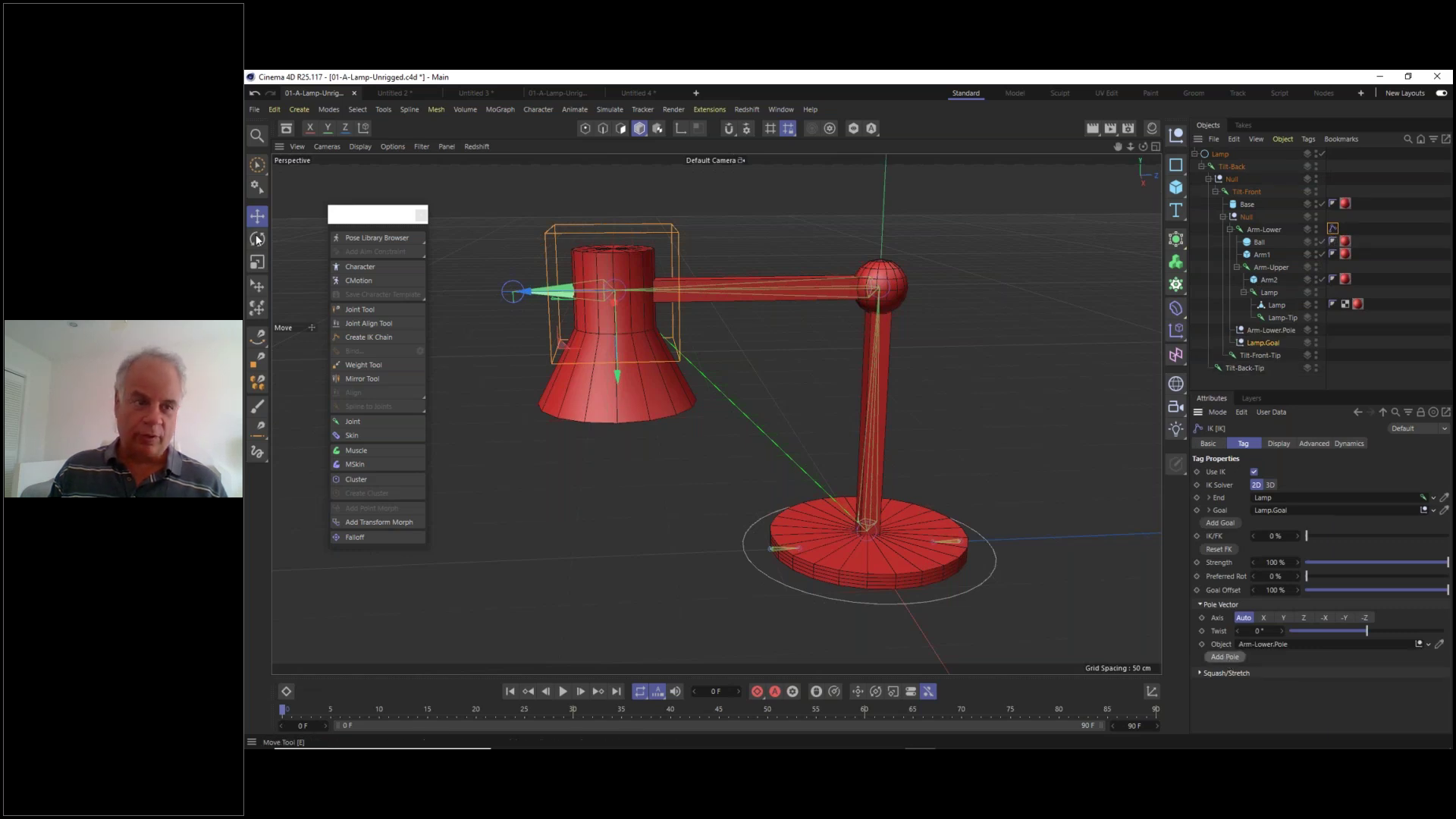
{"action": "left_click", "coordinate": [1256, 331]}
{"action": "left_click_drag", "start_coordinate": [884, 198], "coordinate": [879, 154]}
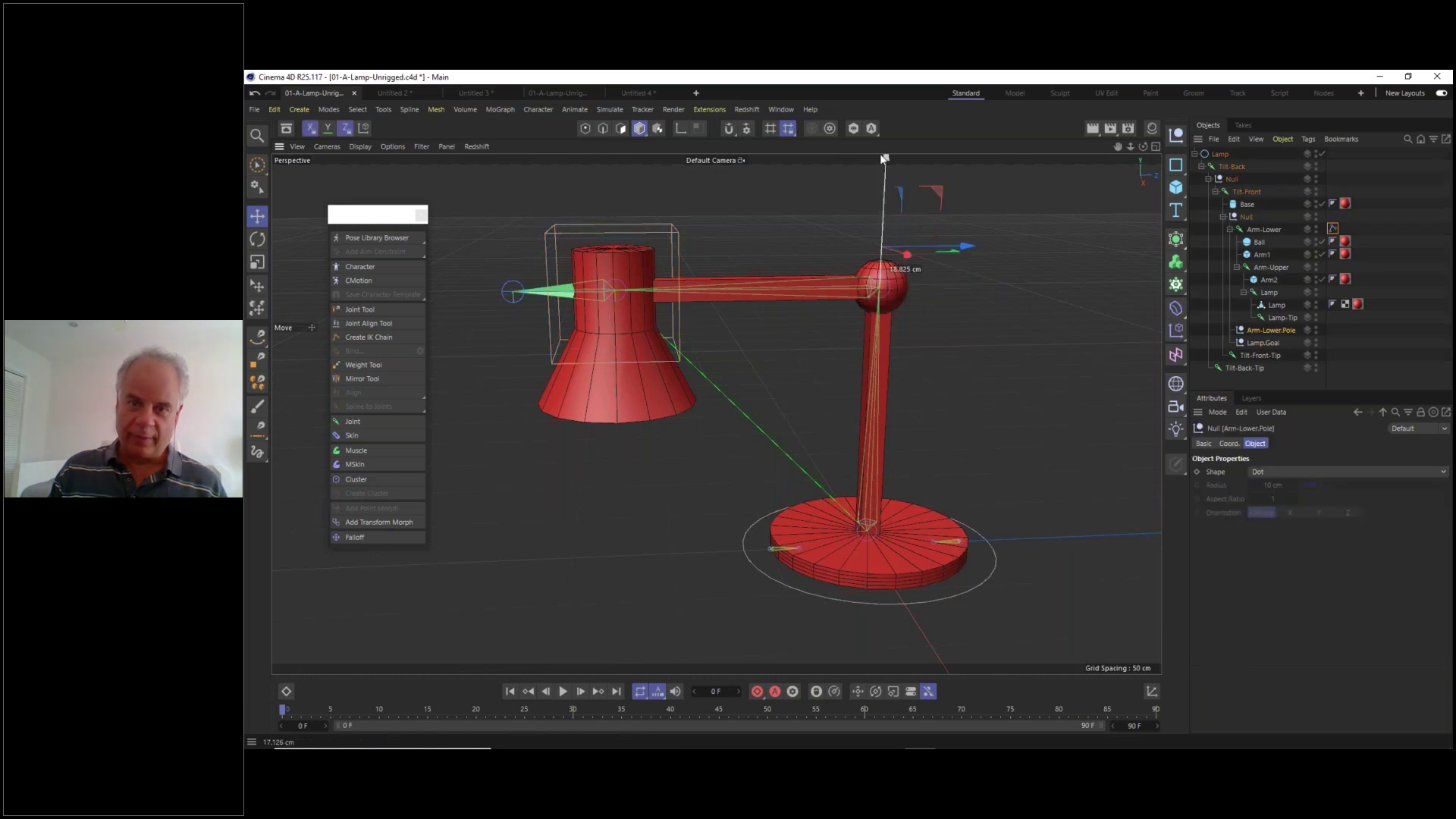
{"action": "left_click_drag", "start_coordinate": [957, 239], "coordinate": [840, 242]}
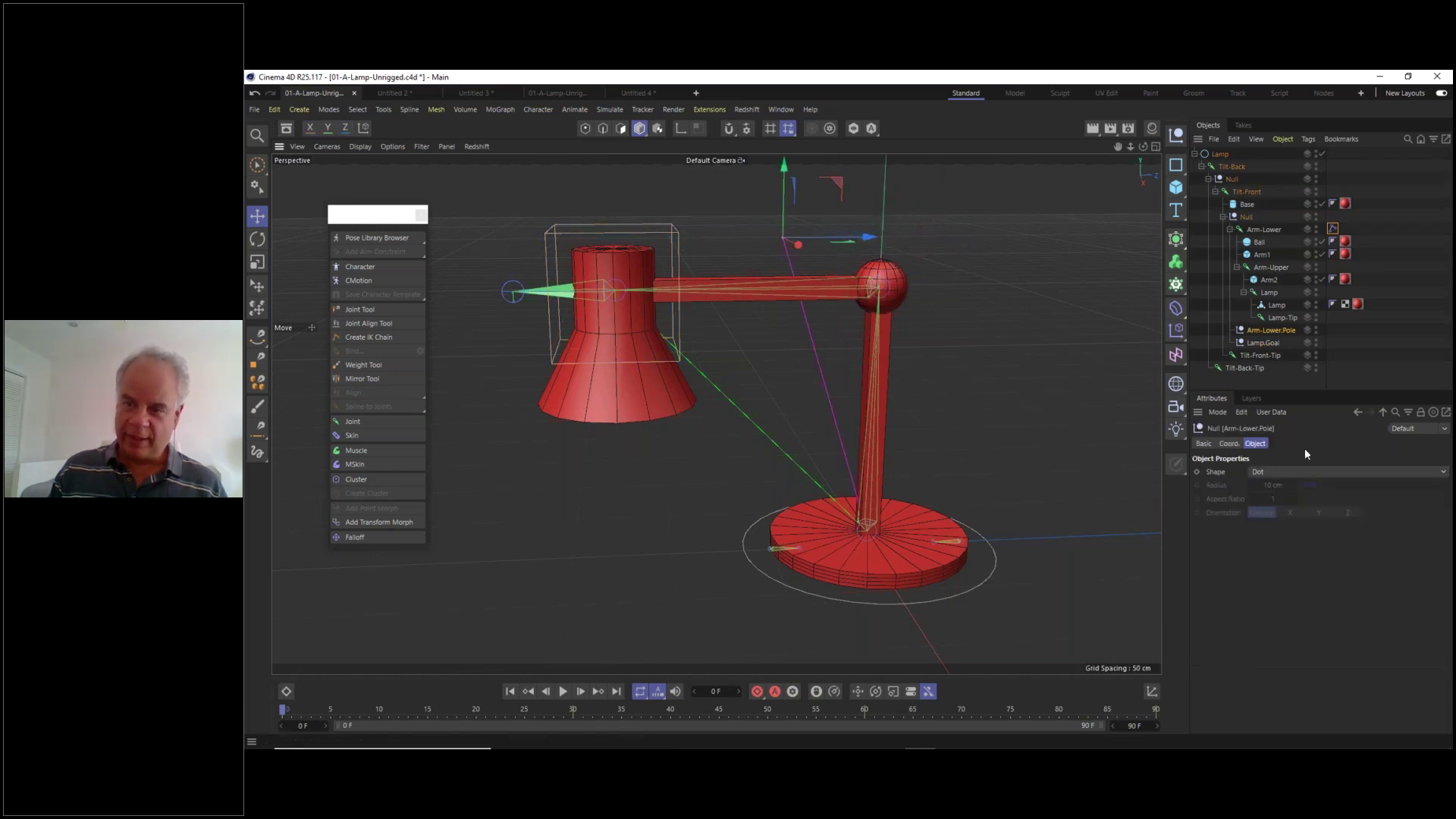
- Display the Arm-Lower.Pole null as a Triangle and deselect it
{"action": "left_click", "coordinate": [1309, 471]}
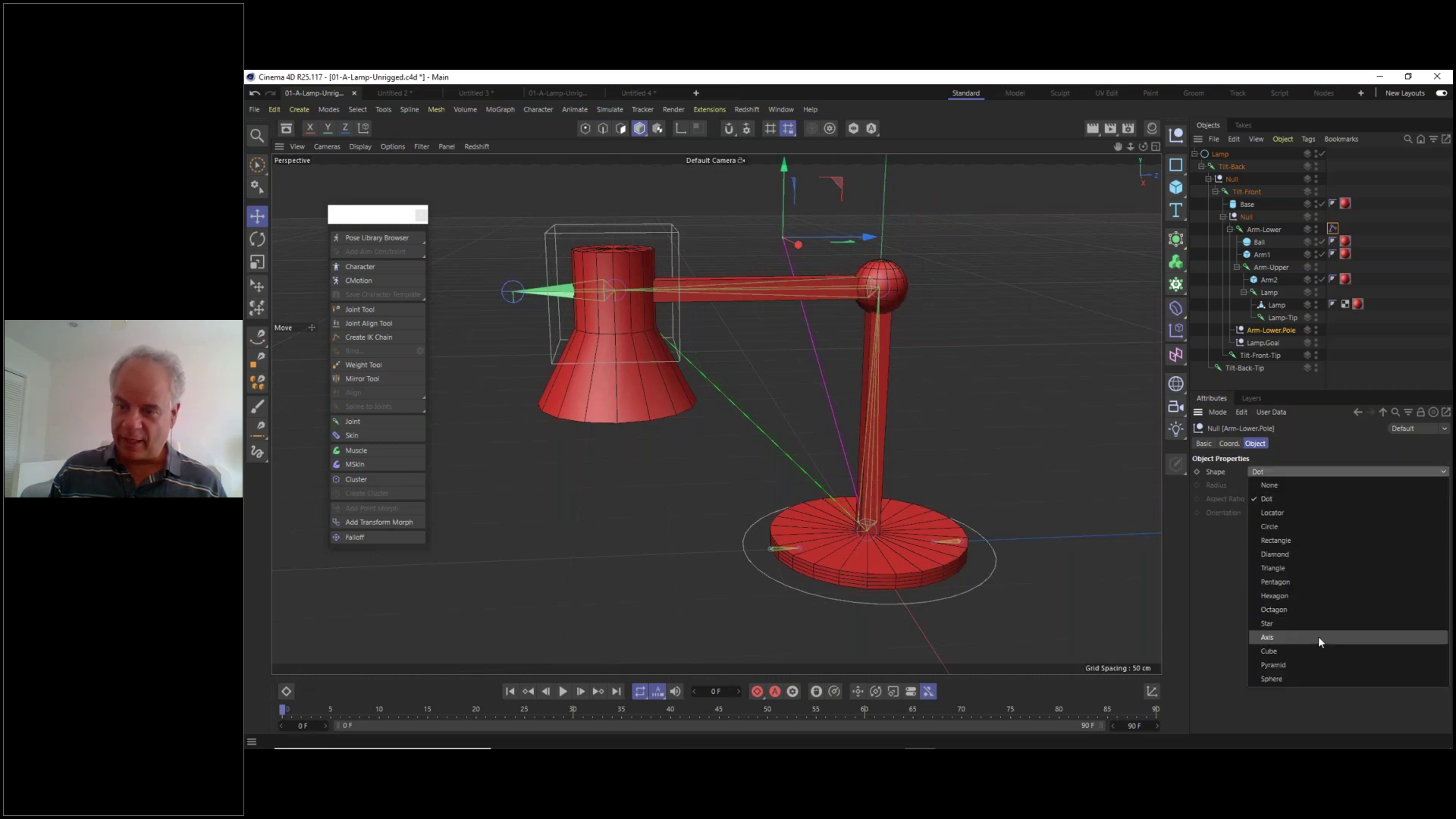
{"action": "left_click", "coordinate": [1324, 570]}
{"action": "left_click_drag", "start_coordinate": [770, 321], "coordinate": [966, 276], "text": "alt"}
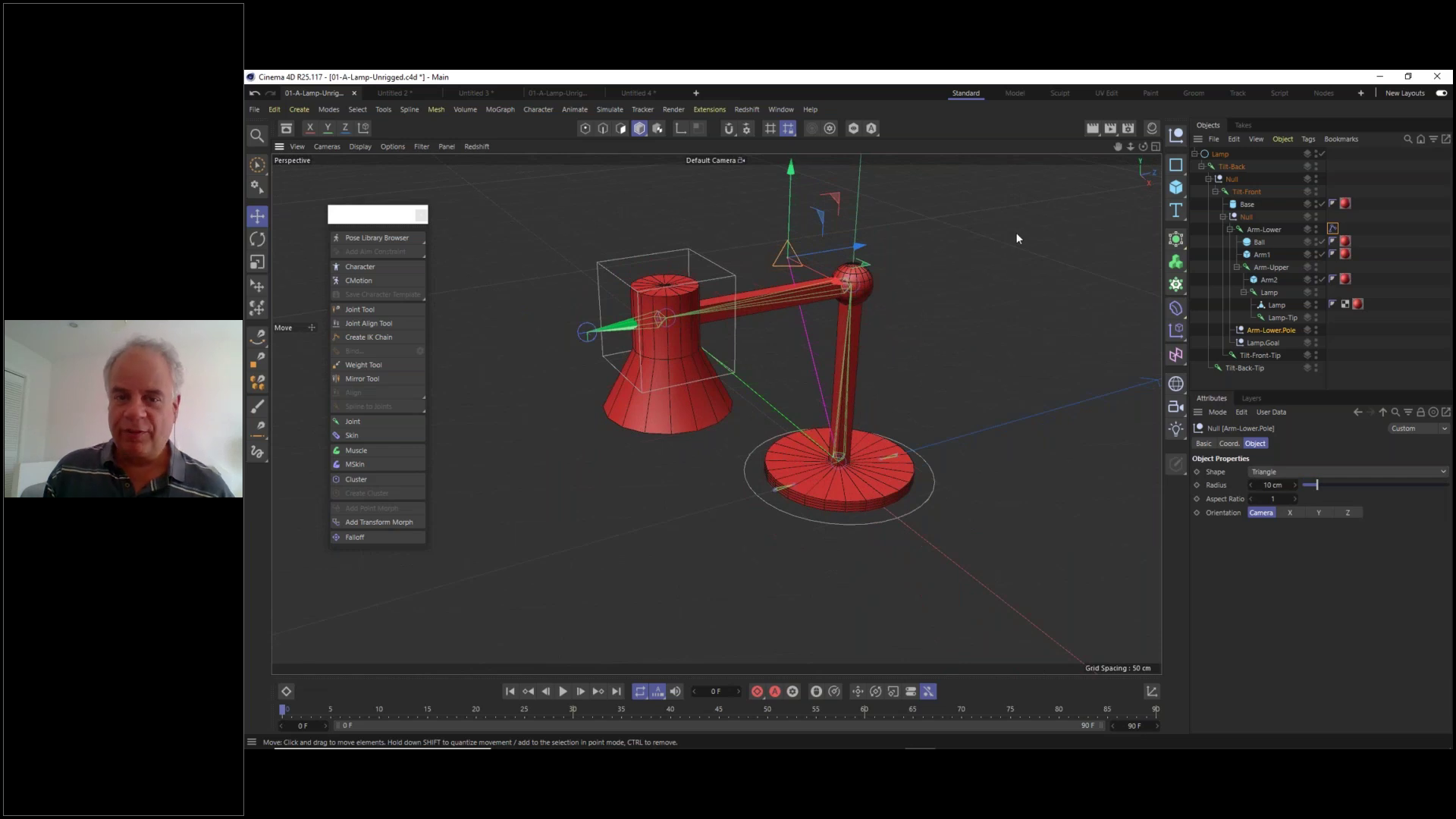
{"action": "left_click", "coordinate": [986, 267]}
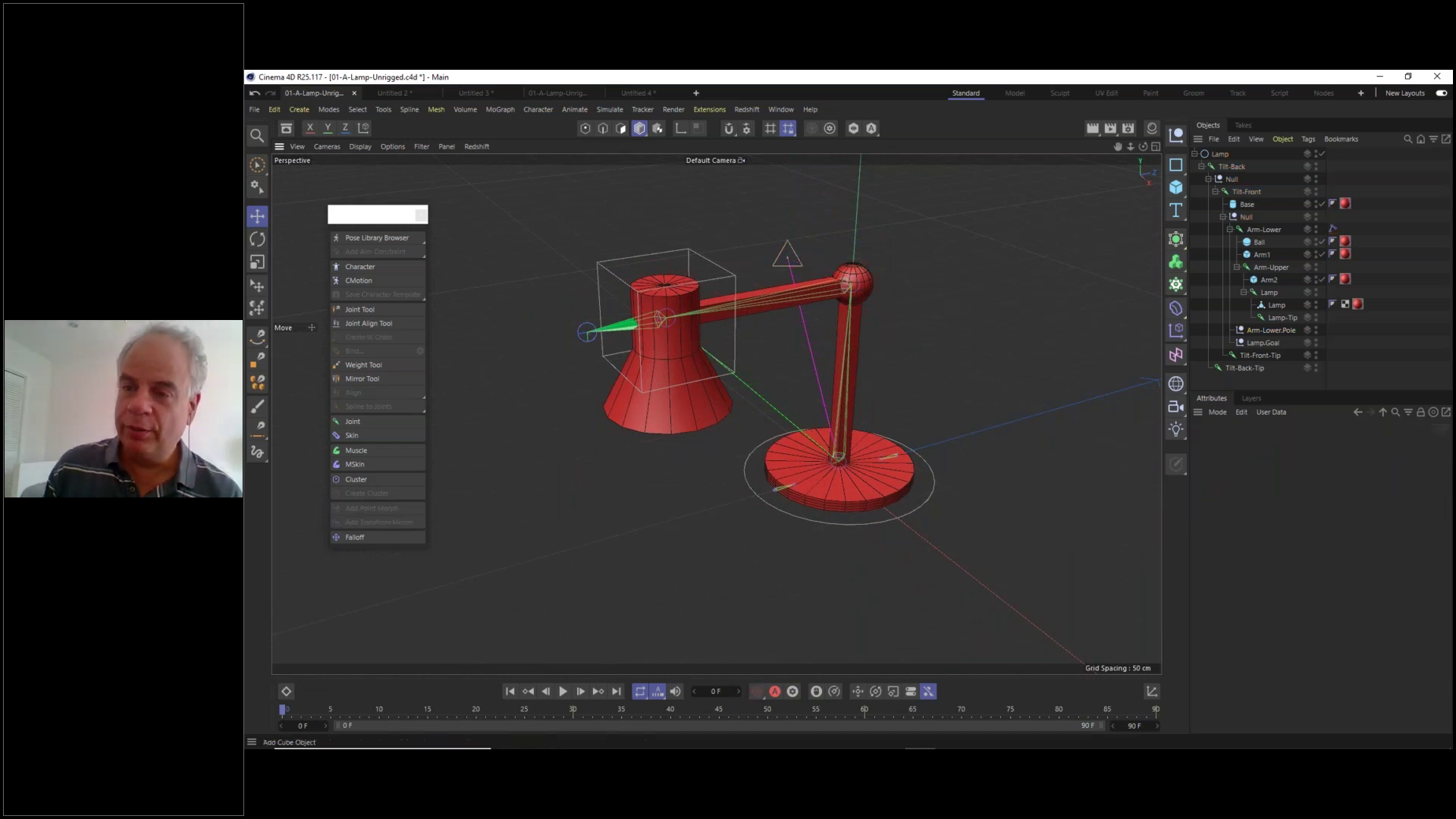
- Try rotating the Tilt-Back joint with both controllers still nested in the joint hierarchy, and undo the rotation
{"action": "left_click", "coordinate": [1235, 166]}
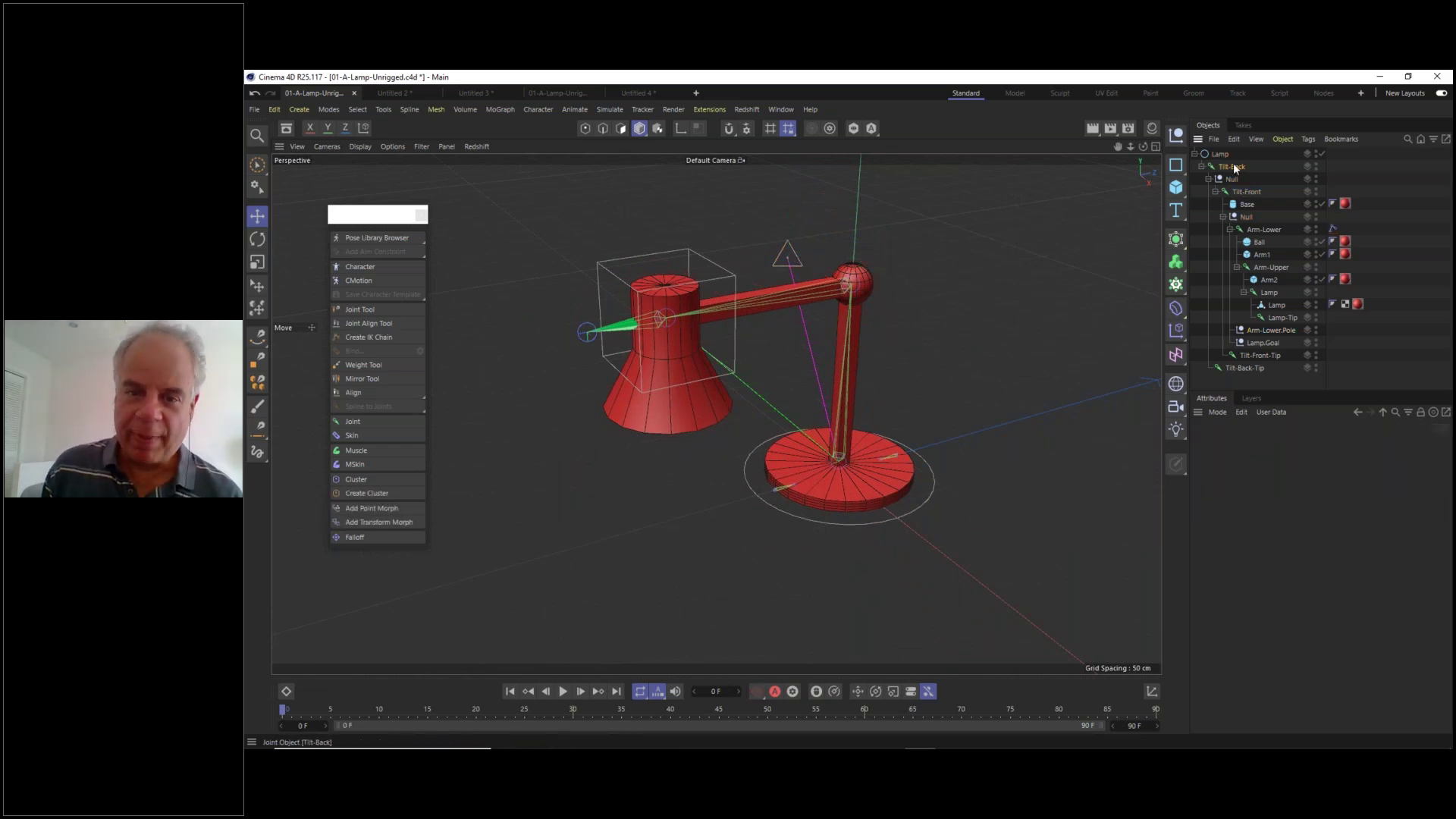
{"action": "left_click", "coordinate": [258, 239]}
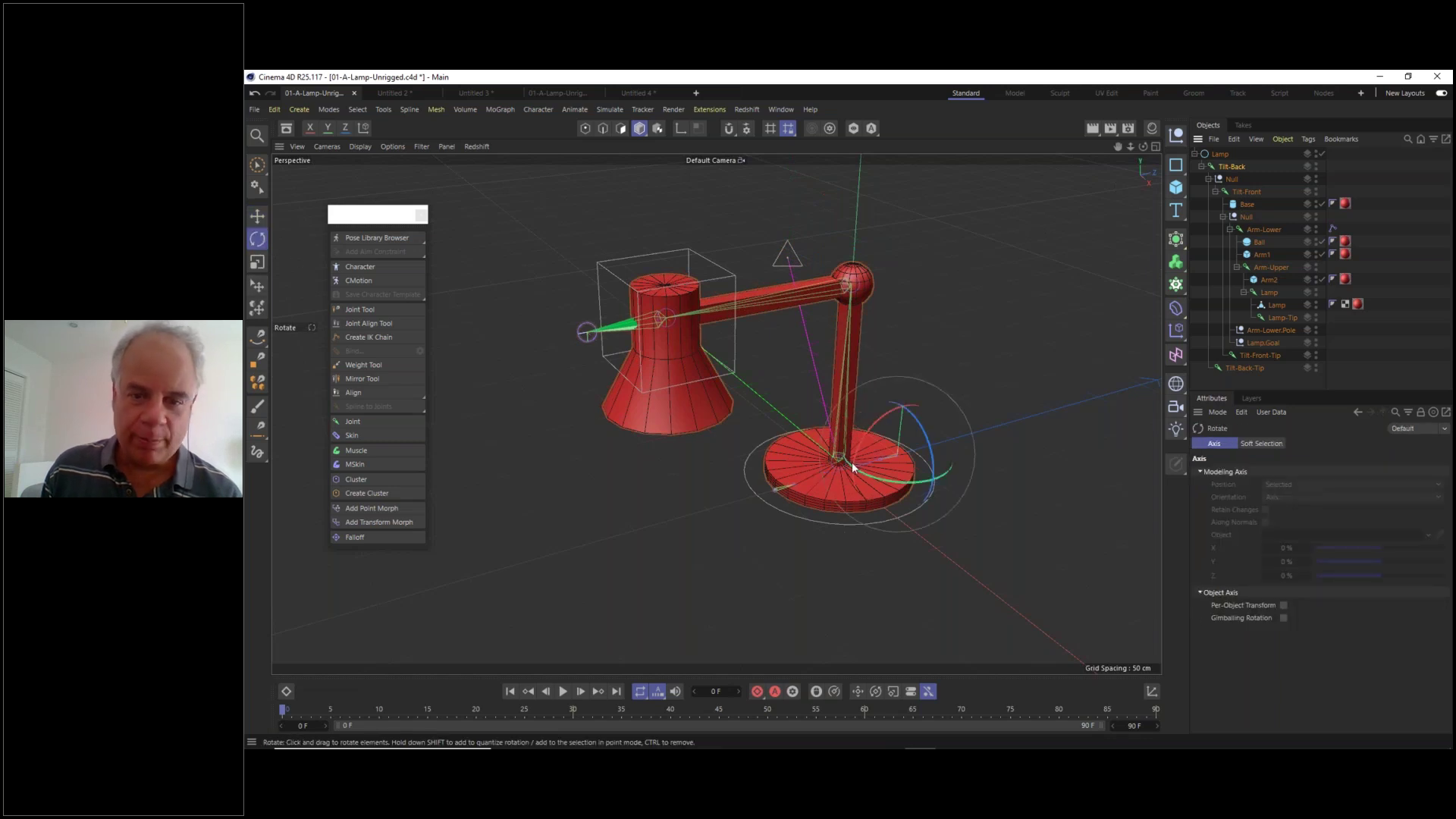
{"action": "left_click_drag", "start_coordinate": [852, 462], "coordinate": [880, 433]}
{"action": "key", "text": "ctrl+z"}
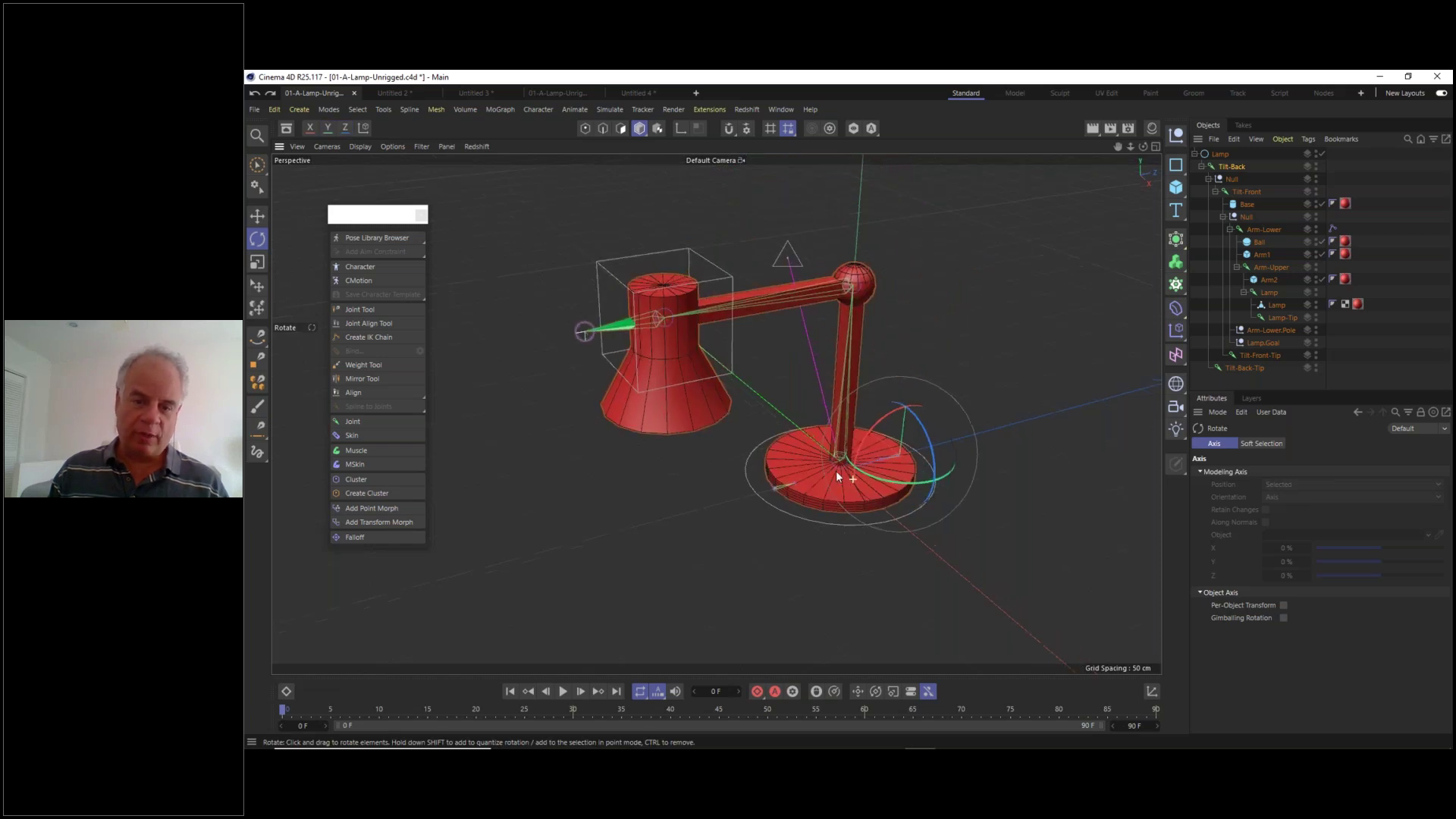
{"action": "key", "text": "ctrl+z"}
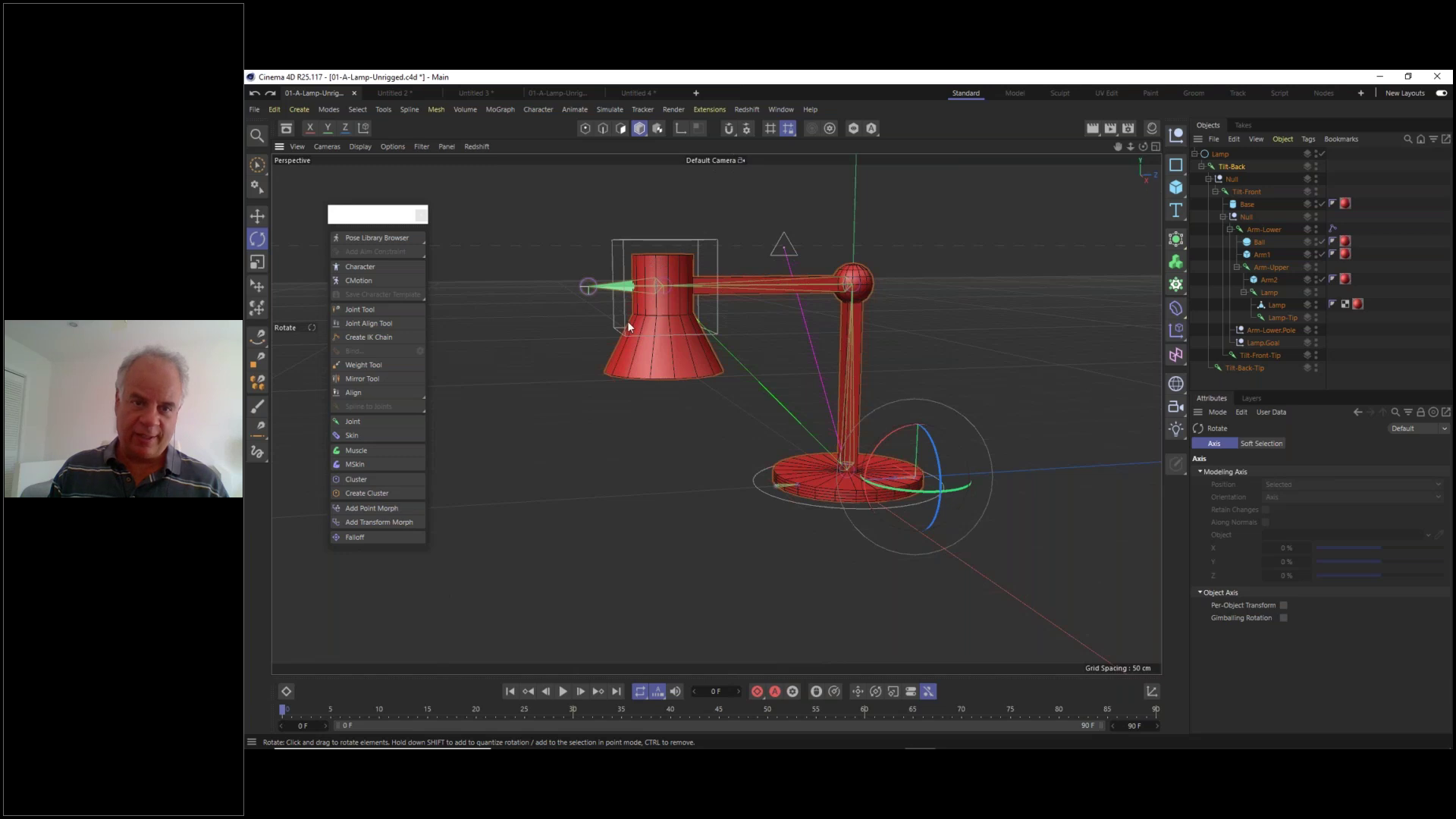
- Move the Arm-Lower.Pole and Lamp.Goal nulls out of the joint hierarchy to the top level, above the Lamp circle
{"action": "left_click", "coordinate": [1252, 331]}
{"action": "left_click", "coordinate": [1262, 343], "text": "ctrl"}
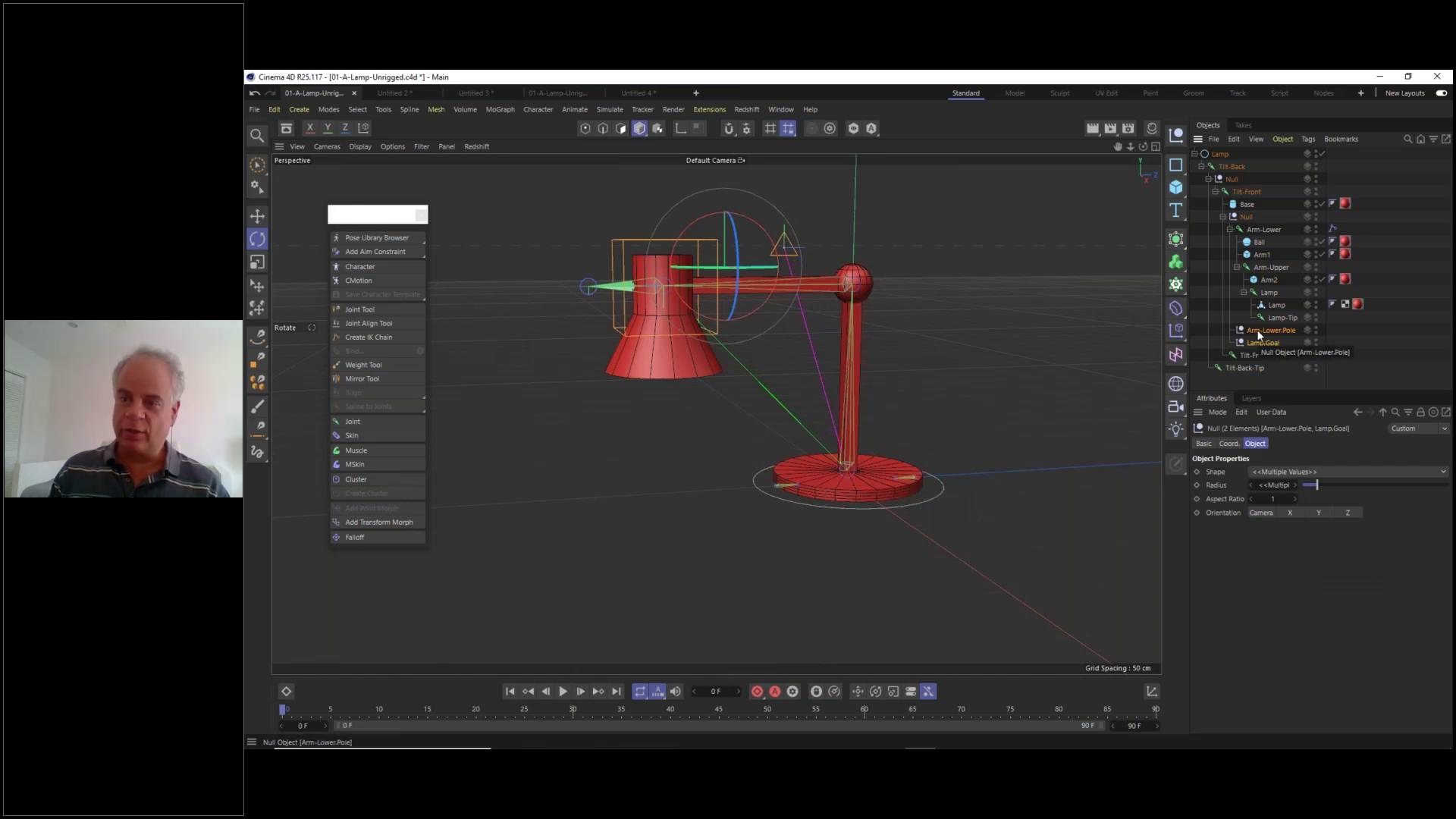
{"action": "left_click_drag", "start_coordinate": [1258, 334], "coordinate": [1236, 147]}
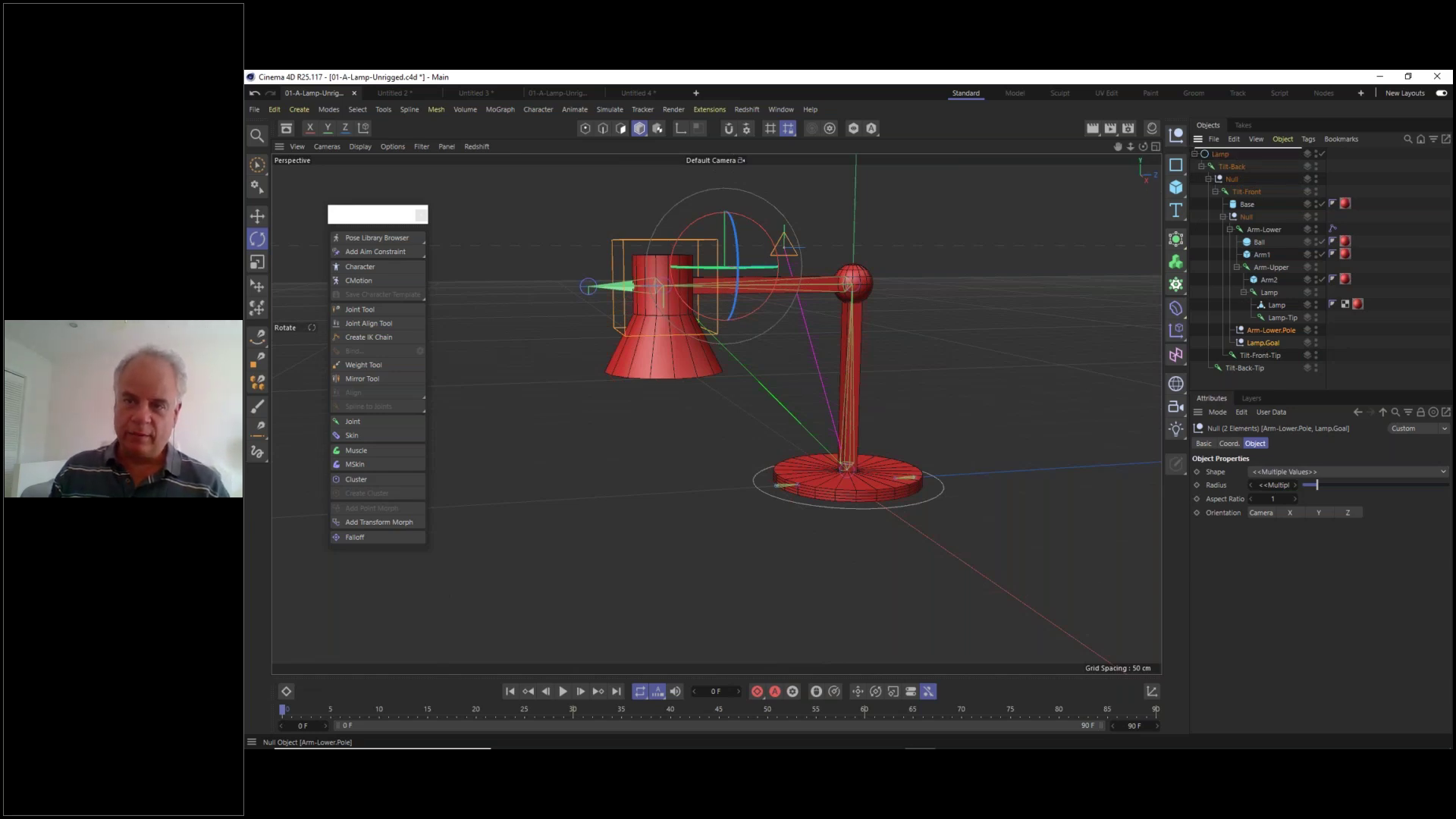
{"action": "left_click_drag", "start_coordinate": [1236, 148], "coordinate": [1236, 150]}
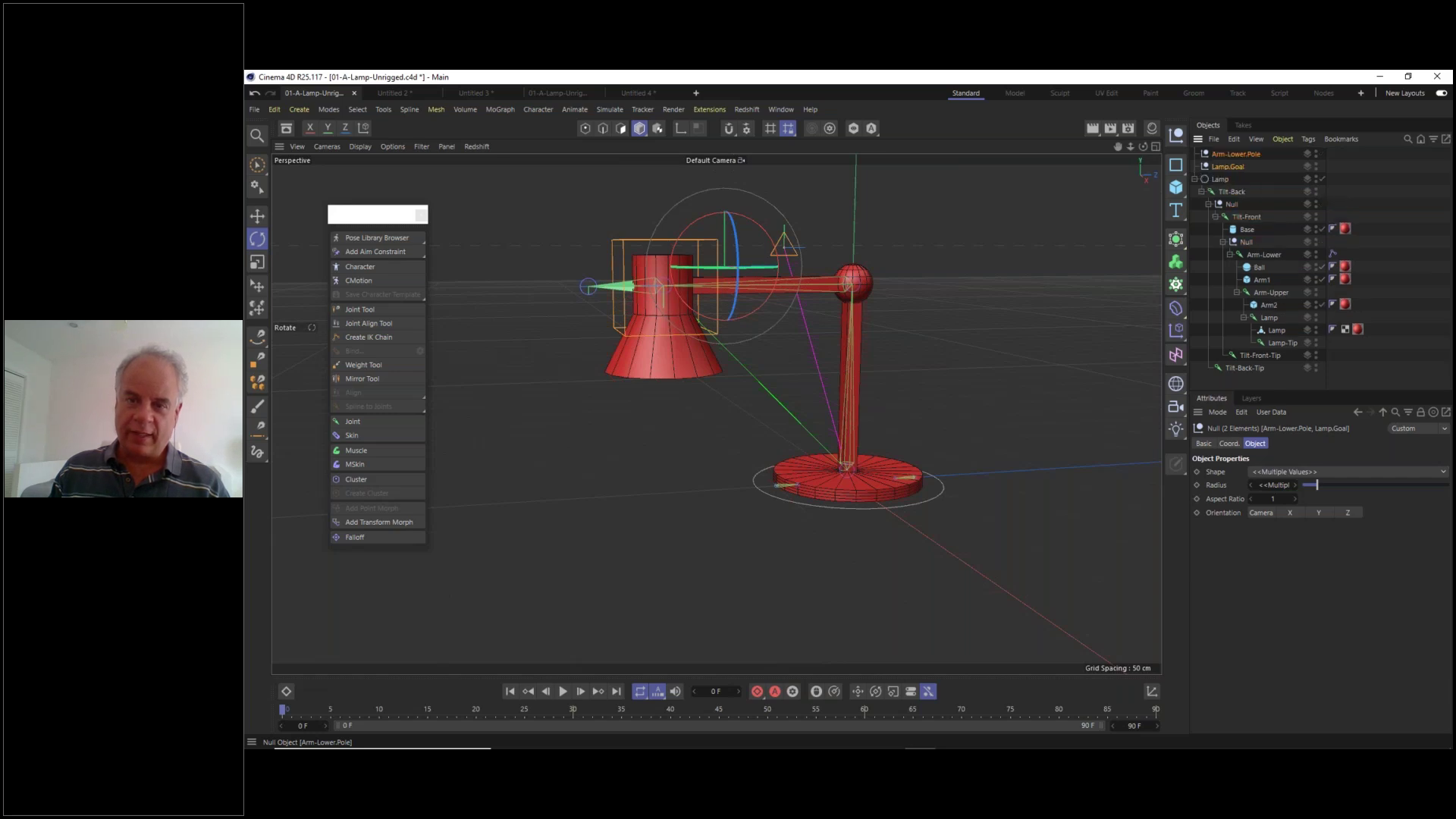
- Test tilting the base with the Tilt-Back joint while the controllers are at the top level, and undo the rotation
{"action": "left_click", "coordinate": [1232, 191]}
{"action": "left_click_drag", "start_coordinate": [891, 436], "coordinate": [900, 420]}
{"action": "left_click_drag", "start_coordinate": [903, 415], "coordinate": [904, 415]}
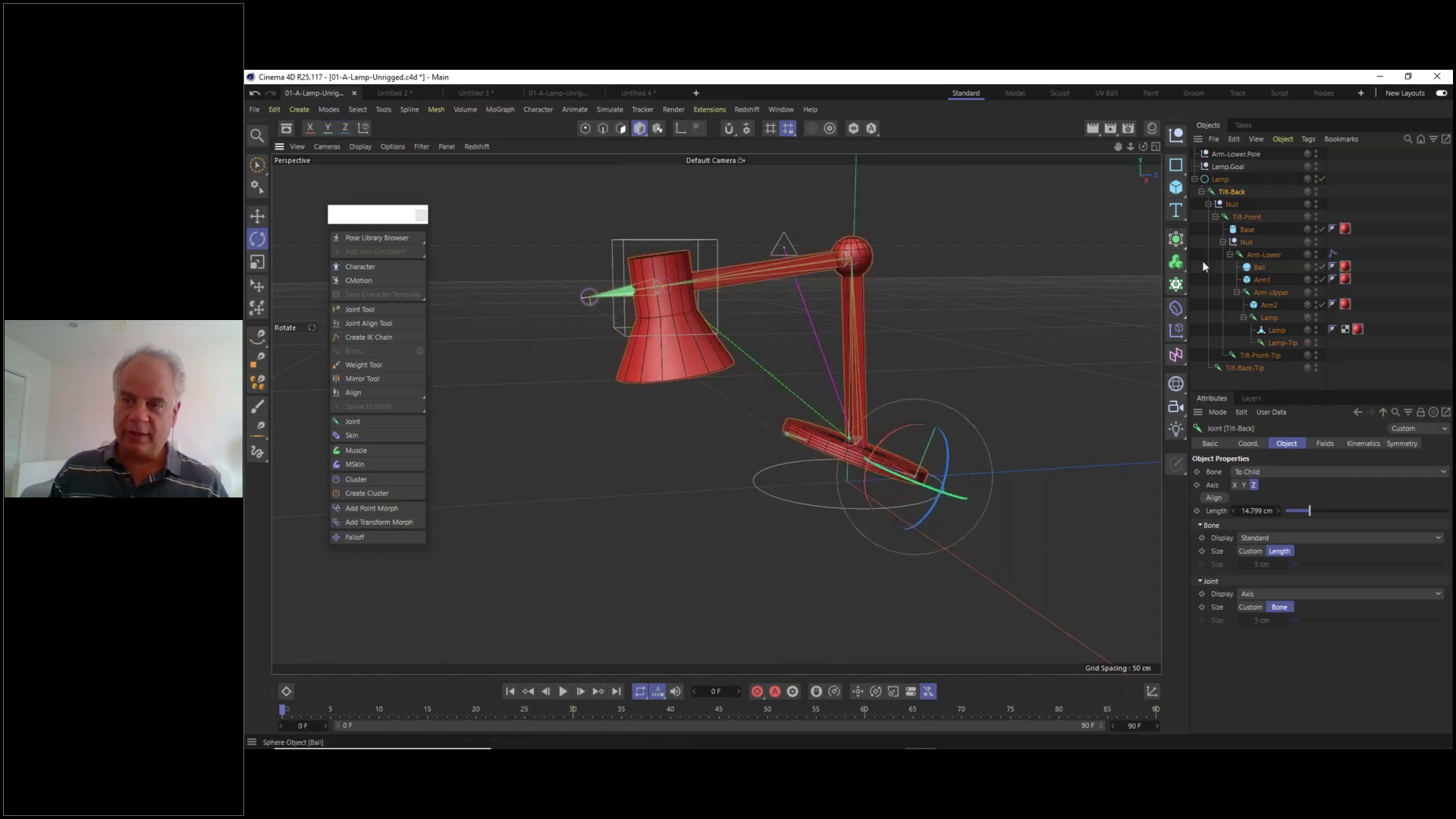
{"action": "key", "text": "ctrl+z"}
{"action": "key", "text": "ctrl+z"}
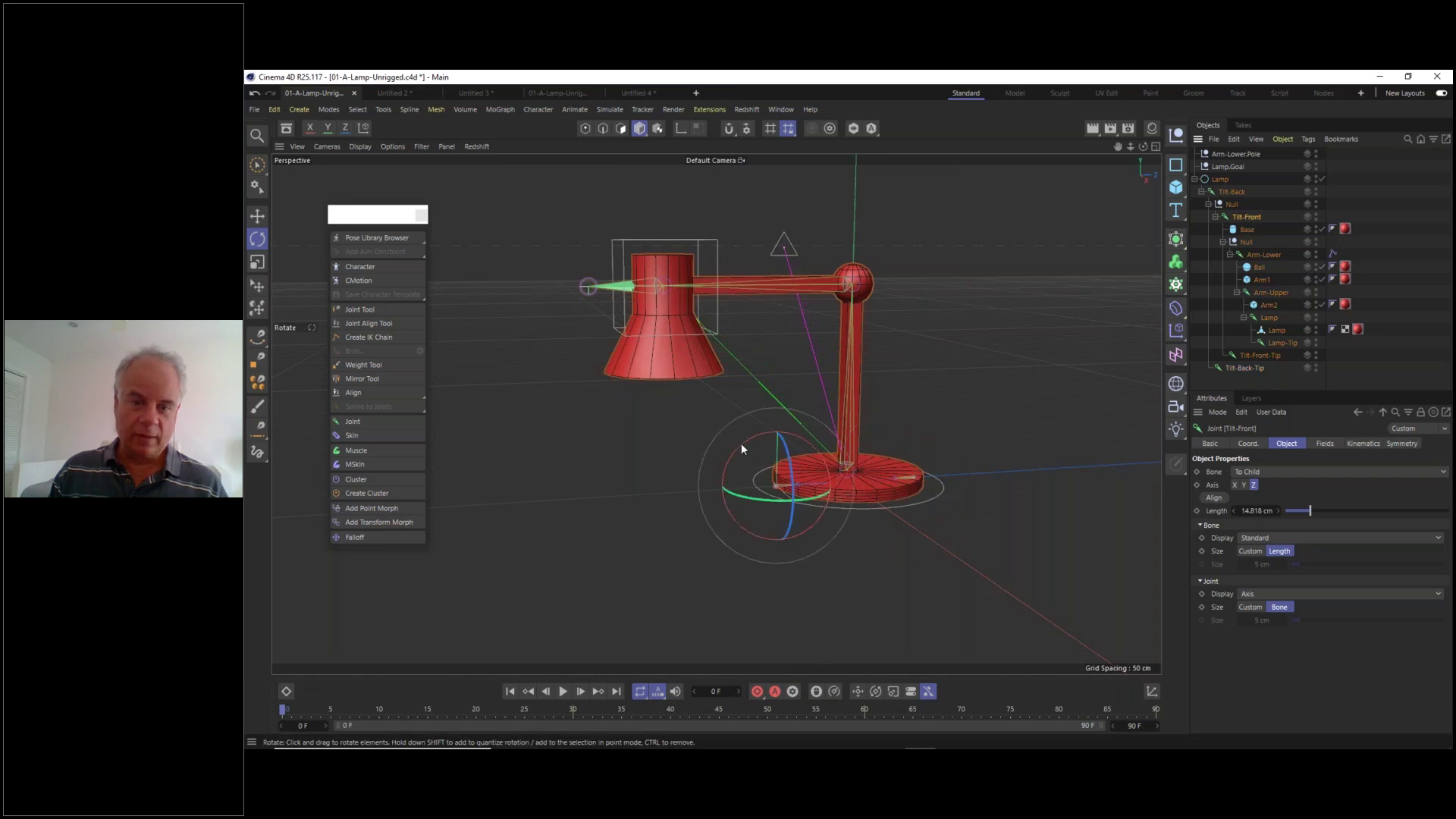
- Test tilting the base by rotating the Tilt-Front joint, and undo the rotation
{"action": "left_click", "coordinate": [740, 443]}
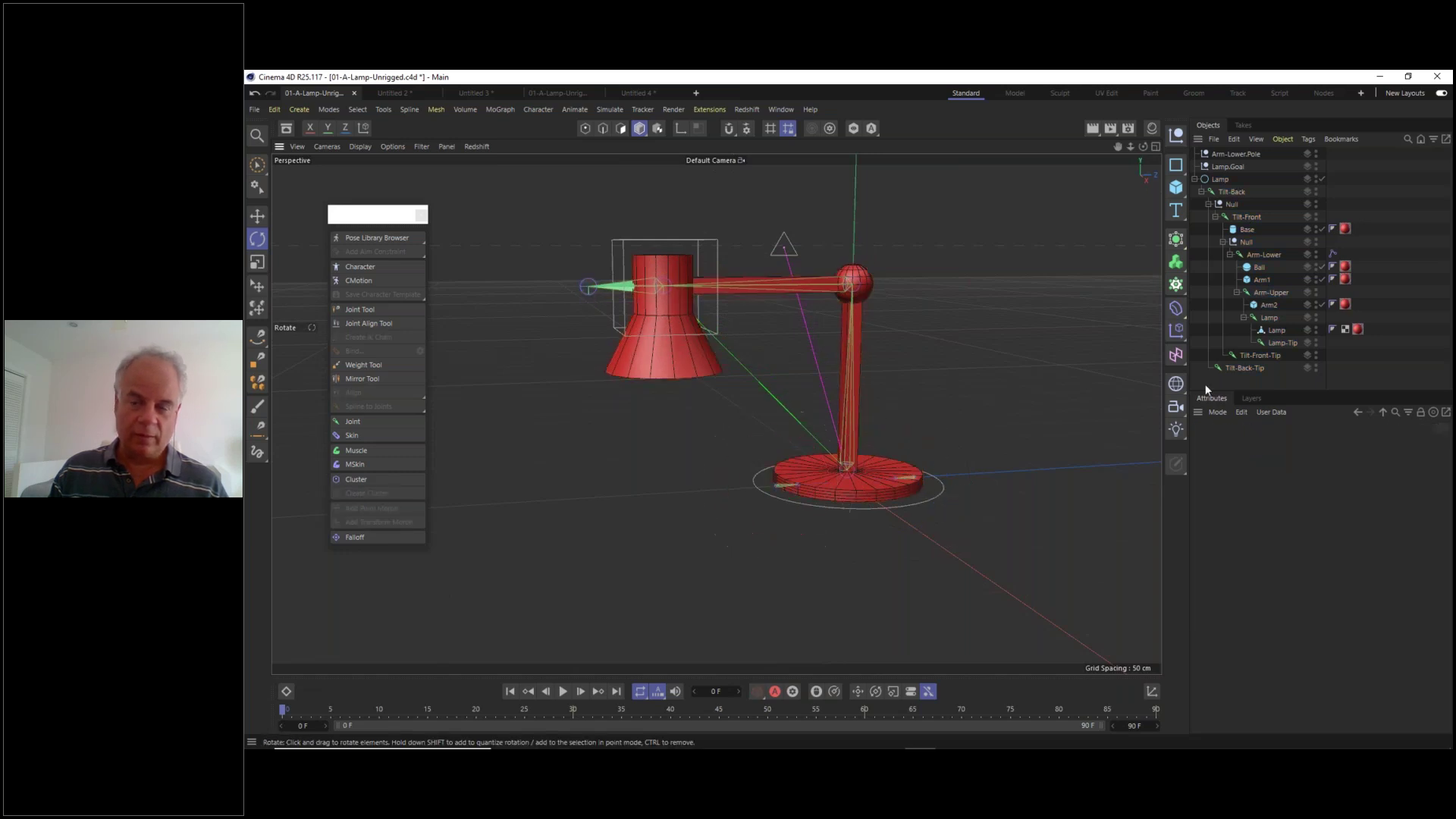
{"action": "left_click", "coordinate": [1249, 219]}
{"action": "left_click_drag", "start_coordinate": [756, 443], "coordinate": [738, 449]}
{"action": "key", "text": "ctrl+z"}
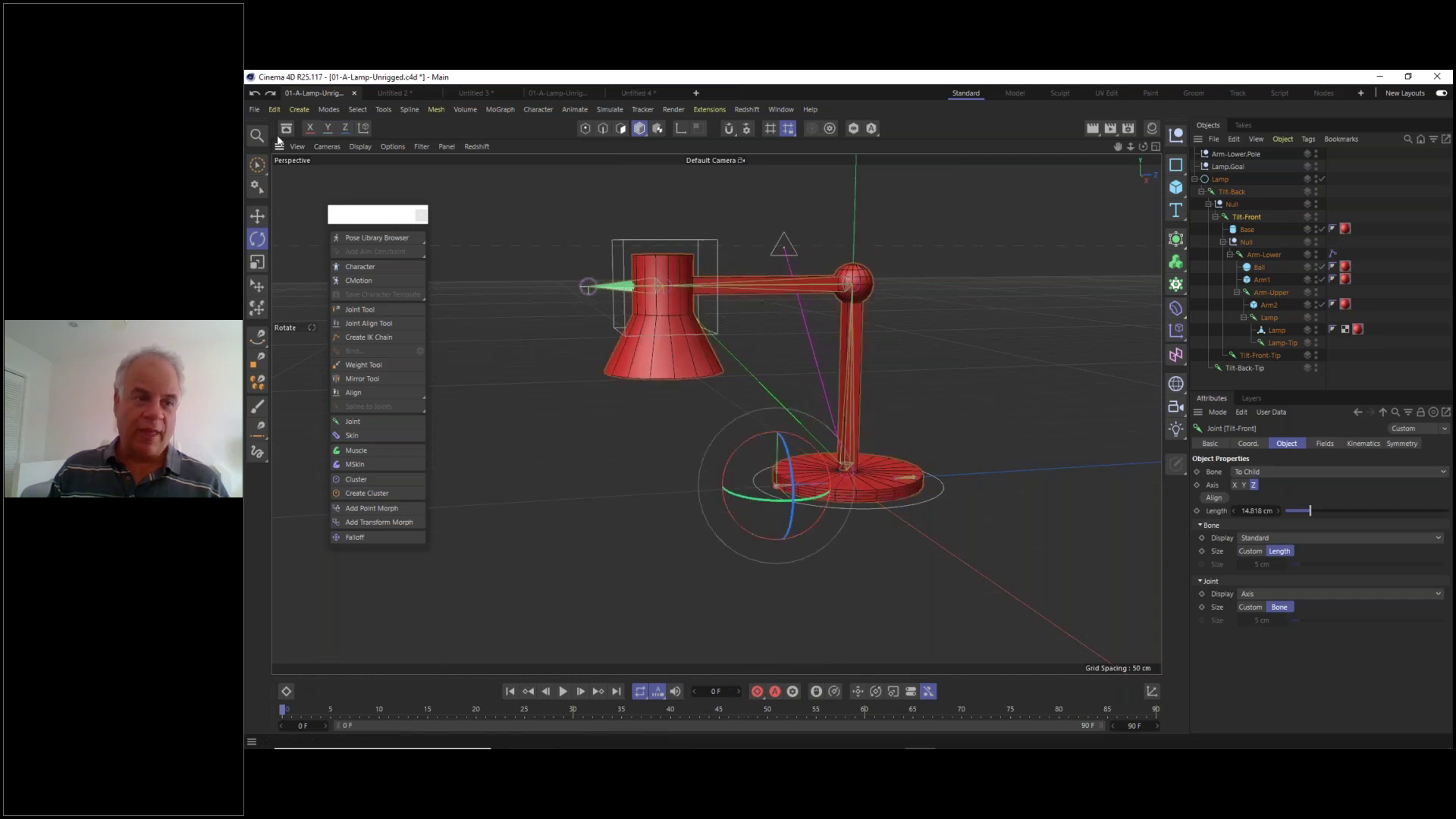
- Try moving the Lamp circle while the goal and pole nulls sit outside its hierarchy
{"action": "left_click", "coordinate": [257, 215]}
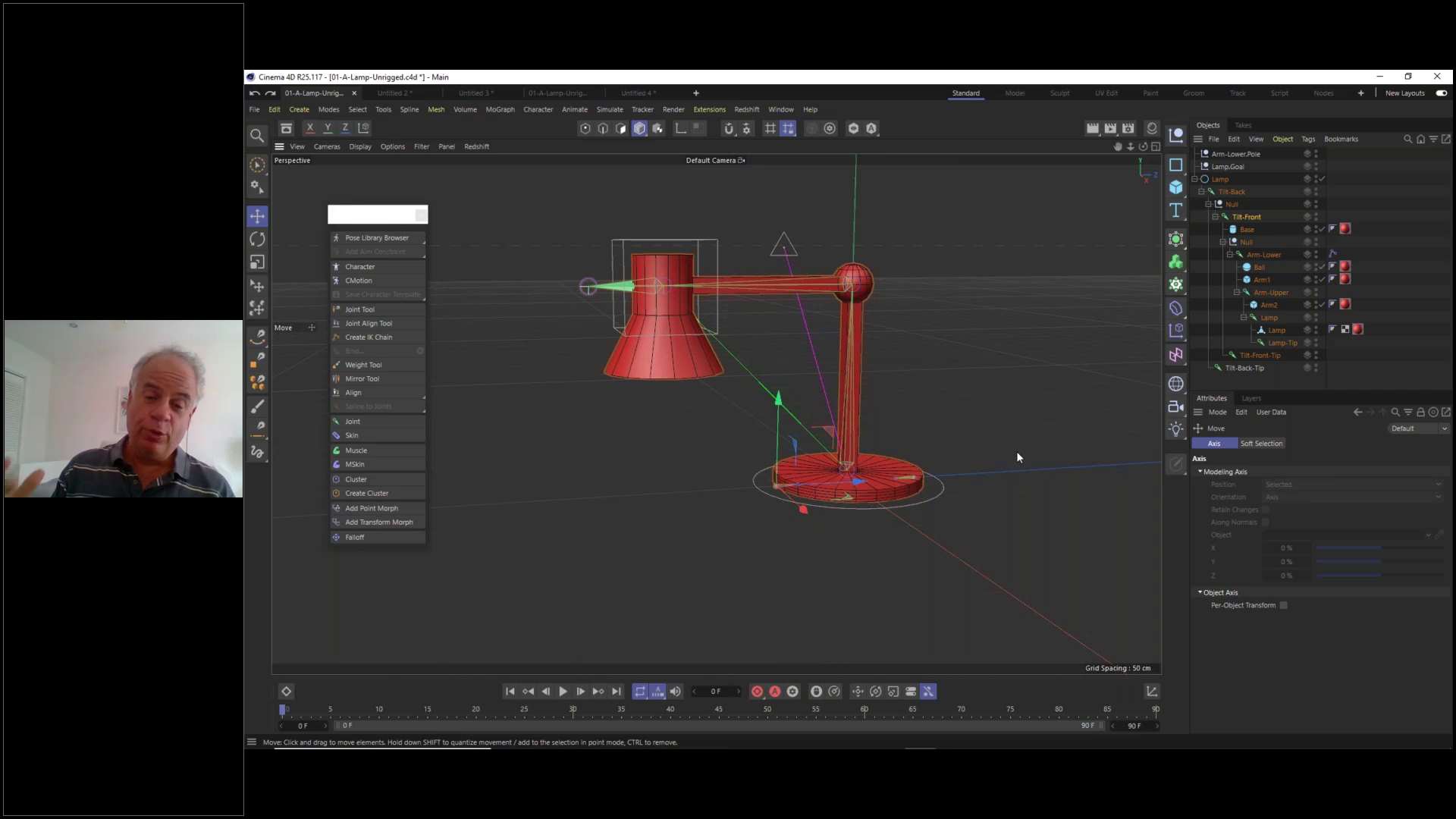
{"action": "left_click", "coordinate": [942, 485]}
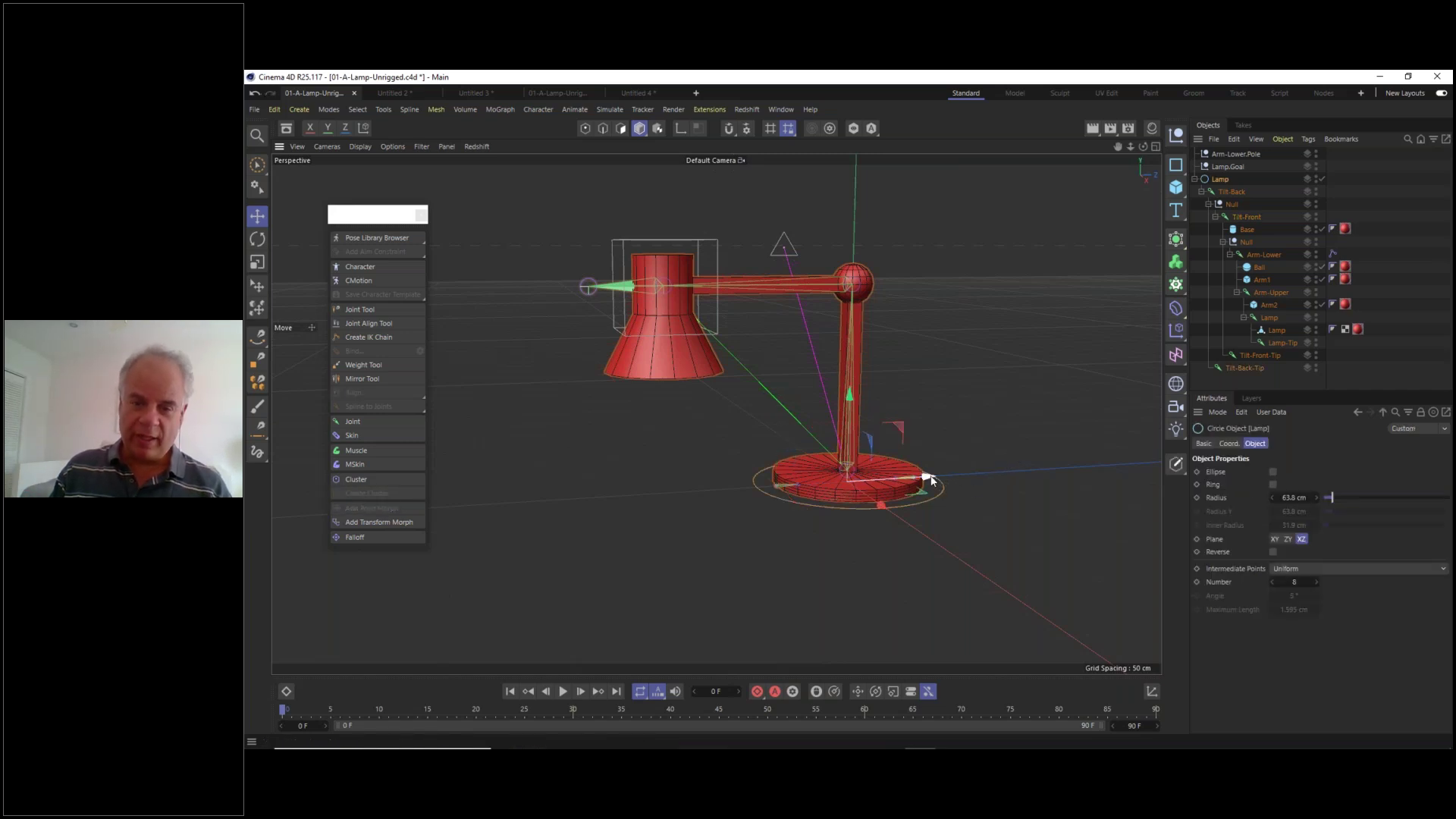
{"action": "left_click_drag", "start_coordinate": [931, 479], "coordinate": [940, 569]}
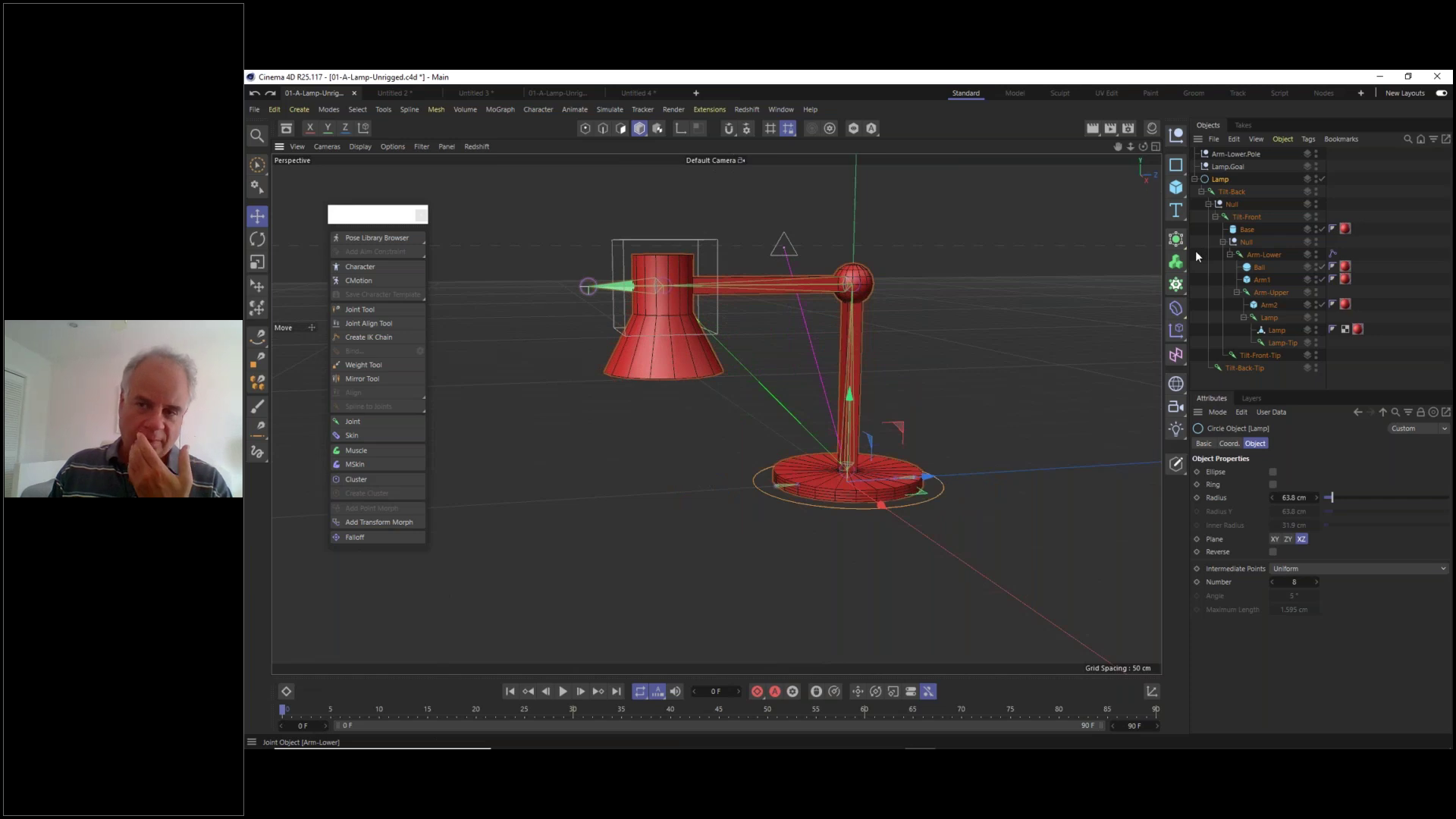
- Make the Arm-Lower.Pole and Lamp.Goal nulls direct children of the Lamp circle, above the Tilt-Back joint
{"action": "left_click", "coordinate": [1239, 152]}
{"action": "left_click", "coordinate": [1236, 164], "text": "ctrl"}
{"action": "left_click_drag", "start_coordinate": [1234, 164], "coordinate": [1221, 181]}
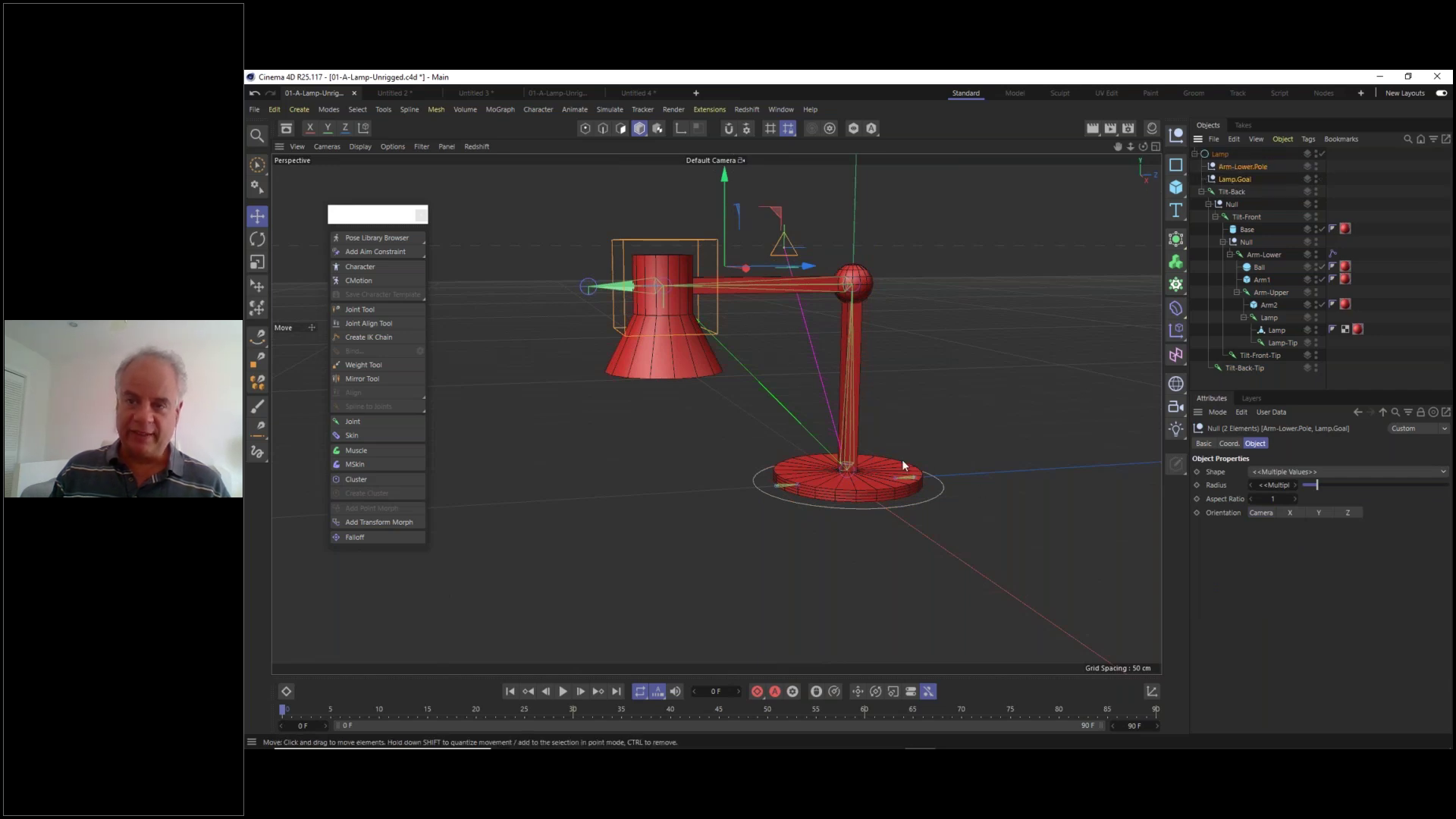
- Test moving the whole lamp, including its goal and pole controllers, with the Lamp circle
{"action": "left_click", "coordinate": [258, 217]}
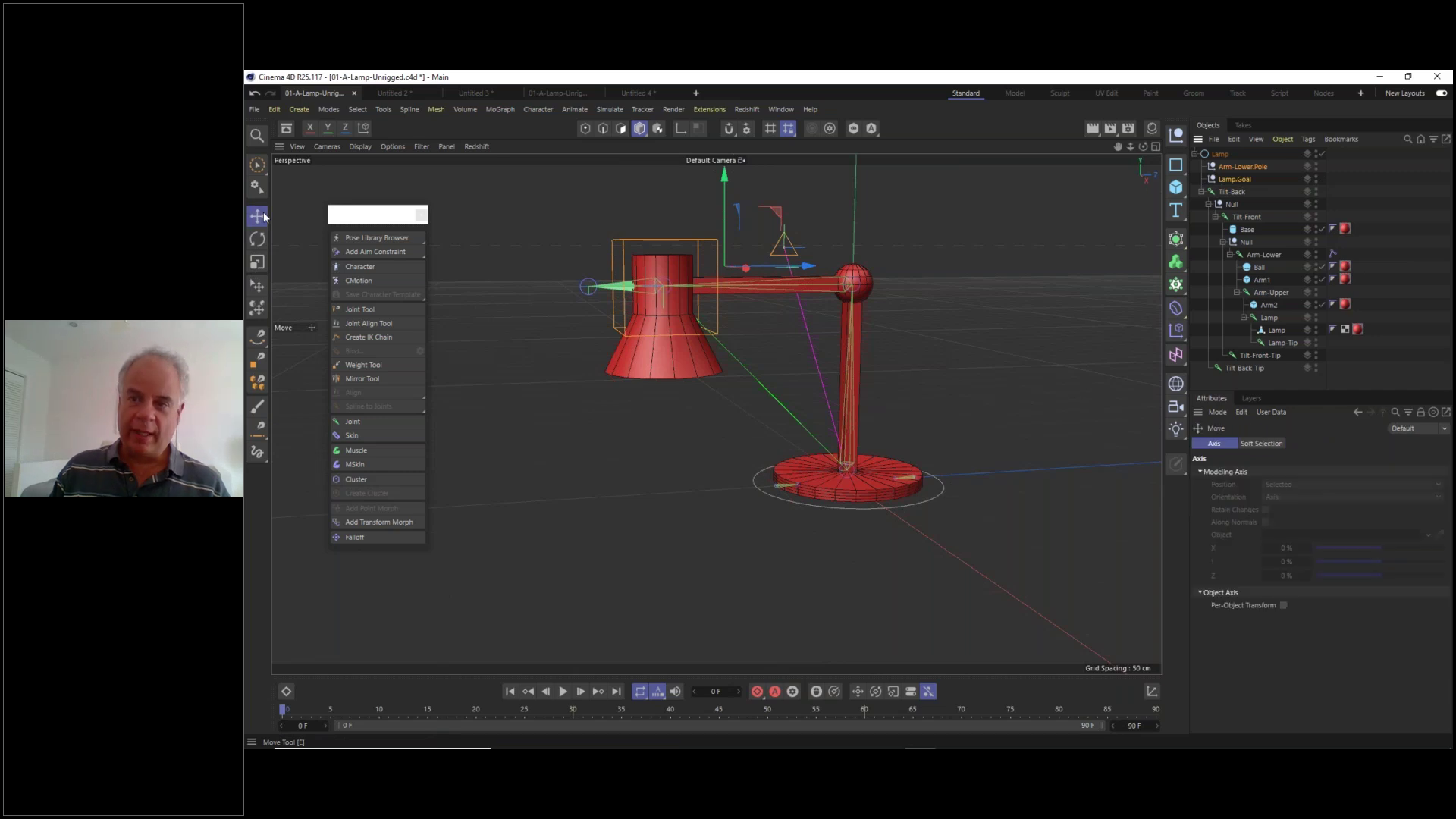
{"action": "left_click", "coordinate": [1217, 151]}
{"action": "mouse_move", "coordinate": [925, 477]}
{"action": "left_mouse_down"}
{"action": "mouse_move", "coordinate": [1093, 461]}
{"action": "mouse_move", "coordinate": [925, 499]}
{"action": "left_mouse_up"}
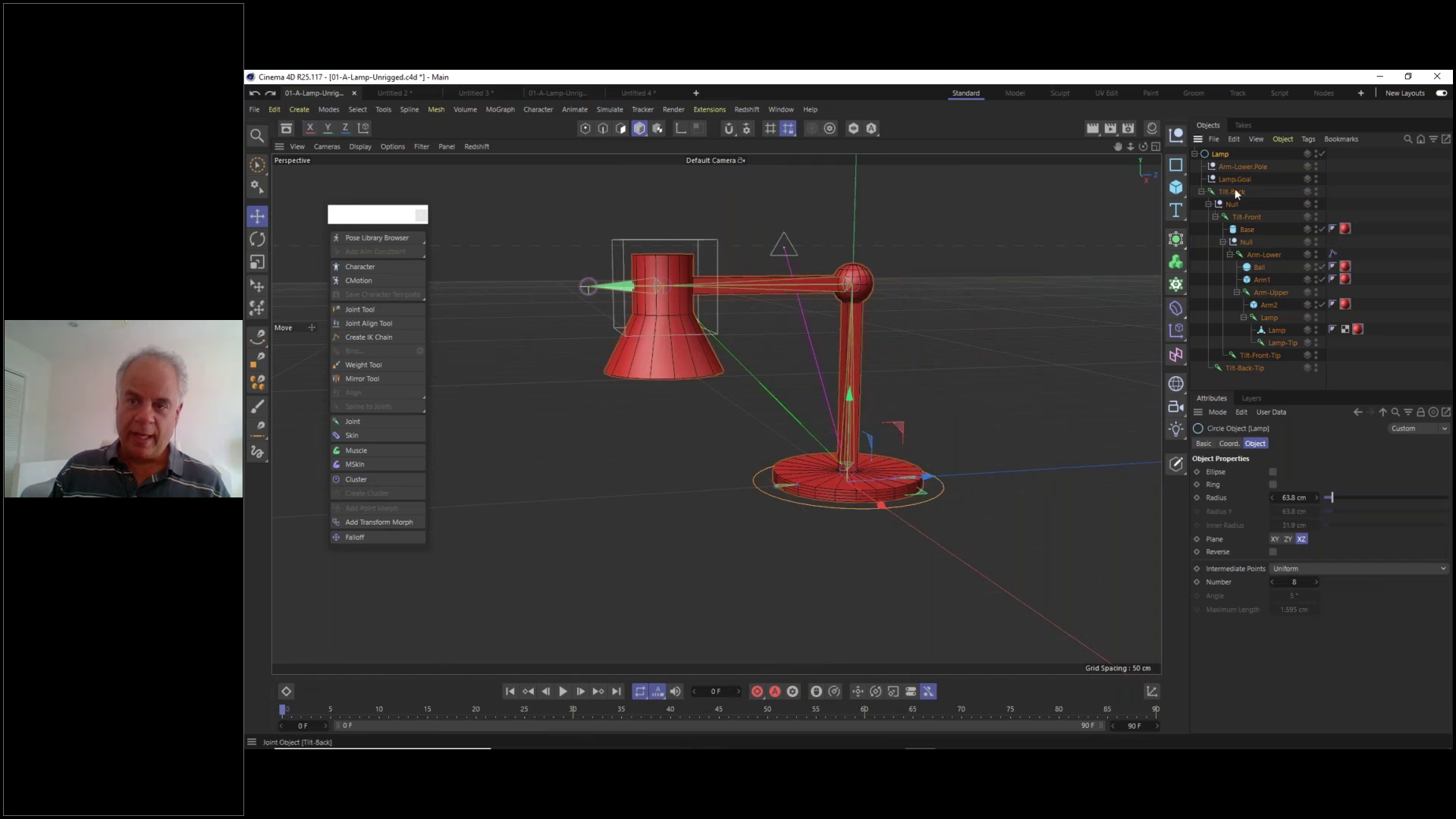
- Test rotating the Tilt-Back joint with the controllers under the Lamp circle, undo the rotation and clear the selection
{"action": "left_click", "coordinate": [257, 239]}
{"action": "left_click_drag", "start_coordinate": [884, 432], "coordinate": [894, 422]}
{"action": "key", "text": "ctrl+z"}
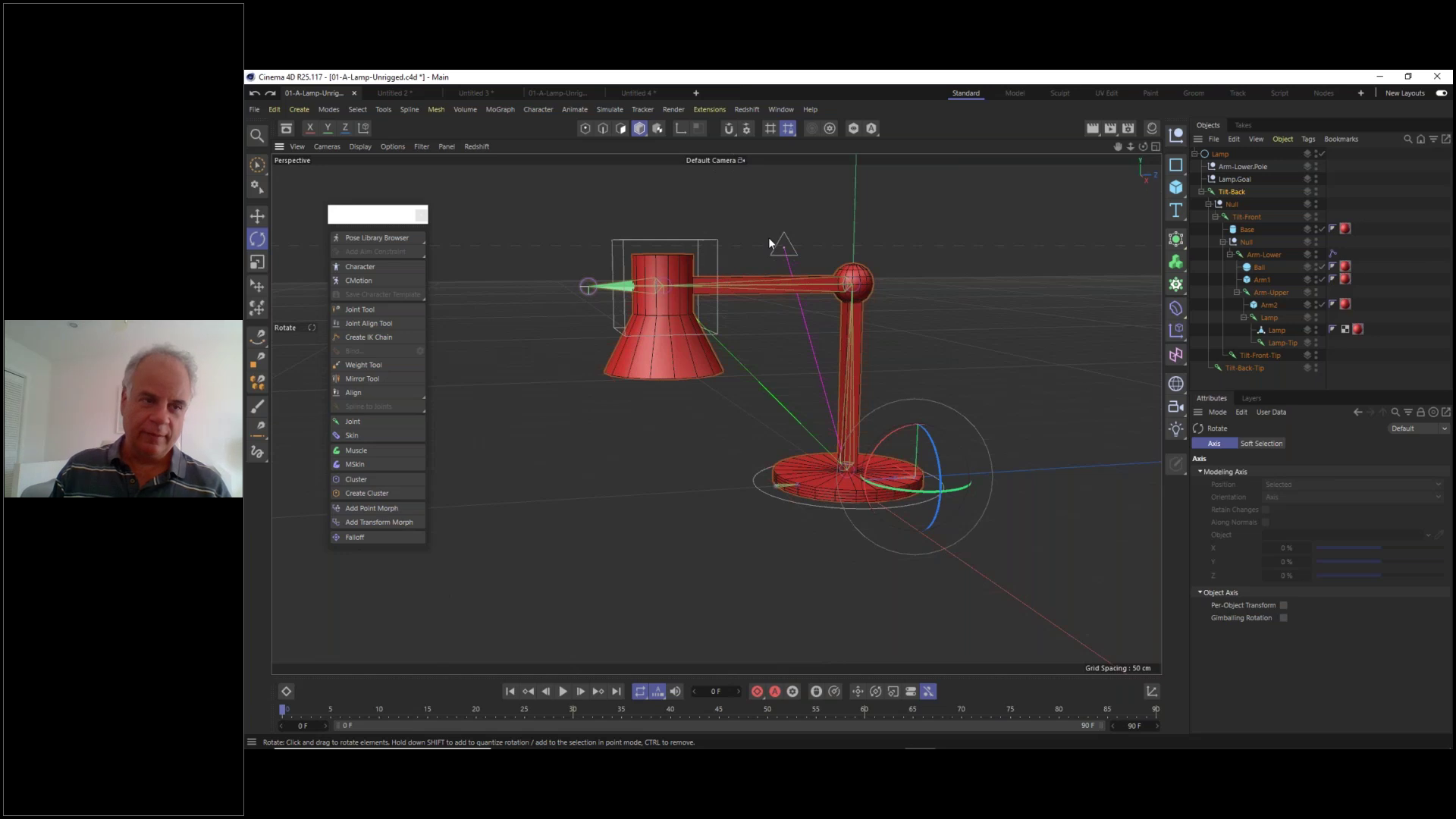
{"action": "left_click", "coordinate": [266, 218]}
{"action": "left_click", "coordinate": [938, 200]}
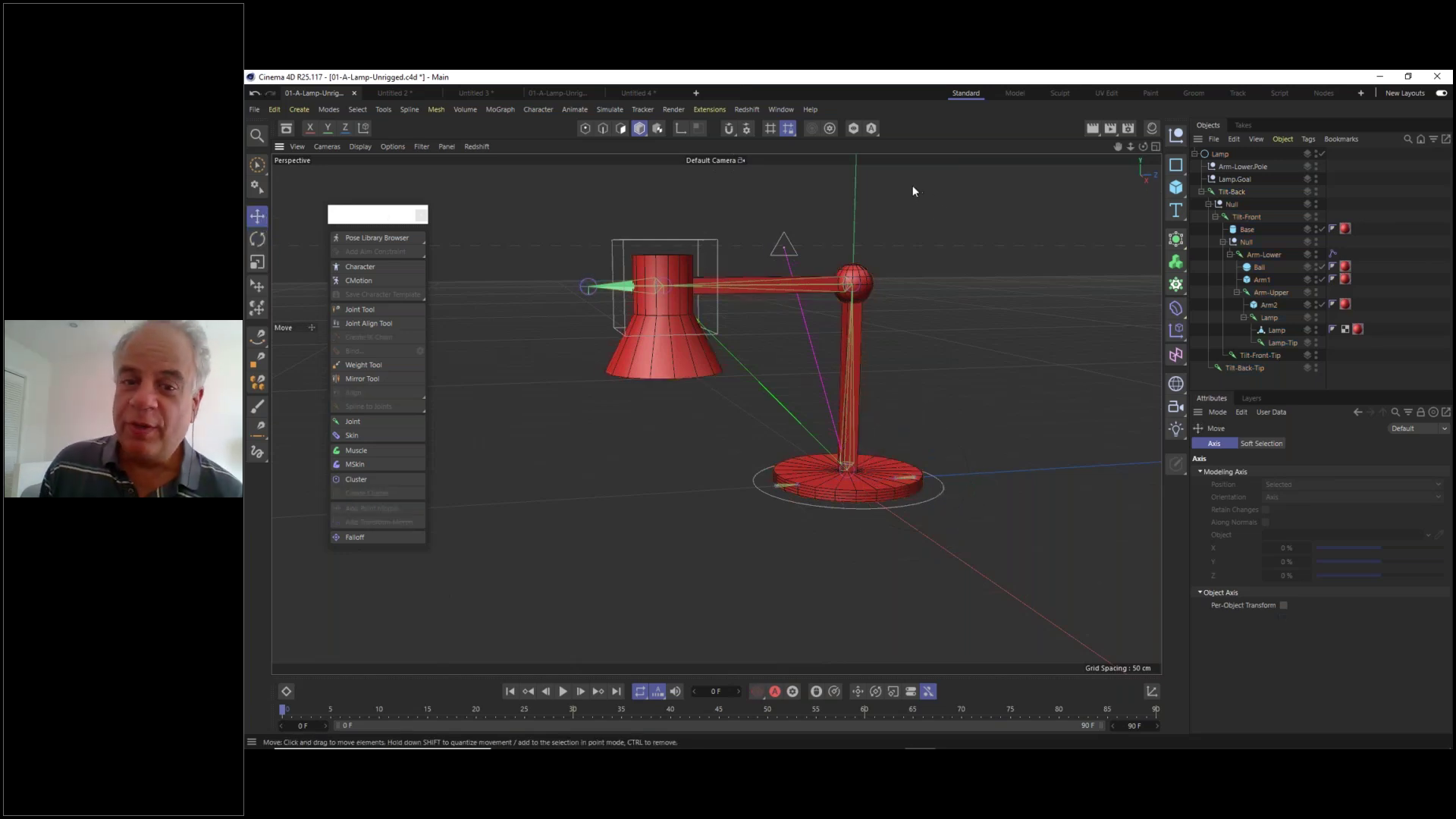
{"action": "mouse_move", "coordinate": [951, 748]}
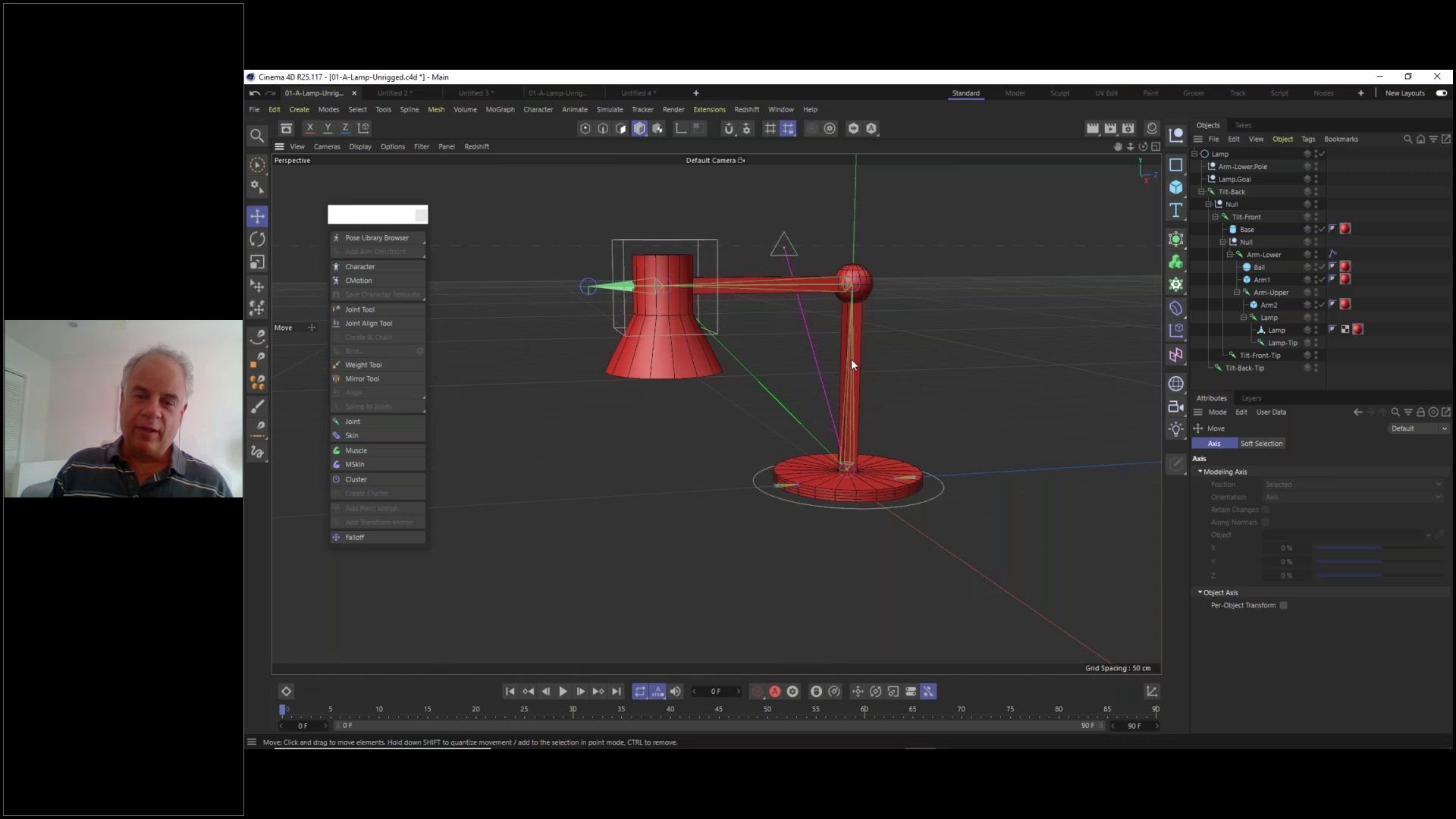
{"action": "left_click_drag", "start_coordinate": [858, 361], "coordinate": [878, 475], "text": "alt"}
{"action": "right_click_drag", "start_coordinate": [880, 482], "coordinate": [930, 477], "text": "alt"}
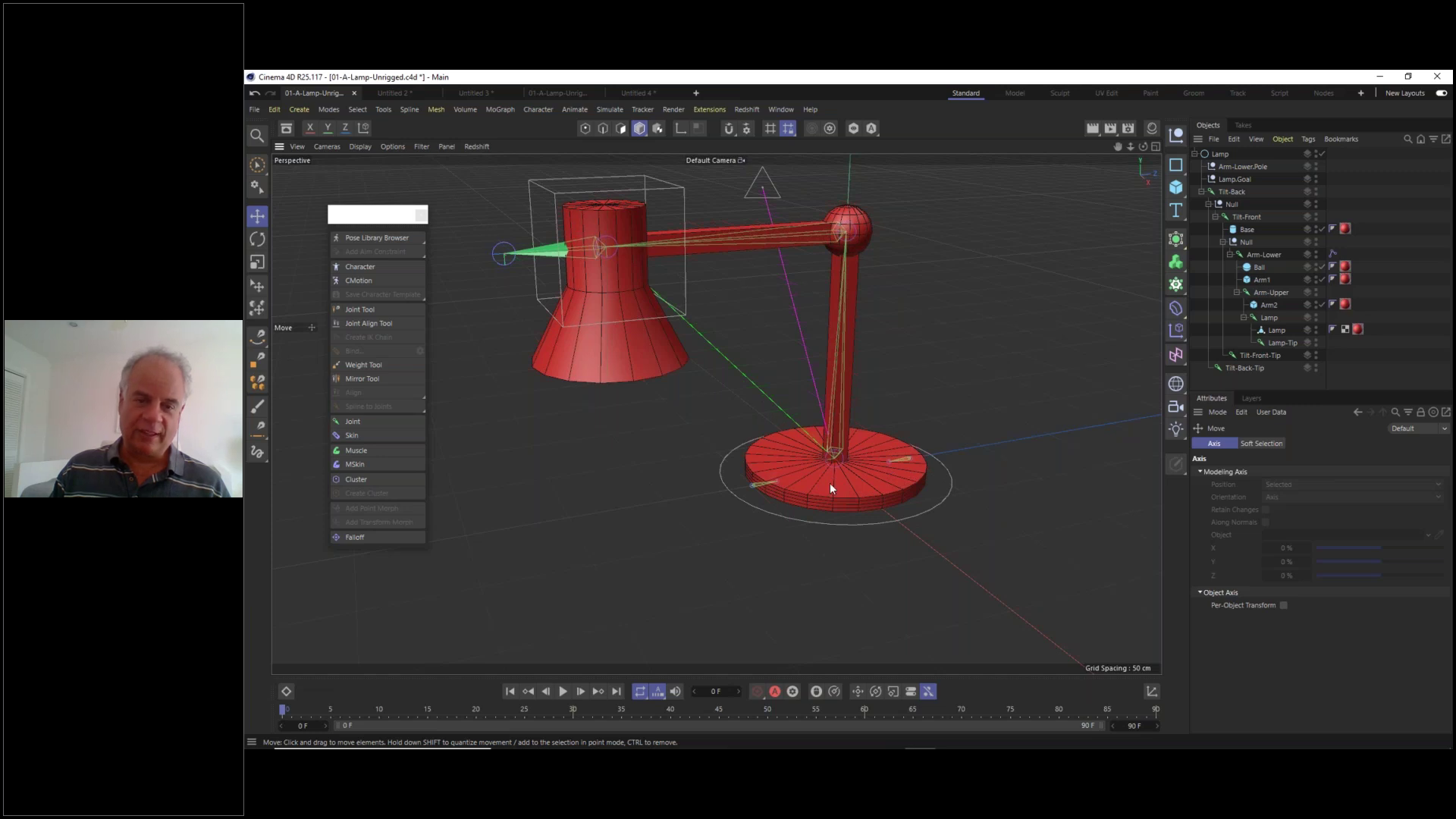
- Try moving the Lamp.Goal null down and outward to bend the lamp's arm
{"action": "left_click_drag", "start_coordinate": [830, 481], "coordinate": [919, 489], "text": "alt"}
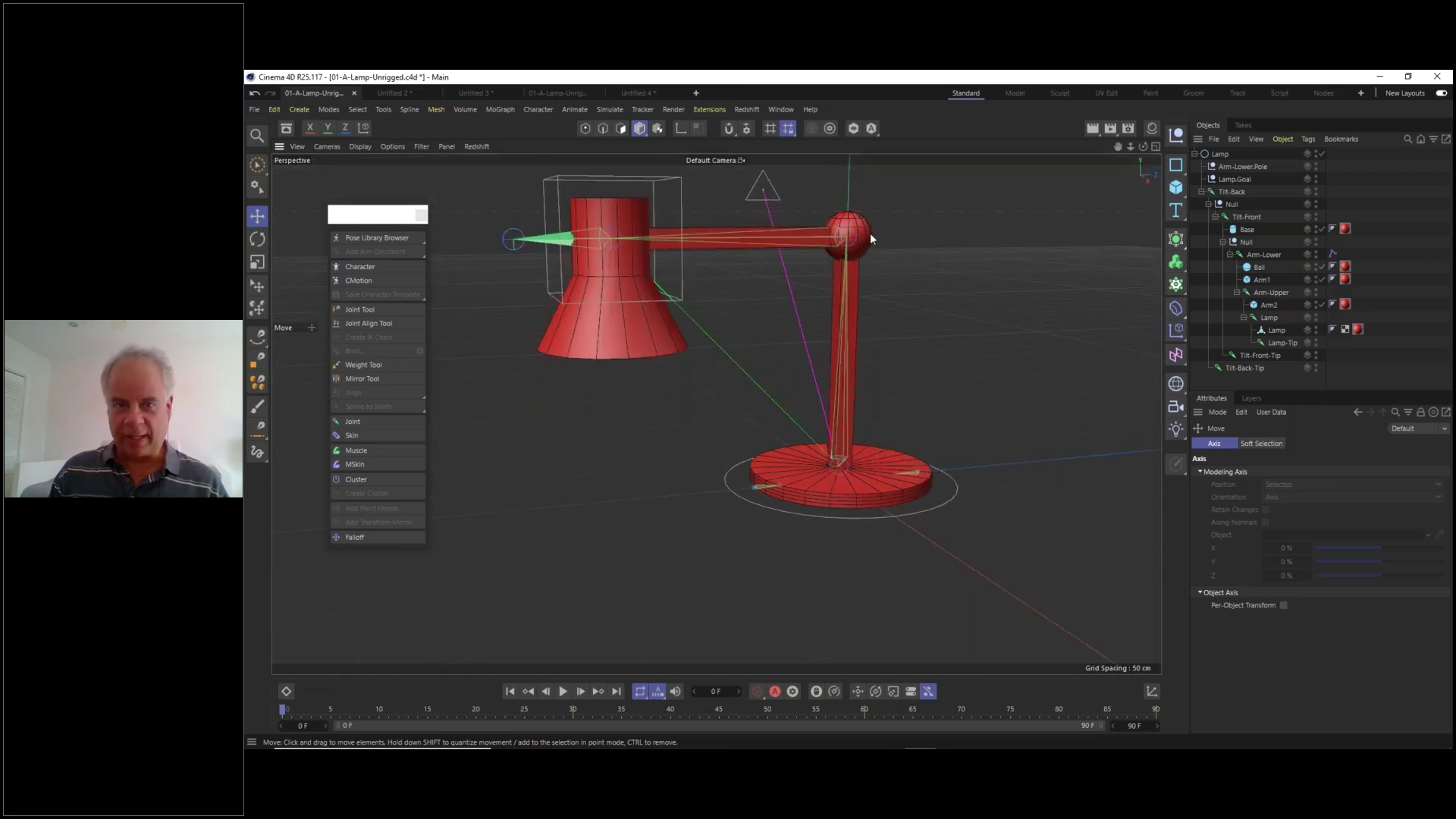
{"action": "scroll", "coordinate": [831, 266], "scroll_direction": "down", "scroll_amount": 5}
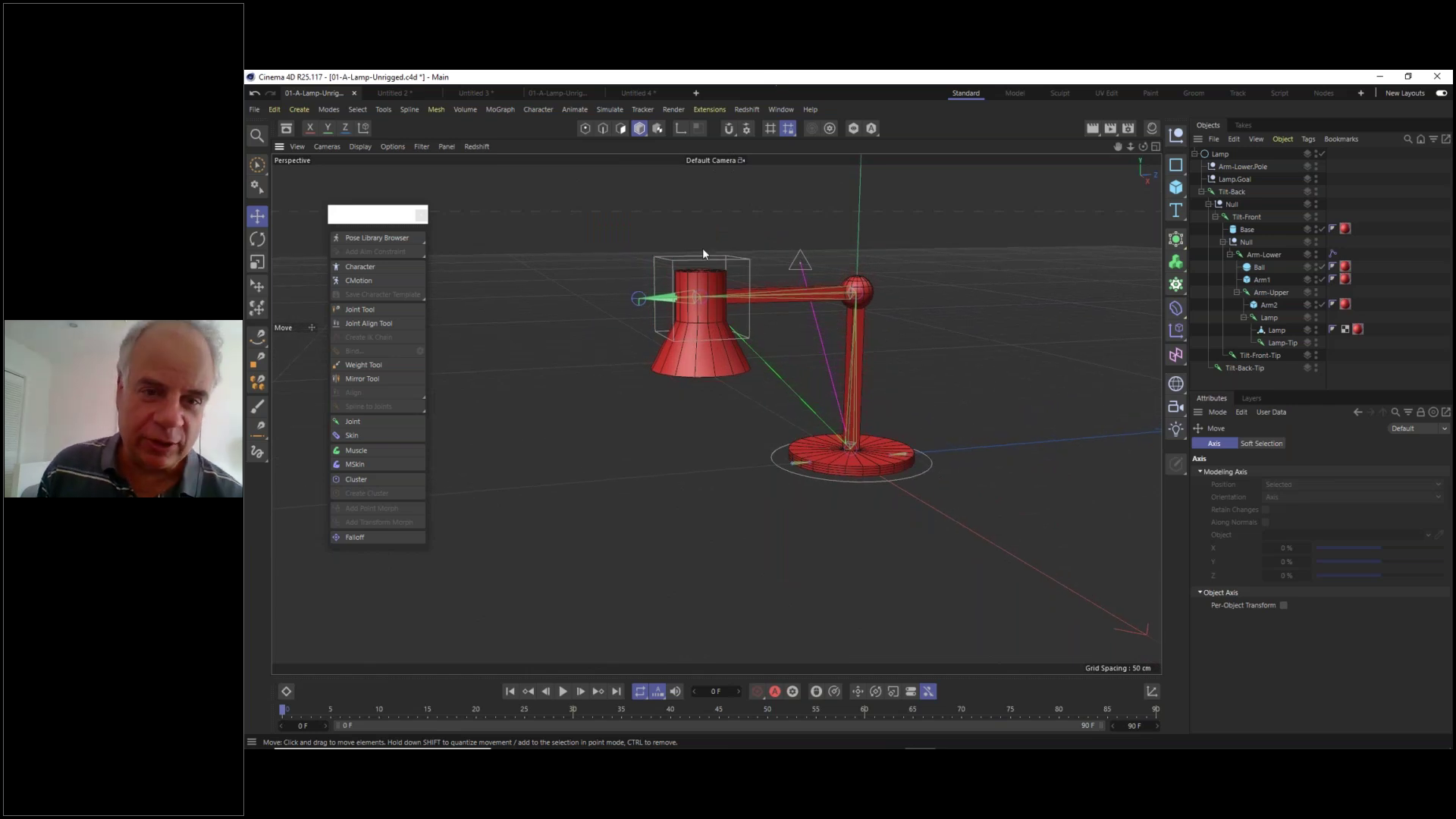
{"action": "left_click", "coordinate": [749, 270]}
{"action": "scroll", "coordinate": [705, 321], "scroll_direction": "up", "scroll_amount": 2}
{"action": "scroll", "coordinate": [710, 318], "scroll_direction": "up", "scroll_amount": 3}
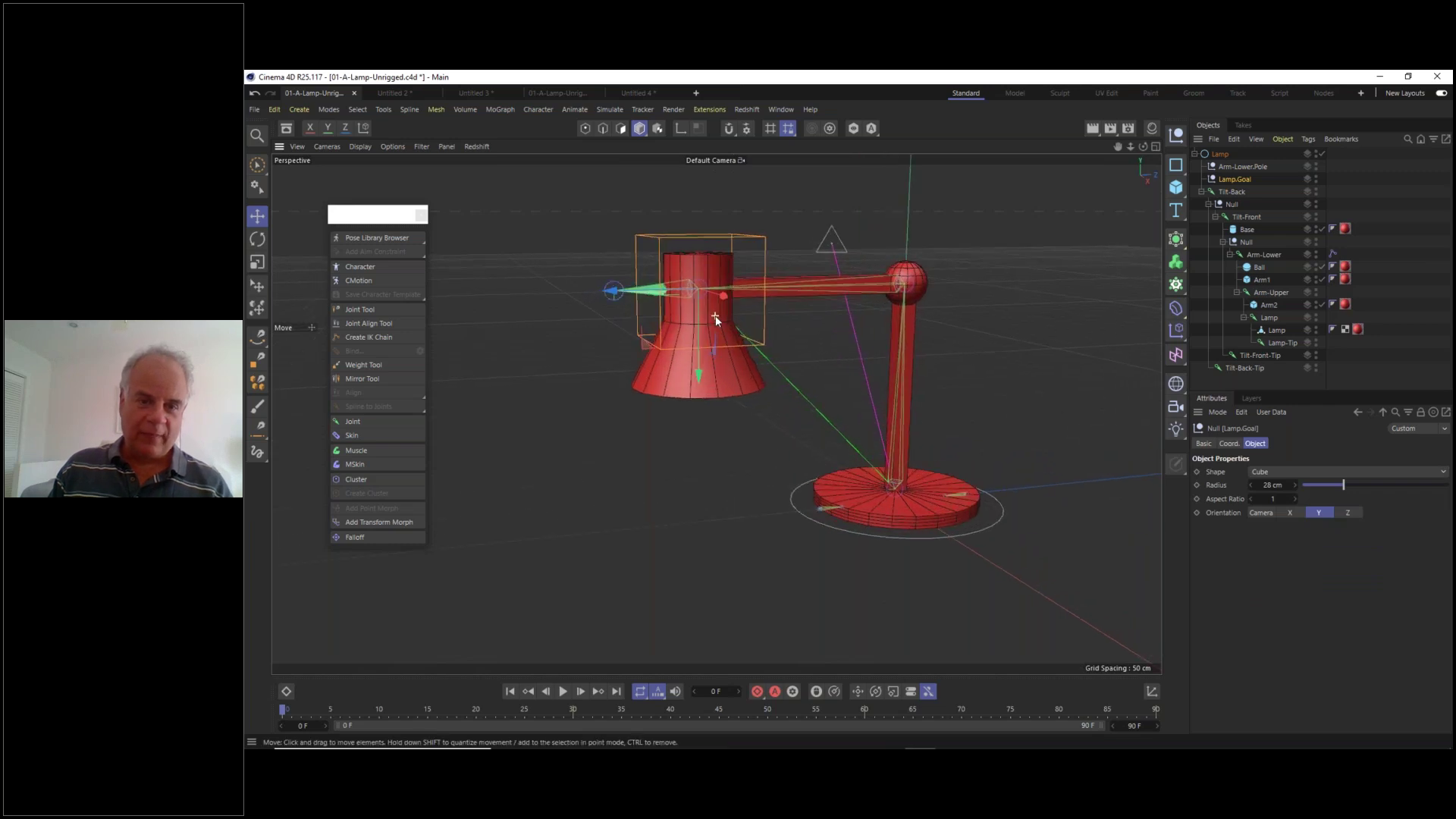
{"action": "left_click_drag", "start_coordinate": [626, 340], "coordinate": [527, 410]}
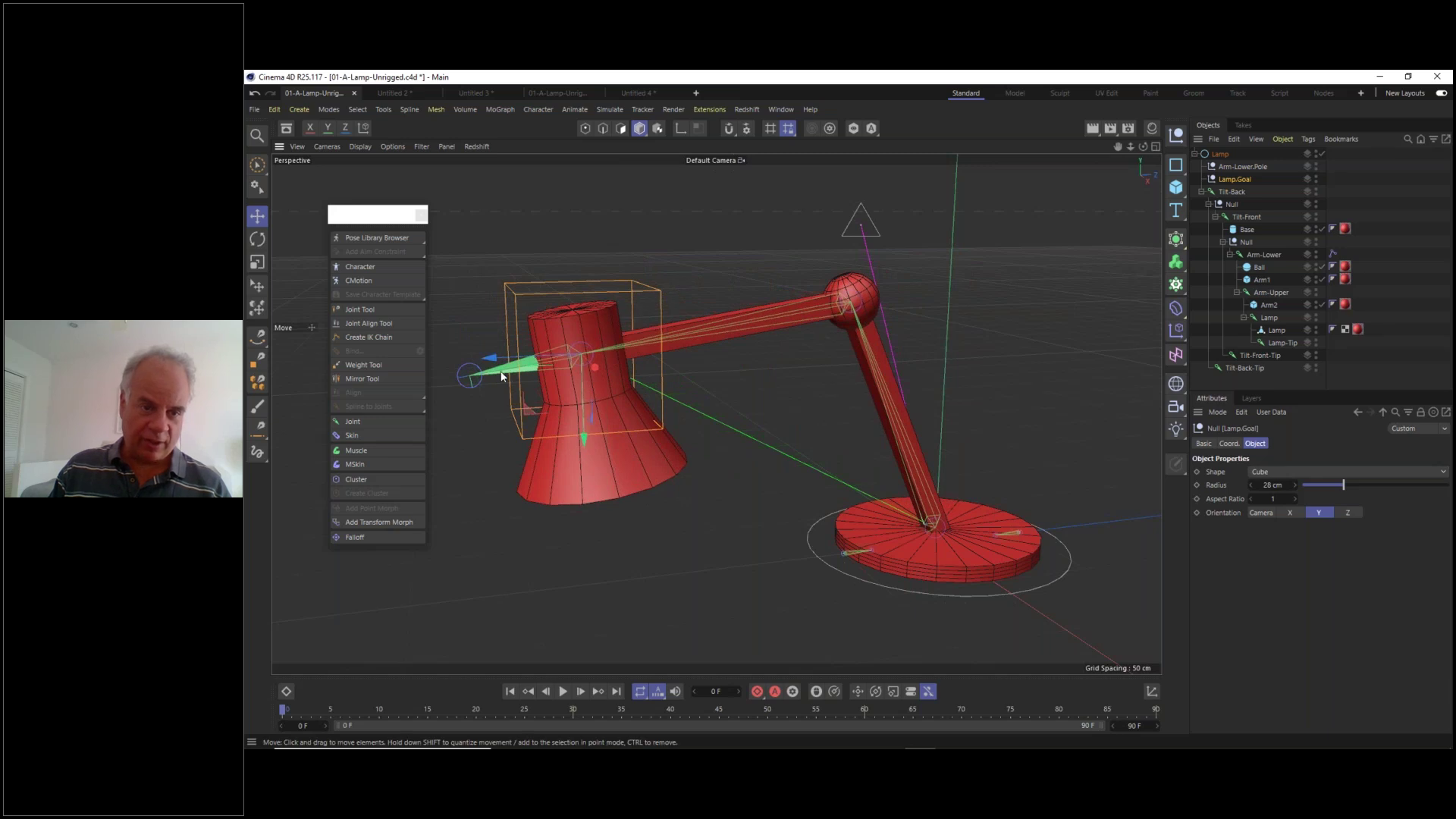
- Try rotating the Lamp joint to tilt the lamp head, and undo the rotation and the Lamp.Goal move
{"action": "left_click", "coordinate": [501, 372]}
{"action": "left_click", "coordinate": [258, 237]}
{"action": "left_click_drag", "start_coordinate": [611, 314], "coordinate": [636, 332]}
{"action": "left_click_drag", "start_coordinate": [590, 379], "coordinate": [618, 334]}
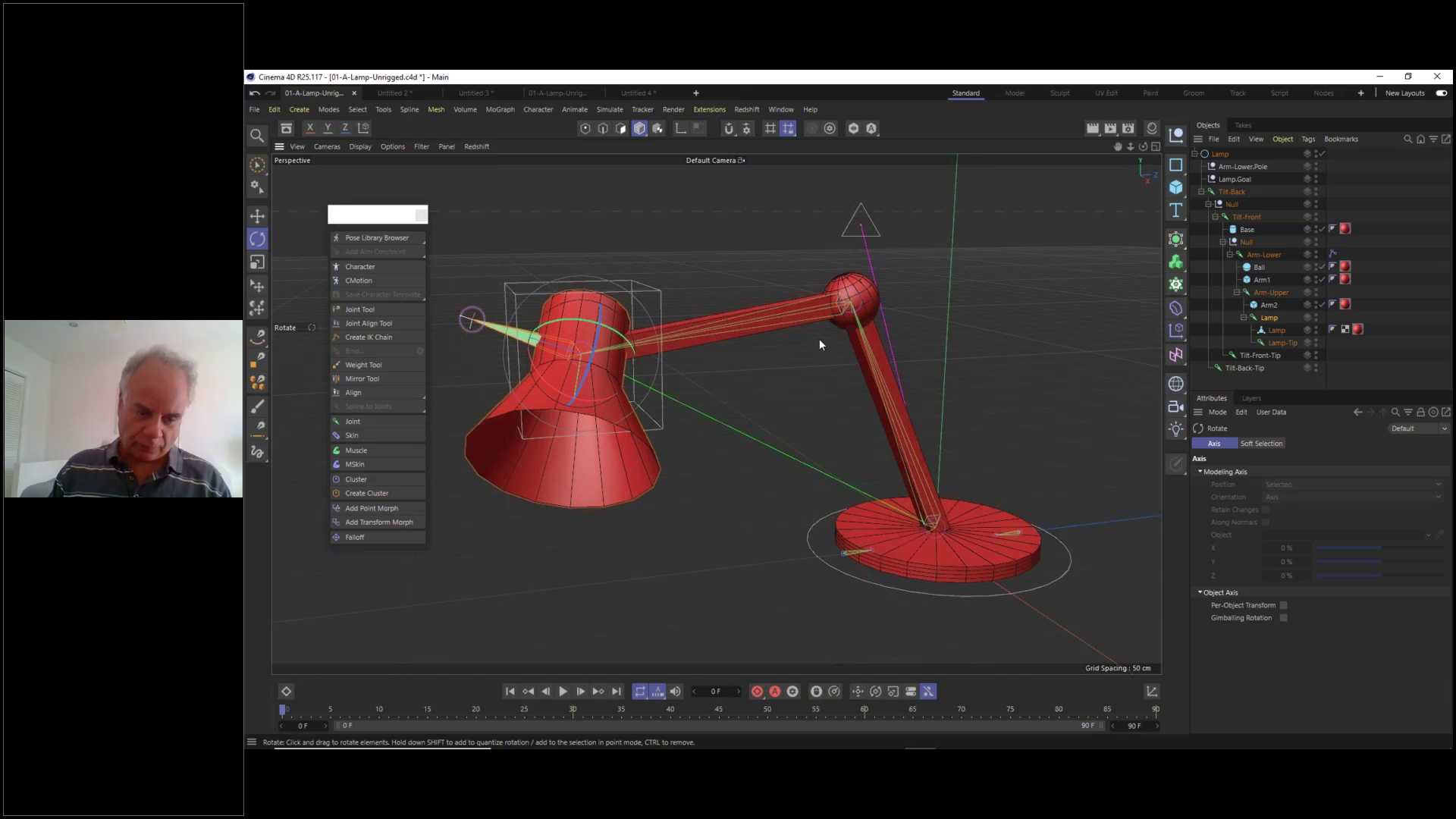
{"action": "key", "text": "ctrl+z"}
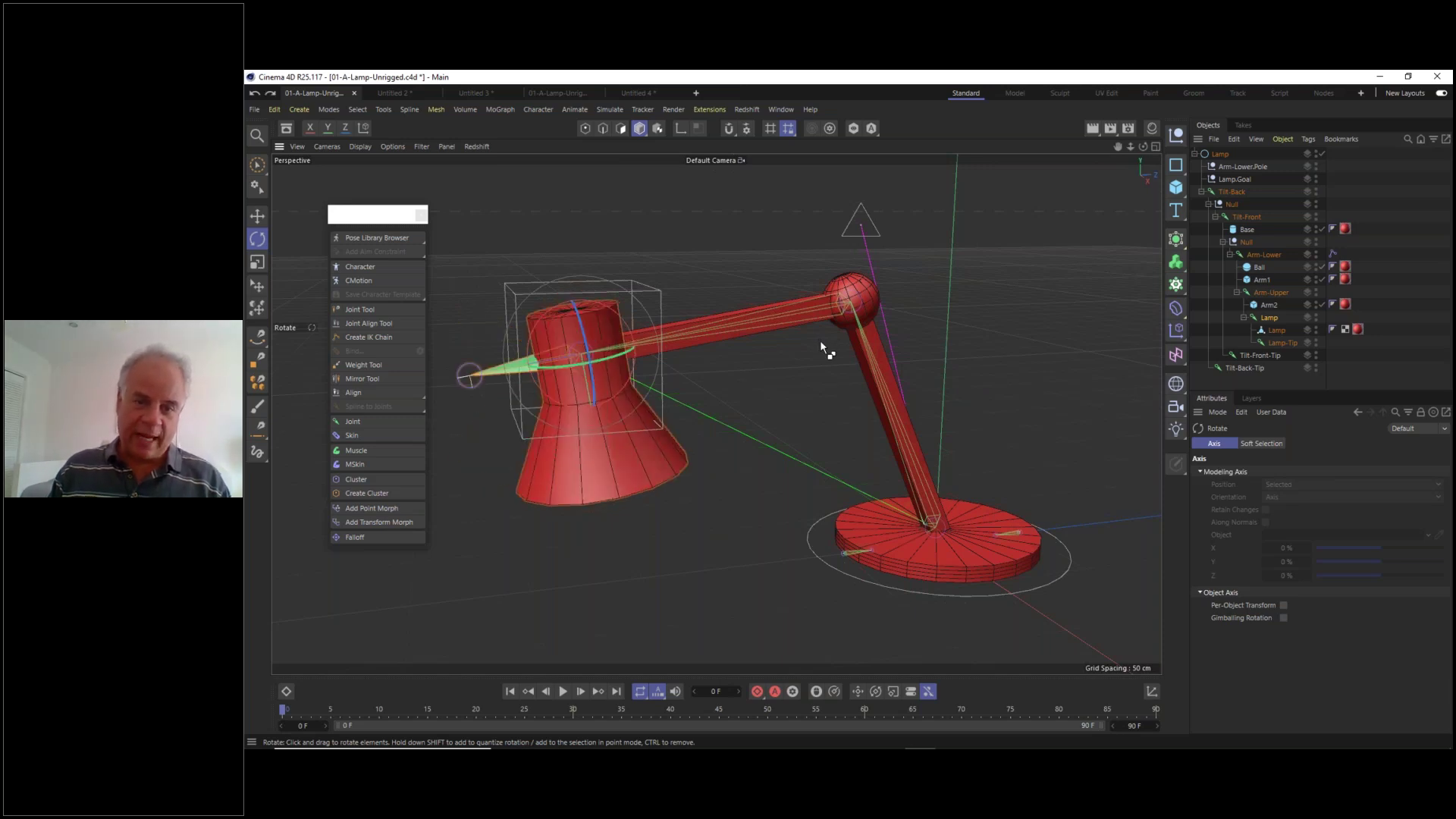
{"action": "key", "text": "ctrl+z"}
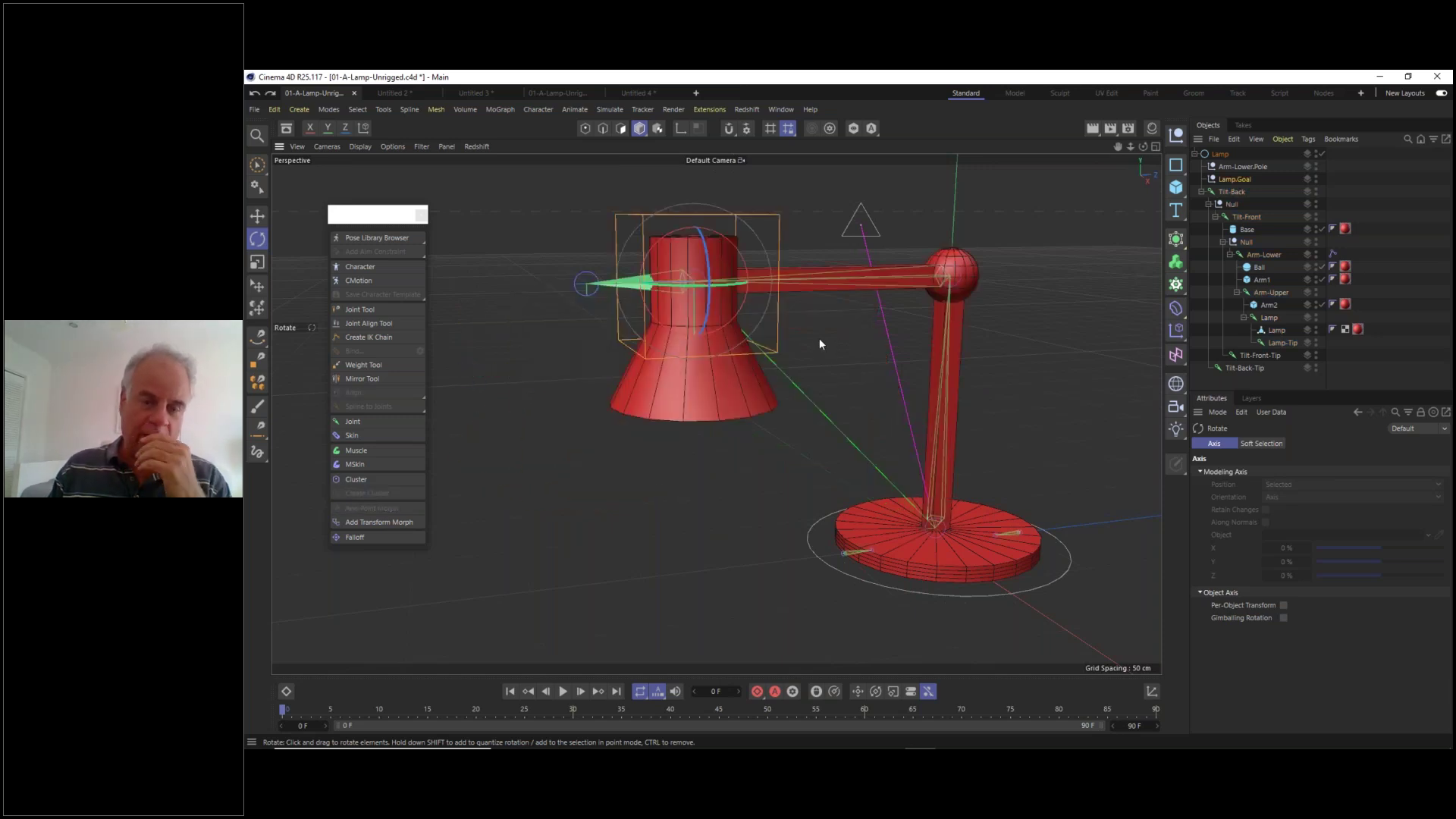
- Try rotating and moving the Lamp.Goal null to check which motions of the lamp head it controls
{"action": "left_click", "coordinate": [262, 218]}
{"action": "left_click", "coordinate": [595, 534]}
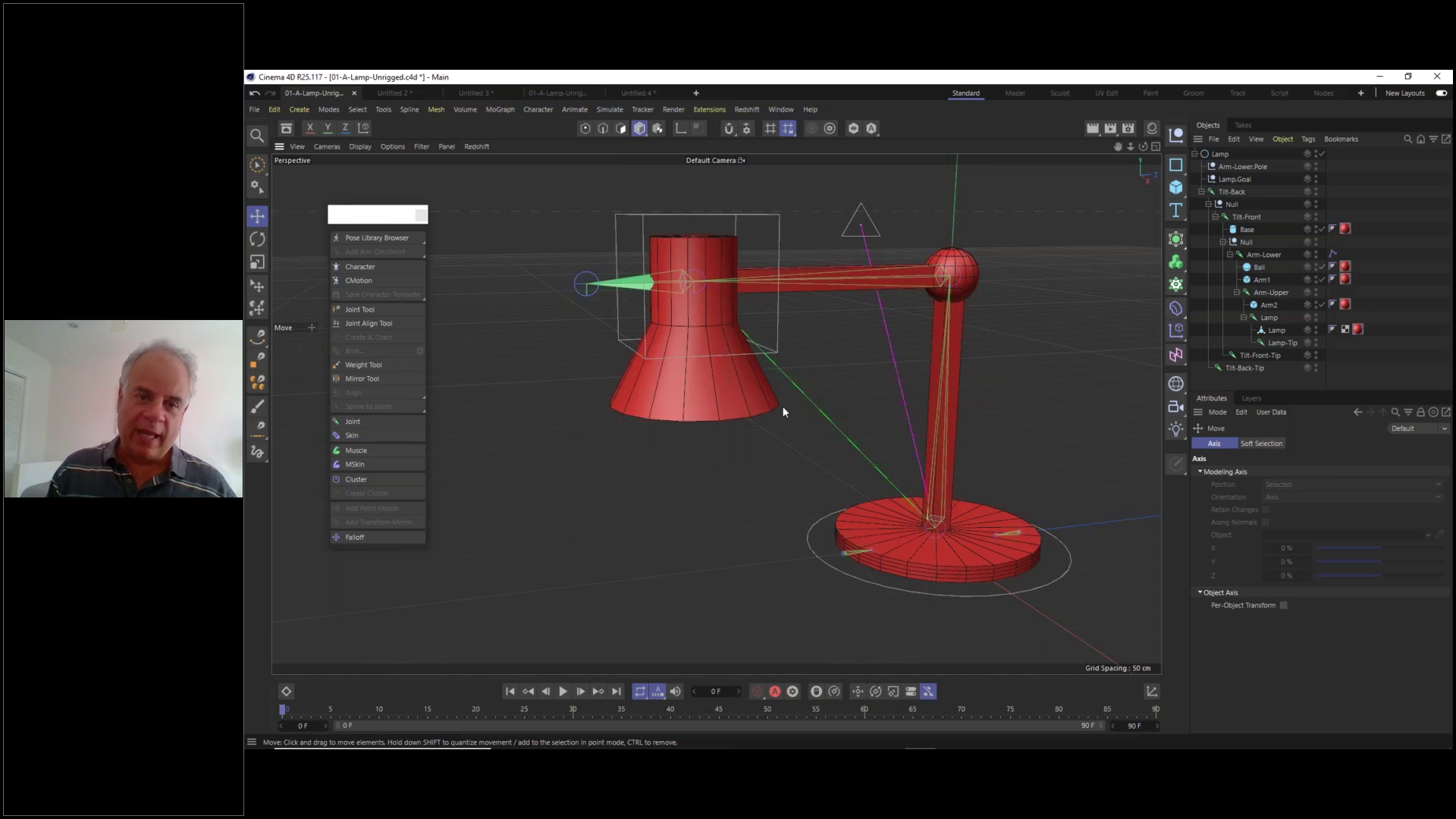
{"action": "left_click", "coordinate": [700, 216]}
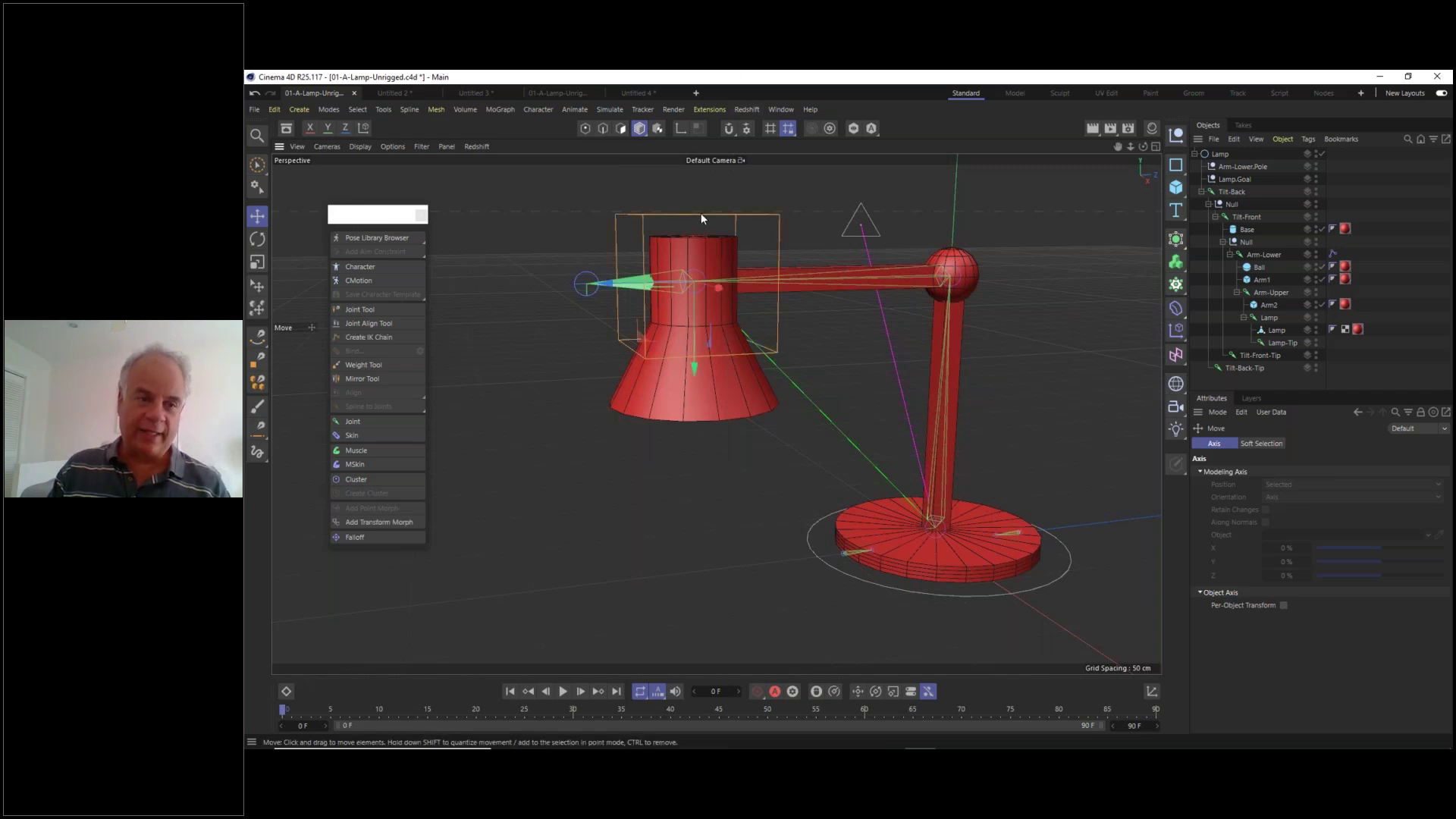
{"action": "left_click", "coordinate": [256, 240]}
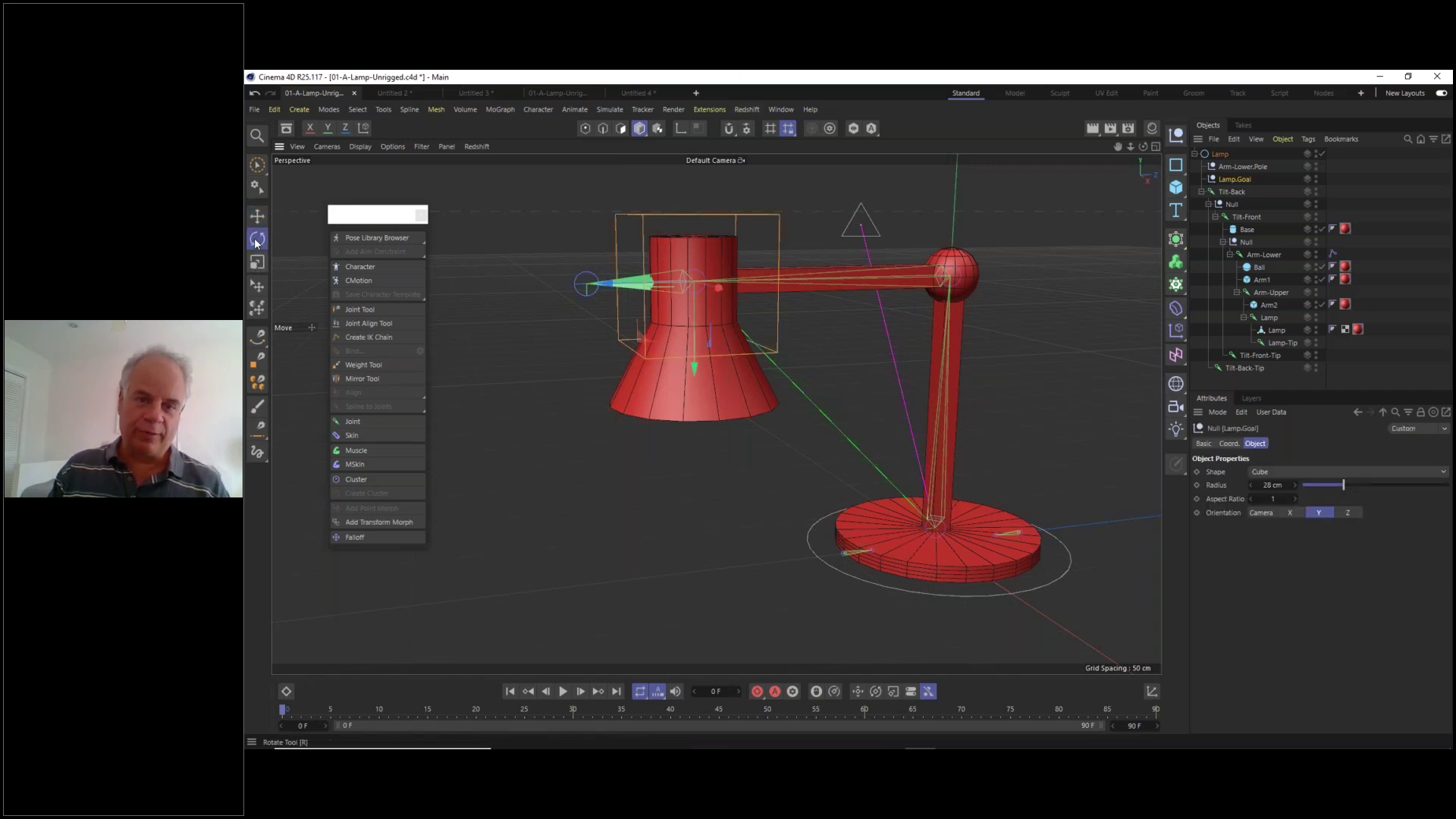
{"action": "left_click_drag", "start_coordinate": [721, 261], "coordinate": [667, 265]}
{"action": "left_click", "coordinate": [268, 215]}
{"action": "left_click_drag", "start_coordinate": [641, 334], "coordinate": [702, 326]}
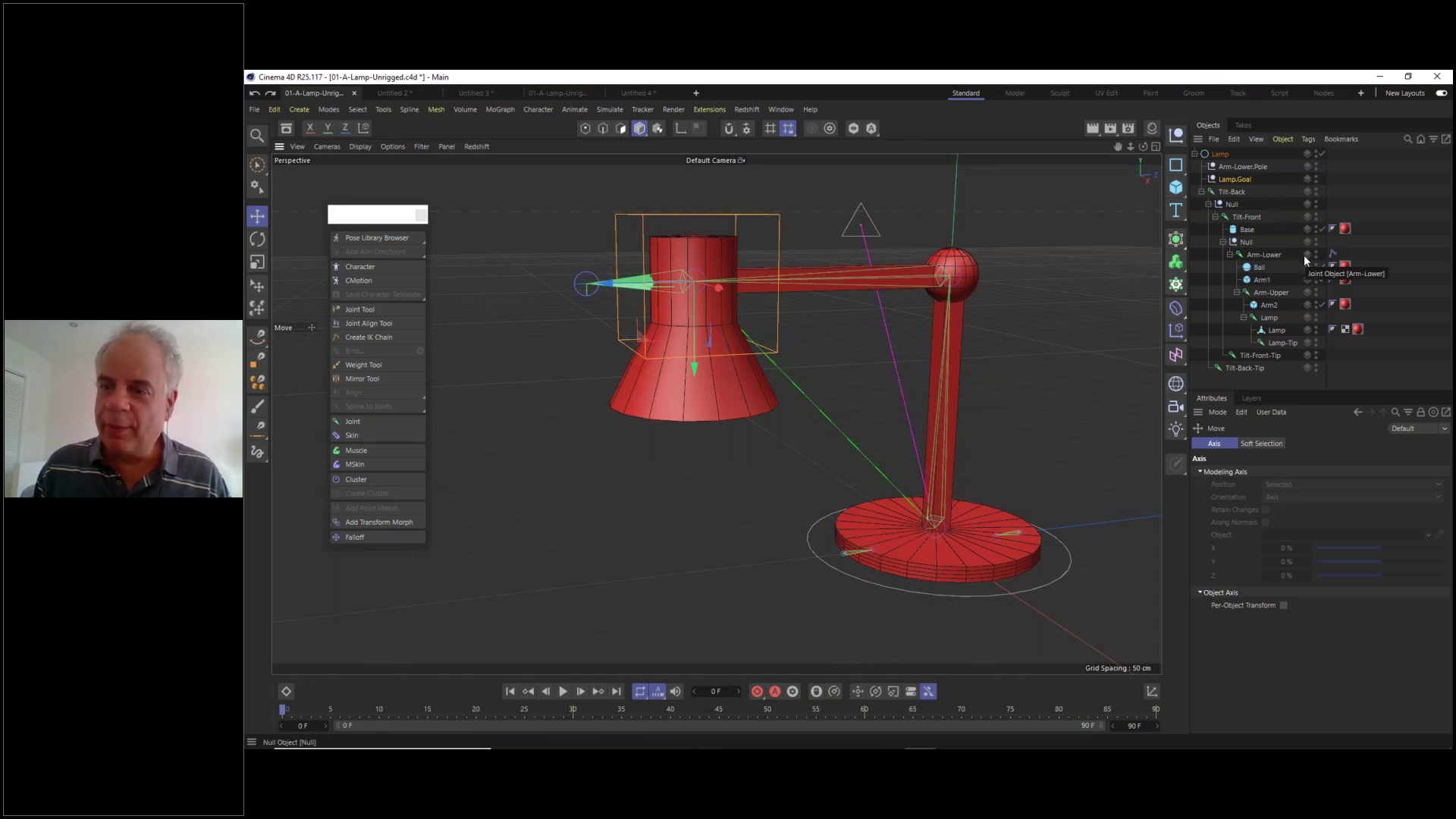
- Add a Constraint rigging tag to the Lamp joint under Arm-Upper
{"action": "left_click", "coordinate": [1269, 318]}
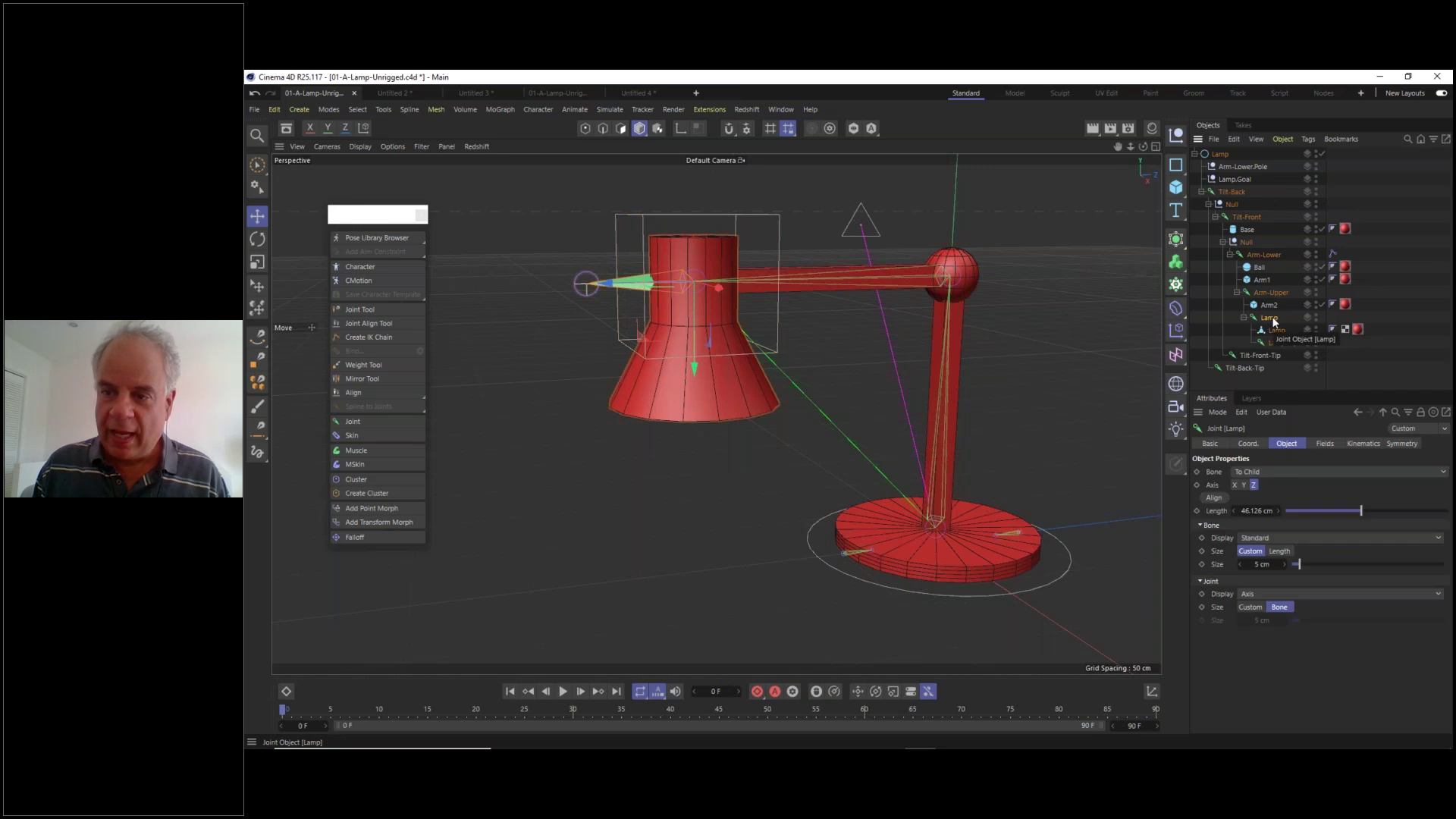
{"action": "right_click", "coordinate": [1273, 322]}
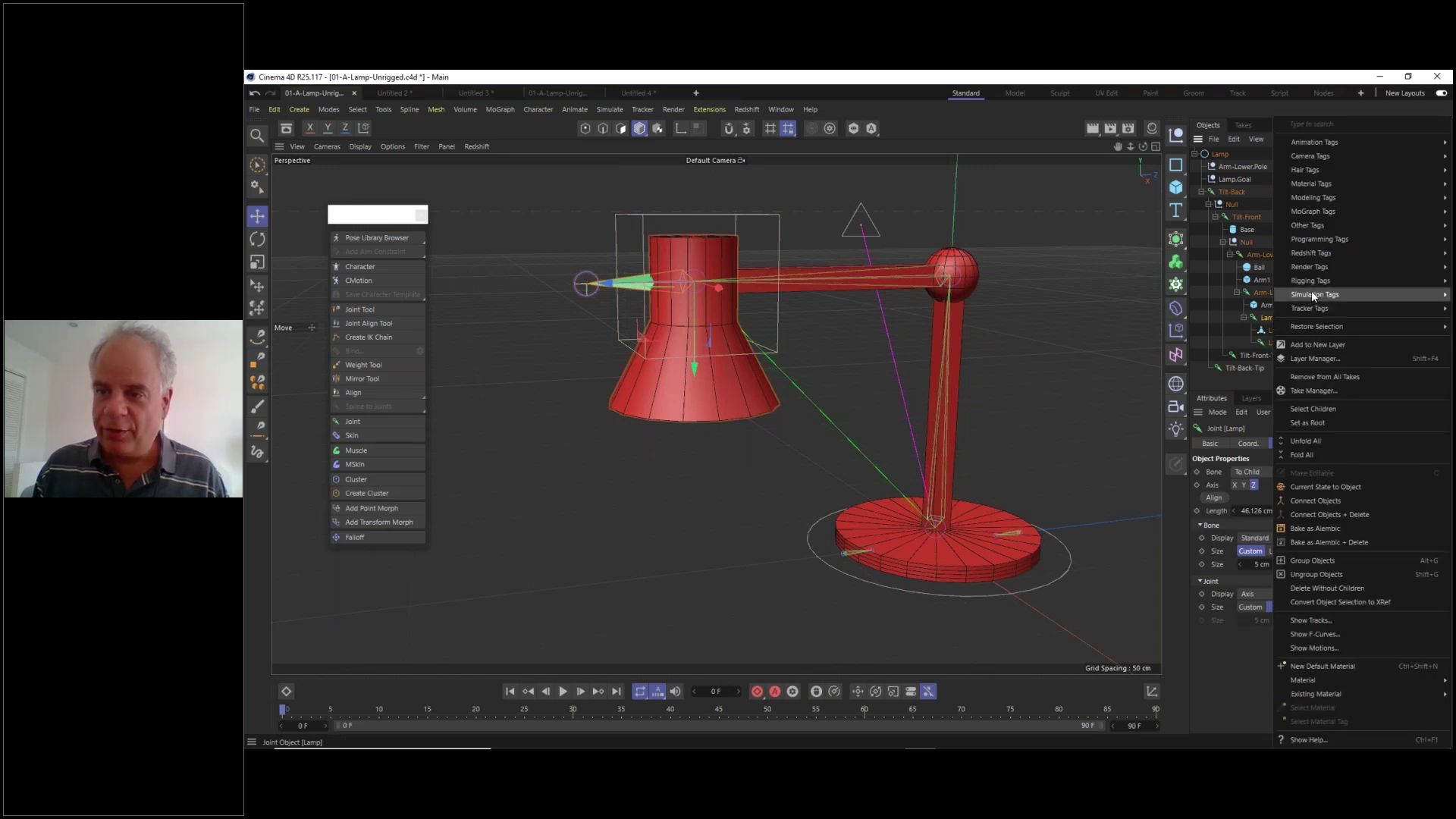
{"action": "mouse_move", "coordinate": [1314, 284]}
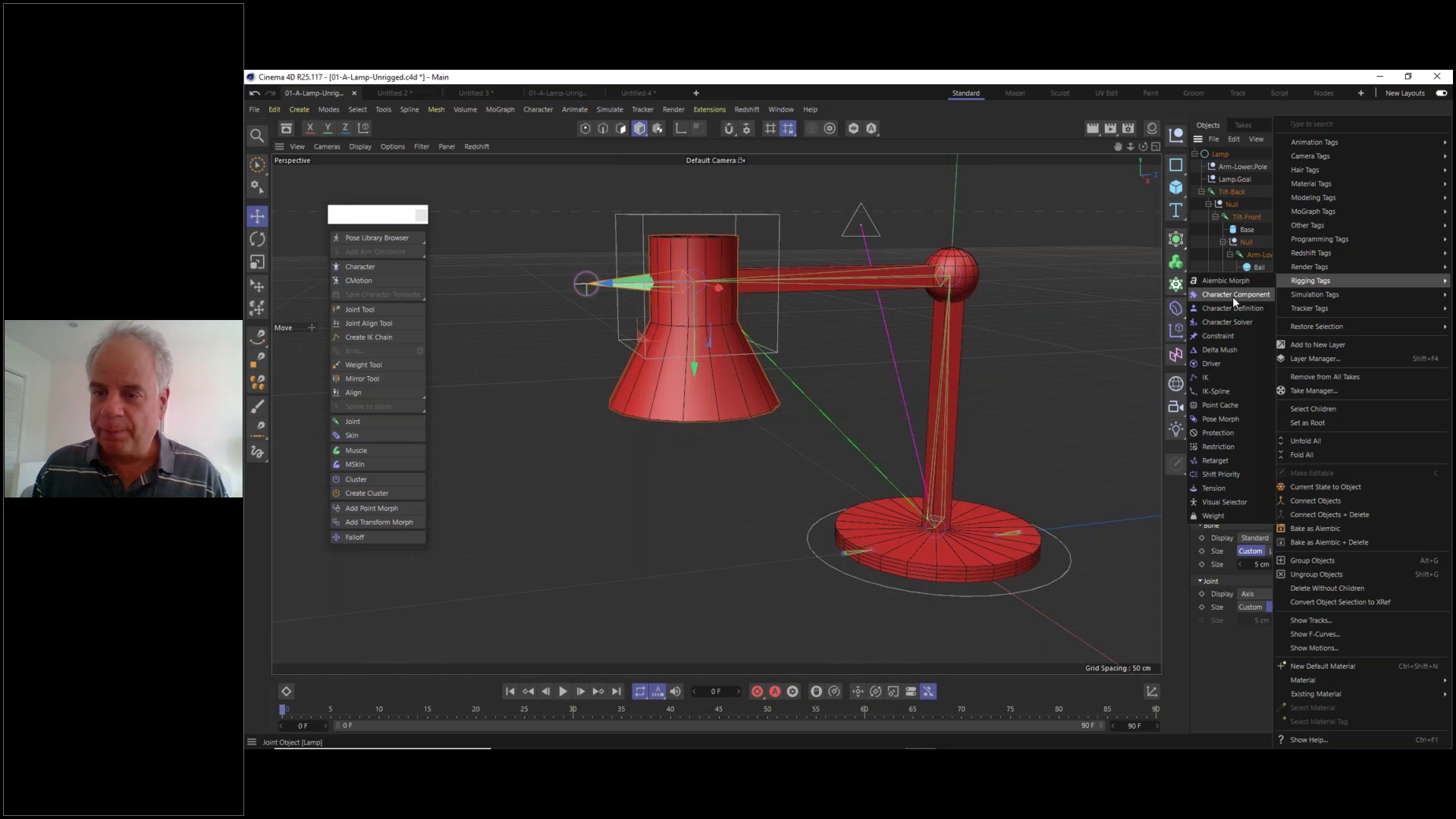
{"action": "left_click", "coordinate": [1234, 336]}
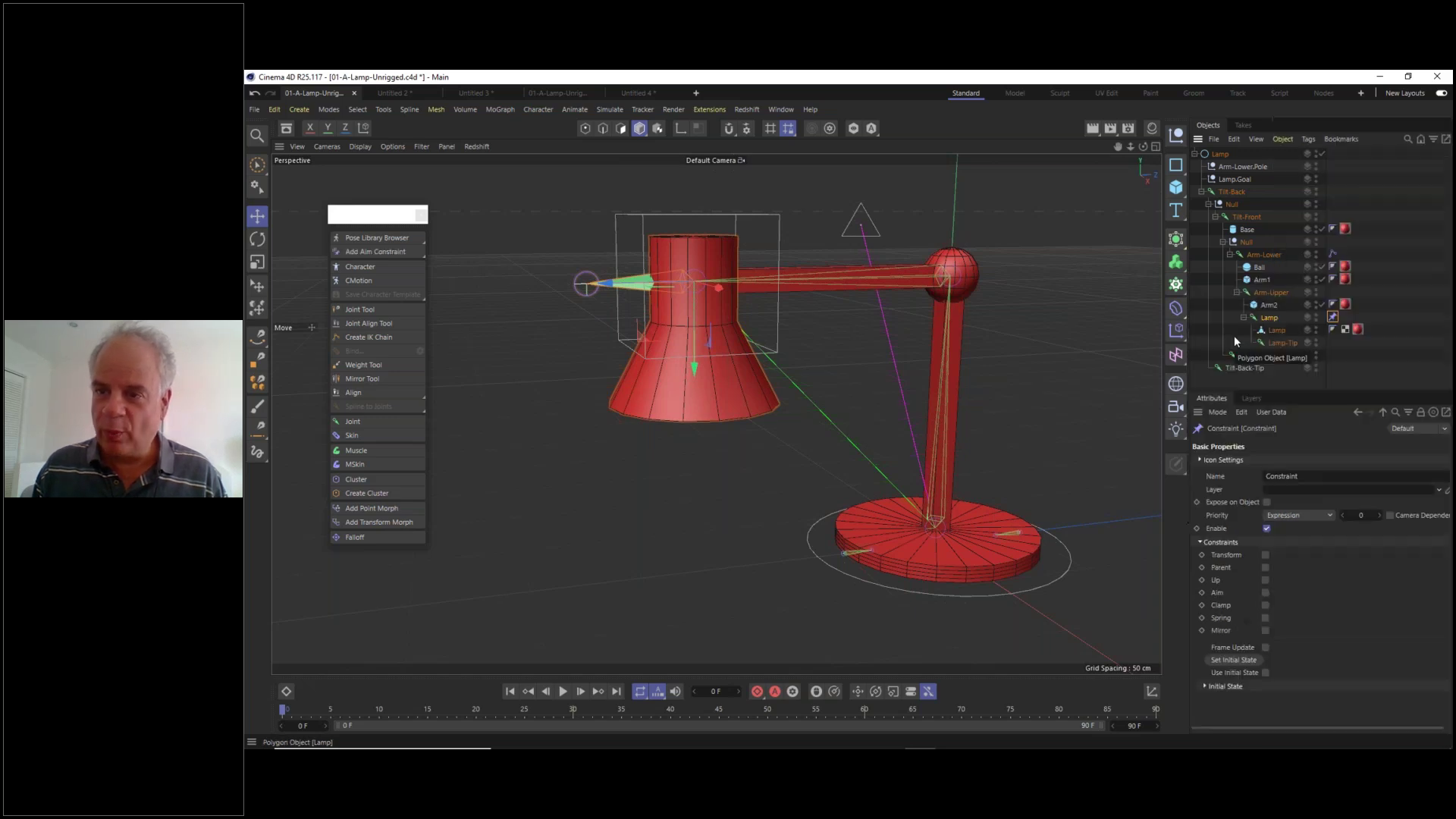
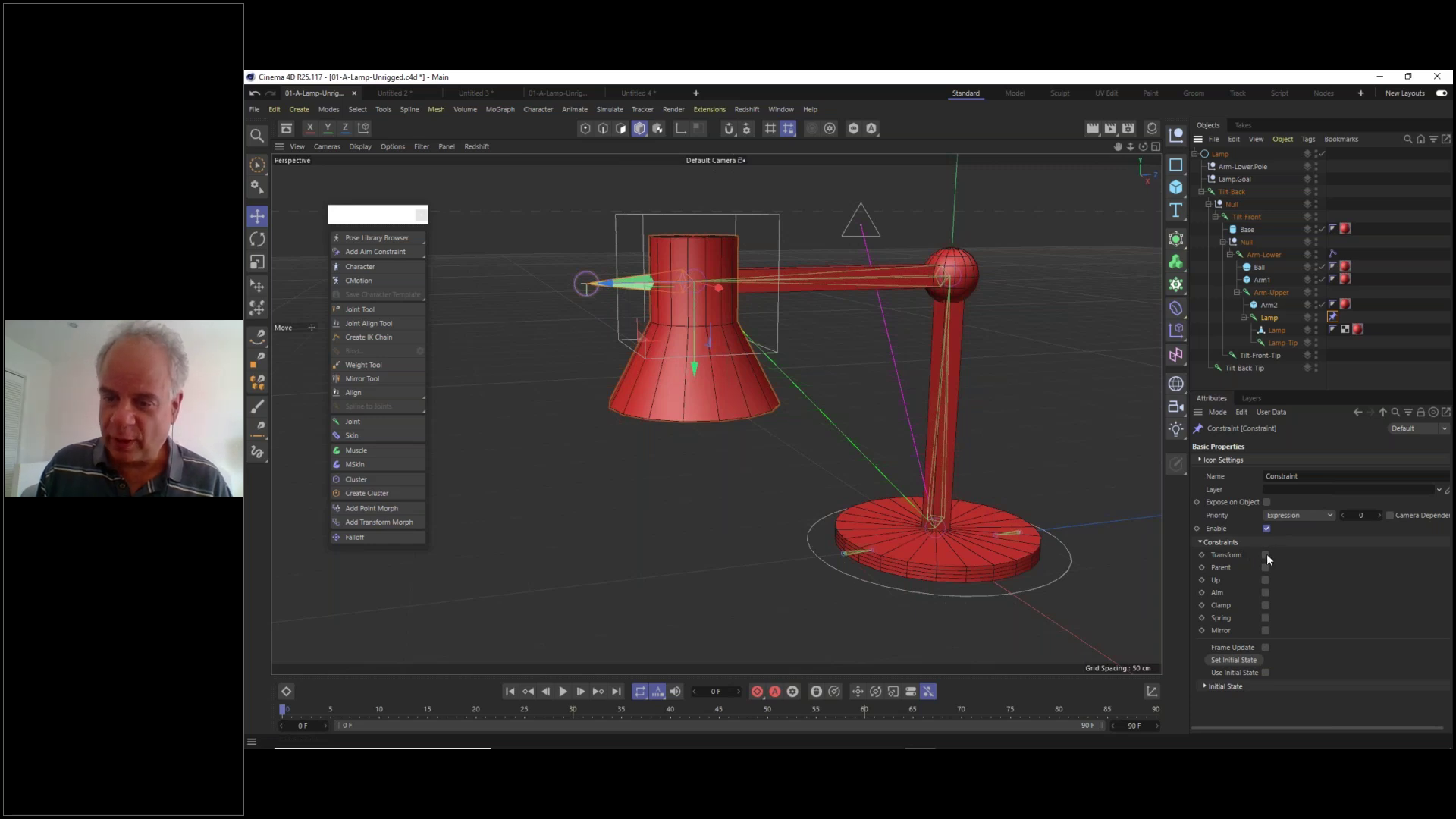
- Compare the Transform and Parent constraint types on the tag, leave only Transform enabled, and open its settings
{"action": "left_click", "coordinate": [1265, 555]}
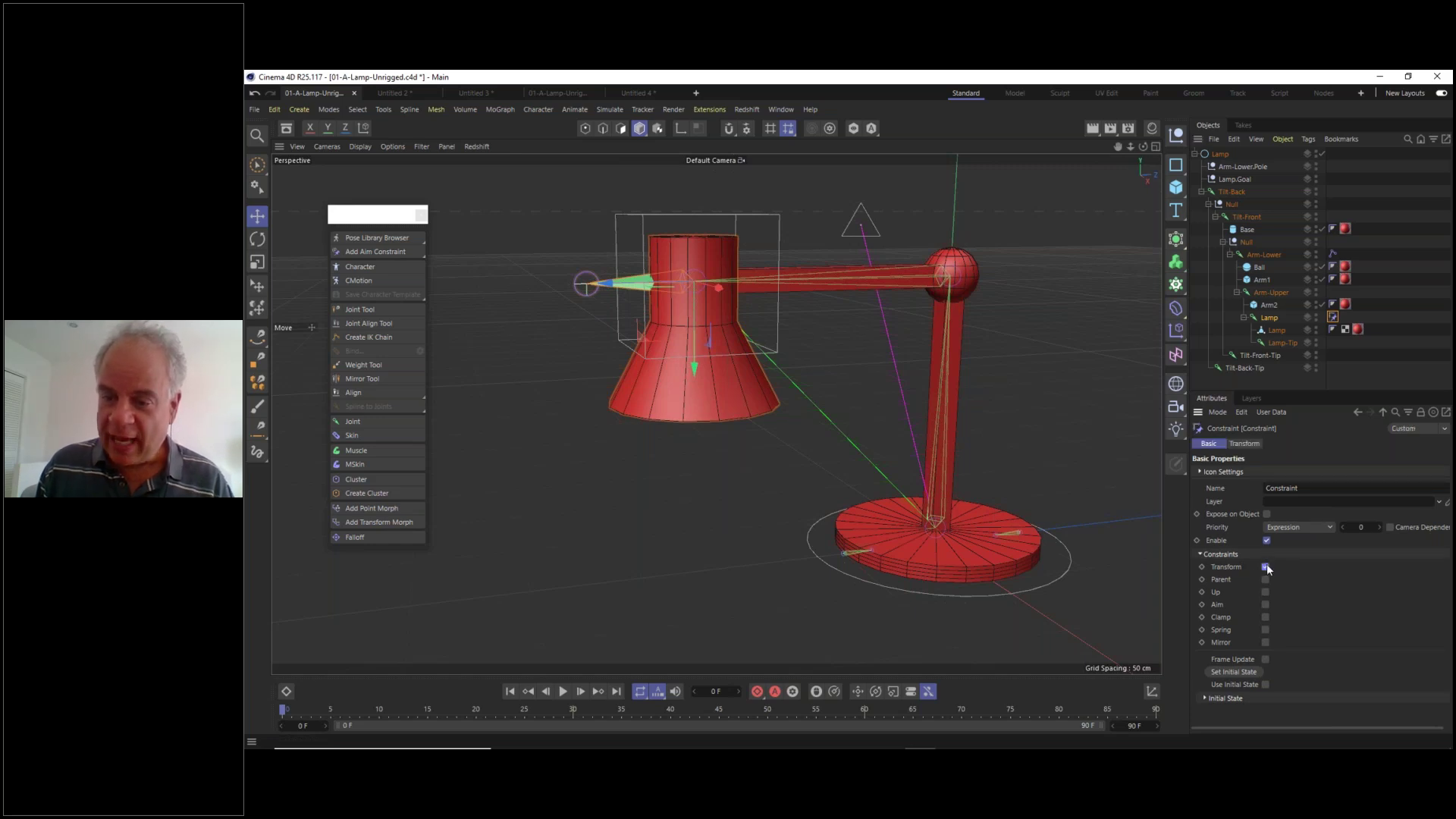
{"action": "left_click", "coordinate": [1241, 446]}
{"action": "left_click", "coordinate": [1213, 445]}
{"action": "left_click", "coordinate": [1250, 444]}
{"action": "left_click", "coordinate": [1217, 445]}
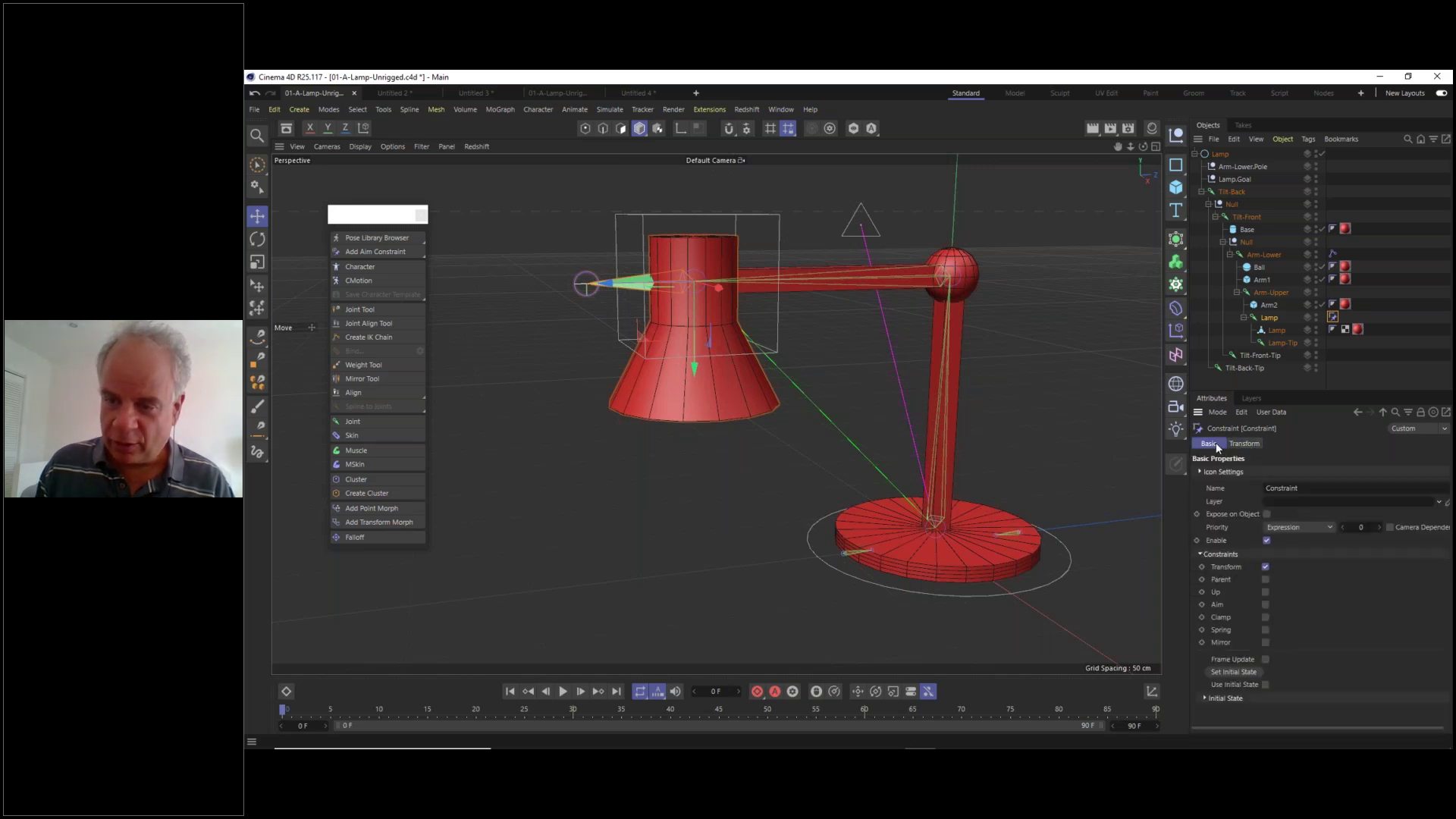
{"action": "left_click", "coordinate": [1265, 566]}
{"action": "left_click", "coordinate": [1265, 579]}
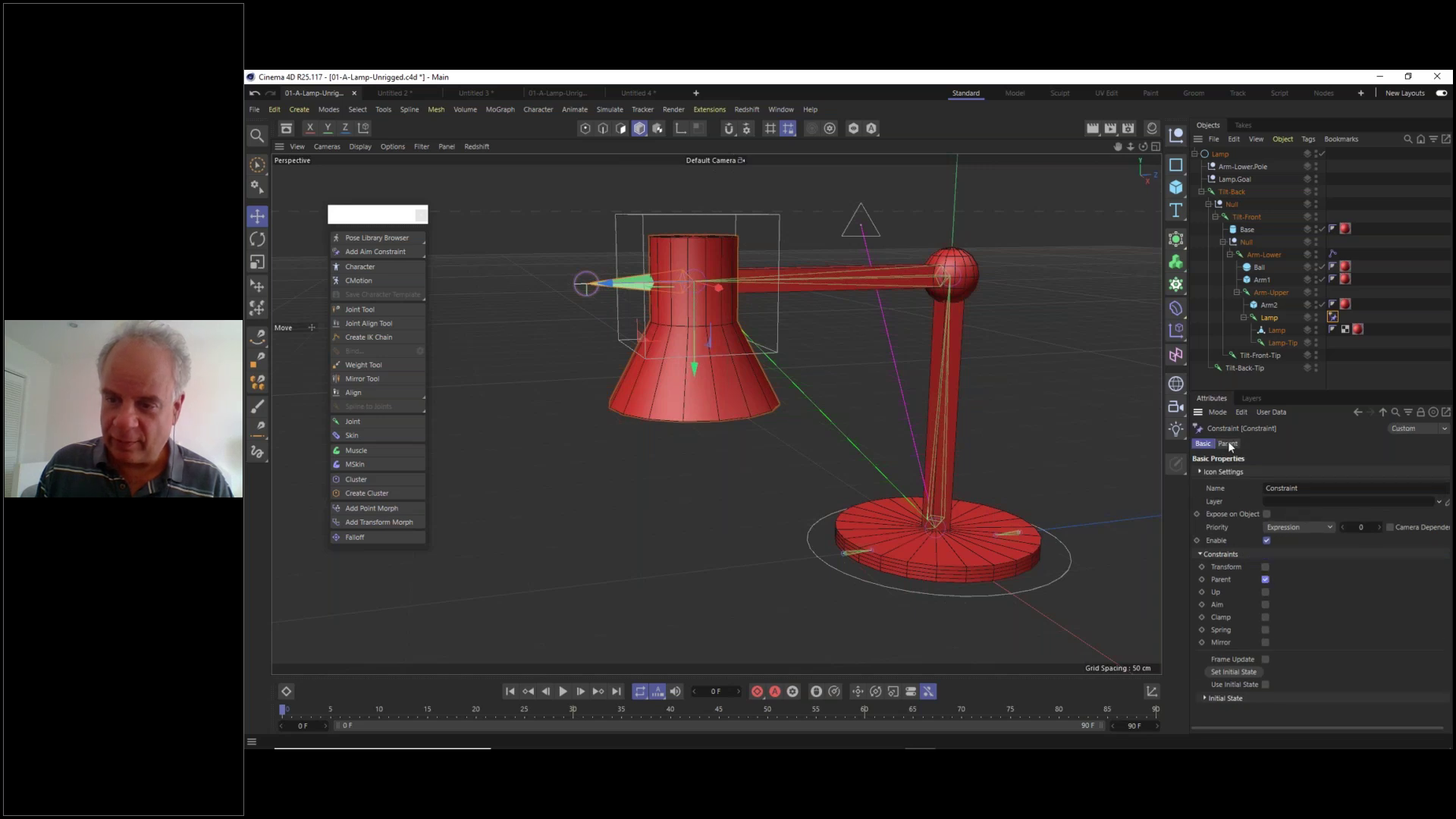
{"action": "left_click", "coordinate": [1265, 579]}
{"action": "left_click", "coordinate": [1265, 566]}
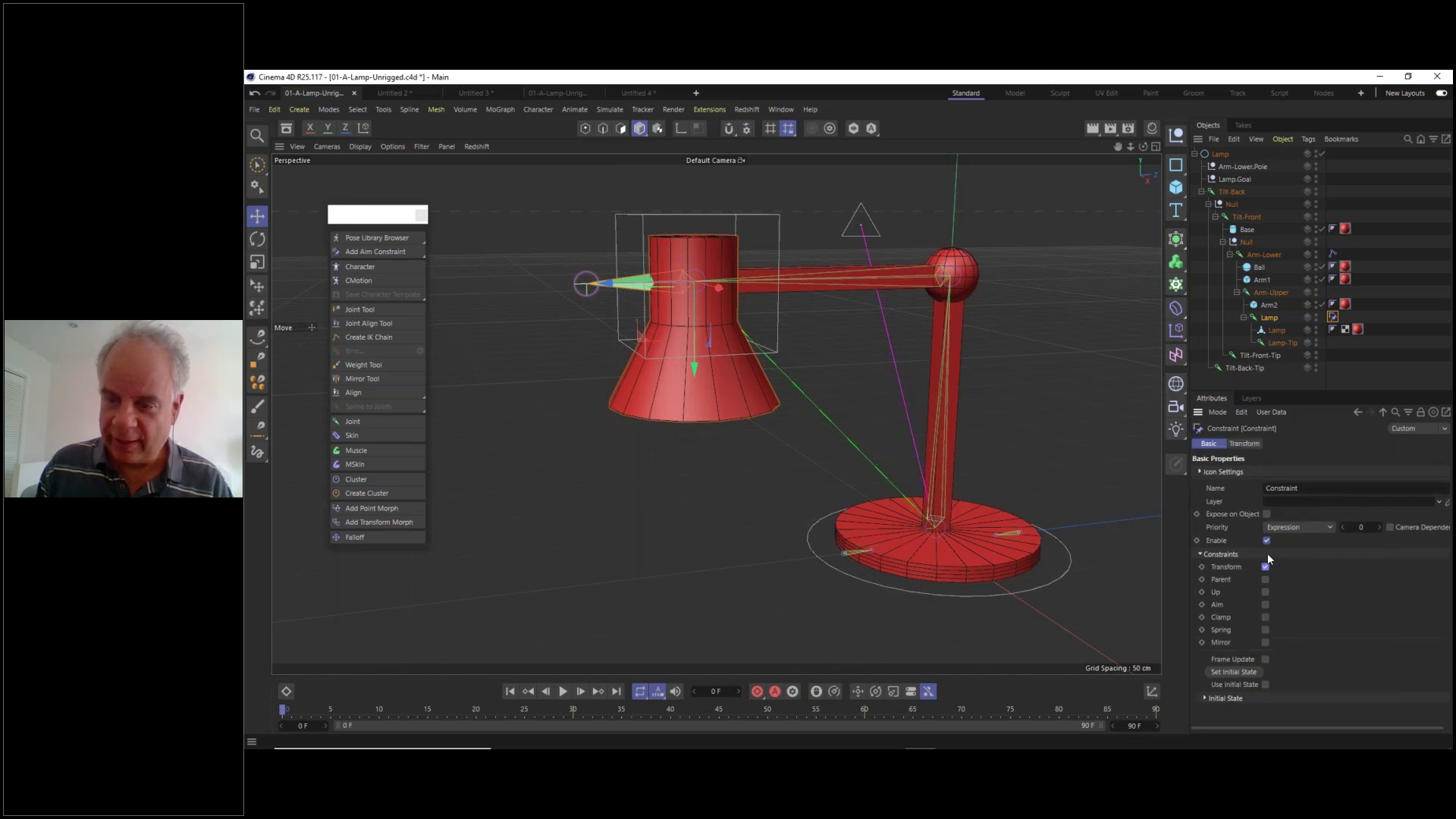
{"action": "left_click", "coordinate": [1255, 444]}
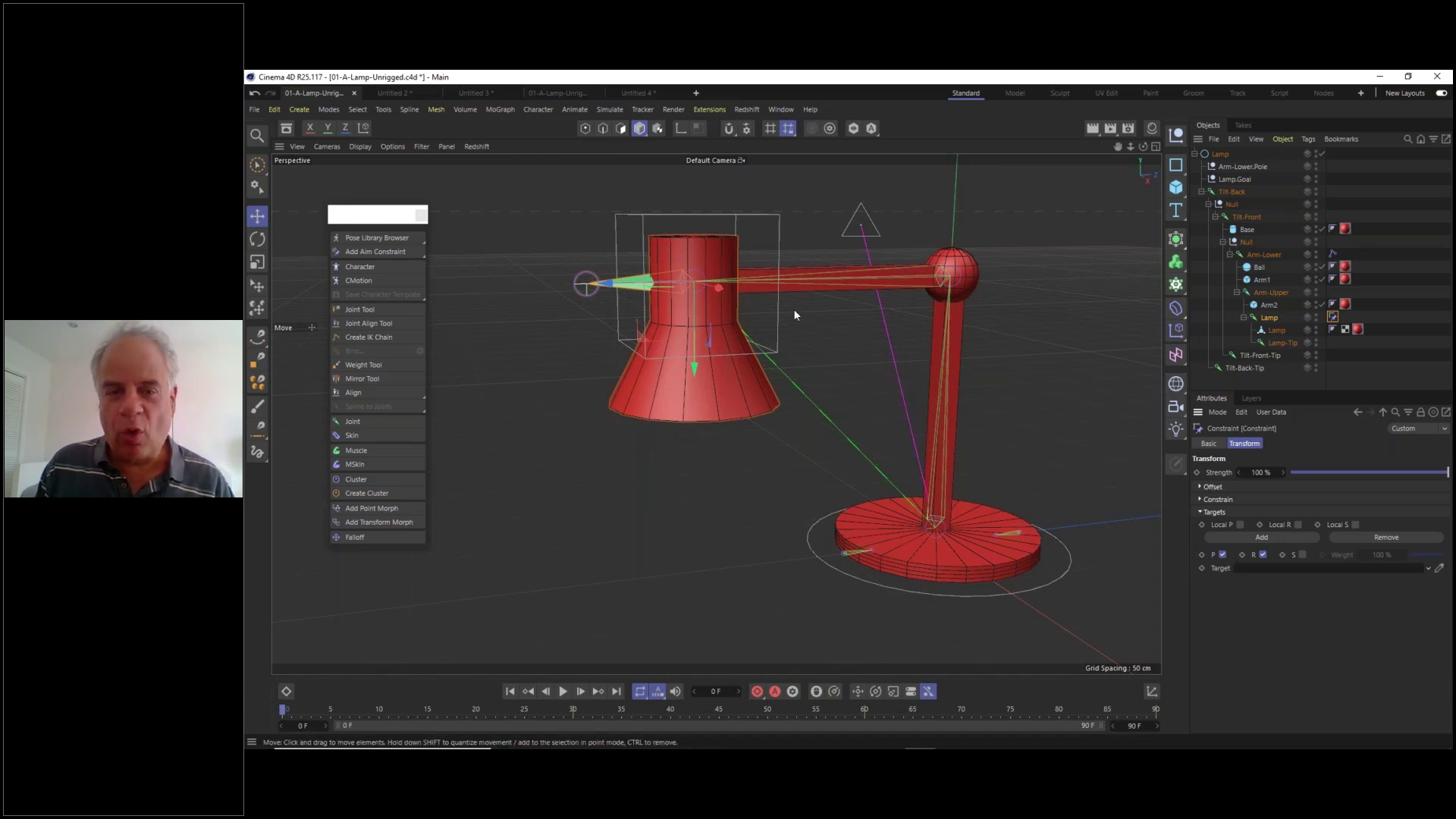
- Examine the axis positions of the Lamp joint and the Lamp.Goal null at the lamp head
{"action": "scroll", "coordinate": [686, 276], "scroll_direction": "up", "scroll_amount": 5}
{"action": "scroll", "coordinate": [710, 284], "scroll_direction": "up", "scroll_amount": 4}
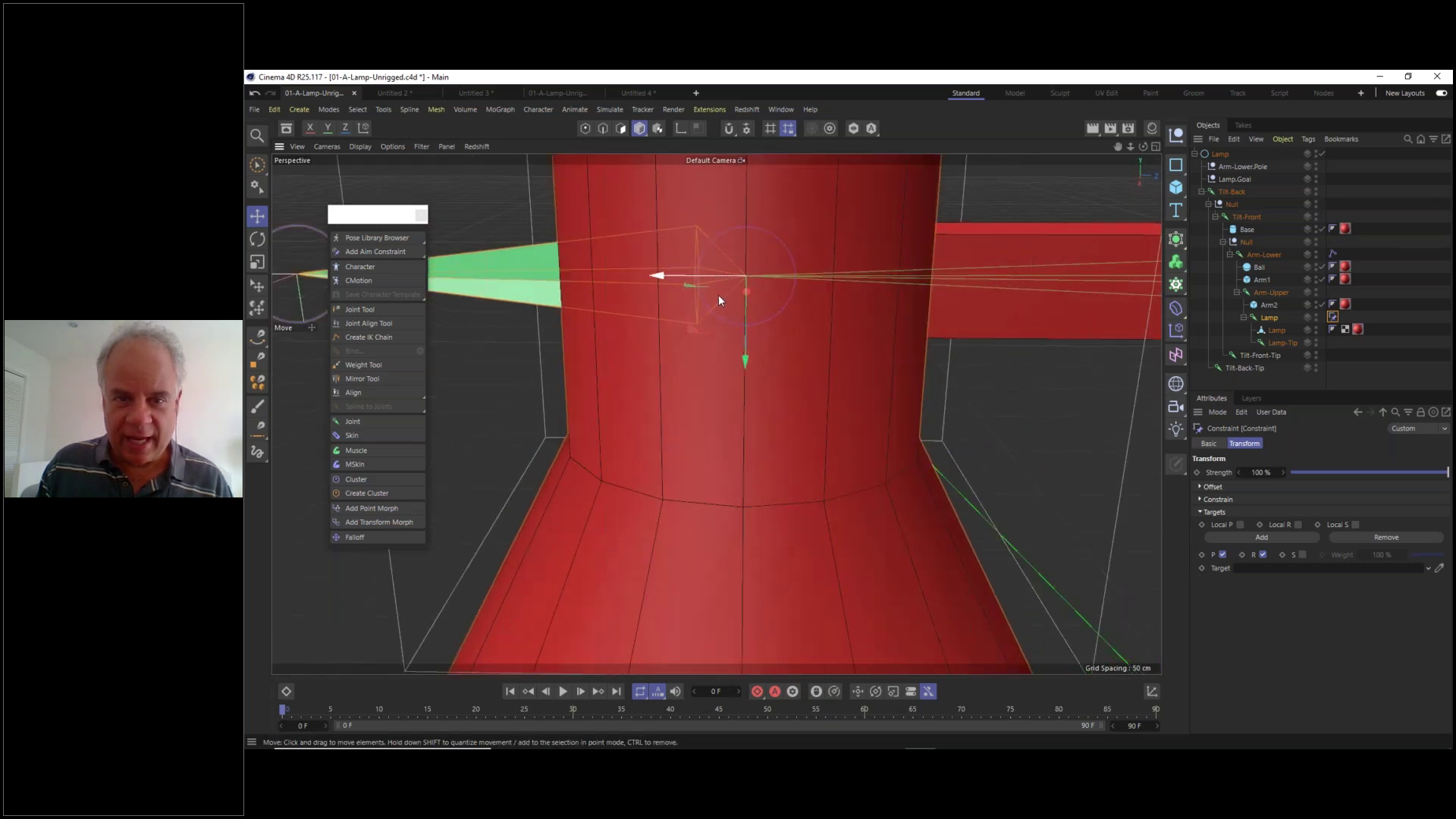
{"action": "scroll", "coordinate": [762, 292], "scroll_direction": "down", "scroll_amount": 9}
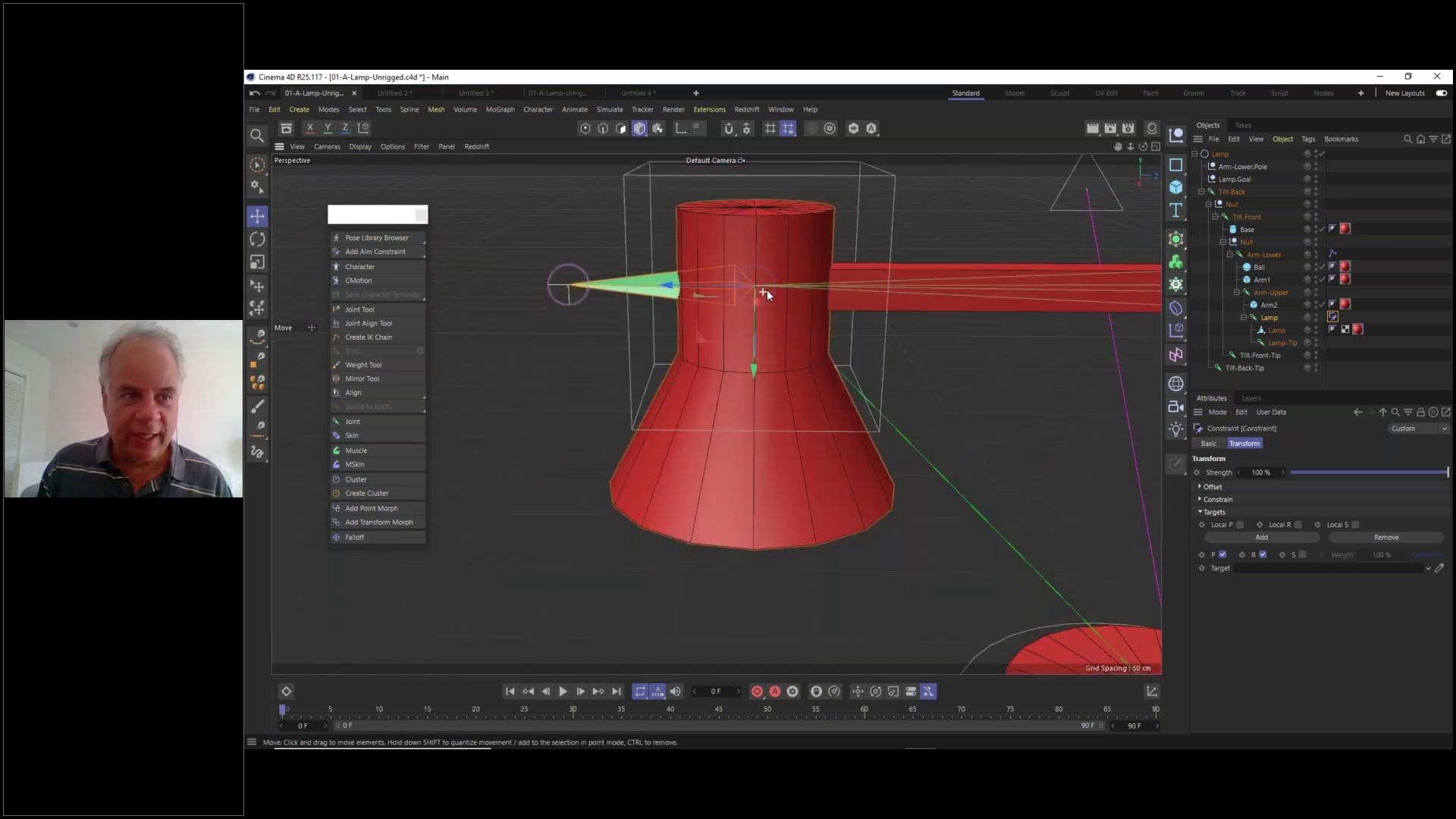
{"action": "left_click", "coordinate": [258, 216]}
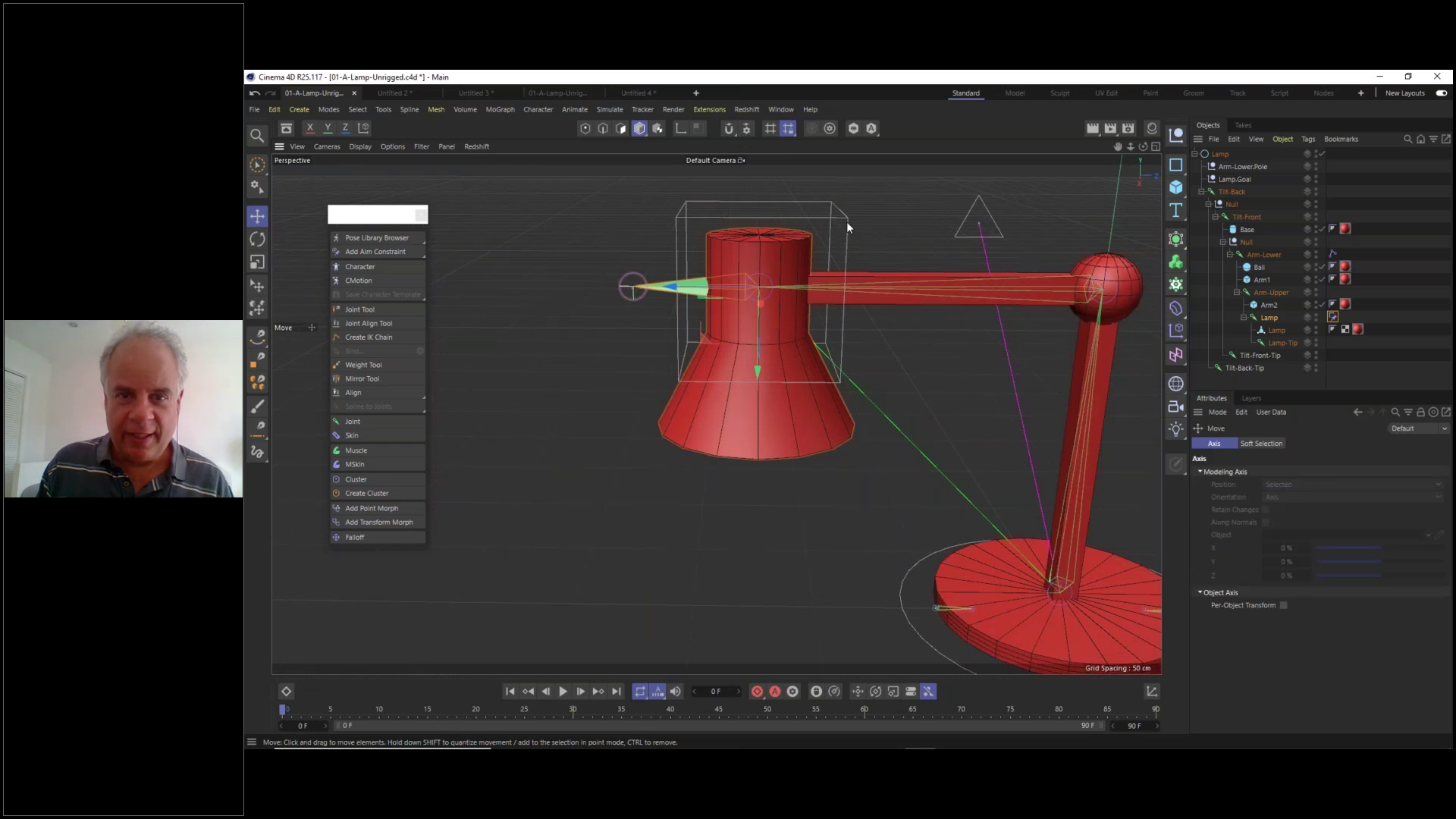
{"action": "left_click", "coordinate": [846, 221]}
{"action": "left_click_drag", "start_coordinate": [792, 330], "coordinate": [863, 306], "text": "alt"}
{"action": "scroll", "coordinate": [762, 295], "scroll_direction": "up", "scroll_amount": 3}
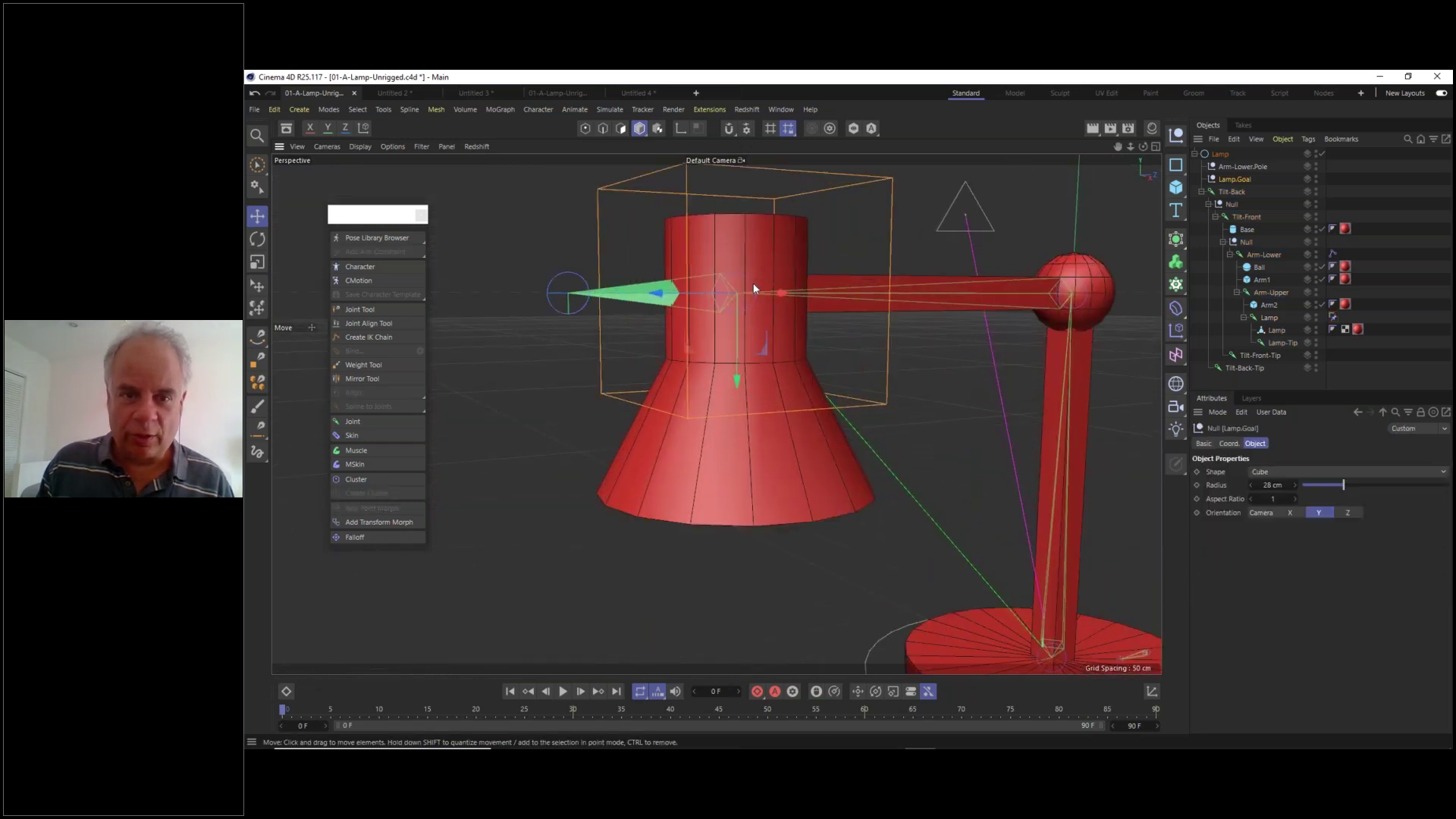
- Limit the Lamp joint's Transform constraint to rotation only, with position off, and assign Lamp.Goal as its target
{"action": "left_click", "coordinate": [1274, 330]}
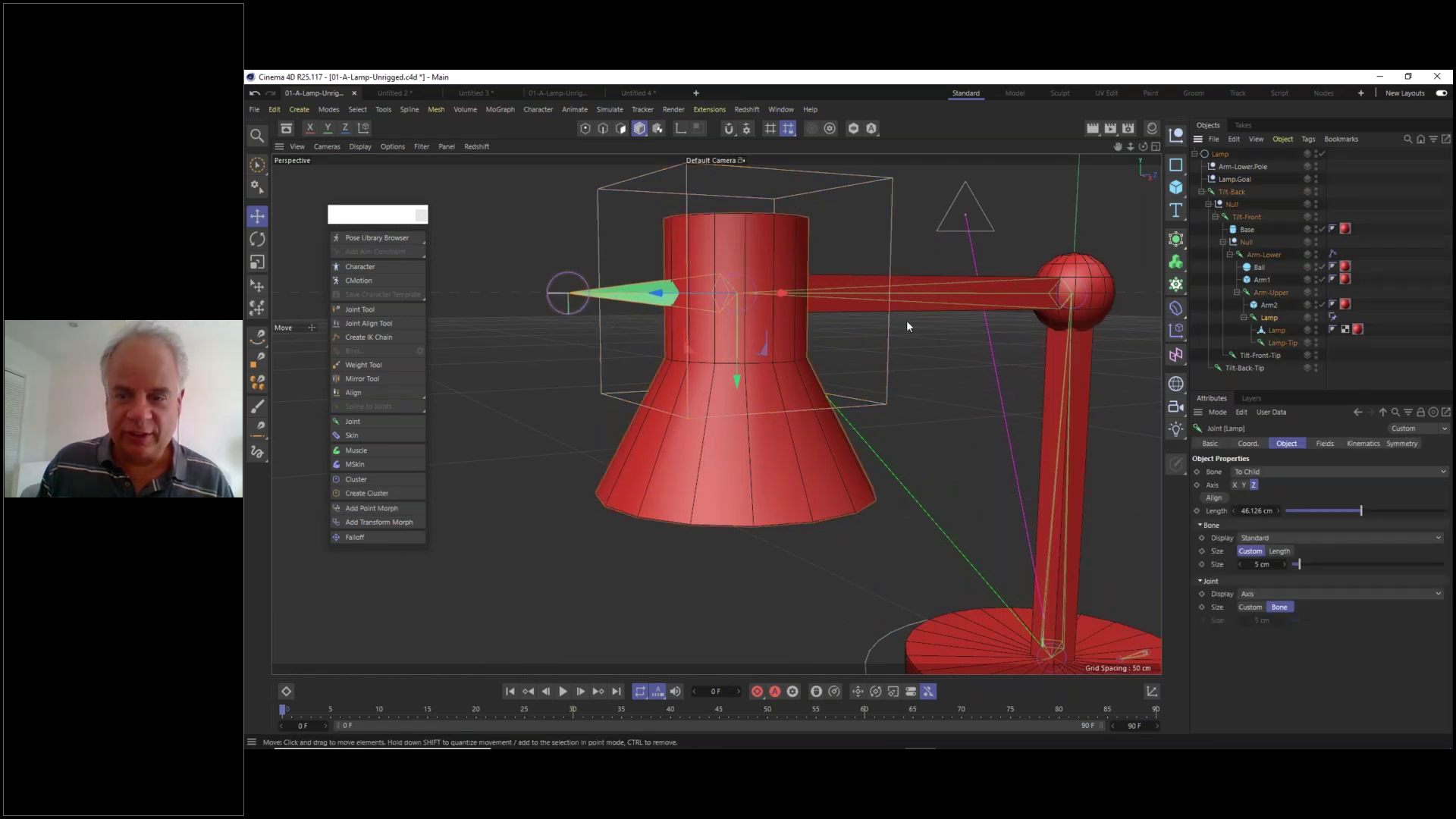
{"action": "left_click", "coordinate": [1333, 317]}
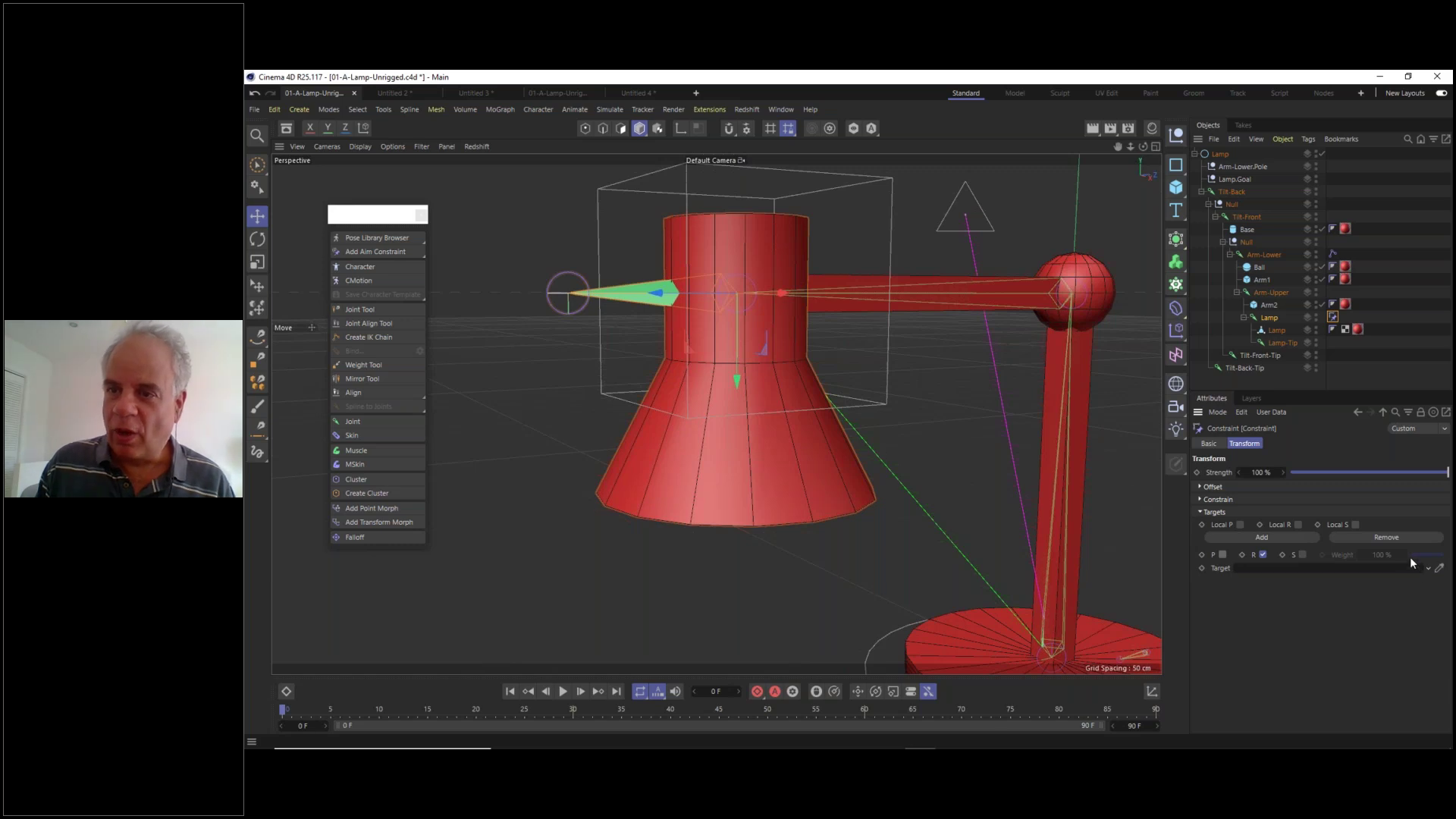
{"action": "left_click_drag", "start_coordinate": [1238, 179], "coordinate": [1306, 574]}
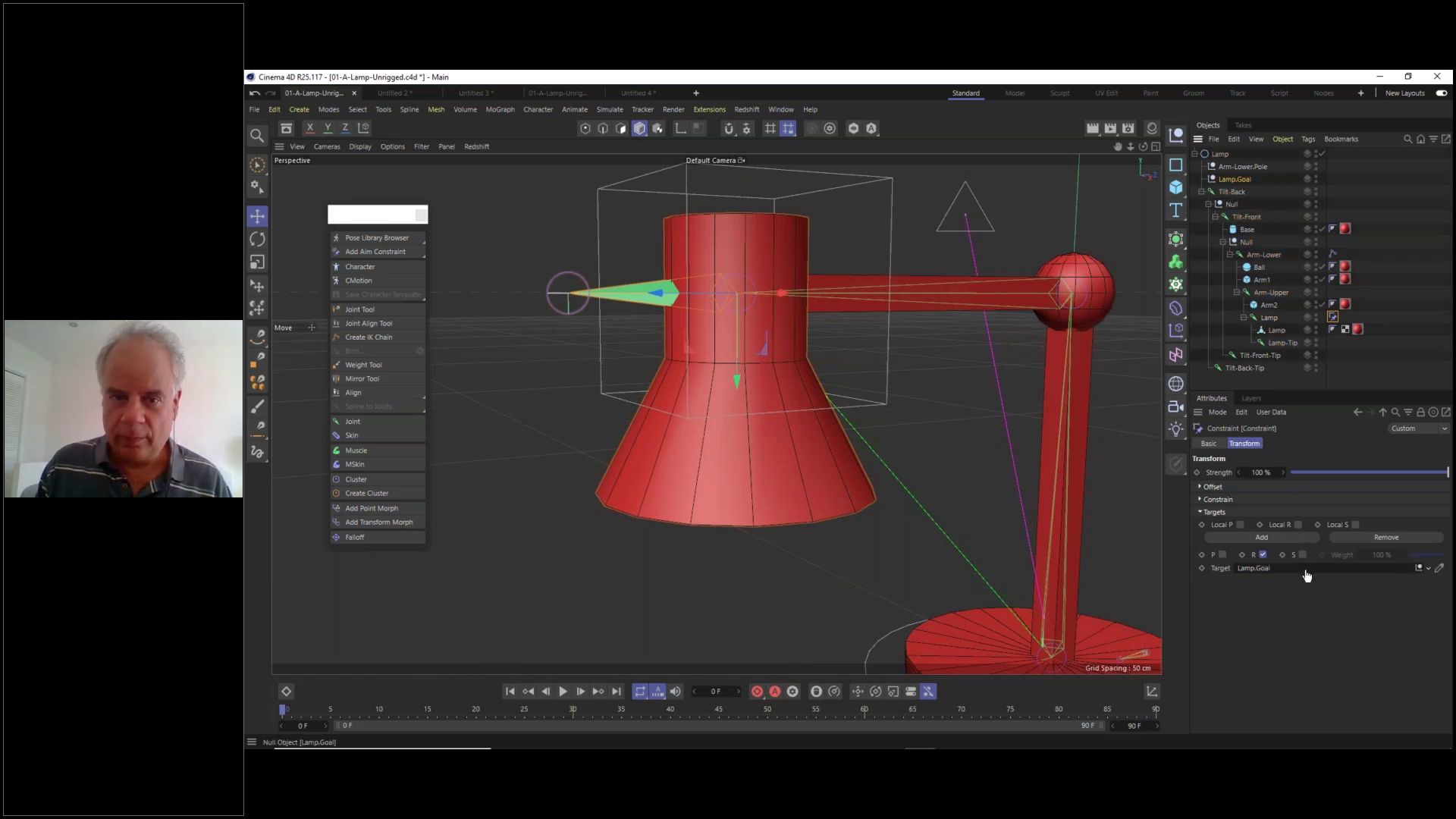
- Select the Lamp.Goal null and rotate it to test its control over the lamp head's rotation
{"action": "scroll", "coordinate": [649, 321], "scroll_direction": "down", "scroll_amount": 3}
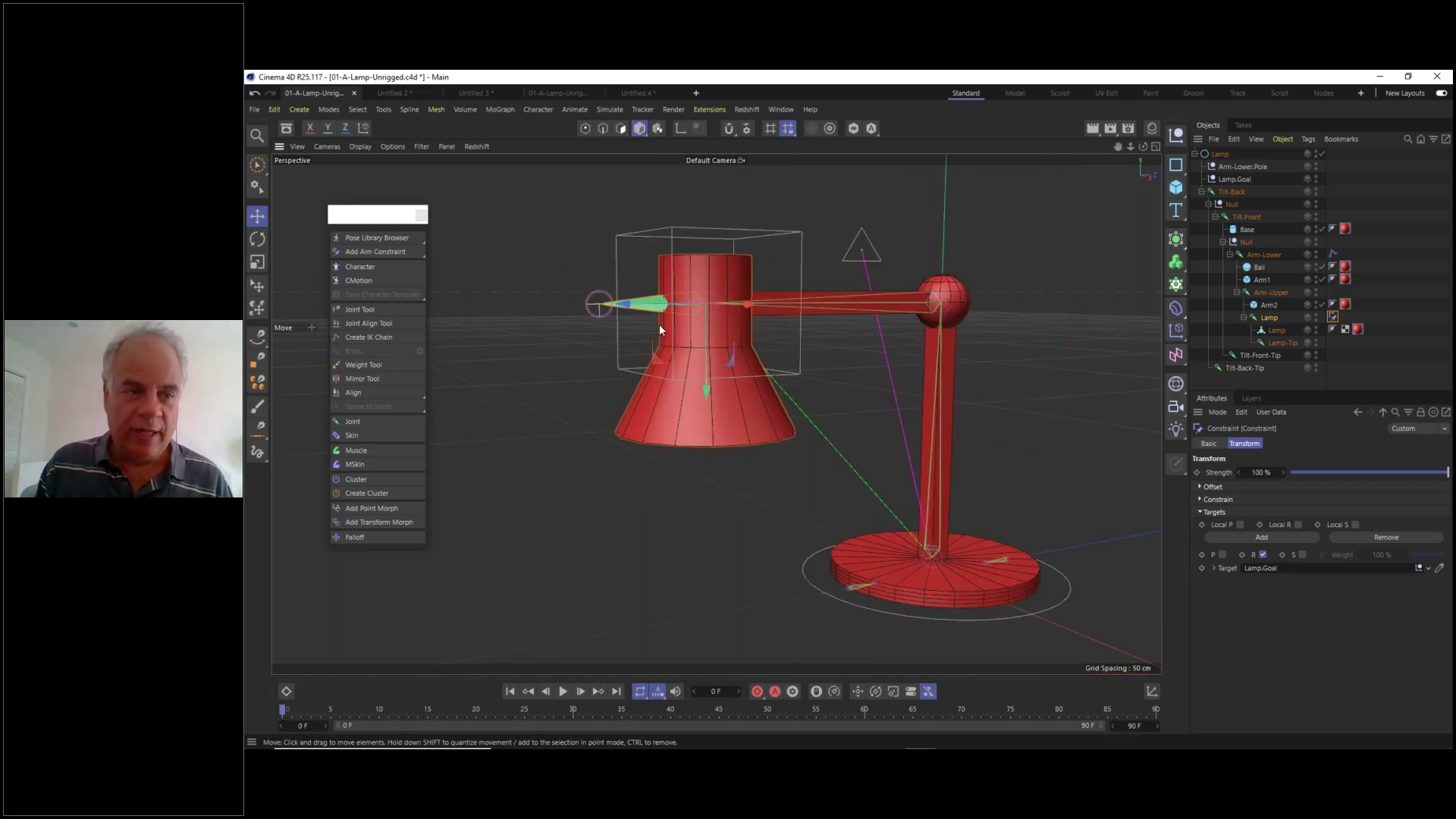
{"action": "scroll", "coordinate": [658, 328], "scroll_direction": "up", "scroll_amount": 2}
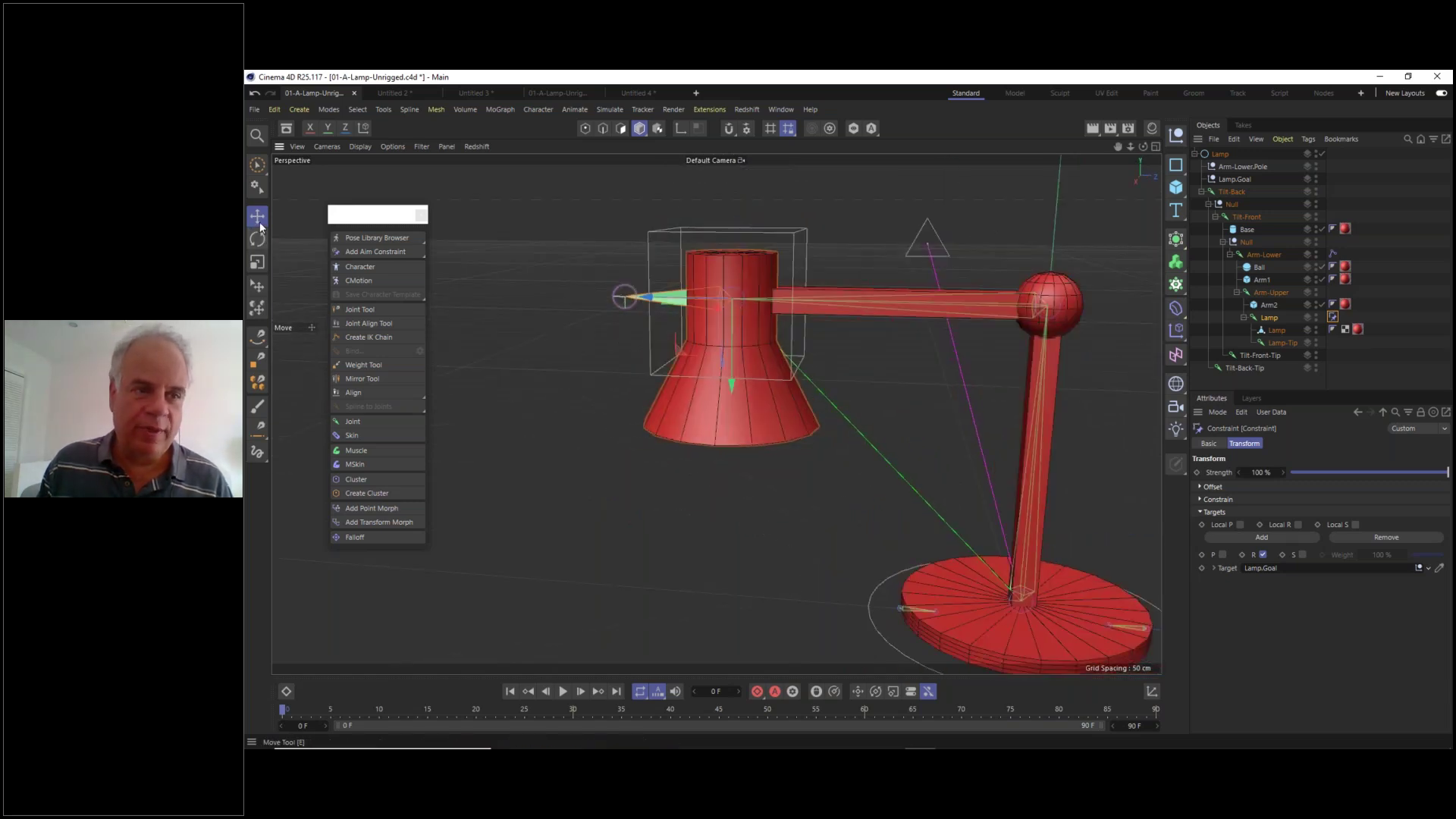
{"action": "left_click", "coordinate": [258, 217]}
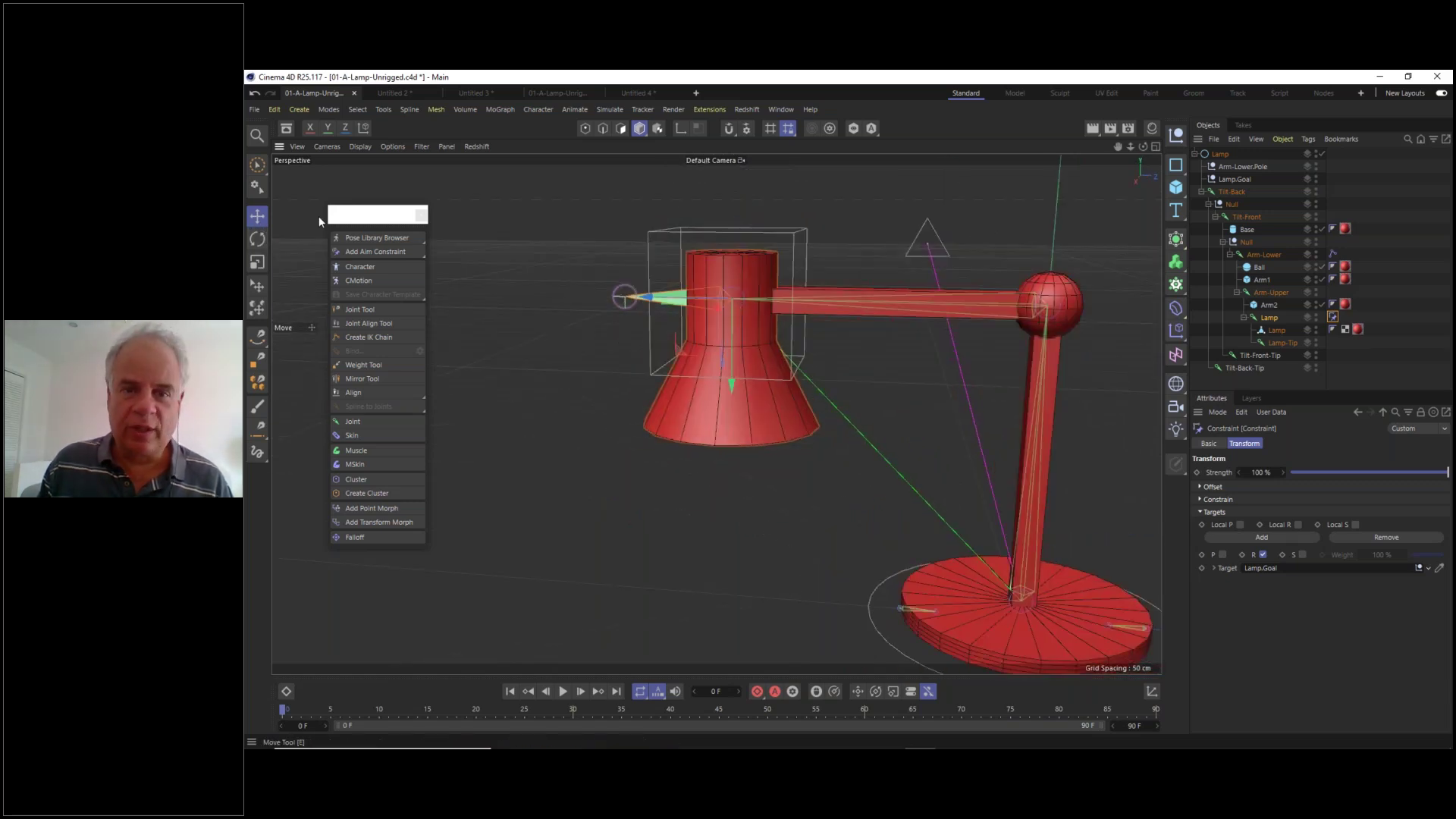
{"action": "left_click", "coordinate": [808, 236]}
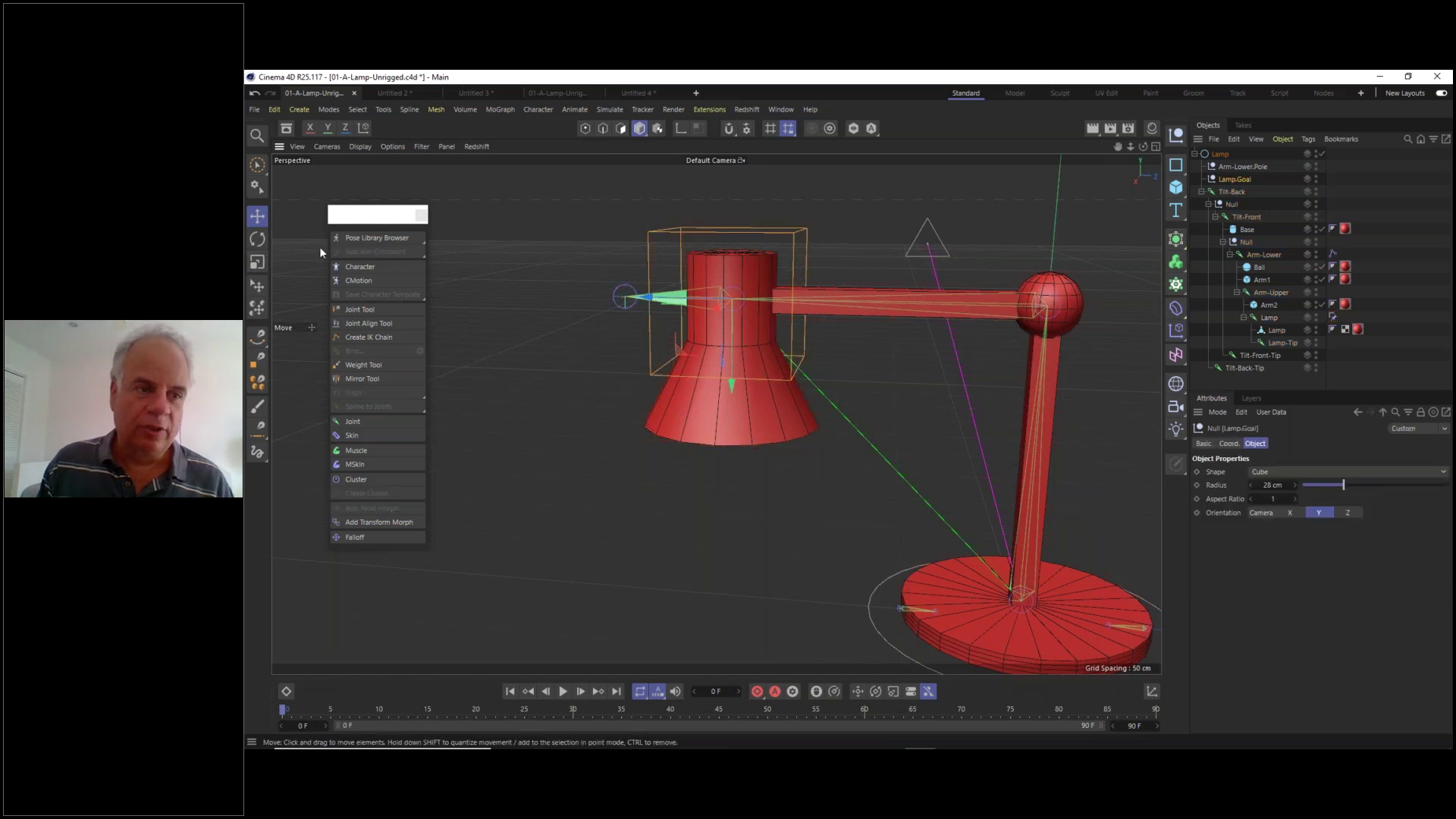
{"action": "key", "text": "r"}
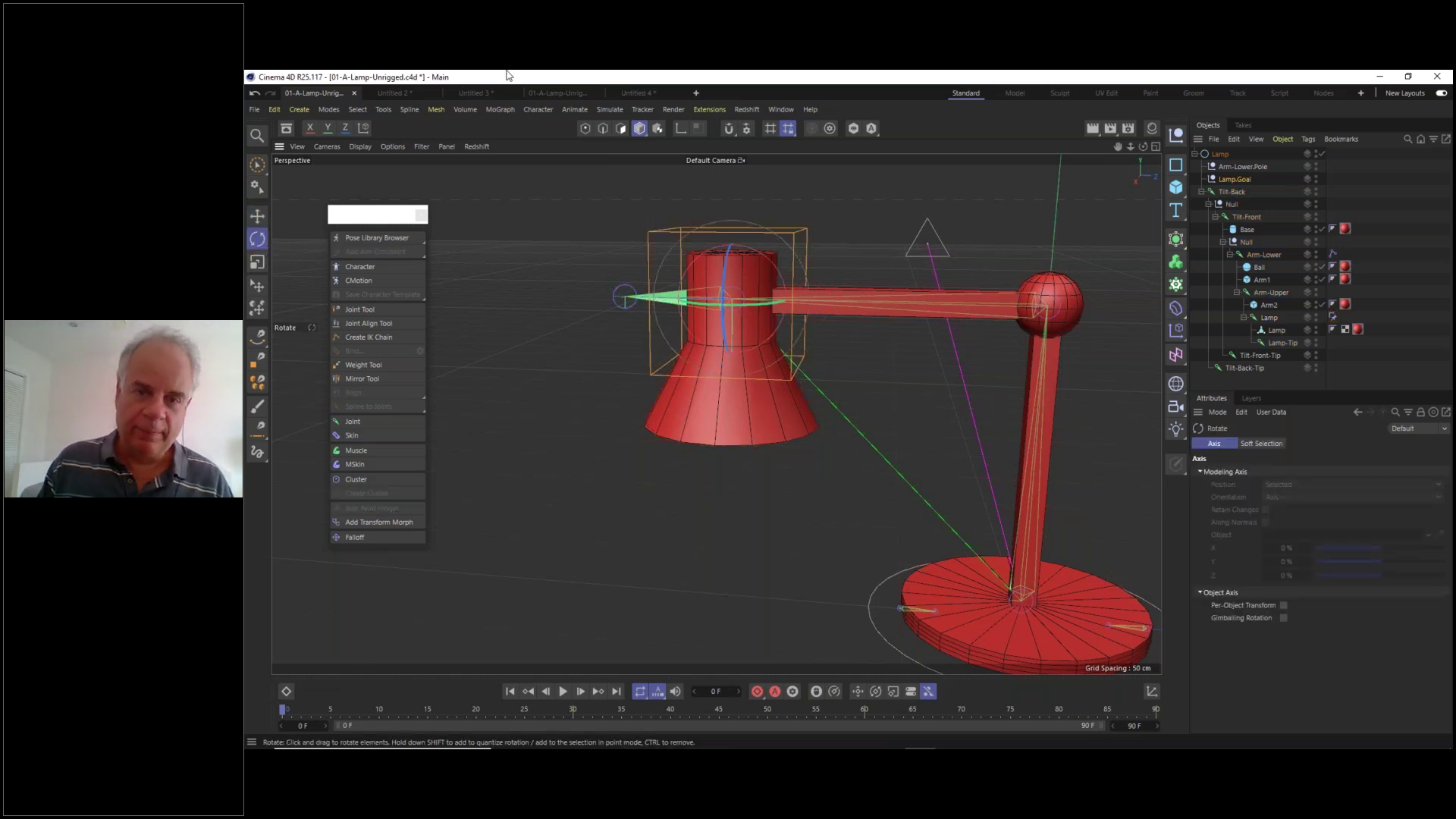
{"action": "left_click_drag", "start_coordinate": [742, 276], "coordinate": [770, 305]}
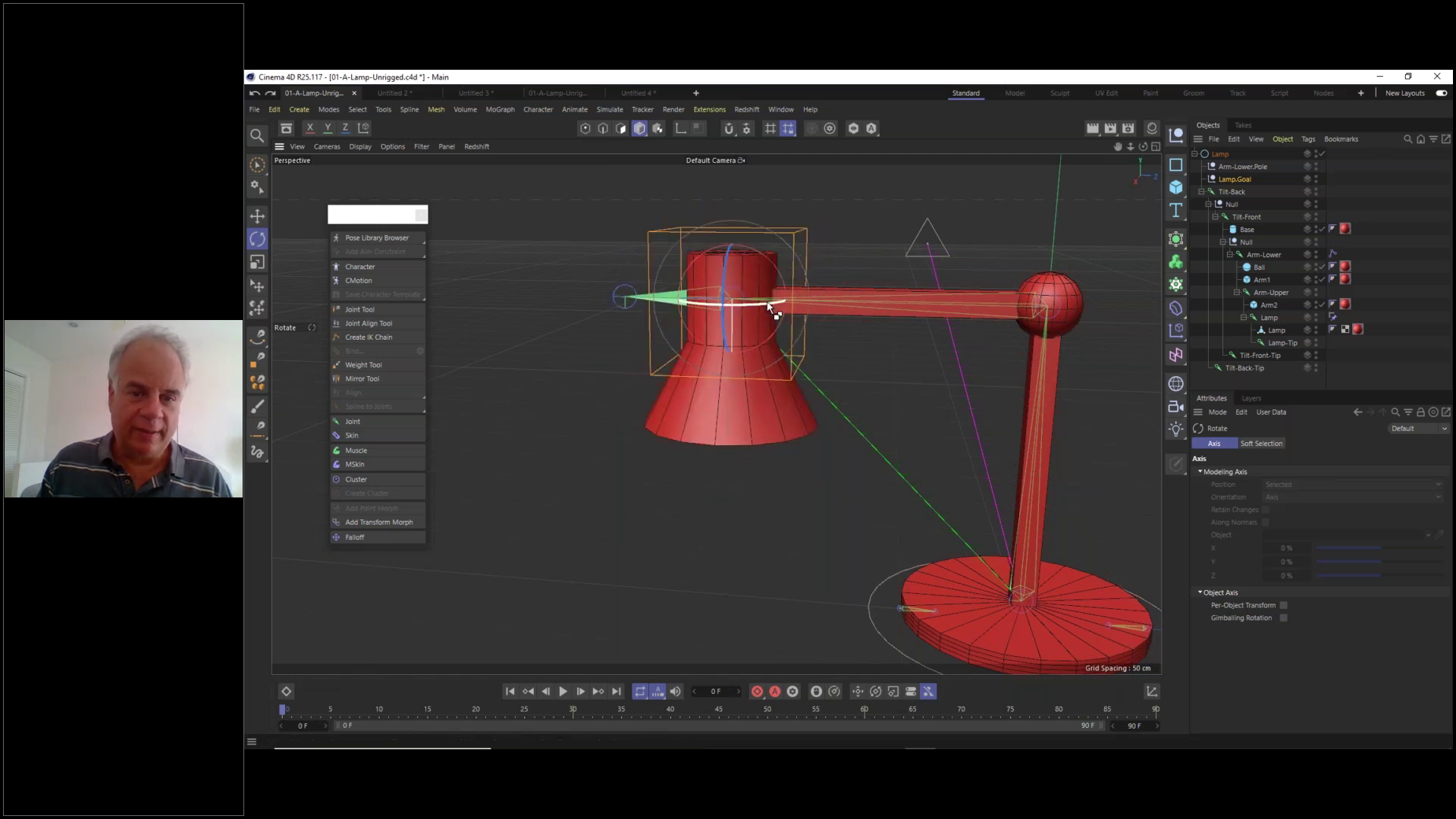
- Move the Lamp.Goal null back and forth to test the arm's motion with the constrained lamp head
{"action": "left_click", "coordinate": [258, 217]}
{"action": "left_click_drag", "start_coordinate": [676, 352], "coordinate": [839, 361]}
{"action": "middle_click_drag", "start_coordinate": [839, 359], "coordinate": [730, 363], "text": "alt"}
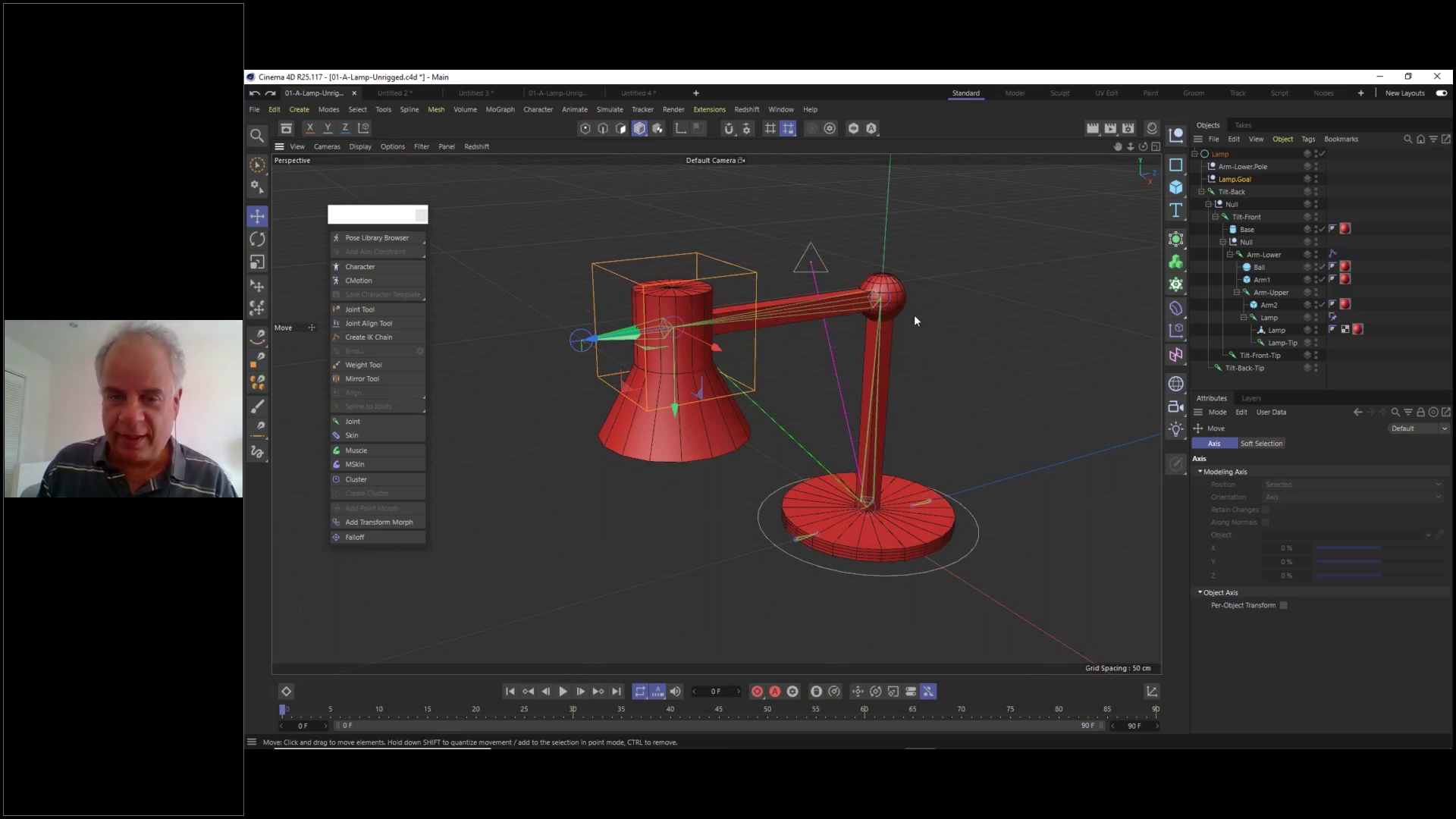
- Select the Arm-Lower.Pole null, view the lamp from the opposite side, and clear the selection
{"action": "left_click_drag", "start_coordinate": [813, 266], "coordinate": [853, 287]}
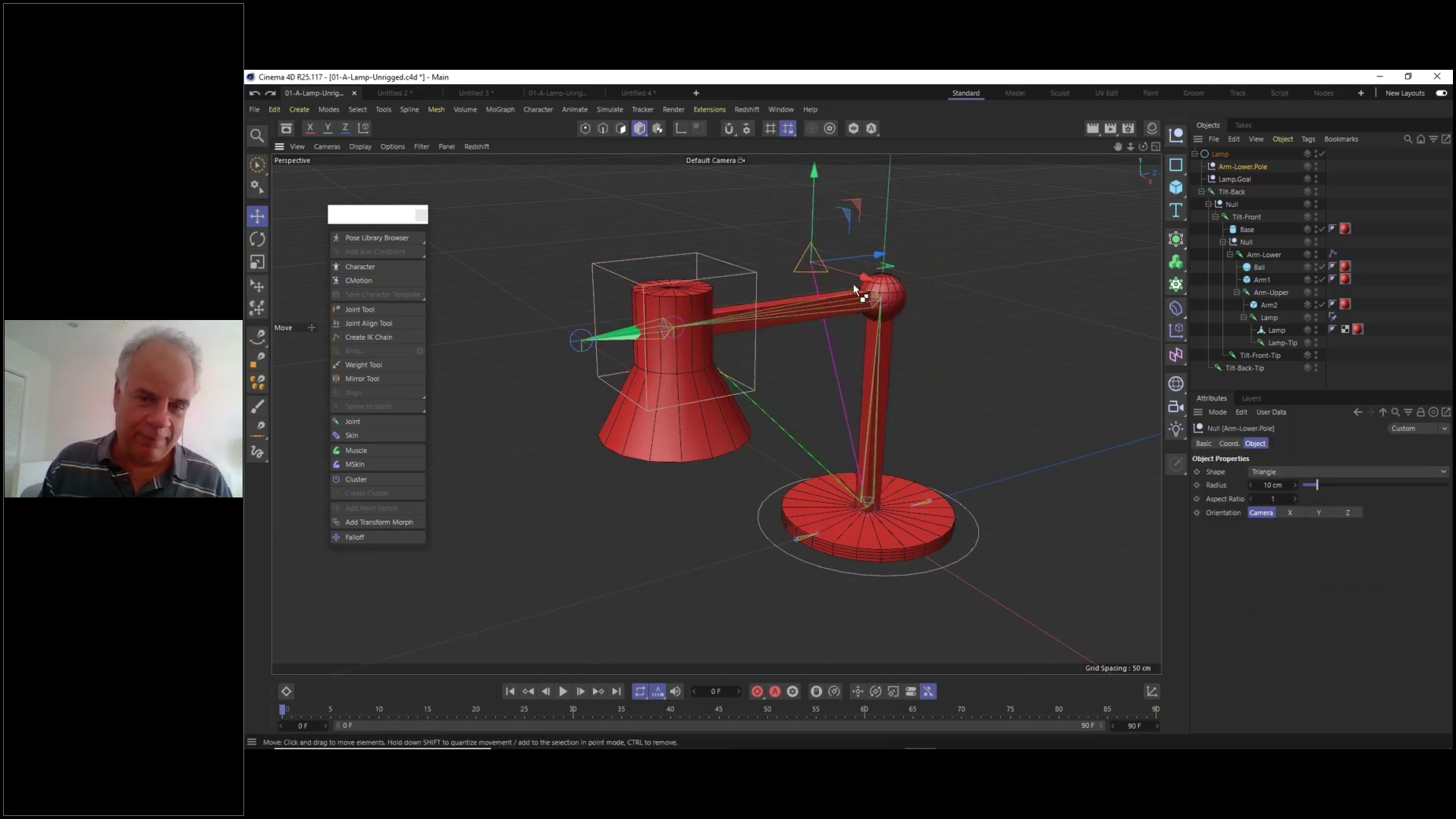
{"action": "left_click_drag", "start_coordinate": [708, 343], "coordinate": [857, 367], "text": "alt"}
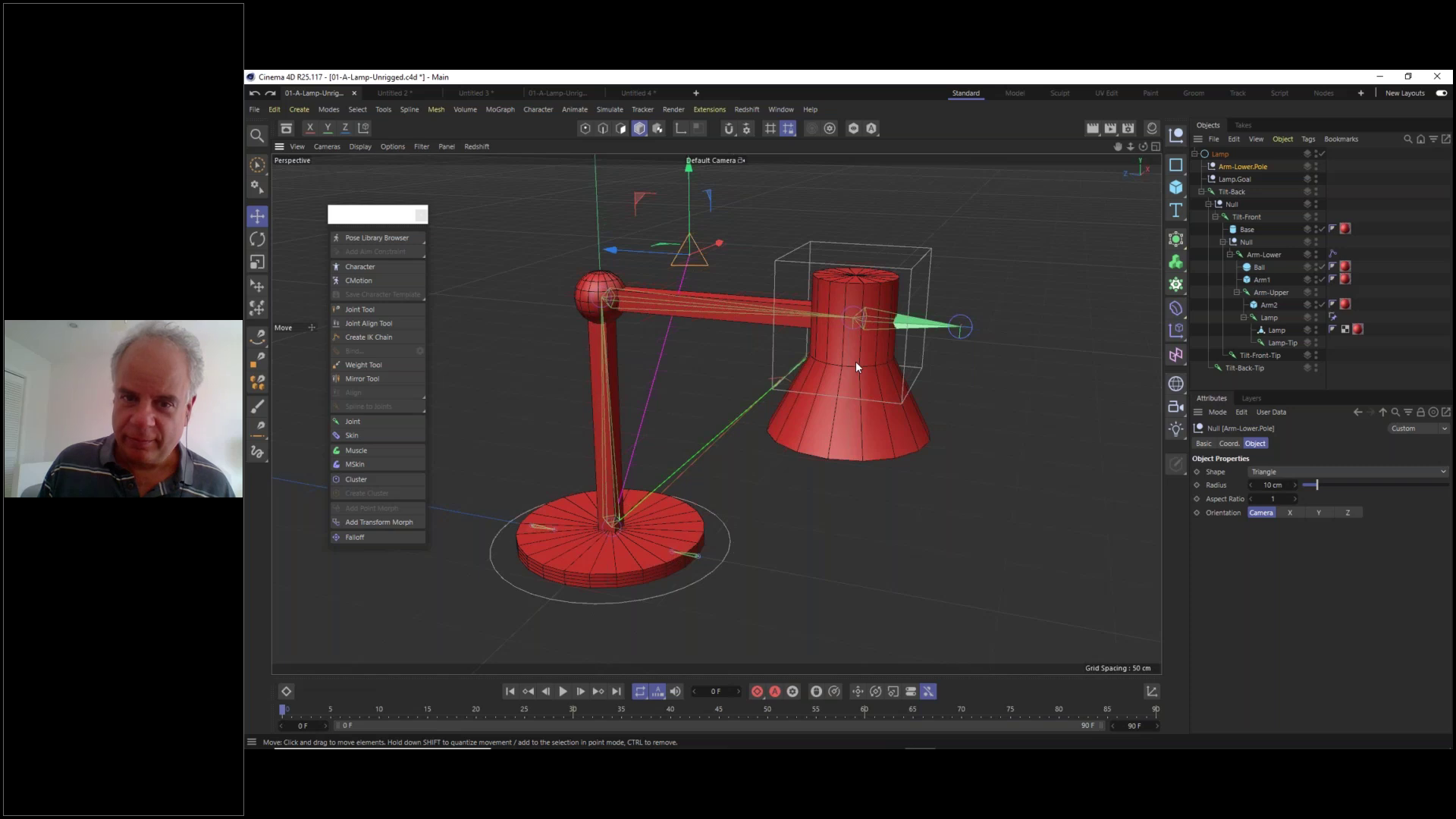
{"action": "left_click", "coordinate": [484, 218]}
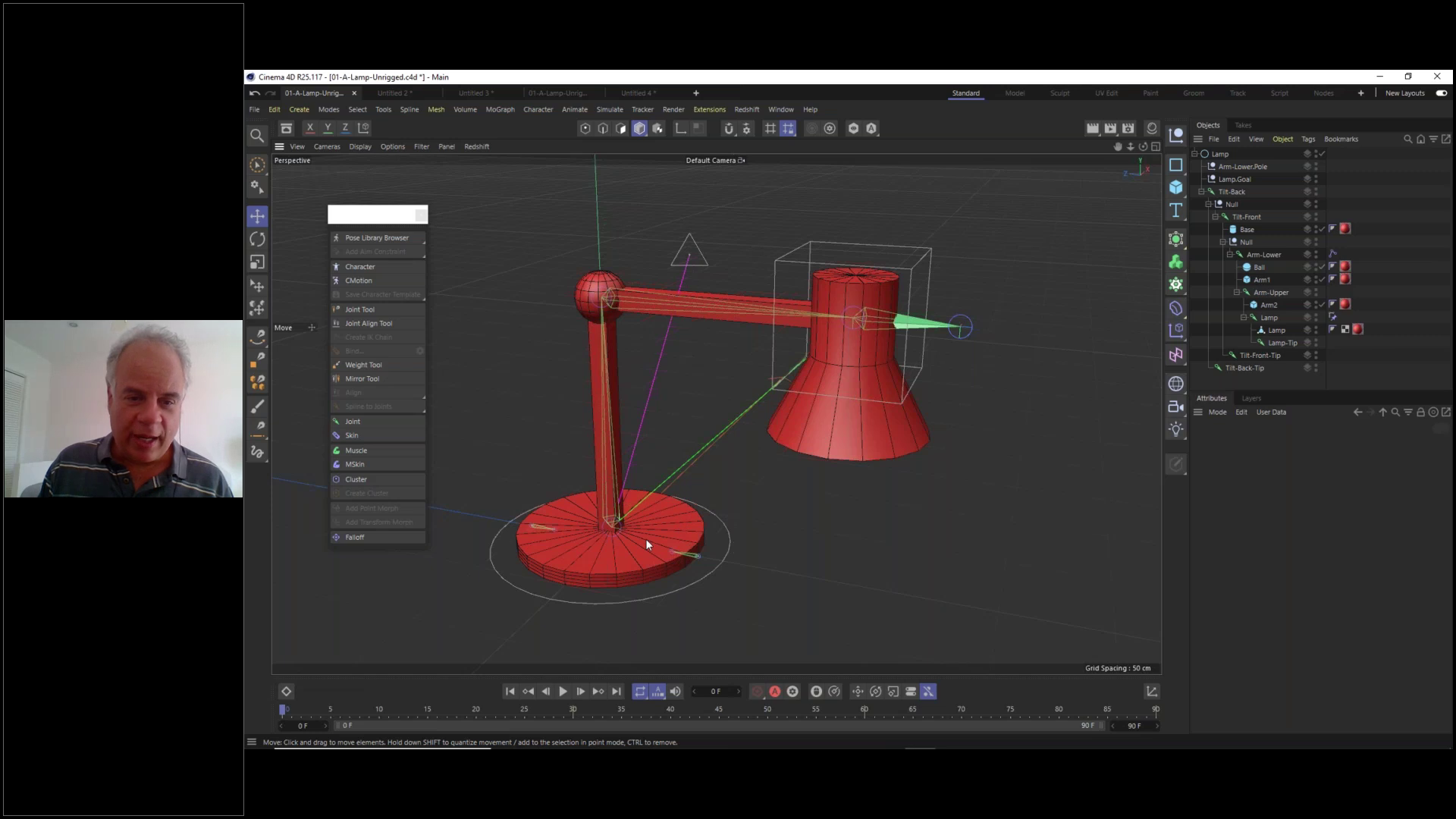
- Examine the tilt joints at the opposite edges of the lamp base, close up and with the whole lamp in view
{"action": "left_click_drag", "start_coordinate": [646, 539], "coordinate": [666, 417], "text": "alt"}
{"action": "scroll", "coordinate": [643, 424], "scroll_direction": "up", "scroll_amount": 5}
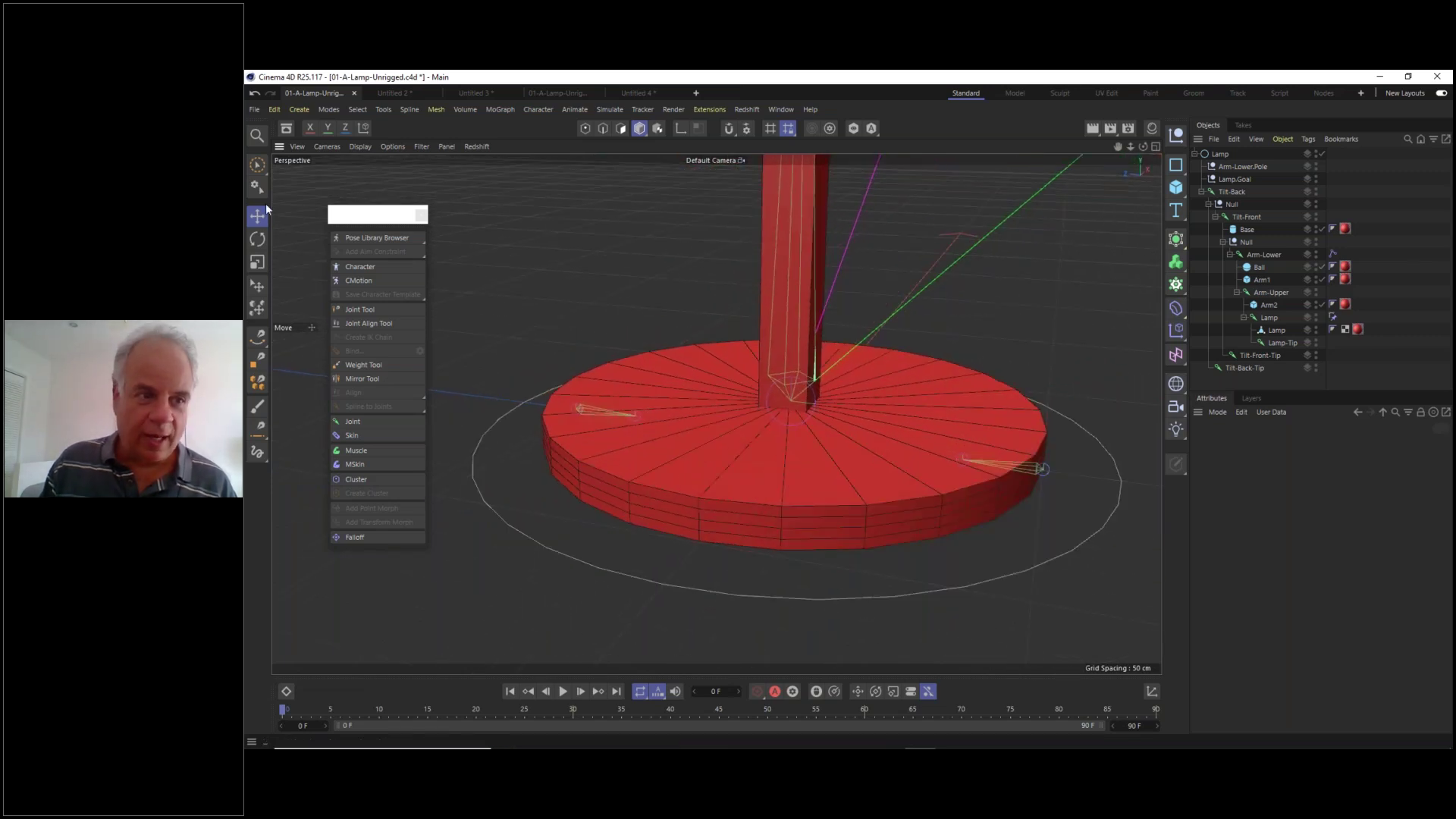
{"action": "left_click", "coordinate": [591, 414]}
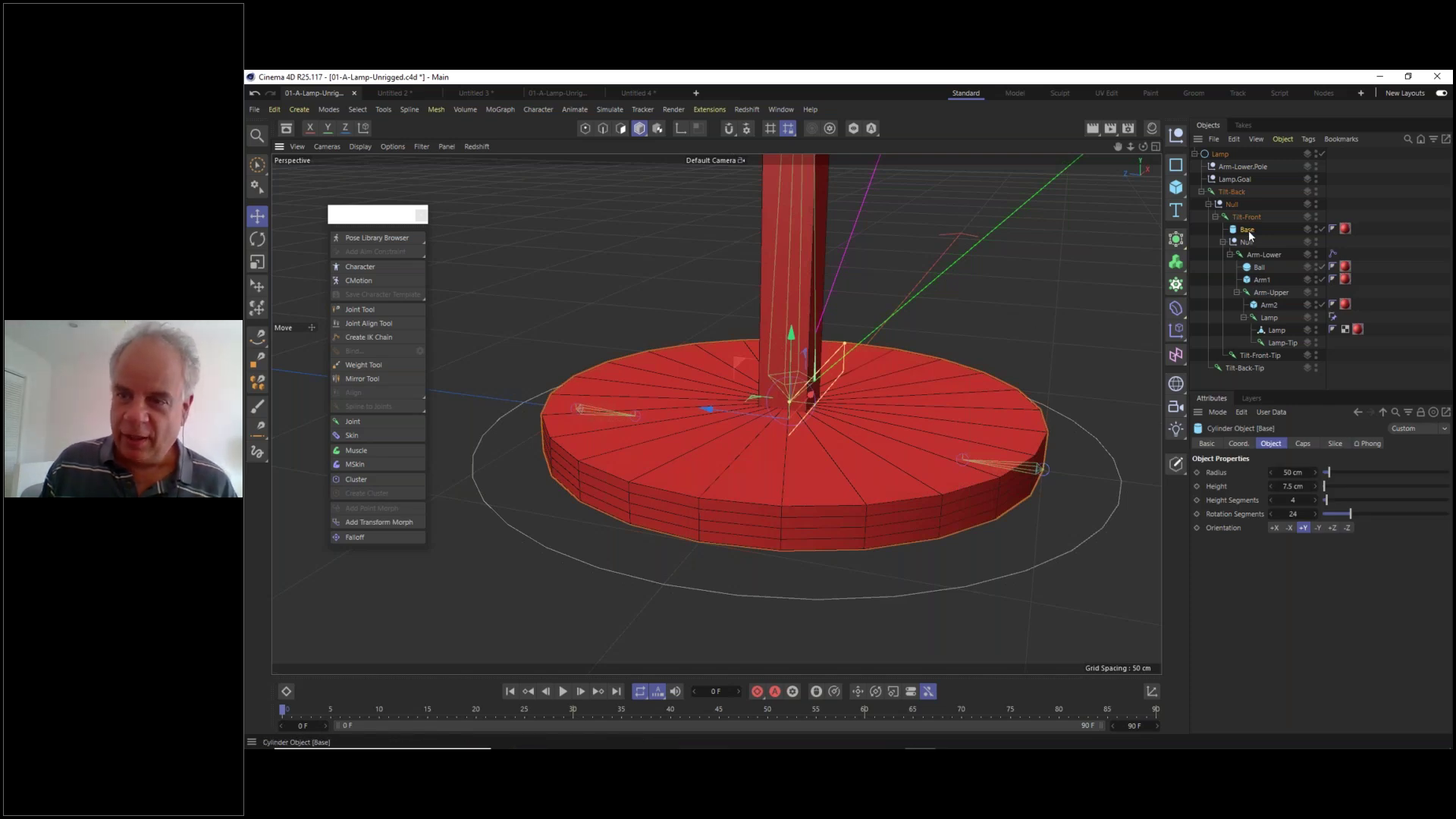
{"action": "left_click", "coordinate": [494, 298]}
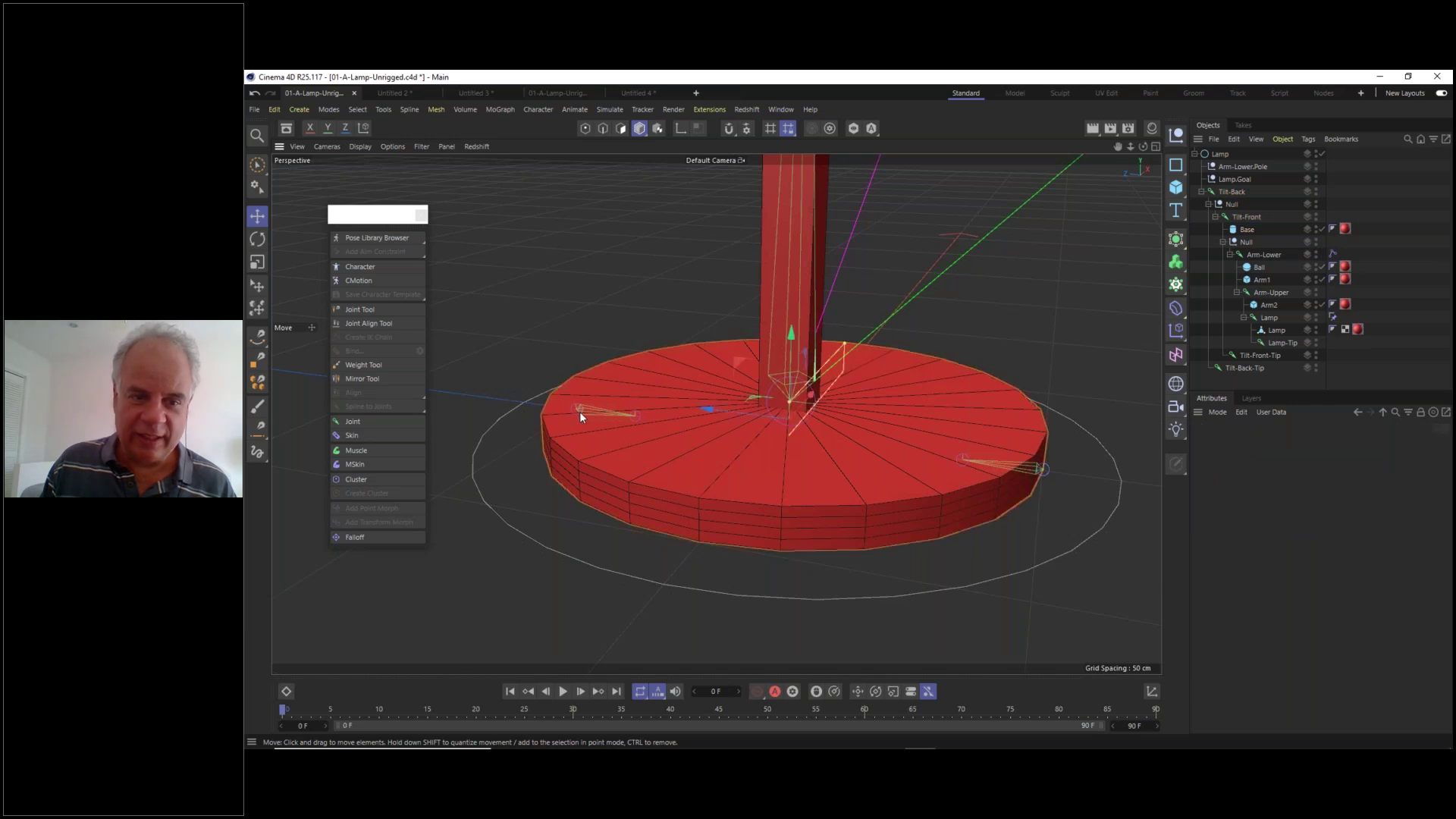
{"action": "left_click", "coordinate": [580, 411]}
{"action": "left_click", "coordinate": [556, 319]}
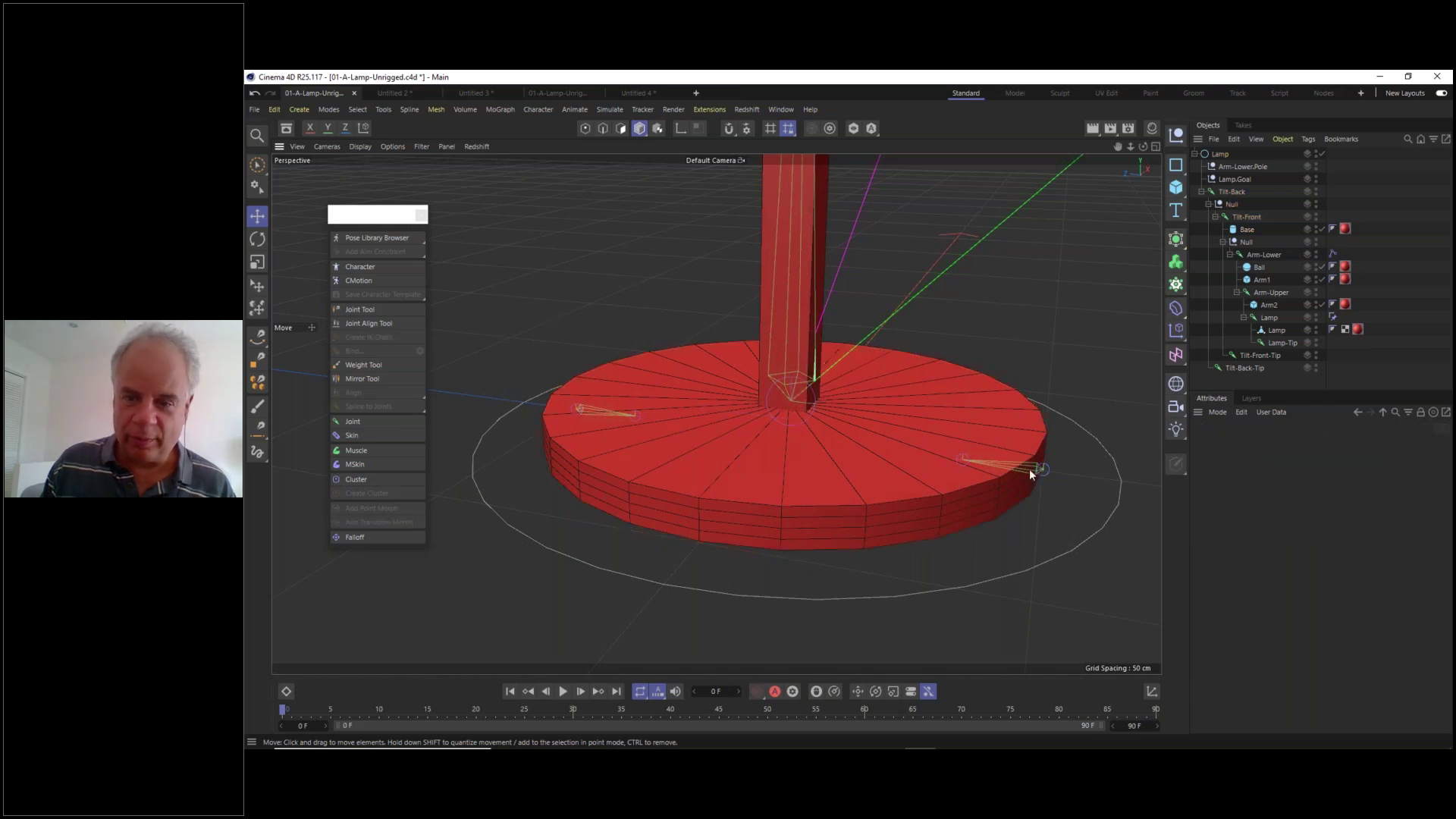
{"action": "left_click", "coordinate": [1029, 470]}
{"action": "key", "text": "ctrl+F9"}
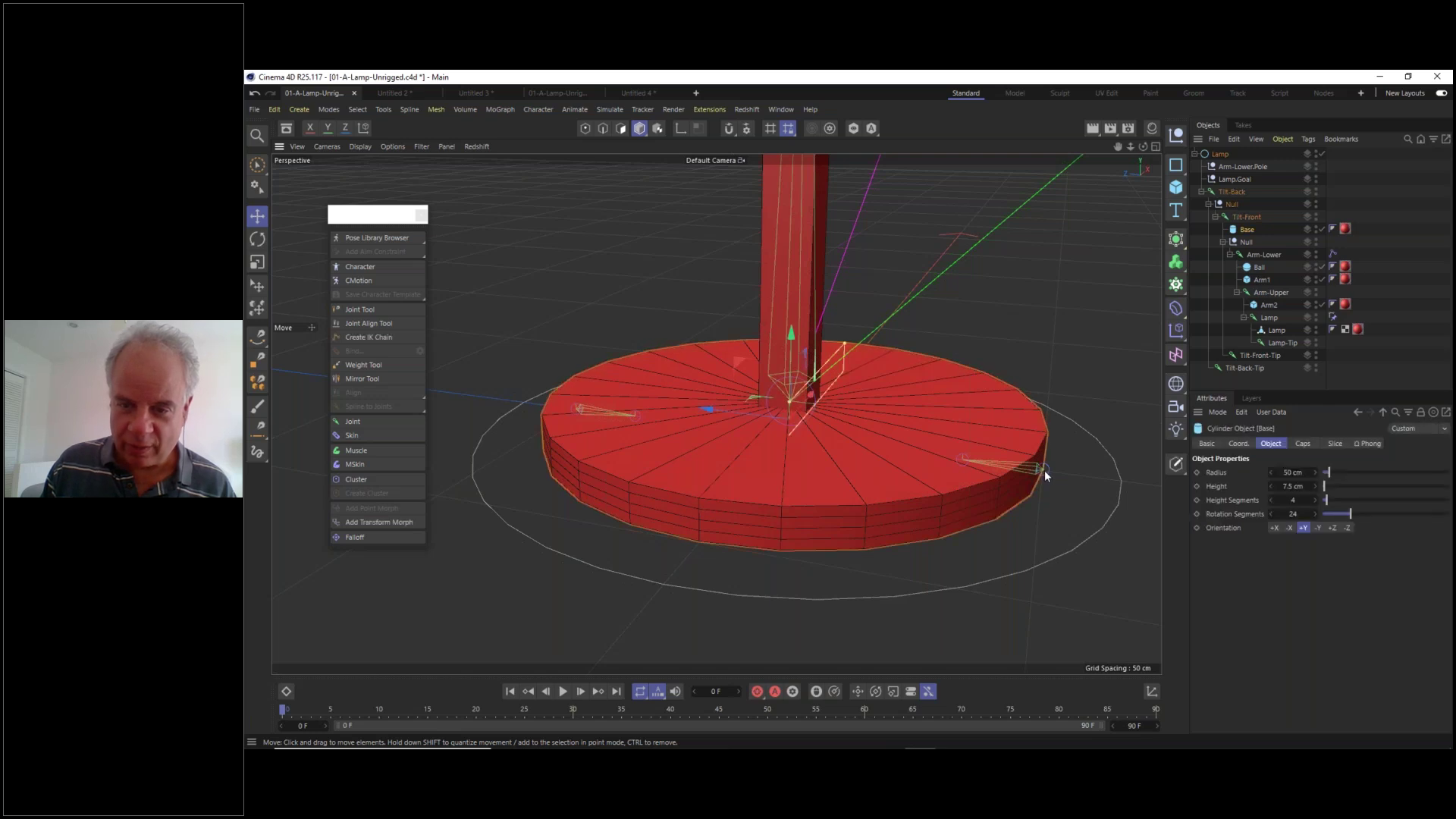
{"action": "left_click", "coordinate": [1042, 520]}
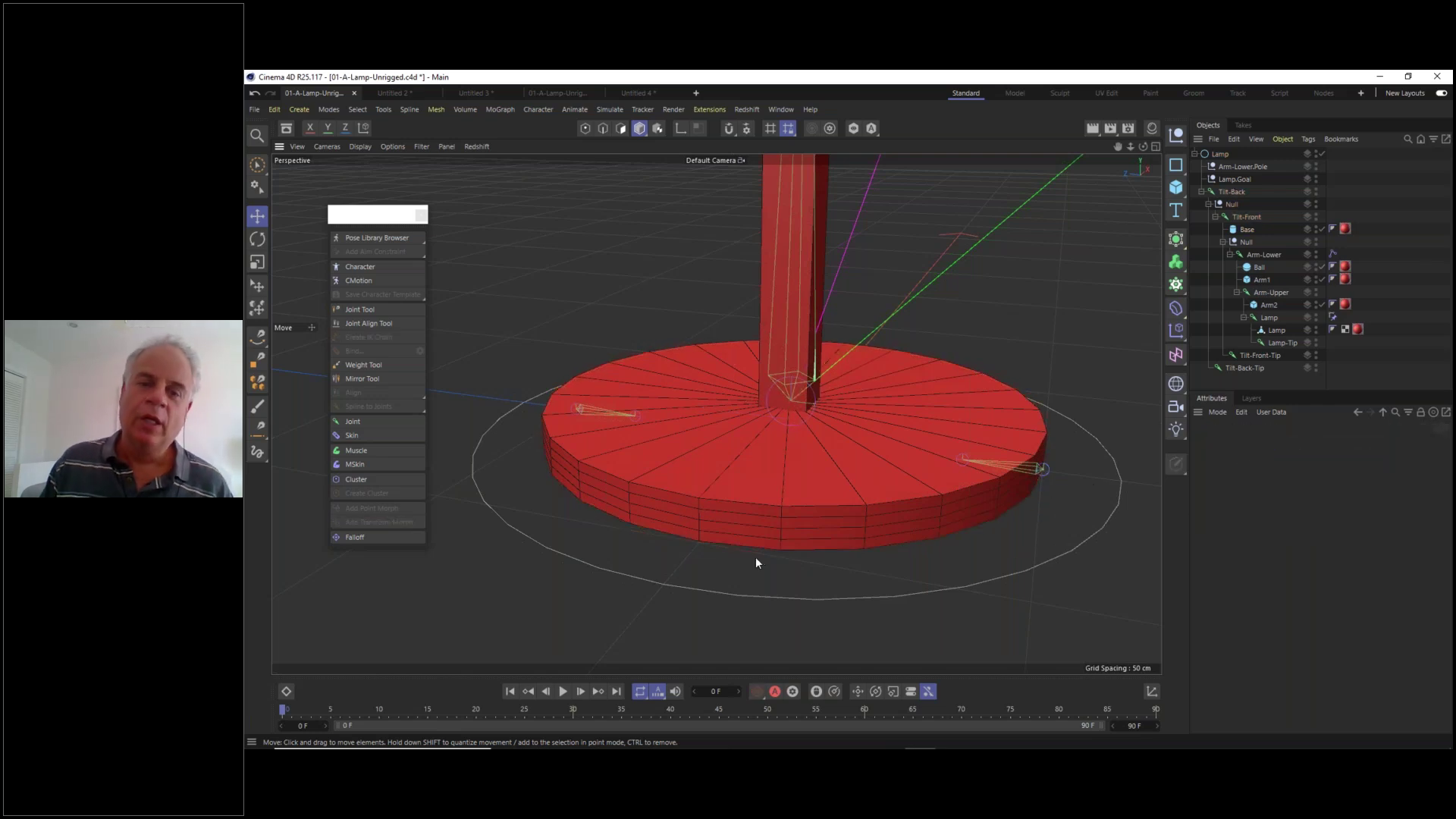
{"action": "scroll", "coordinate": [755, 560], "scroll_direction": "down", "scroll_amount": 5}
{"action": "middle_click_drag", "start_coordinate": [741, 407], "coordinate": [710, 508], "text": "alt"}
{"action": "left_click_drag", "start_coordinate": [710, 509], "coordinate": [754, 497], "text": "alt"}
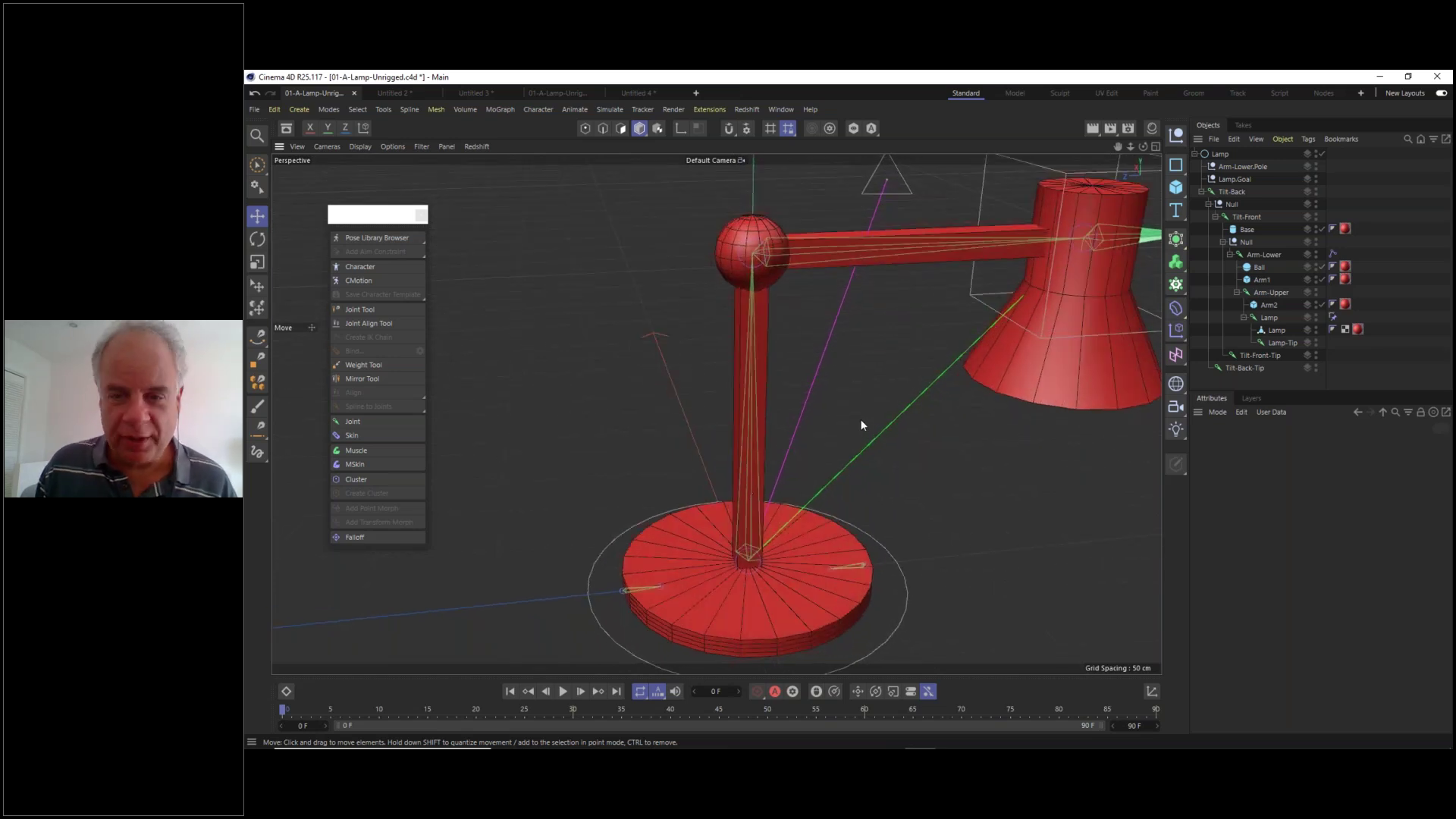
{"action": "left_click_drag", "start_coordinate": [862, 424], "coordinate": [758, 434], "text": "alt"}
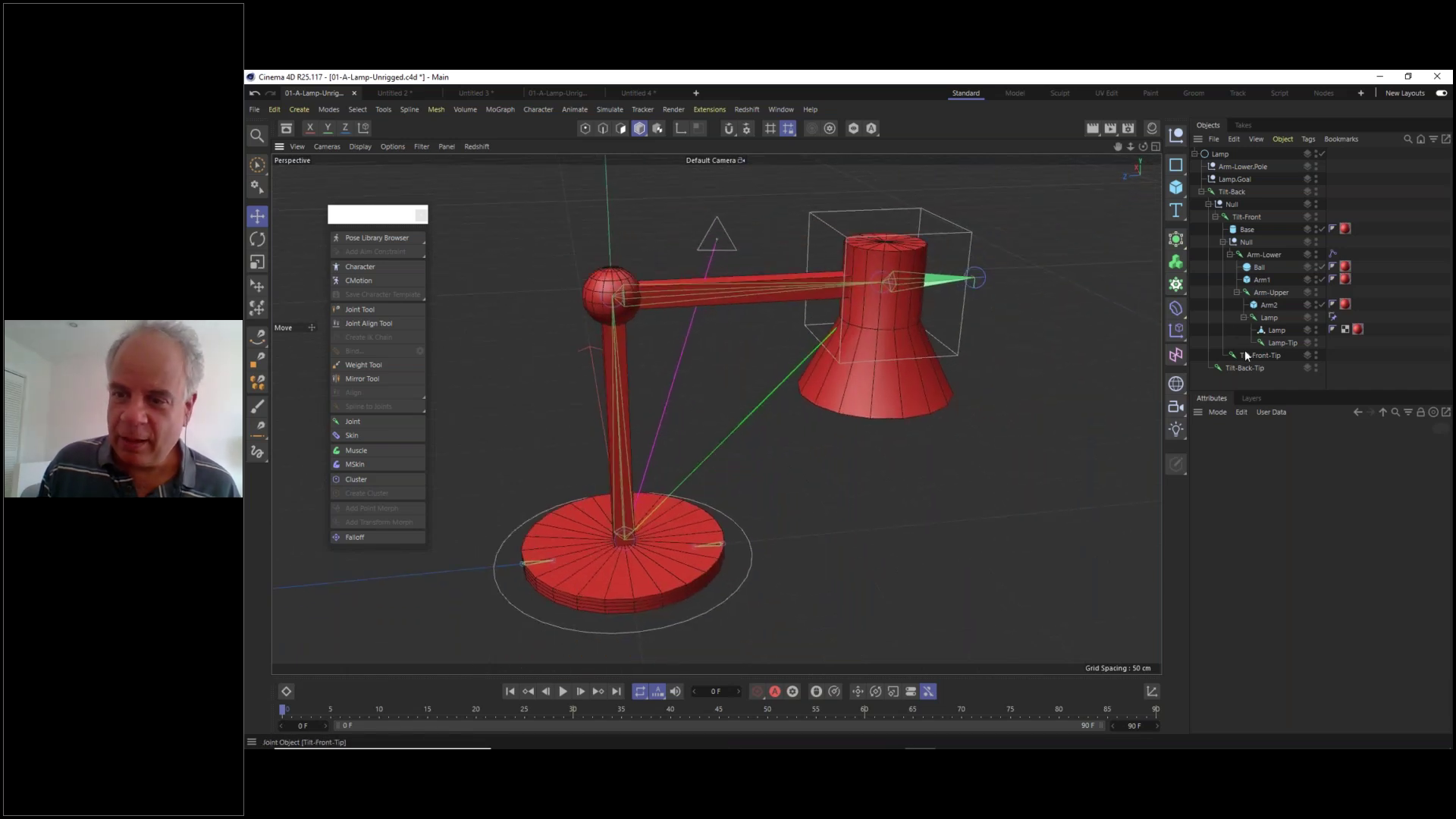
- Create three new layers and name the first one Geo
{"action": "left_click", "coordinate": [1251, 399]}
{"action": "mouse_move", "coordinate": [1207, 747]}
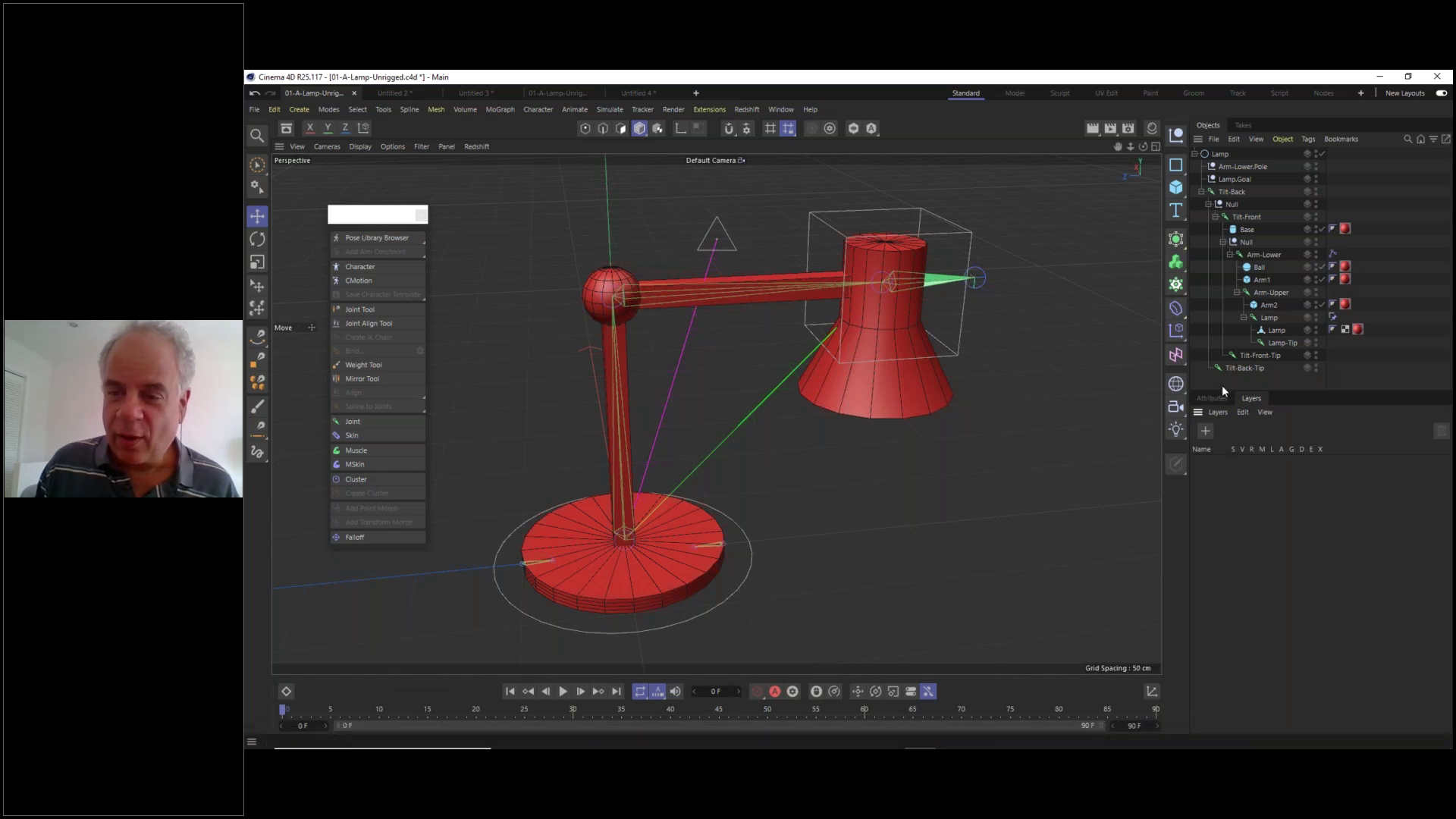
{"action": "left_click", "coordinate": [1206, 432]}
{"action": "left_click", "coordinate": [1207, 433]}
{"action": "left_click", "coordinate": [1206, 432]}
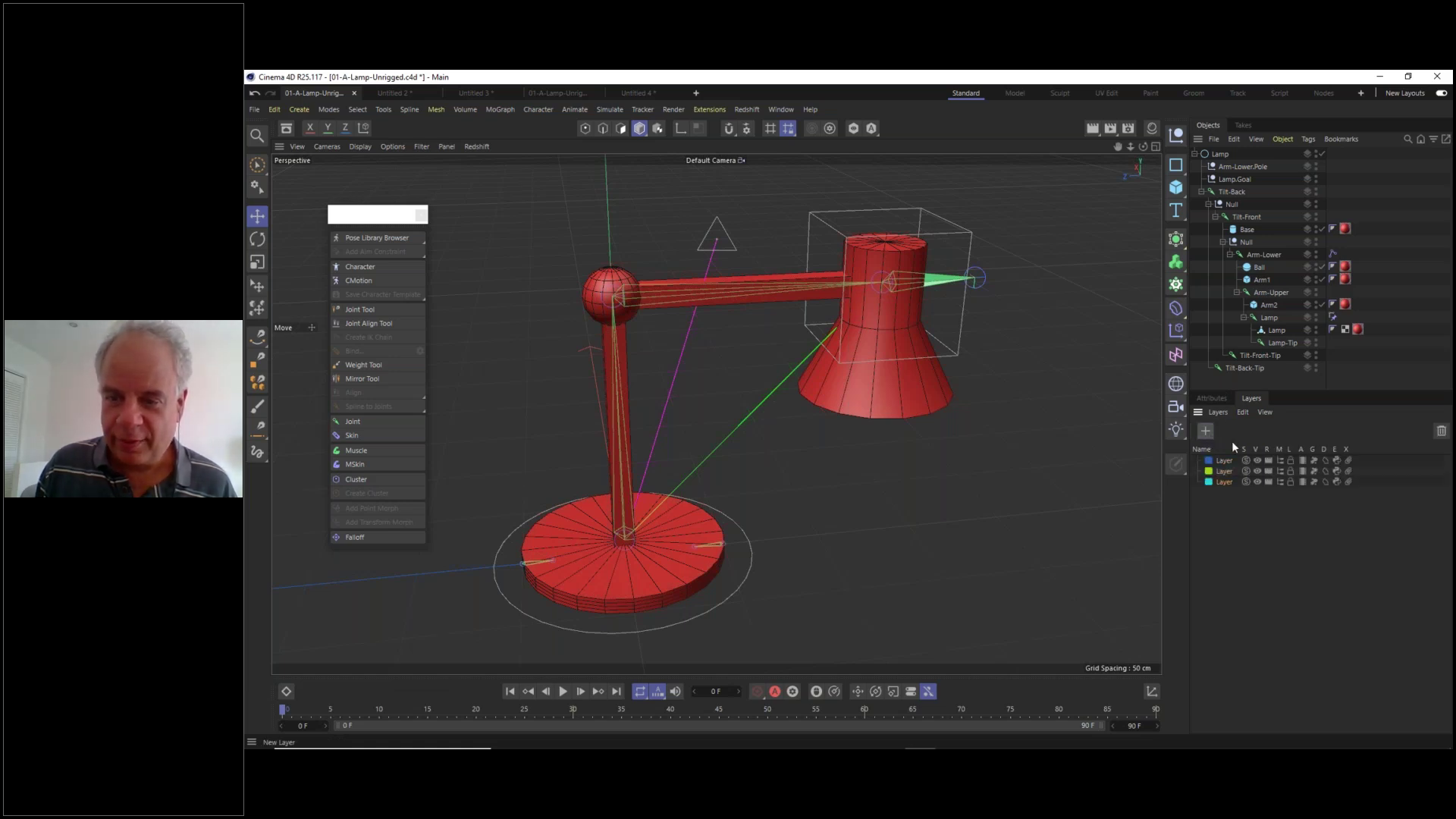
{"action": "double_click", "coordinate": [1222, 460]}
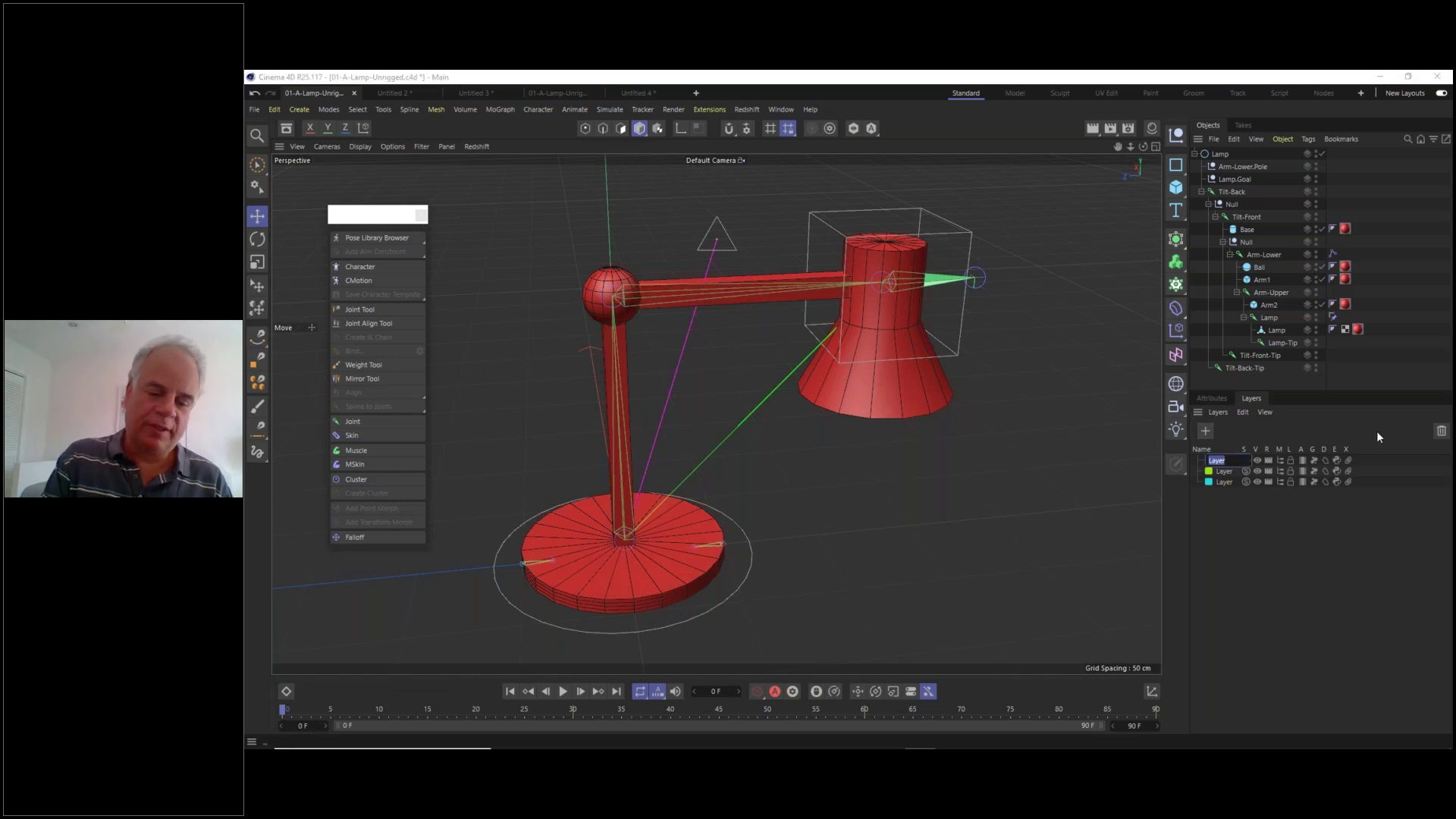
{"action": "type", "text": "Geo"}
{"action": "key", "text": "Return"}
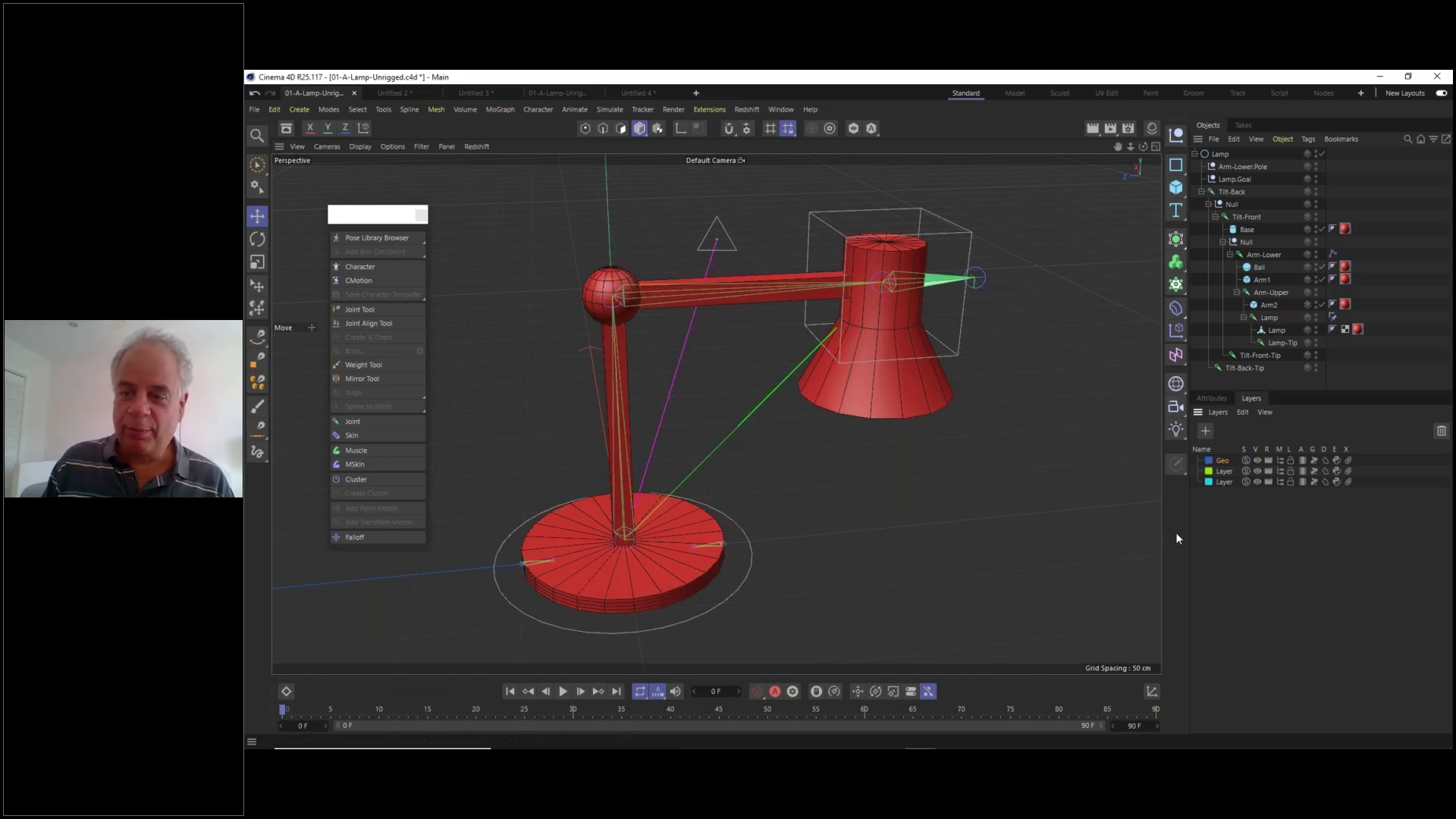
- Name the second layer Joints&Bones&Nulls
{"action": "double_click", "coordinate": [1225, 470]}
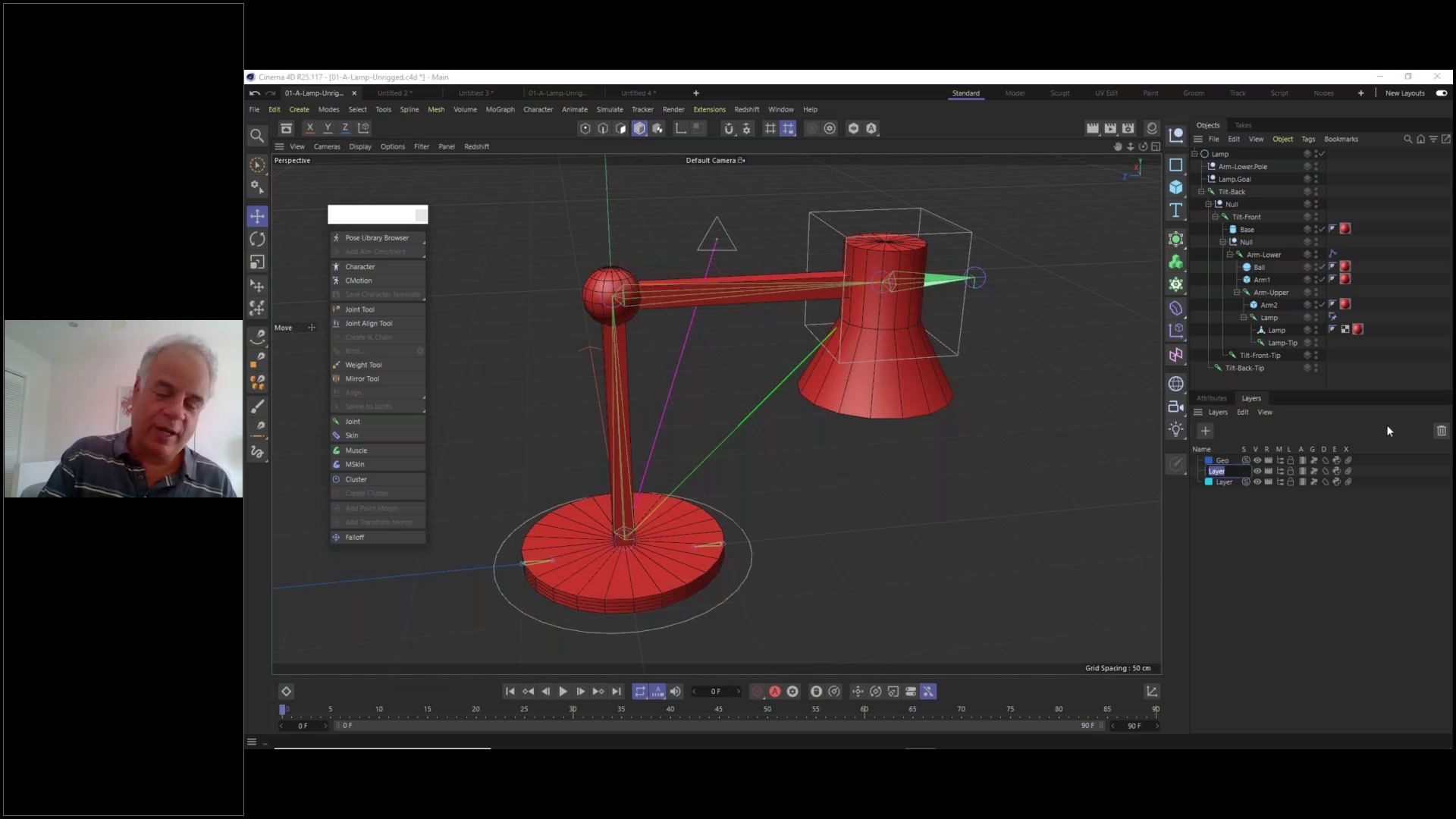
{"action": "type", "text": "Bones"}
{"action": "key", "text": "Return"}
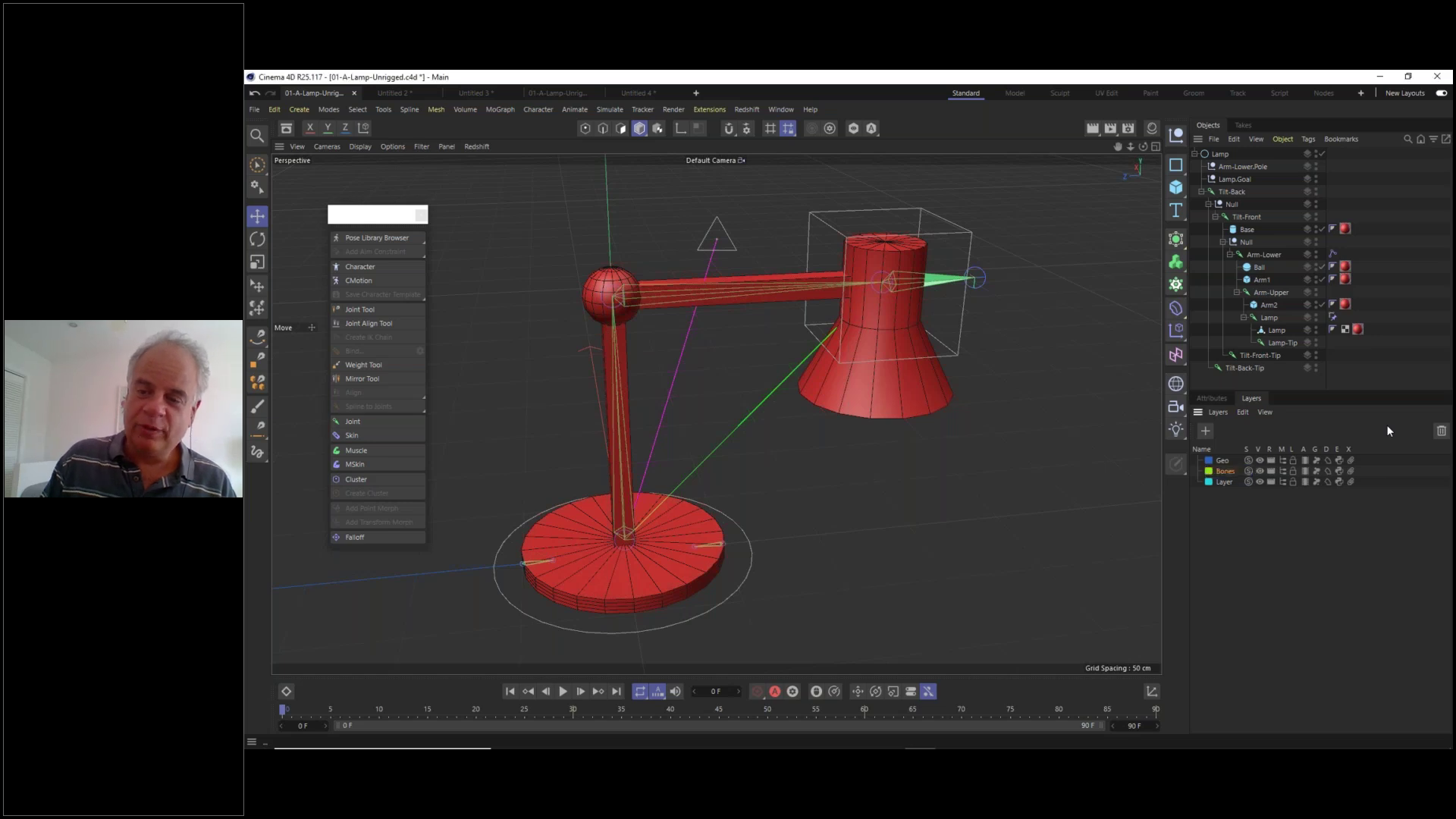
{"action": "double_click", "coordinate": [1224, 470]}
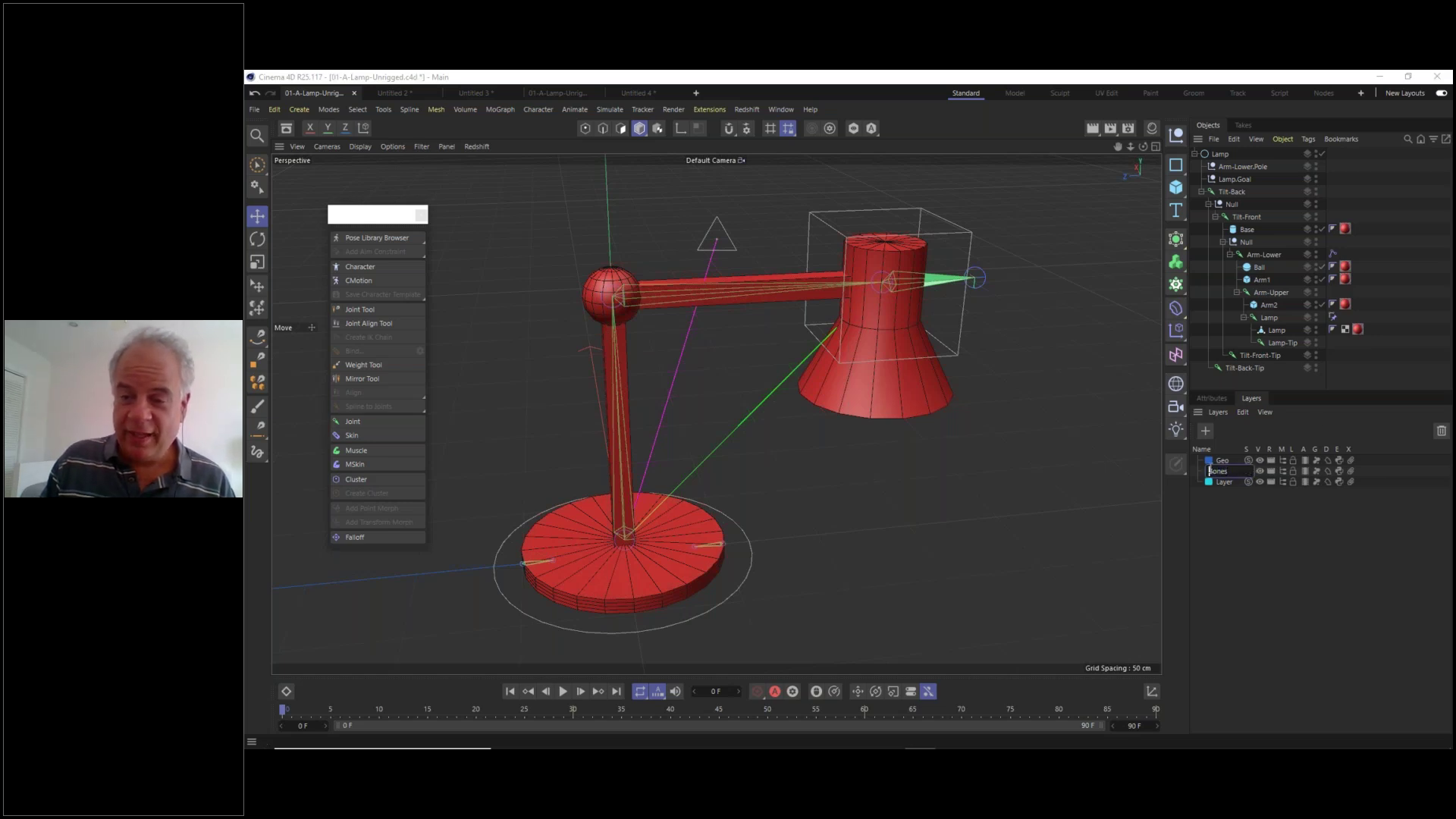
{"action": "type", "text": "Joints"}
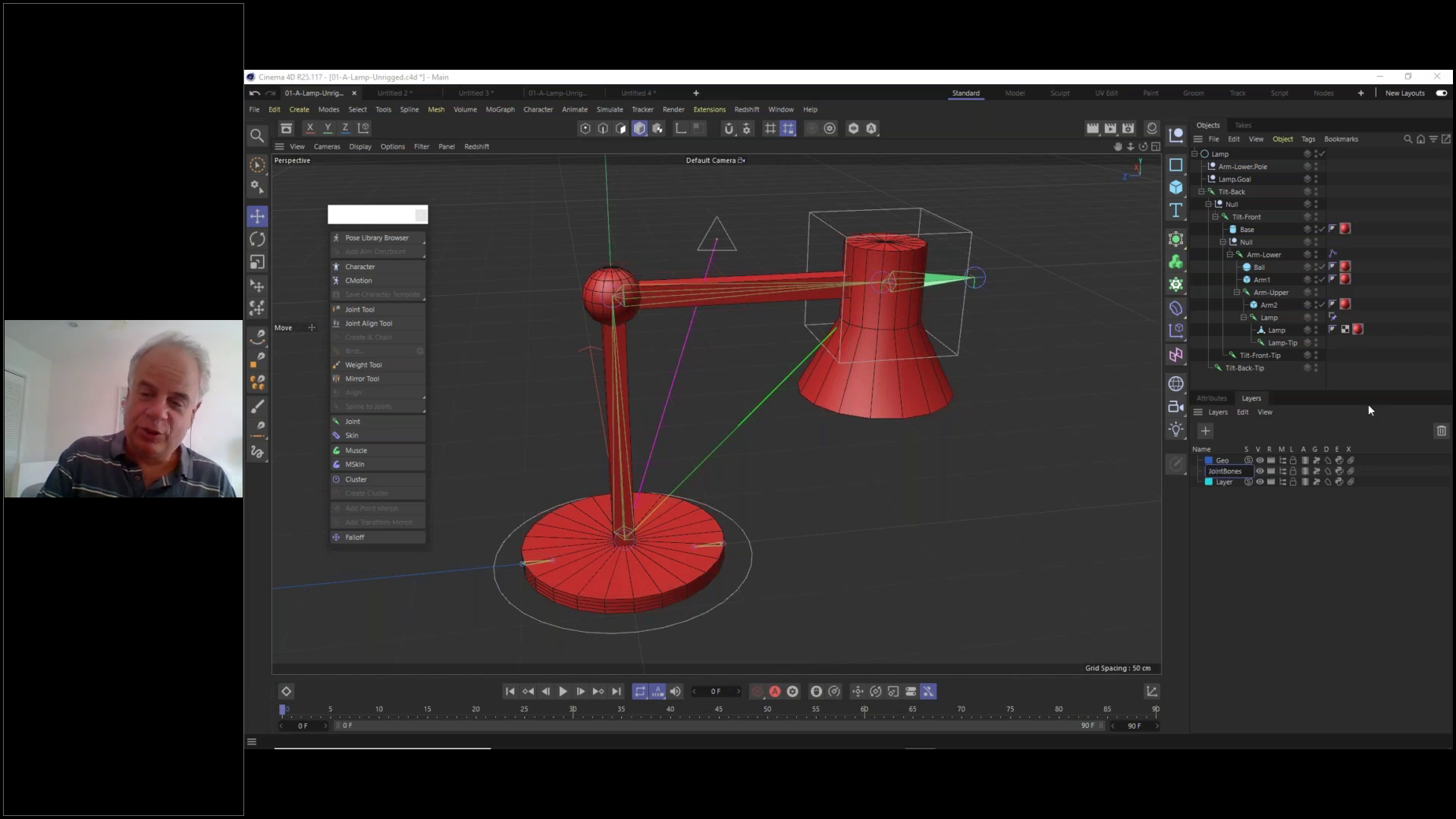
{"action": "type", "text": "&"}
{"action": "key", "text": "Return"}
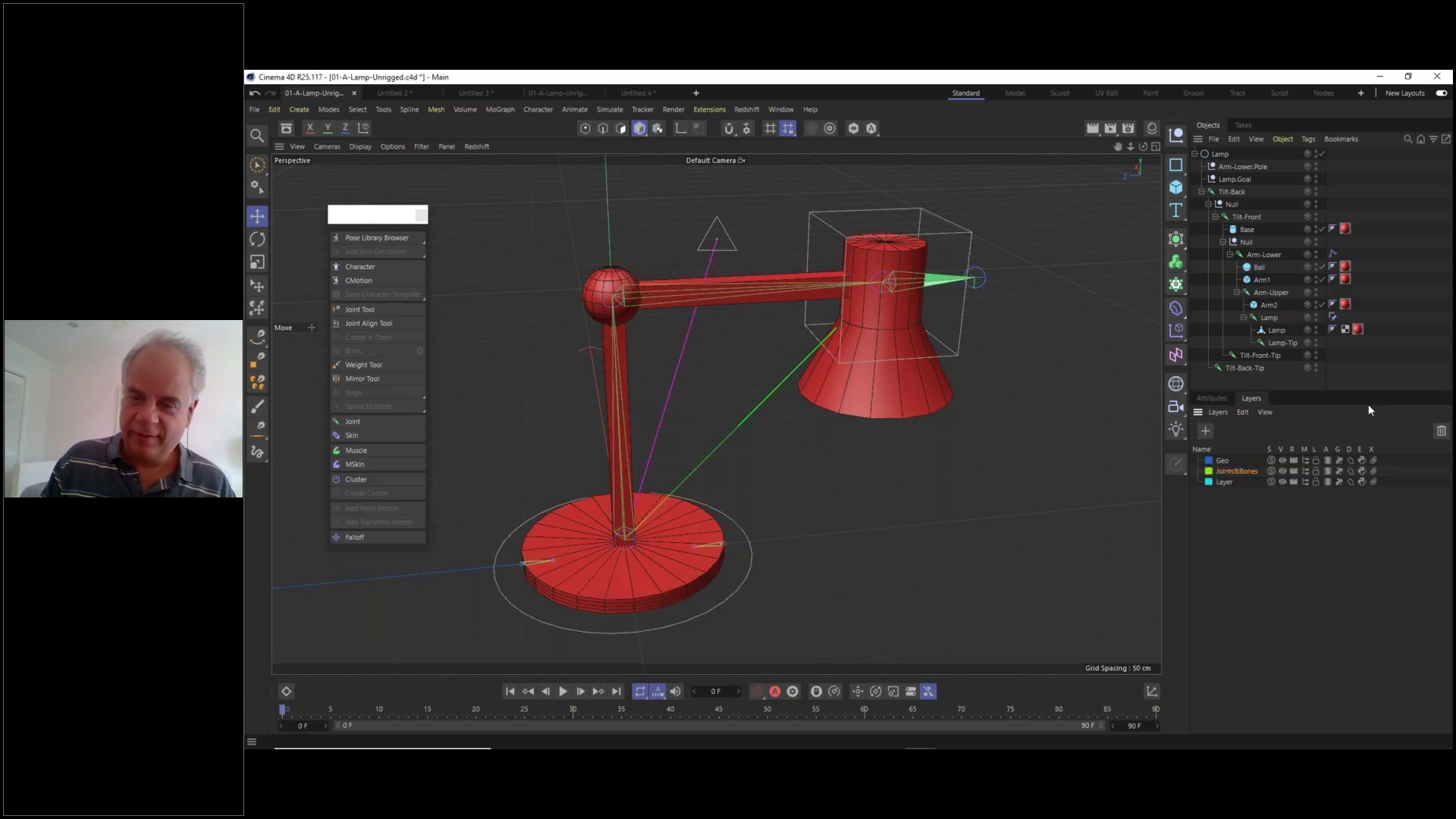
{"action": "double_click", "coordinate": [1255, 471]}
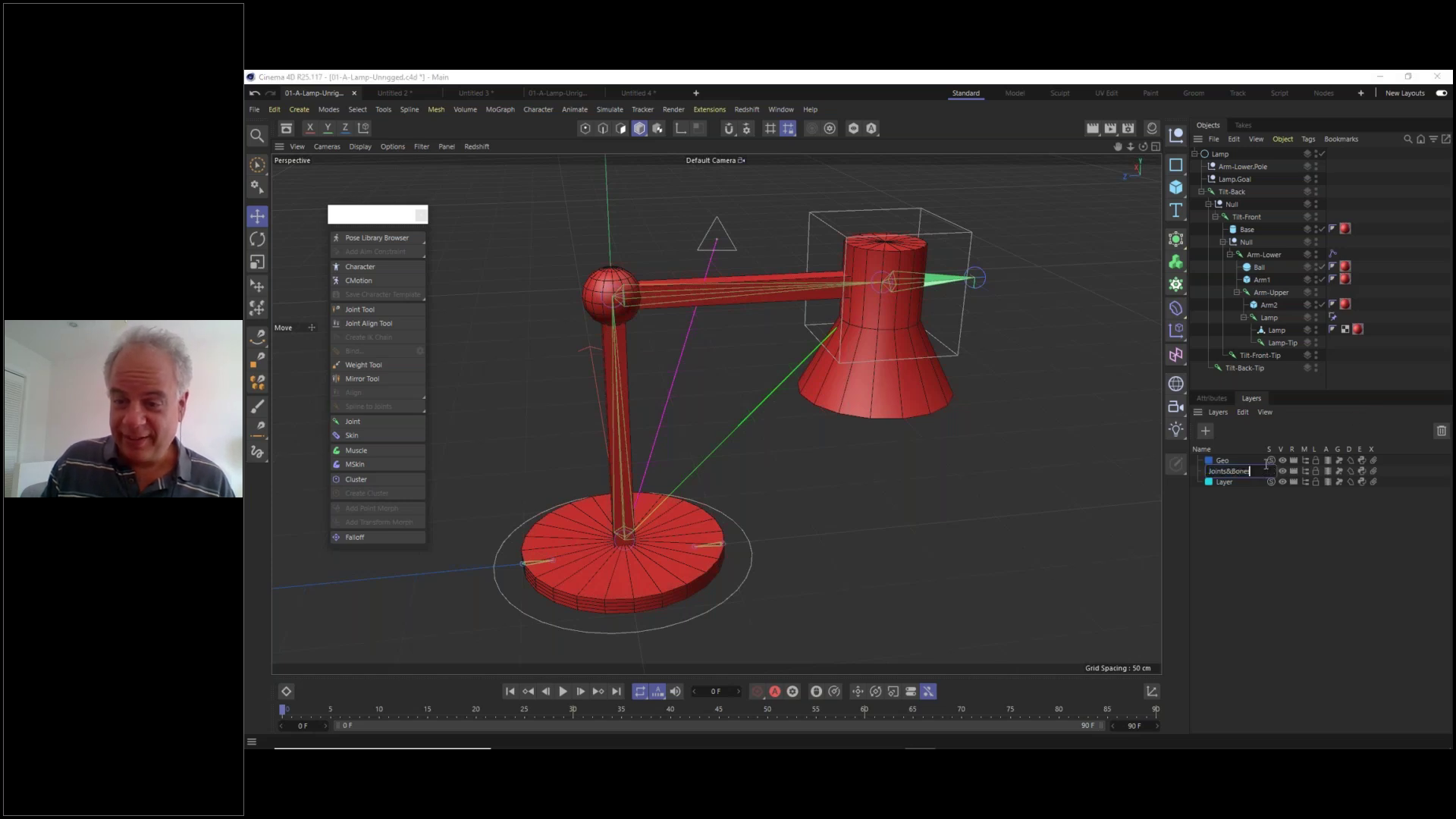
{"action": "type", "text": "&Nu"}
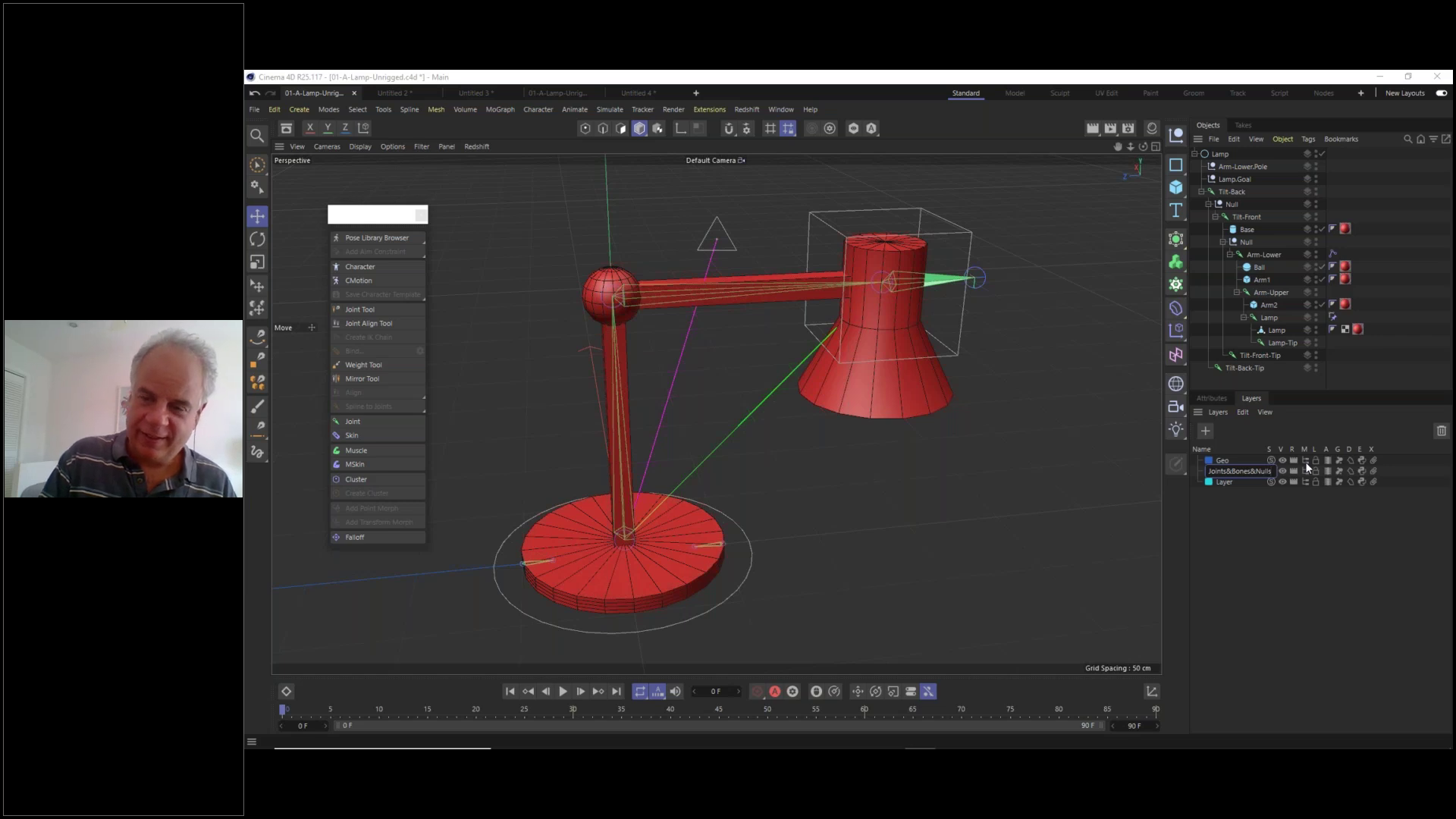
{"action": "type", "text": "lls"}
{"action": "key", "text": "Return"}
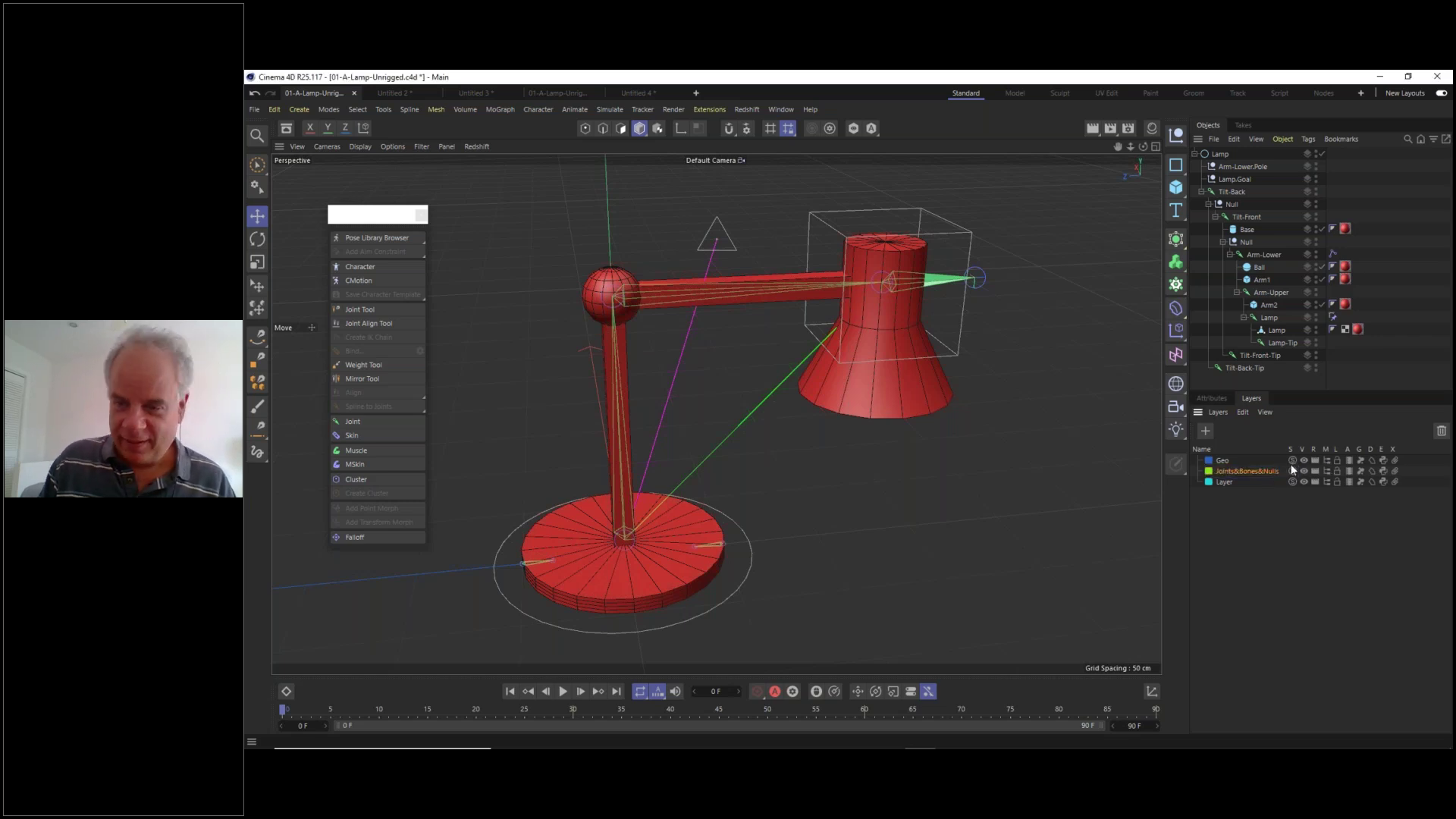
- Name the third layer Controllers
{"action": "double_click", "coordinate": [1226, 483]}
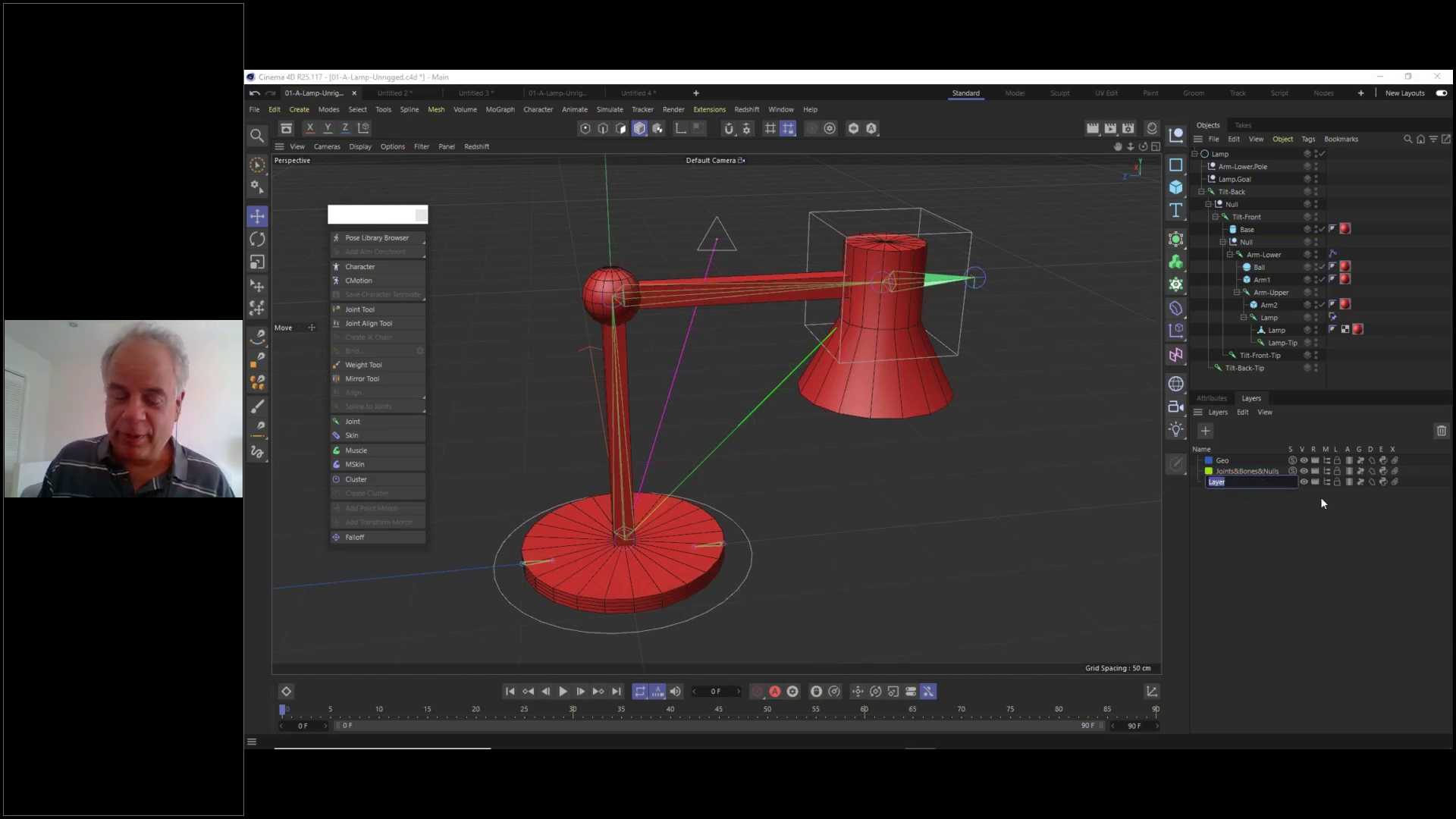
{"action": "type", "text": "Controllers"}
{"action": "key", "text": "Return"}
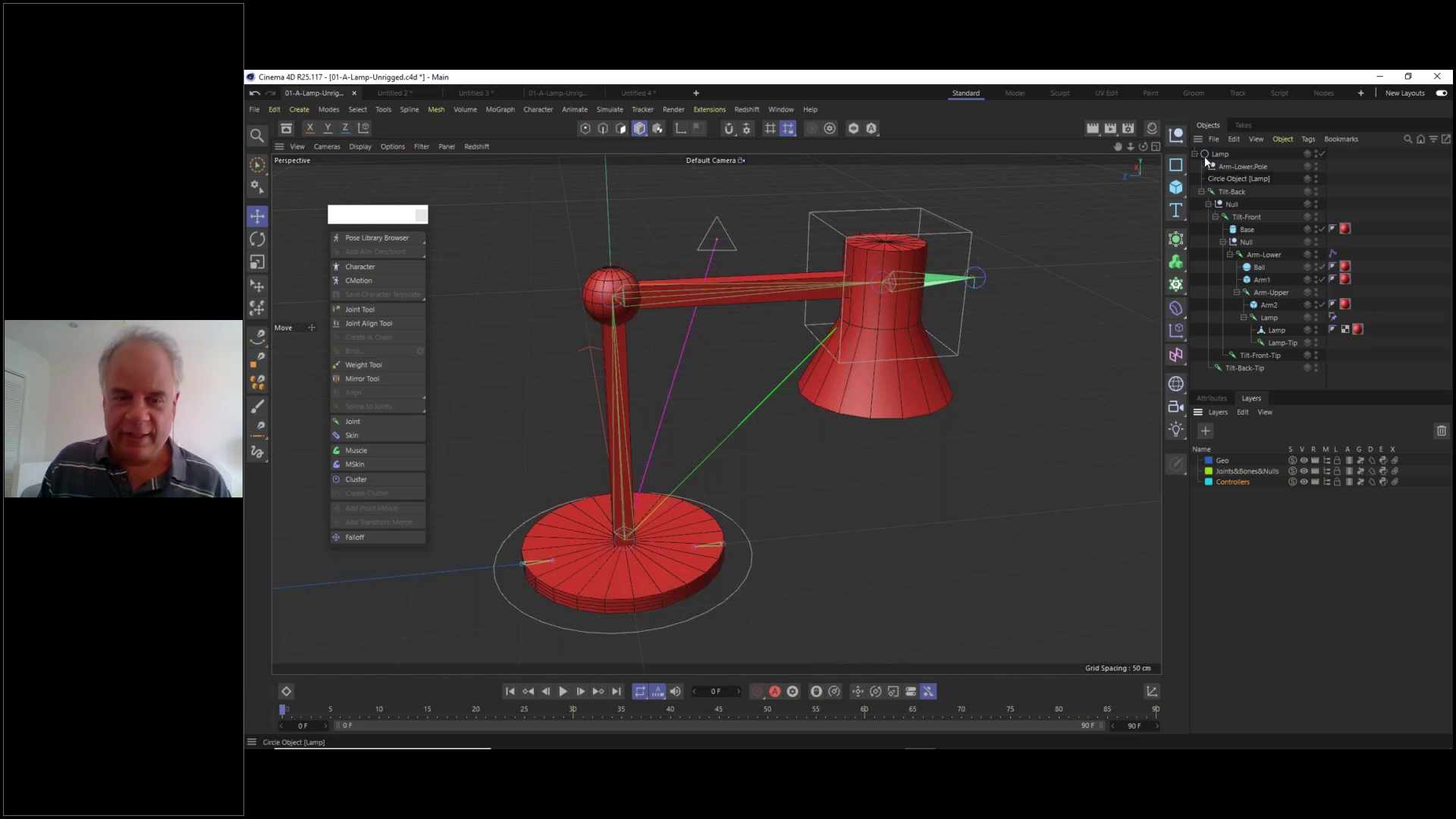
- Add the Lamp circle around the base and the Arm-Lower.Pole null to the Controllers layer
{"action": "left_click", "coordinate": [750, 575]}
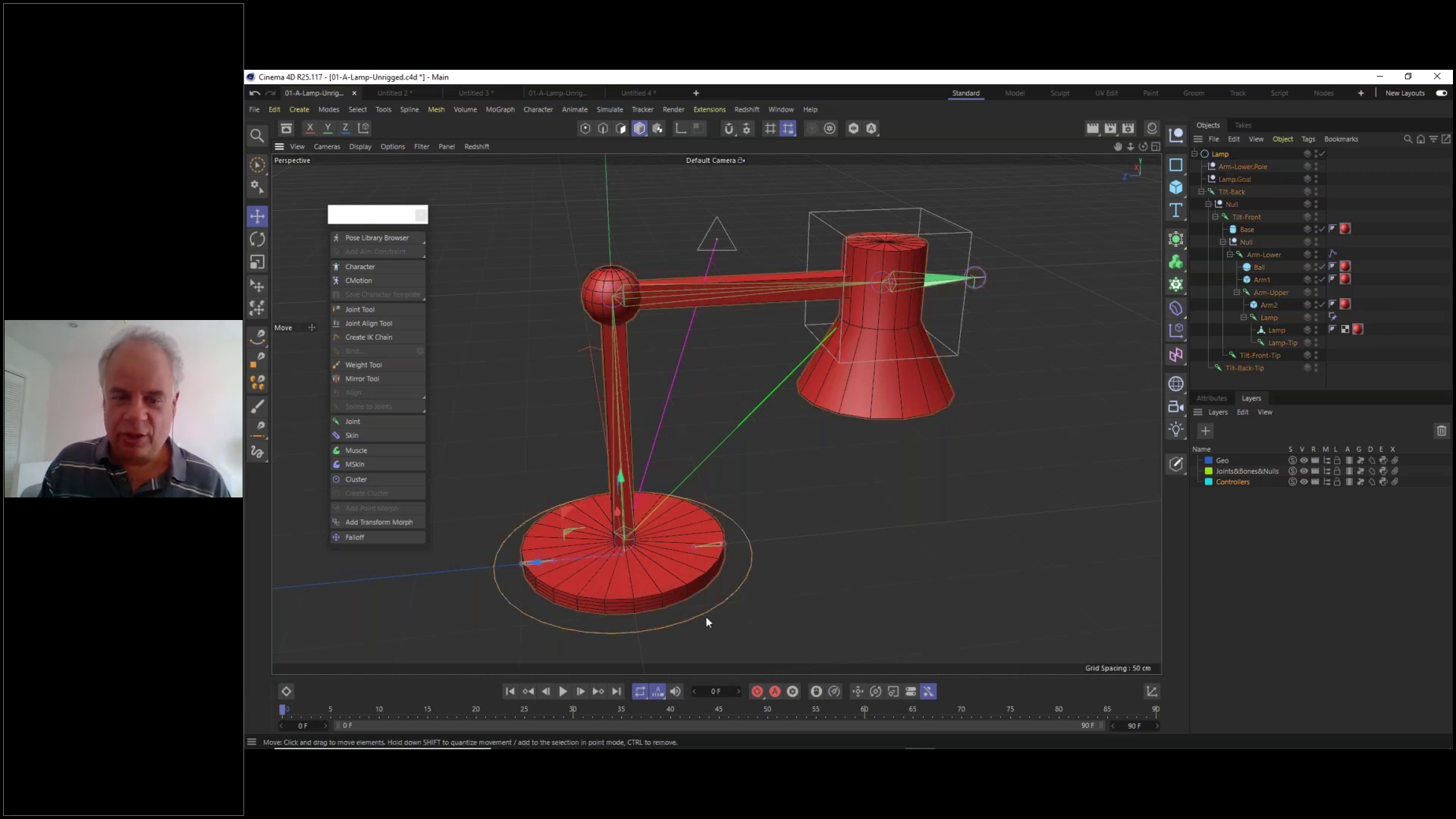
{"action": "left_click", "coordinate": [1321, 154]}
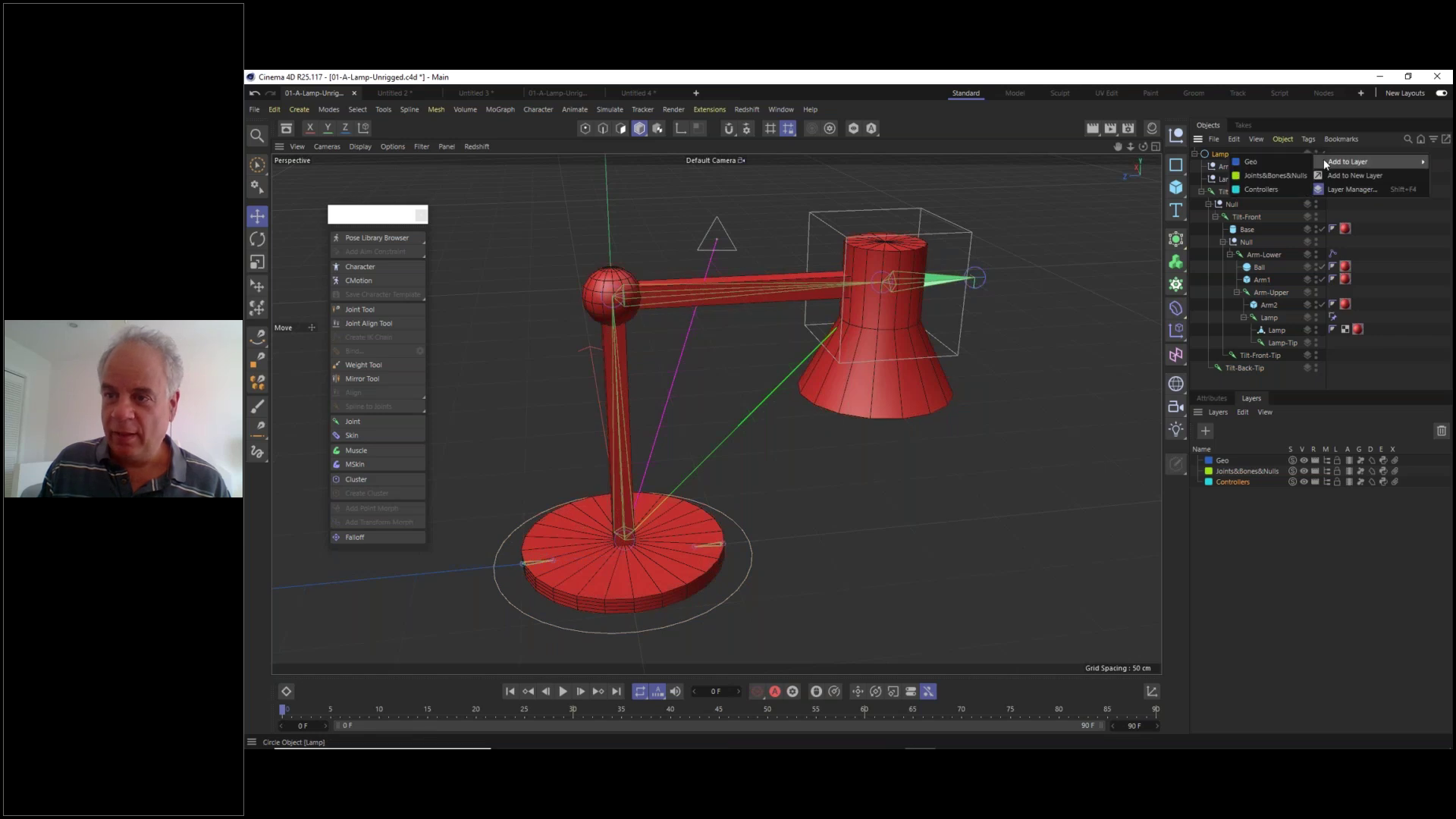
{"action": "left_click", "coordinate": [1290, 191]}
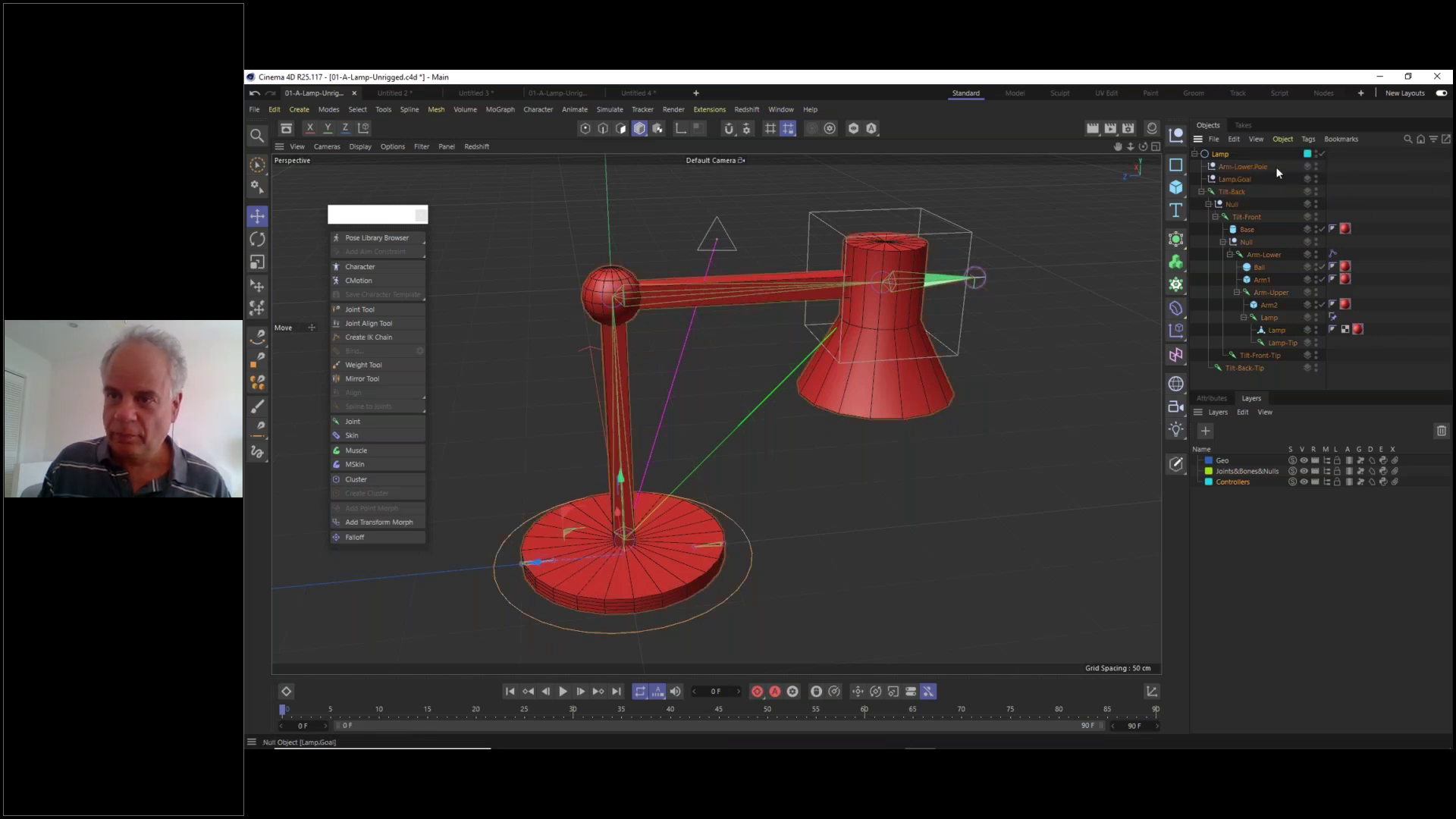
{"action": "left_click", "coordinate": [1263, 168]}
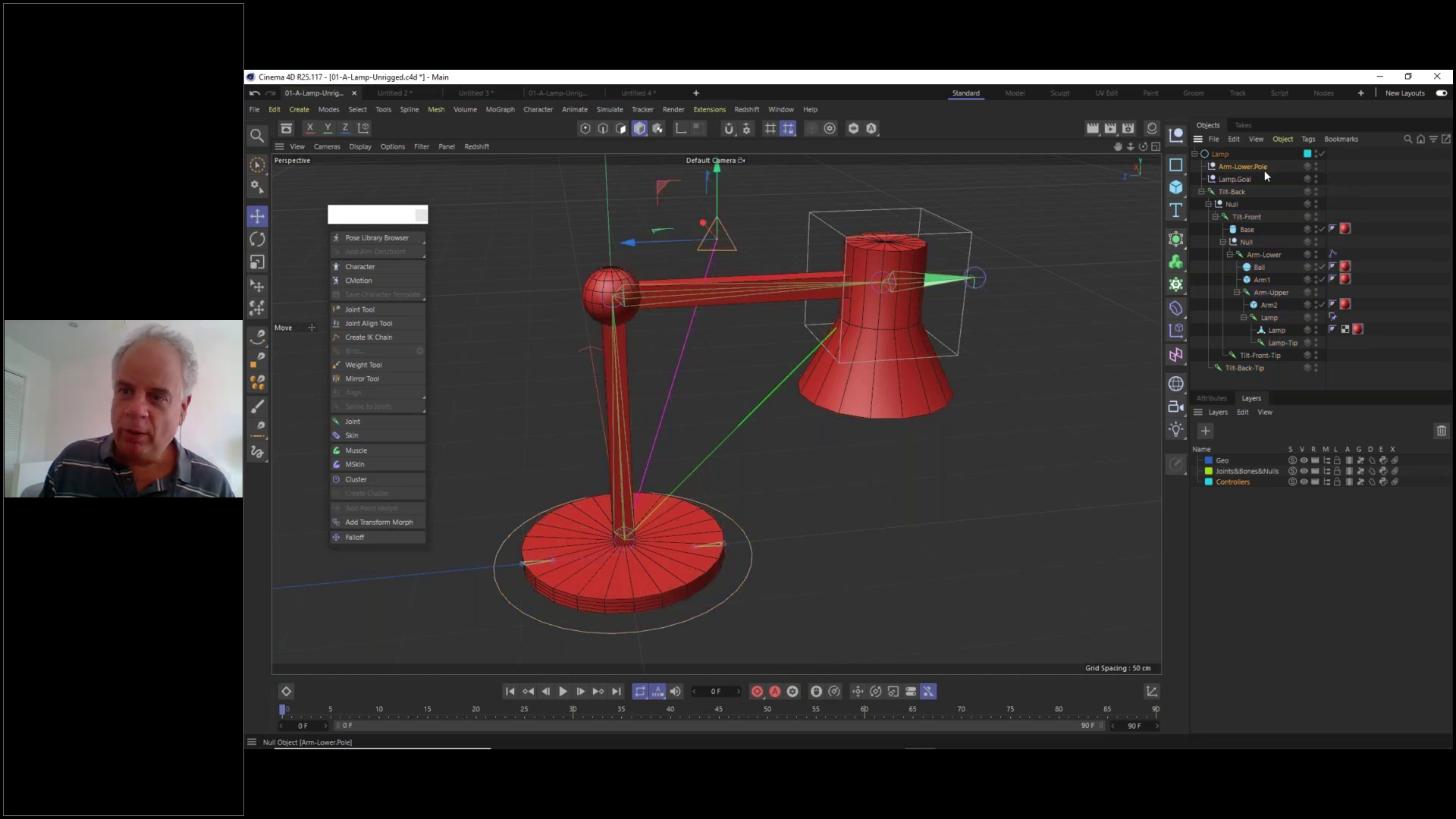
{"action": "left_click", "coordinate": [1309, 165]}
{"action": "mouse_move", "coordinate": [1346, 175]}
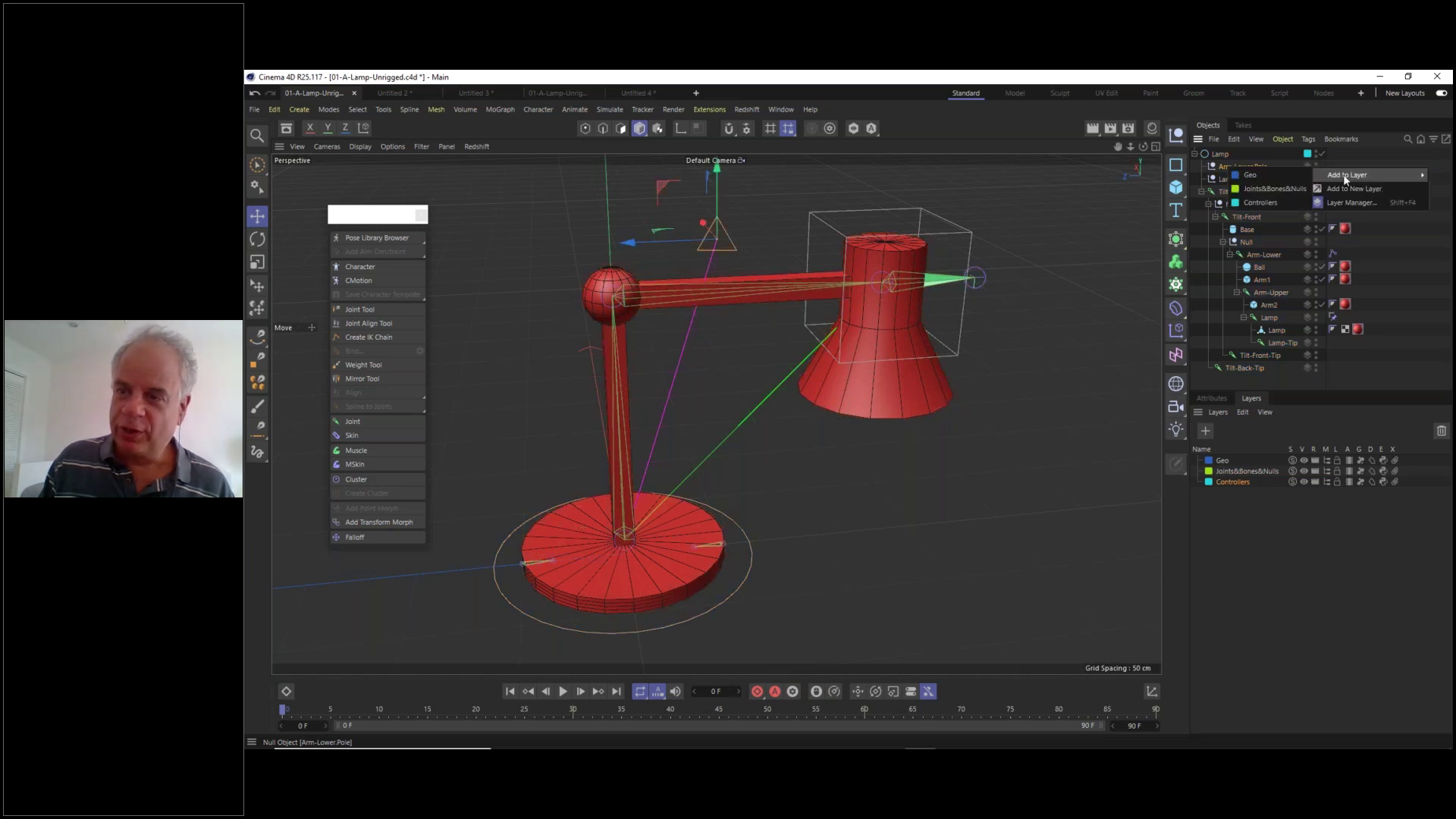
{"action": "left_click", "coordinate": [1276, 200]}
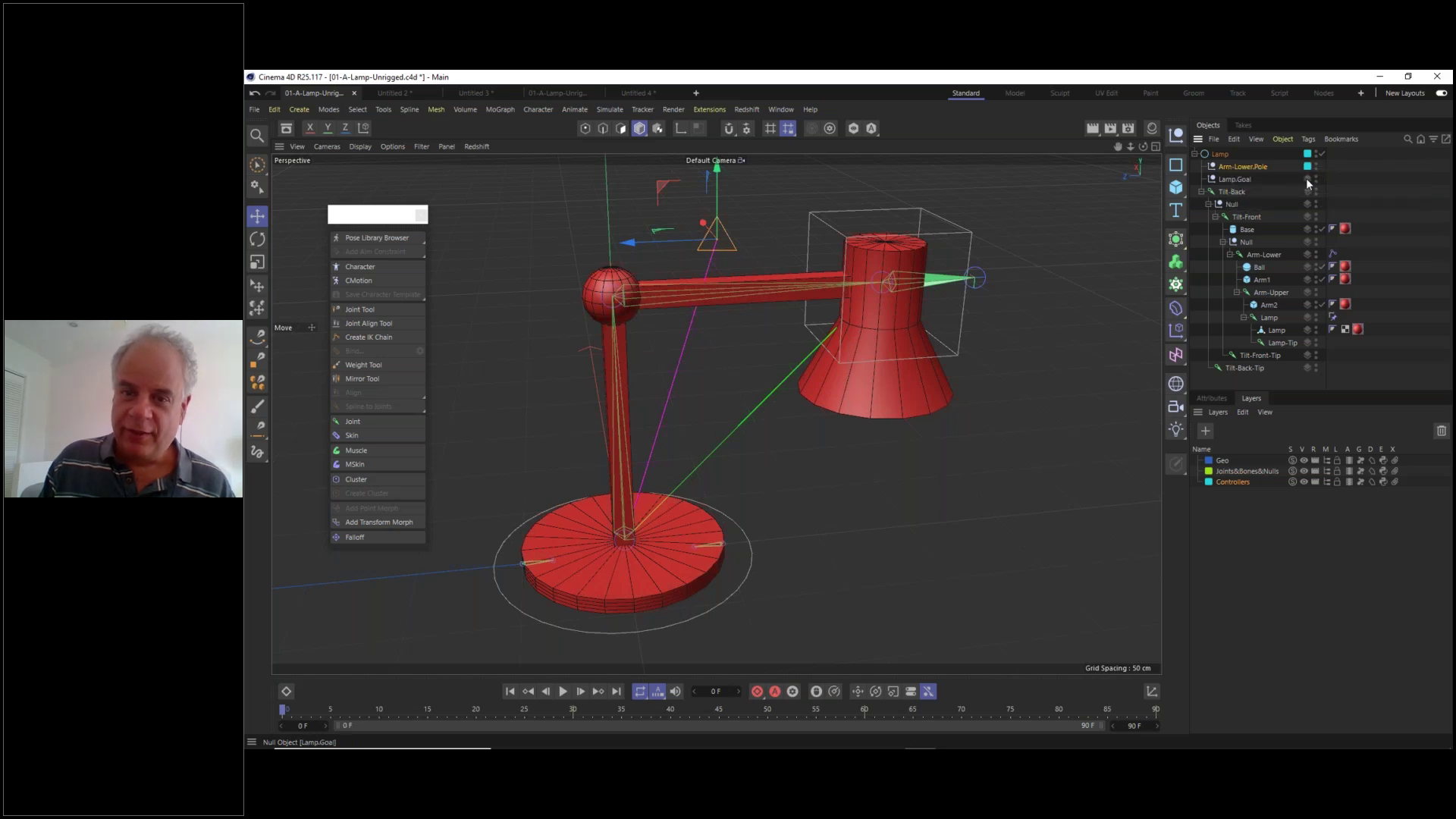
- Add the Lamp.Goal null to the Controllers layer
{"action": "left_click", "coordinate": [1305, 179]}
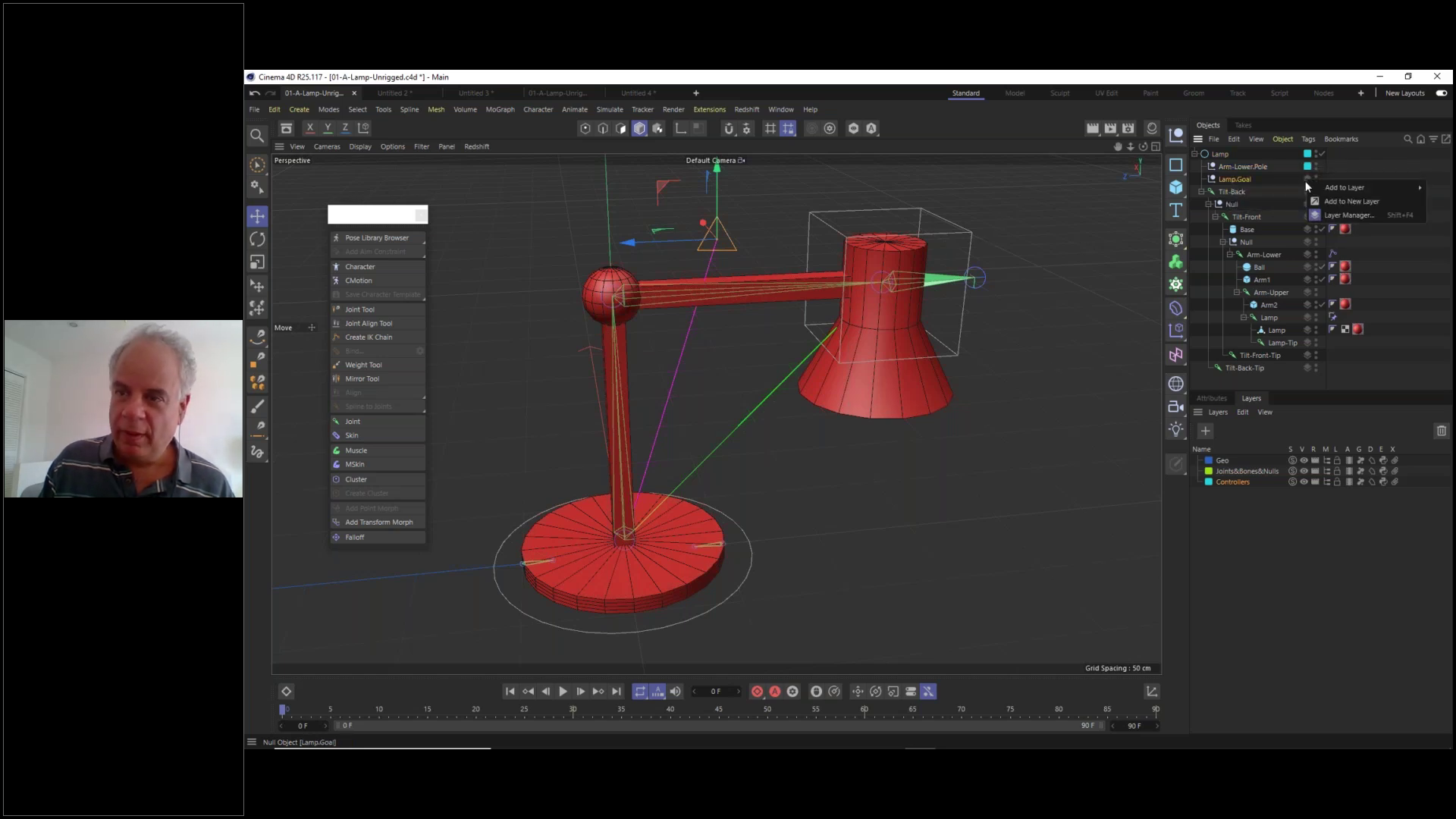
{"action": "mouse_move", "coordinate": [1312, 185]}
{"action": "left_click", "coordinate": [1215, 185]}
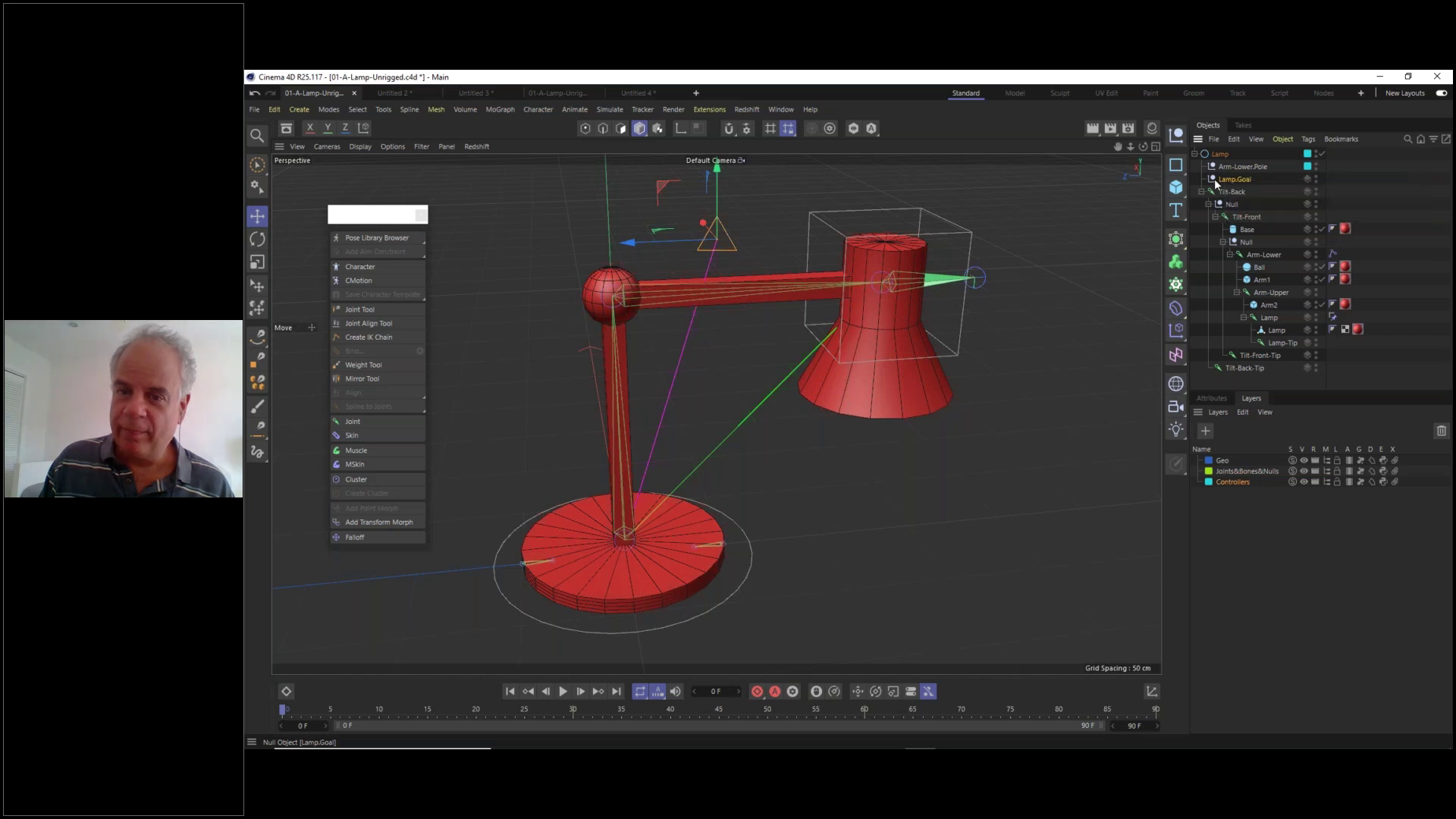
{"action": "left_click", "coordinate": [1217, 182]}
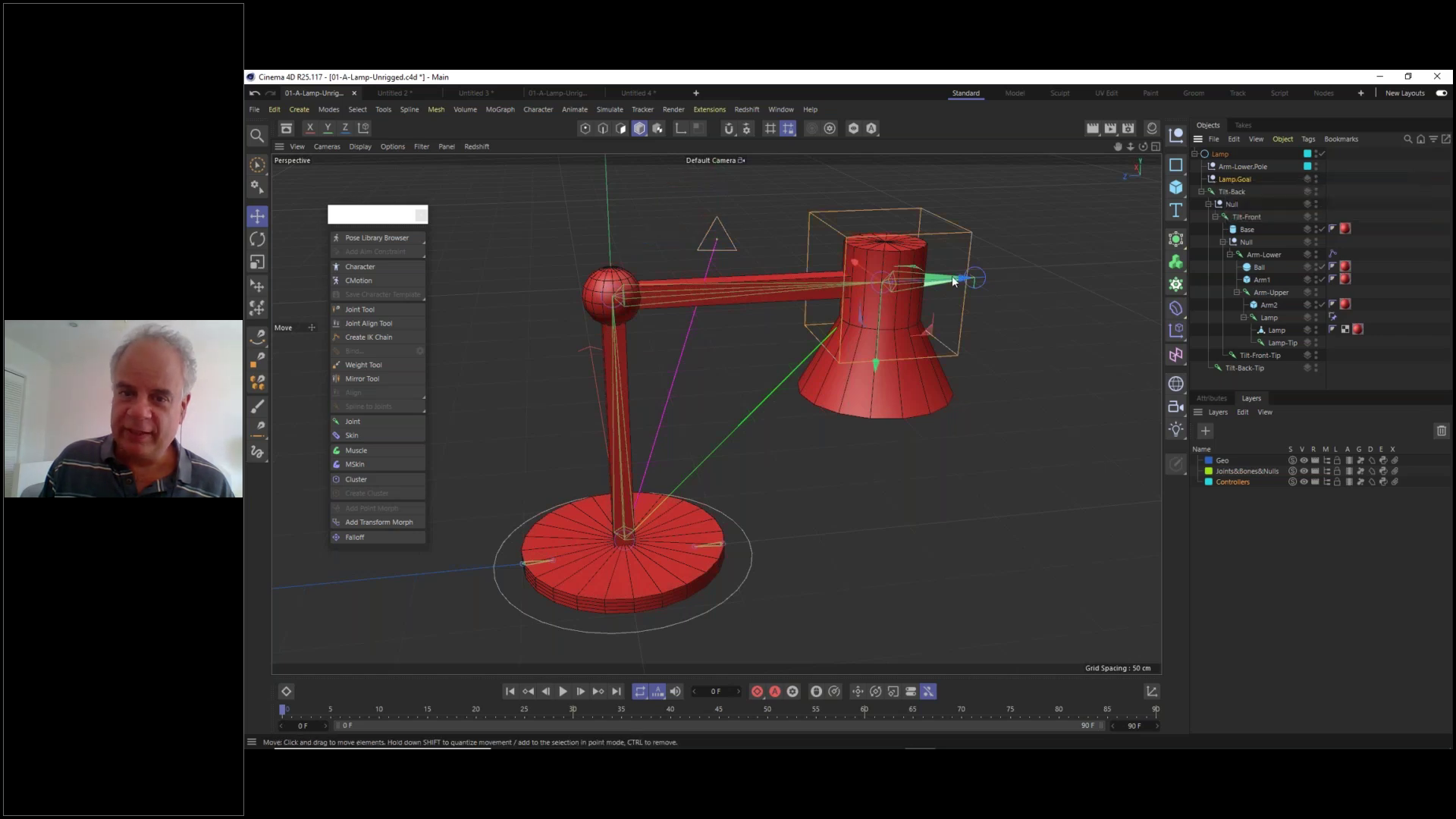
{"action": "left_click", "coordinate": [1307, 178]}
{"action": "mouse_move", "coordinate": [1323, 190]}
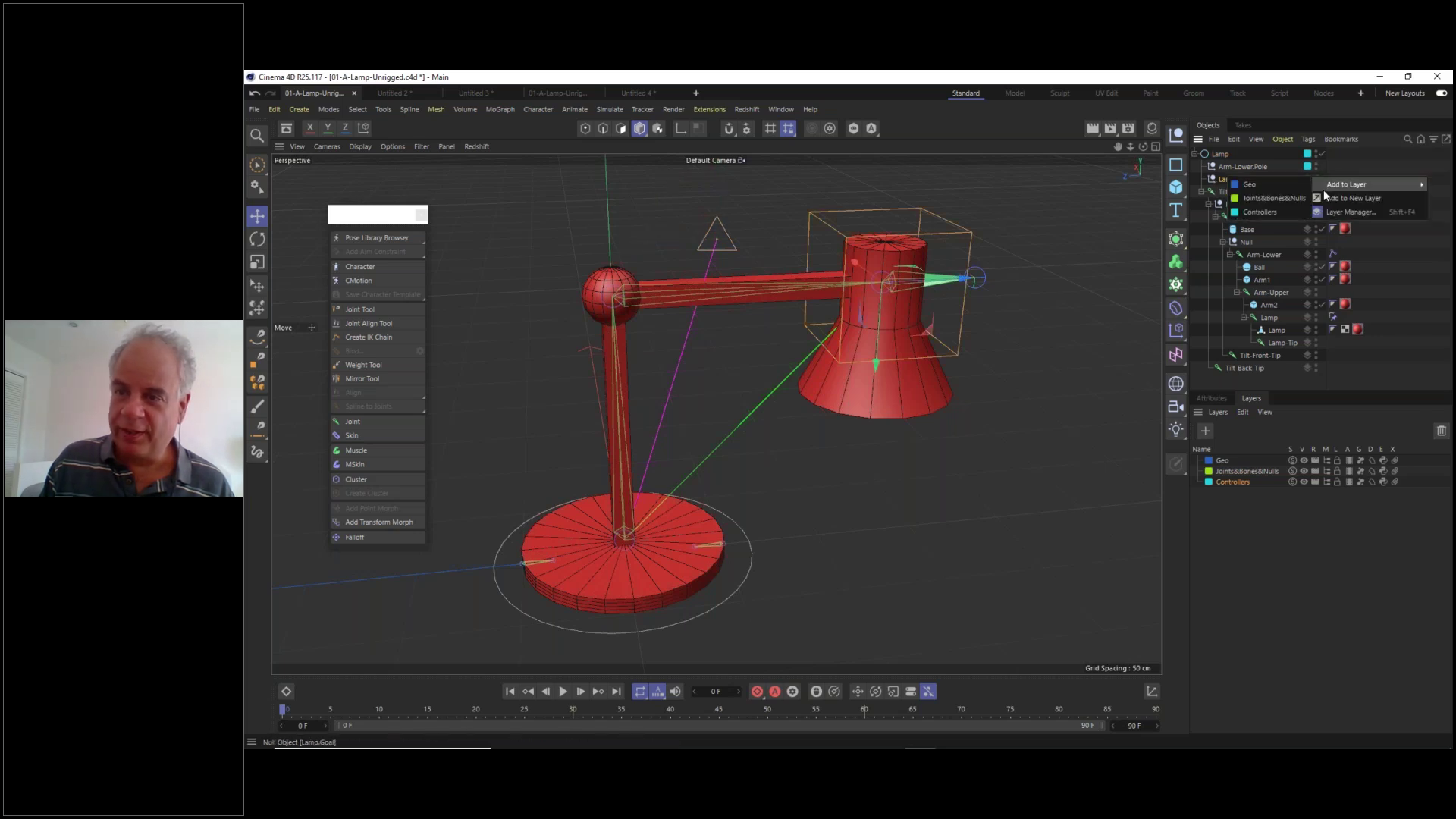
{"action": "left_click", "coordinate": [1289, 210]}
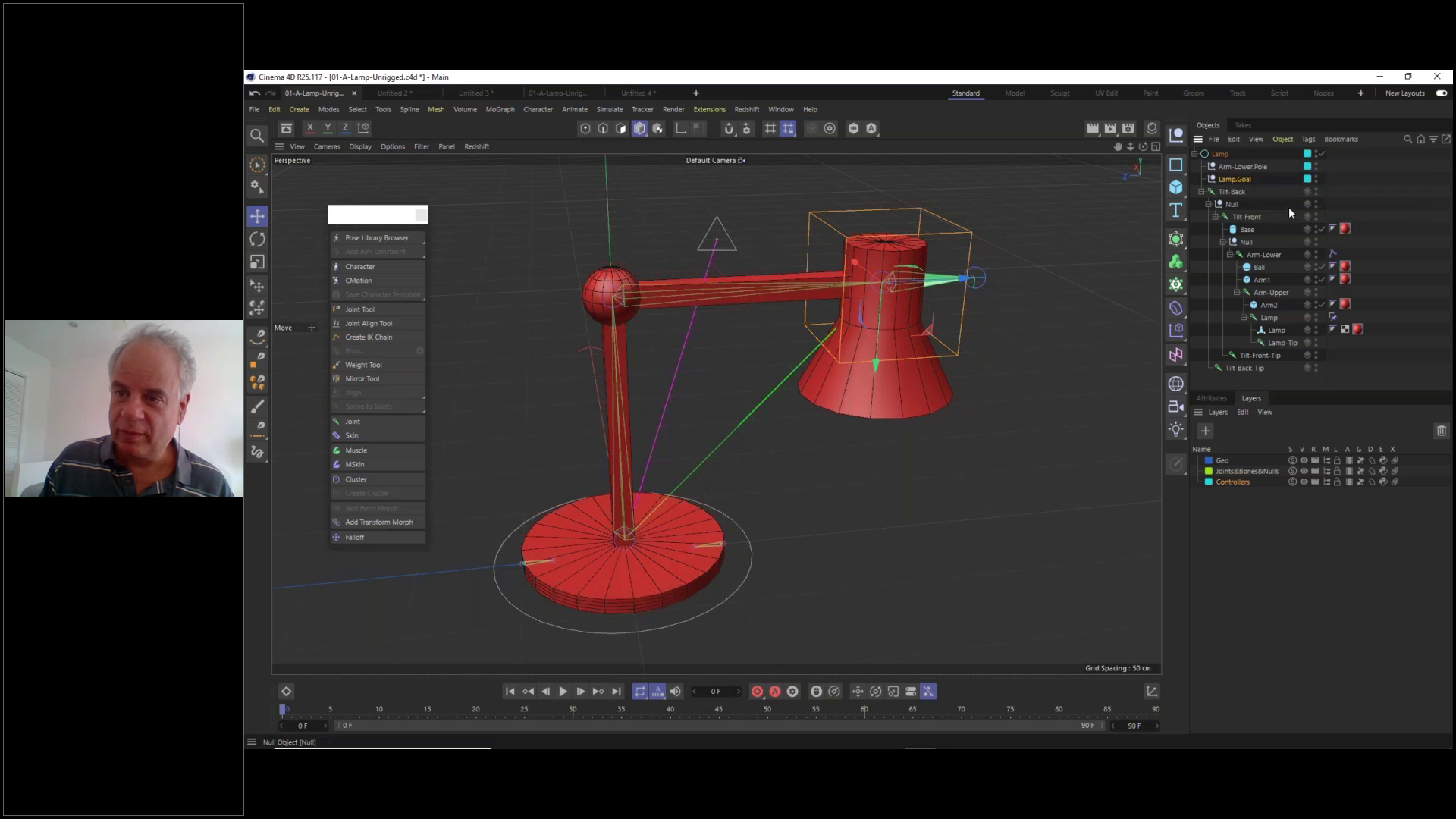
- Add the Tilt-Back joint and its child Null to the Joints&Bones&Nulls layer
{"action": "left_click", "coordinate": [1230, 193]}
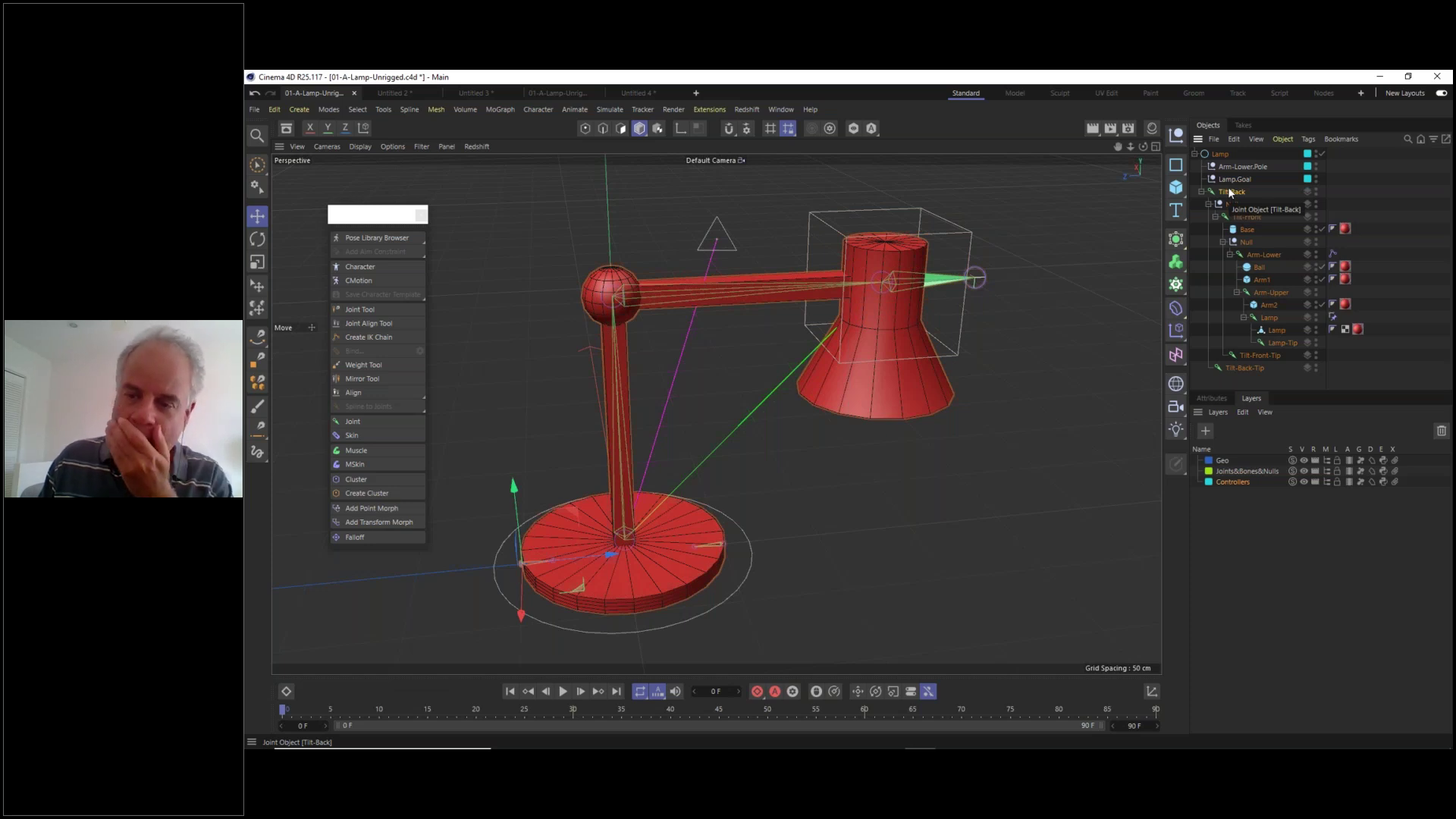
{"action": "left_click", "coordinate": [1306, 195]}
{"action": "mouse_move", "coordinate": [1335, 199]}
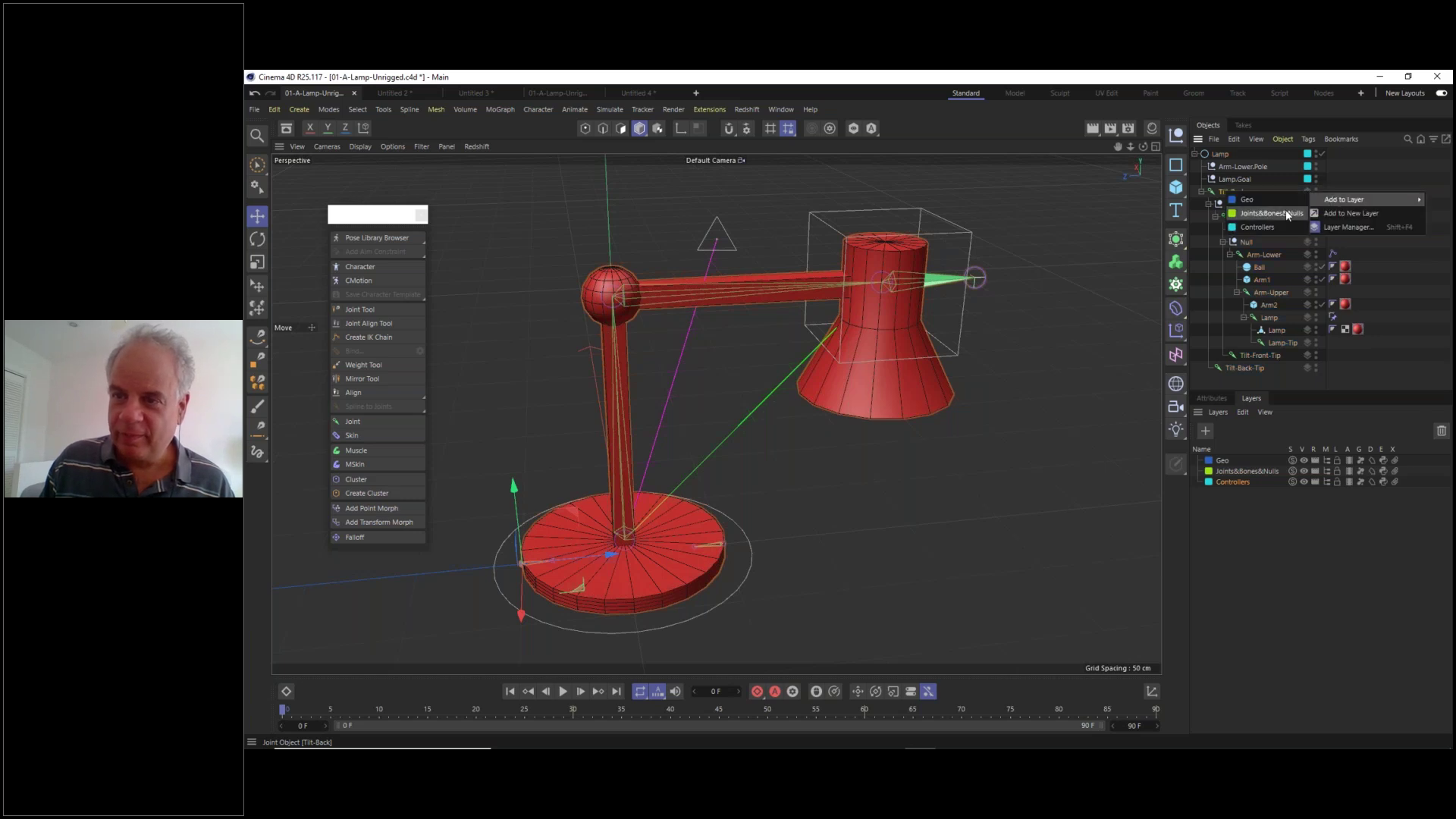
{"action": "left_click", "coordinate": [1285, 216]}
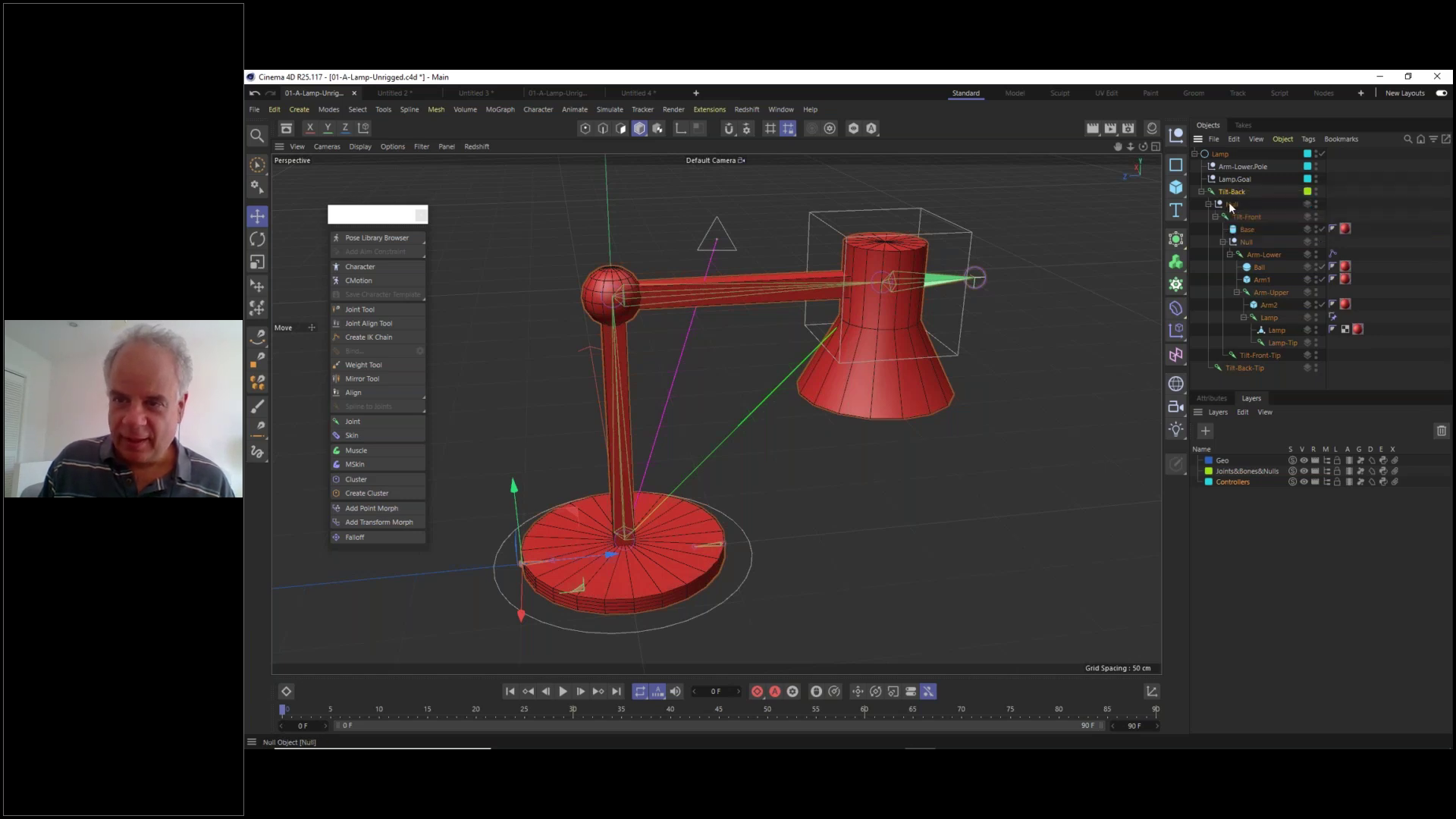
{"action": "left_click", "coordinate": [1230, 203]}
{"action": "left_click", "coordinate": [1308, 205]}
{"action": "mouse_move", "coordinate": [1333, 213]}
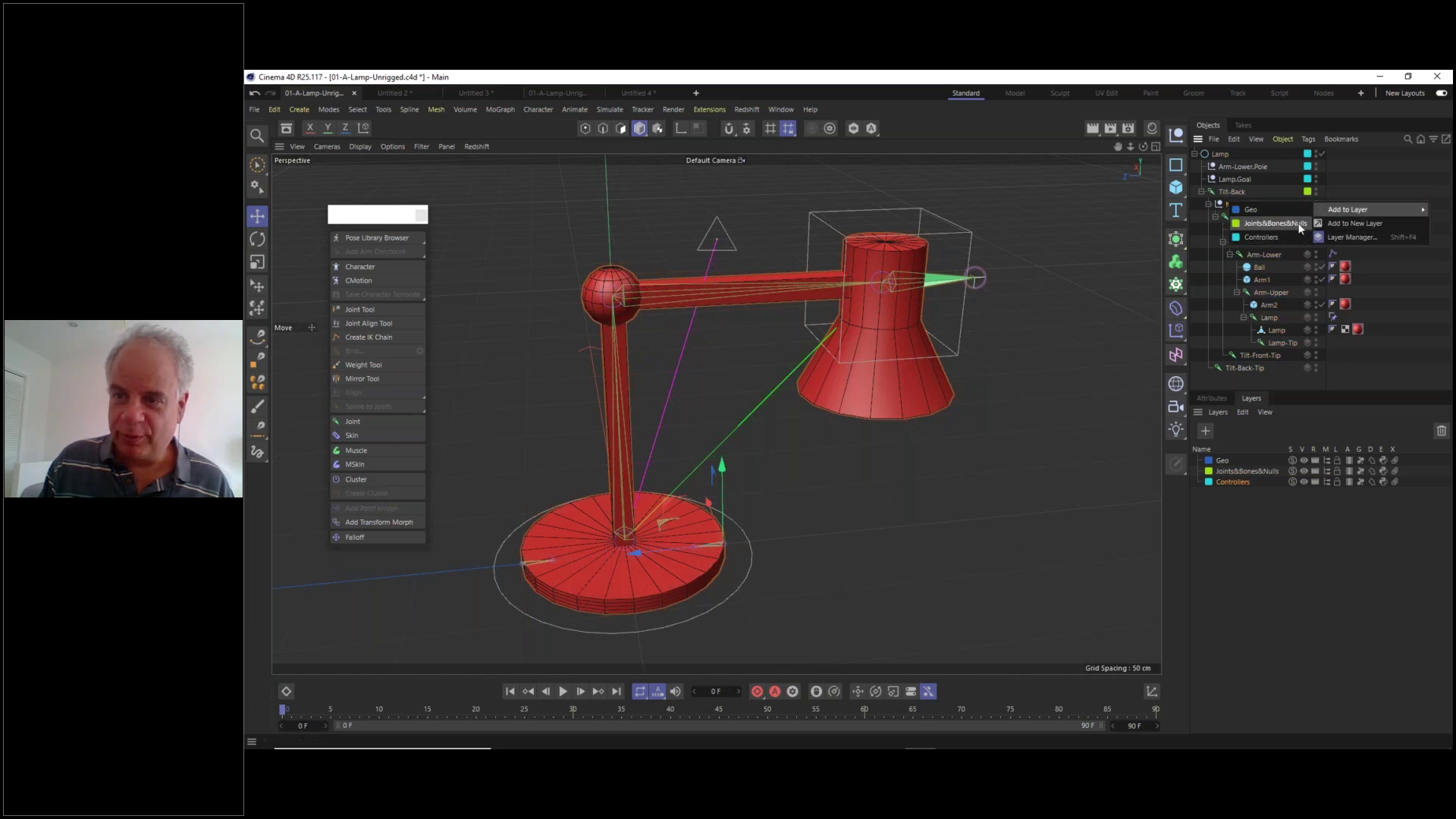
{"action": "left_click", "coordinate": [1298, 223]}
- Add the Tilt-Front joint to the Joints&Bones&Nulls layer and the Base cylinder to the Geo layer
{"action": "left_click", "coordinate": [1247, 217]}
{"action": "left_click", "coordinate": [1306, 217]}
{"action": "mouse_move", "coordinate": [1330, 221]}
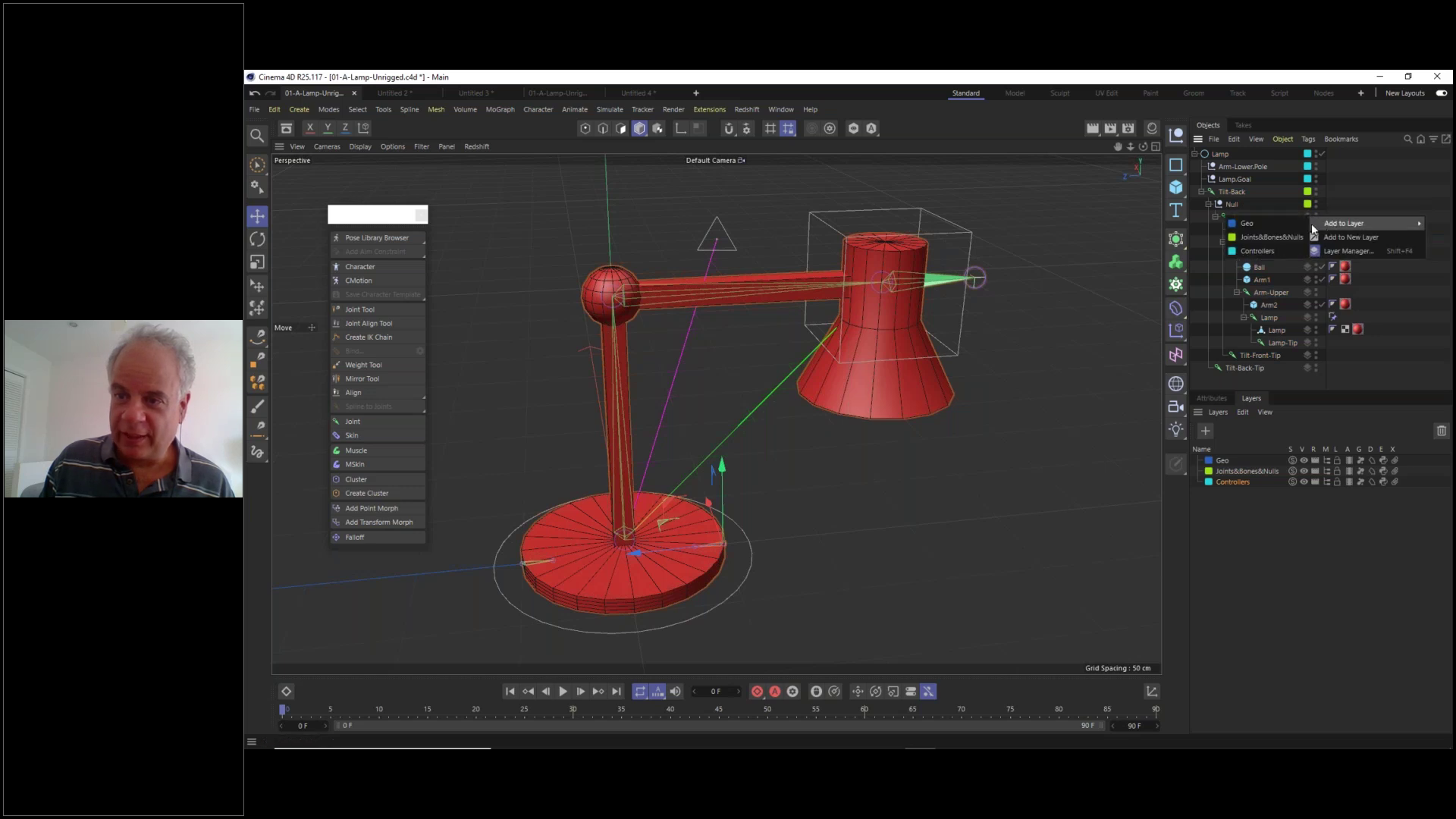
{"action": "left_click", "coordinate": [1295, 230]}
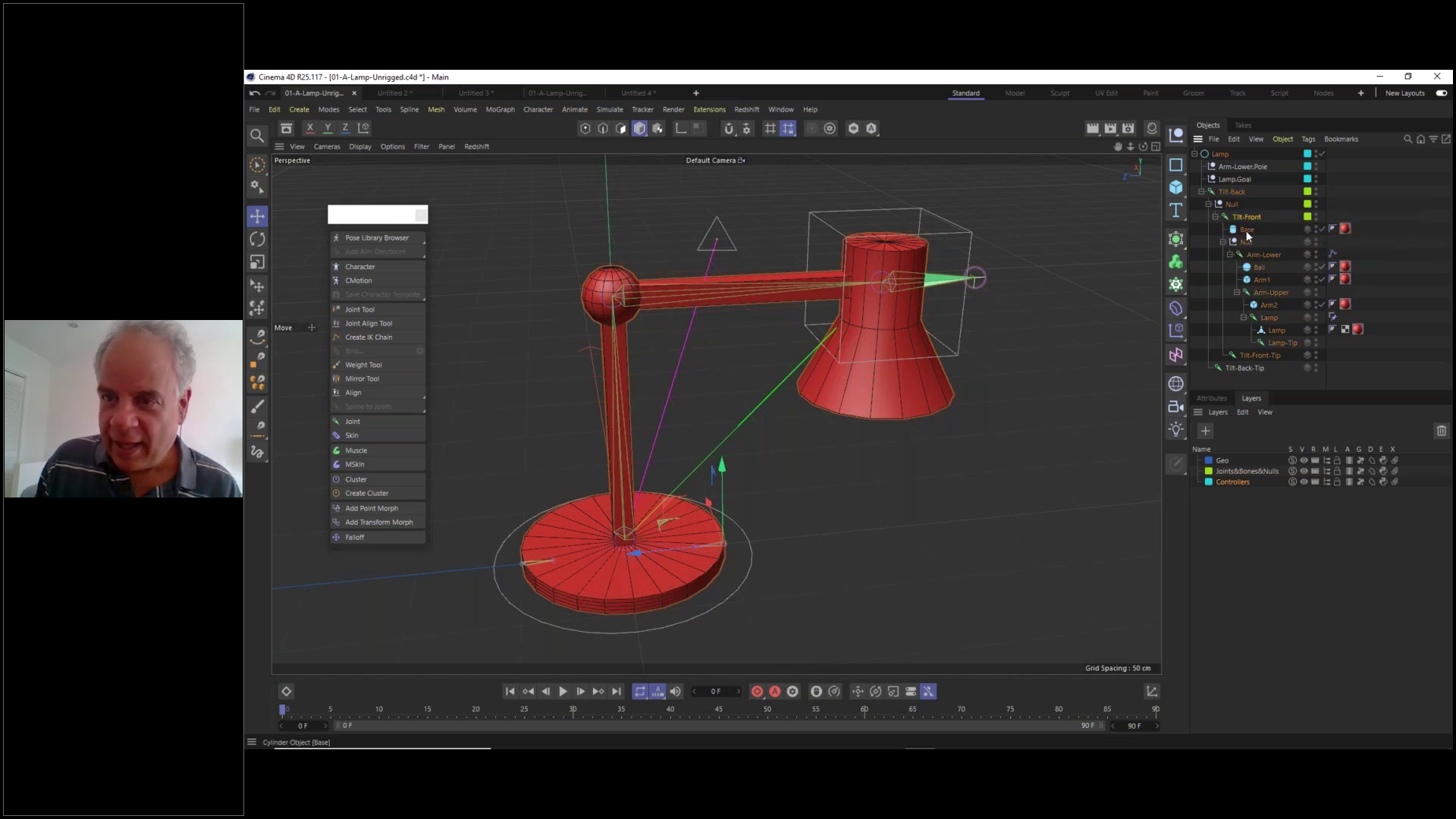
{"action": "left_click", "coordinate": [1307, 229]}
{"action": "mouse_move", "coordinate": [1346, 239]}
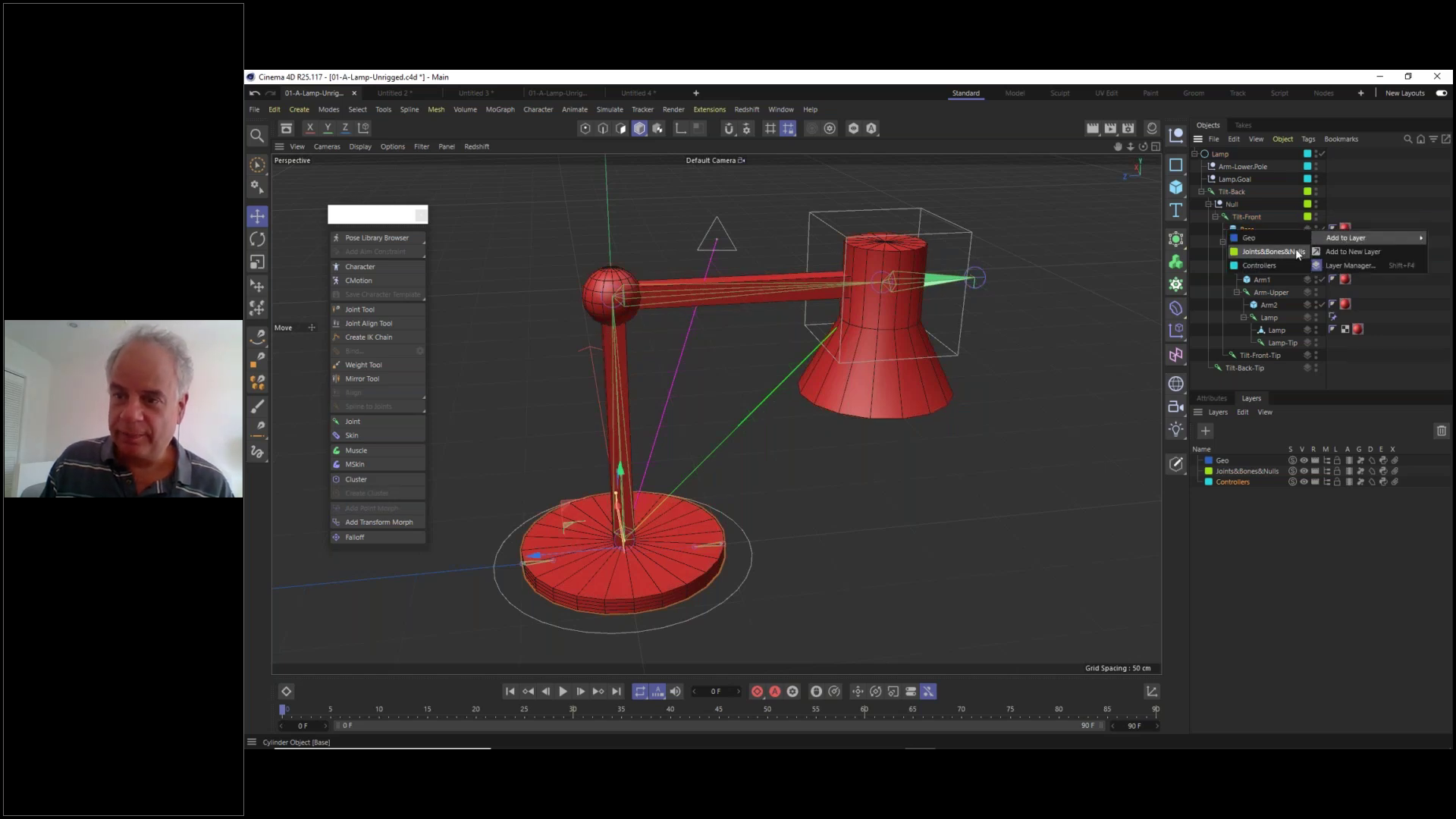
{"action": "left_click", "coordinate": [1283, 238]}
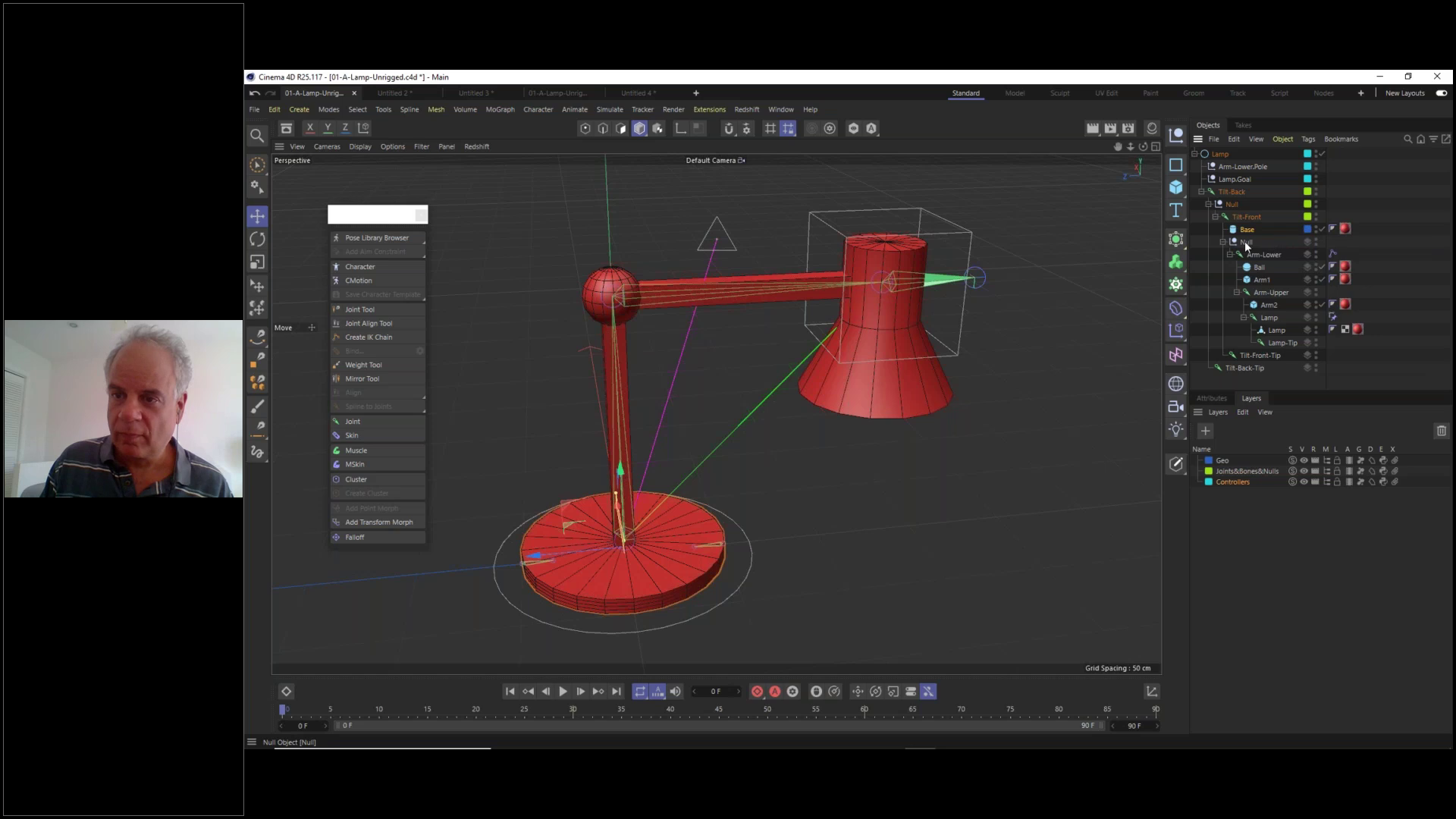
- Add the Null under Tilt-Front and its Arm-Lower joint to the Joints&Bones&Nulls layer
{"action": "left_click", "coordinate": [1245, 241]}
{"action": "left_click", "coordinate": [1305, 240]}
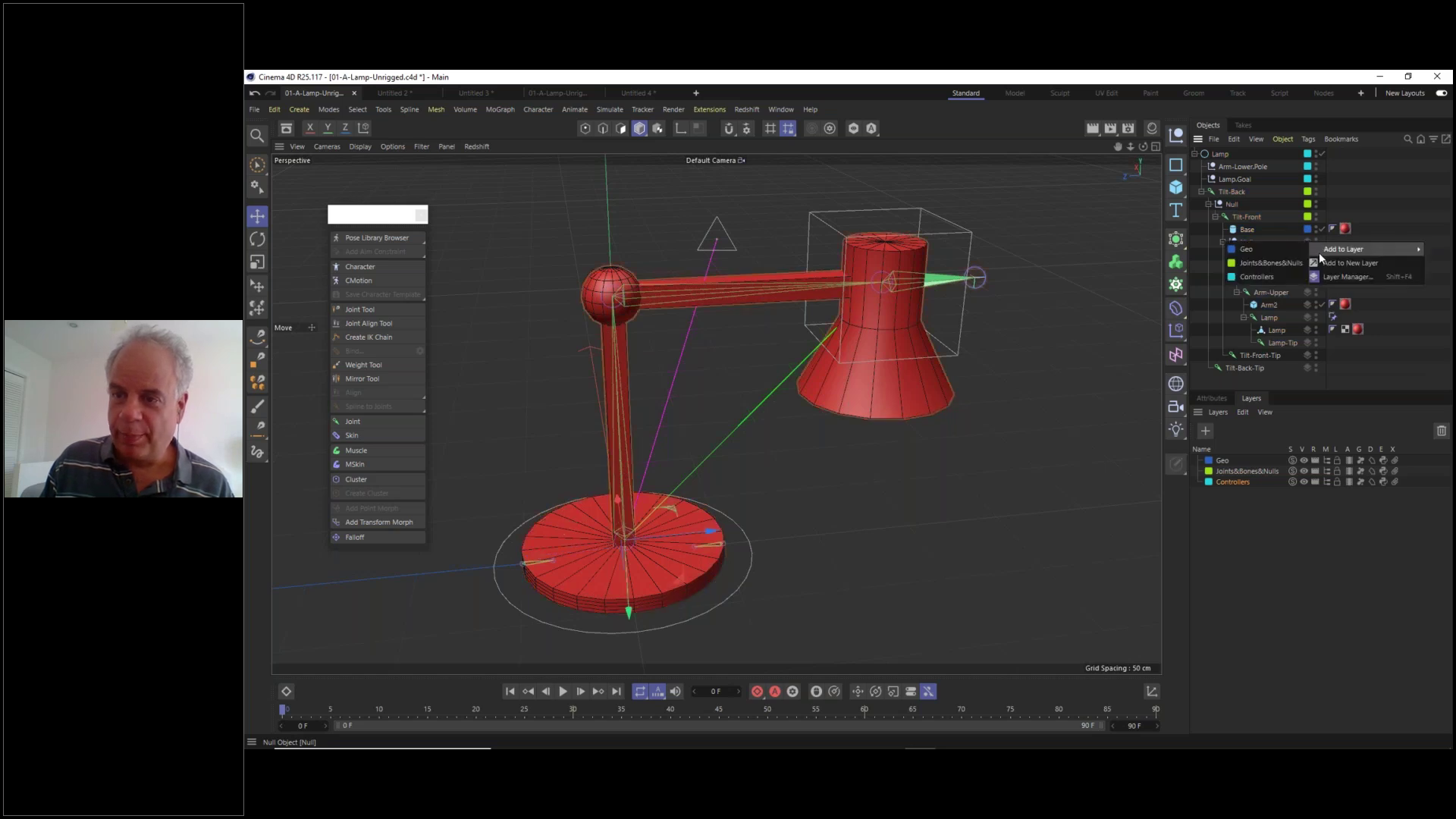
{"action": "left_click", "coordinate": [1264, 255]}
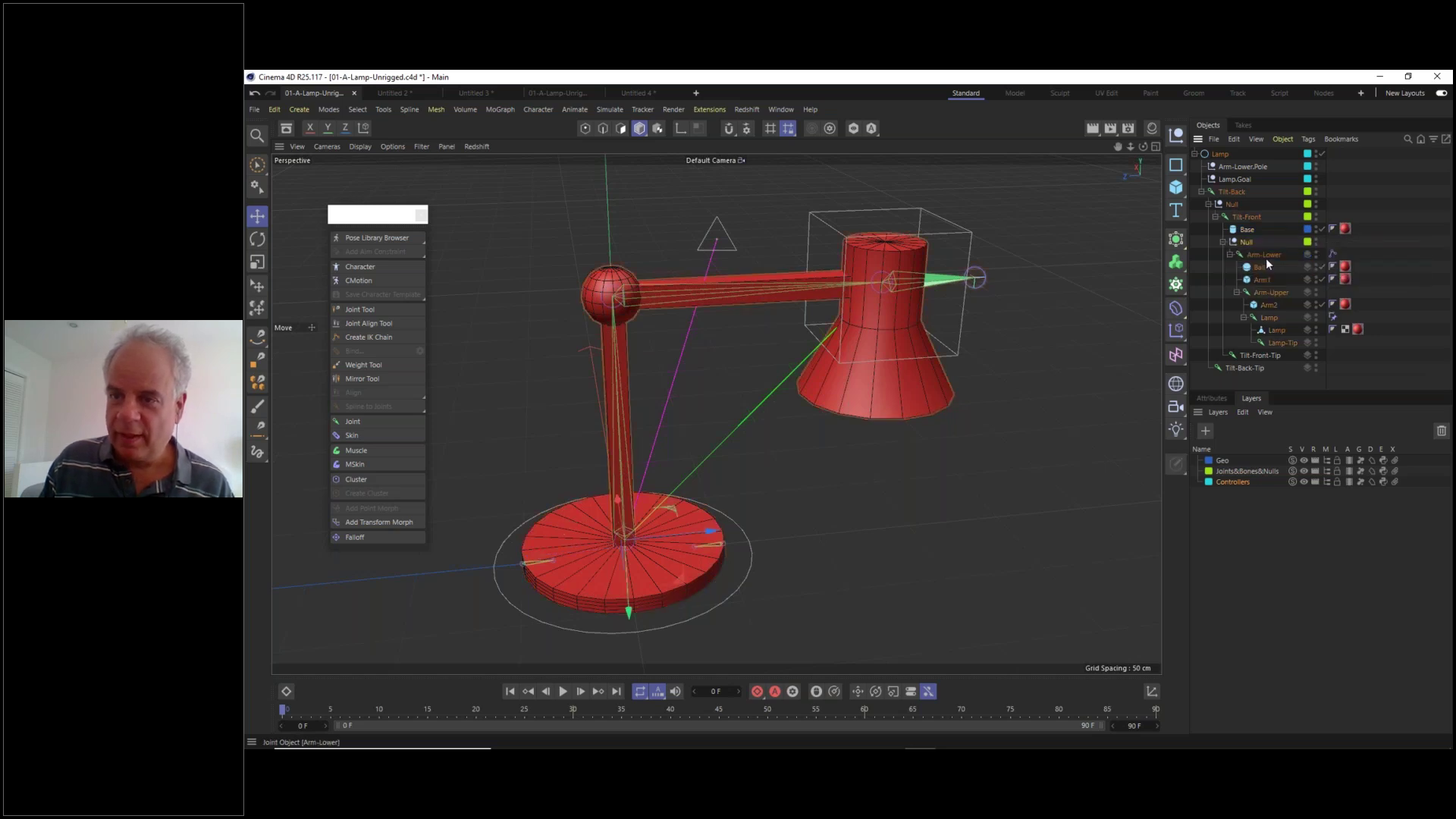
{"action": "left_click", "coordinate": [1308, 254]}
{"action": "mouse_move", "coordinate": [1328, 261]}
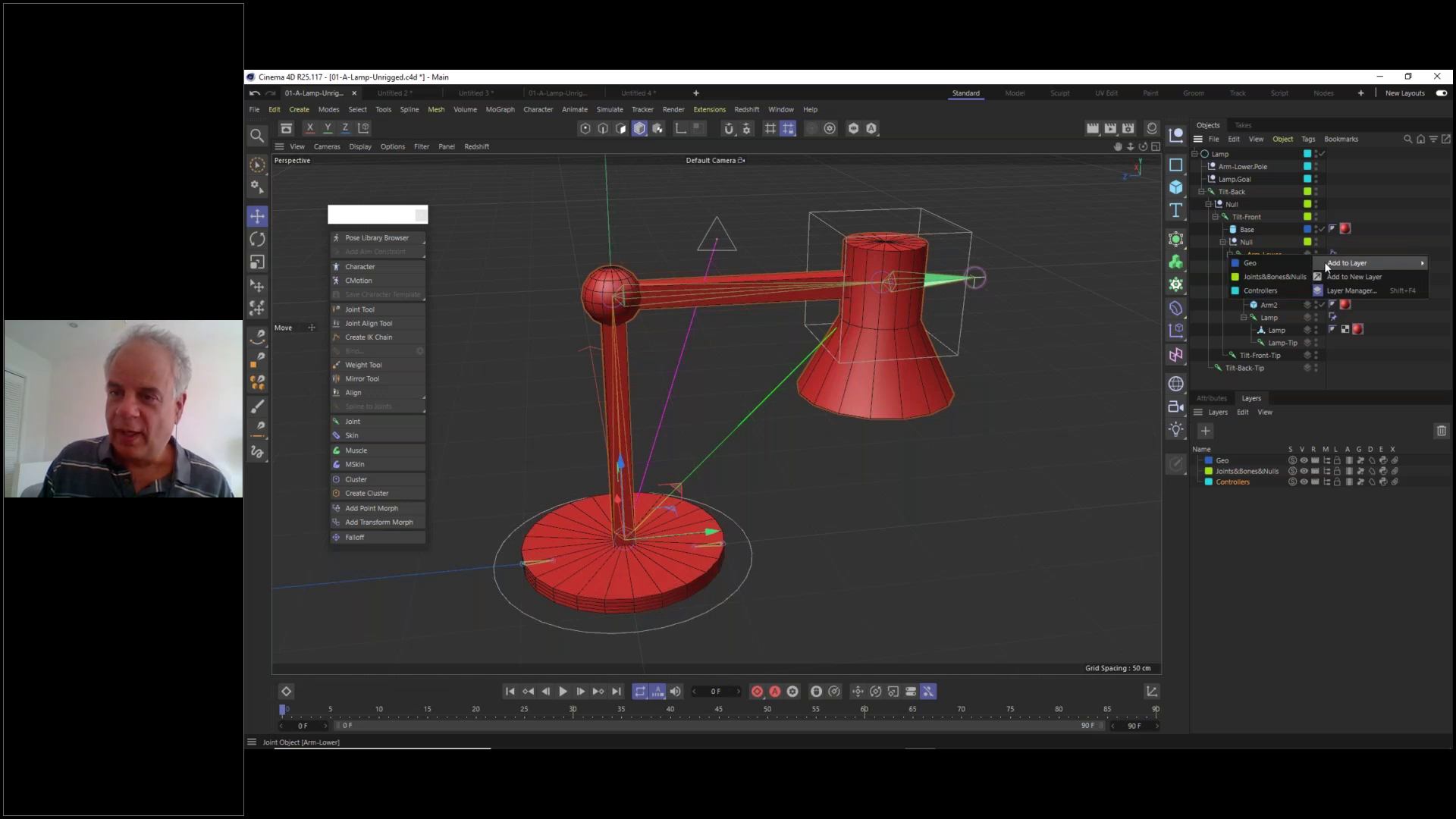
{"action": "left_click", "coordinate": [1300, 276]}
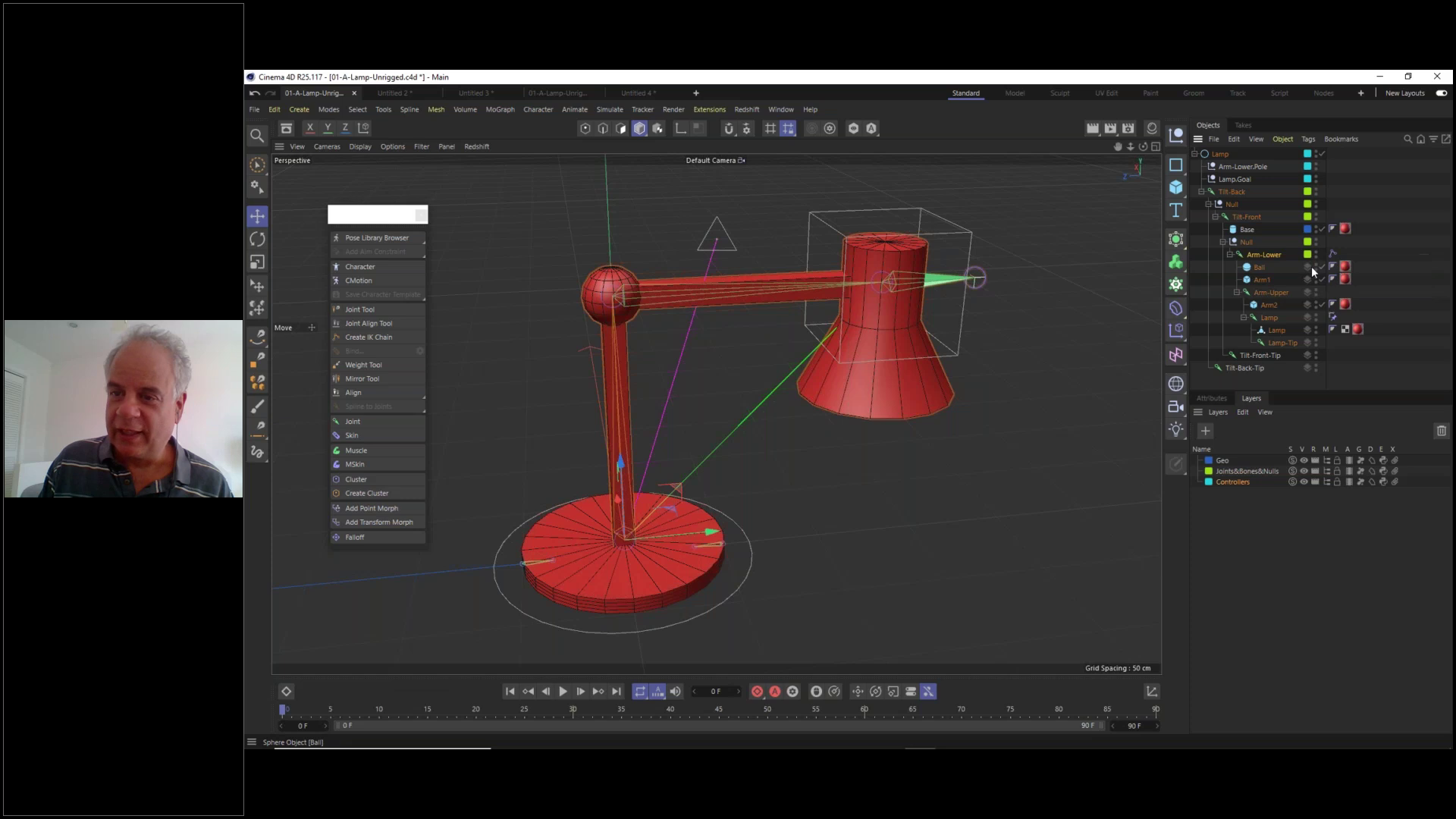
- Add the Ball sphere and the Arm1 cube to the Geo layer
{"action": "left_click", "coordinate": [1307, 265]}
{"action": "mouse_move", "coordinate": [1330, 274]}
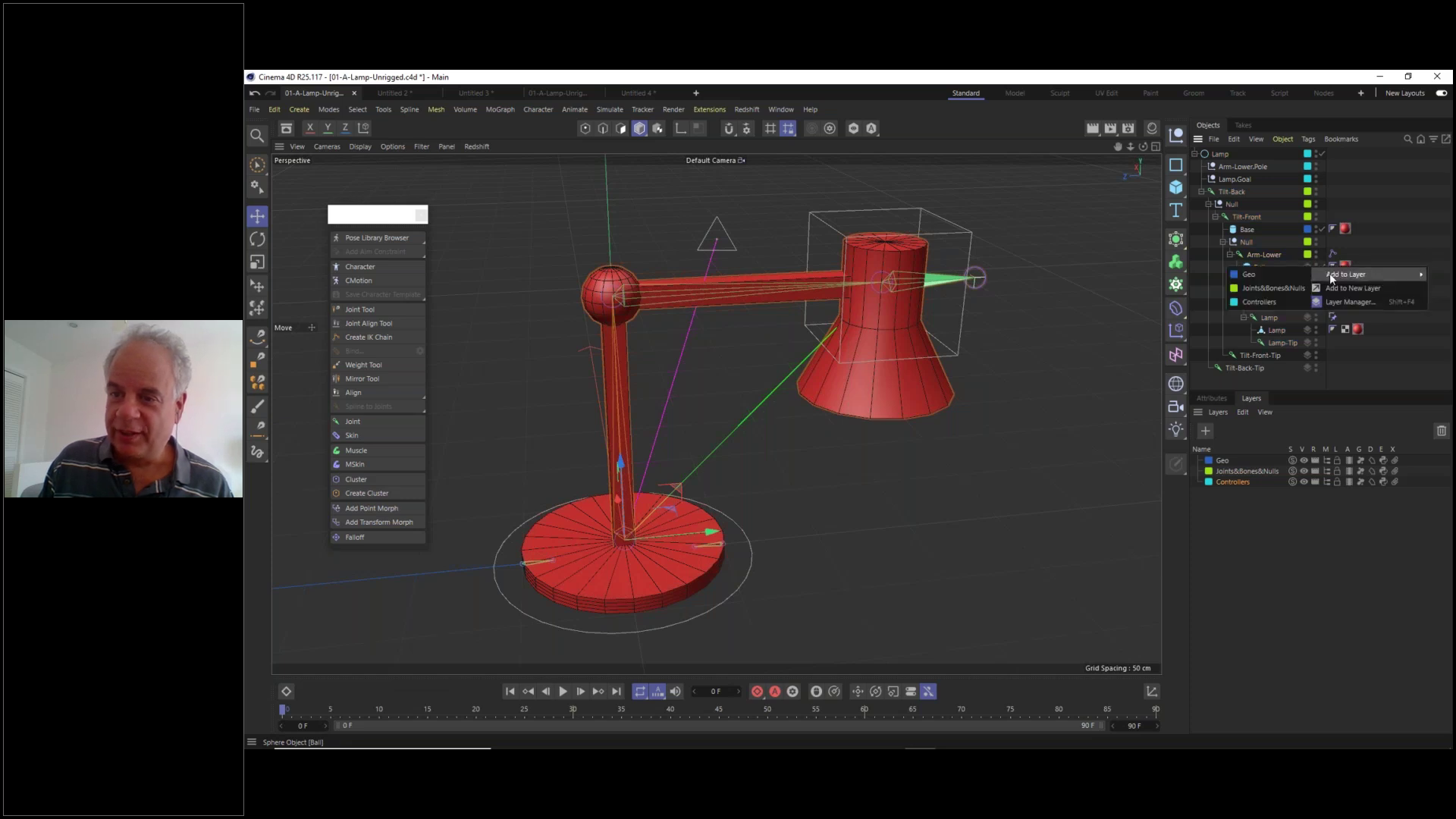
{"action": "left_click", "coordinate": [1282, 274]}
{"action": "left_click", "coordinate": [1307, 279]}
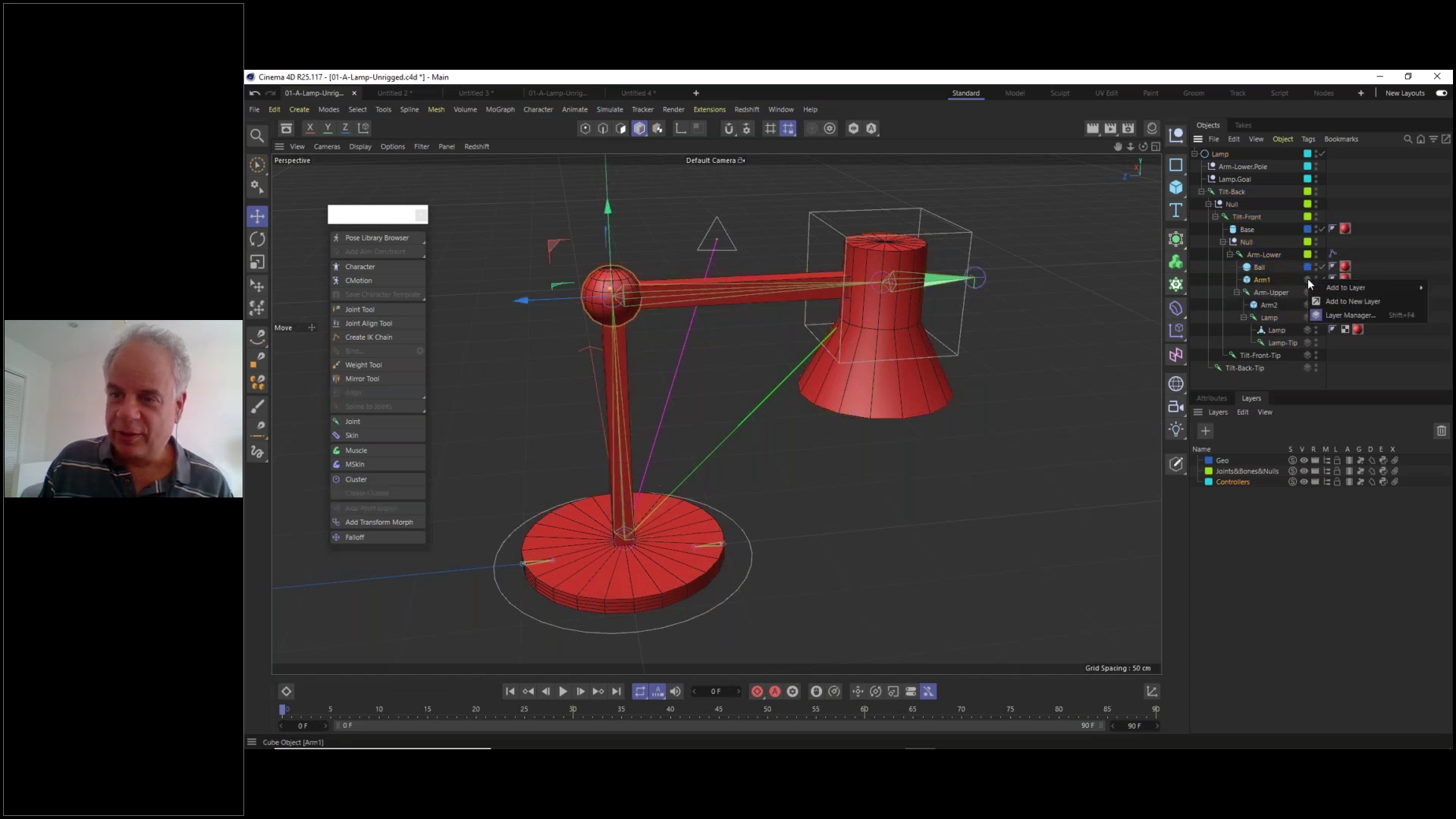
{"action": "left_click", "coordinate": [1290, 285]}
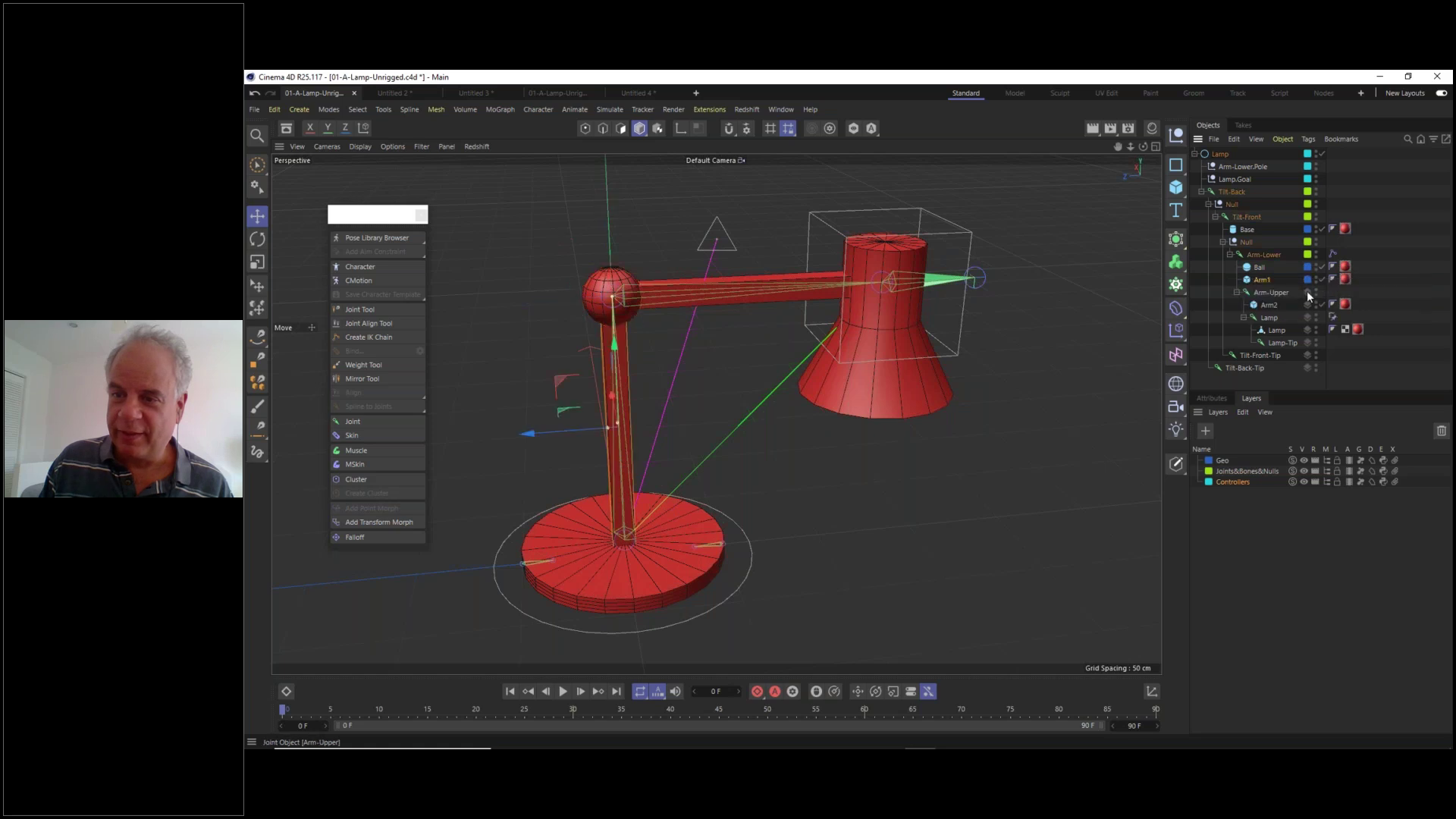
- Add the Arm-Upper joint to the Joints&Bones&Nulls layer and the Arm2 cube to the Geo layer
{"action": "left_click", "coordinate": [1307, 291]}
{"action": "mouse_move", "coordinate": [1333, 300]}
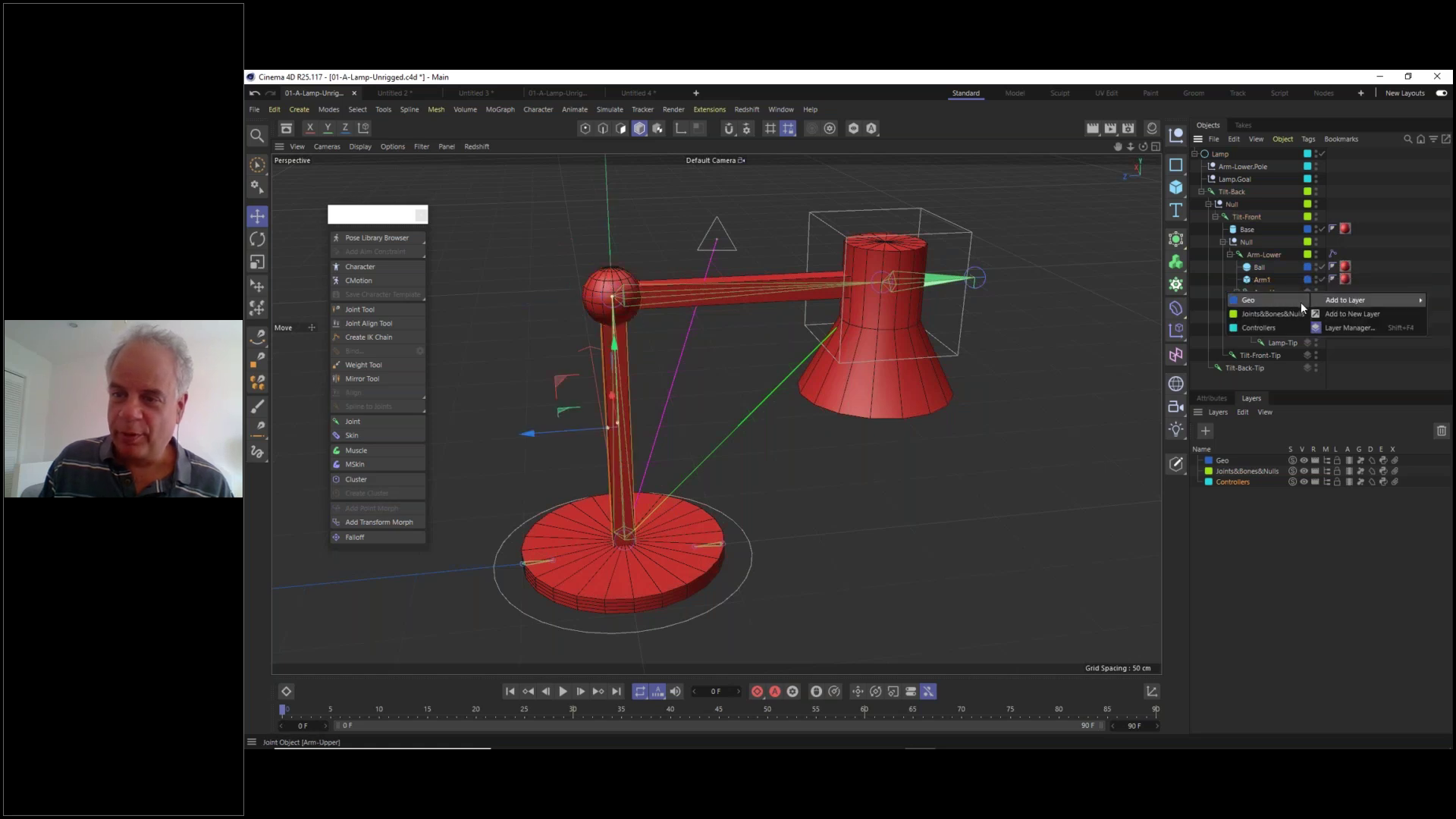
{"action": "left_click", "coordinate": [1299, 309]}
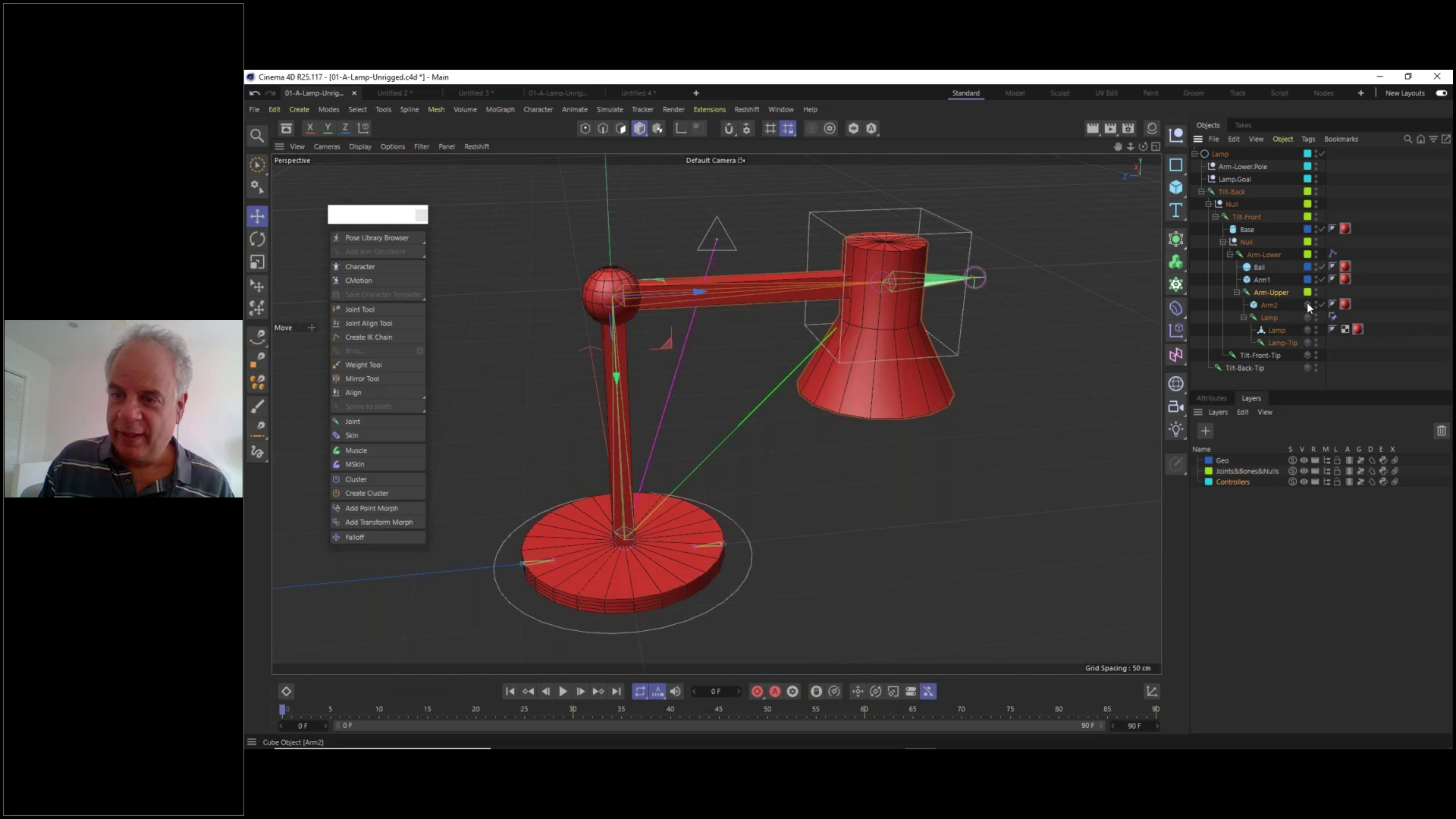
{"action": "left_click", "coordinate": [1307, 304]}
{"action": "mouse_move", "coordinate": [1320, 310]}
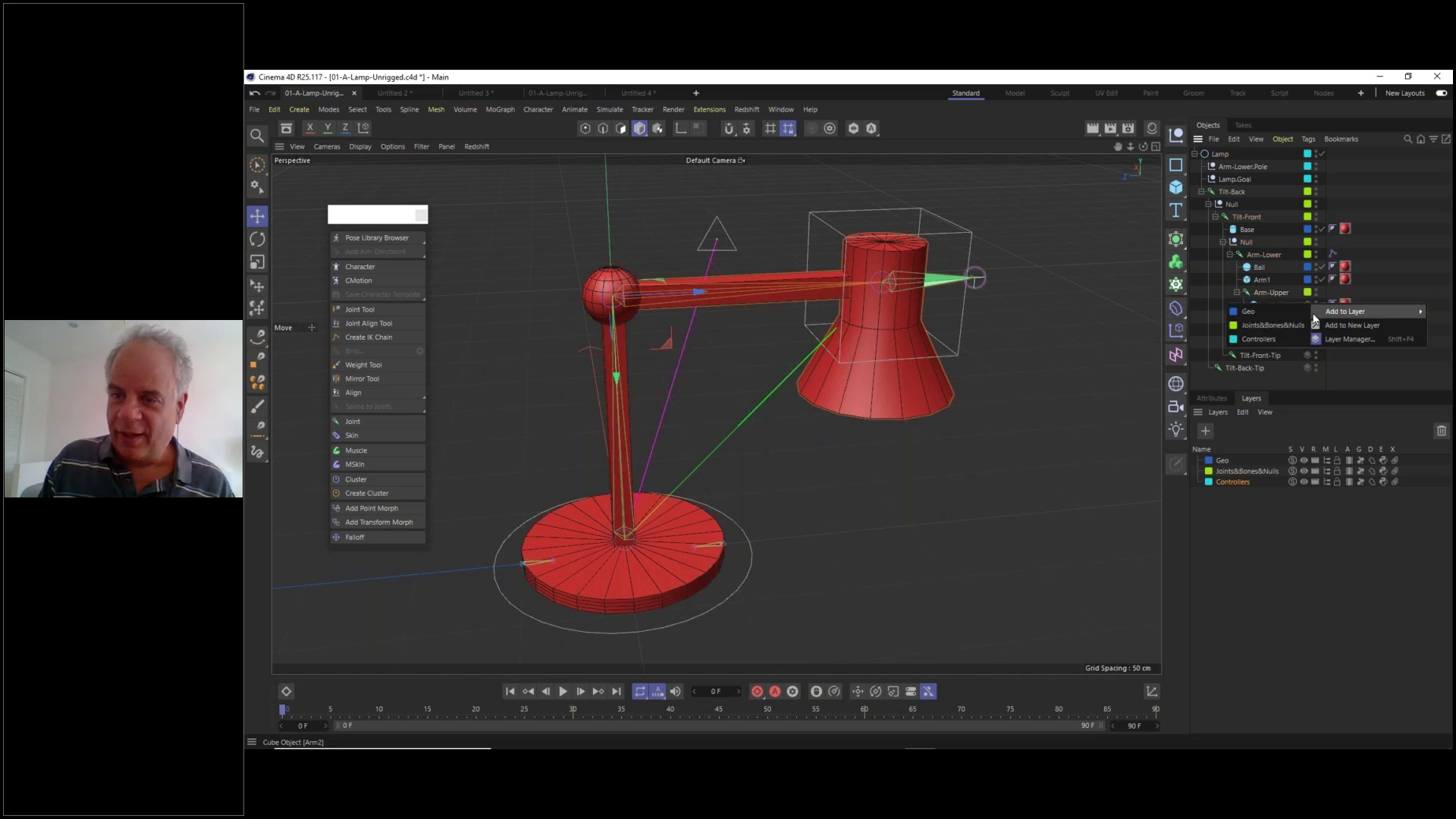
{"action": "left_click", "coordinate": [1294, 318]}
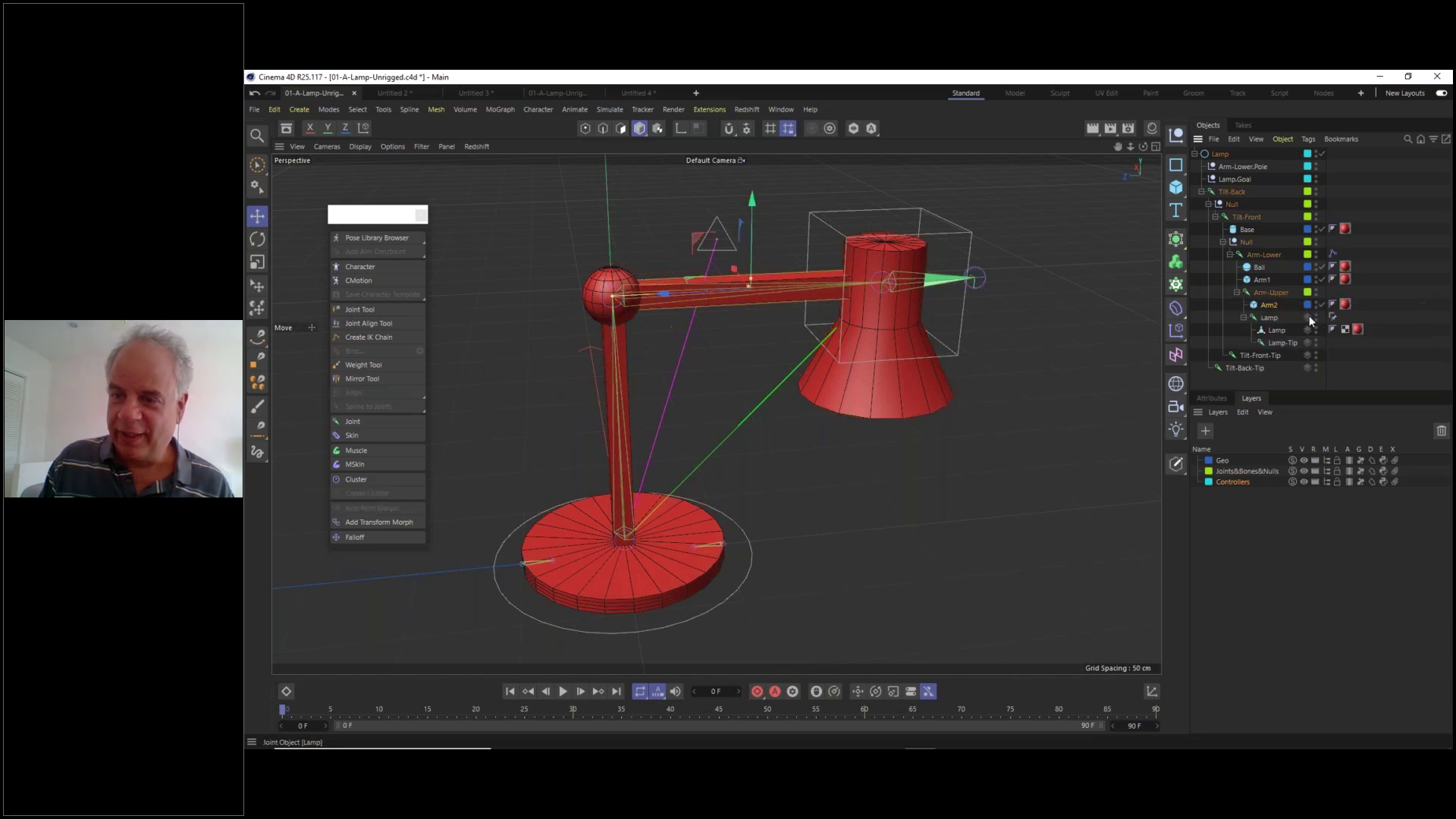
- Add the Lamp joint to the Joints&Bones&Nulls layer and the Lamp polygon object beneath it to the Geo layer
{"action": "left_click", "coordinate": [1307, 316]}
{"action": "mouse_move", "coordinate": [1327, 327]}
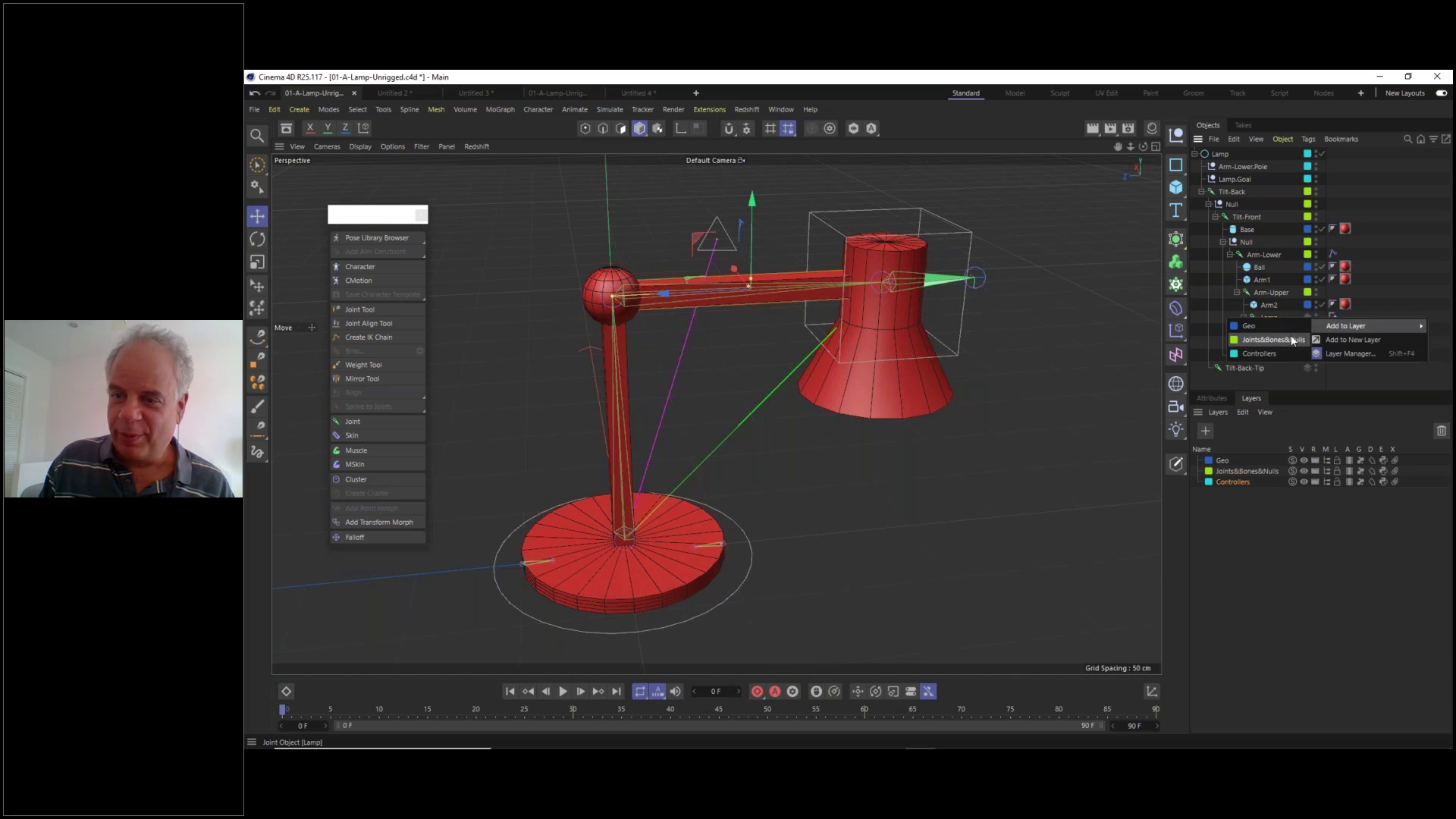
{"action": "left_click", "coordinate": [1292, 341]}
{"action": "left_click", "coordinate": [1307, 329]}
{"action": "mouse_move", "coordinate": [1326, 336]}
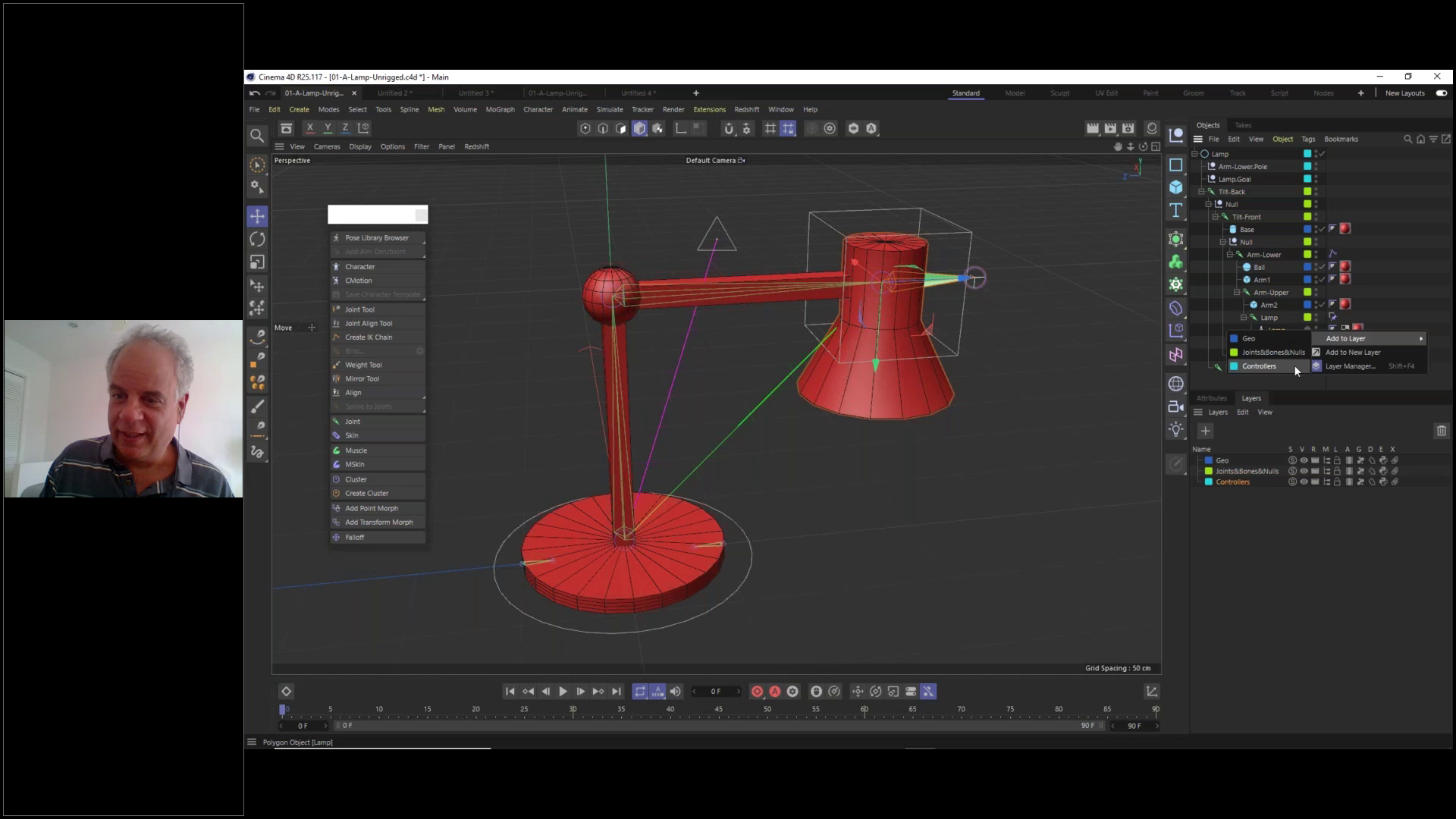
{"action": "left_click", "coordinate": [1287, 339]}
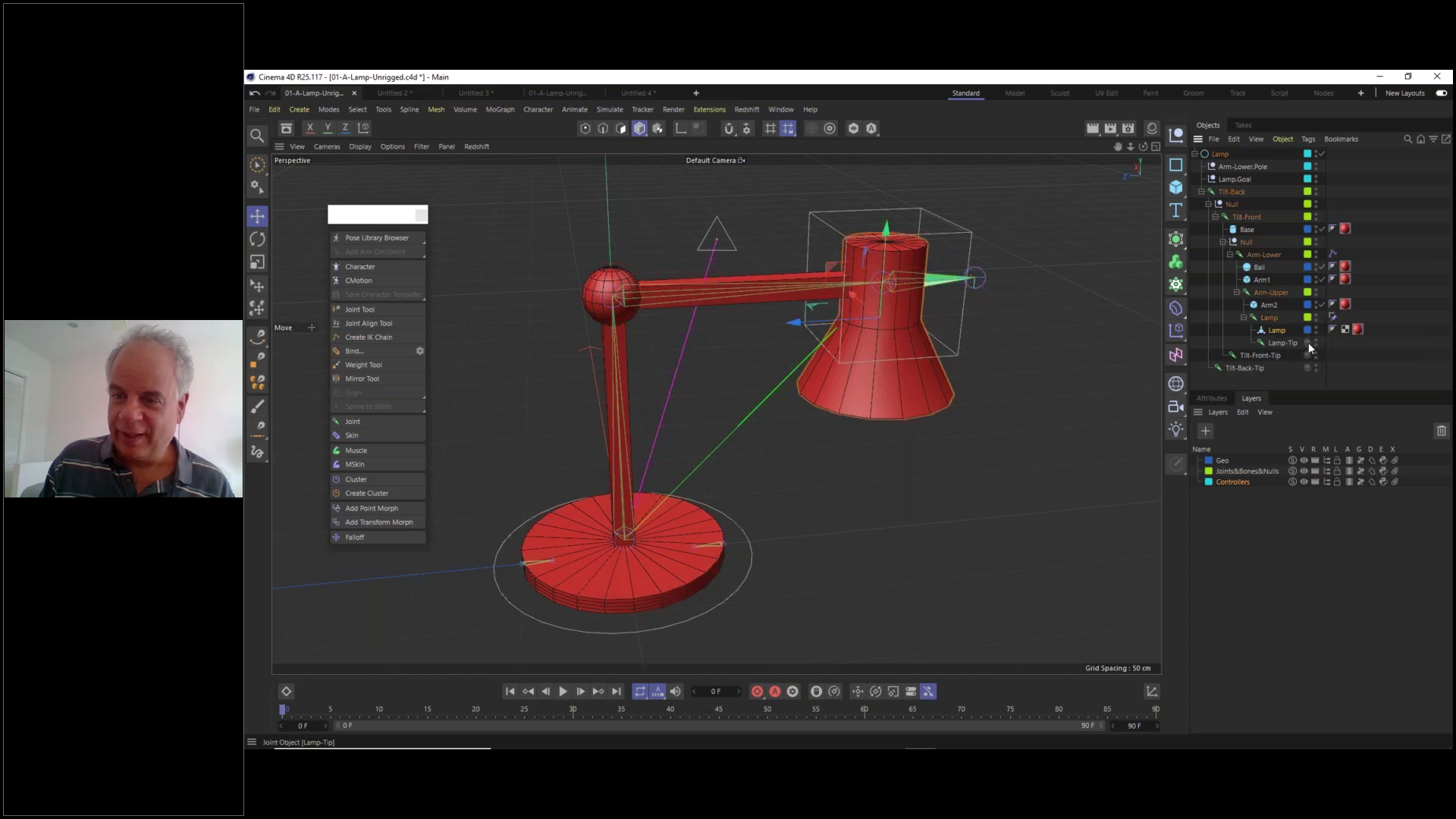
- Add the Lamp-Tip, Tilt-Front-Tip and Tilt-Back-Tip joints to the Joints&Bones&Nulls layer
{"action": "left_click", "coordinate": [1308, 342]}
{"action": "mouse_move", "coordinate": [1327, 349]}
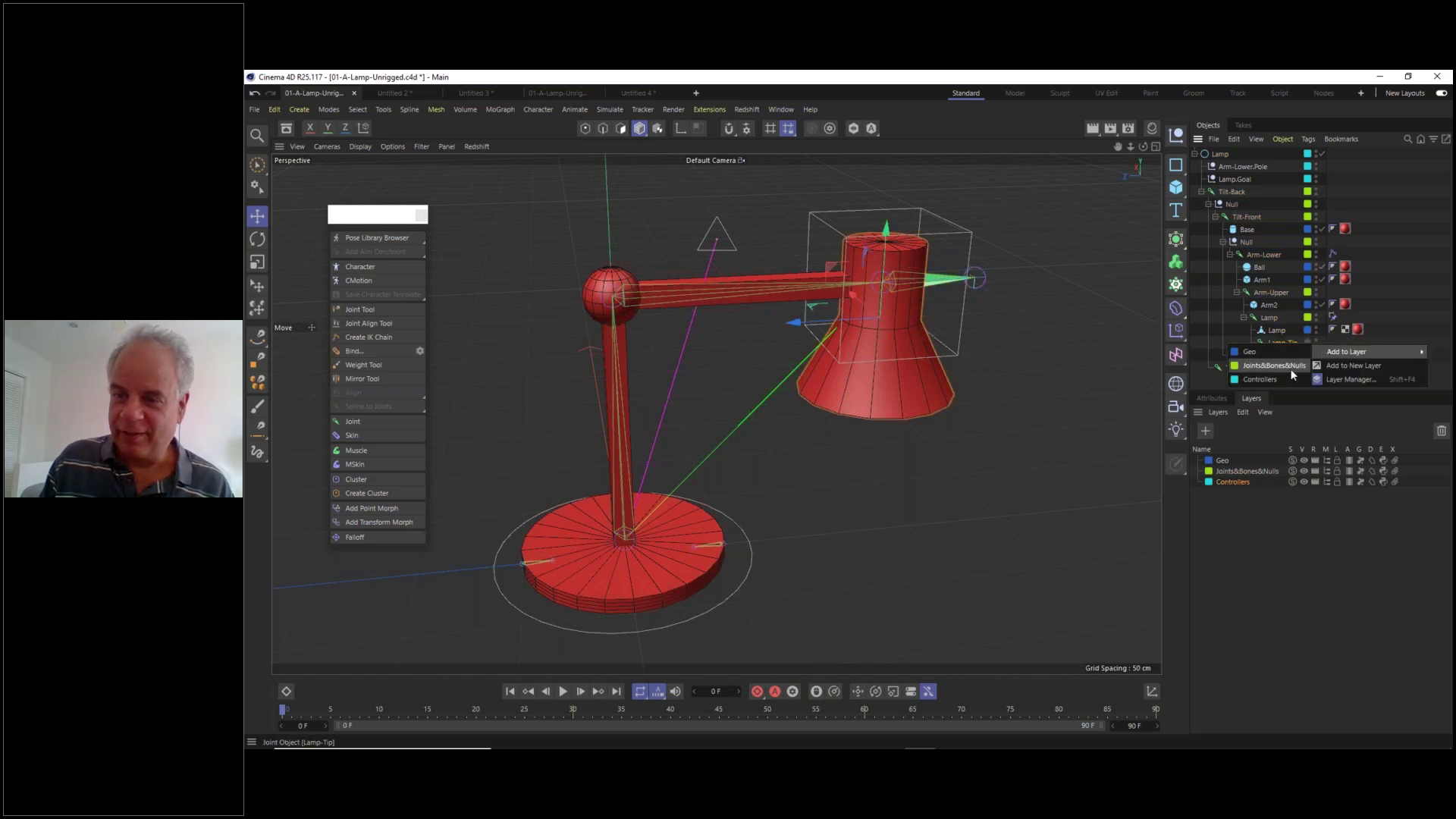
{"action": "left_click", "coordinate": [1292, 375]}
{"action": "left_click", "coordinate": [1305, 355]}
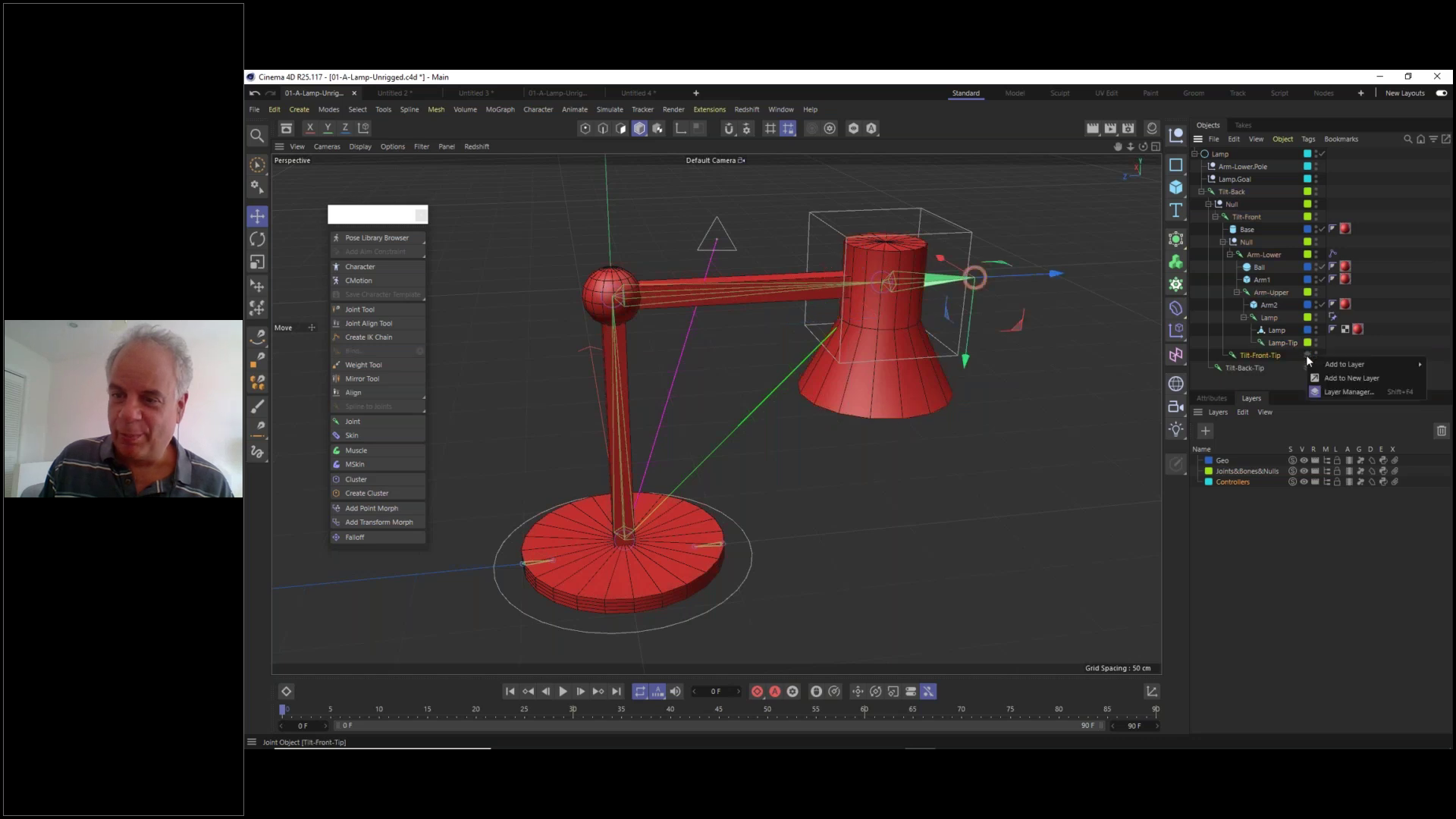
{"action": "mouse_move", "coordinate": [1322, 366]}
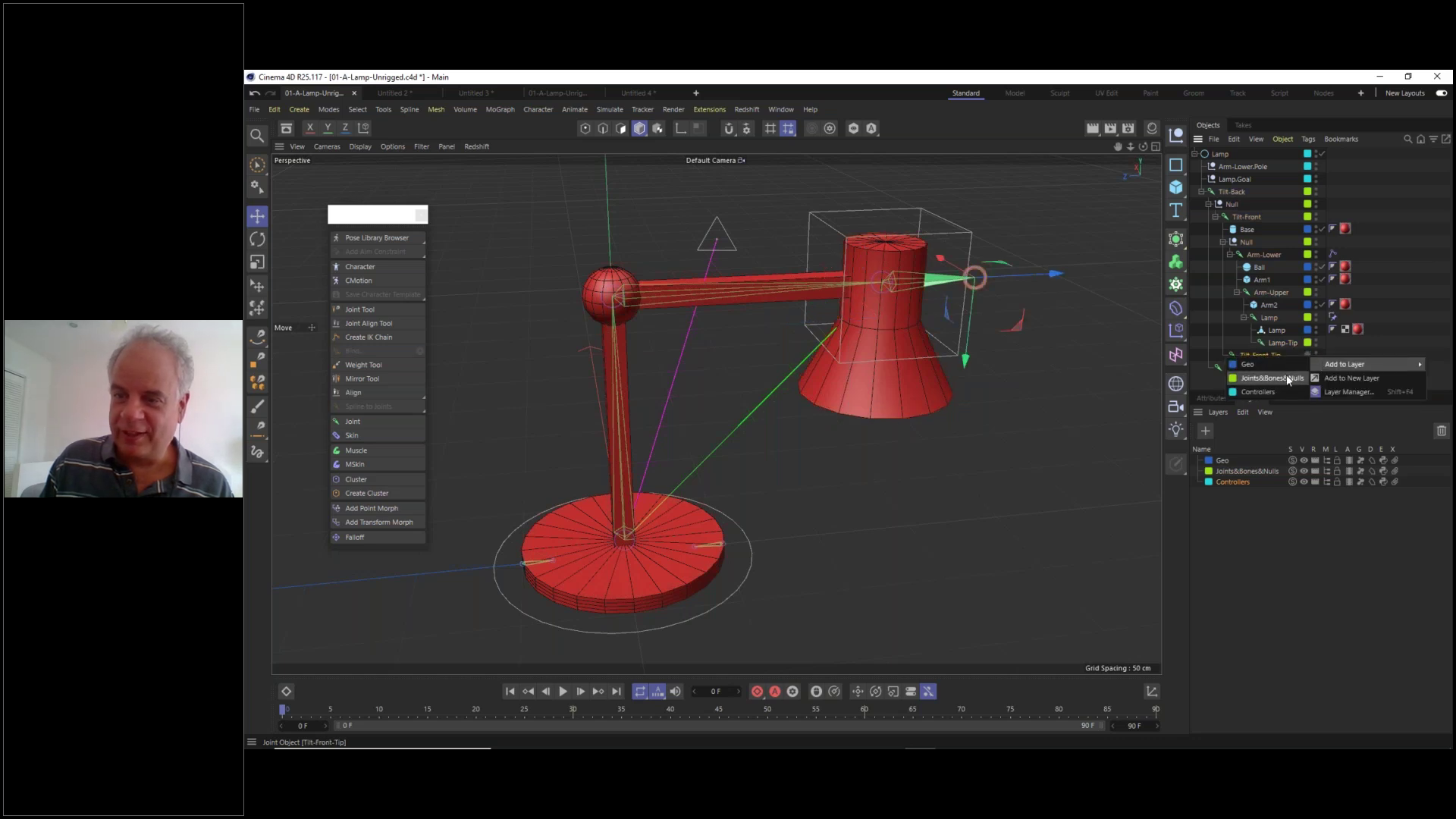
{"action": "left_click", "coordinate": [1287, 379]}
{"action": "left_click", "coordinate": [1306, 367]}
{"action": "mouse_move", "coordinate": [1318, 374]}
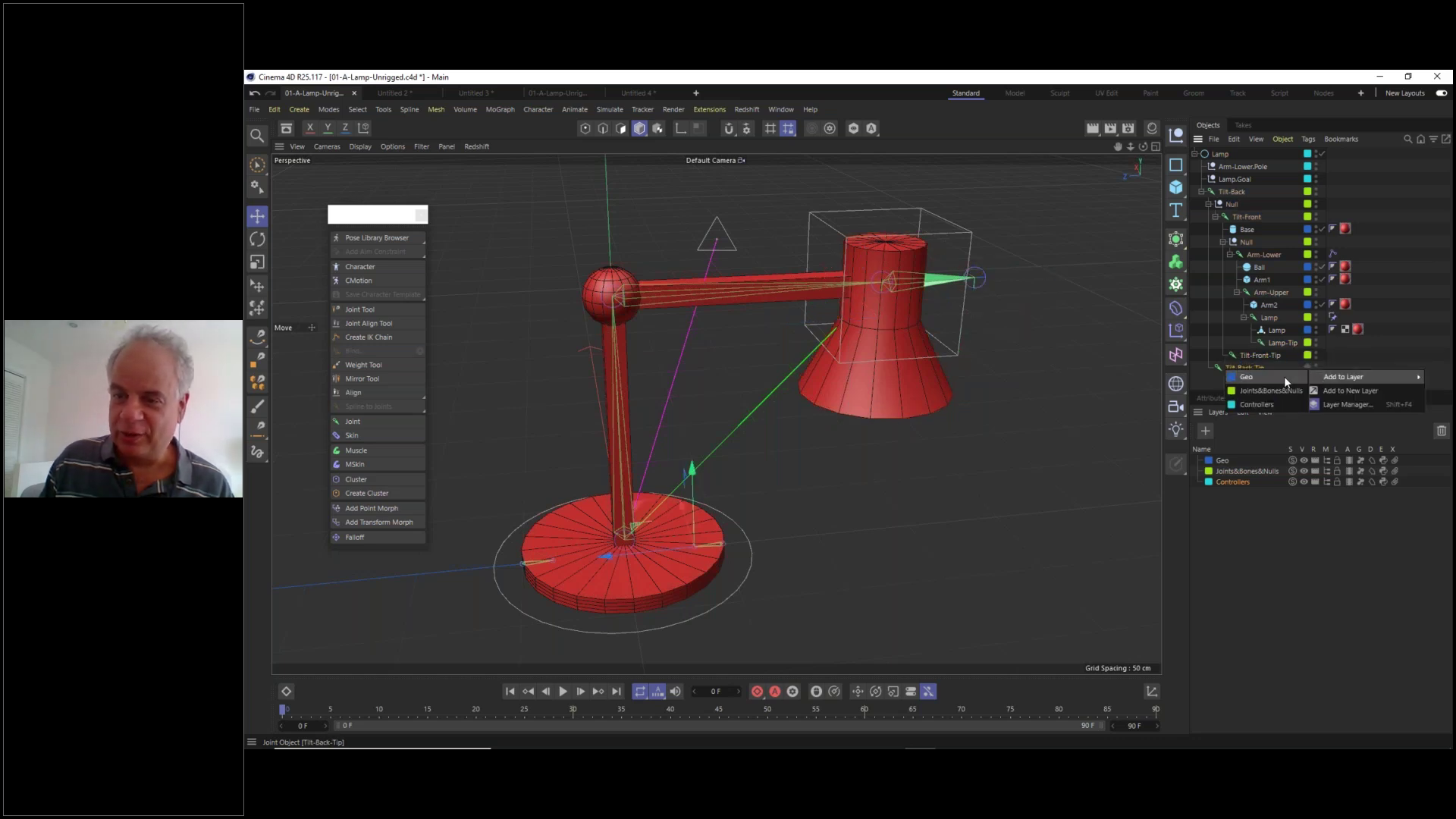
{"action": "left_click", "coordinate": [1280, 395]}
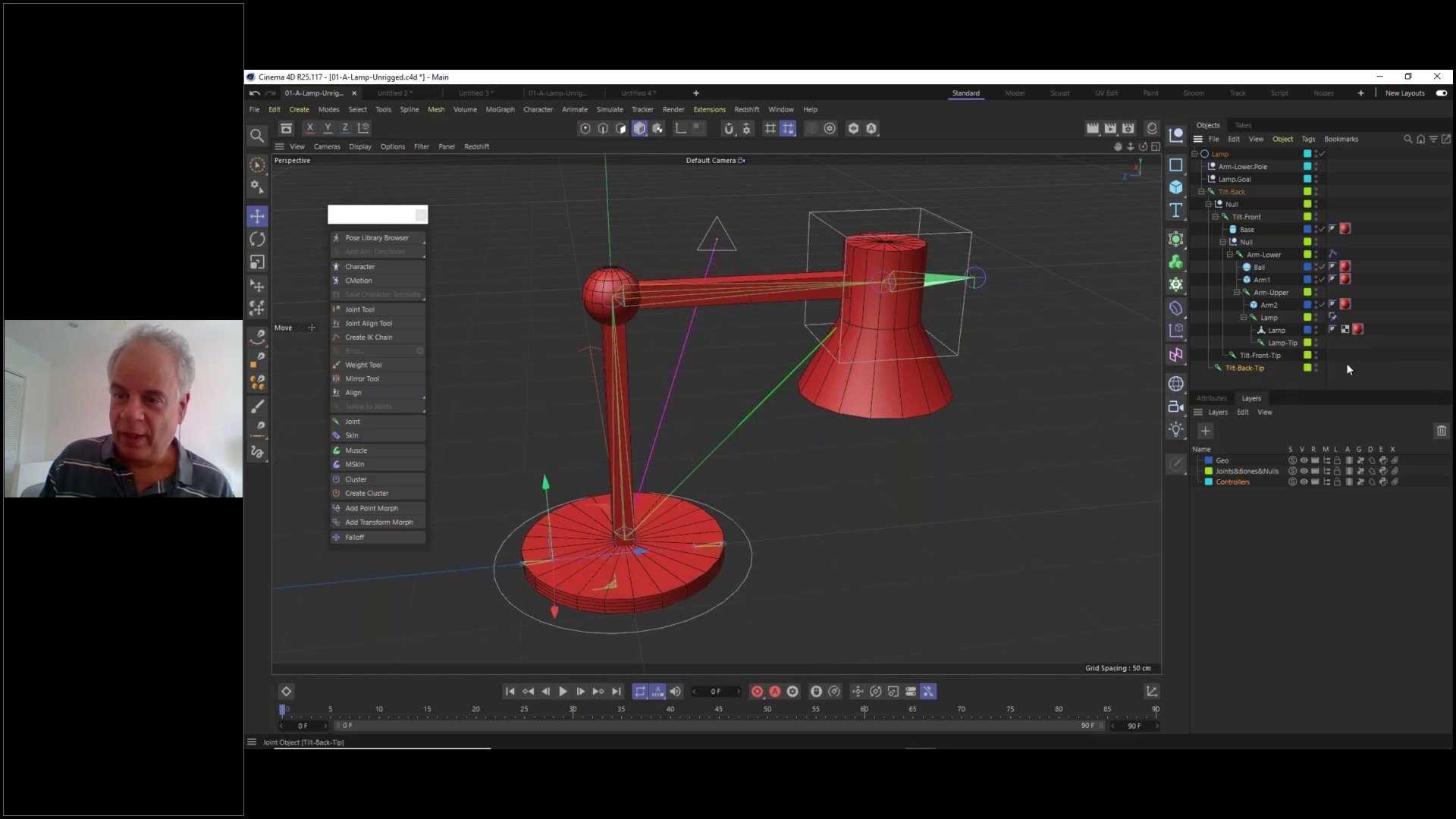
- Deselect all objects and toggle the Geo layer's viewport visibility off and on to check which objects it controls
{"action": "left_click", "coordinate": [762, 314]}
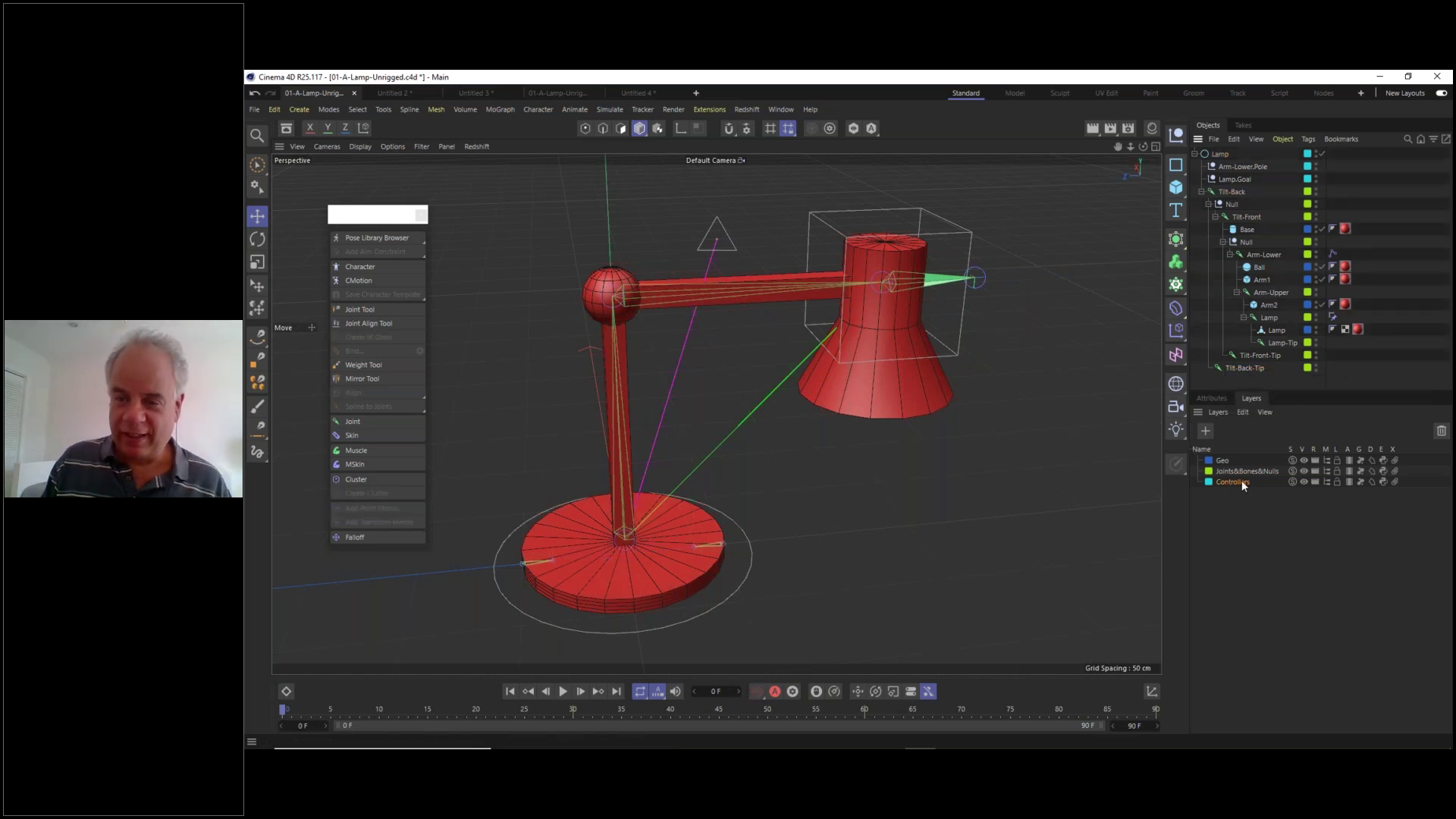
{"action": "left_click", "coordinate": [1303, 461]}
{"action": "left_click", "coordinate": [1302, 461]}
{"action": "left_click", "coordinate": [1302, 461]}
{"action": "left_click", "coordinate": [1302, 461]}
{"action": "left_click", "coordinate": [1302, 461]}
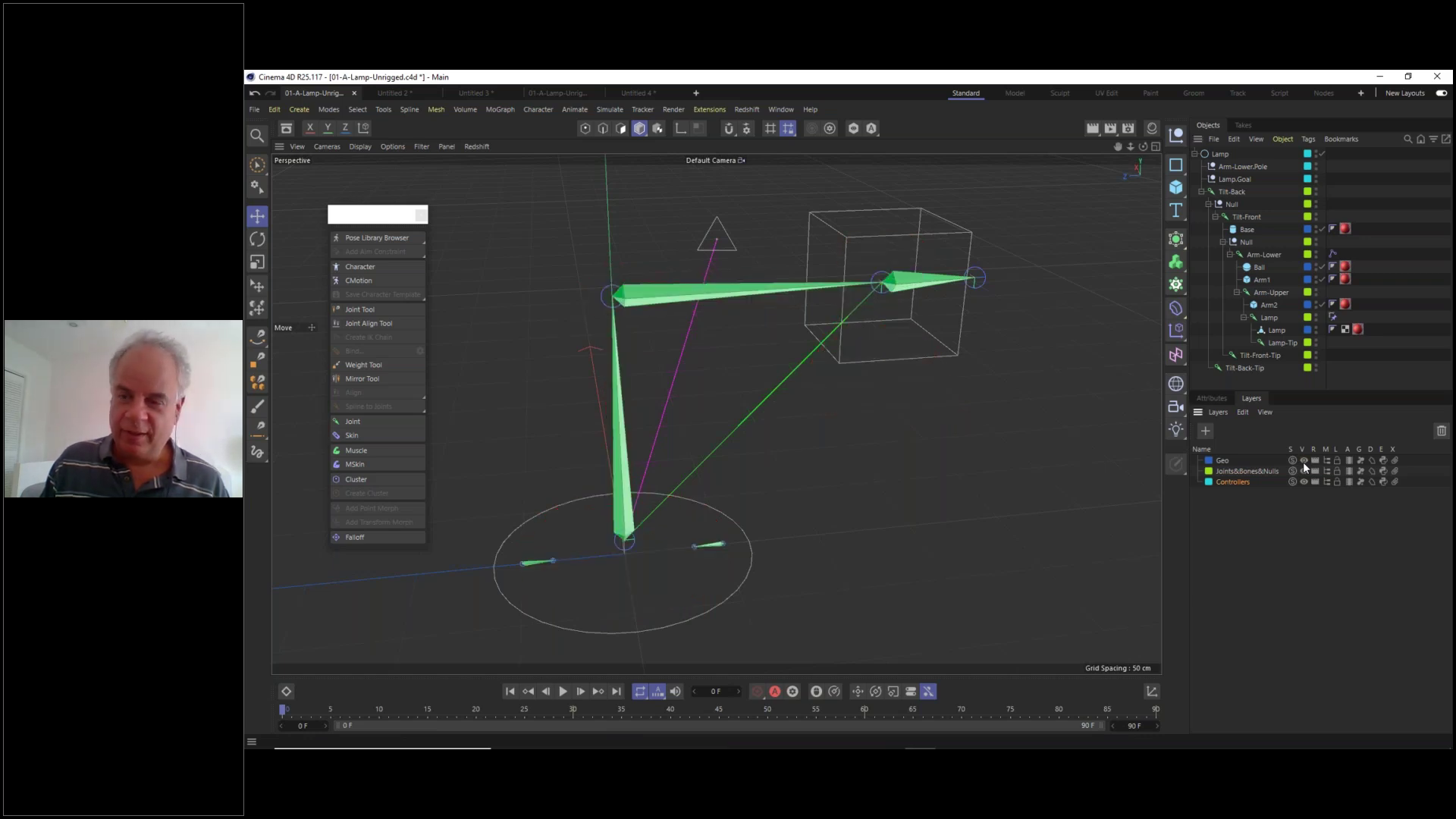
{"action": "left_click", "coordinate": [1302, 461]}
- Toggle the Joints&Bones&Nulls layer's viewport visibility off and on to check which objects it controls
{"action": "left_click", "coordinate": [1303, 470]}
{"action": "left_click", "coordinate": [1302, 470]}
{"action": "left_click", "coordinate": [1303, 470]}
{"action": "left_click", "coordinate": [1303, 470]}
{"action": "left_click", "coordinate": [1303, 470]}
{"action": "left_click", "coordinate": [1303, 470]}
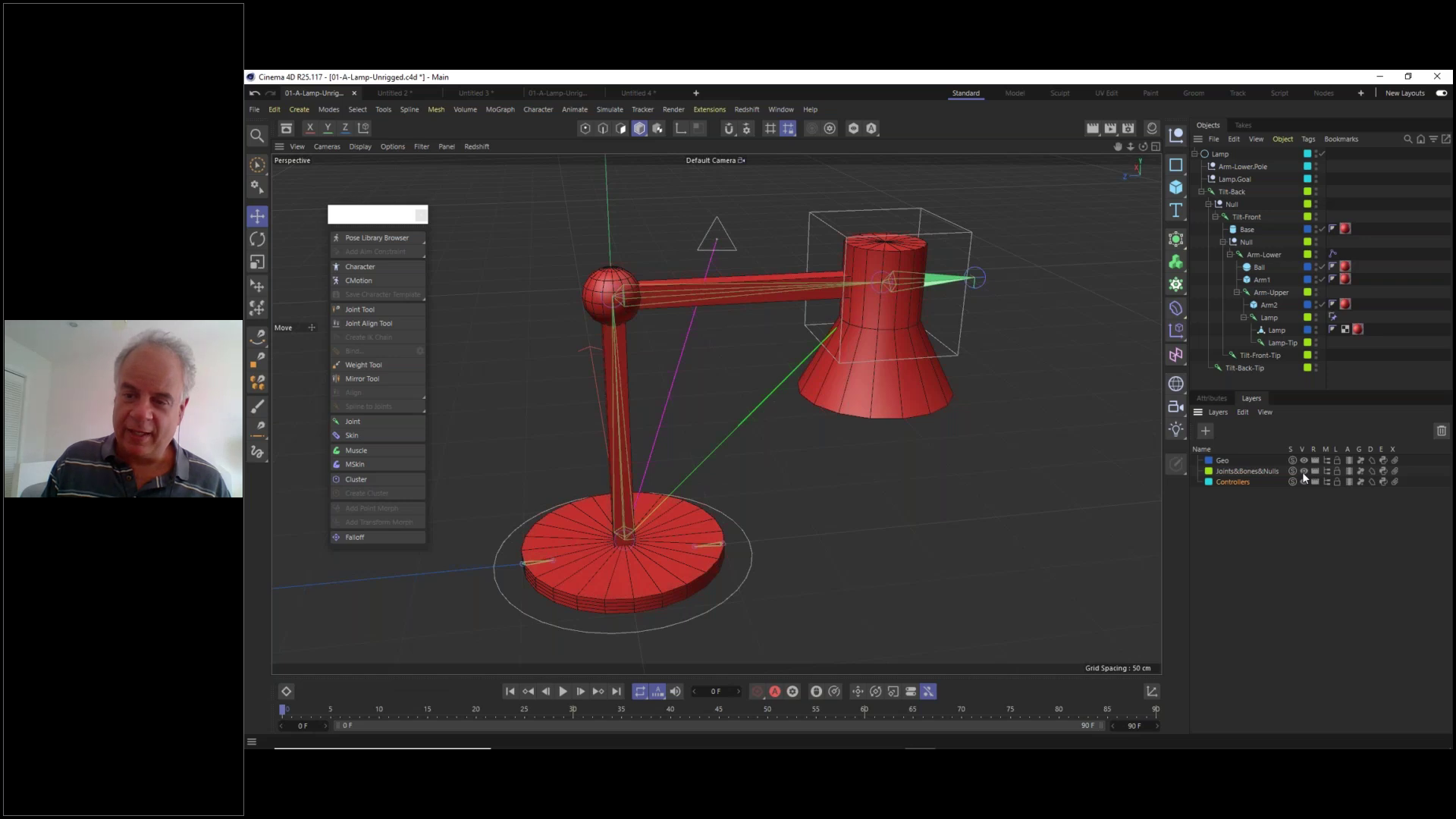
- Toggle the Controllers layer's viewport visibility off and on to check which objects it controls
{"action": "left_click", "coordinate": [1303, 481]}
{"action": "left_click", "coordinate": [1303, 482]}
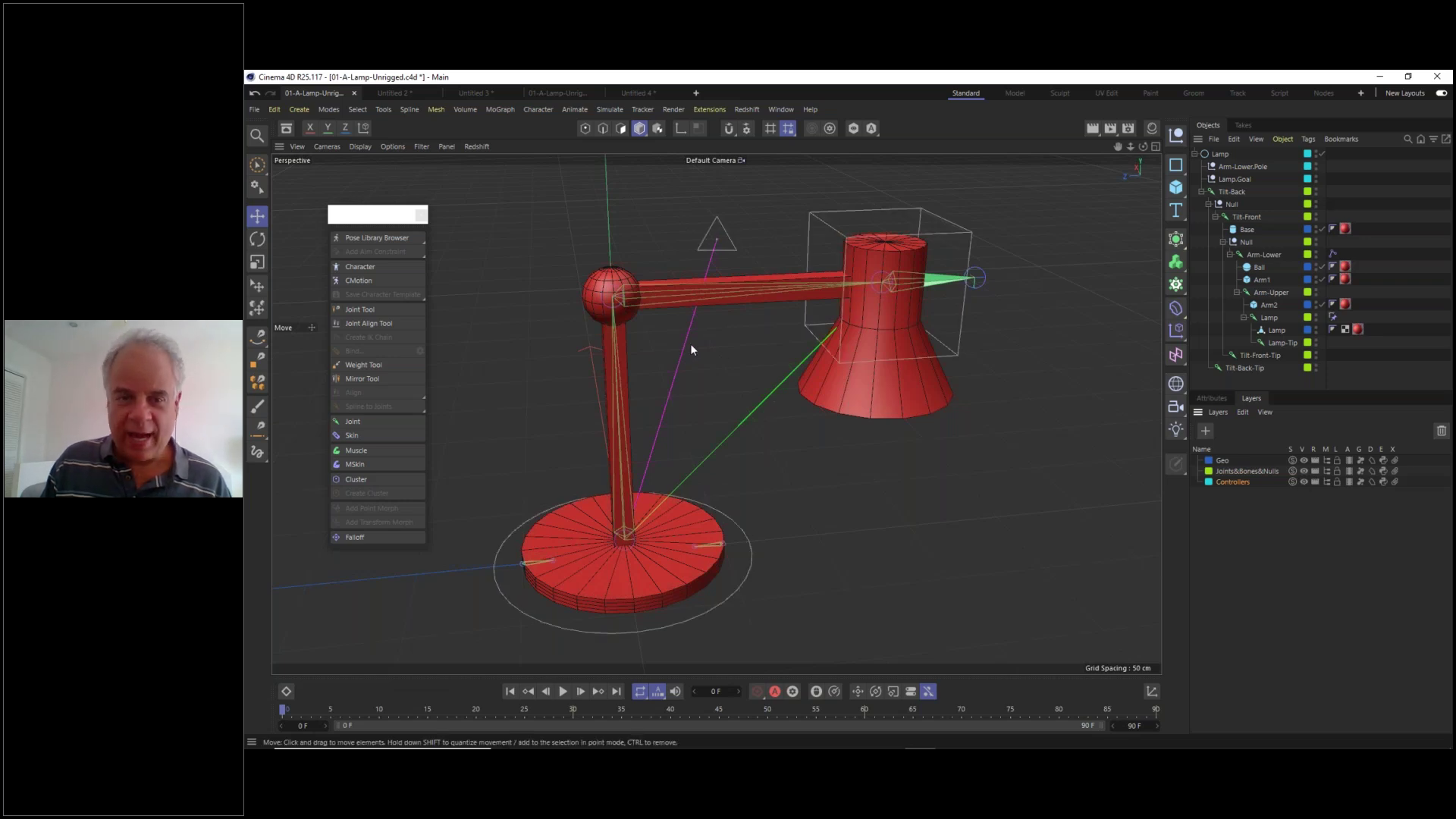
{"action": "left_click_drag", "start_coordinate": [690, 344], "coordinate": [702, 323], "text": "alt"}
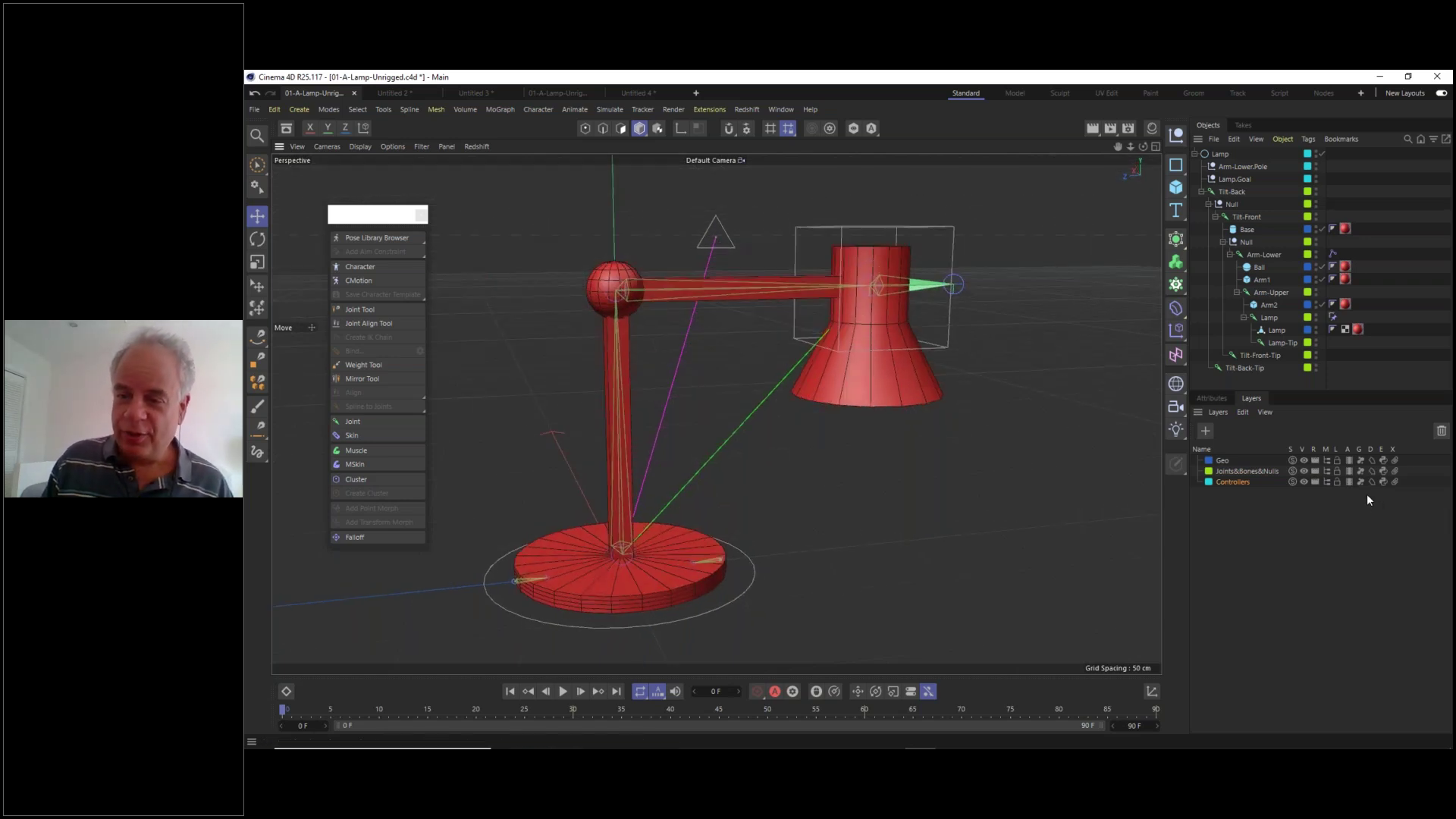
- Lock the Geo layer and test selecting the Tilt-Front joint at the edge of the lamp base in the viewport
{"action": "left_click", "coordinate": [1337, 460]}
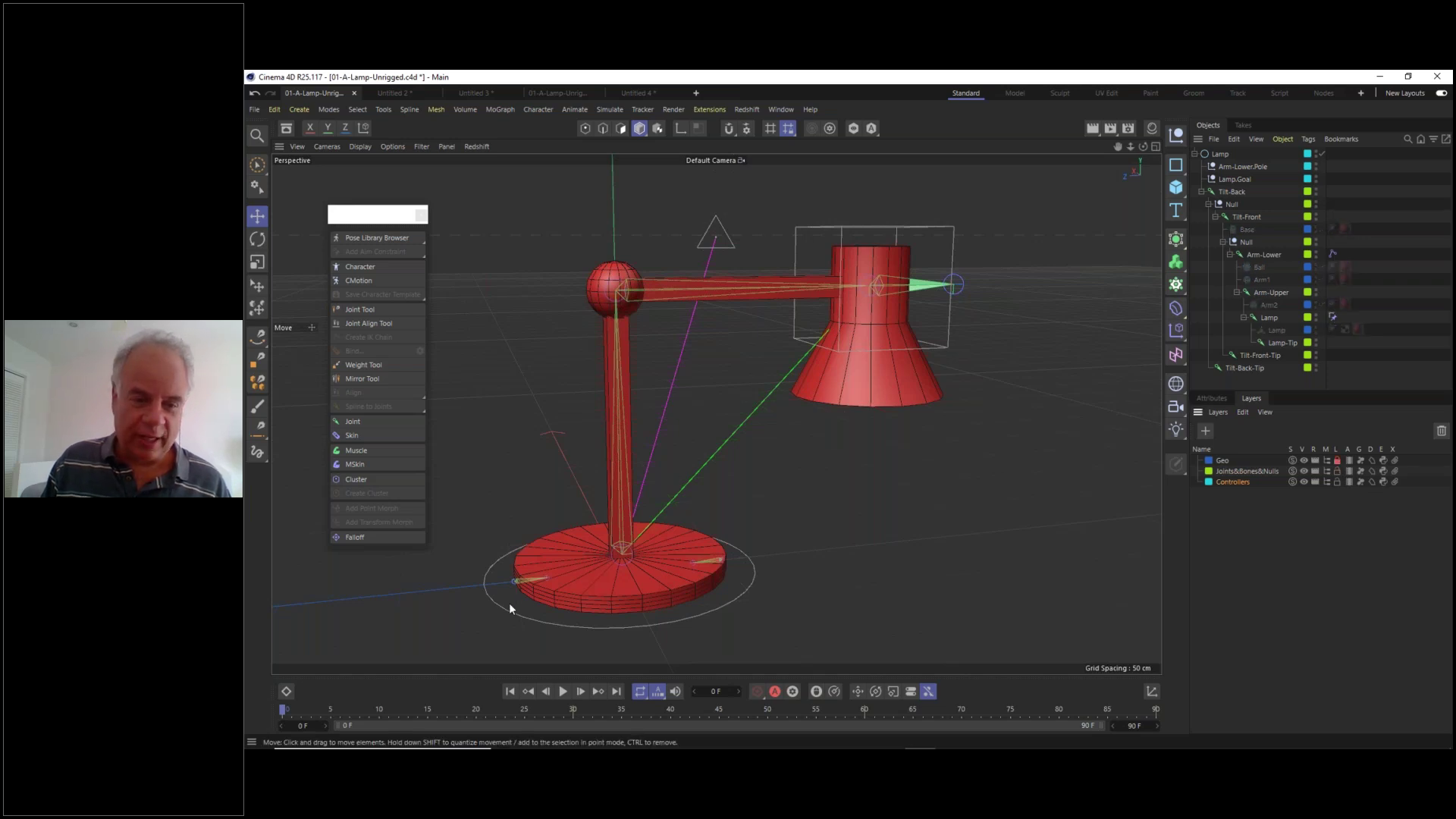
{"action": "scroll", "coordinate": [513, 603], "scroll_direction": "up", "scroll_amount": 5}
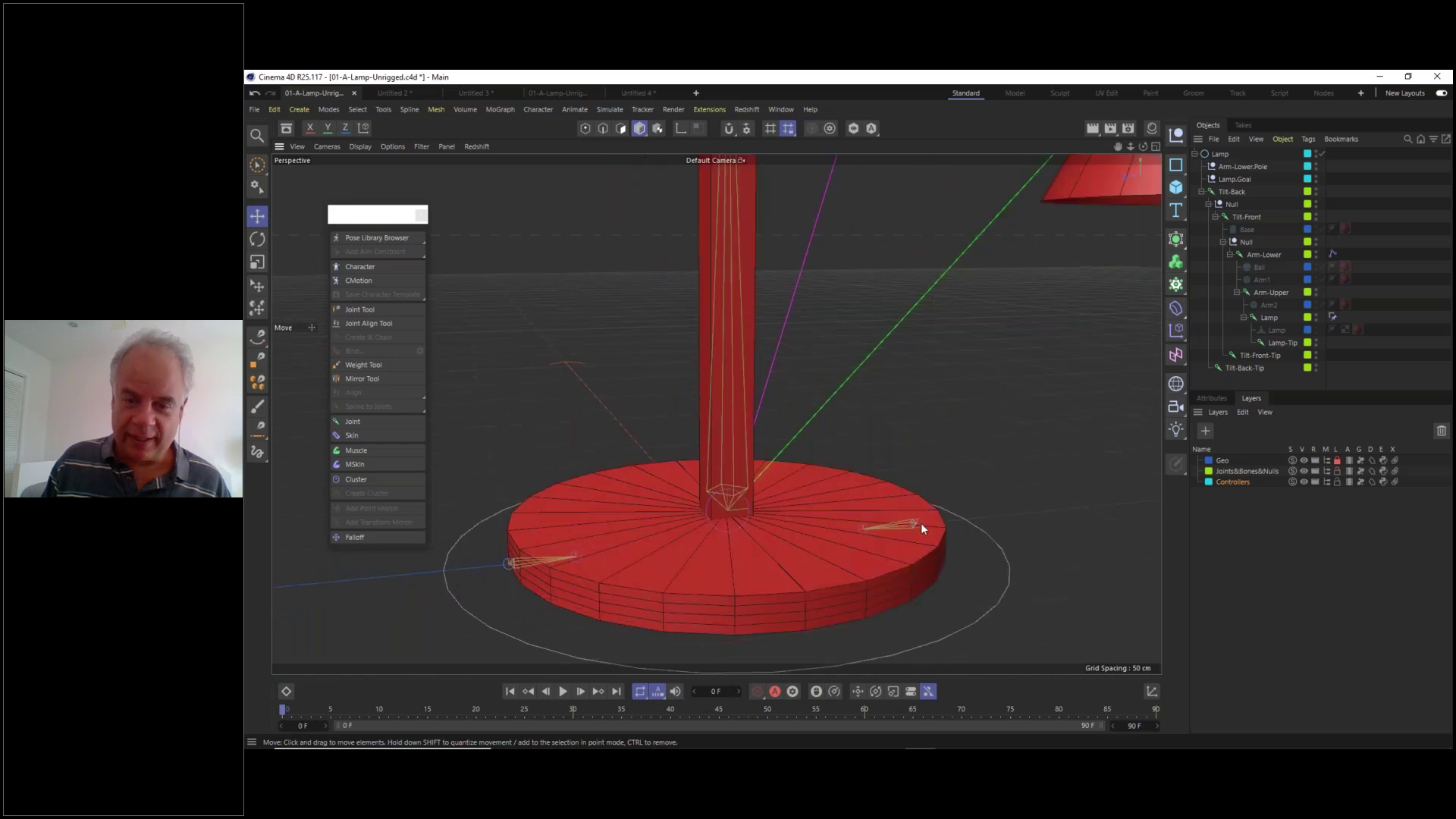
{"action": "scroll", "coordinate": [920, 528], "scroll_direction": "up", "scroll_amount": 3}
{"action": "left_click", "coordinate": [913, 522]}
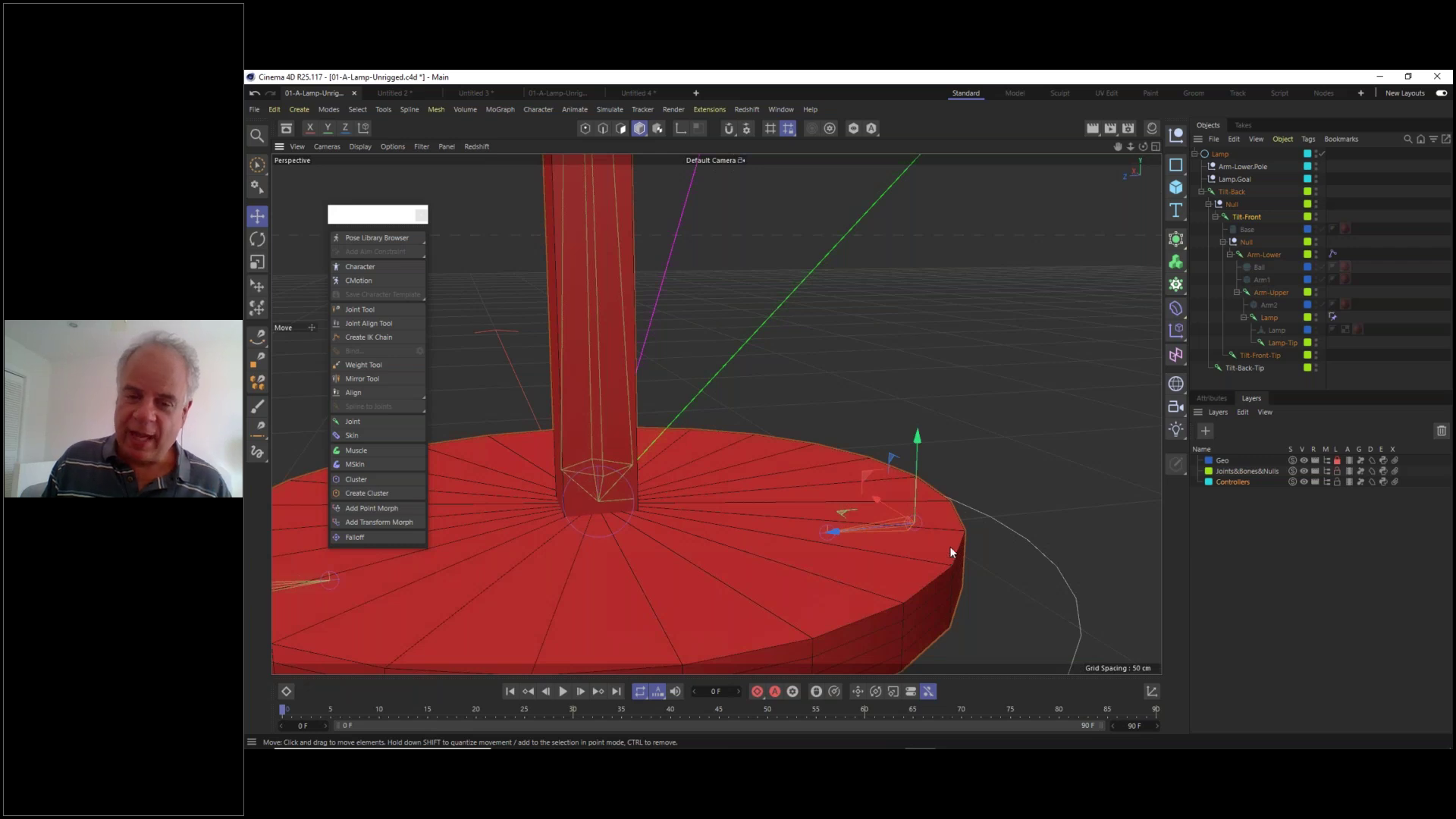
{"action": "scroll", "coordinate": [930, 518], "scroll_direction": "down", "scroll_amount": 4}
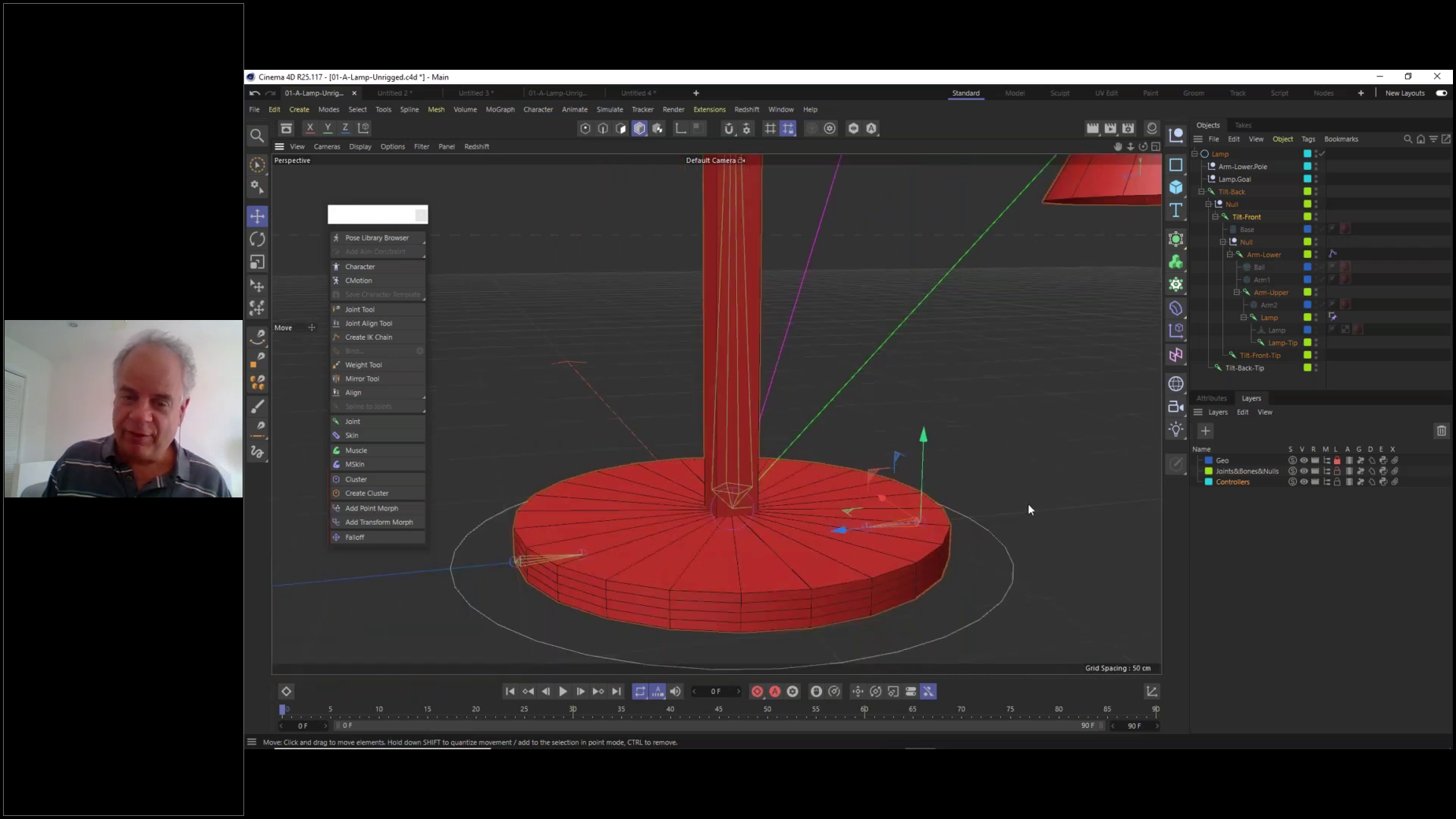
{"action": "left_click", "coordinate": [1017, 513]}
{"action": "left_click", "coordinate": [917, 518]}
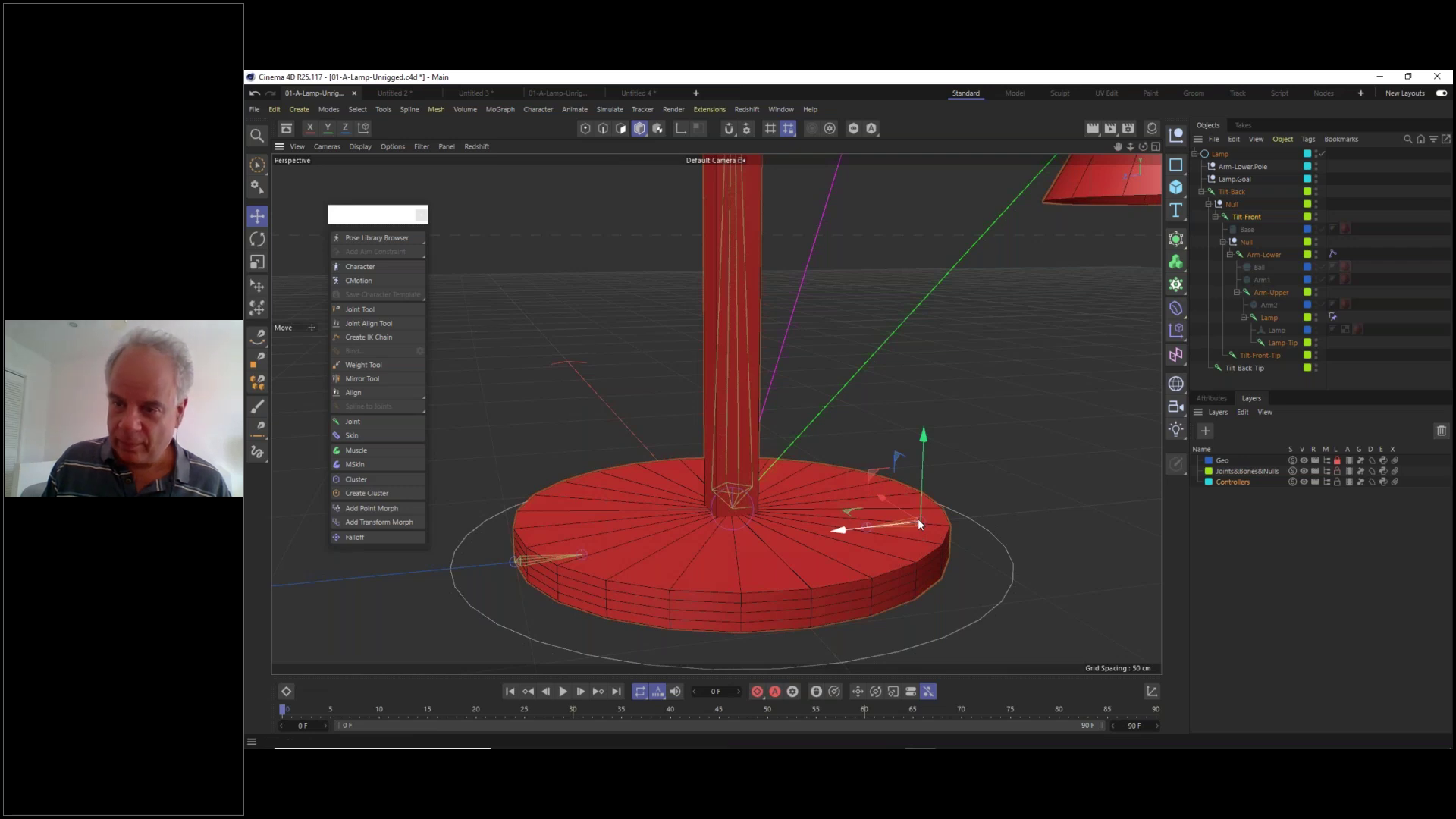
{"action": "mouse_move", "coordinate": [935, 539]}
{"action": "left_mouse_down", "text": "alt"}
{"action": "mouse_move", "coordinate": [920, 553]}
{"action": "mouse_move", "coordinate": [881, 540]}
{"action": "mouse_move", "coordinate": [932, 557]}
{"action": "left_mouse_up", "text": "alt"}
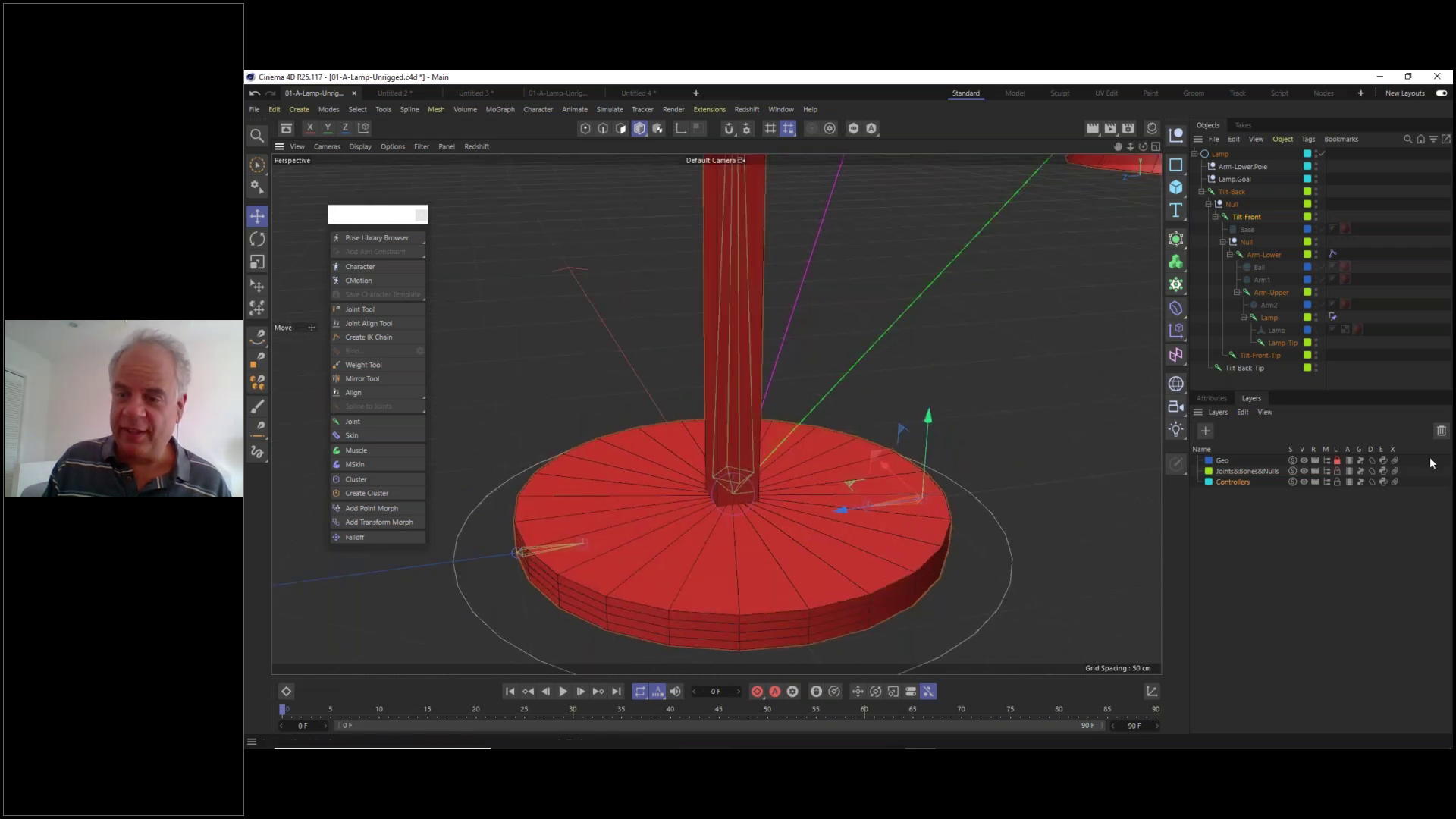
- Unlock the Geo layer, try selecting the same base joint in the viewport for comparison, and lock the layer again
{"action": "left_click", "coordinate": [1338, 461]}
{"action": "left_click", "coordinate": [1039, 449]}
{"action": "left_click", "coordinate": [915, 495]}
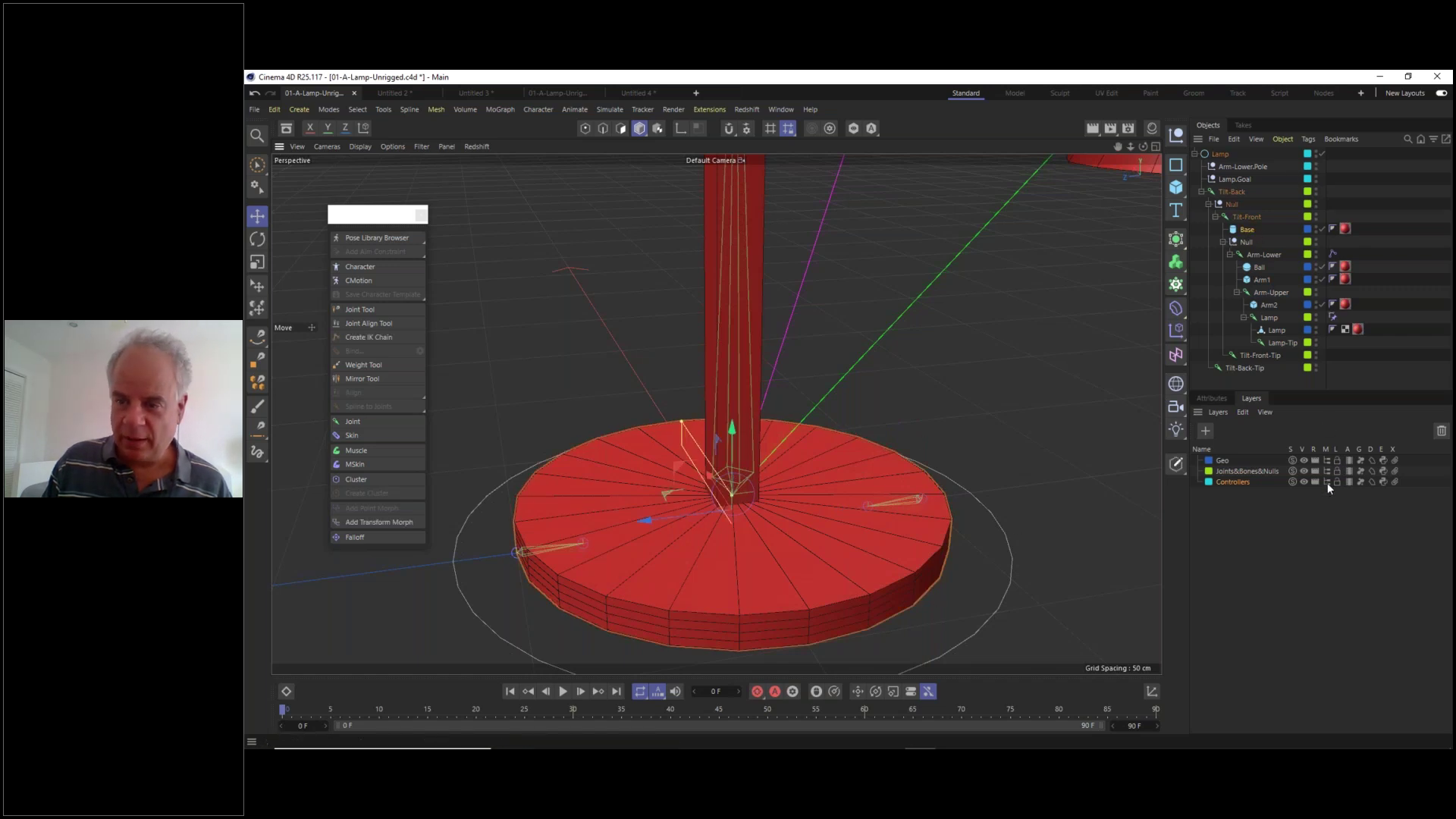
{"action": "left_click", "coordinate": [1336, 460]}
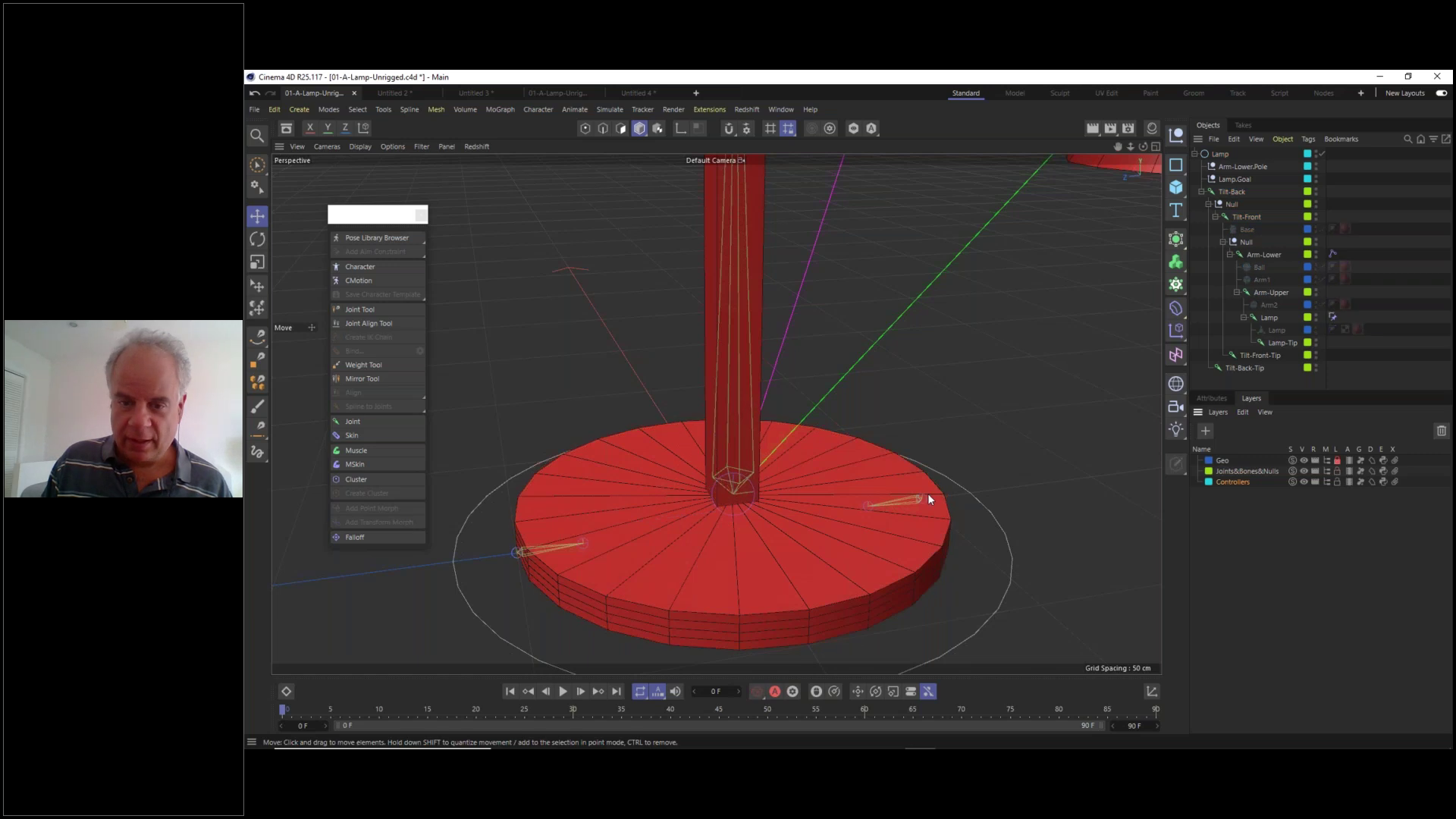
- Check that the joints at the base's edge can be selected with the geometry locked, and deselect them
{"action": "left_click", "coordinate": [917, 497]}
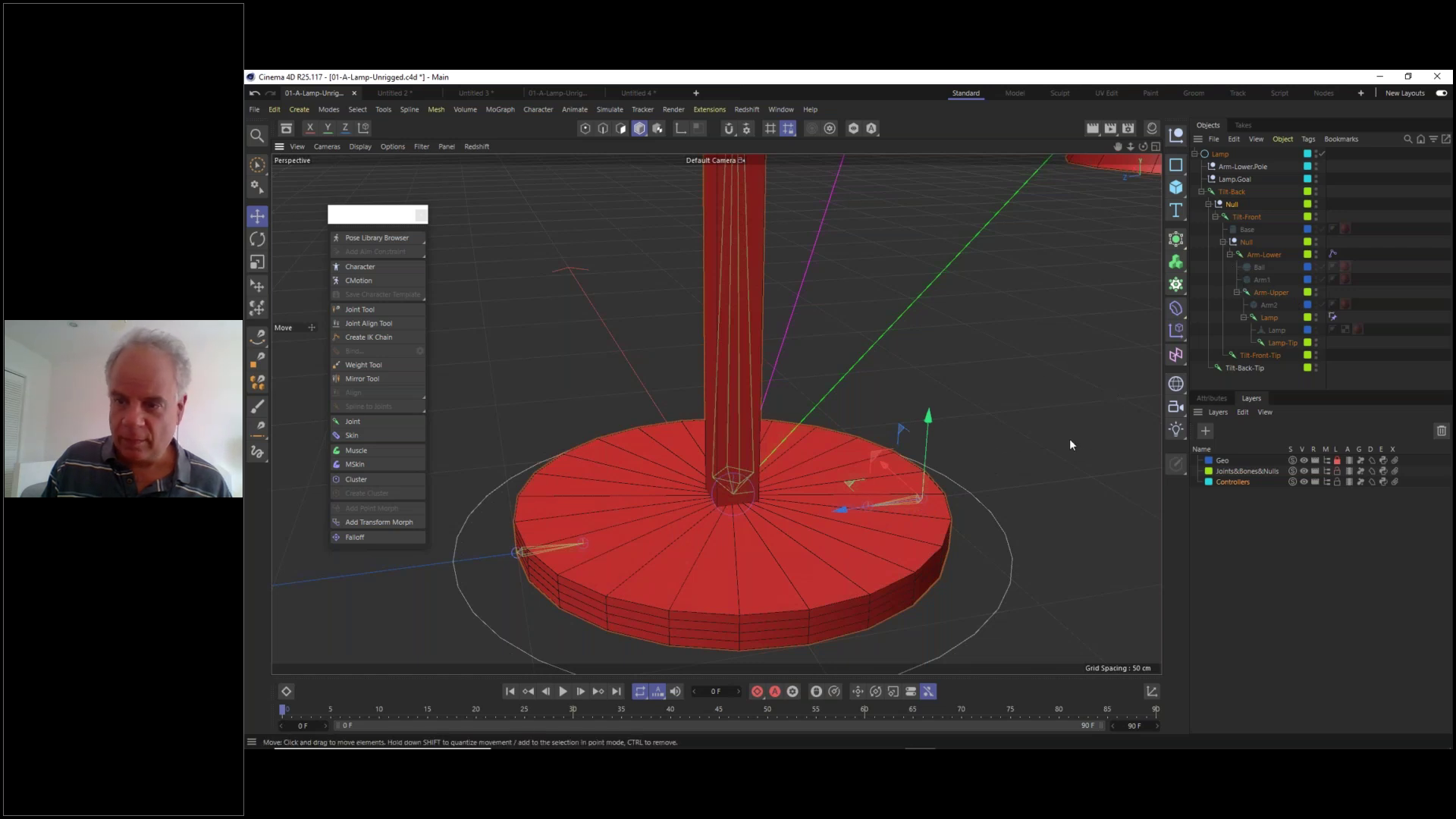
{"action": "left_click", "coordinate": [1118, 449]}
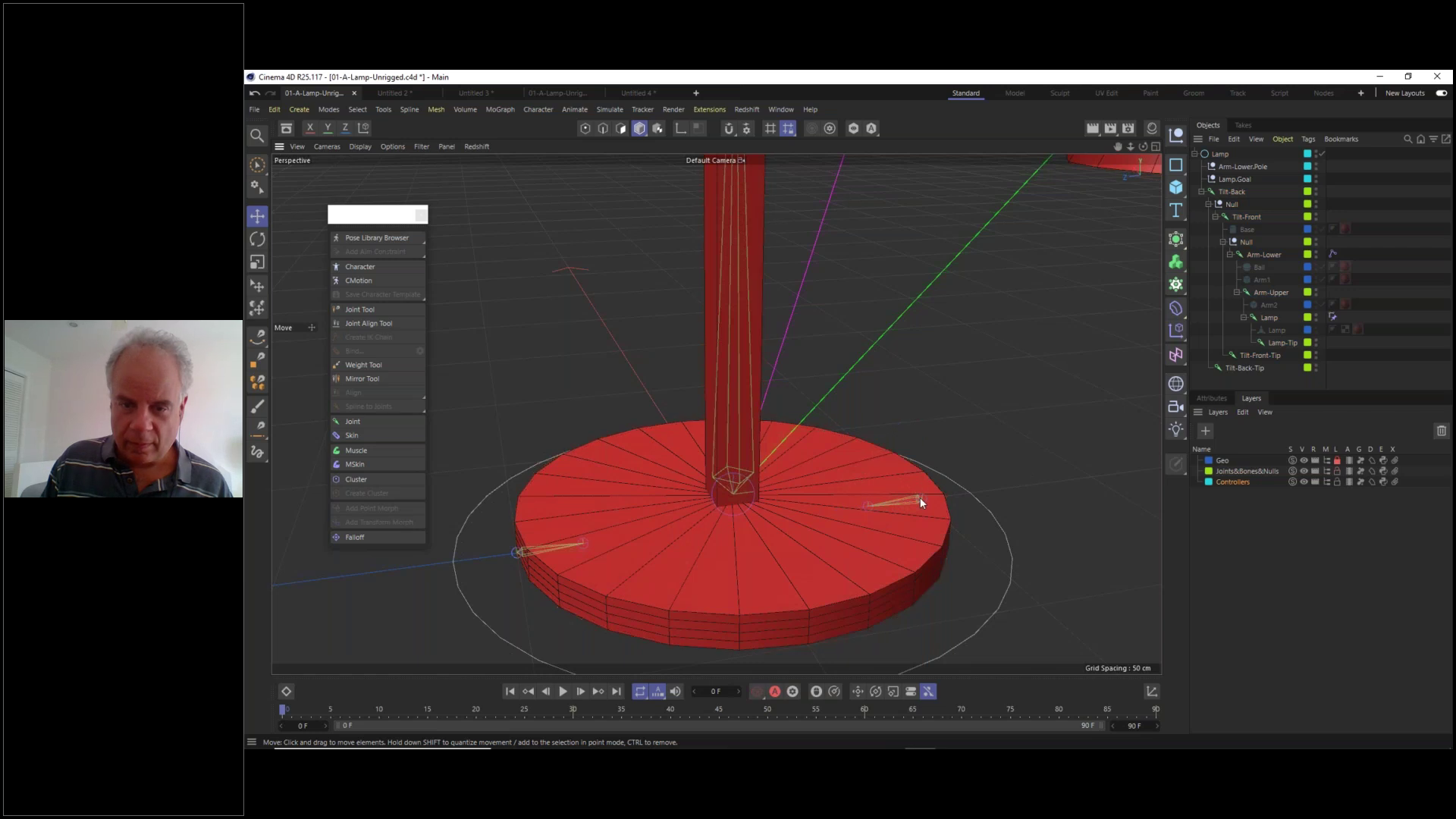
{"action": "left_click", "coordinate": [922, 502]}
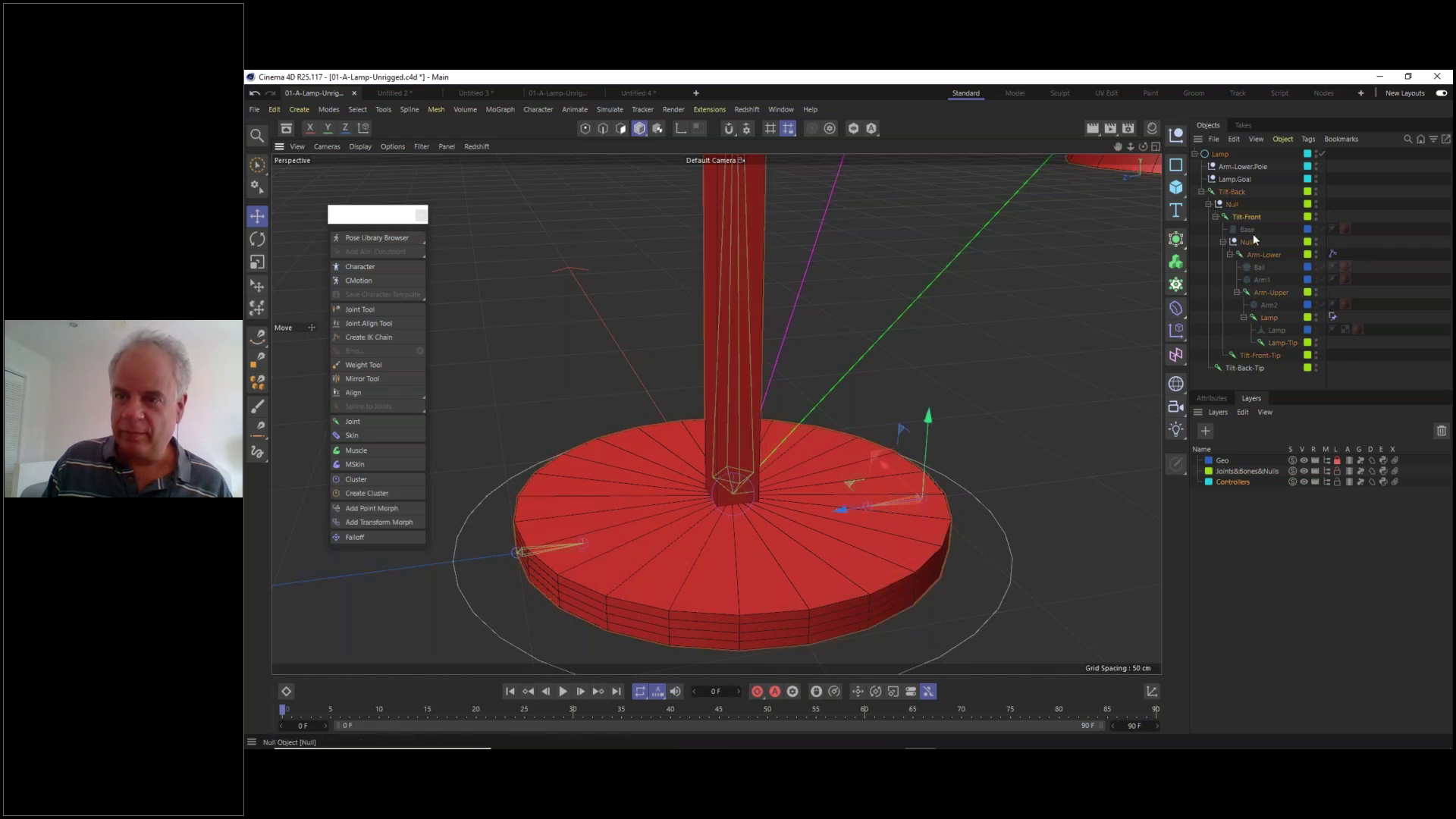
{"action": "mouse_move", "coordinate": [911, 496]}
{"action": "left_mouse_down", "text": "alt"}
{"action": "mouse_move", "coordinate": [881, 439]}
{"action": "mouse_move", "coordinate": [907, 501]}
{"action": "left_mouse_up", "text": "alt"}
{"action": "left_click", "coordinate": [1014, 409]}
{"action": "scroll", "coordinate": [1001, 381], "scroll_direction": "down", "scroll_amount": 5}
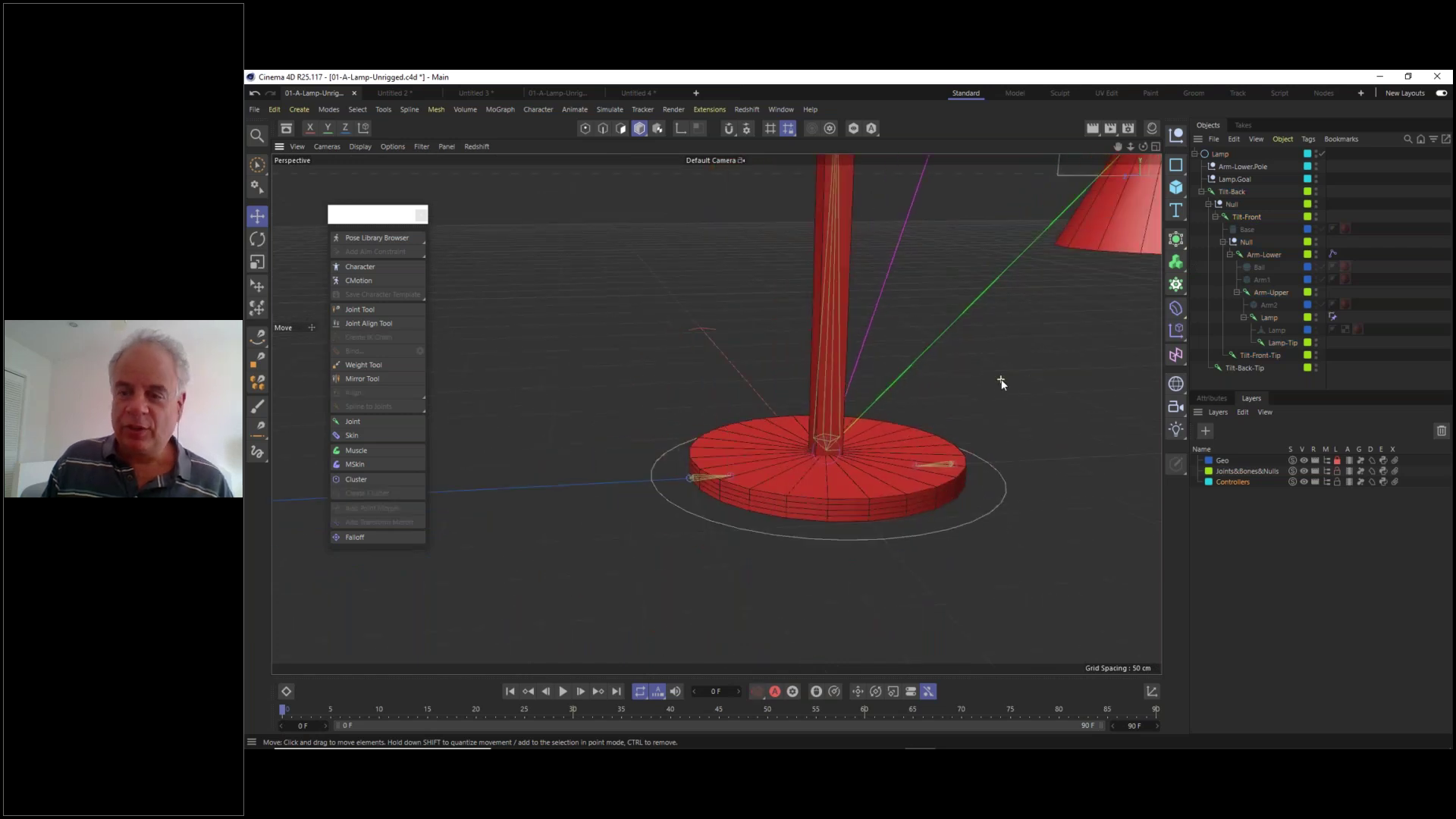
{"action": "middle_click_drag", "start_coordinate": [976, 346], "coordinate": [867, 473], "text": "alt"}
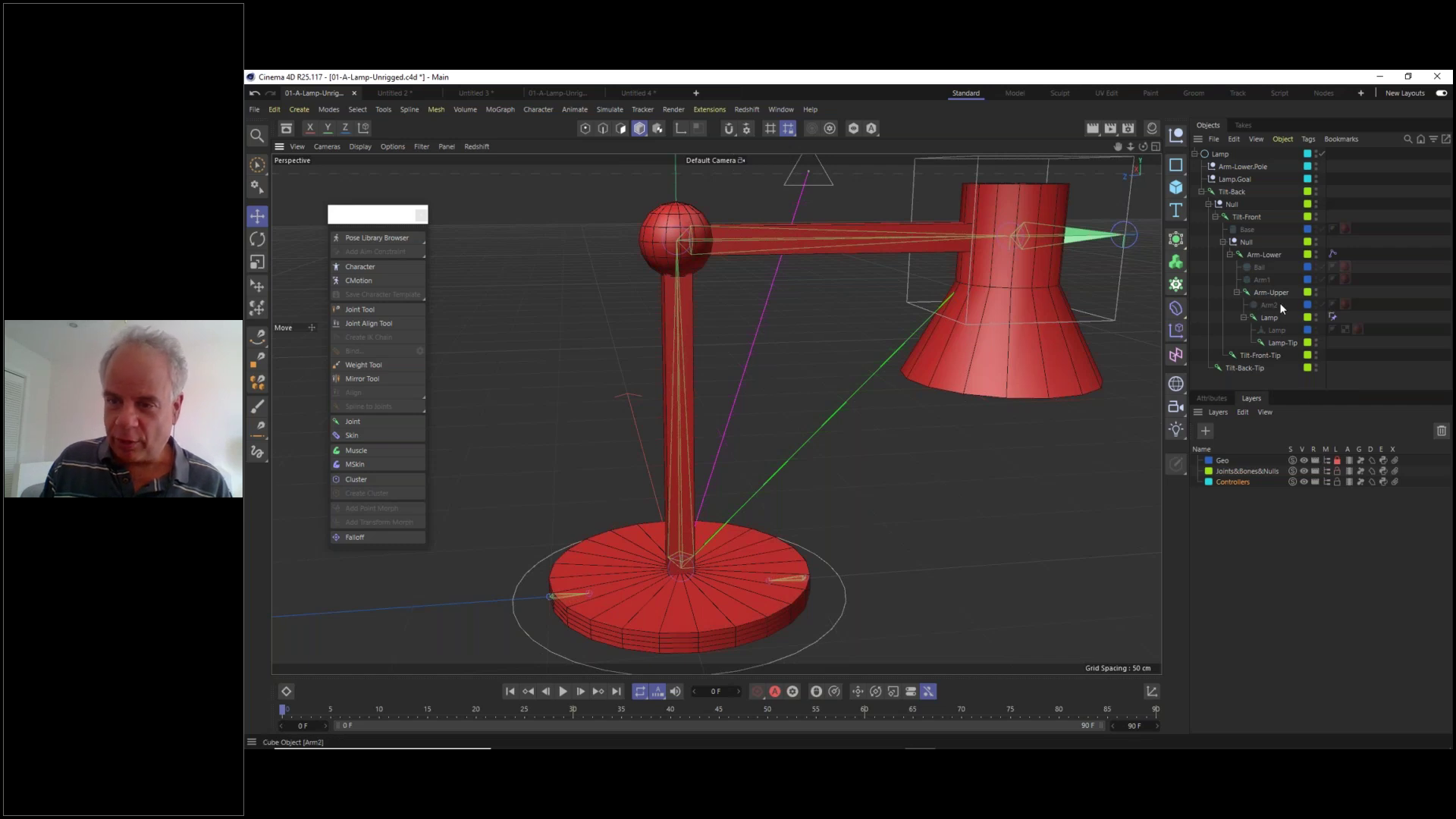
- Keep the Geo layer locked, hide its objects from the object hierarchy, and hide the Joints&Bones&Nulls layer in the viewport
{"action": "left_click", "coordinate": [1337, 461]}
{"action": "left_click", "coordinate": [1338, 464]}
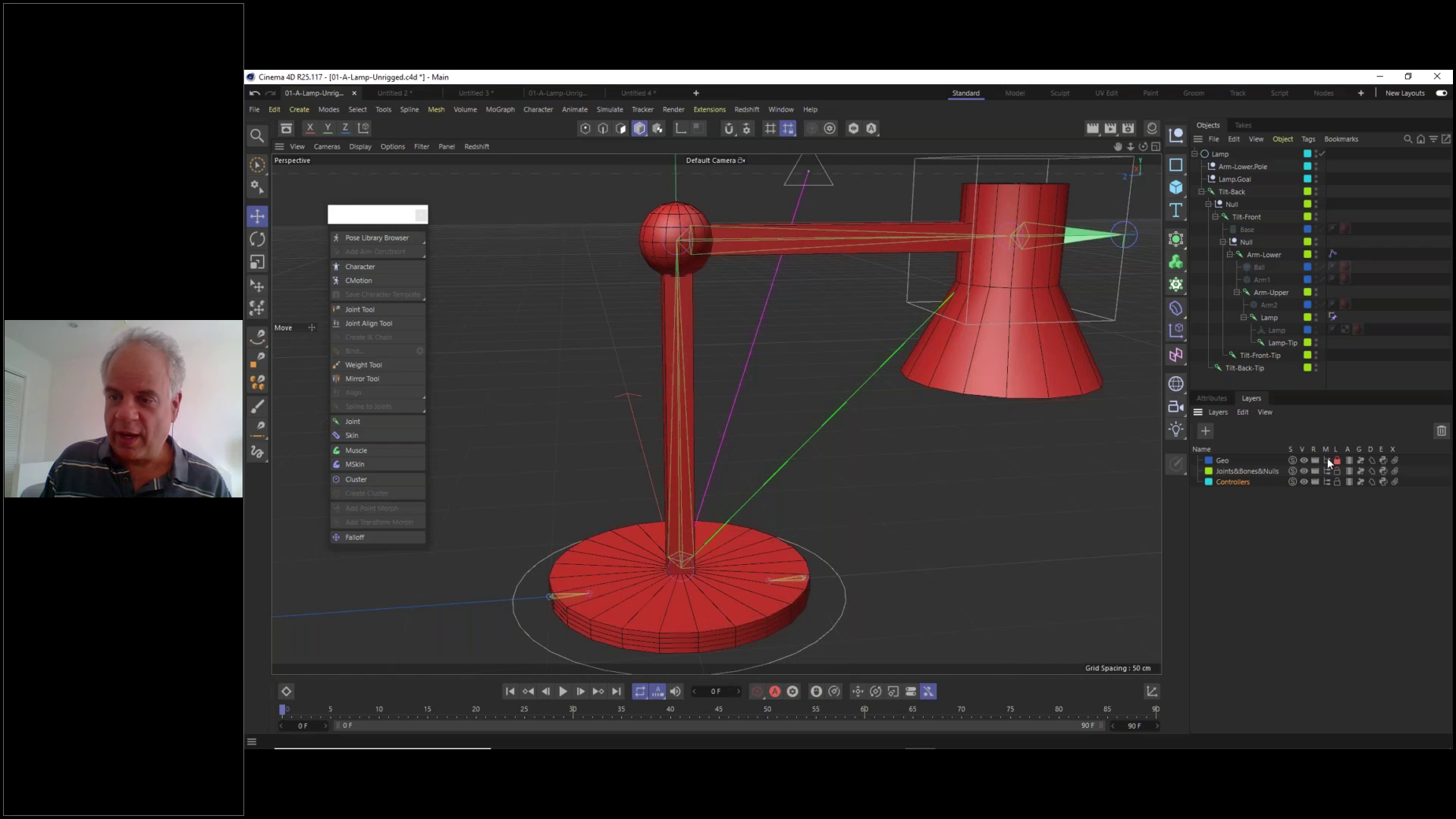
{"action": "left_click", "coordinate": [1327, 459]}
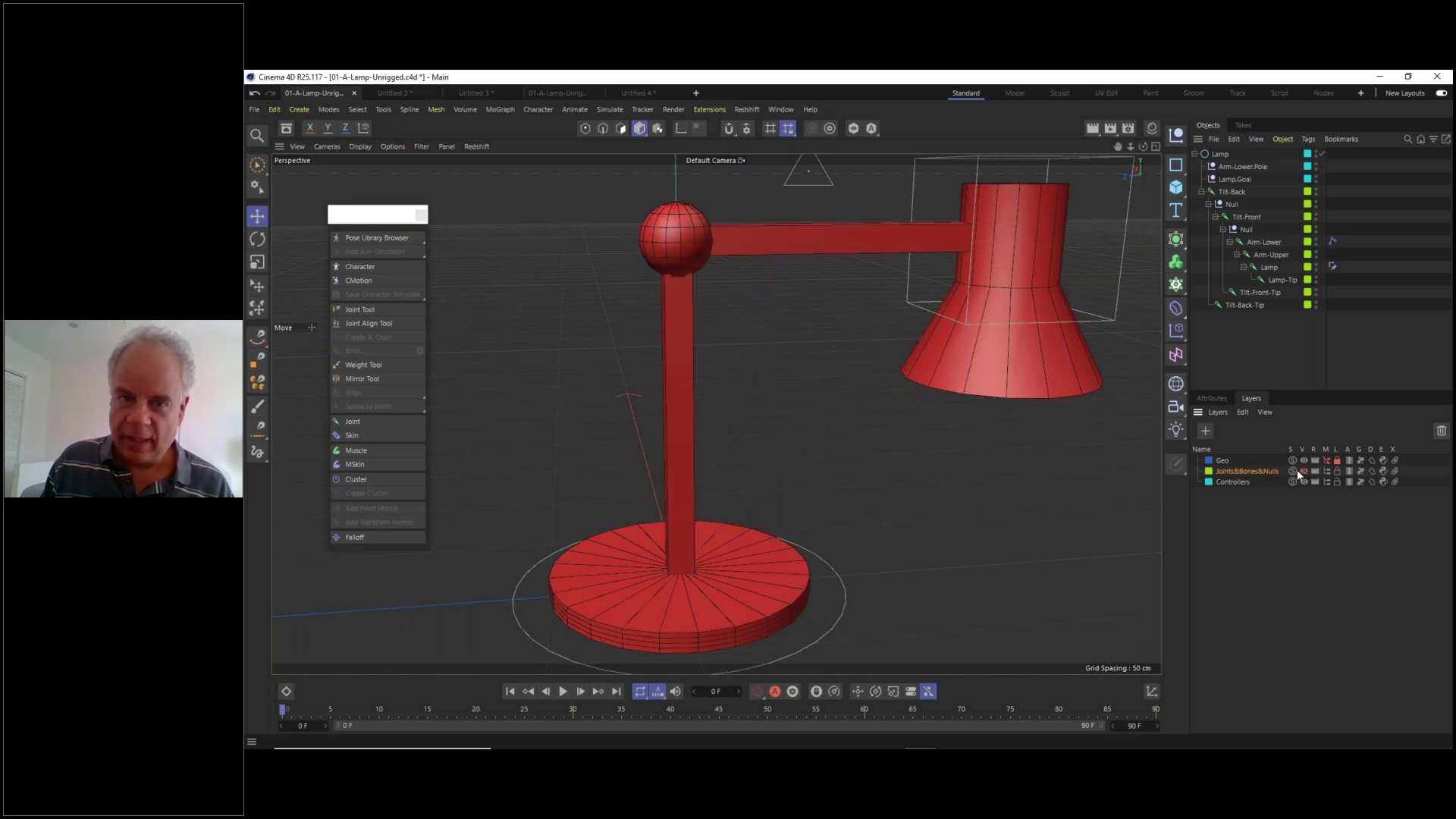
- Try moving the box-shaped controller around the lamp head upward to test the rig, and undo the move
{"action": "scroll", "coordinate": [960, 416], "scroll_direction": "down", "scroll_amount": 3}
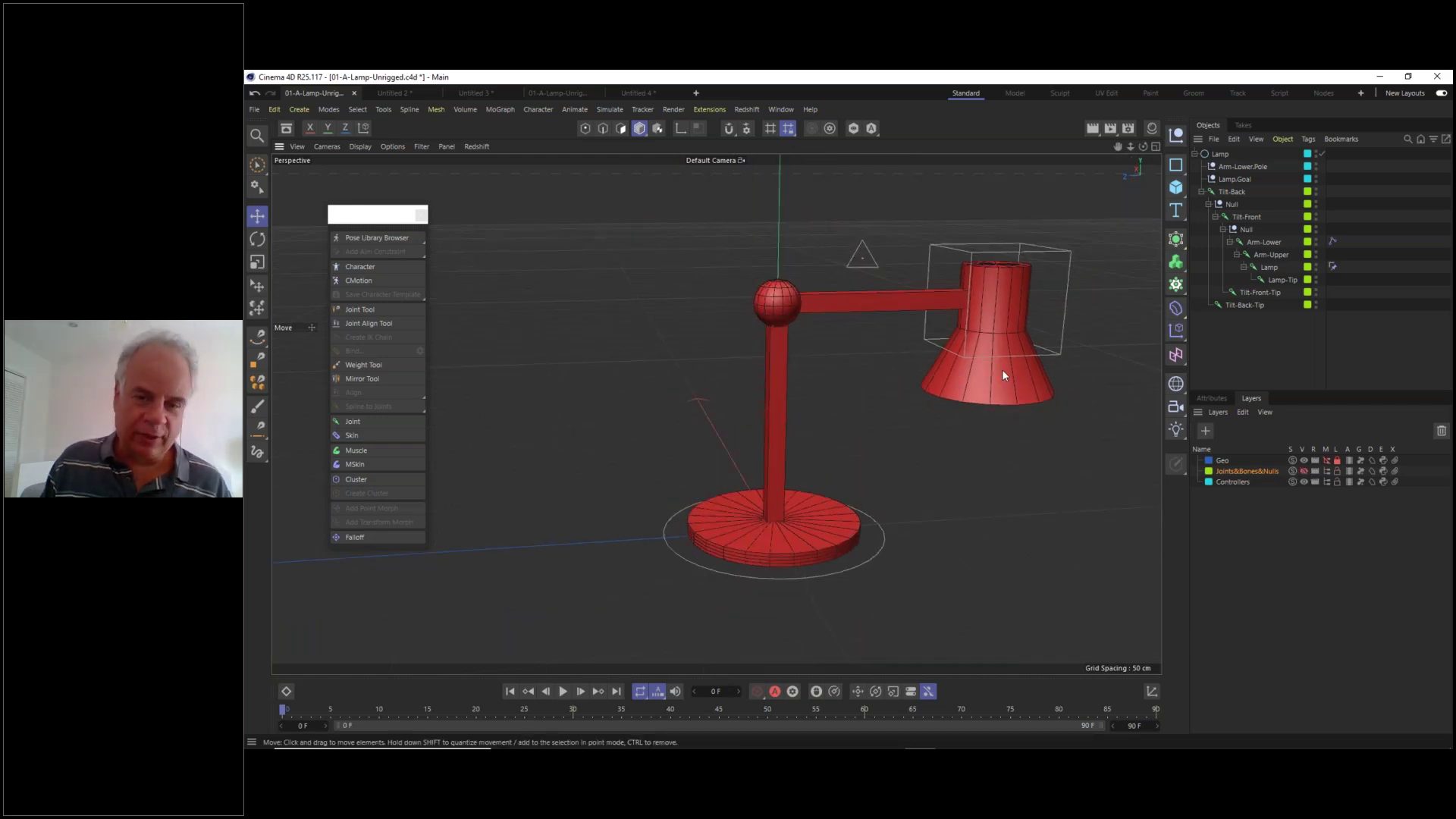
{"action": "left_click_drag", "start_coordinate": [1003, 370], "coordinate": [952, 301], "text": "alt"}
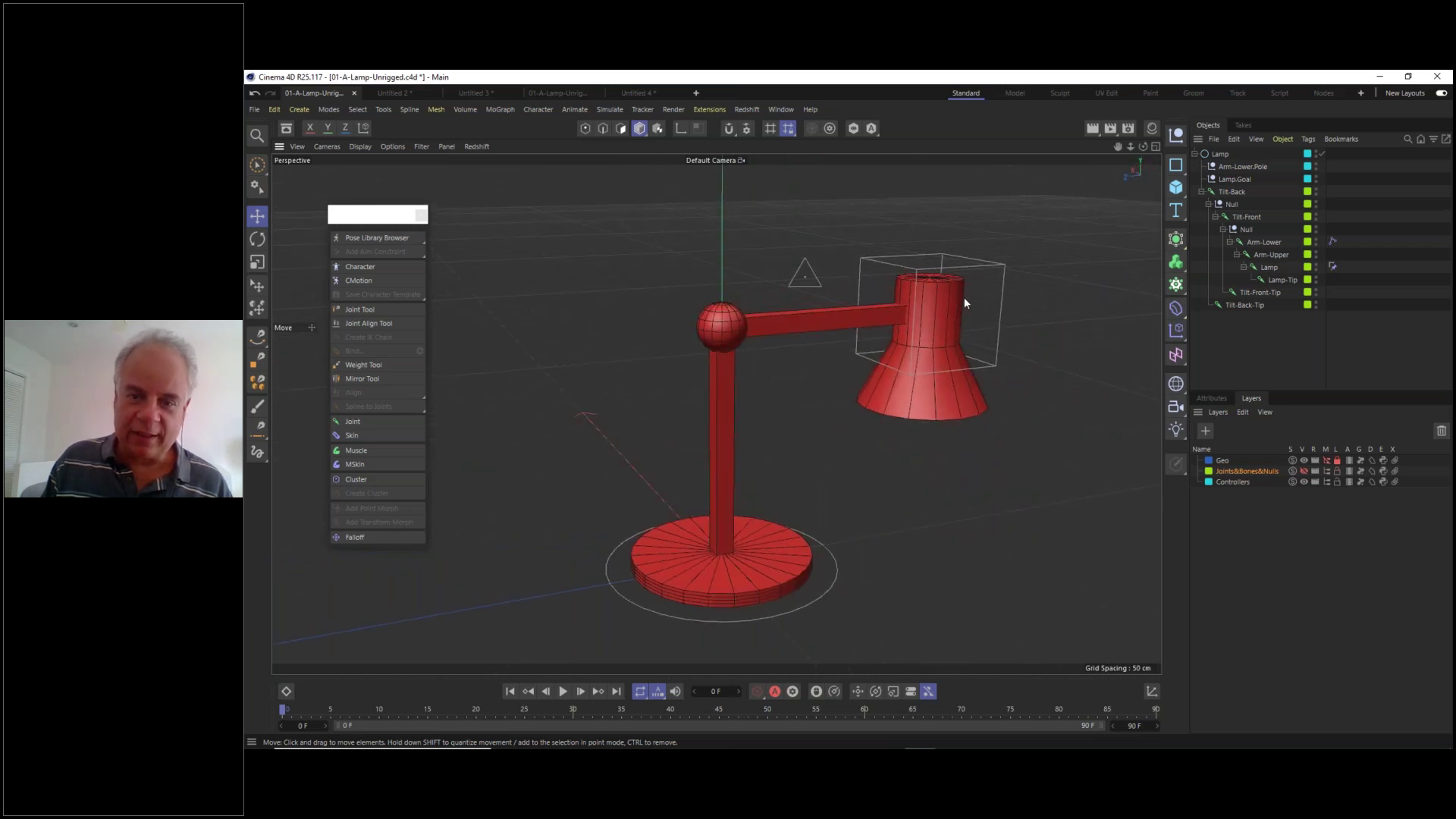
{"action": "scroll", "coordinate": [968, 303], "scroll_direction": "down", "scroll_amount": 3}
{"action": "left_click_drag", "start_coordinate": [939, 356], "coordinate": [890, 367], "text": "alt"}
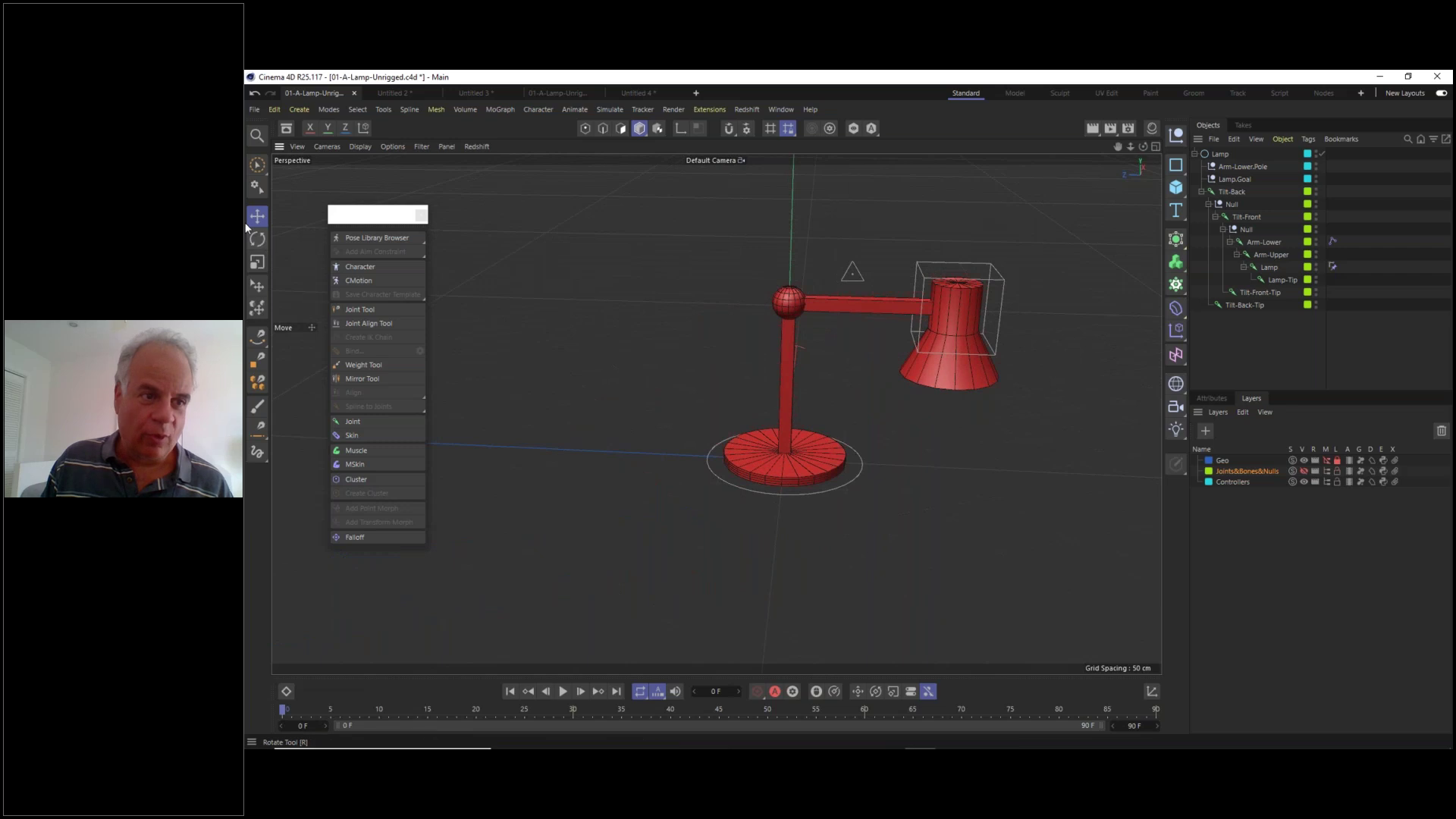
{"action": "left_click_drag", "start_coordinate": [995, 339], "coordinate": [984, 260]}
{"action": "left_click", "coordinate": [258, 239]}
{"action": "key", "text": "ctrl+z"}
- Try moving the whole lamp with the circular Lamp controller around the base, undo the move and deselect everything
{"action": "left_click", "coordinate": [839, 489]}
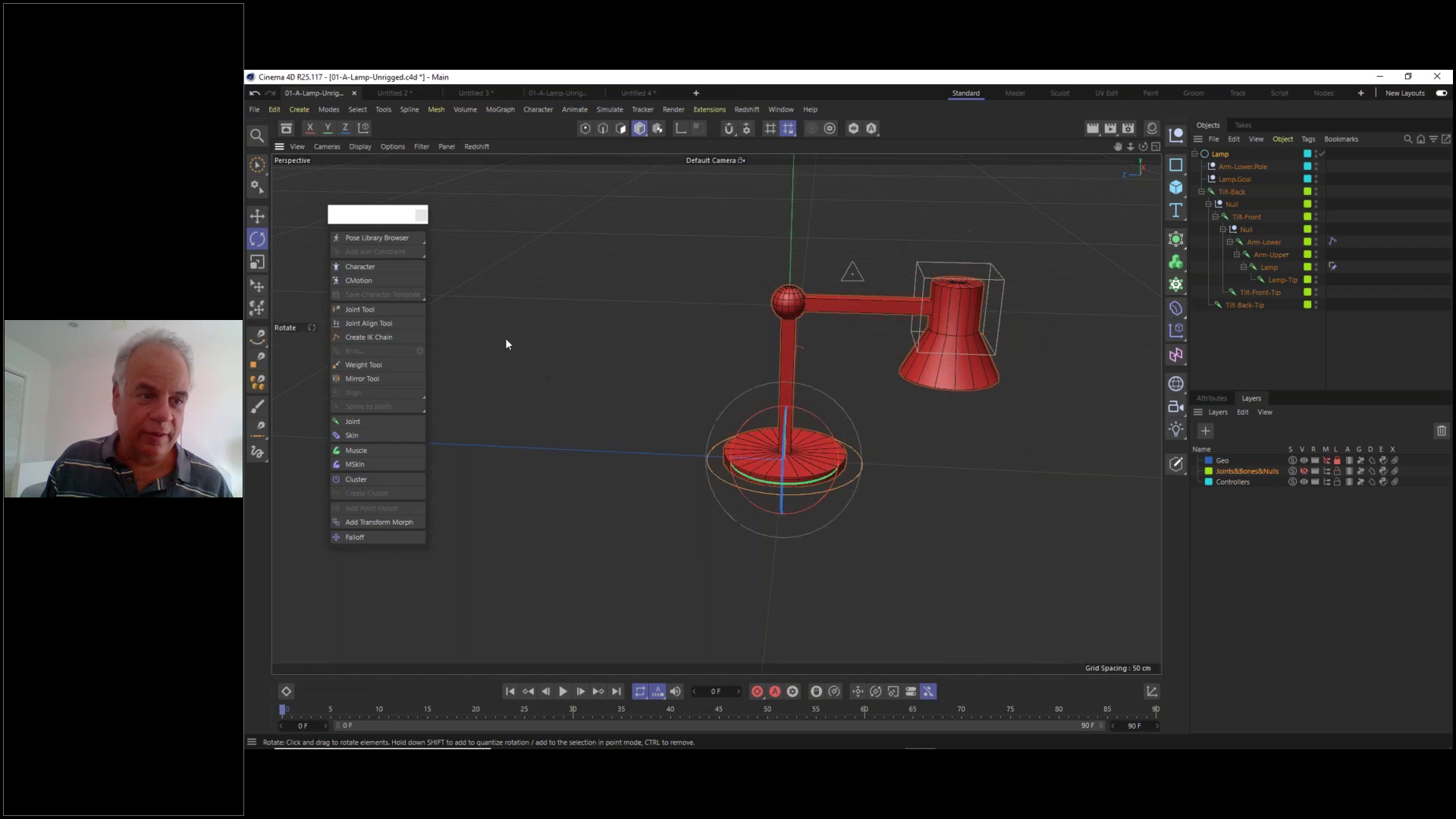
{"action": "left_click", "coordinate": [258, 216]}
{"action": "left_click_drag", "start_coordinate": [731, 411], "coordinate": [885, 410]}
{"action": "key", "text": "ctrl+z"}
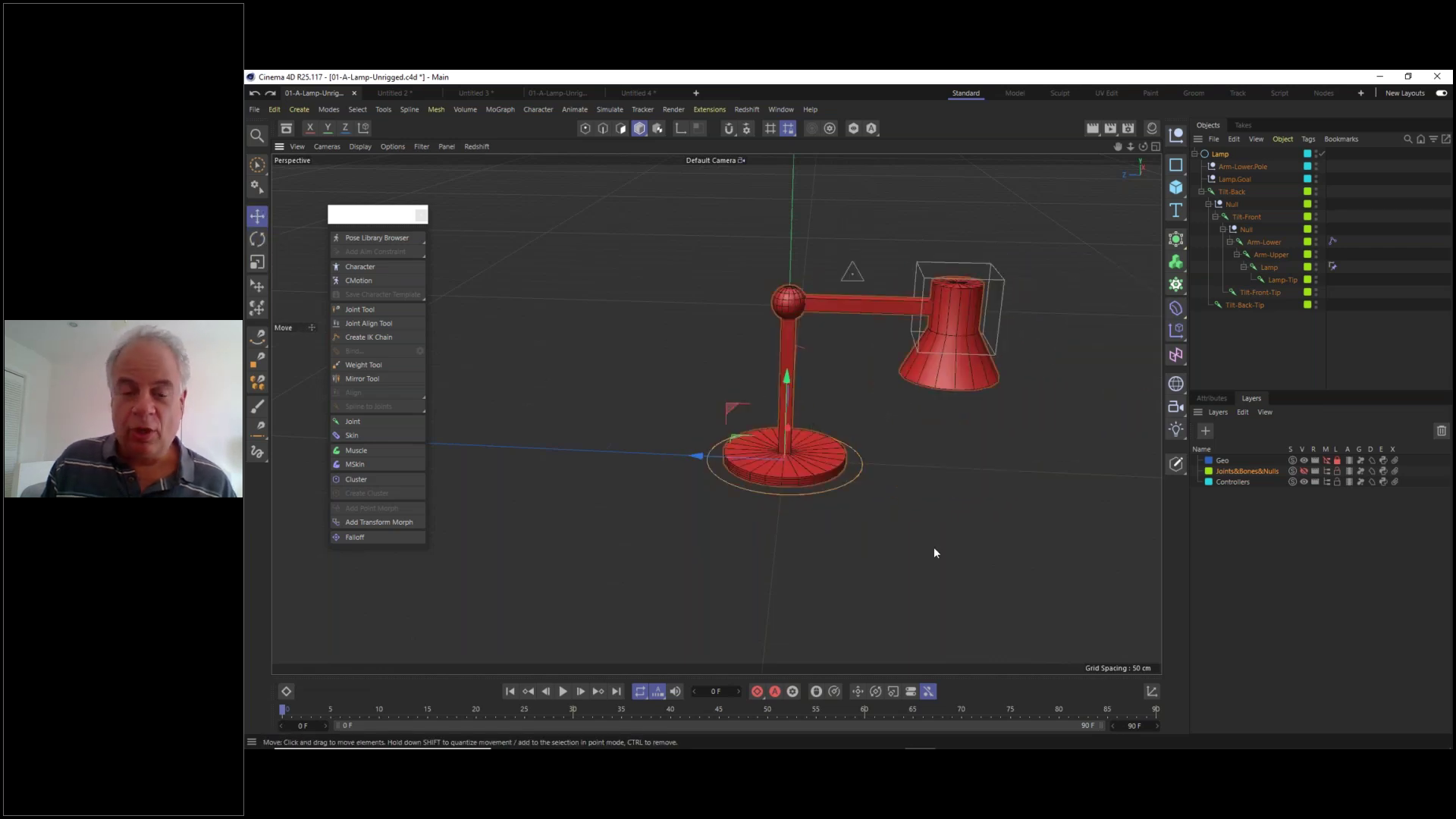
{"action": "scroll", "coordinate": [908, 519], "scroll_direction": "up", "scroll_amount": 4}
{"action": "middle_click_drag", "start_coordinate": [913, 437], "coordinate": [918, 507], "text": "alt"}
{"action": "left_click_drag", "start_coordinate": [917, 507], "coordinate": [936, 420], "text": "alt"}
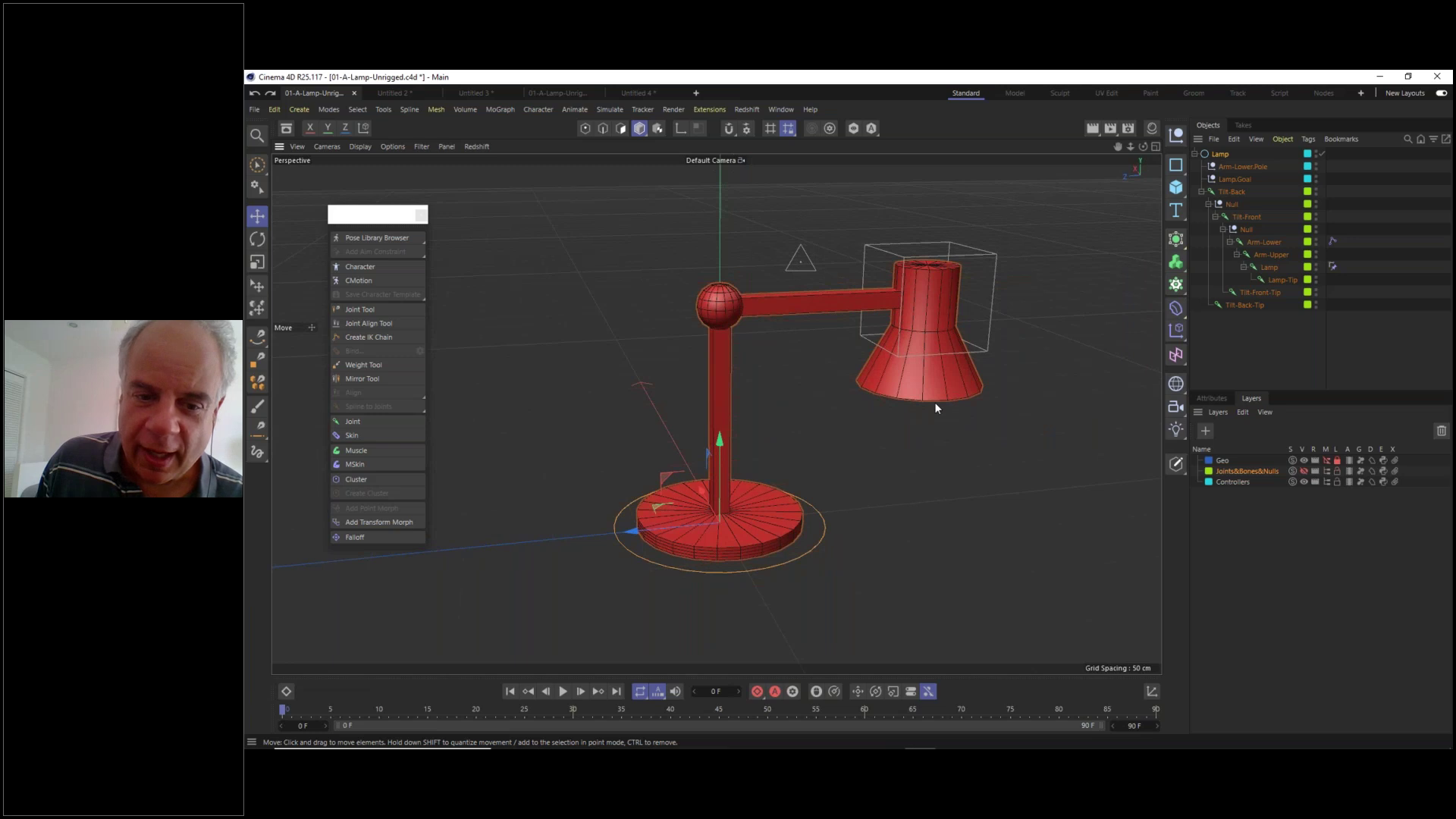
{"action": "left_click", "coordinate": [969, 471]}
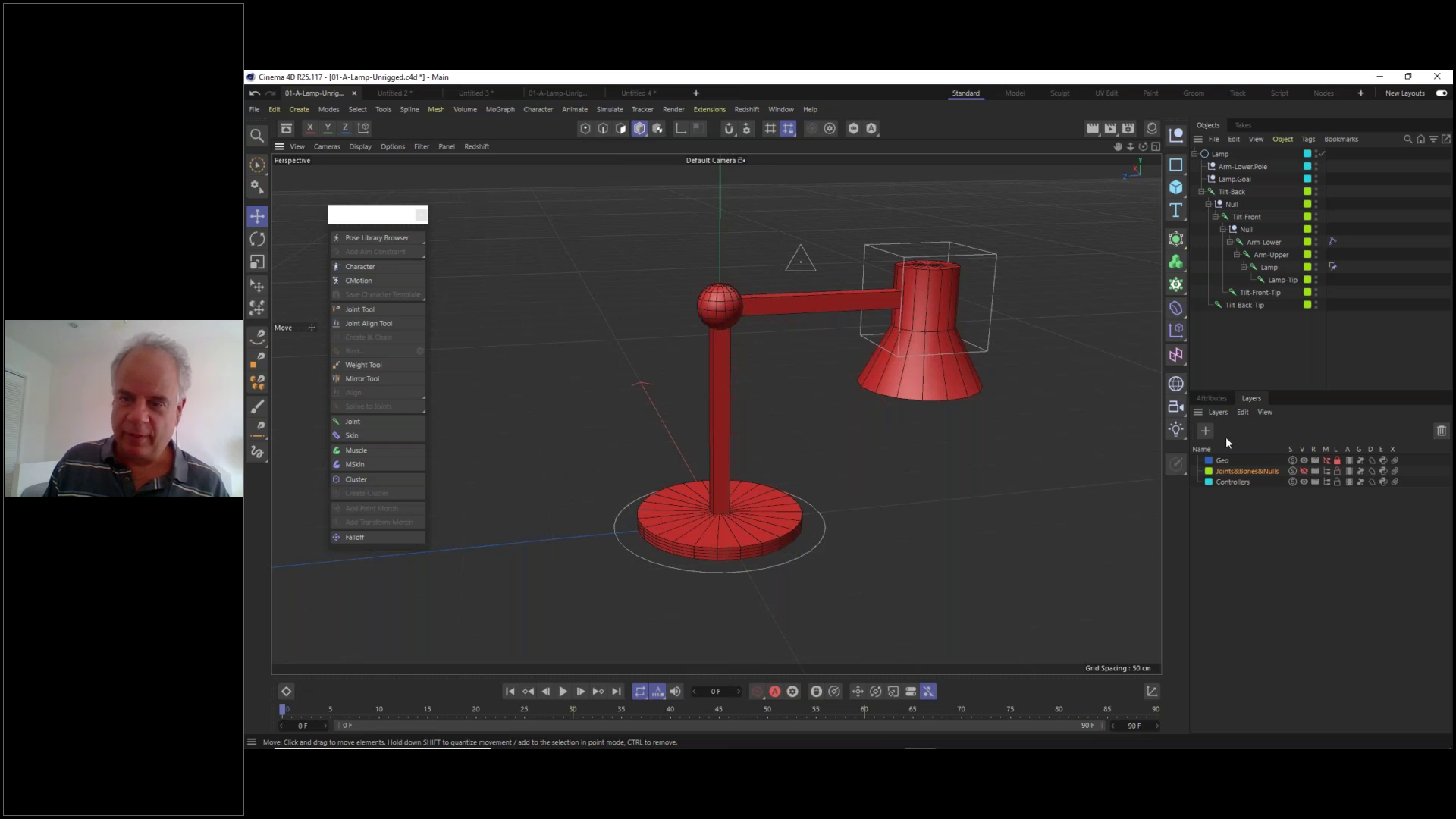
- Show the Joints&Bones&Nulls layer in the viewport again and examine the Tilt-Back-Tip and Tilt-Front-Tip joints at the base
{"action": "left_click", "coordinate": [1304, 471]}
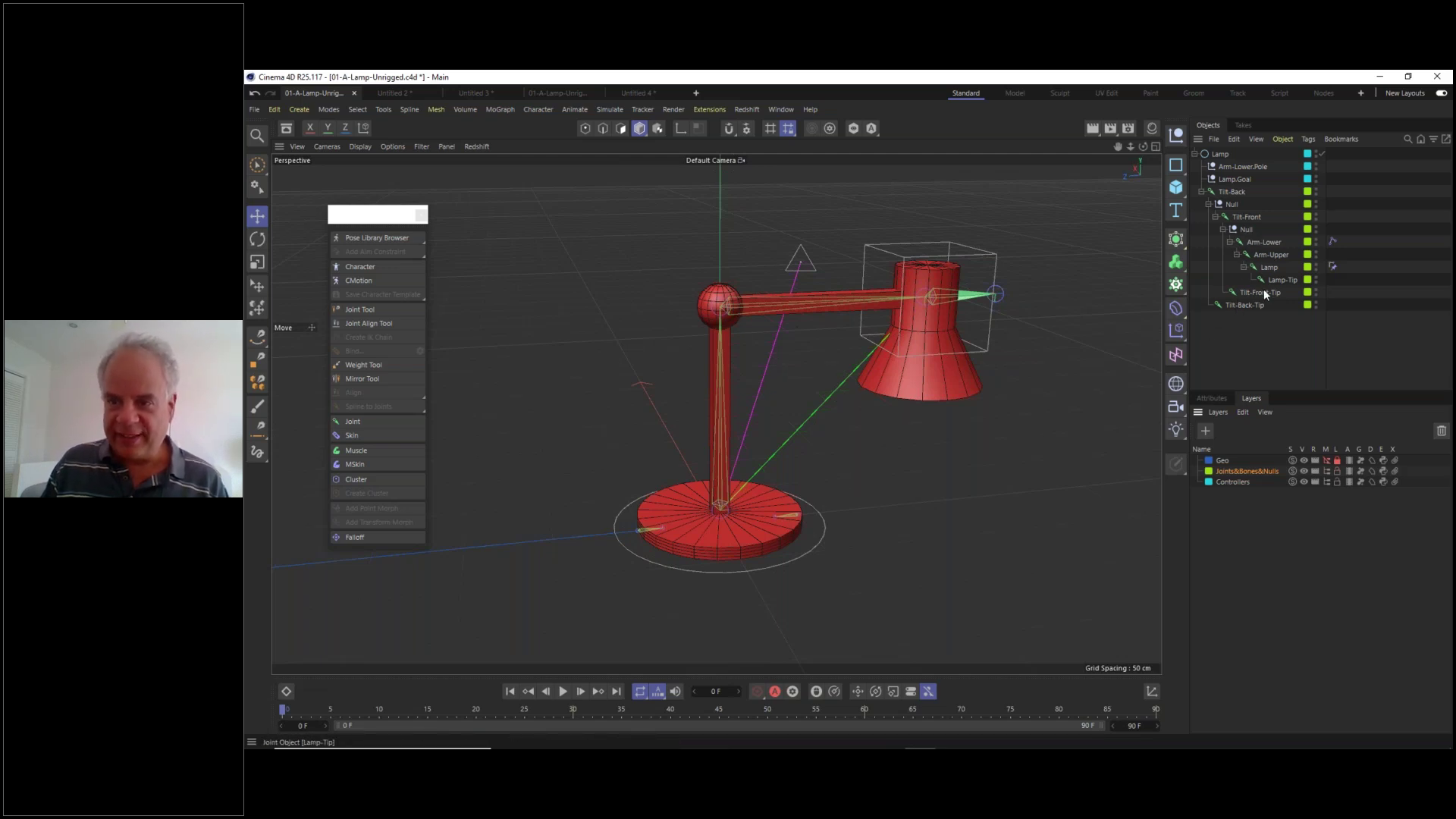
{"action": "left_click", "coordinate": [1245, 306]}
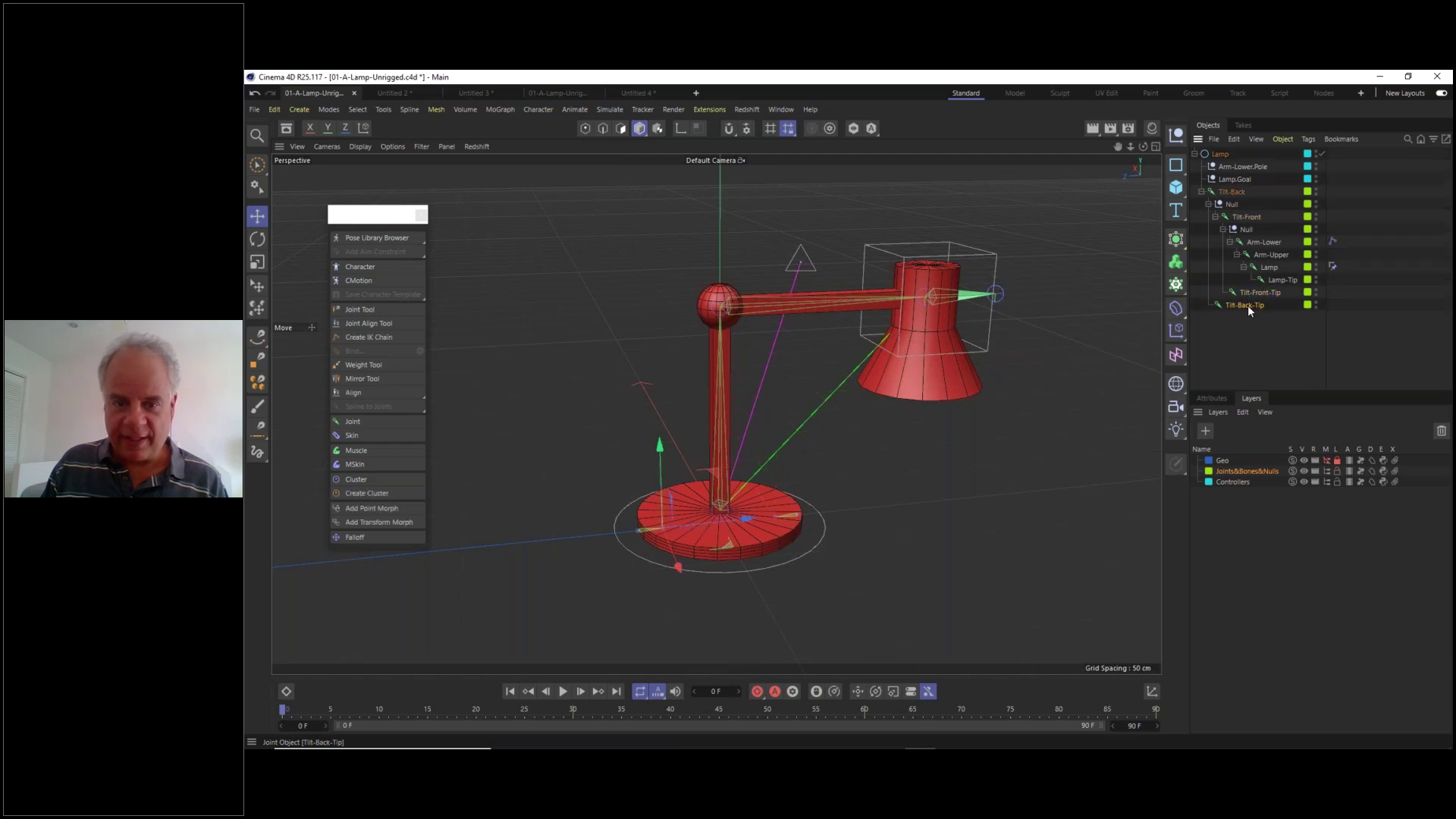
{"action": "left_click", "coordinate": [1254, 291]}
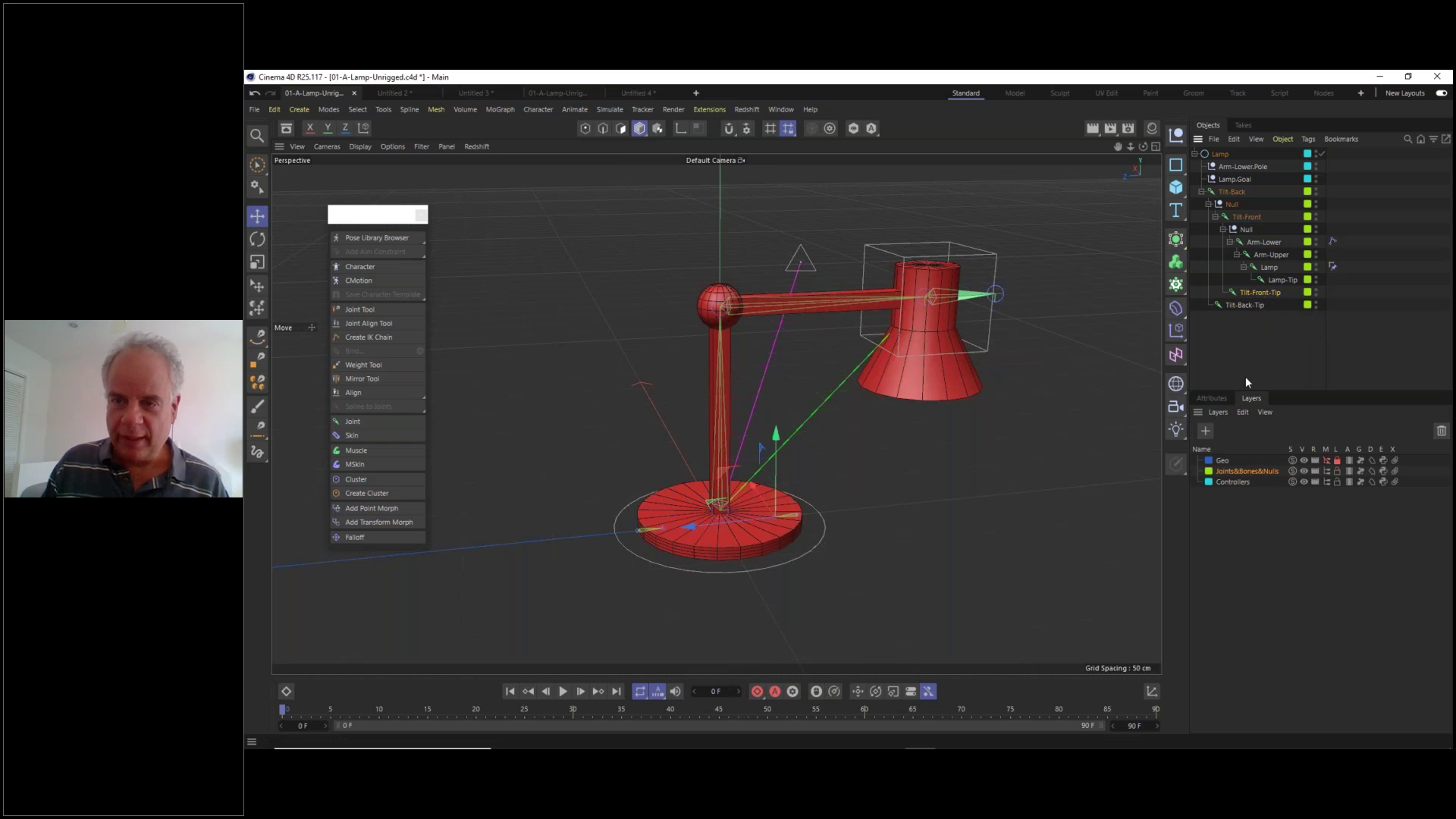
{"action": "left_click", "coordinate": [1252, 345]}
{"action": "left_click", "coordinate": [1305, 471]}
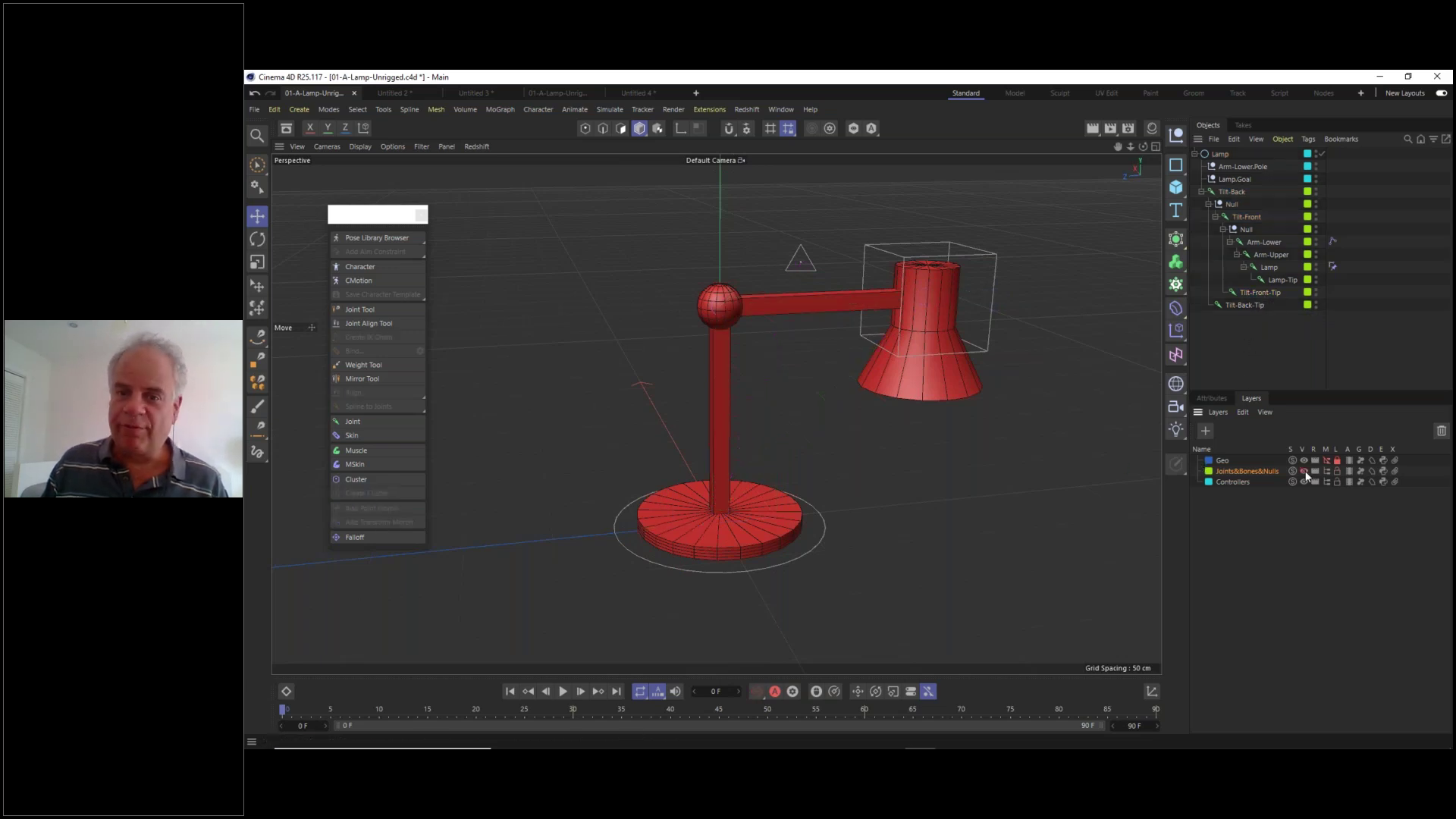
{"action": "left_click", "coordinate": [1304, 472]}
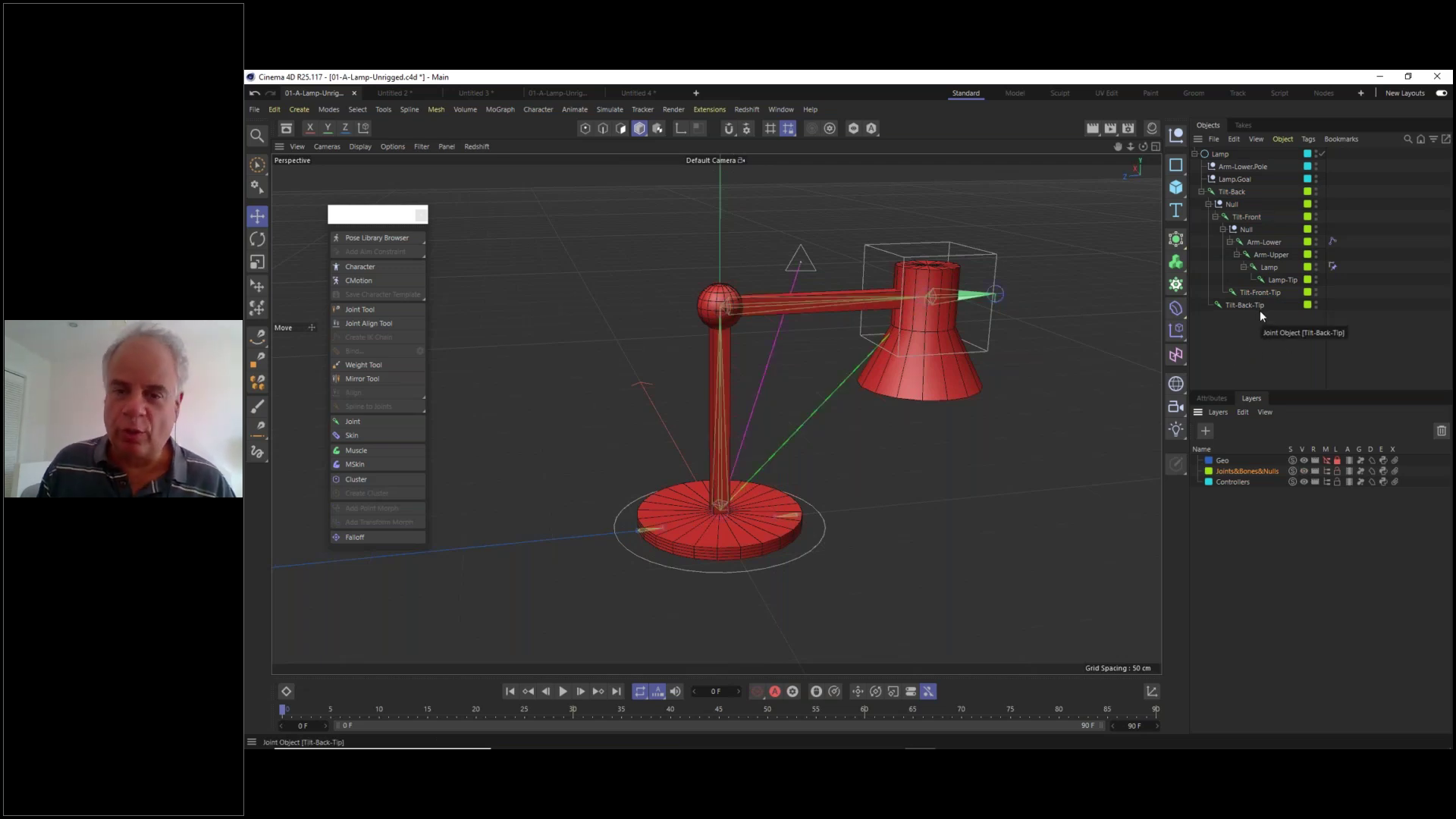
- Draw a closed, straight-sided L-shaped spline with the Spline Pen above the tilt joint at the base's edge in the Right view
{"action": "key", "text": "F3"}
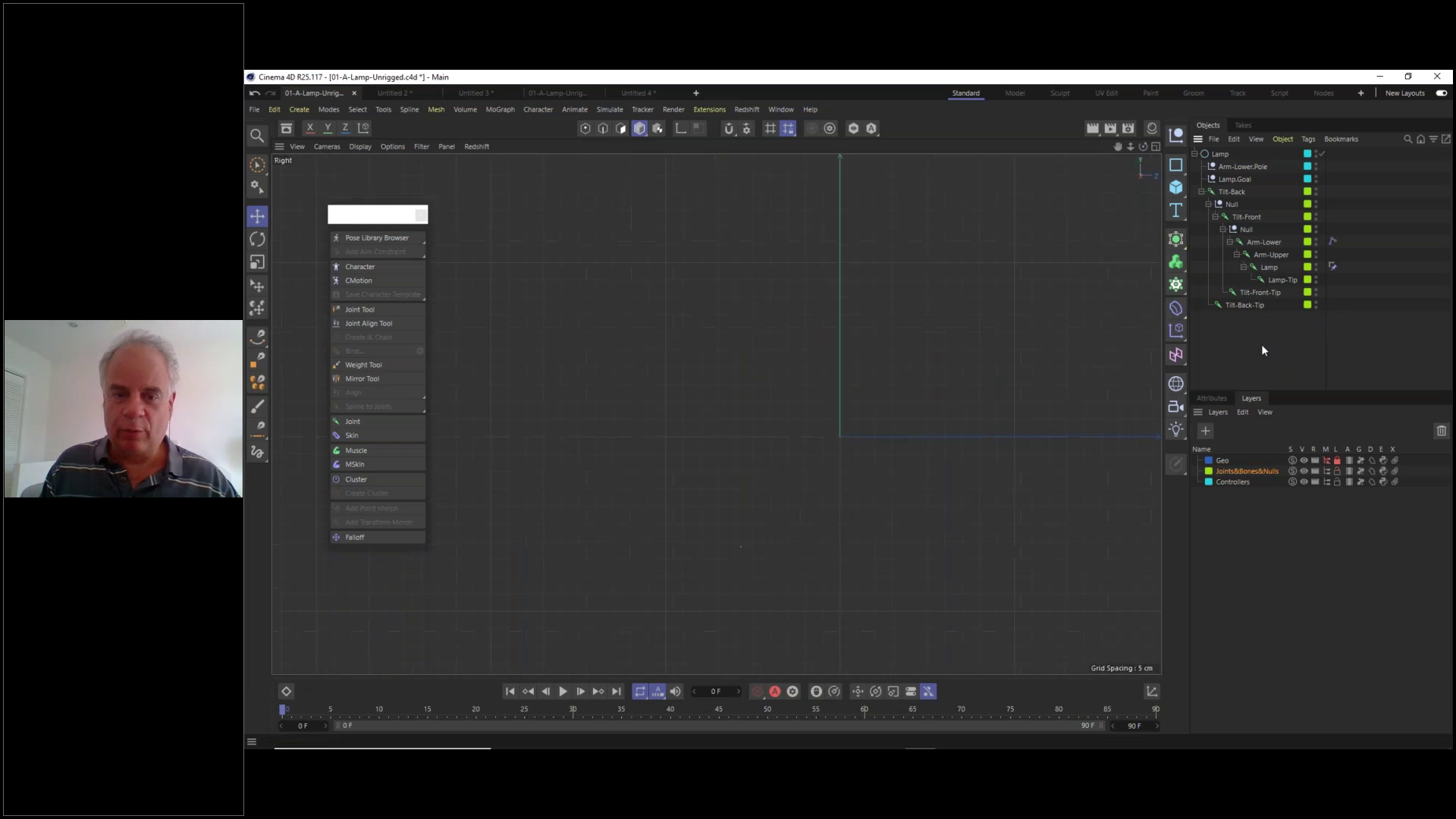
{"action": "right_click_drag", "start_coordinate": [996, 370], "coordinate": [921, 490], "text": "alt"}
{"action": "scroll", "coordinate": [920, 488], "scroll_direction": "up", "scroll_amount": 2}
{"action": "middle_click_drag", "start_coordinate": [909, 491], "coordinate": [909, 451], "text": "alt"}
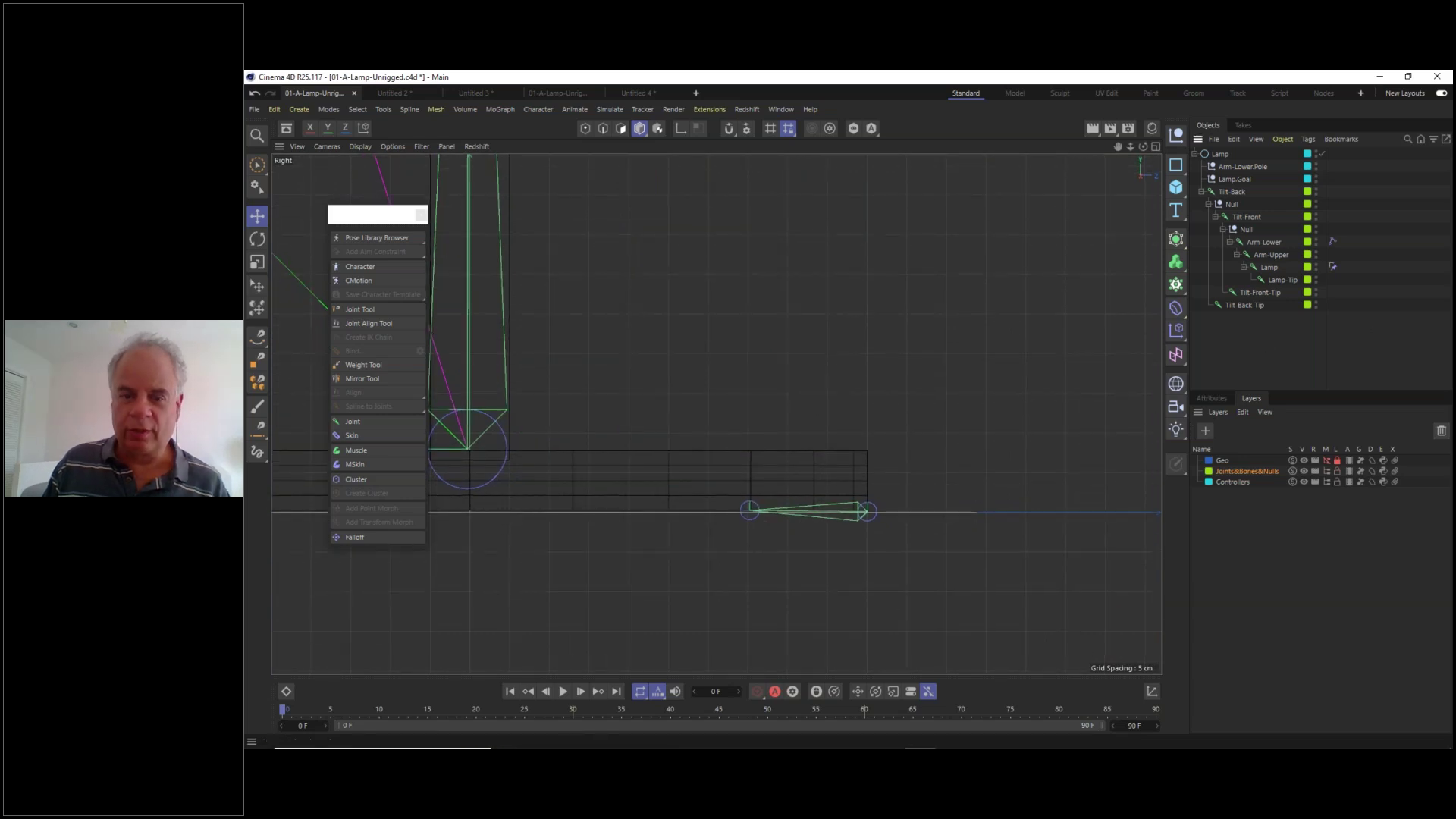
{"action": "left_click", "coordinate": [260, 337]}
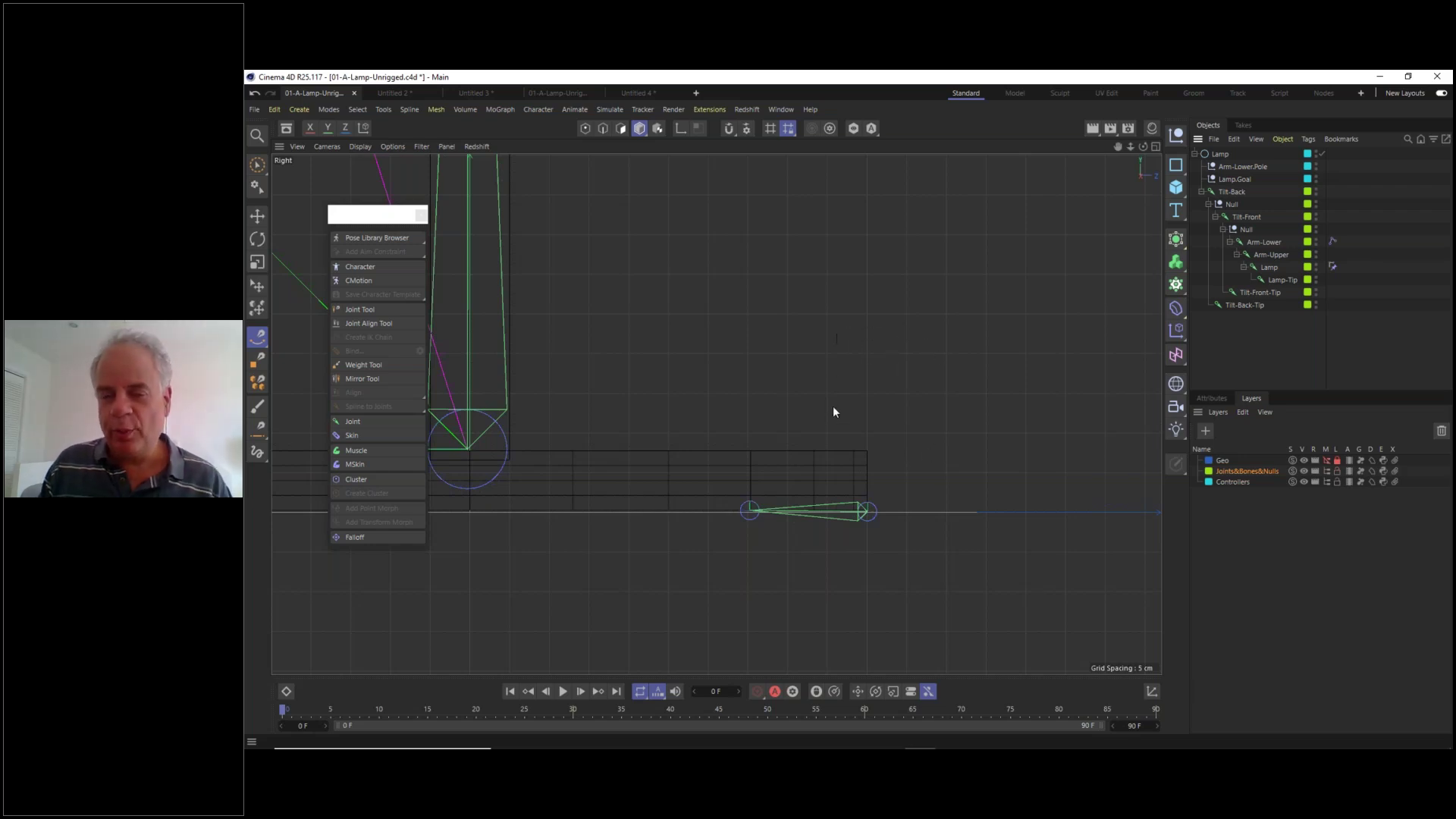
{"action": "left_click", "coordinate": [825, 354]}
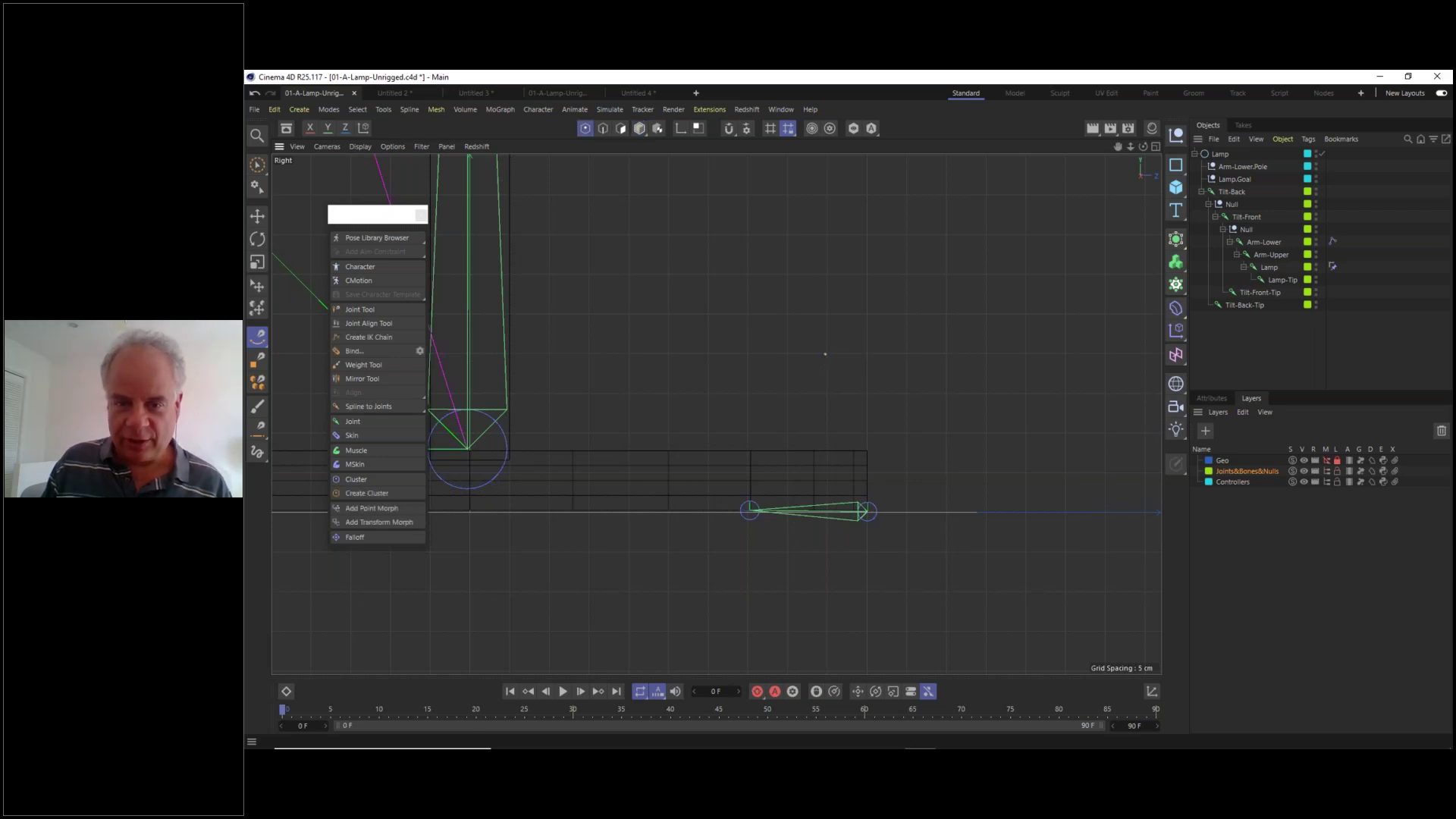
{"action": "left_click", "coordinate": [906, 394]}
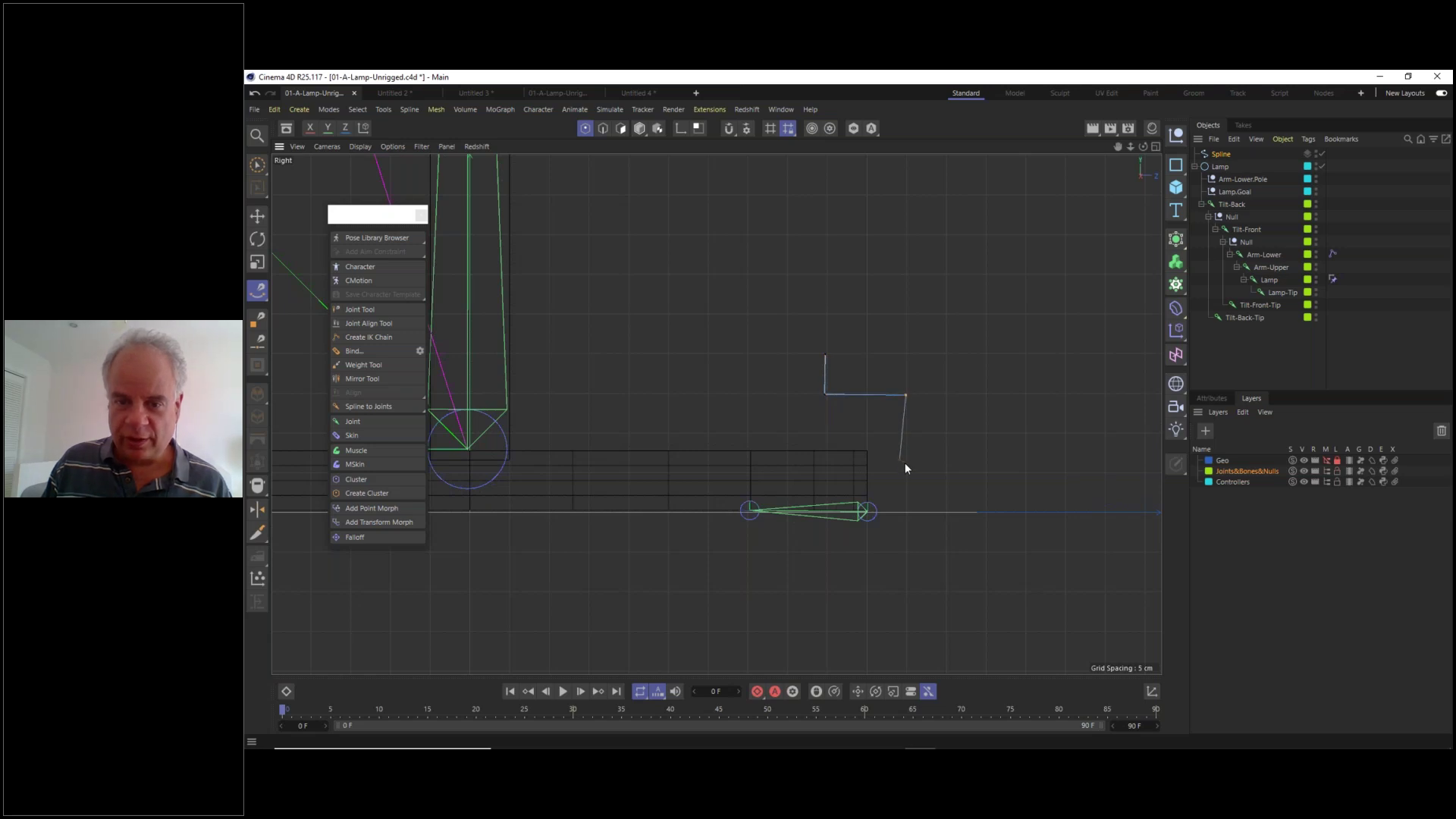
{"action": "left_click", "coordinate": [948, 471]}
{"action": "left_click", "coordinate": [948, 353]}
{"action": "left_click", "coordinate": [826, 355]}
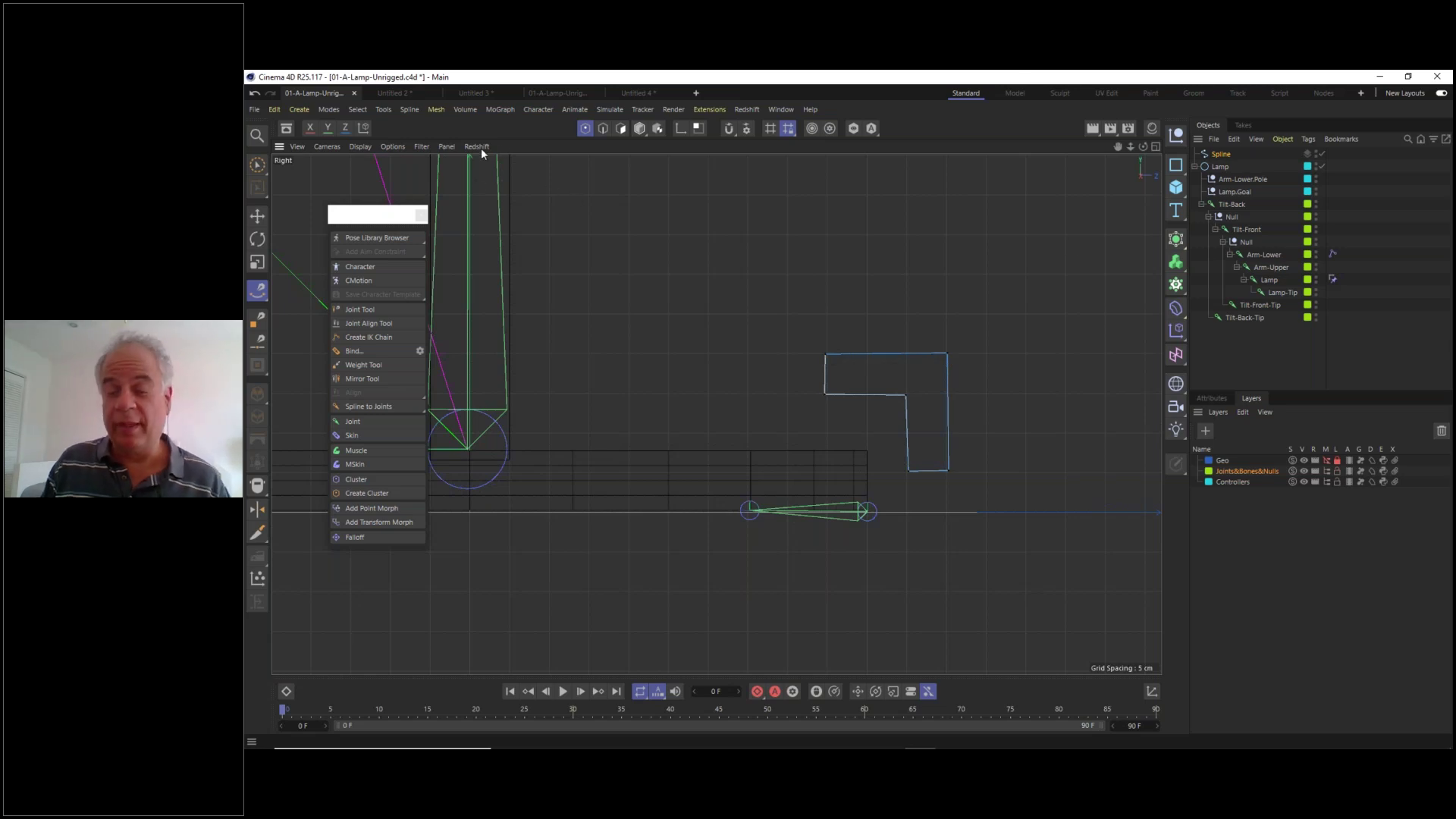
- Switch to working on whole objects and make the L-shaped spline a child of the Tilt-Back joint
{"action": "left_click", "coordinate": [257, 217]}
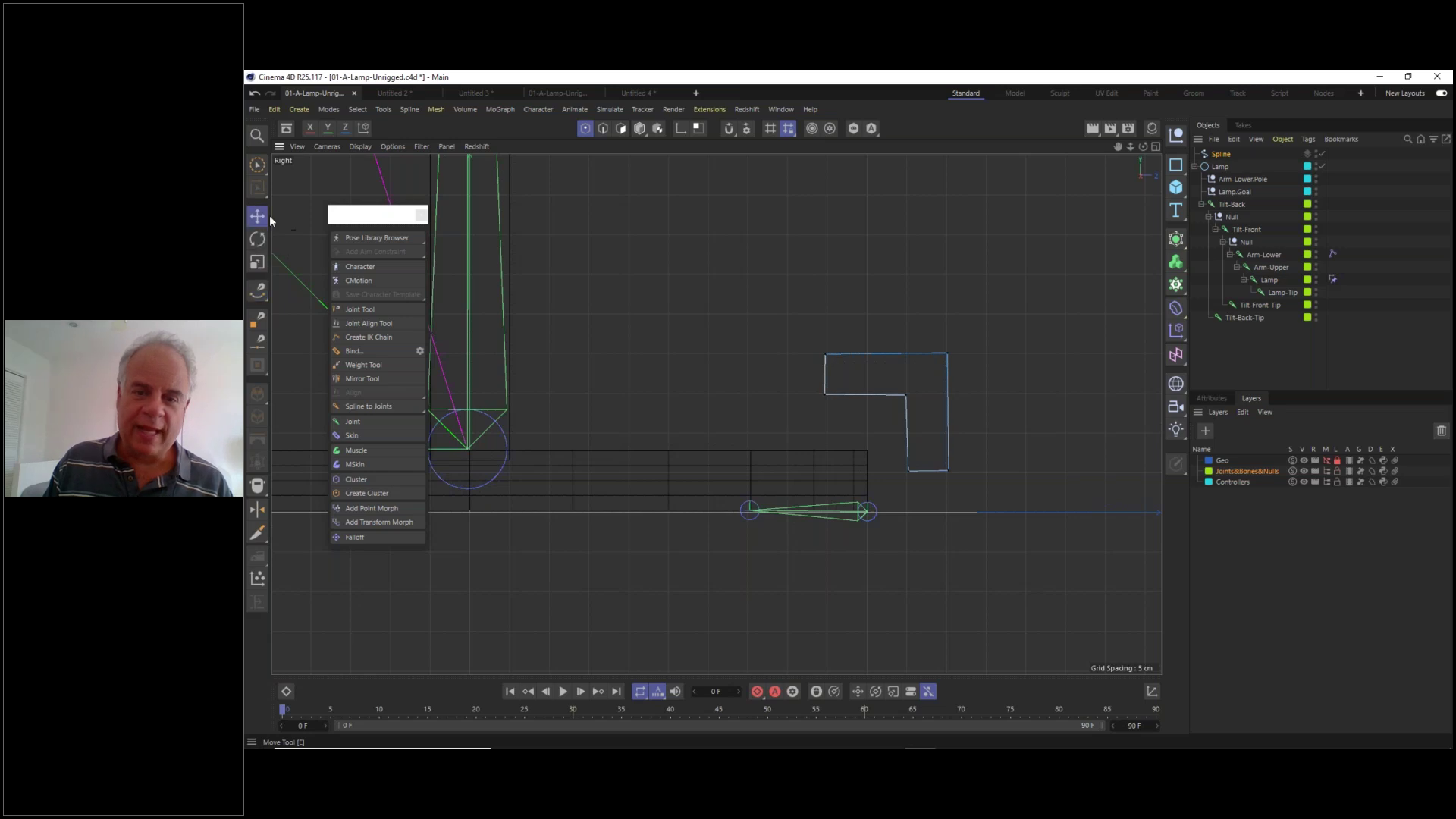
{"action": "scroll", "coordinate": [767, 375], "scroll_direction": "down", "scroll_amount": 3}
{"action": "scroll", "coordinate": [787, 385], "scroll_direction": "down", "scroll_amount": 2}
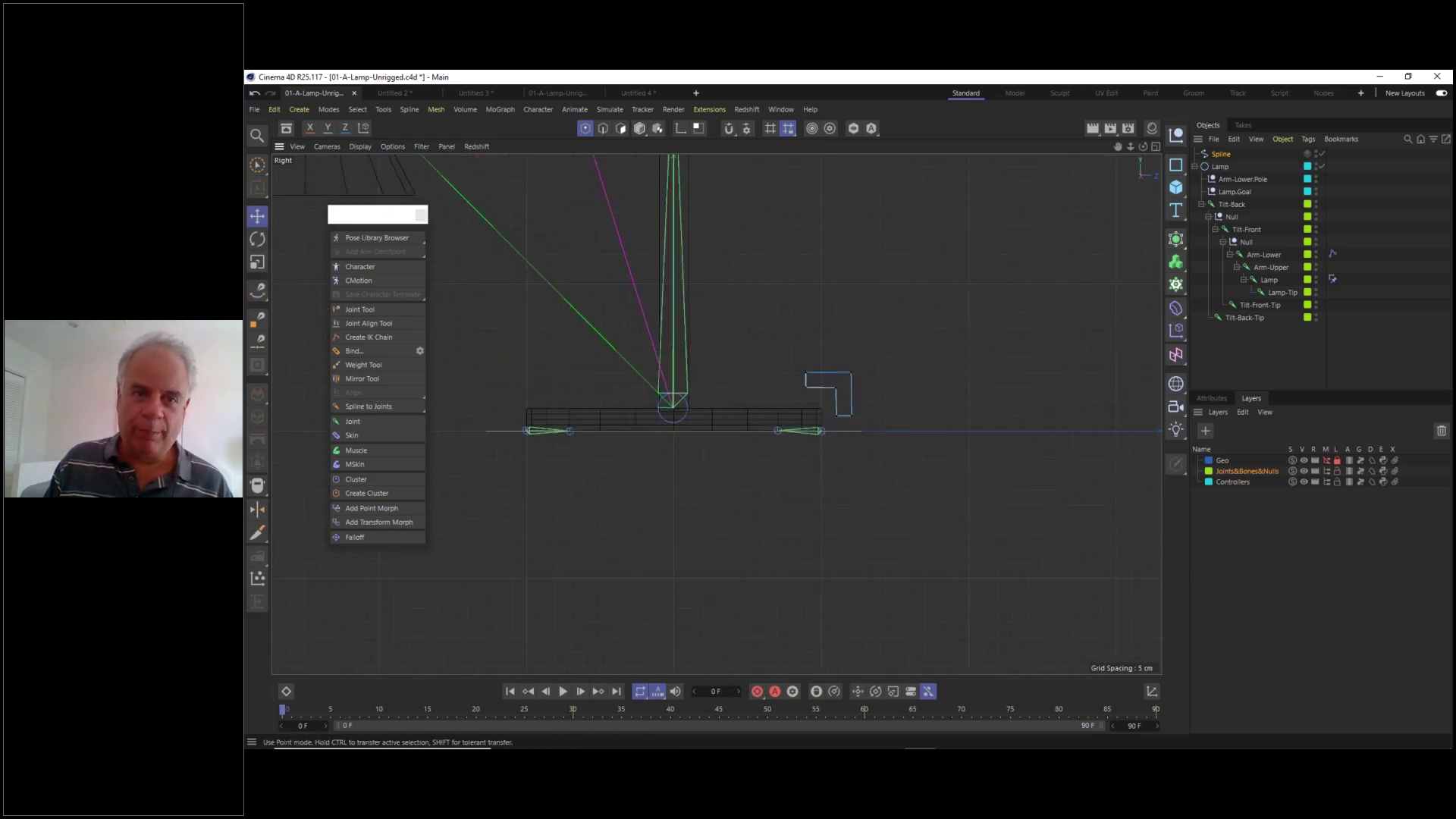
{"action": "left_click", "coordinate": [640, 129]}
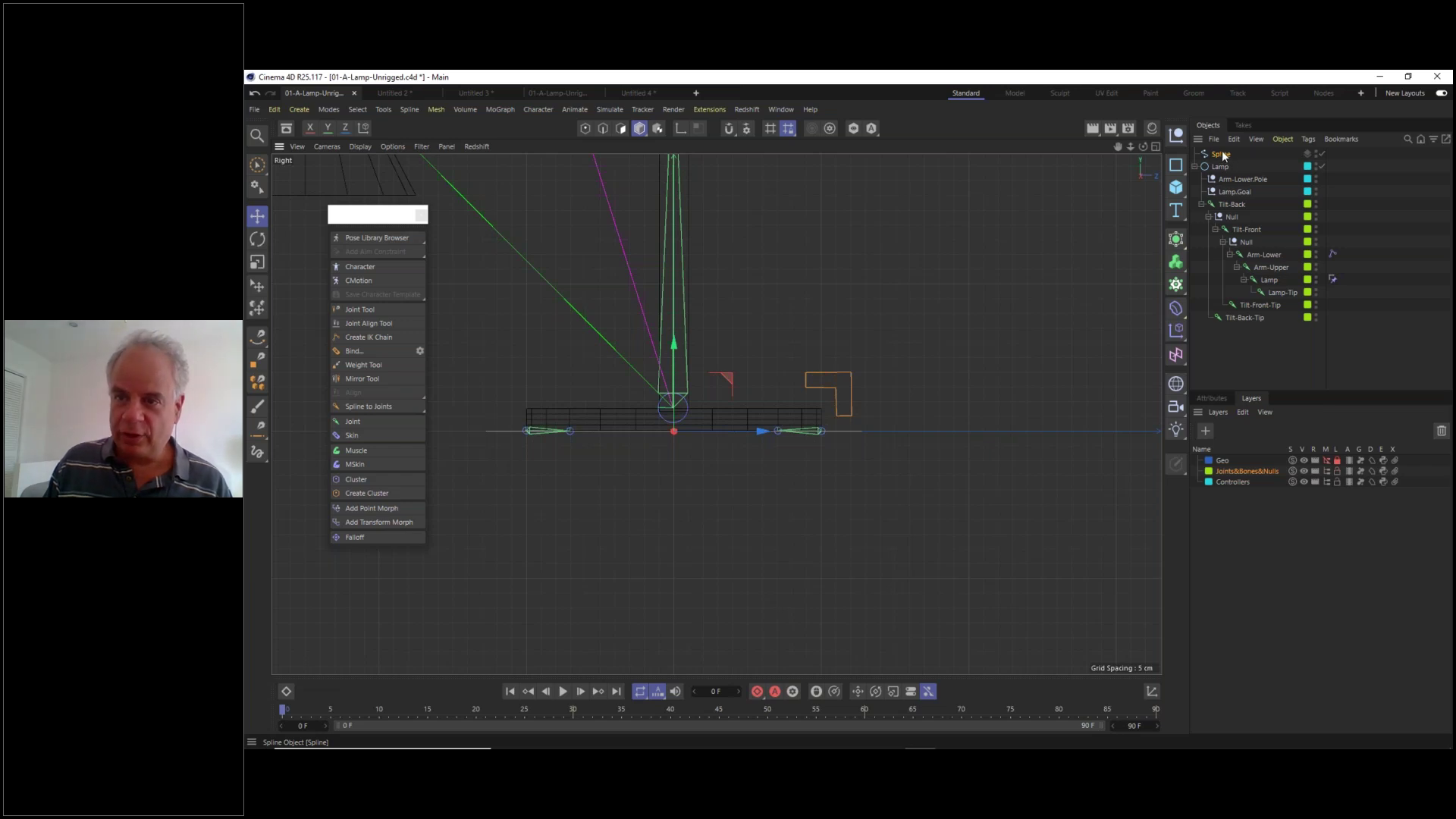
{"action": "left_click_drag", "start_coordinate": [1222, 155], "coordinate": [1235, 204]}
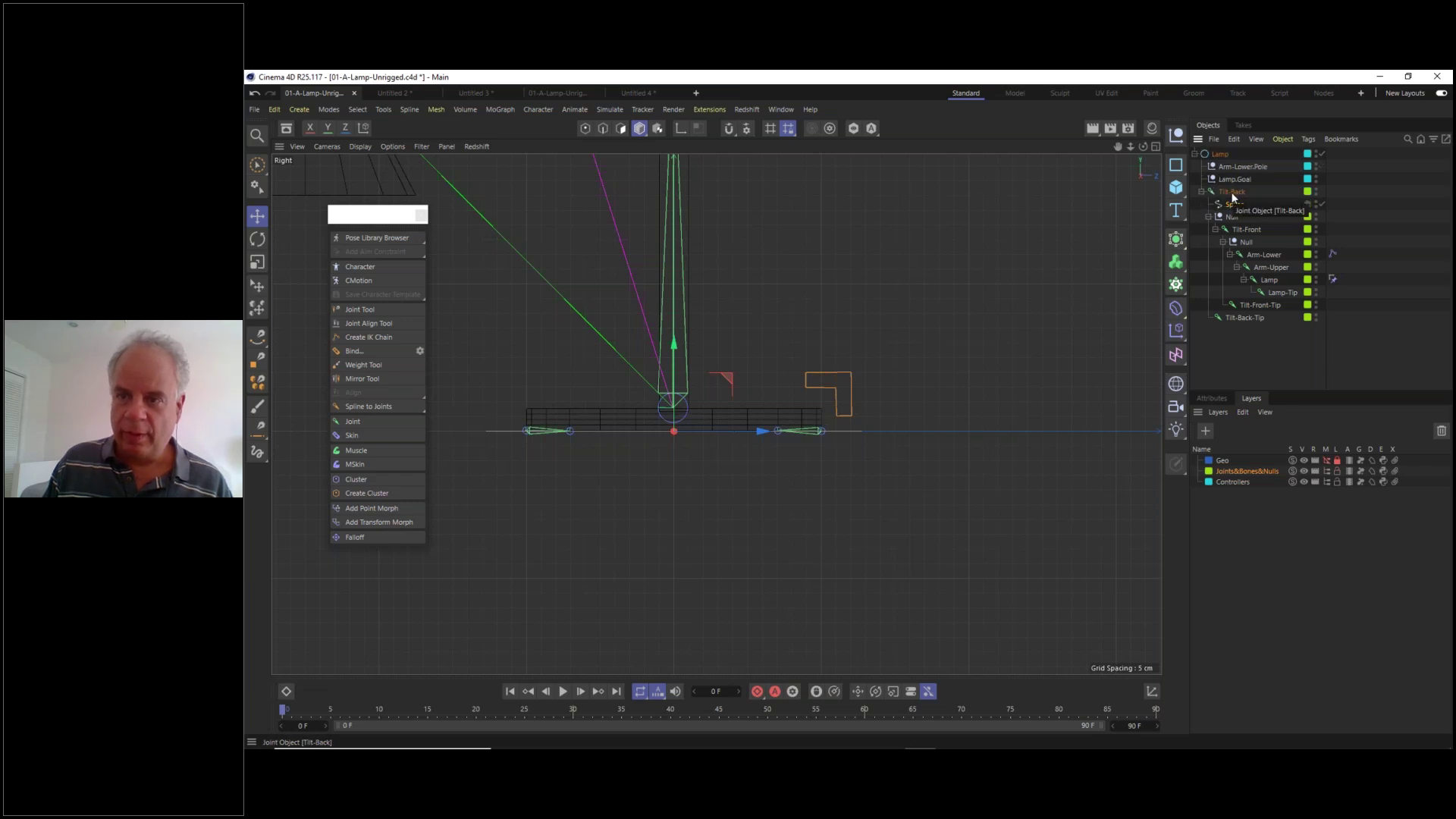
- Set the L-shaped spline's Y and Z position to 0 cm to align its axis with the Tilt-Back joint
{"action": "left_click", "coordinate": [1211, 398]}
{"action": "left_click", "coordinate": [1255, 443]}
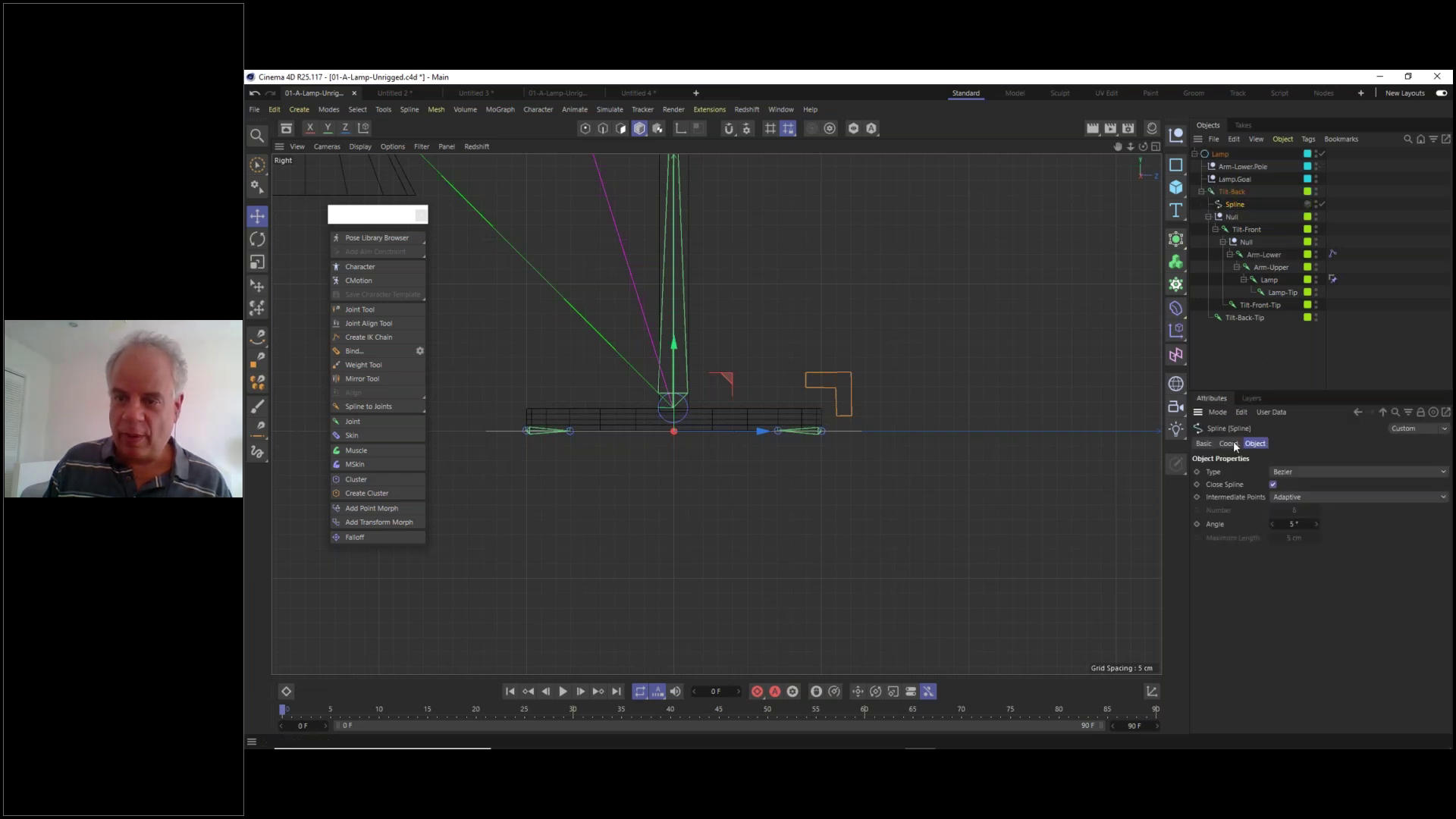
{"action": "left_click", "coordinate": [1228, 444]}
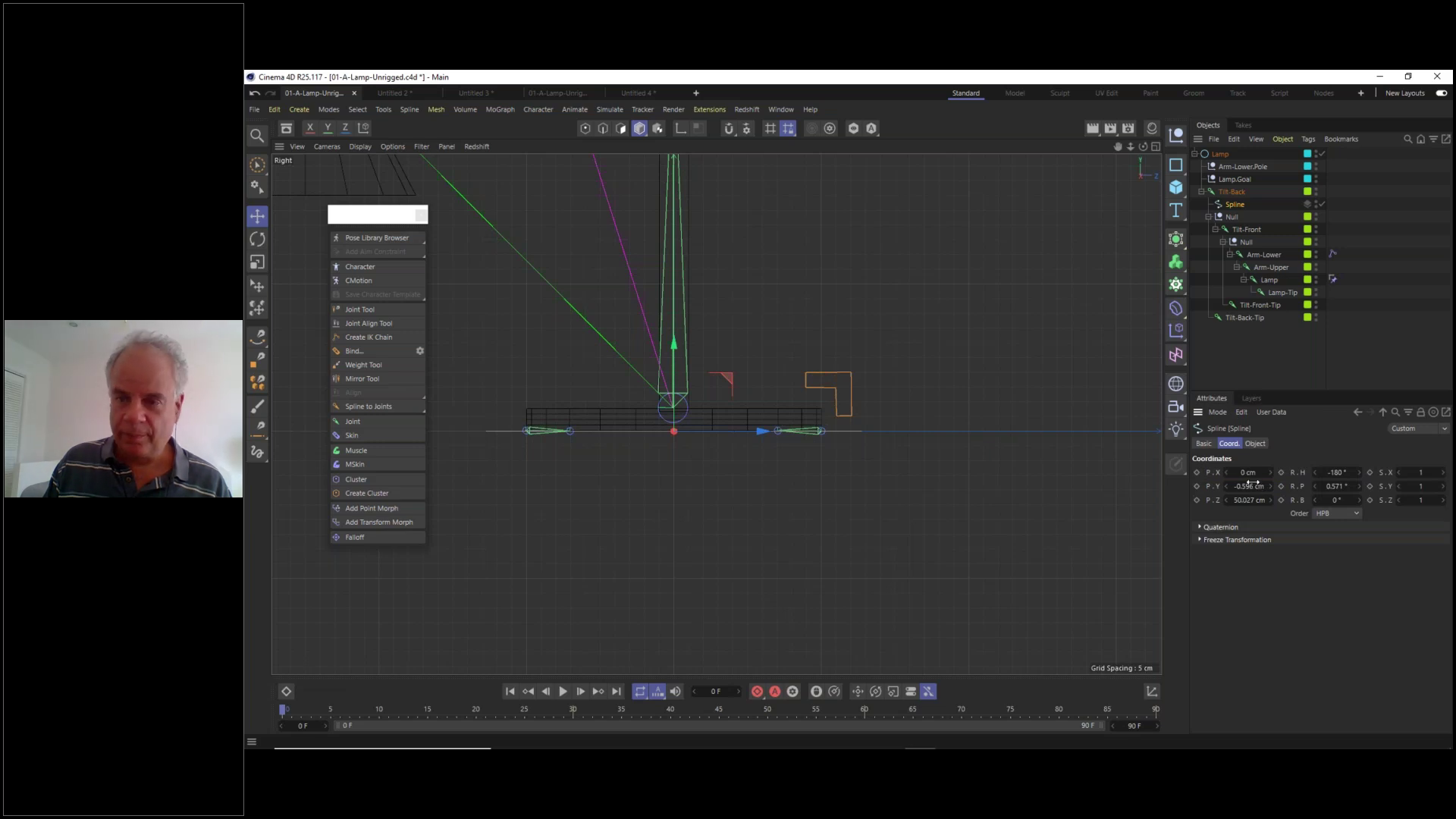
{"action": "left_click", "coordinate": [1248, 472]}
{"action": "key", "text": "Tab"}
{"action": "type", "text": "0"}
{"action": "key", "text": "Tab"}
{"action": "type", "text": "0"}
{"action": "key", "text": "Return"}
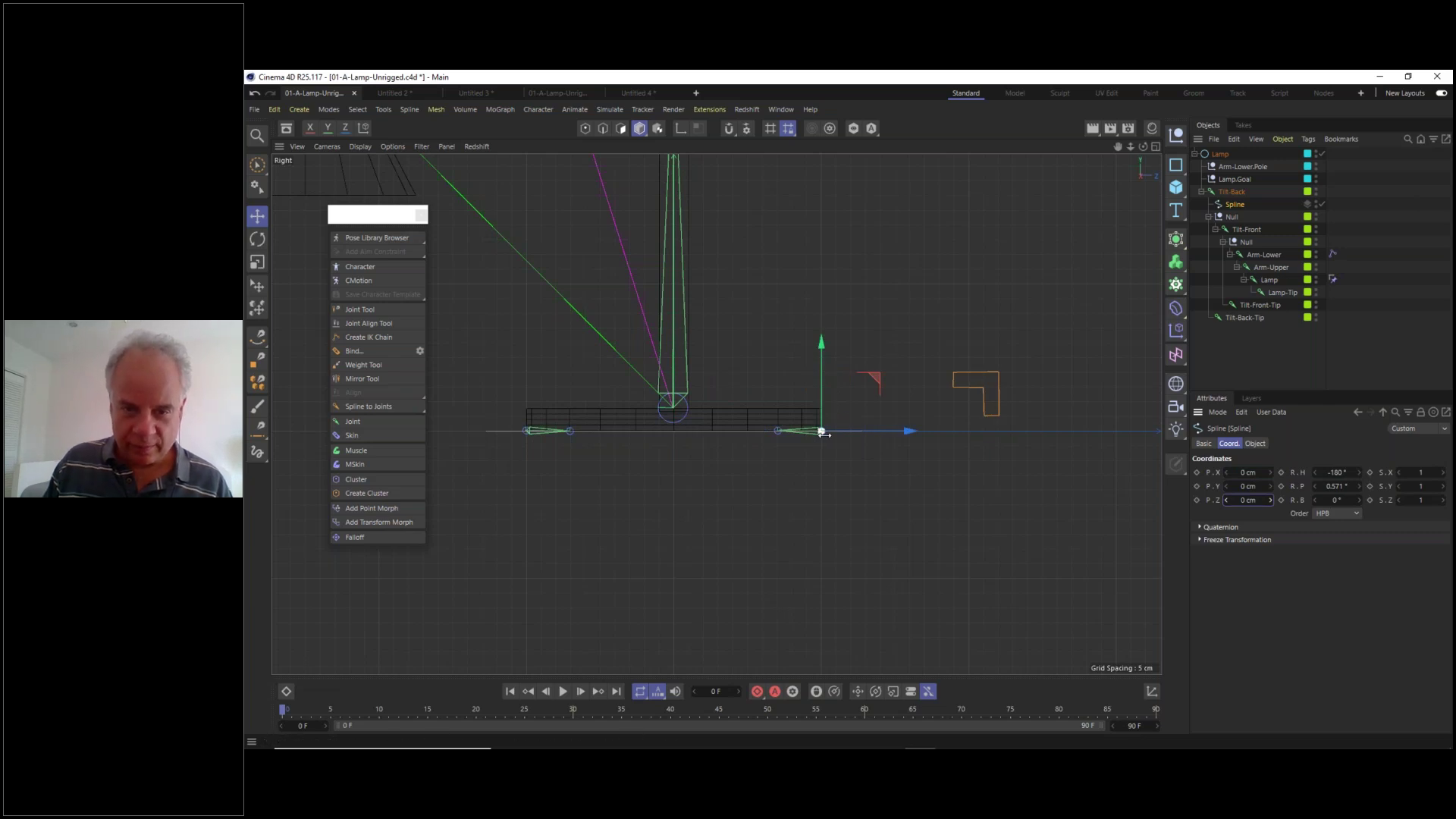
- Select all points of the L-shaped spline and move them back over the base's edge, without moving the object's axis
{"action": "scroll", "coordinate": [823, 432], "scroll_direction": "up", "scroll_amount": 3}
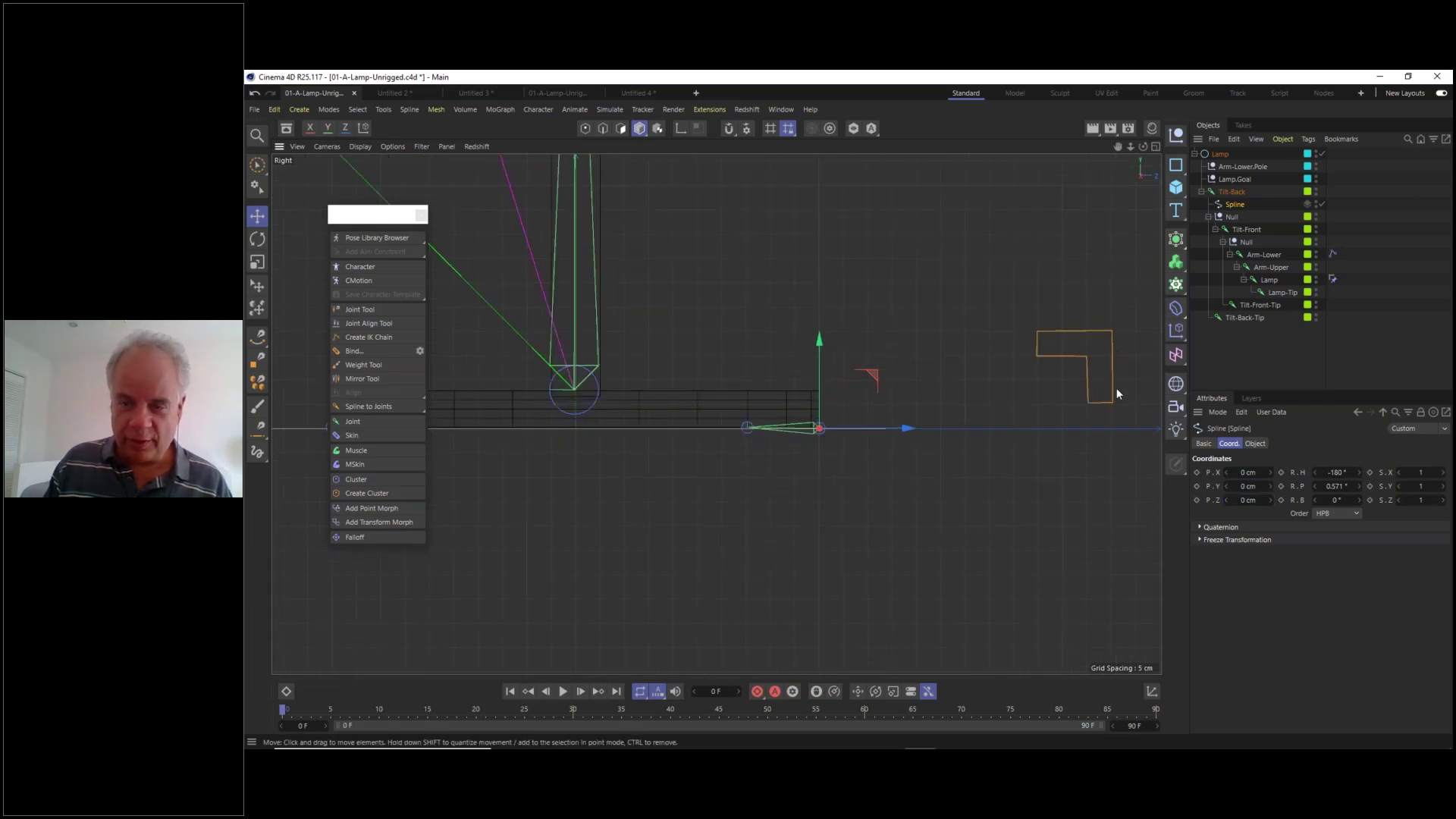
{"action": "scroll", "coordinate": [814, 427], "scroll_direction": "up", "scroll_amount": 3}
{"action": "scroll", "coordinate": [831, 429], "scroll_direction": "down", "scroll_amount": 3}
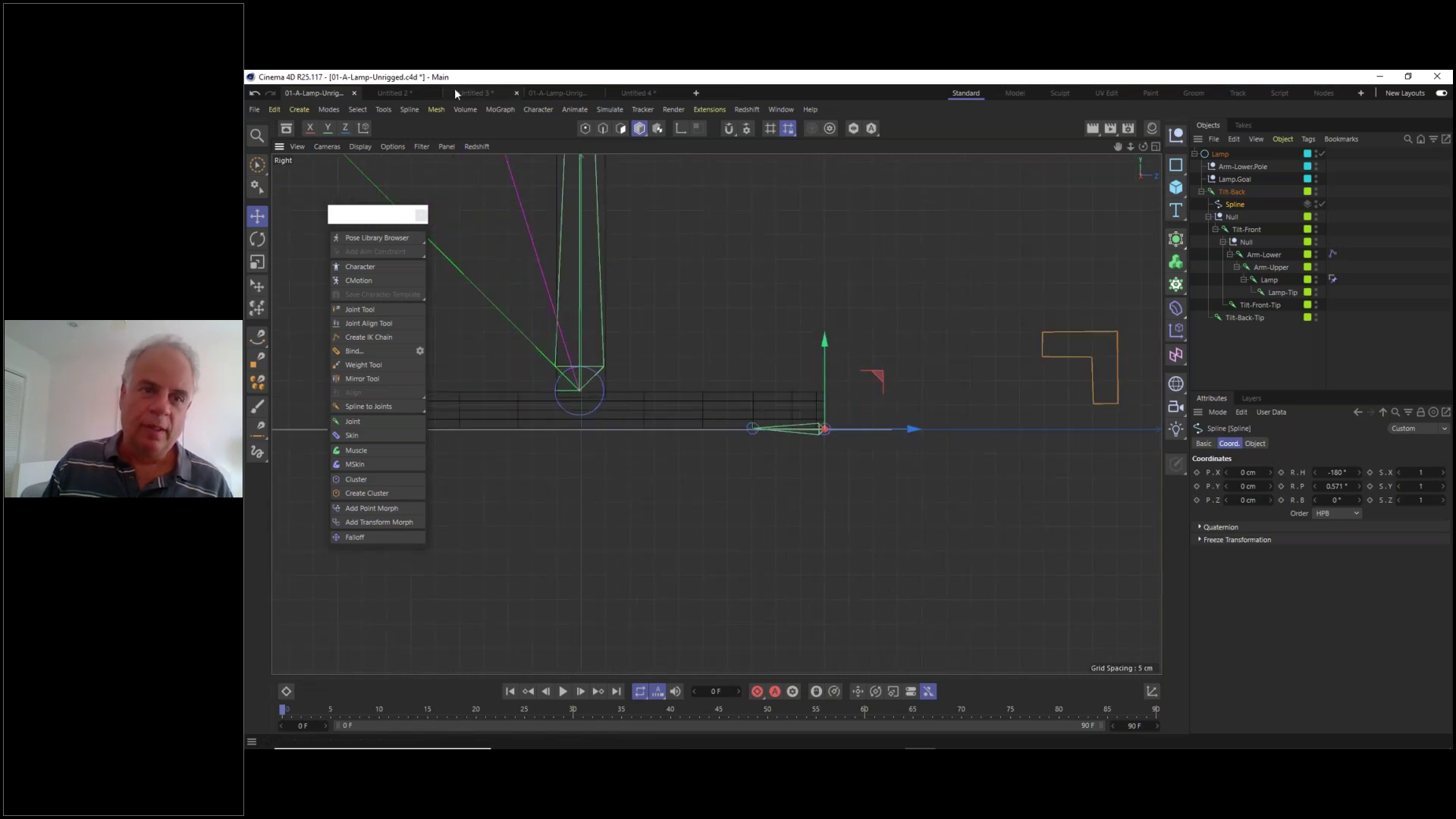
{"action": "left_click", "coordinate": [586, 129]}
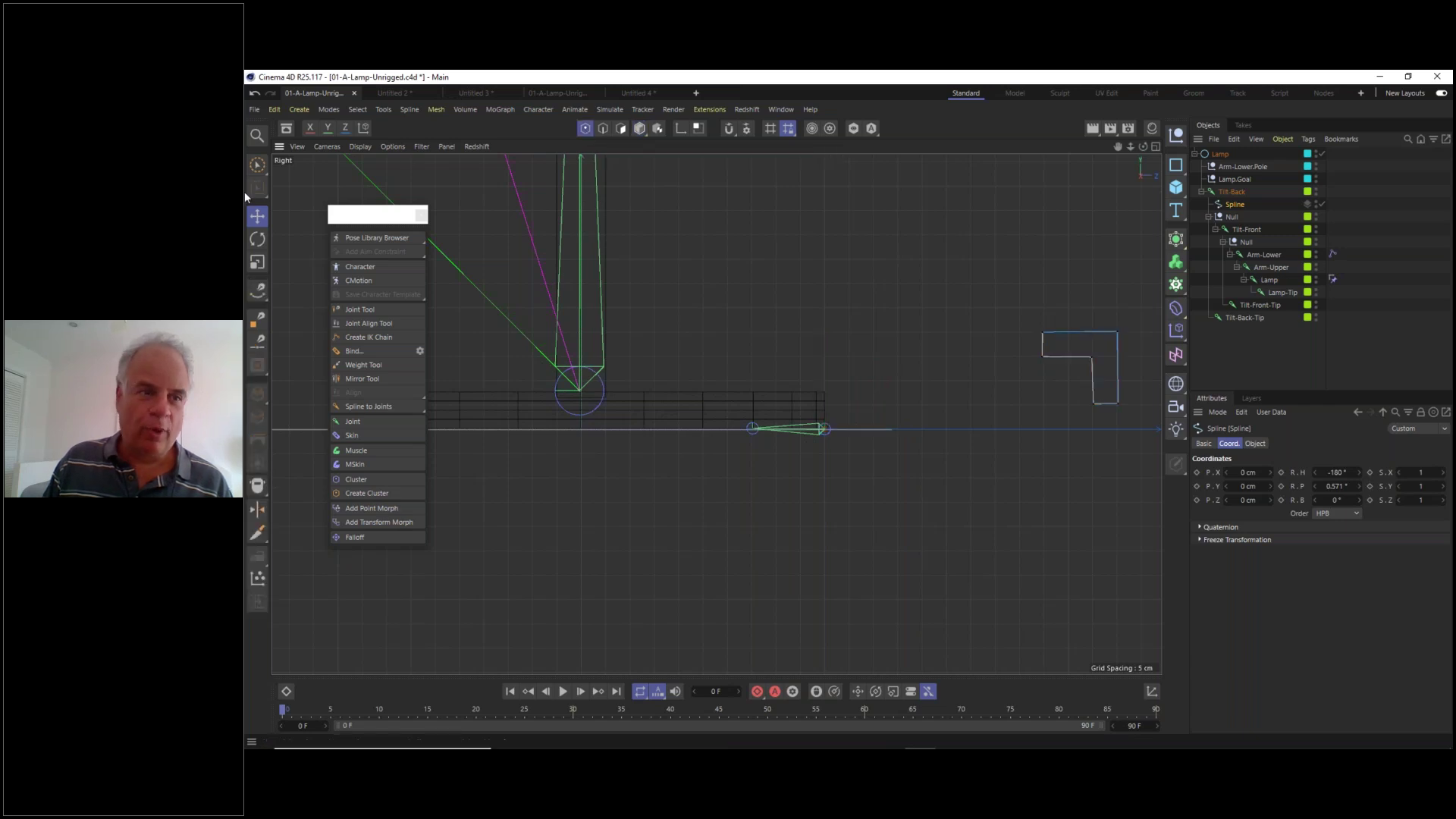
{"action": "left_click_drag", "start_coordinate": [257, 164], "coordinate": [304, 201]}
{"action": "left_click_drag", "start_coordinate": [1011, 286], "coordinate": [1146, 453]}
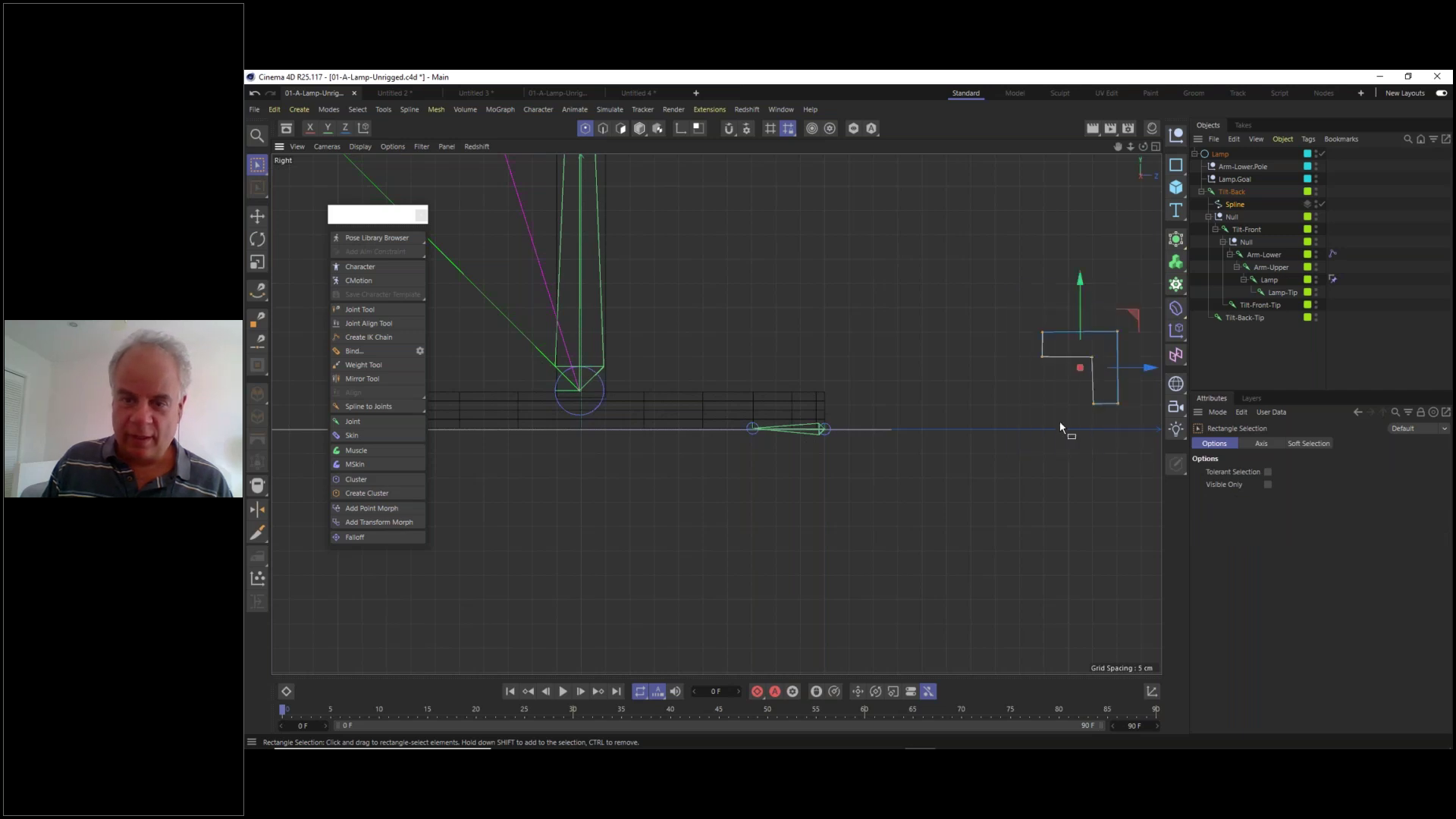
{"action": "left_click", "coordinate": [258, 216]}
{"action": "left_click", "coordinate": [267, 219]}
{"action": "left_click_drag", "start_coordinate": [1128, 314], "coordinate": [881, 320]}
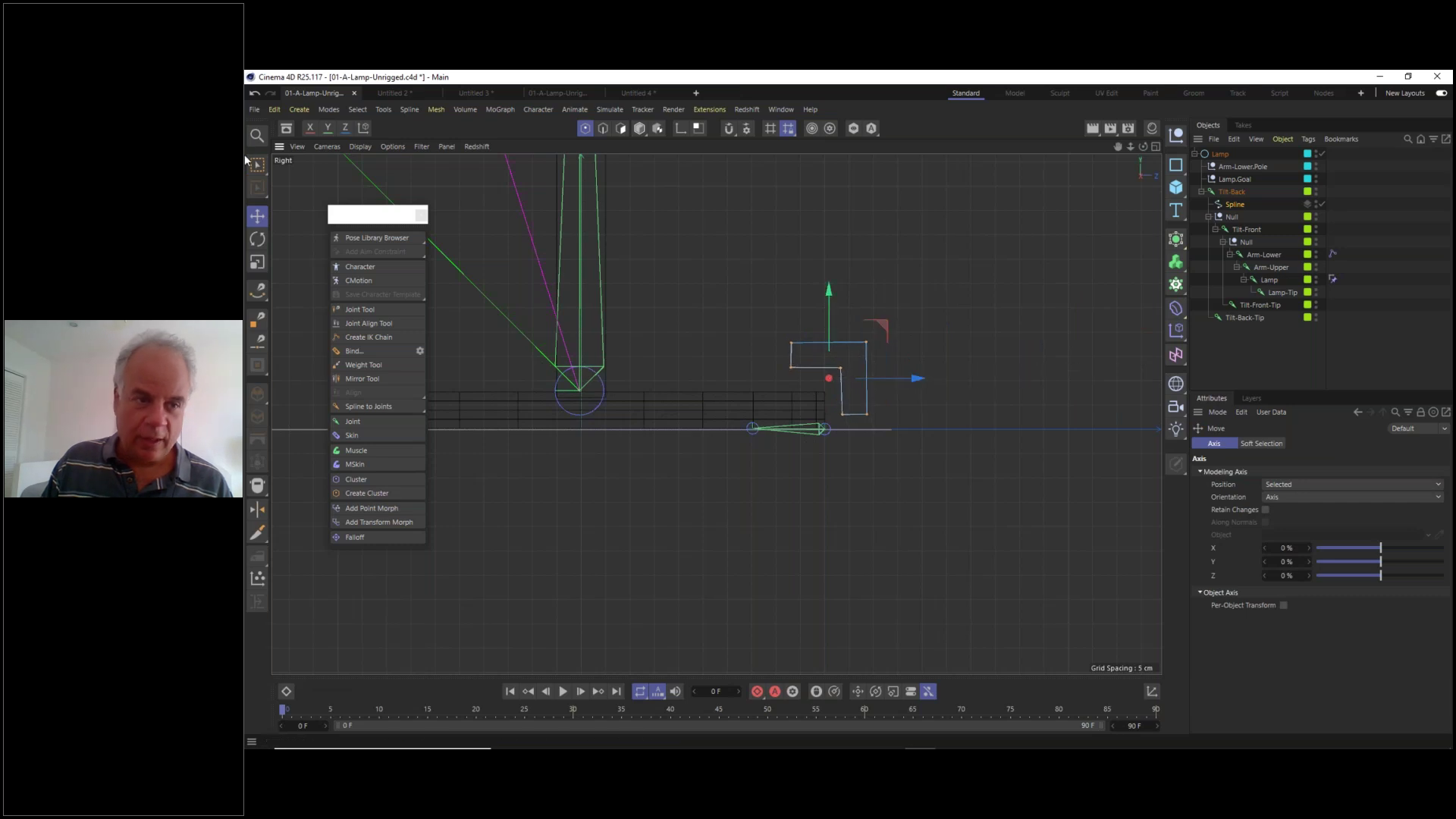
{"action": "left_click", "coordinate": [921, 283]}
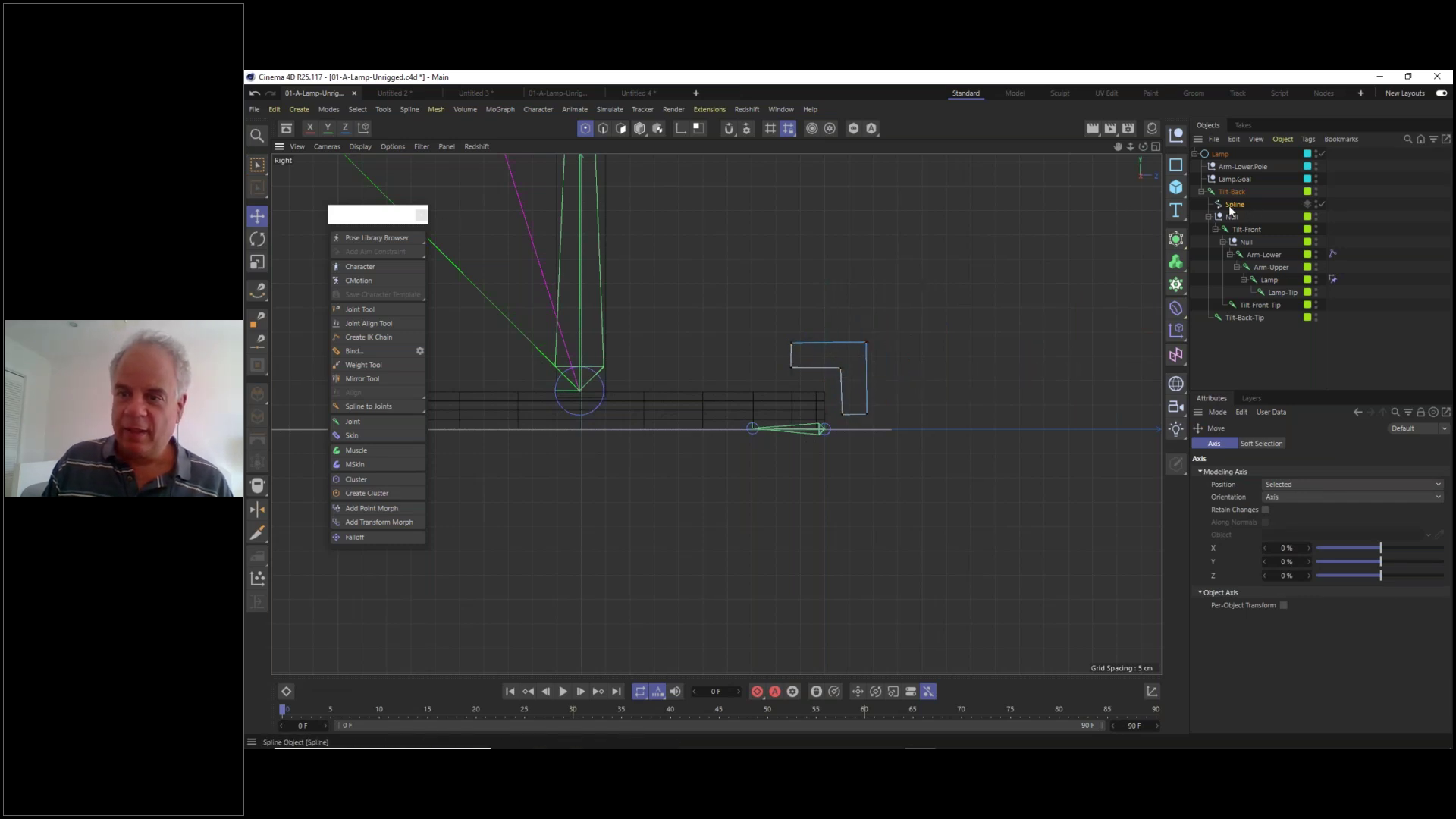
- Rename the L-shaped spline as tiltBack-CON+
{"action": "double_click", "coordinate": [1234, 205]}
{"action": "type", "text": "t"}
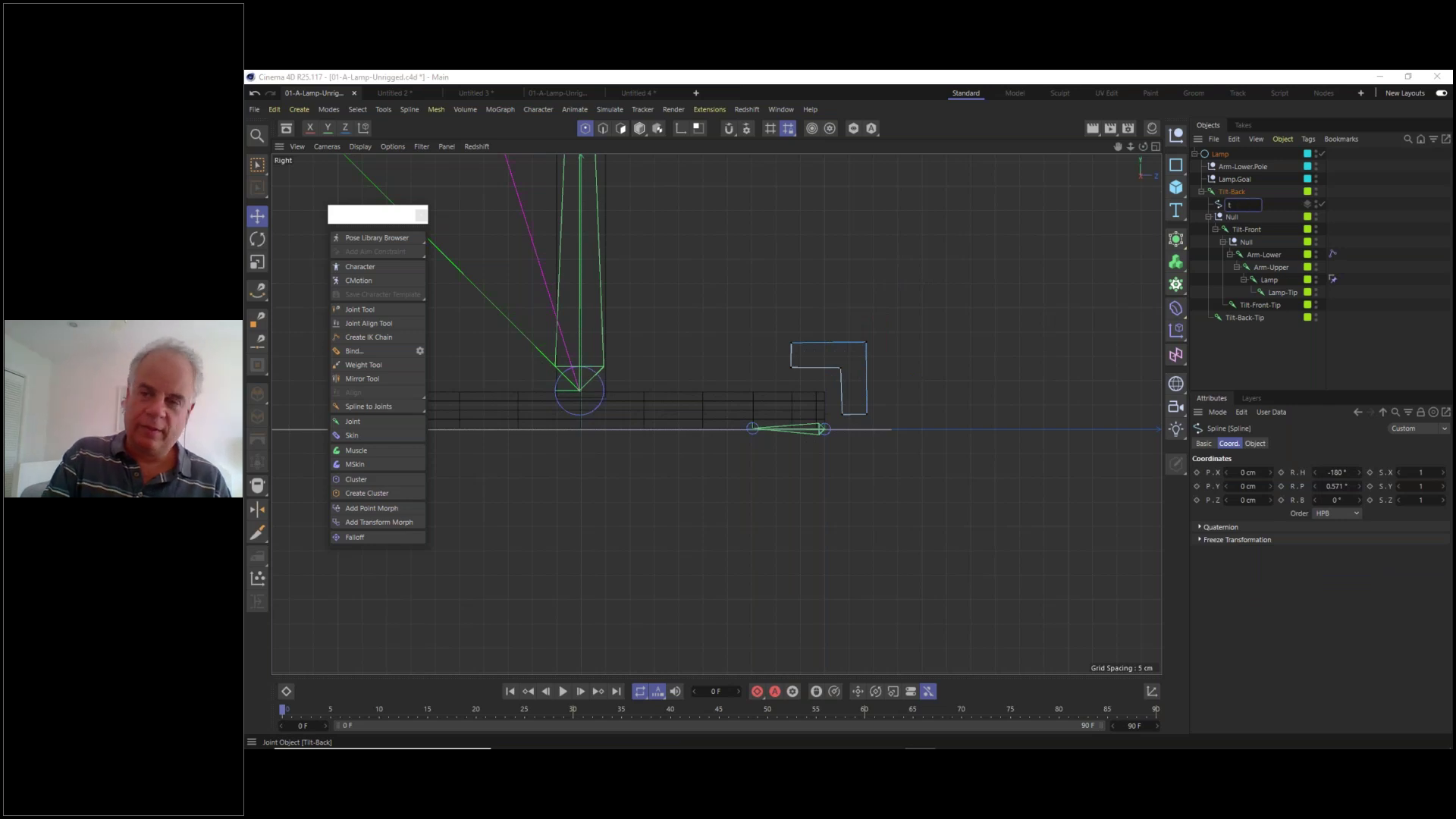
{"action": "key", "text": "BackSpace"}
{"action": "key", "text": "BackSpace"}
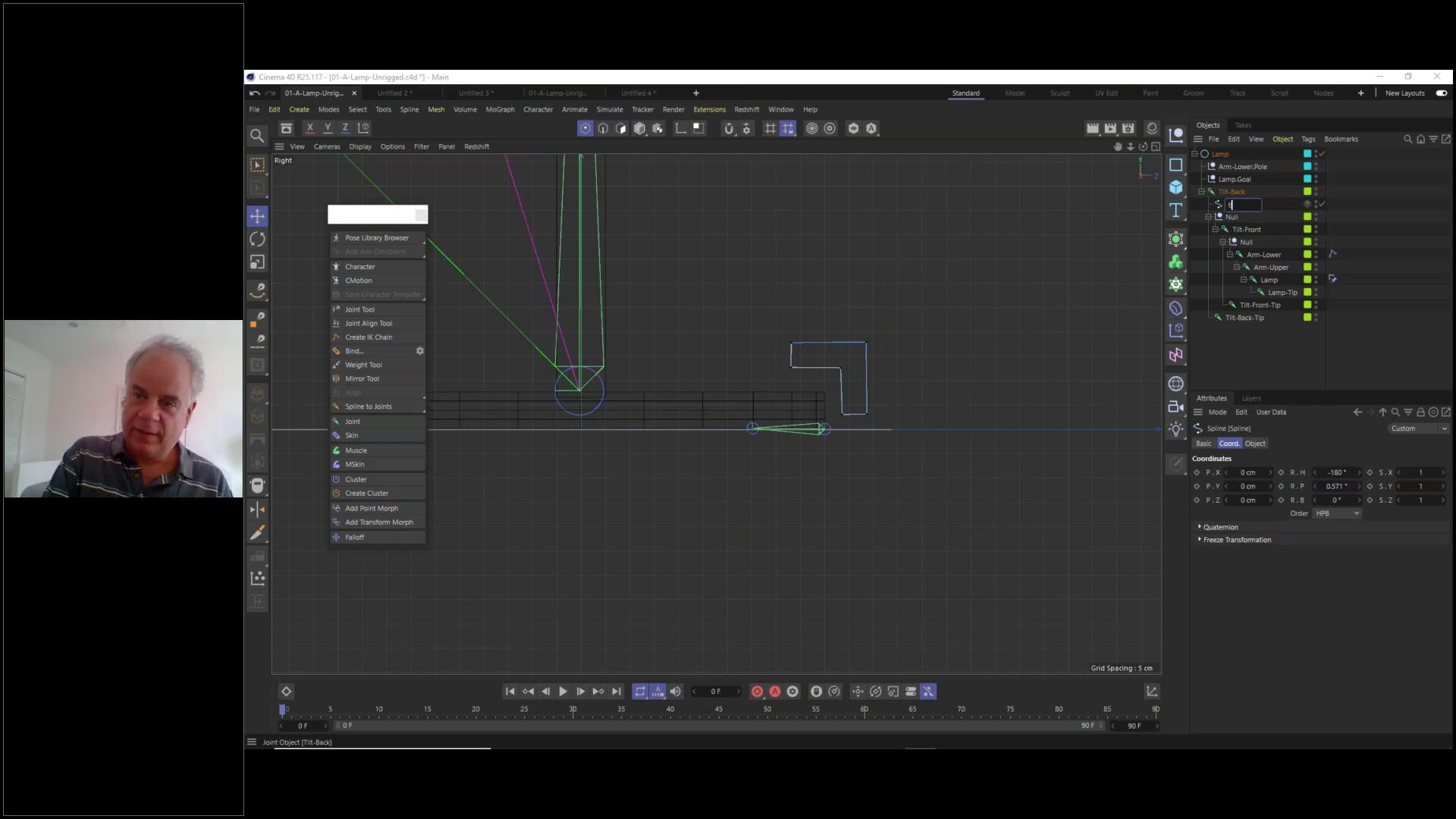
{"action": "type", "text": "iltBack"}
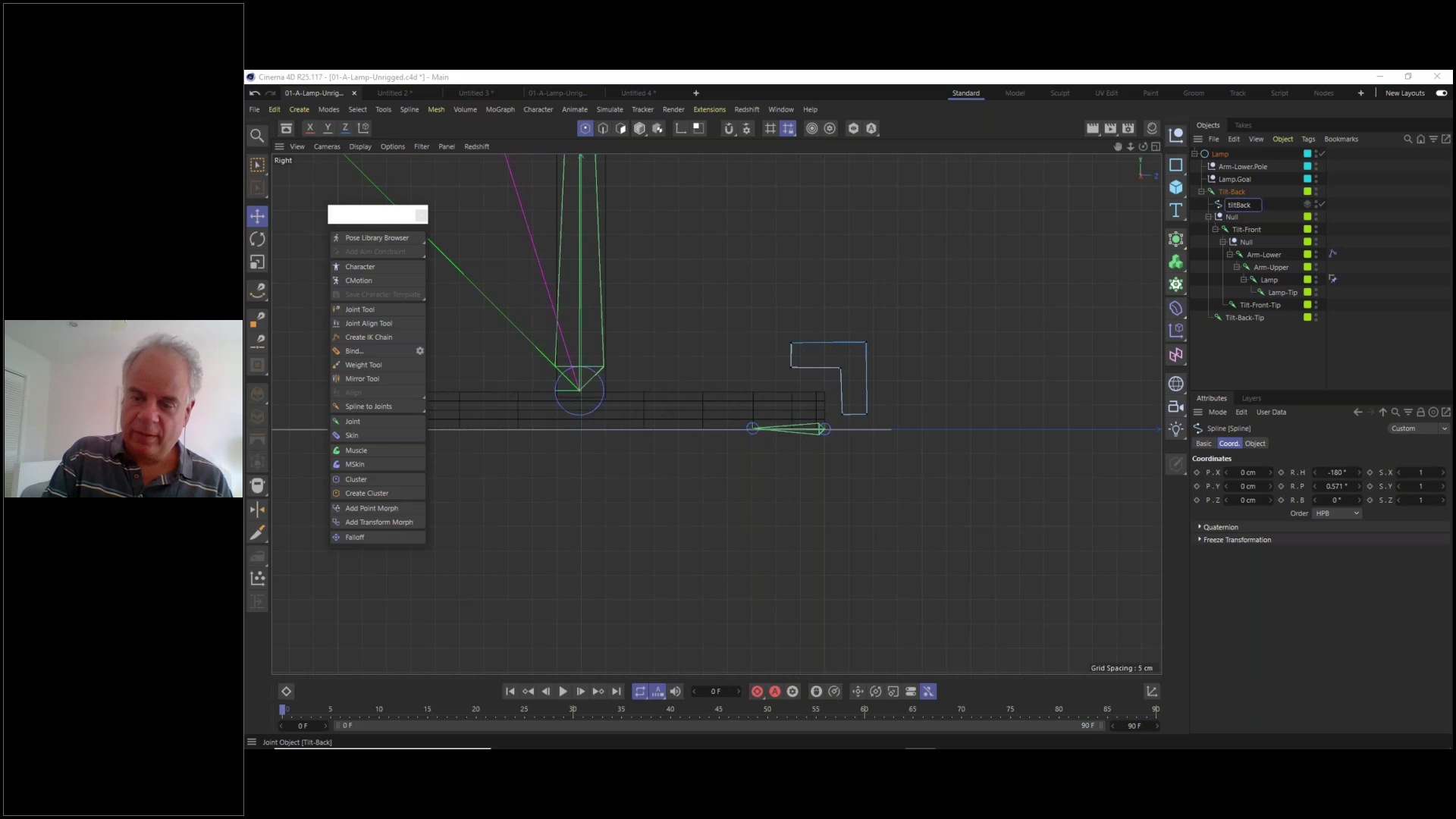
{"action": "type", "text": "-CO"}
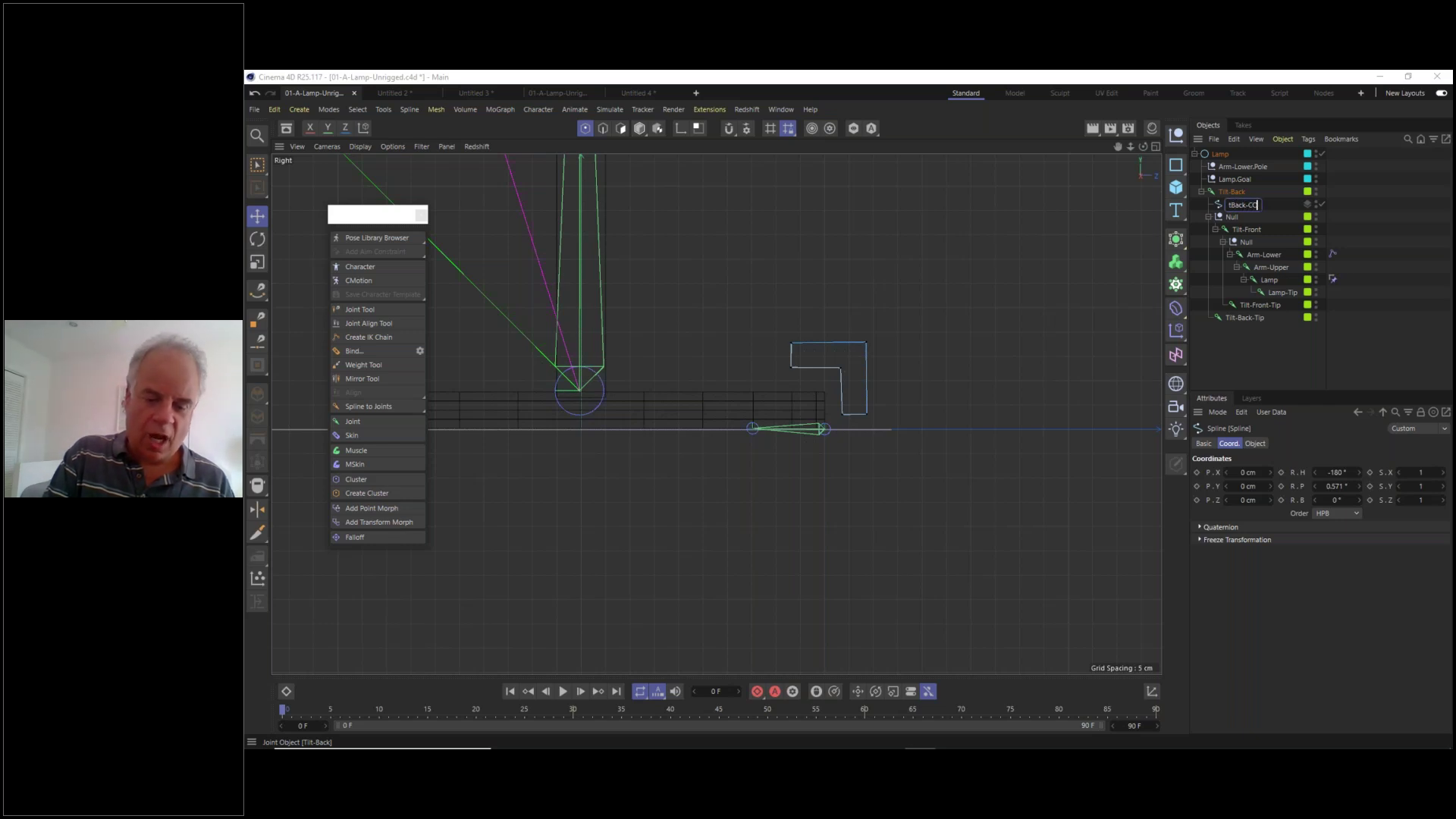
{"action": "type", "text": "N-"}
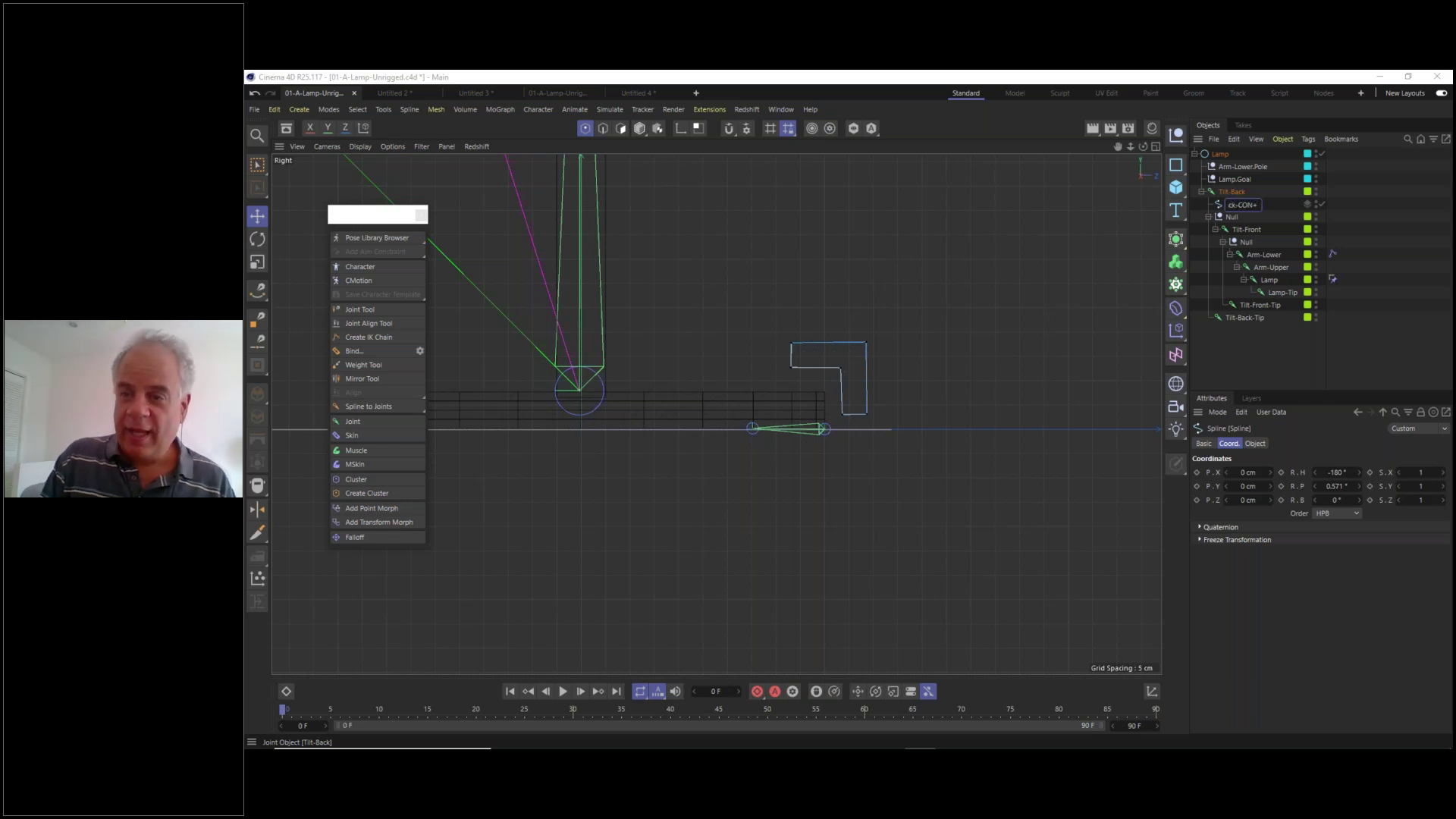
{"action": "key", "text": "Return"}
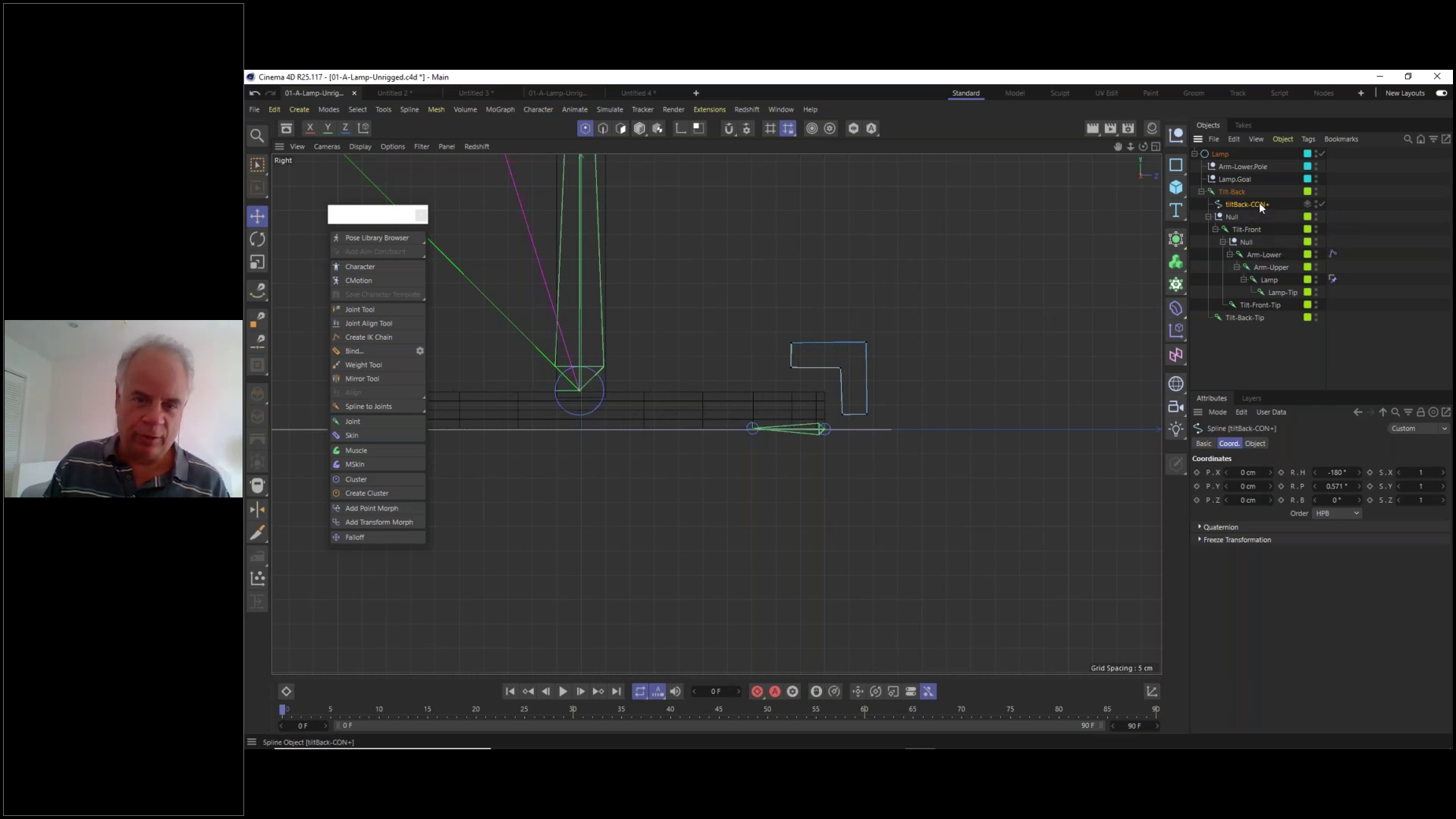
- Return to object-level editing and move the tiltBack-CON+ spline out of Tilt-Back, directly above it under Lamp
{"action": "left_click", "coordinate": [640, 128]}
{"action": "left_click", "coordinate": [849, 246]}
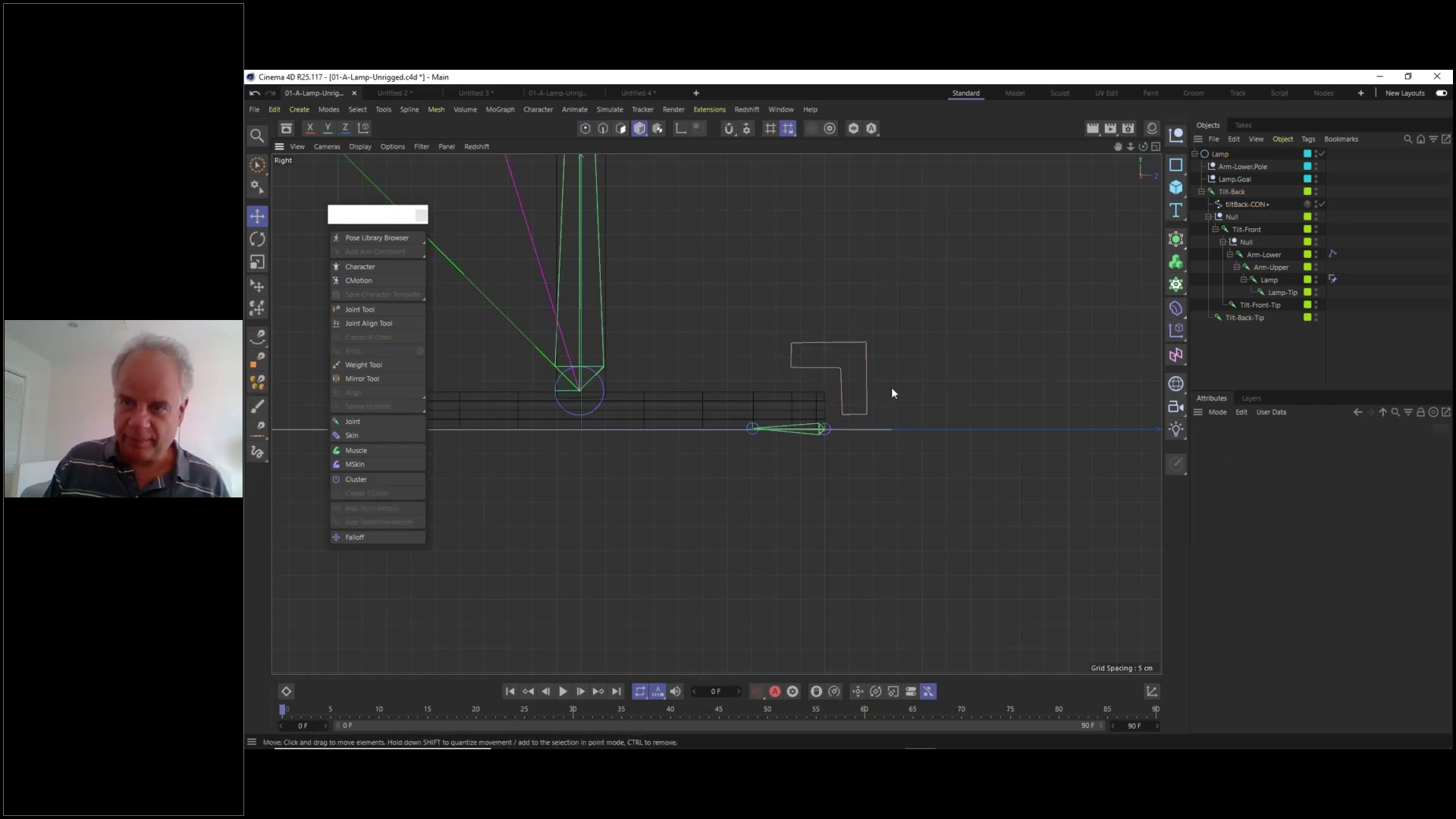
{"action": "left_click", "coordinate": [866, 372]}
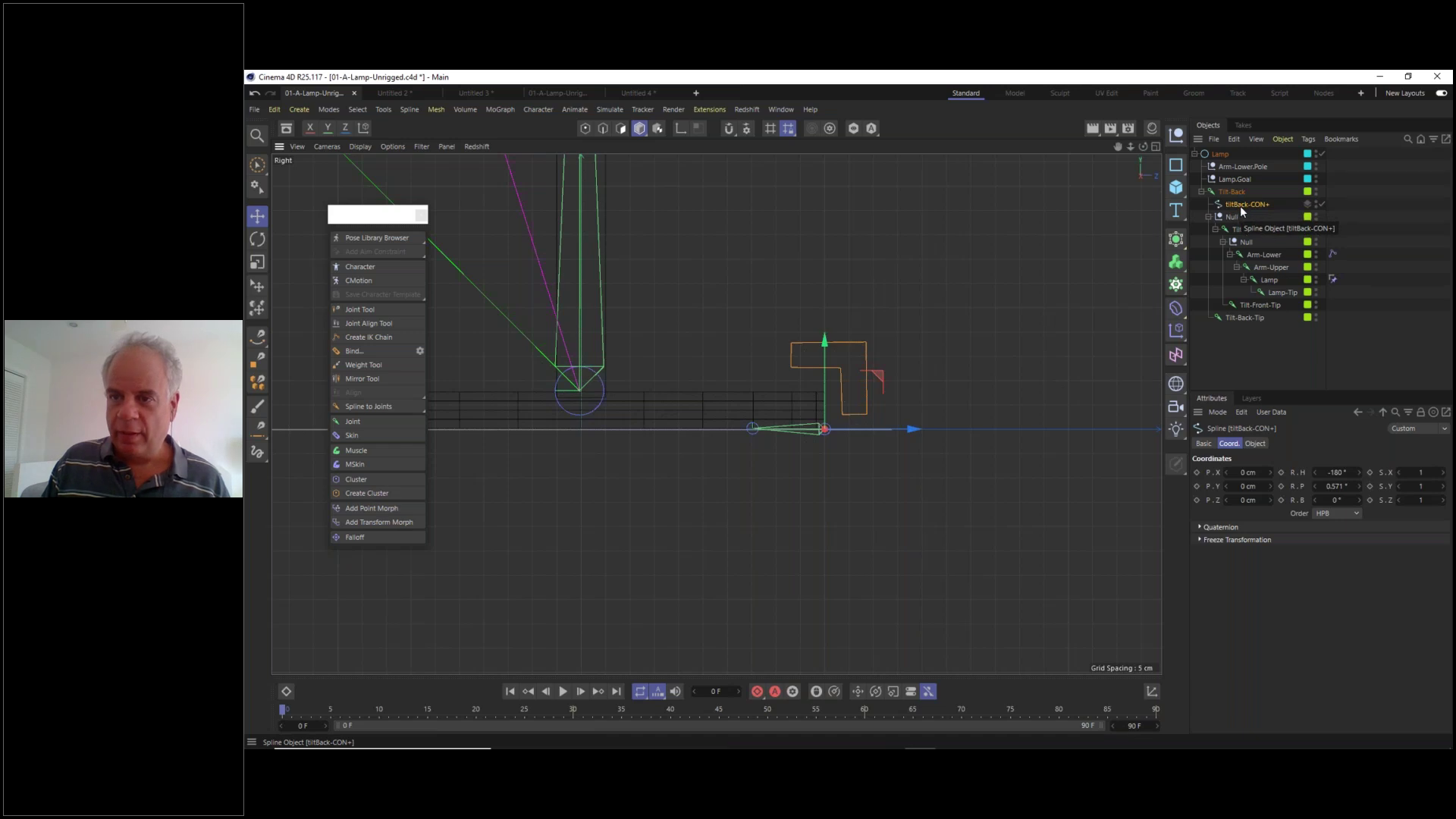
{"action": "left_click_drag", "start_coordinate": [1240, 207], "coordinate": [1229, 186]}
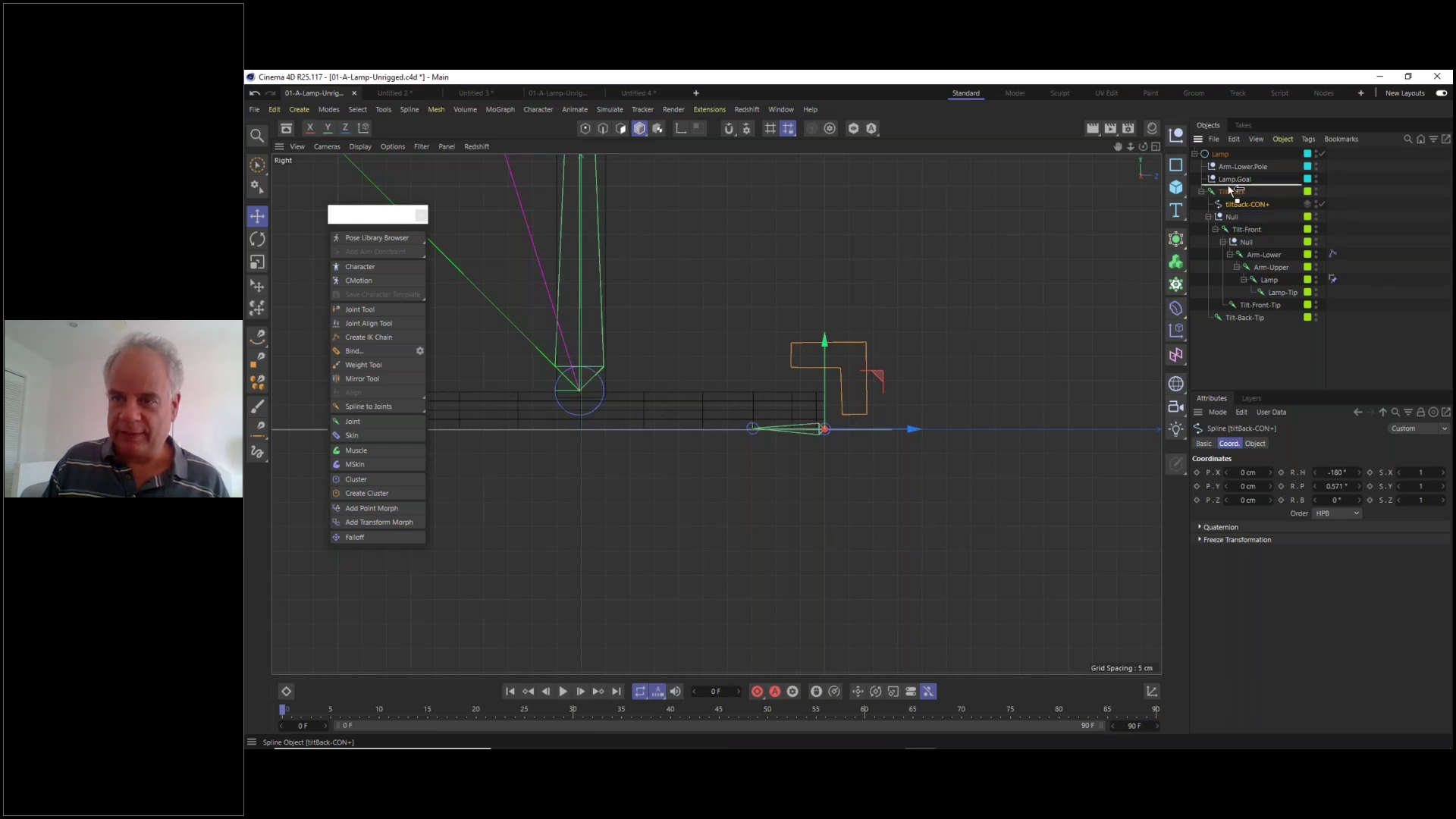
{"action": "left_click_drag", "start_coordinate": [1231, 189], "coordinate": [1231, 190]}
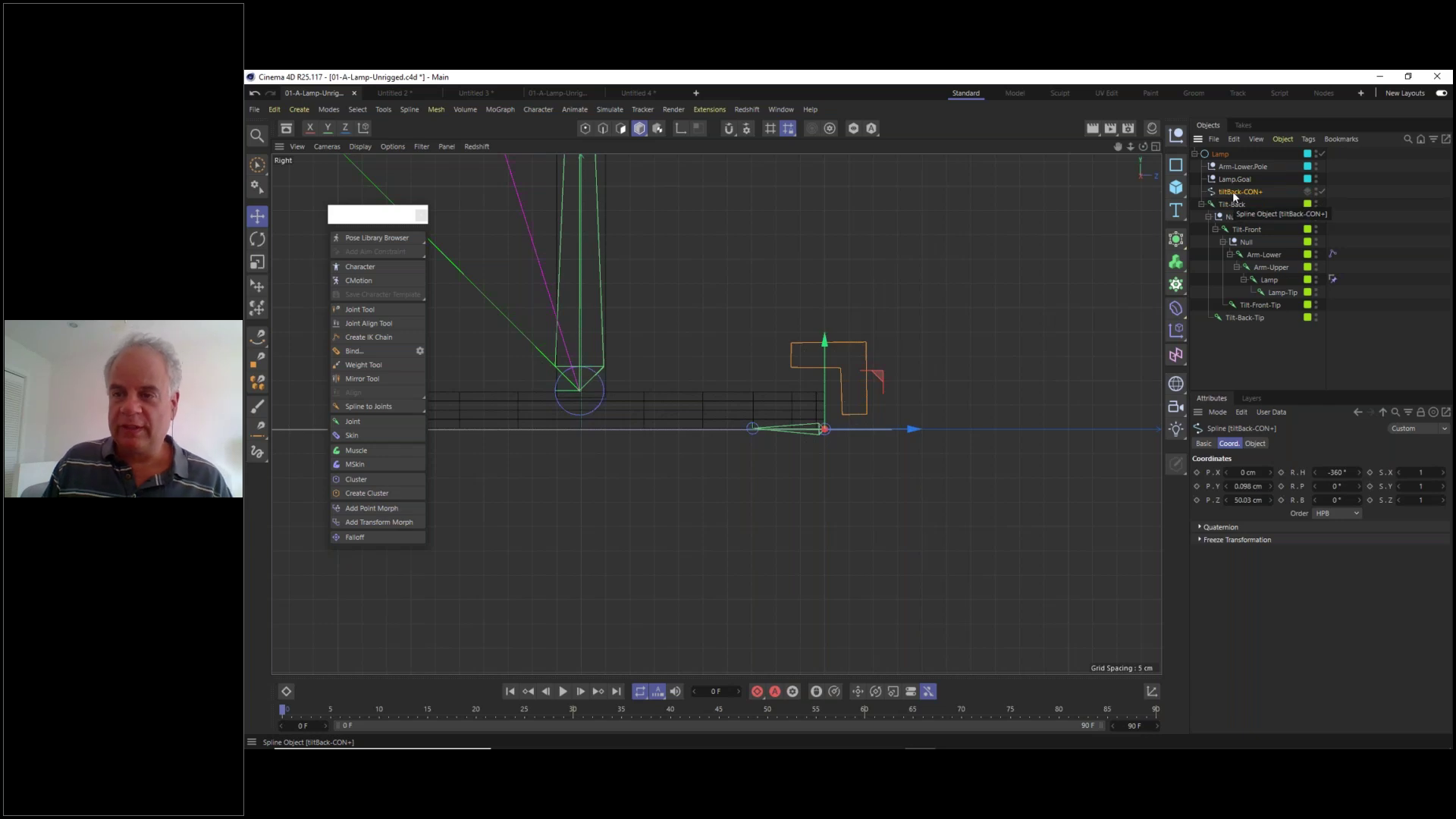
- Try a rotation-only Transform constraint on tiltBack-CON+ with Tilt-Back as target, undo the target and discard the constraint
{"action": "right_click", "coordinate": [1231, 191]}
{"action": "mouse_move", "coordinate": [1266, 268]}
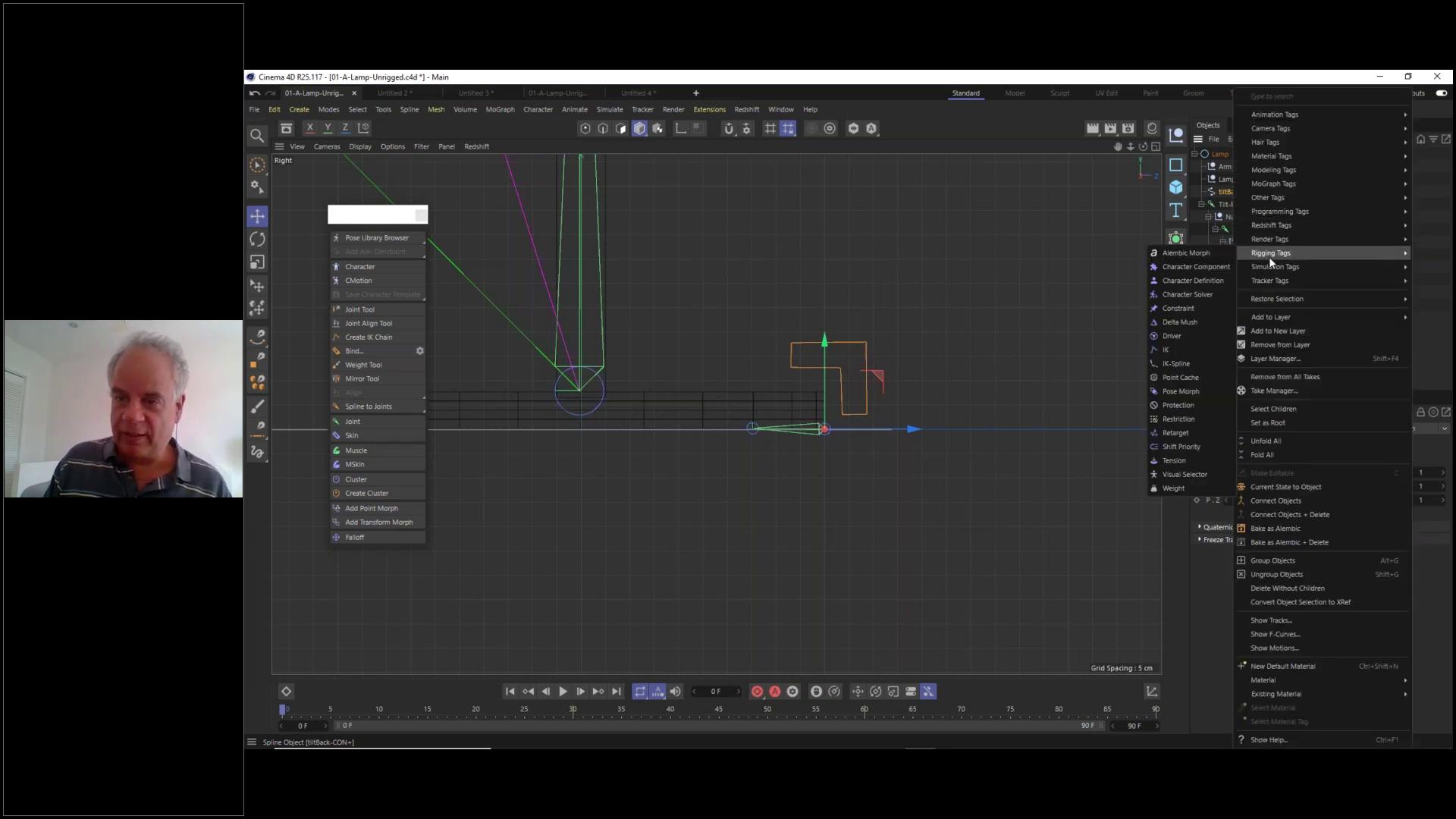
{"action": "left_click", "coordinate": [1215, 309]}
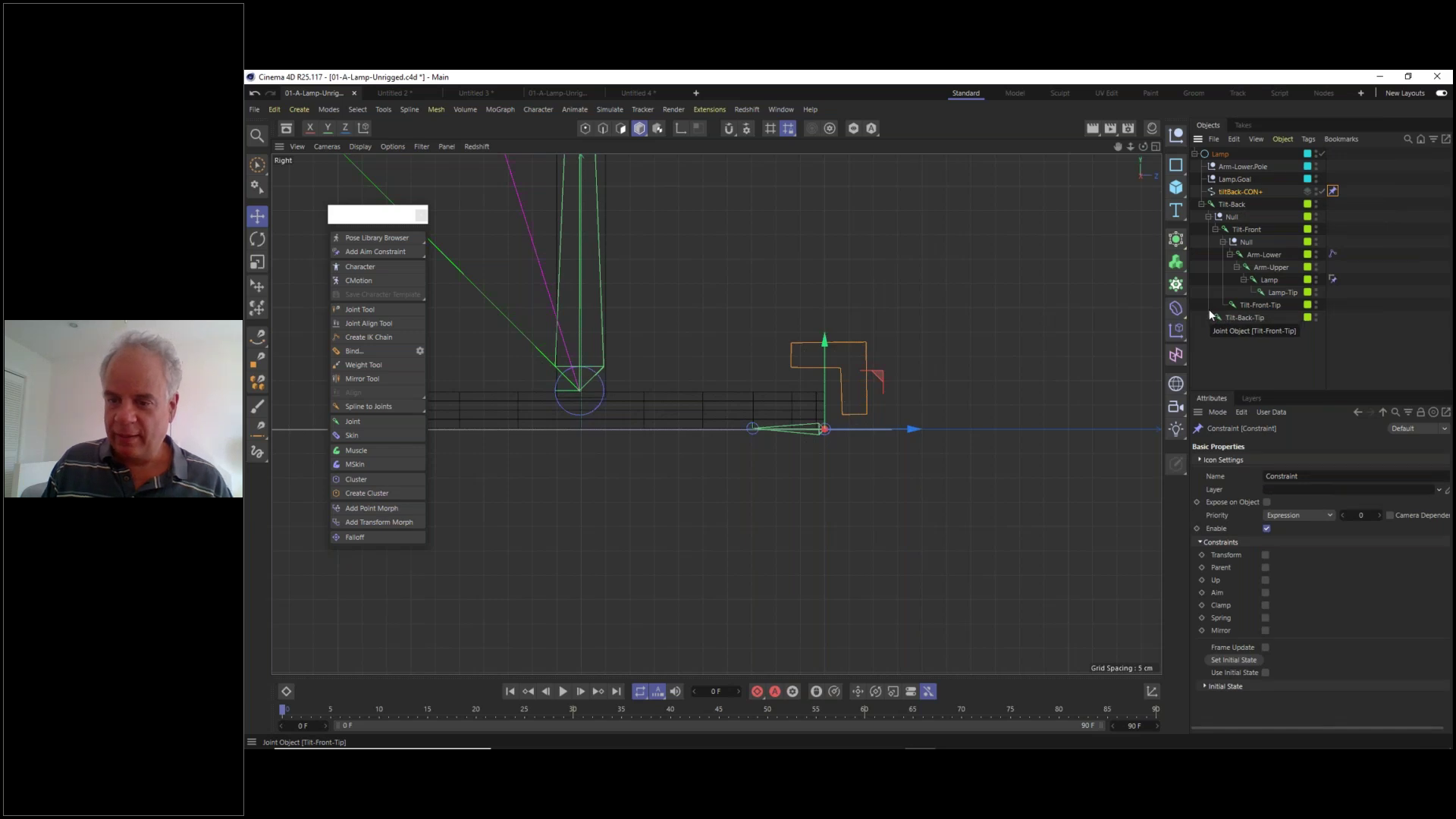
{"action": "left_click", "coordinate": [1265, 554]}
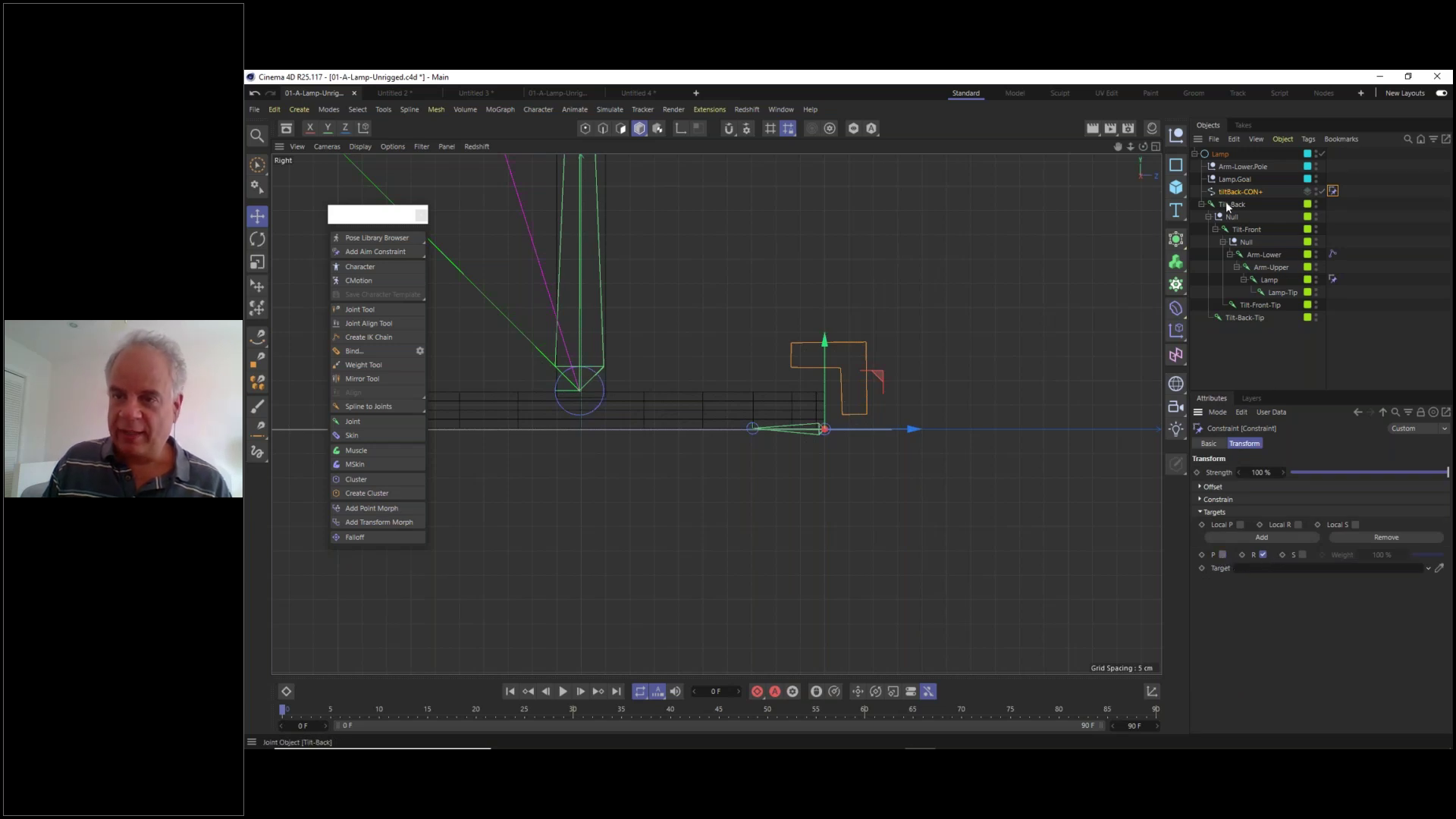
{"action": "left_click_drag", "start_coordinate": [1226, 201], "coordinate": [1279, 570]}
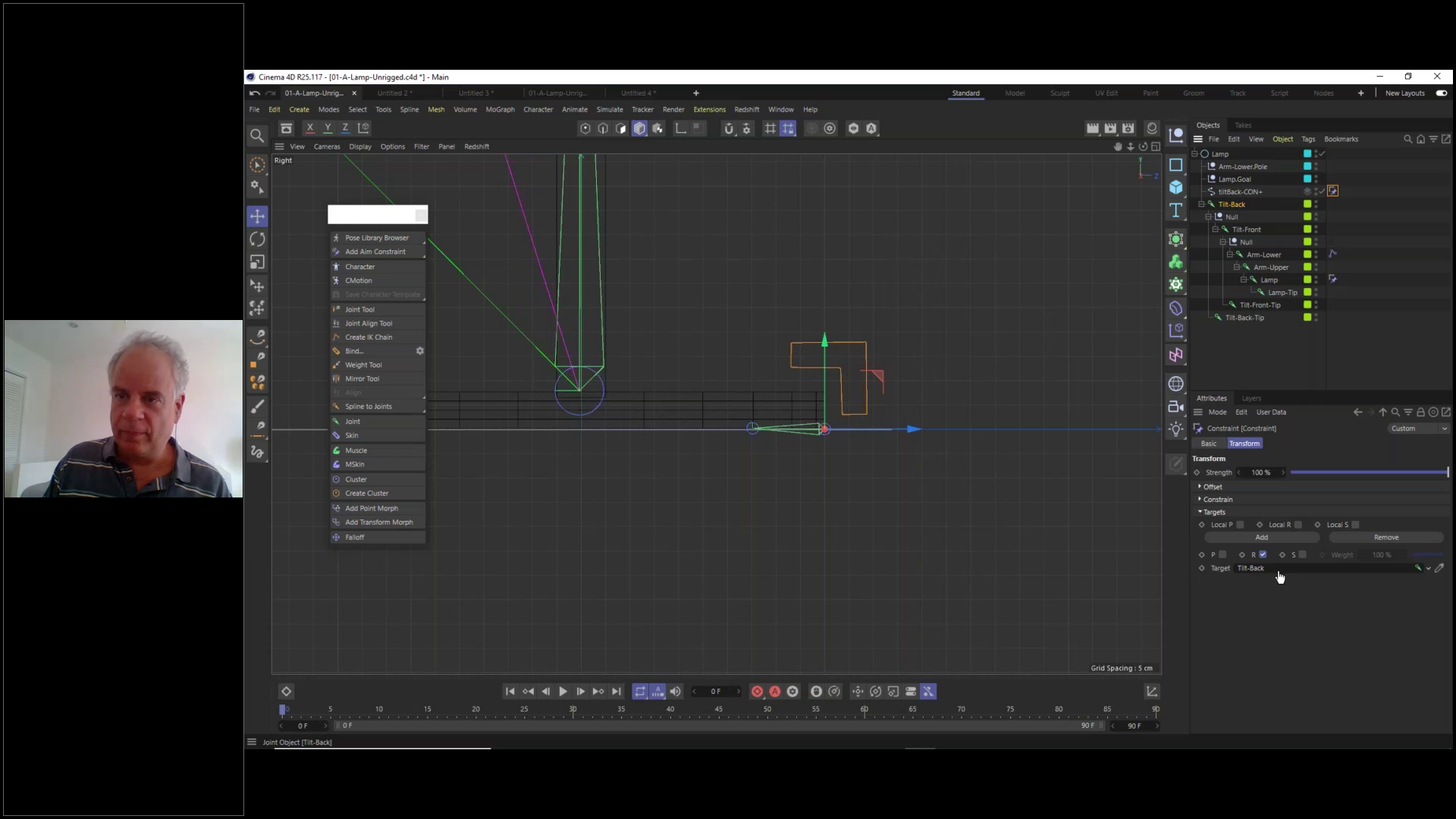
{"action": "key", "text": "ctrl+z"}
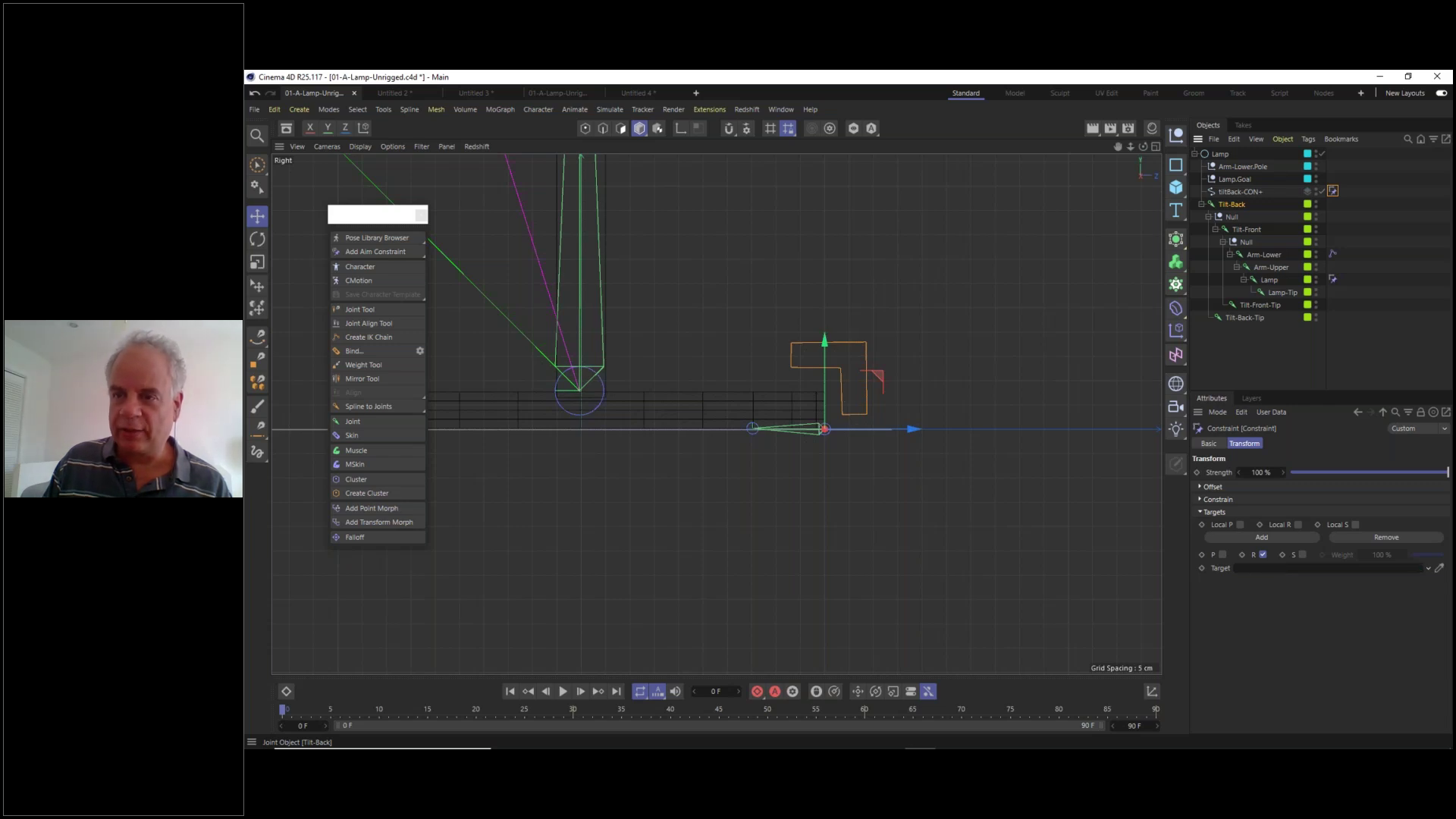
{"action": "left_click", "coordinate": [1332, 192]}
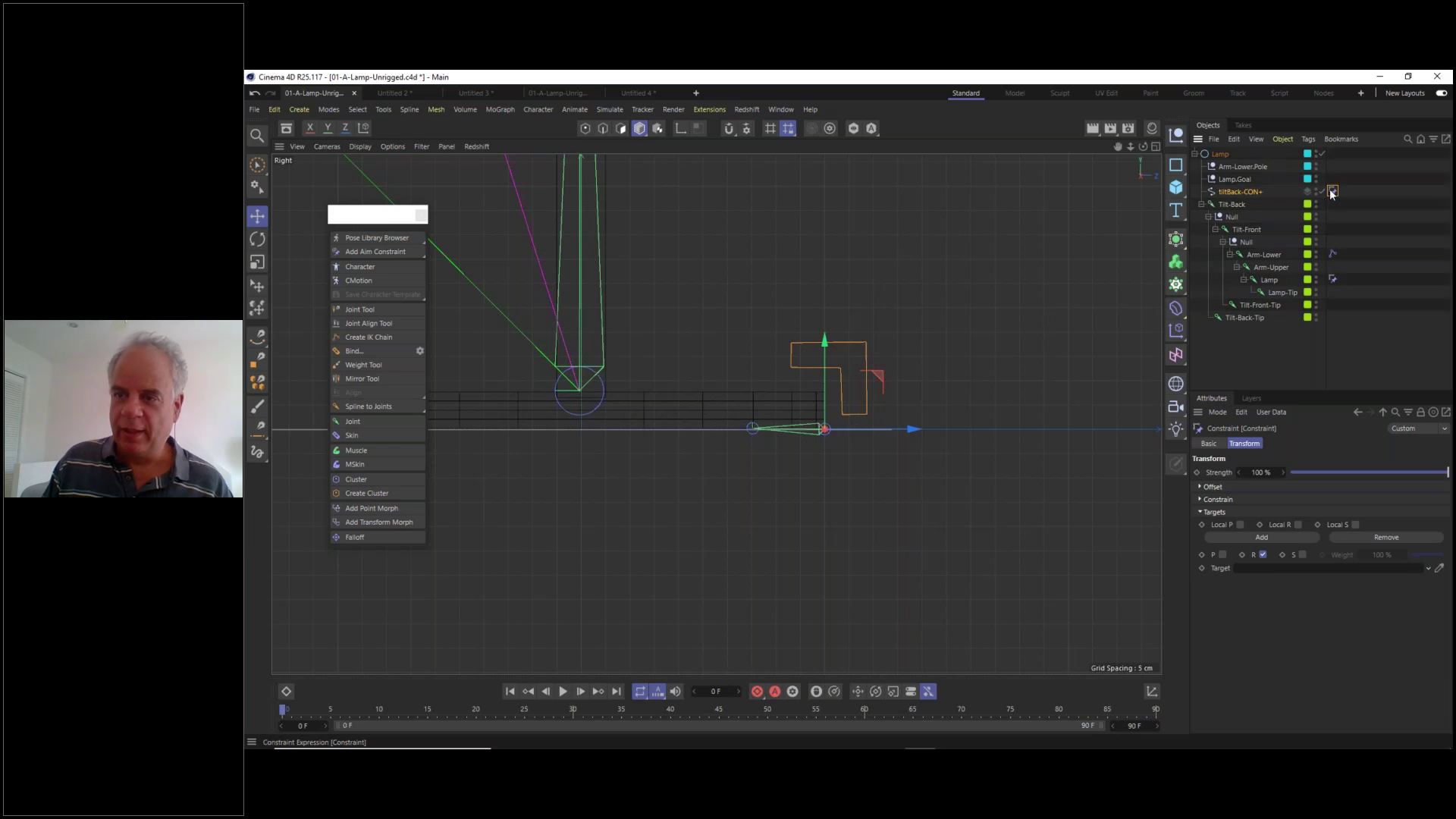
- Add a rotation-only Transform constraint to the Tilt-Back joint, try tiltBack-CON+ as its target and undo that target assignment
{"action": "left_click", "coordinate": [1233, 205]}
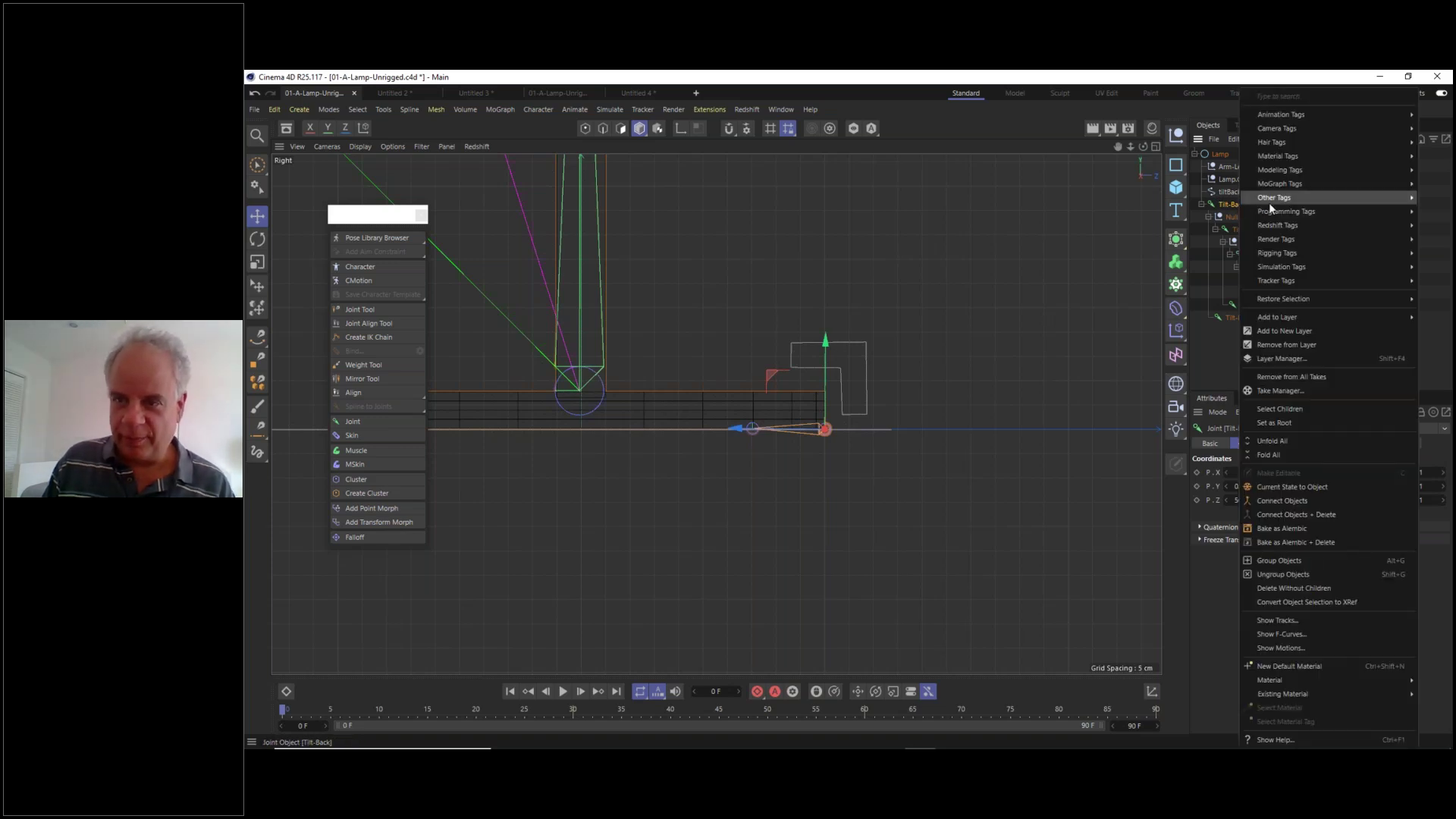
{"action": "right_click", "coordinate": [1238, 204]}
{"action": "mouse_move", "coordinate": [1340, 257]}
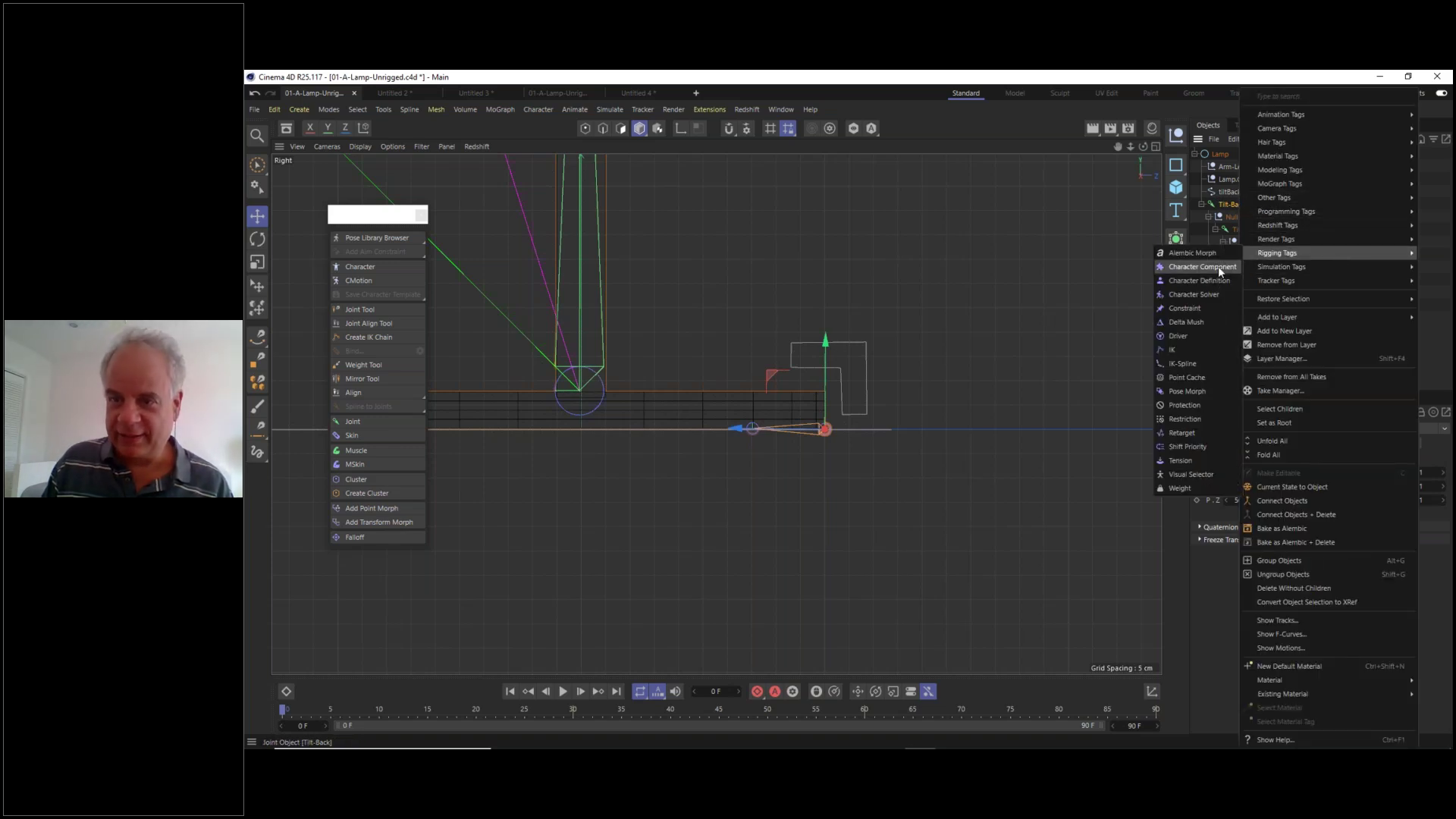
{"action": "left_click", "coordinate": [1213, 307]}
{"action": "left_click", "coordinate": [1265, 555]}
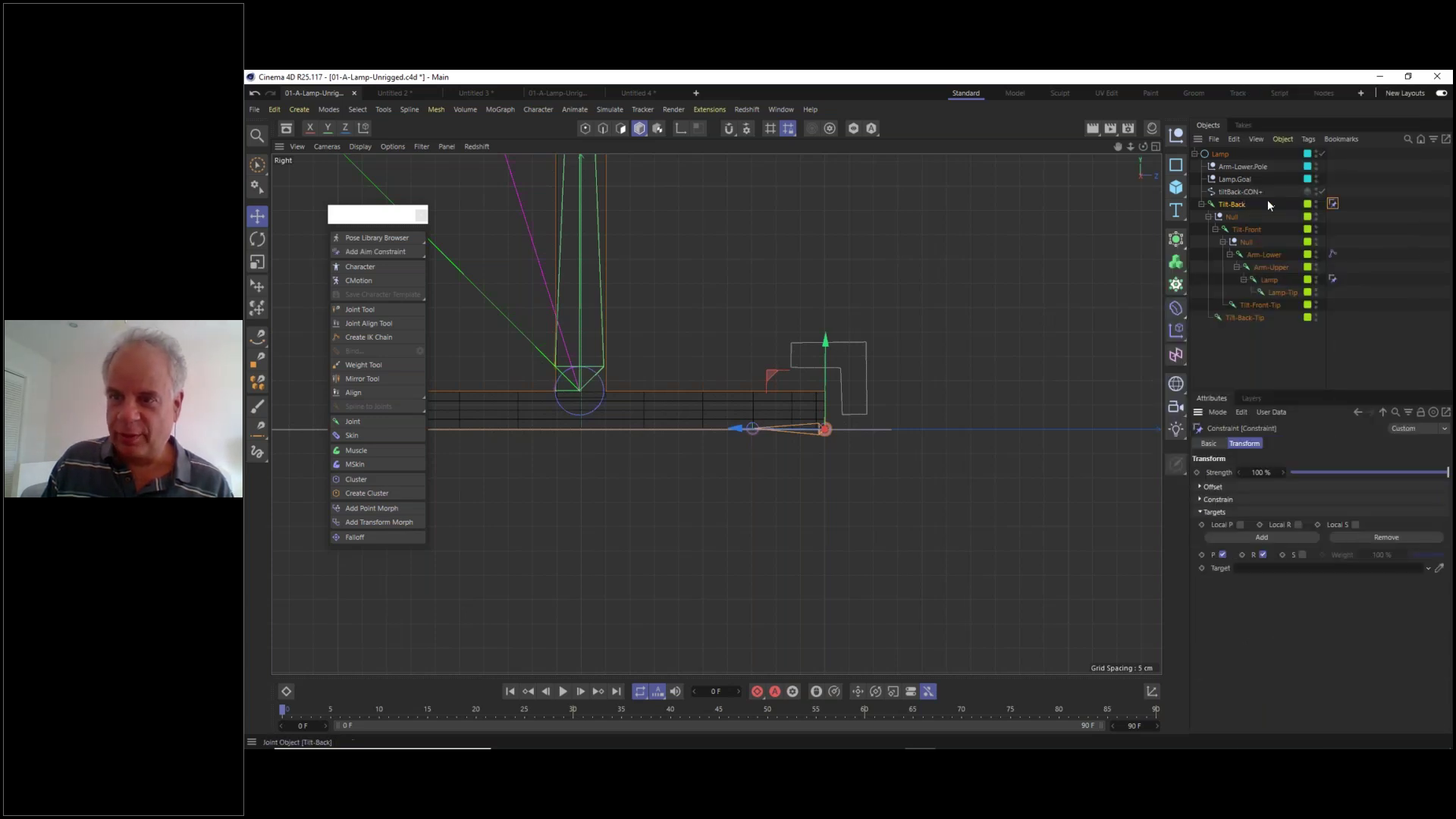
{"action": "left_click", "coordinate": [1223, 555]}
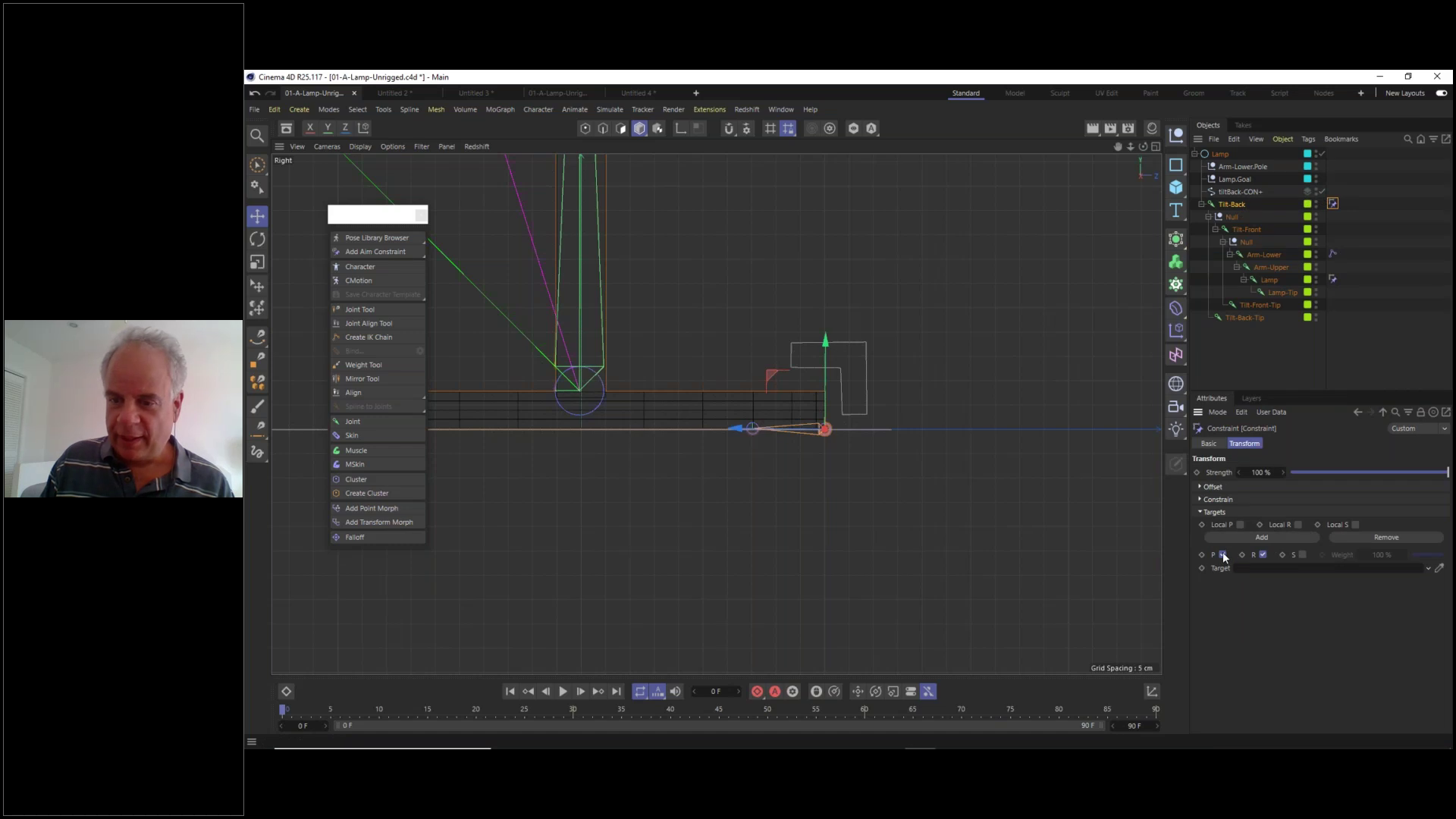
{"action": "left_click_drag", "start_coordinate": [1239, 192], "coordinate": [1284, 577]}
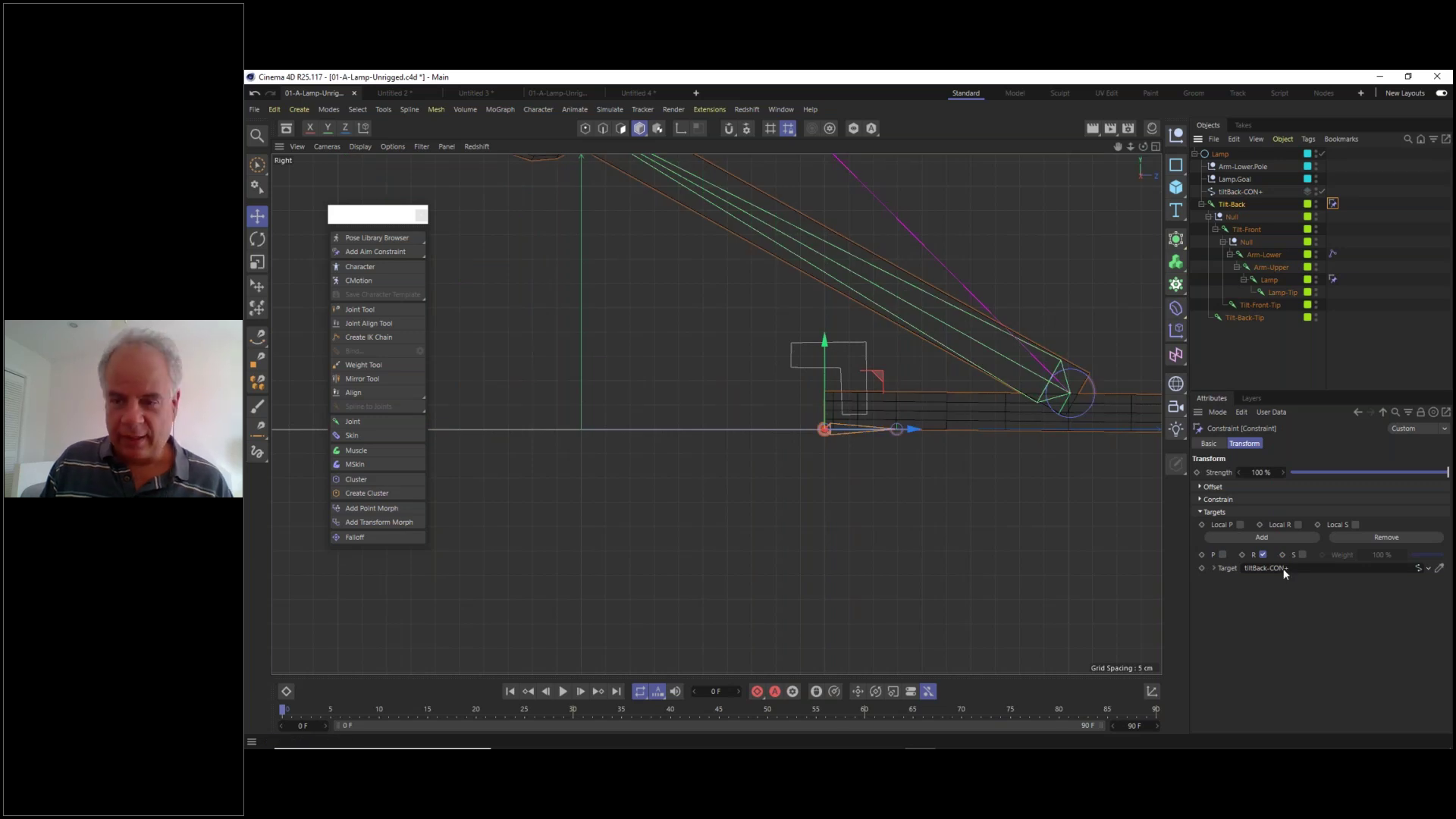
{"action": "key", "text": "ctrl+z"}
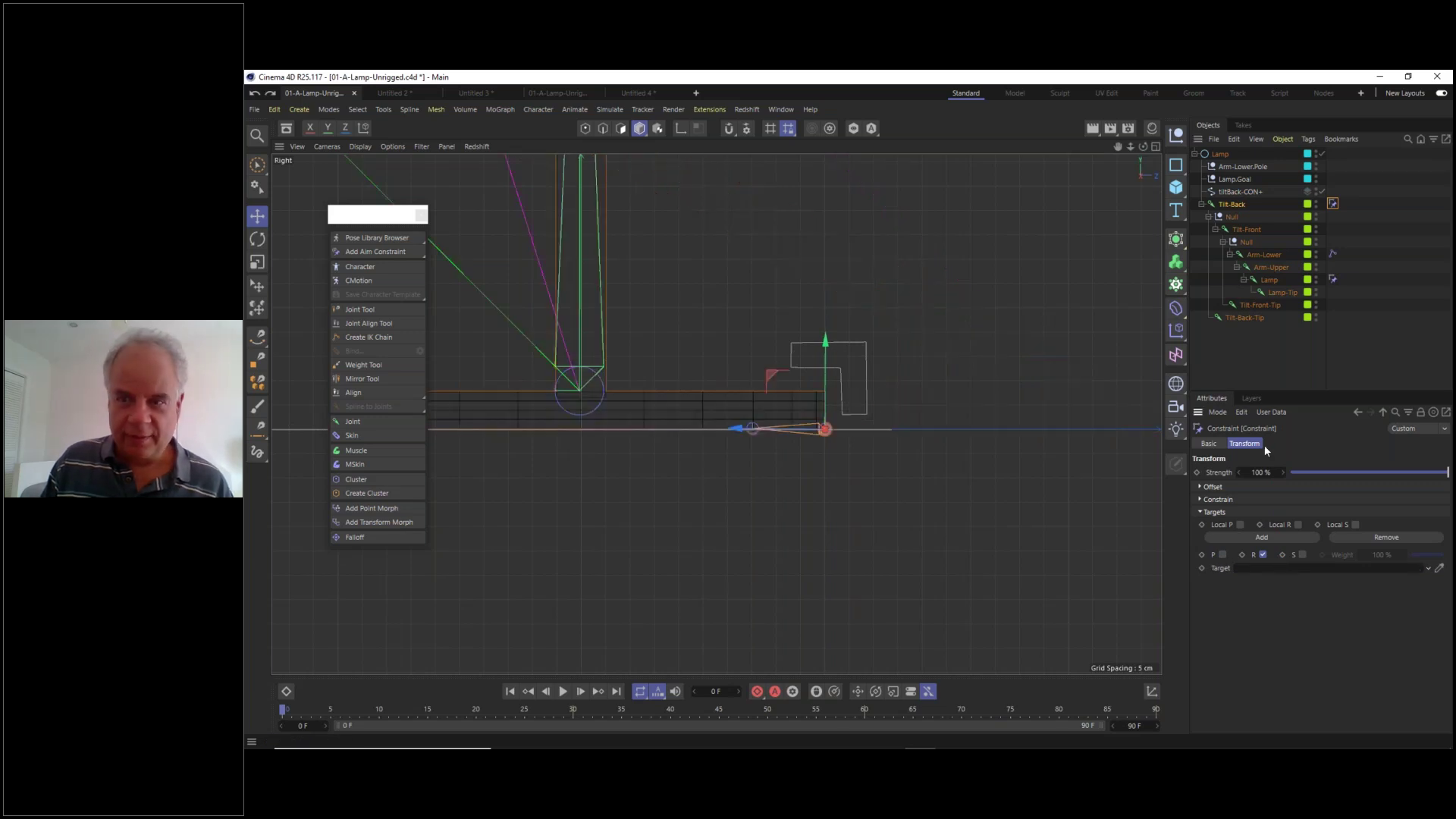
- Try tiltBack-CON+ once more as the target of the Tilt-Back joint's Transform constraint, and undo the assignment
{"action": "left_click", "coordinate": [1233, 195]}
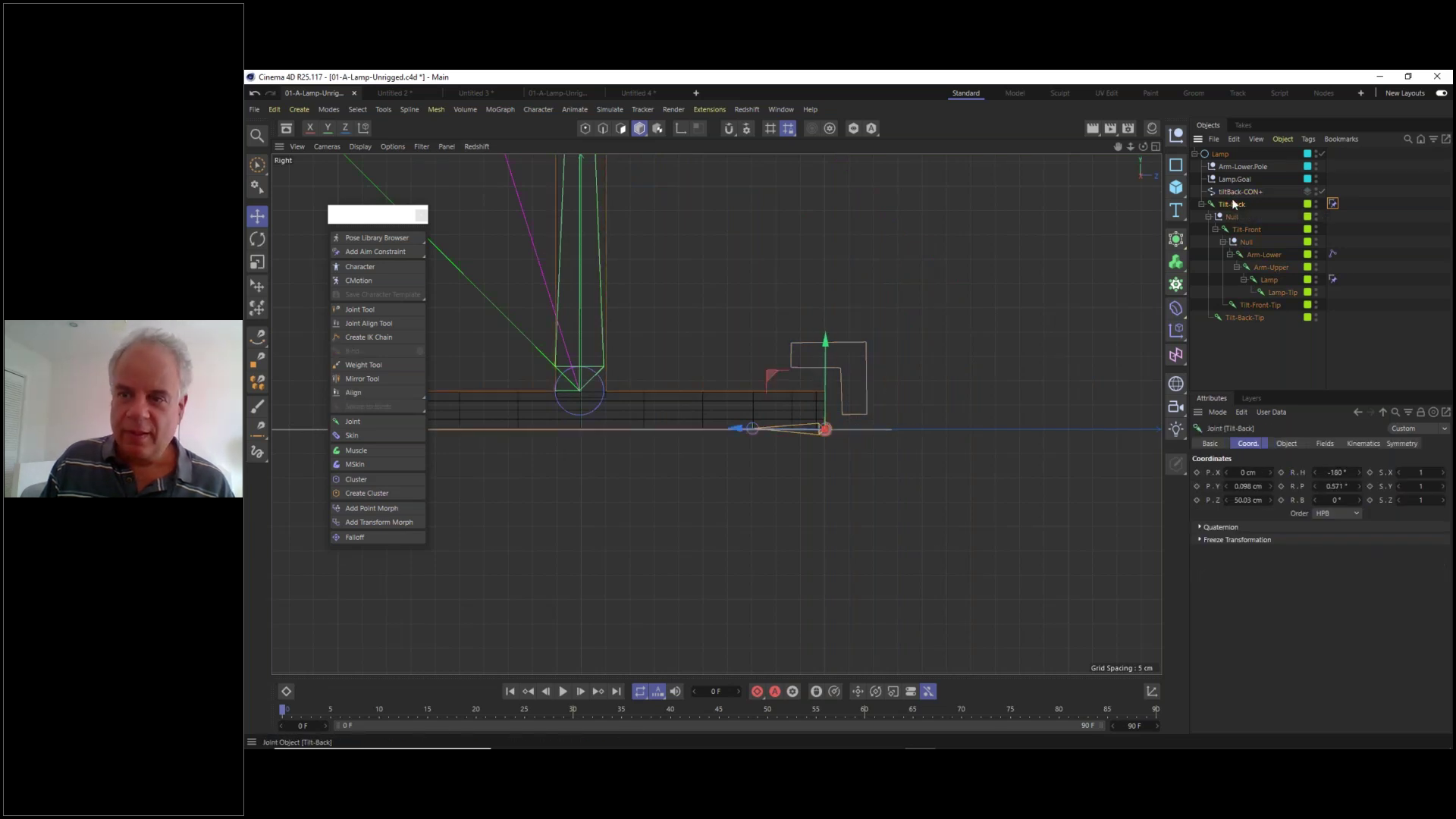
{"action": "left_click", "coordinate": [1332, 203]}
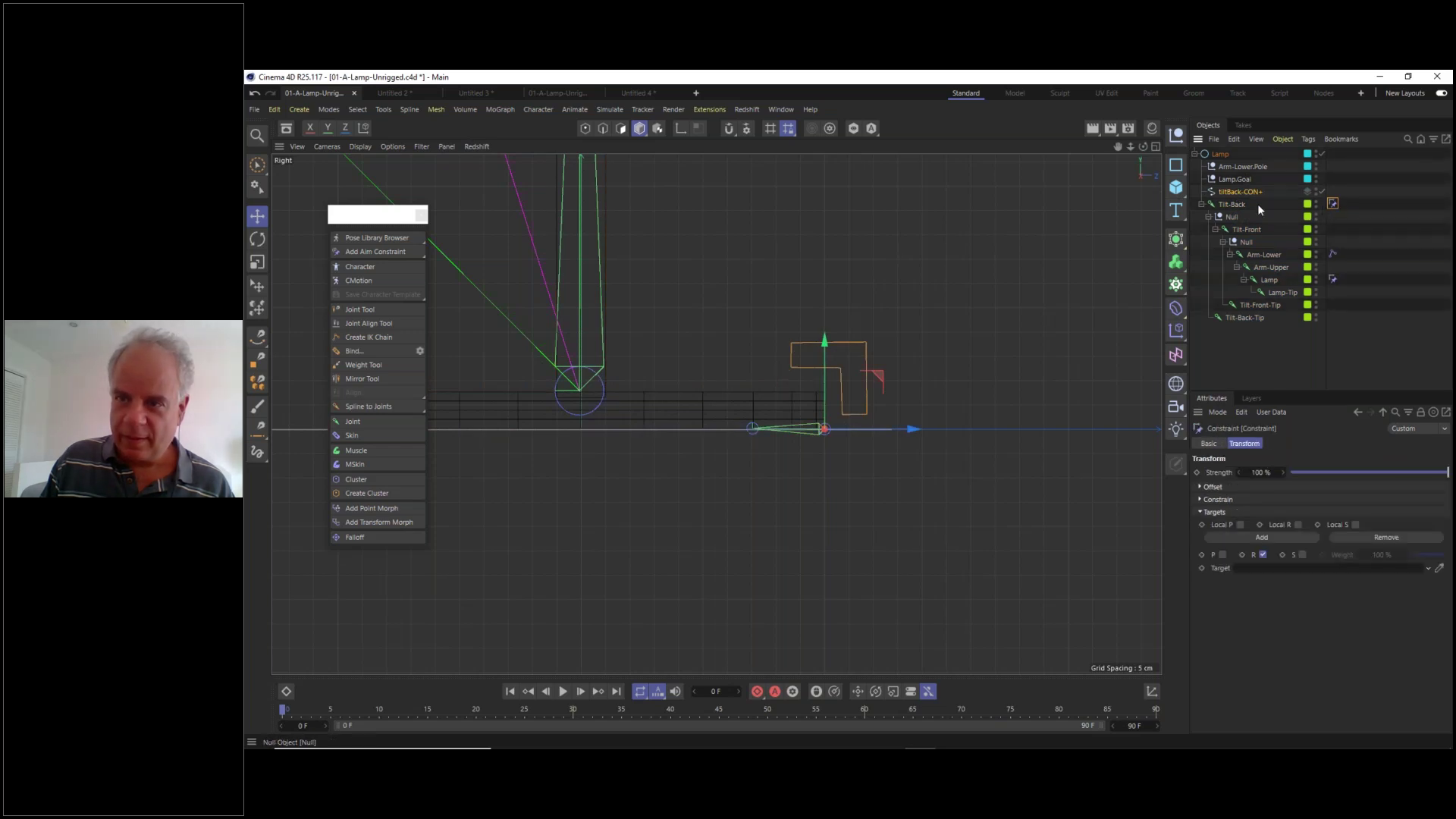
{"action": "left_click", "coordinate": [1232, 204]}
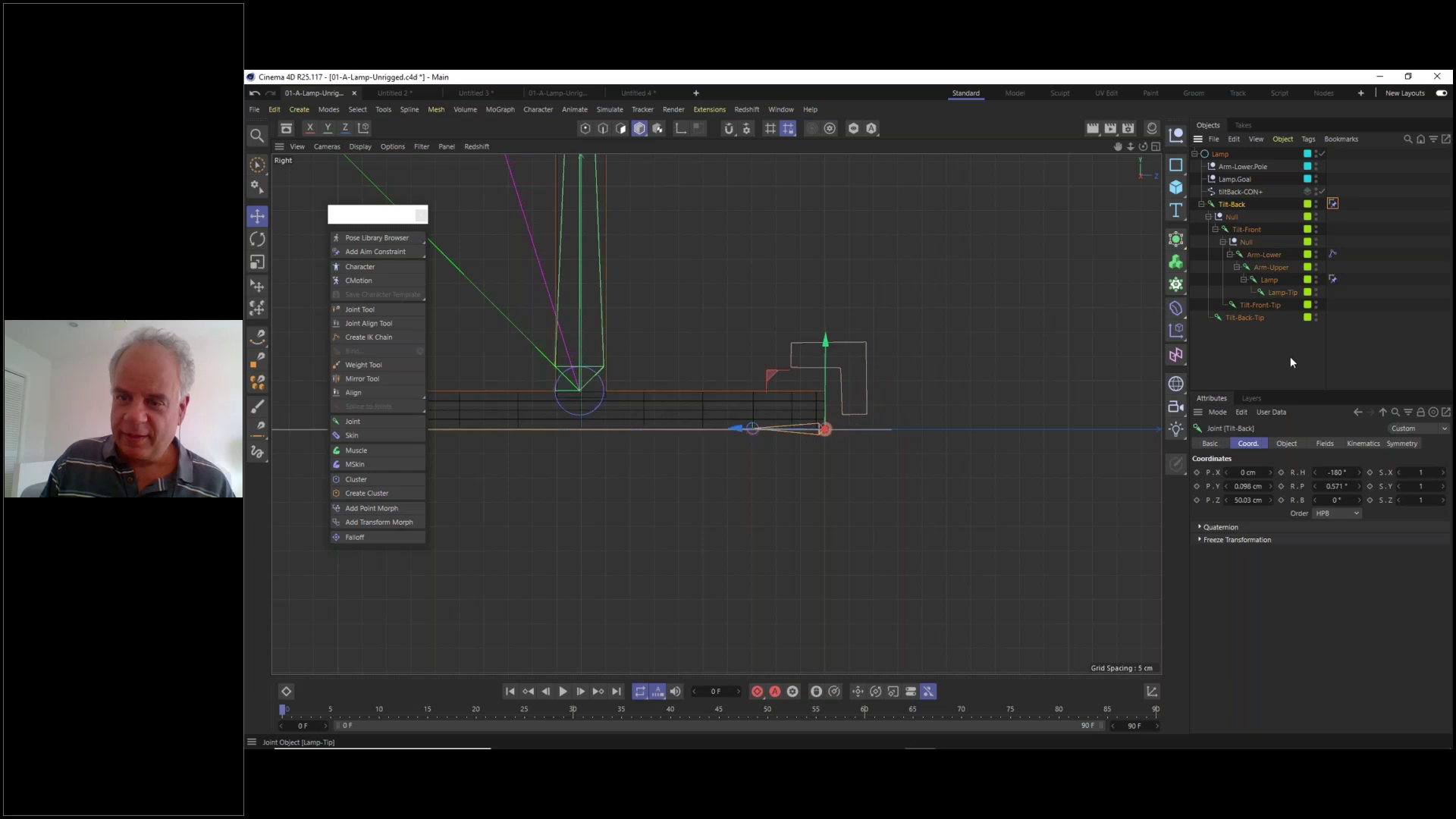
{"action": "left_click", "coordinate": [1332, 203]}
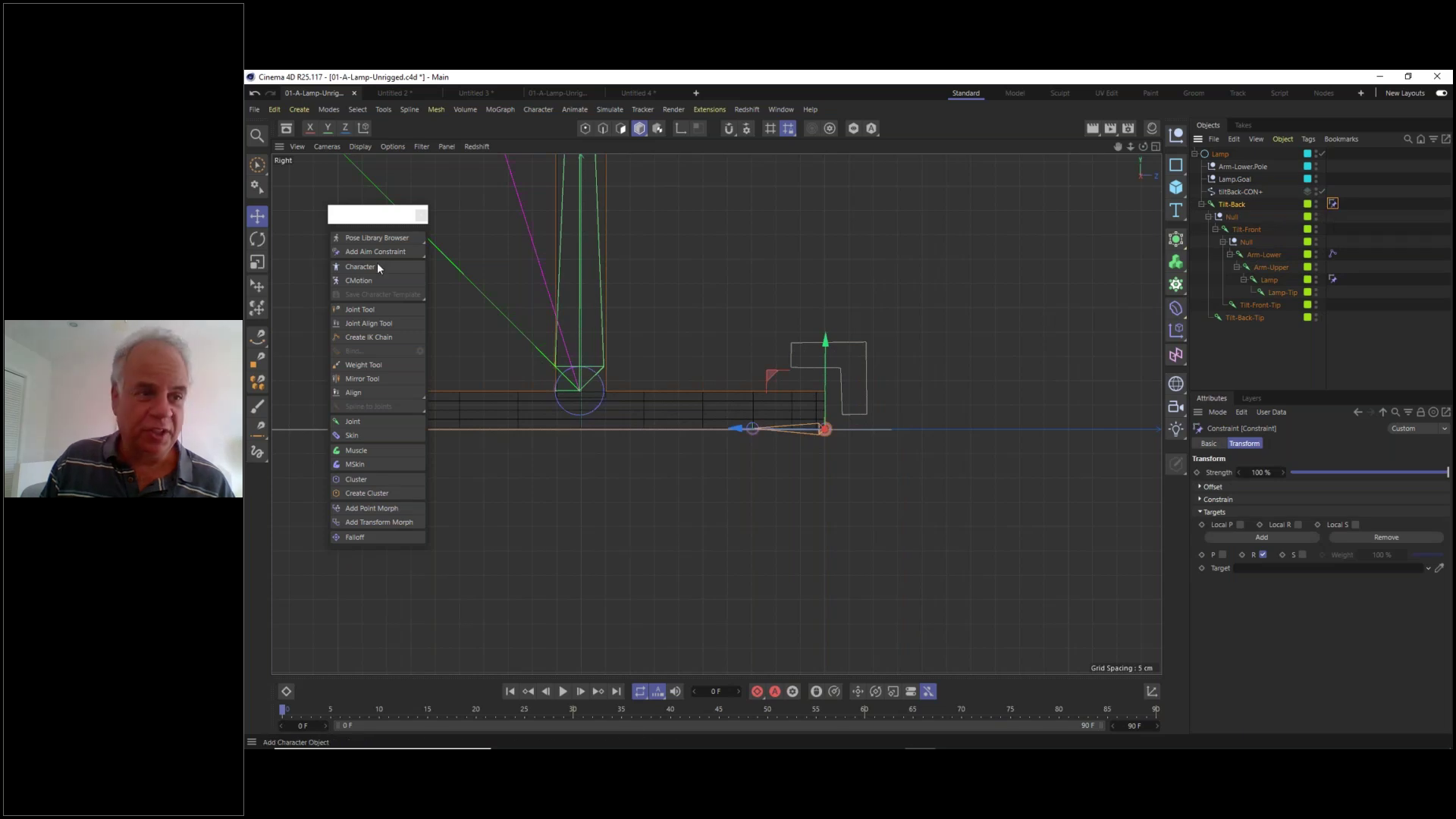
{"action": "key", "text": "e"}
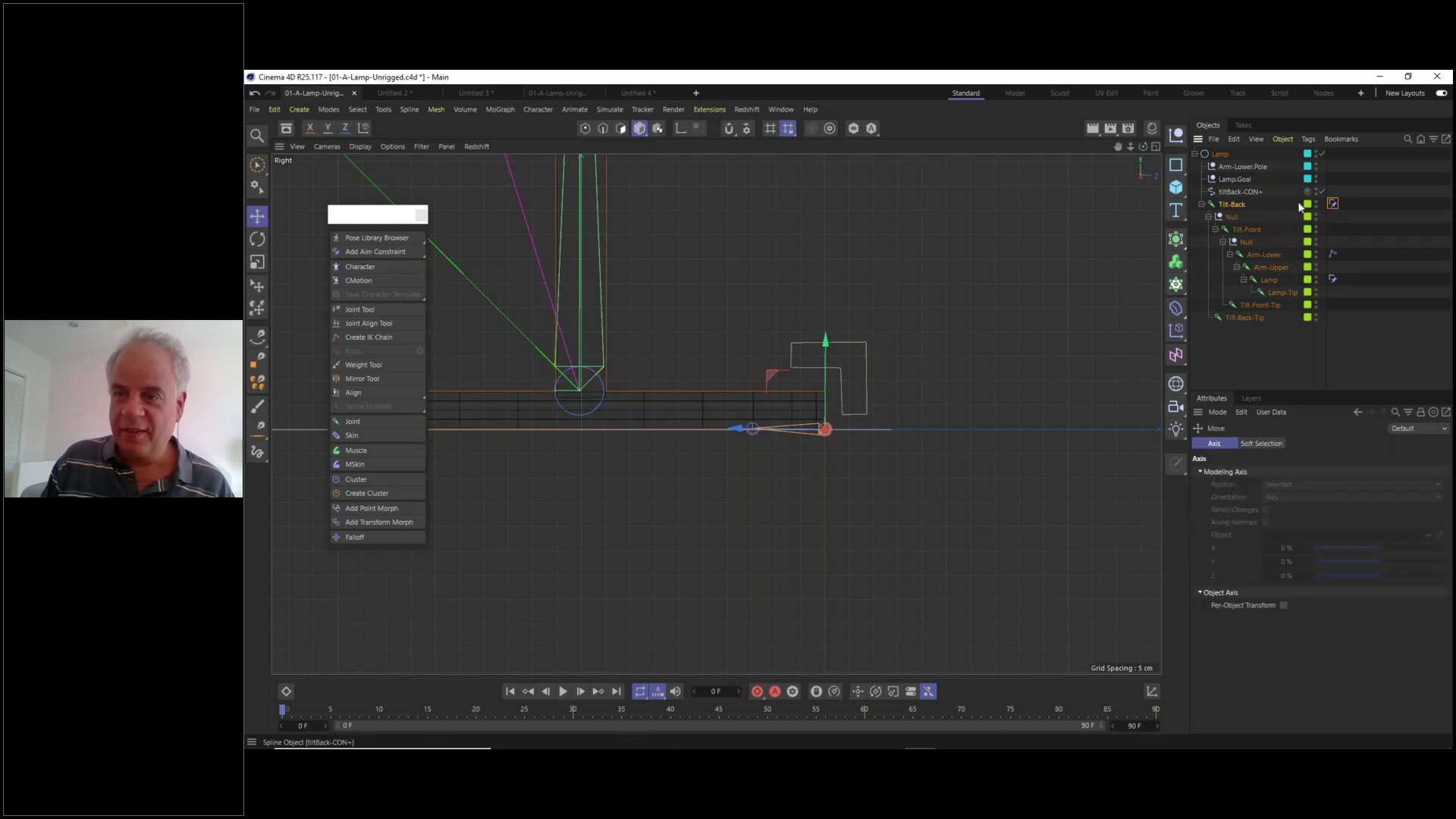
{"action": "left_click", "coordinate": [1332, 204]}
{"action": "left_click_drag", "start_coordinate": [1242, 194], "coordinate": [1281, 570]}
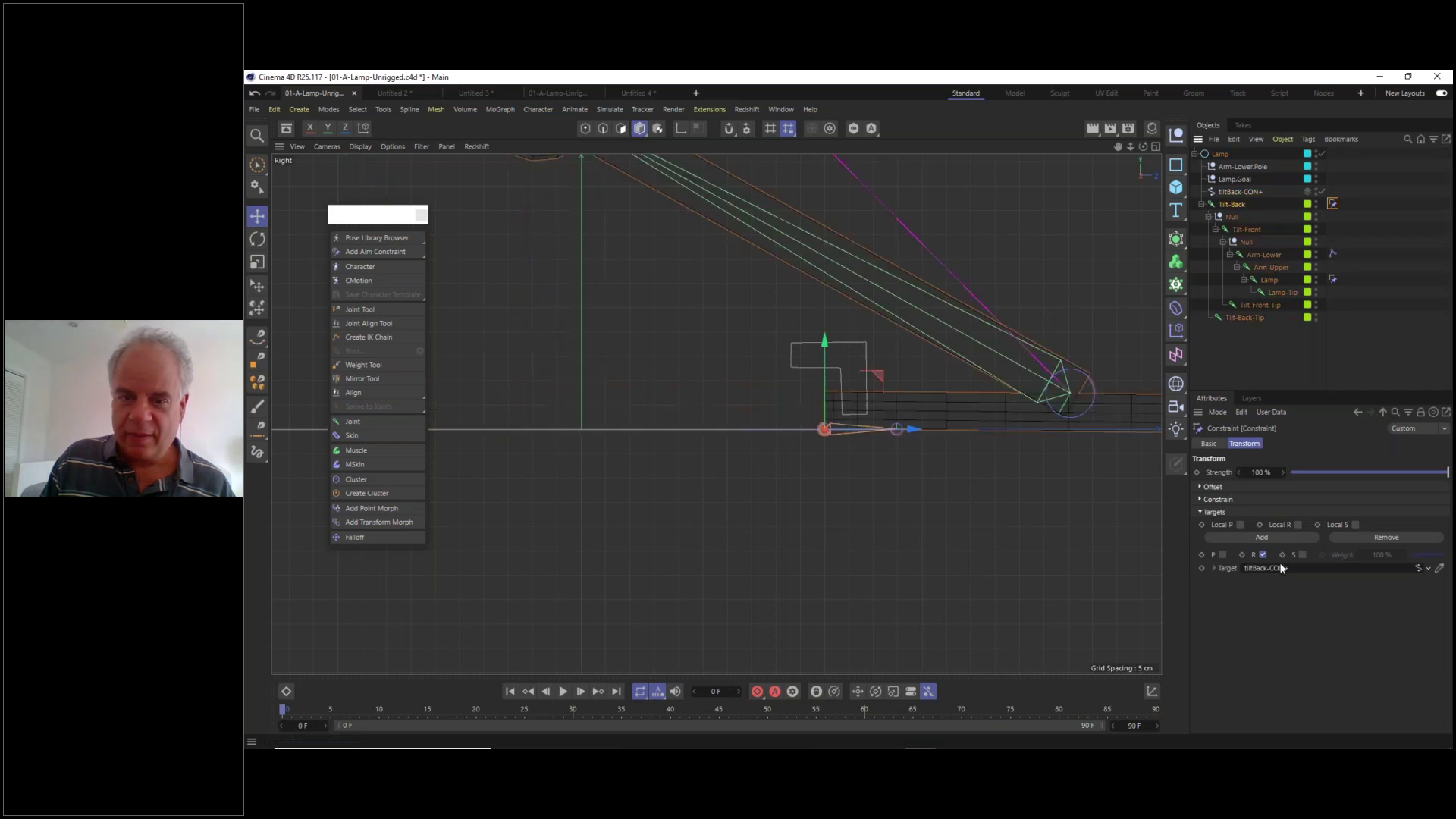
{"action": "key", "text": "ctrl+z"}
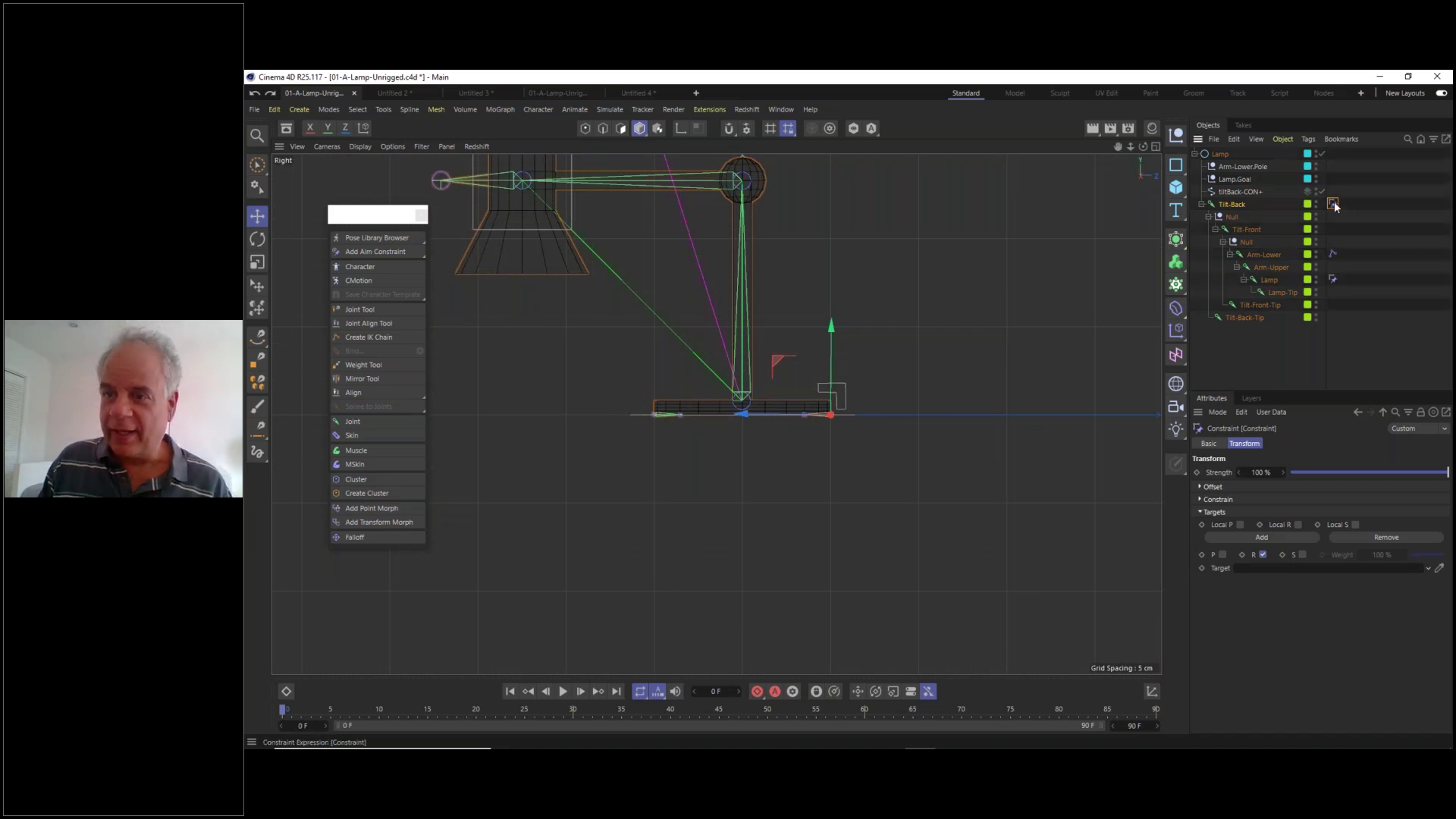
- Compare the coordinates and axis orientation of the tiltBack-CON+ spline with those of the Tilt-Back joint
{"action": "left_click_drag", "start_coordinate": [1335, 206], "coordinate": [1332, 206]}
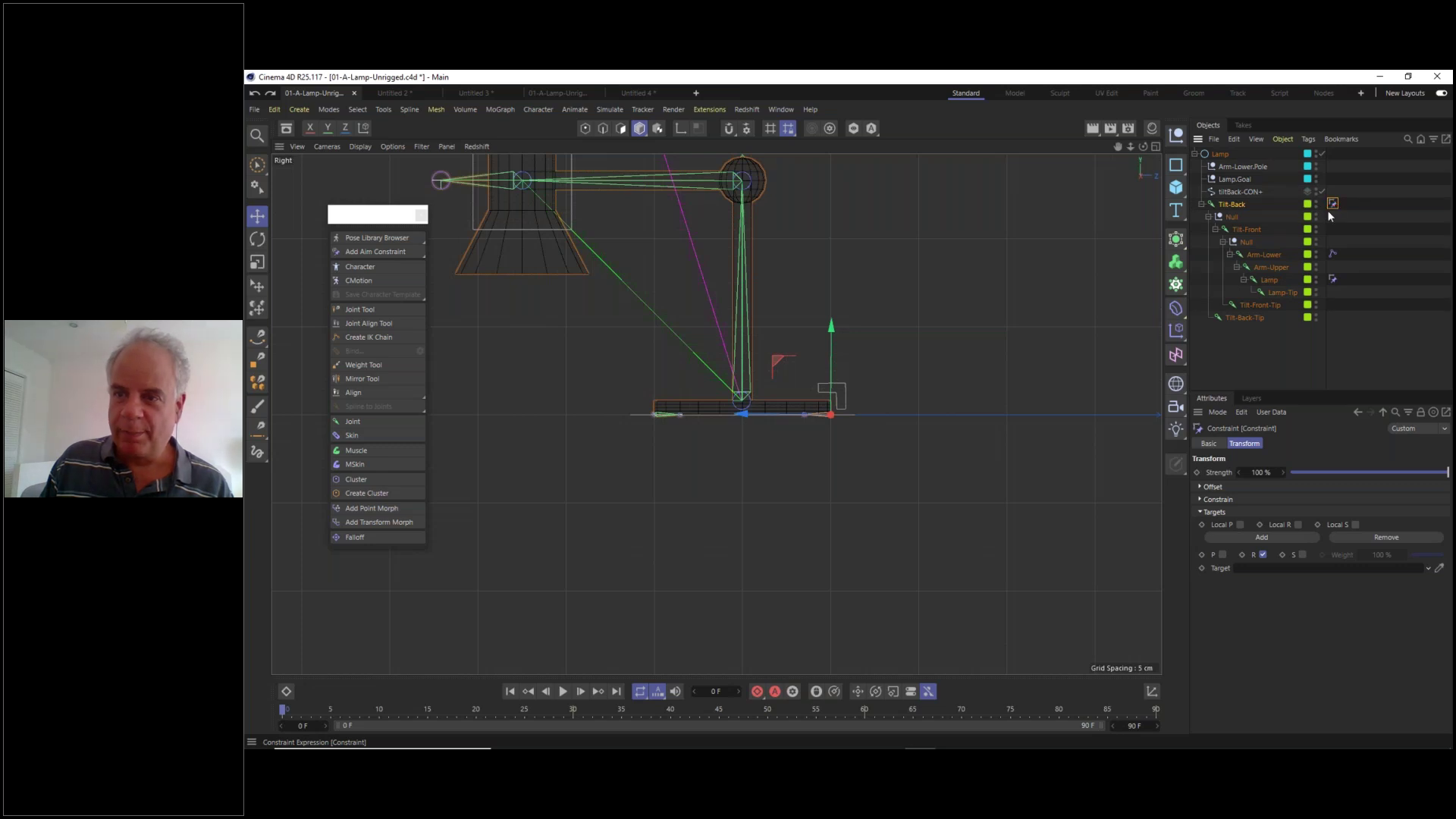
{"action": "left_click", "coordinate": [1243, 191]}
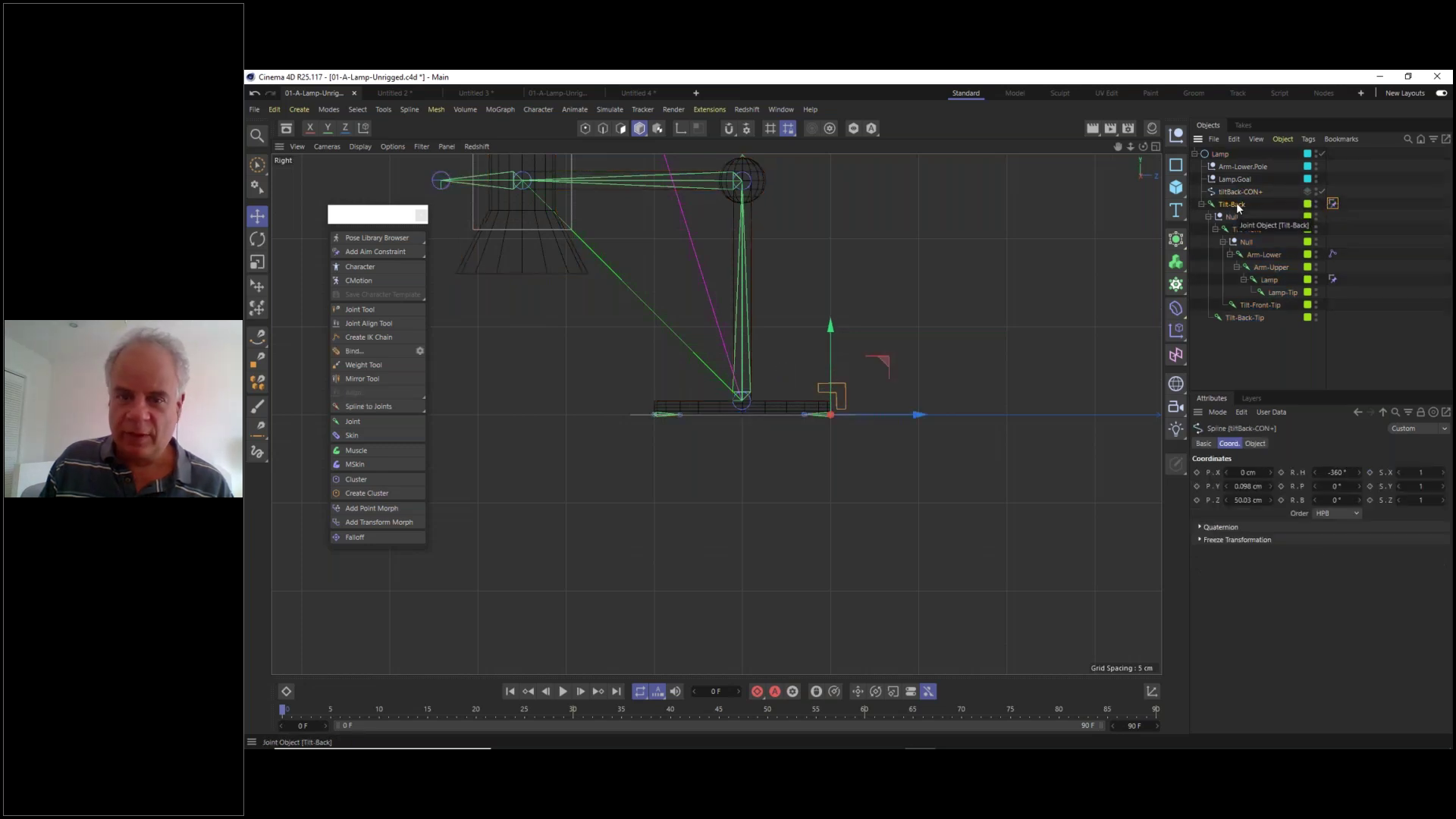
{"action": "left_click", "coordinate": [1236, 204]}
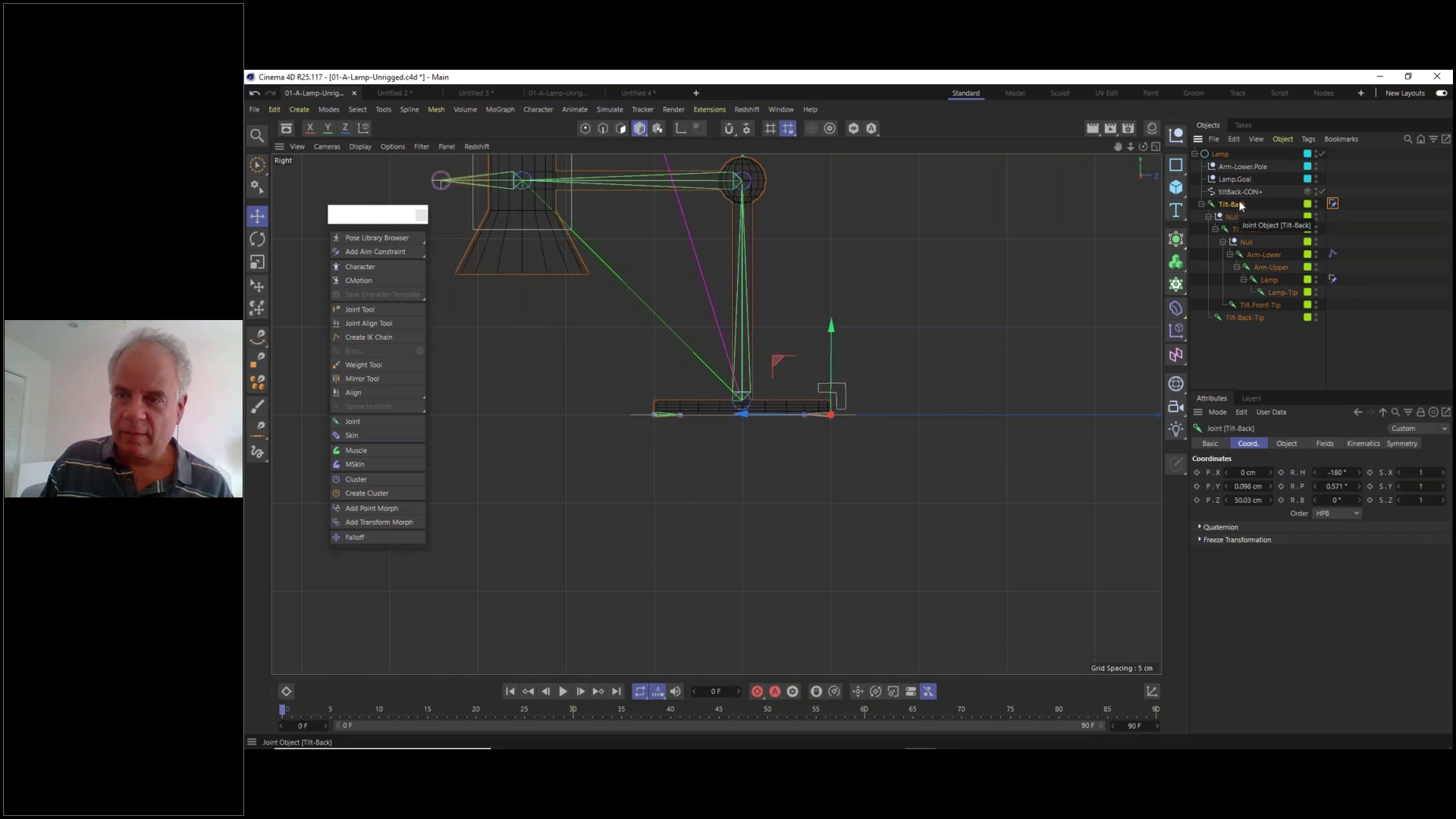
{"action": "left_click", "coordinate": [1240, 191]}
{"action": "left_click", "coordinate": [1240, 202]}
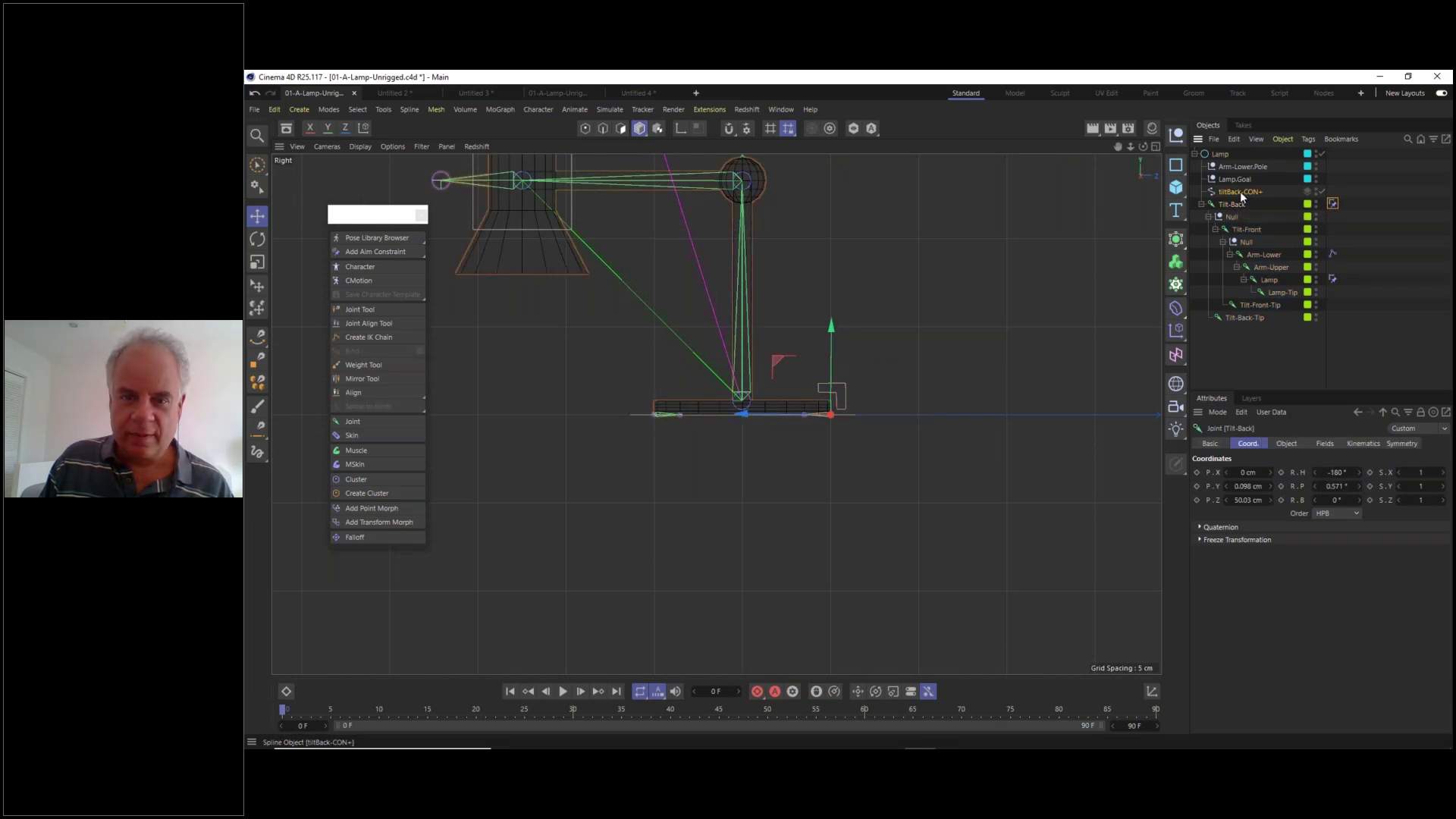
{"action": "left_click", "coordinate": [1239, 192]}
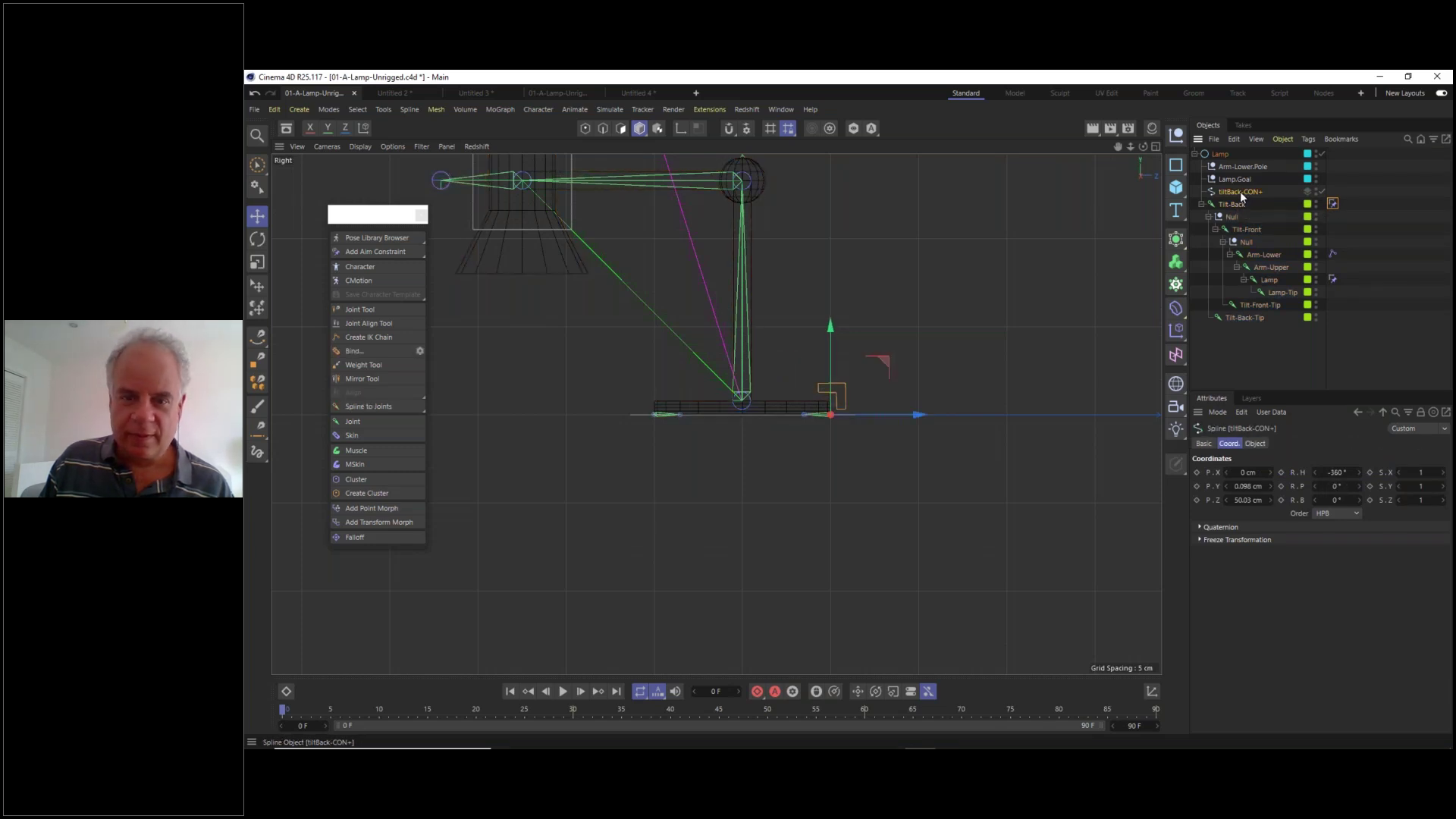
{"action": "left_click", "coordinate": [630, 93]}
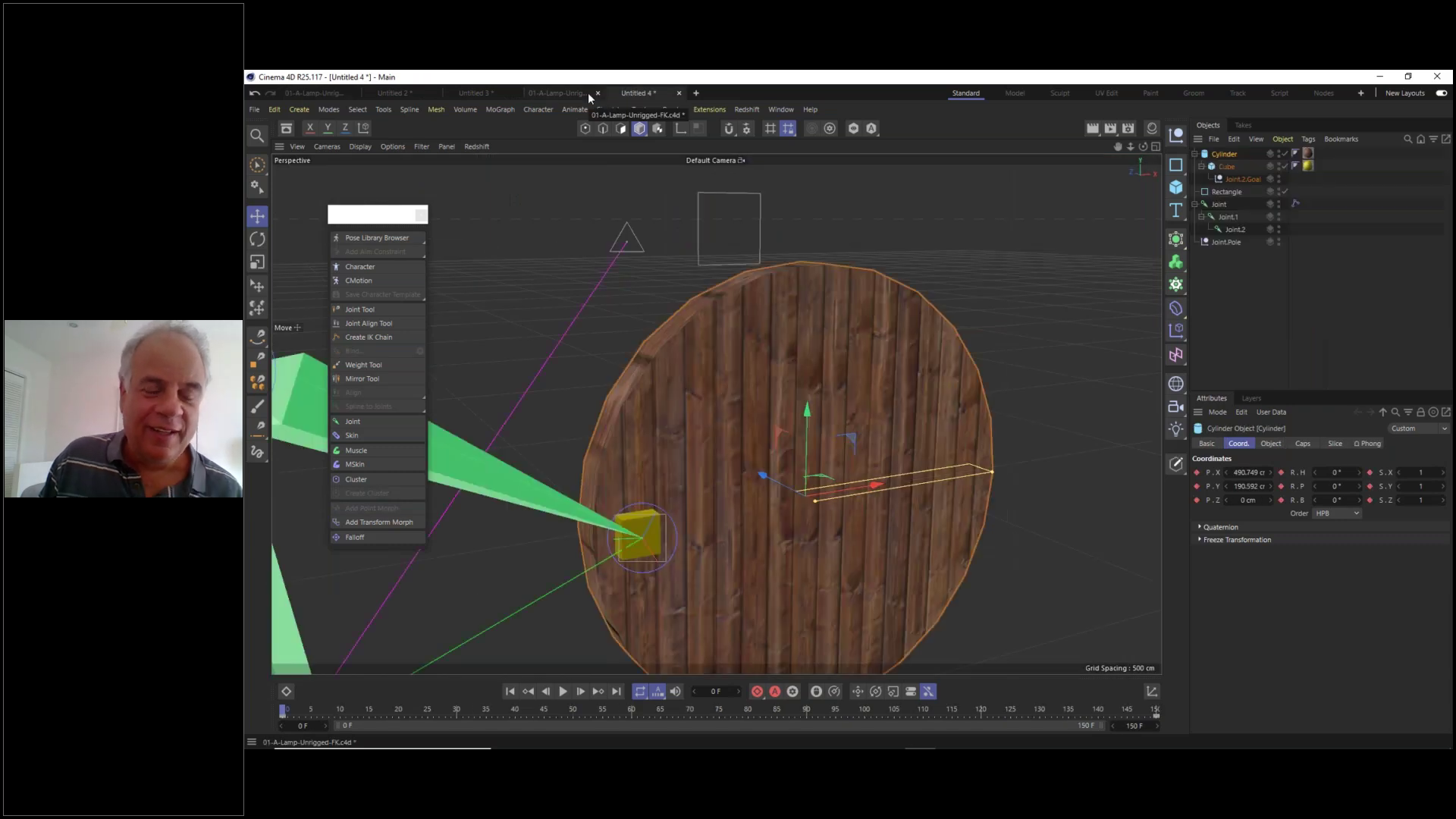
{"action": "left_click", "coordinate": [569, 94]}
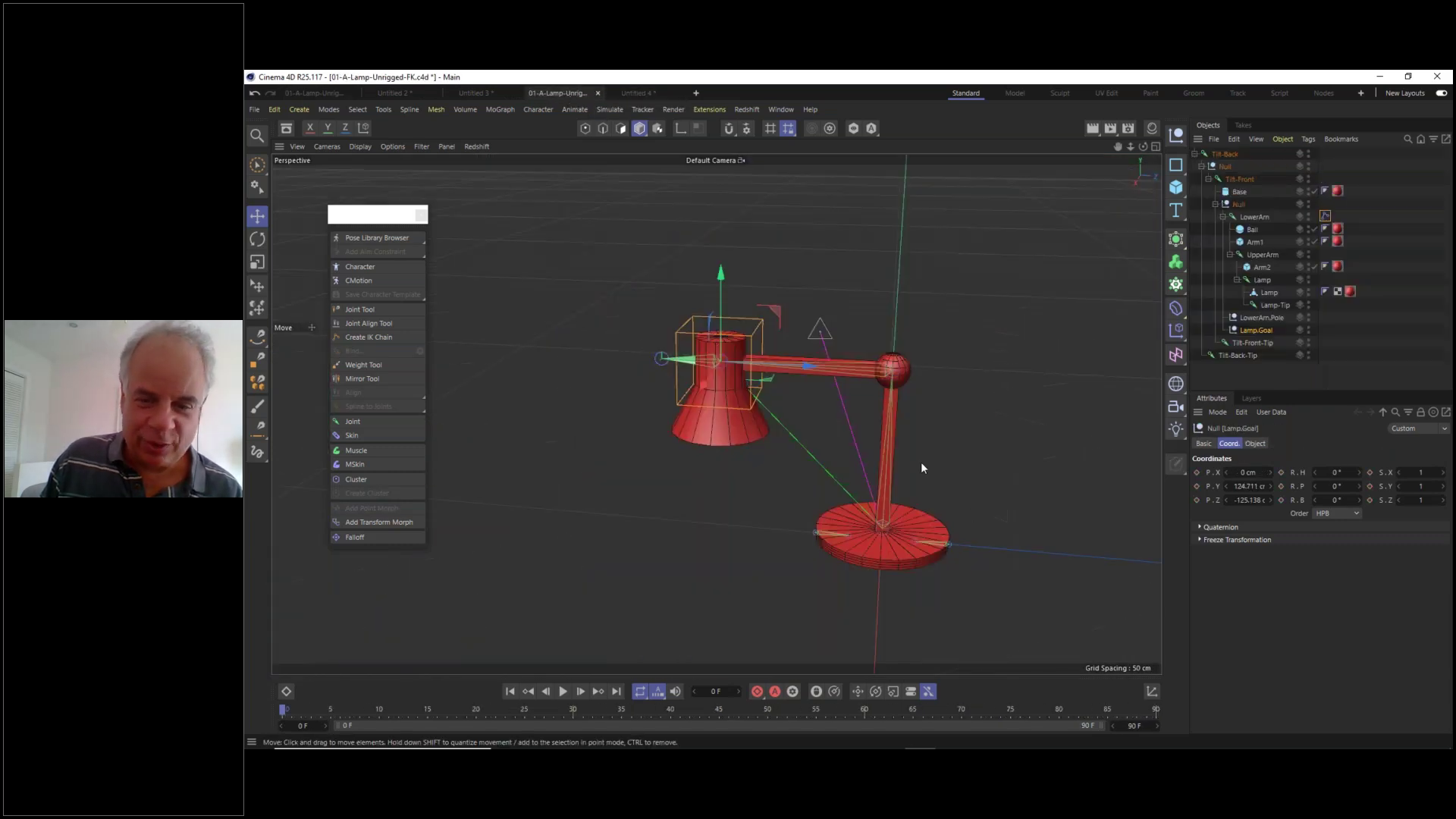
{"action": "left_click", "coordinate": [470, 94]}
{"action": "left_click", "coordinate": [392, 92]}
{"action": "left_click", "coordinate": [325, 93]}
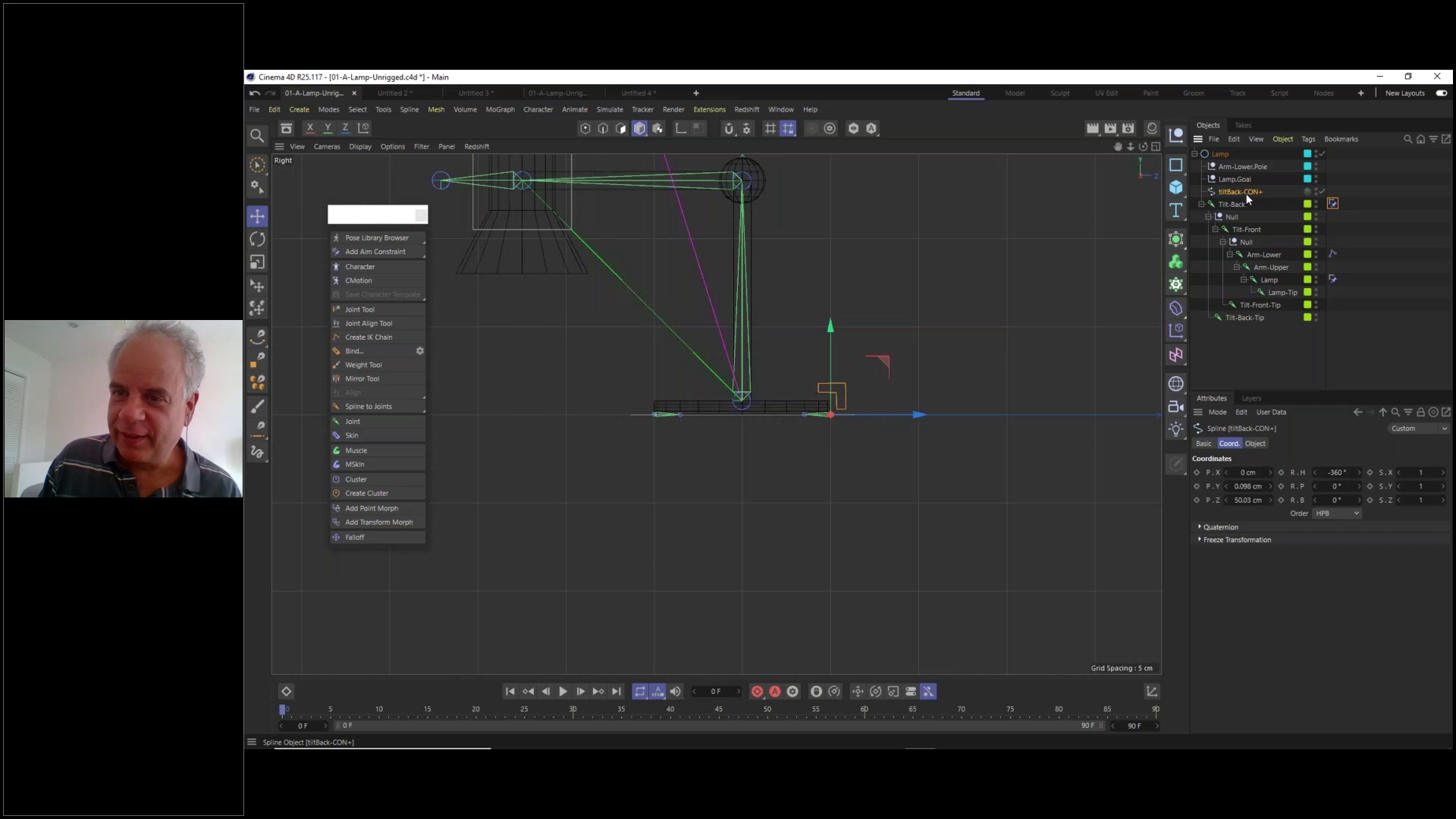
- Delete the Constraint tag from the Tilt-Back joint
{"action": "left_click", "coordinate": [1333, 205]}
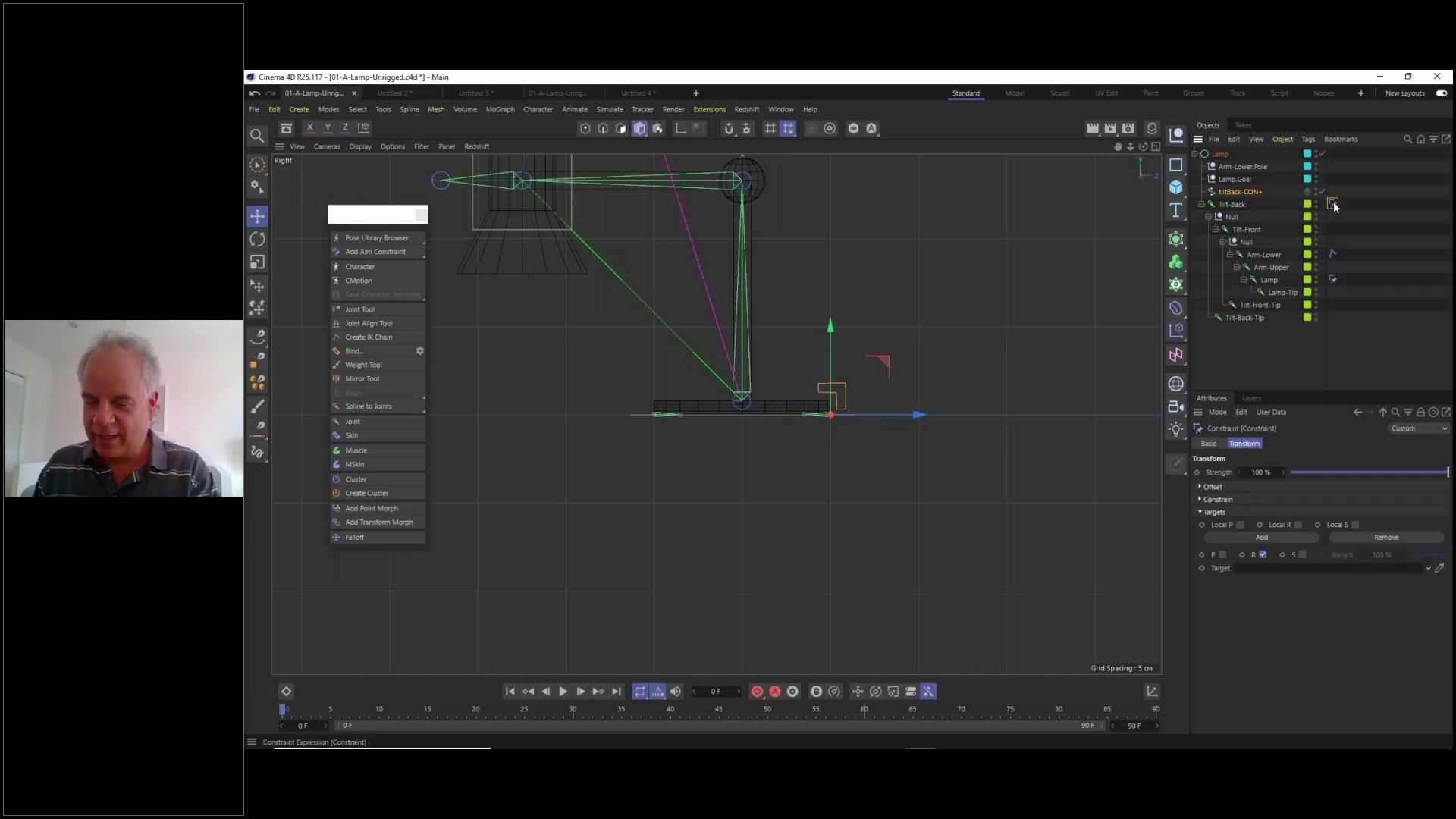
{"action": "key", "text": "Delete"}
- Test-rotate the Tilt-Back joint by about 20° and the tiltBack-CON+ spline slightly, undoing each rotation
{"action": "left_click", "coordinate": [1239, 203]}
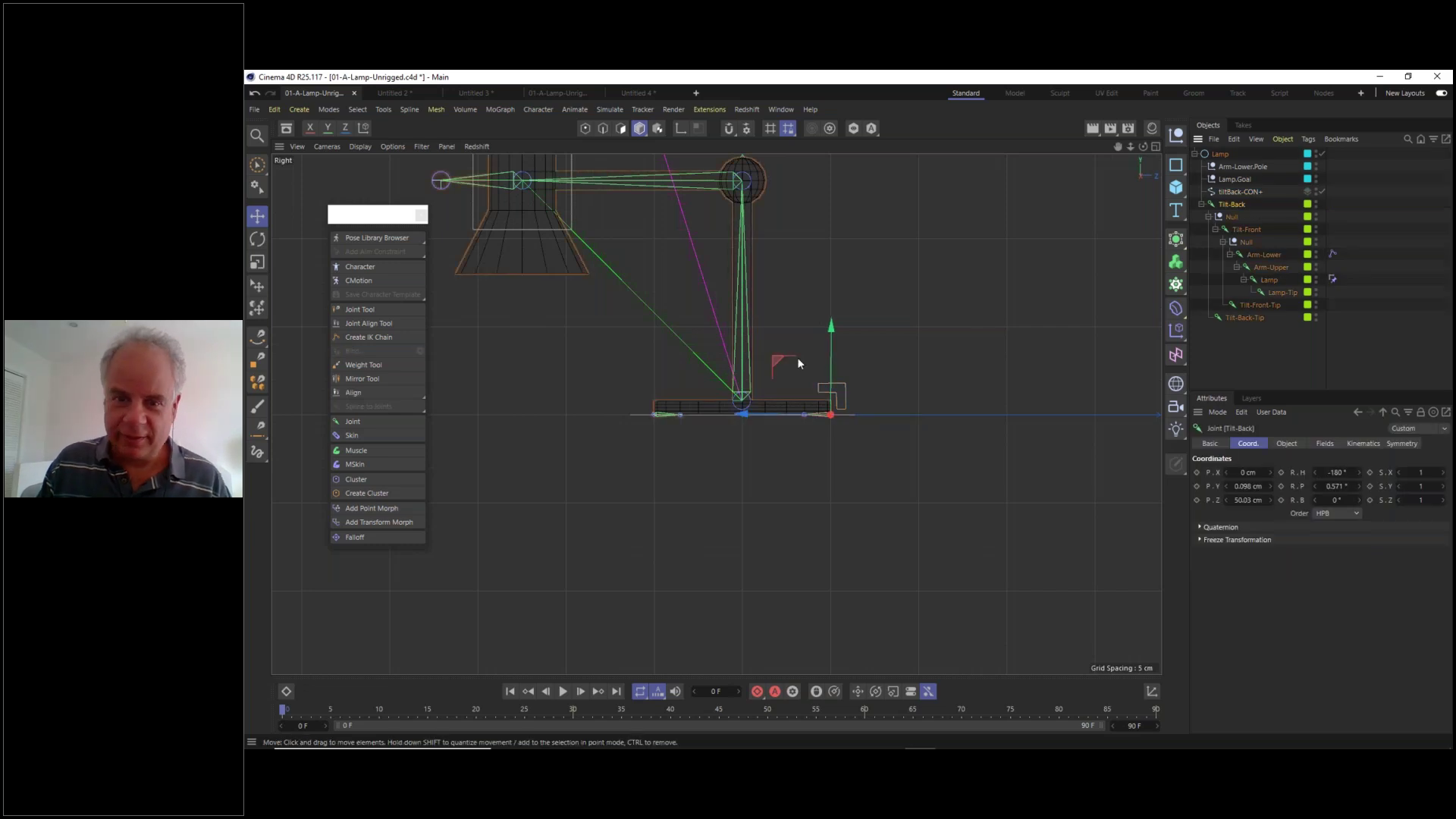
{"action": "left_click", "coordinate": [257, 239]}
{"action": "left_click_drag", "start_coordinate": [881, 390], "coordinate": [889, 407]}
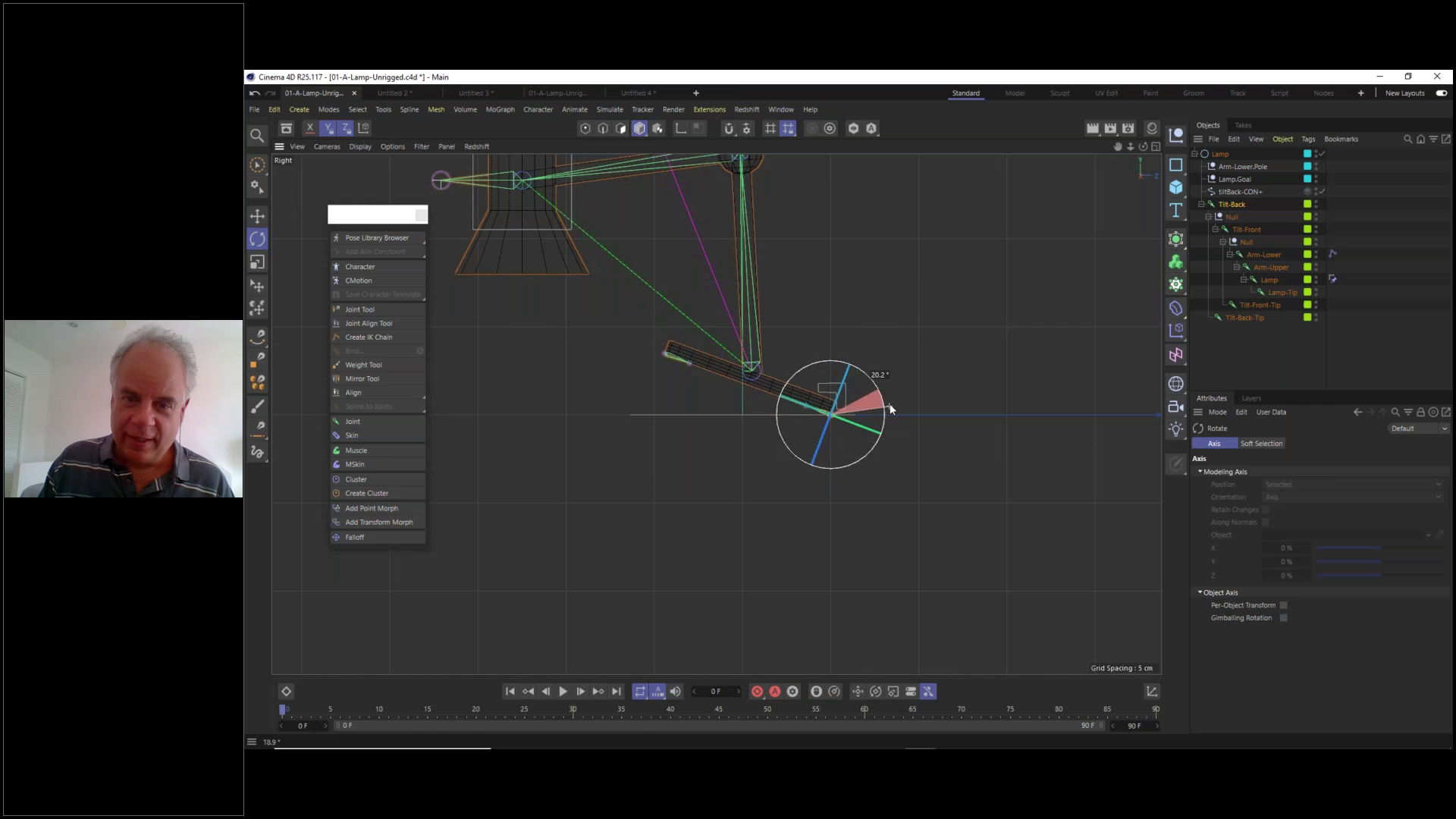
{"action": "key", "text": "ctrl+z"}
{"action": "left_click", "coordinate": [1236, 193]}
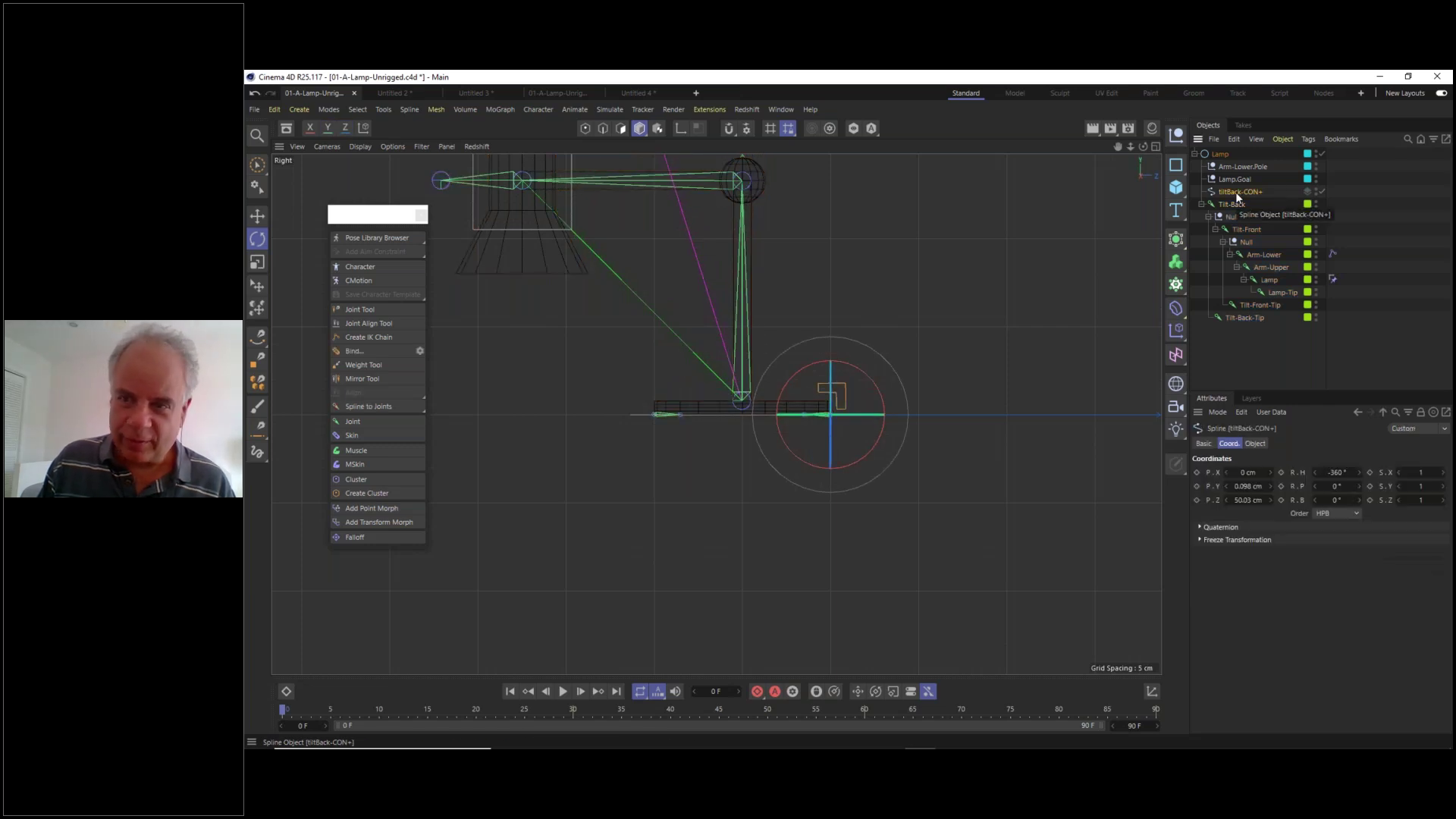
{"action": "mouse_move", "coordinate": [875, 386]}
{"action": "left_mouse_down"}
{"action": "mouse_move", "coordinate": [883, 412]}
{"action": "mouse_move", "coordinate": [884, 384]}
{"action": "left_mouse_up"}
{"action": "key", "text": "ctrl+z"}
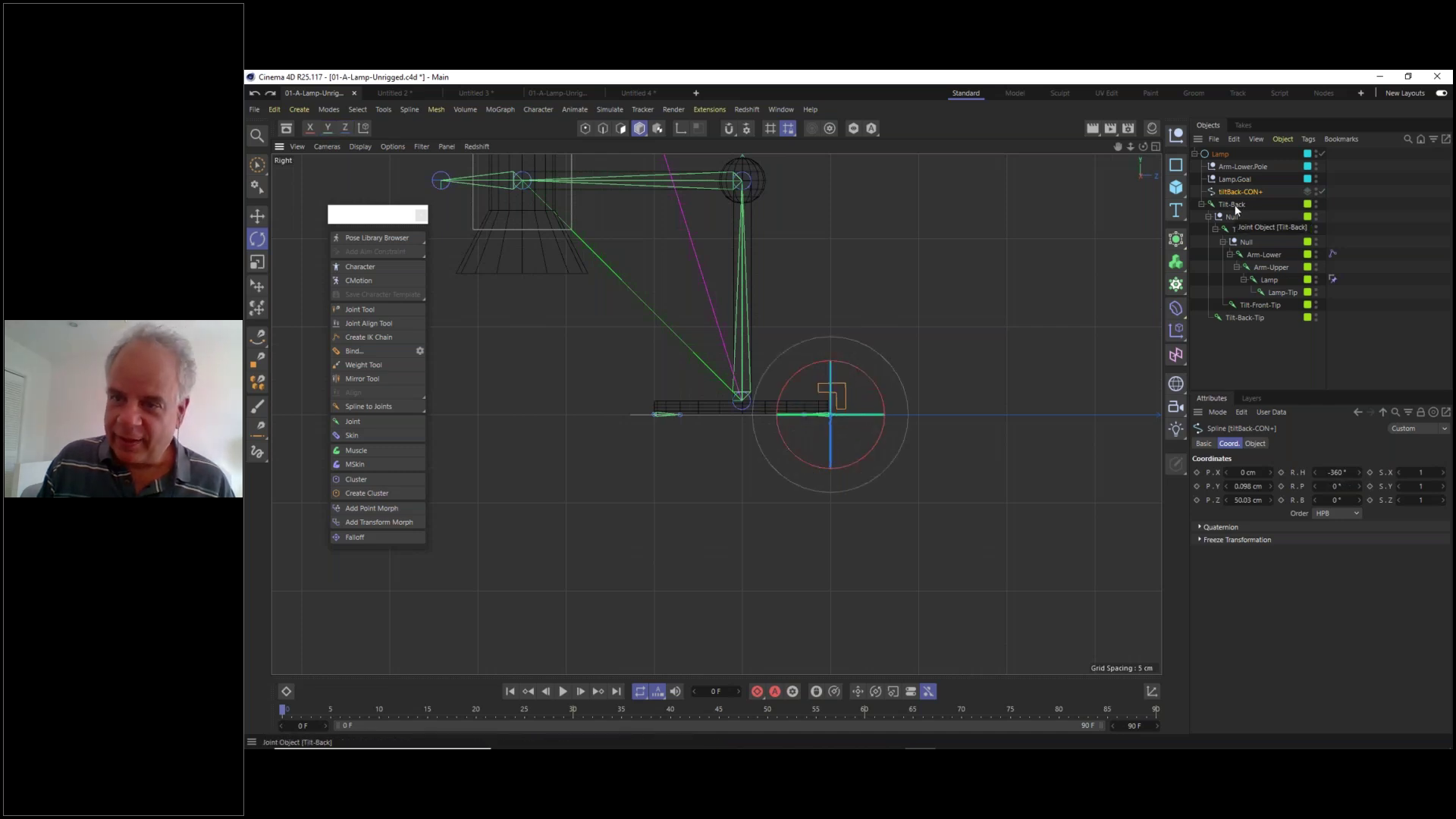
- Add a new Constraint tag to the Tilt-Back joint with a Transform constraint that affects rotation only
{"action": "left_click", "coordinate": [1235, 204]}
{"action": "right_click", "coordinate": [1235, 205]}
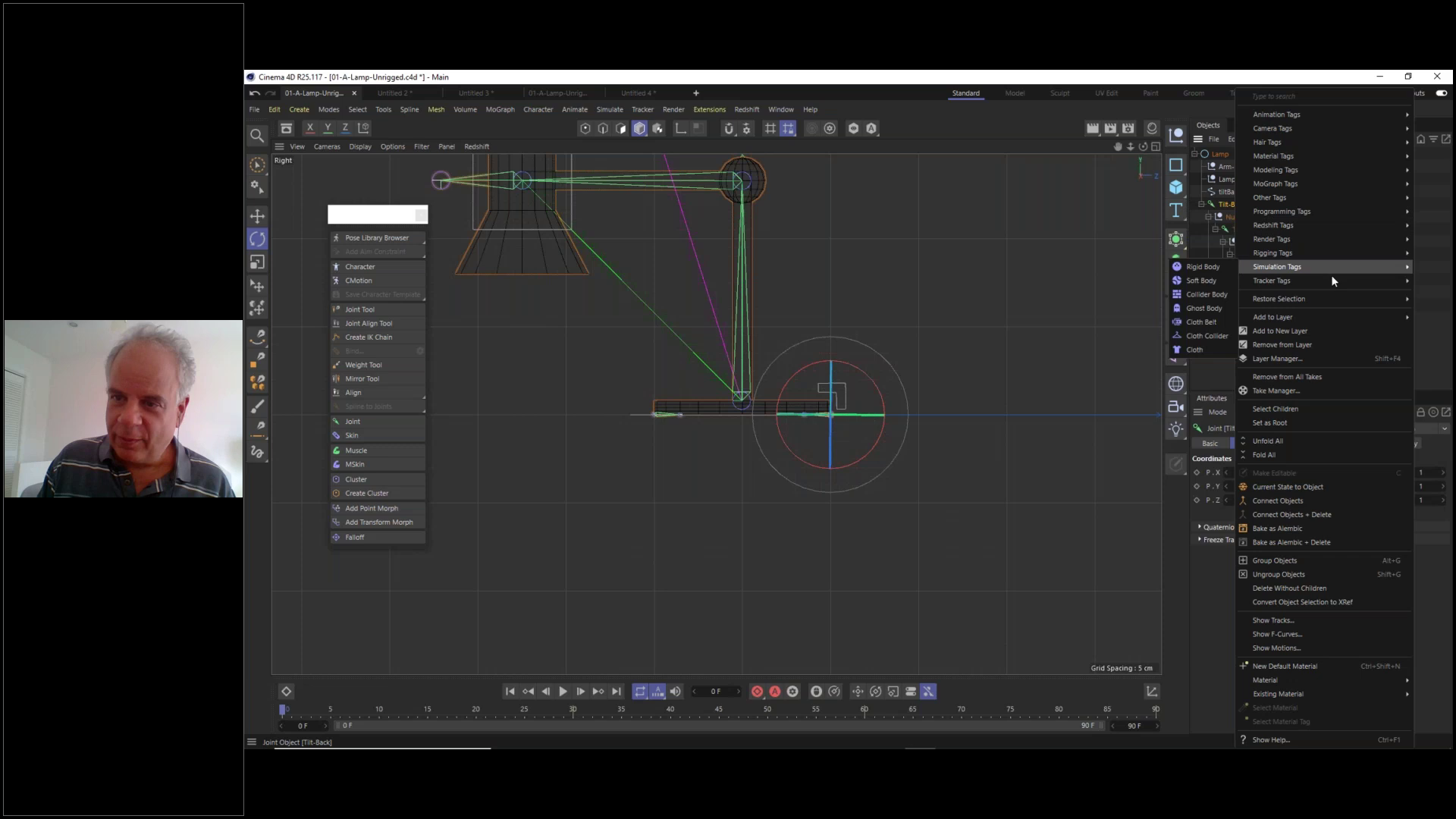
{"action": "mouse_move", "coordinate": [1330, 251]}
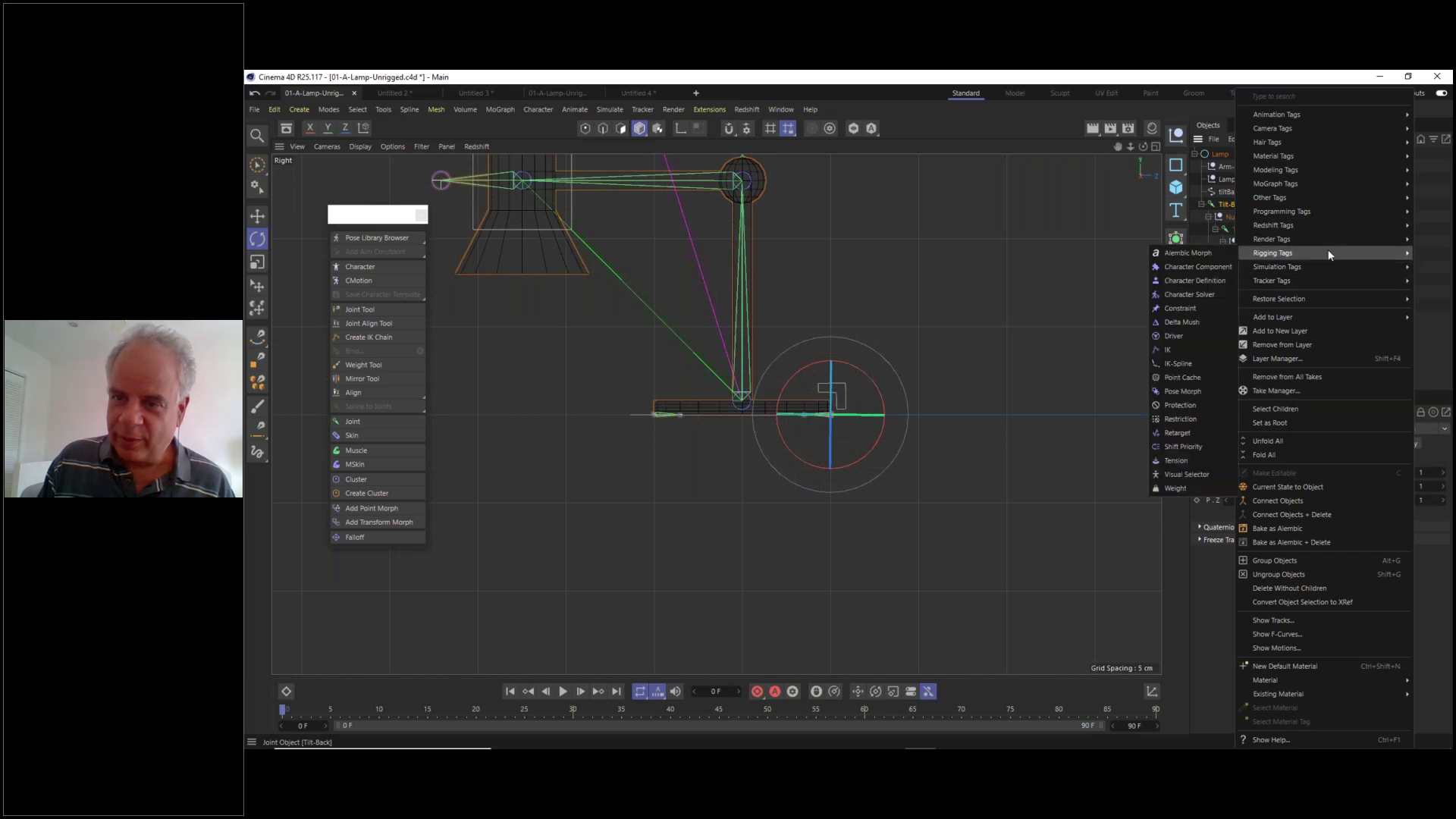
{"action": "left_click", "coordinate": [1207, 308]}
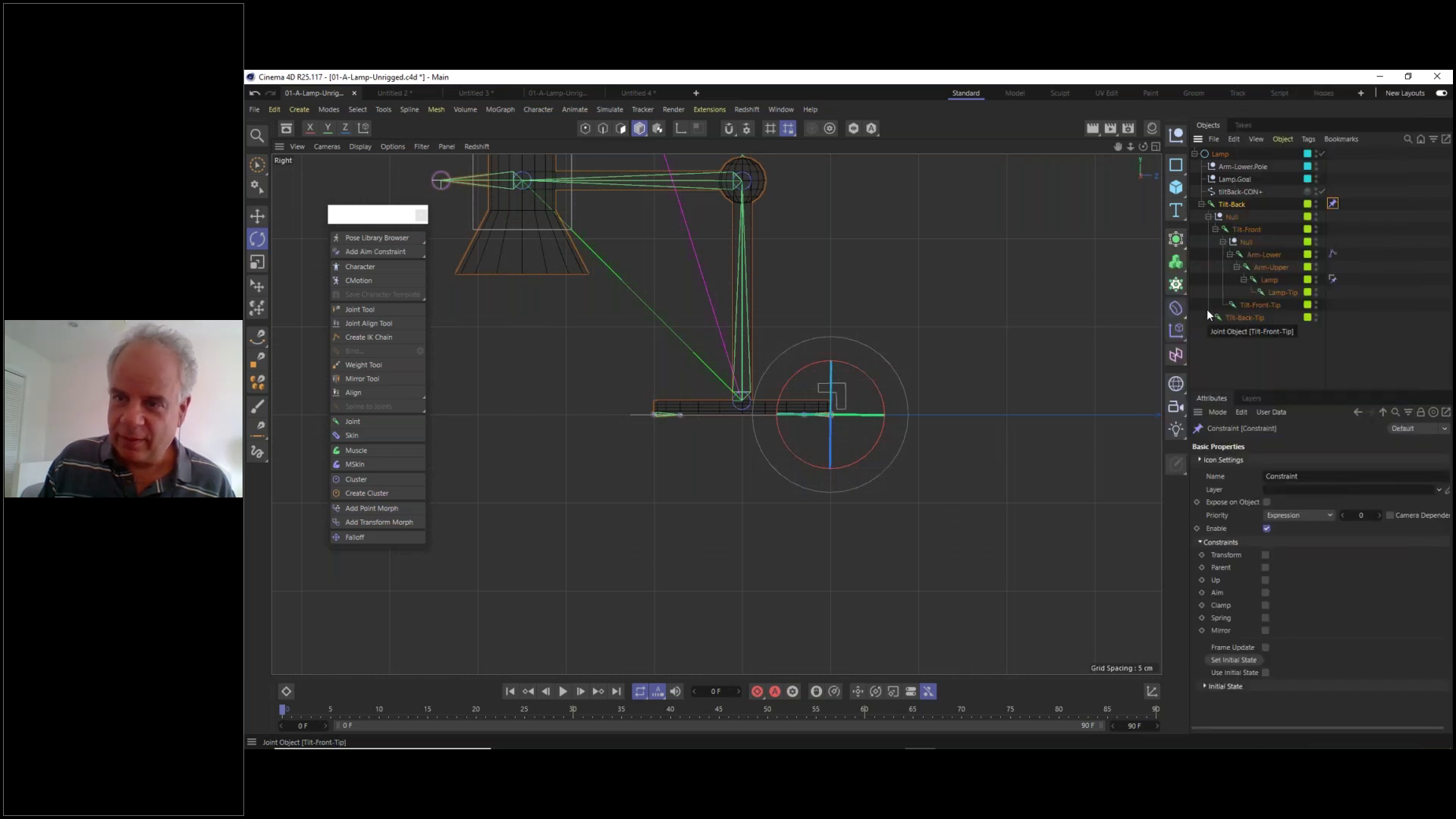
{"action": "left_click", "coordinate": [1266, 554]}
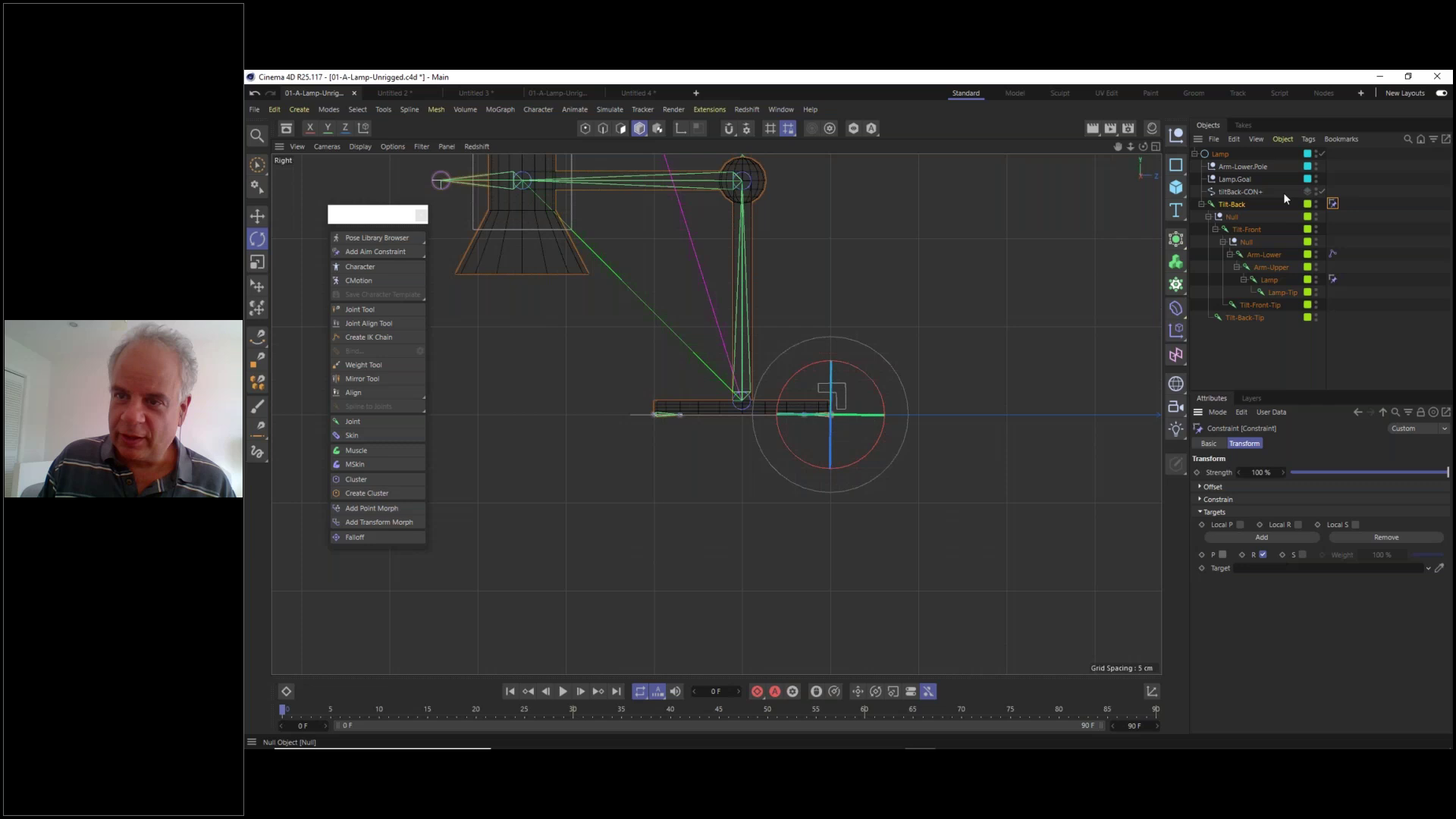
- Try the tiltBack-CON+ spline as the new constraint's target, undo the assignment and clear the selection
{"action": "left_click_drag", "start_coordinate": [1282, 192], "coordinate": [1281, 569]}
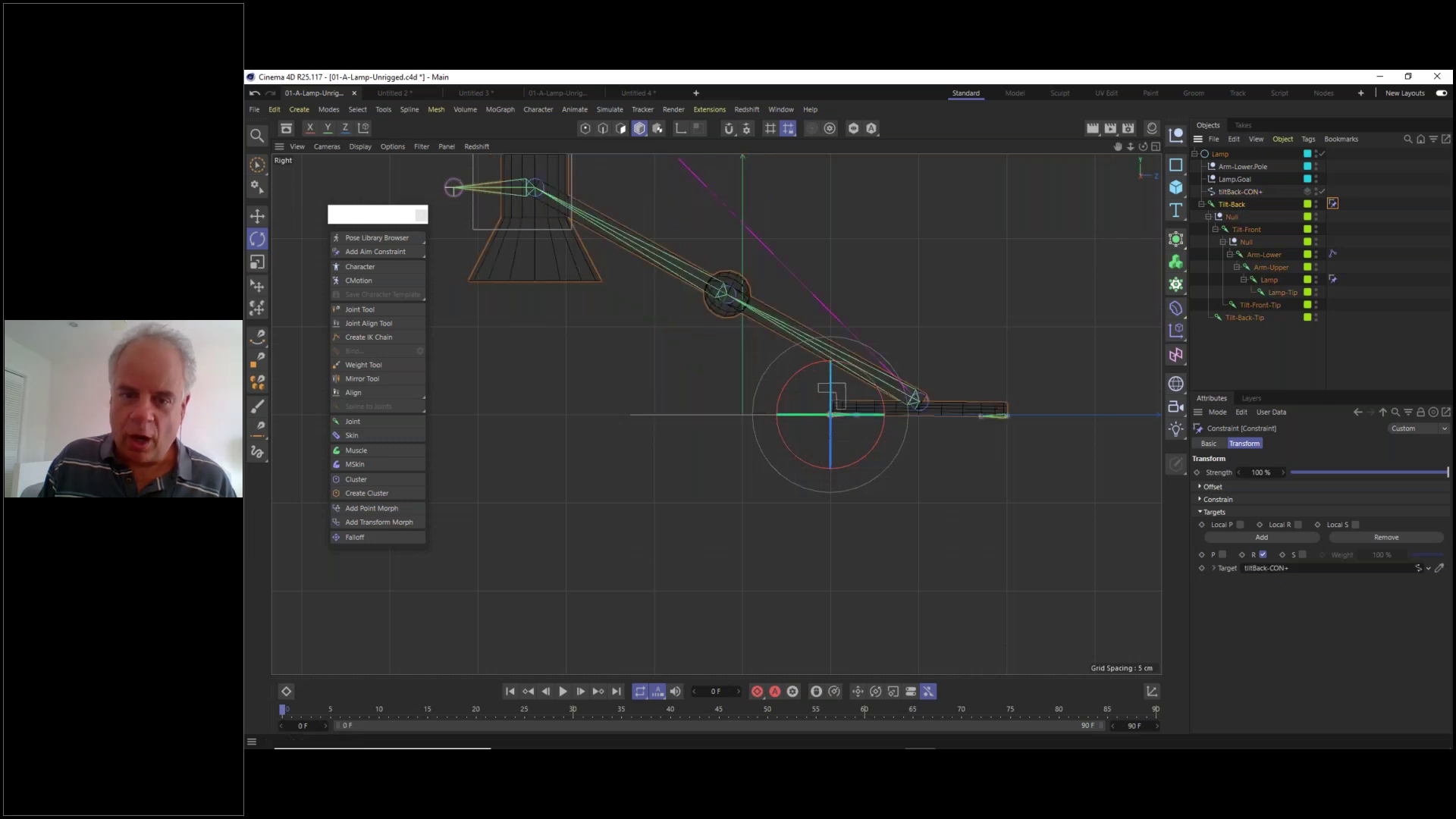
{"action": "key", "text": "ctrl+z"}
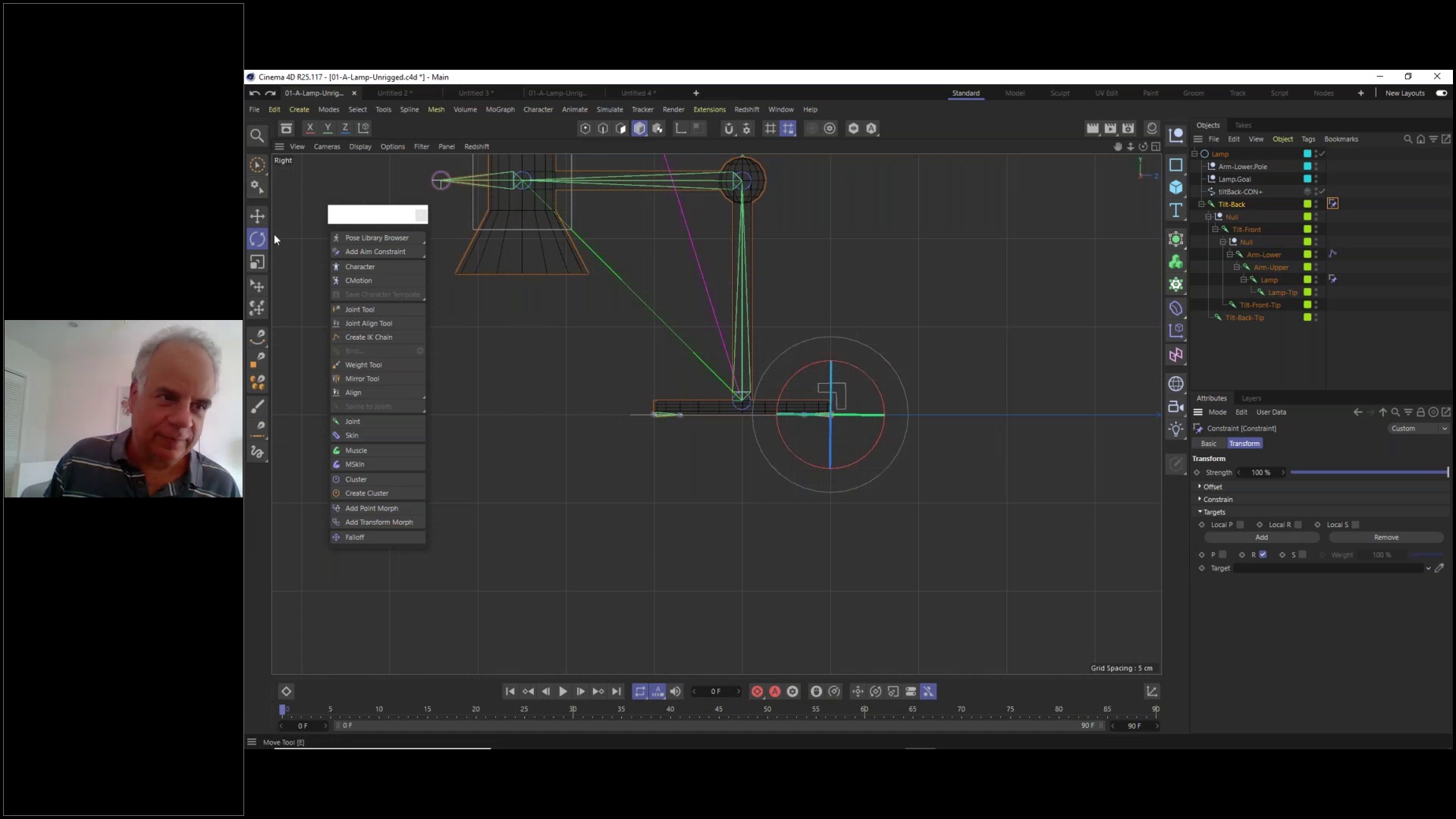
{"action": "key", "text": "e"}
{"action": "left_click", "coordinate": [1058, 283]}
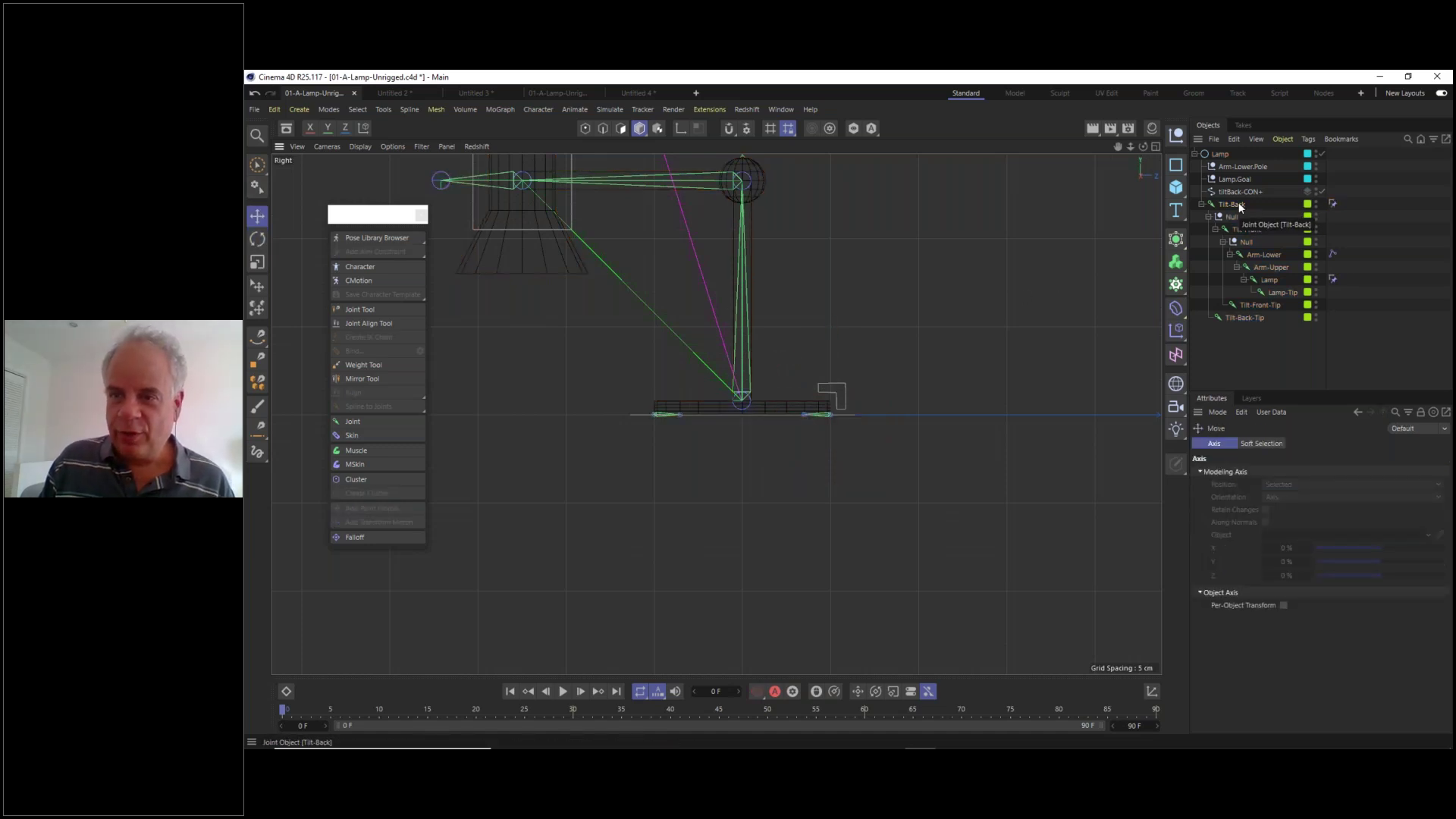
- With tiltBack-CON+ nested under Tilt-Back, set its H, P and B rotation to 0°, and return it above Tilt-Back under Lamp
{"action": "left_click", "coordinate": [1239, 191]}
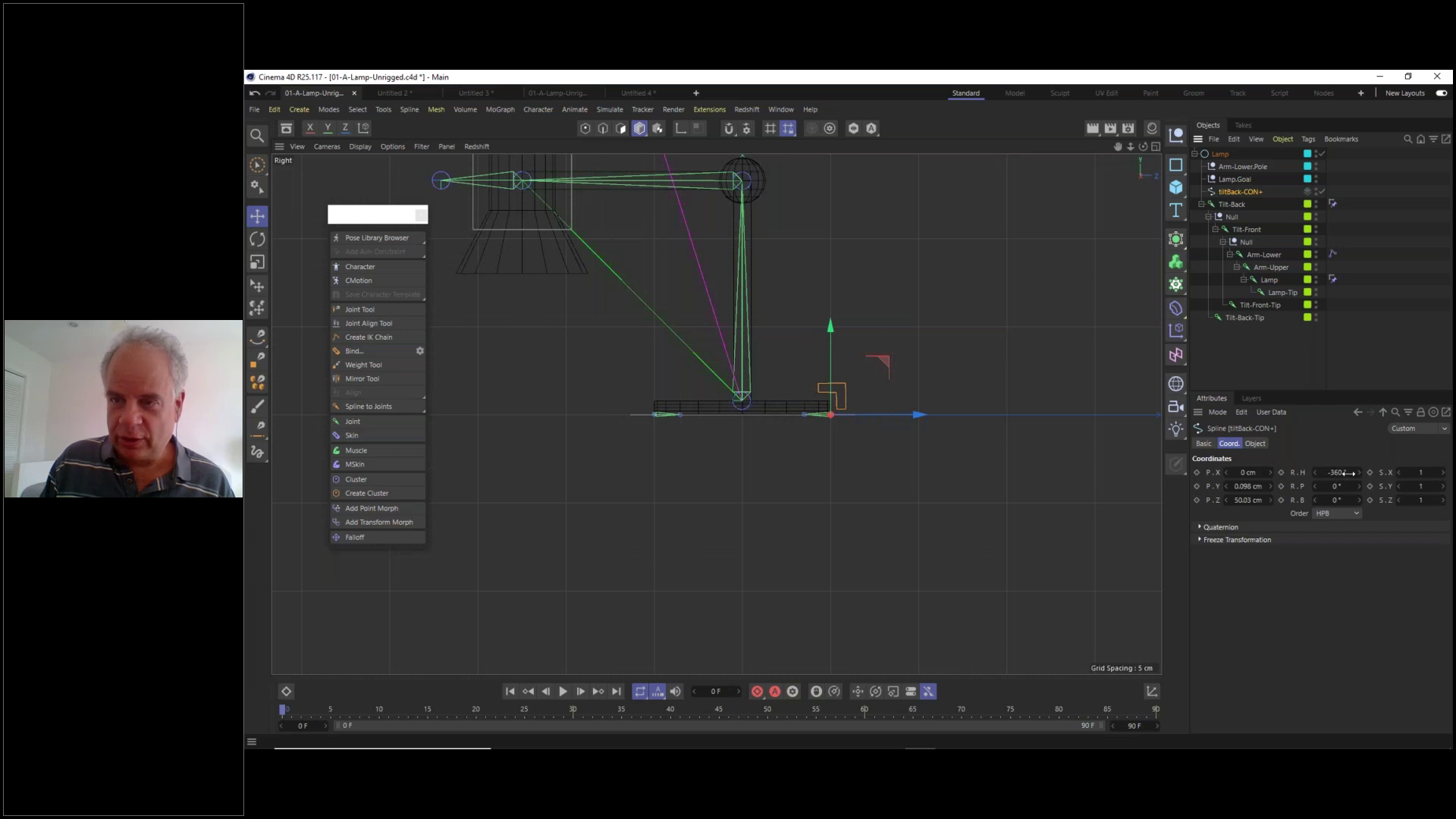
{"action": "left_click", "coordinate": [1238, 204]}
{"action": "left_click_drag", "start_coordinate": [1238, 191], "coordinate": [1233, 206]}
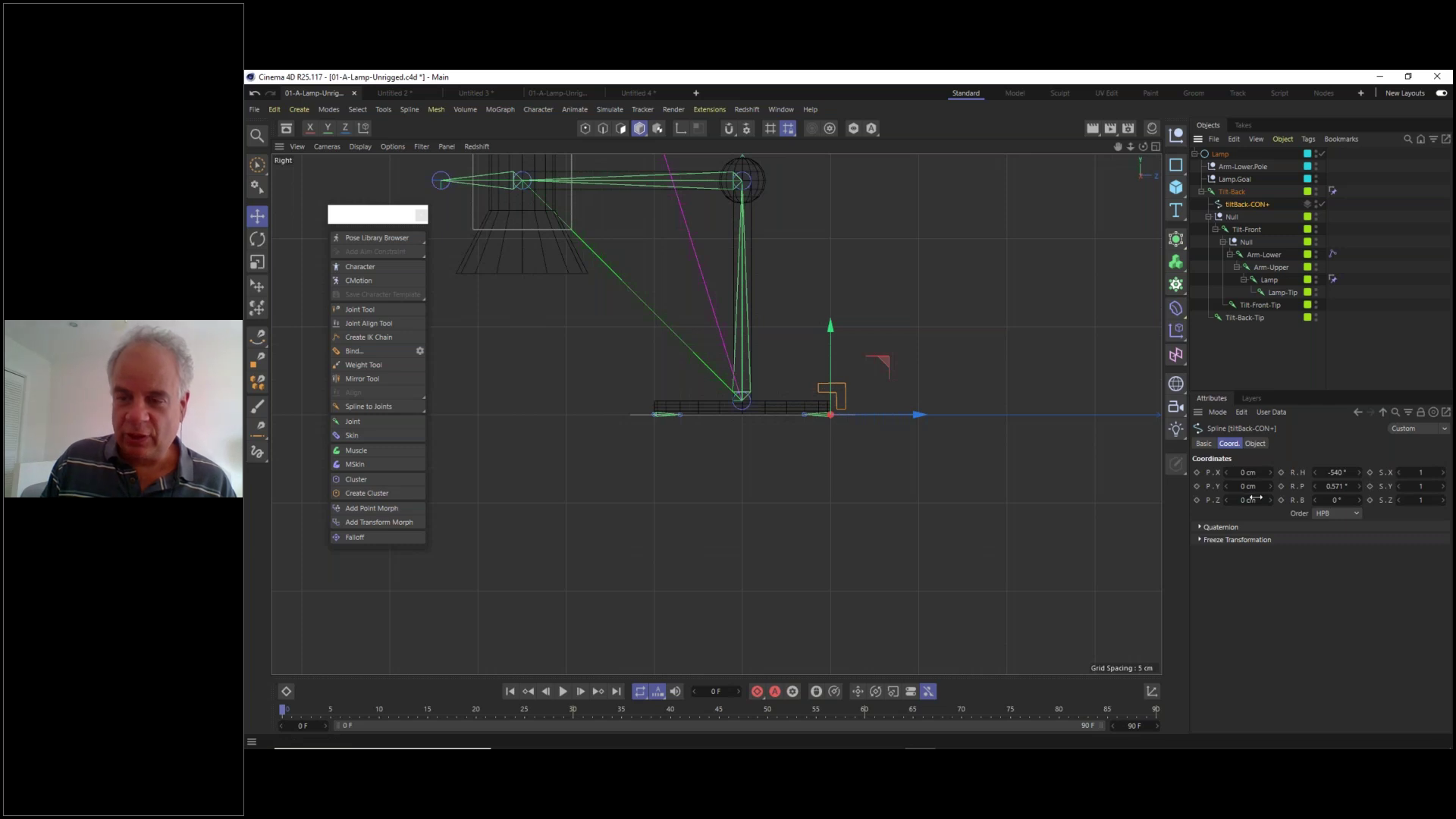
{"action": "left_click", "coordinate": [1336, 472]}
{"action": "type", "text": "0"}
{"action": "key", "text": "Tab"}
{"action": "type", "text": "0"}
{"action": "key", "text": "Tab"}
{"action": "type", "text": "0"}
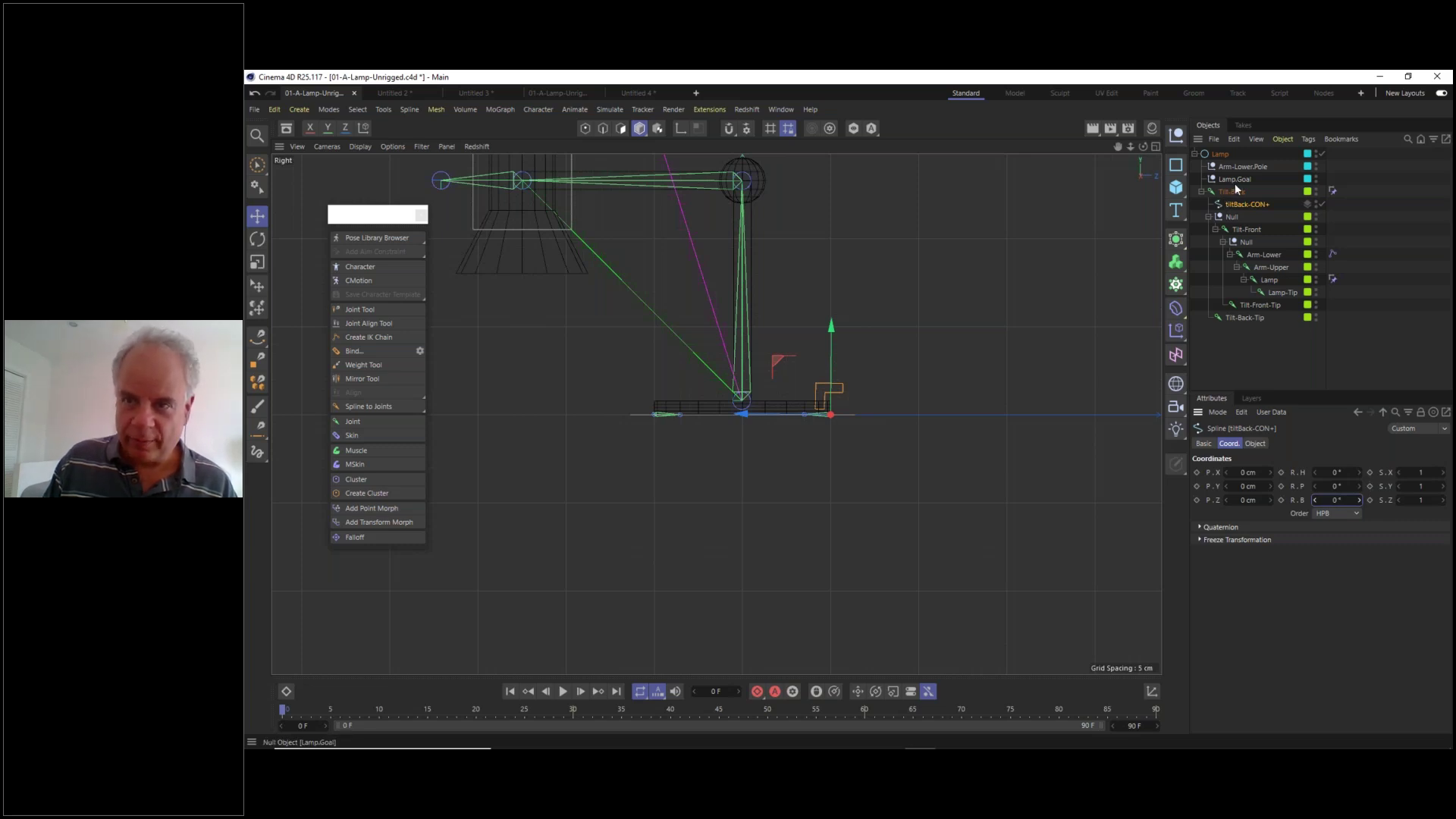
{"action": "left_click_drag", "start_coordinate": [1240, 203], "coordinate": [1231, 186]}
- Select all points of the tiltBack-CON+ spline and mirror its L shape along Z by negating the selection's Z size
{"action": "scroll", "coordinate": [829, 399], "scroll_direction": "up", "scroll_amount": 5}
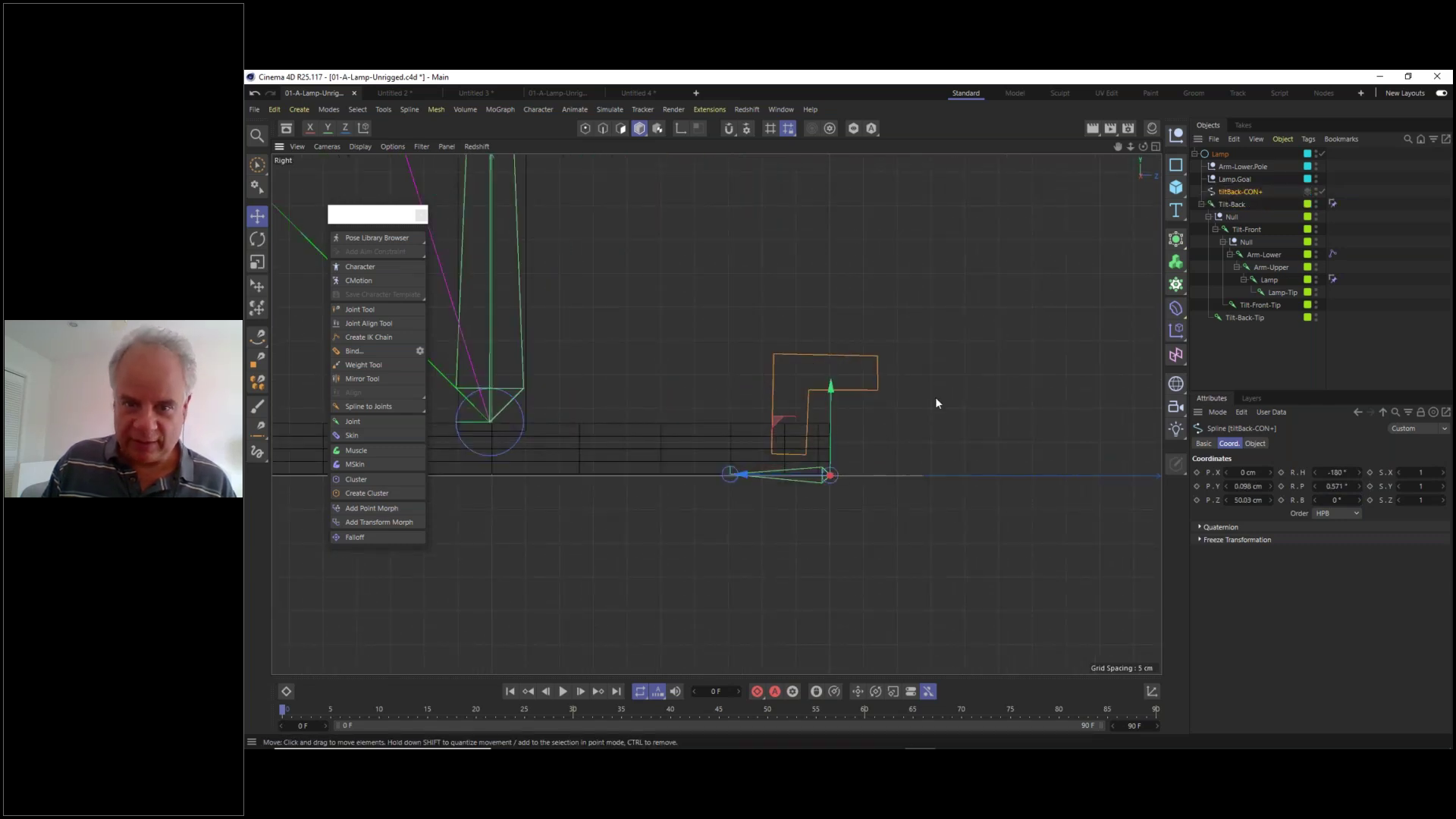
{"action": "left_click", "coordinate": [585, 129]}
{"action": "left_click", "coordinate": [257, 164]}
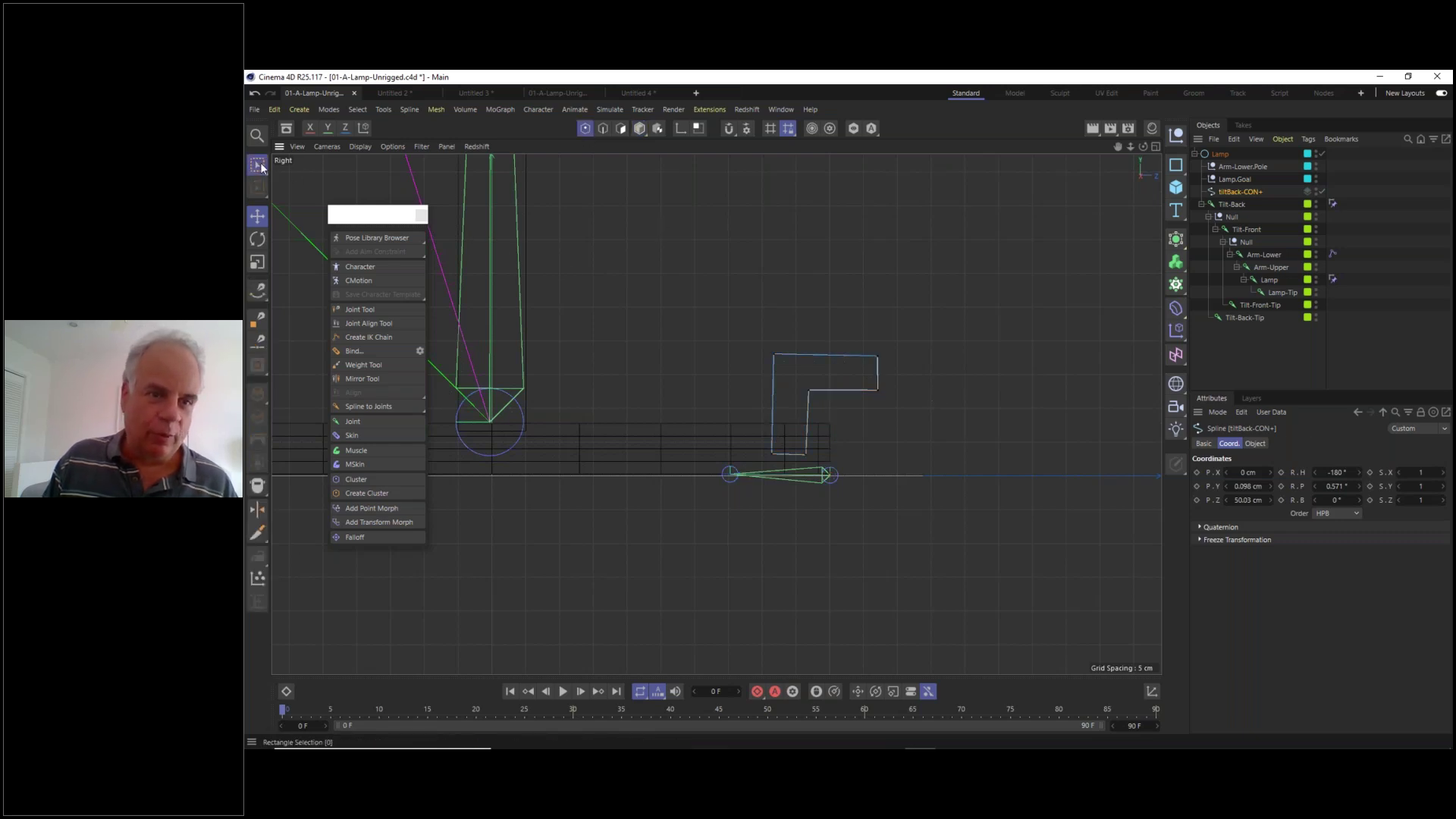
{"action": "left_click_drag", "start_coordinate": [707, 272], "coordinate": [970, 491]}
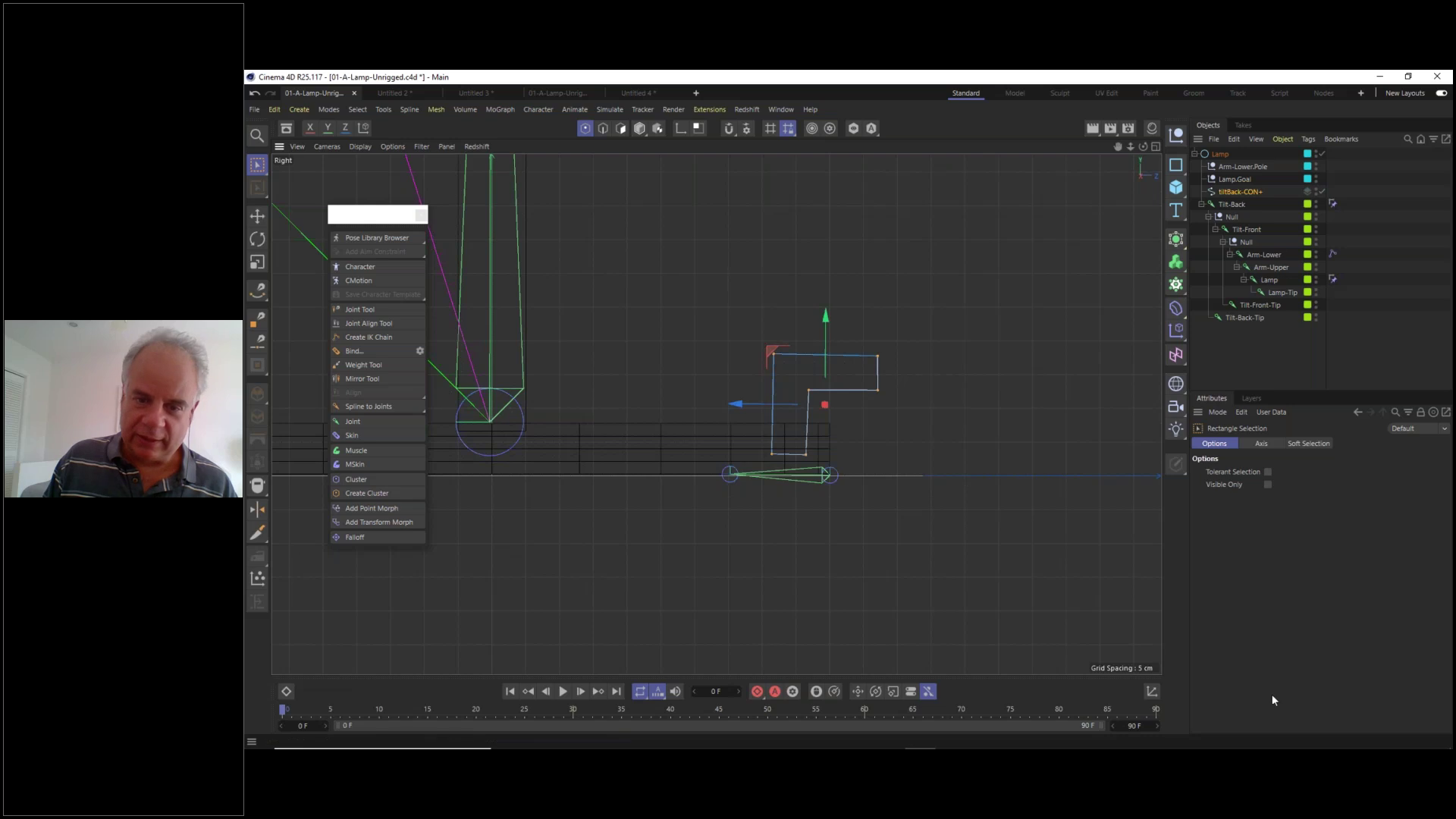
{"action": "left_click", "coordinate": [1152, 691]}
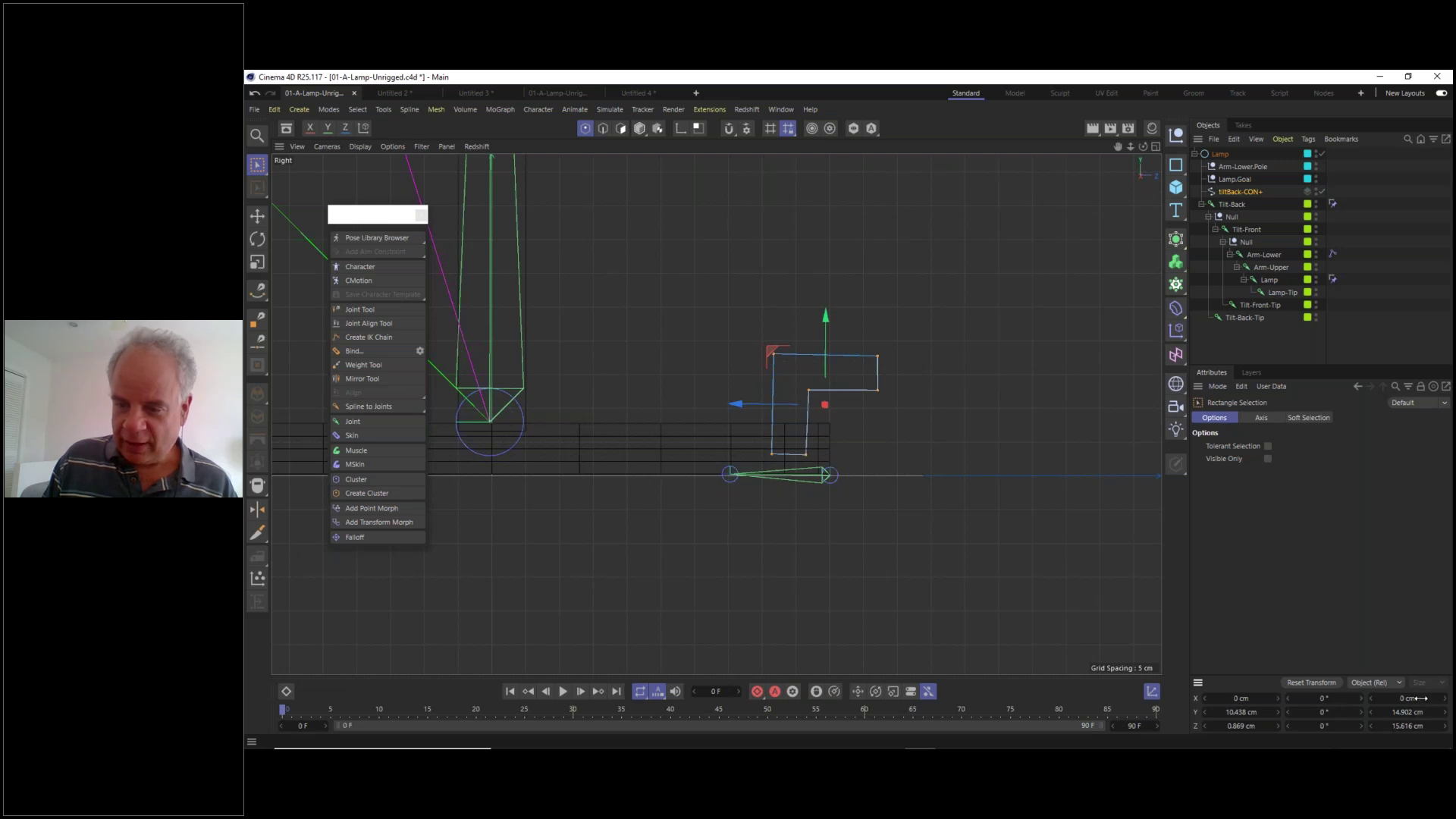
{"action": "left_click", "coordinate": [1382, 725]}
{"action": "left_click", "coordinate": [1392, 726]}
{"action": "type", "text": "-"}
{"action": "key", "text": "Return"}
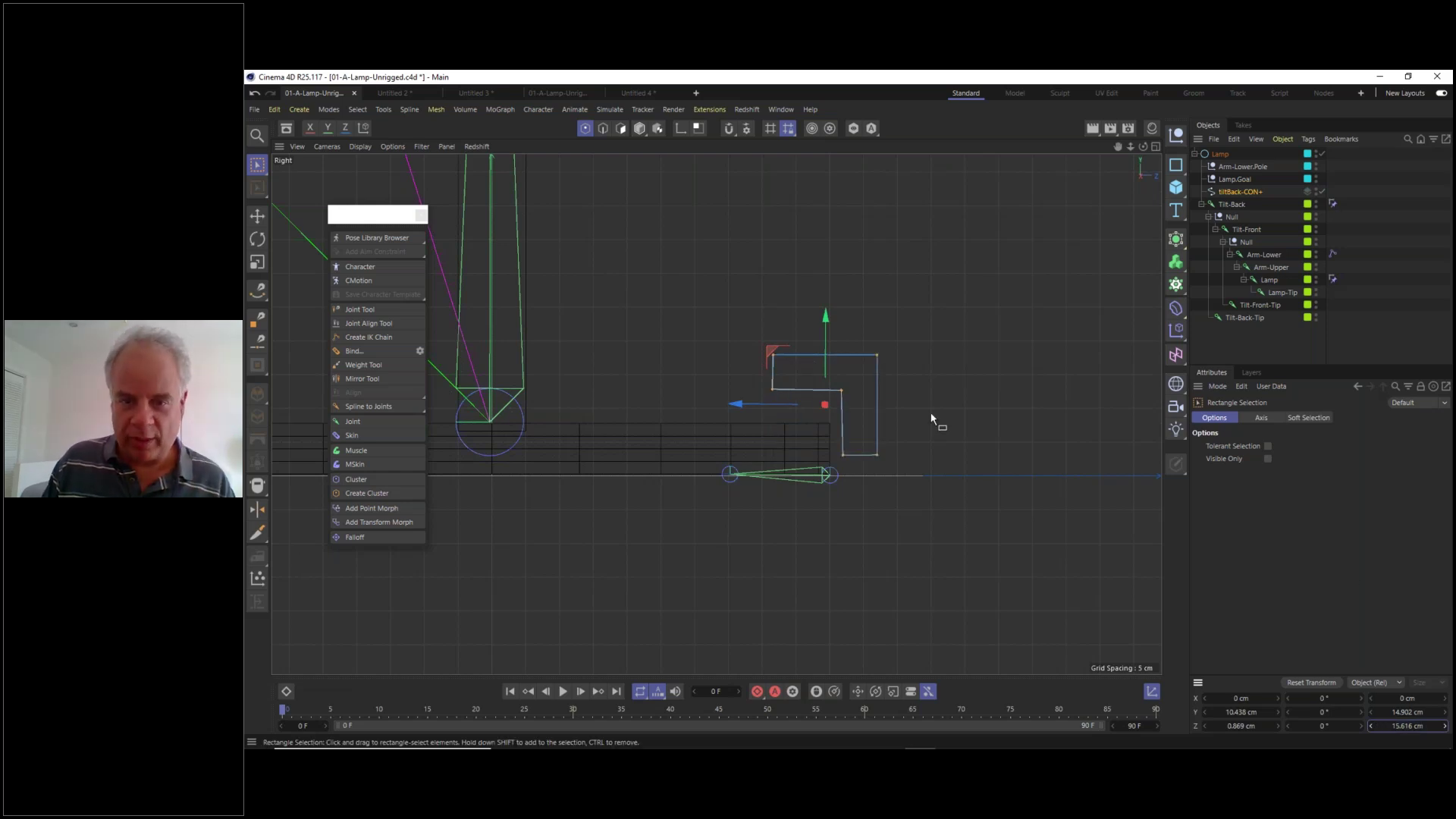
- Set the tiltBack-CON+ spline as the target of the Tilt-Back joint's rotation constraint
{"action": "left_click", "coordinate": [257, 215]}
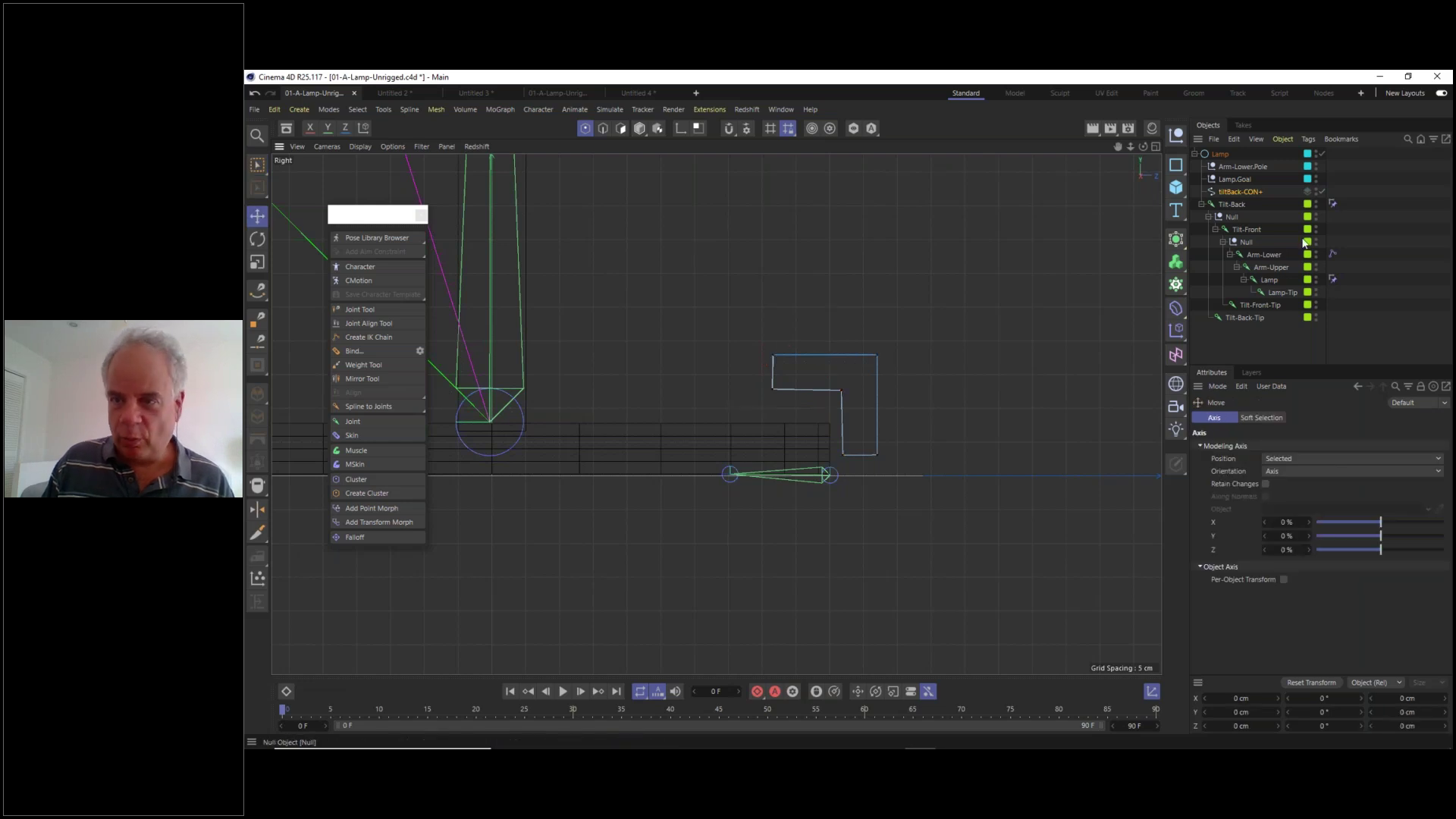
{"action": "left_click", "coordinate": [1333, 203]}
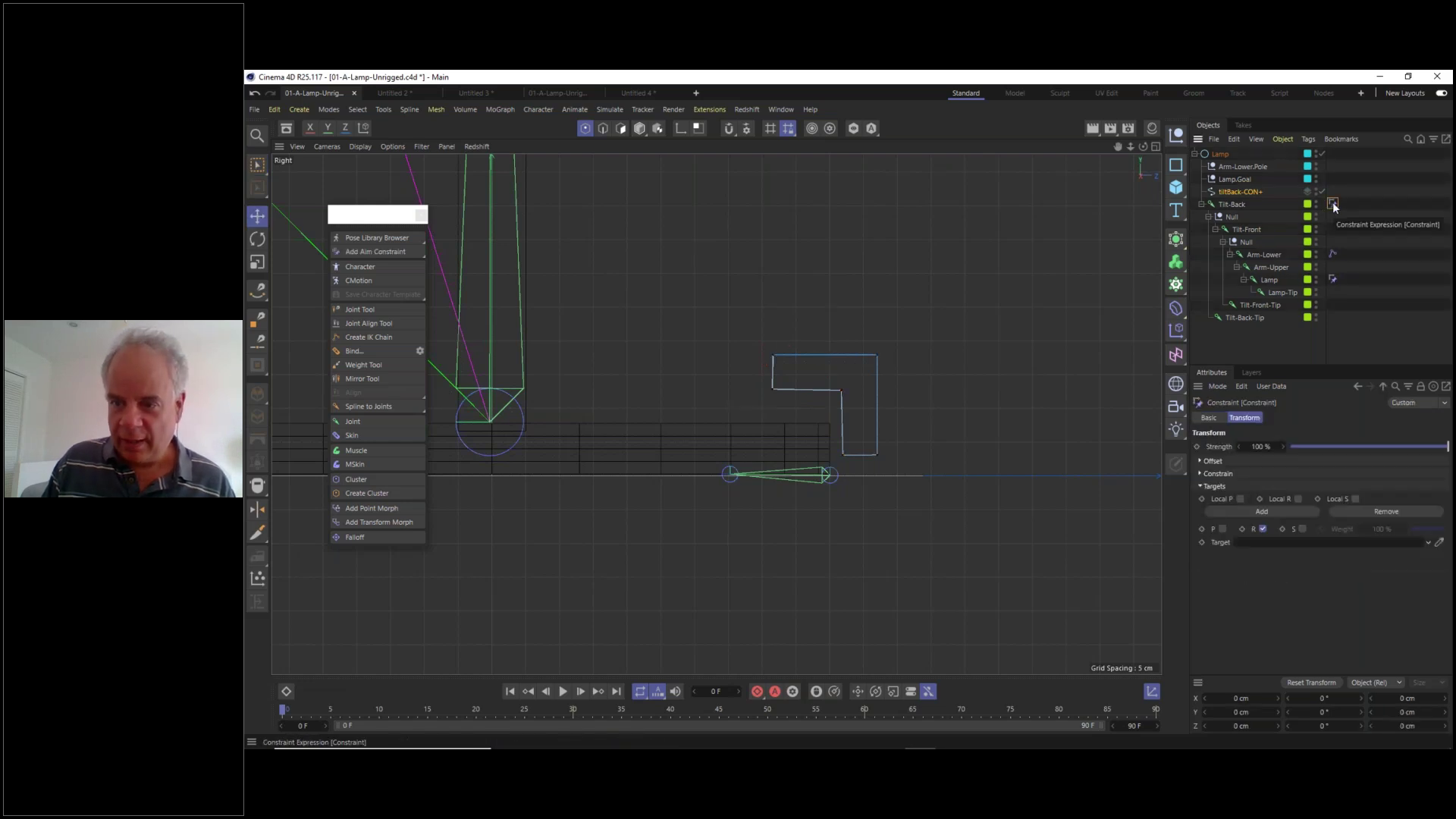
{"action": "left_click_drag", "start_coordinate": [1252, 191], "coordinate": [1274, 543]}
- Test the Tilt-Back constraint by rotating the whole tiltBack-CON+ controller, and undo the rotation
{"action": "scroll", "coordinate": [785, 356], "scroll_direction": "down", "scroll_amount": 5}
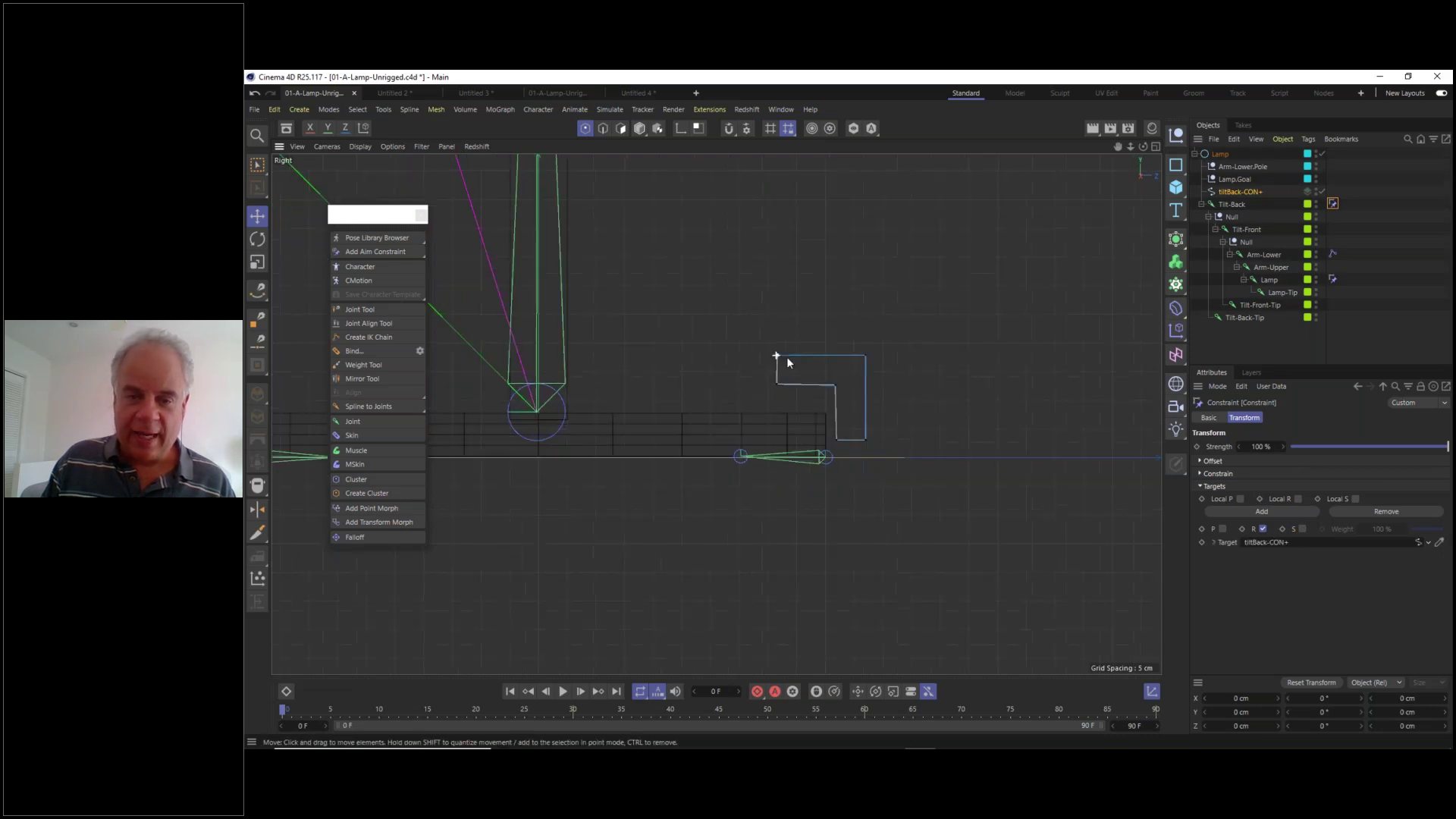
{"action": "left_click", "coordinate": [641, 129]}
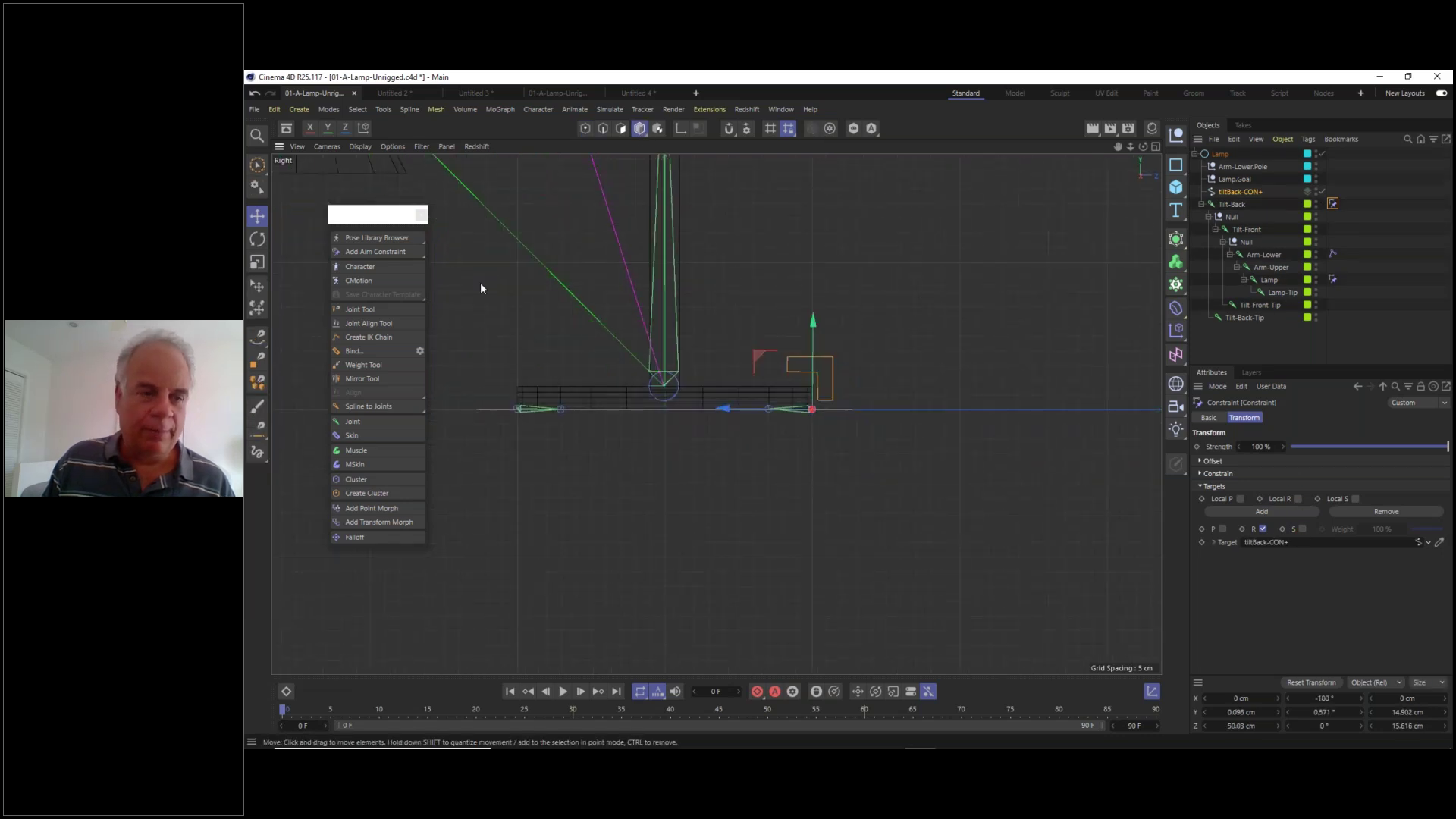
{"action": "middle_click_drag", "start_coordinate": [499, 294], "coordinate": [536, 313], "text": "alt"}
{"action": "left_click", "coordinate": [264, 238]}
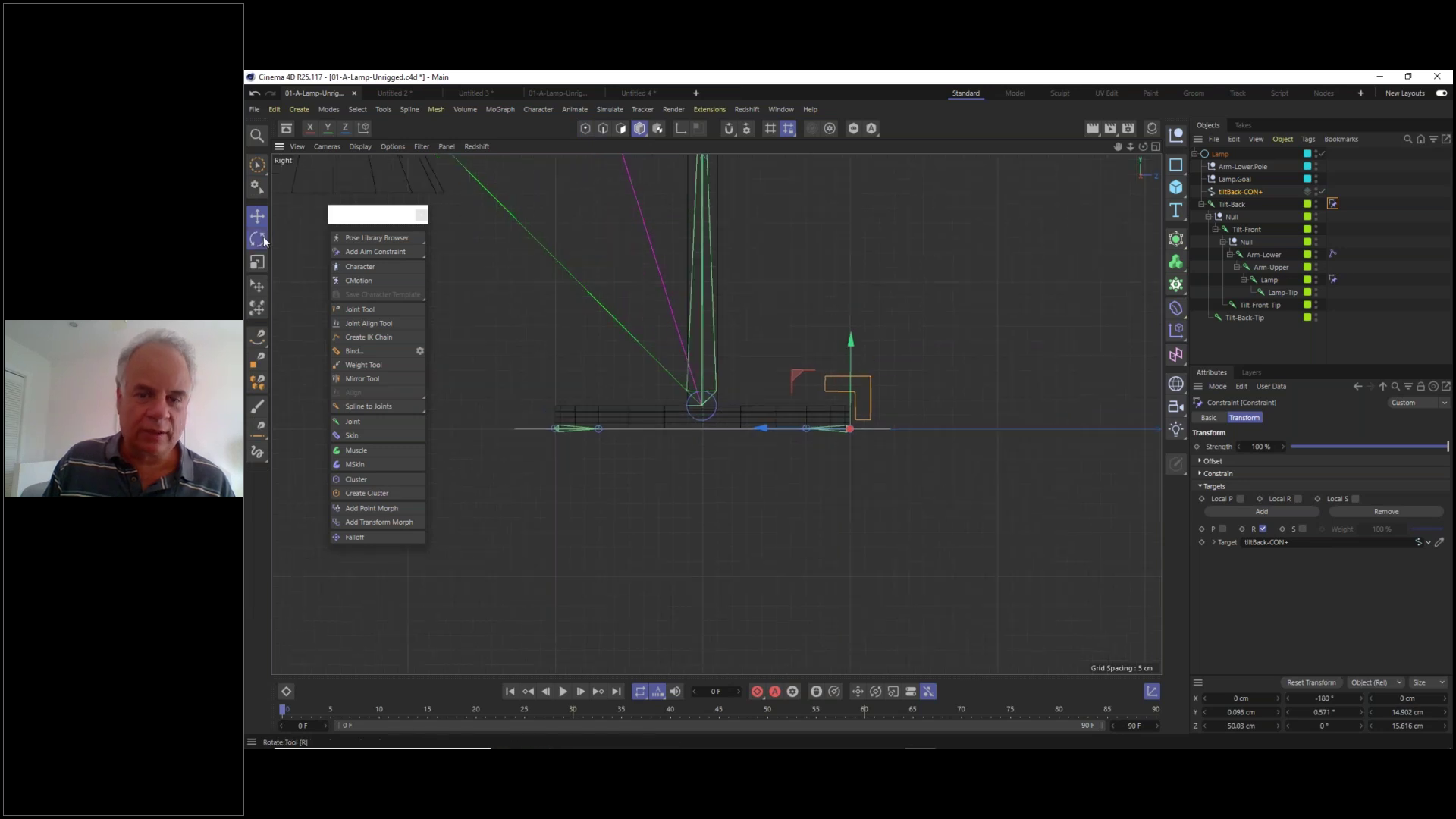
{"action": "left_click", "coordinate": [870, 382]}
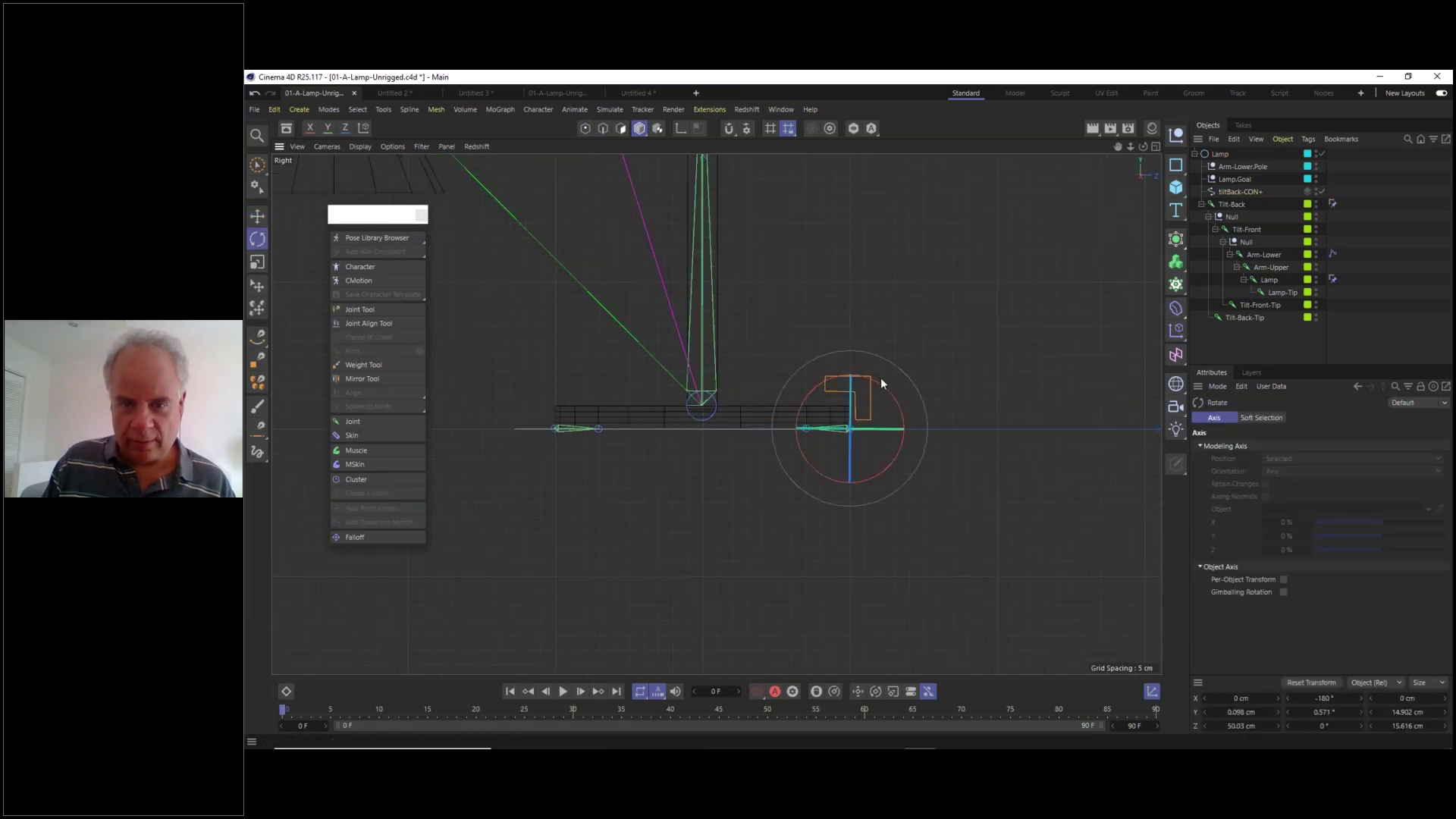
{"action": "mouse_move", "coordinate": [899, 406]}
{"action": "left_mouse_down"}
{"action": "mouse_move", "coordinate": [907, 416]}
{"action": "mouse_move", "coordinate": [903, 394]}
{"action": "mouse_move", "coordinate": [921, 420]}
{"action": "mouse_move", "coordinate": [917, 402]}
{"action": "left_mouse_up"}
{"action": "key", "text": "ctrl+z"}
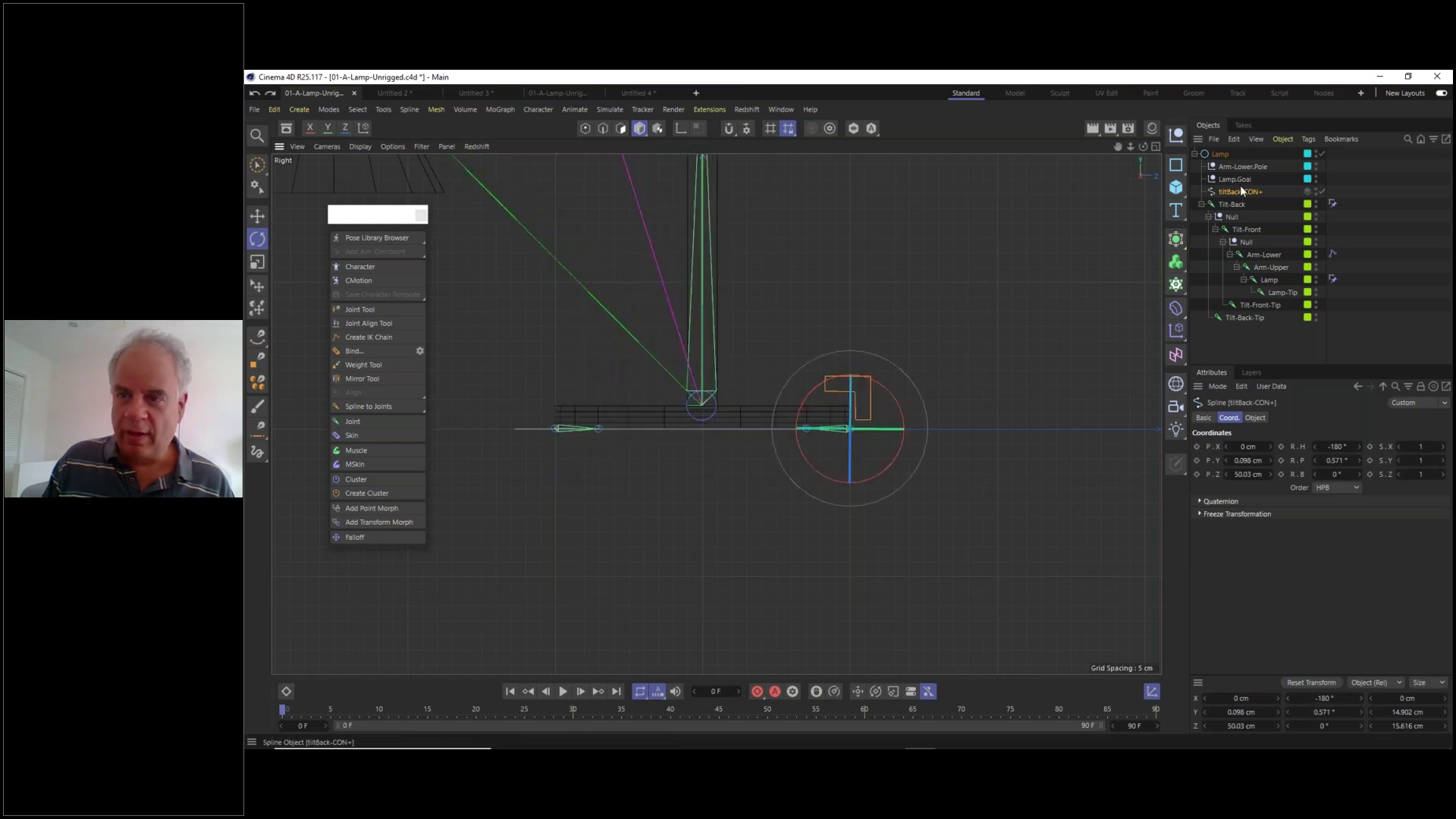
- Move the points of the tiltBack-CON+ spline up and outward from the base, leaving its axis in place
{"action": "left_click", "coordinate": [588, 129]}
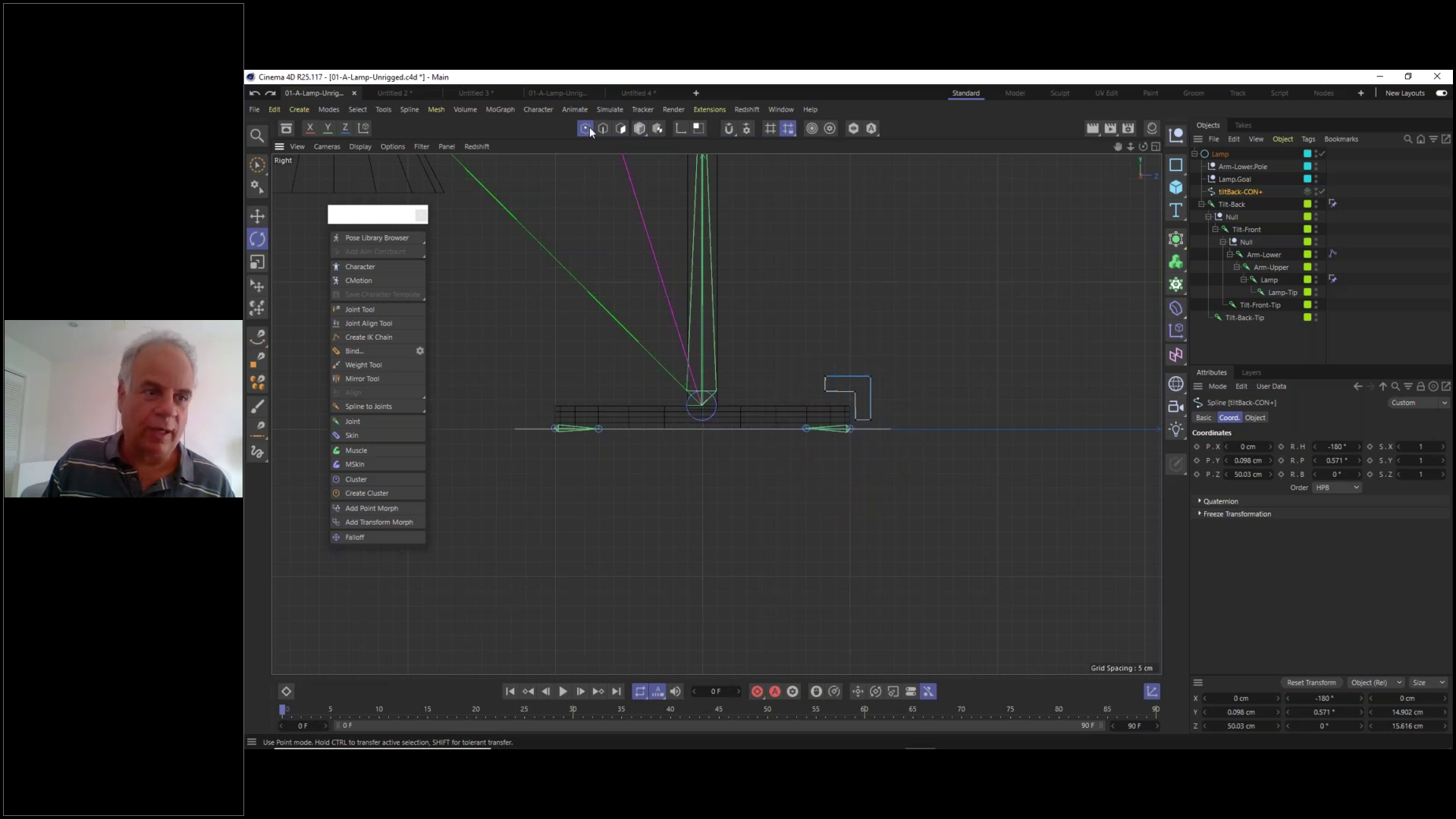
{"action": "key", "text": "e"}
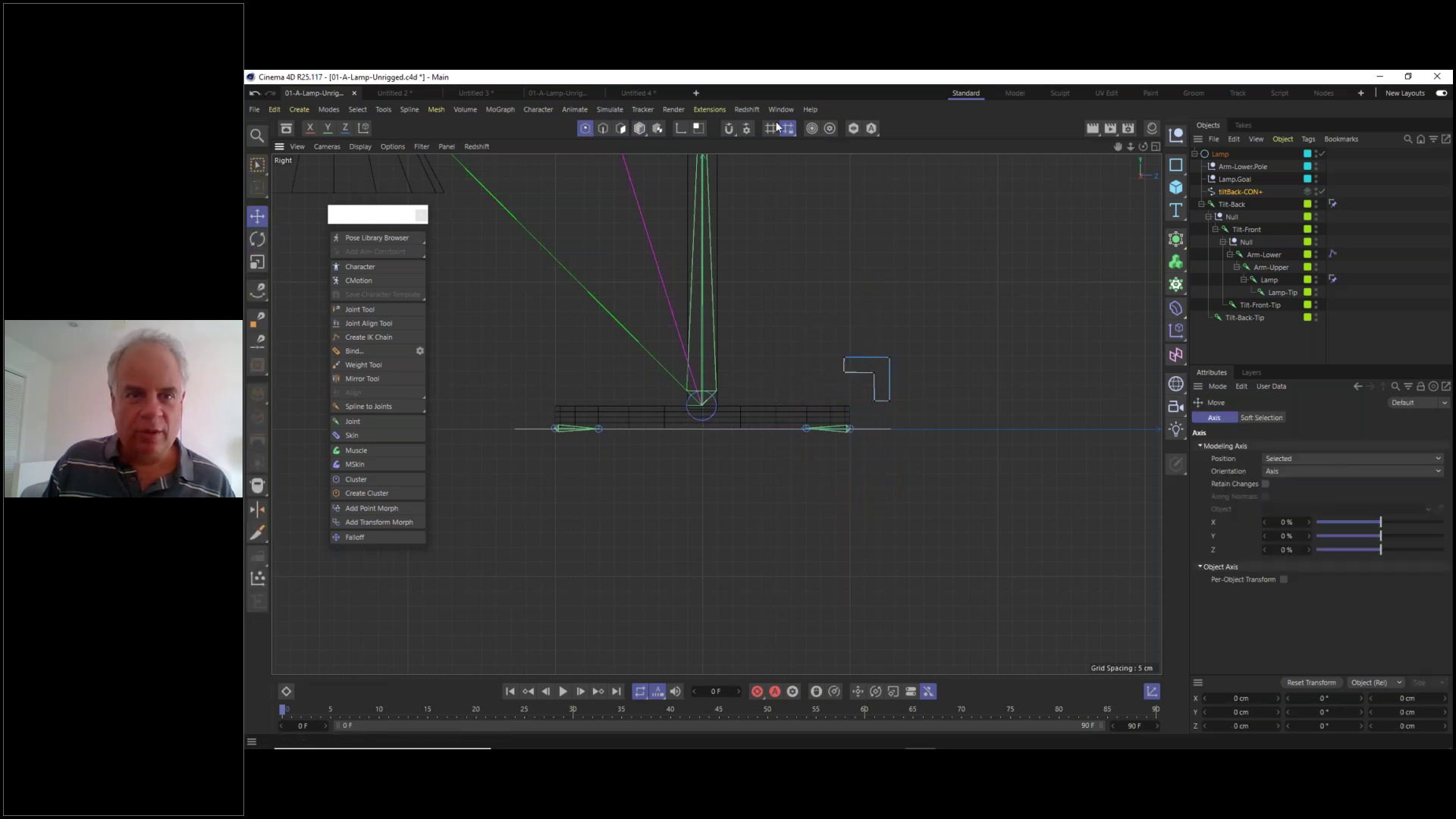
{"action": "left_click", "coordinate": [641, 129]}
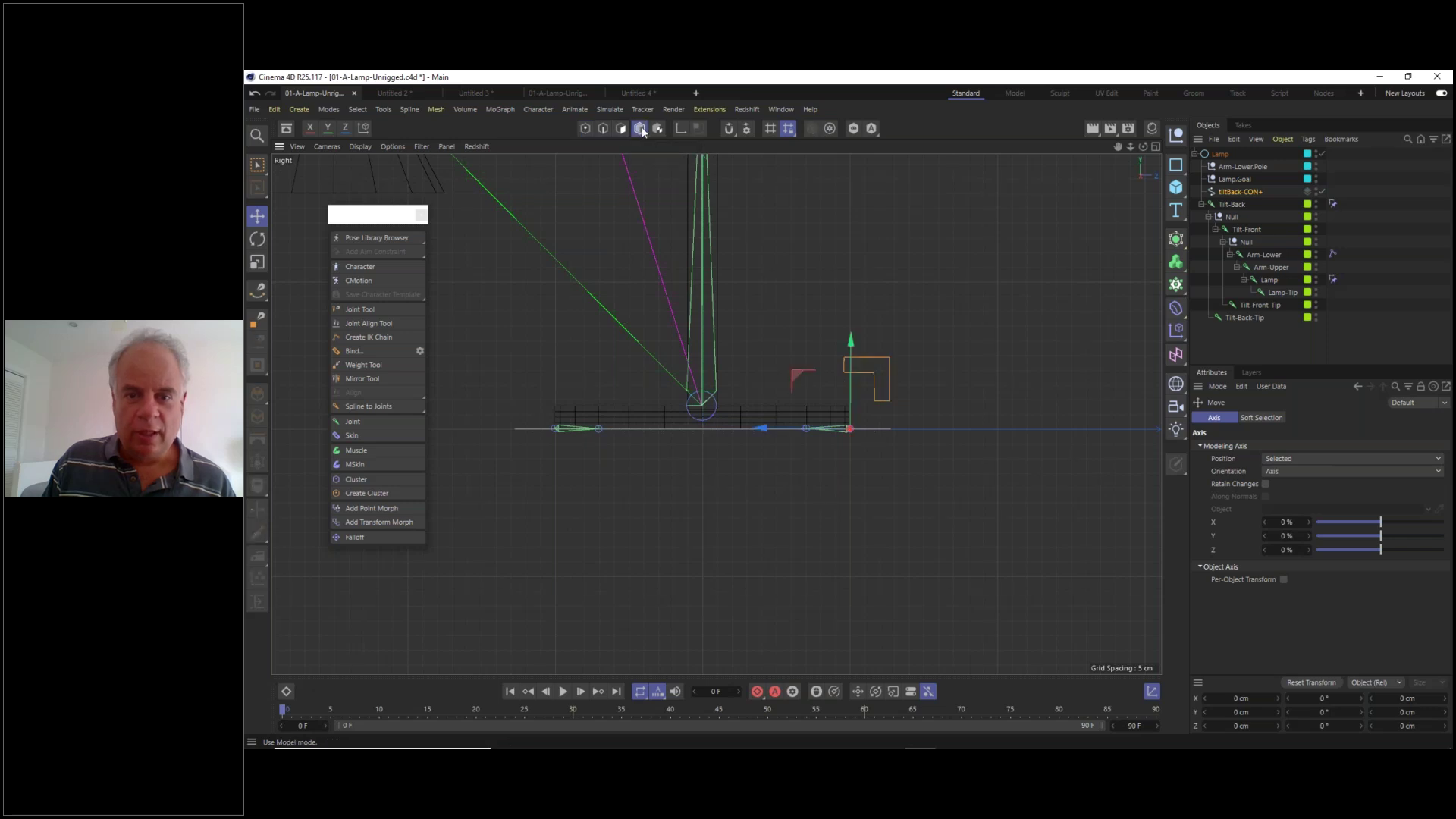
- Try rotating the repositioned tiltBack-CON+ controller and undo the rotation
{"action": "left_click", "coordinate": [1236, 192]}
{"action": "left_click", "coordinate": [256, 242]}
{"action": "left_click_drag", "start_coordinate": [895, 402], "coordinate": [932, 424]}
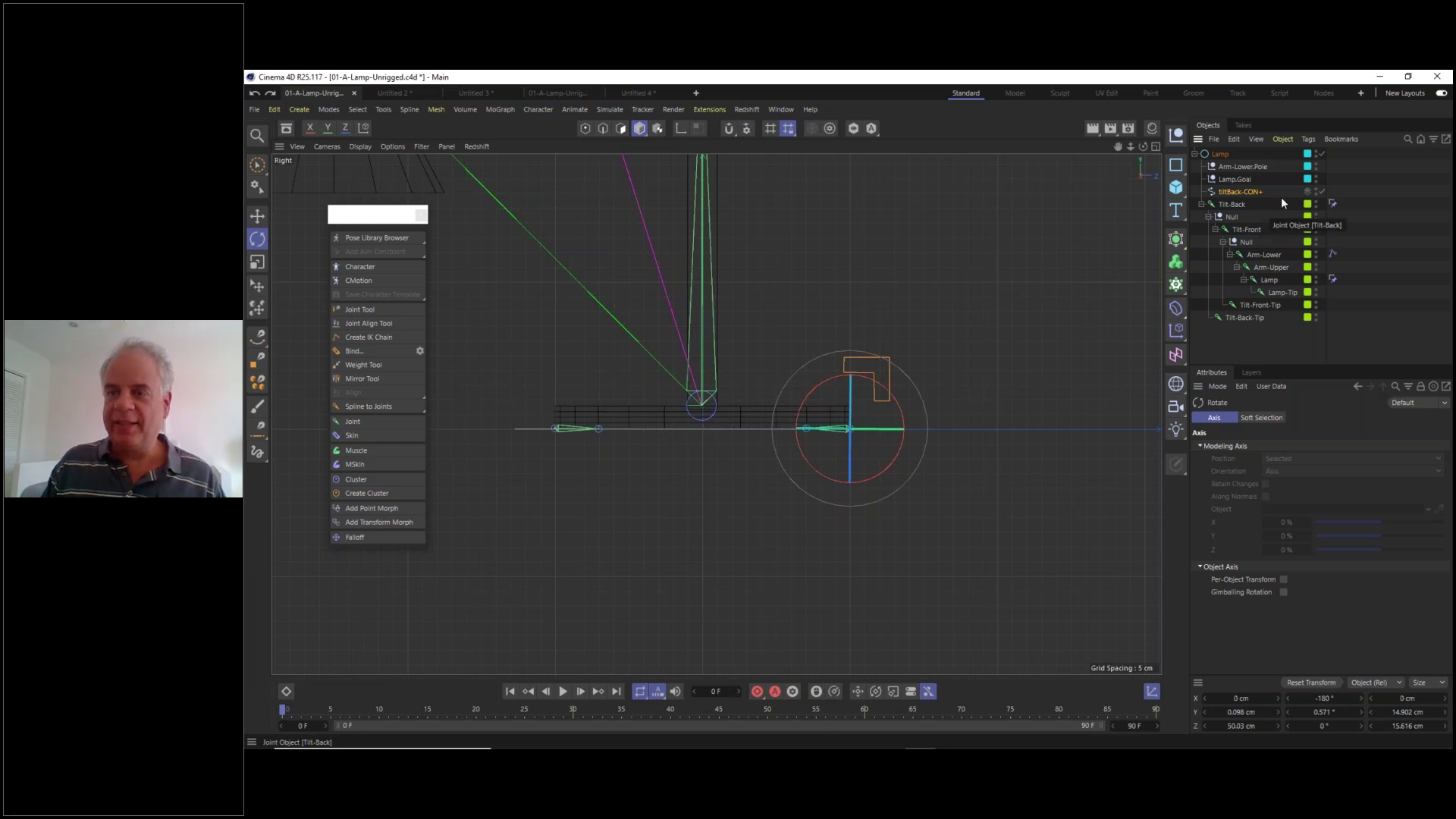
- Add the tiltBack-CON+ spline to the Controllers layer
{"action": "left_click", "coordinate": [1305, 191]}
{"action": "mouse_move", "coordinate": [1339, 198]}
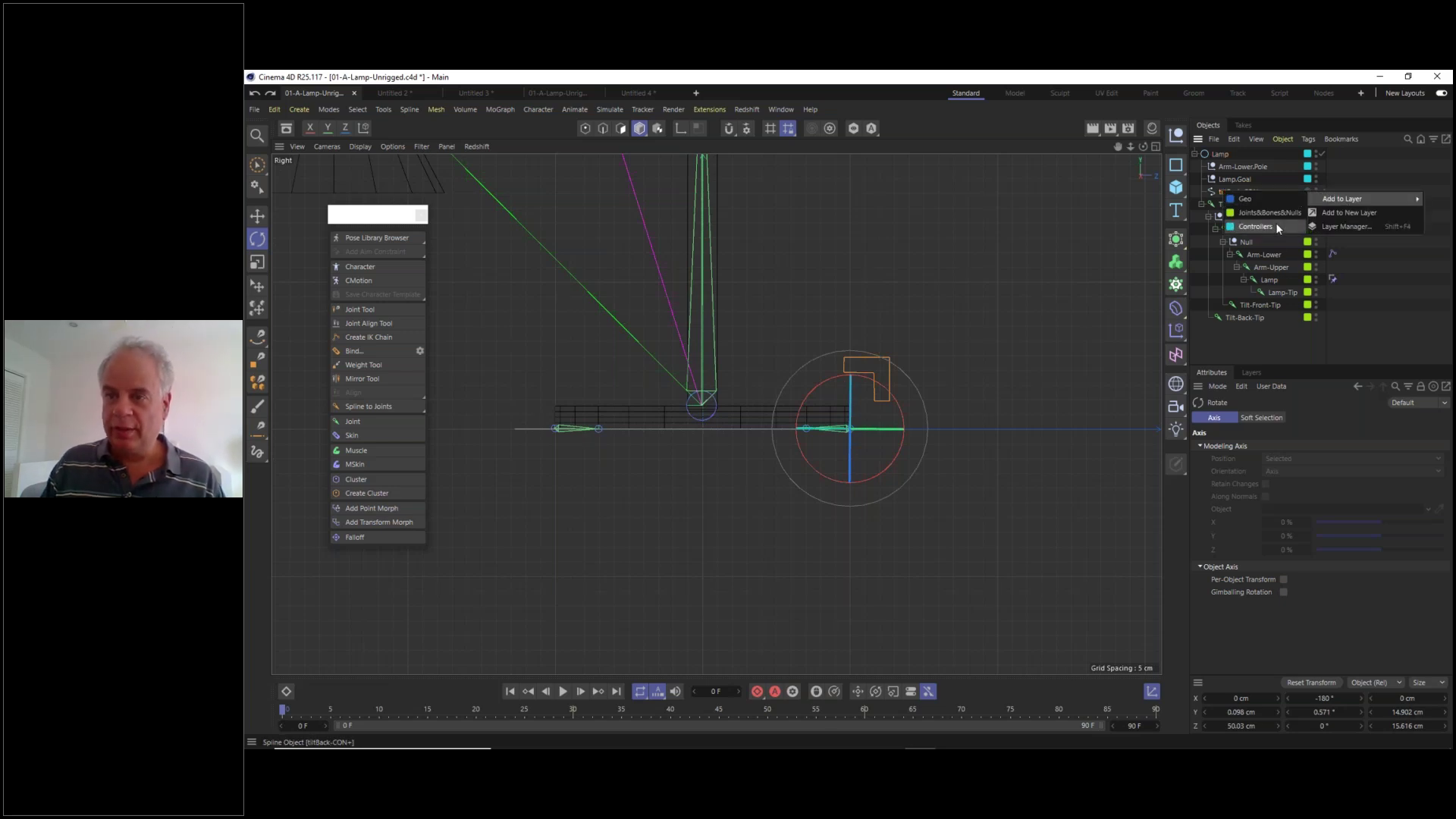
{"action": "left_click", "coordinate": [1275, 225]}
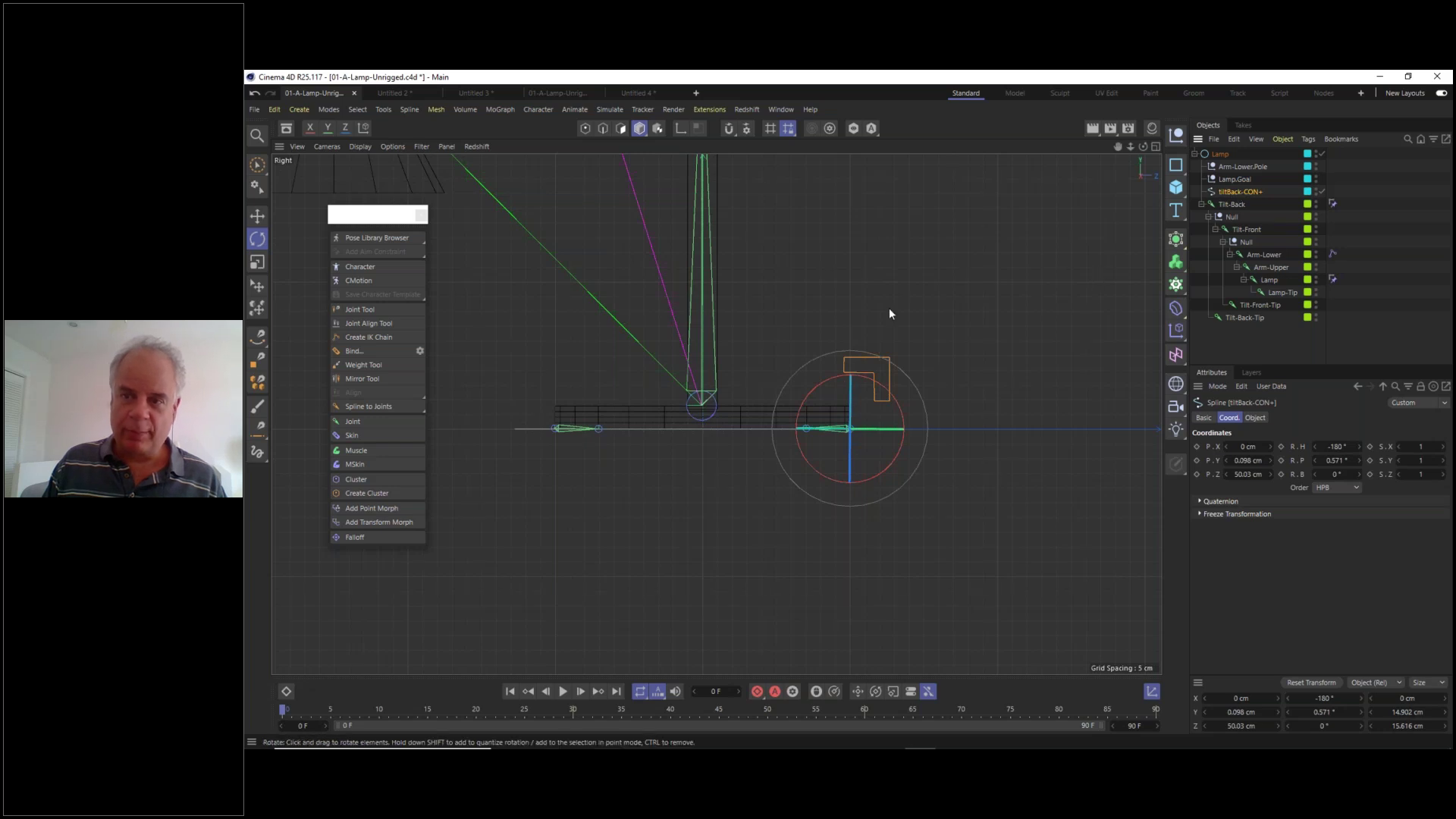
- Duplicate tiltBack-CON+ along Z to the opposite side of the base and nest the copy under the Tilt-Front joint
{"action": "left_click", "coordinate": [259, 216]}
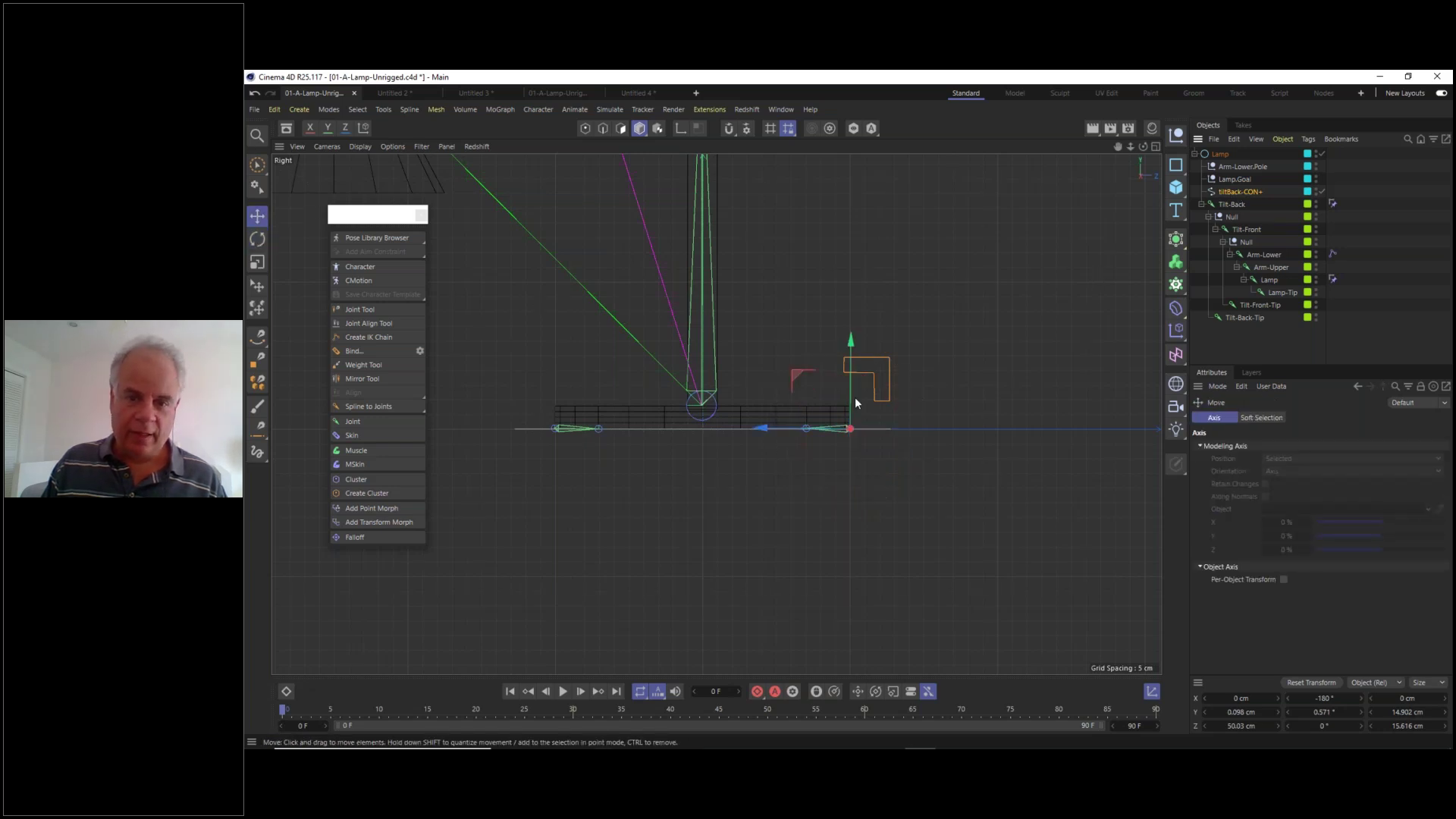
{"action": "left_click_drag", "start_coordinate": [764, 430], "coordinate": [407, 429]}
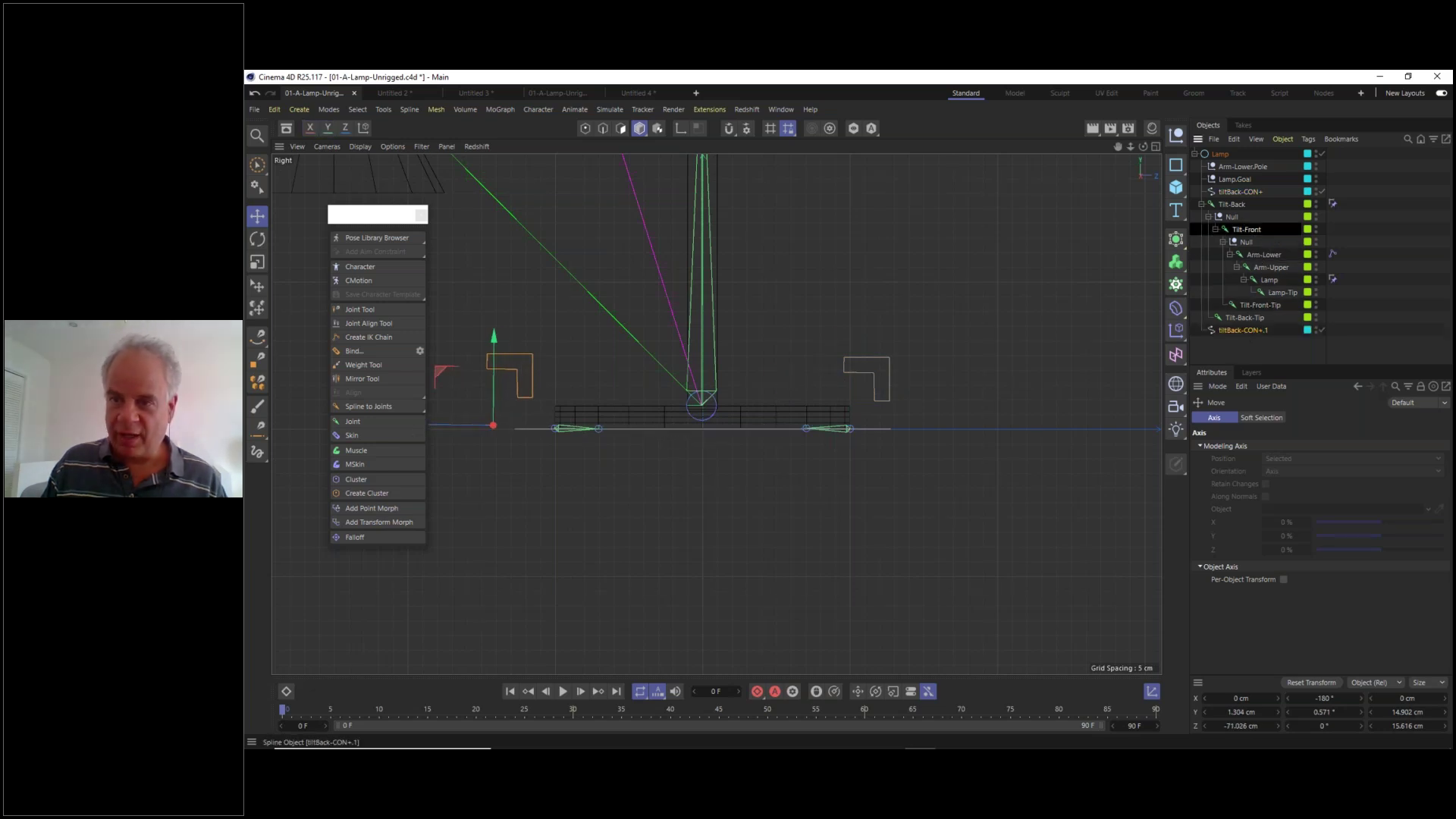
{"action": "left_click_drag", "start_coordinate": [1243, 330], "coordinate": [1246, 229]}
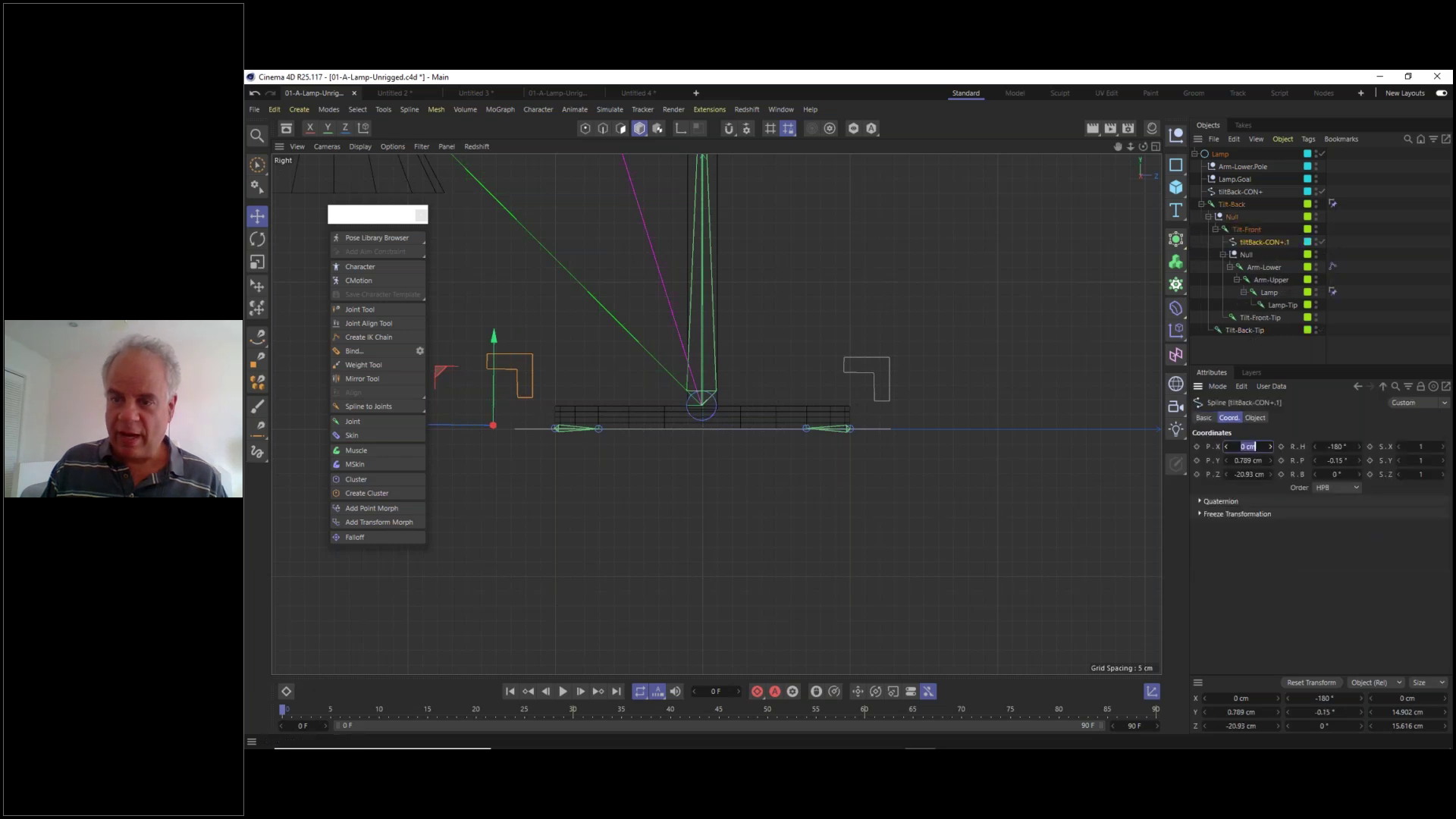
- Zero the position and the H and P rotation of tiltBack-CON+.1, and move it out of Tilt-Front to sit above it under the Null
{"action": "key", "text": "Tab"}
{"action": "type", "text": "0"}
{"action": "key", "text": "Tab"}
{"action": "type", "text": "0"}
{"action": "key", "text": "Tab"}
{"action": "type", "text": "0"}
{"action": "key", "text": "Tab"}
{"action": "type", "text": "0"}
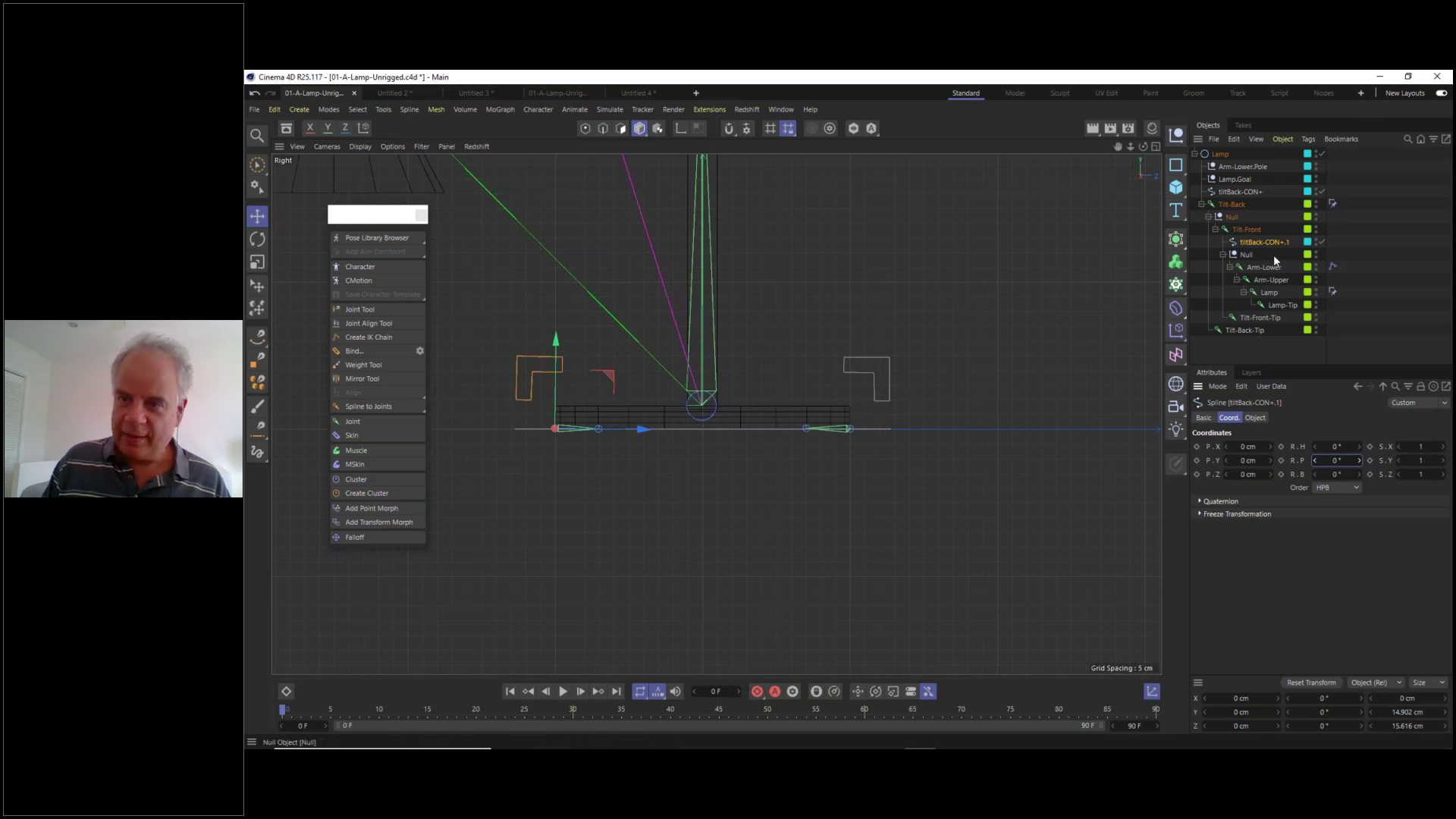
{"action": "mouse_move", "coordinate": [1256, 244]}
{"action": "left_mouse_down"}
{"action": "mouse_move", "coordinate": [1236, 227]}
{"action": "mouse_move", "coordinate": [1245, 217]}
{"action": "left_mouse_up"}
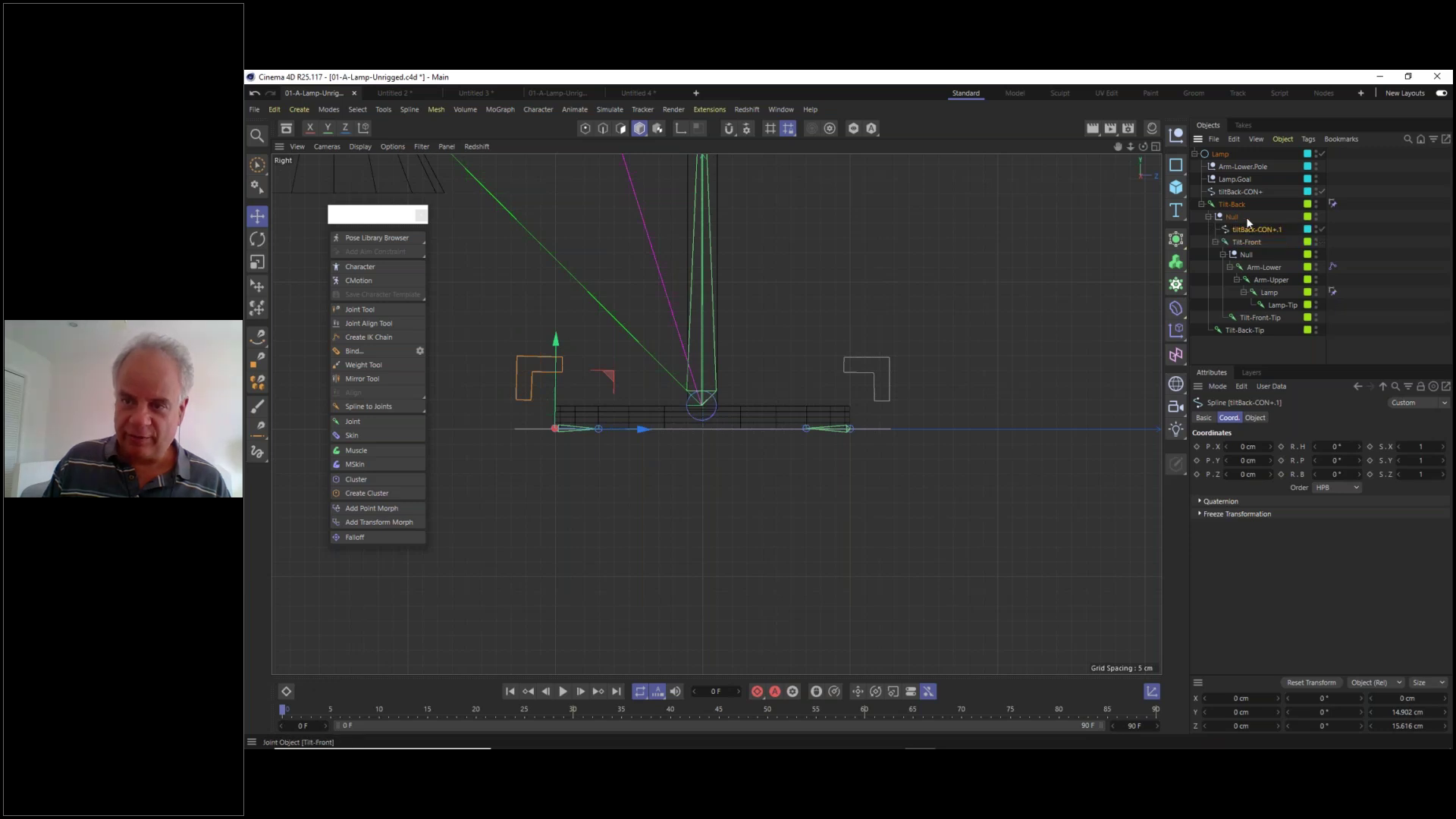
- Add a Constraint tag to the Tilt-Front joint with a rotation-only Transform constraint targeting tiltBack-CON+.1
{"action": "right_click", "coordinate": [1257, 243]}
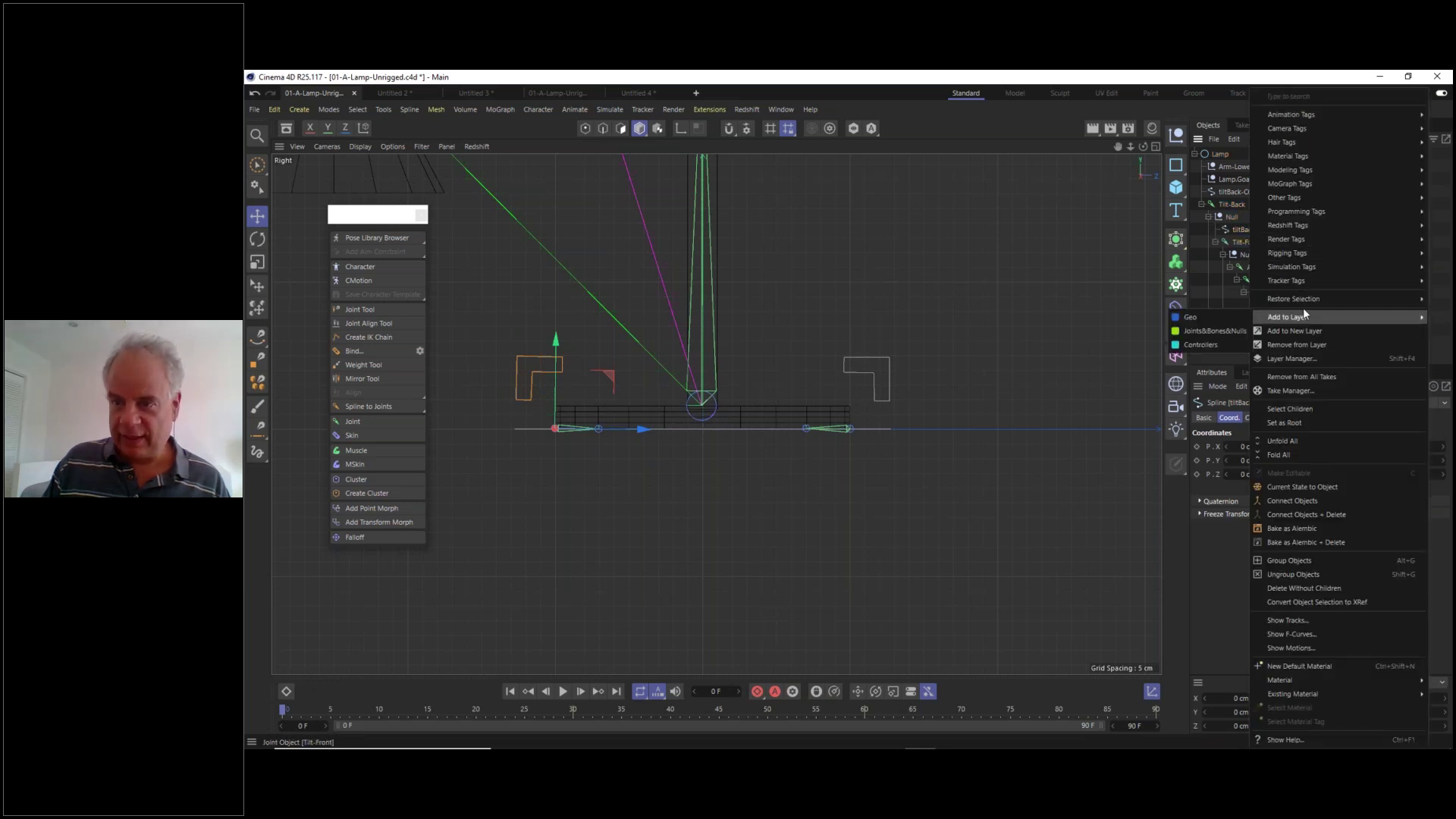
{"action": "mouse_move", "coordinate": [1305, 255]}
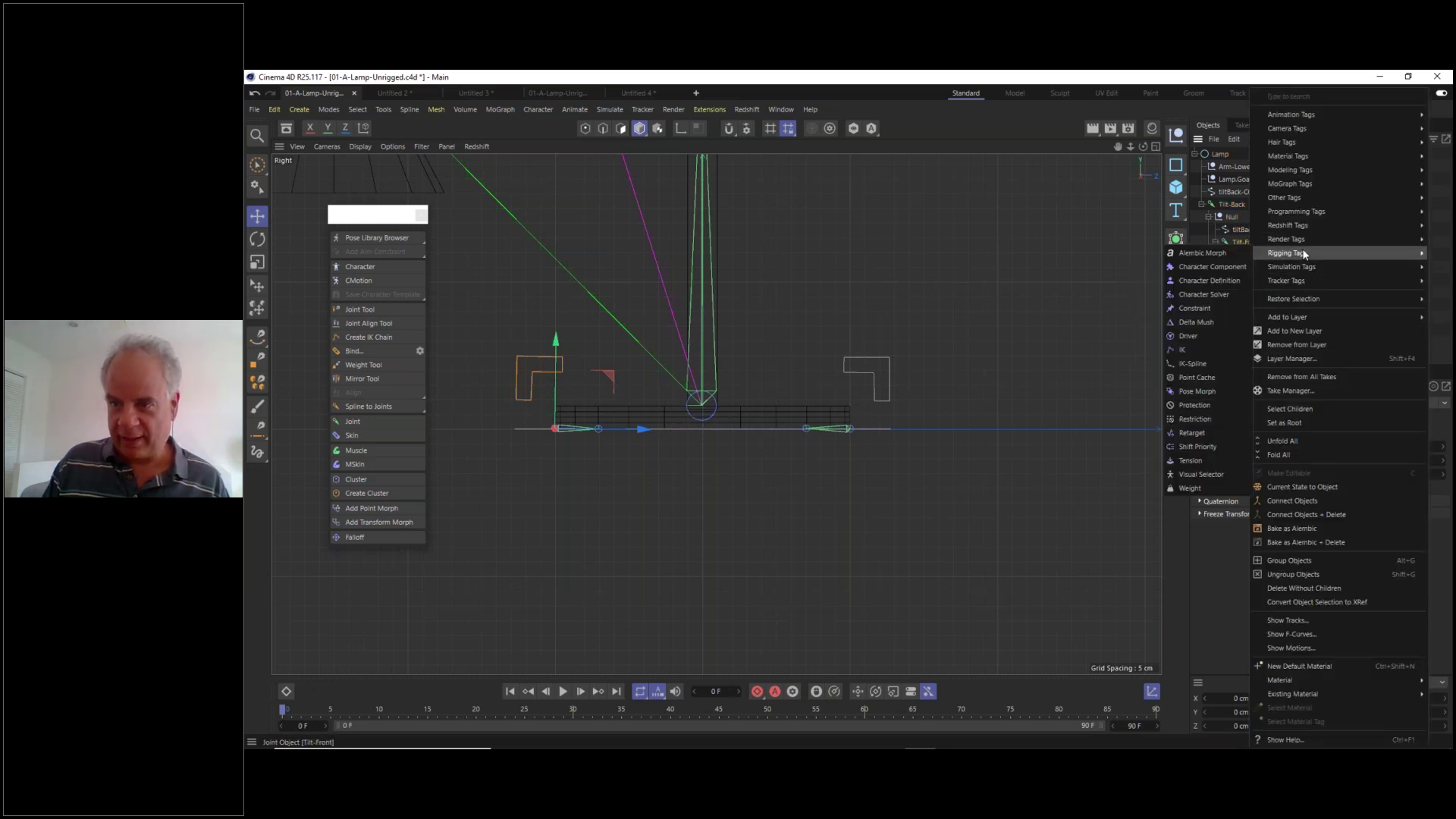
{"action": "left_click", "coordinate": [1211, 311]}
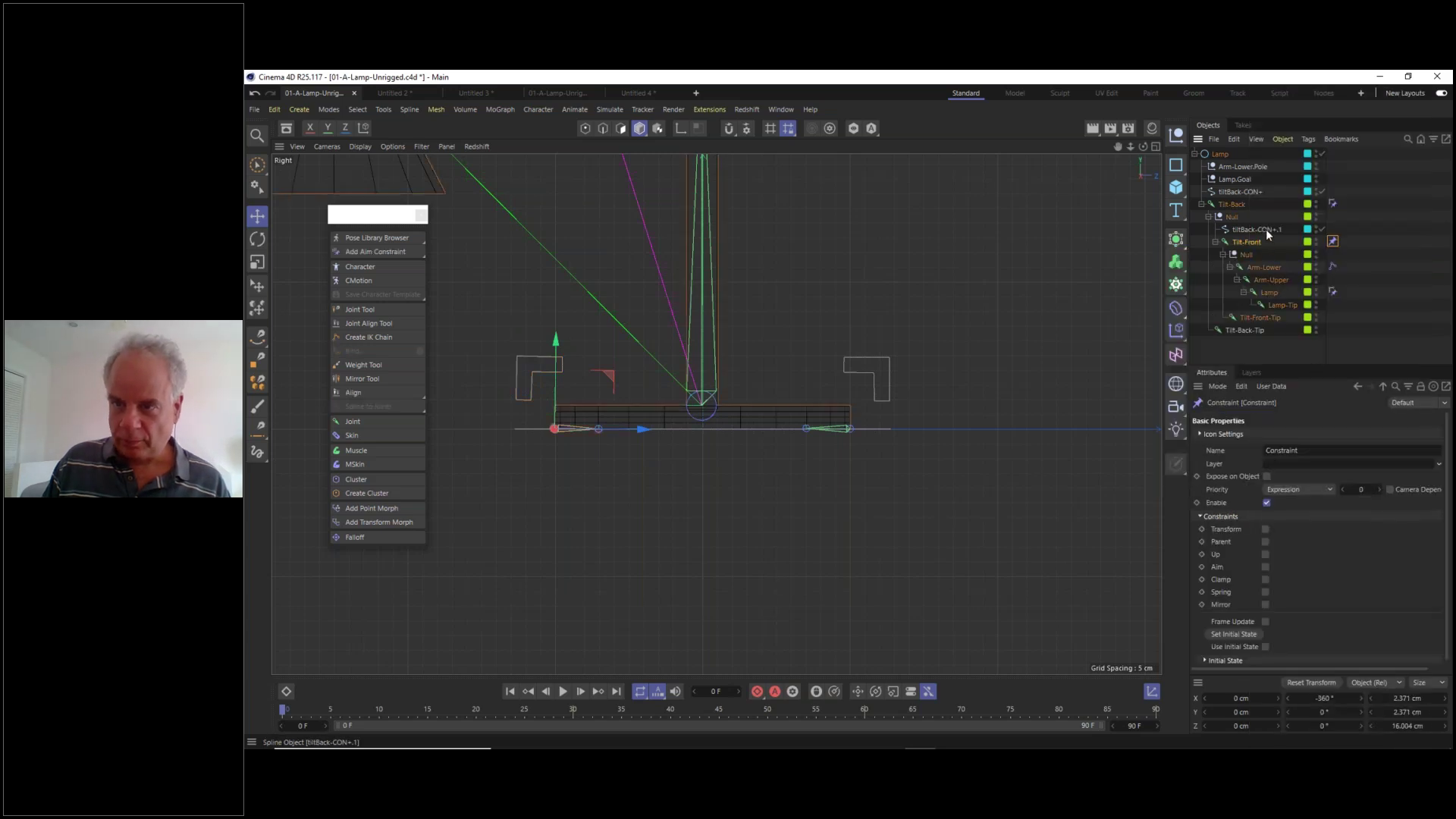
{"action": "left_click", "coordinate": [1265, 529]}
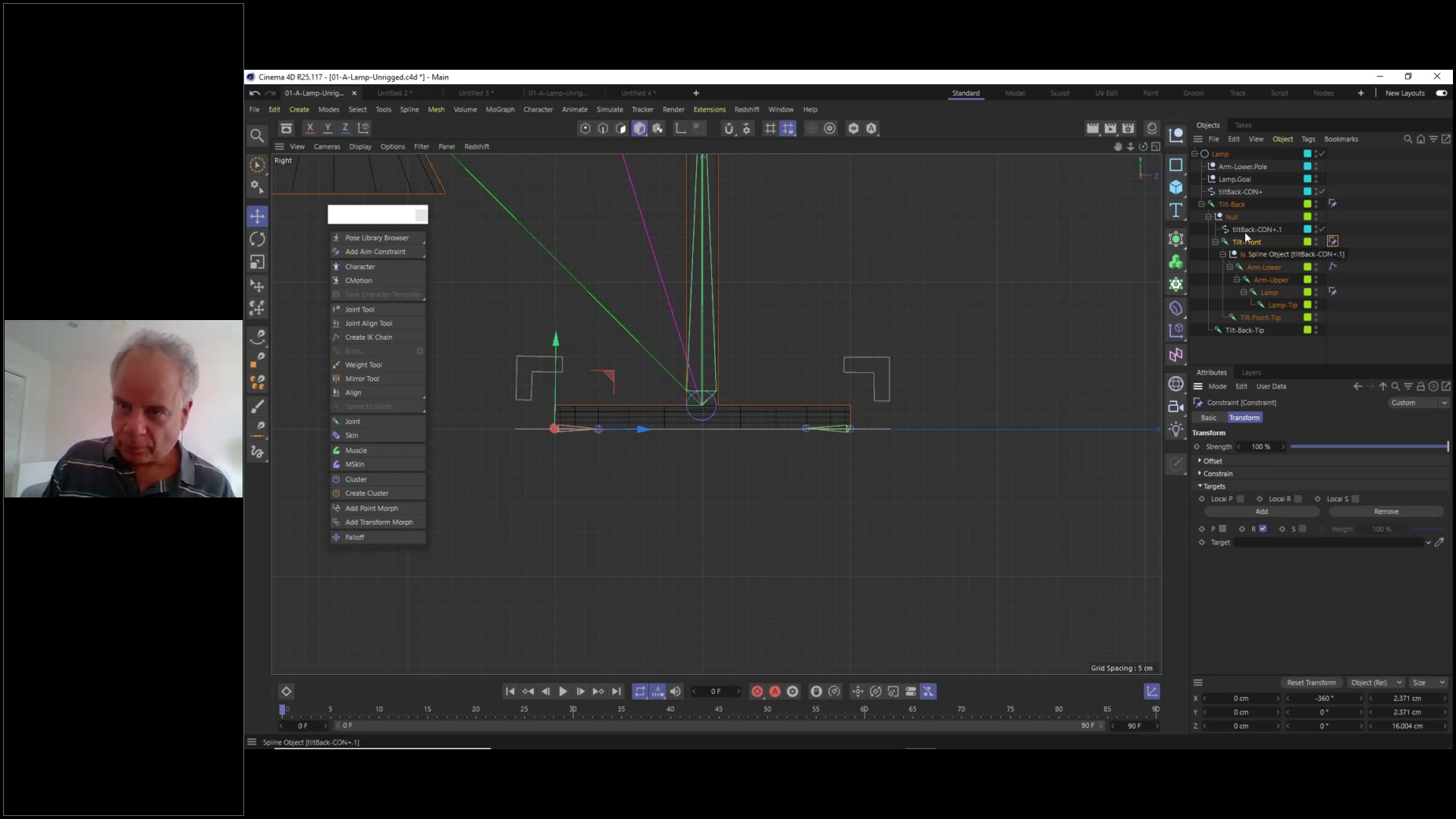
{"action": "left_click_drag", "start_coordinate": [1246, 236], "coordinate": [1276, 544]}
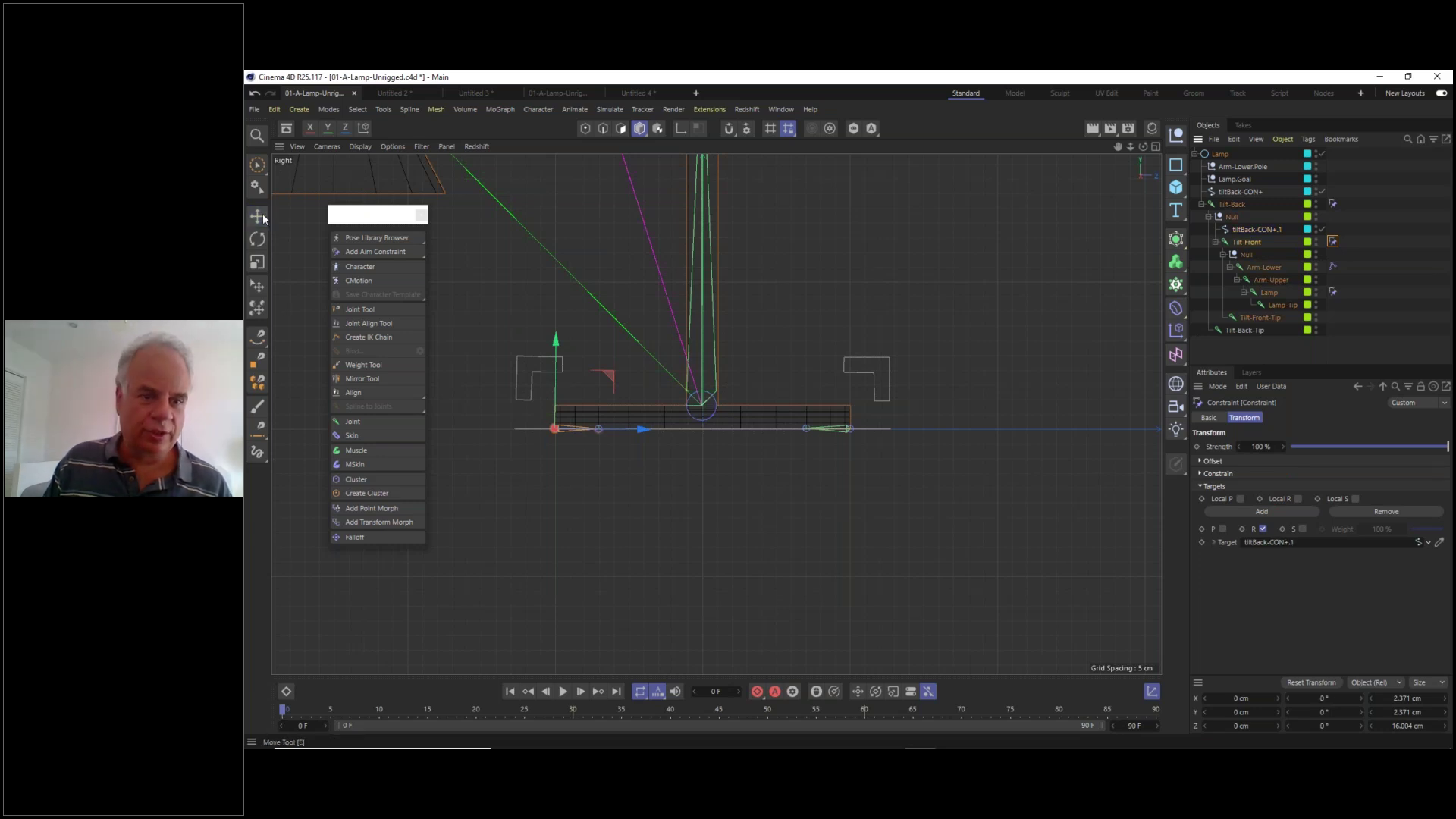
- Test the Tilt-Front constraint by rotating the tiltBack-CON+.1 controller, and undo the rotation
{"action": "left_click", "coordinate": [499, 286]}
{"action": "left_click", "coordinate": [534, 382]}
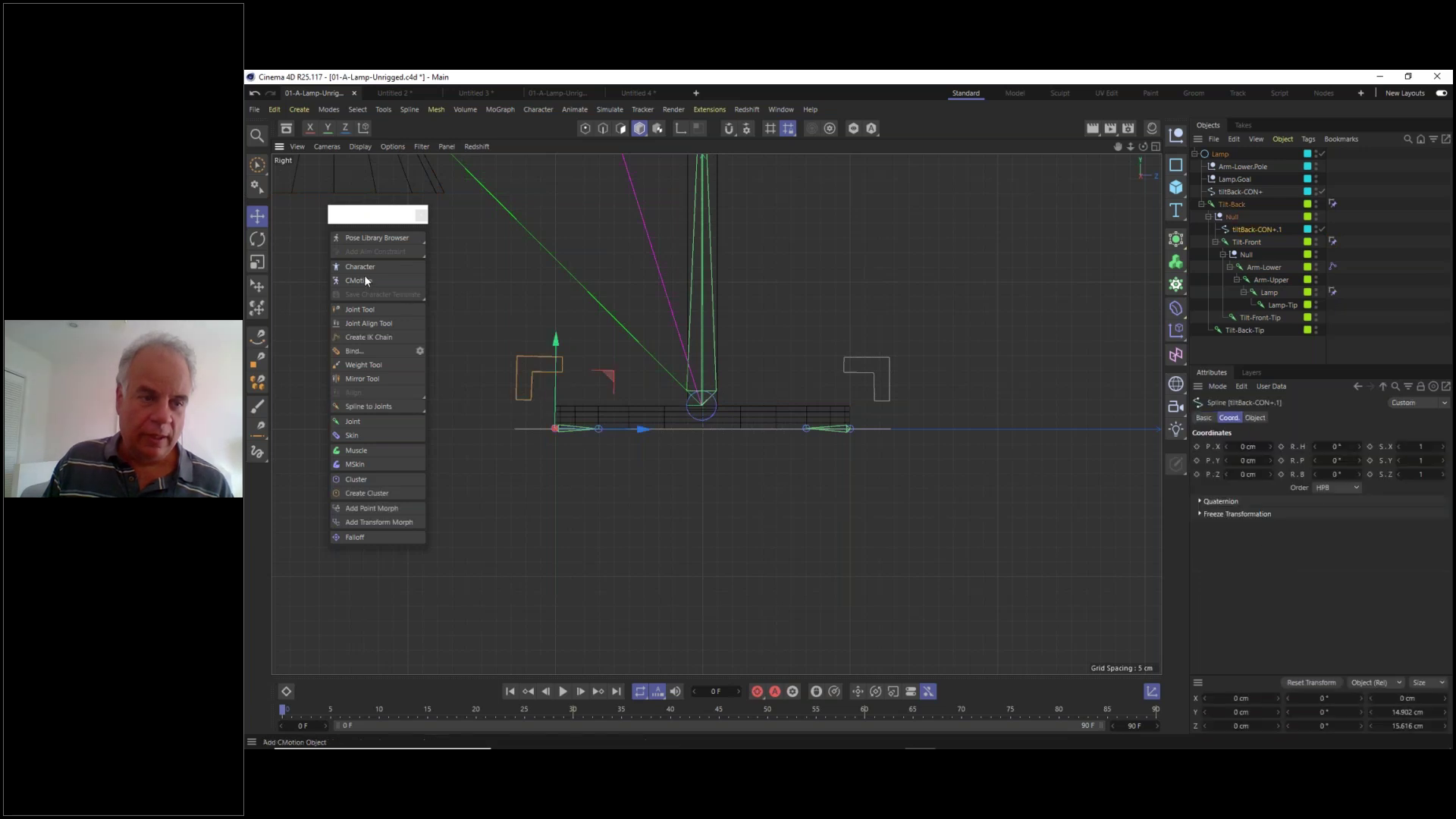
{"action": "key", "text": "r"}
{"action": "mouse_move", "coordinate": [602, 390]}
{"action": "left_mouse_down"}
{"action": "mouse_move", "coordinate": [597, 402]}
{"action": "mouse_move", "coordinate": [595, 385]}
{"action": "left_mouse_up"}
{"action": "key", "text": "ctrl+z"}
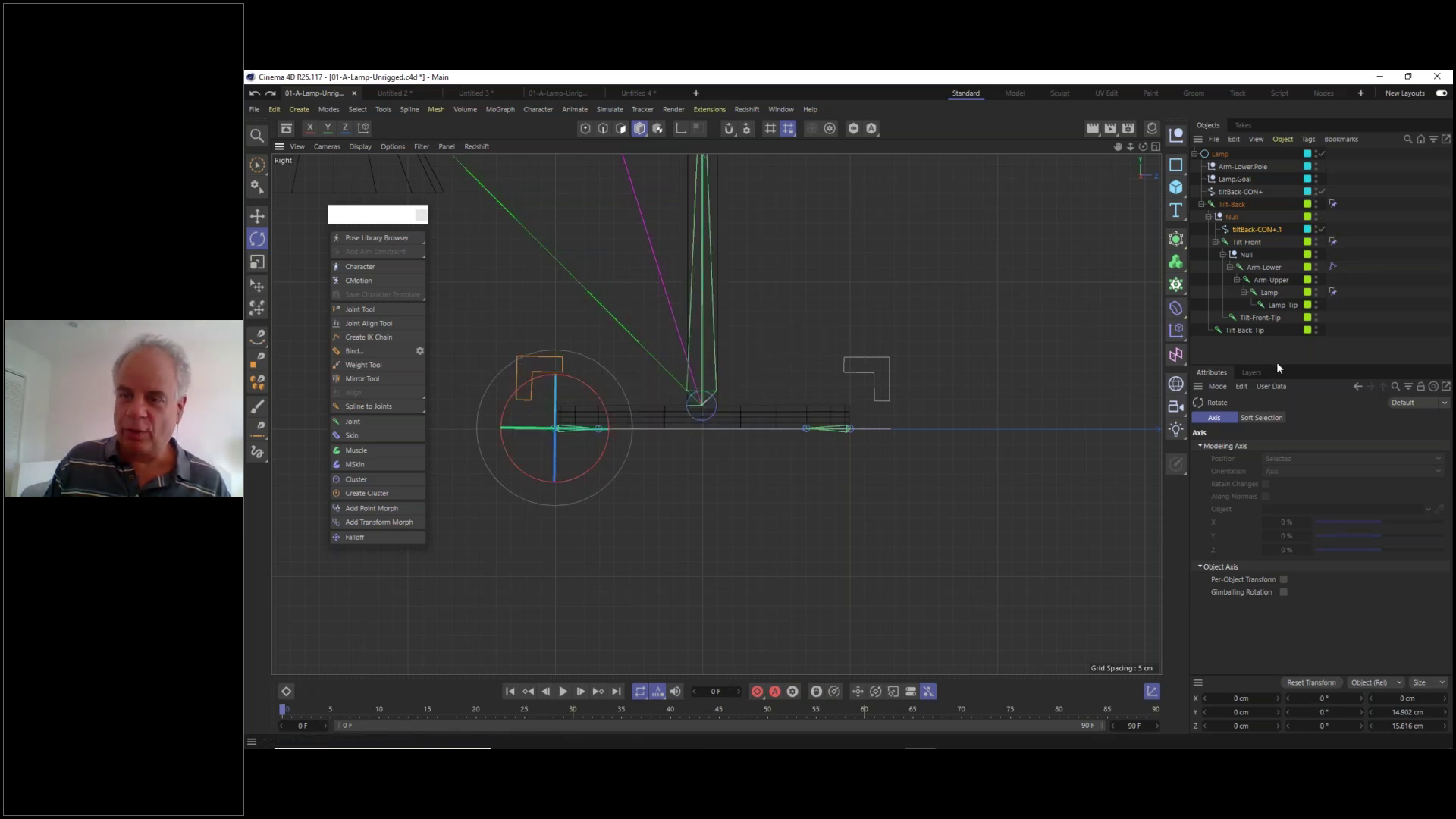
- In the perspective view, hide the Joints&Bones&Nulls layer from both the viewport and the Object Manager, and clear the selection
{"action": "left_click", "coordinate": [1251, 372]}
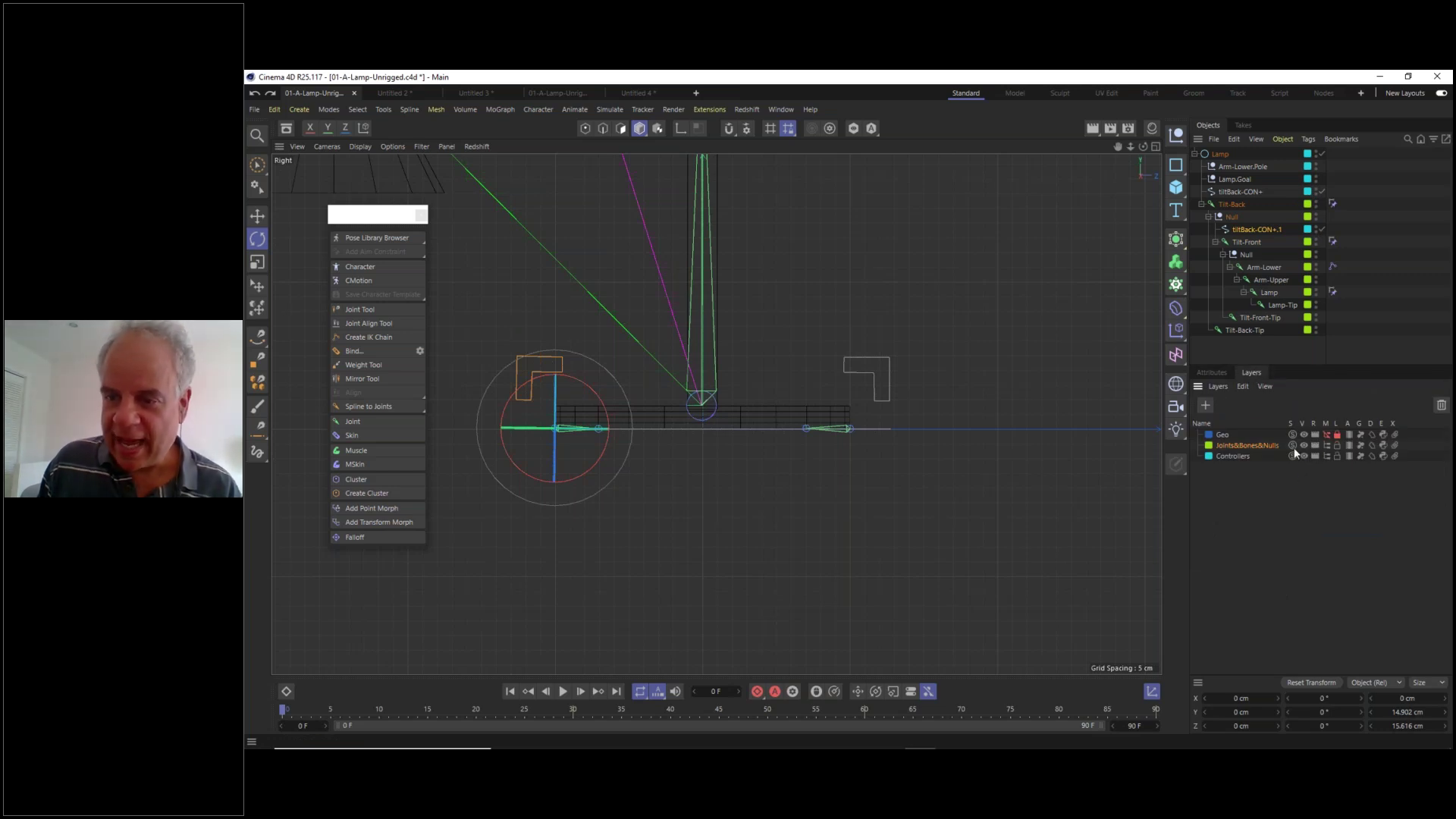
{"action": "key", "text": "F1"}
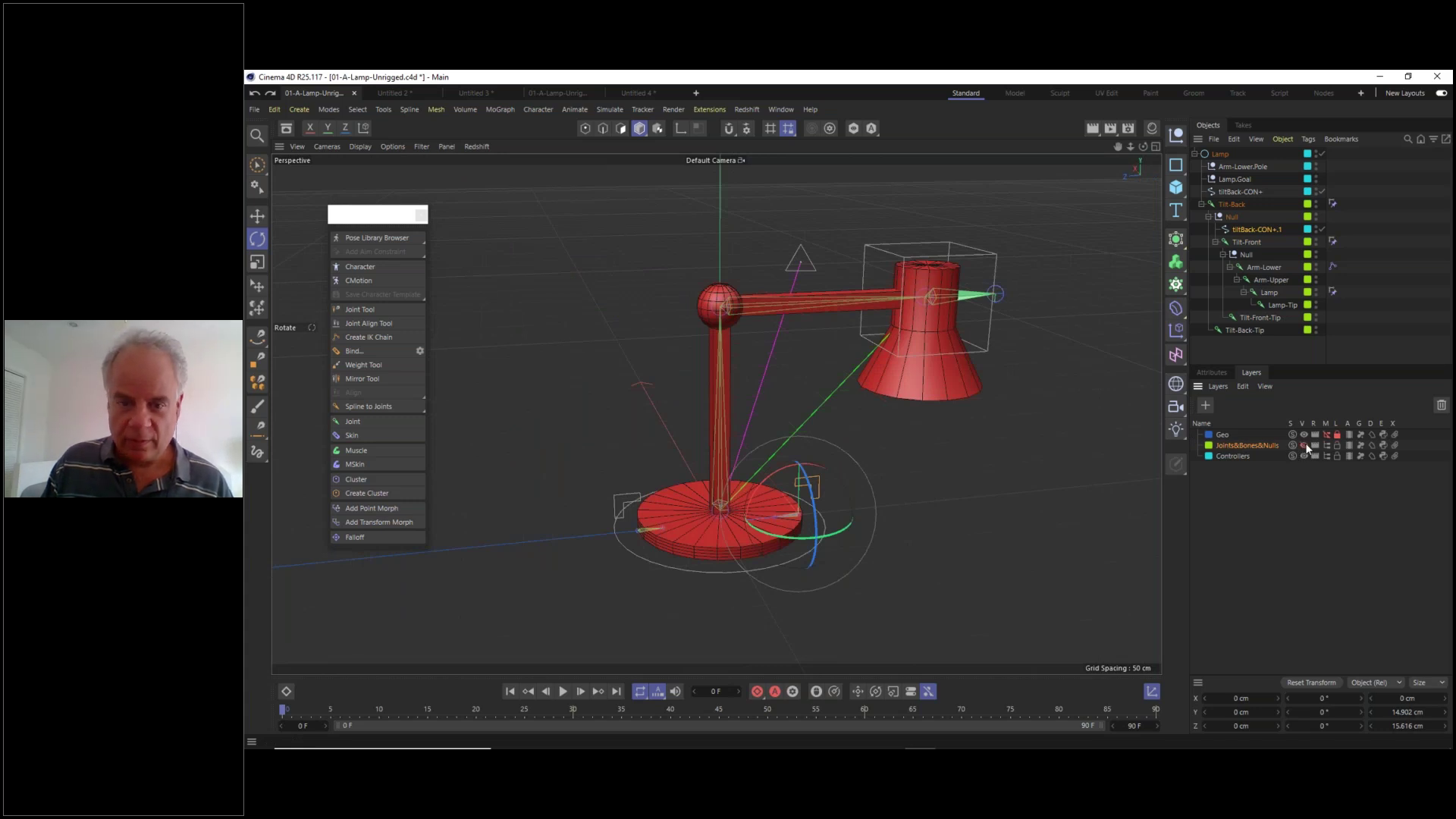
{"action": "left_click", "coordinate": [1304, 445]}
{"action": "left_click", "coordinate": [944, 456]}
{"action": "left_click_drag", "start_coordinate": [760, 531], "coordinate": [789, 520], "text": "alt"}
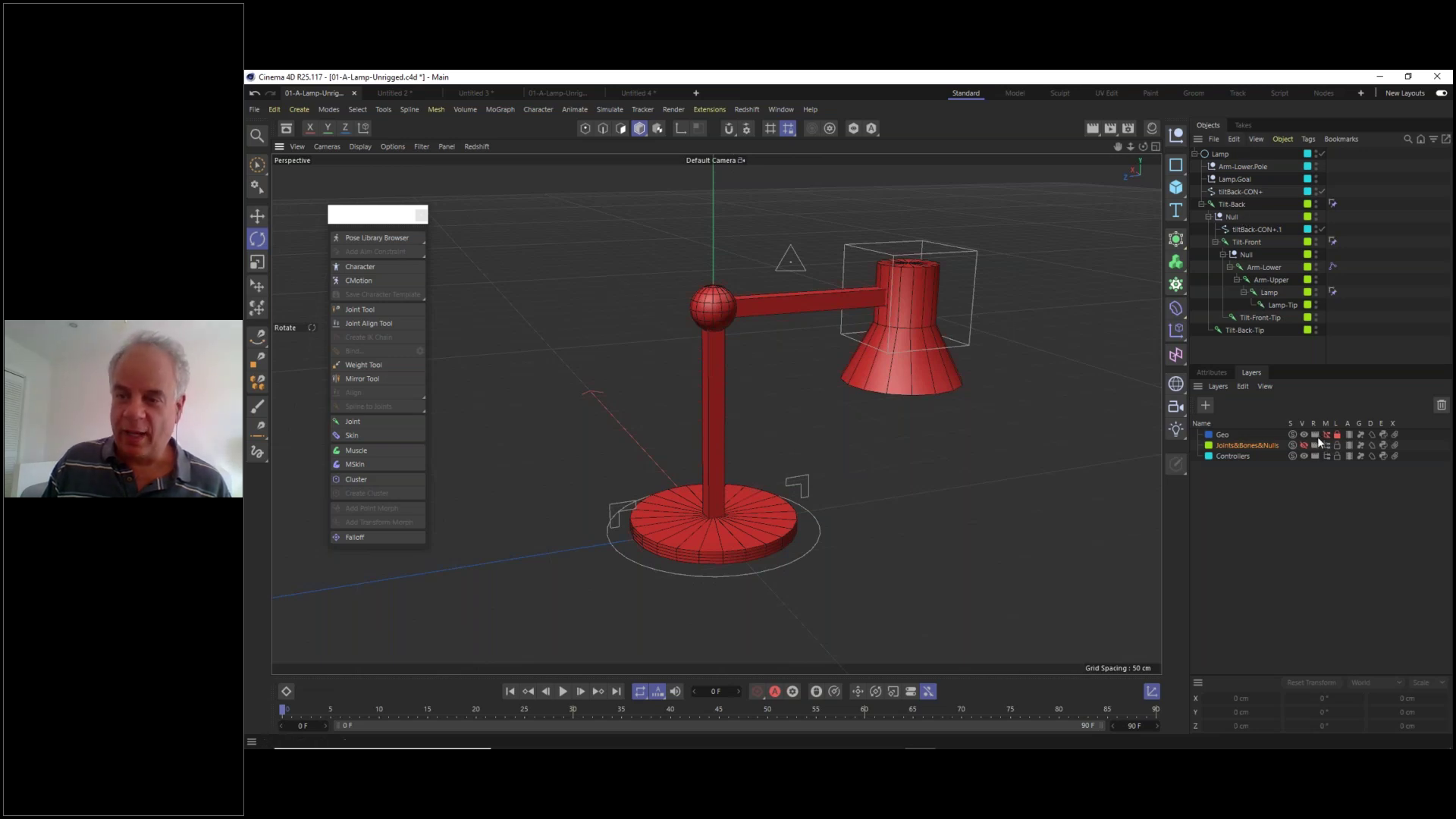
{"action": "left_click", "coordinate": [1327, 445]}
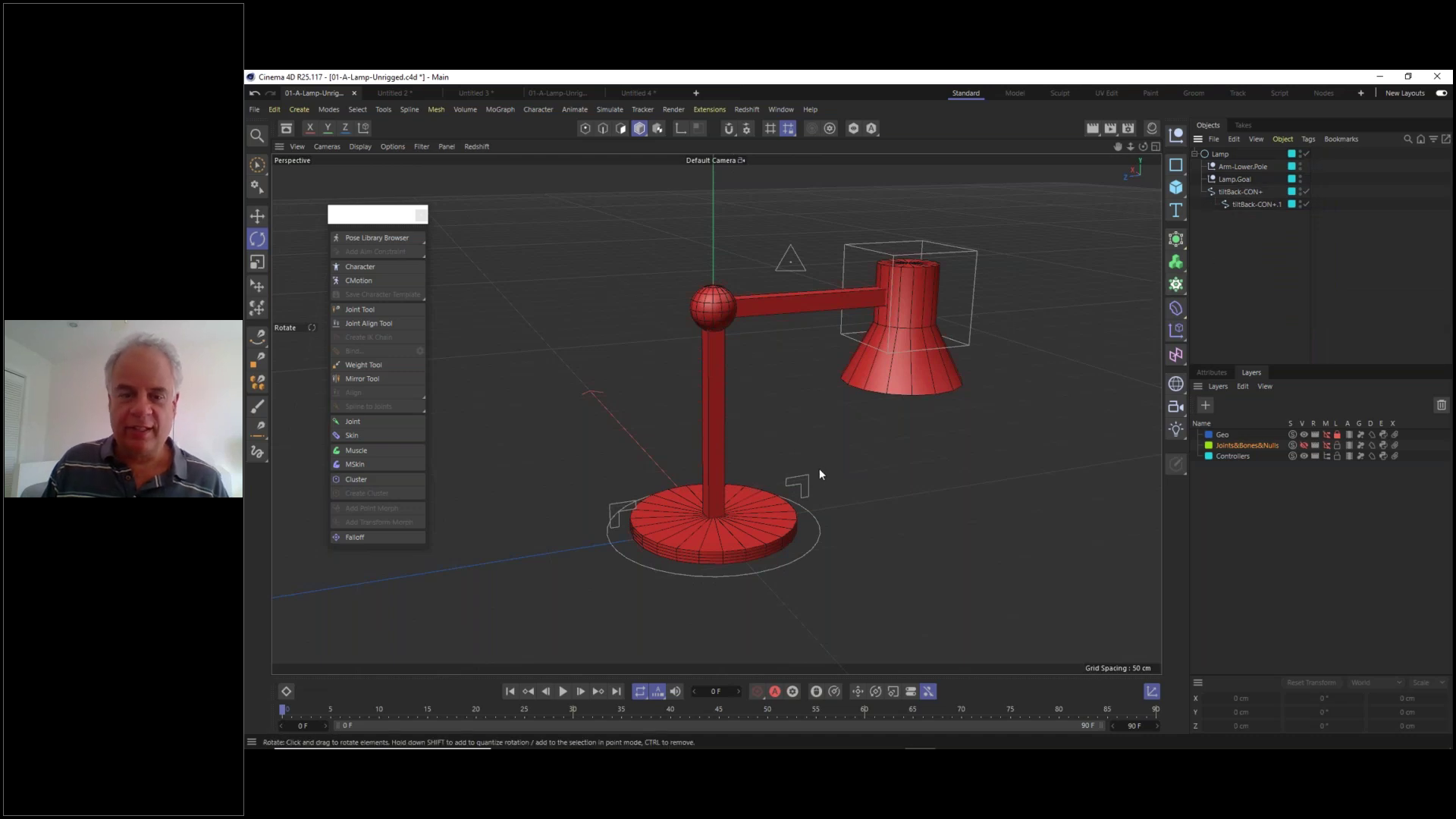
- Examine the visible controllers around the lamp, including the lamp head's goal box and the arm's pole triangle
{"action": "left_click_drag", "start_coordinate": [819, 467], "coordinate": [849, 454], "text": "alt"}
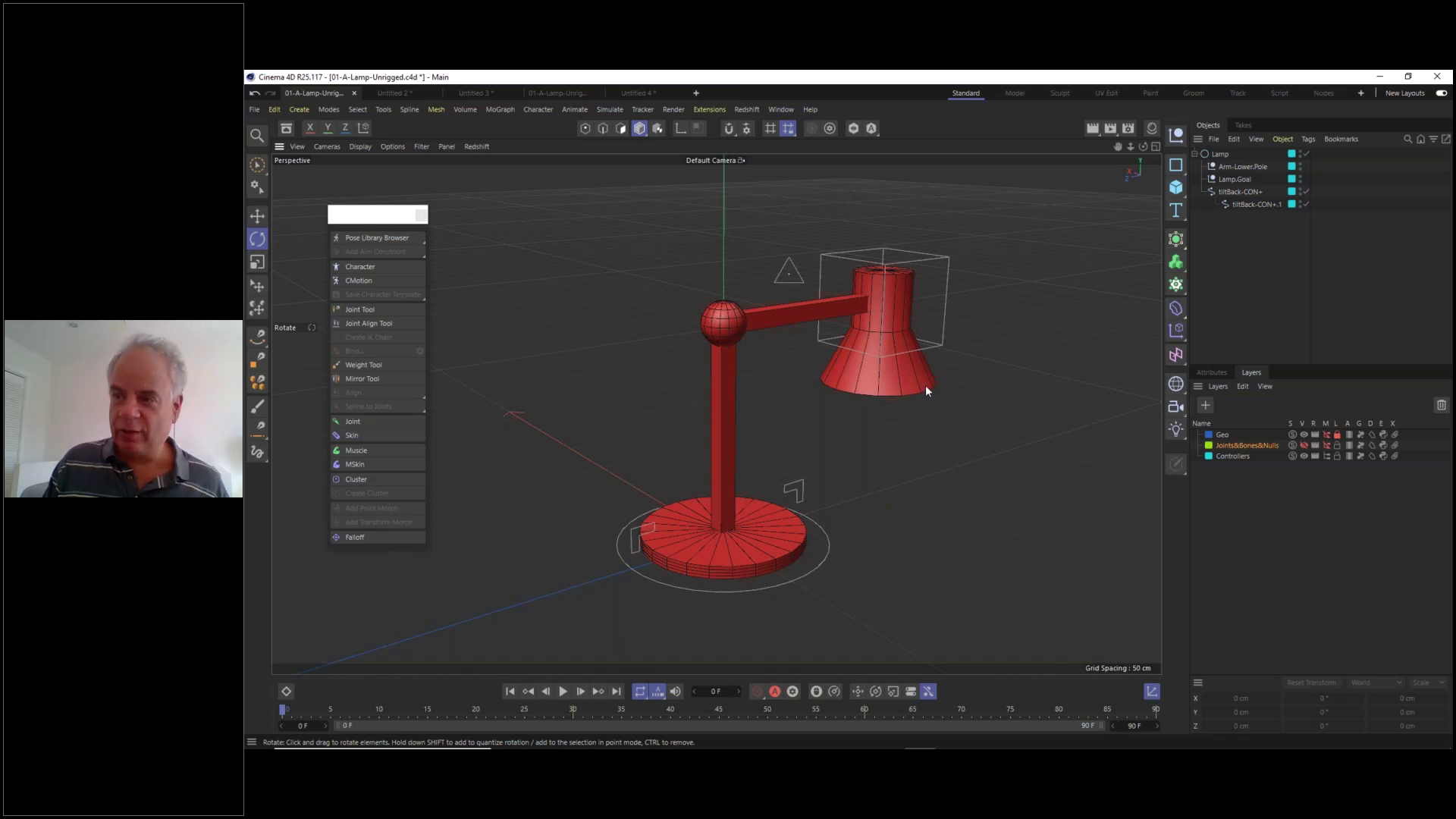
{"action": "left_click", "coordinate": [944, 323]}
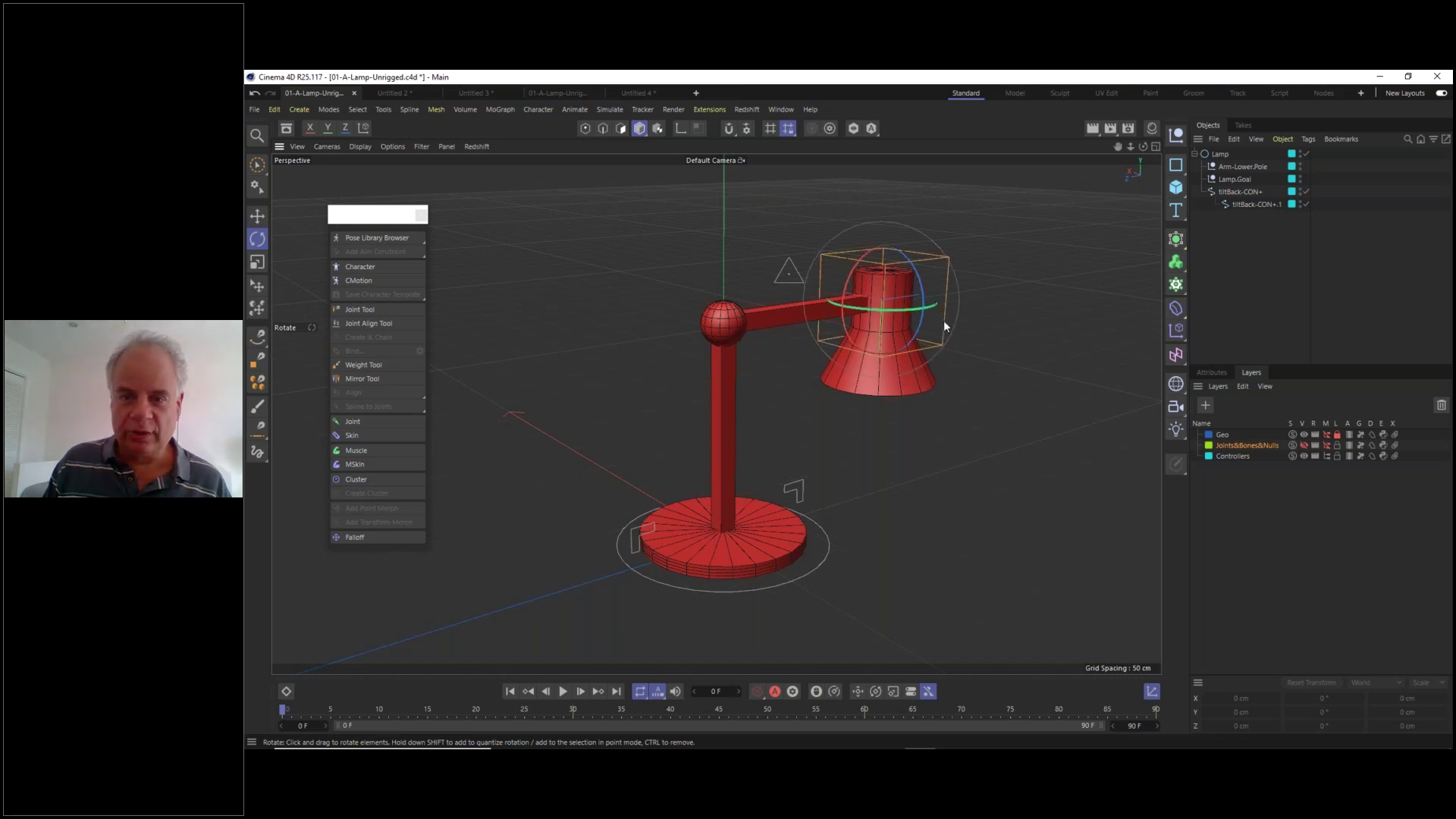
{"action": "left_click_drag", "start_coordinate": [871, 412], "coordinate": [822, 387], "text": "alt"}
{"action": "left_click", "coordinate": [807, 281]}
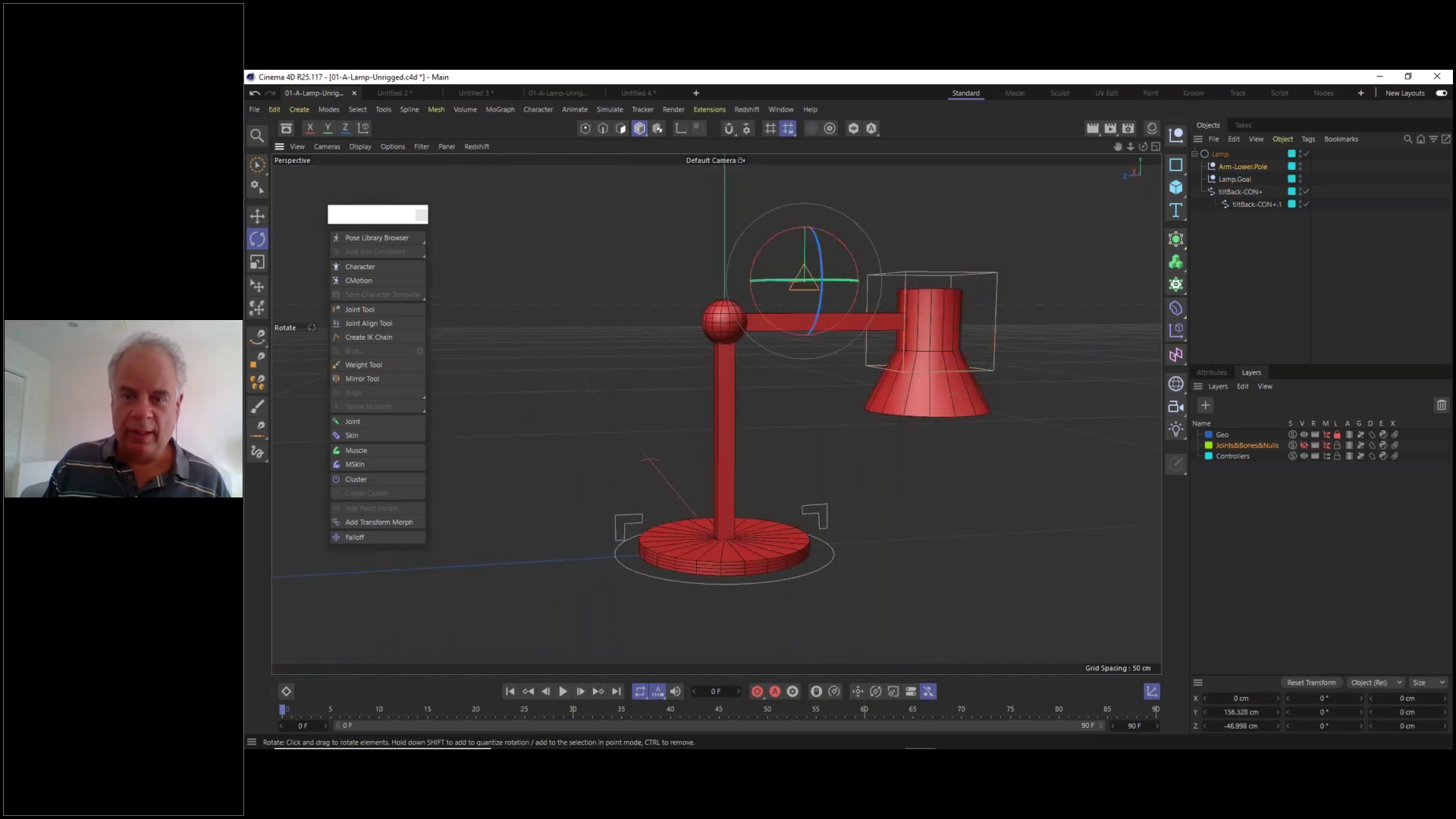
{"action": "left_click", "coordinate": [986, 316]}
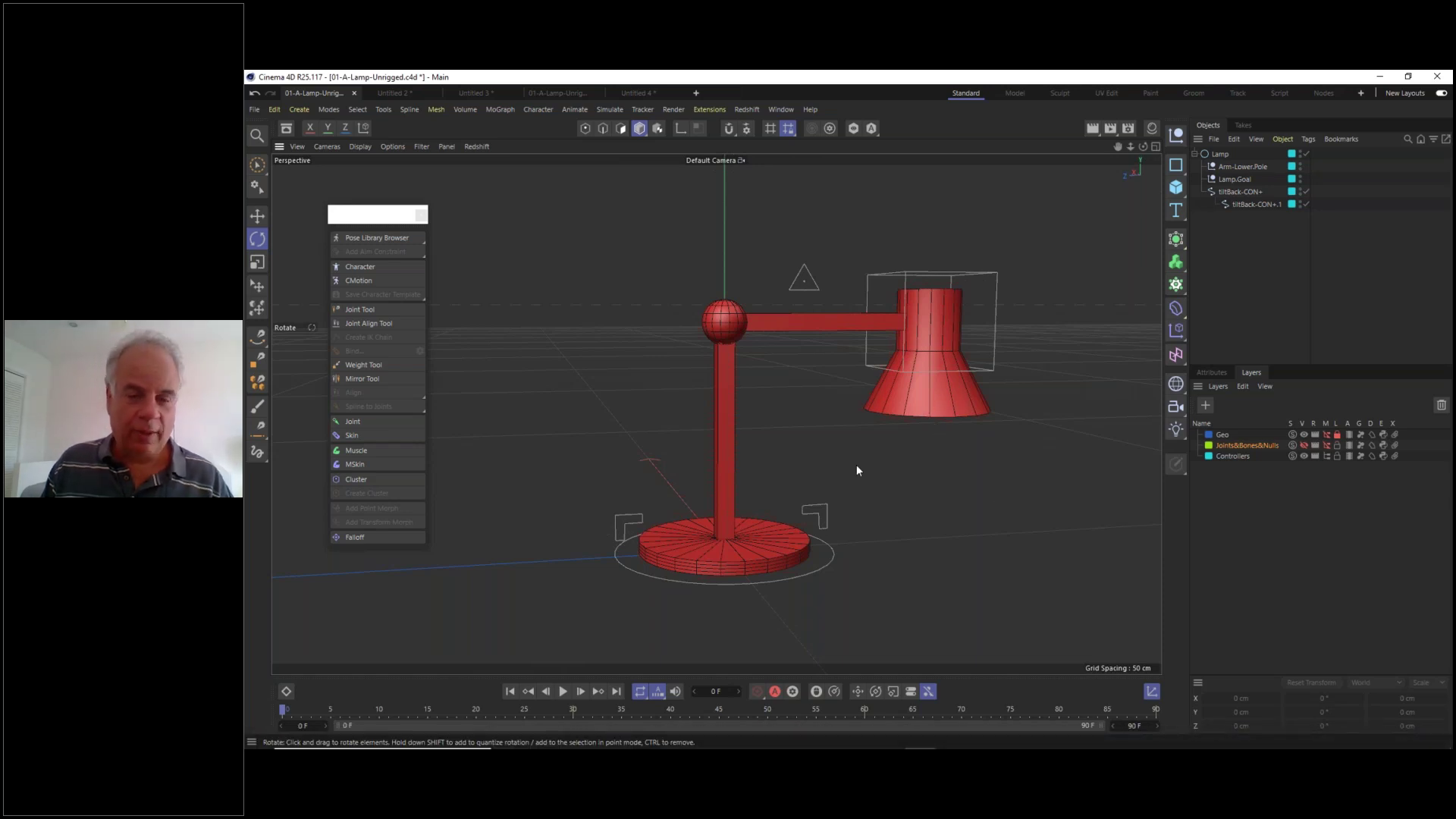
{"action": "scroll", "coordinate": [848, 472], "scroll_direction": "down", "scroll_amount": 2}
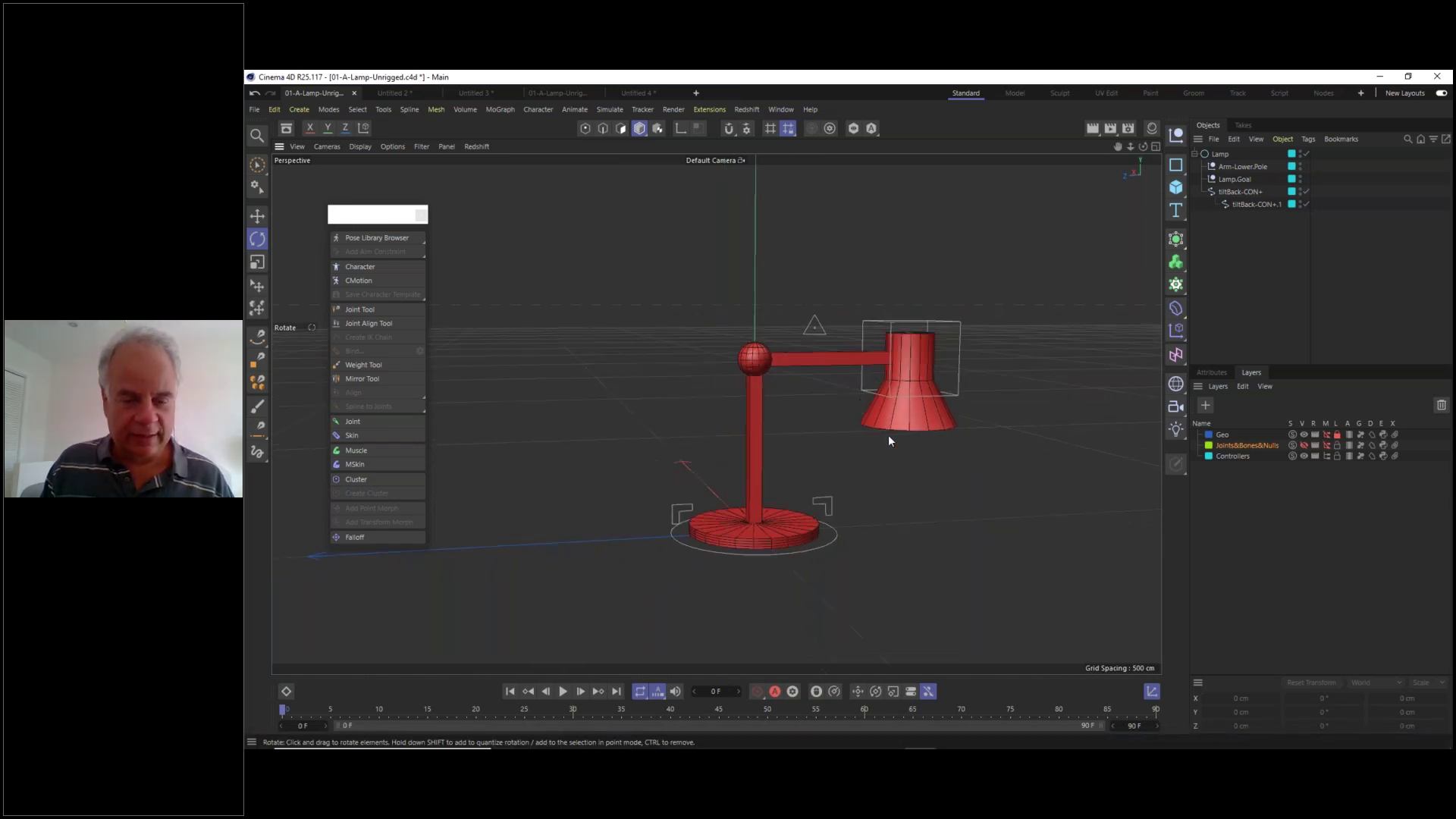
{"action": "middle_click_drag", "start_coordinate": [877, 430], "coordinate": [780, 364], "text": "alt"}
{"action": "left_click_drag", "start_coordinate": [716, 414], "coordinate": [713, 383], "text": "alt"}
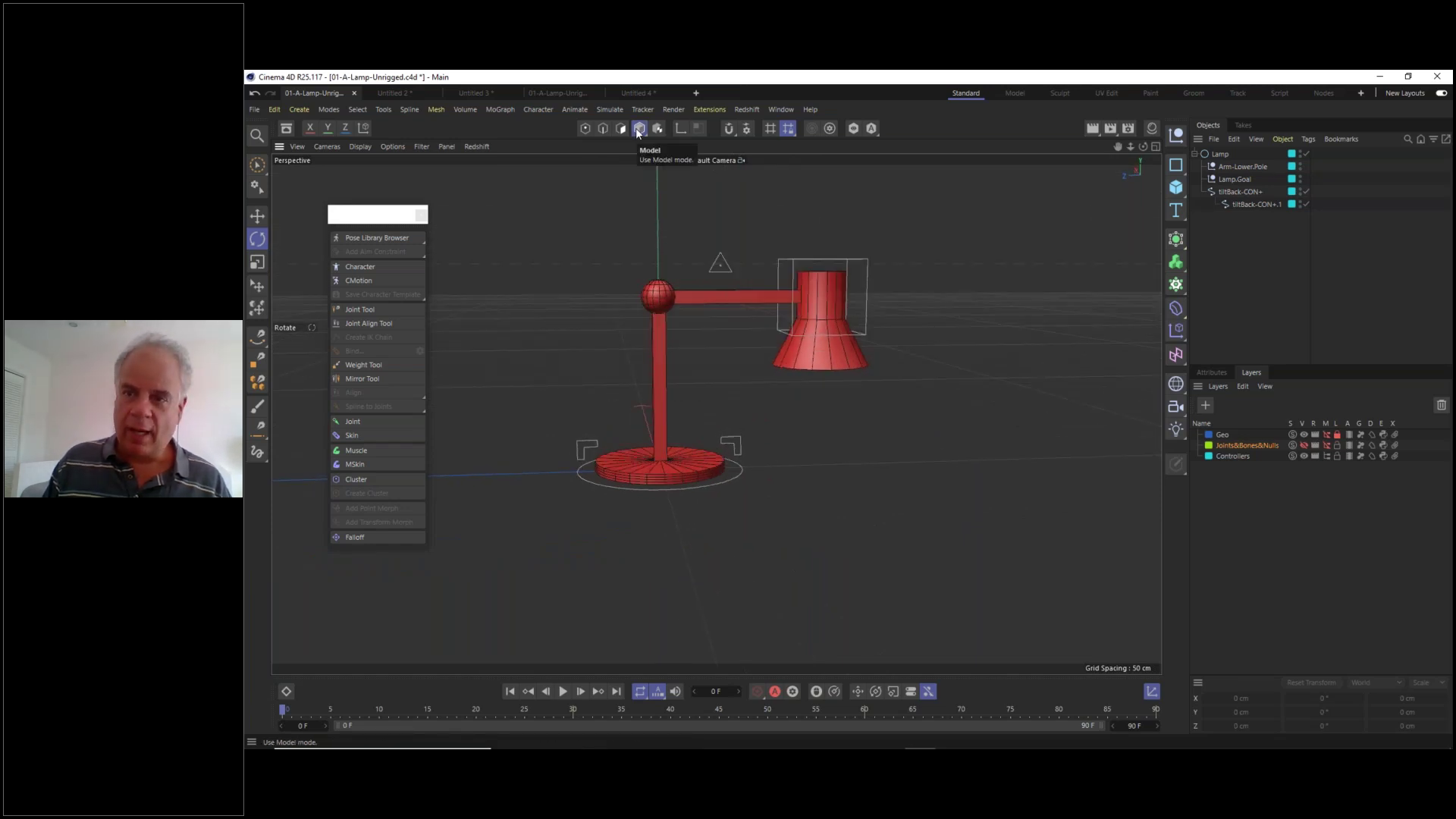
- Add a cube, flatten it to about 16.3 cm high, and lower it to Y about -8.5 cm beneath the lamp base
{"action": "left_click", "coordinate": [1176, 187]}
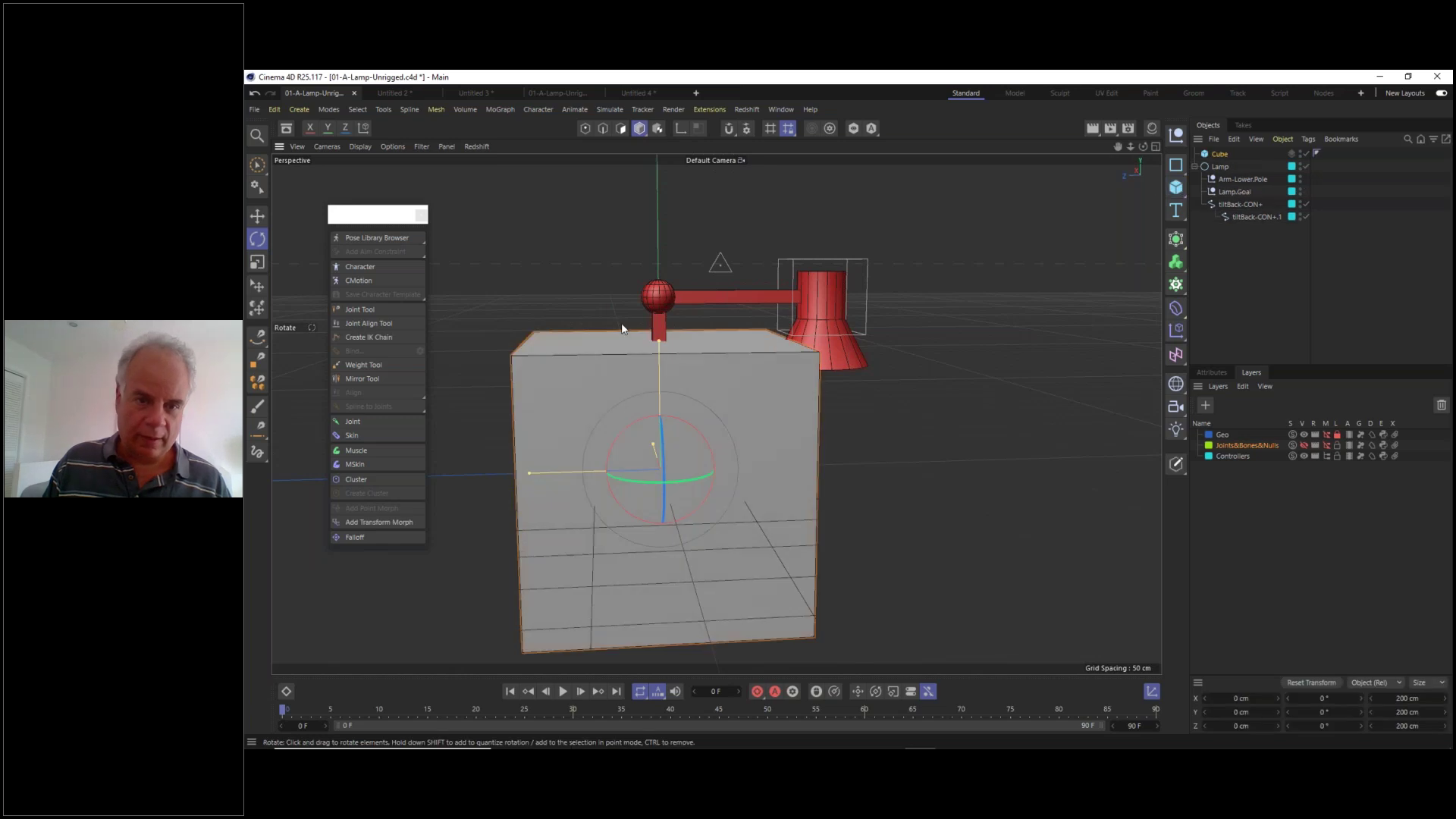
{"action": "left_click_drag", "start_coordinate": [657, 346], "coordinate": [658, 458]}
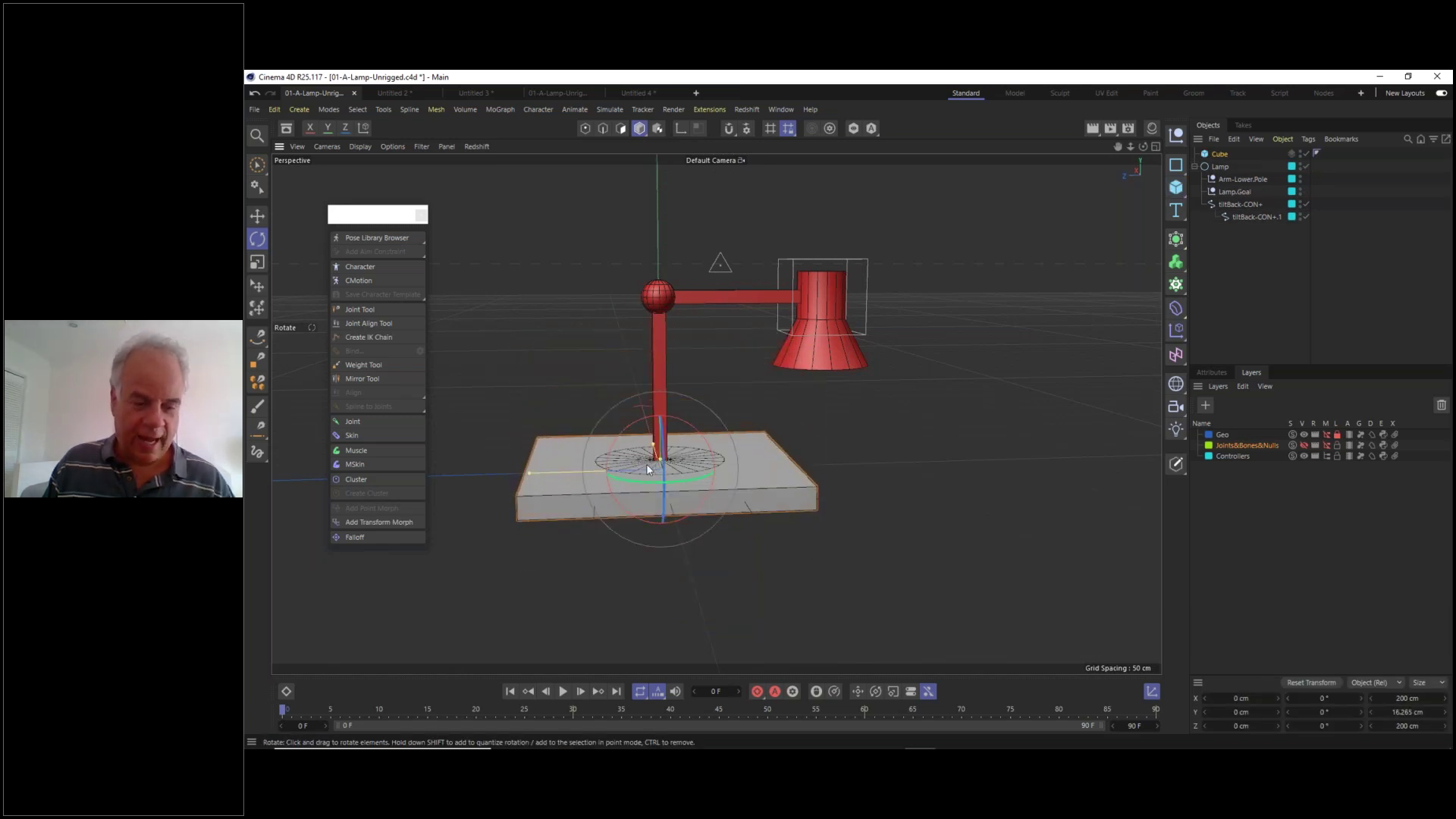
{"action": "key", "text": "F3"}
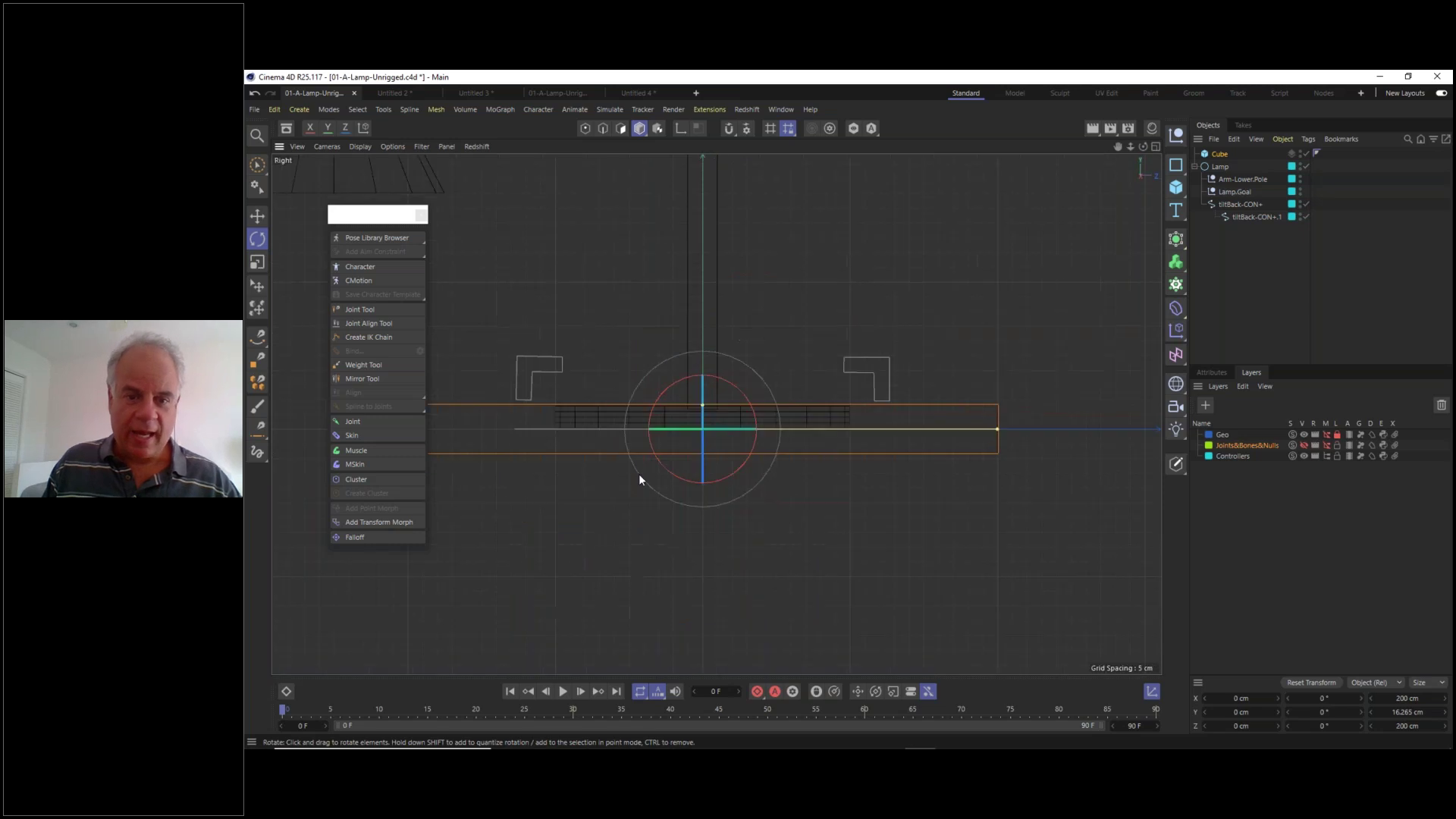
{"action": "left_click", "coordinate": [257, 216]}
{"action": "left_click_drag", "start_coordinate": [704, 340], "coordinate": [712, 365]}
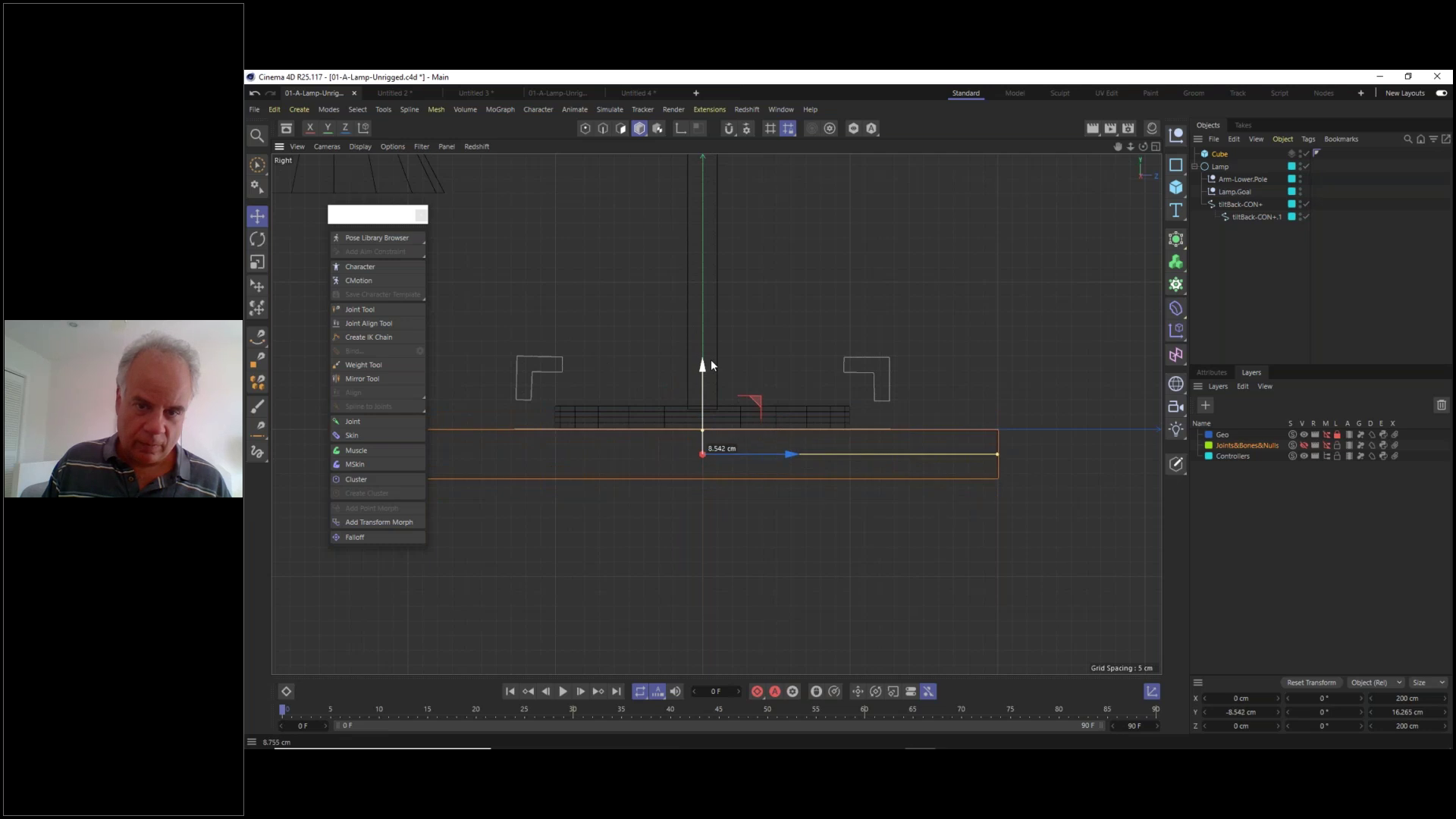
{"action": "key", "text": "F1"}
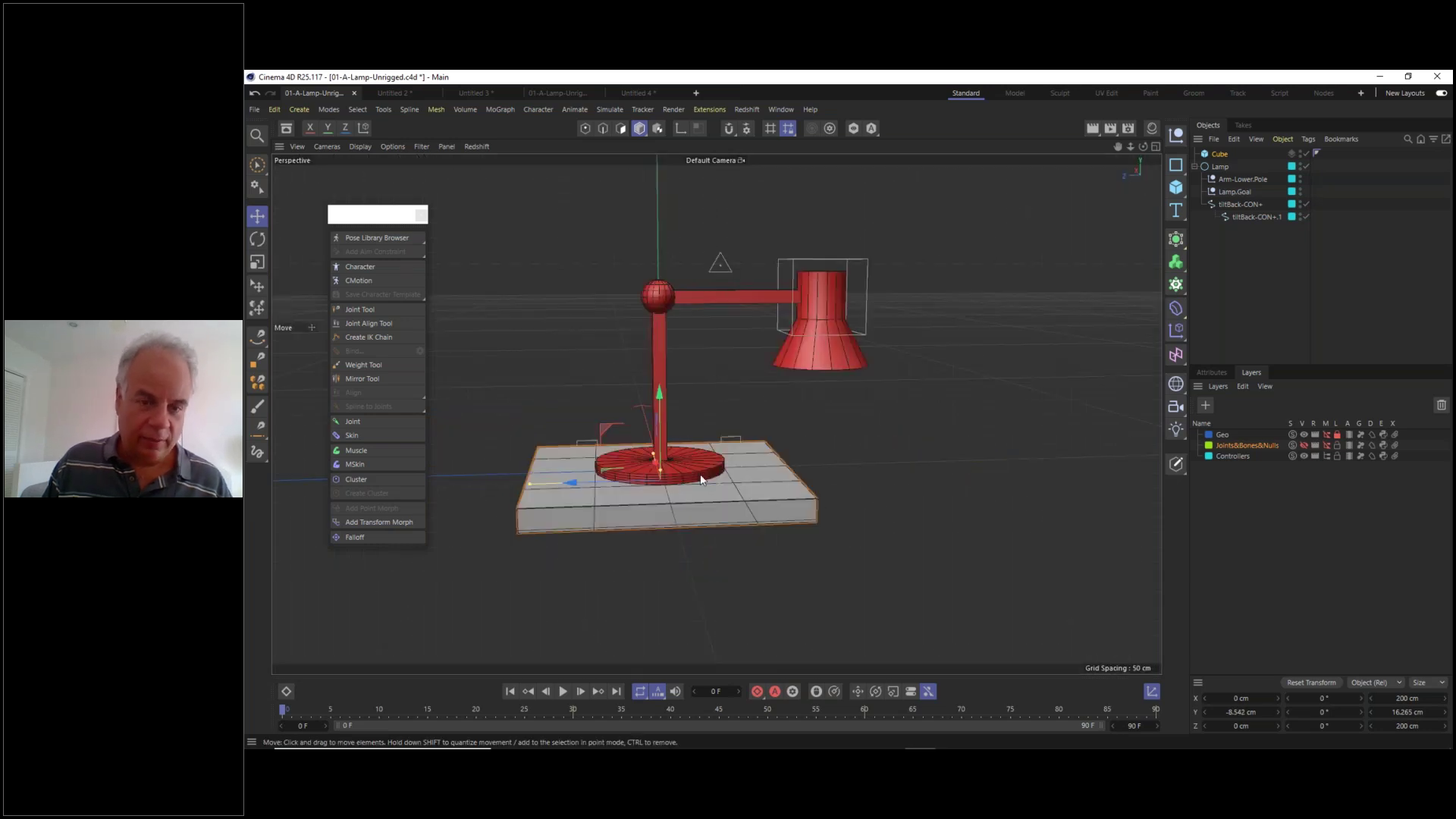
- Stretch the slab to about 501 cm in Z and 325 cm in X, and turn off the workplane display
{"action": "left_click_drag", "start_coordinate": [526, 484], "coordinate": [292, 487]}
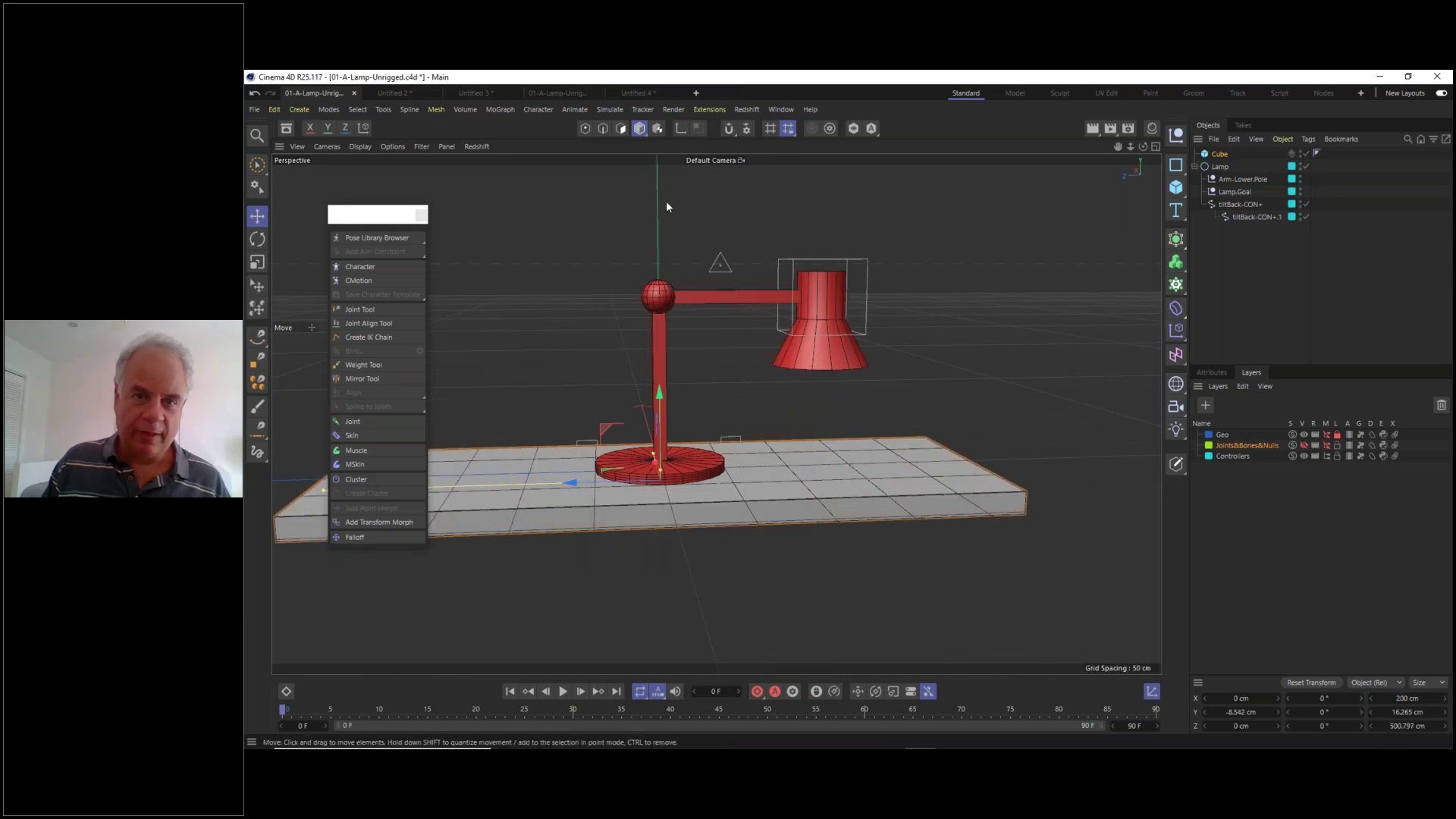
{"action": "left_click", "coordinate": [449, 146]}
{"action": "mouse_move", "coordinate": [422, 152]}
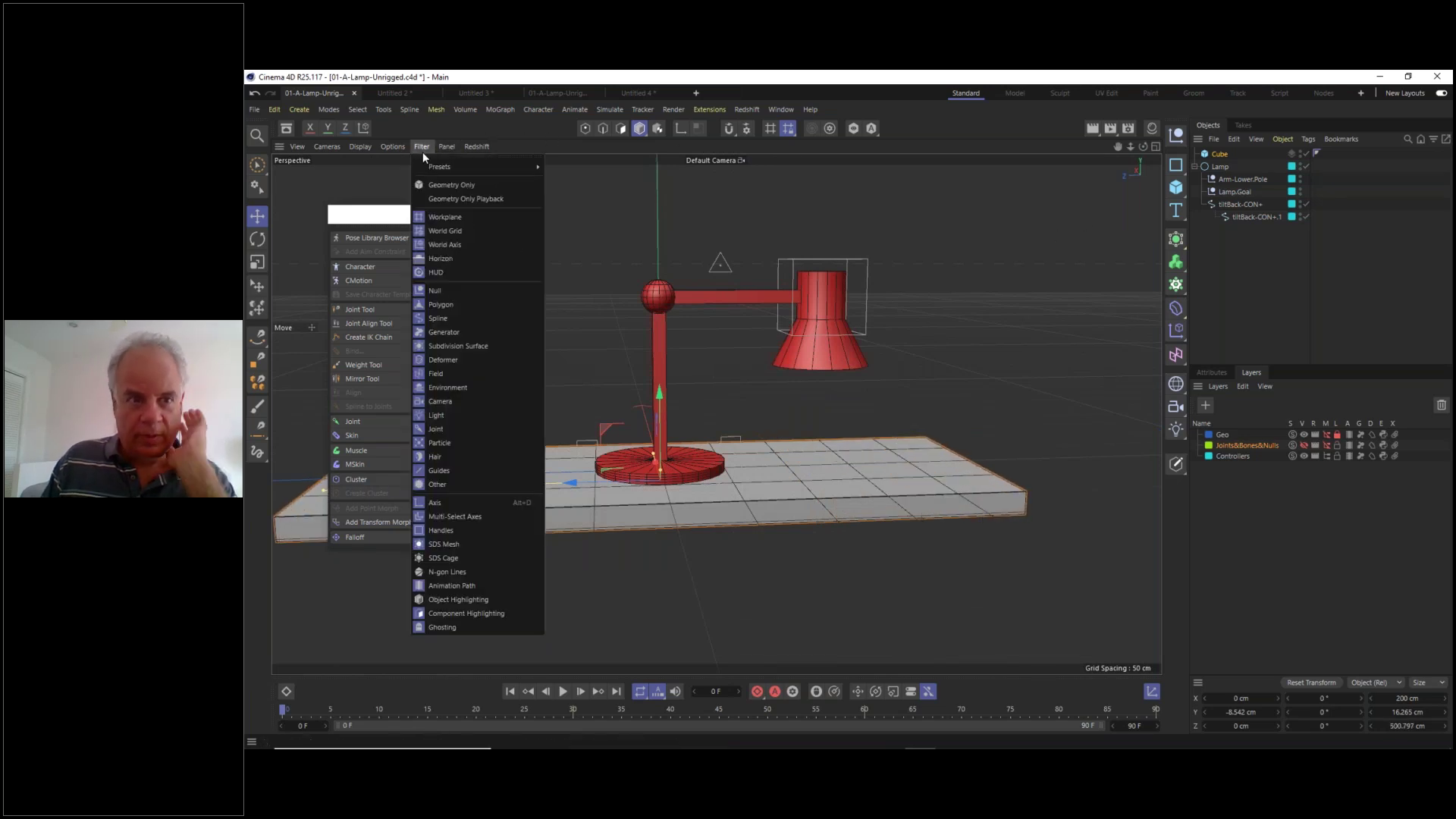
{"action": "left_click", "coordinate": [443, 217]}
{"action": "left_click_drag", "start_coordinate": [829, 446], "coordinate": [793, 440], "text": "alt"}
{"action": "middle_click_drag", "start_coordinate": [793, 441], "coordinate": [795, 436], "text": "alt"}
{"action": "left_click_drag", "start_coordinate": [758, 374], "coordinate": [786, 349]}
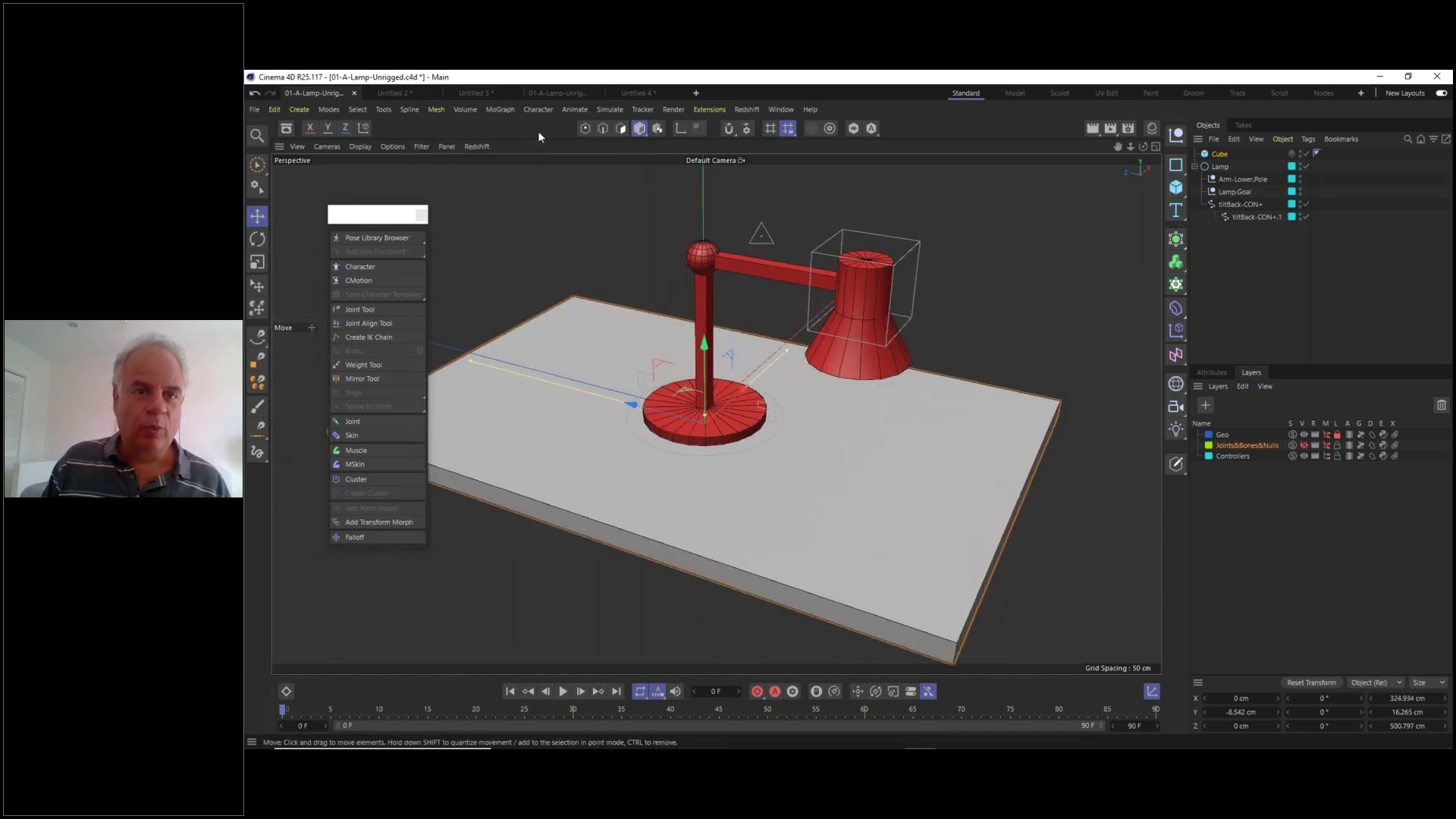
- Add a floor plane at the slab's underside, Y about -16.7 cm, sized about 814 cm in X by 1254 cm in Z
{"action": "left_click", "coordinate": [1178, 166]}
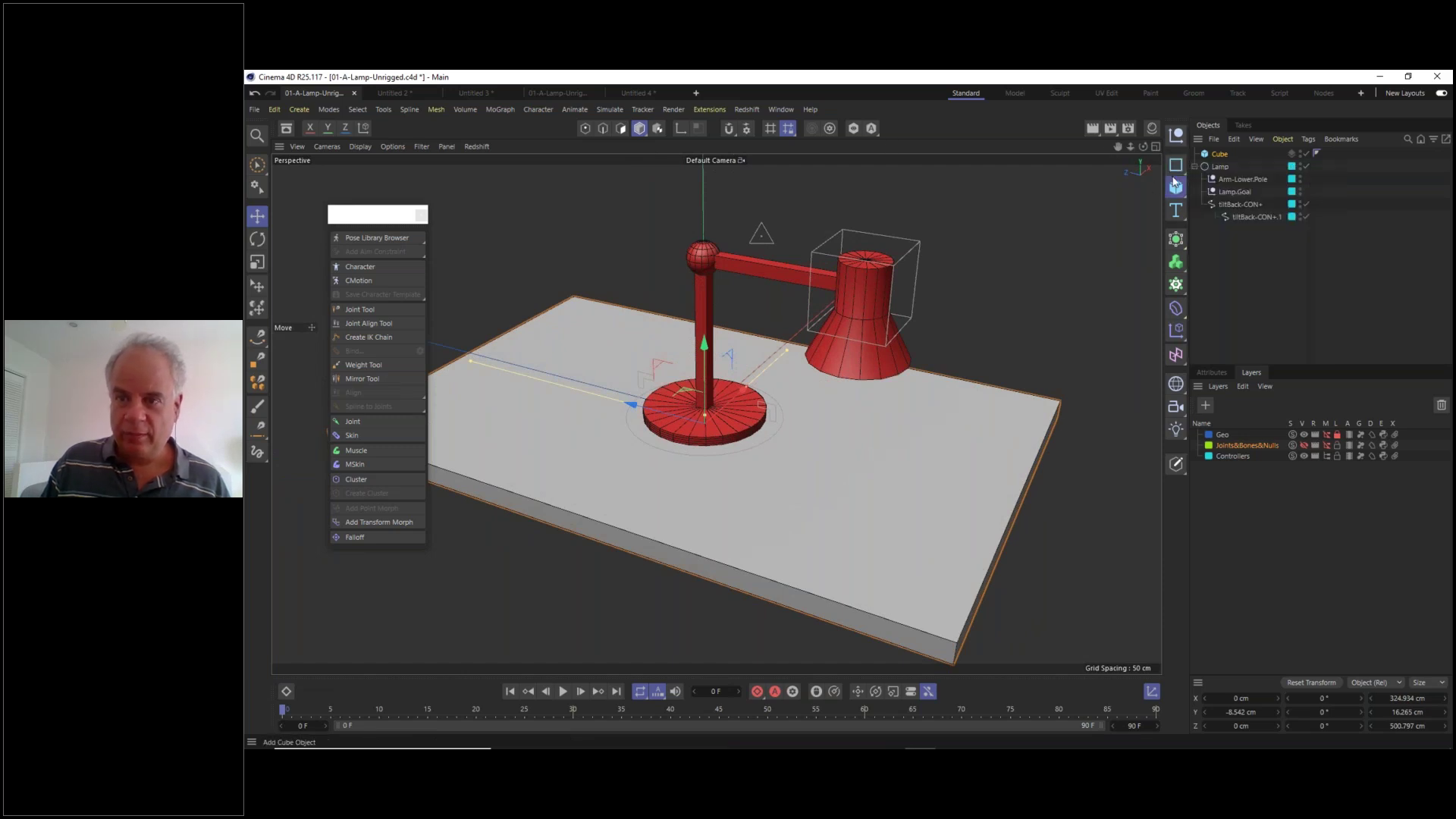
{"action": "left_click", "coordinate": [1176, 188]}
{"action": "left_click", "coordinate": [1223, 227]}
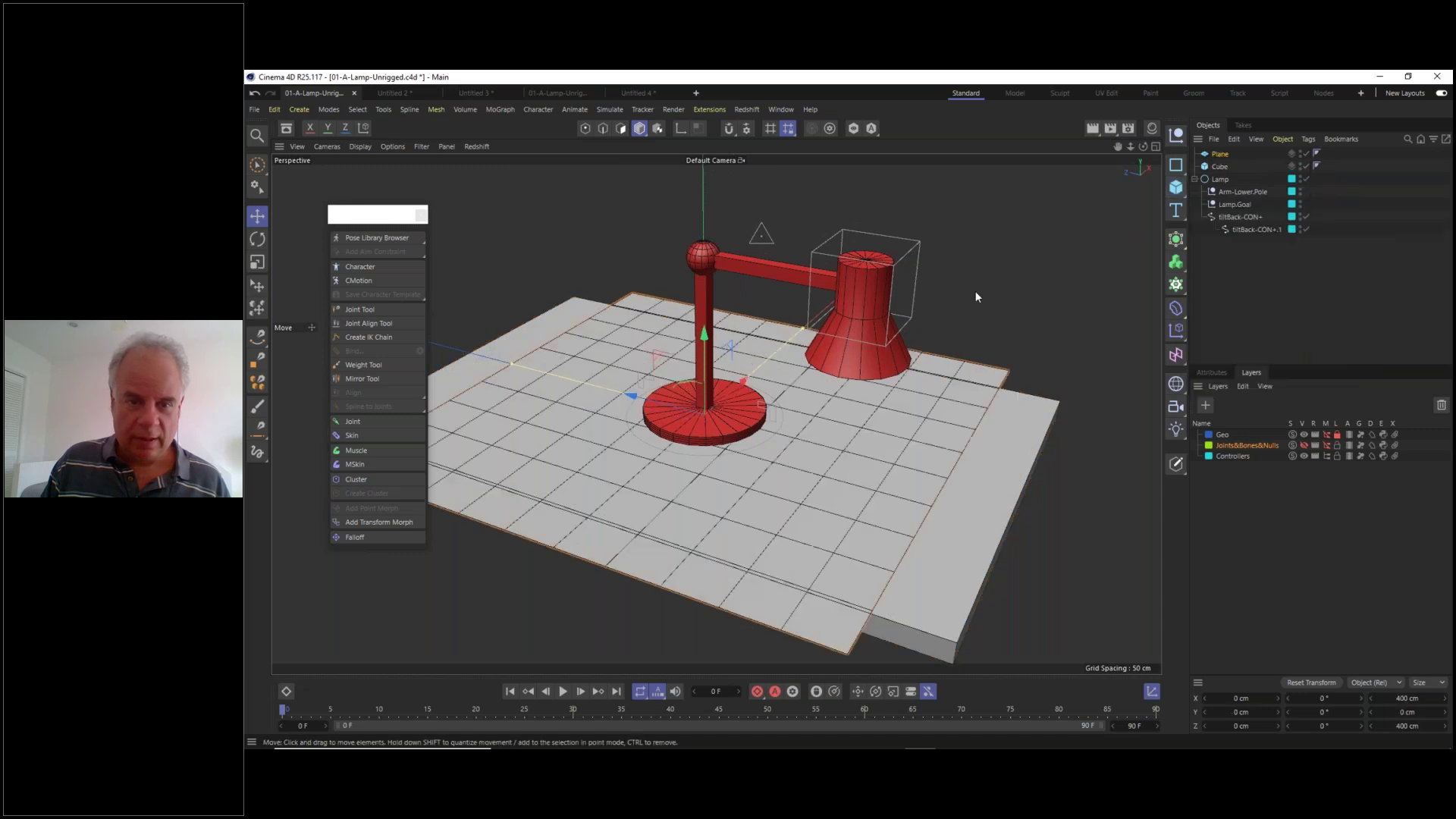
{"action": "key", "text": "F2"}
{"action": "key", "text": "F3"}
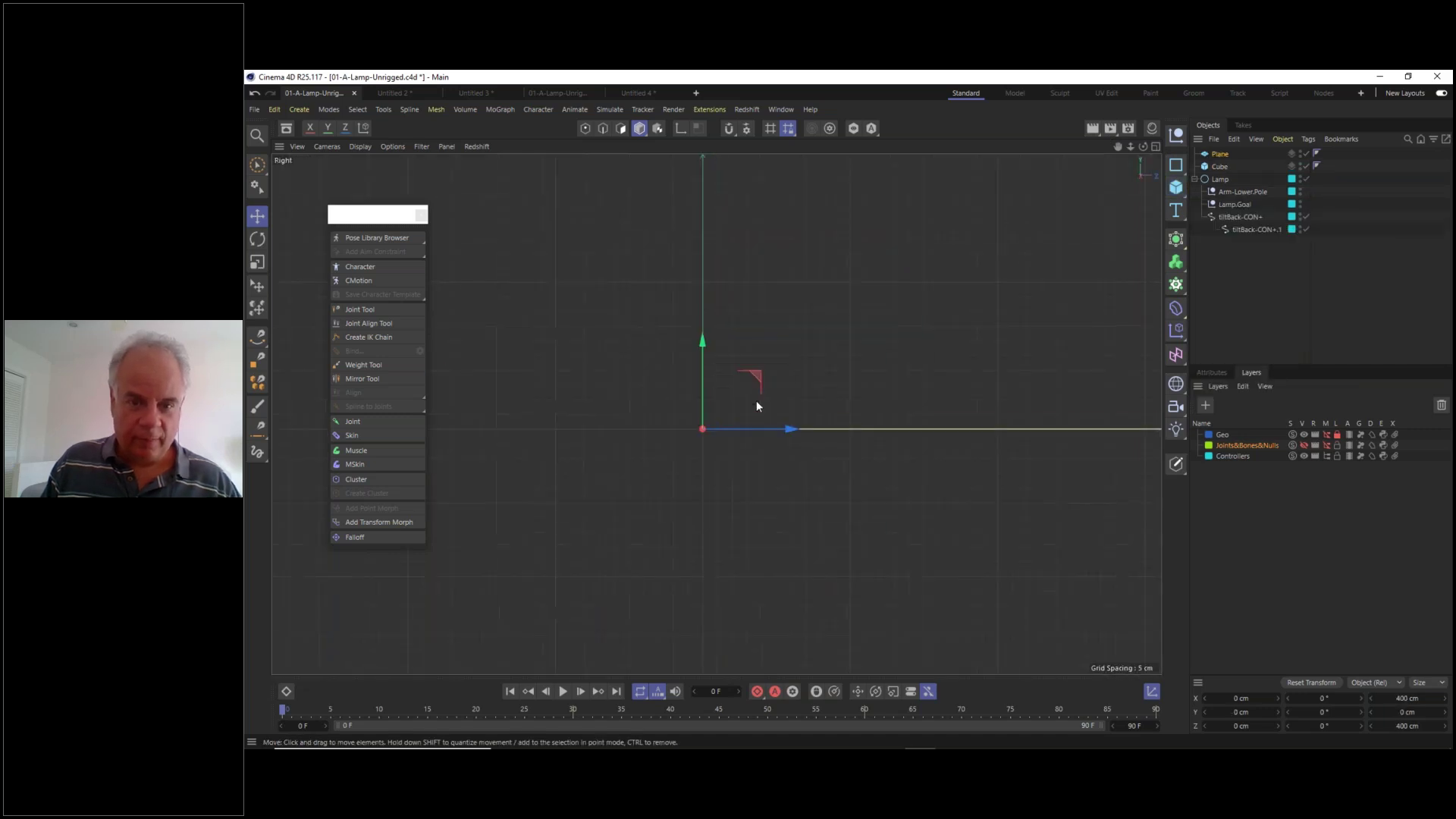
{"action": "left_click_drag", "start_coordinate": [703, 343], "coordinate": [708, 388]}
{"action": "key", "text": "F1"}
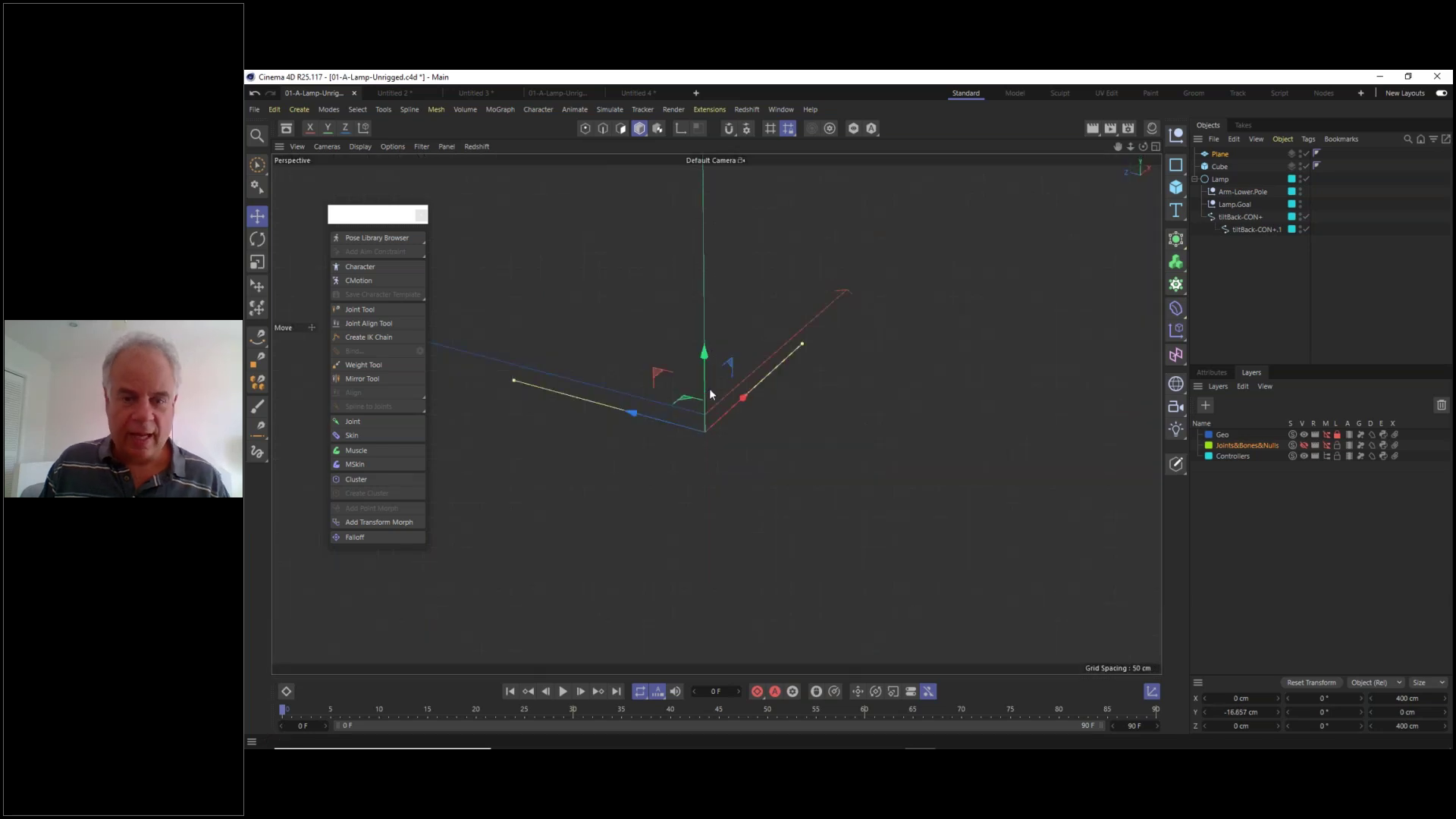
{"action": "left_click_drag", "start_coordinate": [807, 347], "coordinate": [905, 316]}
{"action": "left_click_drag", "start_coordinate": [516, 385], "coordinate": [292, 326]}
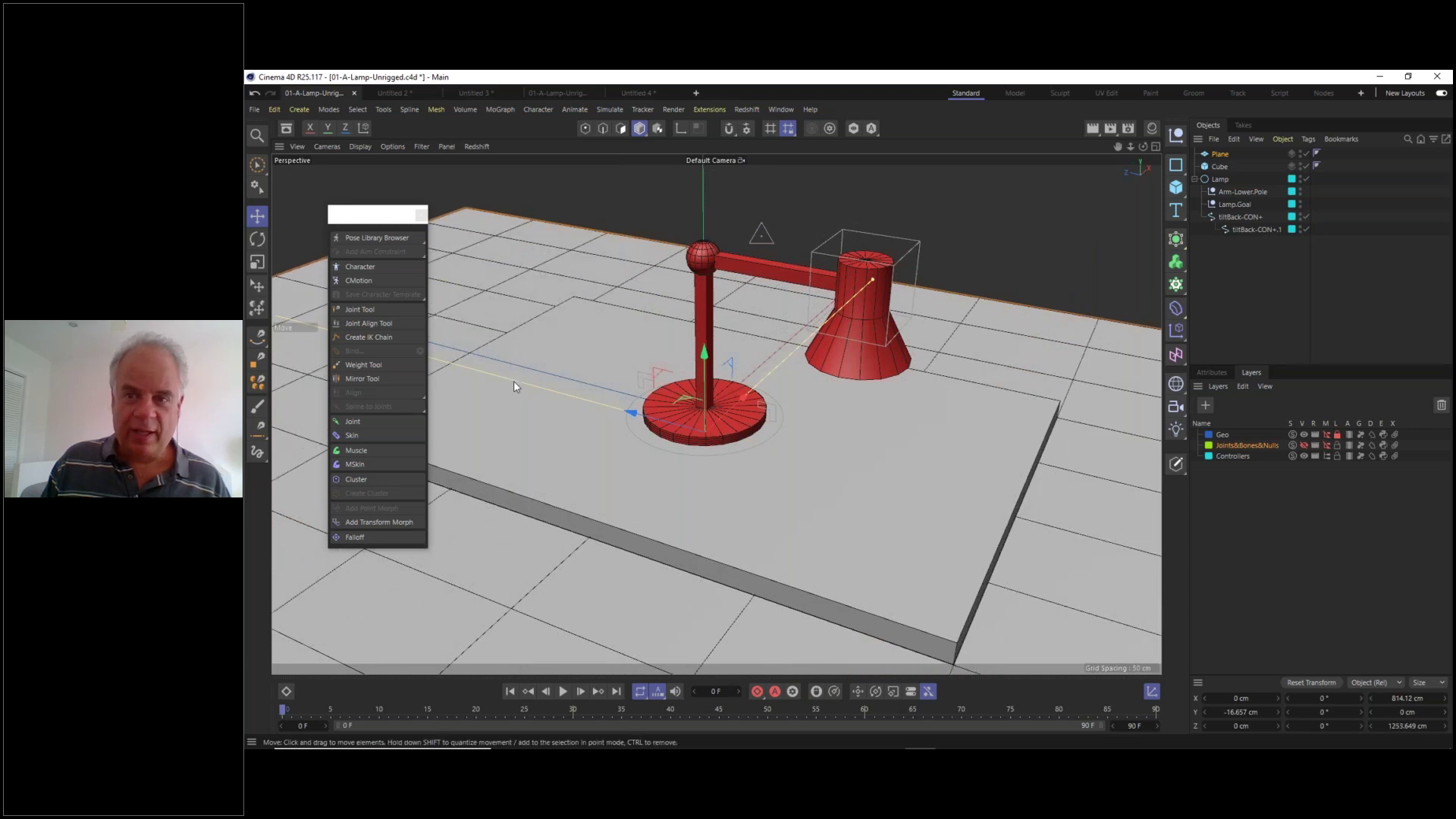
- Add a sphere with 24 segments and a radius of 25 cm
{"action": "left_click", "coordinate": [1176, 189]}
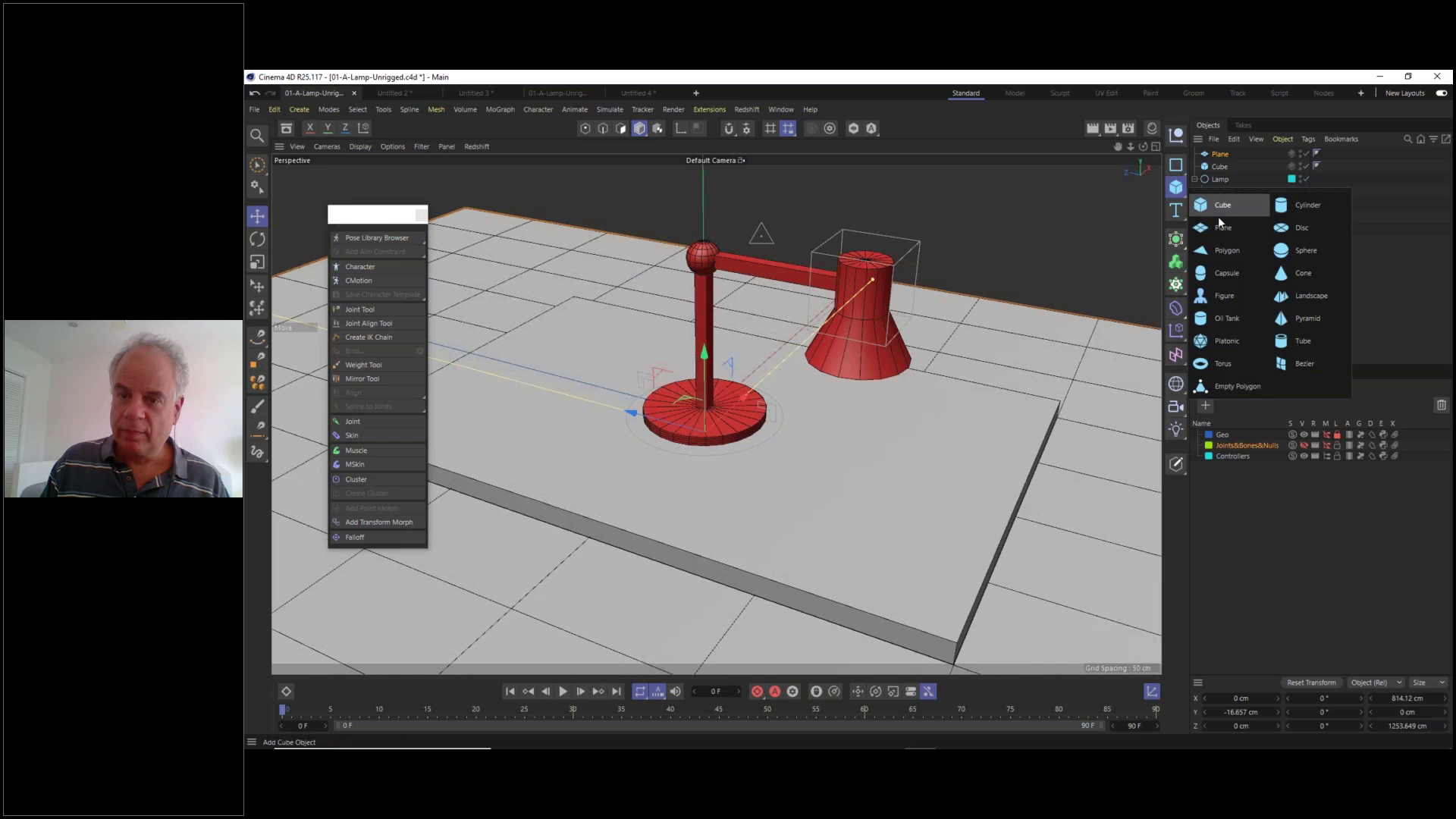
{"action": "left_click", "coordinate": [1299, 256]}
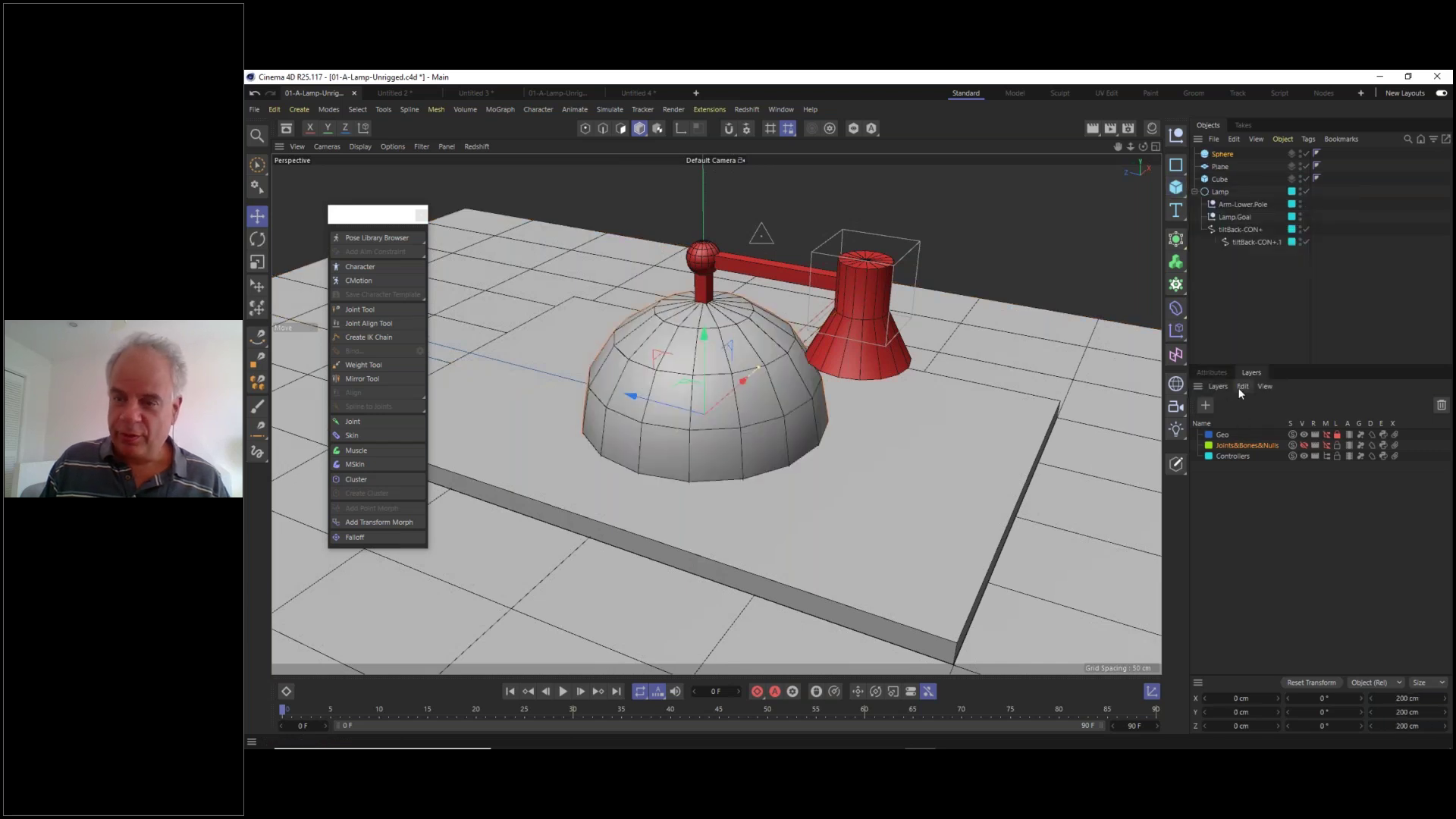
{"action": "left_click", "coordinate": [1213, 373]}
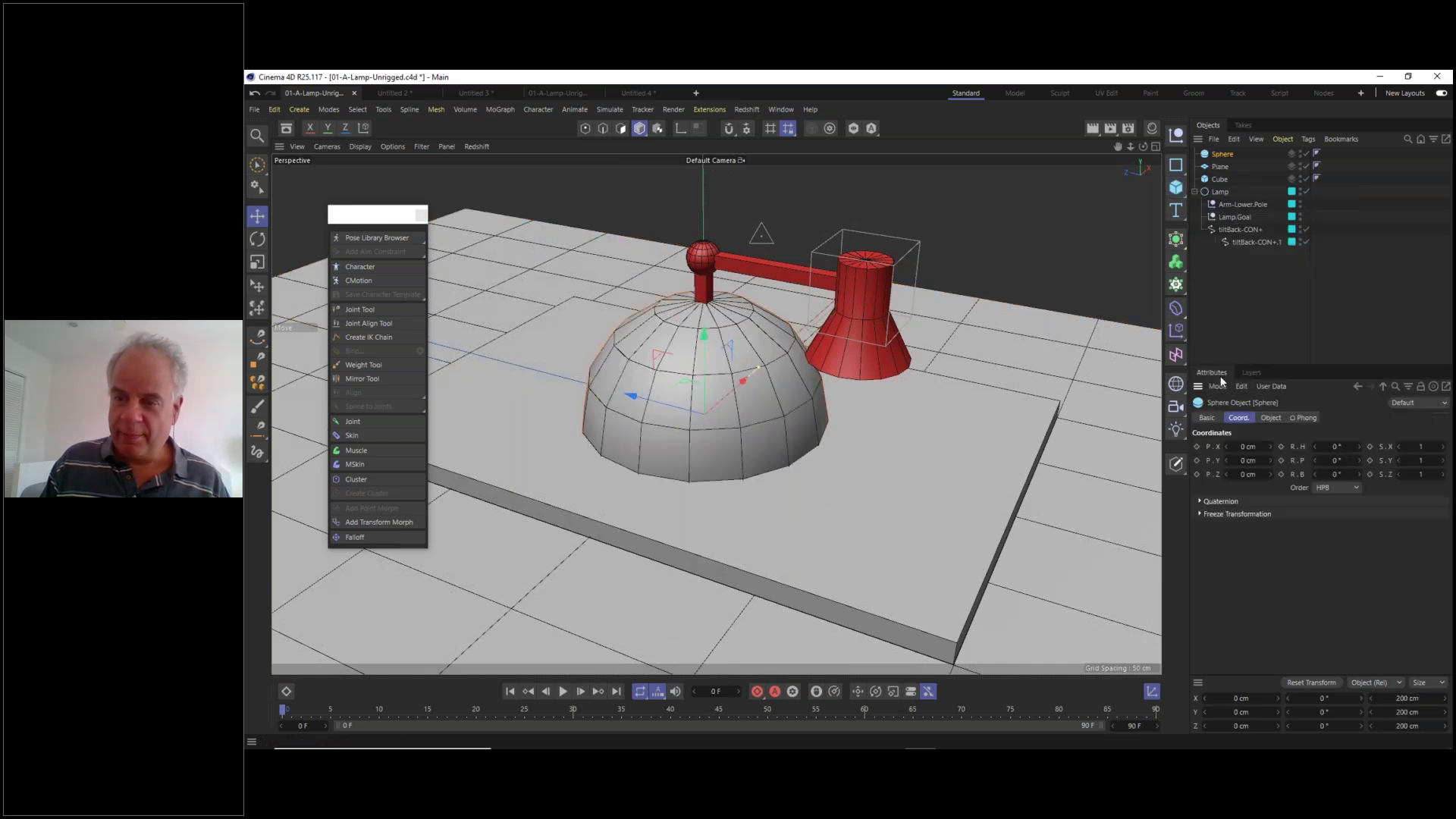
{"action": "left_click", "coordinate": [1269, 417]}
{"action": "double_click", "coordinate": [1282, 460]}
{"action": "type", "text": "24"}
{"action": "key", "text": "Return"}
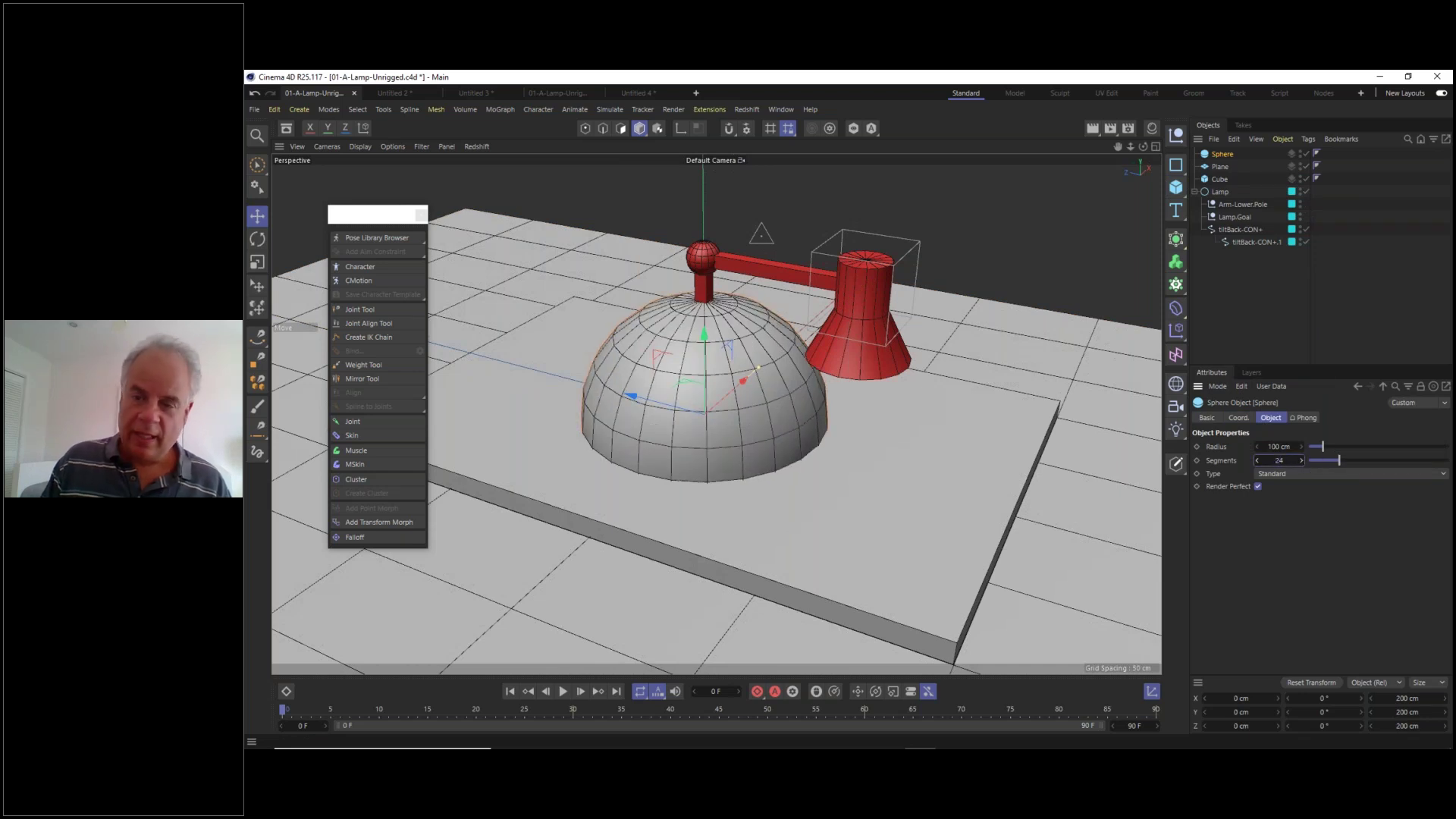
{"action": "double_click", "coordinate": [1272, 446]}
{"action": "type", "text": "25"}
{"action": "key", "text": "Return"}
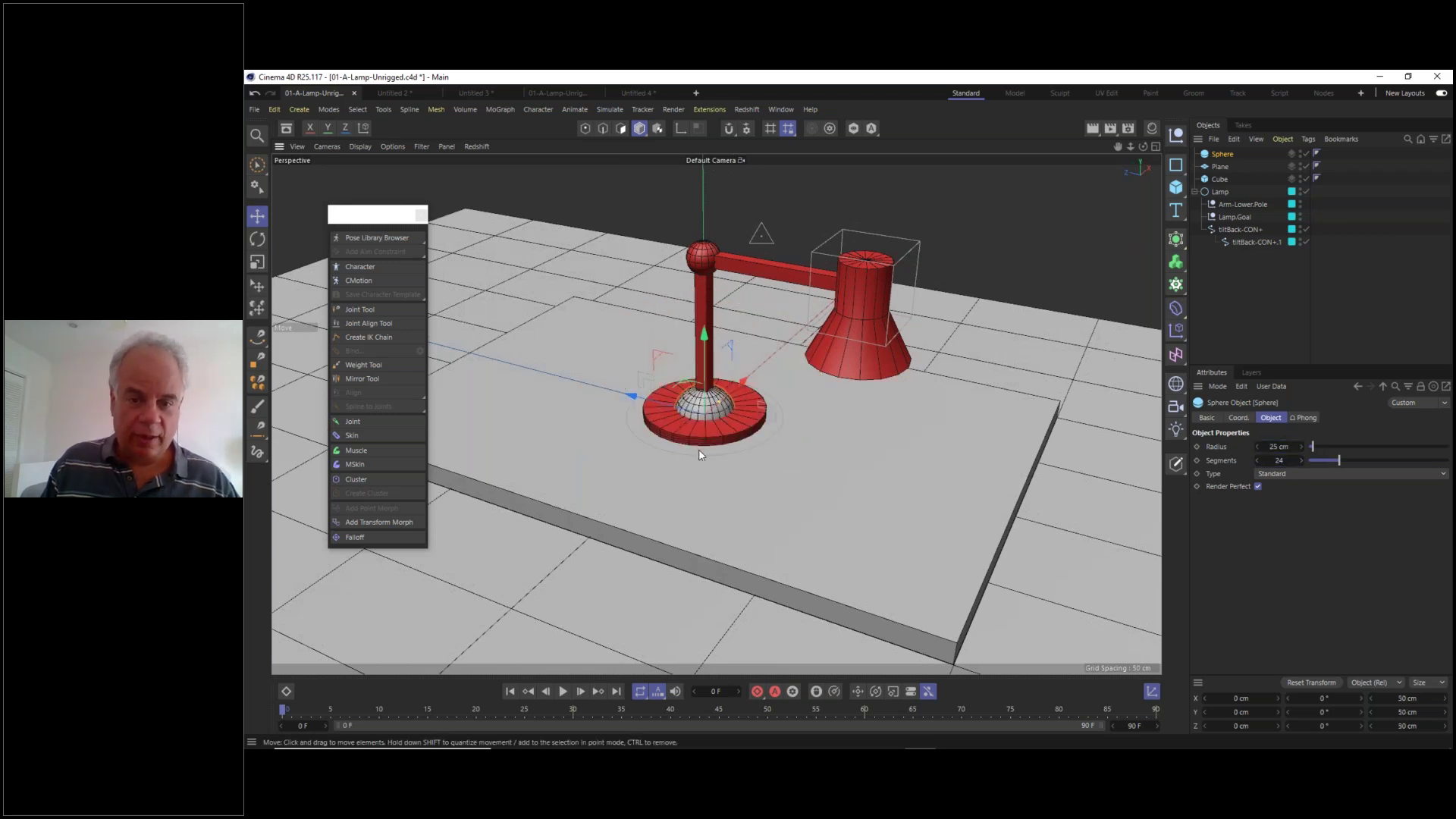
- Place the sphere on the slab directly under the lamp head, at Y about 25.6 cm and Z about -127.8 cm
{"action": "key", "text": "F3"}
{"action": "left_click_drag", "start_coordinate": [702, 349], "coordinate": [720, 273]}
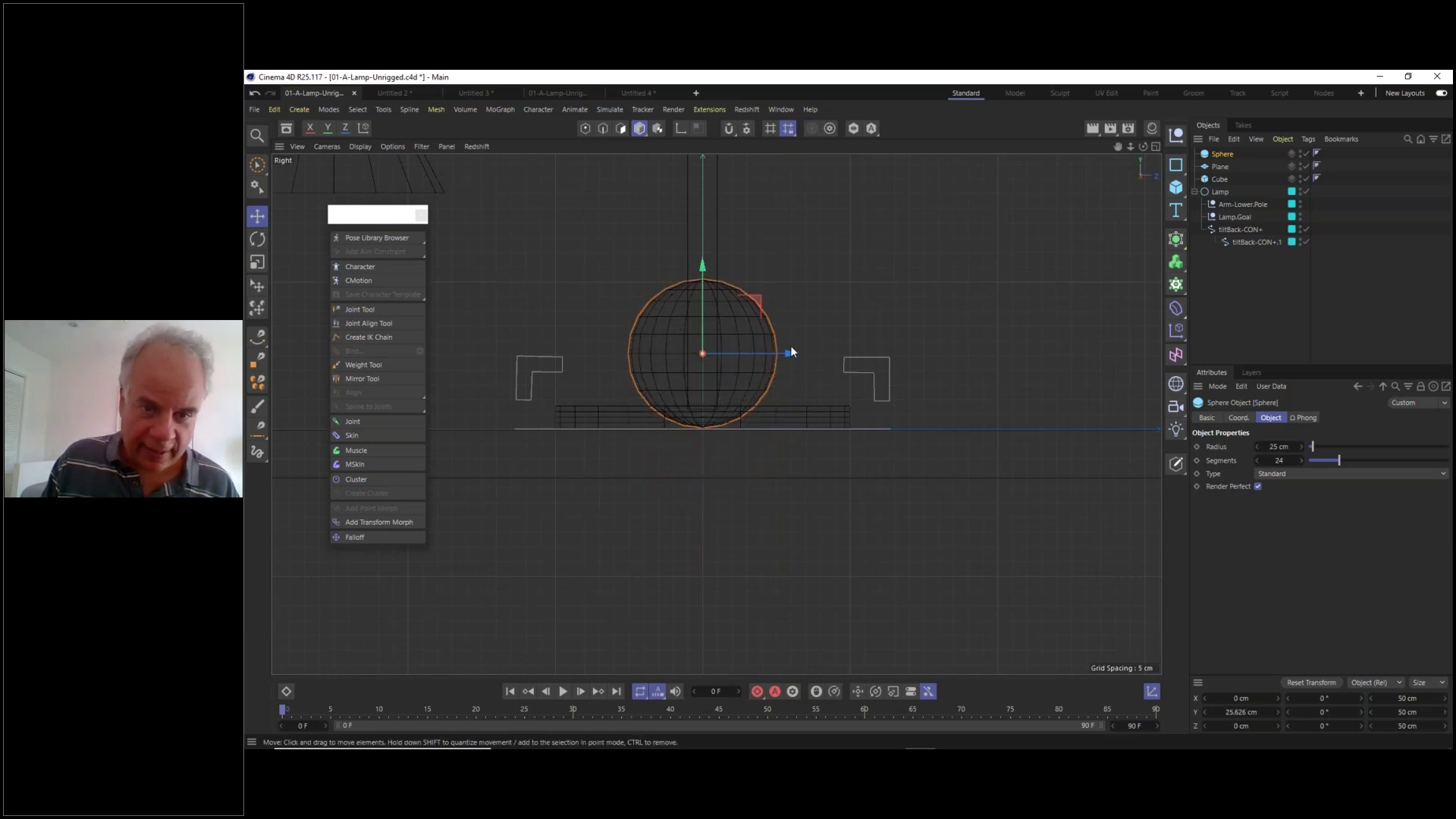
{"action": "left_click_drag", "start_coordinate": [850, 357], "coordinate": [1160, 369]}
{"action": "scroll", "coordinate": [826, 531], "scroll_direction": "down", "scroll_amount": 5}
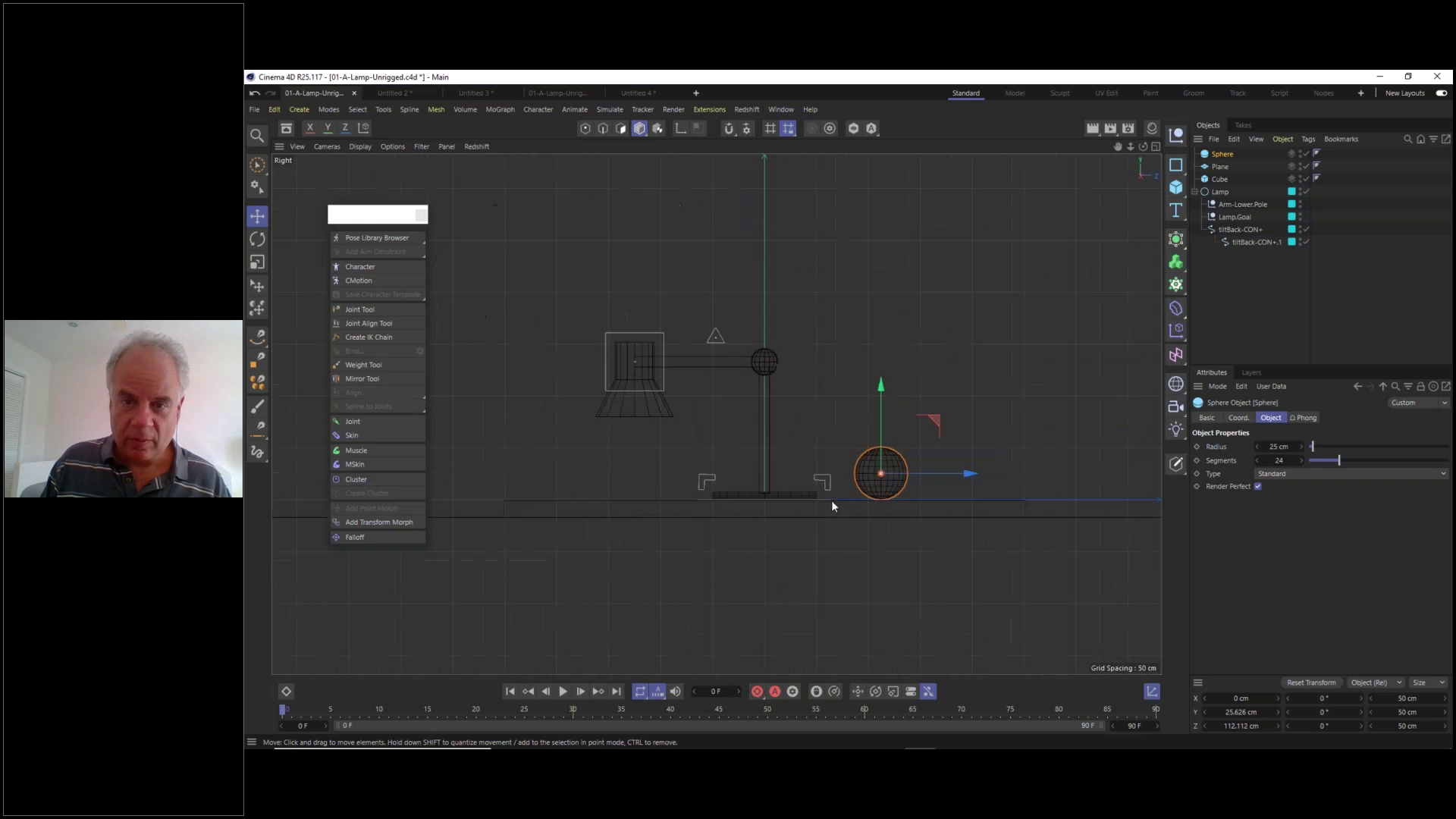
{"action": "left_click_drag", "start_coordinate": [966, 477], "coordinate": [719, 475]}
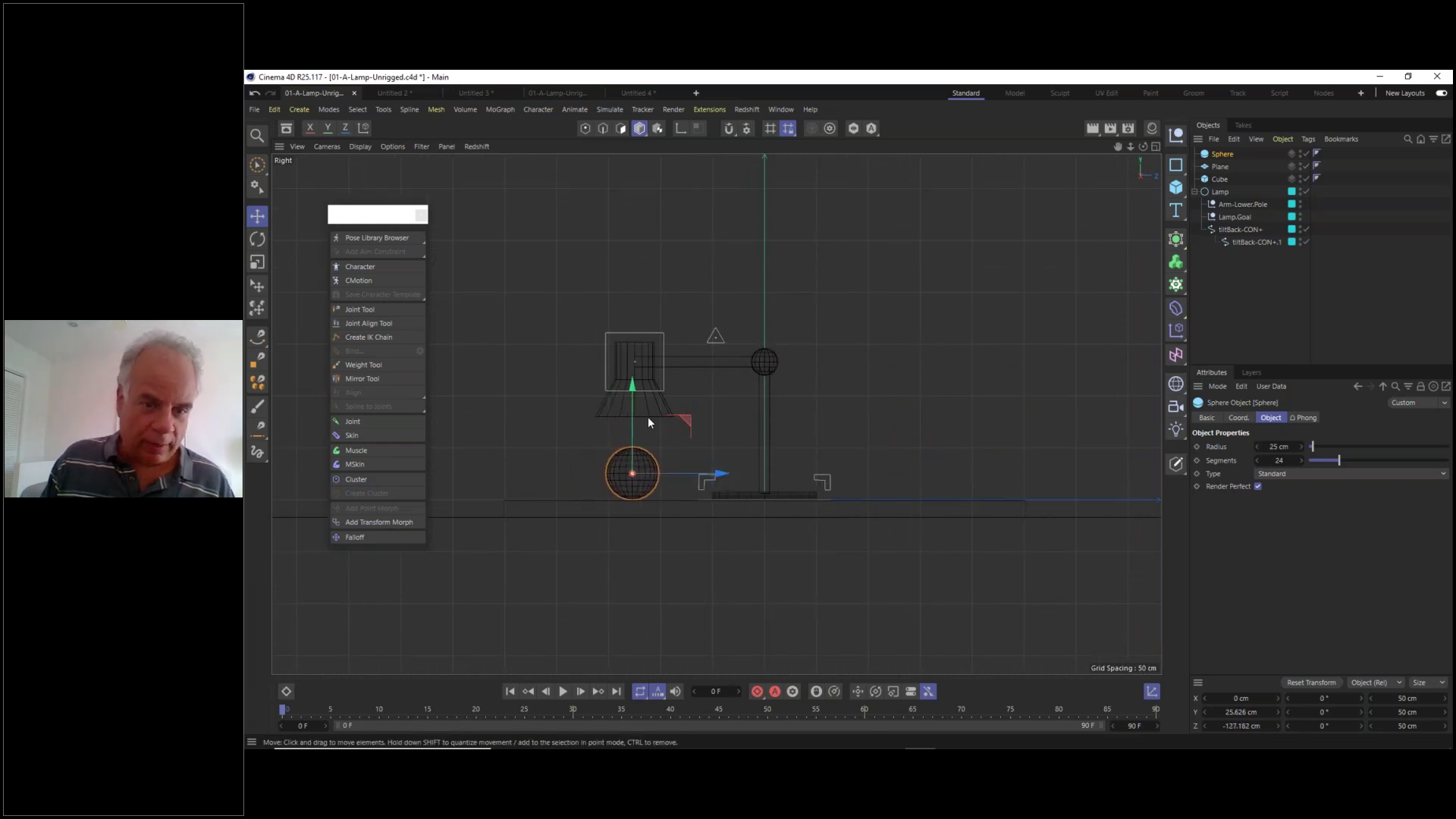
{"action": "key", "text": "F1"}
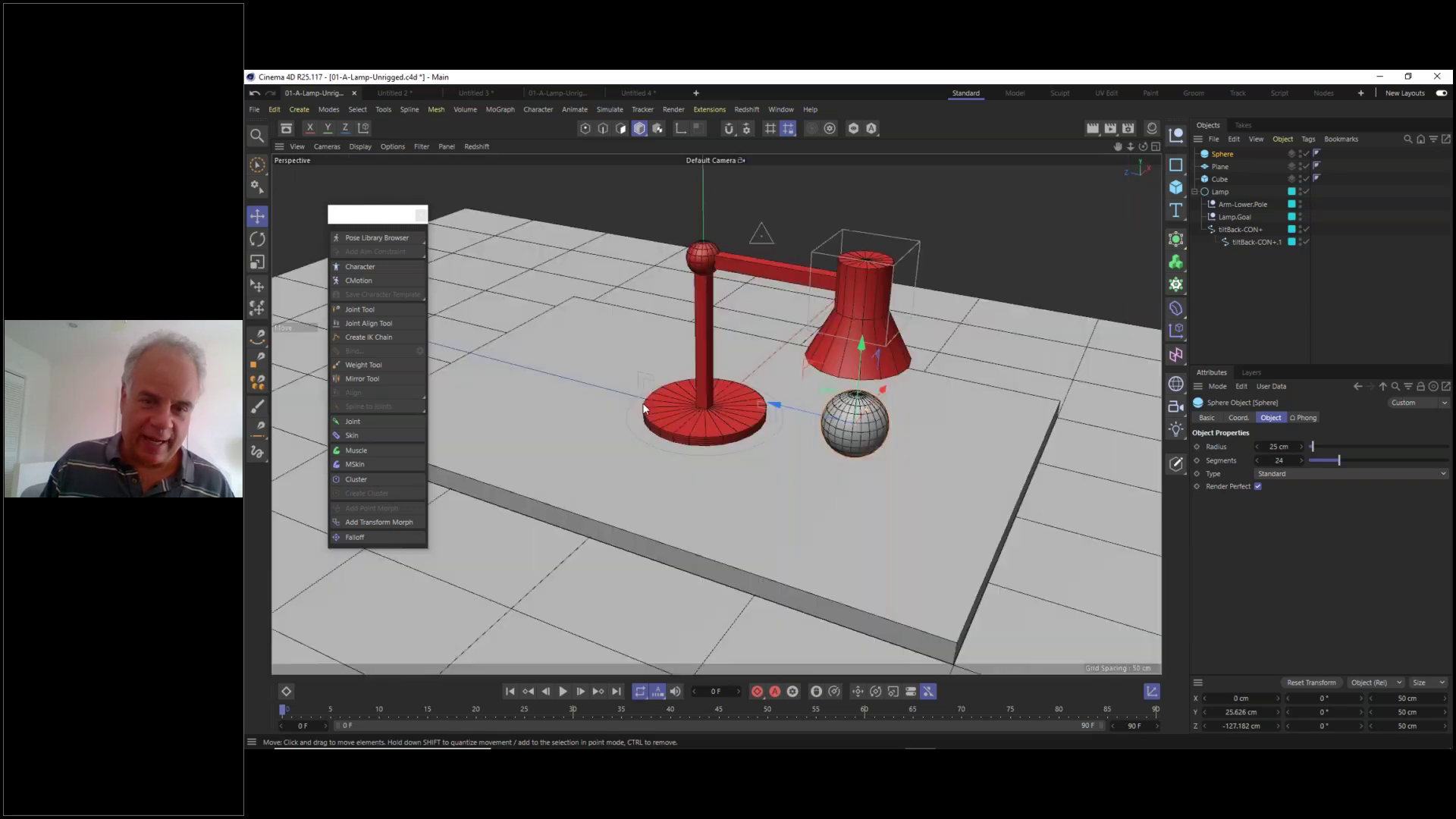
{"action": "left_click_drag", "start_coordinate": [848, 467], "coordinate": [926, 390], "text": "alt"}
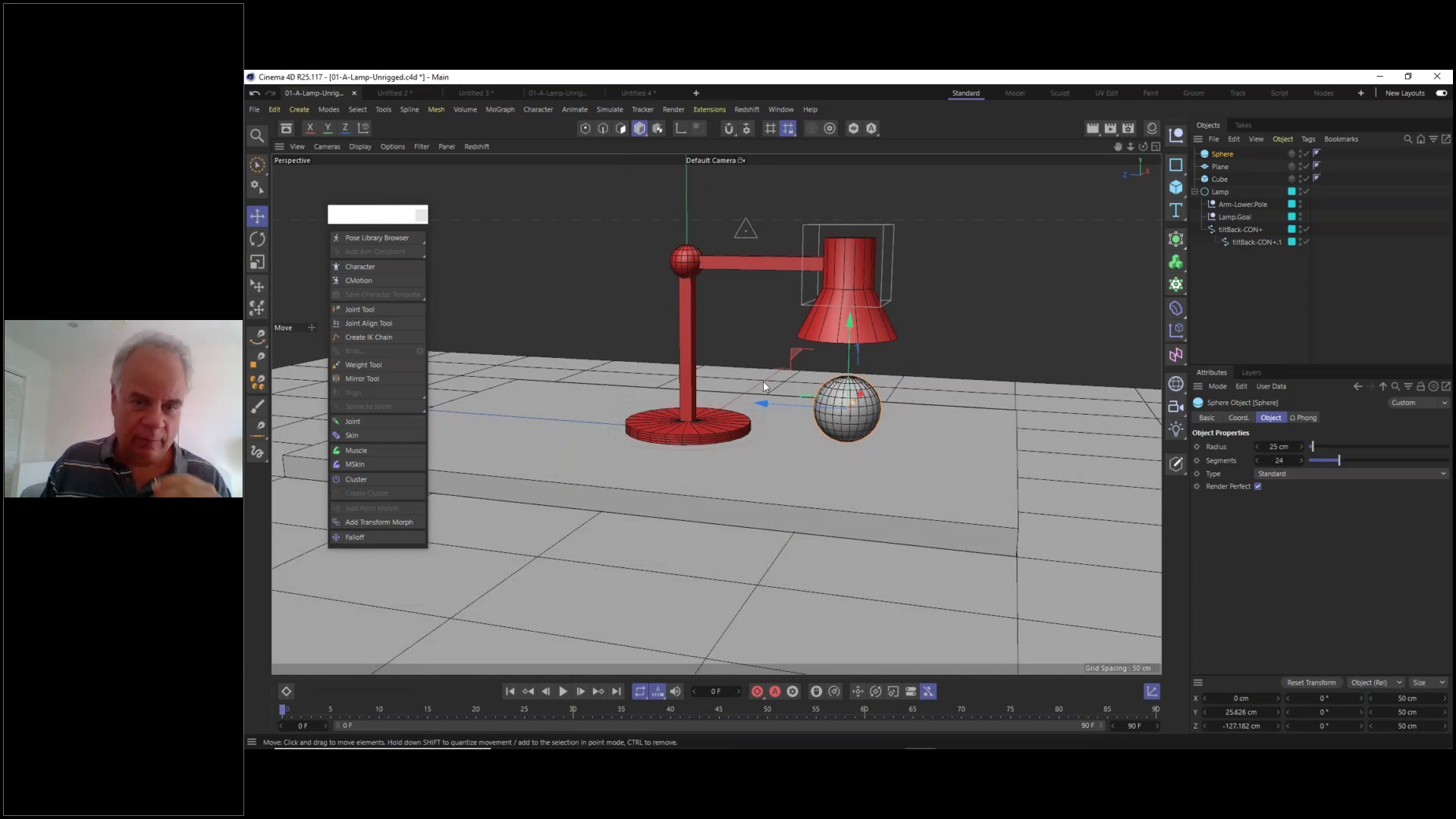
{"action": "left_click_drag", "start_coordinate": [764, 400], "coordinate": [763, 405]}
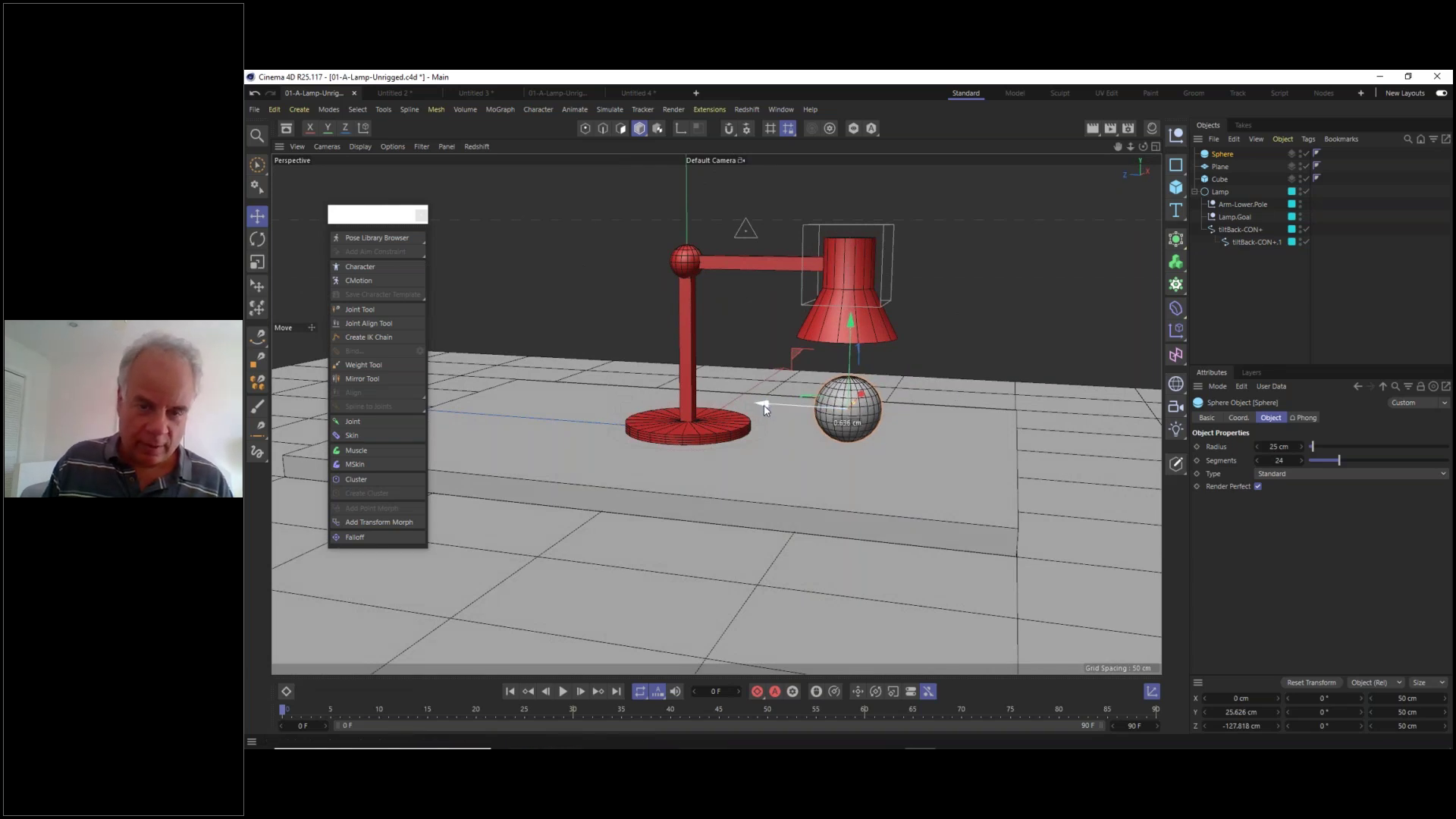
{"action": "left_click_drag", "start_coordinate": [840, 466], "coordinate": [847, 474], "text": "alt"}
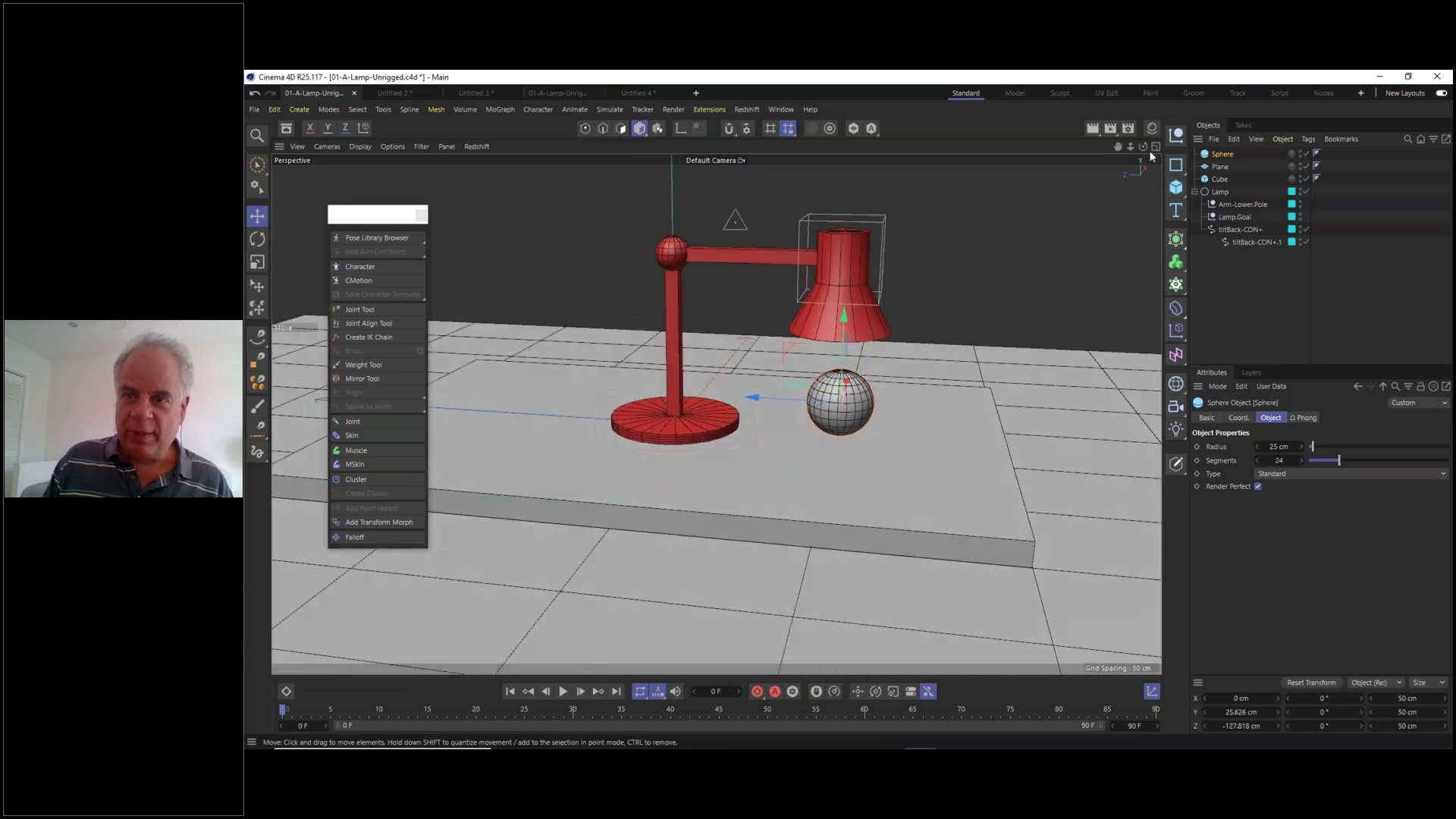
- Show the list of materials and create three new default materials
{"action": "left_click", "coordinate": [1154, 128]}
{"action": "left_click", "coordinate": [985, 167]}
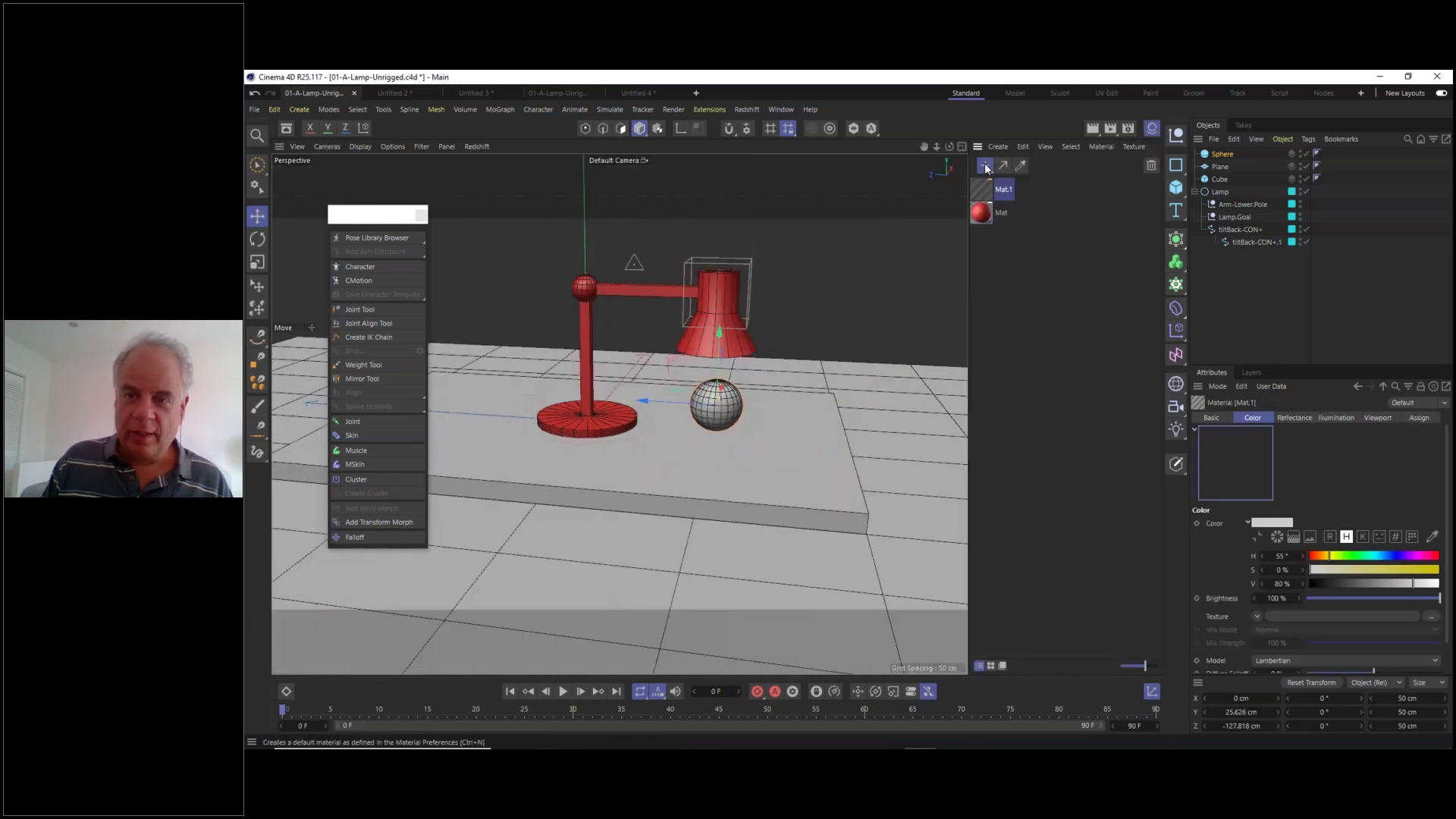
{"action": "left_click", "coordinate": [985, 165]}
{"action": "left_click", "coordinate": [985, 165]}
- Colour the material Mat.1 cyan with hue 187°, saturation 82% and value 90%
{"action": "left_click", "coordinate": [988, 241]}
{"action": "double_click", "coordinate": [987, 245]}
{"action": "left_click_drag", "start_coordinate": [1274, 313], "coordinate": [1370, 329]}
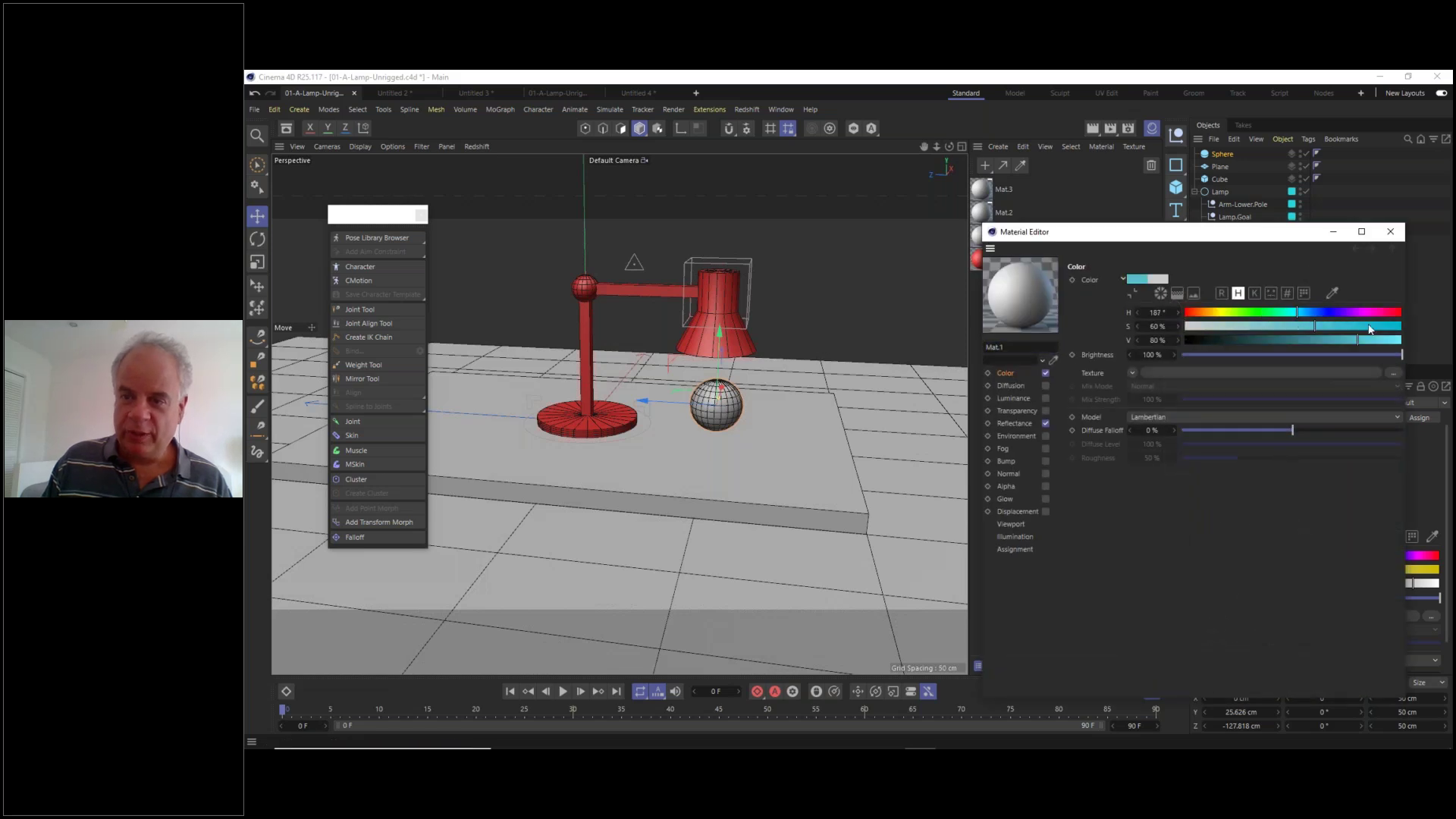
{"action": "left_click", "coordinate": [1377, 340]}
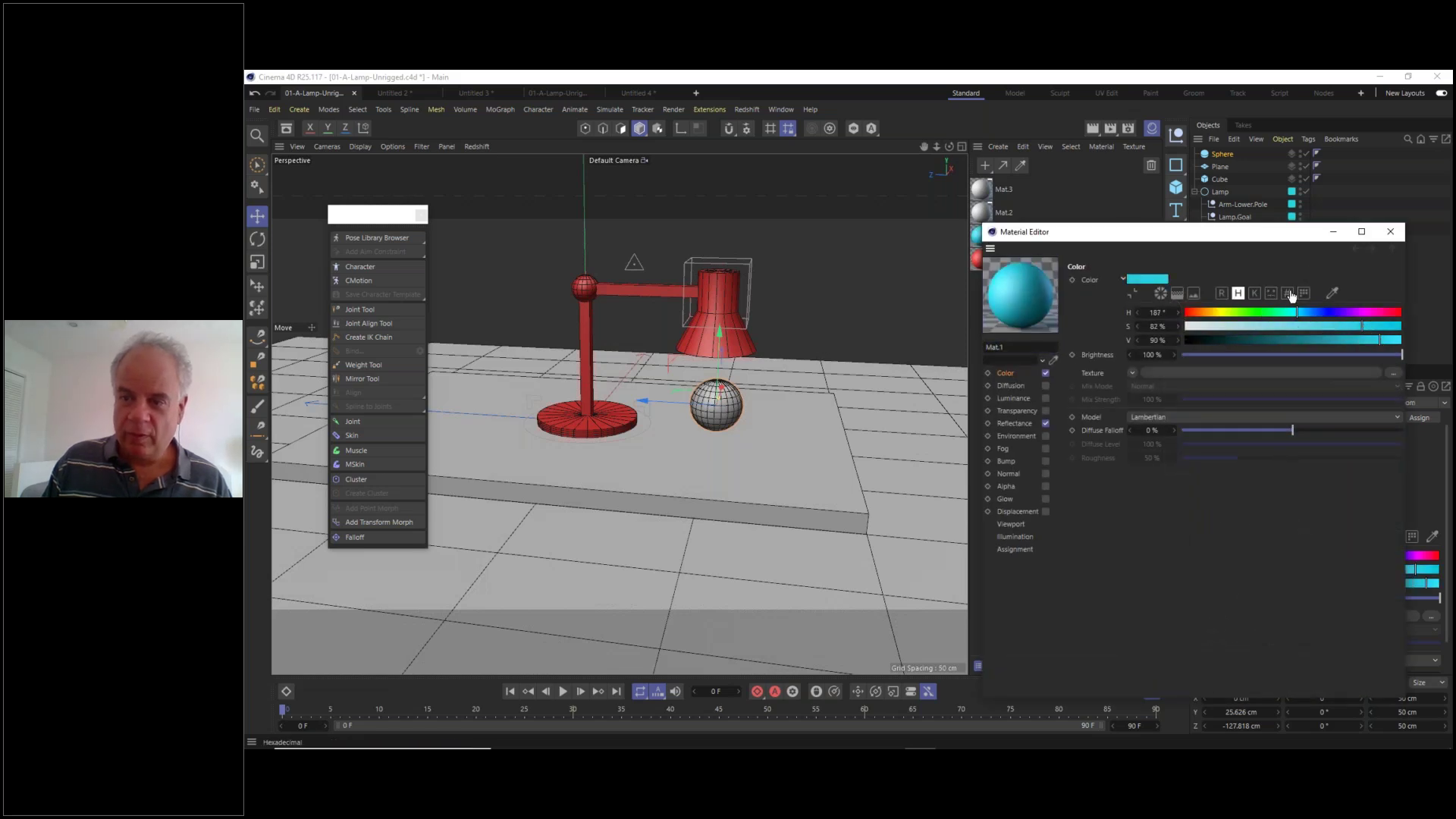
{"action": "left_click", "coordinate": [1390, 231]}
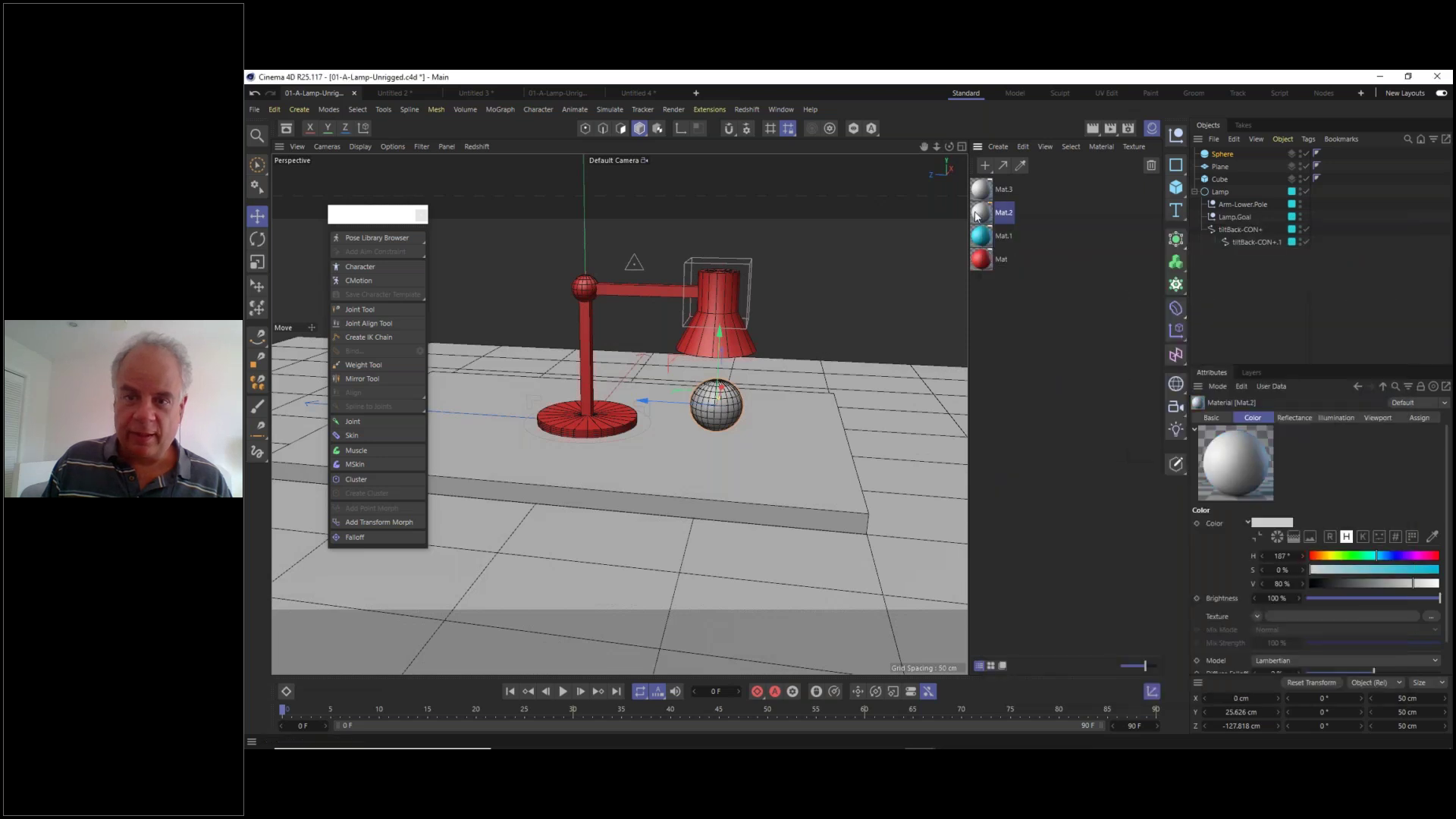
- Colour the material Mat.2 green with hue 116°, saturation 36% and value 57%, and apply it to the floor plane
{"action": "double_click", "coordinate": [980, 214]}
{"action": "left_click", "coordinate": [1254, 296]}
{"action": "left_click_drag", "start_coordinate": [1249, 299], "coordinate": [1301, 310]}
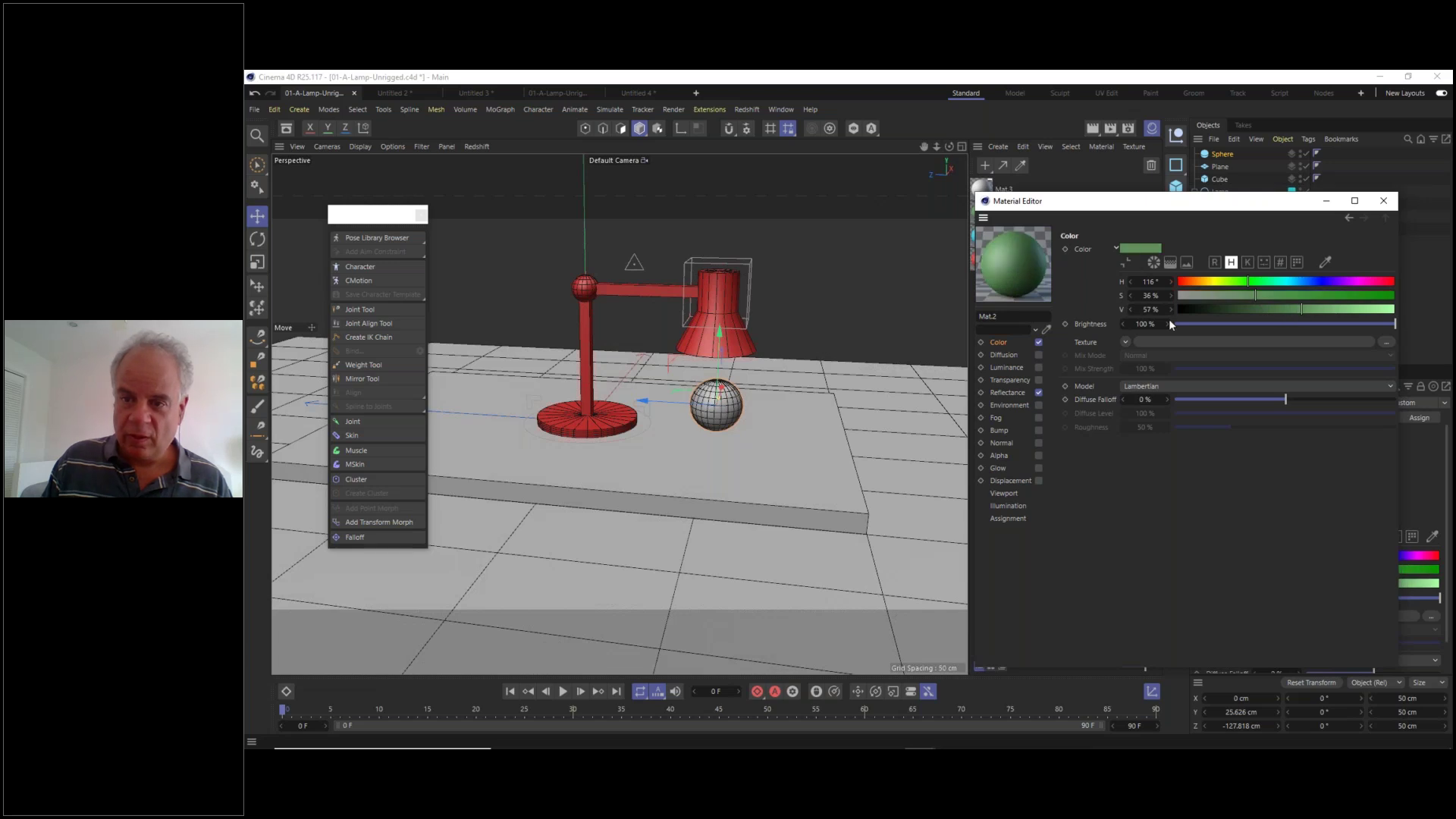
{"action": "left_click", "coordinate": [1383, 200]}
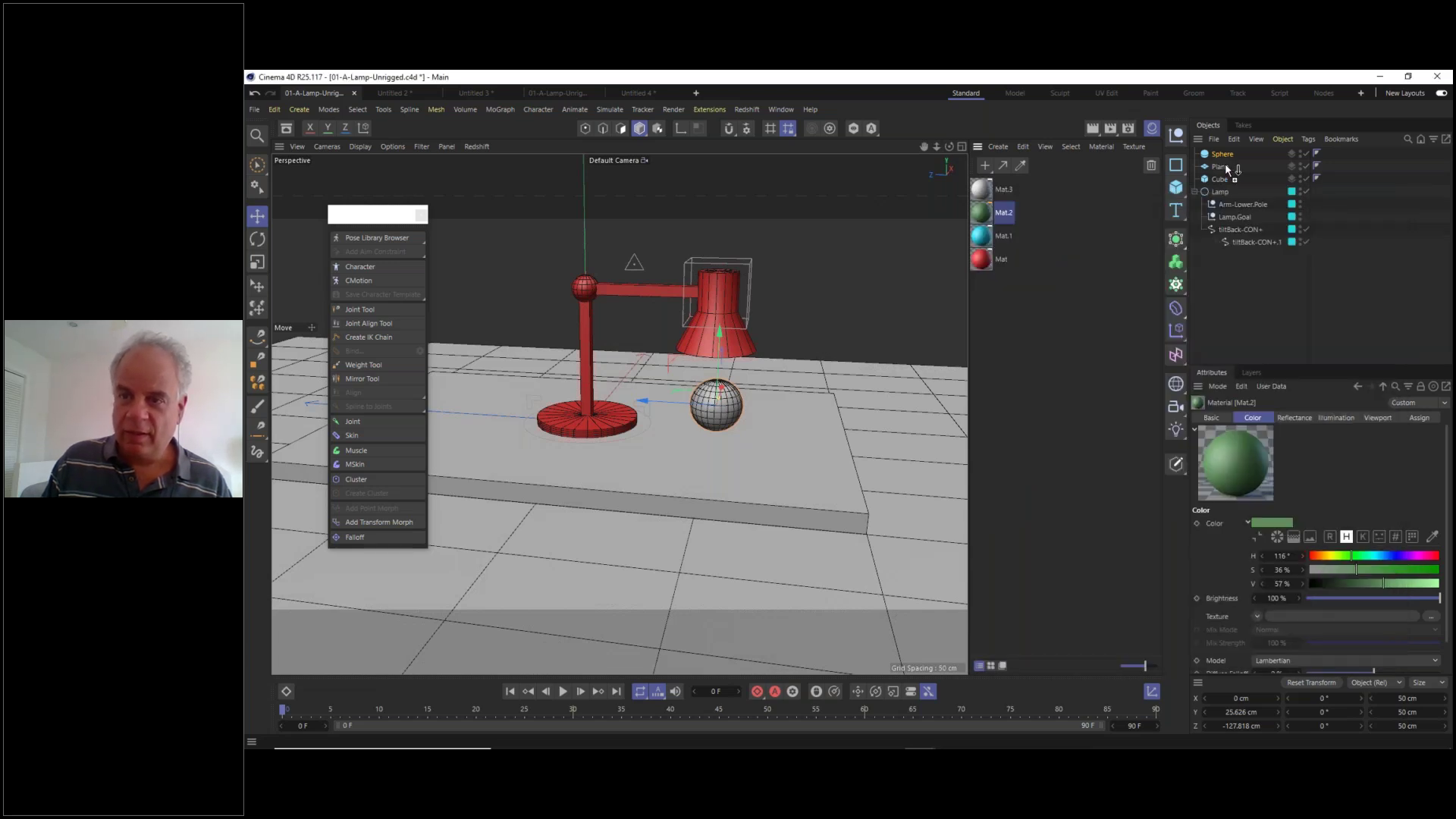
{"action": "left_click_drag", "start_coordinate": [1225, 162], "coordinate": [1226, 164]}
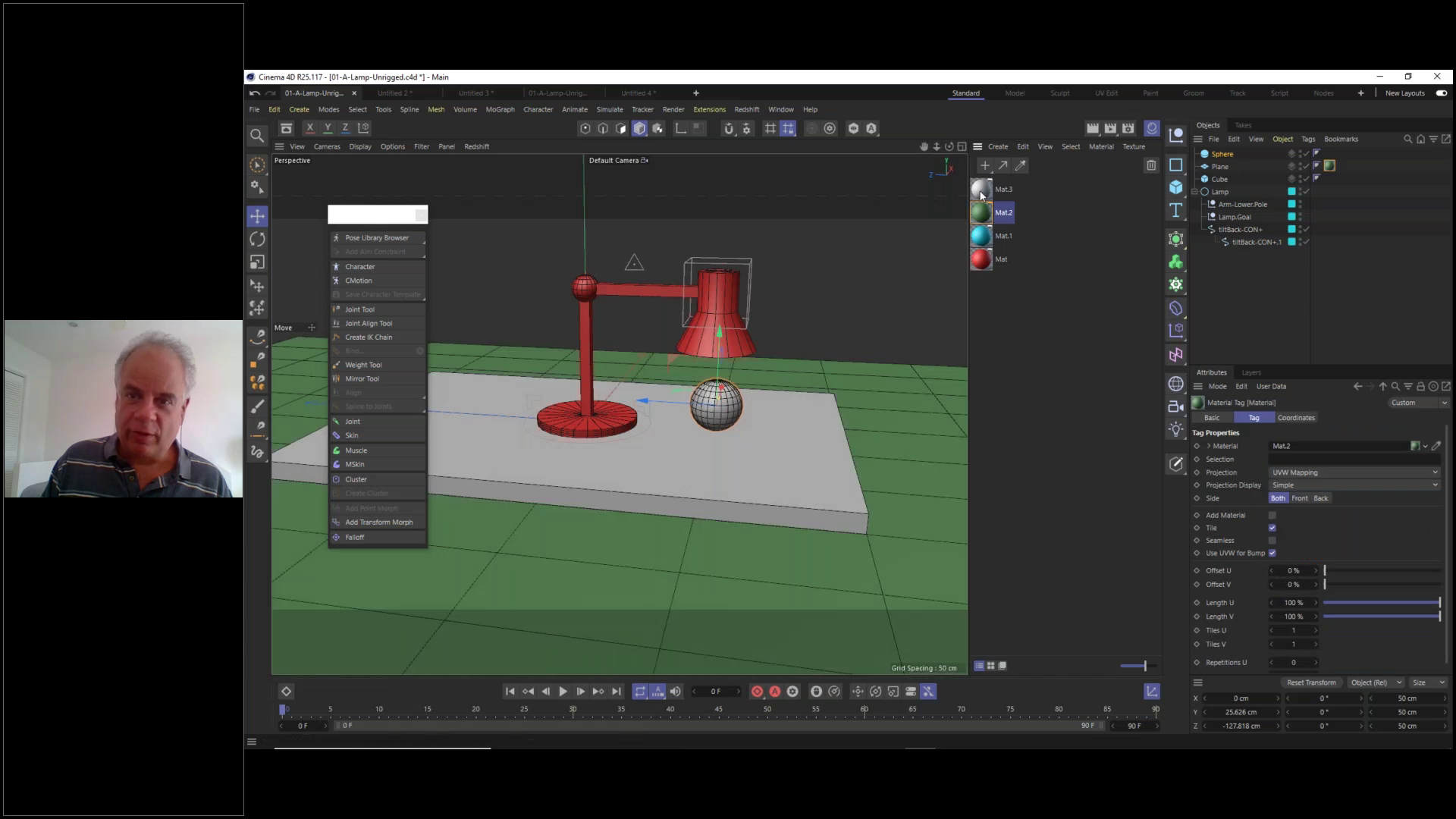
- Colour the material Mat.3 tan with hue 32°, saturation 40% and value 80%
{"action": "left_click", "coordinate": [982, 190]}
{"action": "double_click", "coordinate": [988, 195]}
{"action": "left_click", "coordinate": [1202, 262]}
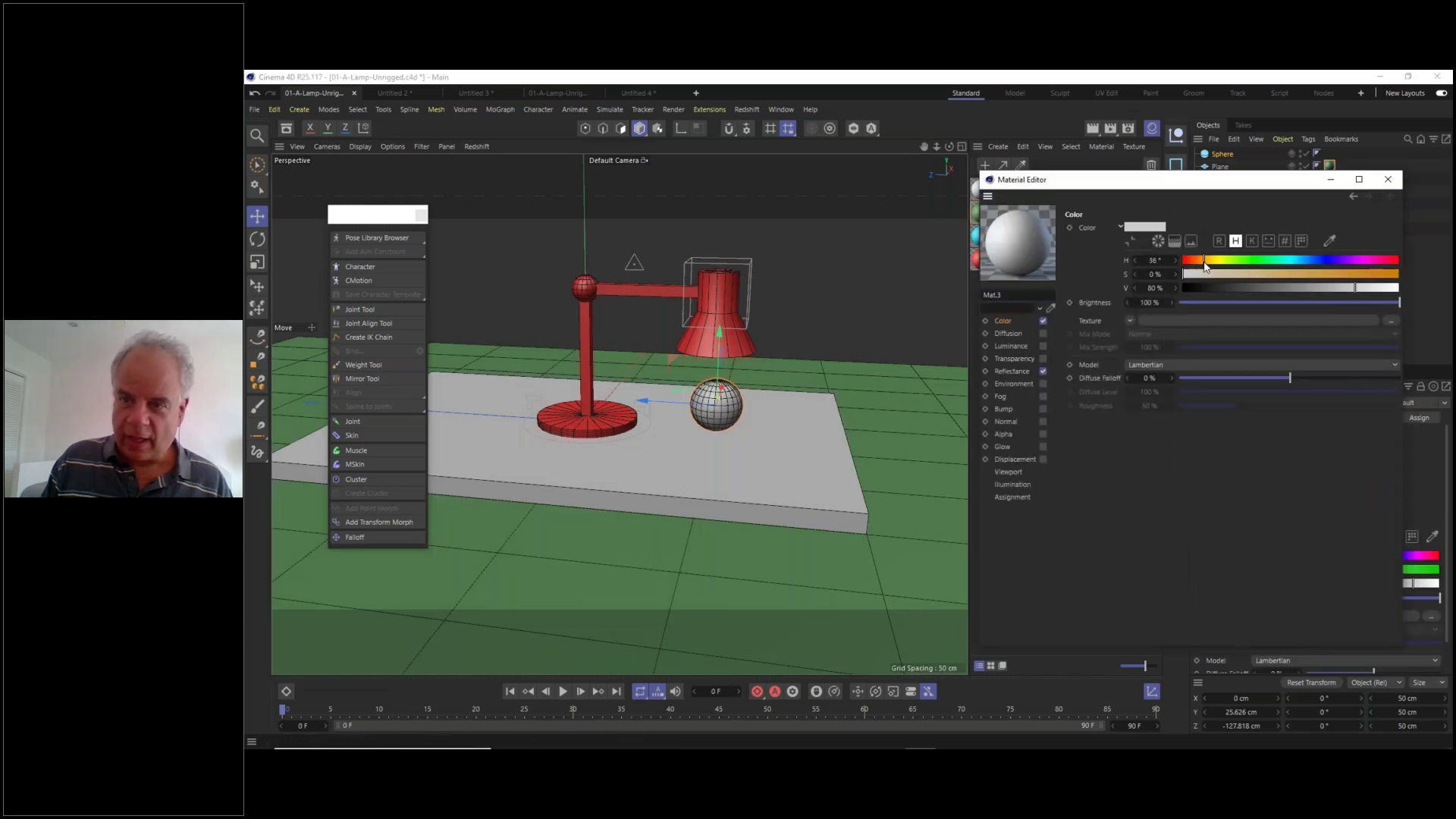
{"action": "left_click_drag", "start_coordinate": [1213, 274], "coordinate": [1268, 276]}
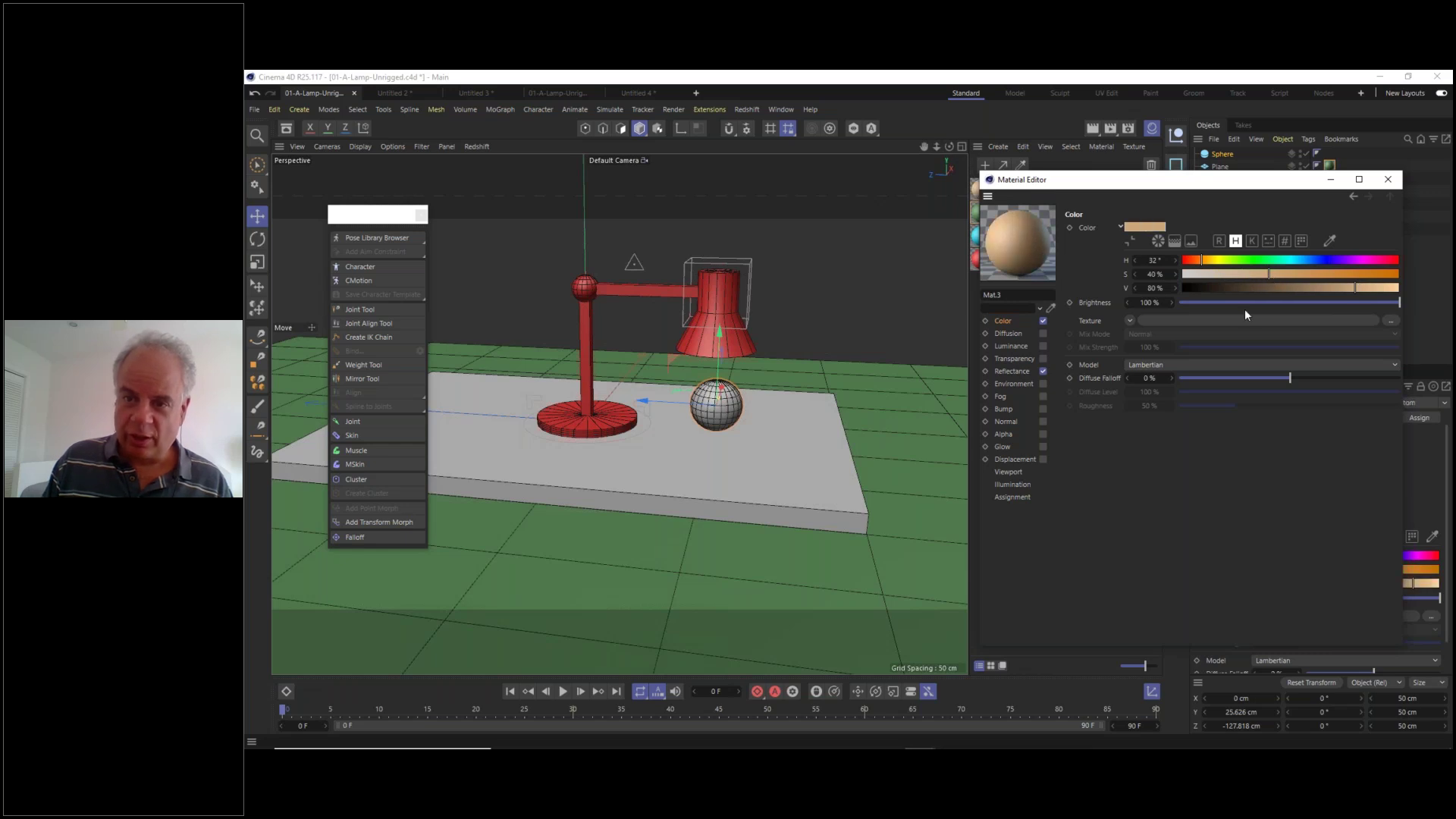
{"action": "left_click", "coordinate": [1388, 179]}
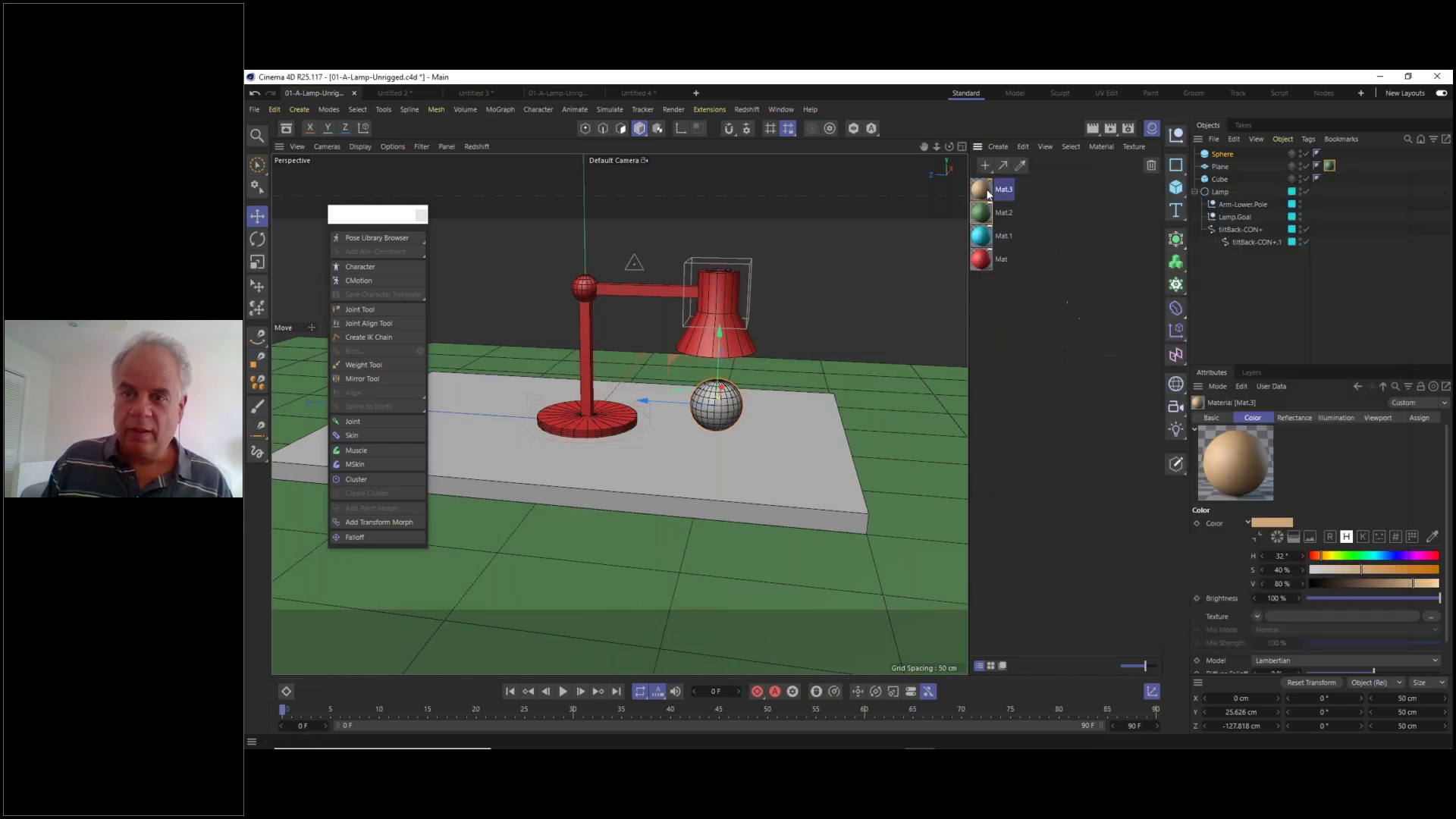
- Apply the tan material Mat.3 to the table cube and the cyan material Mat.1 to the sphere
{"action": "left_click_drag", "start_coordinate": [1226, 183], "coordinate": [1223, 180]}
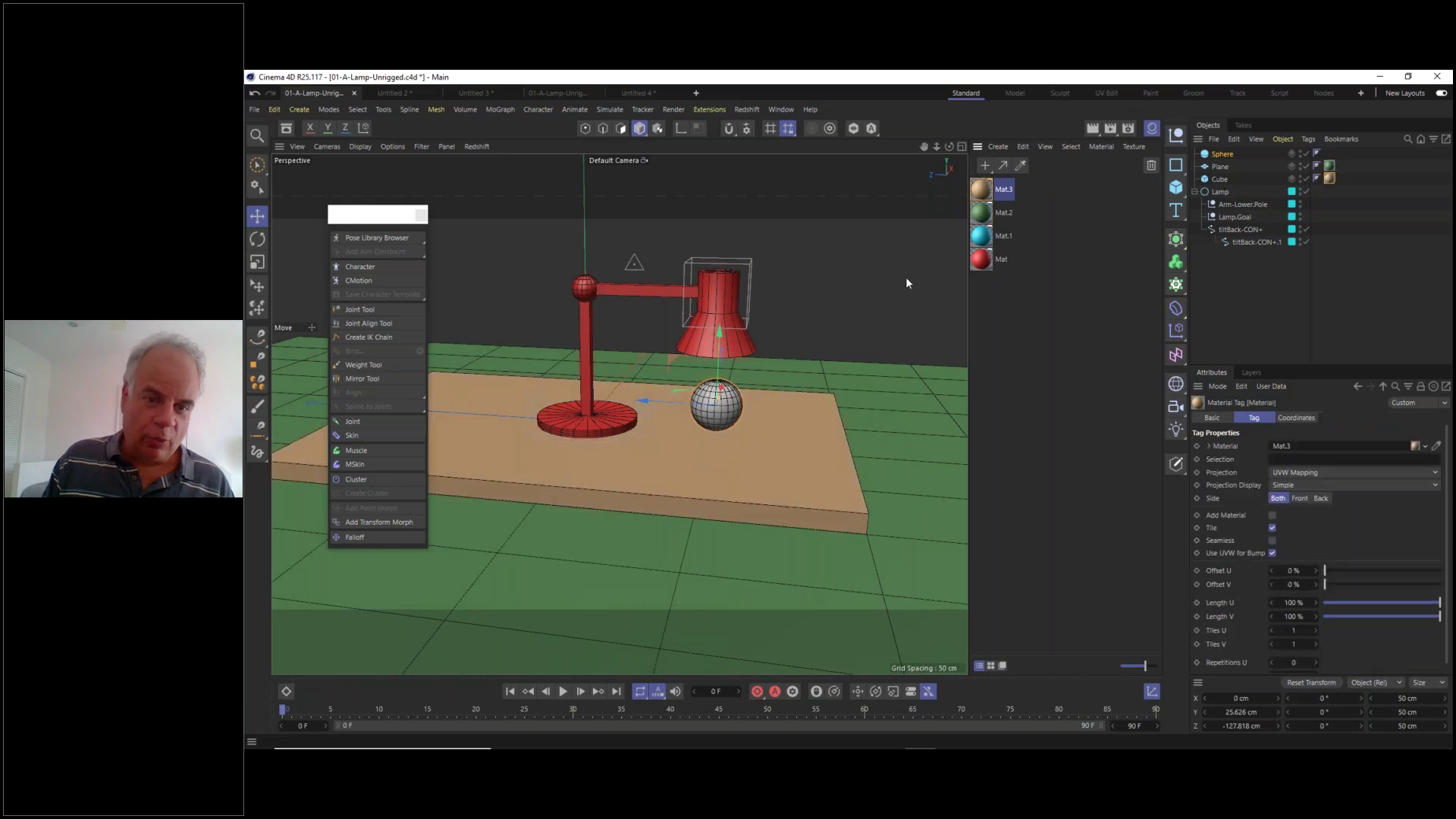
{"action": "scroll", "coordinate": [787, 373], "scroll_direction": "up", "scroll_amount": 4}
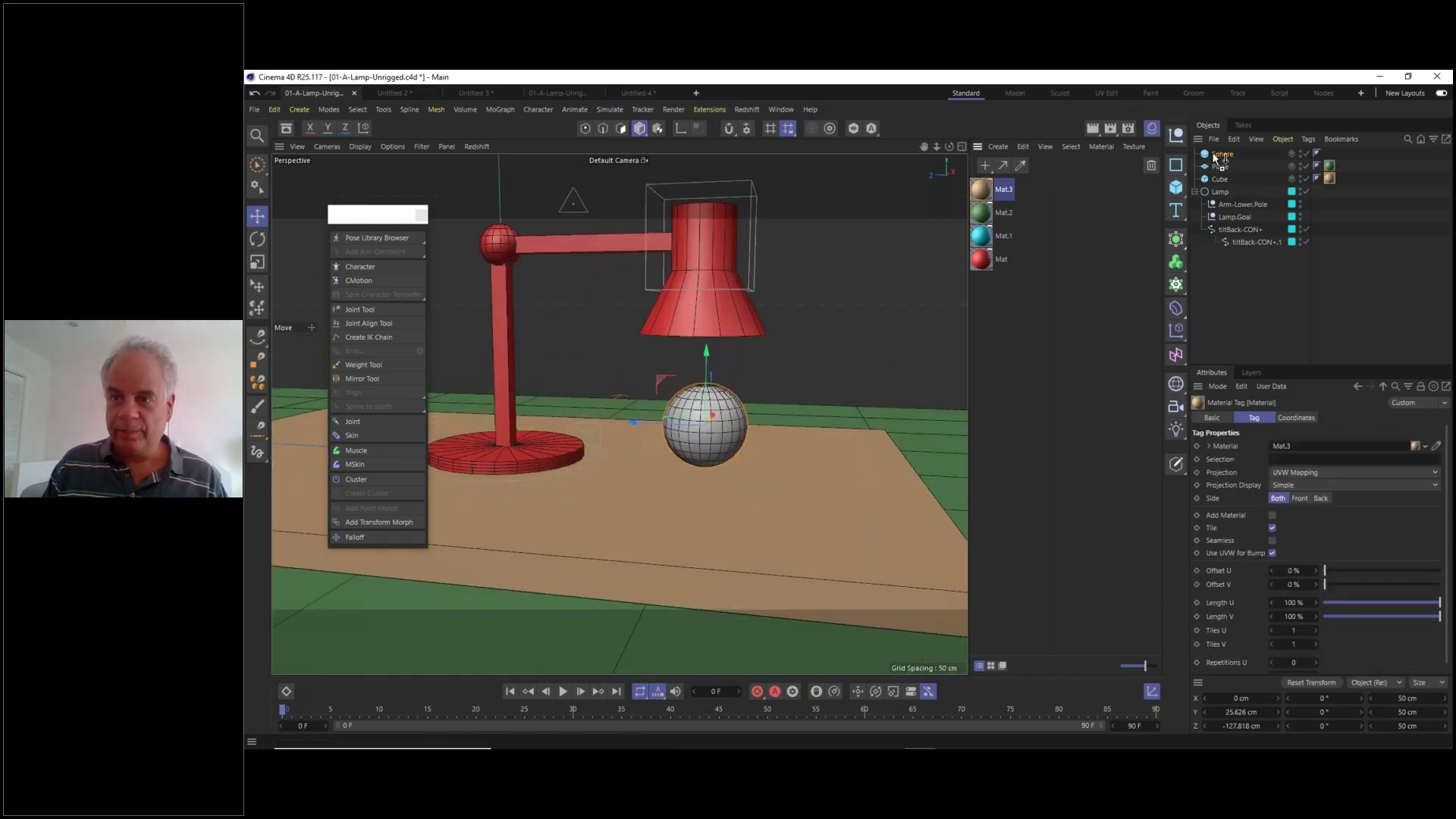
{"action": "left_click_drag", "start_coordinate": [980, 236], "coordinate": [662, 447]}
{"action": "scroll", "coordinate": [656, 455], "scroll_direction": "down", "scroll_amount": 4}
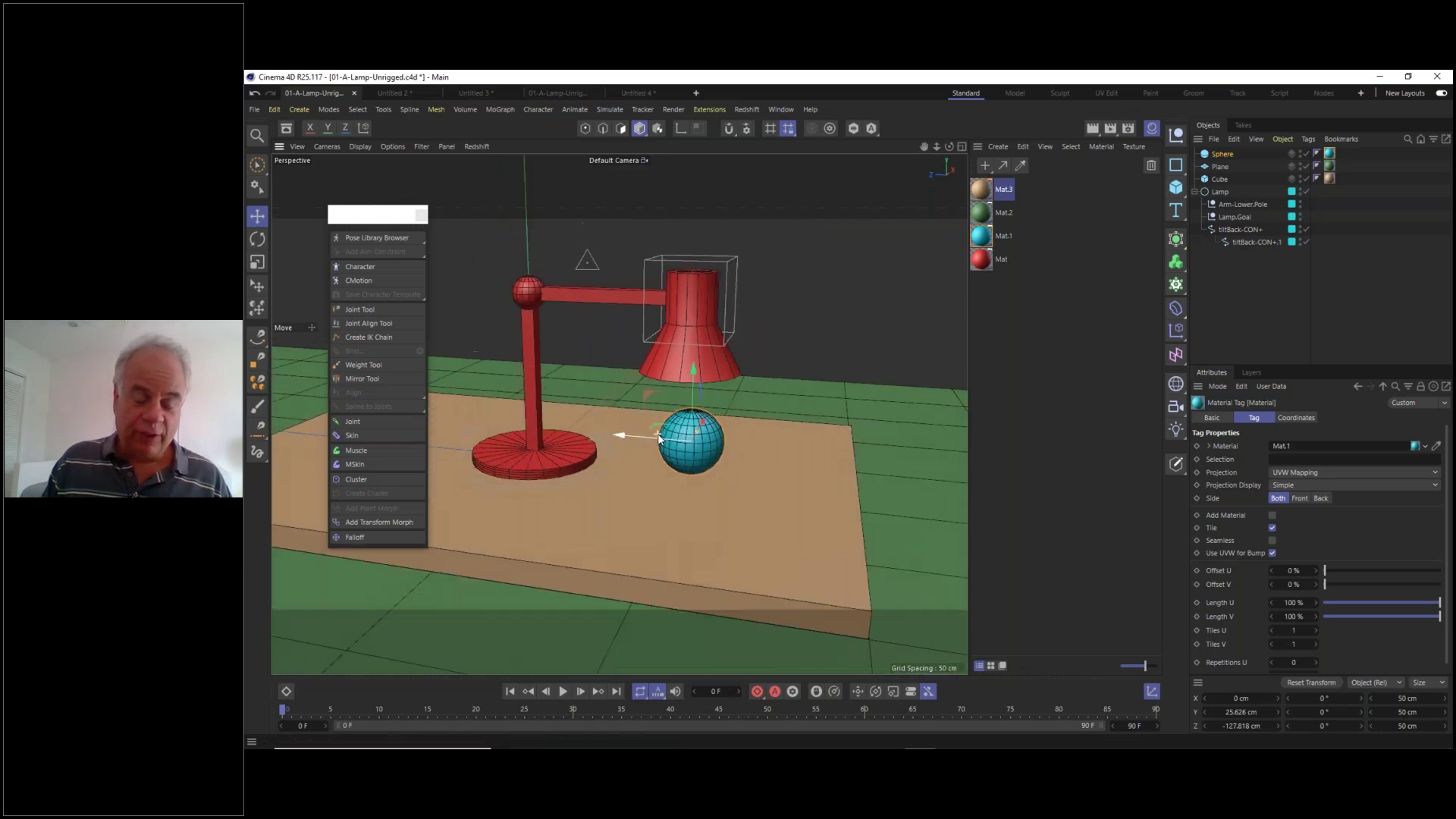
{"action": "middle_click_drag", "start_coordinate": [687, 452], "coordinate": [773, 410], "text": "alt"}
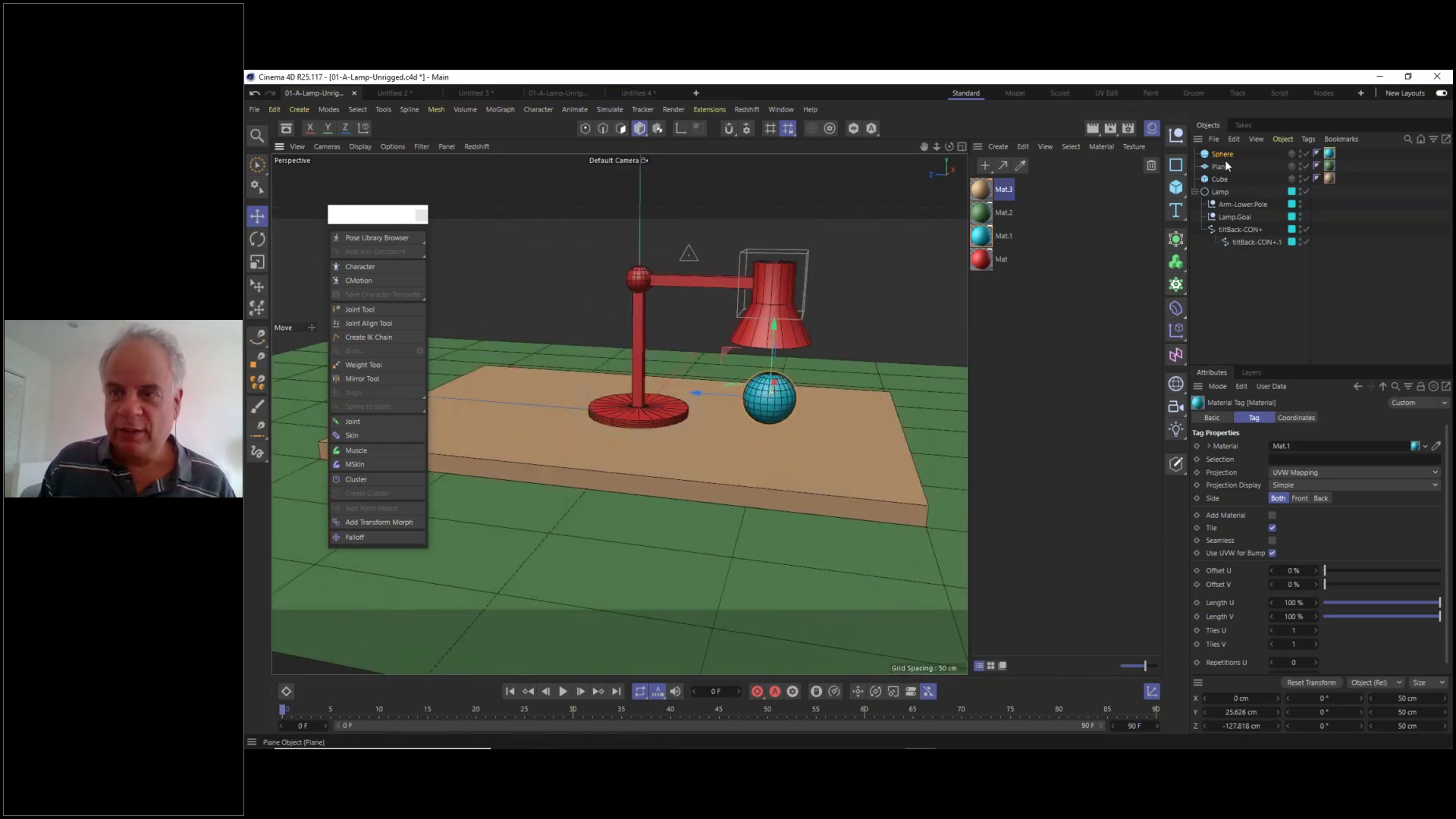
- Add a Rigid Body simulation tag to the sphere
{"action": "right_click", "coordinate": [1225, 158]}
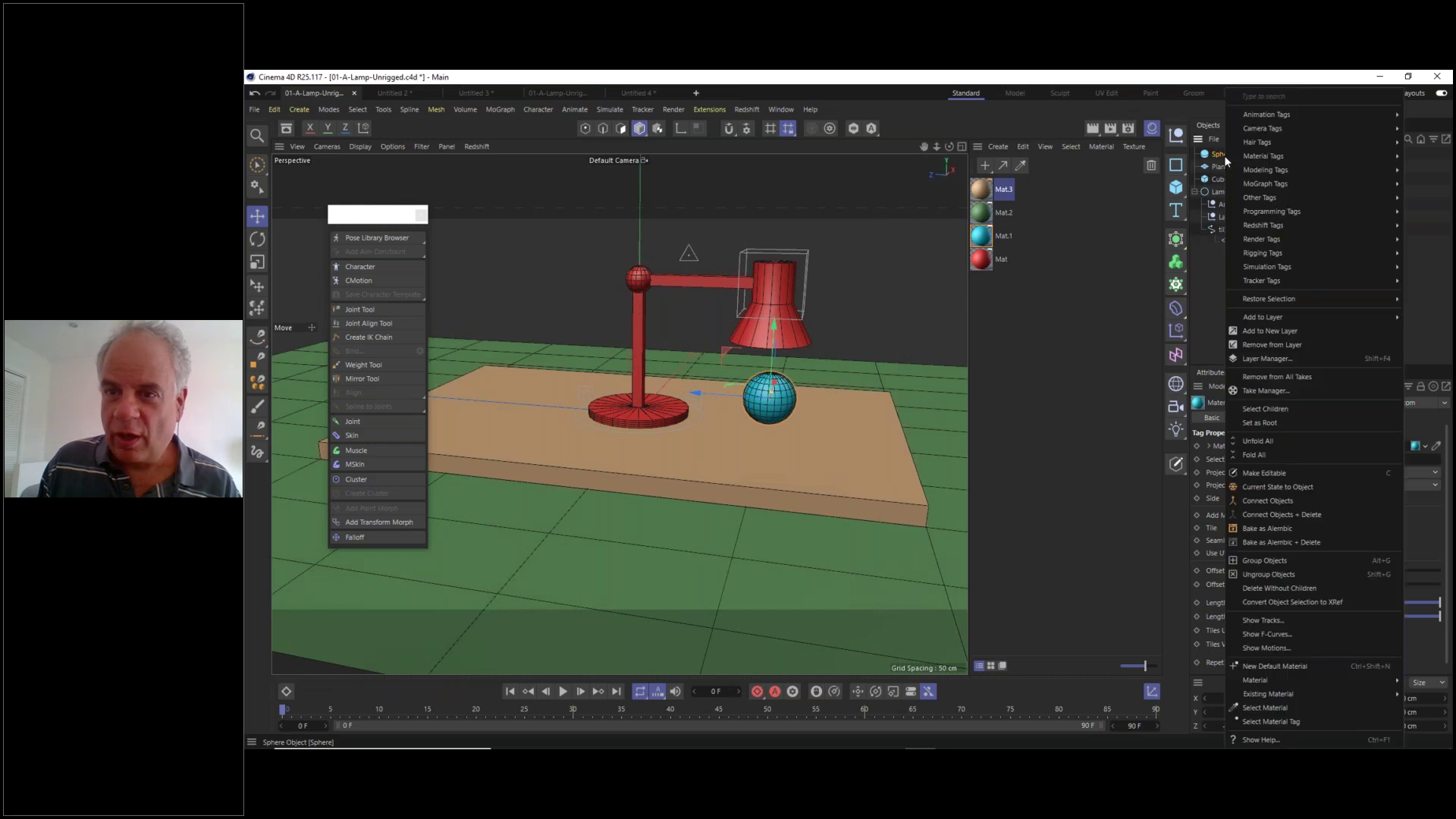
{"action": "mouse_move", "coordinate": [1308, 269]}
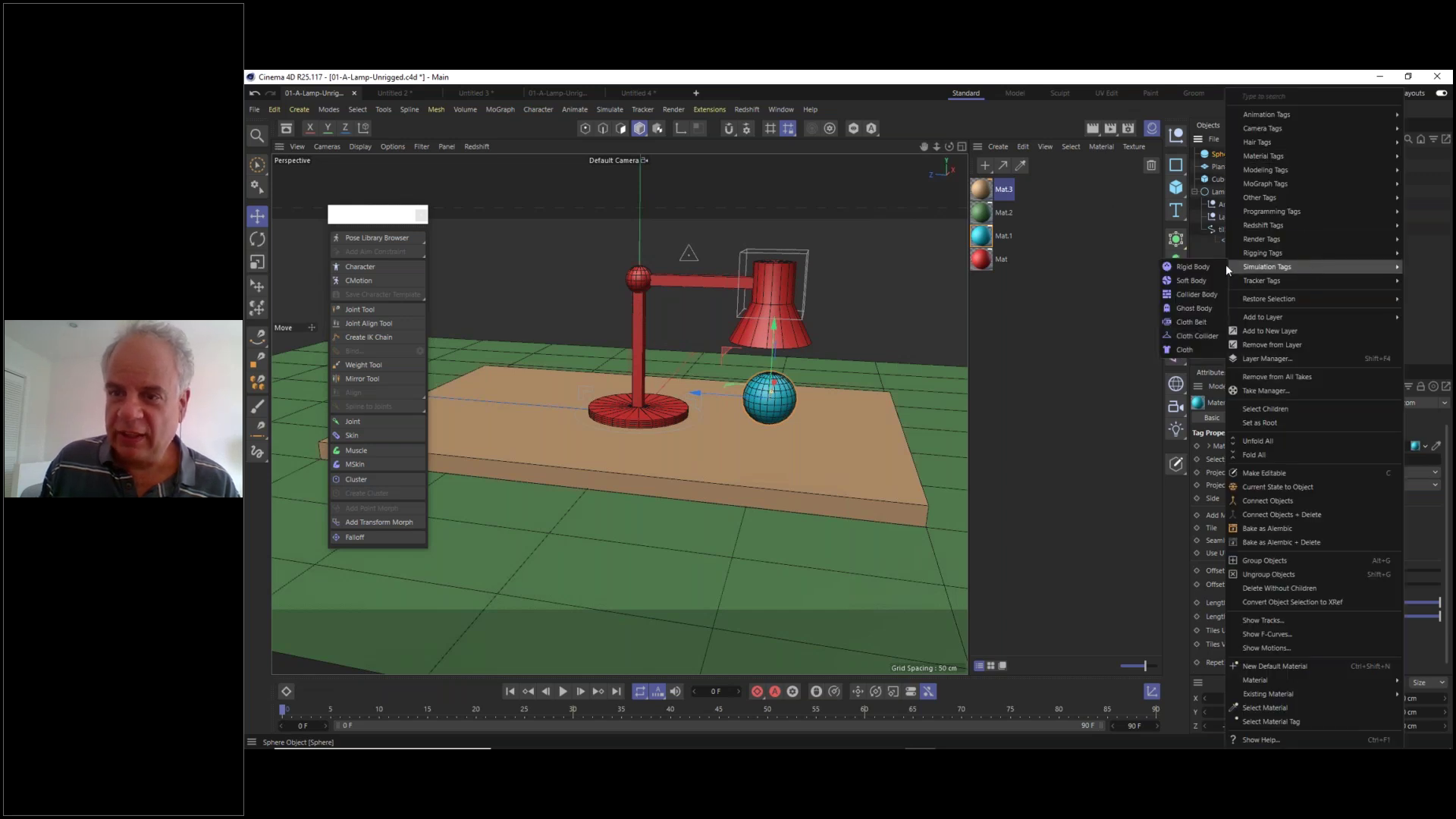
{"action": "left_click", "coordinate": [1200, 265]}
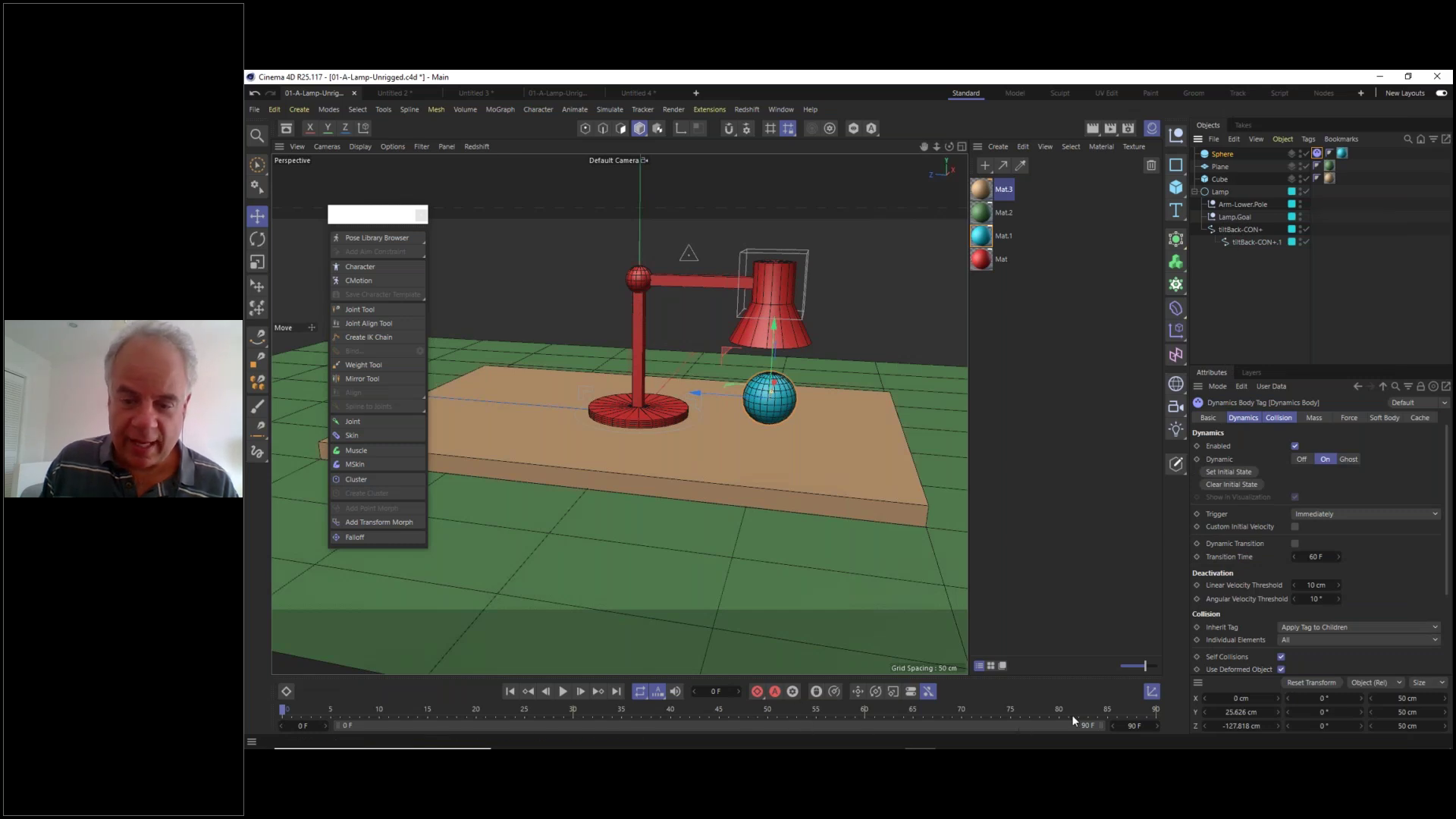
- Extend the animation's end to frame 300, play the ball simulation briefly and rewind it to the start
{"action": "double_click", "coordinate": [1132, 727]}
{"action": "type", "text": "300"}
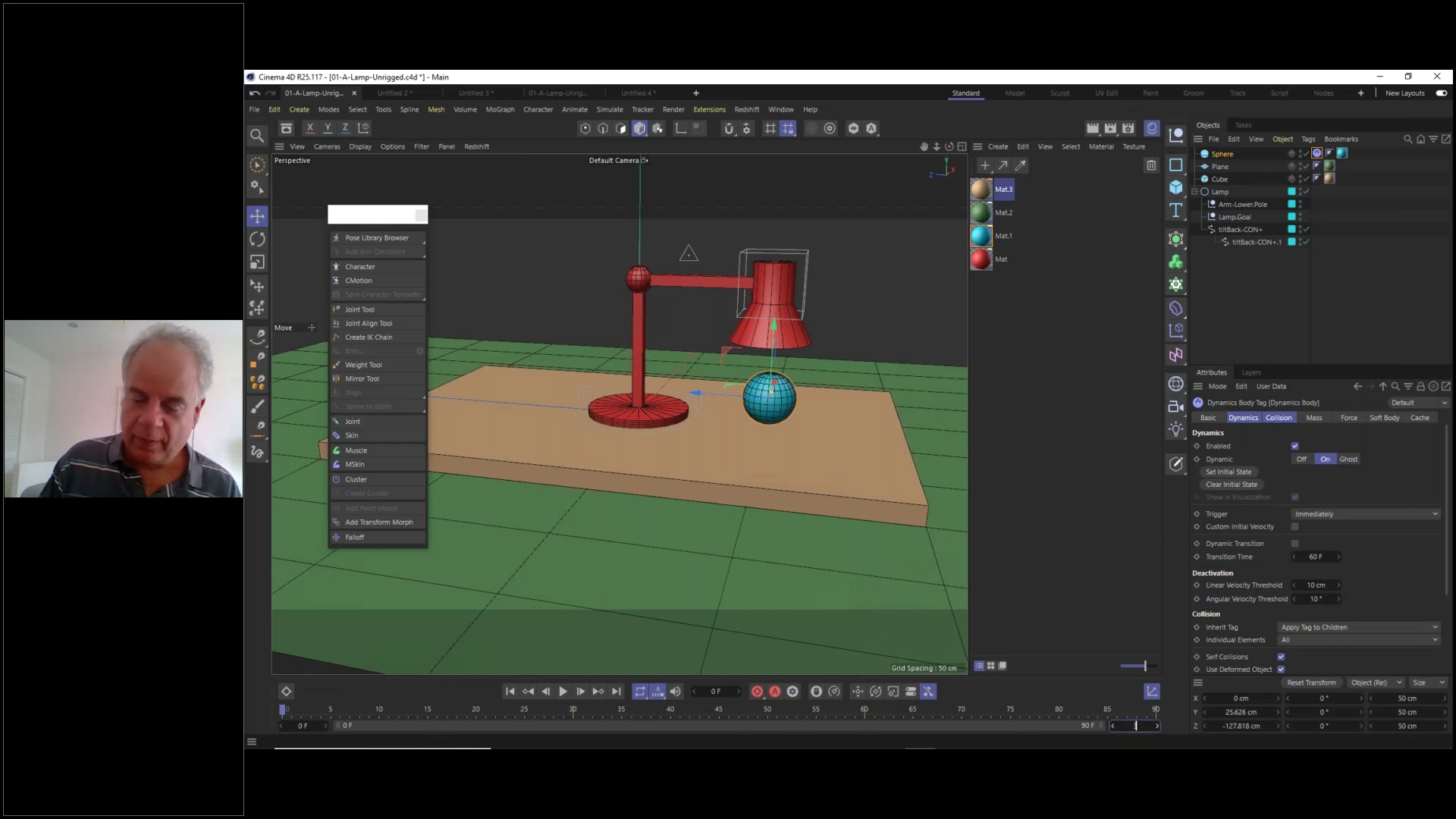
{"action": "key", "text": "Return"}
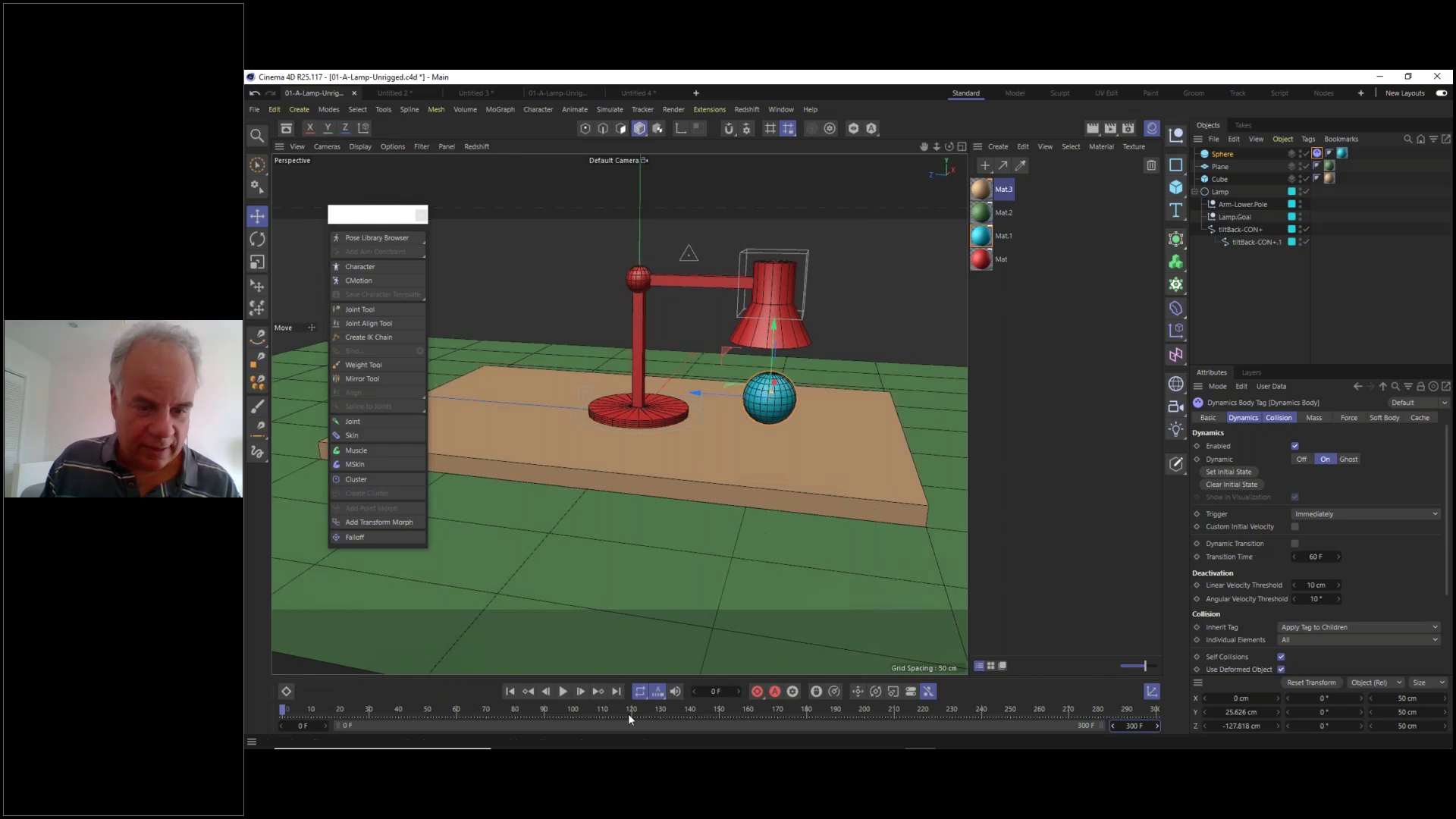
{"action": "left_click", "coordinate": [563, 691]}
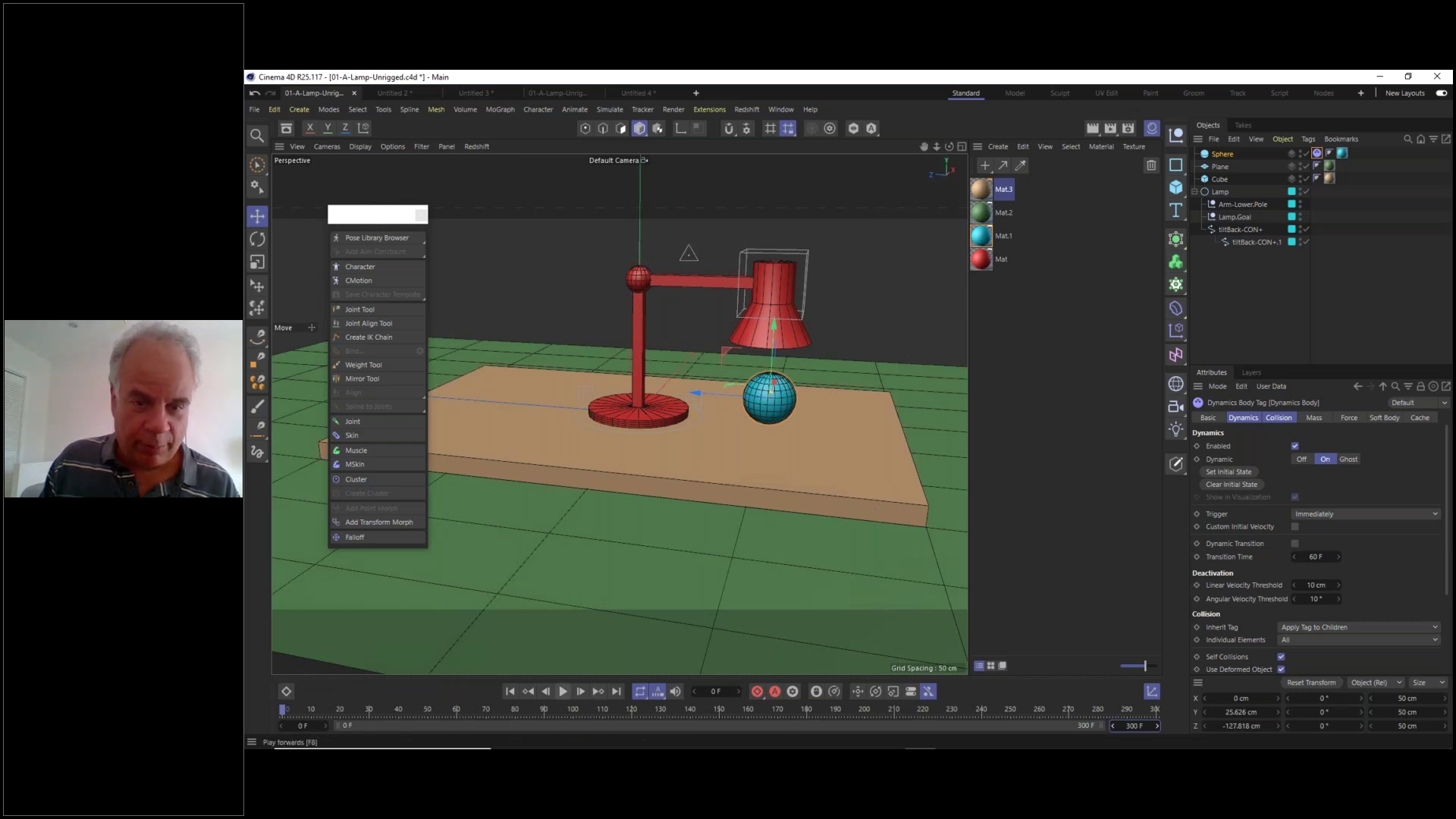
{"action": "left_click", "coordinate": [563, 691]}
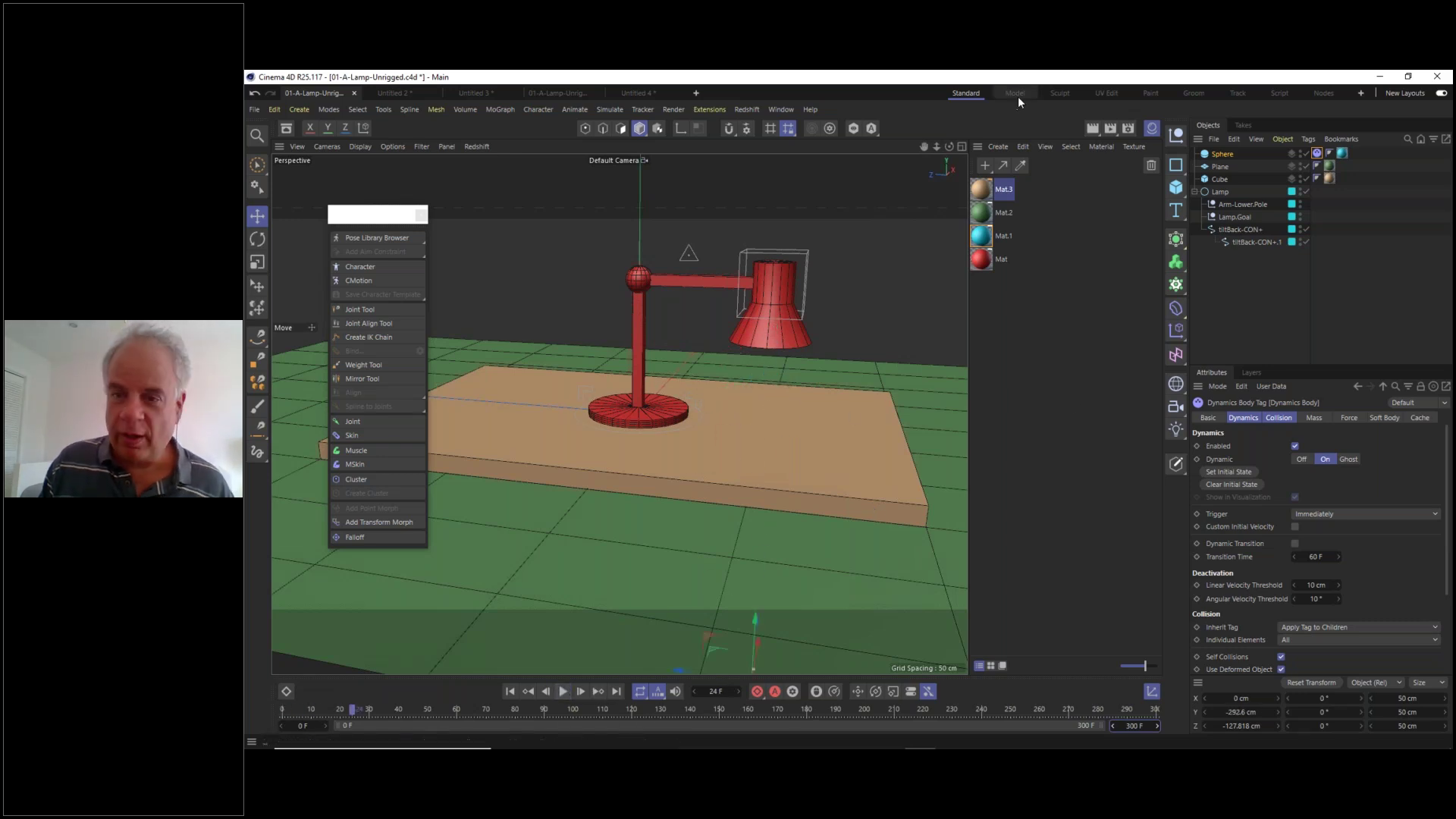
{"action": "left_click", "coordinate": [511, 692]}
- Add Collider Body simulation tags to the table cube and to the floor plane
{"action": "right_click", "coordinate": [1221, 177]}
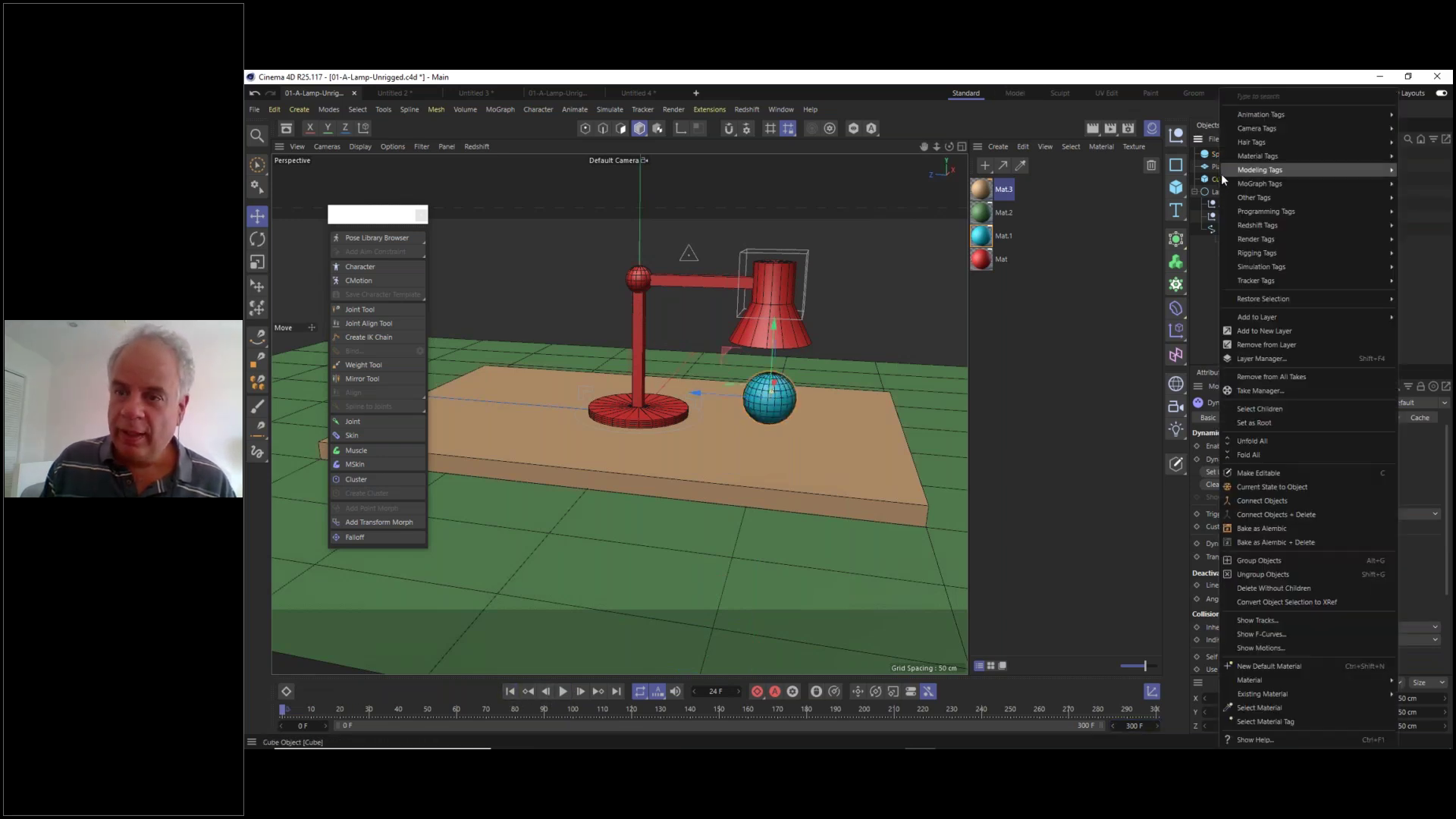
{"action": "mouse_move", "coordinate": [1281, 269]}
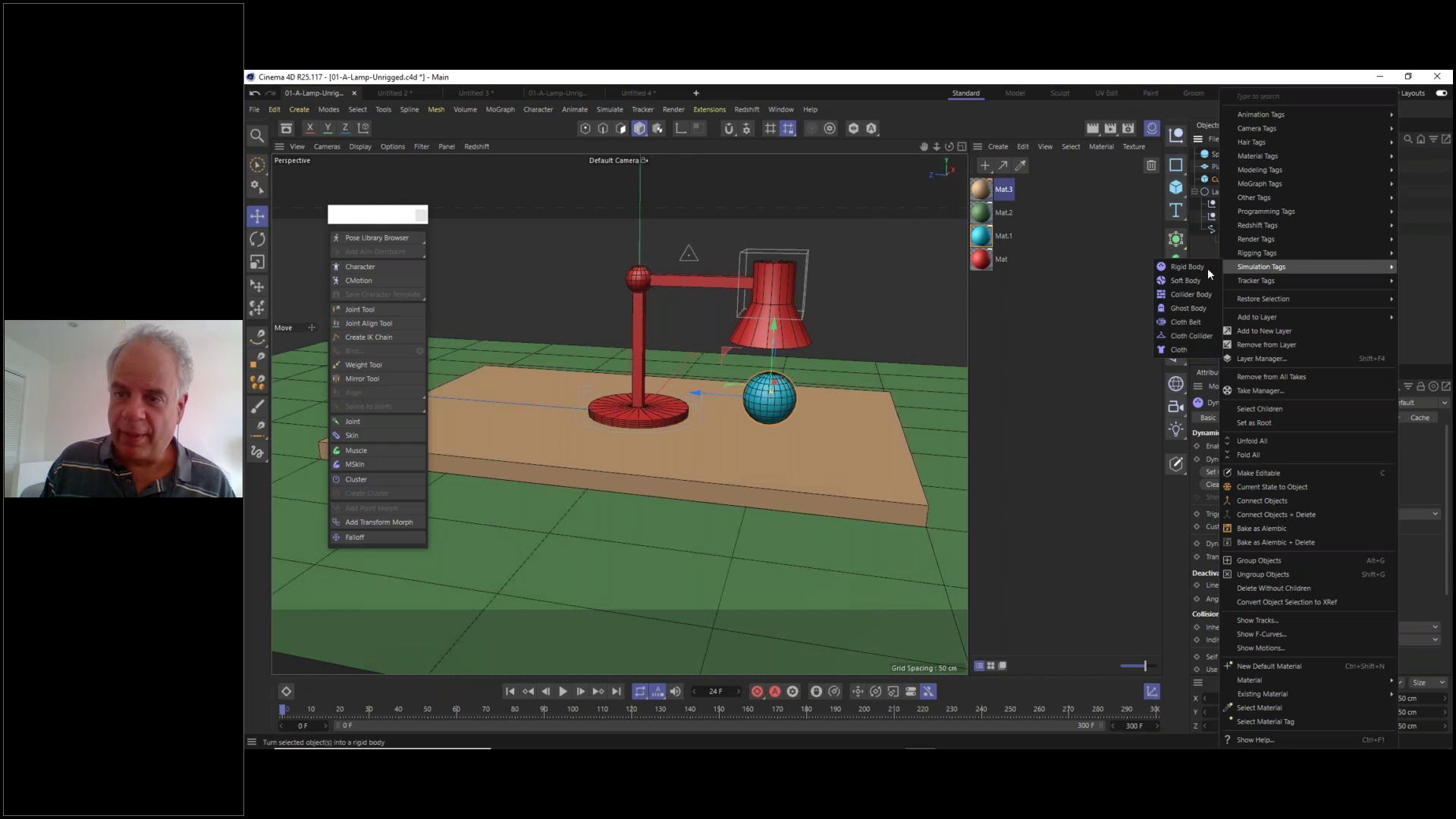
{"action": "left_click", "coordinate": [1192, 294]}
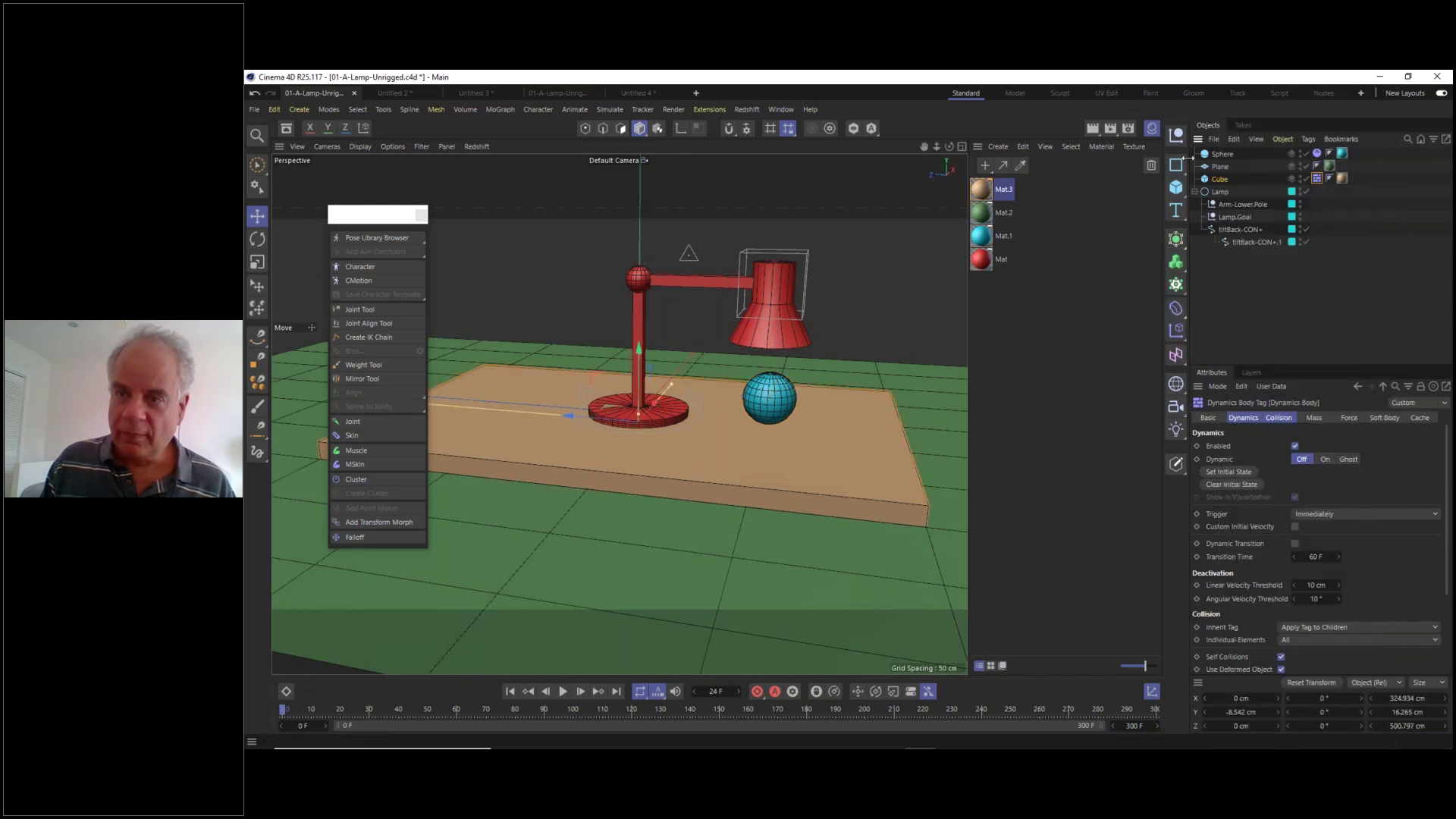
{"action": "right_click", "coordinate": [1224, 168]}
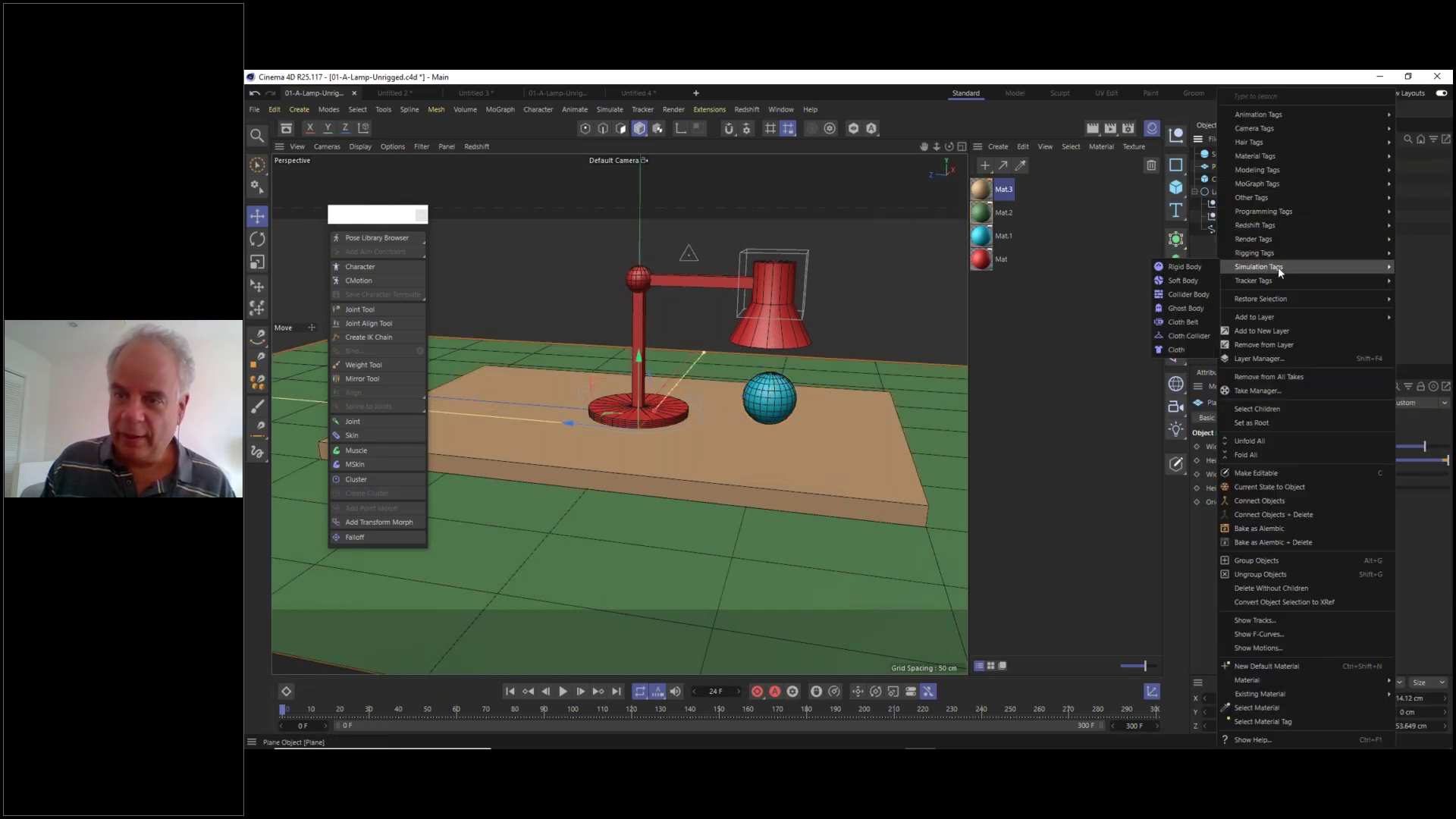
{"action": "mouse_move", "coordinate": [1278, 241]}
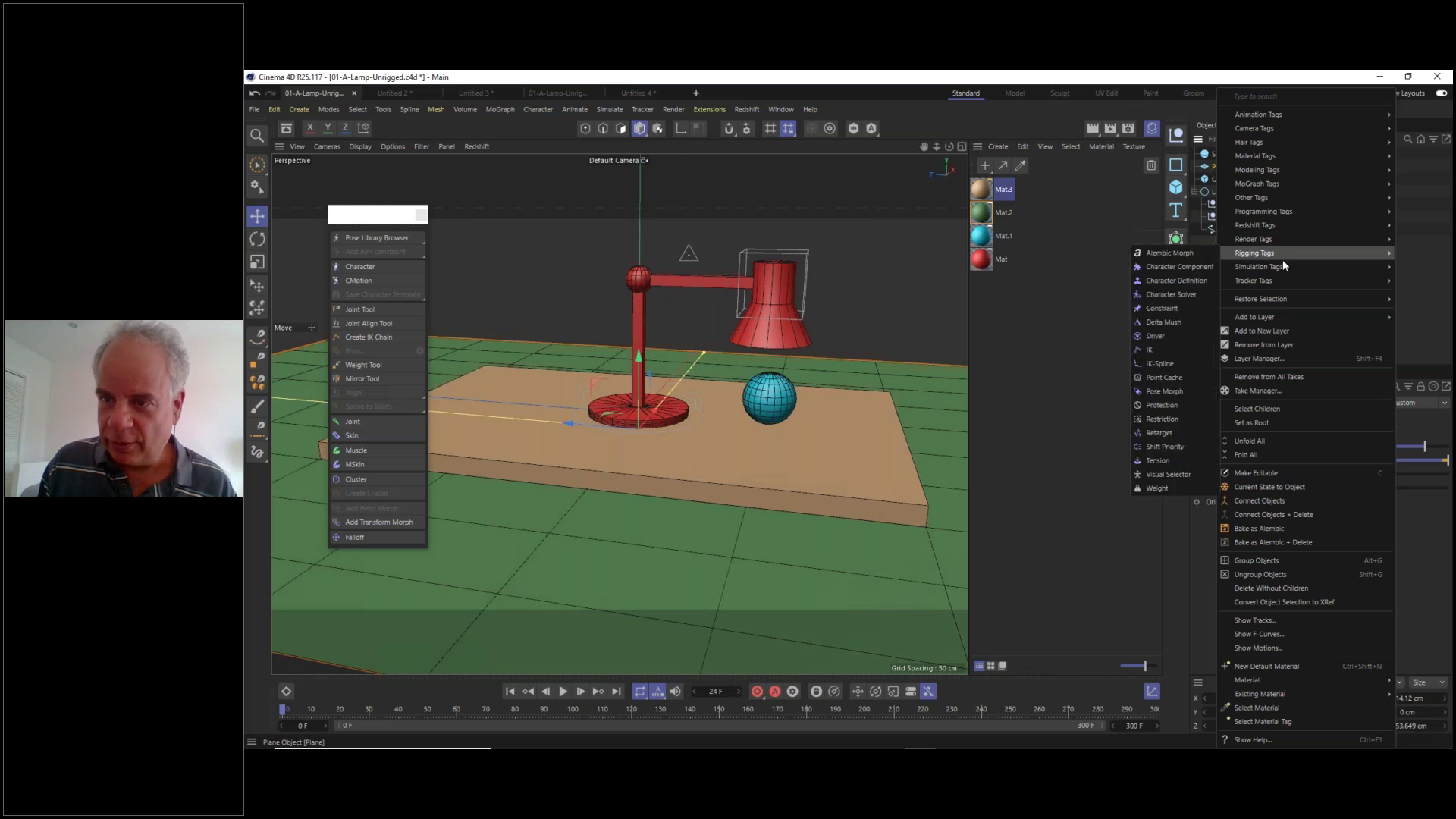
{"action": "left_click", "coordinate": [1206, 287]}
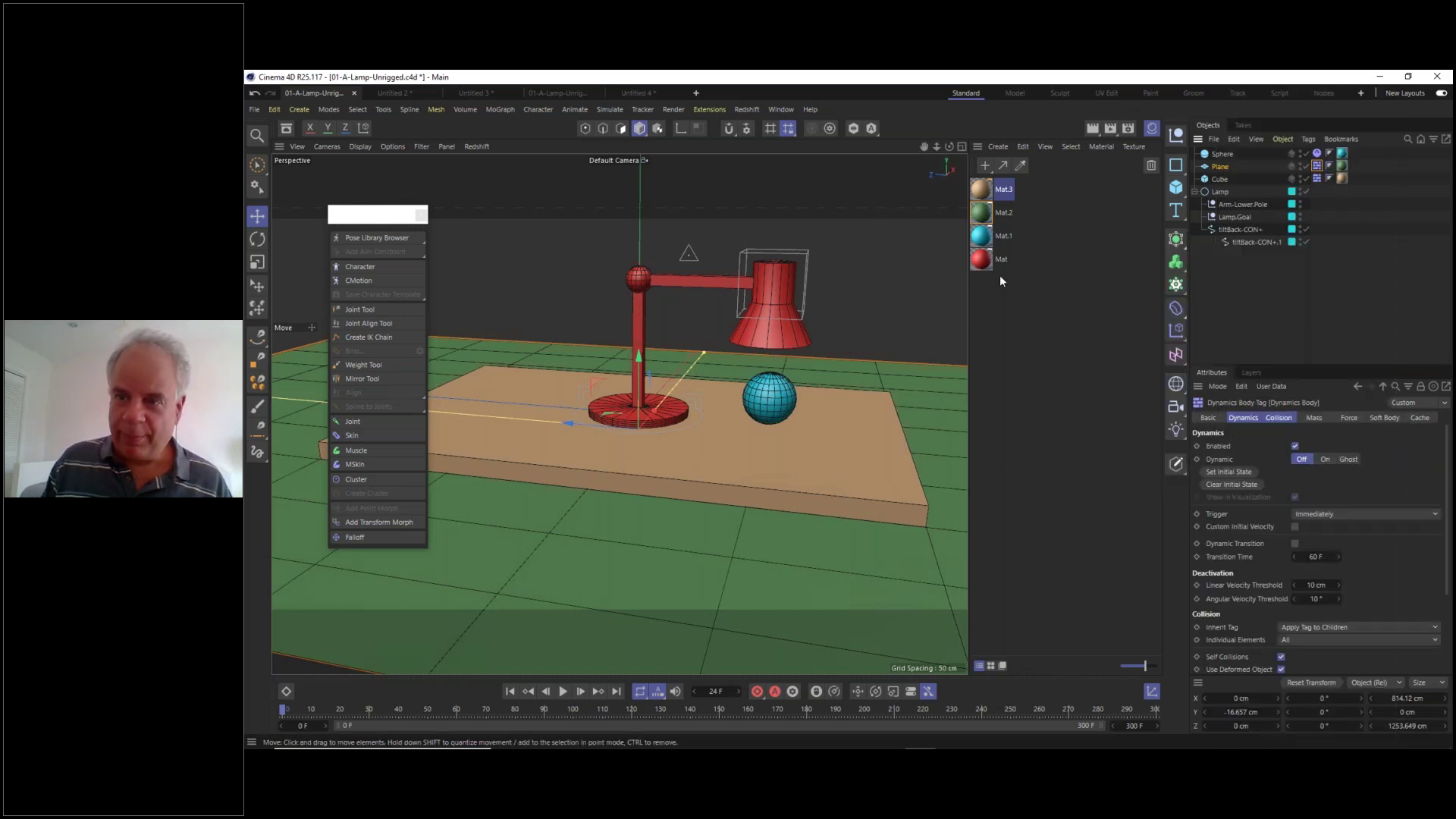
- Unlock the Geo layer and show its lamp parts in the object hierarchy
{"action": "left_click", "coordinate": [1249, 373]}
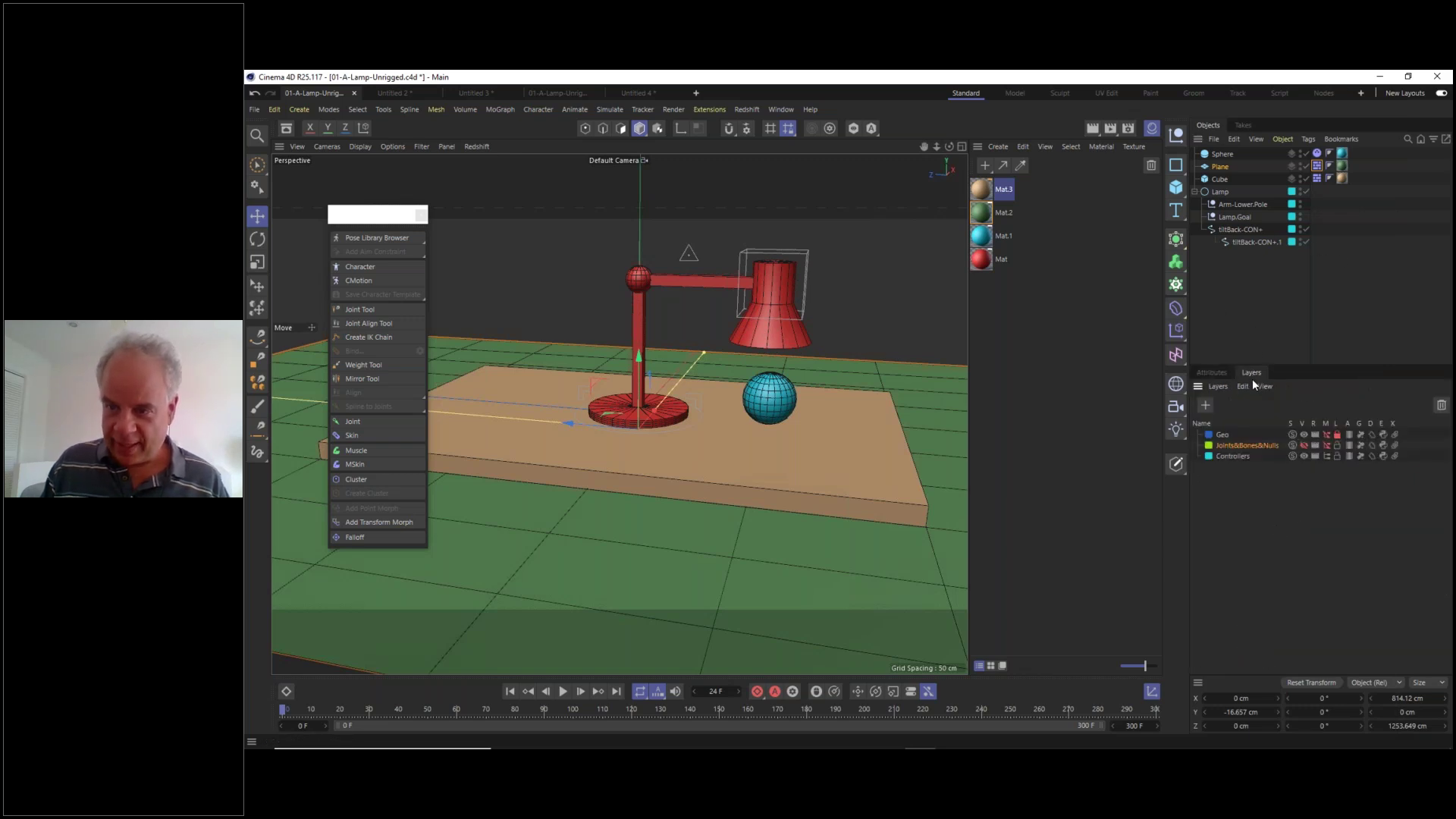
{"action": "left_click", "coordinate": [1326, 434]}
{"action": "left_click", "coordinate": [1336, 435]}
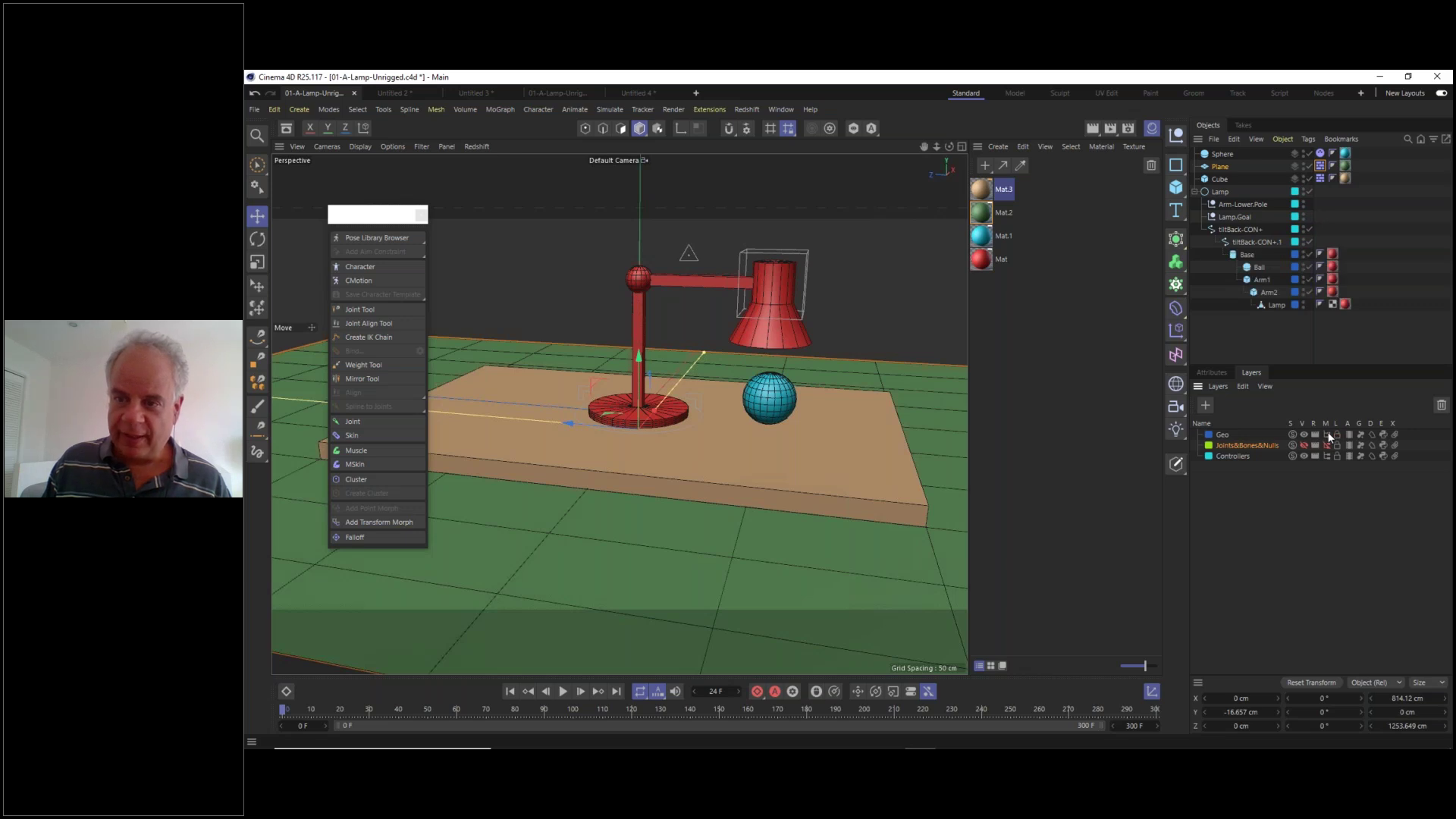
{"action": "left_click", "coordinate": [1327, 434]}
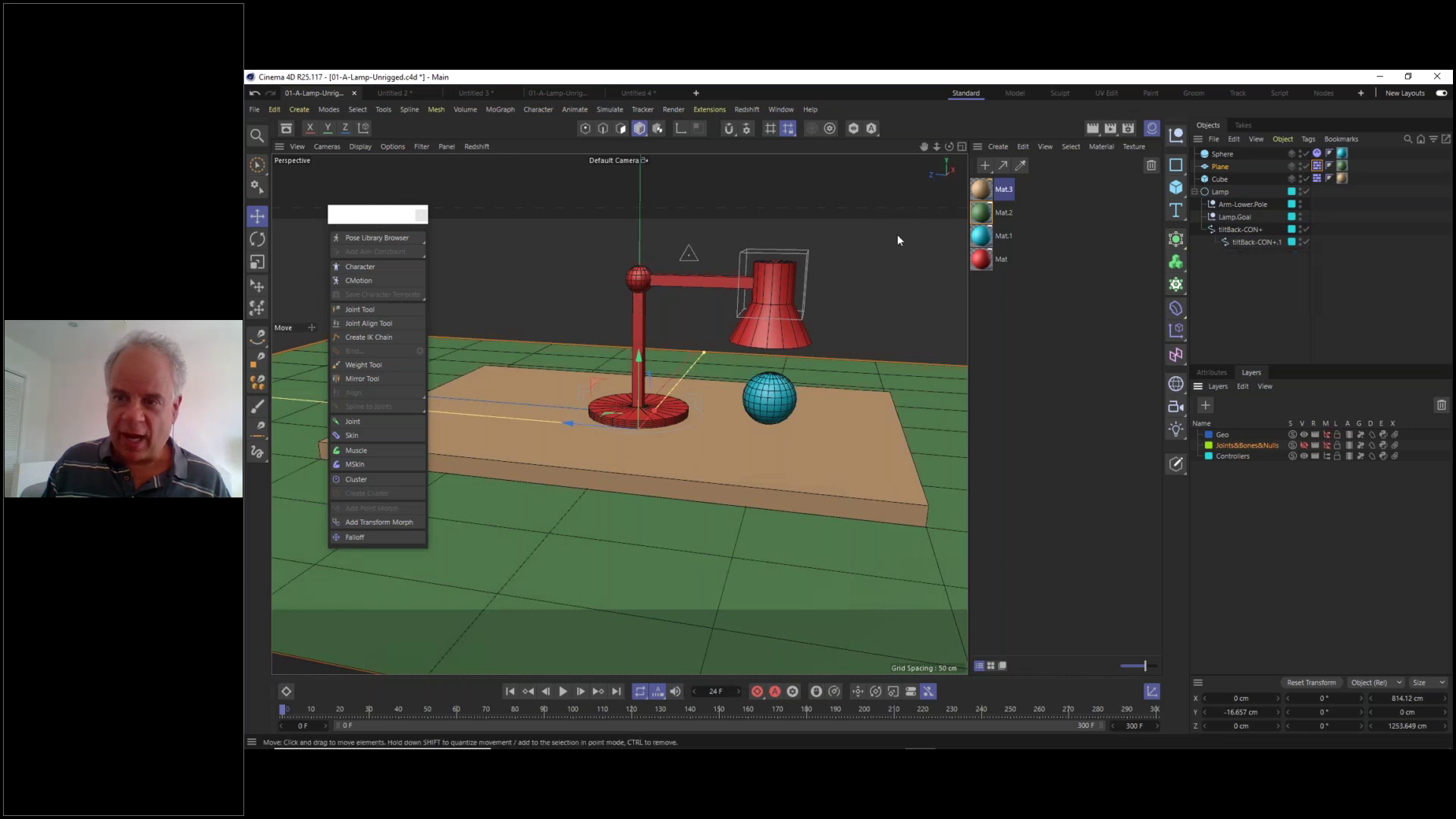
{"action": "right_click", "coordinate": [786, 332]}
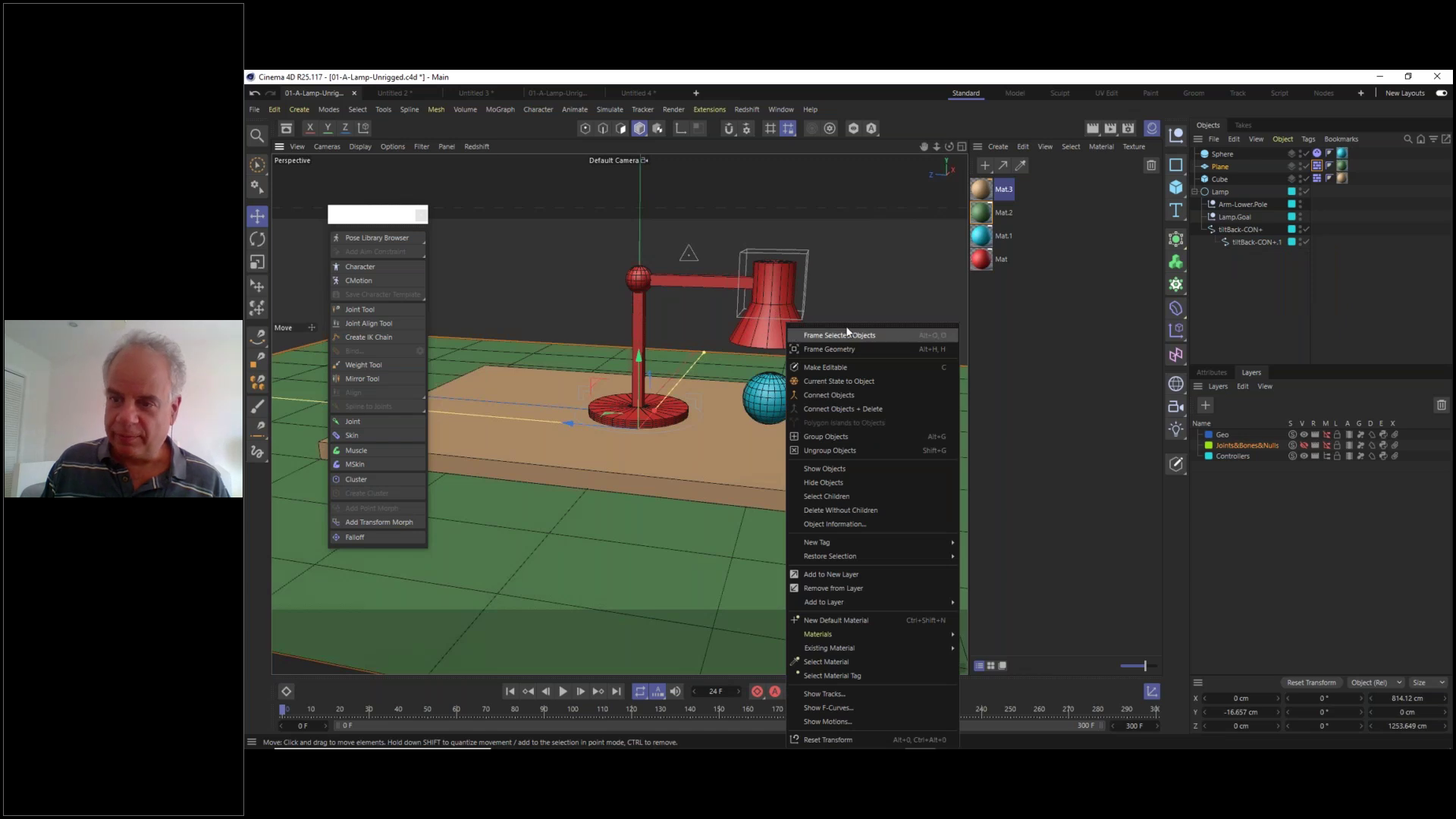
{"action": "left_click", "coordinate": [1328, 436]}
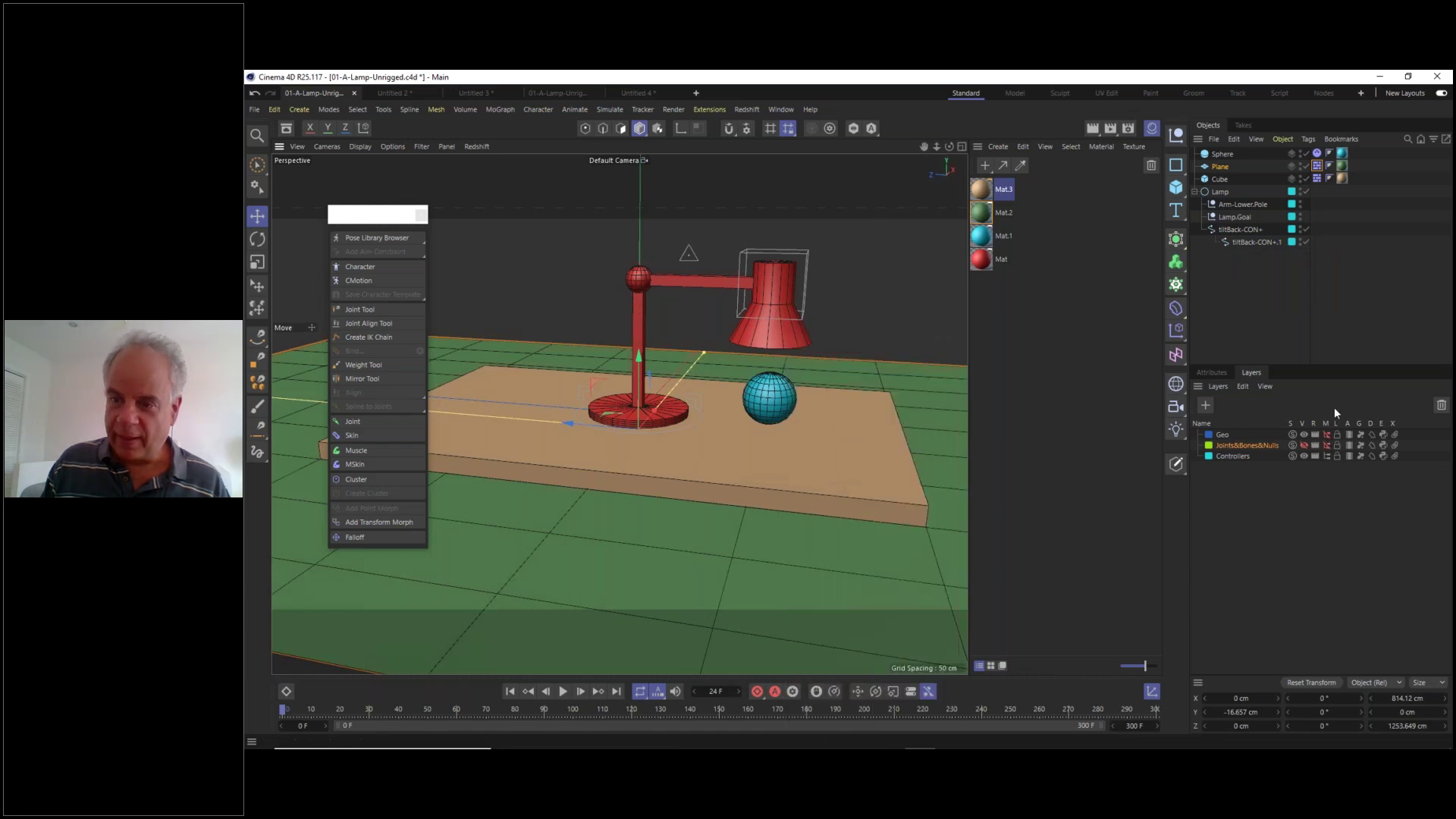
{"action": "left_click", "coordinate": [1326, 434]}
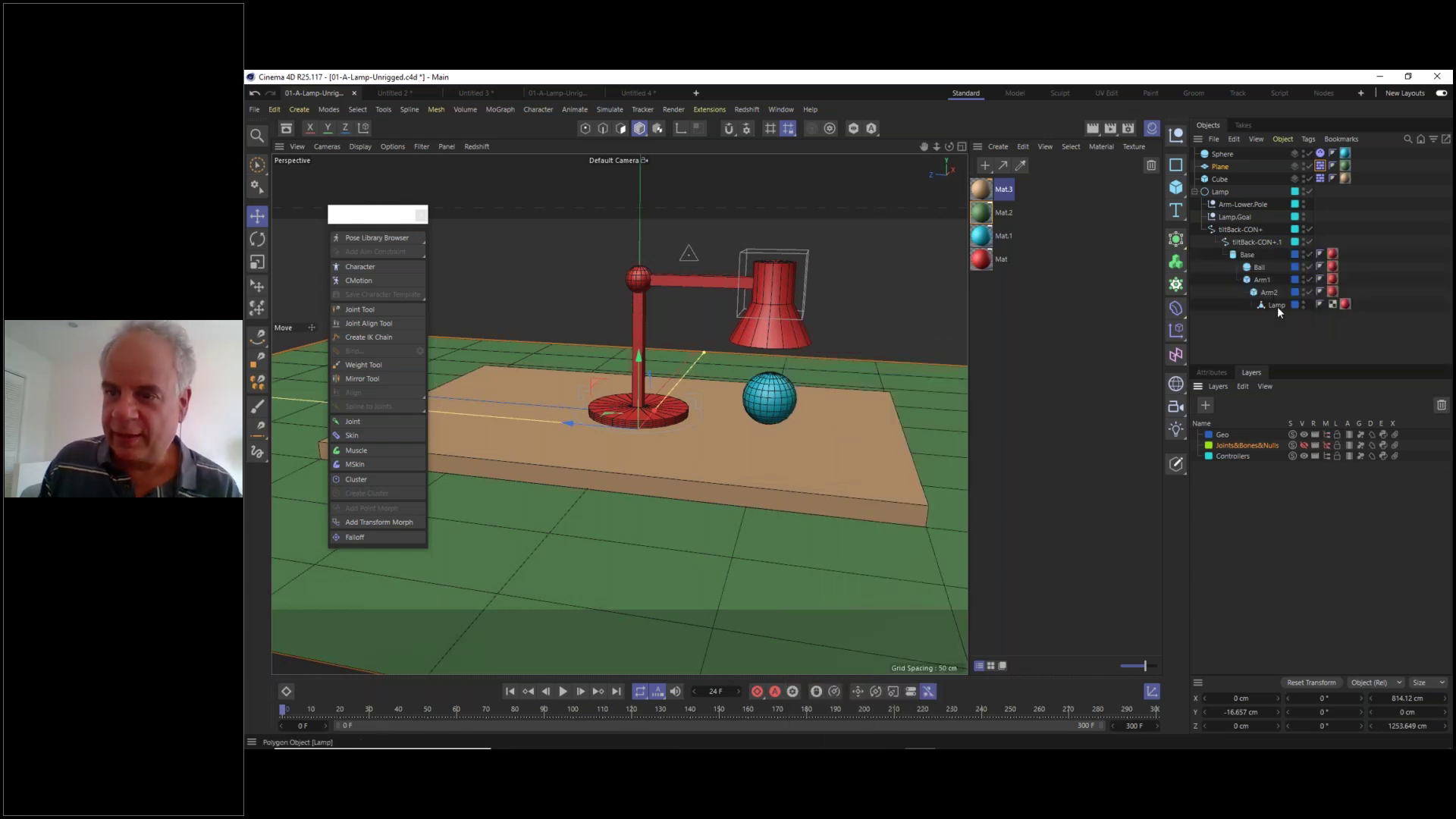
- Add a Collider Body simulation tag to the Lamp mesh, the shade at the end of Arm2
{"action": "right_click", "coordinate": [1276, 307]}
{"action": "mouse_move", "coordinate": [1213, 267]}
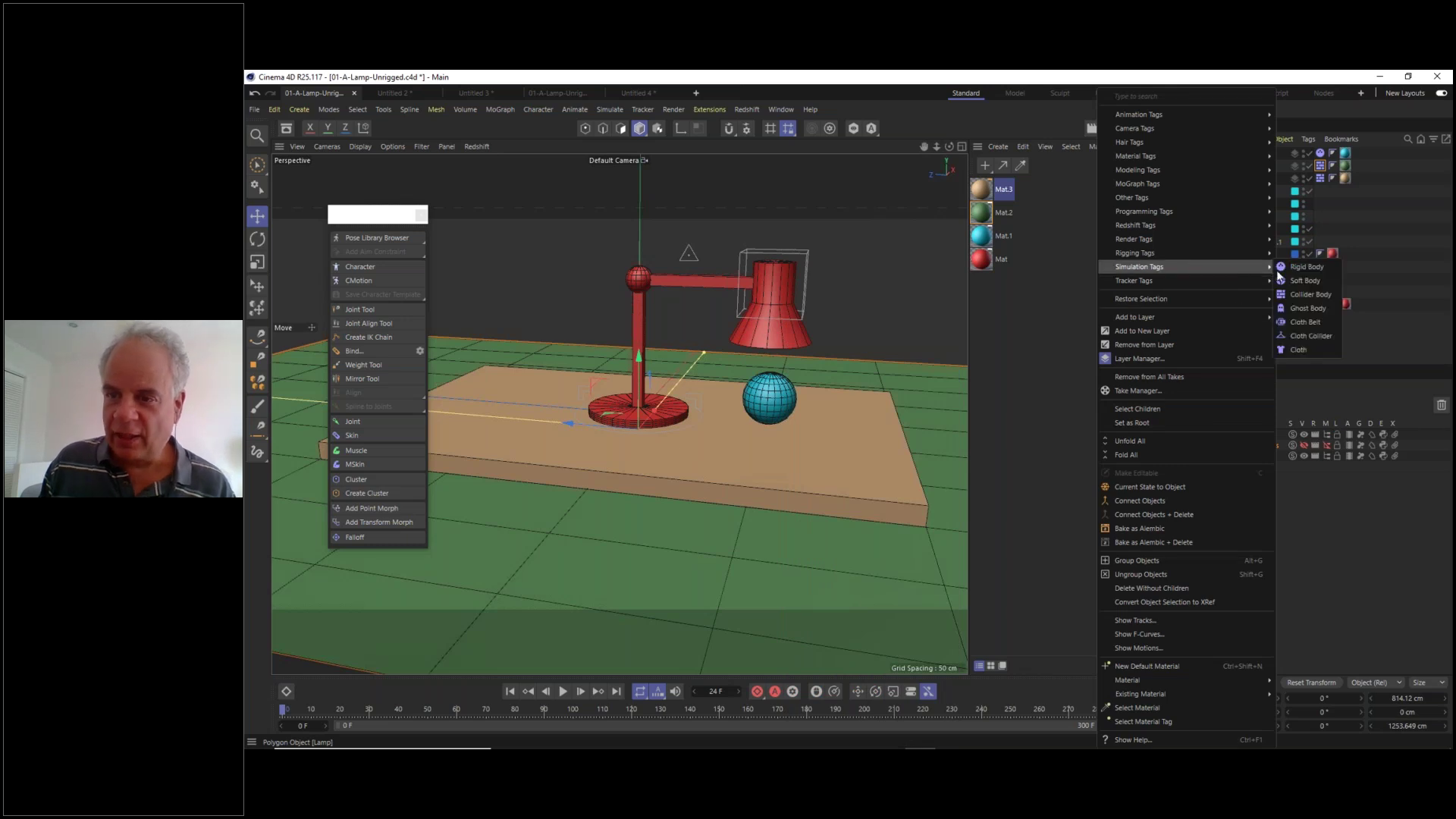
{"action": "left_click", "coordinate": [1299, 292]}
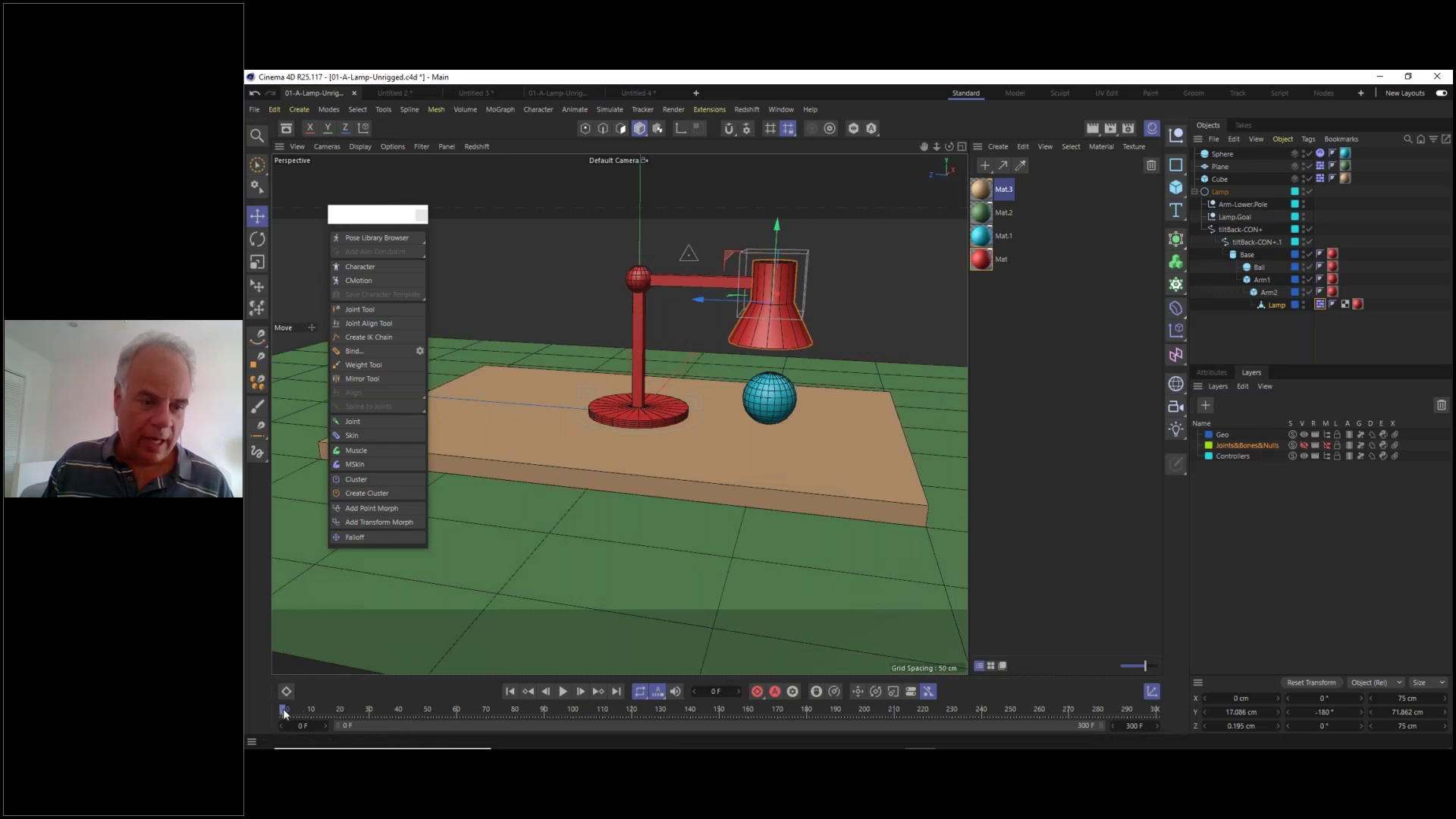
- Try posing the lamp by moving Lamp.Goal to about X -64, Y 197, Z -101 cm and tilting it about -30°
{"action": "left_click", "coordinate": [806, 274]}
{"action": "left_click_drag", "start_coordinate": [789, 394], "coordinate": [760, 412], "text": "alt"}
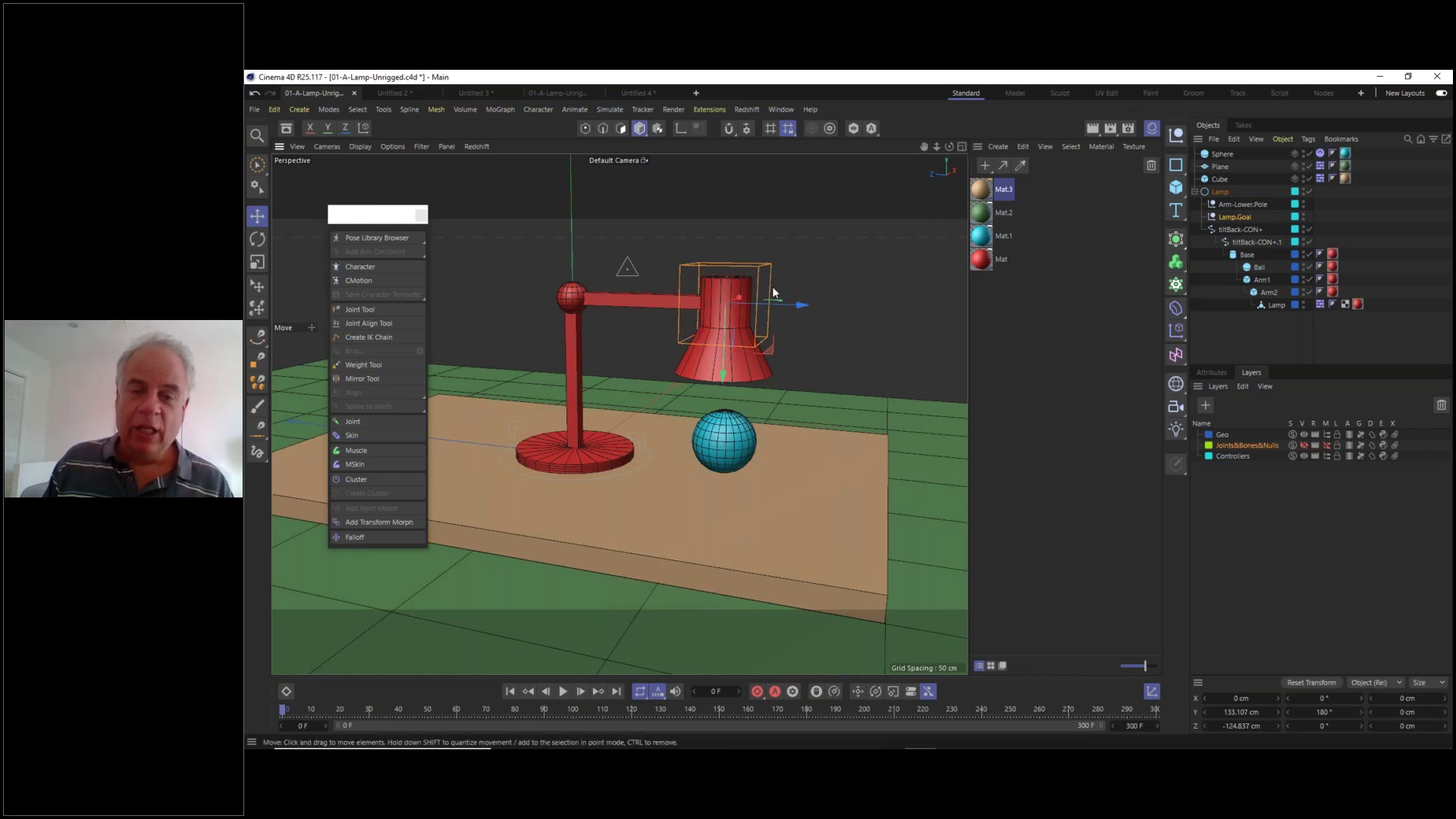
{"action": "left_click_drag", "start_coordinate": [772, 350], "coordinate": [708, 296]}
{"action": "left_click", "coordinate": [257, 239]}
{"action": "key", "text": "e"}
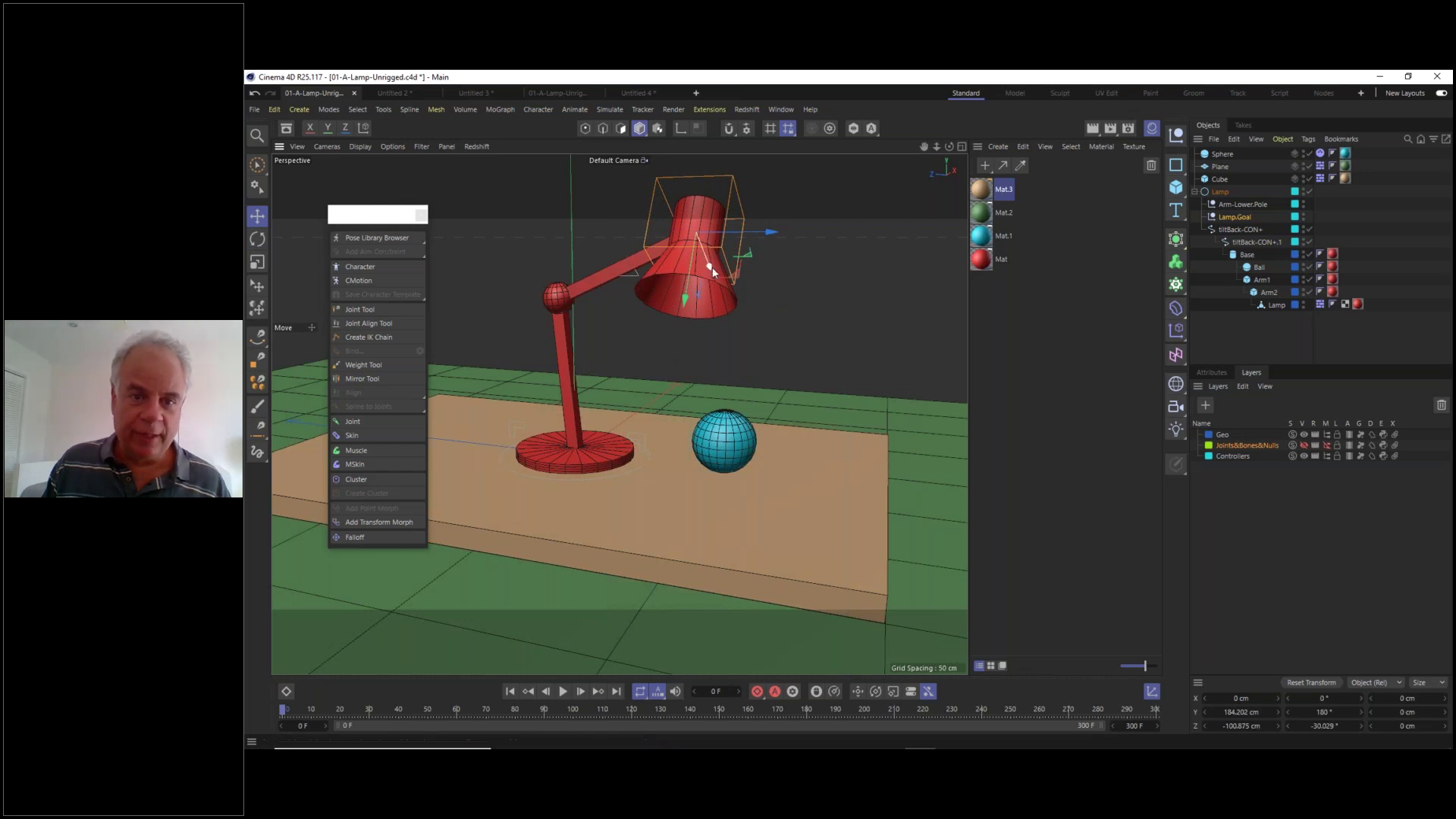
{"action": "left_click_drag", "start_coordinate": [708, 288], "coordinate": [656, 282], "text": "alt"}
{"action": "left_click_drag", "start_coordinate": [734, 329], "coordinate": [770, 267], "text": "alt"}
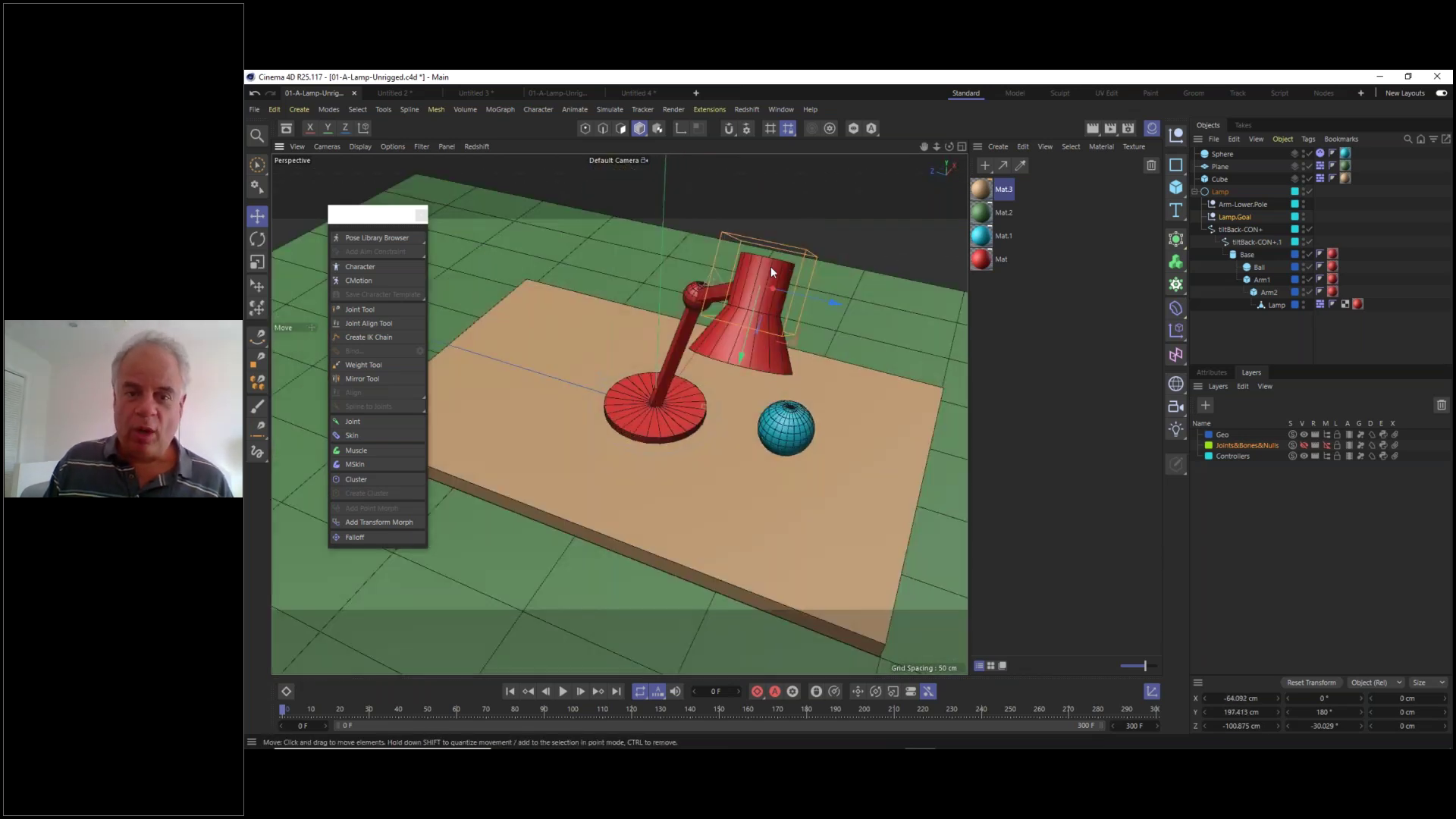
{"action": "left_click_drag", "start_coordinate": [753, 344], "coordinate": [776, 319], "text": "alt"}
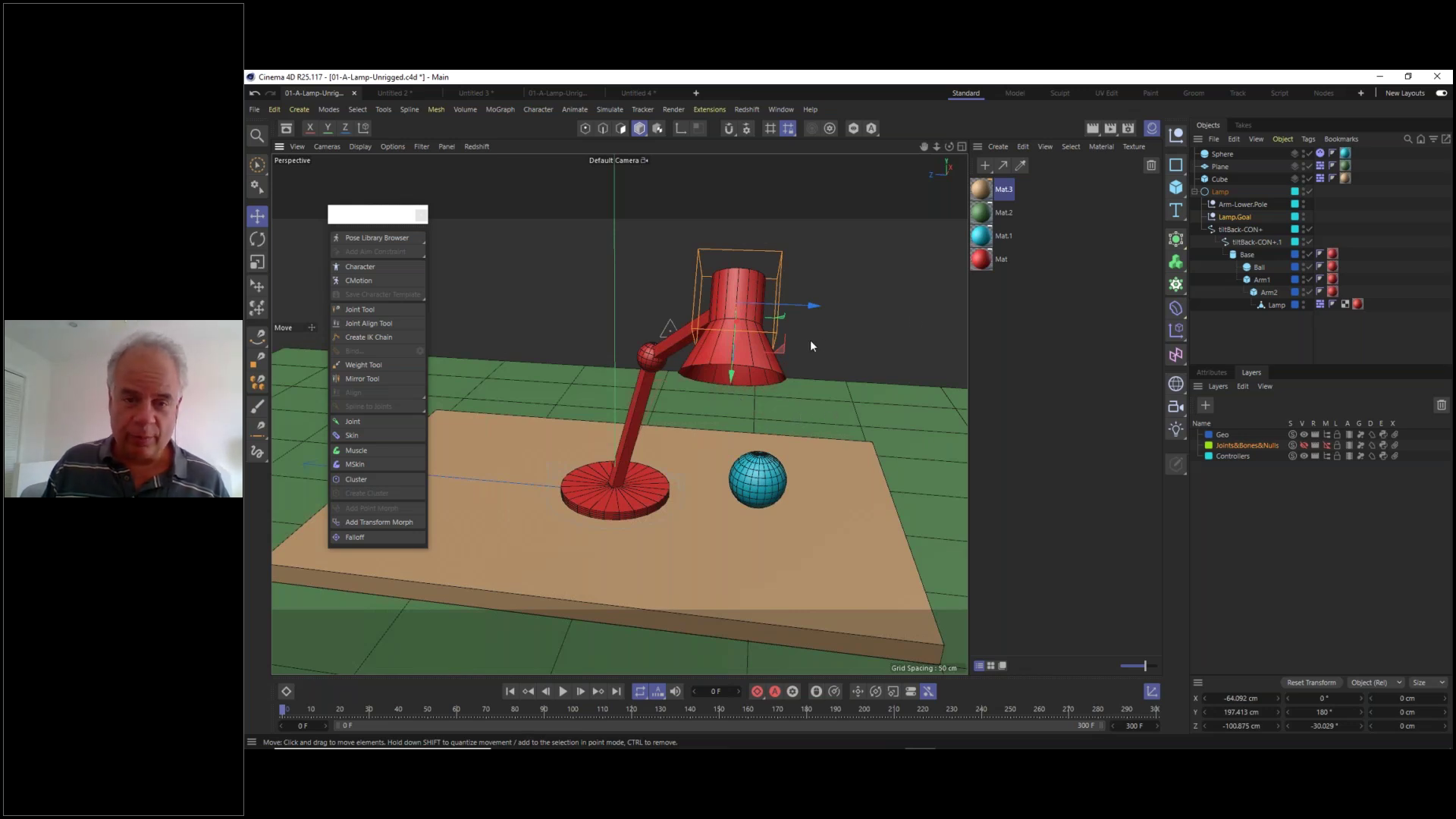
- Undo the trial moves and rotation of the Lamp.Goal controller
{"action": "left_click", "coordinate": [1213, 372]}
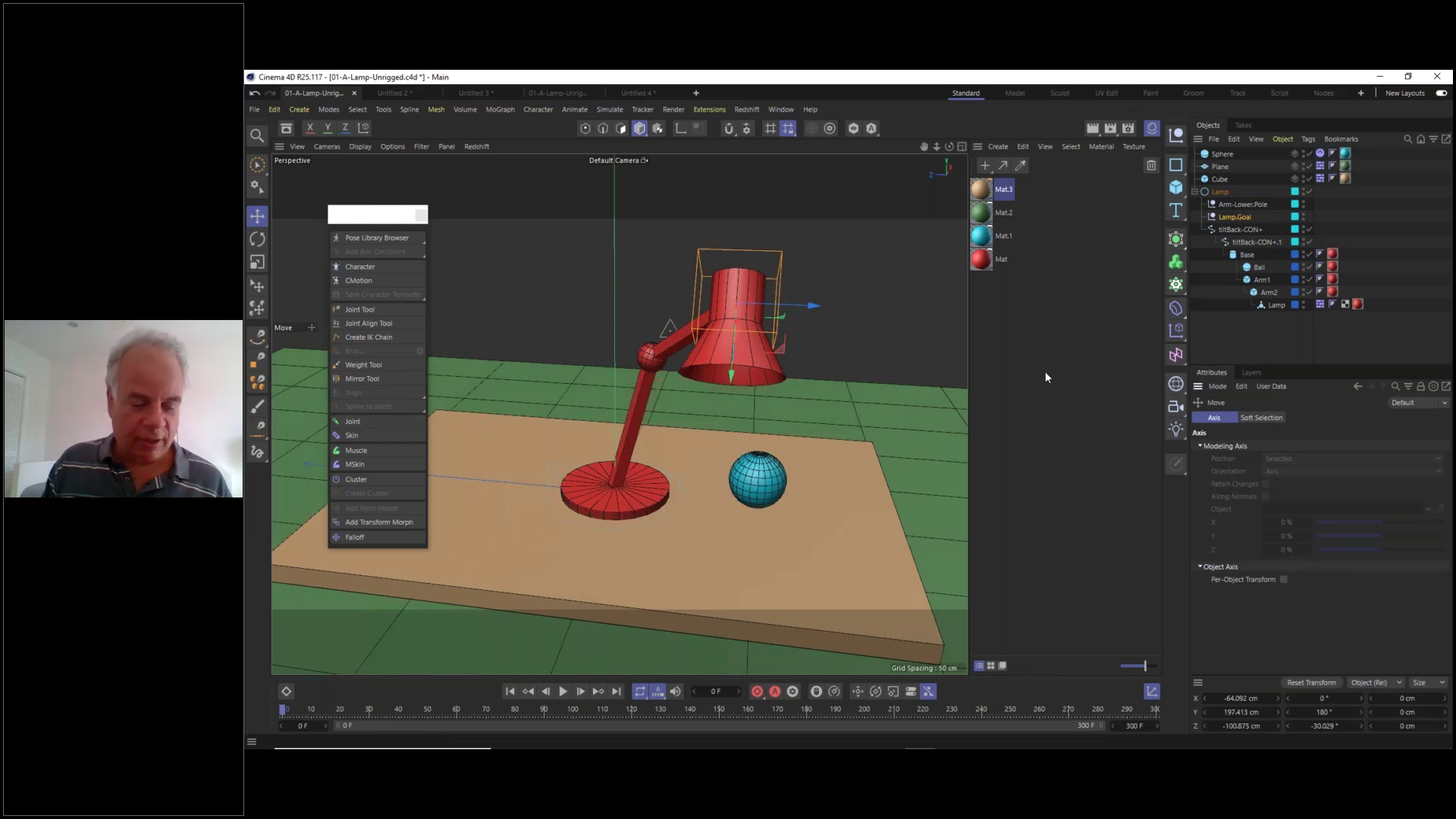
{"action": "key", "text": "ctrl+z"}
{"action": "key", "text": "ctrl+z"}
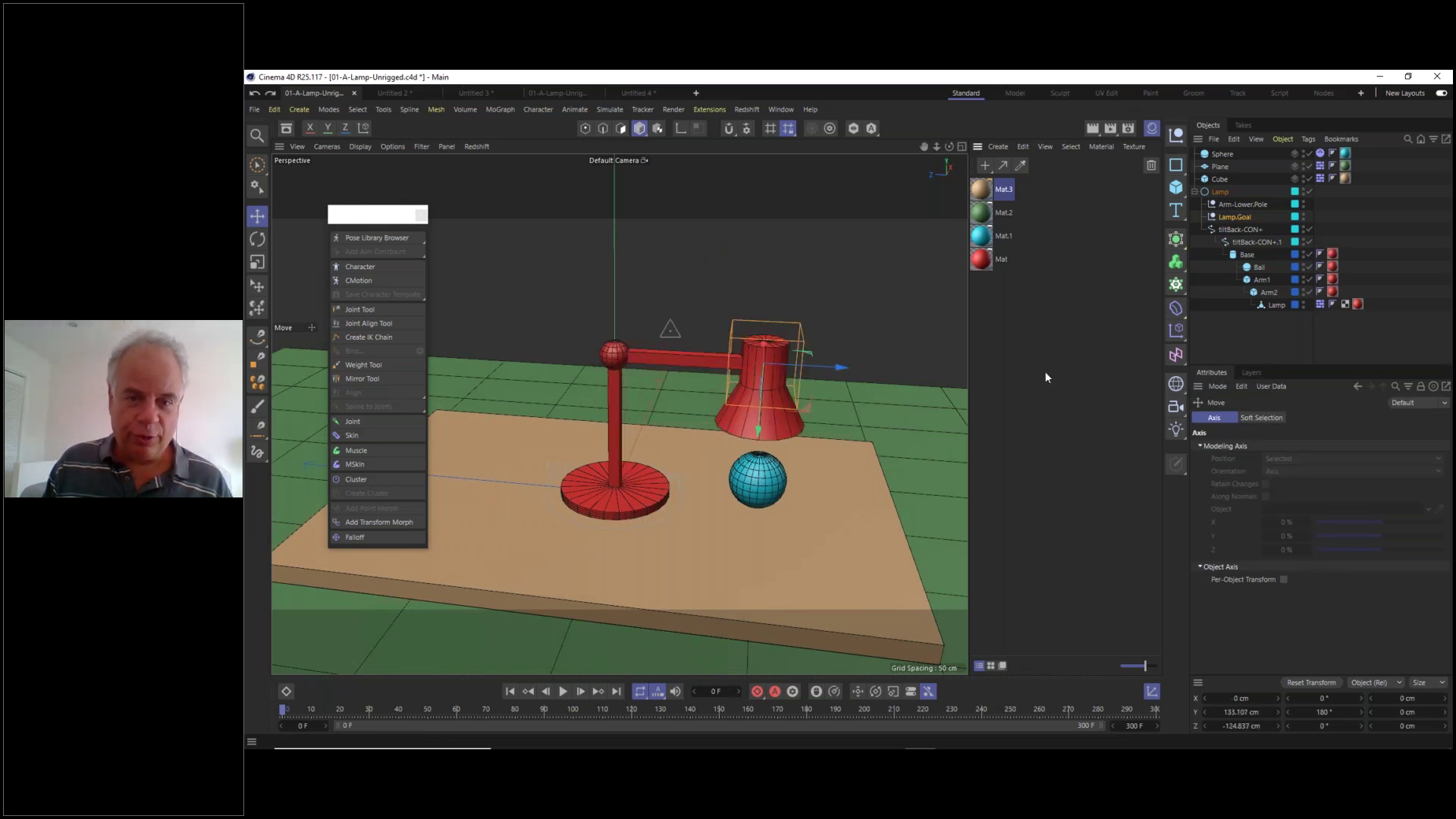
- Freeze all position, rotation and scale values of the Lamp.Goal controller so its current pose becomes its zero state
{"action": "mouse_move", "coordinate": [800, 386]}
{"action": "left_mouse_down", "text": "alt"}
{"action": "mouse_move", "coordinate": [798, 361]}
{"action": "mouse_move", "coordinate": [806, 374]}
{"action": "left_mouse_up", "text": "alt"}
{"action": "left_click", "coordinate": [838, 252]}
{"action": "left_click", "coordinate": [822, 280]}
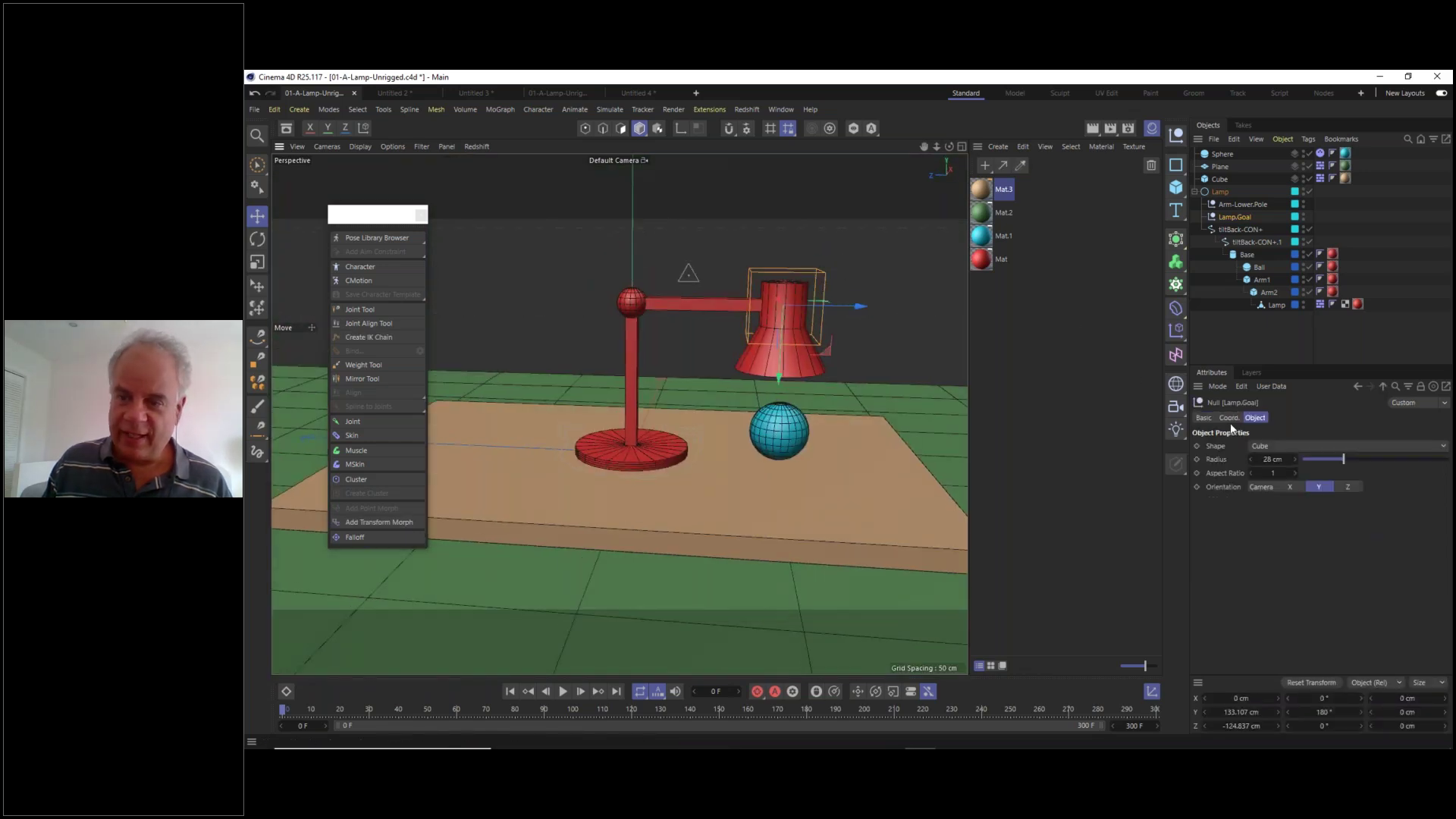
{"action": "left_click", "coordinate": [1229, 417]}
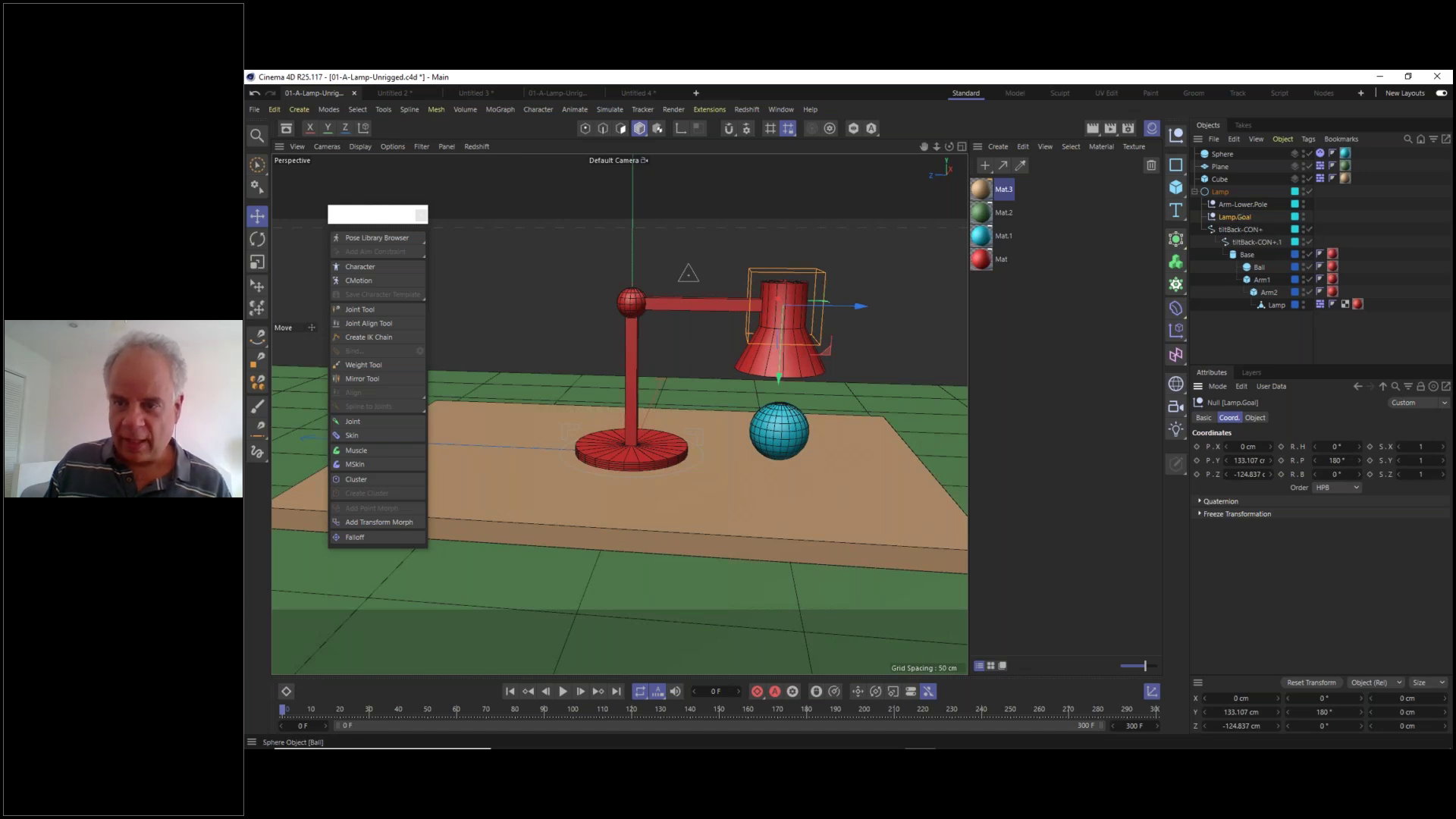
{"action": "left_click", "coordinate": [1199, 514]}
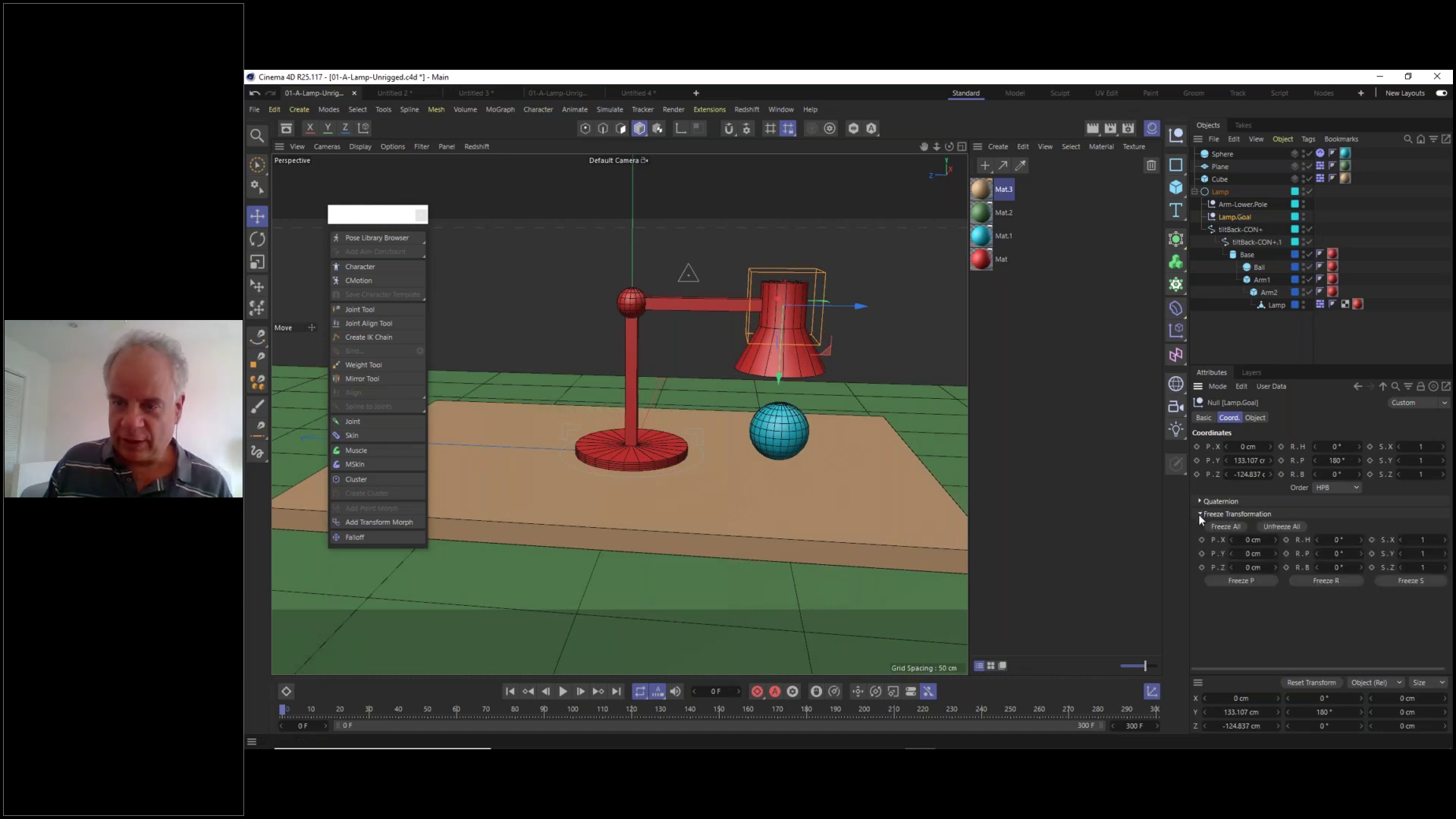
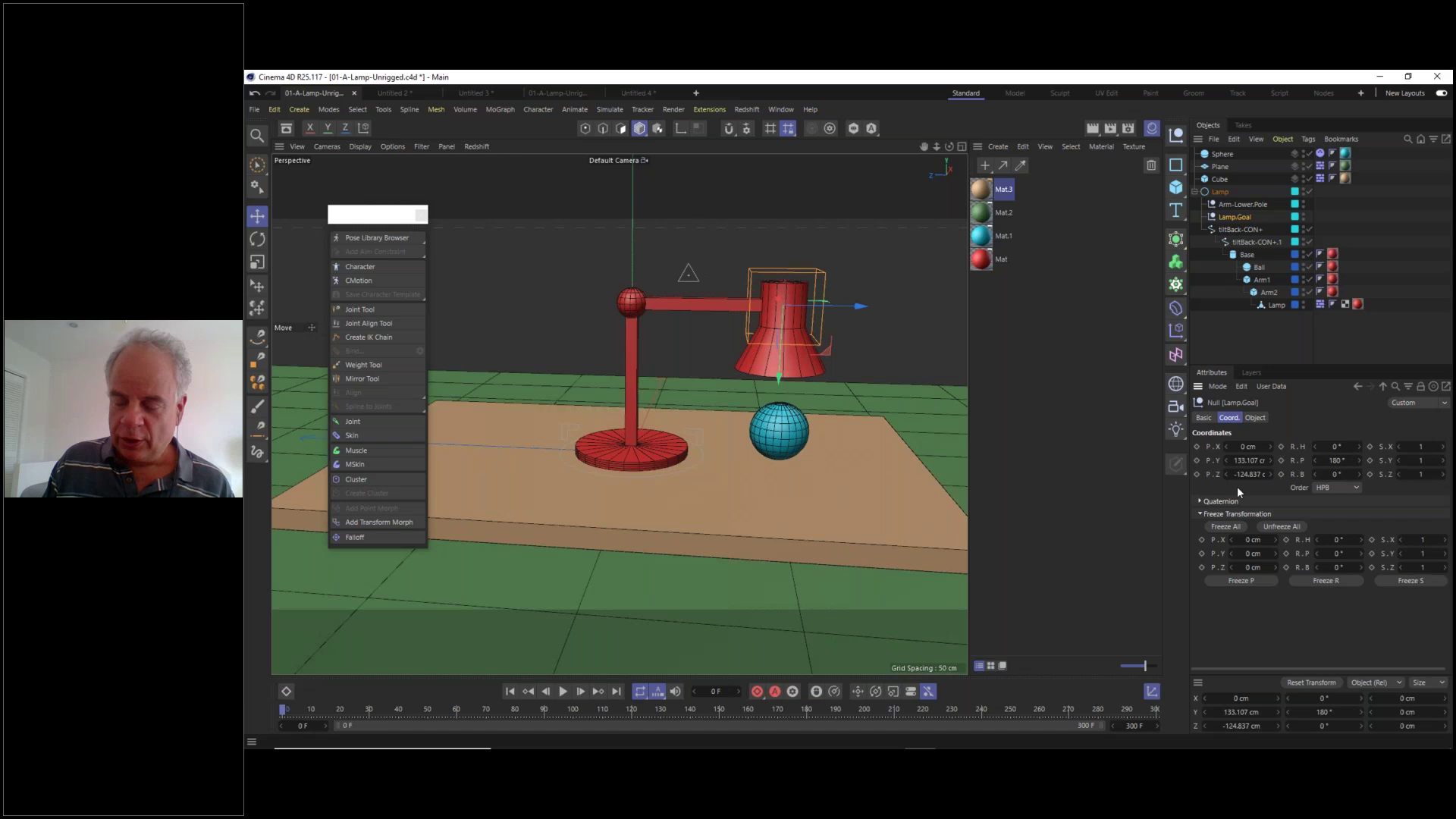
{"action": "left_click", "coordinate": [1227, 526]}
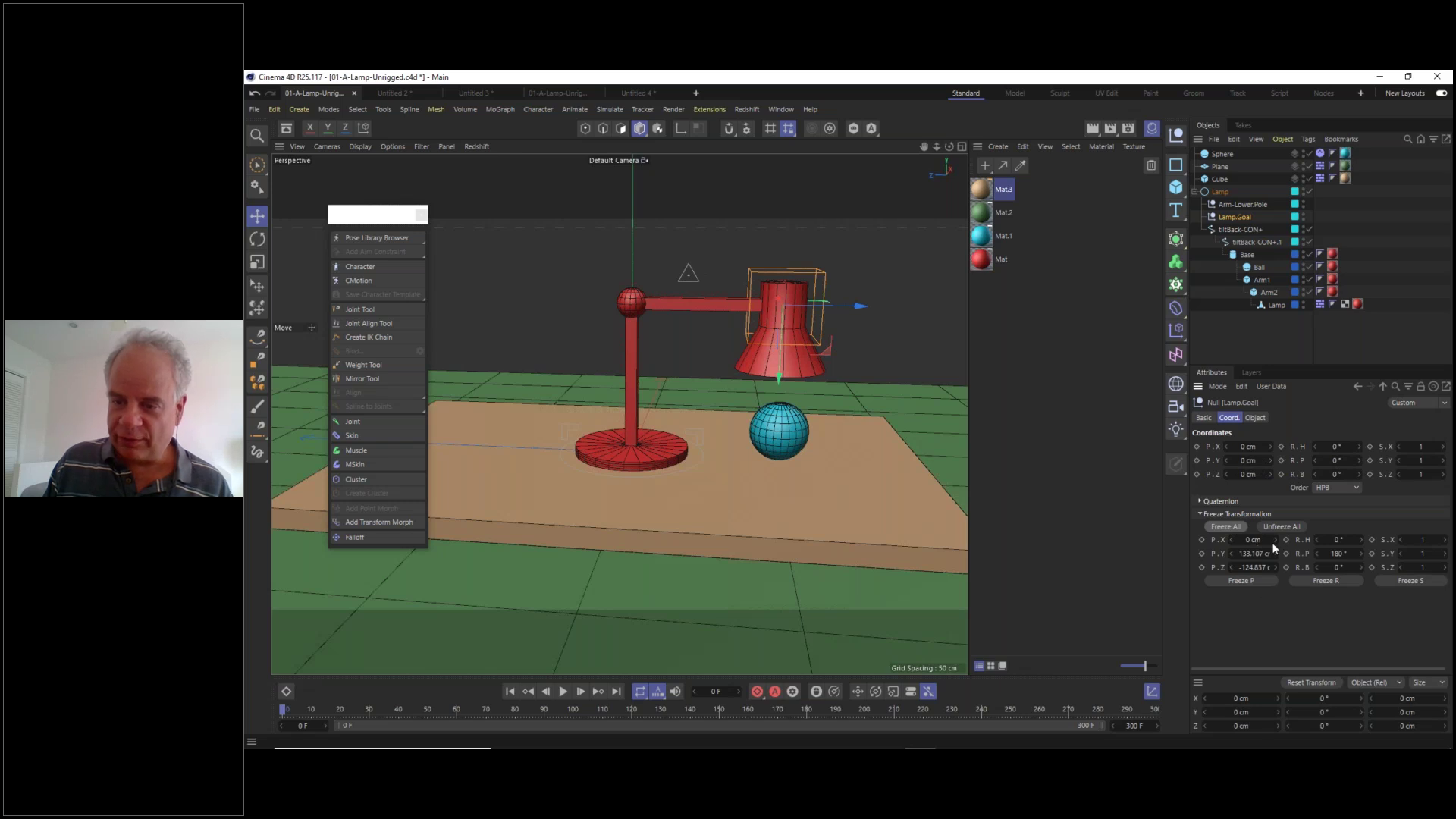
{"action": "left_click", "coordinate": [1201, 514]}
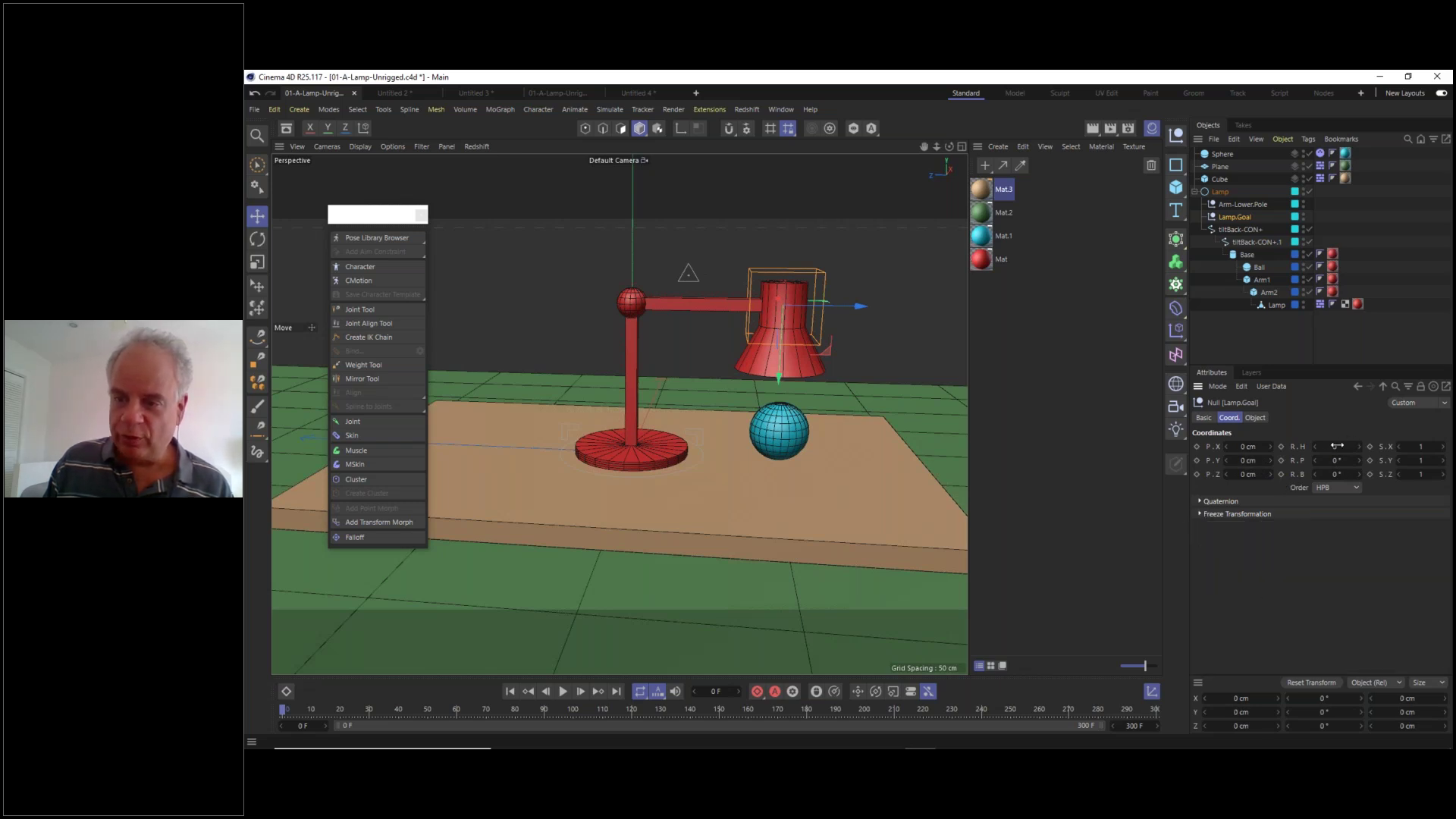
- Pose the lamp away from rest by moving Lamp.Goal to about X -53, Y -49, Z -61 cm and banking it about -35°
{"action": "left_click", "coordinate": [258, 217]}
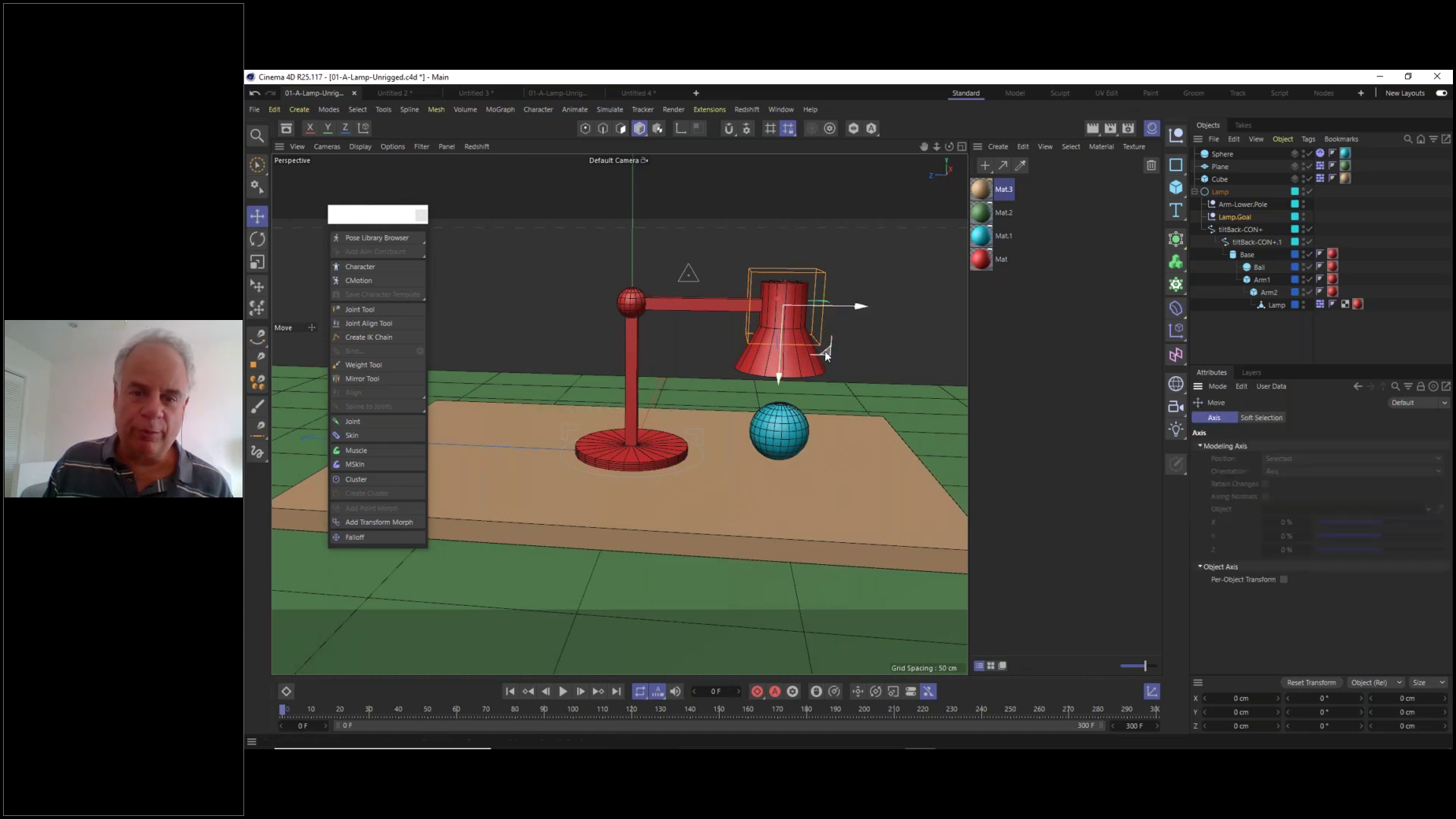
{"action": "left_click_drag", "start_coordinate": [828, 357], "coordinate": [708, 257]}
{"action": "key", "text": "r"}
{"action": "left_click", "coordinate": [259, 217]}
{"action": "key", "text": "super"}
{"action": "left_click_drag", "start_coordinate": [718, 275], "coordinate": [608, 277], "text": "alt"}
{"action": "left_click_drag", "start_coordinate": [740, 327], "coordinate": [688, 305]}
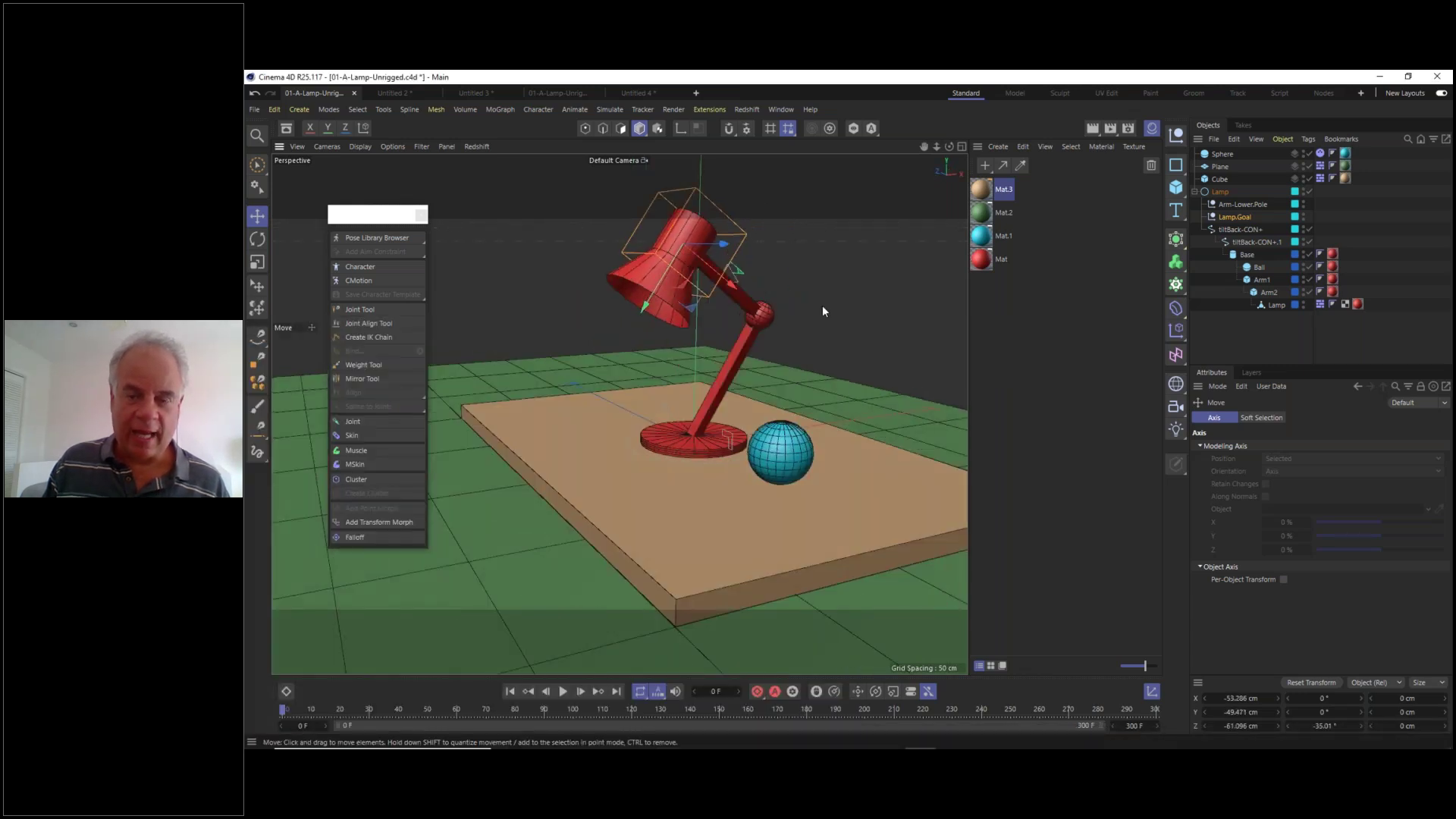
- Set the Lamp.Goal controller's X, Y and Z positions and its bank rotation to 0
{"action": "left_click", "coordinate": [1245, 217]}
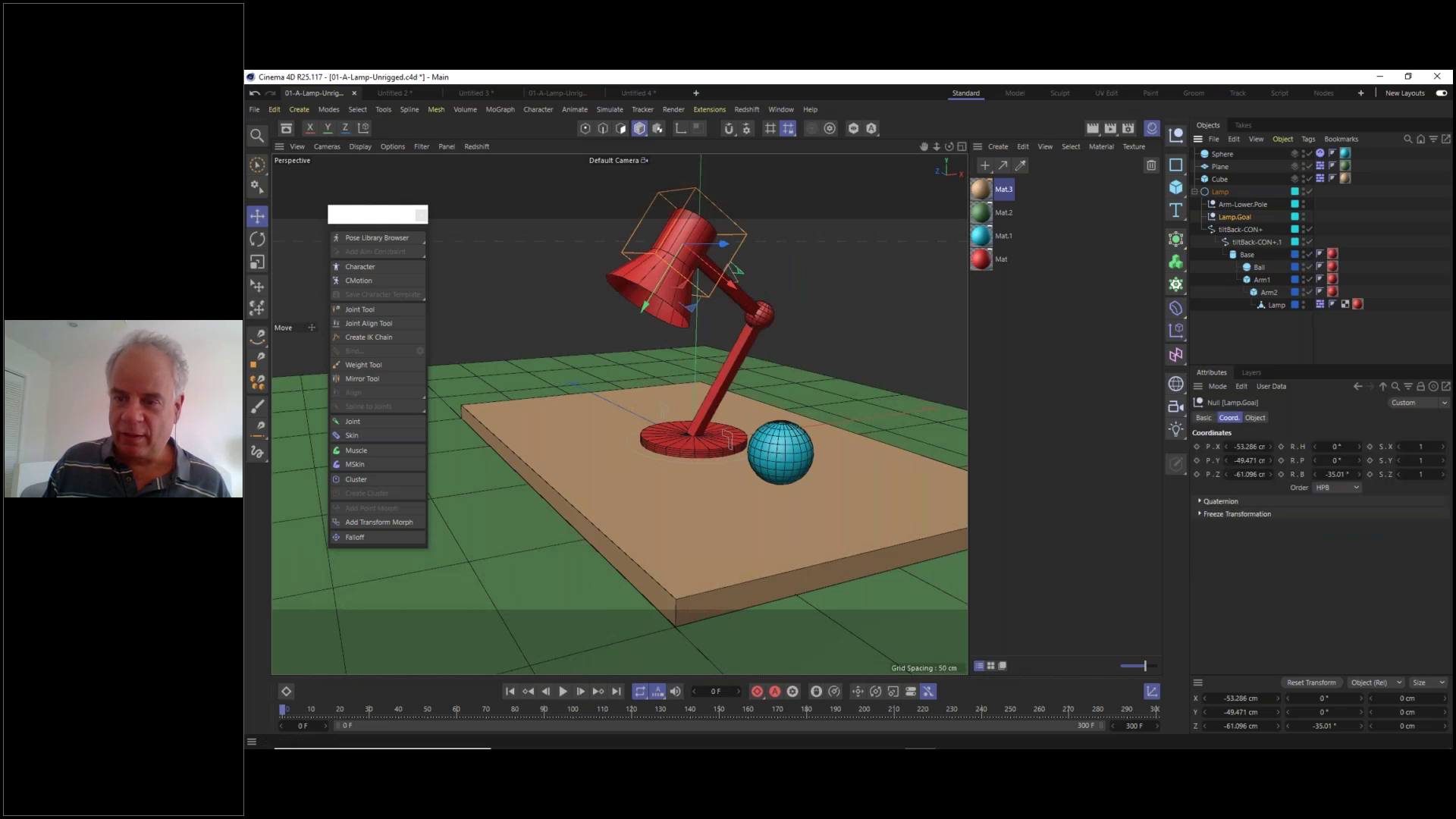
{"action": "double_click", "coordinate": [1249, 446]}
{"action": "type", "text": "0"}
{"action": "key", "text": "Tab"}
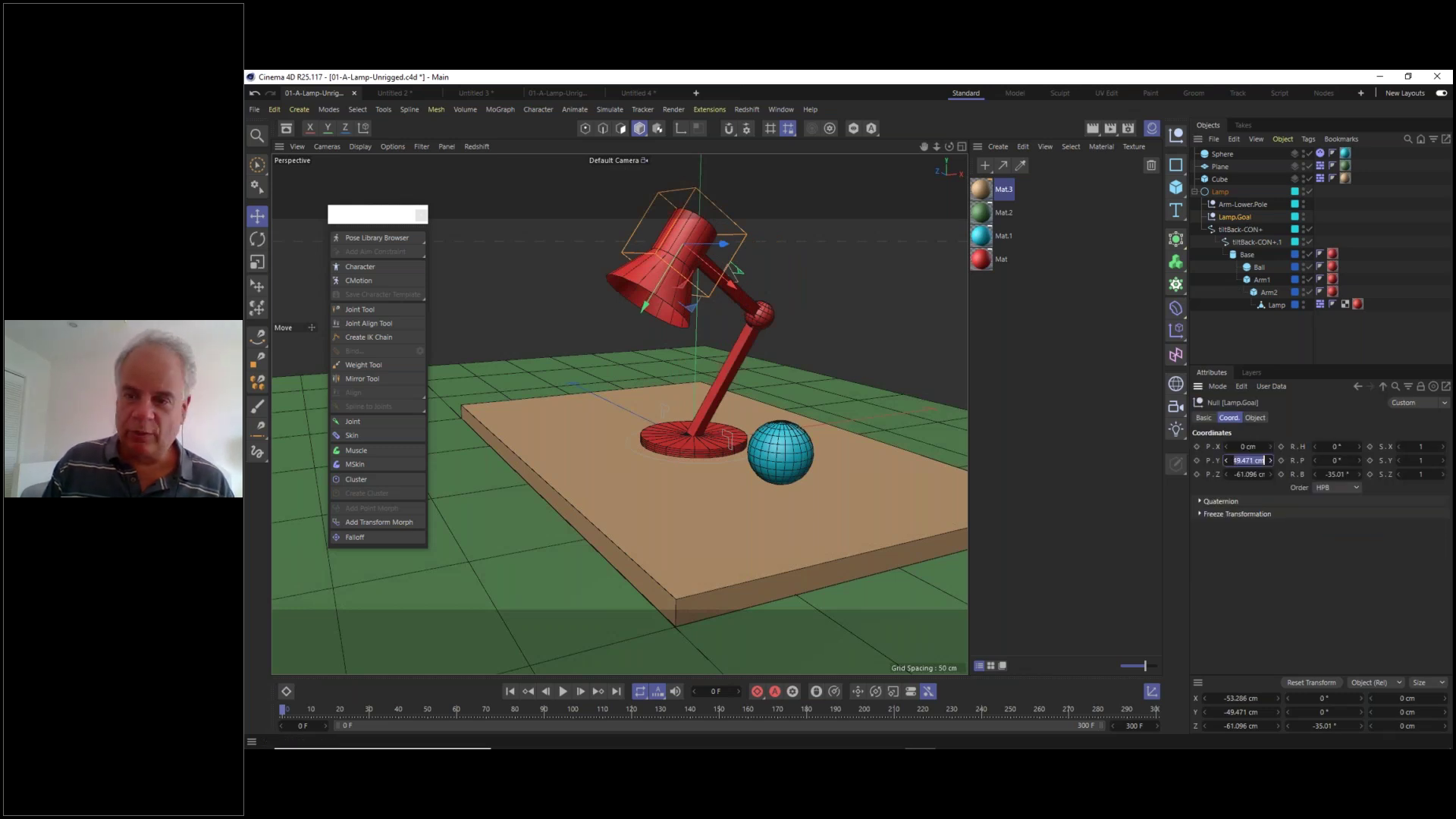
{"action": "type", "text": "0"}
{"action": "key", "text": "Tab"}
{"action": "type", "text": "0"}
{"action": "key", "text": "Tab"}
{"action": "key", "text": "Tab"}
{"action": "key", "text": "Tab"}
{"action": "type", "text": "0"}
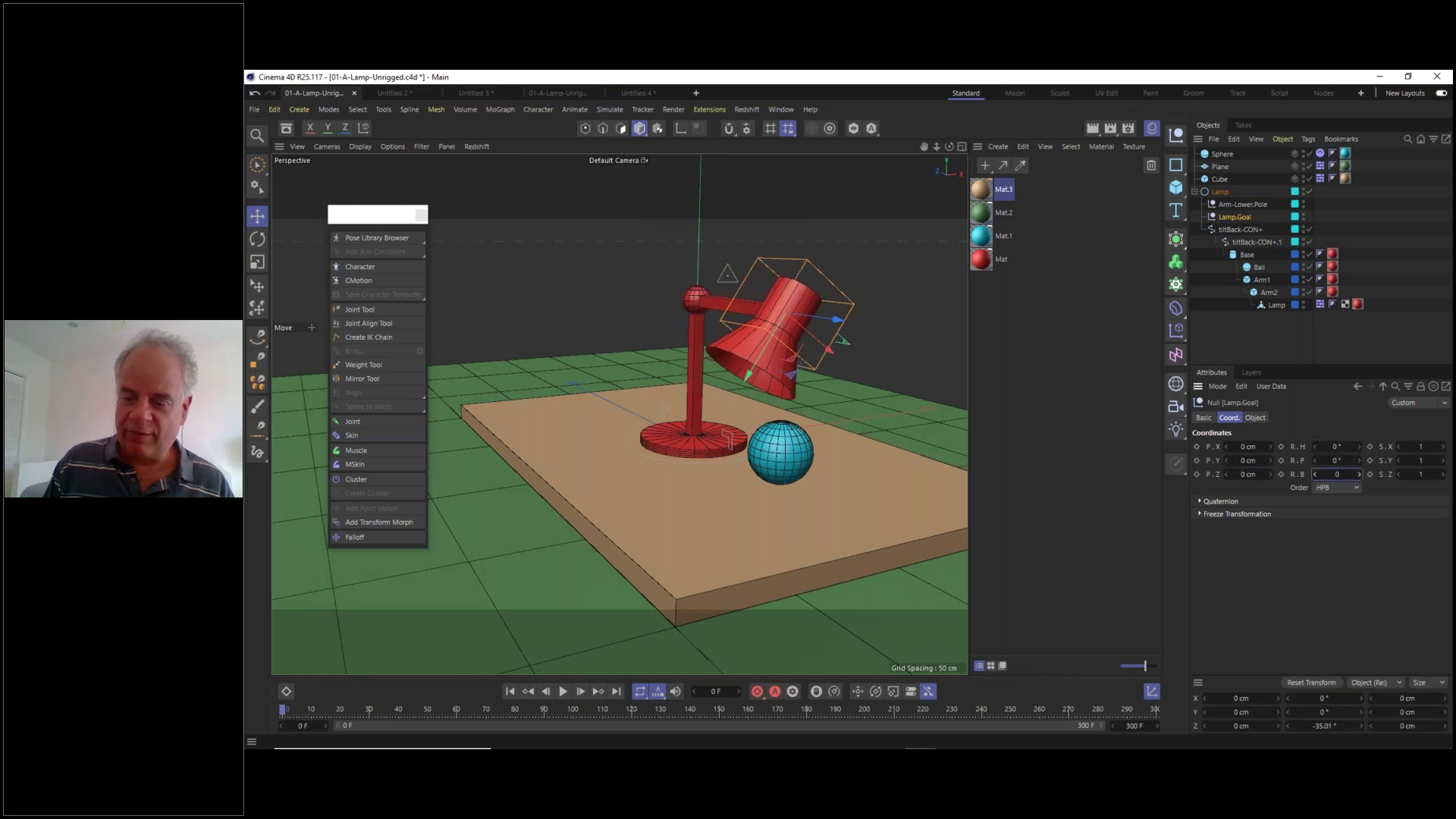
{"action": "key", "text": "Return"}
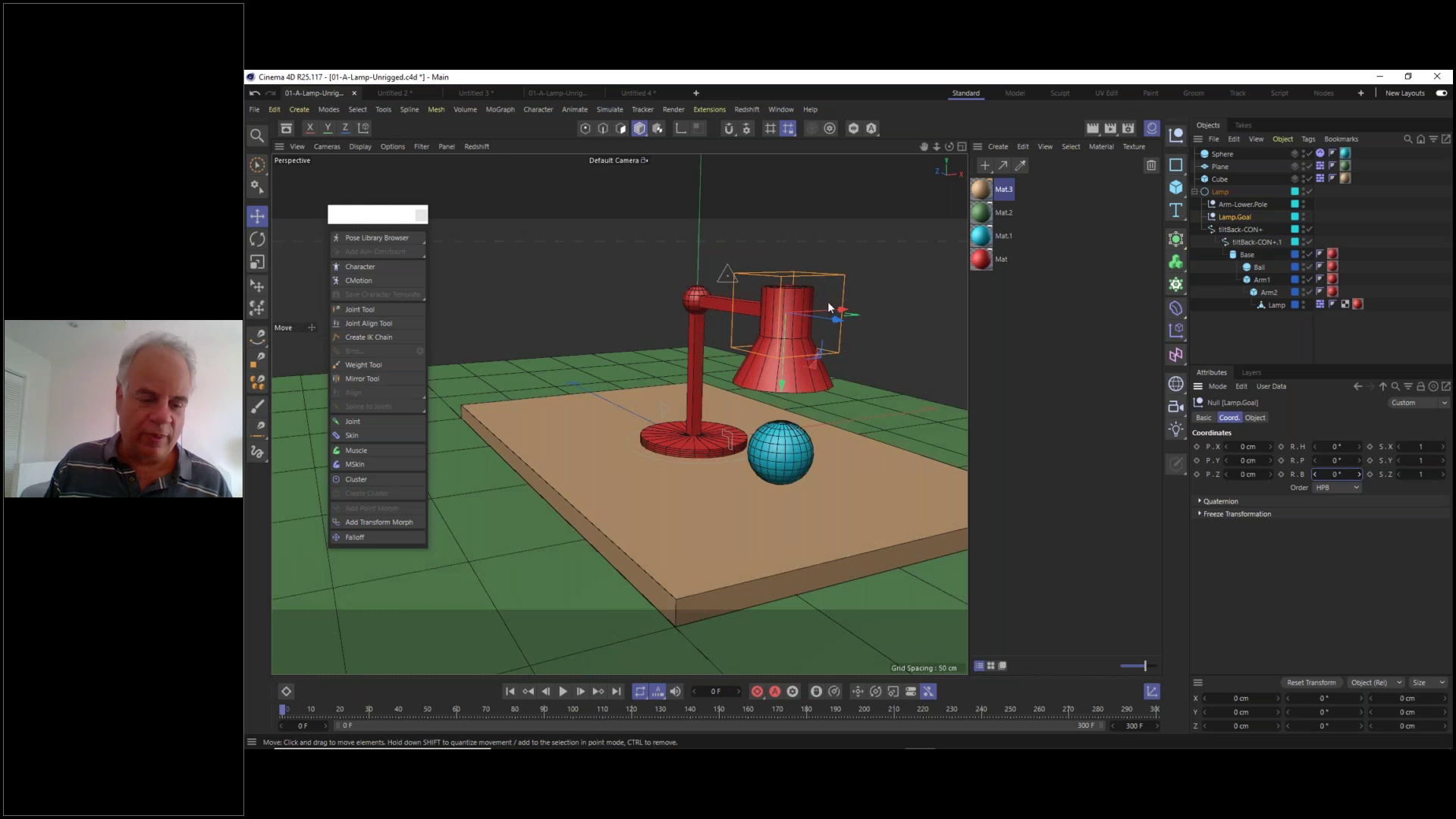
- Undo the zeroed coordinates and return Lamp.Goal to its frozen rest pose with Reset Transform
{"action": "key", "text": "ctrl+z"}
{"action": "left_click_drag", "start_coordinate": [574, 220], "coordinate": [472, 141]}
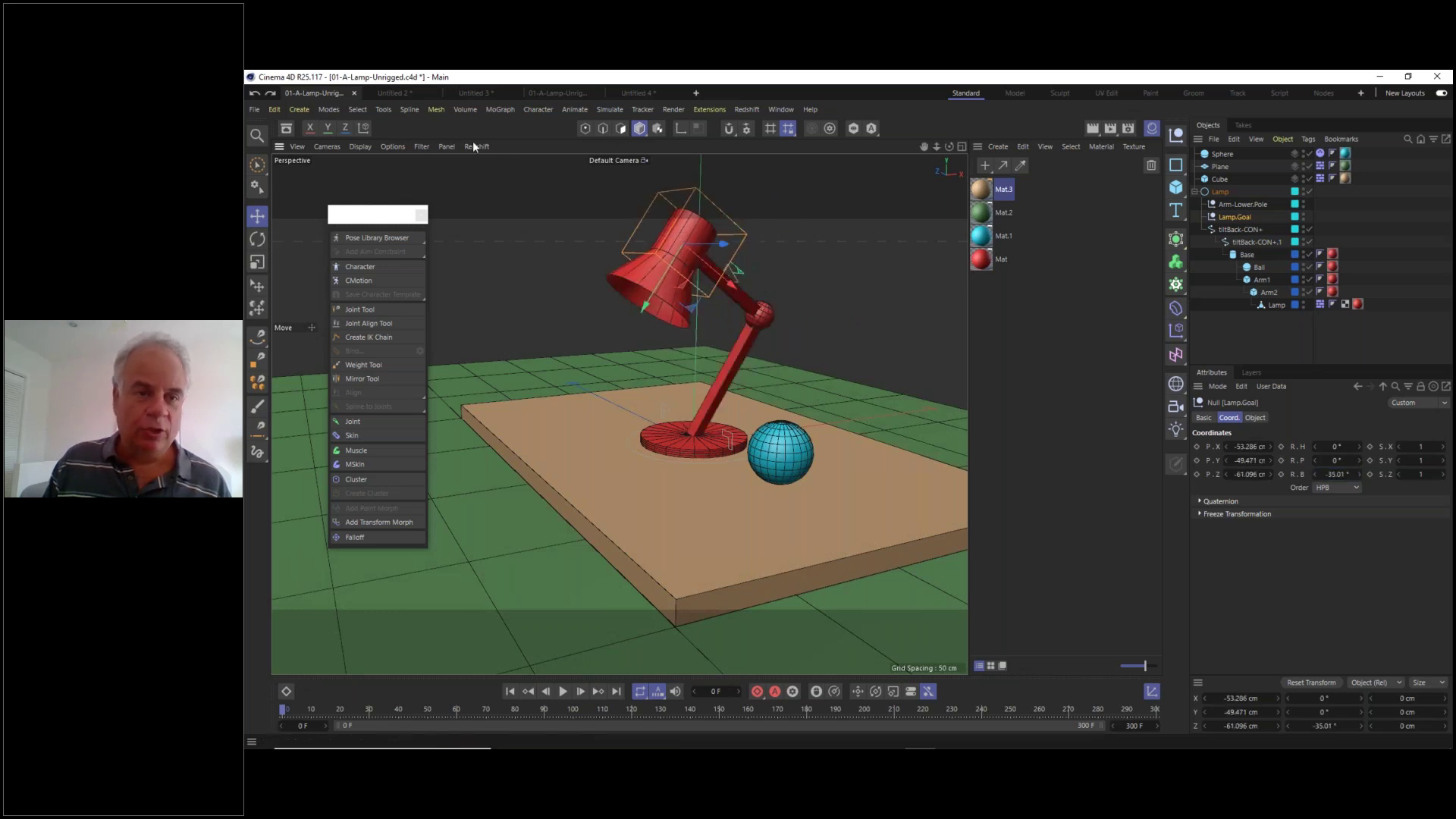
{"action": "left_click", "coordinate": [384, 110]}
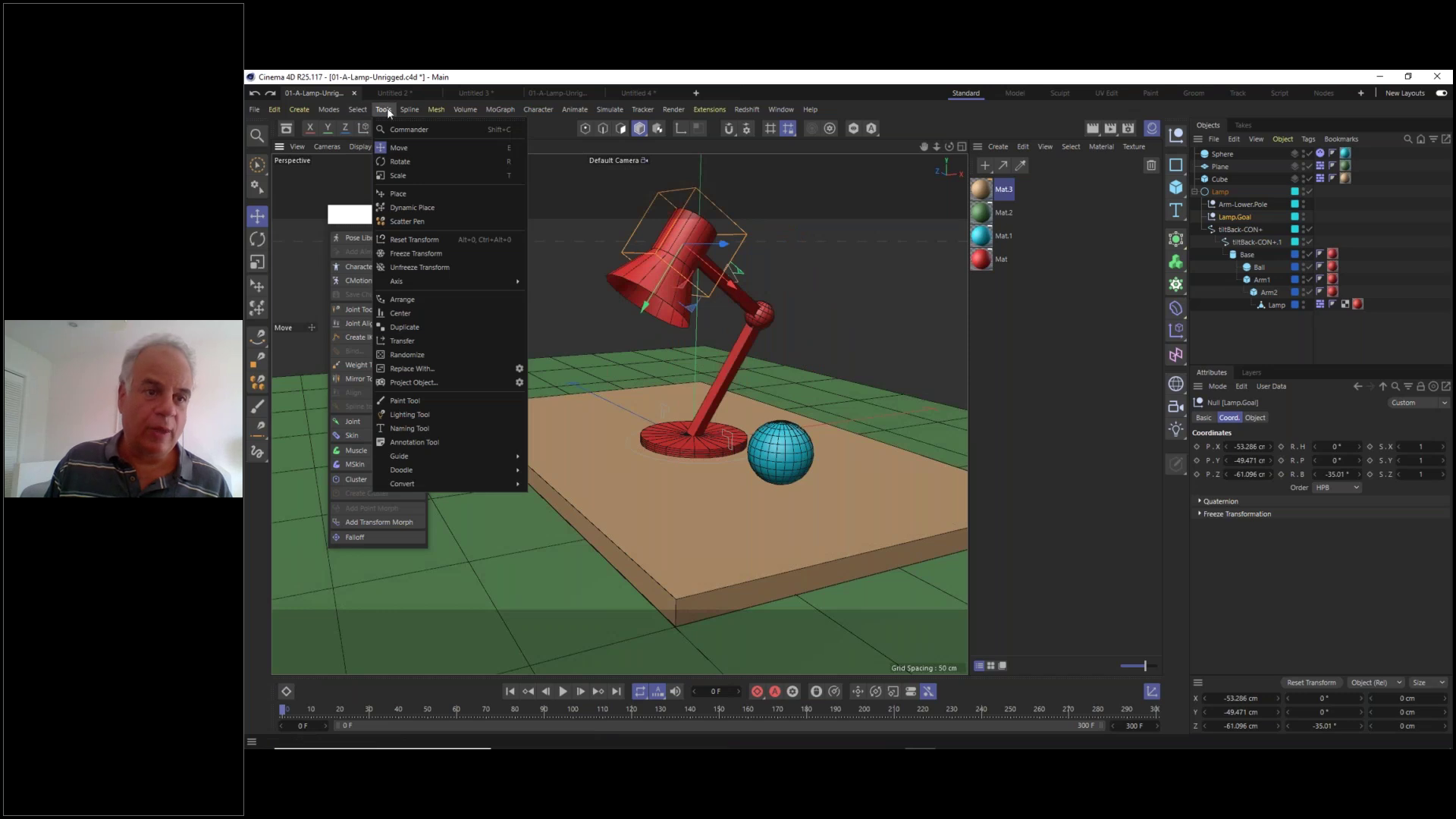
{"action": "left_click", "coordinate": [429, 241]}
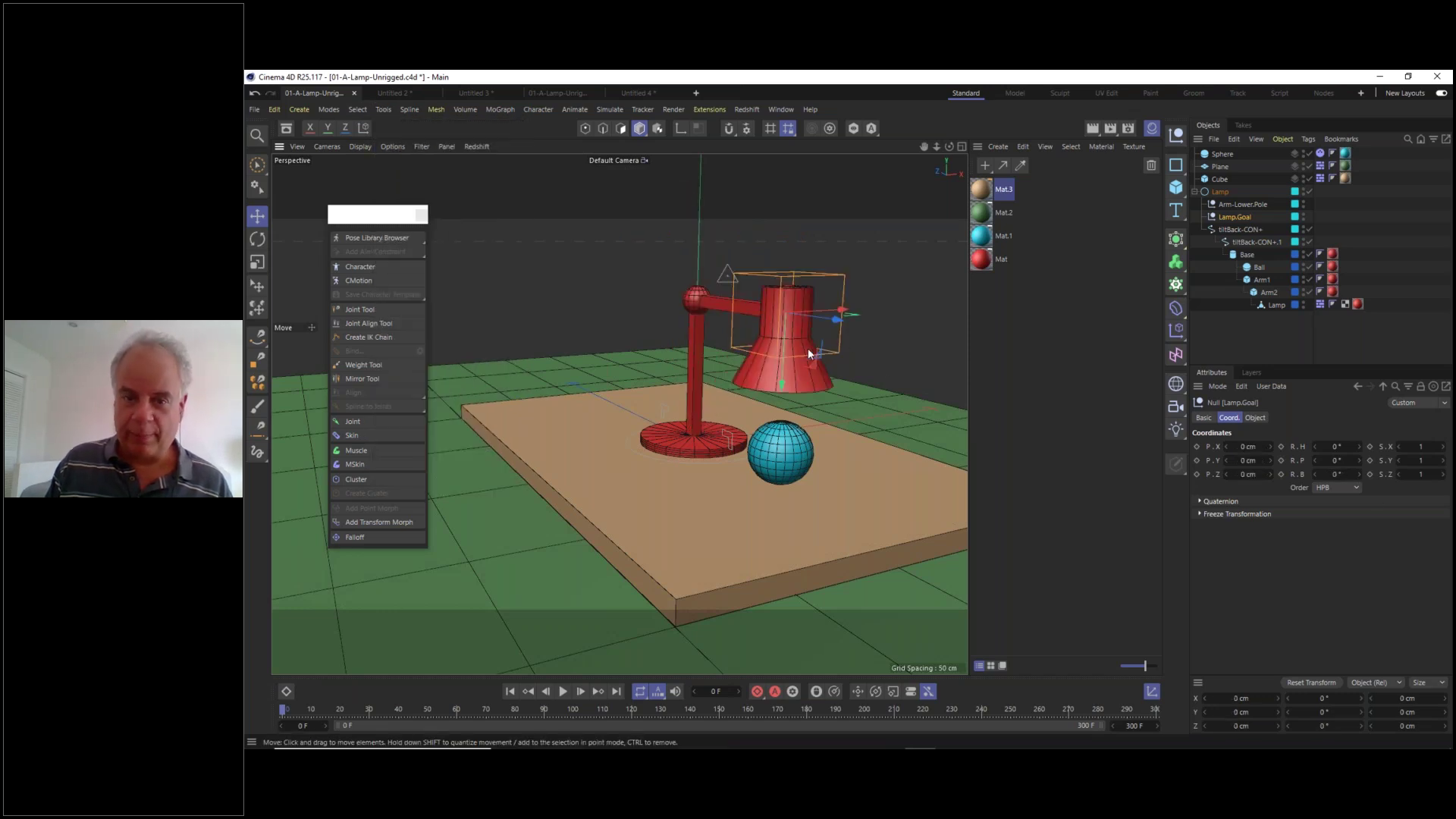
- Record a keyframe for Lamp.Goal in its rest pose at frame 0
{"action": "left_click_drag", "start_coordinate": [810, 348], "coordinate": [843, 322], "text": "alt"}
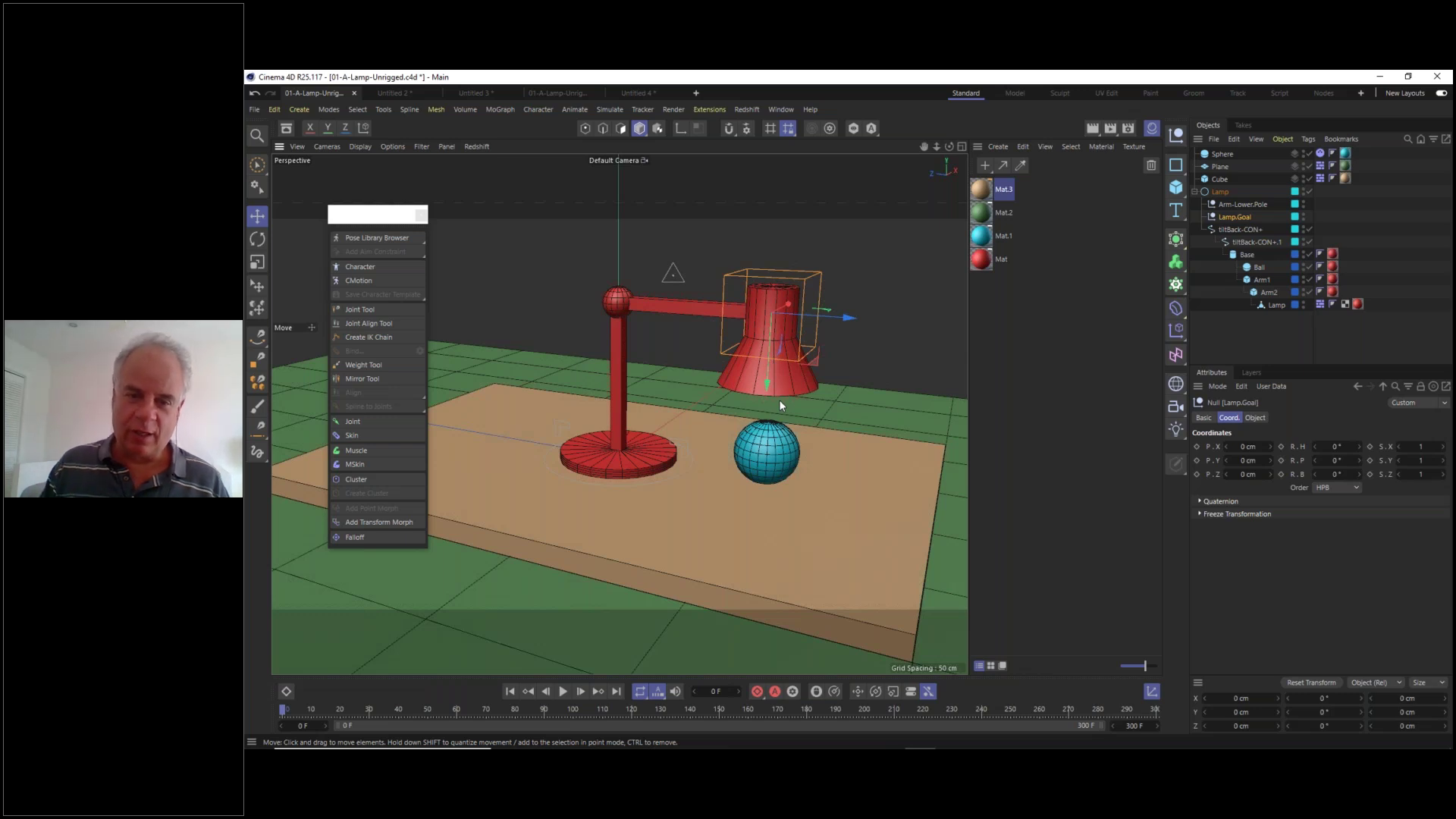
{"action": "left_click_drag", "start_coordinate": [758, 415], "coordinate": [773, 417], "text": "alt"}
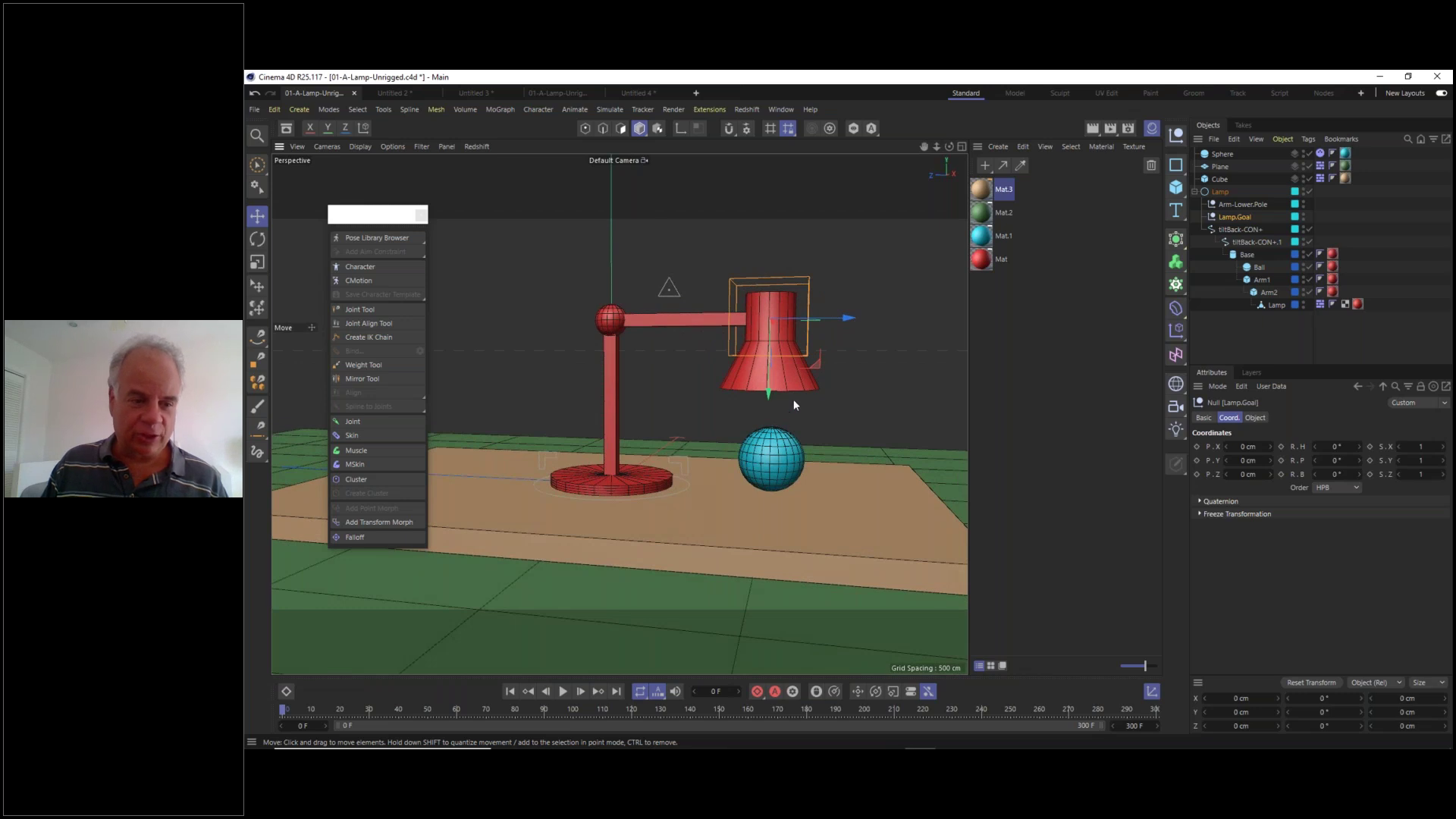
{"action": "left_click", "coordinate": [756, 691]}
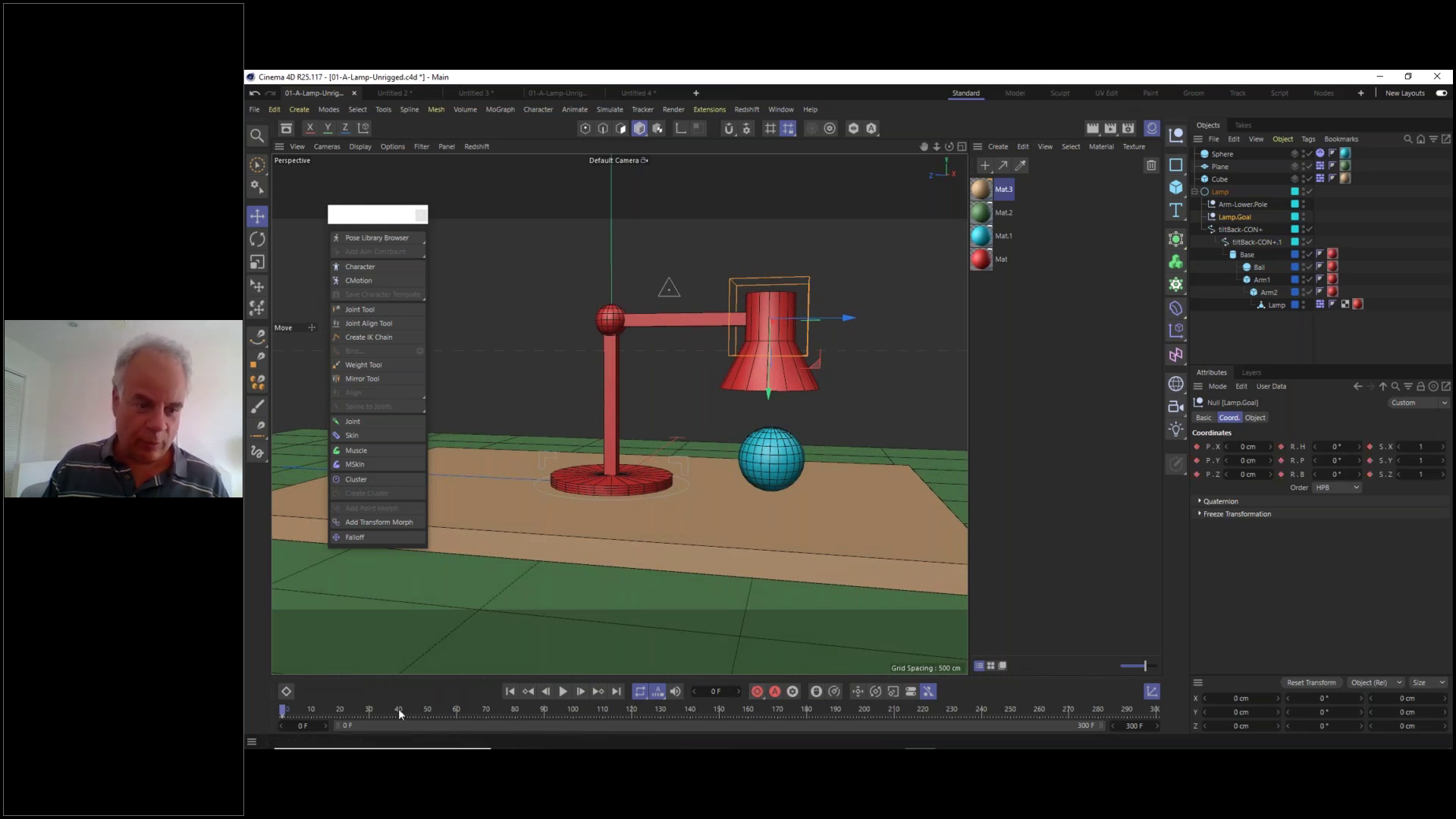
- At frame 20, raise Lamp.Goal to about Y -58, Z -55 cm, pitch it about -20° and record a keyframe
{"action": "left_click", "coordinate": [338, 708]}
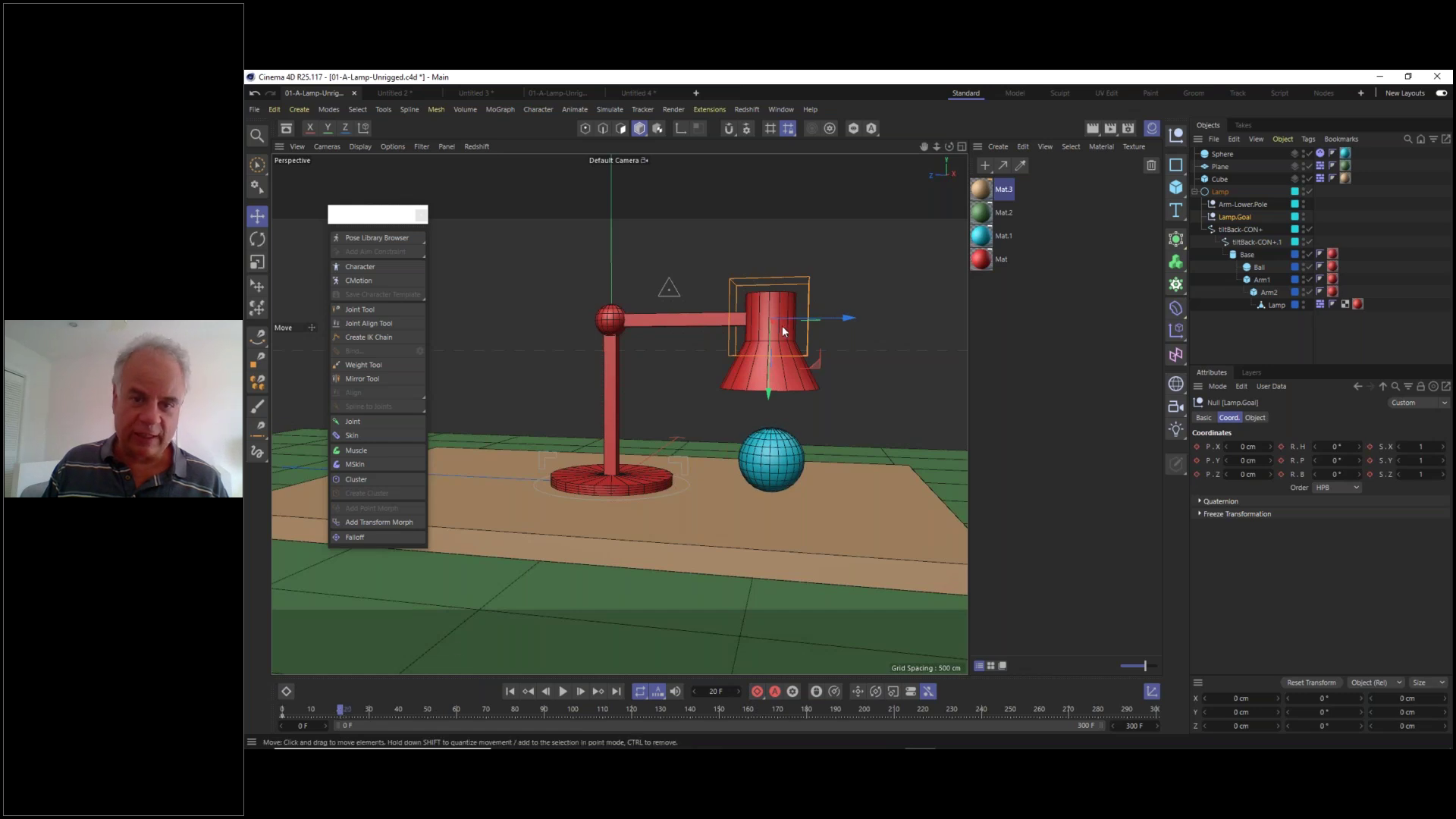
{"action": "left_click_drag", "start_coordinate": [809, 356], "coordinate": [746, 292]}
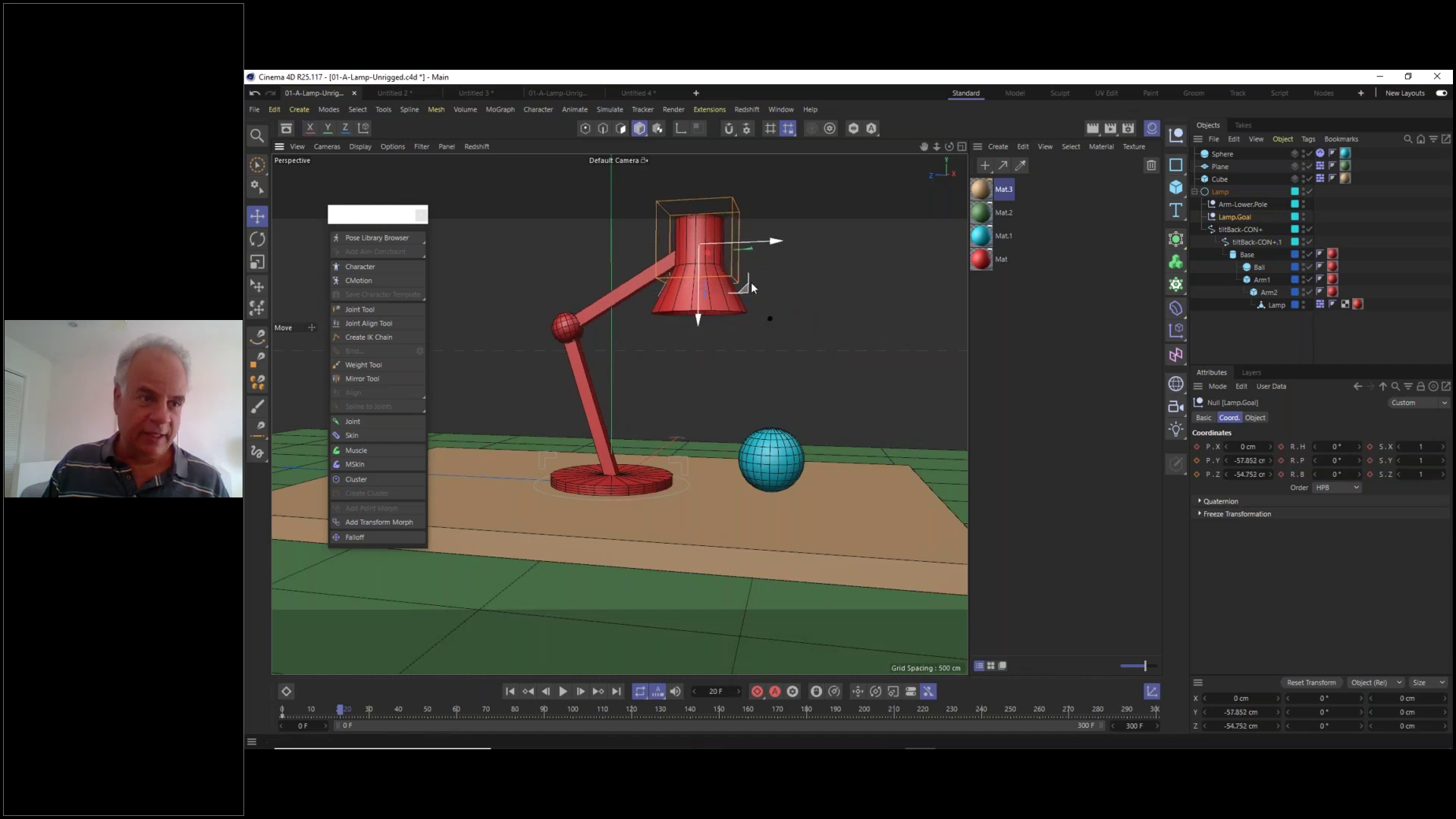
{"action": "key", "text": "r"}
{"action": "left_click_drag", "start_coordinate": [743, 263], "coordinate": [753, 250]}
{"action": "left_click", "coordinate": [757, 692]}
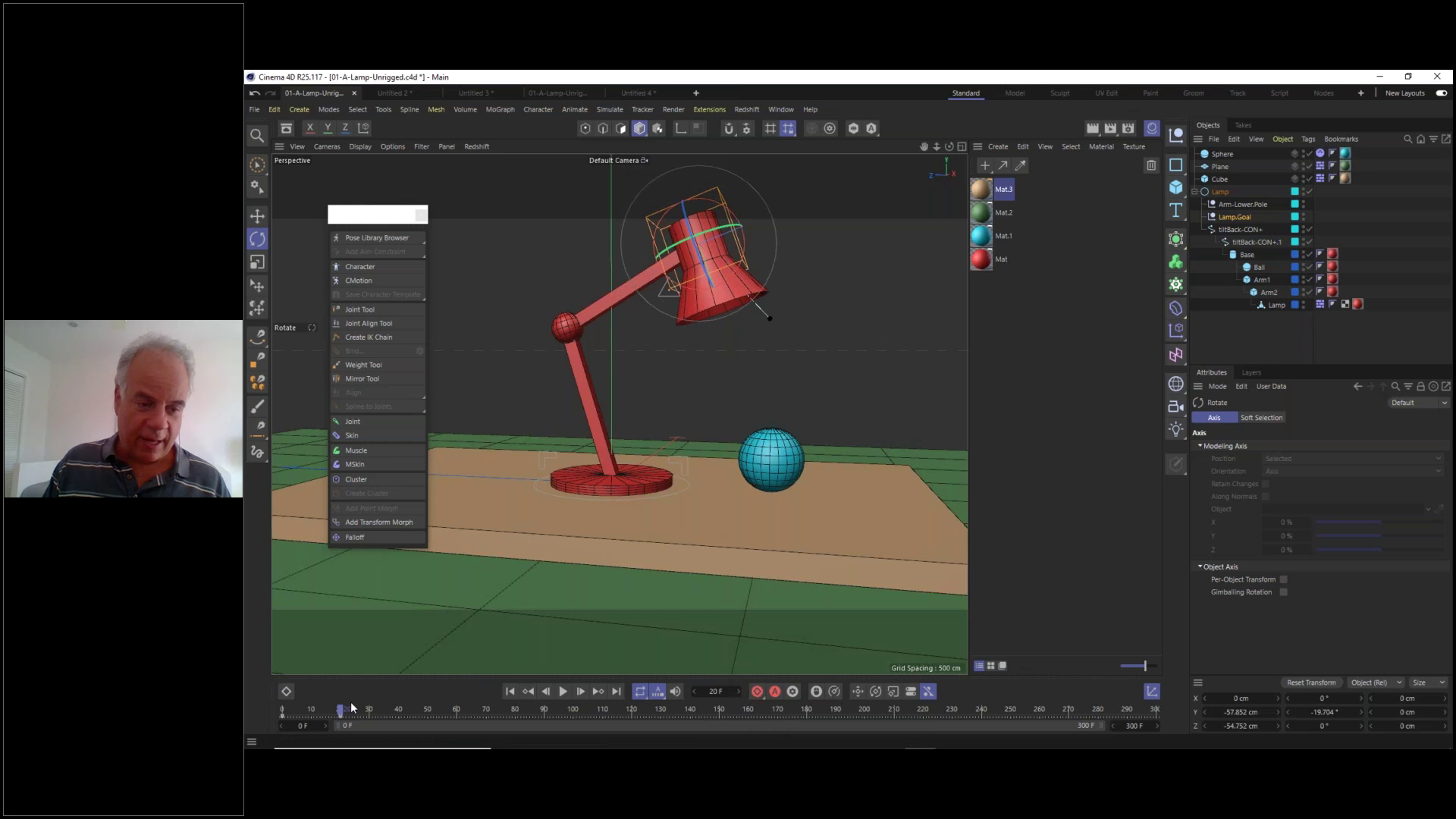
- At frame 50, lower Lamp.Goal beside the ball to about X 6, Y 52, Z -46 cm, pitch it about 29° and record a keyframe
{"action": "left_click_drag", "start_coordinate": [341, 714], "coordinate": [346, 713]}
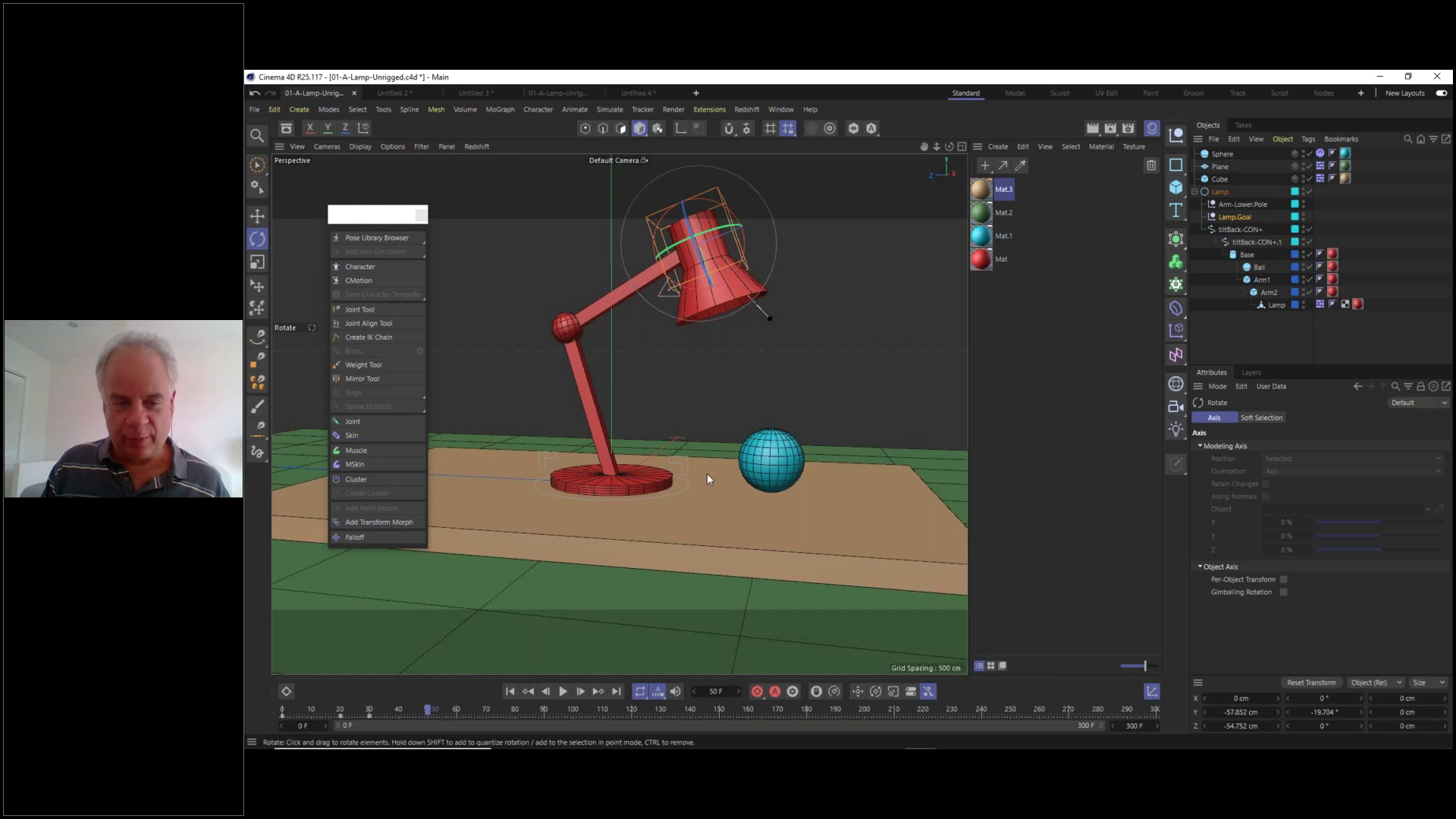
{"action": "left_click", "coordinate": [258, 217]}
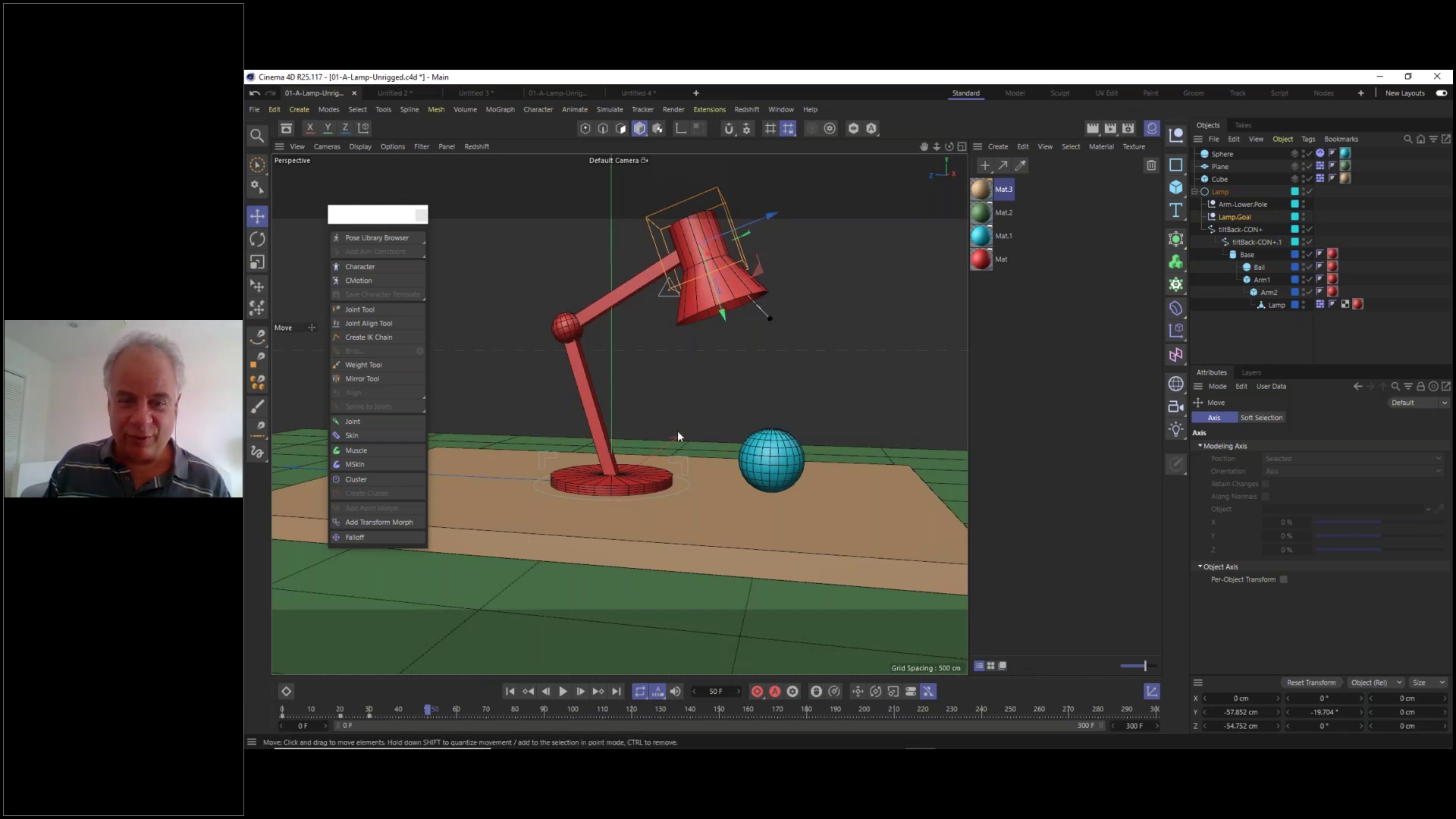
{"action": "left_click_drag", "start_coordinate": [726, 320], "coordinate": [731, 402]}
{"action": "key", "text": "r"}
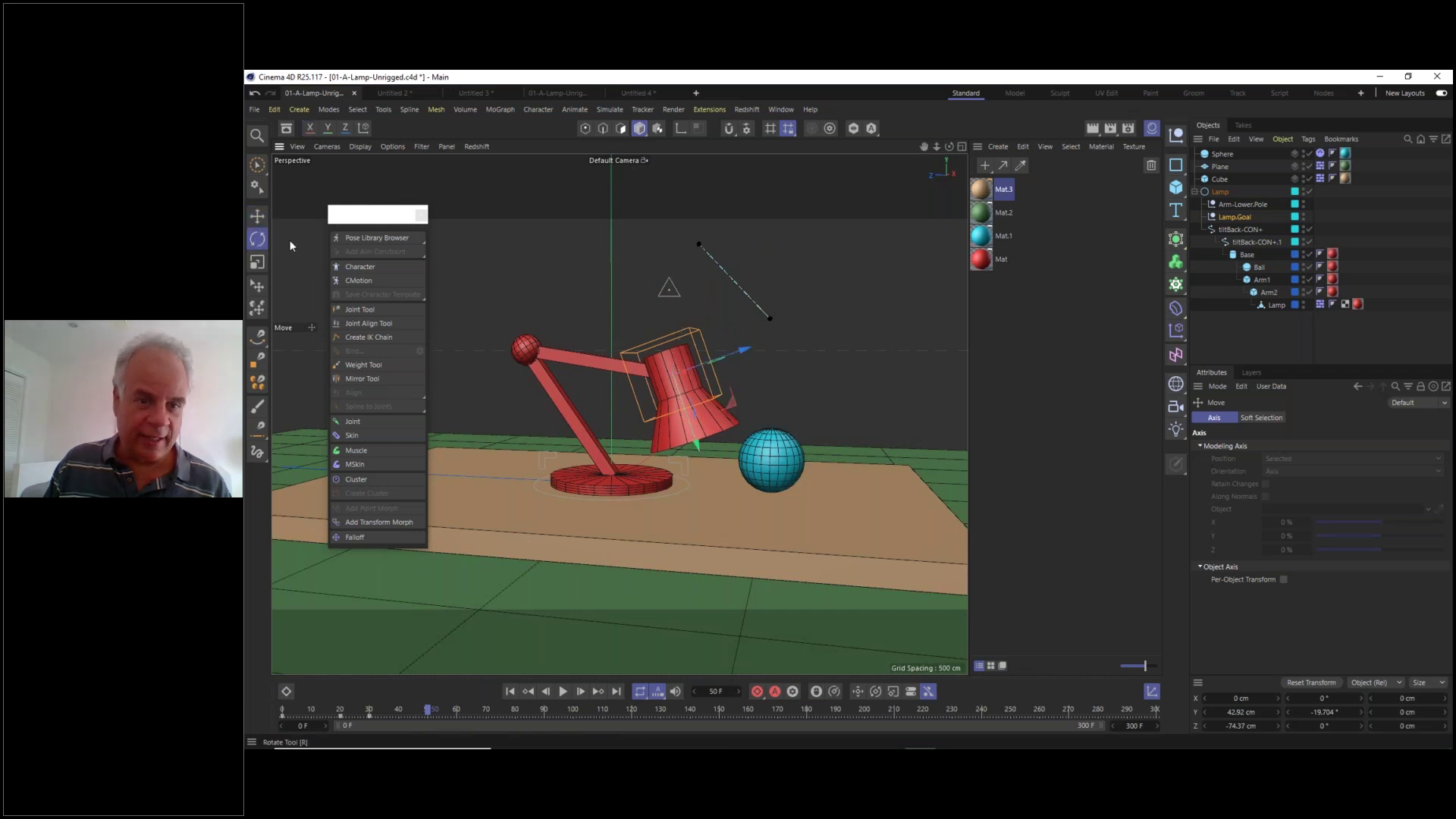
{"action": "left_click_drag", "start_coordinate": [716, 350], "coordinate": [721, 421]}
{"action": "key", "text": "e"}
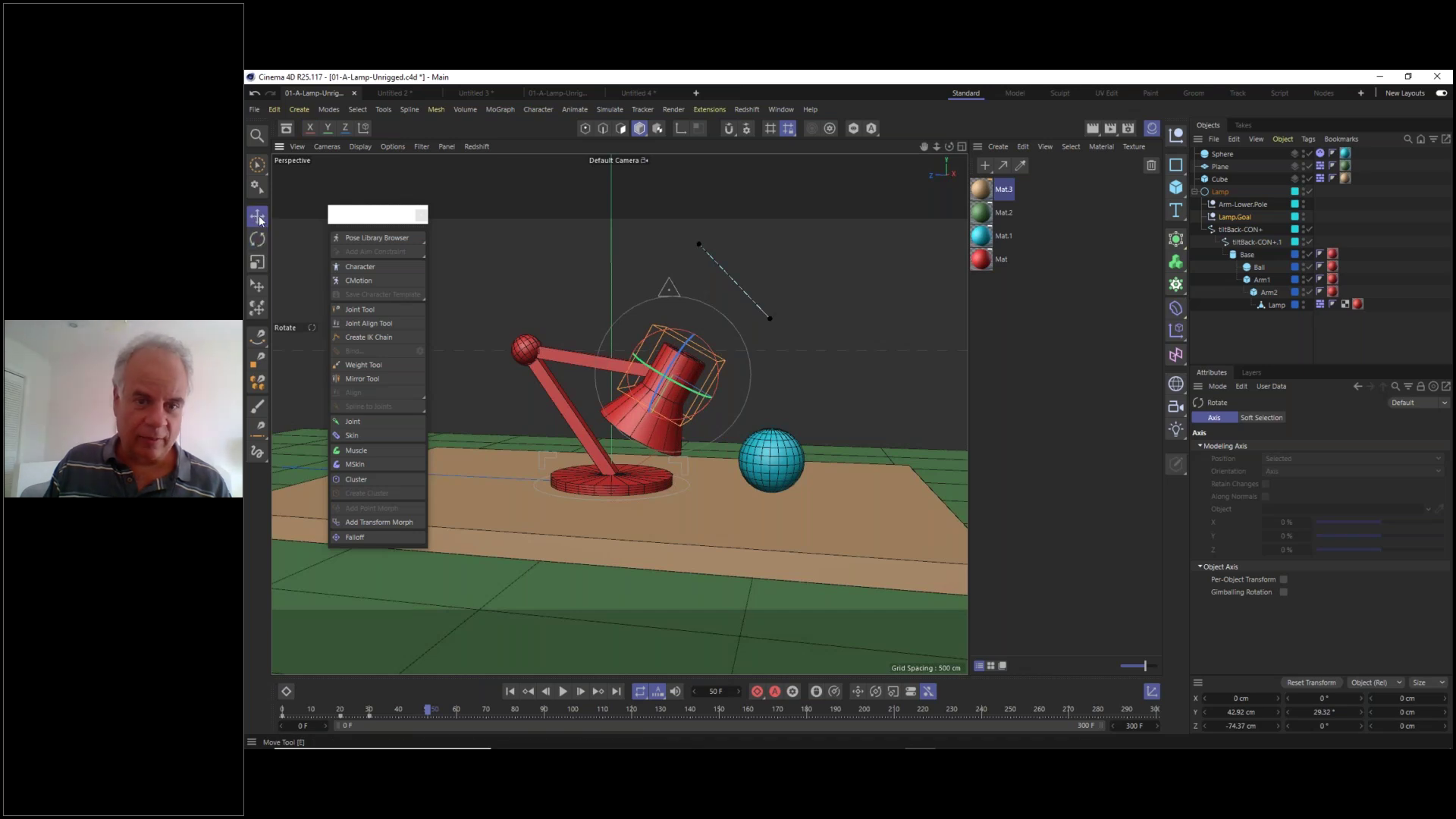
{"action": "left_click_drag", "start_coordinate": [693, 440], "coordinate": [721, 452]}
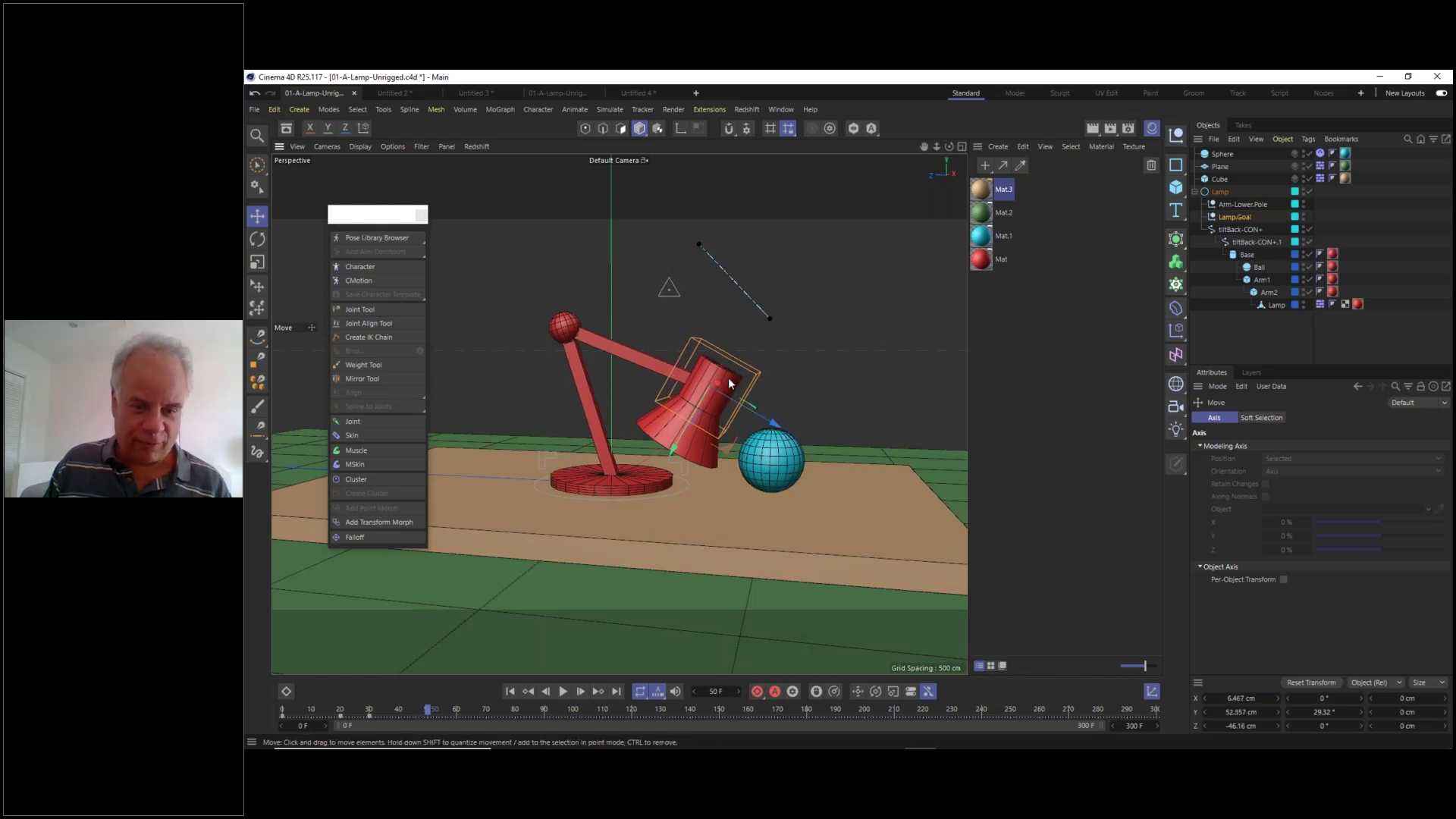
{"action": "left_click", "coordinate": [757, 693]}
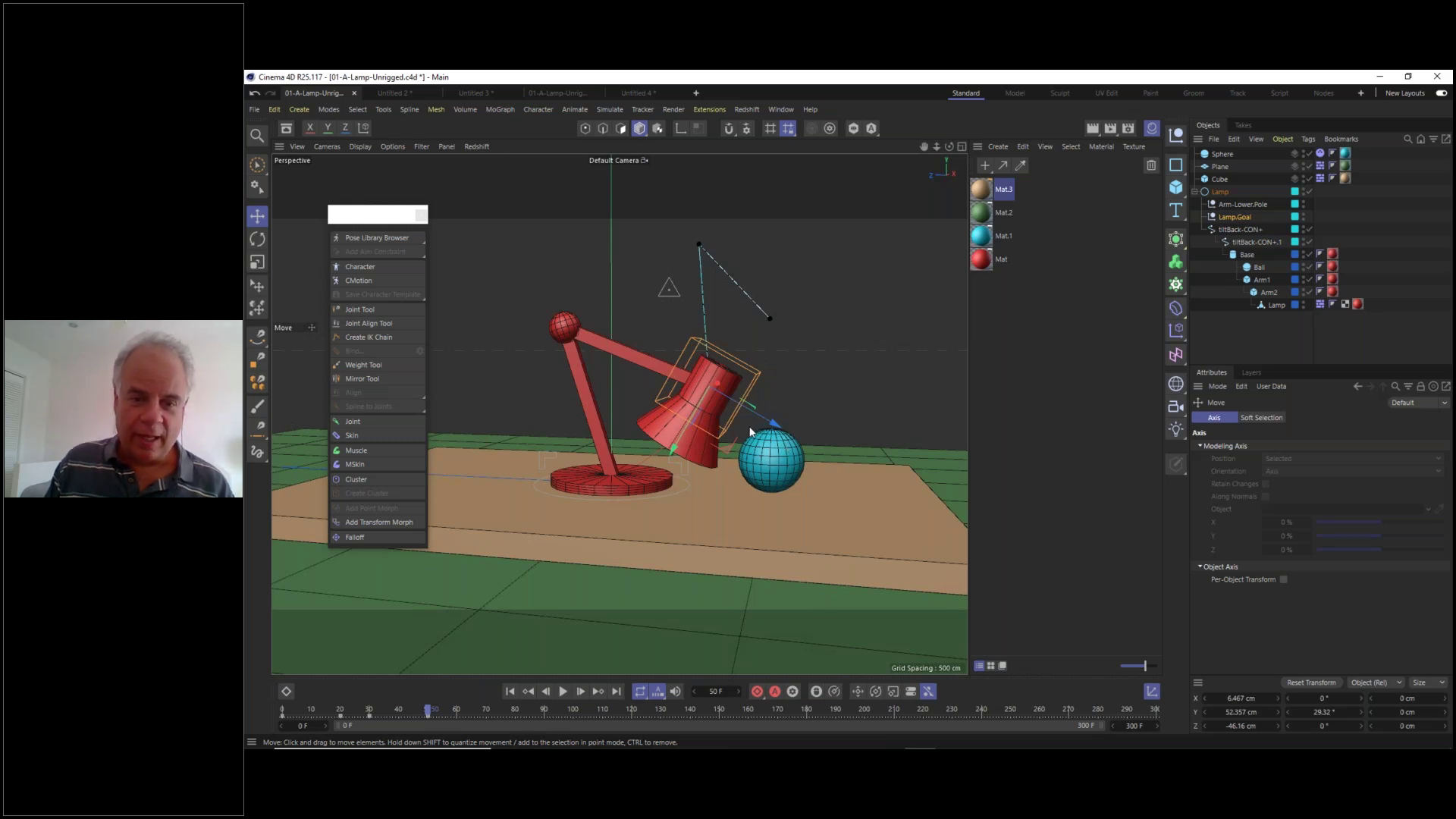
- Try placing the shade over the ball at frame 50 by moving Lamp.Goal to about Y 52, Z 2 cm and pitching it about -7°
{"action": "left_click_drag", "start_coordinate": [729, 446], "coordinate": [786, 453]}
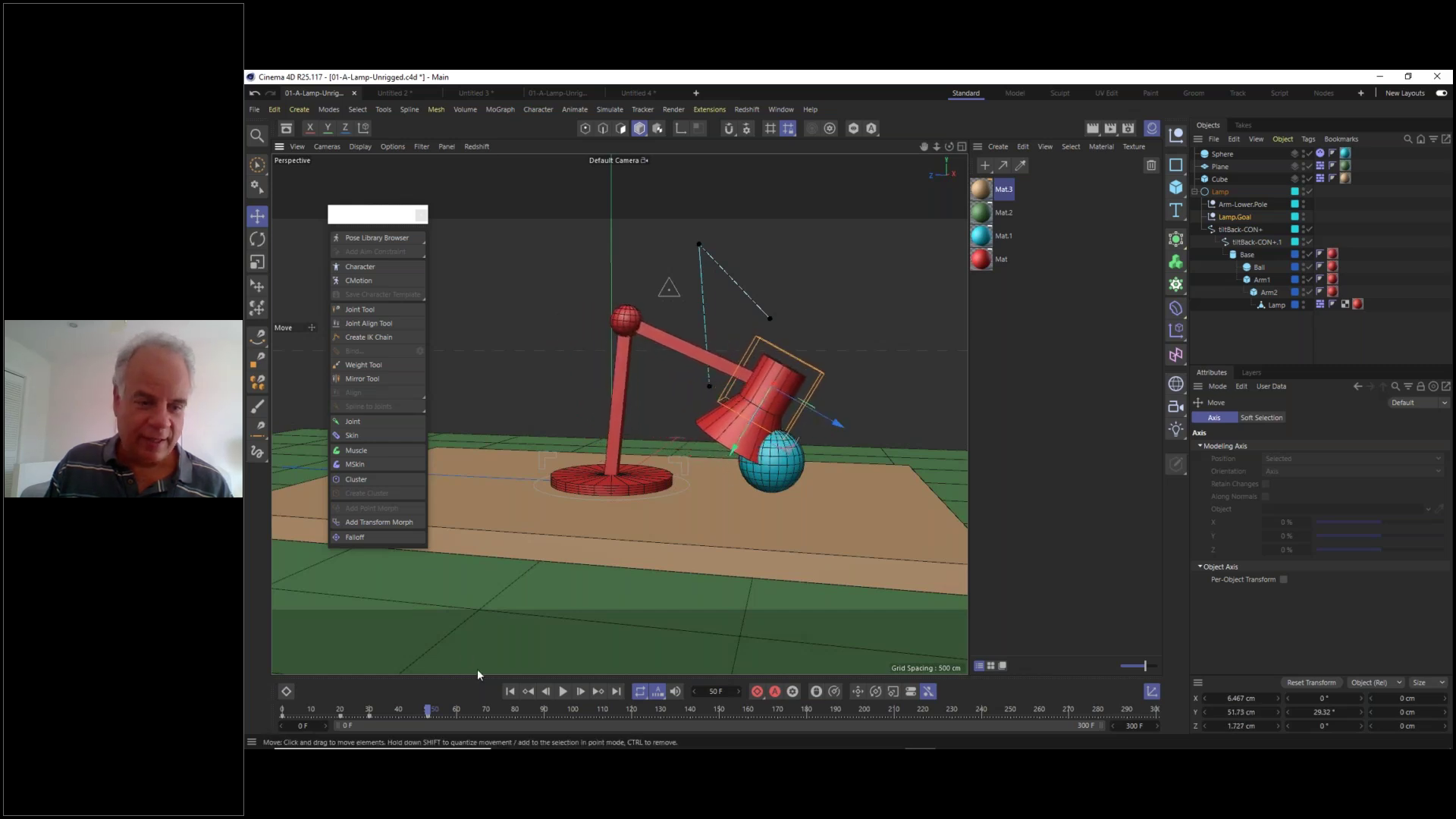
{"action": "left_click", "coordinate": [257, 240]}
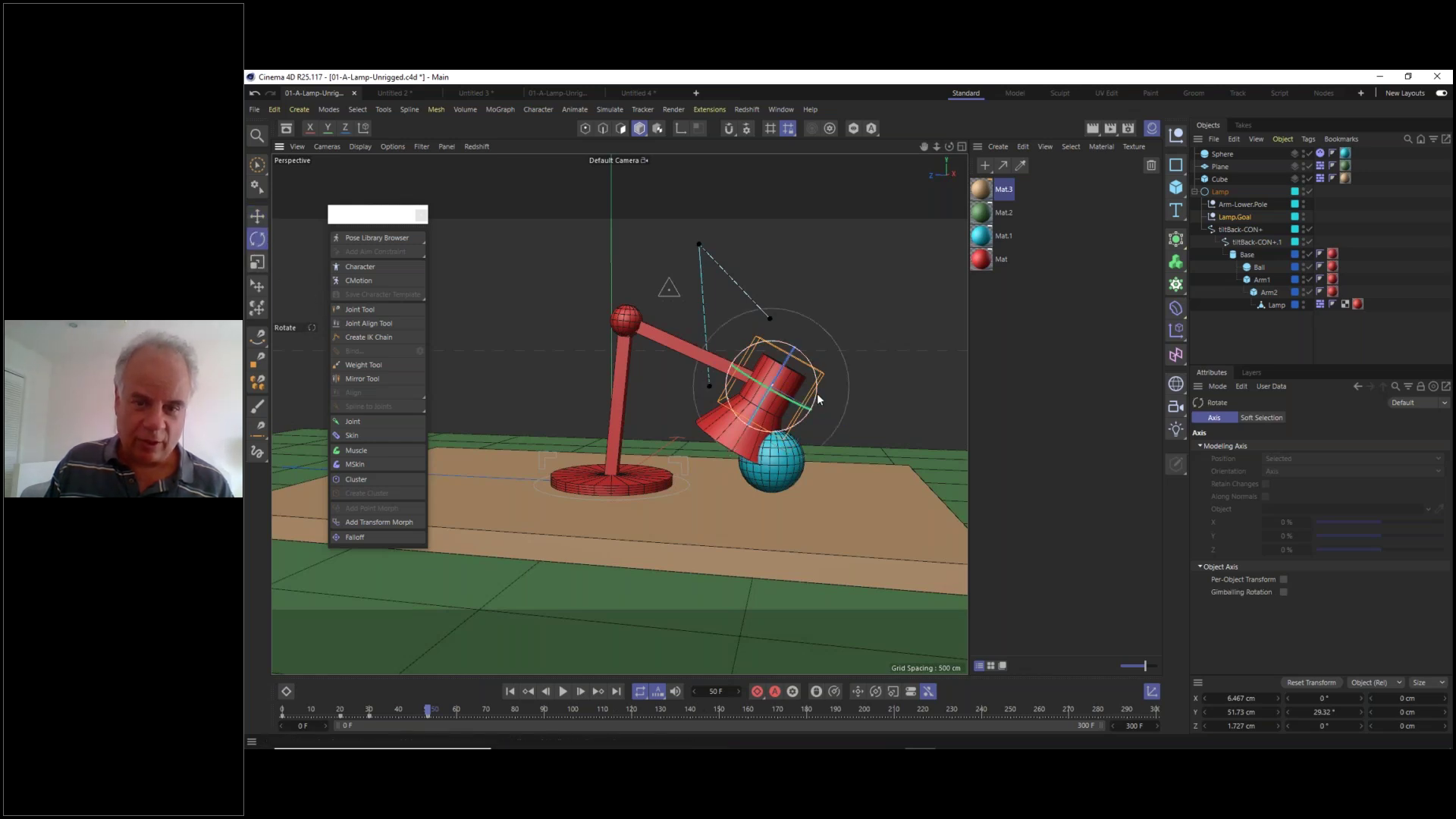
{"action": "left_click_drag", "start_coordinate": [817, 393], "coordinate": [819, 367]}
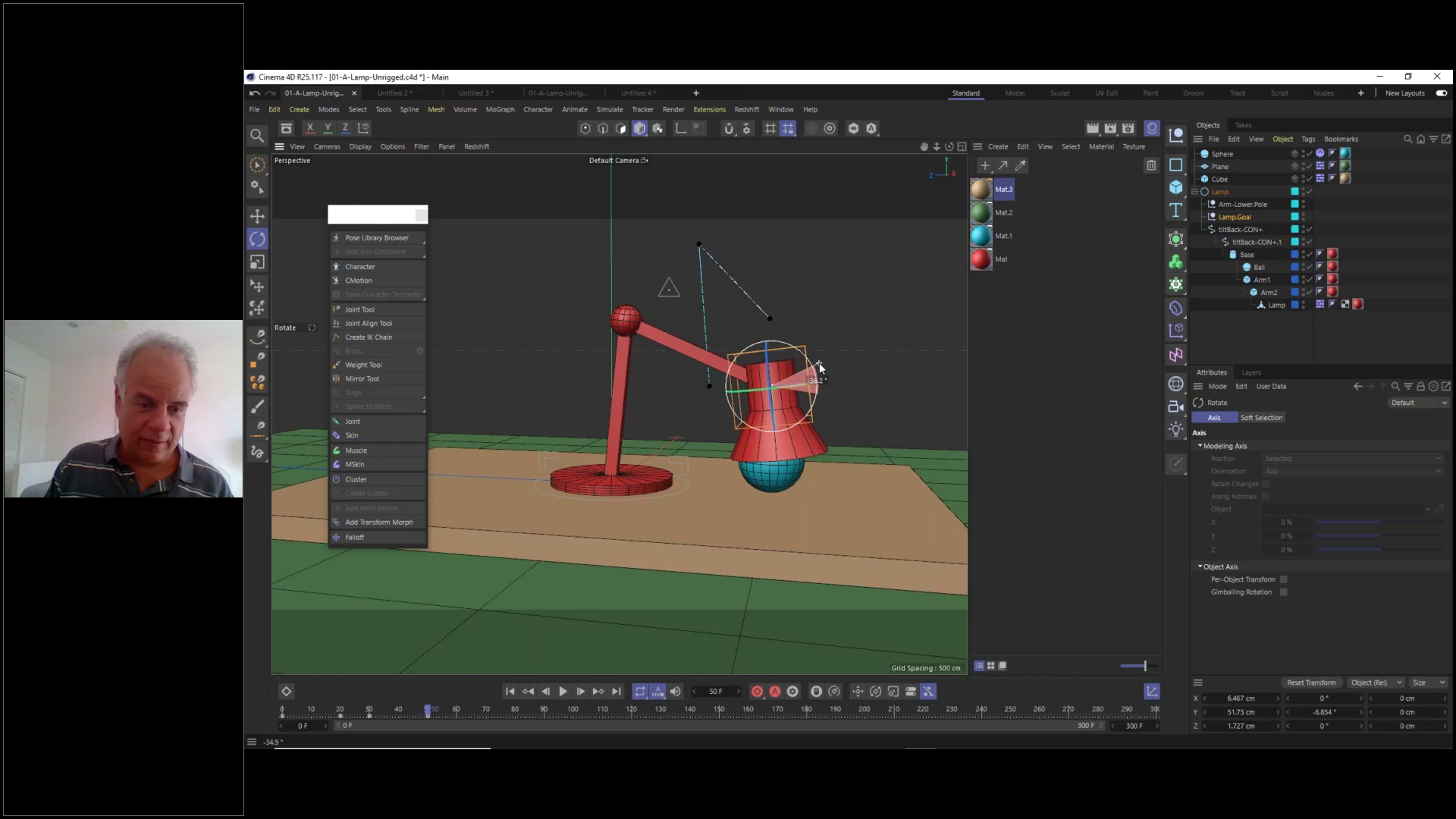
{"action": "left_click_drag", "start_coordinate": [820, 369], "coordinate": [820, 369]}
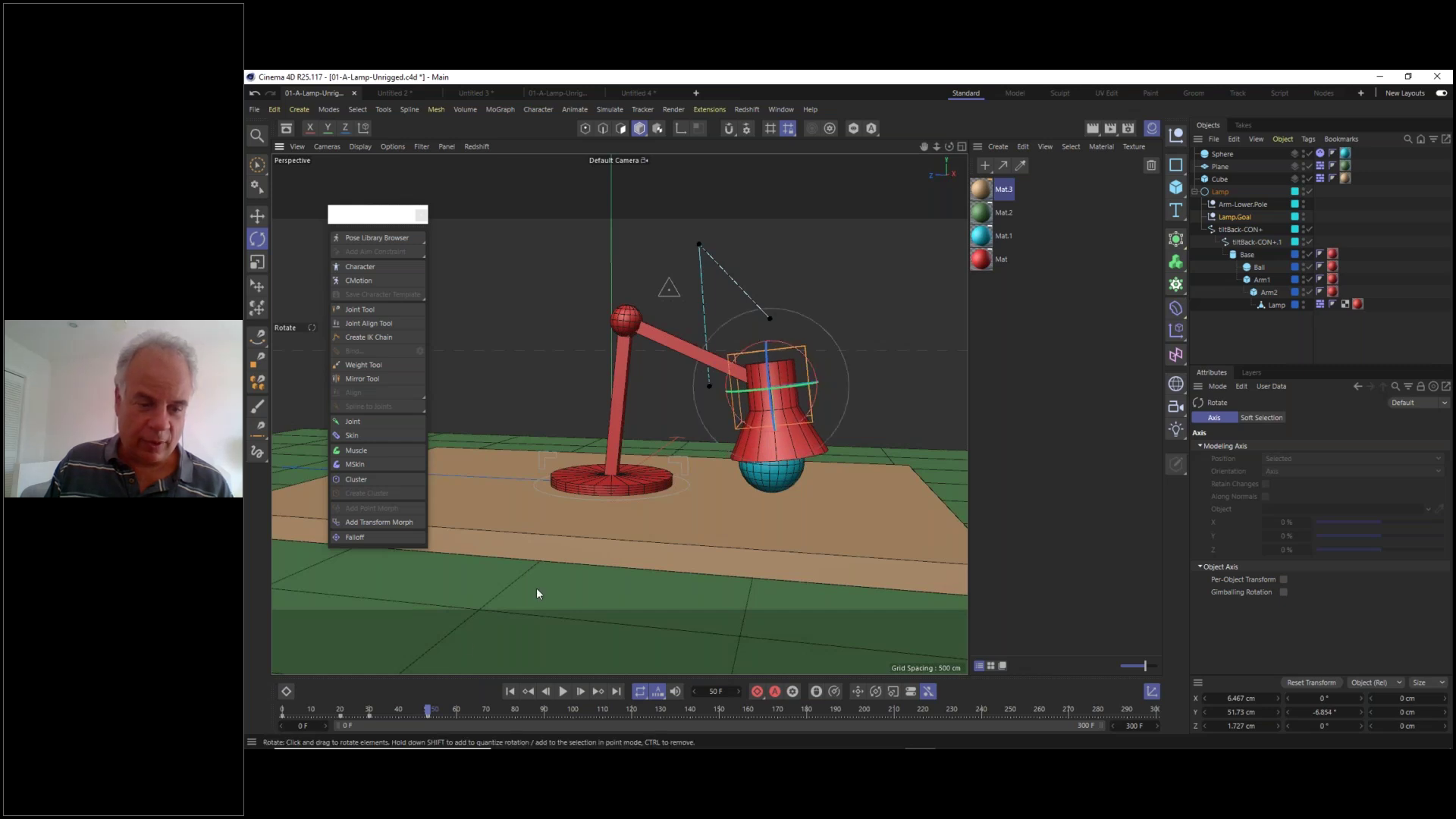
- At frame 70, place the shade over the ball with Lamp.Goal at about Y 54, Z 2 cm, pitch about 4°, and record a keyframe
{"action": "left_click_drag", "start_coordinate": [428, 711], "coordinate": [488, 725]}
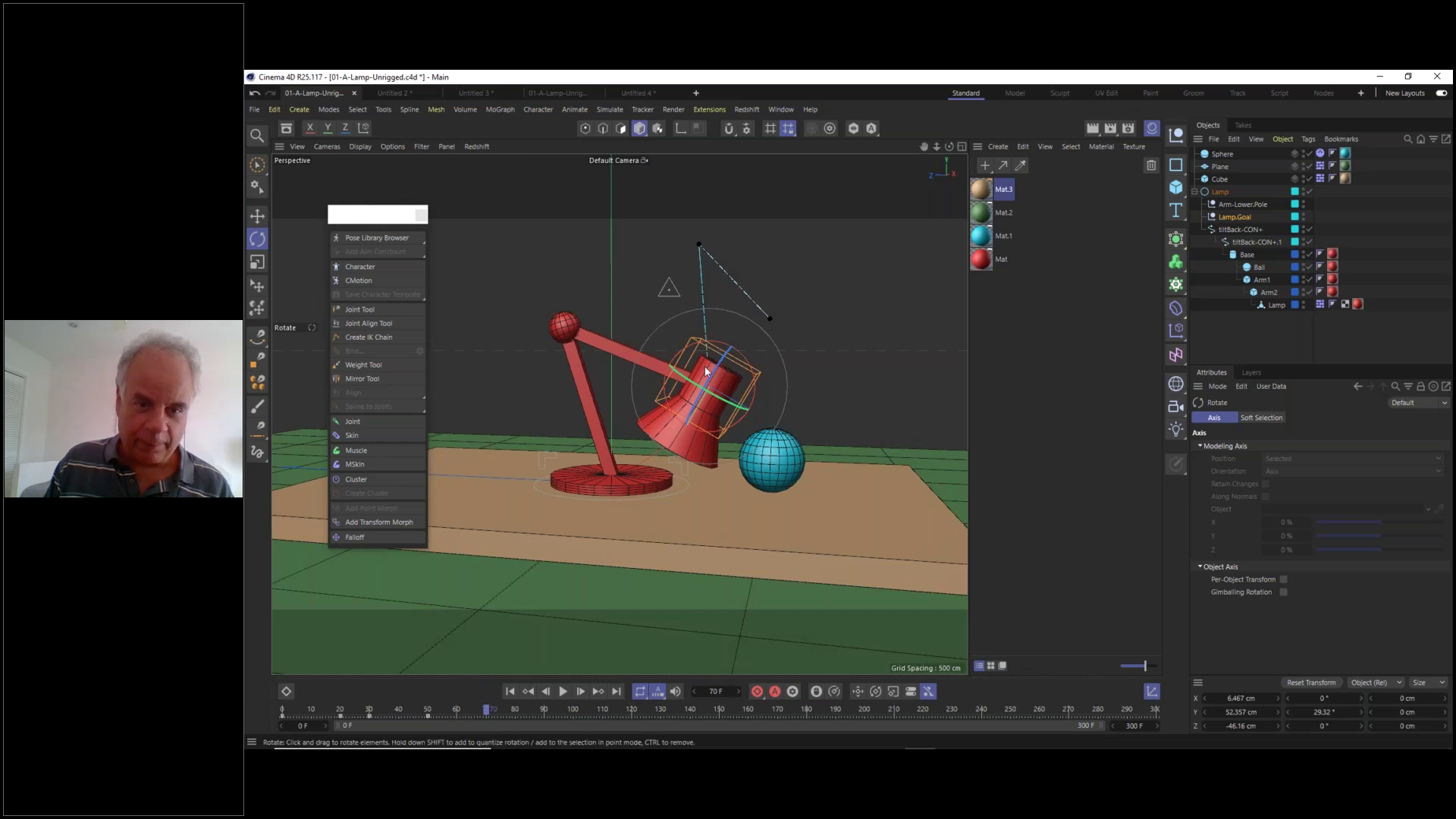
{"action": "left_click", "coordinate": [258, 216]}
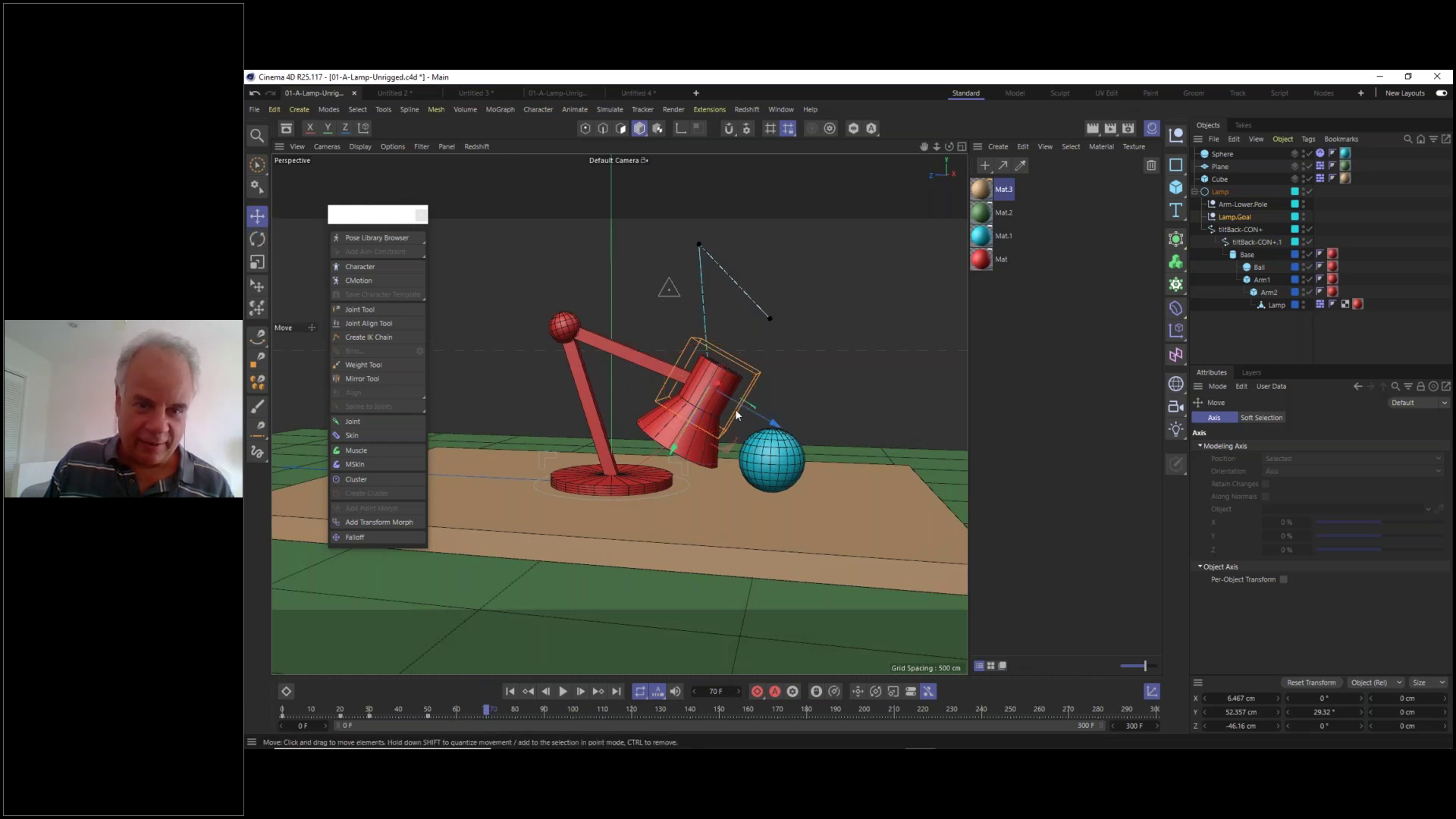
{"action": "left_click_drag", "start_coordinate": [726, 446], "coordinate": [798, 456]}
{"action": "left_click", "coordinate": [258, 238]}
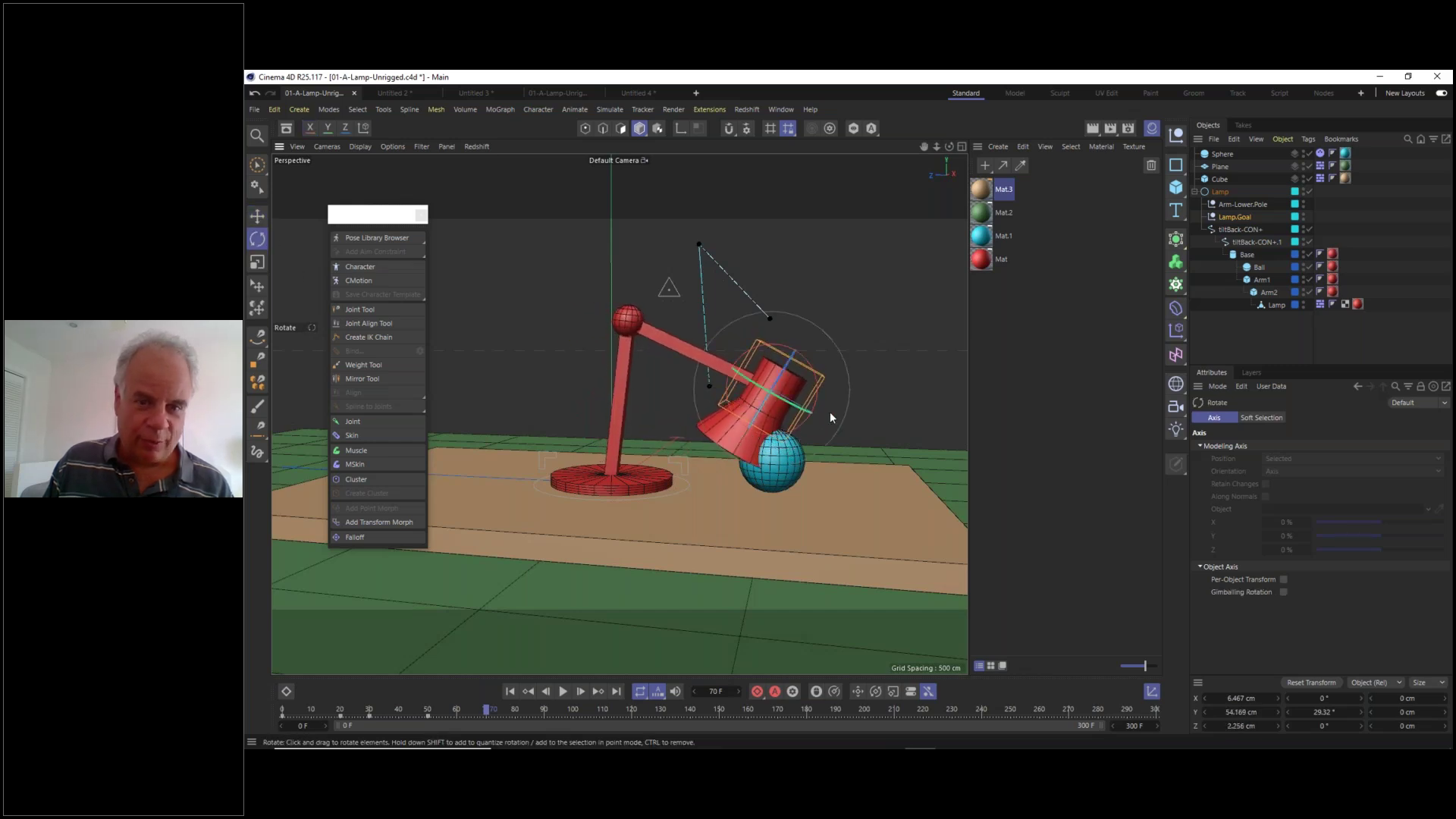
{"action": "left_click_drag", "start_coordinate": [816, 398], "coordinate": [819, 381]}
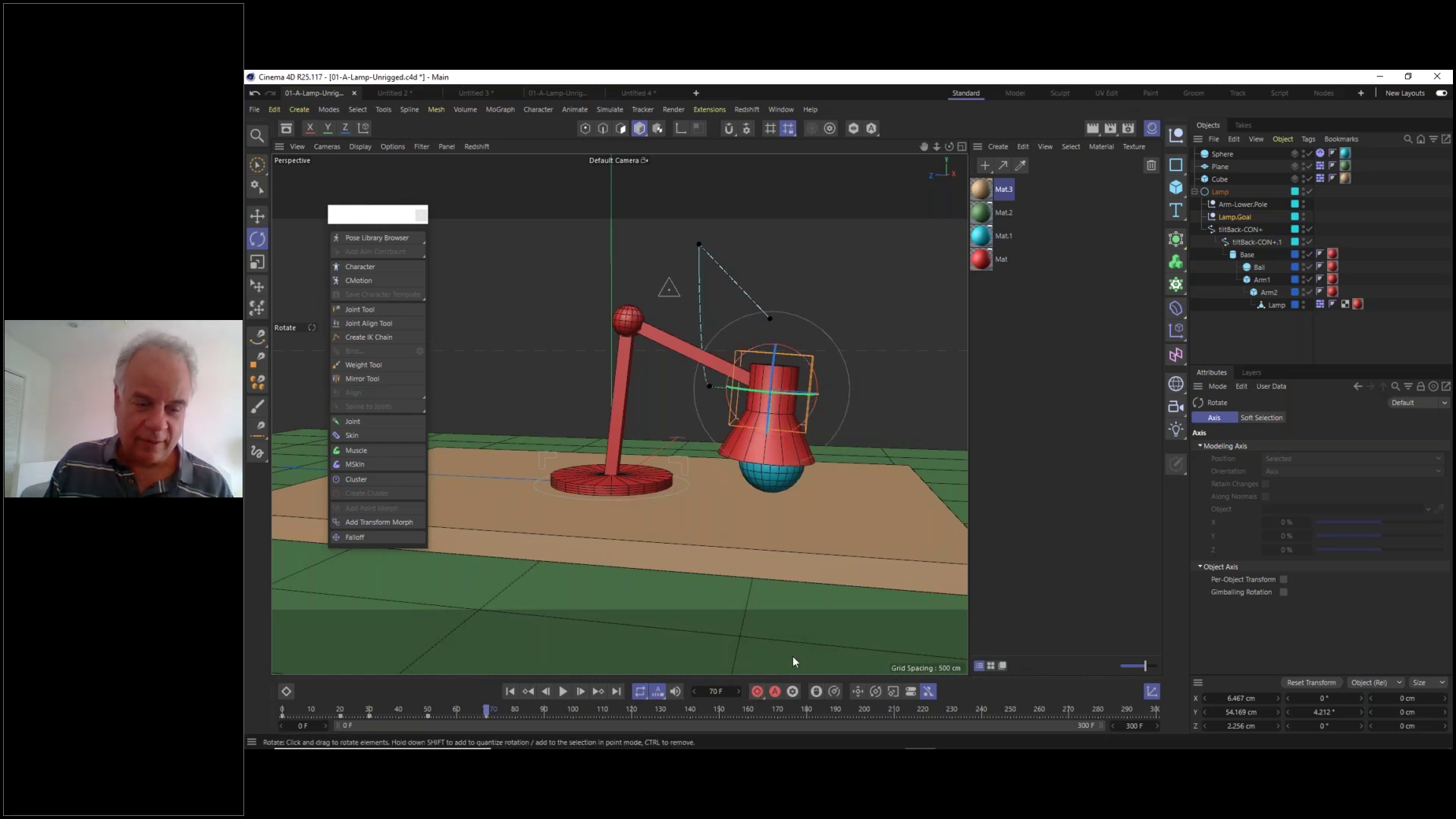
- Play the animation from frame 0 to review how the lamp and ball interact
{"action": "left_click", "coordinate": [285, 710]}
{"action": "left_click", "coordinate": [283, 710]}
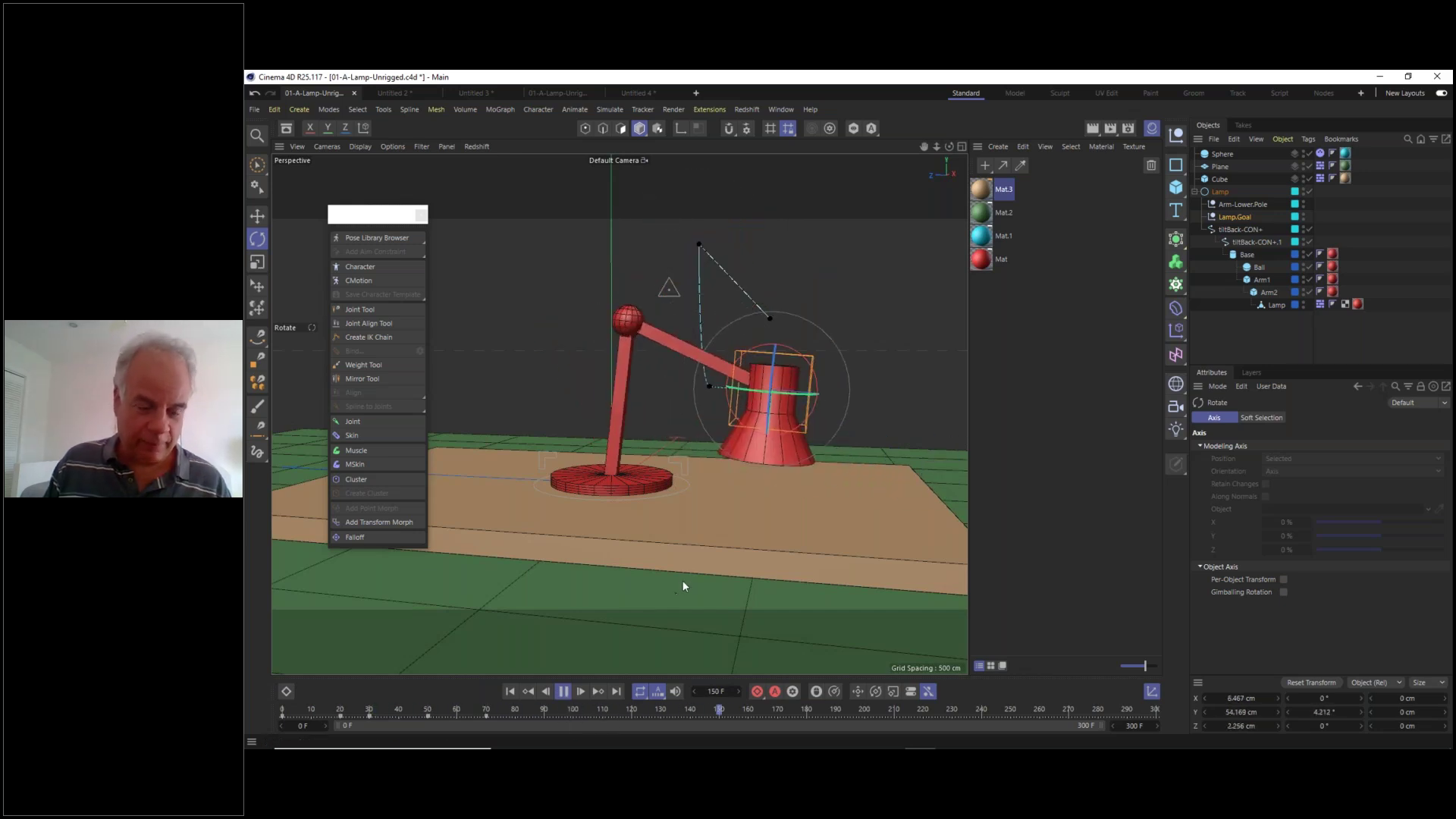
{"action": "scroll", "coordinate": [679, 526], "scroll_direction": "down", "scroll_amount": 2}
{"action": "left_click_drag", "start_coordinate": [675, 522], "coordinate": [671, 581], "text": "alt"}
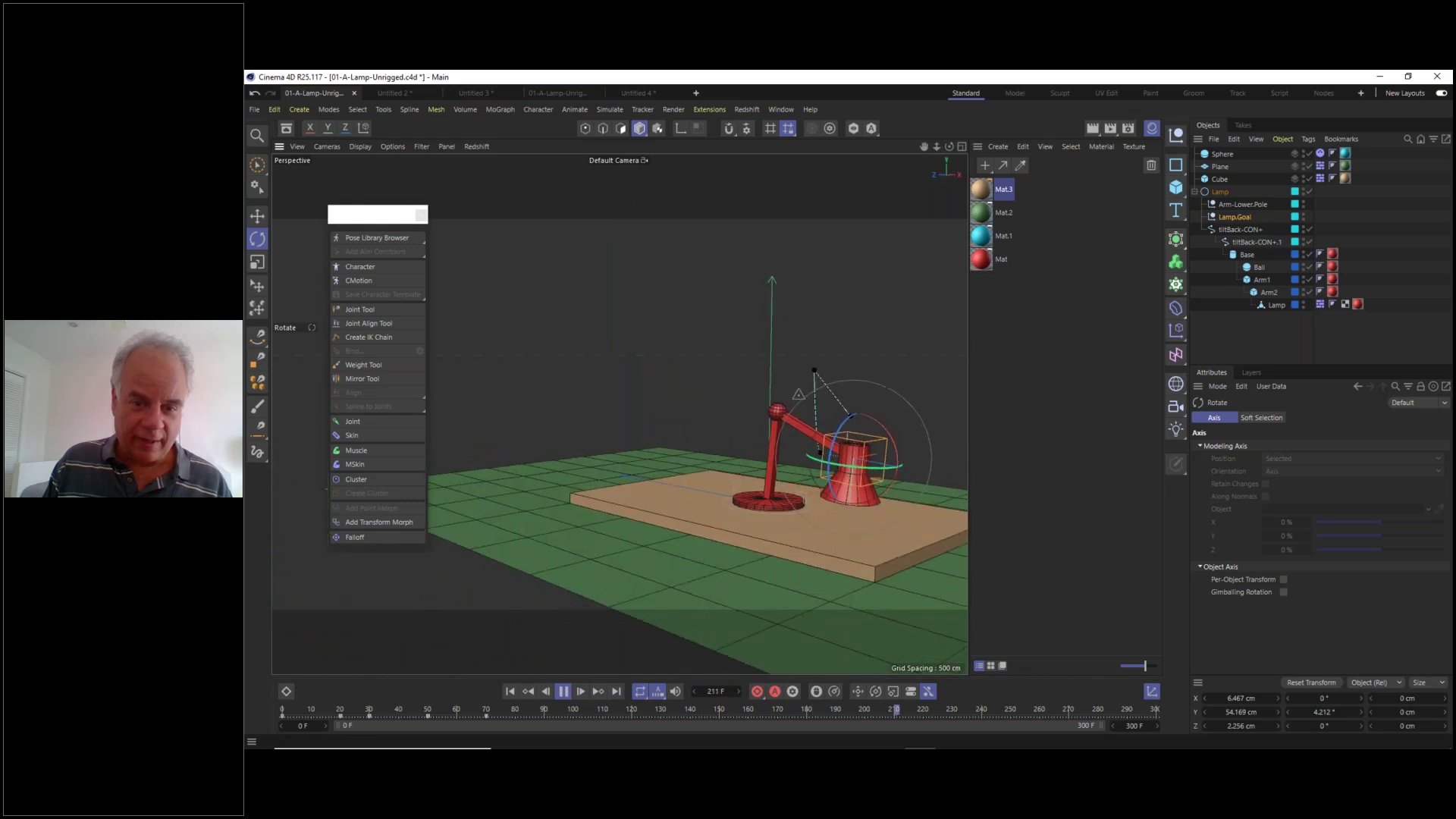
- Shorten the animation by setting the timeline's end frame to 150
{"action": "double_click", "coordinate": [1134, 726]}
{"action": "type", "text": "150"}
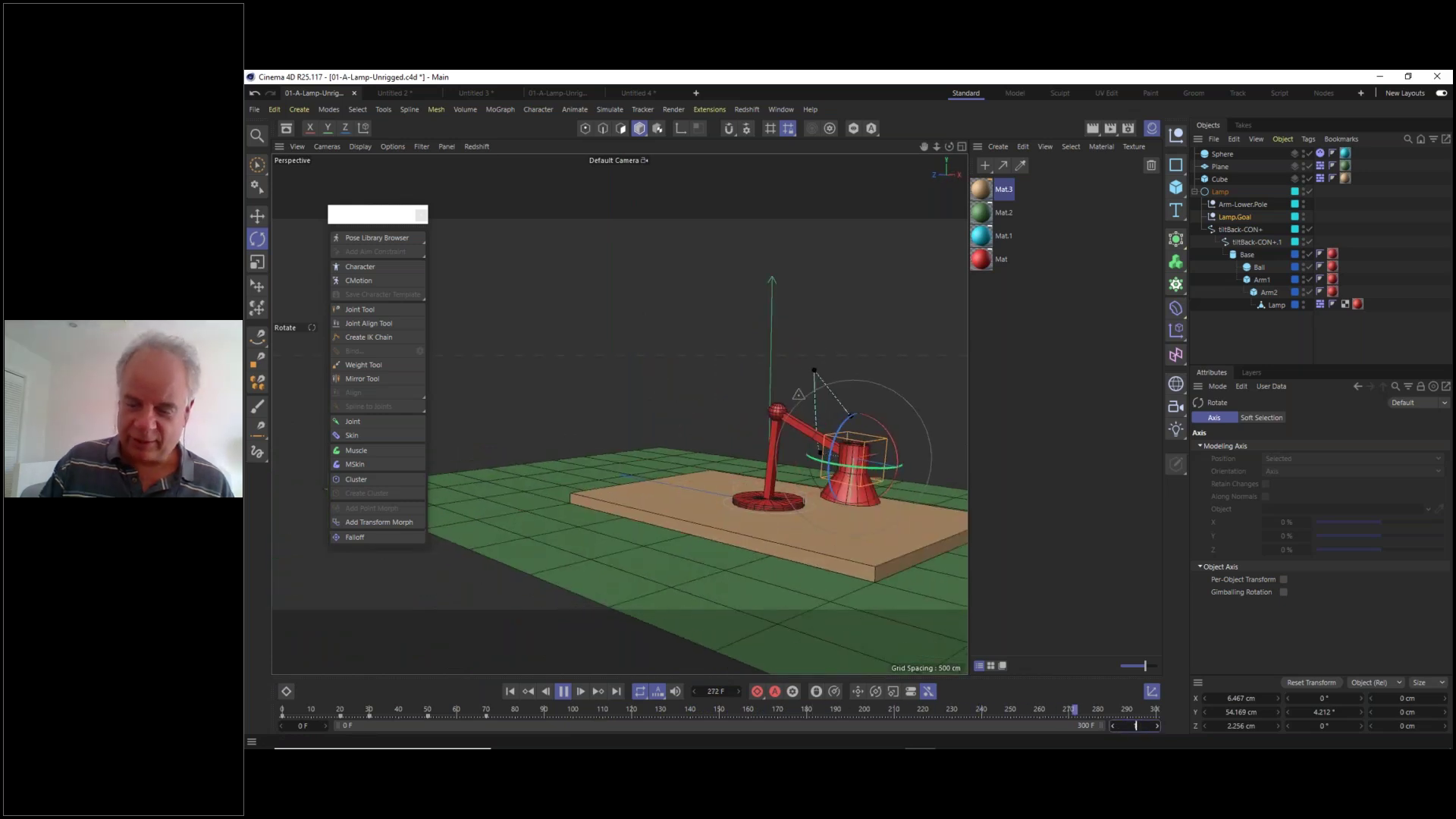
{"action": "key", "text": "Return"}
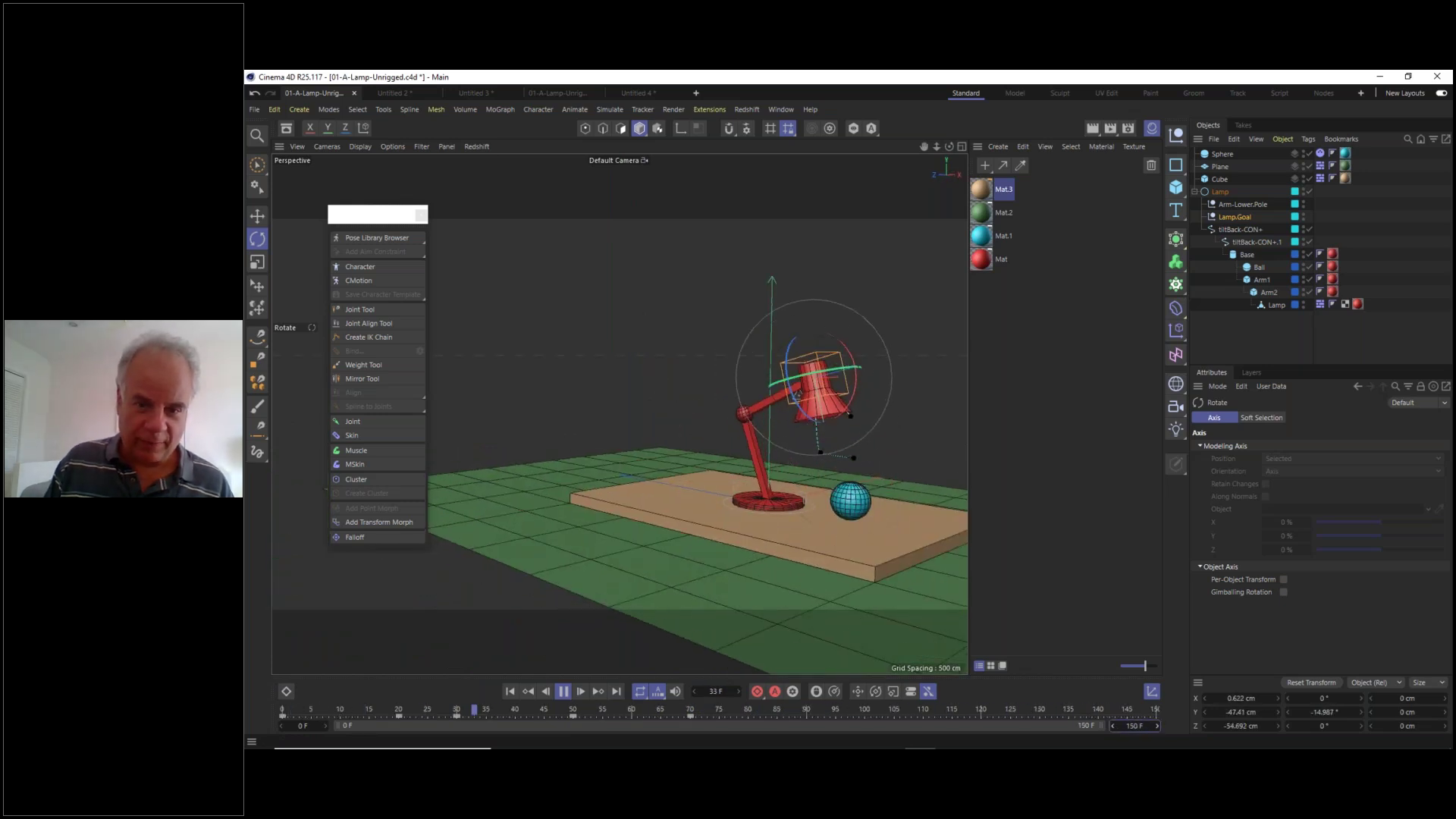
{"action": "left_click_drag", "start_coordinate": [770, 535], "coordinate": [617, 530], "text": "alt"}
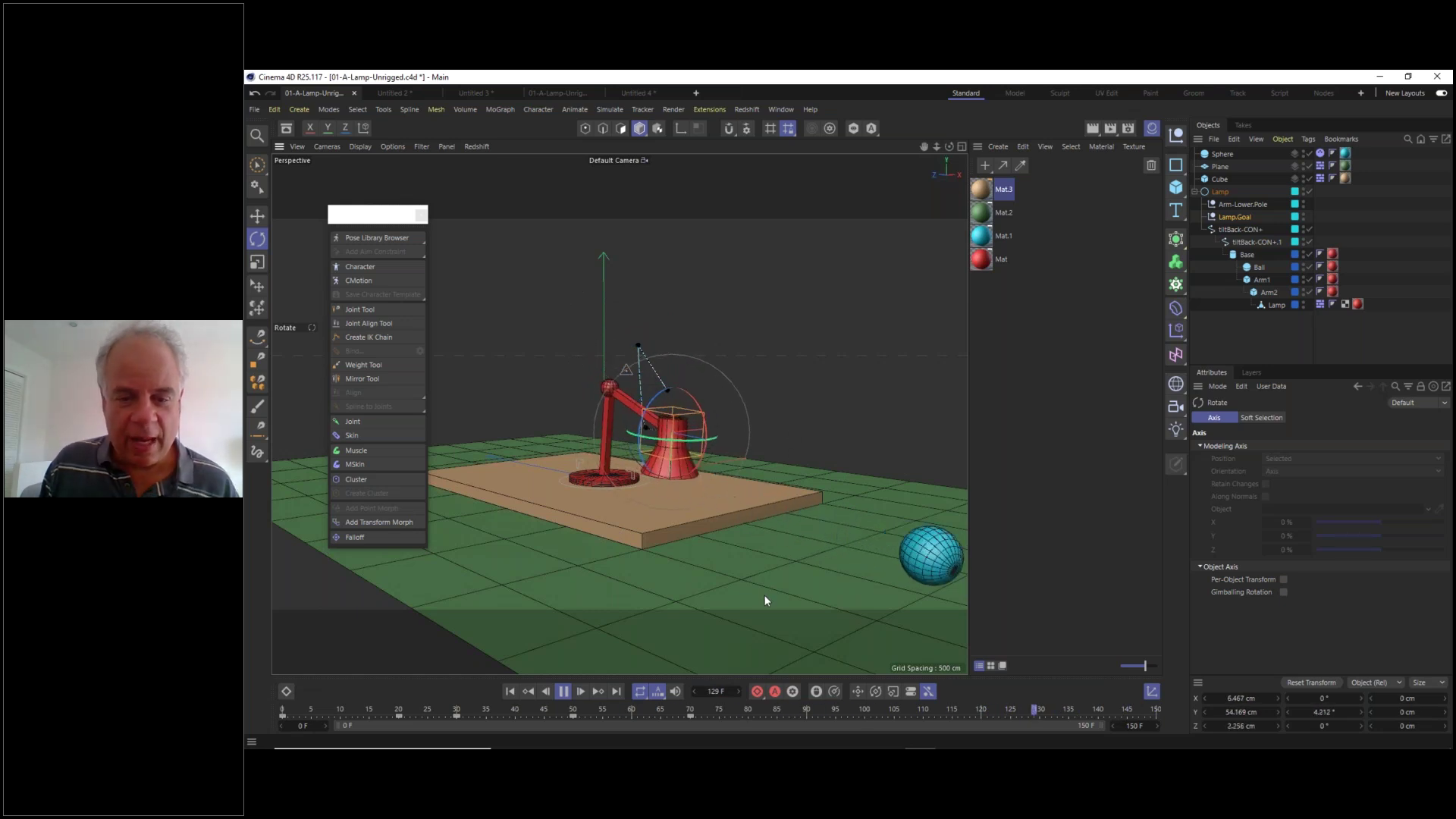
- At frame 80, raise Lamp.Goal to about Y -49, Z -21 cm, pitch it about -38° towards the ball and record a keyframe
{"action": "left_click", "coordinate": [563, 691]}
{"action": "left_click_drag", "start_coordinate": [599, 716], "coordinate": [753, 734]}
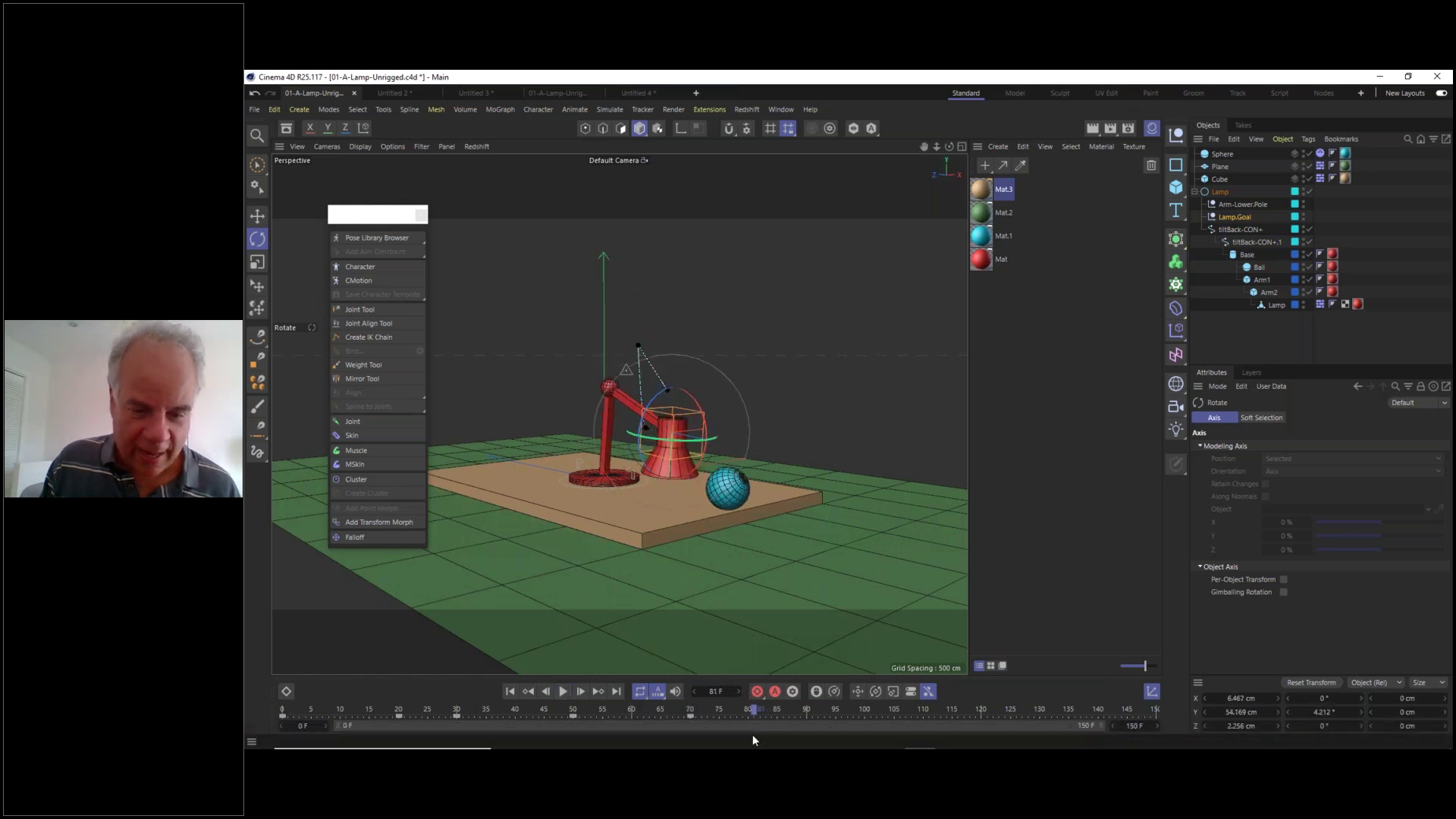
{"action": "left_click_drag", "start_coordinate": [667, 543], "coordinate": [721, 567], "text": "alt"}
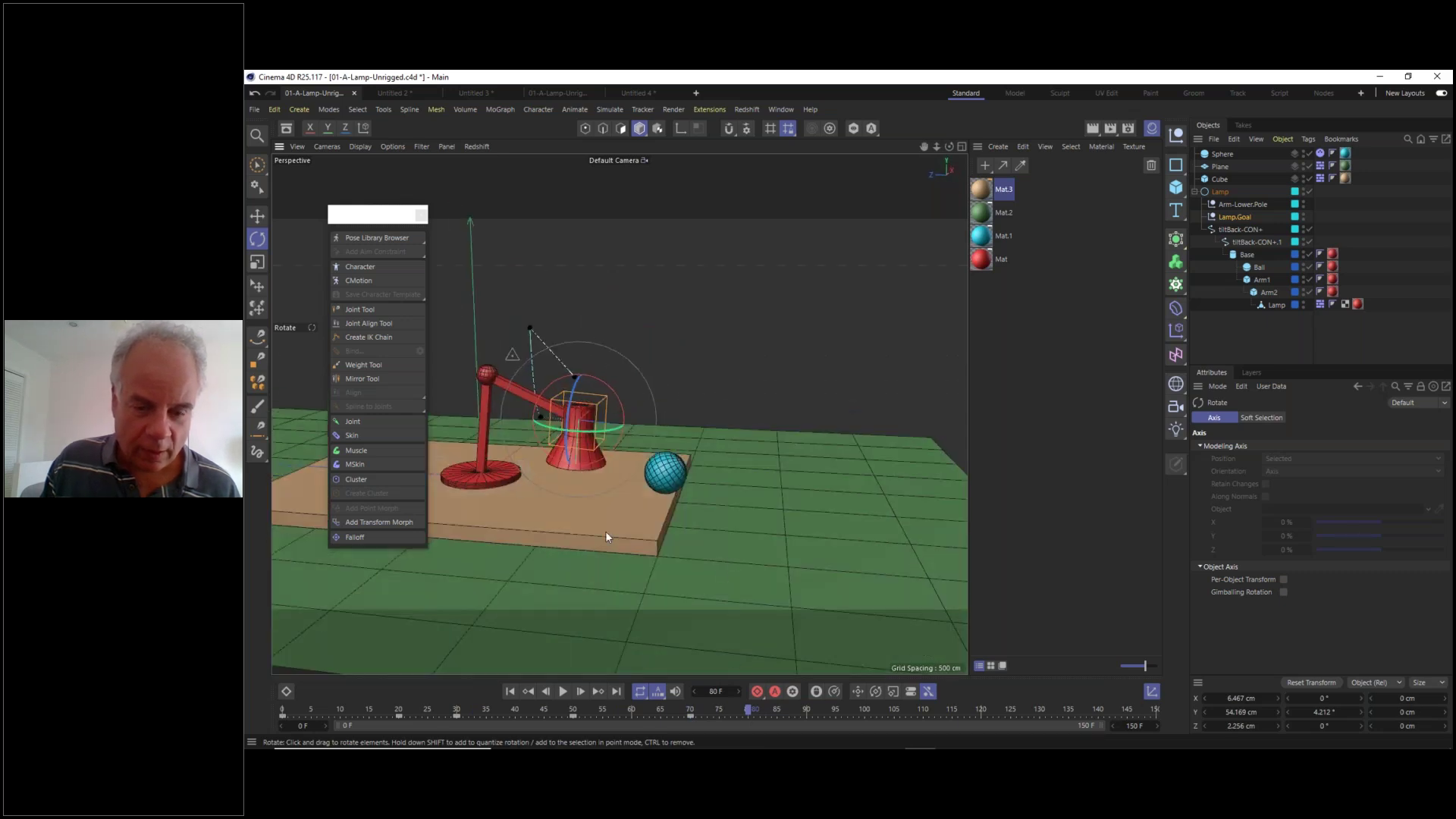
{"action": "left_click", "coordinate": [760, 713]}
{"action": "left_click_drag", "start_coordinate": [758, 714], "coordinate": [751, 713]}
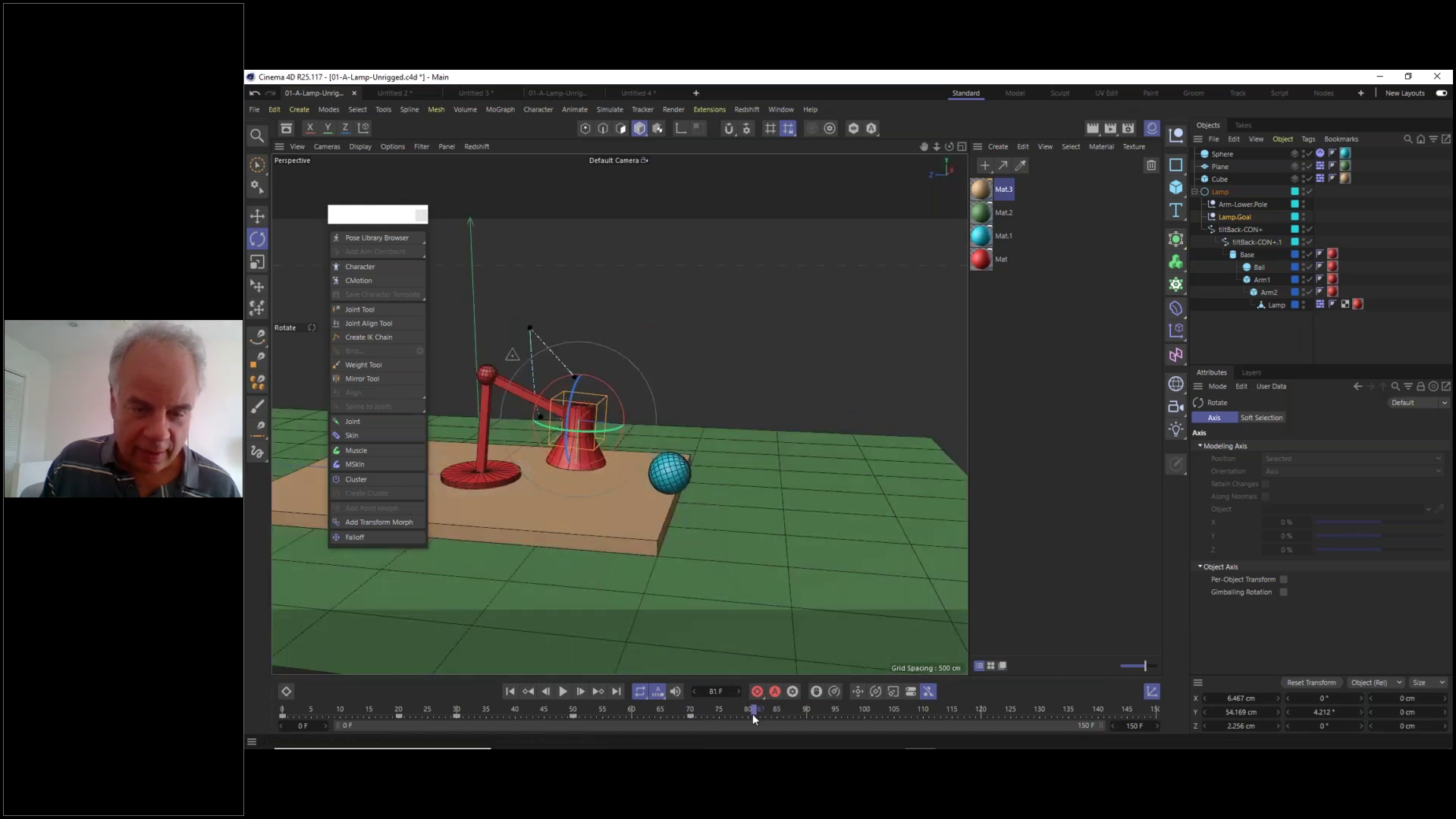
{"action": "left_click", "coordinate": [260, 217]}
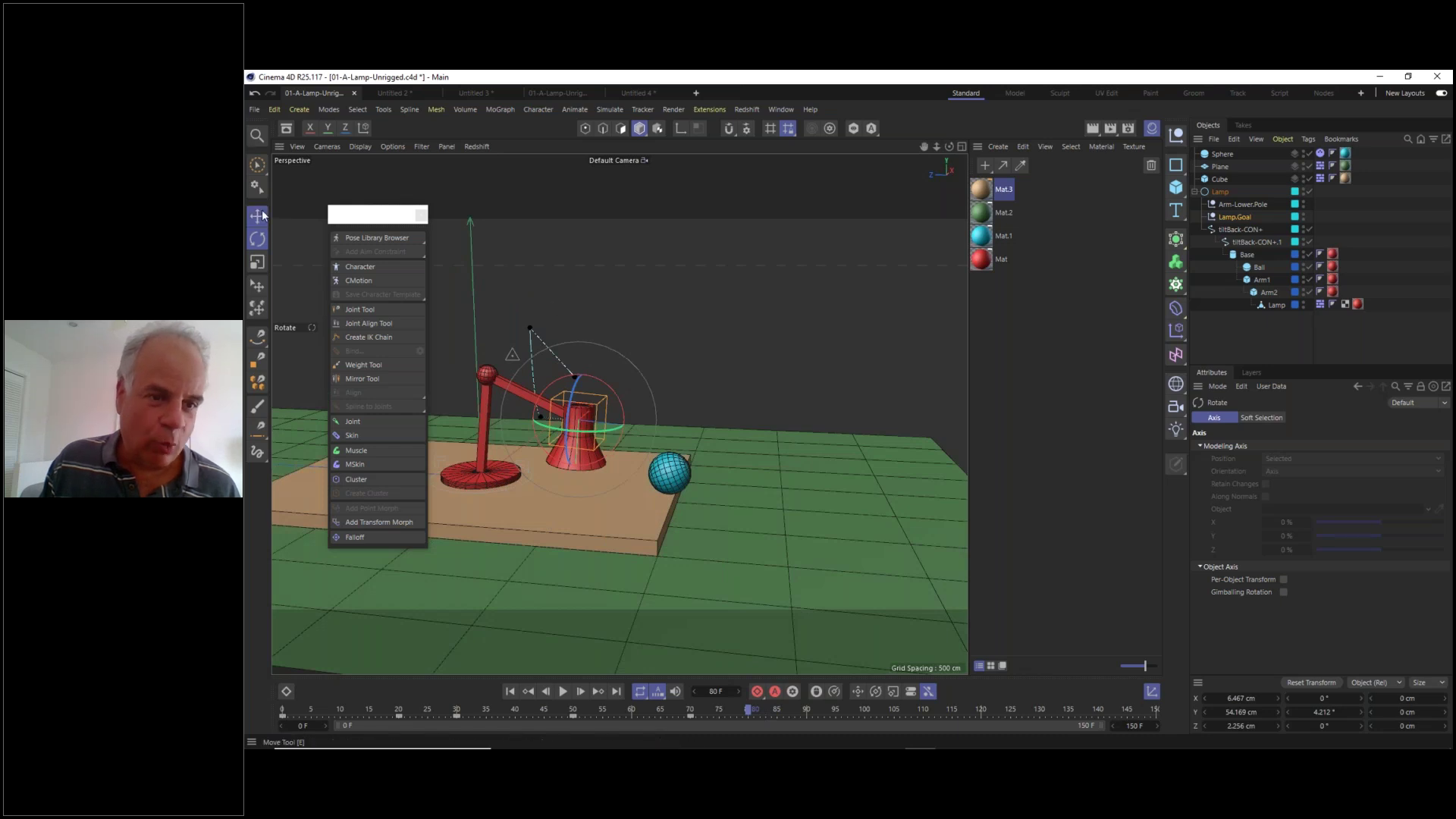
{"action": "left_click_drag", "start_coordinate": [621, 464], "coordinate": [604, 389]}
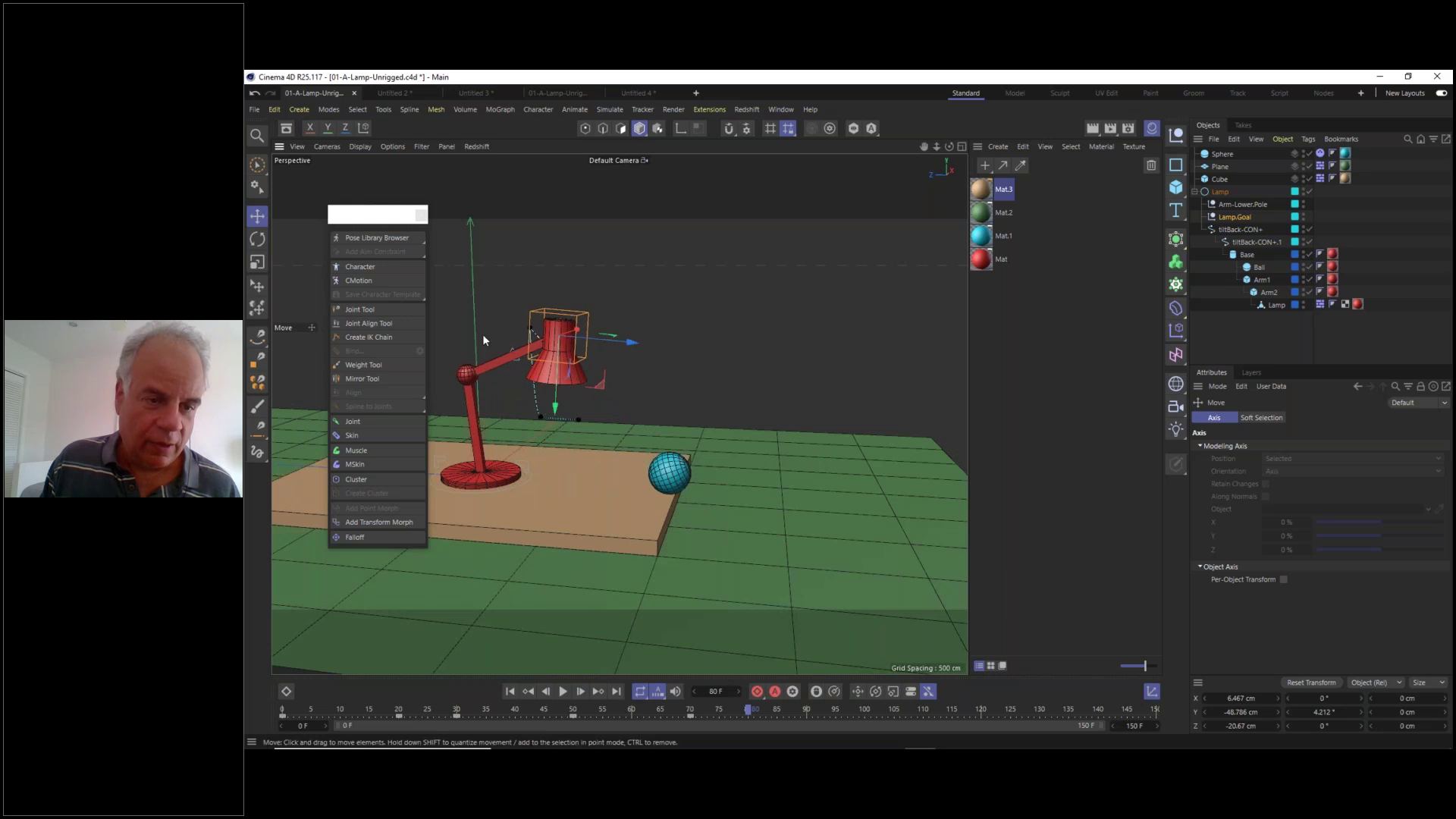
{"action": "left_click", "coordinate": [257, 239]}
{"action": "left_click_drag", "start_coordinate": [602, 326], "coordinate": [586, 305]}
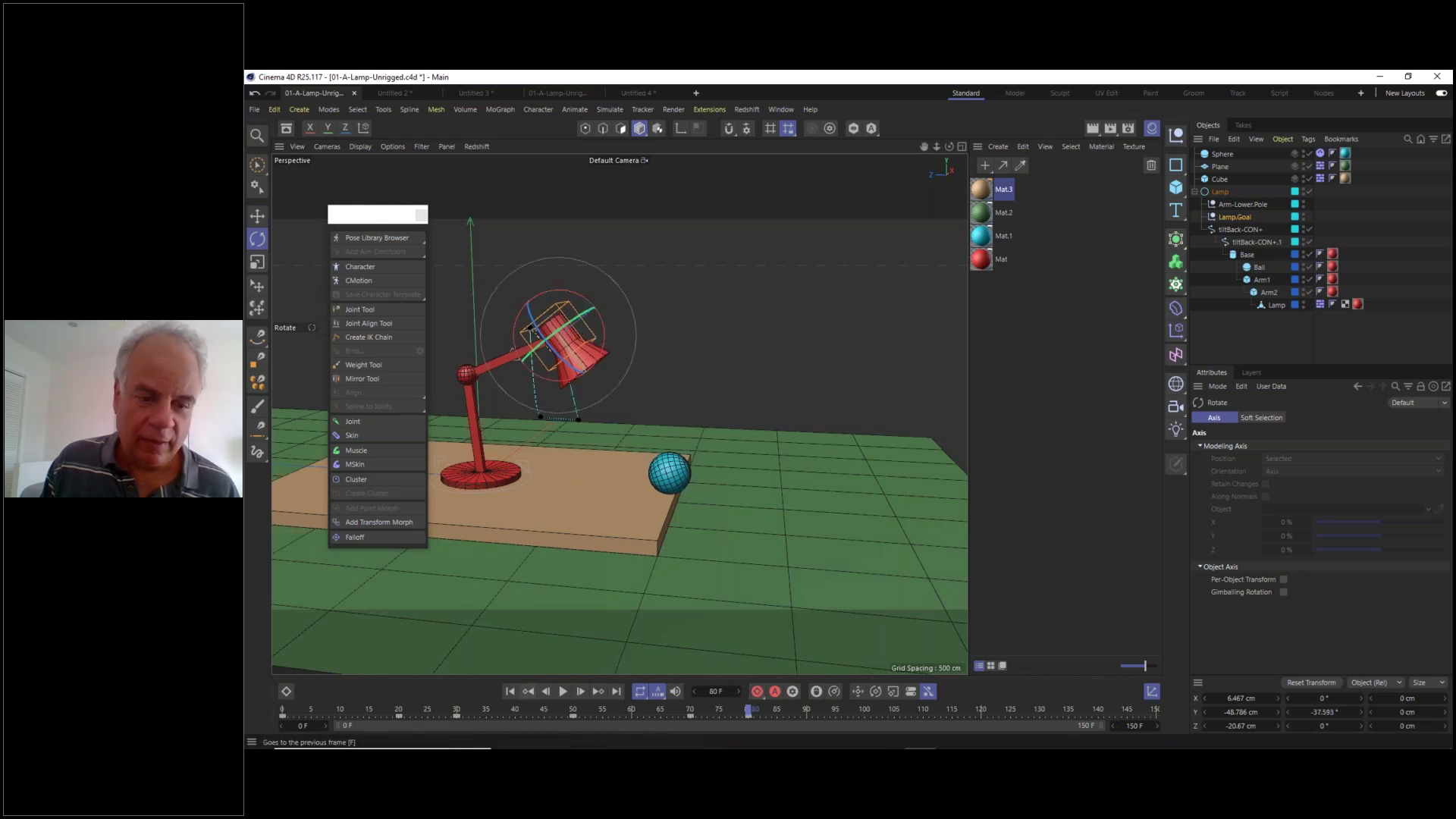
- Play the animation from frame 0 and shift the last Lamp.Goal keyframe from frame 80 to frame 90
{"action": "left_click", "coordinate": [509, 691]}
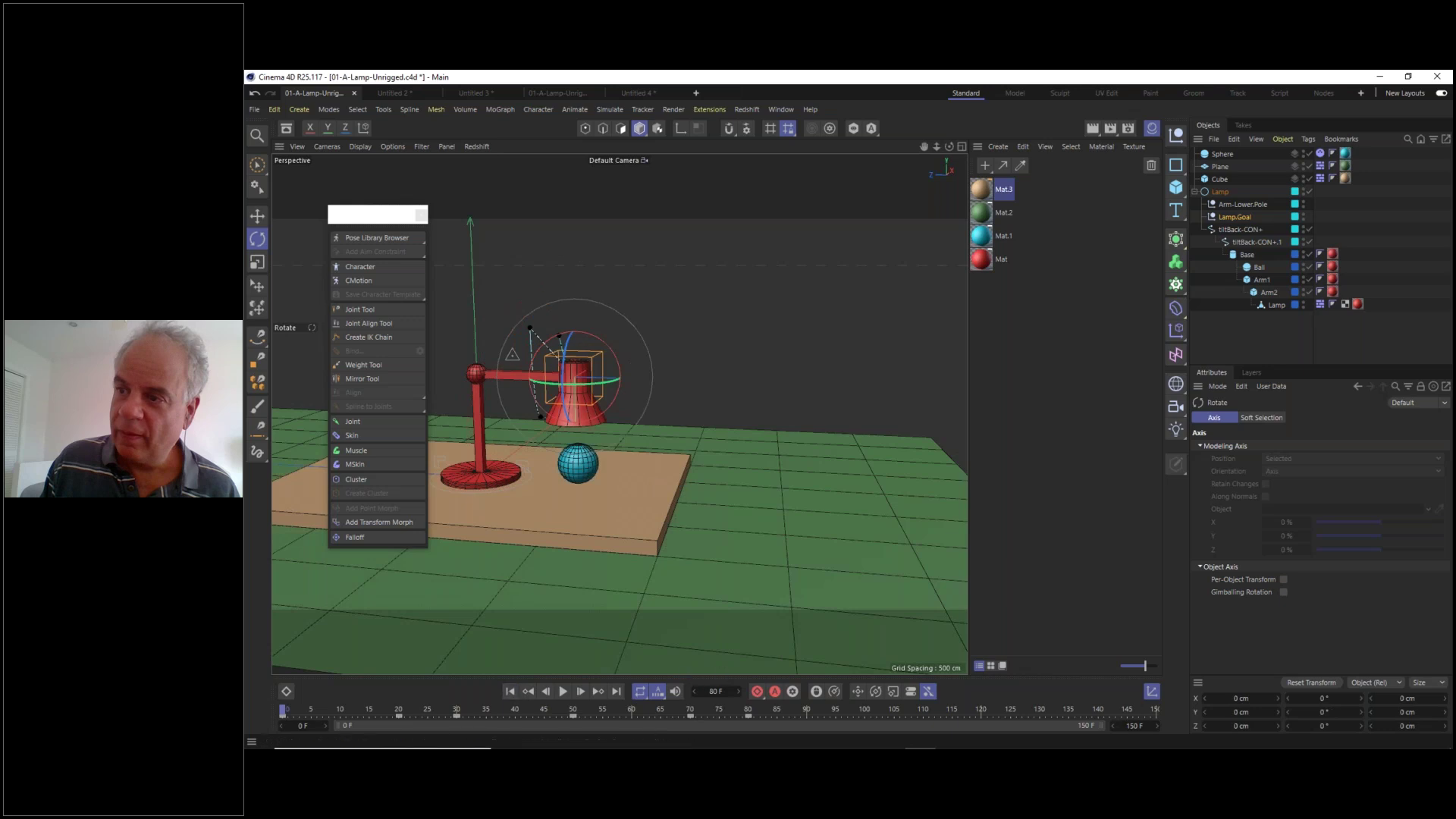
{"action": "left_click", "coordinate": [562, 692]}
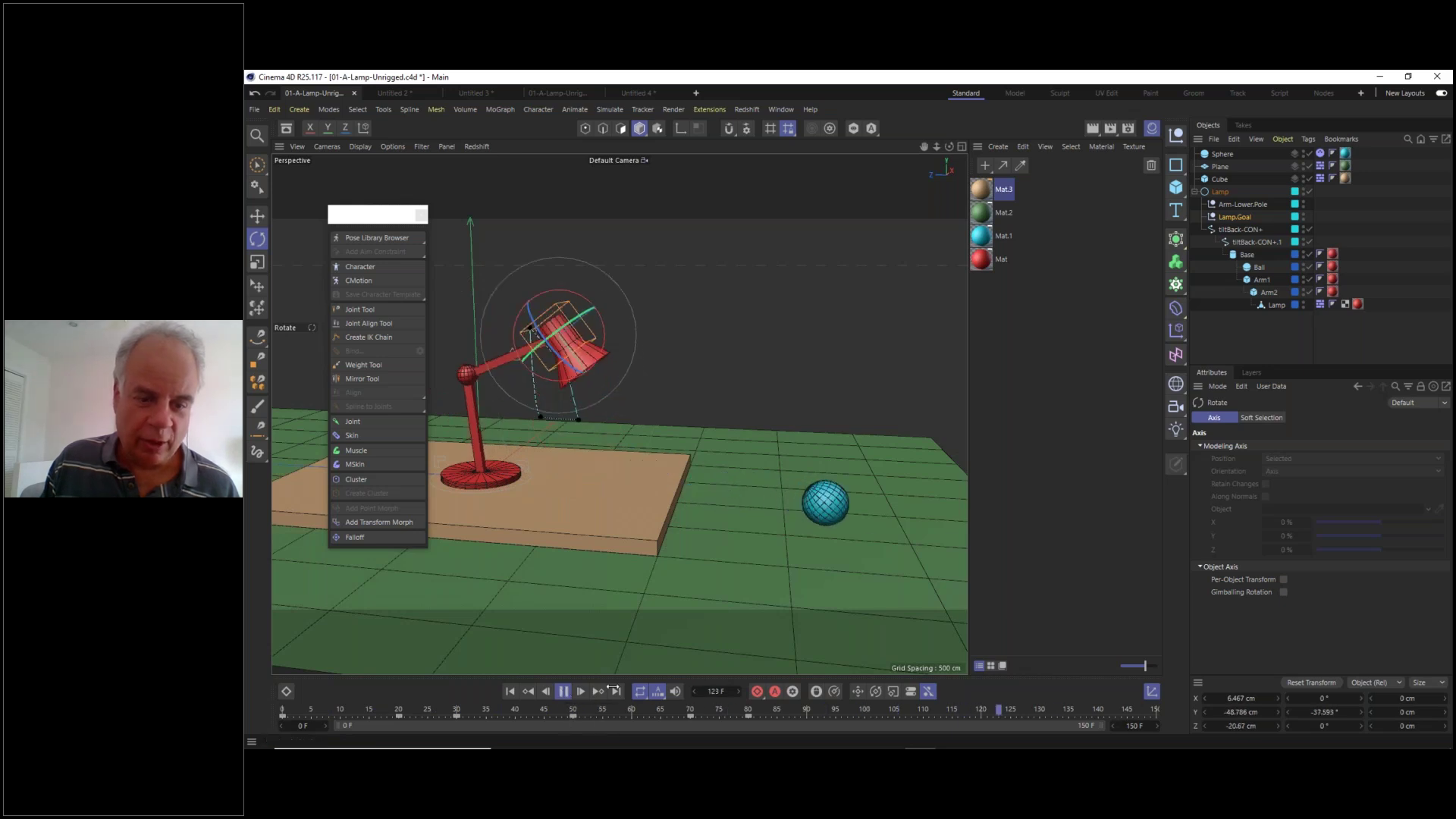
{"action": "left_click", "coordinate": [782, 716]}
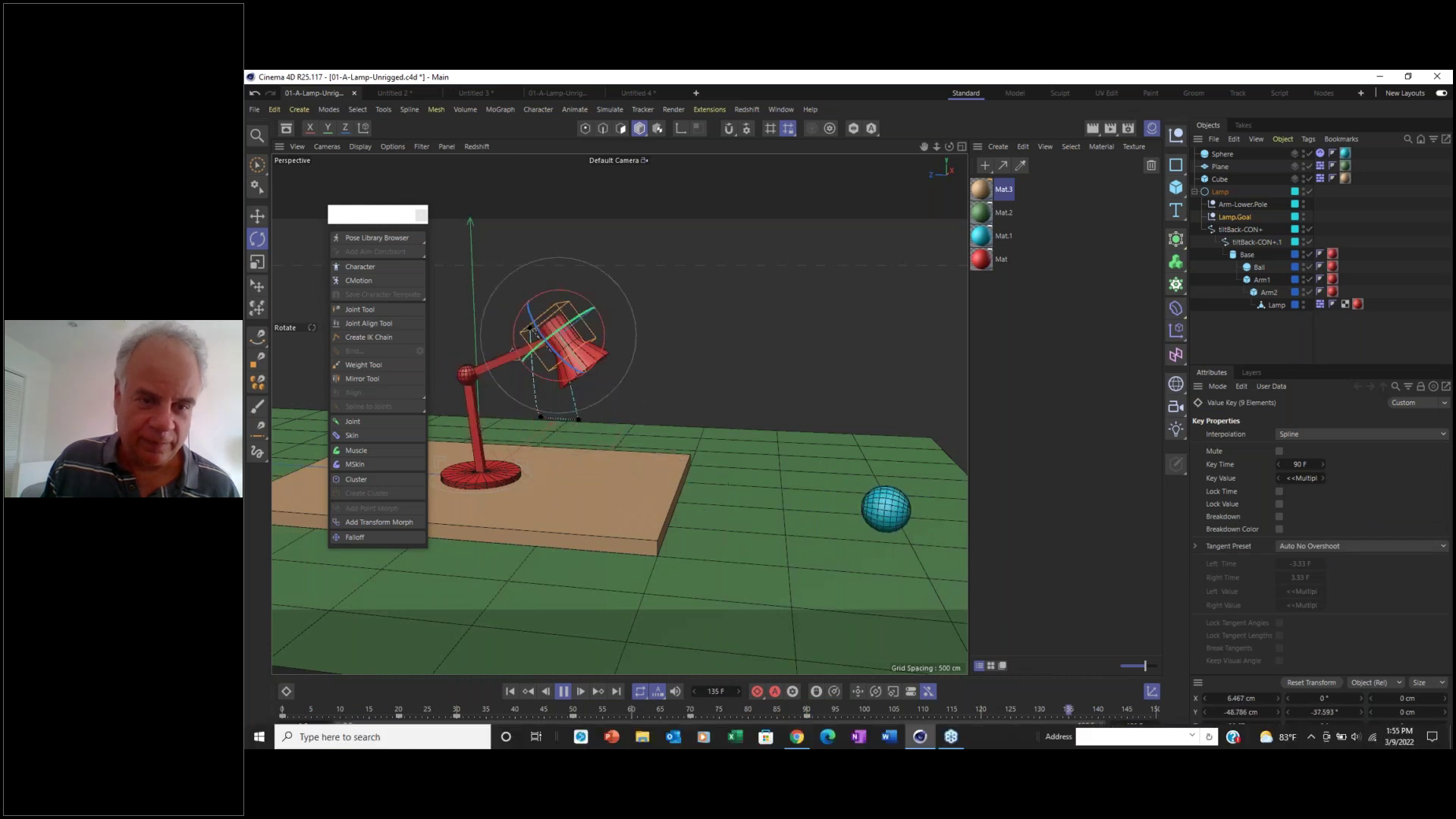
{"action": "left_click_drag", "start_coordinate": [808, 717], "coordinate": [825, 714]}
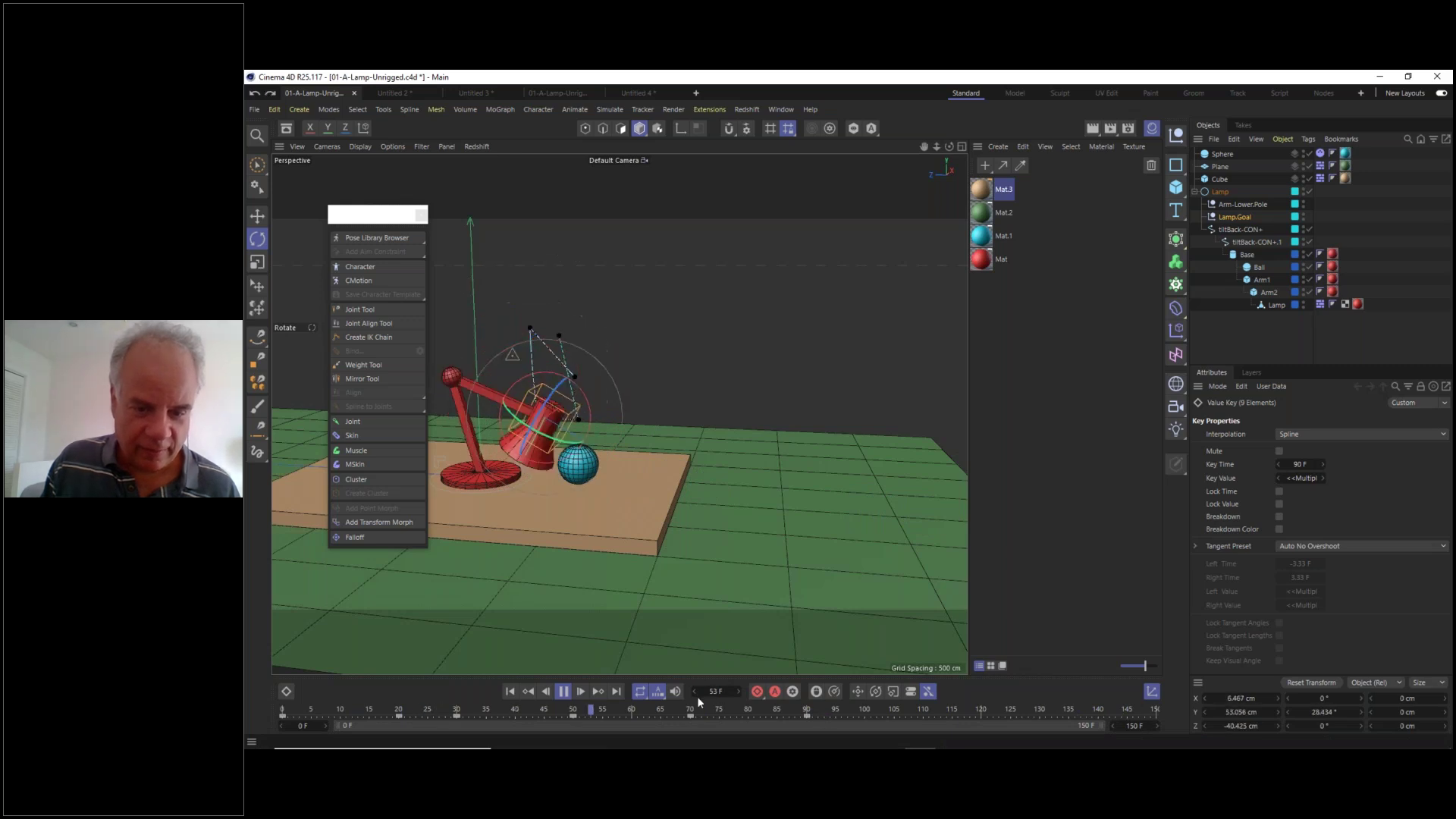
{"action": "key", "text": "0"}
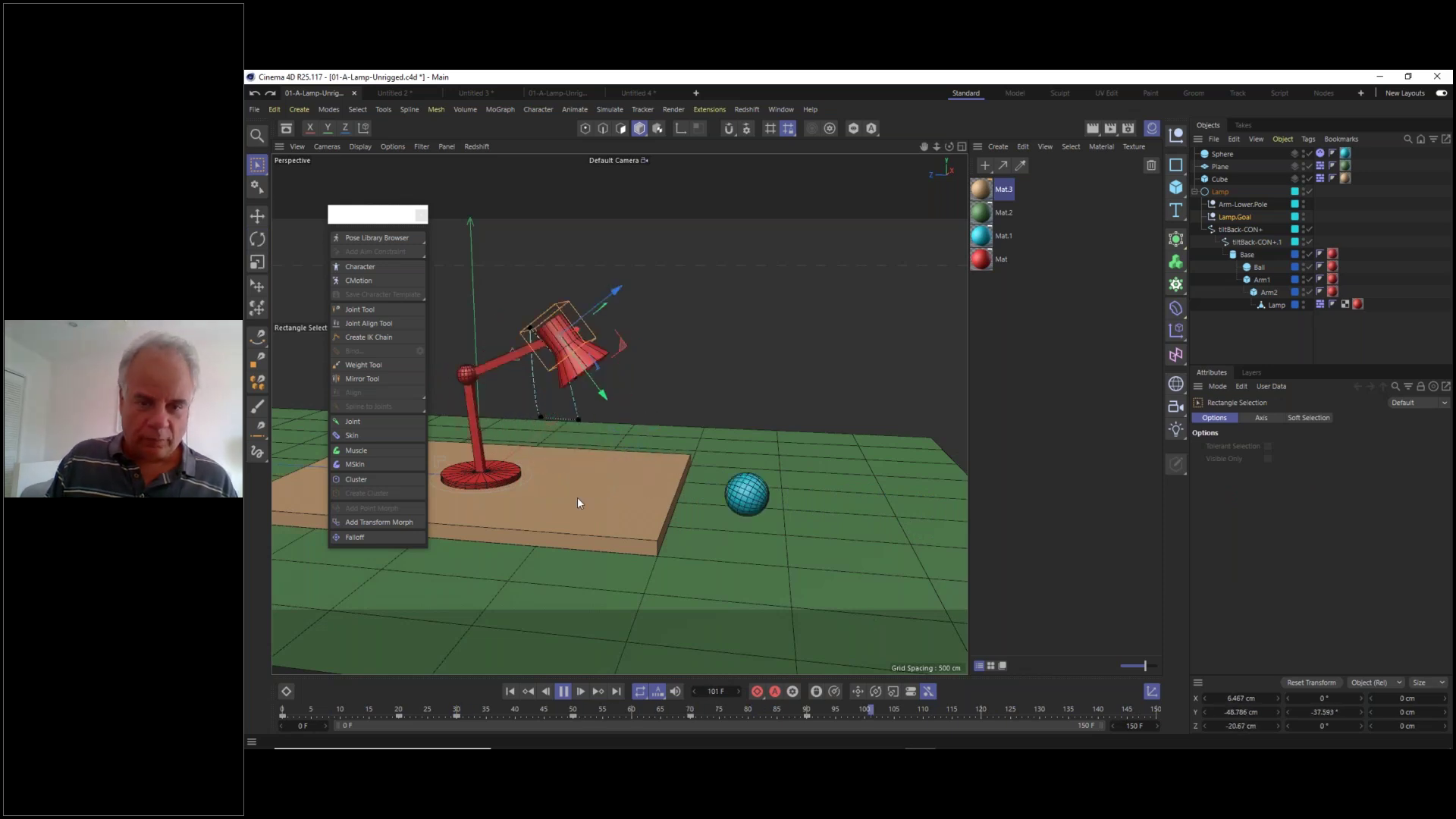
{"action": "left_click_drag", "start_coordinate": [704, 529], "coordinate": [652, 457], "text": "alt"}
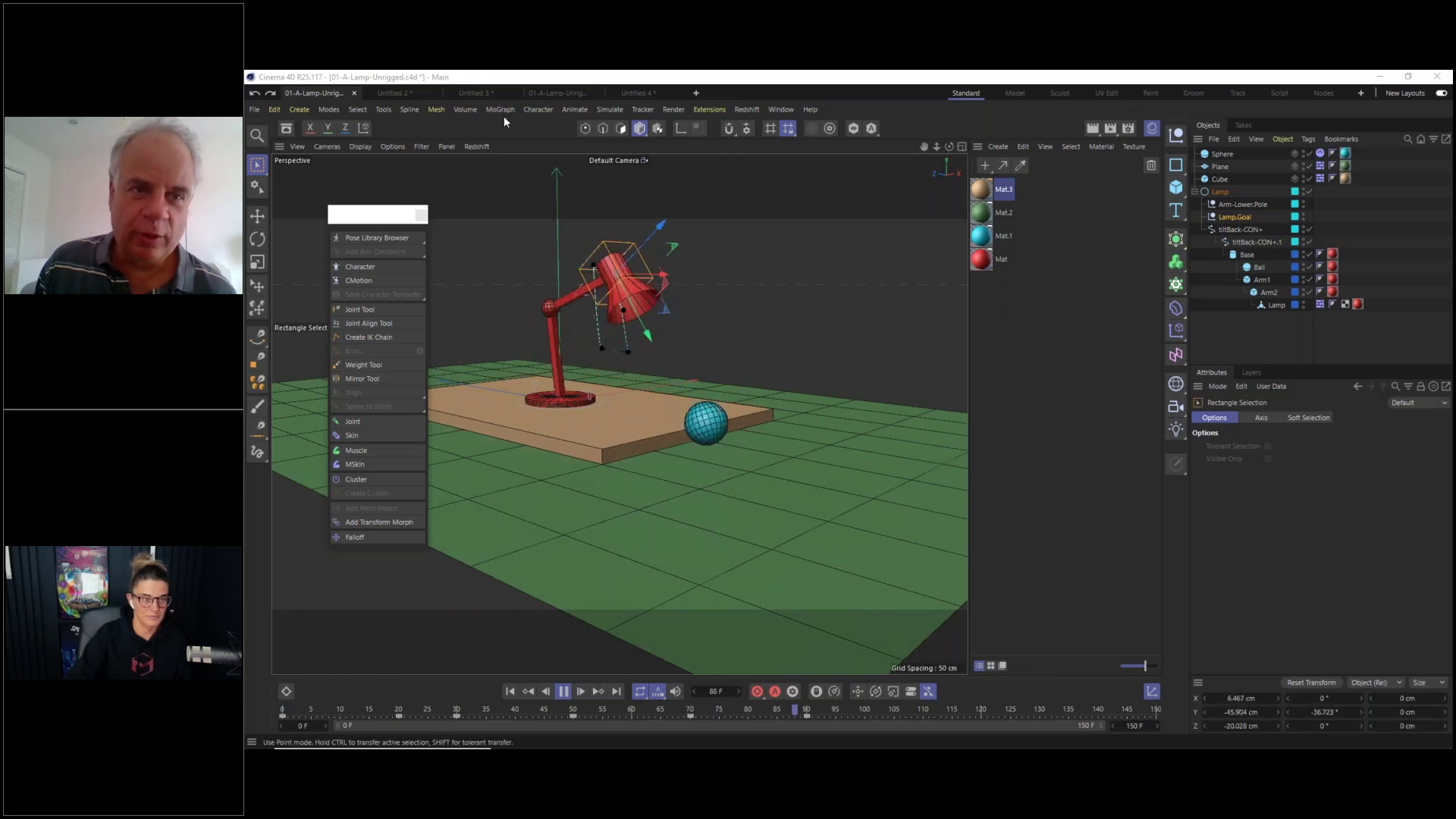
- Add a Character object to the scene and delete it again
{"action": "left_click", "coordinate": [538, 109]}
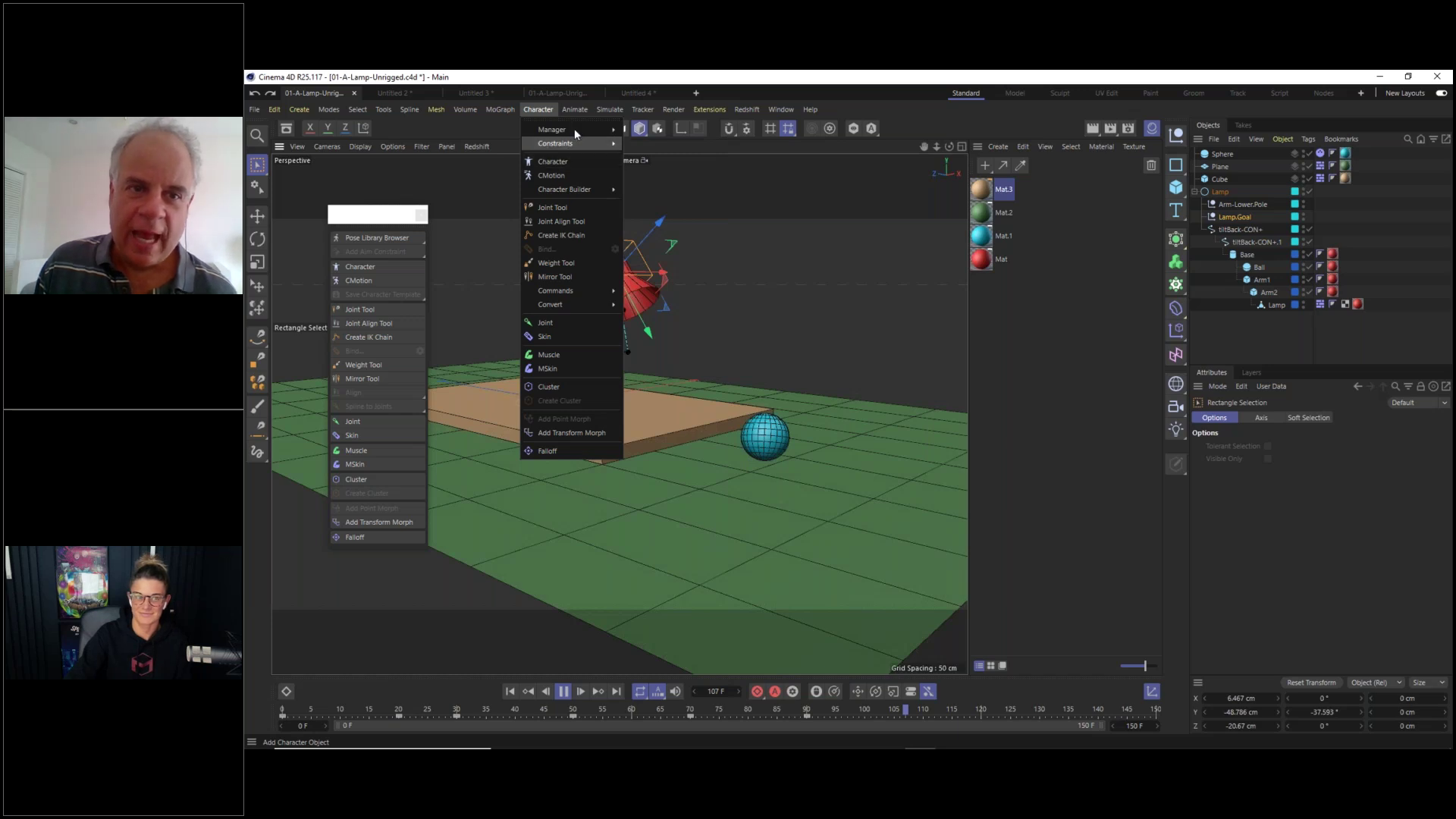
{"action": "key", "text": "Escape"}
{"action": "mouse_move", "coordinate": [764, 745]}
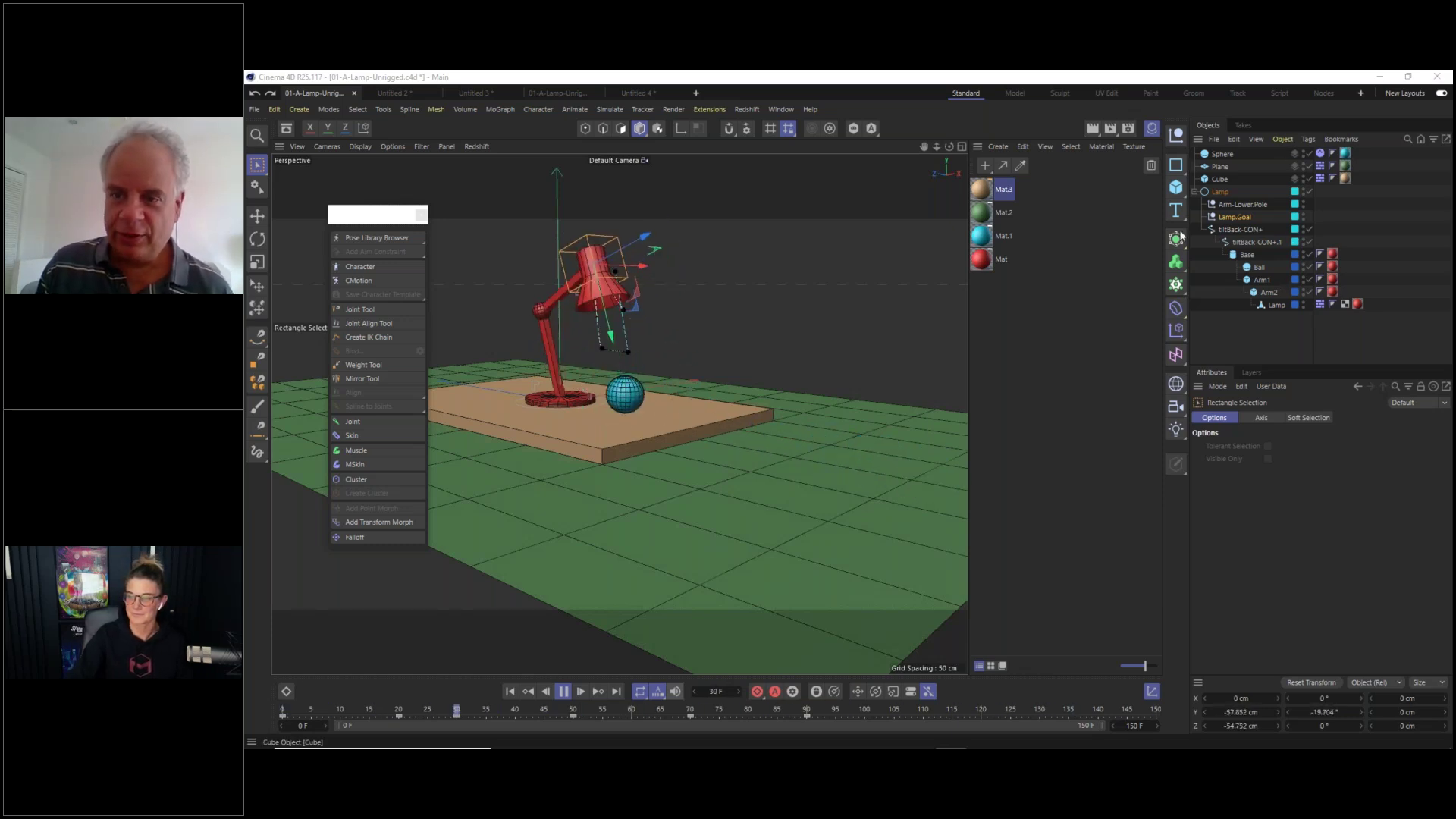
{"action": "left_click", "coordinate": [566, 110]}
{"action": "mouse_move", "coordinate": [538, 110]}
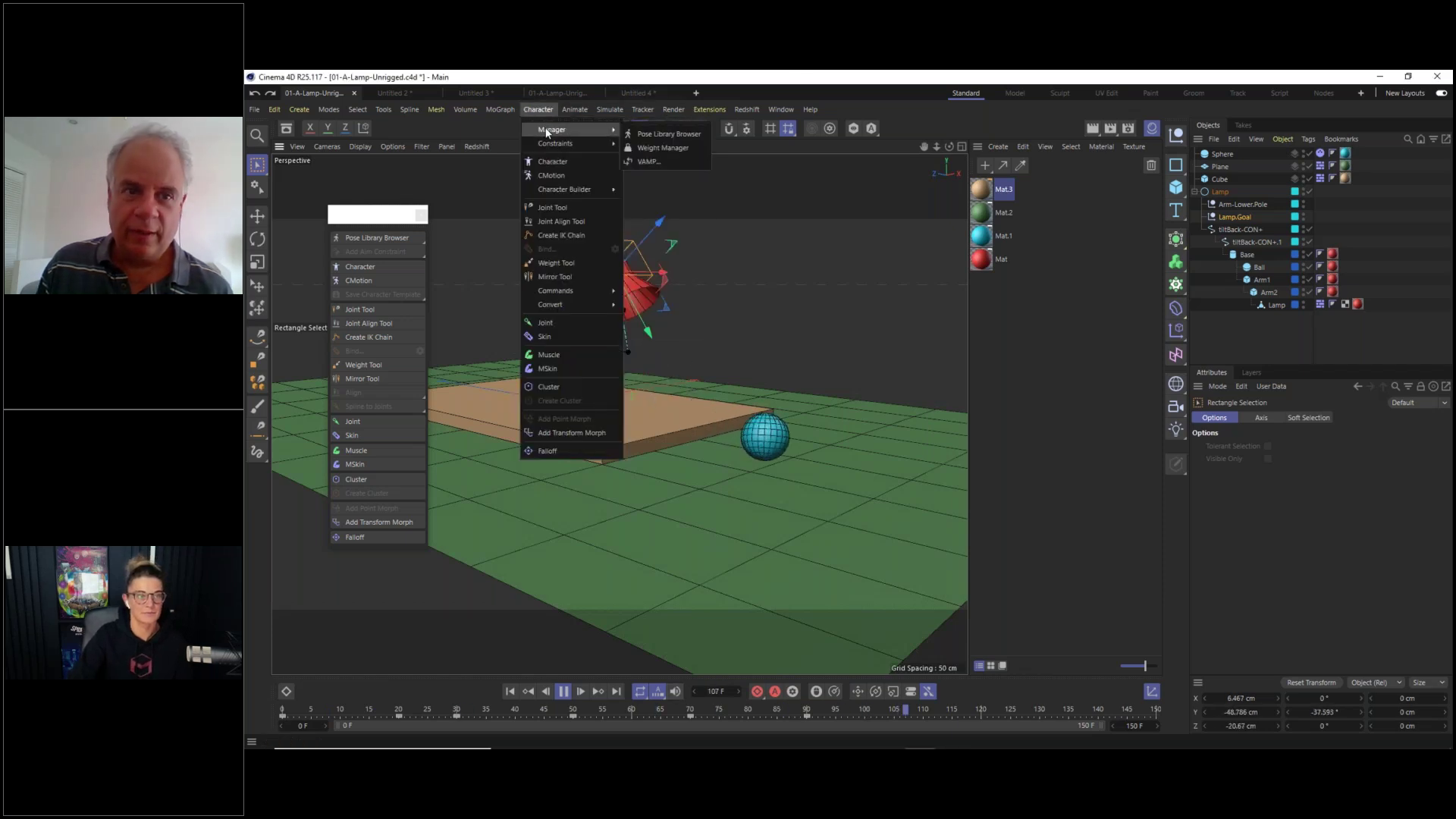
{"action": "left_click", "coordinate": [589, 160]}
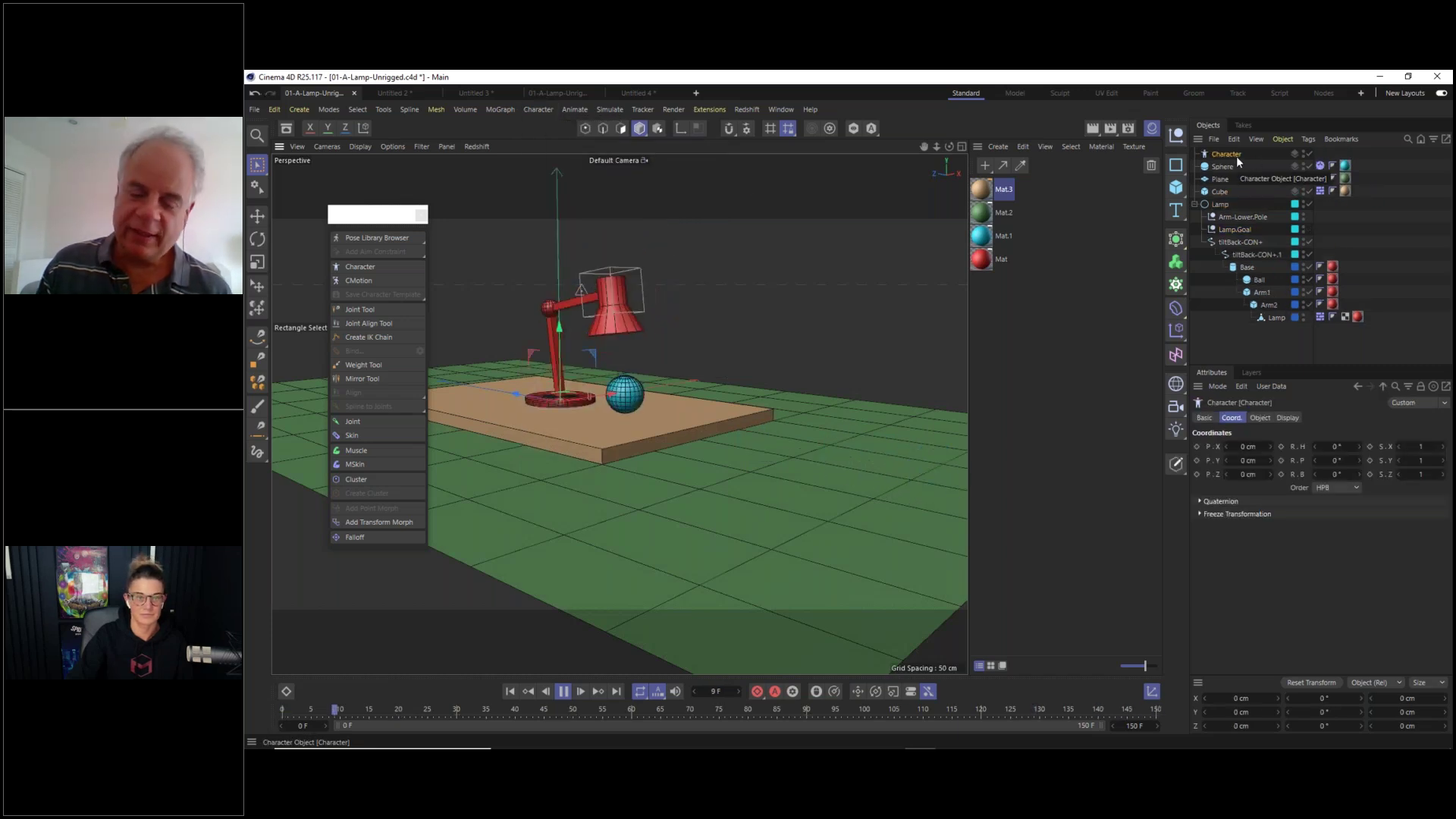
{"action": "key", "text": "Delete"}
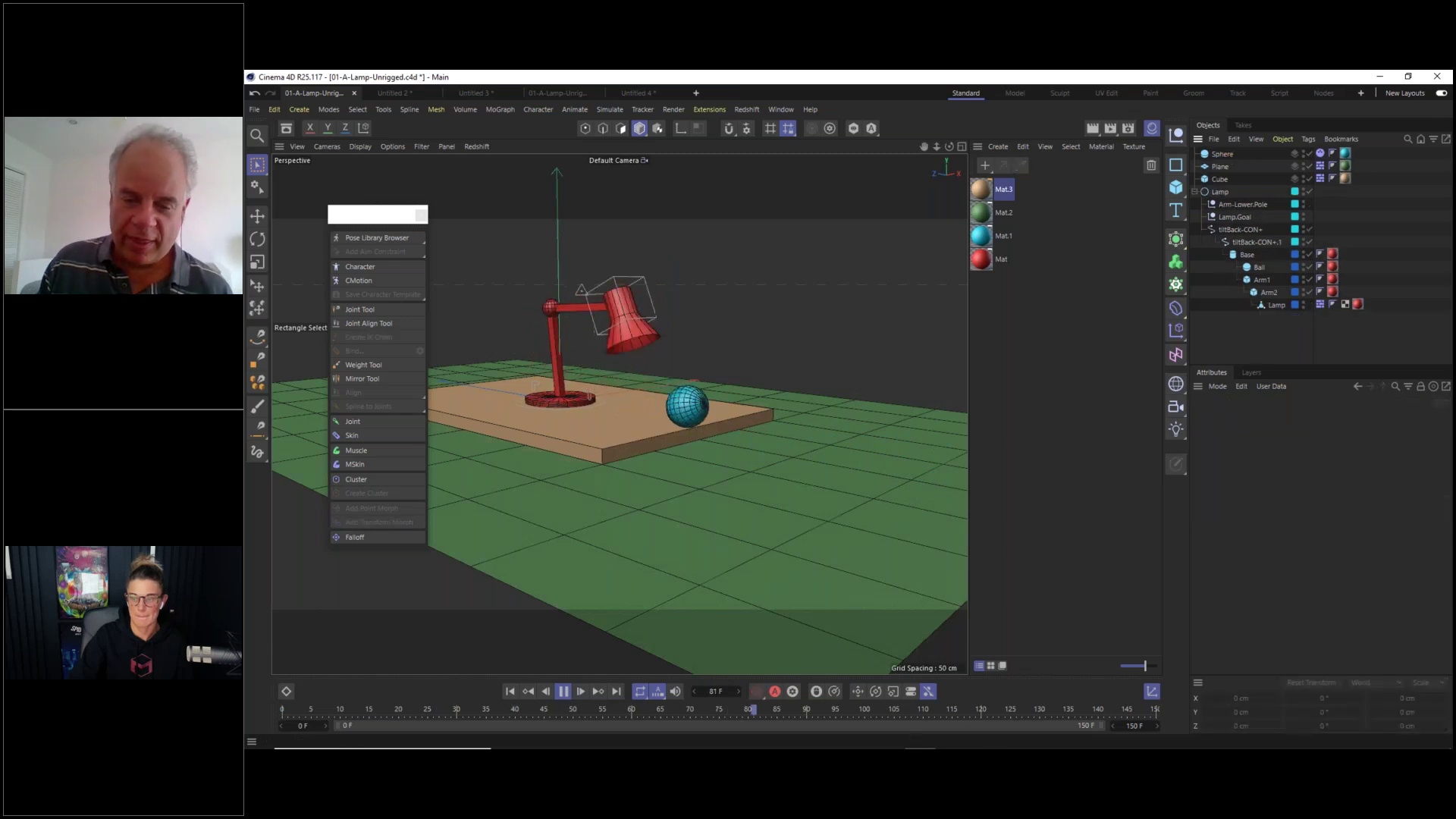